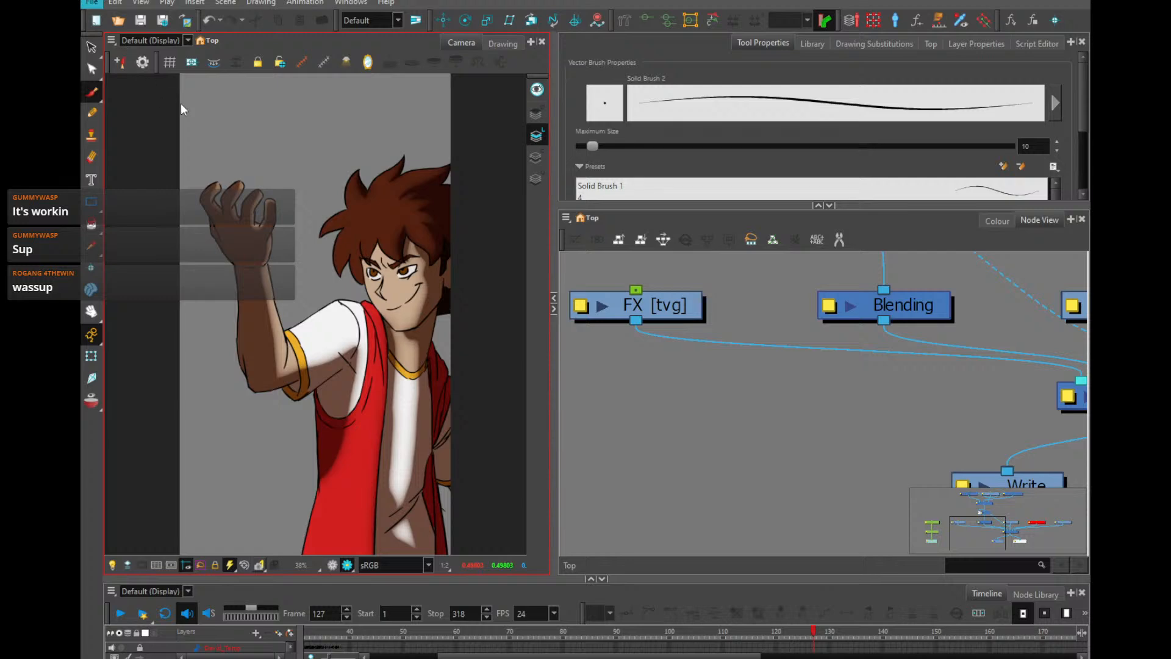
Select the Rough drawing node in the network and switch the Camera view from rendered to OpenGL display
click(181, 104)
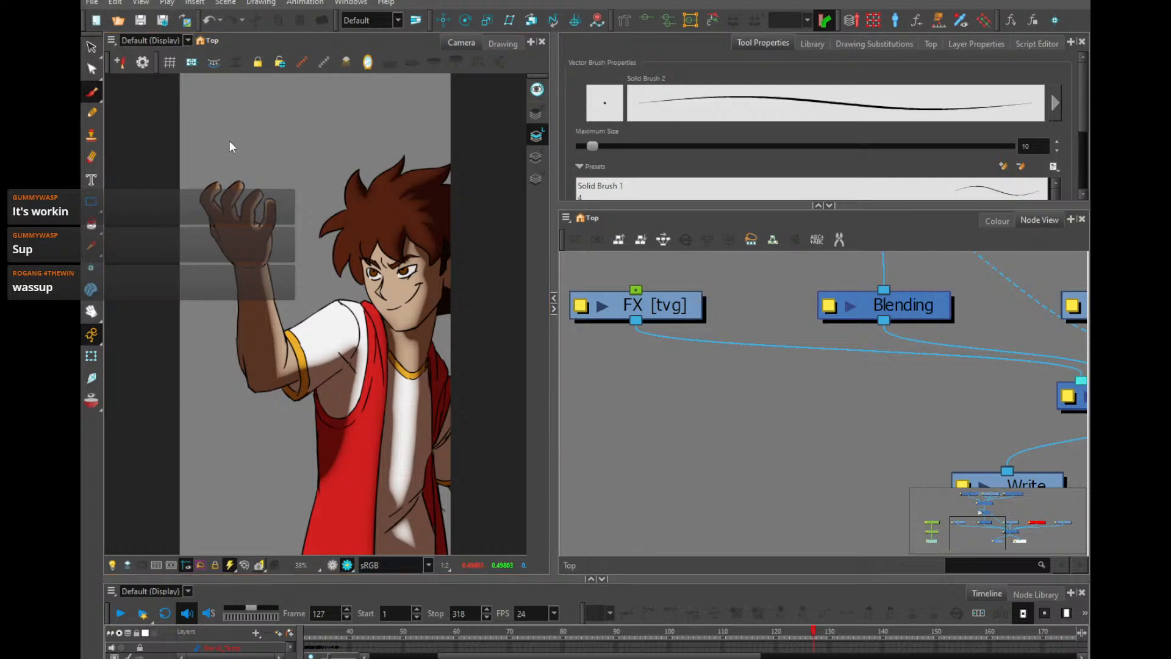
click(642, 252)
drag(1050, 337, 783, 336)
scroll(783, 336, down, 3)
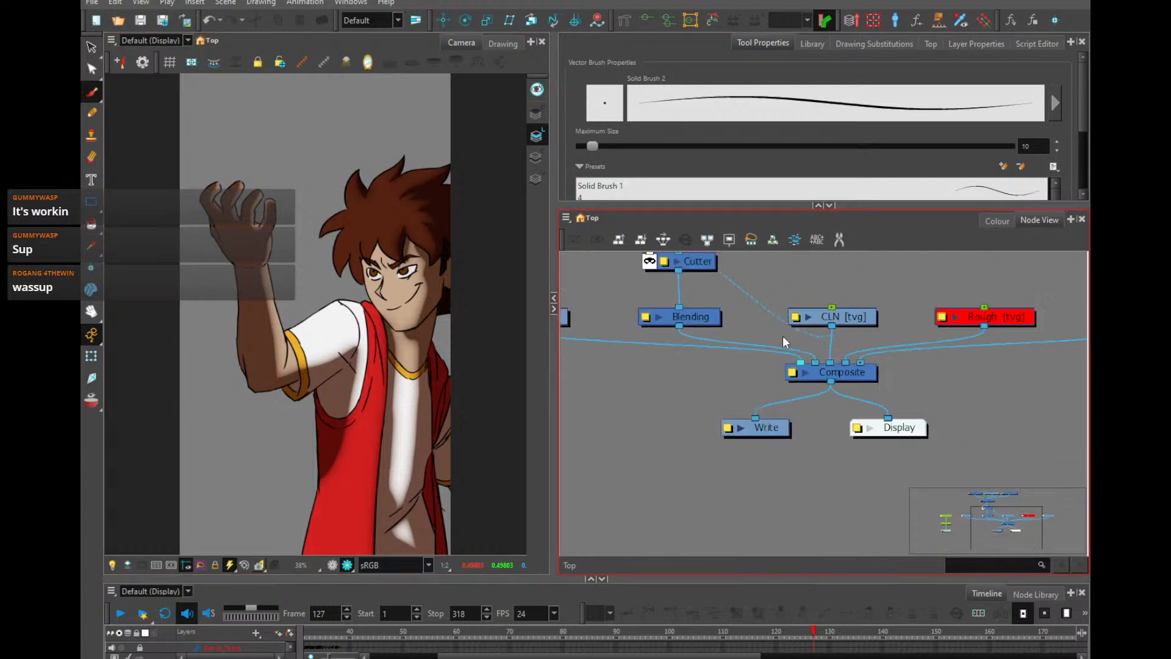
scroll(872, 343, down, 3)
scroll(825, 415, up, 4)
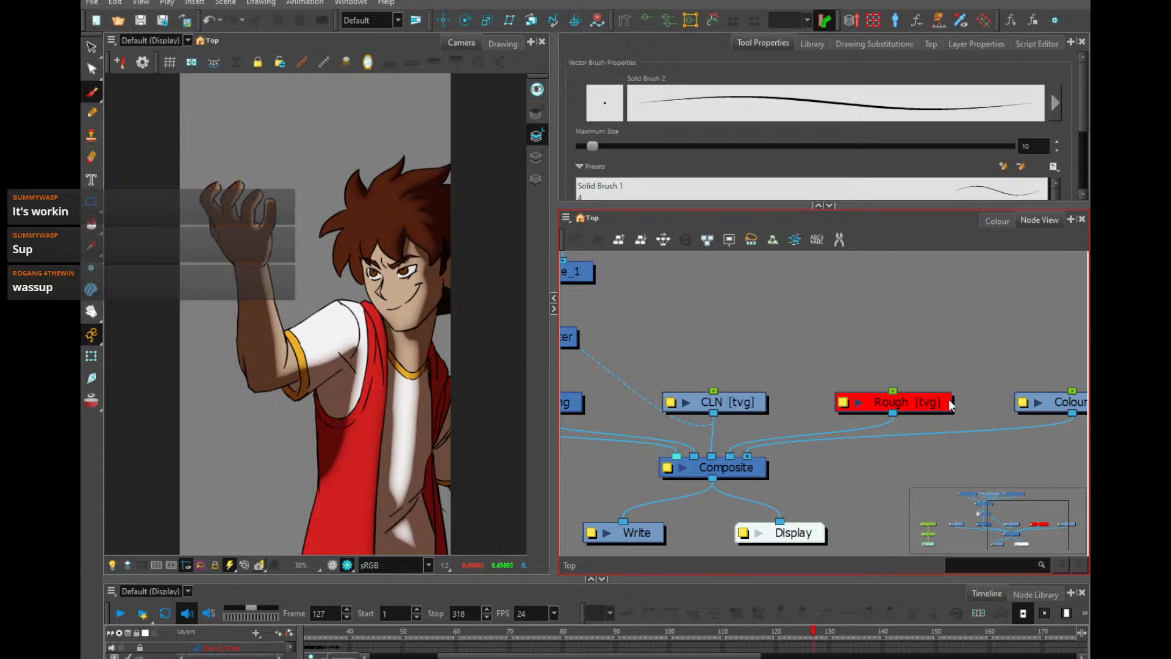
click(919, 405)
drag(772, 413, 982, 379)
drag(600, 356, 722, 438)
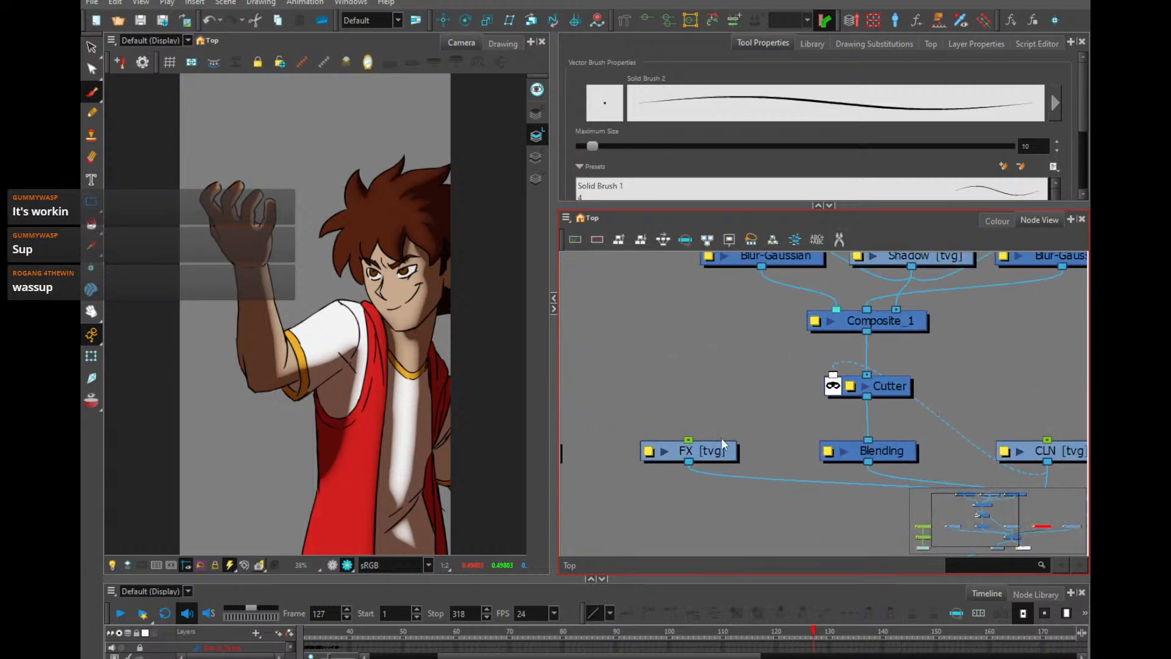
click(331, 566)
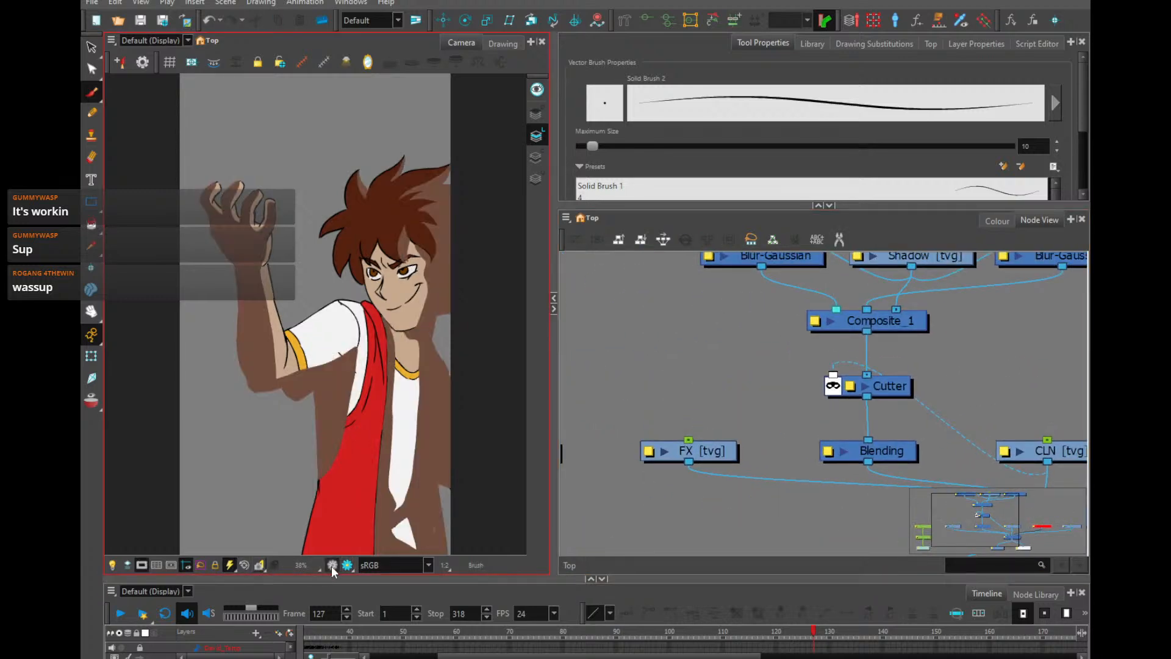
Move the Write node away from the Display node and connect its input to the CLN drawing instead of the Composite
scroll(767, 436, down, 3)
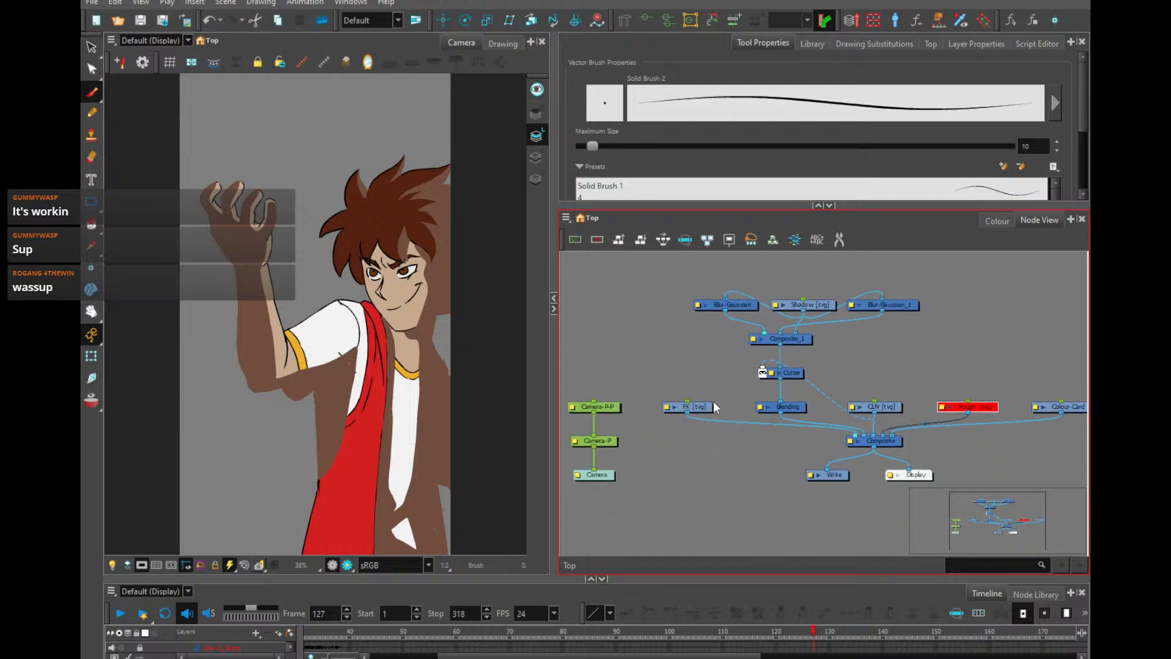
drag(844, 475, 726, 481)
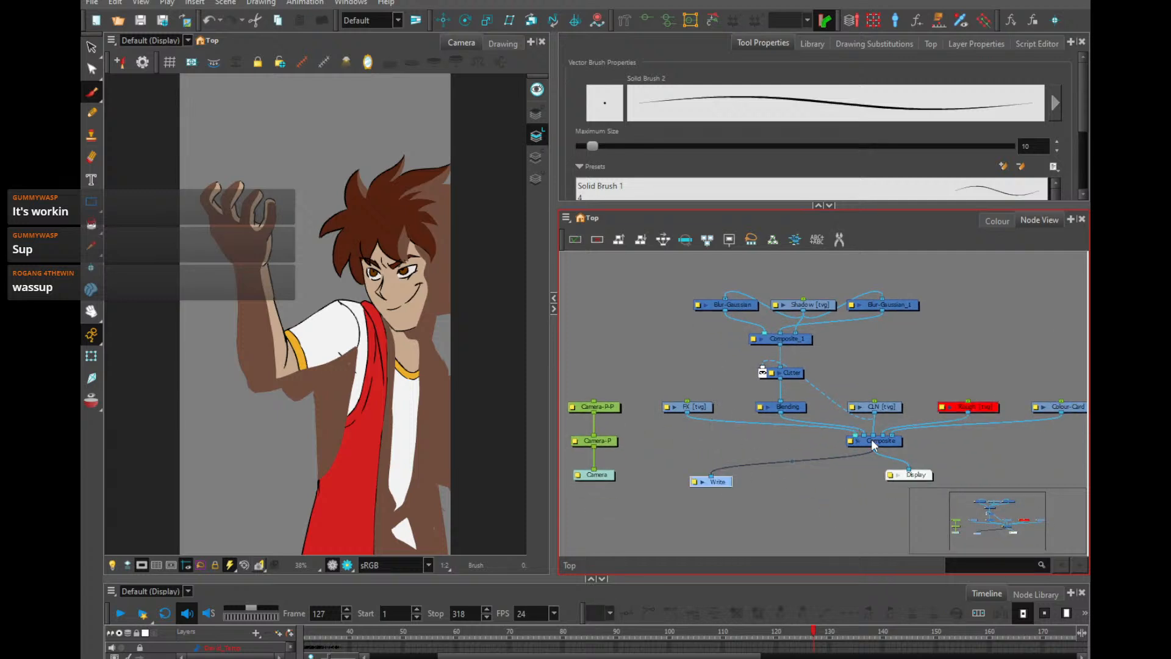
drag(875, 413, 698, 481)
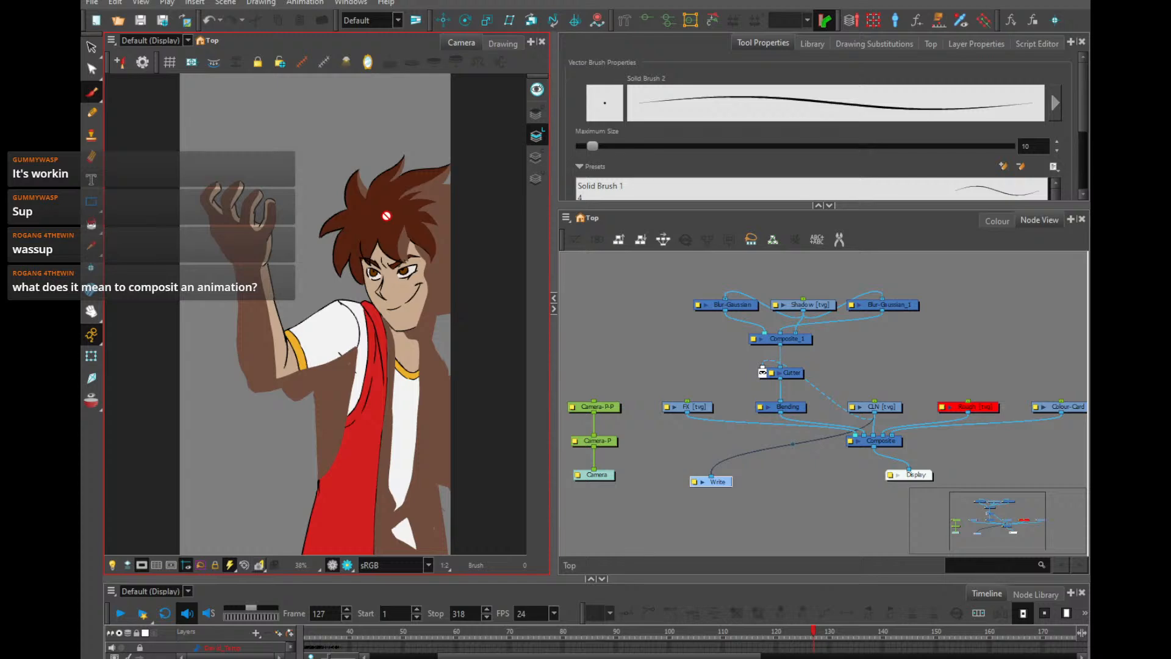
Rename the Write node connected to the CLN drawing as David-Out
scroll(702, 299, up, 5)
scroll(664, 414, down, 4)
scroll(693, 338, up, 2)
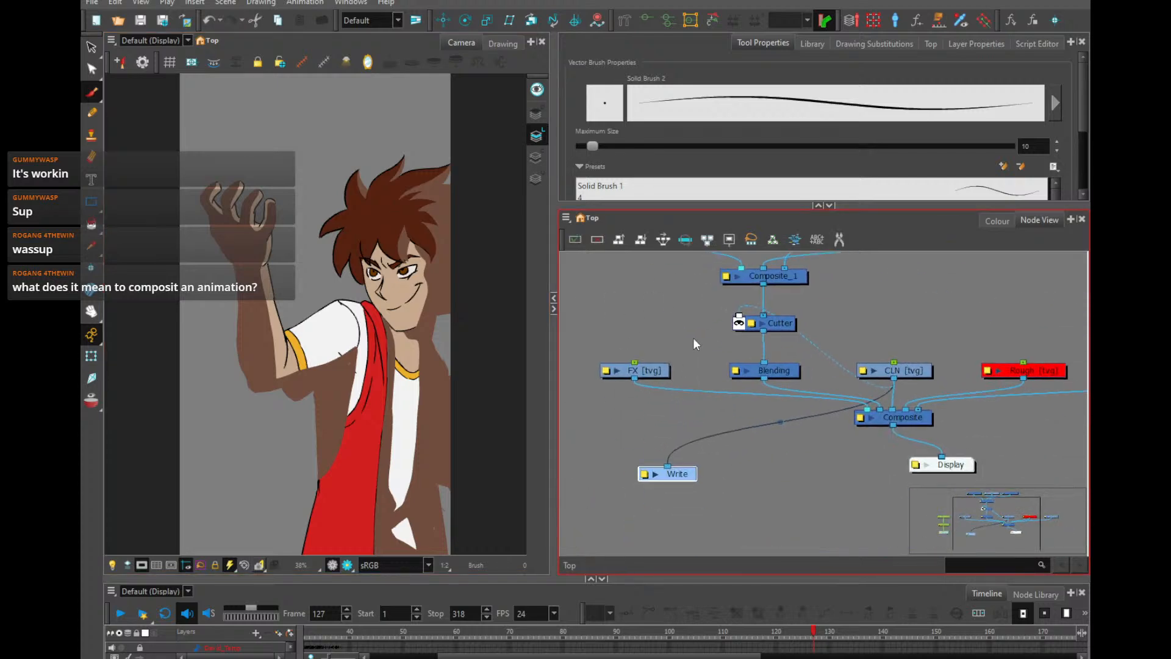
scroll(693, 338, down, 3)
scroll(704, 370, up, 3)
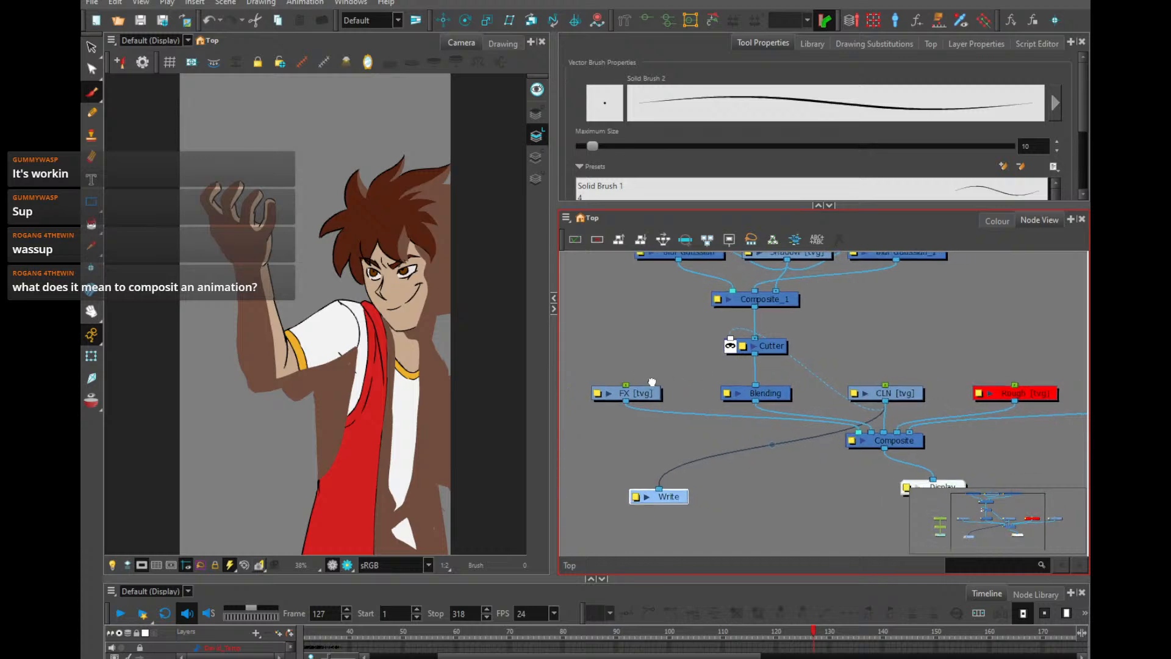
drag(651, 381, 676, 392)
drag(865, 422, 868, 373)
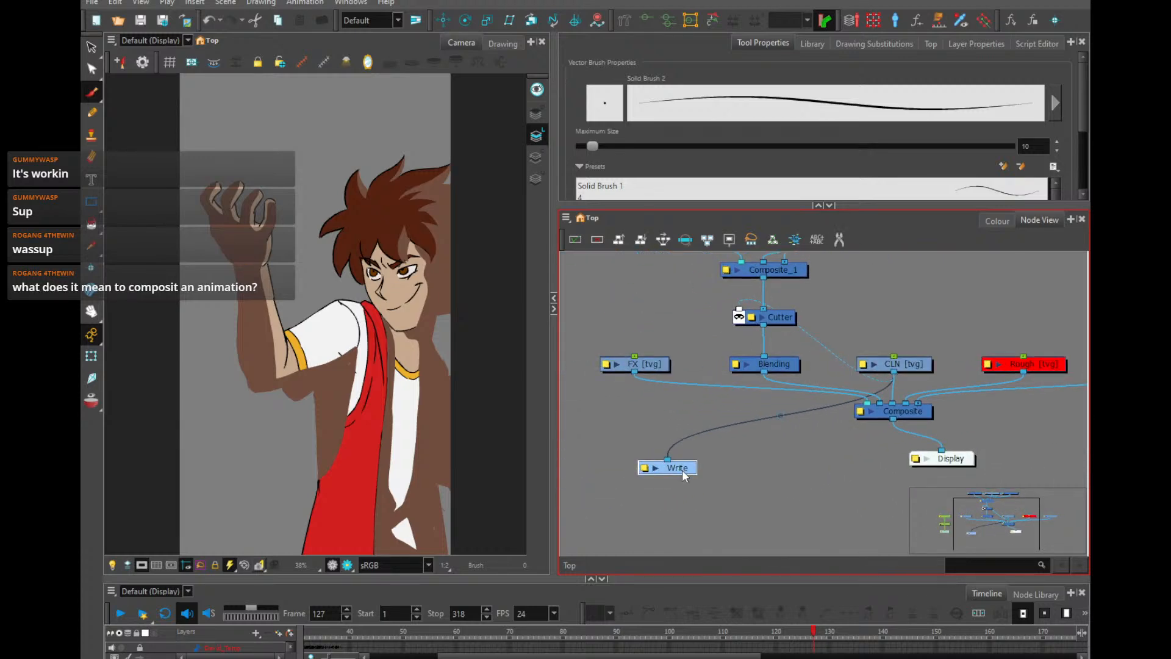
click(643, 468)
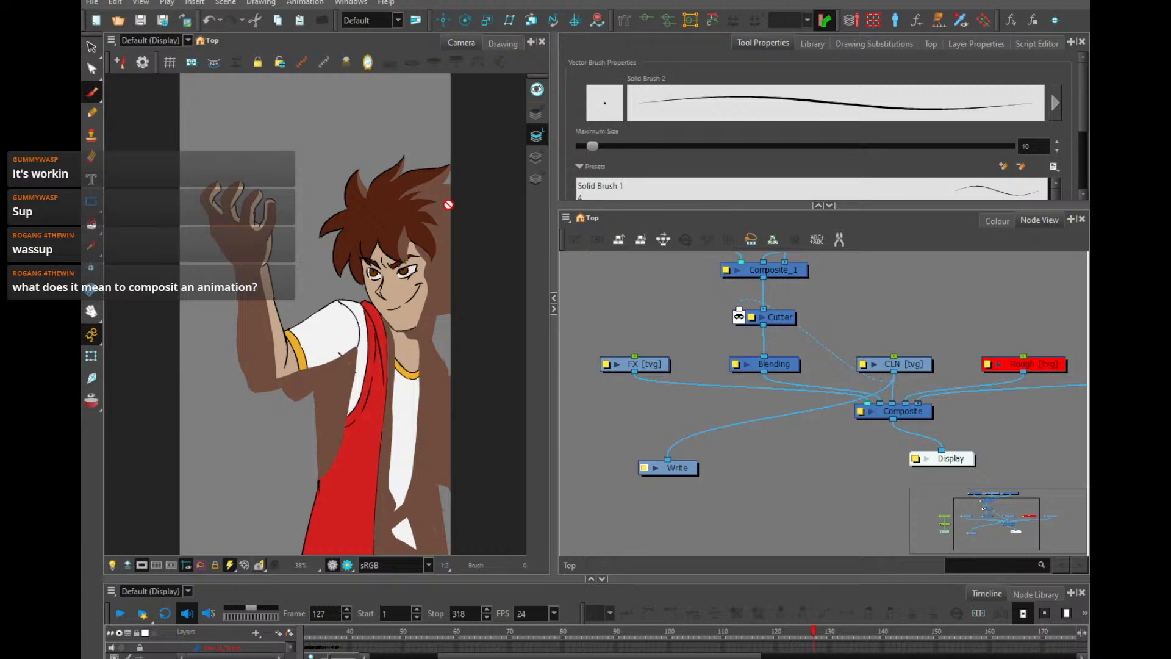
key(Return)
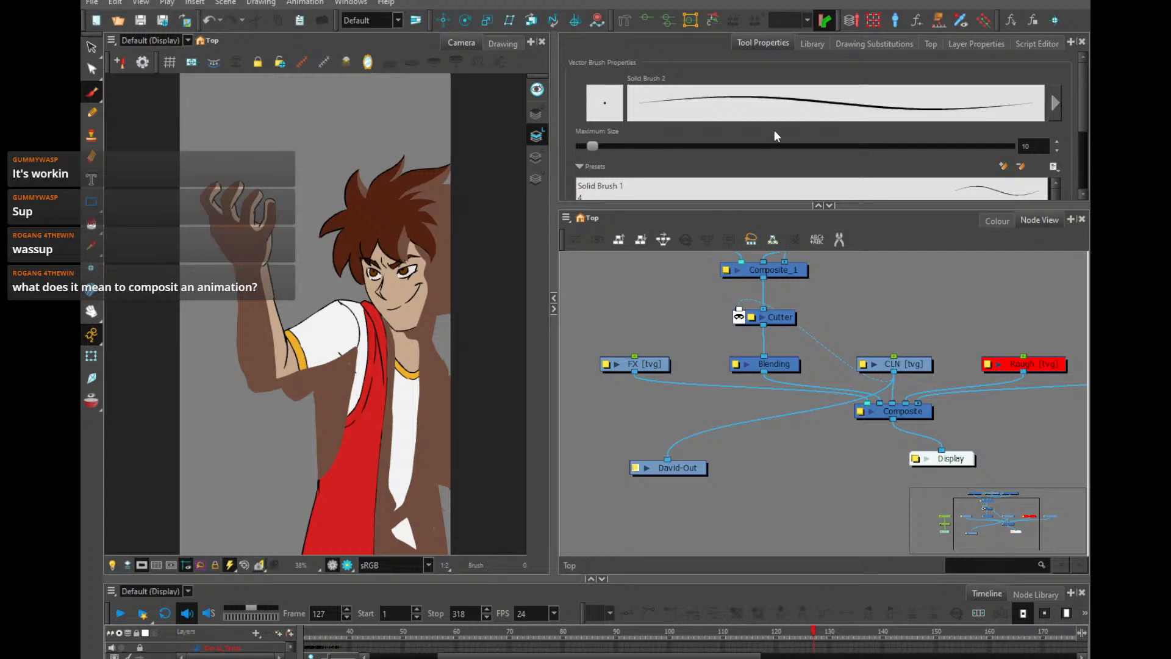
Enlarge the Timeline area, then enable and solo the Rough layer with the whole frame in view
drag(514, 578, 519, 507)
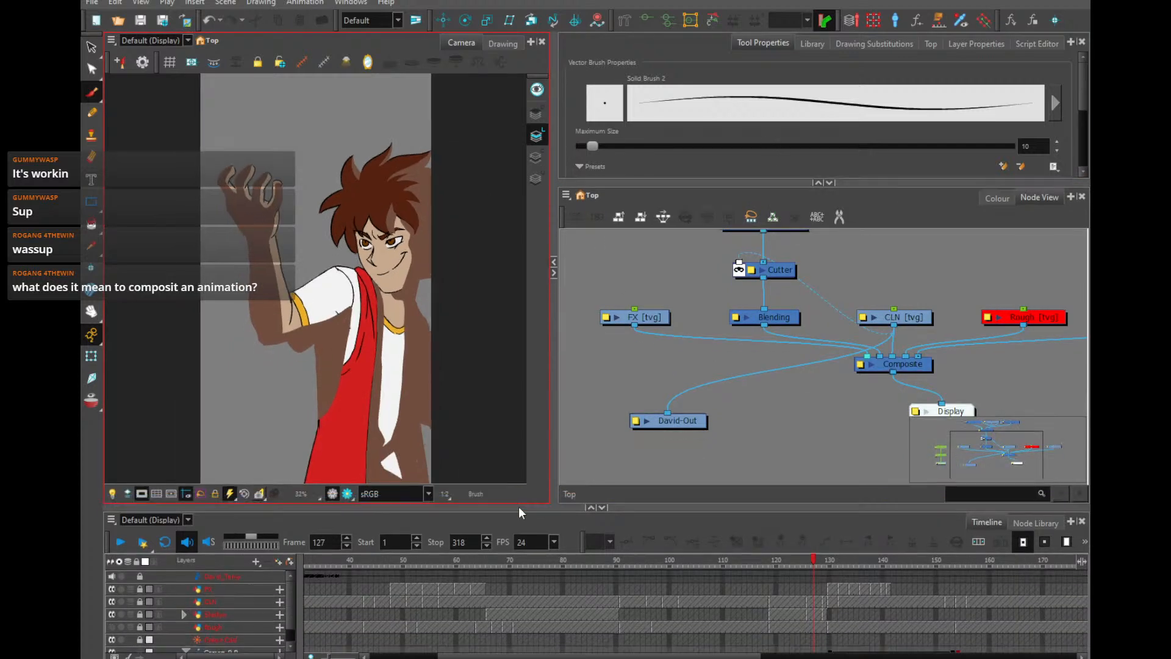
scroll(406, 246, up, 2)
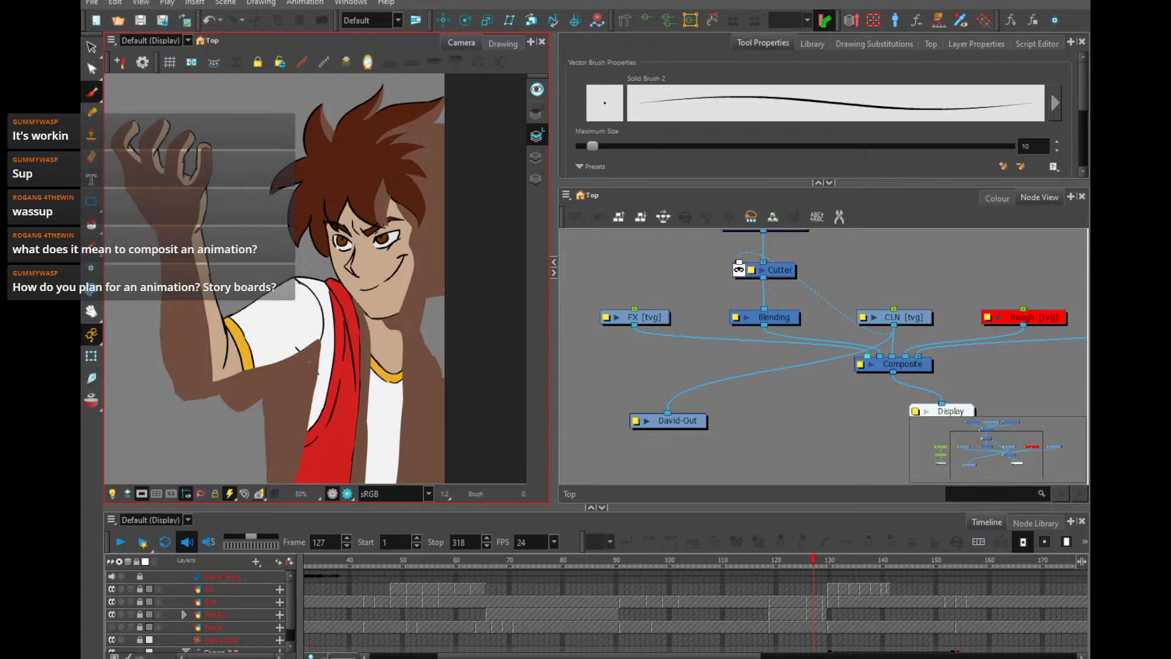
scroll(444, 352, down, 3)
scroll(444, 352, up, 1)
scroll(444, 352, down, 1)
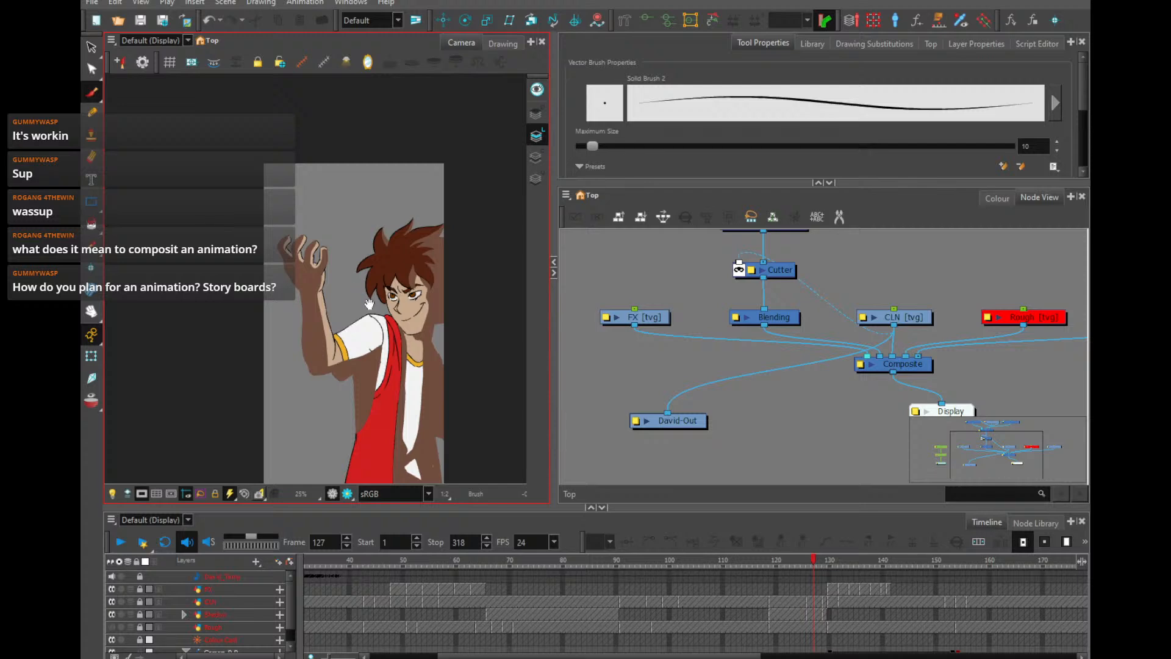
drag(370, 304, 367, 219)
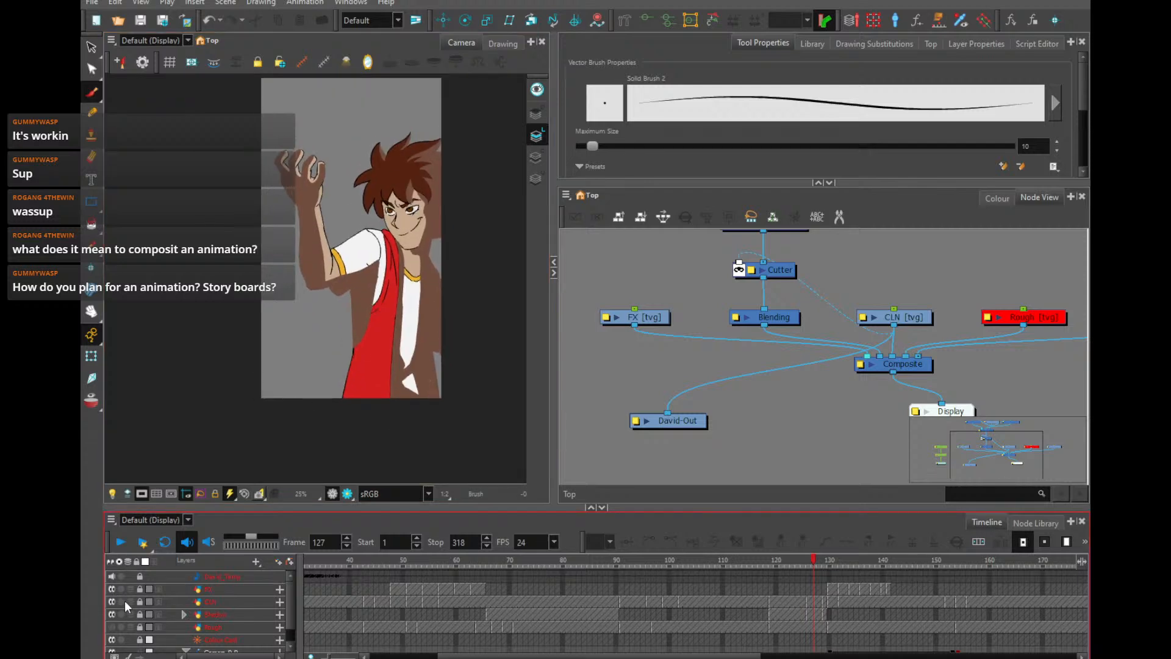
click(122, 627)
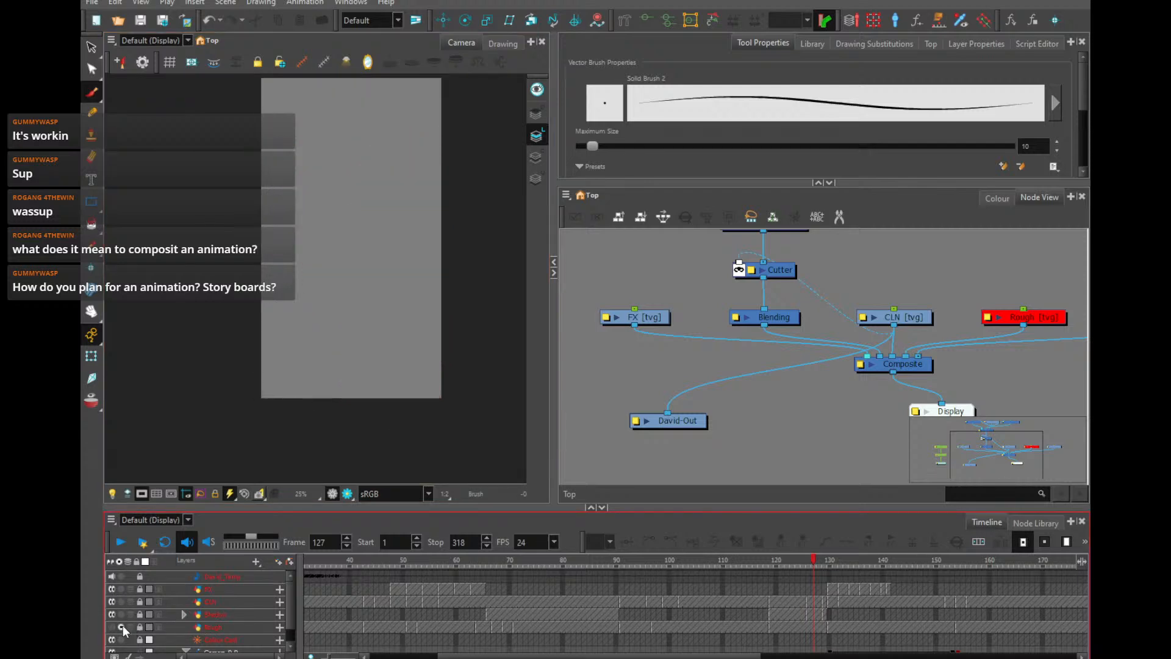
click(112, 627)
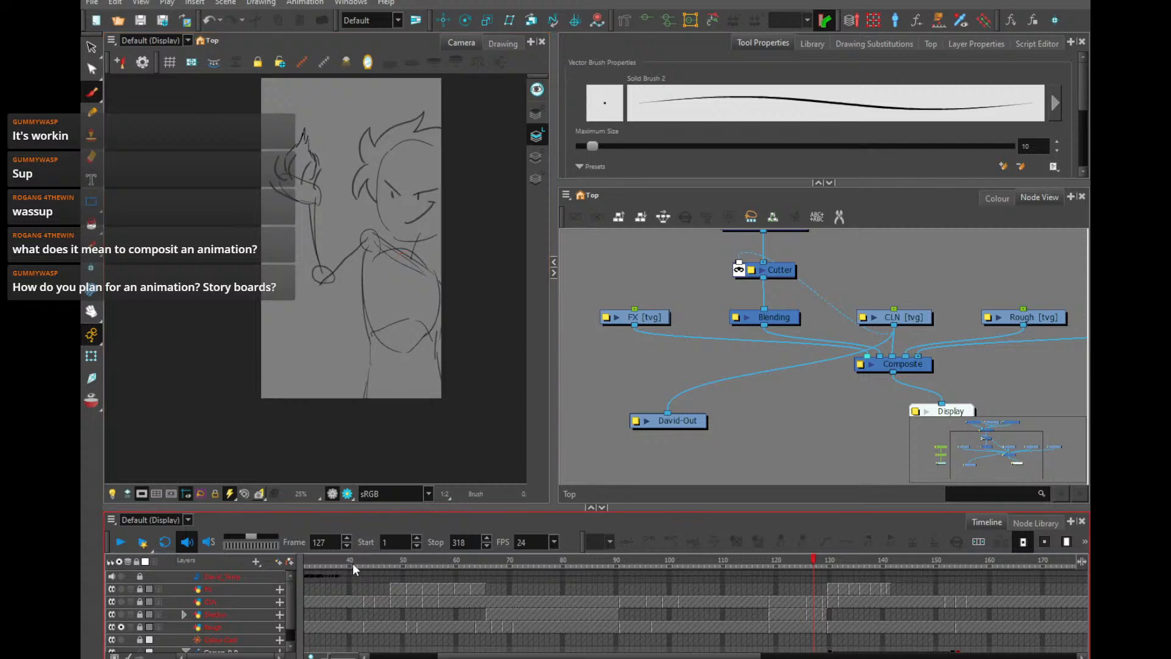
Scrub through the rough animation from frame 1 to frame 55 with the full timeline range shown
drag(329, 657, 322, 656)
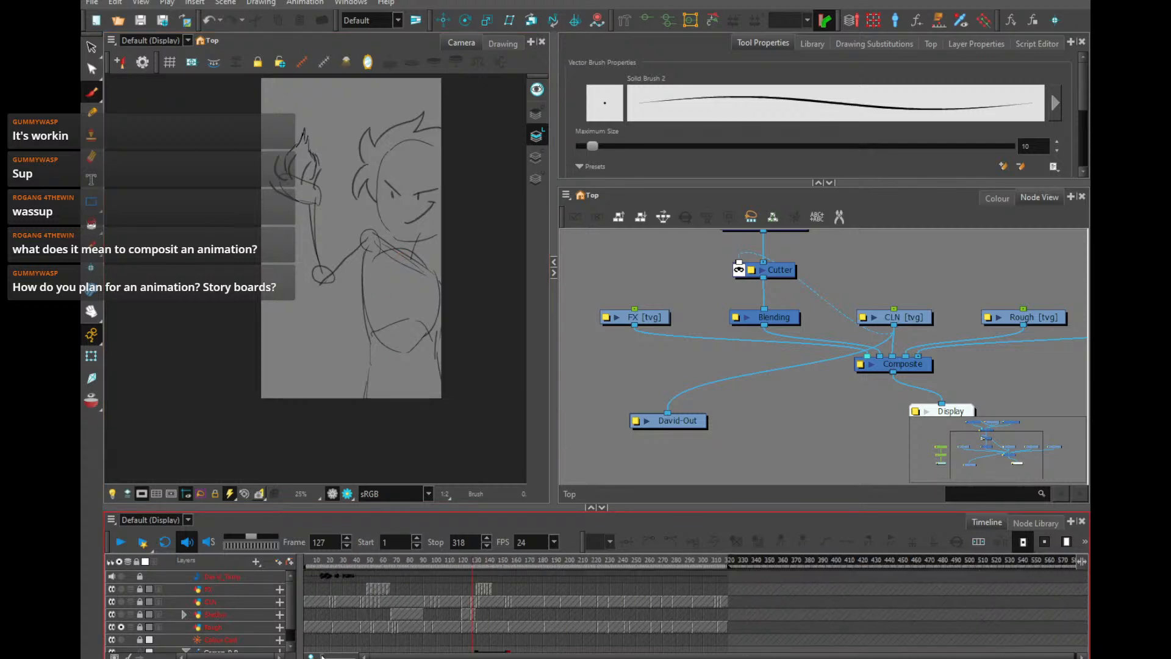
drag(316, 561, 310, 560)
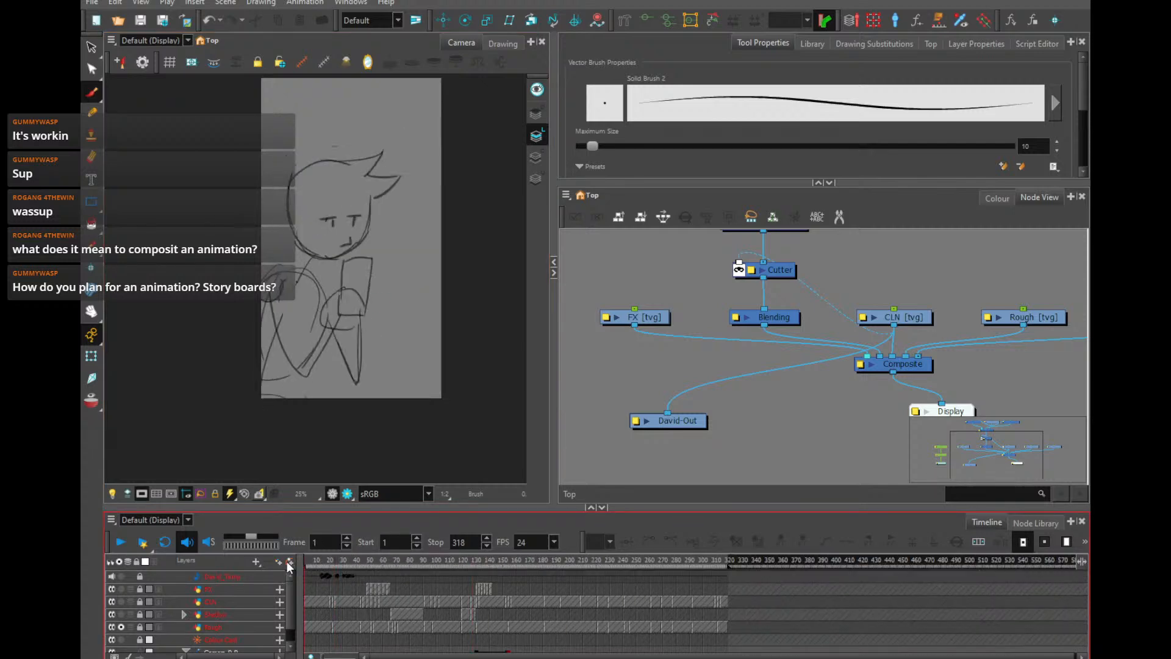
click(322, 560)
mouse_move(323, 557)
mouse_down()
mouse_move(358, 560)
mouse_move(305, 558)
mouse_move(401, 566)
mouse_move(377, 579)
mouse_move(464, 593)
mouse_move(354, 602)
mouse_move(362, 613)
mouse_move(411, 607)
mouse_move(384, 610)
mouse_up()
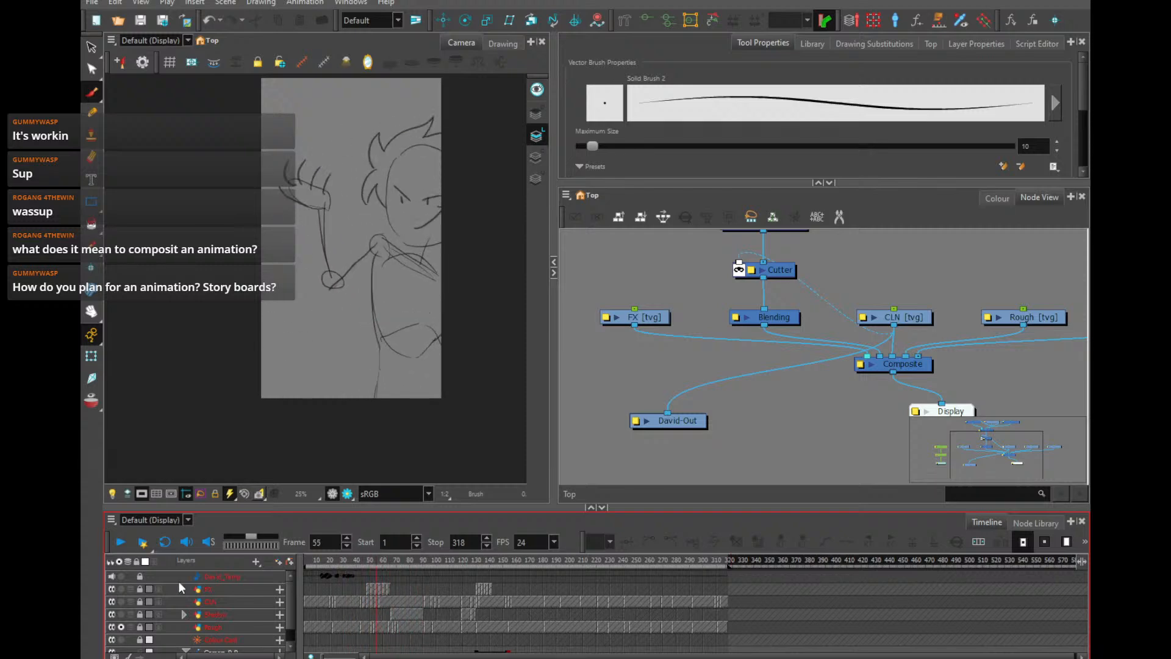
Turn off solo on the Rough layer and disable the layer
click(121, 627)
click(112, 627)
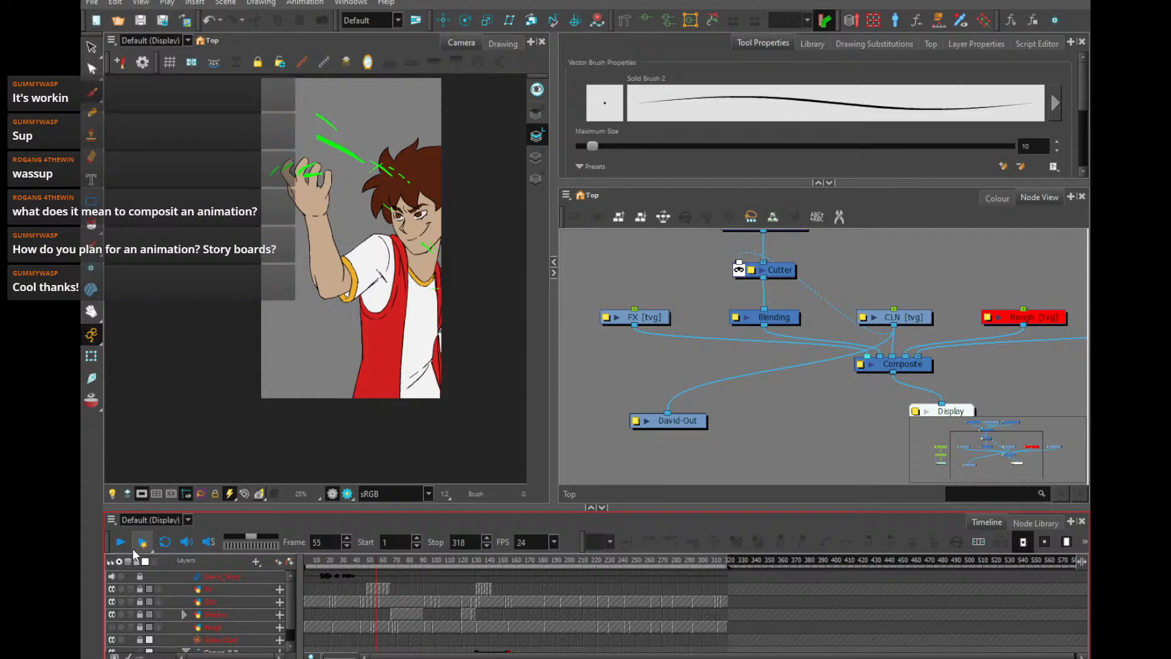
Overlay the thirds guide lines on the Camera view, examine the character's placement in the frame, and hide them again
click(139, 501)
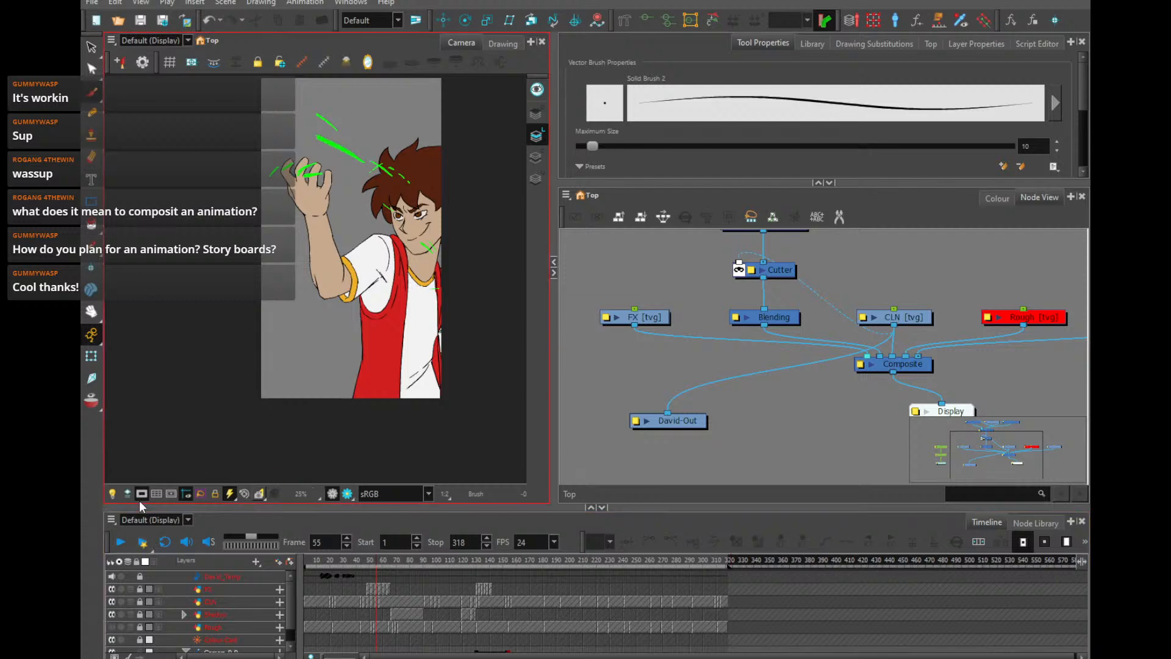
click(162, 495)
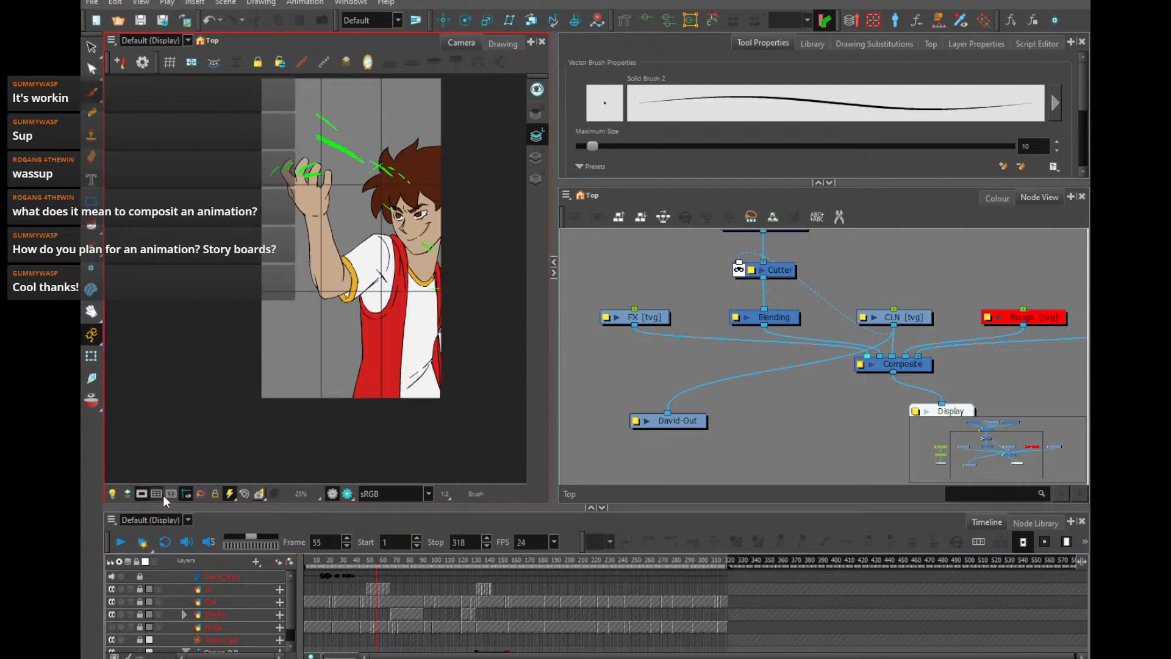
scroll(373, 332, up, 2)
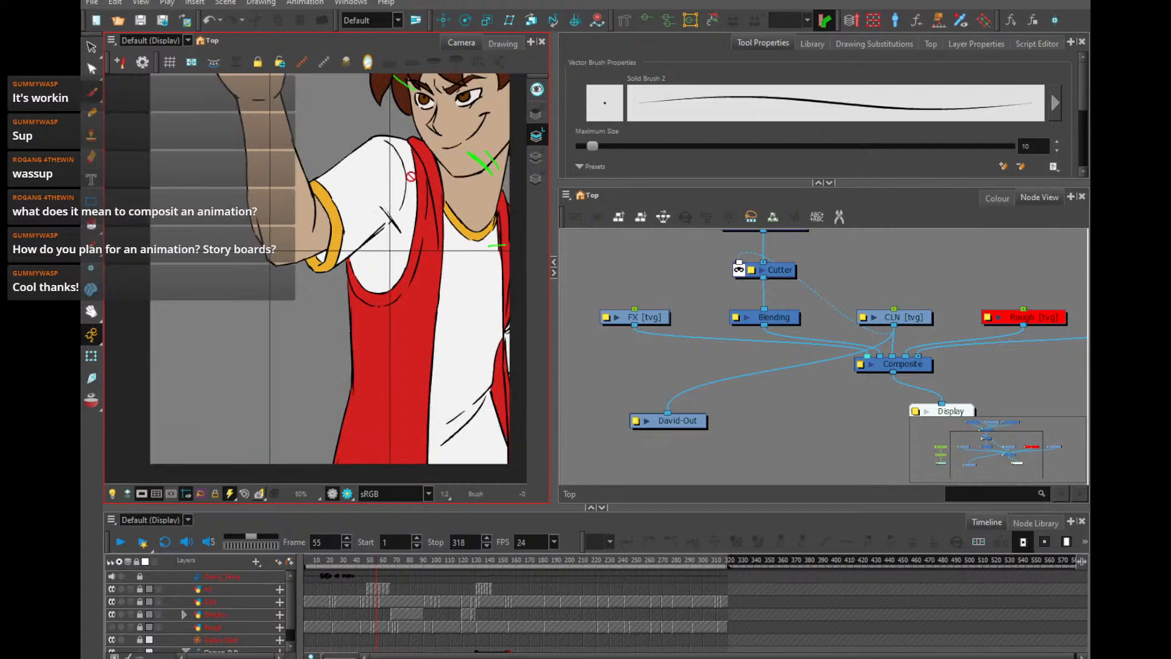
drag(399, 196, 372, 357)
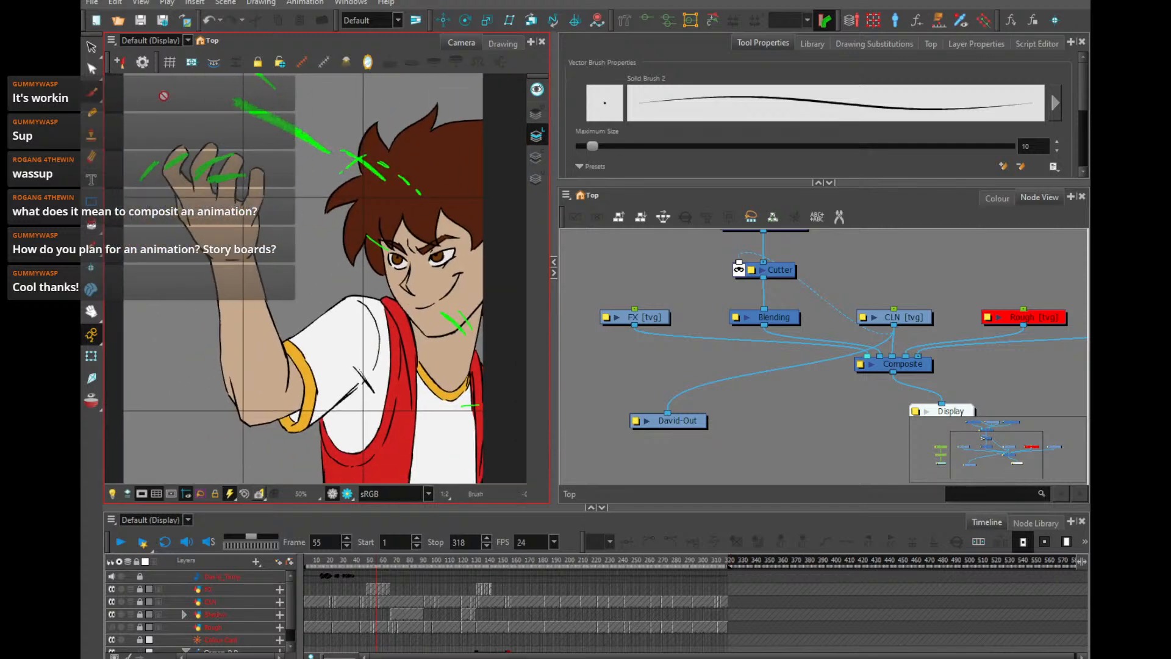
scroll(354, 393, down, 3)
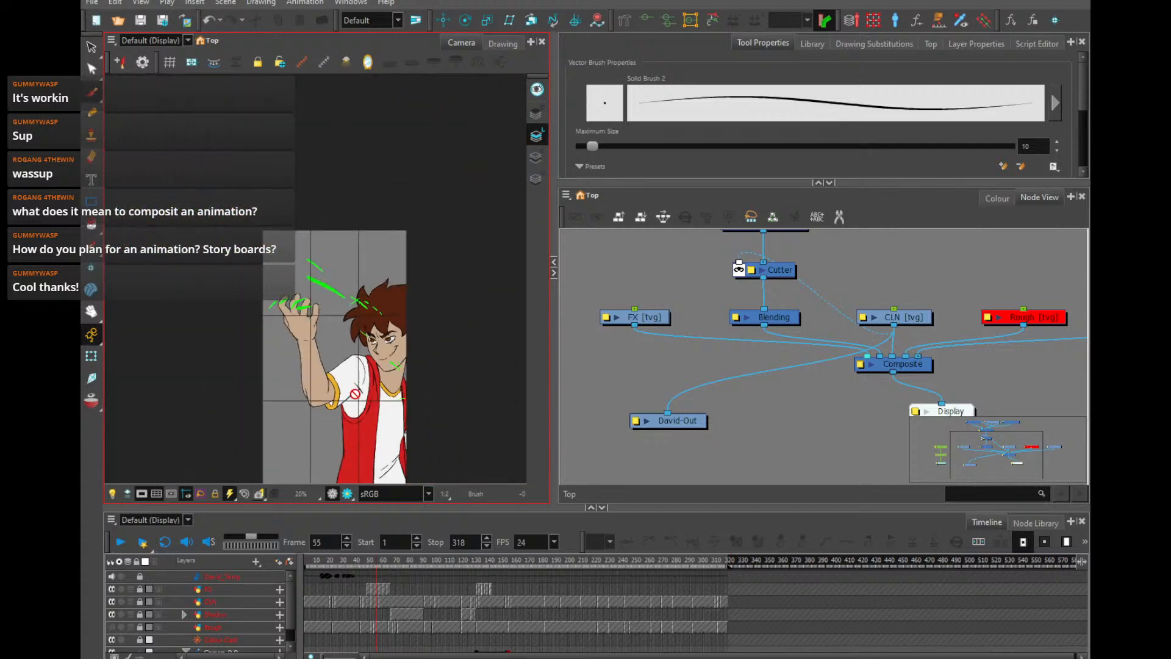
drag(349, 416, 340, 346)
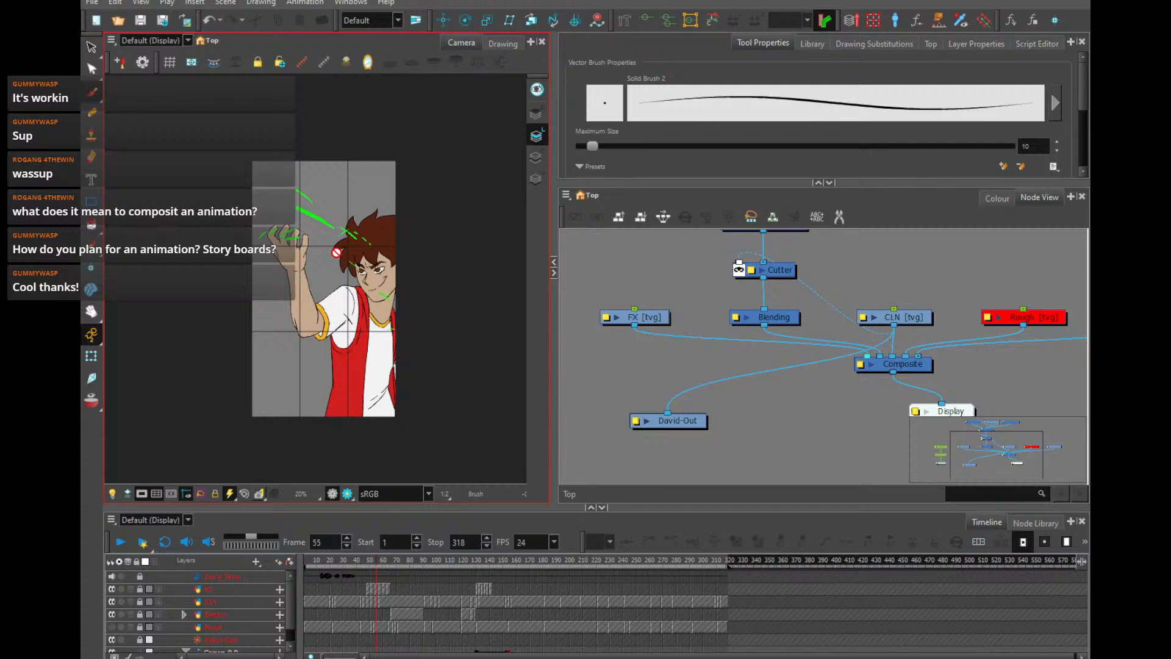
scroll(434, 274, up, 2)
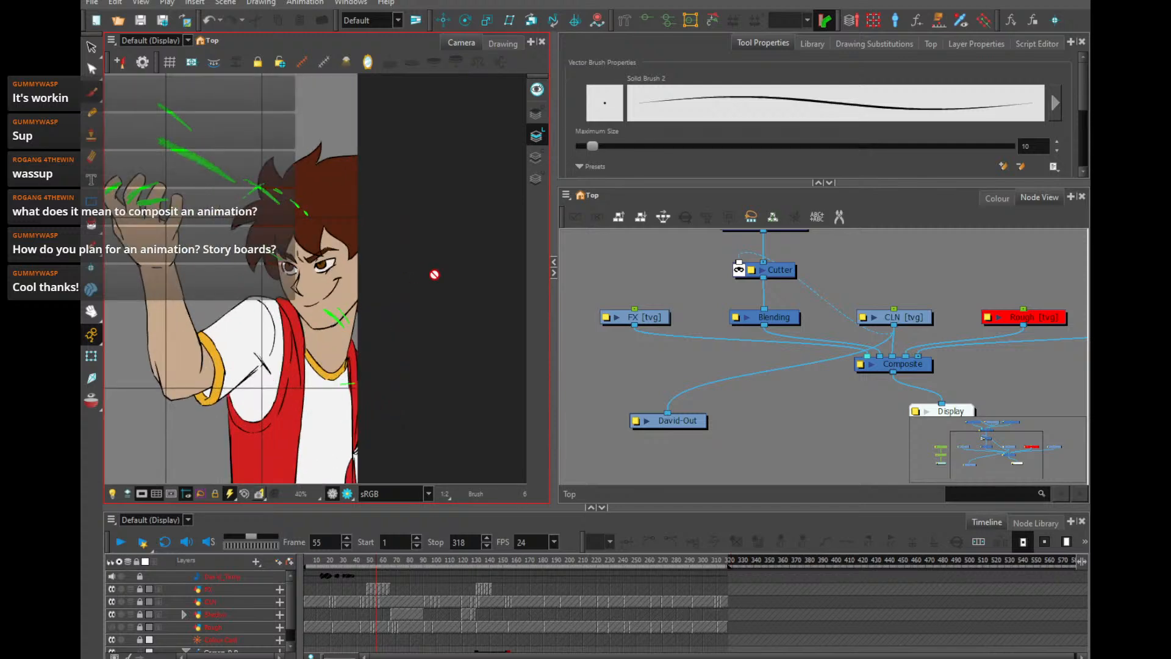
scroll(434, 274, down, 2)
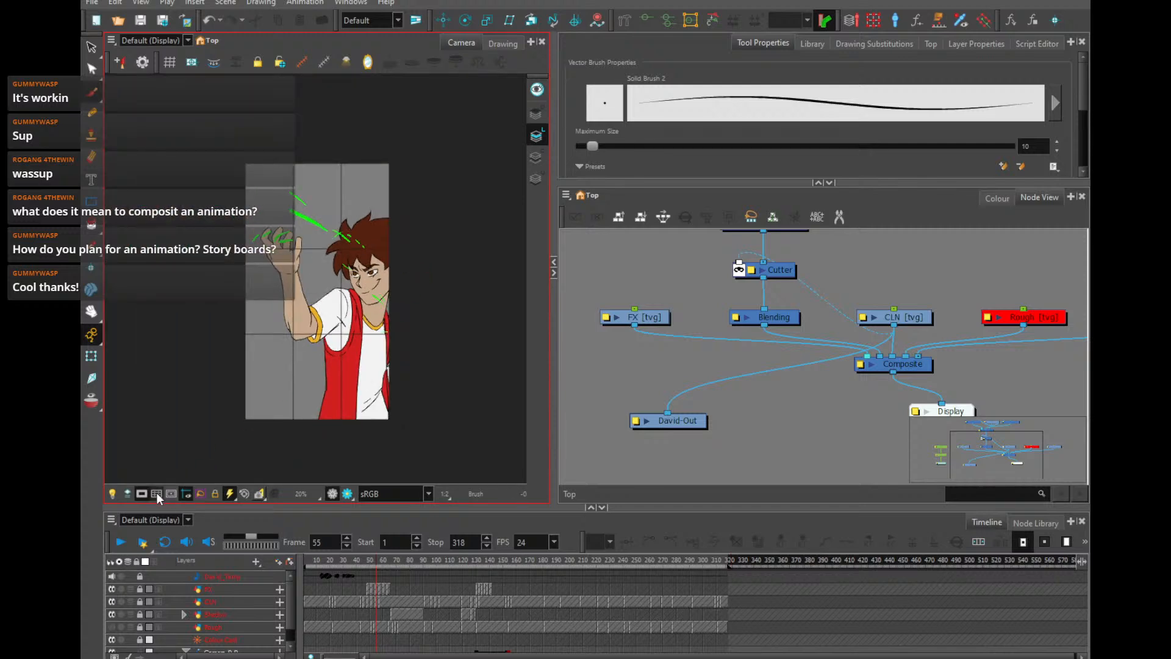
click(156, 492)
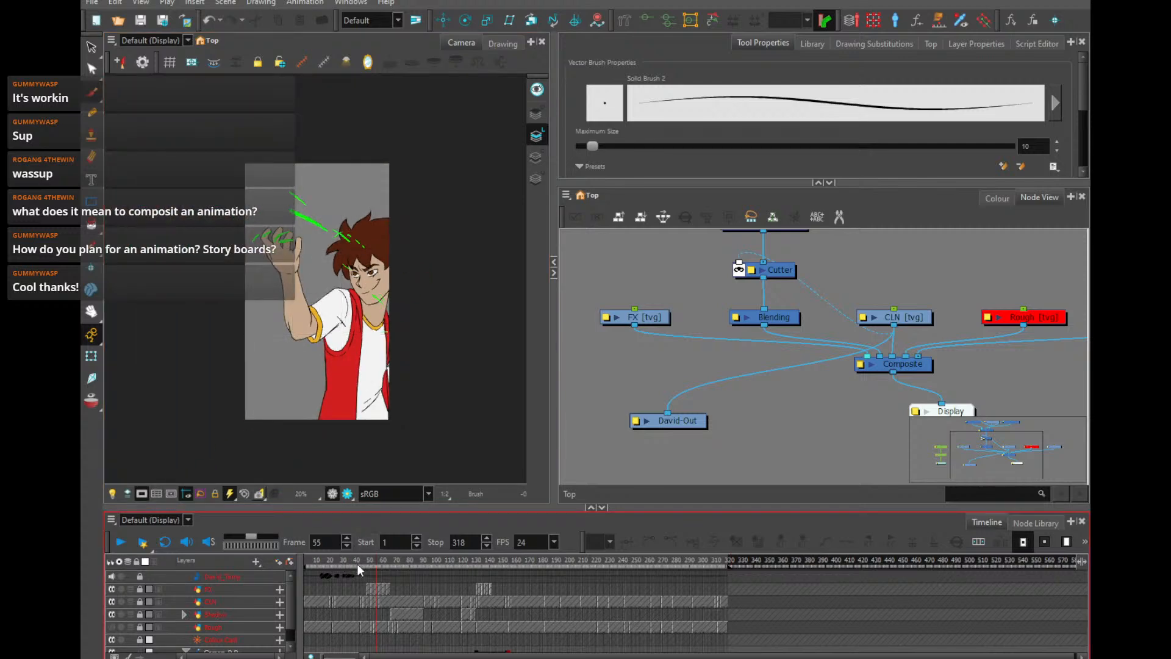
scroll(330, 391, up, 3)
scroll(311, 211, down, 2)
drag(311, 209, 317, 378)
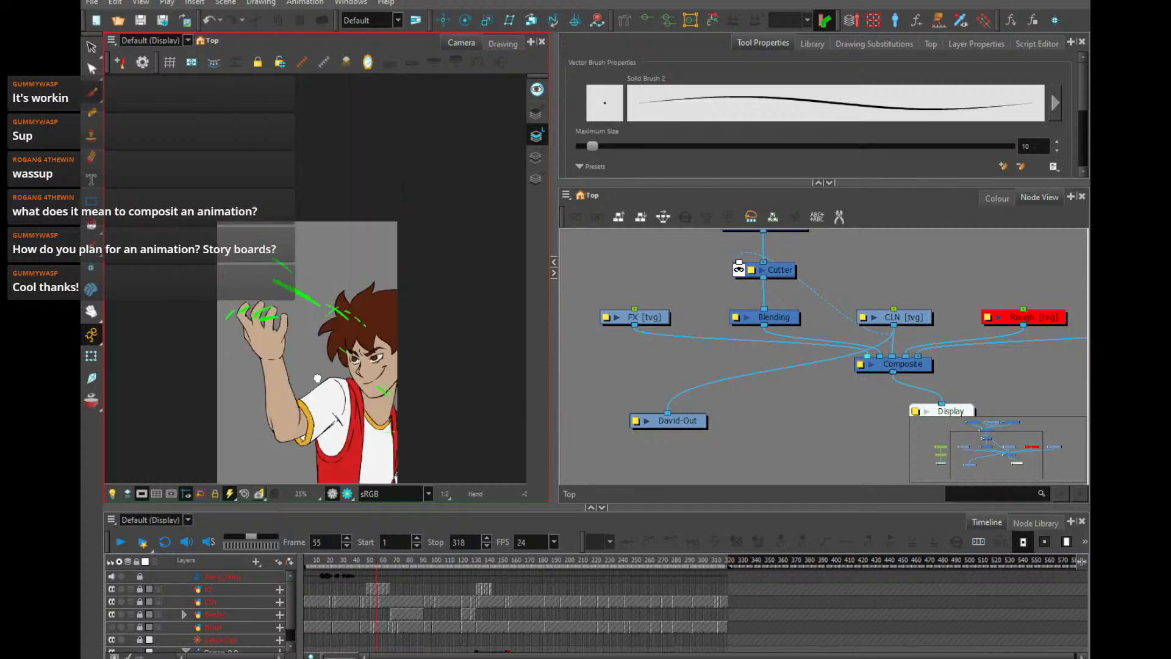
scroll(317, 378, up, 3)
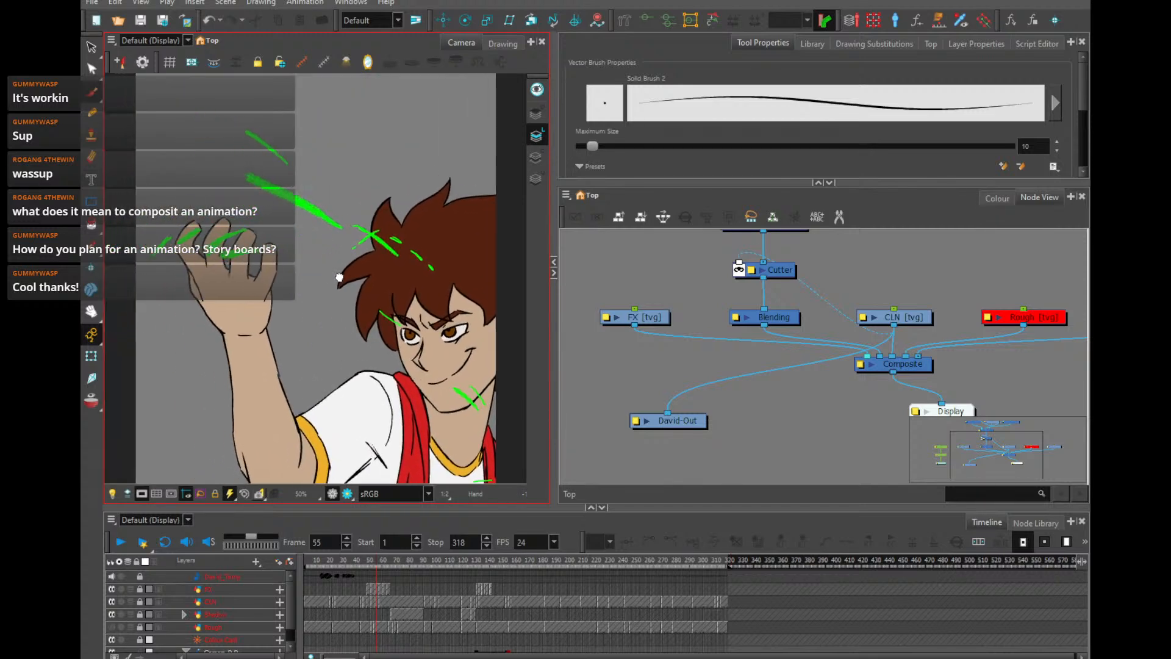
drag(339, 277, 342, 279)
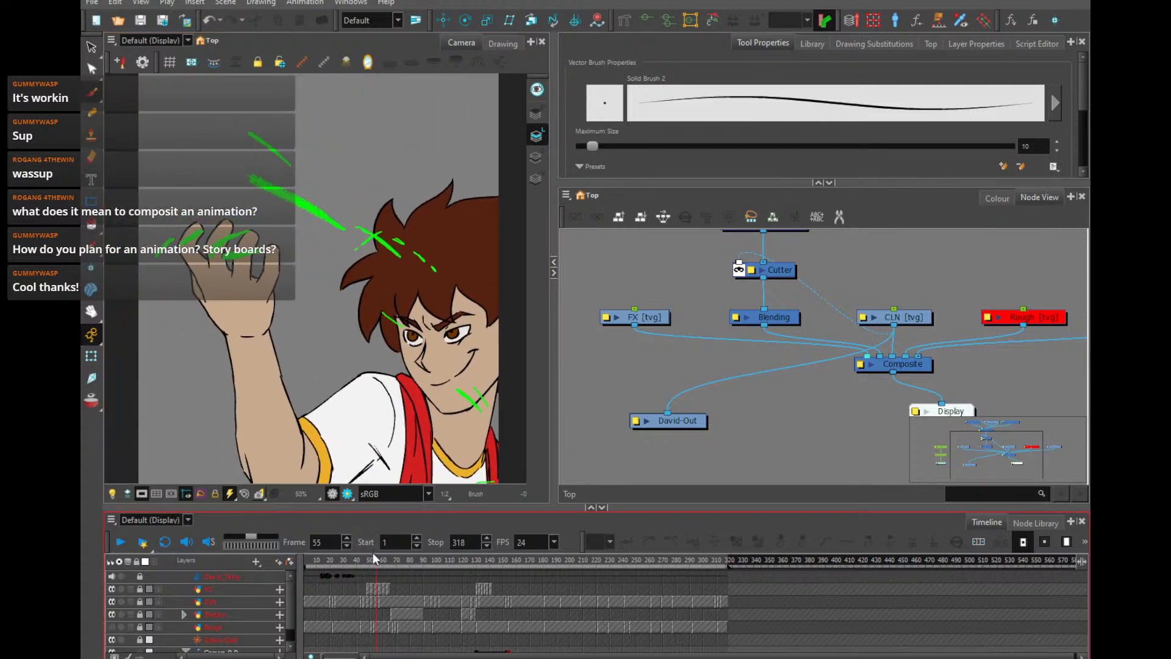
Scrub the coloured animation from frame 55 to frame 59 and examine the green effect strokes around the character
mouse_move(372, 553)
mouse_down()
mouse_move(366, 566)
mouse_move(399, 556)
mouse_move(339, 555)
mouse_move(382, 552)
mouse_up()
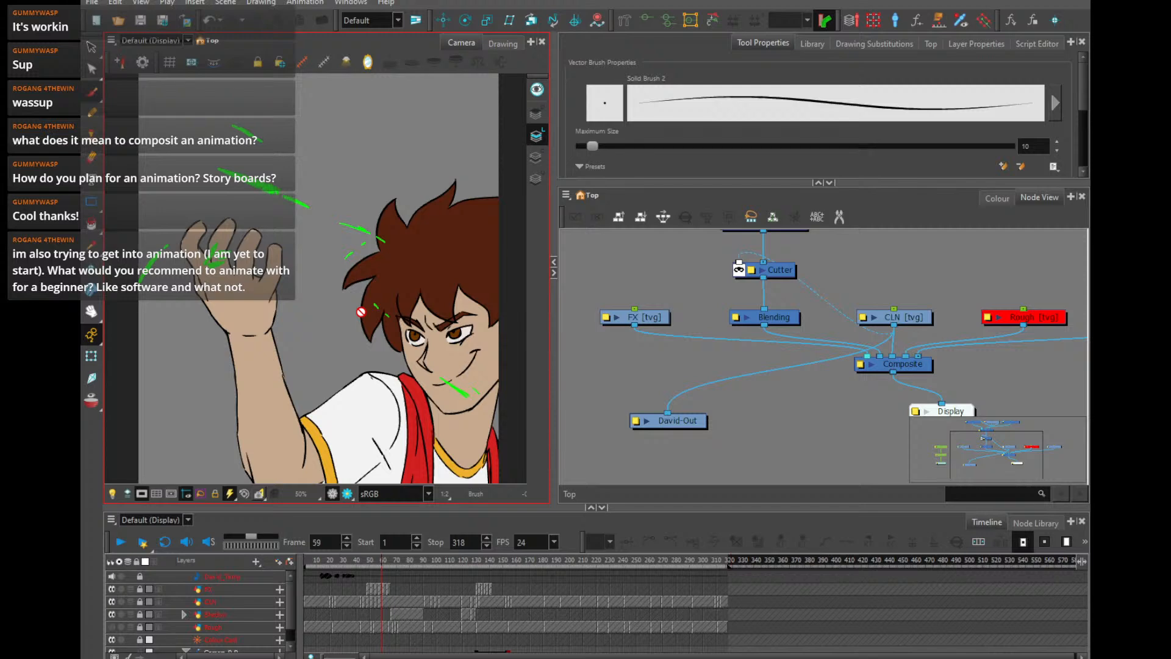
scroll(361, 311, down, 1)
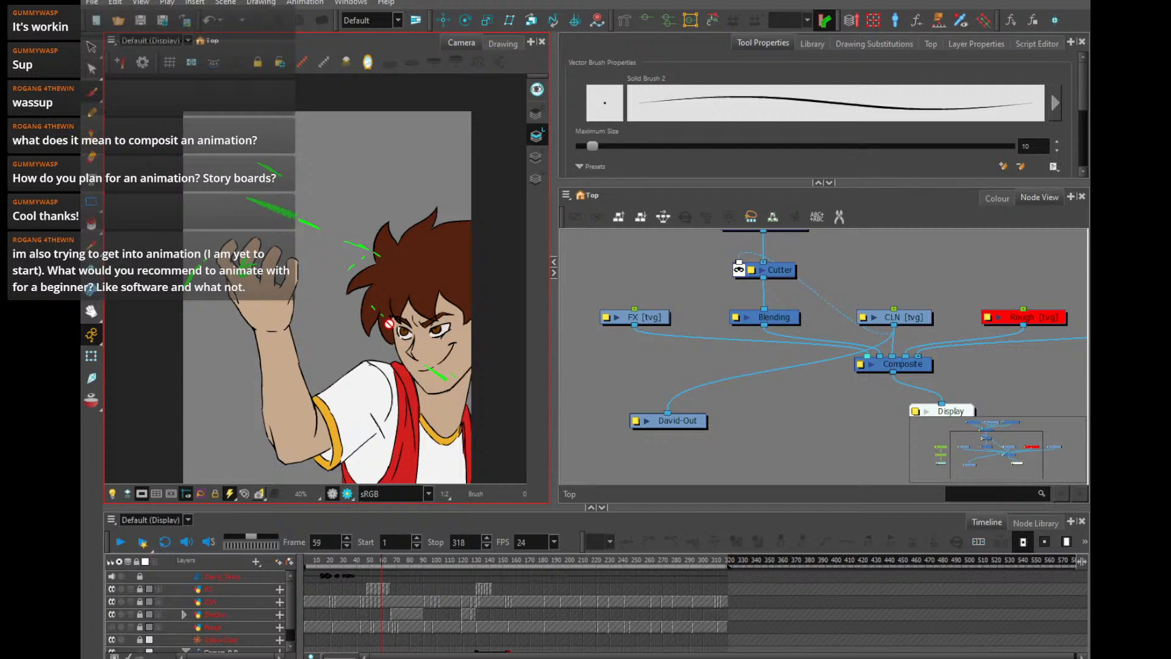
scroll(390, 324, up, 1)
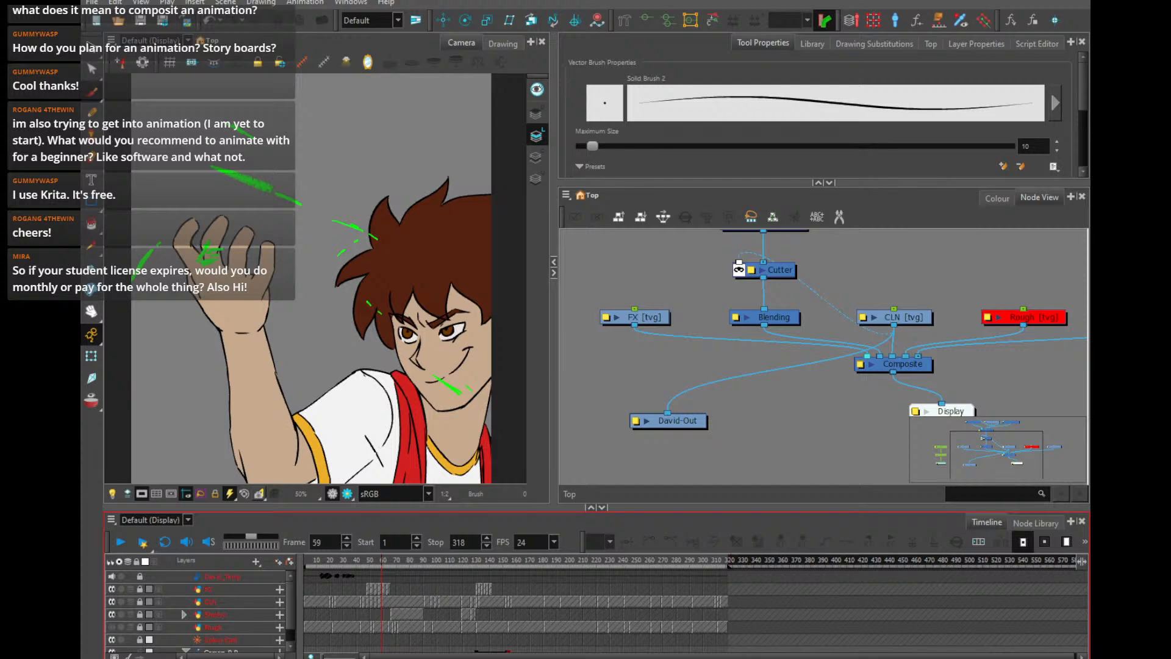
Go to frame 78 and examine the unblended shadow shapes on the character's raised arm and shirt up close
click(380, 574)
click(405, 562)
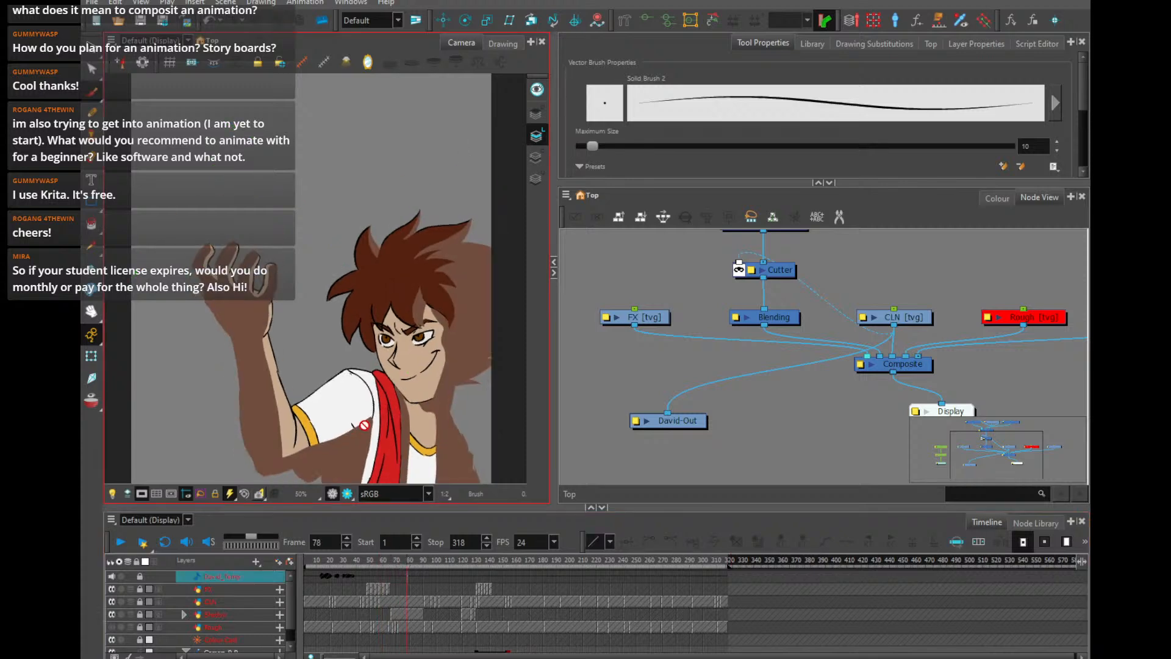
scroll(360, 403, down, 1)
drag(327, 393, 328, 369)
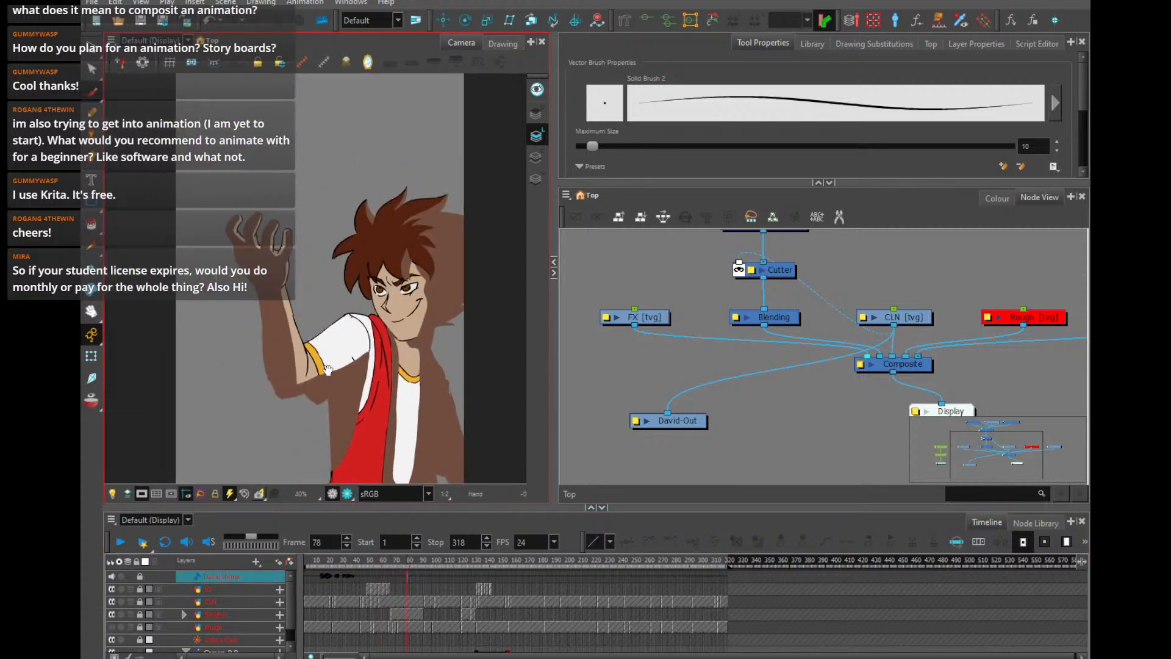
scroll(311, 380, up, 3)
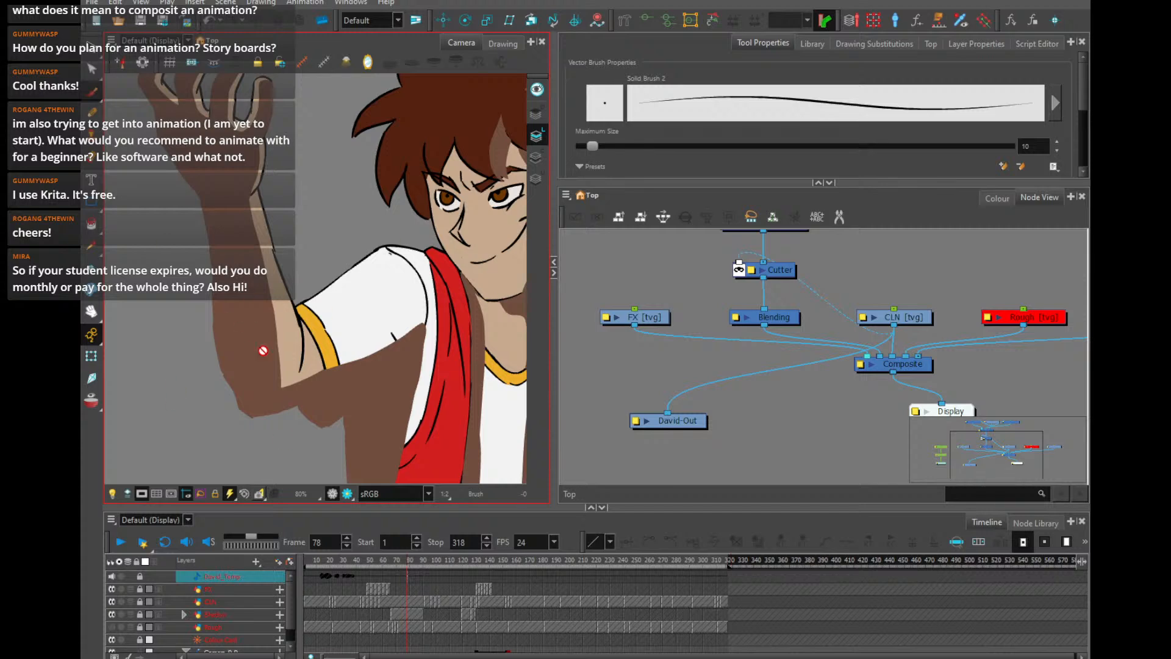
scroll(855, 413, up, 5)
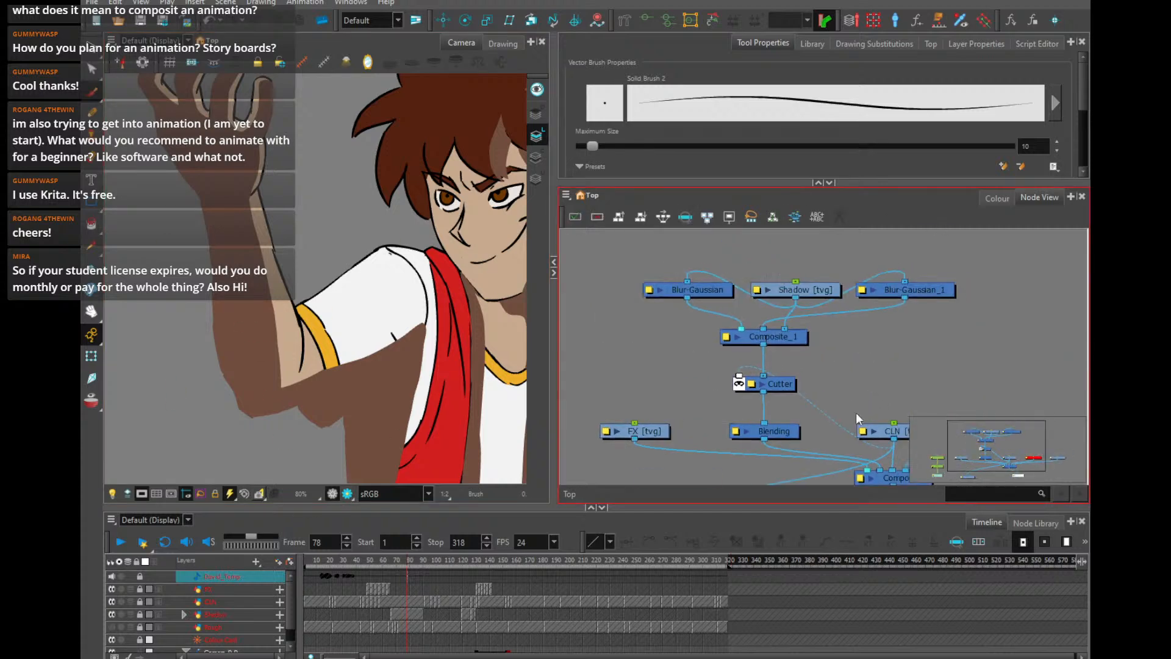
Select the Shadow, Blur-Gaussian and Composite_1 nodes and examine the blurred shading in the Camera's Render View
drag(855, 412, 849, 412)
drag(631, 264, 840, 365)
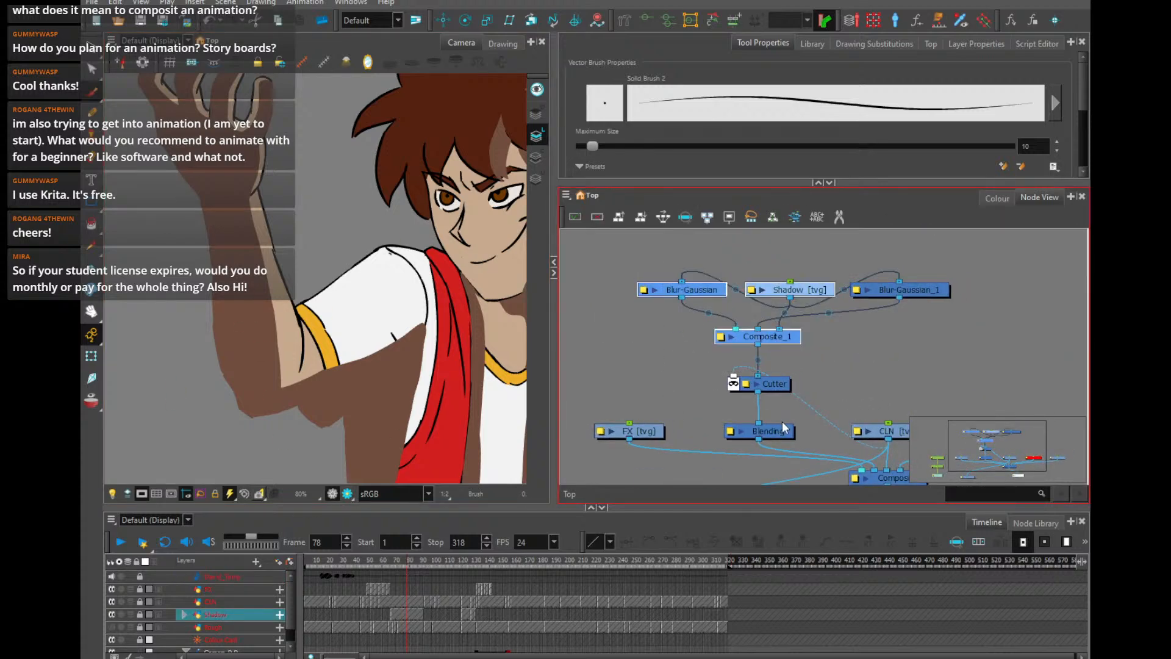
click(347, 493)
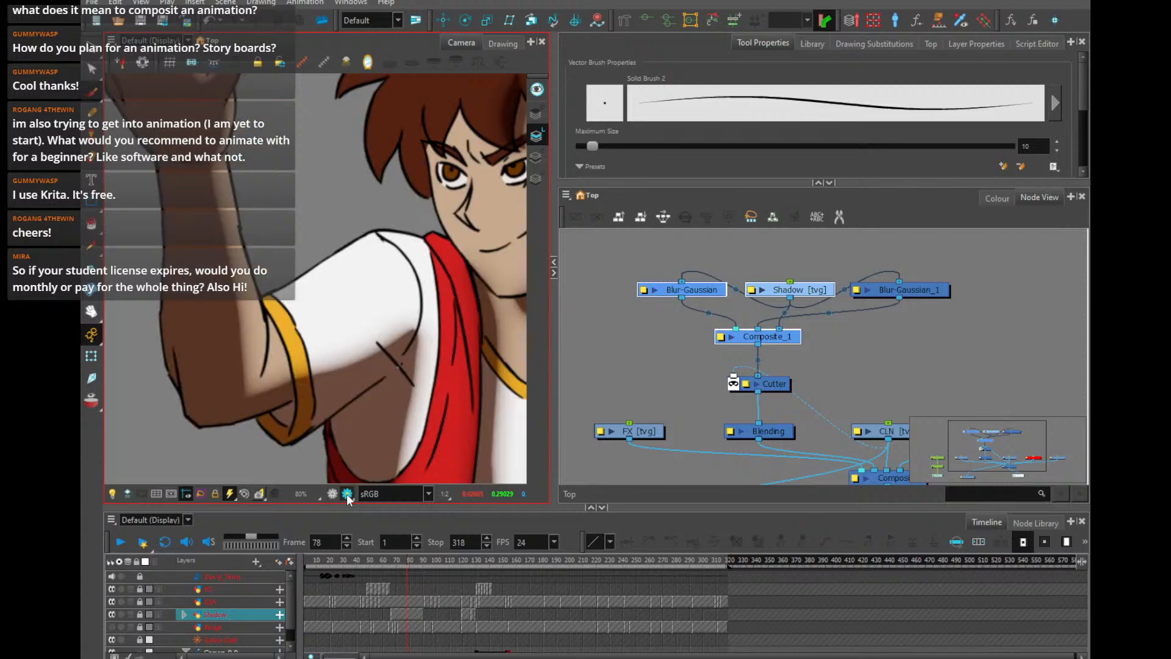
scroll(332, 295, down, 1)
drag(415, 220, 394, 271)
scroll(394, 271, down, 1)
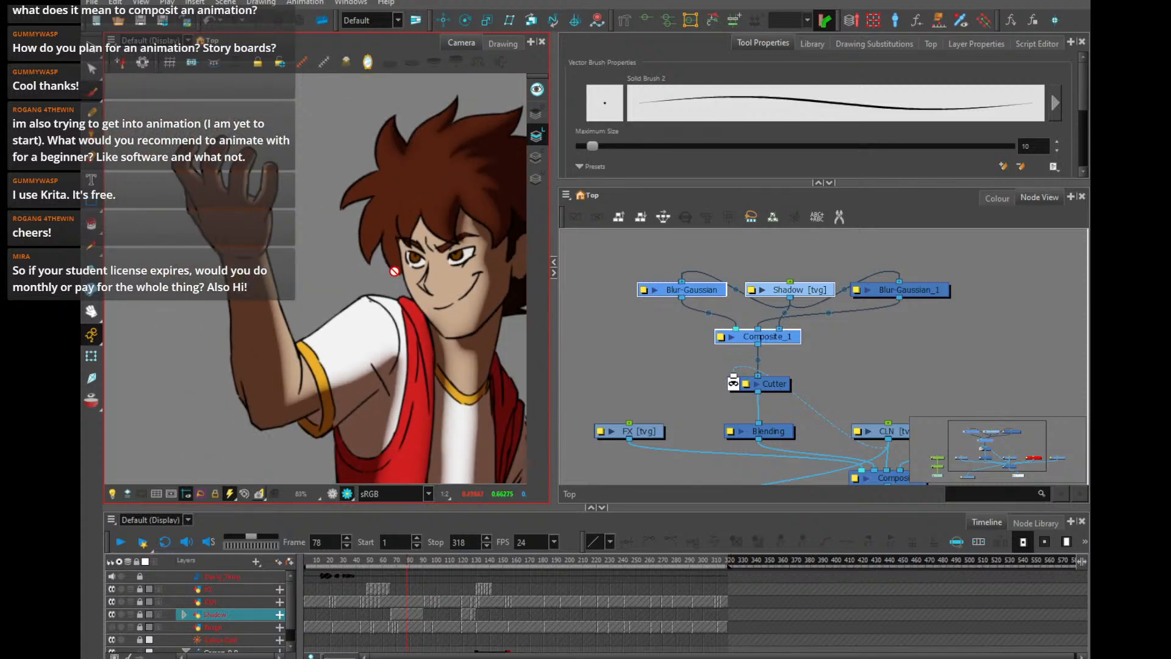
drag(419, 333, 416, 309)
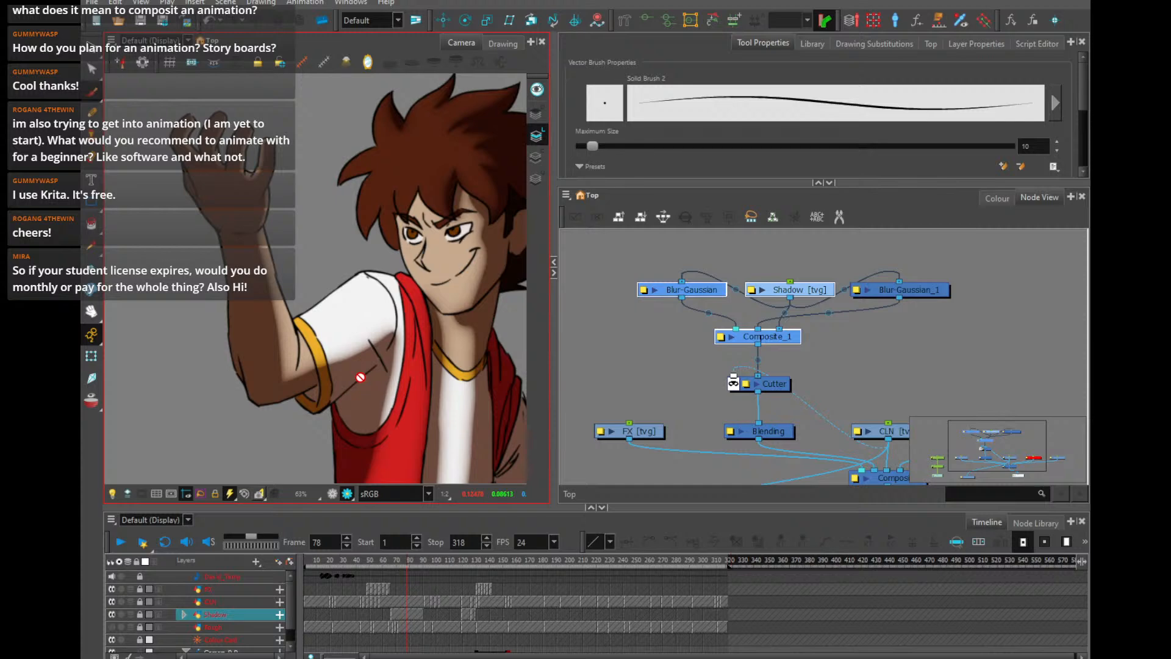
click(996, 198)
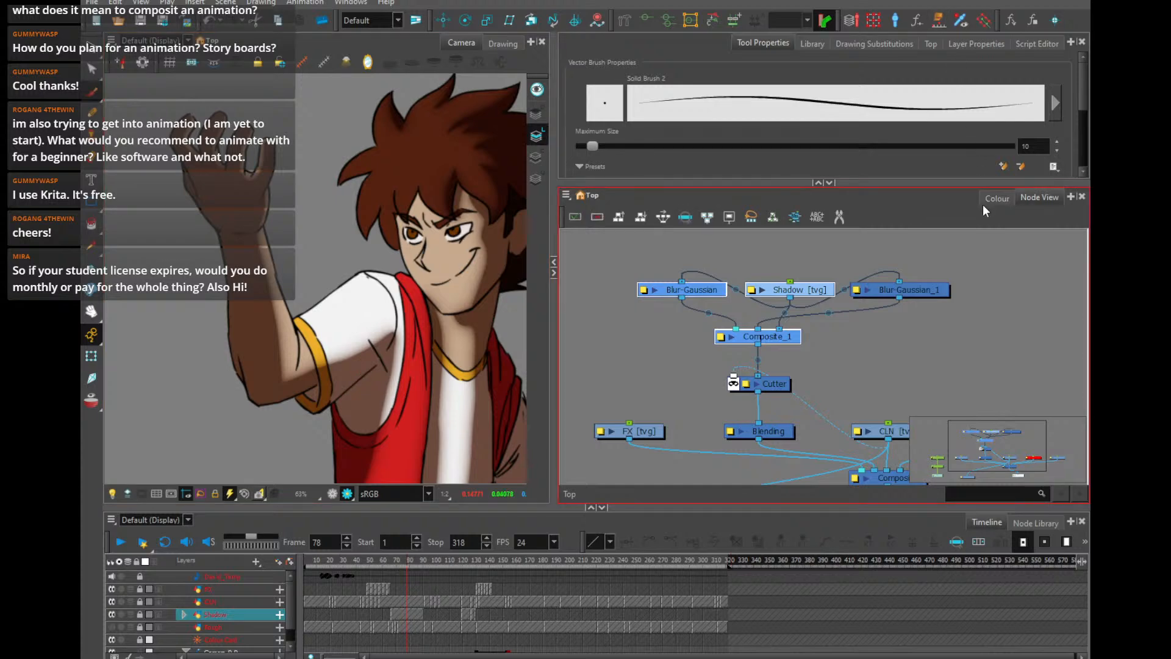
click(995, 199)
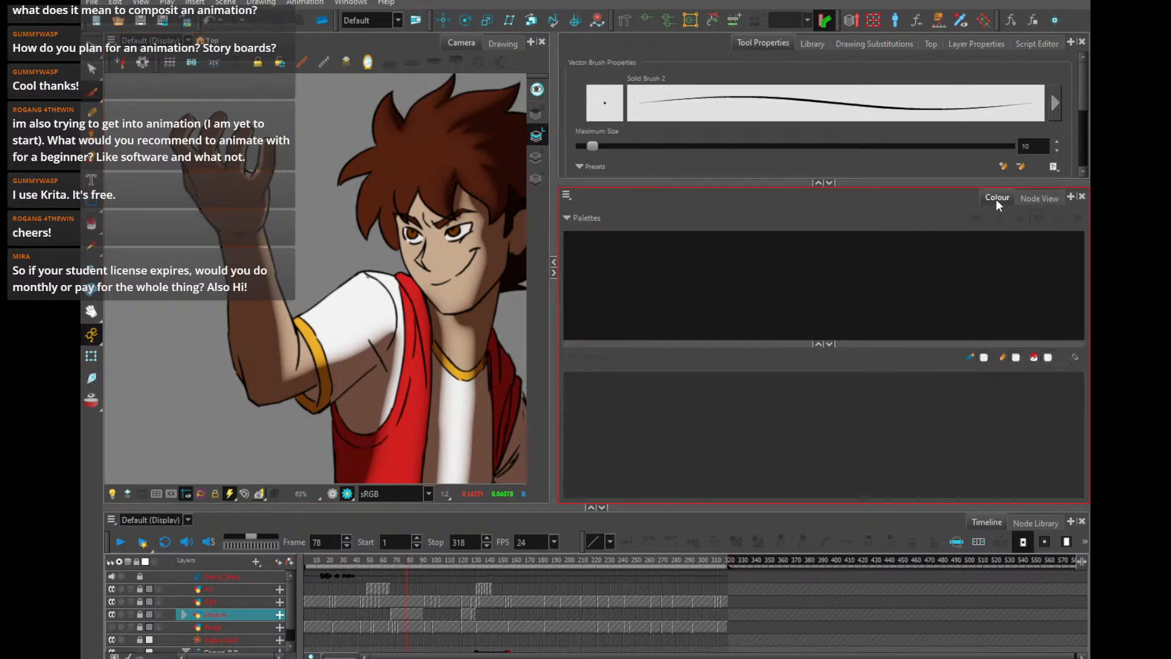
click(1031, 199)
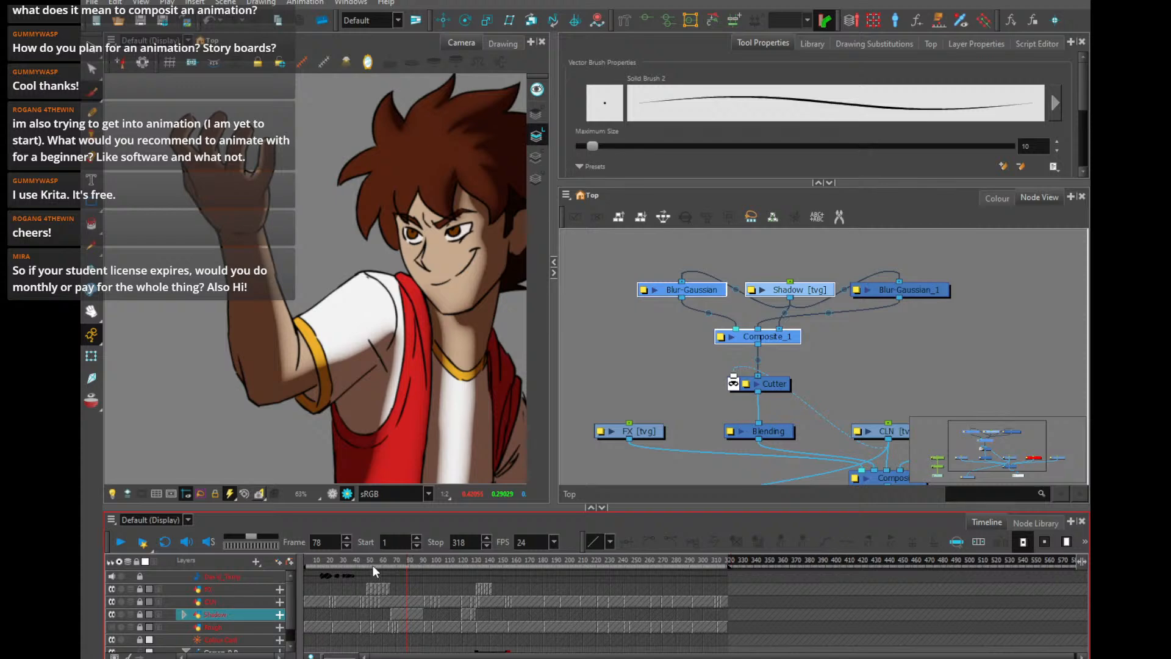
Review the rendered shading at frame 86 with the full character in view, and return the Camera view to OpenGL mode
drag(372, 565, 417, 565)
click(401, 406)
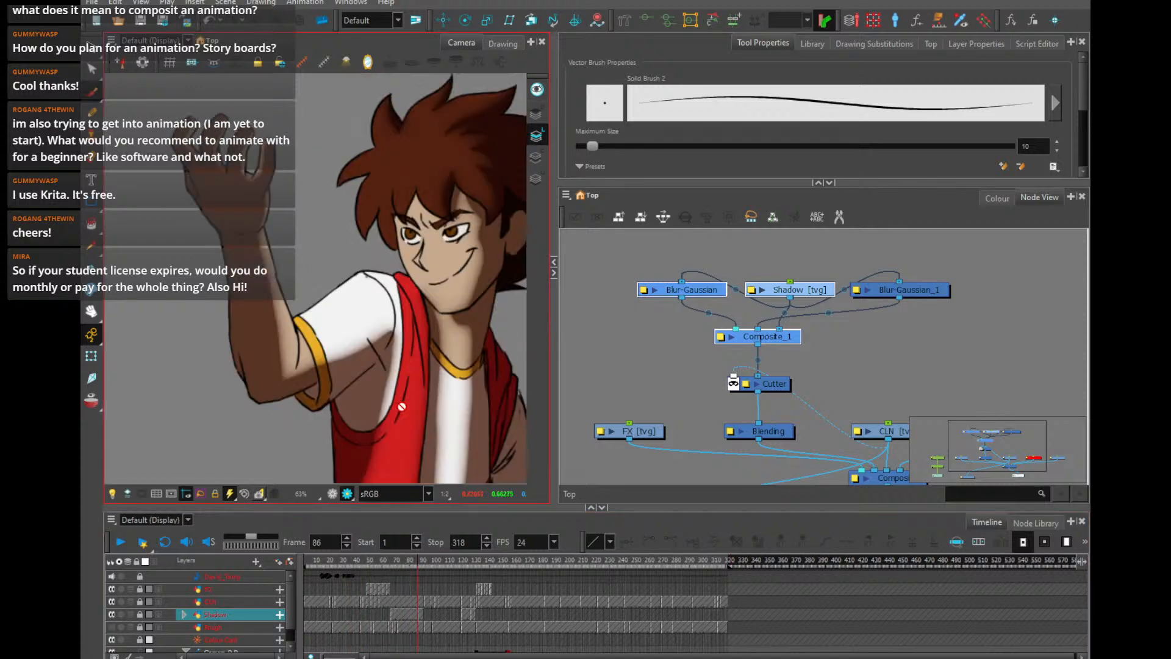
key(2)
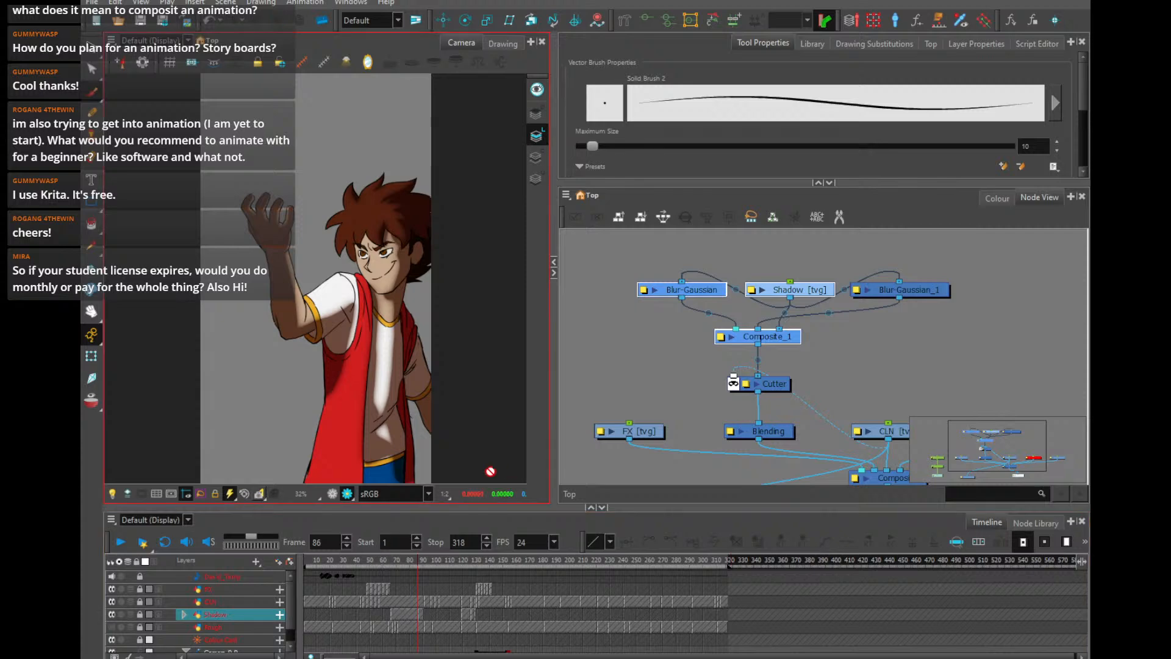
click(330, 494)
Locate the lower part of the node network and select the David-Out write node
click(382, 543)
drag(710, 403, 751, 264)
drag(769, 356, 758, 350)
click(726, 397)
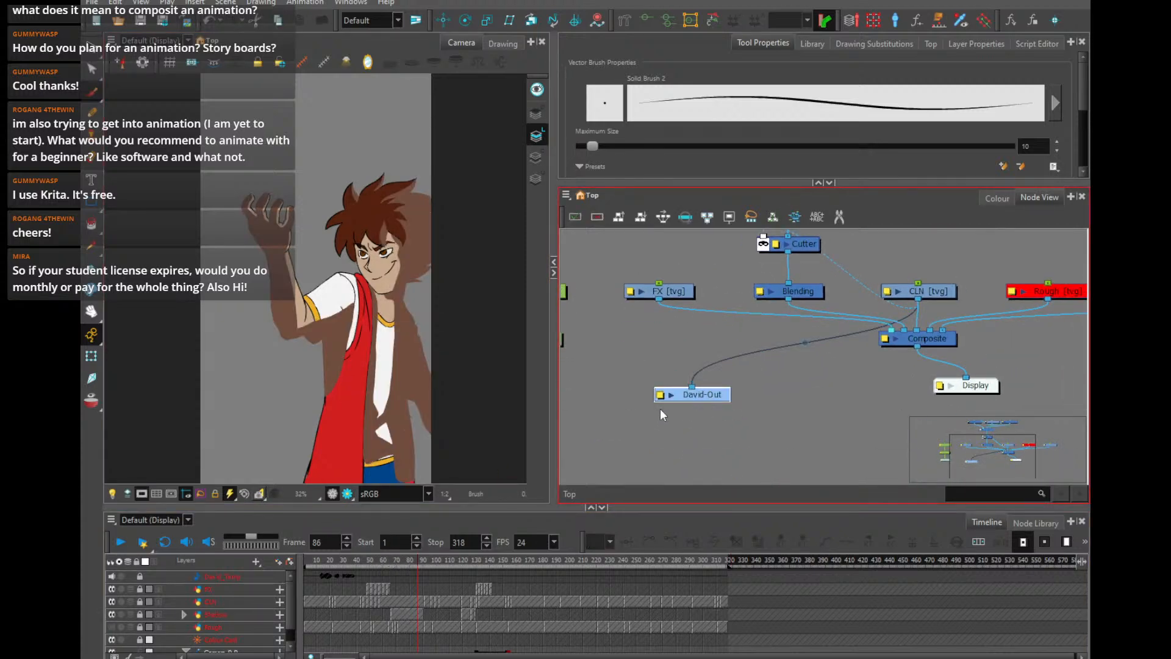
click(196, 562)
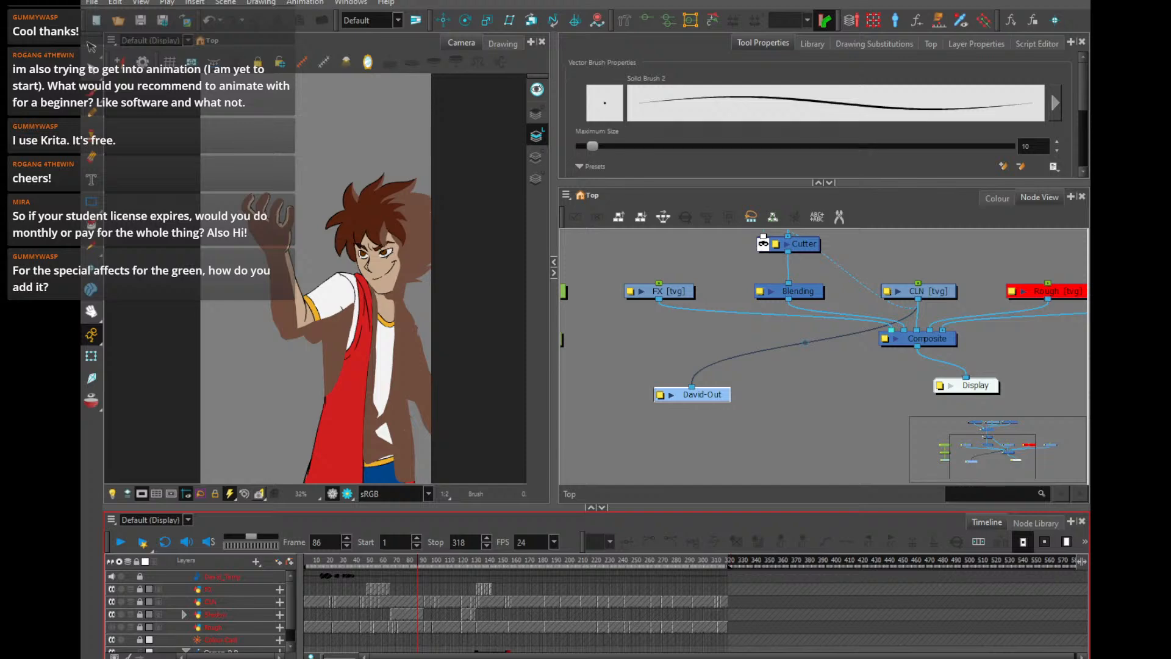
Examine the green effect strokes around the hand on frames 59 and 58, with the FX and Shadow nodes in view
click(378, 560)
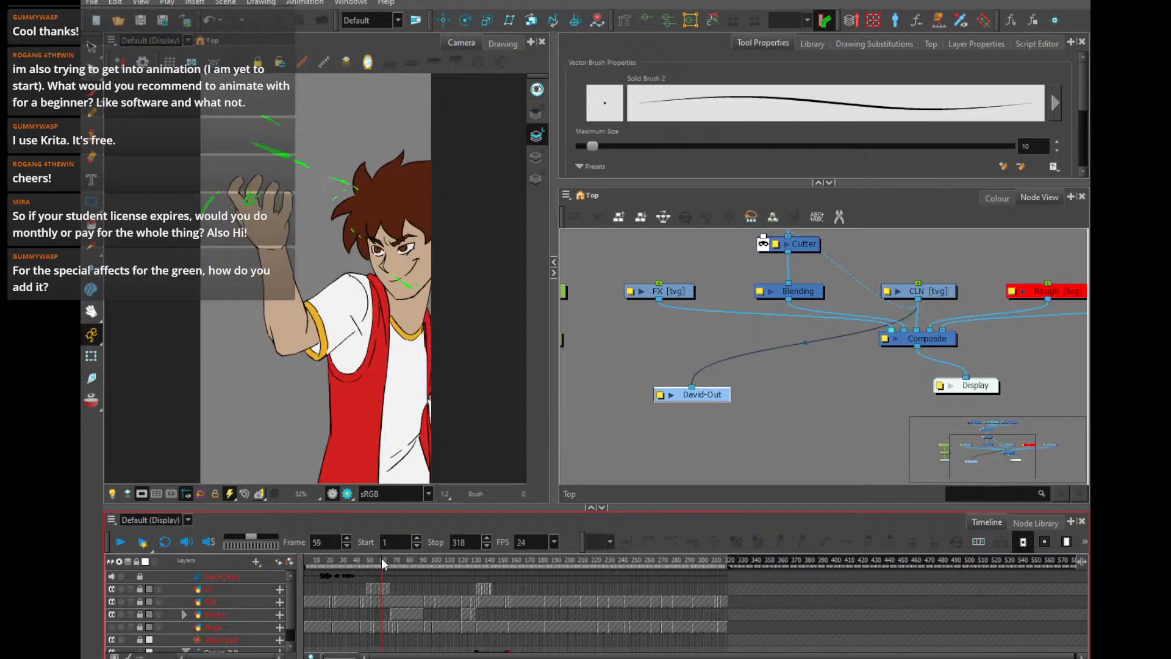
scroll(280, 258, up, 4)
scroll(279, 258, down, 3)
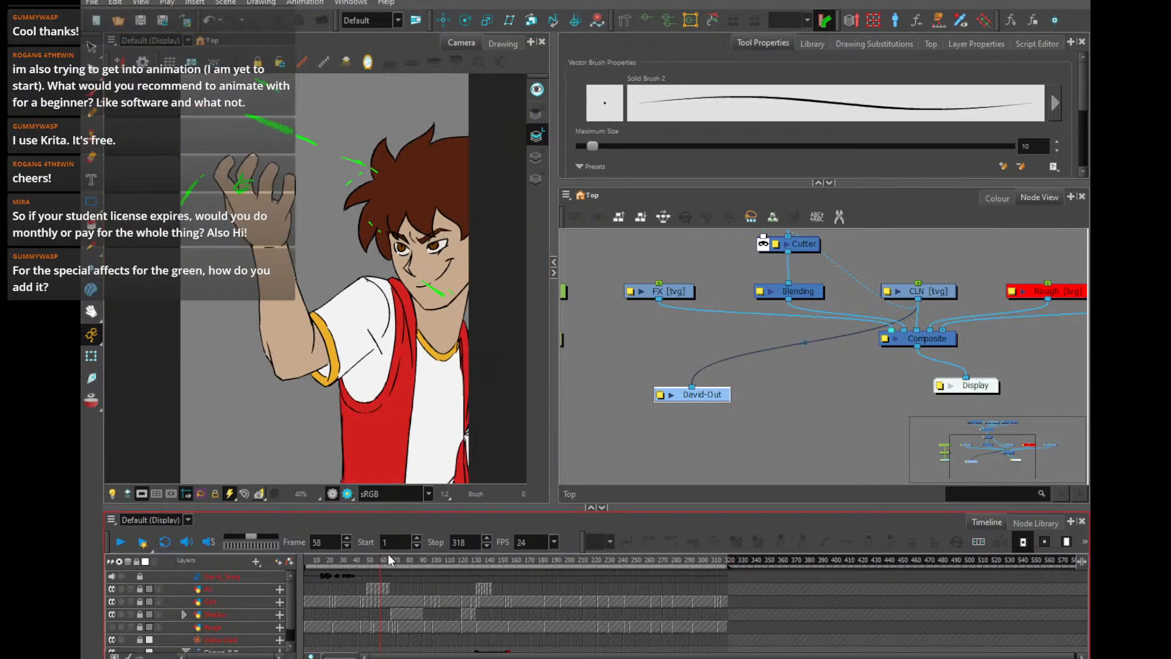
drag(777, 389, 787, 479)
scroll(293, 181, up, 4)
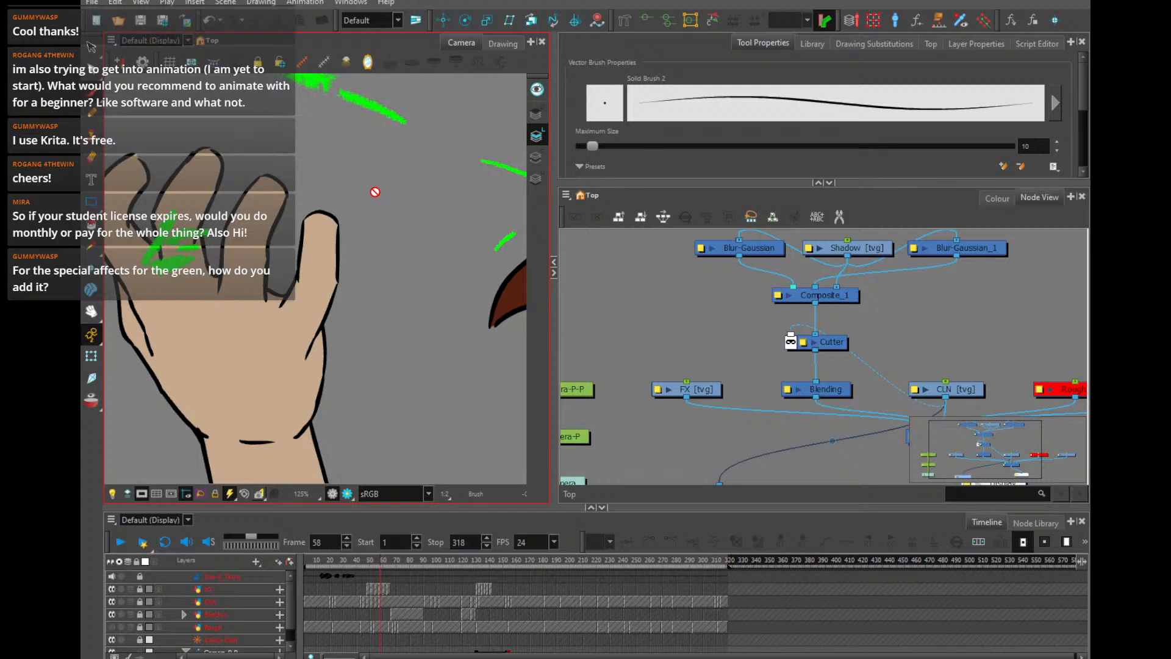
scroll(320, 155, down, 3)
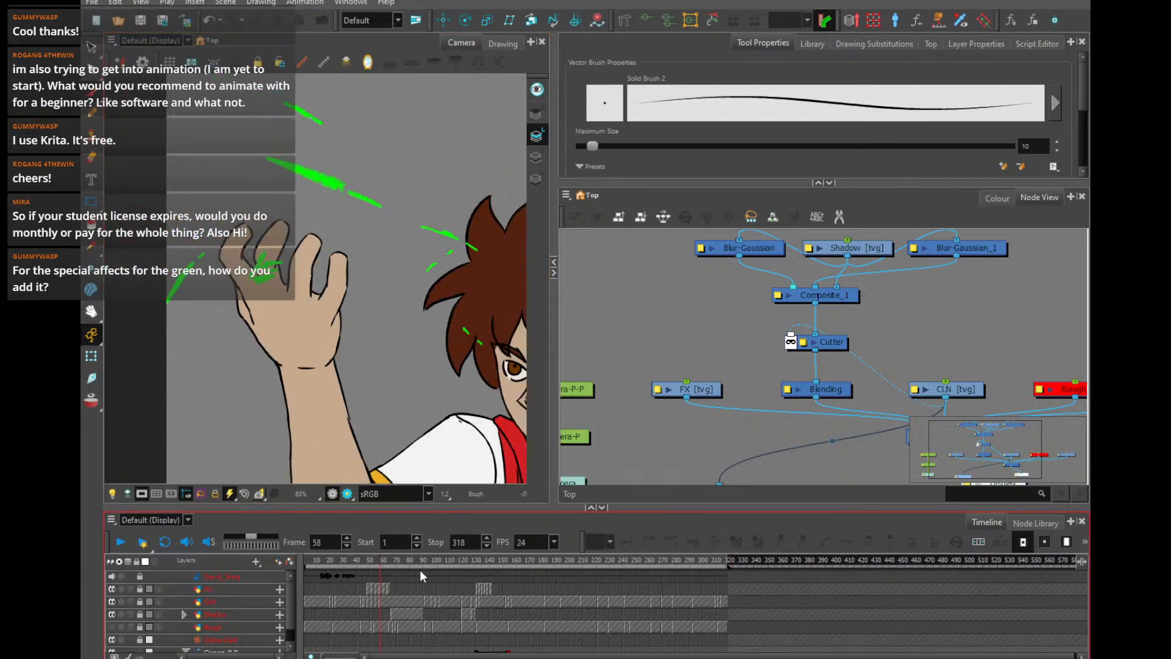
Compare the character's shadows at frame 77 between Render View and OpenGL View
click(405, 560)
drag(346, 361, 328, 251)
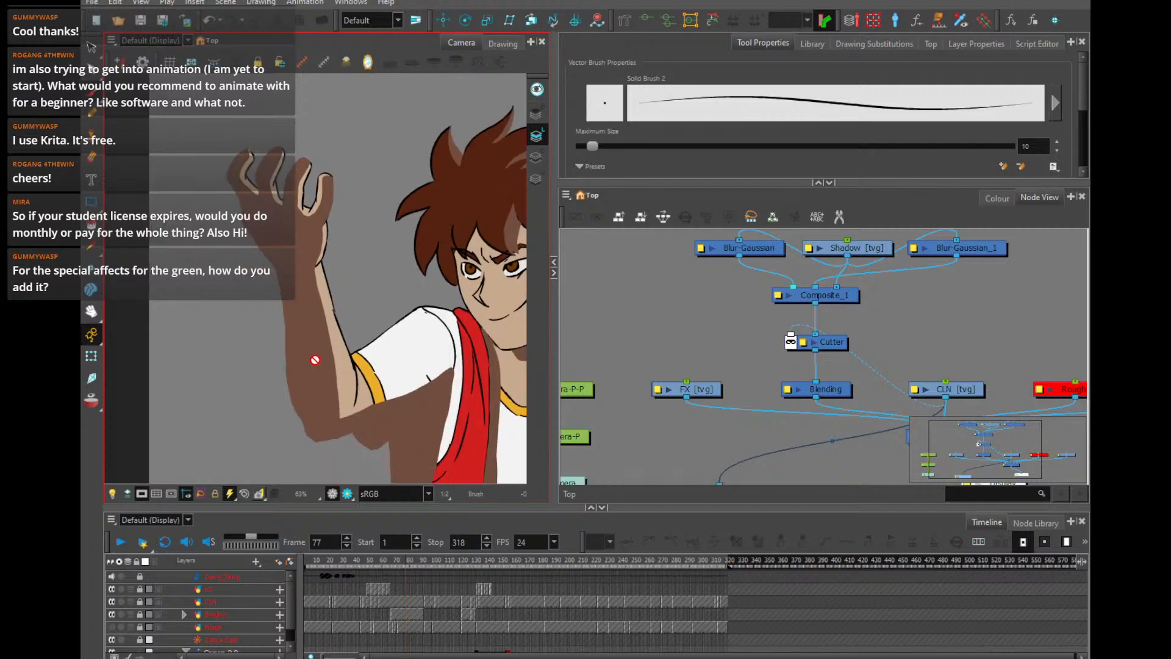
click(332, 494)
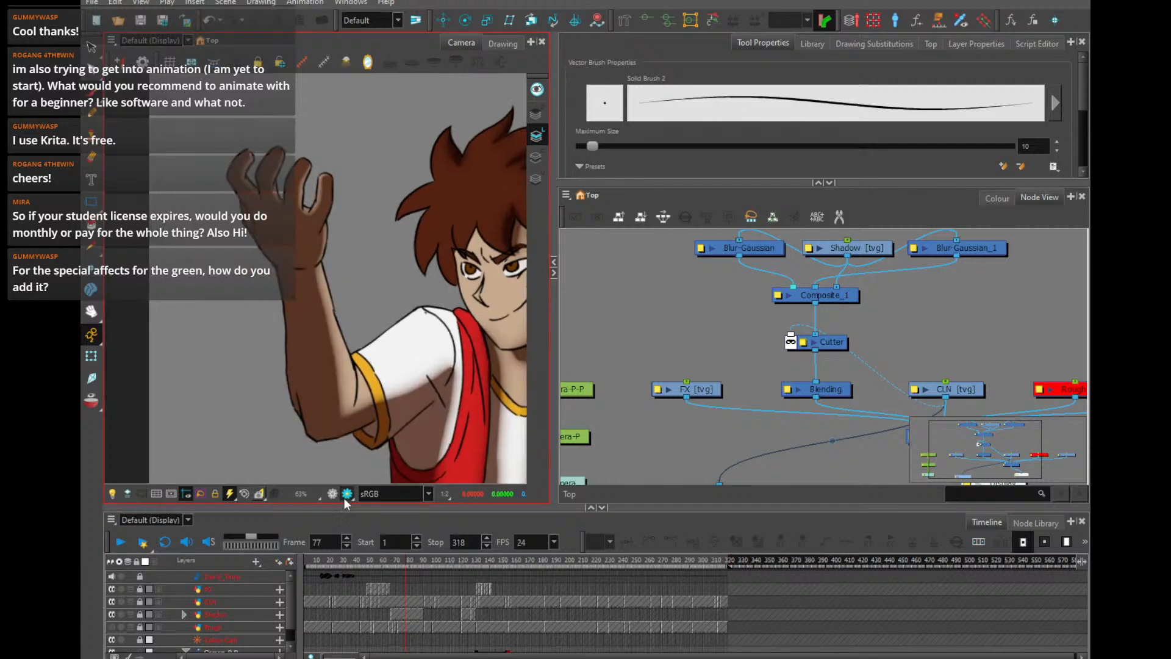
click(332, 494)
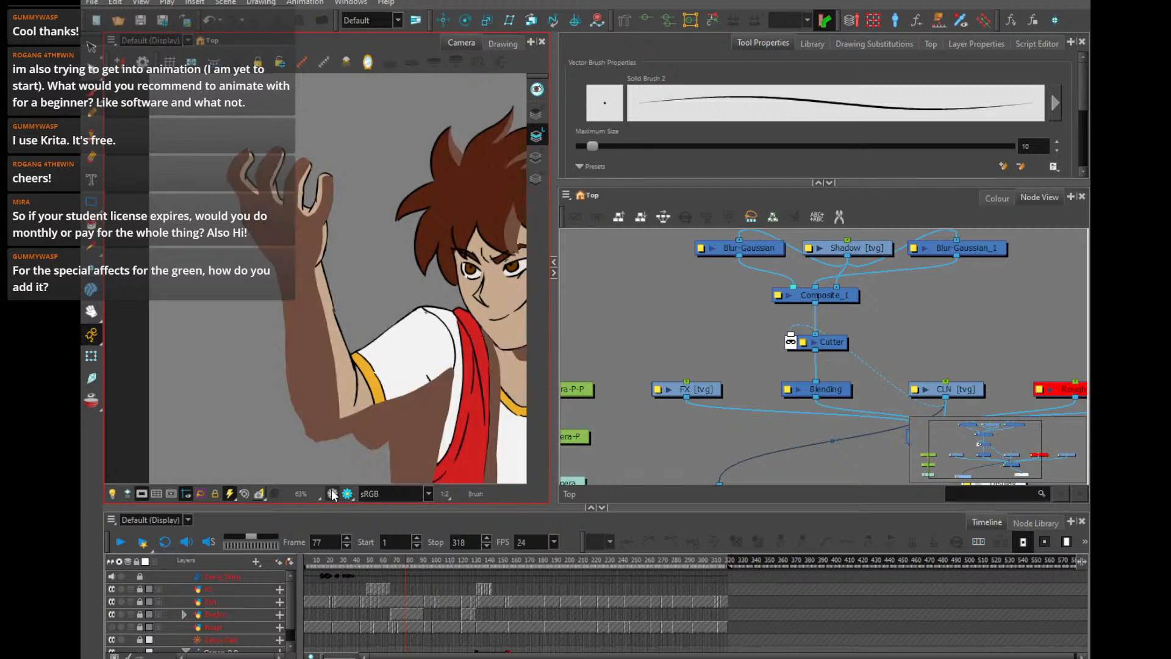
Check the green effect strokes on frame 54, and add a drawing layer named EyeShine at frame 13
click(377, 562)
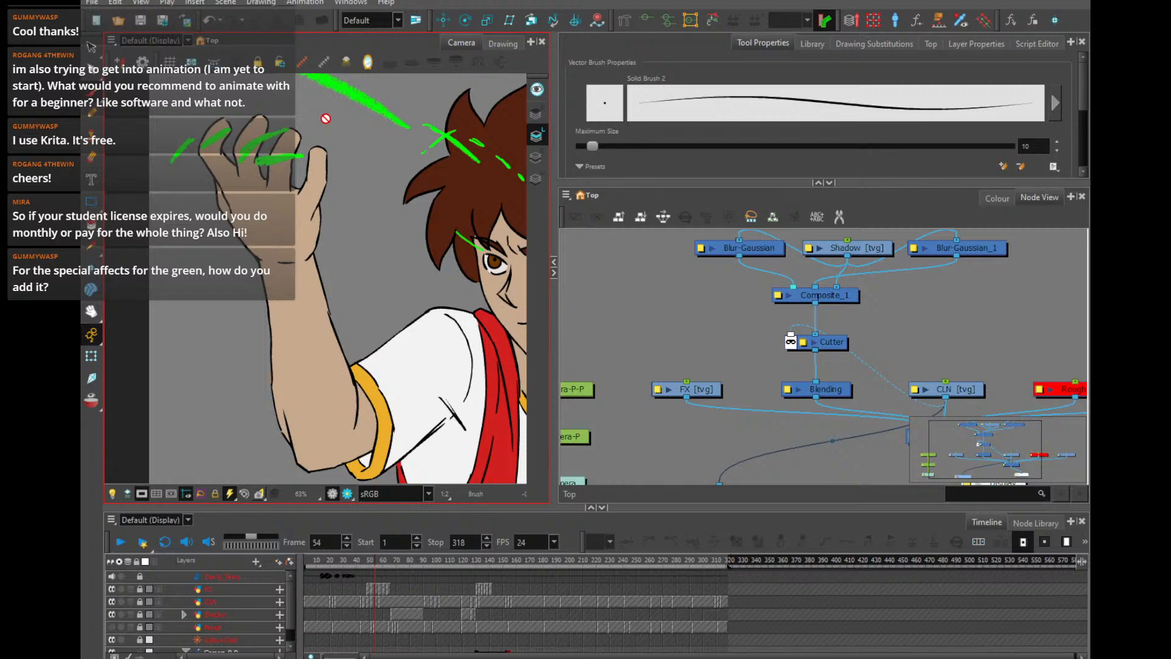
scroll(326, 119, down, 2)
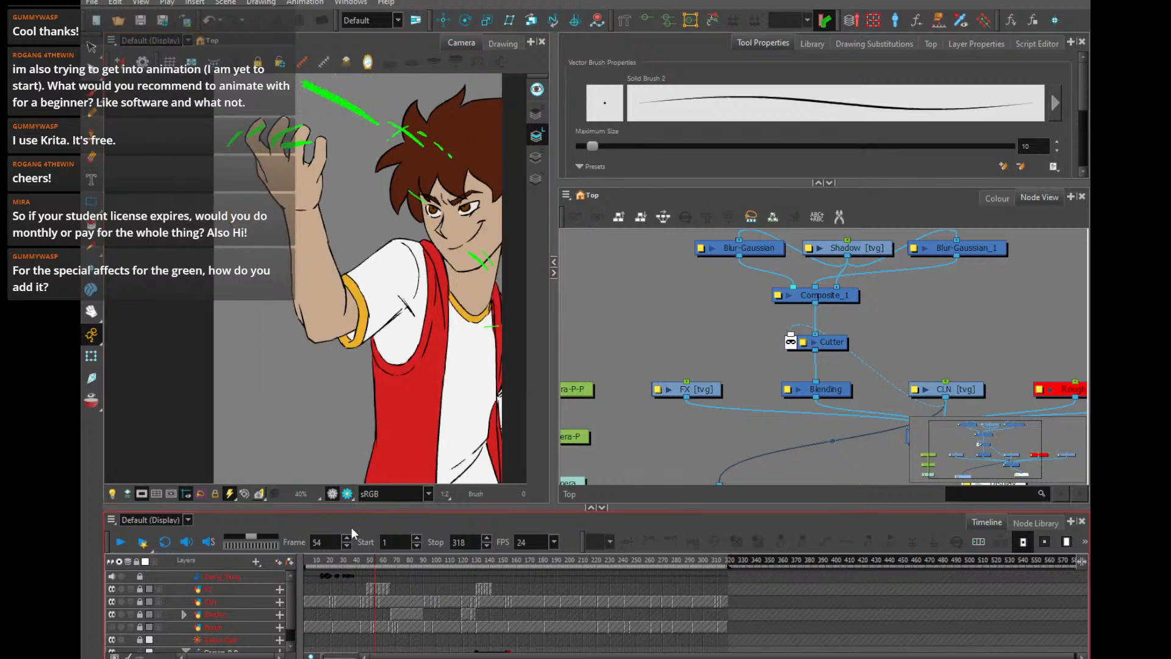
drag(351, 564, 320, 574)
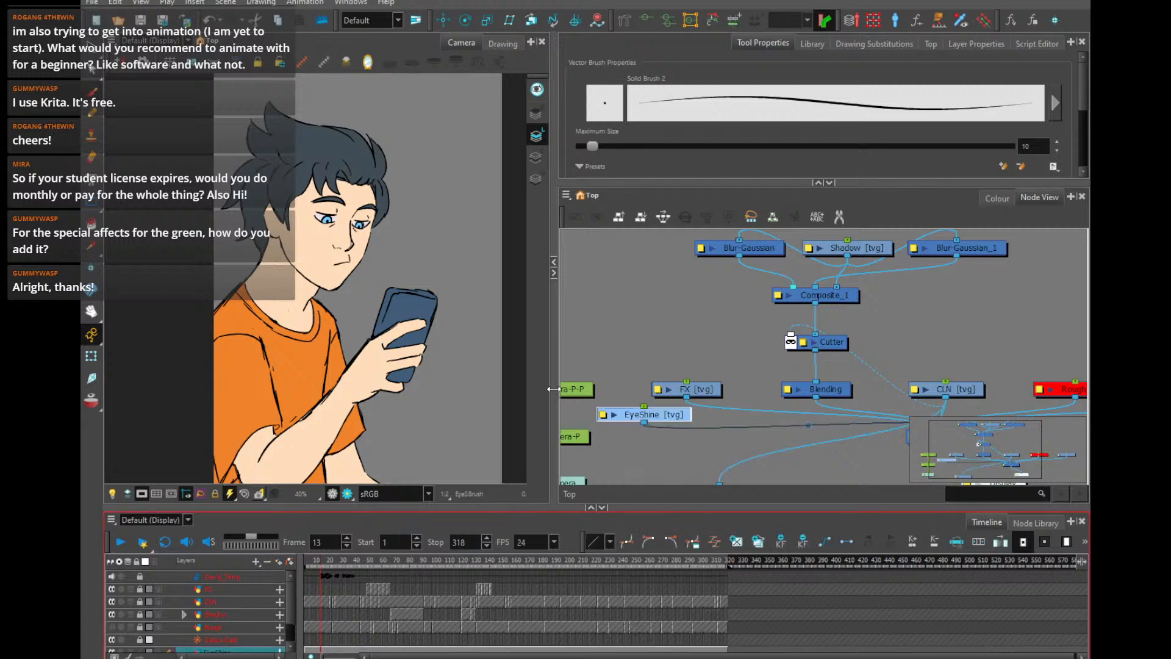
Try to move the EyeShine layer above the FX layer in the Timeline, with the scene's colour palettes shown
click(998, 197)
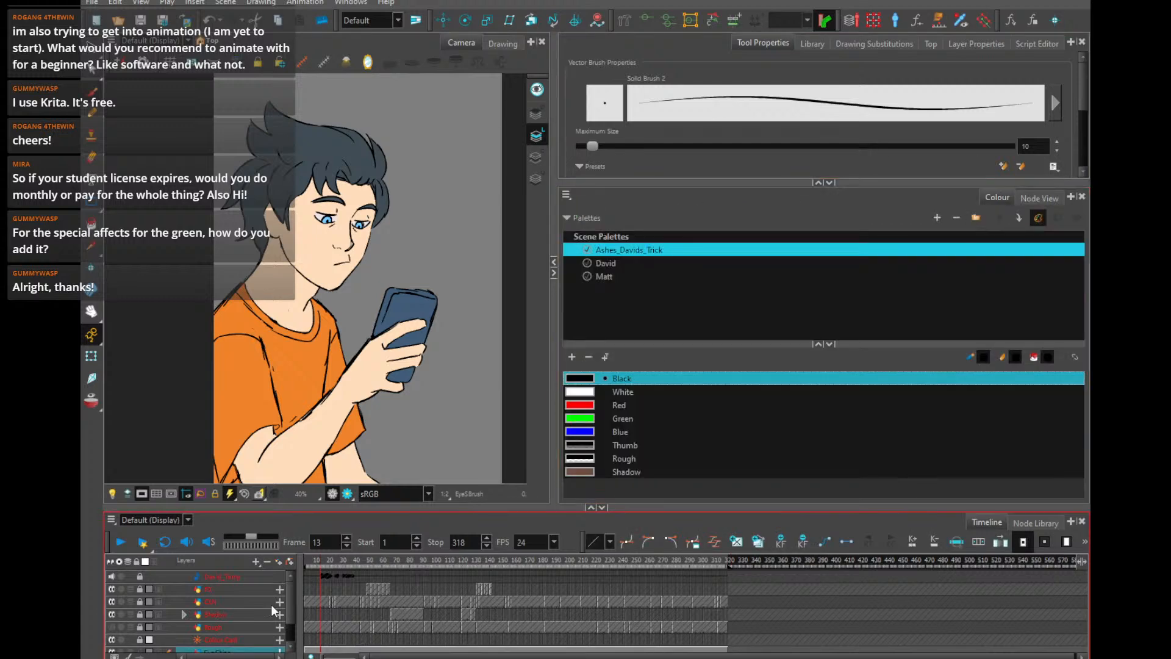
scroll(262, 610, down, 1)
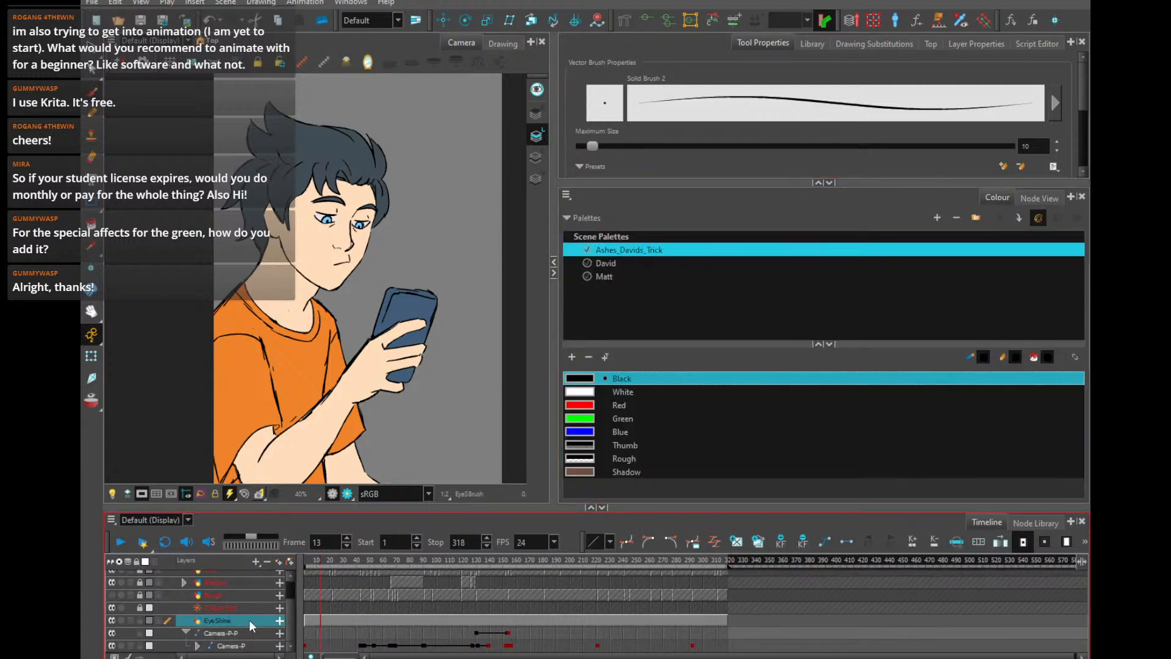
scroll(250, 572, up, 1)
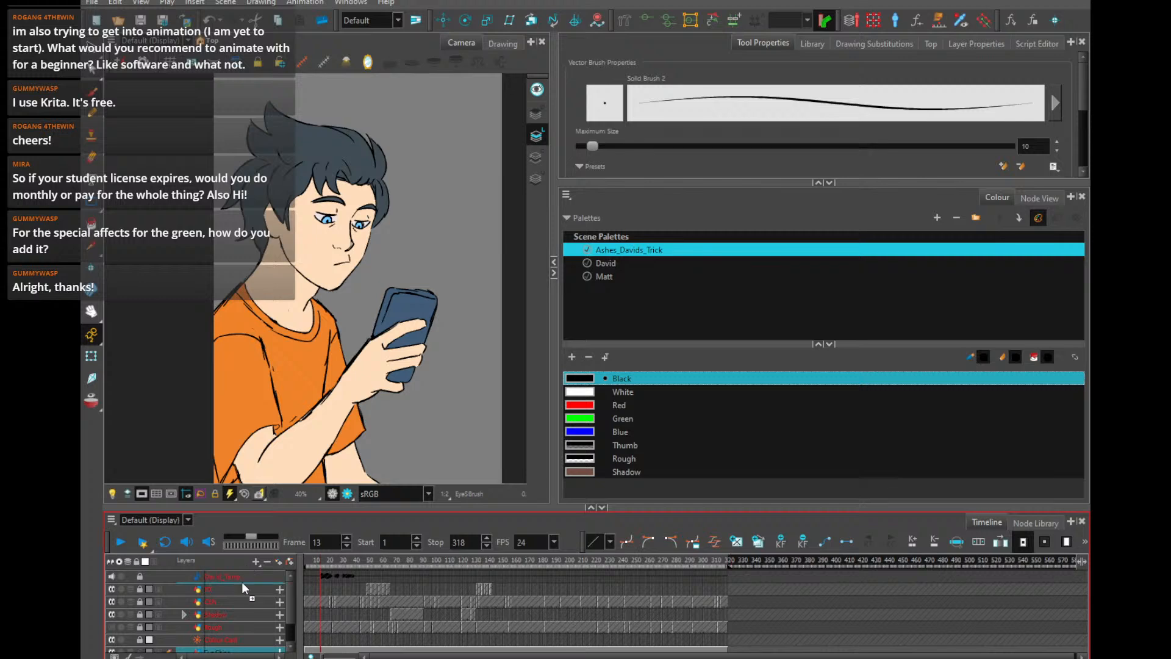
scroll(218, 620, down, 1)
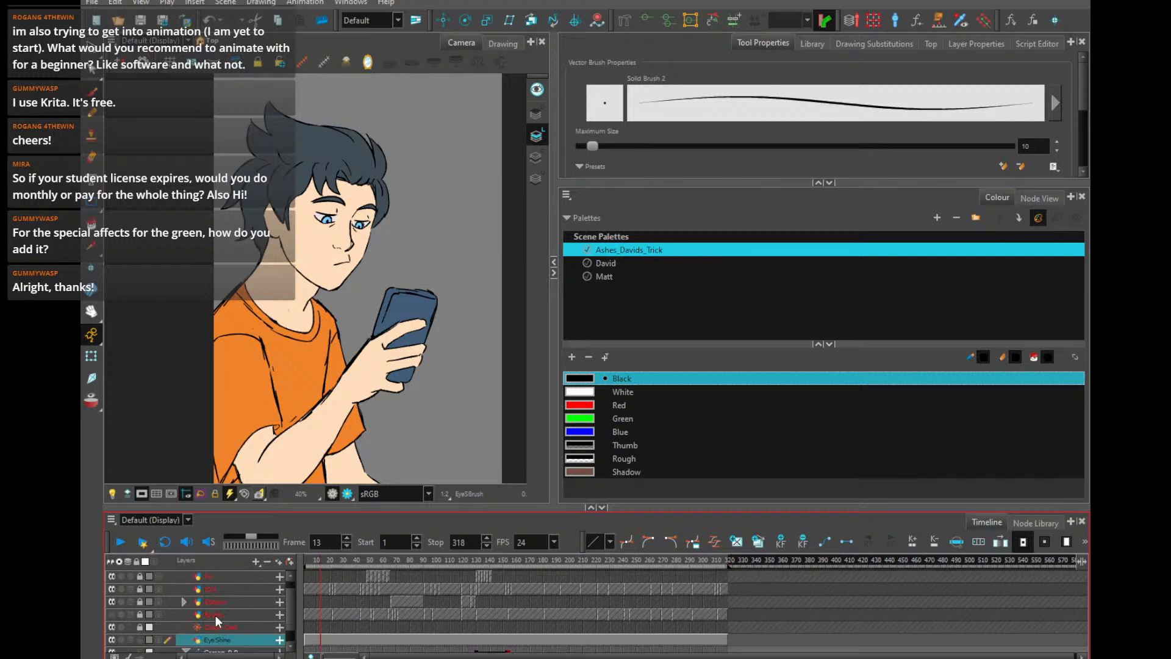
click(1038, 198)
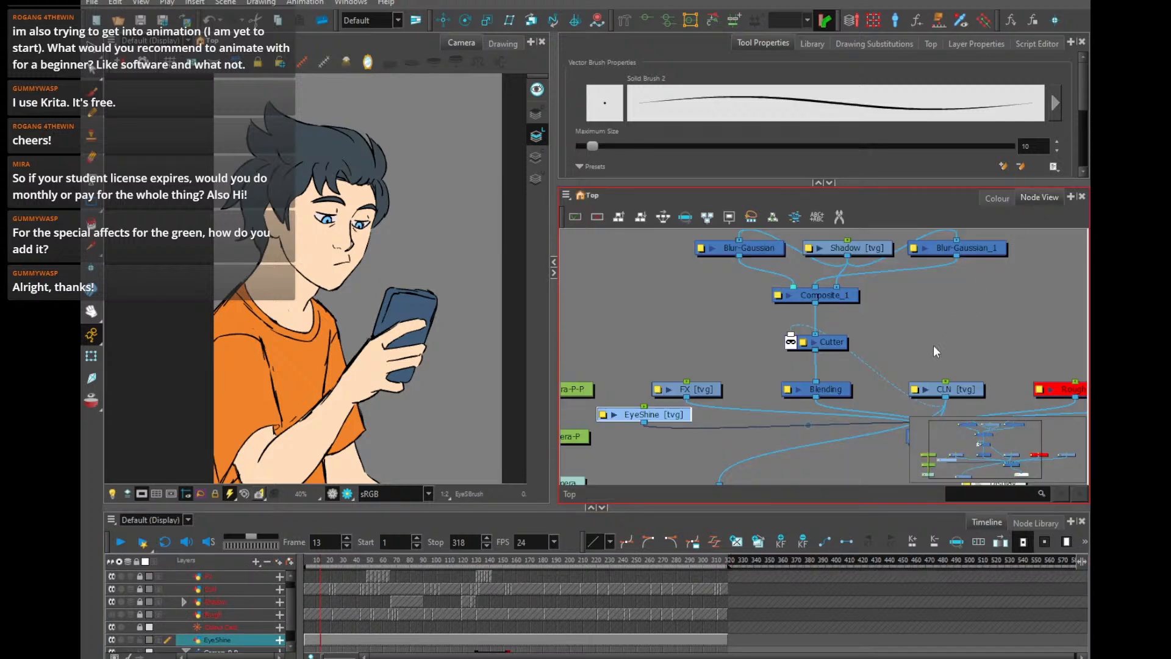
Place the EyeShine node just below the FX node and move its connection to the Composite node's leftmost input port
scroll(933, 351, down, 2)
drag(661, 358, 675, 346)
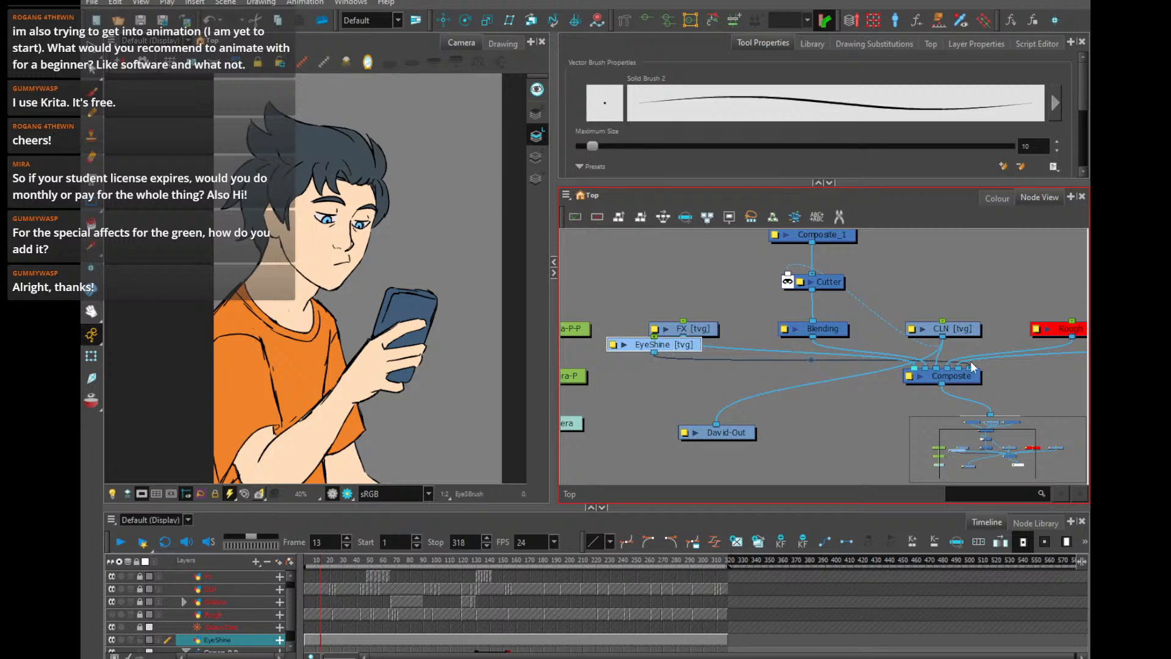
drag(973, 367, 914, 367)
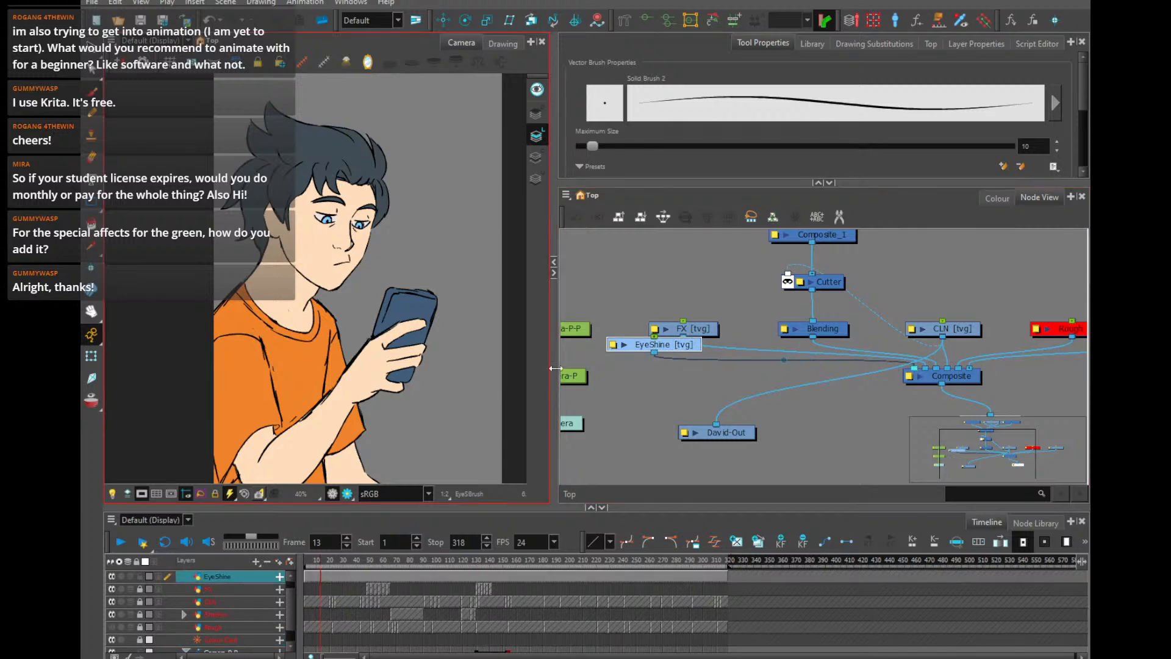
Widen the Camera view around the character's face and choose the White colour from the Ashes_Davids_Trick palette
drag(555, 368, 722, 368)
scroll(451, 369, up, 5)
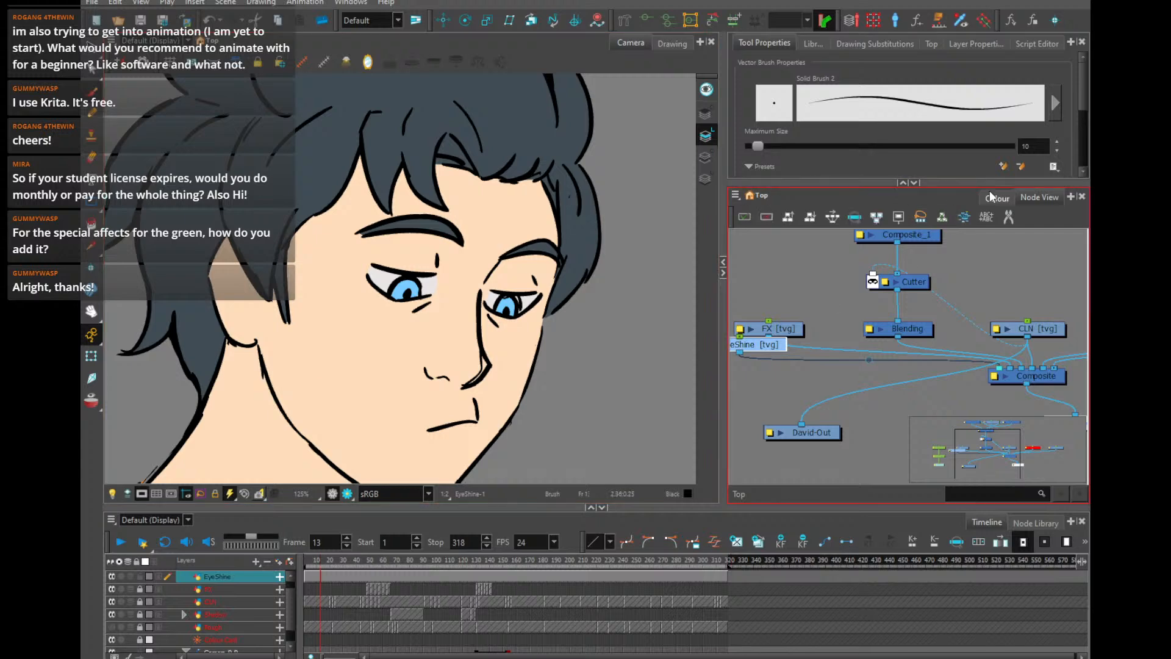
click(997, 198)
click(776, 392)
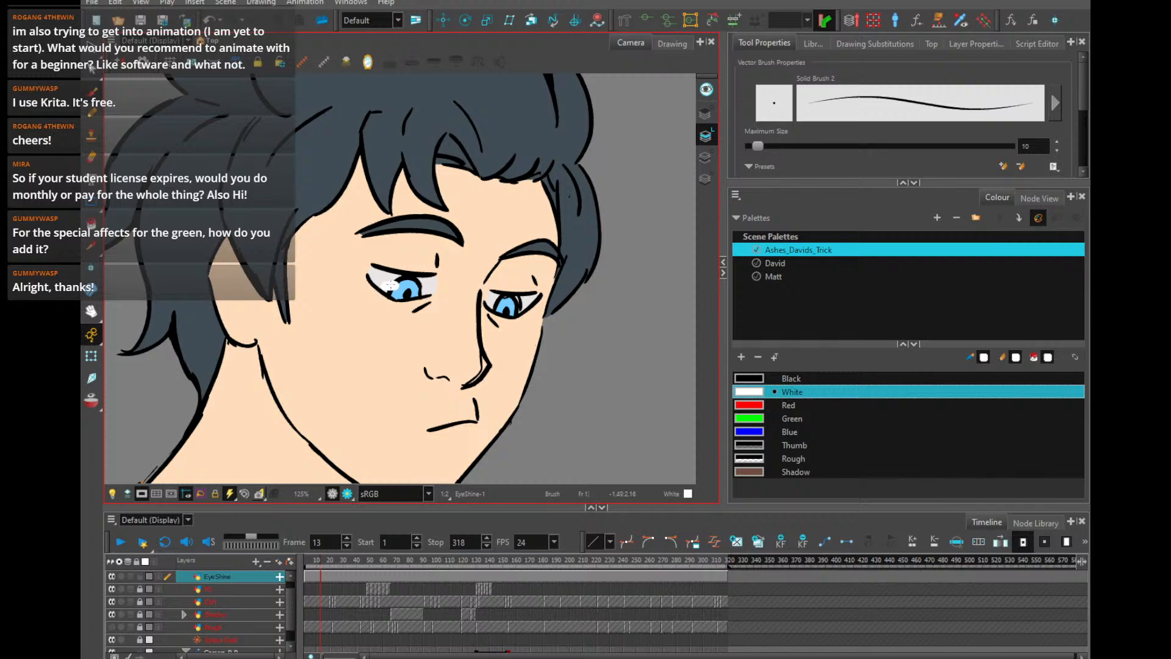
Brush a white oval highlight over the upper-left edge of each blue iris on the EyeShine layer at frame 13
scroll(387, 285, up, 5)
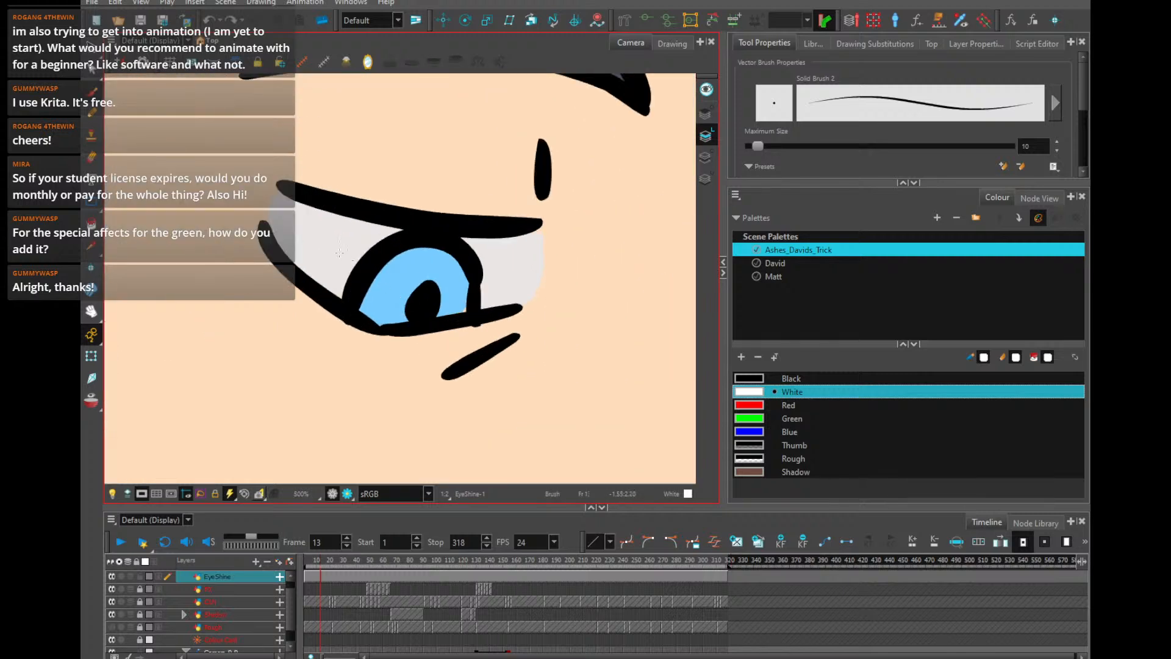
mouse_move(330, 250)
mouse_down()
mouse_move(383, 270)
mouse_move(342, 264)
mouse_move(374, 267)
mouse_move(354, 266)
mouse_move(389, 265)
mouse_move(360, 256)
mouse_up()
key(ctrl+z)
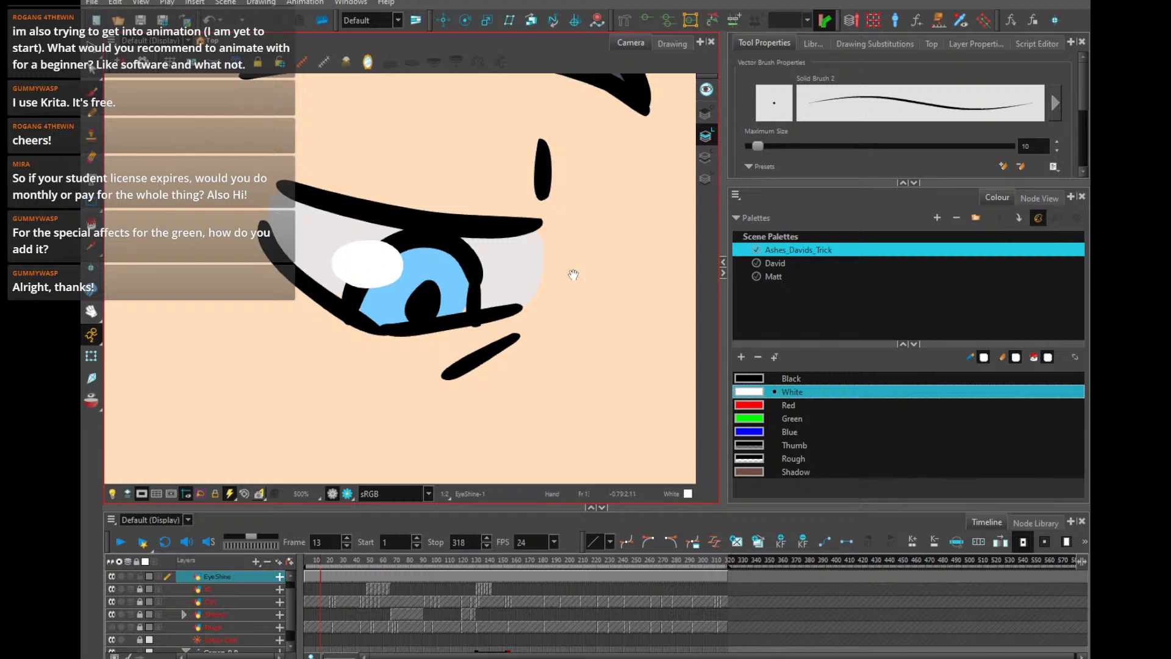
drag(572, 272, 270, 270)
mouse_move(306, 344)
mouse_down()
mouse_move(285, 335)
mouse_move(303, 354)
mouse_move(314, 339)
mouse_up()
key(ctrl+z)
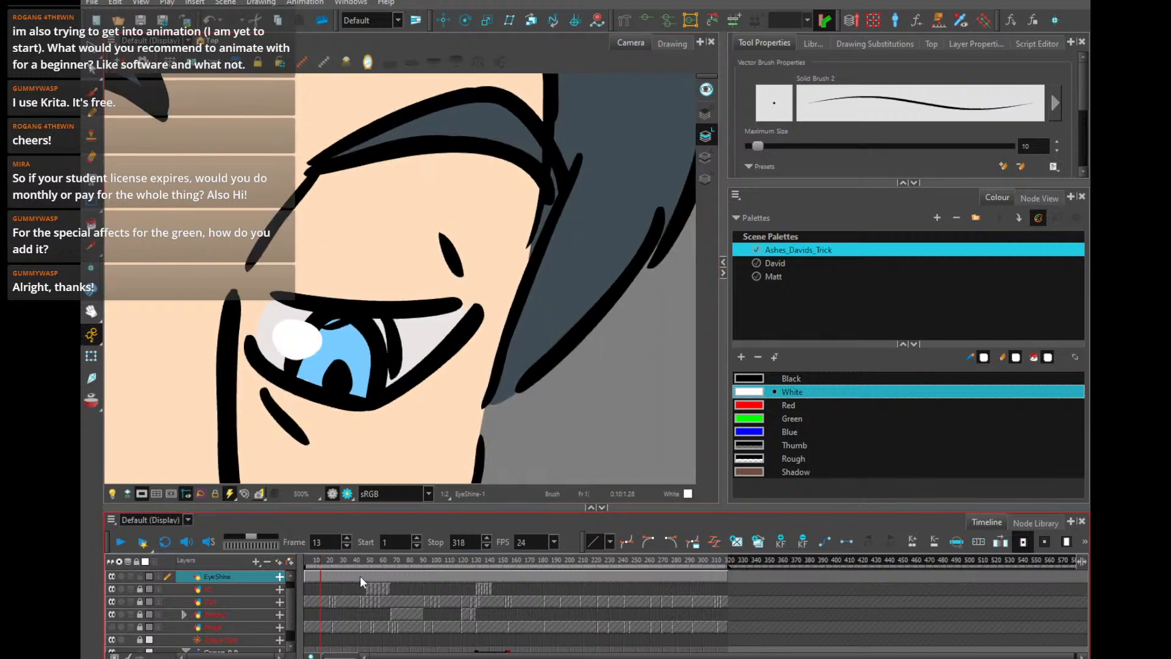
scroll(420, 344, down, 3)
Select both eye highlights, and examine frames 20 to 24 for where the head and eyes change position
key(alt+s)
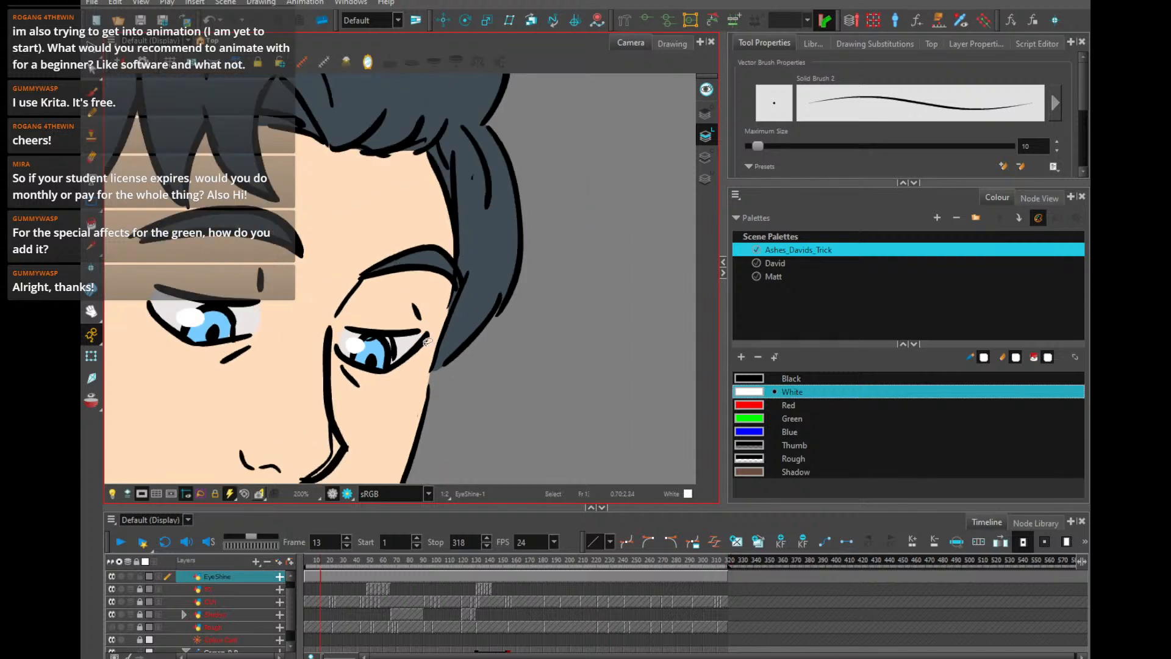
key(ctrl+a)
key(alt+b)
key(alt+s)
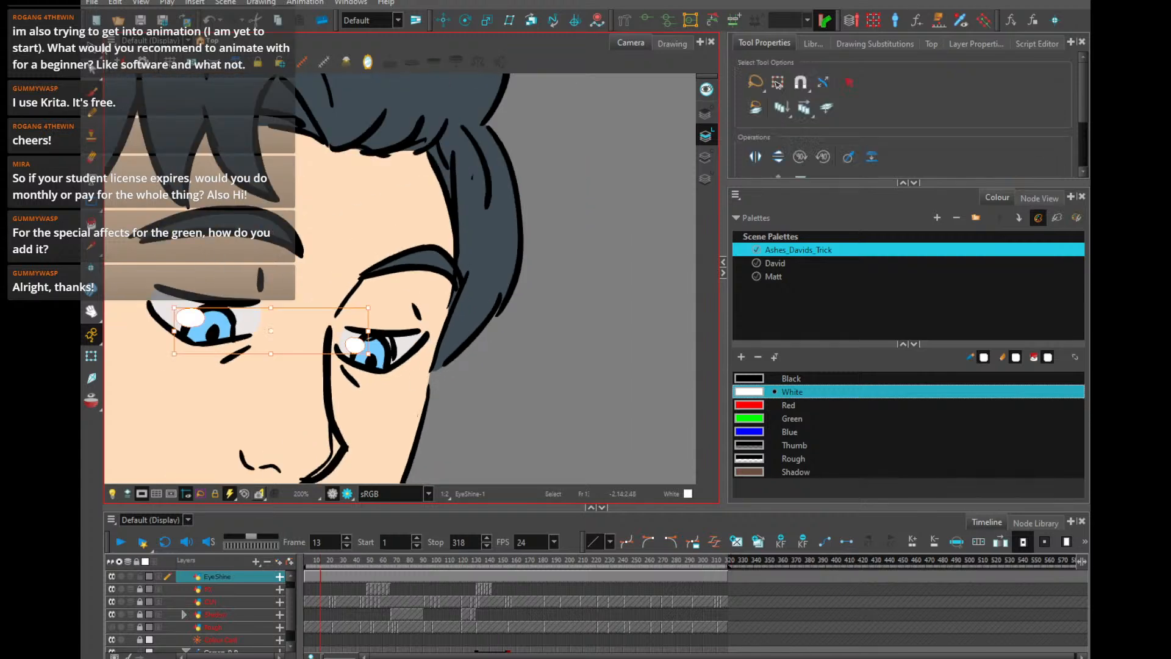
key(space)
drag(335, 262, 421, 265)
click(333, 563)
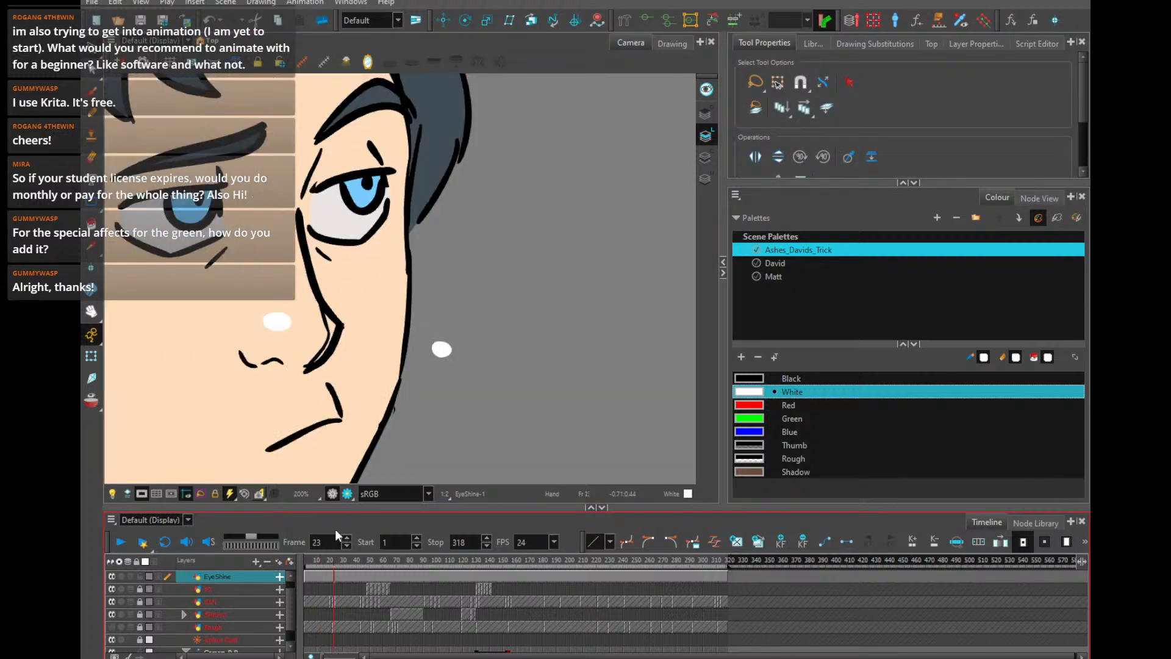
key(comma)
key(comma)
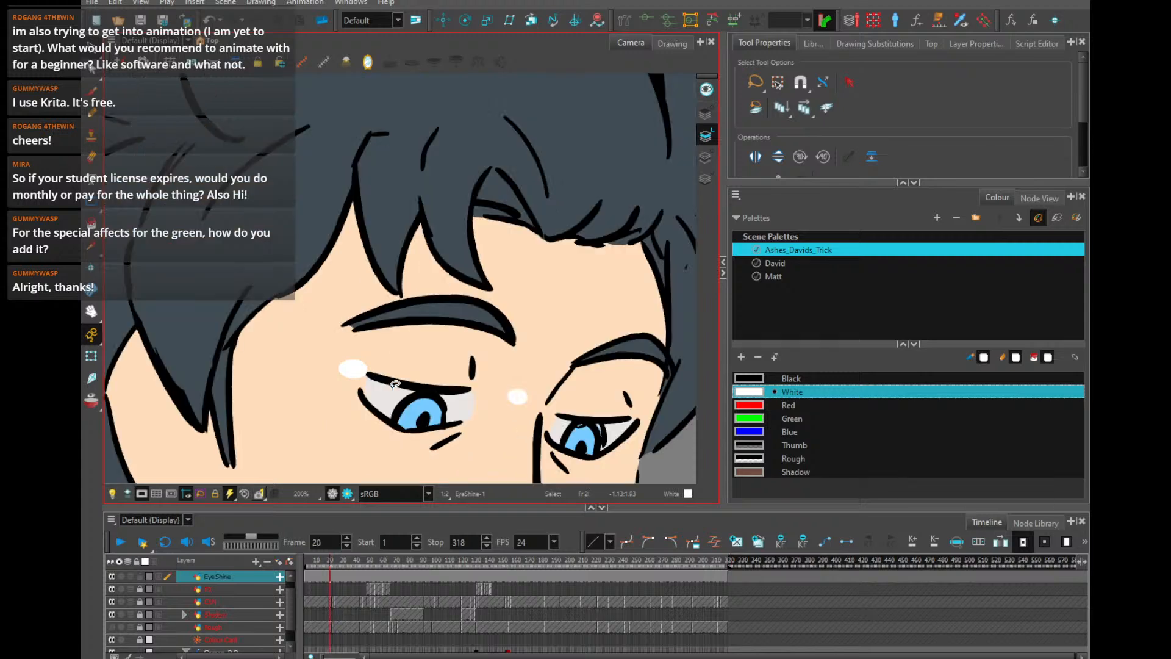
key(period)
key(period)
key(period)
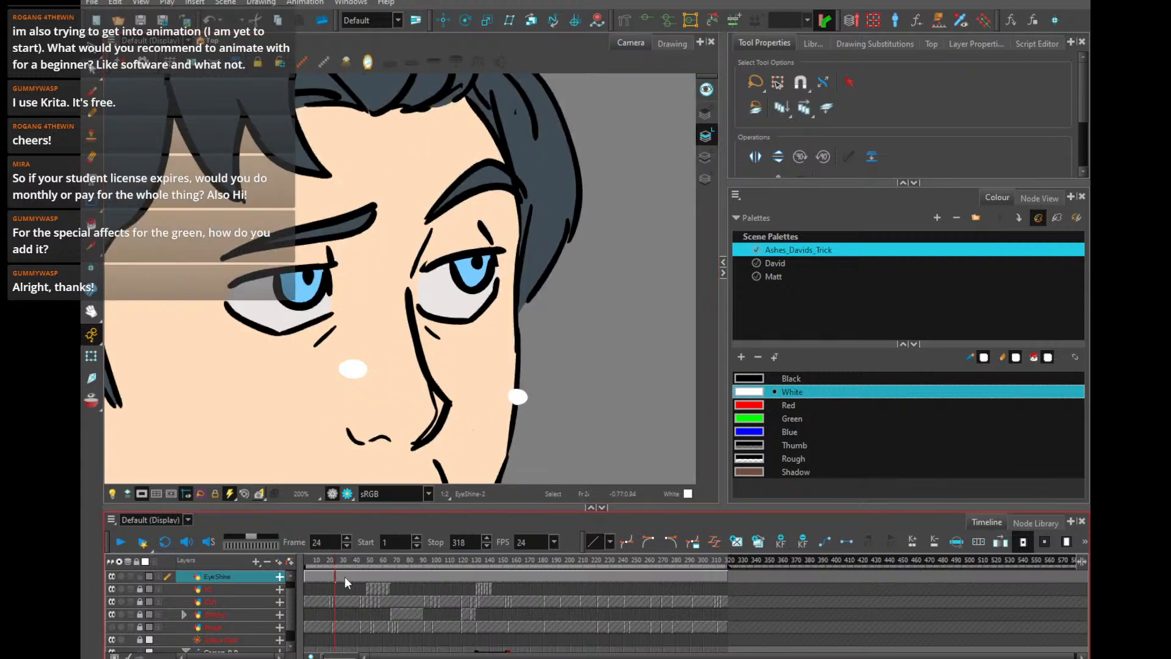
Duplicate the EyeShine drawing at frame 24 and move both highlights together up toward the eyes
key(alt+shift+d)
key(2)
key(2)
mouse_move(574, 370)
mouse_down()
mouse_move(538, 266)
mouse_move(523, 428)
mouse_move(442, 316)
mouse_up()
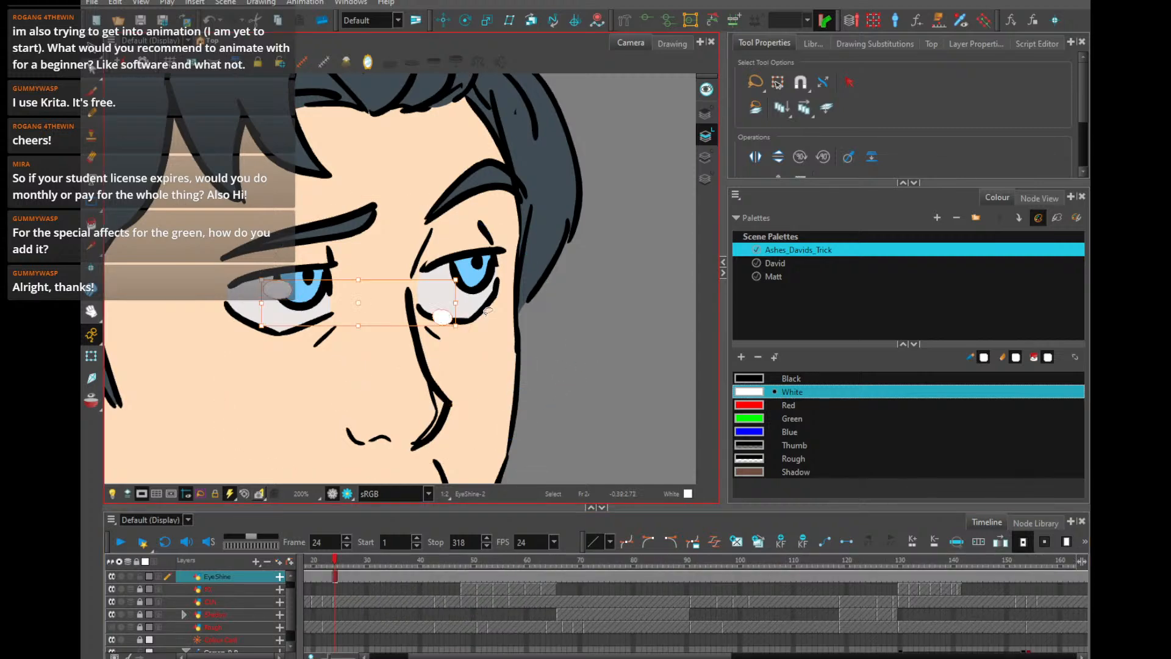
Reposition the right eye's highlight onto the left edge of its iris at frame 24
click(443, 318)
click(459, 261)
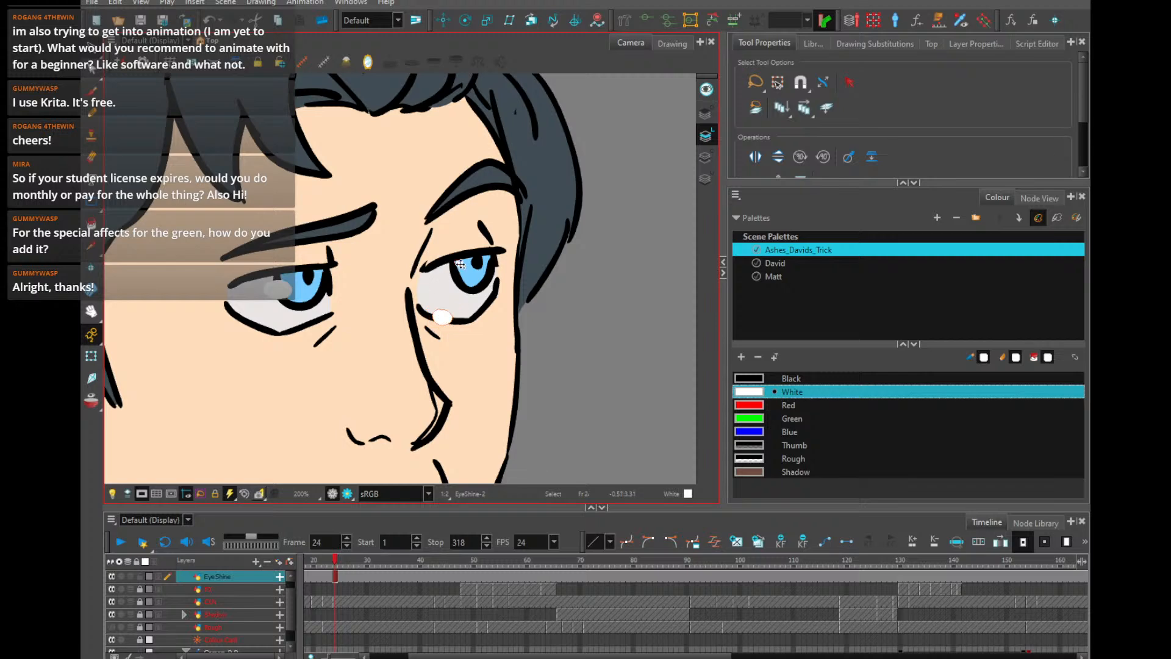
key(ctrl+z)
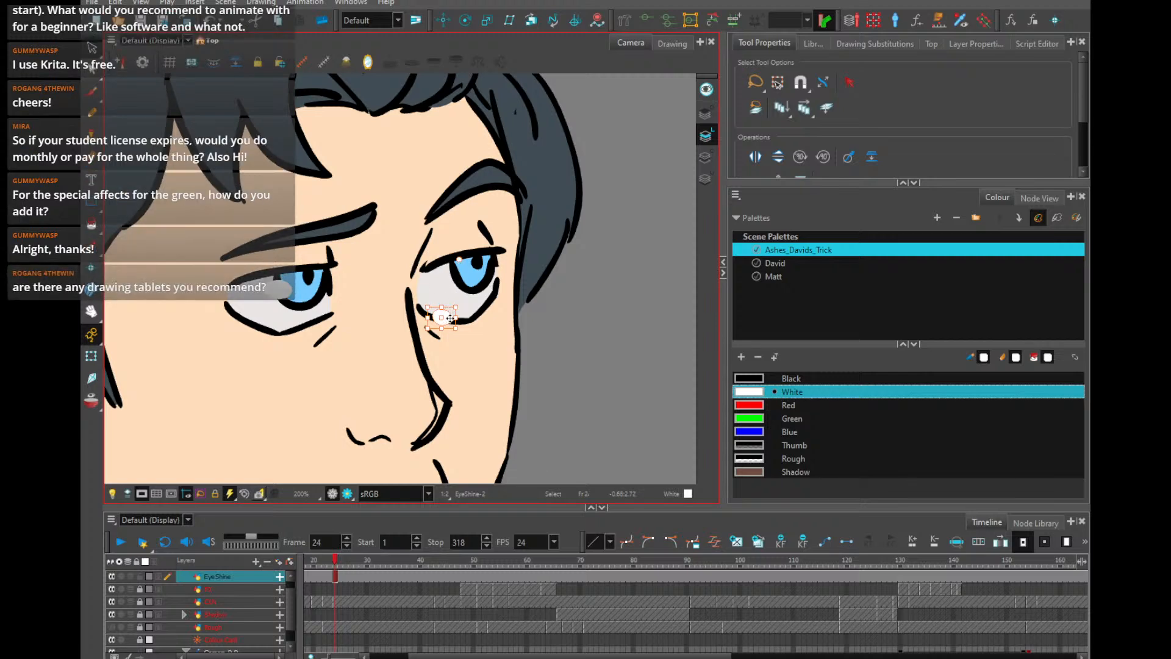
drag(442, 318, 508, 285)
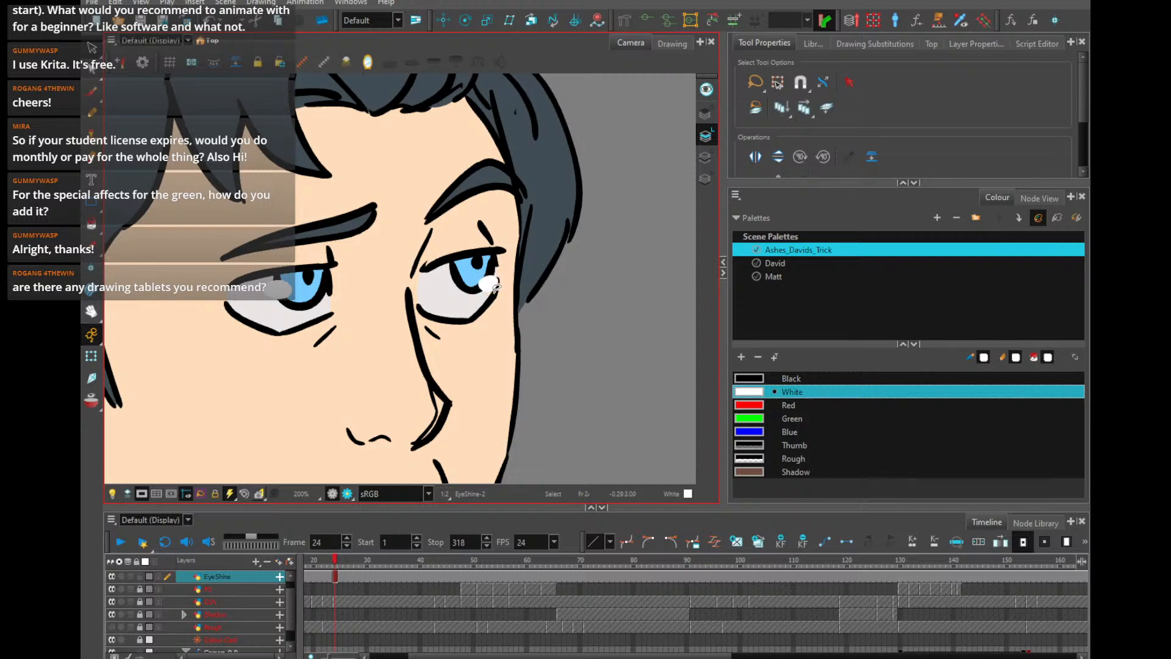
drag(497, 287, 465, 277)
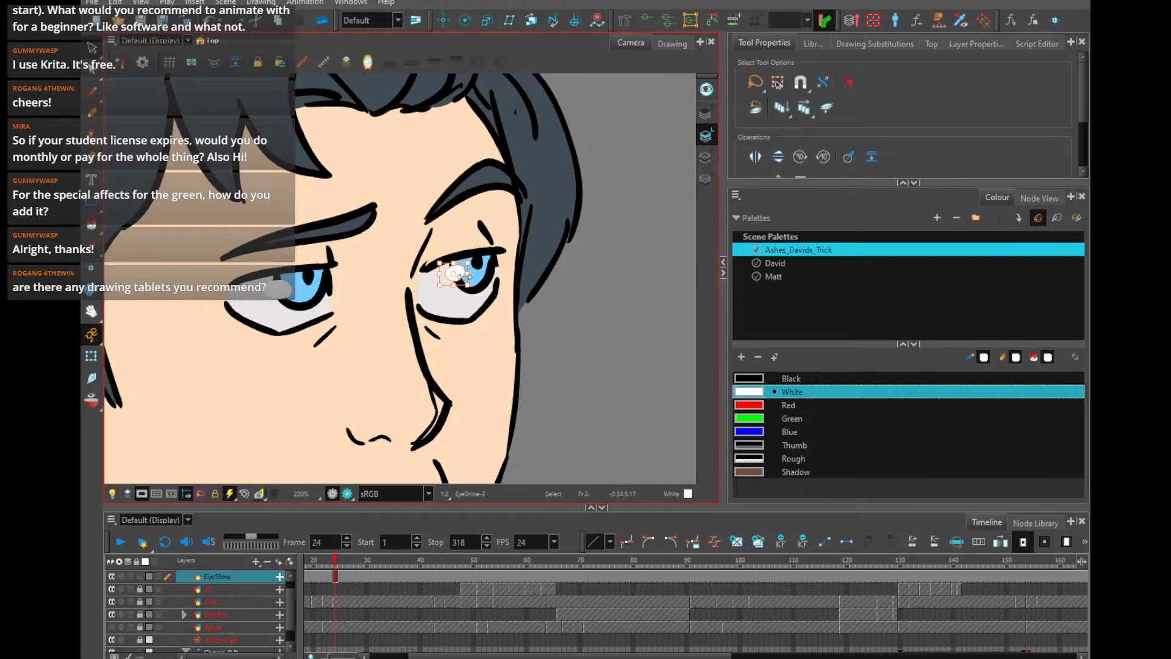
Reshape the left eye's highlight into a wider oval at the iris edge, and adjust the right one at frame 24
click(595, 312)
scroll(404, 363, up, 4)
click(213, 250)
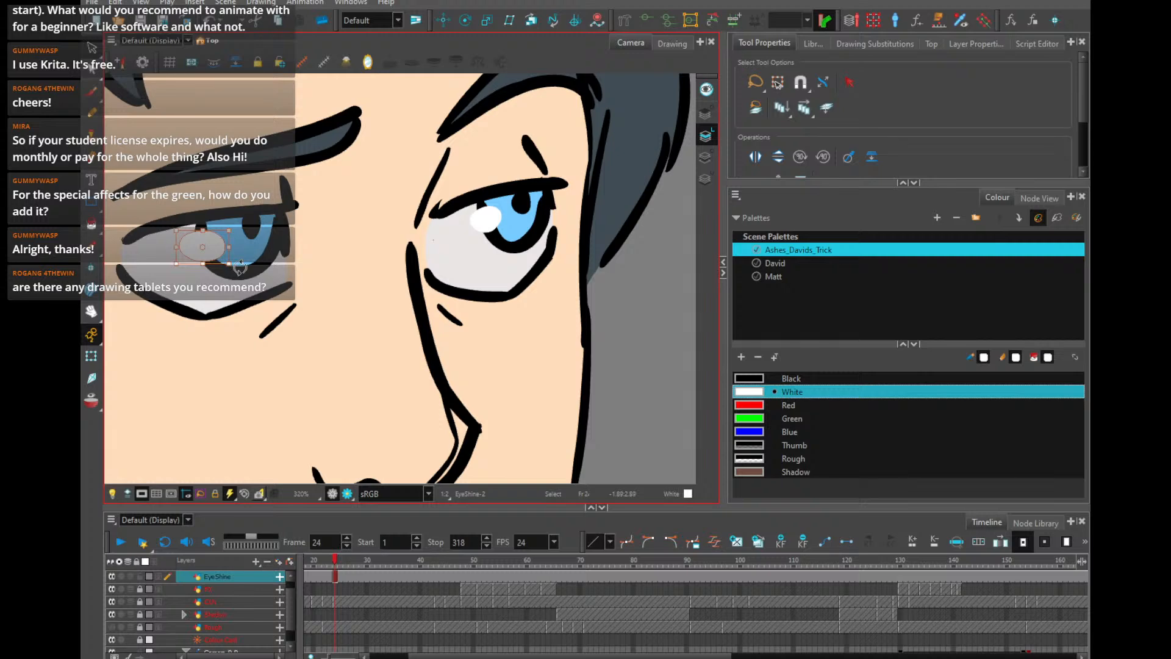
drag(241, 268, 208, 246)
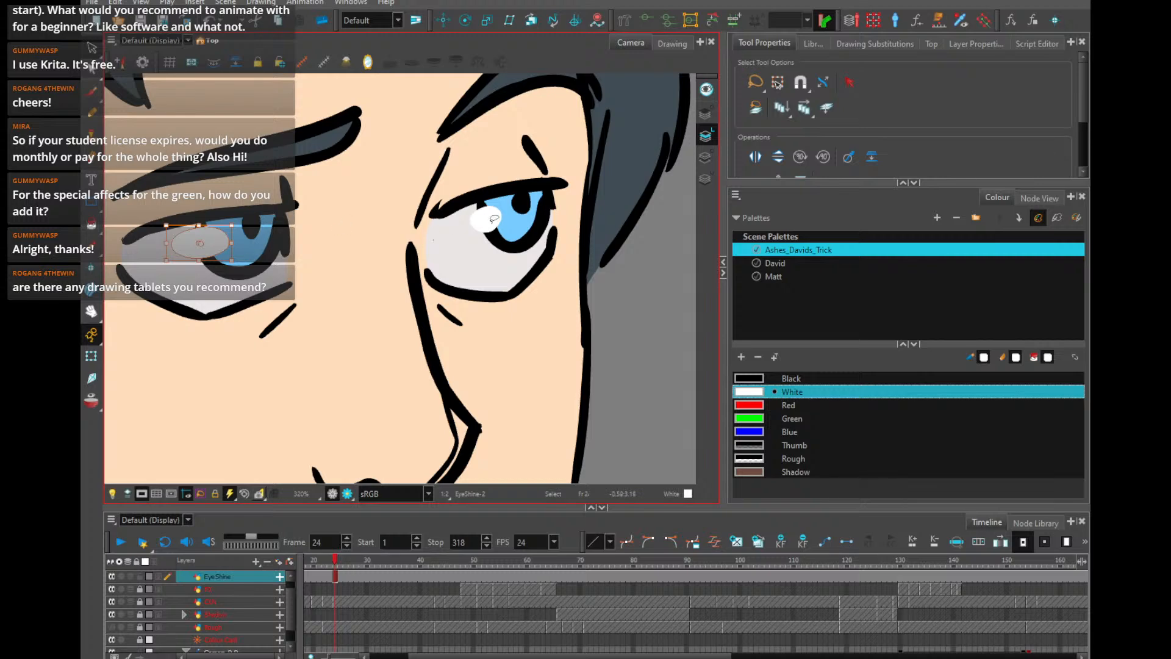
mouse_move(461, 221)
mouse_down()
mouse_move(445, 222)
mouse_move(511, 219)
mouse_move(440, 212)
mouse_move(459, 282)
mouse_up()
click(578, 255)
key(1)
key(1)
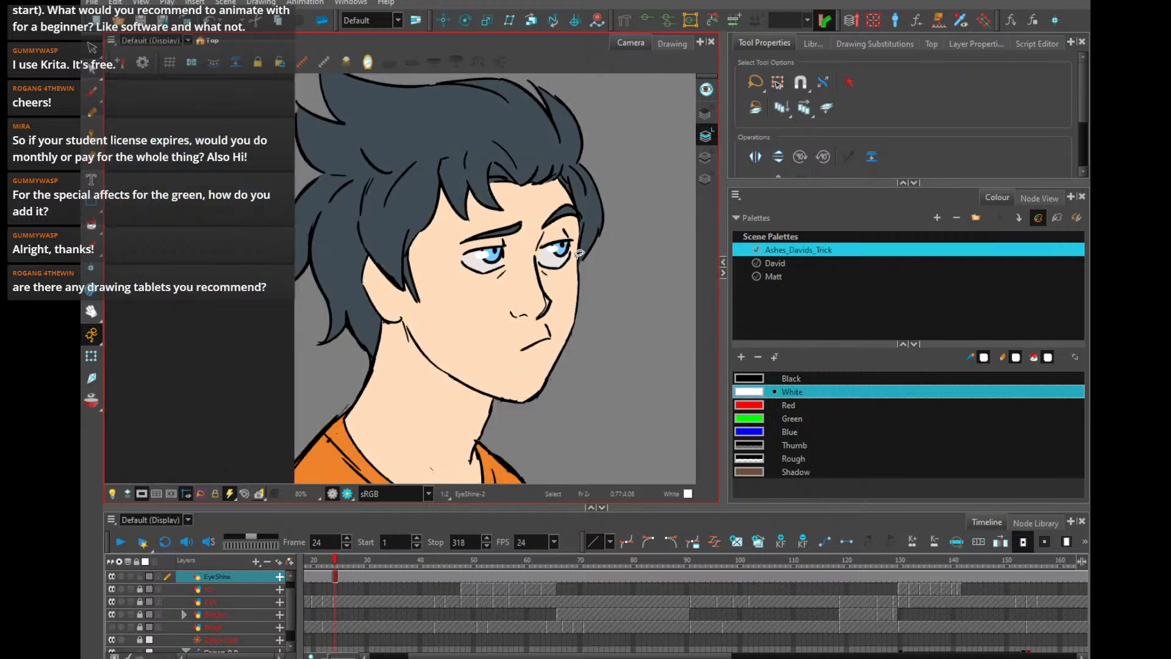
Create a separate EyeShine drawing at frame 20 and move both highlights onto the downcast irises
scroll(579, 253, up, 2)
drag(485, 205, 600, 285)
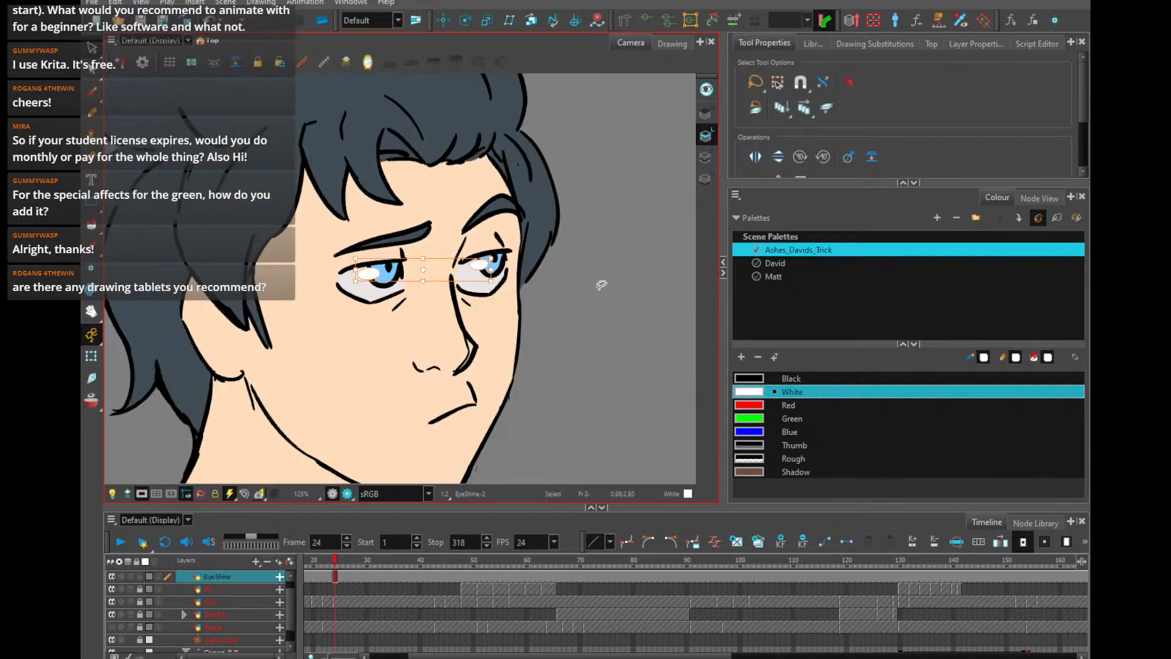
key(comma)
key(comma)
key(comma)
key(comma)
key(comma)
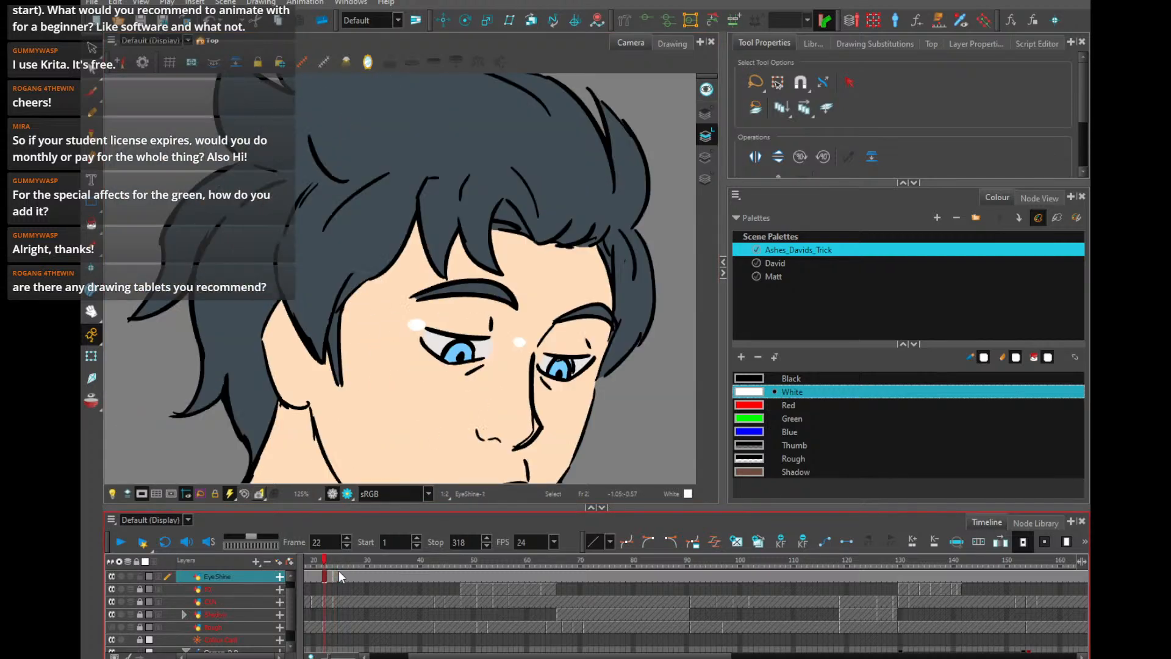
key(period)
mouse_move(525, 418)
mouse_down()
mouse_move(394, 238)
mouse_move(509, 361)
mouse_up()
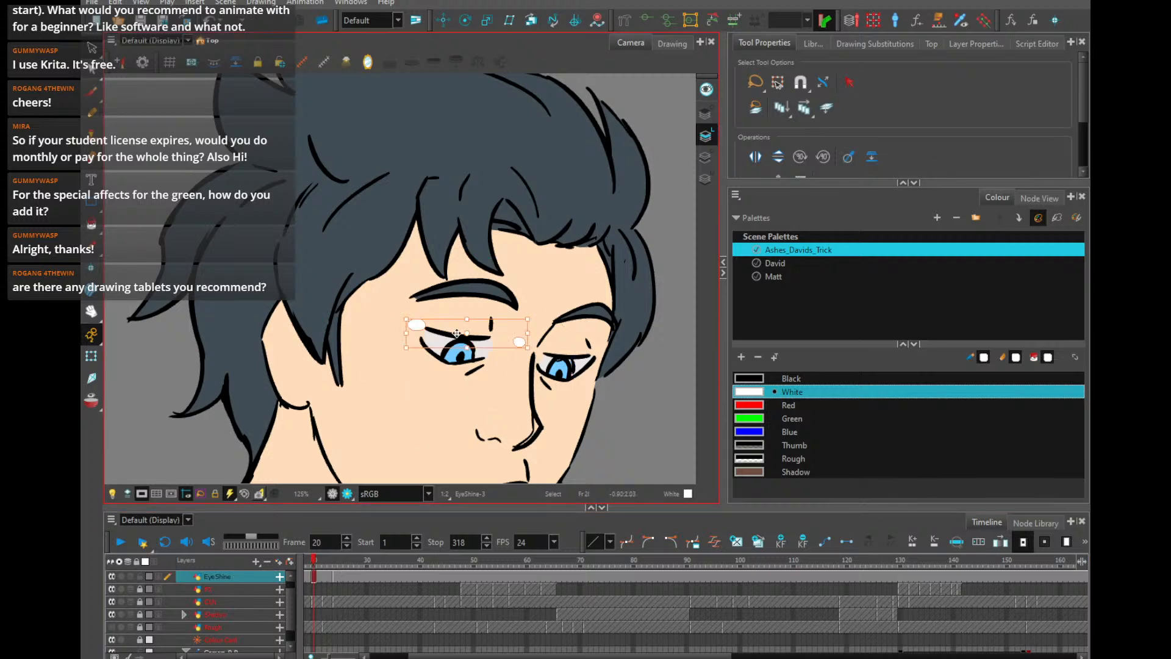
drag(422, 329, 454, 350)
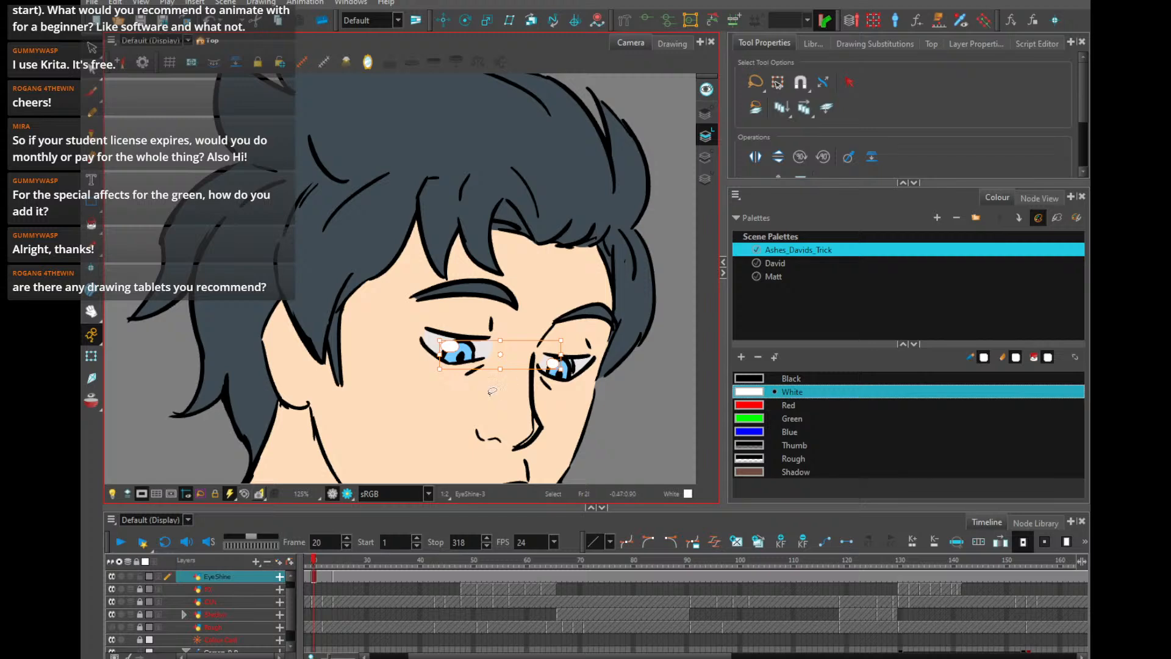
Give frame 23 its own EyeShine drawing and move both highlights up onto the irises
click(334, 577)
click(333, 571)
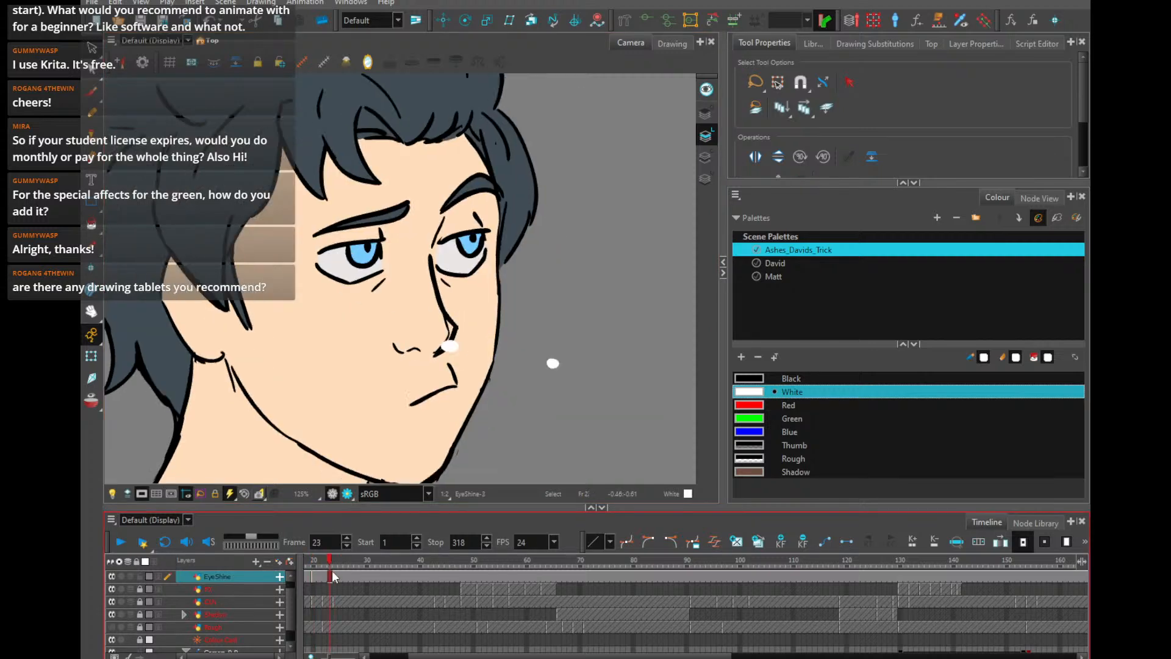
click(334, 574)
click(324, 578)
click(336, 576)
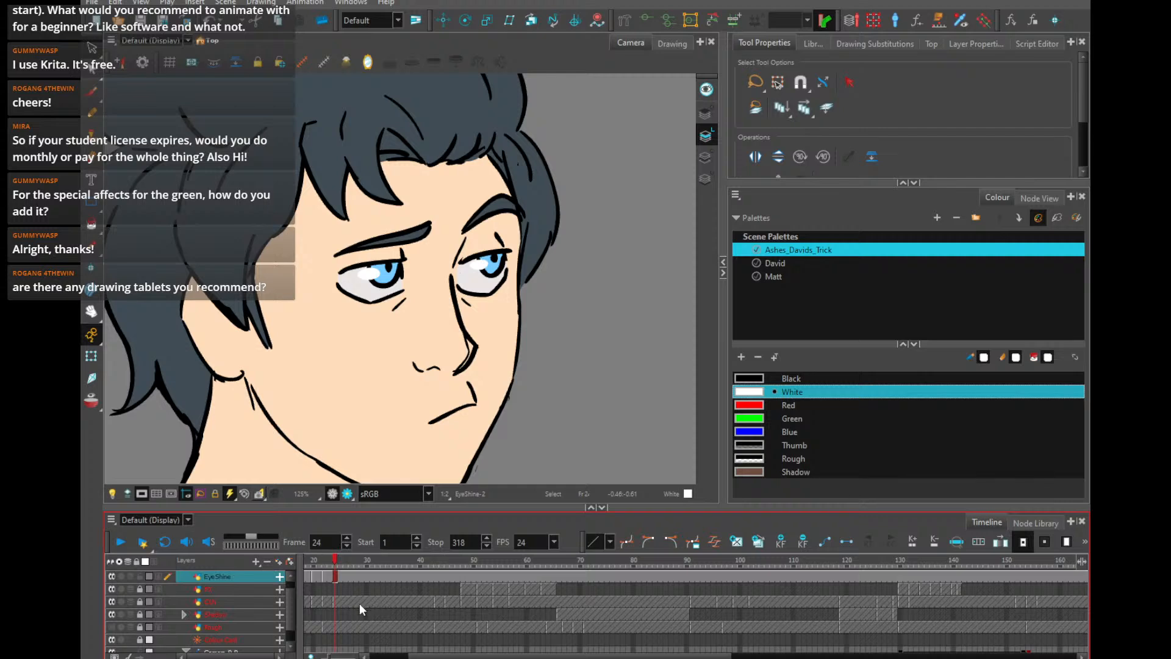
key(comma)
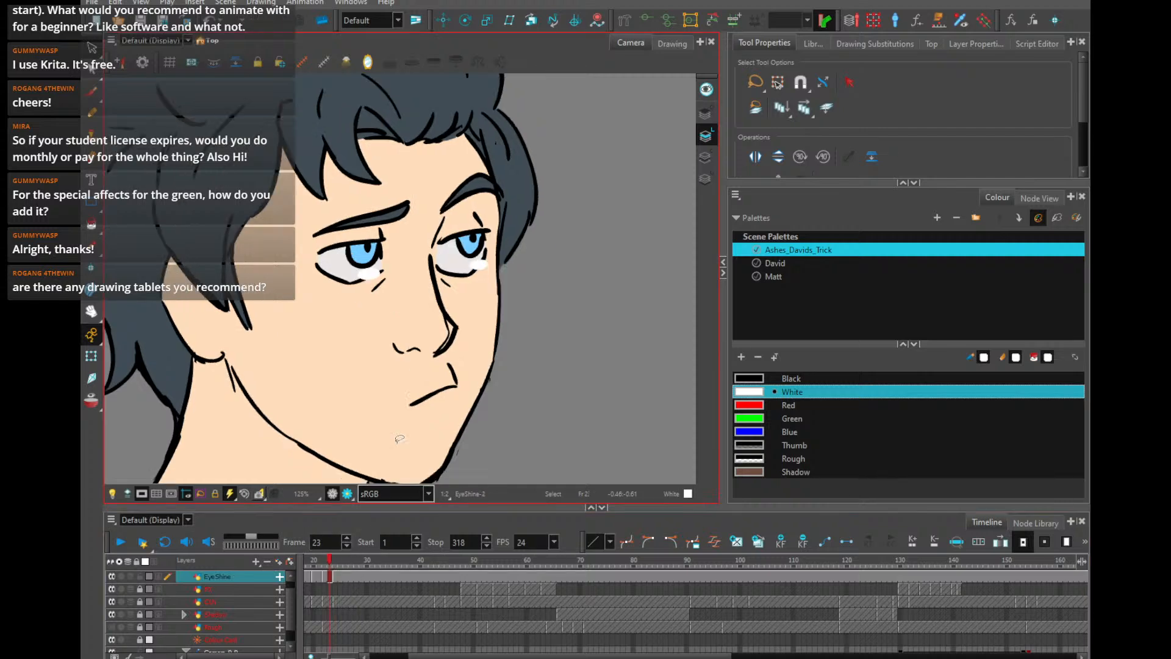
mouse_move(541, 325)
mouse_down()
mouse_move(295, 264)
mouse_move(365, 317)
mouse_up()
drag(474, 267, 453, 248)
Check the eye highlights frame by frame from frame 19 to 26, close up and zoomed out
key(comma)
key(comma)
key(comma)
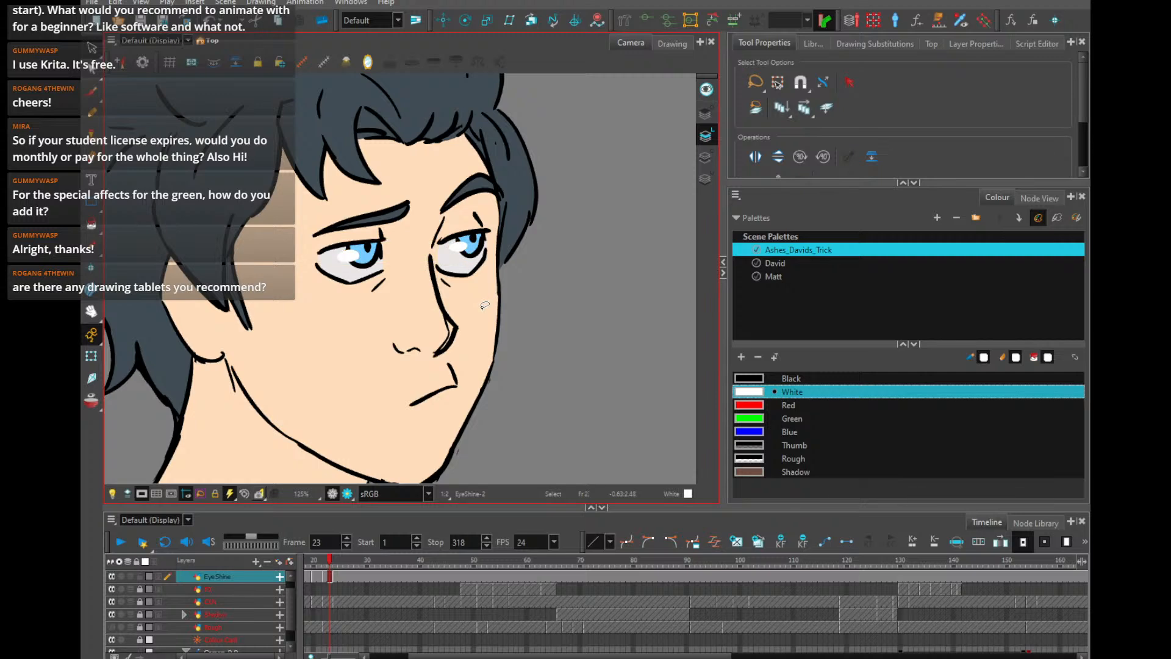
key(comma)
key(period)
key(period)
key(period)
key(period)
key(period)
key(period)
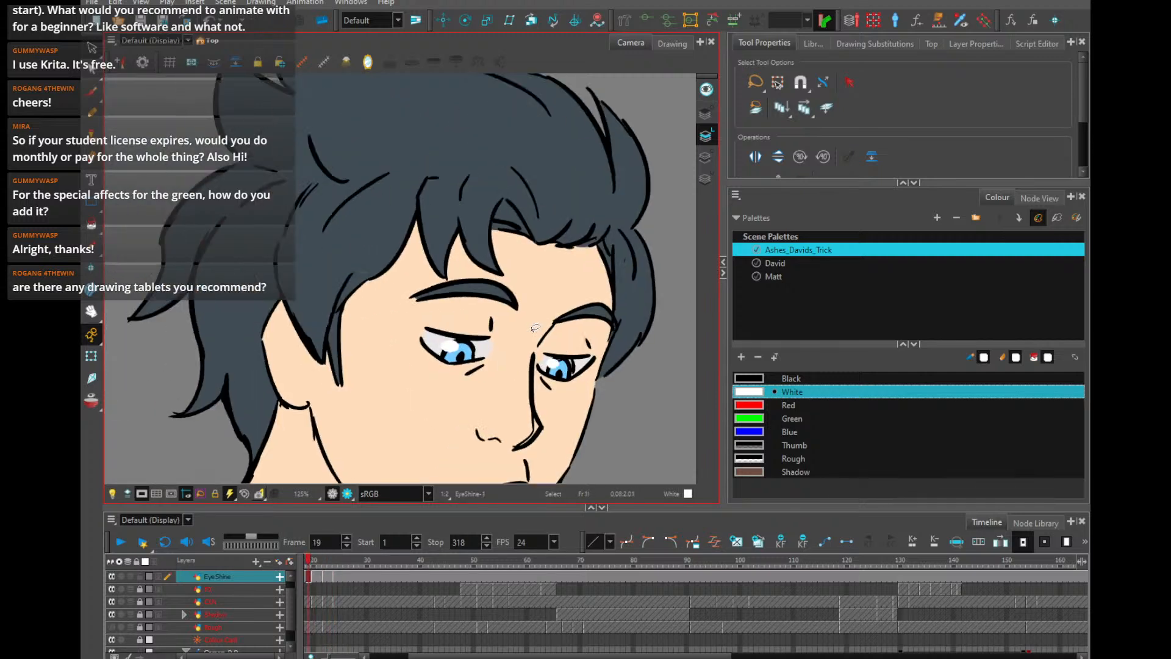
key(1)
key(1)
key(period)
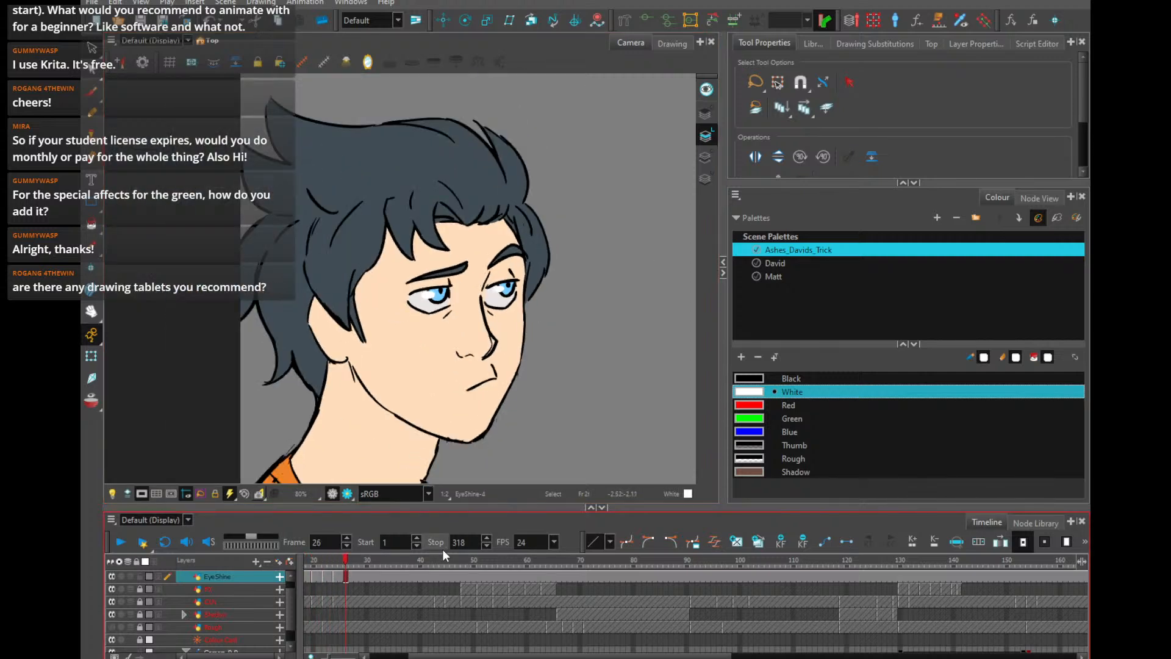
Duplicate the EyeShine drawing at frame 43, where the brown-haired character appears
click(426, 558)
drag(434, 556, 438, 556)
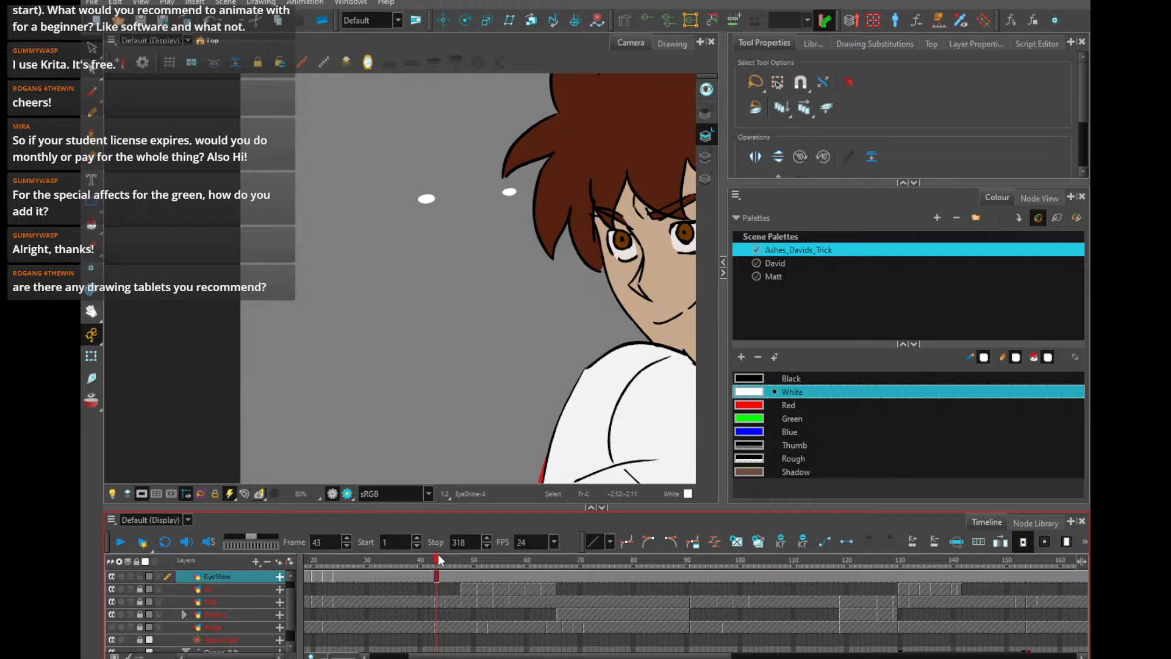
key(period)
click(437, 583)
key(alt+shift+d)
Move each highlight separately onto the brown-haired character's eyes at frame 43
key(space)
scroll(488, 344, down, 2)
scroll(472, 272, up, 4)
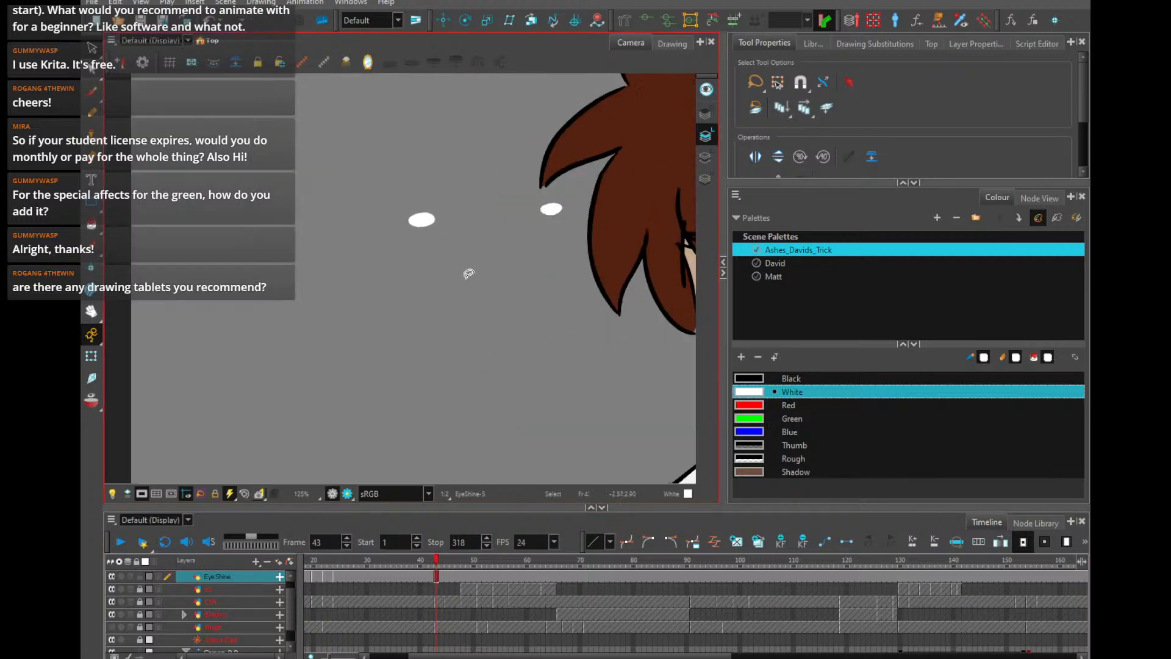
drag(461, 245, 183, 244)
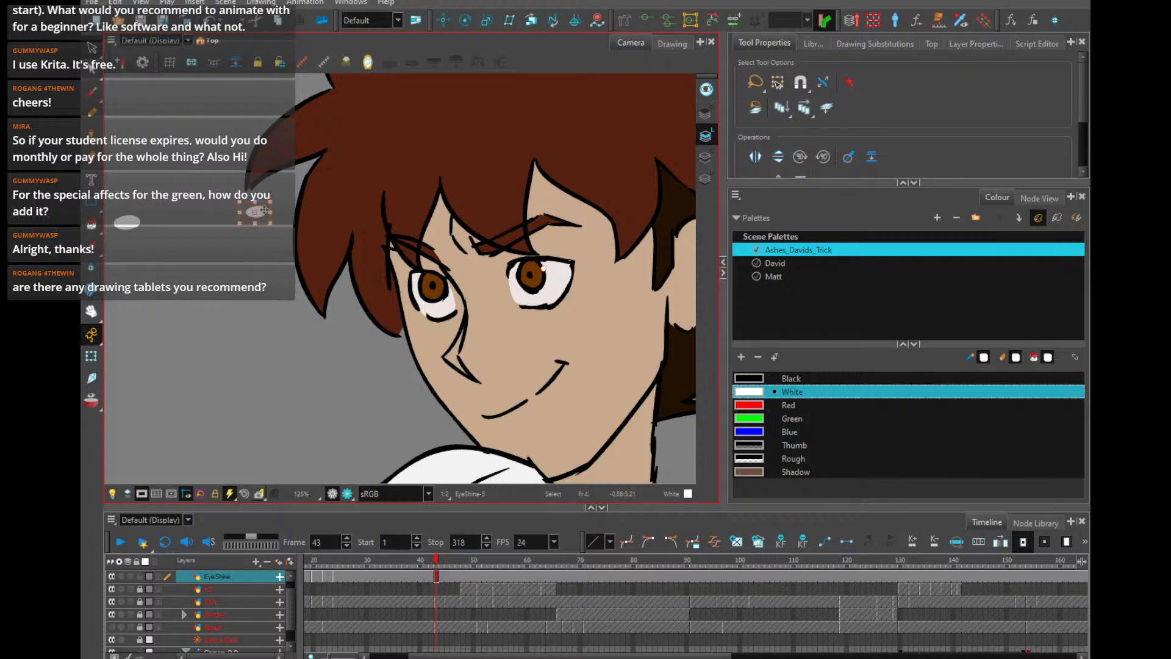
click(548, 269)
click(128, 223)
drag(135, 226, 449, 289)
Shrink both highlights at frame 43 and place each on the left edge of its brown iris
scroll(482, 265, up, 2)
scroll(482, 265, up, 2)
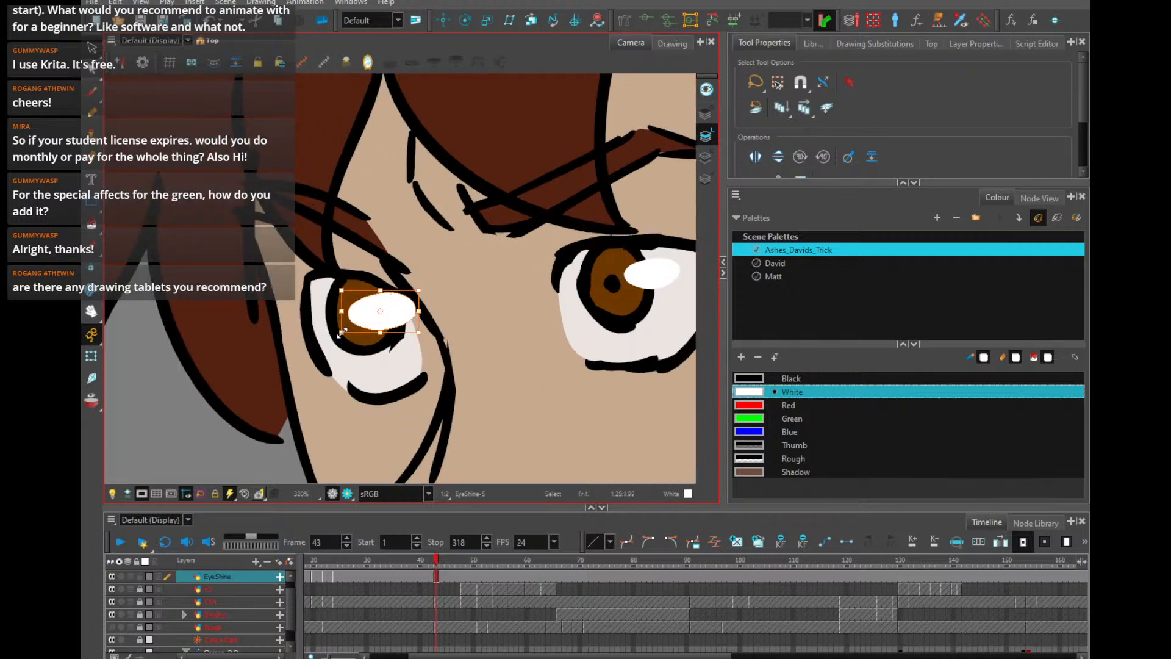
drag(342, 333, 339, 297)
click(644, 279)
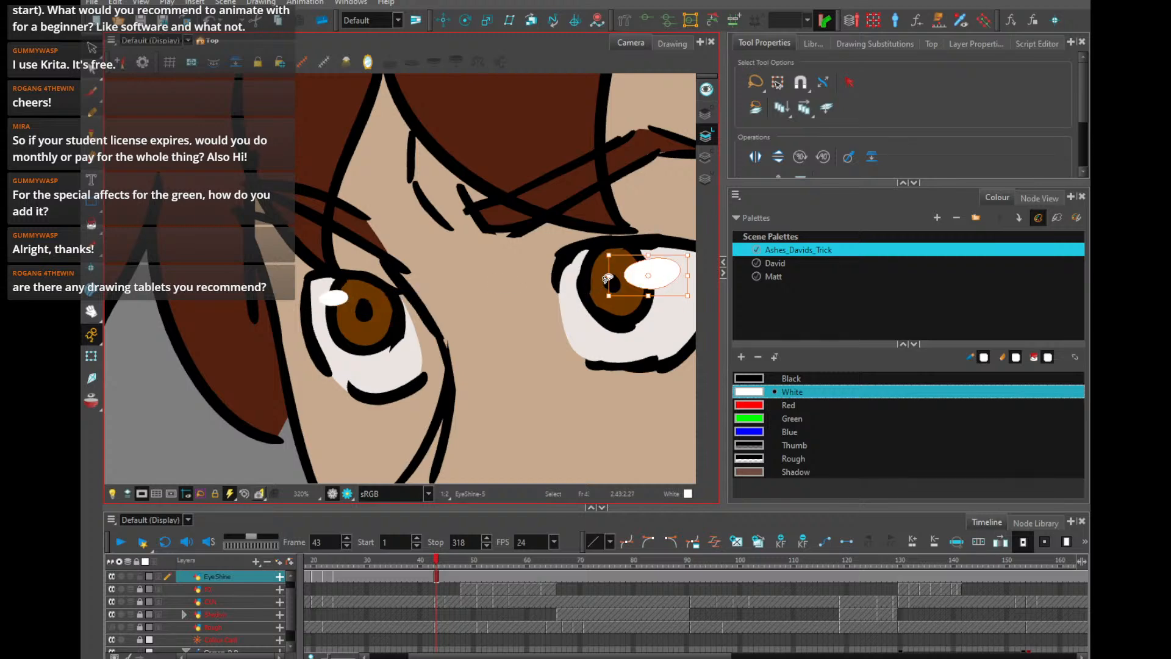
drag(643, 279, 596, 286)
click(339, 297)
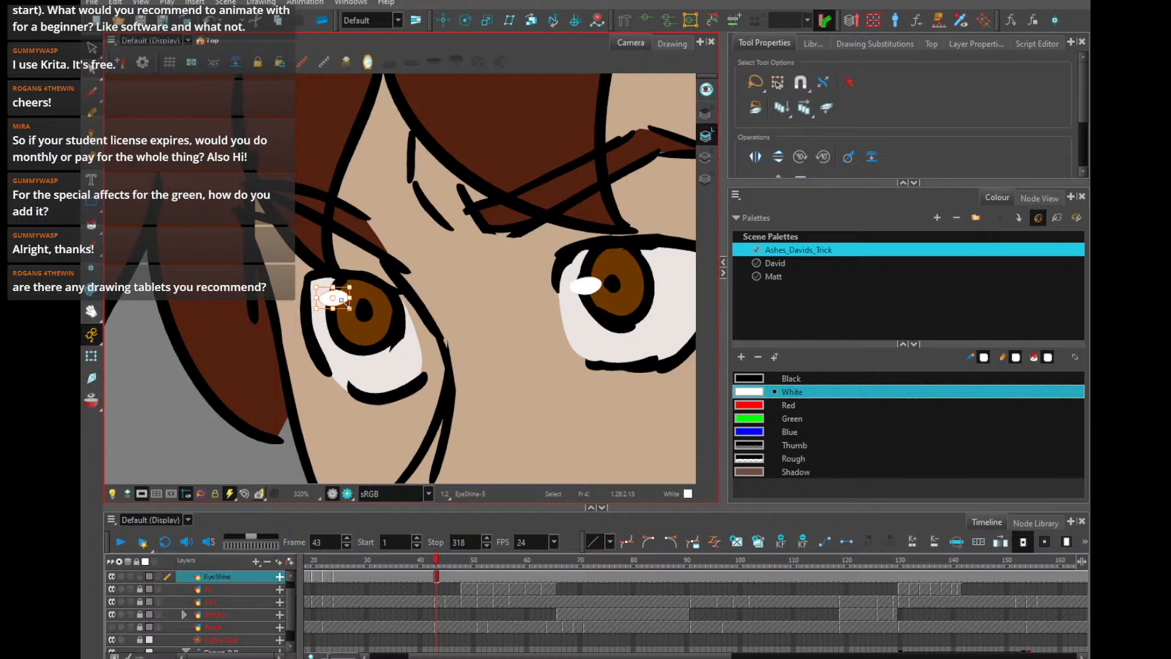
drag(345, 301, 350, 309)
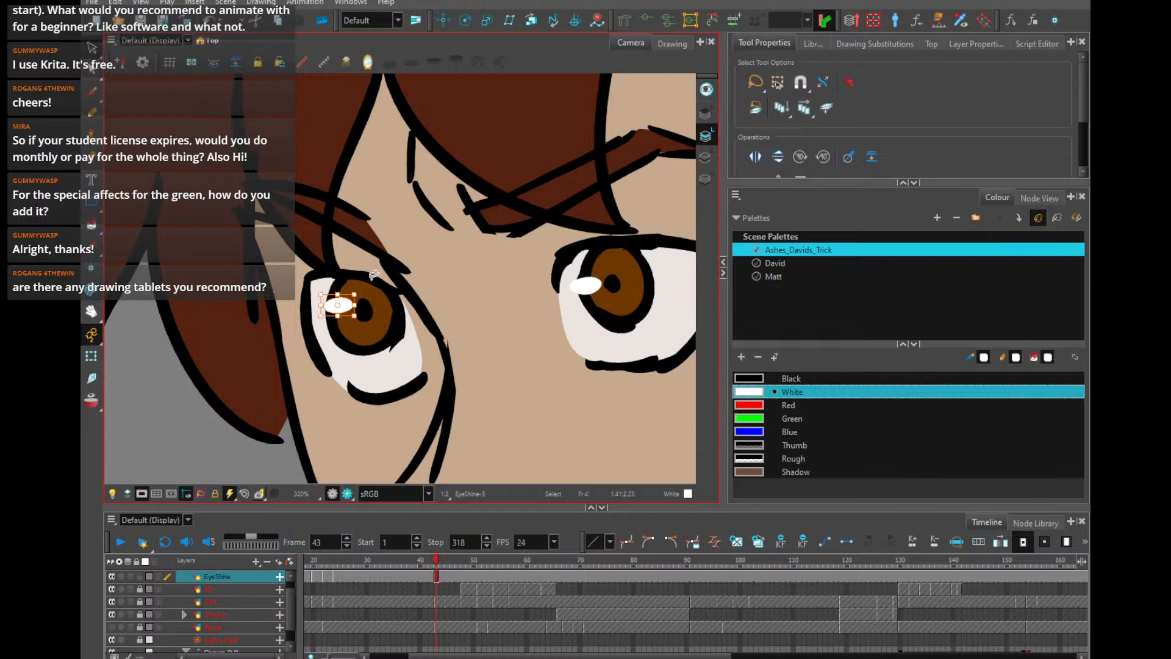
Nudge the selected eye highlight slightly to the left at frame 43
key(Left)
key(Left)
Start a separate EyeShine drawing at frame 48 and leave EyeShine blank at frame 45, where the eyes are closed
key(period)
key(period)
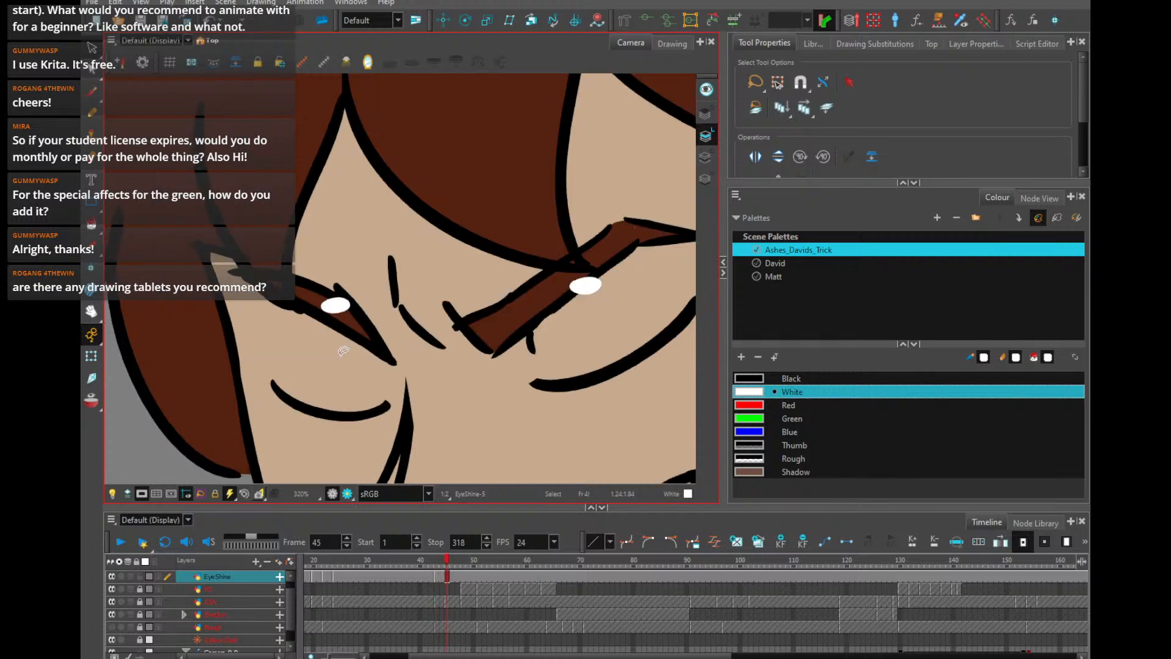
key(period)
key(period)
key(period)
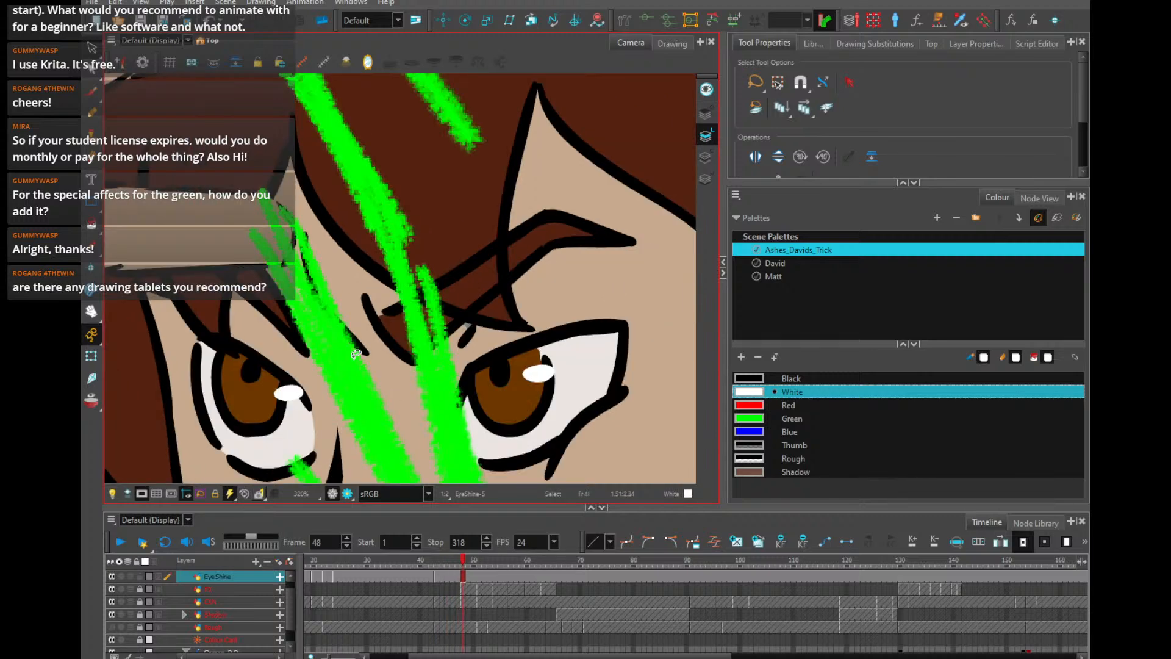
click(449, 572)
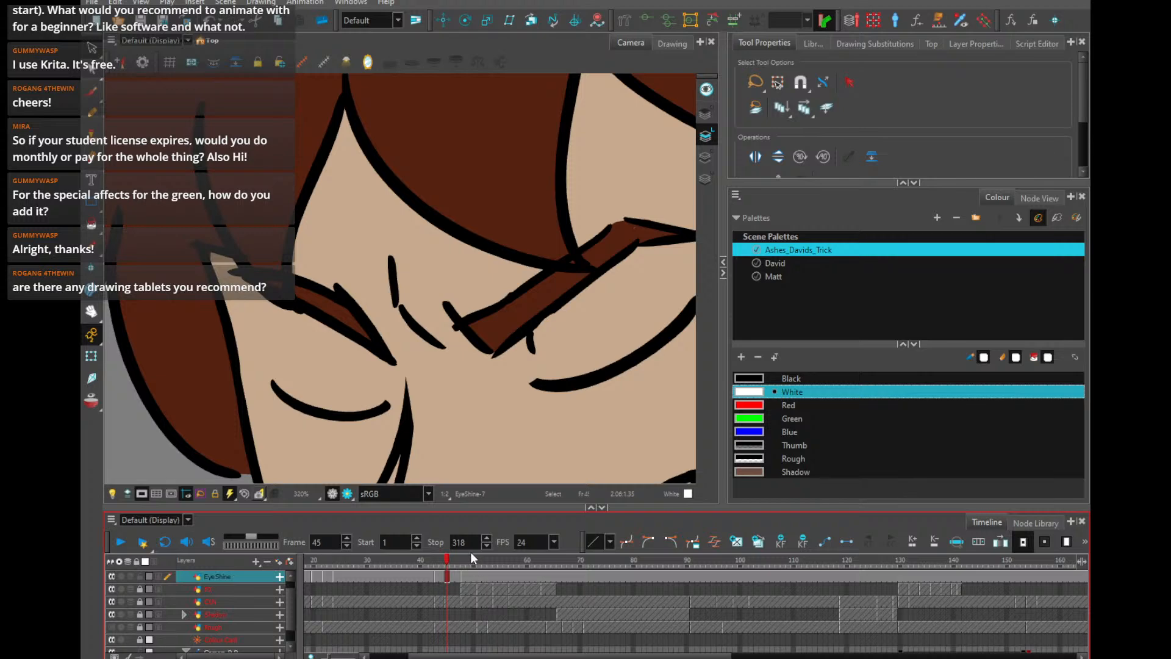
click(464, 561)
scroll(487, 408, down, 2)
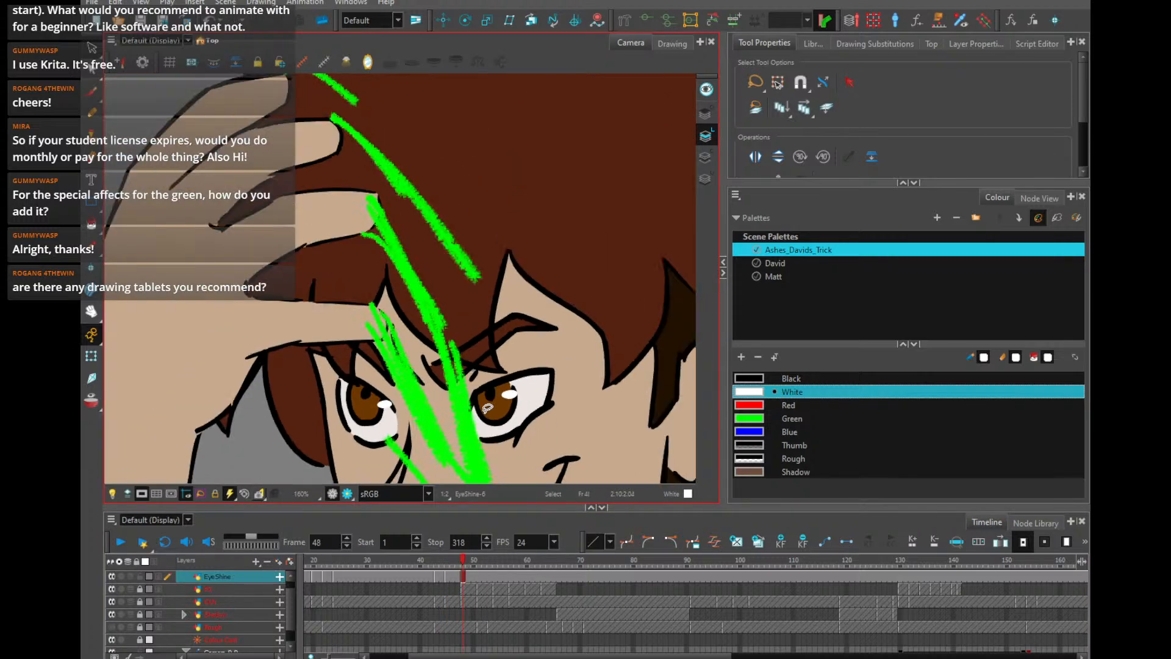
At frame 55, move the highlight beside the character's left-hand eye onto the upper left of its brown iris
scroll(469, 457, up, 1)
drag(456, 423, 419, 339)
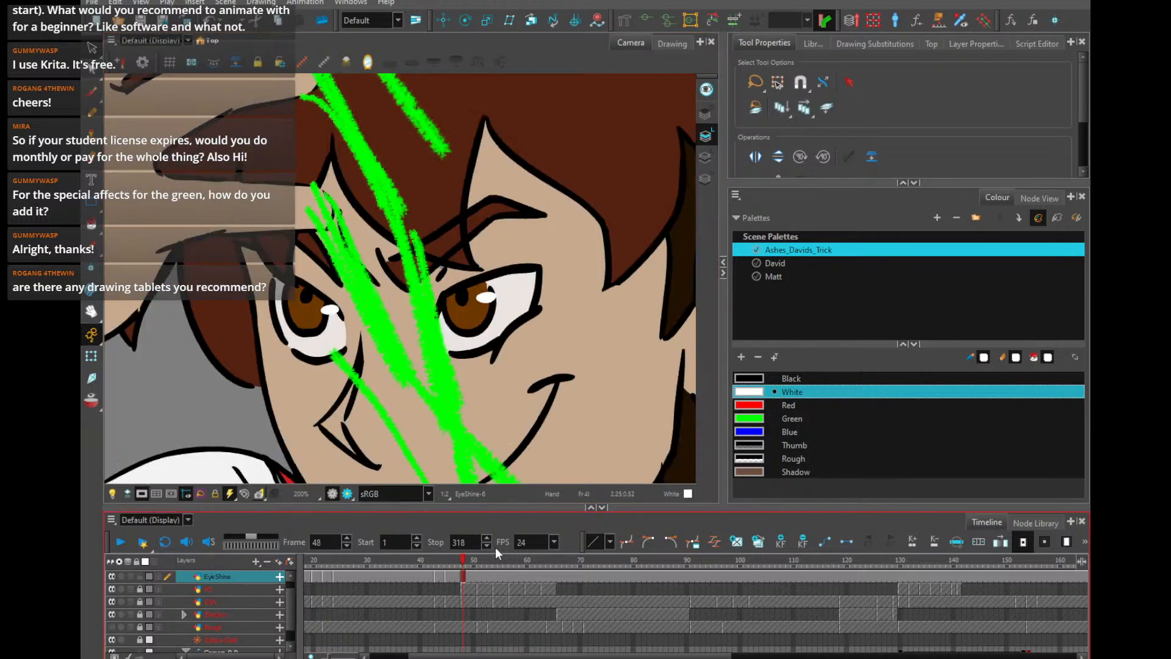
mouse_move(518, 561)
mouse_down()
mouse_move(584, 563)
mouse_move(500, 561)
mouse_up()
scroll(185, 637, down, 1)
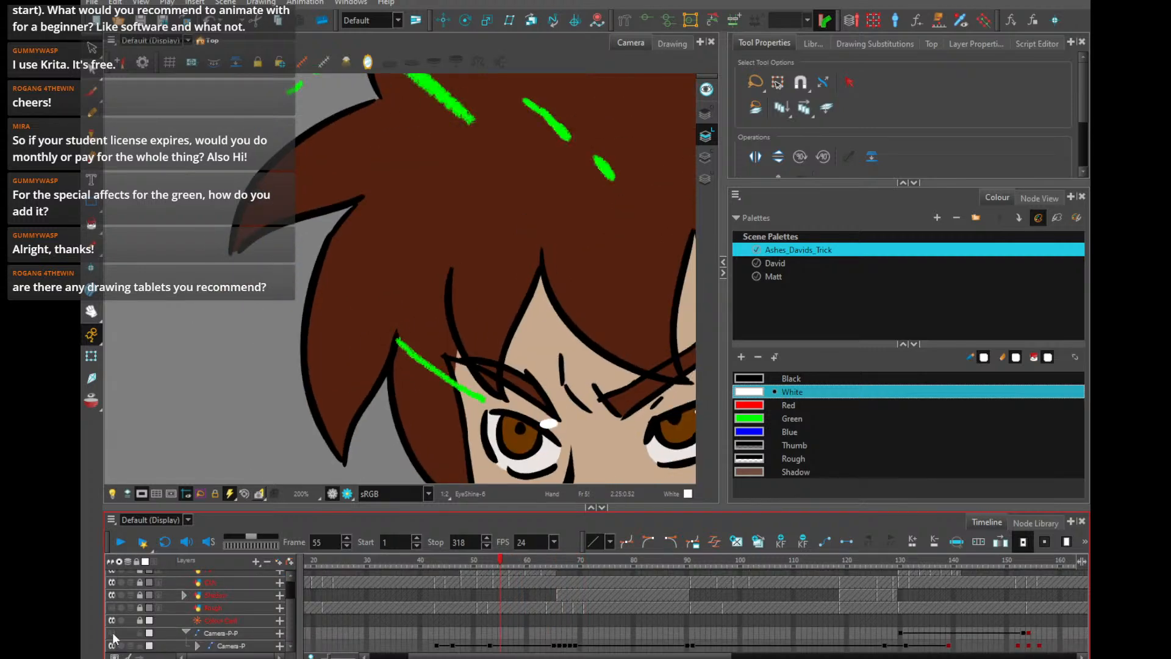
scroll(187, 636, up, 1)
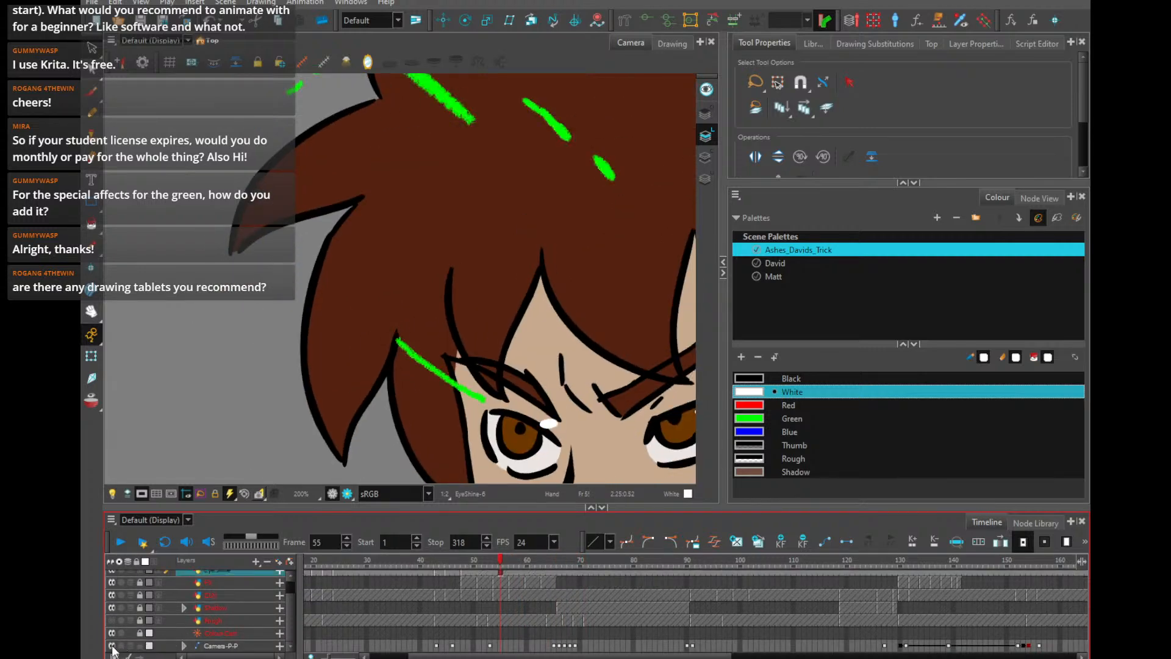
drag(623, 429, 397, 396)
scroll(422, 441, up, 2)
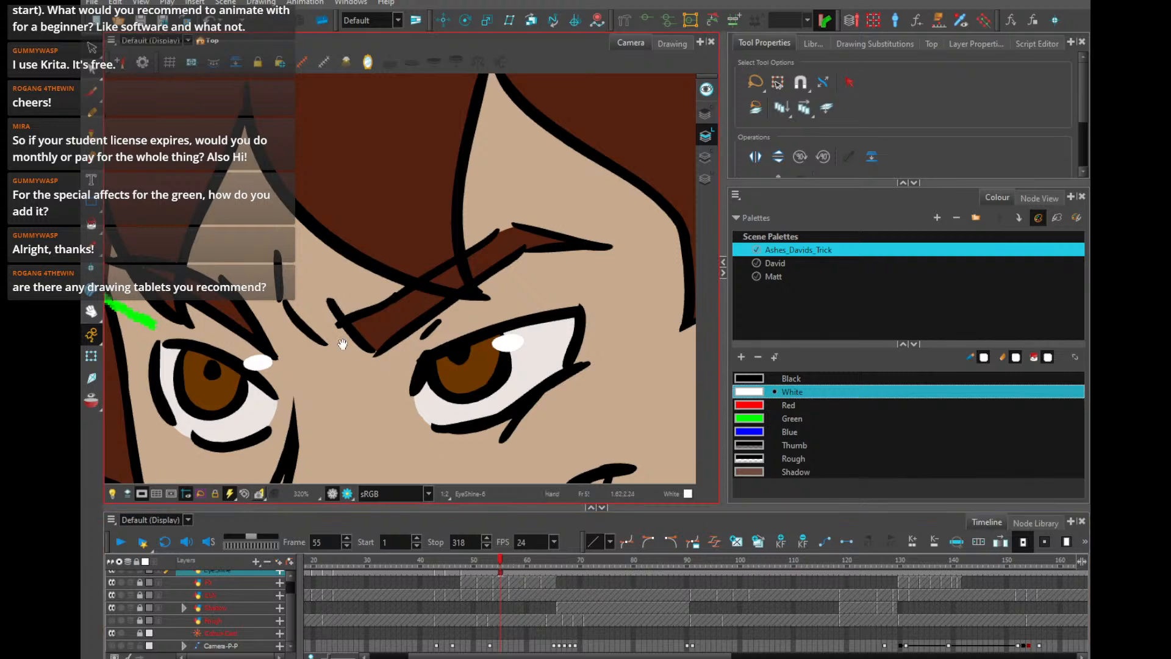
drag(342, 344, 459, 284)
click(381, 302)
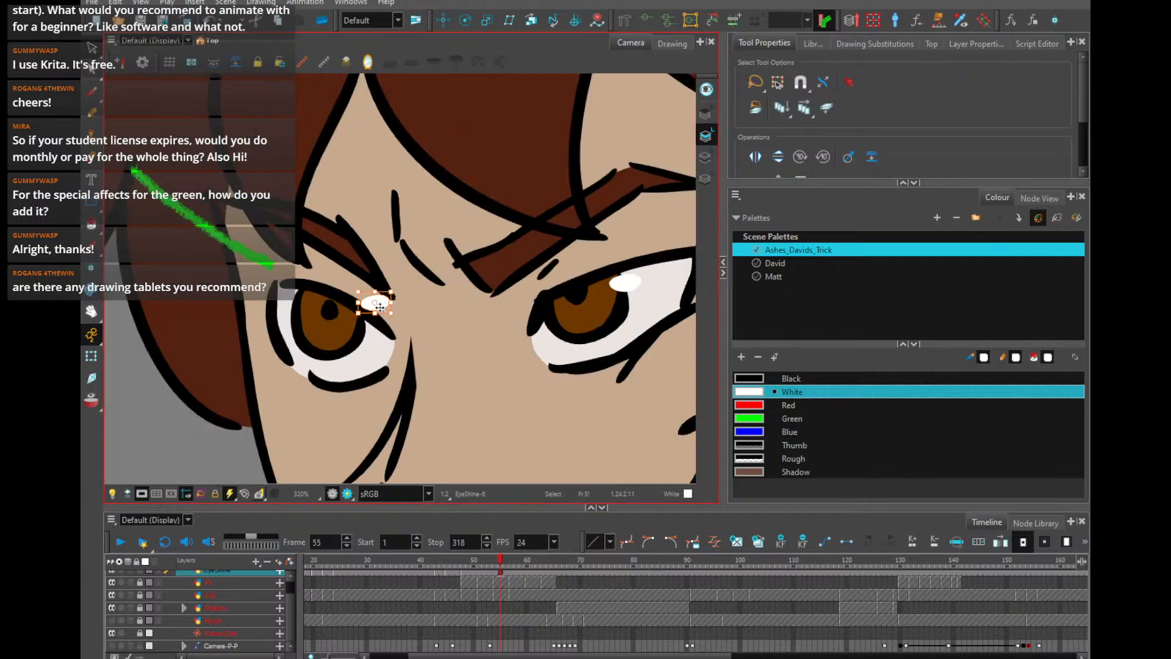
drag(379, 303, 307, 308)
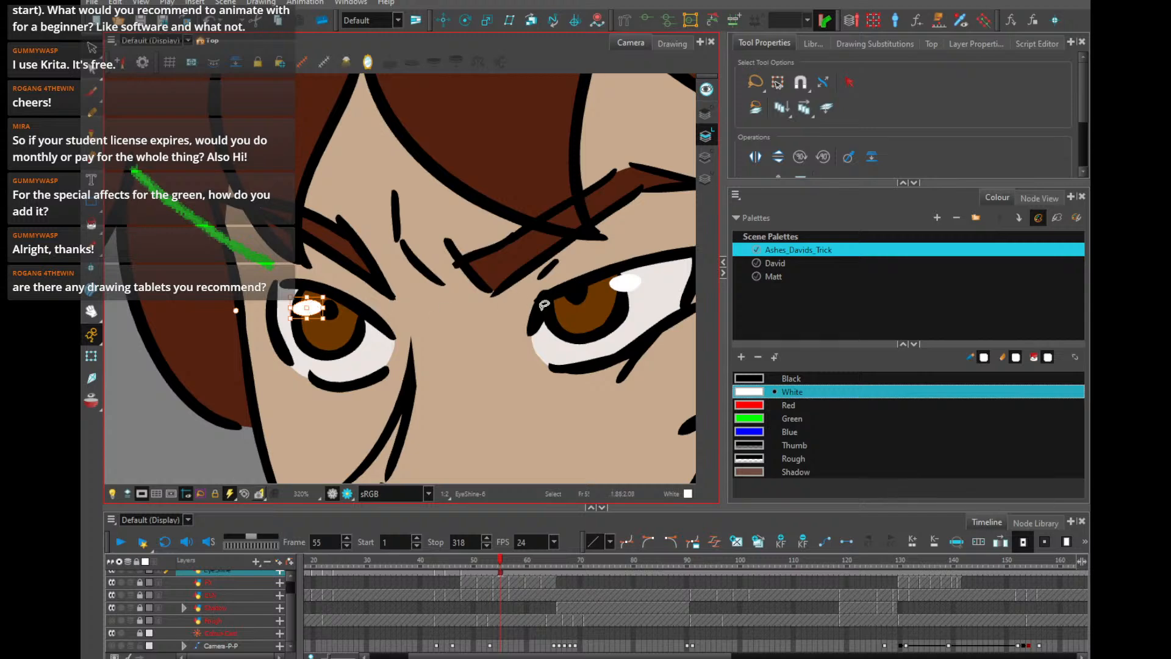
Move both highlights to the lower left edge of each brown iris at frame 55
click(608, 281)
drag(634, 285, 569, 326)
click(315, 308)
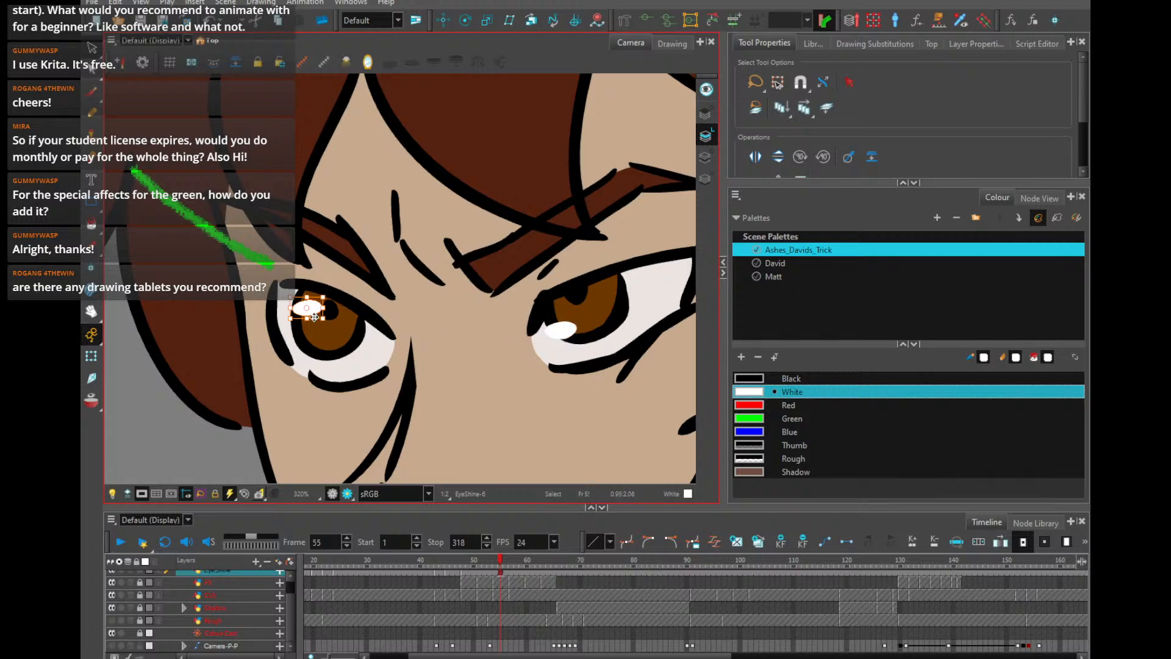
drag(314, 310, 314, 348)
click(307, 307)
click(456, 311)
Shrink the right-hand eye's highlight and raise both highlights to the upper left of the irises at frame 55
scroll(493, 331, down, 4)
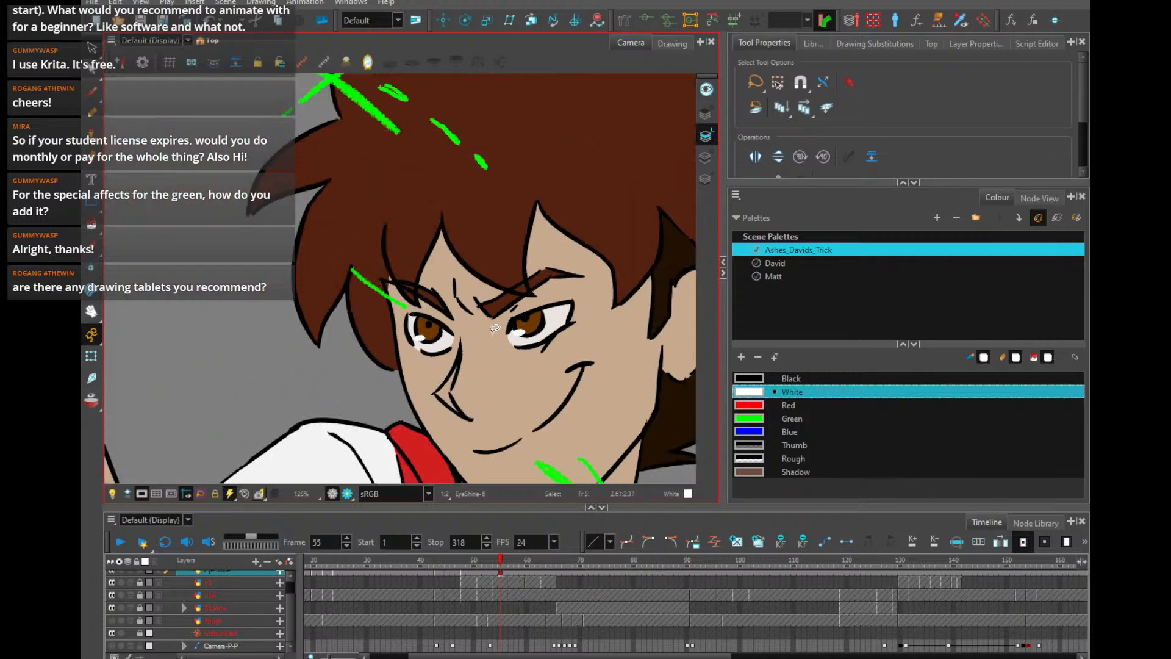
scroll(494, 329, up, 5)
click(569, 316)
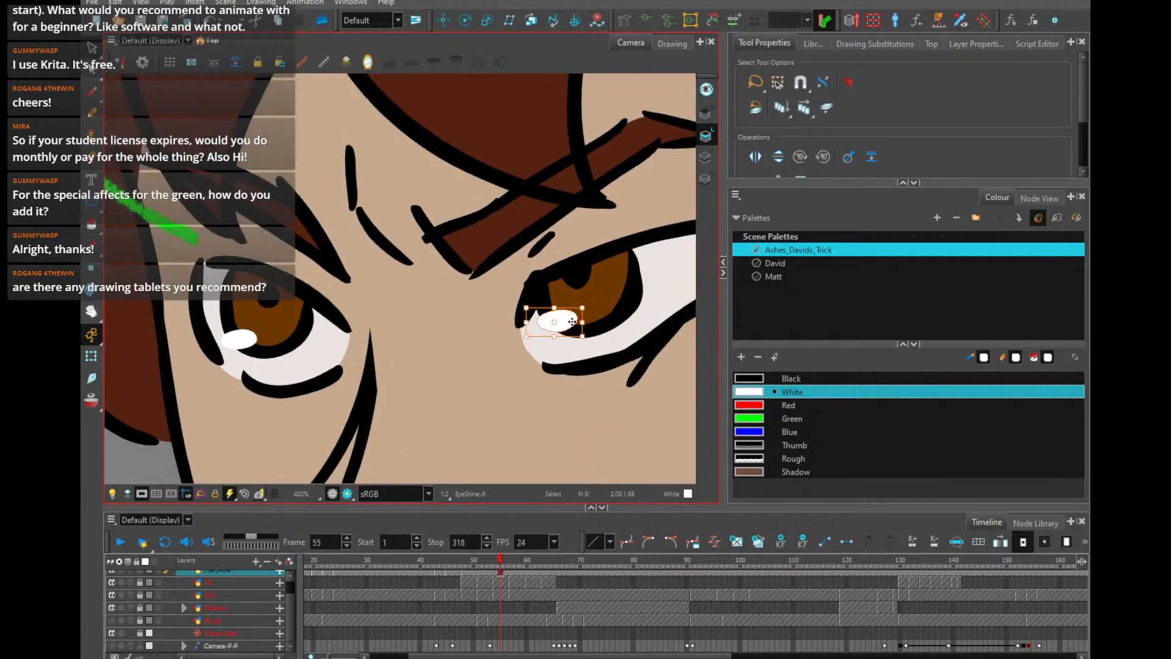
drag(572, 322, 559, 293)
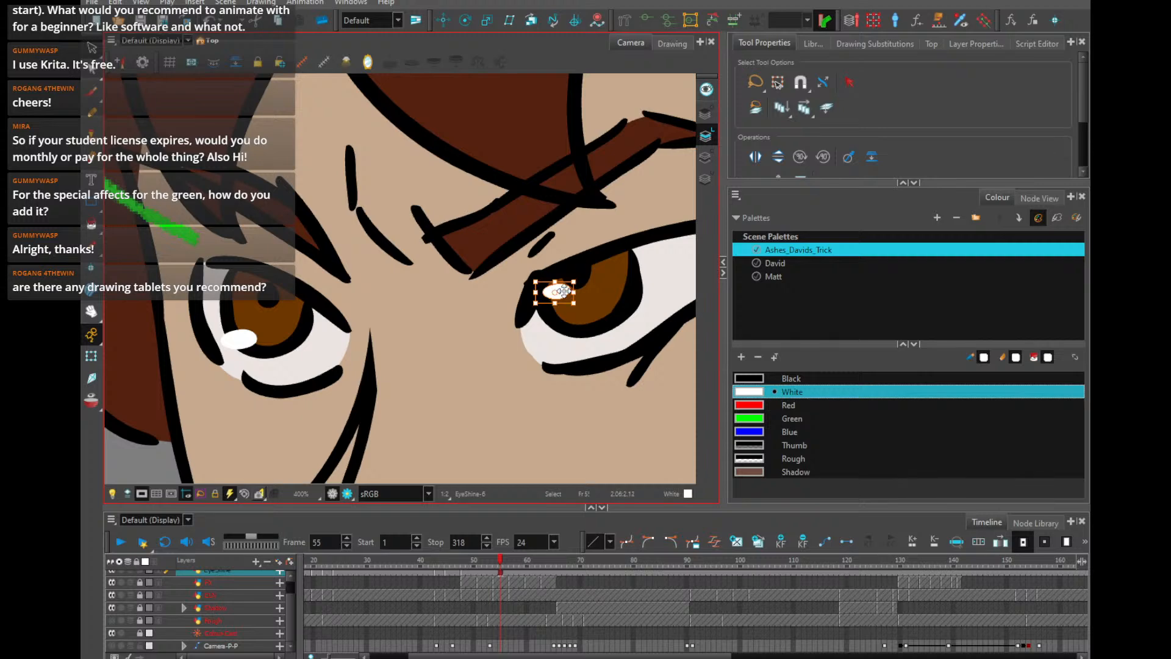
click(245, 345)
drag(250, 345, 238, 303)
click(575, 293)
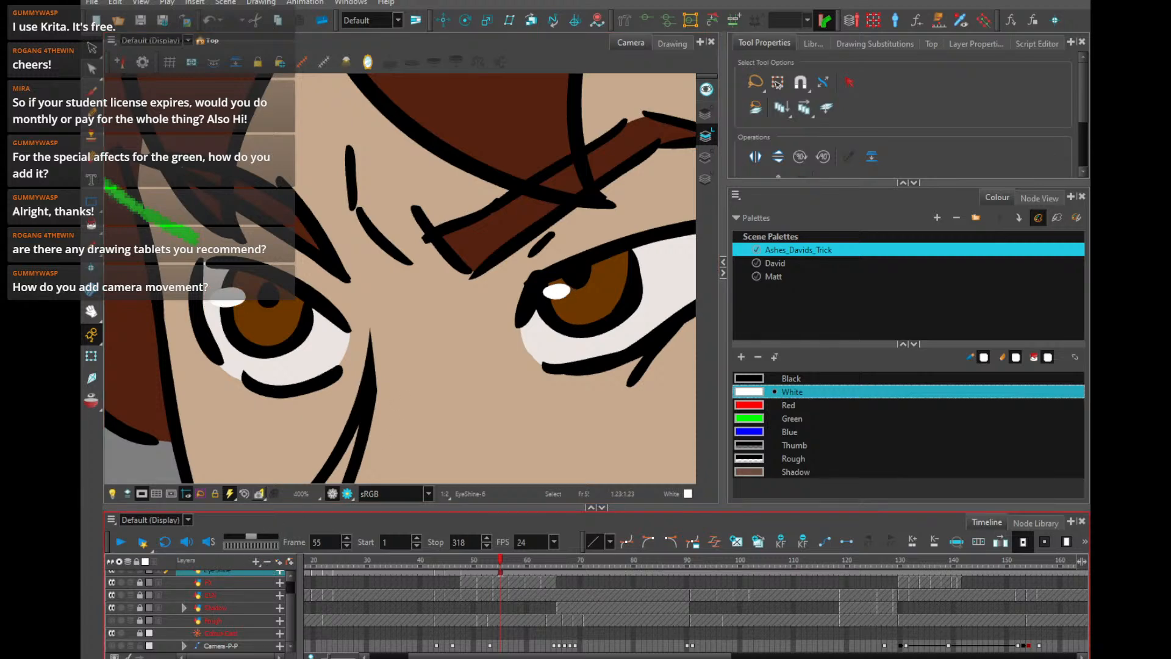
Enlarge the timeline to show all layers and examine the Camera-P-P peg and the zoomed-out character
click(260, 560)
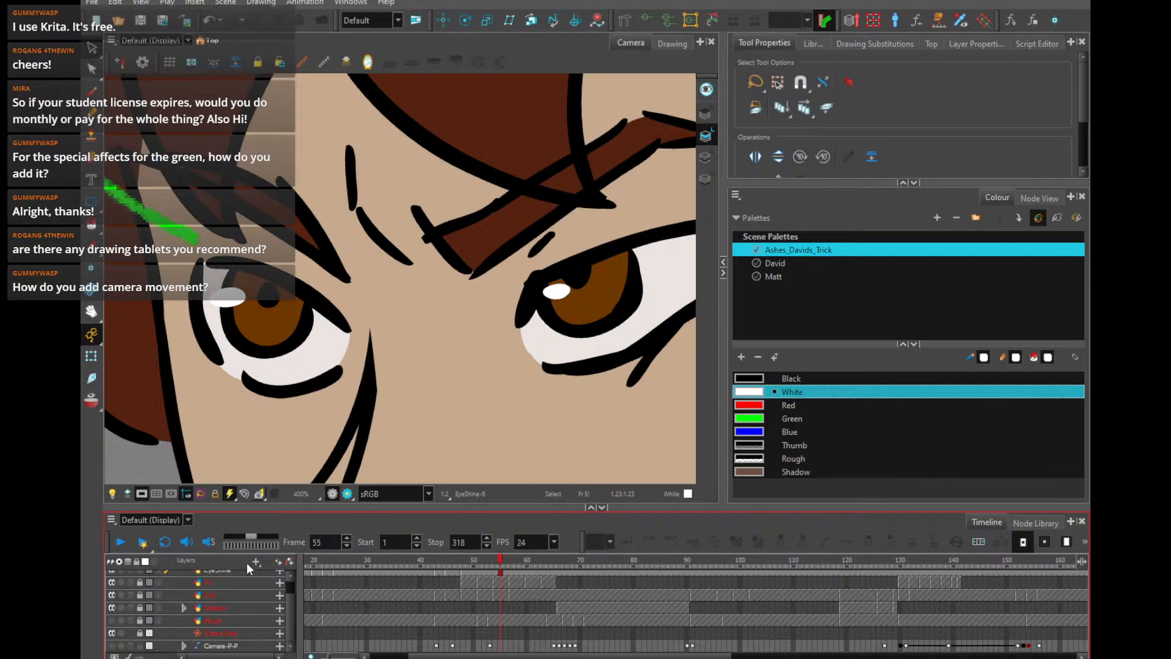
drag(222, 508, 222, 348)
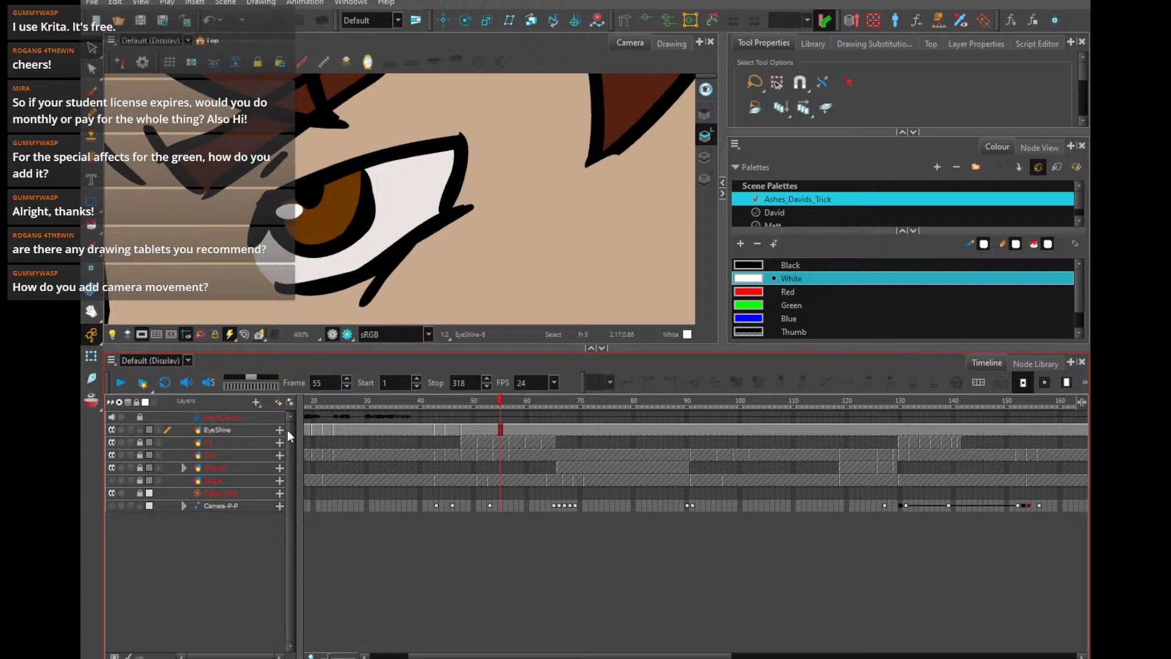
click(215, 505)
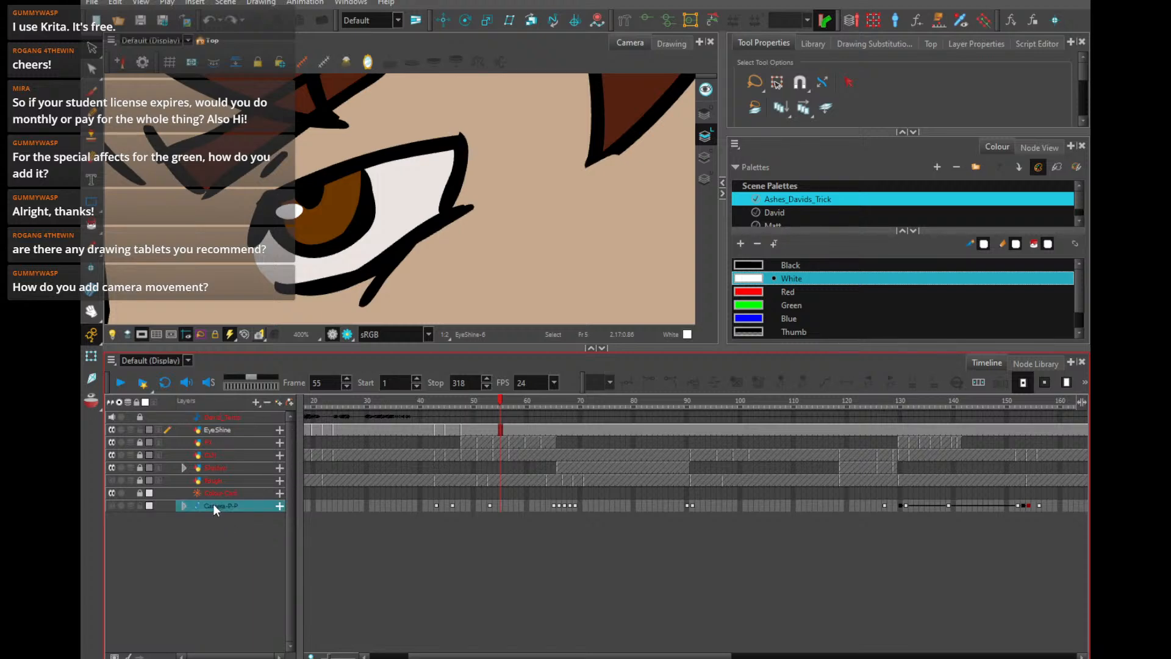
scroll(391, 269, down, 1)
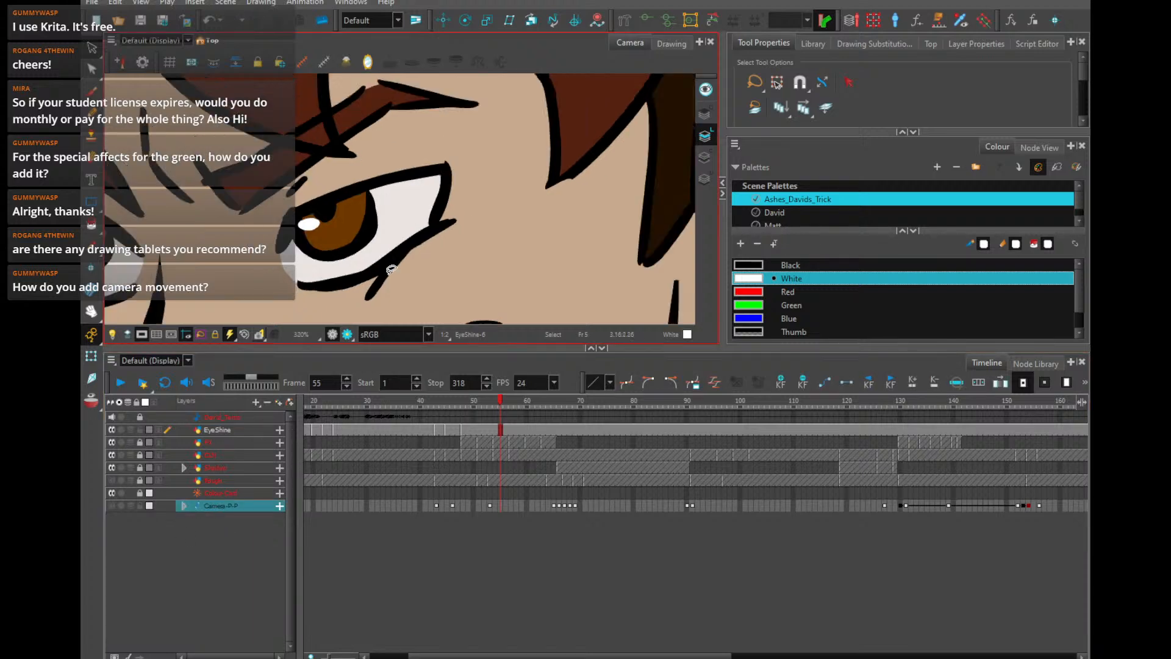
scroll(391, 269, down, 4)
click(219, 429)
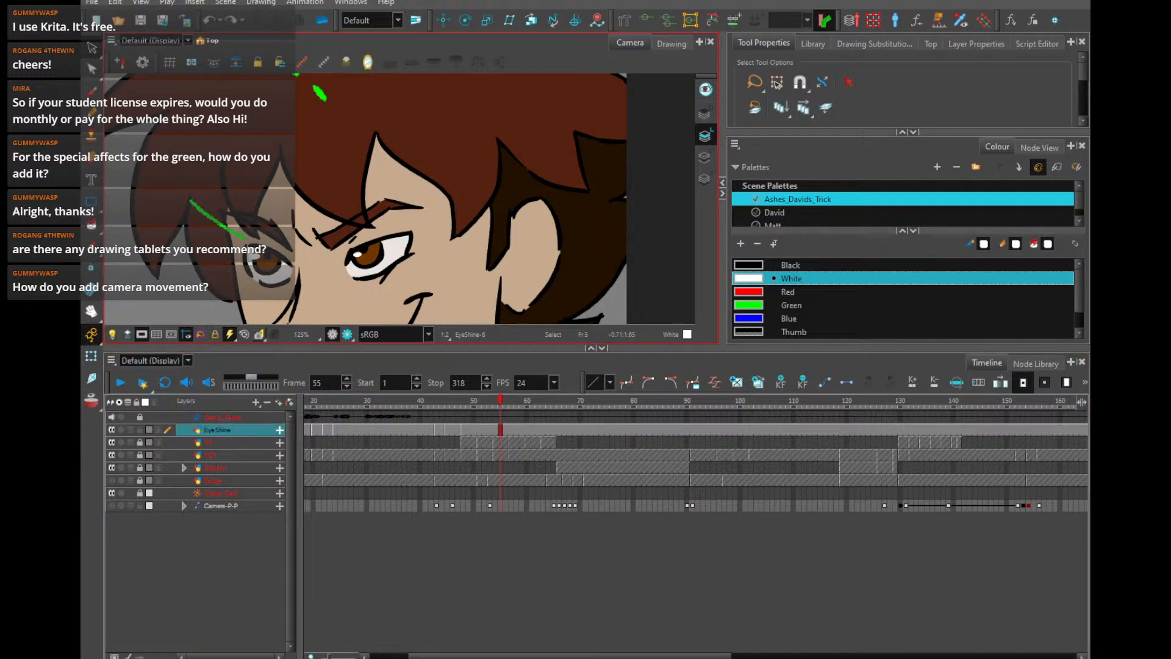
scroll(403, 236, down, 3)
scroll(394, 260, up, 3)
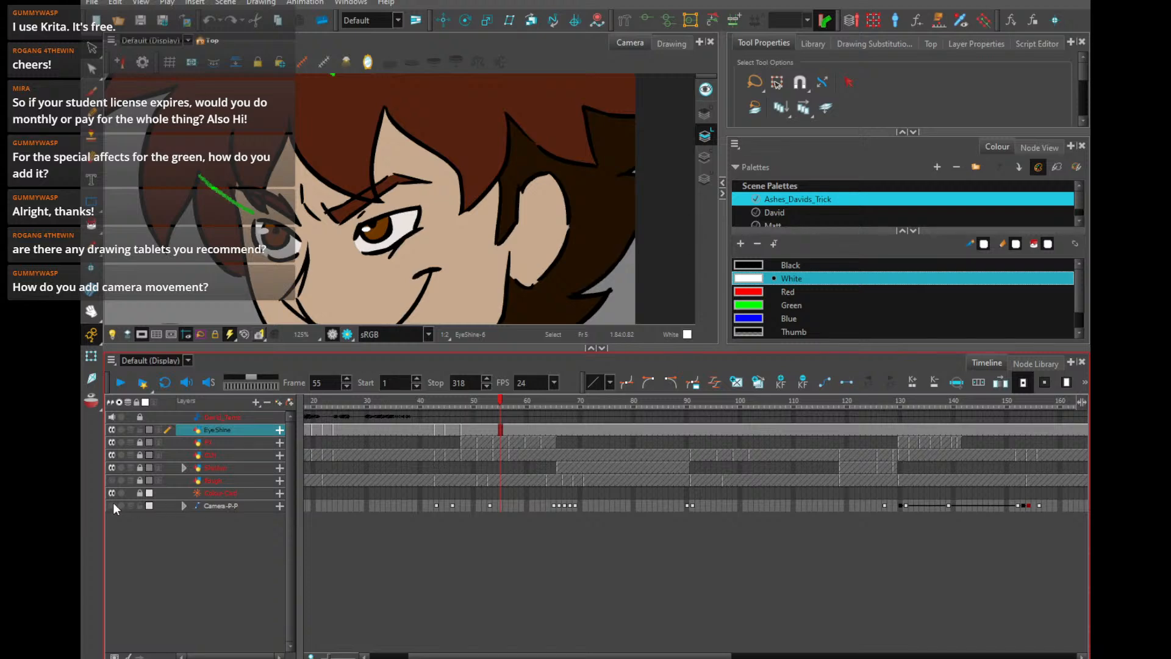
scroll(327, 218, down, 4)
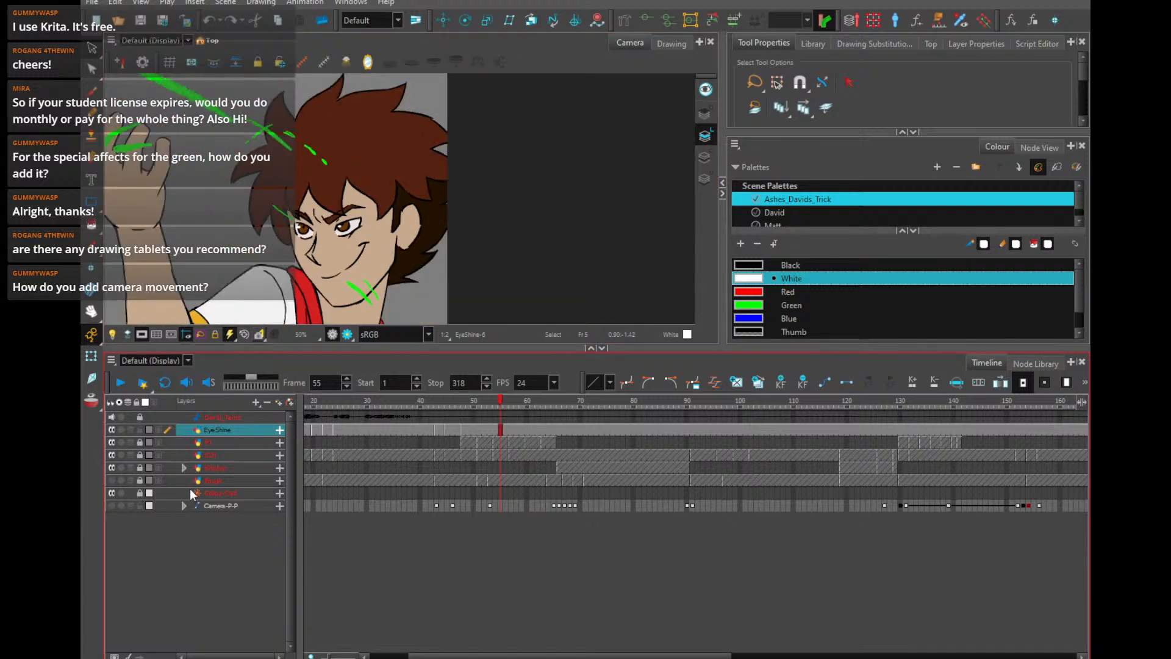
Expand the Camera-P-P peg, enable it and Camera-P, and try moving the camera at Camera-P's frame 46 keyframe
click(184, 506)
click(447, 506)
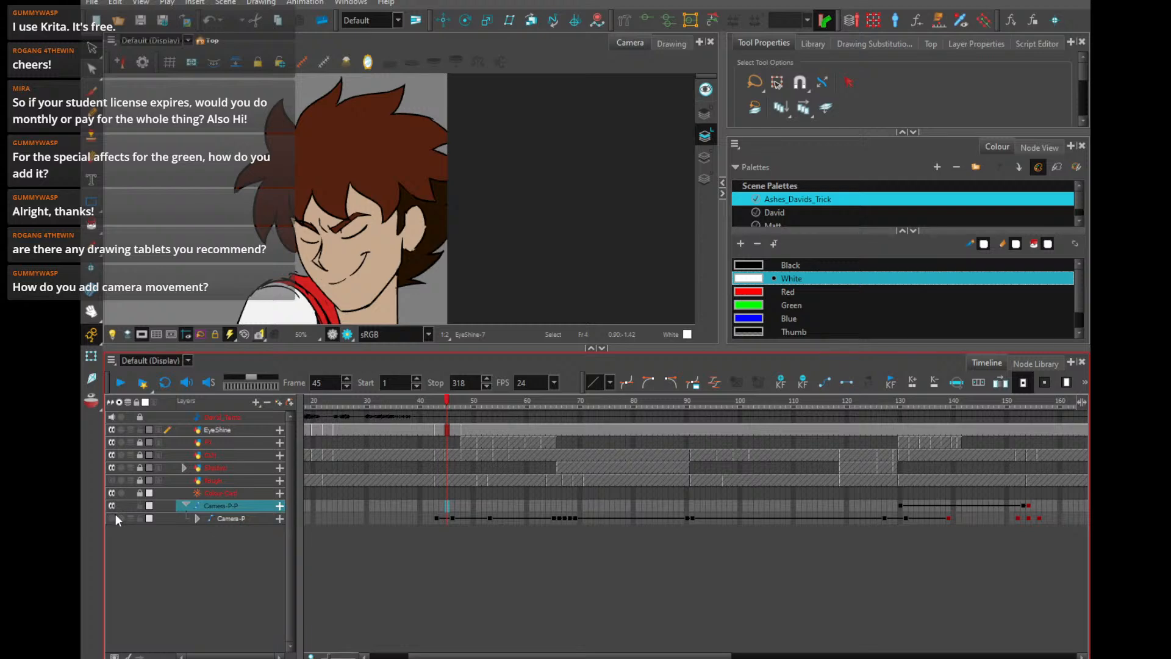
click(112, 518)
click(452, 518)
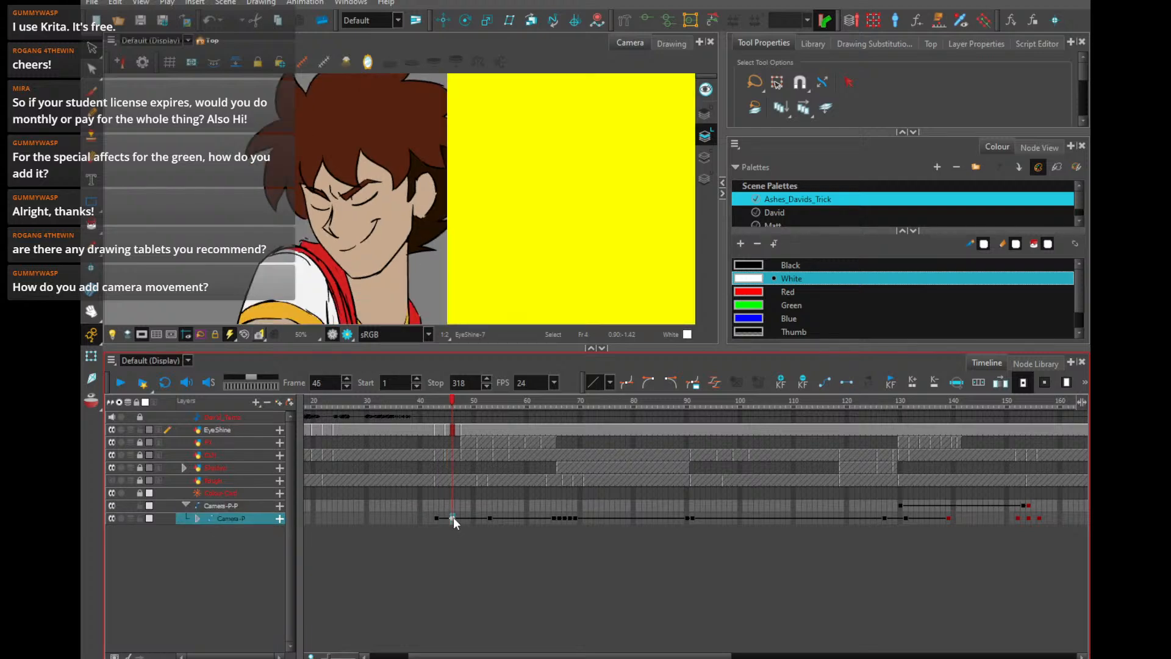
click(91, 356)
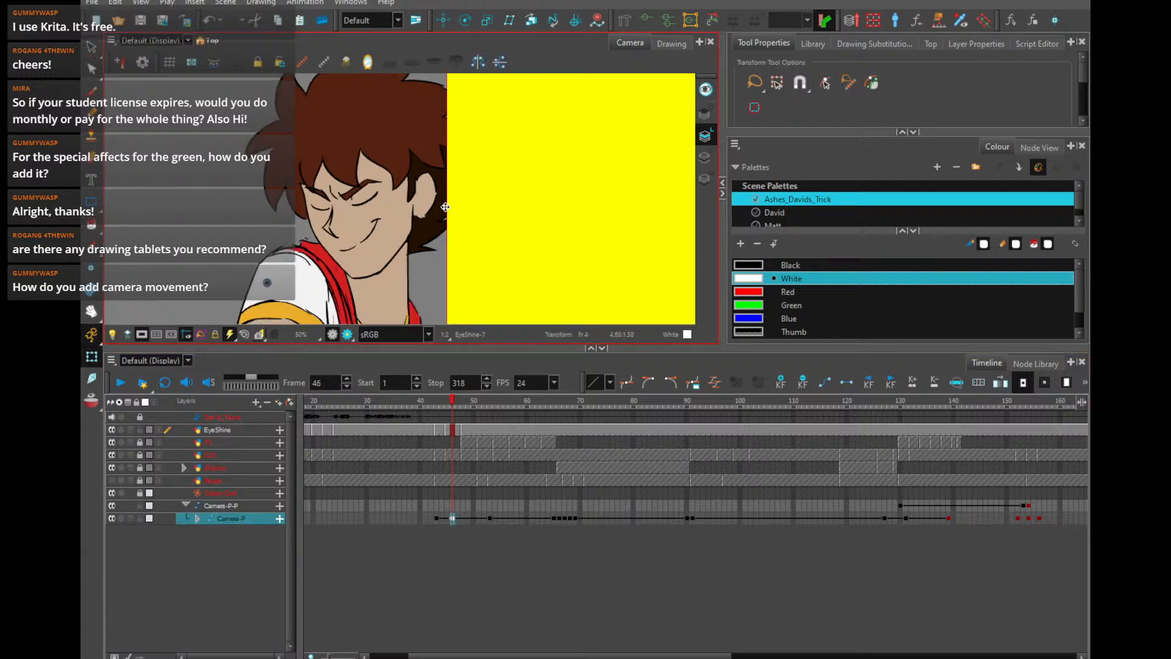
drag(445, 207, 617, 167)
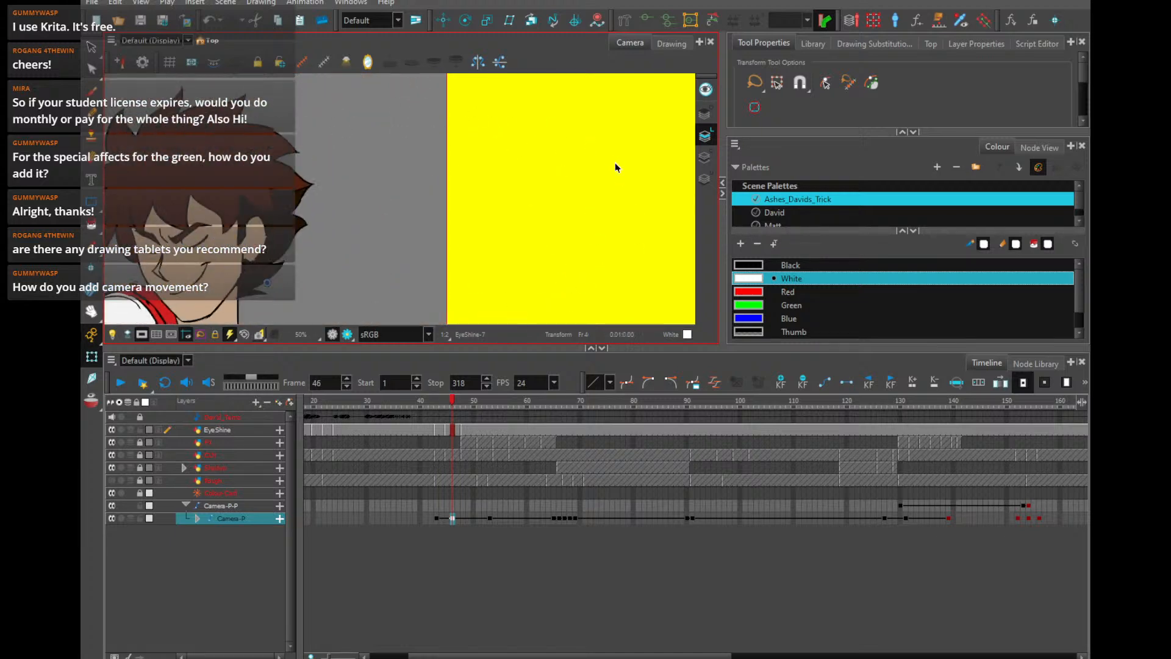
Undo the camera move and the peg visibility changes, and shrink the timeline to enlarge the drawing view
key(ctrl+z)
key(ctrl+z)
key(ctrl+z)
key(ctrl+z)
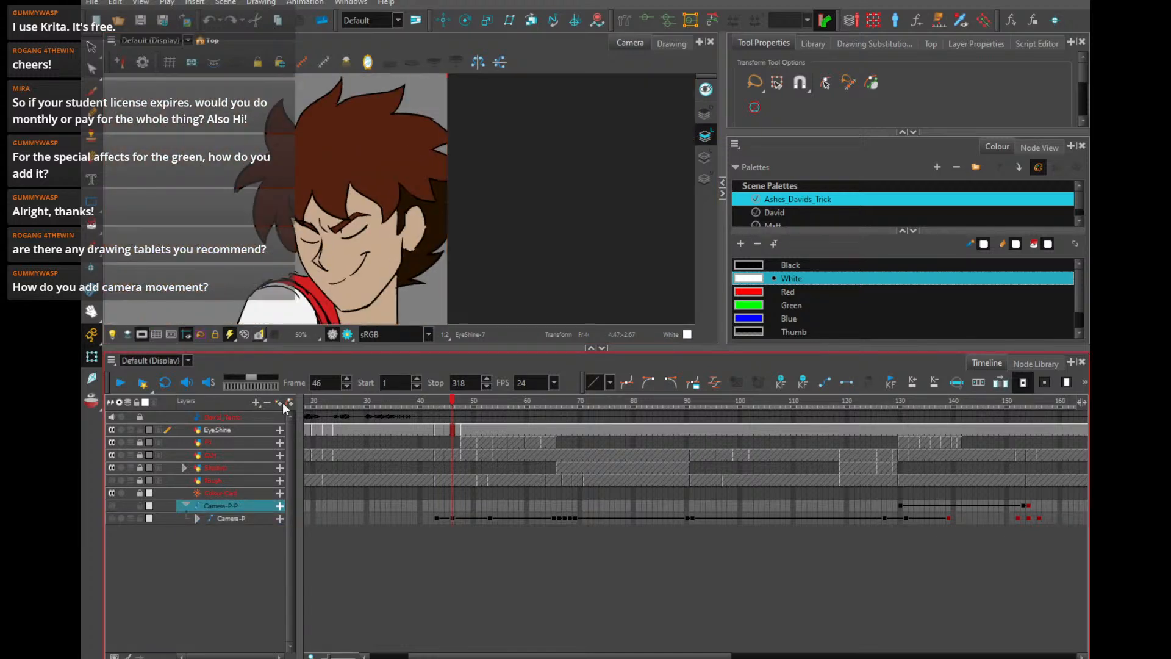
drag(337, 348, 320, 471)
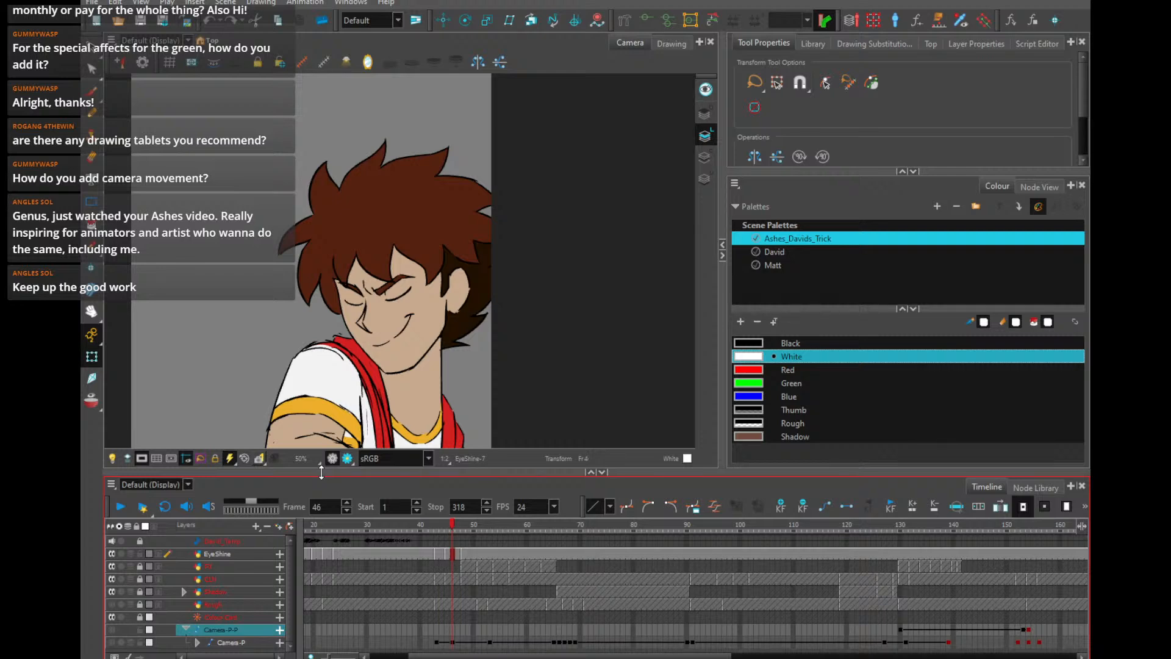
Check the brown-haired character's eyes frame by frame from frame 44 to 48, close up and zoomed out
key(comma)
key(comma)
key(period)
key(period)
key(period)
key(period)
key(comma)
key(period)
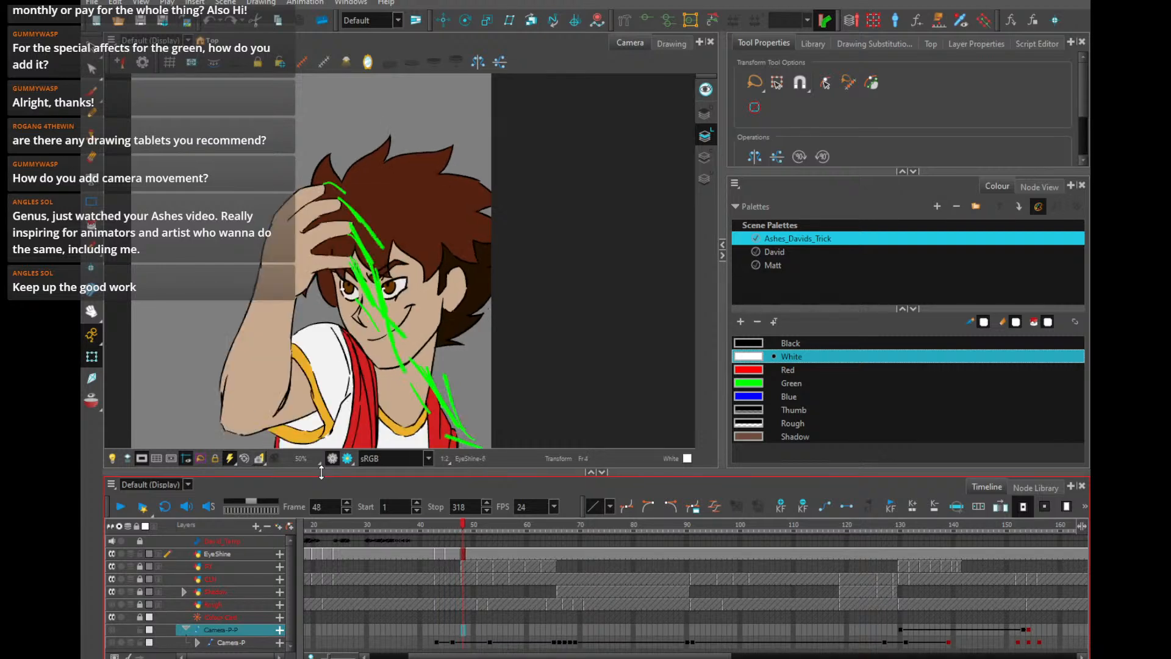
scroll(389, 308, up, 3)
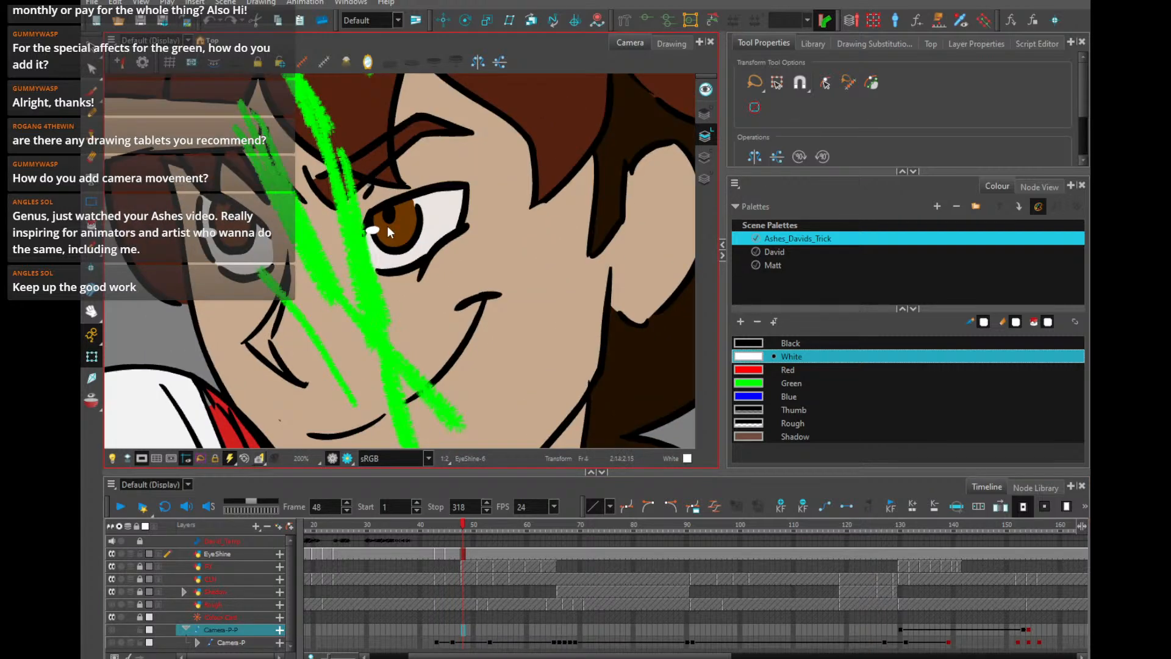
click(436, 231)
scroll(304, 246, down, 2)
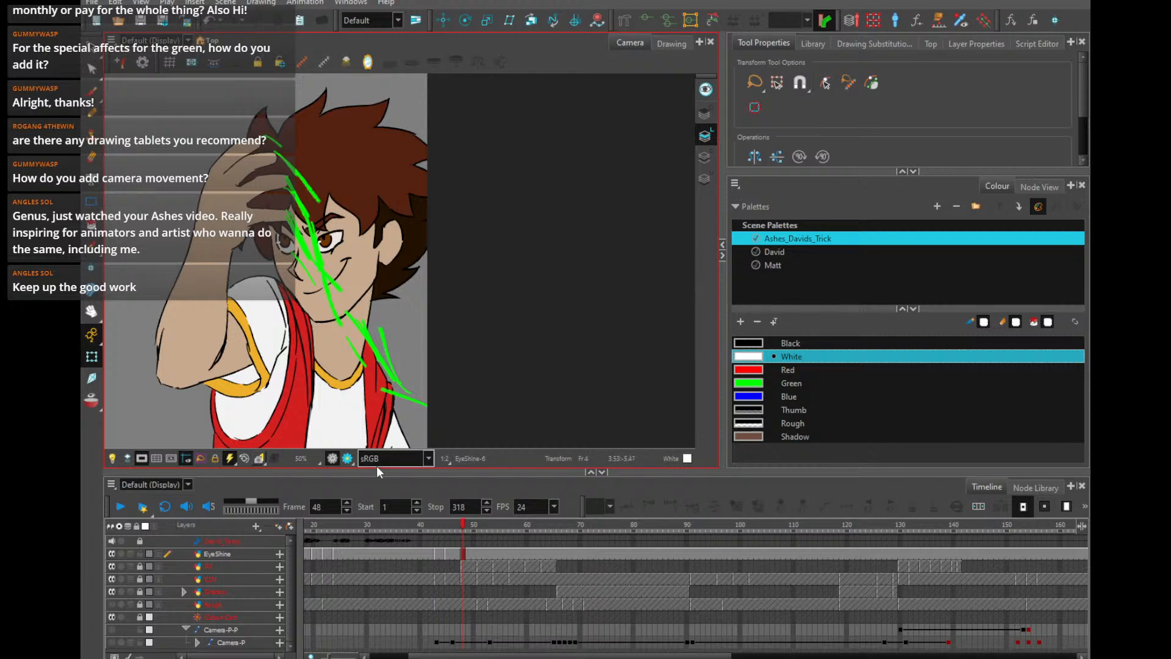
Scrub ahead to frame 103 and examine the dark-haired character's eyes and the highlight positions
drag(332, 522, 453, 547)
mouse_move(521, 536)
mouse_down()
mouse_move(756, 566)
mouse_move(936, 569)
mouse_move(797, 585)
mouse_move(850, 583)
mouse_up()
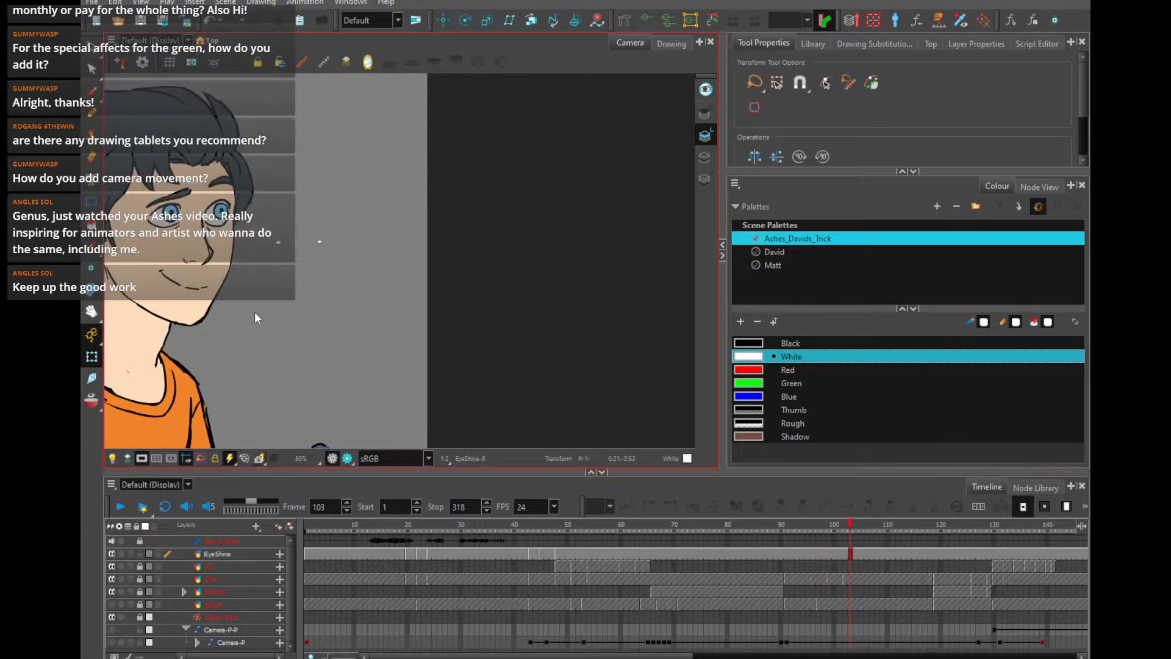
scroll(262, 313, up, 5)
scroll(266, 312, down, 4)
drag(202, 223, 456, 321)
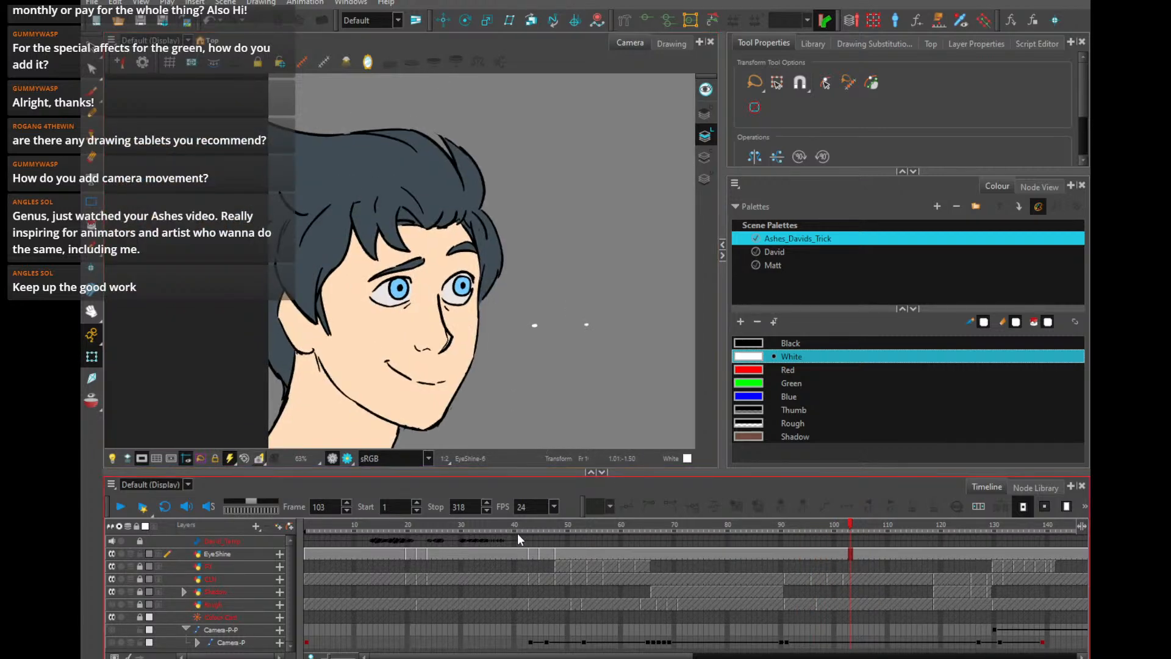
Select both eye highlights at frame 48 and shift them across to the nose side of the left iris and outer side of the right iris
mouse_move(518, 533)
mouse_down()
mouse_move(604, 525)
mouse_move(525, 529)
mouse_move(557, 525)
mouse_up()
scroll(577, 378, up, 4)
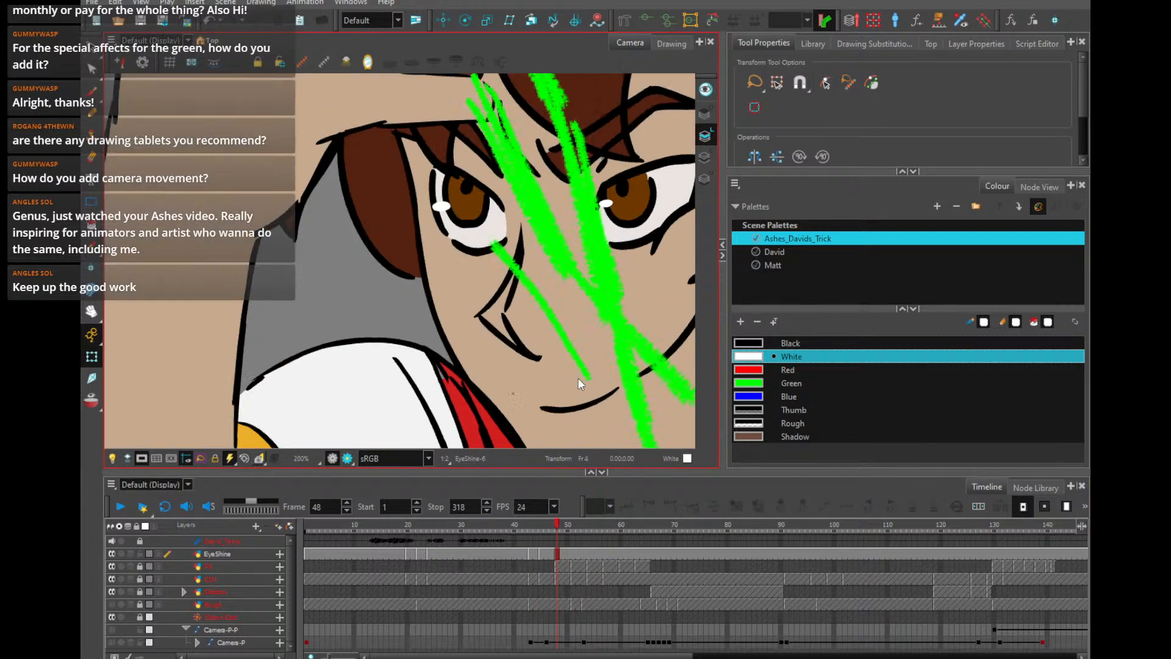
click(442, 208)
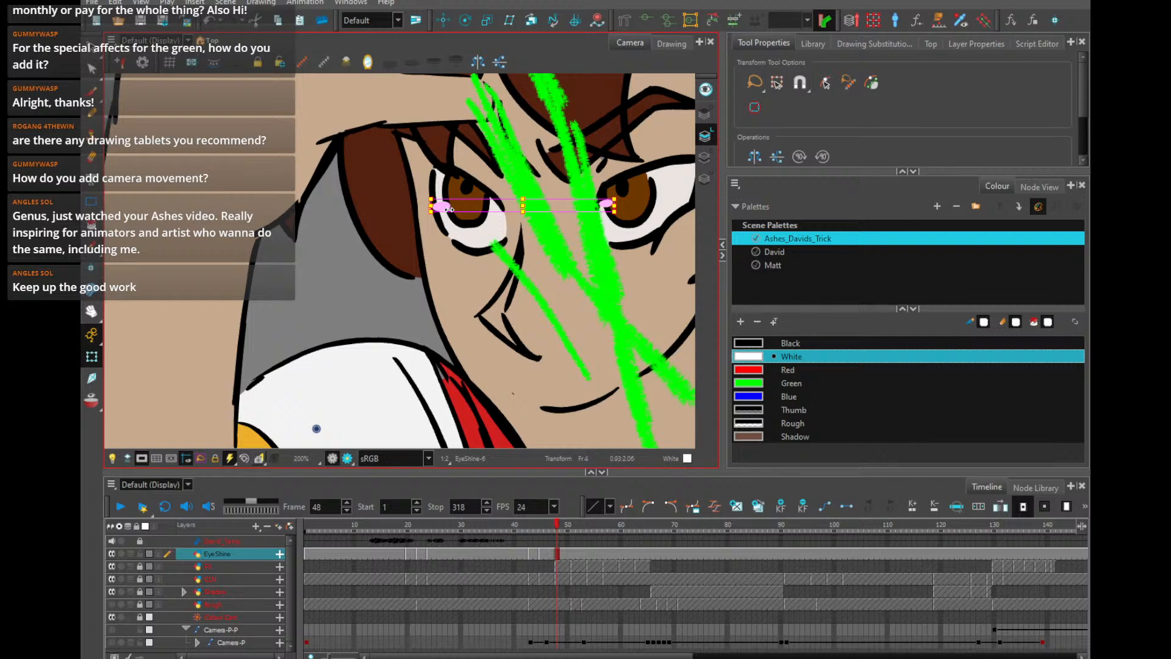
click(91, 67)
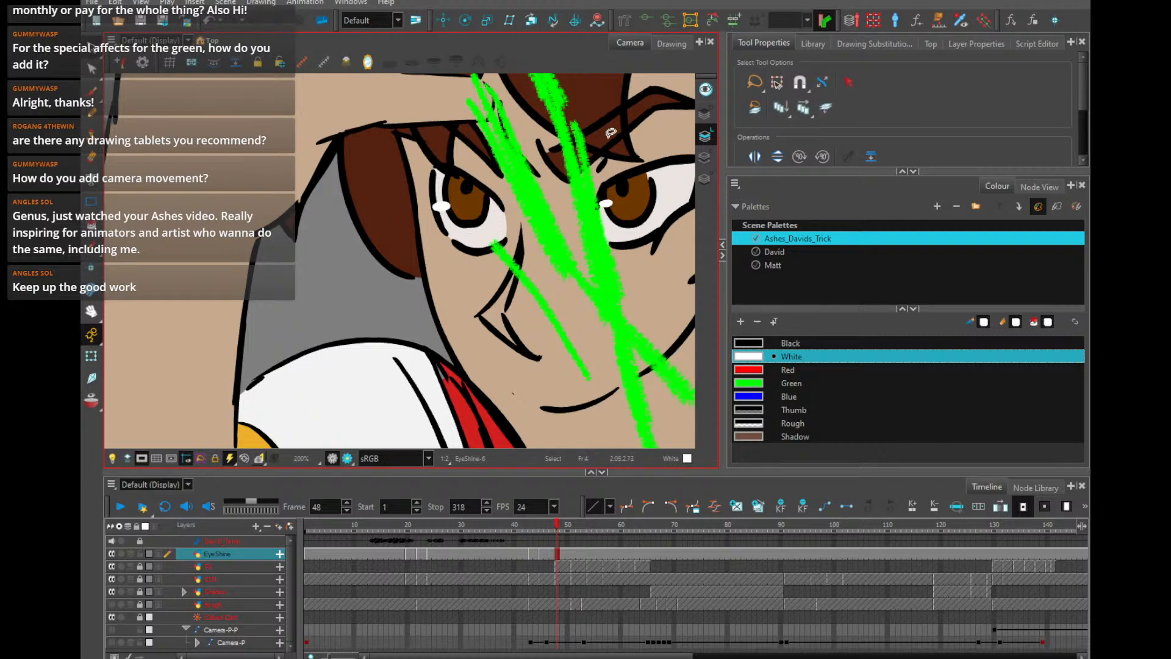
mouse_move(611, 133)
mouse_down()
mouse_move(707, 185)
mouse_move(689, 147)
mouse_up()
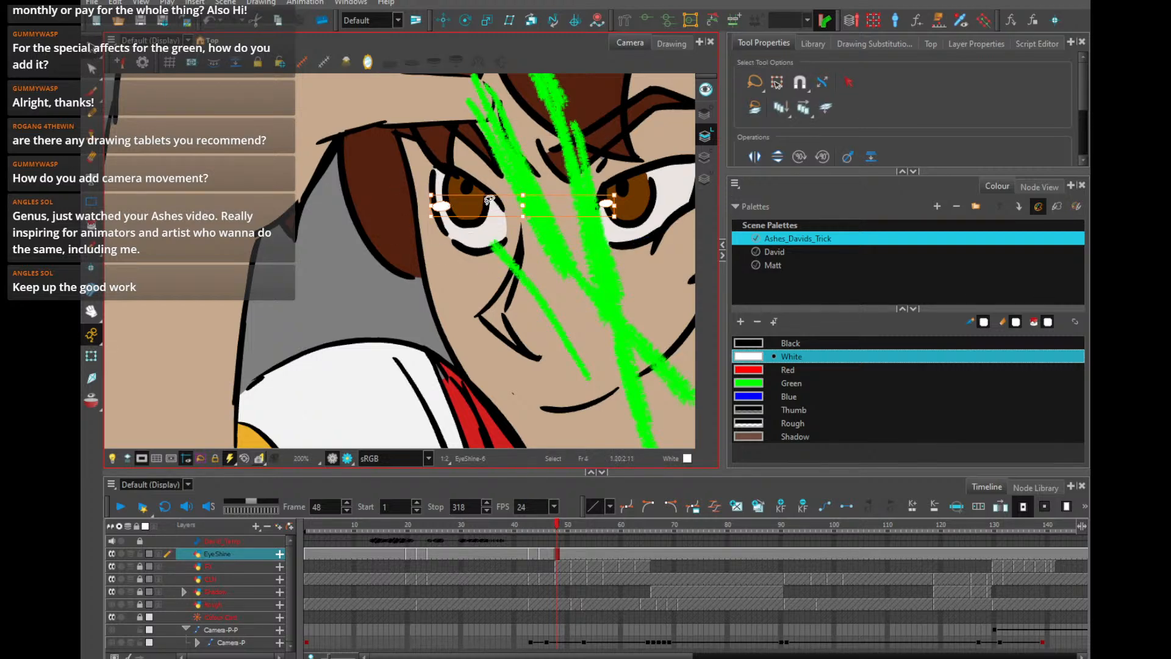
drag(441, 206, 482, 205)
Fine-tune both highlights at frame 48 and raise the right-hand eye's highlight to the upper edge of its iris
key(space)
drag(574, 165, 402, 211)
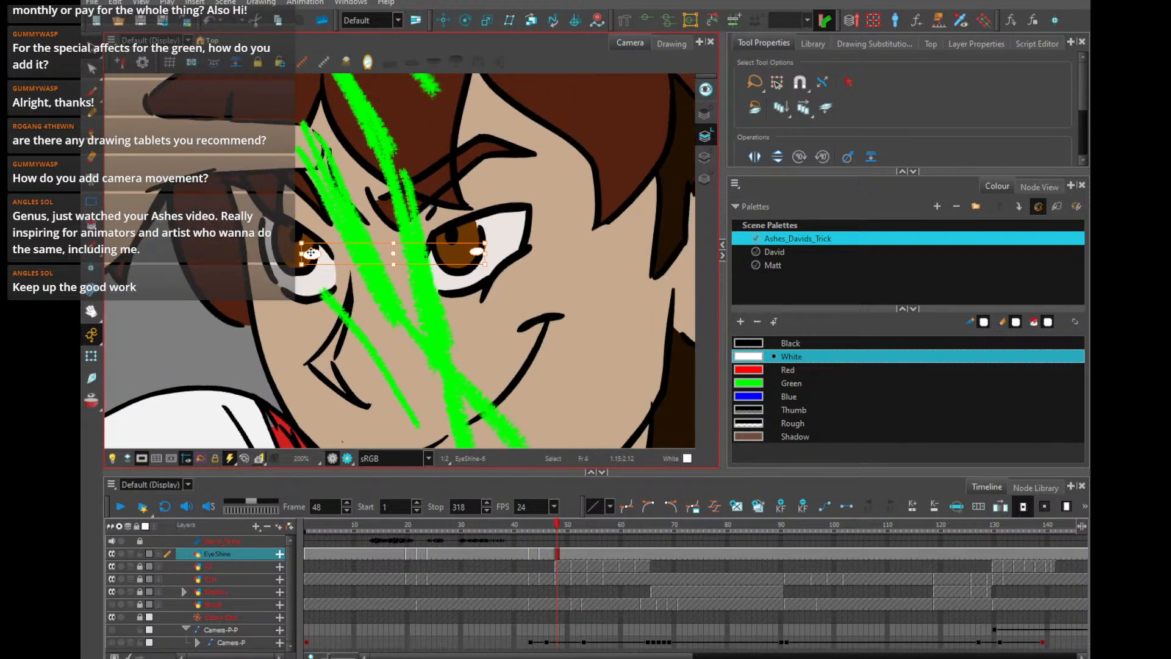
drag(311, 252, 312, 250)
mouse_move(550, 207)
mouse_down()
mouse_move(459, 270)
mouse_move(482, 254)
mouse_move(497, 219)
mouse_move(505, 225)
mouse_up()
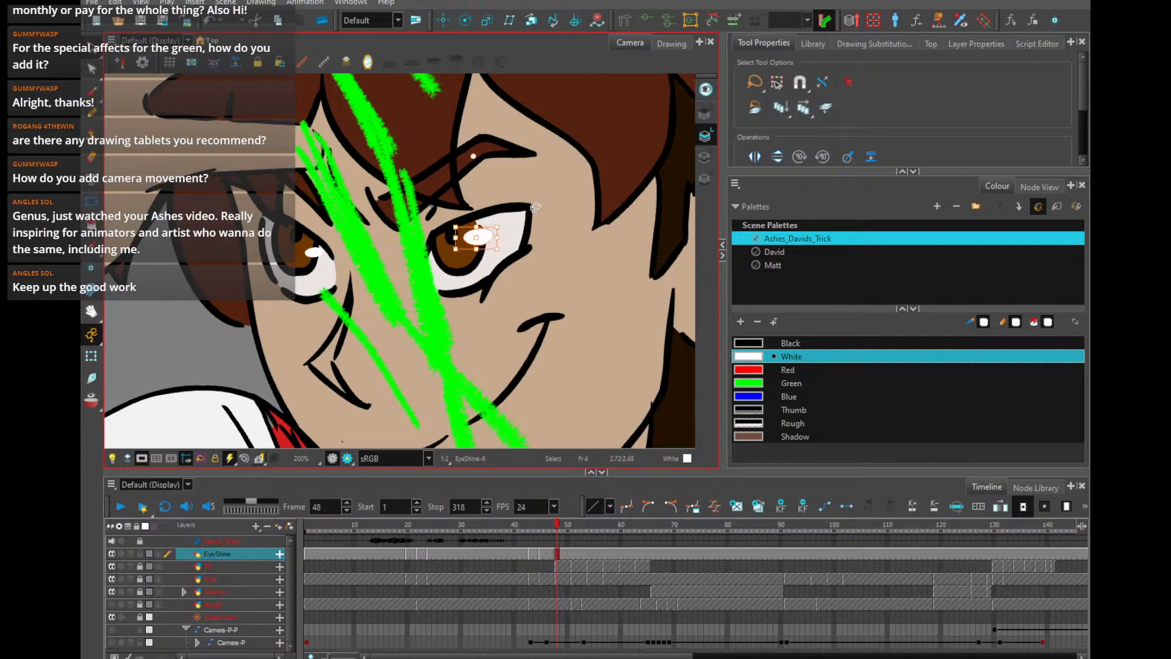
scroll(505, 225, down, 3)
scroll(541, 208, up, 3)
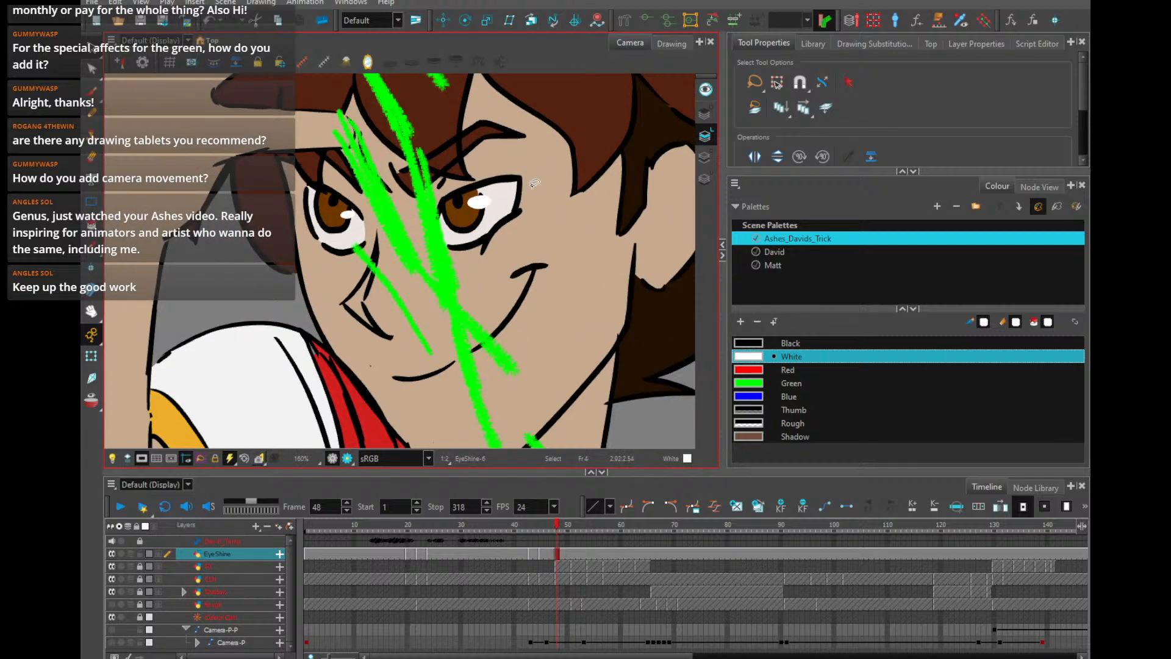
Duplicate the EyeShine drawing at frame 51 and move both highlights back onto the character's irises
key(period)
key(period)
key(period)
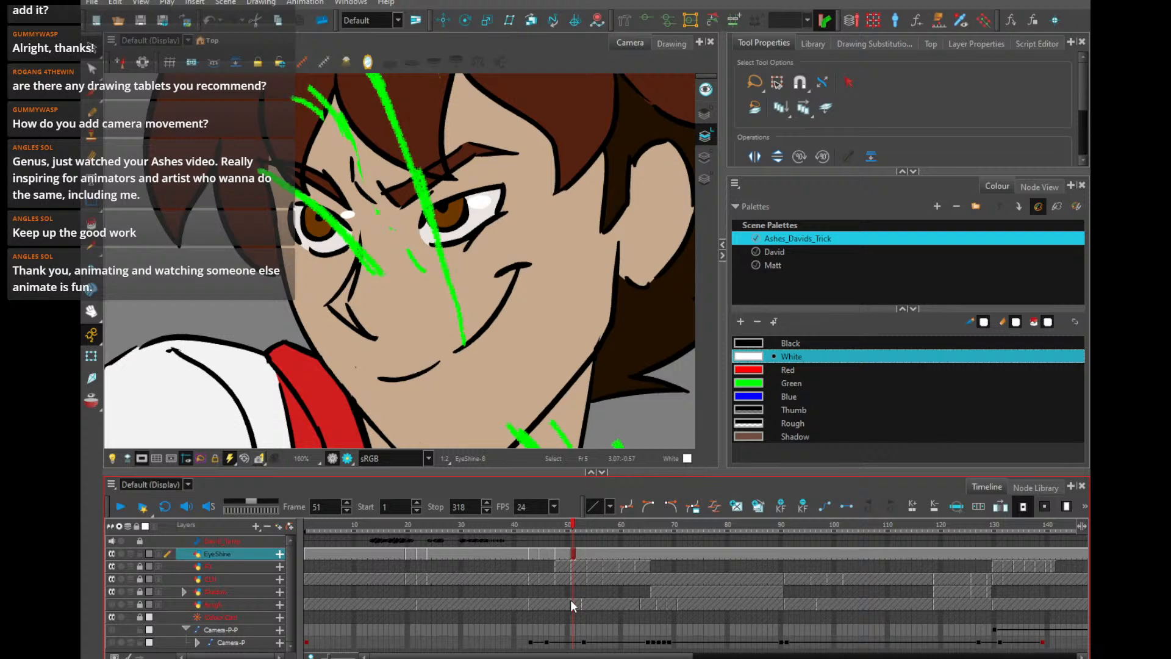
key(alt+shift+d)
mouse_move(512, 131)
mouse_down()
mouse_move(438, 274)
mouse_move(511, 207)
mouse_move(463, 218)
mouse_up()
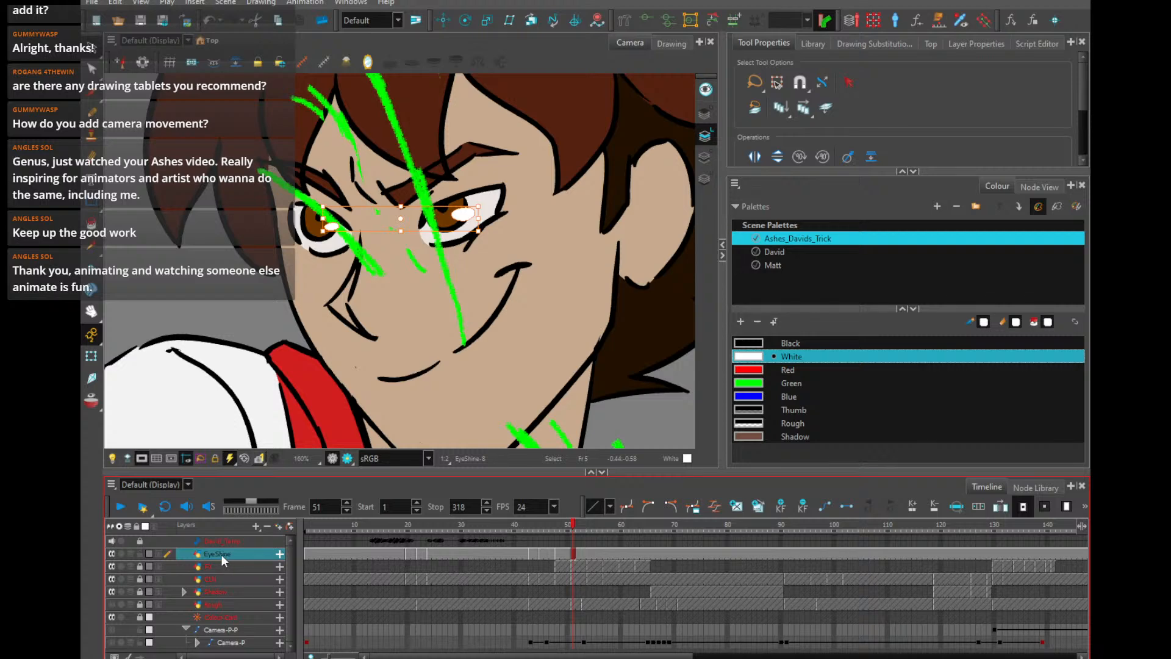
Hide the layer with the green effect strokes and raise the right-hand eye's highlight slightly at frame 51
click(111, 565)
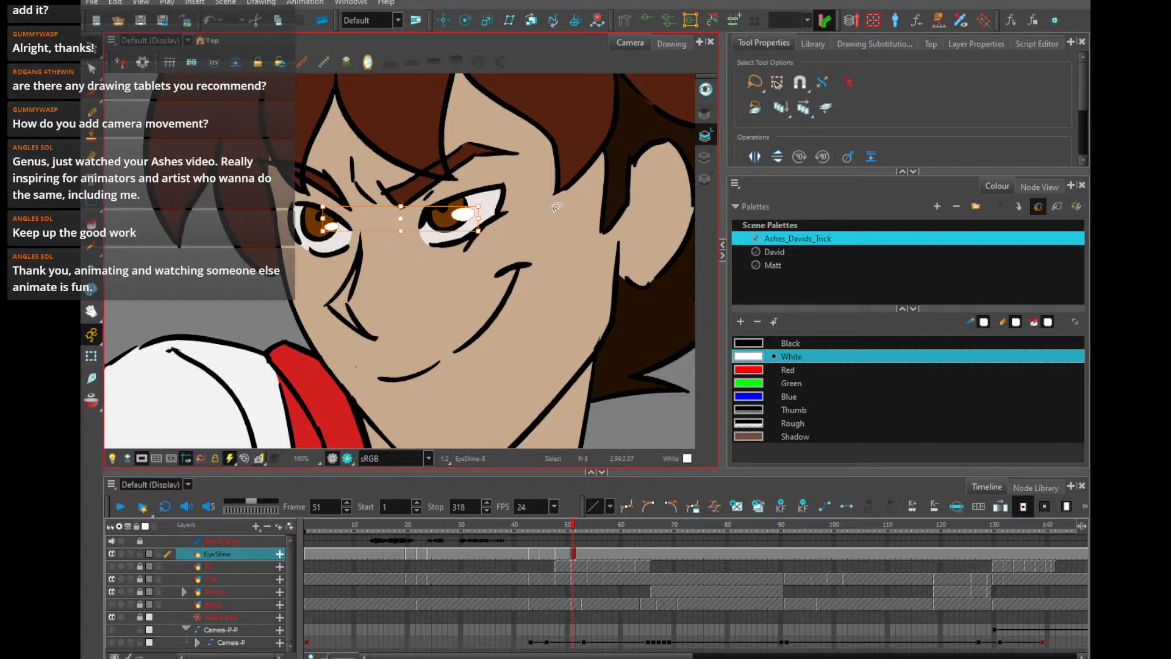
click(460, 213)
drag(461, 213, 464, 206)
Give frame 54 its own EyeShine drawing and shift the highlights to the right edges of the irises
click(584, 561)
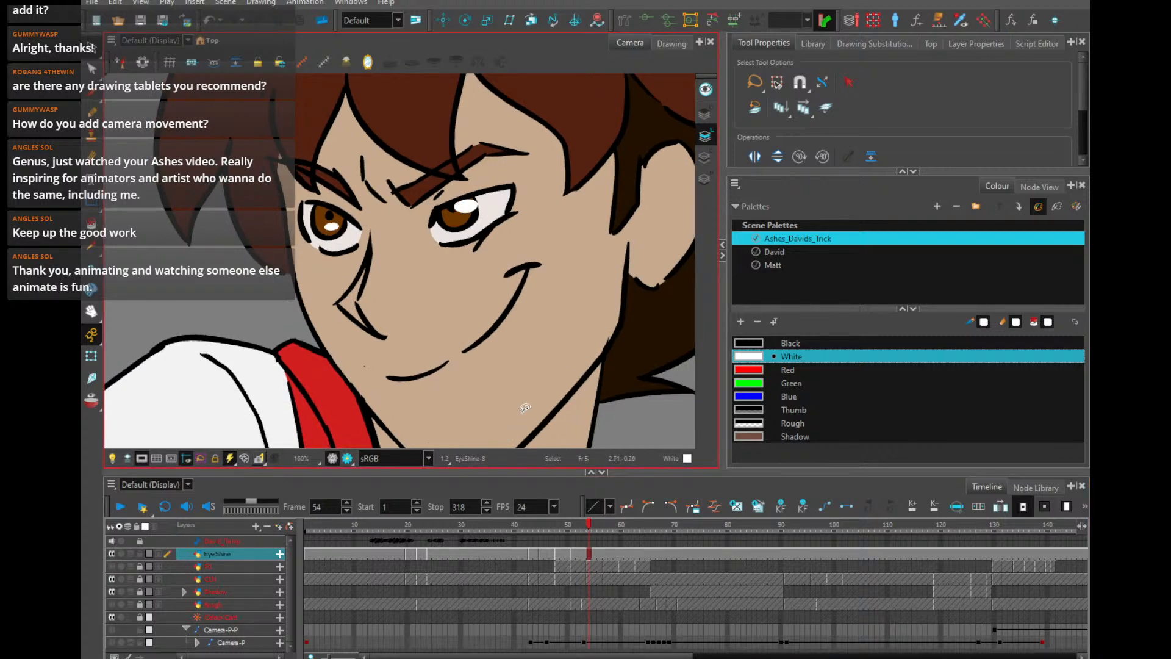
drag(564, 213, 488, 359)
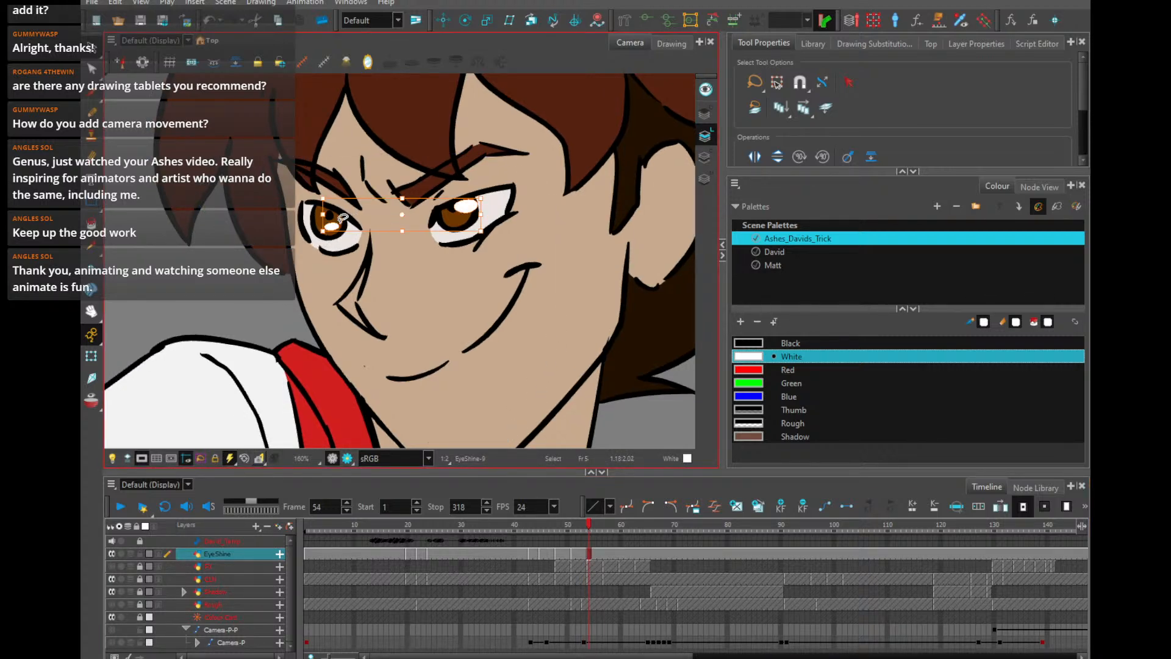
drag(334, 222, 346, 222)
drag(535, 173, 565, 255)
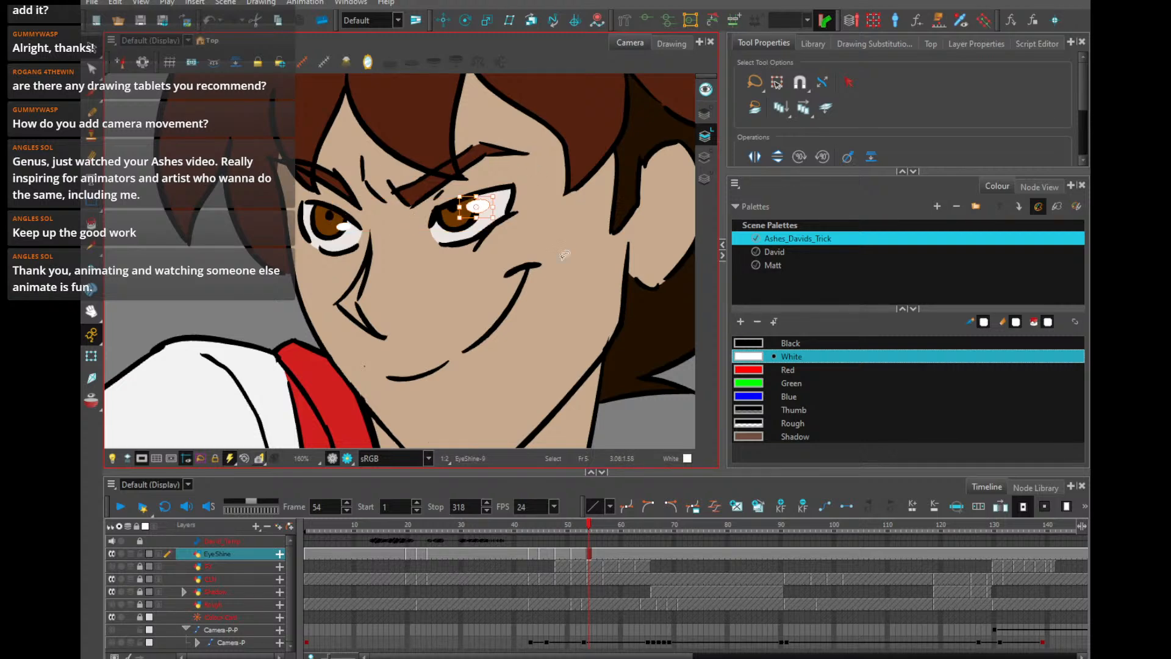
scroll(565, 254, down, 2)
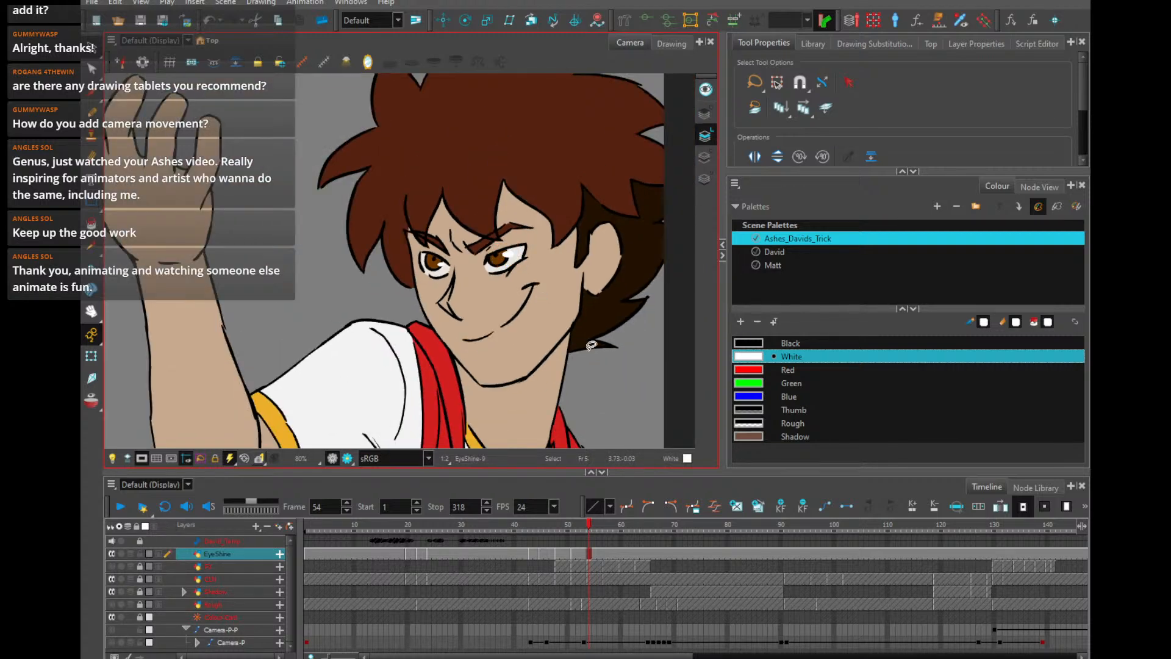
Step through the frames after 54 to find the next eye movement, and duplicate the EyeShine drawing at frame 57
key(period)
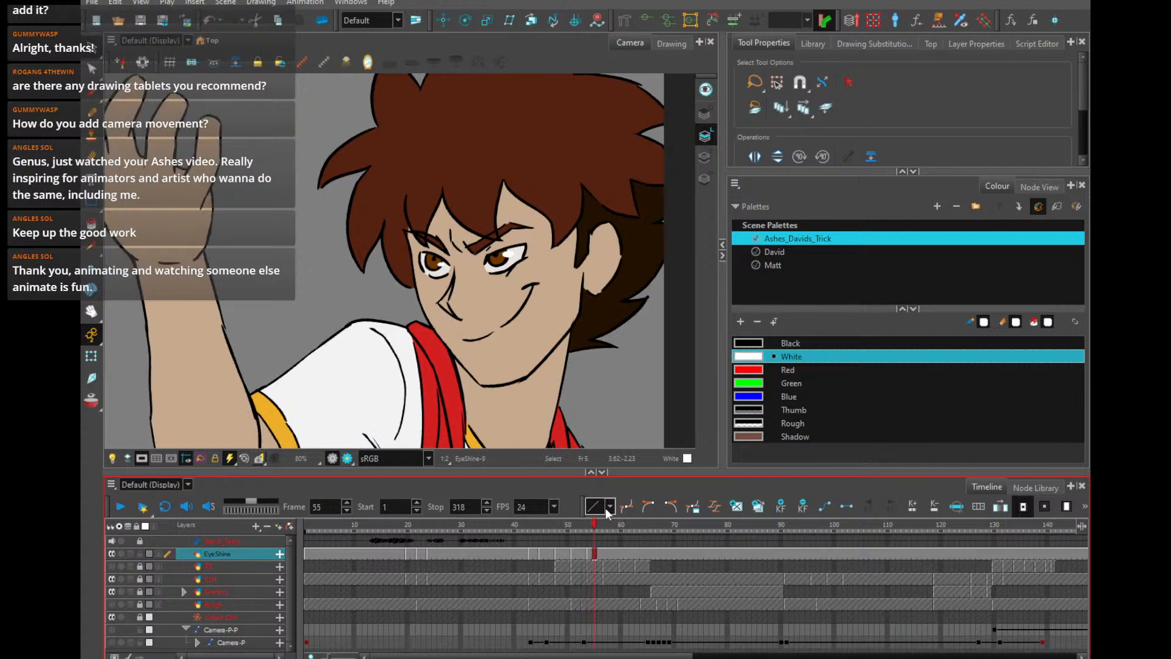
key(period)
key(period)
key(period)
key(period)
key(comma)
key(comma)
key(comma)
key(period)
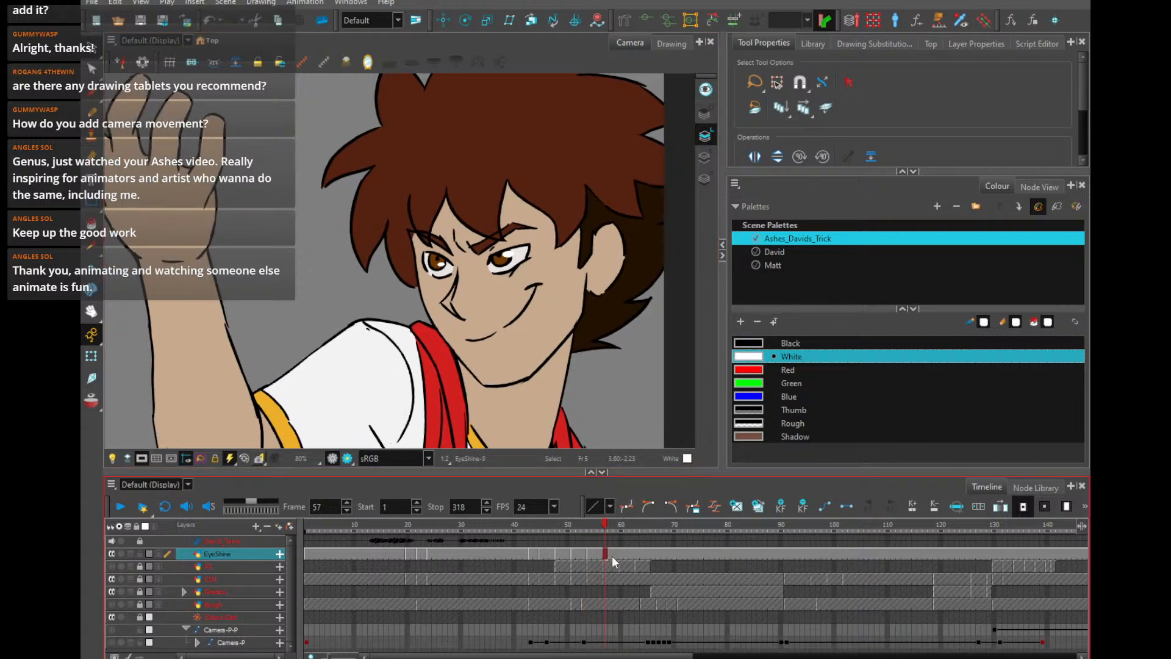
key(alt+shift+d)
Reposition both highlights at frame 57 to sit on the right edges of the irises
scroll(564, 369, up, 5)
drag(210, 177, 297, 378)
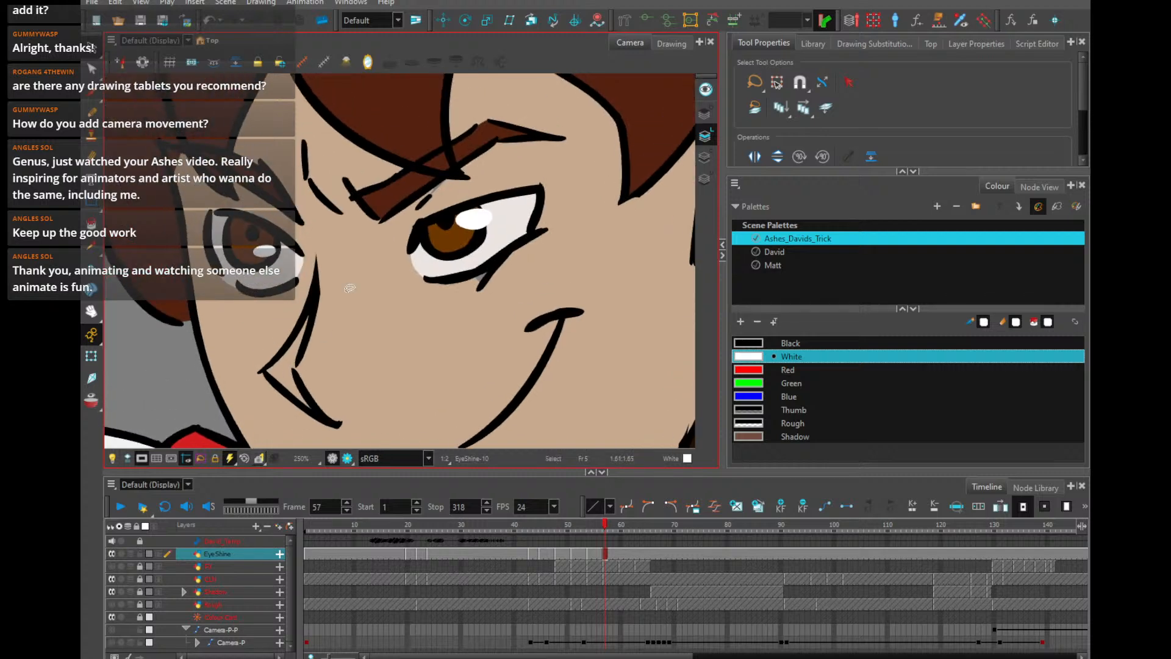
click(276, 248)
click(485, 215)
scroll(489, 220, down, 5)
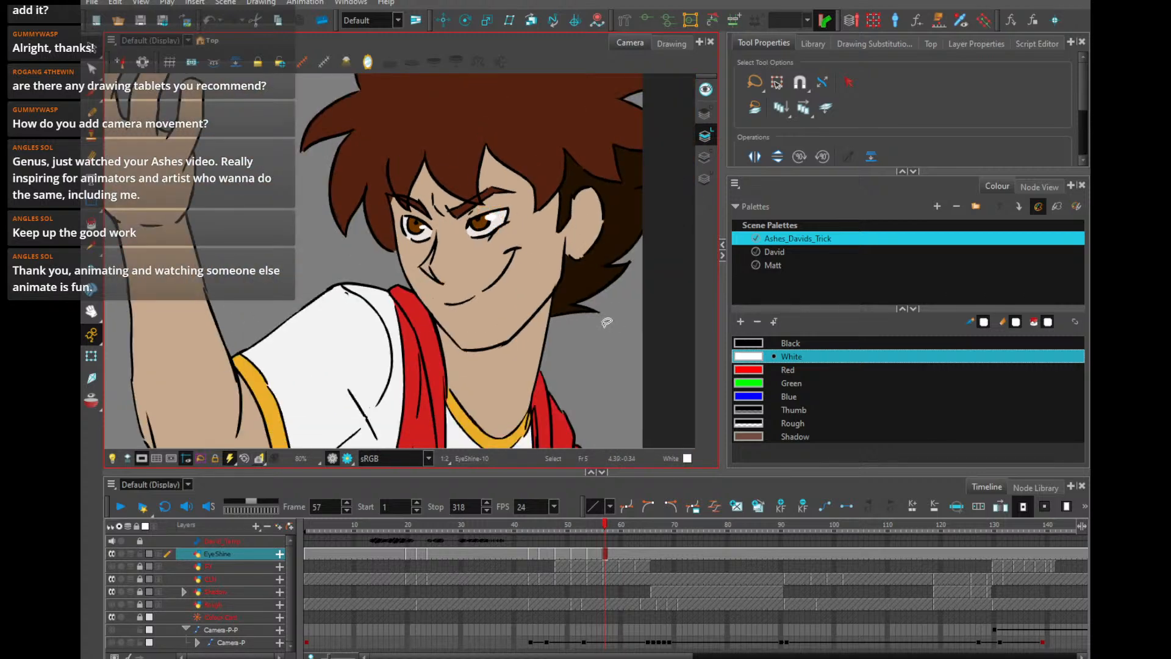
Flip through the EyeShine drawings between frames 48 and 57 to check how the highlights follow the eyes
key(f)
key(g)
key(f)
key(f)
key(f)
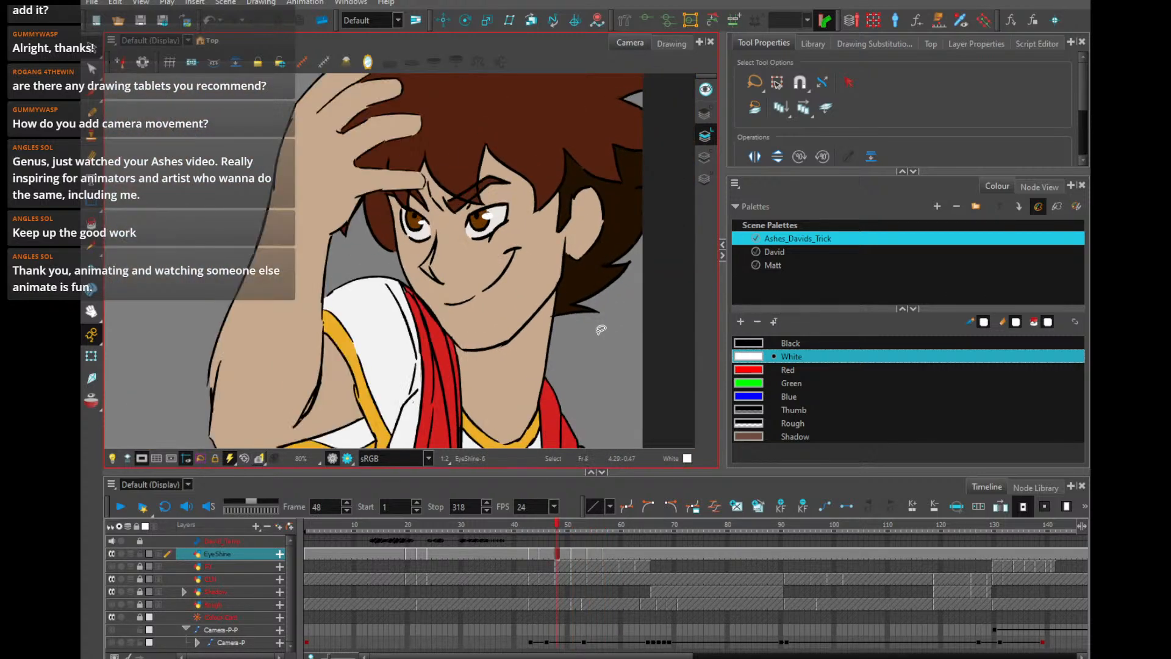
key(g)
key(g)
key(g)
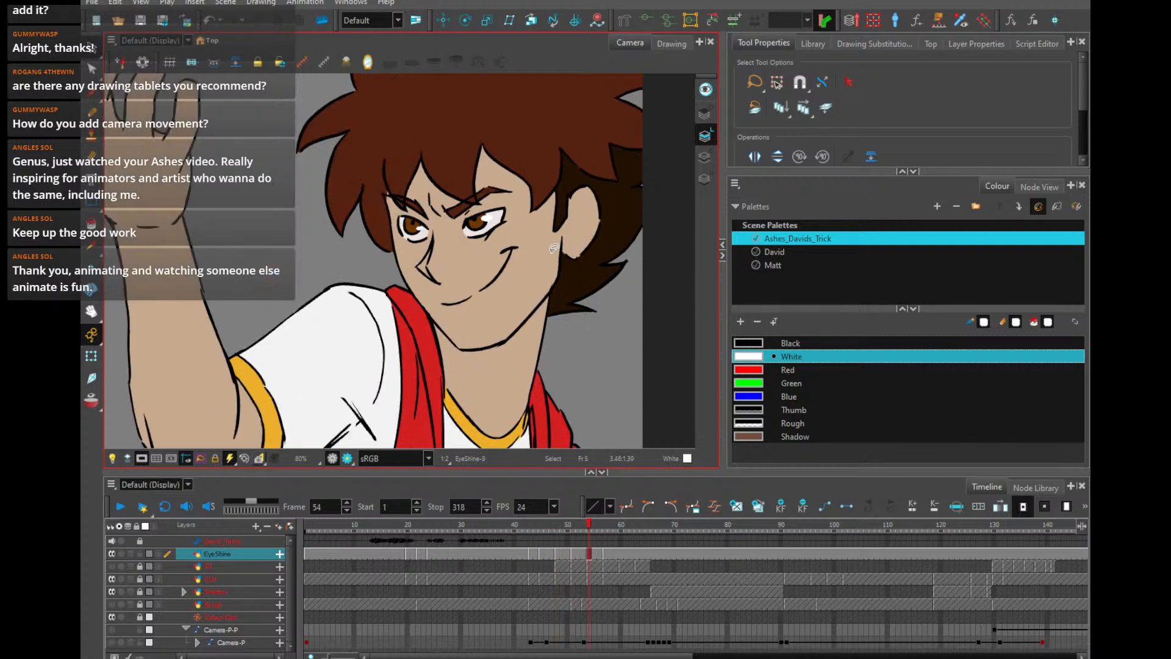
Nudge the left-hand eye's highlight slightly up and to the left at frame 54
scroll(553, 249, up, 4)
click(360, 183)
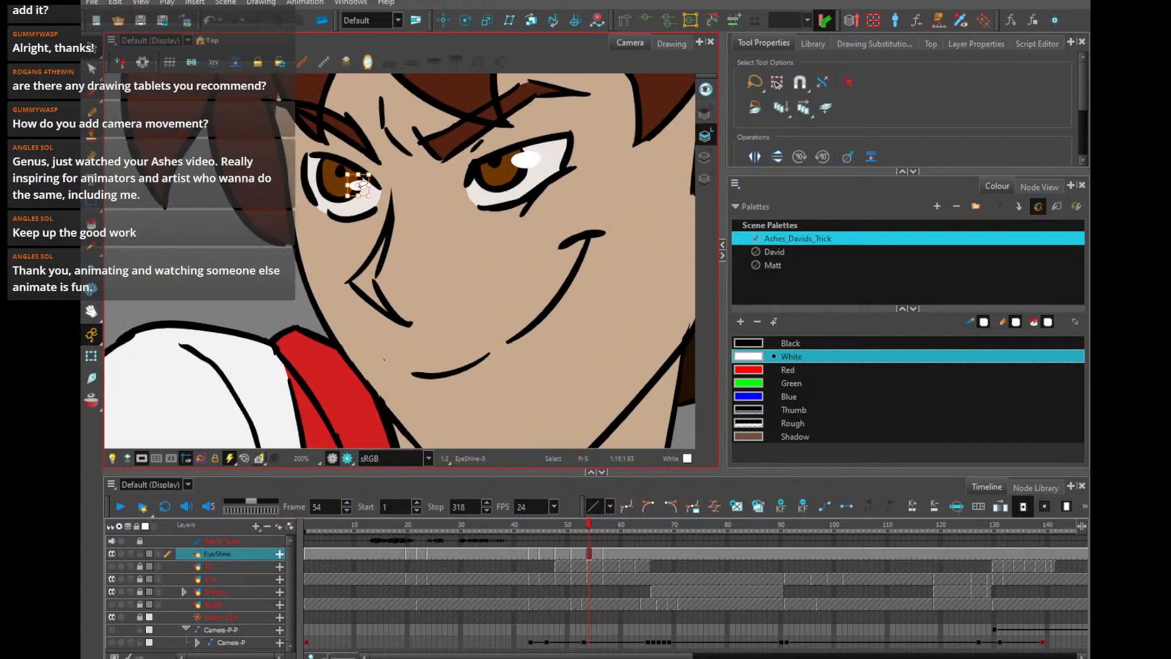
key(Up)
key(Up)
key(Left)
key(Up)
key(Left)
key(Up)
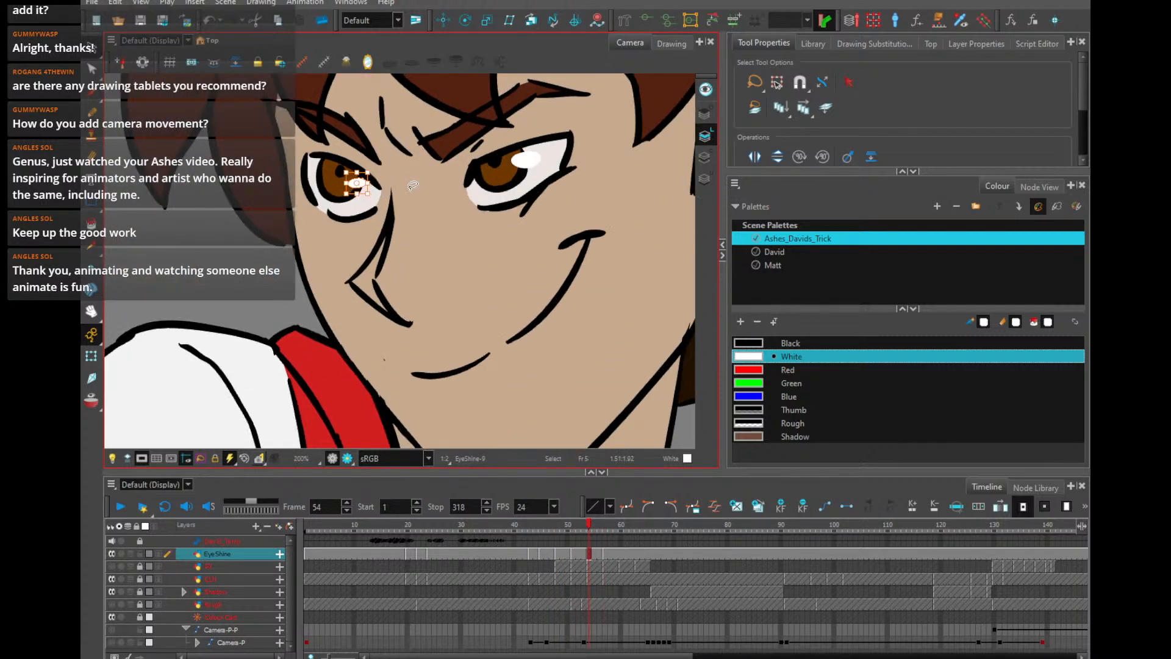
key(Up)
key(Up)
Compare the EyeShine drawings around frames 54 and 57, close up and zoomed out, to check the highlight movement
key(f)
key(g)
key(g)
key(f)
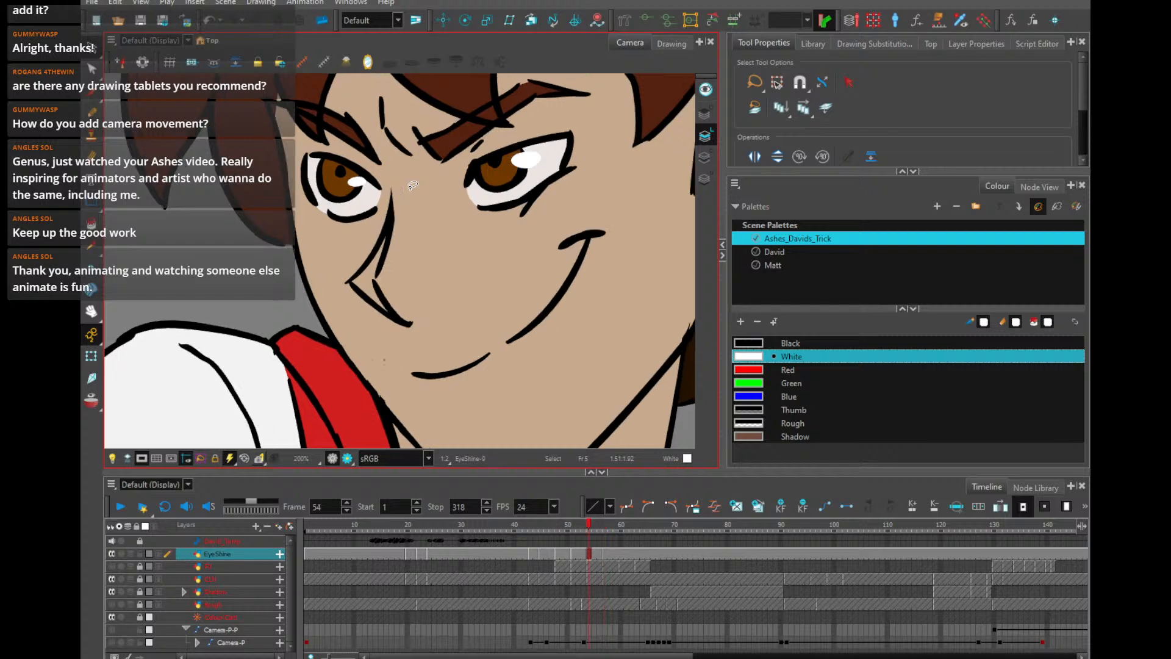
click(359, 183)
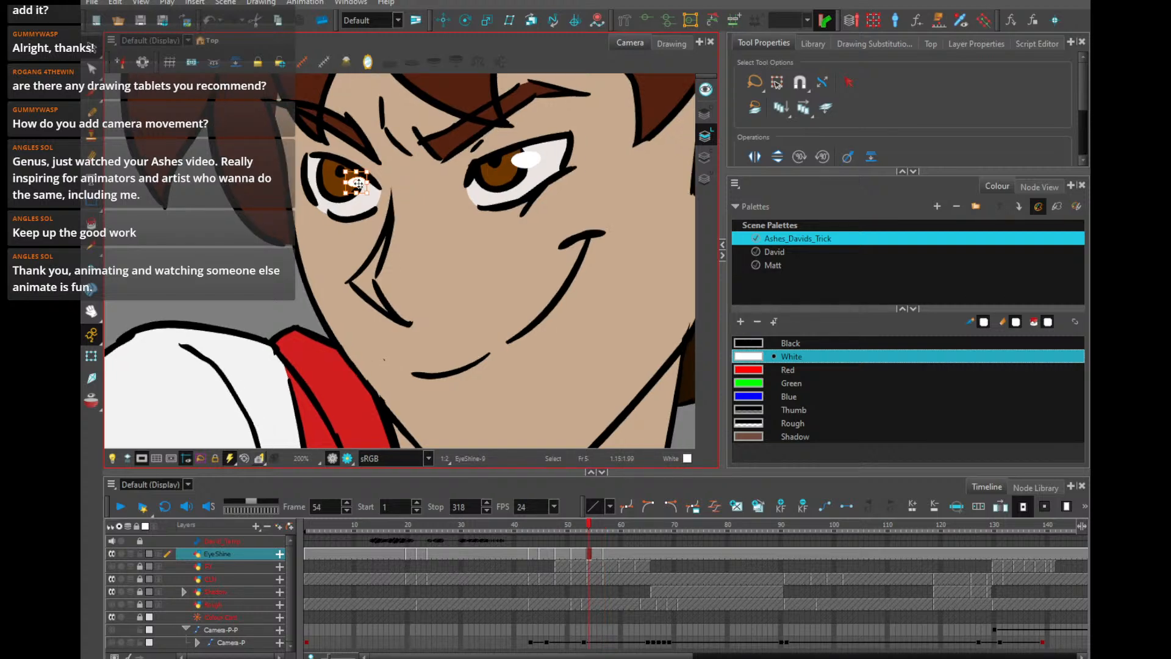
key(f)
key(g)
key(g)
scroll(398, 208, down, 6)
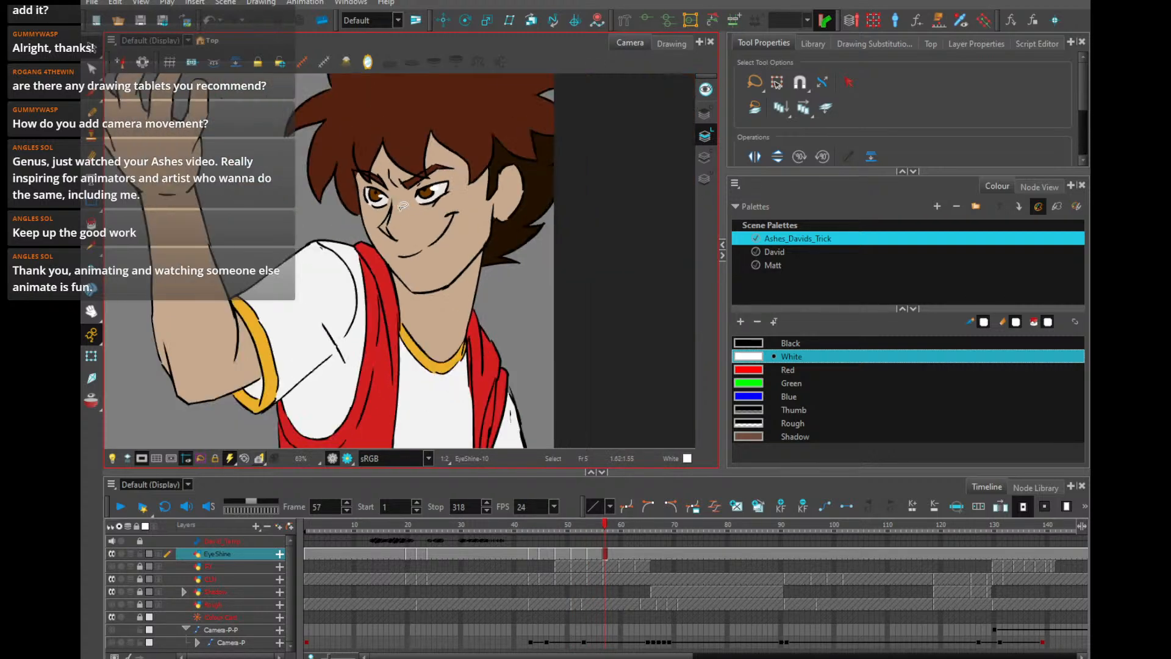
key(f)
key(f)
key(g)
key(g)
Copy the dark-haired character's eye highlights from frame 40 and paste them into the EyeShine layer at frame 91
key(shift+comma)
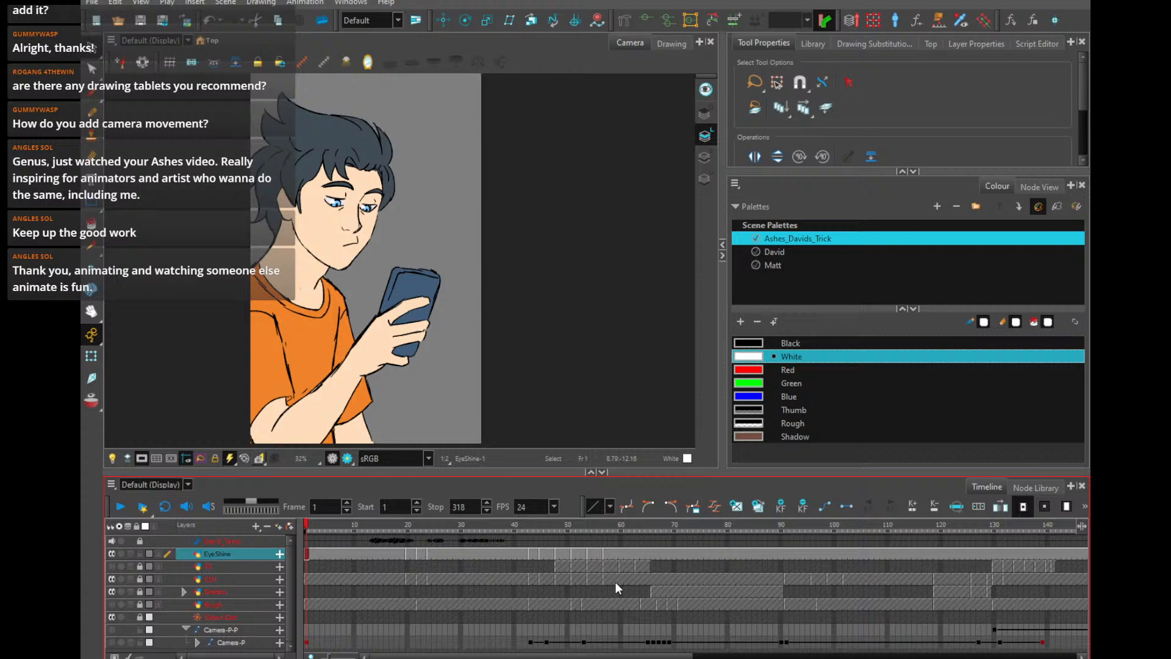
click(599, 536)
drag(619, 530, 521, 562)
click(526, 554)
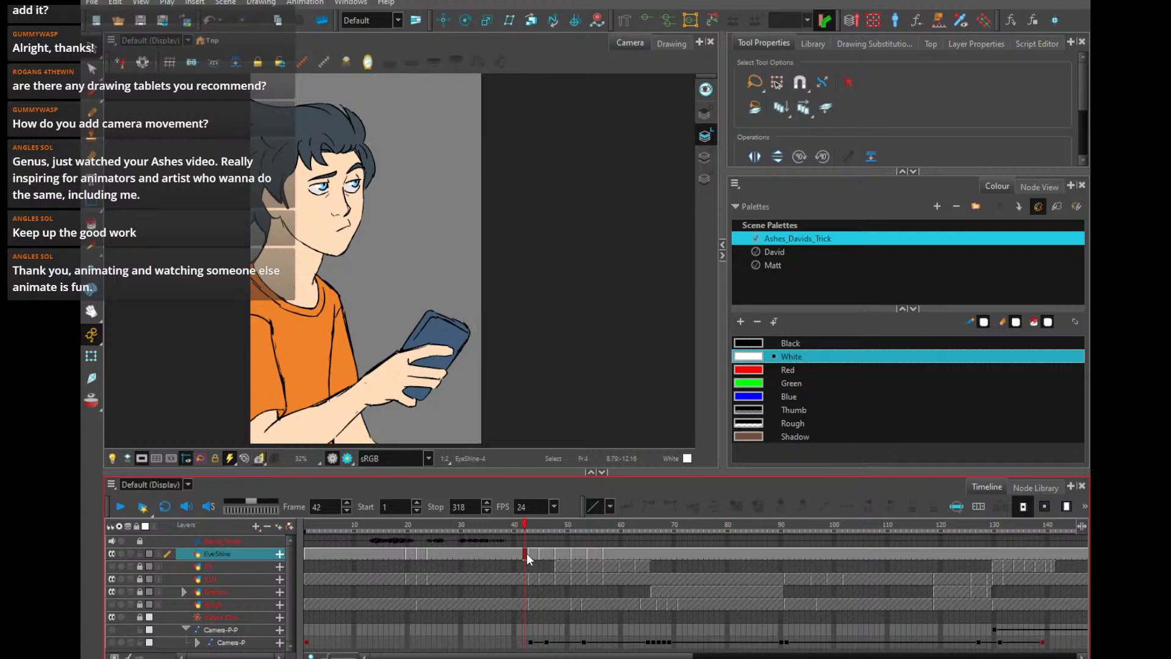
click(667, 526)
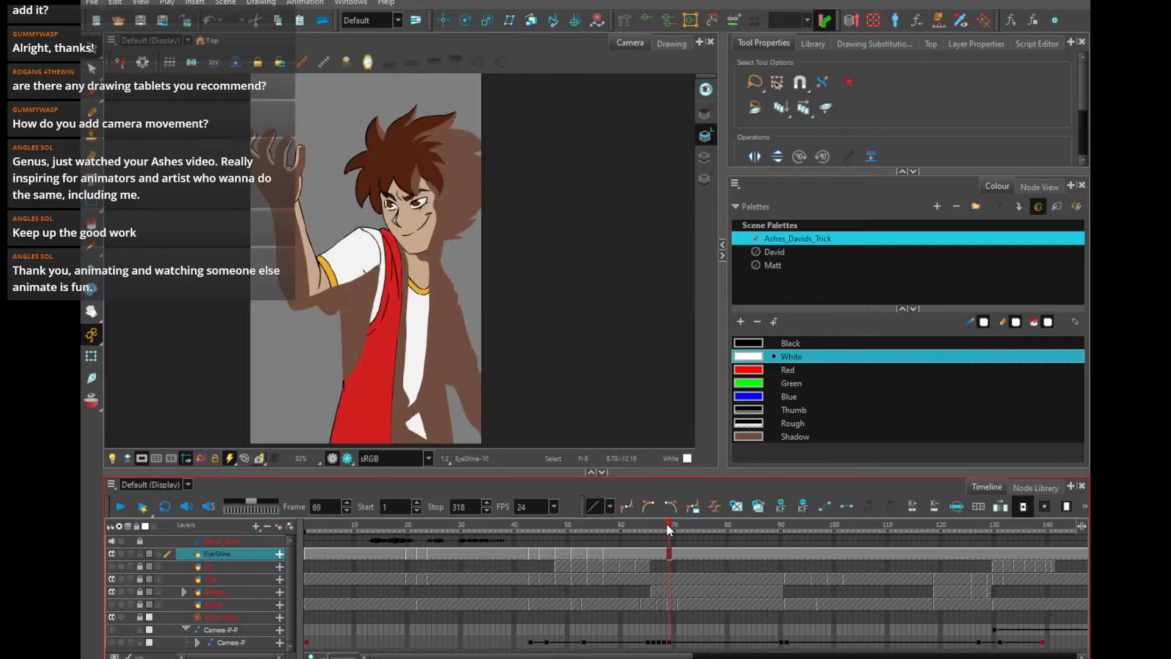
click(514, 526)
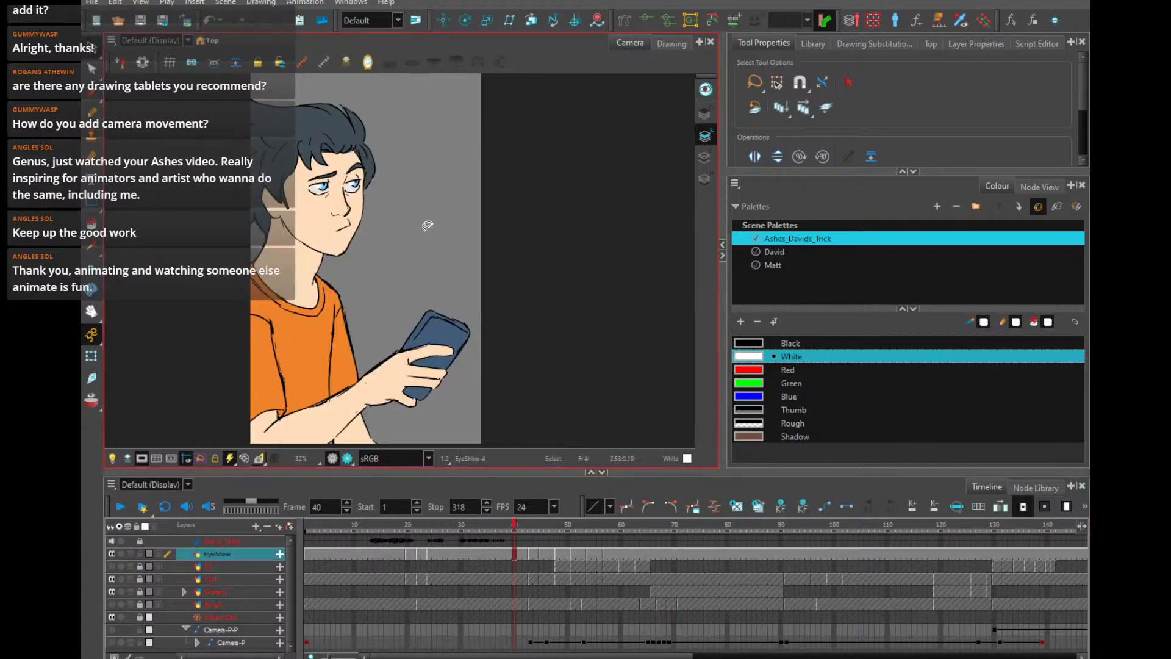
key(ctrl+a)
drag(645, 525, 785, 530)
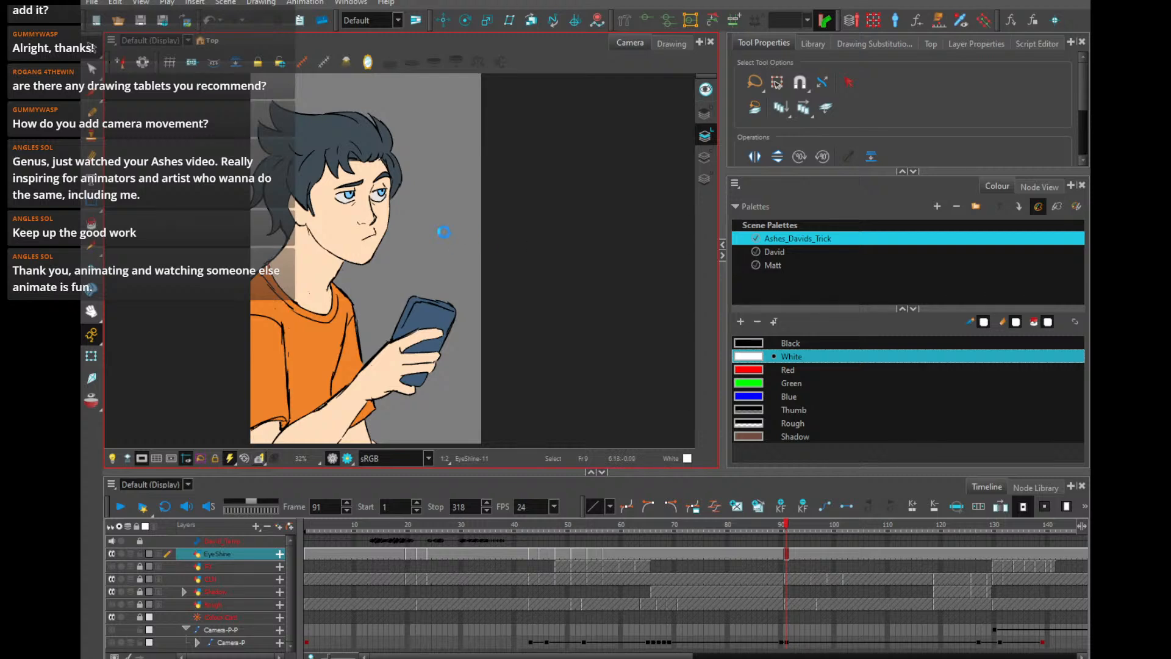
key(ctrl+v)
Move the pasted highlights onto the left edges of the dark-haired character's blue irises at frame 91
scroll(431, 225, up, 8)
key(space)
drag(348, 184, 750, 487)
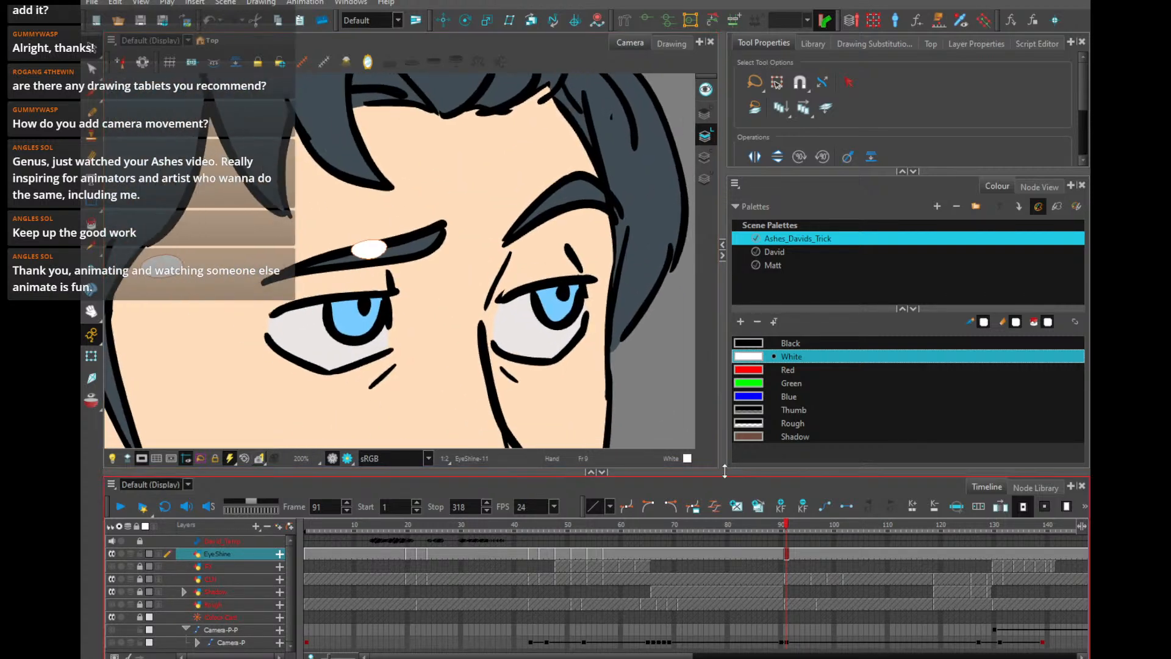
drag(367, 251, 534, 302)
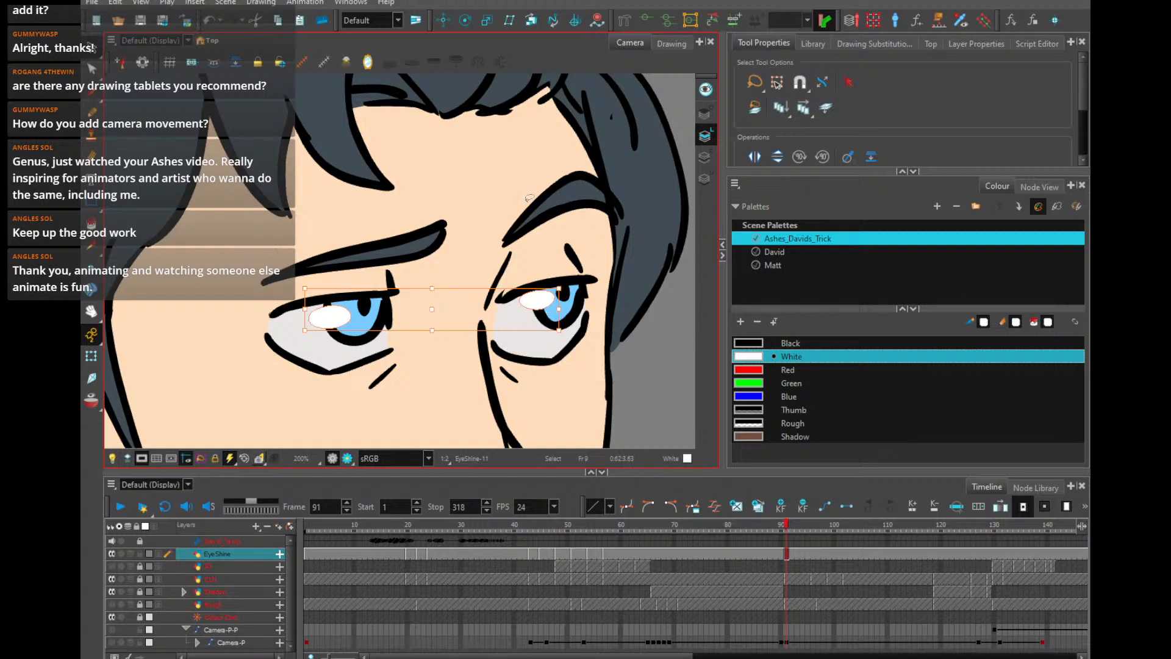
click(621, 323)
scroll(597, 333, down, 2)
scroll(596, 331, down, 3)
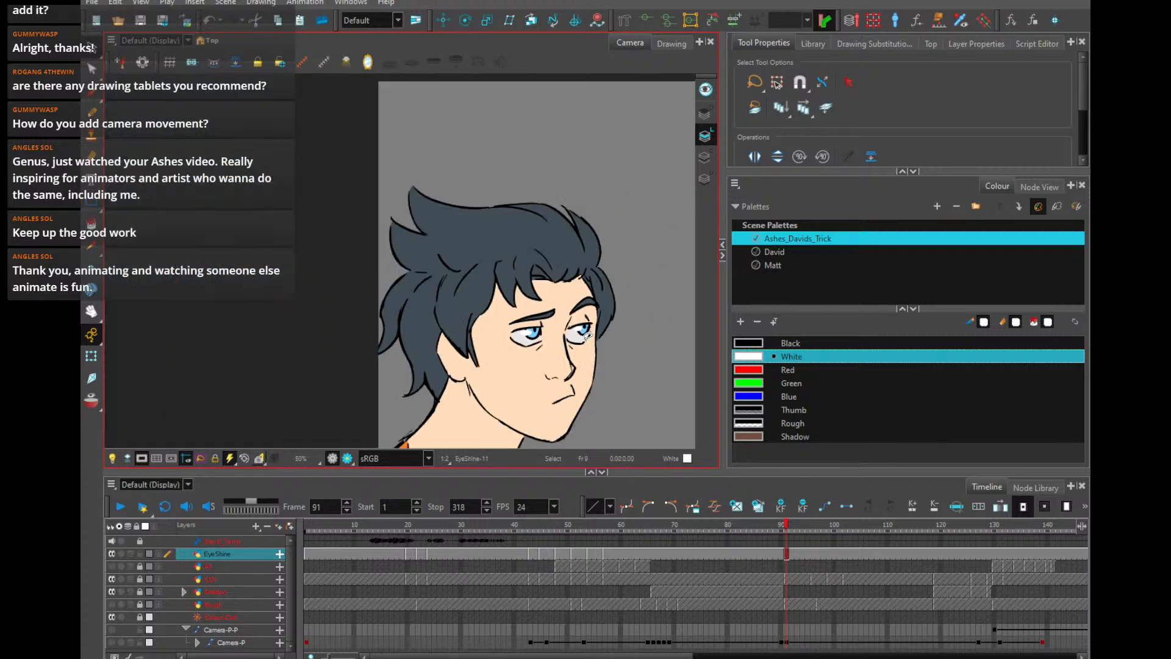
Duplicate the EyeShine drawing at frame 96 and move its highlights onto the left edges of the dark-haired character's blue irises
mouse_move(799, 534)
mouse_down()
mouse_move(870, 526)
mouse_move(800, 535)
mouse_move(826, 525)
mouse_up()
key(comma)
key(comma)
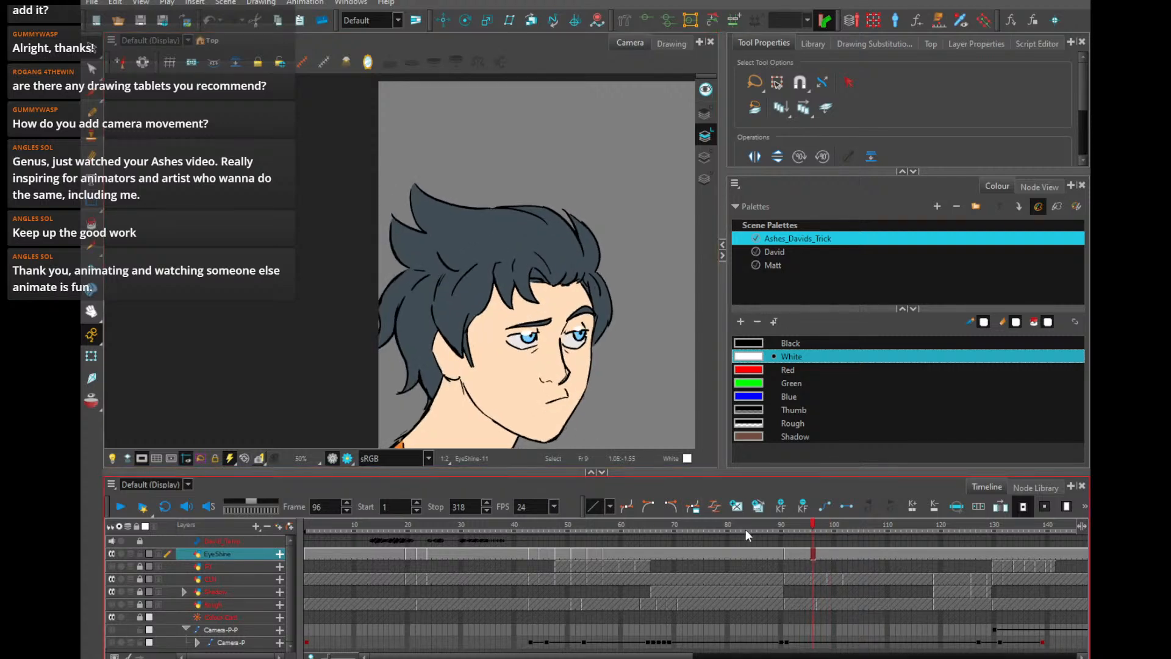
key(alt+shift+d)
scroll(546, 350, up, 3)
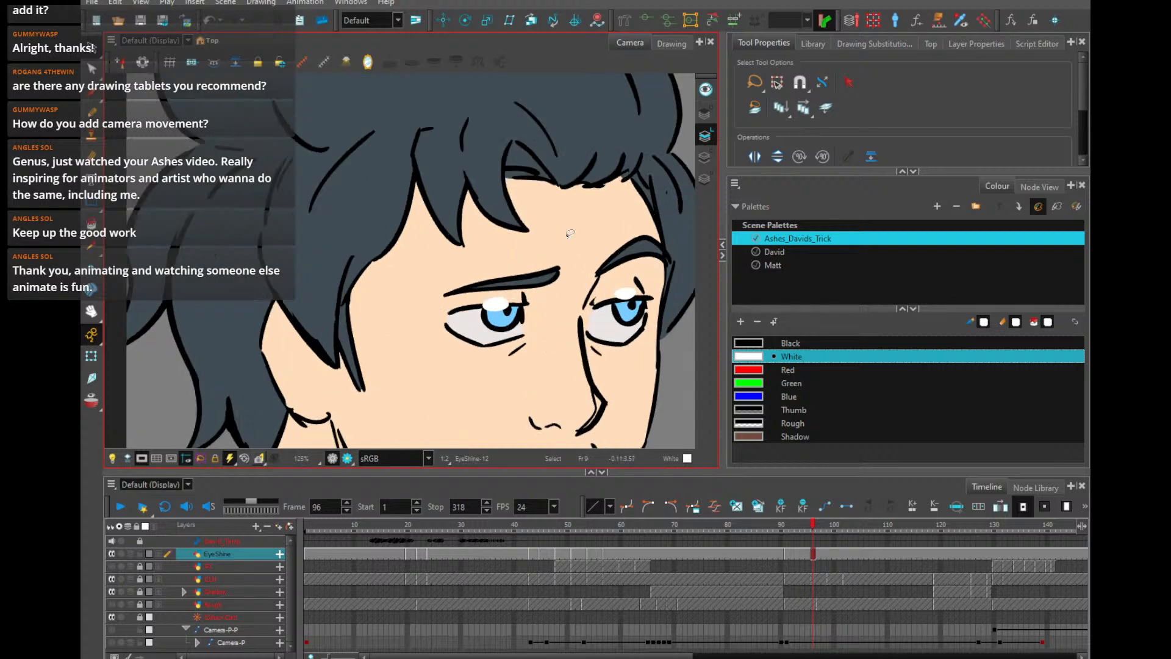
mouse_move(507, 356)
mouse_down()
mouse_move(680, 275)
mouse_move(614, 310)
mouse_up()
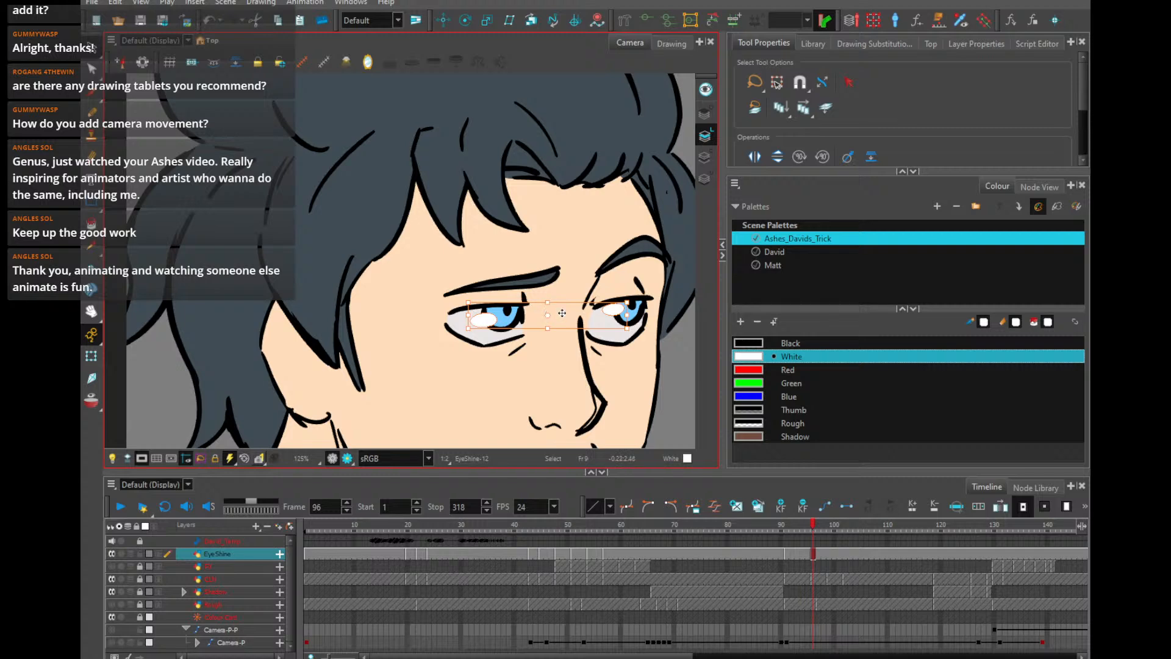
drag(464, 341, 457, 339)
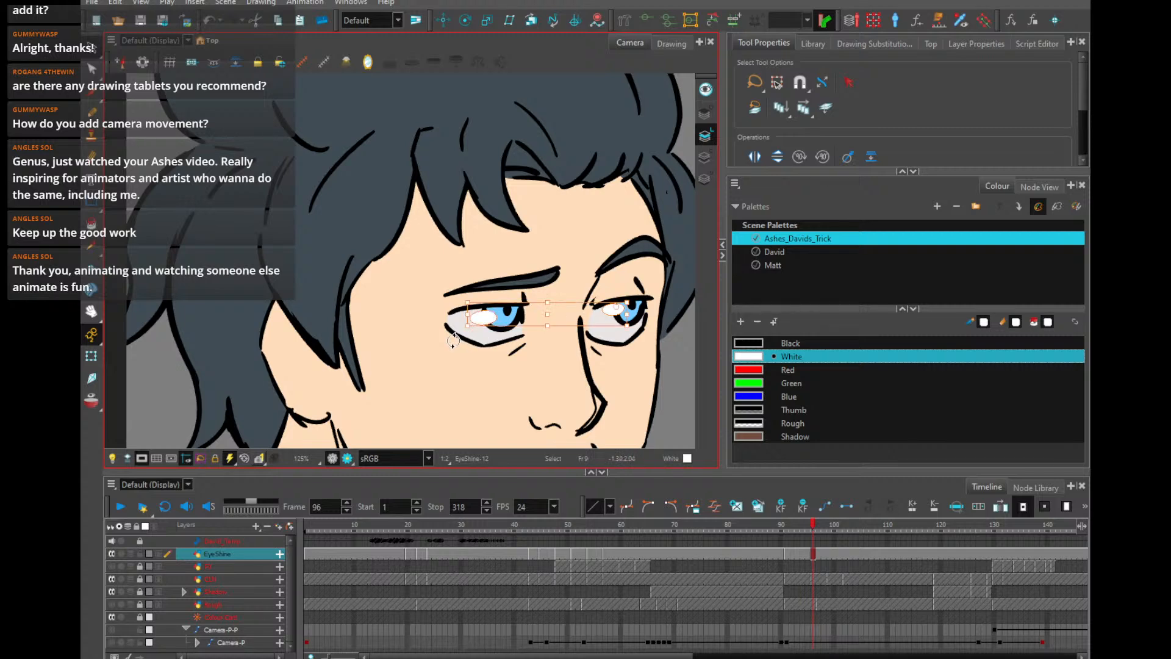
drag(573, 340, 383, 345)
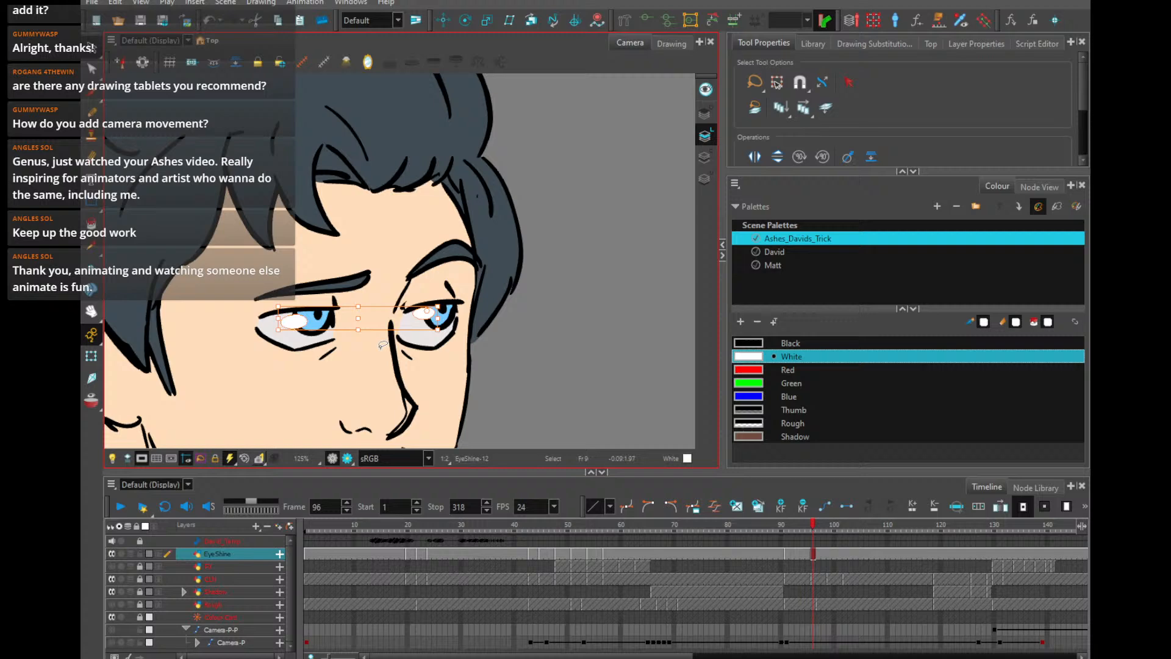
Make a duplicate EyeShine drawing at frame 99 and move both highlights up onto the left edges of the widened blue irises
key(period)
key(period)
key(period)
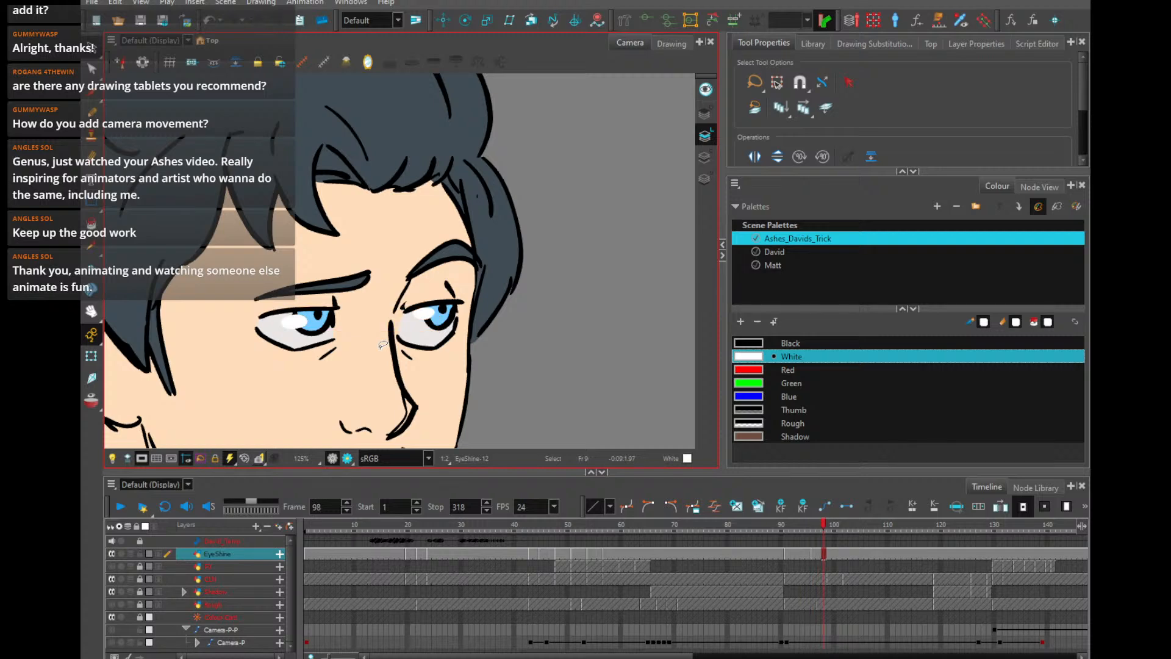
key(period)
key(period)
key(period)
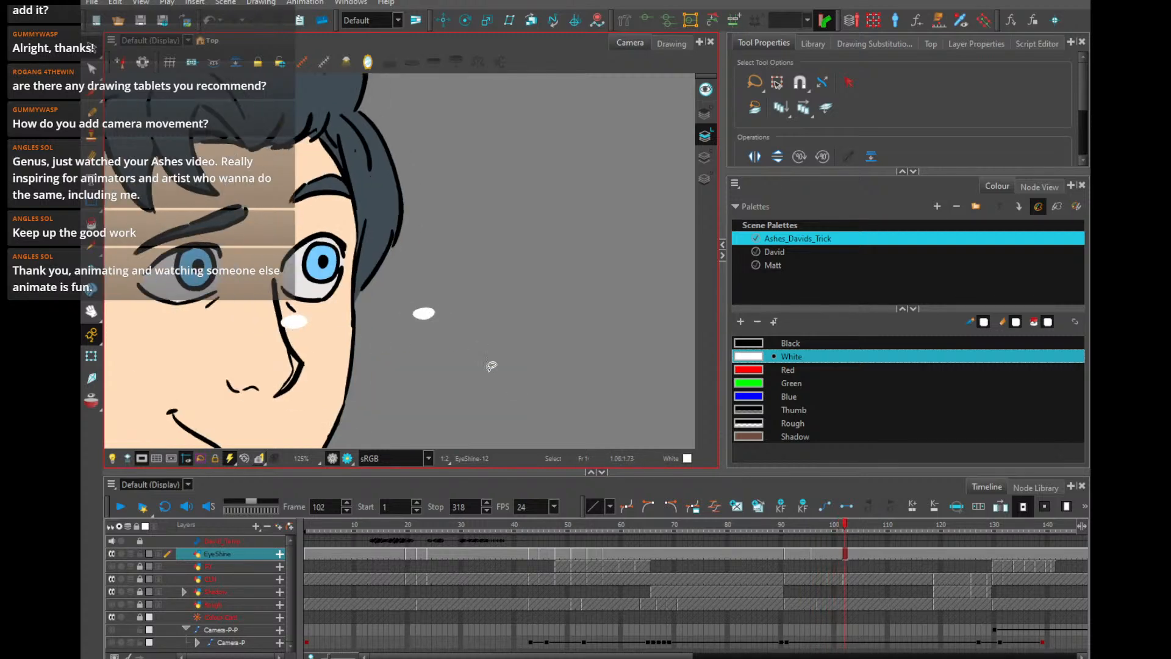
key(comma)
key(comma)
key(comma)
key(comma)
key(period)
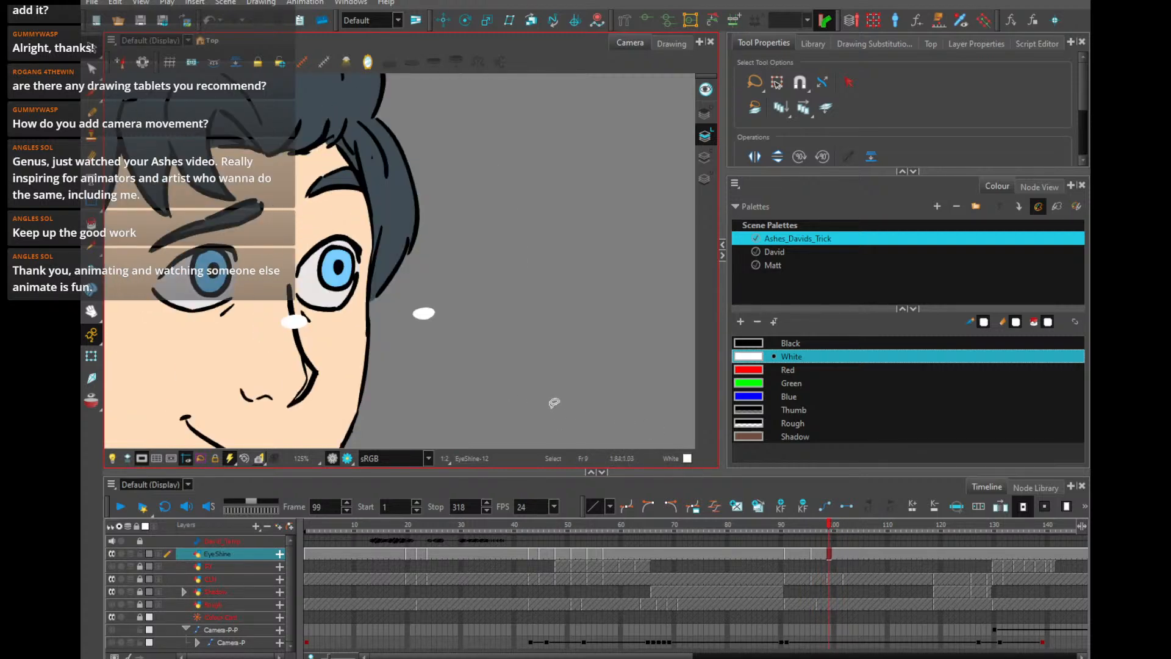
drag(469, 340, 606, 411)
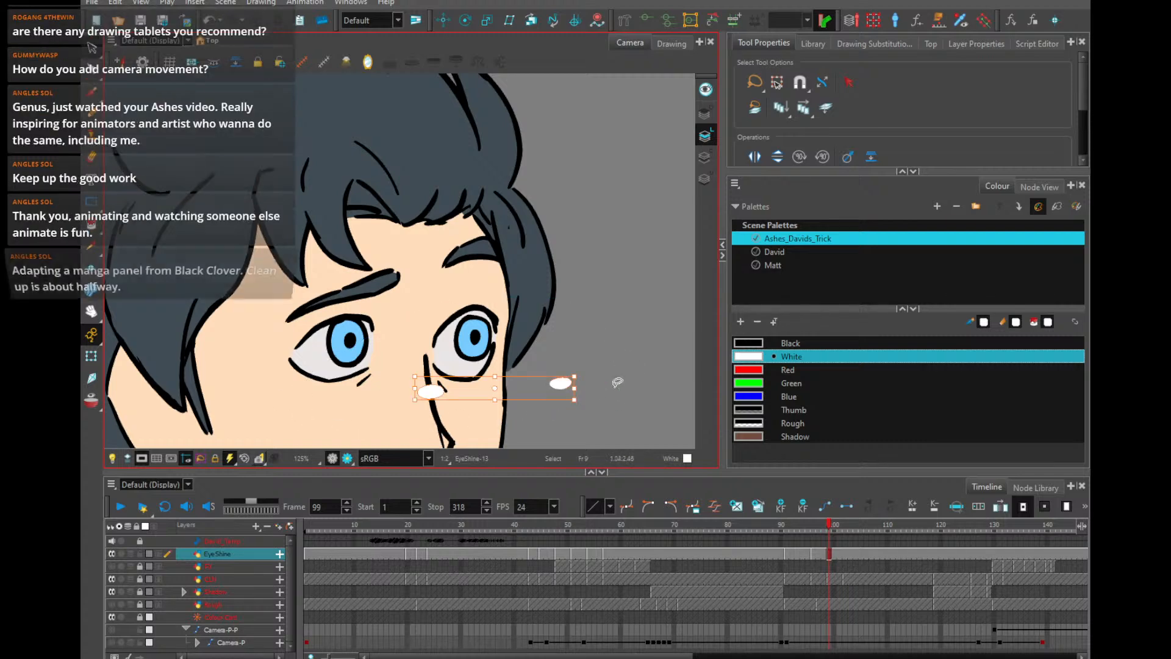
drag(473, 349, 457, 339)
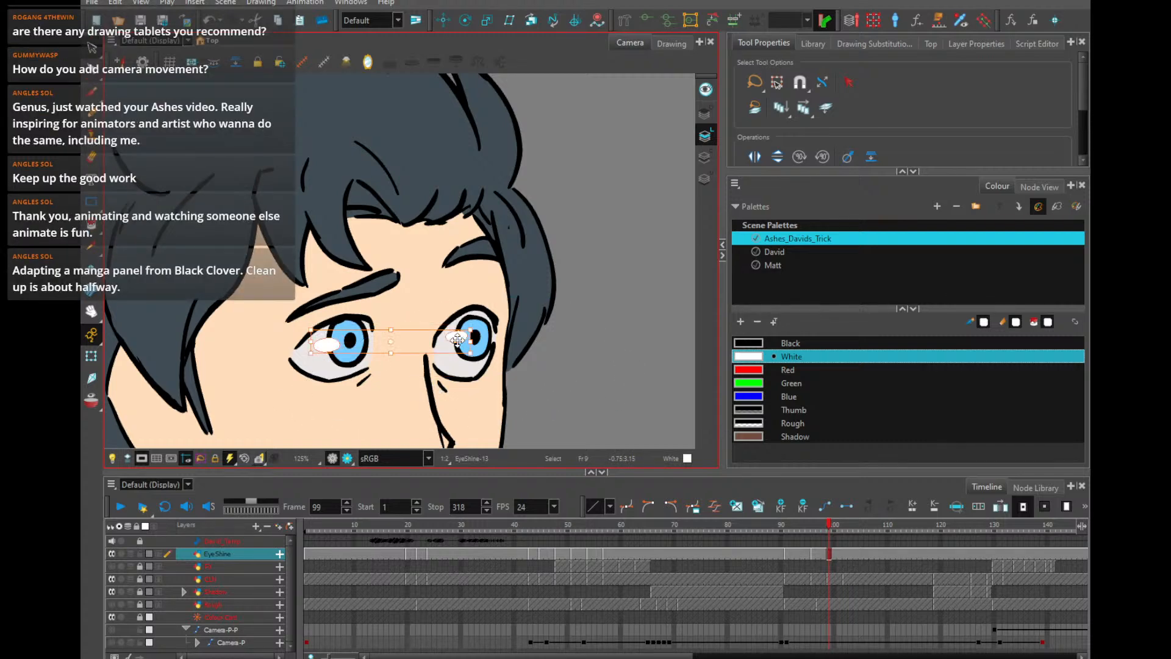
click(558, 301)
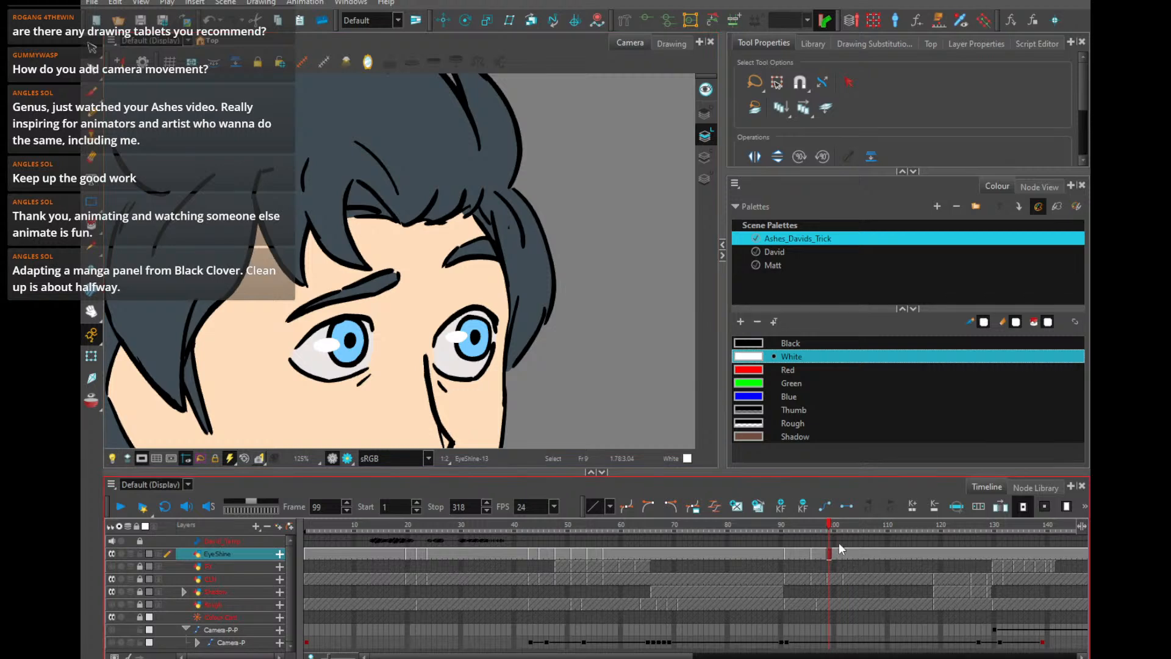
Duplicate the EyeShine drawing at frame 102 and shift its highlights up and left to the edges of the blue irises
key(period)
key(period)
key(period)
key(comma)
key(period)
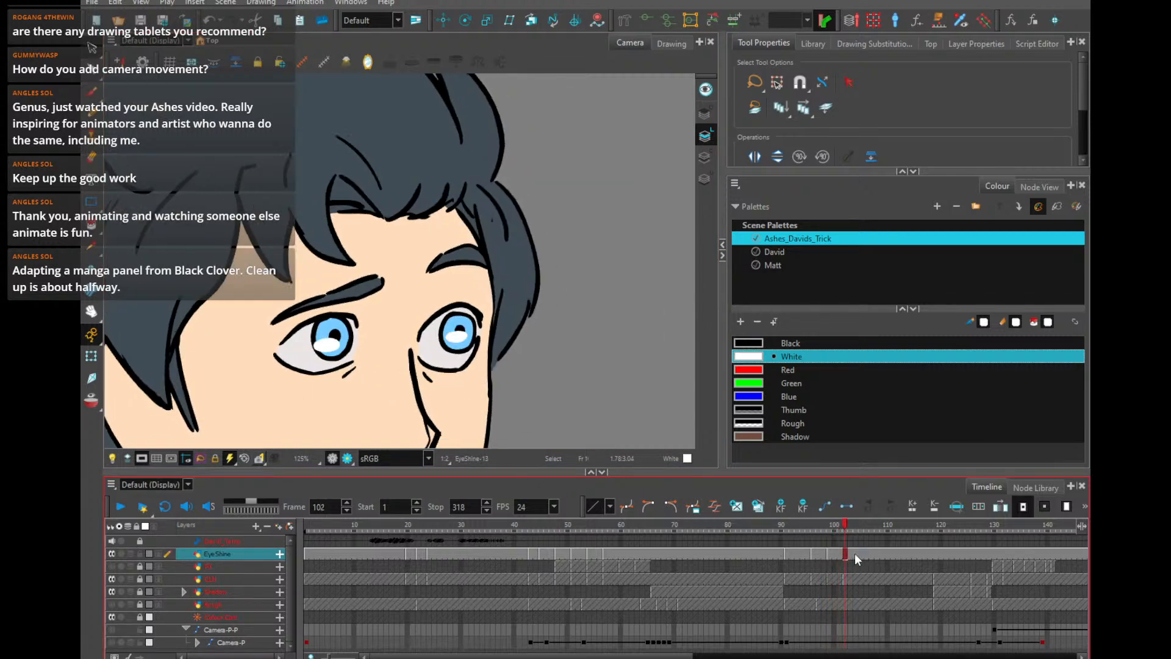
key(alt+shift+d)
mouse_move(502, 381)
mouse_down()
mouse_move(279, 401)
mouse_move(511, 360)
mouse_move(452, 325)
mouse_up()
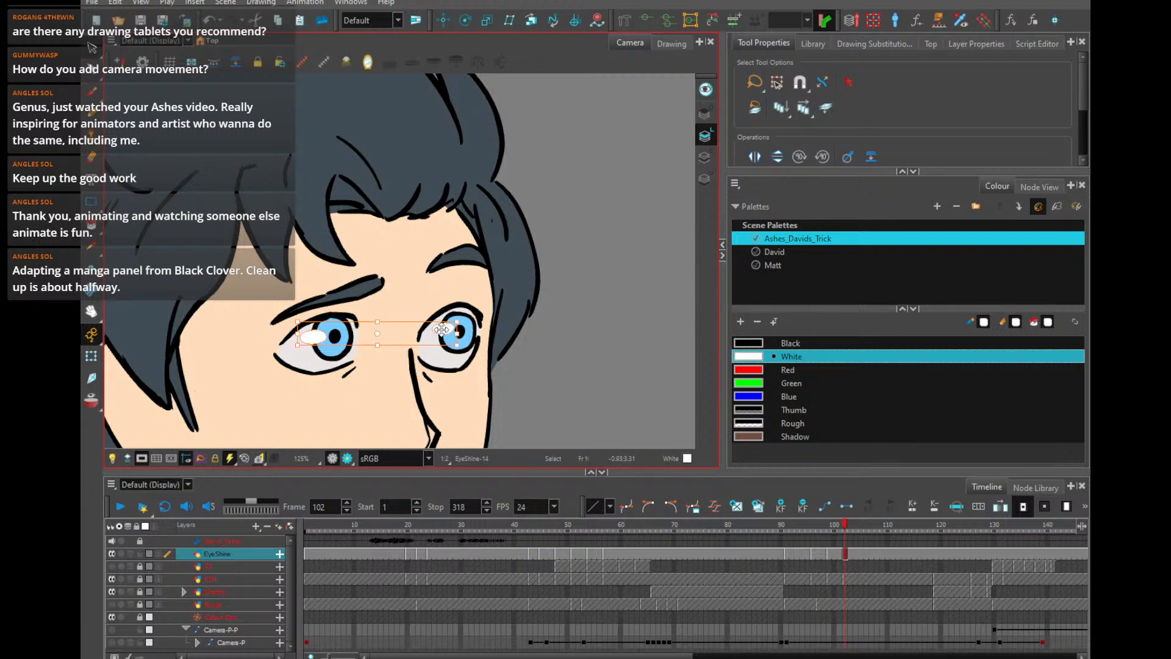
click(588, 336)
scroll(591, 342, down, 3)
scroll(595, 353, up, 2)
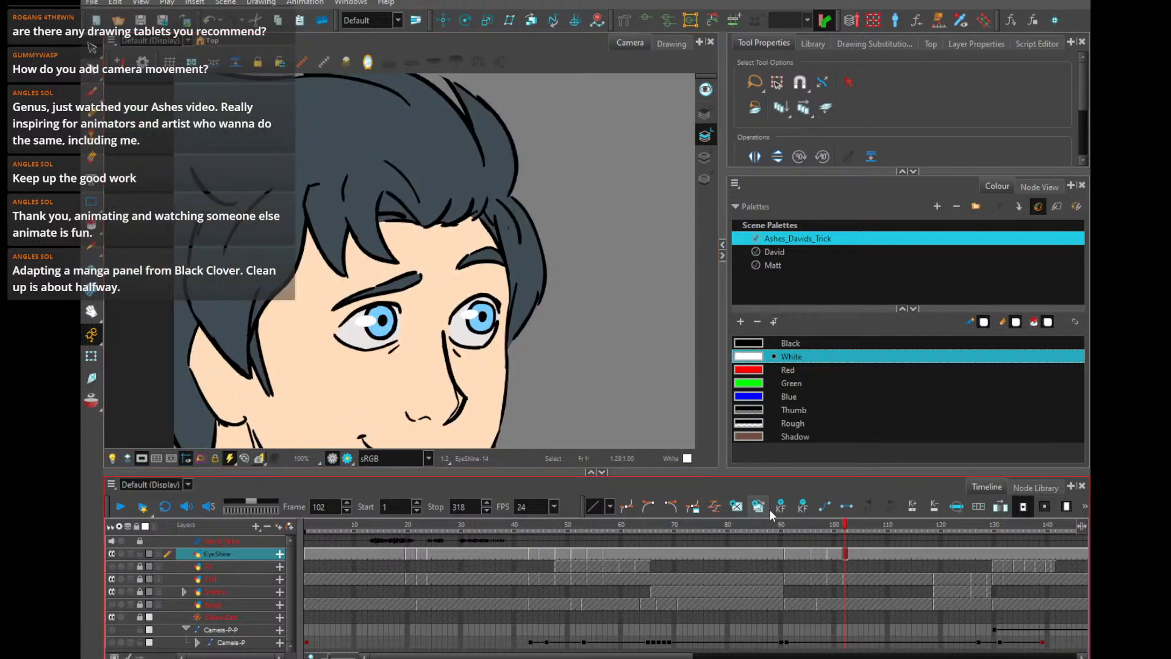
Replace the leftover highlights at frame 119 with the brown-haired character's eye highlights copied from frame 79
click(808, 533)
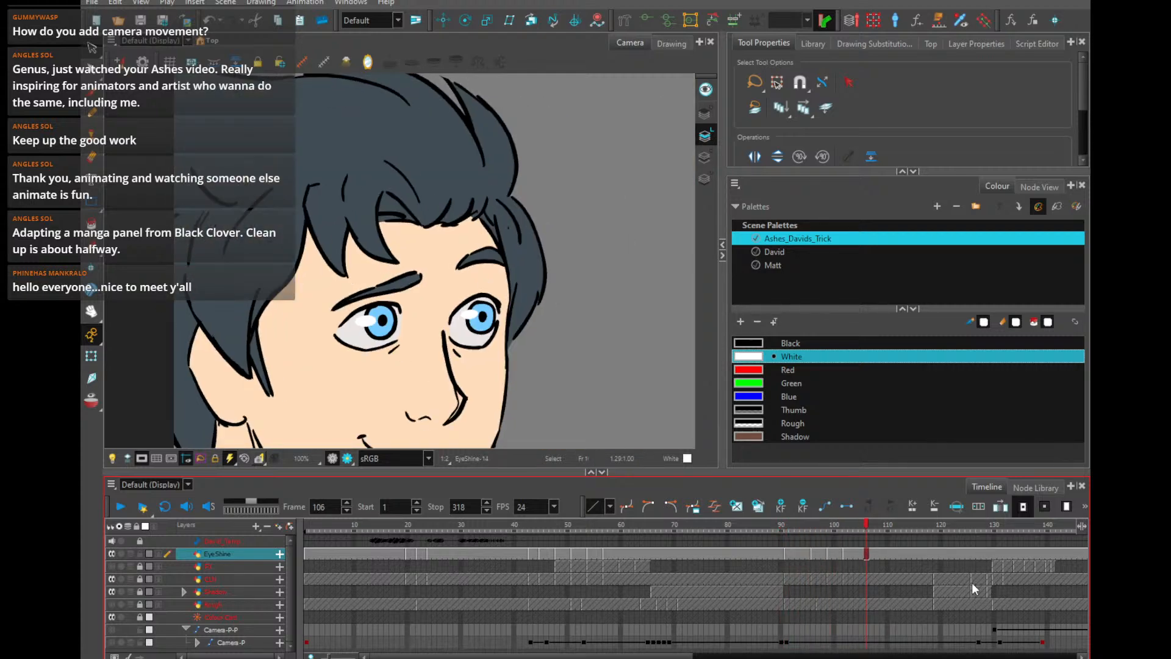
click(935, 527)
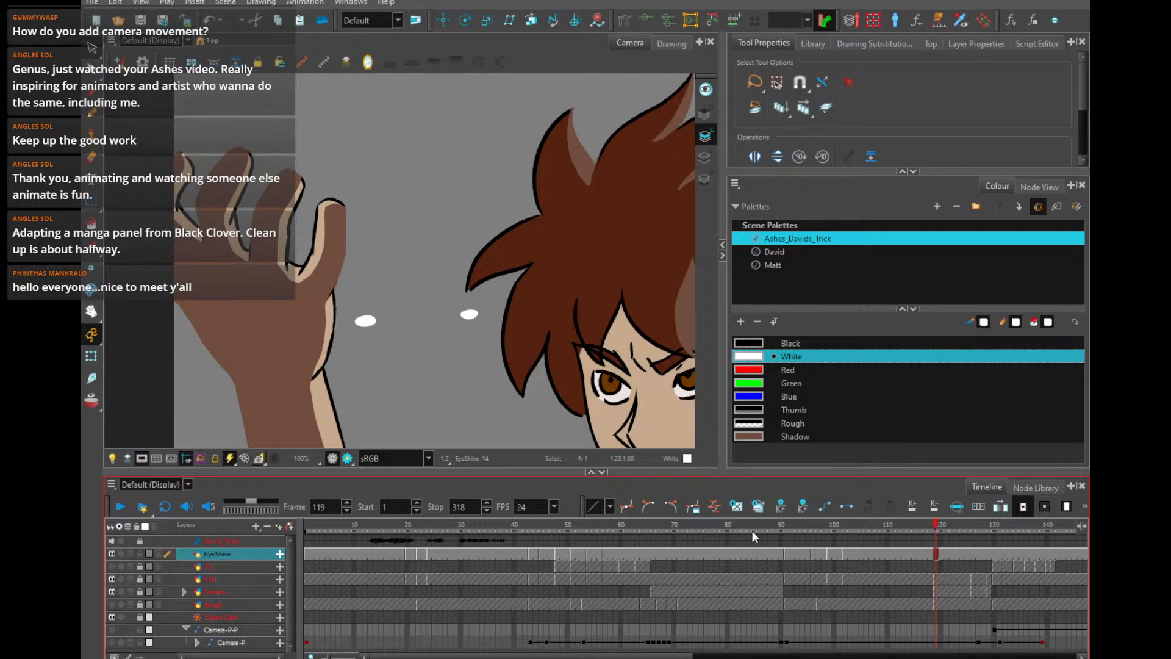
click(722, 528)
drag(558, 343, 324, 331)
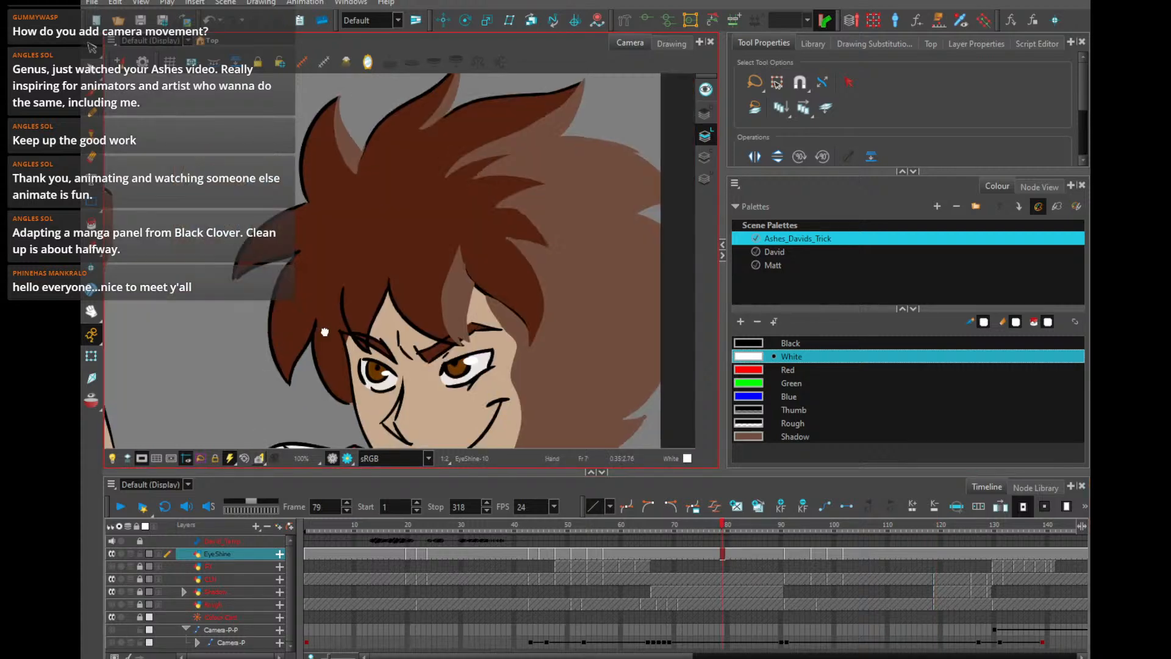
mouse_move(386, 284)
mouse_down()
mouse_move(225, 306)
mouse_move(510, 354)
mouse_up()
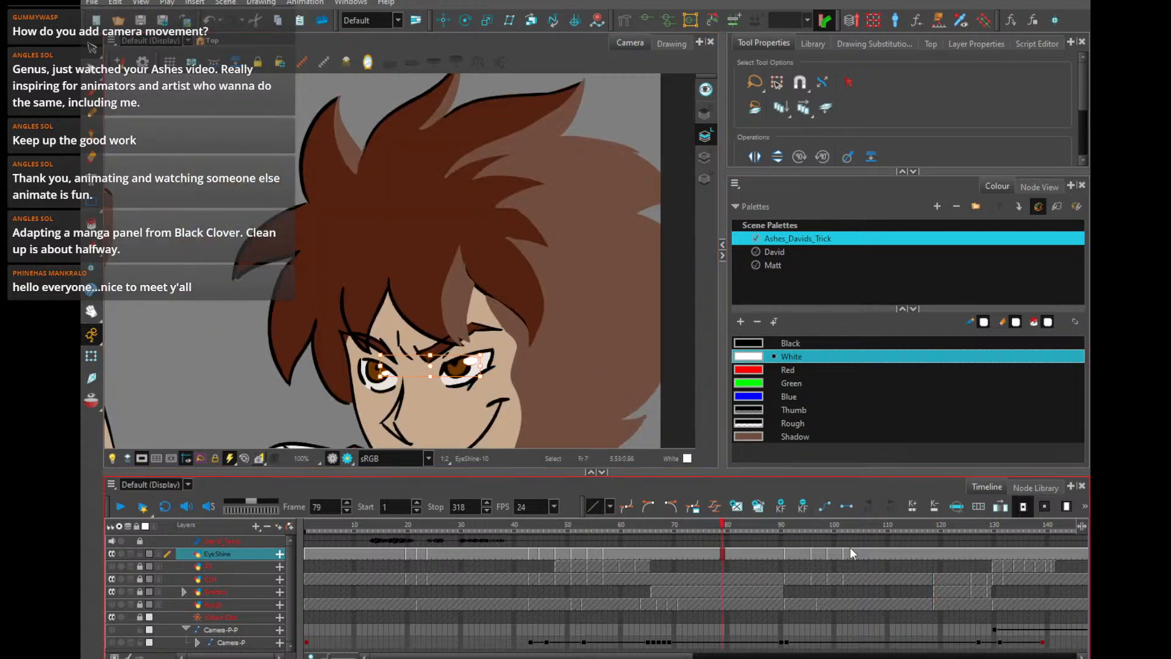
click(934, 553)
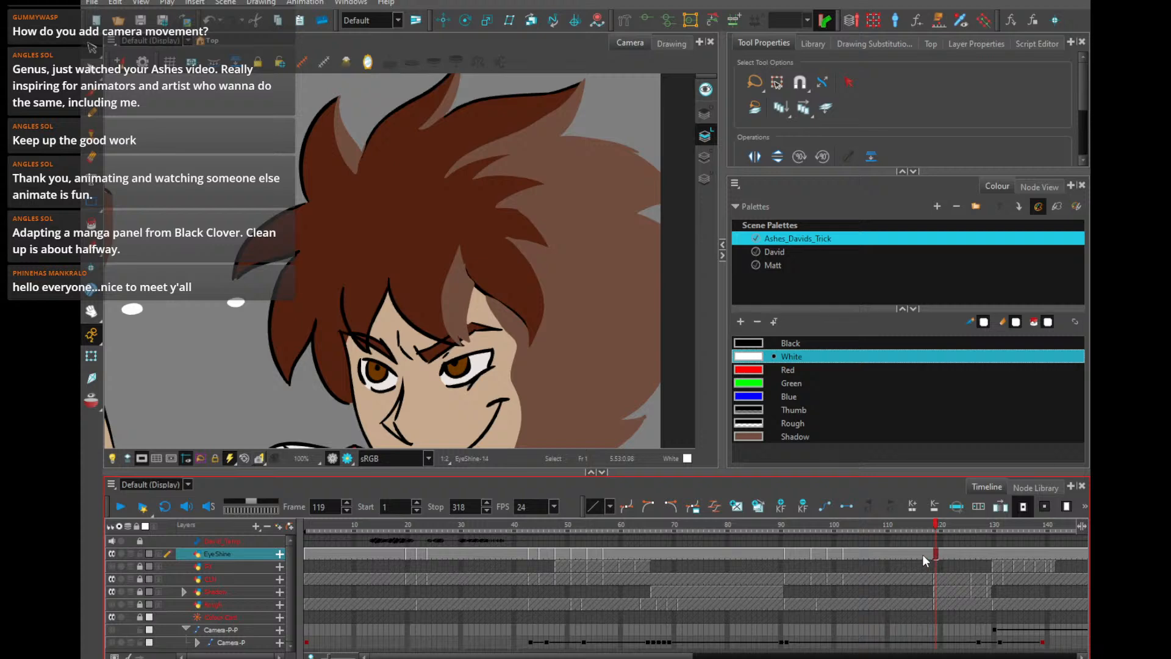
drag(462, 311, 115, 351)
key(Delete)
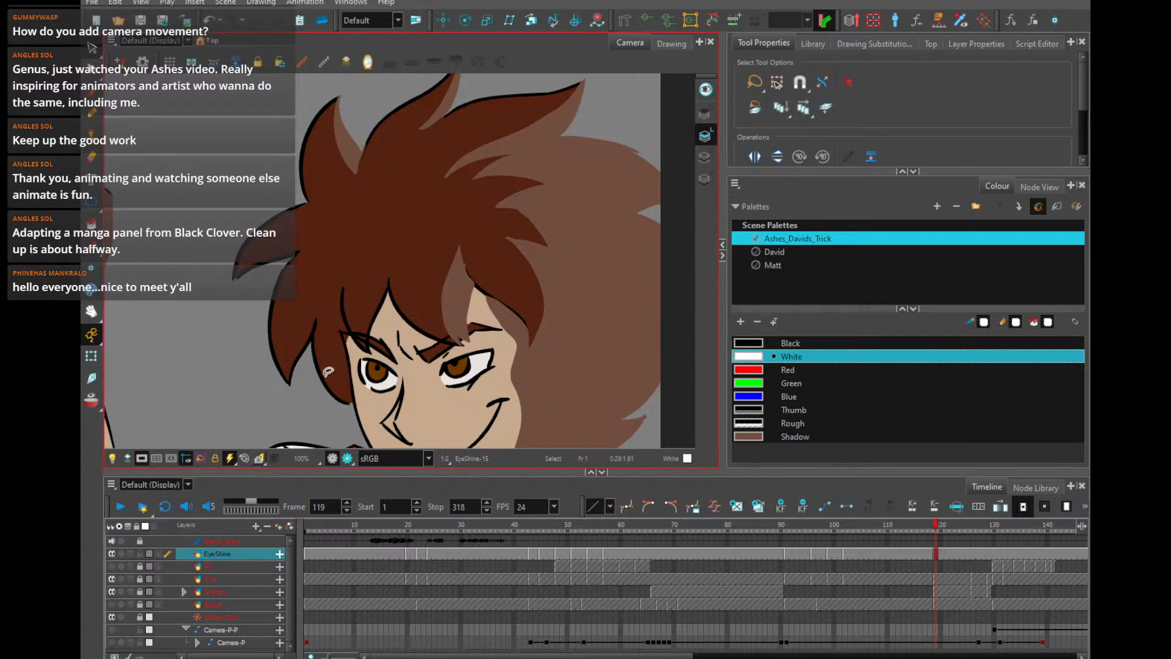
scroll(492, 343, down, 4)
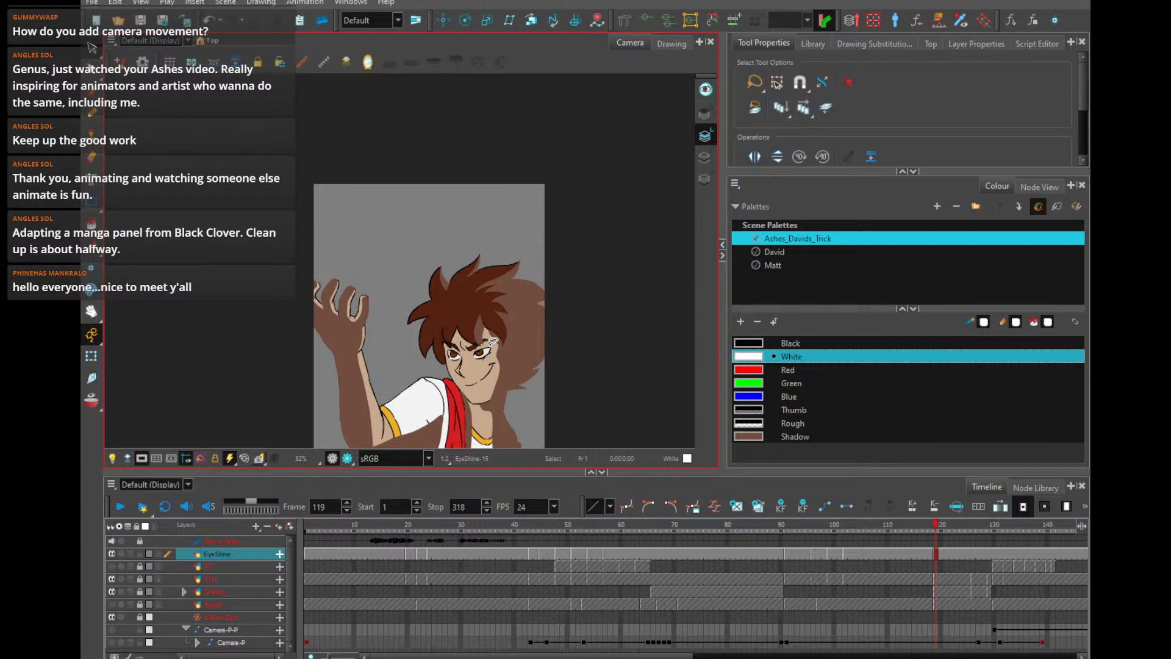
click(647, 525)
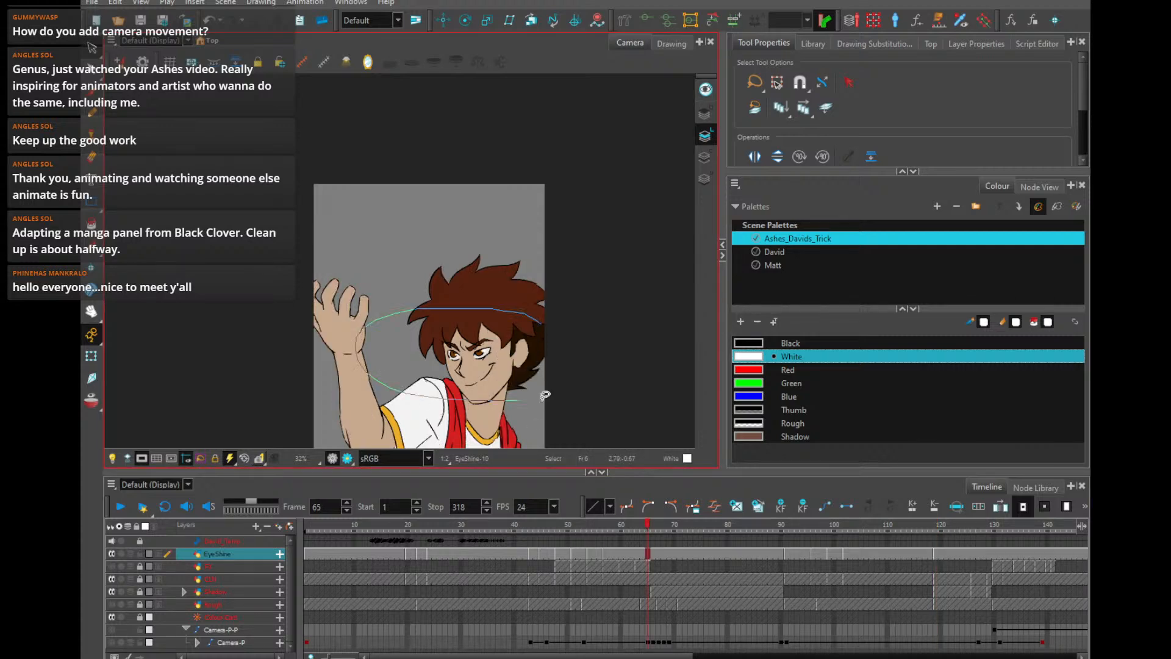
click(939, 550)
scroll(460, 345, up, 4)
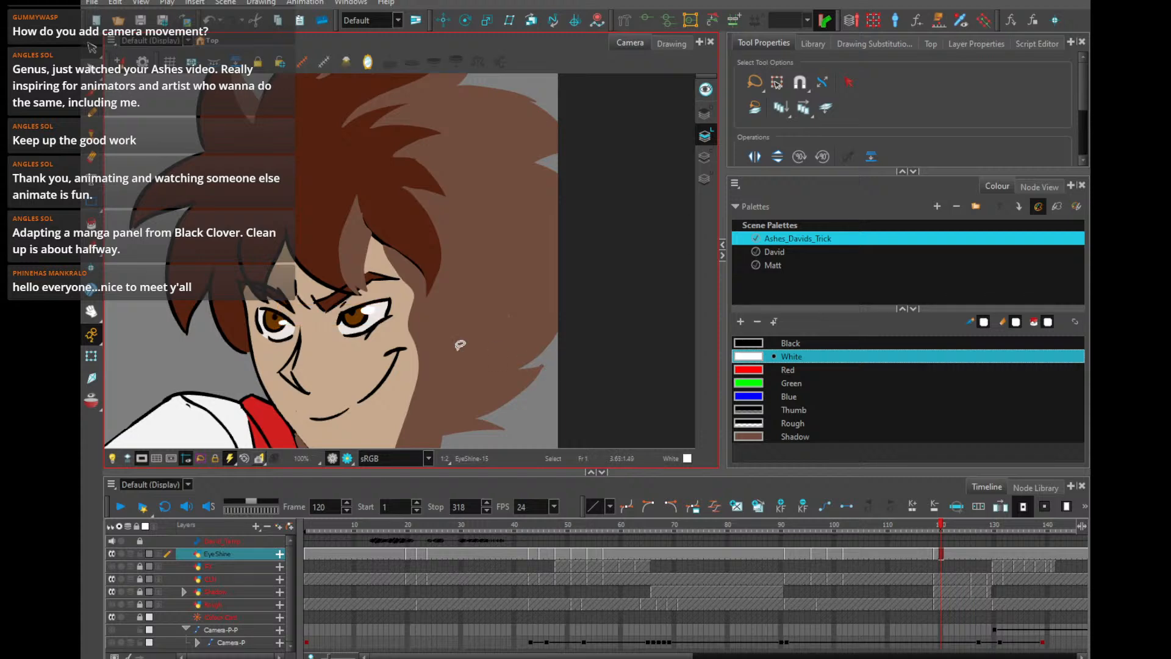
Duplicate the EyeShine drawing at frame 129 and move its highlights left toward the brown irises, using frame 128 as reference
drag(941, 526, 988, 527)
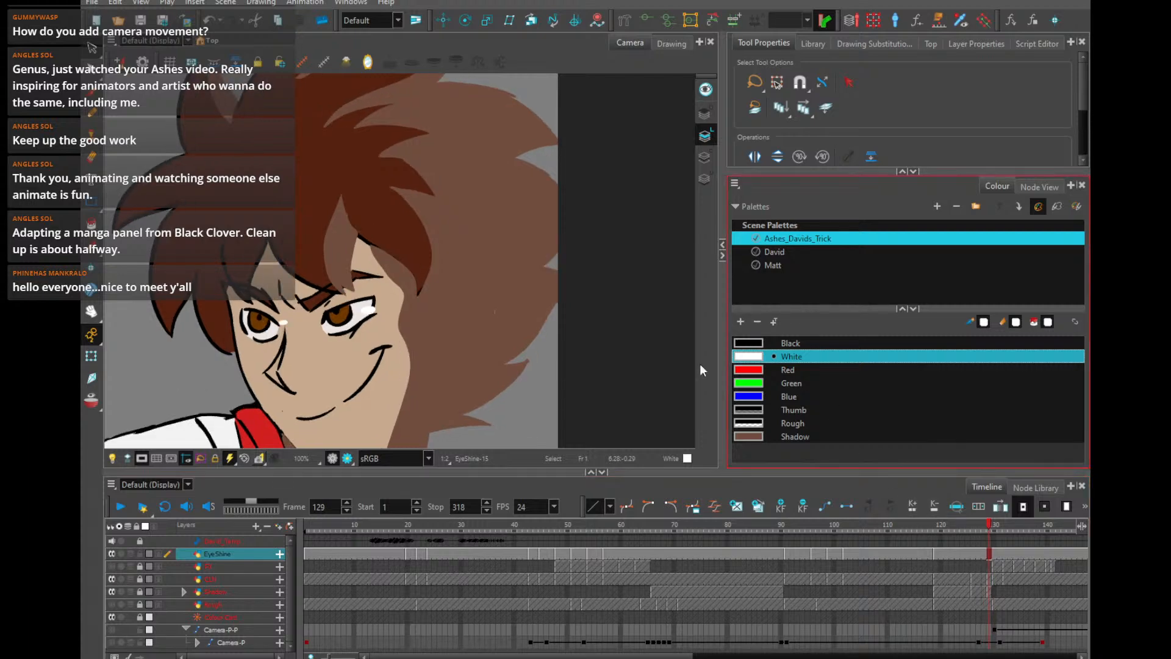
scroll(411, 384, up, 3)
scroll(412, 384, up, 1)
drag(228, 288, 549, 334)
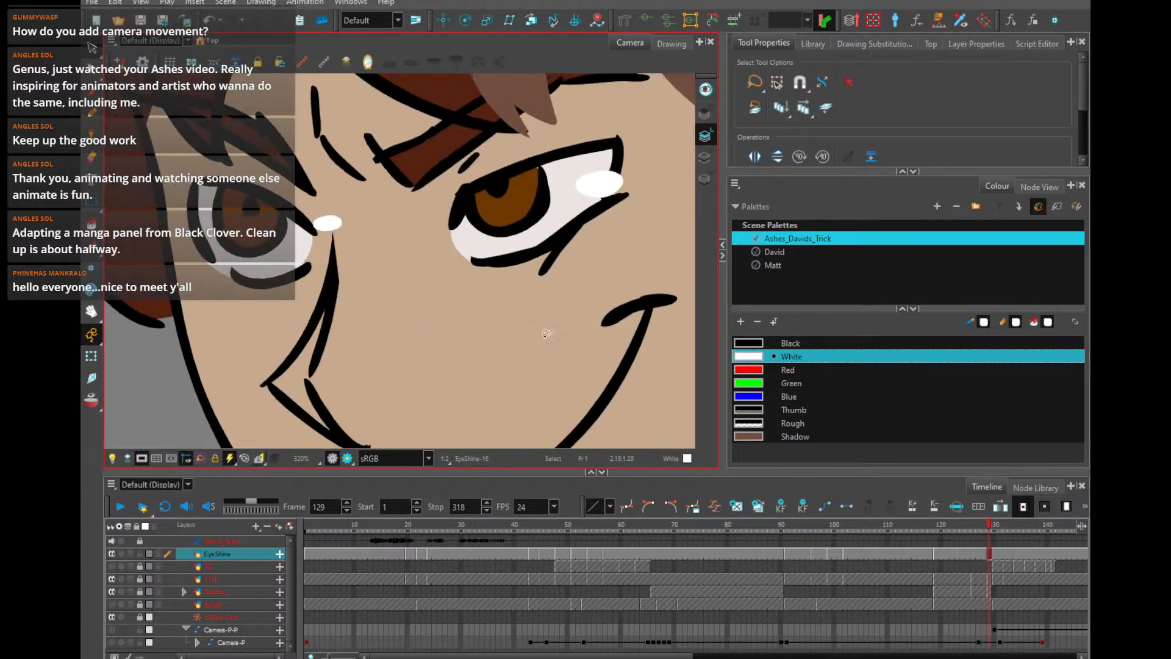
mouse_move(592, 146)
mouse_down()
mouse_move(423, 135)
mouse_move(592, 218)
mouse_move(597, 201)
mouse_move(512, 187)
mouse_move(547, 191)
mouse_up()
key(comma)
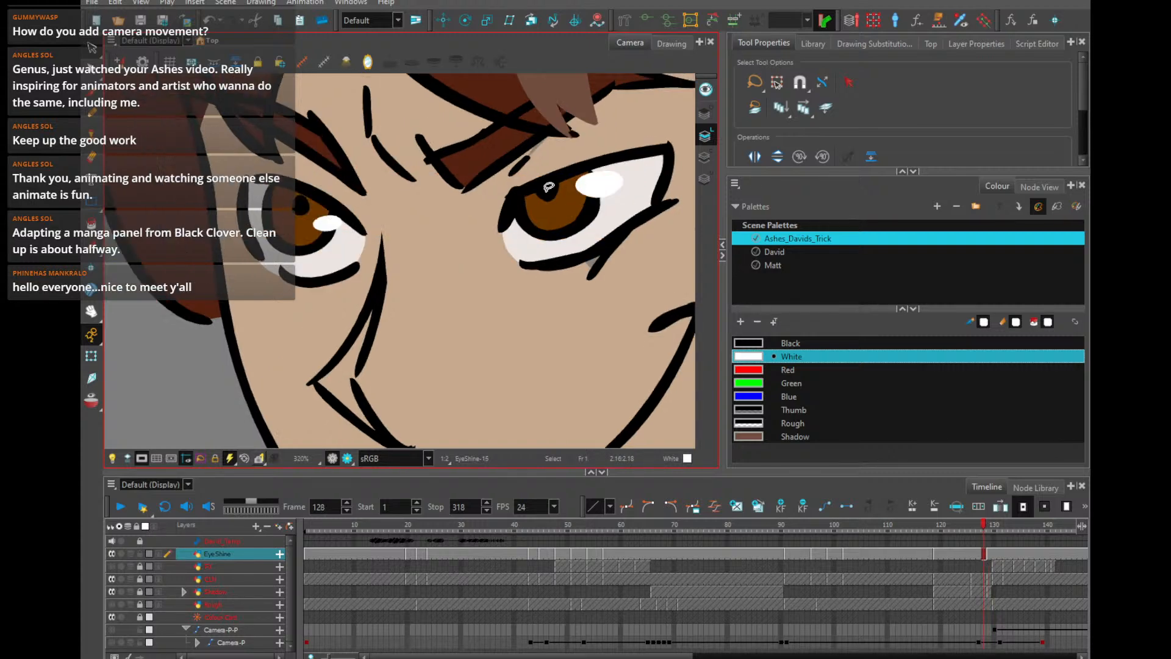
Compare the highlights between frames 128 and 129 and nudge the frame 129 highlights slightly up and to the left
key(period)
key(comma)
key(period)
key(comma)
key(period)
mouse_move(589, 214)
mouse_down()
mouse_move(523, 174)
mouse_move(580, 201)
mouse_up()
scroll(565, 188, down, 5)
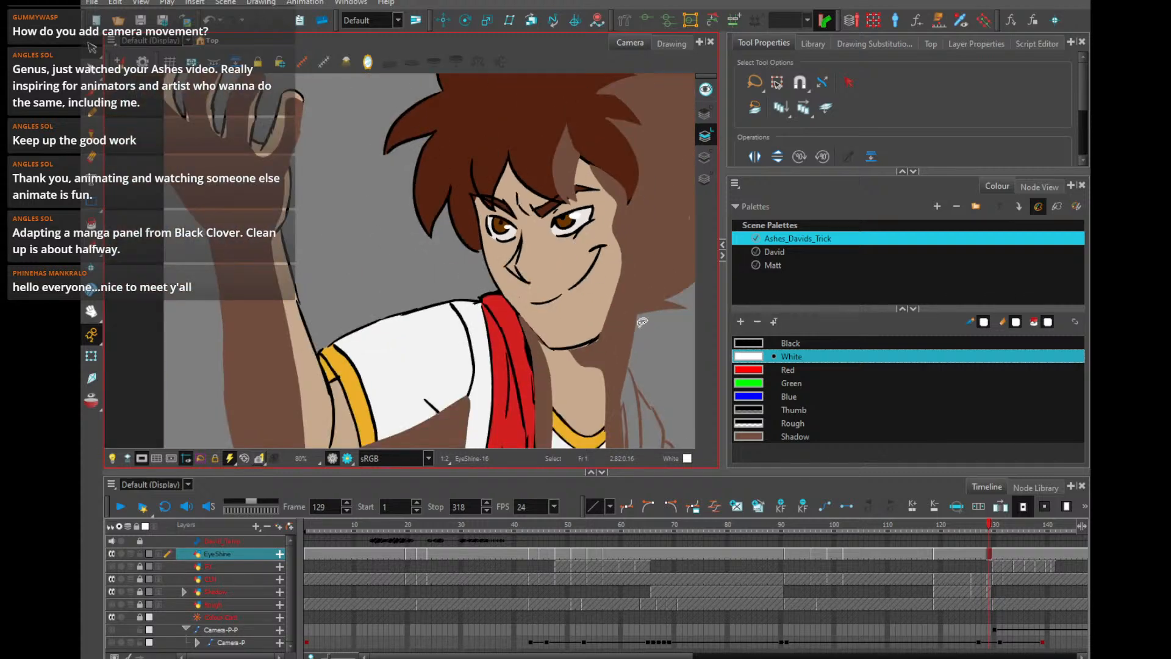
Enable the Camera-P-P and Camera-P layers at frame 130 to turn the camera movement back on
key(period)
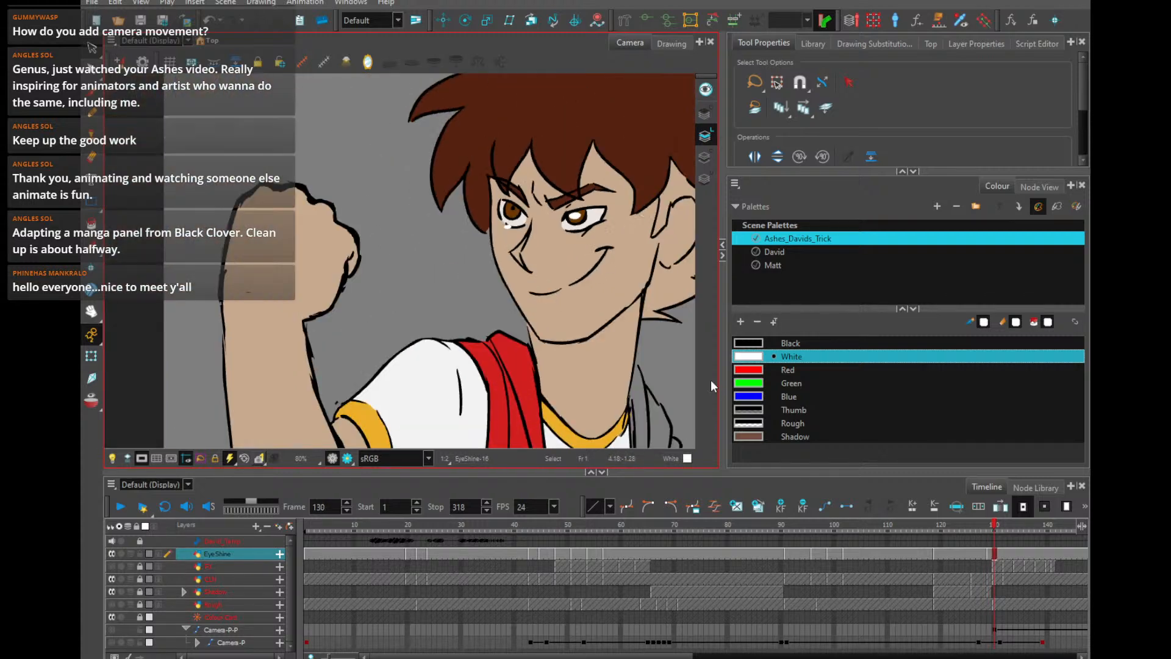
scroll(412, 332, down, 1)
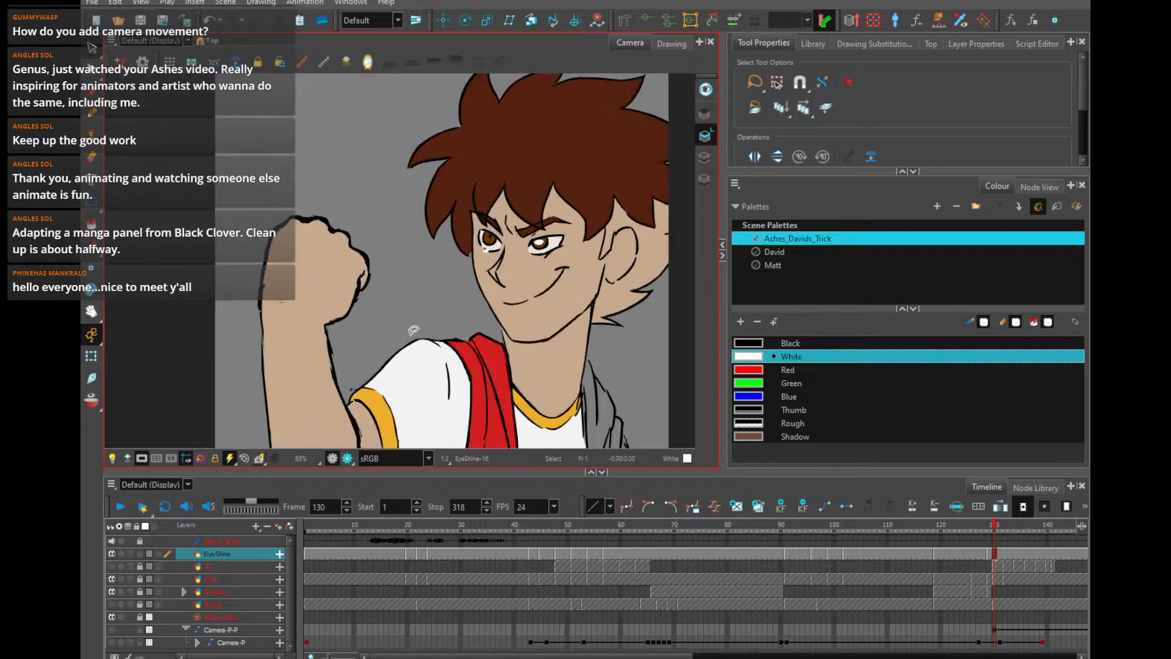
click(112, 630)
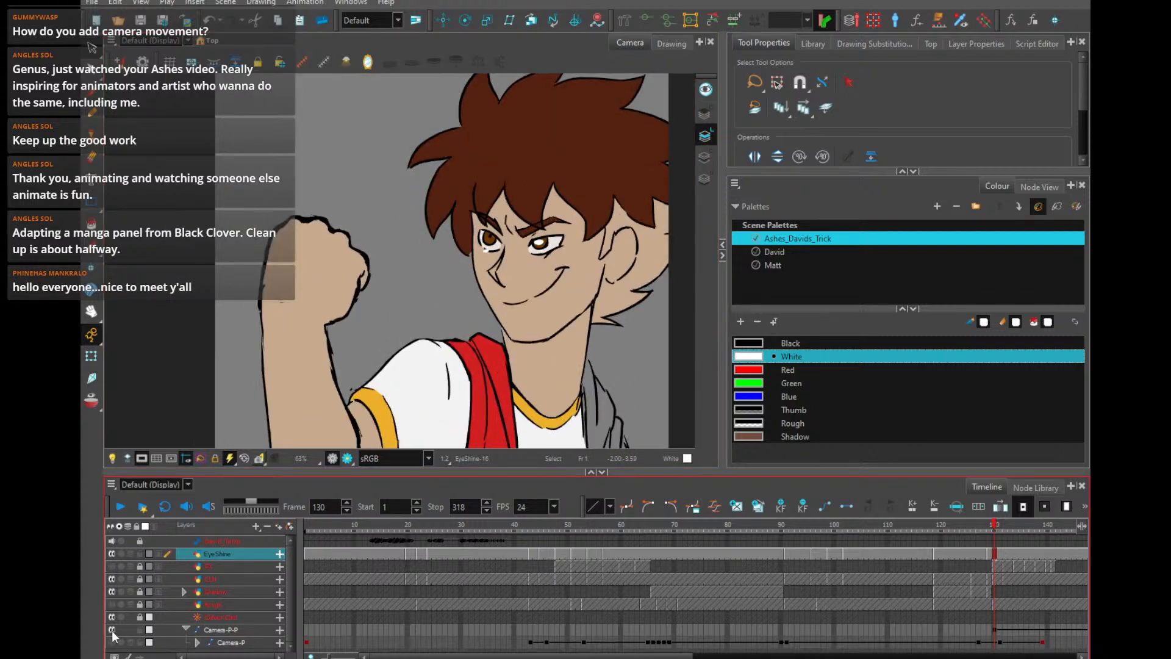
click(111, 642)
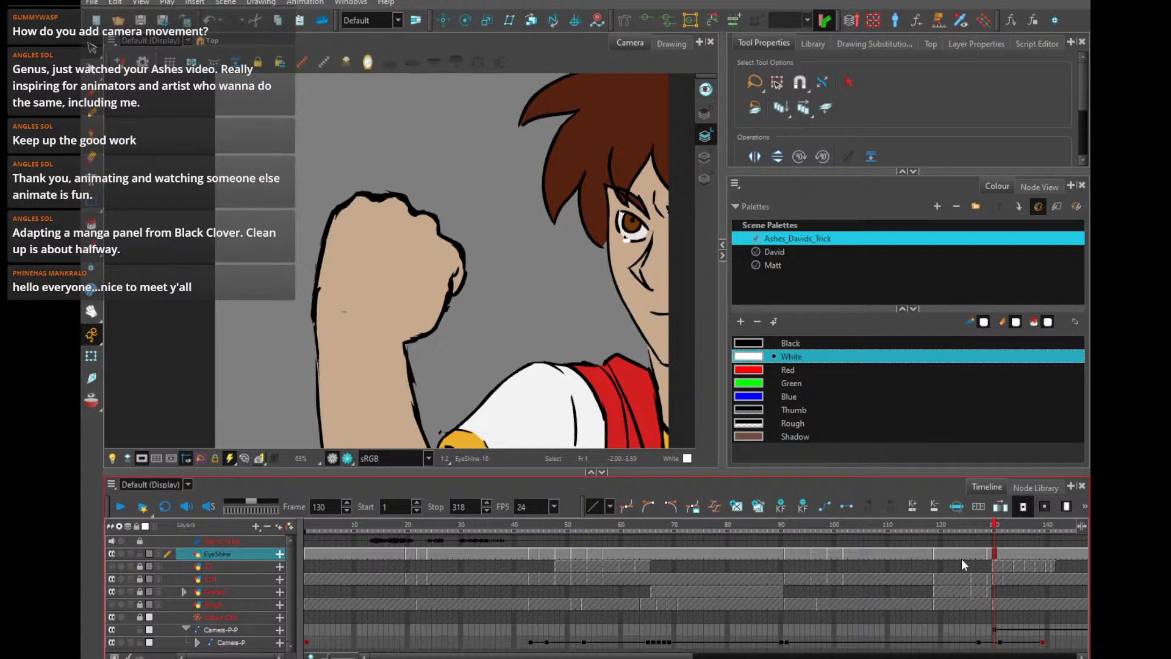
Duplicate the EyeShine drawing at frame 130 and move its highlights up and right onto the brown iris's right edge
scroll(582, 281, up, 5)
drag(583, 279, 217, 412)
mouse_move(345, 294)
mouse_down()
mouse_move(223, 383)
mouse_move(316, 322)
mouse_up()
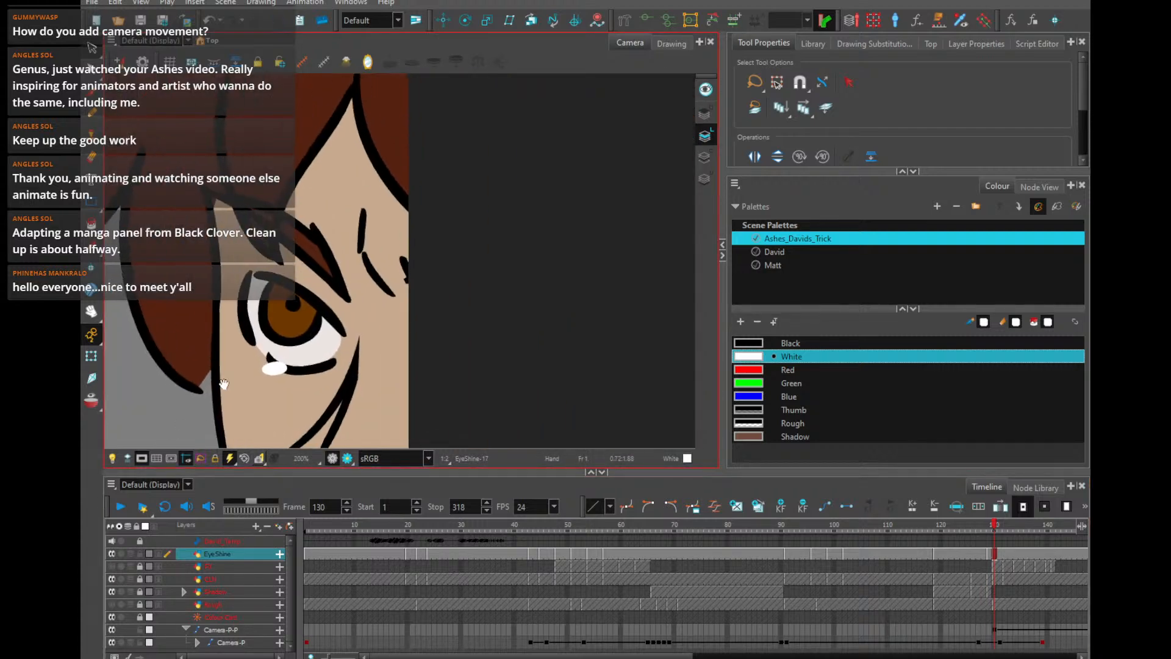
key(ctrl+a)
key(ctrl+z)
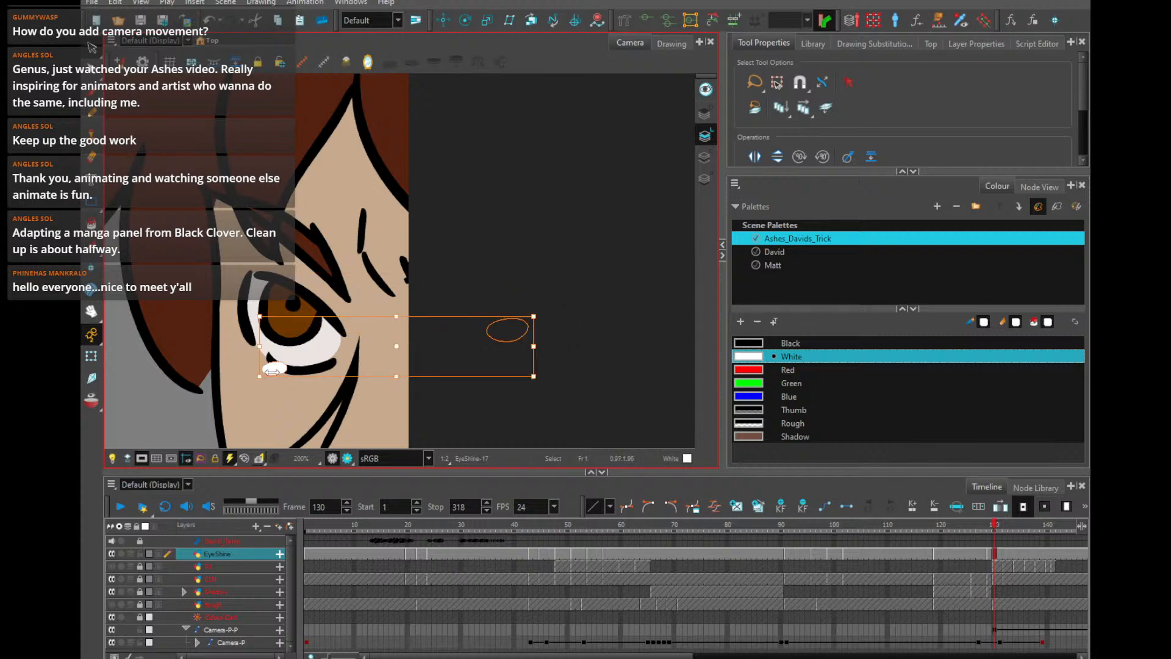
drag(275, 365, 315, 319)
Check frame 131 with the camera movement enabled and look over the timeline up to about frame 180
key(.)
key(.)
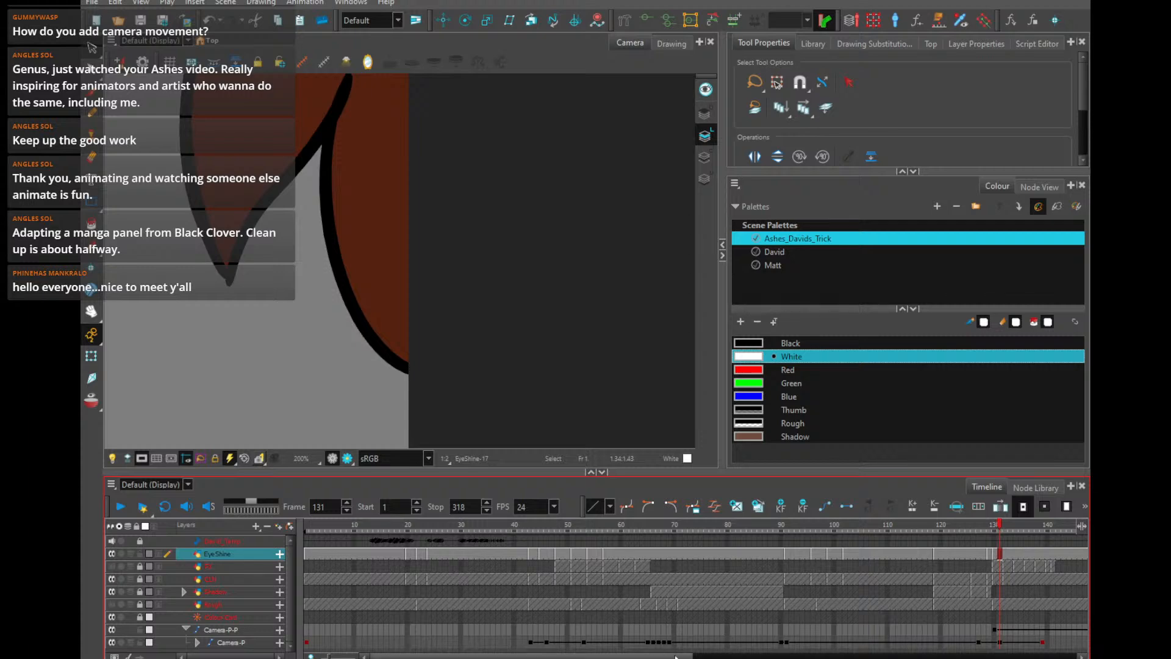
drag(622, 656, 719, 655)
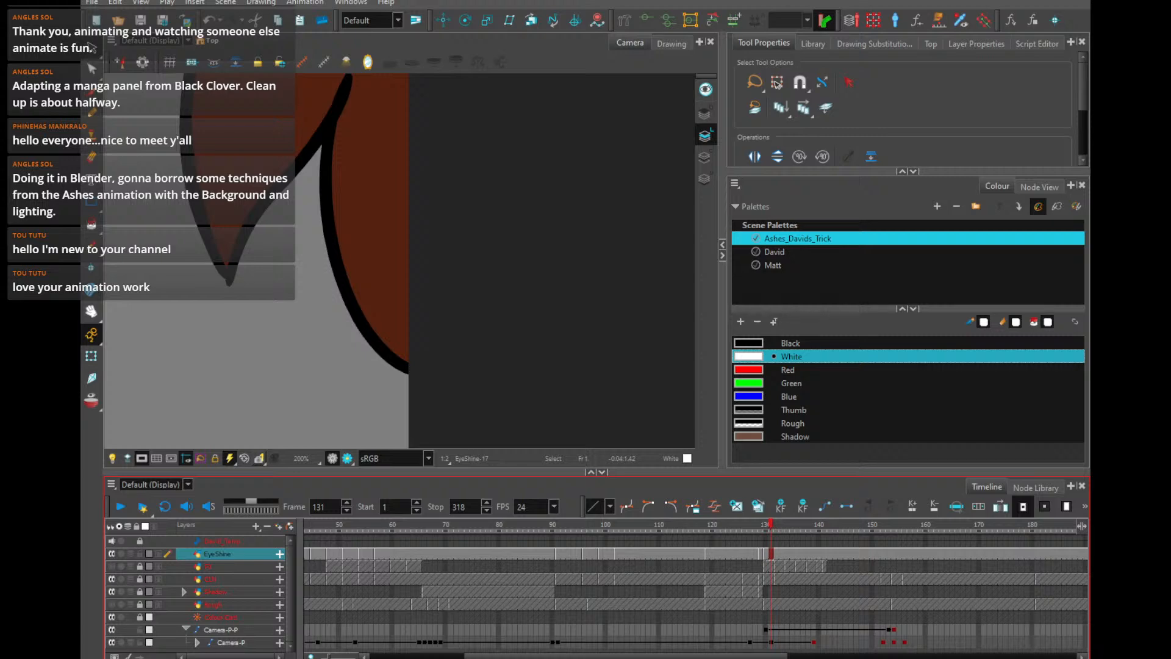
Step through frames 131 to 142 to check the camera movement and start a new, empty EyeShine drawing at frame 137
scroll(510, 418, down, 4)
scroll(555, 442, up, 2)
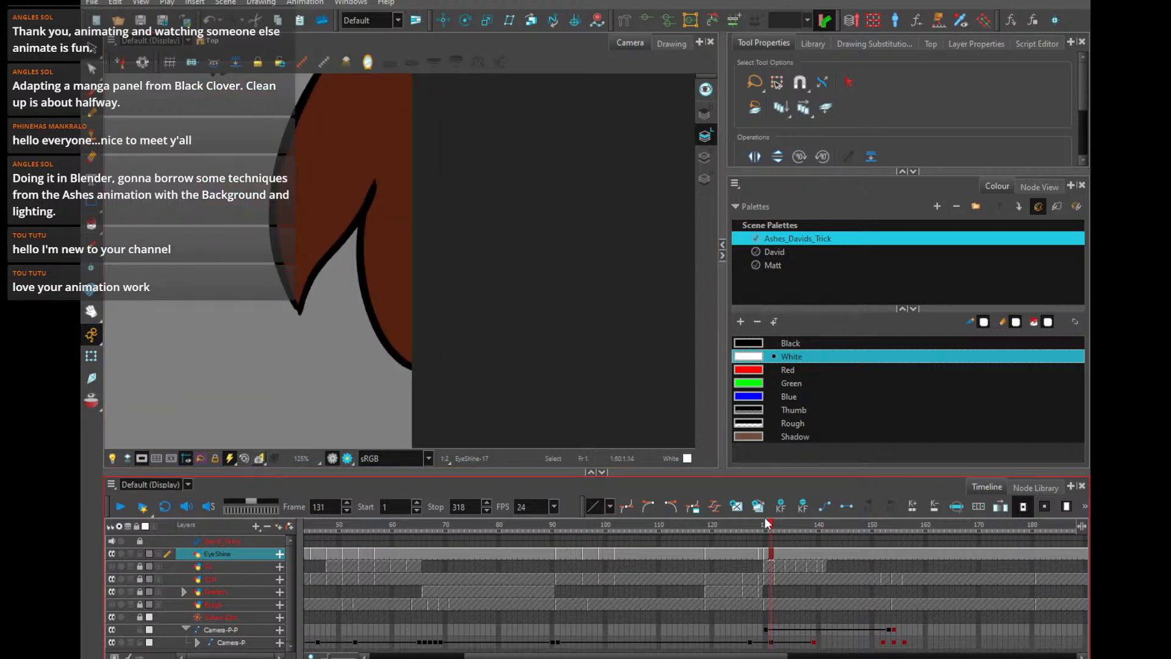
key(comma)
key(comma)
key(period)
key(period)
key(period)
key(period)
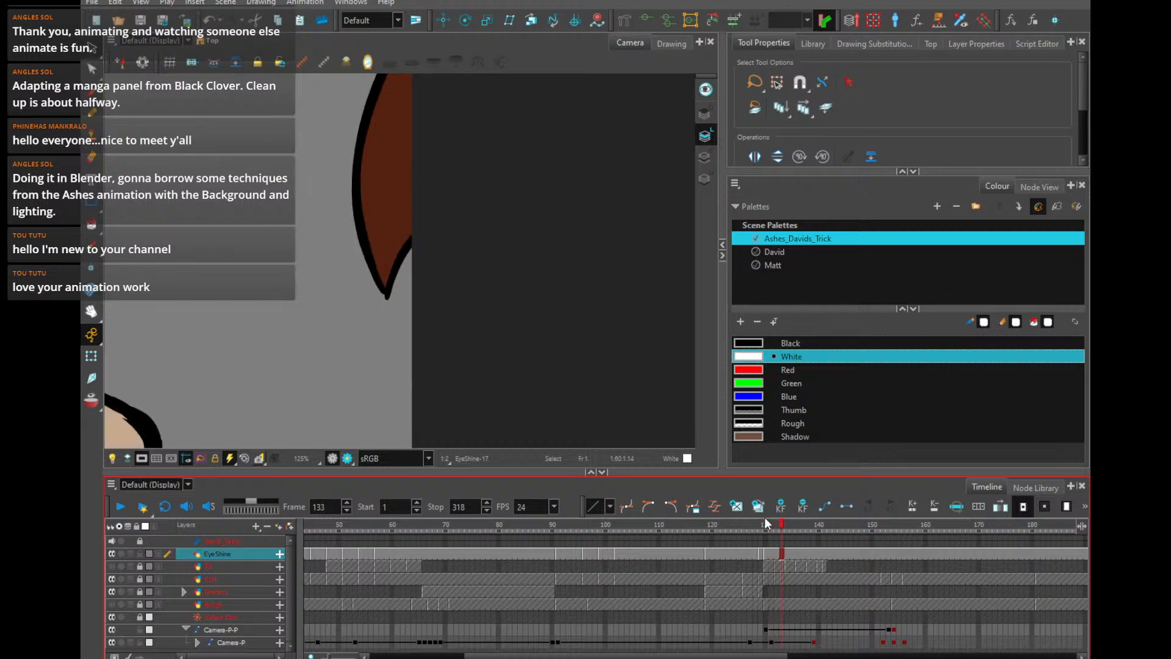
key(period)
key(period)
key(period)
key(period)
key(period)
key(period)
key(period)
key(period)
key(period)
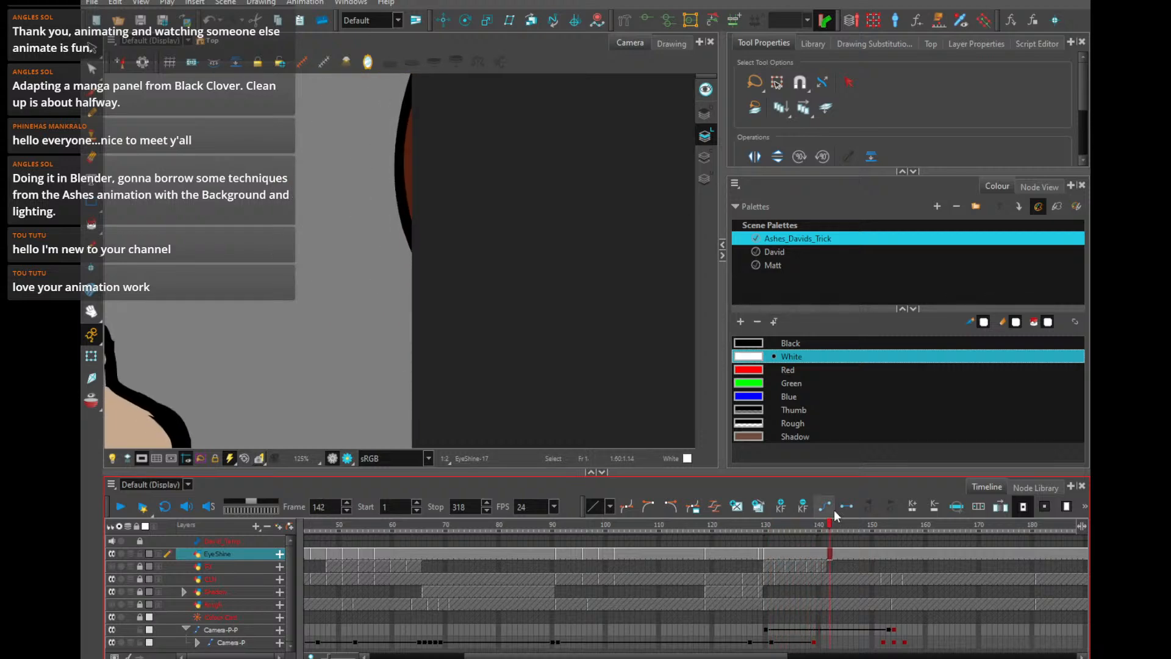
key(comma)
key(comma)
key(comma)
key(comma)
key(comma)
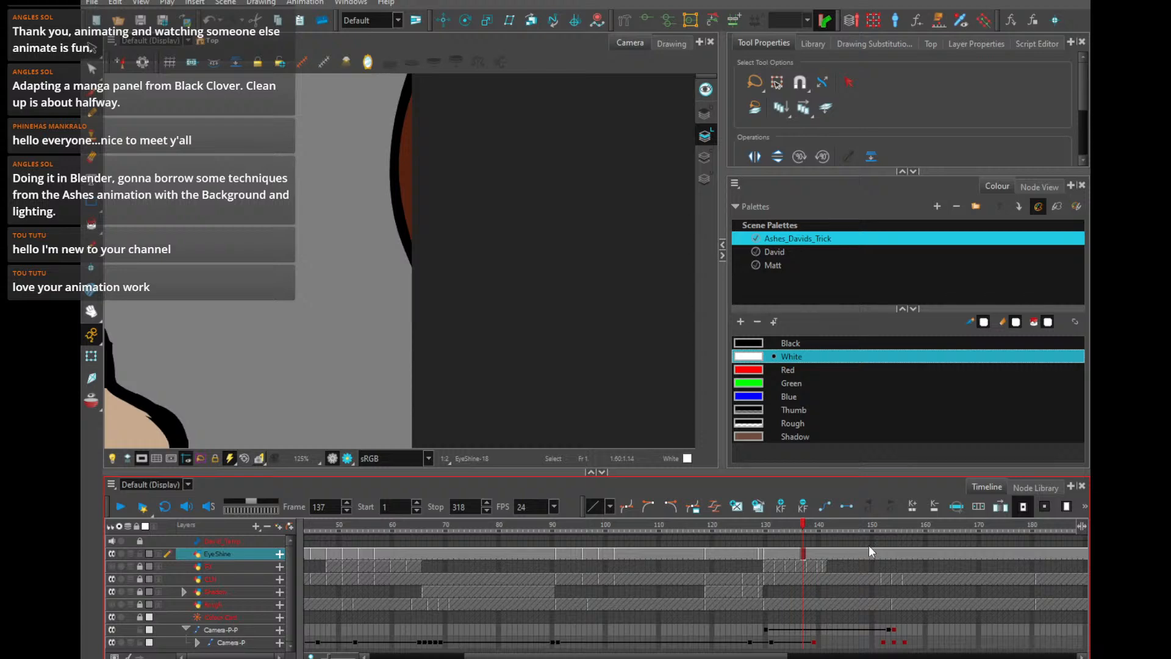
Examine the blue-eyed character's eyes up close at frame 184 and scrub the timeline on to frame 300
drag(973, 518, 1066, 532)
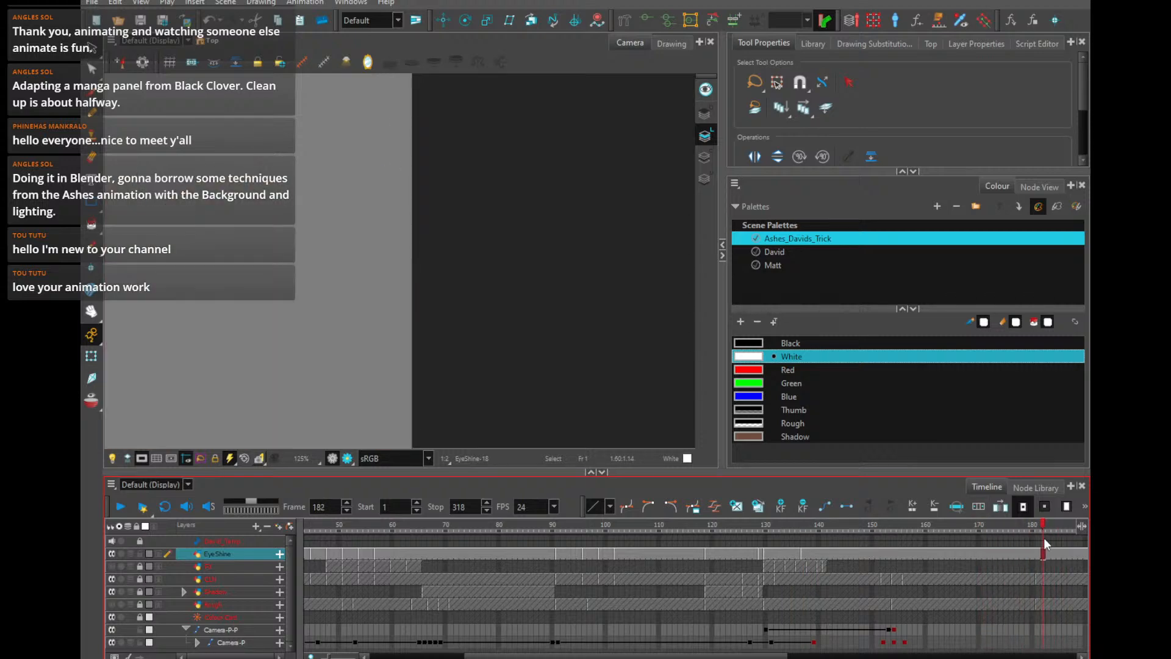
mouse_move(454, 388)
mouse_down()
mouse_move(657, 359)
mouse_move(807, 209)
mouse_up()
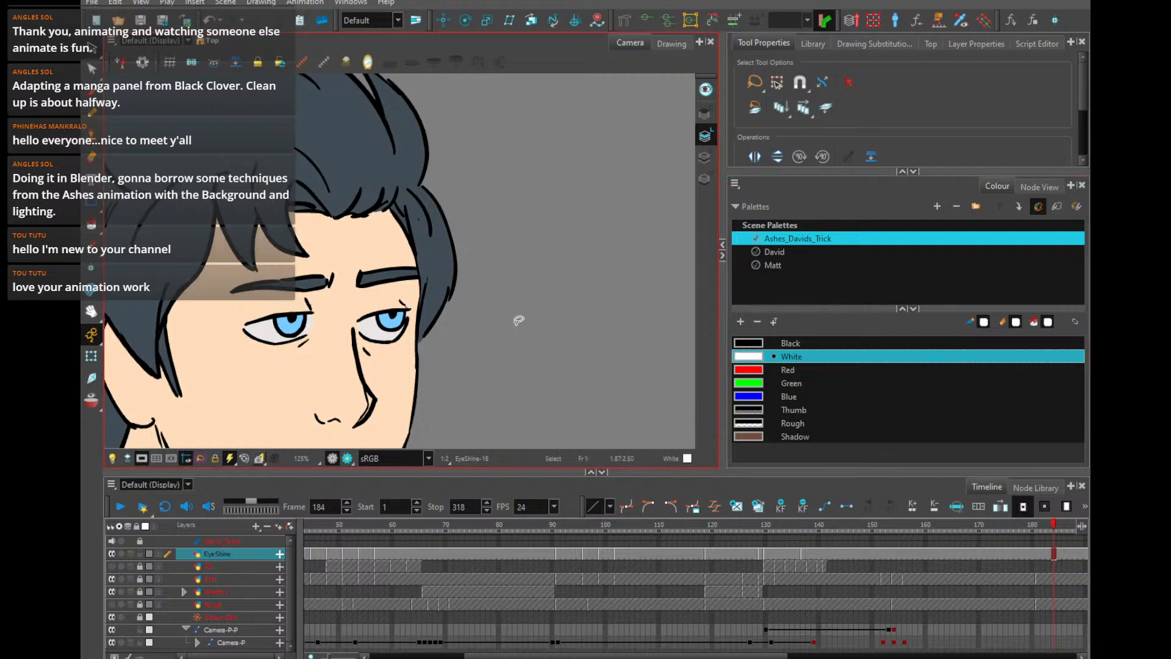
key(2)
key(2)
key(1)
key(1)
key(1)
key(2)
key(2)
key(2)
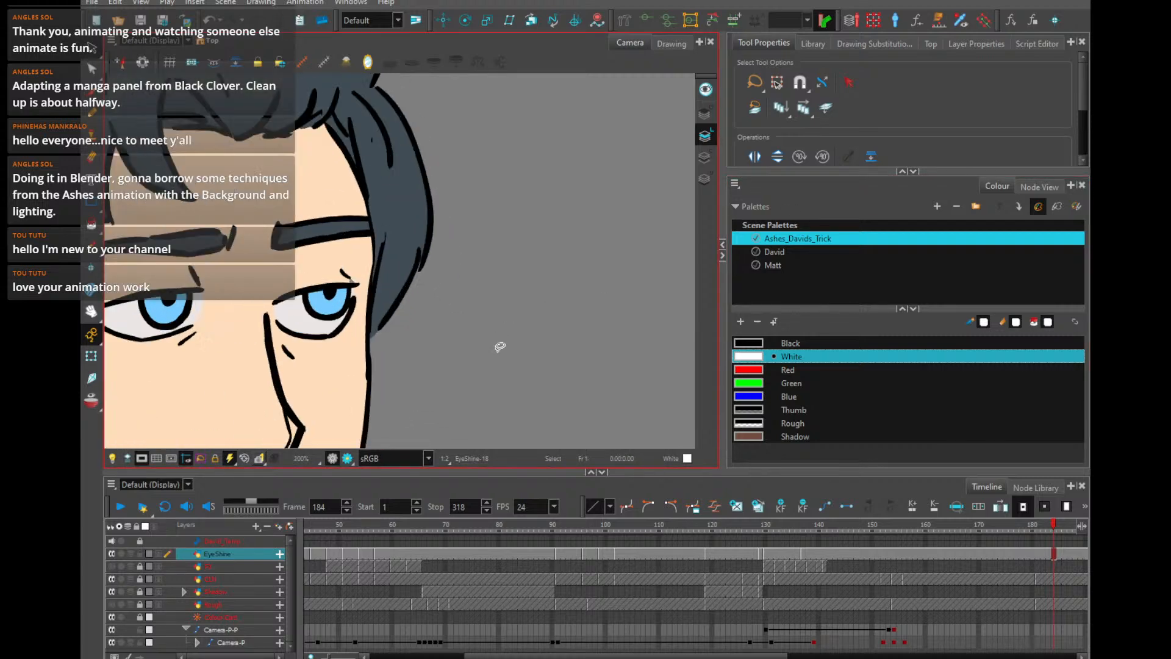
key(1)
key(1)
key(2)
key(2)
key(2)
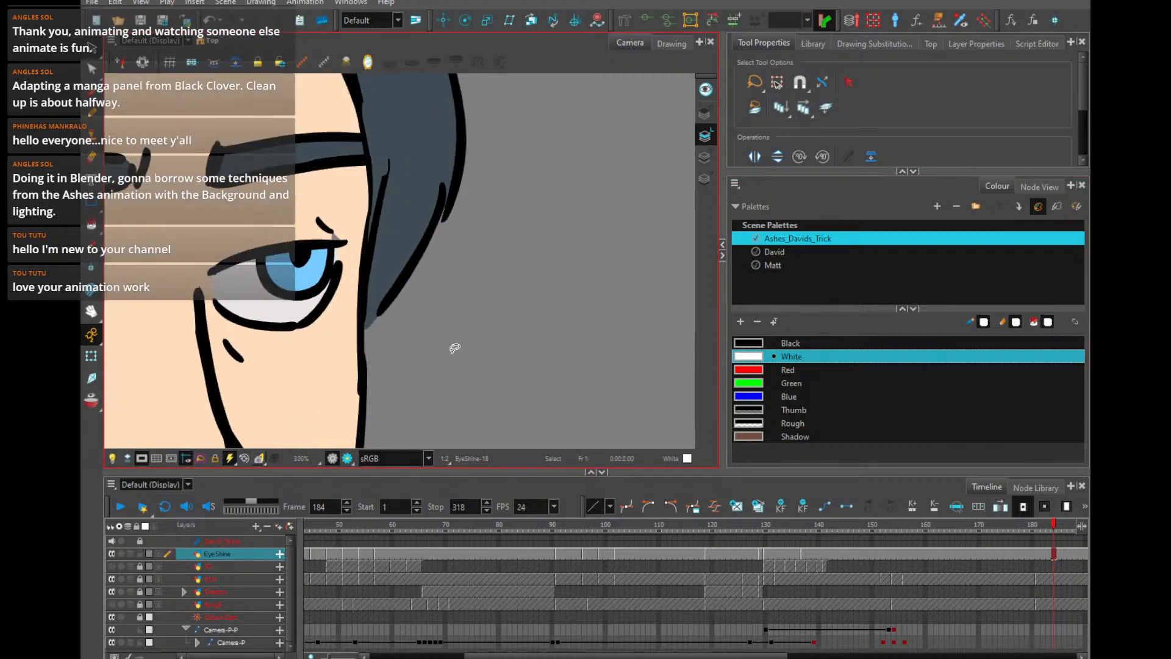
key(1)
key(1)
drag(596, 354, 433, 366)
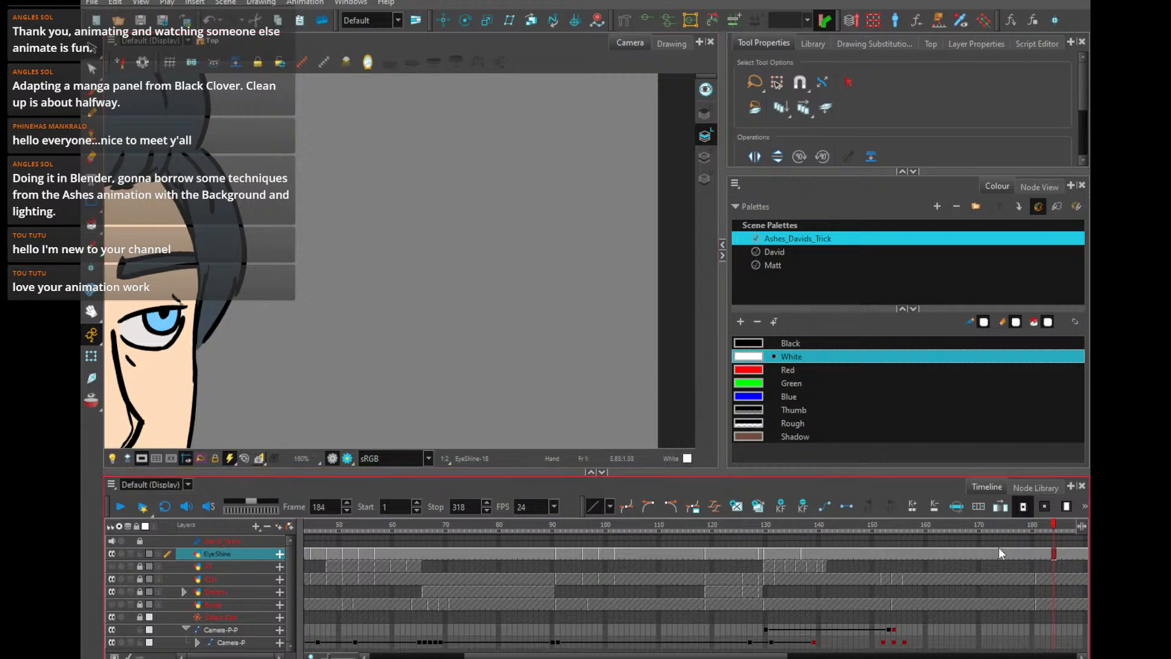
drag(997, 547, 463, 562)
drag(579, 540, 1073, 545)
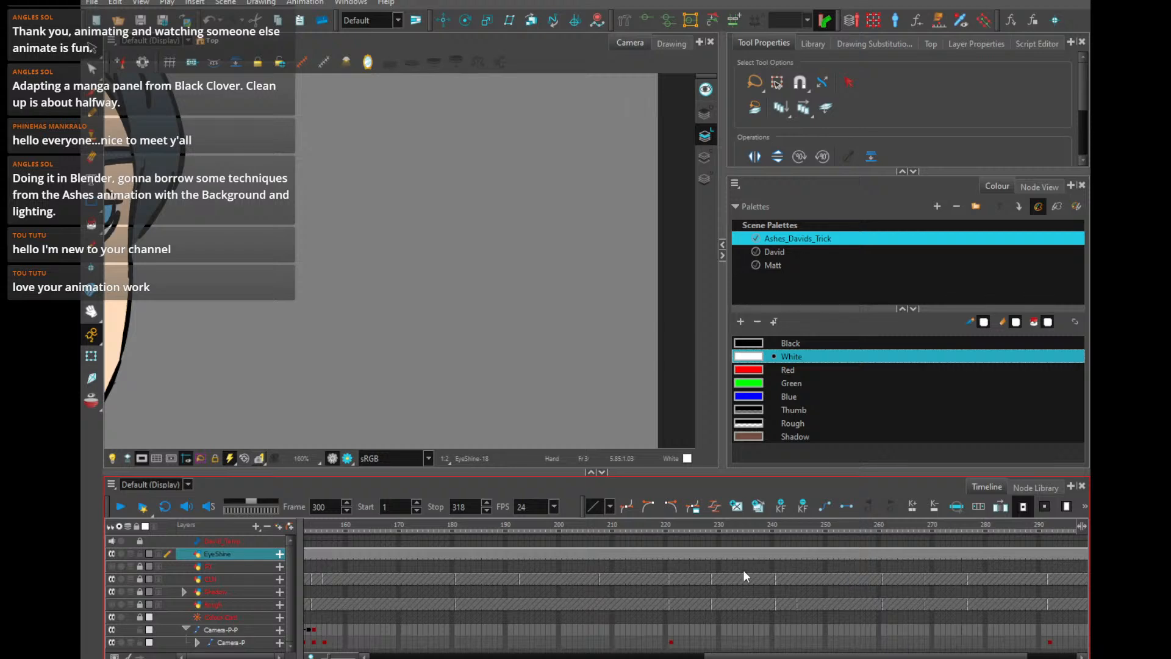
Copy the EyeShine drawing from frame 3 and paste it on the EyeShine layer at frame 313
drag(743, 657, 360, 641)
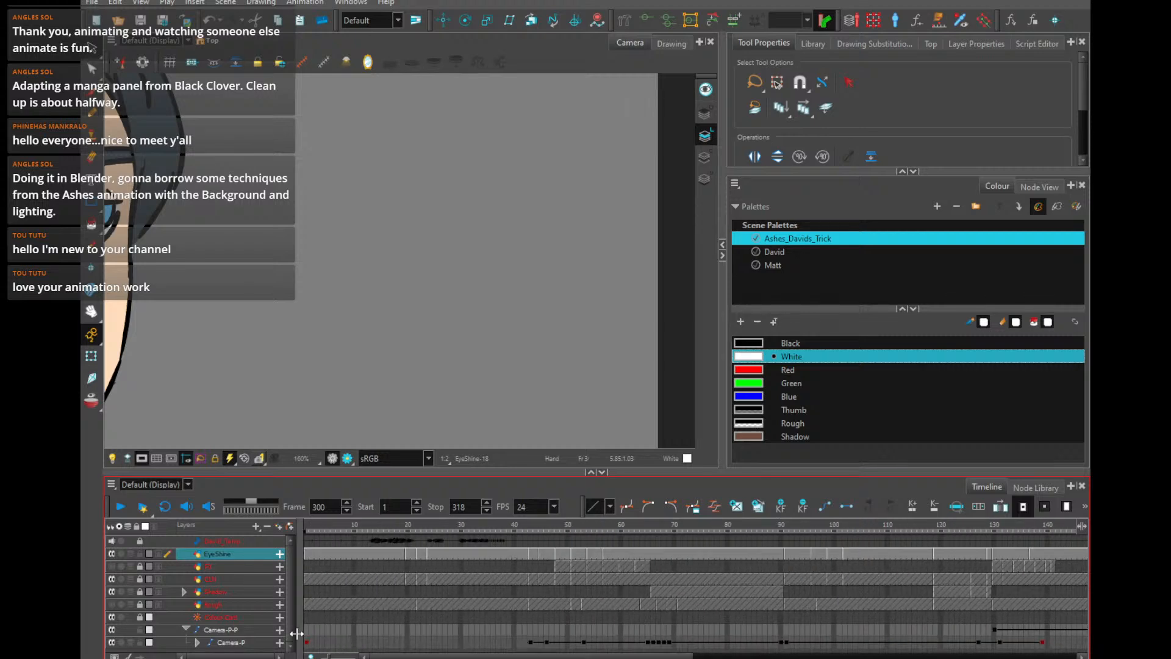
click(314, 562)
click(314, 556)
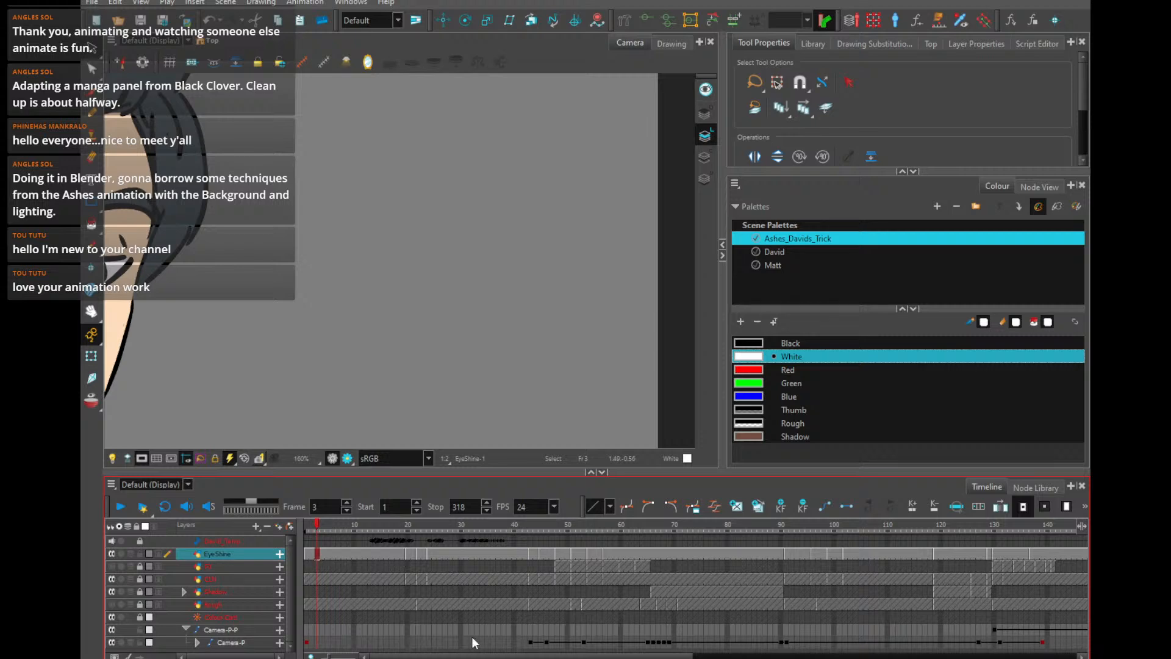
key(j)
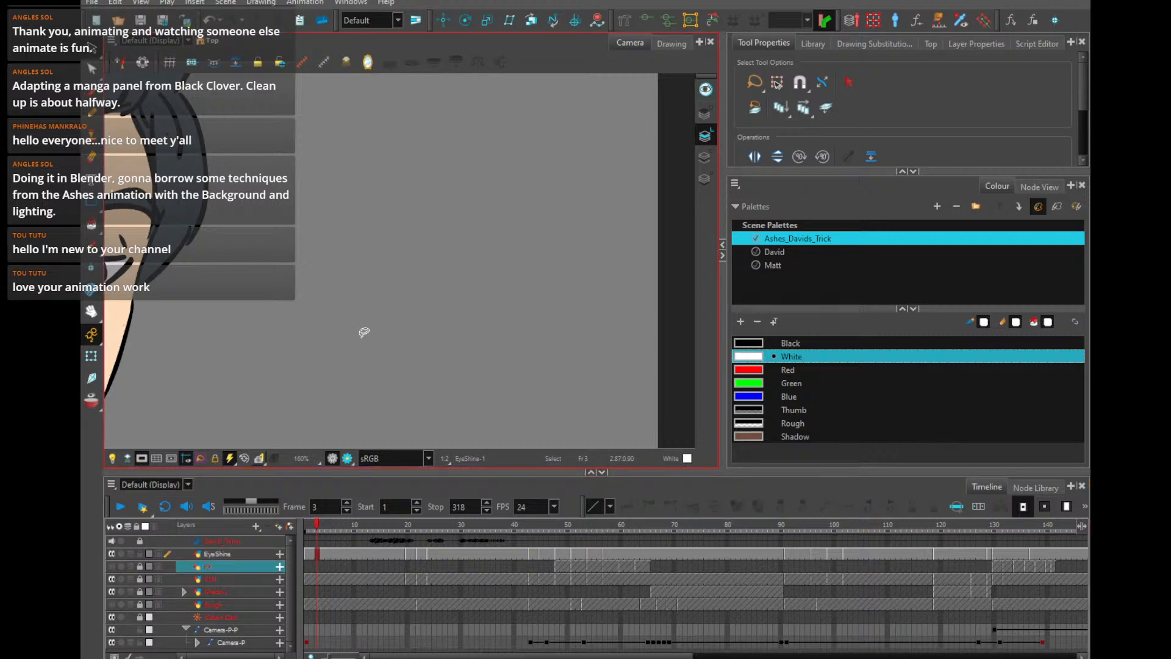
key(shift+m)
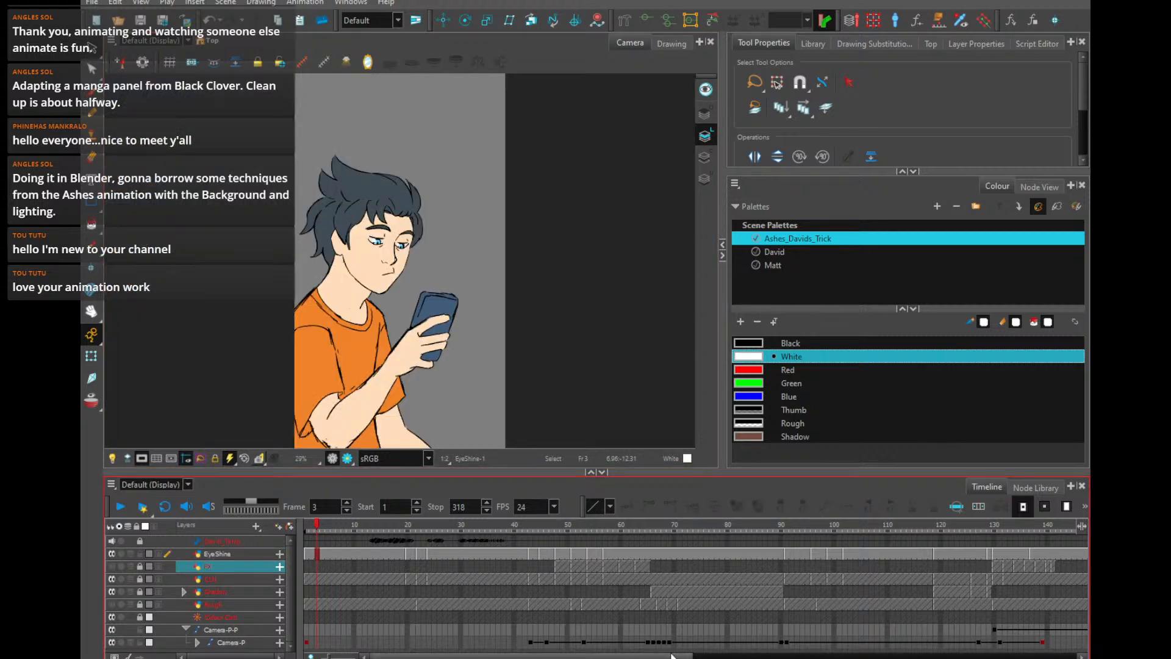
drag(672, 657, 1058, 657)
click(1042, 553)
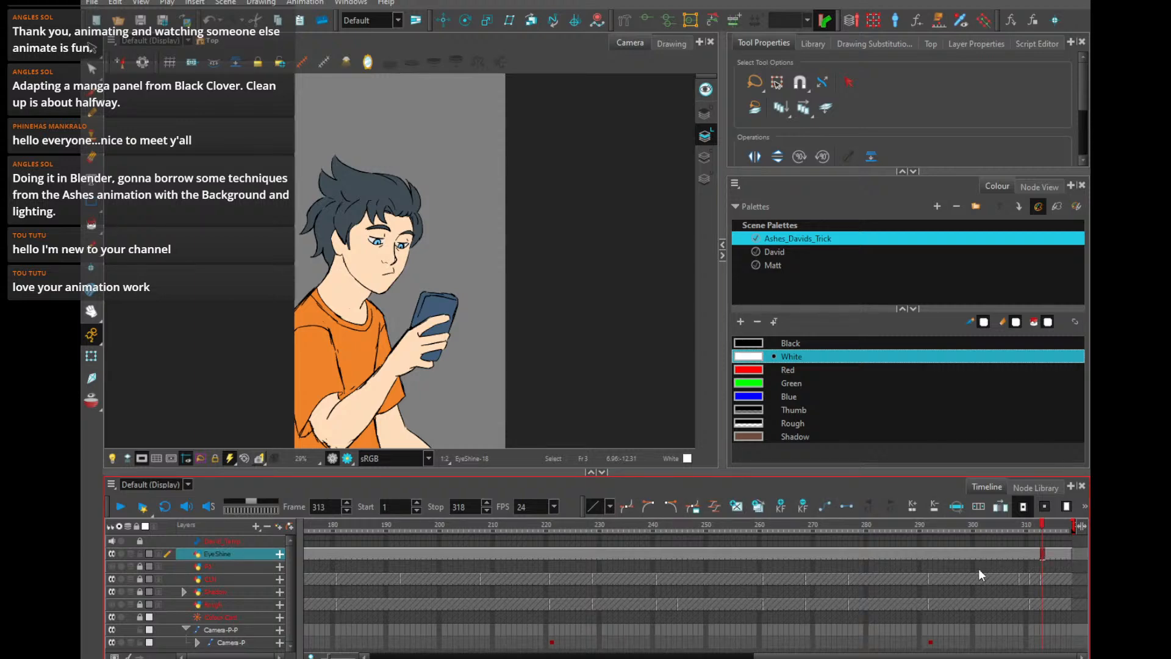
key(comma)
key(comma)
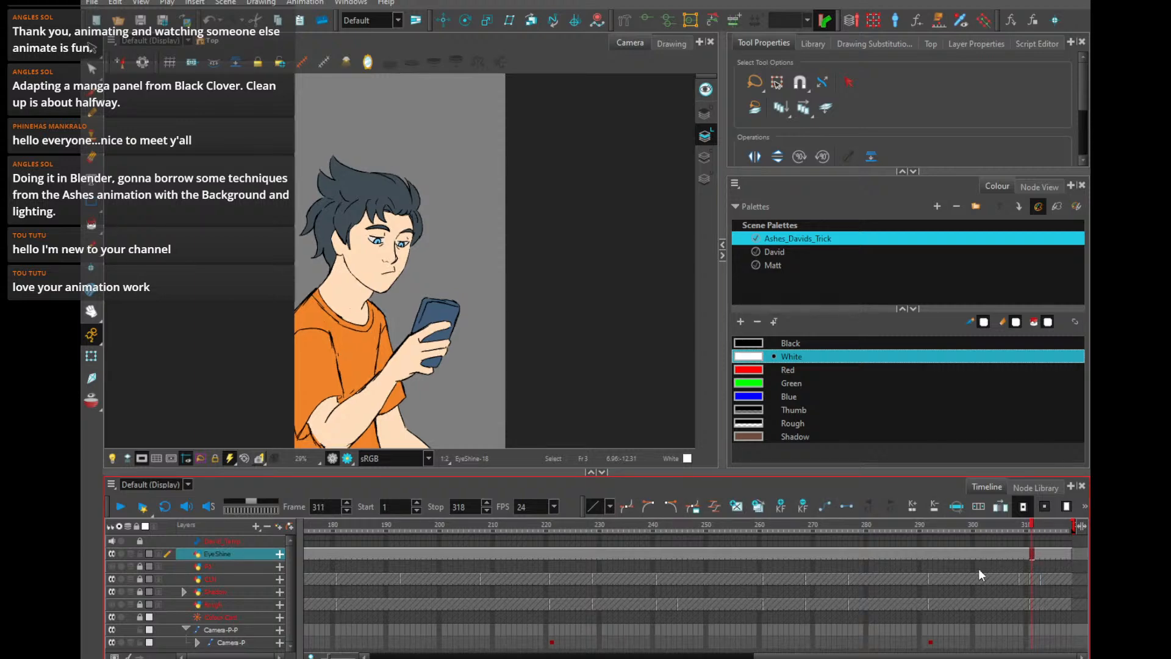
key(period)
key(period)
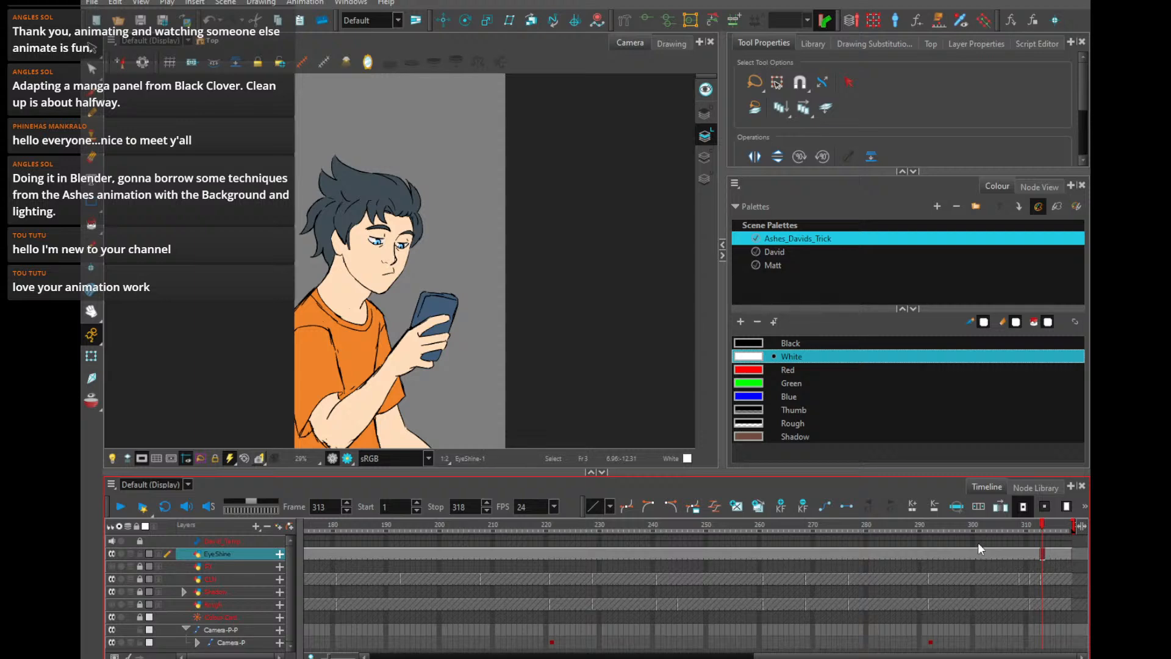
Paste the copied EyeShine drawing at frame 292 on the EyeShine layer
drag(974, 541, 894, 539)
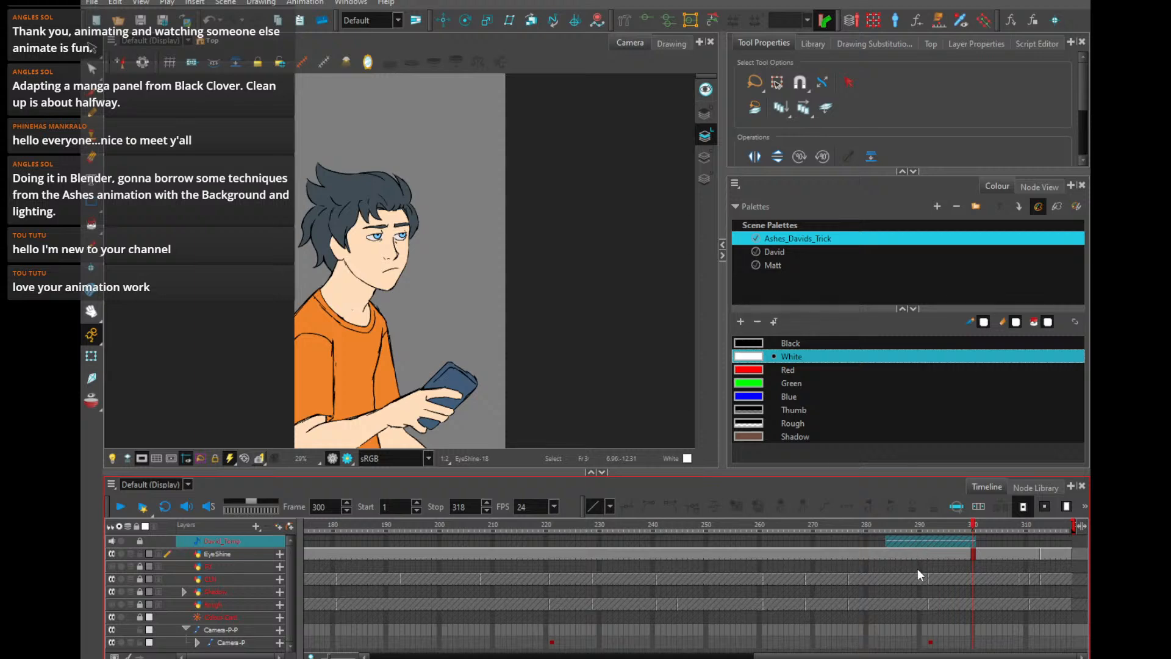
click(935, 578)
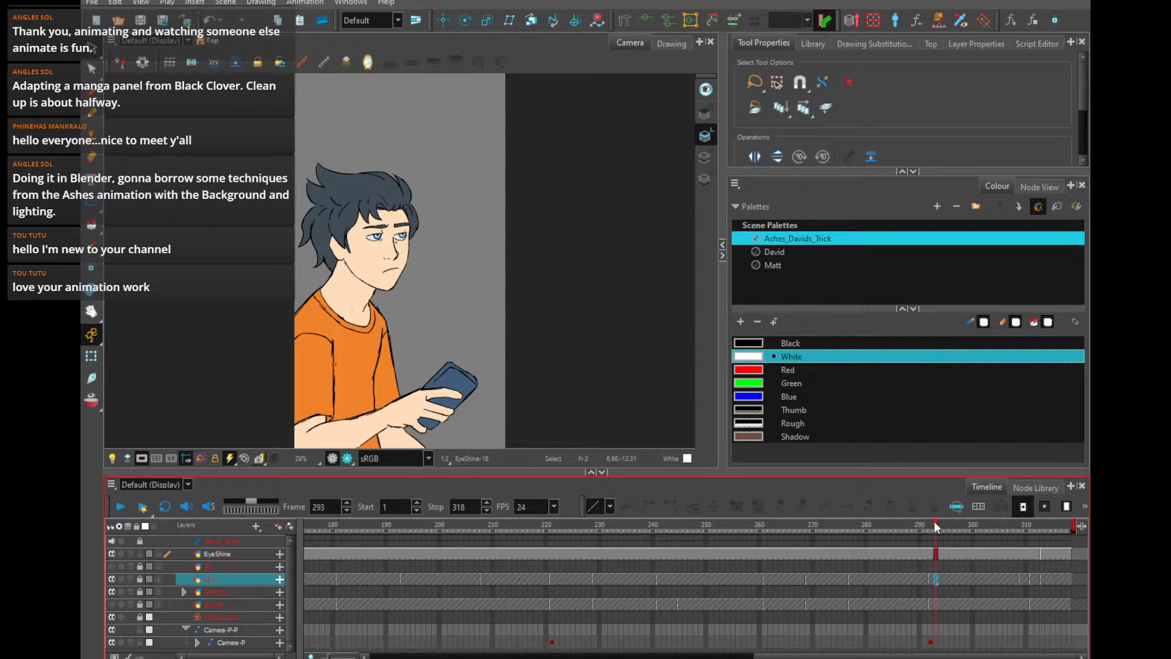
drag(938, 526, 929, 528)
click(931, 554)
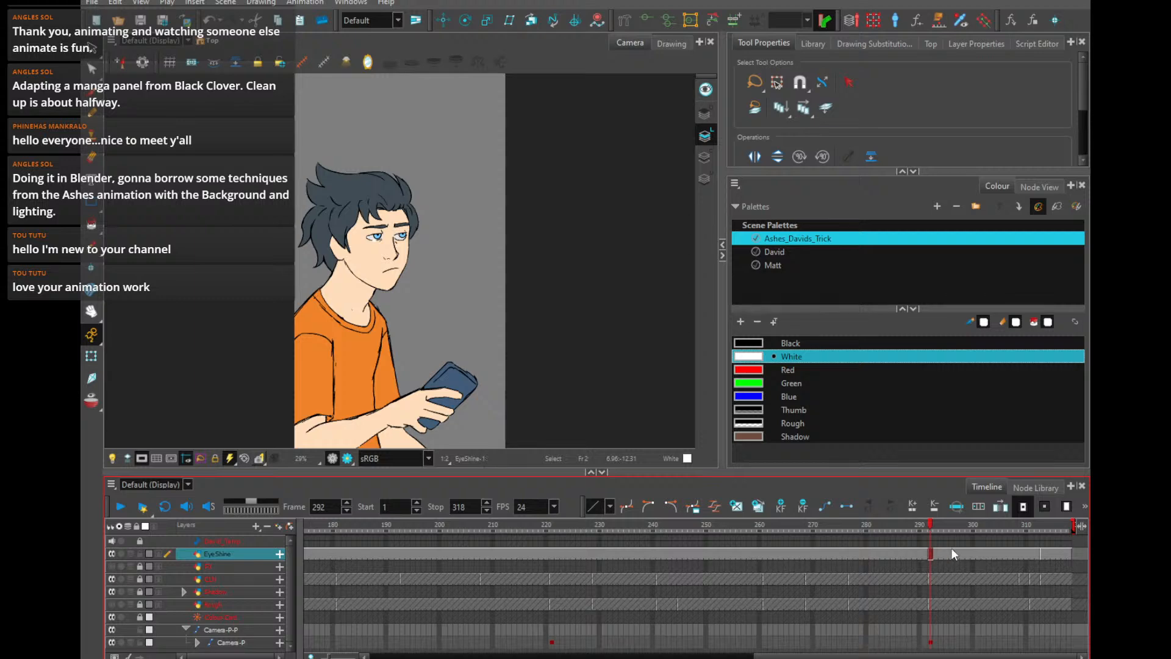
Select both eye highlights at frame 292 and move them straight up from below the eyes into the eye whites
scroll(401, 310, up, 5)
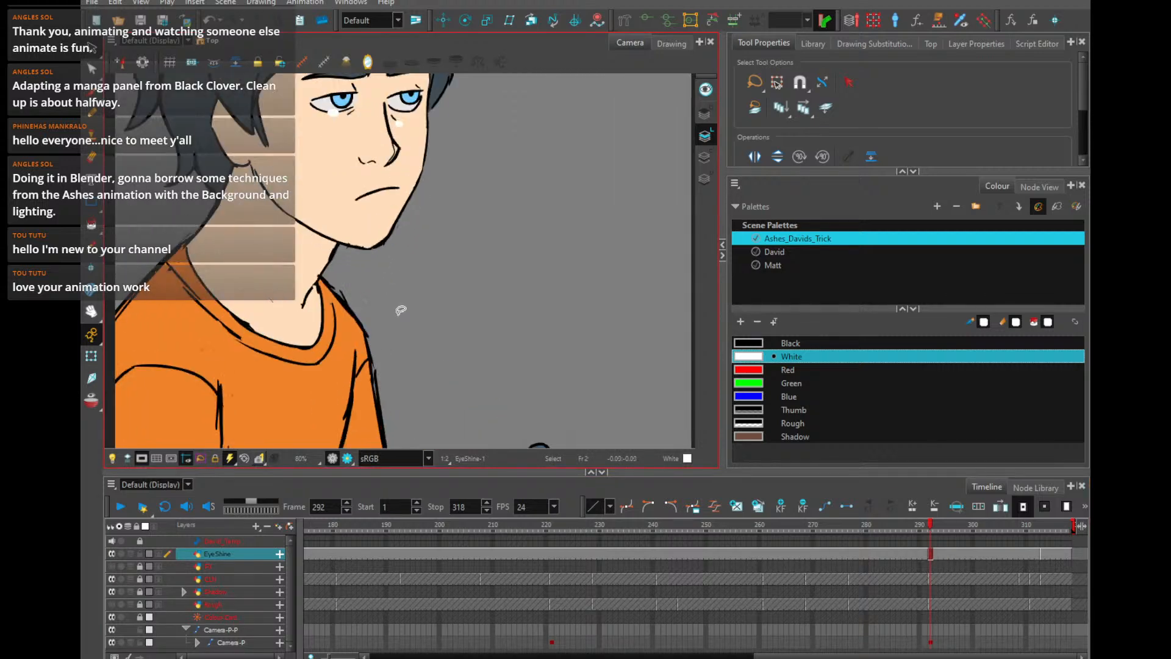
scroll(400, 310, up, 1)
mouse_move(411, 217)
mouse_down()
mouse_move(480, 470)
mouse_move(476, 244)
mouse_move(532, 420)
mouse_up()
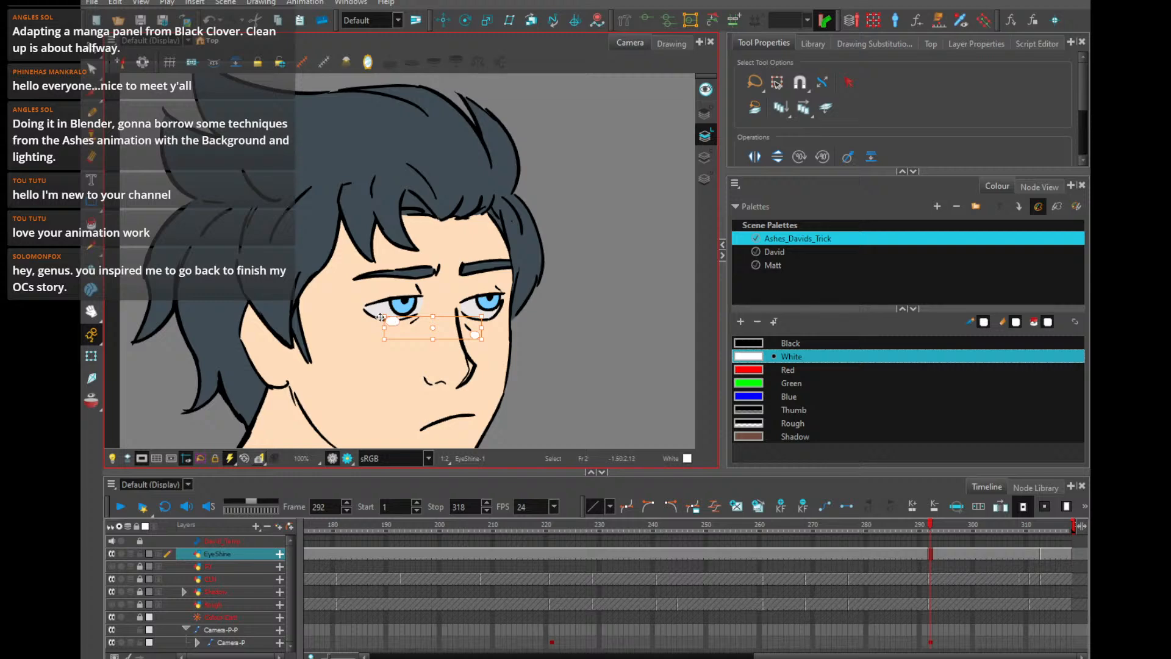
scroll(381, 316, up, 2)
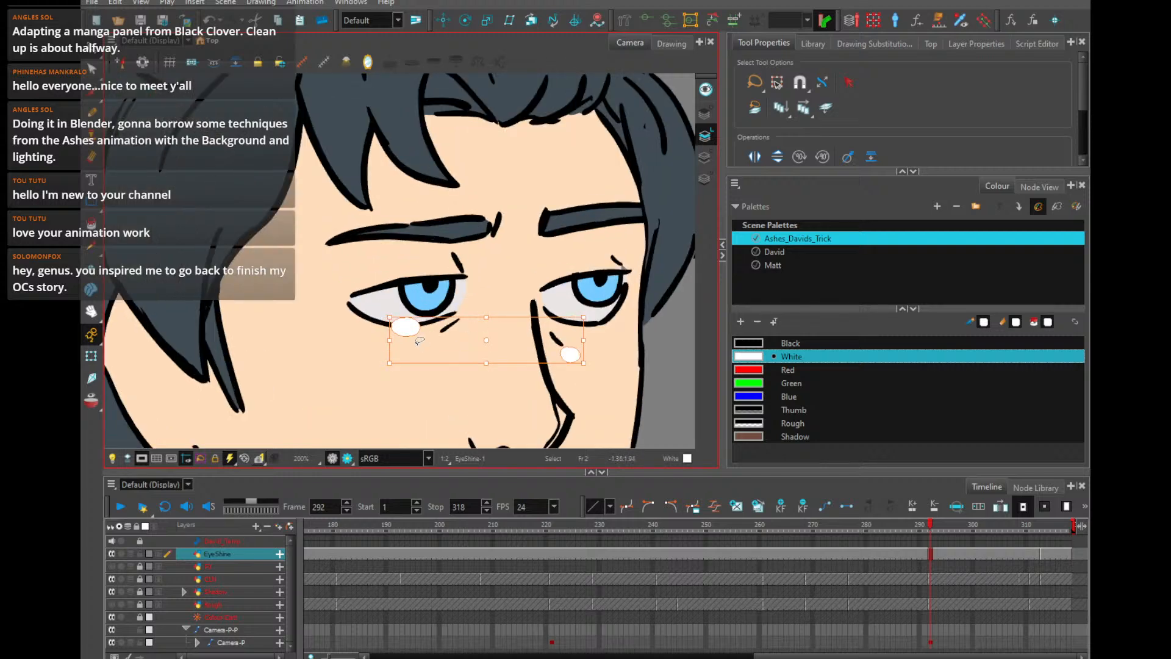
drag(418, 341, 413, 309)
key(ctrl+z)
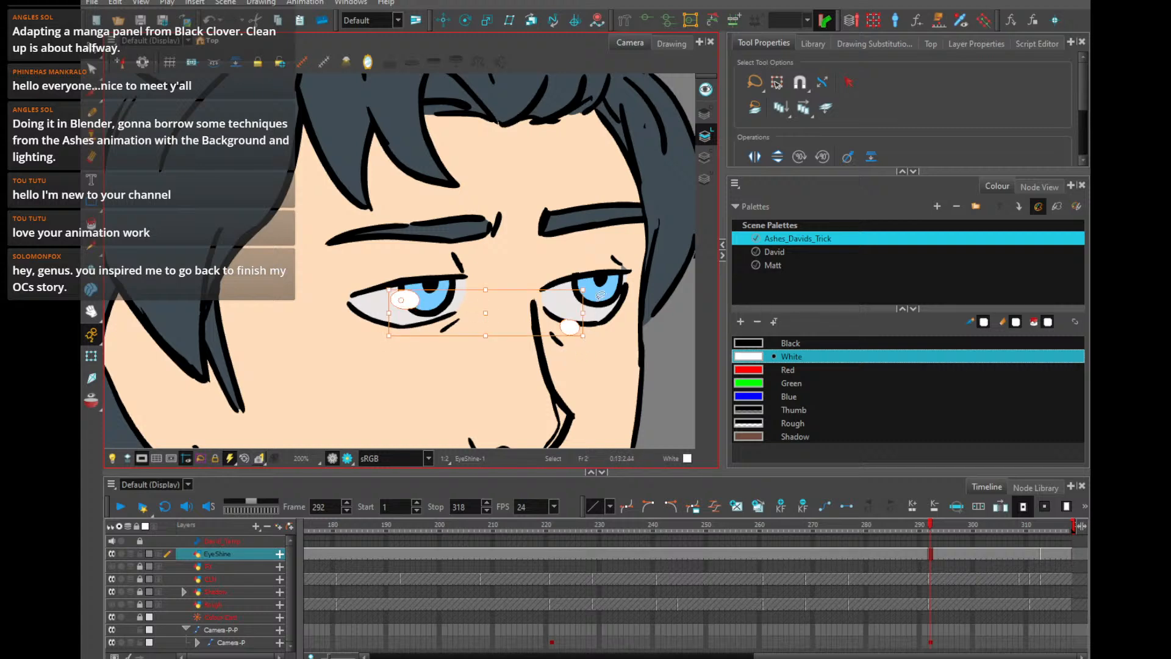
scroll(601, 296, up, 3)
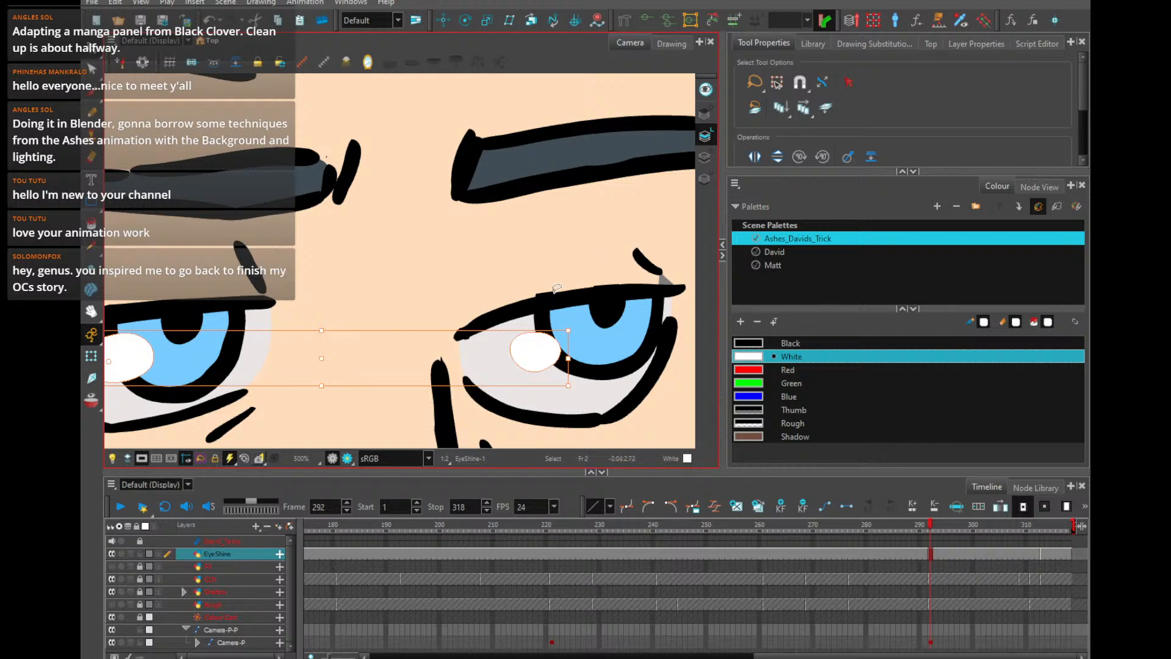
Move only the highlight of the eye nearest the nose's far side up and right onto the blue iris's edge at frame 292
click(533, 352)
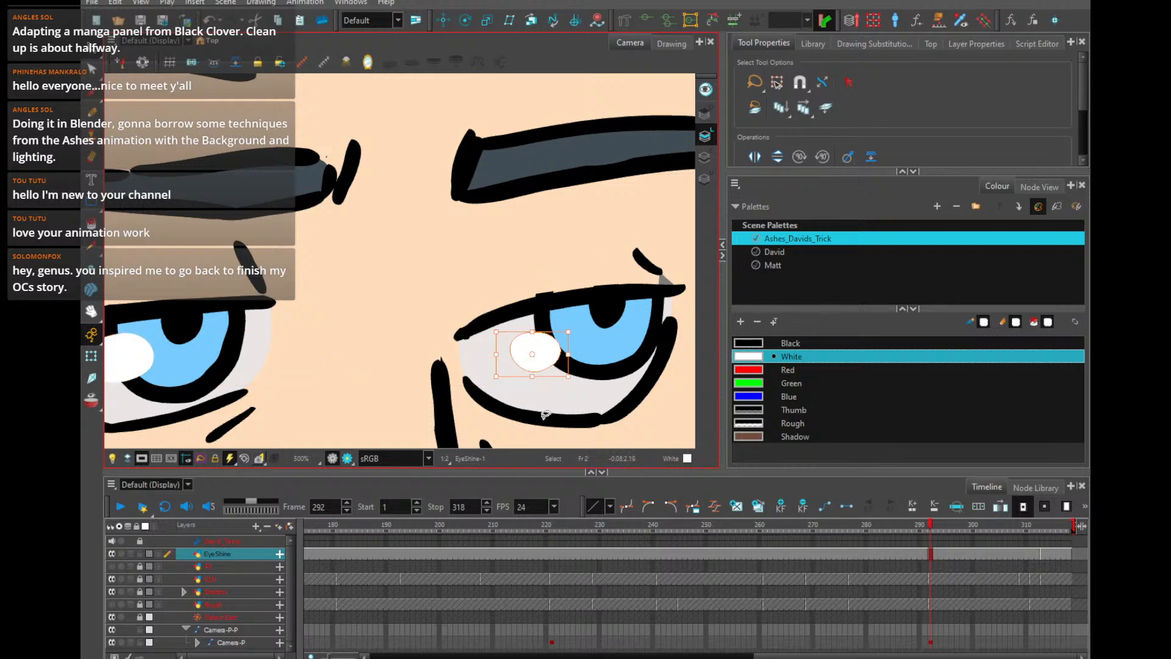
drag(553, 360, 567, 342)
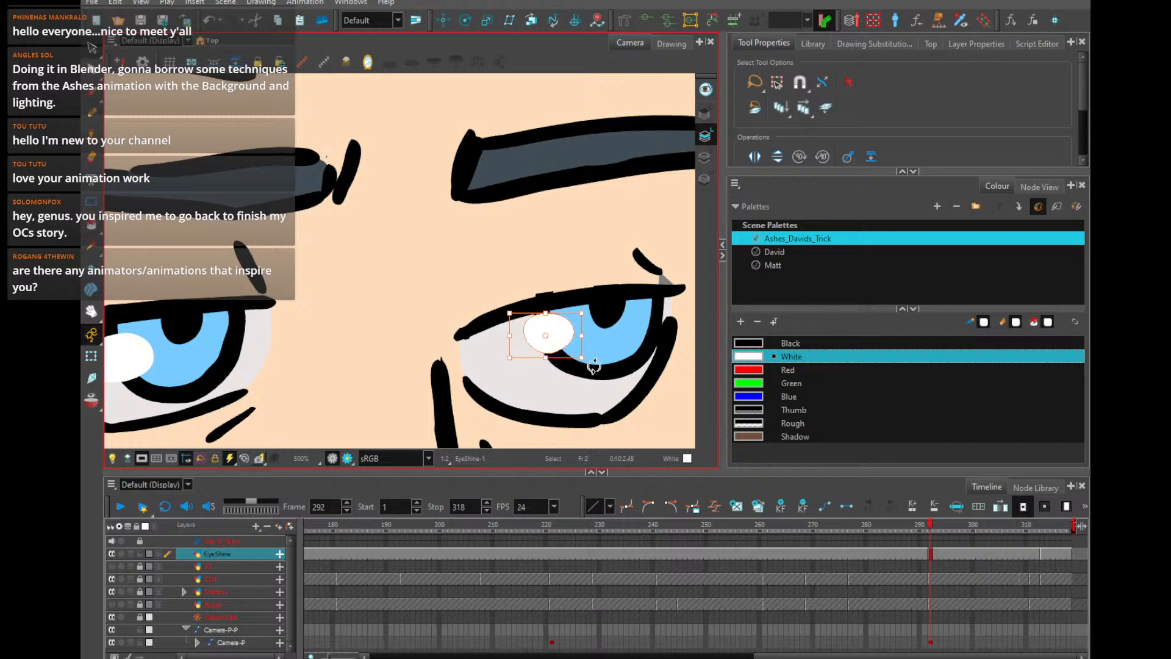
scroll(428, 311, down, 3)
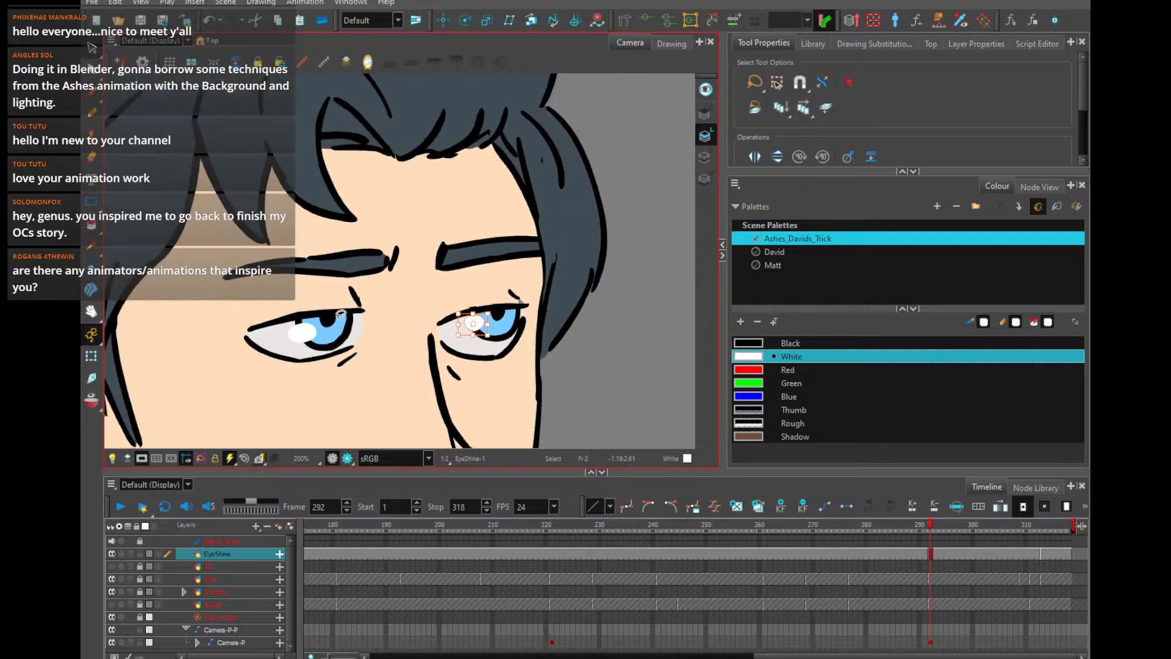
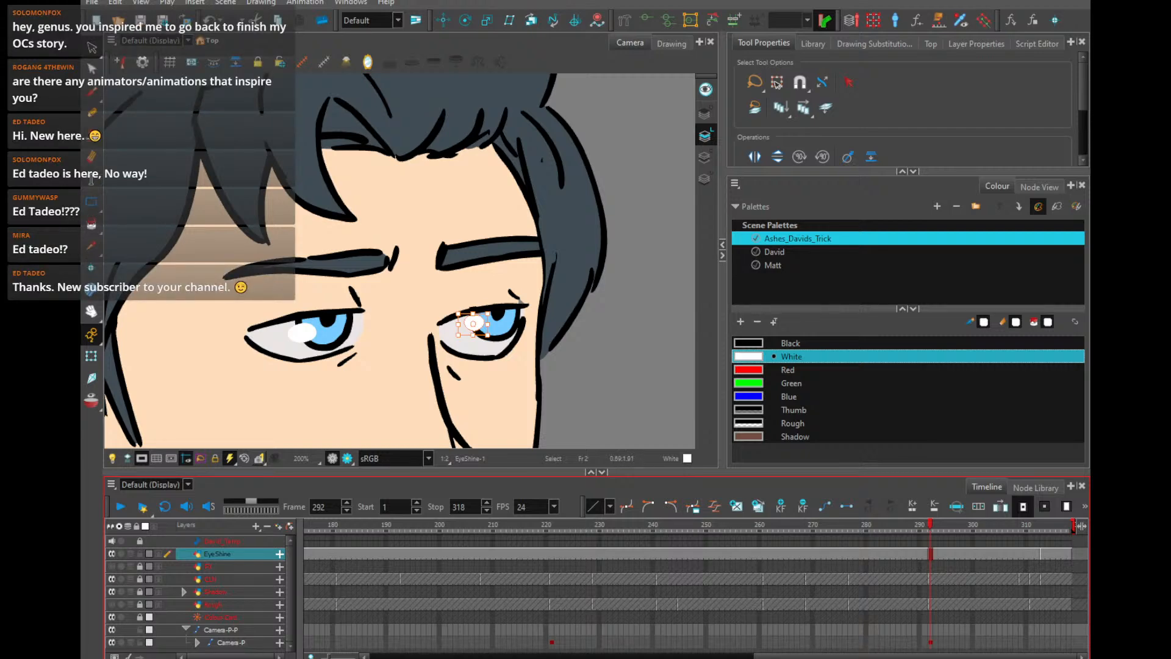
click(580, 360)
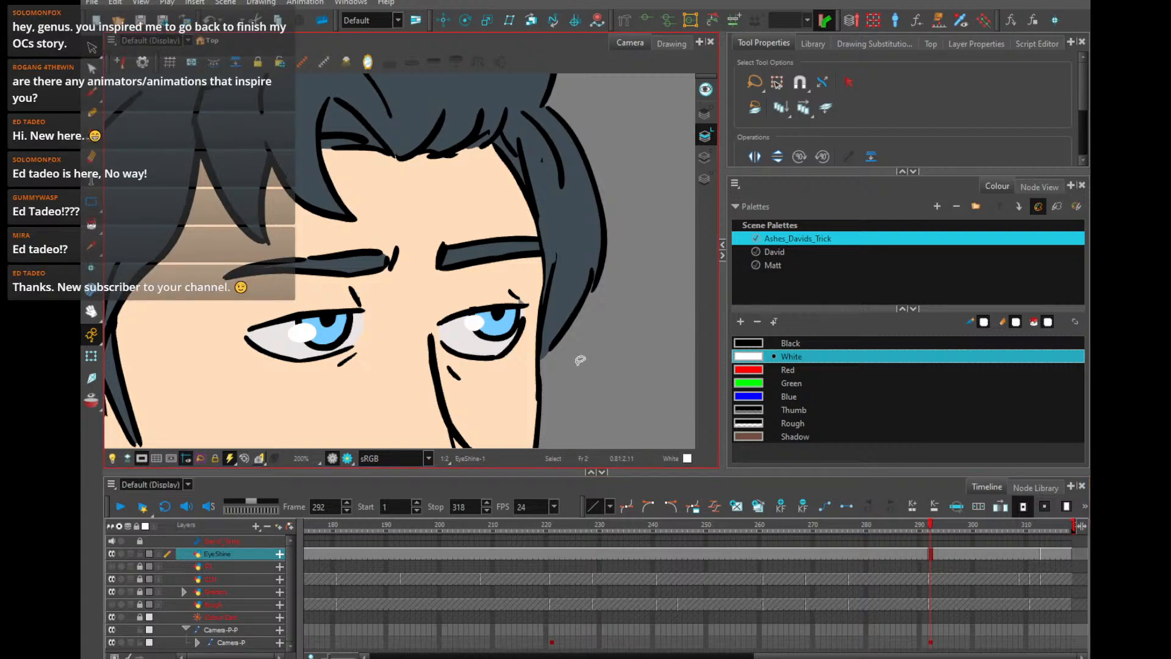
Check the highlights from frame 292 to 309, duplicate the EyeShine drawing at frame 309 and nudge both highlights slightly down
click(926, 527)
drag(927, 527, 962, 526)
key(space)
drag(579, 382, 609, 327)
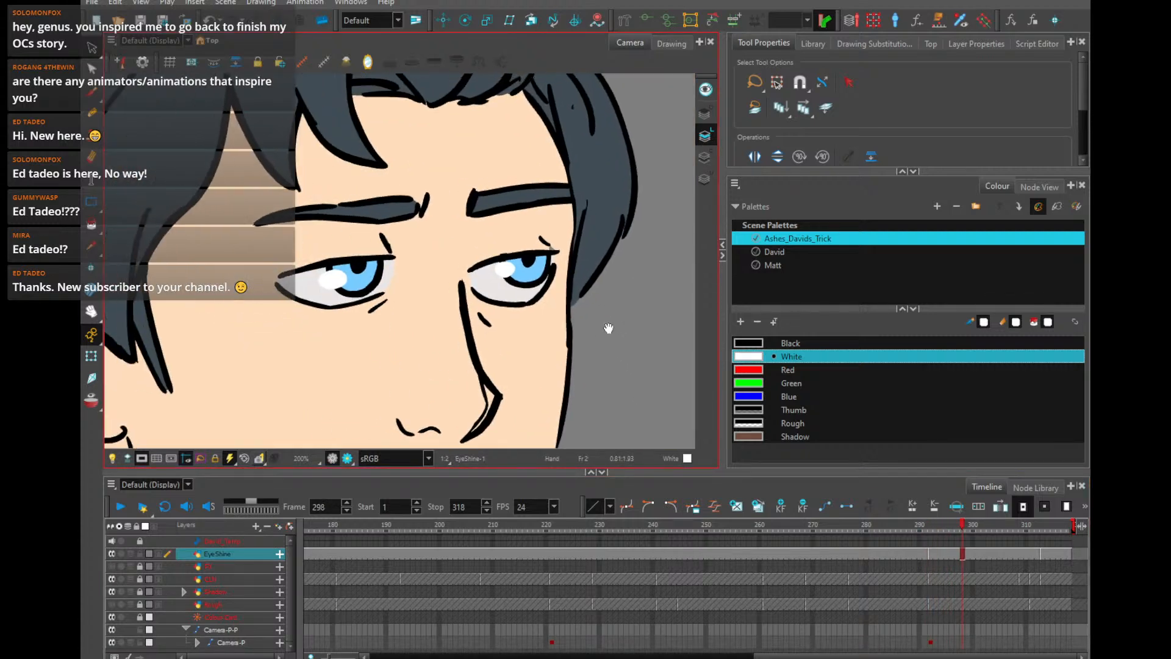
mouse_move(980, 524)
mouse_down()
mouse_move(1039, 524)
mouse_move(1016, 527)
mouse_move(1023, 521)
mouse_up()
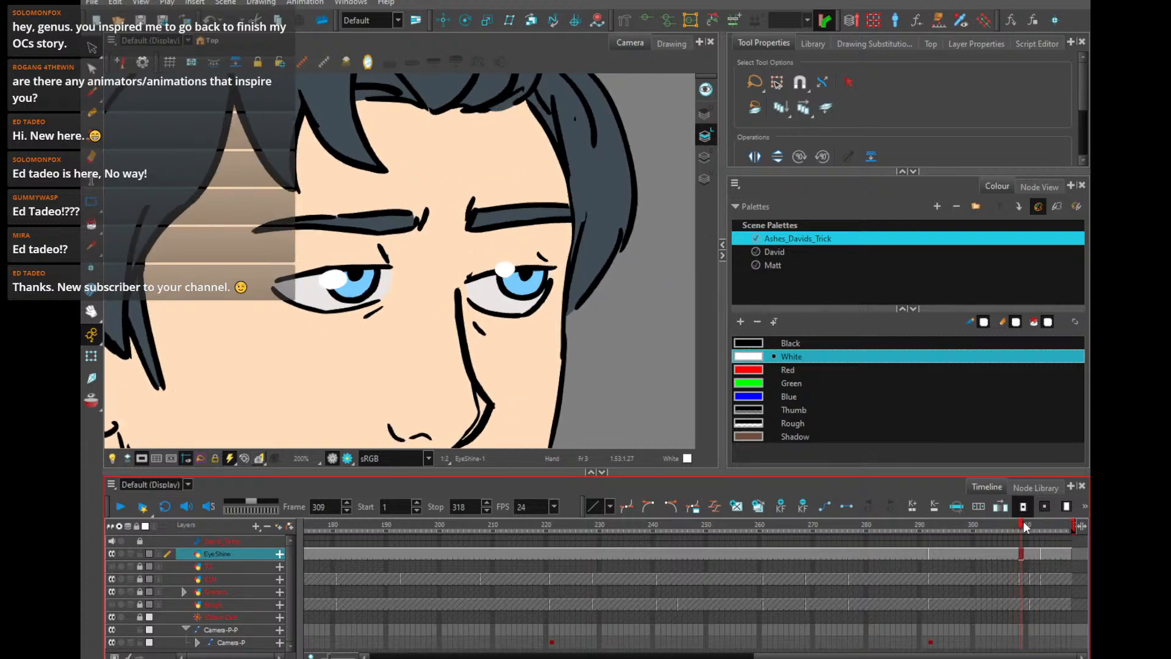
key(alt+shift+d)
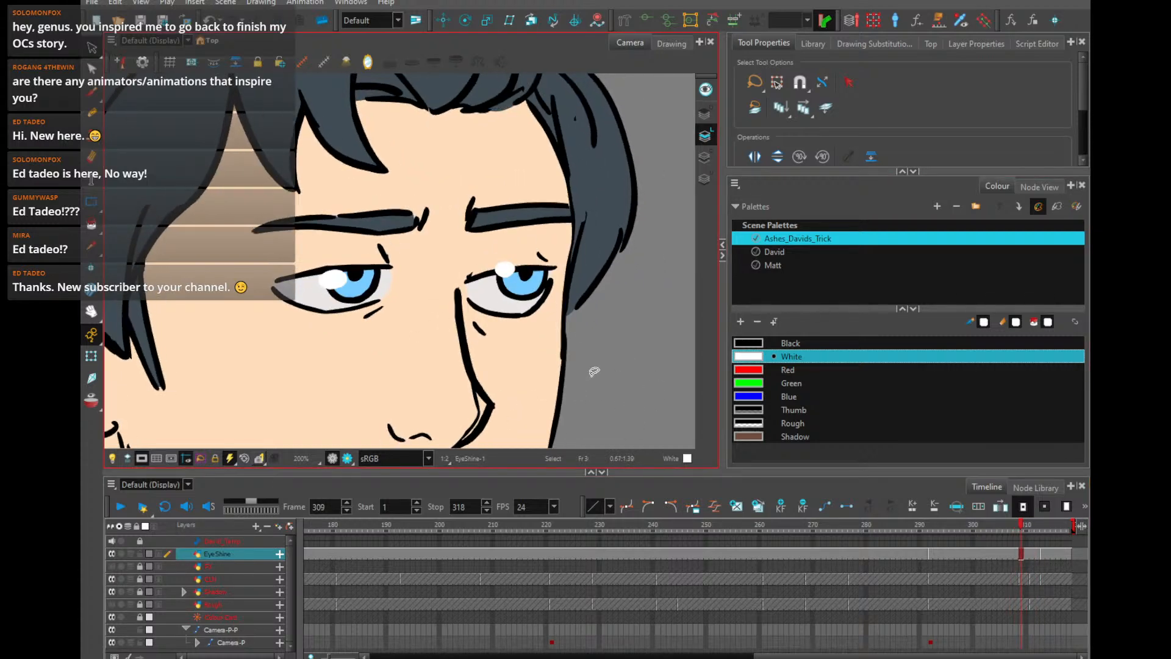
mouse_move(559, 254)
mouse_down()
mouse_move(529, 318)
mouse_move(558, 268)
mouse_up()
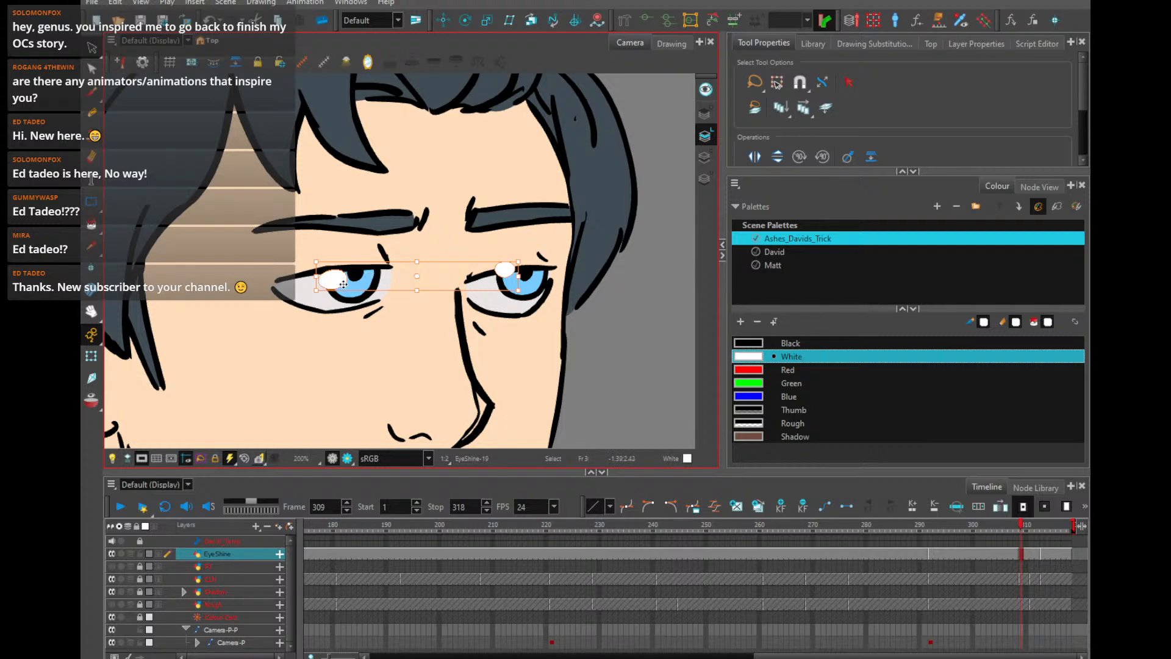
key(Down)
key(Down)
key(Down)
key(Down)
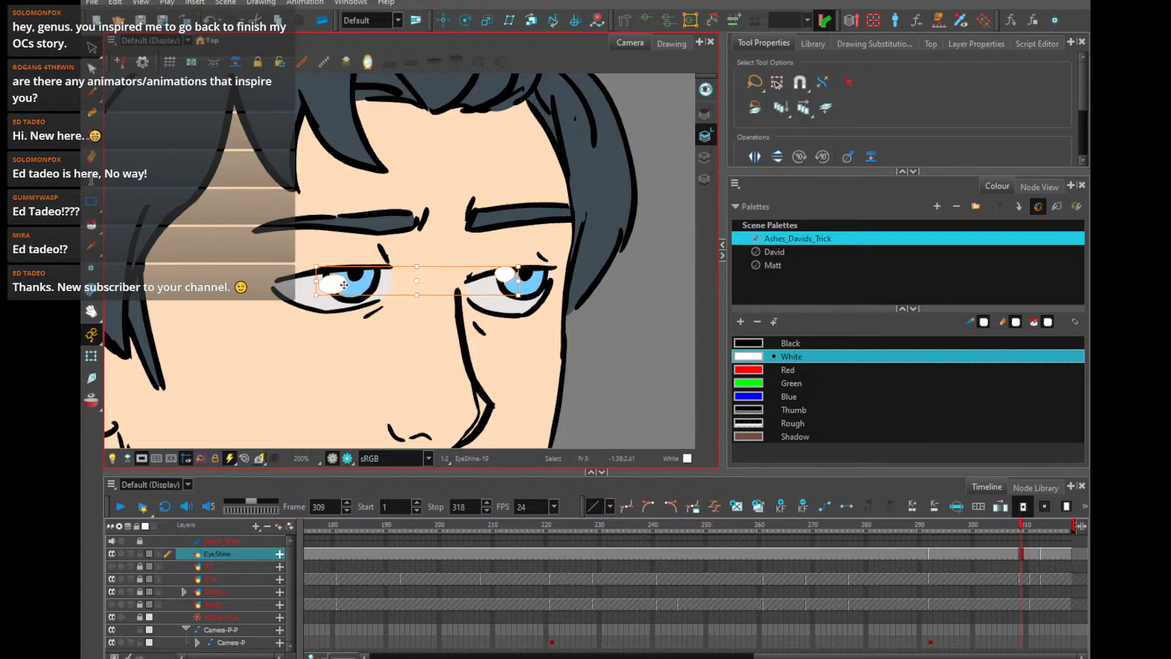
Nudge both highlights slightly left and up at frame 309, and lower only the highlight of the eye beyond the nose into its eye white
key(Left)
key(Left)
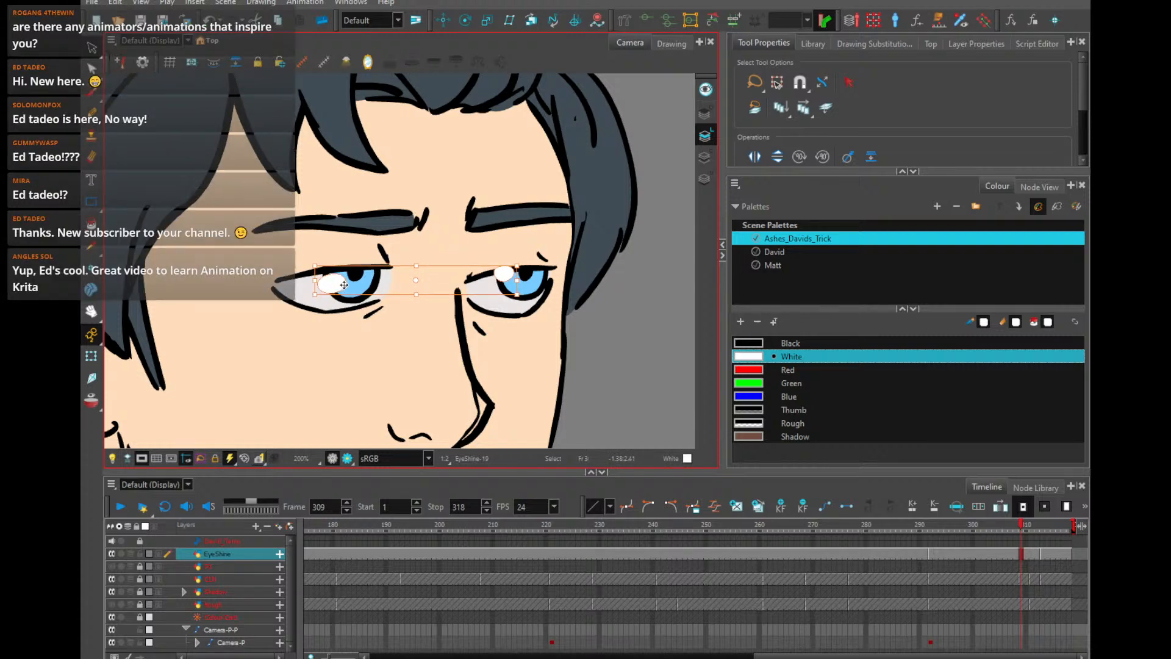
key(Up)
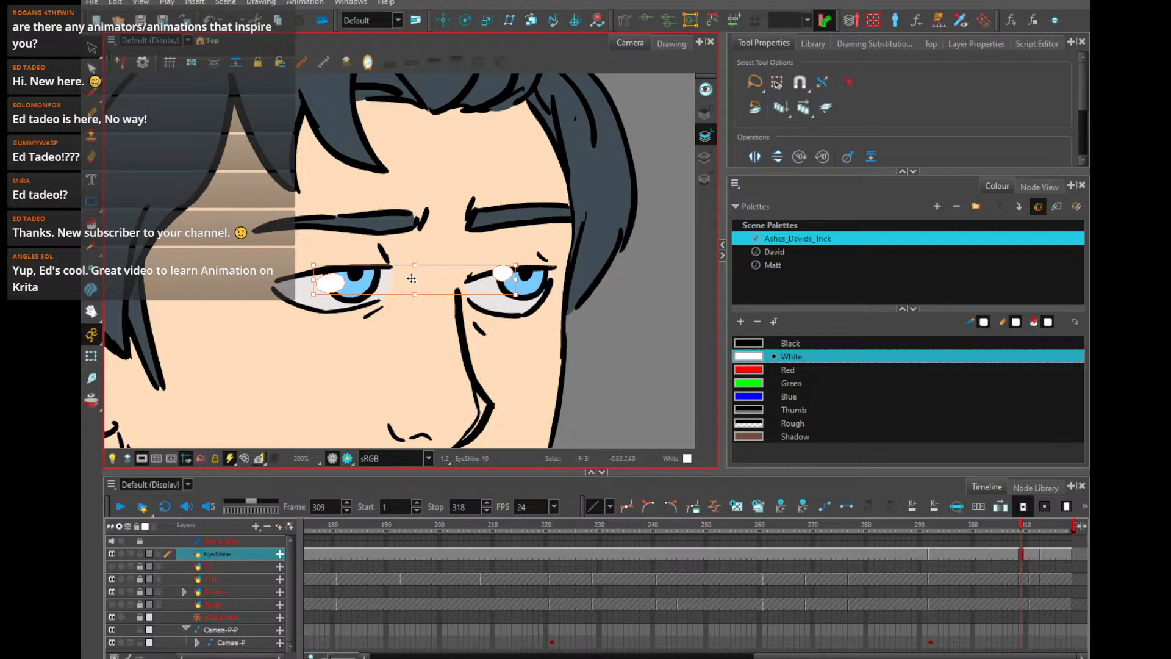
key(Escape)
drag(310, 299, 534, 308)
key(Down)
key(Down)
key(Down)
key(Down)
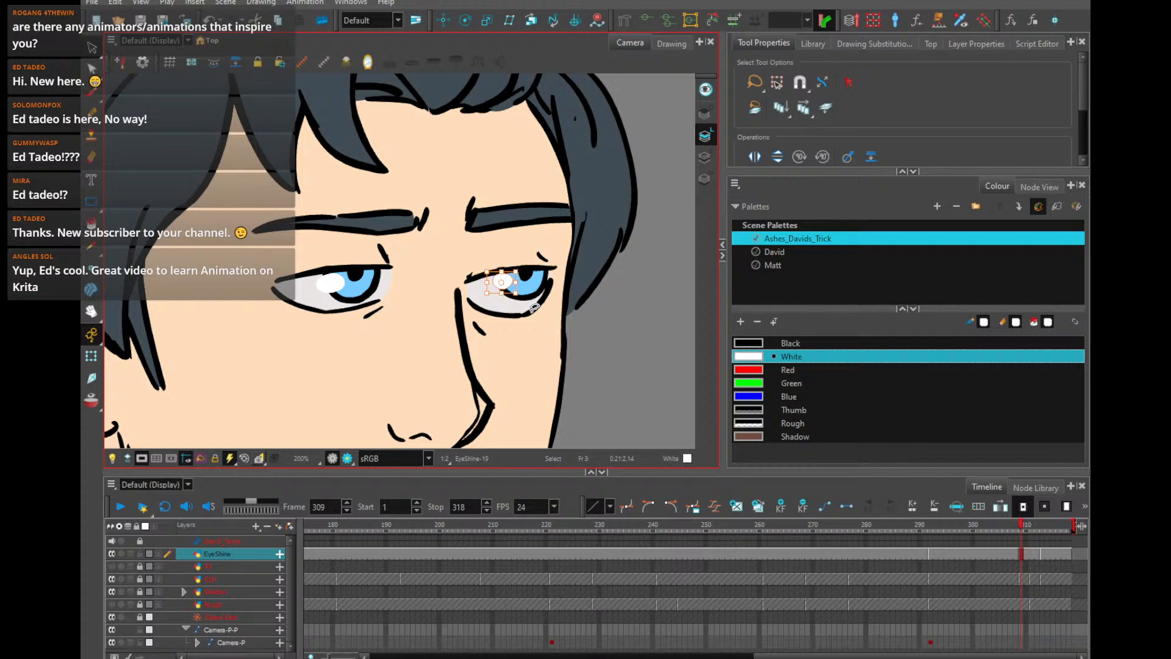
Compare the highlights at frames 311 and 313, and duplicate the EyeShine drawing at frame 311
key(comma)
key(period)
key(period)
key(period)
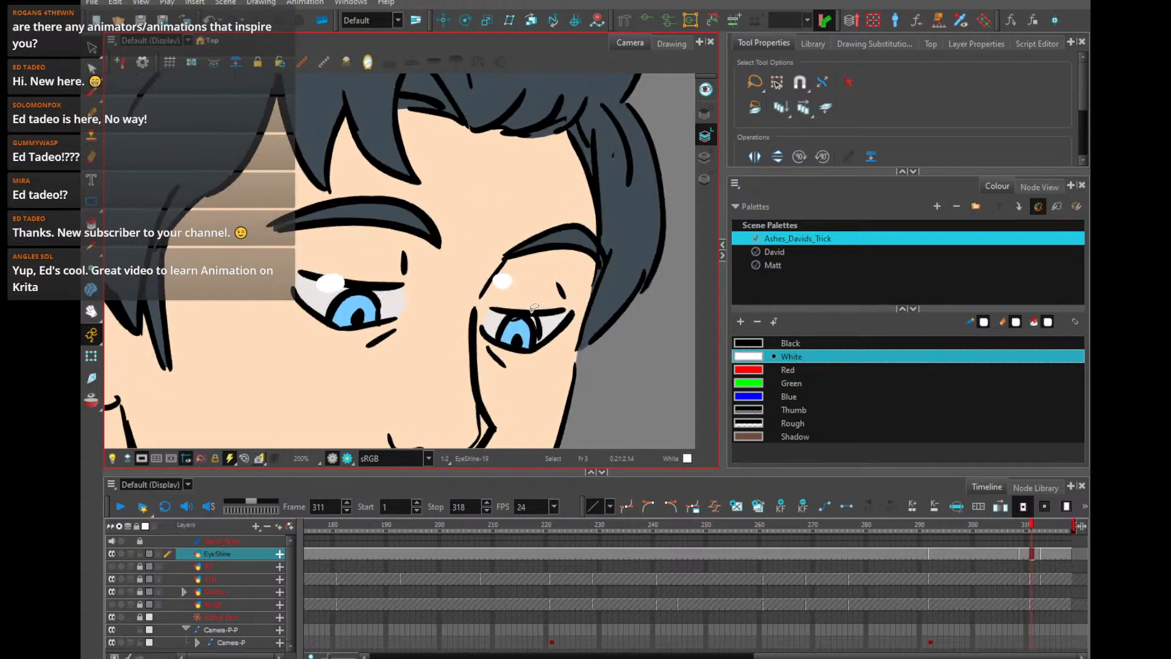
click(1042, 551)
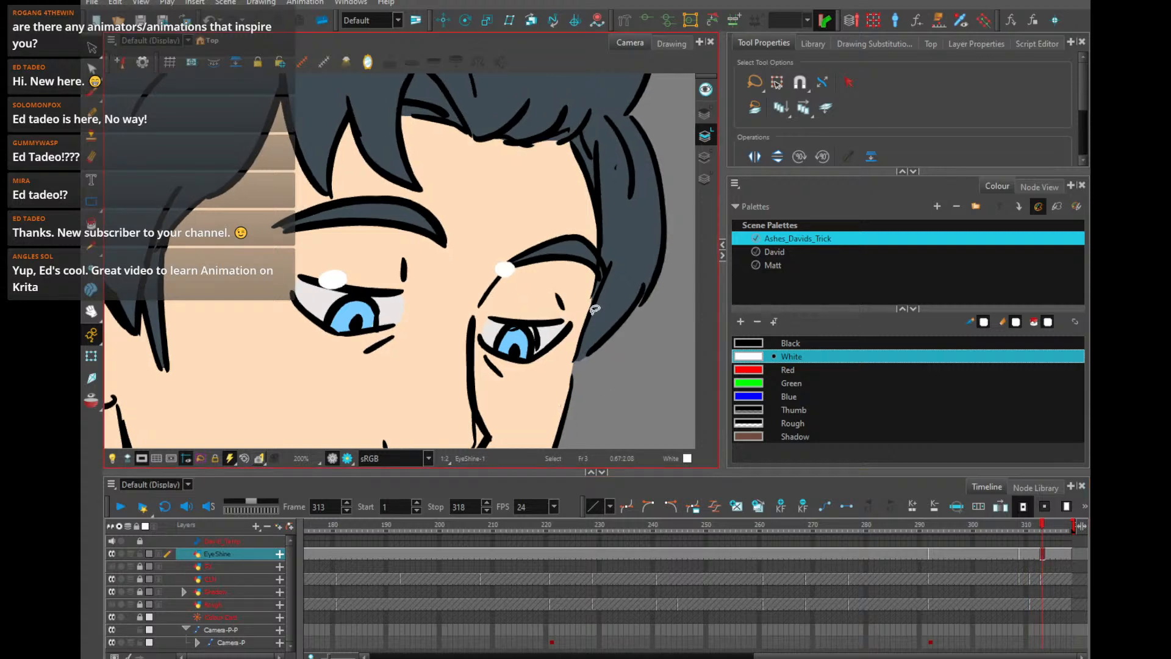
click(1036, 553)
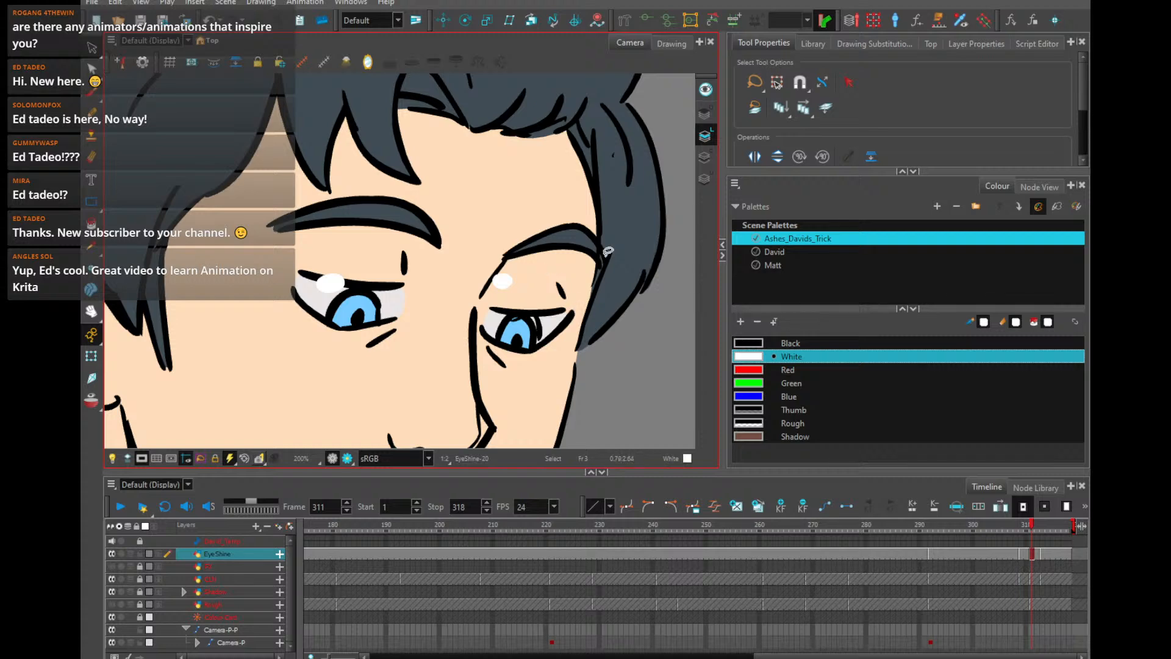
Move both highlights at frame 311 down to the lowered eyes and set the far-eye highlight against the blue iris
mouse_move(607, 253)
mouse_down()
mouse_move(536, 299)
mouse_move(522, 284)
mouse_up()
drag(503, 277, 505, 268)
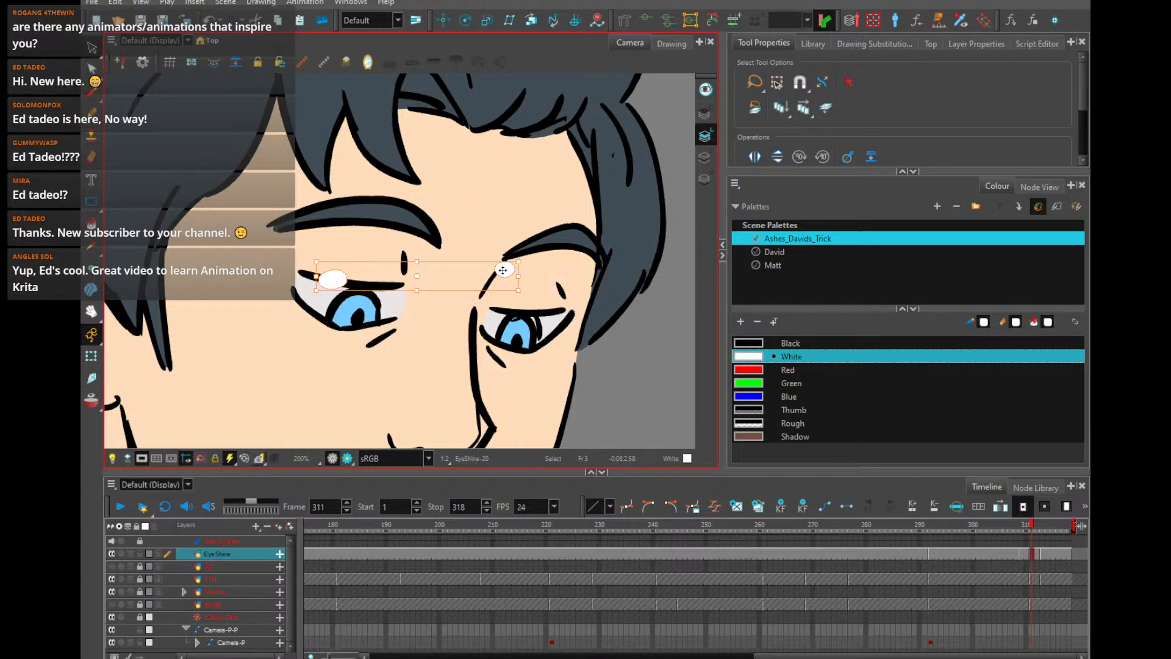
mouse_move(503, 270)
mouse_down()
mouse_move(505, 306)
mouse_move(506, 291)
mouse_up()
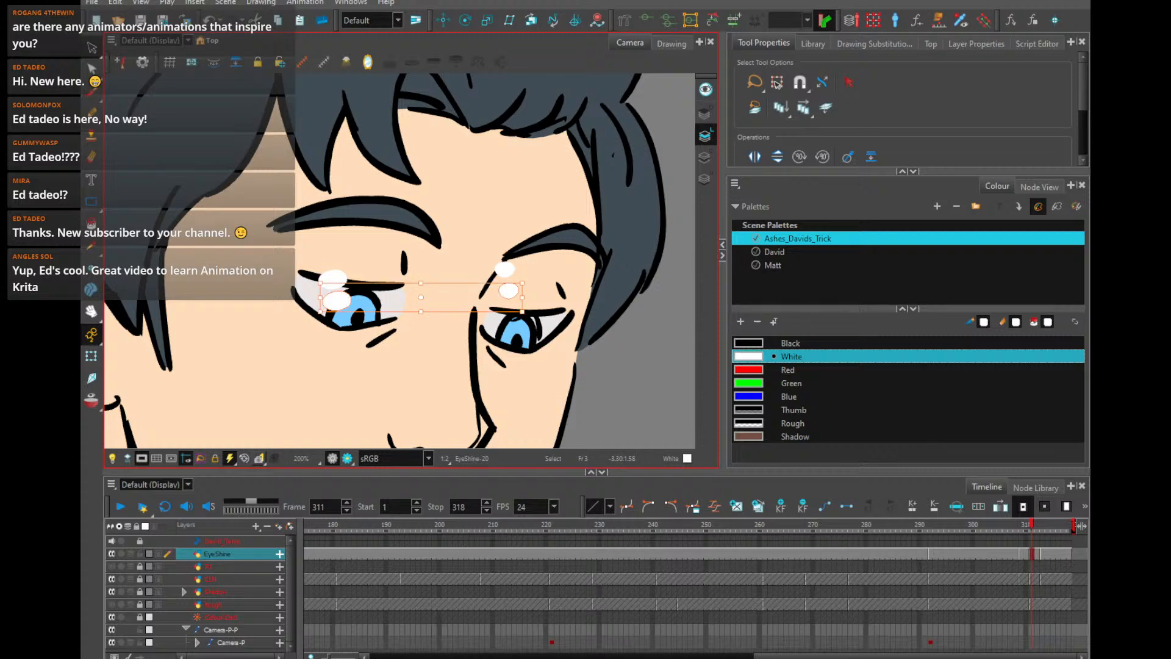
key(ctrl+z)
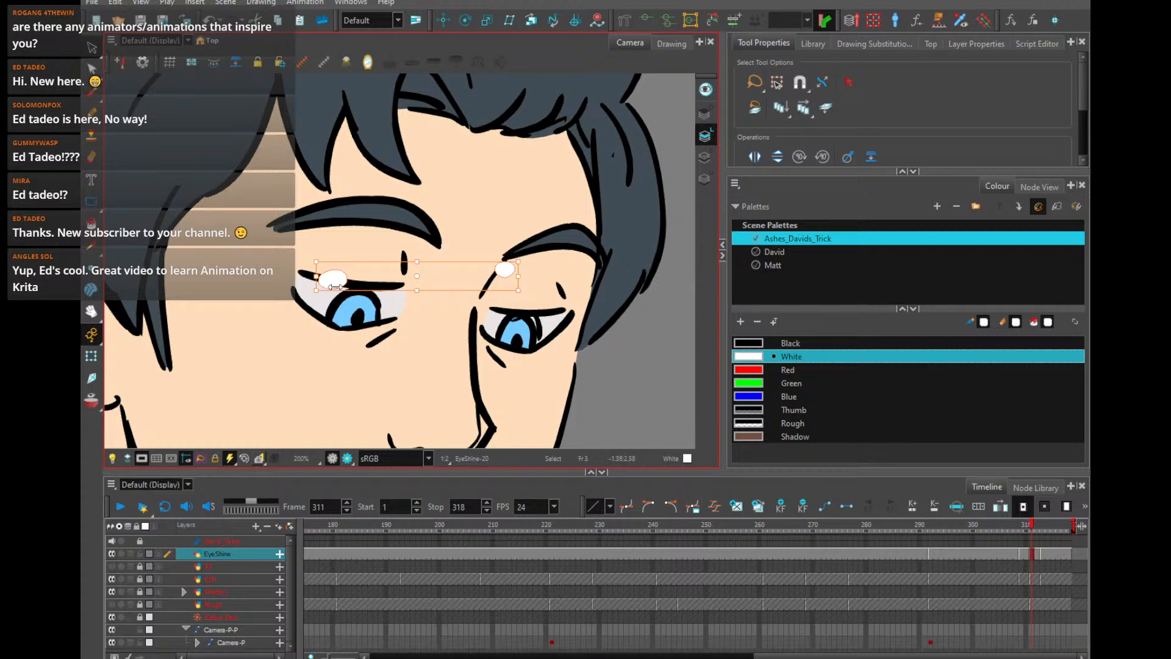
mouse_move(339, 278)
mouse_down()
mouse_move(339, 304)
mouse_move(355, 294)
mouse_move(334, 300)
mouse_up()
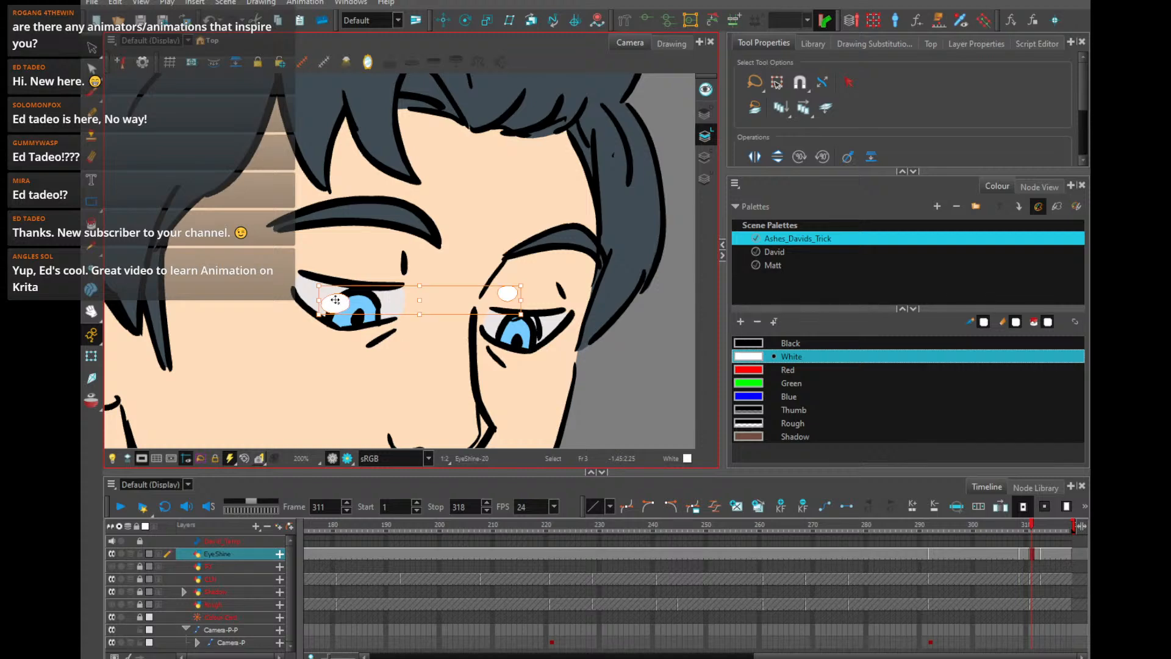
drag(536, 280, 558, 322)
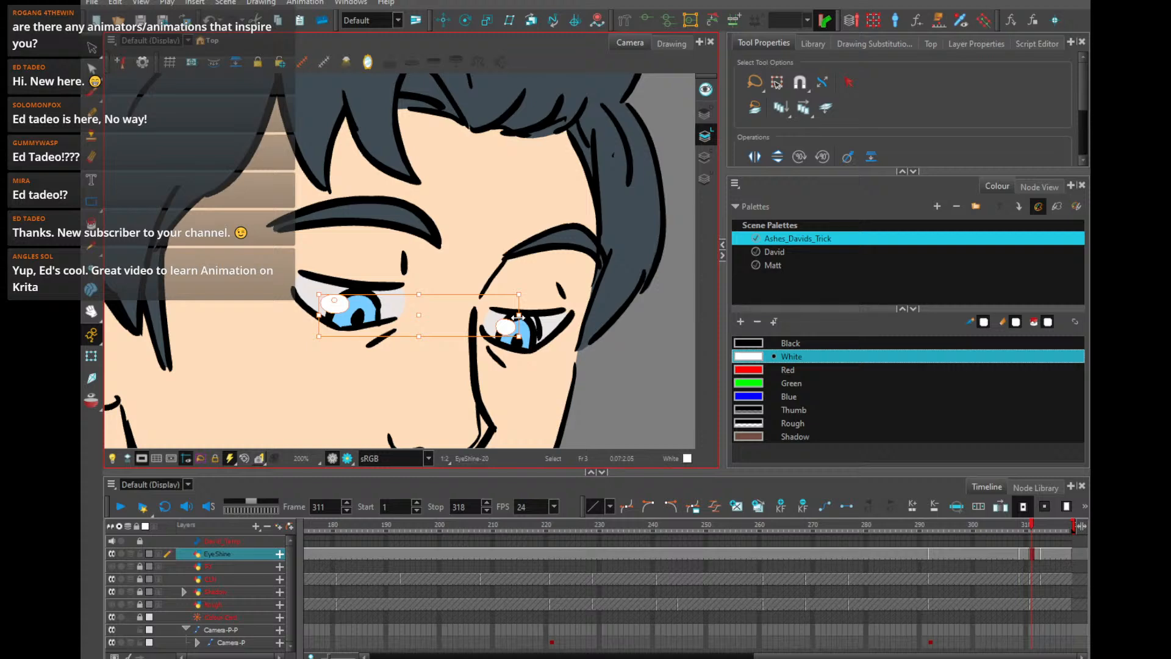
At frame 313, move both highlights down into the near eye's white and lower the far-eye highlight onto its iris's edge
key(g)
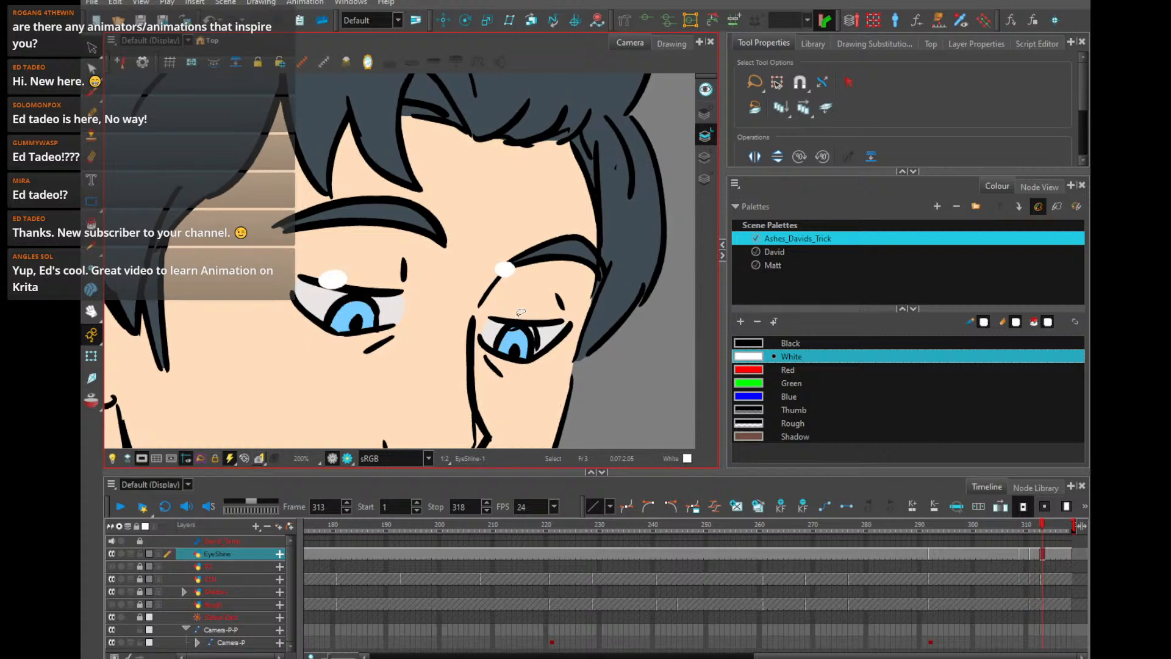
drag(508, 215, 502, 347)
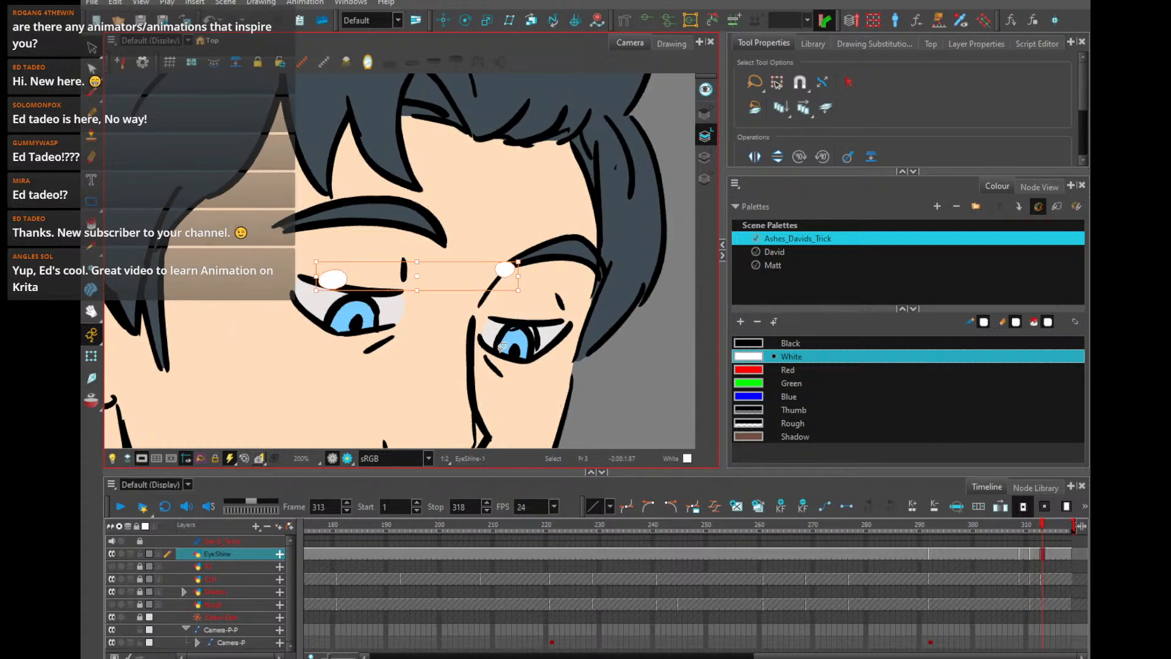
drag(334, 278, 335, 310)
click(511, 301)
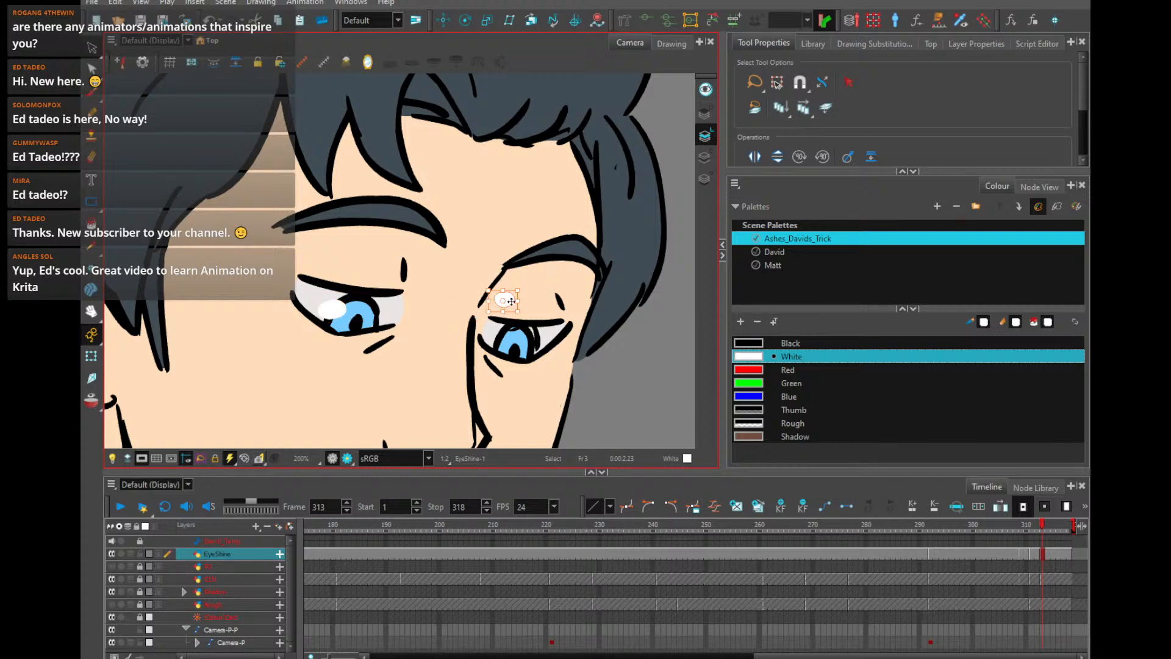
drag(511, 300, 507, 337)
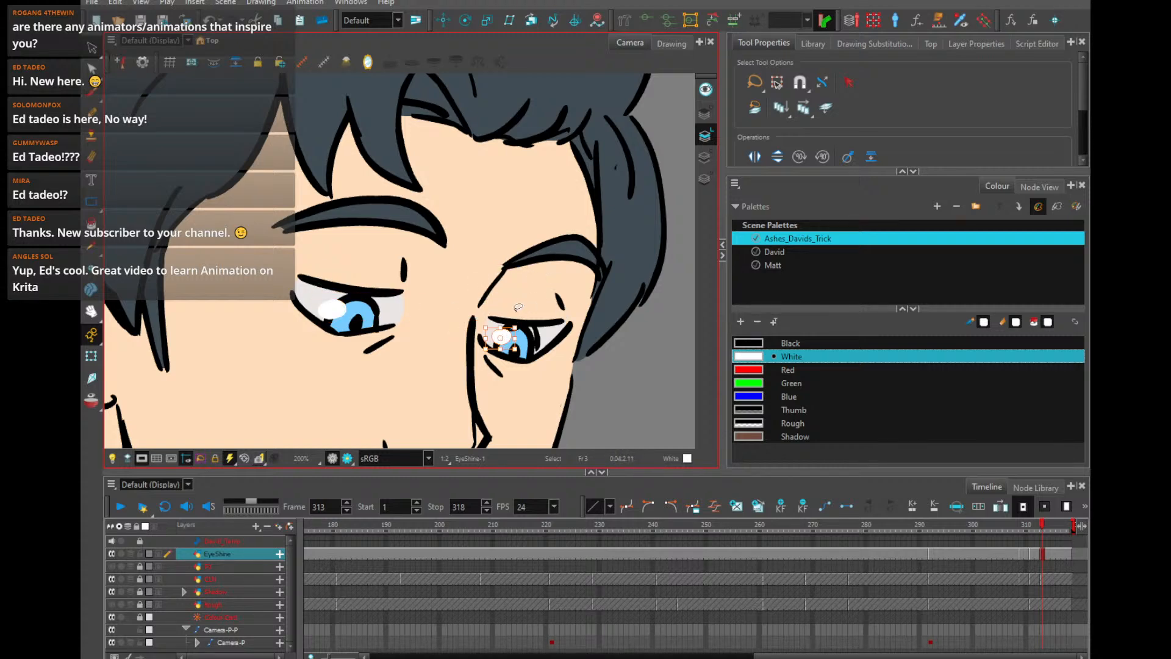
Check the highlights at frames 305 and 314 and undo the recent EyeShine edits one after another
drag(1038, 524, 1002, 528)
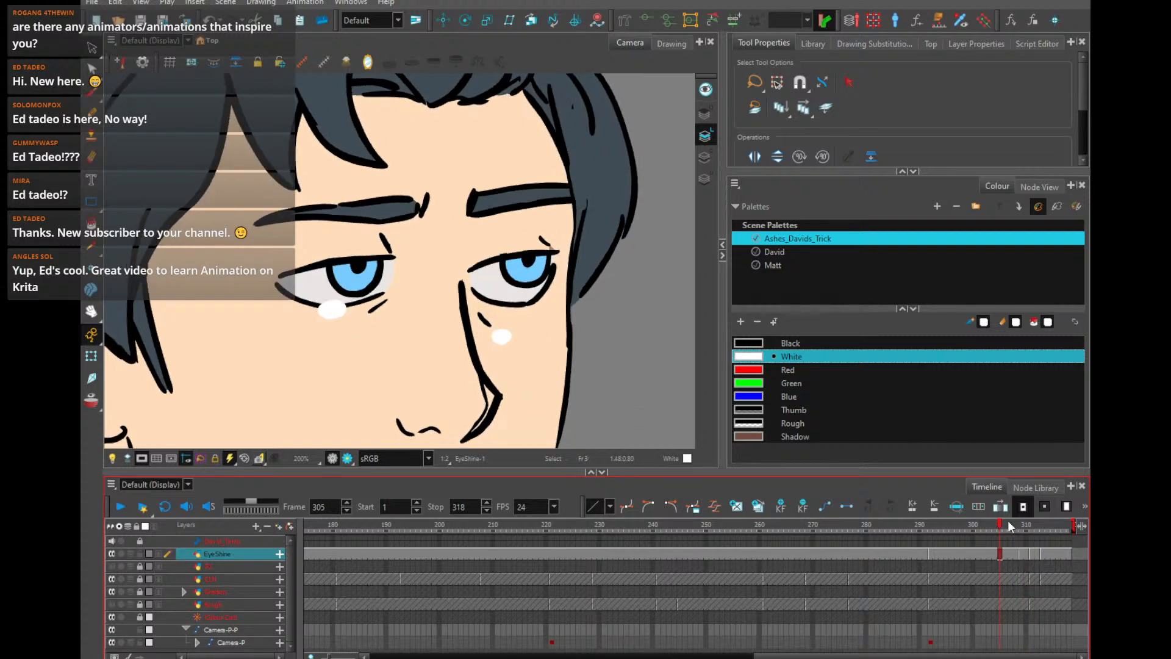
key(ctrl+z)
key(ctrl+z)
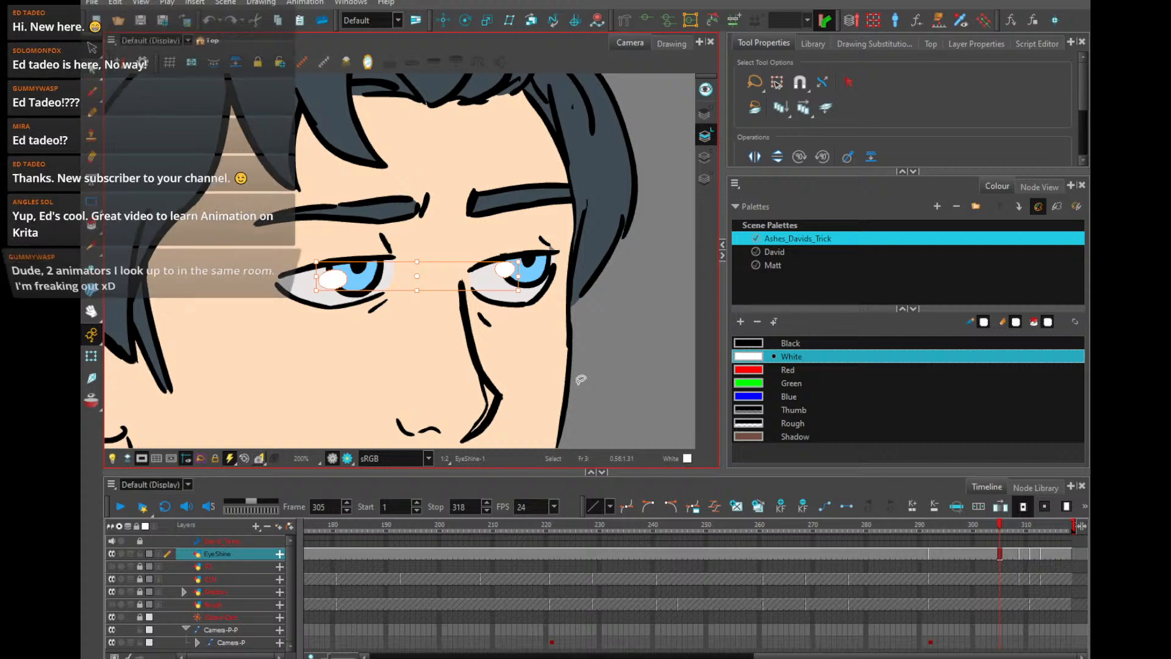
click(1044, 527)
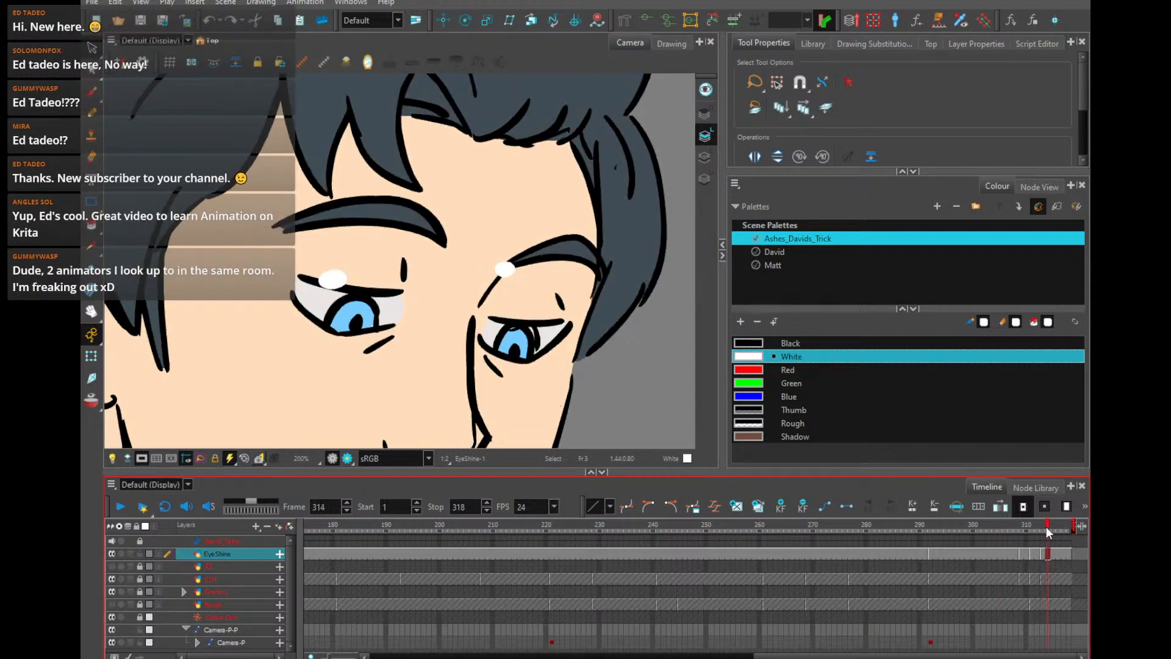
key(ctrl+z)
key(ctrl+z)
key(ctrl+z)
key(ctrl+z)
key(ctrl+z)
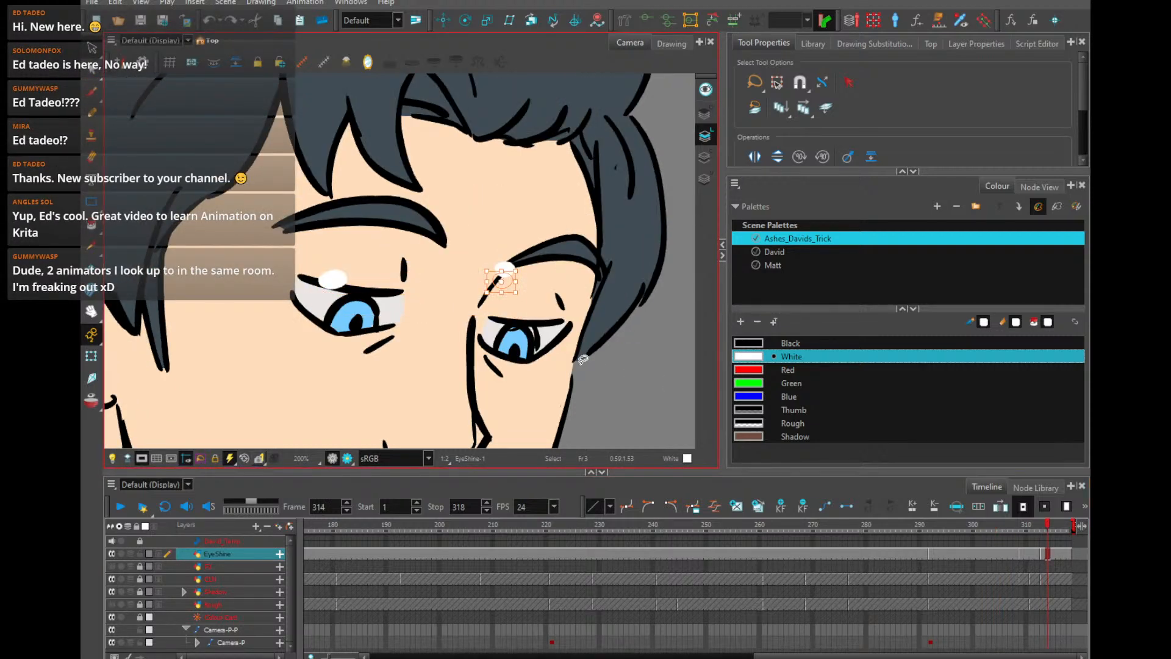
key(ctrl+z)
key(ctrl+z)
key(ctrl+z)
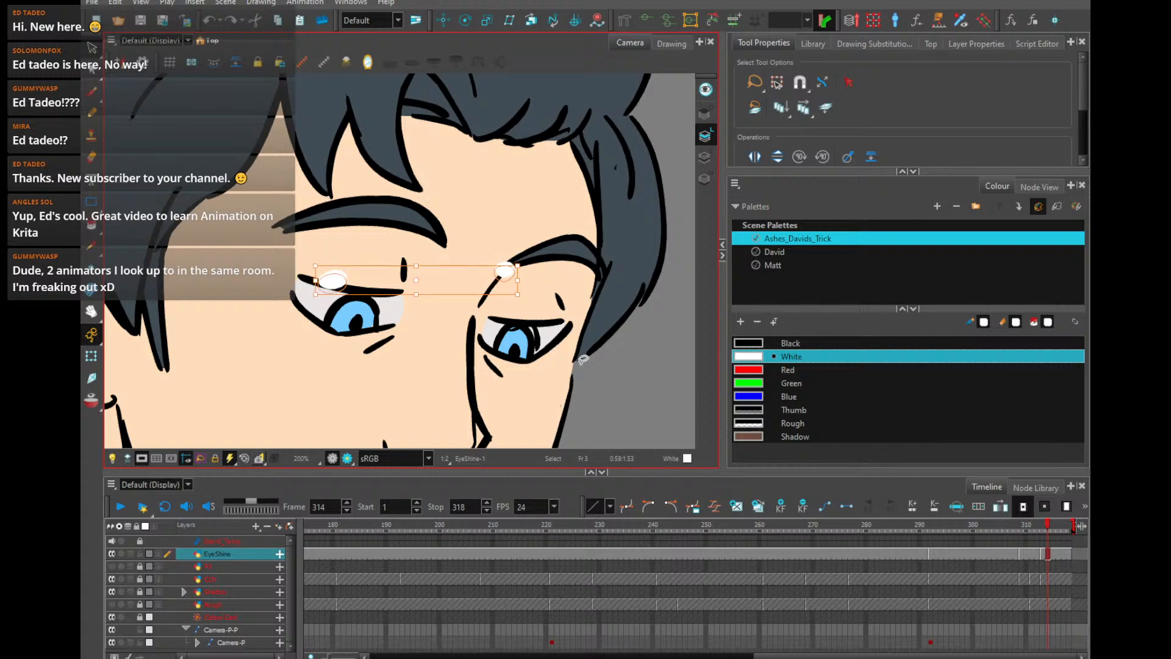
key(ctrl+z)
key(ctrl+z)
key(ctrl+z)
key(ctrl+z)
key(ctrl+z)
key(ctrl+z)
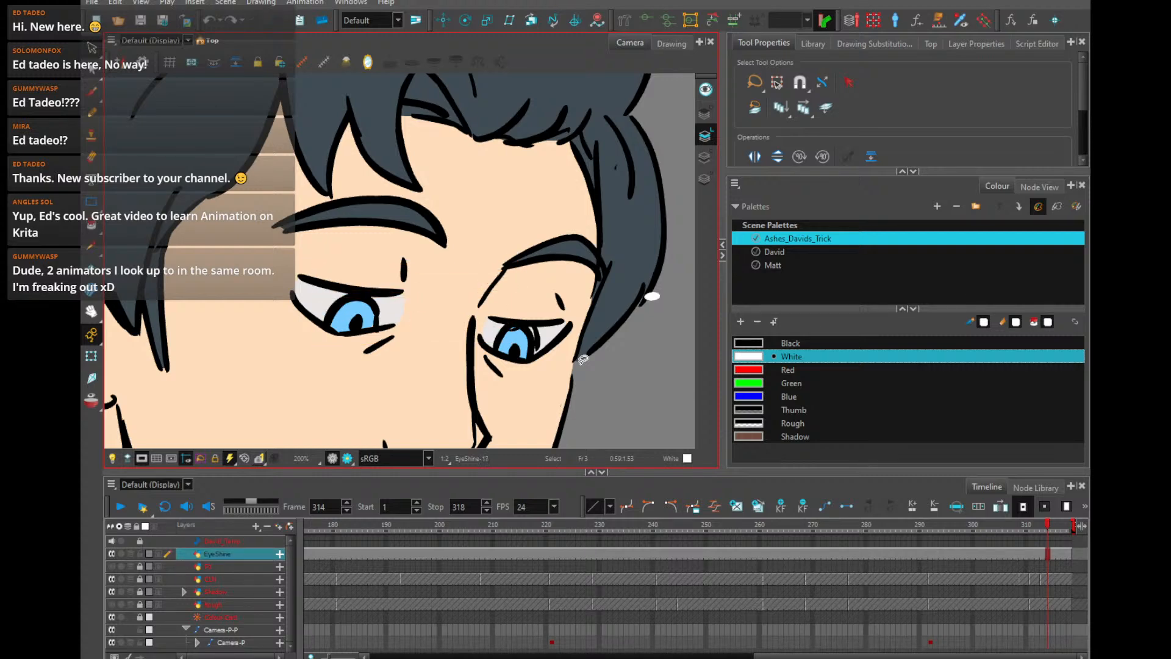
key(ctrl+z)
key(ctrl+z)
key(ctrl+z)
key(ctrl+z)
key(ctrl+z)
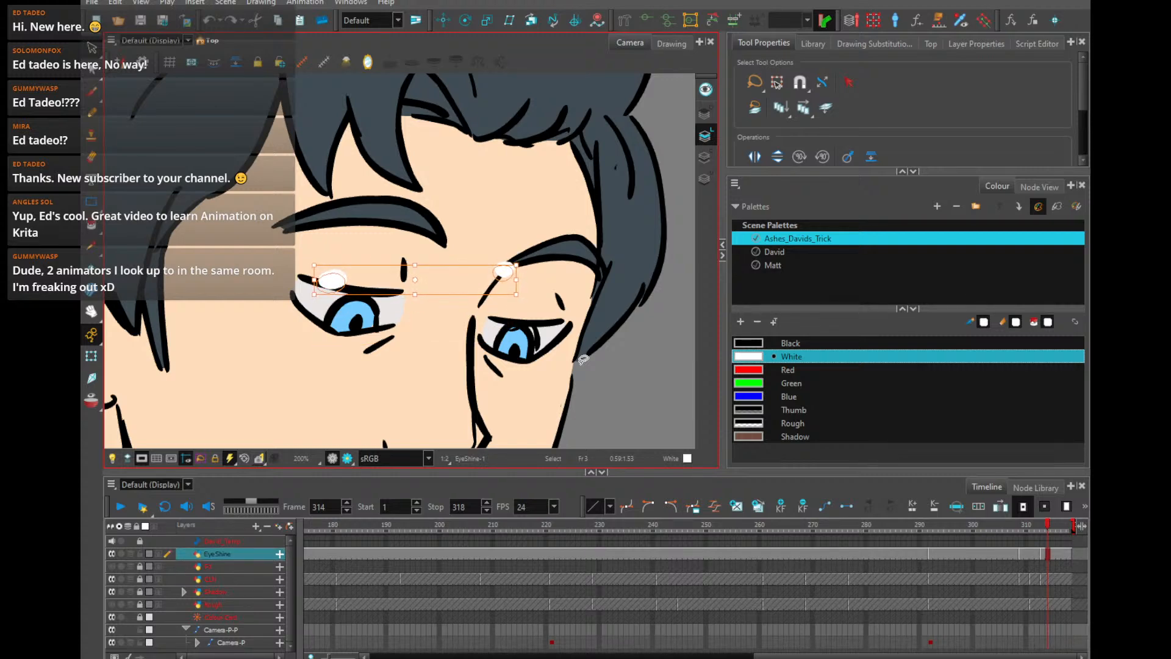
Redo the undone EyeShine edits up to the highlights placed on the lowered eyes
key(ctrl+shift+z)
key(ctrl+shift+z)
key(ctrl+shift+z)
key(ctrl+shift+z)
key(ctrl+shift+z)
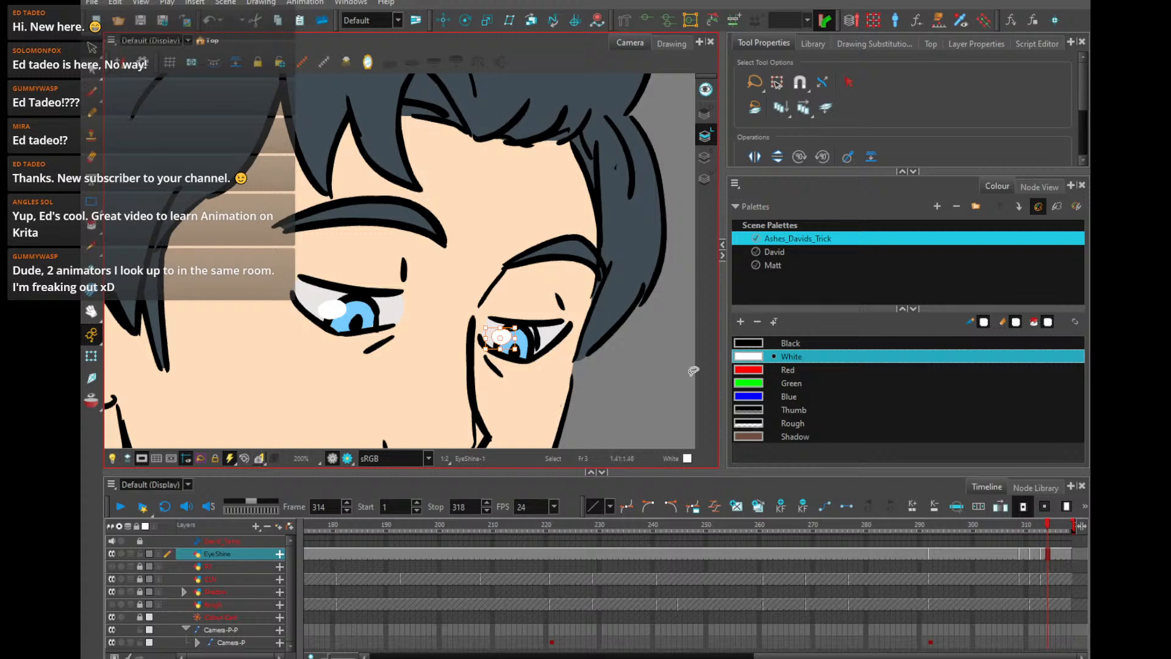
Try to move both misplaced highlights up at frame 305, undo the move and check frame 315
click(1001, 554)
mouse_move(570, 366)
mouse_down()
mouse_move(237, 244)
mouse_move(482, 330)
mouse_move(486, 294)
mouse_up()
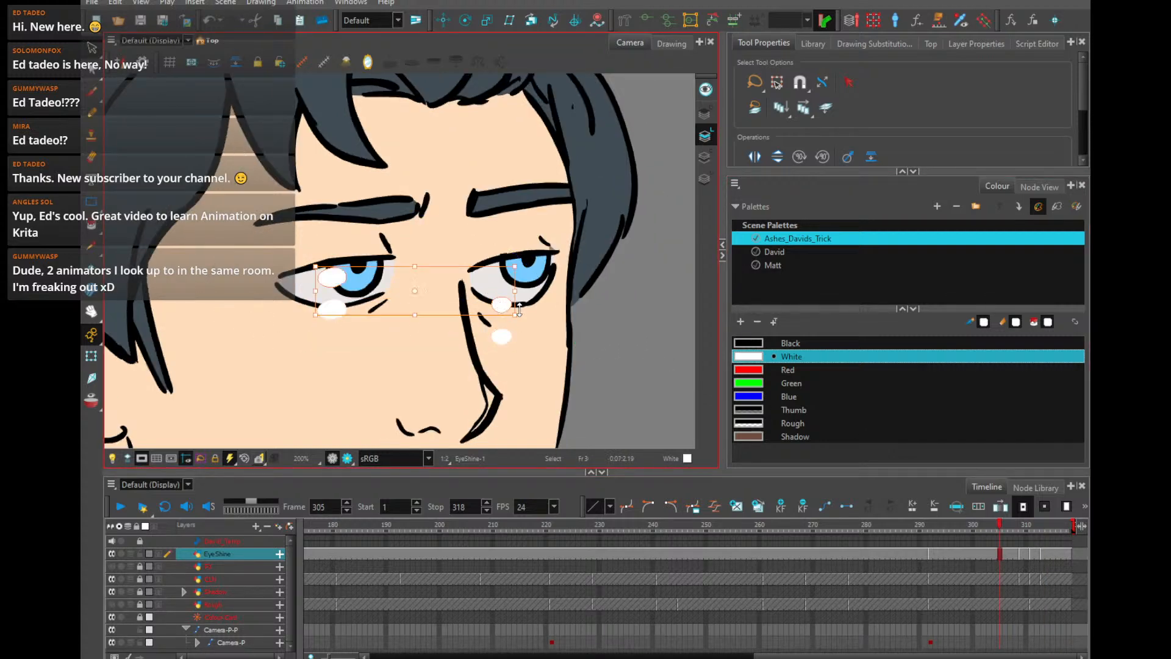
key(ctrl+z)
click(1053, 557)
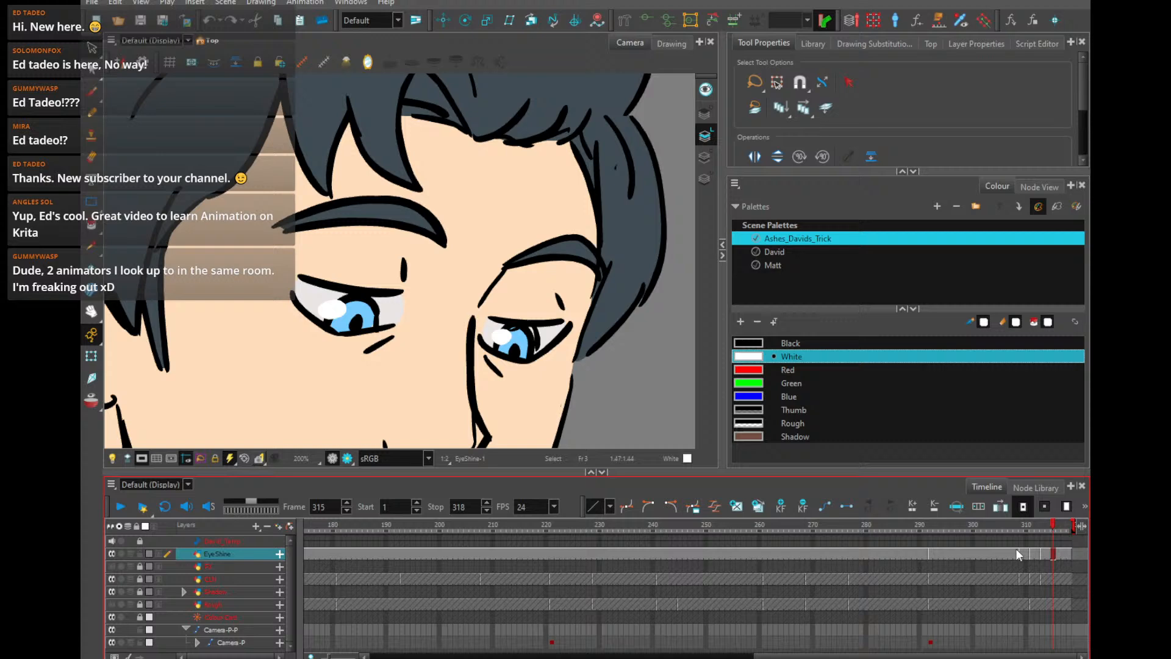
Try moving the far-eye highlight off the face at frame 302, compare it with frame 314 and undo the move
click(984, 553)
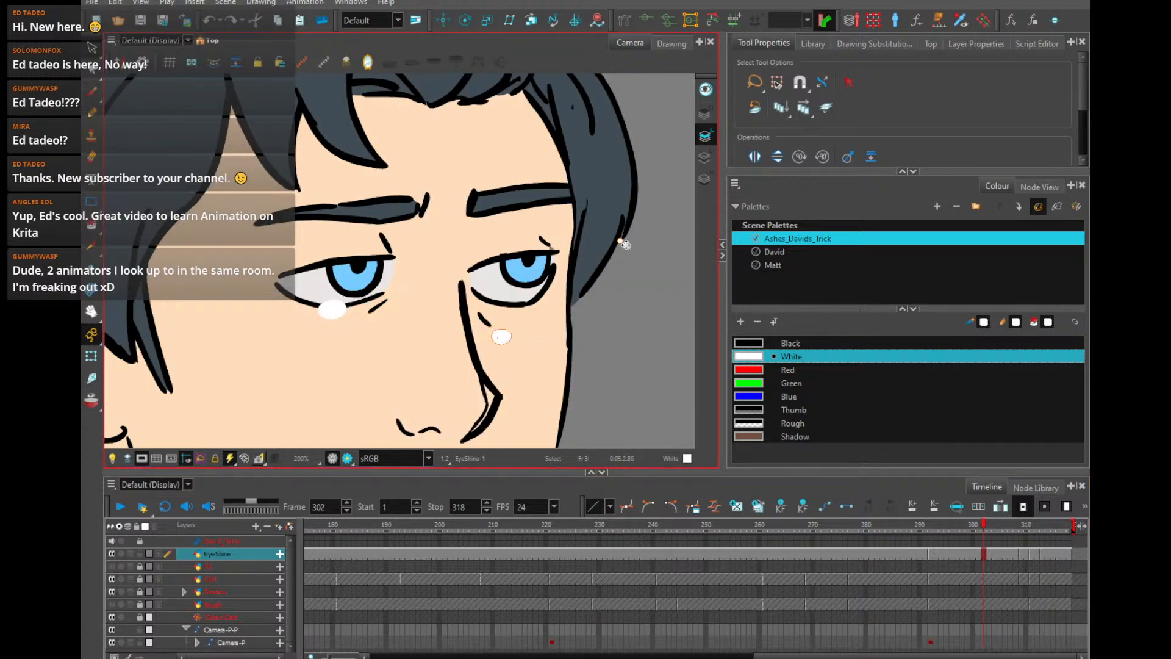
drag(493, 337, 674, 320)
click(1047, 530)
key(ctrl+z)
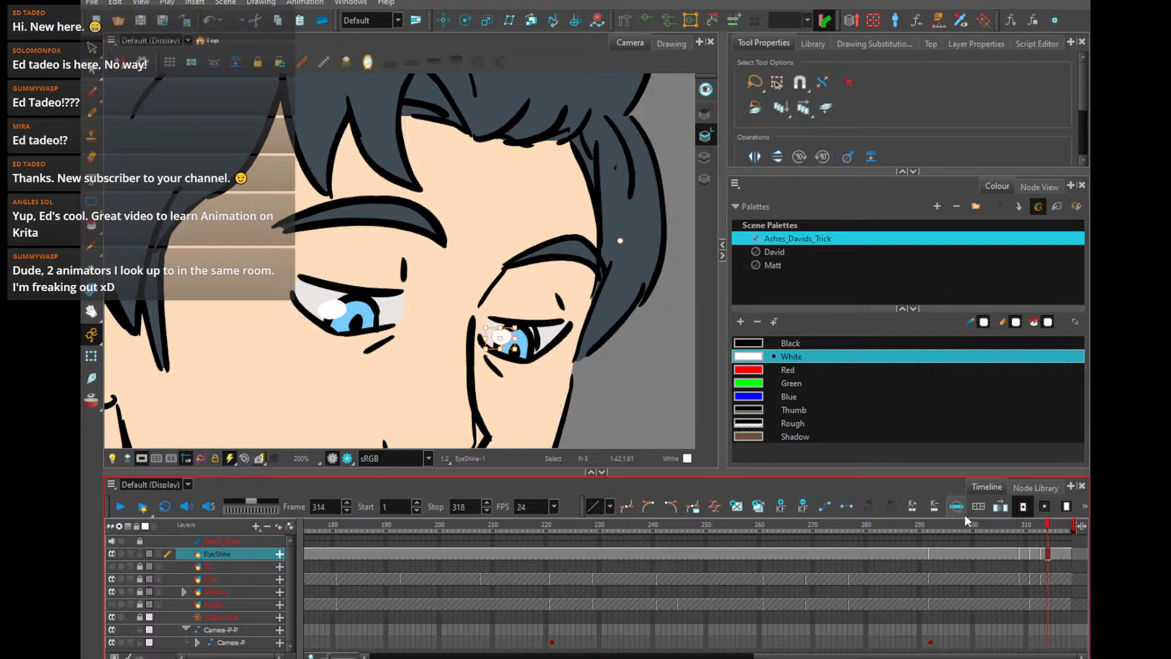
Duplicate the EyeShine drawing at frame 292 and move each highlight up from below its eye to the blue iris's edge
click(936, 529)
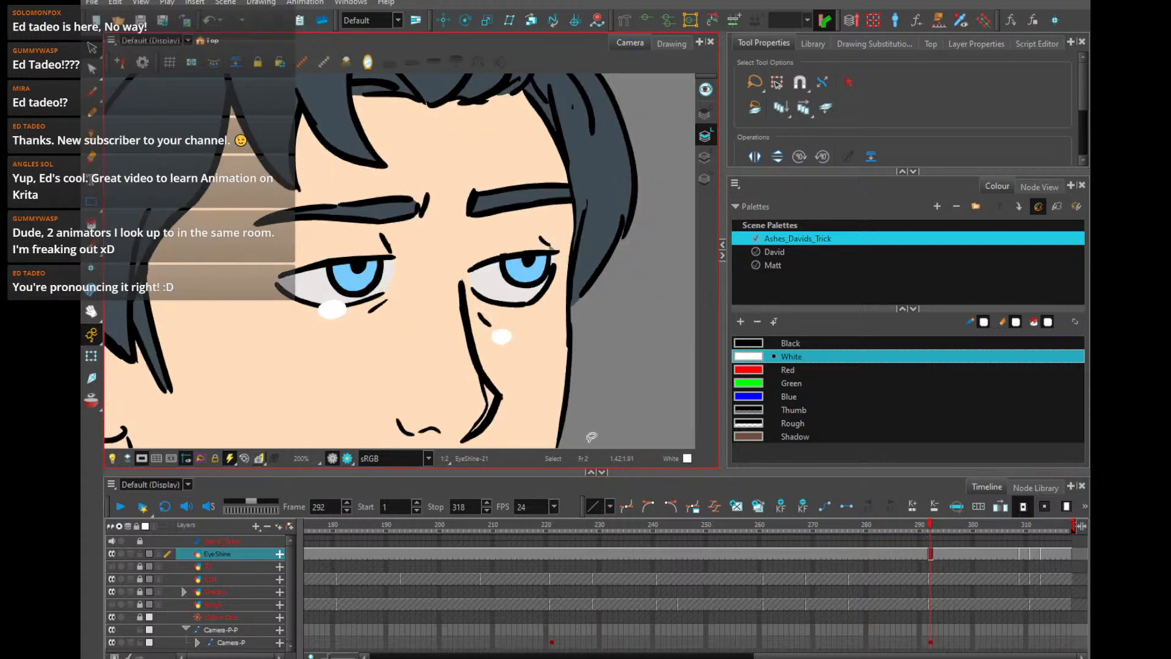
click(333, 309)
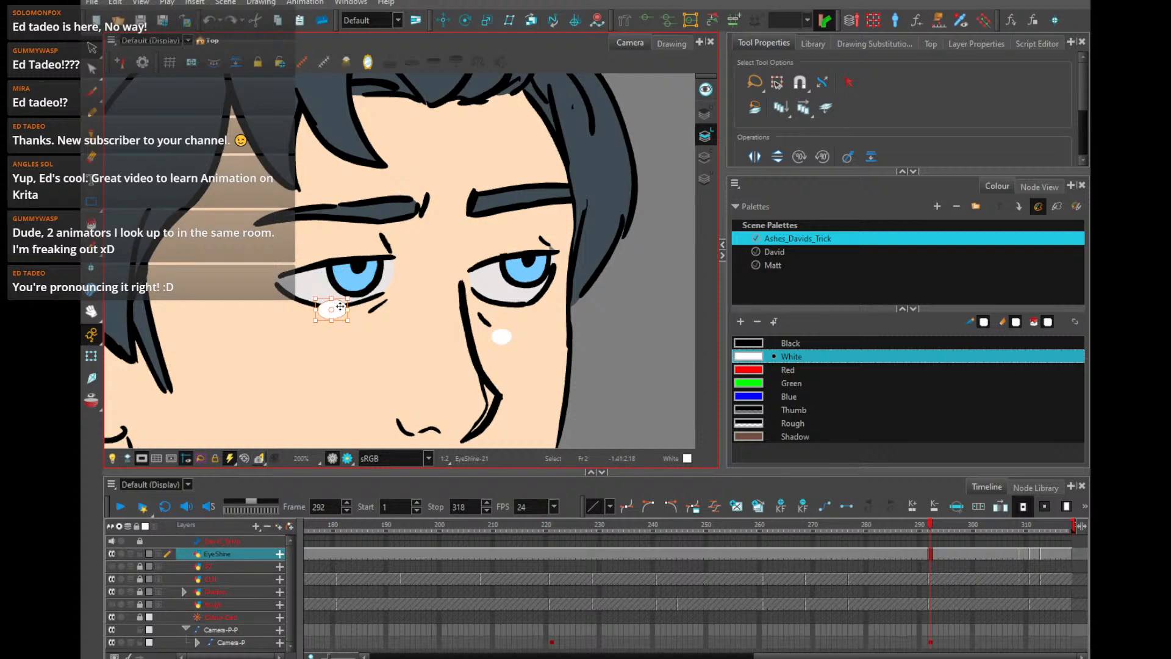
drag(334, 299, 332, 267)
click(500, 336)
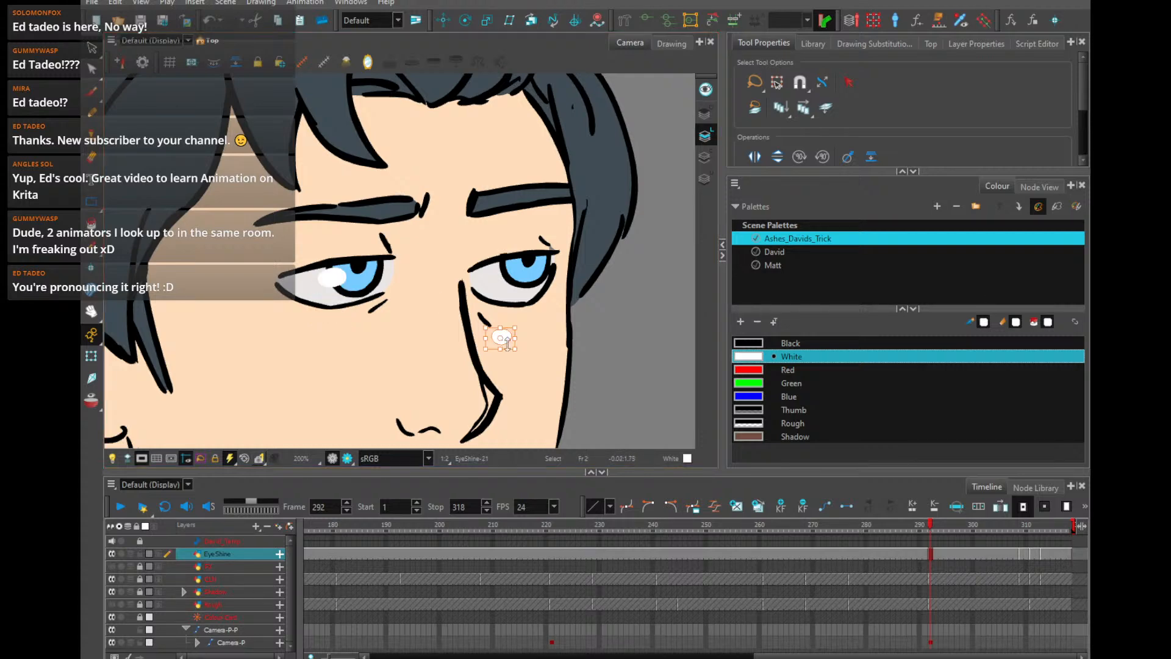
drag(504, 342, 502, 275)
key(ctrl+z)
drag(505, 337, 504, 272)
click(594, 286)
key(1)
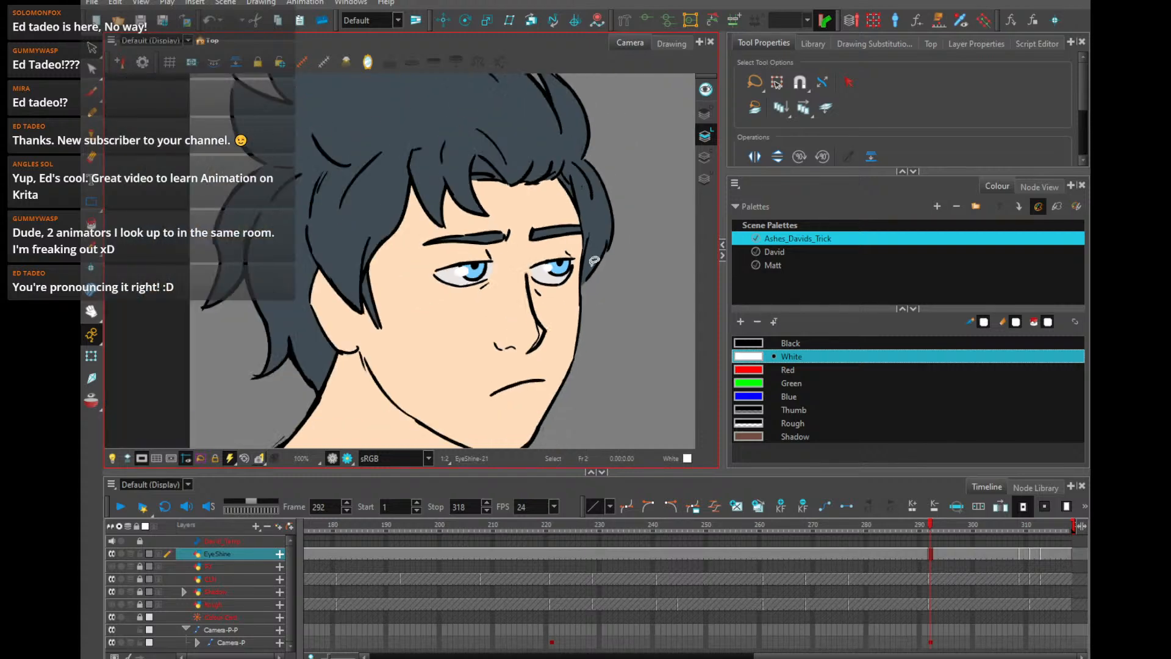
key(2)
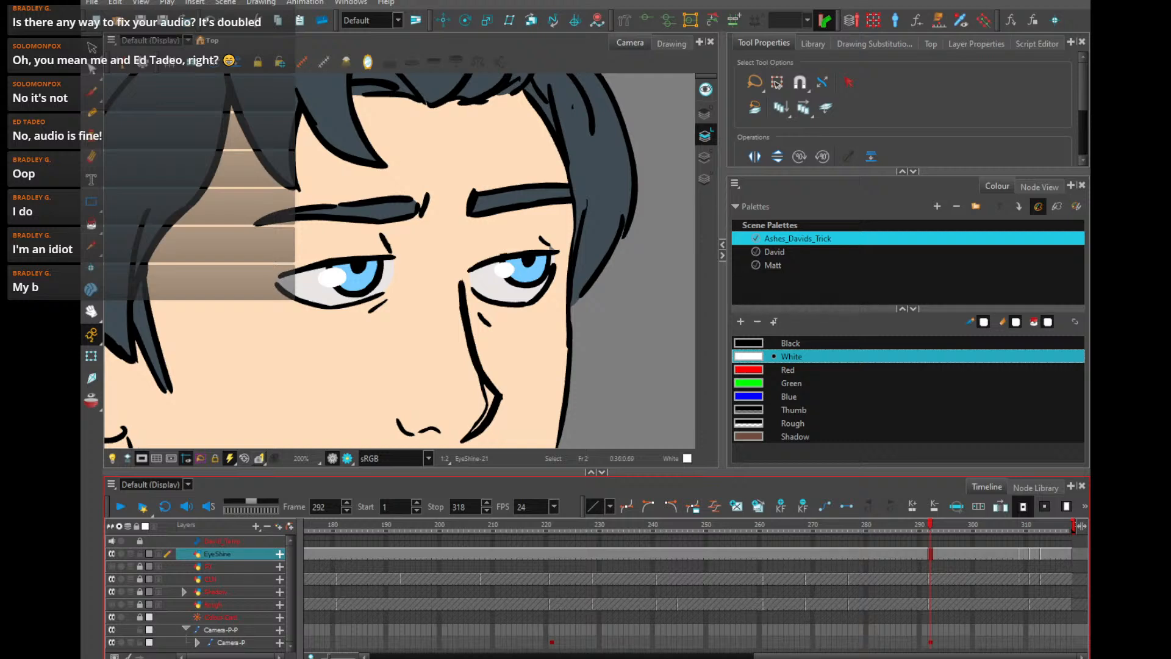
Open the node network and place the EyeShine node above the red drawing node, beside the Cutter
scroll(539, 285, down, 4)
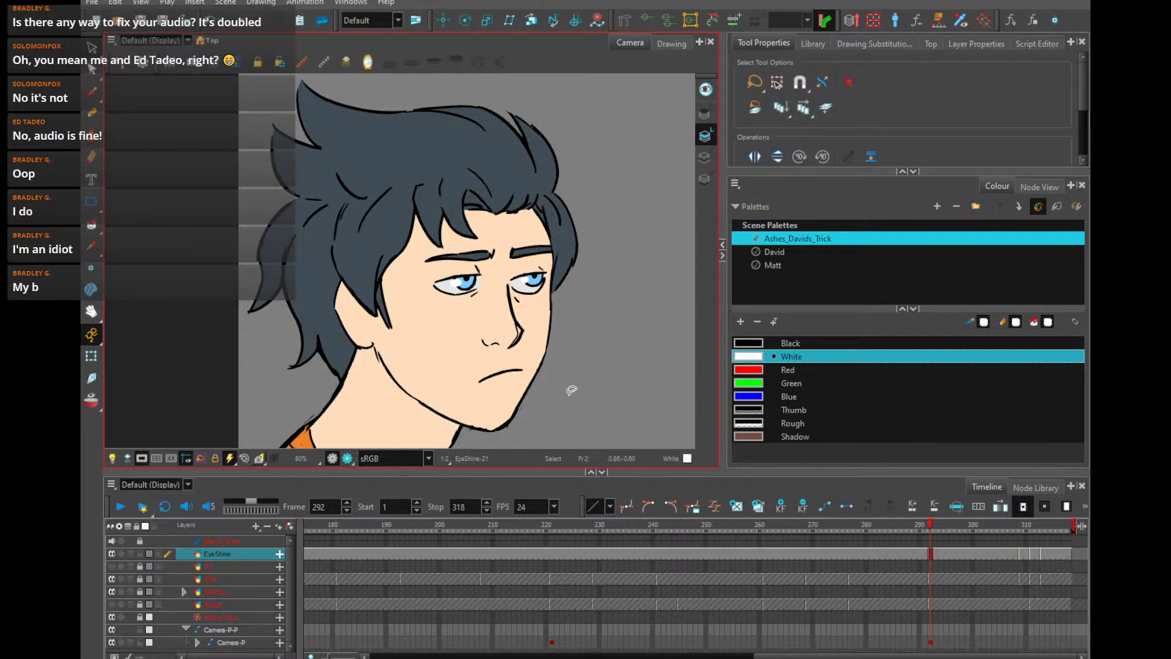
click(1022, 188)
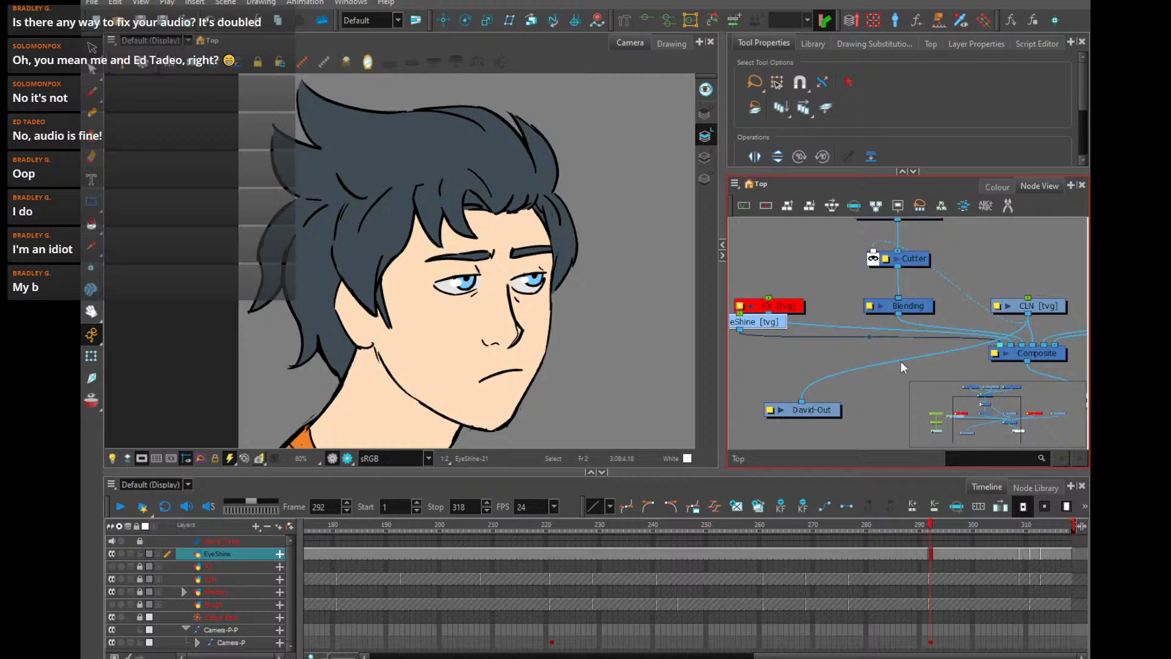
drag(791, 323, 828, 262)
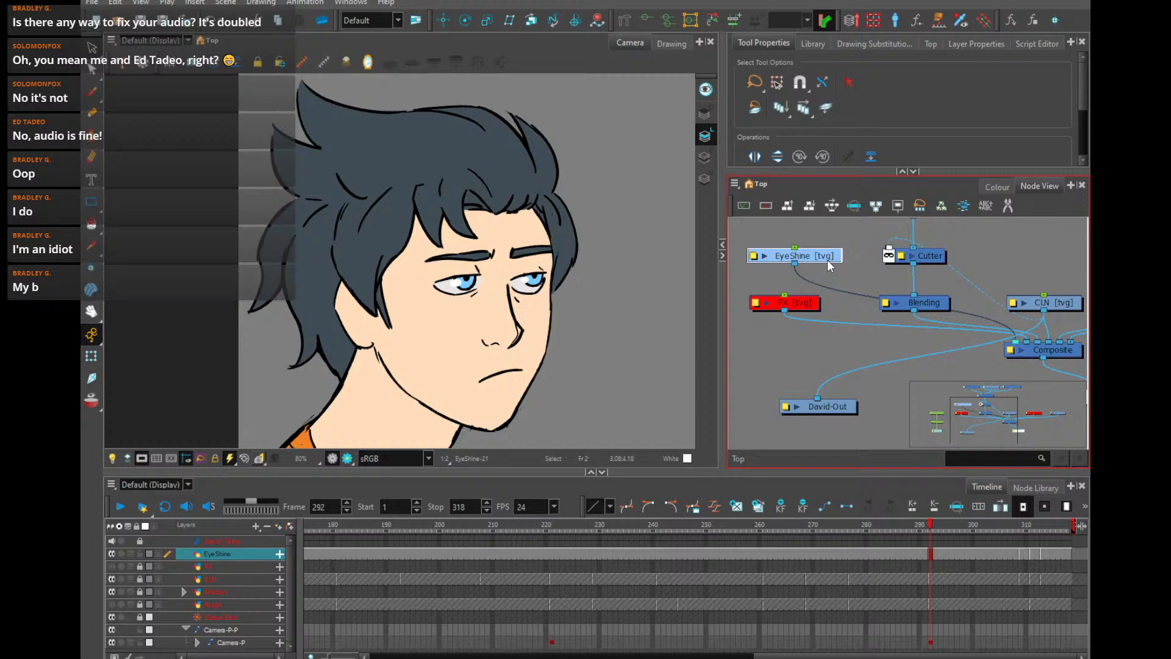
Duplicate the David-Out node and place the copy just beside the Display node, below the Composite
click(868, 337)
mouse_move(866, 337)
mouse_down()
mouse_move(720, 337)
mouse_move(871, 343)
mouse_up()
click(856, 411)
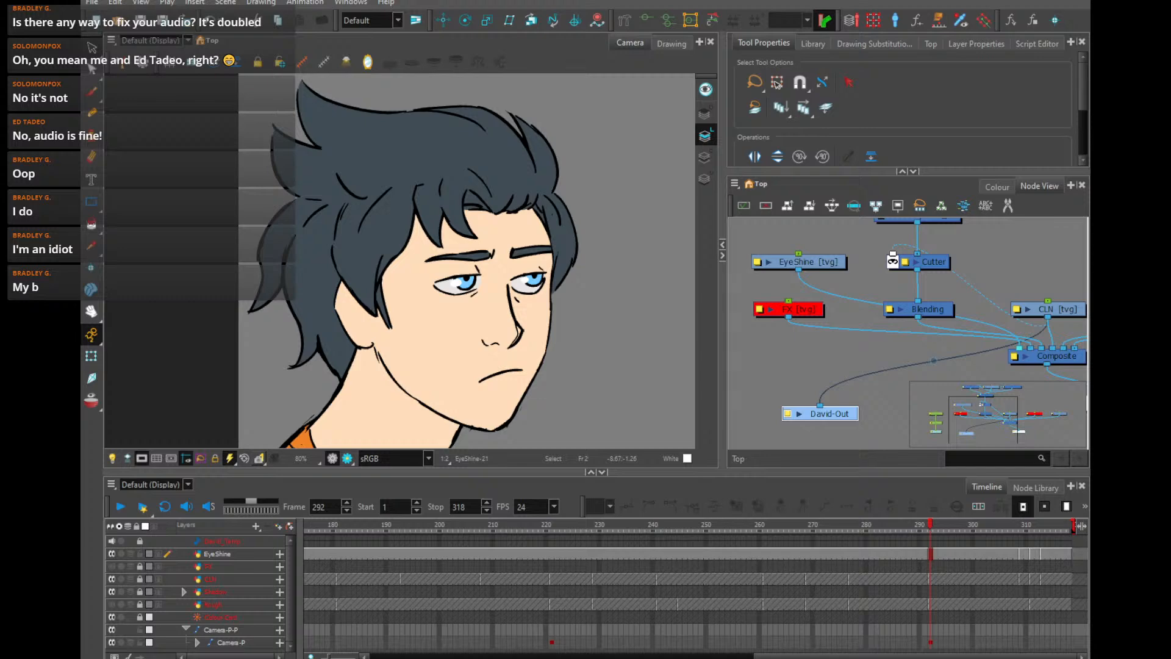
click(815, 429)
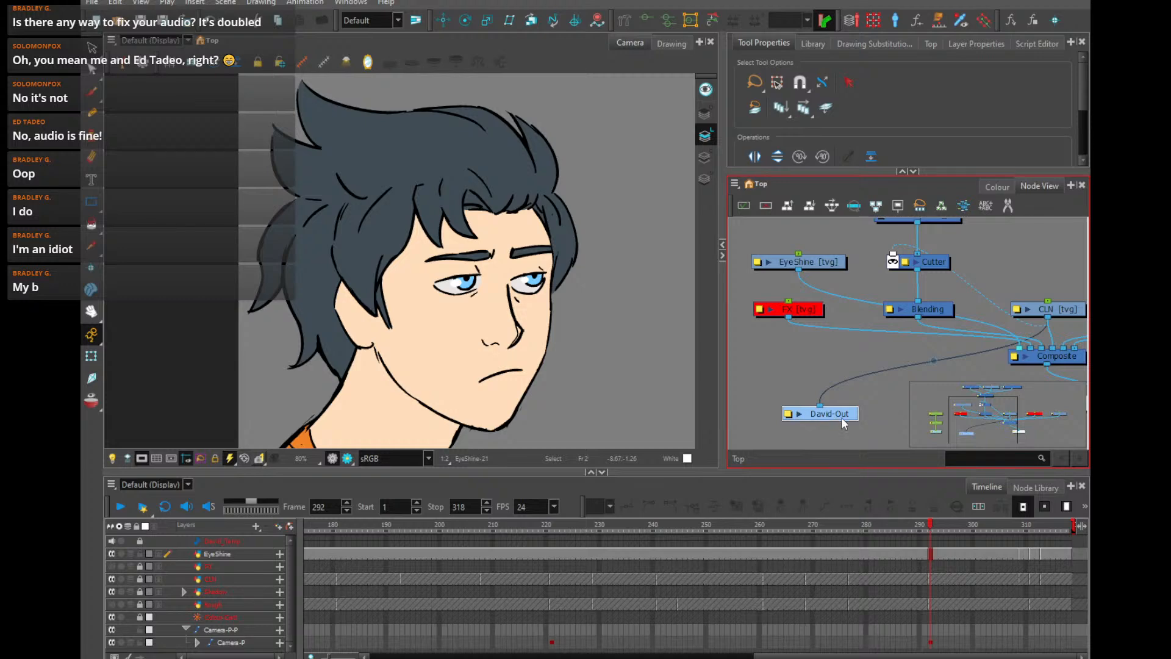
key(ctrl+c)
key(ctrl+v)
drag(878, 397, 770, 383)
scroll(771, 383, down, 1)
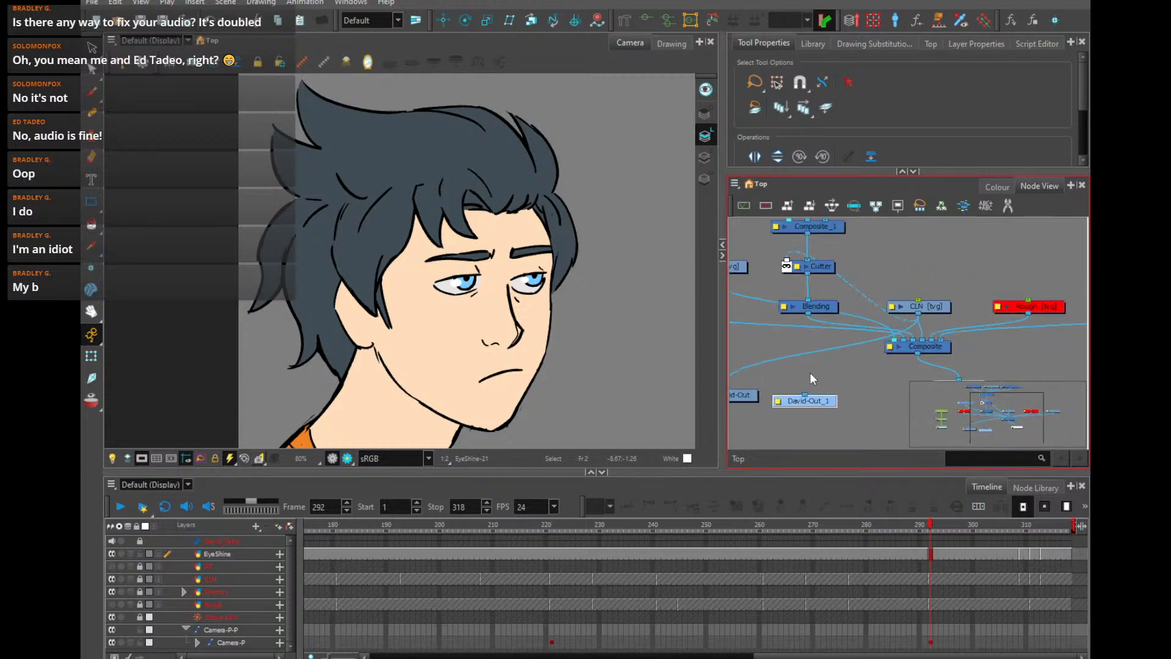
drag(839, 361, 794, 350)
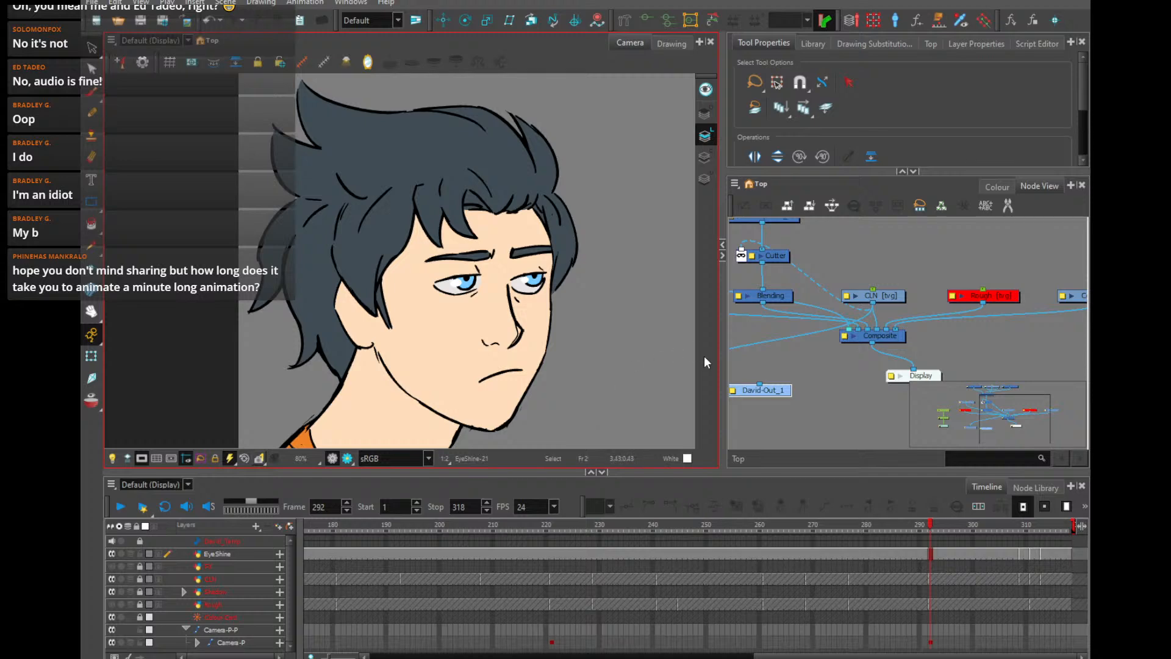
scroll(752, 370, down, 1)
drag(769, 381, 1000, 359)
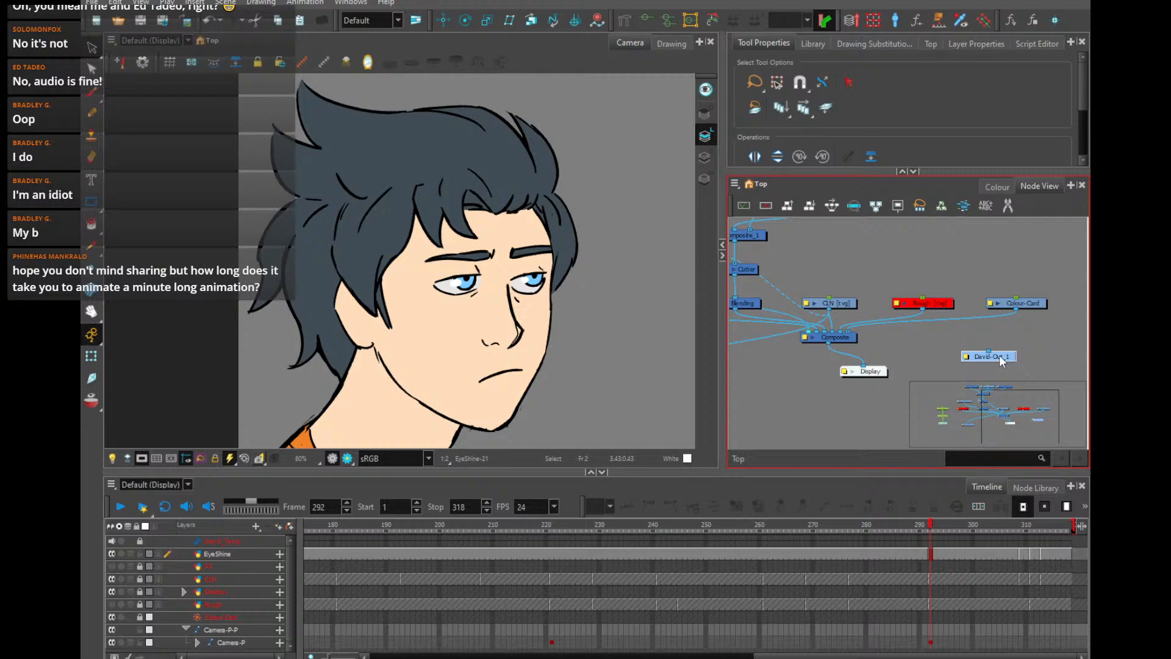
drag(1012, 359, 966, 400)
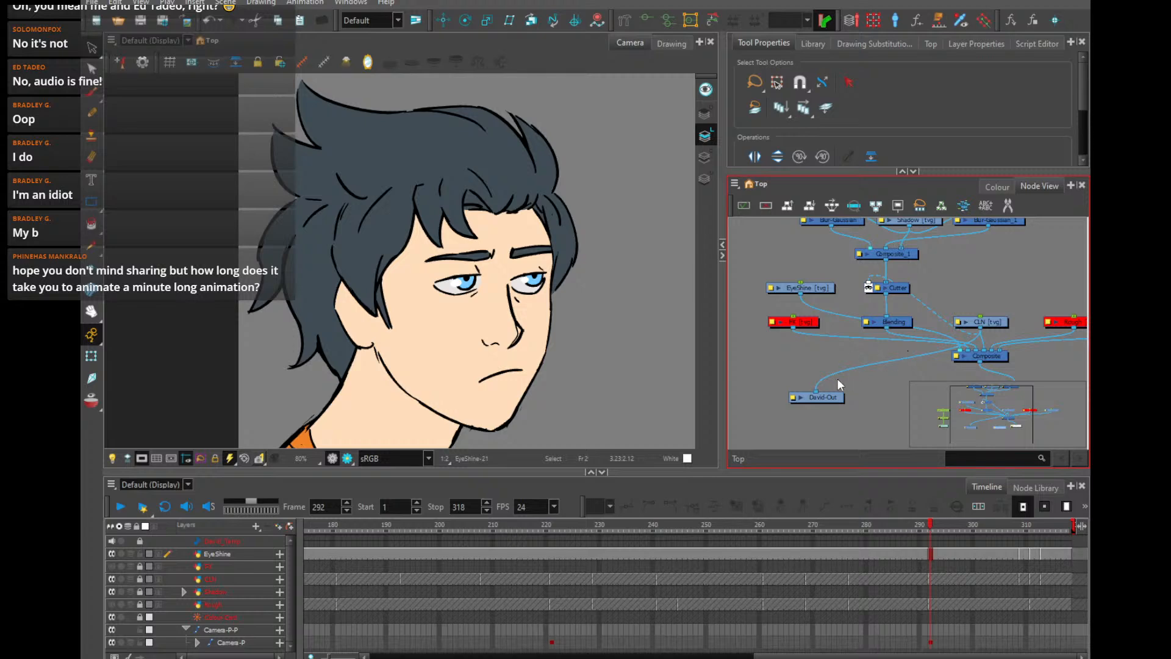
Move the David-Out node next to its copy below the Composite and rename the copy Matt-Out
drag(840, 401, 927, 397)
drag(789, 367, 746, 346)
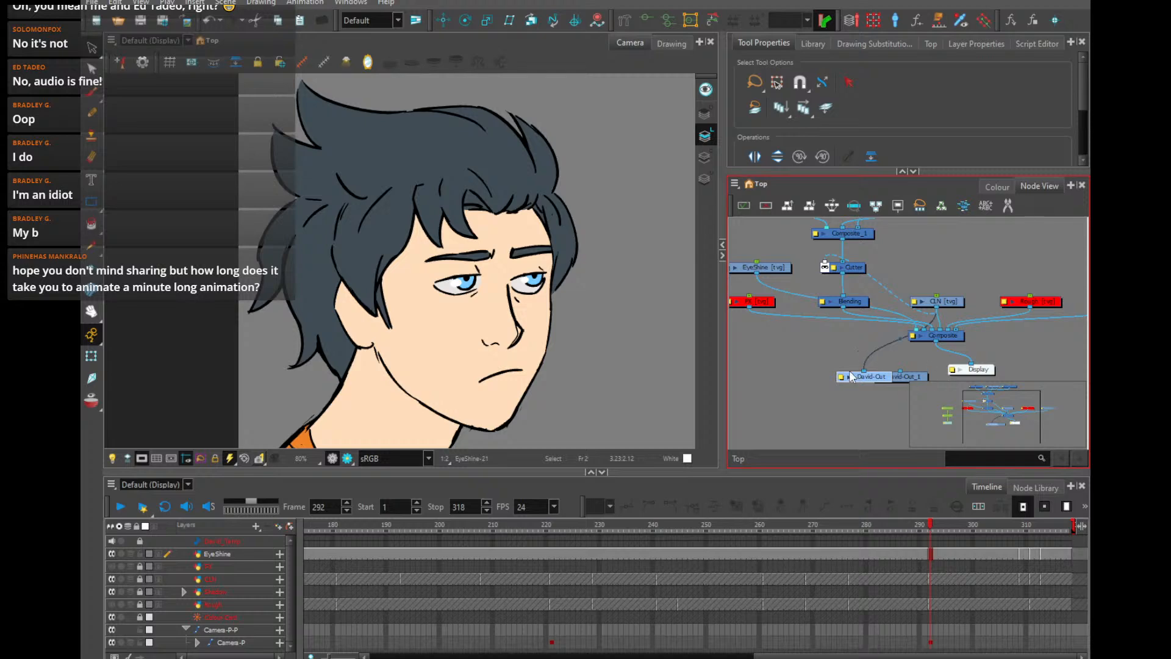
drag(888, 377, 859, 379)
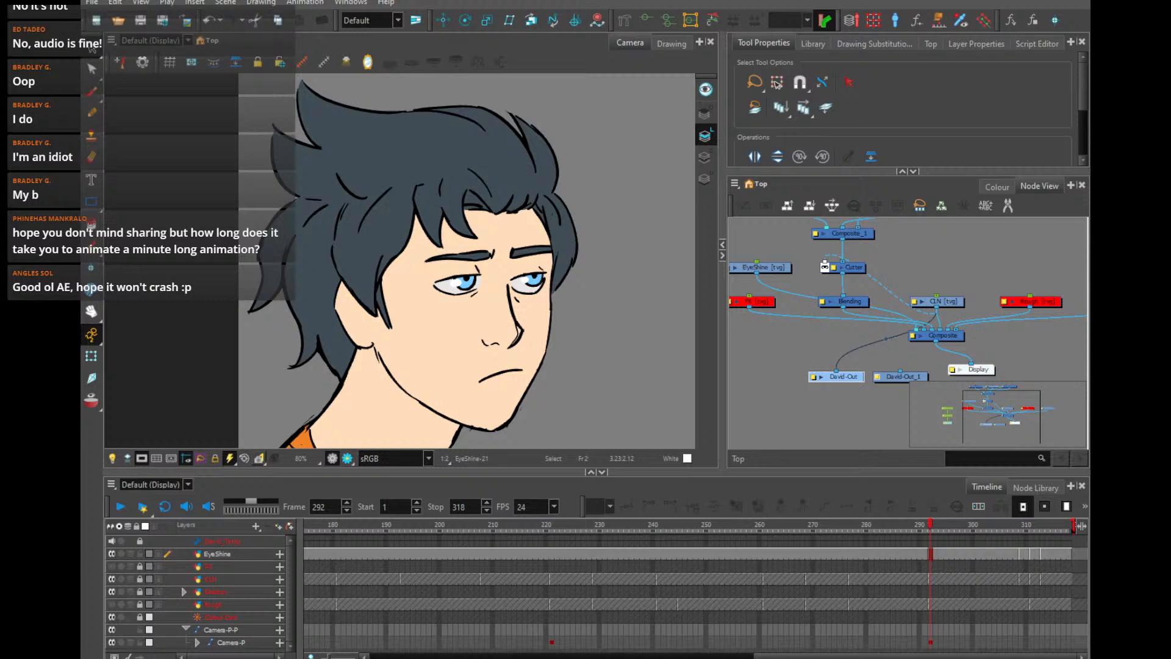
click(778, 164)
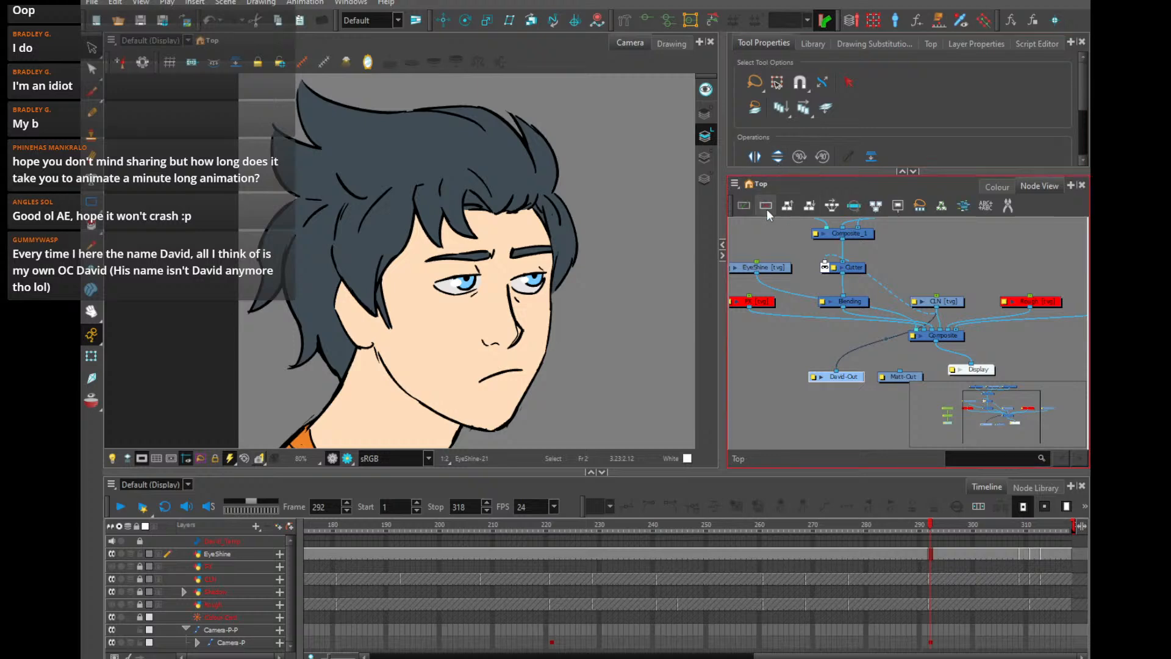
Enlarge the node network area by shrinking the timeline and the camera view
drag(710, 474, 737, 483)
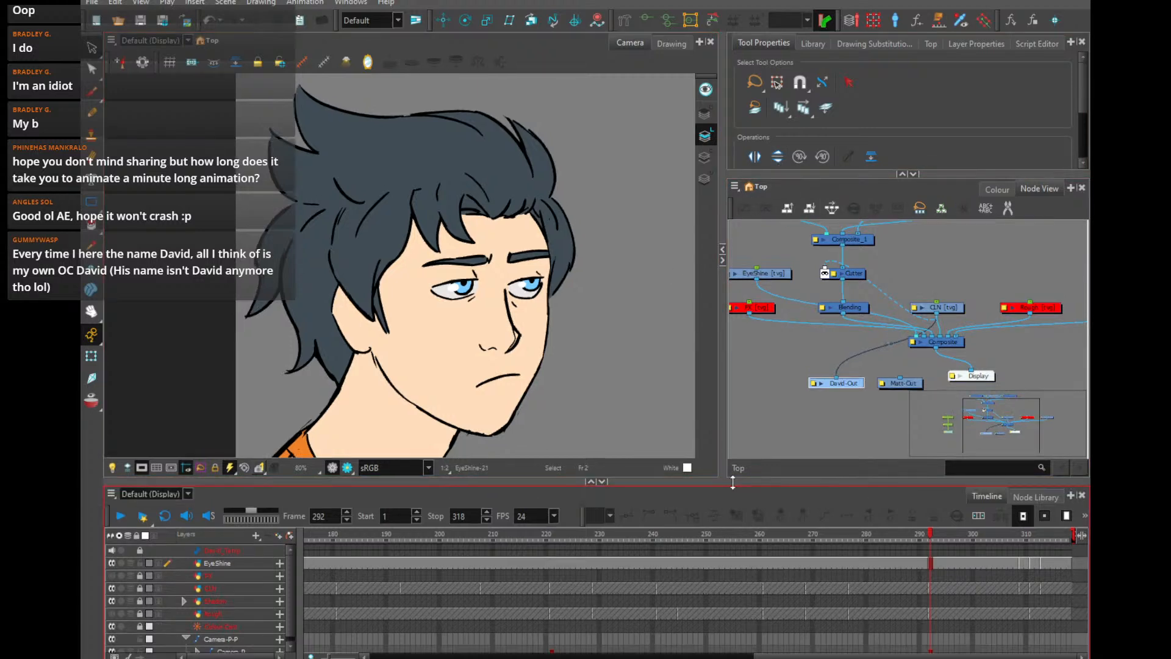
drag(722, 380, 667, 390)
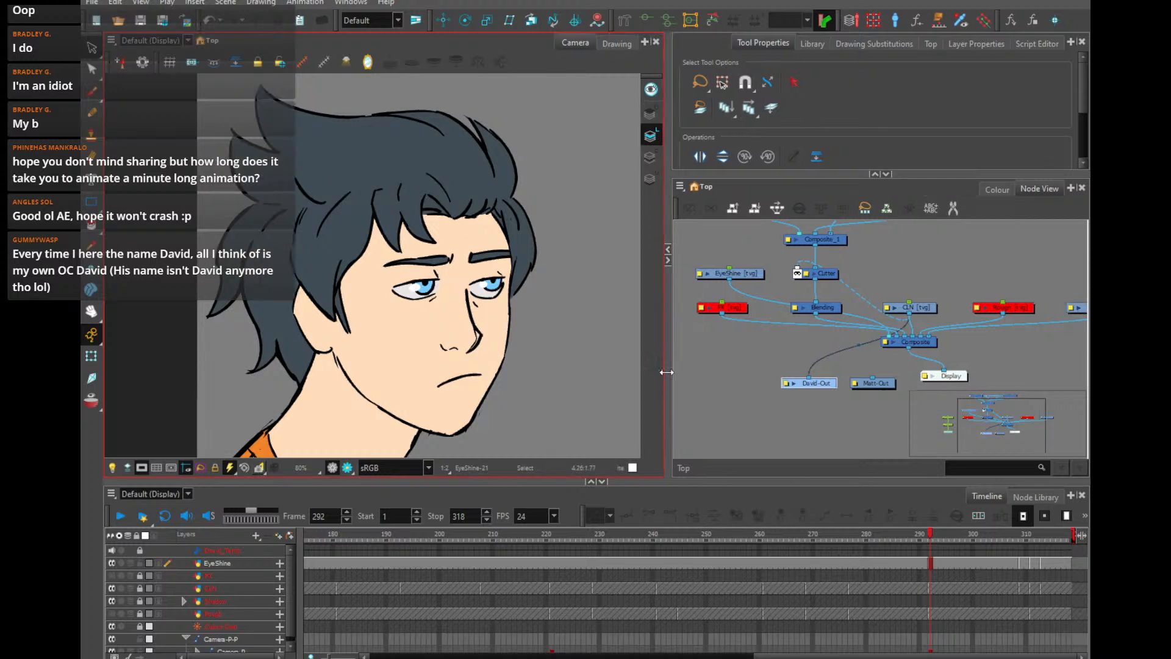
scroll(788, 412, up, 2)
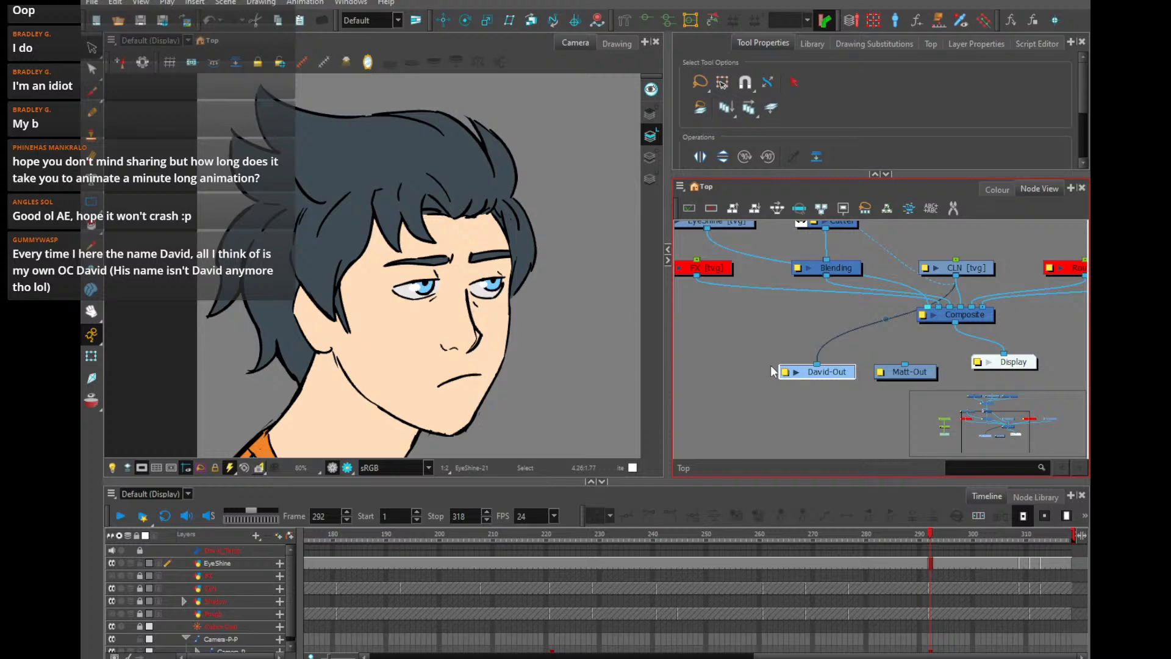
scroll(771, 336, down, 4)
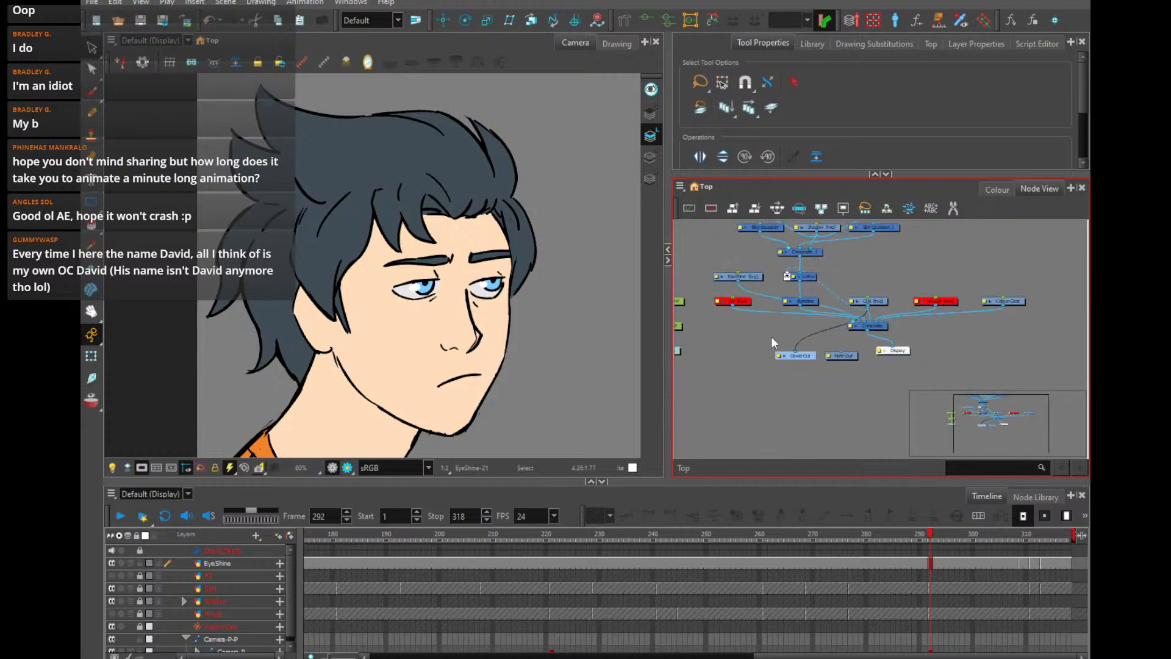
scroll(771, 334, up, 2)
drag(770, 332, 758, 383)
drag(789, 382, 691, 383)
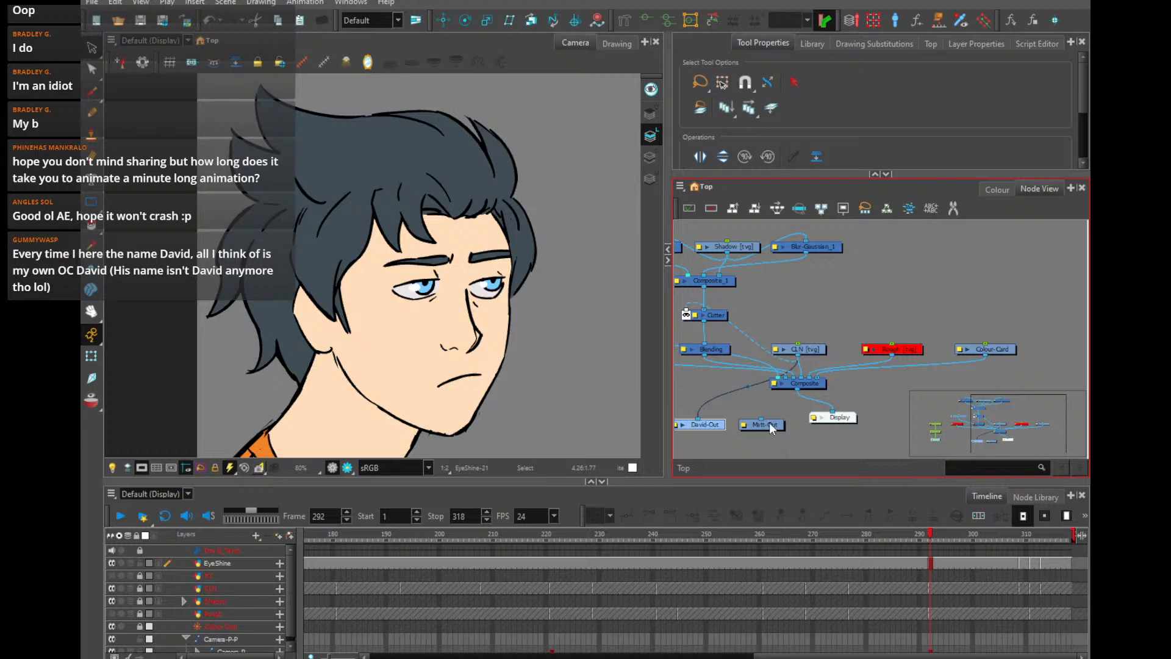
Move the Matt-Out node to the opposite side of the Display node, under the red Rough drawing node
drag(770, 422, 837, 385)
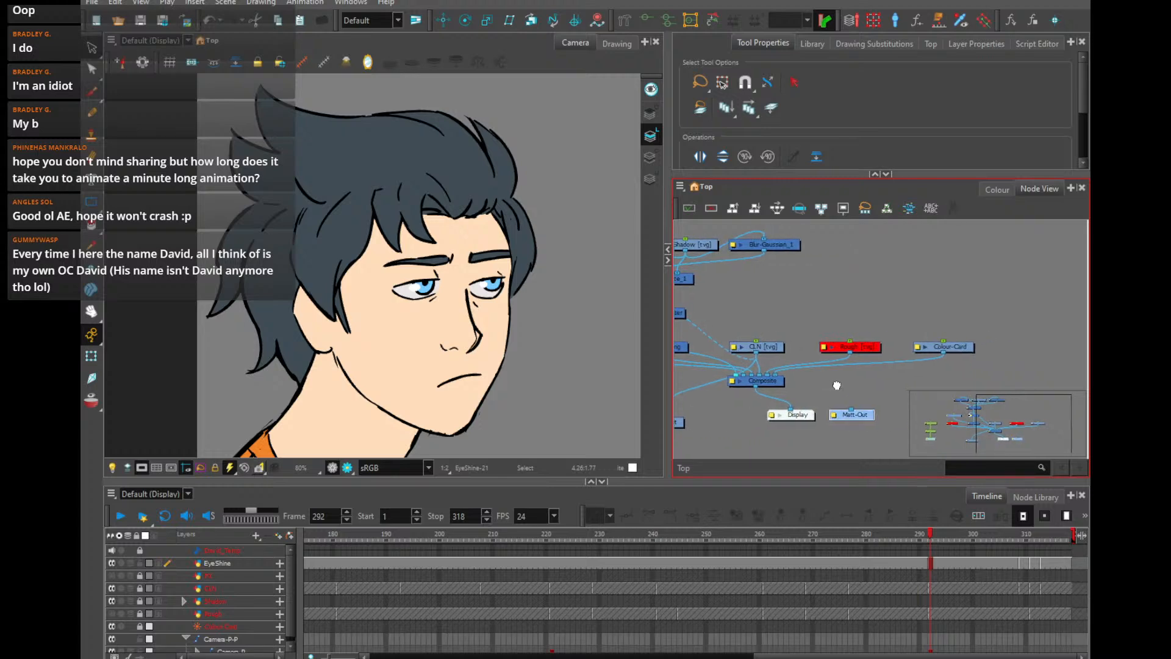
scroll(836, 385, down, 2)
scroll(858, 370, down, 2)
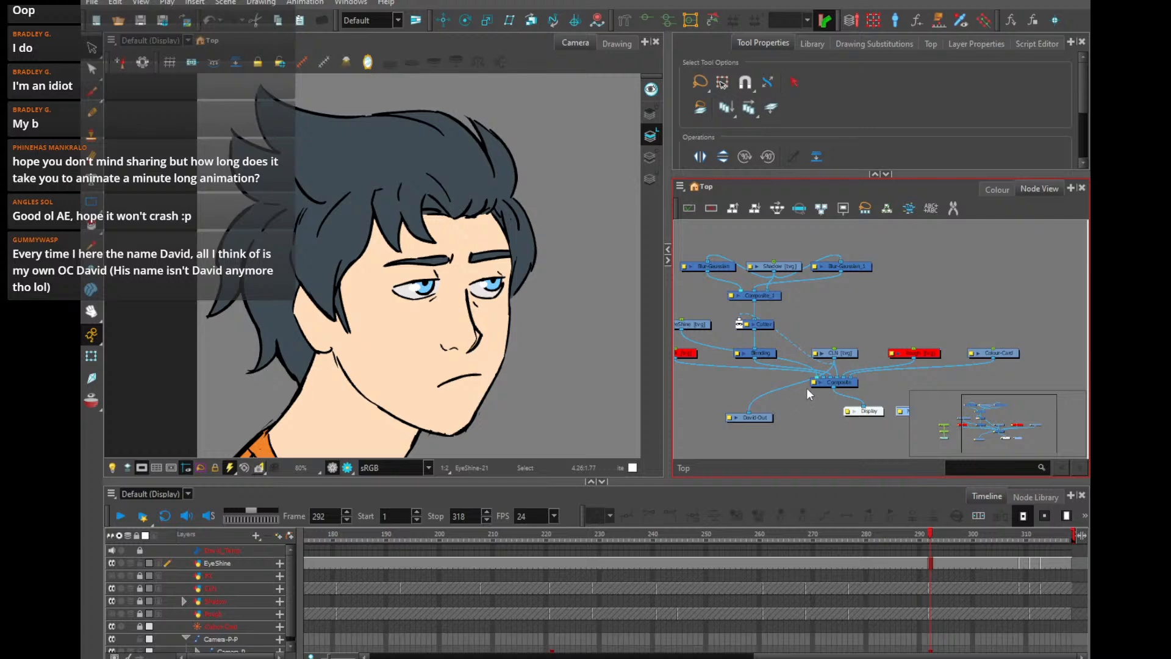
Bring the CLN drawing node slightly closer to the Composite and delete the Matt-Out node
mouse_move(851, 354)
mouse_down()
mouse_move(865, 345)
mouse_move(851, 363)
mouse_up()
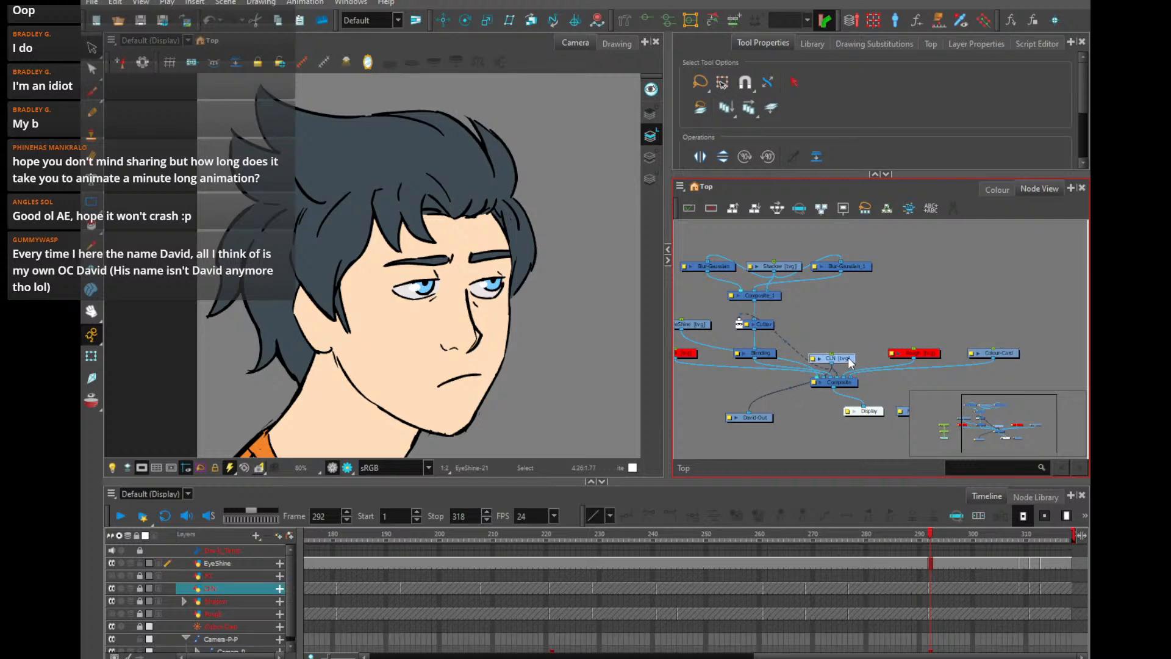
drag(886, 414, 855, 392)
click(874, 417)
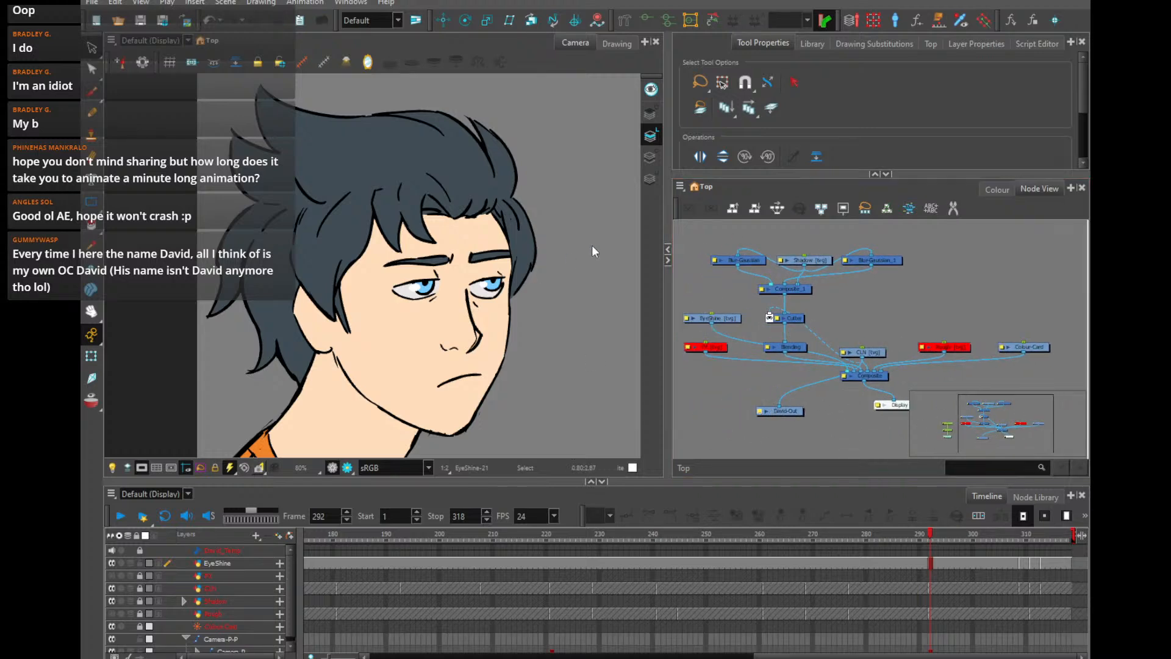
Rename the David-Out node as Cha-Outr
click(797, 311)
click(769, 317)
mouse_move(840, 434)
mouse_down()
mouse_move(768, 393)
mouse_move(849, 418)
mouse_up()
scroll(767, 393, up, 2)
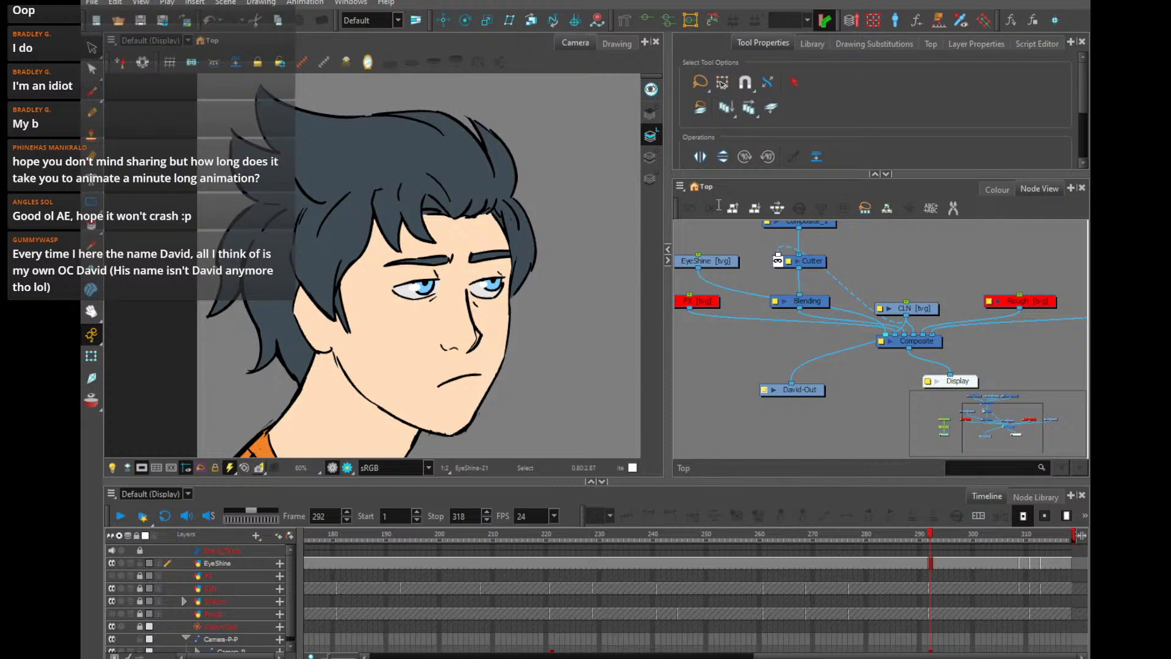
key(Return)
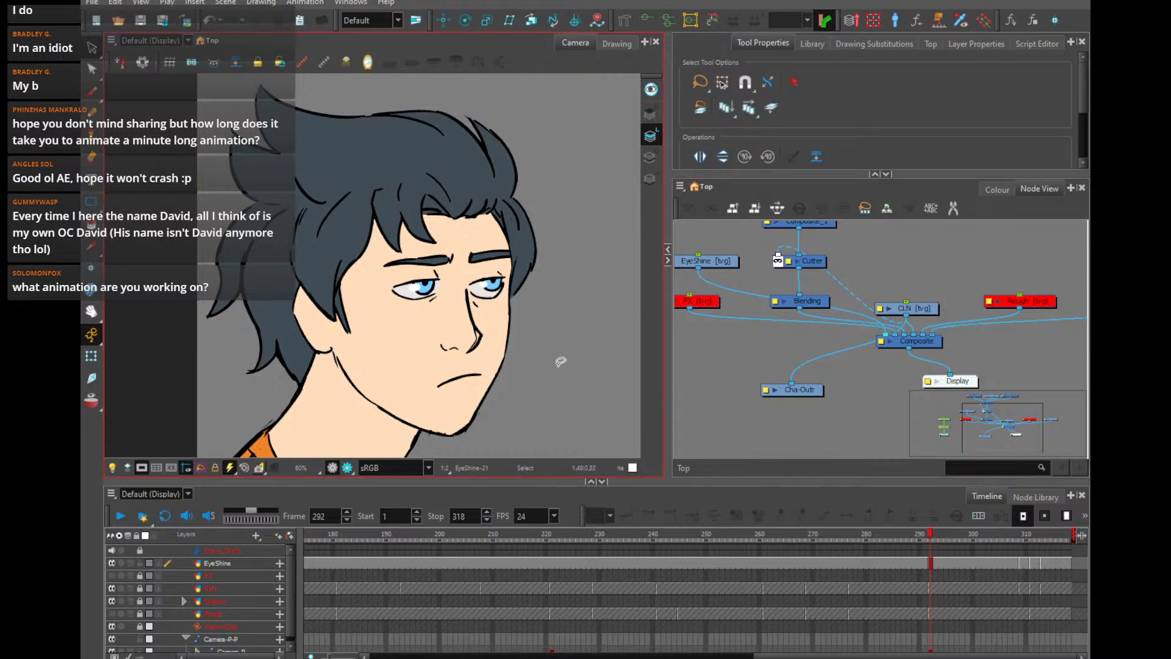
Check the last frame 318, scrub through the middle of the animation and return to frame 1
drag(802, 384, 811, 422)
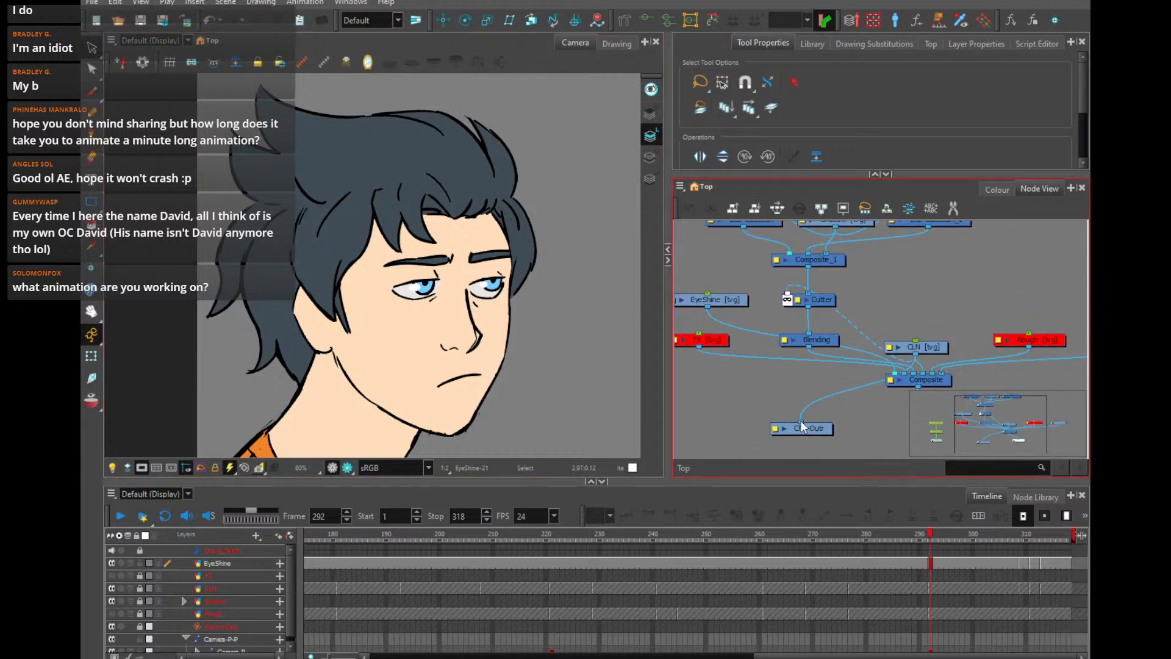
drag(872, 385, 899, 429)
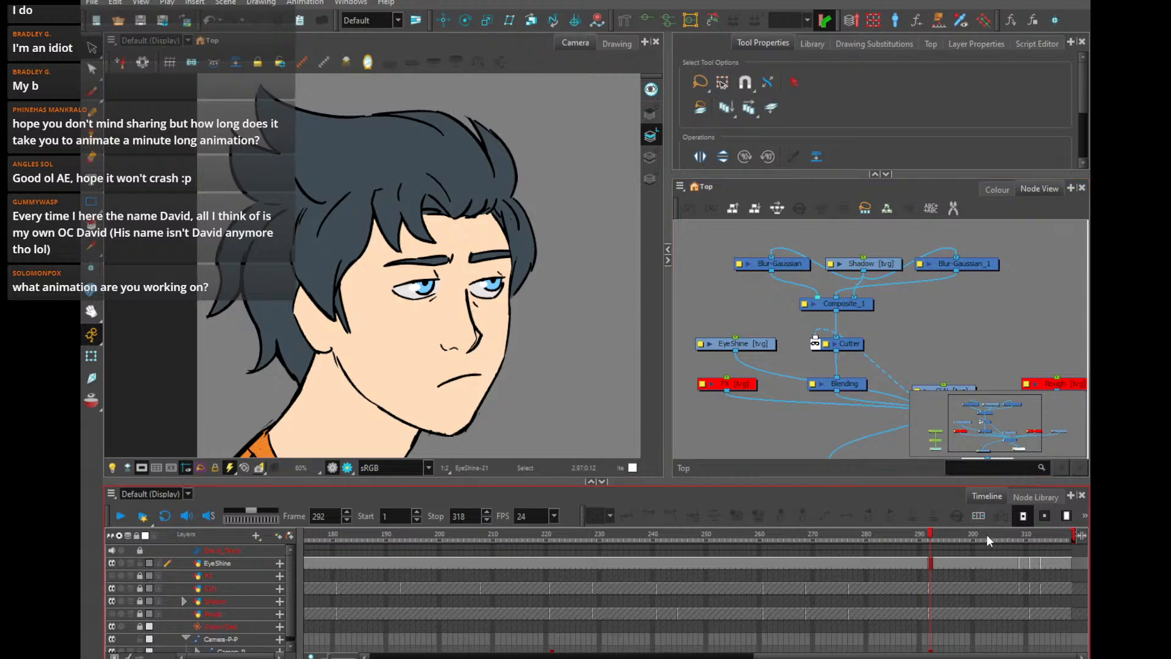
click(1070, 534)
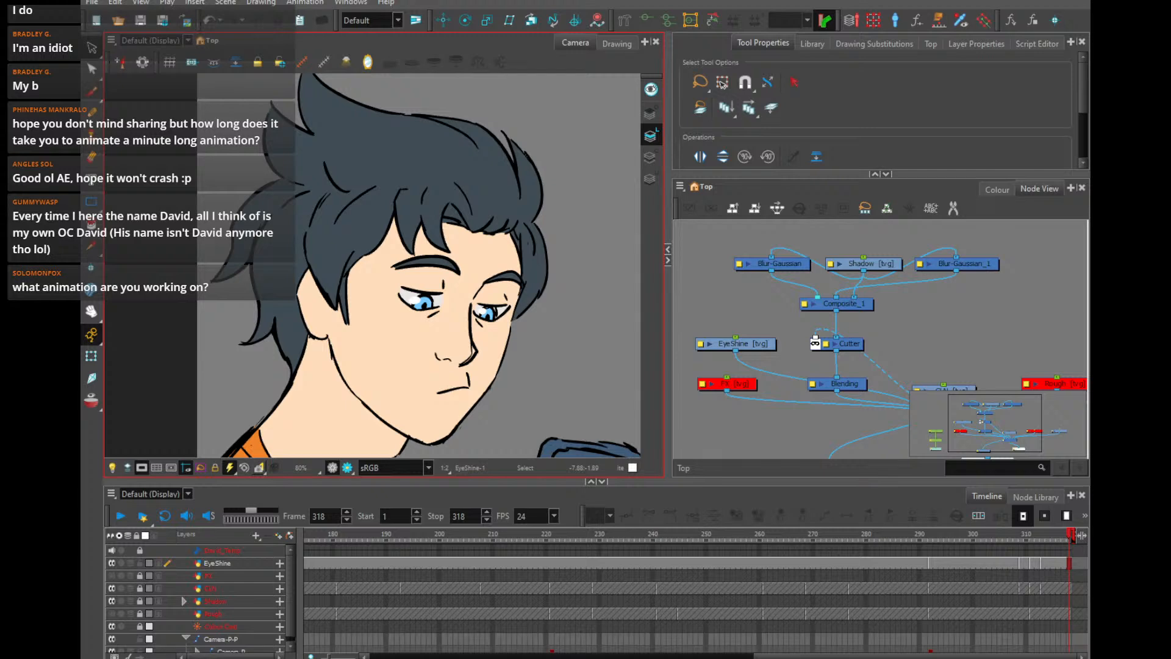
drag(361, 539, 284, 539)
scroll(467, 342, down, 3)
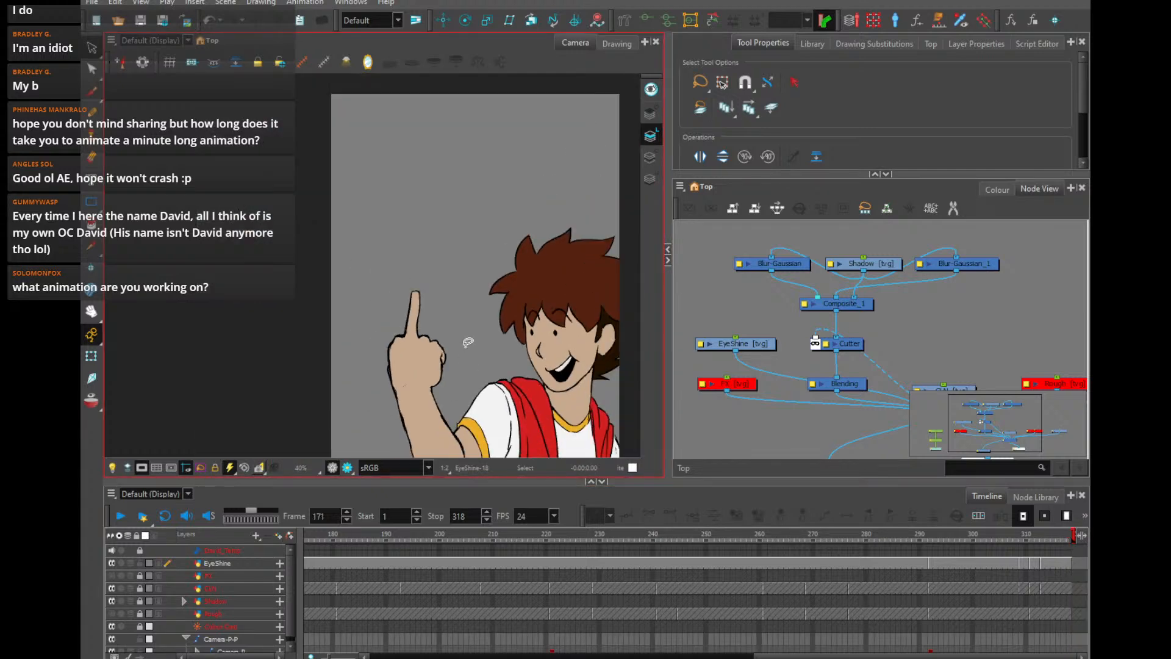
key(shift+comma)
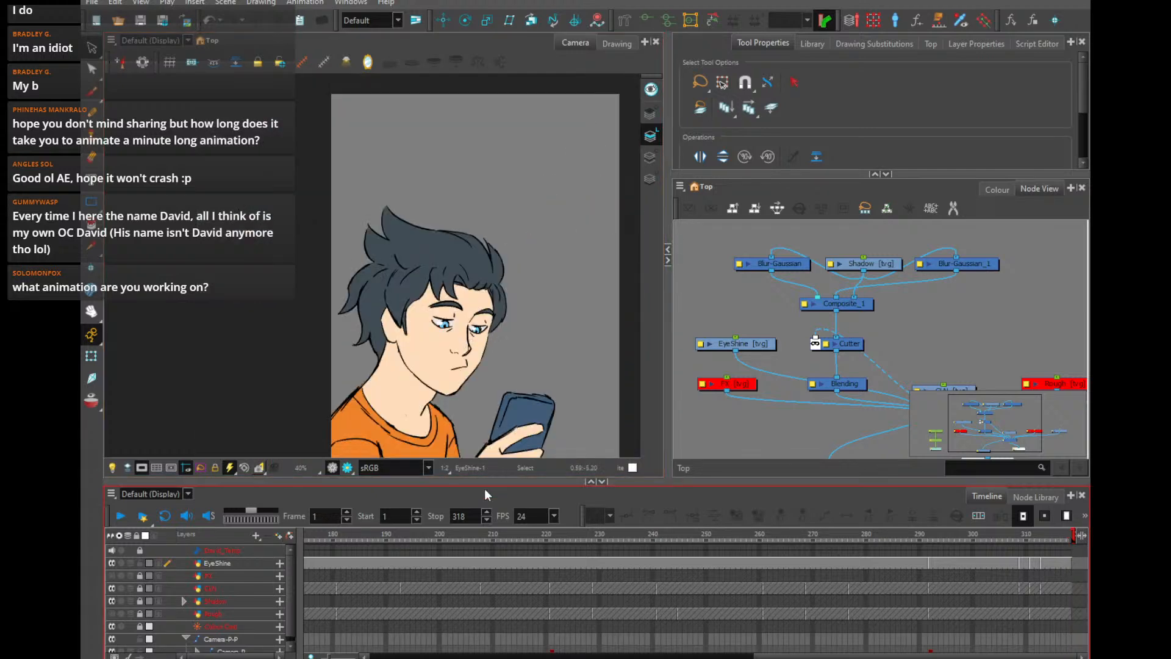
scroll(488, 394, down, 1)
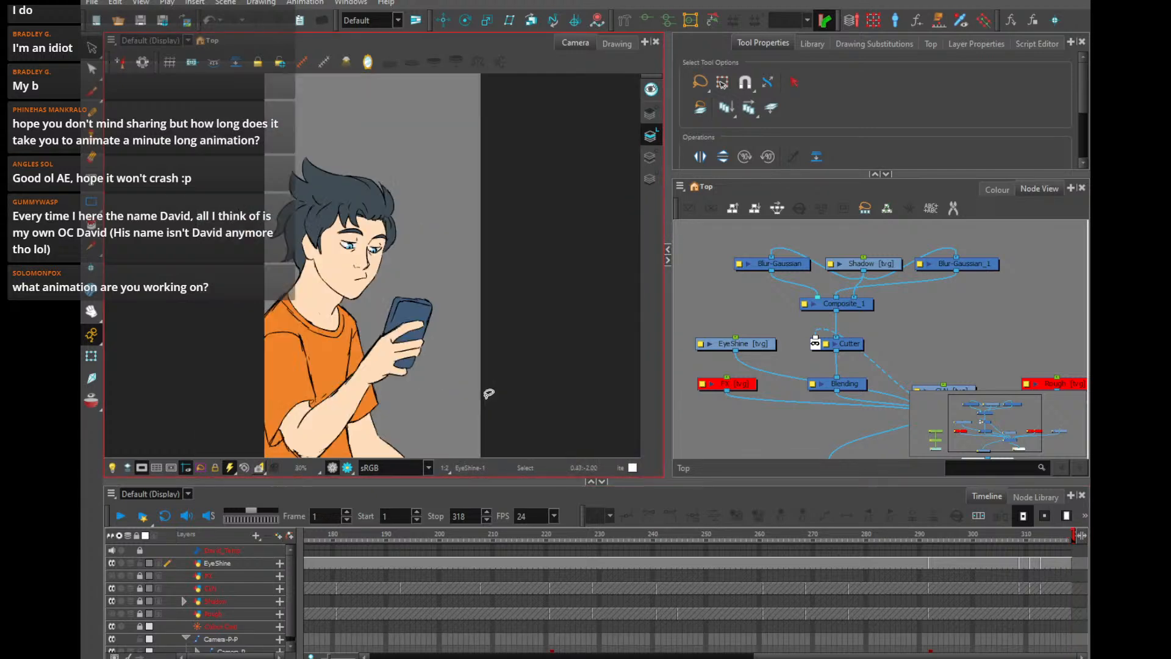
Play the animation with sound from frame 1 to review the opening shots
click(374, 656)
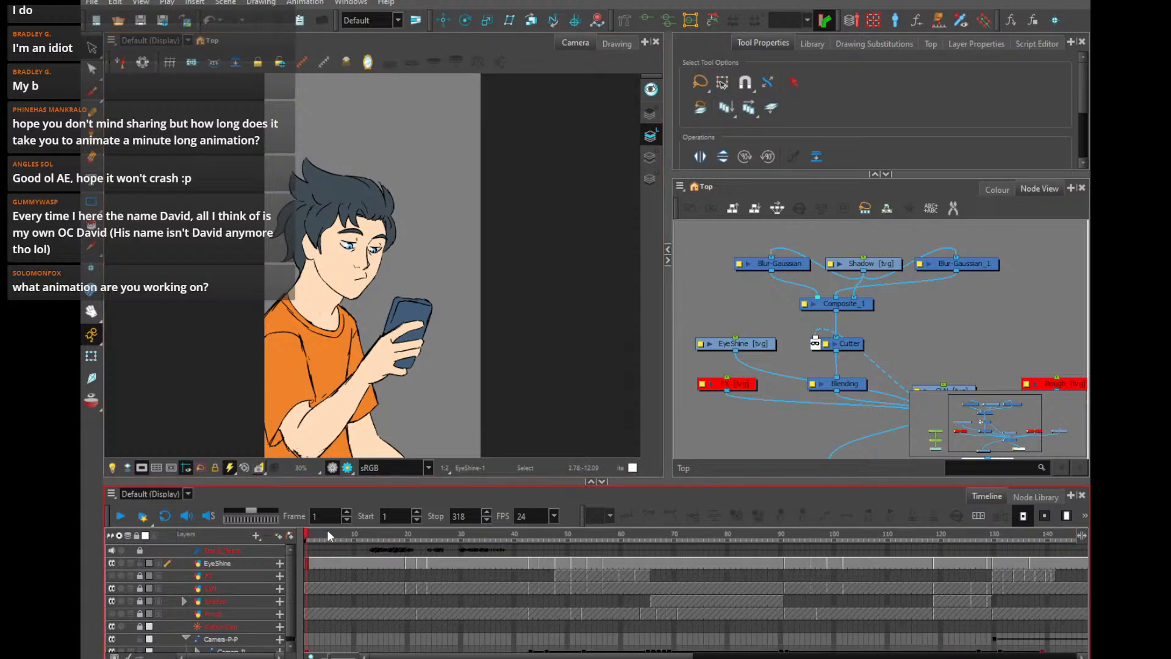
click(119, 518)
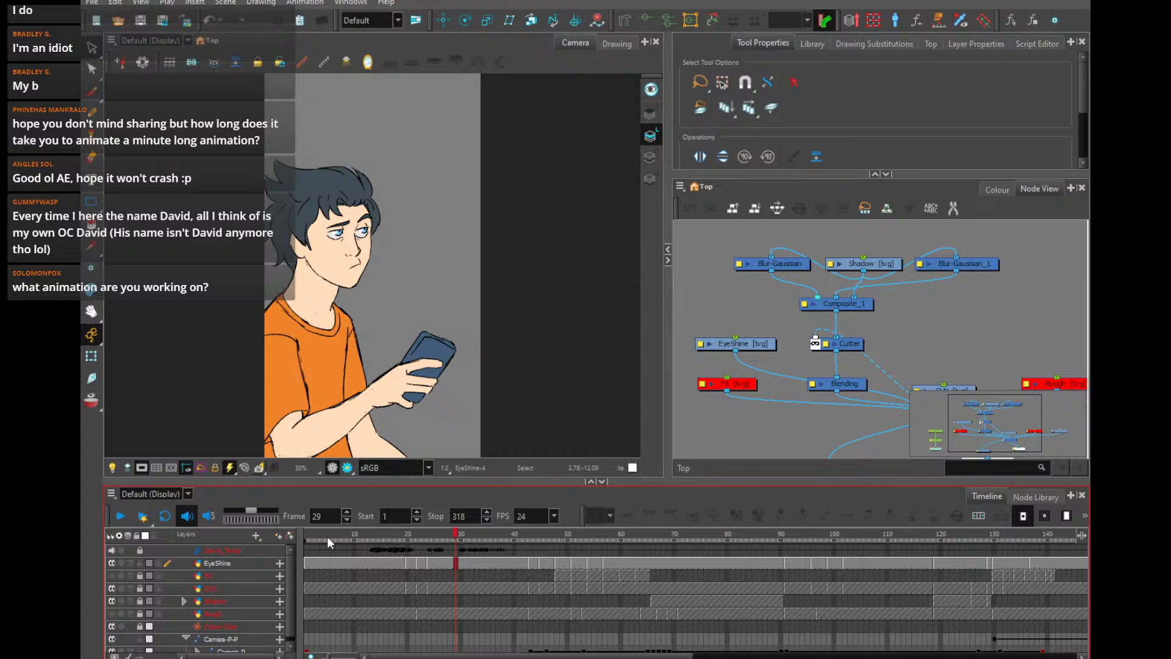
click(307, 538)
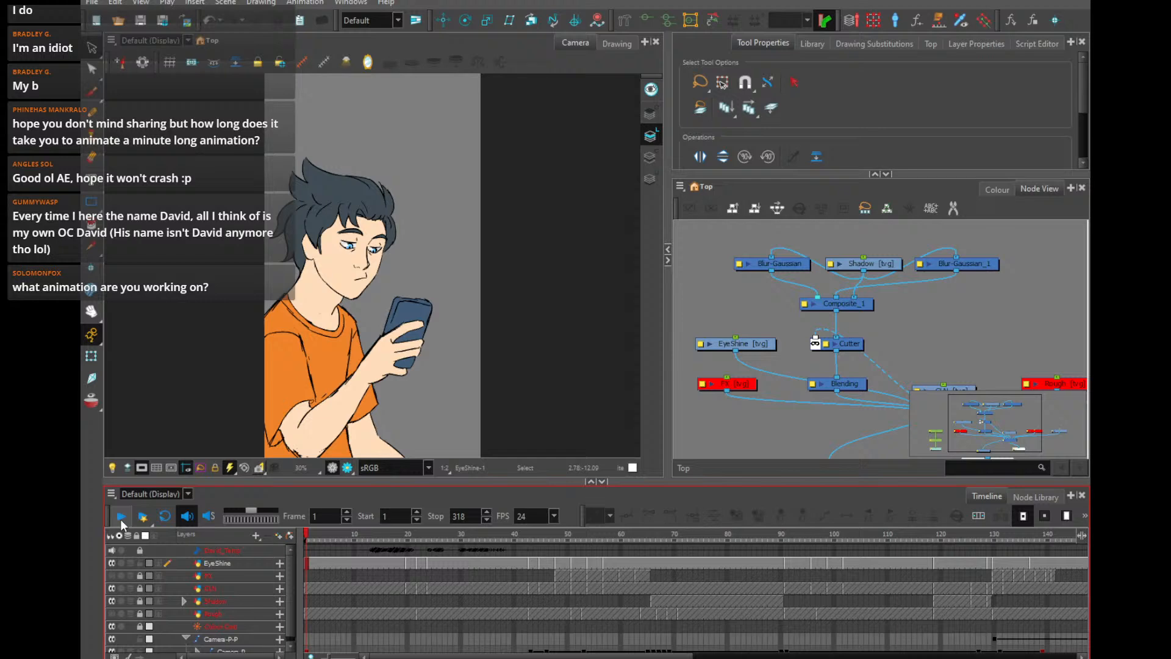
click(120, 519)
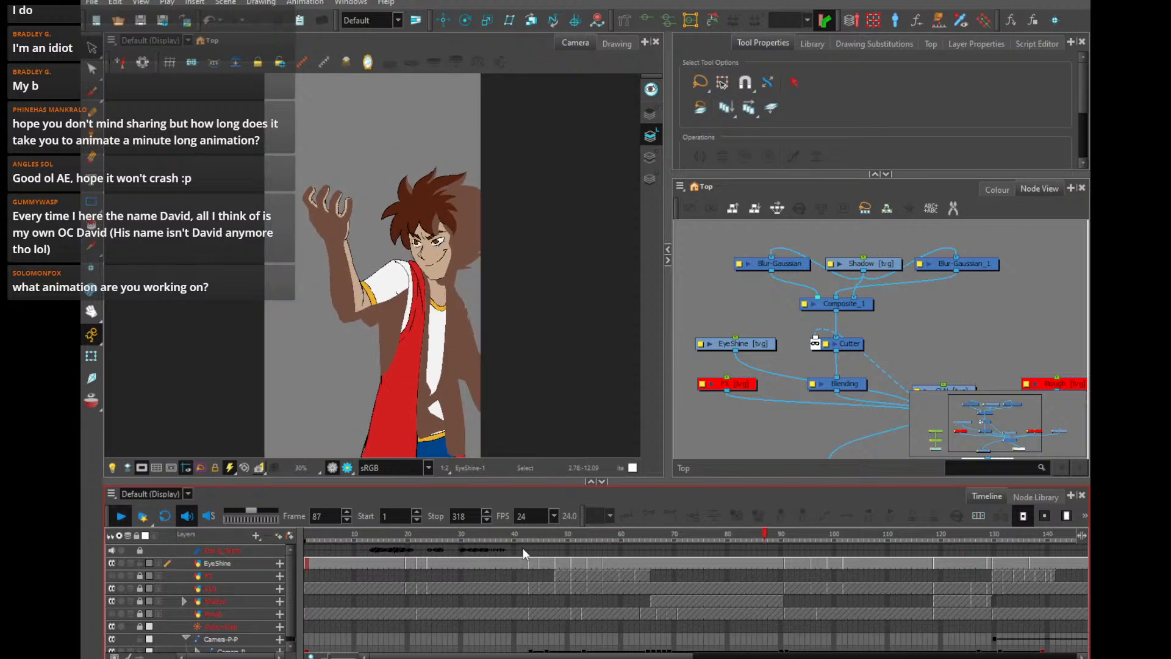
Replay the animation from frame 28 through the following shots
click(450, 535)
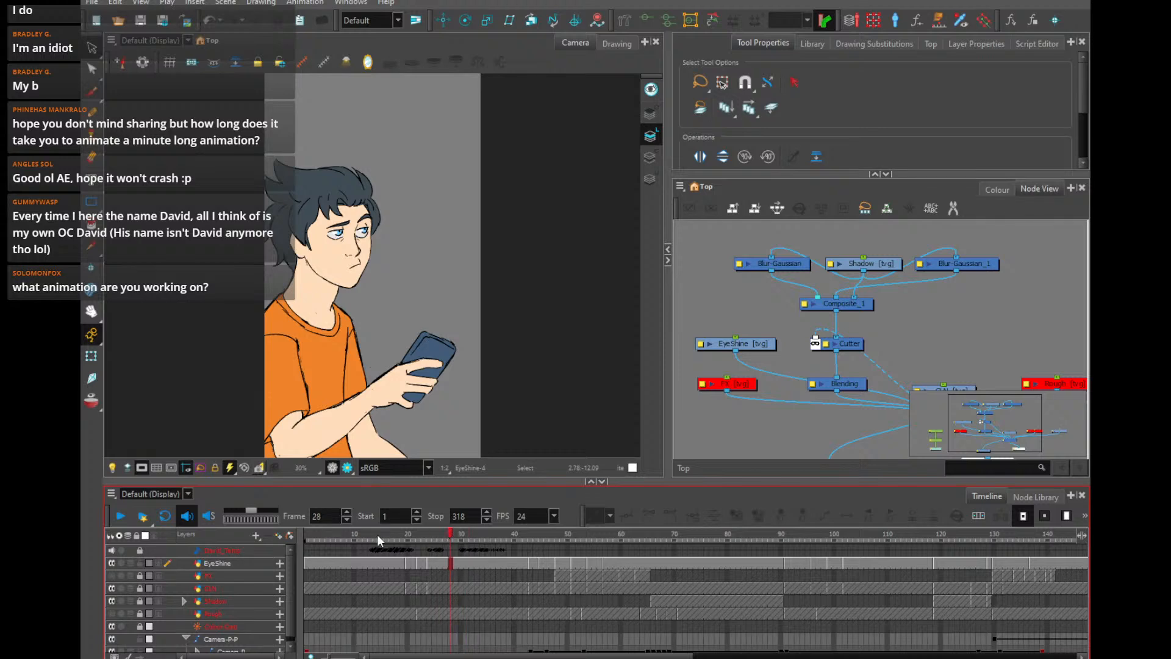
click(116, 517)
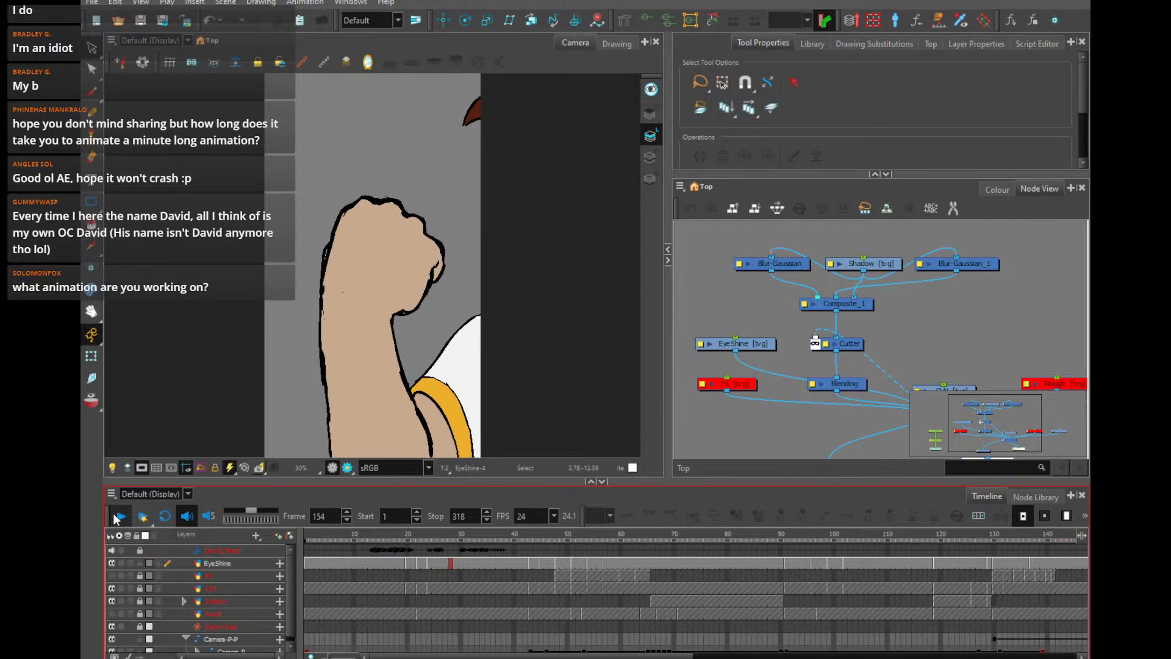
click(116, 519)
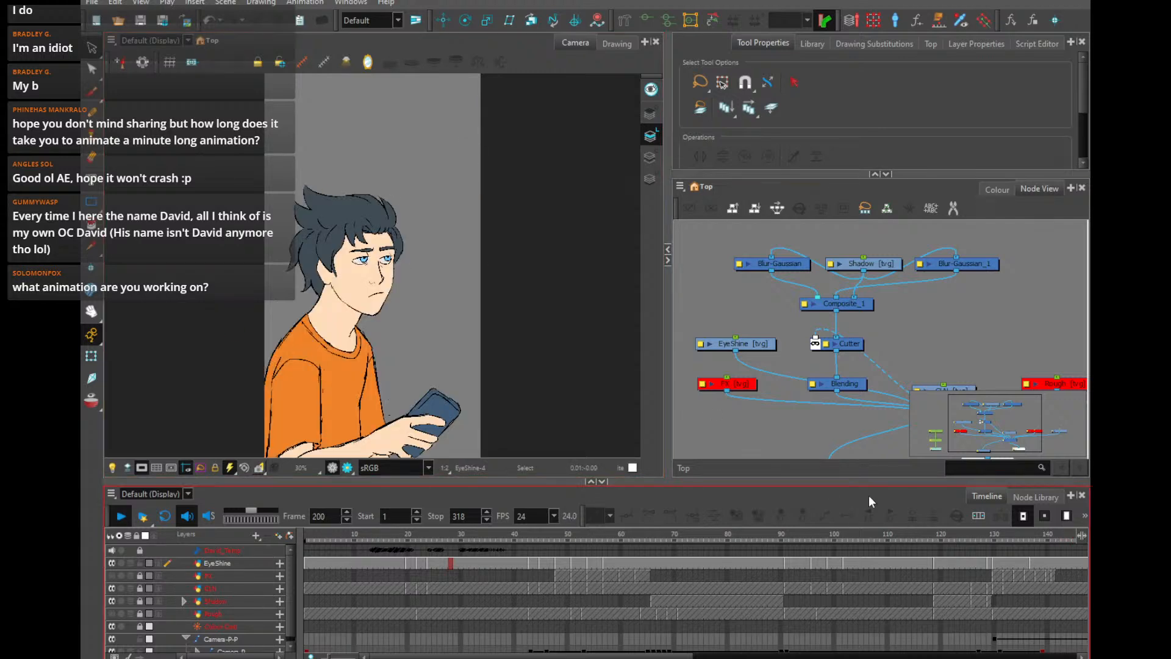
Scrub through the later frames, play the animation in a loop and stop at frame 67
click(890, 656)
drag(915, 535, 1080, 590)
click(120, 516)
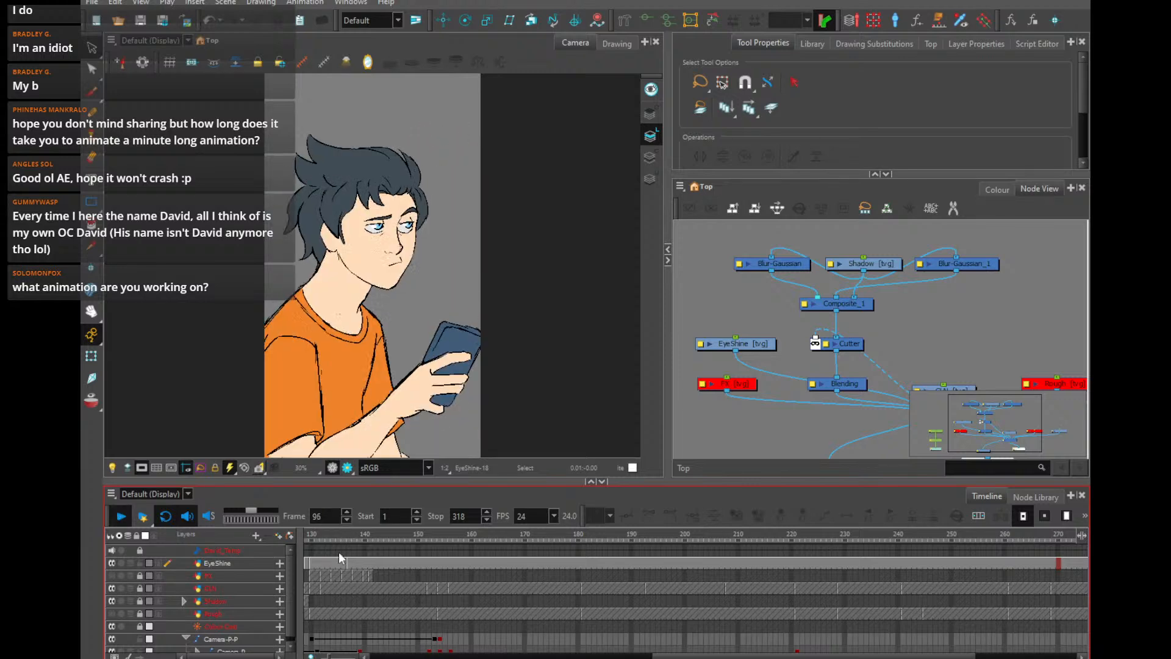
click(394, 548)
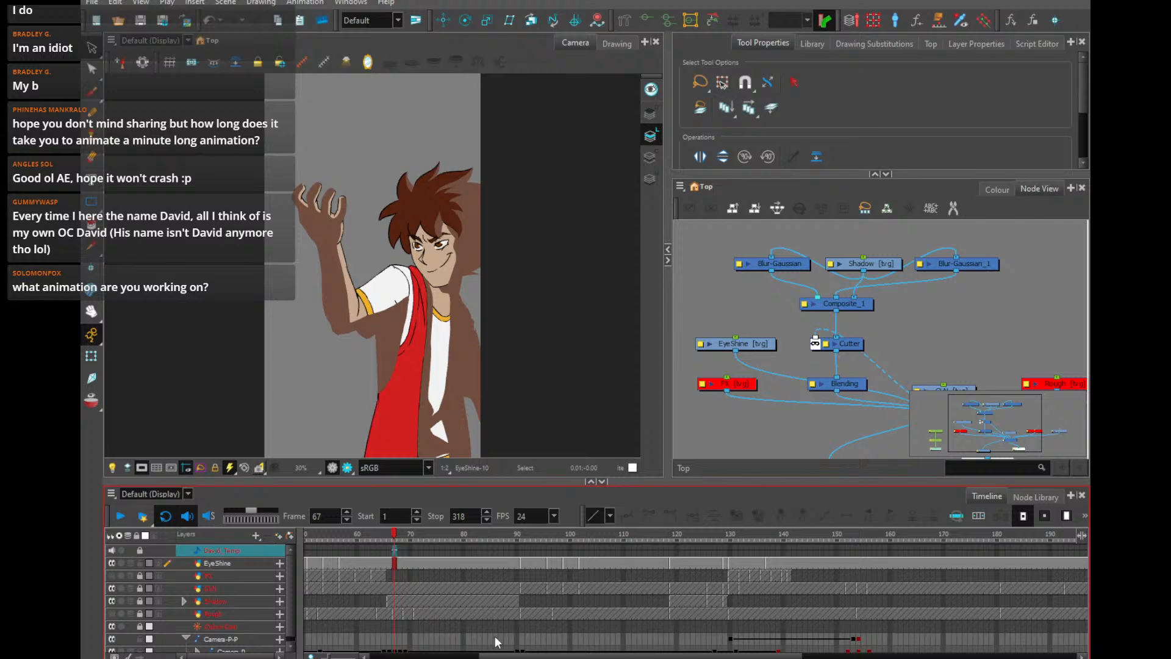
Enable the FX drawing node and scrub to frame 61 to show the effects with the character
mouse_move(502, 655)
mouse_down()
mouse_move(418, 655)
mouse_move(486, 654)
mouse_up()
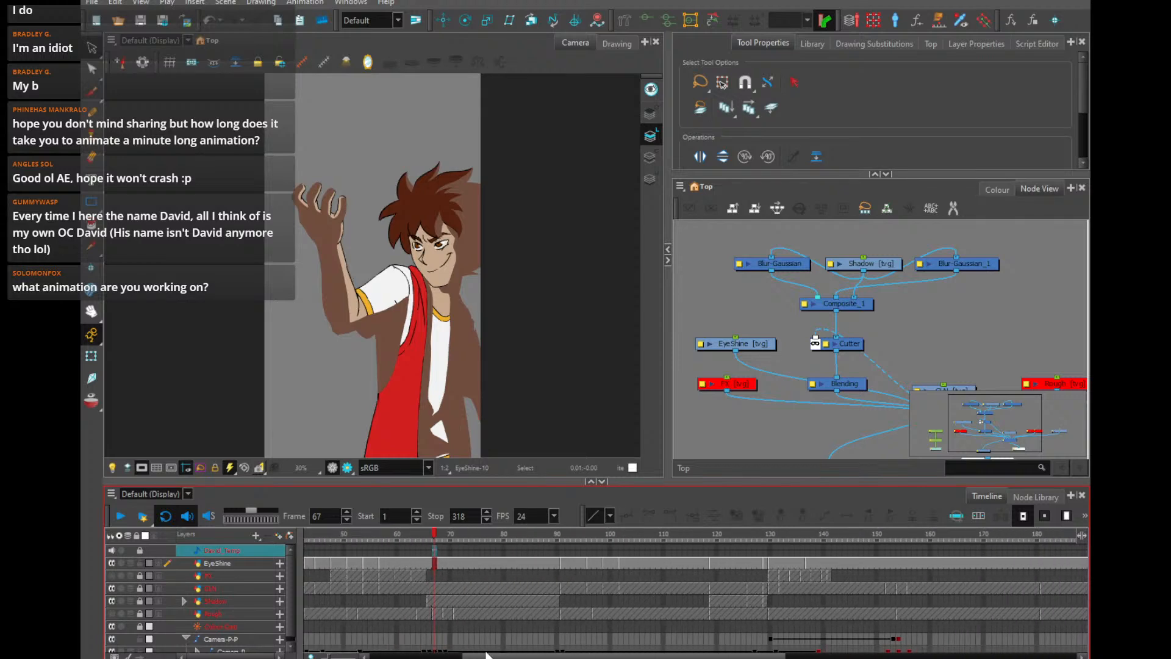
drag(755, 388, 731, 362)
click(731, 362)
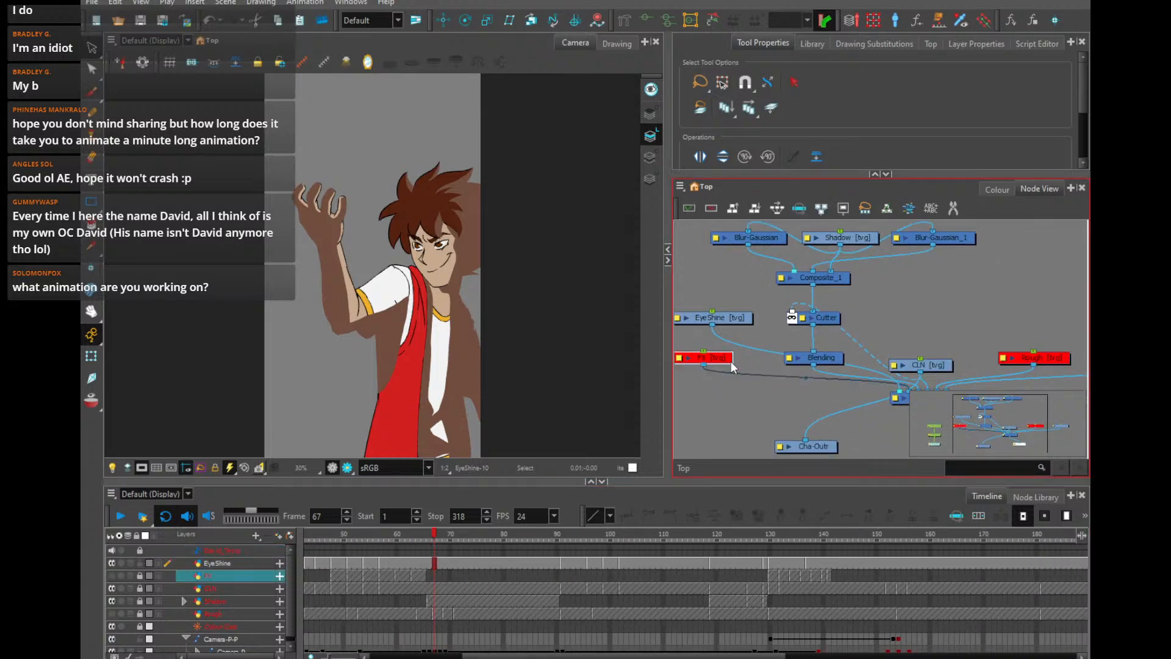
key(a)
drag(373, 539, 444, 548)
click(123, 517)
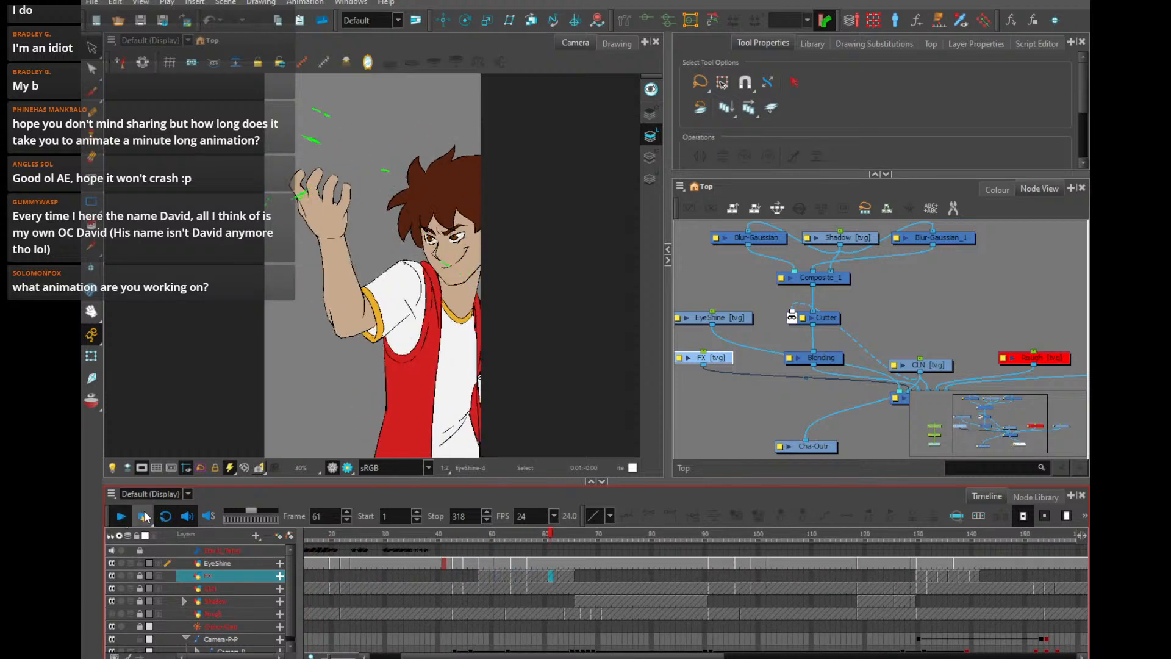
mouse_move(532, 539)
mouse_down()
mouse_move(484, 543)
mouse_move(551, 547)
mouse_up()
Duplicate the Cha-Out write node, connect the copy to the FX drawing and name it FX-Out
drag(802, 445, 795, 419)
click(797, 419)
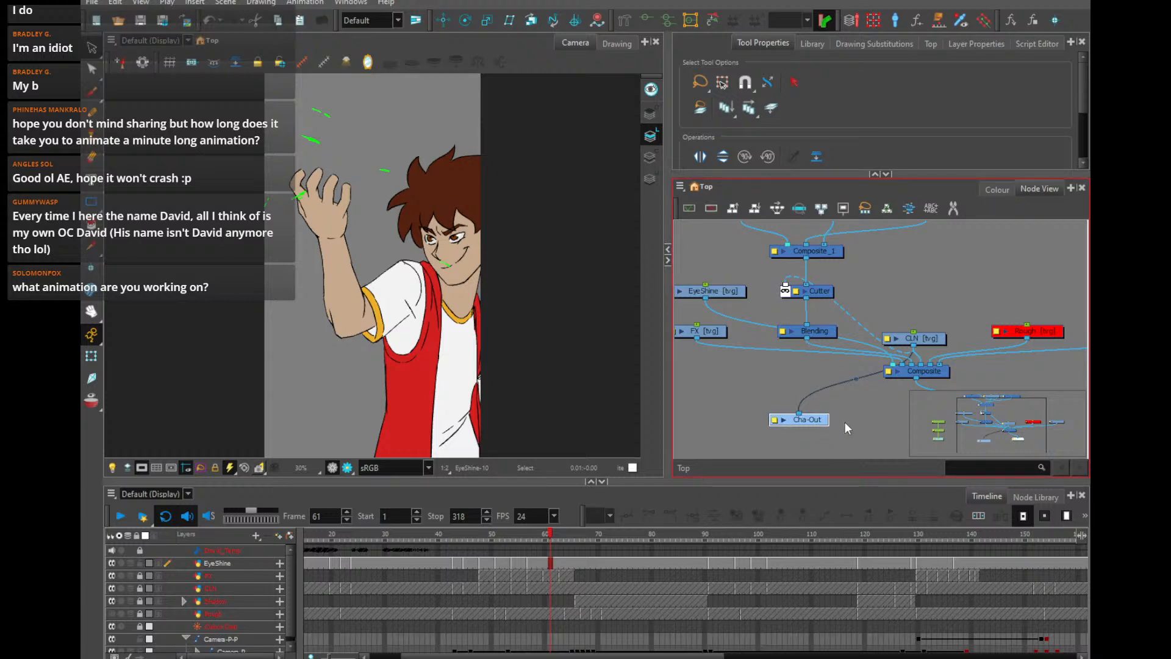
key(ctrl+v)
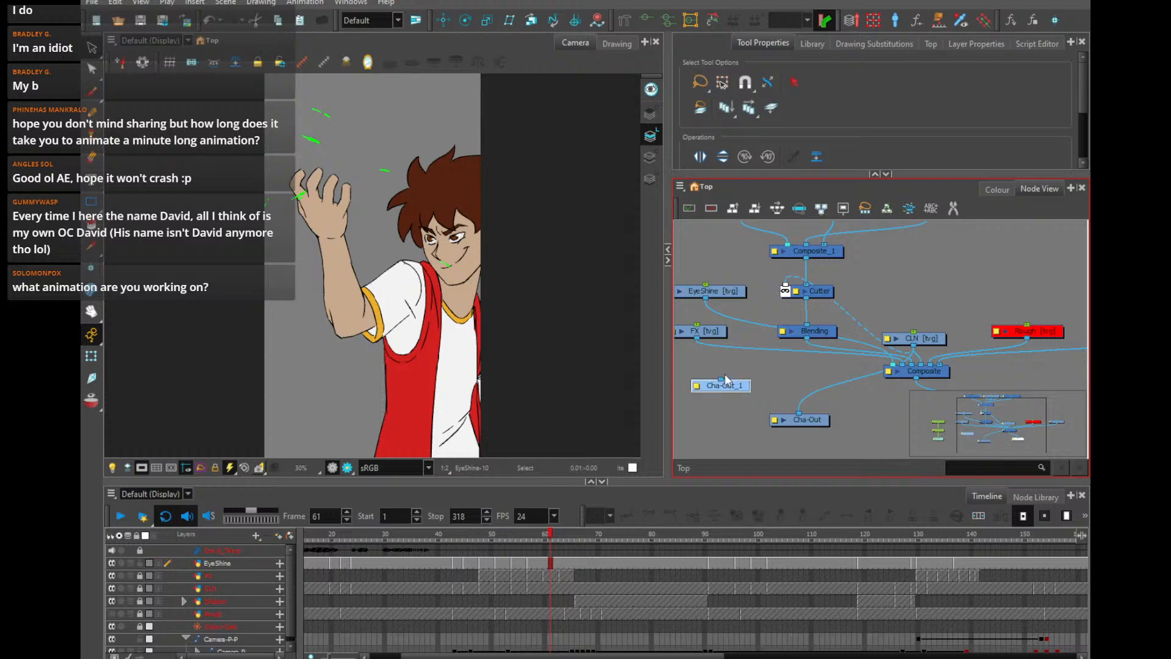
drag(697, 338, 720, 375)
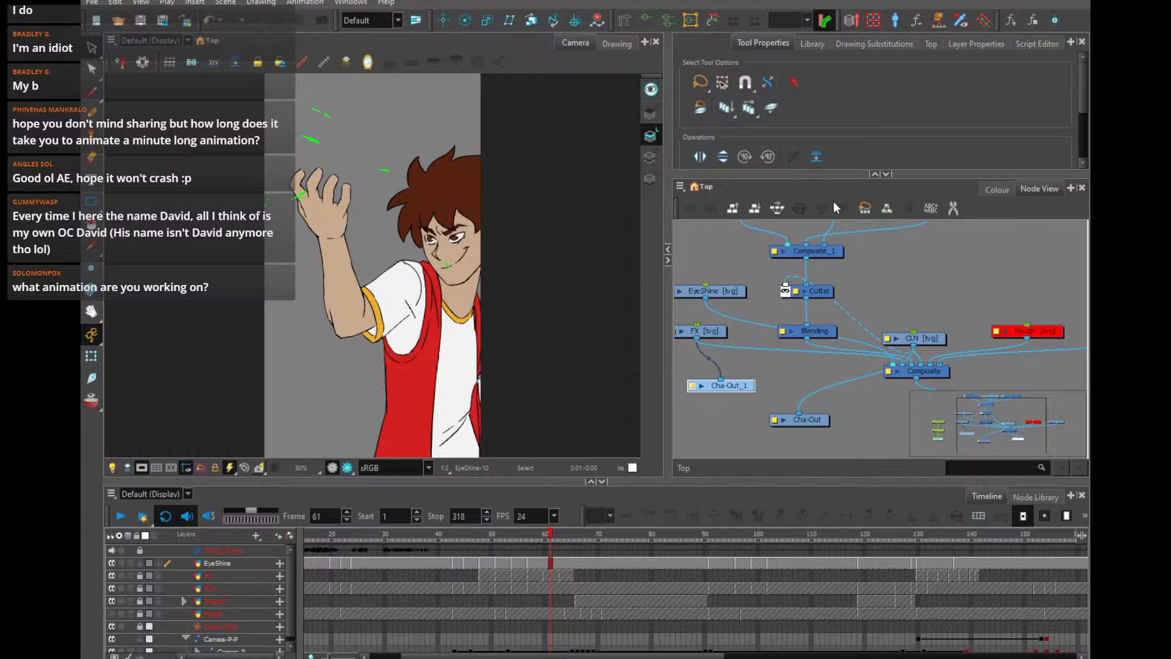
click(853, 217)
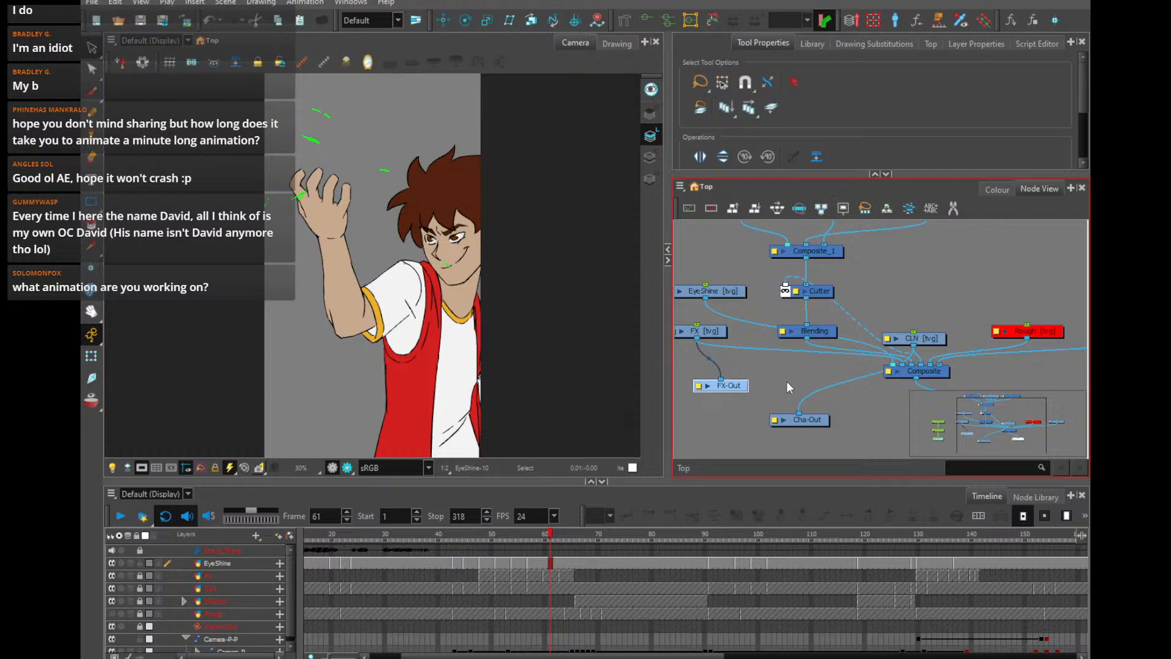
Rename the Cha-Out write node as Char-Out
mouse_move(807, 391)
mouse_down()
mouse_move(852, 395)
mouse_move(797, 371)
mouse_move(796, 396)
mouse_up()
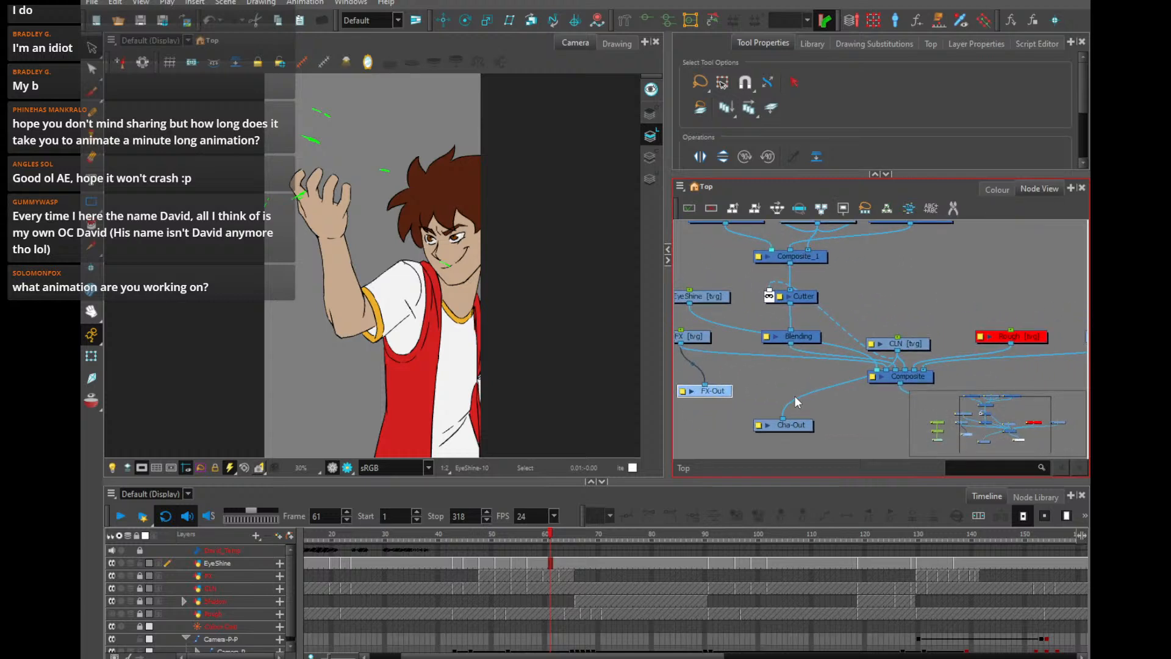
click(798, 428)
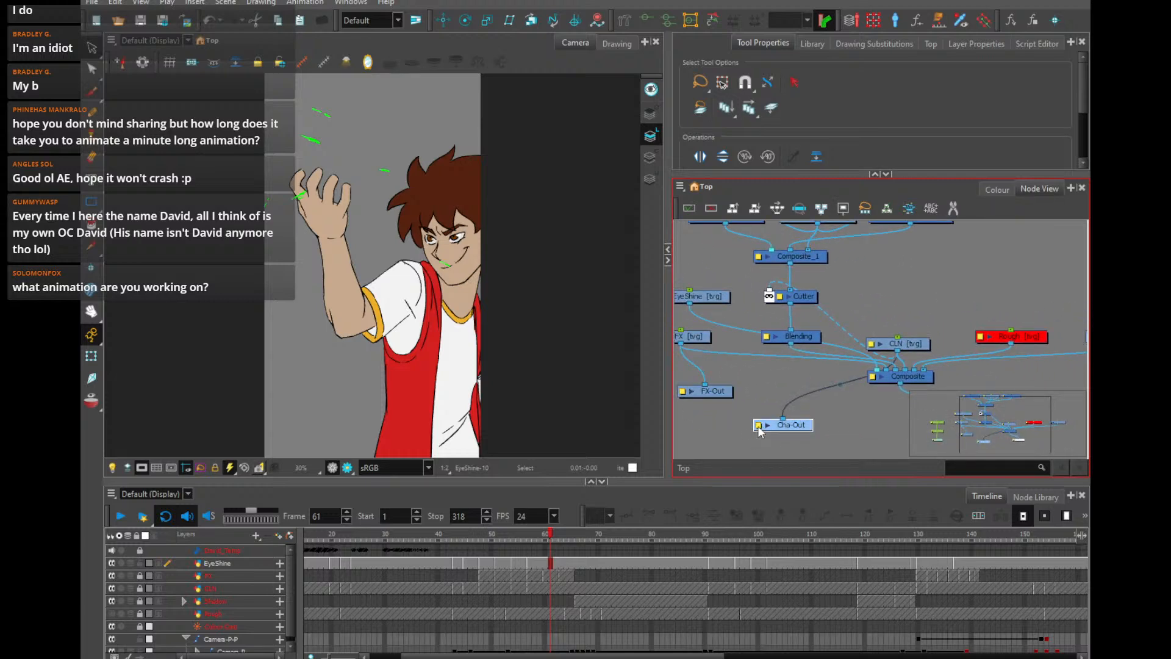
click(759, 426)
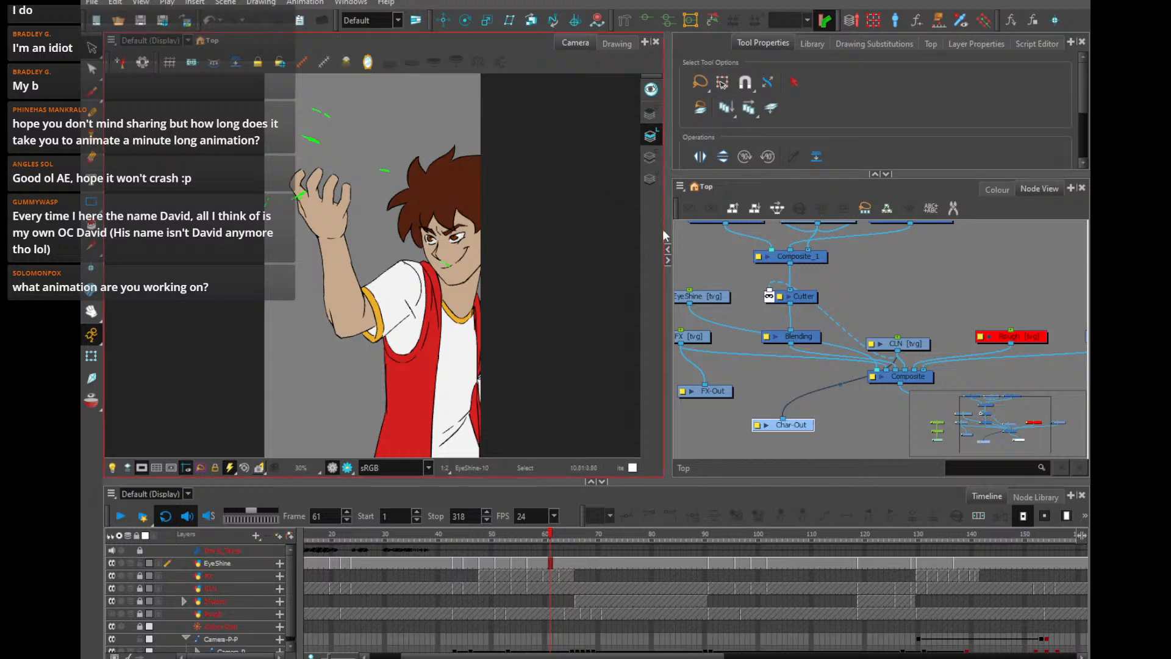
drag(782, 384, 883, 392)
click(211, 544)
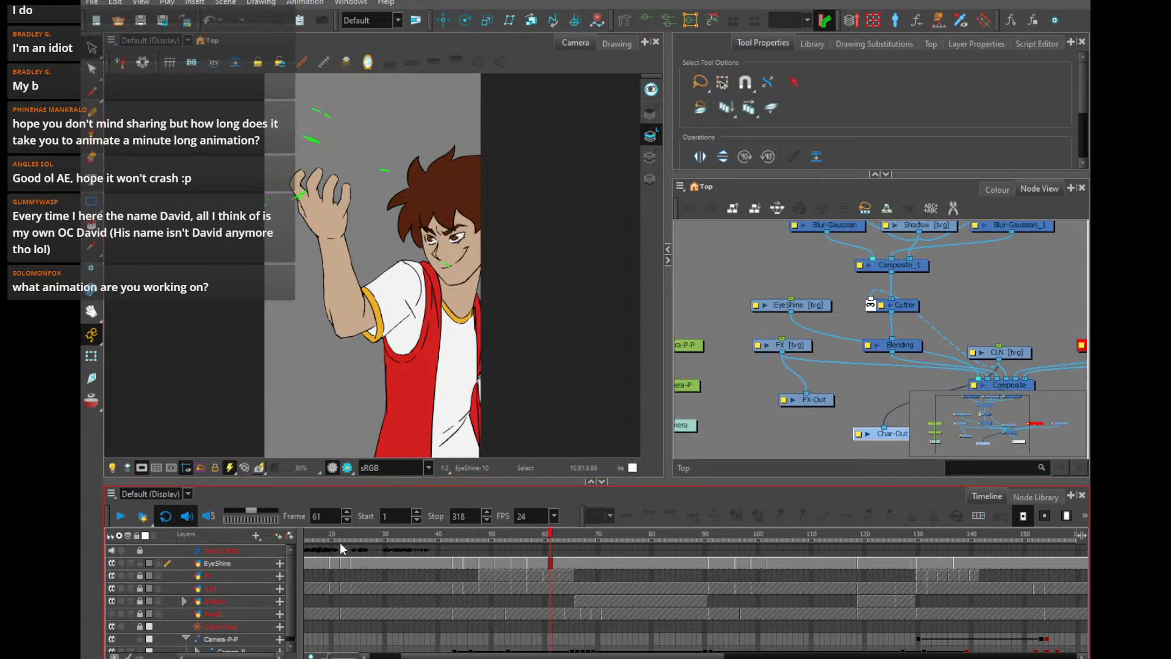
Insert a new Composite node between CLN and Char-Out and connect the EyeShine drawing to it
click(826, 401)
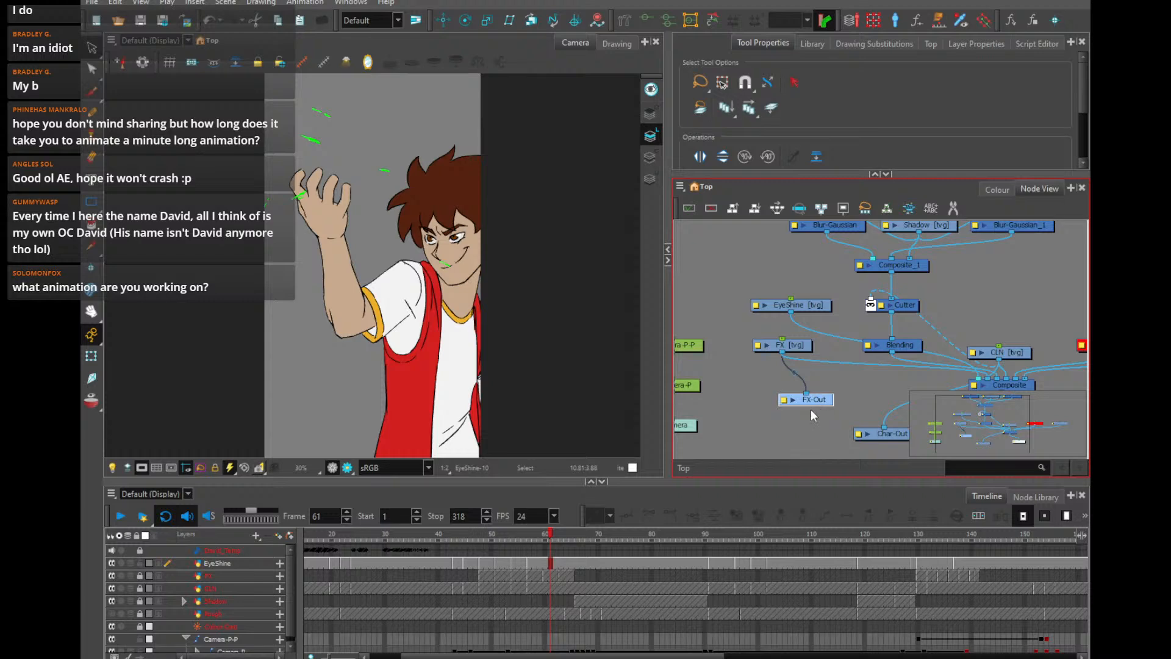
drag(825, 407, 806, 391)
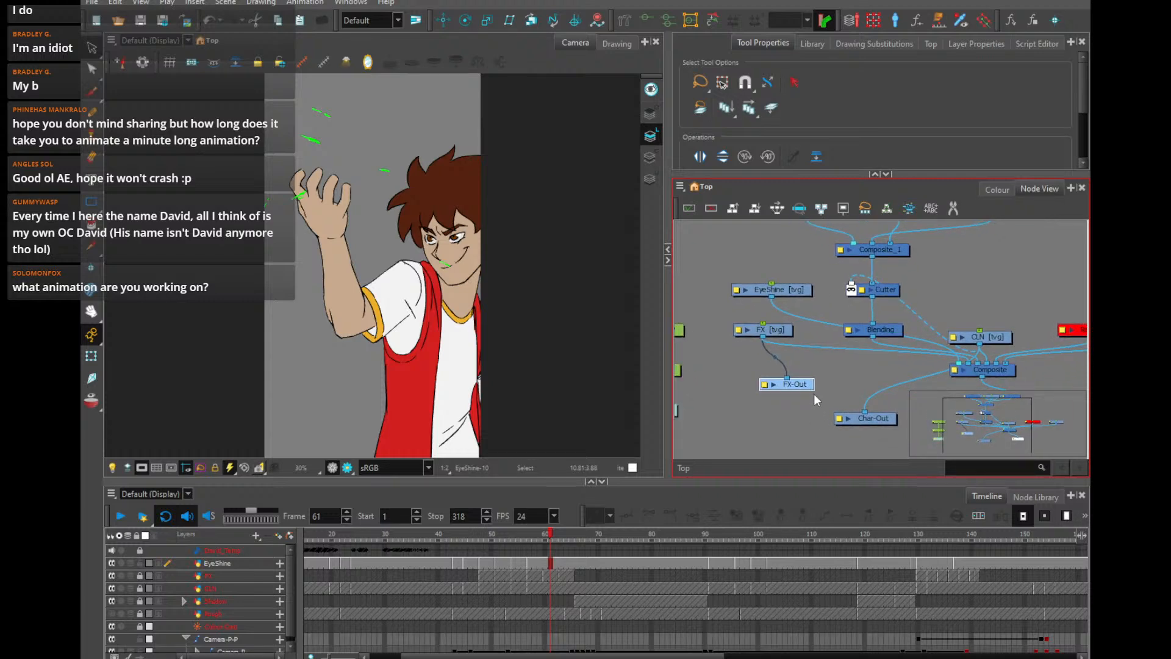
drag(814, 393, 844, 409)
click(829, 378)
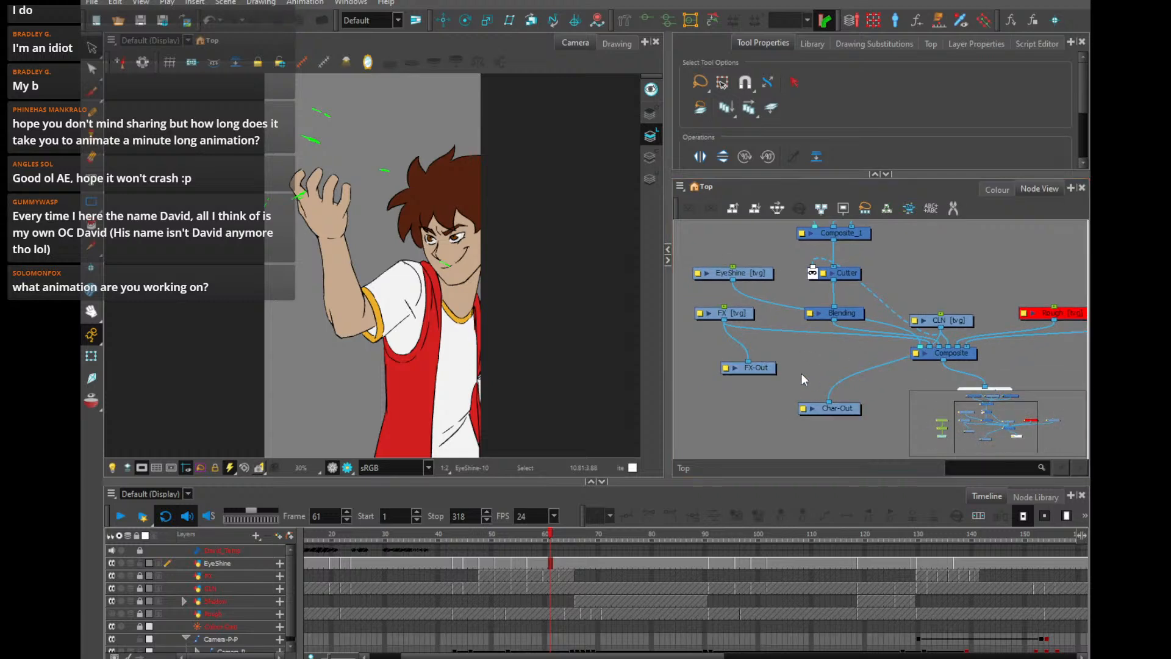
key(Return)
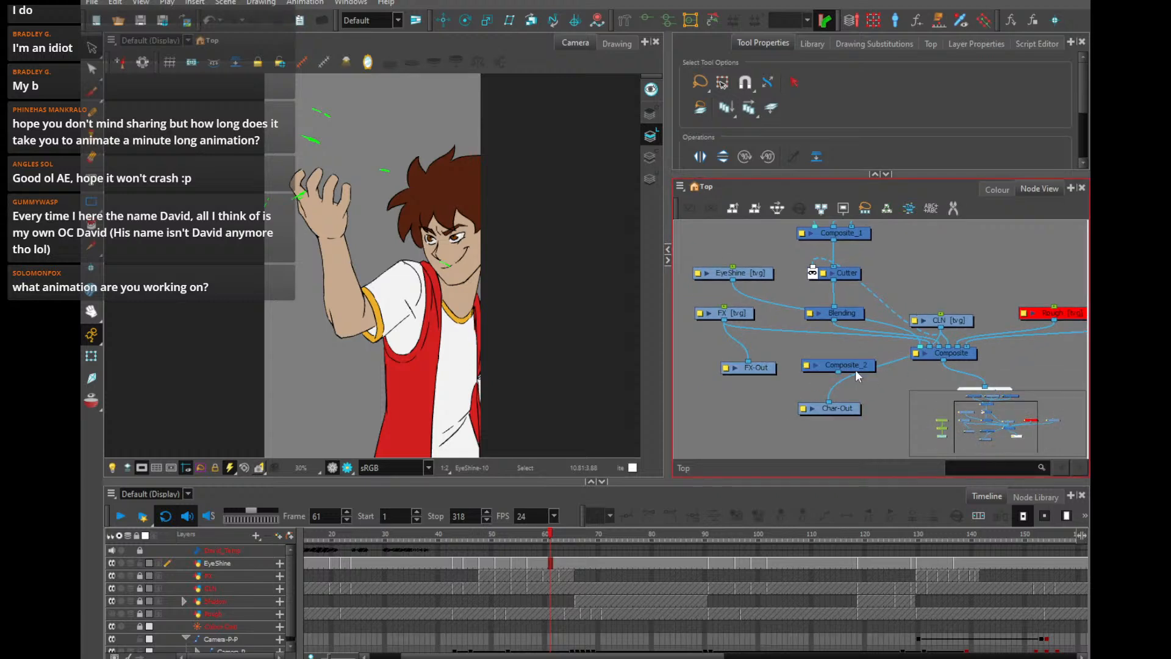
mouse_move(855, 369)
mouse_down()
mouse_move(881, 377)
mouse_move(859, 380)
mouse_up()
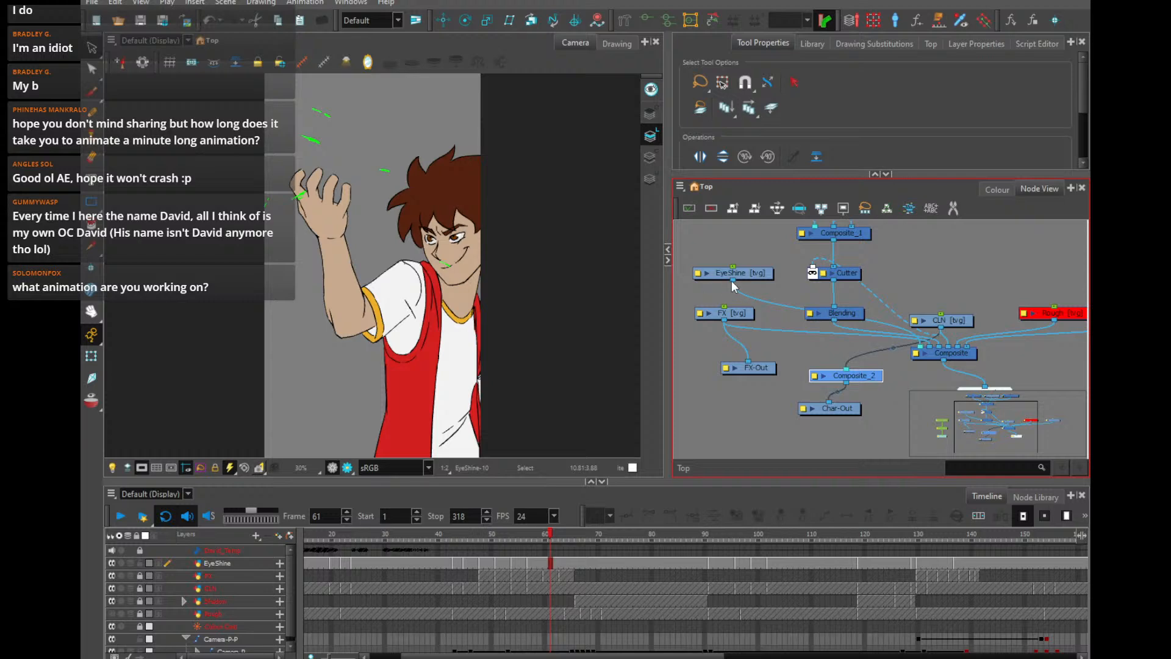
drag(733, 284, 827, 369)
Check the eyes up close, then line up Char-Out beneath Composite_2 and FX-Out beneath the FX drawing
scroll(470, 250, up, 4)
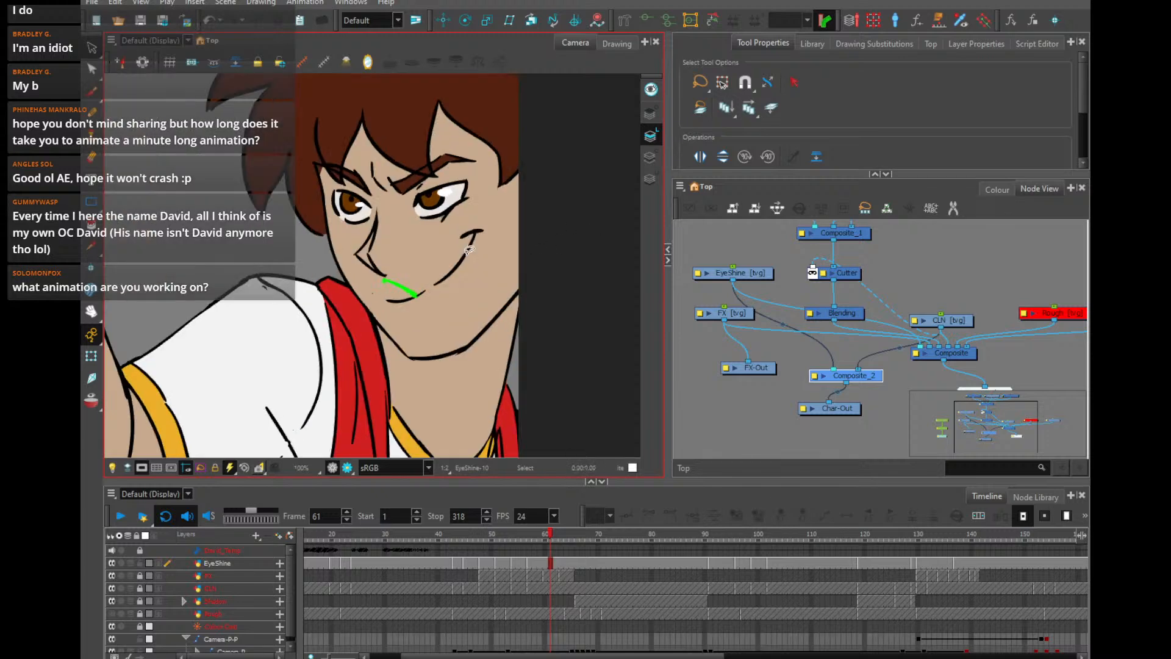
scroll(456, 183, up, 1)
scroll(456, 183, down, 4)
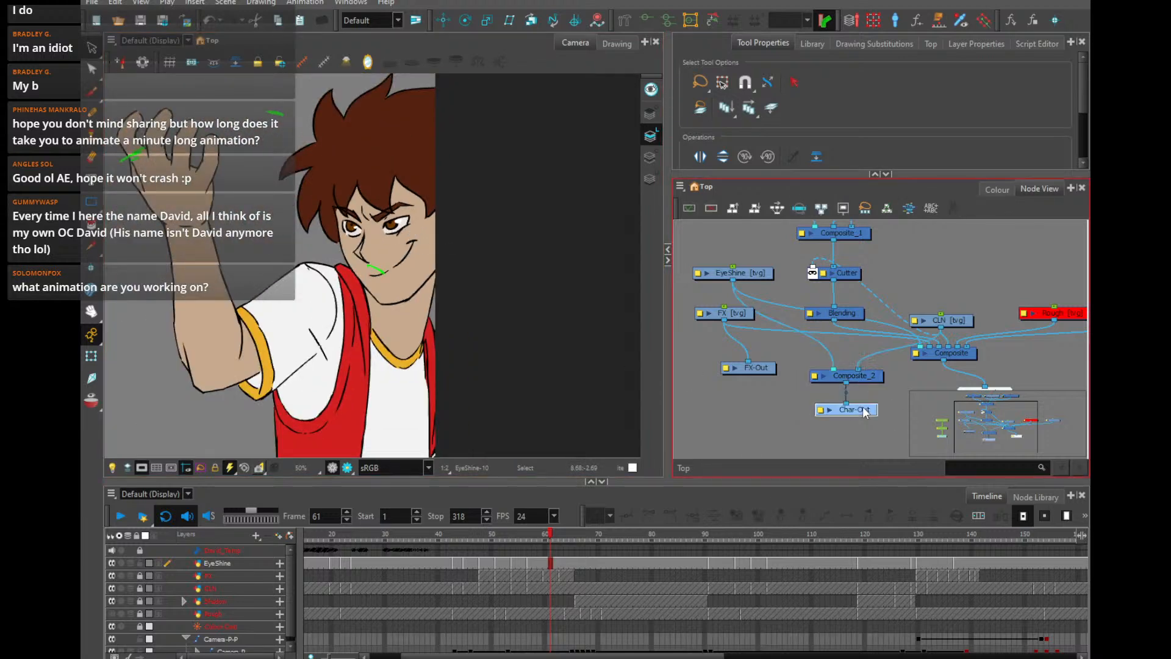
drag(845, 410, 861, 412)
drag(748, 372, 688, 338)
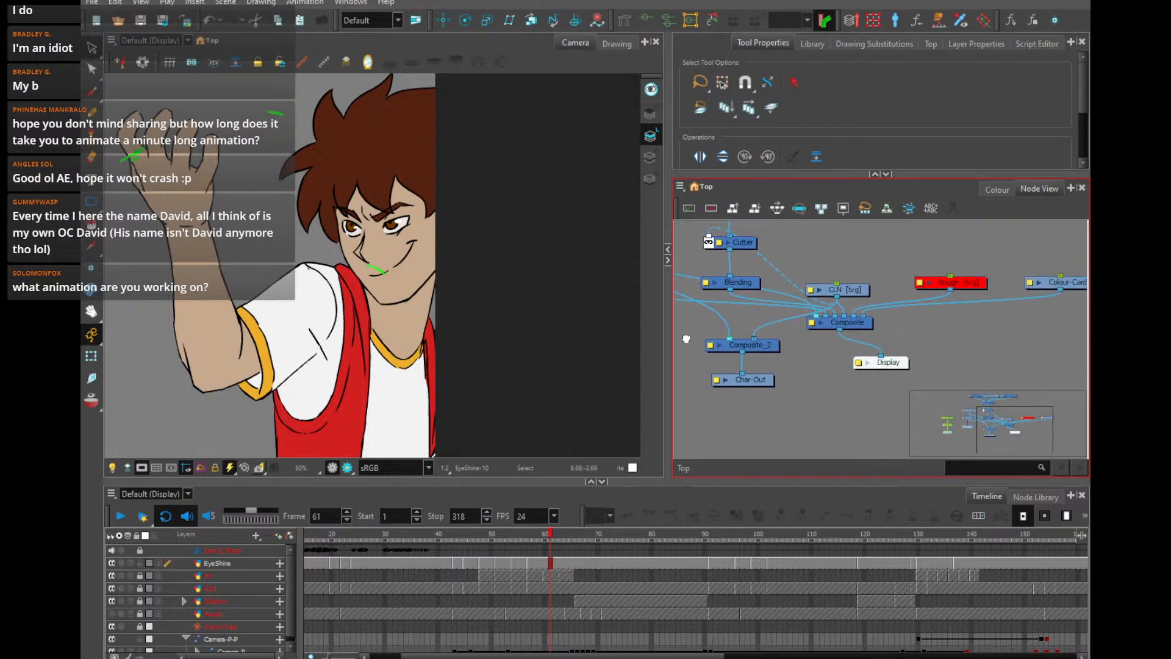
drag(823, 327, 888, 338)
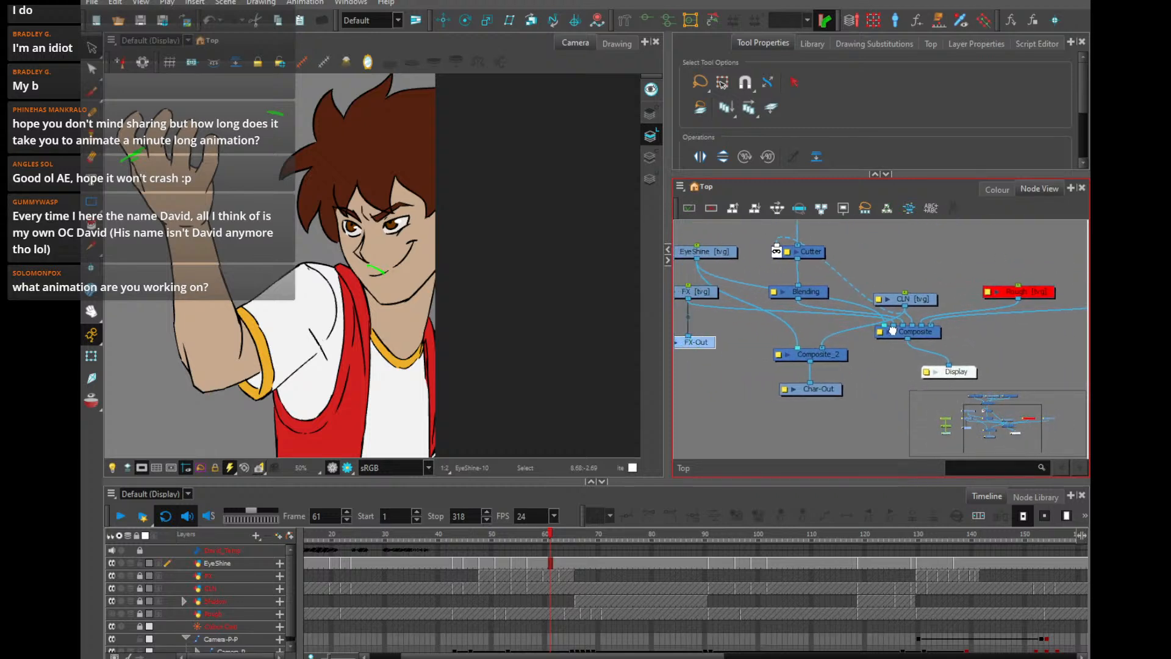
click(225, 591)
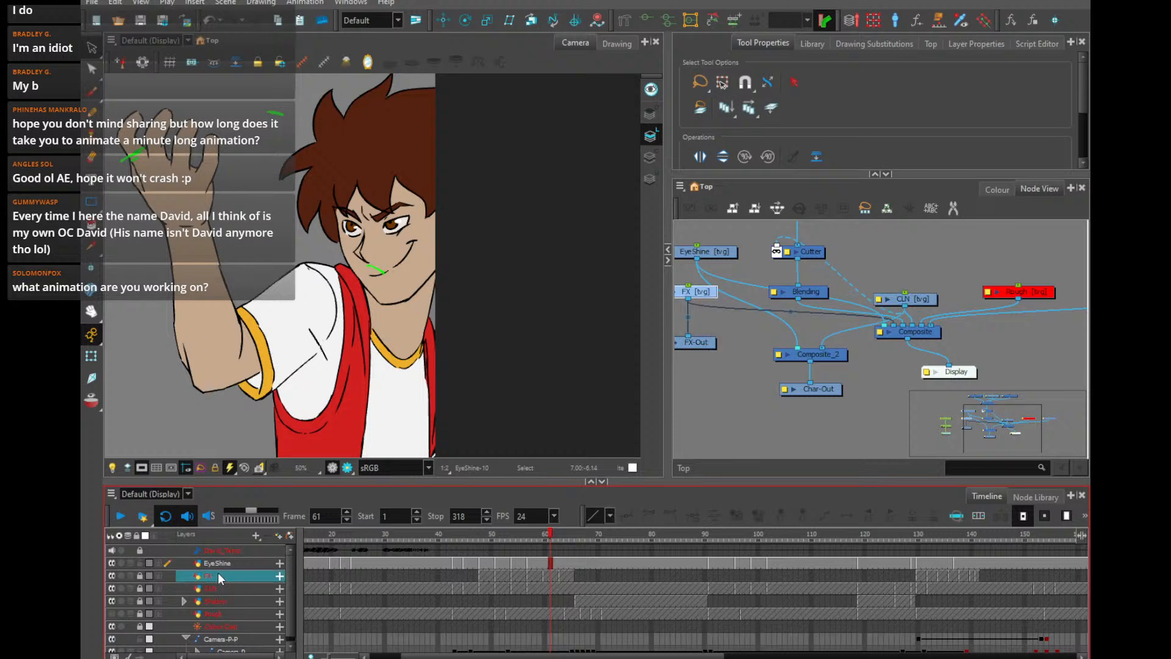
click(238, 562)
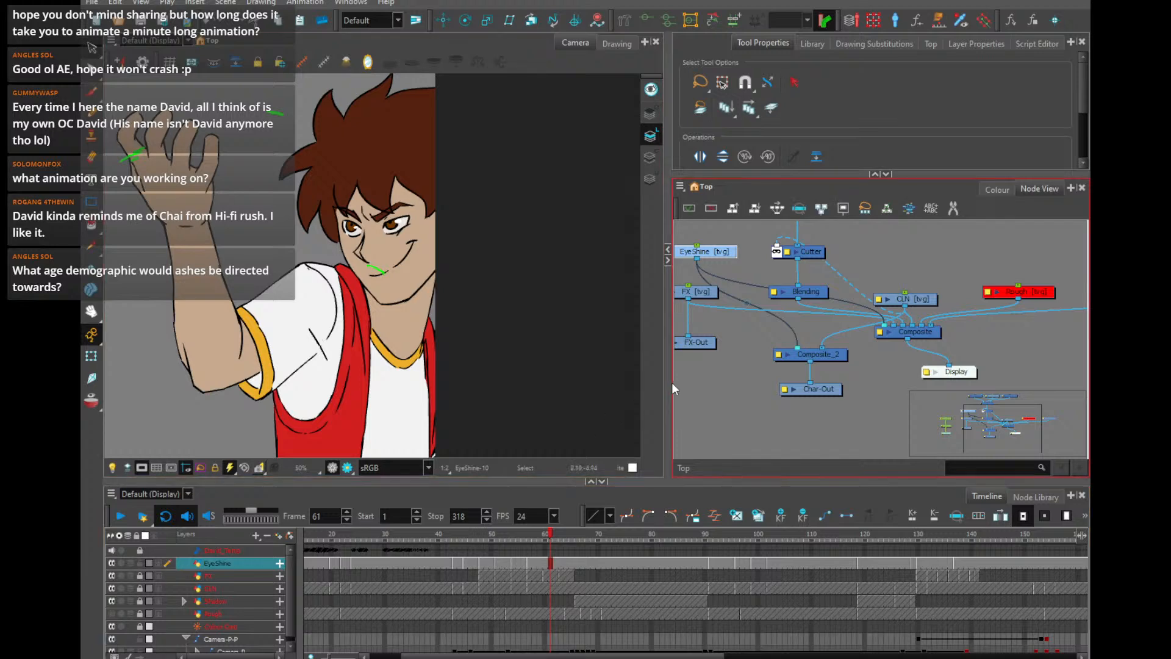
Widen the node network area and reposition the FX drawing and its FX-Out node, level with Char-Out
drag(668, 374, 639, 371)
drag(720, 379, 806, 397)
drag(772, 361, 672, 409)
scroll(732, 415, down, 4)
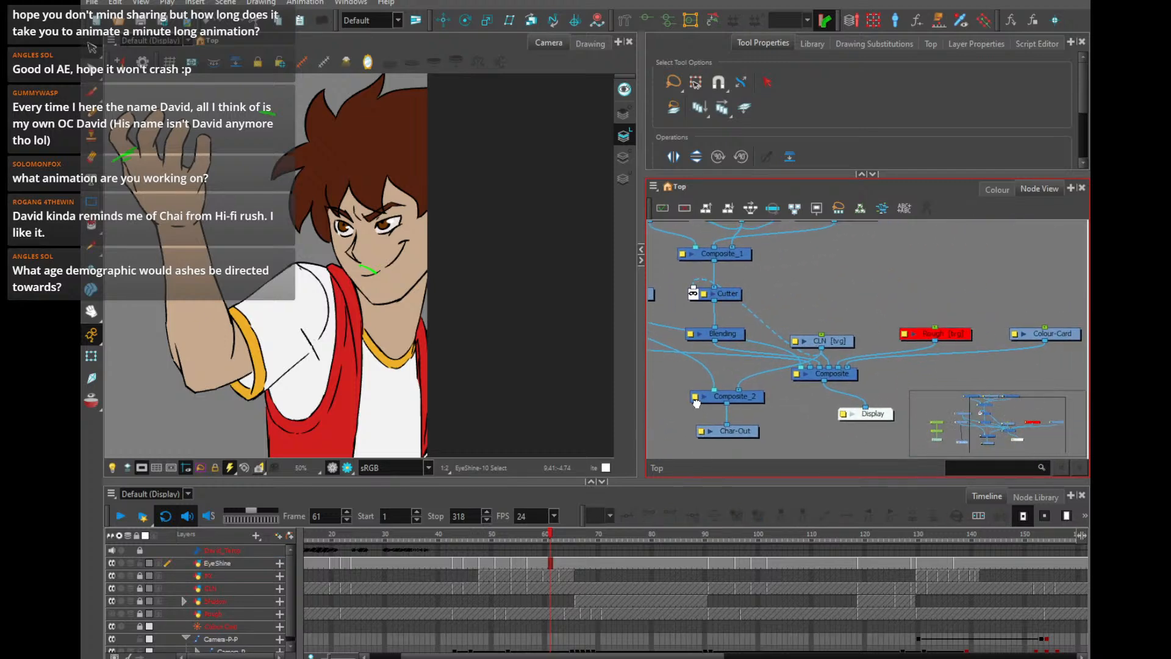
mouse_move(694, 361)
mouse_down()
mouse_move(681, 370)
mouse_move(687, 381)
mouse_up()
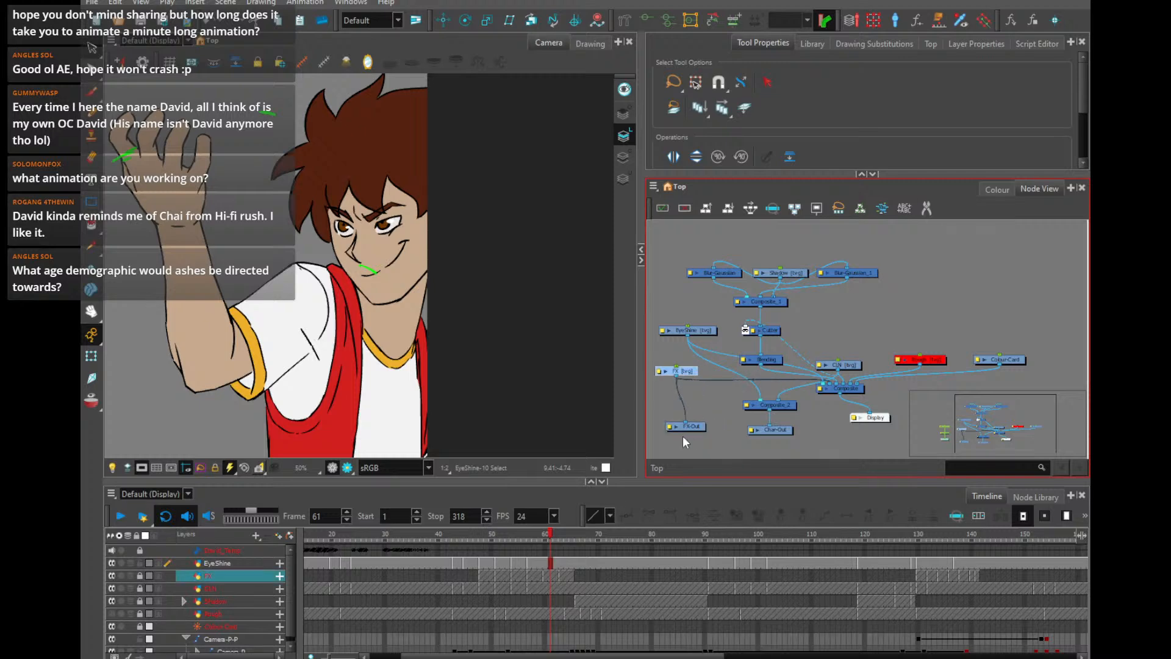
click(669, 427)
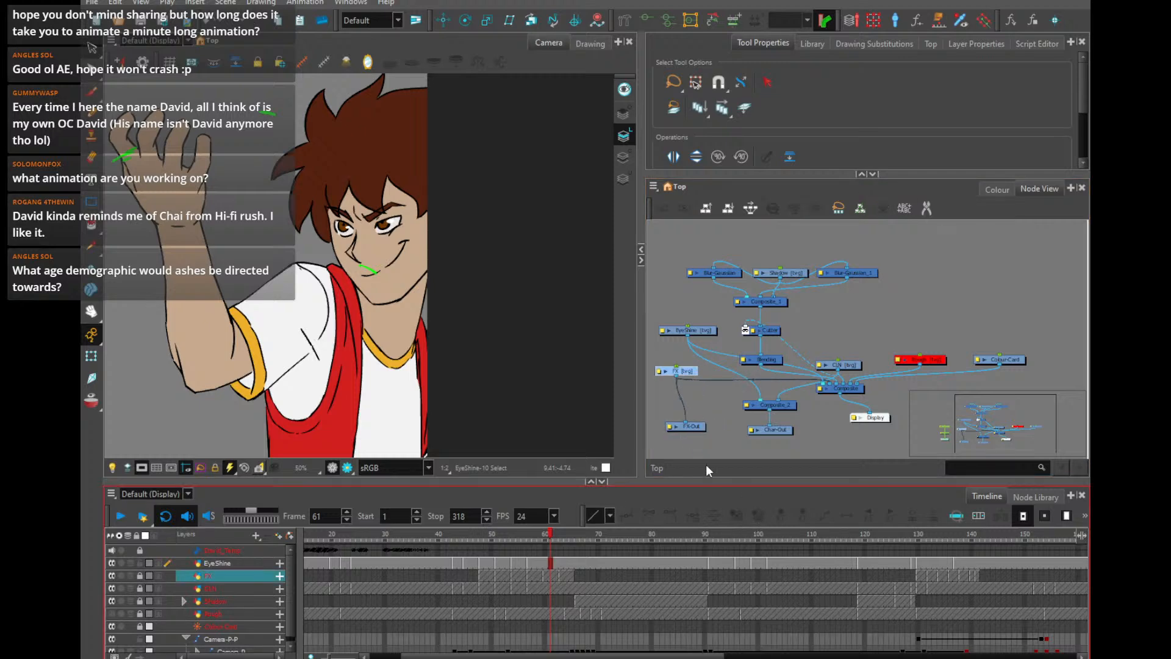
click(690, 426)
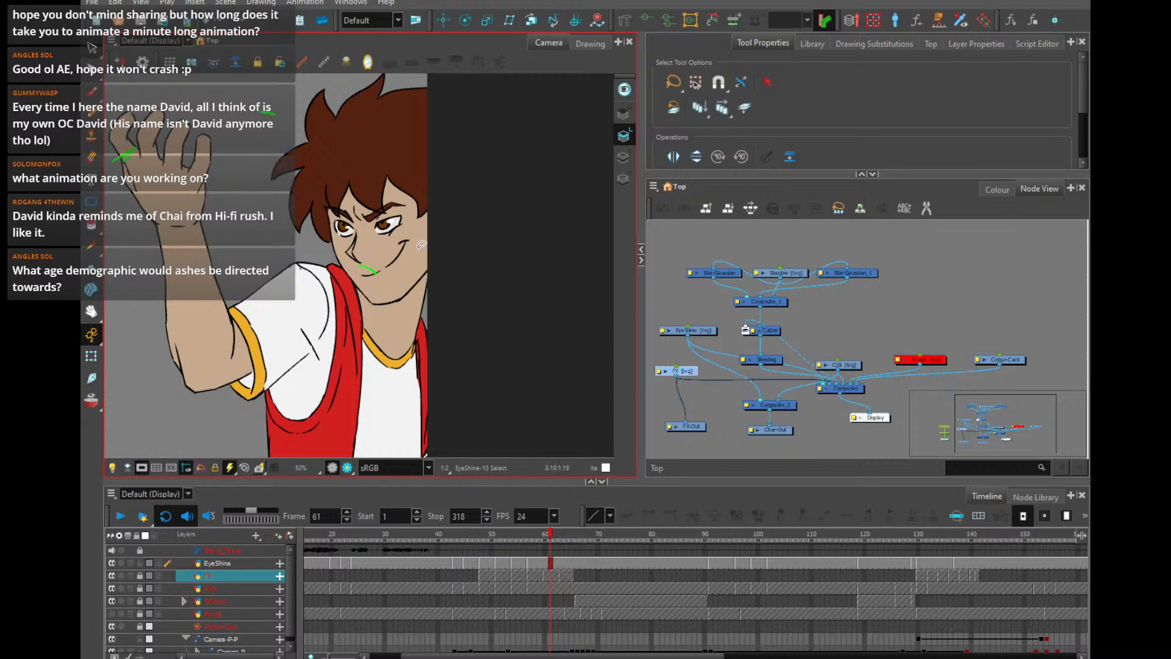
scroll(421, 245, down, 2)
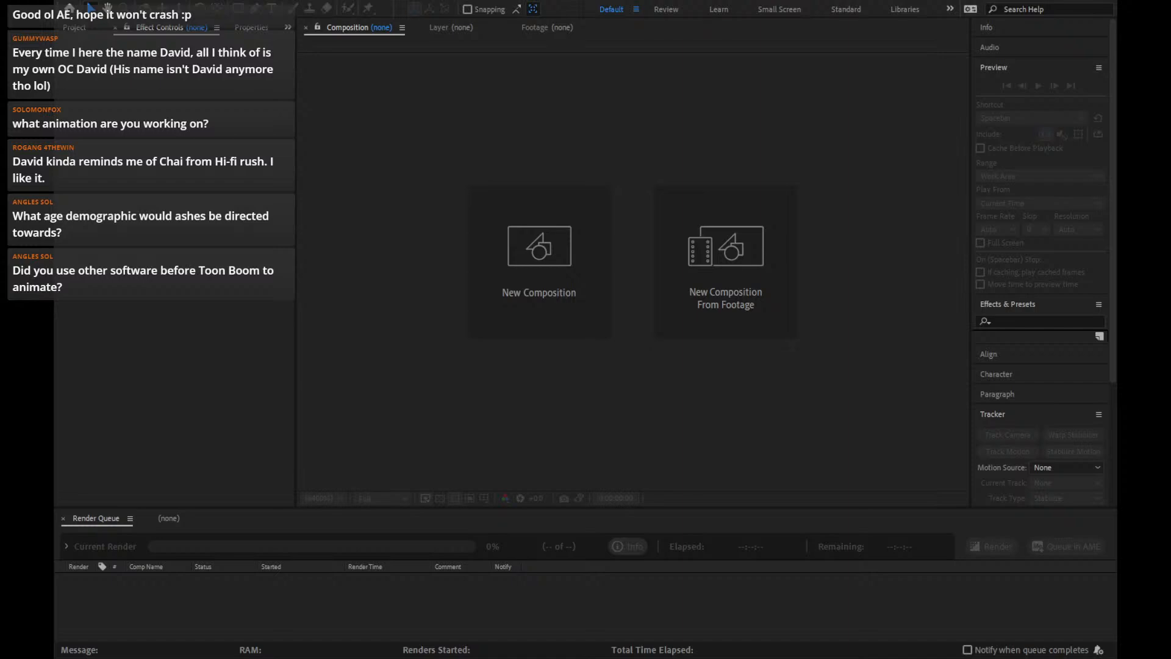
In After Effects, import the Char-[0001-0318].tga and FX-[0001-0318].tga image sequences into the project
click(181, 137)
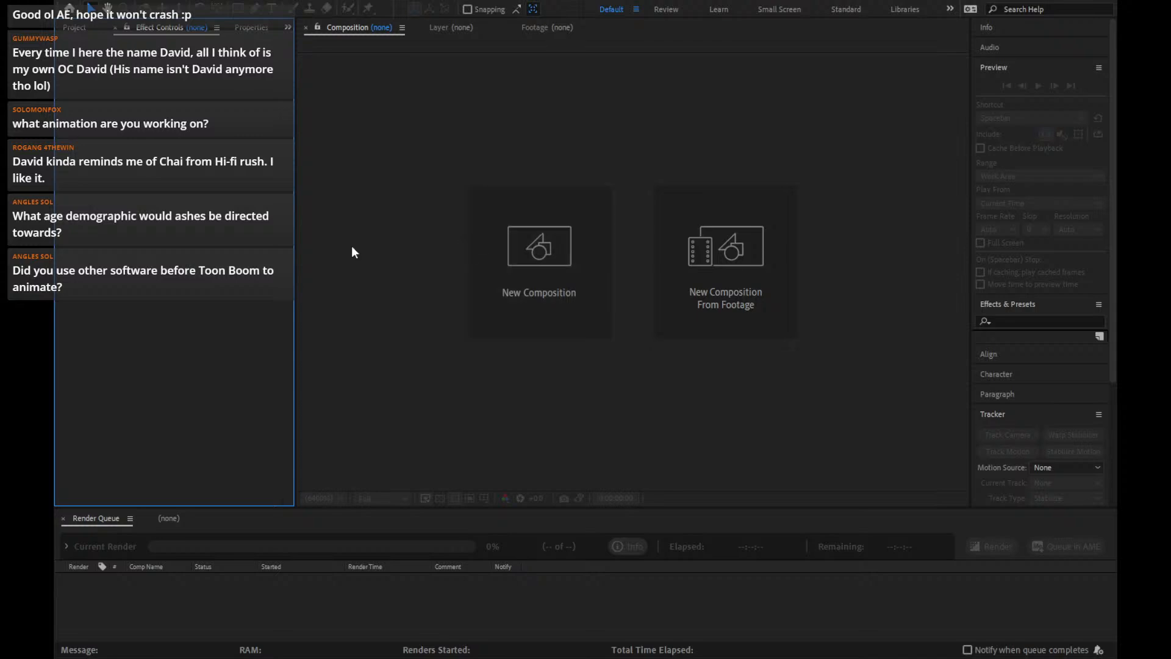
click(74, 27)
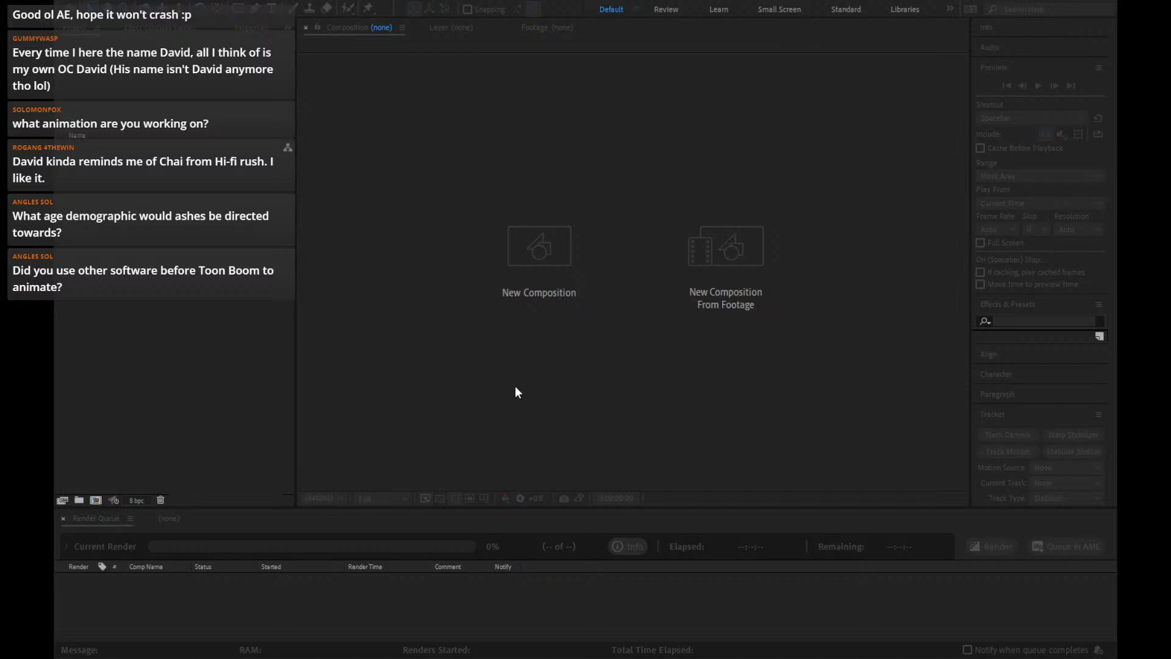
double_click(182, 253)
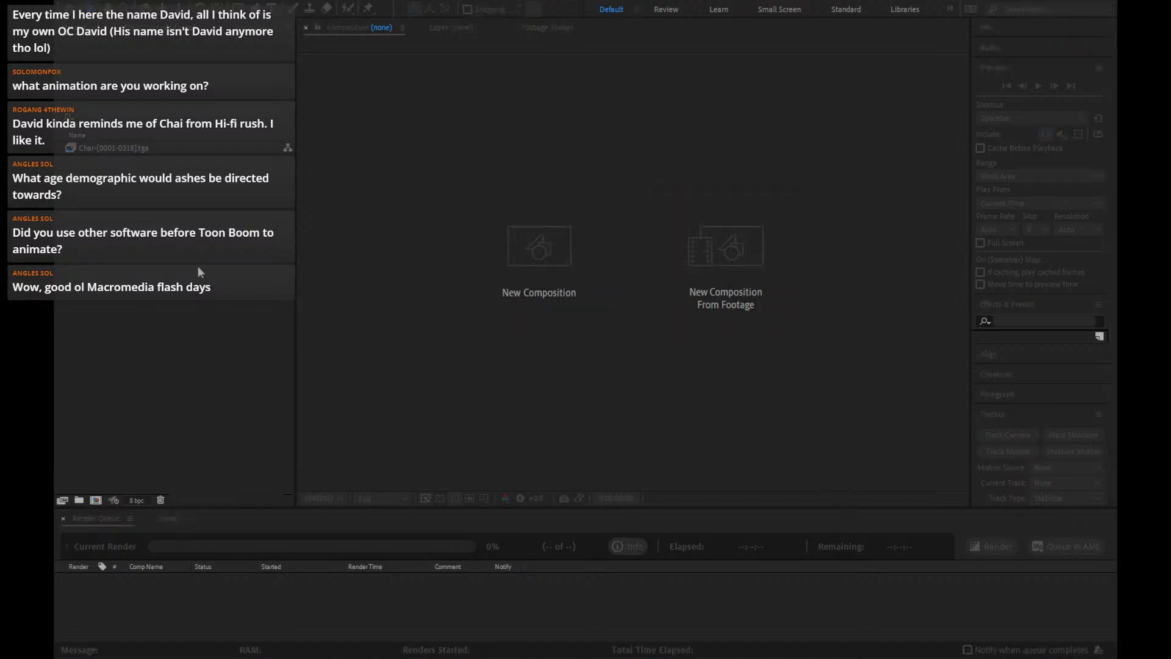
click(494, 387)
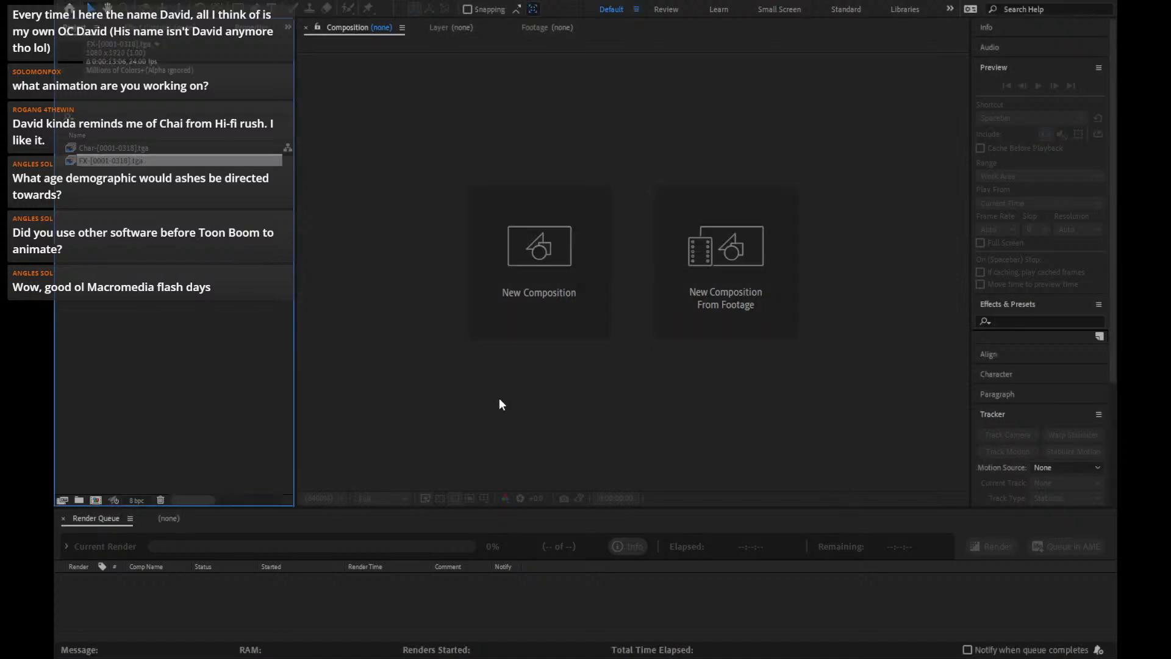
click(193, 304)
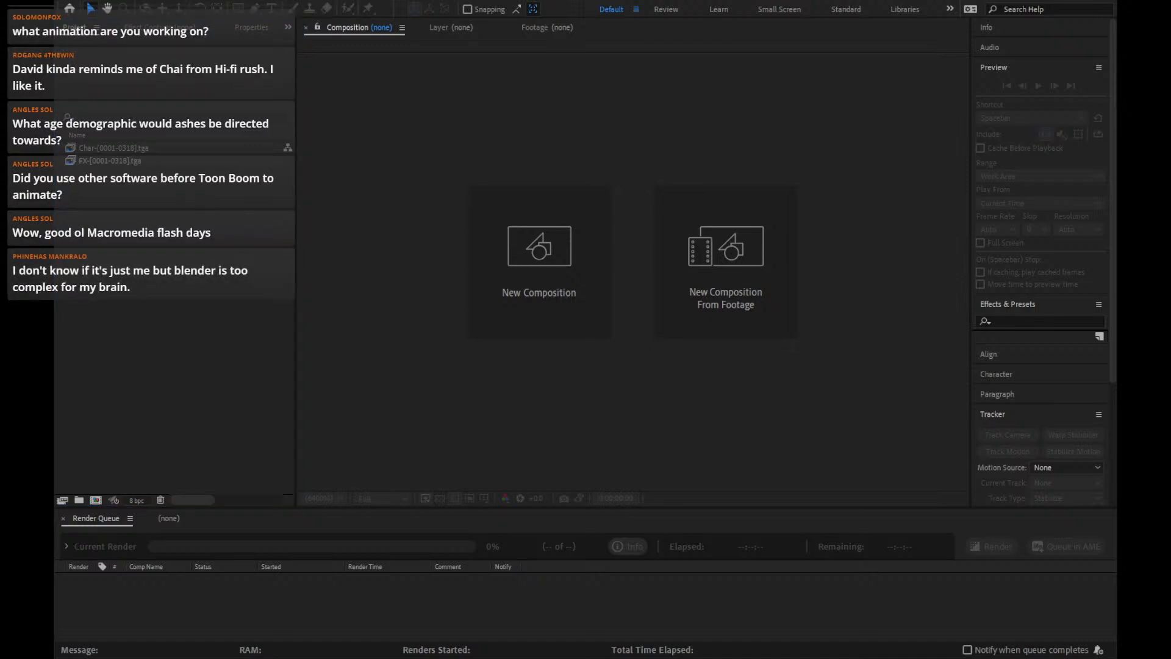
click(191, 331)
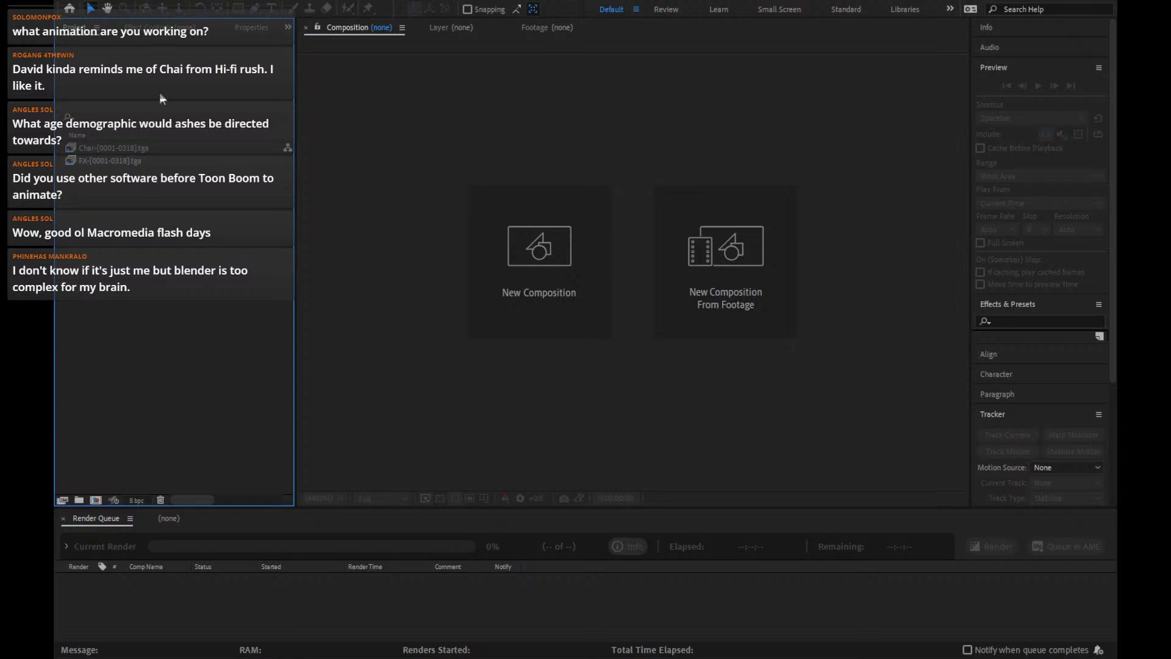
double_click(185, 212)
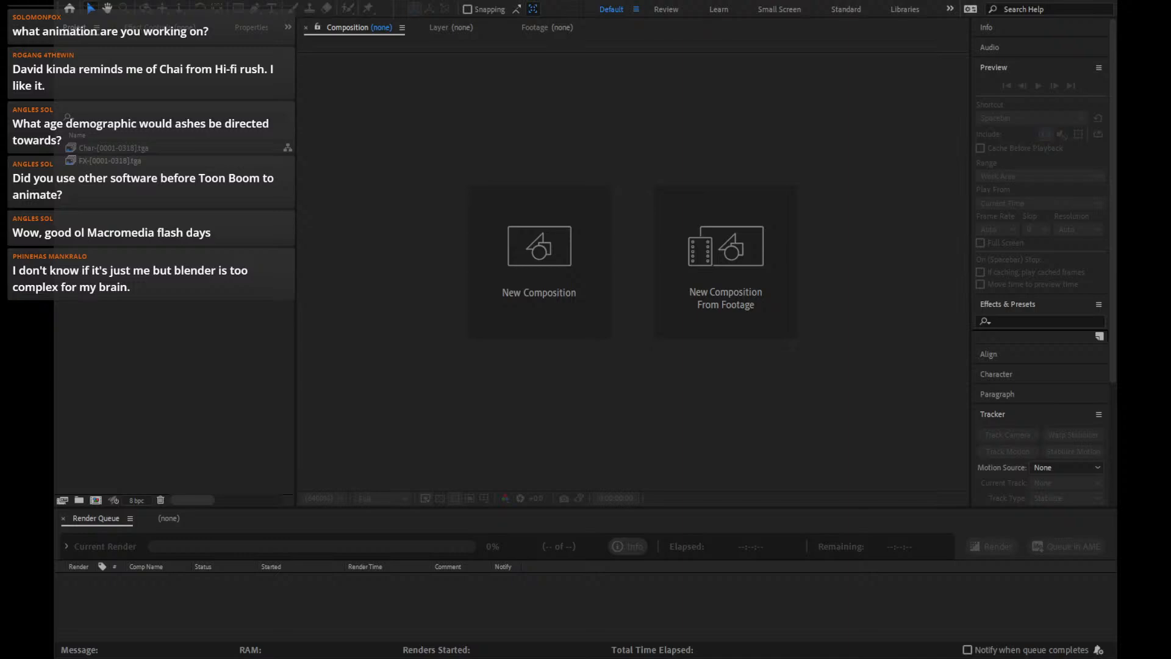
click(593, 616)
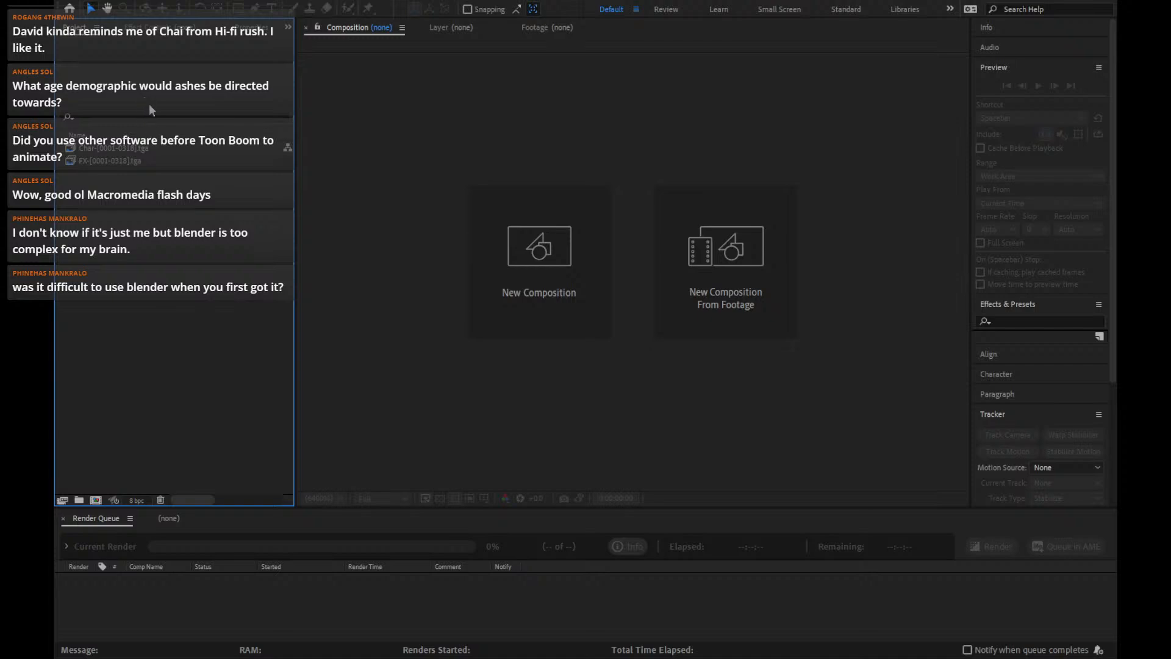
Import Fire_new.mp4 into the project and make the application window narrower
double_click(272, 118)
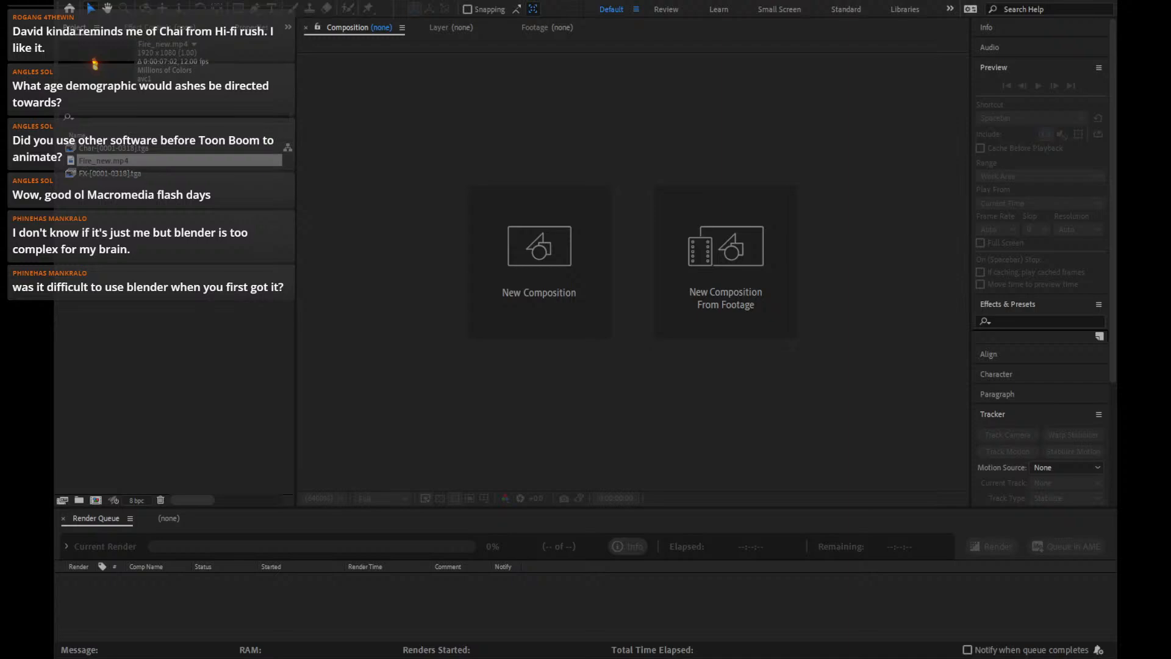
drag(54, 118, 84, 118)
drag(55, 274, 70, 274)
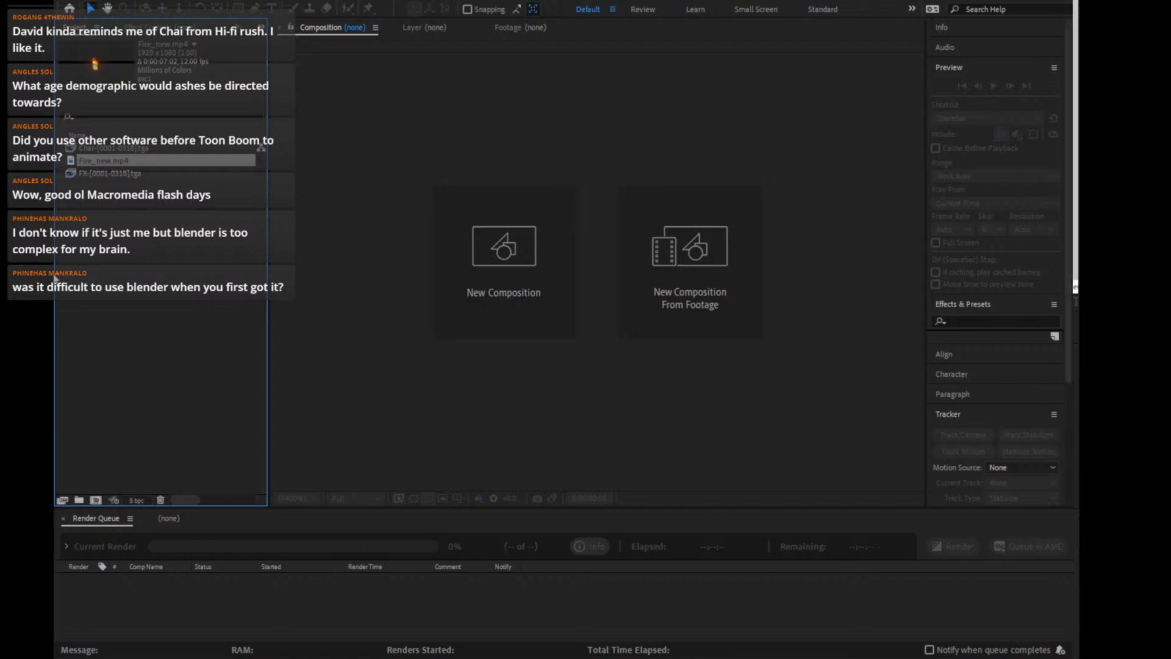
click(138, 261)
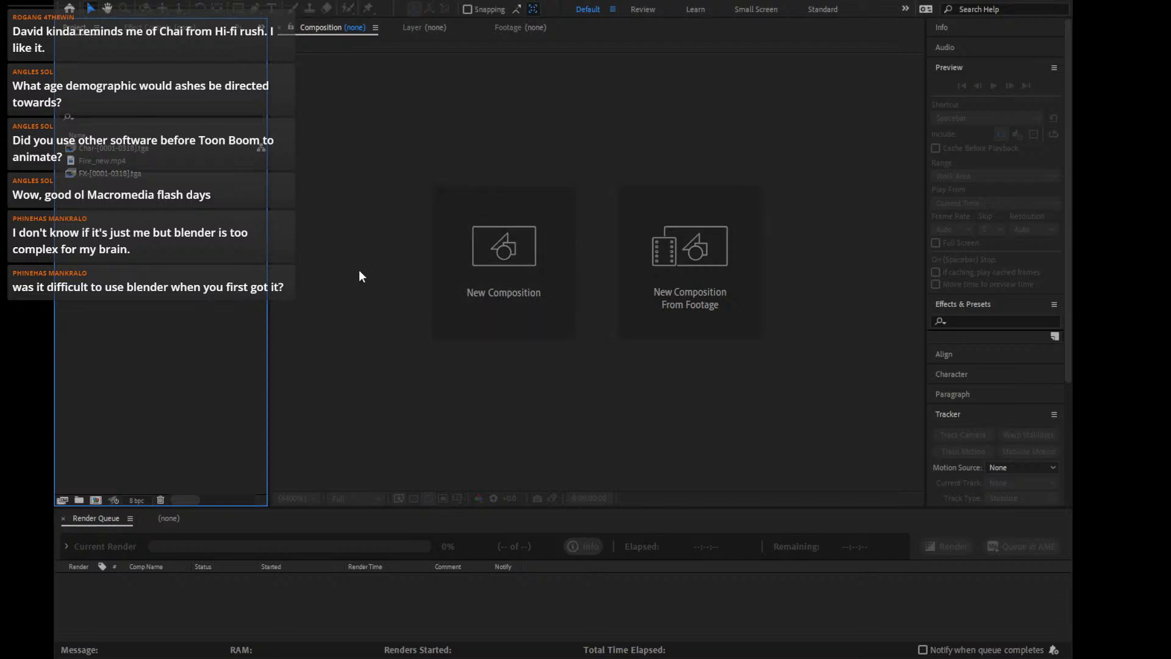
Compare the footage details of the Char sequence, Fire_new.mp4 and the FX sequence in the project
click(151, 175)
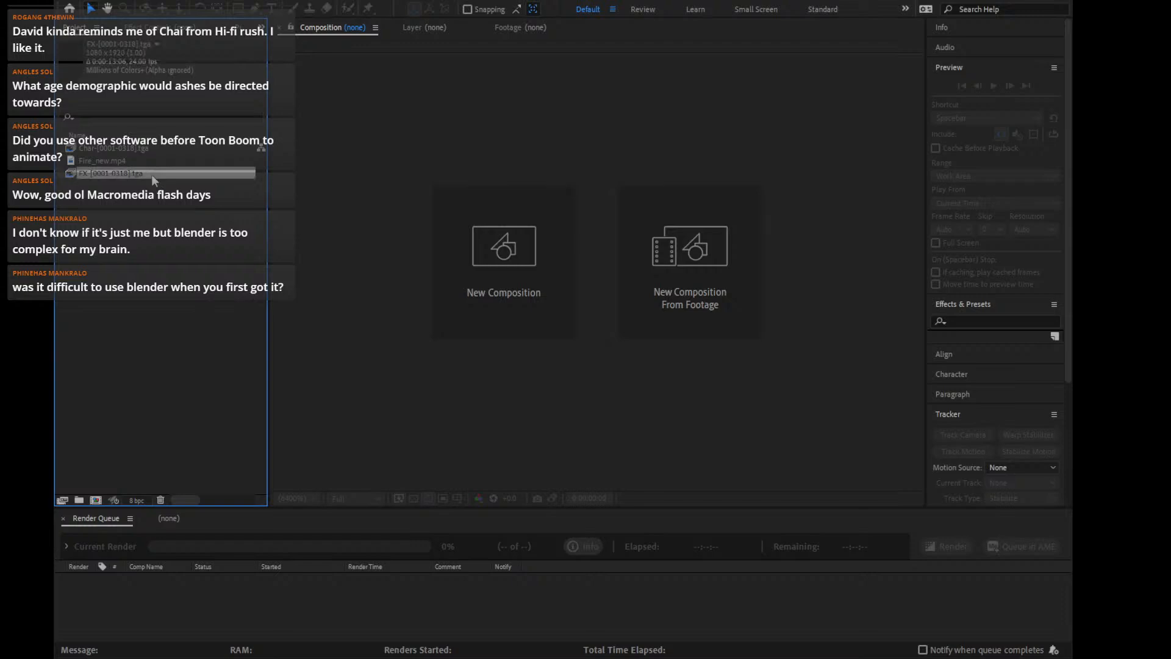
click(144, 158)
click(139, 175)
click(134, 160)
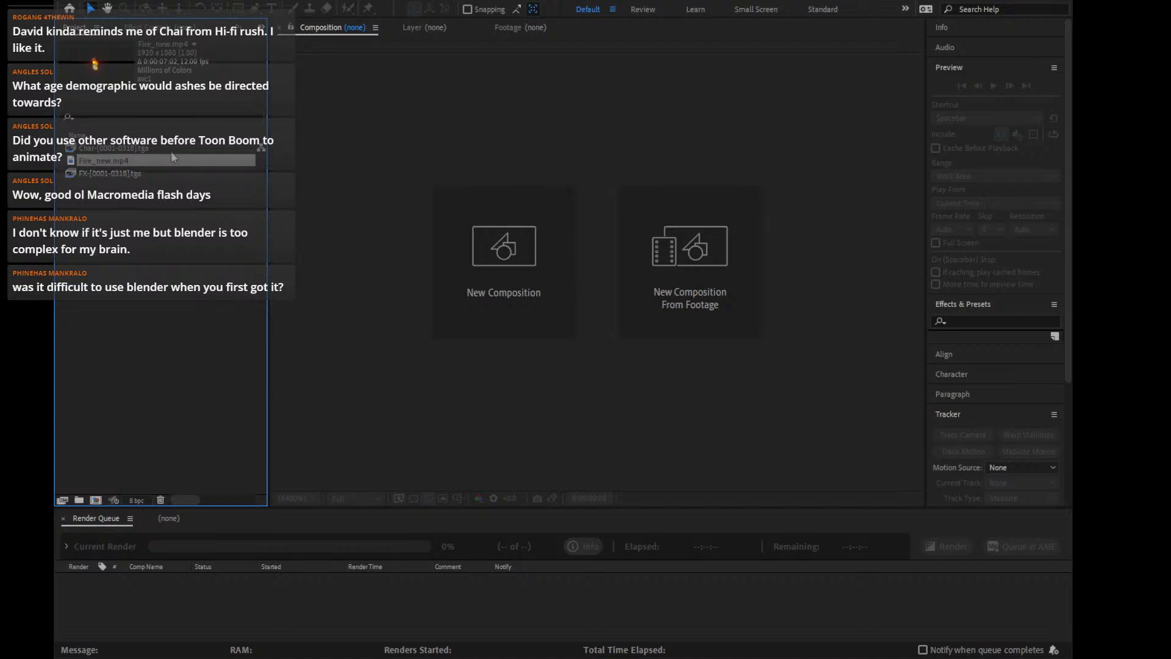
click(192, 187)
click(160, 171)
click(150, 152)
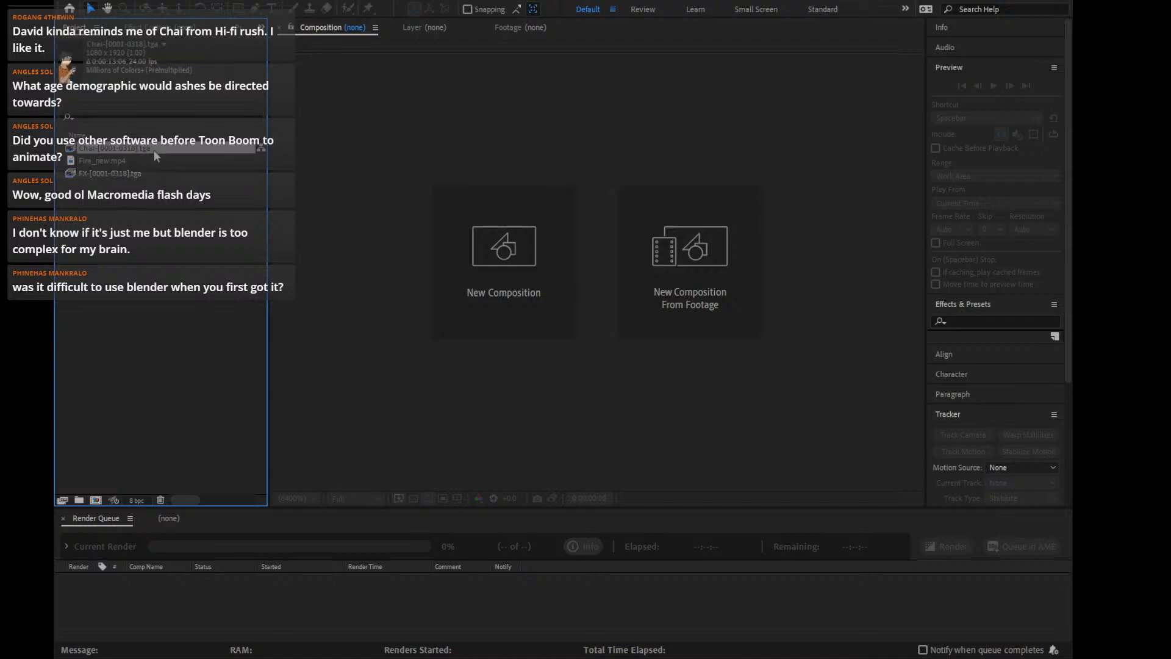
click(150, 172)
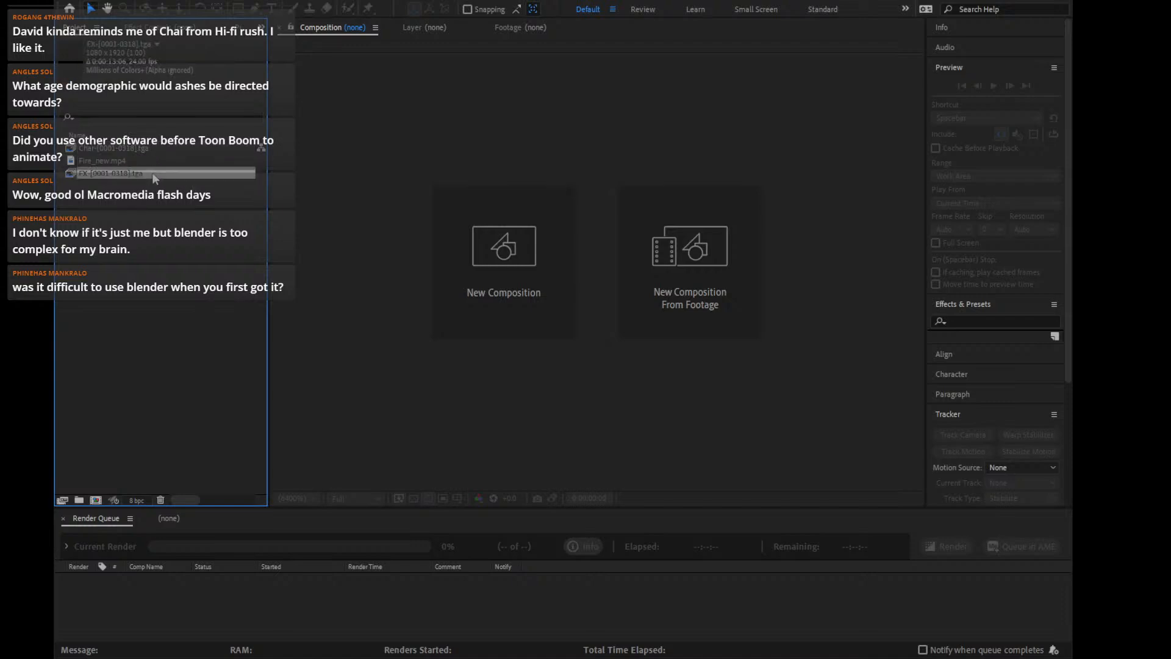
Create a composition from Char-[0001-0318].tga and place FX-[0001-0318].tga as a layer above it
click(128, 149)
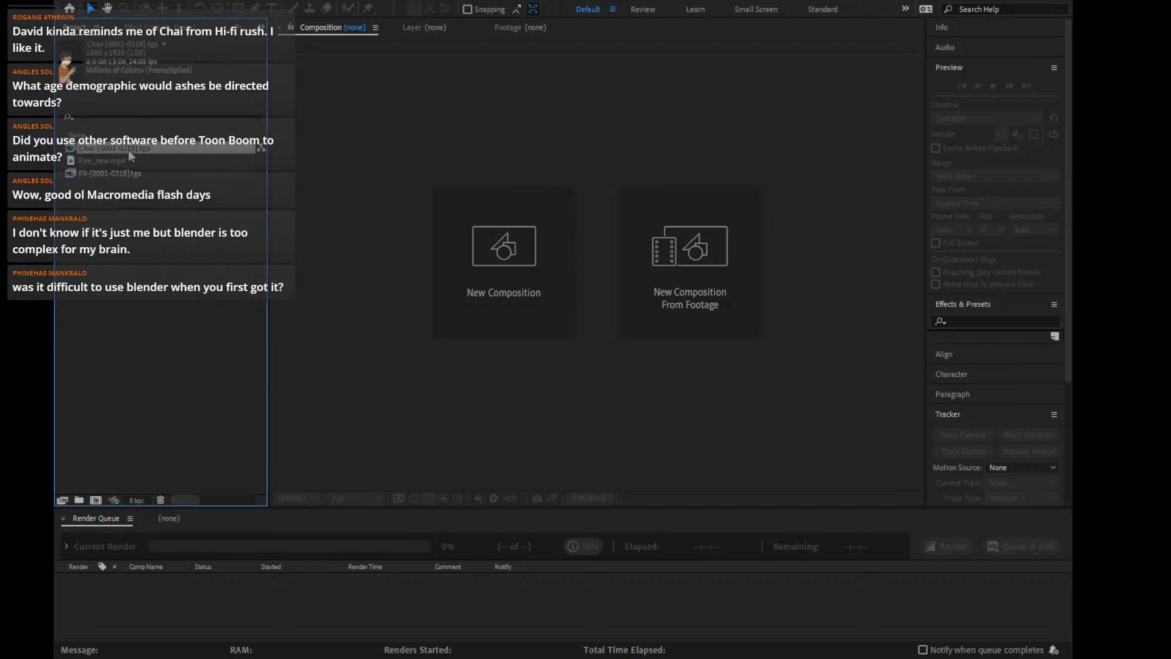
drag(127, 149, 95, 500)
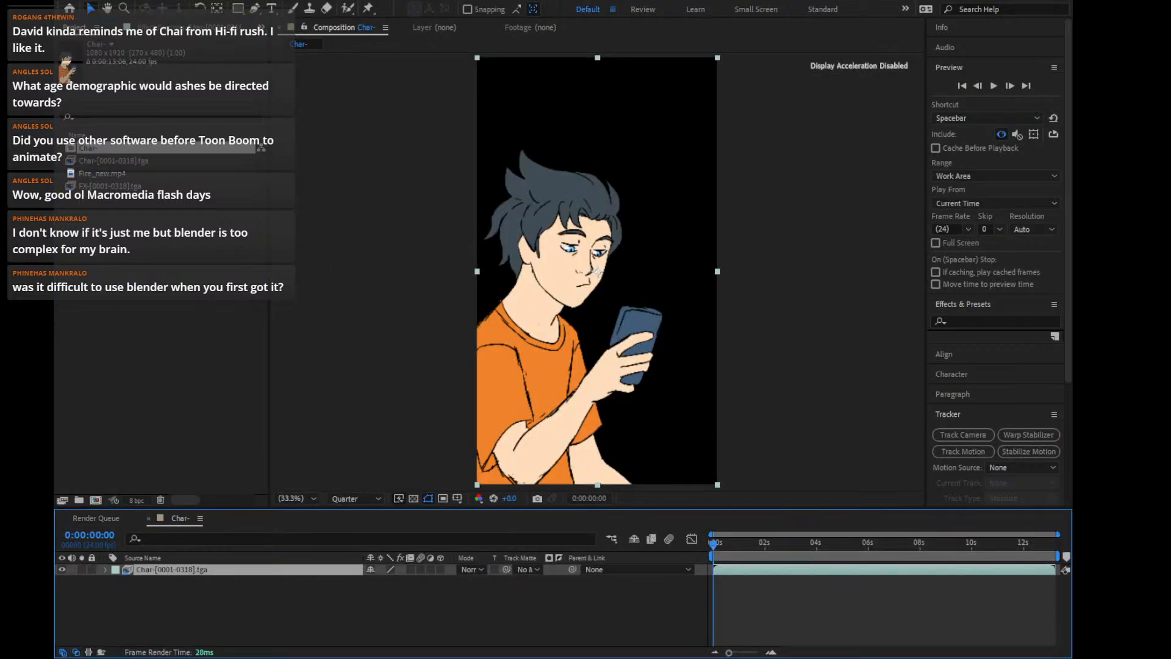
click(91, 187)
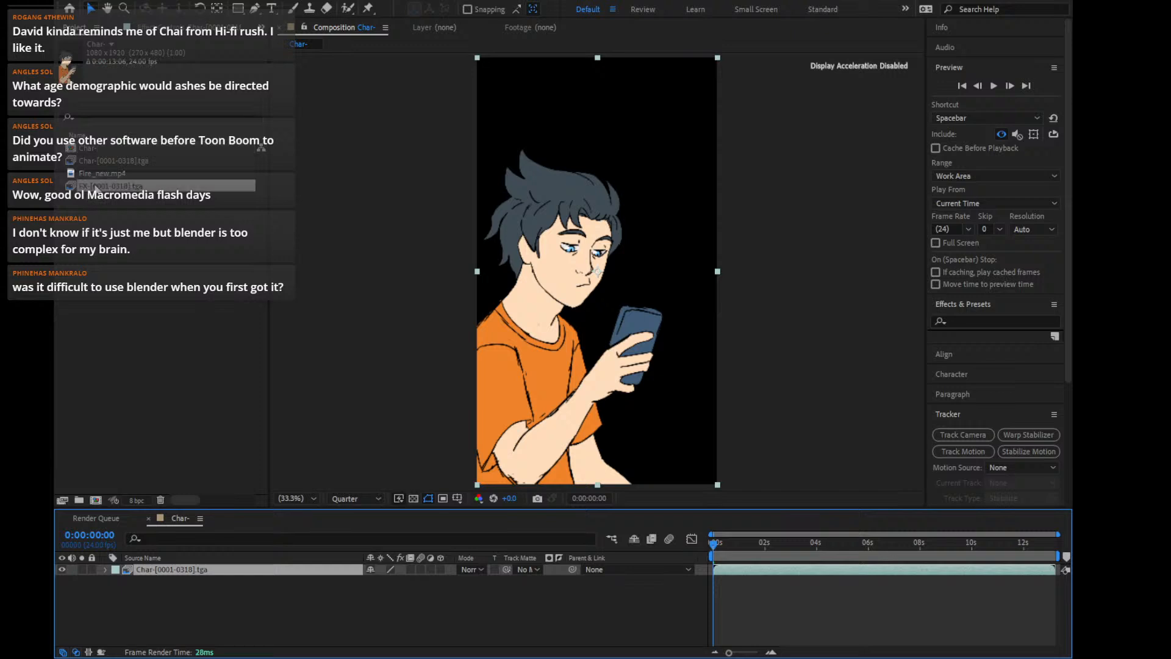
drag(122, 189, 241, 569)
Interpret the FX footage's alpha as premultiplied and check the interpretation settings of the Char footage
right_click(92, 188)
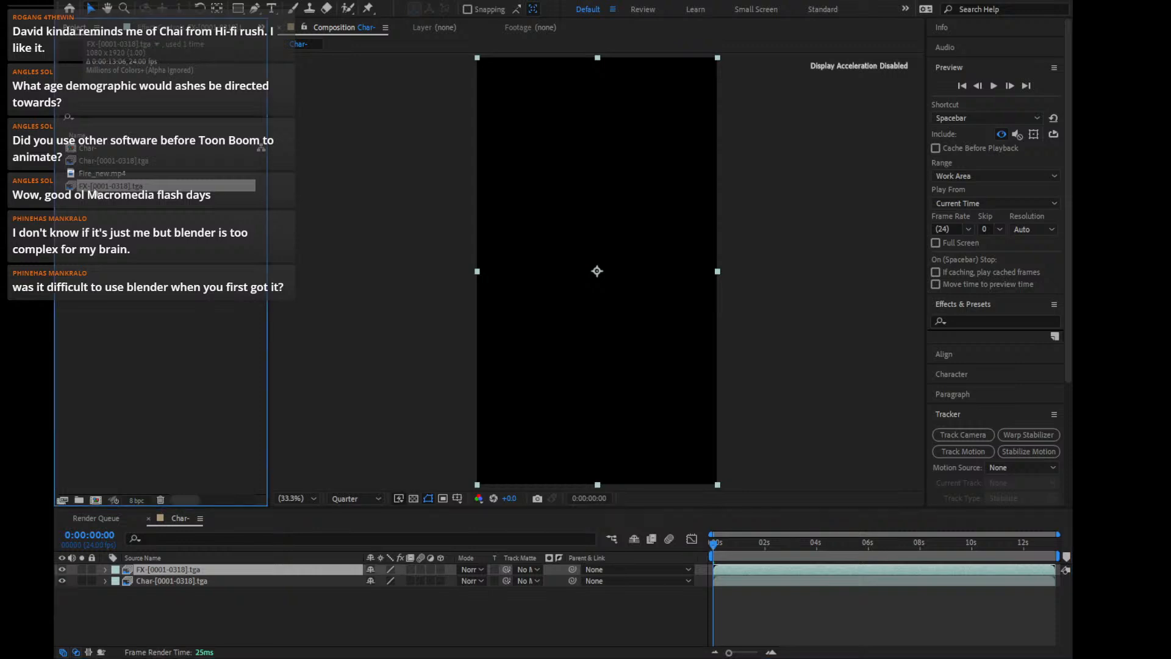
click(369, 284)
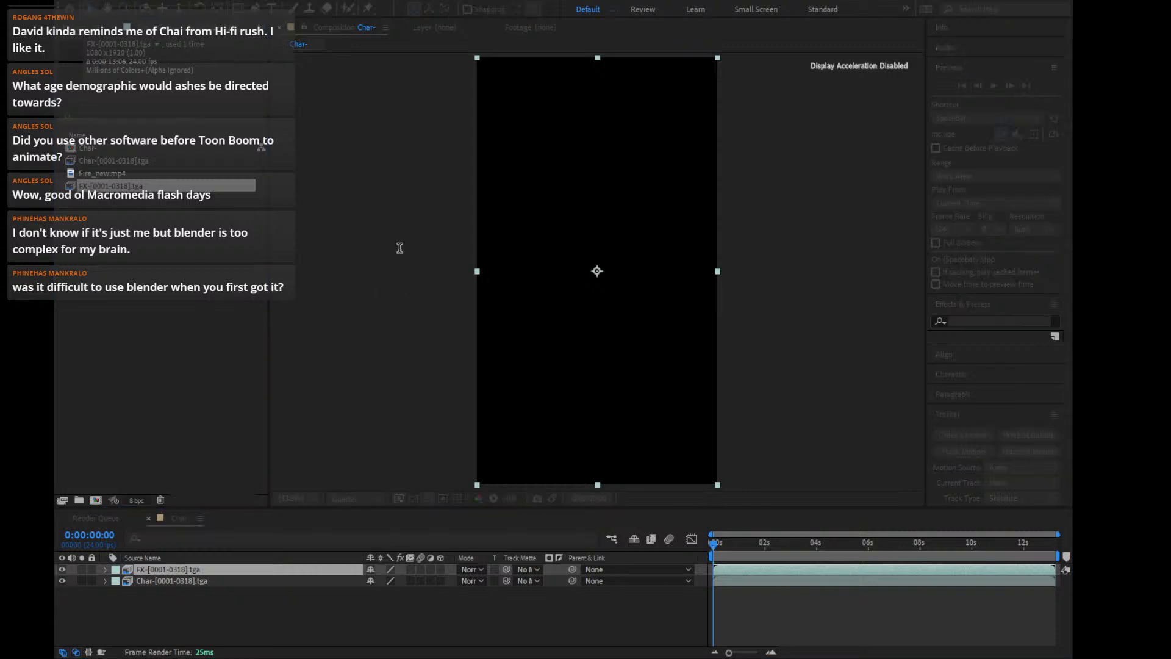
click(331, 157)
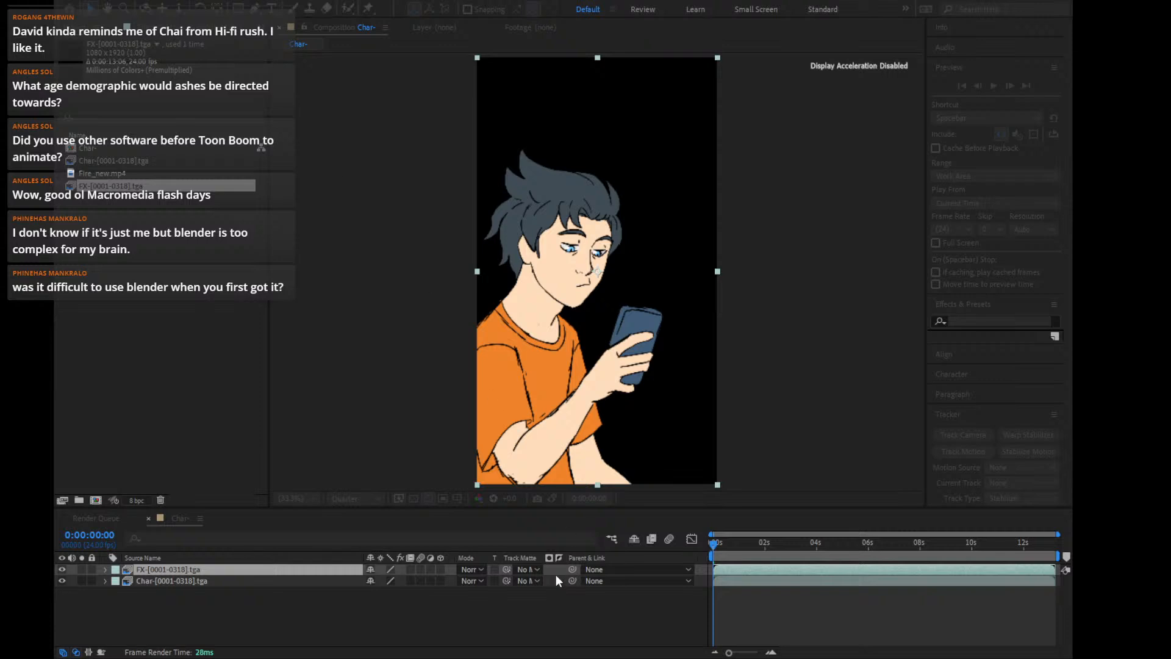
click(125, 162)
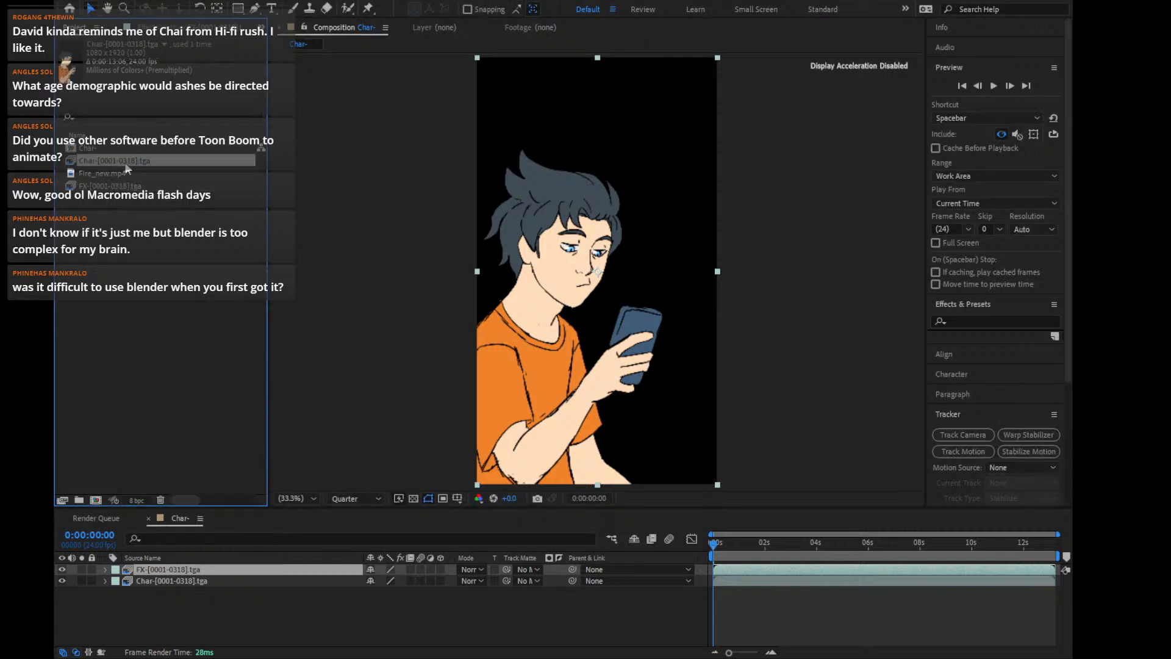
key(ctrl+alt+g)
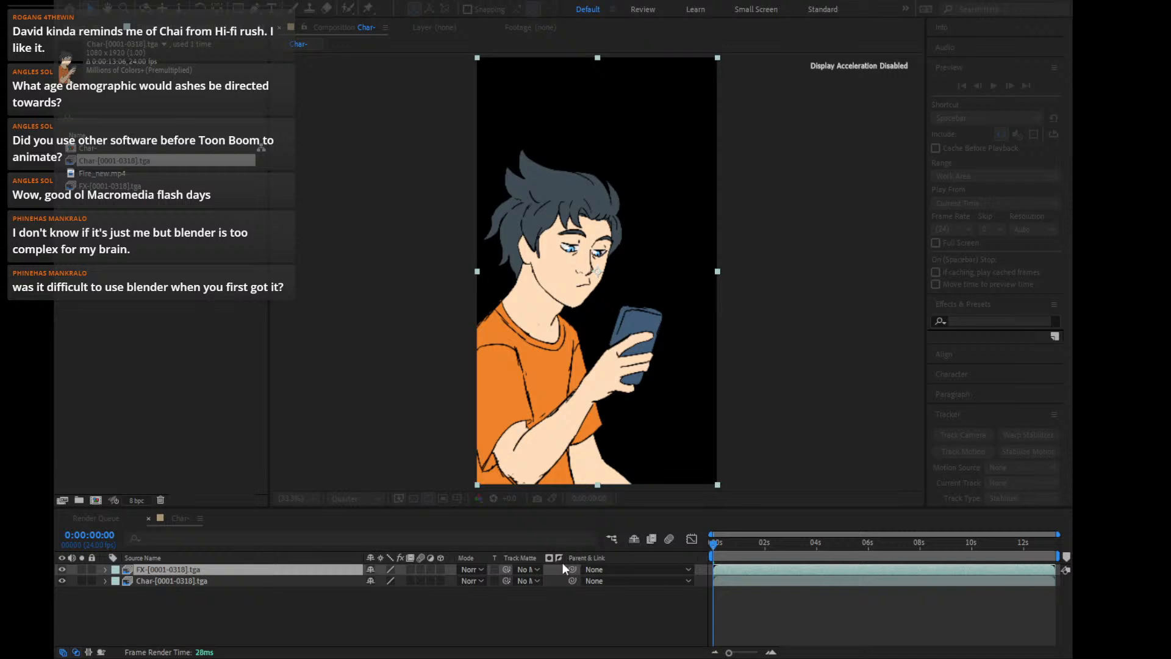
key(Return)
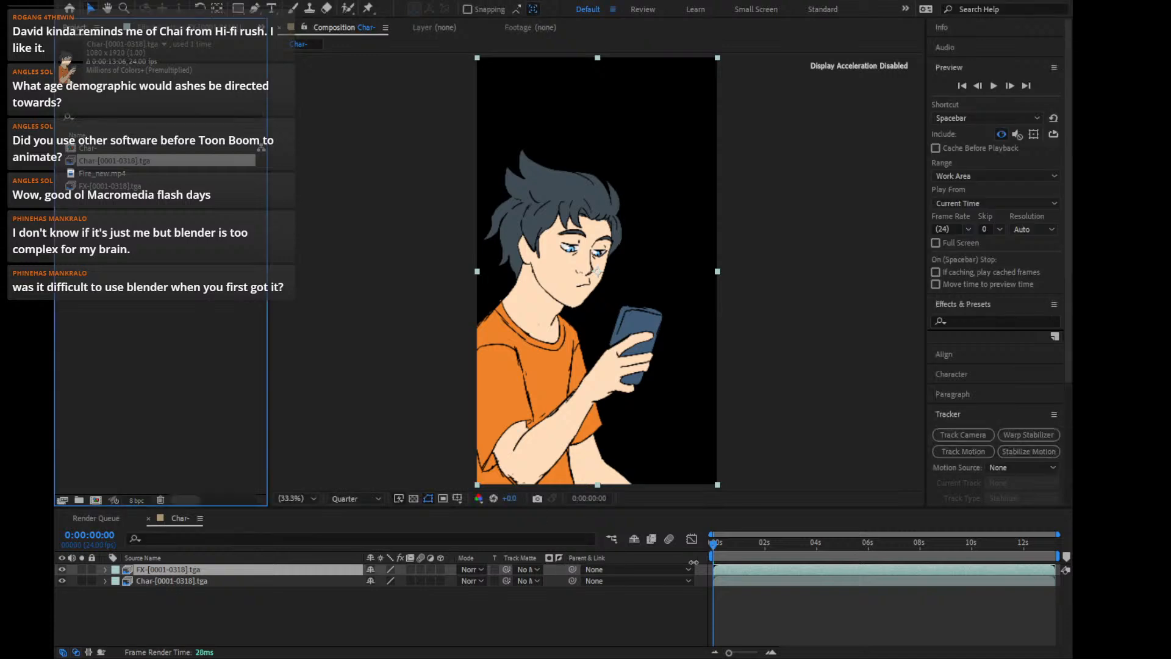
Go to 0:00:05:09 and check the layers' transparency against the transparency grid
click(414, 499)
click(414, 499)
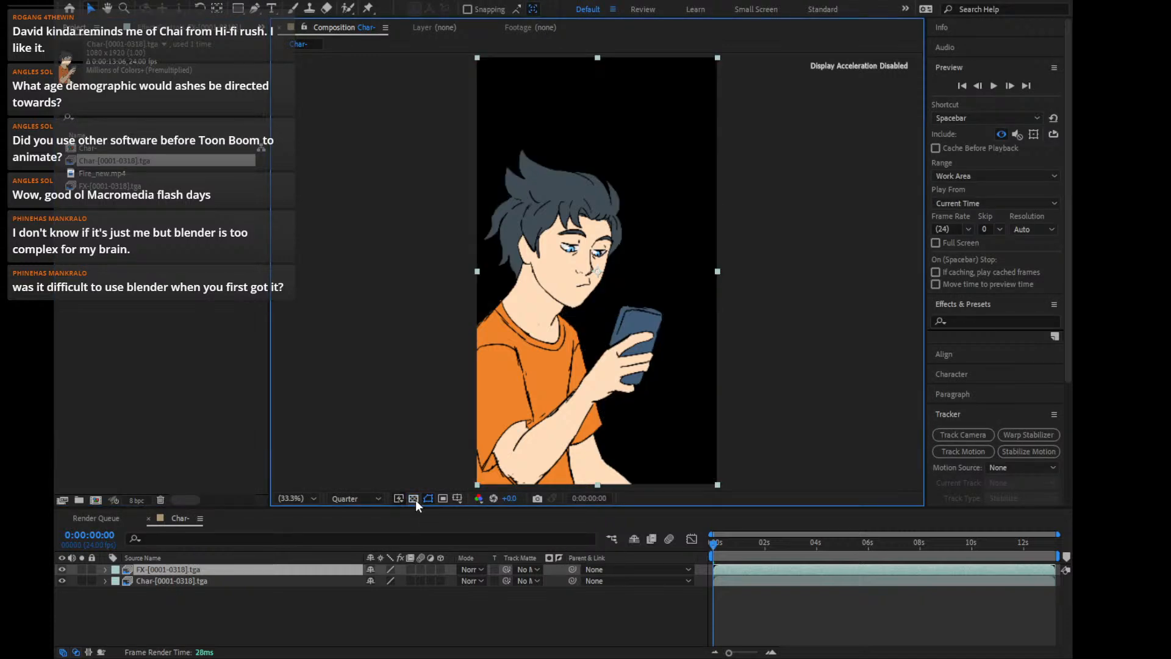
click(415, 499)
drag(793, 542, 853, 556)
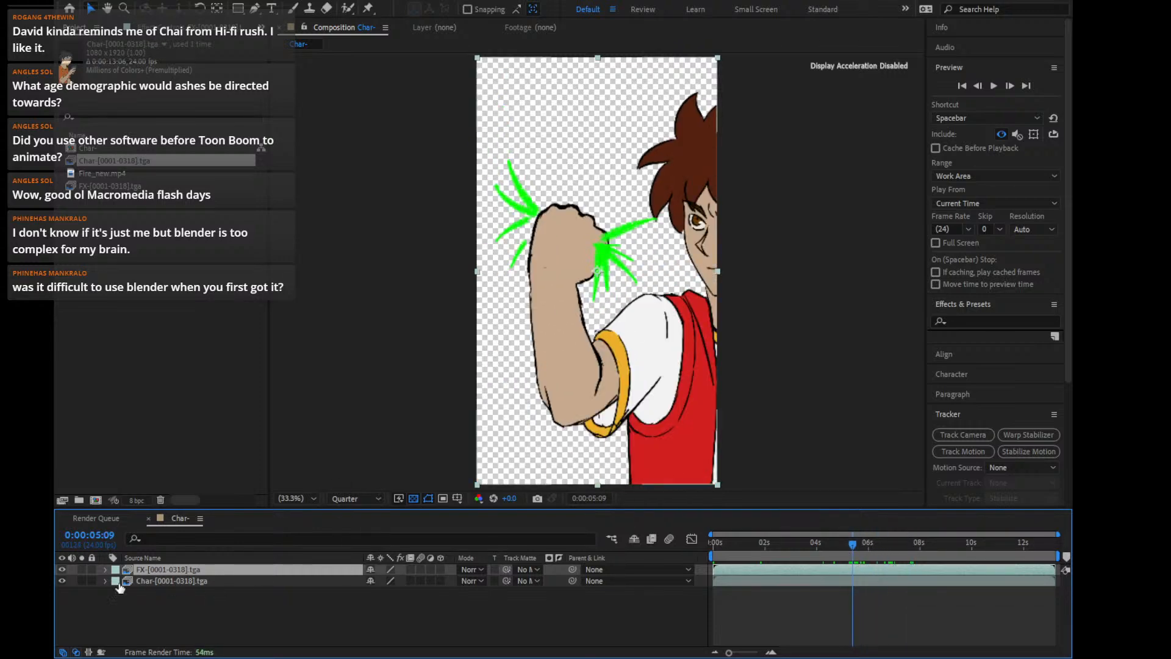
click(415, 500)
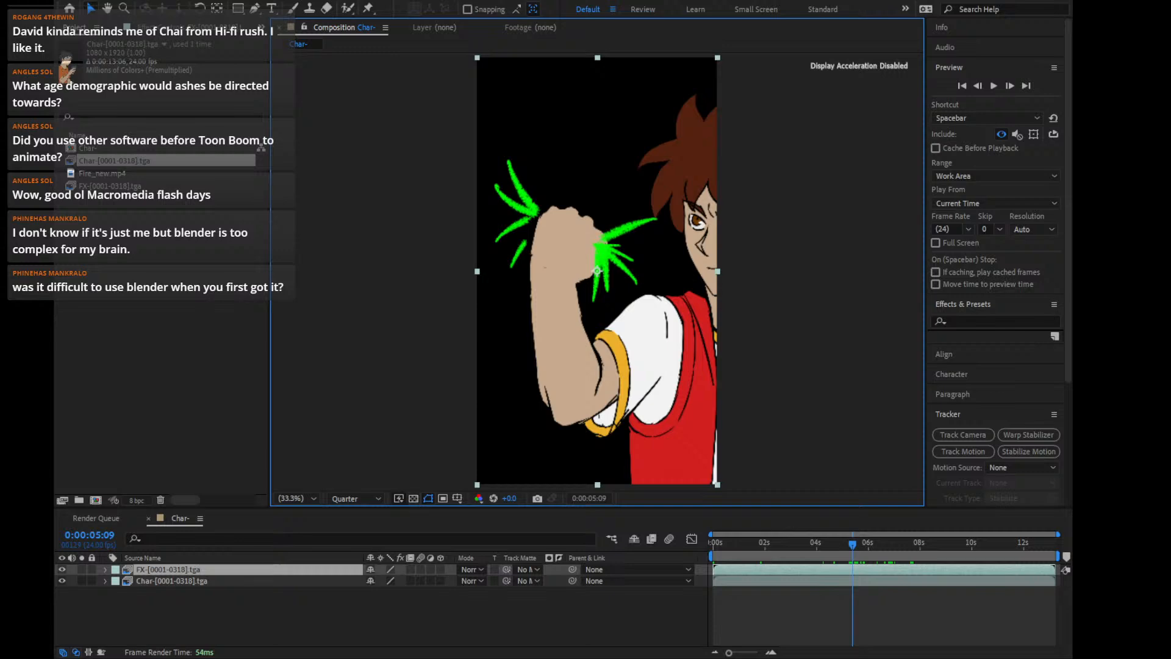
Examine the green effect around the fist and the neighbouring frames, then try shifting the FX layer and undo the move
drag(56, 448, 29, 447)
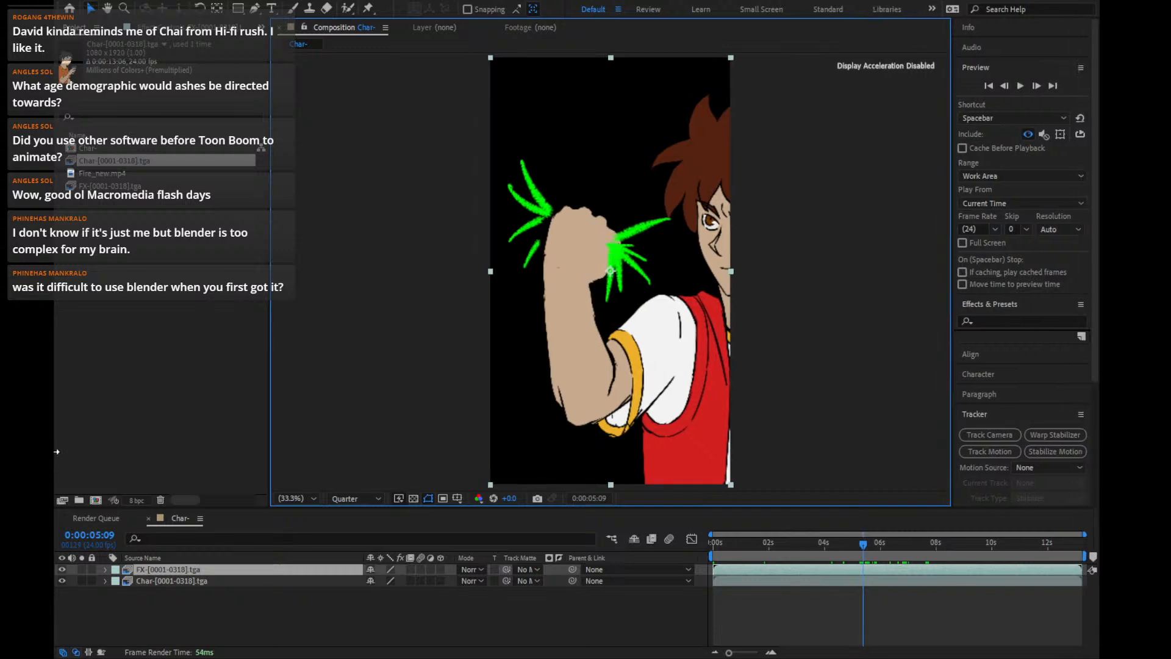
scroll(630, 285, up, 3)
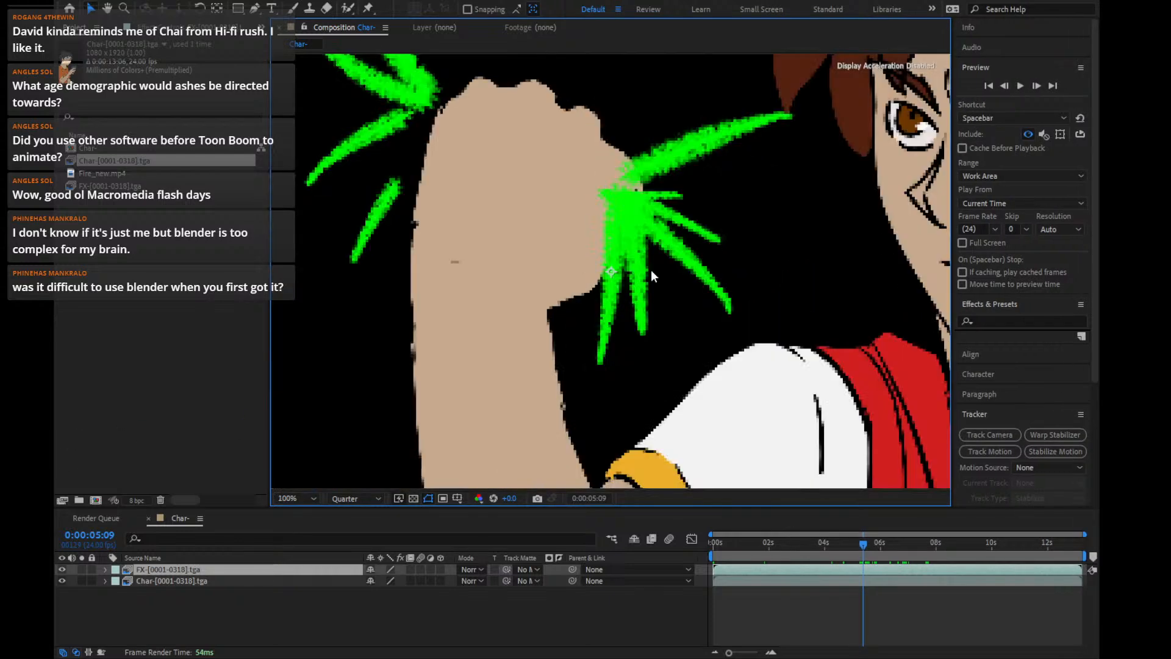
scroll(650, 269, down, 2)
drag(641, 351, 630, 341)
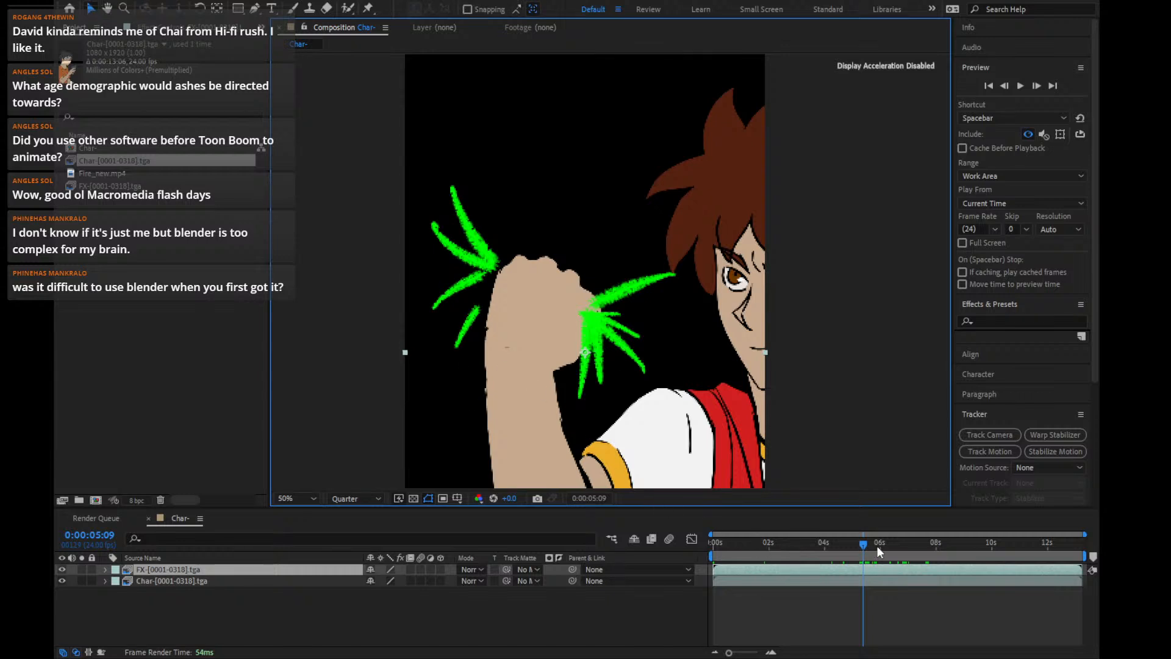
key(Page_Down)
key(Page_Down)
key(Page_Down)
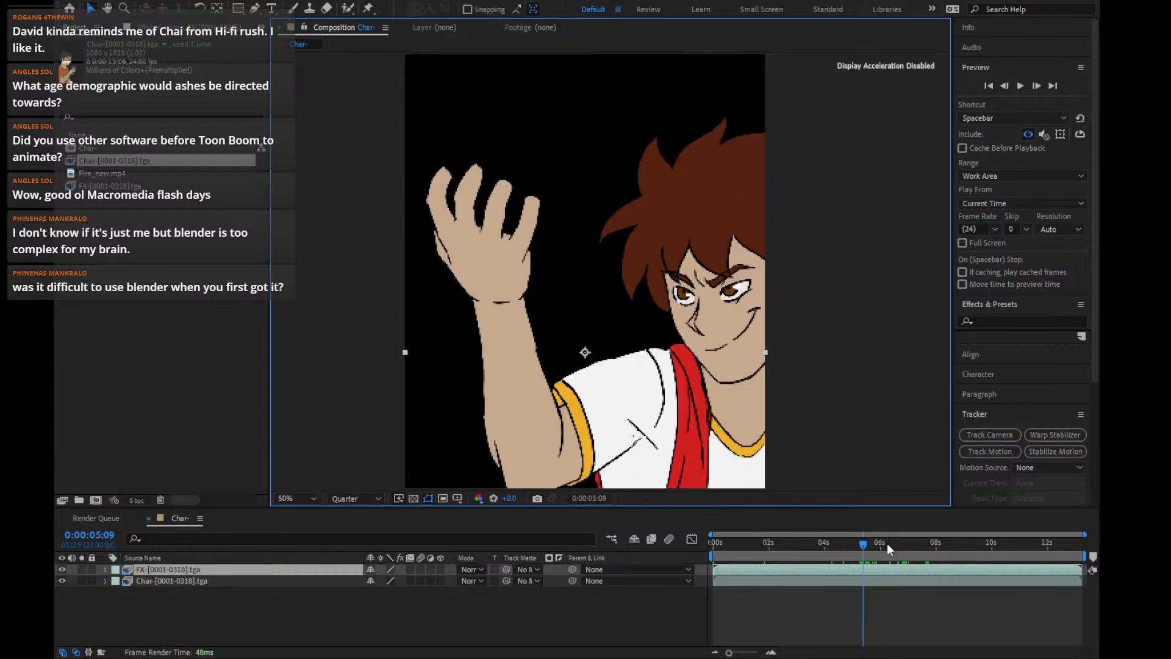
key(Page_Up)
key(Page_Up)
key(Page_Up)
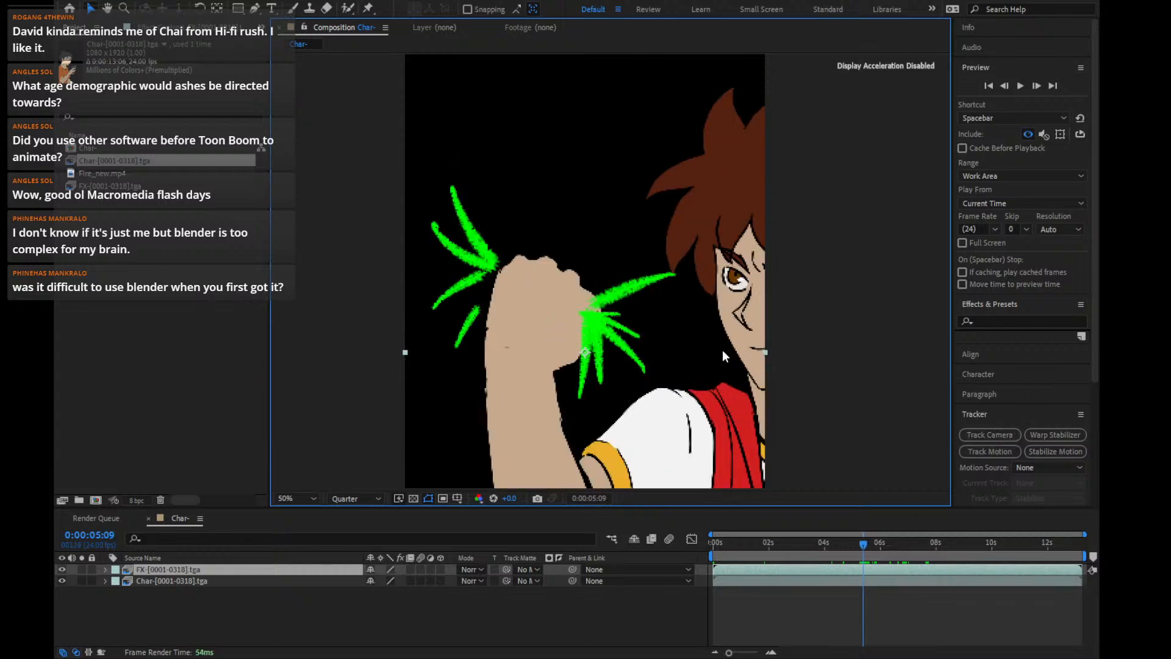
drag(602, 305, 695, 304)
key(ctrl+z)
Apply the Fill effect to the FX layer and set its color to orange
click(1039, 319)
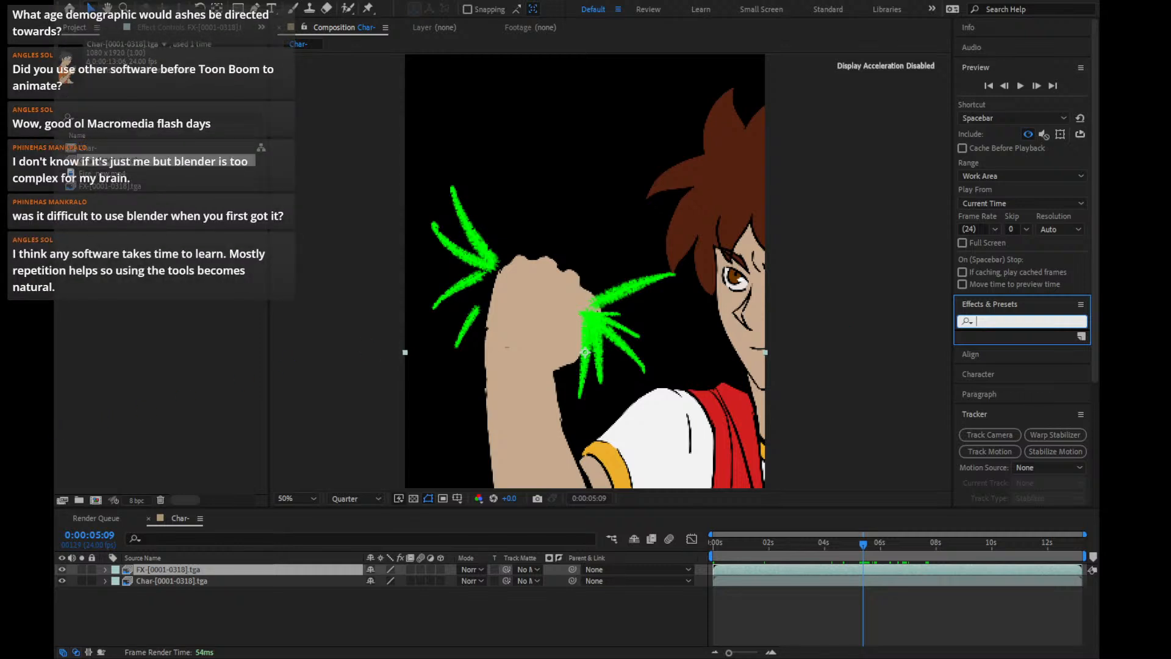
text(fill)
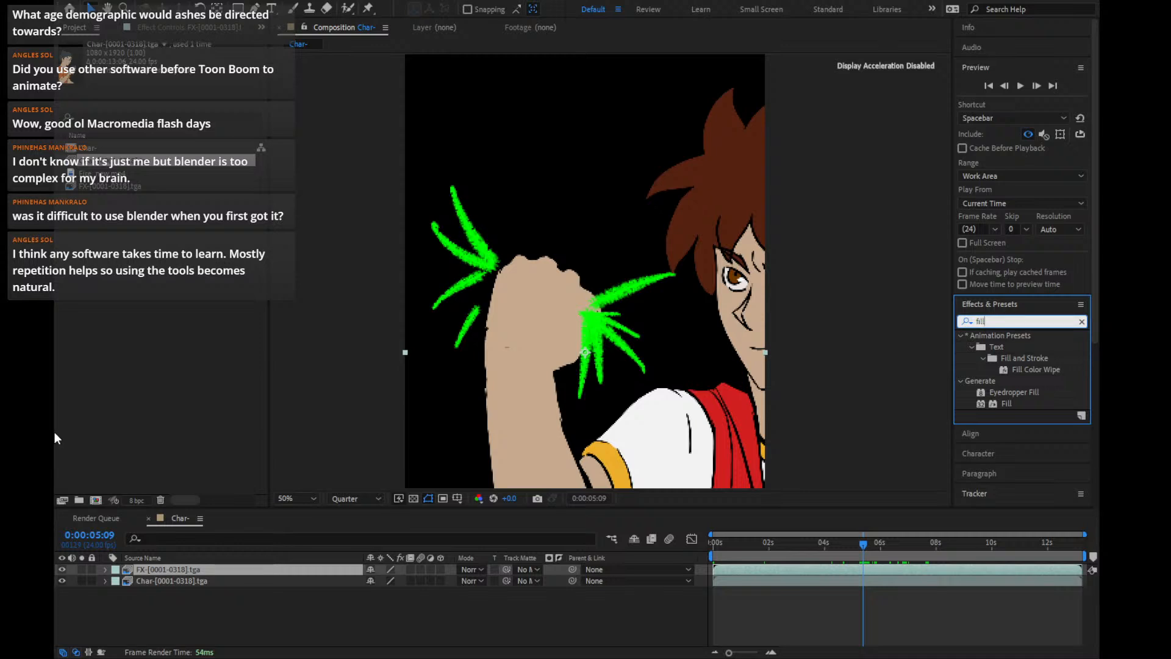
drag(54, 430, 56, 425)
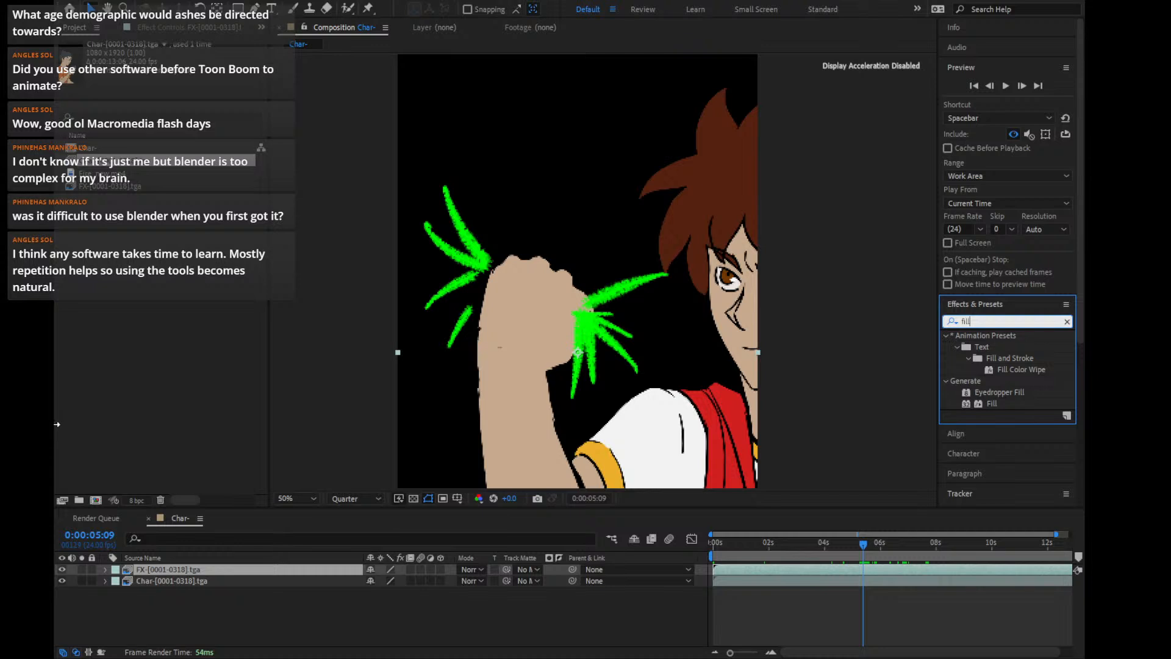
mouse_move(992, 404)
mouse_down()
mouse_move(873, 587)
mouse_move(889, 573)
mouse_up()
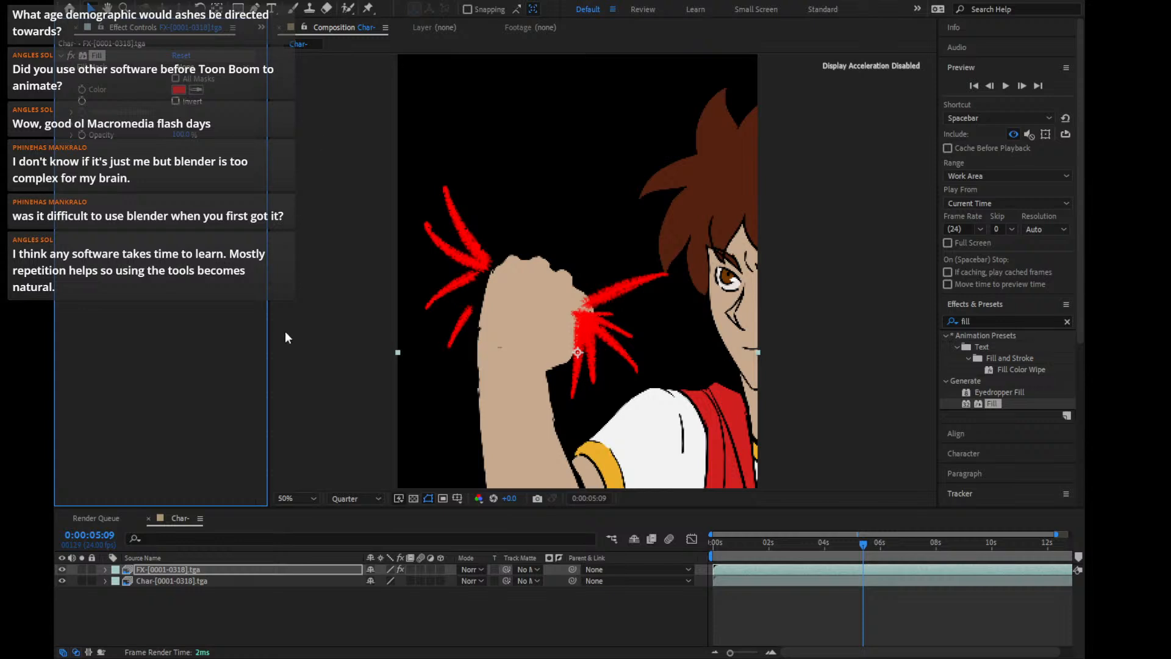
click(179, 89)
click(465, 637)
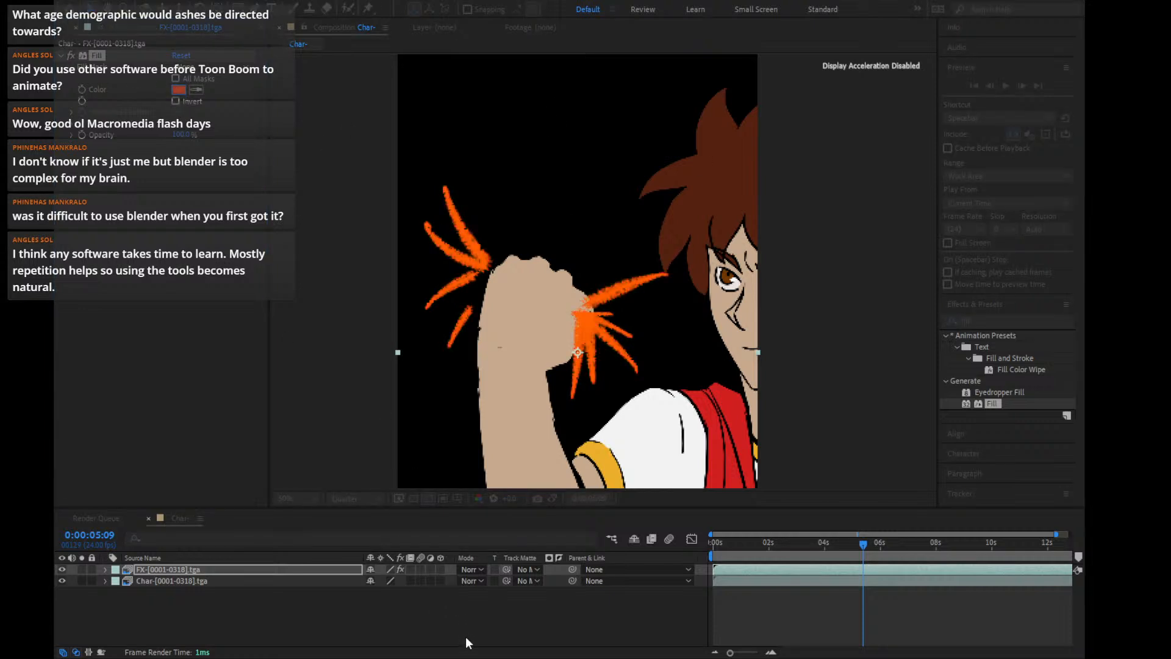
click(620, 483)
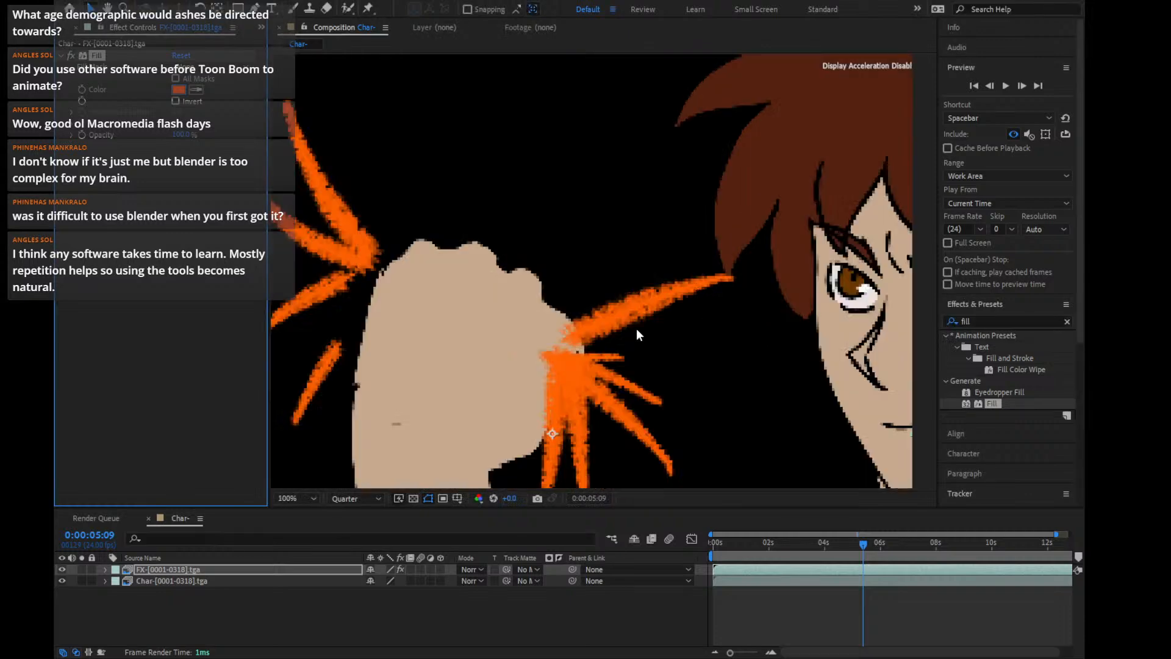
Set the composition's preview resolution to Full and check the orange strokes up close
click(357, 498)
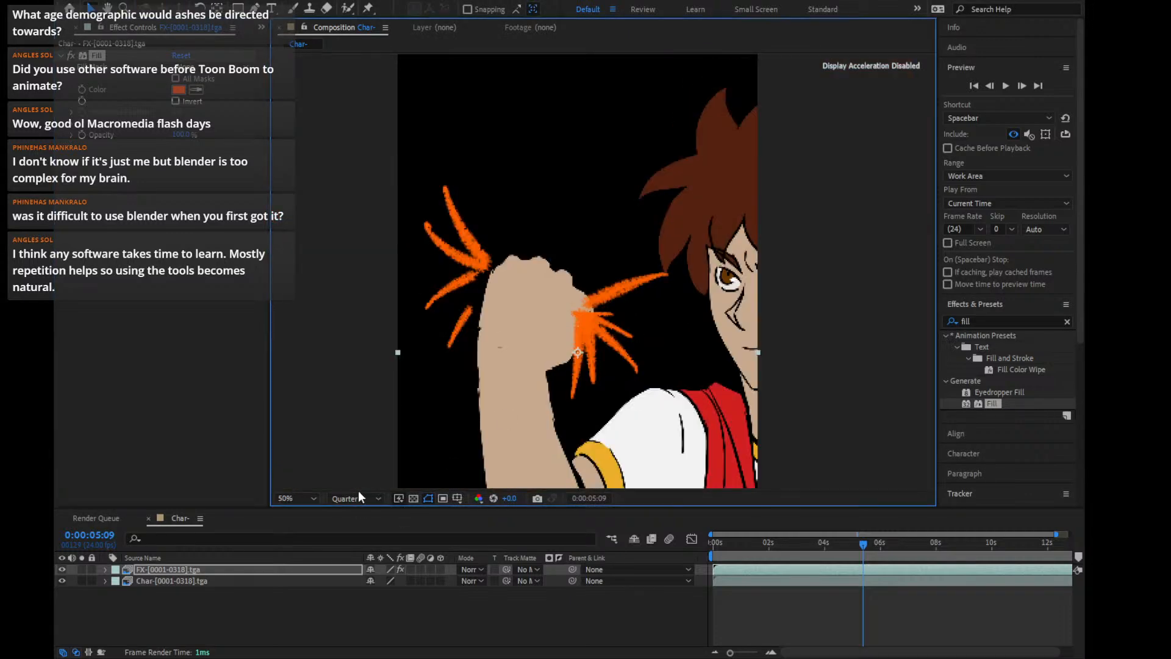
click(356, 525)
scroll(523, 317, up, 1)
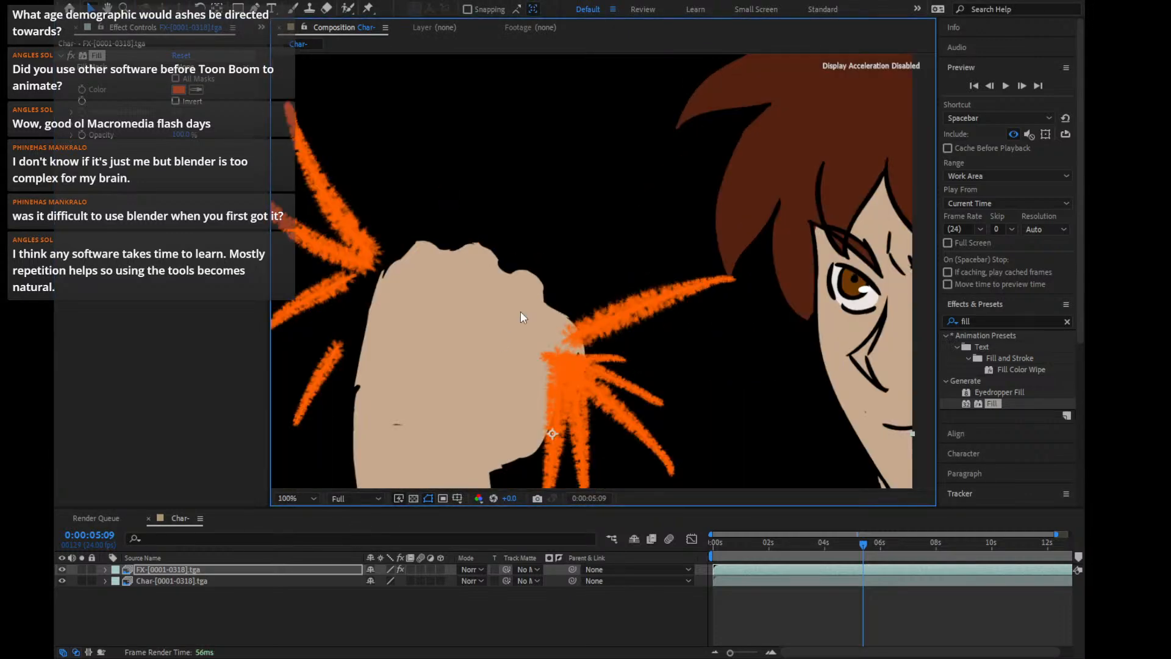
scroll(520, 311, down, 1)
Apply CC Vector Blur to the FX layer and duplicate the layer
click(1043, 319)
text(vect)
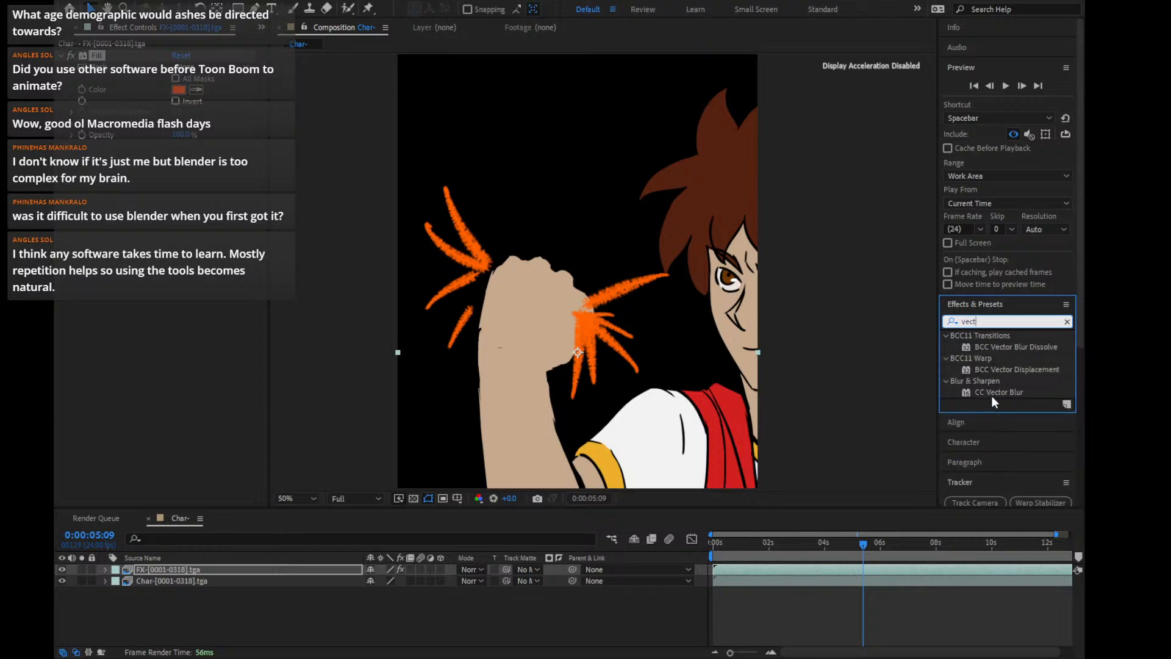
double_click(994, 393)
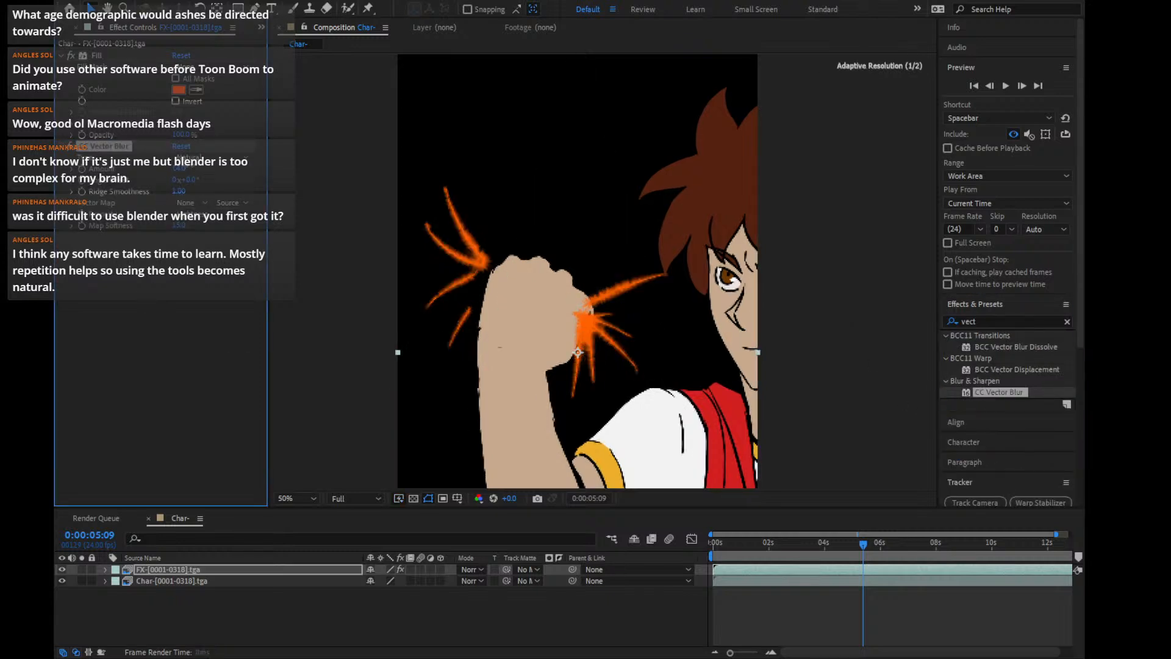
click(224, 571)
key(ctrl+d)
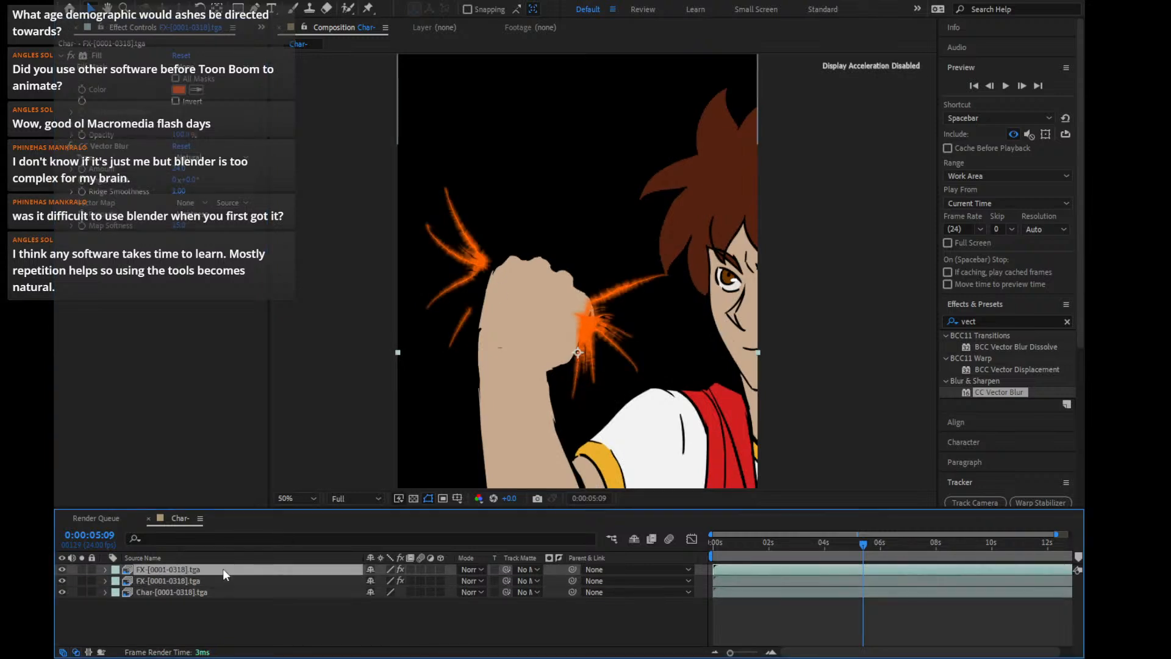
Set the blending mode of the upper FX layer to Add and check the brightened strokes around the fist
click(494, 125)
scroll(617, 266, up, 1)
scroll(616, 267, down, 1)
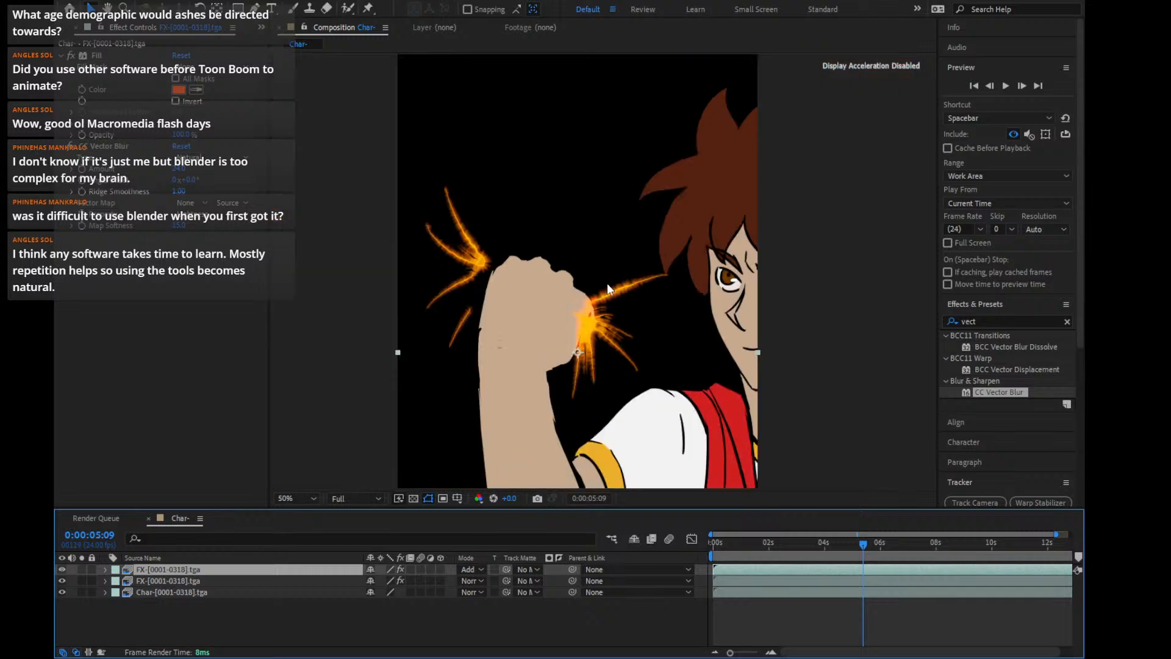
scroll(613, 279, up, 2)
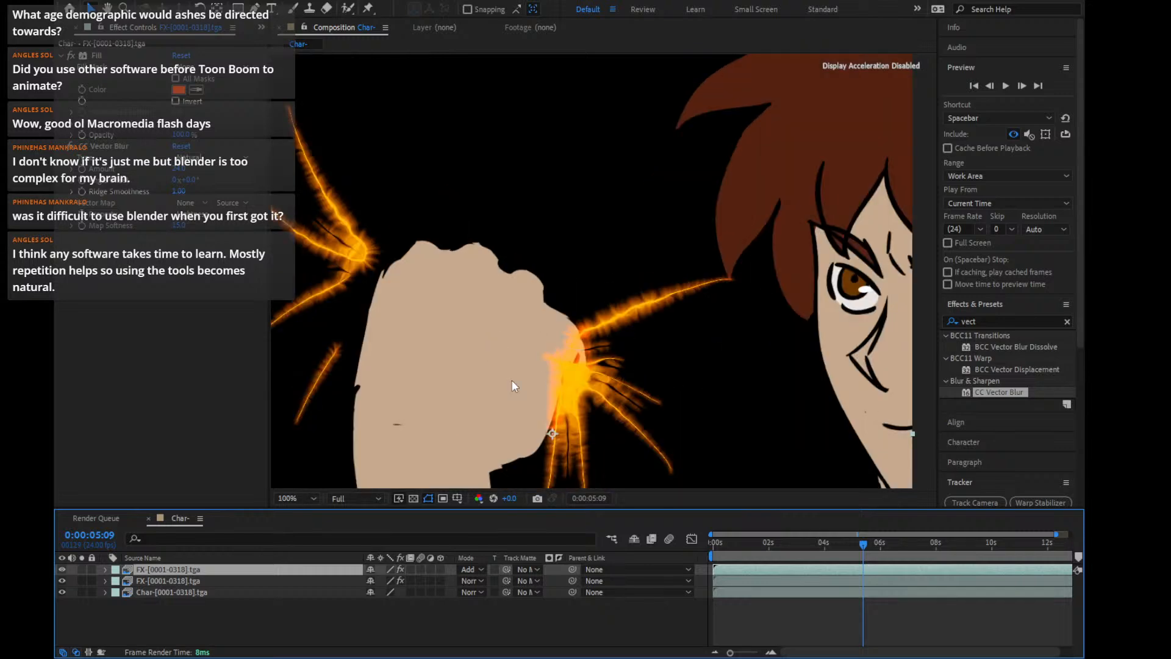
Replace CC Vector Blur on the upper FX layer with Fast Box Blur and increase its blur radius to a soft glow
click(179, 169)
click(1001, 323)
text(fa)
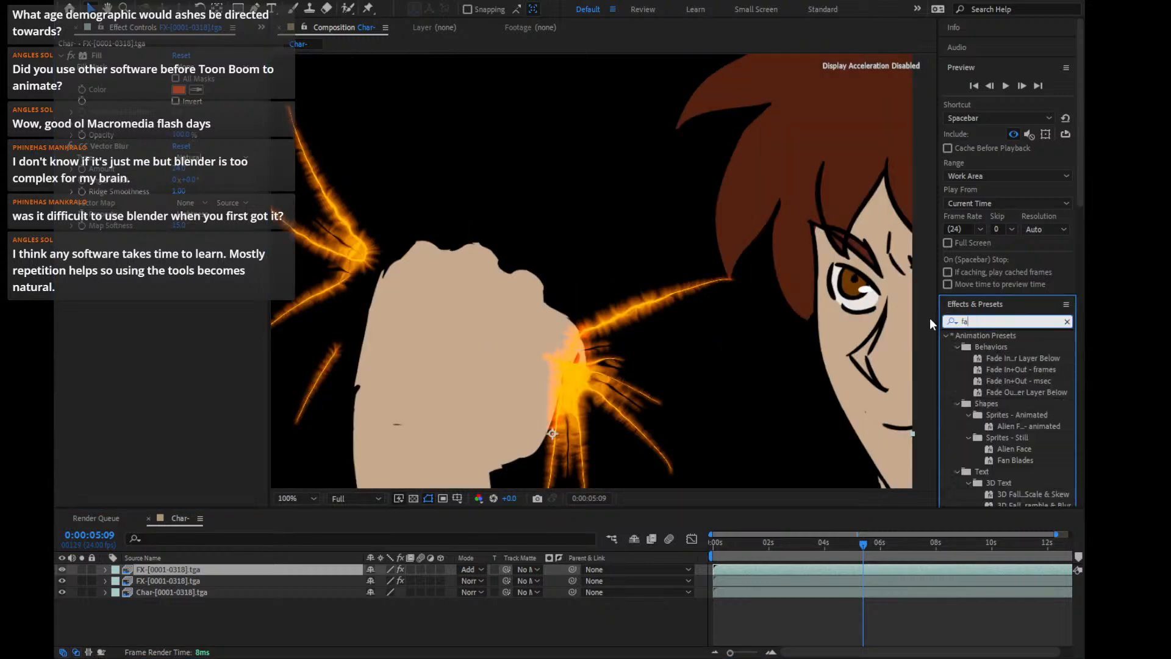
text(st b)
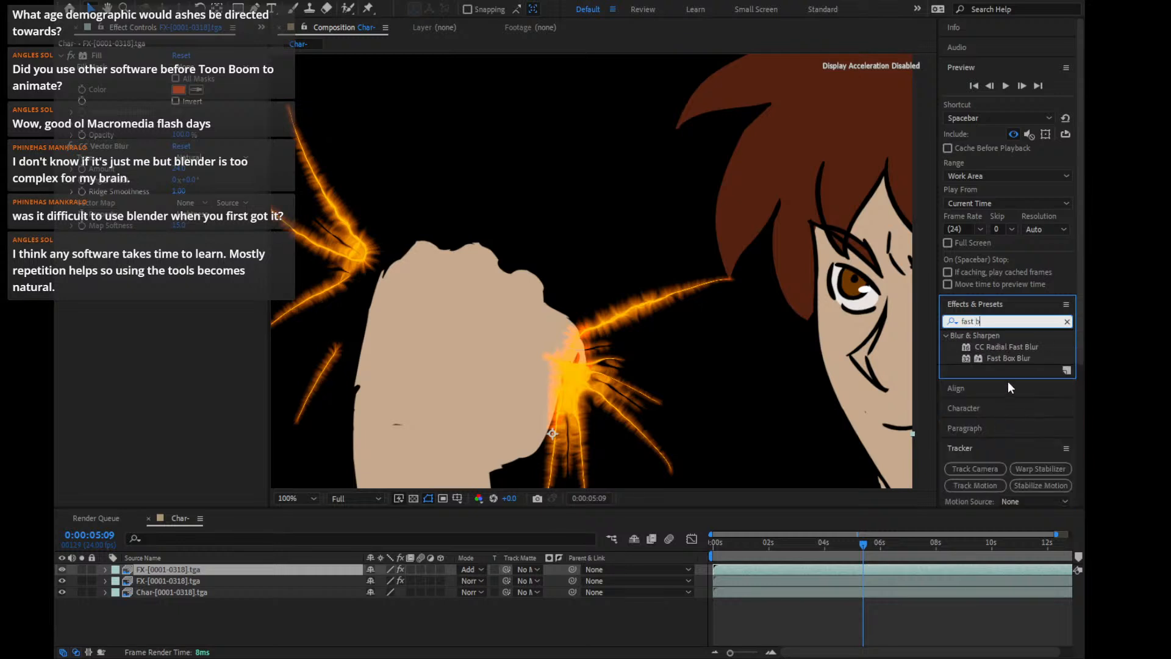
drag(1009, 358, 113, 158)
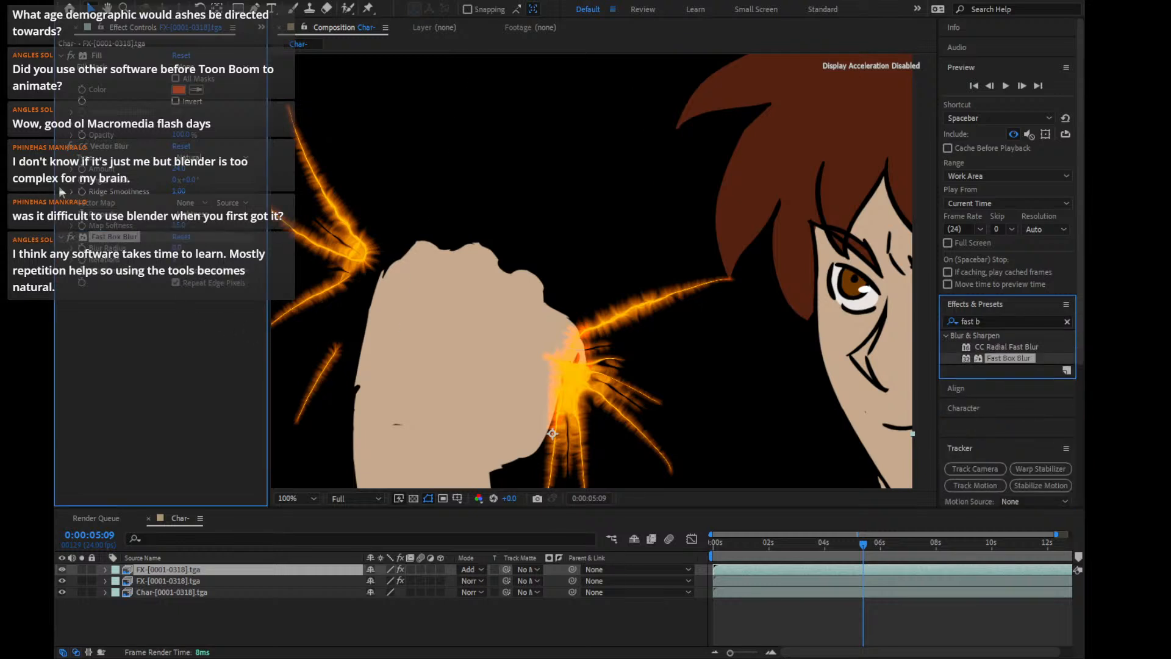
click(120, 146)
key(Delete)
drag(176, 159, 192, 156)
Change the upper FX layer's Fill color to a deeper red-orange
click(179, 90)
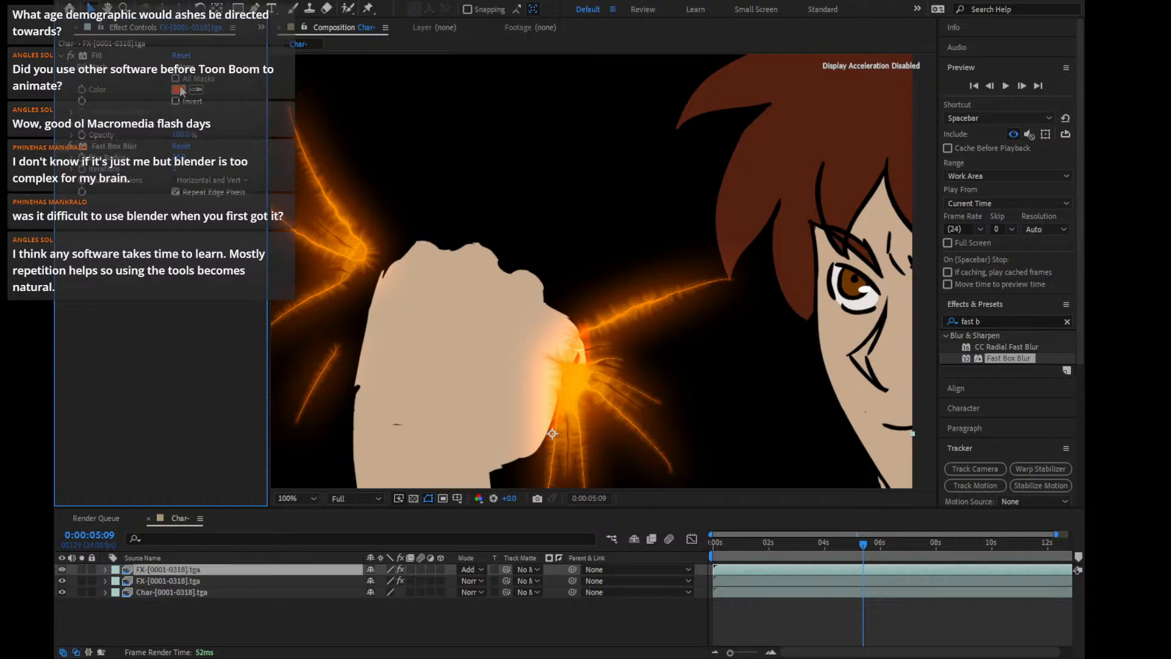
click(464, 639)
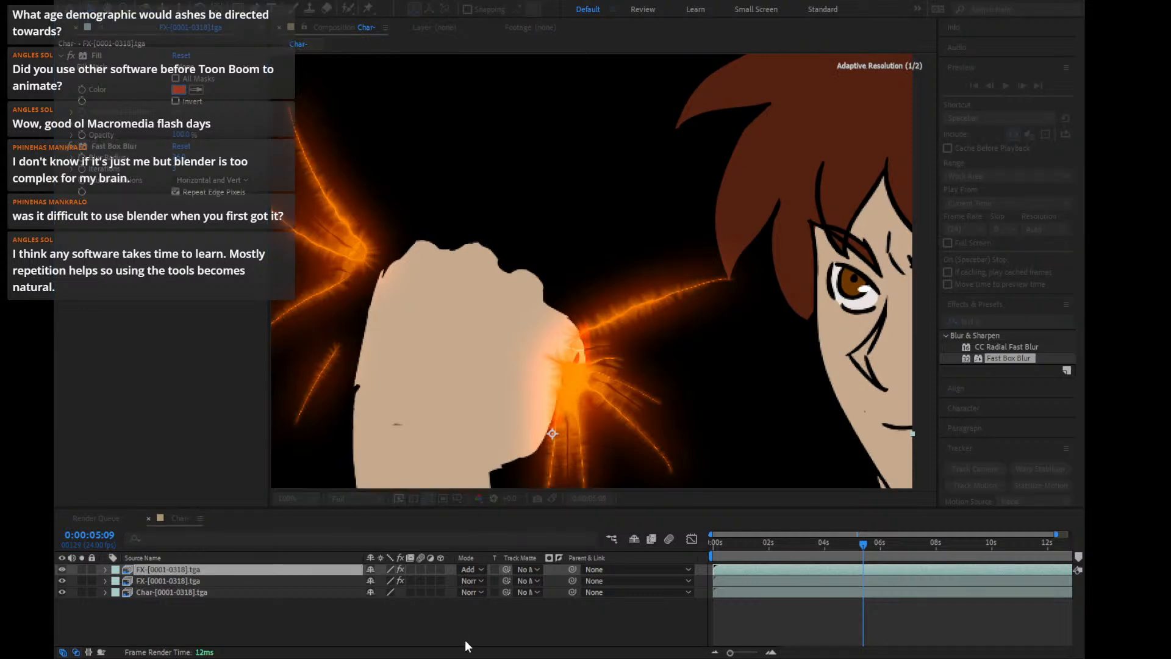
click(568, 481)
Change the Fill color of the lower FX layer to bright yellow
click(251, 582)
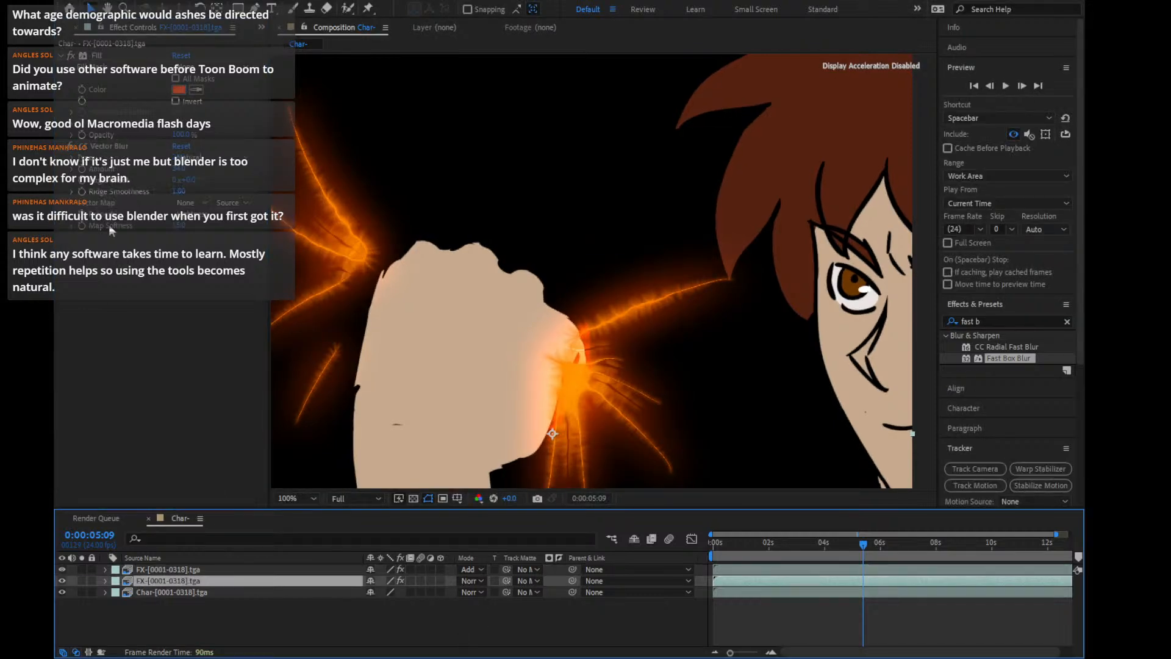
click(179, 90)
click(370, 483)
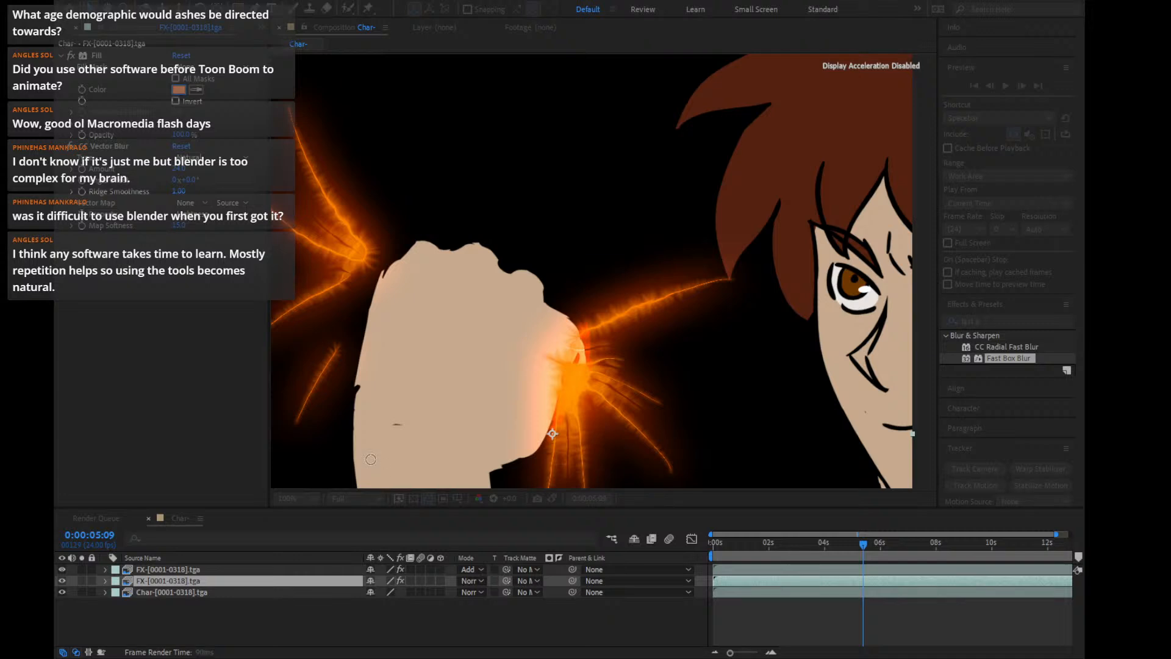
click(463, 628)
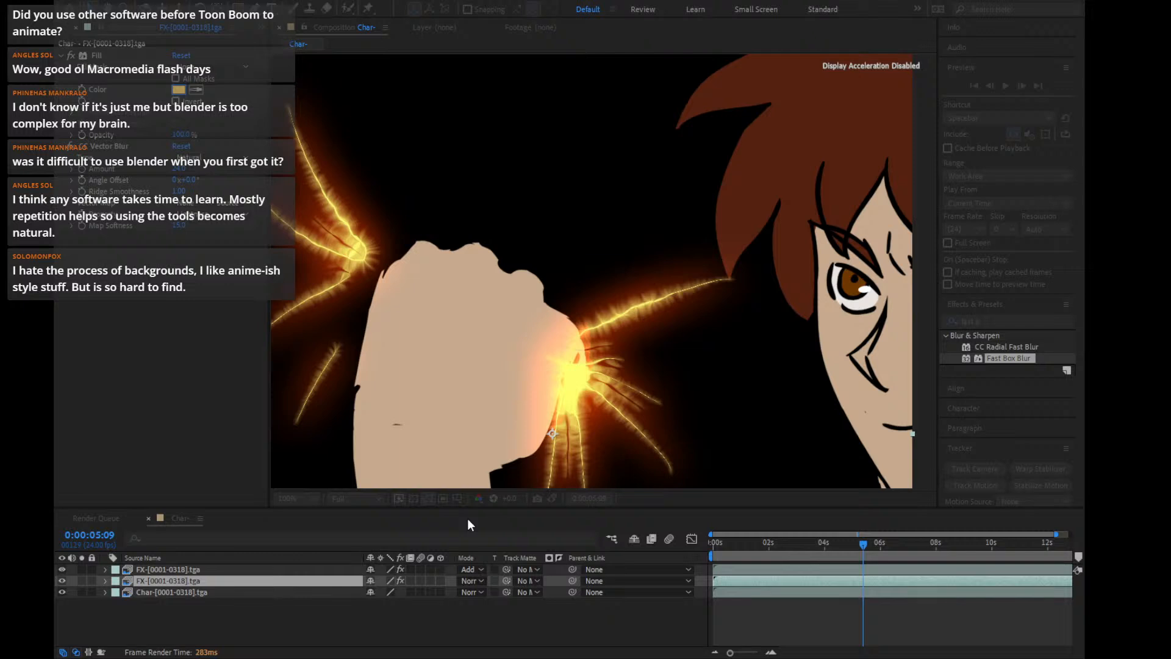
Confirm the golden-yellow Fill color on the second FX layer and move the playhead to 0:00:05:11
click(546, 480)
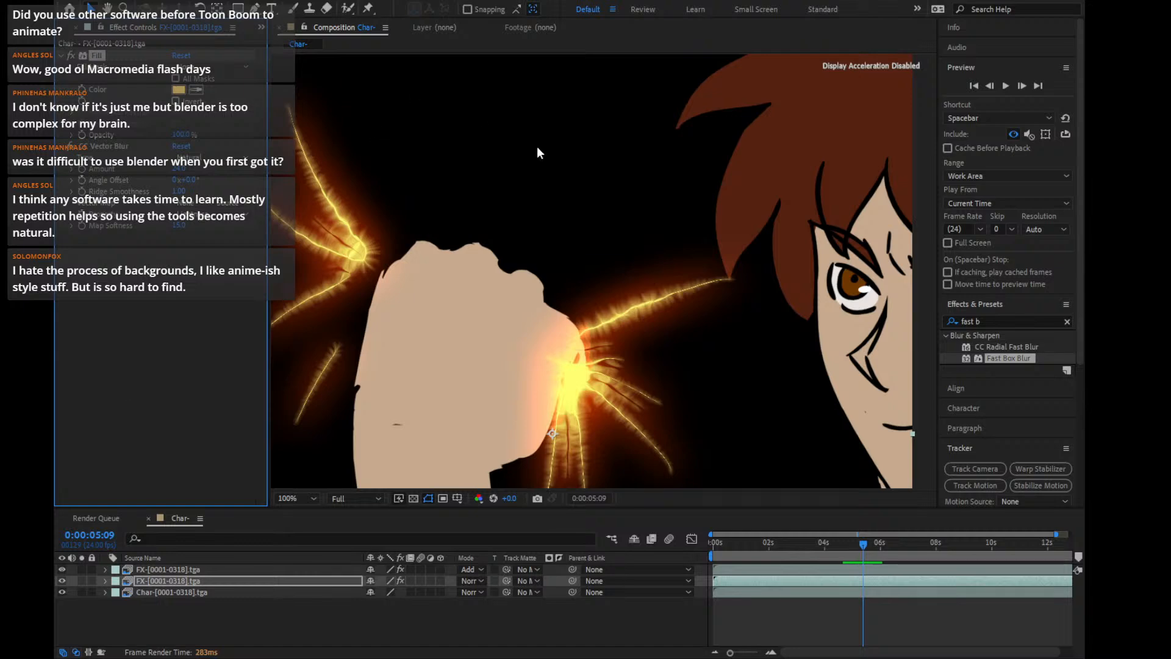
key(shift+slash)
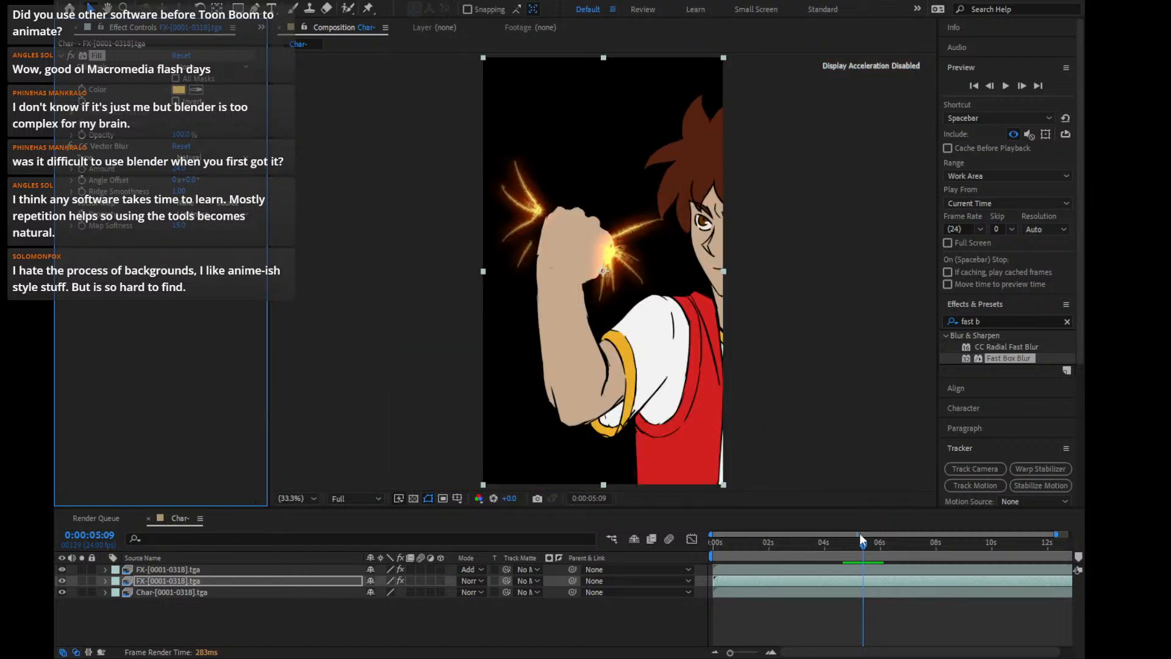
drag(859, 533, 865, 565)
scroll(613, 195, up, 4)
scroll(613, 195, down, 2)
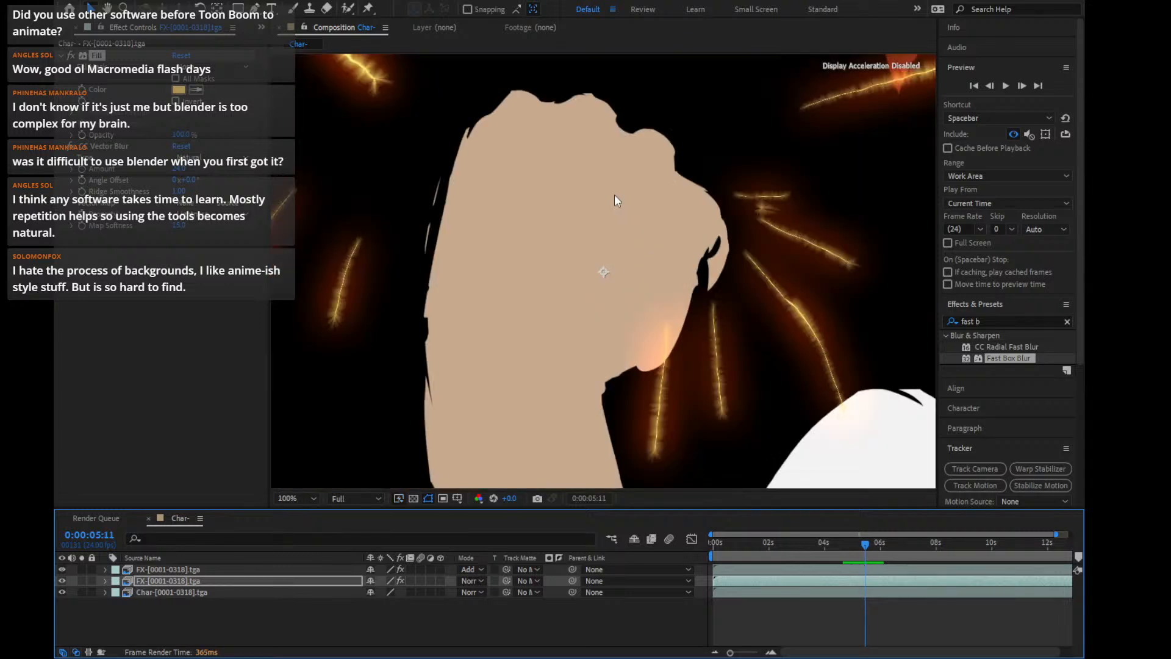
scroll(442, 152, up, 1)
drag(442, 152, 601, 324)
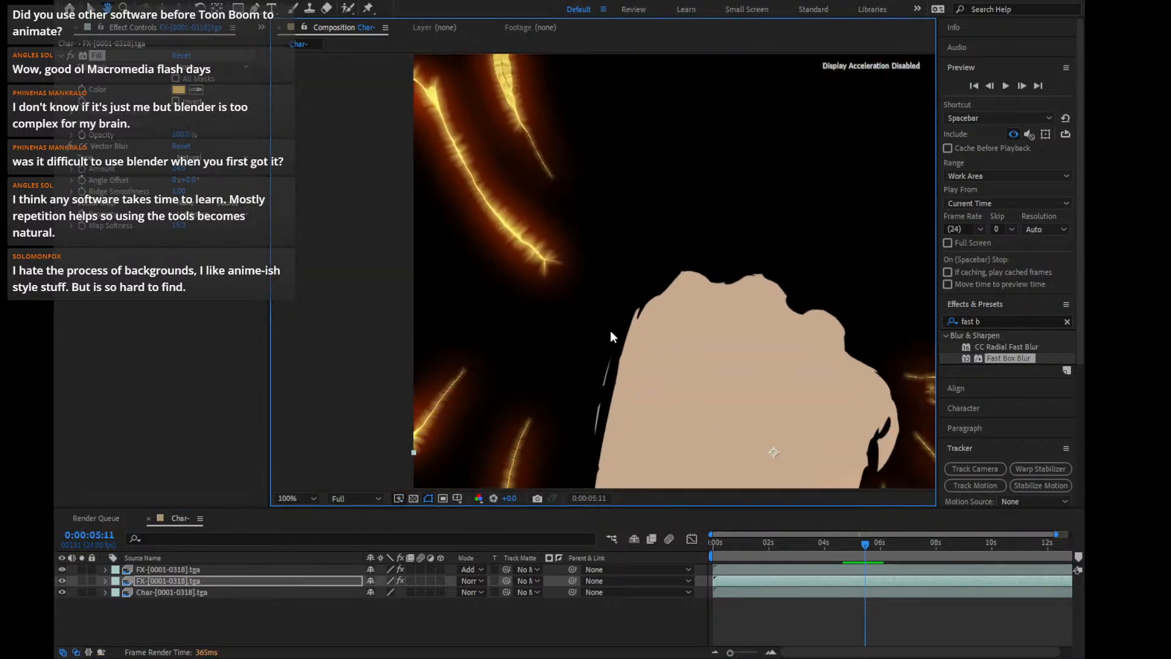
Adjust the CC Vector Blur Amount on the second FX layer to reshape the glowing spark streaks
click(178, 169)
text(5)
key(Return)
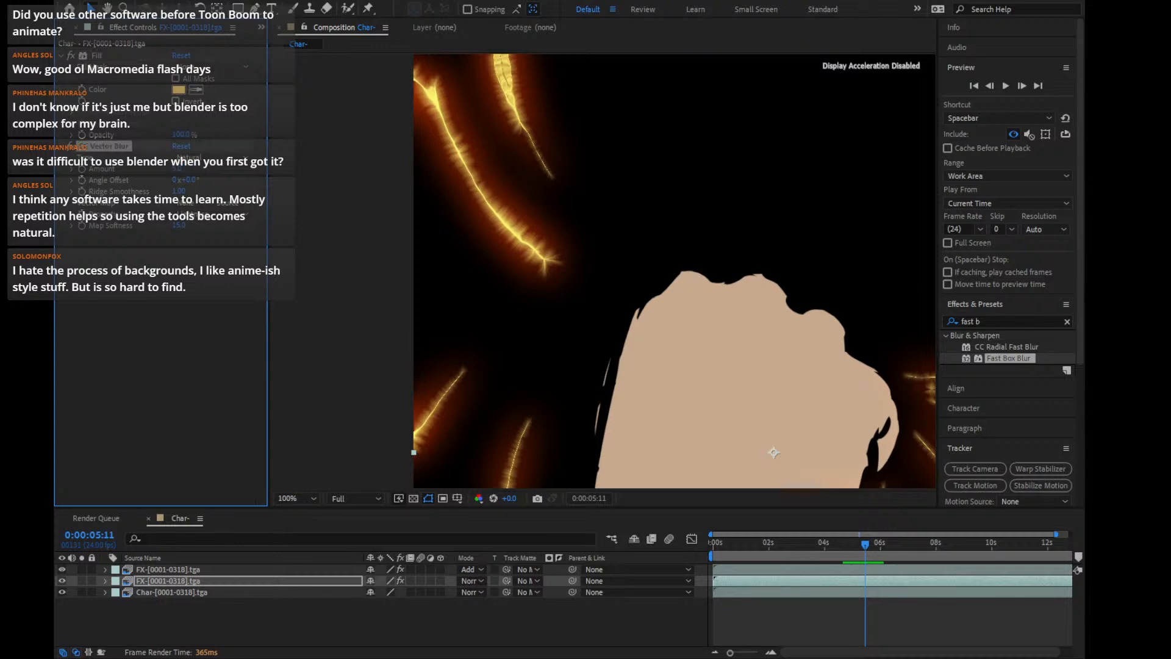
drag(176, 170, 197, 169)
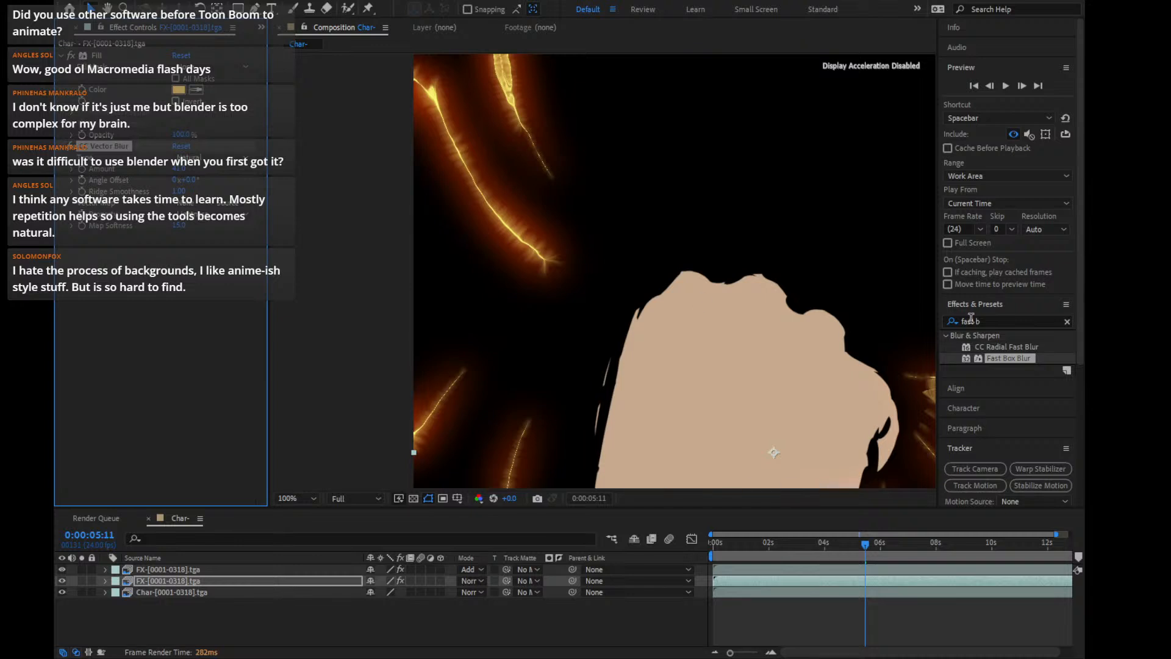
Try the CC Burn Film effect with an increased Burn value on the second FX layer, and delete it
click(999, 316)
text(burn)
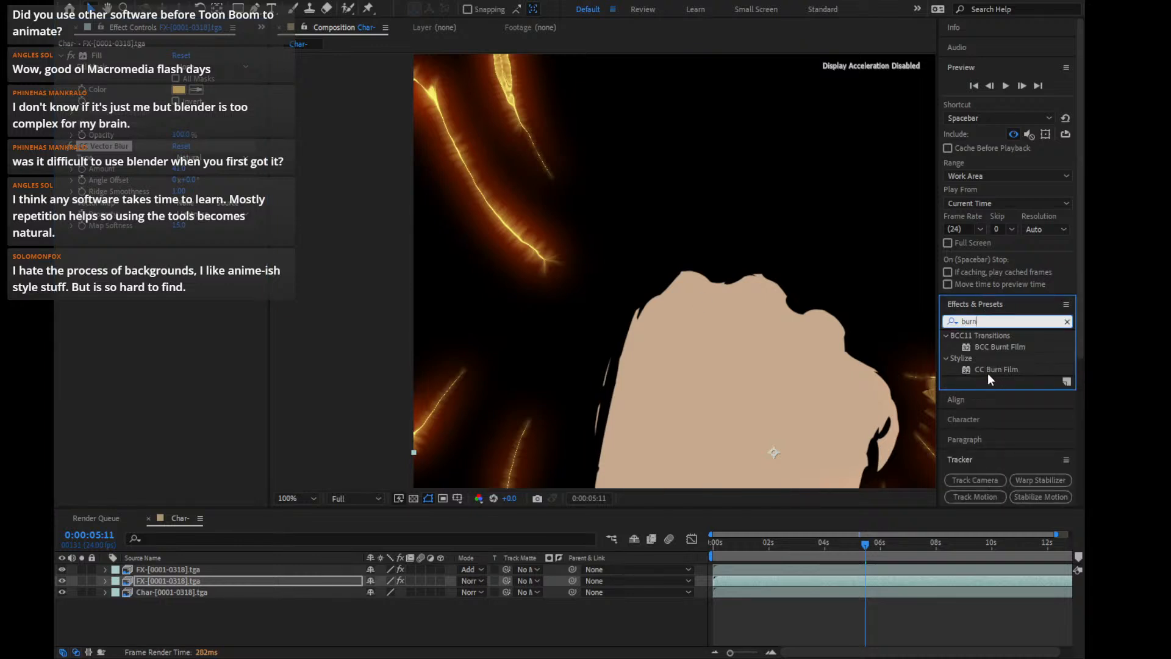
drag(989, 373, 200, 329)
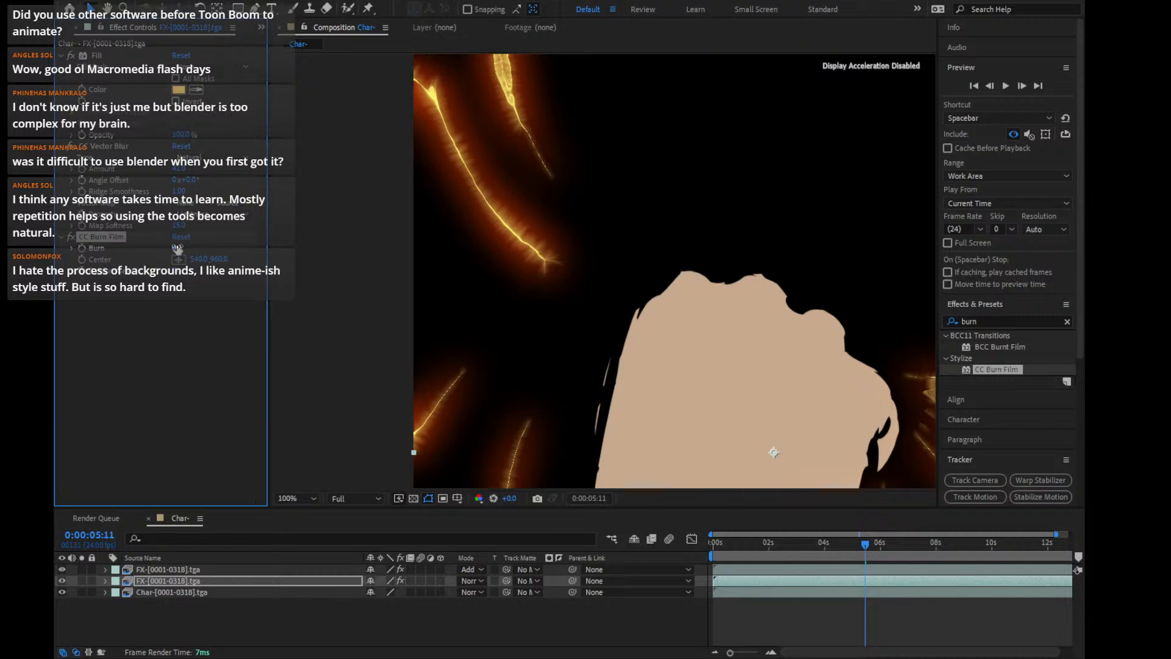
drag(196, 239, 209, 239)
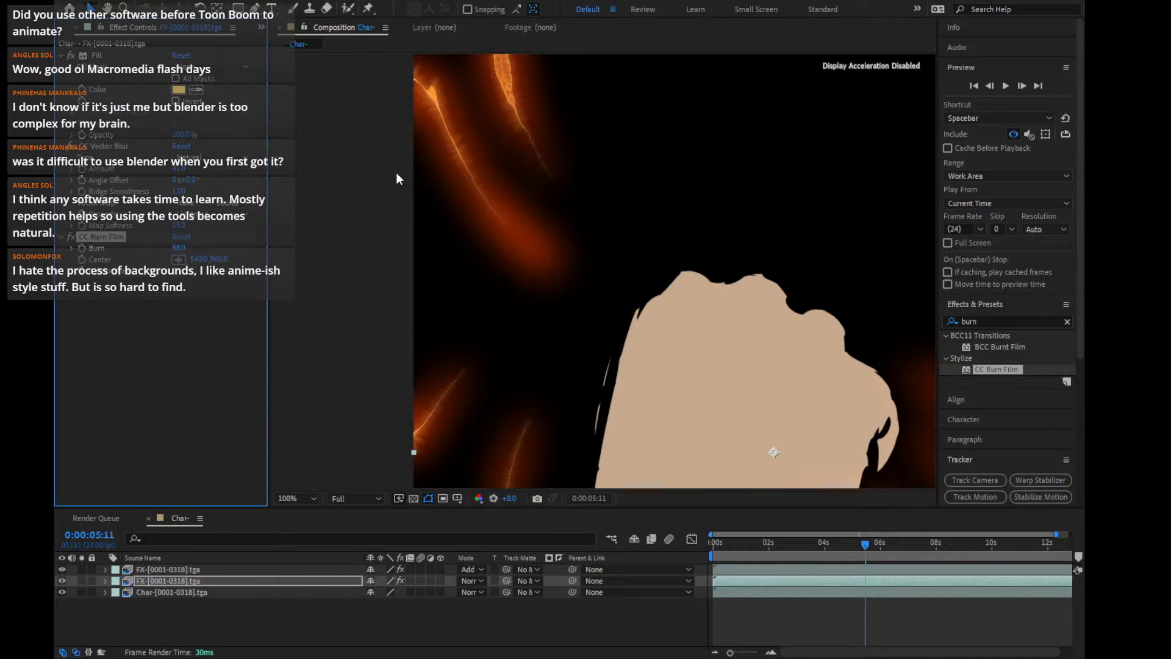
key(comma)
key(comma)
key(Delete)
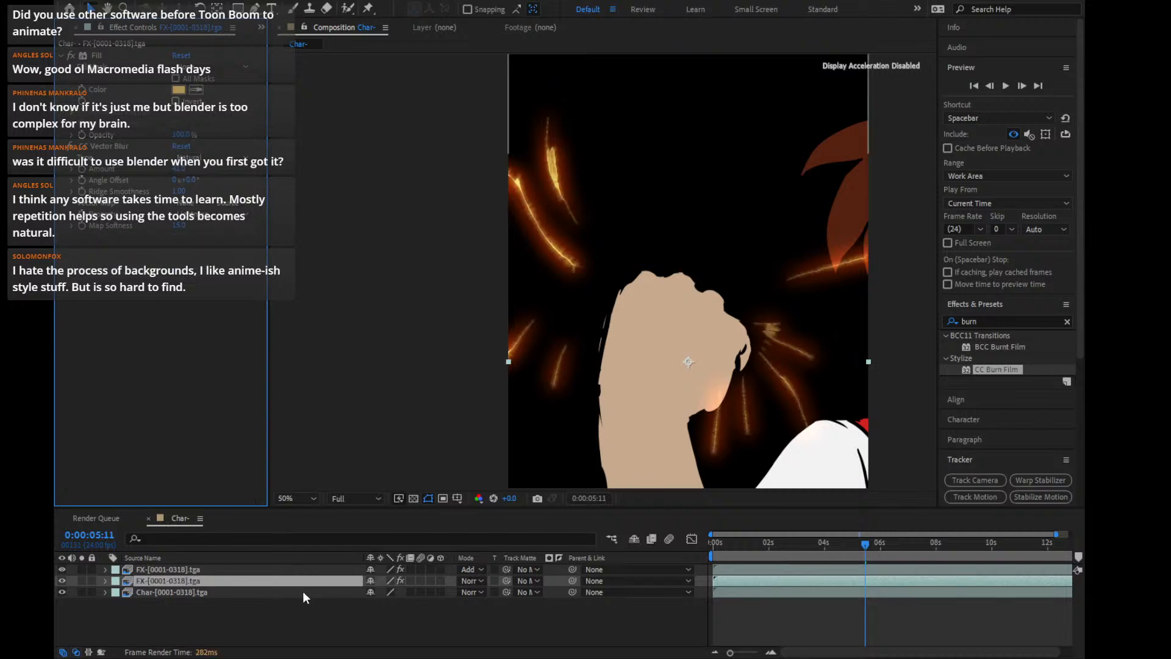
Set the second FX layer's blending mode to Add and duplicate the layer
click(462, 584)
click(494, 131)
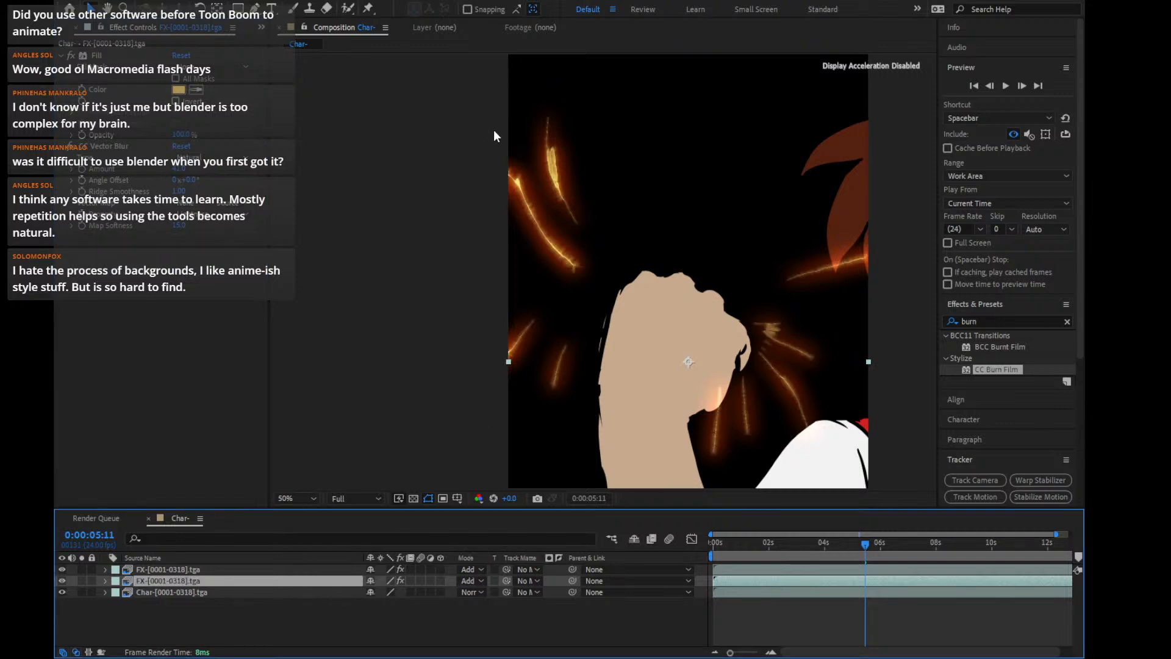
key(ctrl+d)
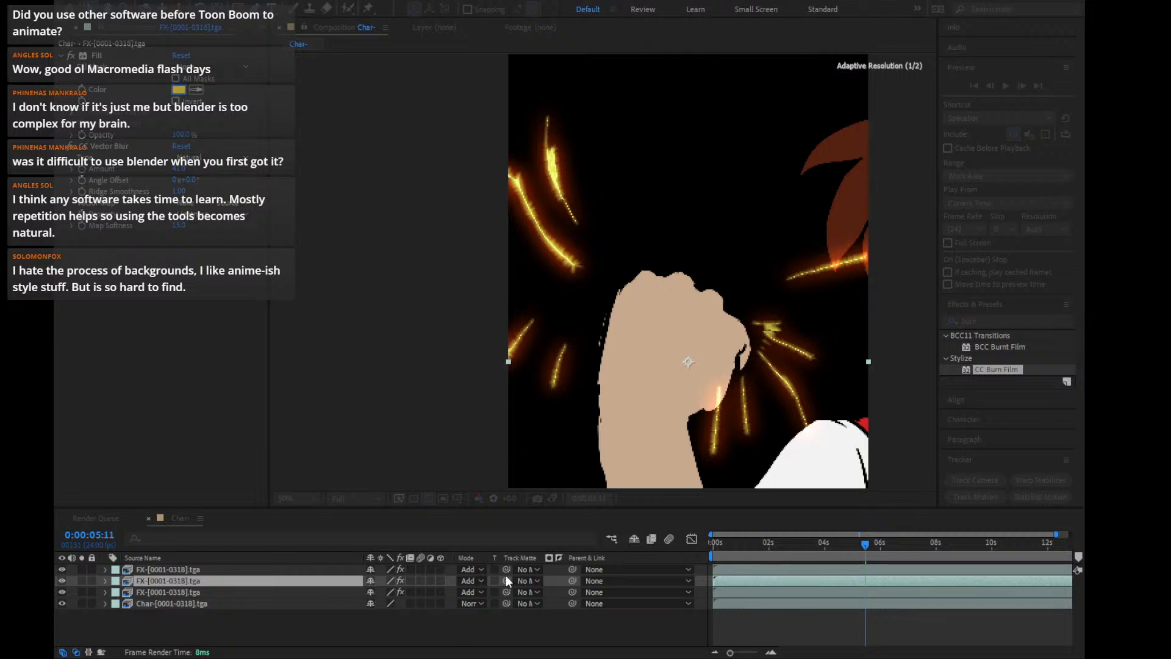
Change the Fill color of the upper duplicate FX layer to a deeper orange-yellow
scroll(637, 297, up, 1)
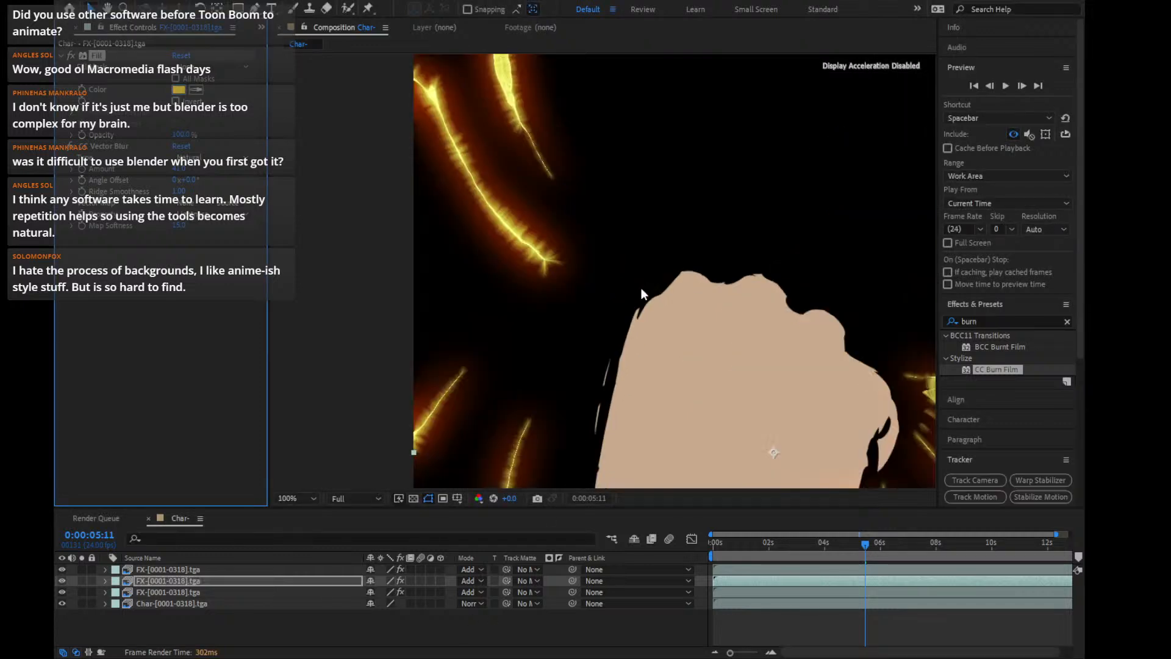
scroll(639, 293, down, 1)
drag(636, 292, 617, 284)
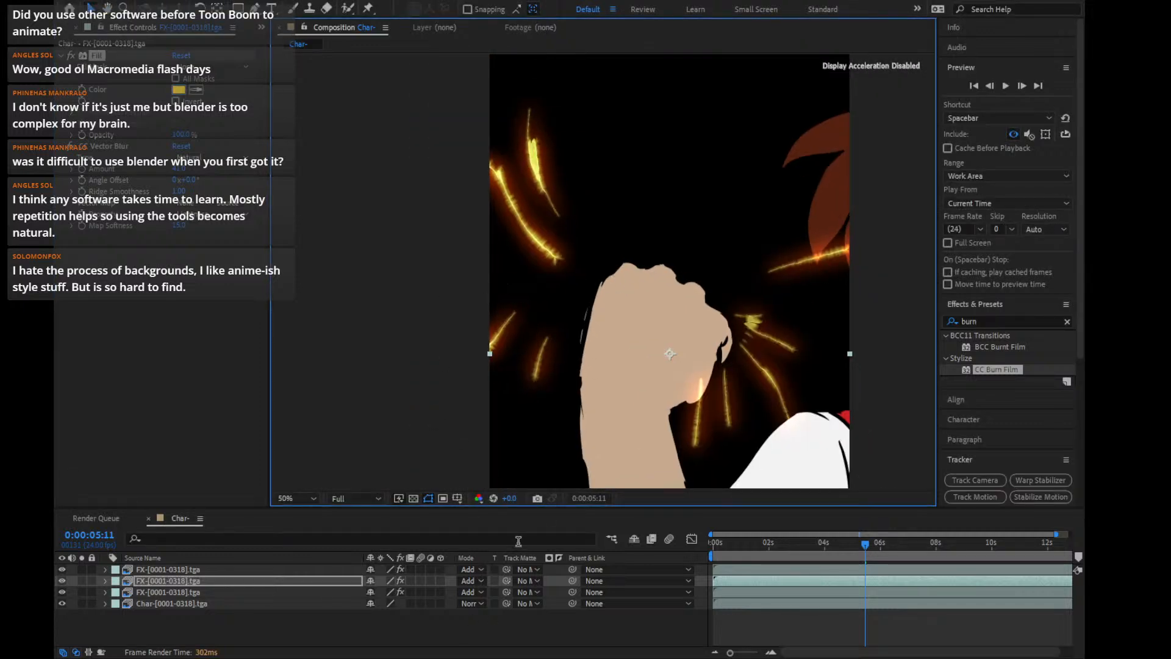
click(179, 90)
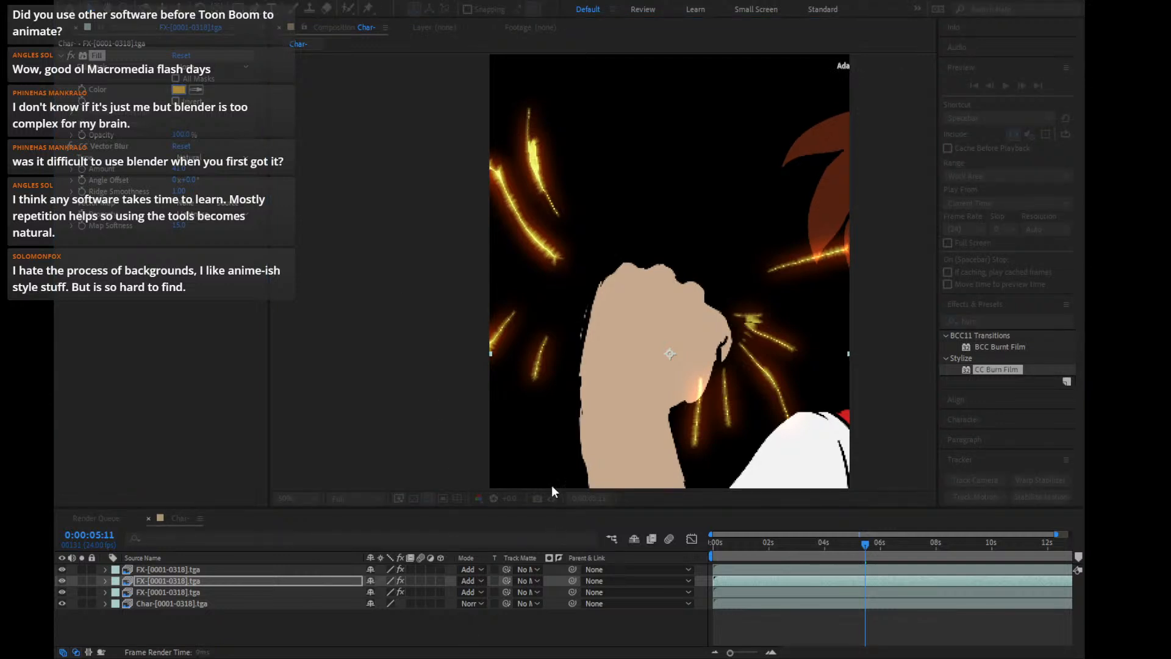
Change the Fill color of the third FX layer, just above the character layer, to a light orange
click(204, 592)
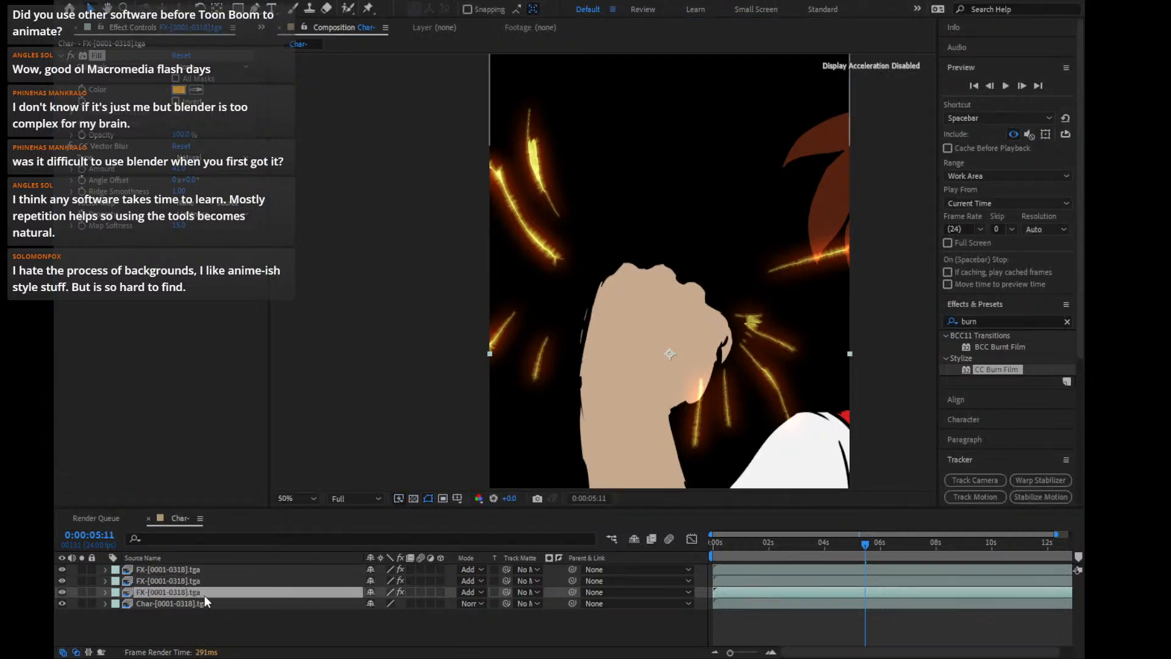
click(179, 90)
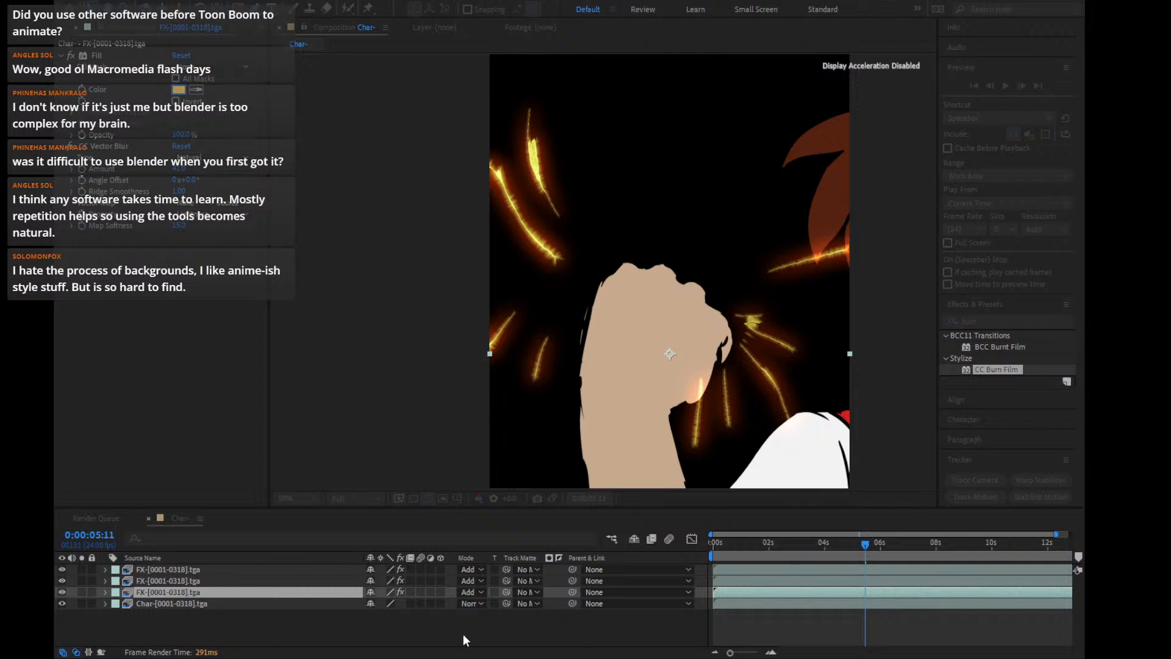
drag(559, 515, 557, 478)
click(662, 347)
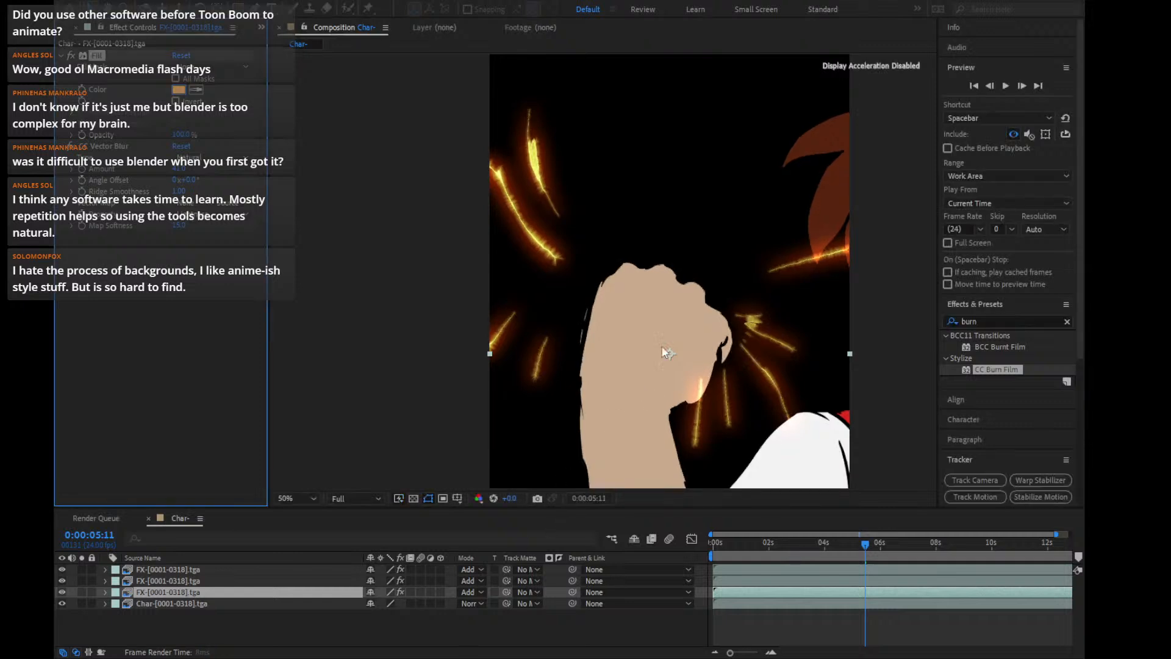
drag(653, 328, 544, 293)
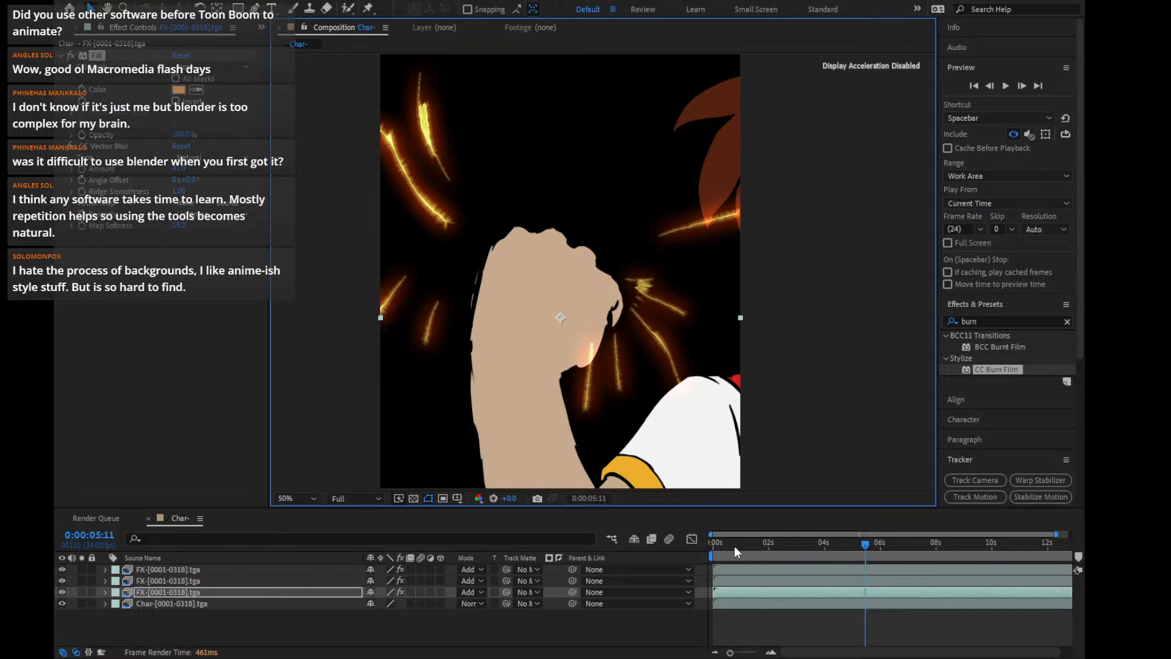
Duplicate the light-orange FX layer and apply the Fast Box Blur effect to the upper copy
click(260, 591)
key(ctrl+d)
click(999, 320)
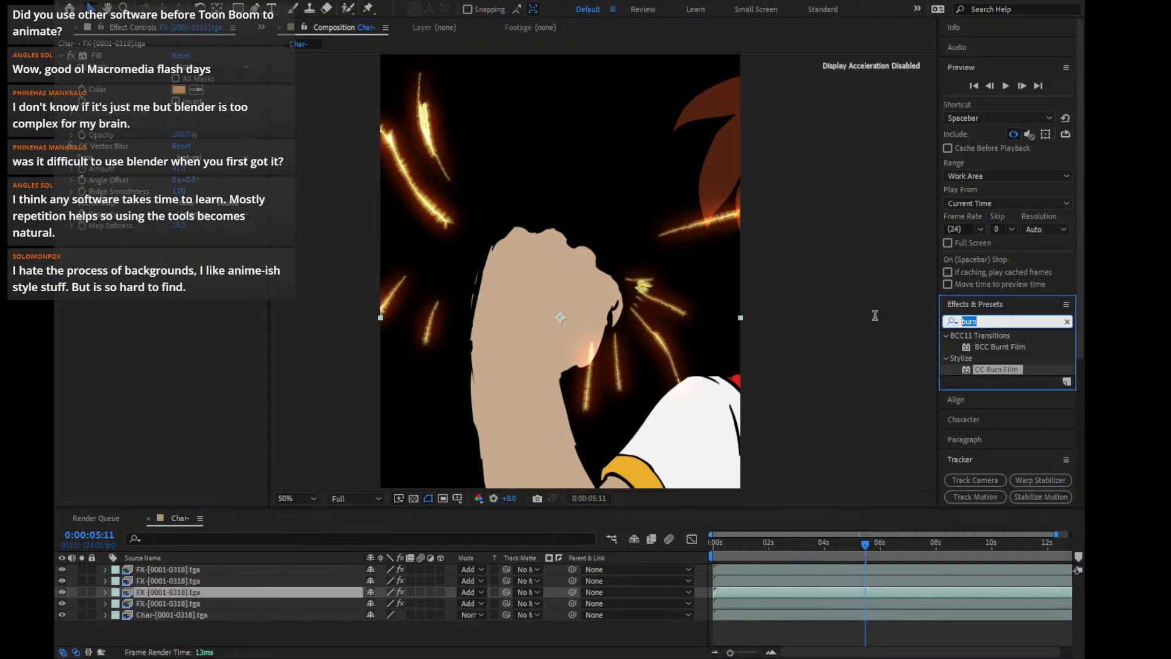
text(fast b)
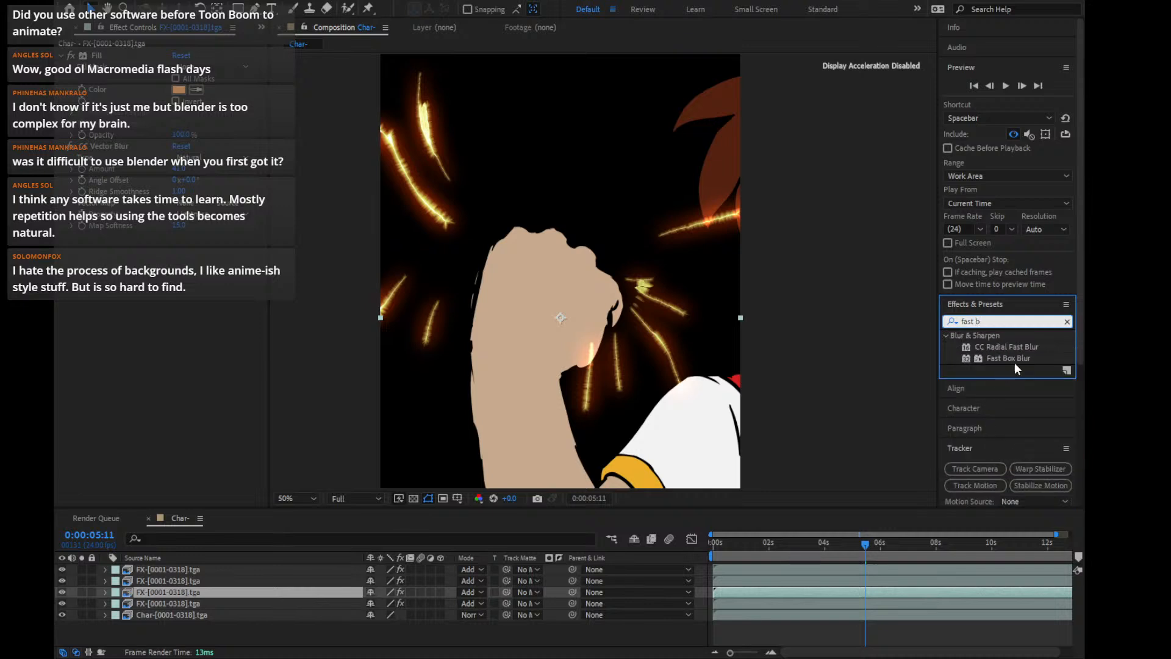
drag(1015, 362, 261, 593)
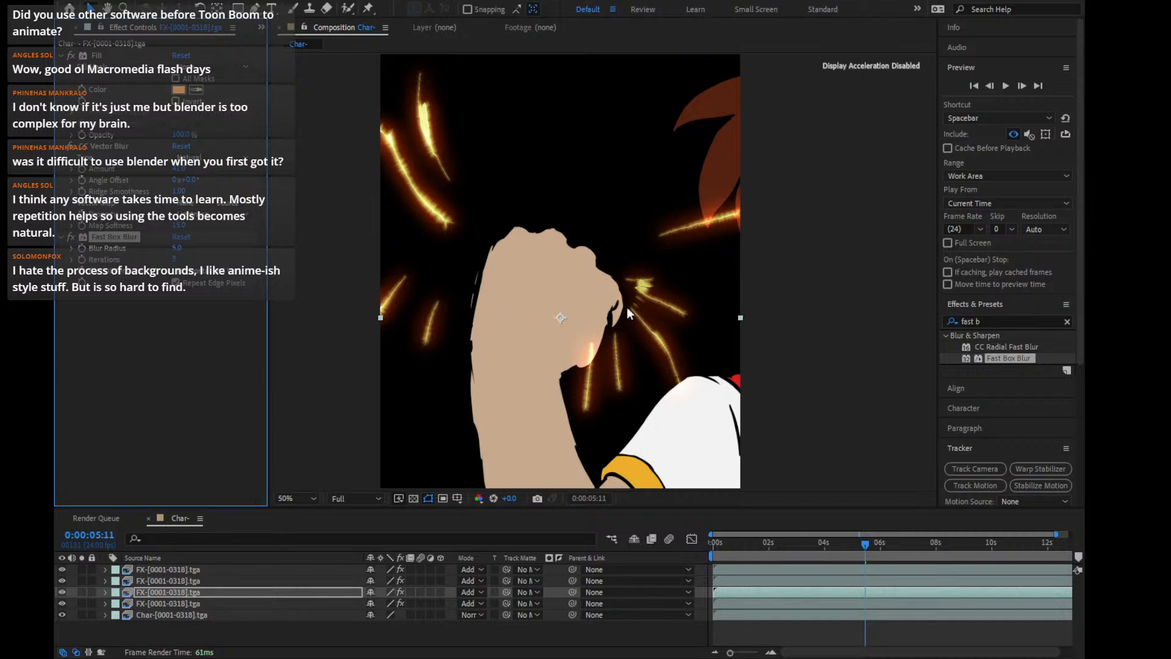
Step back to 0:00:05:06 and lower the composition preview resolution to Third
key(Page_Up)
key(Page_Up)
key(Page_Up)
key(Page_Up)
key(Page_Up)
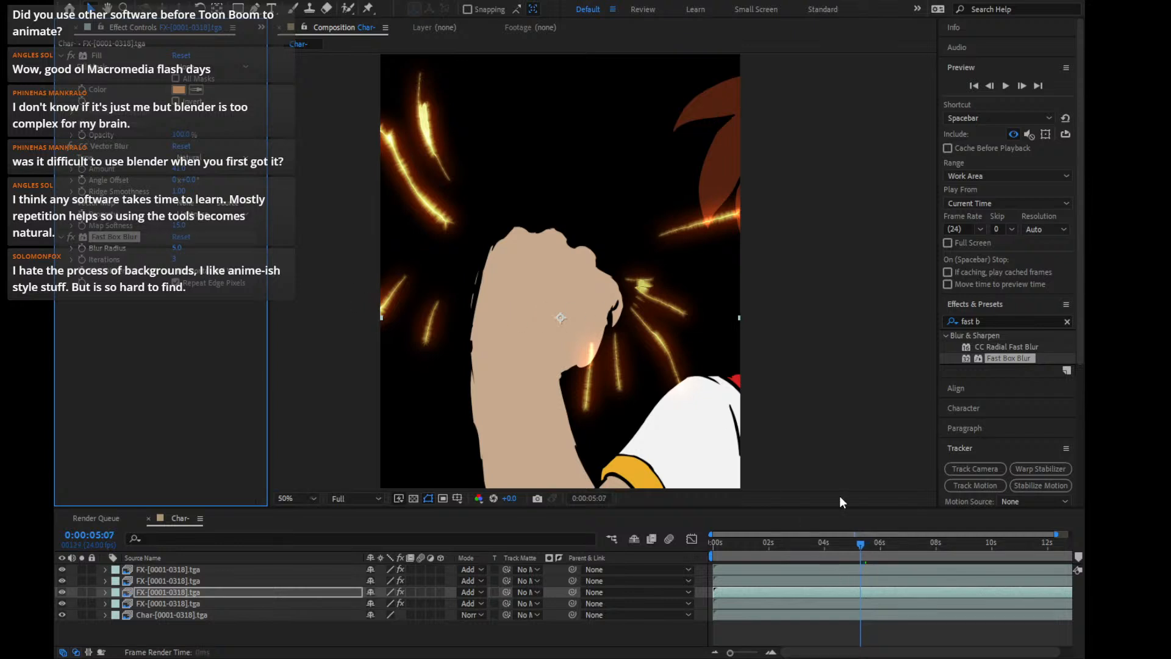
click(356, 498)
click(367, 539)
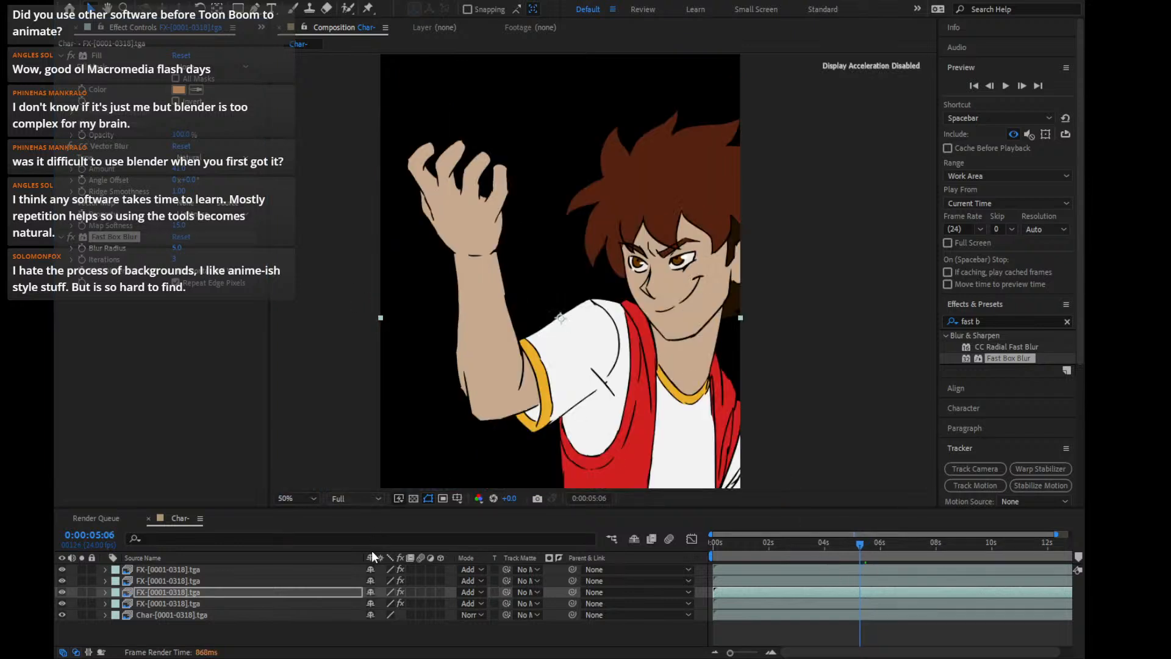
Step frame by frame around 0:00:05:09 to examine where the sparks at the fist begin
key(Page_Down)
key(Page_Down)
key(Page_Down)
key(Page_Down)
key(Page_Down)
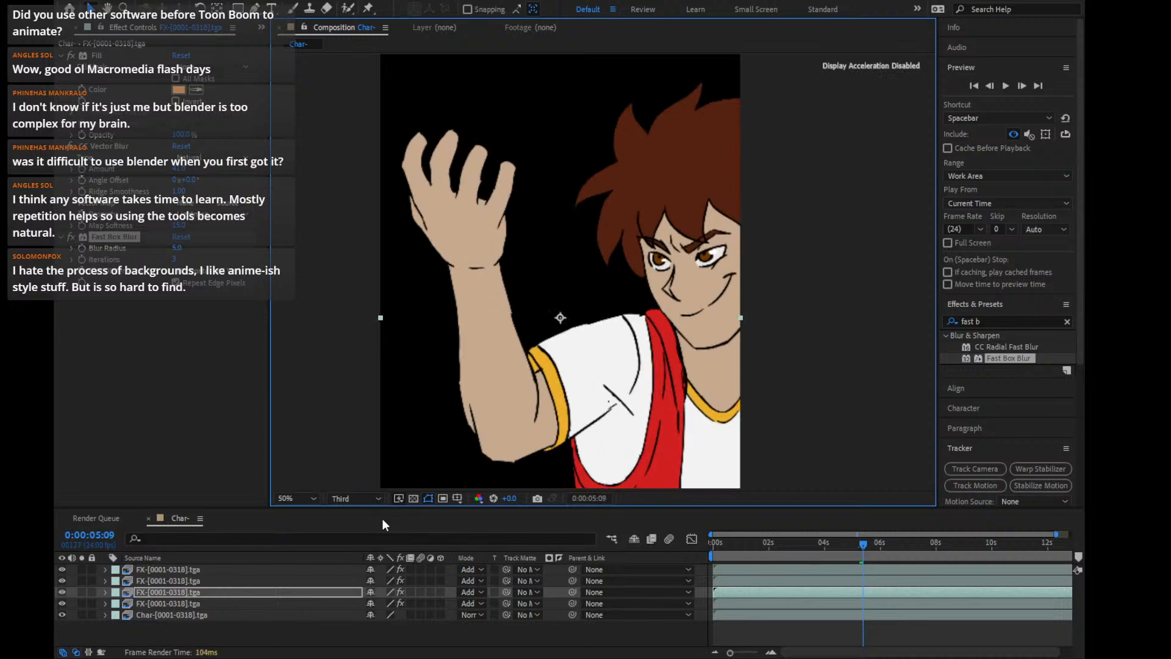
key(Page_Up)
key(Page_Up)
key(Page_Up)
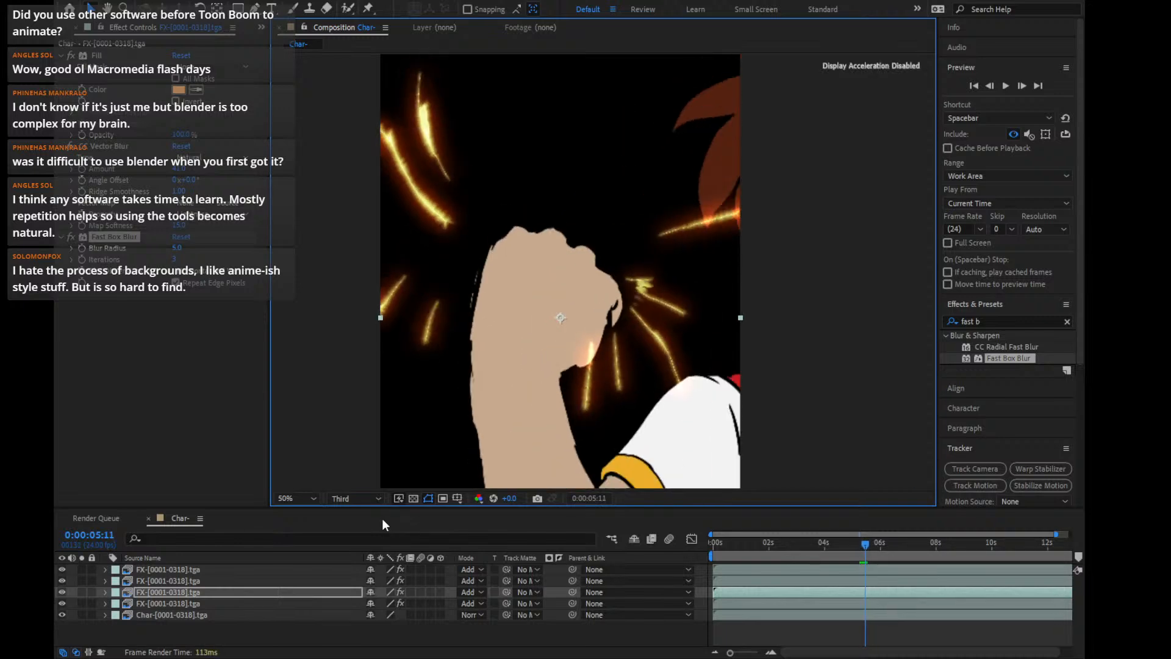
key(Page_Down)
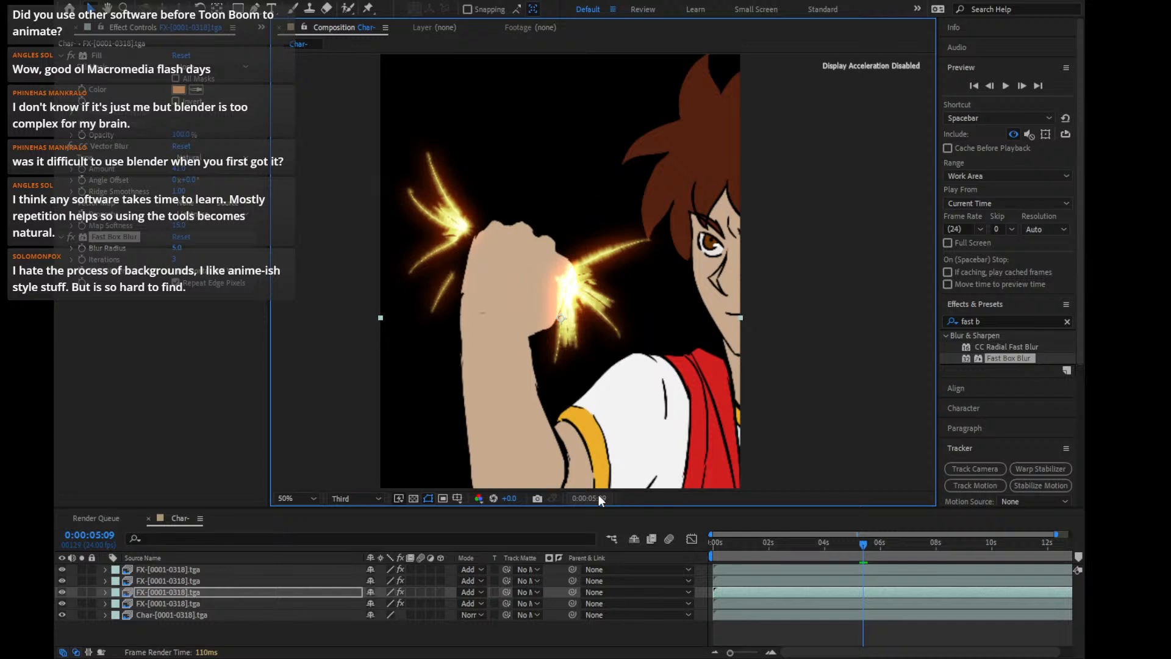
key(Page_Up)
key(Page_Down)
Trim the start of all four FX layers to 0:00:05:09
click(221, 578)
click(217, 569)
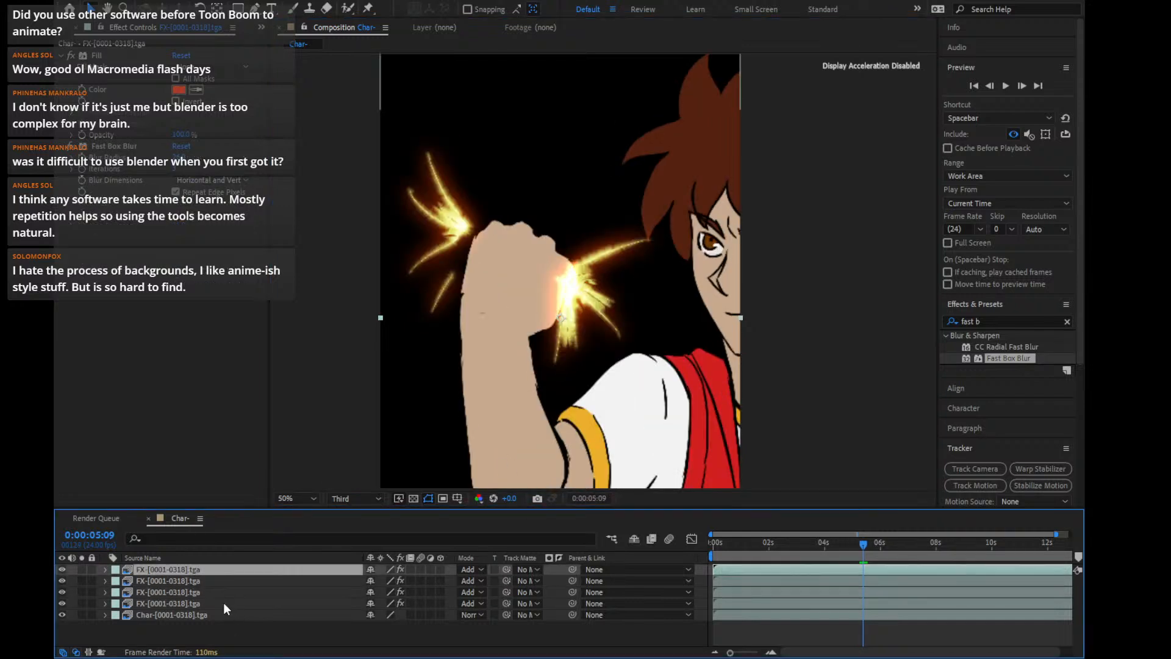
shift+click(223, 604)
drag(713, 569, 867, 593)
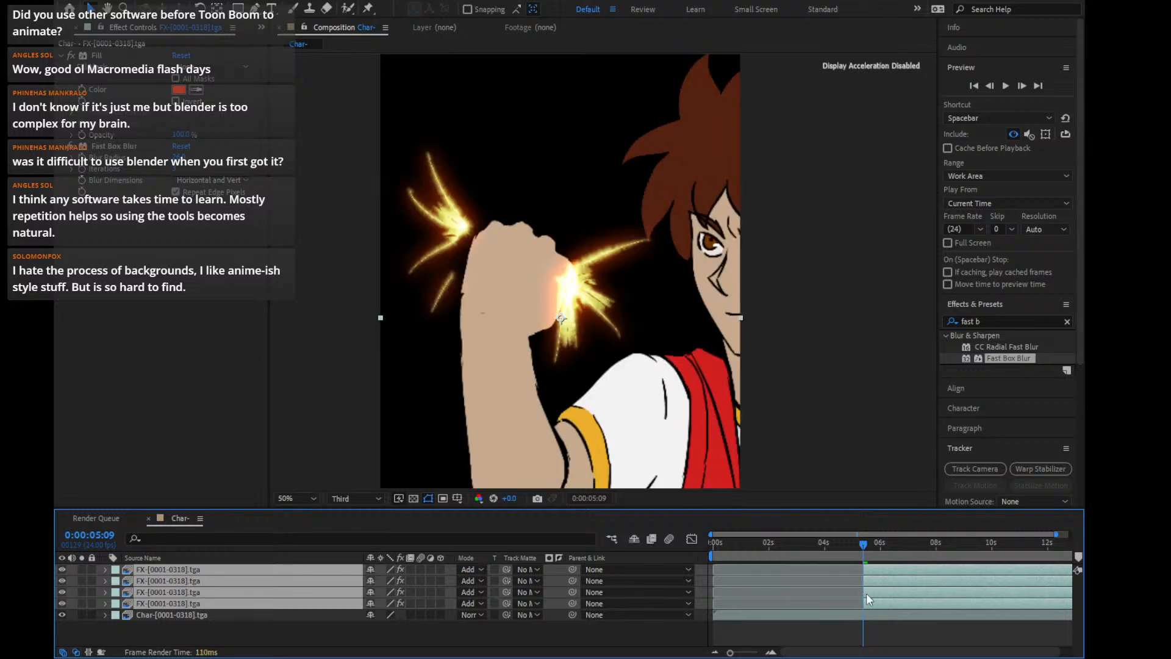
Split the four FX layers at 0:00:06:01 and delete the portions after that frame
key(space)
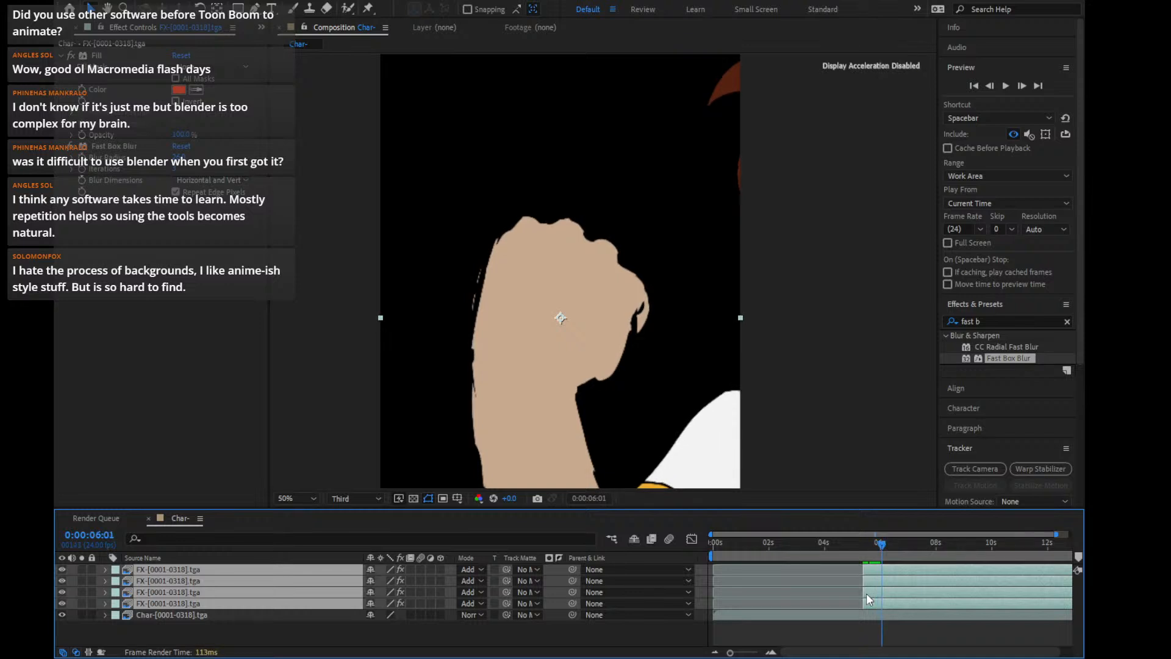
key(ctrl+shift+d)
key(Delete)
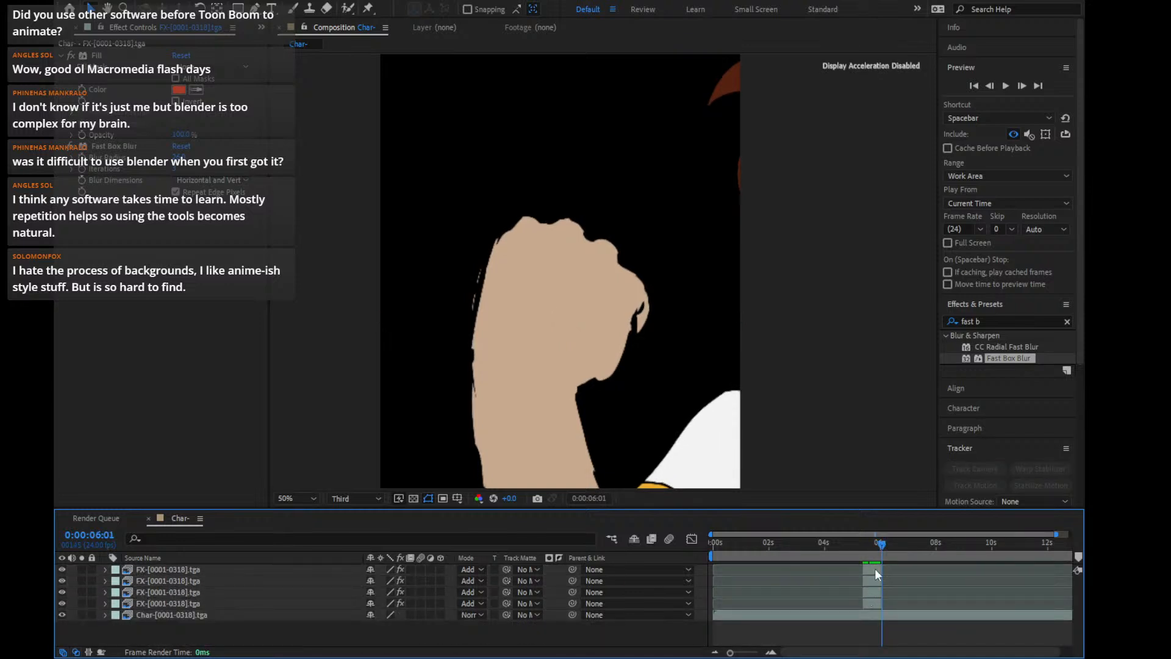
Pre-compose the four trimmed FX layers into a composition named FX and scrub back to 0:00:05:10
click(874, 568)
shift+click(873, 600)
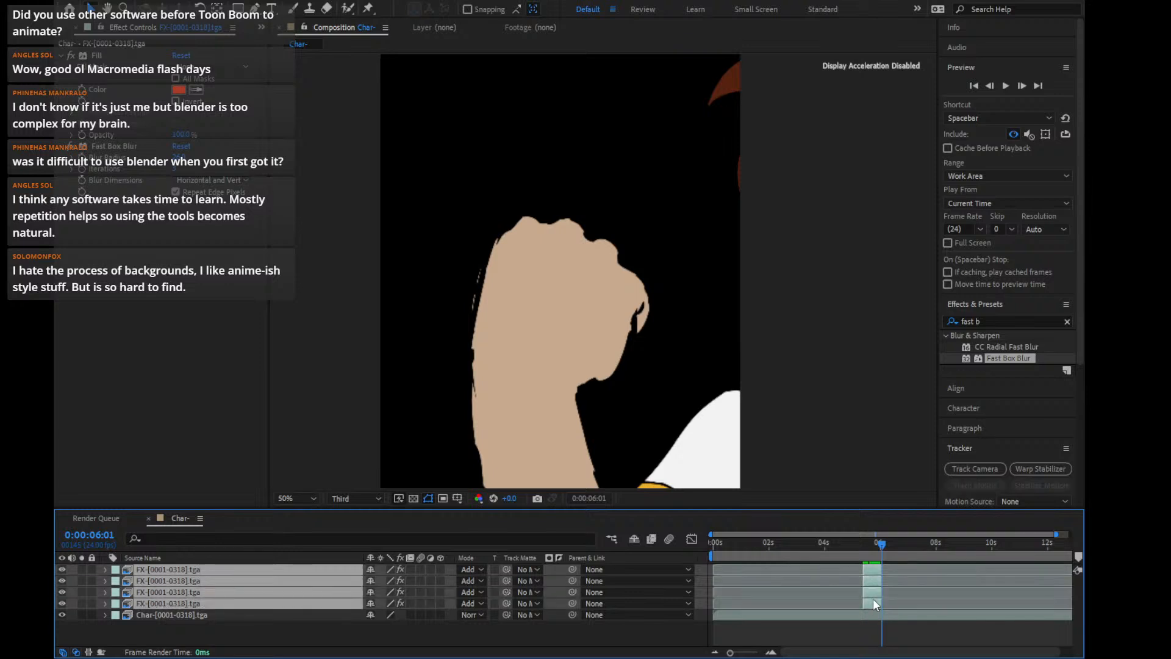
key(ctrl+shift+c)
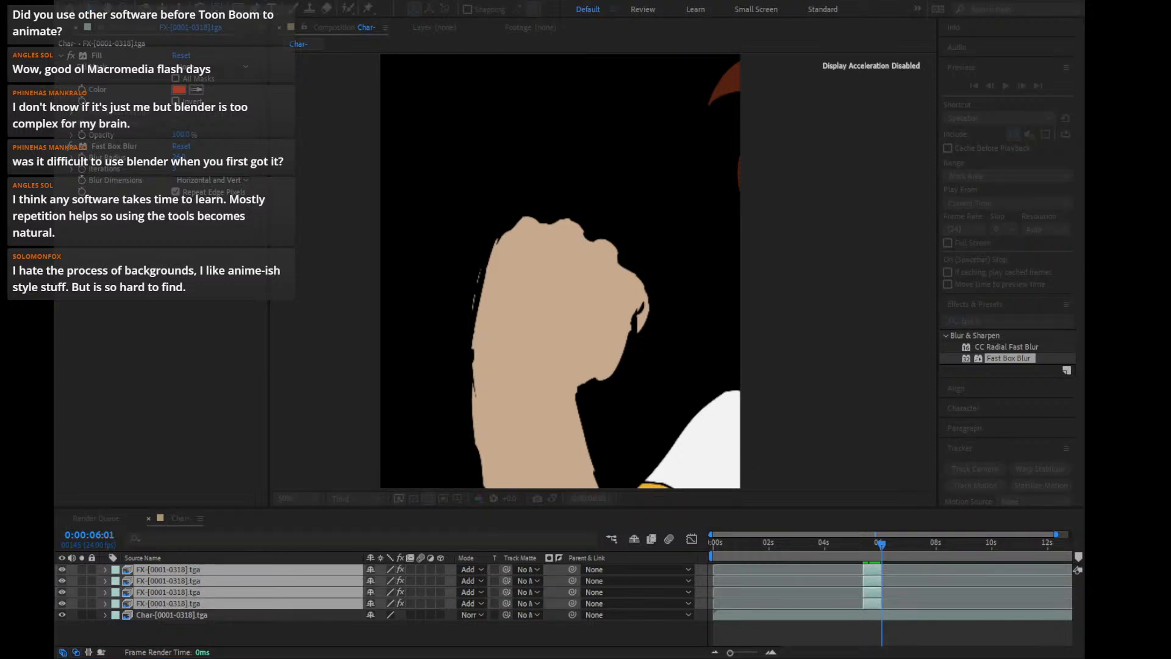
key(Return)
click(872, 544)
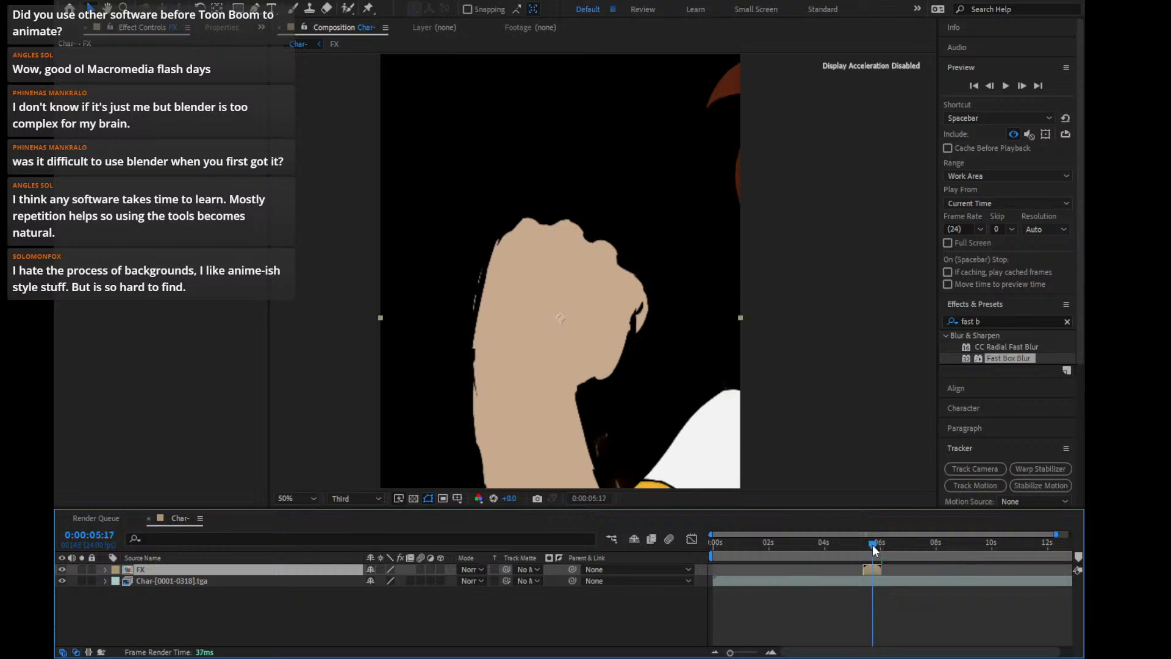
drag(872, 544, 865, 546)
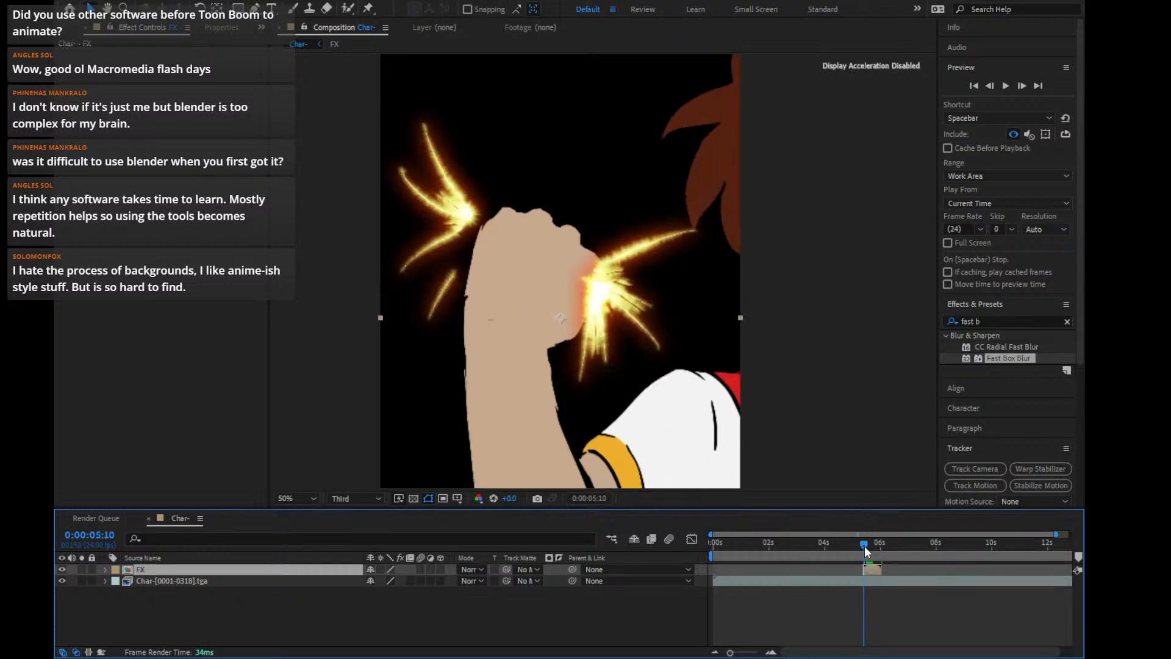
Set the FX layer's blending mode to Add
click(488, 124)
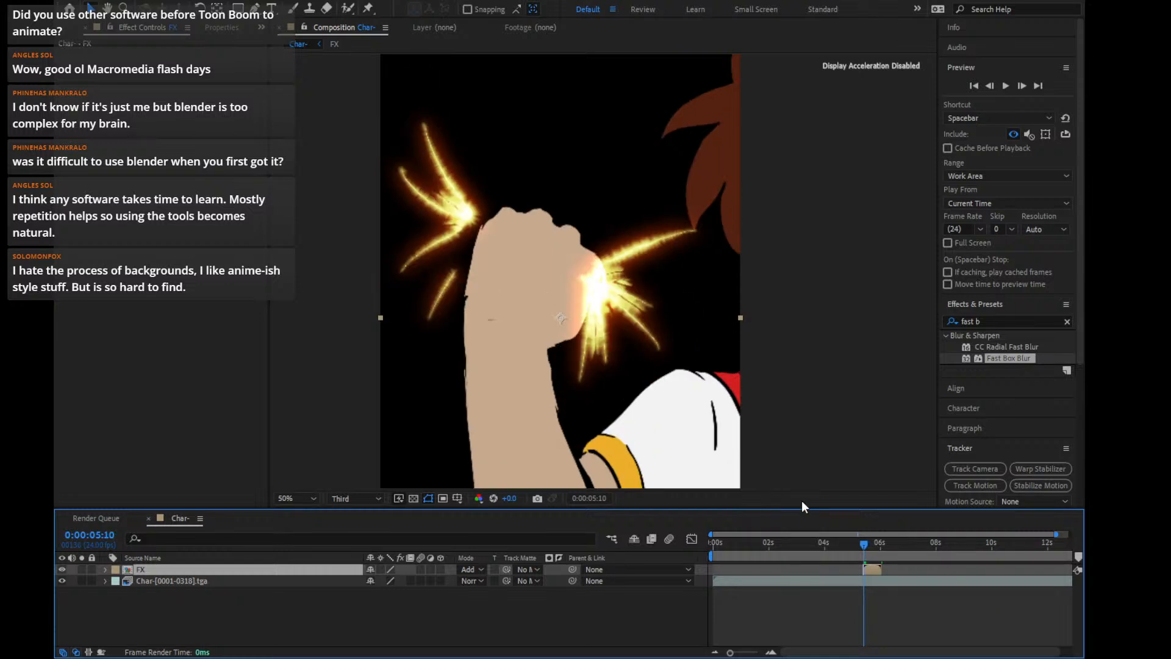
Find the Radial Blur effect and apply it to the FX layer
click(1008, 321)
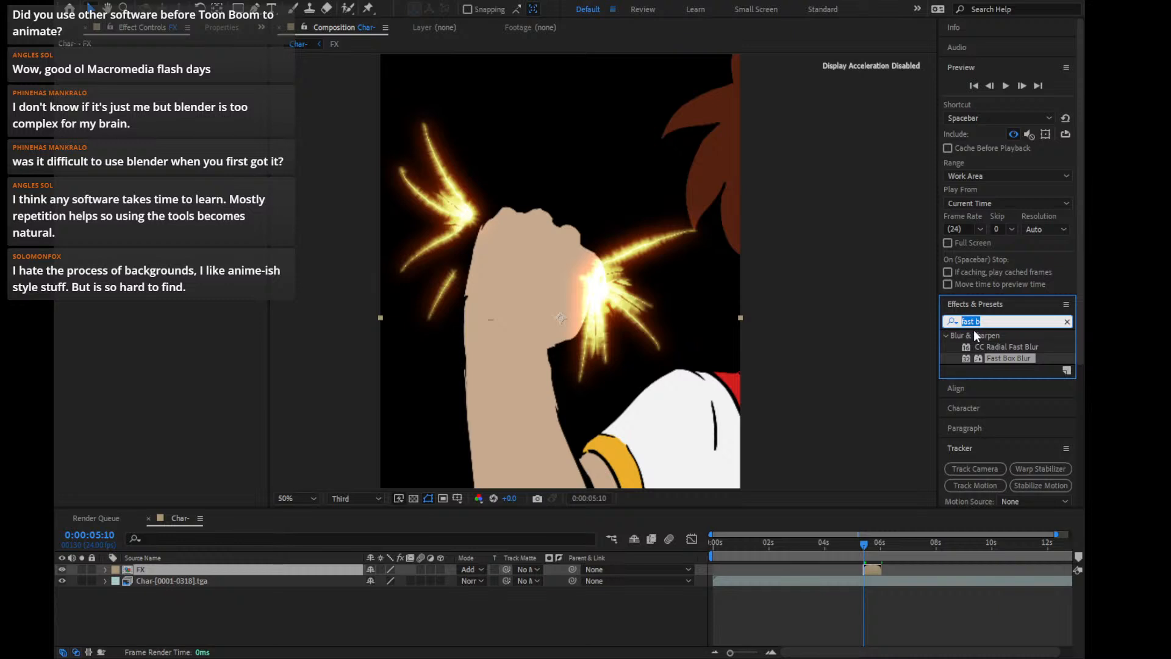
text(radial)
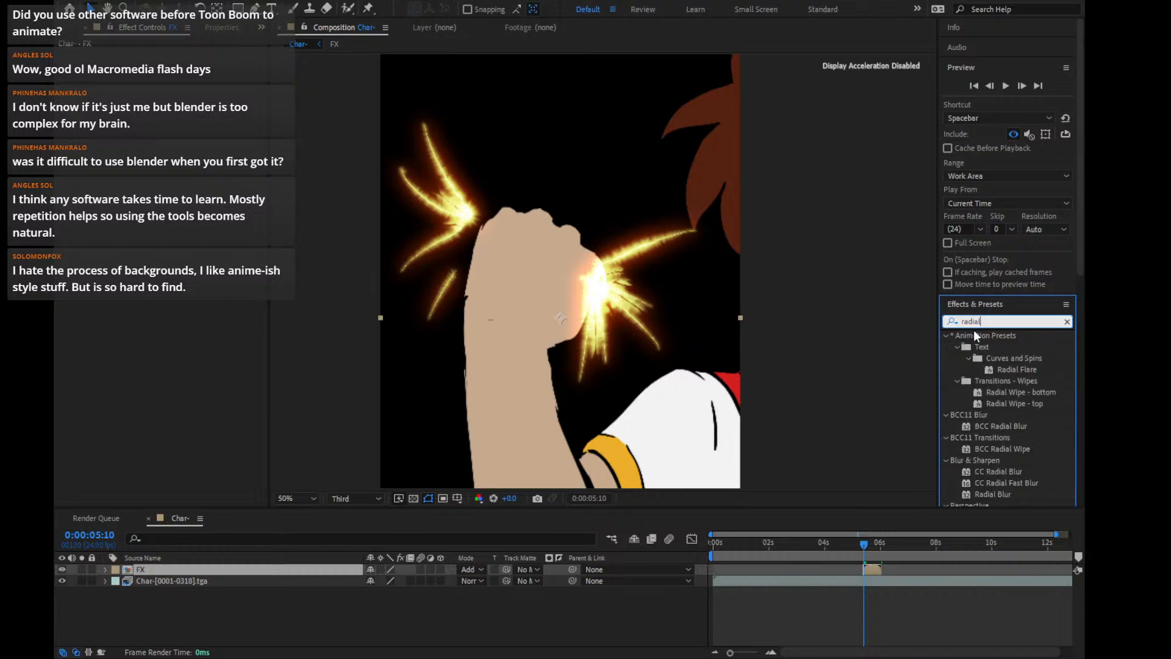
text( b)
drag(997, 378, 872, 571)
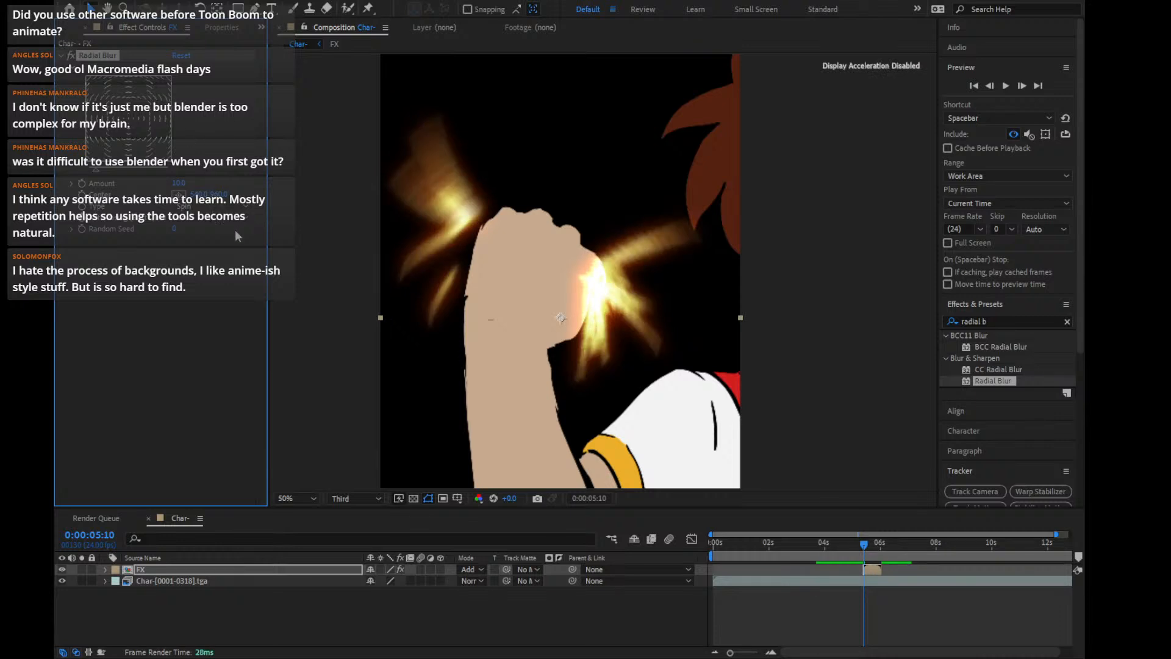
Set the Radial Blur to Zoom, centre it on the character's fist and raise its amount to 48
click(234, 233)
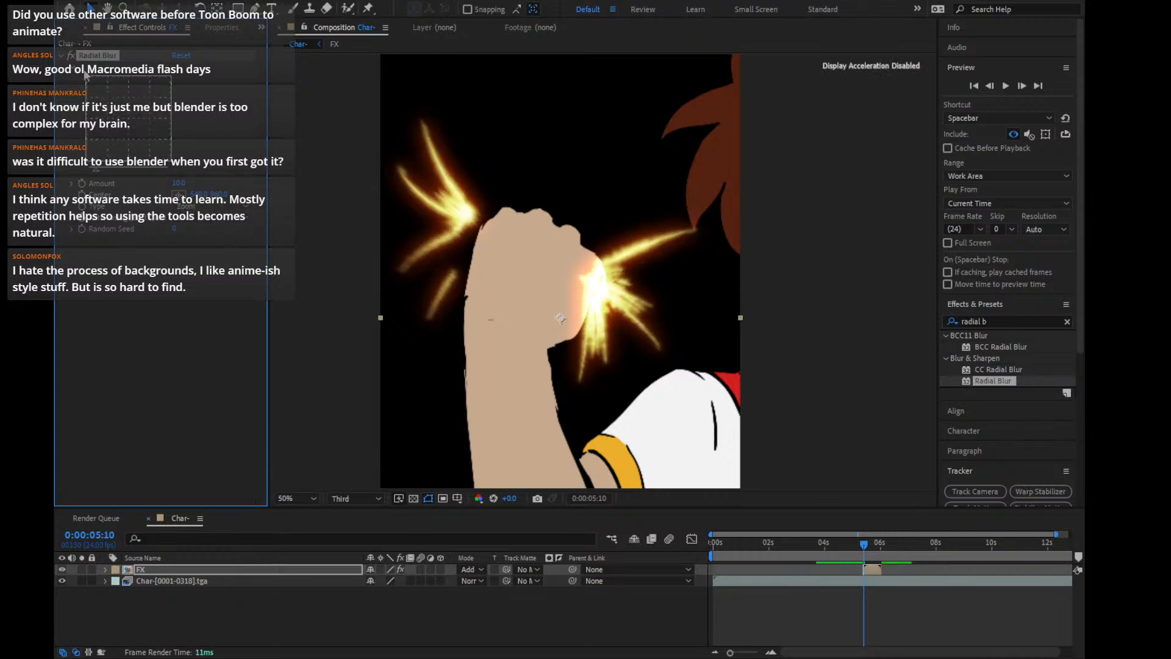
drag(125, 113, 132, 119)
drag(572, 328, 524, 250)
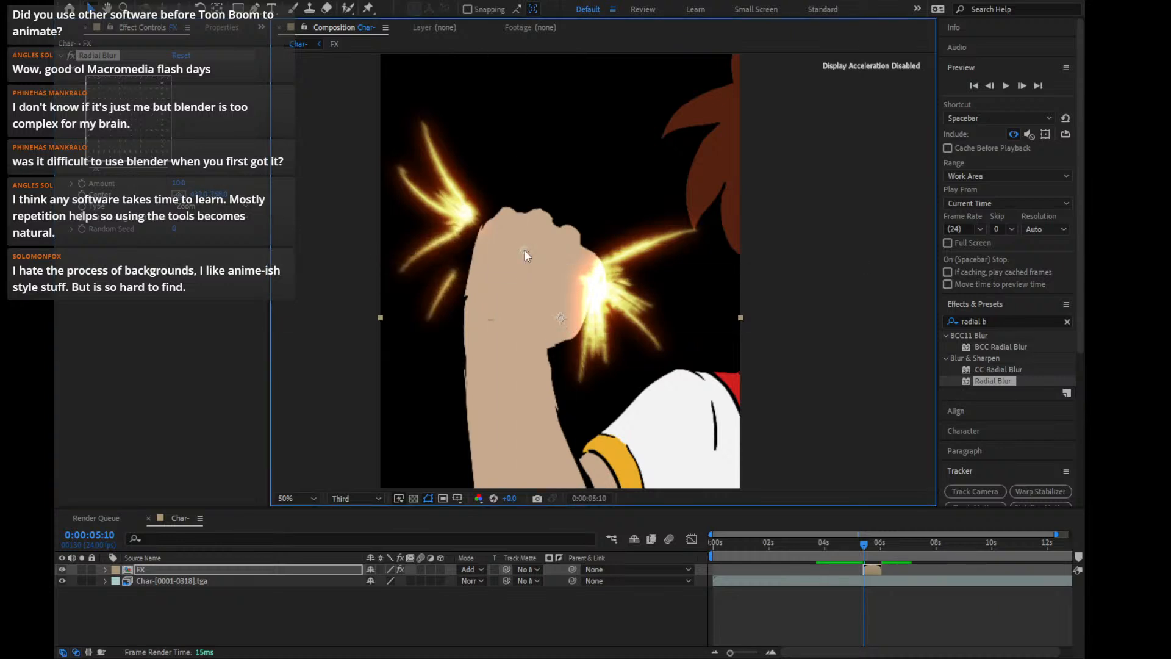
drag(177, 182, 189, 182)
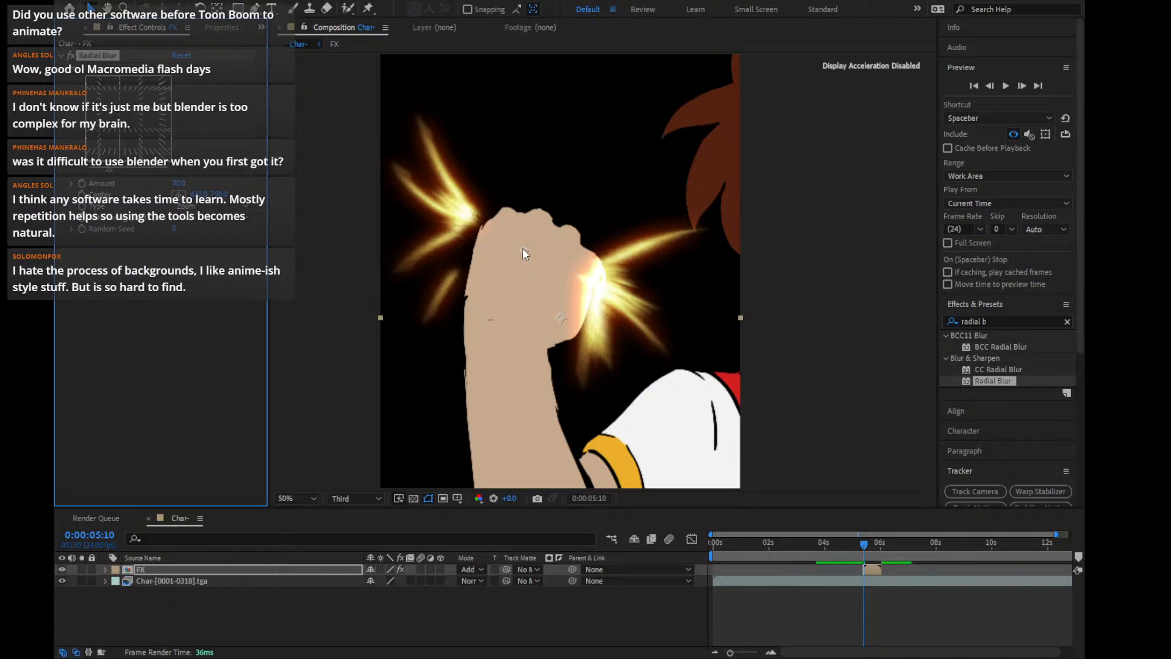
mouse_move(525, 245)
mouse_down()
mouse_move(542, 194)
mouse_move(518, 254)
mouse_move(525, 247)
mouse_up()
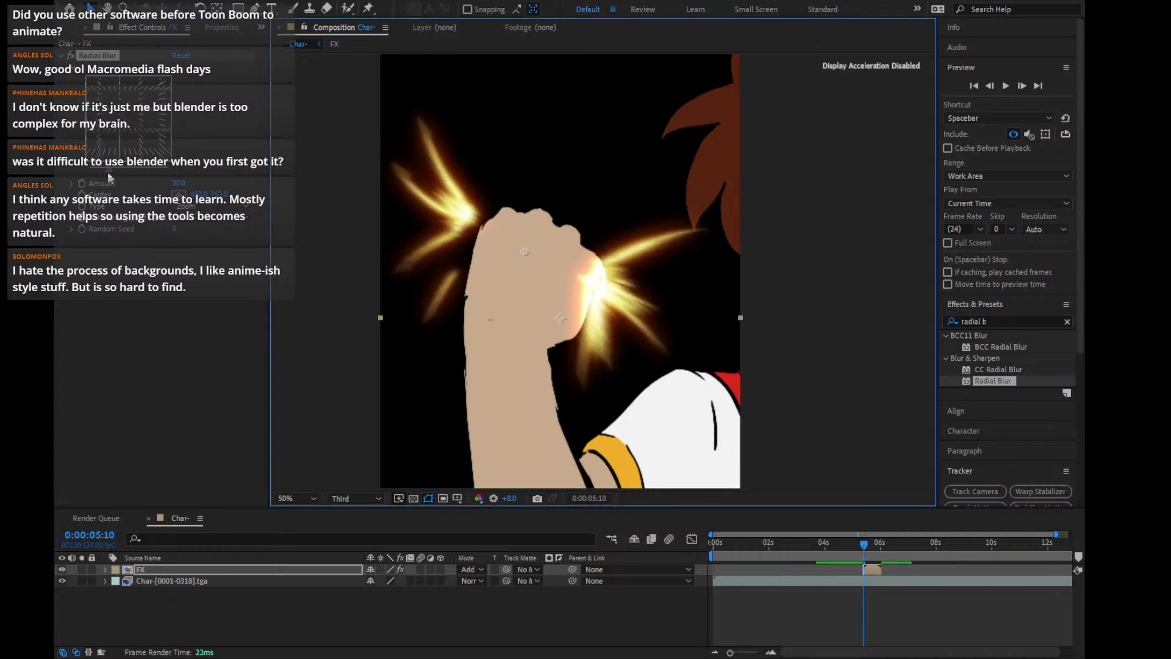
click(151, 175)
mouse_move(108, 169)
mouse_down()
mouse_move(136, 170)
mouse_move(77, 166)
mouse_move(121, 165)
mouse_up()
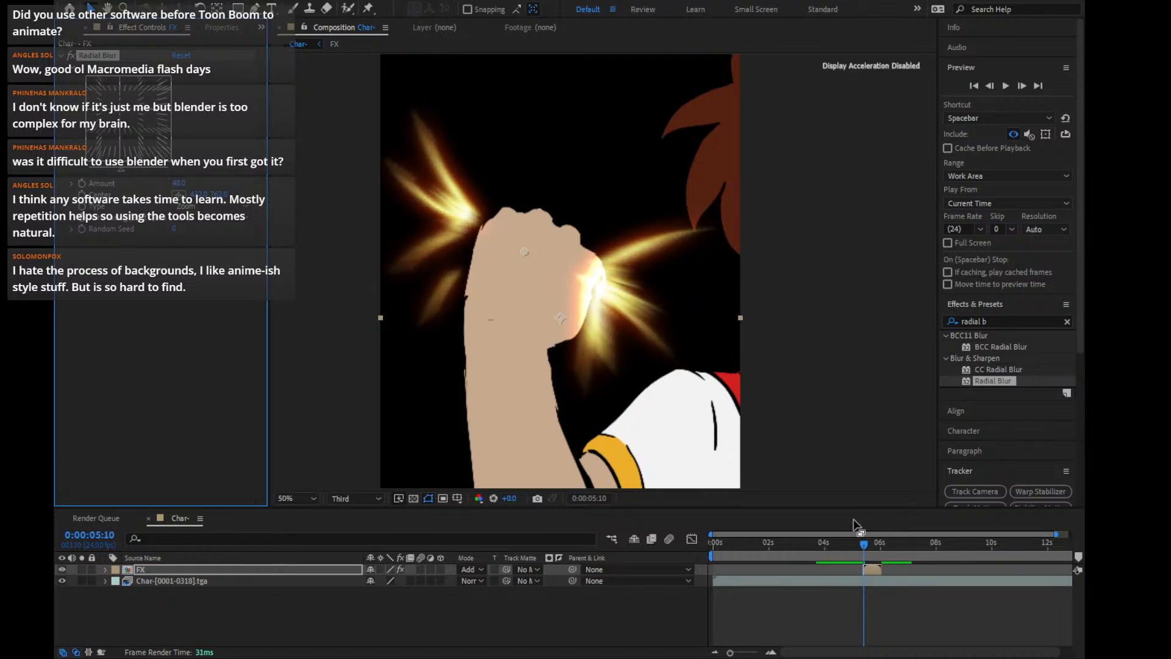
Check the blurred sparks frame by frame up to 0:00:05:12, try a different blur centre and delete the Radial Blur
key(Page_Up)
key(Page_Down)
key(Page_Down)
key(Page_Down)
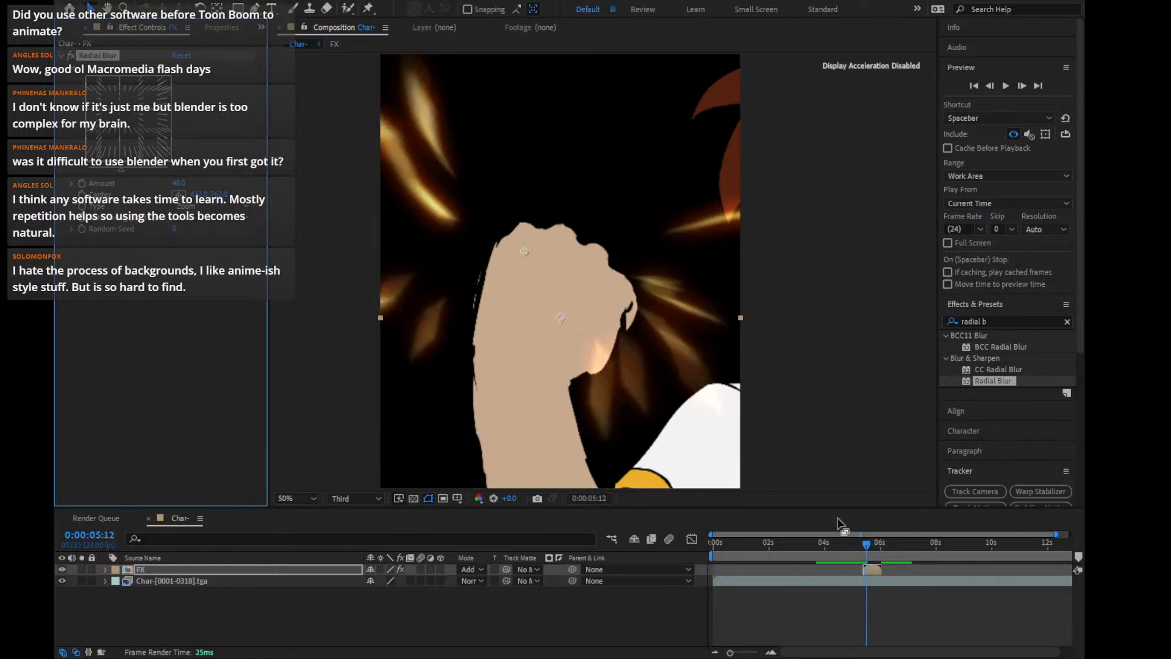
click(146, 107)
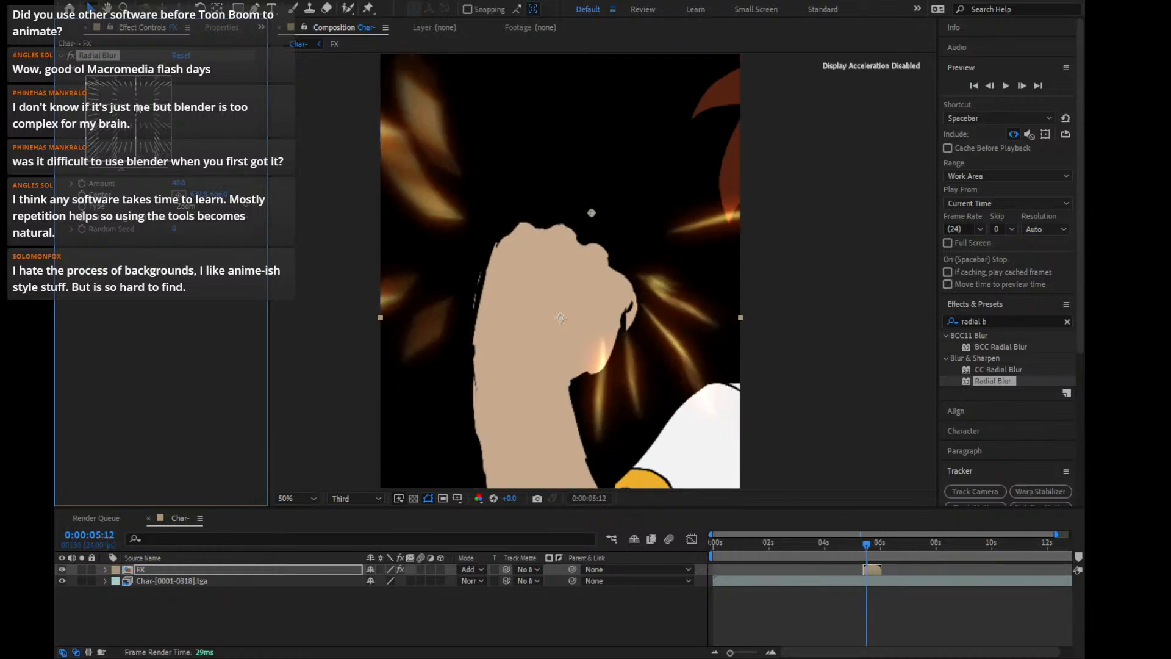
key(Delete)
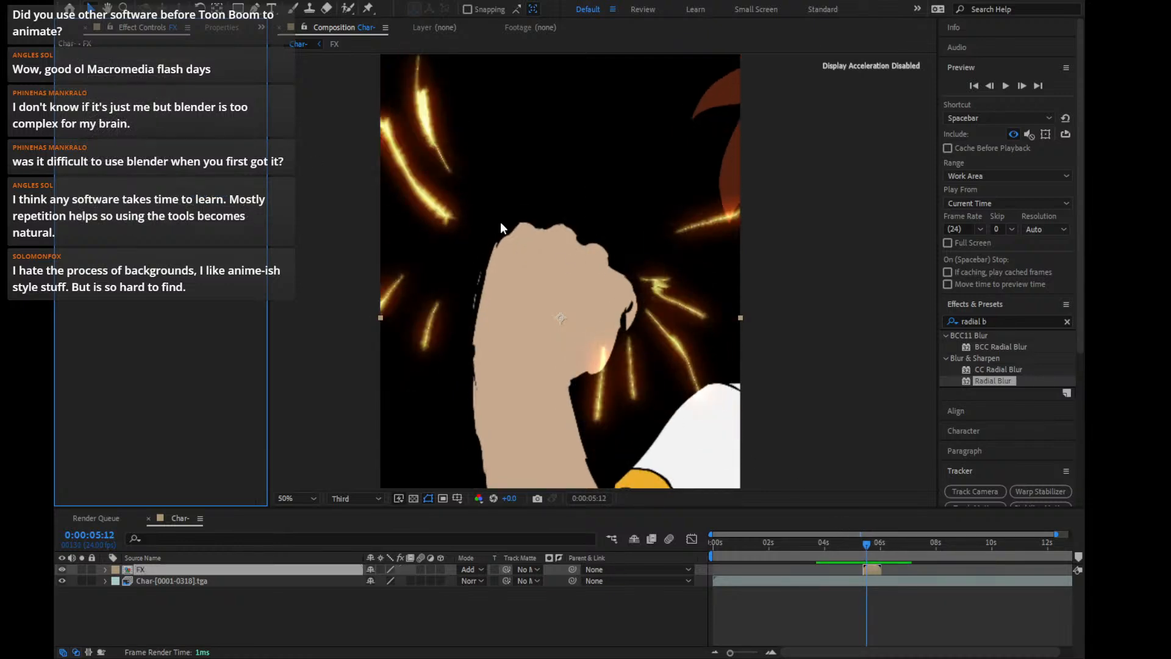
Apply CC Vector Blur to the FX layer and set its amount to 12
click(994, 305)
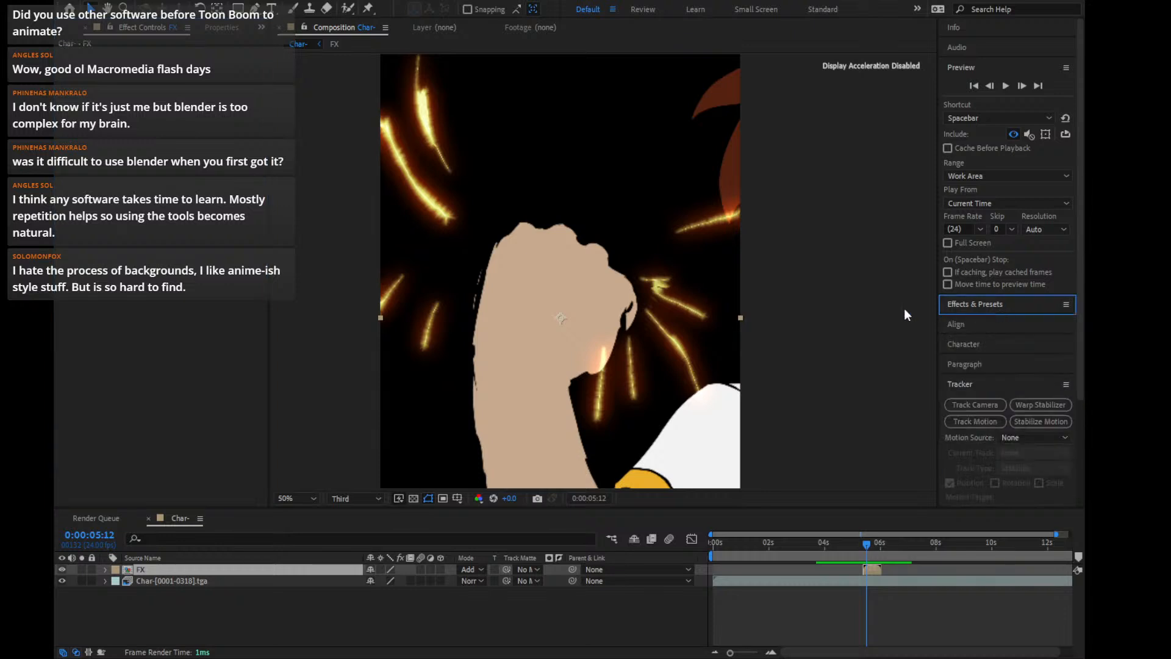
click(993, 308)
text(vect)
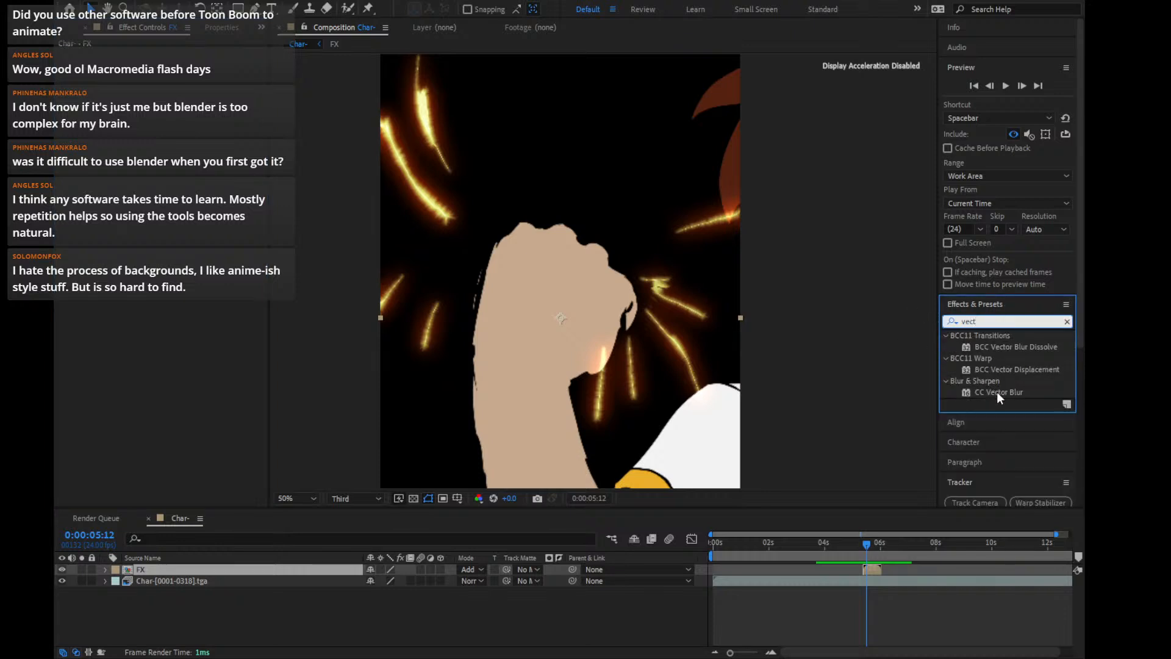
drag(997, 391, 873, 570)
drag(177, 78, 194, 80)
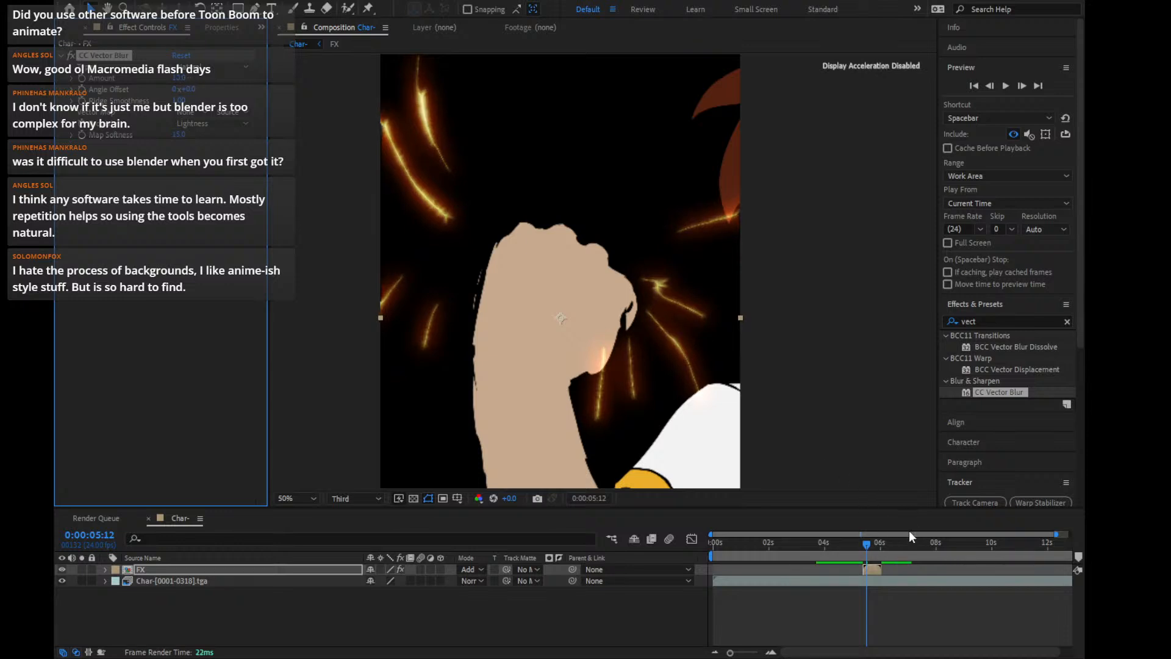
Go to 0:00:02:22 and place Fire_new.mp4 in the Char- composition over the character's raised hand
drag(865, 541, 794, 536)
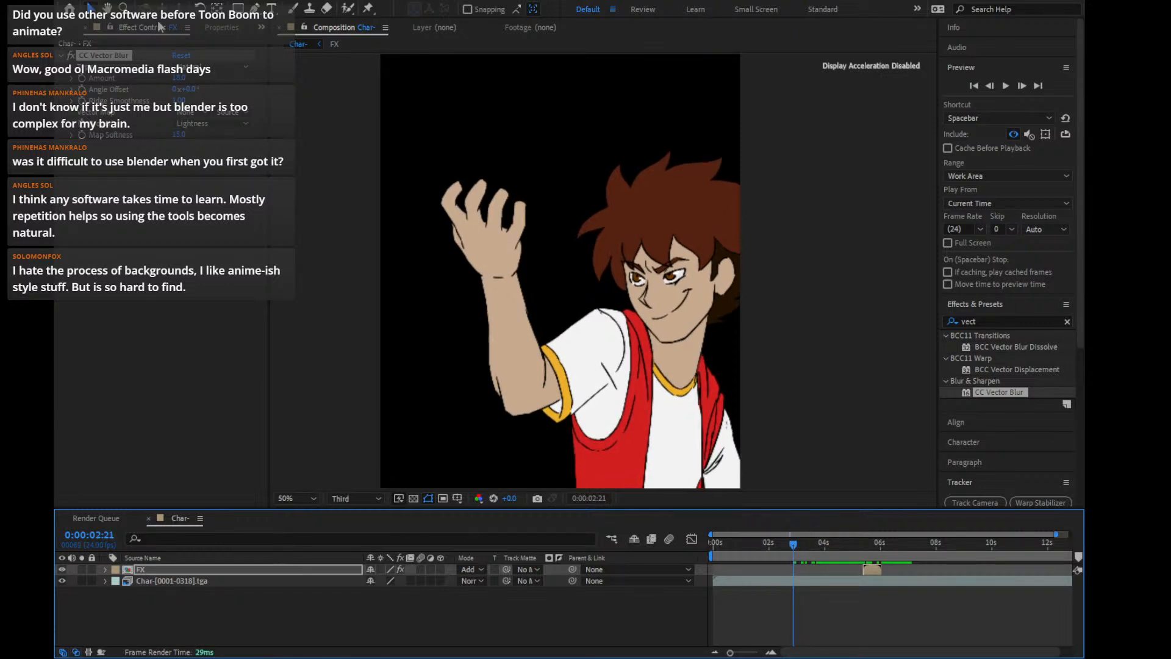
click(73, 29)
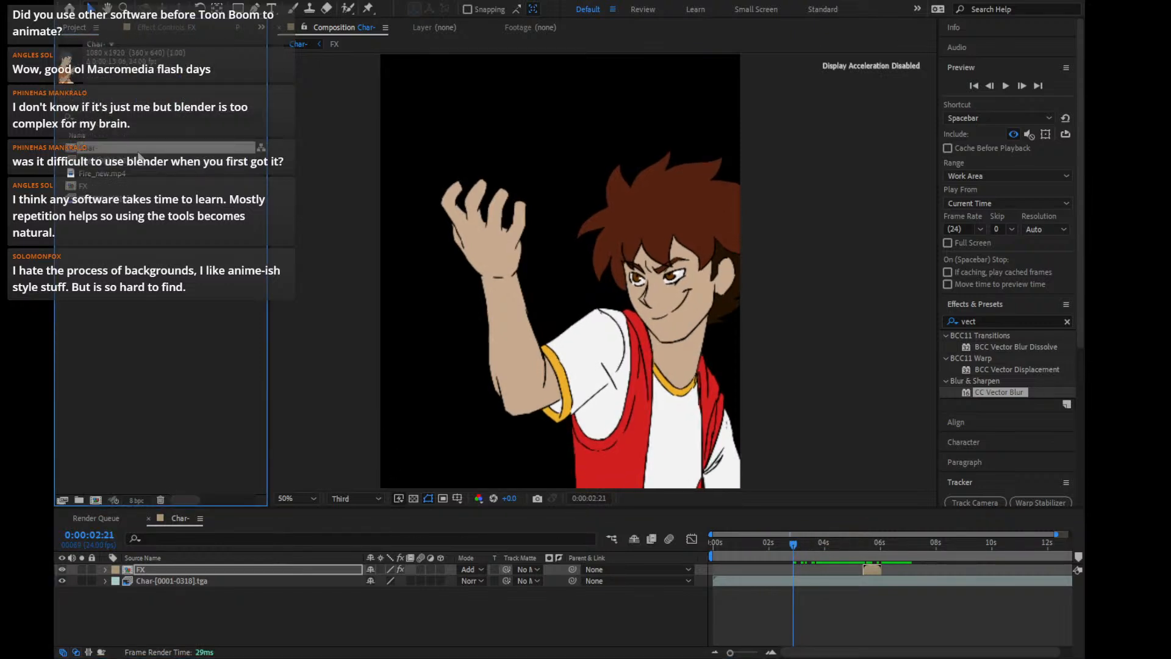
click(136, 173)
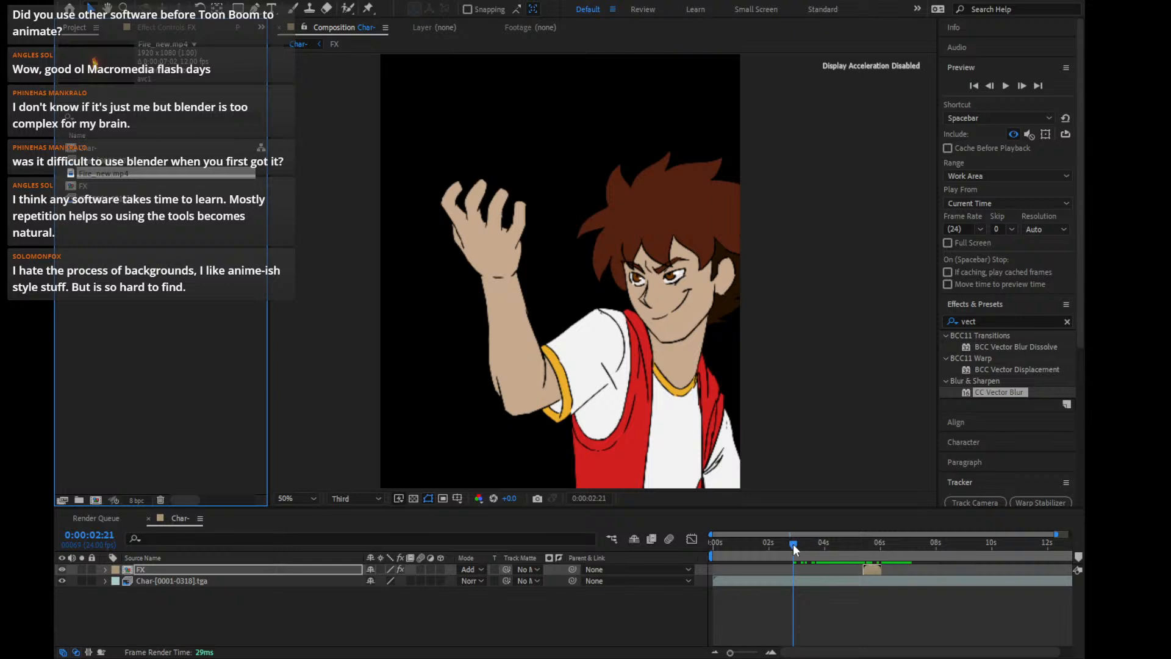
drag(793, 543, 766, 540)
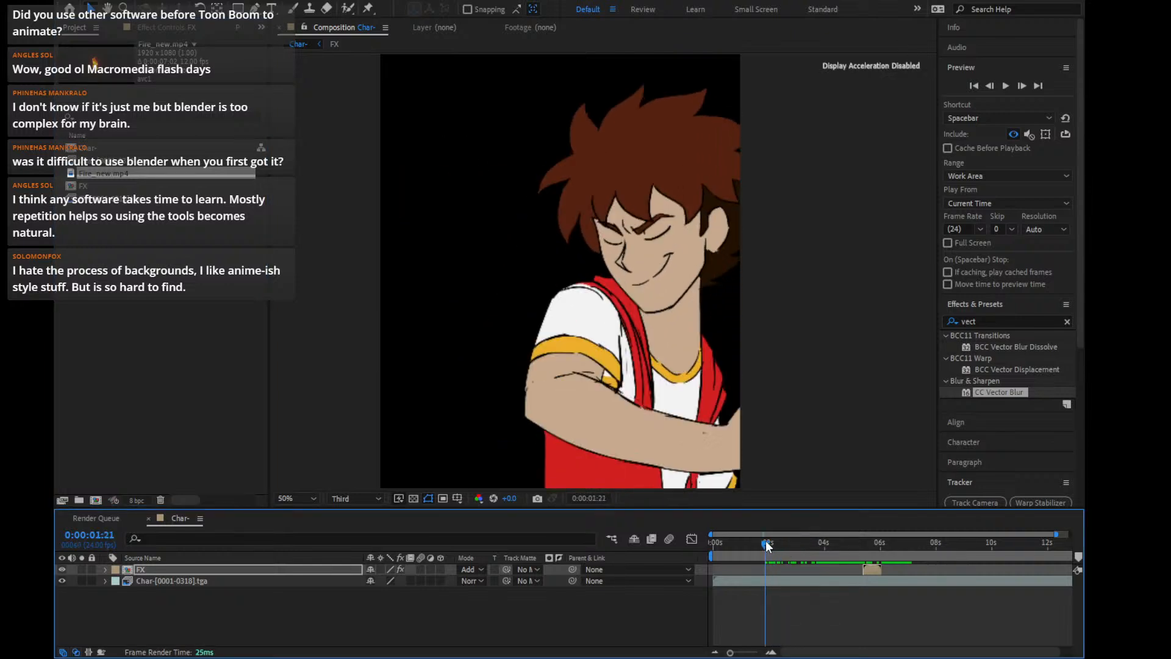
key(space)
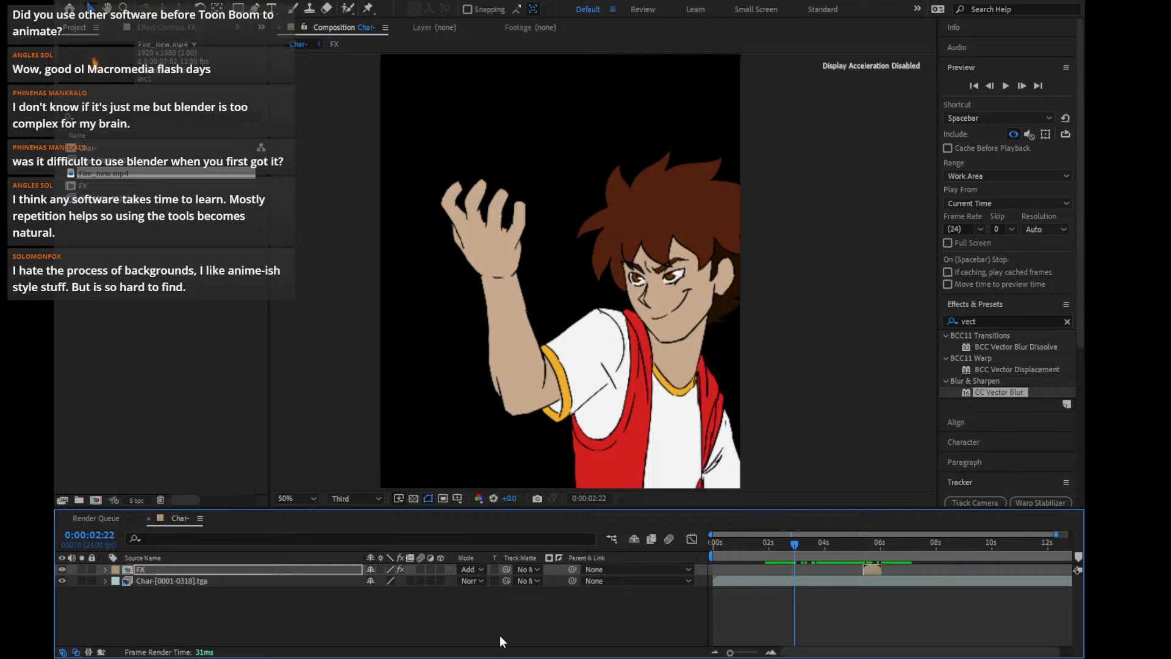
key(alt+Tab)
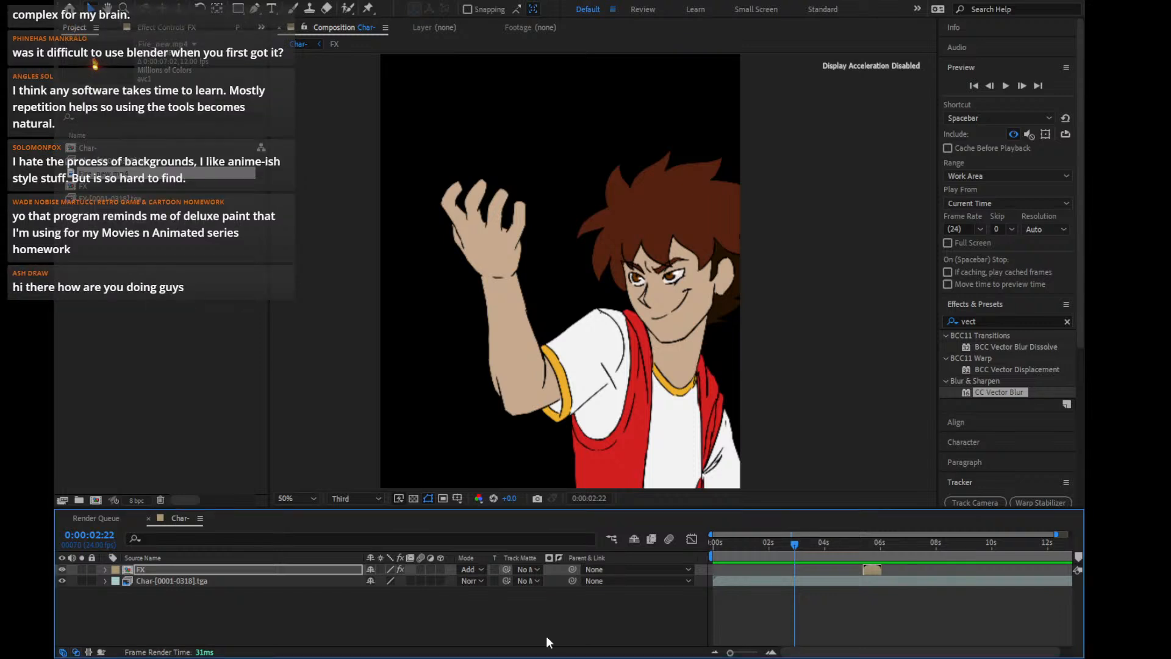
click(379, 610)
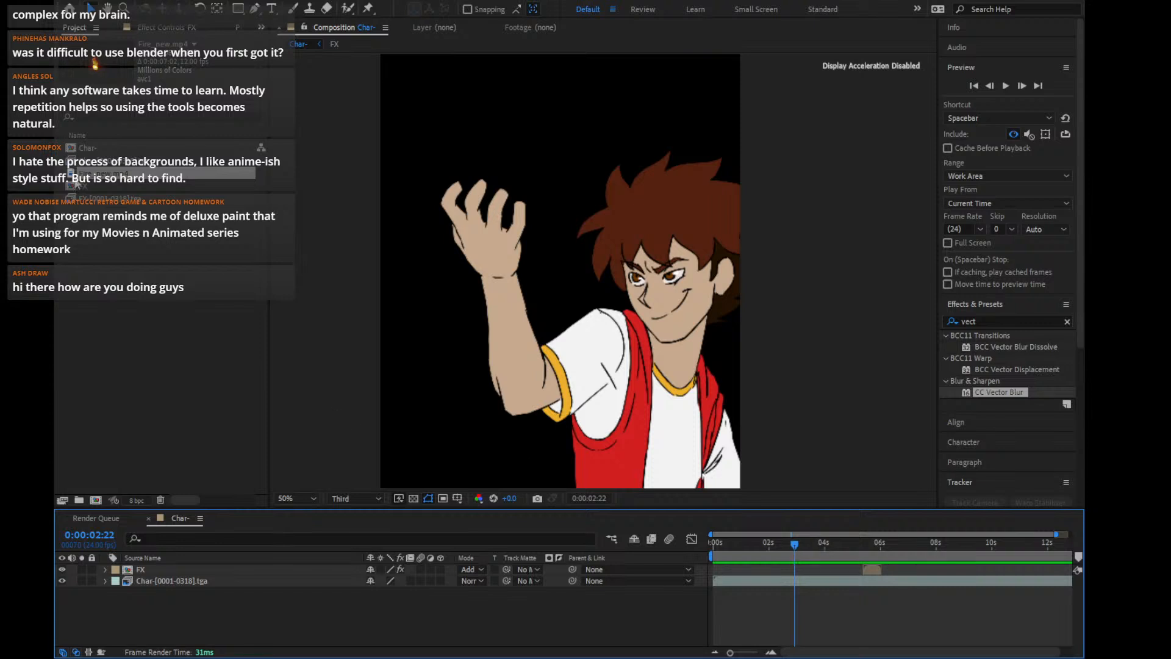
click(77, 184)
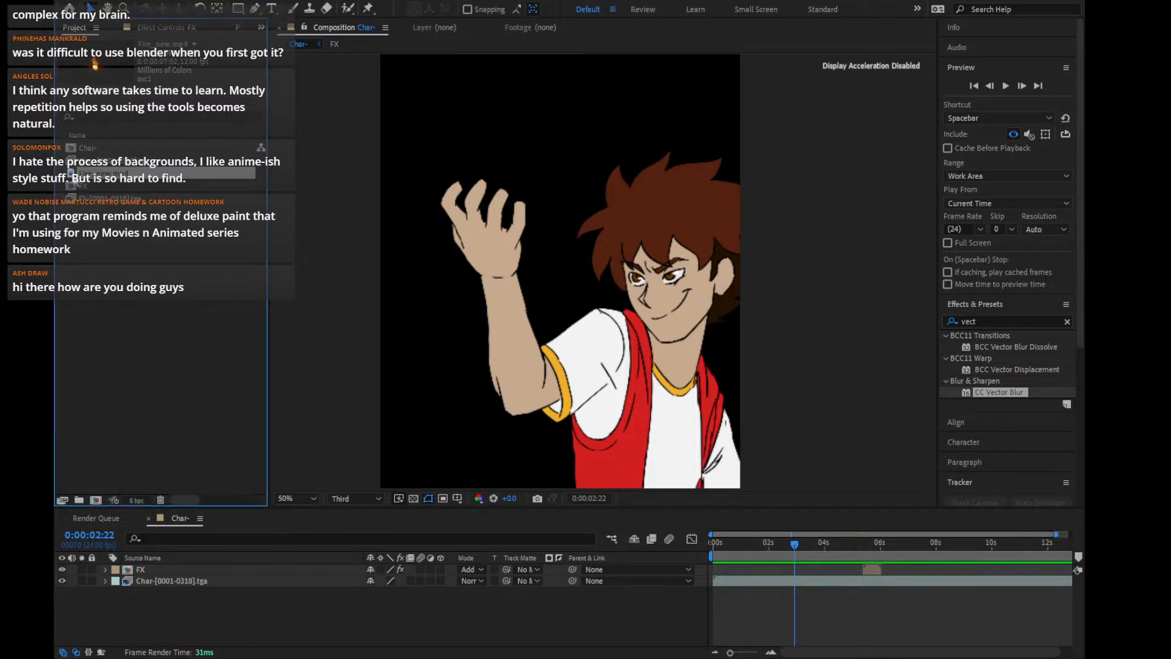
drag(80, 174, 510, 229)
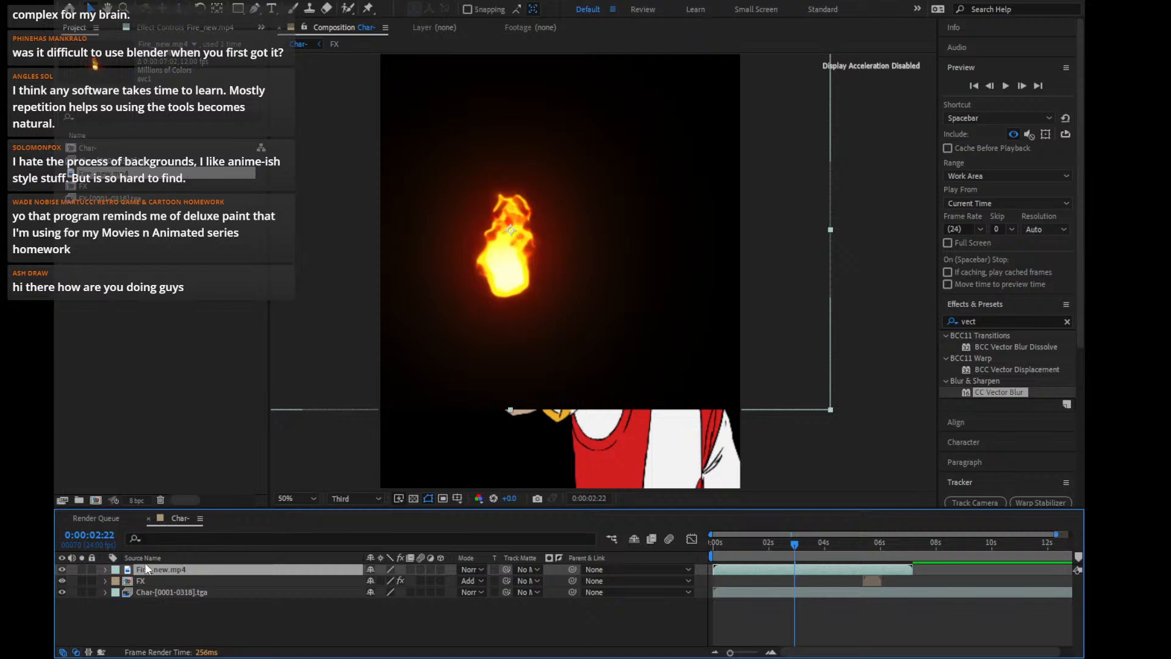
Draw an elliptical mask around the flame on the Fire_new.mp4 layer
click(255, 8)
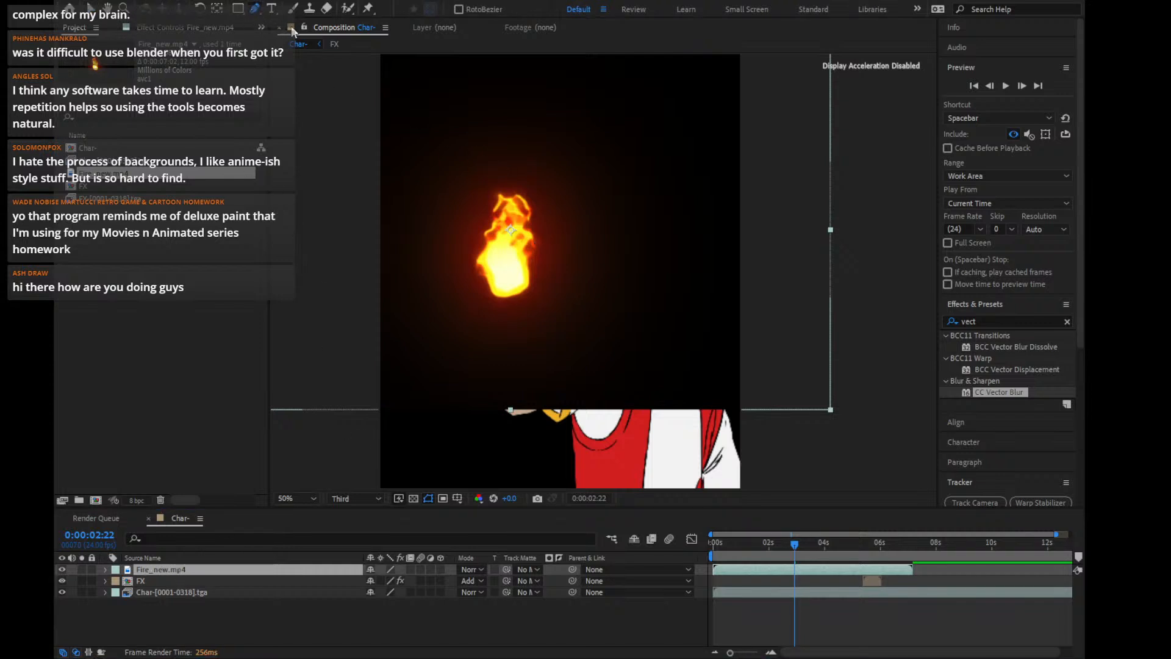
click(238, 8)
mouse_move(401, 128)
mouse_down()
mouse_move(629, 365)
mouse_move(631, 354)
mouse_up()
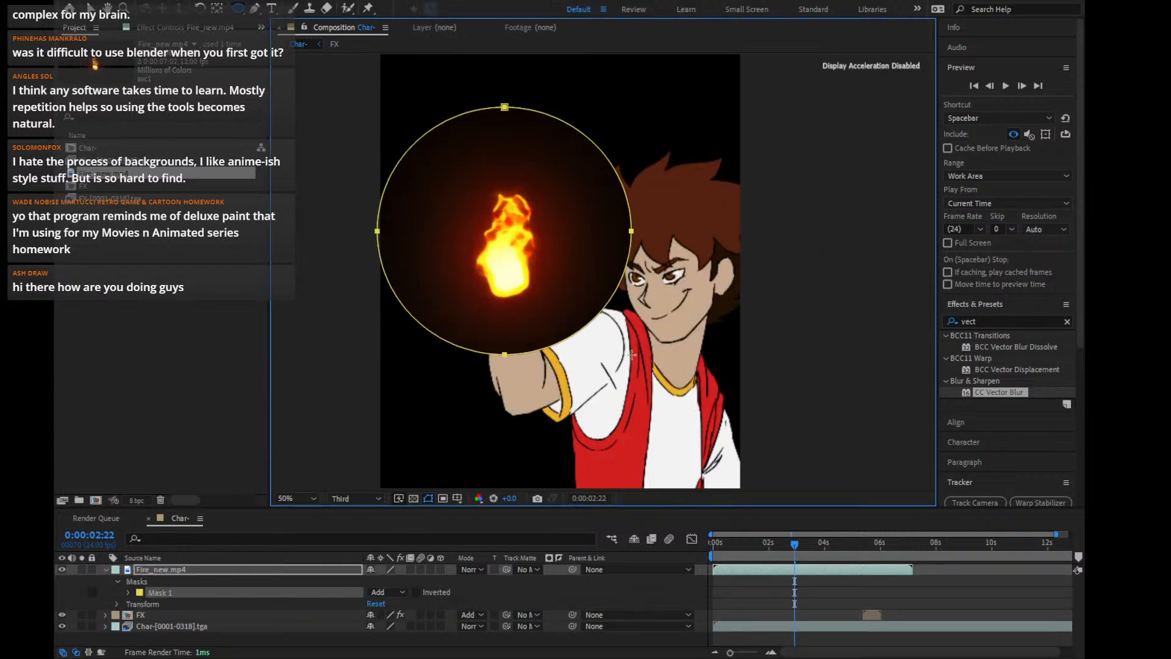
key(v)
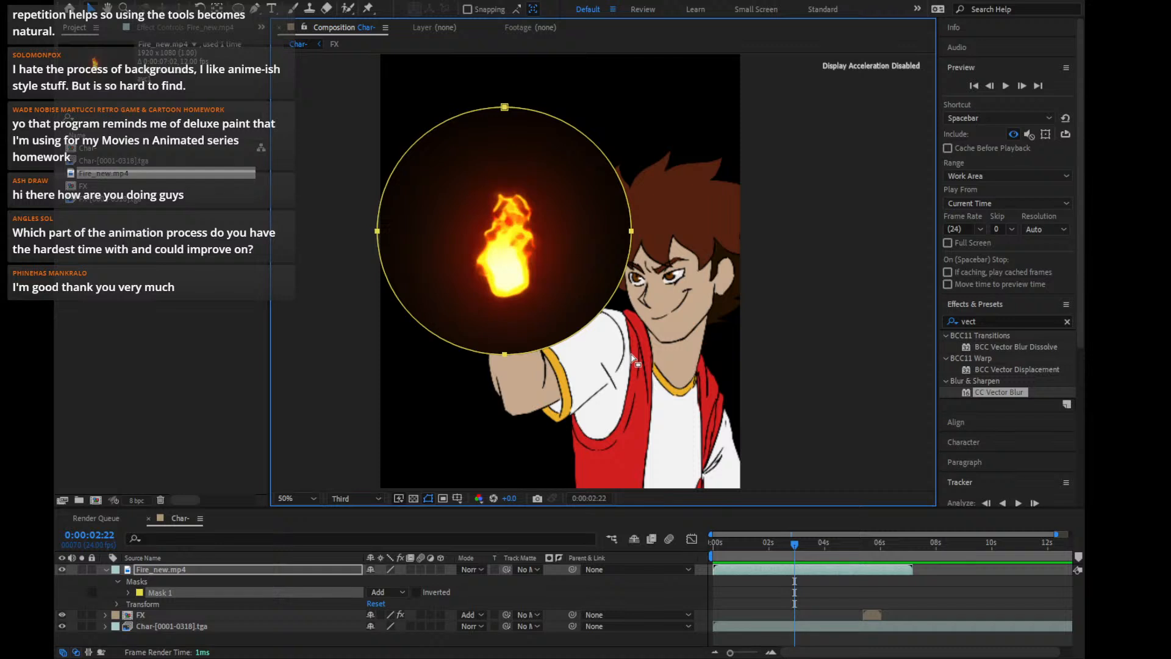
Feather the flame mask by 144 pixels
key(f)
key(f)
key(f)
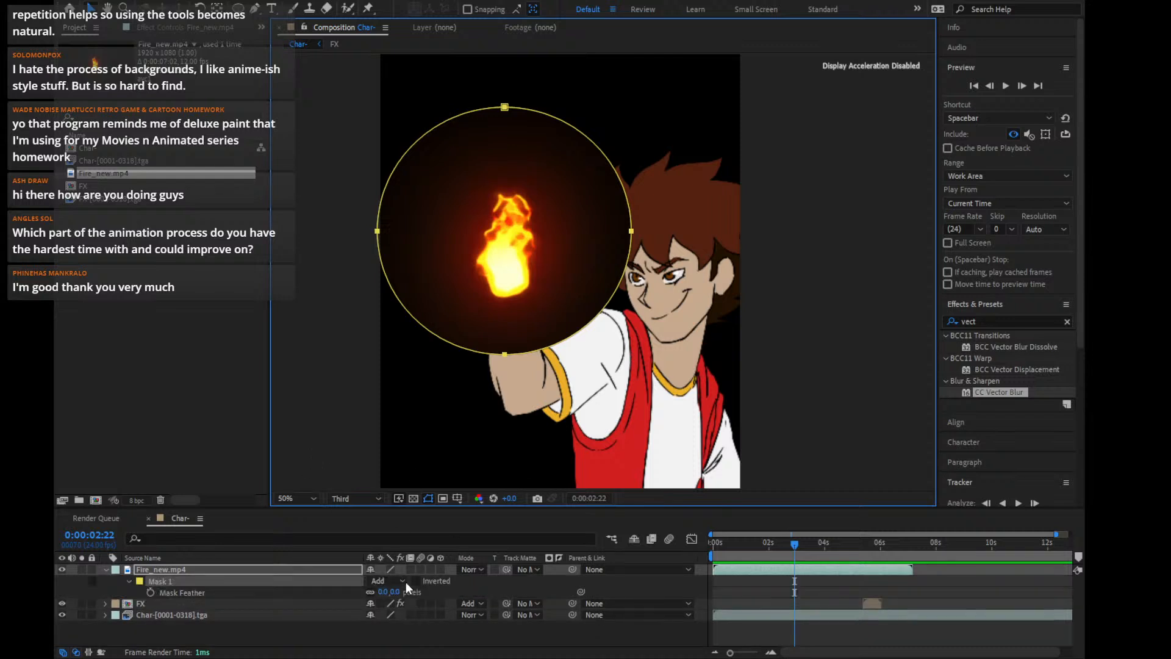
drag(389, 591, 477, 592)
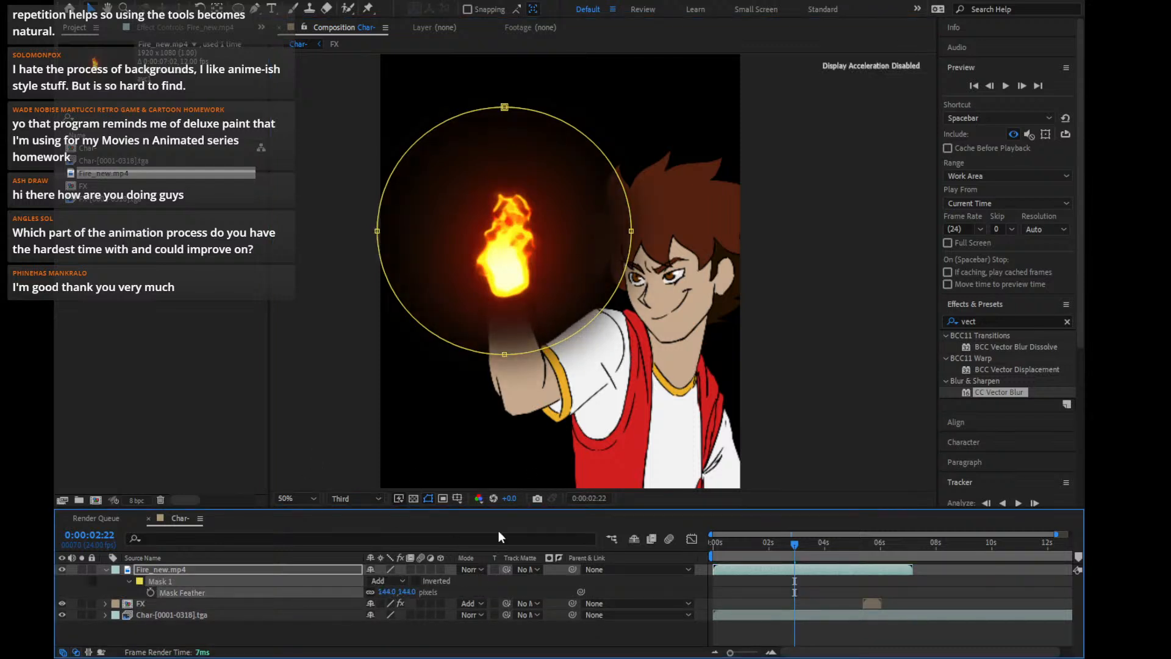
Shrink the flame mask on all four sides so it fits more tightly around the fire, and deselect the layer
double_click(505, 353)
drag(506, 354, 505, 336)
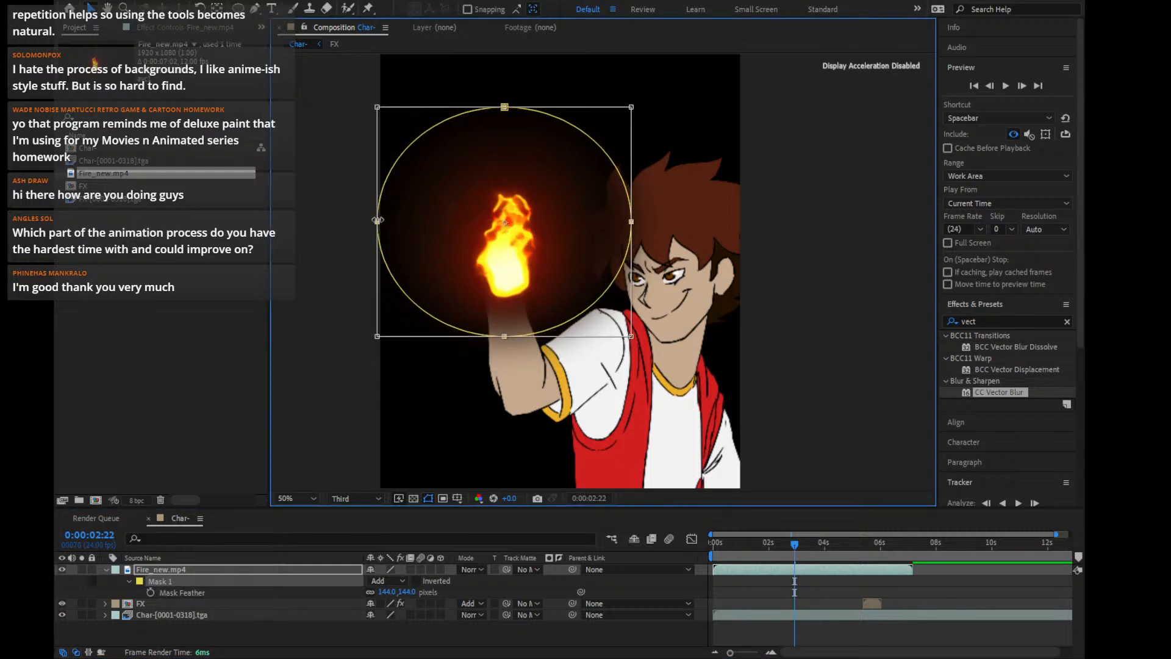
mouse_move(375, 220)
mouse_down()
mouse_move(427, 221)
mouse_move(396, 222)
mouse_up()
drag(631, 222, 608, 222)
drag(502, 109, 515, 150)
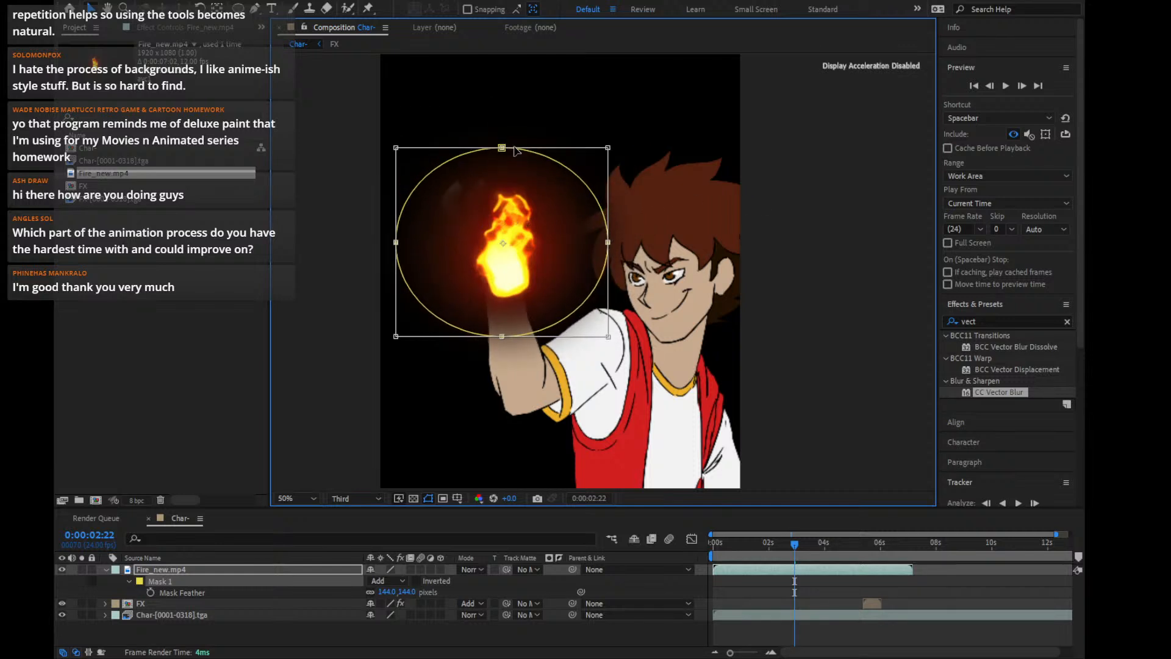
click(799, 634)
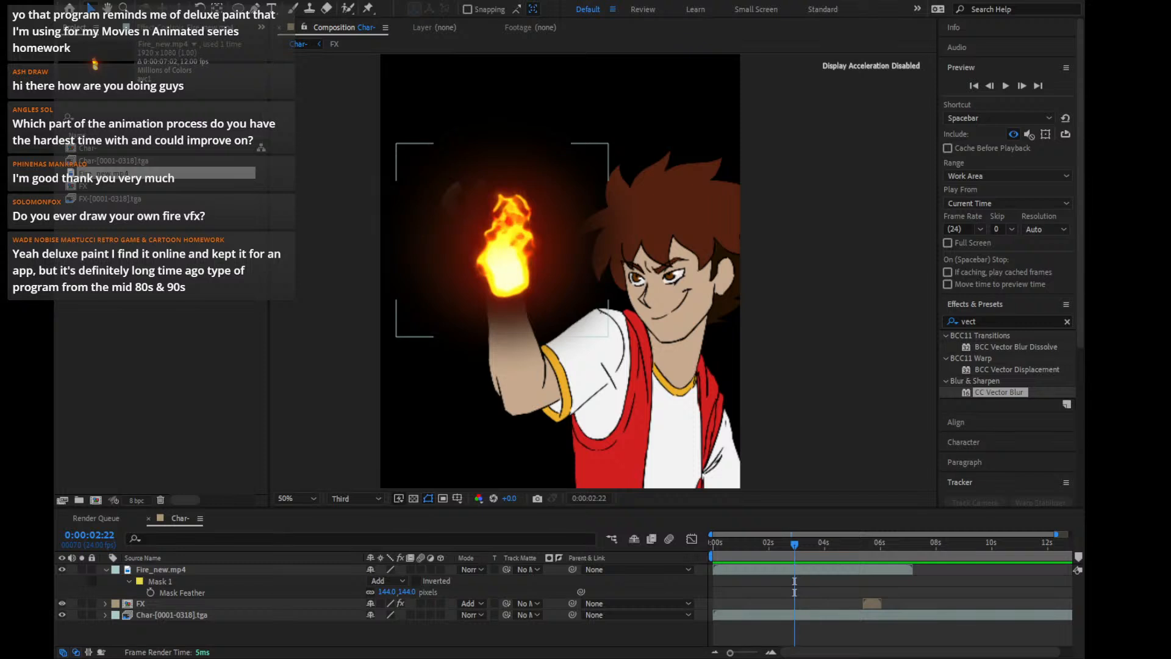
Move the masked fire layer up so that the flame covers the character's raised hand
drag(542, 292, 530, 259)
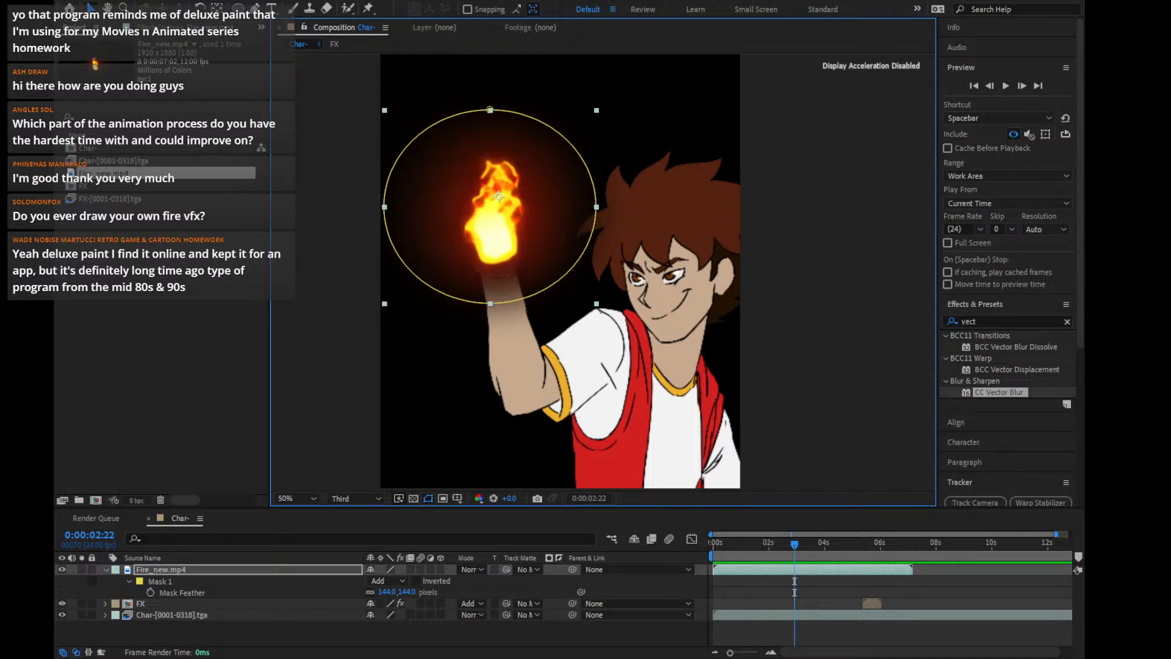
click(221, 325)
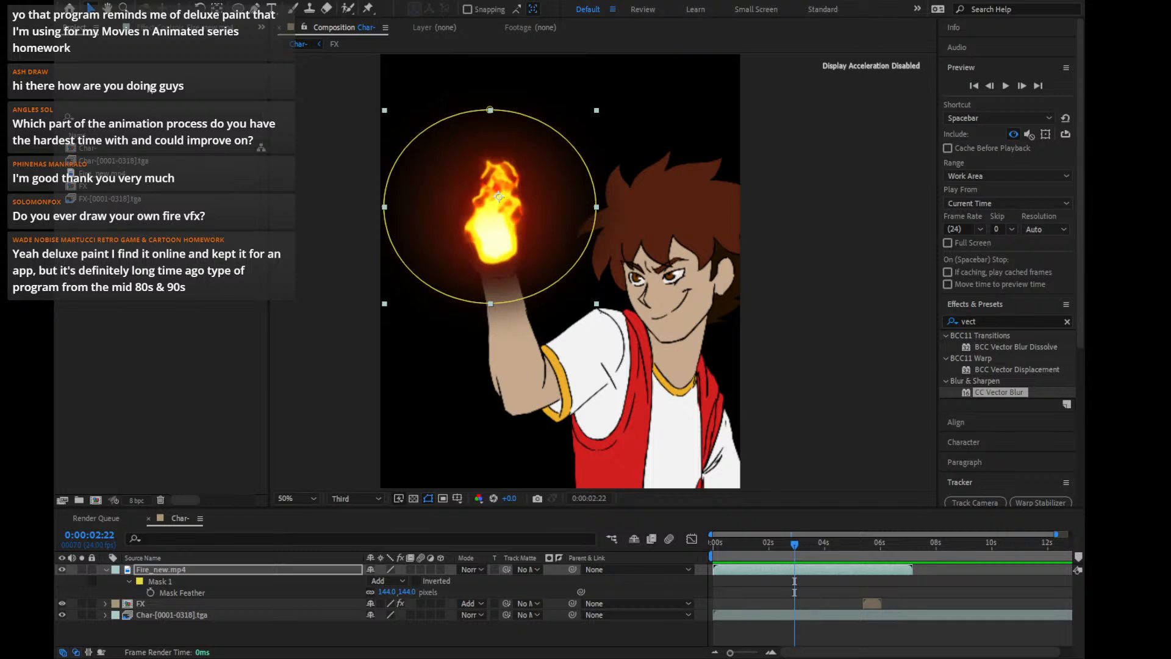
click(98, 3)
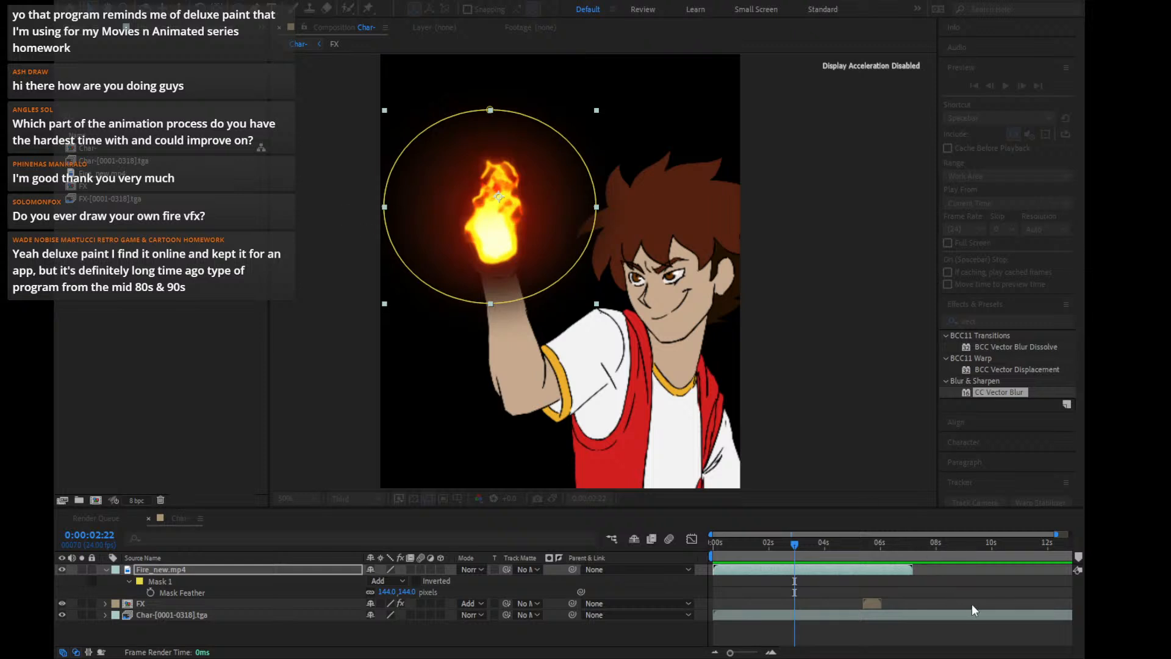
Import Scream Writers Animation Reel.mp4 into the project
click(757, 128)
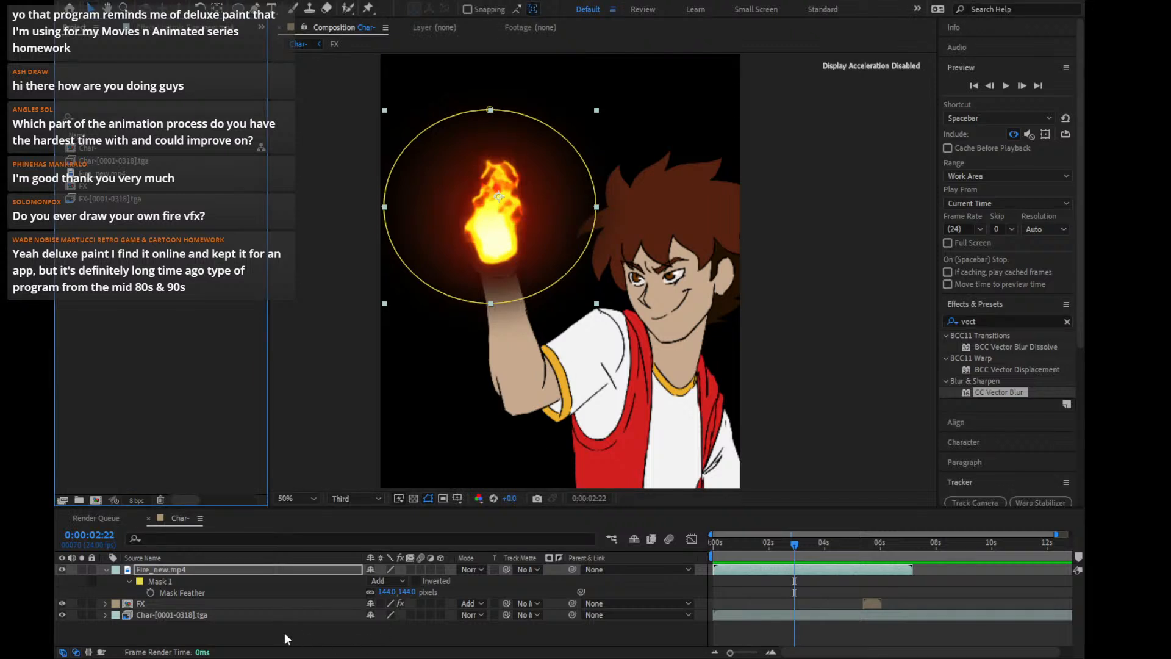
click(306, 624)
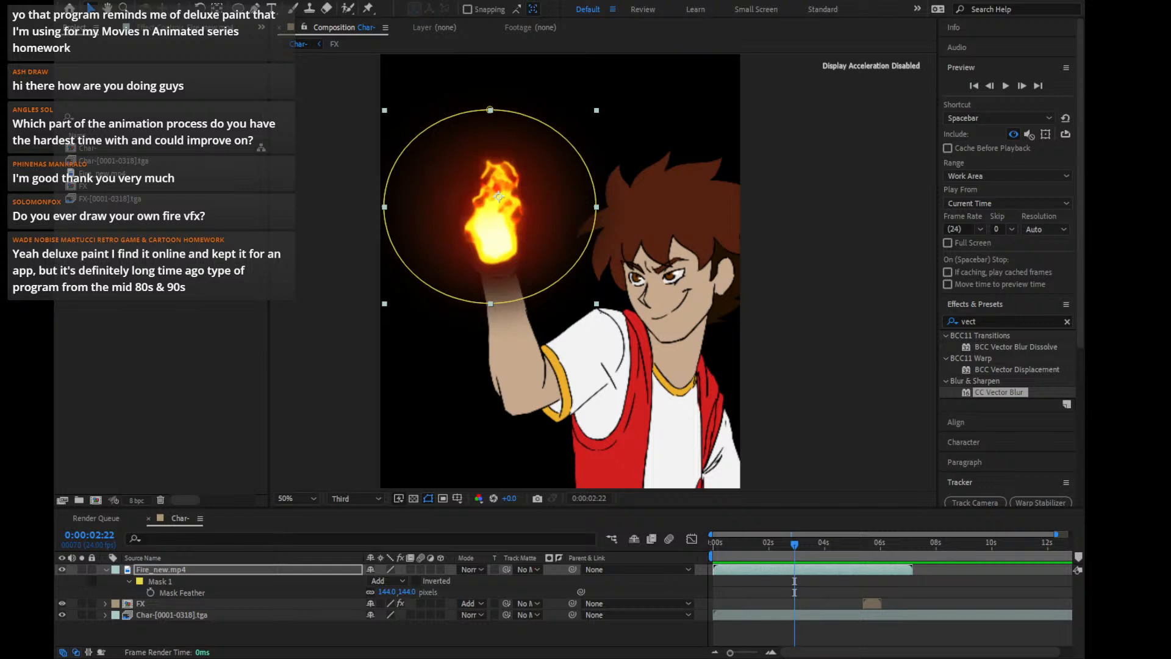
click(194, 421)
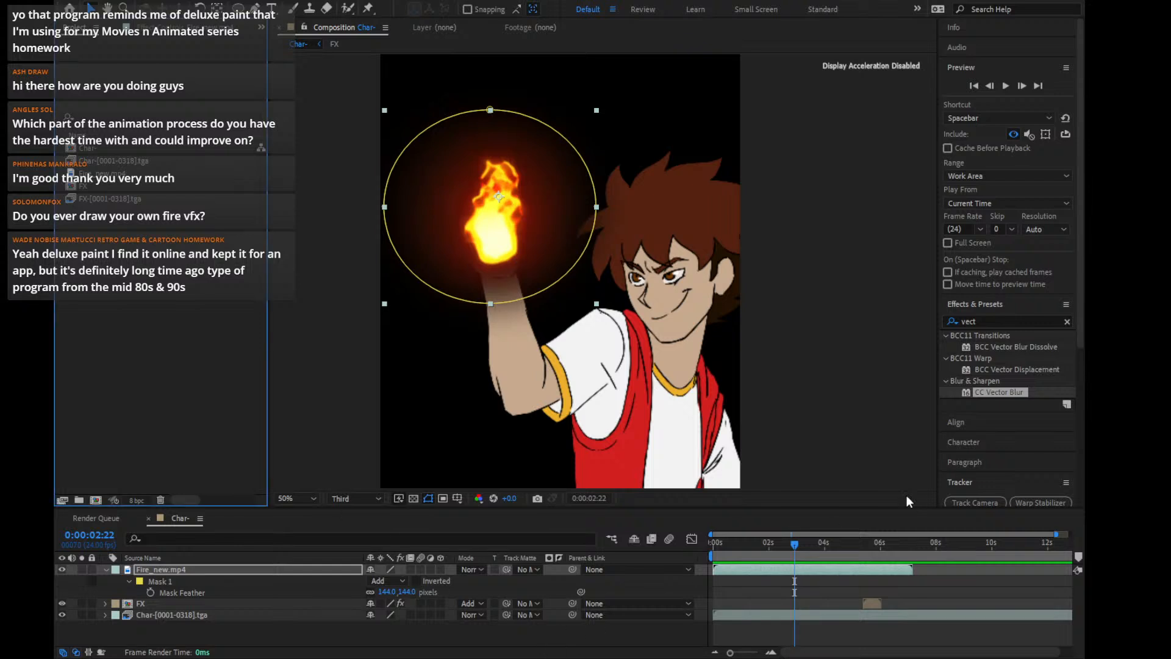
click(237, 310)
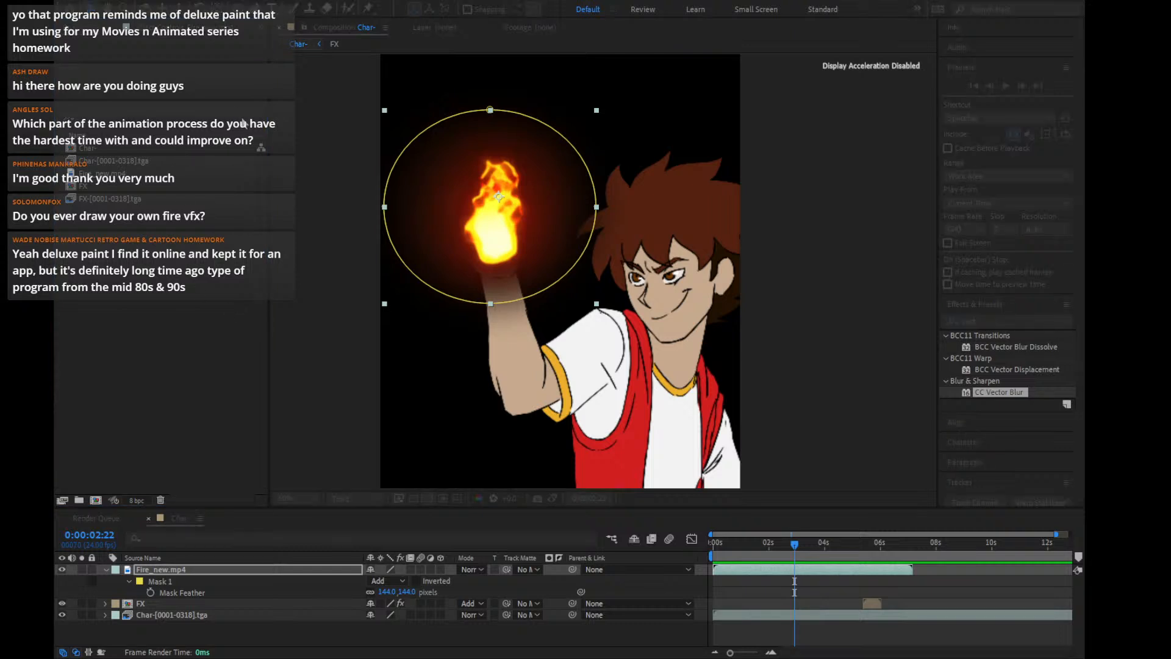
click(165, 210)
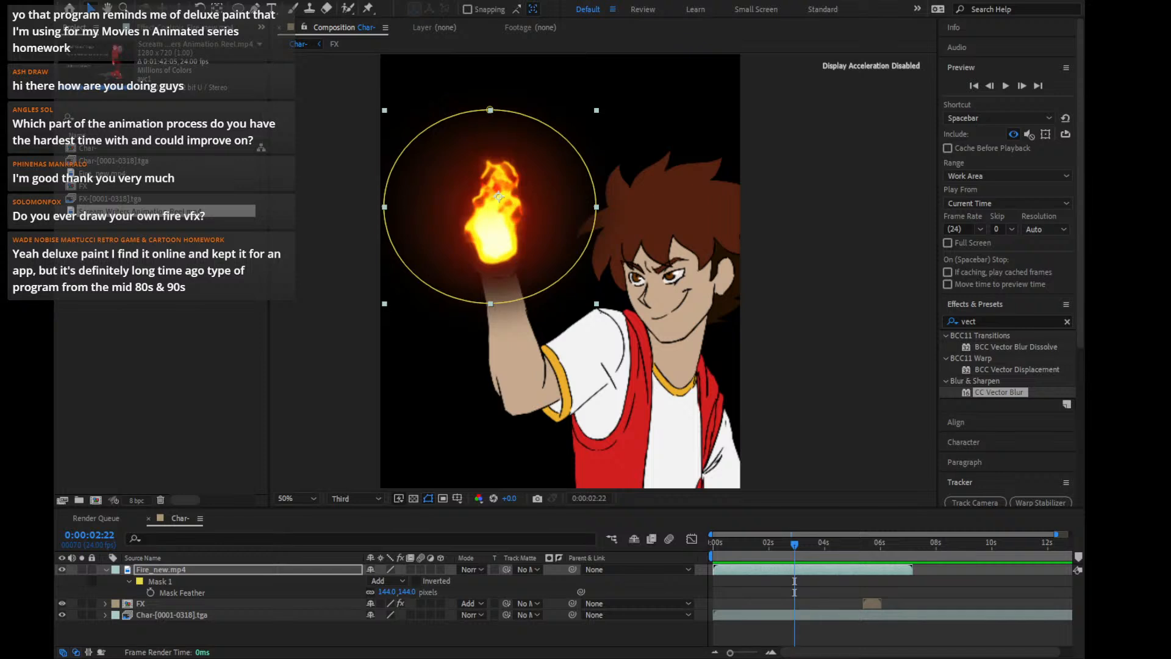
click(110, 250)
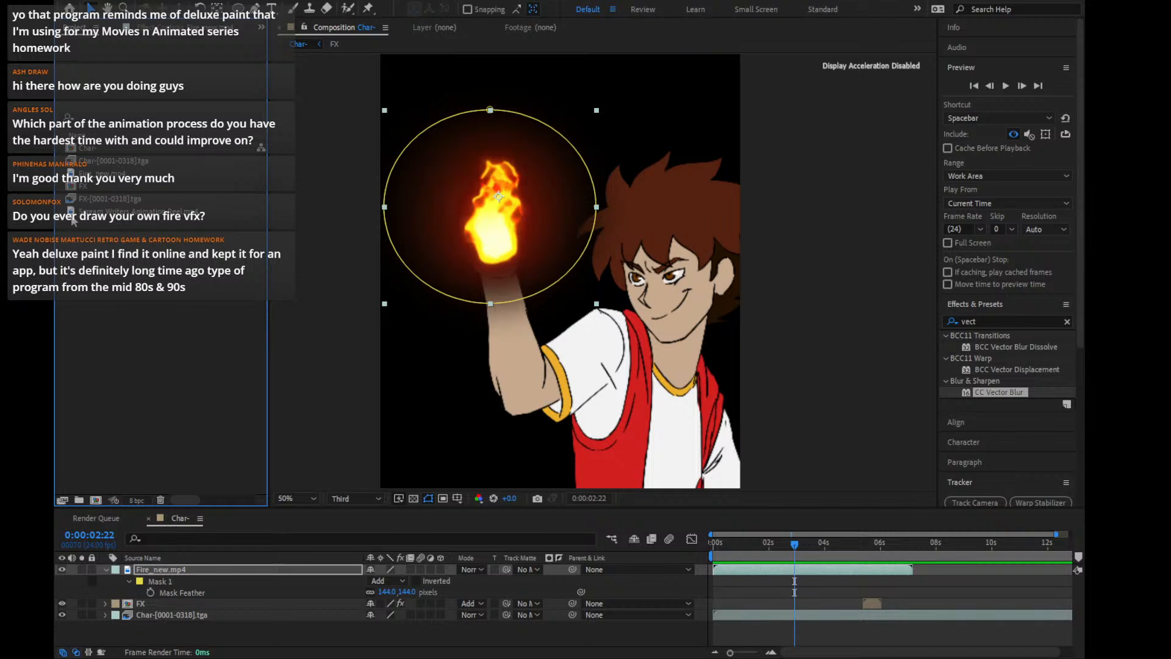
Open the Scream Writers Animation Reel.mp4 footage and scrub to about 8 seconds to view the rough animation shots
double_click(71, 215)
click(310, 475)
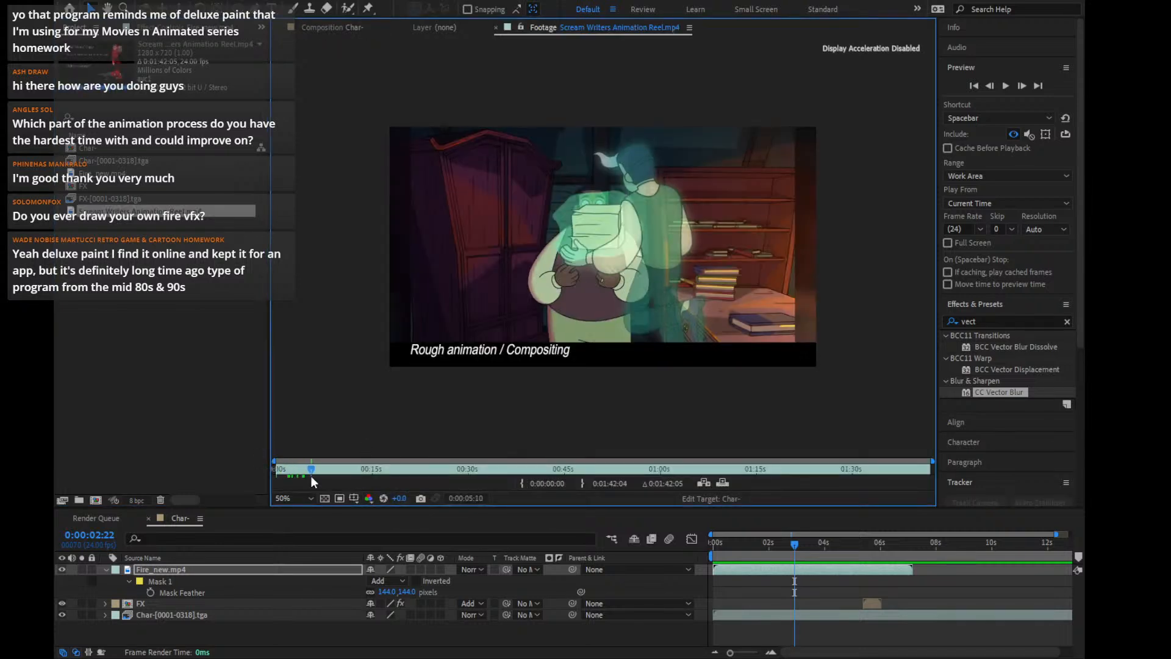
drag(310, 475, 331, 477)
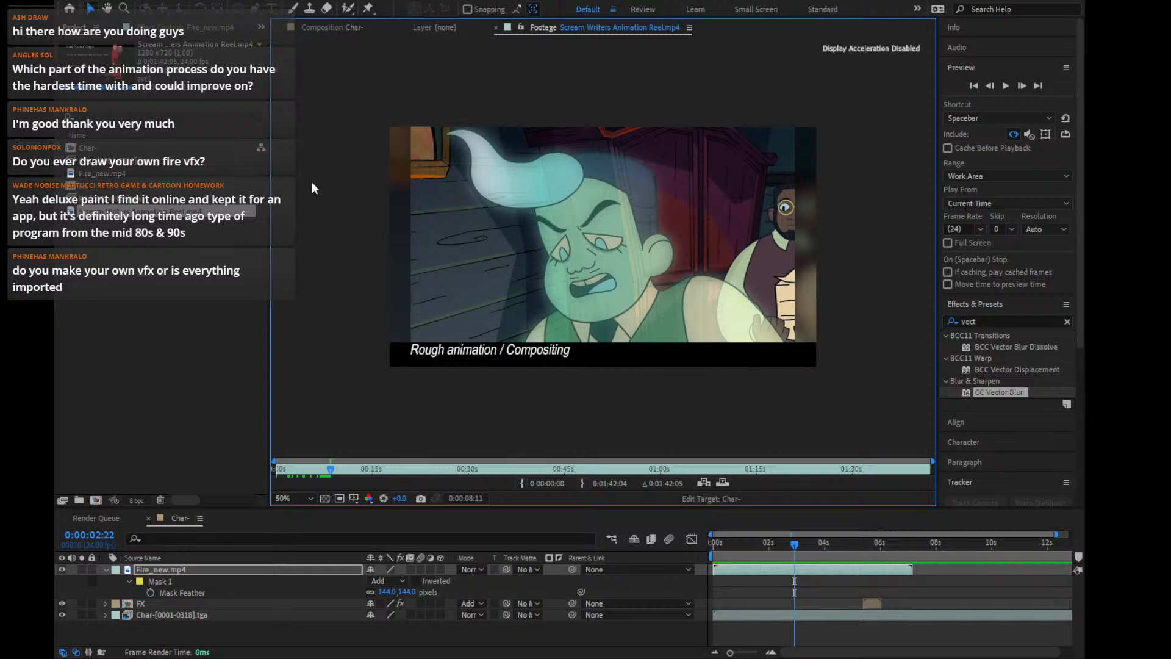
Return to the Char- composition and examine the flame over the raised hand up close
click(340, 28)
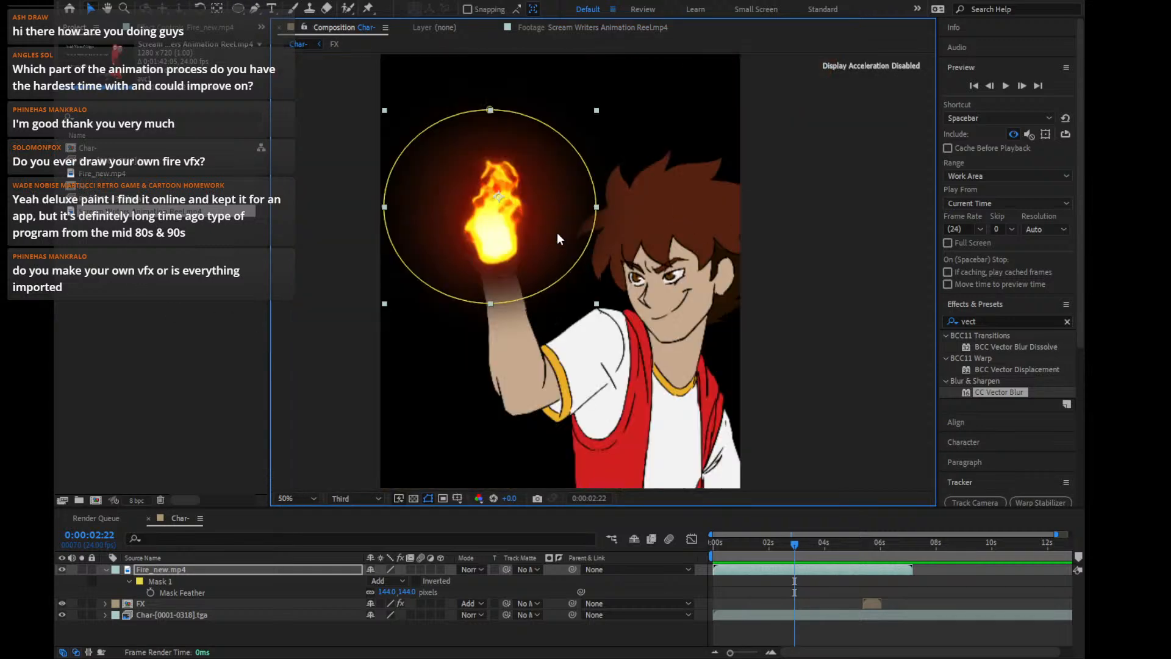
scroll(529, 248, up, 2)
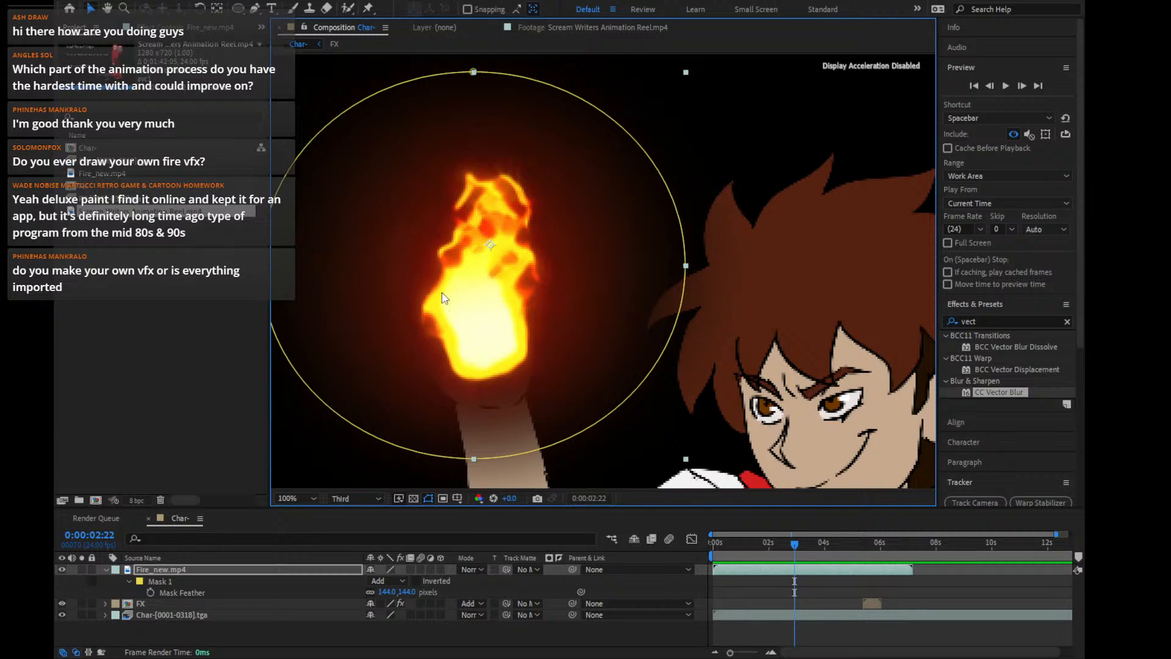
drag(342, 253, 409, 226)
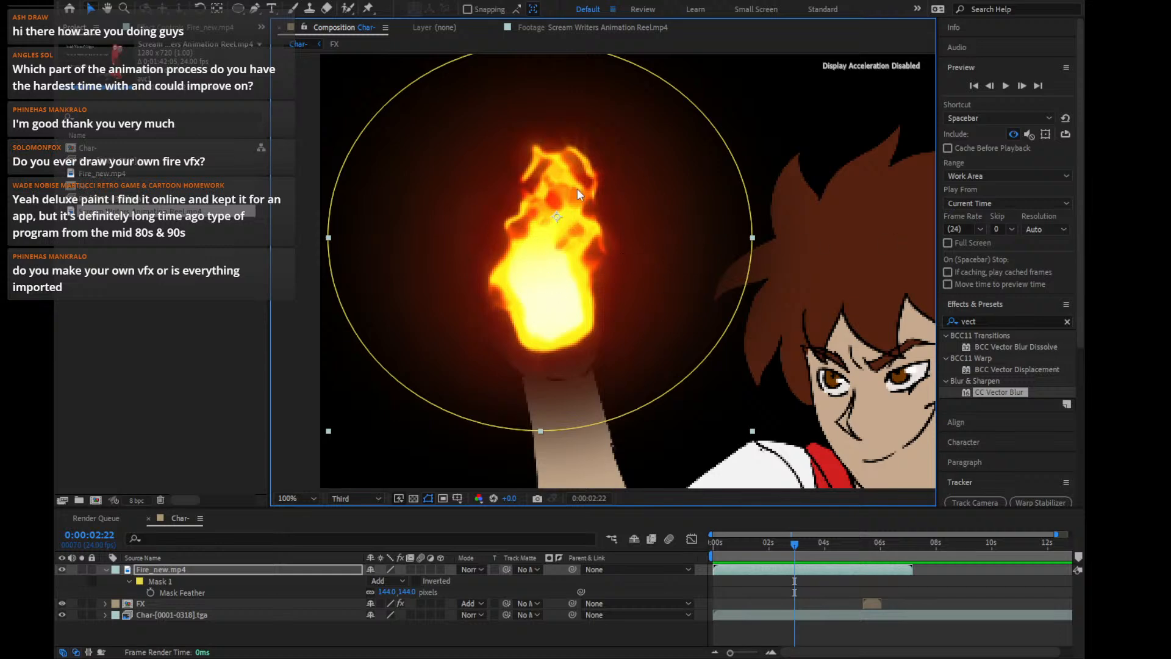
scroll(564, 211, up, 1)
scroll(581, 164, down, 1)
Reopen the reel footage, scrub to about 15 seconds and enlarge the ghost's reflection in the window
double_click(119, 214)
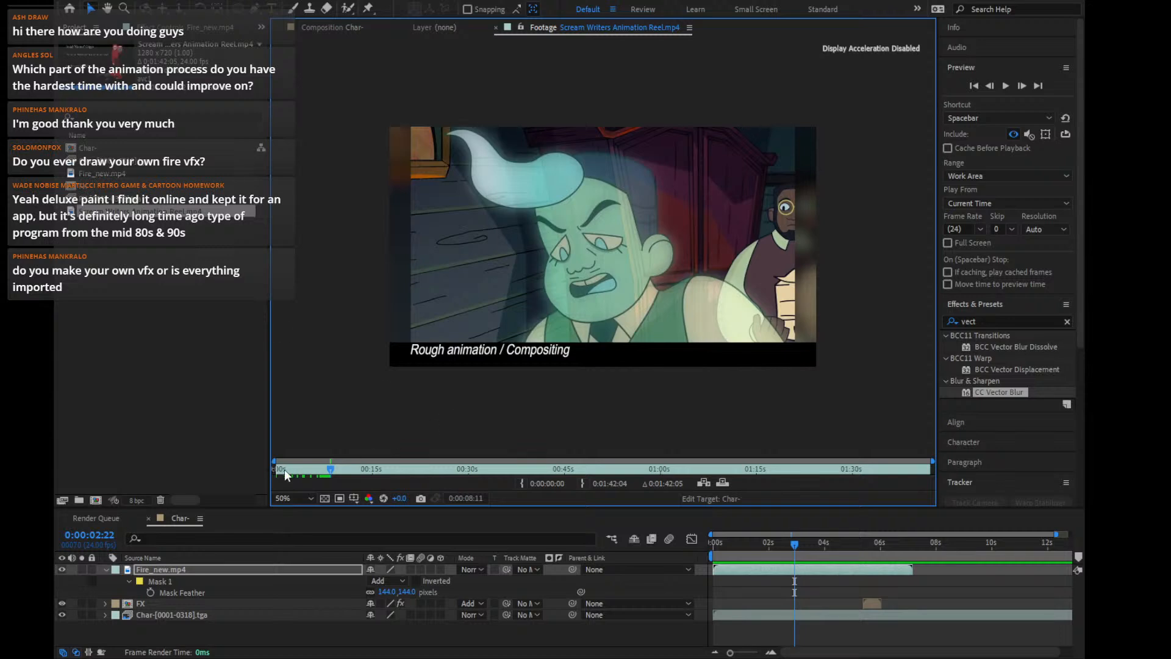
drag(330, 469, 382, 424)
scroll(525, 156, up, 6)
drag(518, 174, 744, 543)
drag(552, 278, 672, 266)
scroll(665, 263, down, 1)
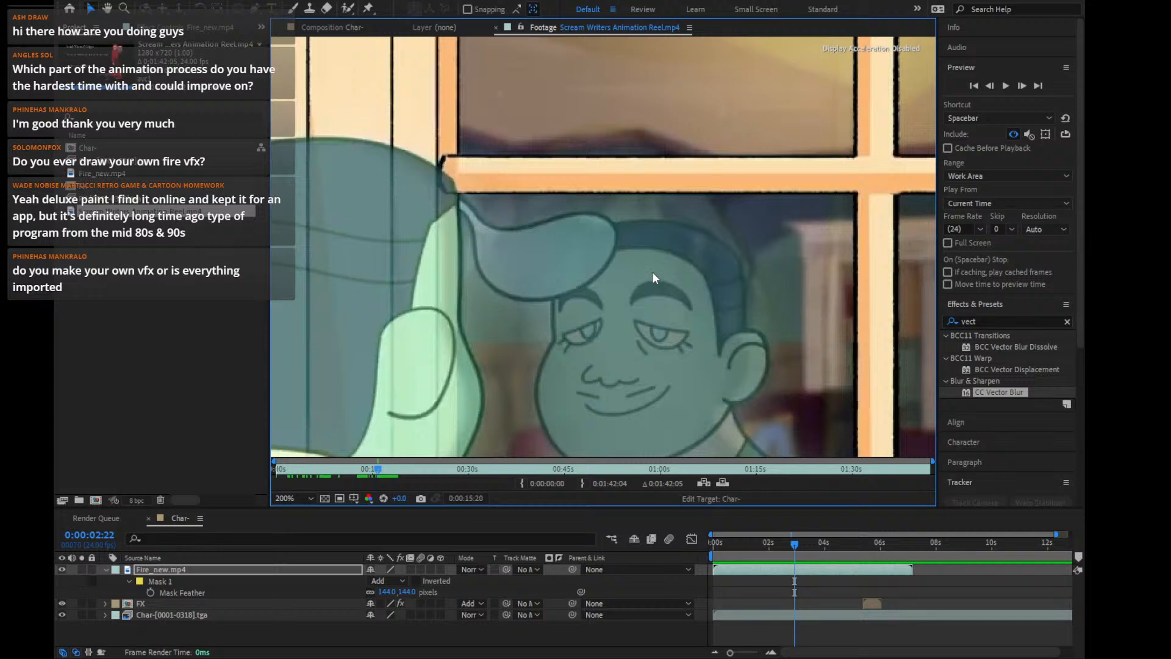
Step frame by frame from 0:00:15:20 to 0:00:17:13 to examine the ghost's flame-like hair and expression change
key(Page_Down)
key(Page_Down)
key(Page_Down)
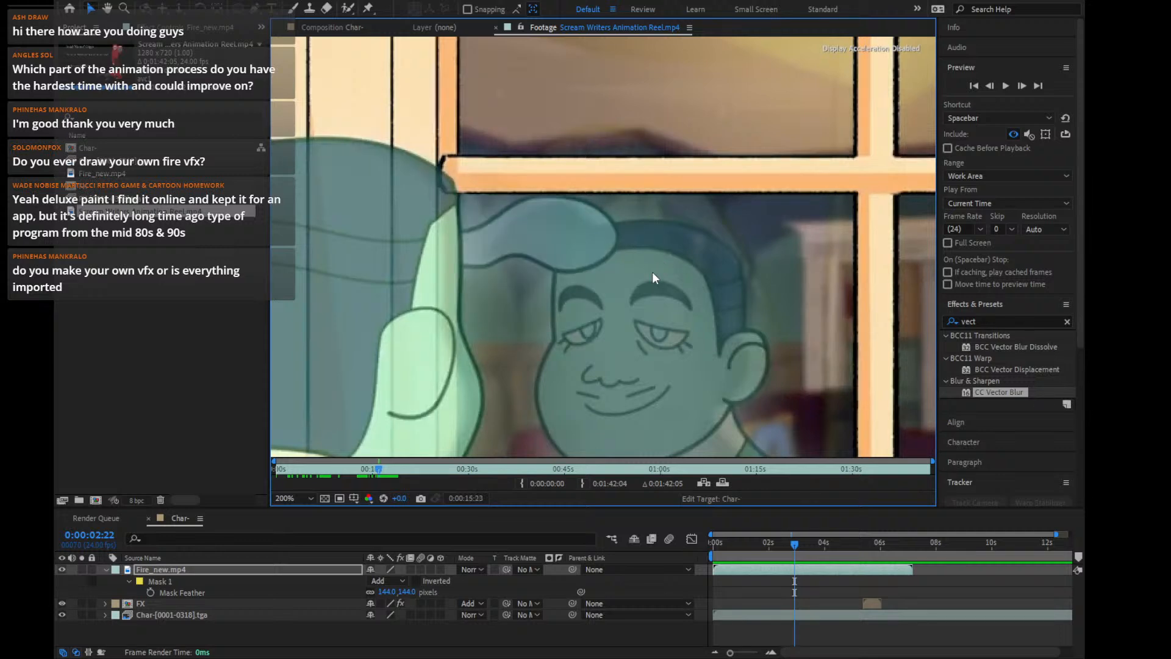
key(Page_Down)
key(Page_Down)
key(Page_Down)
key(Page_Down)
key(Page_Down)
key(Page_Down)
key(Page_Down)
key(Page_Down)
key(Page_Down)
key(Page_Down)
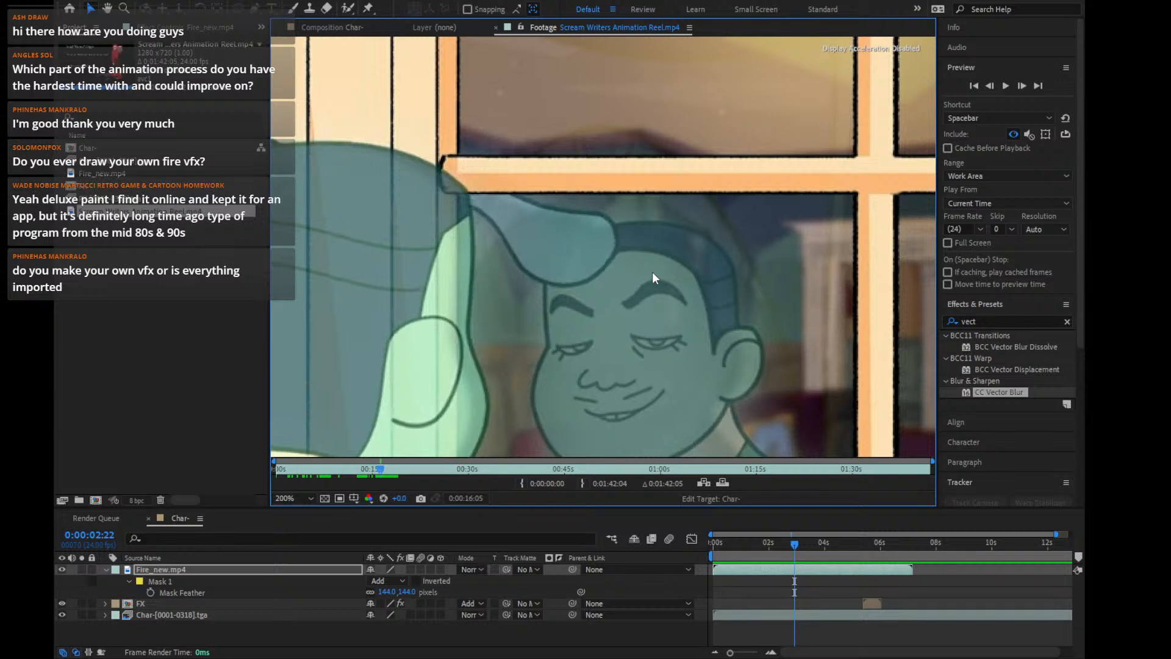
key(Page_Down)
key(Page_Down)
key(Page_Down)
key(Page_Down)
key(Page_Down)
key(Page_Down)
key(Page_Down)
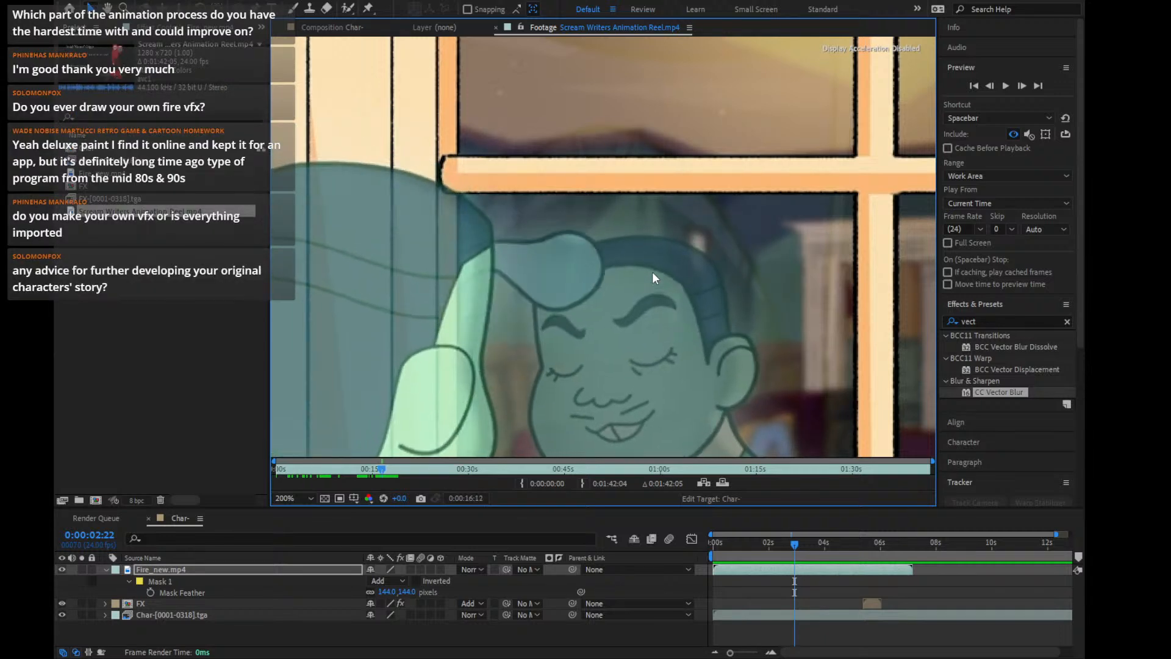
key(Page_Down)
key(Page_Down)
key(Page_Down)
key(Page_Down)
key(Page_Down)
key(Page_Down)
key(Page_Down)
key(Page_Down)
key(Page_Down)
key(Page_Down)
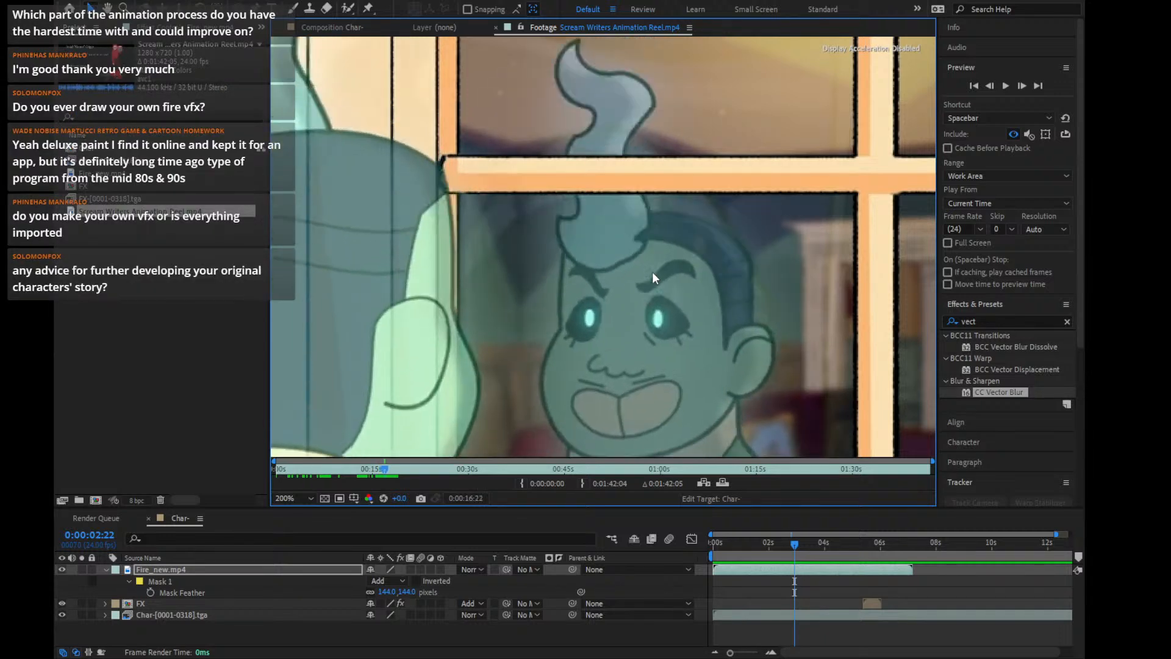
key(Page_Down)
key(Page_Down)
key(Page_Down)
key(Page_Down)
key(Page_Down)
key(Page_Down)
key(Page_Down)
key(Page_Down)
key(Page_Down)
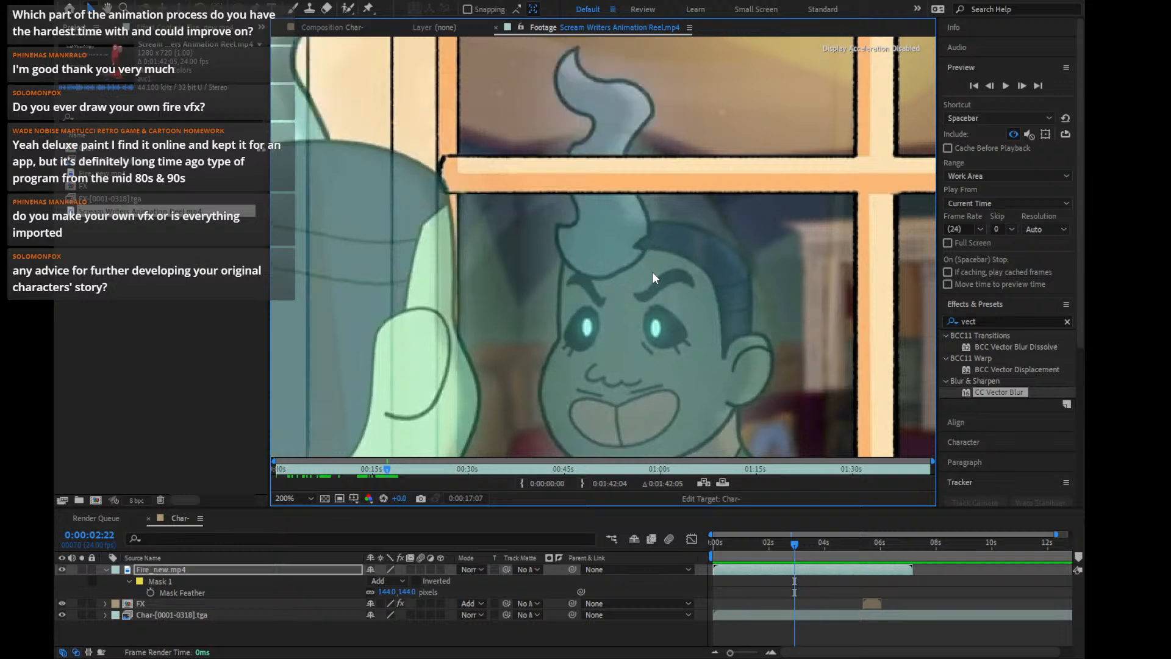
key(Page_Down)
key(Page_Down)
key(Page_Down)
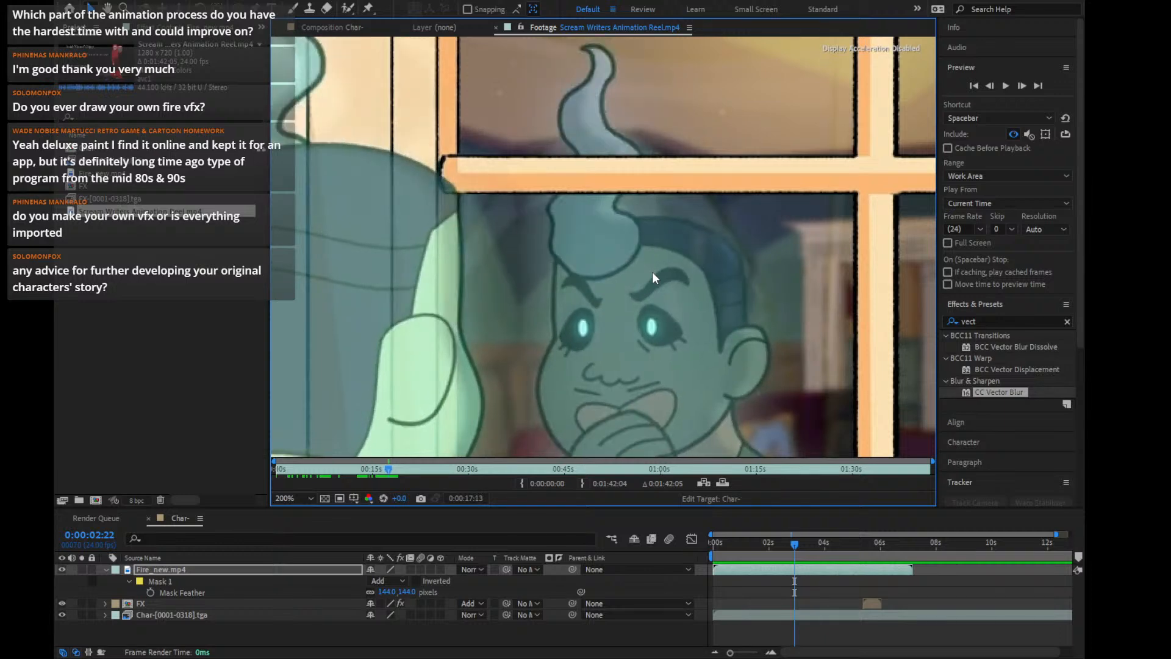
Play back the window shot of the reel at full frame and rewind the footage to its start
scroll(652, 272, down, 3)
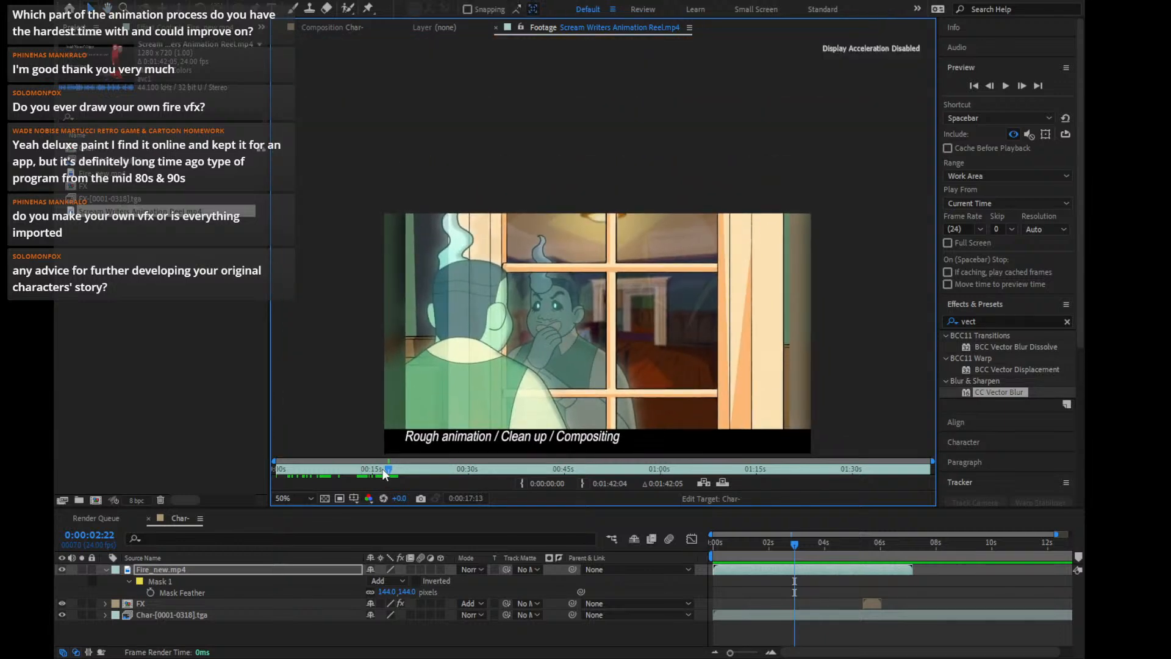
drag(384, 474, 374, 466)
click(1007, 83)
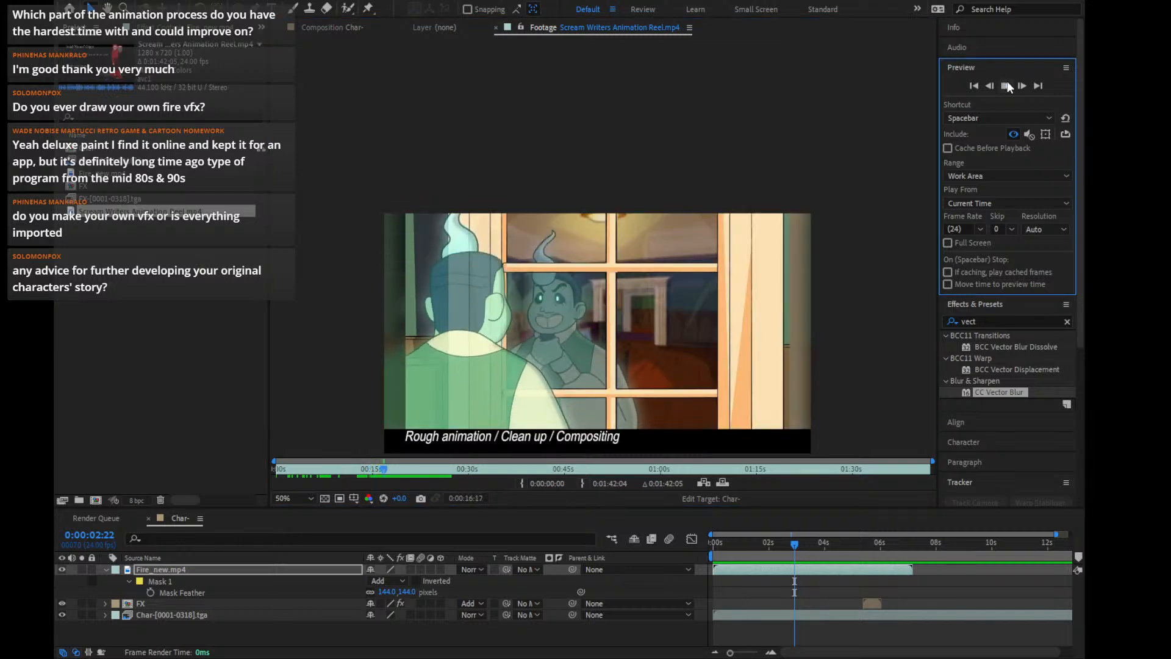
click(389, 470)
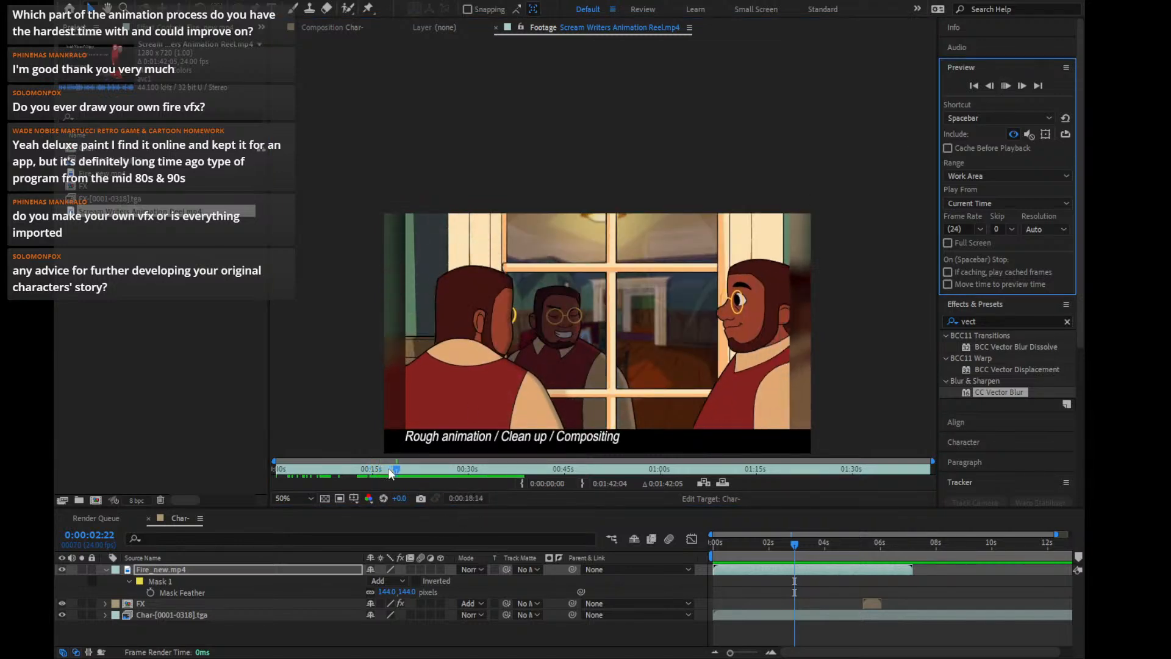
mouse_move(390, 470)
mouse_down()
mouse_move(550, 468)
mouse_move(705, 511)
mouse_move(895, 452)
mouse_move(269, 412)
mouse_move(449, 391)
mouse_move(171, 401)
mouse_up()
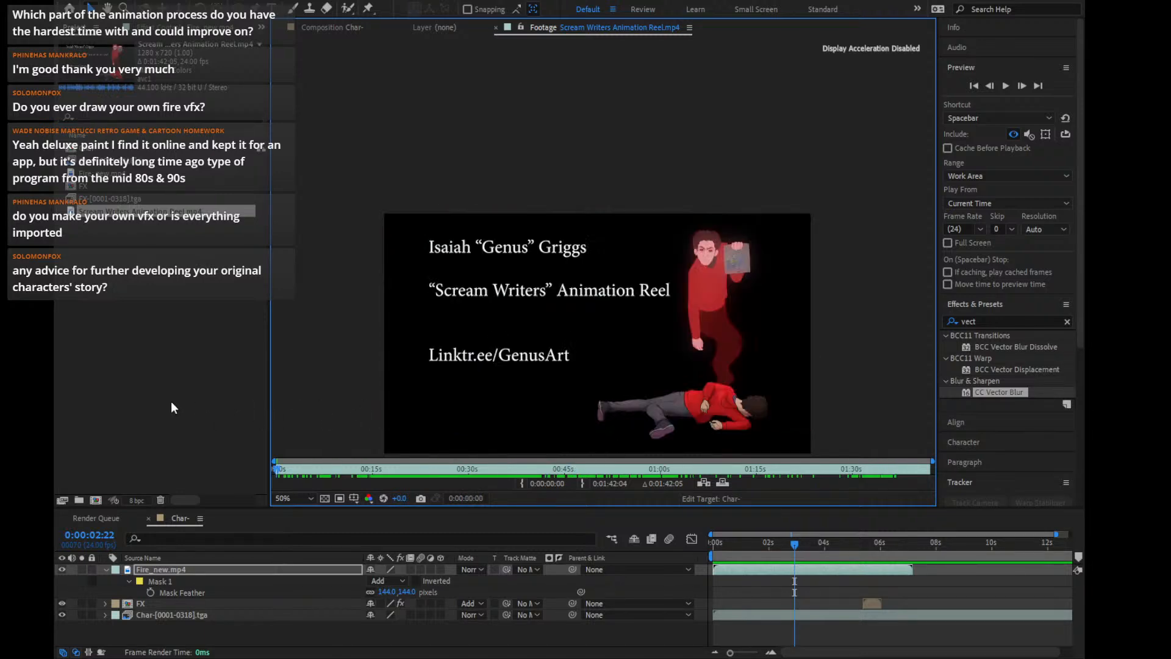
Return to the Char- composition and set the Fire_new.mp4 layer's blending mode to Add
click(333, 26)
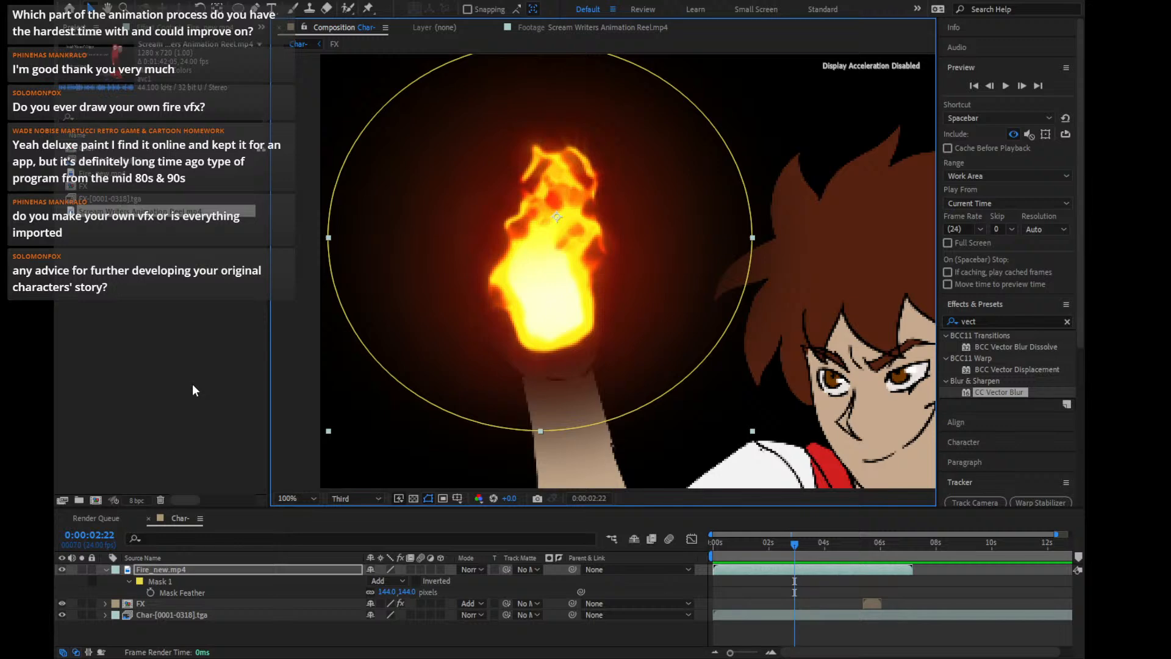
click(470, 569)
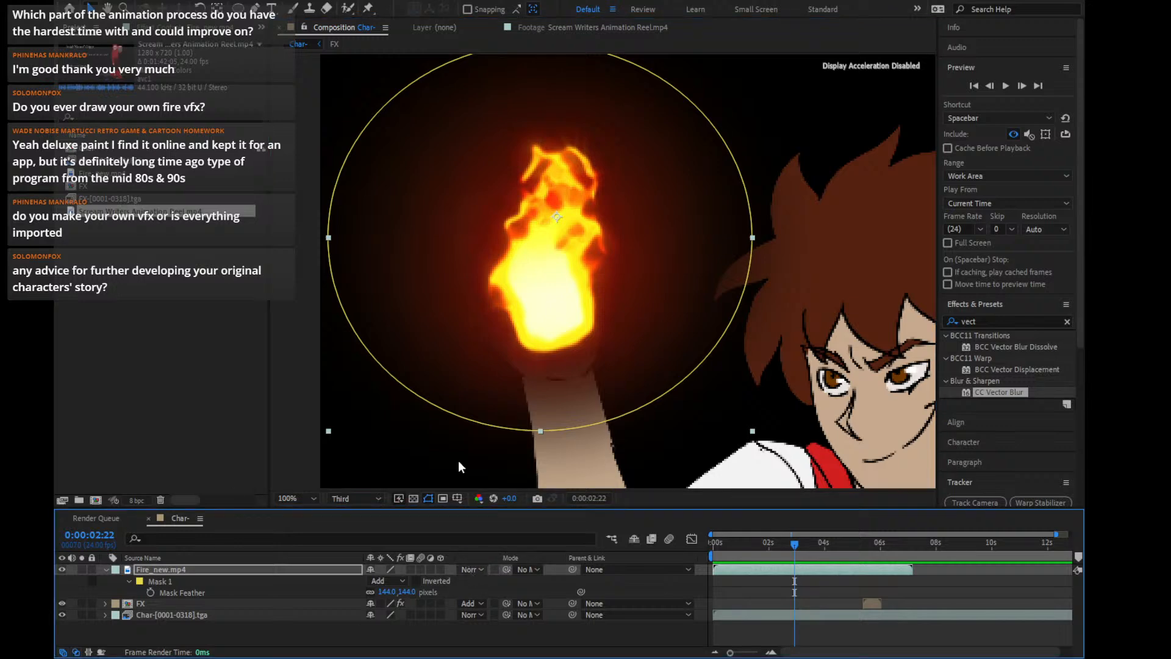
click(506, 126)
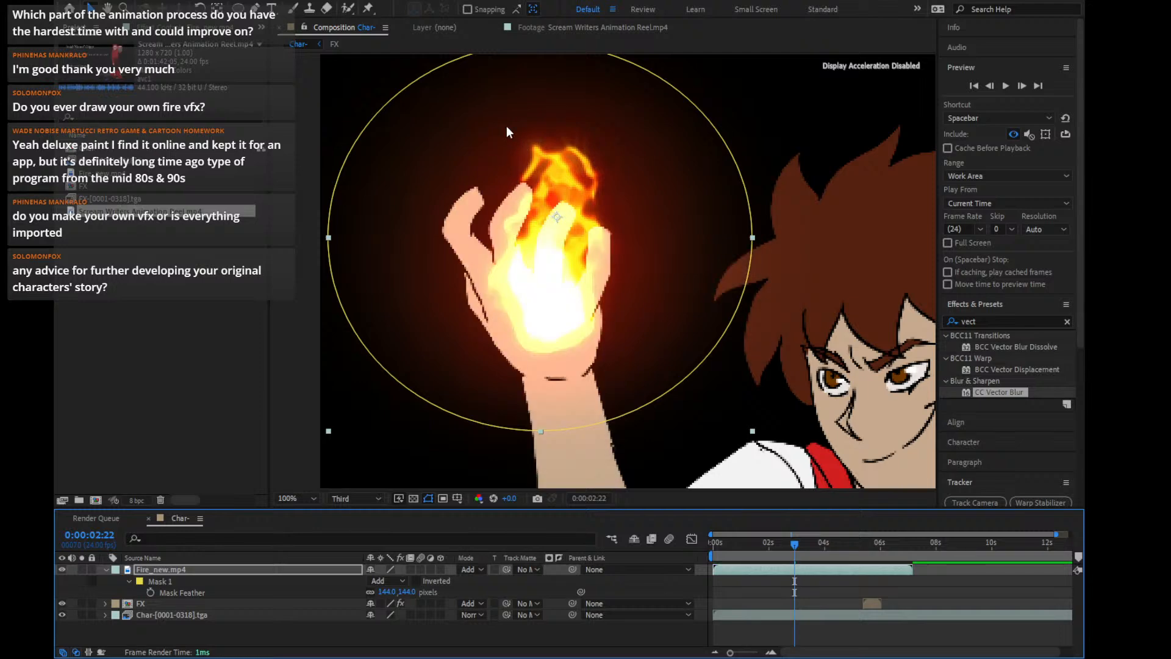
Collapse the Fire_new.mp4 layer and move it below the Char-[0001-0318].tga layer so the fire sits behind the hand
click(105, 572)
drag(148, 568, 176, 597)
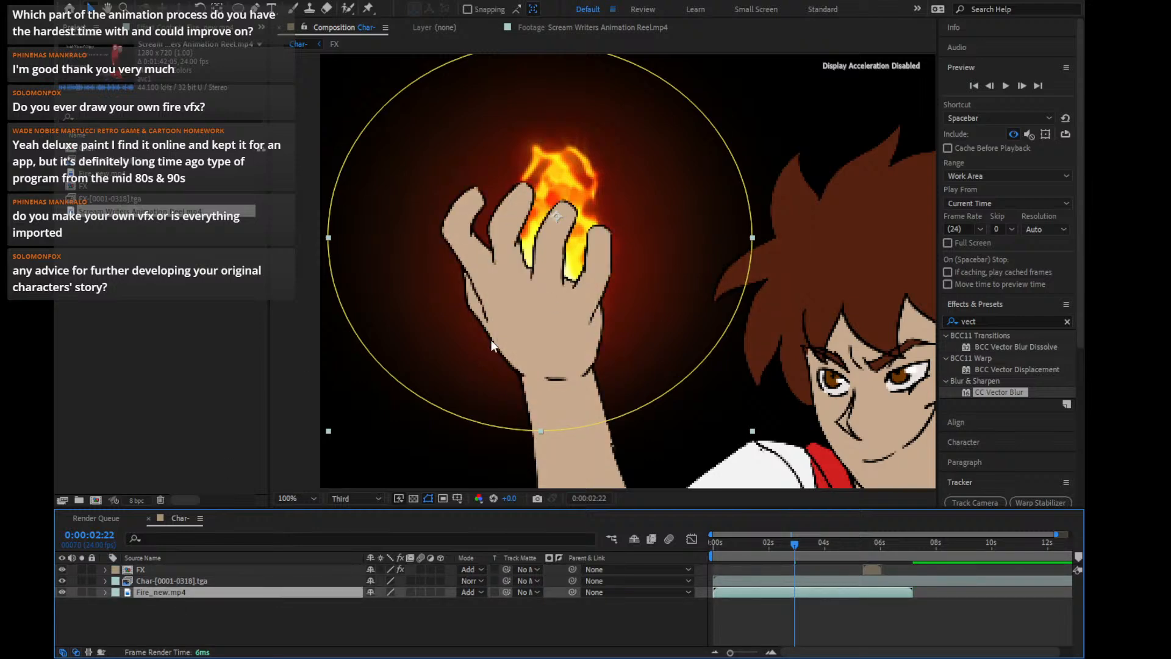
Scrub the composition around 3 seconds to check how the fire moves behind the fingers
click(101, 163)
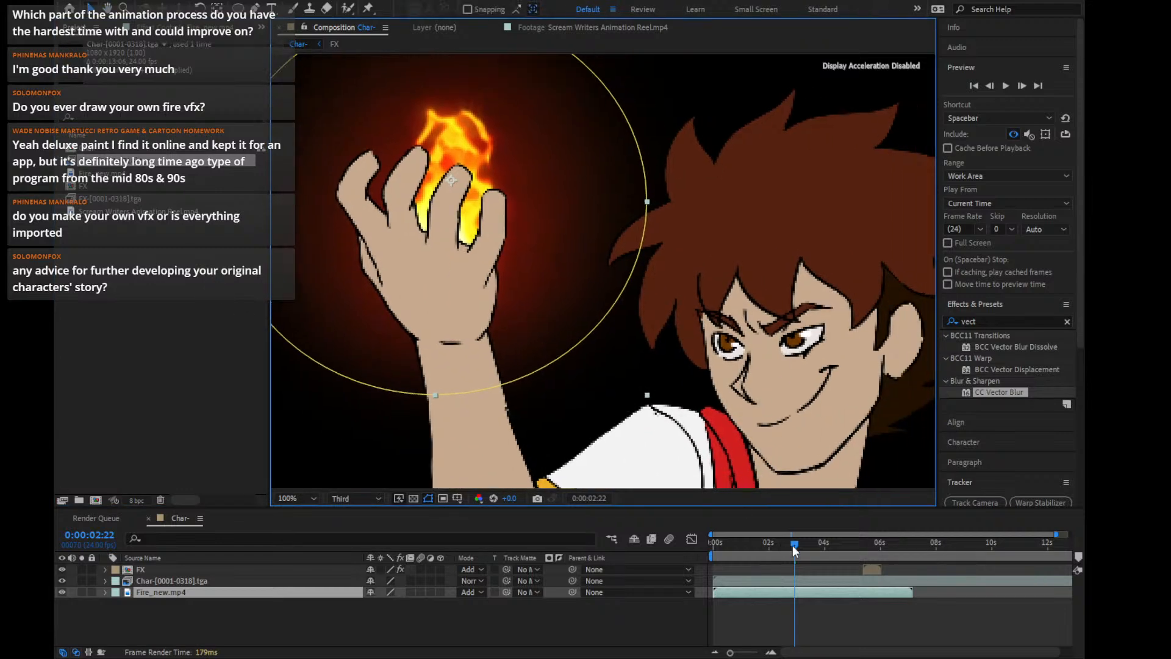
mouse_move(792, 546)
mouse_down()
mouse_move(840, 542)
mouse_move(796, 555)
mouse_up()
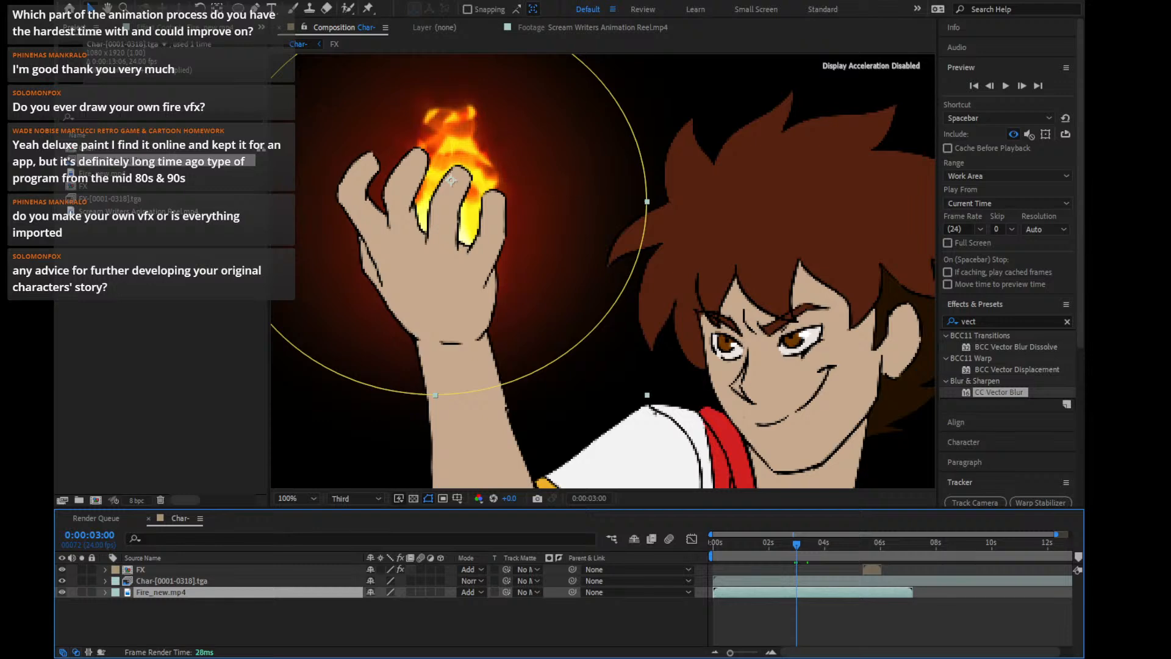
mouse_move(799, 541)
mouse_down()
mouse_move(785, 547)
mouse_move(795, 543)
mouse_up()
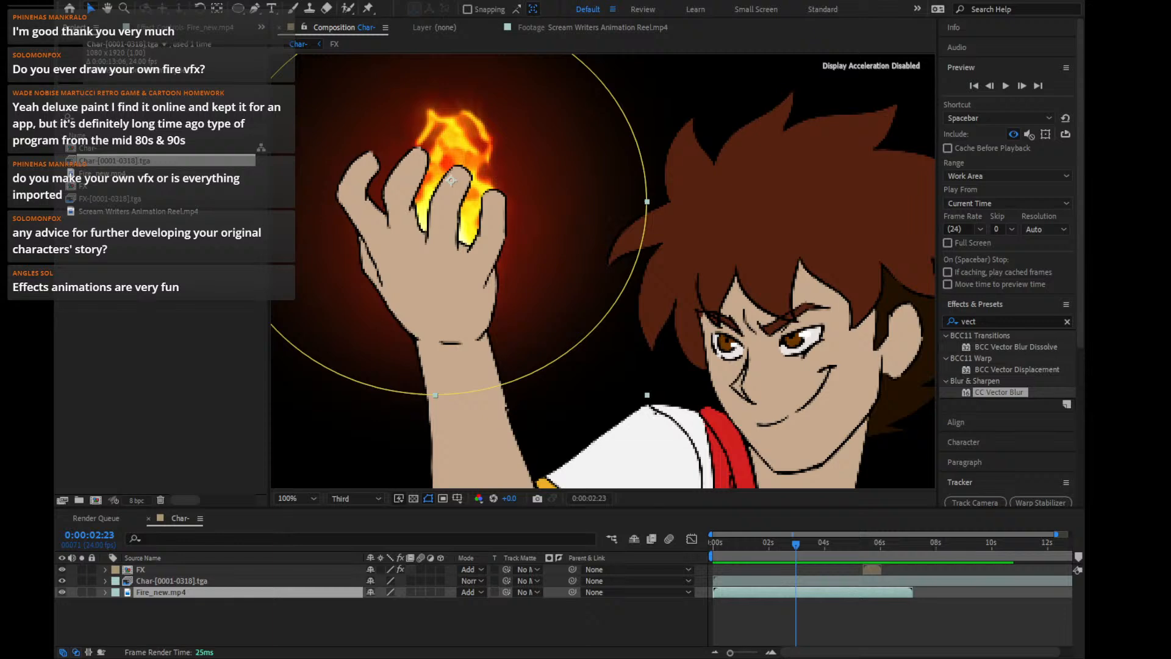
key(alt+Tab)
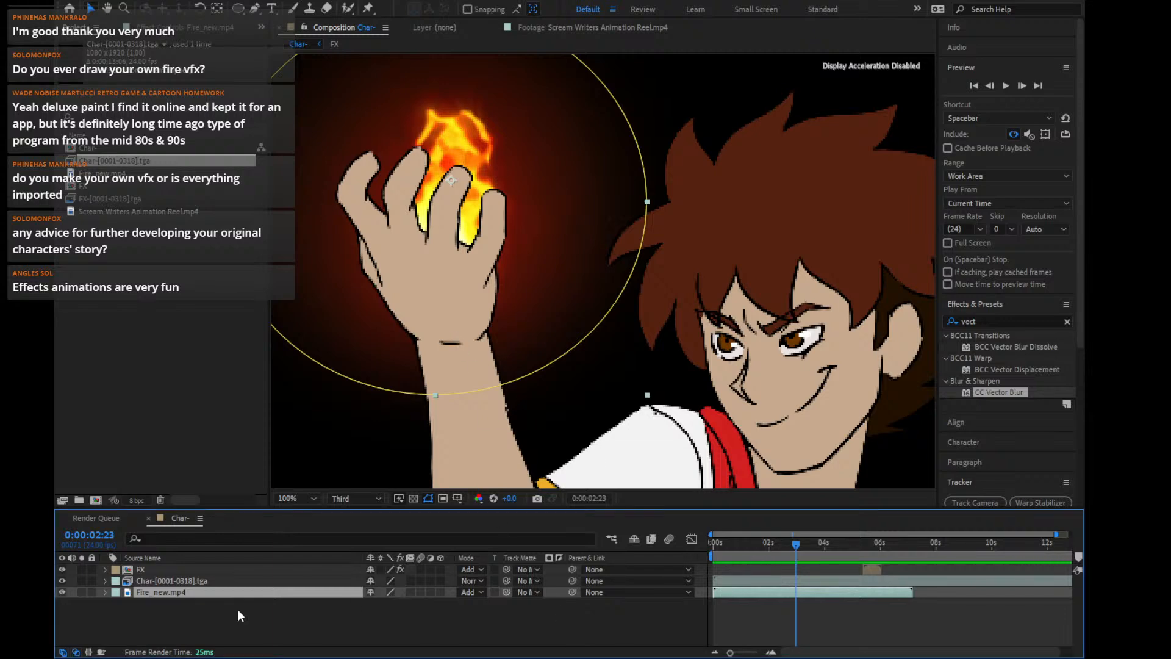
Select the character layer, move the playhead to 0:00:02:20 and open the Char-[0001-0318].tga footage for viewing
click(184, 581)
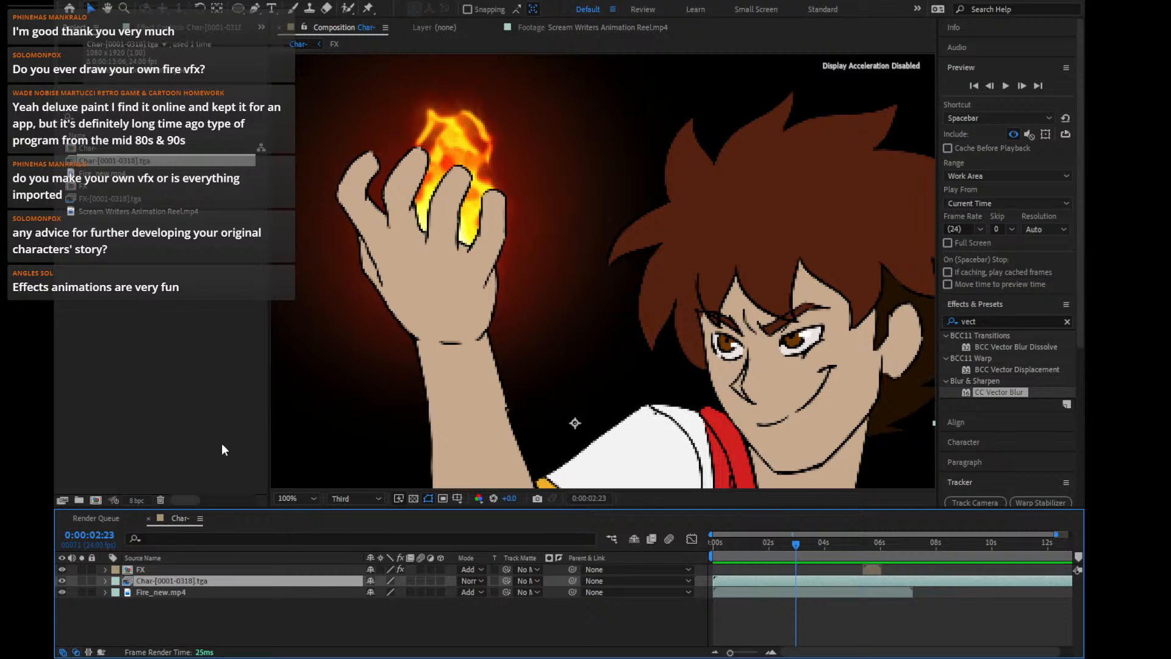
click(82, 200)
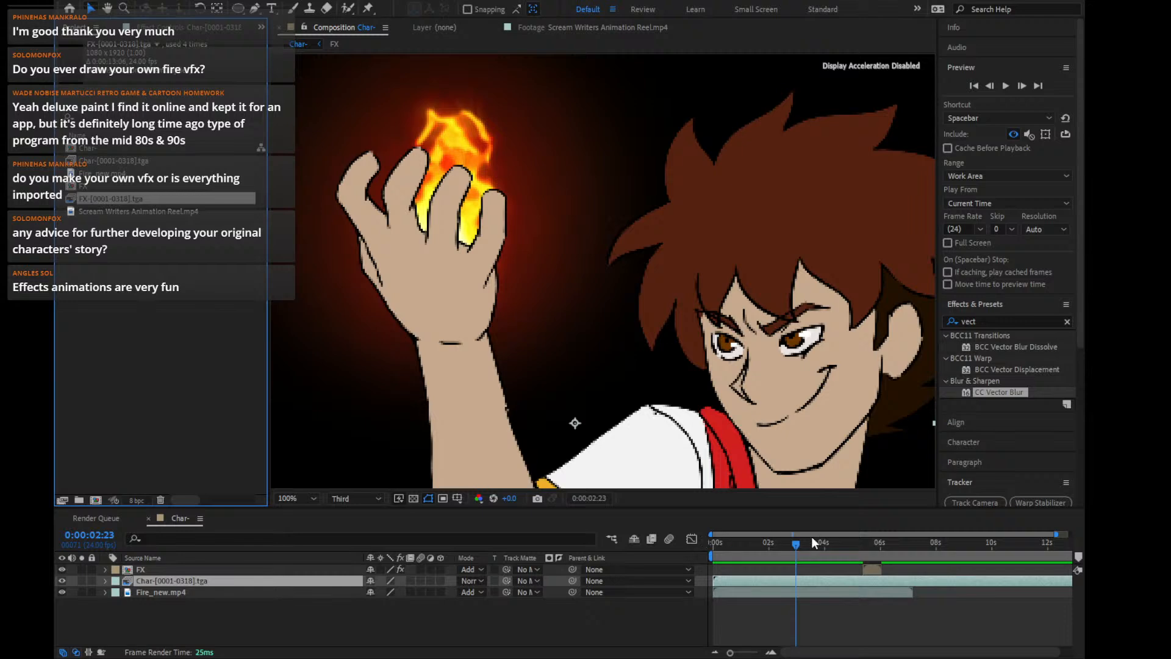
mouse_move(812, 537)
mouse_down()
mouse_move(825, 534)
mouse_move(775, 530)
mouse_move(825, 541)
mouse_move(772, 540)
mouse_move(792, 530)
mouse_up()
scroll(730, 368, down, 5)
scroll(722, 361, up, 1)
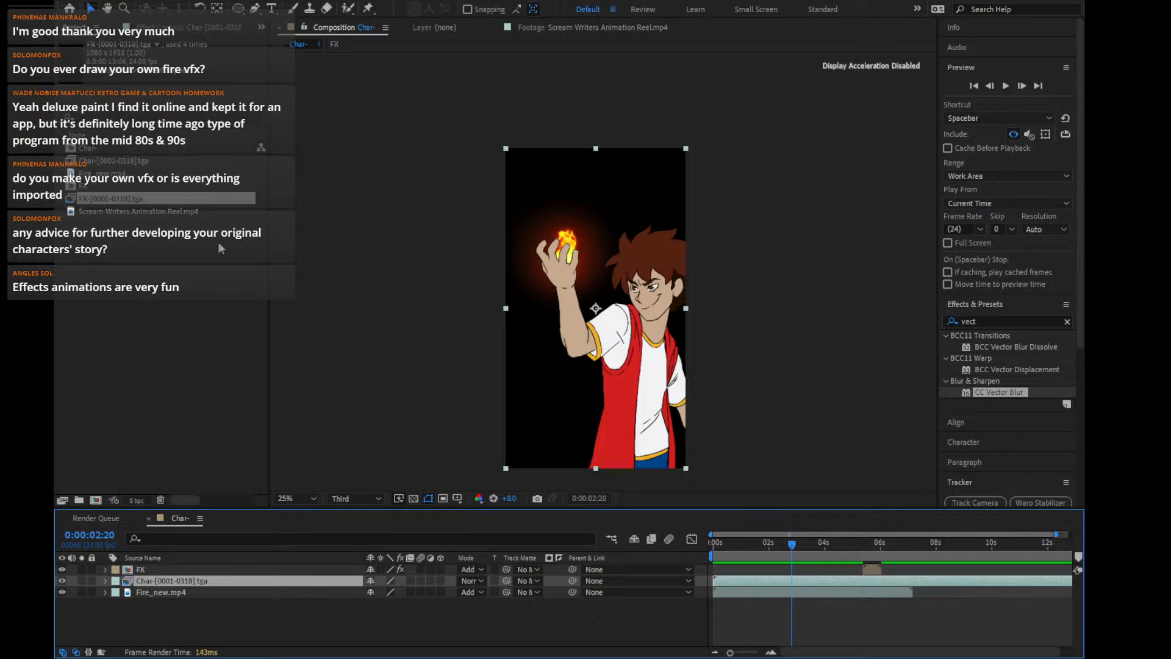
double_click(72, 162)
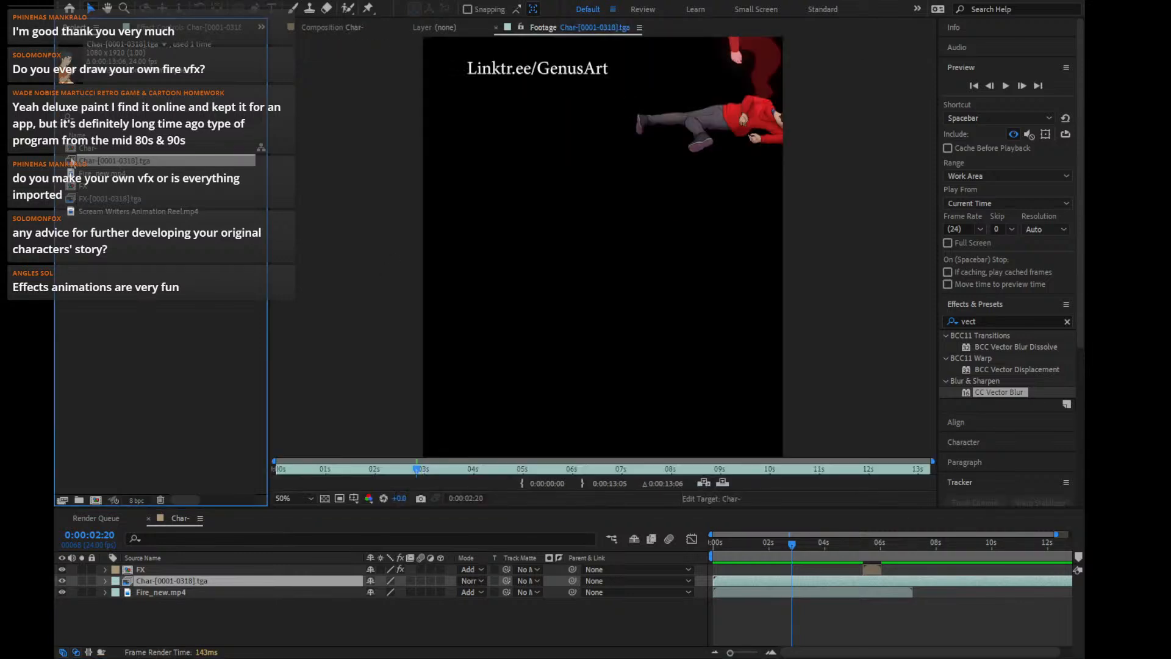
Check the raised hand in the character footage around 0:00:02:18, return to the Char- composition and move to 0:00:02:19
mouse_move(435, 468)
mouse_down()
mouse_move(481, 477)
mouse_move(393, 480)
mouse_move(412, 467)
mouse_up()
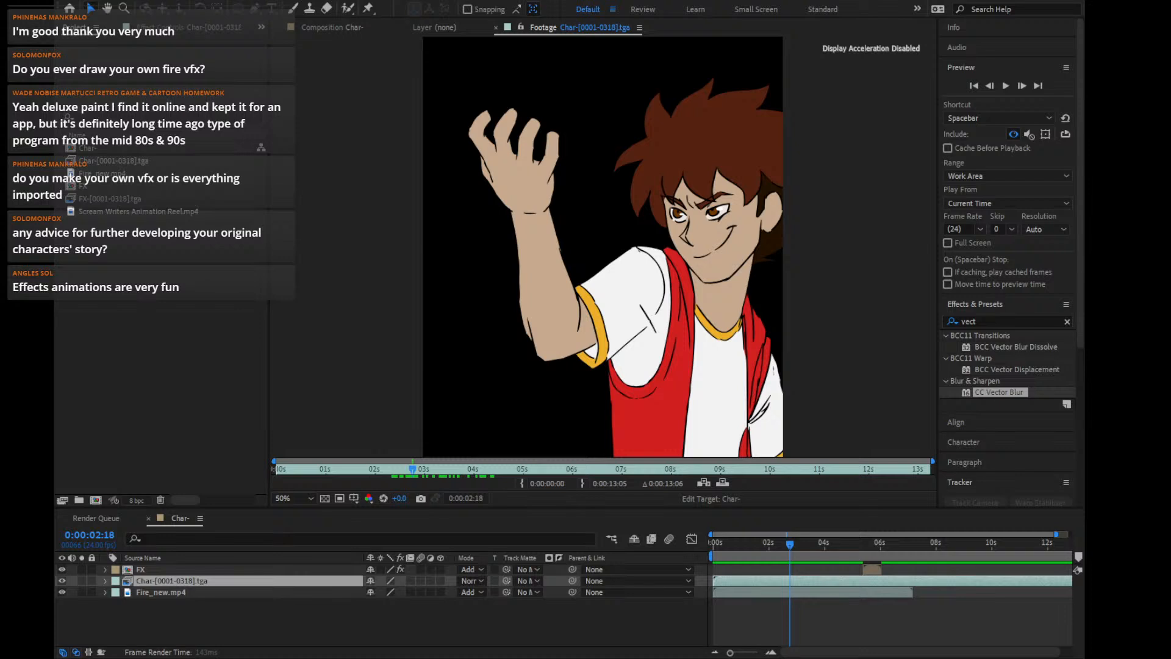
click(586, 589)
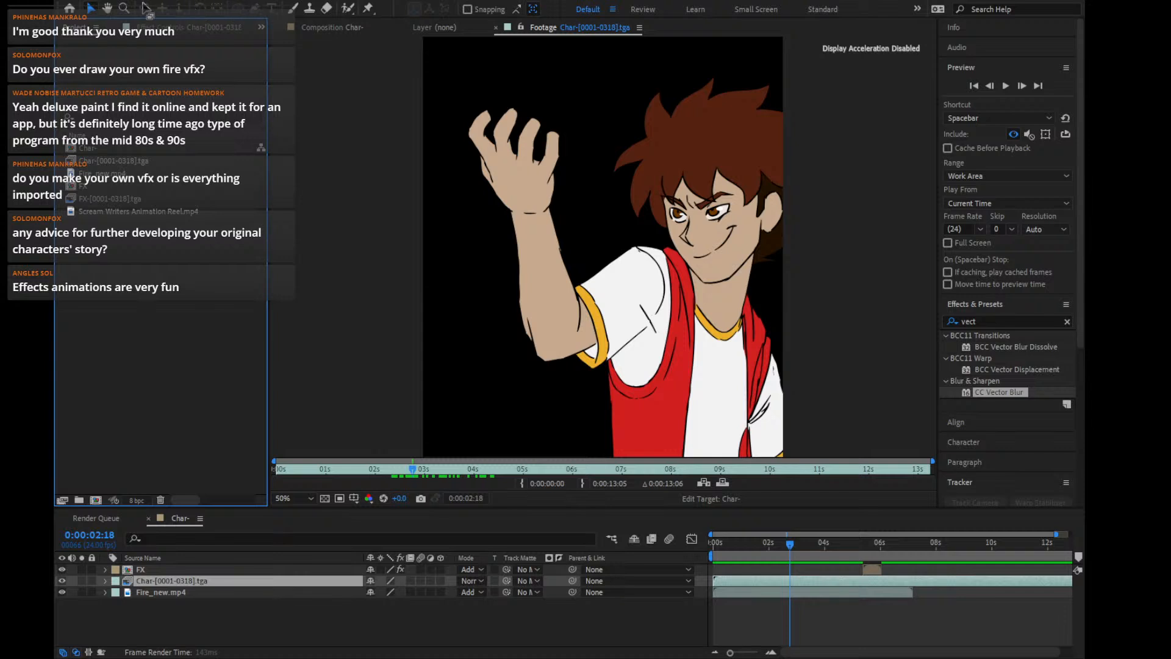
key(ctrl+z)
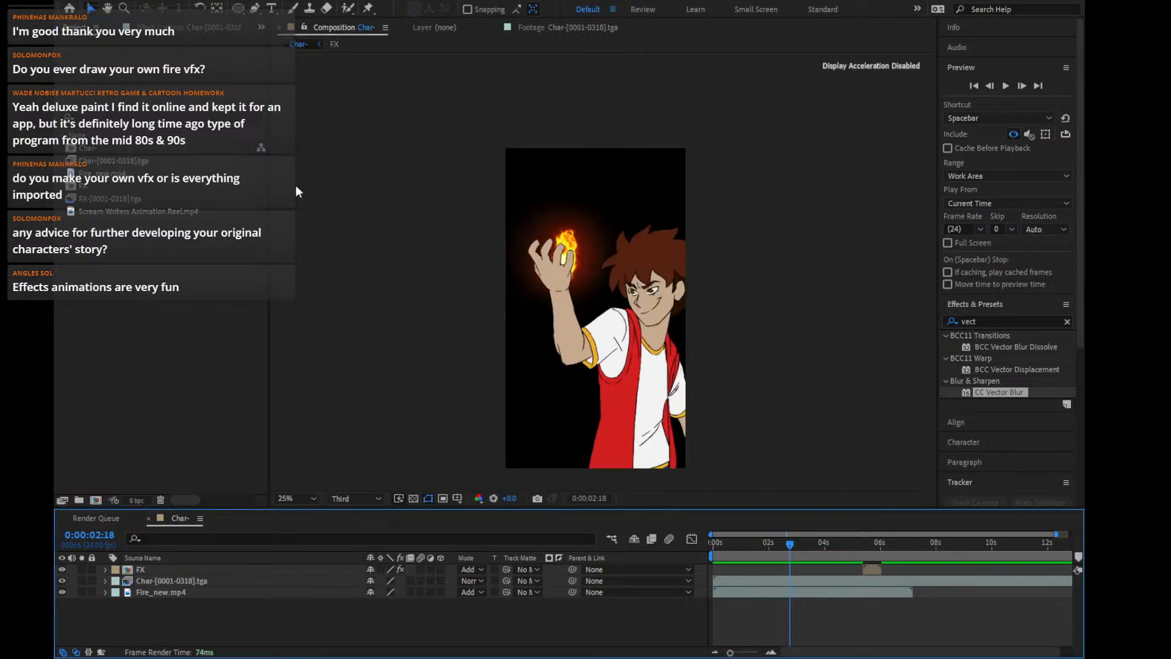
click(381, 208)
key(alt+Tab)
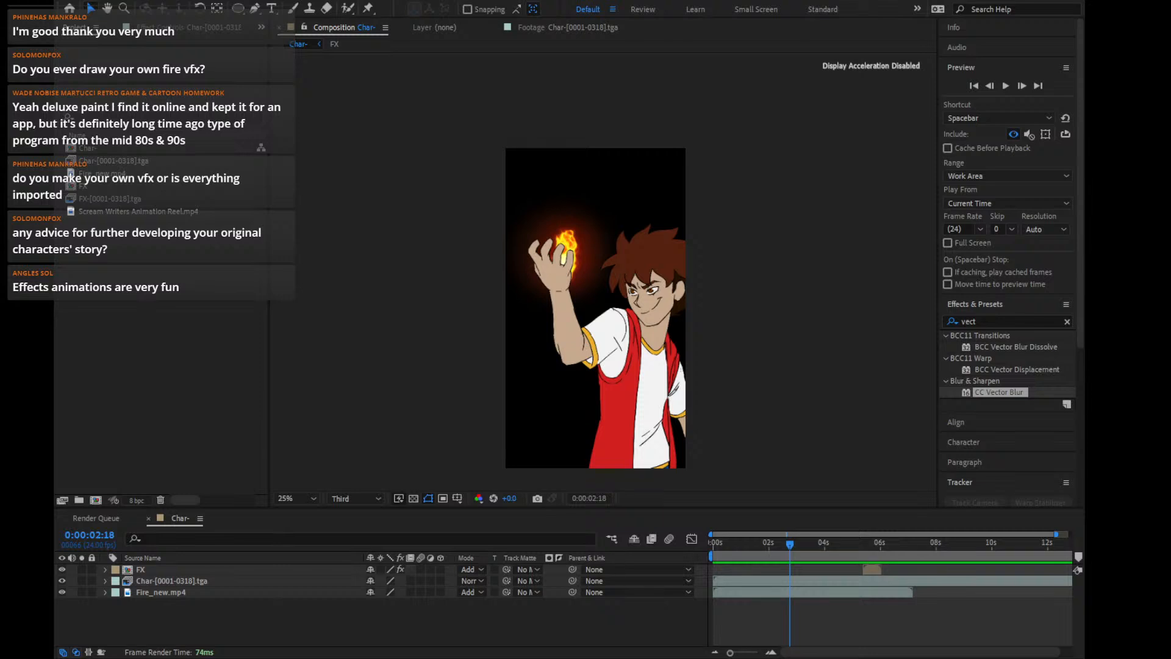
click(409, 426)
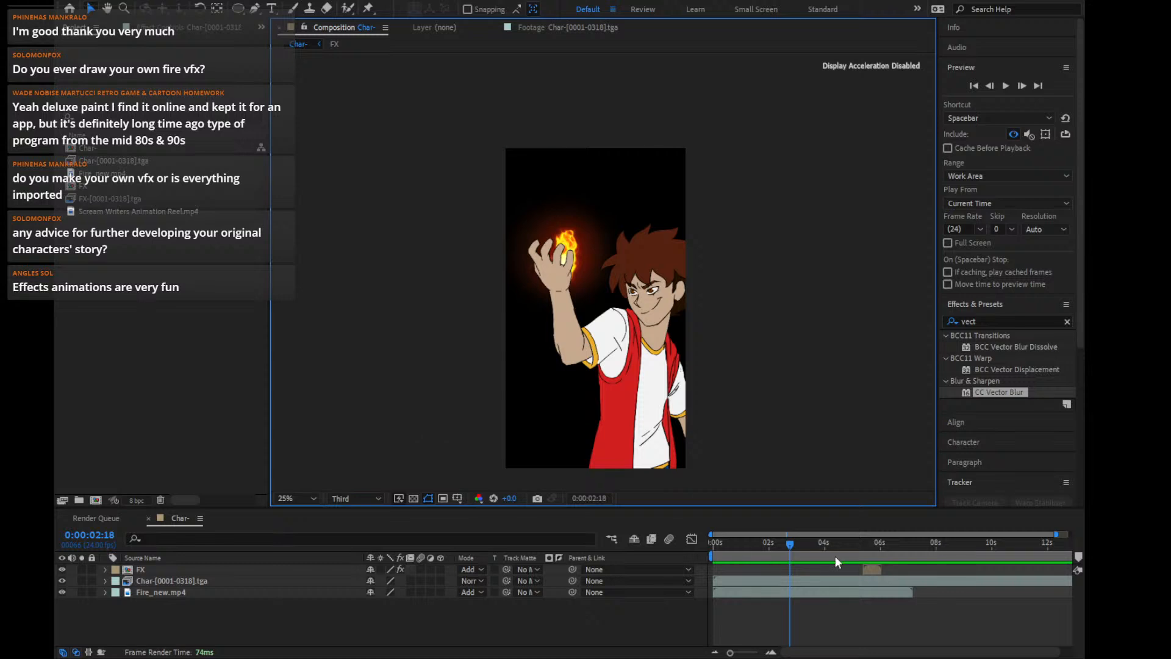
mouse_move(782, 542)
mouse_down()
mouse_move(759, 544)
mouse_move(790, 549)
mouse_up()
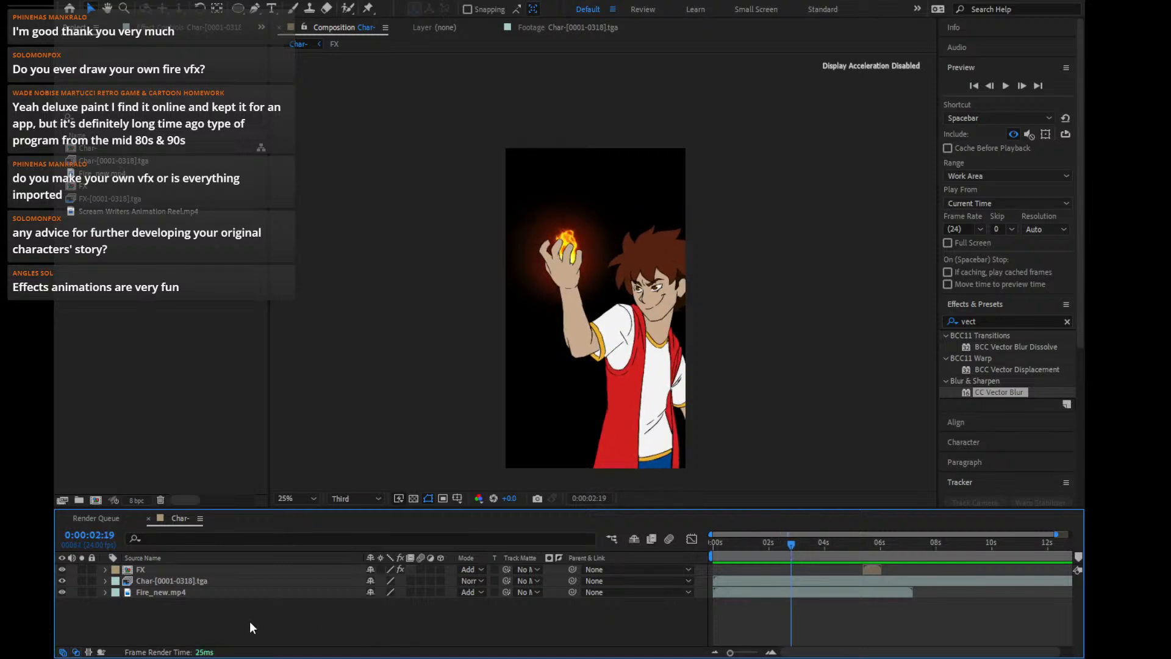
Add a null object to the Char- composition
drag(687, 457, 629, 408)
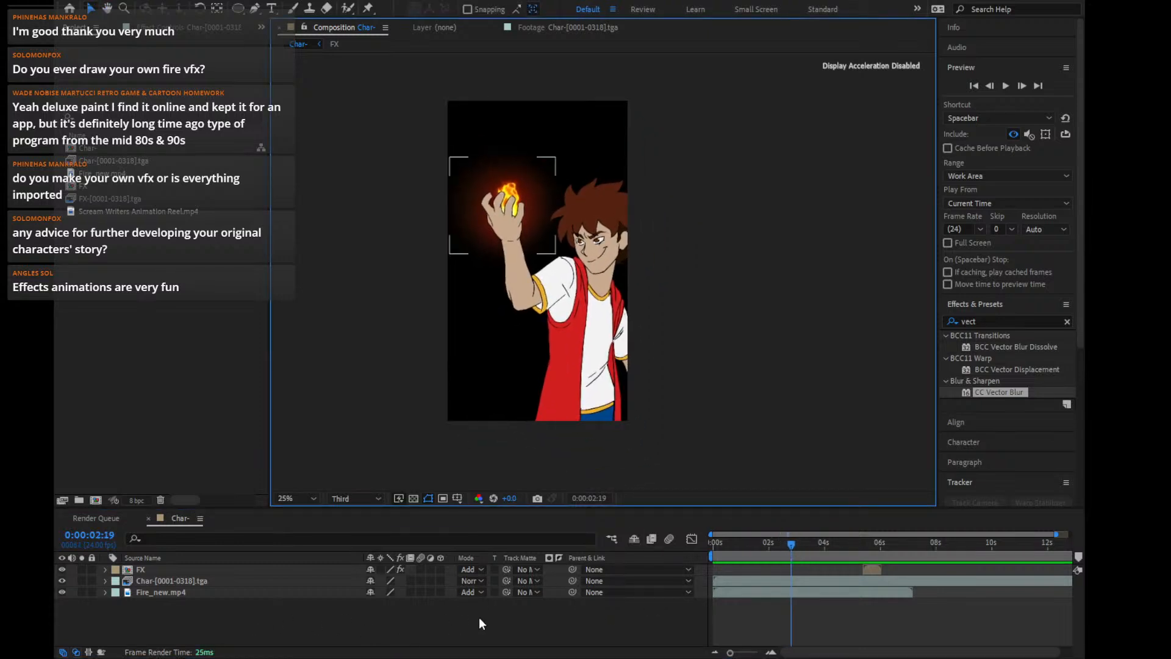
click(492, 637)
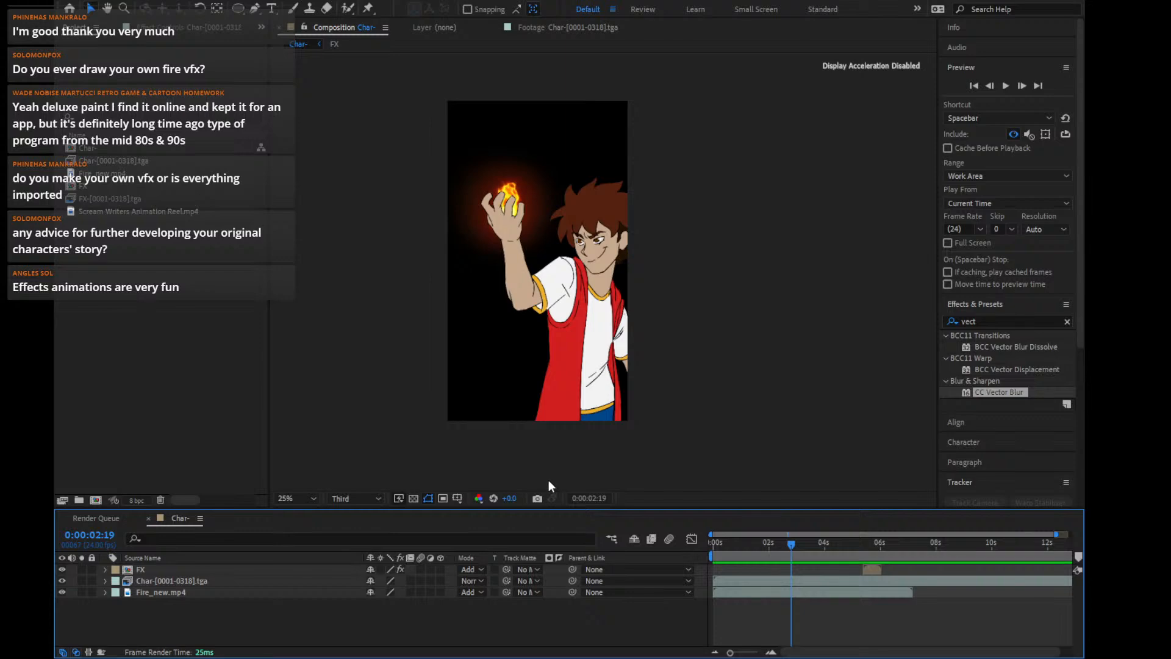
key(ctrl+alt+shift+y)
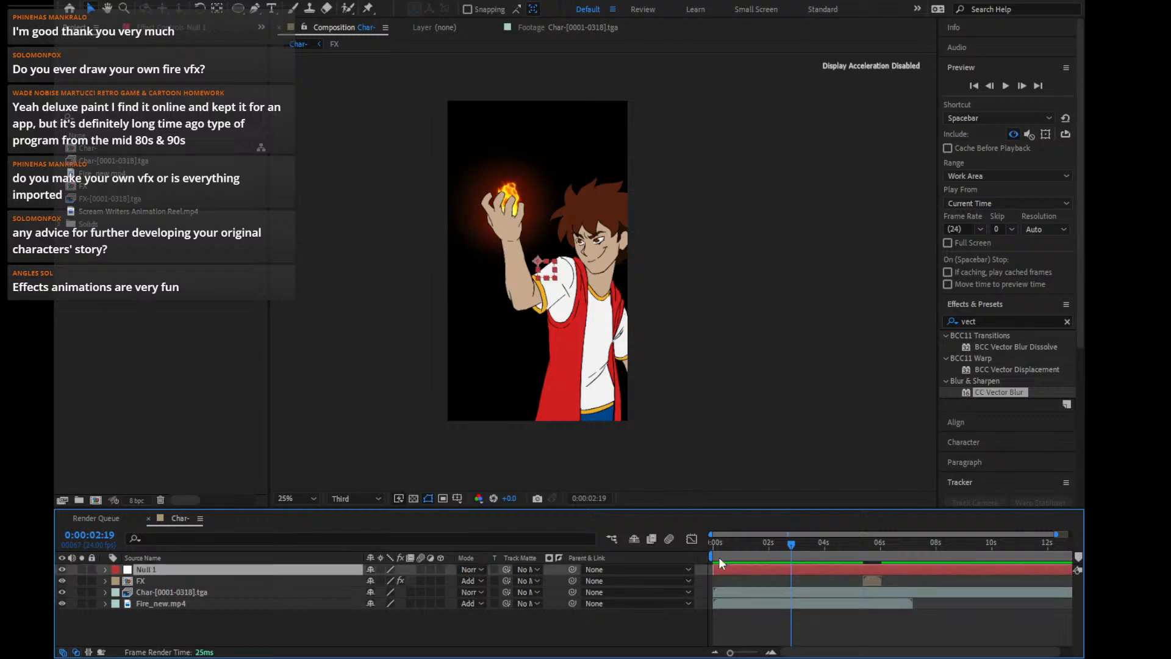
Scrub around 2 seconds to find a starting frame and start Track Motion on the Char-[0001-0318].tga layer at 0:00:02:08
key(slash)
drag(586, 306, 904, 544)
drag(791, 542, 780, 543)
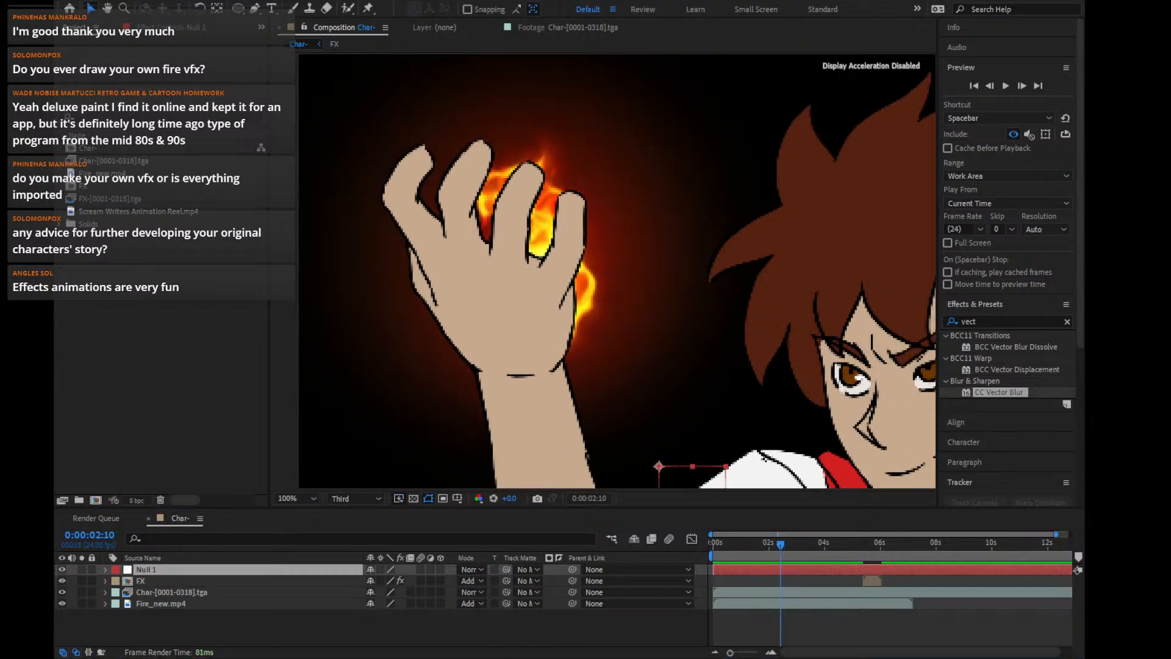
click(783, 542)
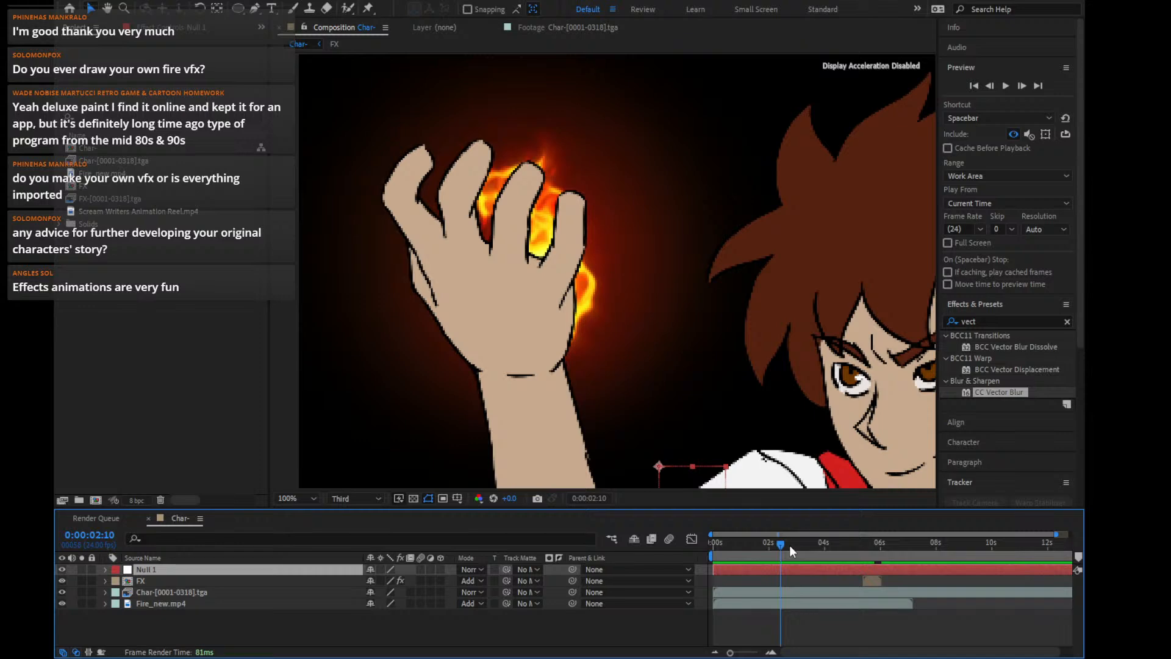
key(Home)
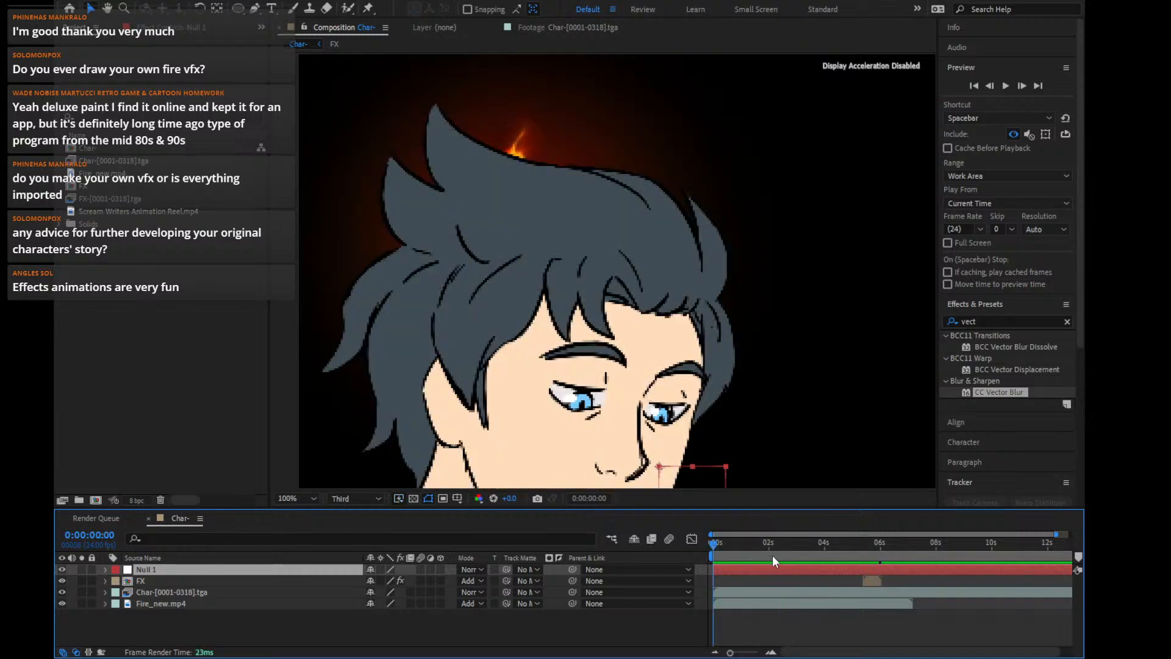
click(774, 553)
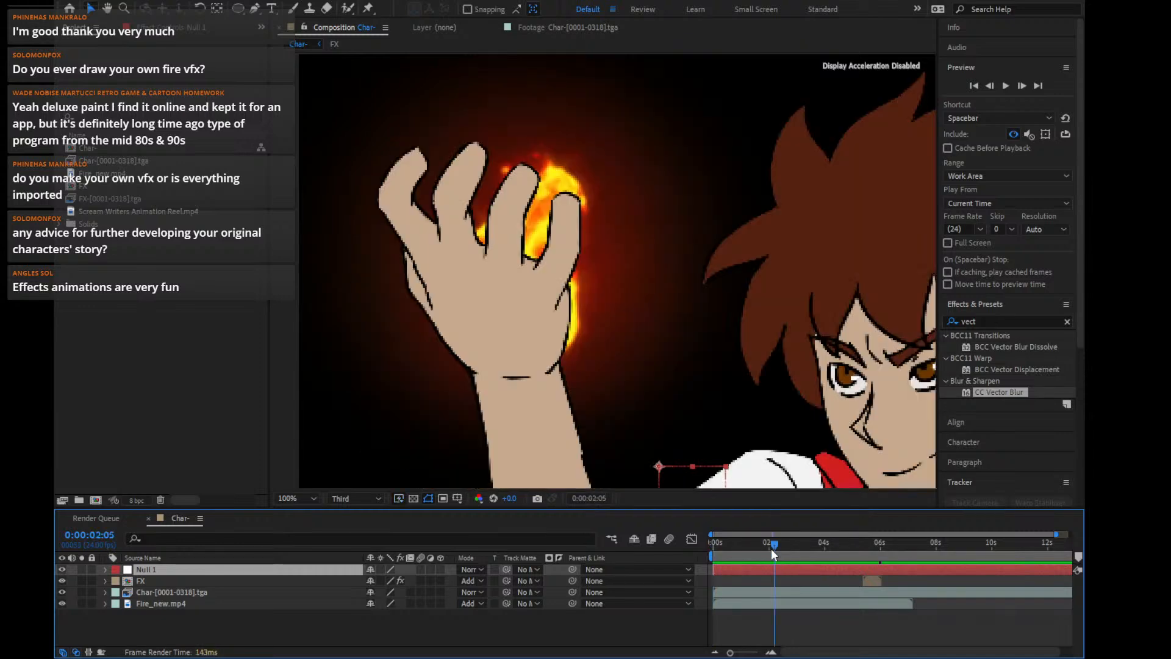
click(773, 589)
scroll(982, 450, down, 4)
click(990, 289)
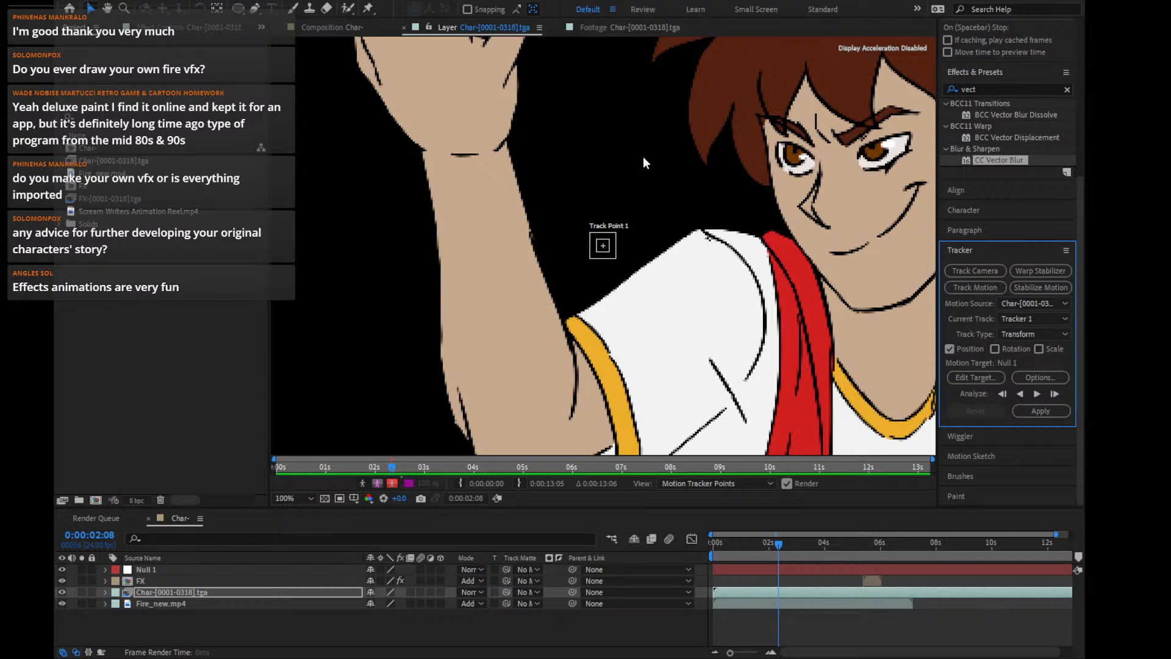
Place Track Point 1 over the gap between the raised hand's middle fingers
drag(643, 156, 714, 321)
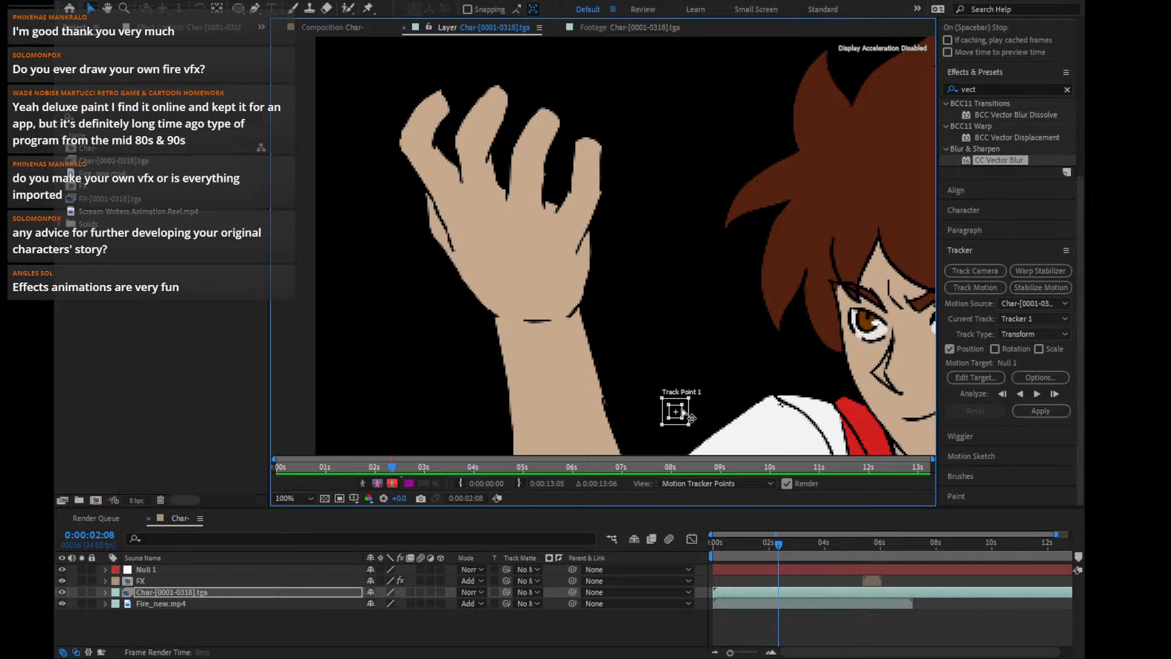
drag(688, 399, 539, 140)
scroll(570, 164, down, 1)
scroll(542, 216, up, 1)
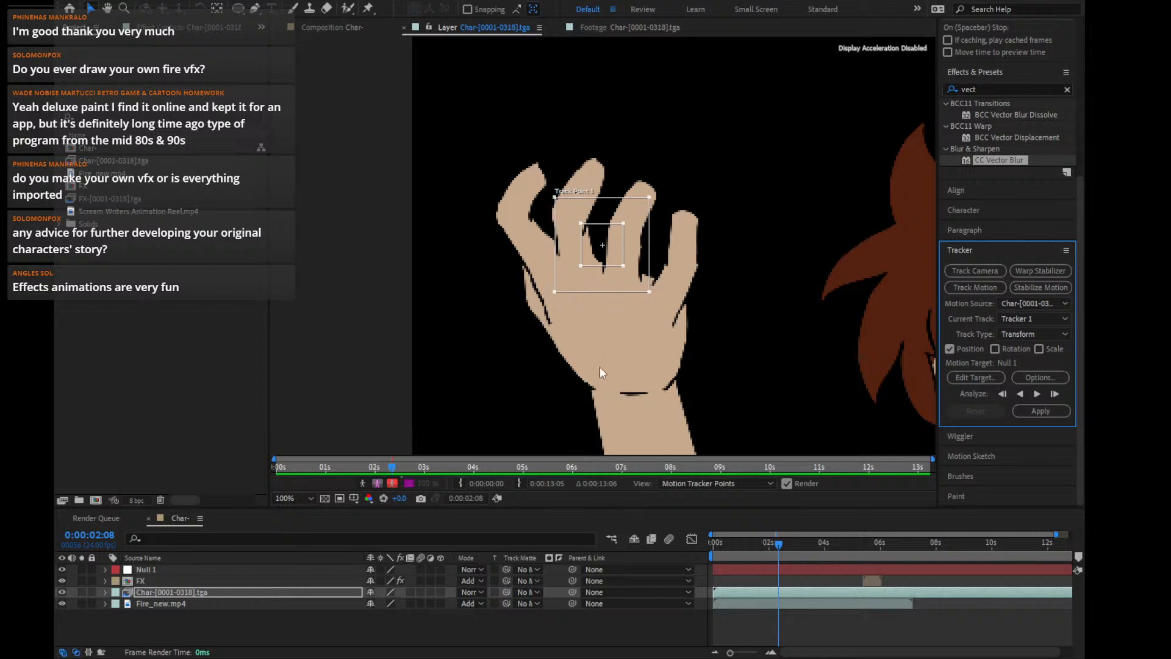
Try the layer view's alpha display modes and turn on the transparency grid behind the character
click(363, 485)
click(363, 485)
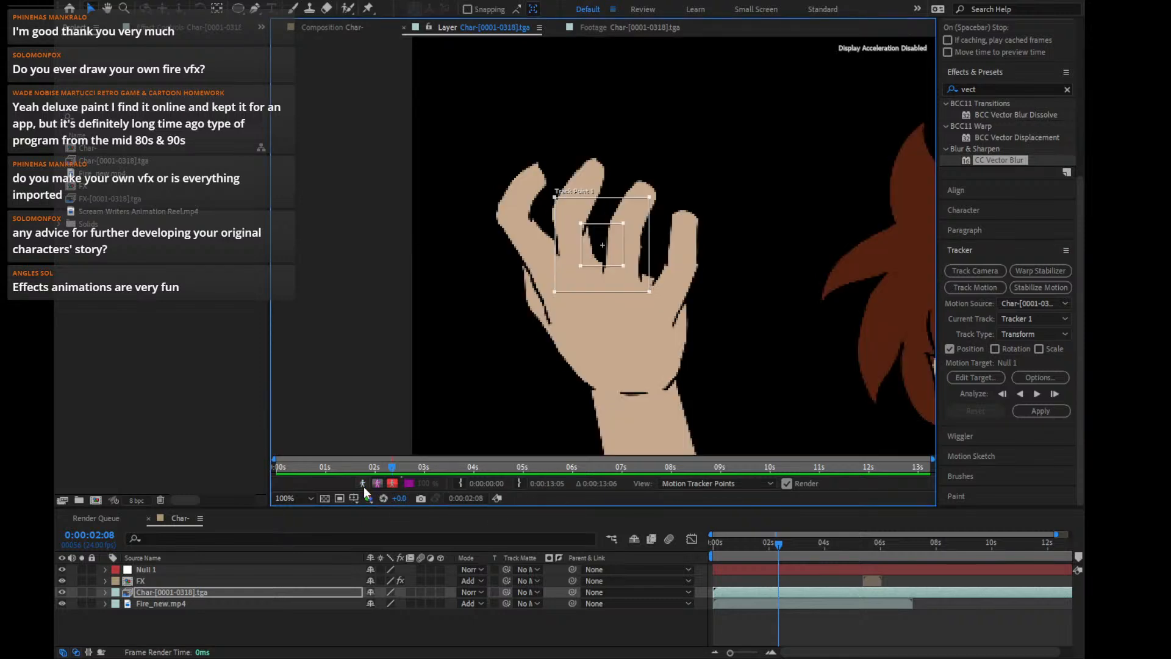
click(376, 482)
click(376, 483)
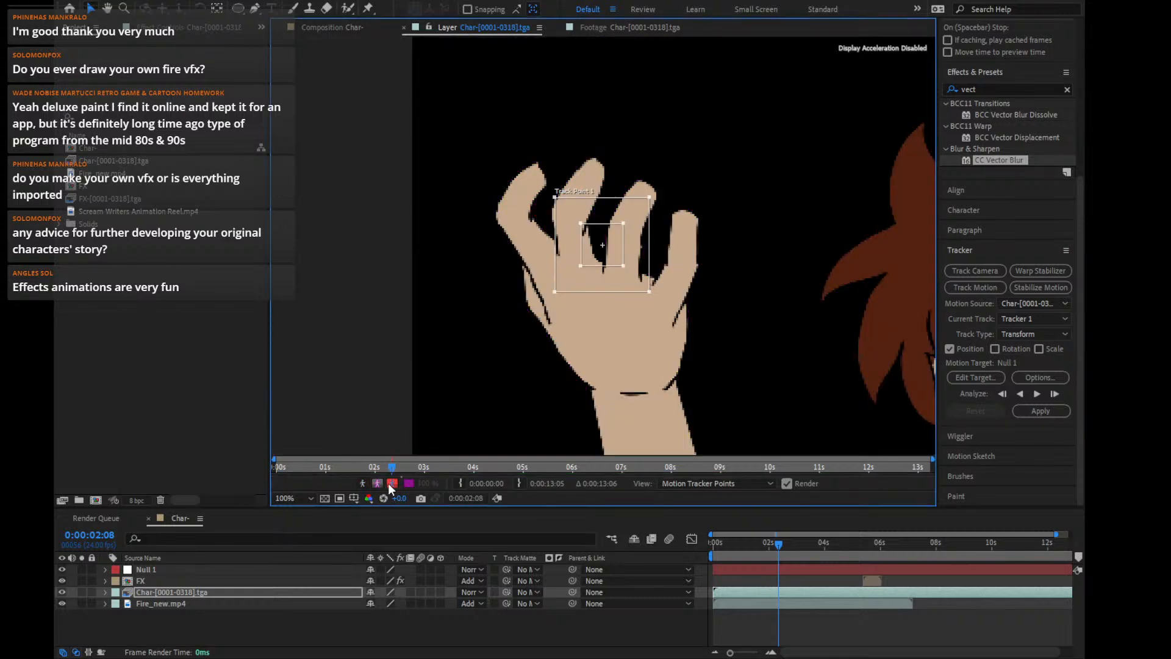
click(387, 483)
click(388, 483)
click(393, 483)
click(393, 483)
click(362, 484)
click(363, 483)
drag(693, 349, 547, 336)
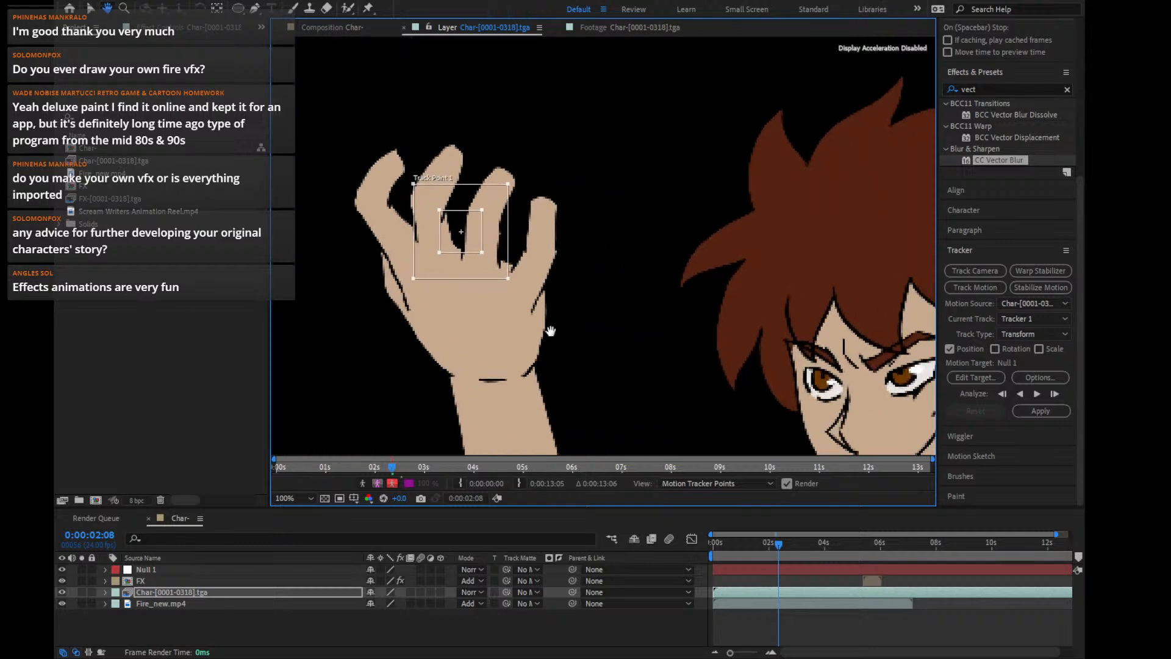
click(400, 482)
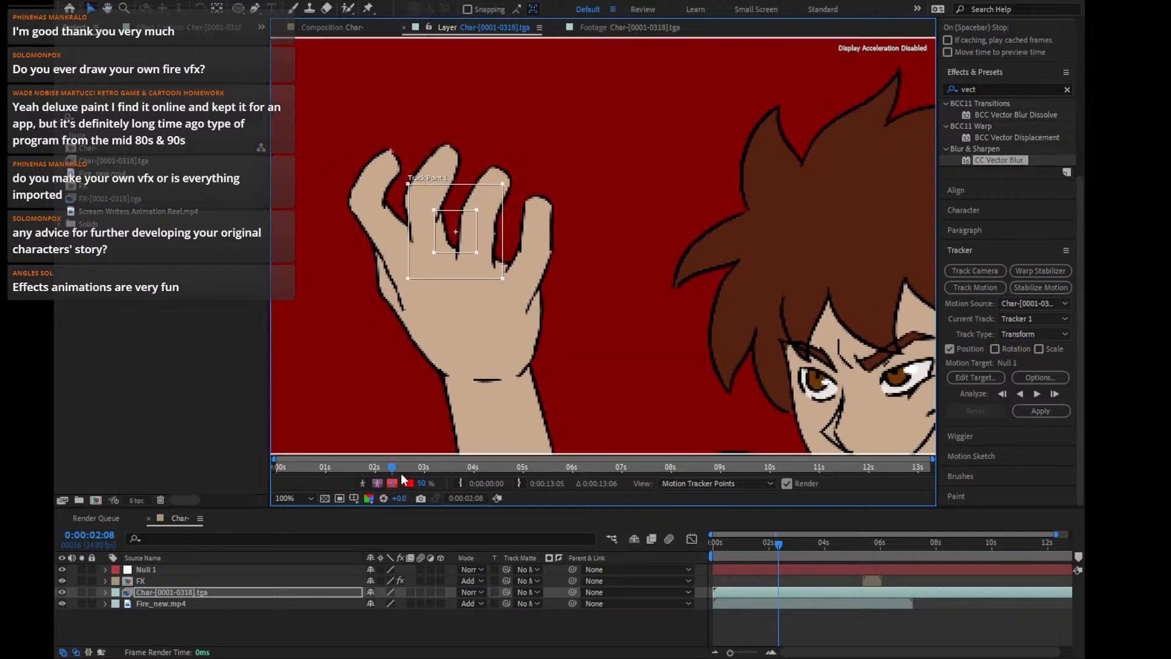
click(324, 498)
Reposition Track Point 1 over the raised hand's fingertips and enlarge its search region
scroll(491, 250, up, 2)
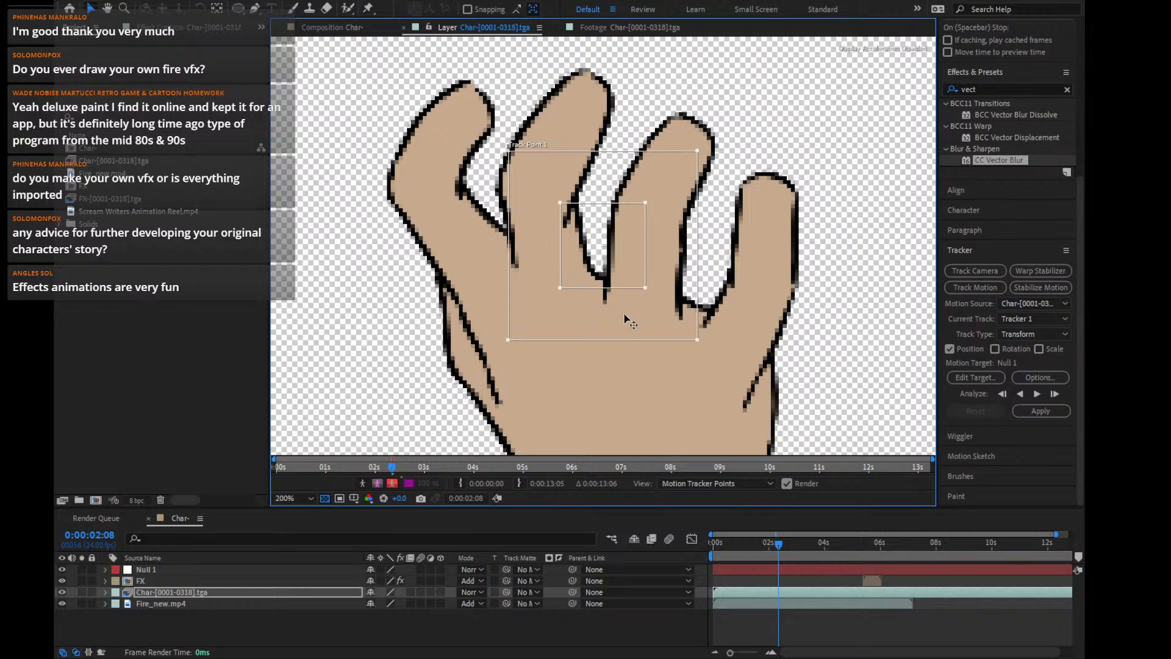
drag(625, 314, 623, 357)
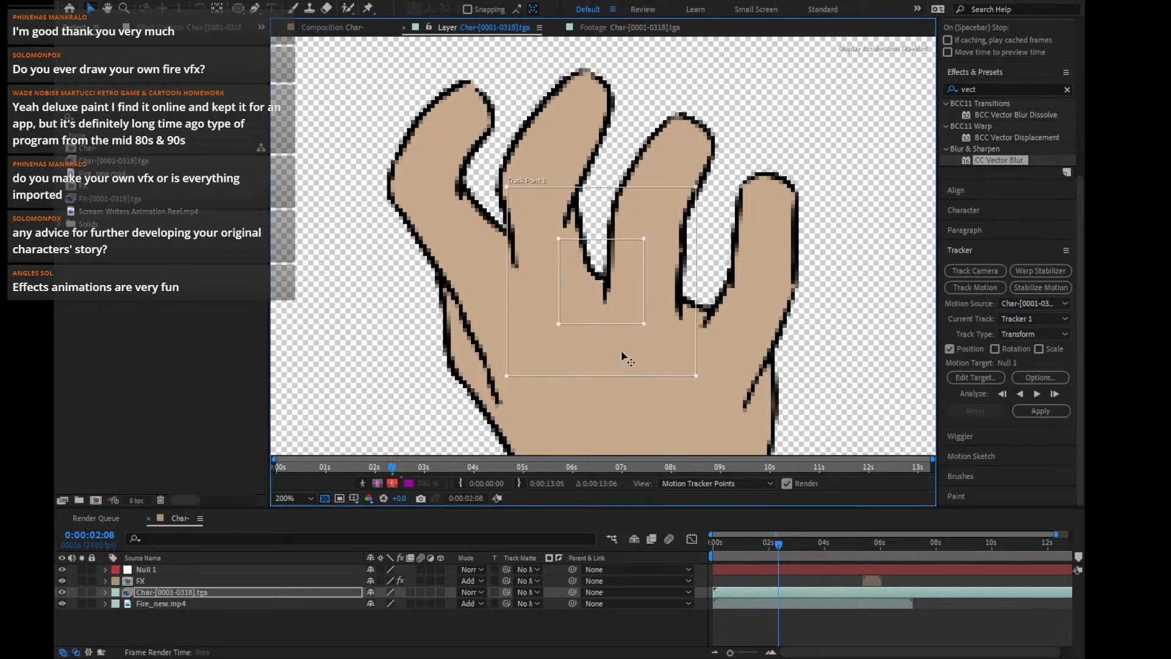
scroll(623, 337, down, 1)
scroll(641, 311, down, 3)
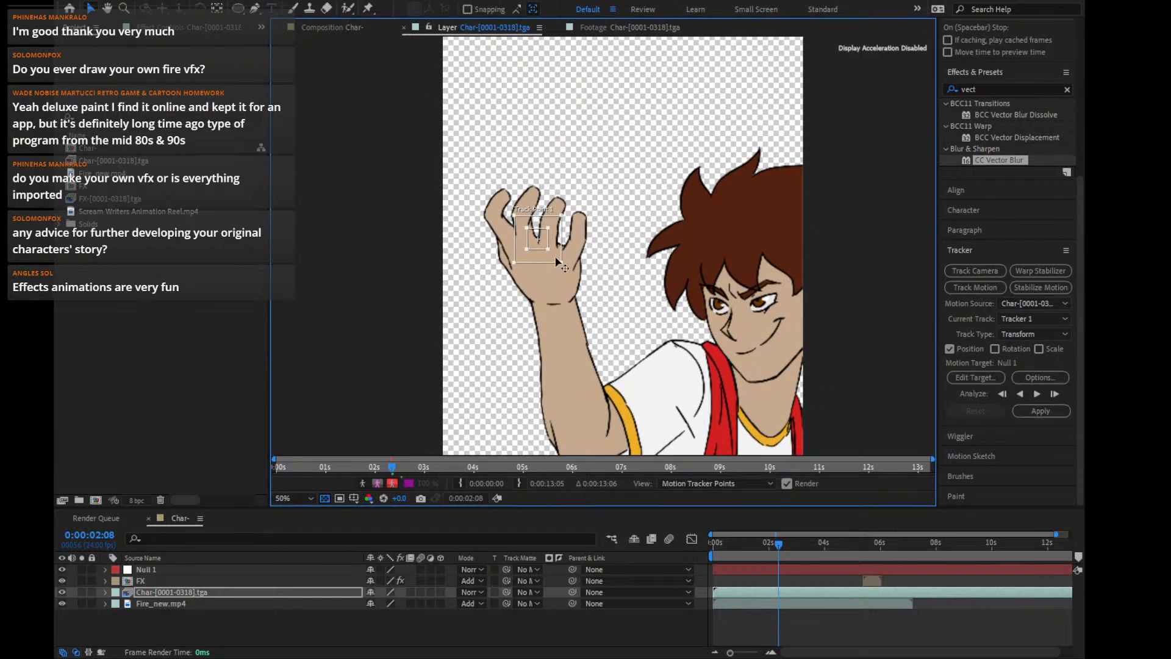
drag(553, 251, 574, 220)
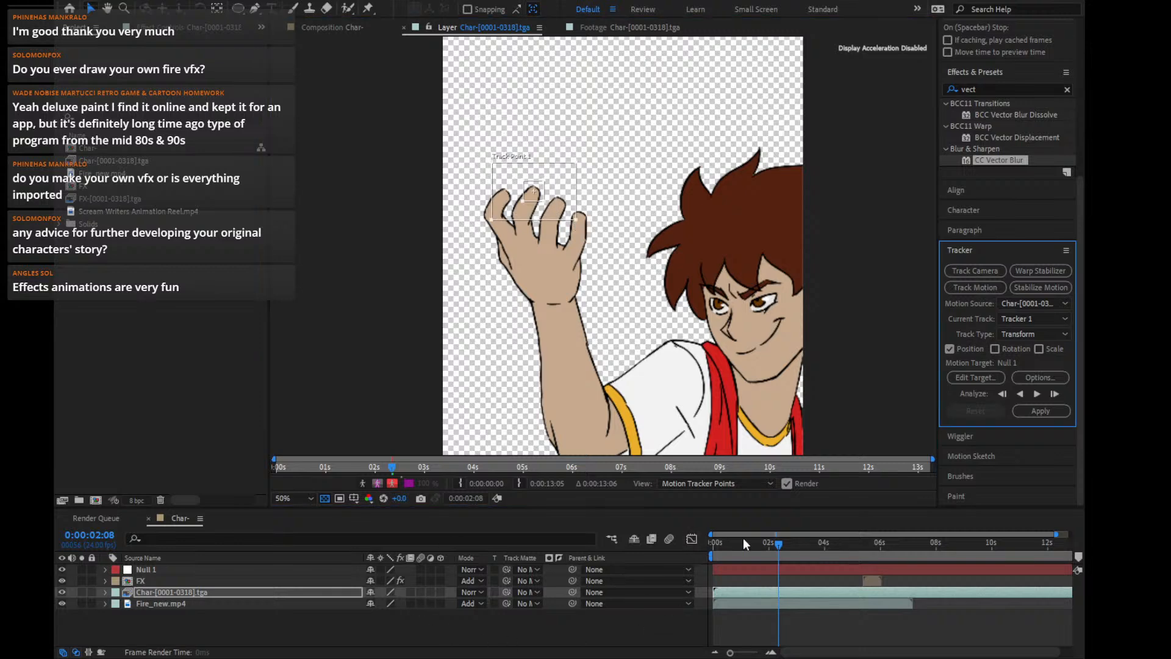
Compare the frames at 0:00:02:16 and 0:00:02:17, and move Track Point 1 onto the index fingertip at 0:00:02:17
mouse_move(398, 471)
mouse_down()
mouse_move(423, 458)
mouse_move(408, 473)
mouse_move(411, 459)
mouse_up()
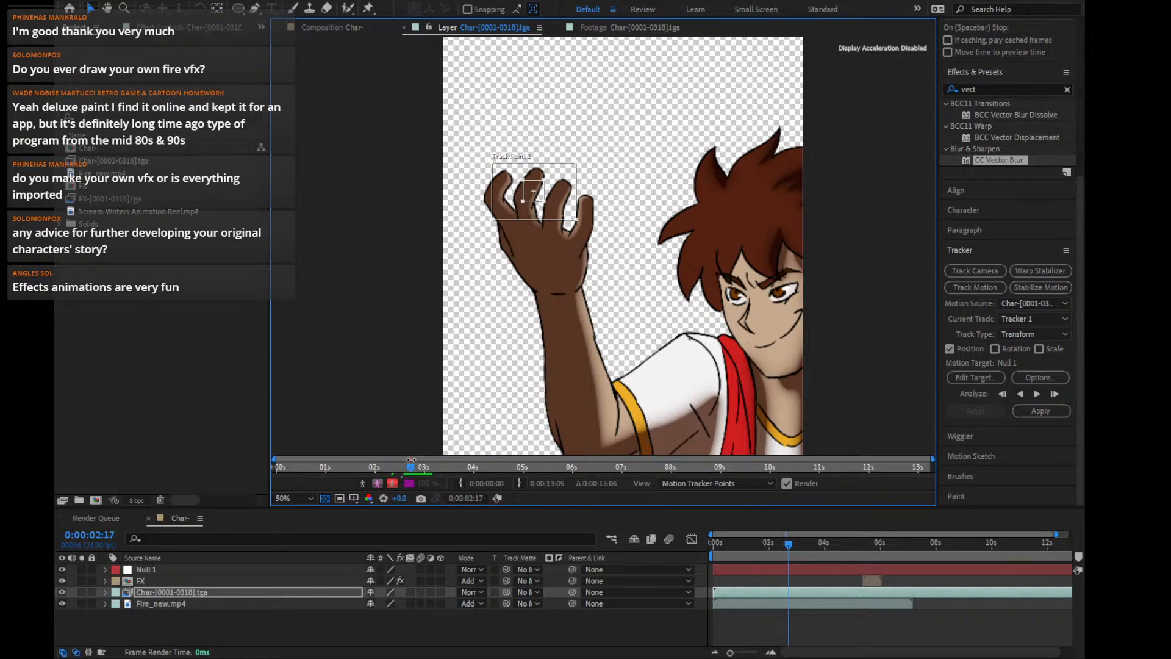
key(Page_Up)
key(Page_Down)
key(Page_Up)
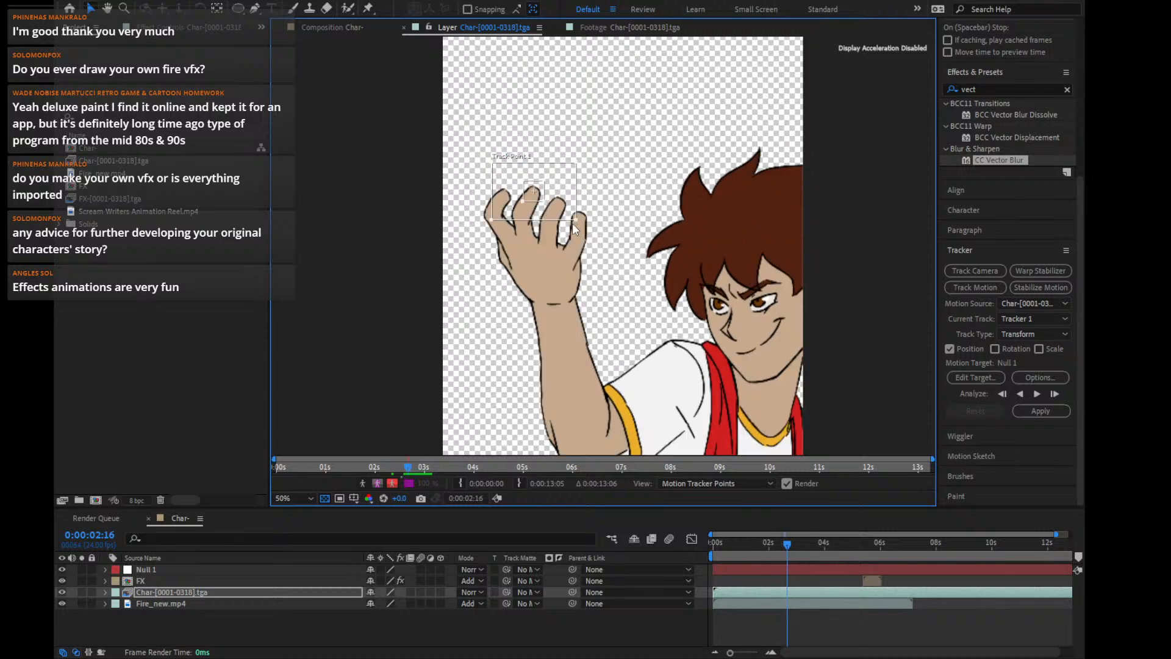
key(Page_Down)
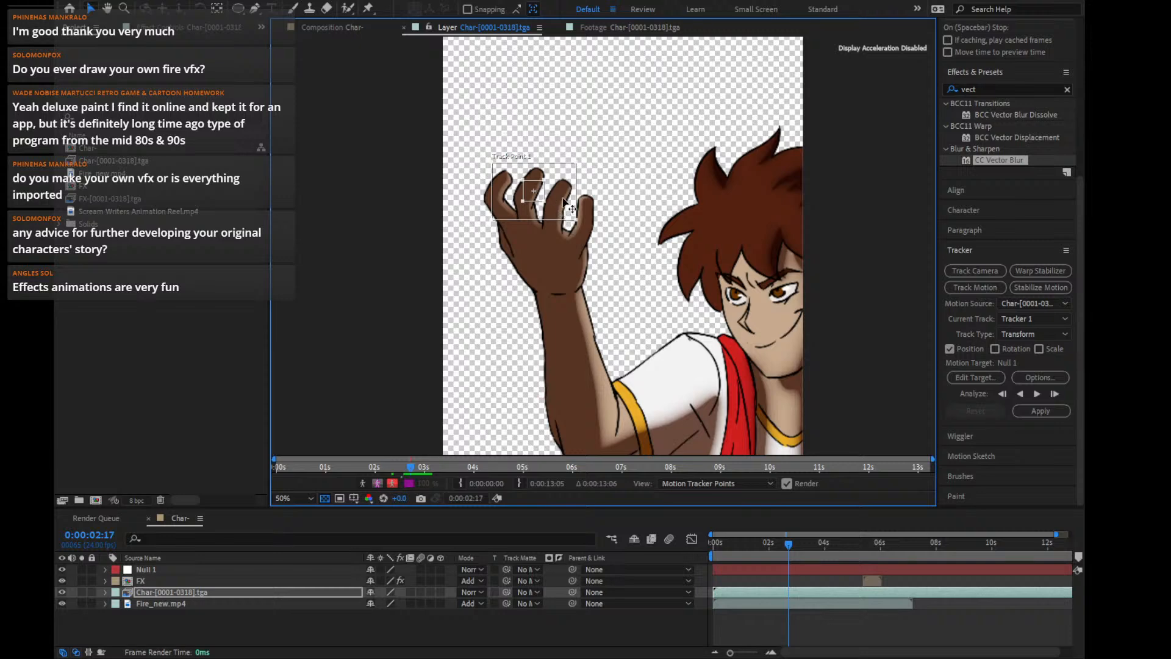
drag(570, 210, 574, 193)
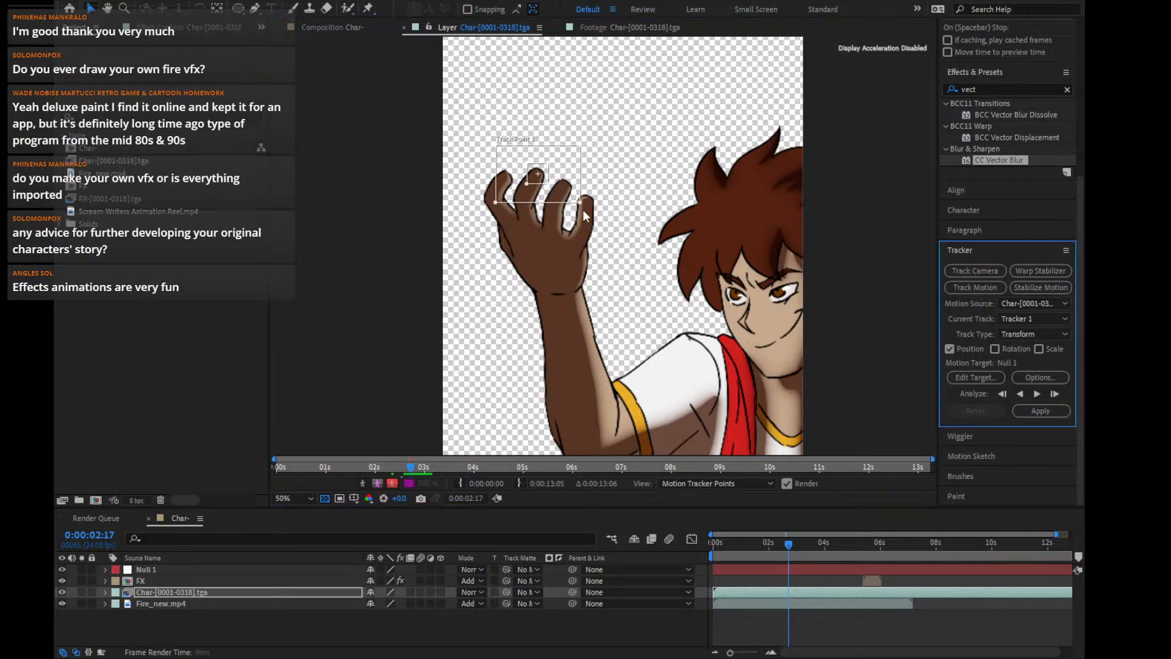
Analyze the track forward from 0:00:02:17 and compare the track point against the hand on the neighbouring frames
click(1051, 393)
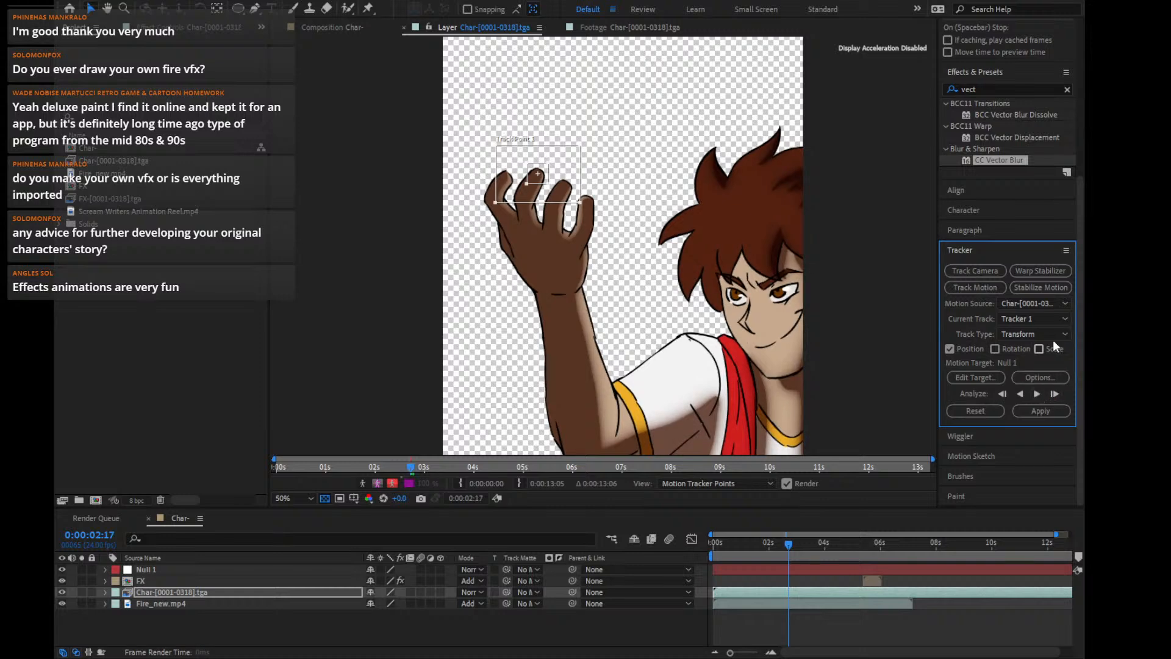
click(1037, 395)
click(1037, 394)
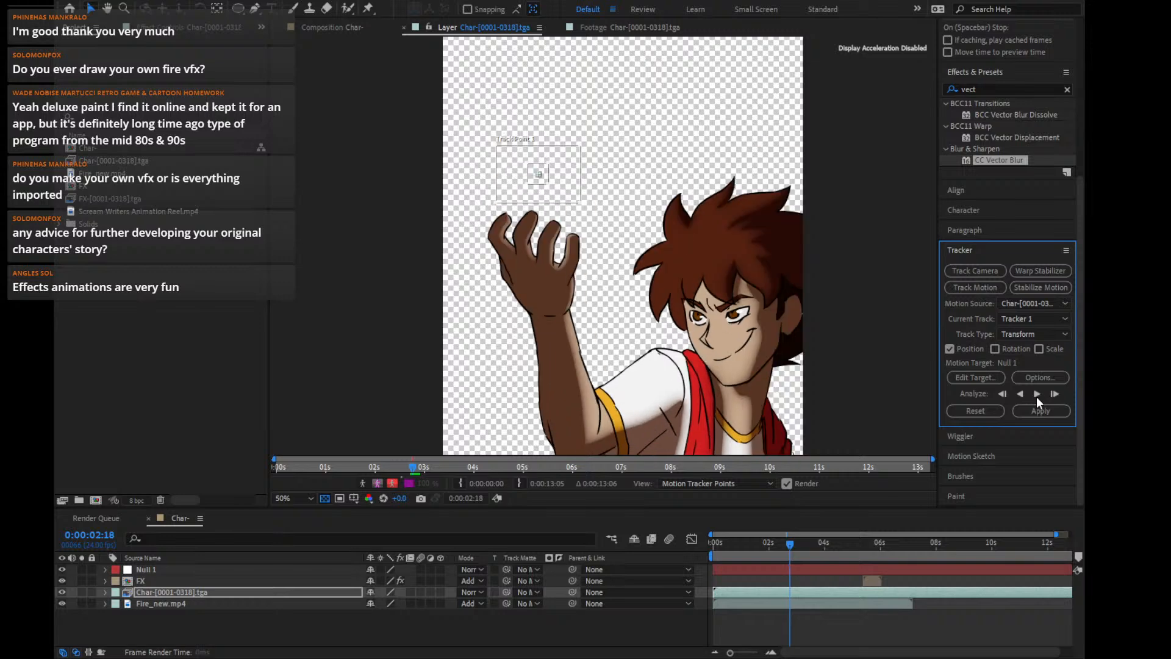
key(Page_Up)
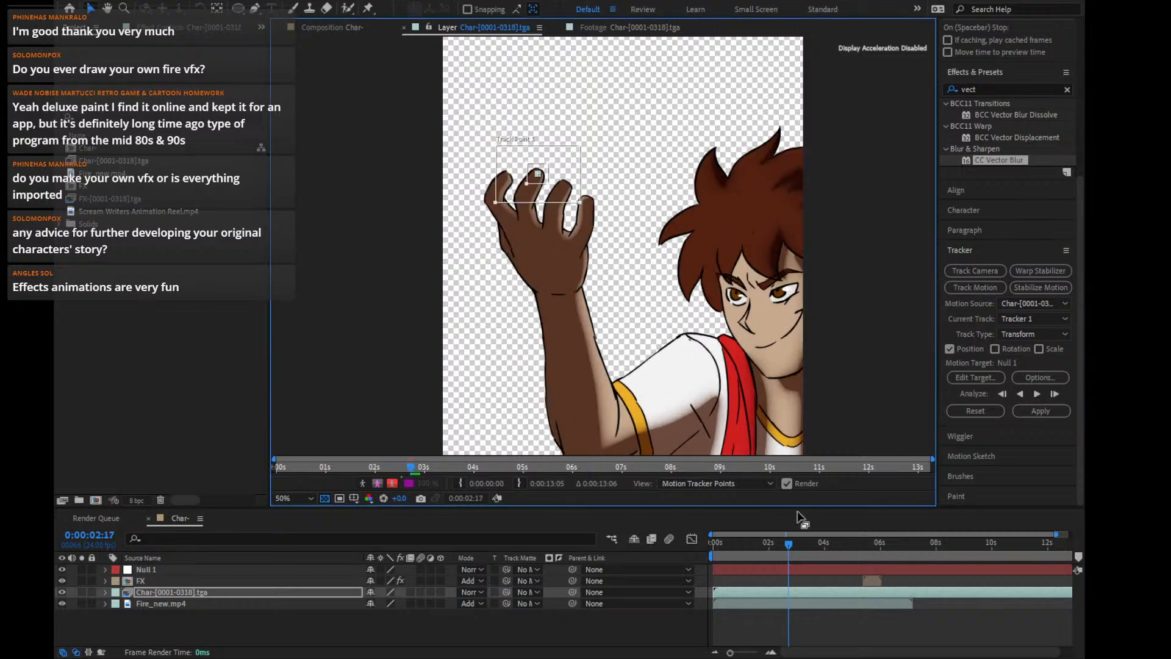
key(Page_Down)
key(Page_Up)
Move Track Point 1 onto the red vest at 0:00:02:17, enlarge its feature and search regions, and analyze the motion forward one frame
drag(565, 185, 766, 399)
key(Page_Down)
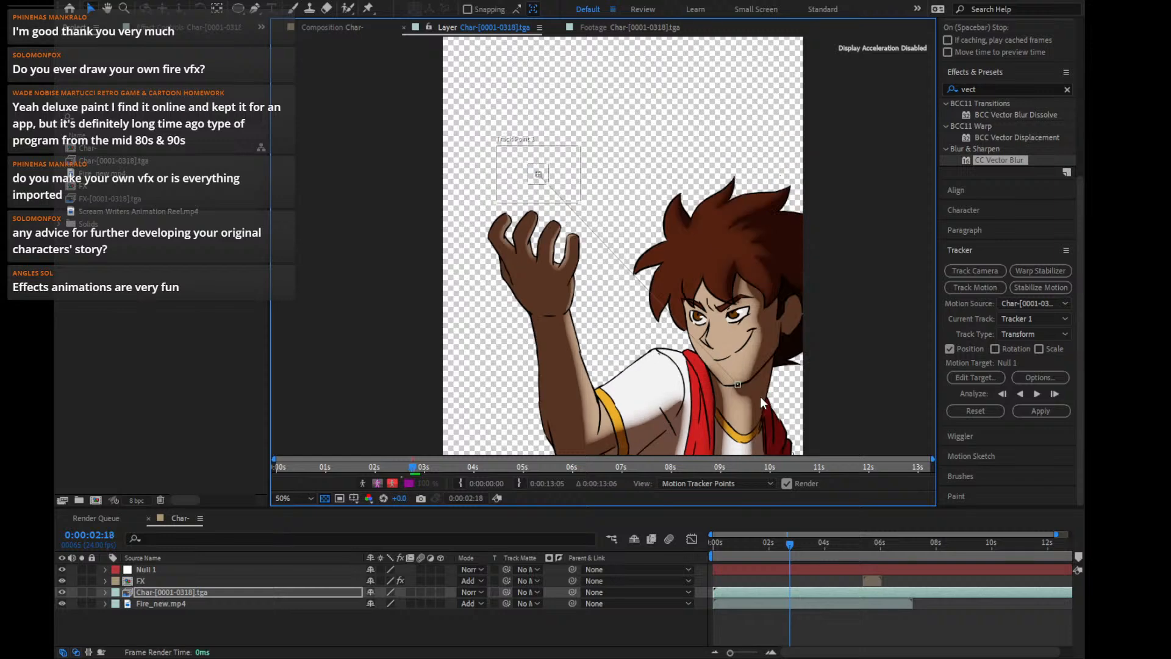
key(Page_Up)
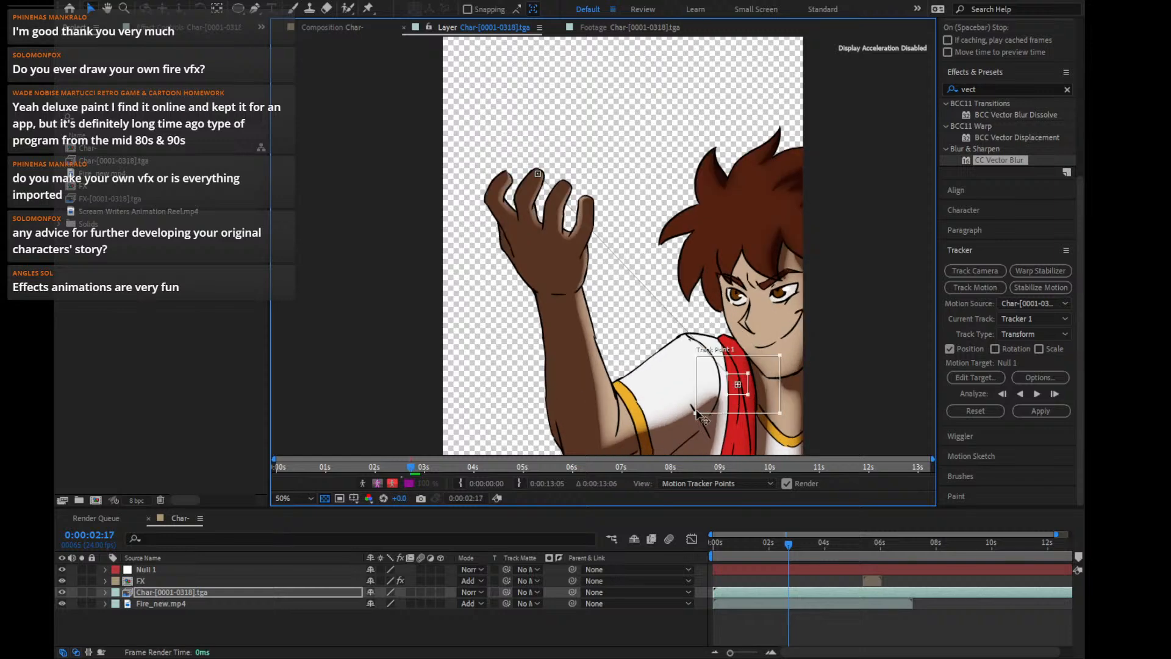
drag(723, 397, 658, 428)
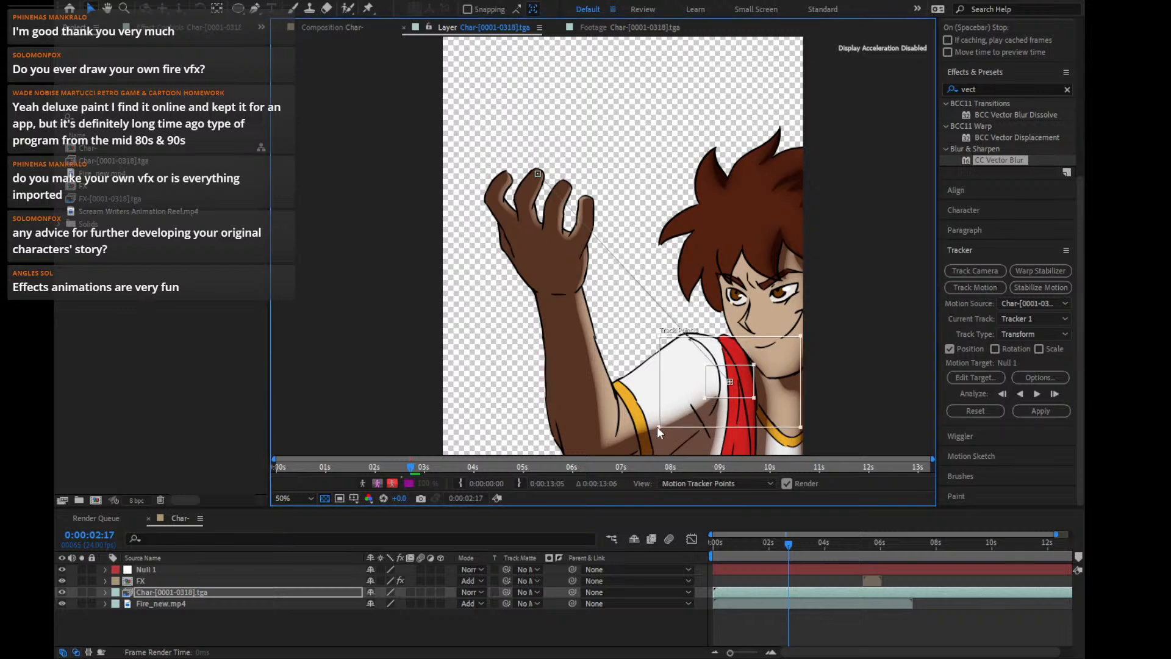
click(1056, 400)
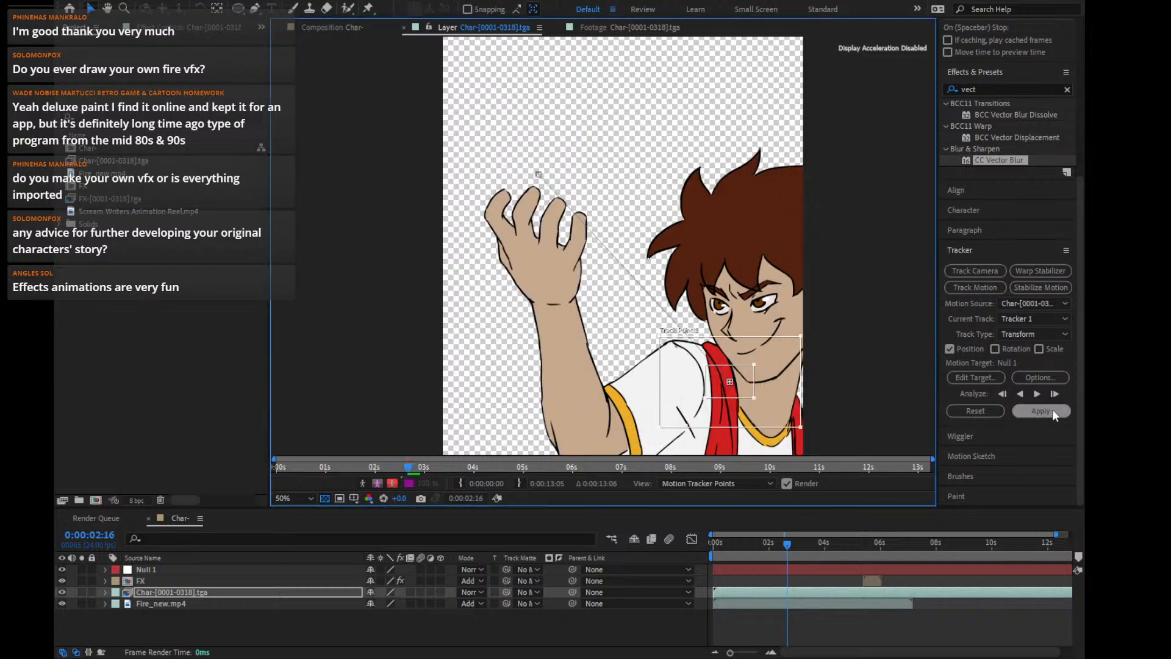
Undo the last tracker change, then analyze Track Point 1 one frame forward from 0:00:02:17 and compare it on both frames
key(ctrl+z)
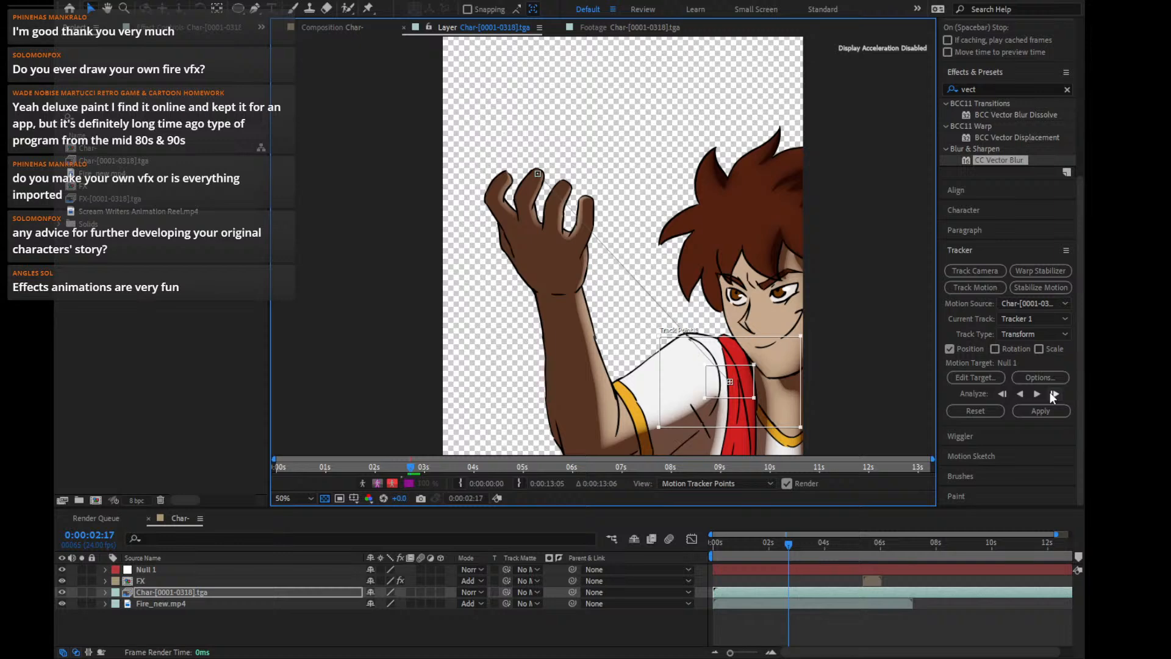
click(1050, 392)
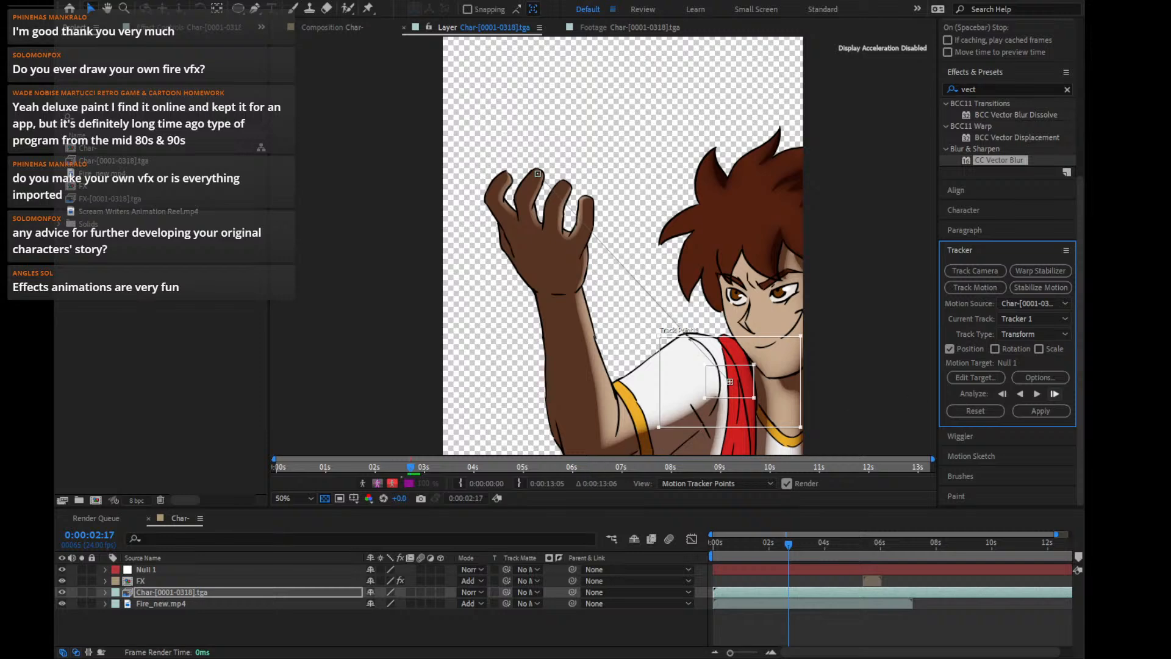
key(Page_Up)
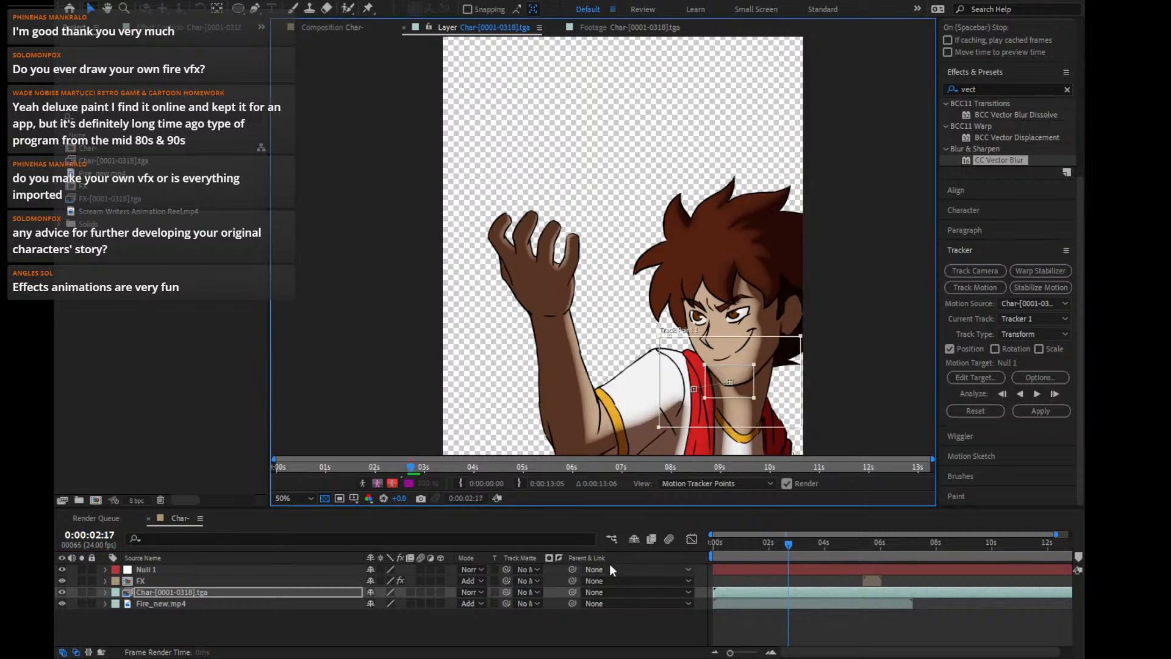
key(Page_Down)
key(Page_Up)
key(Page_Down)
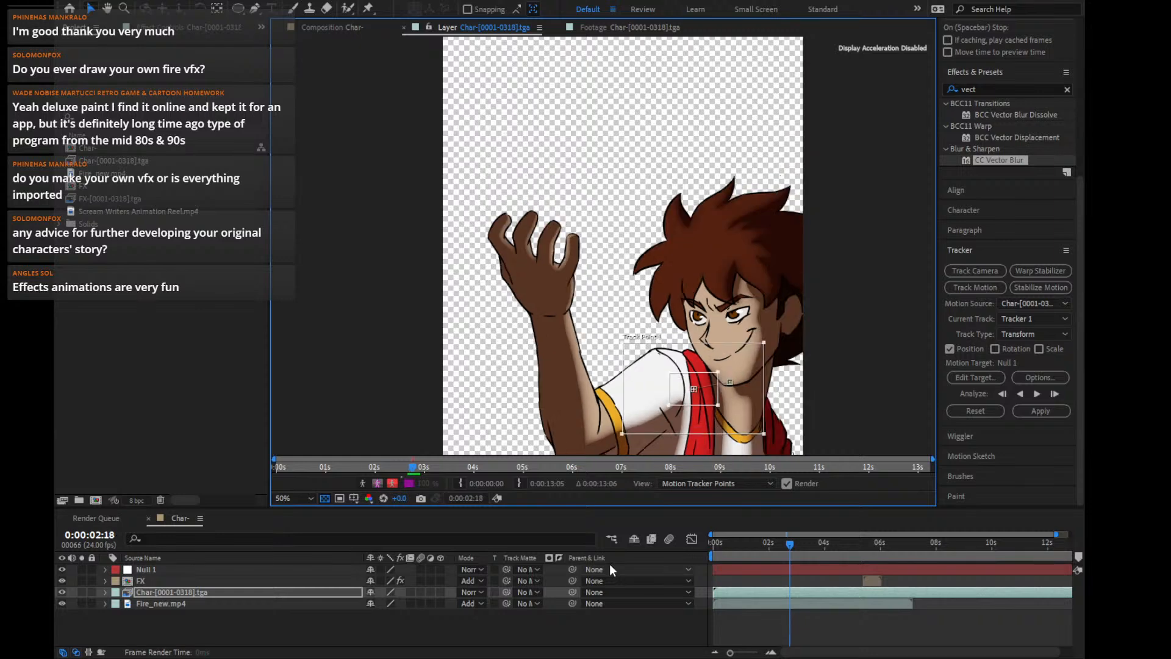
key(Page_Up)
key(Page_Down)
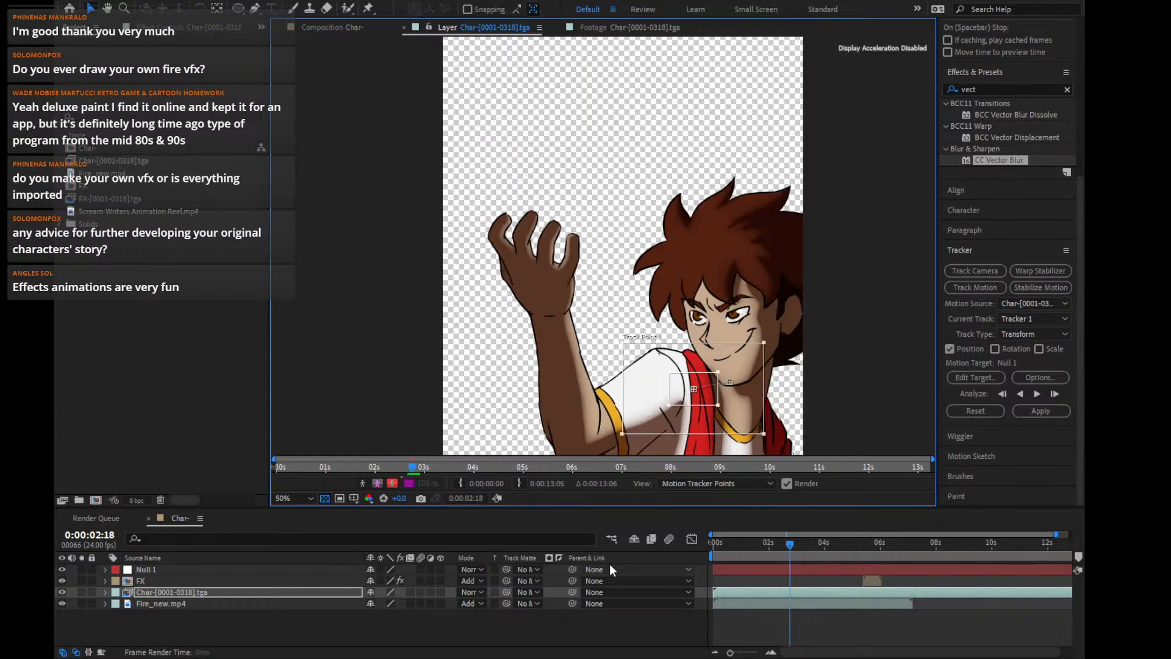
Analyze Track Point 1 on the red vest forward from 0:00:02:18 and stop the analysis at 0:00:03:03
click(1034, 394)
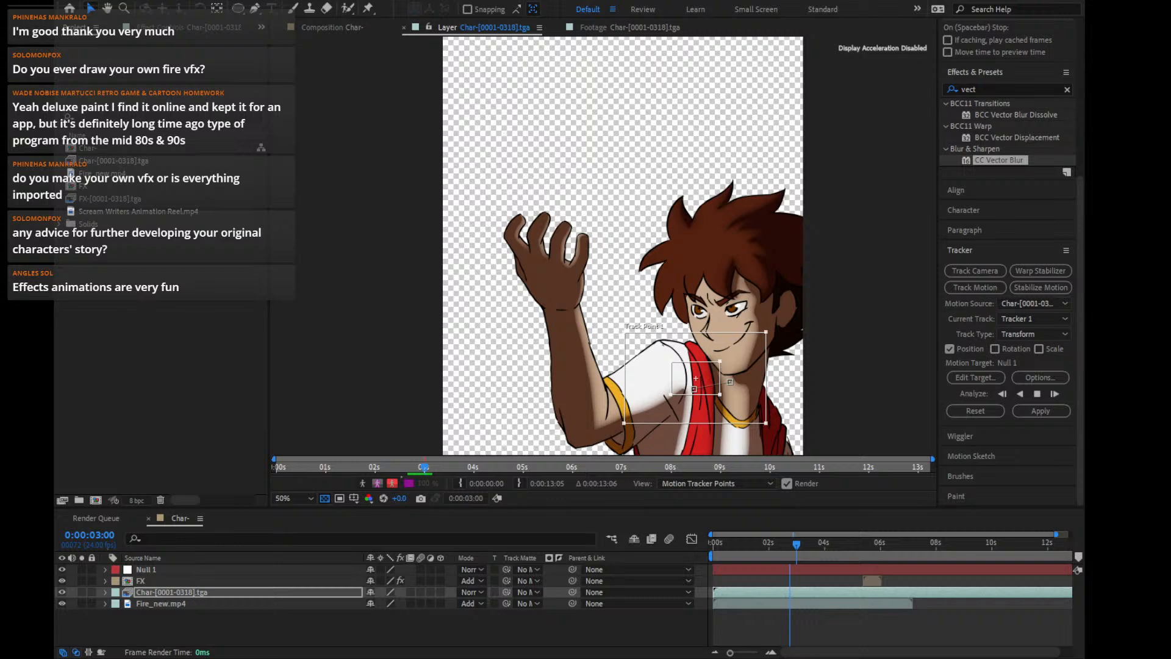
click(997, 3)
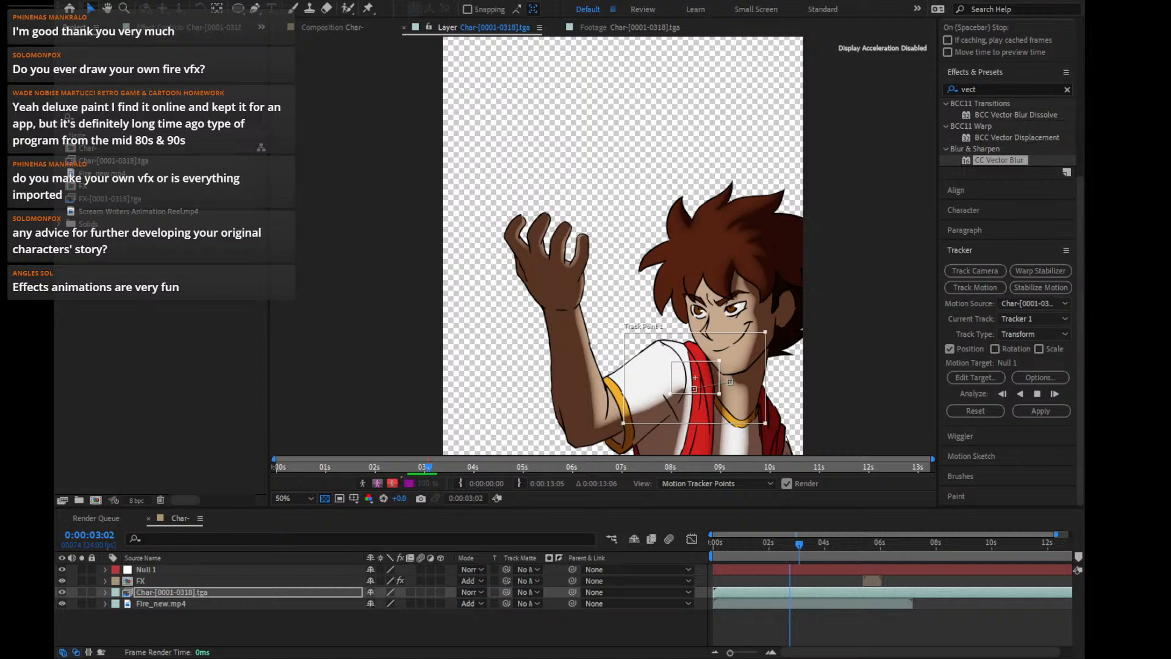
click(1036, 394)
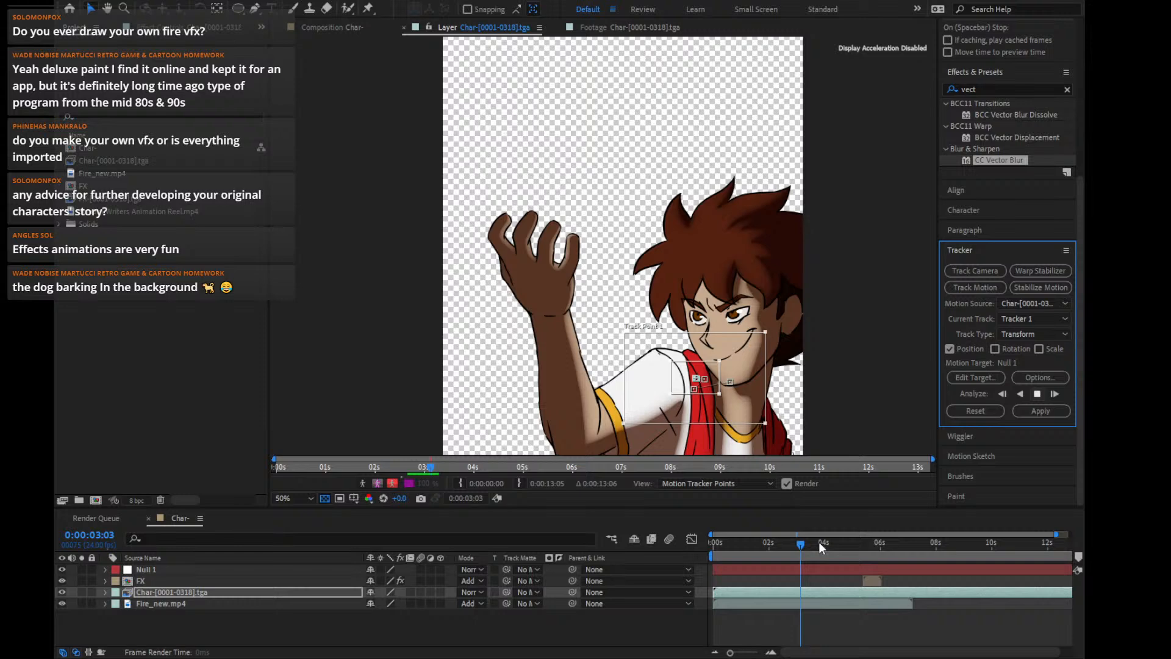
Examine the track point against the red vest frame by frame from 0:00:03:03 back to 0:00:02:16
scroll(745, 357, up, 2)
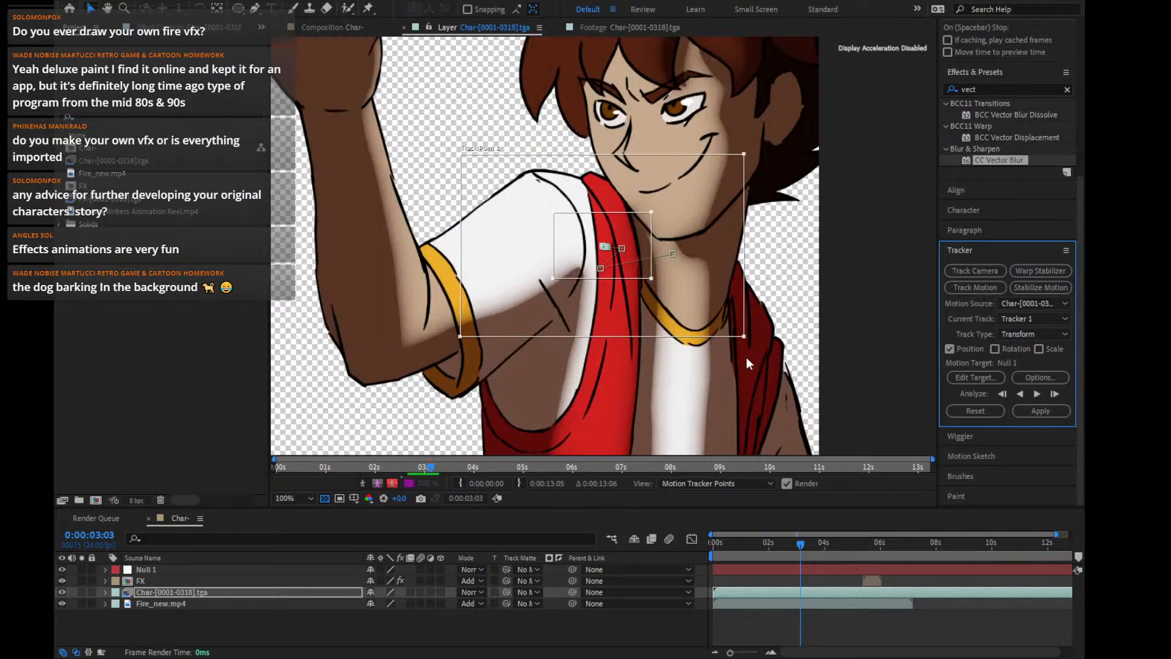
click(734, 454)
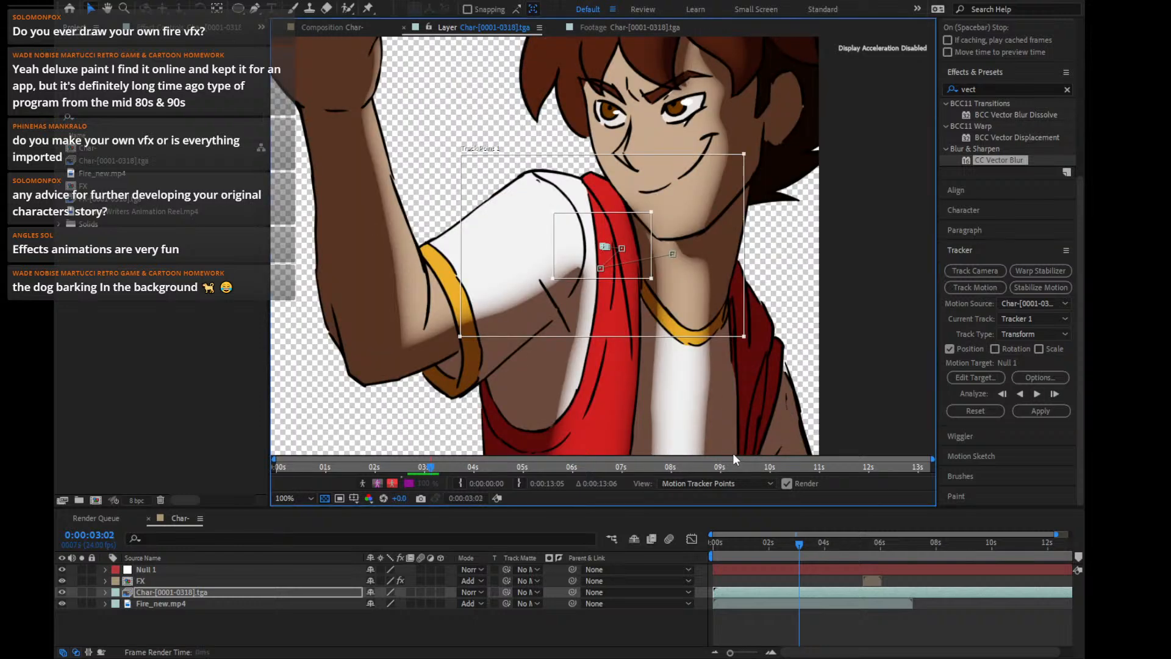
key(Page_Up)
key(Page_Up)
key(Page_Up)
key(Page_Up)
key(Page_Up)
key(Page_Up)
key(Page_Up)
key(Page_Up)
key(Page_Up)
key(Page_Up)
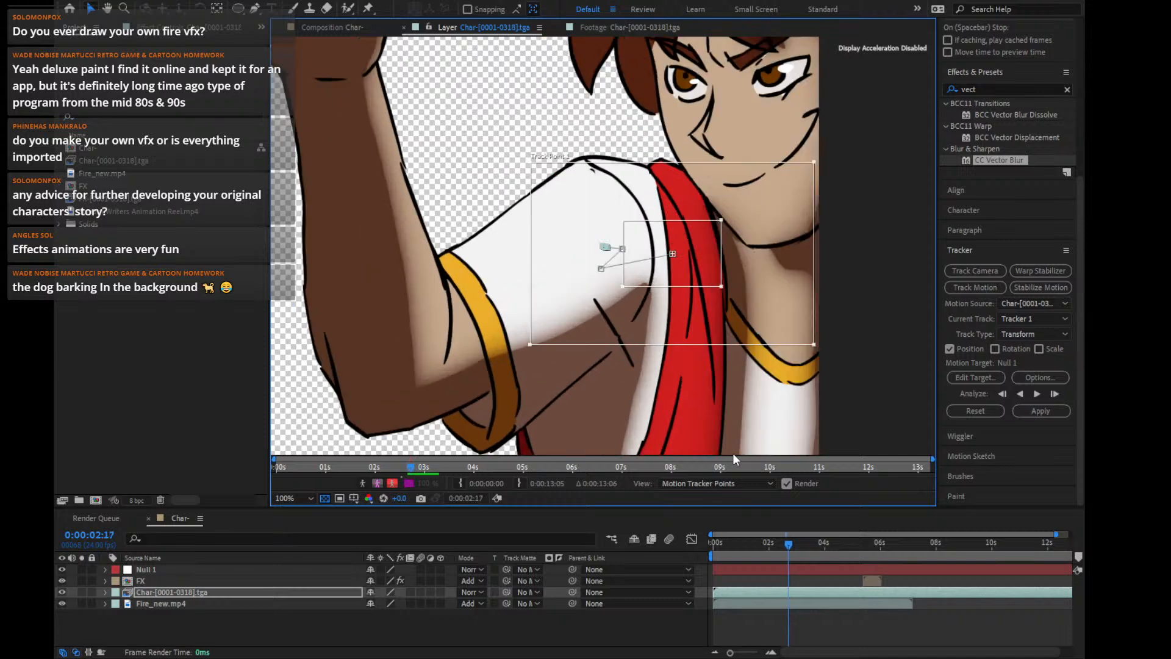
key(Page_Up)
key(Page_Up)
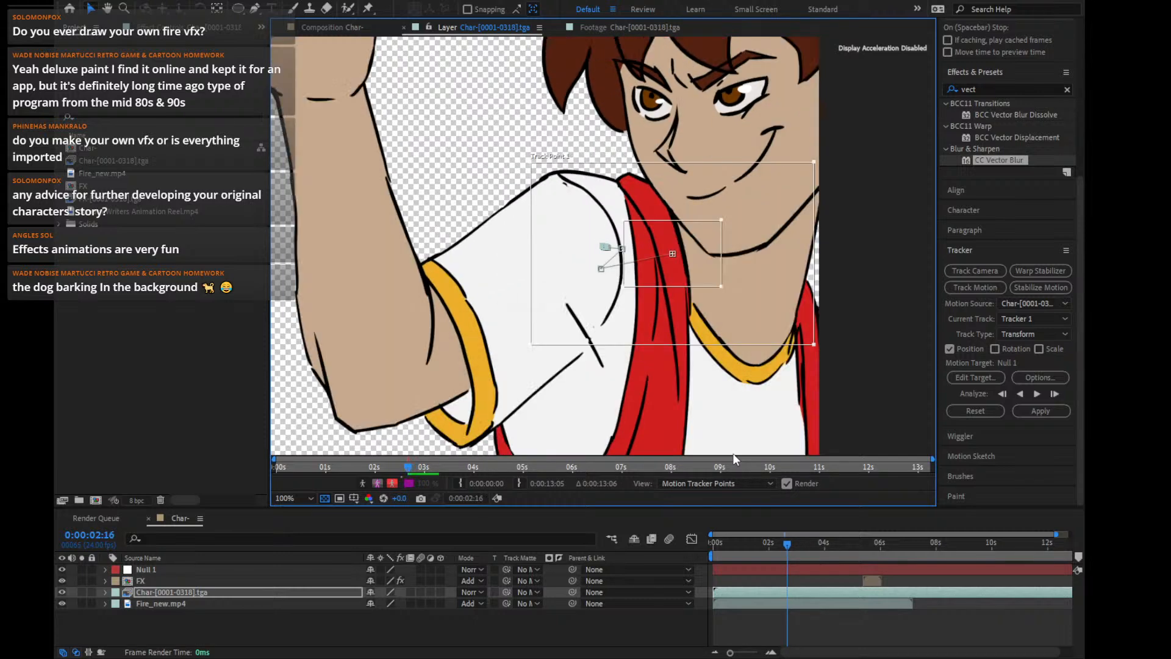
key(Page_Down)
key(Page_Down)
key(Page_Up)
key(Page_Down)
key(Page_Up)
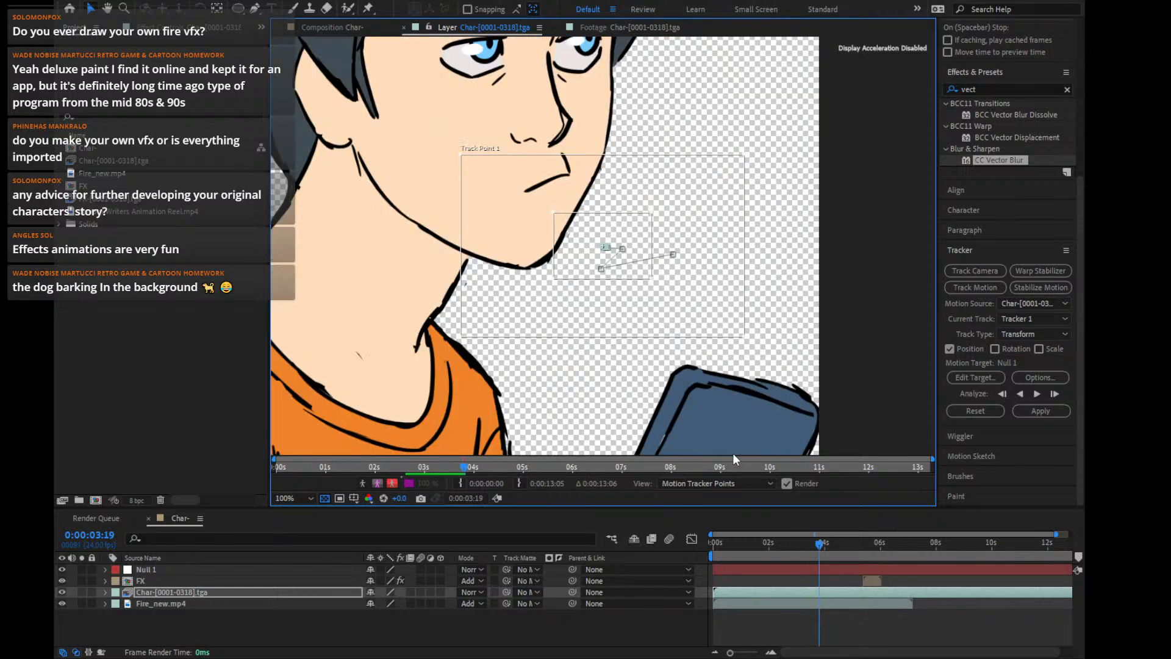
Examine the track point frame by frame from the shot change near 0:00:03:19 back to 0:00:03:01
key(Page_Up)
key(Page_Up)
key(Page_Up)
key(Page_Up)
key(Page_Up)
key(Page_Up)
key(Page_Up)
key(Page_Up)
key(Page_Up)
key(Page_Up)
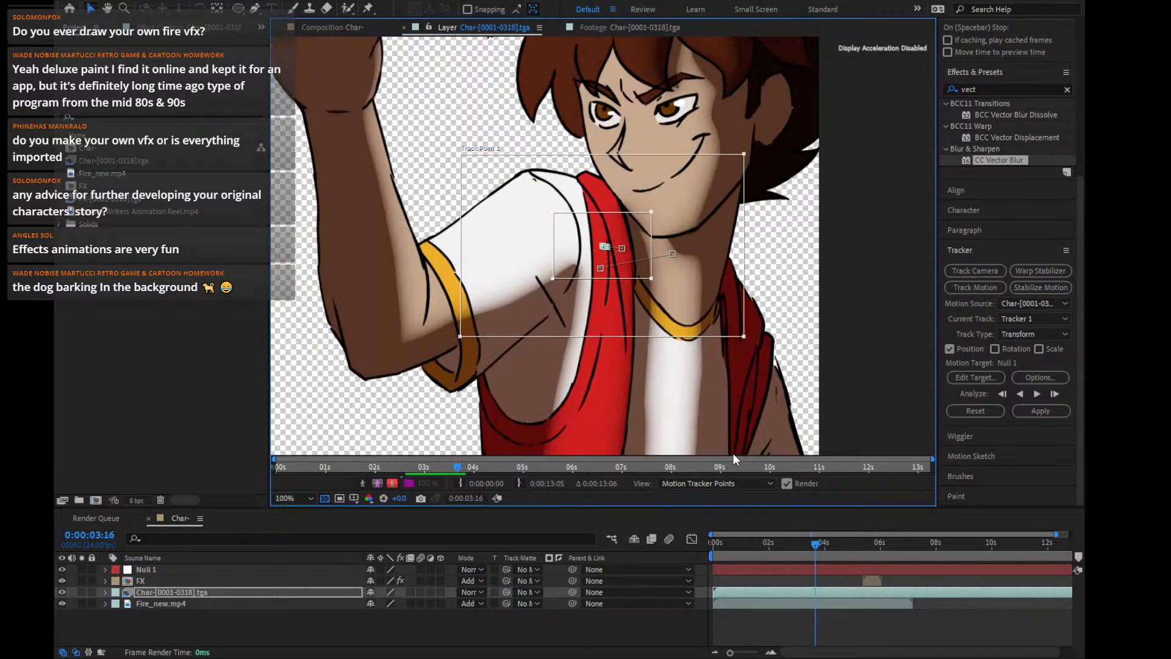
key(Page_Up)
key(Page_Up)
key(Page_Up)
key(Page_Up)
key(Page_Up)
key(Page_Up)
key(Page_Up)
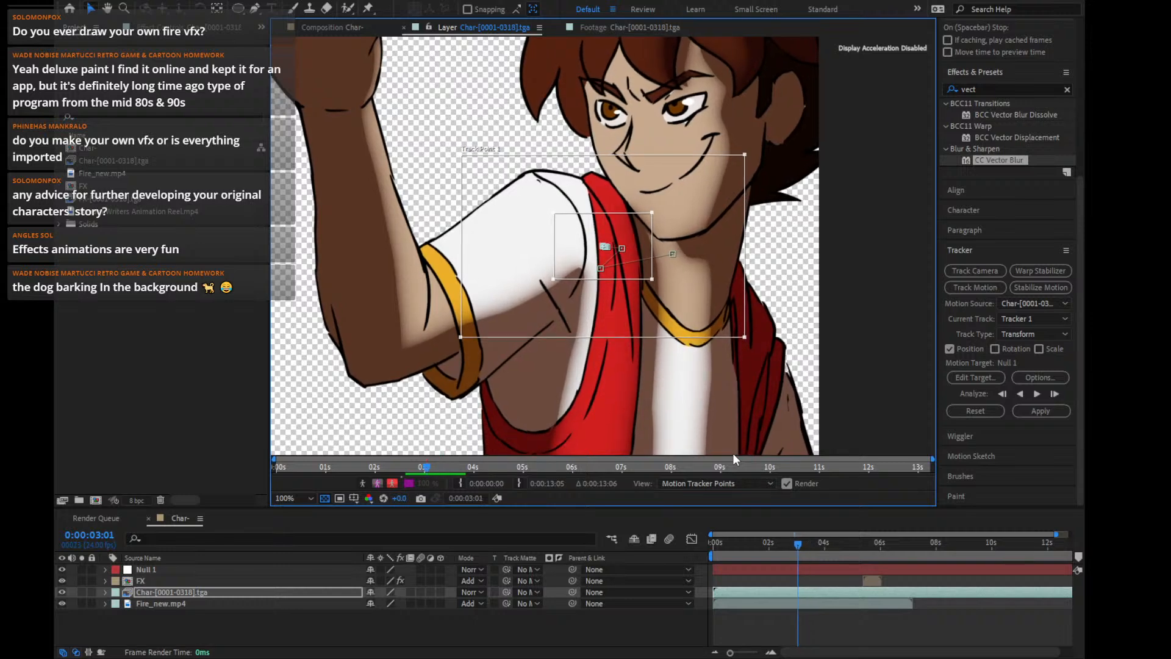
Try shrinking Track Point 1's feature and search regions tightly around the vest edge at 0:00:03:02 and analyzing the motion forward
key(Page_Down)
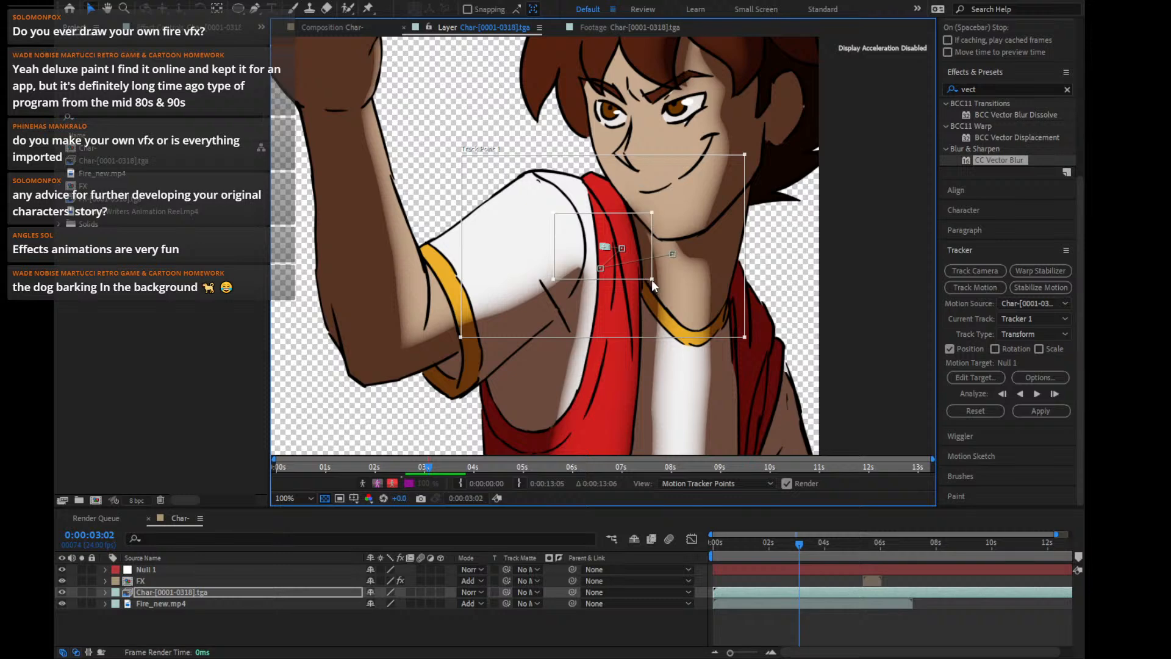
drag(650, 279, 624, 262)
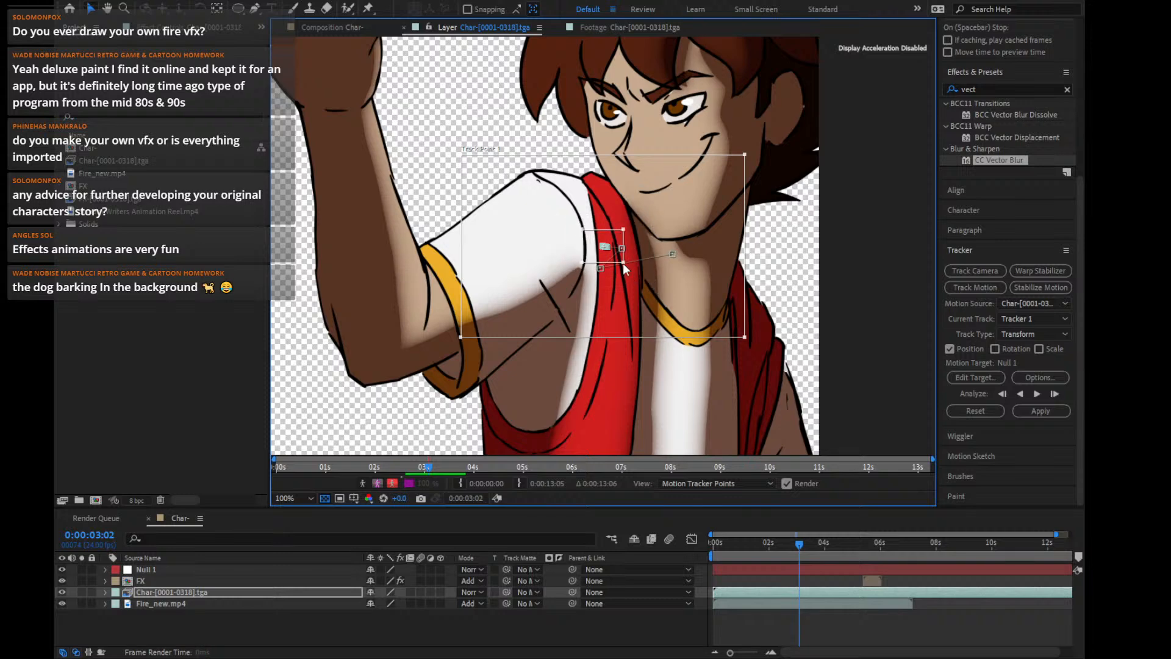
drag(744, 334, 637, 272)
click(1038, 391)
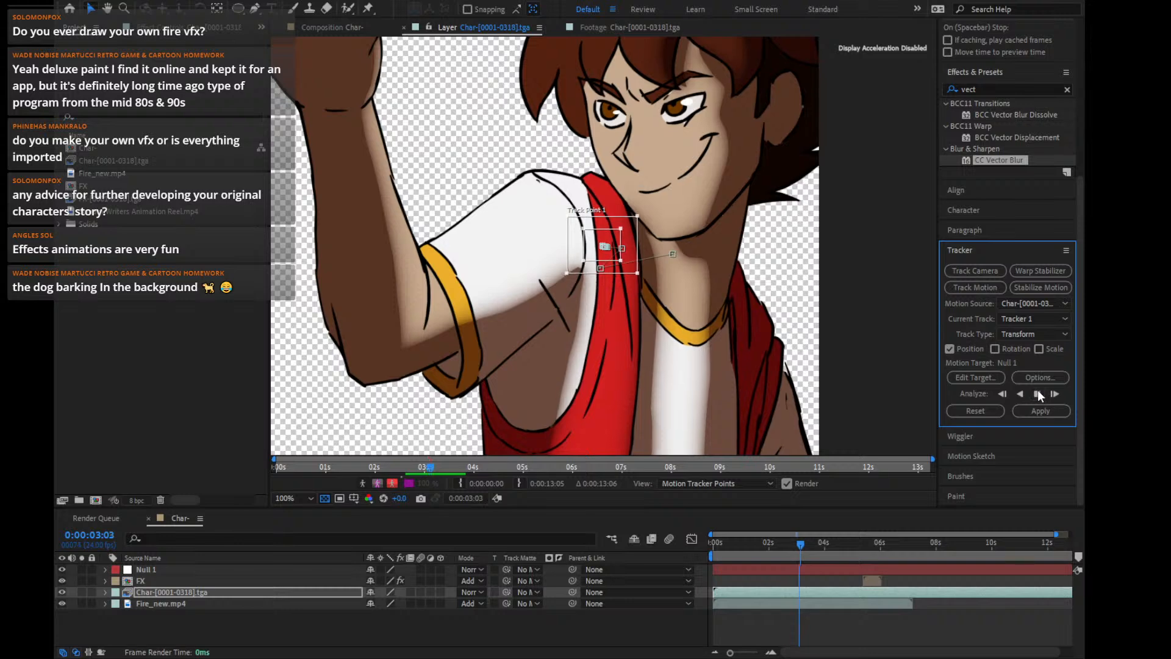
click(828, 408)
Step back through the newly analyzed frames and compare the track point's position at 0:00:03:02 and 0:00:03:03
key(Page_Up)
key(Page_Up)
key(Page_Up)
key(Page_Up)
key(Page_Up)
key(Page_Up)
key(Page_Up)
key(Page_Up)
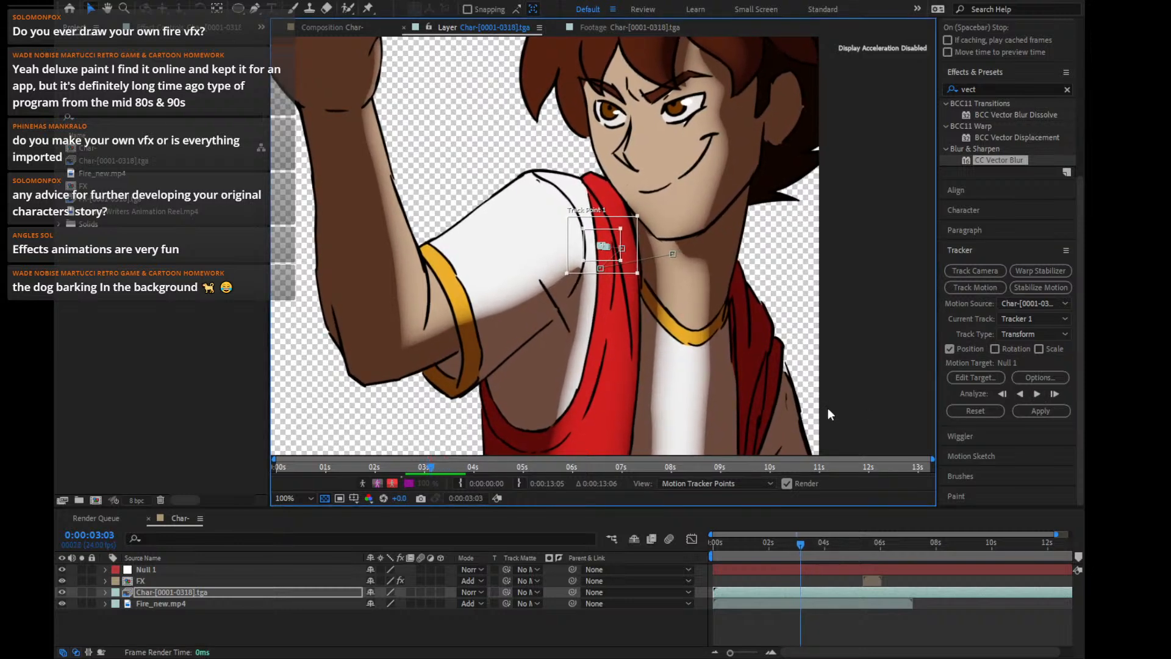
key(Page_Up)
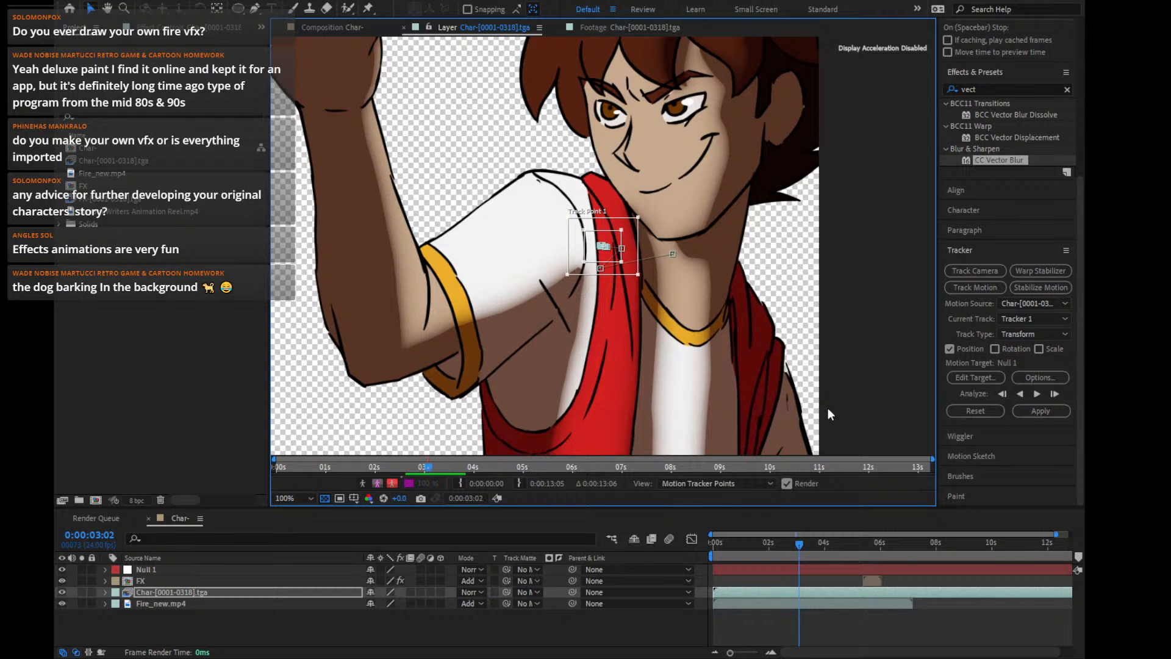
key(Page_Down)
key(Page_Up)
Try a flatter feature region with a wider search region at 0:00:03:02, analyzing one frame forward and one frame back
drag(621, 238, 625, 235)
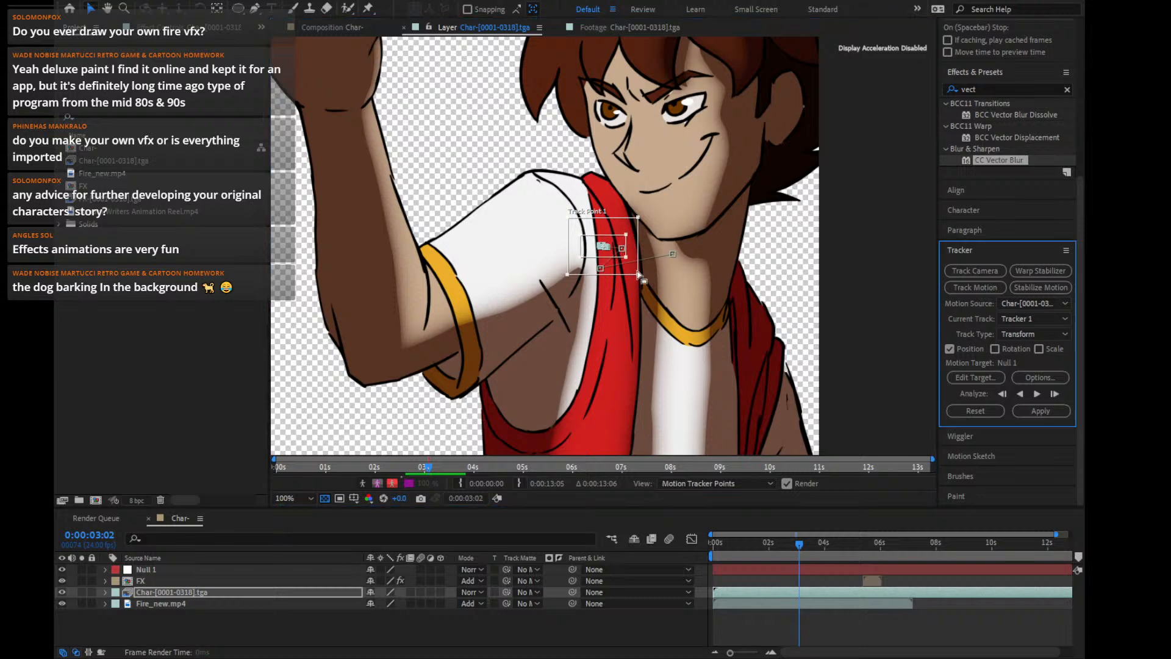
drag(638, 276, 657, 280)
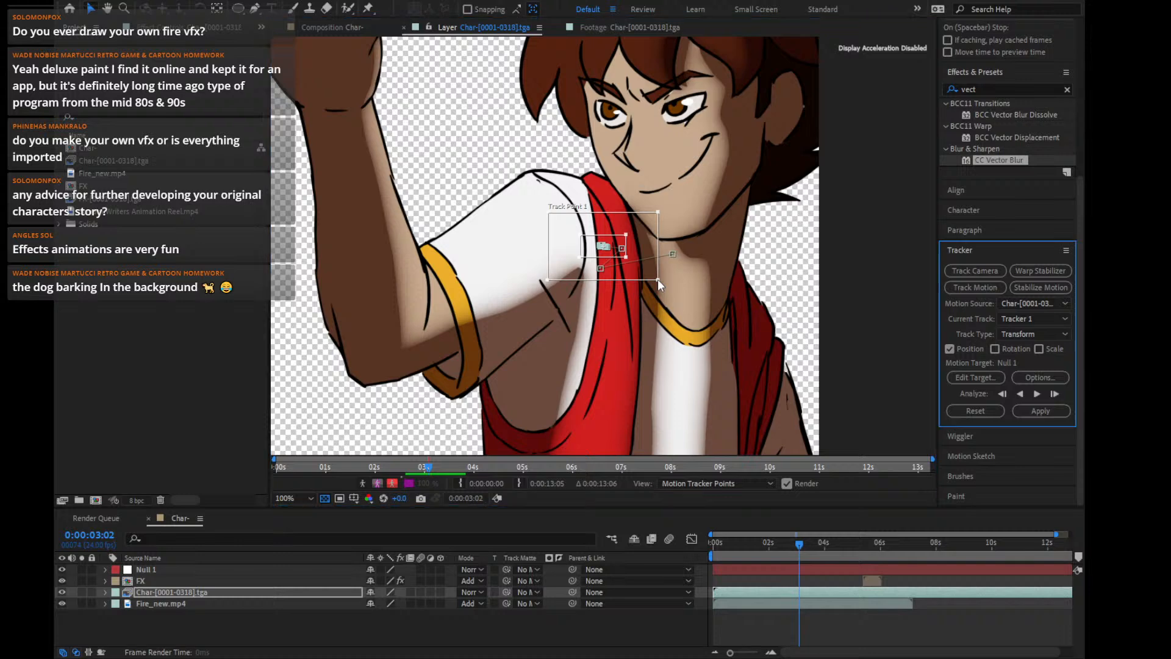
click(1055, 394)
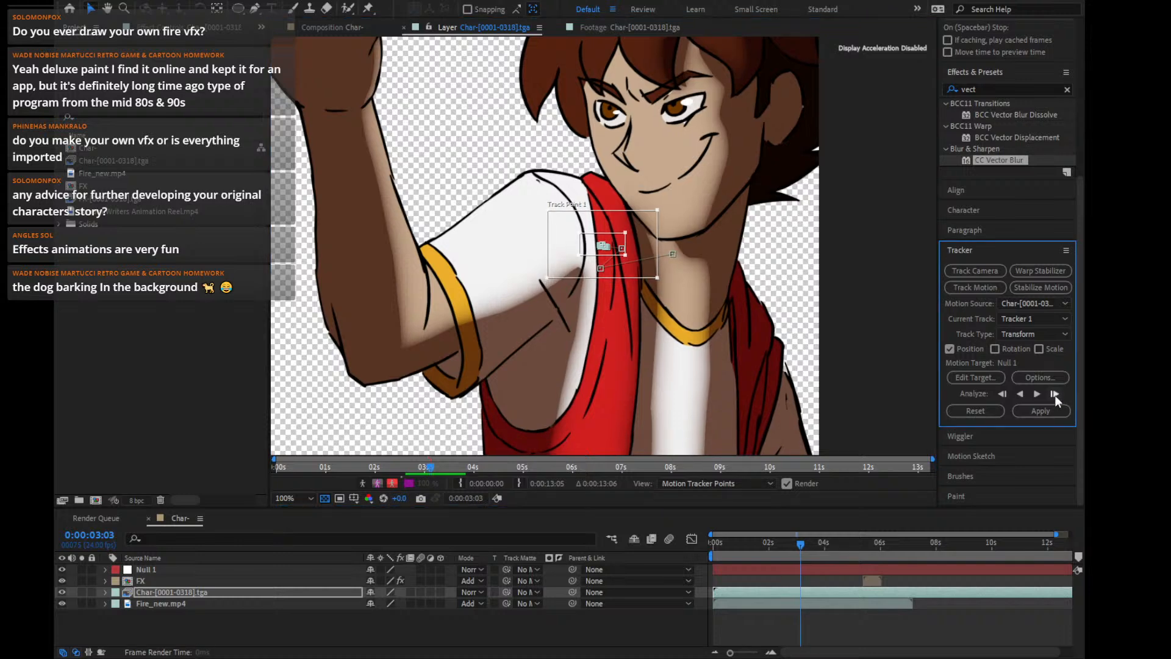
click(1002, 394)
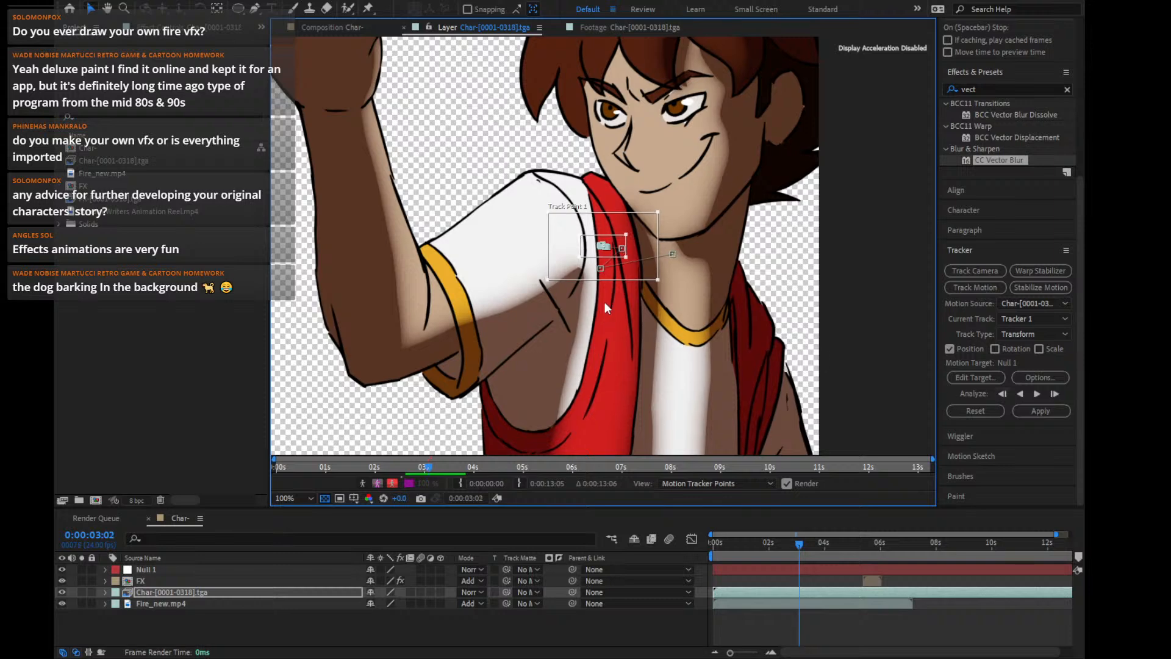
Enlarge Track Point 1's feature and search regions around the vest at 0:00:03:02 and analyze forward to the shot change at 0:00:03:18
mouse_move(624, 233)
mouse_down()
mouse_move(620, 212)
mouse_move(630, 215)
mouse_up()
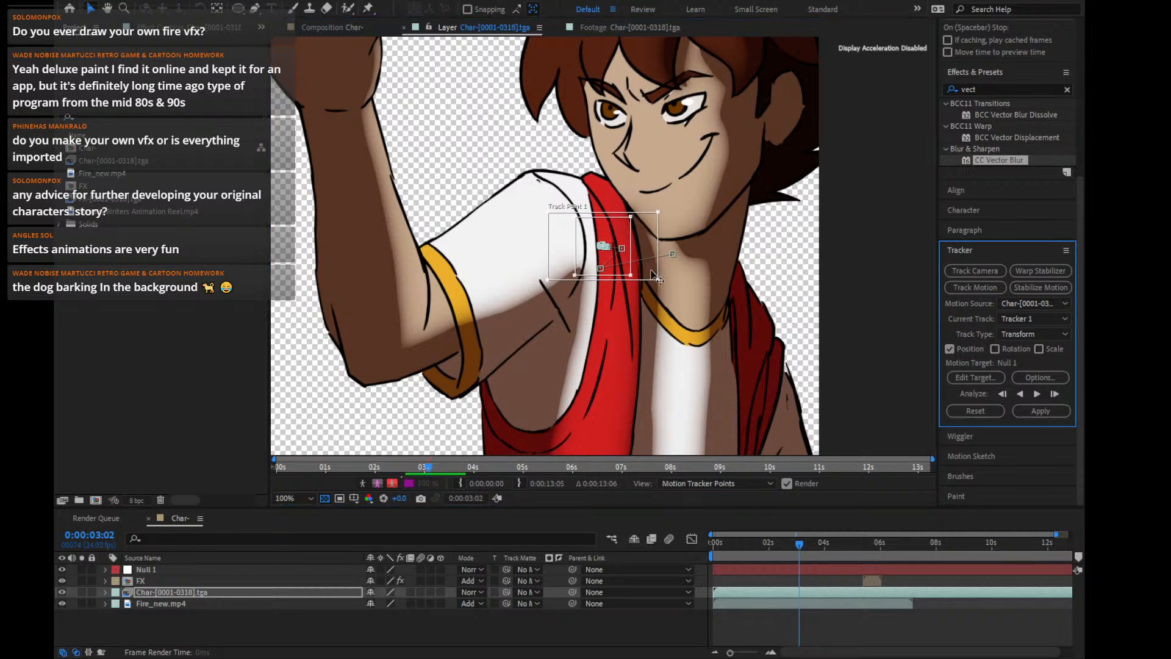
drag(657, 279, 667, 312)
click(995, 361)
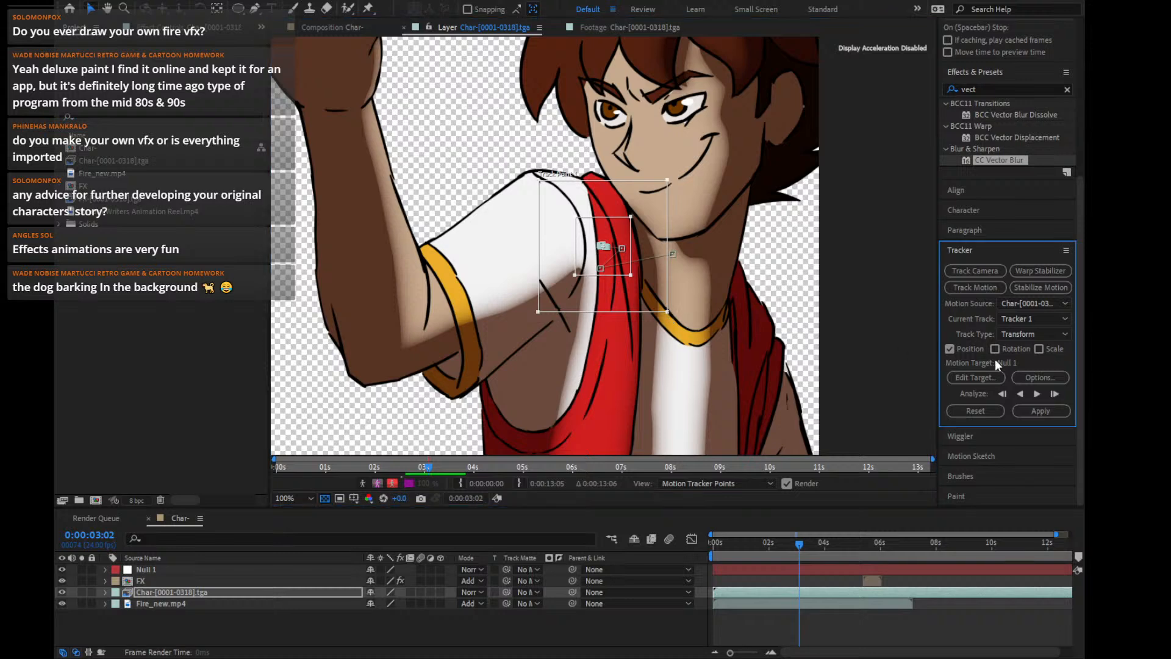
click(1053, 394)
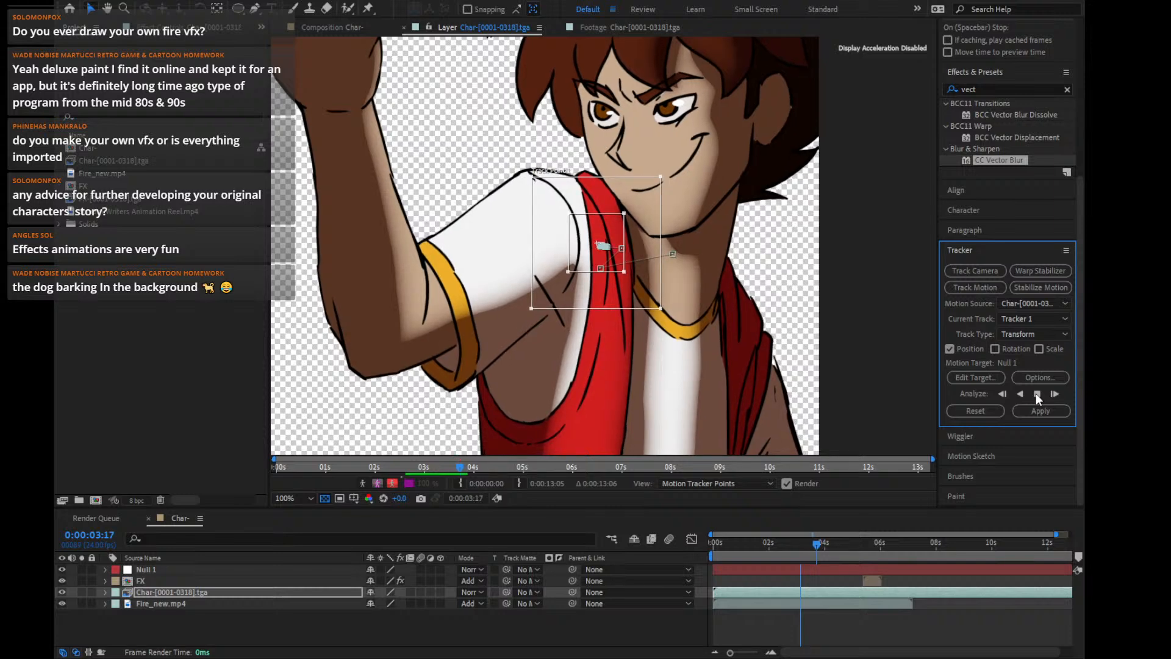
click(1036, 394)
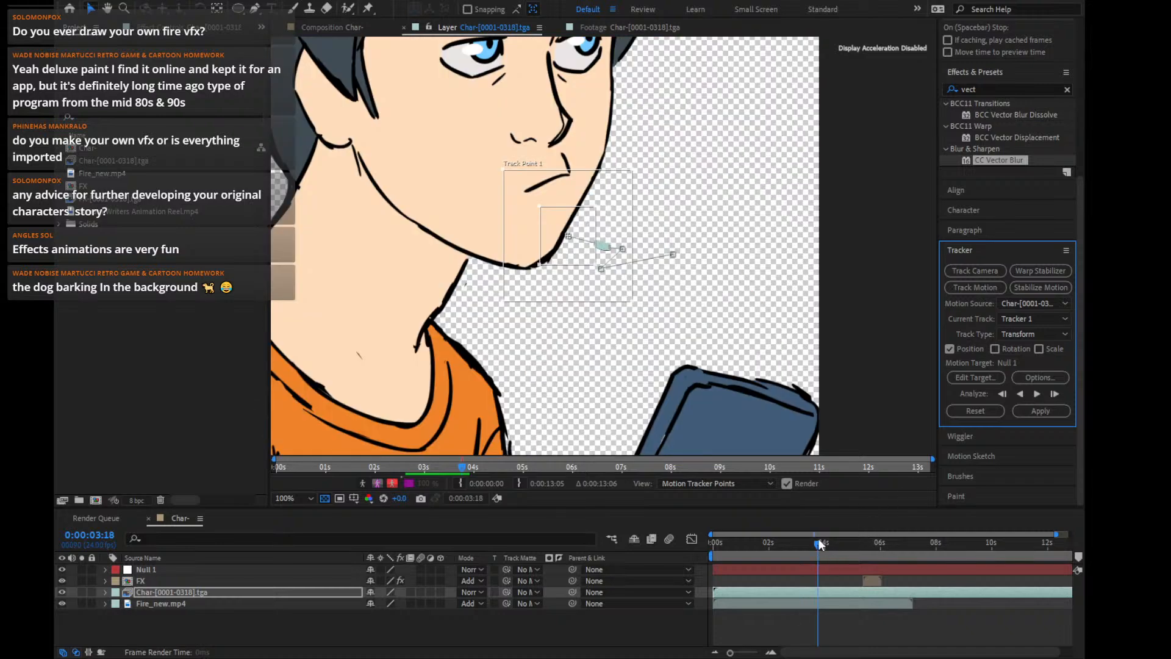
Apply the tracked motion to Null 1 and review the composition from 0:00:02:20 to 0:00:03:08
drag(818, 537, 792, 549)
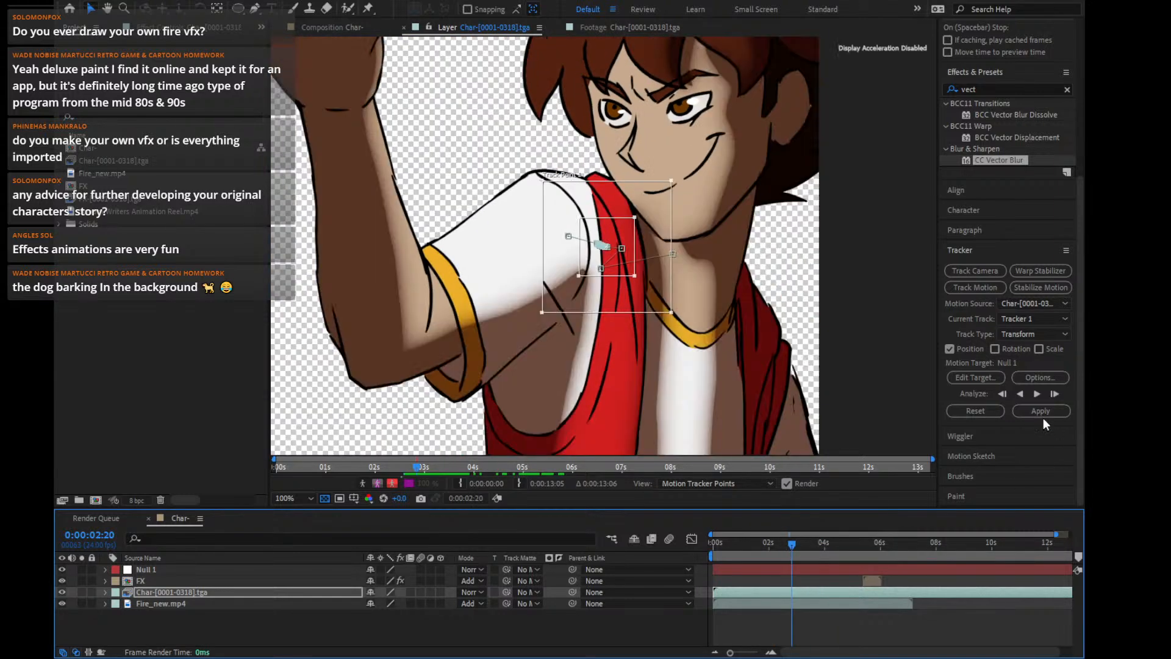
click(1027, 409)
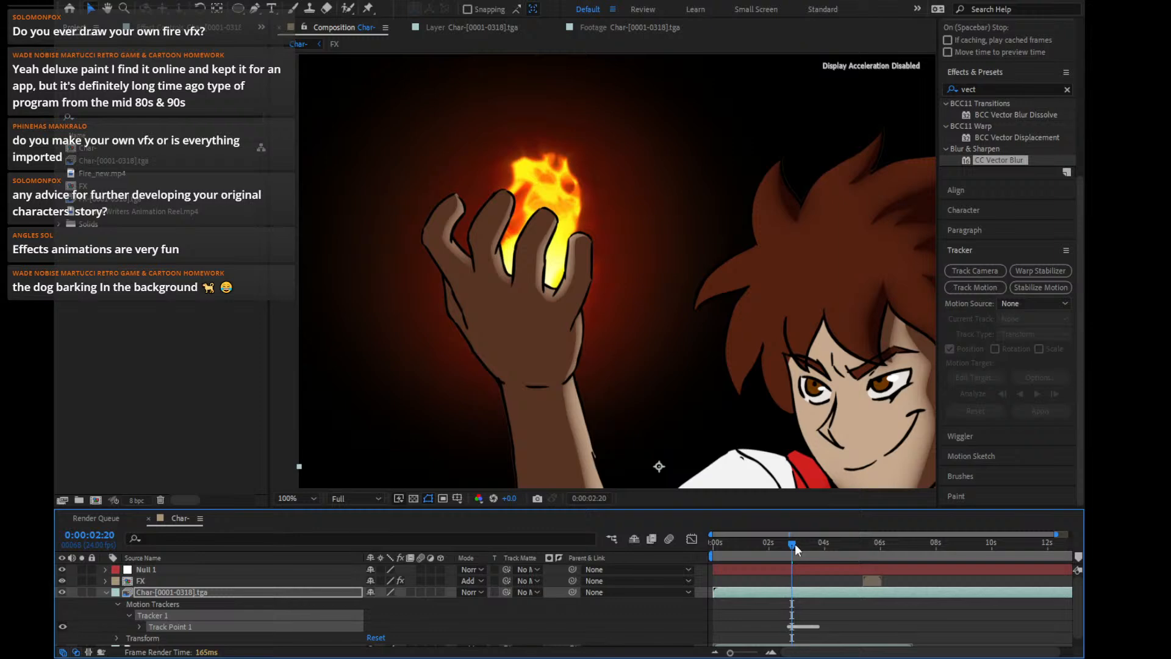
mouse_move(796, 544)
mouse_down()
mouse_move(824, 542)
mouse_move(806, 544)
mouse_up()
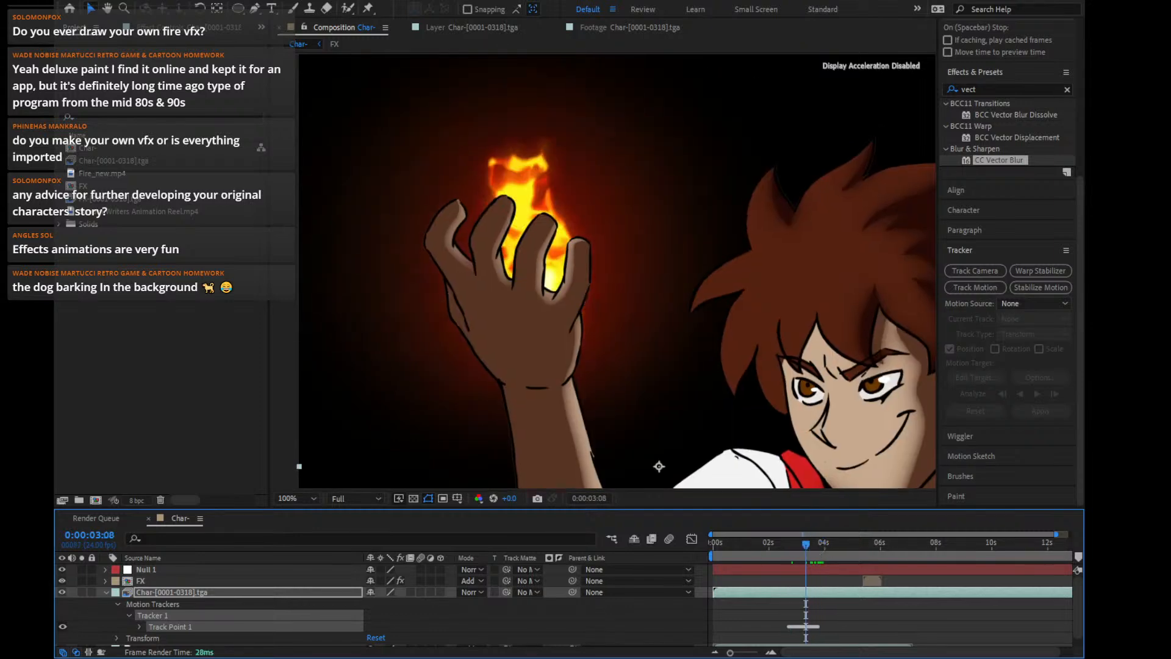
Collapse the character layer, reveal Null 1's Position keyframes, and enlarge the timeline around them
click(105, 591)
click(158, 570)
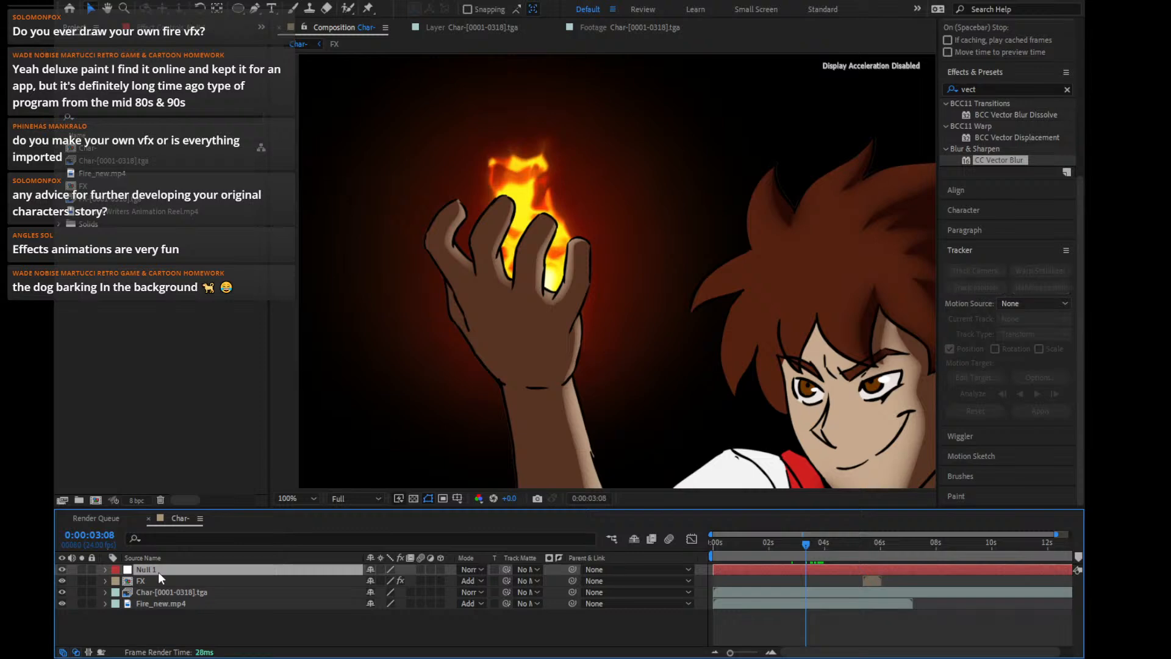
key(p)
click(770, 652)
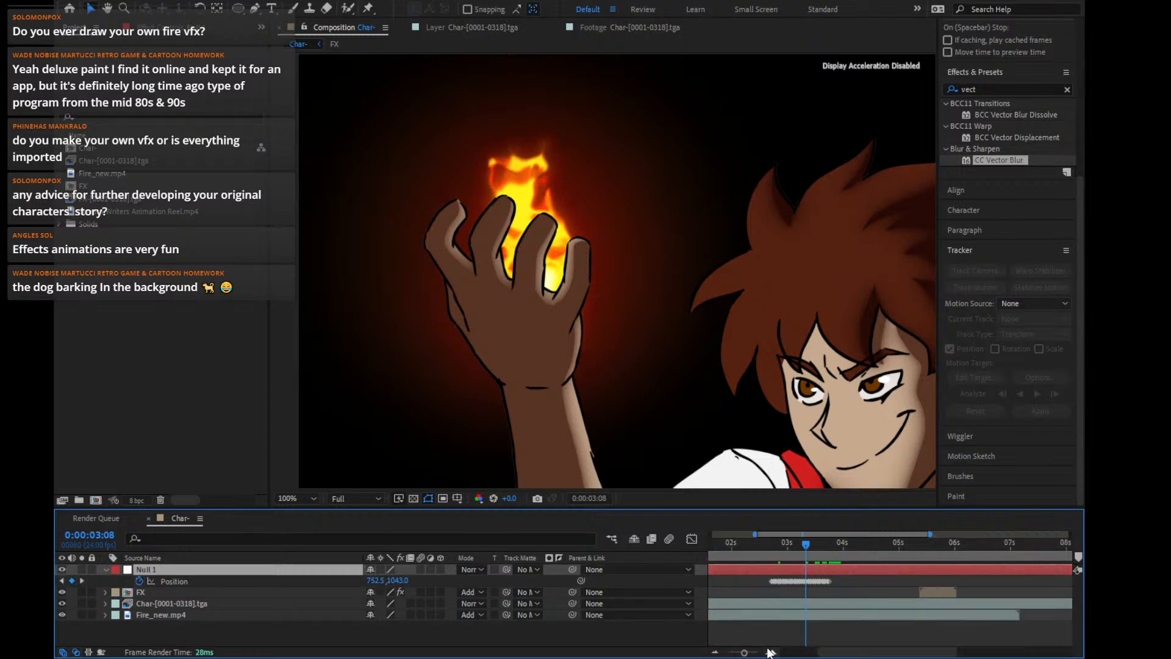
click(770, 652)
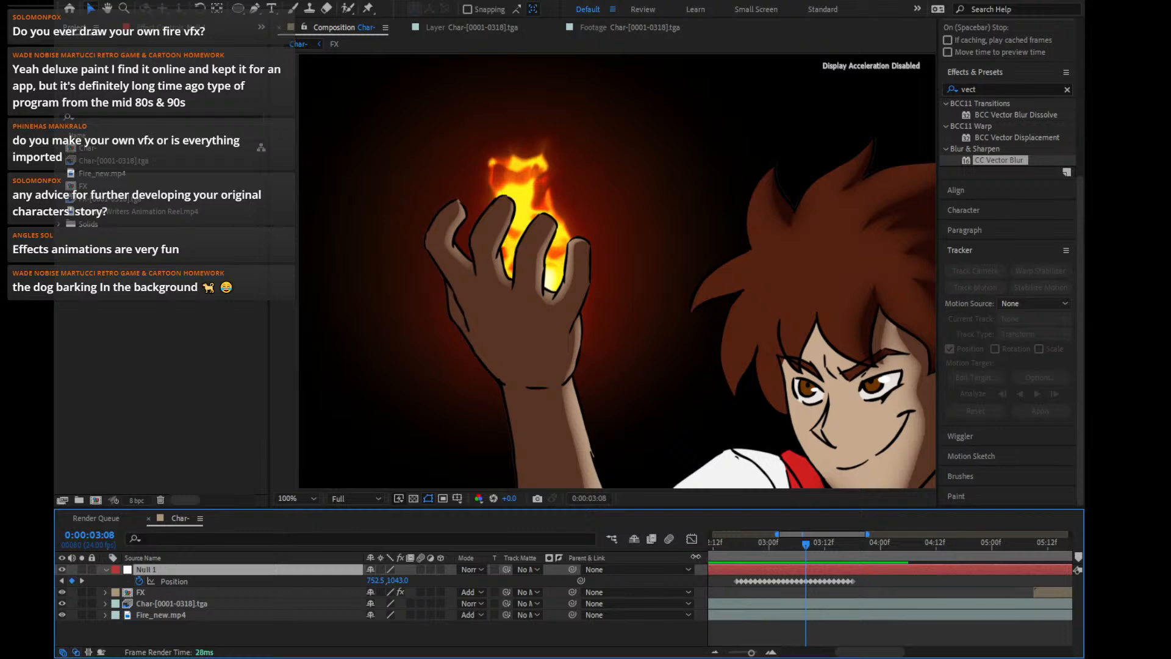
drag(693, 555, 654, 555)
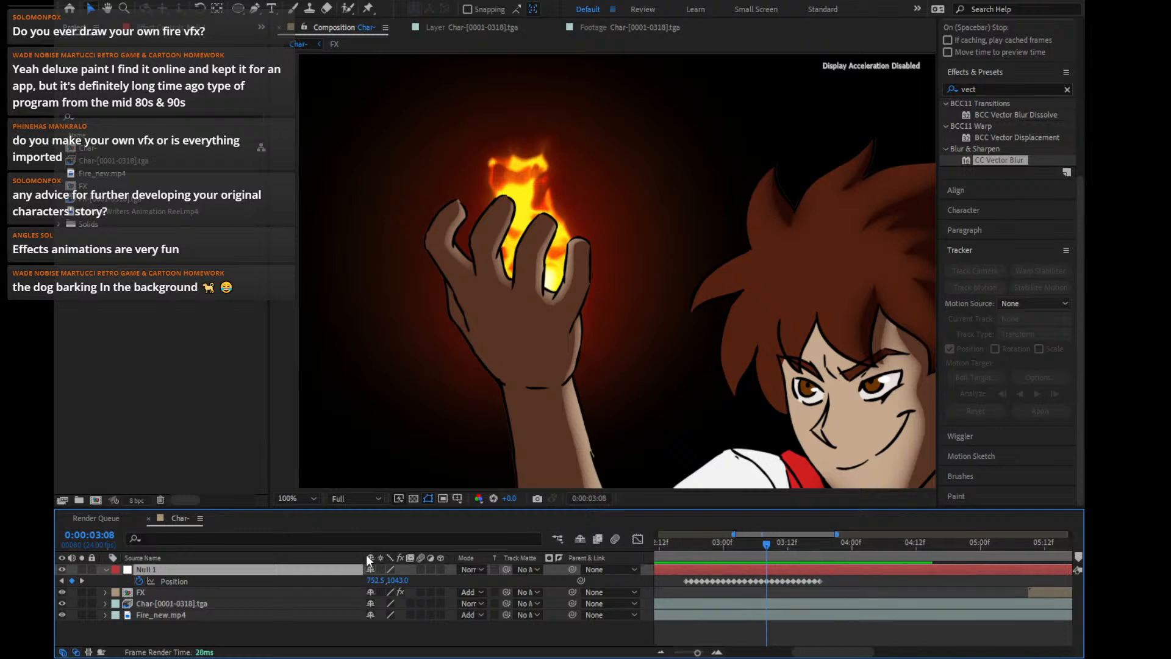
Preview the tracked motion and delete Null 1's stray Position keyframe at 0:00:03:18
drag(365, 557, 221, 558)
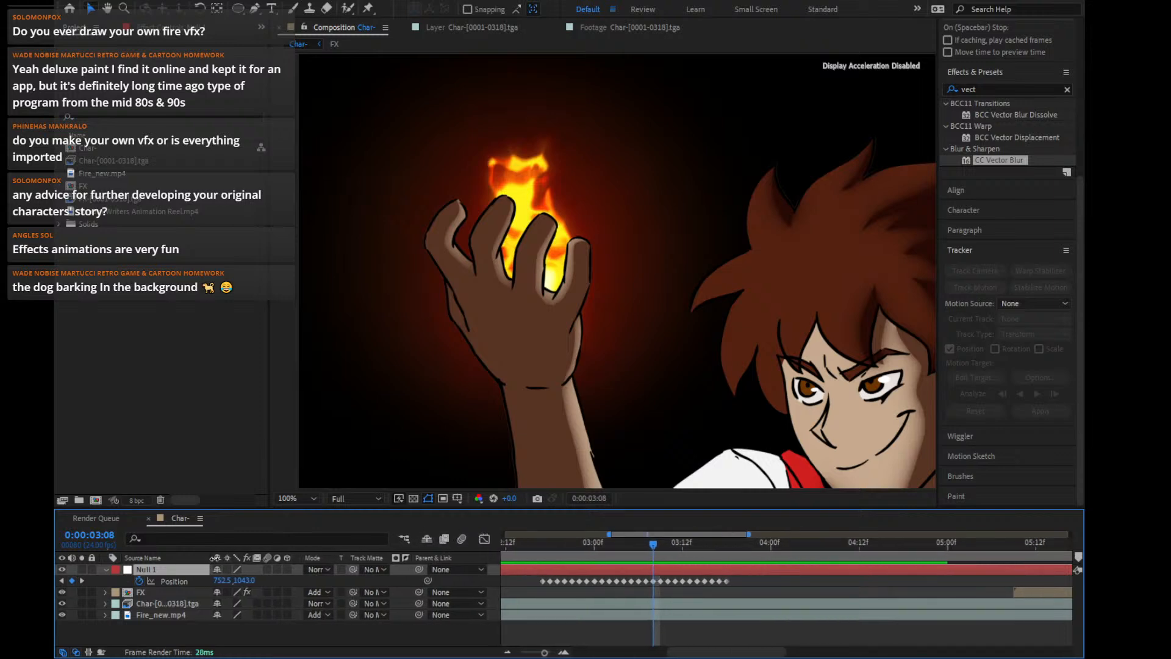
key(space)
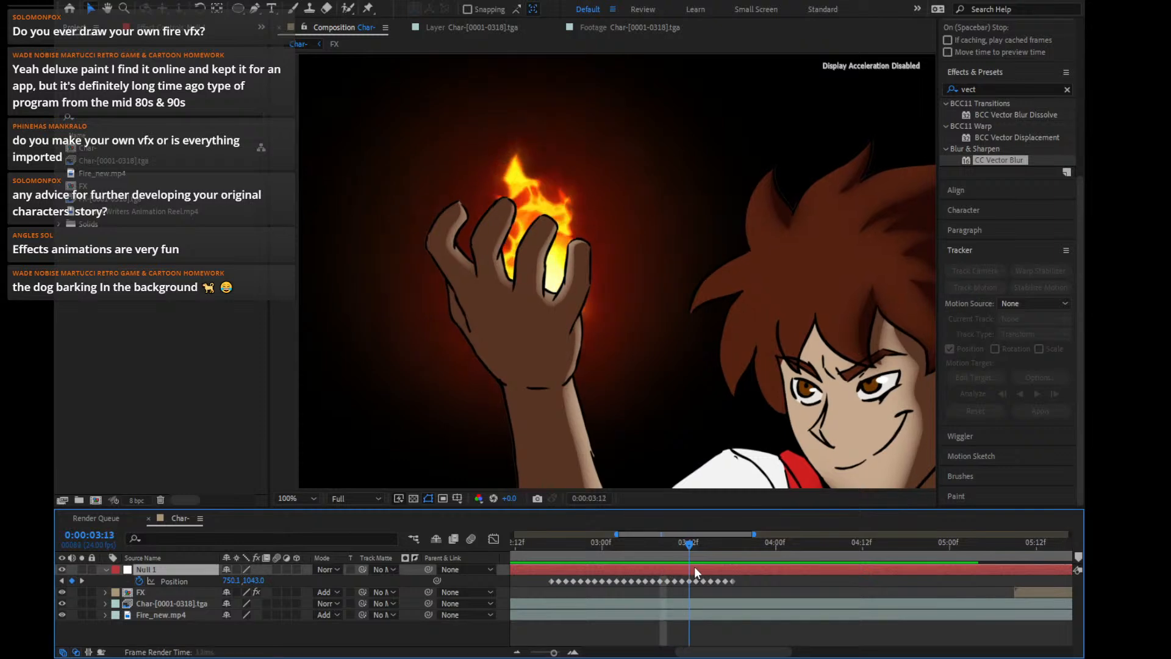
scroll(503, 349, down, 3)
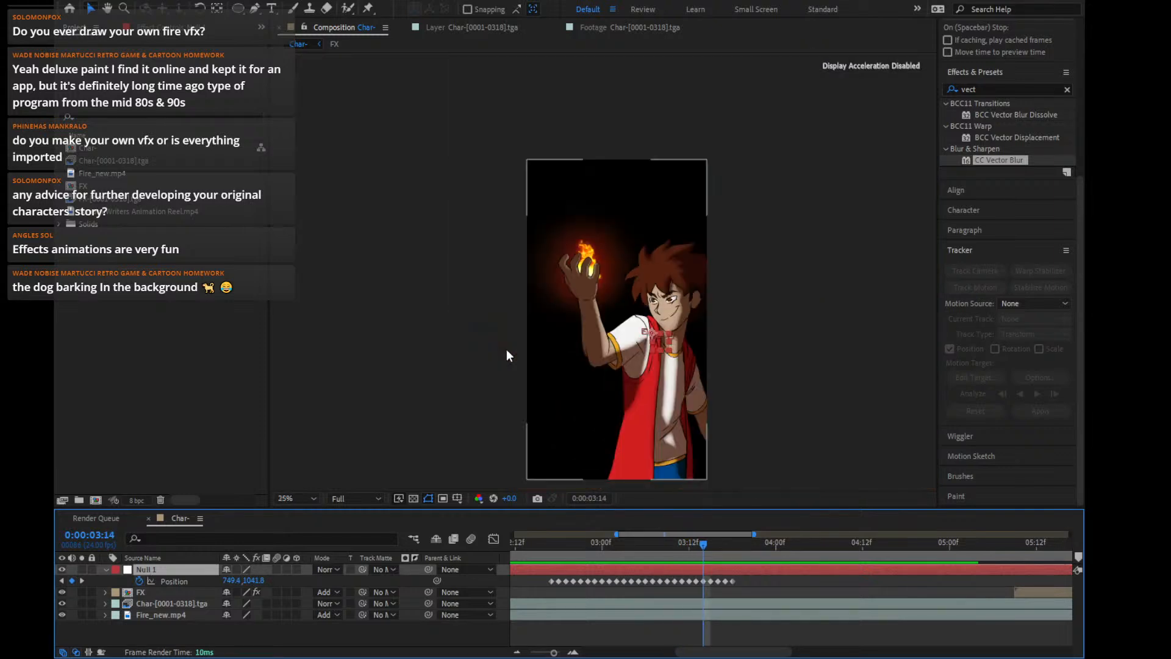
scroll(532, 324, up, 5)
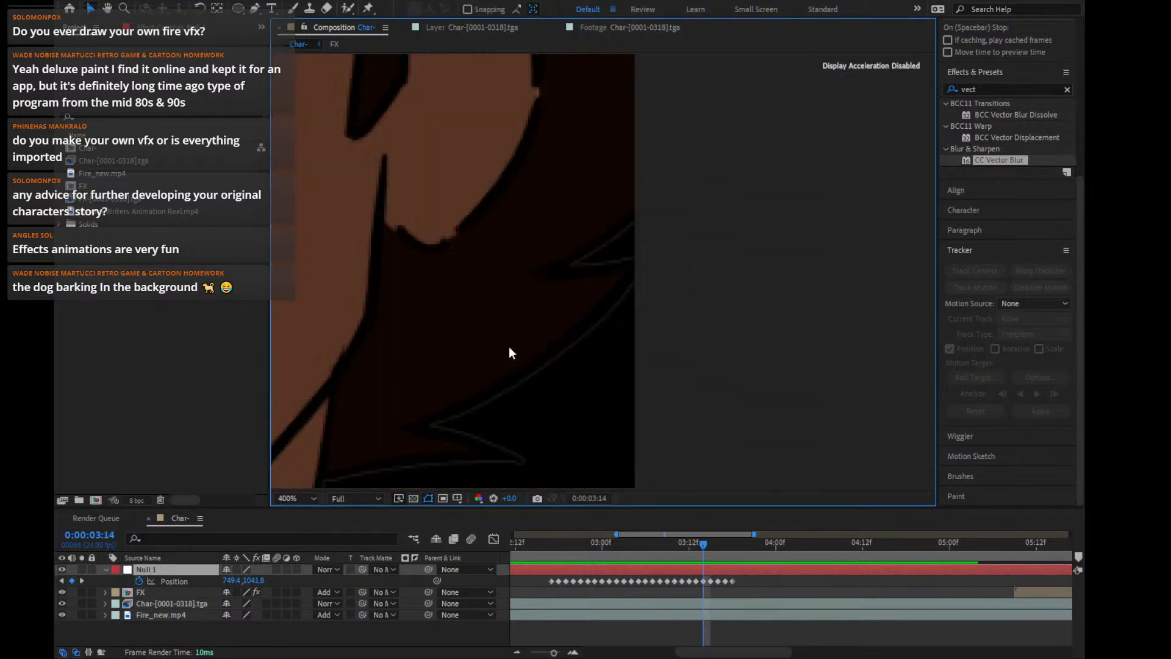
scroll(508, 346, down, 2)
scroll(616, 308, up, 3)
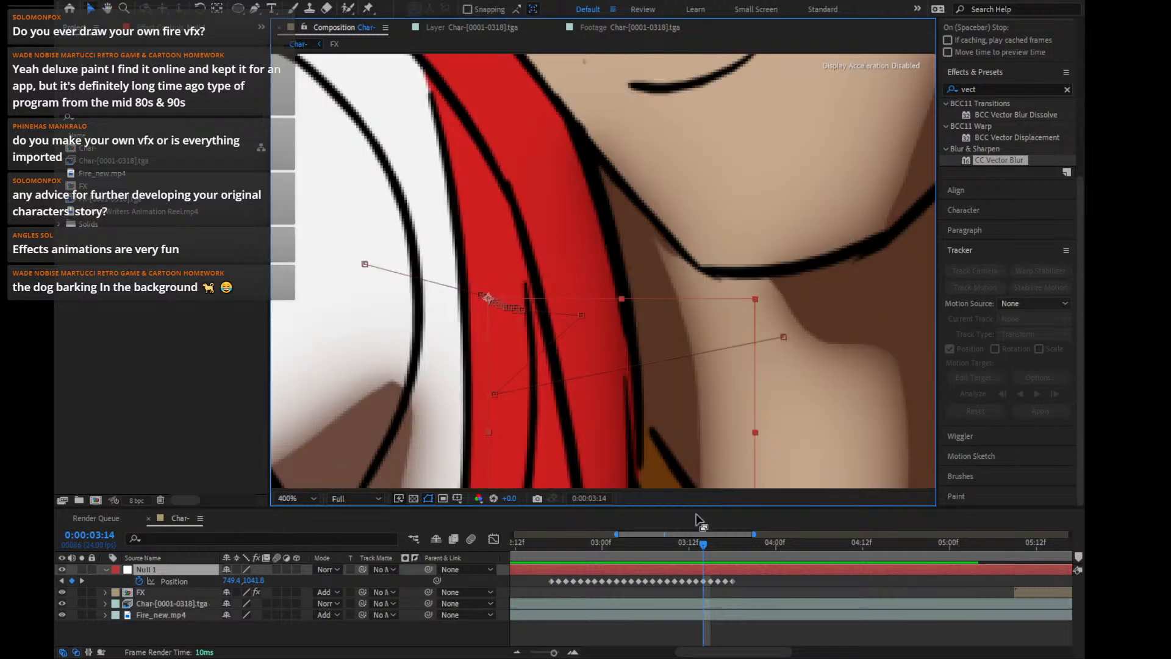
key(Page_Down)
key(Page_Down)
key(Page_Down)
key(Page_Down)
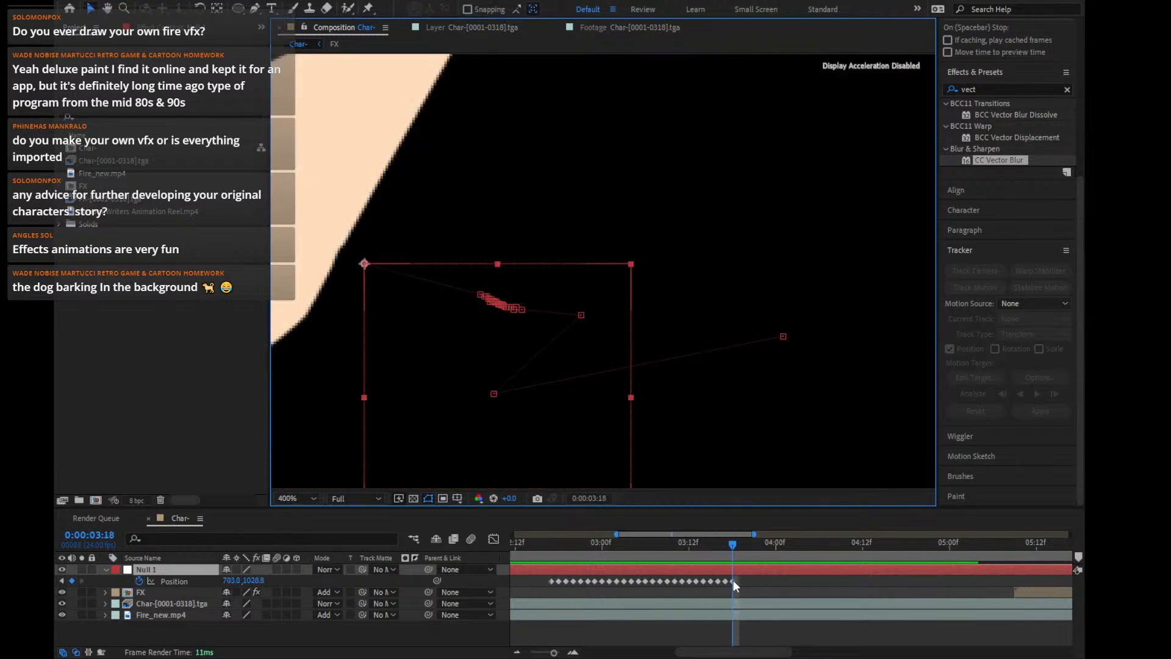
click(733, 580)
key(Delete)
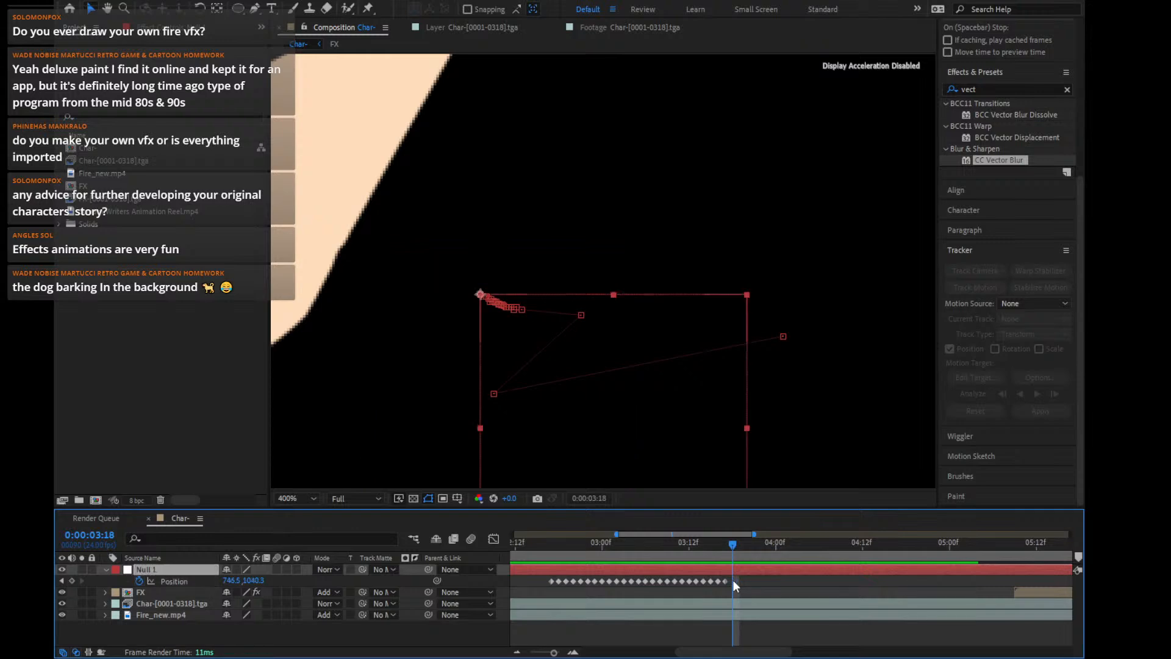
Examine Null 1's motion path at 0:00:02:17 and the character's outline edges around the face and hair at 0:00:03:16
drag(557, 554, 549, 555)
scroll(684, 341, down, 3)
scroll(650, 242, up, 4)
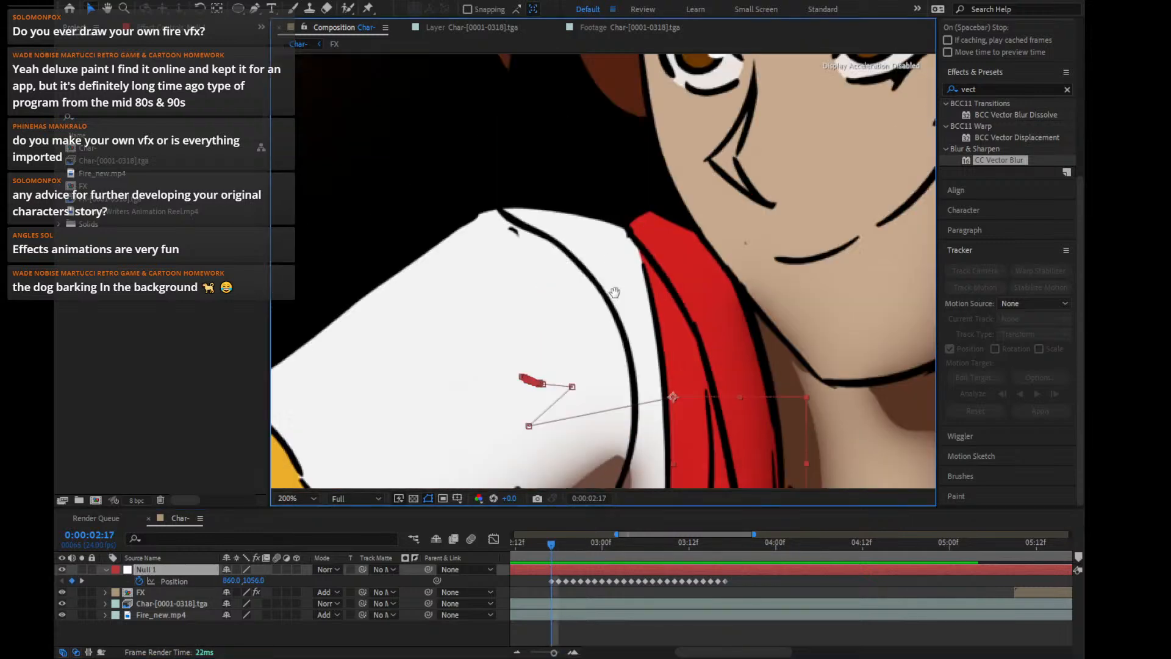
drag(701, 551, 718, 551)
scroll(834, 355, up, 1)
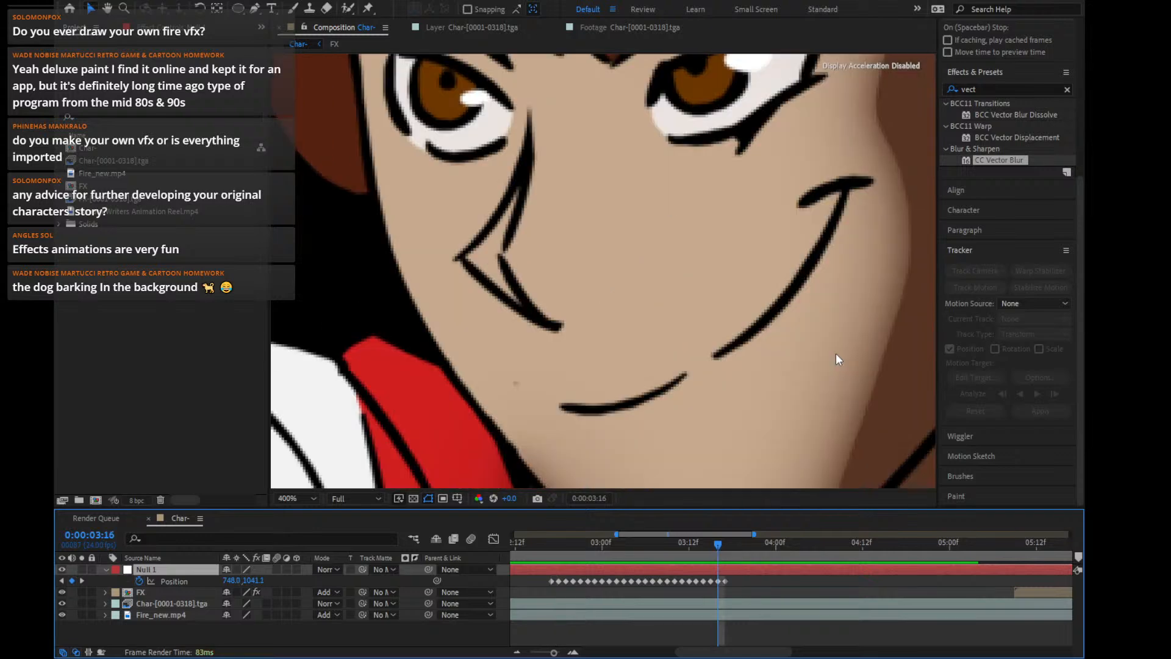
drag(836, 355, 497, 260)
drag(774, 291, 643, 248)
key(v)
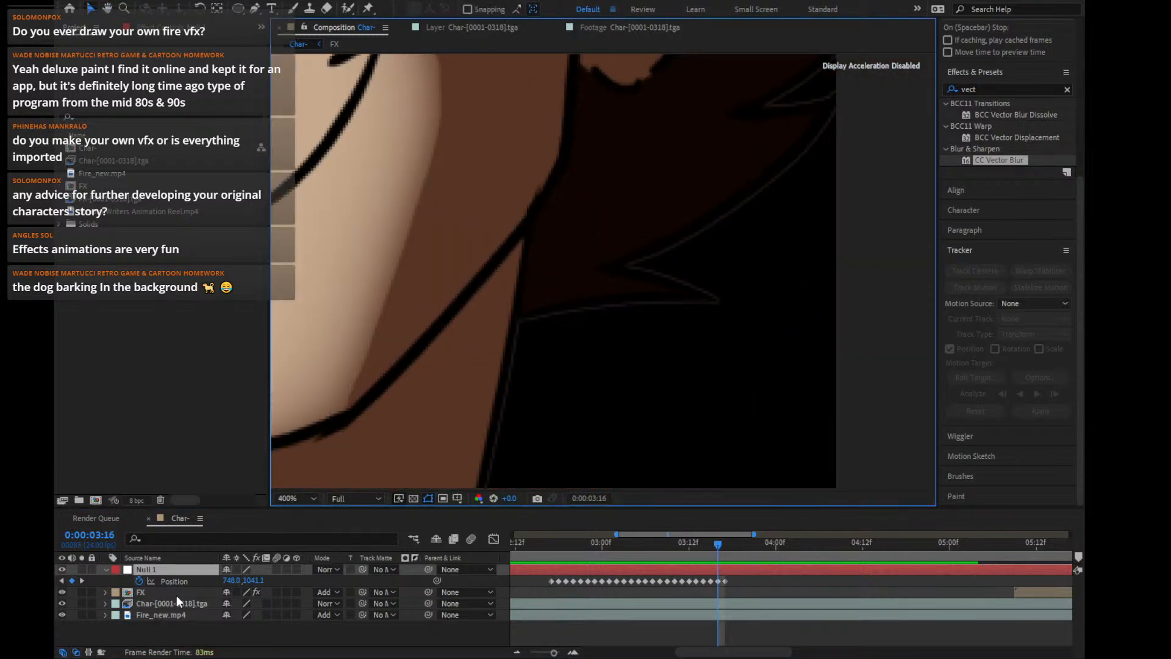
Select the Char-[0001-0318].tga layer and search the effects for "choke"
click(176, 605)
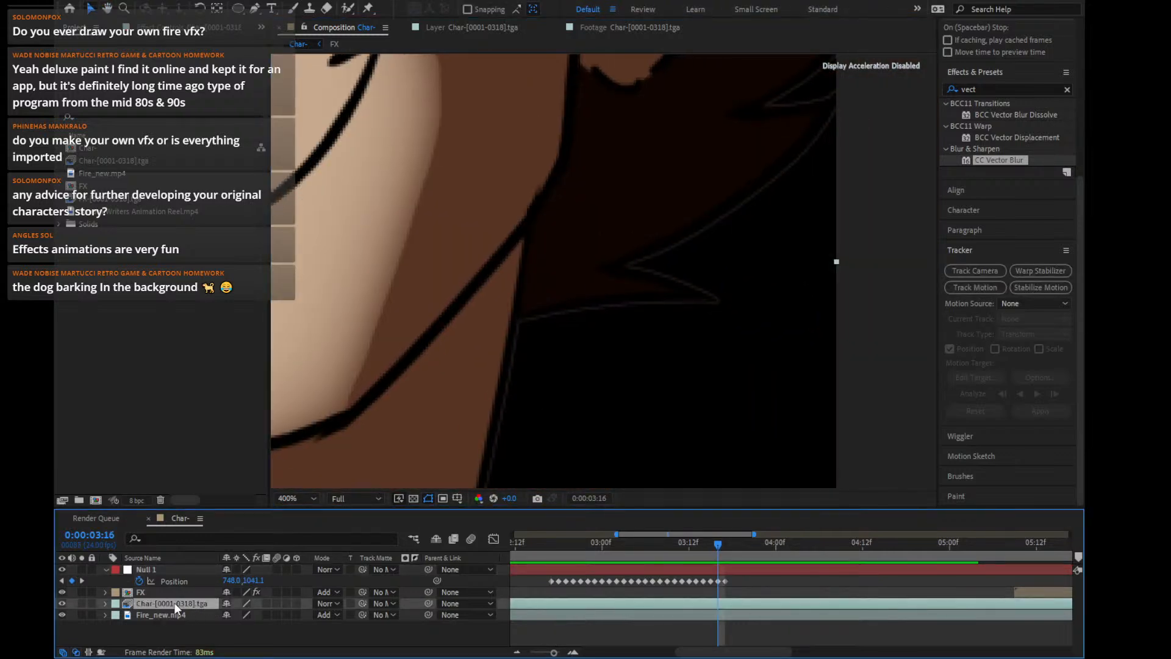
click(992, 90)
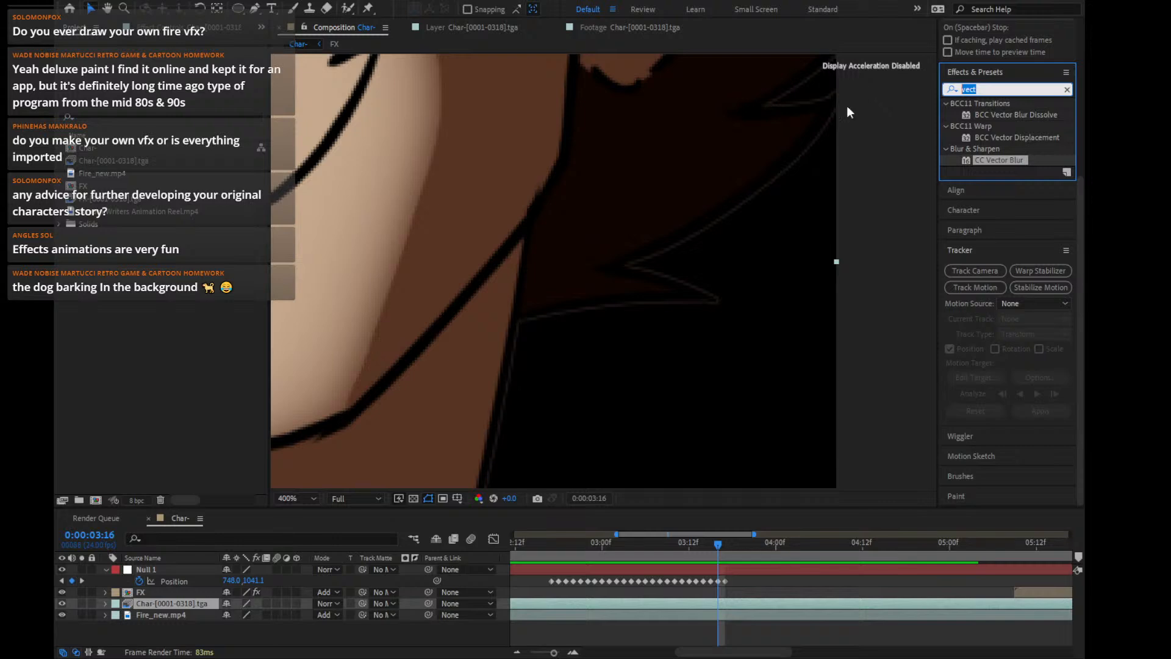
text(choke)
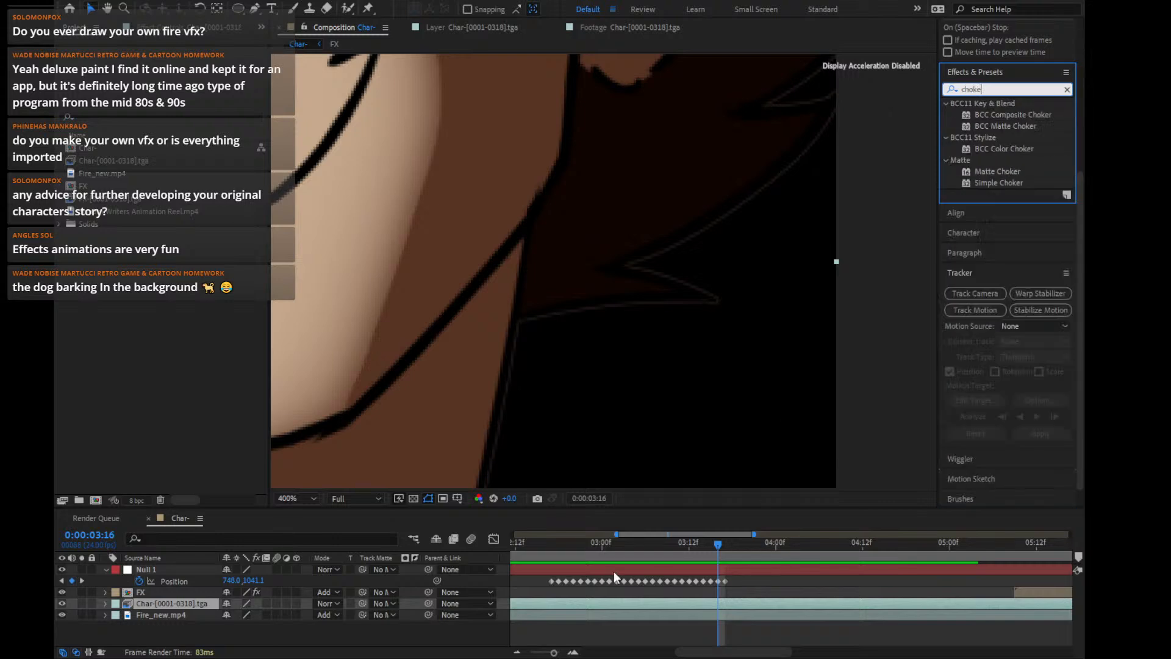
Split the character layer at the shot changes at 0:00:02:17 and 0:00:03:18
click(547, 543)
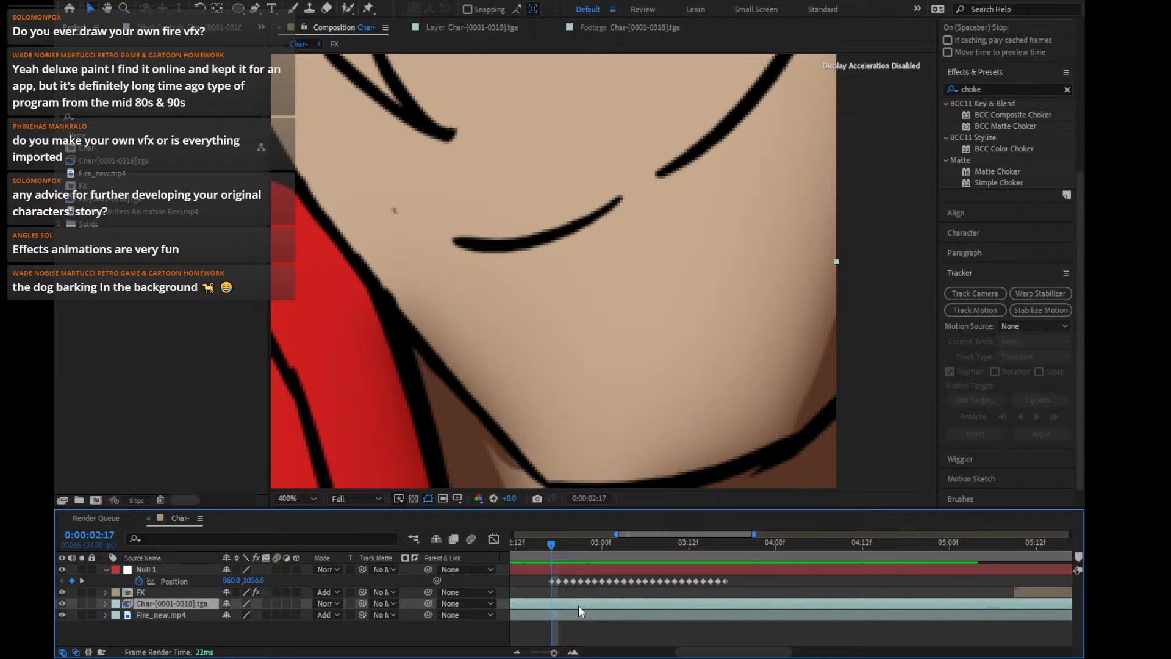
key(ctrl+shift+d)
drag(686, 550, 729, 558)
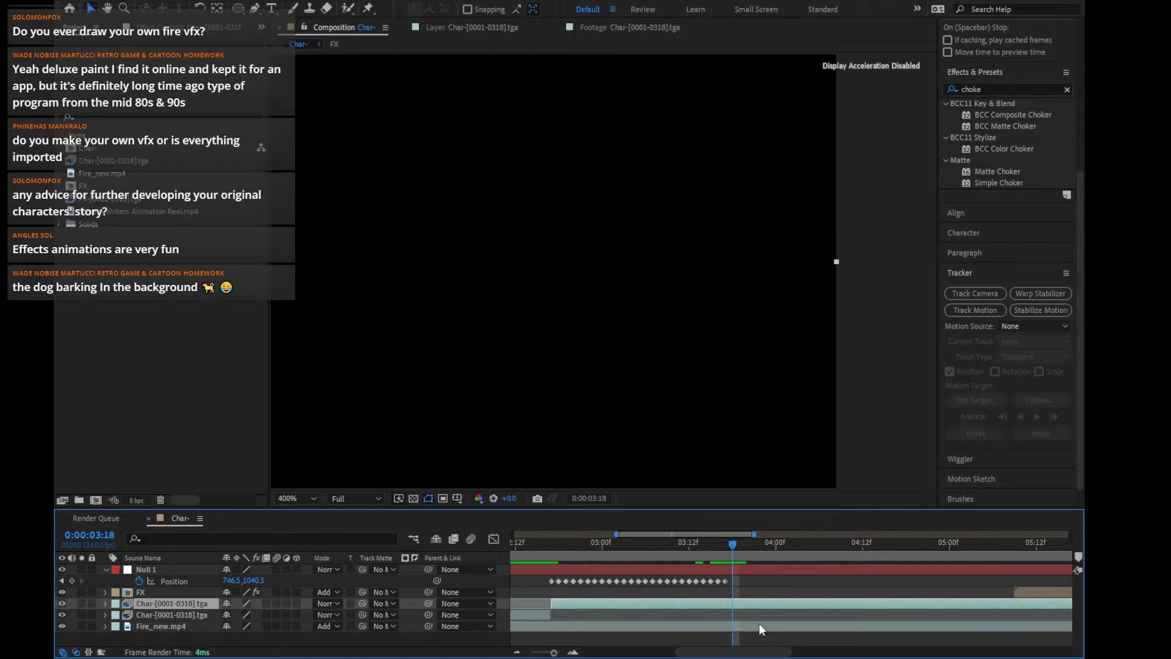
key(ctrl+shift+d)
Find the exact frame of the following shot change and split the character layer at 0:00:04:22
drag(755, 550, 938, 546)
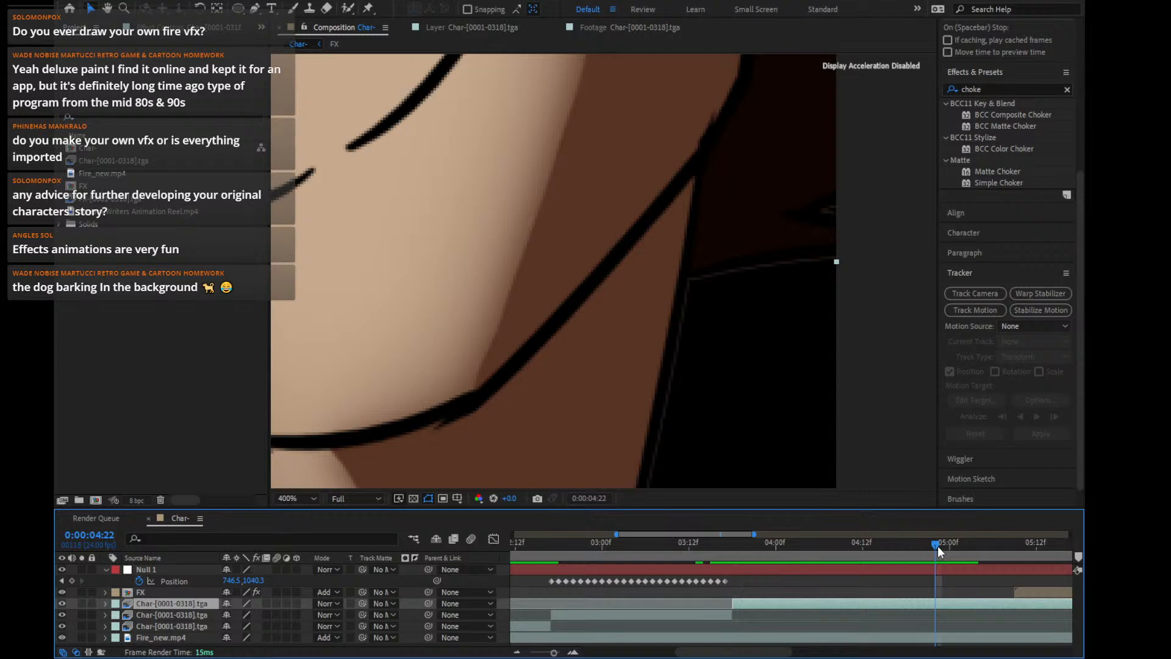
key(Page_Up)
key(Page_Down)
key(ctrl+shift+d)
Locate the start of the fist shot and split the character layer at 0:00:05:09
drag(734, 654, 780, 654)
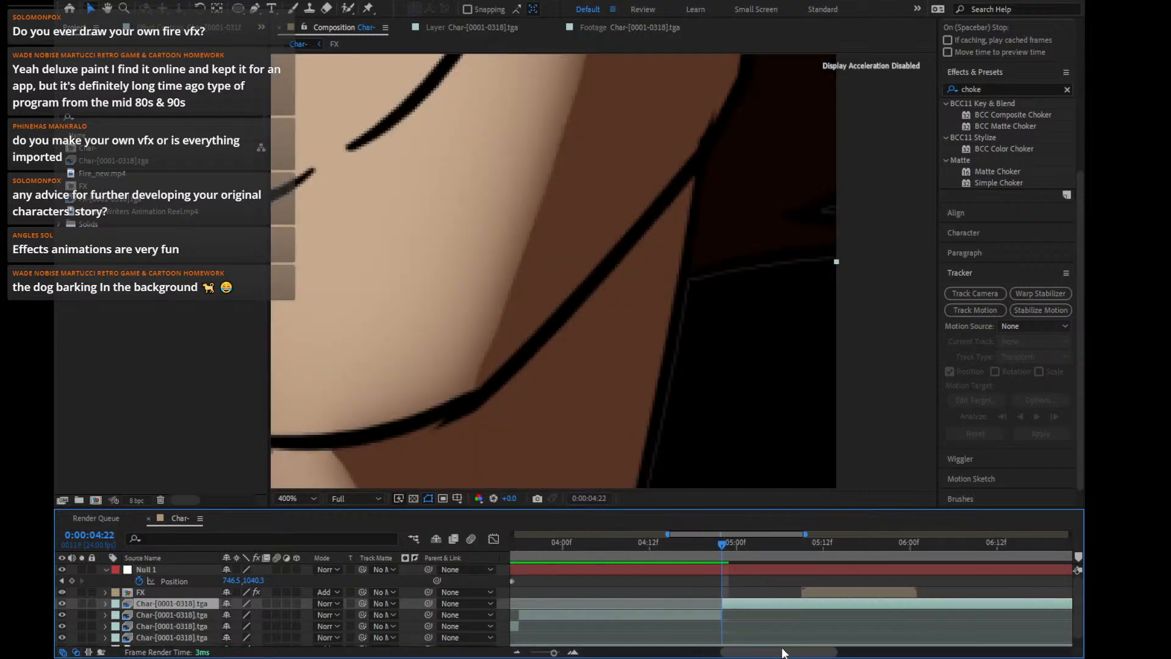
drag(736, 550, 814, 557)
scroll(663, 369, down, 3)
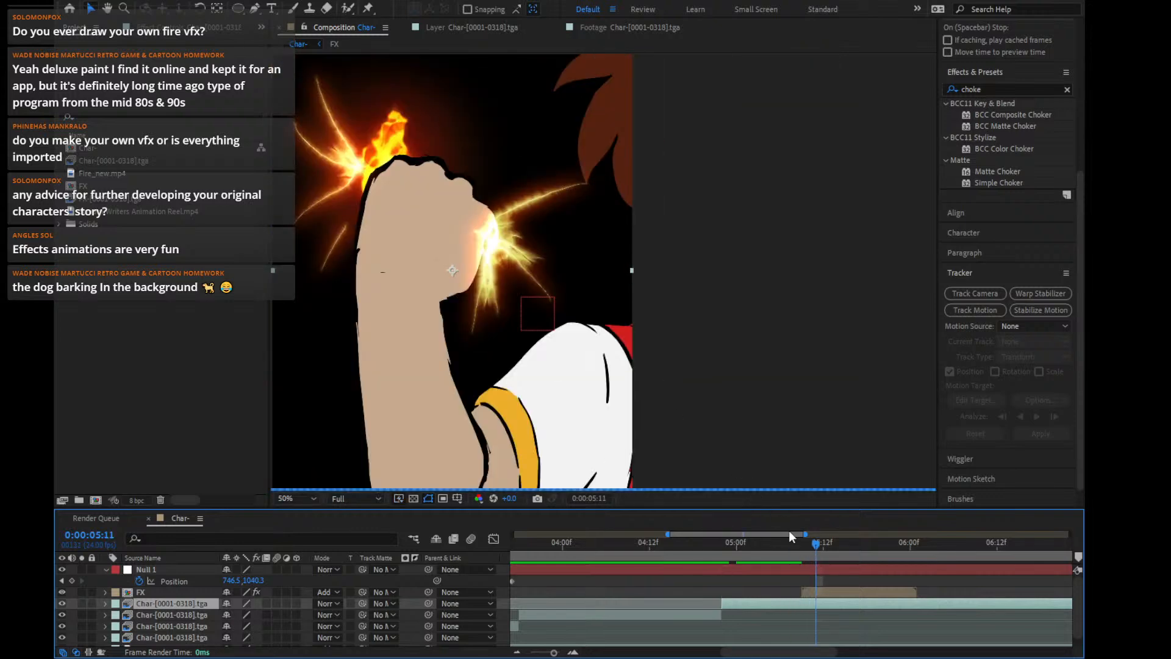
key(Page_Up)
key(Page_Up)
key(Page_Up)
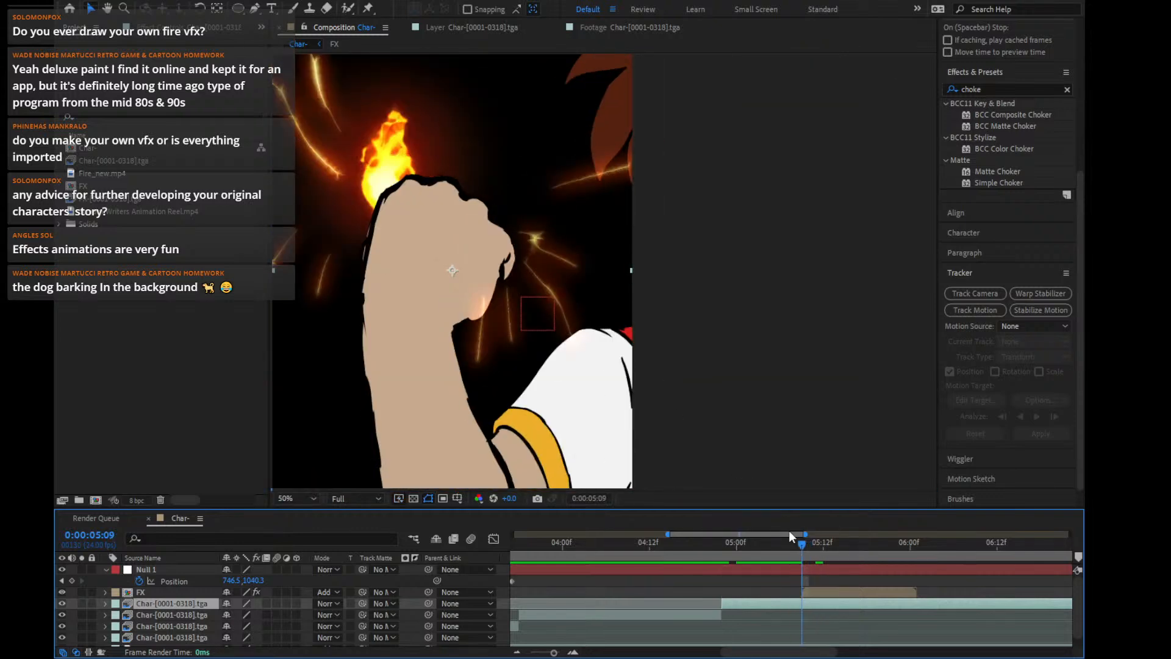
key(Page_Down)
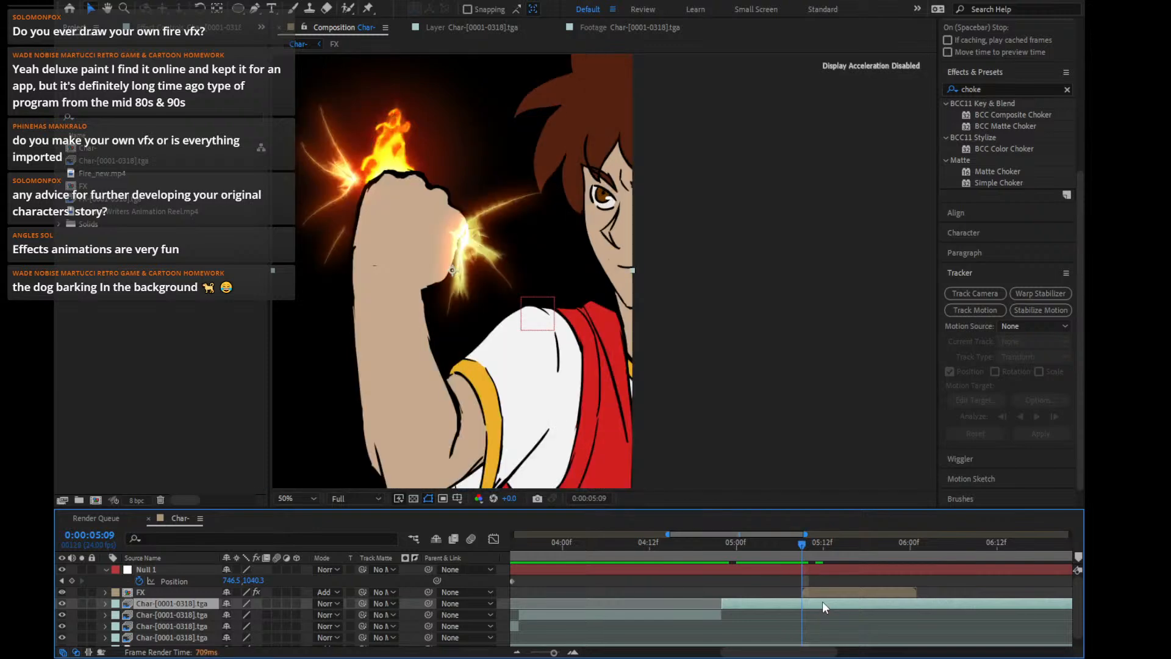
key(ctrl+shift+d)
Apply Simple Choker to the character segment between 0:00:04:22 and 0:00:05:09 and inspect the outline around the face, arm and hand
click(745, 547)
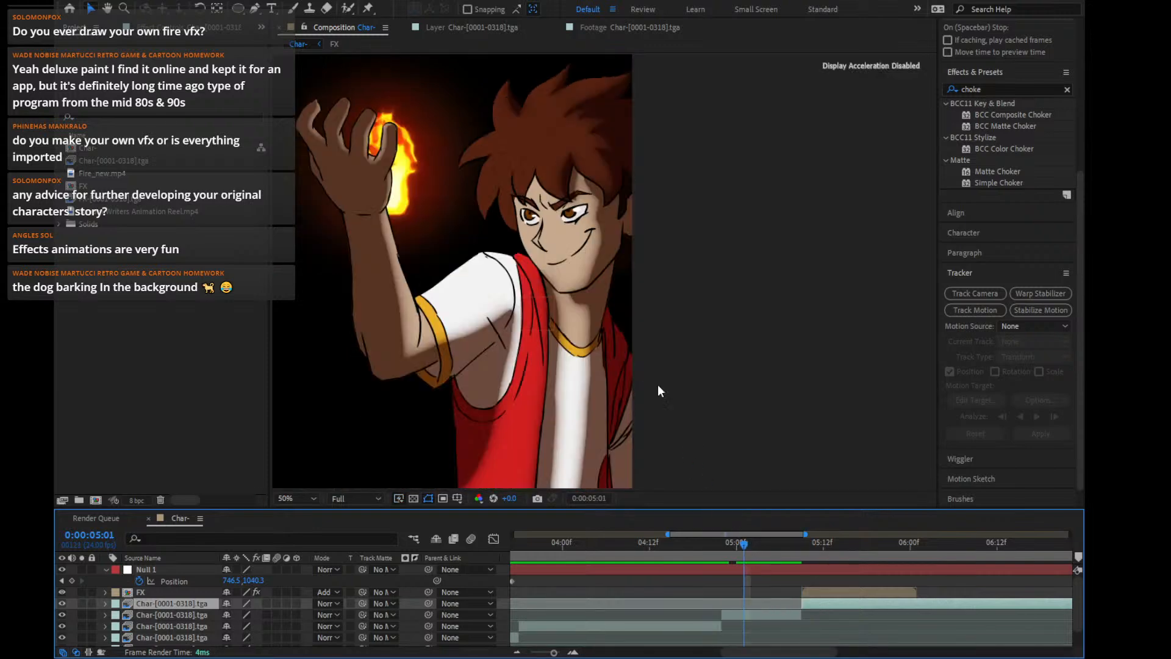
scroll(657, 384, up, 4)
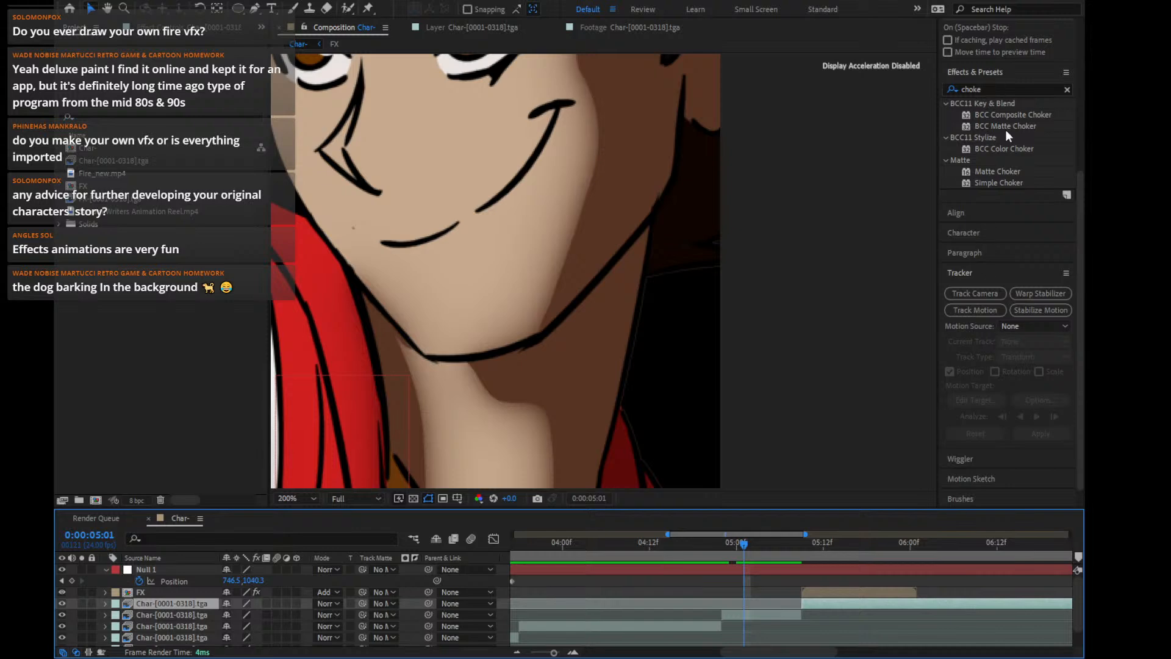
drag(1002, 181, 784, 616)
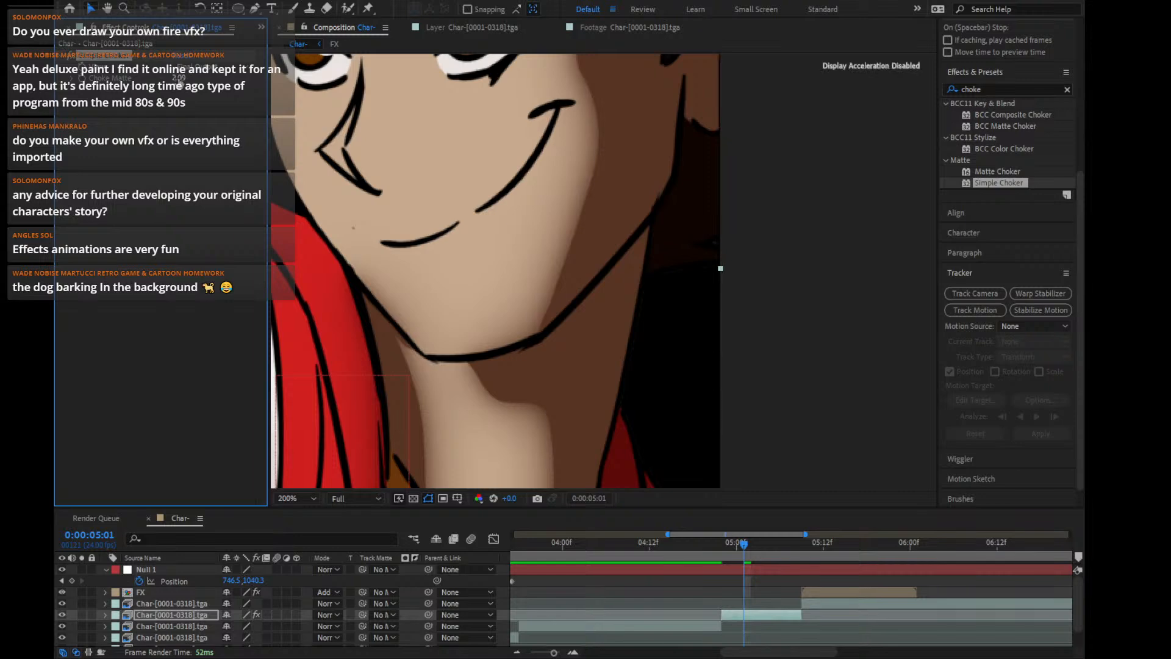
scroll(651, 138, down, 4)
scroll(650, 145, up, 1)
drag(414, 223, 783, 248)
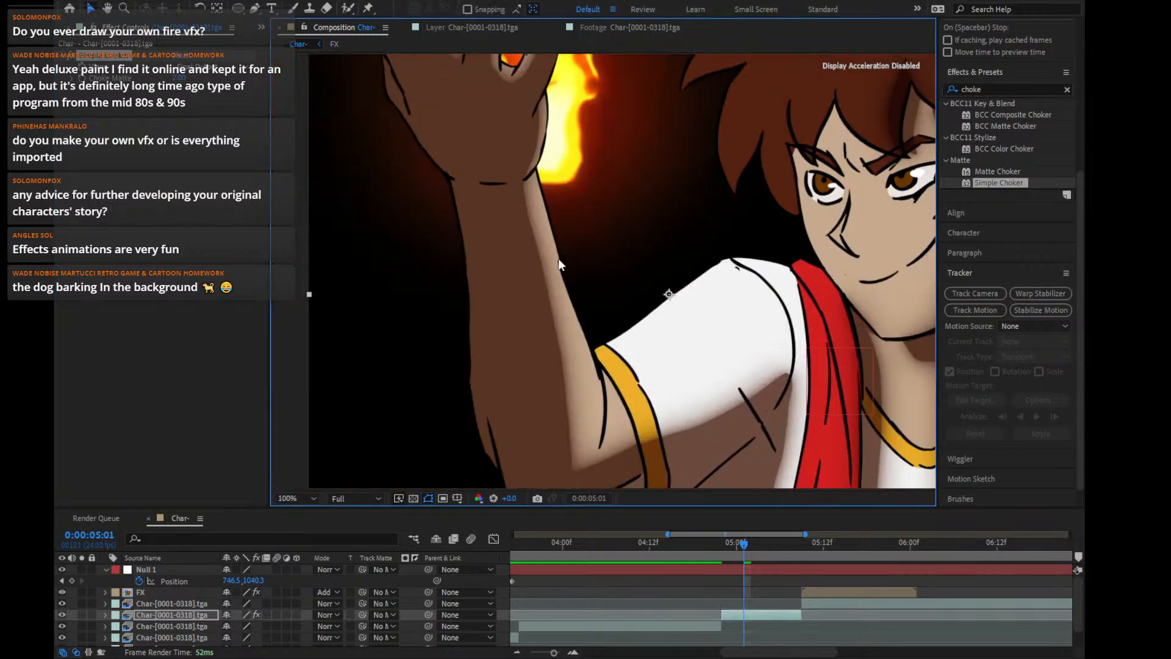
drag(557, 261, 556, 369)
key(v)
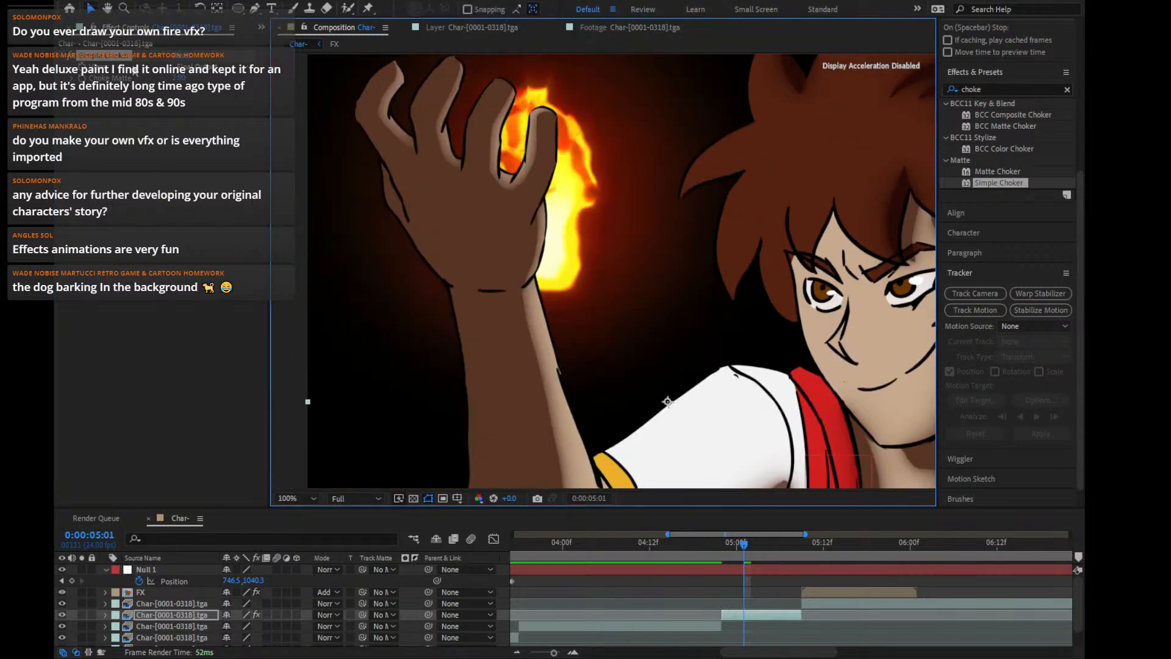
Copy the Simple Choker effect onto the character segment between 0:00:02:17 and 0:00:03:18
click(119, 61)
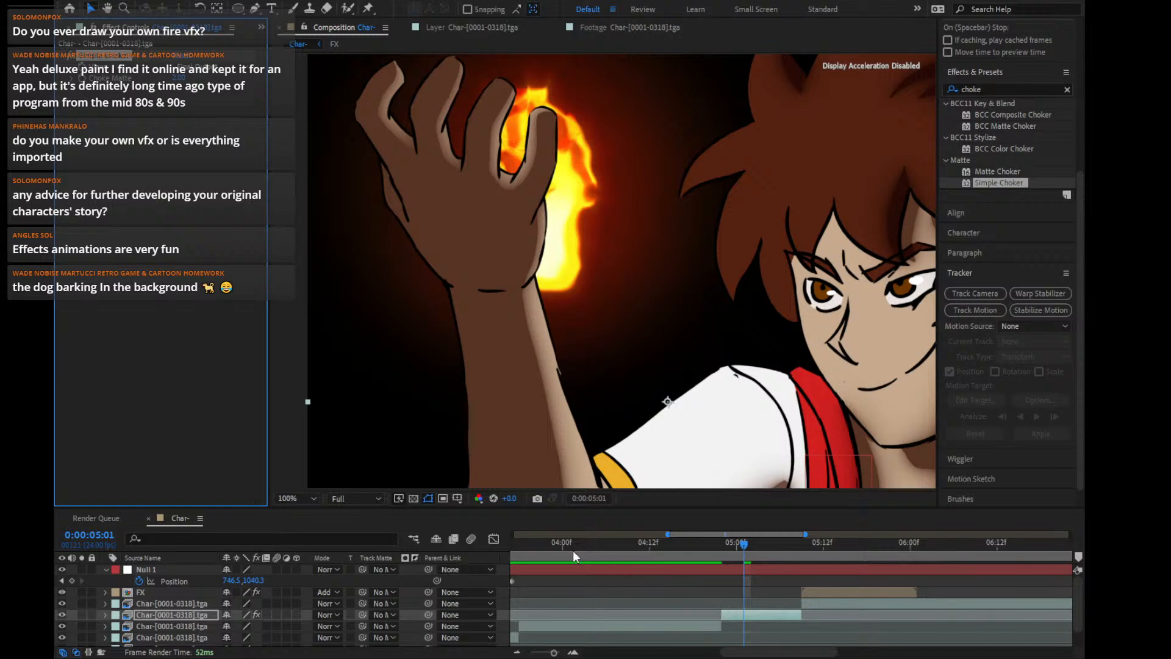
mouse_move(573, 550)
mouse_down()
mouse_move(485, 550)
mouse_move(572, 548)
mouse_up()
click(564, 637)
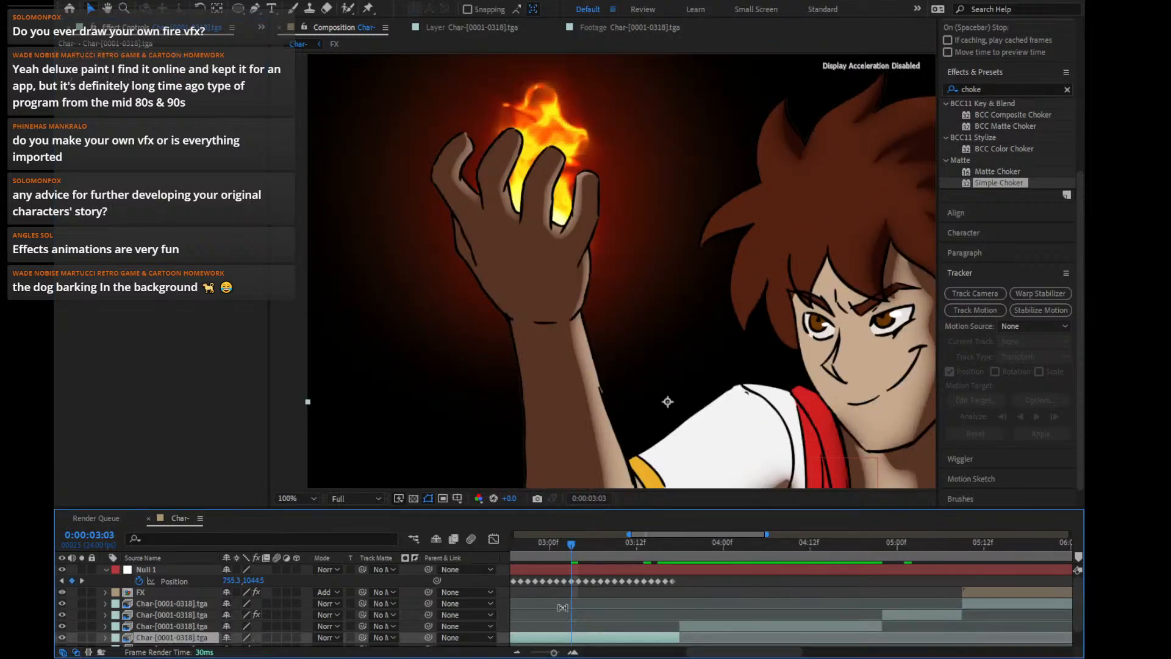
click(113, 122)
key(ctrl+v)
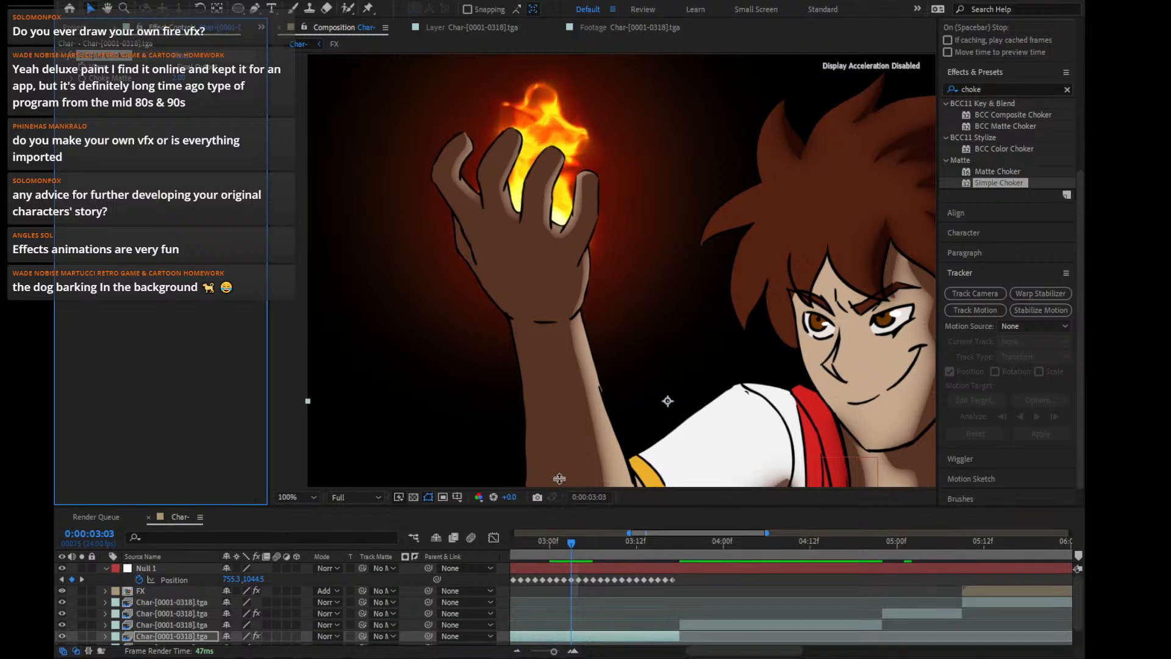
Enlarge the timeline and pre-compose all five Char-[0001-0318].tga segments as "Characters"
drag(577, 509, 513, 467)
click(149, 589)
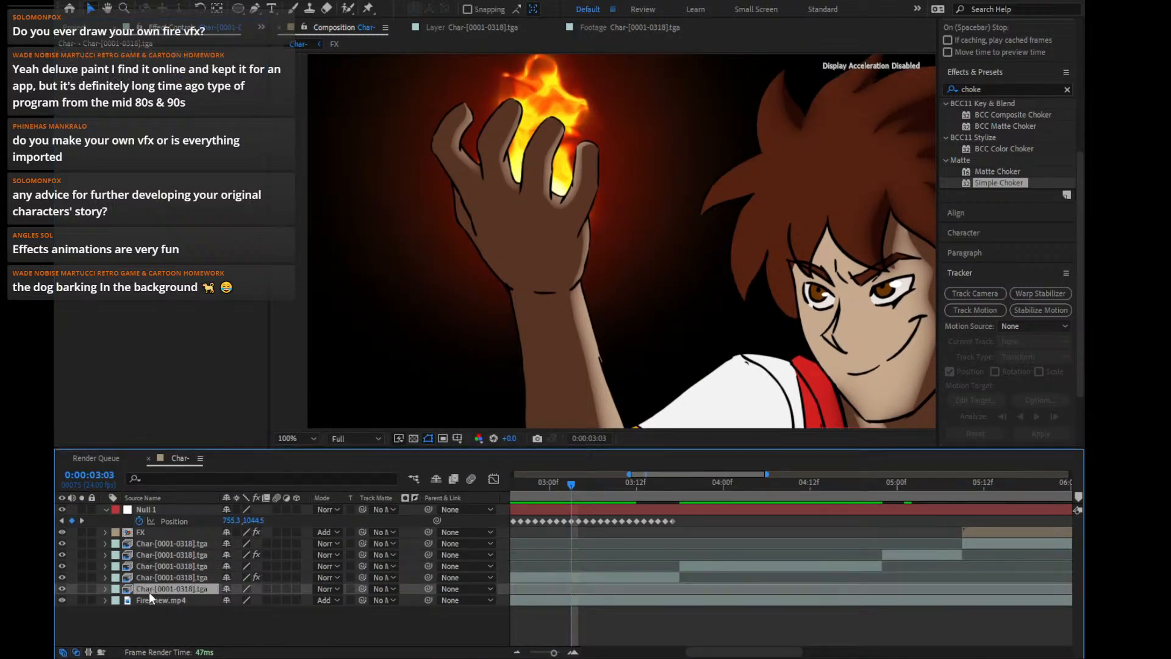
shift+click(179, 544)
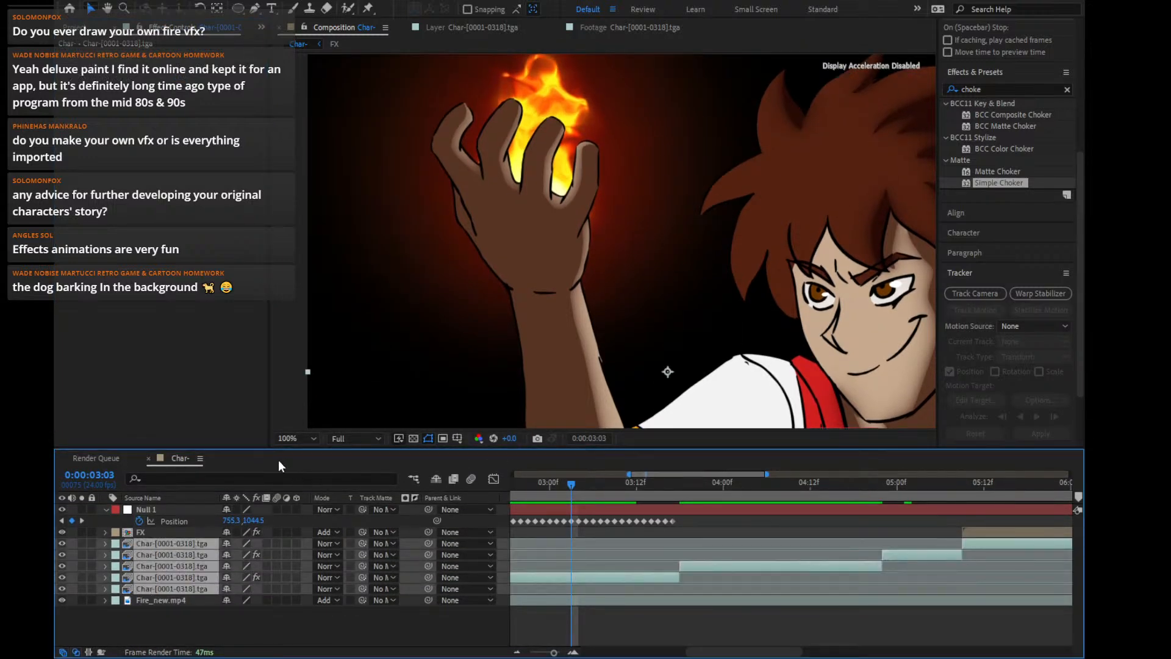
key(ctrl+shift+c)
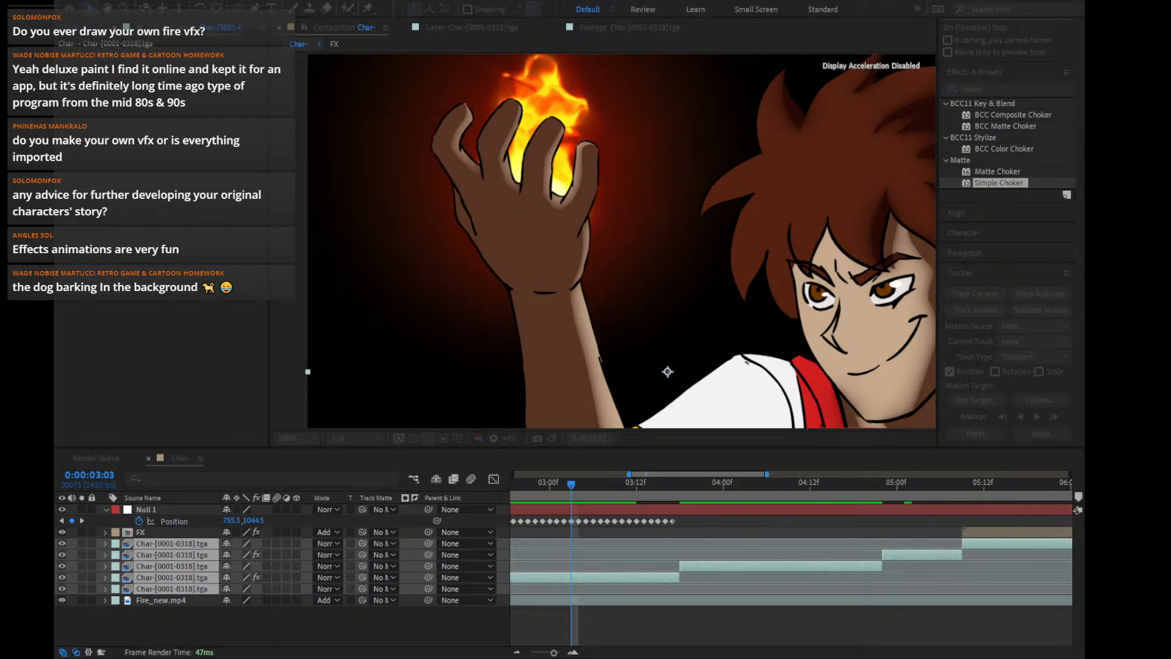
key(Return)
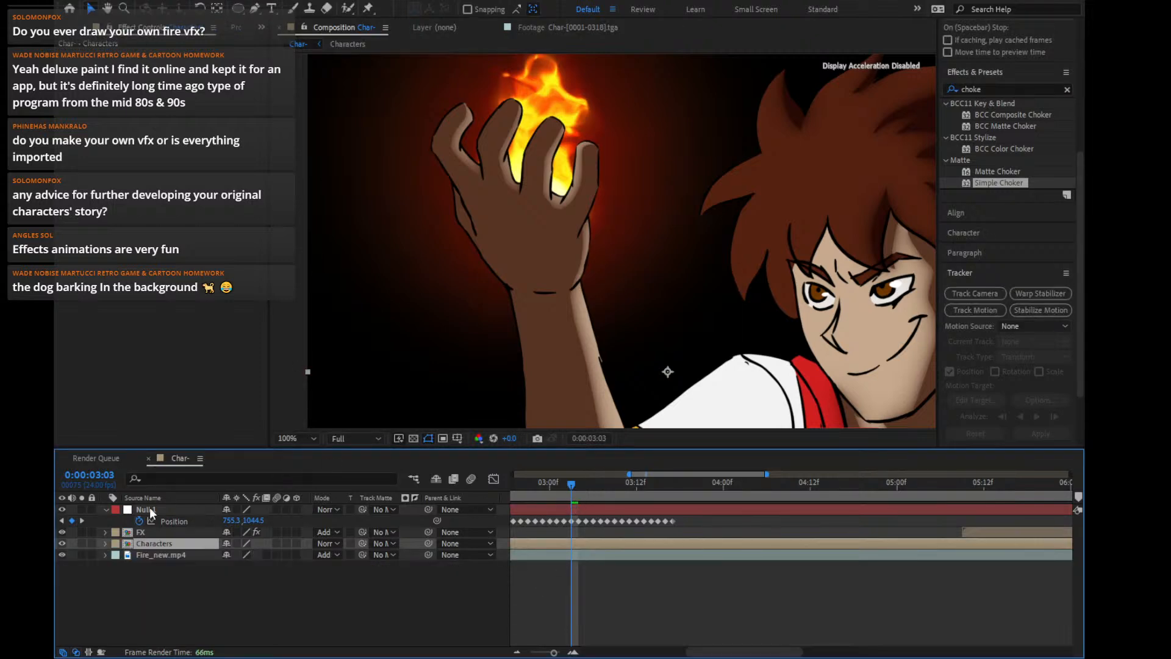
Split the Null 1 layer at 0:00:03:17 and delete the part after it
click(106, 510)
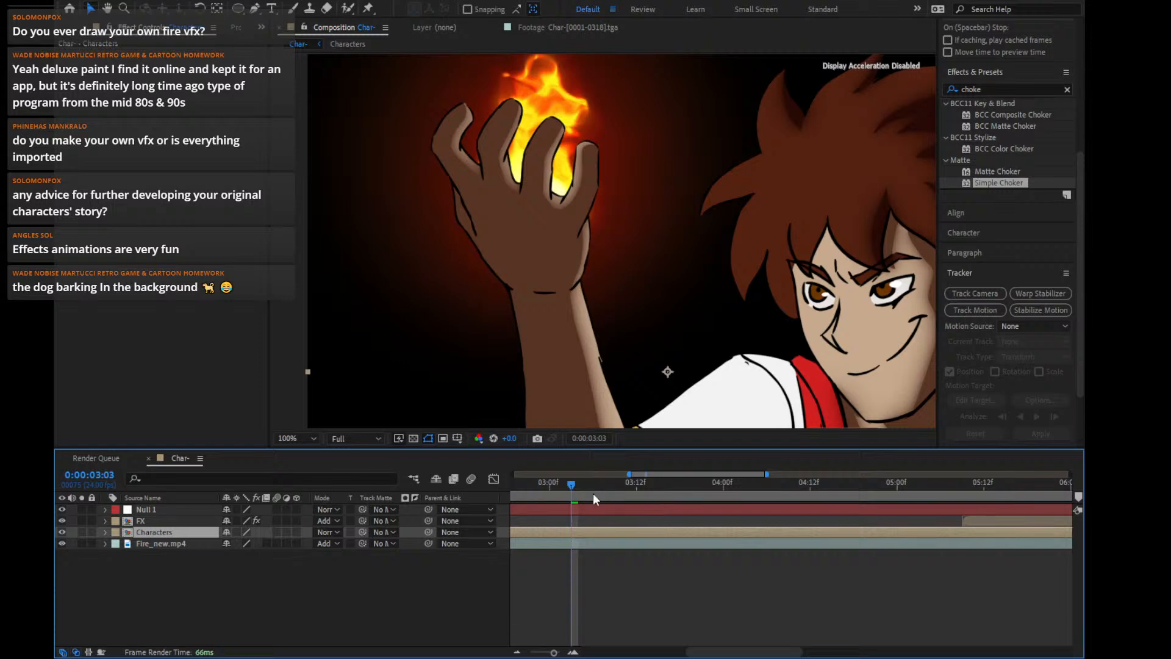
click(106, 509)
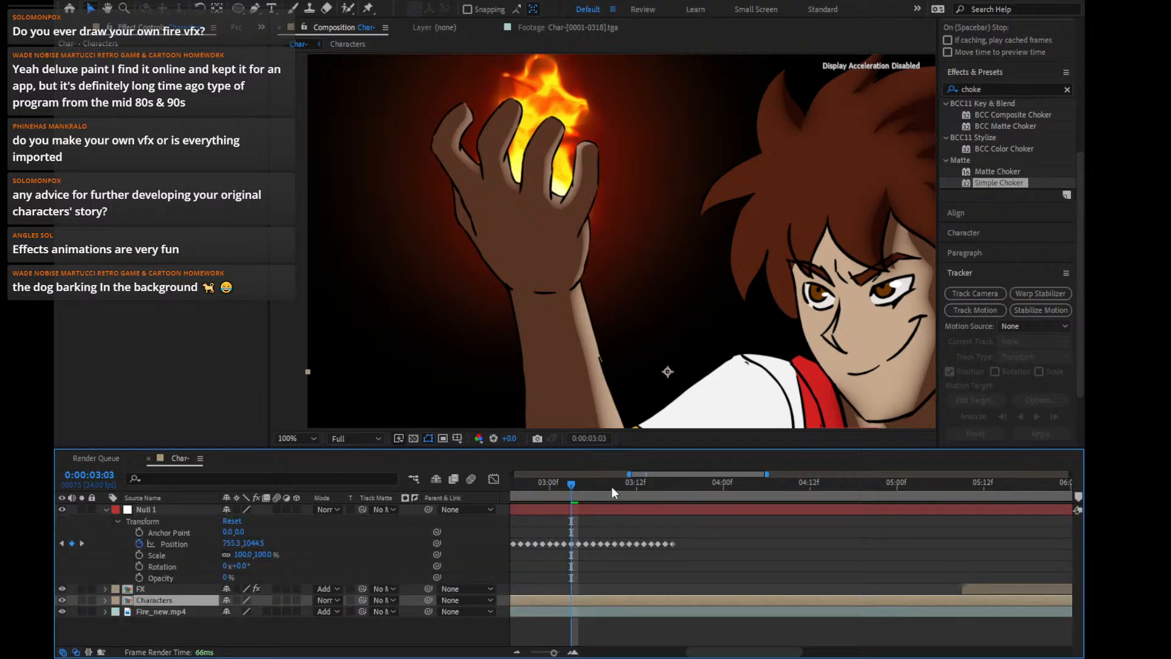
drag(611, 486, 674, 488)
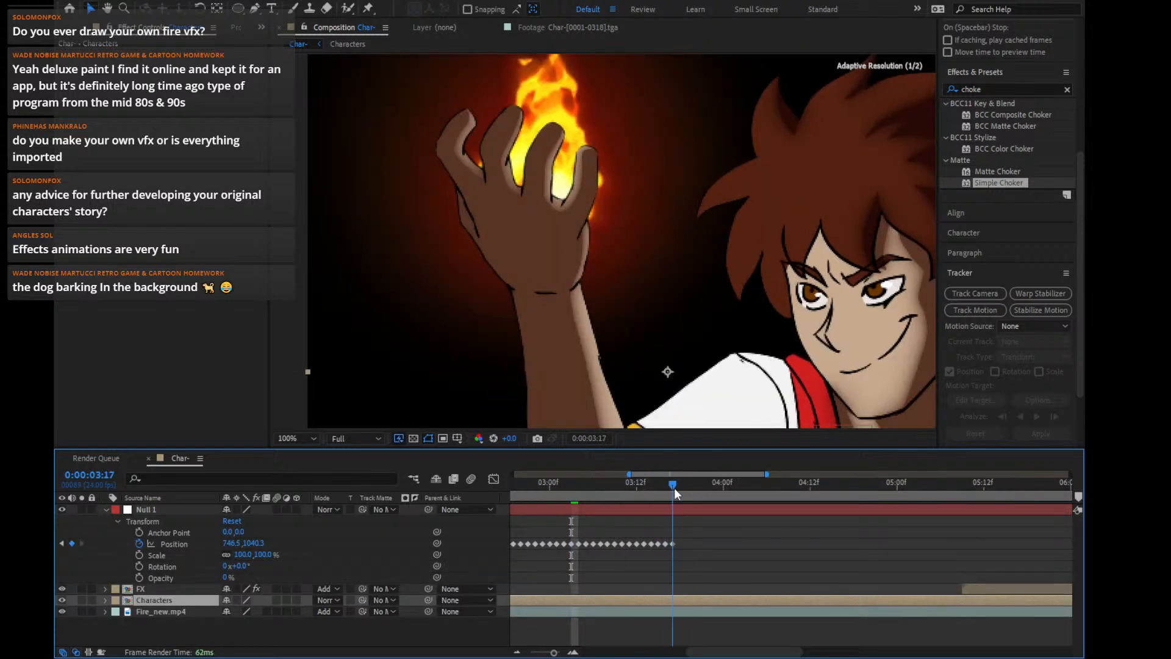
key(ctrl+shift+d)
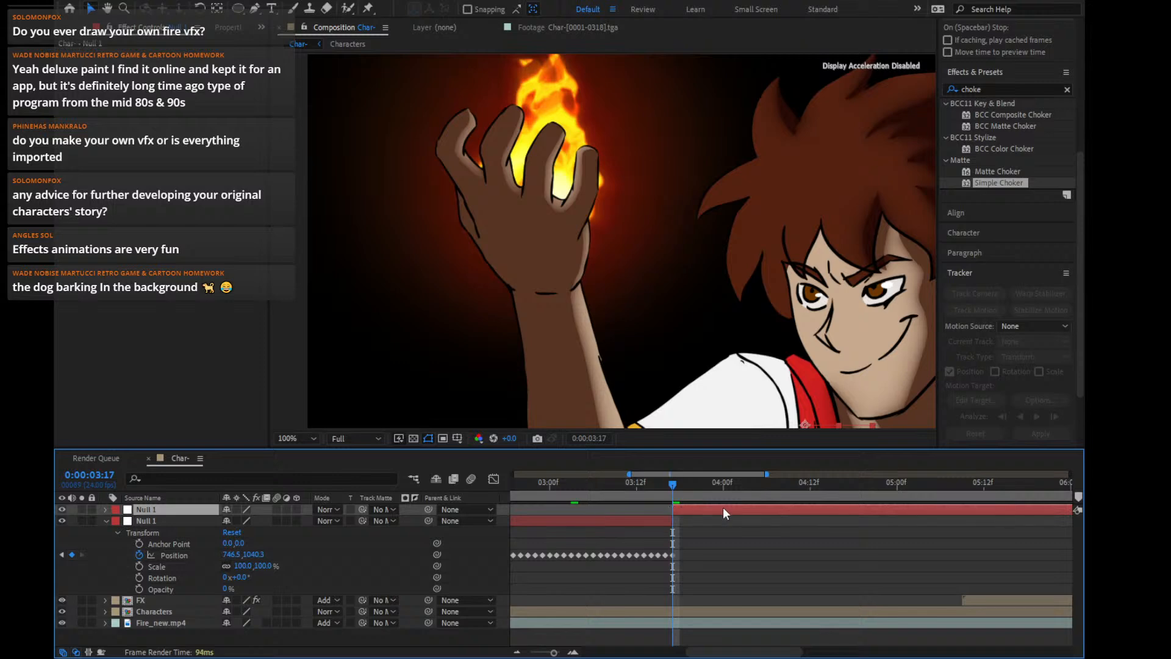
key(Delete)
Split the Null 1 layer at its first Position keyframe, 0:00:02:17, and delete the part before it
mouse_move(654, 484)
mouse_down()
mouse_move(484, 504)
mouse_move(646, 504)
mouse_up()
click(660, 512)
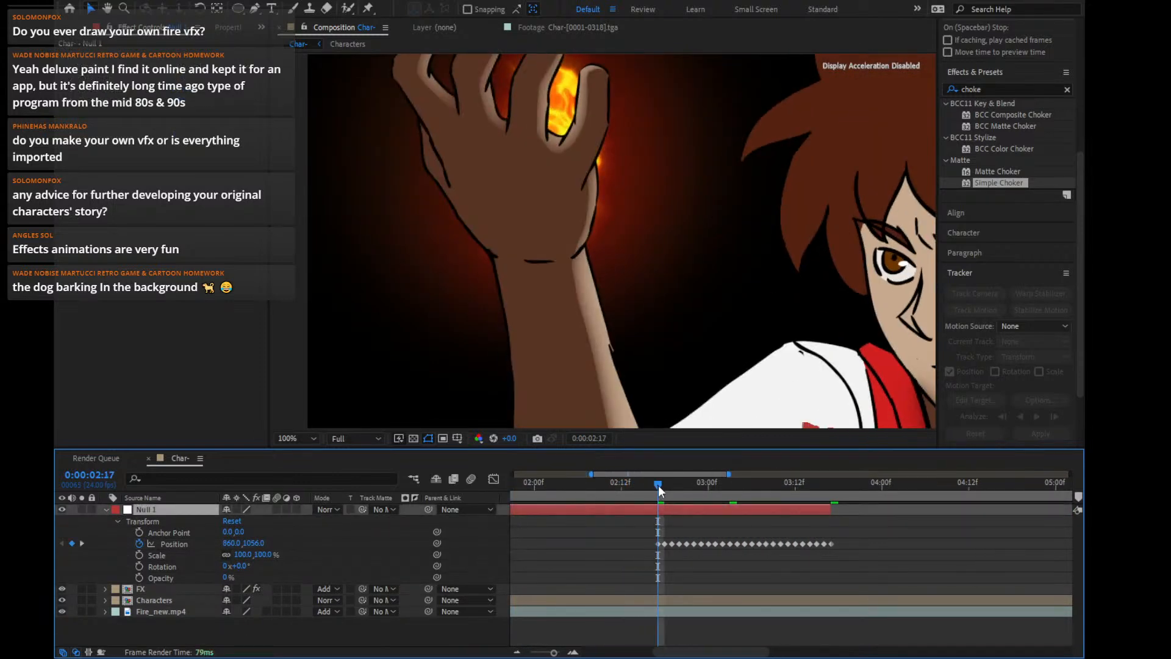
click(650, 486)
drag(651, 488, 655, 487)
key(ctrl+shift+d)
click(643, 520)
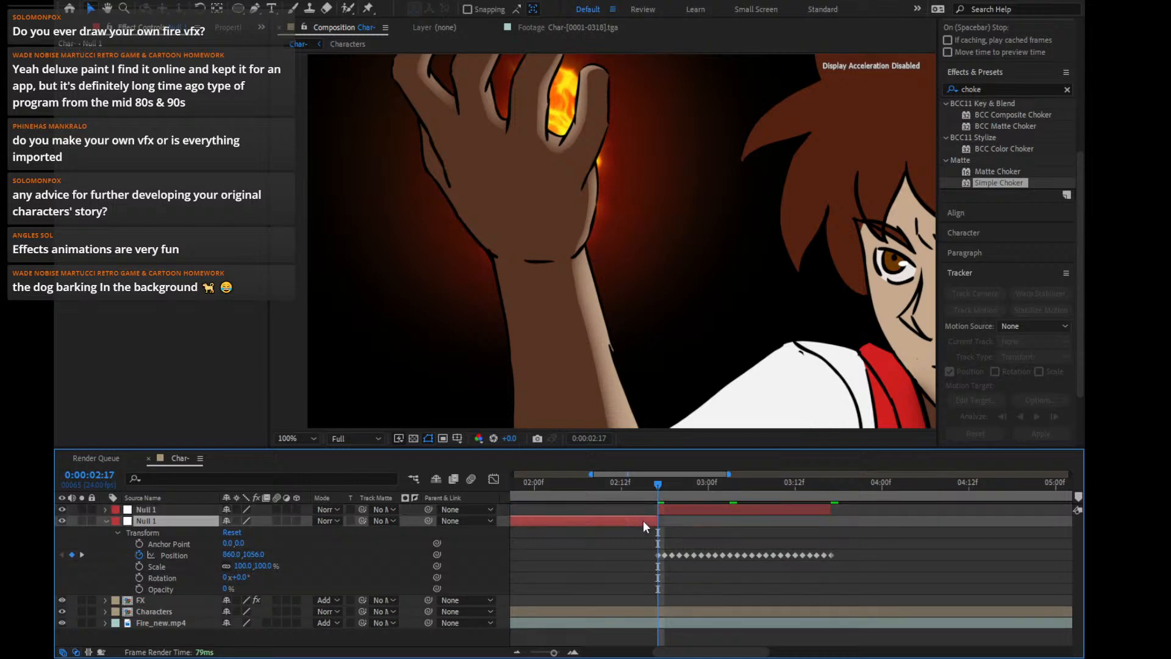
key(Delete)
Split the Fire_new.mp4 layer at 0:00:02:17 and delete the part before the raised-hand shot
click(802, 482)
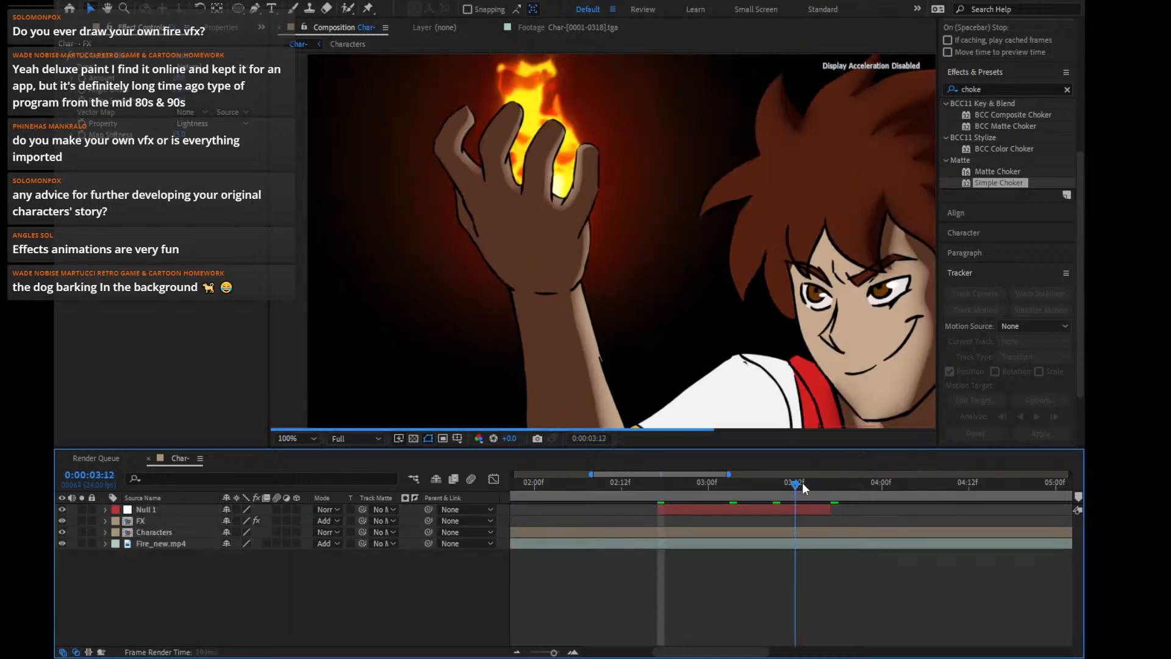
scroll(671, 213, down, 2)
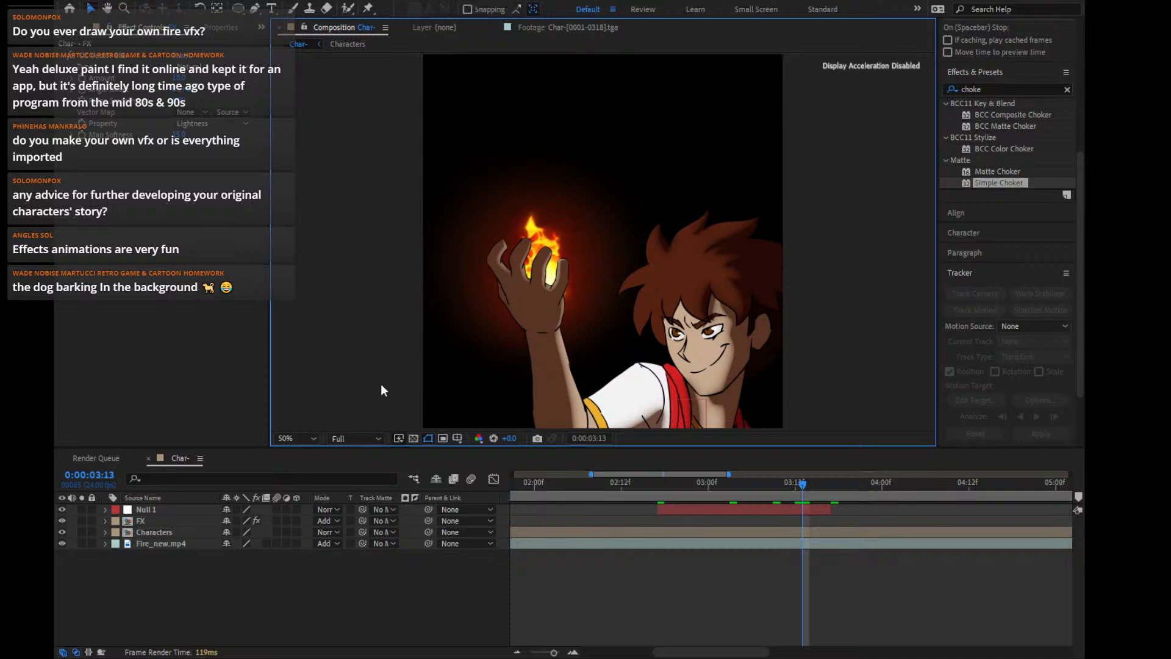
click(166, 528)
click(157, 512)
click(159, 519)
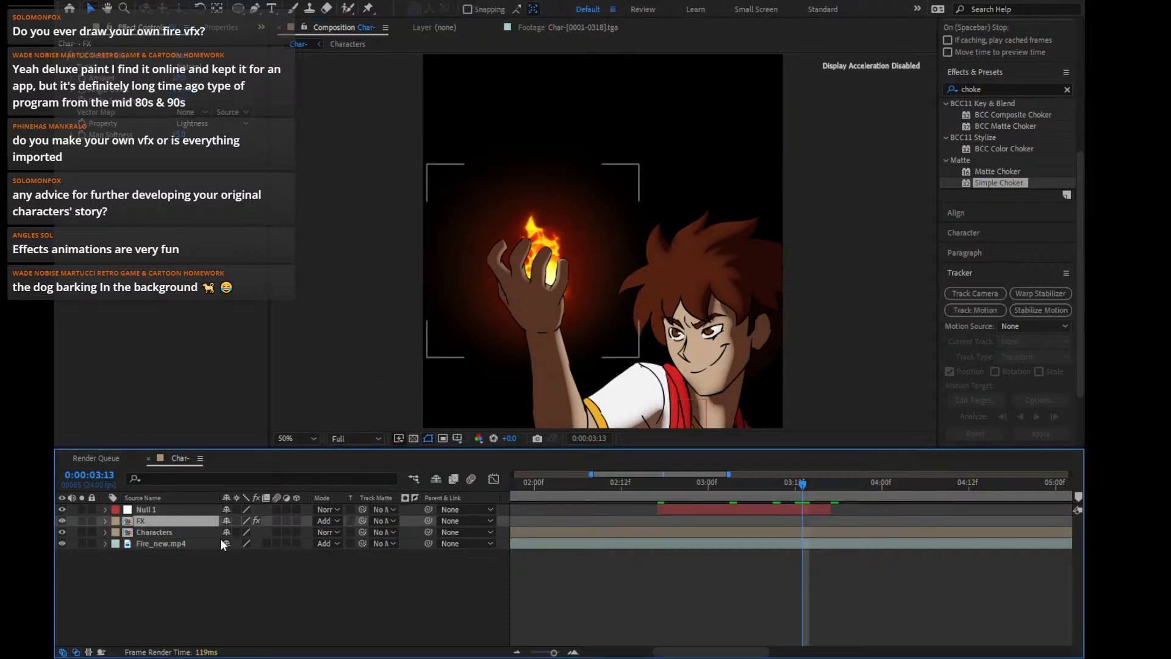
click(188, 542)
click(657, 490)
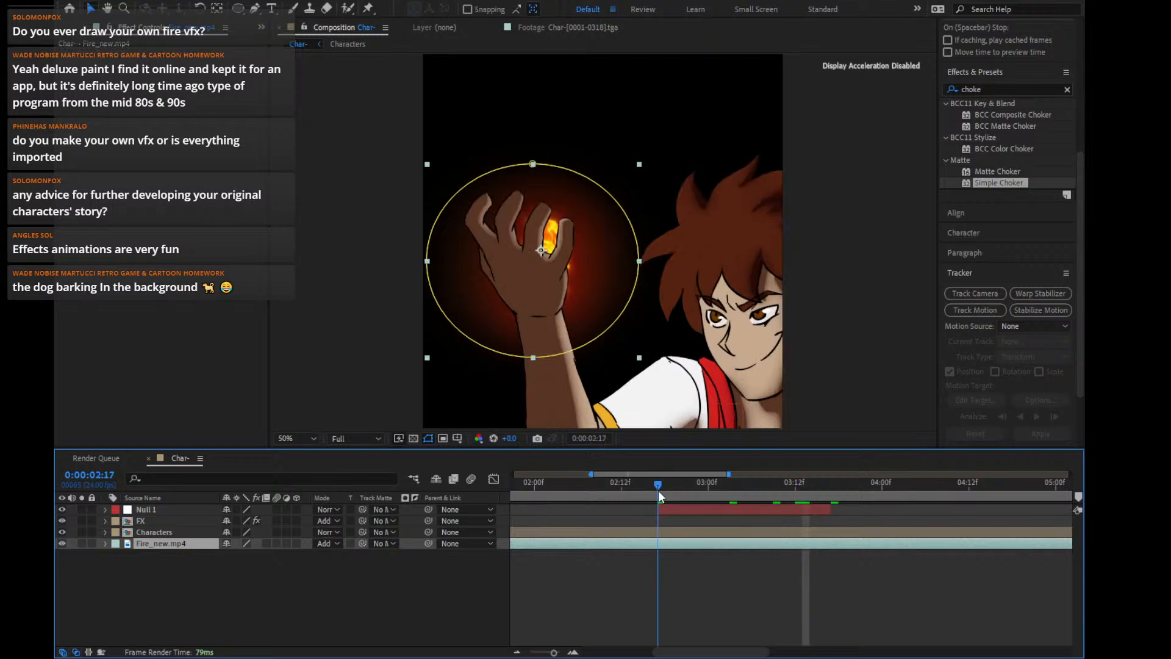
key(ctrl+shift+d)
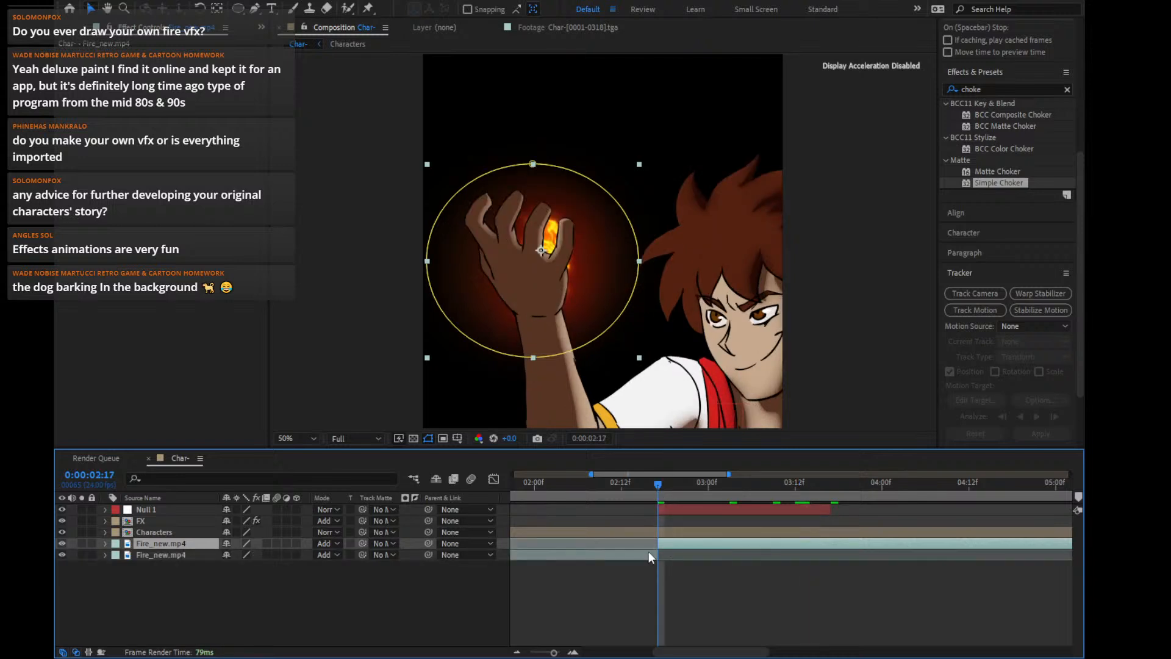
click(649, 553)
key(Delete)
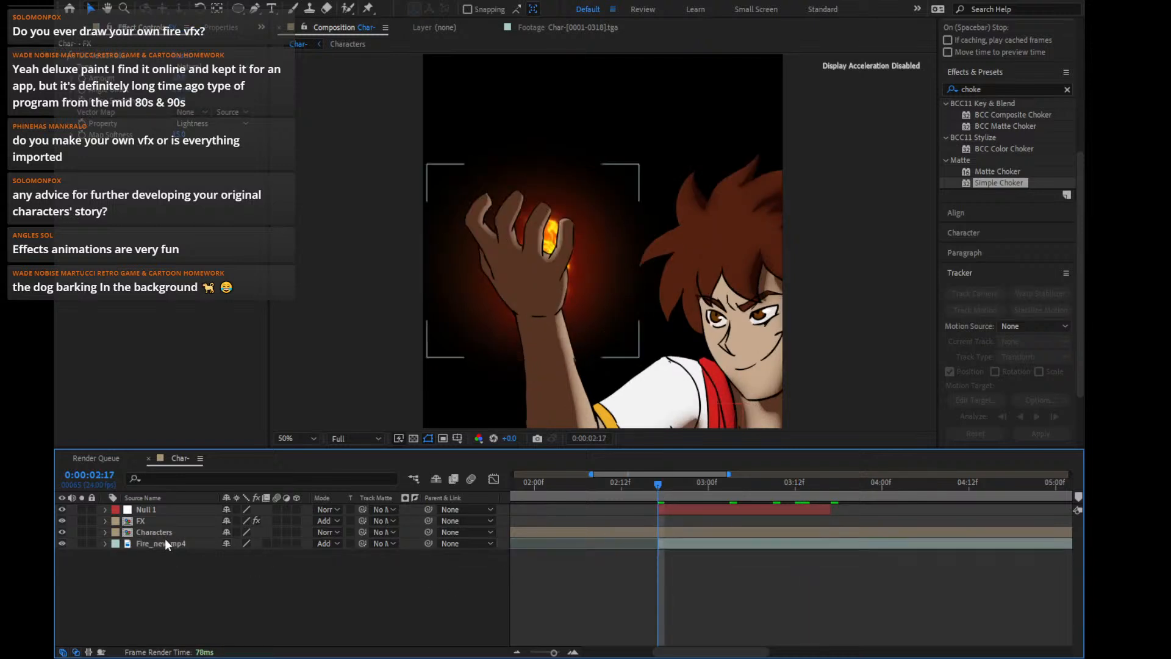
Find the end of the raised-hand shot and split Fire_new.mp4 at 0:00:03:17
click(824, 485)
drag(832, 484, 836, 484)
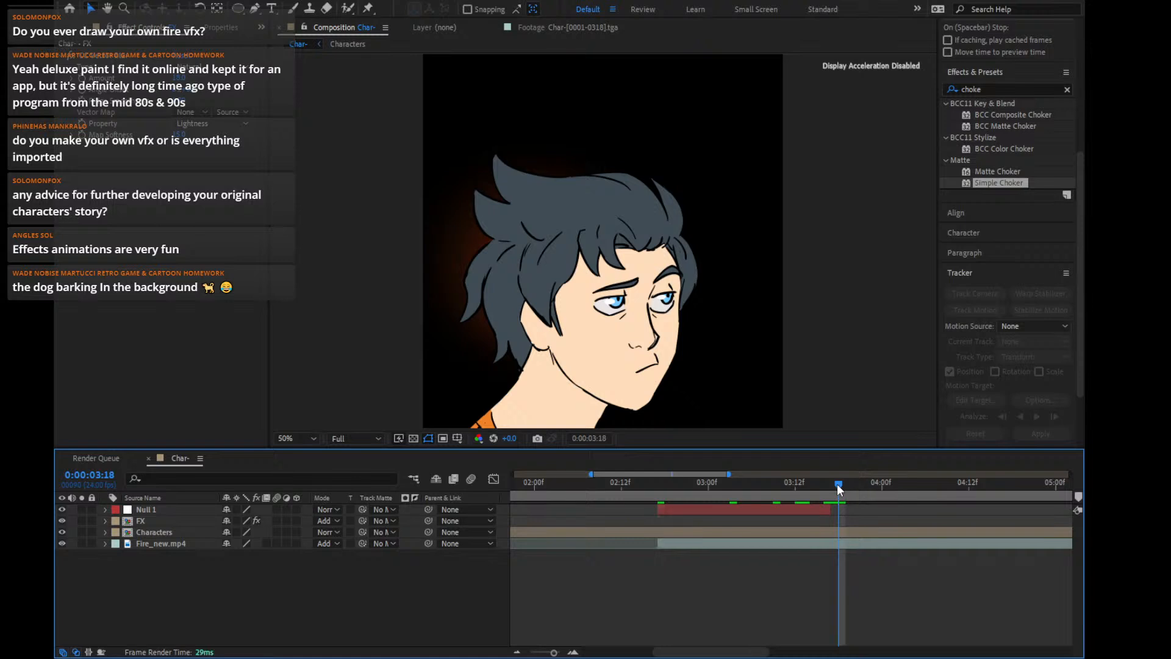
click(828, 485)
click(831, 542)
key(ctrl+shift+d)
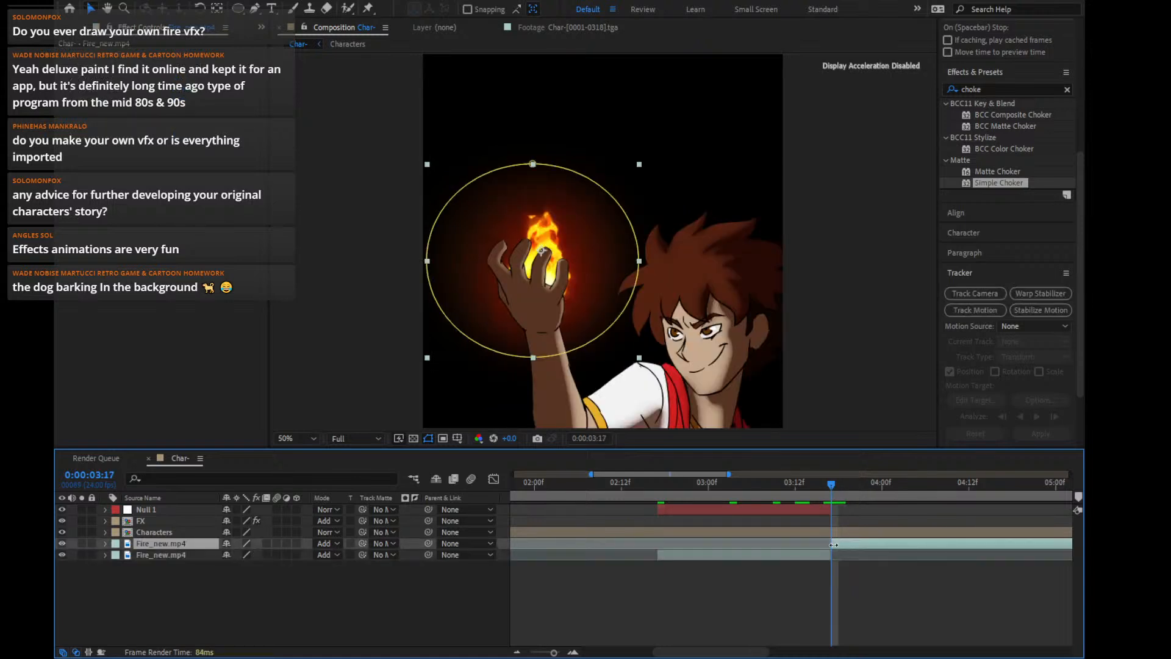
Parent the Fire_new.mp4 segment between 0:00:02:17 and 0:00:03:17 to Null 1
click(151, 554)
click(681, 484)
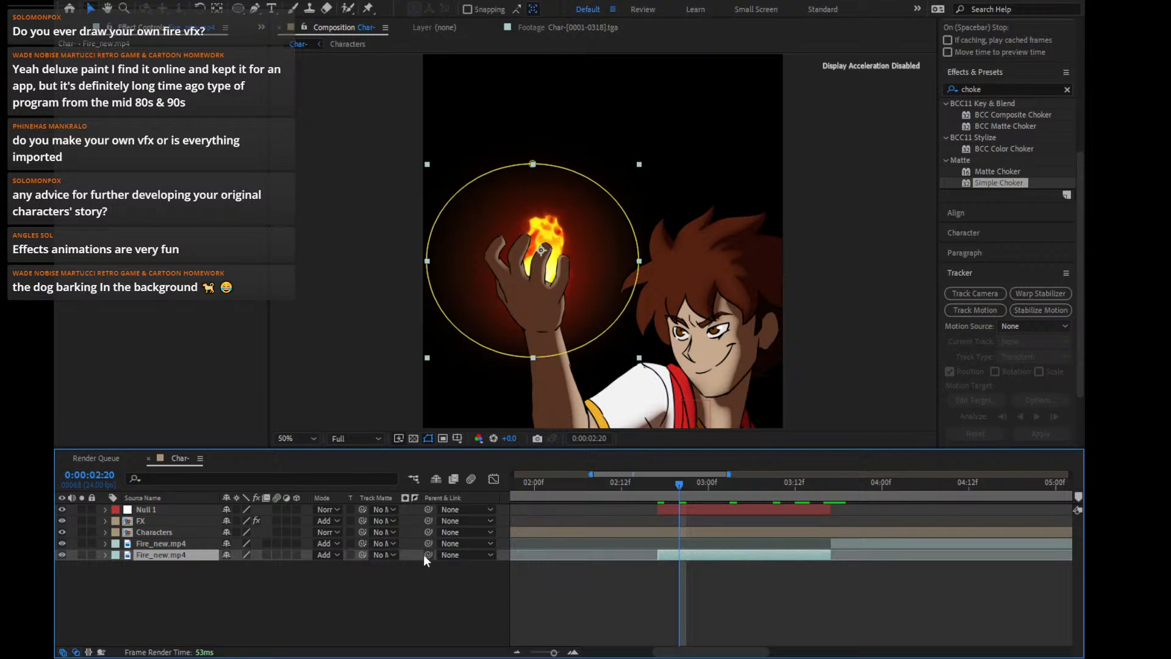
drag(427, 554, 148, 510)
Move the parented fire segment's anchor point down to the base of the flame in the palm
key(s)
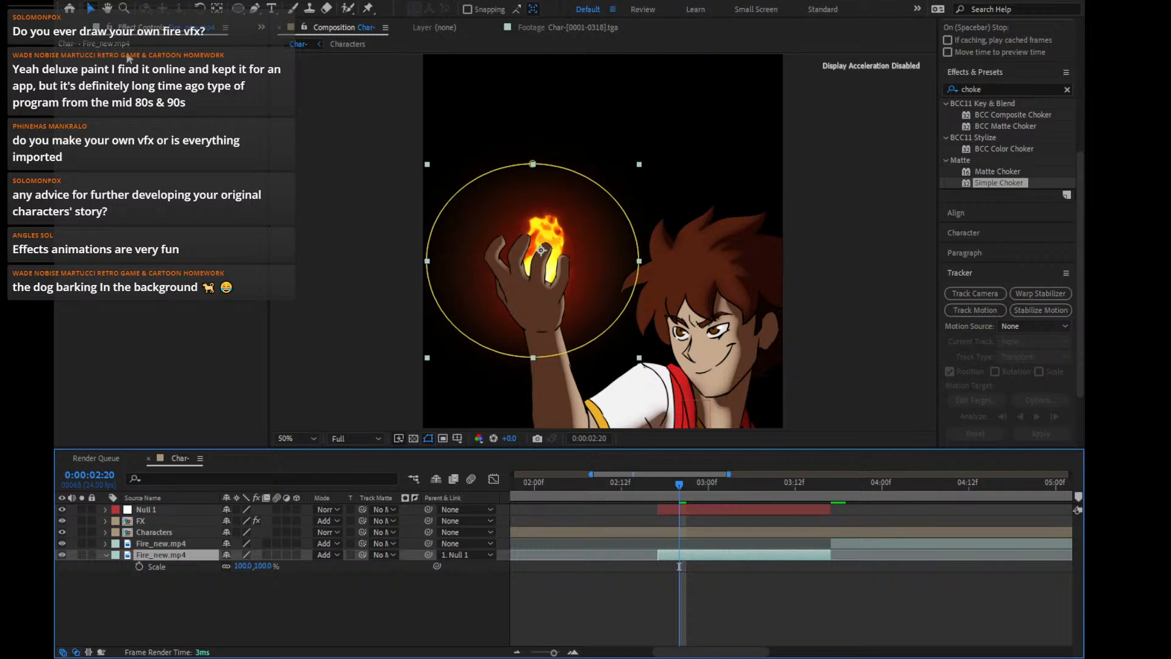
click(217, 7)
drag(540, 265, 538, 278)
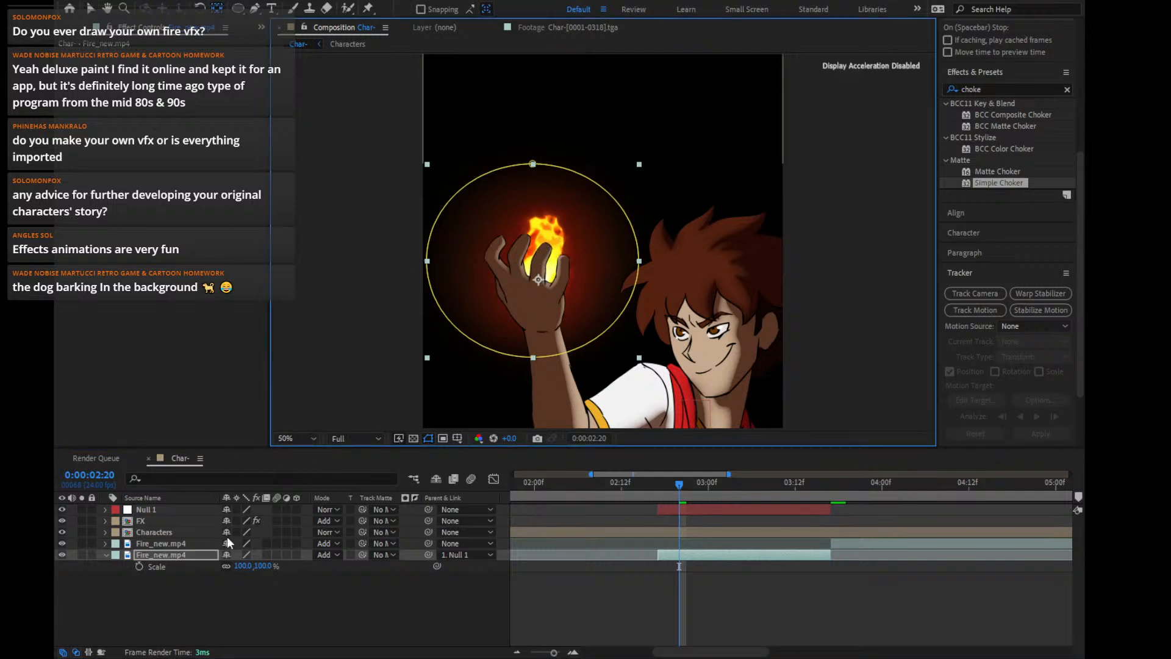
Scale the parented fire segment to 138% and reposition it so the flame rises from the raised hand
key(d)
key(m)
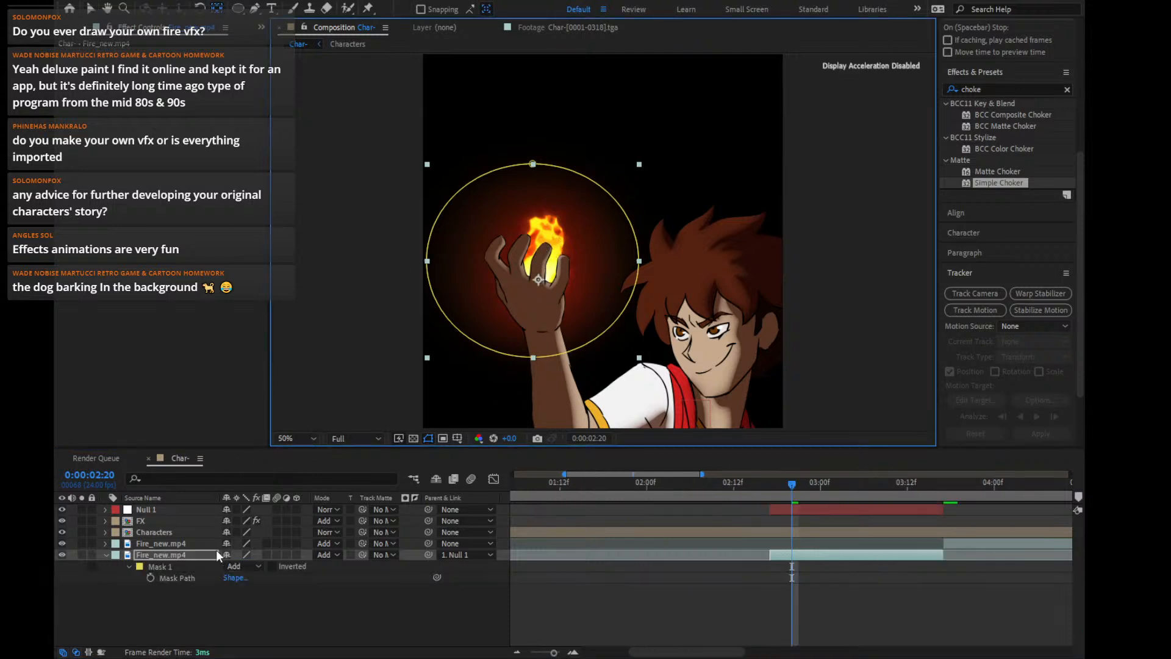
click(99, 565)
key(s)
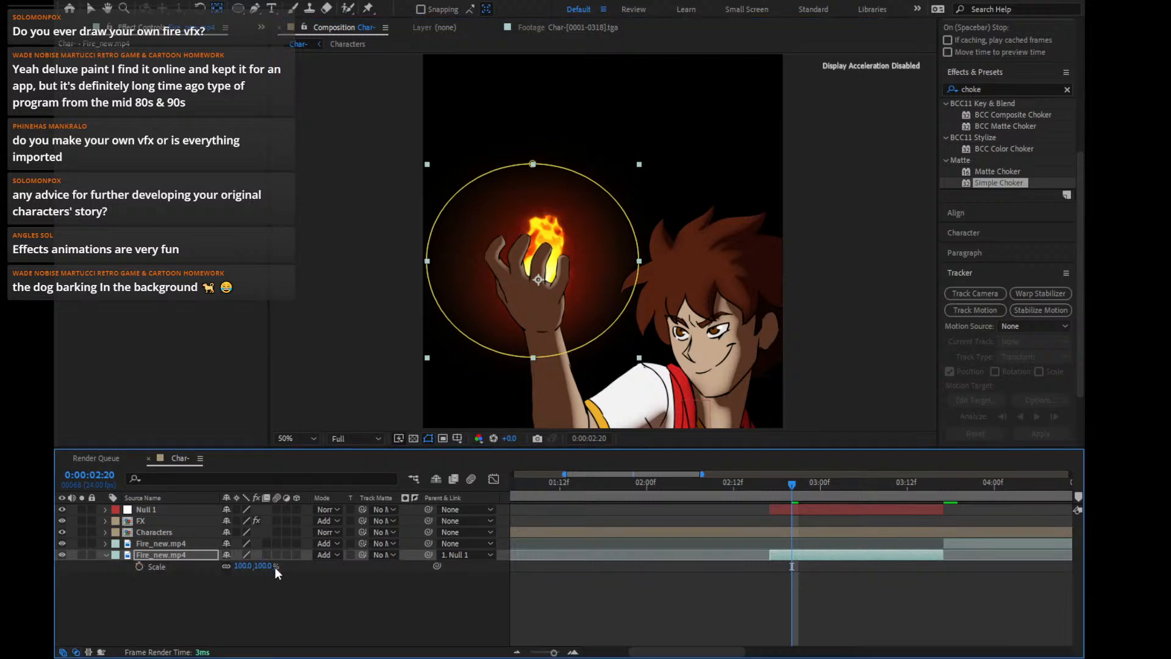
mouse_move(278, 566)
mouse_down()
mouse_move(293, 566)
mouse_move(276, 565)
mouse_up()
key(v)
drag(553, 229, 548, 211)
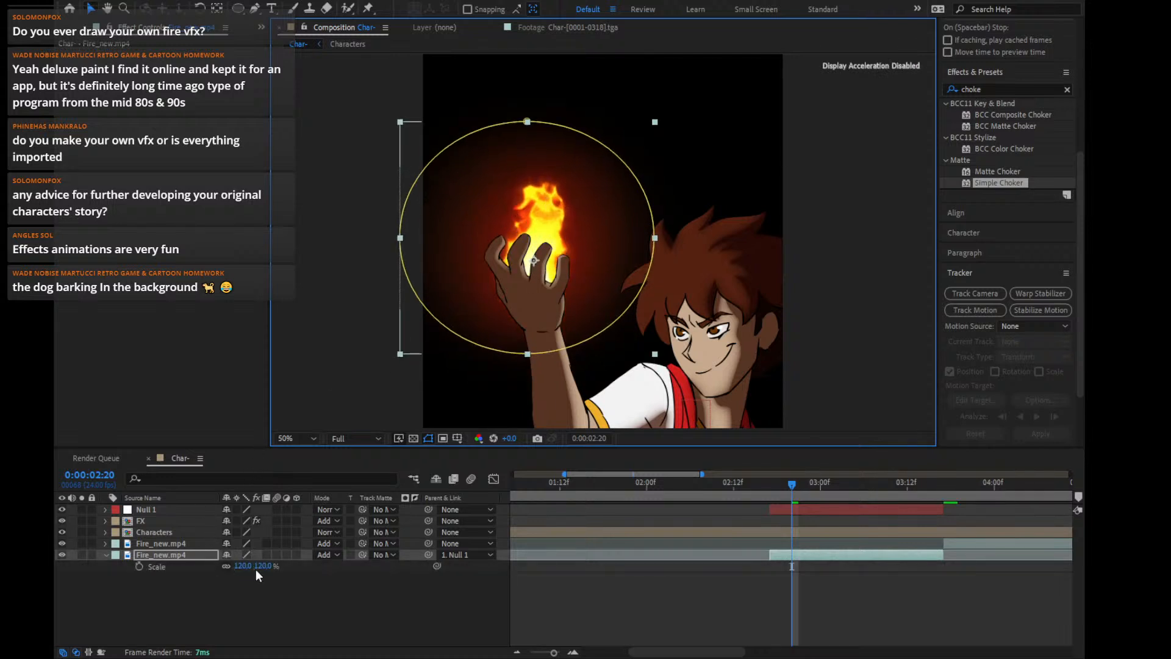
drag(261, 566, 272, 566)
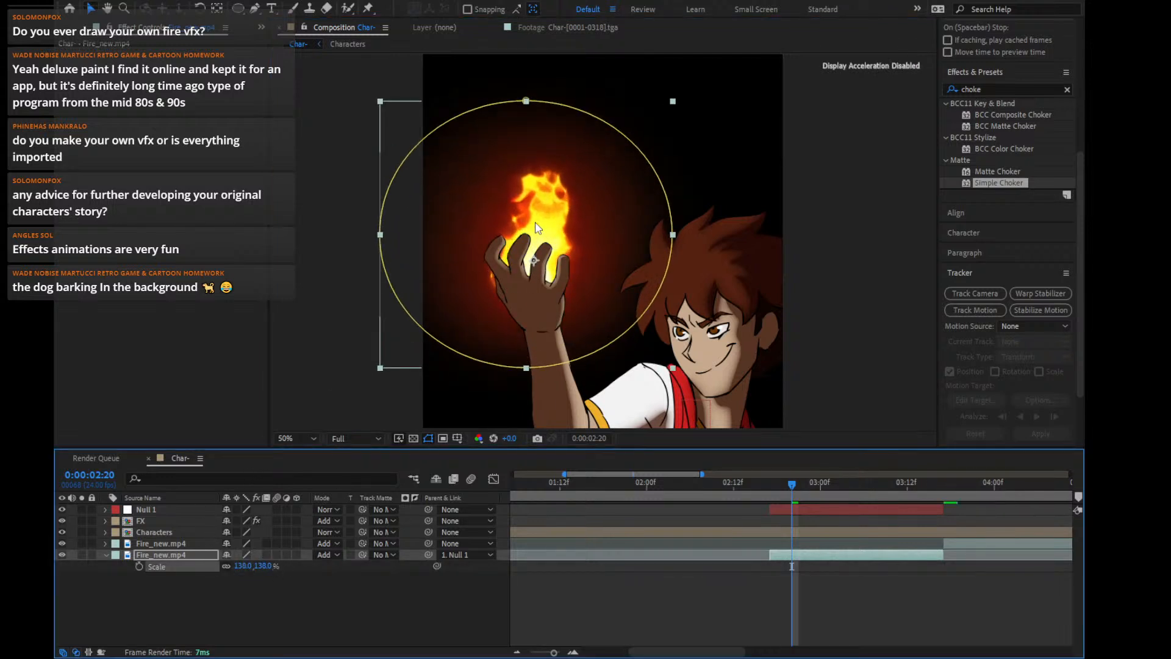
drag(536, 228, 542, 227)
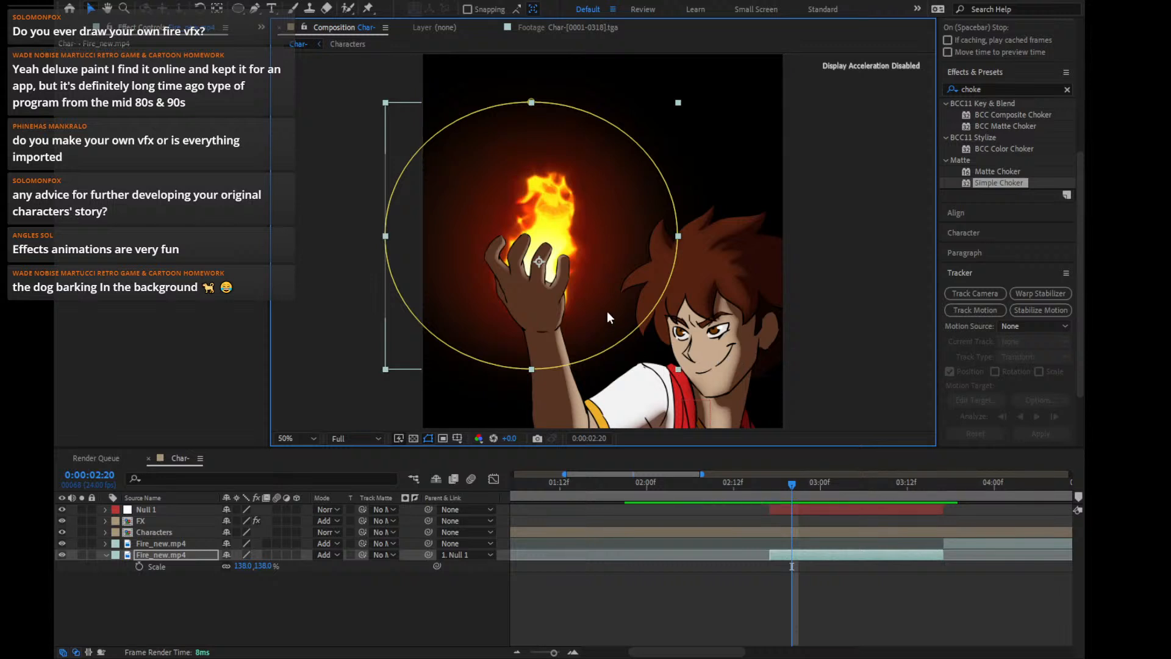
Clear the effects search and open the Characters pre-composition
click(1007, 89)
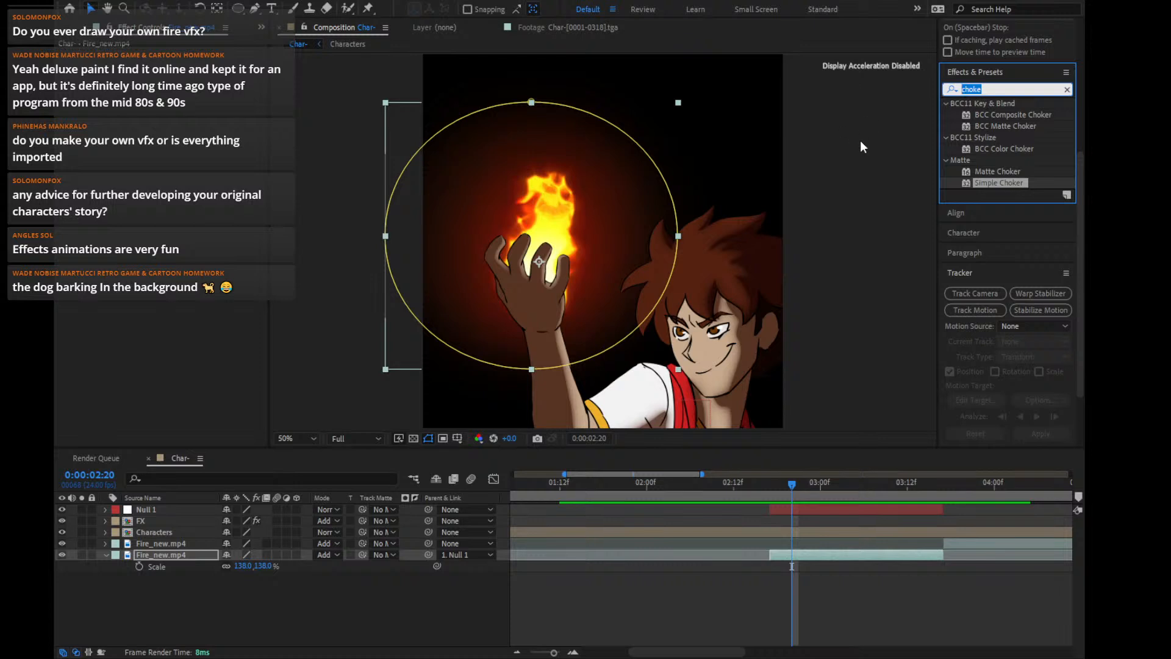
key(BackSpace)
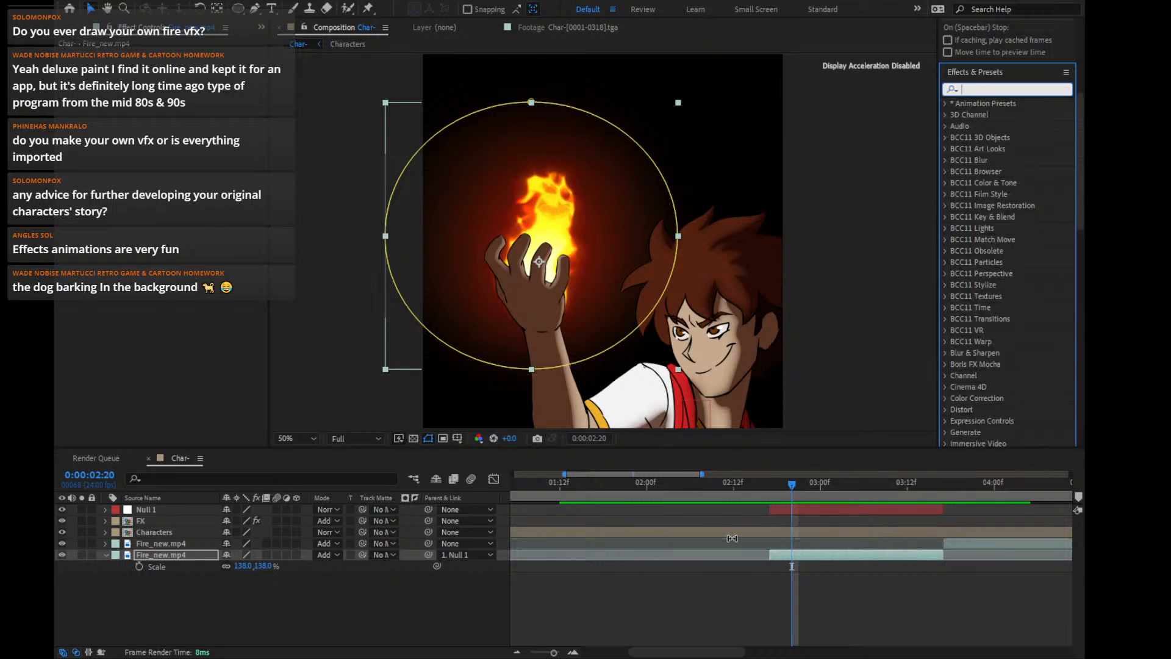
click(821, 532)
drag(817, 394, 746, 351)
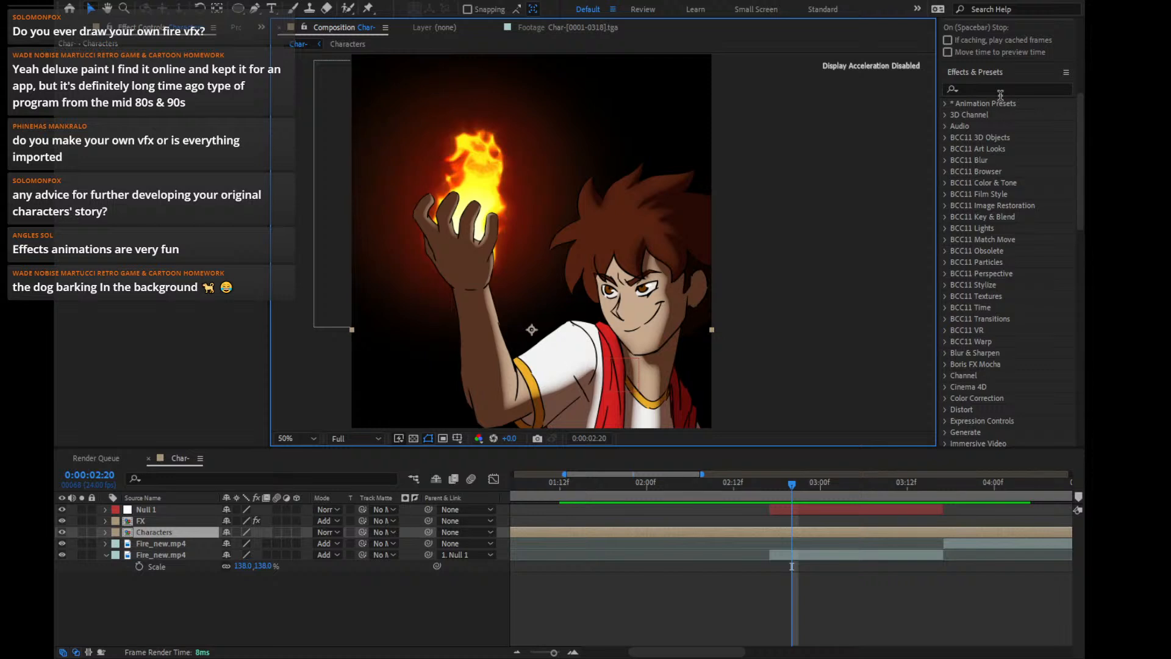
double_click(798, 532)
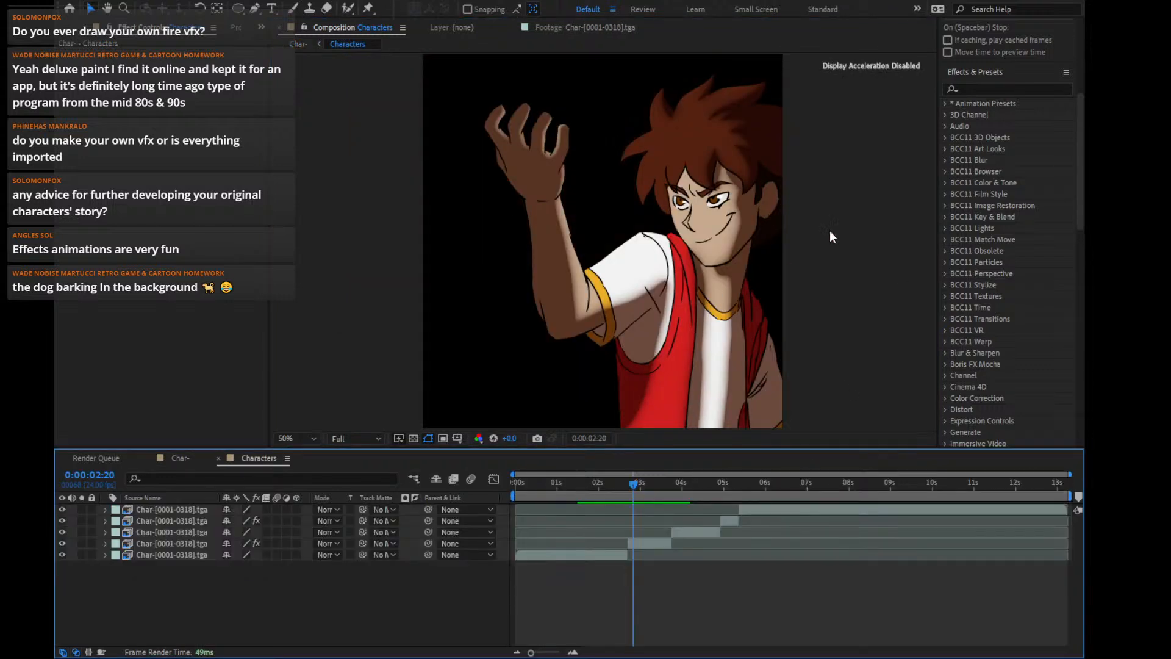
click(1015, 89)
text(level)
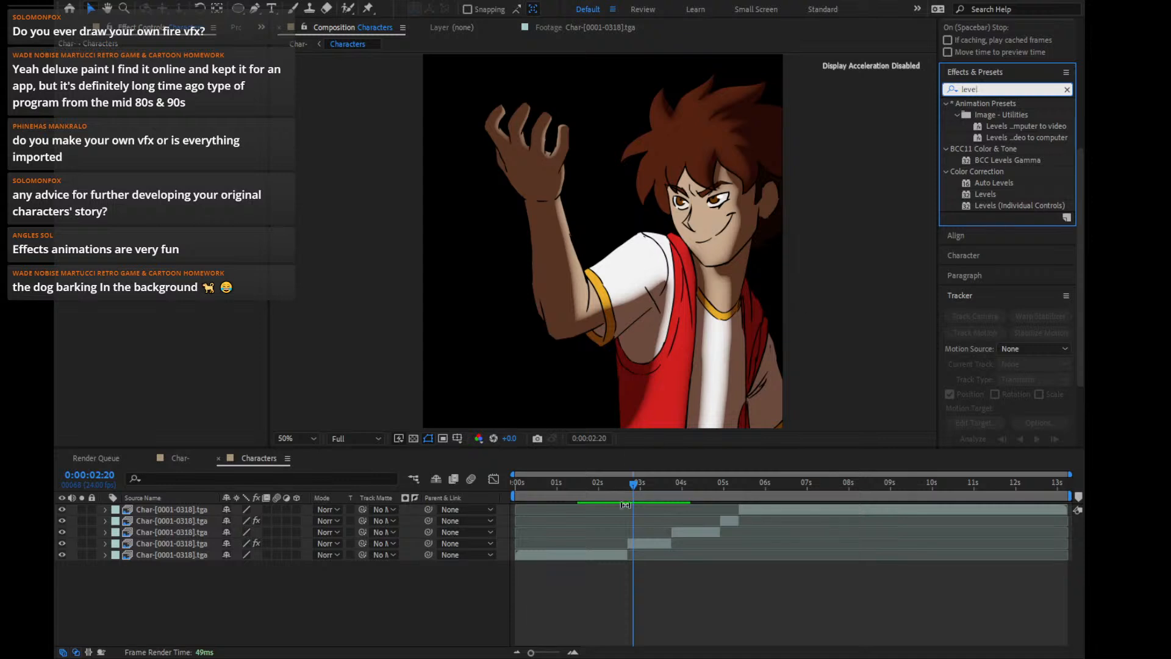
click(1067, 89)
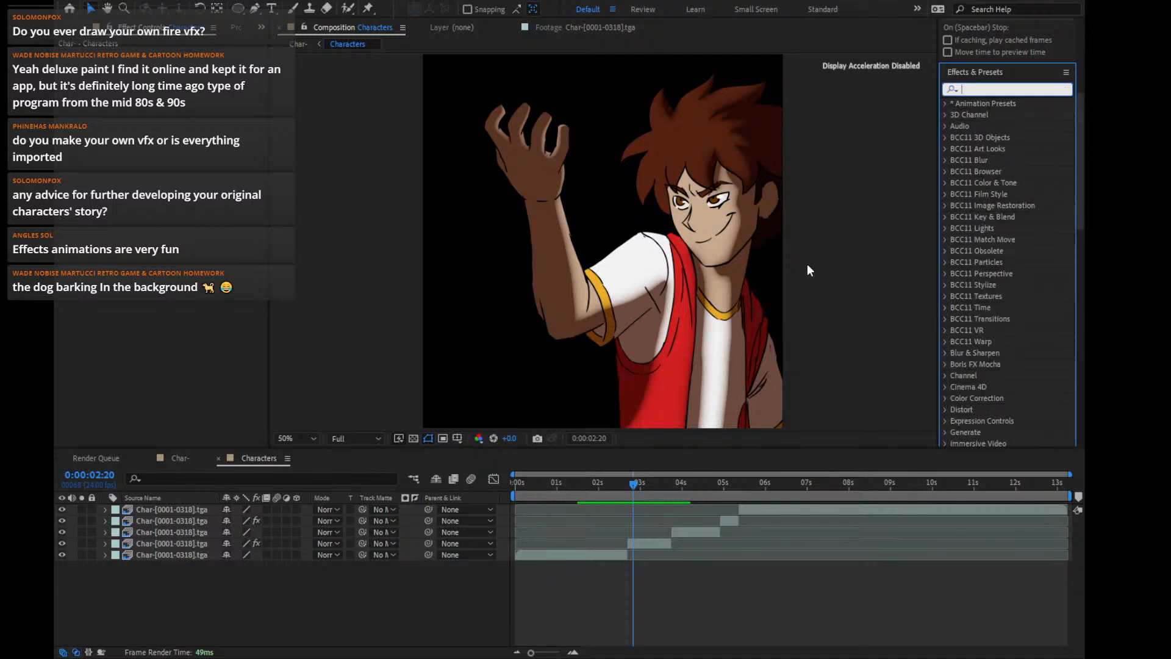
Duplicate the character segment between 0:00:02:17 and 0:00:03:18 and apply the Fill effect to the upper copy
click(244, 567)
click(157, 543)
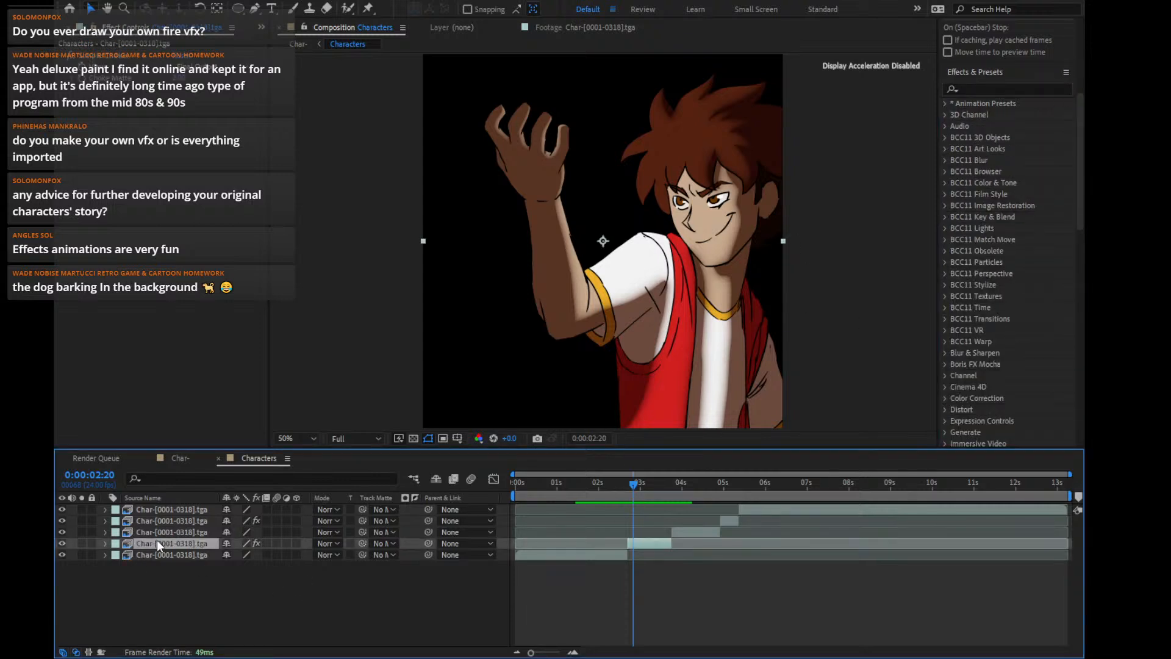
key(ctrl+d)
click(1008, 88)
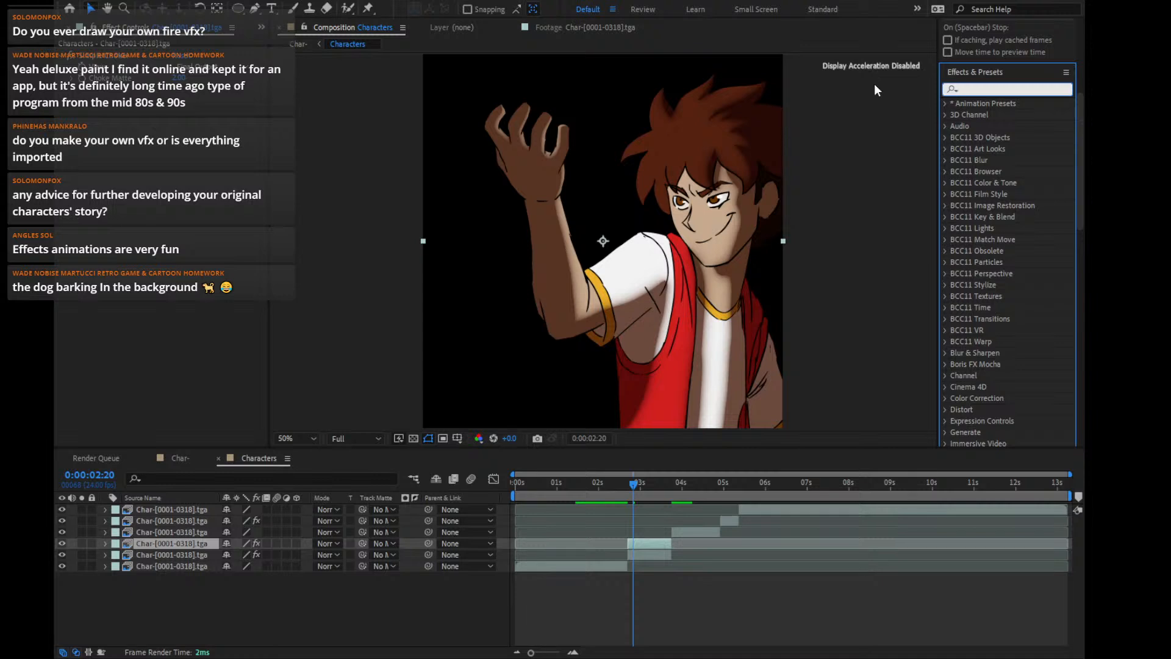
text(fill)
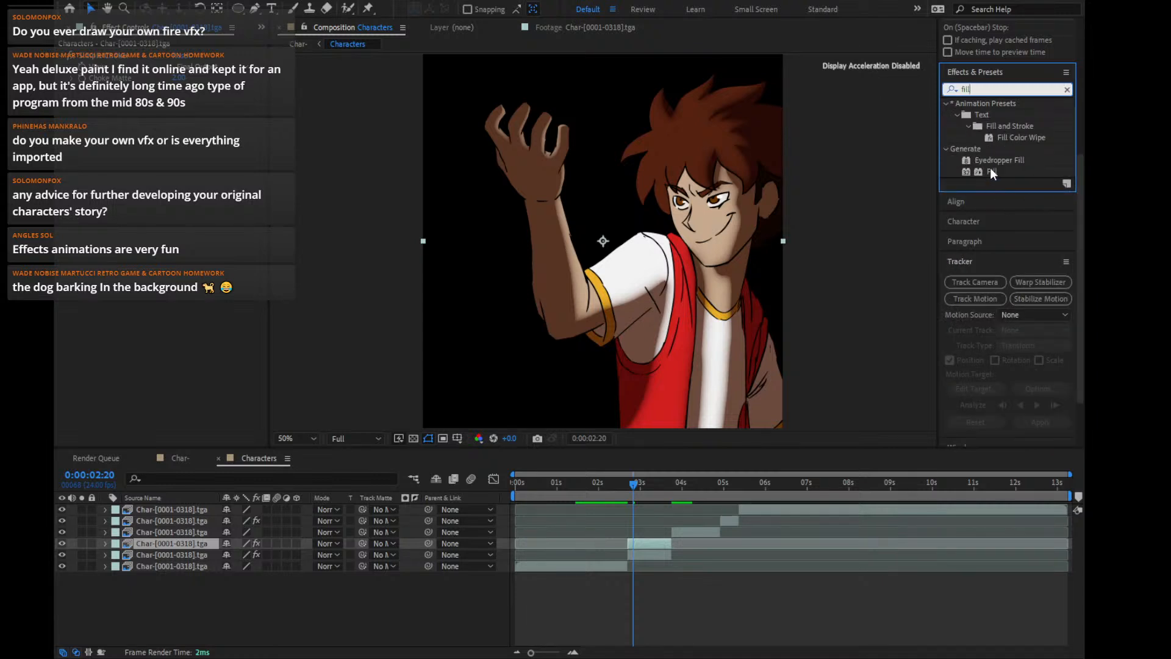
drag(990, 171, 658, 543)
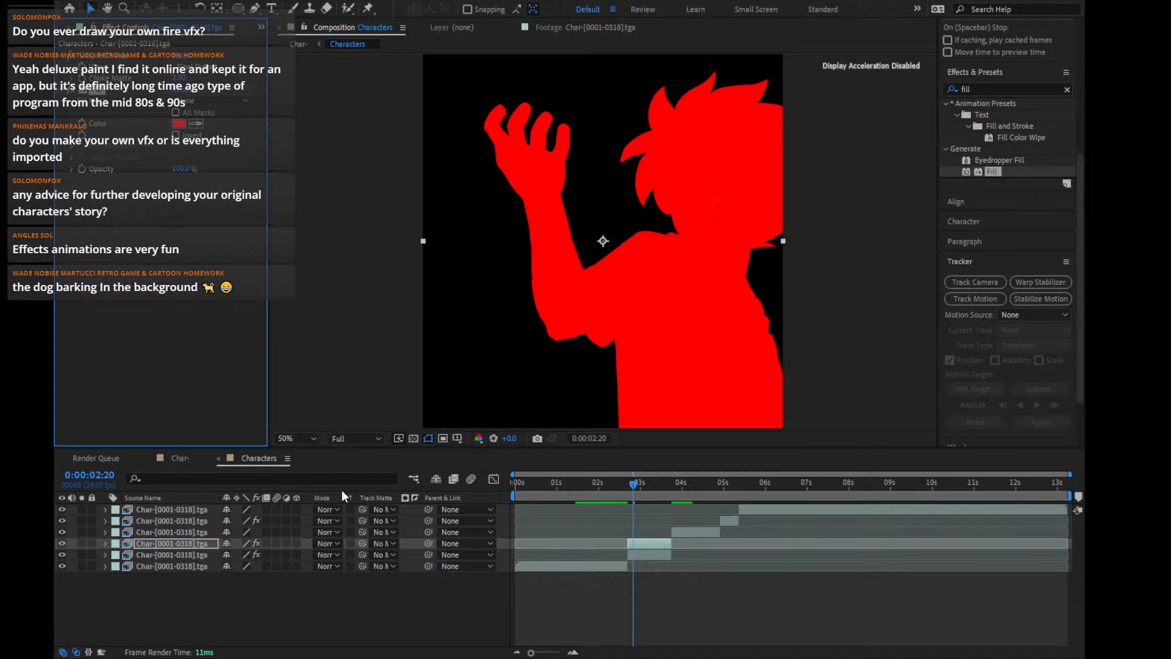
Set the filled copy's blending mode to Overlay and change its fill color to a muted orange
click(328, 542)
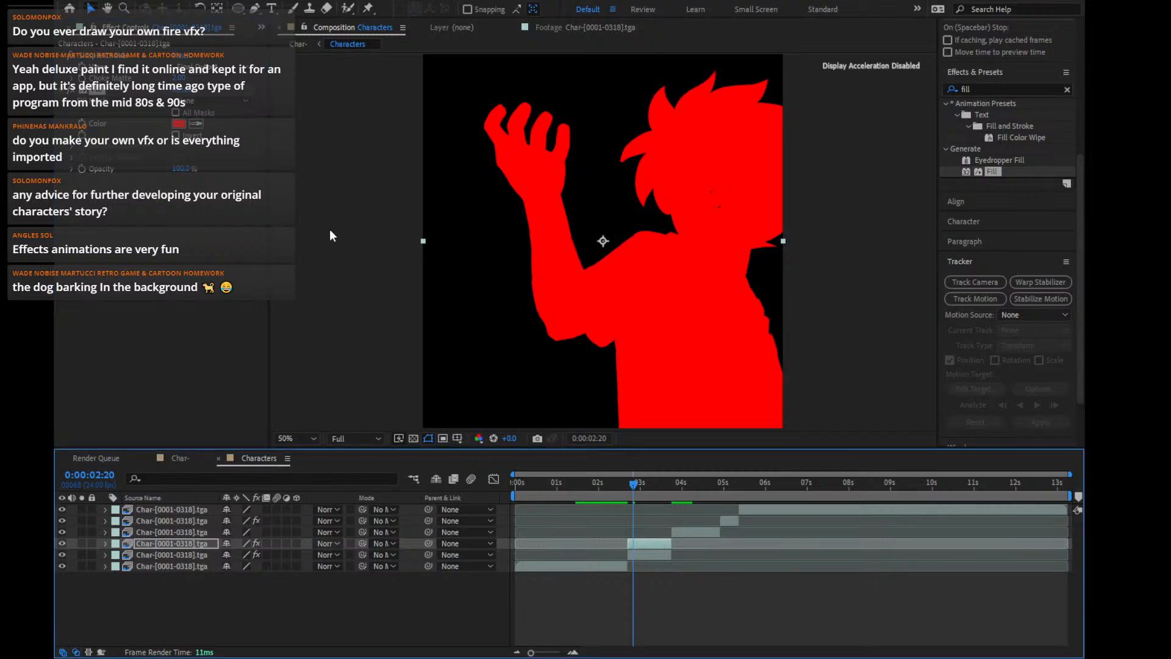
click(407, 321)
click(181, 126)
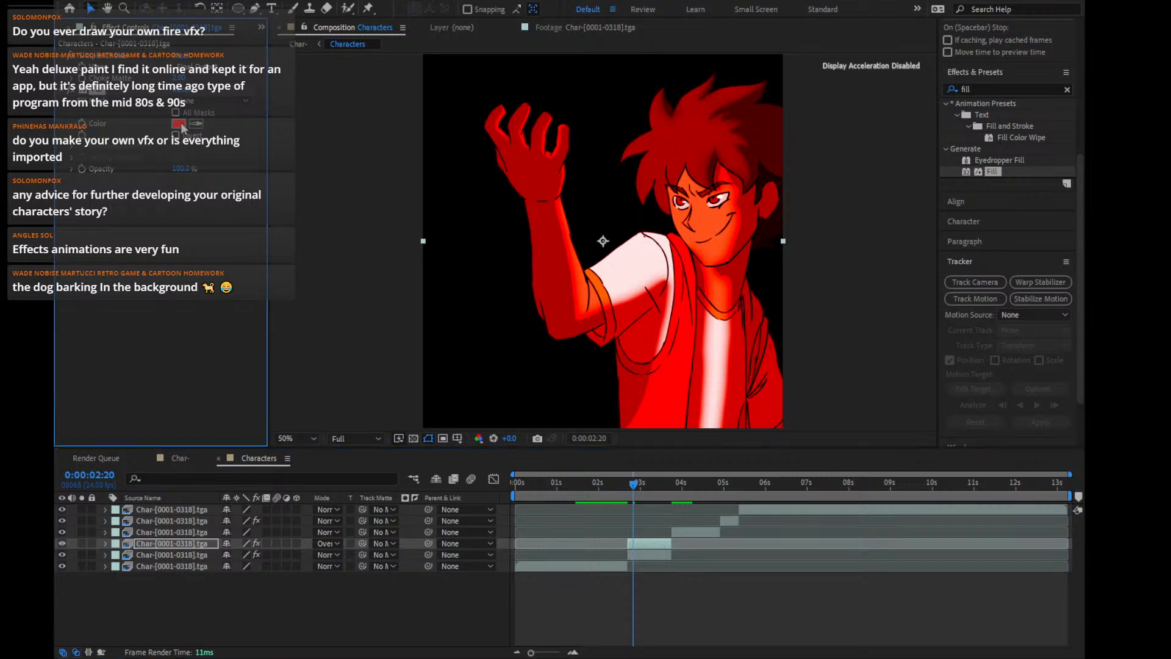
click(462, 633)
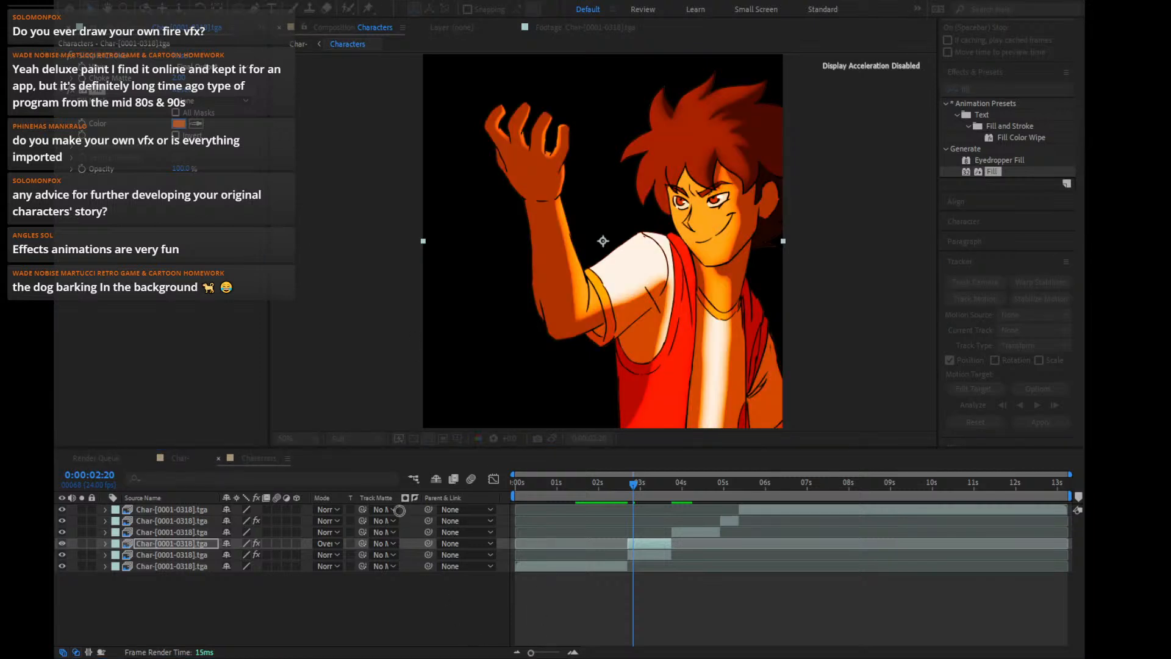
click(396, 511)
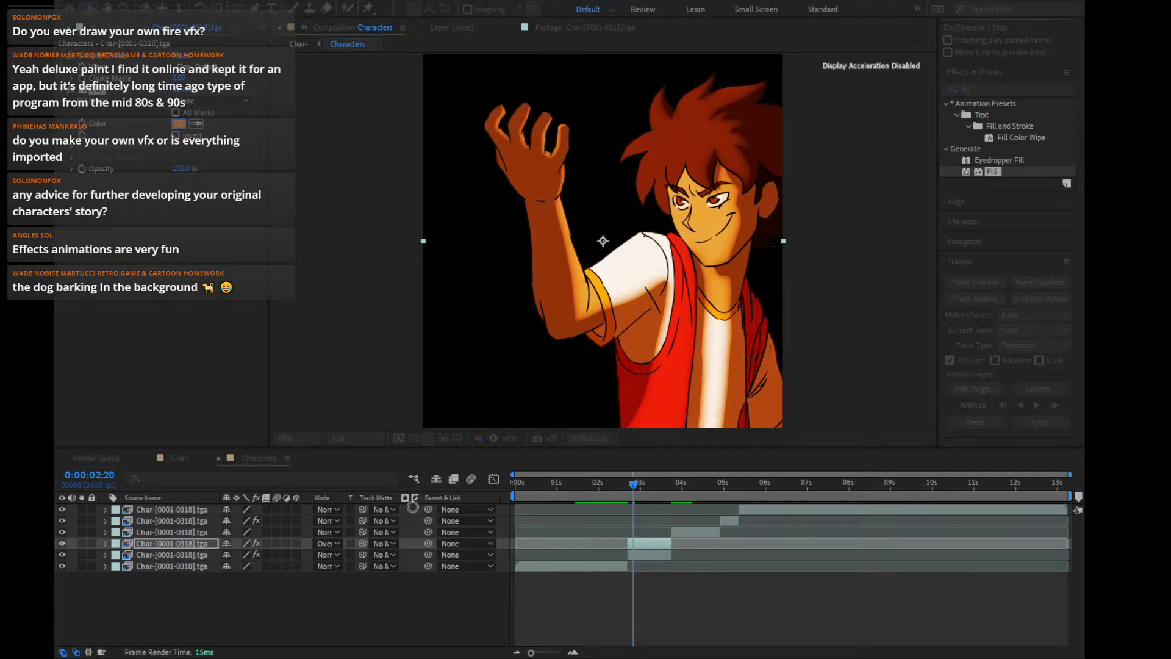
click(398, 508)
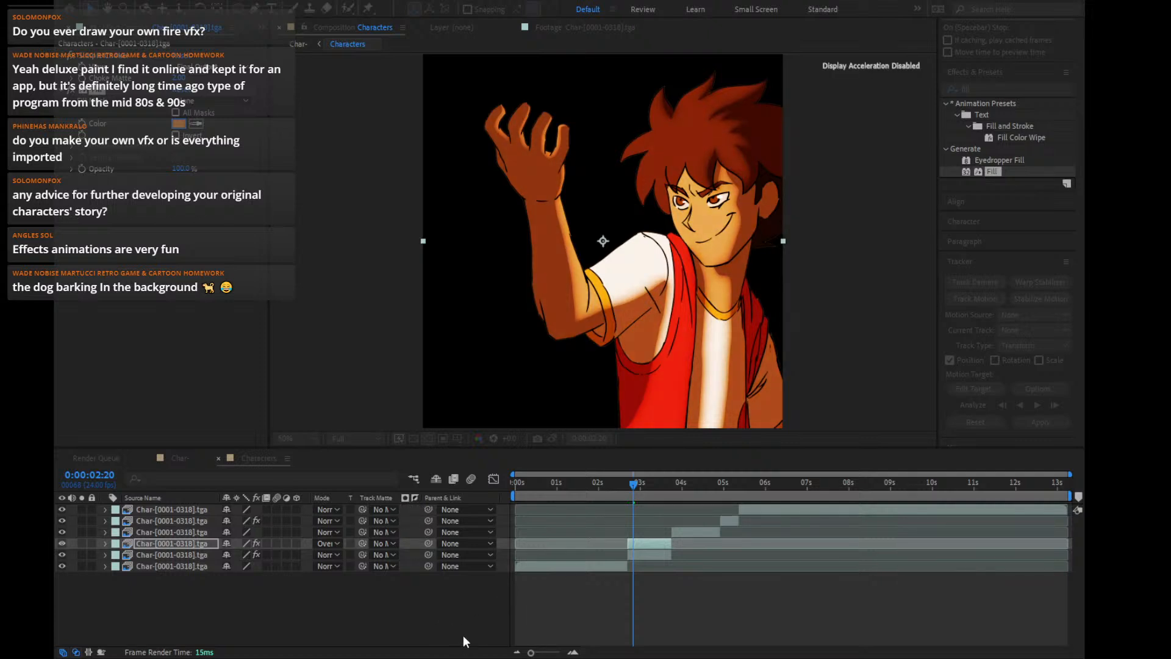
click(378, 536)
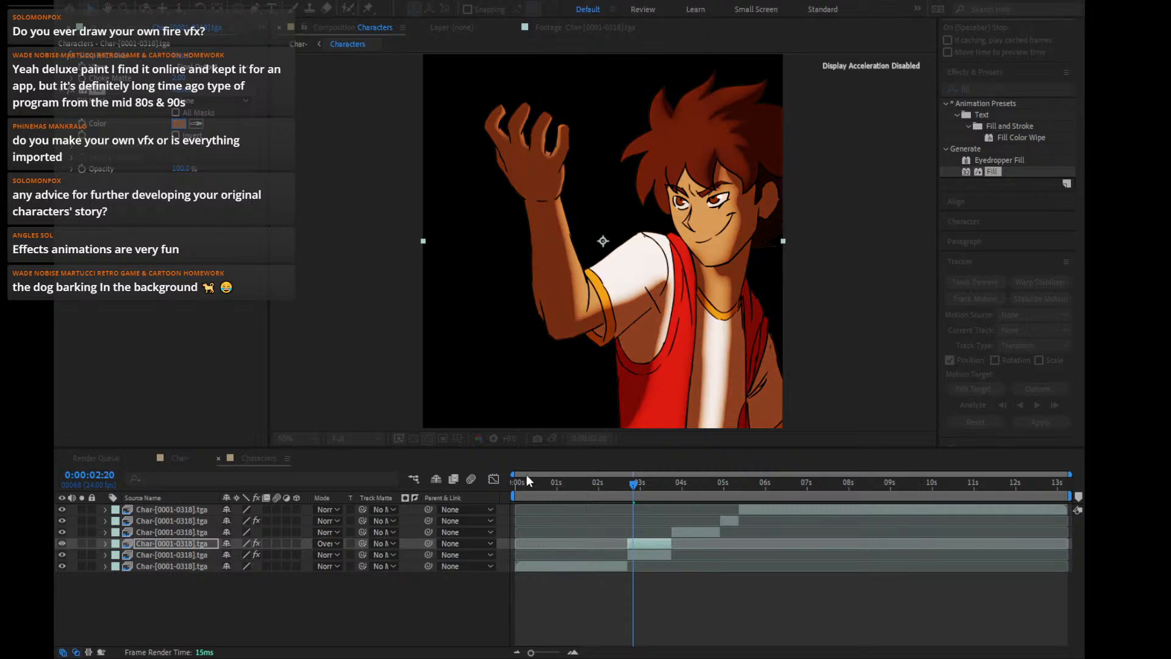
click(367, 494)
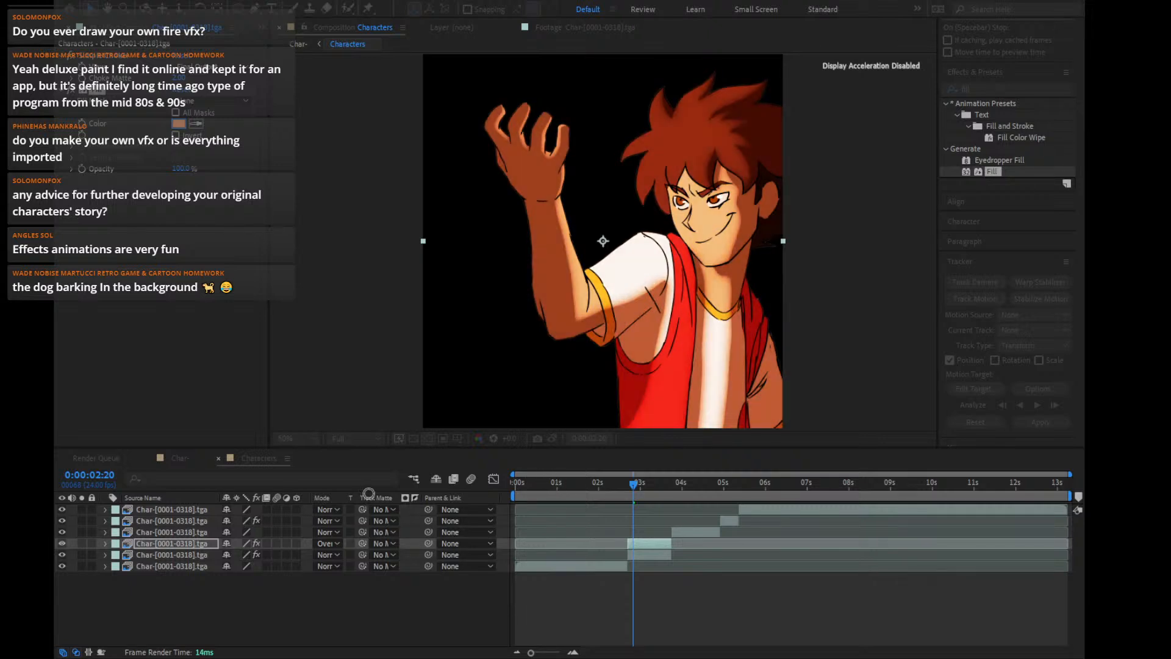
click(395, 500)
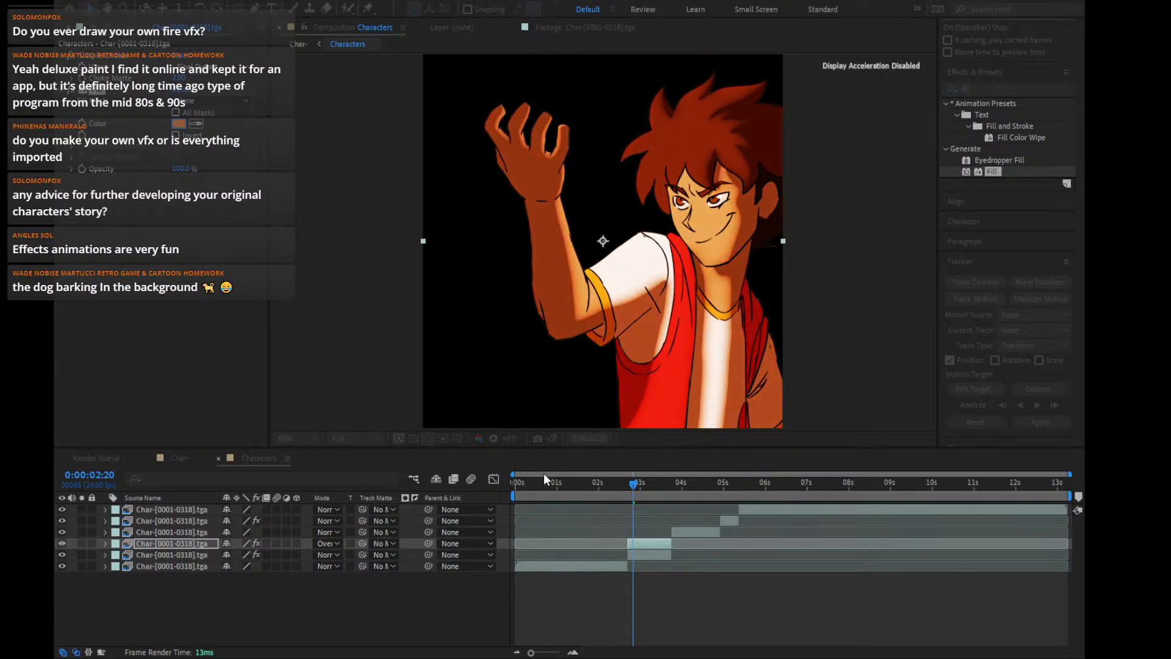
Compare the character with and without the orange overlay copy, and set that copy's opacity to 50%
click(61, 543)
click(61, 543)
key(t)
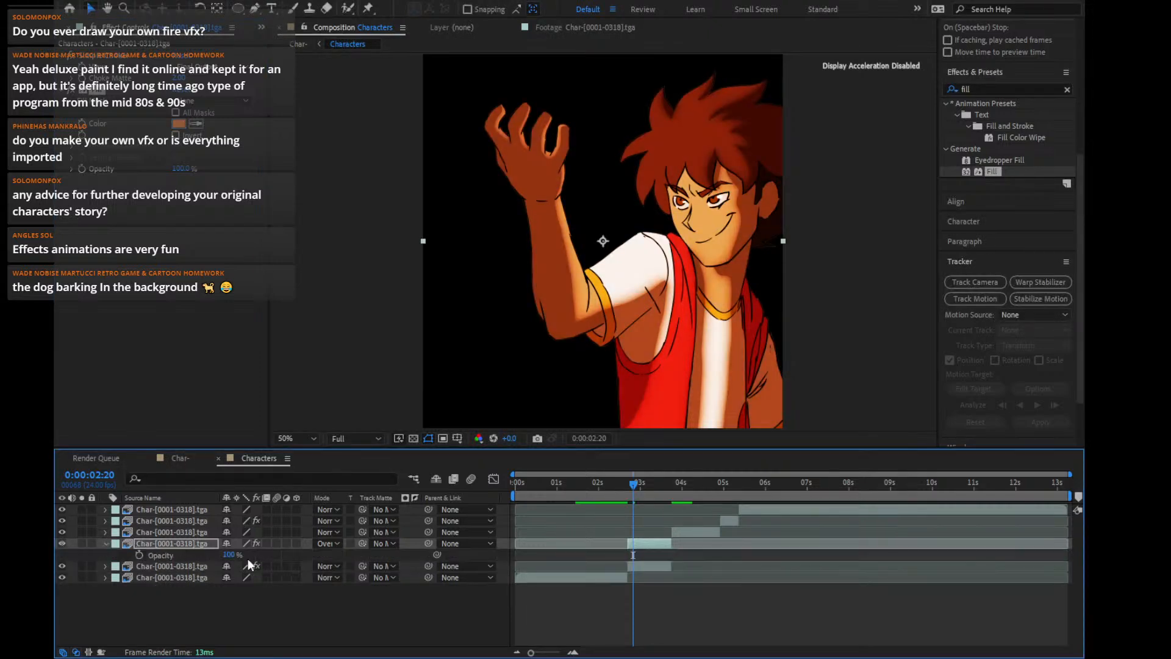
click(233, 554)
text(75)
key(Return)
click(232, 554)
text(50)
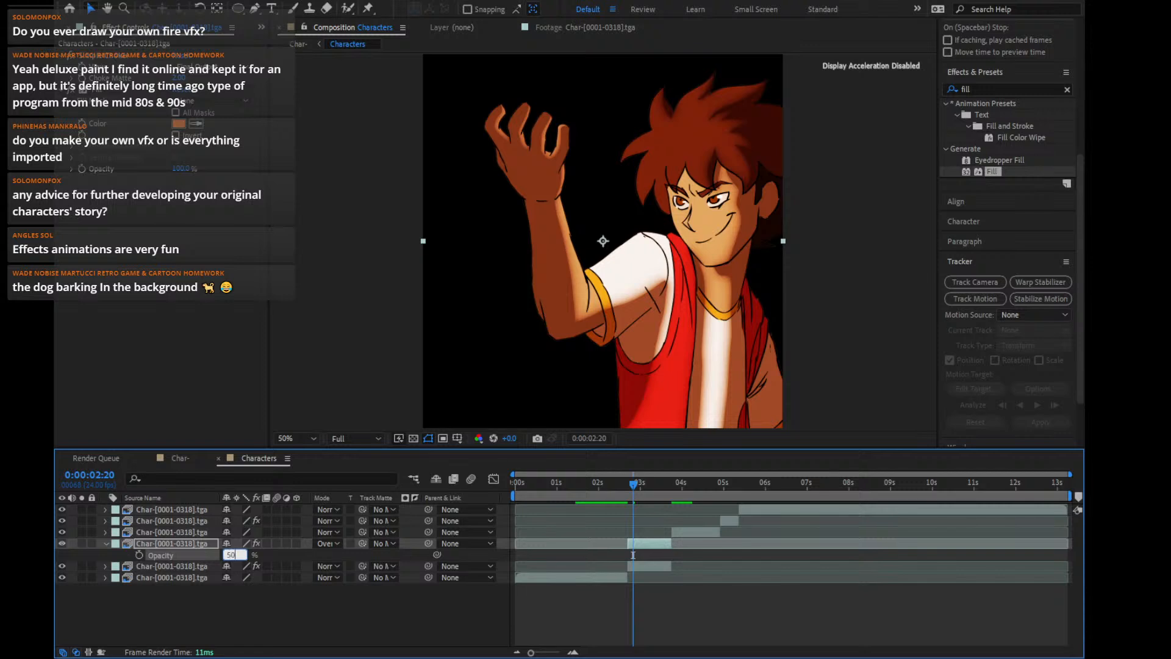
key(Return)
Duplicate the short character segment at 0:00:05:05, copy the orange Fill effect onto the duplicate, and blend it with Overlay
click(106, 93)
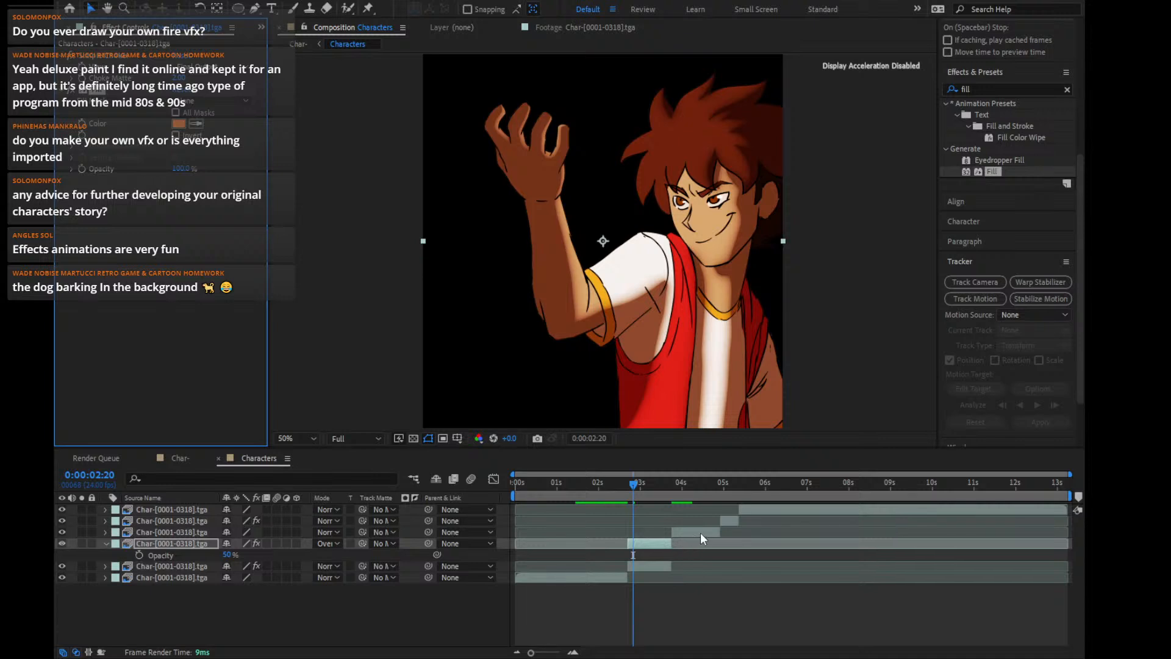
click(733, 484)
click(731, 519)
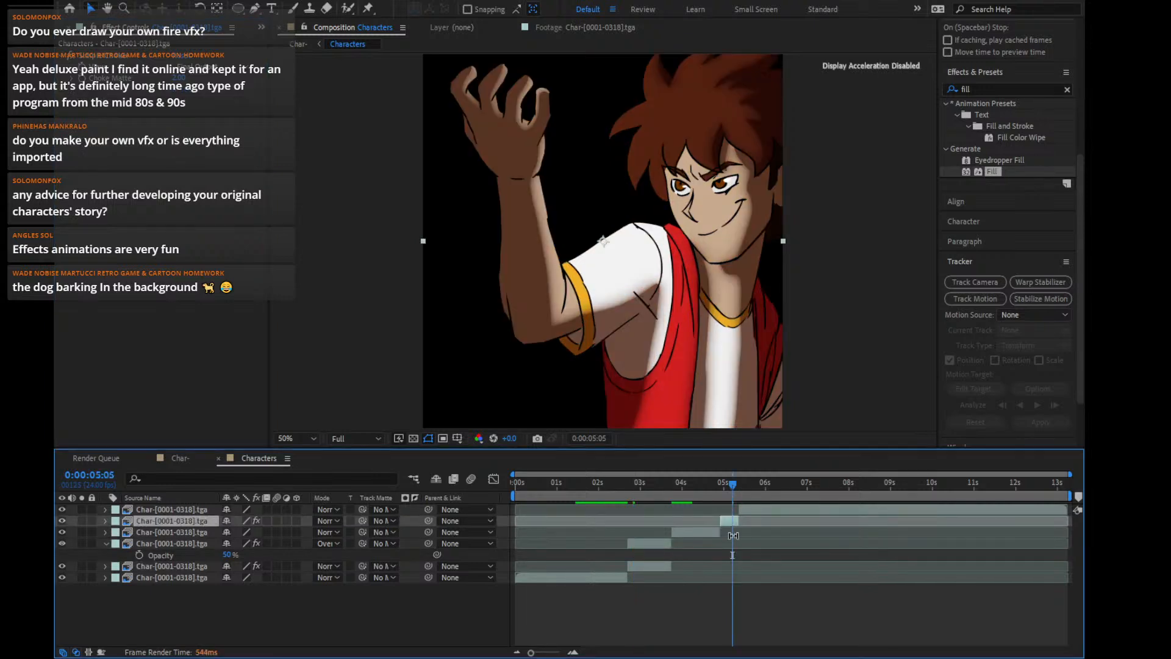
key(ctrl+d)
click(185, 244)
key(ctrl+v)
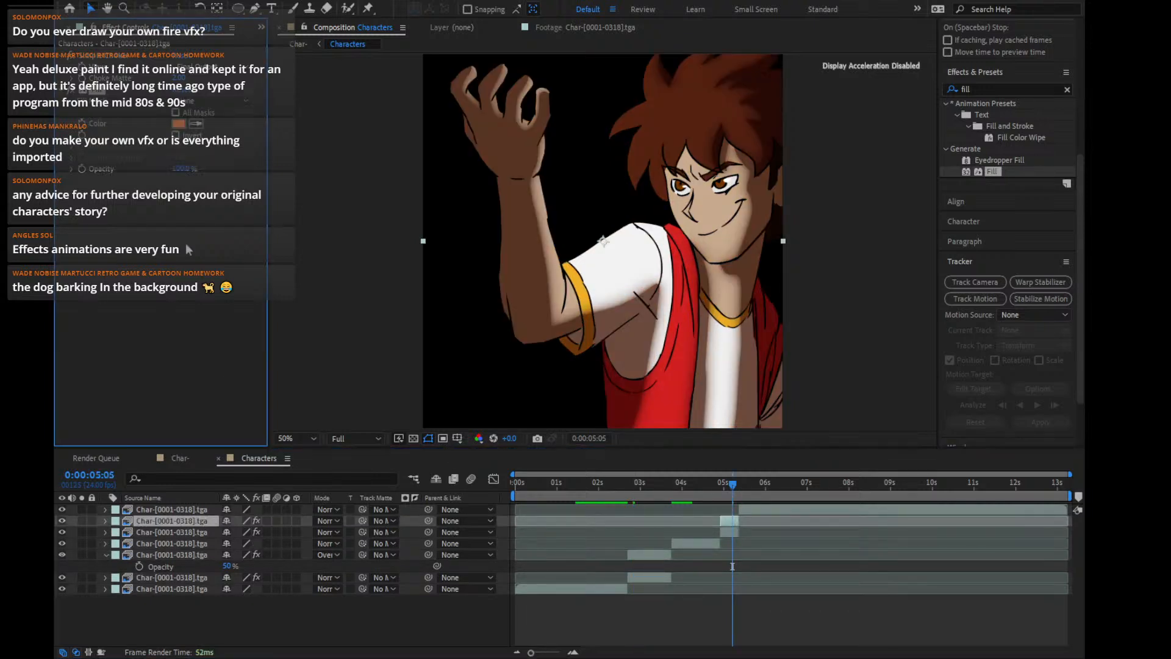
click(321, 520)
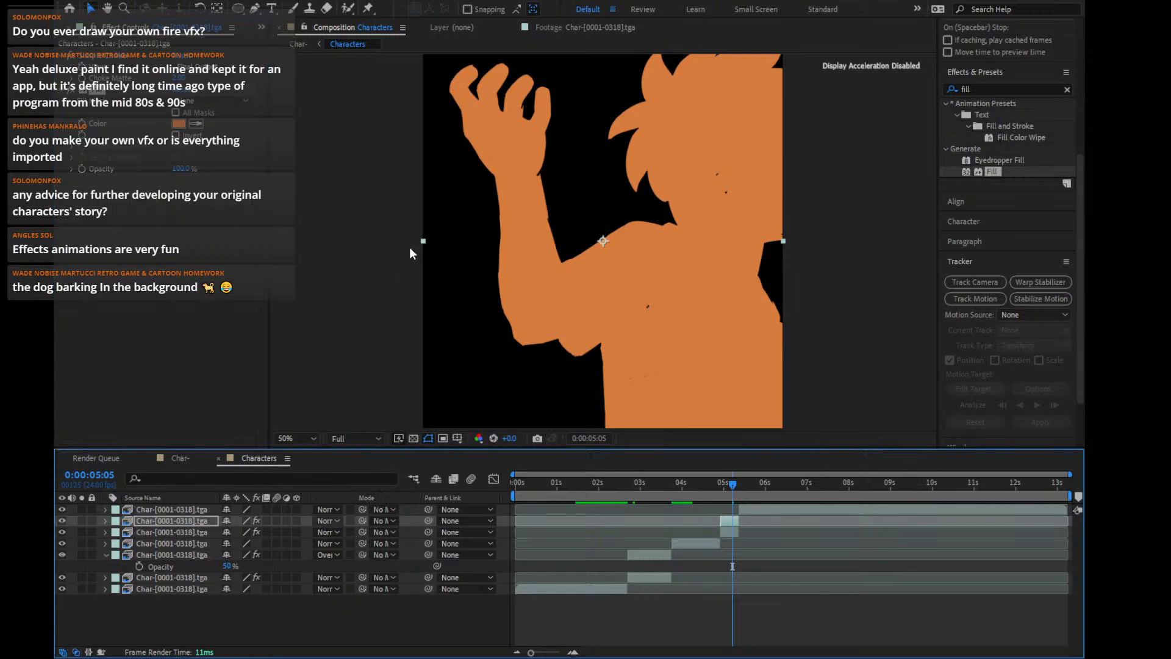
click(405, 327)
Return to the main Char- composition and delete the unparented Fire_new.mp4 segment
click(183, 457)
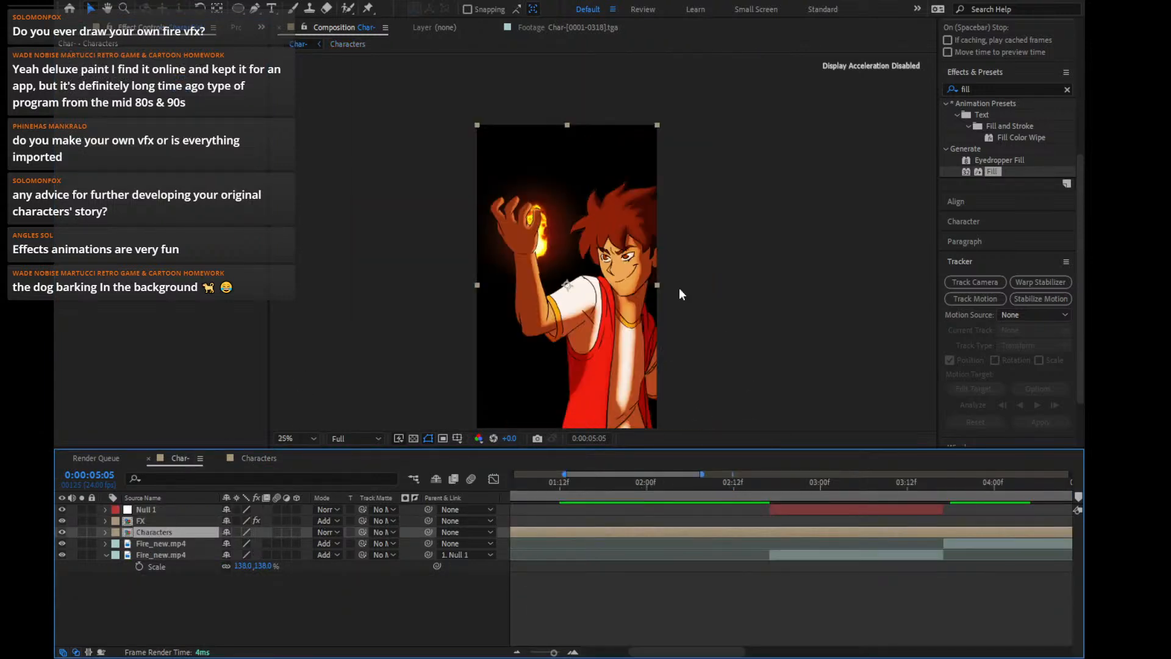
drag(814, 481, 863, 486)
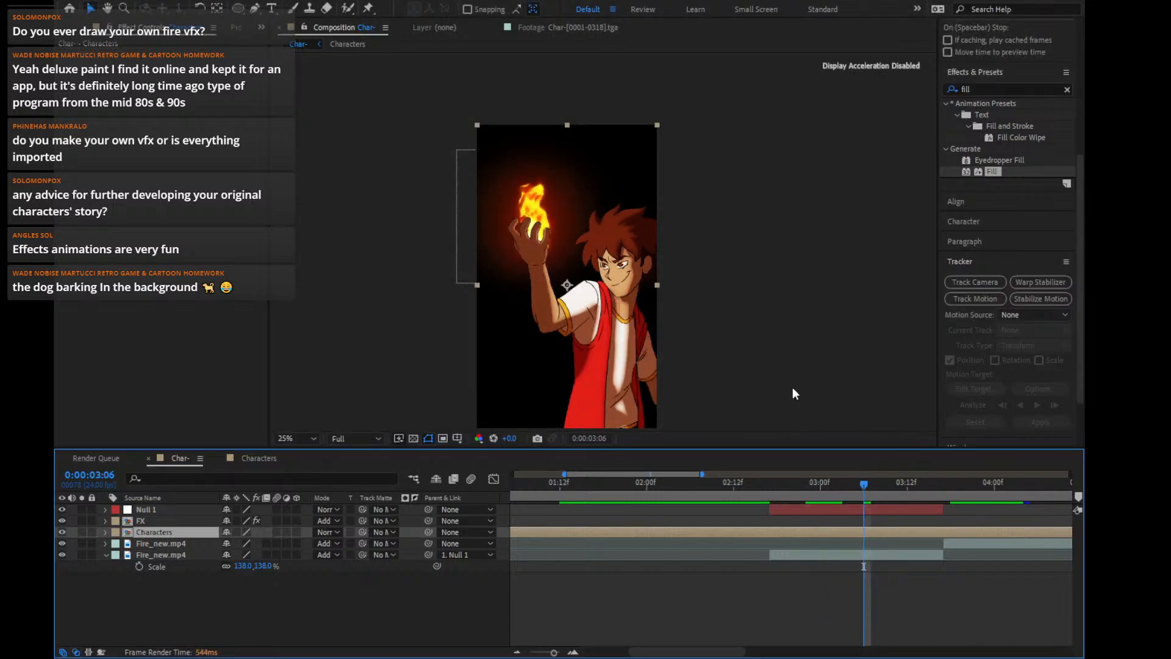
click(970, 544)
key(Delete)
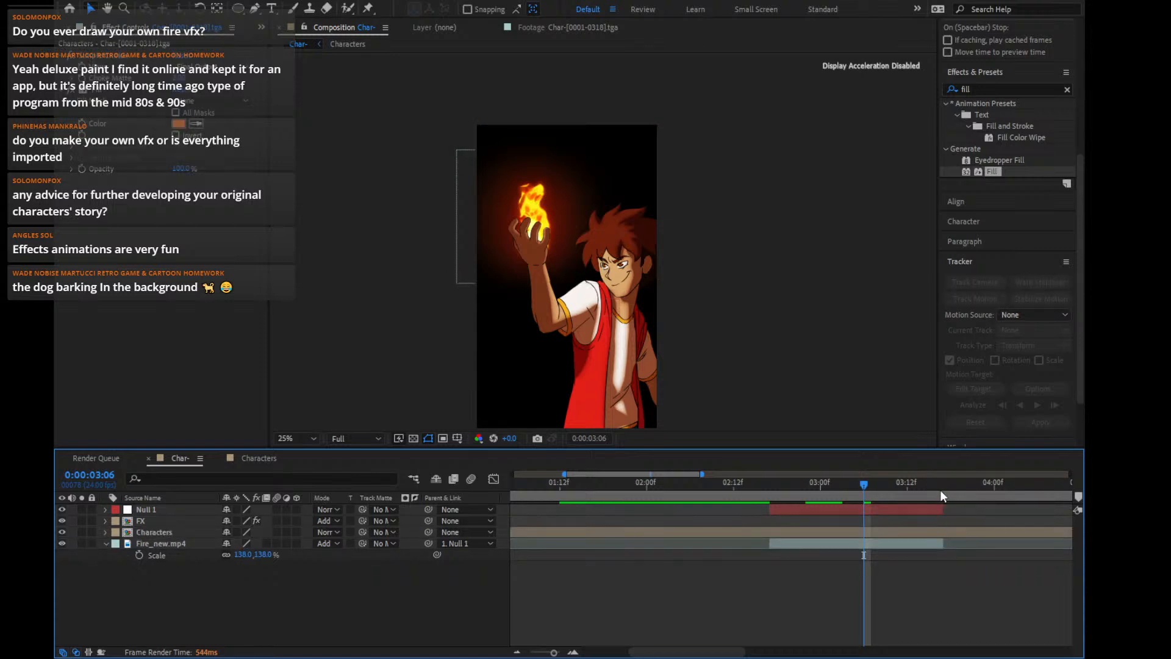
Extend the parented fire segment past 0:00:04:00 and split it at 0:00:03:17
click(949, 489)
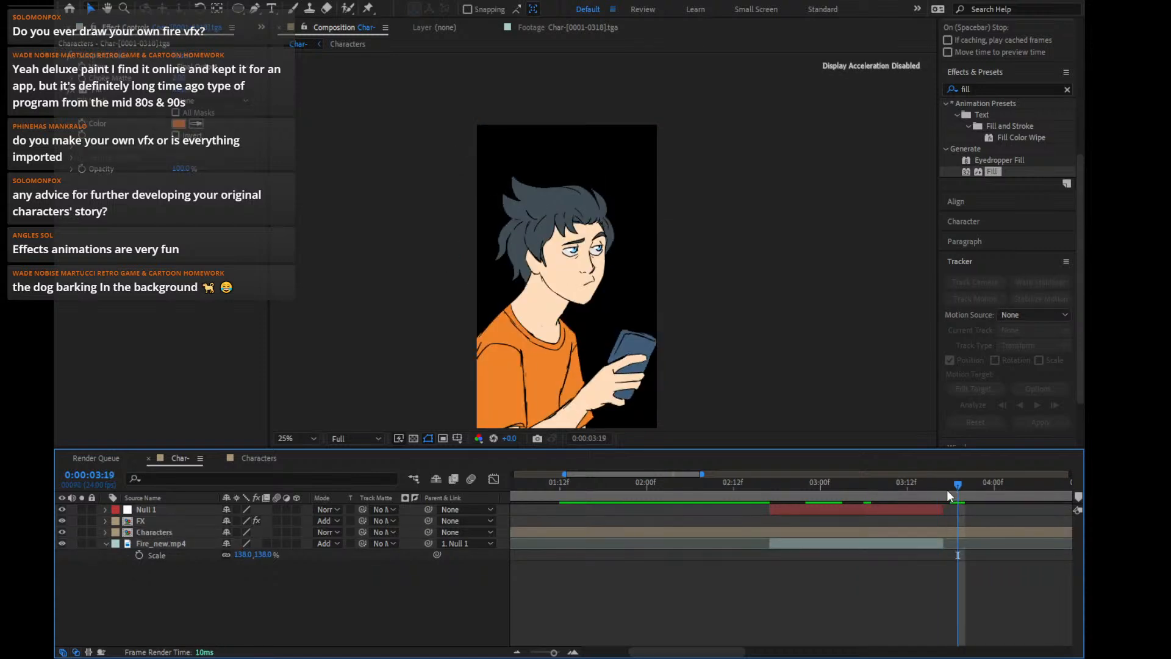
drag(946, 489, 1033, 543)
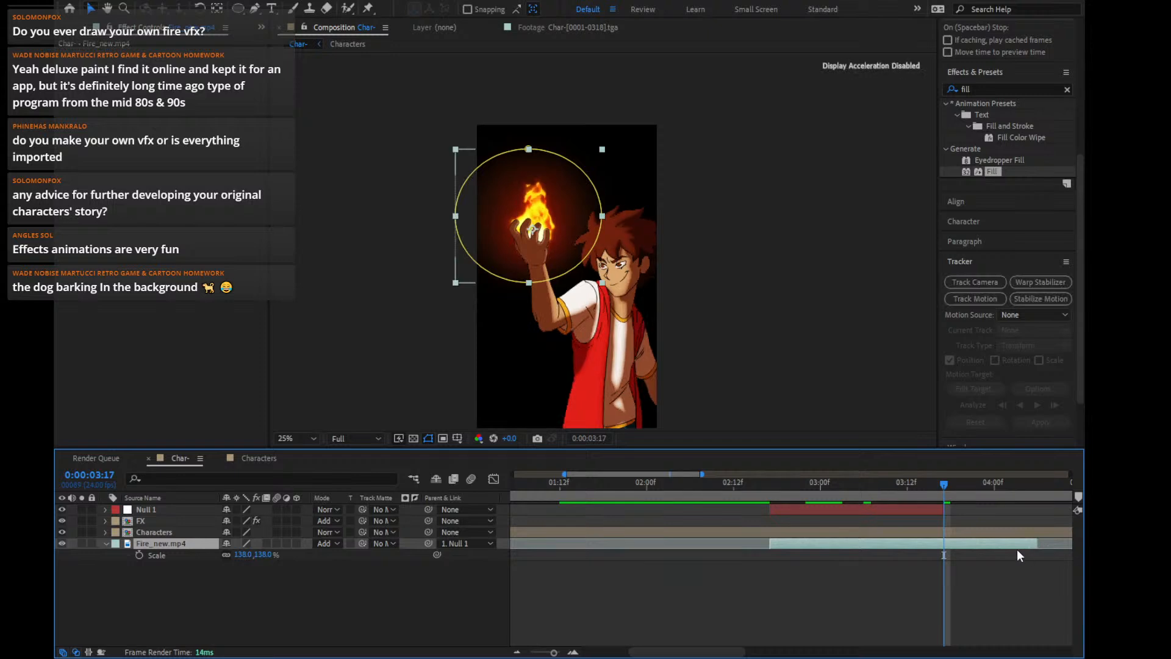
key(ctrl+shift+d)
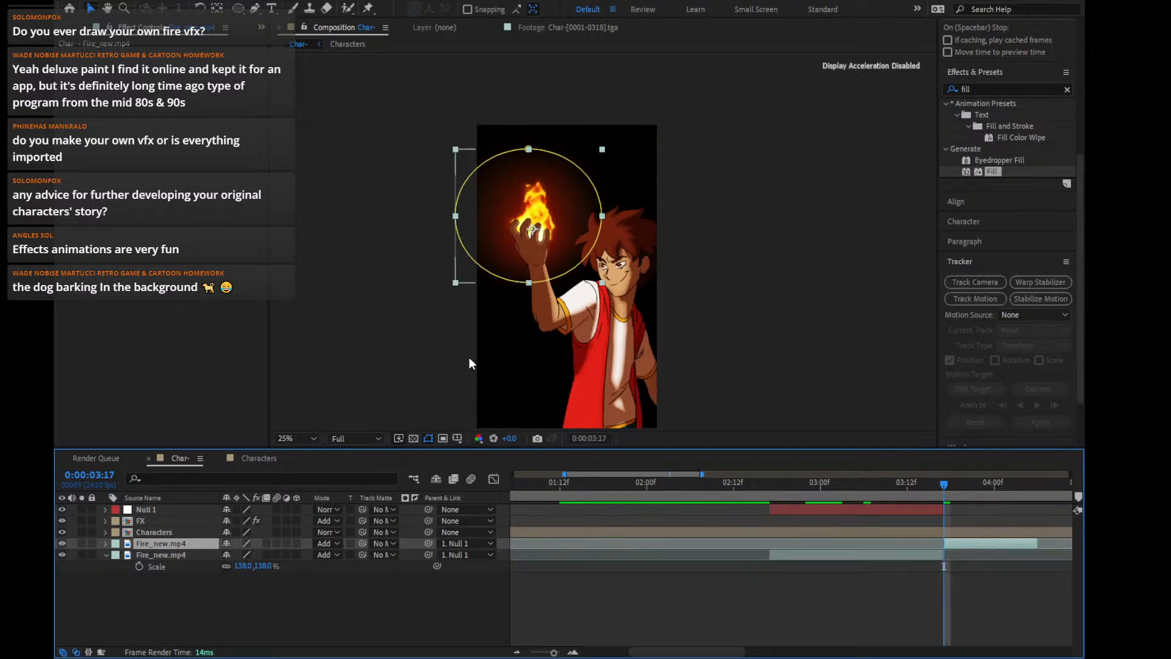
Play and step through the frames from 0:00:02:17 to examine how the flame follows the raised hand
click(712, 274)
scroll(710, 255, up, 3)
scroll(709, 252, down, 2)
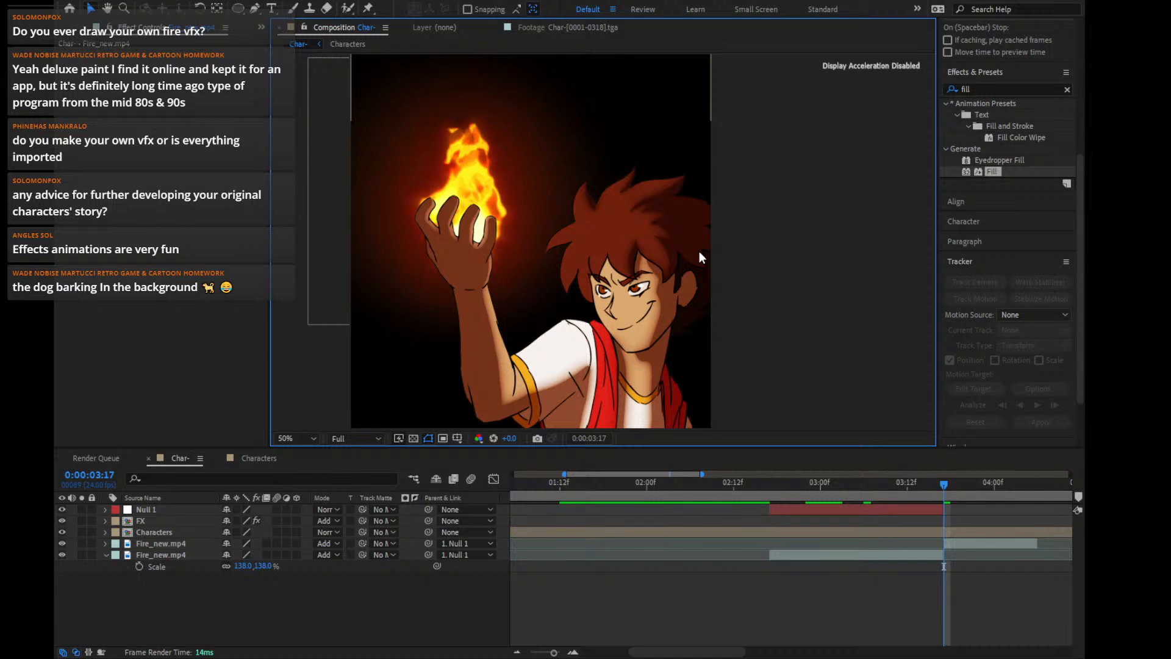
click(770, 483)
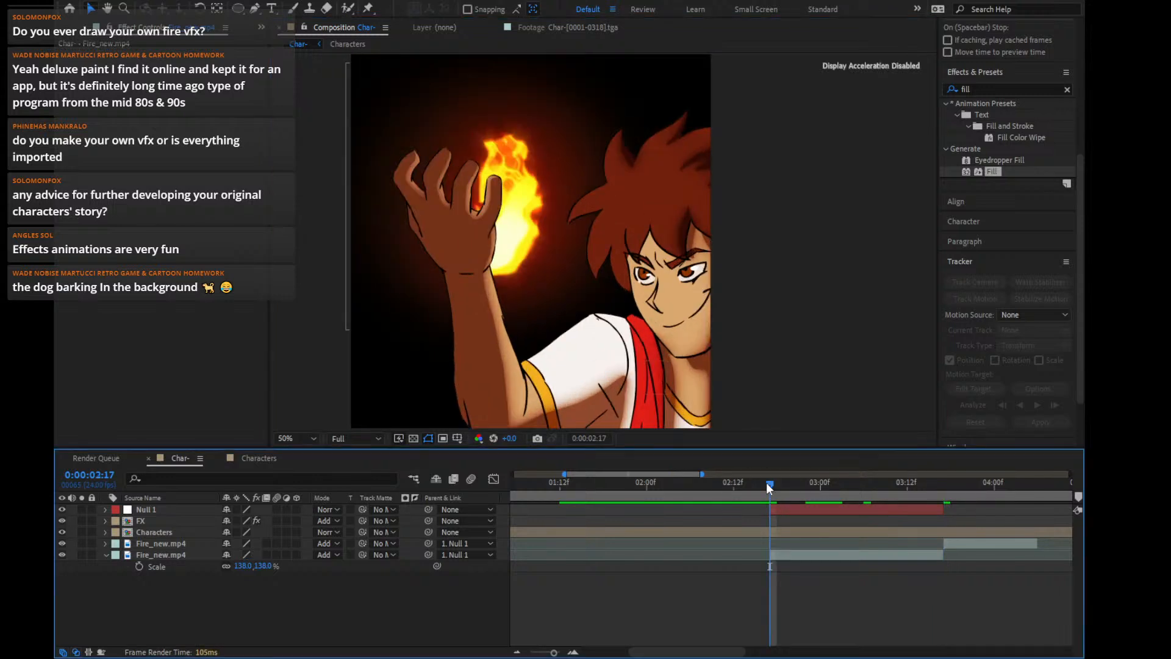
key(space)
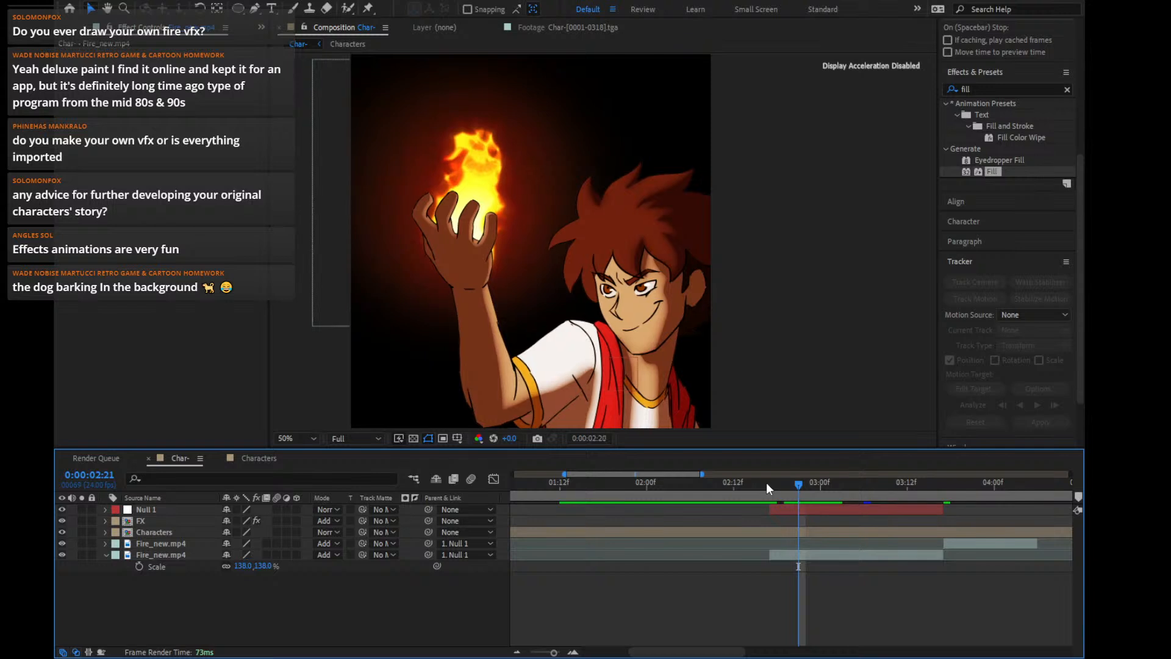
key(space)
key(Page_Down)
key(Page_Down)
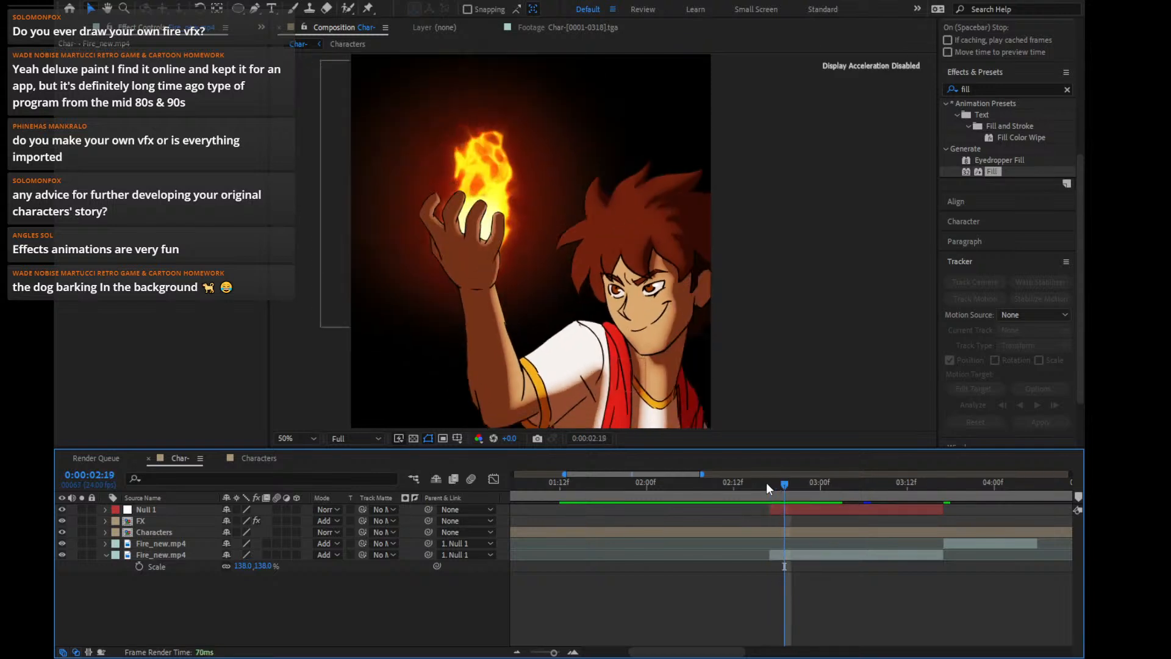
key(Page_Up)
key(Page_Up)
key(Page_Up)
key(Page_Down)
key(Page_Down)
key(Page_Down)
key(Page_Down)
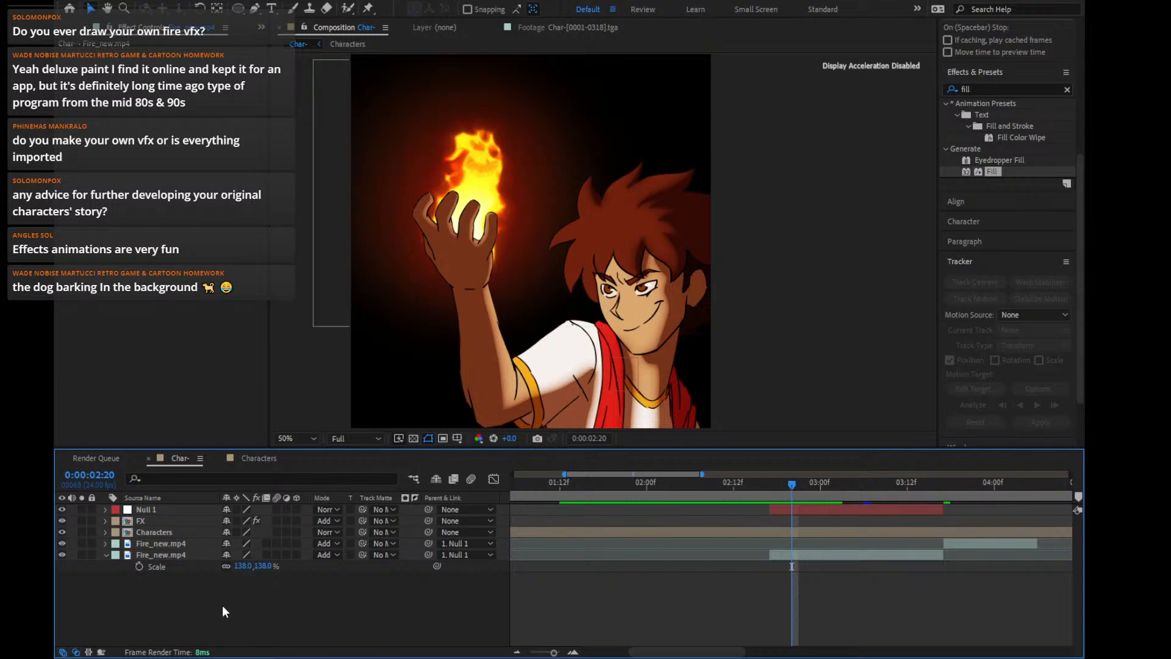
Keyframe the Position and Scale of the earlier parented fire segment at 0:00:02:19
click(156, 566)
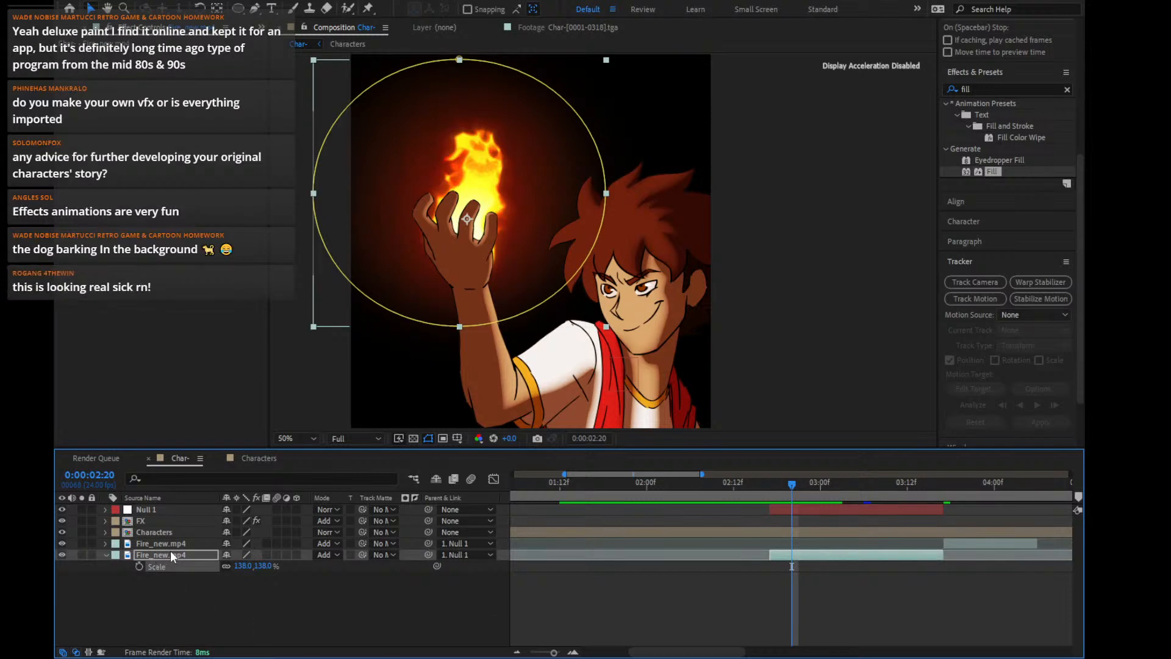
click(170, 550)
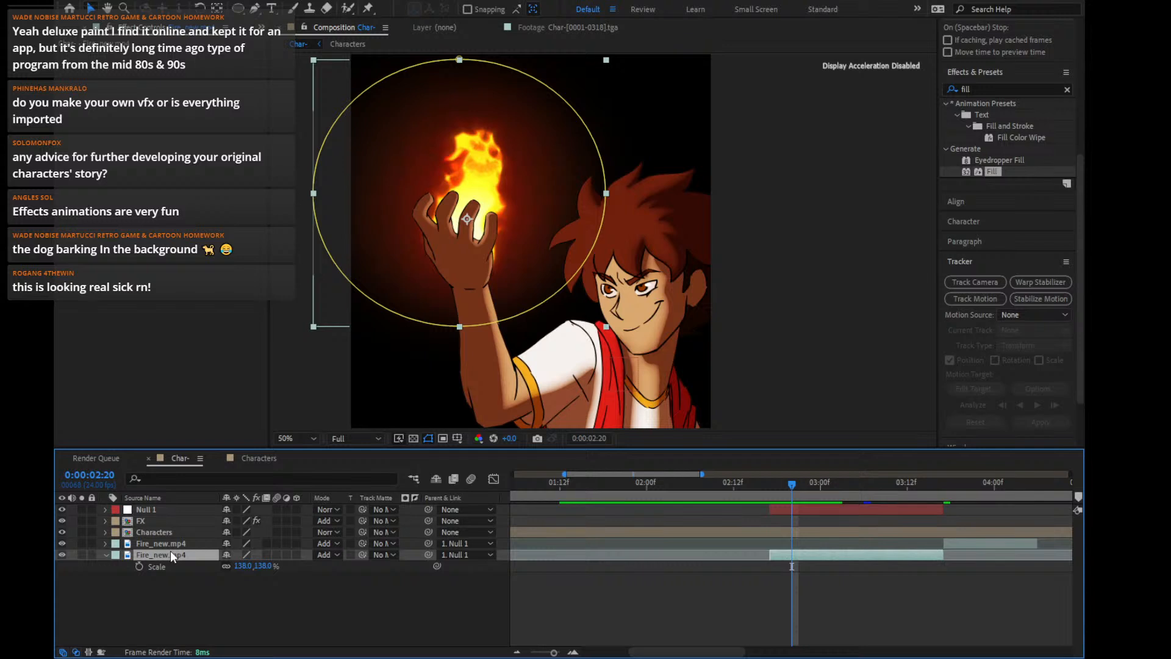
key(shift+p)
key(Page_Up)
key(Page_Down)
key(Page_Down)
key(Page_Down)
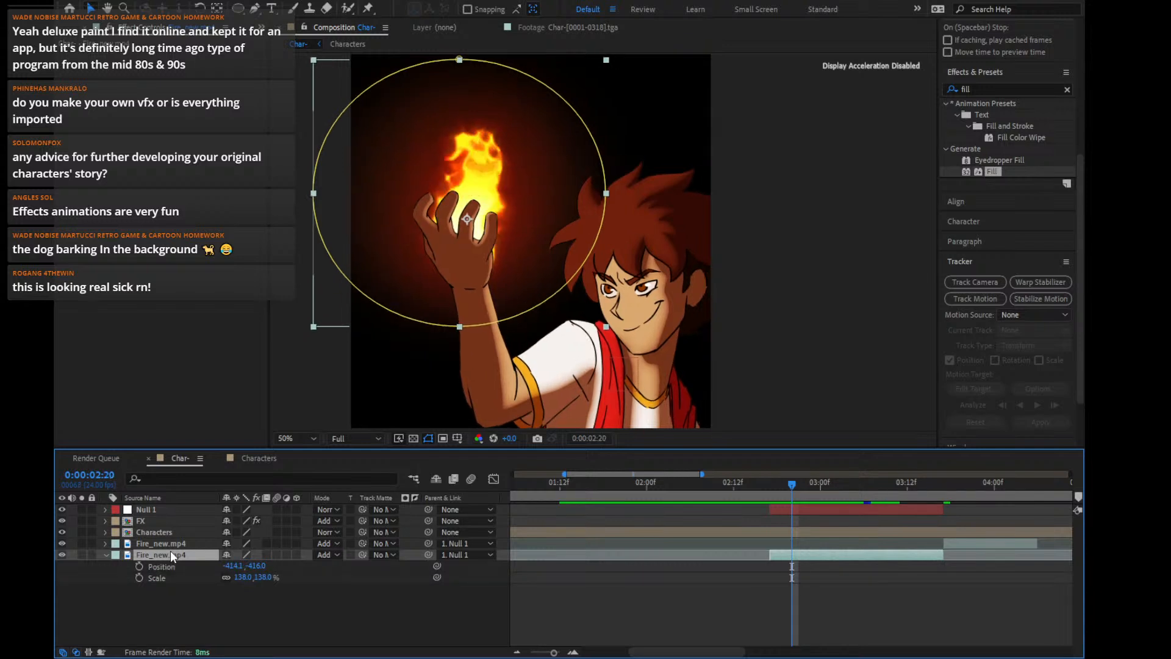
key(Page_Up)
key(Page_Up)
key(Page_Up)
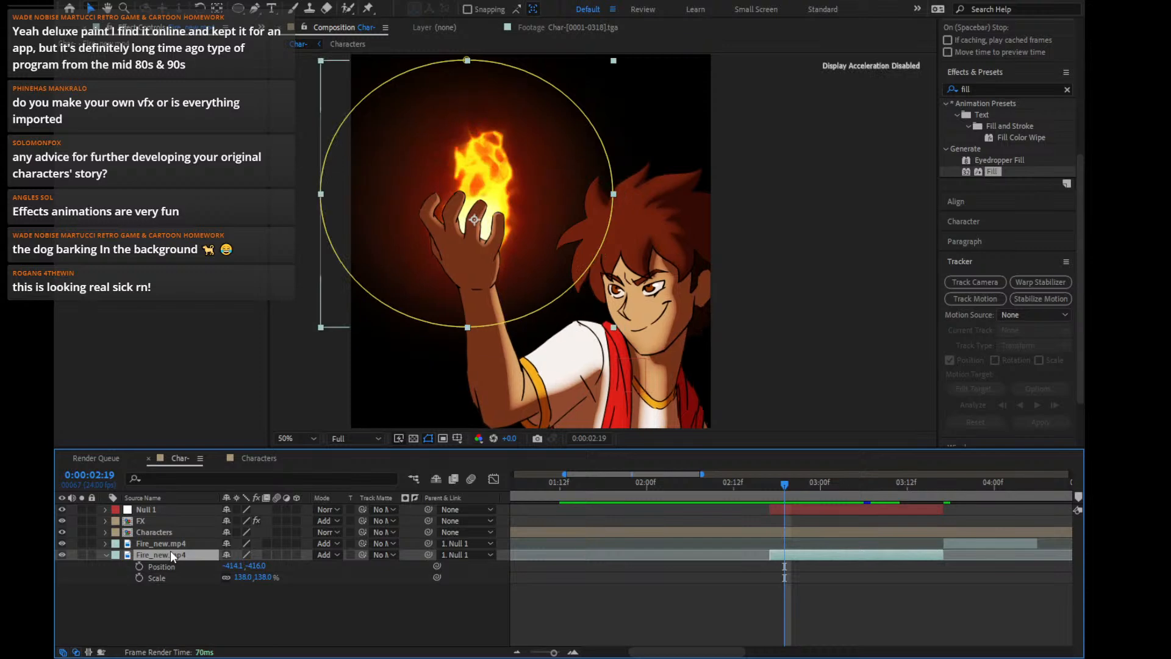
click(139, 565)
click(139, 577)
At 0:00:02:17, scale the fire segment to 170% and move it into the palm, at about -546, -552
key(Page_Up)
key(Page_Up)
key(Page_Up)
key(Page_Down)
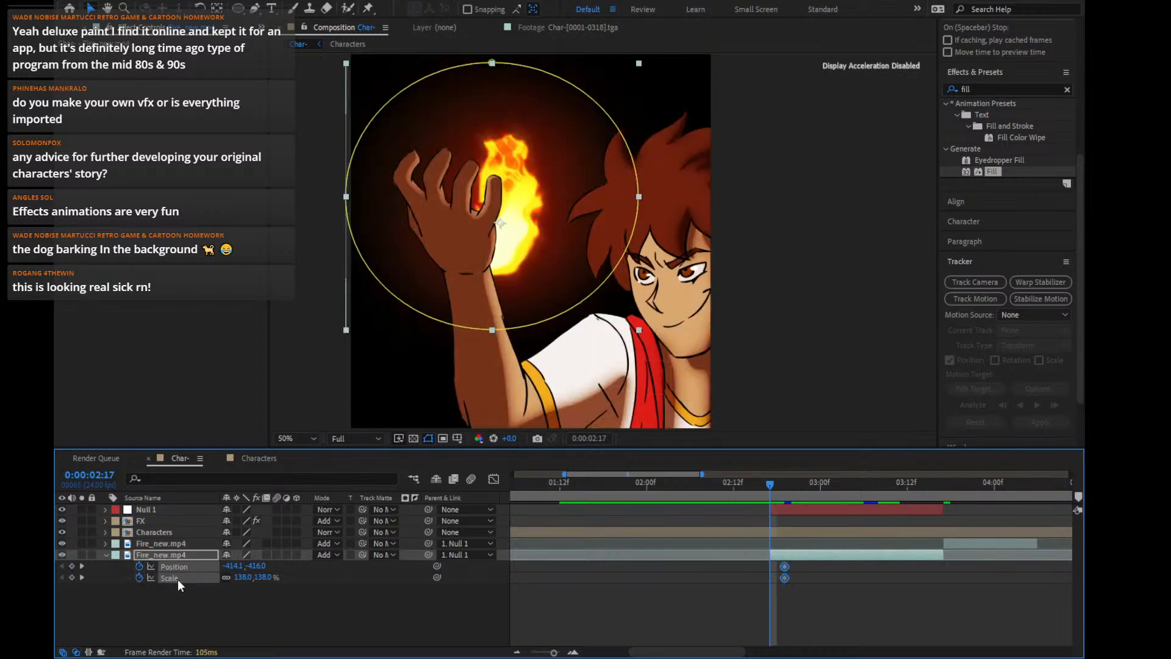
key(u)
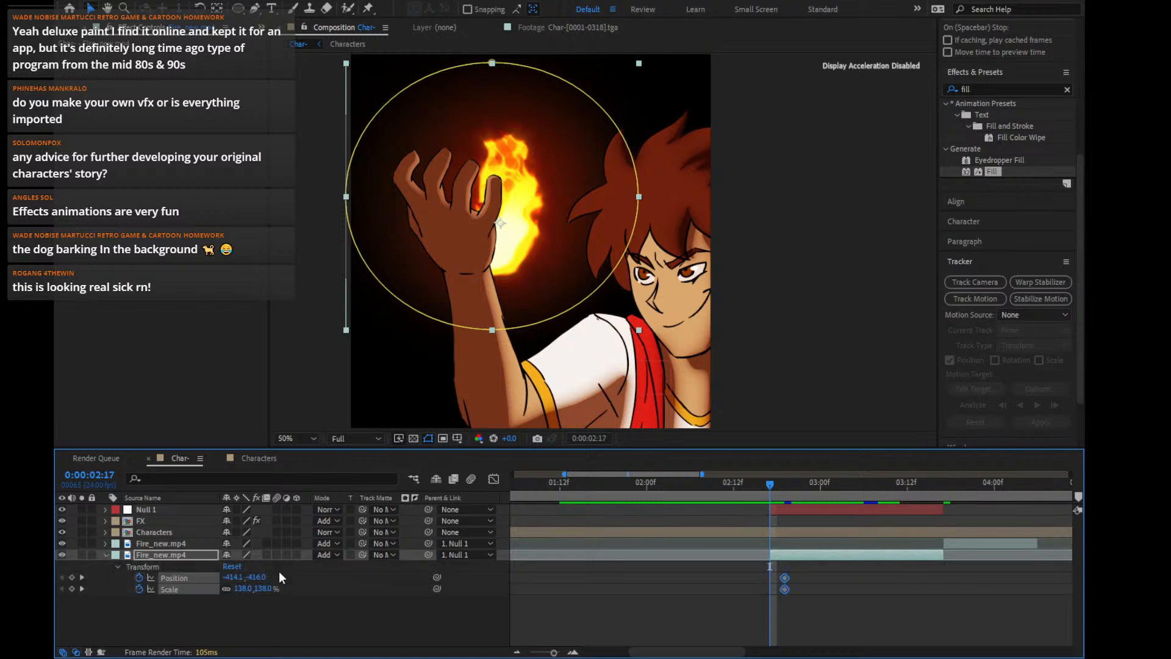
drag(267, 590, 276, 585)
drag(278, 583, 490, 204)
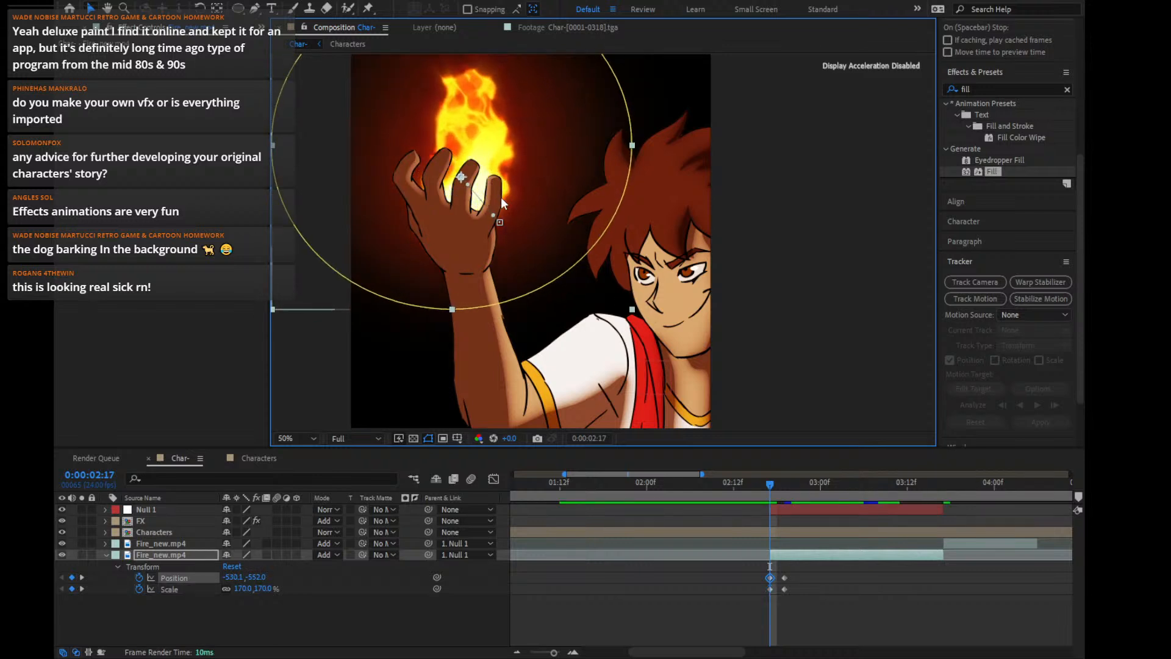
drag(503, 113, 494, 113)
At 0:00:02:18, reposition the flame inside the palm at about -432, -476 and check the neighbouring frames
key(Page_Down)
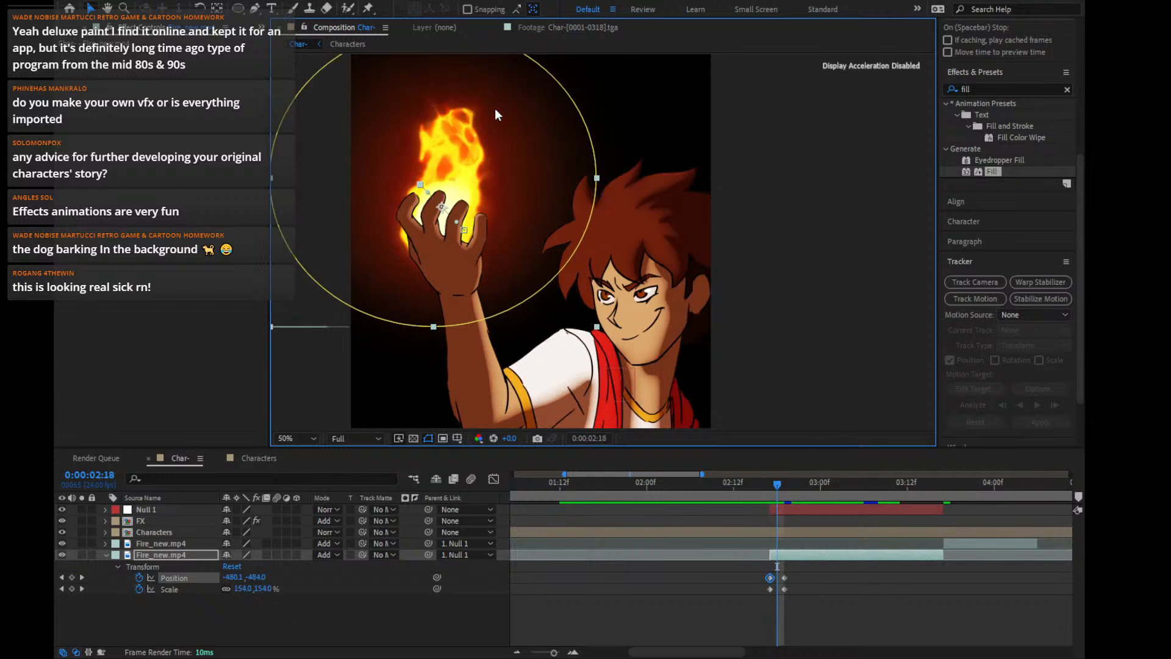
drag(473, 158, 490, 160)
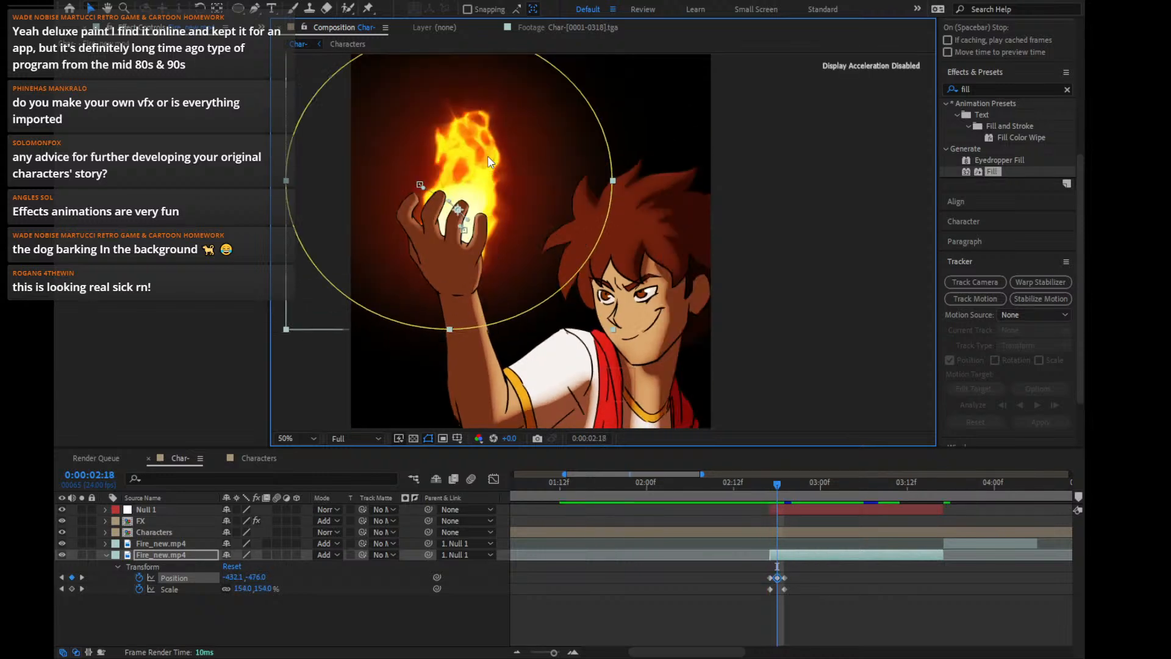
key(Page_Down)
key(Page_Up)
key(Page_Up)
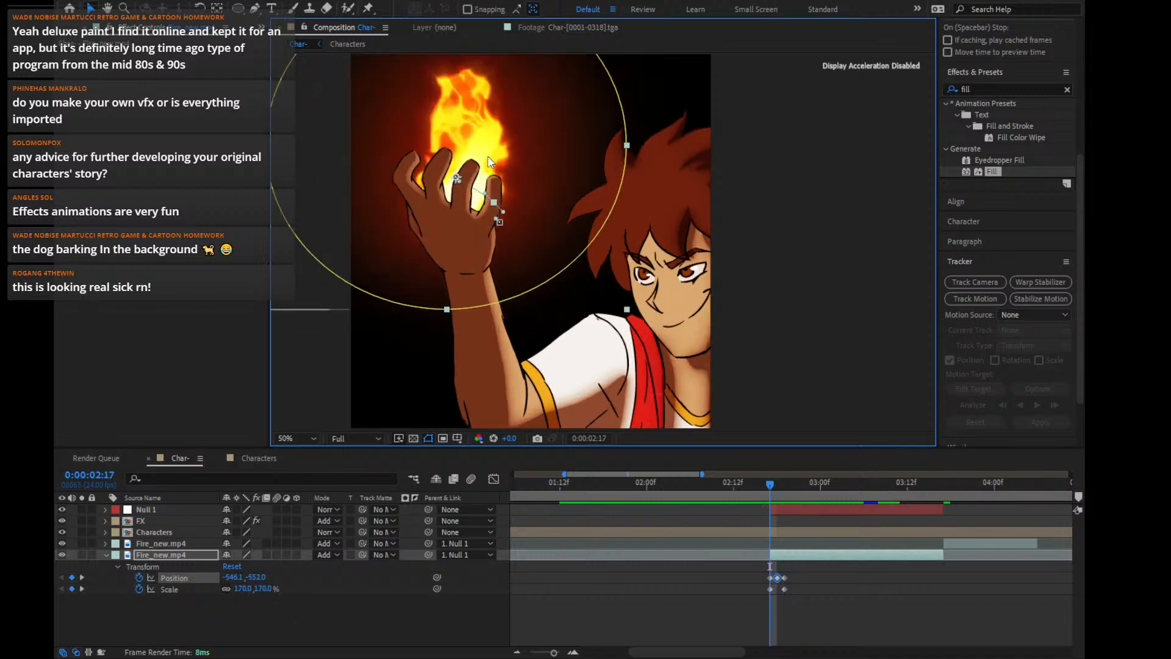
At 0:00:02:17, reposition the flame in the palm at about -510, -548 and check the frames up to 0:00:02:19
drag(488, 161, 499, 162)
key(Page_Down)
key(Page_Down)
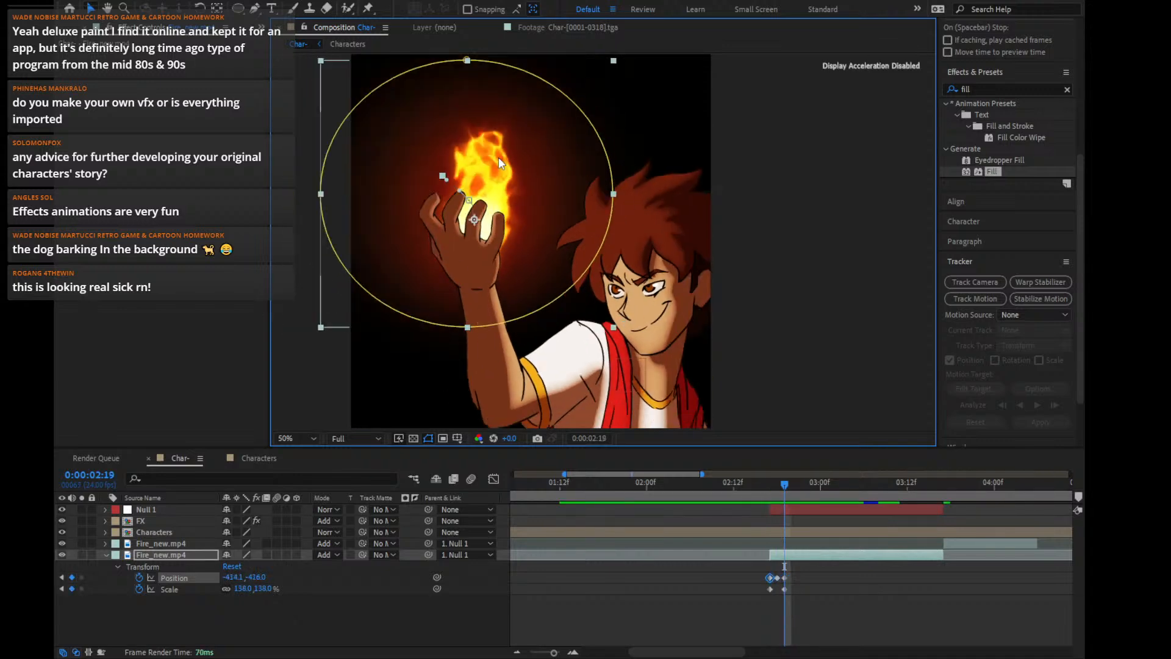
key(Page_Up)
key(Page_Up)
key(Page_Down)
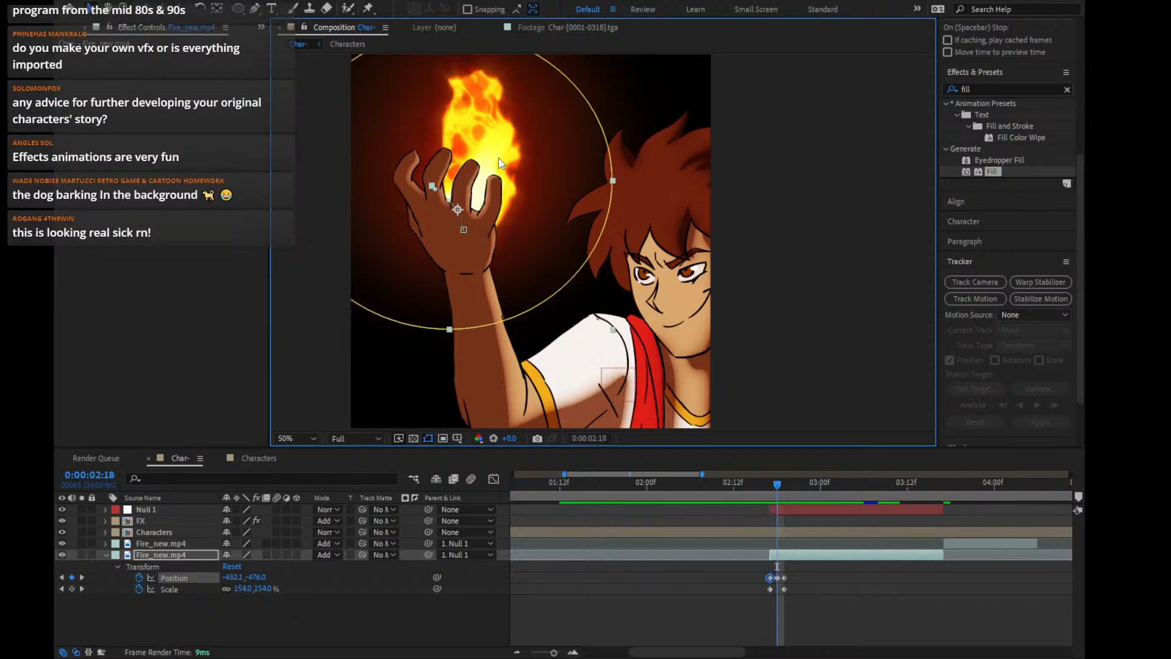
At 0:00:02:18, nudge the flame horizontally within the palm to about -440, -476 and check the neighbouring frames
key(Left)
key(Left)
key(Left)
key(Left)
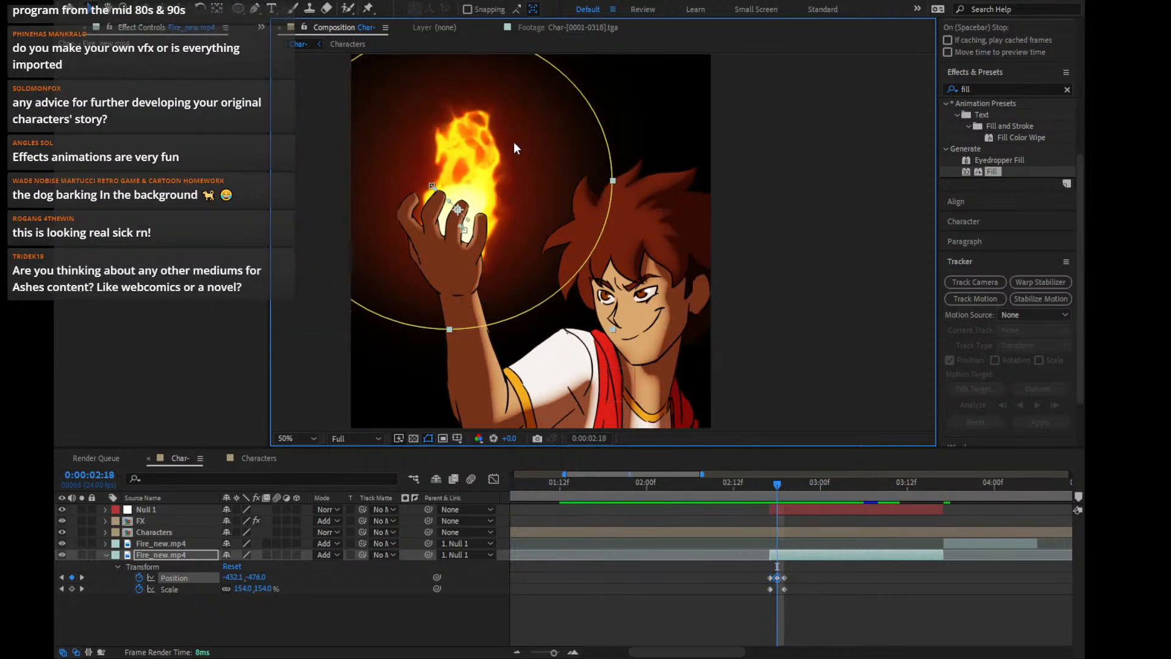
key(Left)
key(Left)
key(Left)
key(Left)
key(Left)
key(Left)
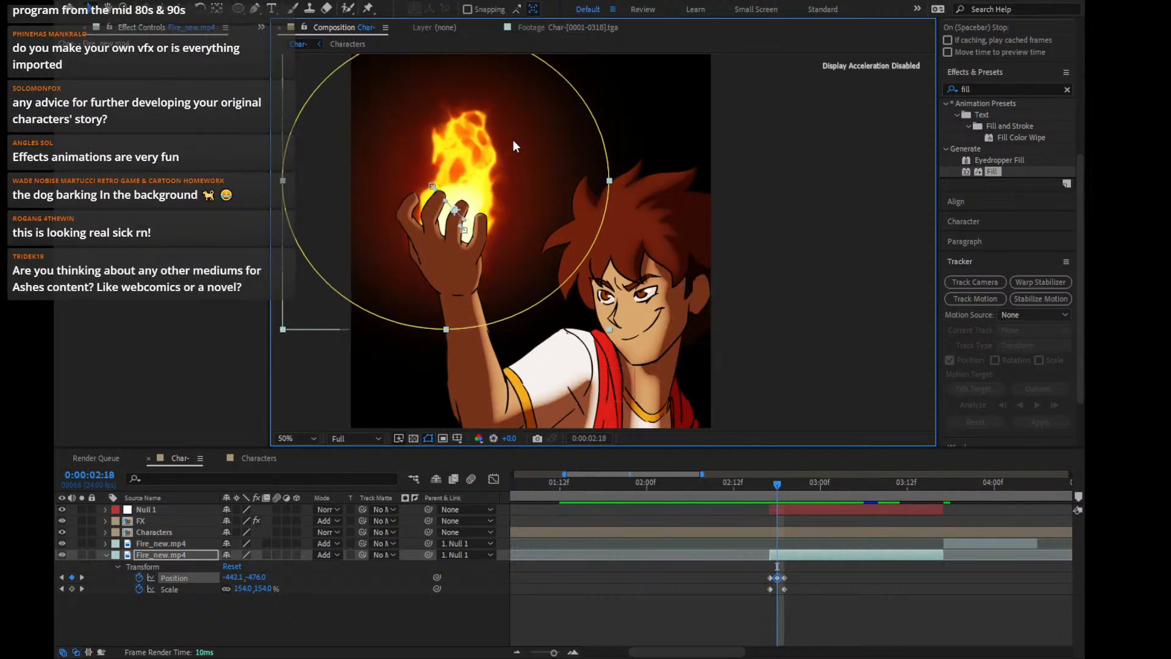
key(Right)
key(Right)
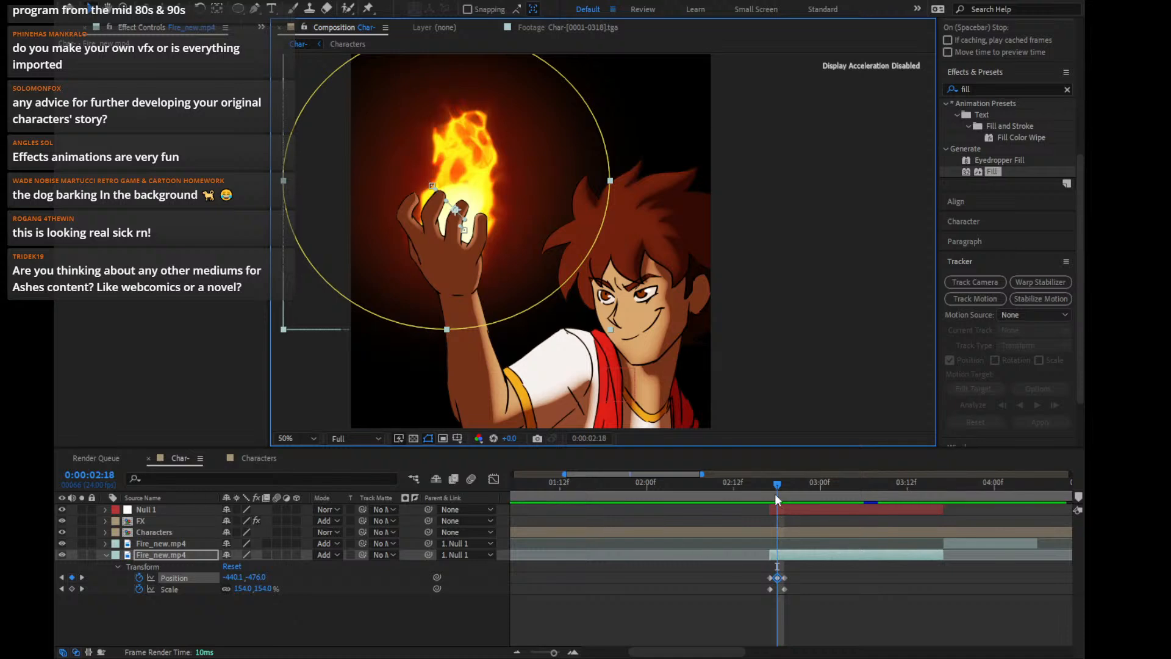
drag(776, 498, 768, 572)
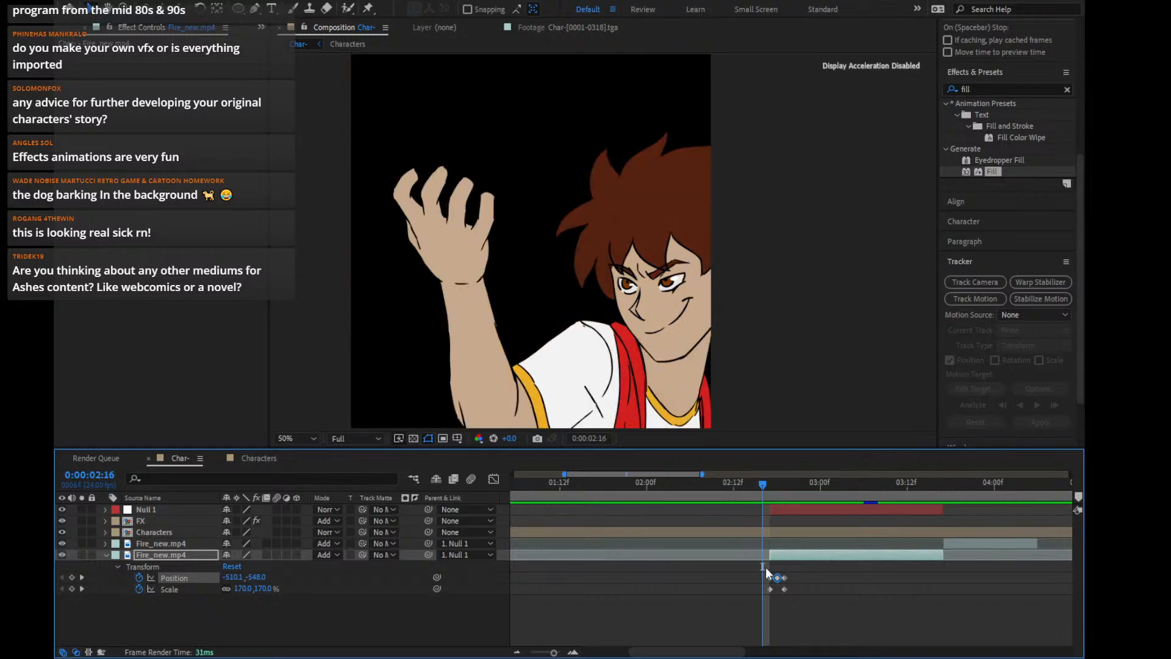
key(Page_Down)
key(Page_Down)
key(Page_Down)
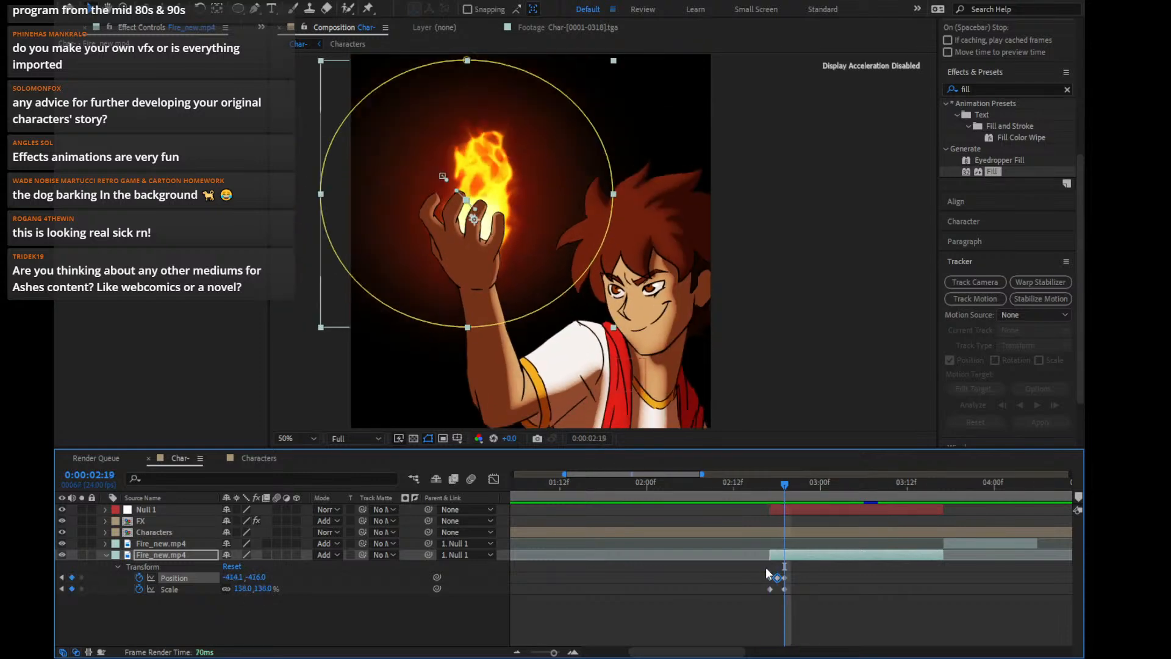
key(Page_Up)
key(Page_Up)
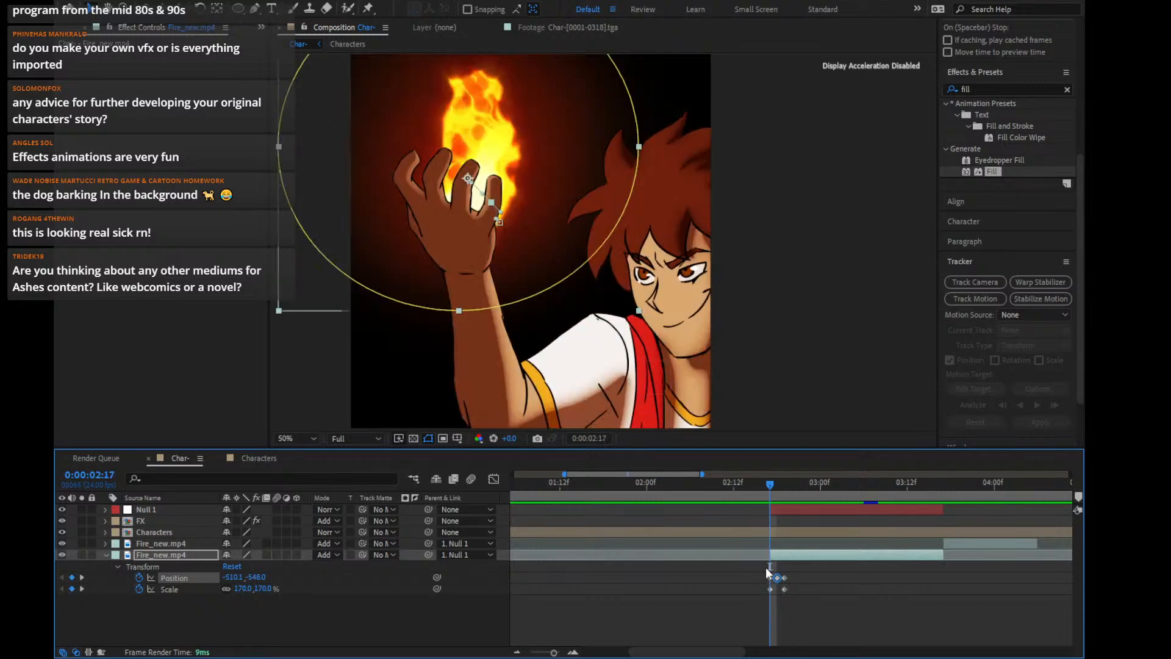
Try squashing the fire segment at 0:00:02:17 by flattening its height and widening it
key(comma)
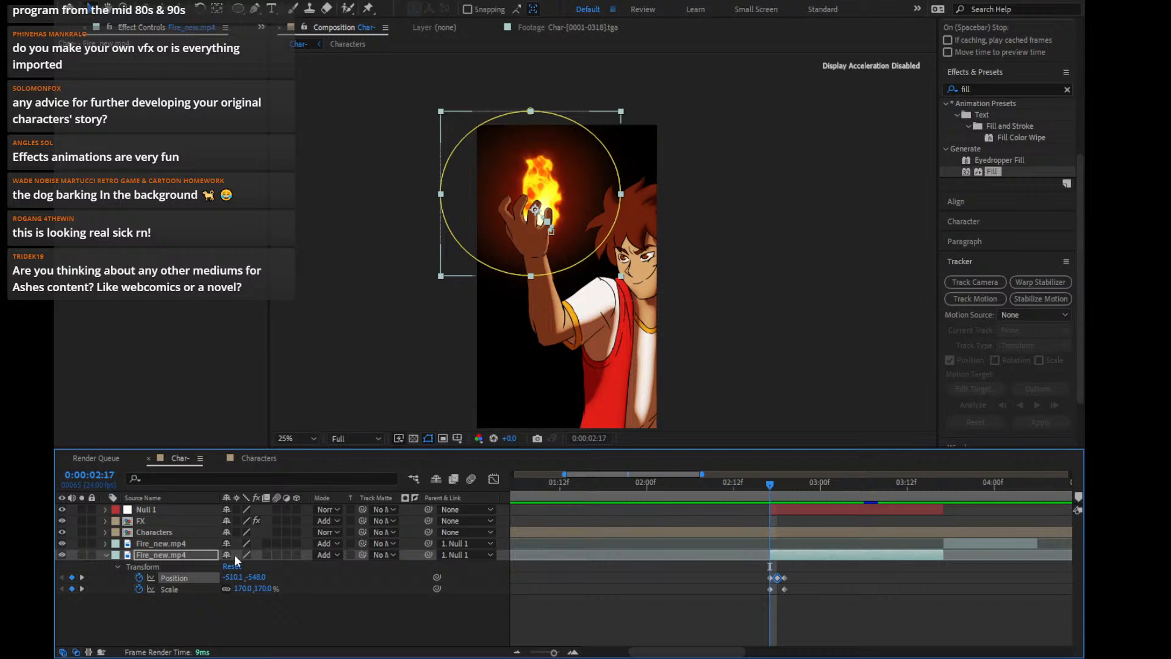
key(m)
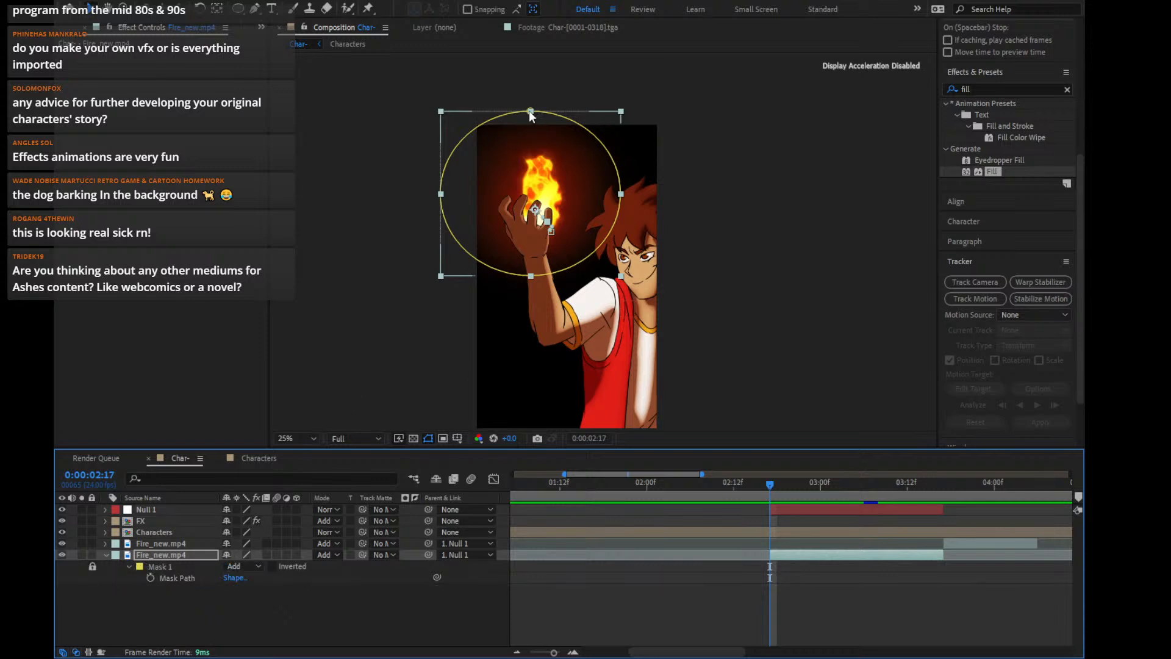
drag(530, 113, 530, 167)
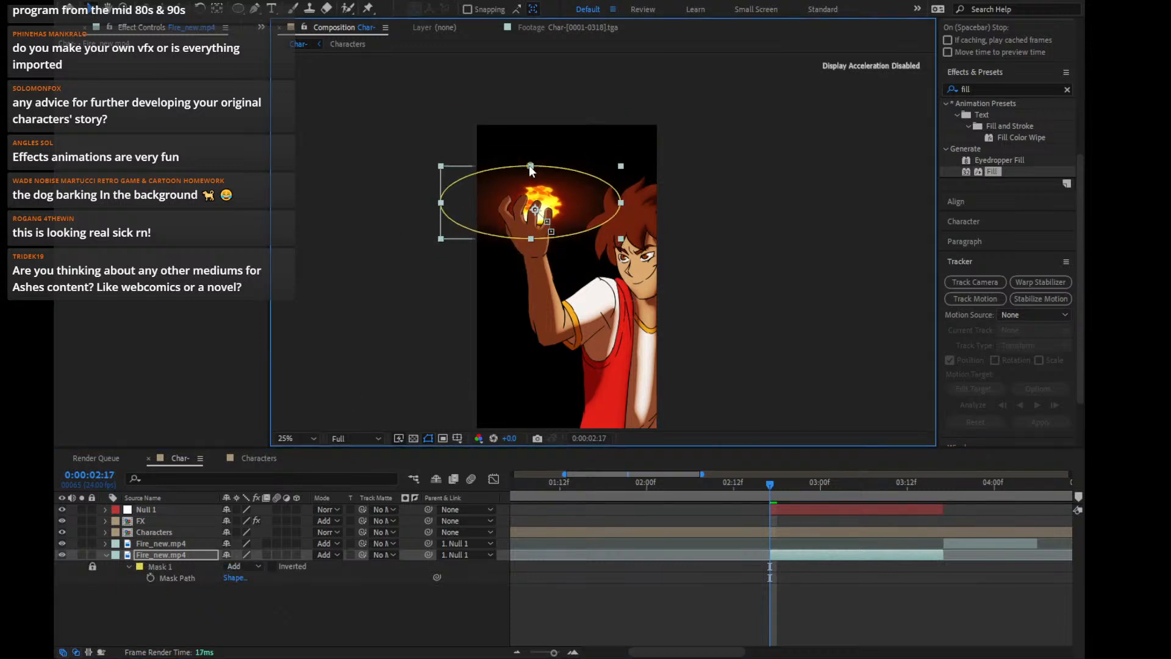
drag(621, 202, 672, 182)
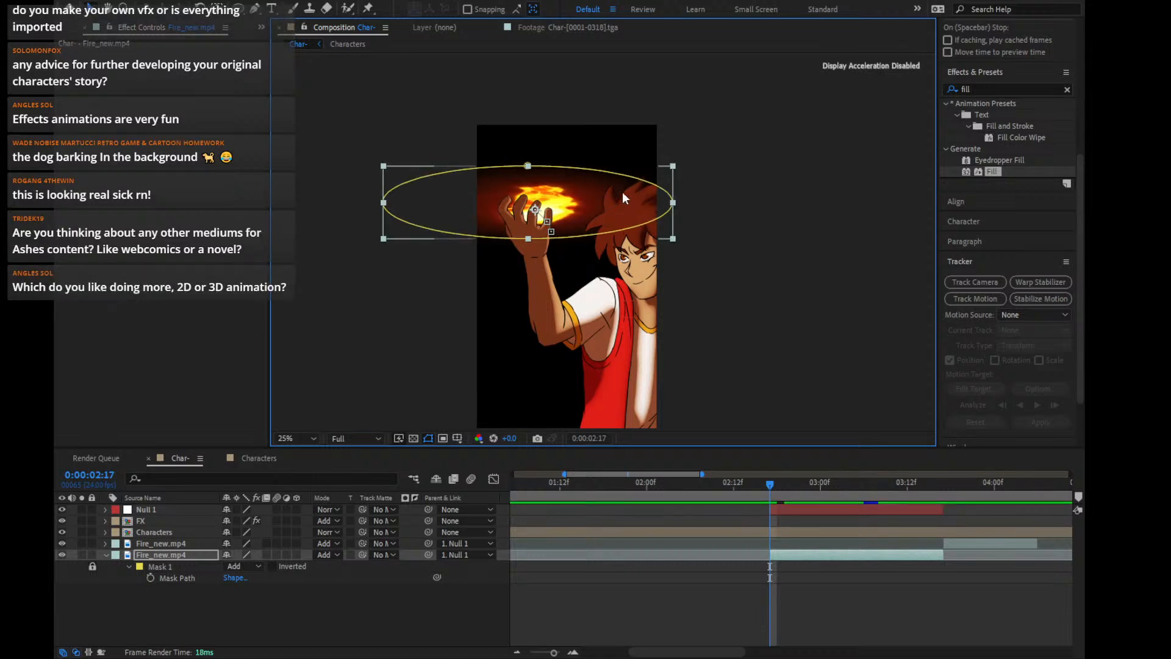
Try stretching the fire segment at 0:00:02:18 into a narrow, tall flame with Scale at about 106.3, 187.5%
key(Page_Down)
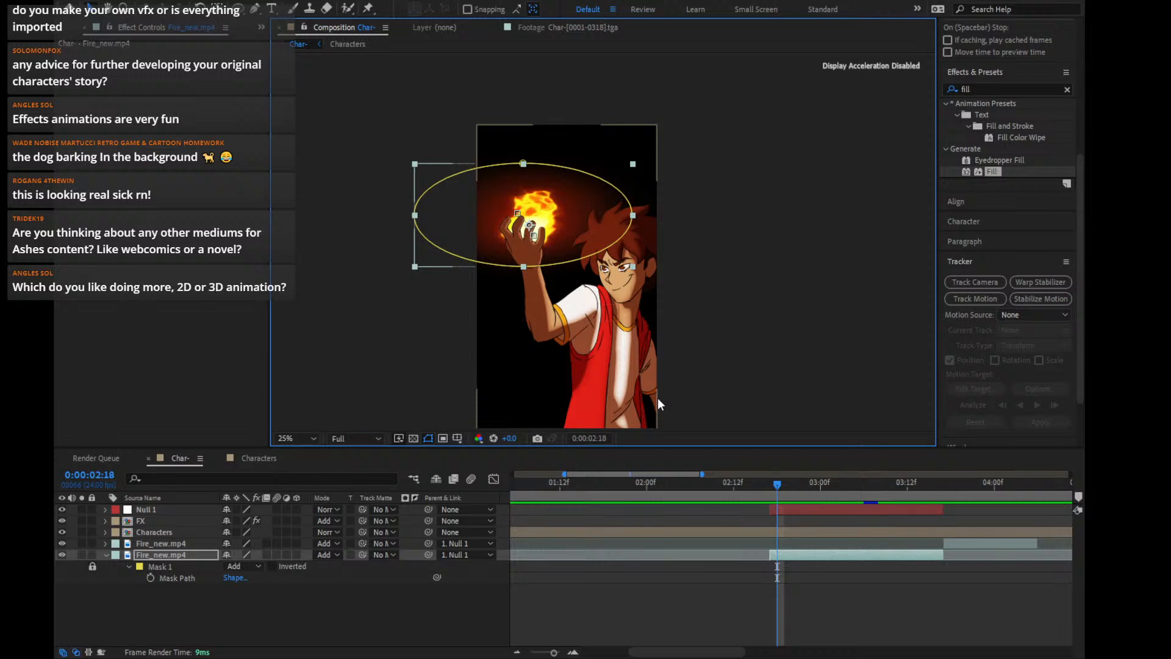
key(u)
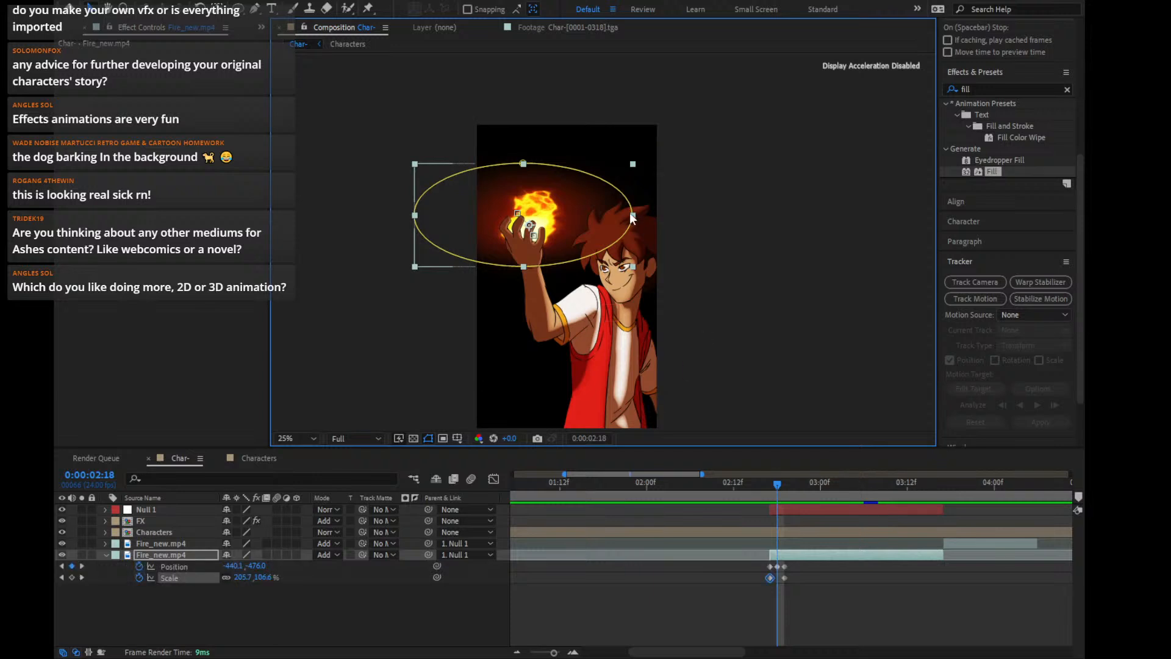
drag(634, 216, 583, 211)
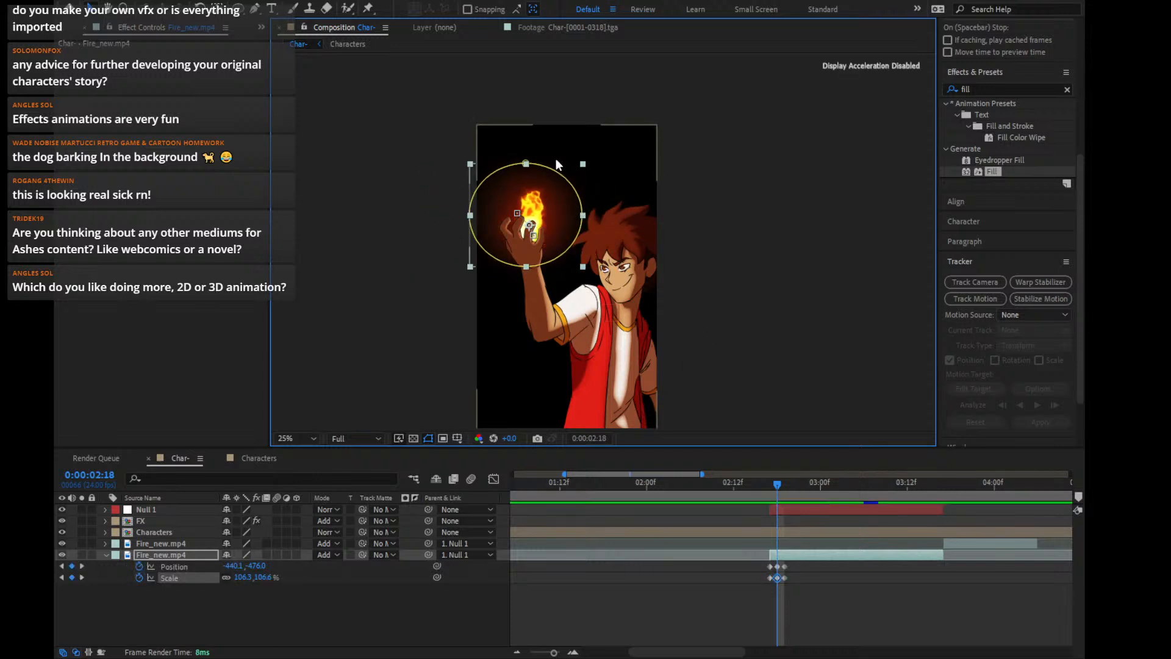
drag(525, 164, 551, 118)
key(slash)
key(comma)
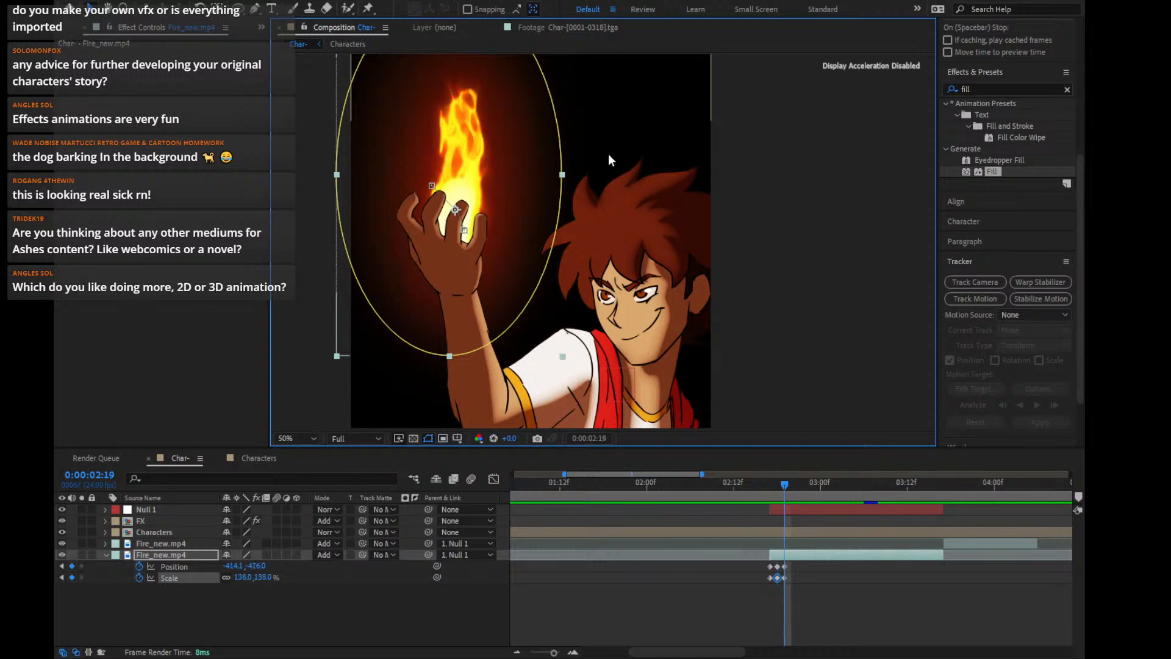
Step back and forth through the frames around 0:00:02:18 to examine the squash and stretch of the flame
key(Page_Up)
key(Page_Up)
key(Page_Down)
key(Page_Down)
key(Page_Down)
key(Page_Down)
key(Page_Down)
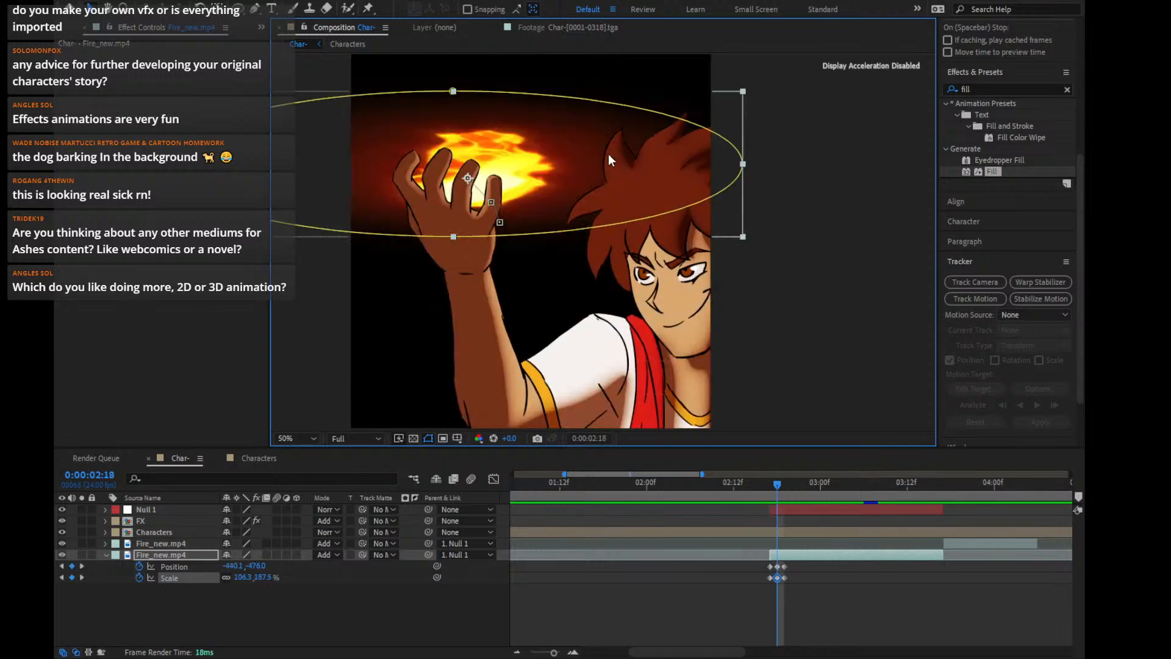
key(Page_Up)
key(Page_Up)
key(Page_Up)
key(Page_Up)
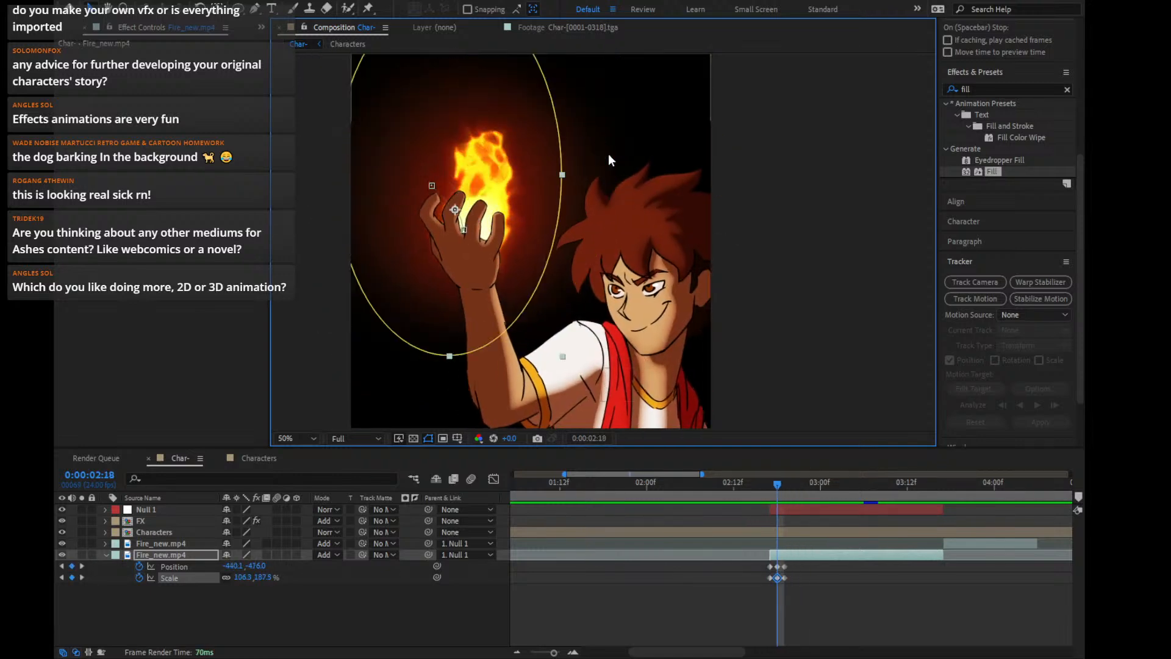
Undo the squash and stretch changes to the fire segment's Scale
key(ctrl+z)
key(ctrl+z)
key(ctrl+z)
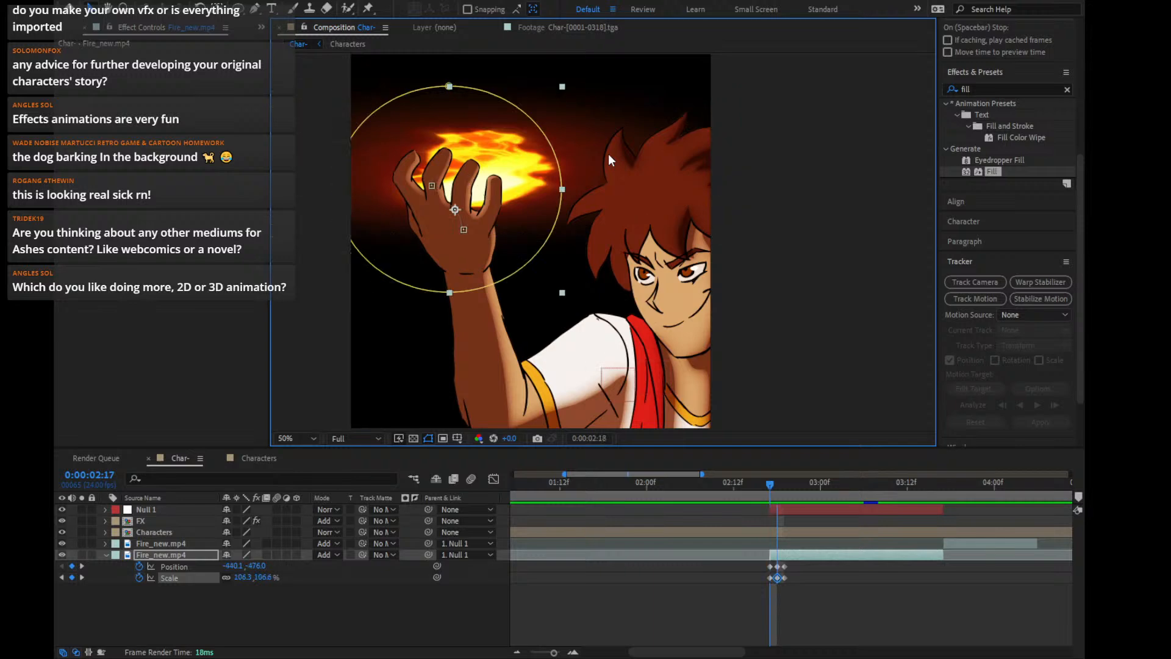
key(ctrl+z)
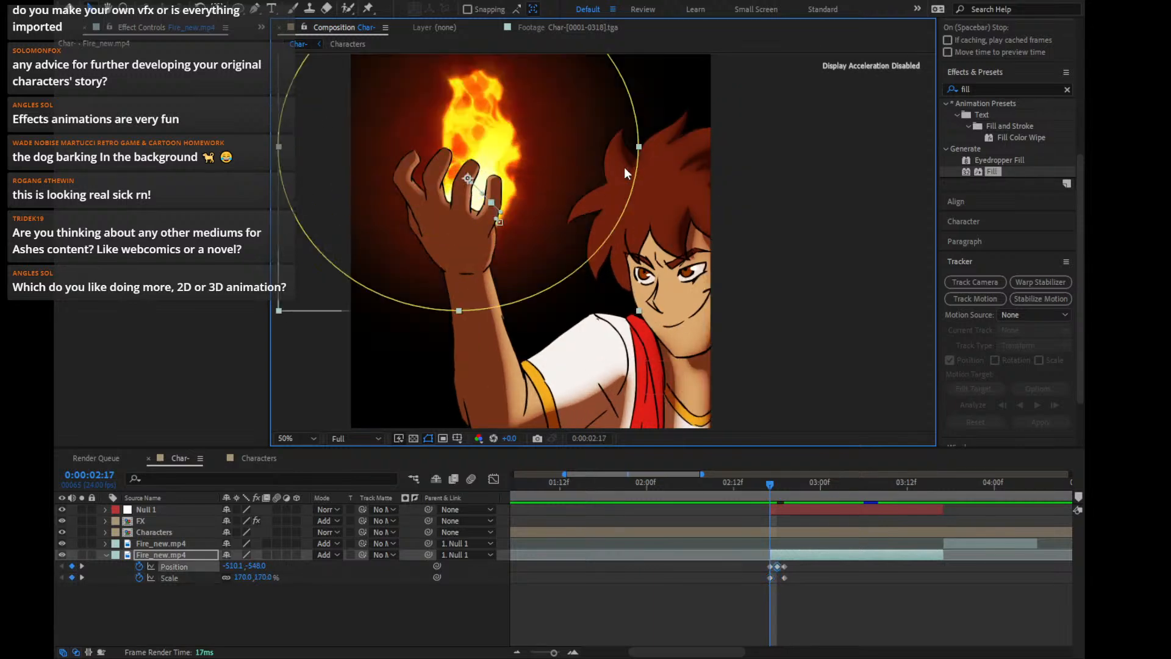
Find the Mesh Warp effect and apply it to the earlier parented fire segment
click(1026, 88)
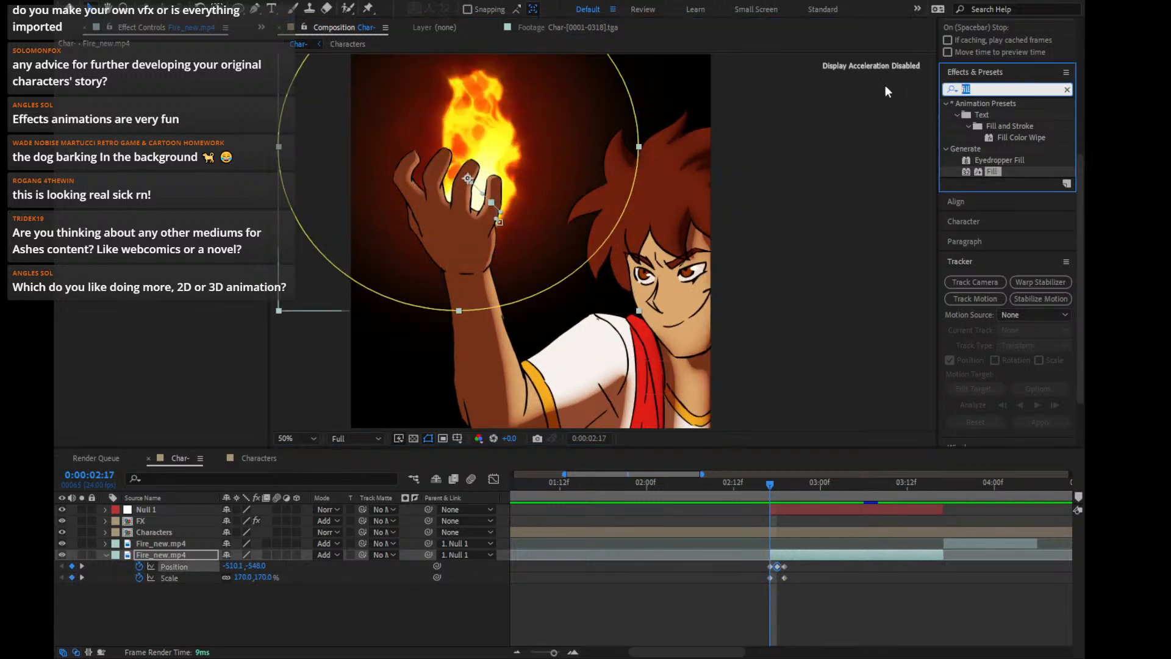
text(mesh w)
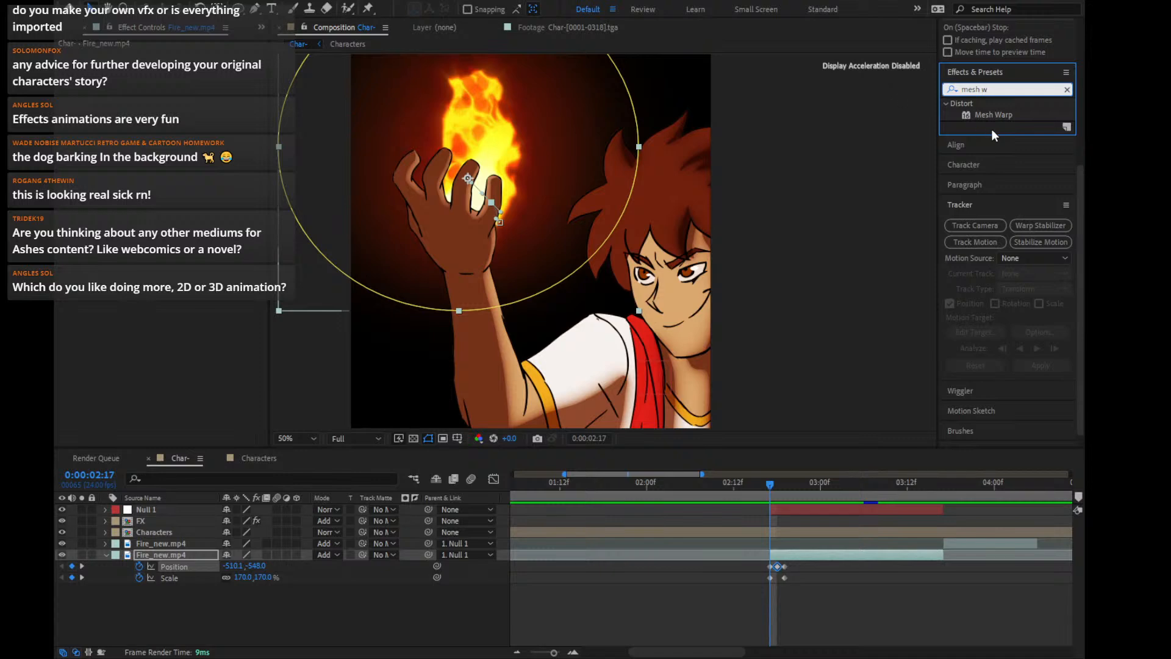
drag(1004, 114, 793, 555)
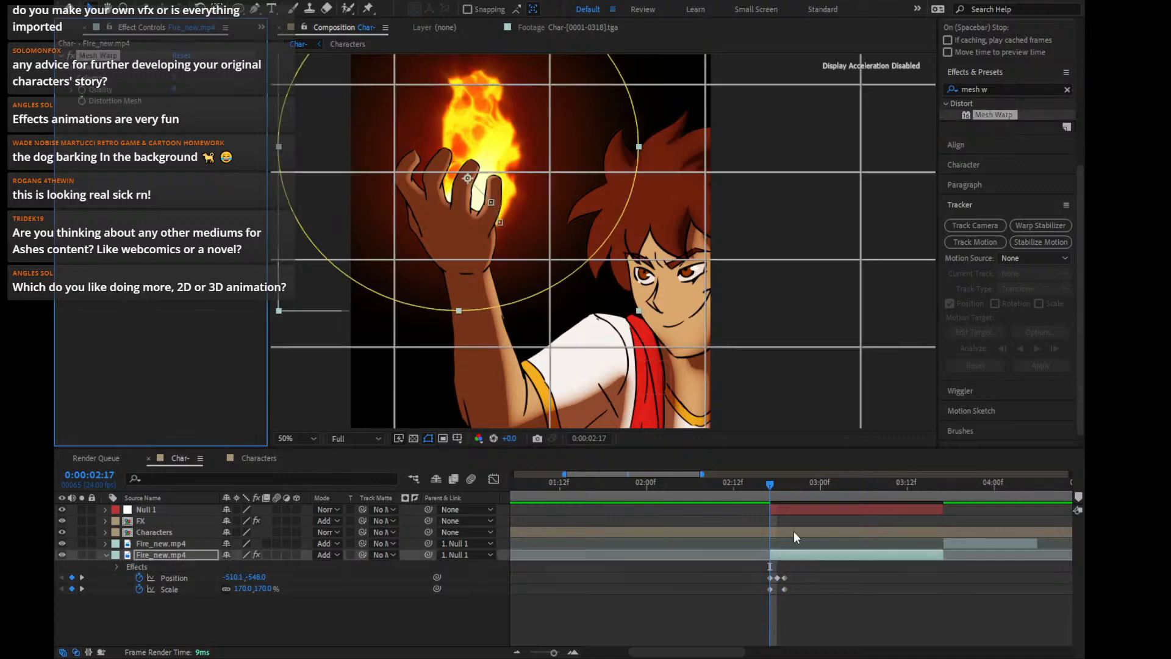
drag(511, 198, 523, 269)
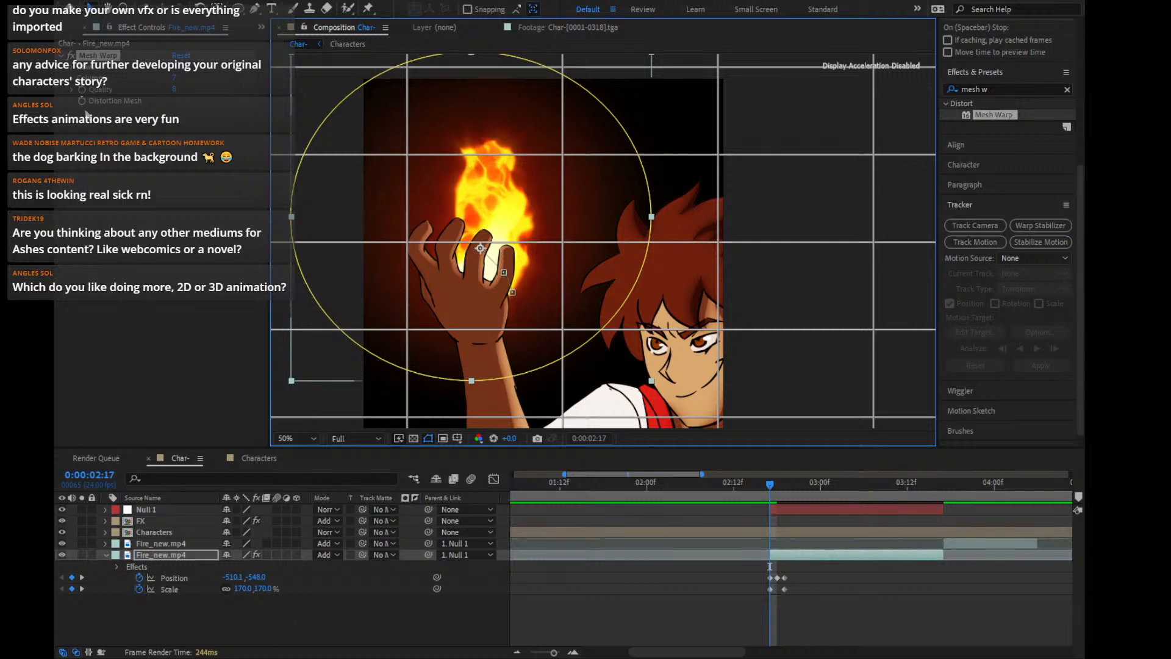
click(782, 486)
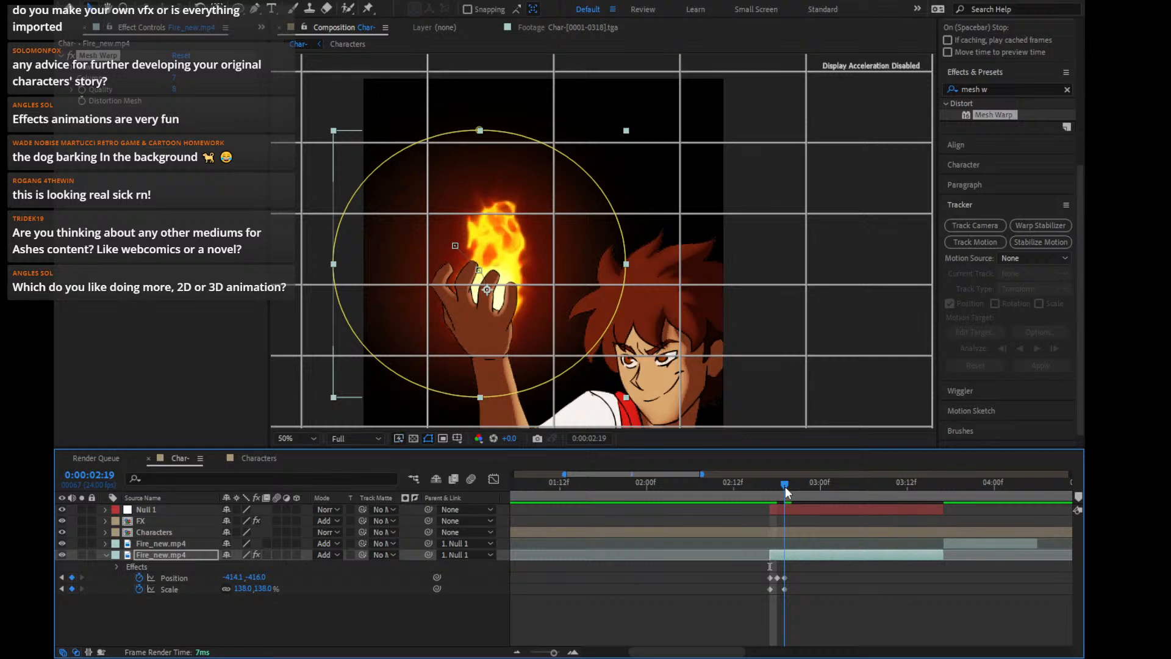
drag(785, 486, 762, 486)
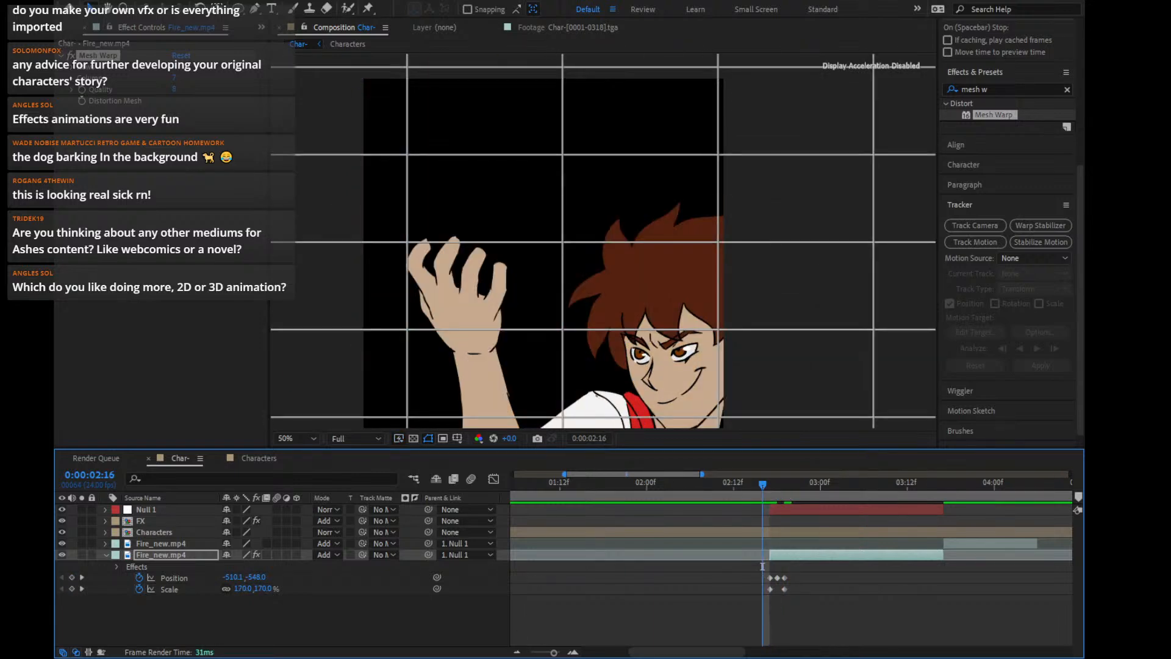
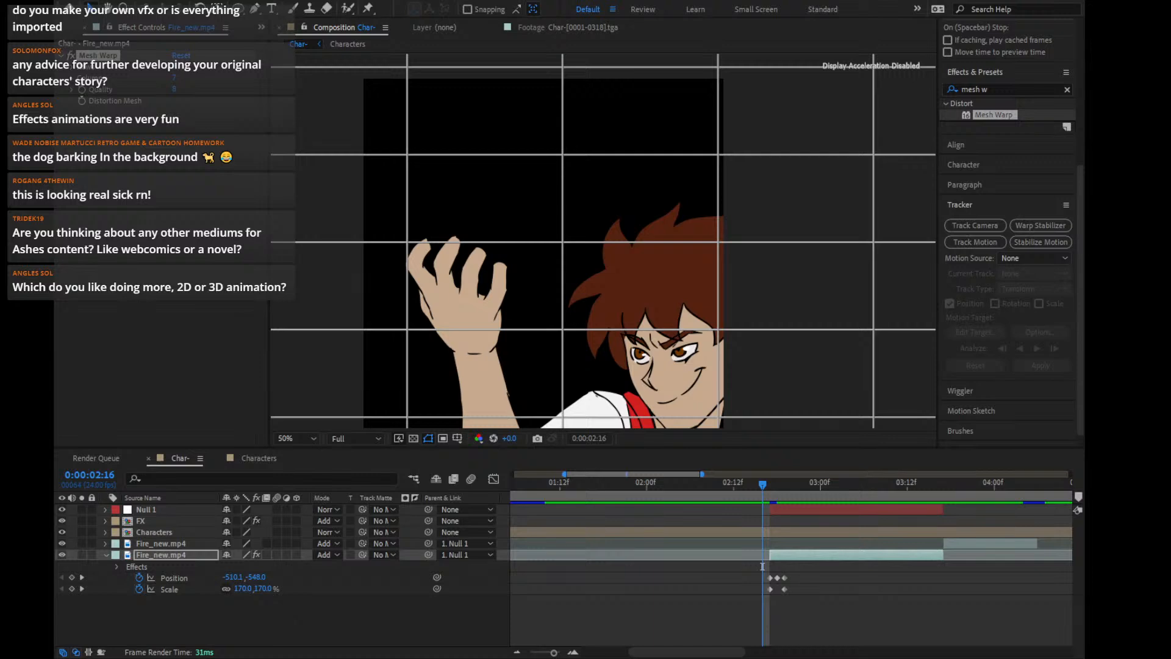
Add Position and Scale keyframes to the earlier fire segment at 0:00:03:00, keeping the current values
drag(764, 484, 770, 482)
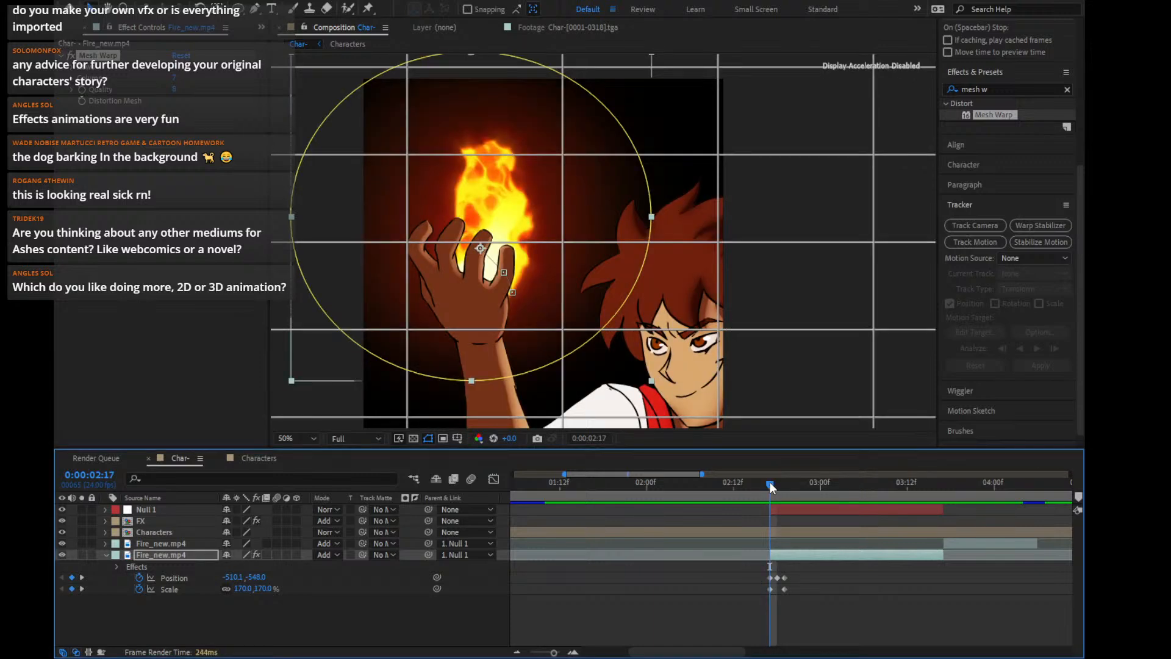
key(Page_Down)
key(Page_Down)
key(Page_Down)
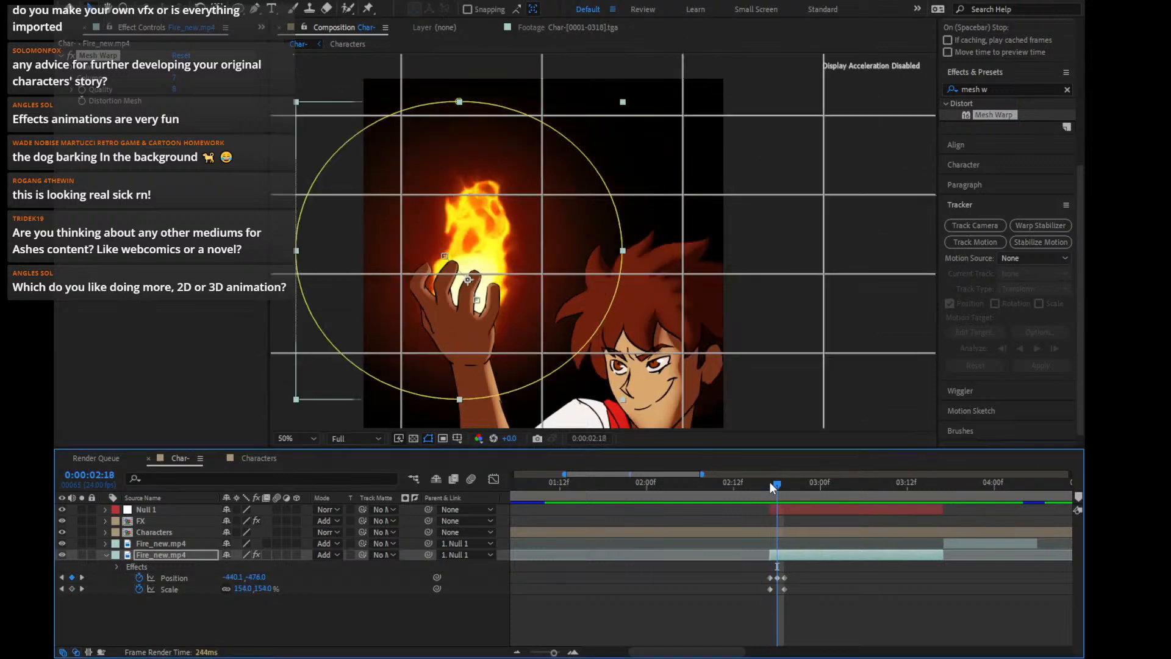
key(Page_Down)
key(Page_Down)
key(Page_Down)
key(Page_Down)
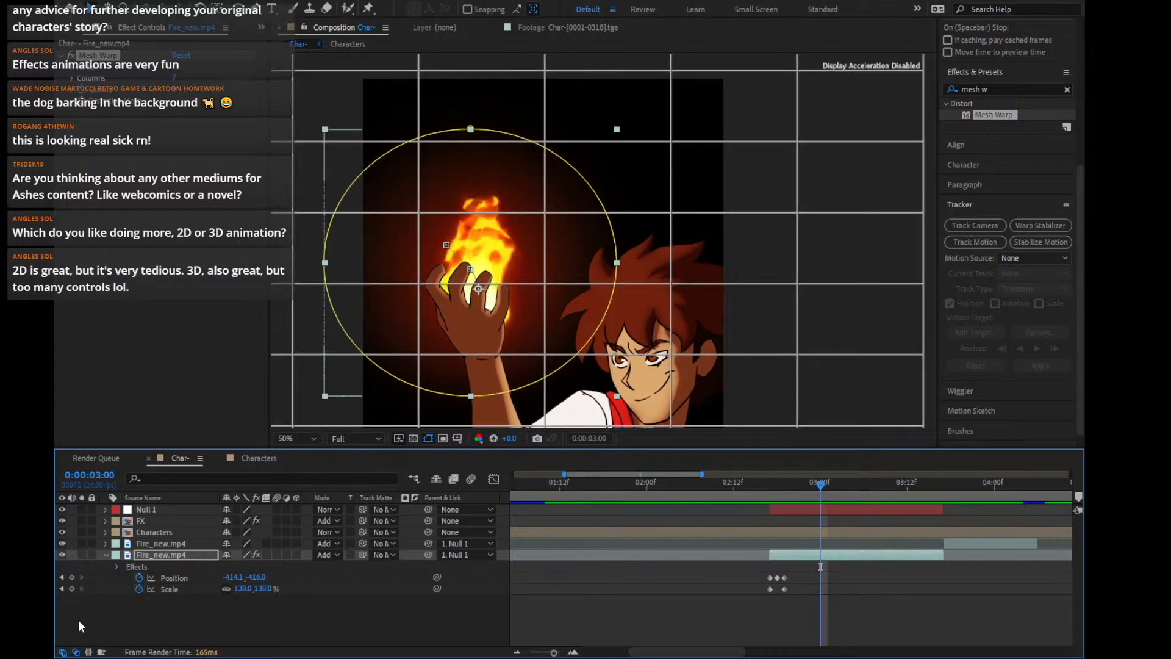
click(72, 576)
click(73, 589)
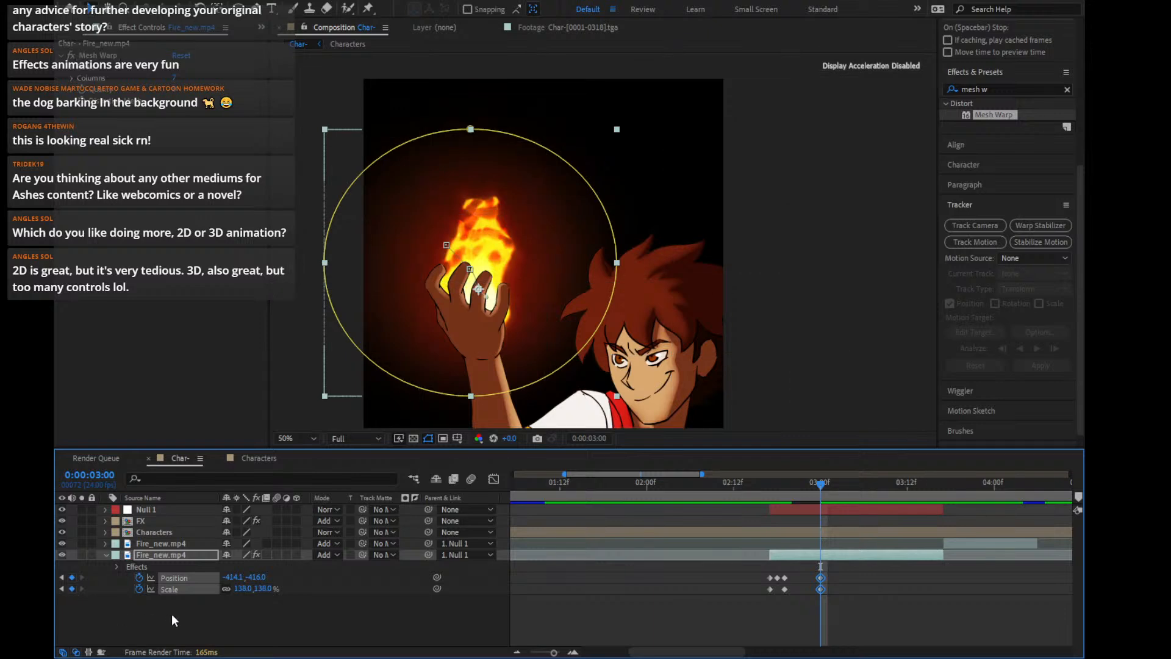
Play the animation from 0:00:02:16 to examine how the flame moves with the hand between the keyframes
drag(809, 501, 770, 541)
key(space)
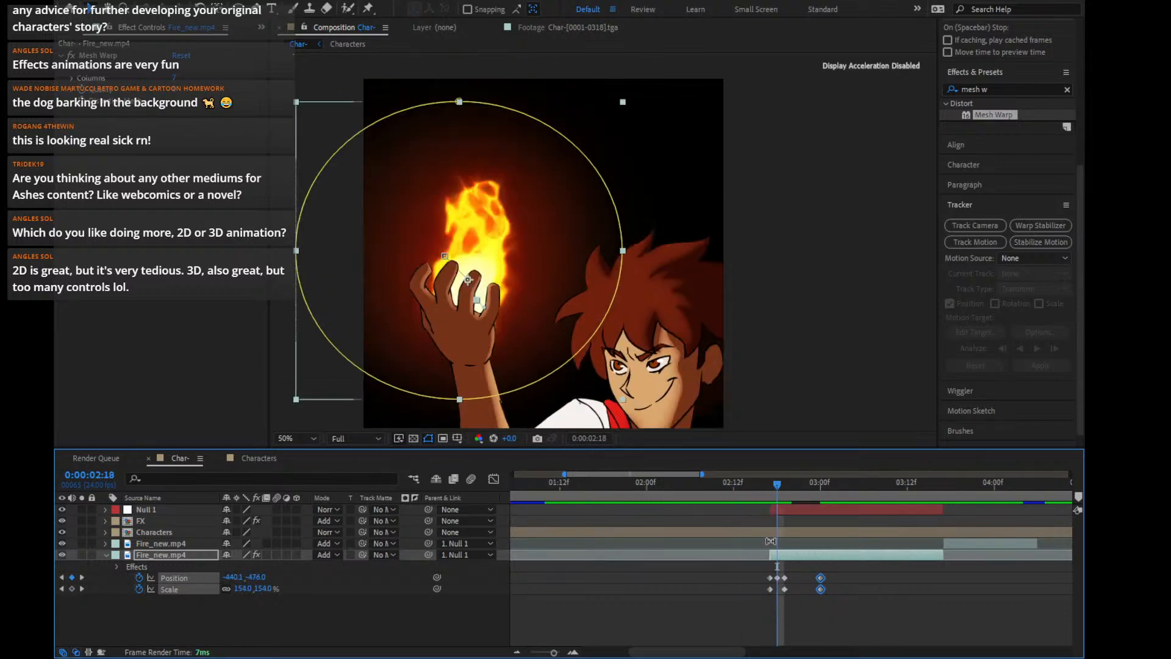
key(space)
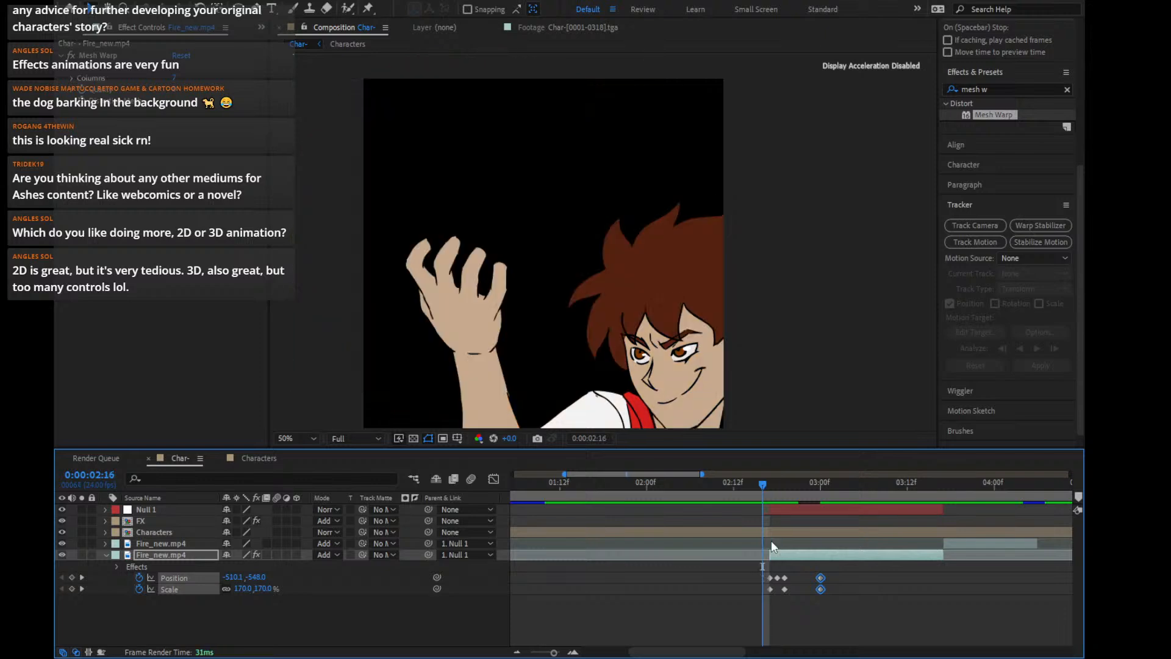
key(space)
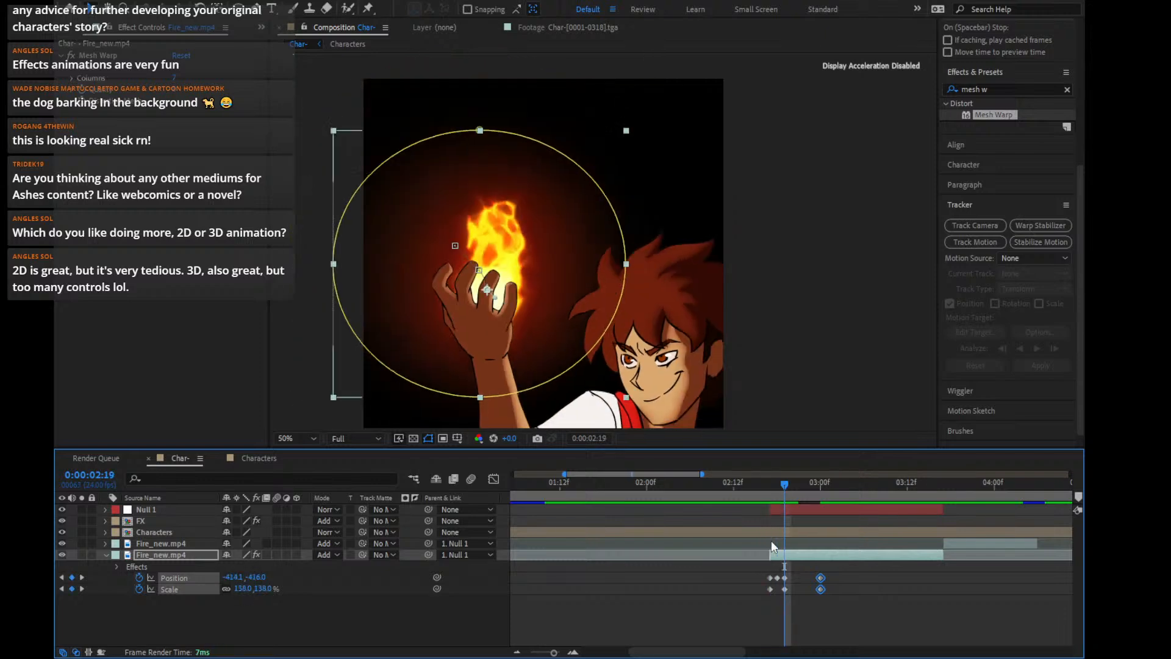
key(space)
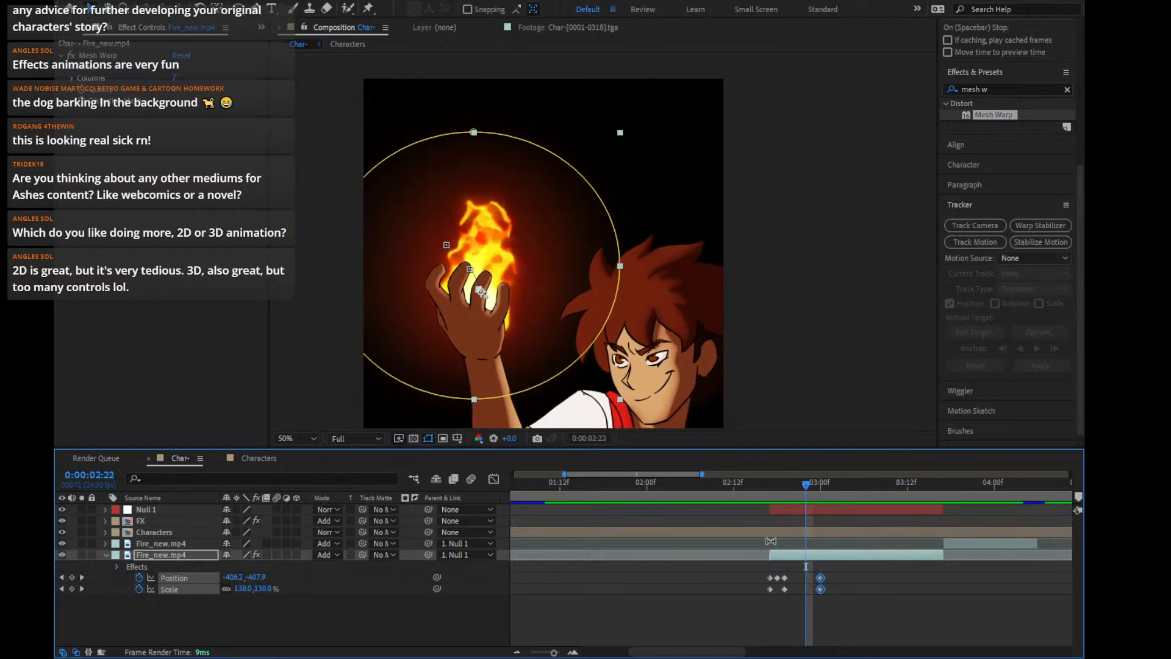
Step through the frames between 0:00:02:17 and 0:00:02:22 to examine how the flame follows the raised hand
key(Page_Down)
key(Page_Down)
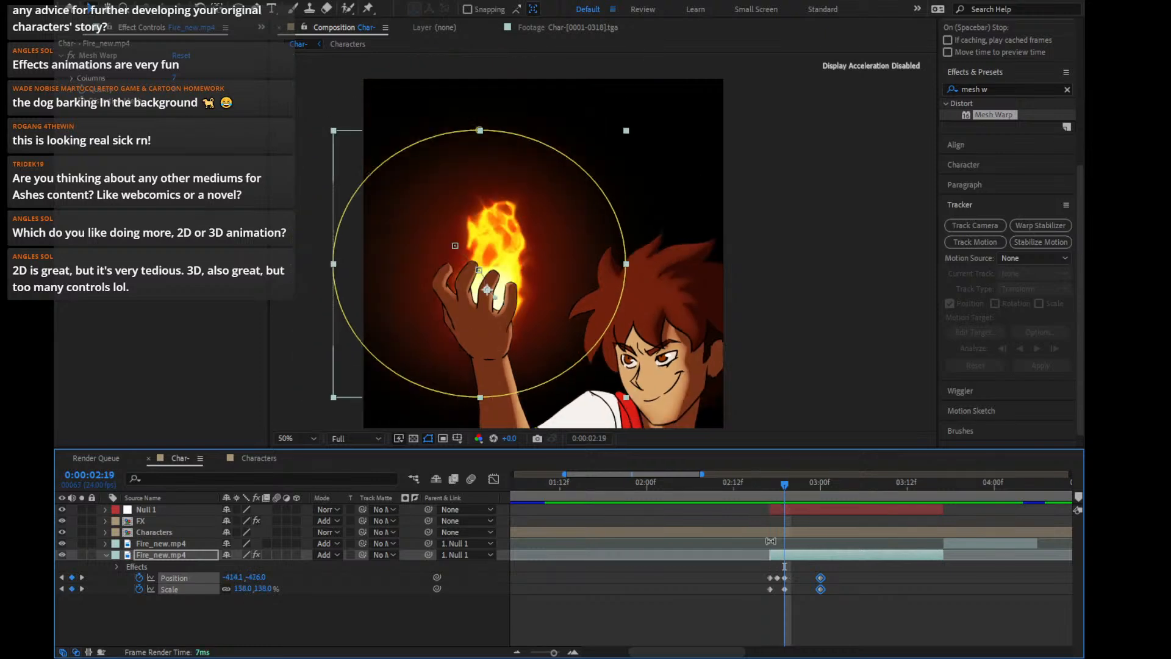
key(Page_Up)
key(Page_Up)
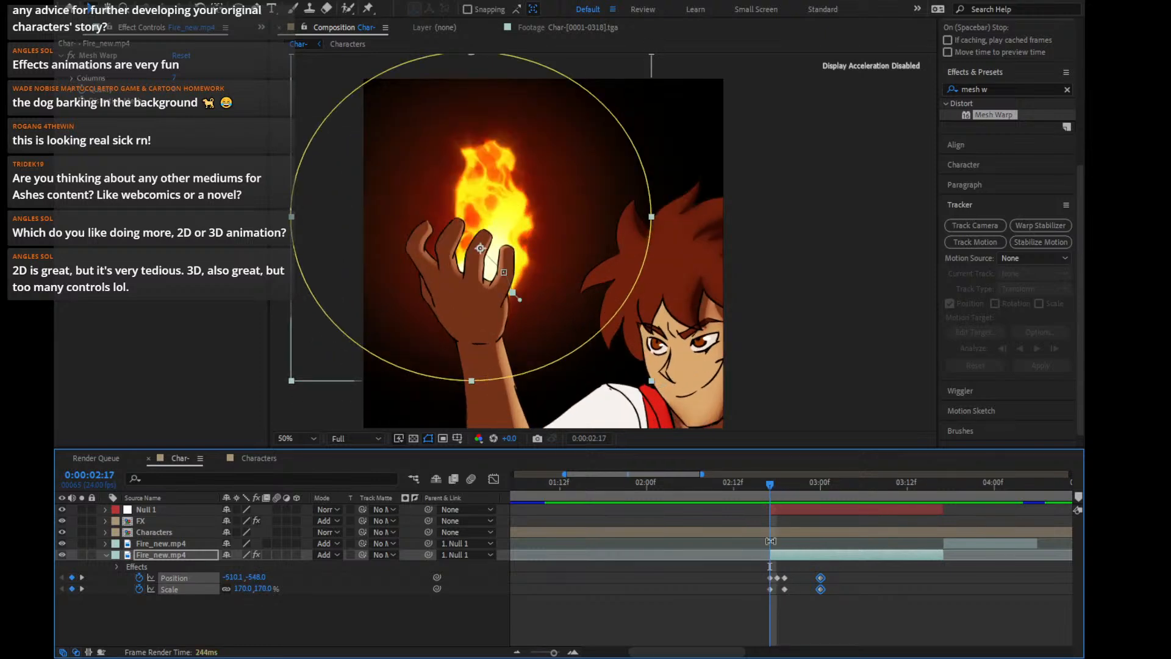
key(Page_Up)
key(Page_Down)
key(Page_Down)
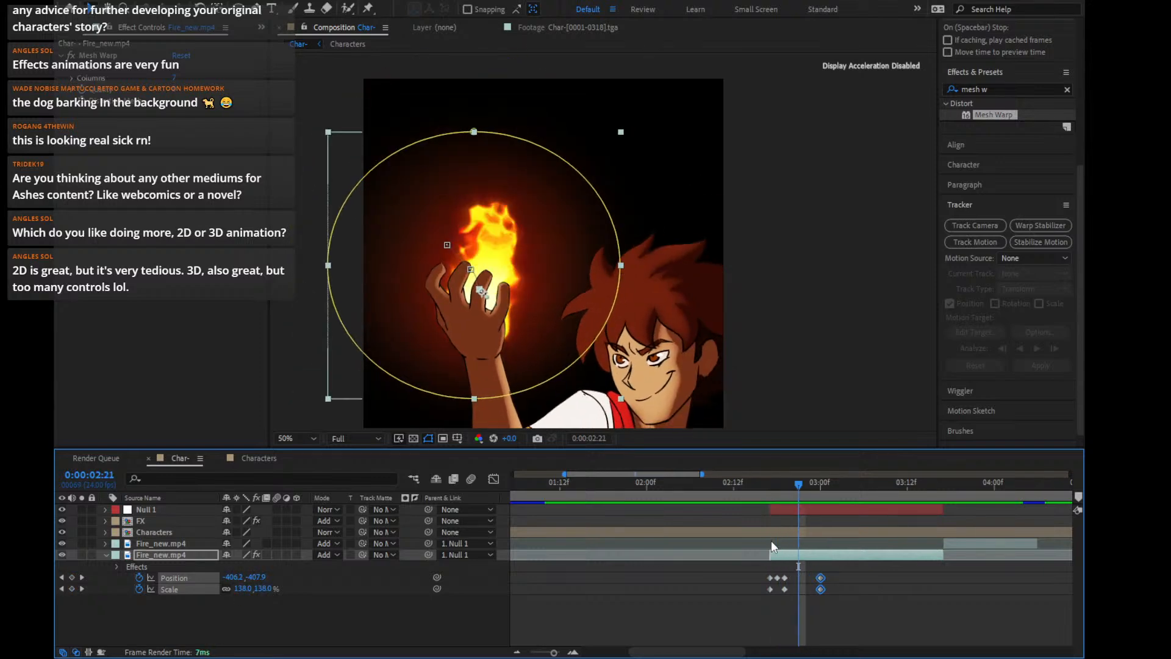
key(Page_Up)
key(Page_Up)
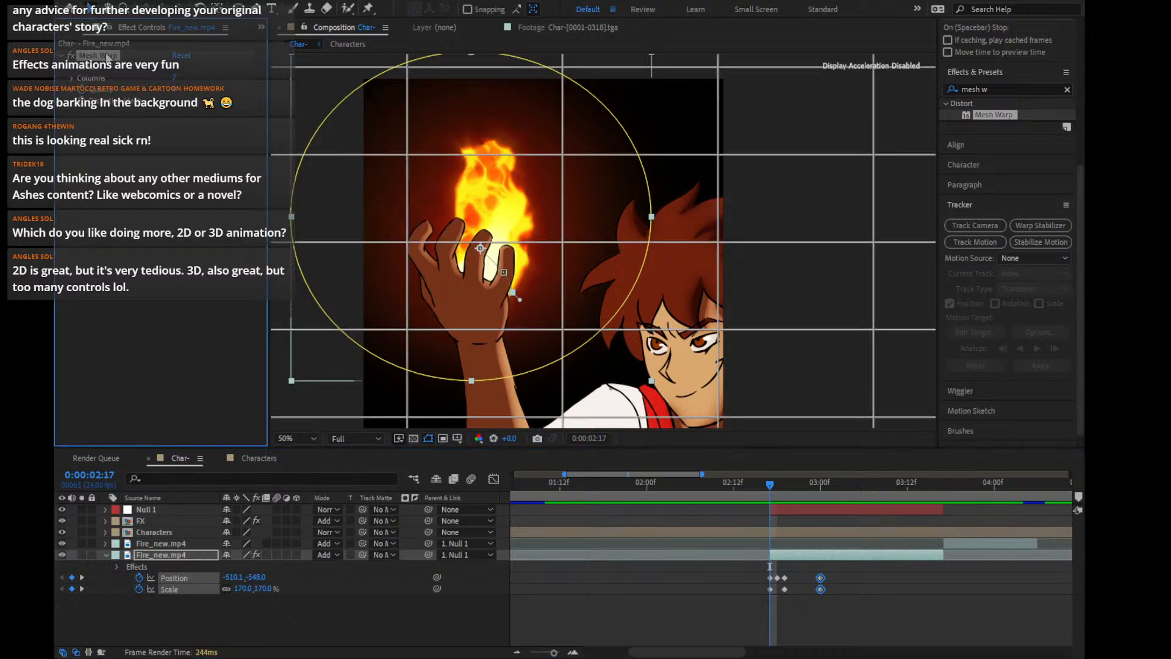
Add a Distortion Mesh keyframe to the fire segment's Mesh Warp at 0:00:03:00 and reveal its animated properties
key(ctrl+apostrophe)
click(561, 242)
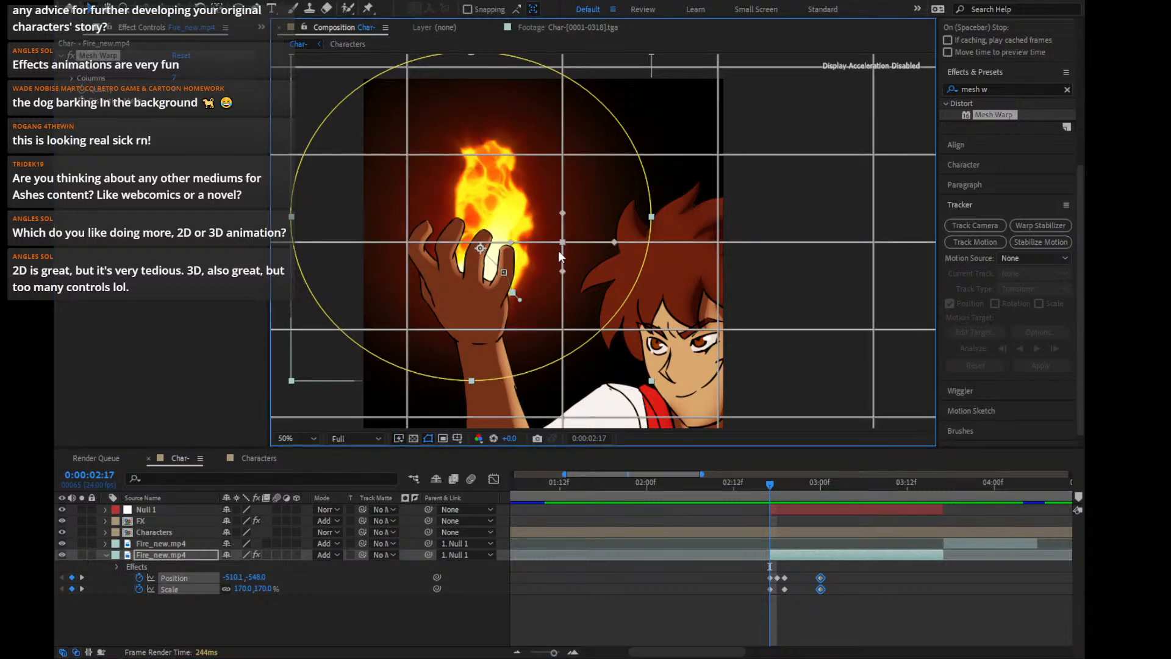
click(821, 494)
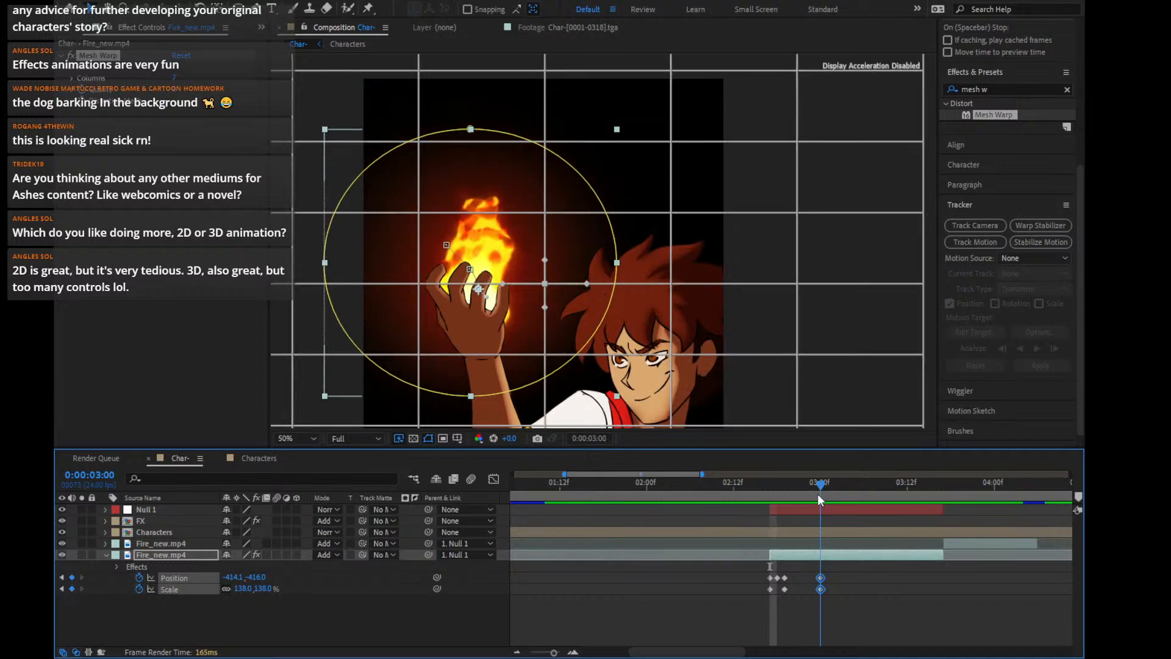
click(82, 100)
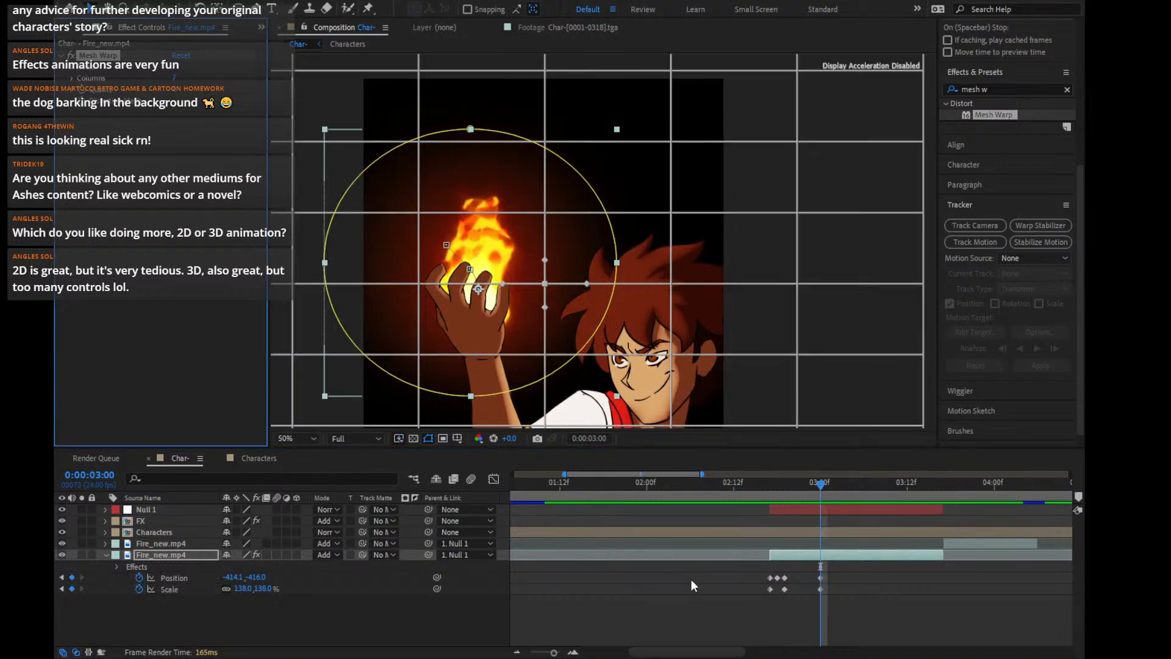
key(u)
key(u)
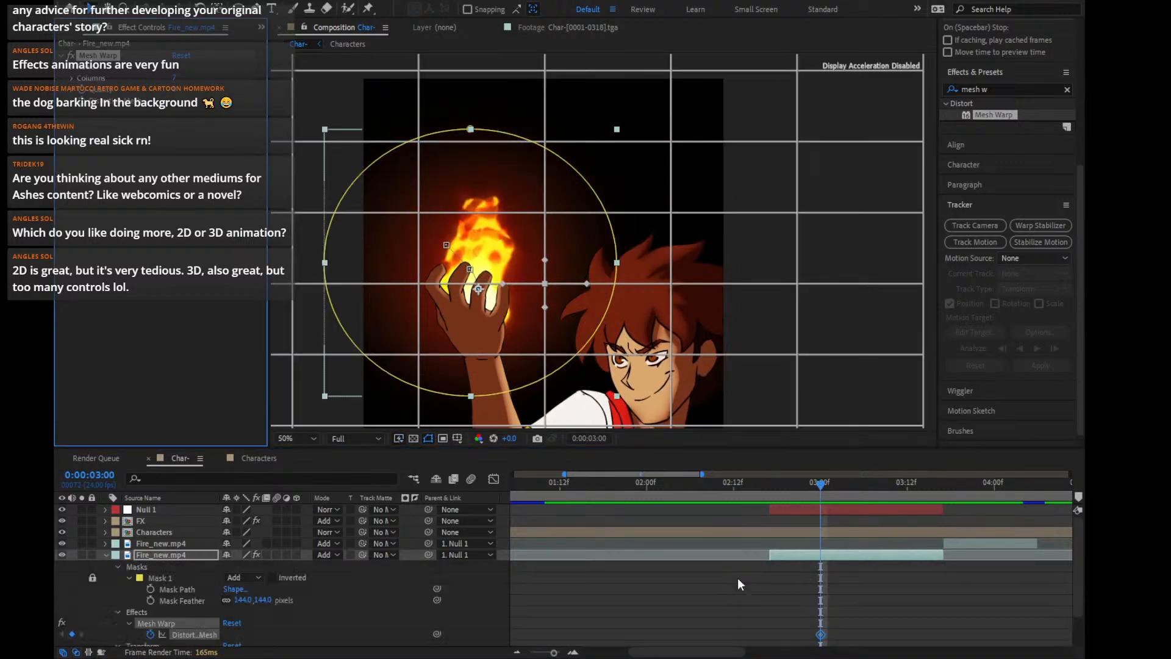
scroll(809, 578, down, 2)
At 0:00:02:17, pull the two mesh points beside the flame's upper part down toward the fingers and angle their handles to squash the flame
click(771, 482)
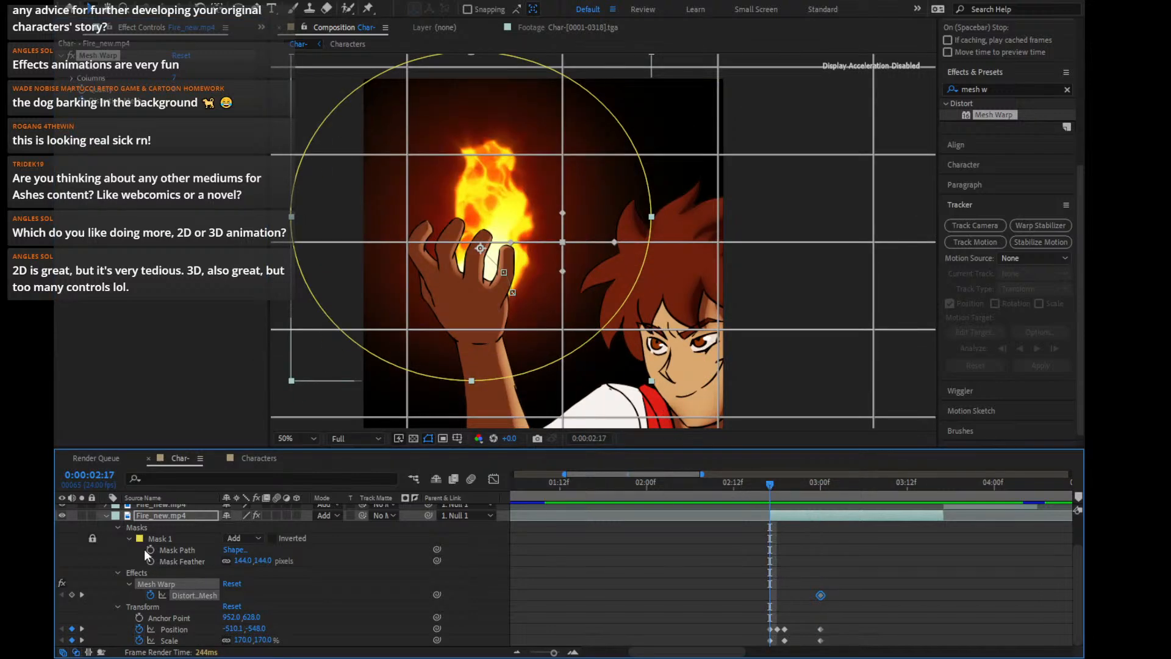
drag(407, 155, 420, 223)
drag(562, 155, 565, 245)
click(551, 206)
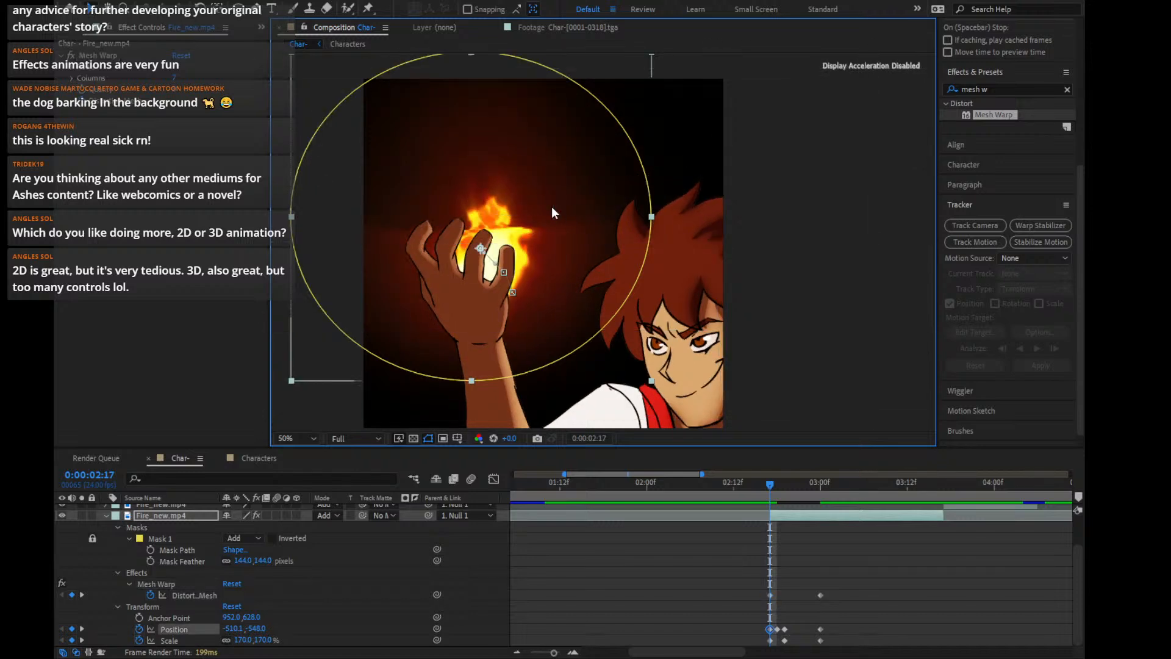
click(98, 55)
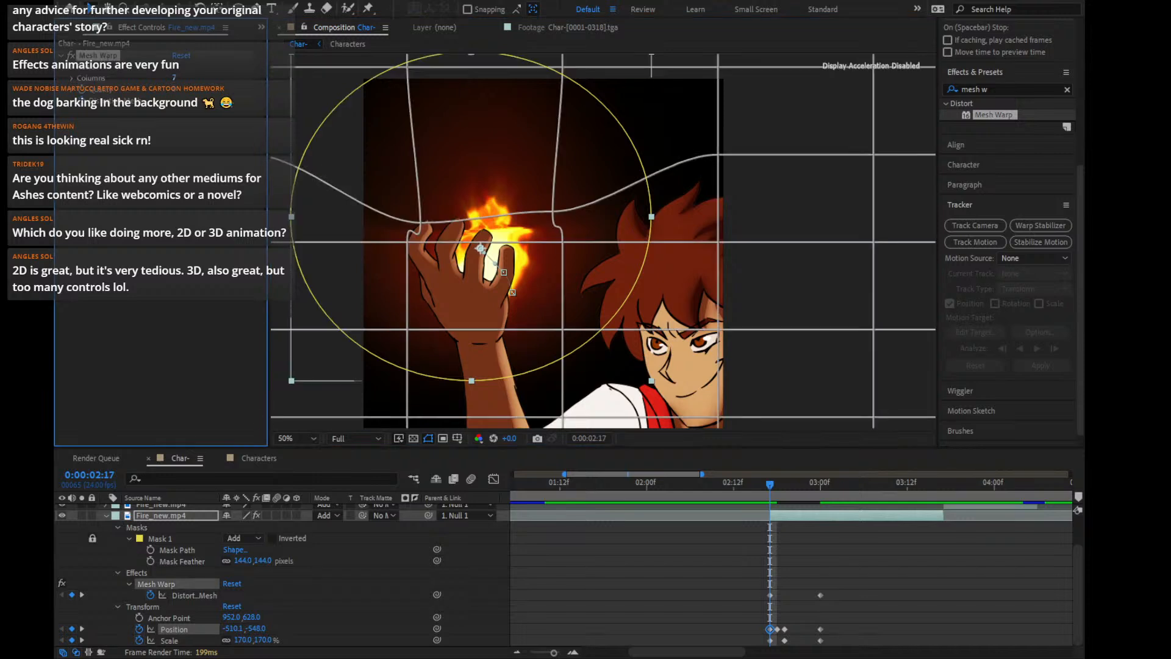
click(546, 211)
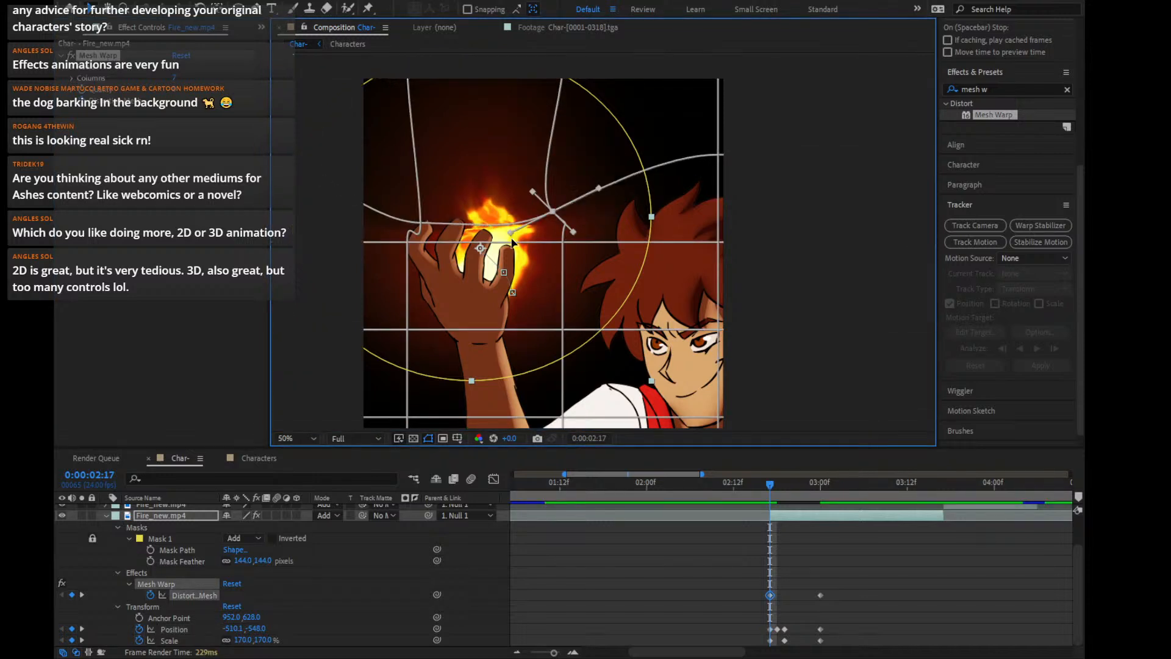
click(421, 223)
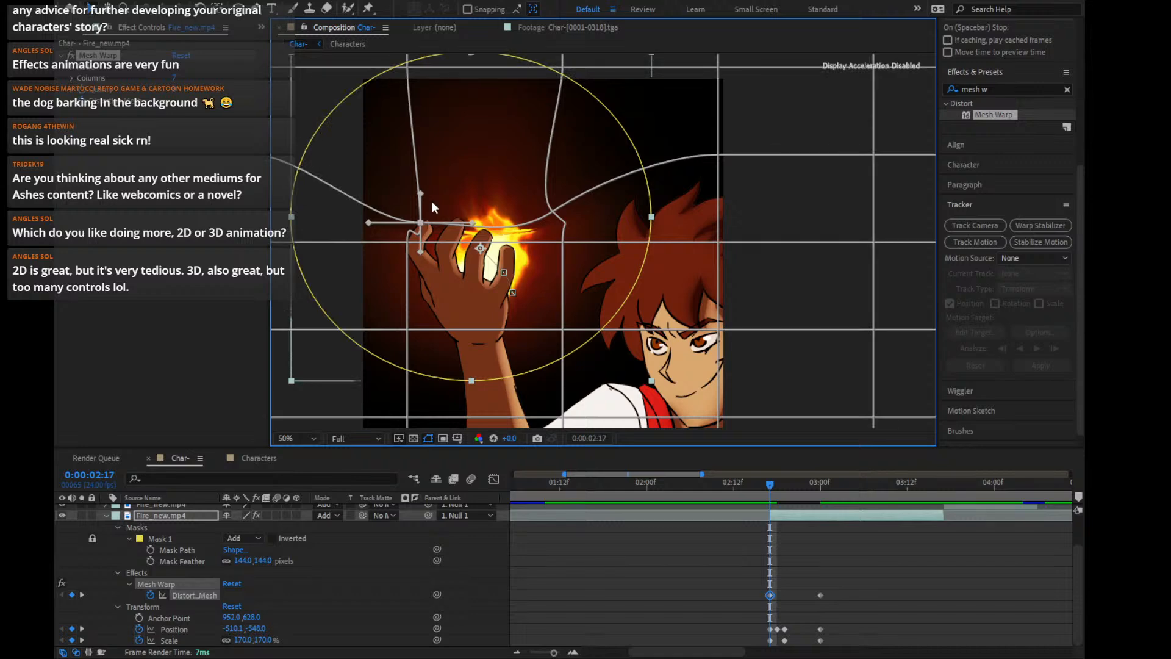
drag(420, 195, 461, 200)
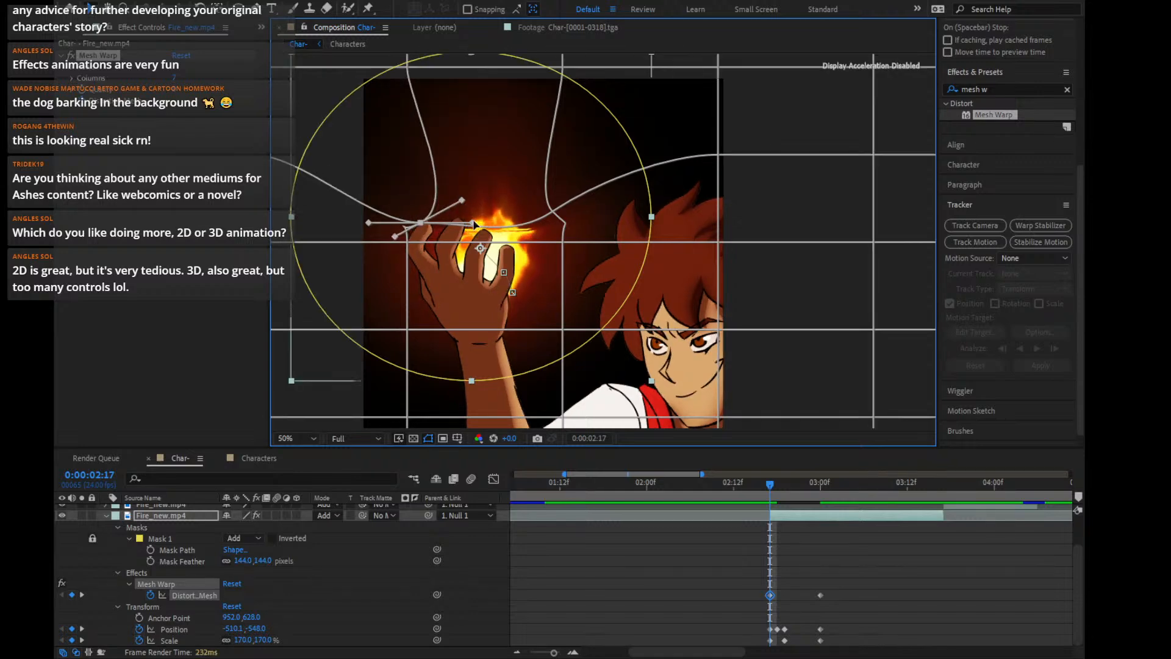
Reselect the Mesh Warp effect and pull the mesh point beside the little fingertip outward and down to widen the flame's base
click(408, 247)
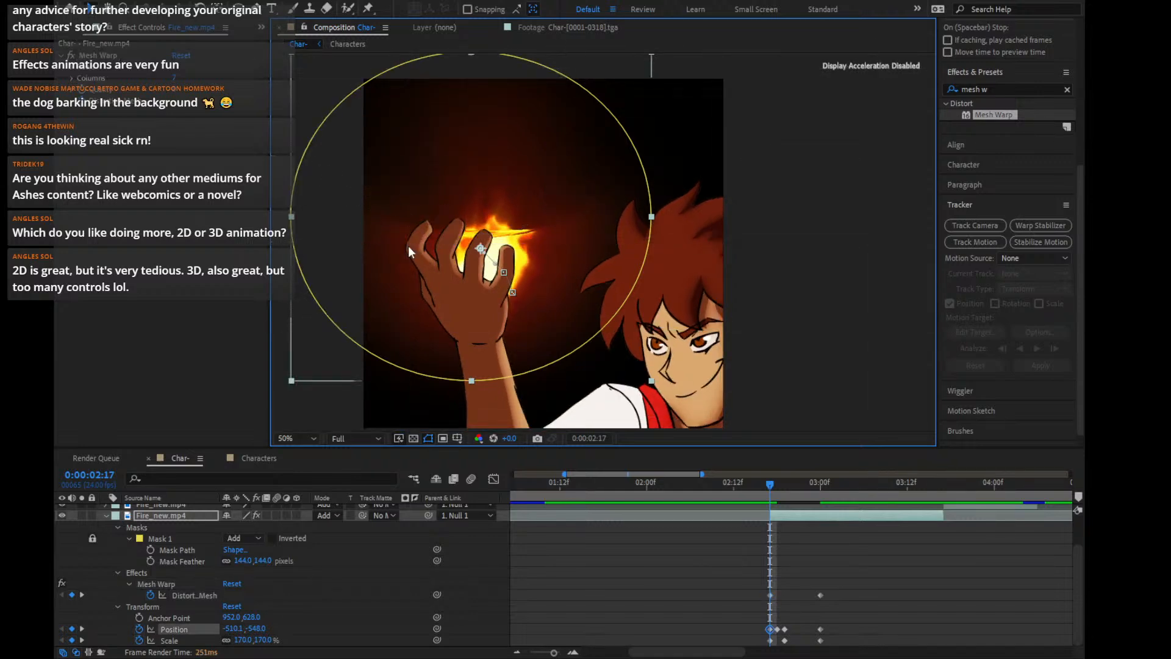
click(99, 55)
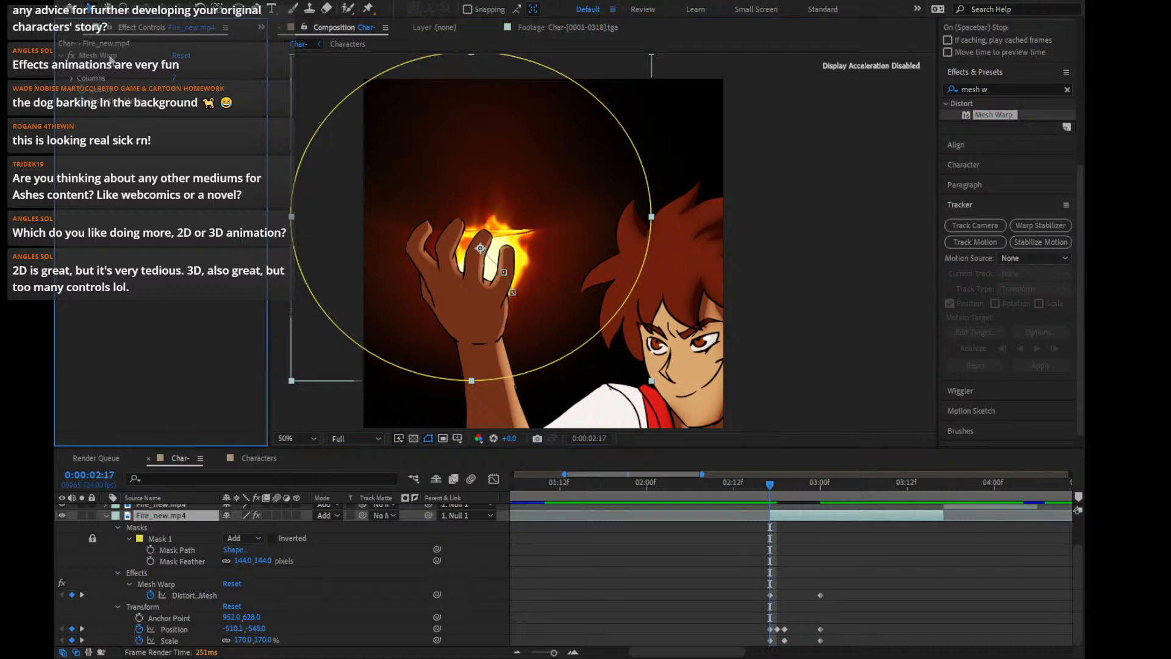
click(412, 242)
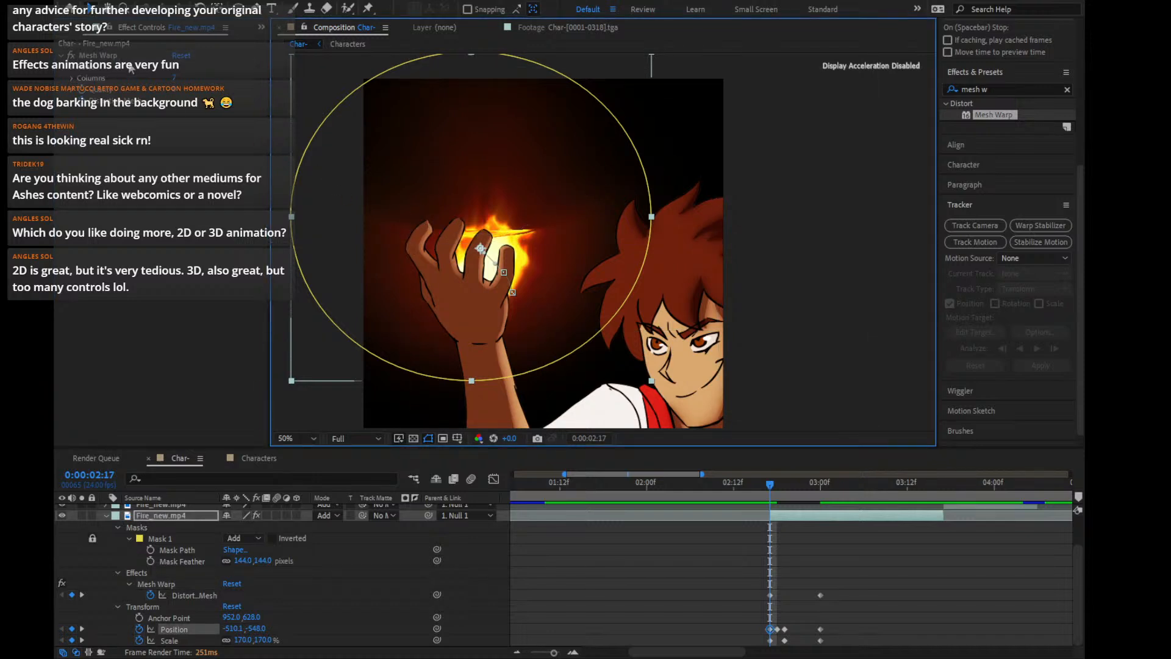
click(105, 56)
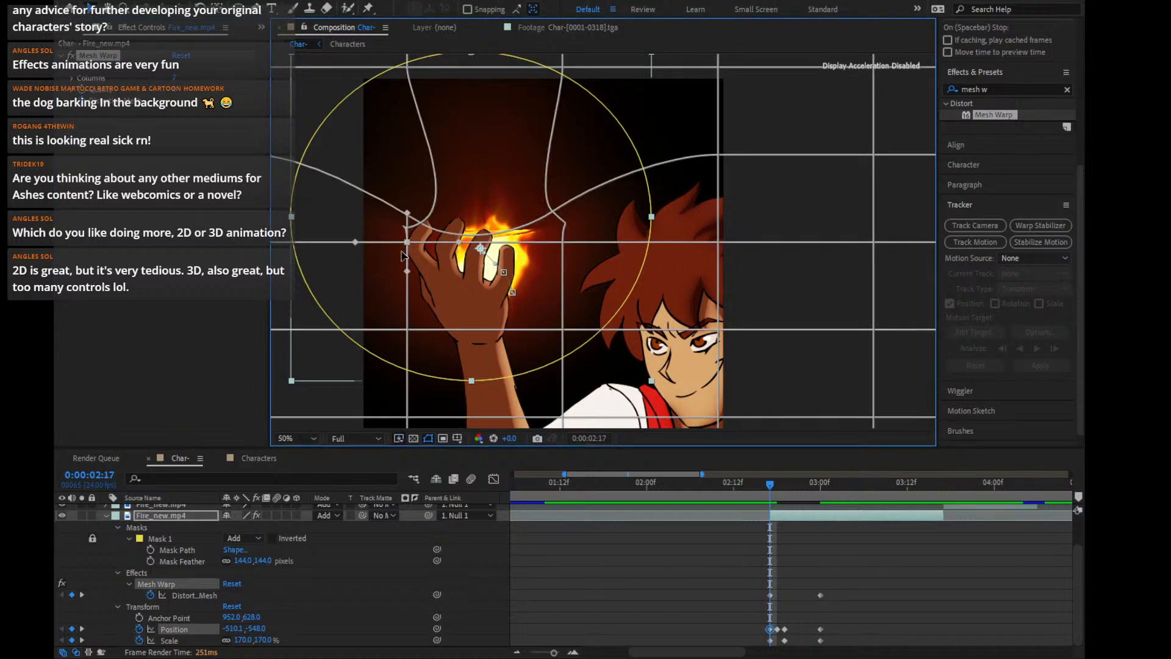
drag(408, 246, 367, 272)
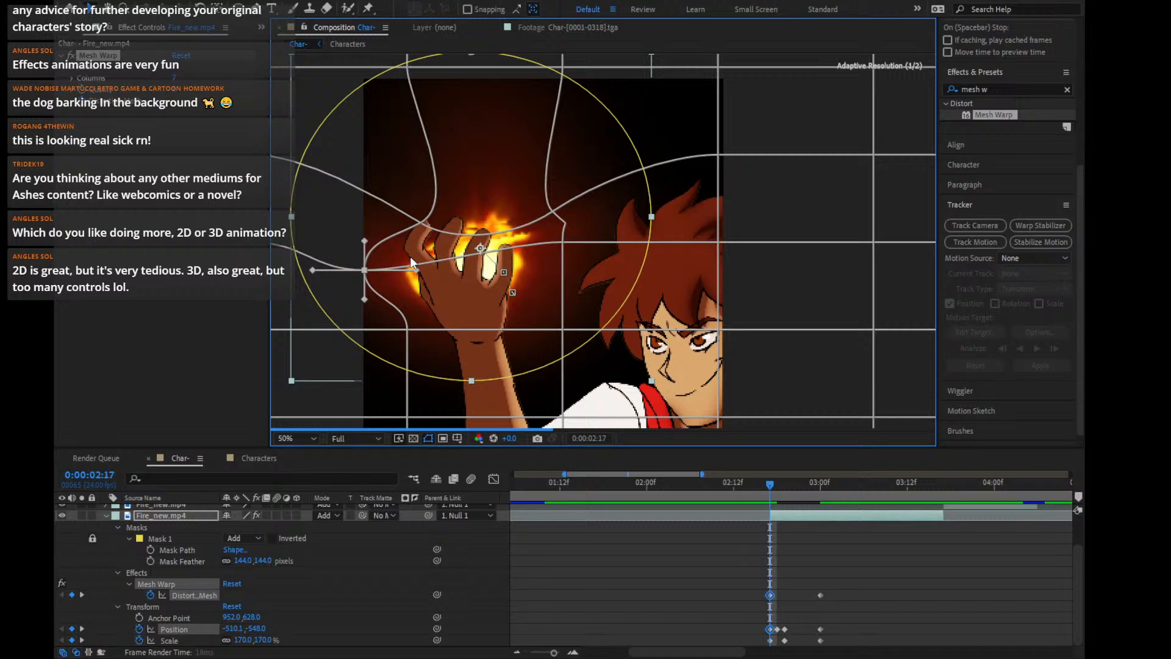
Pull the mesh point between the flame and the character's hair outward and down, angling its handle to round that side of the flame
click(563, 242)
drag(564, 244, 608, 291)
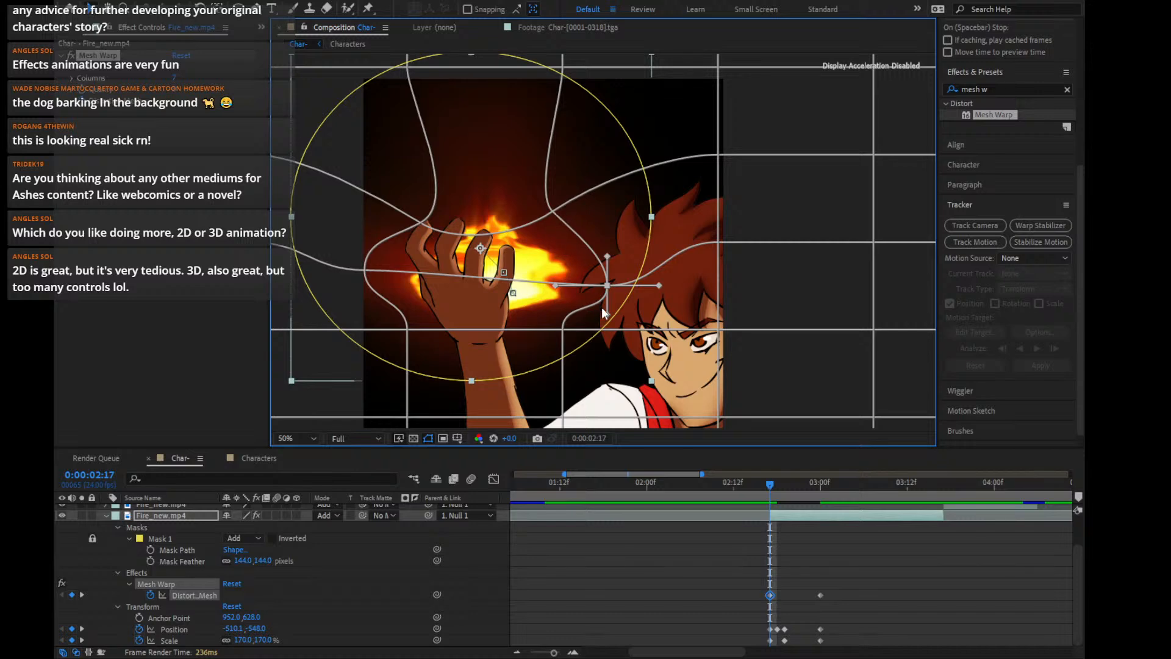
drag(608, 316, 577, 325)
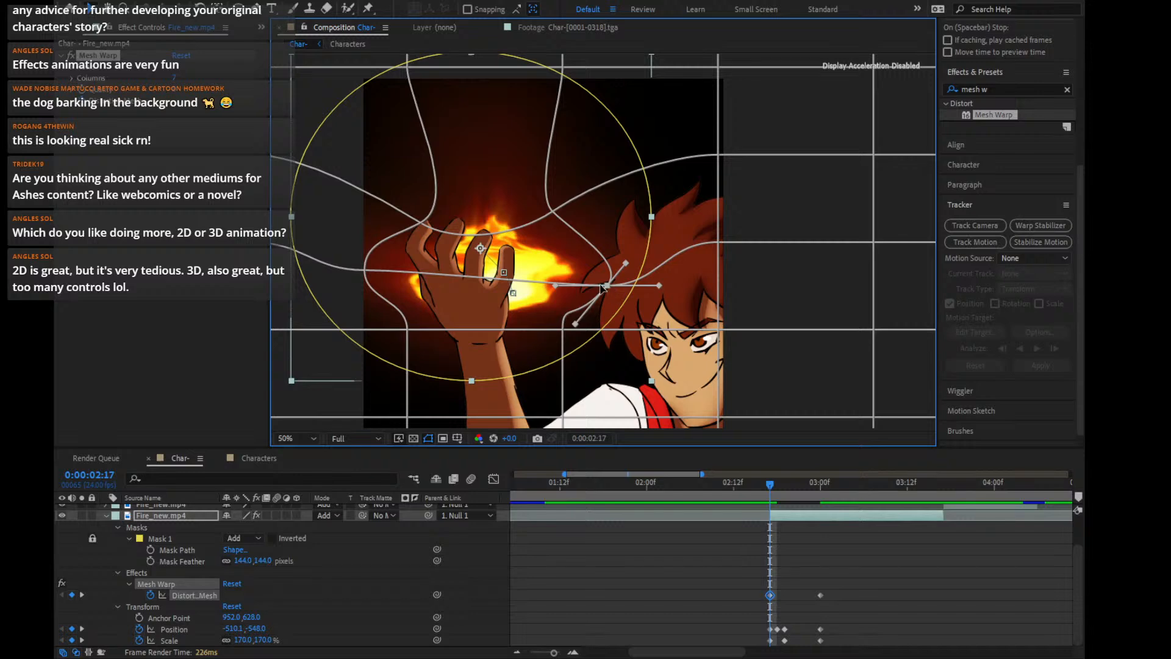
drag(609, 286, 576, 294)
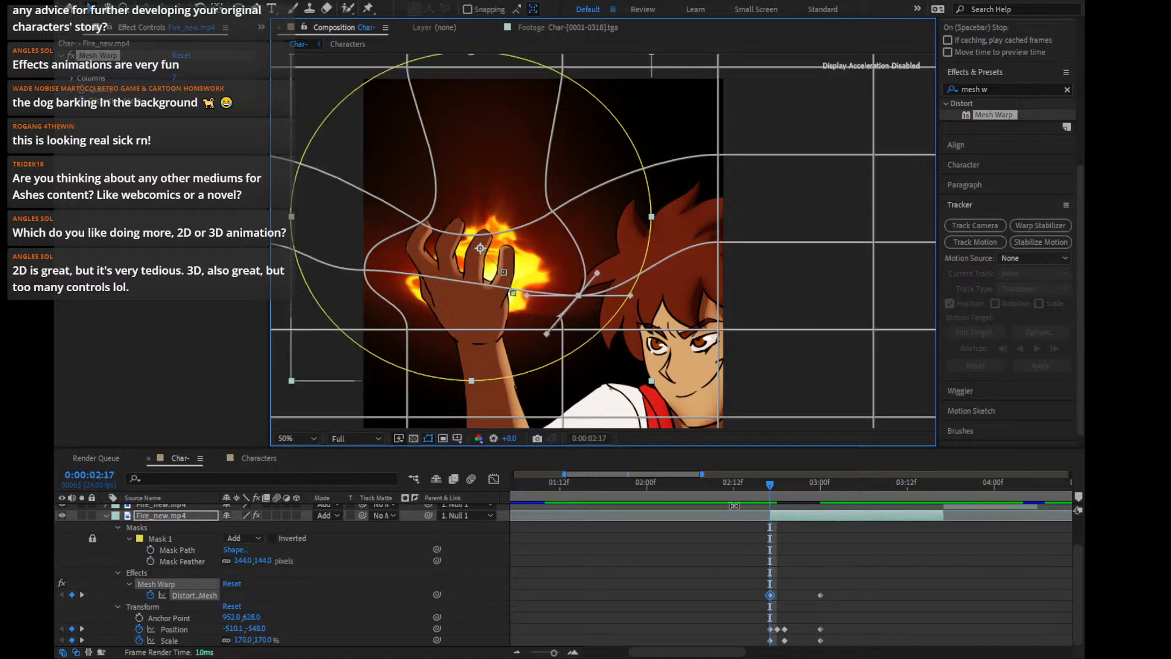
Try pasting the squashed Distortion Mesh keyframe at 0:00:02:19 and 0:00:02:18
drag(772, 489, 782, 486)
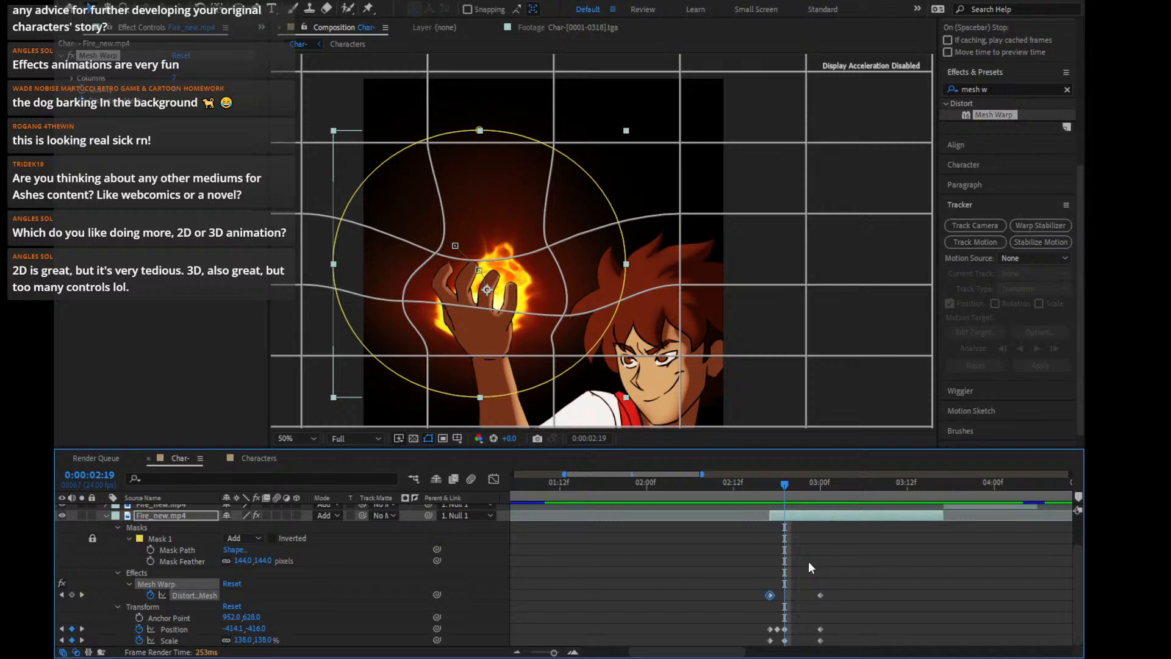
key(ctrl+v)
key(Page_Up)
key(ctrl+v)
key(Page_Up)
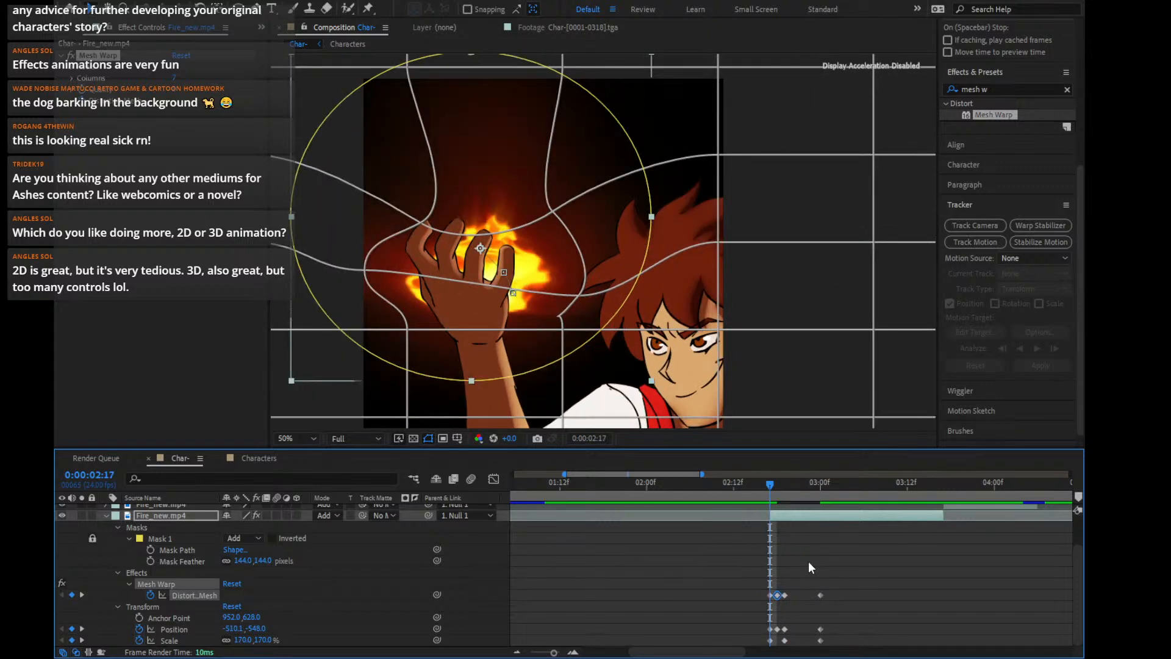
key(Page_Down)
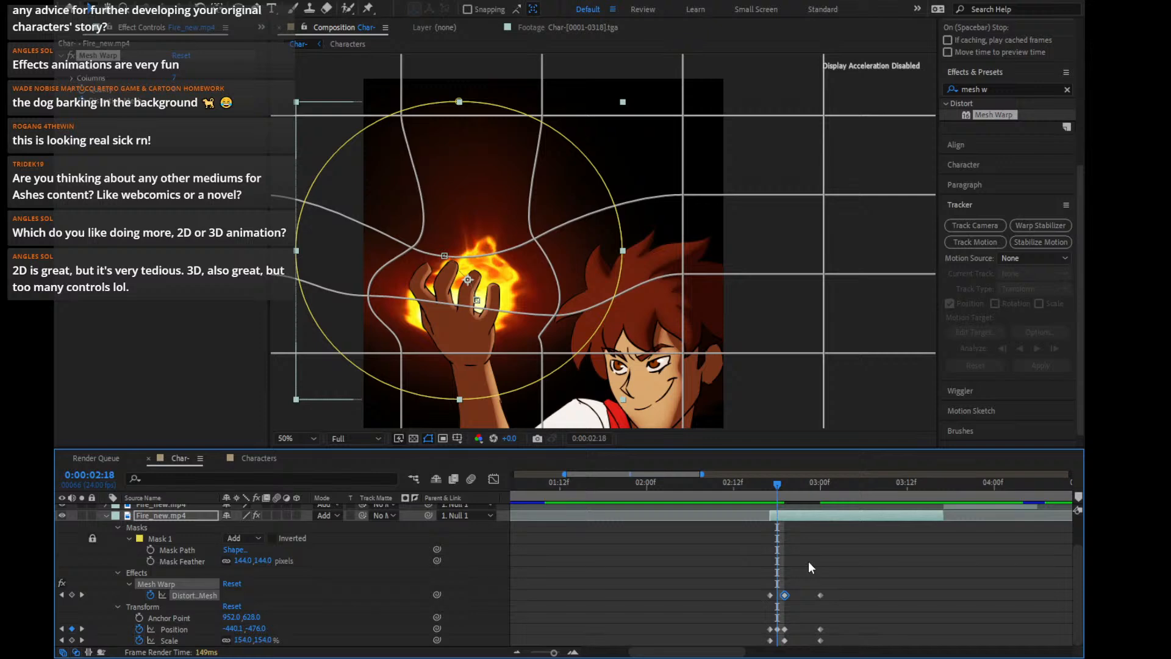
key(Page_Down)
click(797, 538)
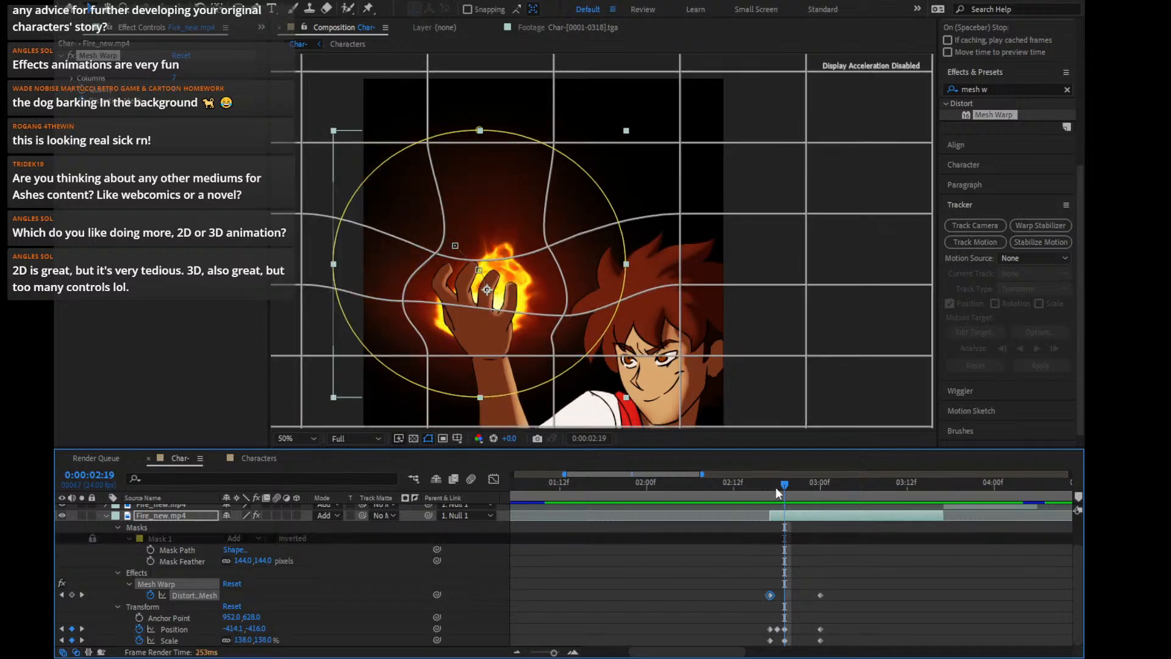
Try resetting the Mesh Warp at 0:00:02:19, and delete the Distortion Mesh keyframe at that frame
mouse_move(776, 487)
mouse_down()
mouse_move(770, 478)
mouse_move(784, 484)
mouse_up()
drag(624, 289, 624, 263)
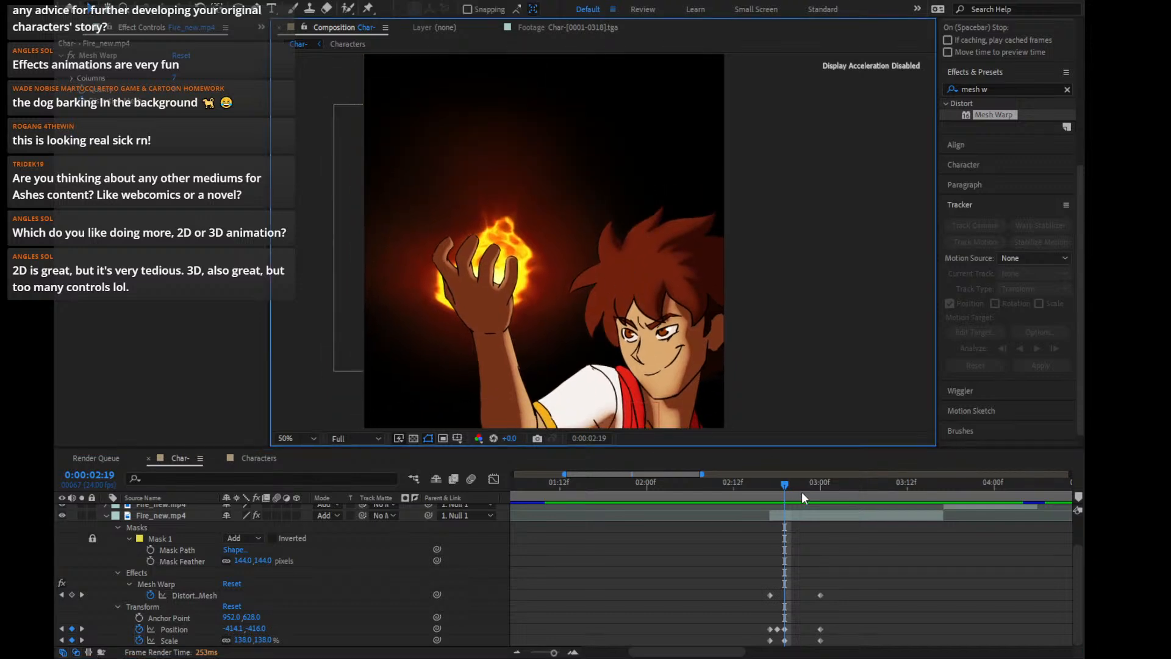
click(797, 512)
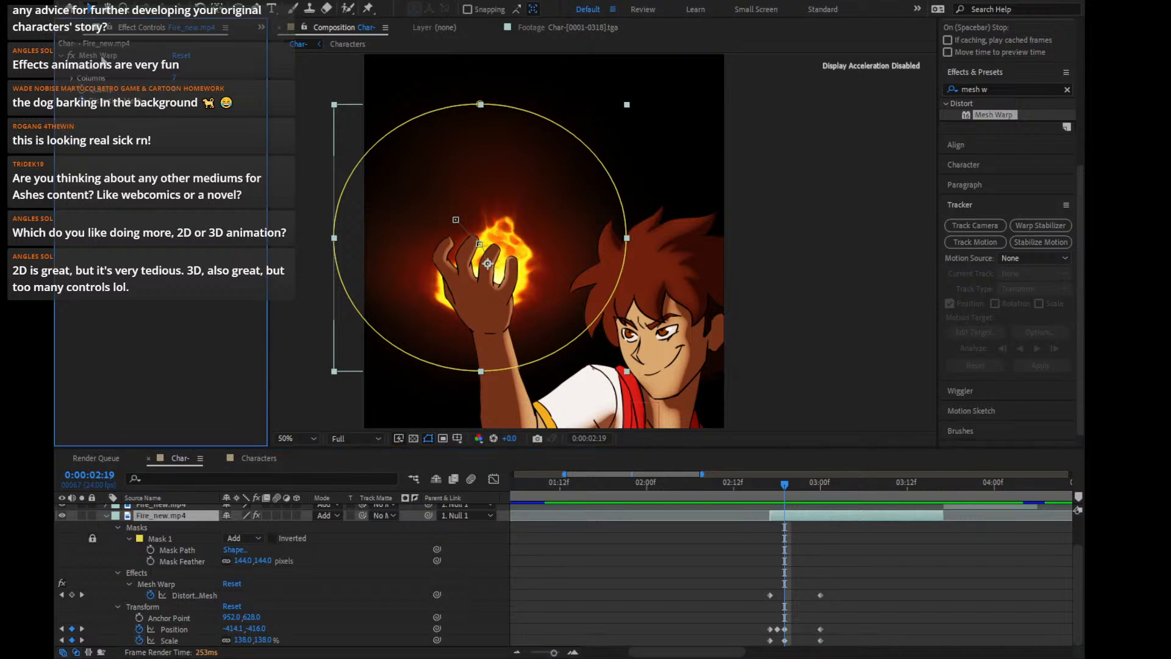
click(101, 56)
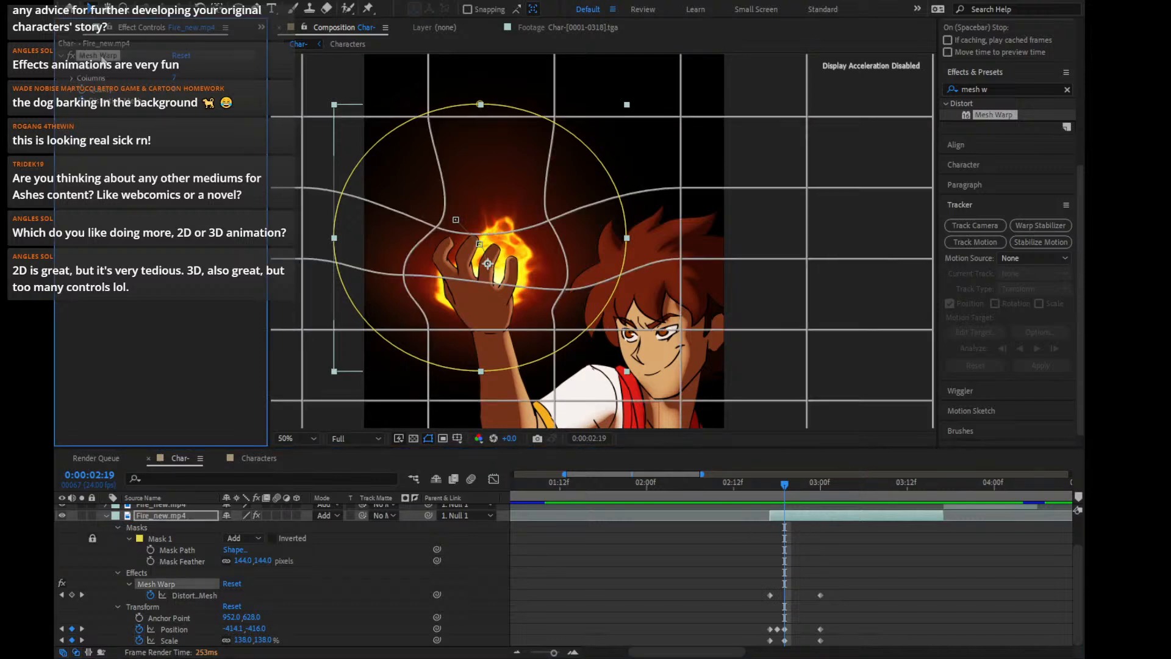
click(182, 56)
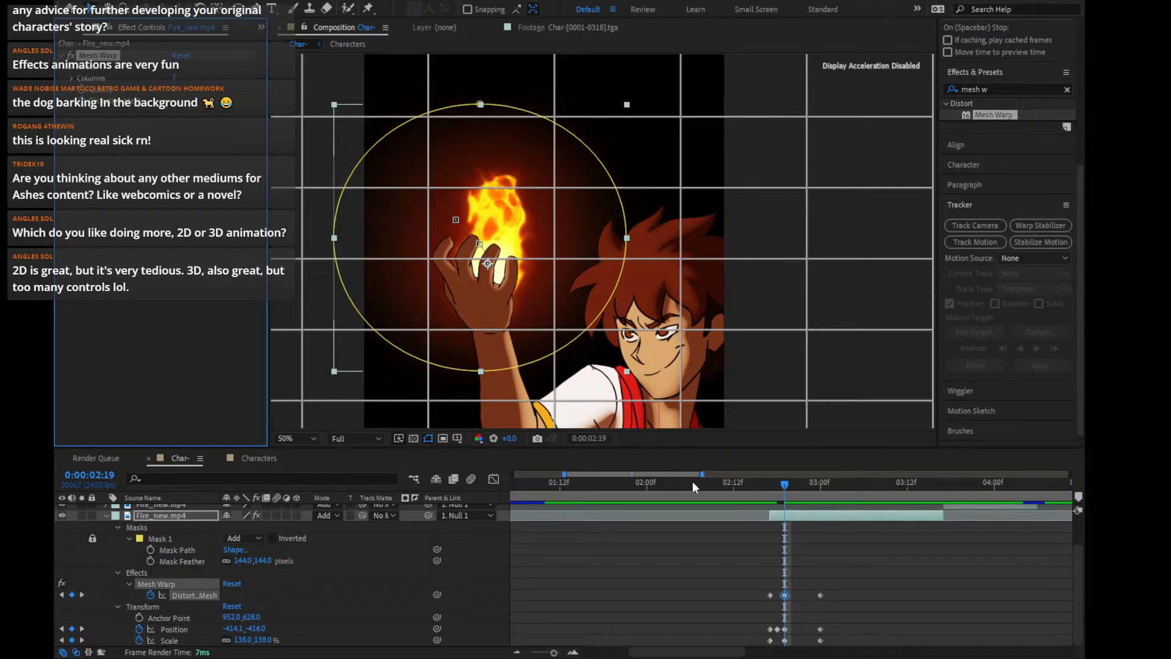
key(Delete)
key(ctrl+z)
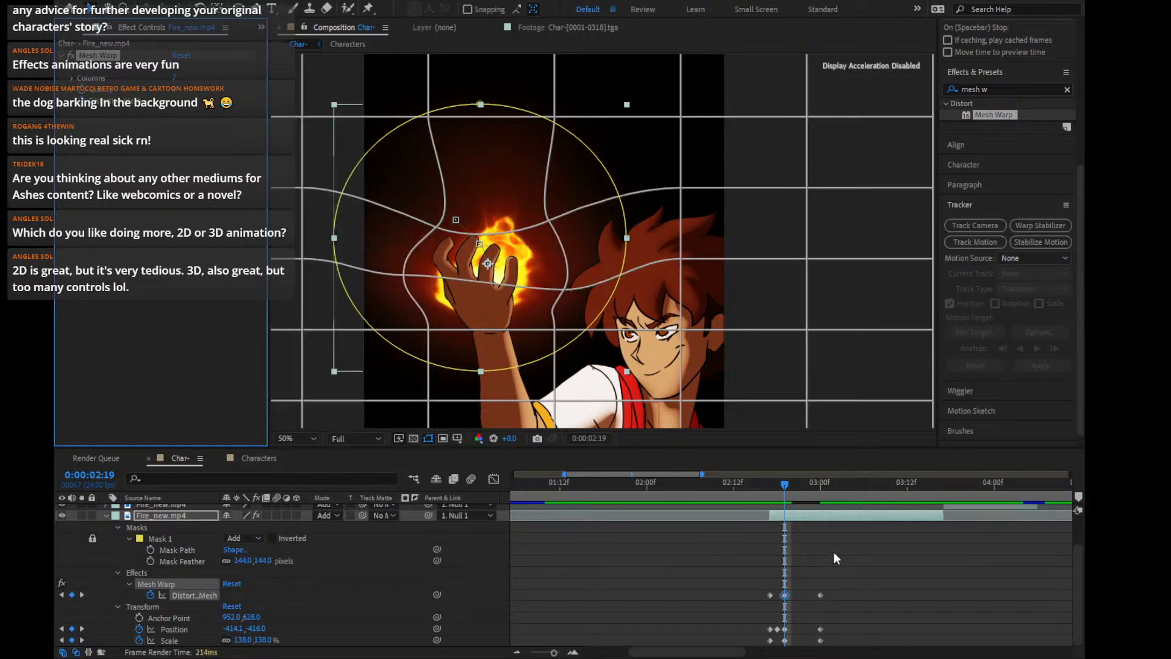
key(Delete)
Step back and forth through the frames around 0:00:02:18 and 0:00:02:19 to examine how the squashed flame recovers
click(788, 483)
key(Page_Up)
key(Page_Up)
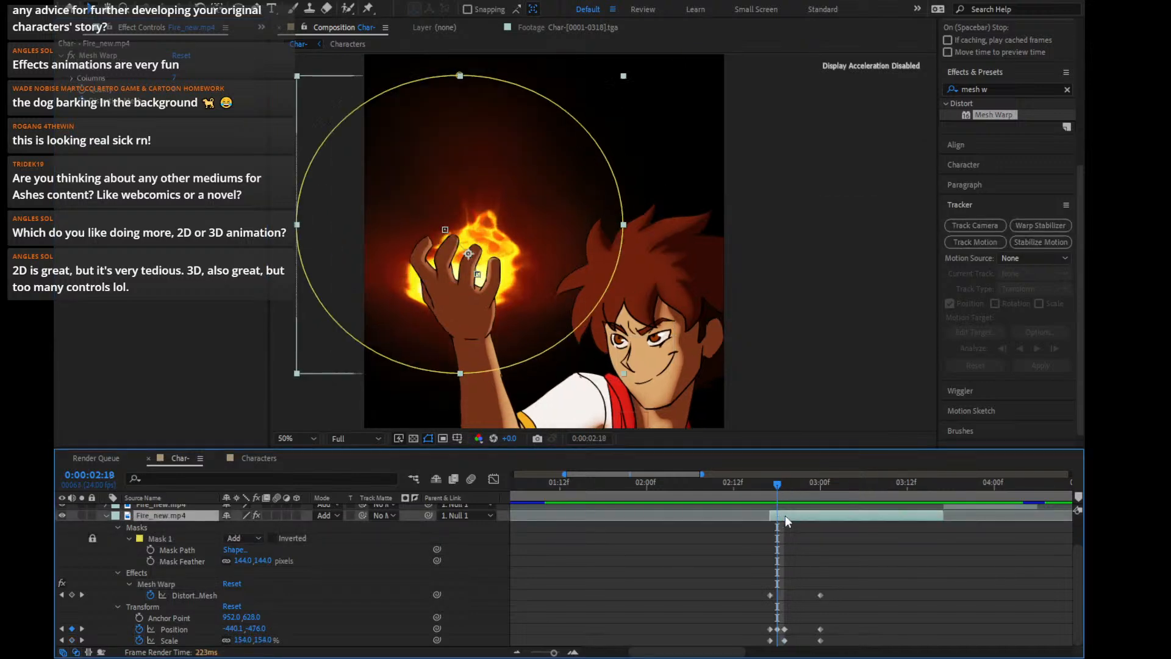
key(Page_Down)
key(Page_Down)
key(Page_Down)
key(Page_Down)
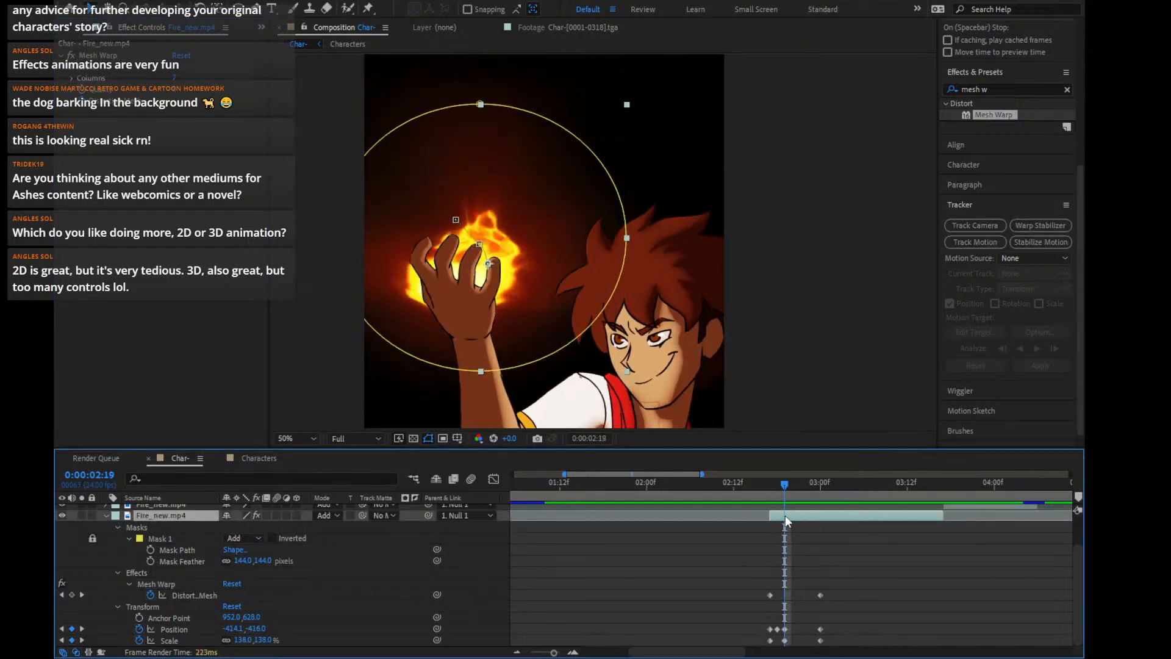
key(Page_Up)
key(Page_Up)
key(Page_Up)
key(Page_Up)
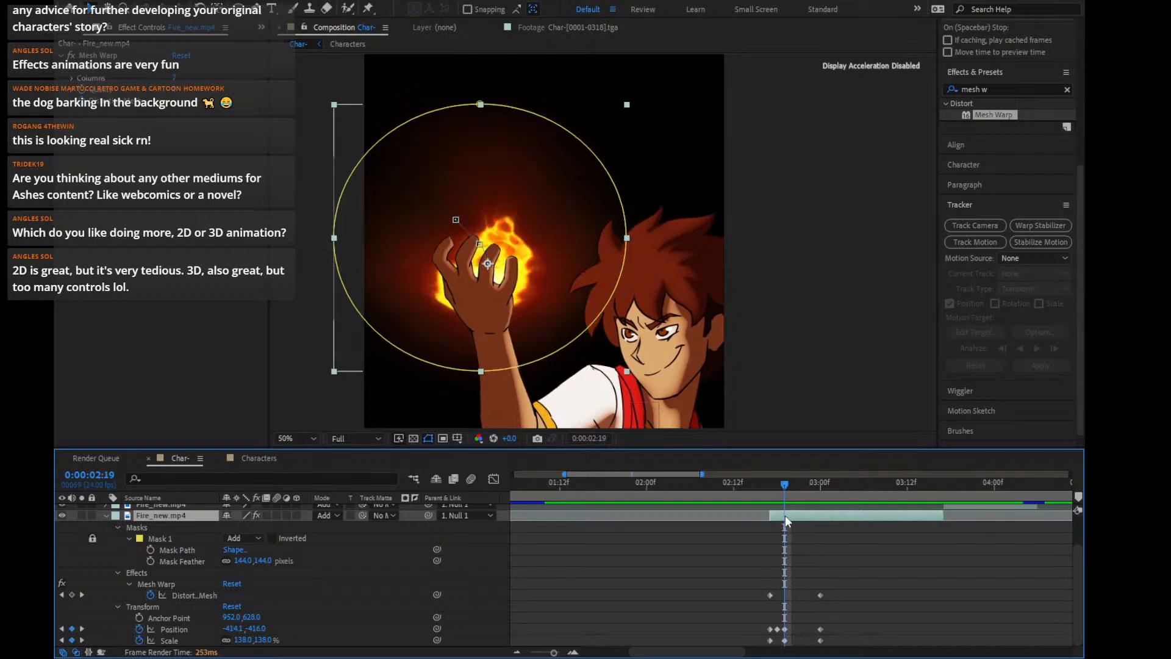
key(Page_Down)
key(Page_Down)
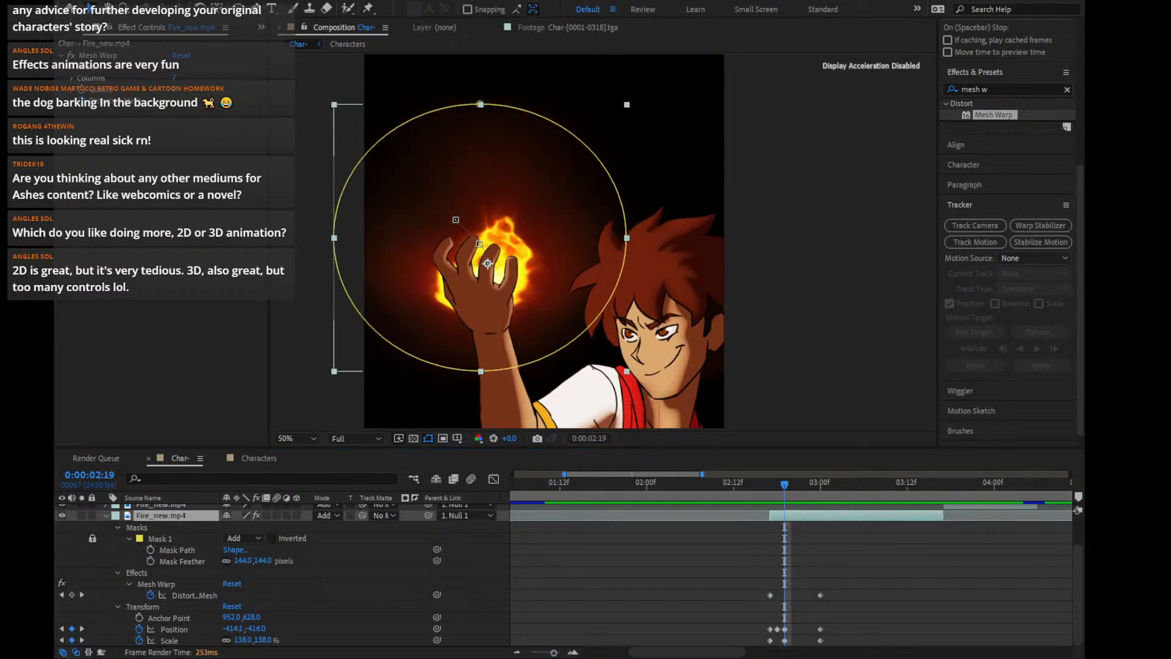
At 0:00:02:19, raise the two Mesh Warp points above the flame to stretch the flame upward
click(97, 55)
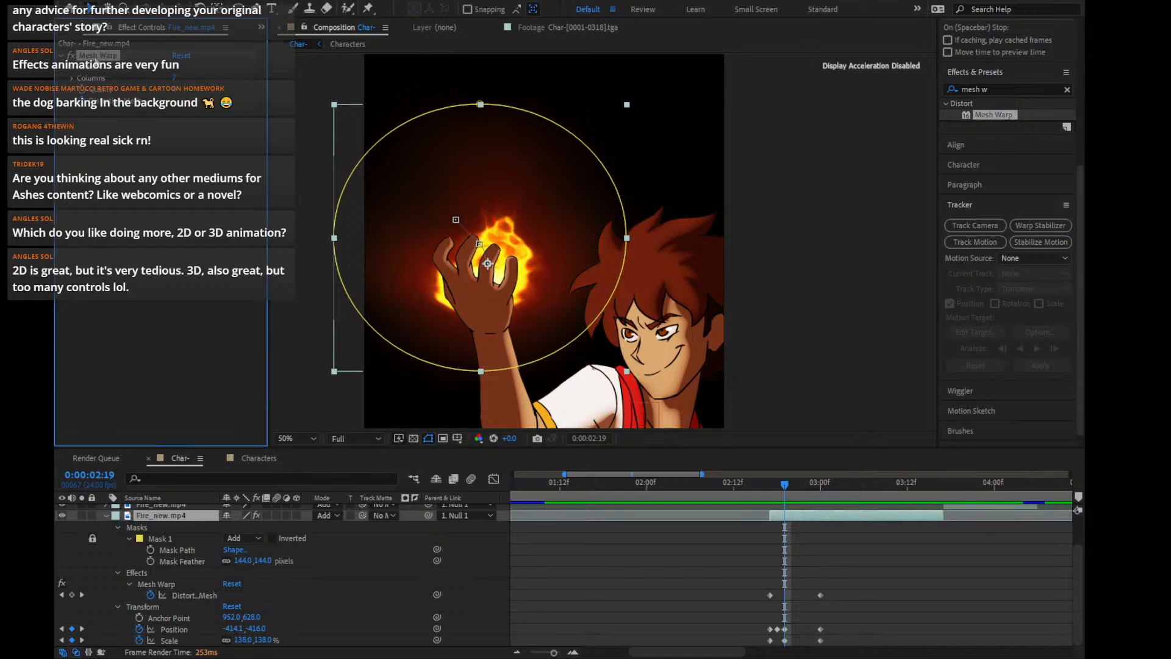
click(550, 220)
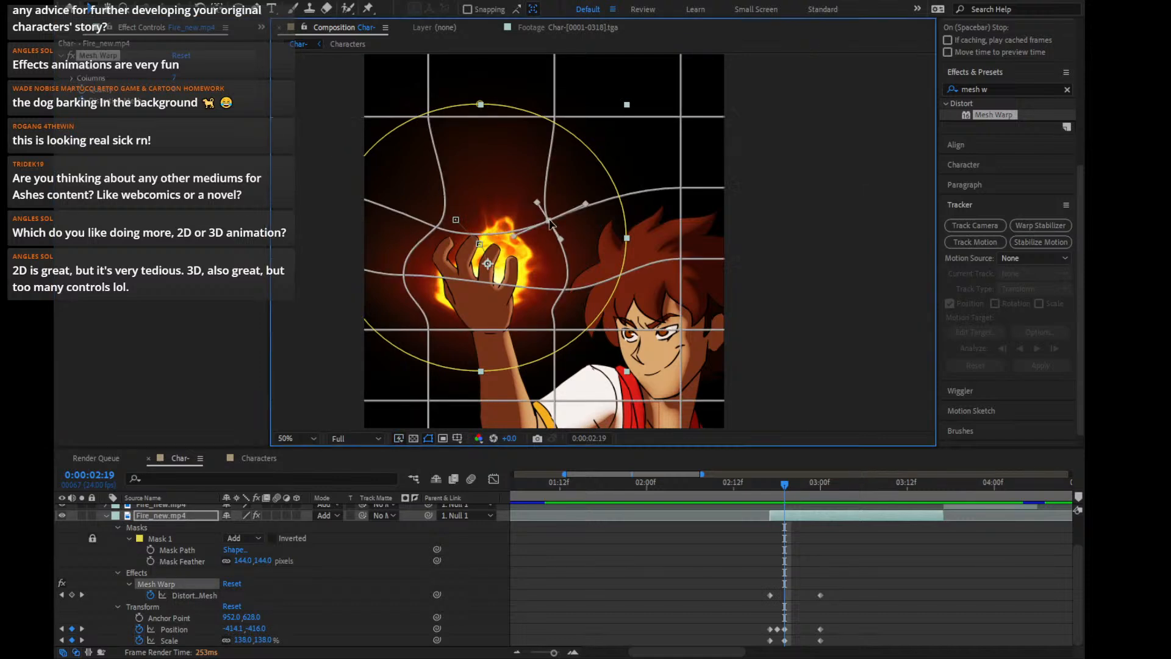
drag(551, 220, 547, 170)
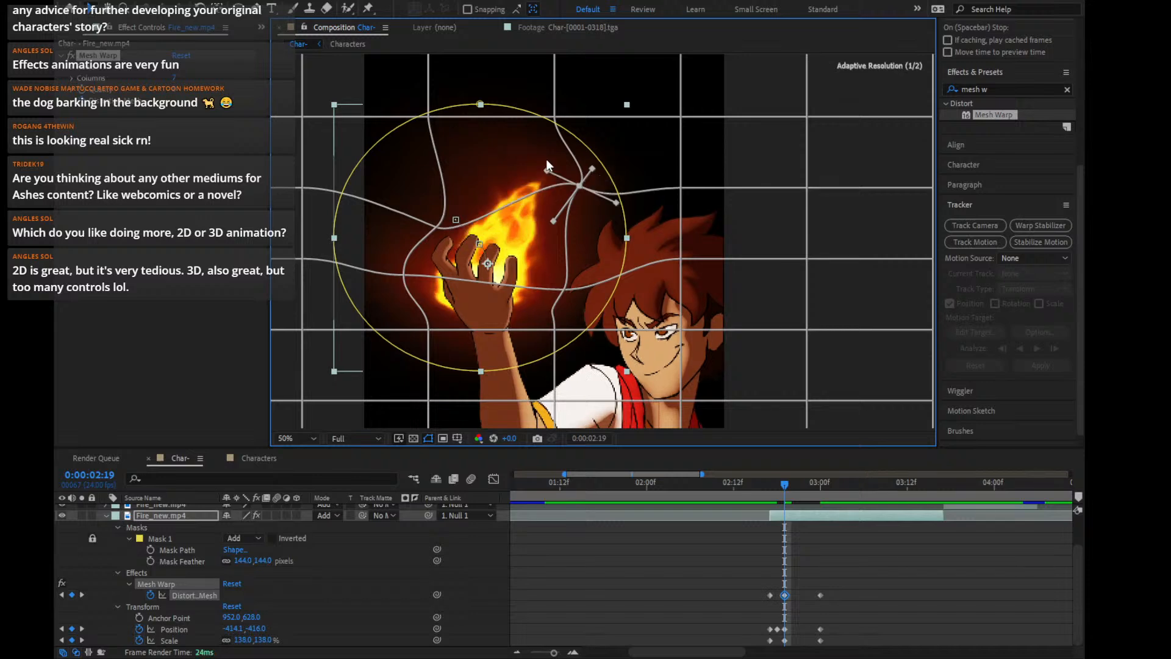
click(436, 231)
drag(437, 231, 474, 150)
Spread the two upper mesh points outward, pulling the one on the far side from the character well out to widen the flame's top
click(580, 185)
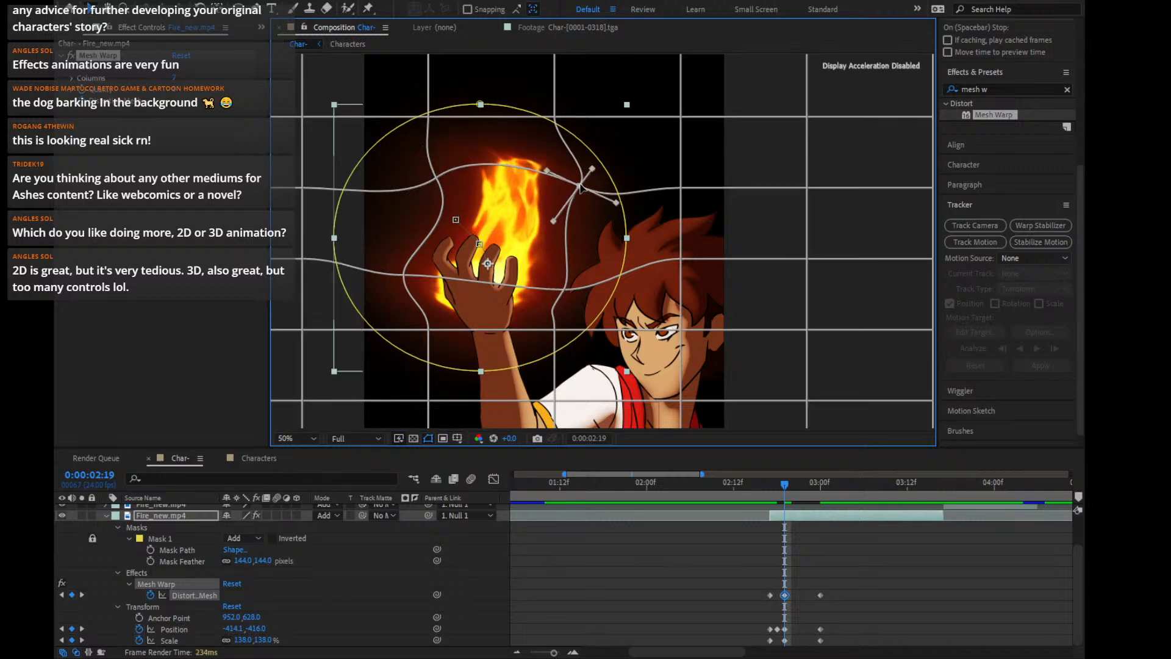
mouse_move(579, 185)
mouse_down()
mouse_move(533, 193)
mouse_move(582, 181)
mouse_up()
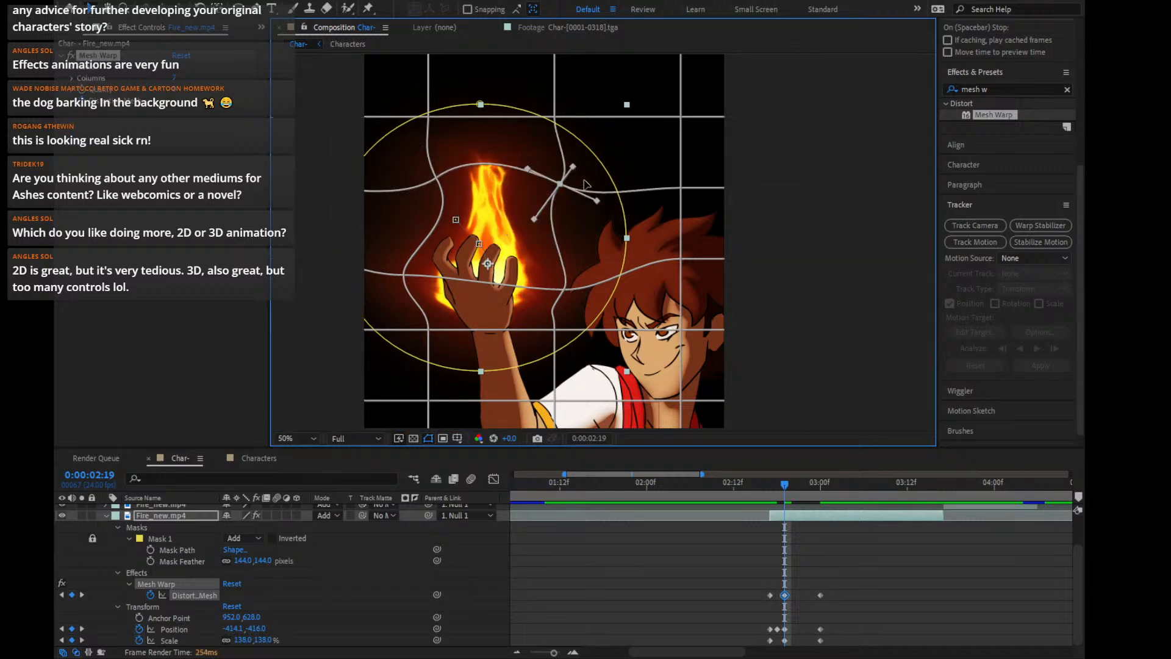
click(439, 184)
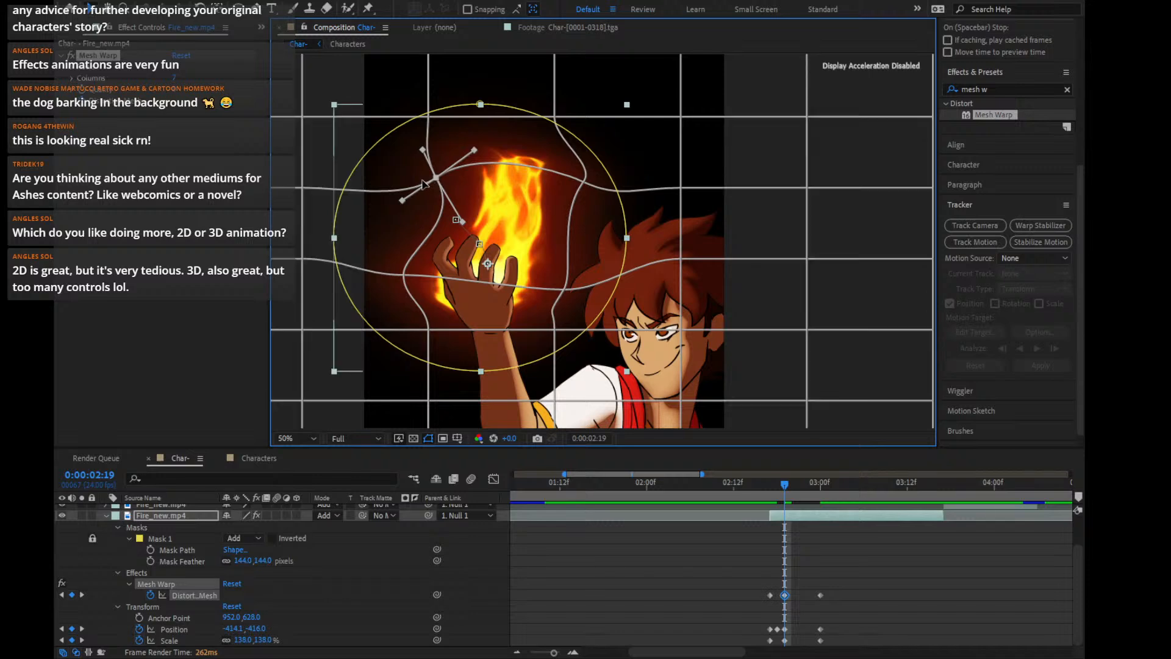
drag(440, 184, 352, 185)
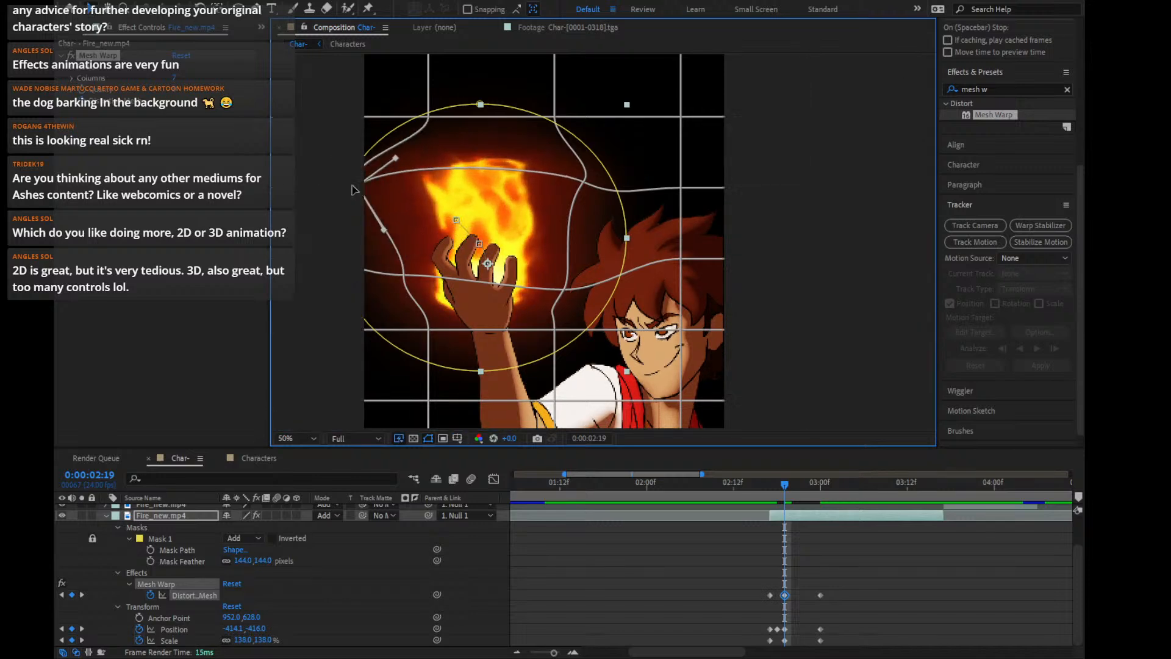
Pull the mesh points on both sides of the hand inward to taper the flame's base at 0:00:02:19
click(562, 290)
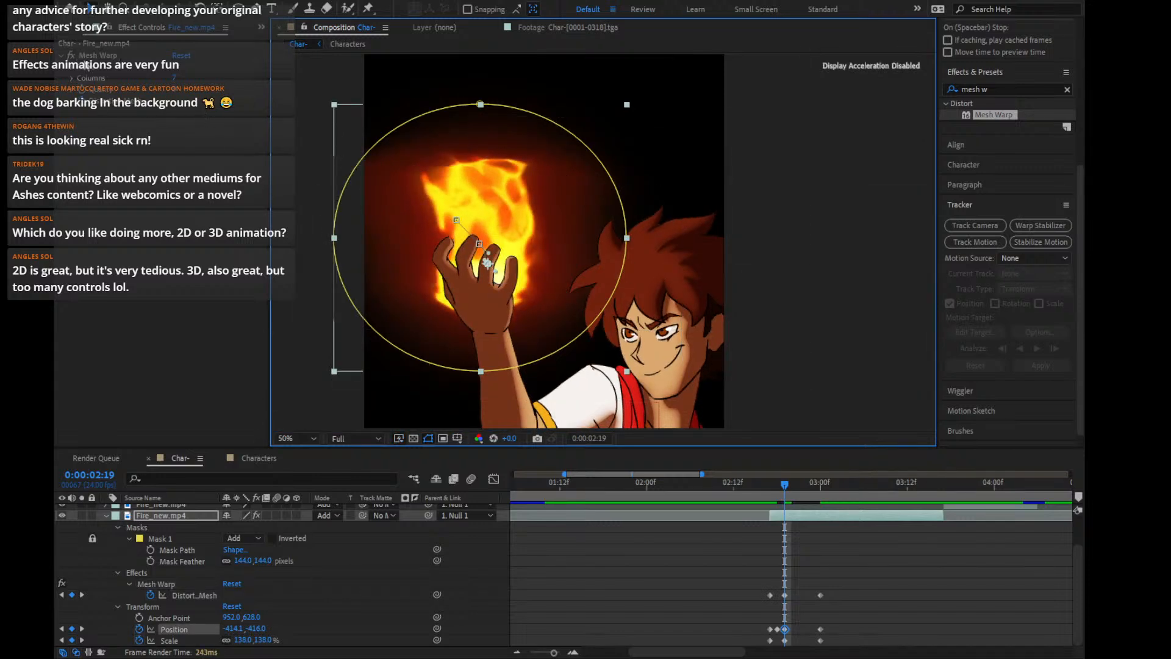
click(97, 56)
click(563, 284)
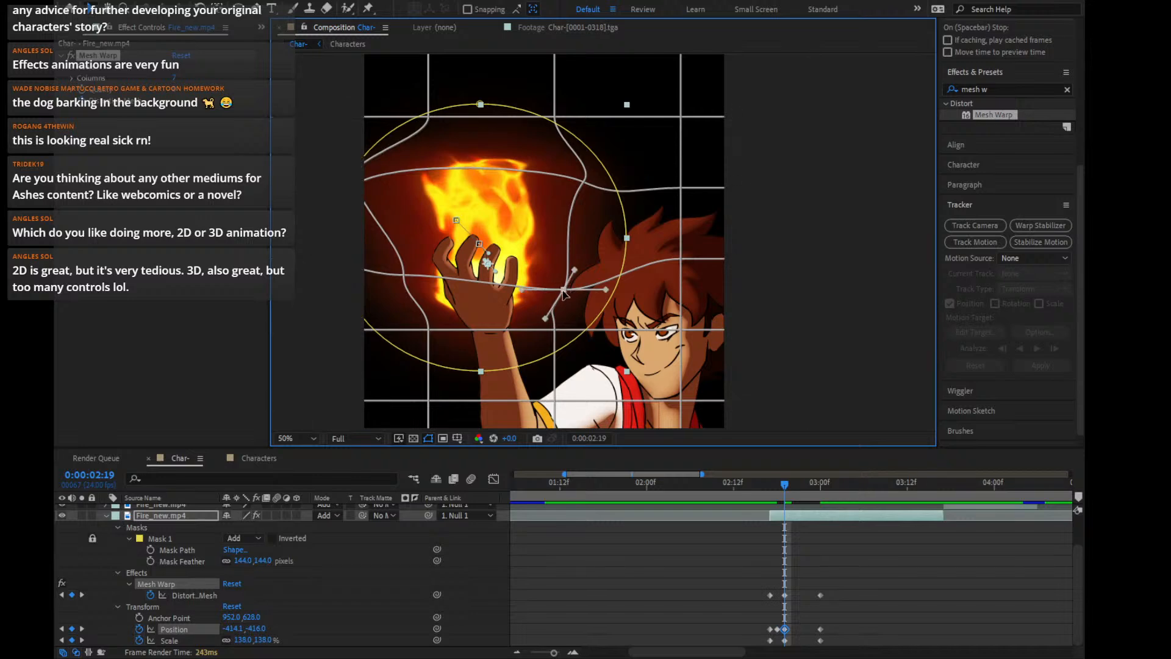
drag(565, 284, 493, 260)
key(ctrl+z)
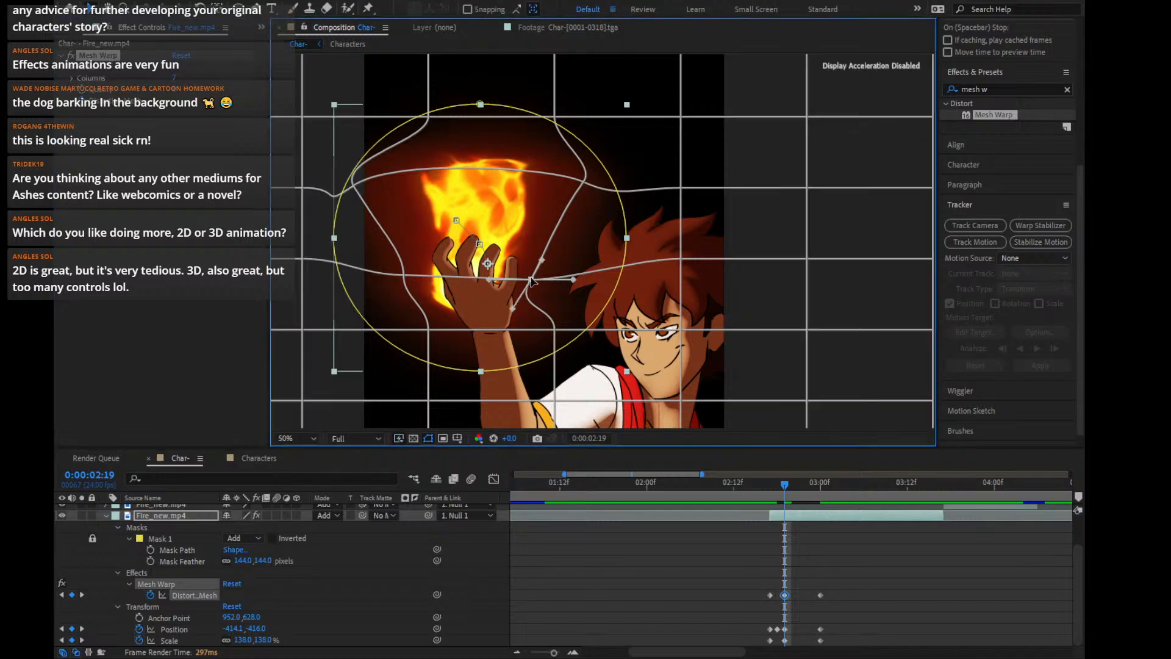
click(531, 280)
drag(531, 281, 453, 272)
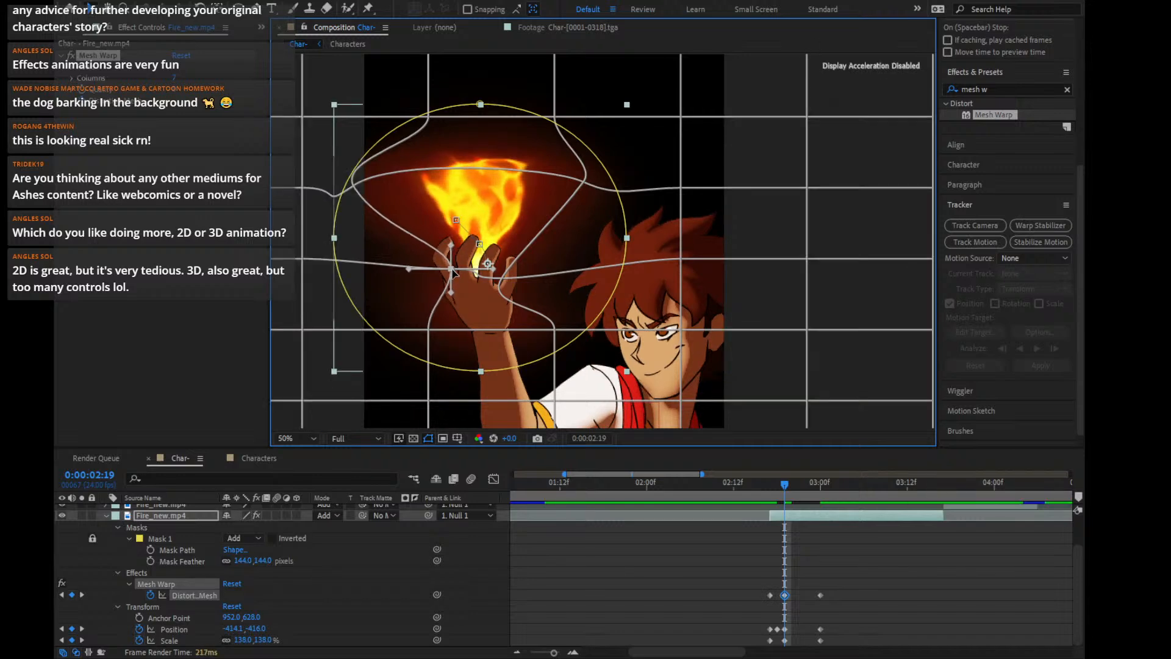
drag(453, 273, 454, 273)
Check the frames from 0:00:02:17 onward and reset the Mesh Warp at 0:00:02:21
click(783, 515)
key(Page_Up)
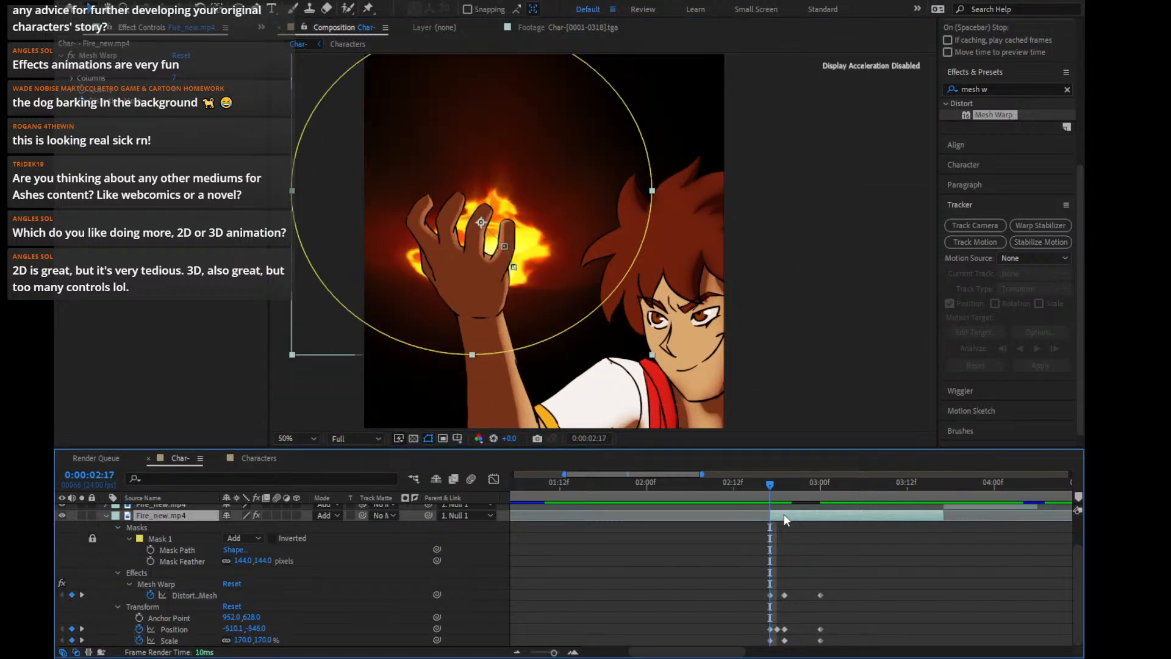
key(Page_Down)
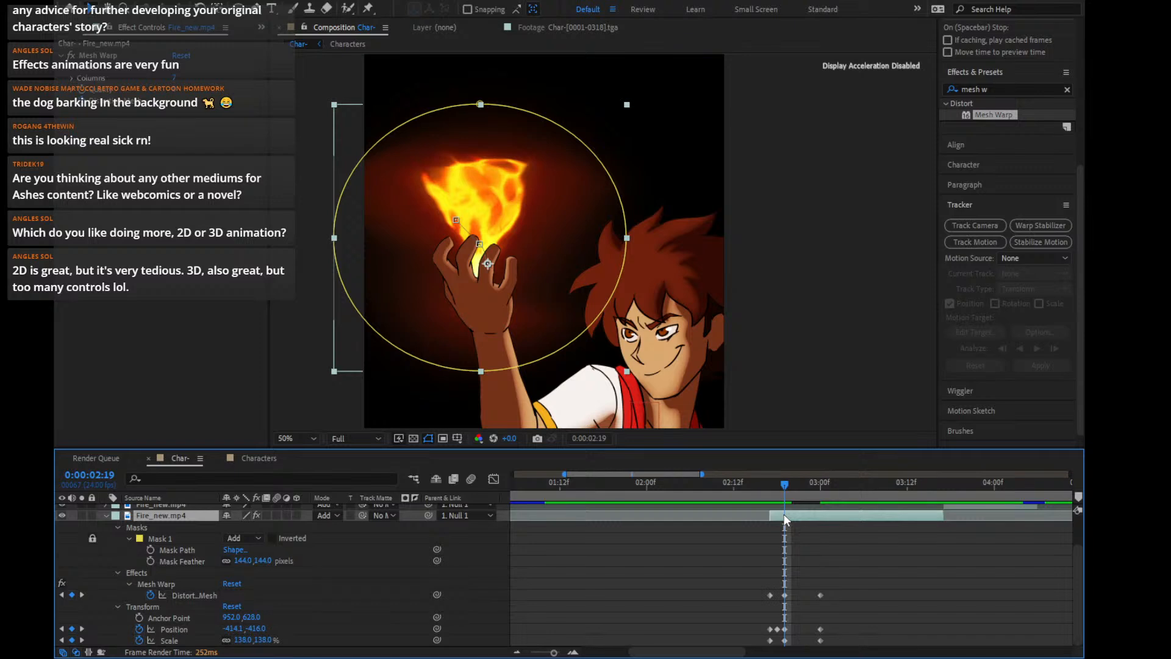
key(Page_Down)
key(Page_Down)
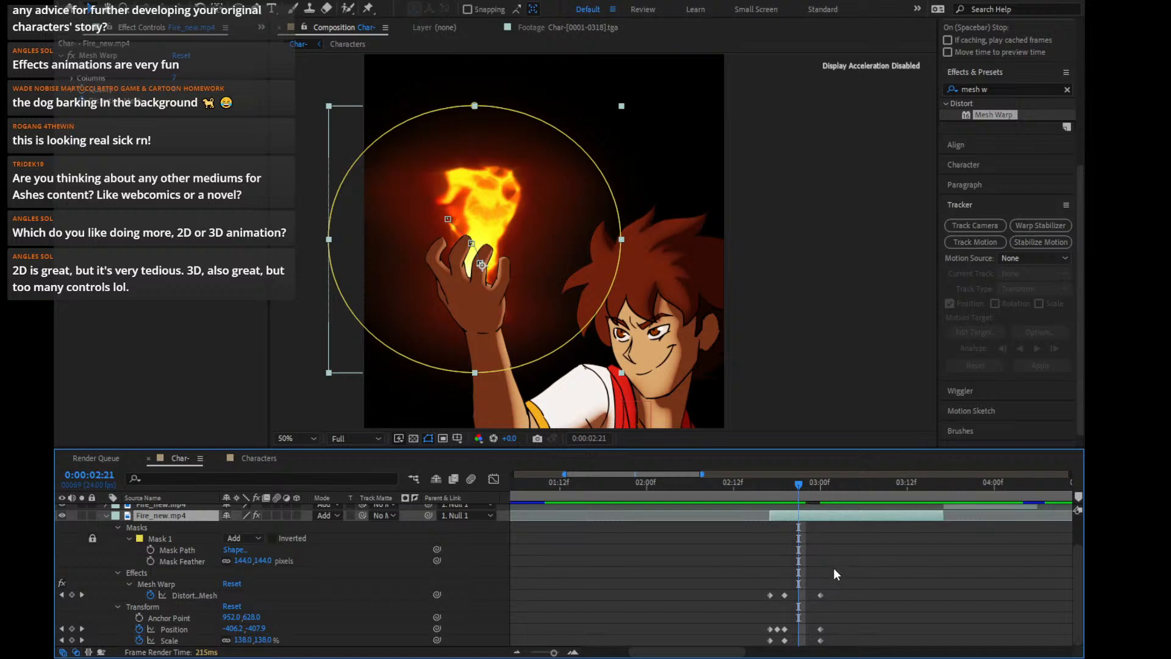
click(182, 56)
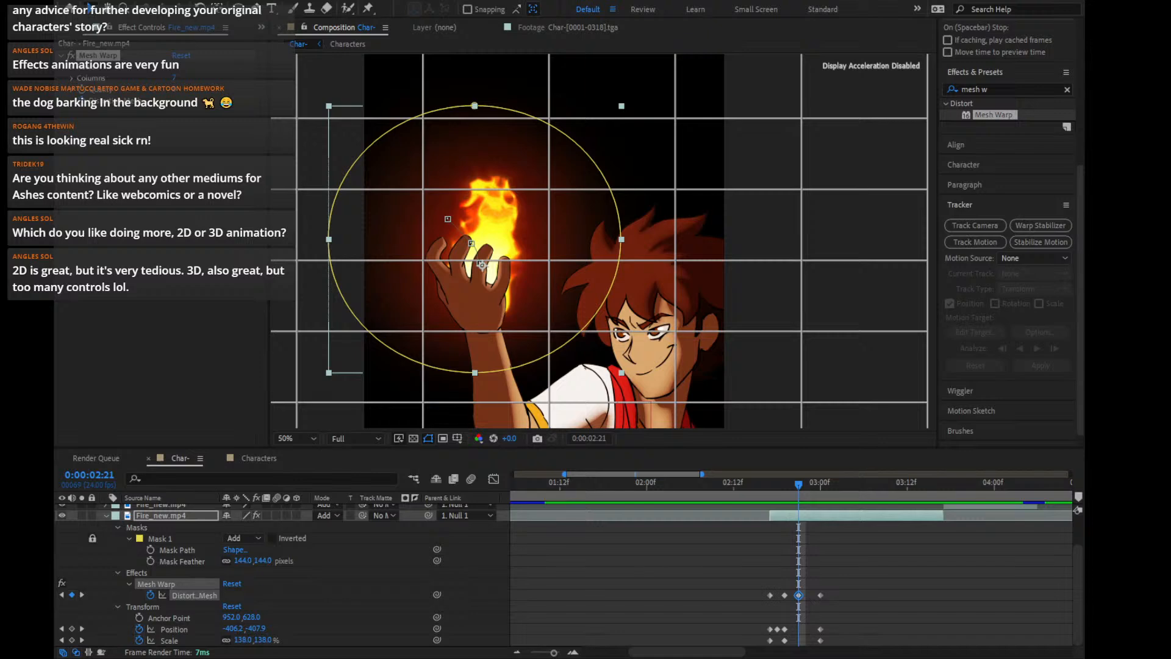
Pull the mesh points on both sides of the palm inward to narrow the flame's base at 0:00:02:21
click(97, 56)
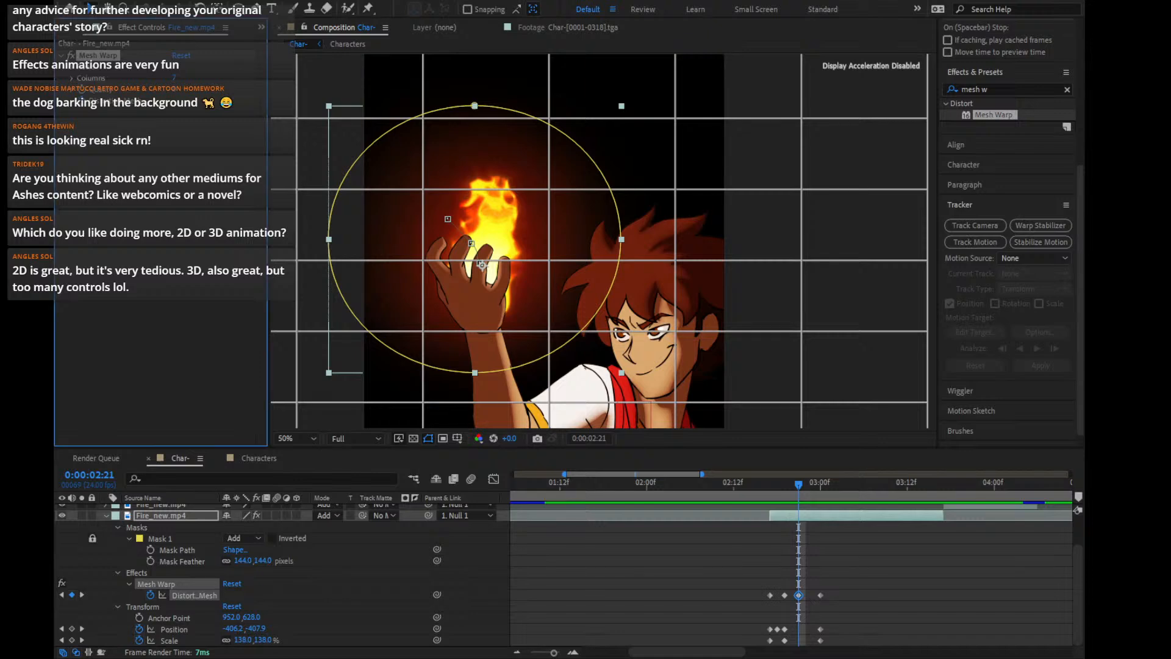
click(210, 151)
click(97, 56)
drag(550, 261, 519, 265)
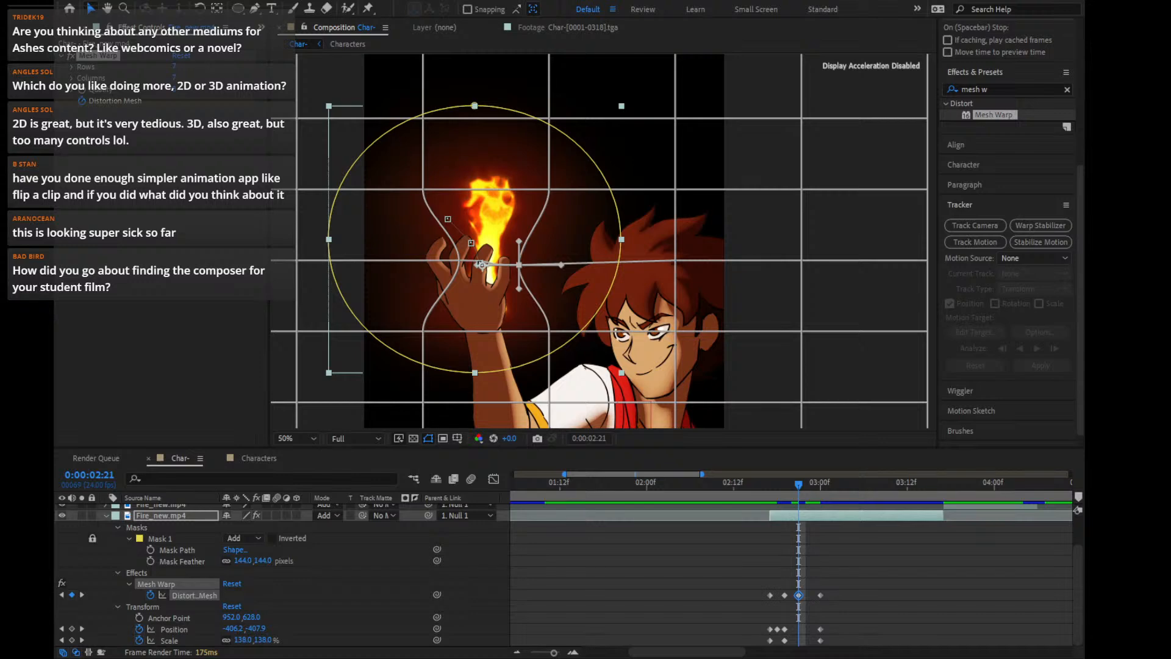
Import Genus_8-7-24.mp4 into the project and open it in the footage viewer
click(76, 27)
click(111, 174)
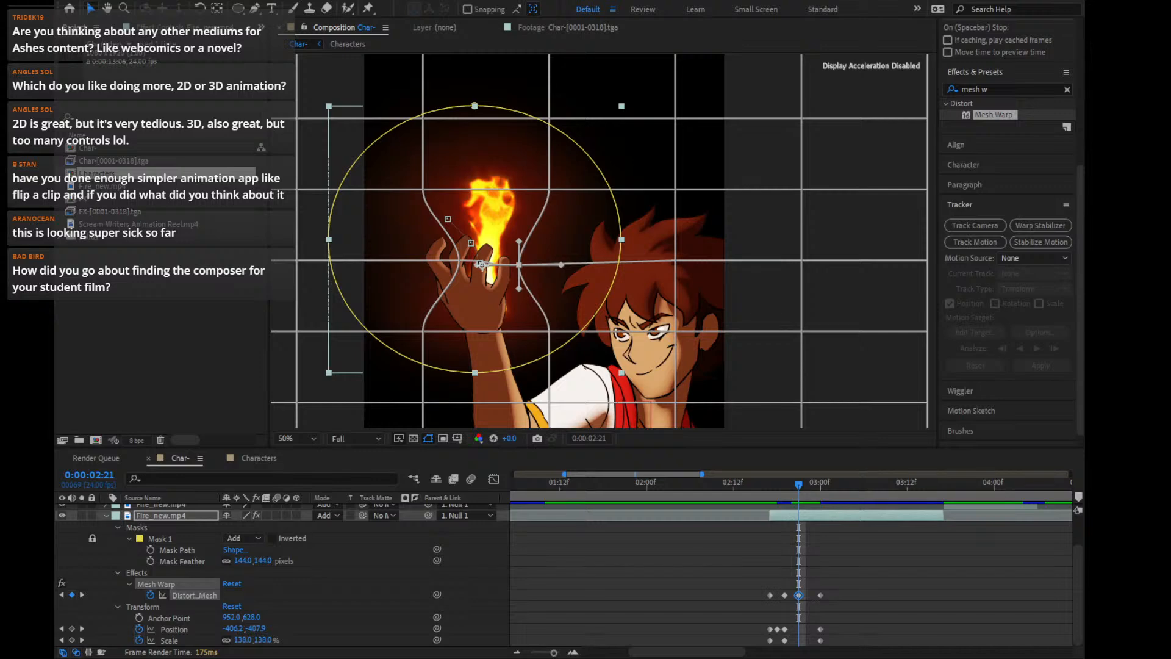
click(178, 351)
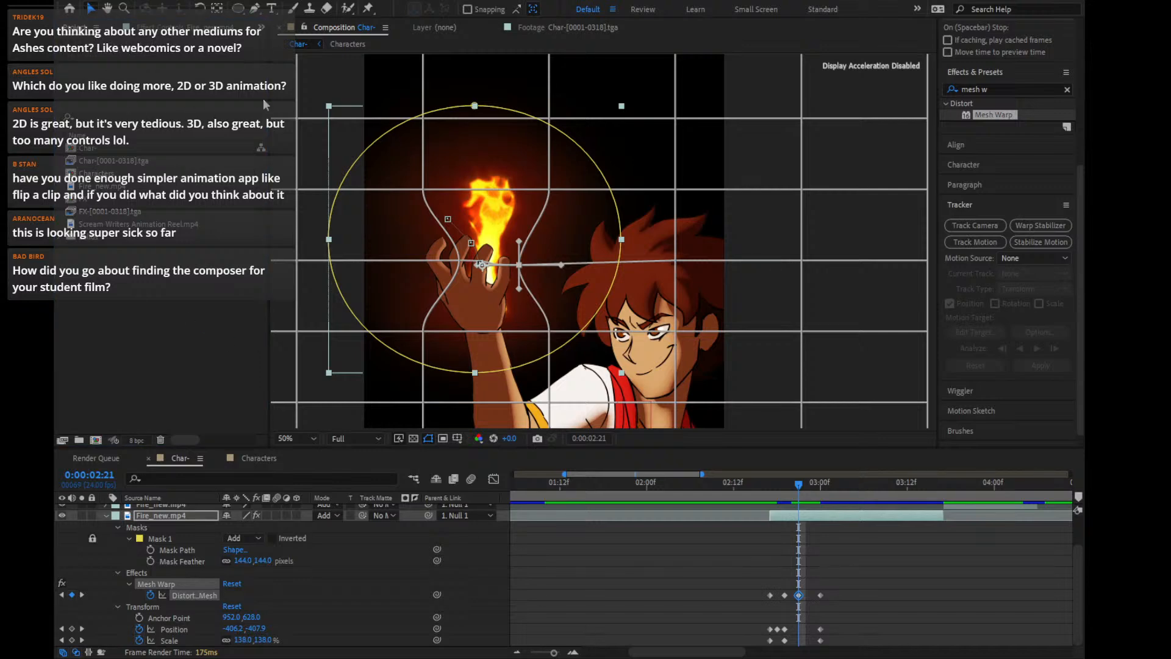
drag(269, 99, 150, 237)
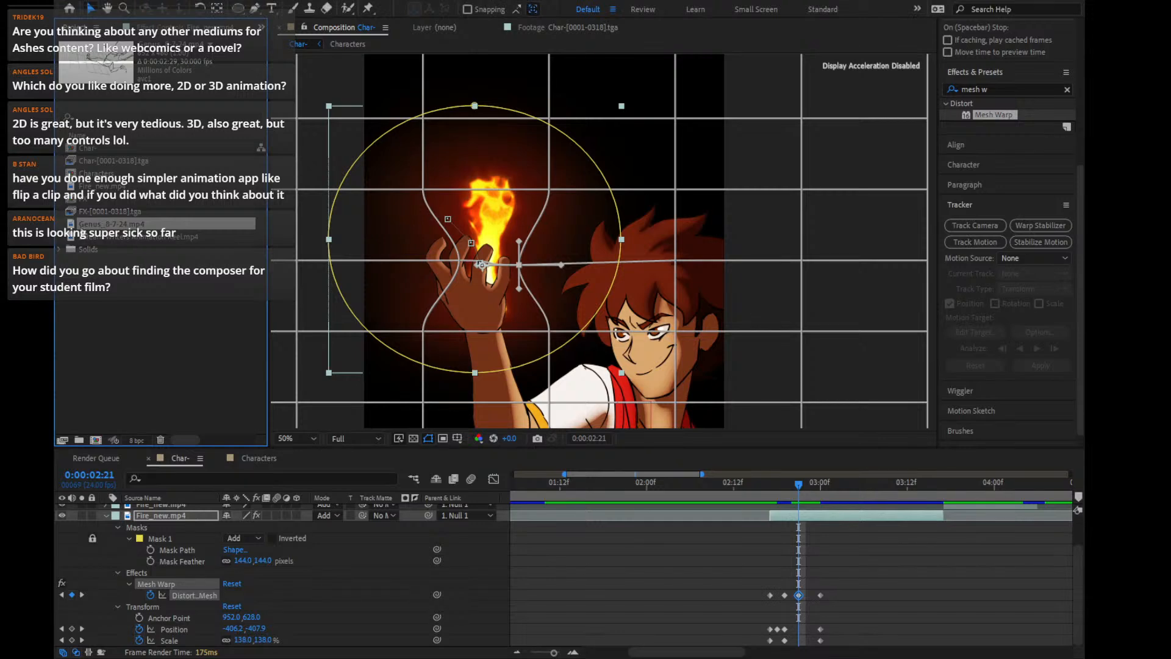
double_click(102, 225)
scroll(586, 254, up, 1)
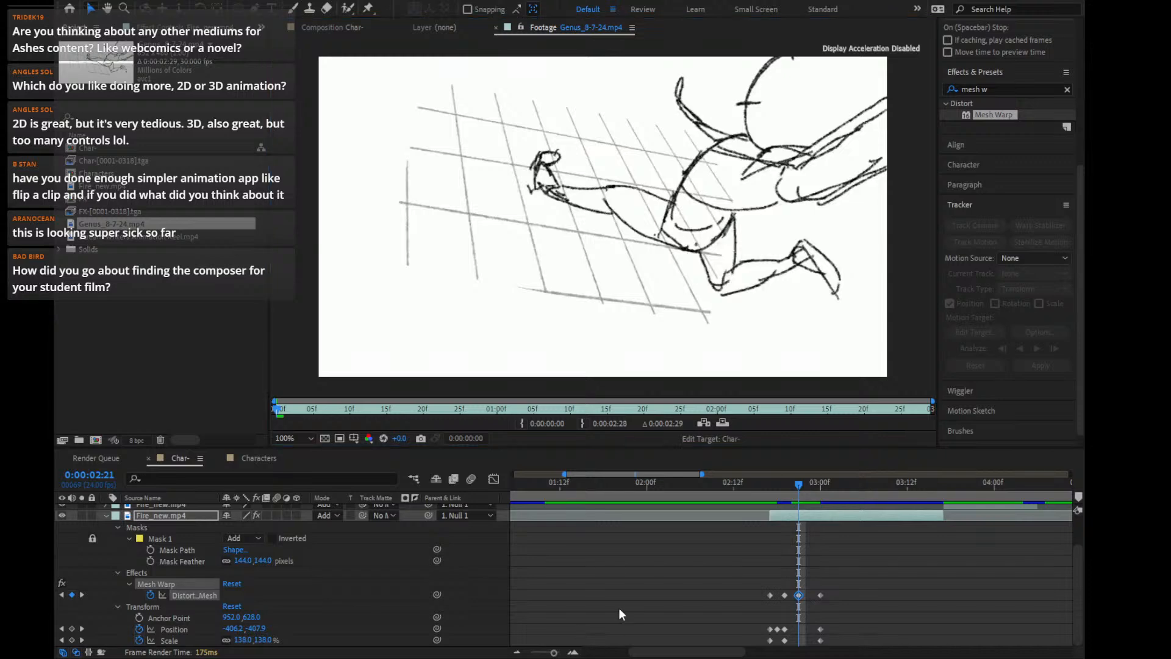
Play back the Genus_8-7-24.mp4 sketch animation, and return to the Char- composition
click(602, 217)
drag(292, 410, 247, 417)
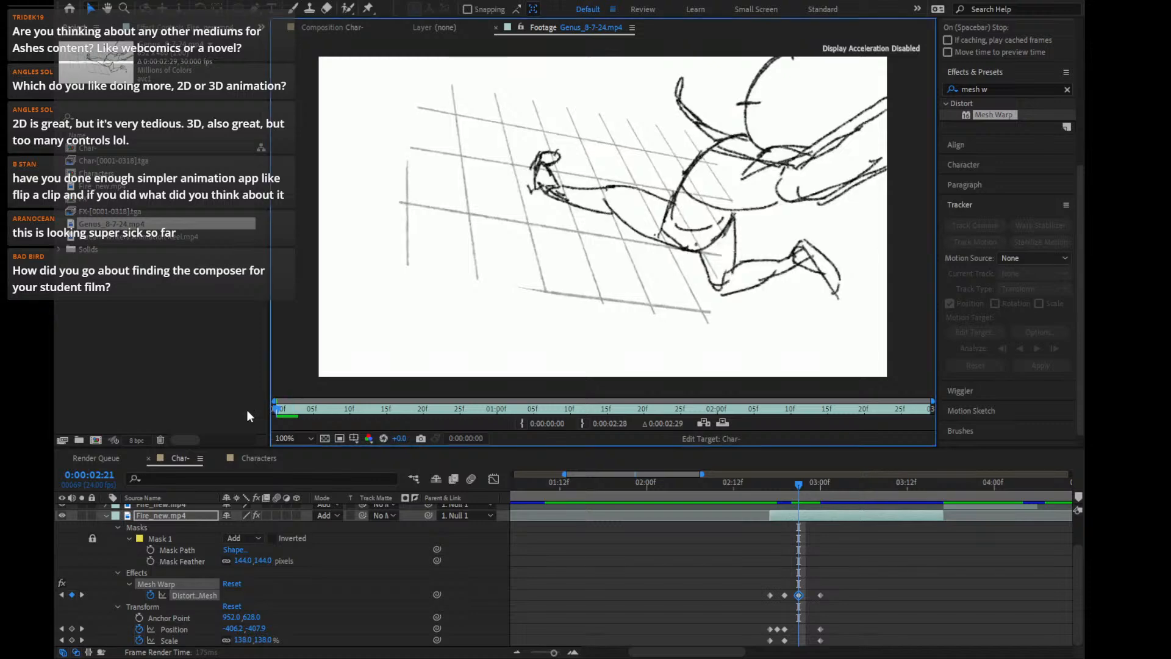
scroll(1012, 122, up, 5)
click(1005, 86)
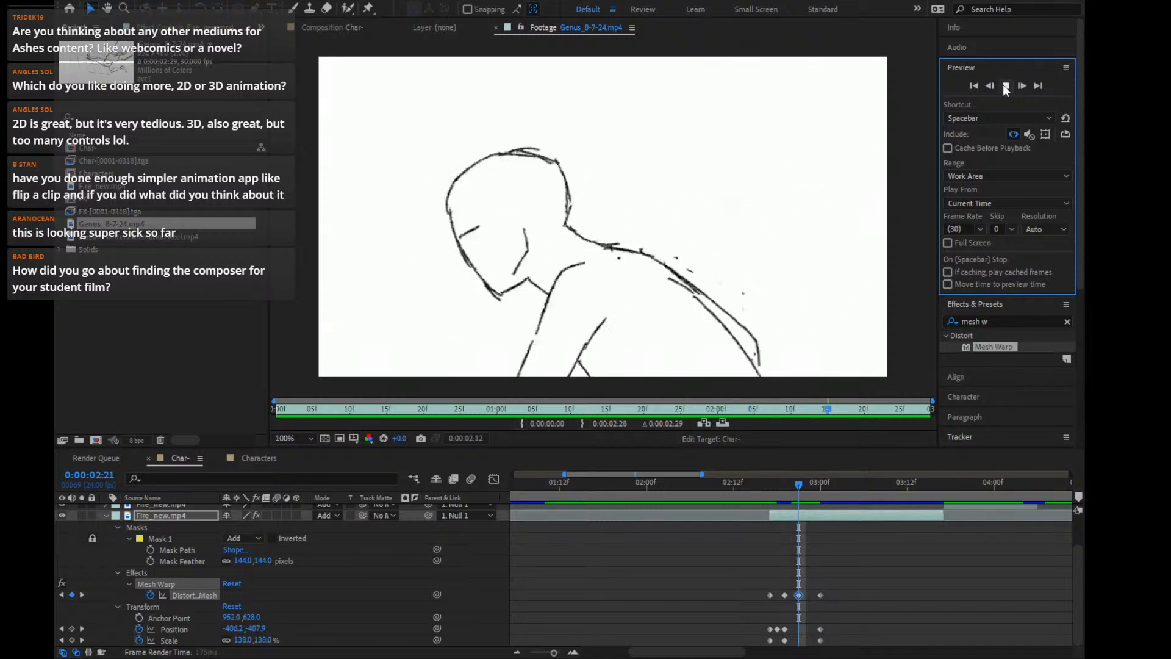
click(1005, 87)
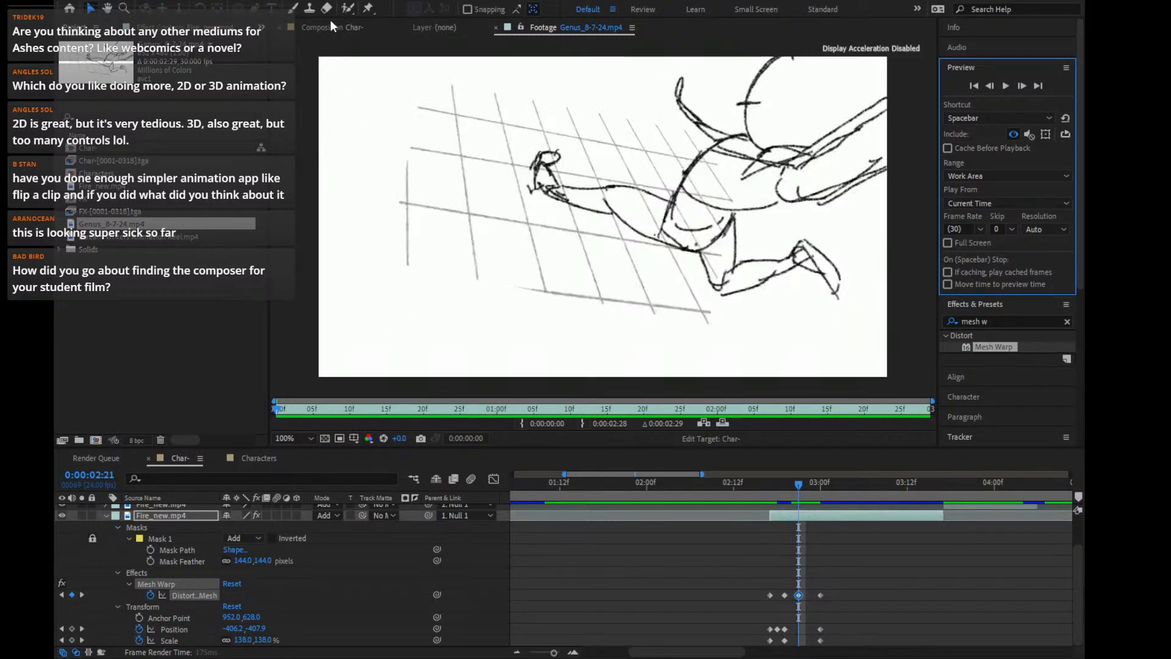
click(332, 27)
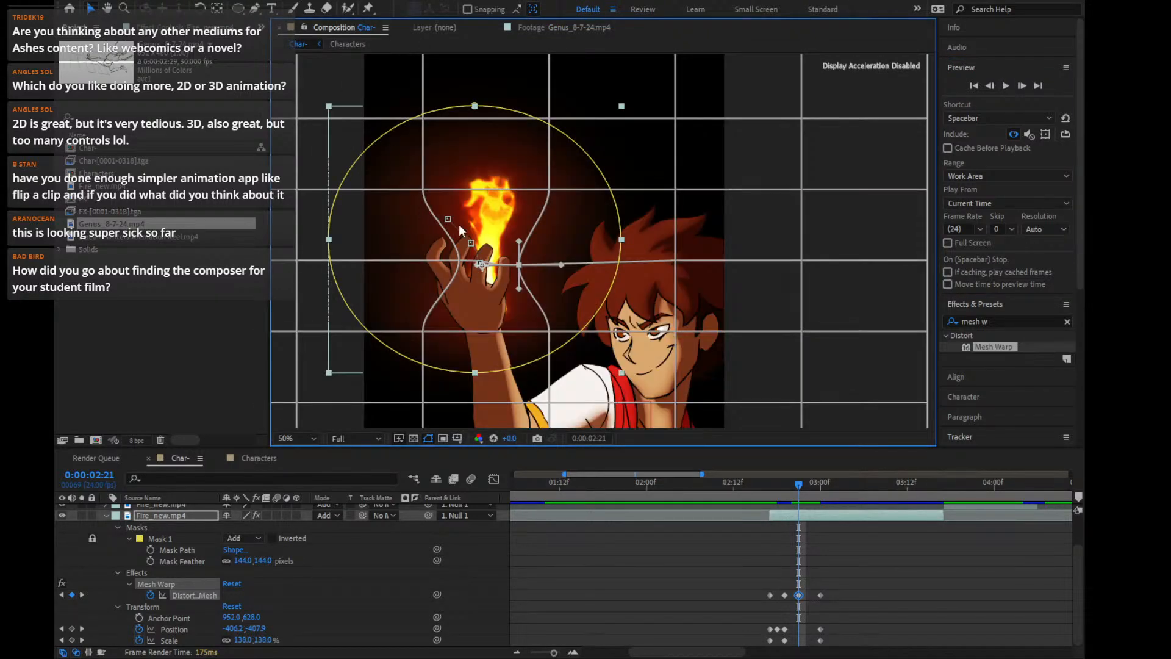
Nudge the mesh point on the character's side of the palm slightly closer to the hand at 0:00:02:21
click(179, 366)
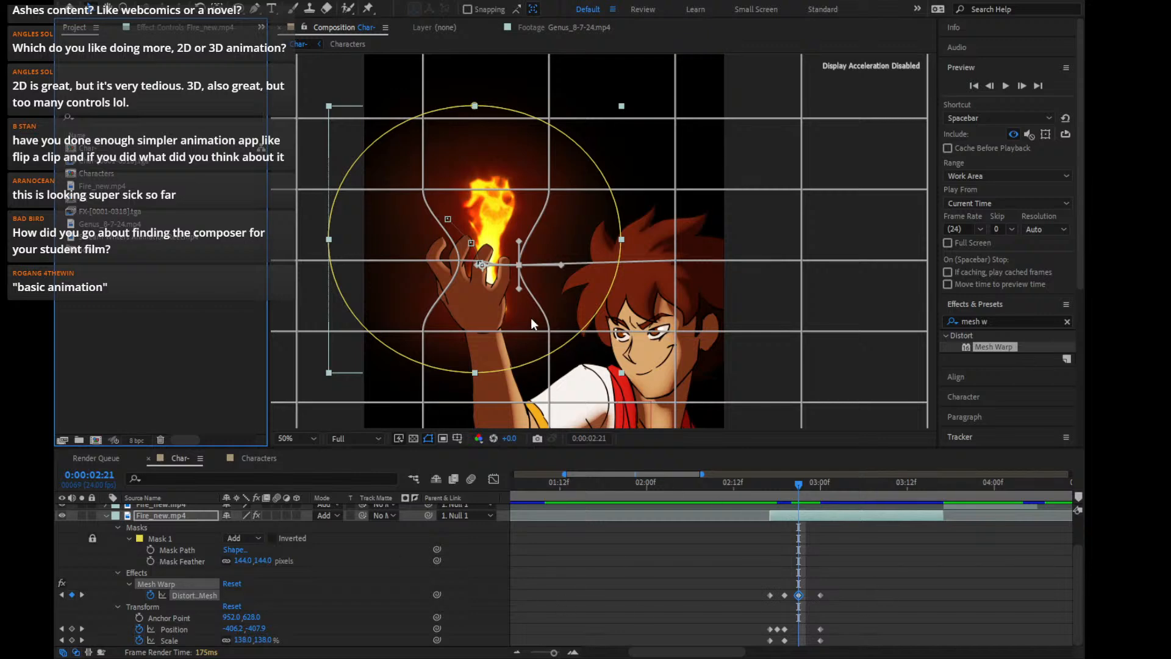
click(517, 267)
drag(517, 266, 514, 266)
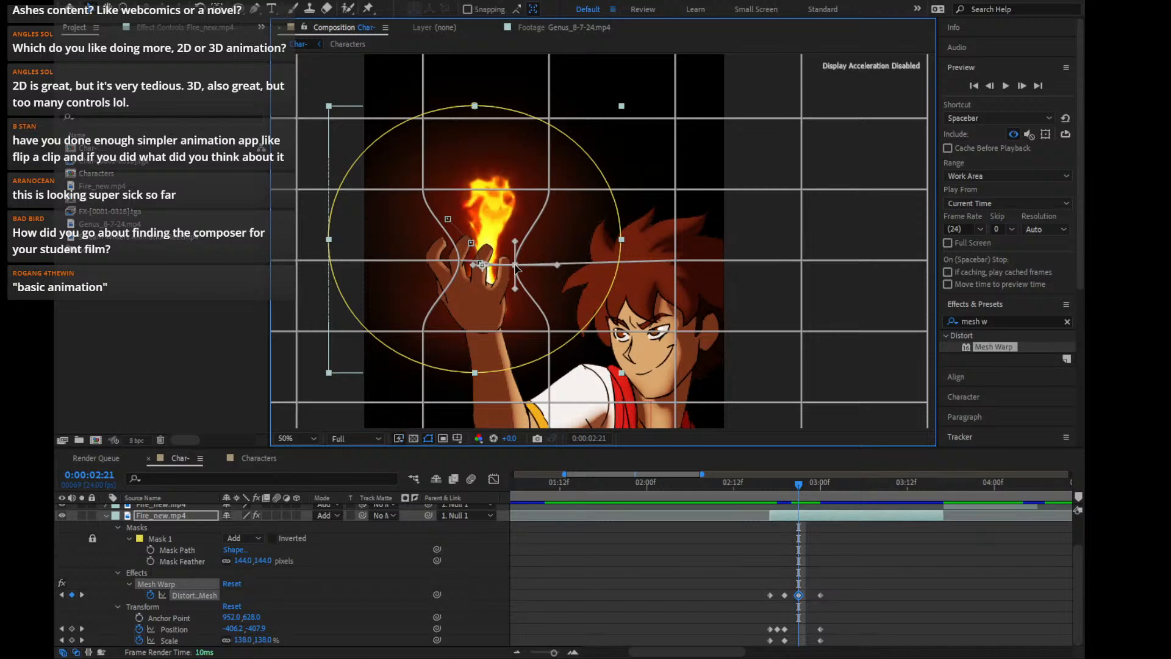
Scrub between 0:00:02:17 and 0:00:02:21 to examine how the flame's shape changes
mouse_move(794, 493)
mouse_down()
mouse_move(775, 482)
mouse_move(838, 500)
mouse_move(779, 496)
mouse_move(795, 485)
mouse_up()
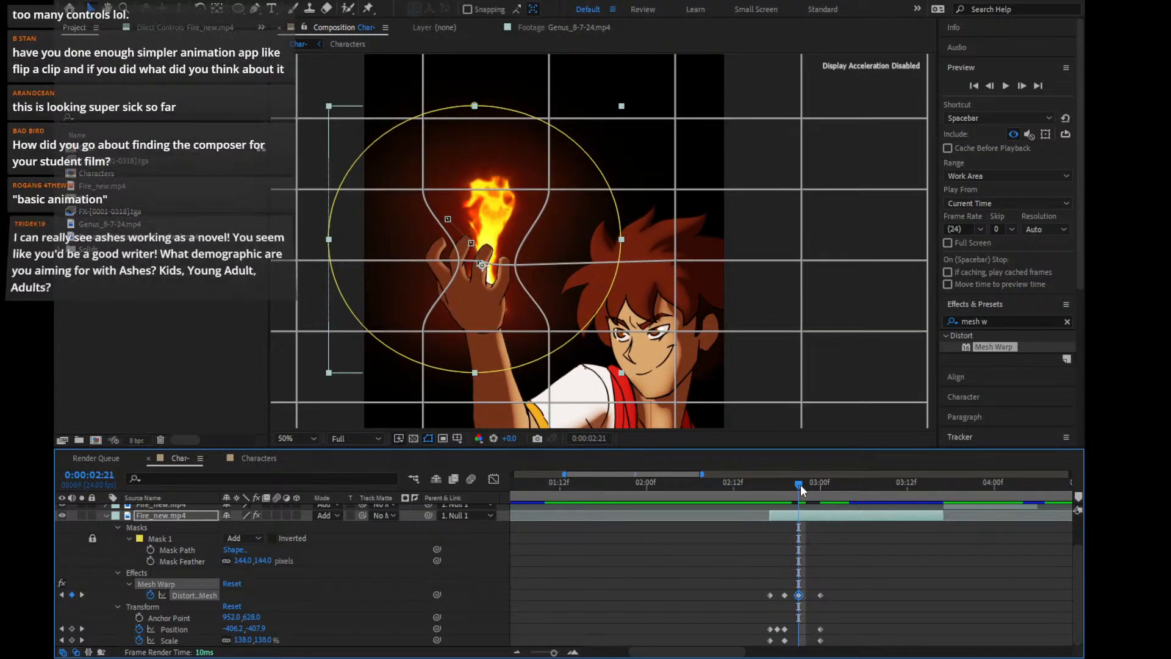
drag(799, 484, 776, 484)
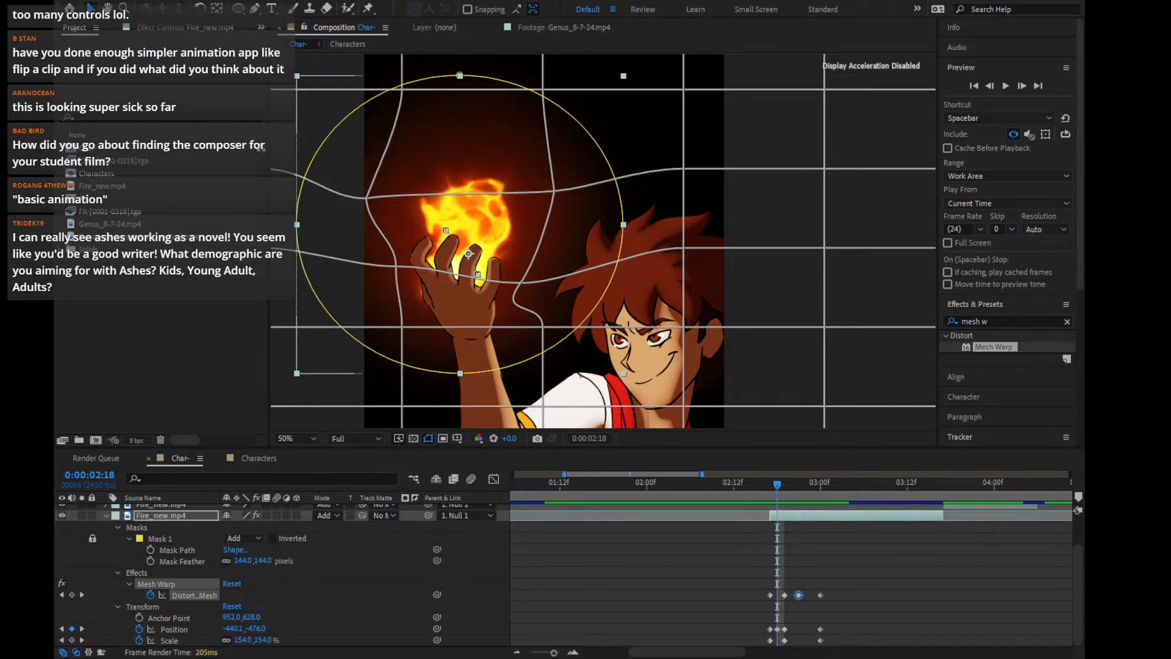
drag(777, 486, 766, 487)
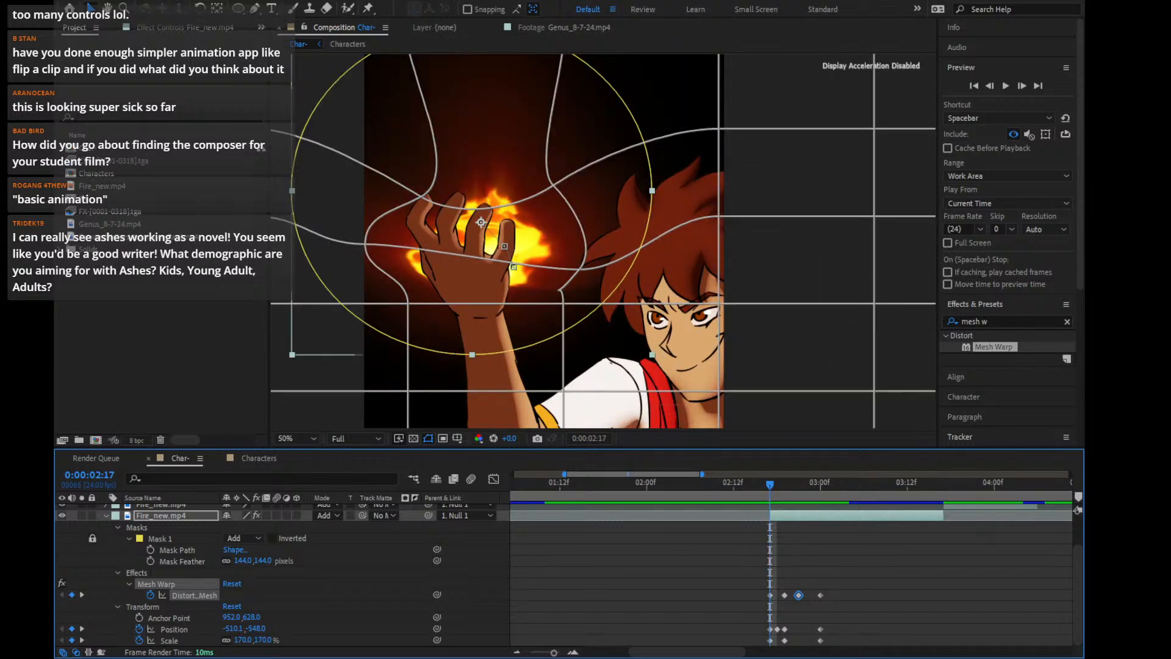
drag(771, 484, 786, 535)
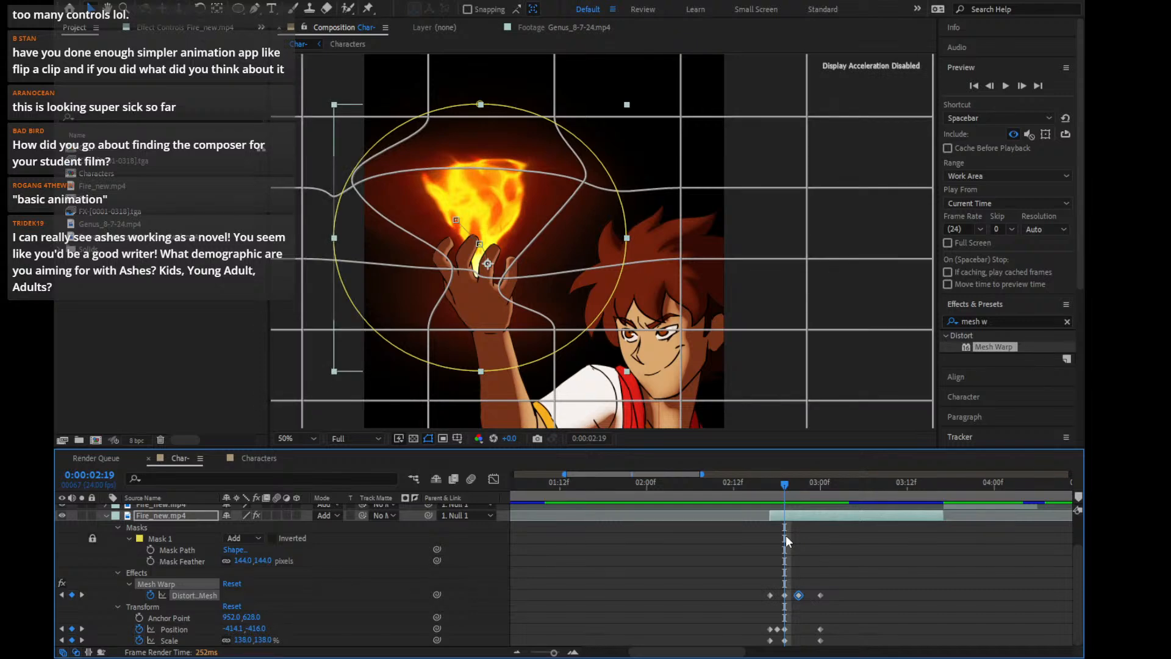
Undo the recent Distortion Mesh keyframe changes, deselect the fire layer and return to 0:00:02:18
key(ctrl+z)
key(ctrl+z)
key(ctrl+z)
key(ctrl+z)
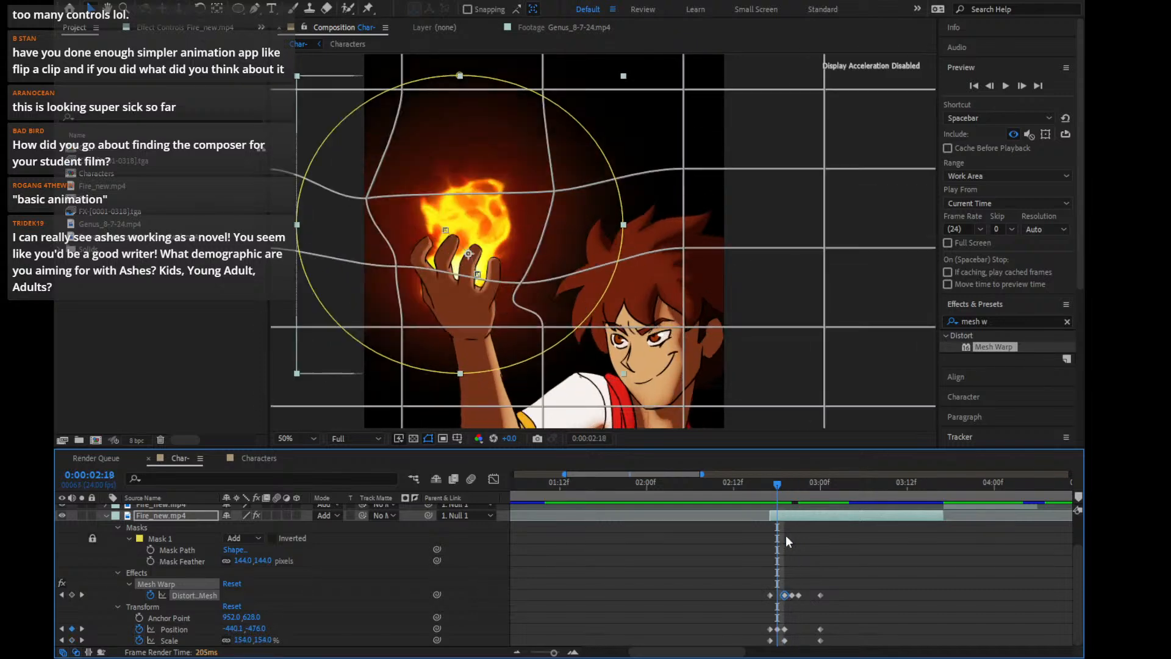
key(ctrl+z)
key(ctrl+z)
key(ctrl+z)
key(ctrl+z)
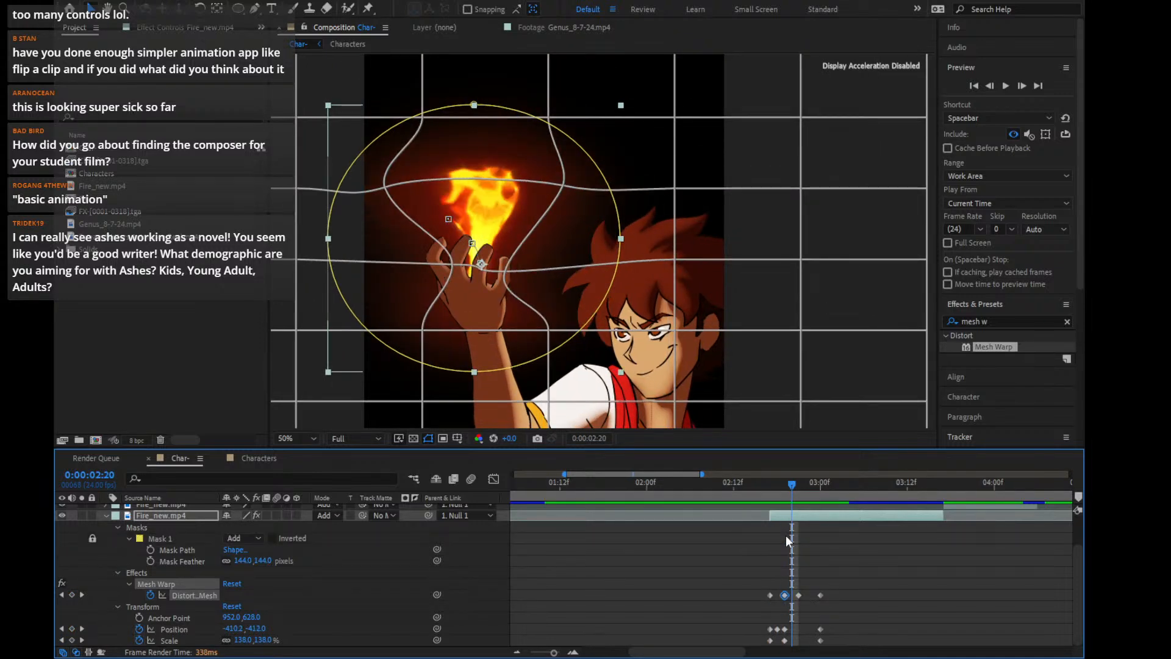
click(843, 603)
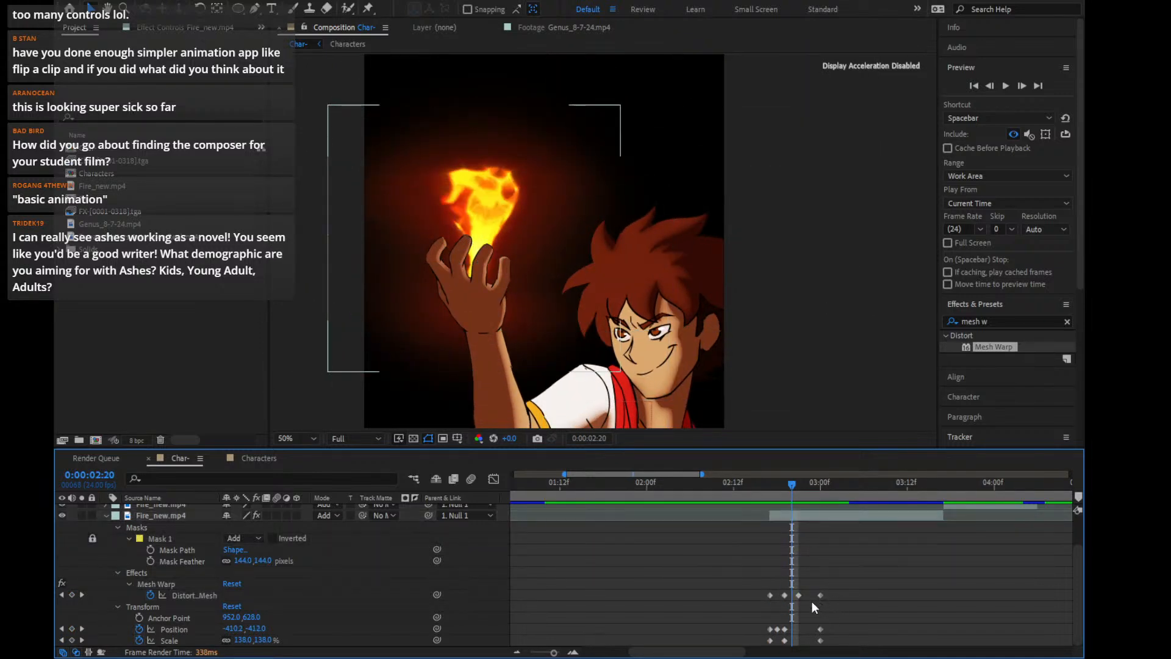
mouse_move(788, 484)
mouse_down()
mouse_move(766, 474)
mouse_move(807, 492)
mouse_move(773, 501)
mouse_up()
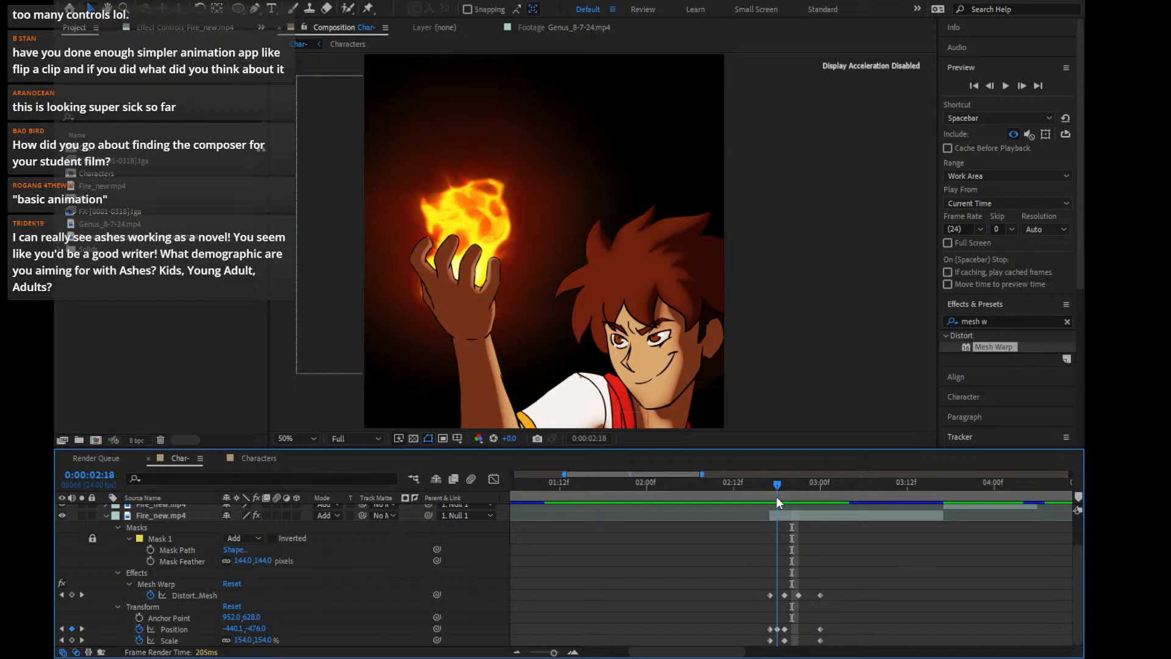
At 0:00:02:19, shift the fire layer's Mesh Warp points on both sides of the palm toward the character
drag(777, 496, 782, 496)
click(791, 513)
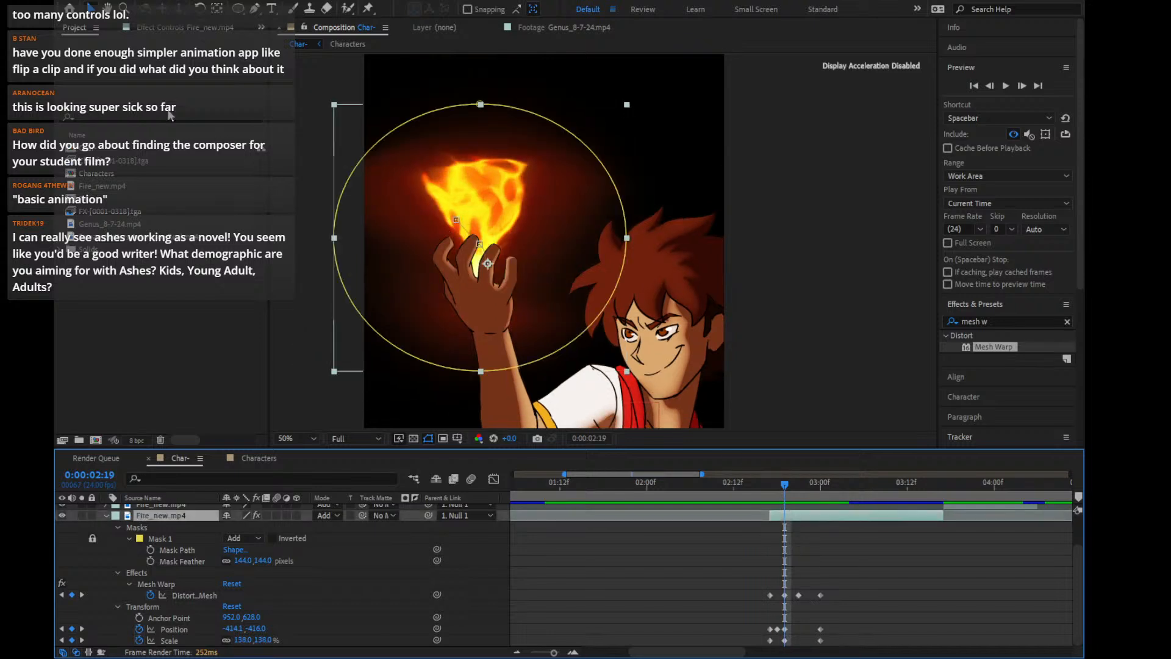
click(165, 27)
click(112, 58)
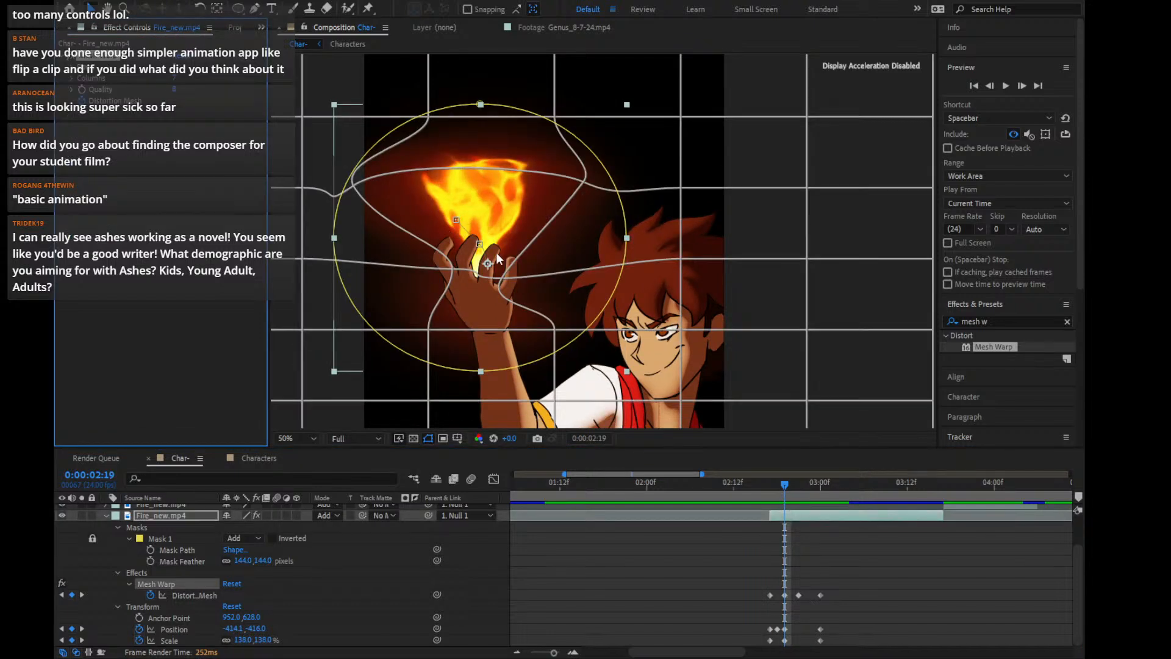
click(502, 278)
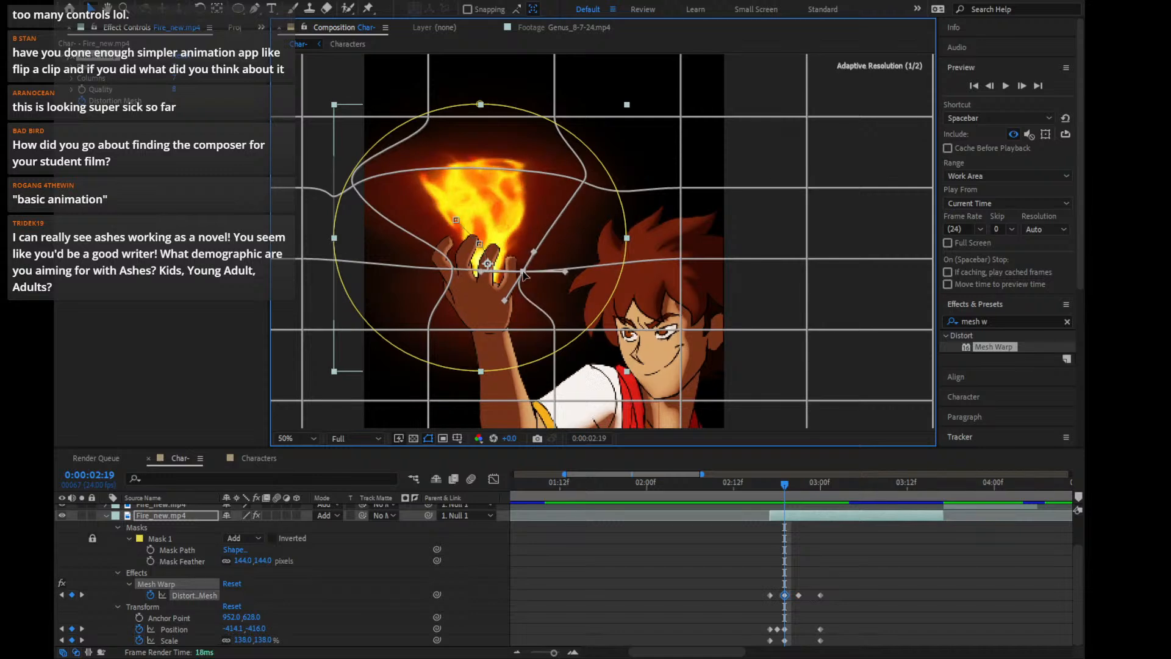
drag(502, 279, 460, 271)
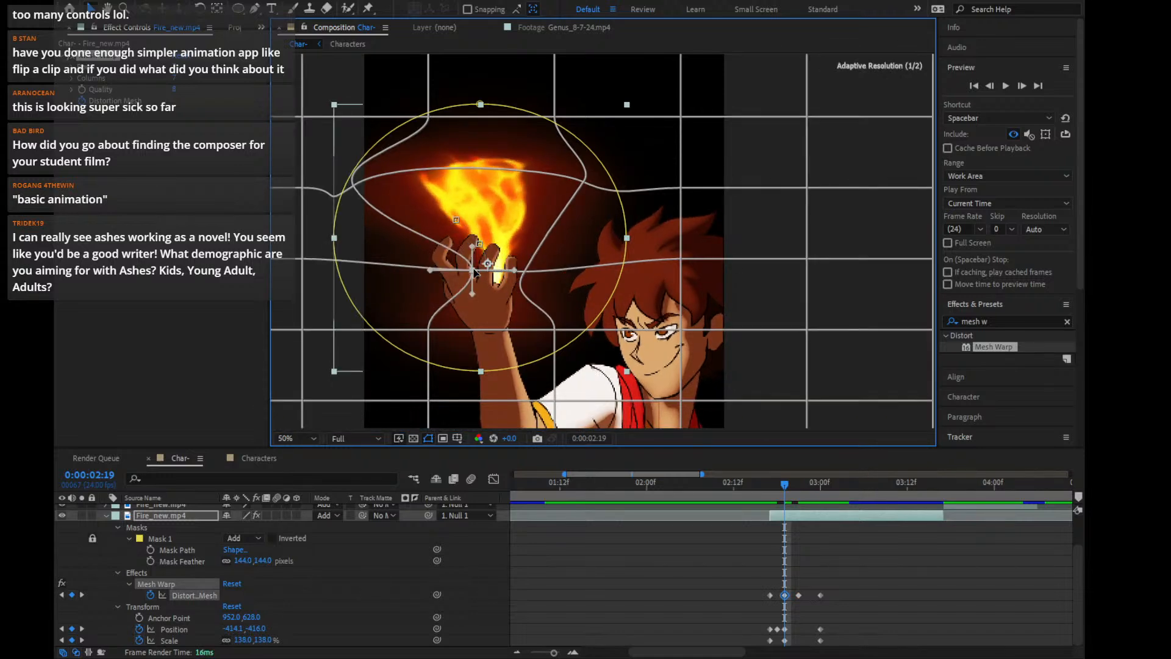
At 0:00:02:21, pull the two mesh points above the hand toward each other to narrow the flame's upper part
click(791, 486)
drag(788, 485, 799, 525)
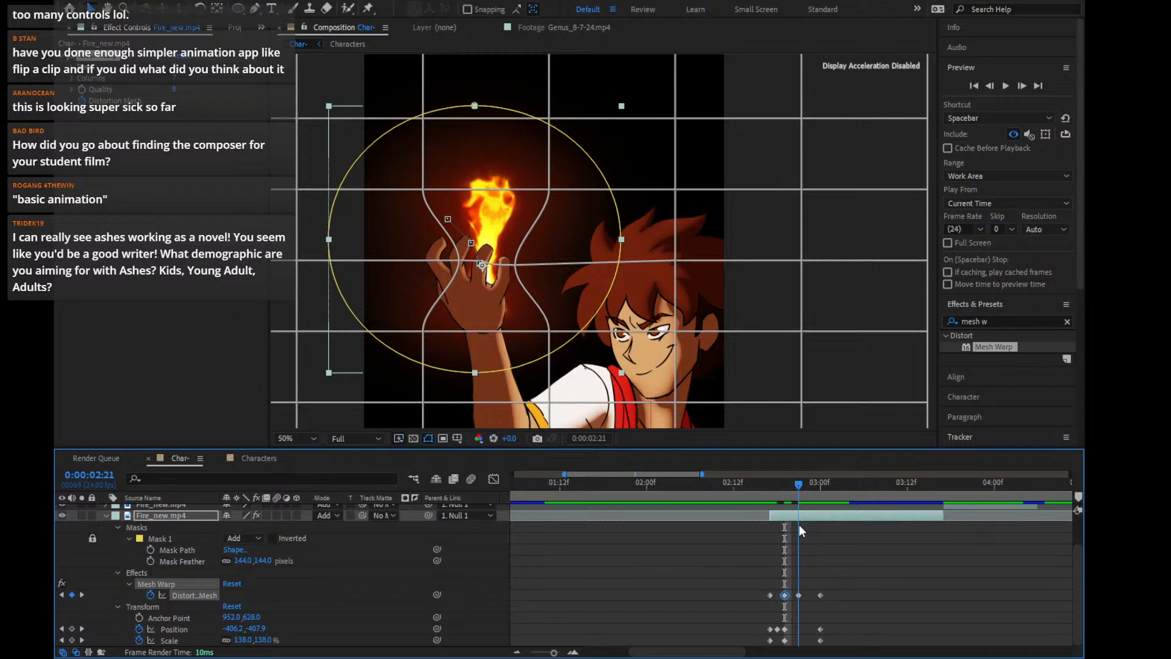
click(549, 189)
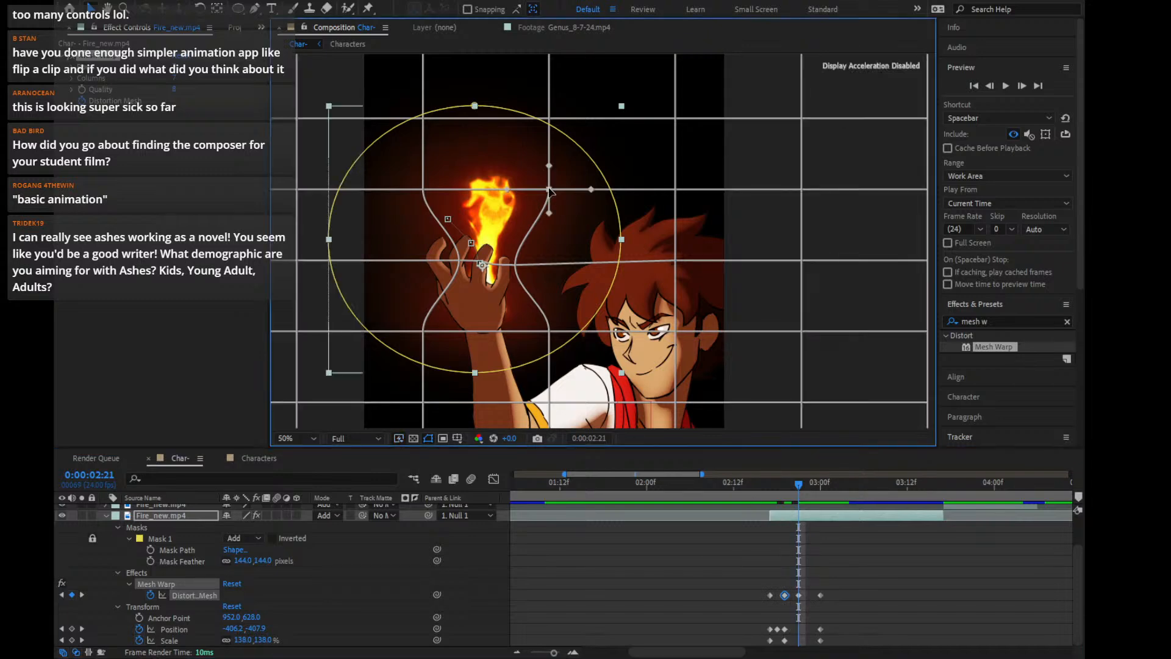
drag(550, 191, 481, 191)
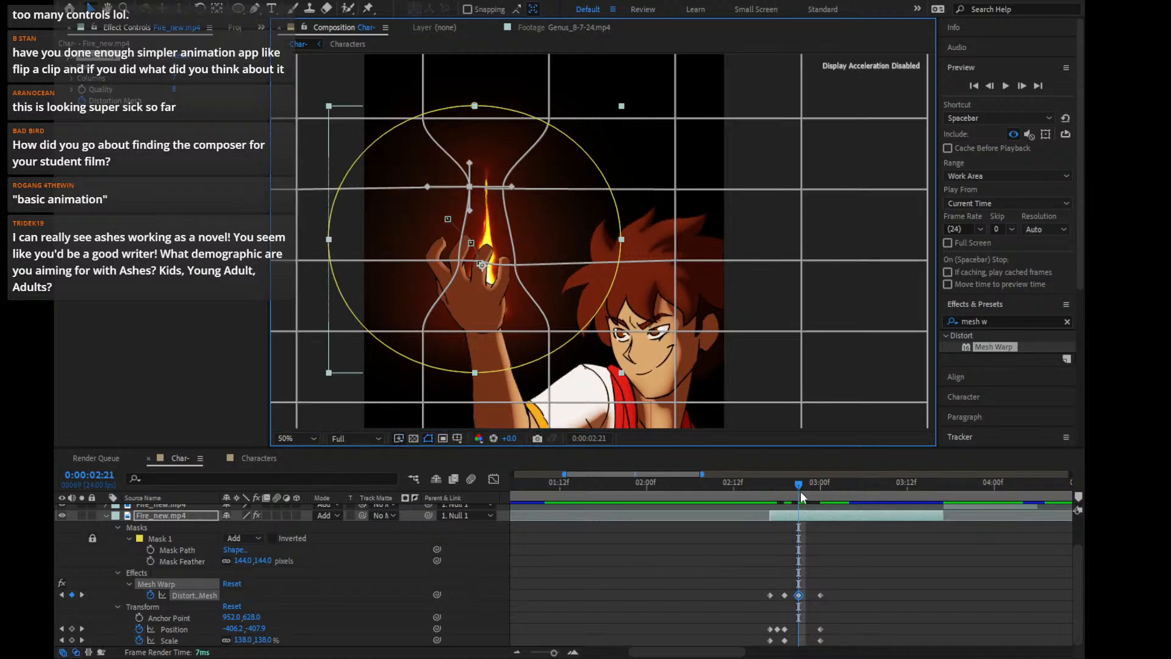
Set the work area from 0:00:02:15 to 0:00:03:03 and preview the warped flame with the fire layer deselected
drag(797, 488, 755, 492)
key(b)
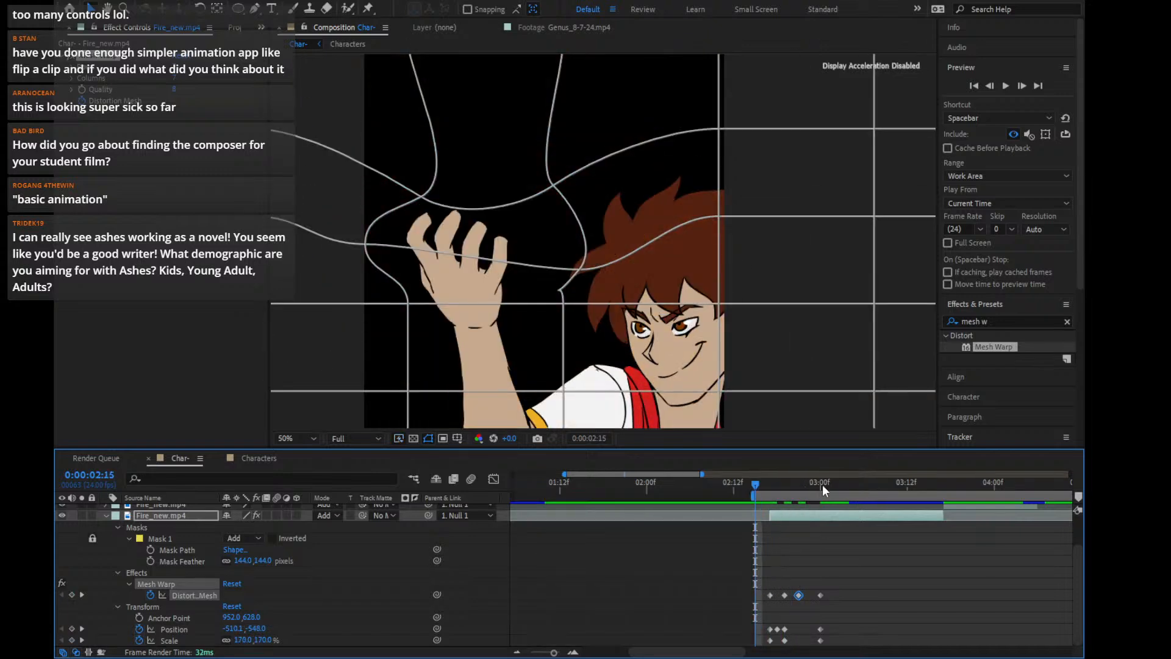
click(842, 485)
key(n)
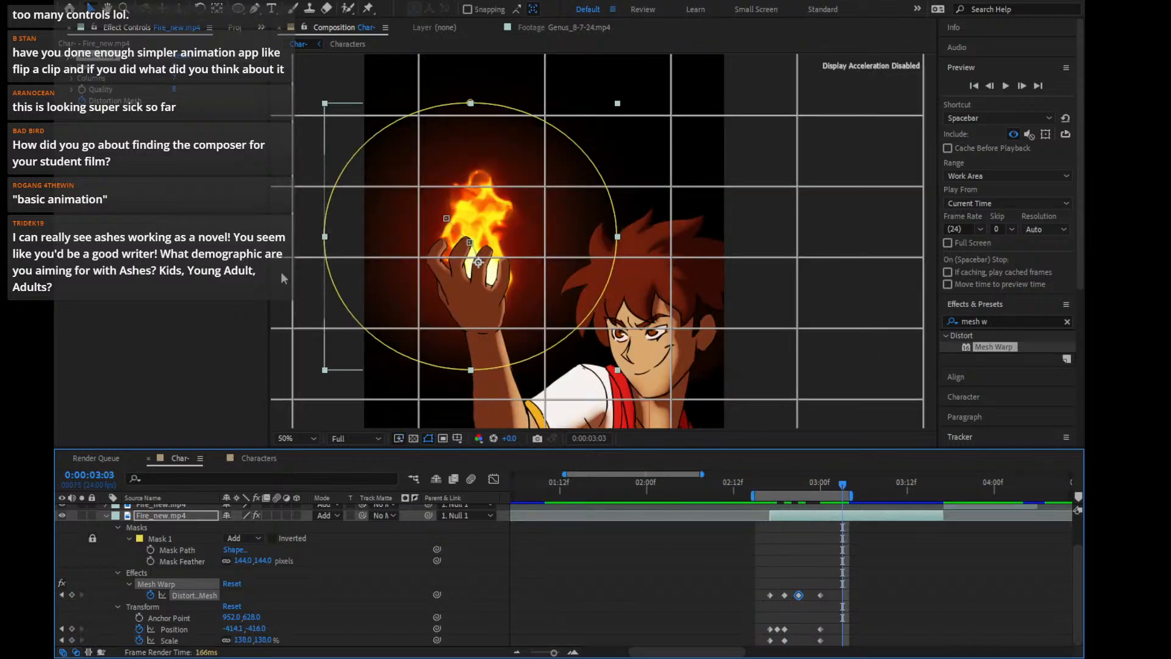
click(384, 592)
click(1008, 89)
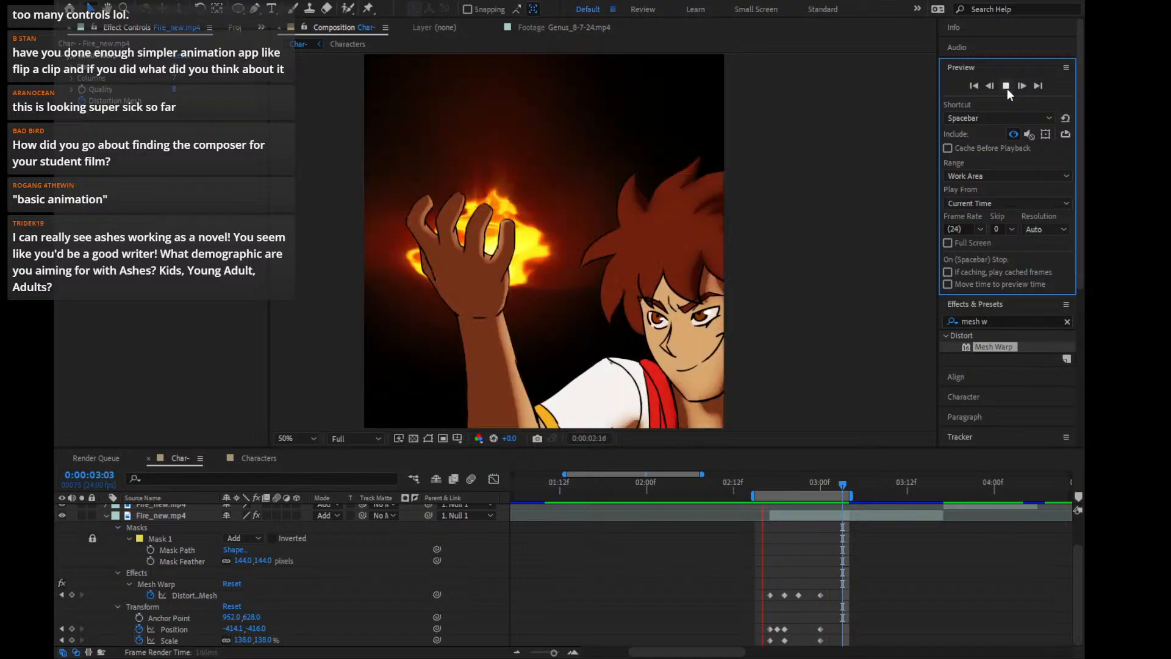
click(792, 494)
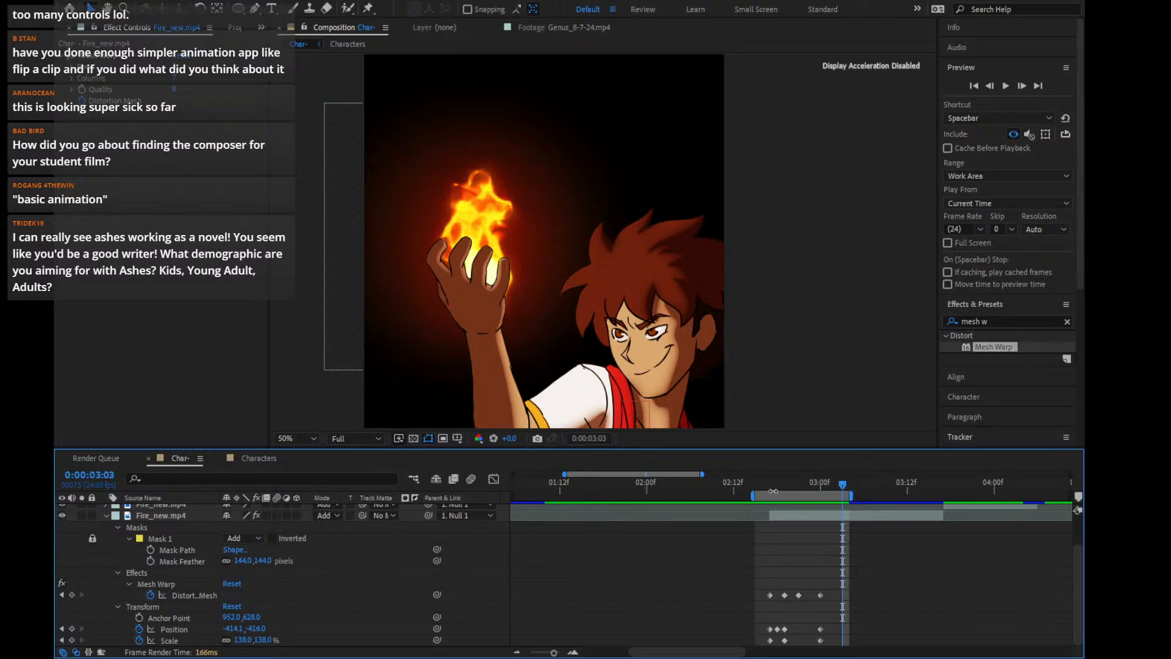
Select all four Distortion Mesh keyframes on the fire layer
drag(766, 584, 827, 596)
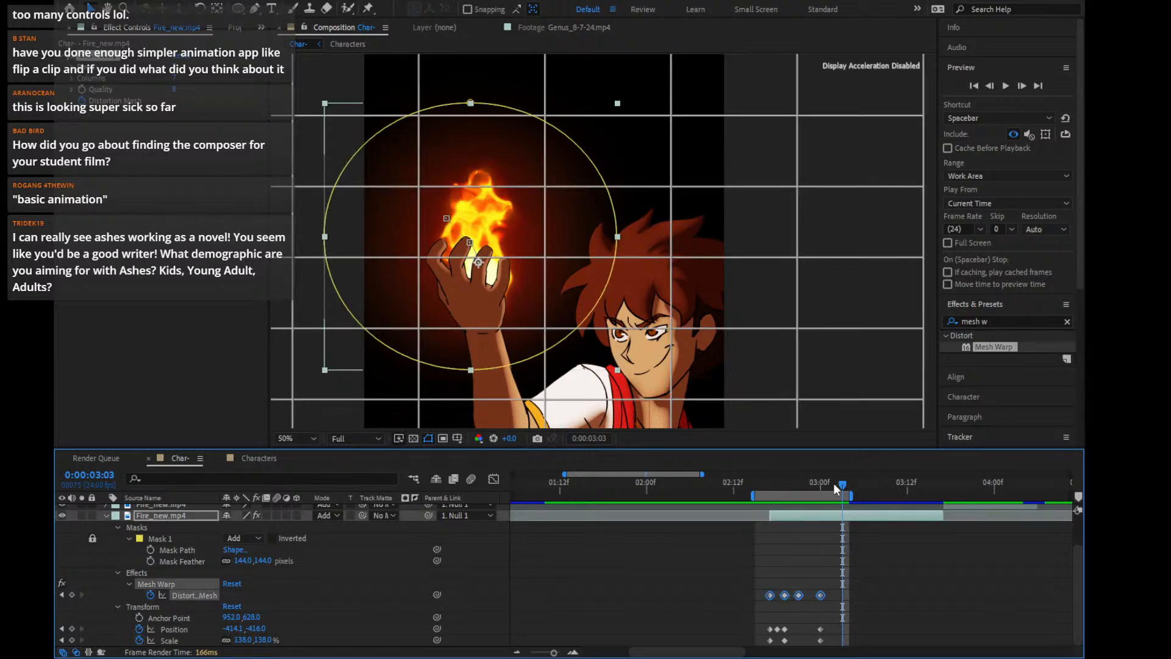
Move the flame layer's last Mesh Warp, Position and Scale keyframes to 0:00:02:23 and play back the work area
drag(833, 483, 812, 496)
drag(862, 600, 803, 646)
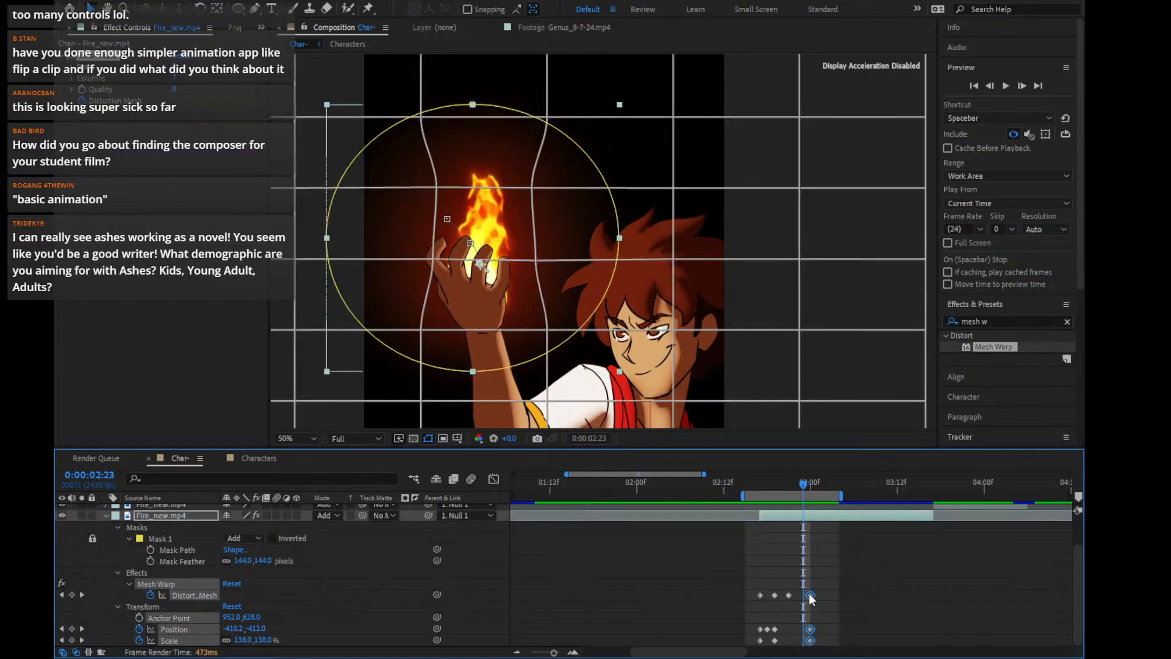
drag(810, 597, 802, 597)
click(808, 539)
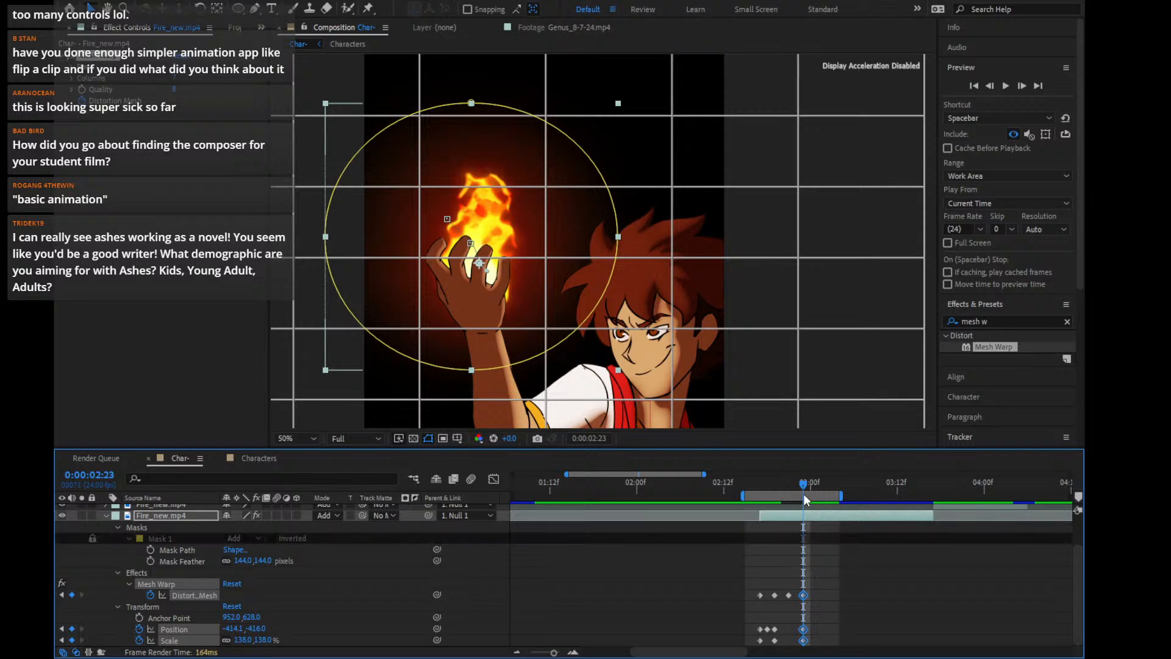
mouse_move(803, 484)
mouse_down()
mouse_move(771, 492)
mouse_move(806, 498)
mouse_up()
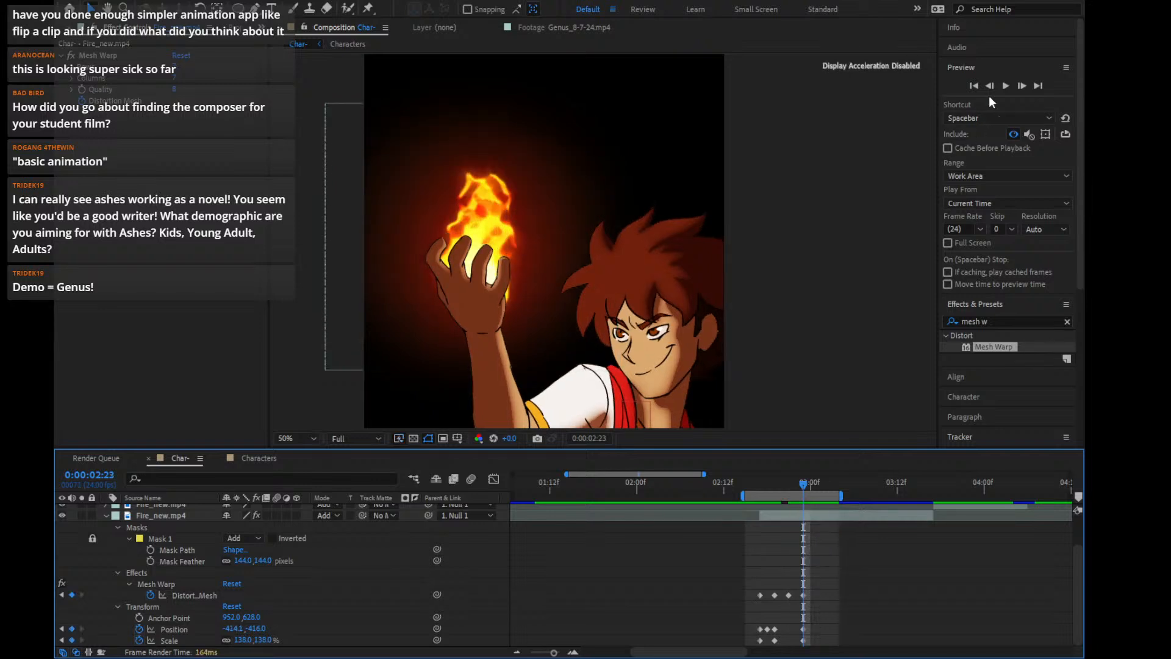
click(1003, 87)
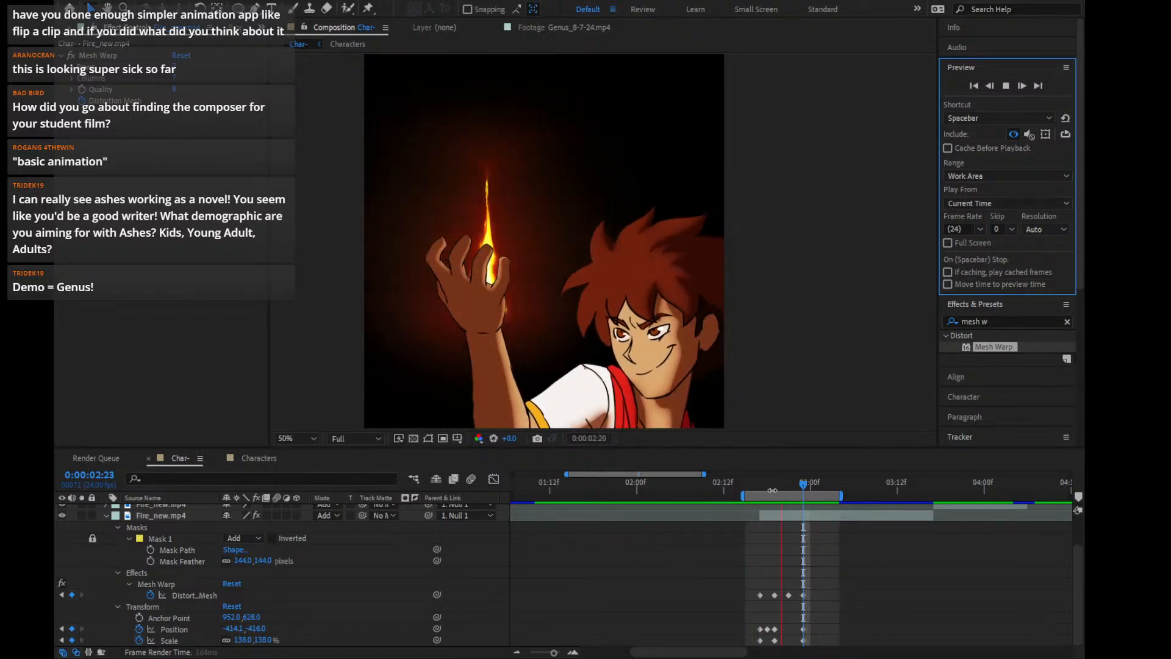
Go to 0:00:02:20, collapse the flame layer's properties and duplicate the lower Fire_new.mp4 layer
click(775, 488)
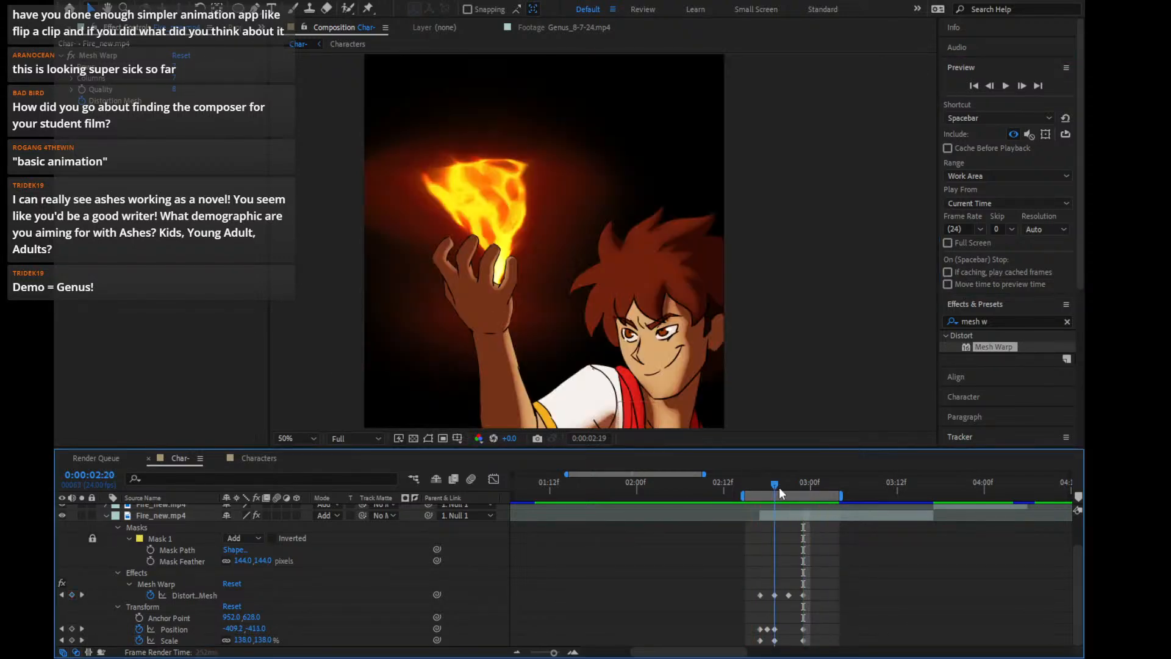
drag(779, 488, 781, 493)
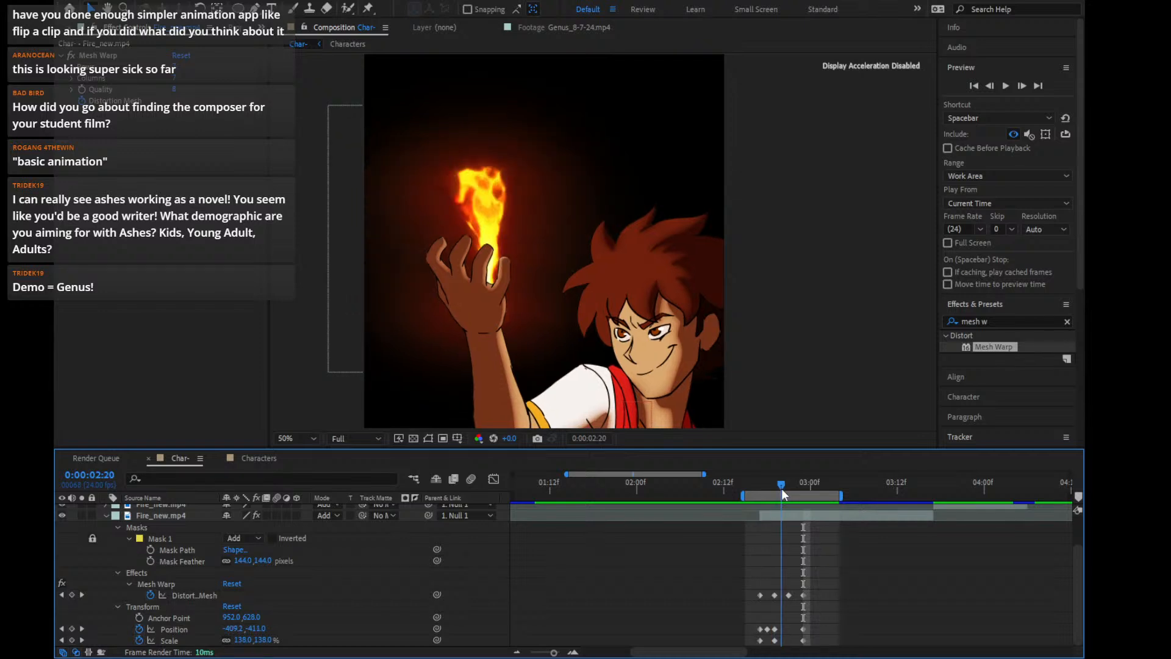
click(107, 518)
click(177, 543)
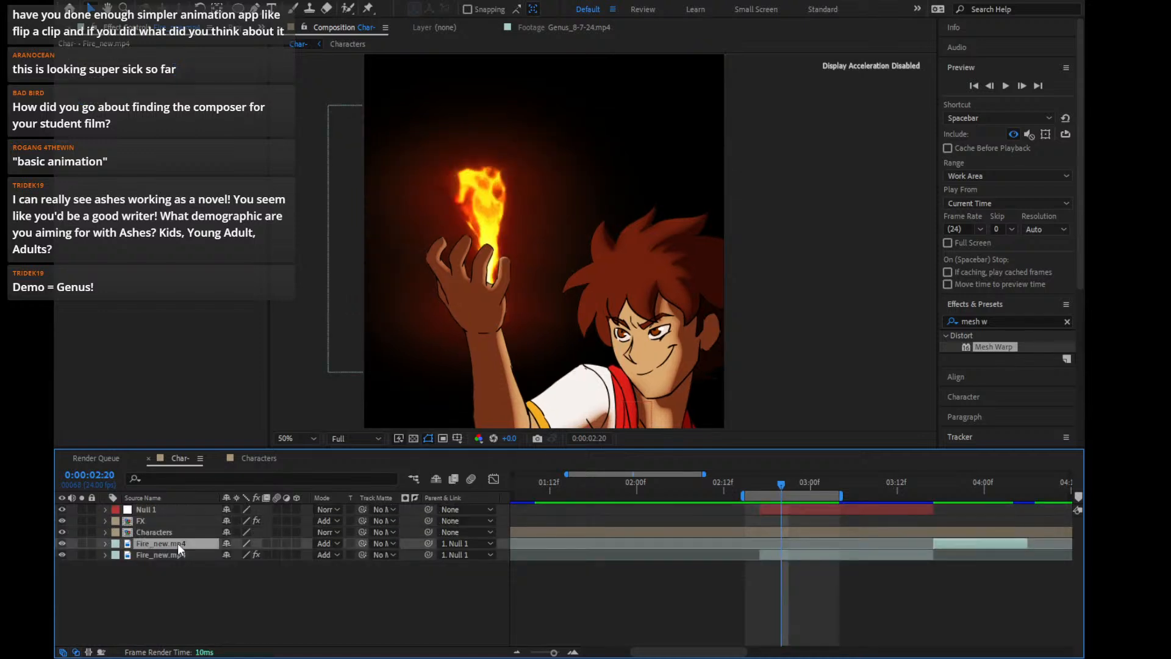
click(816, 556)
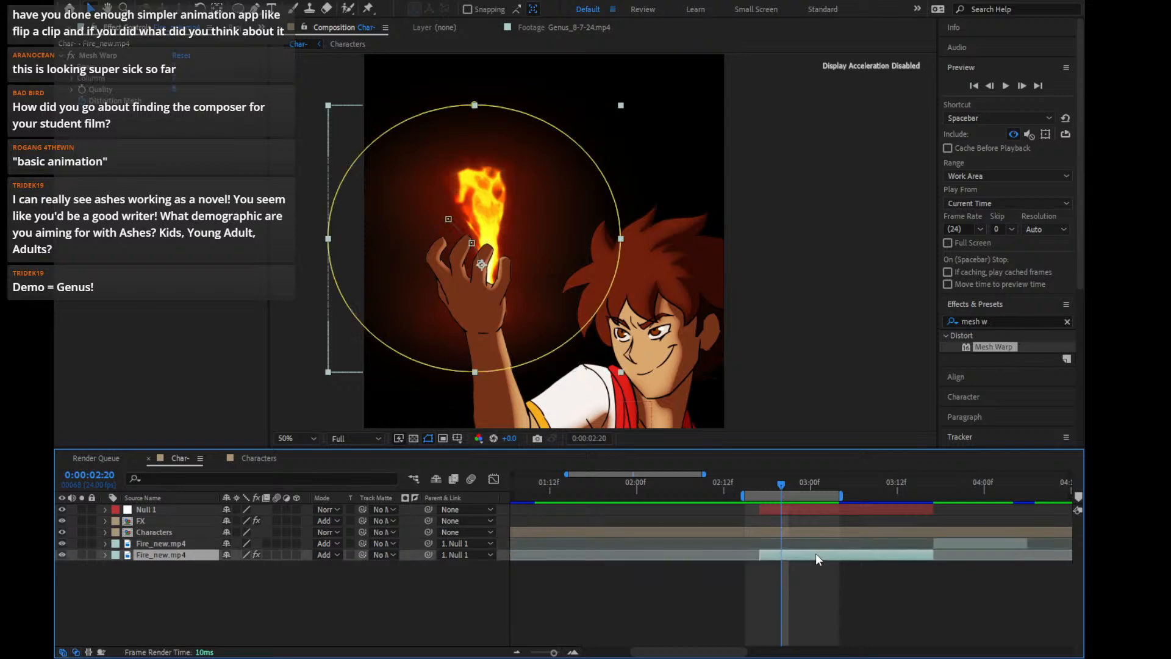
key(ctrl+d)
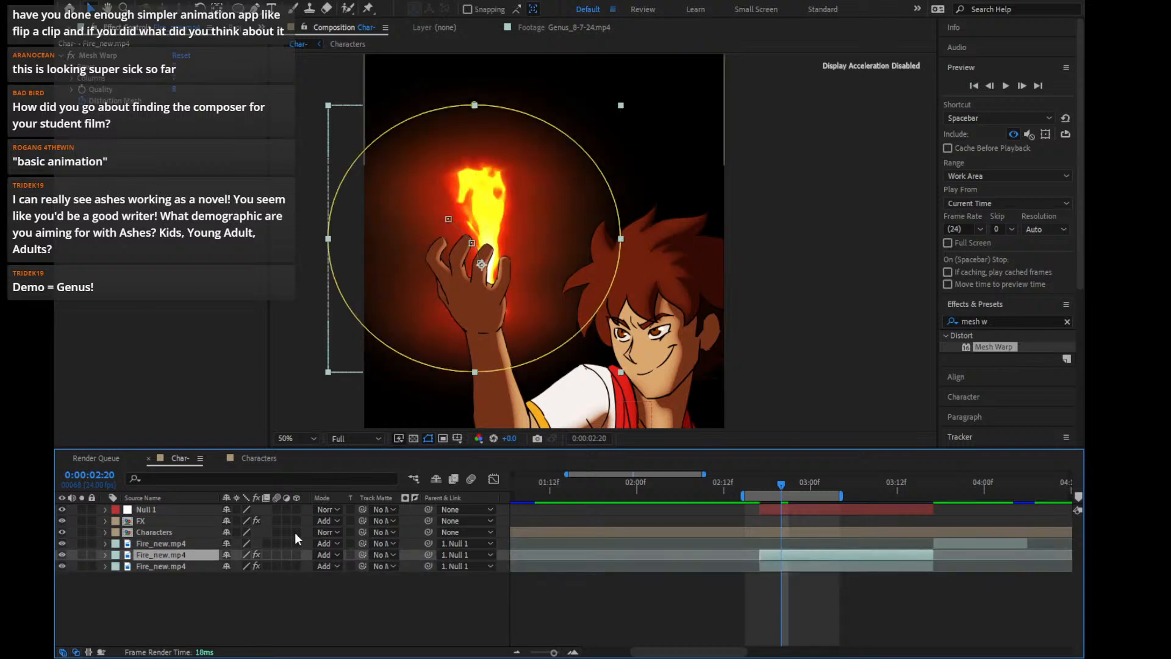
Delete the Mesh Warp effect from the duplicated Fire_new.mp4 layer and set its blending mode to Screen
key(m)
click(114, 56)
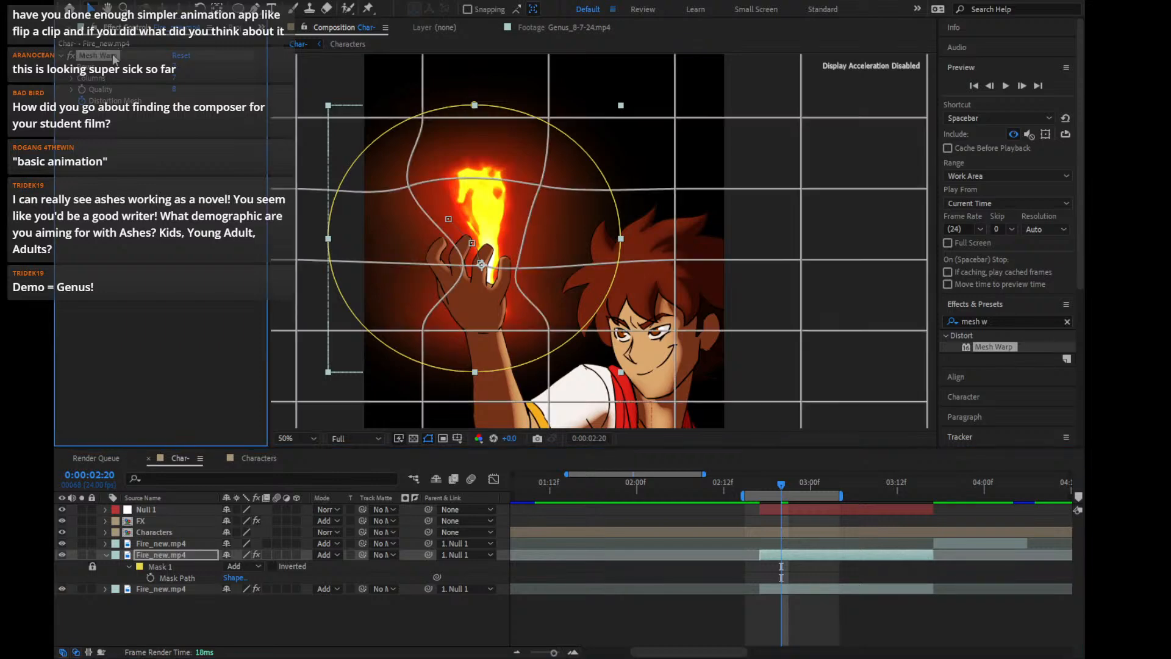
key(Delete)
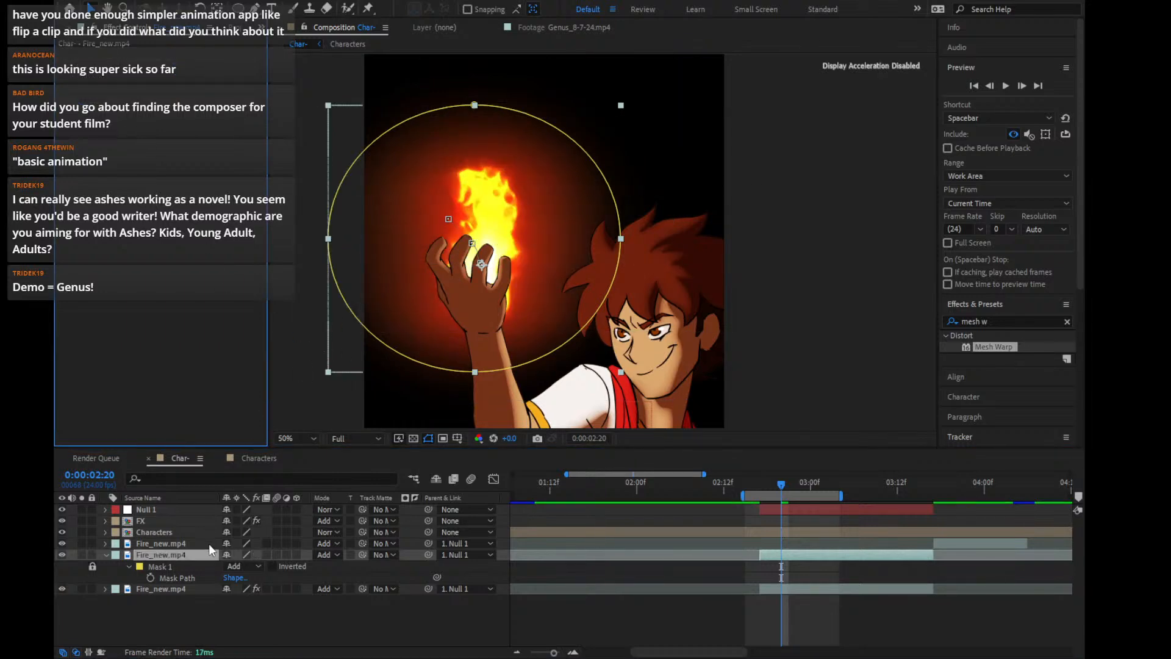
click(333, 555)
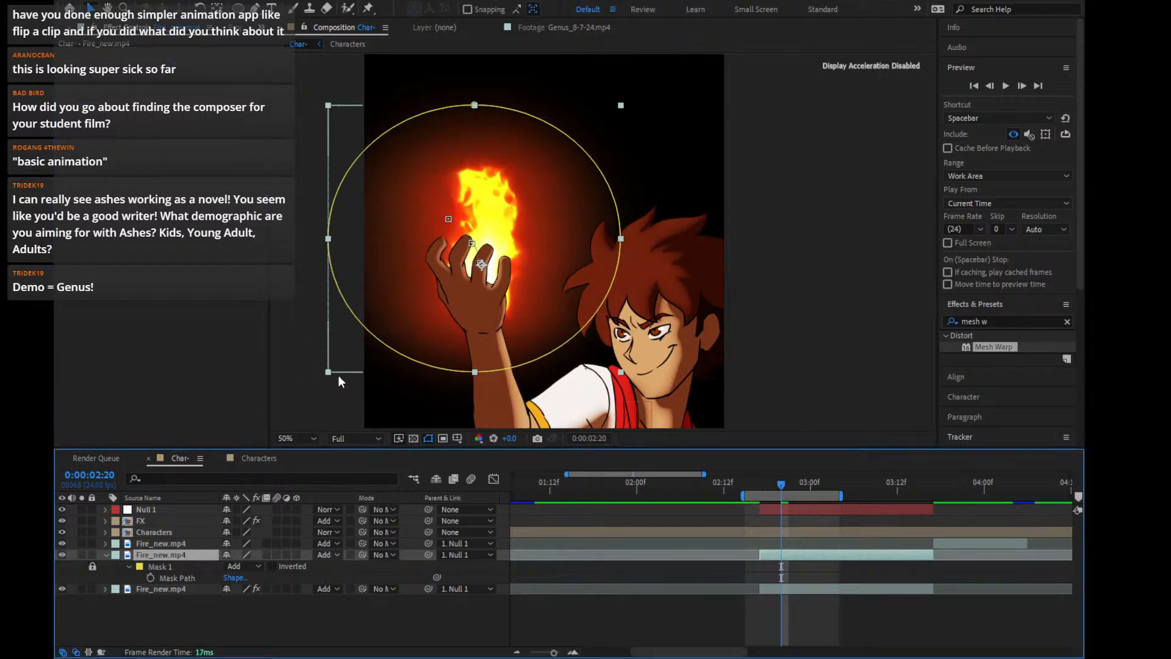
click(399, 147)
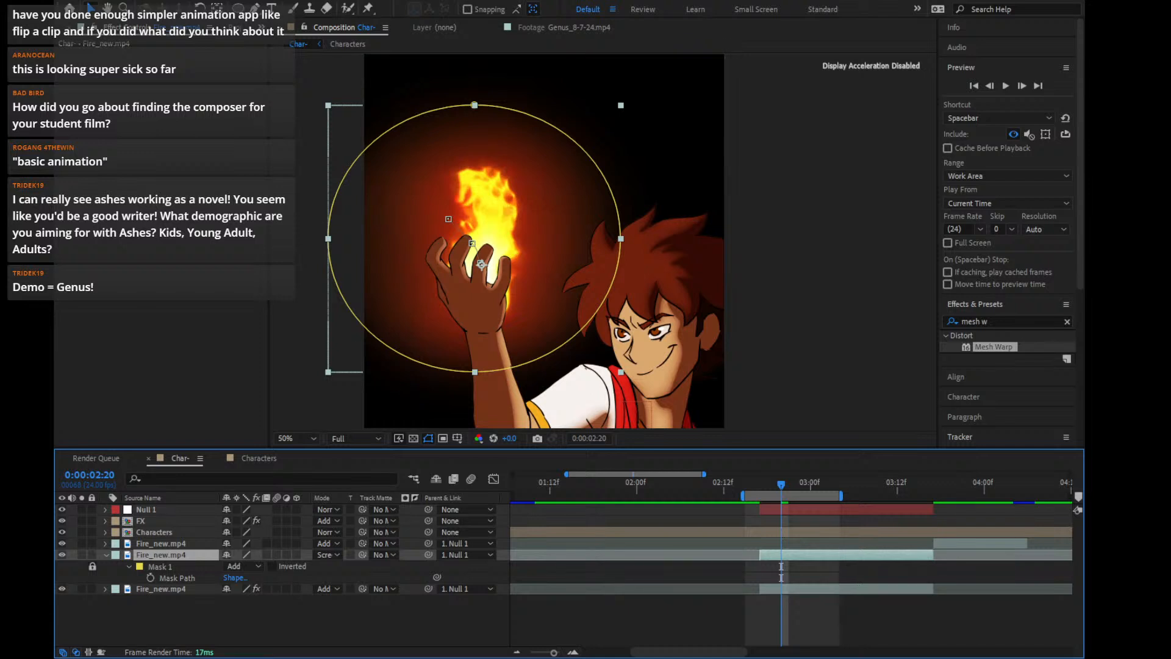
Replace the duplicate layer's large mask with a small circular mask around the upper part of the flame
click(240, 9)
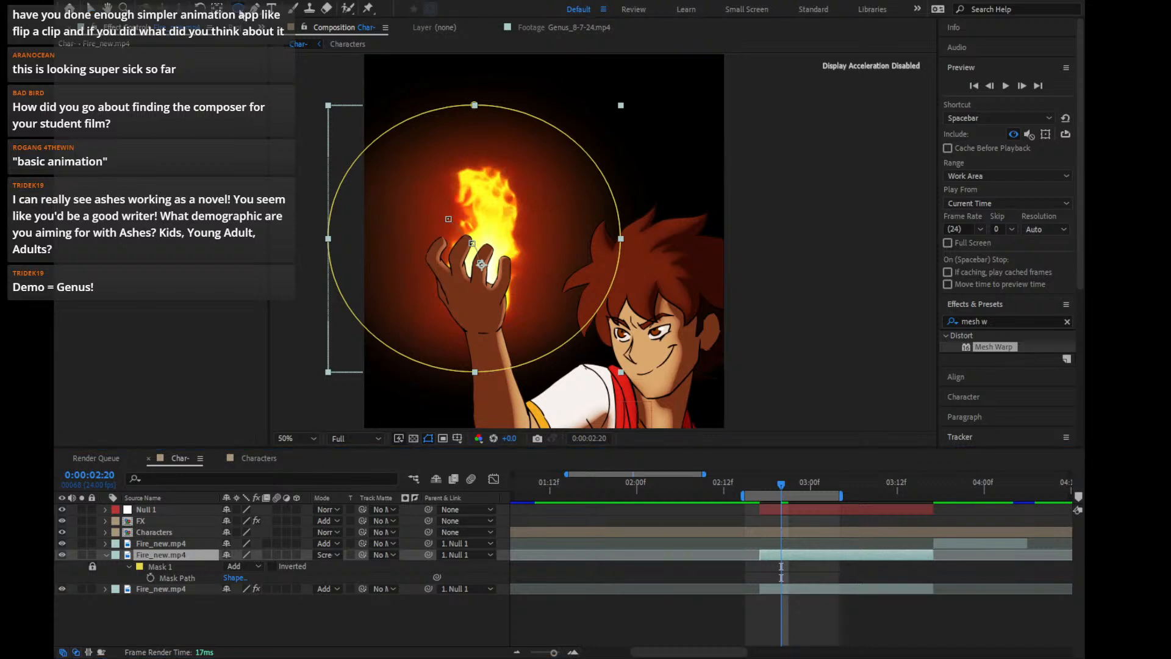
click(168, 566)
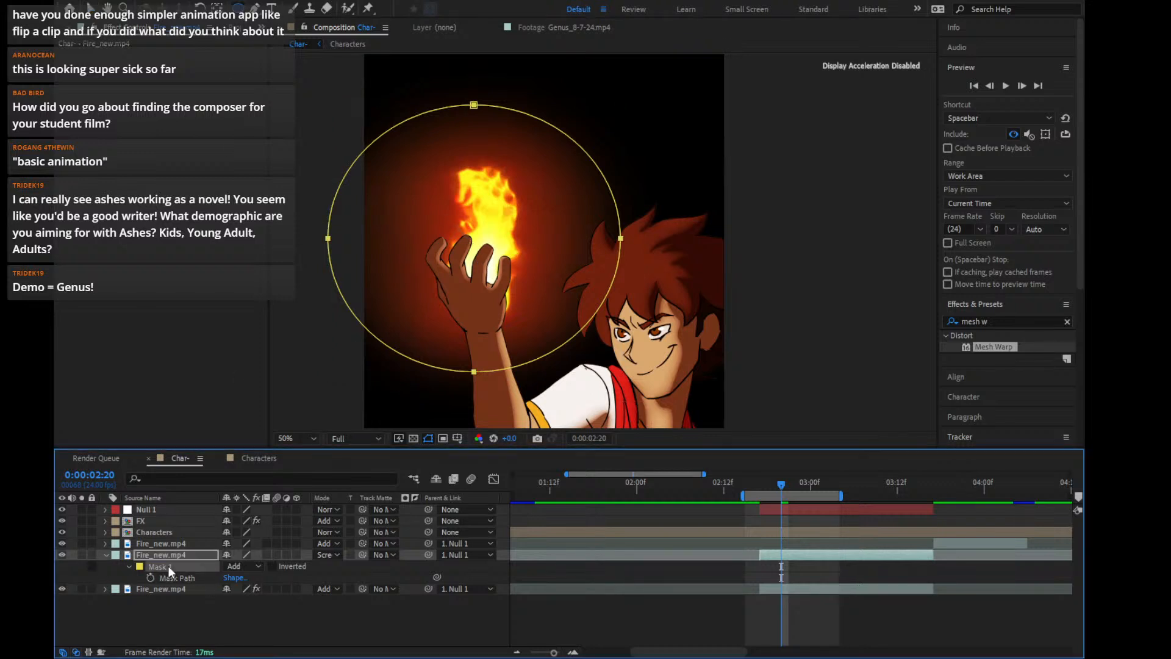
key(Delete)
drag(448, 142, 536, 230)
key(v)
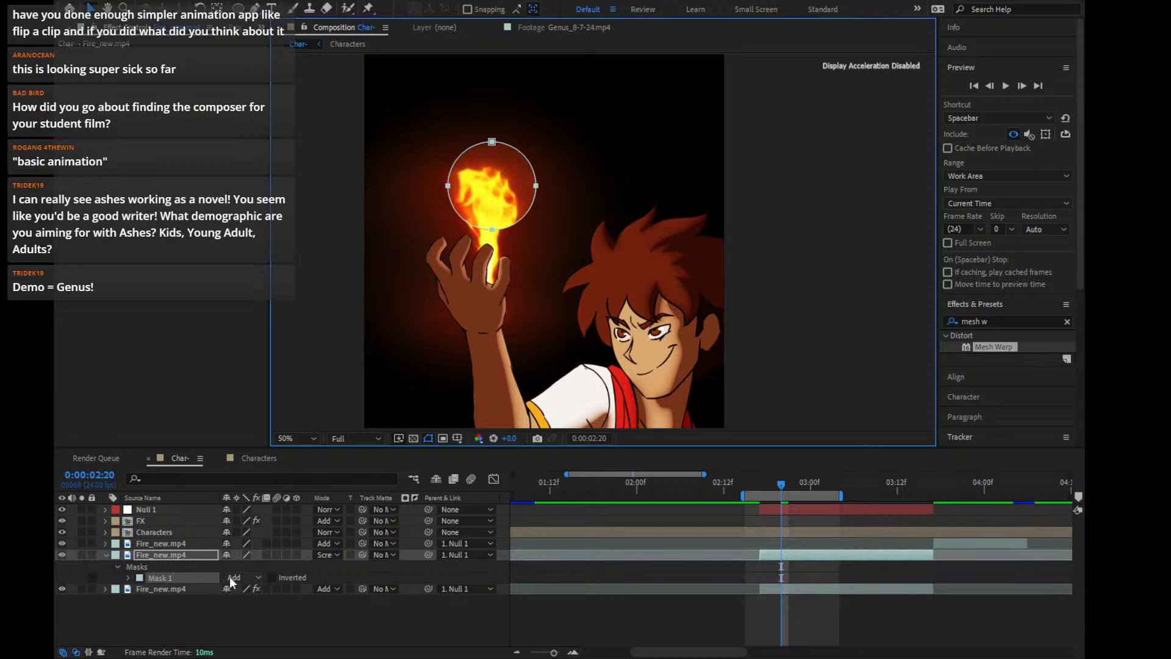
Set the new mask's feather to 110 pixels and nudge the masked flame slightly up and to the left
key(f)
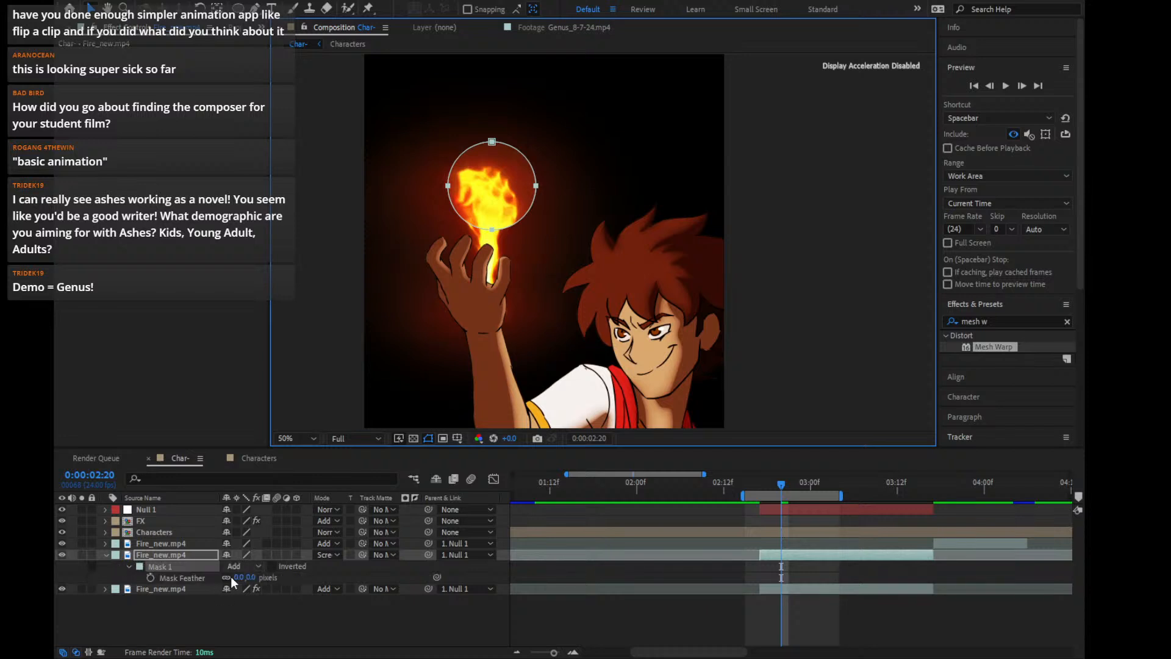
drag(261, 578, 327, 579)
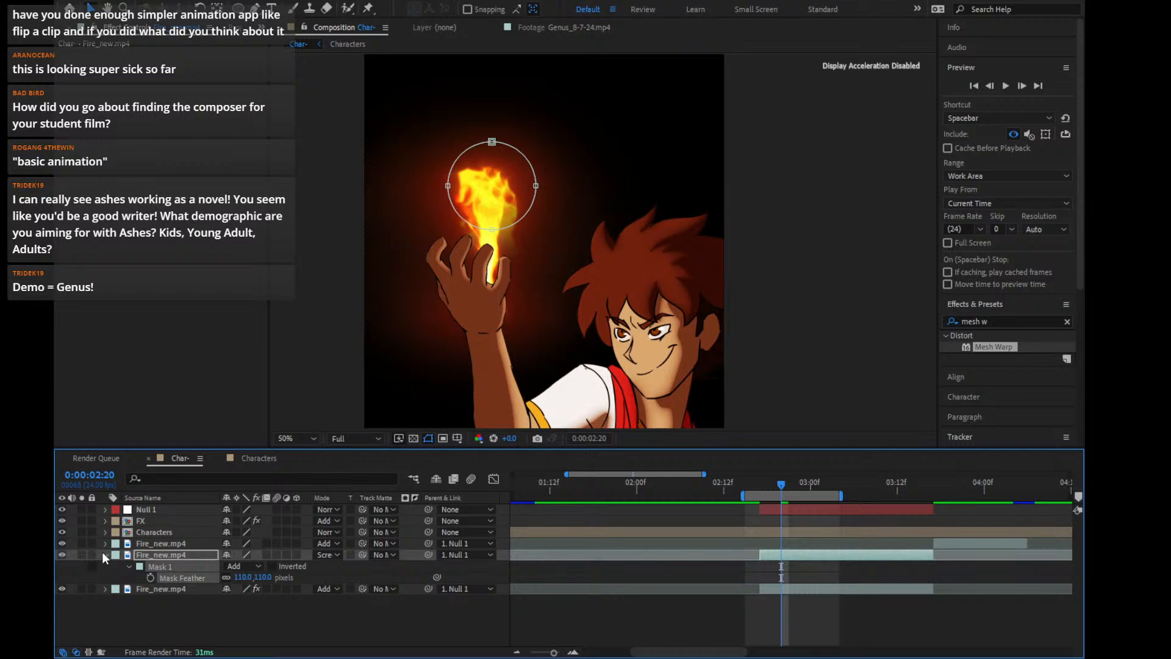
click(104, 554)
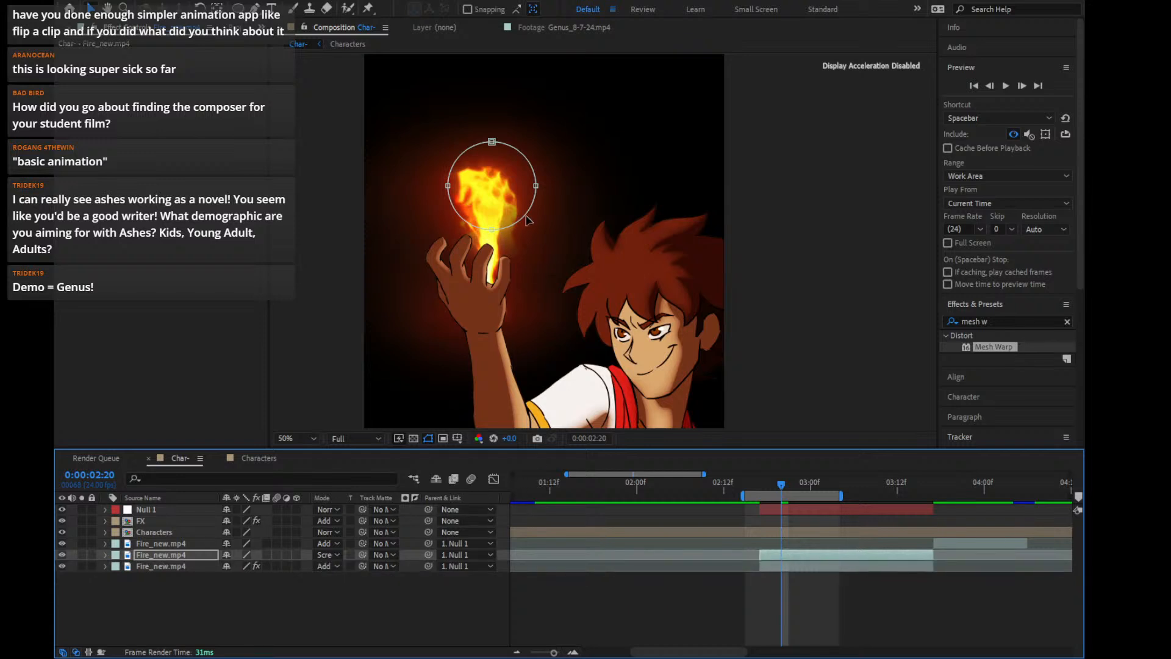
click(511, 182)
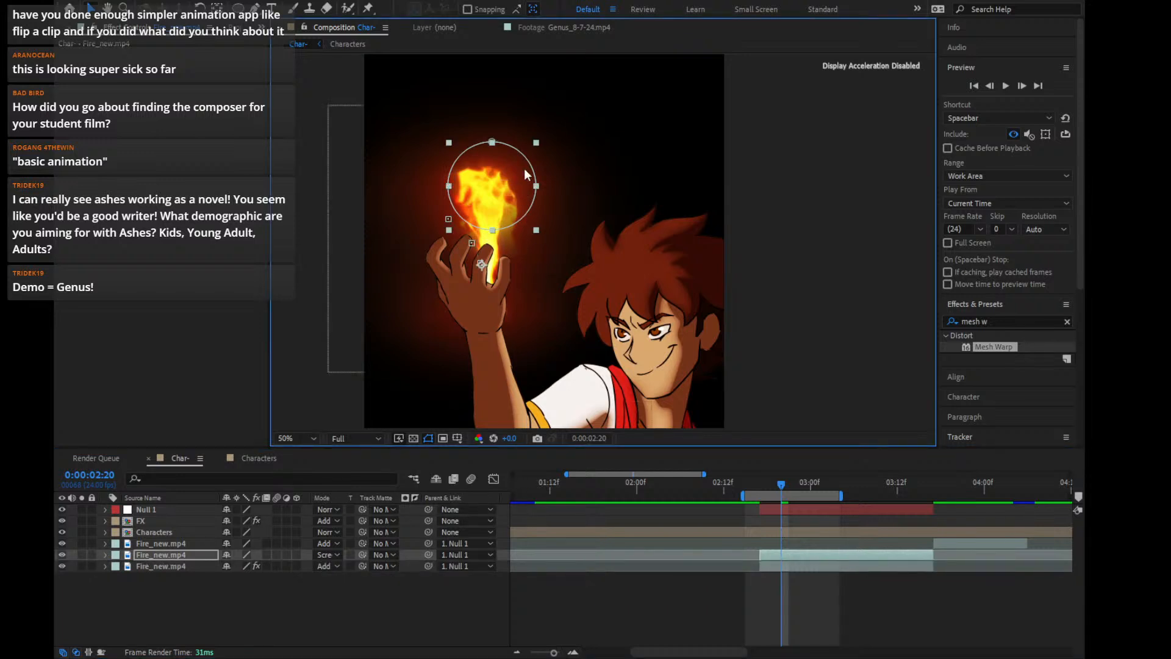
drag(525, 168, 516, 158)
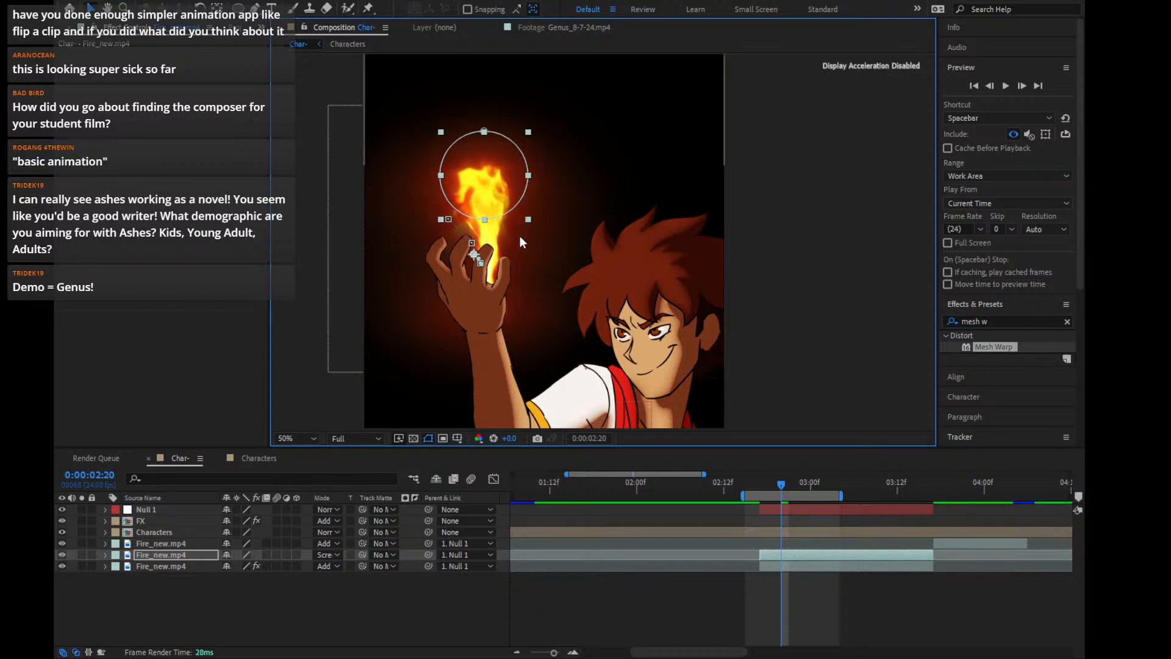
Trim the start of the duplicated flame layer to 0:00:02:19
drag(782, 485, 763, 486)
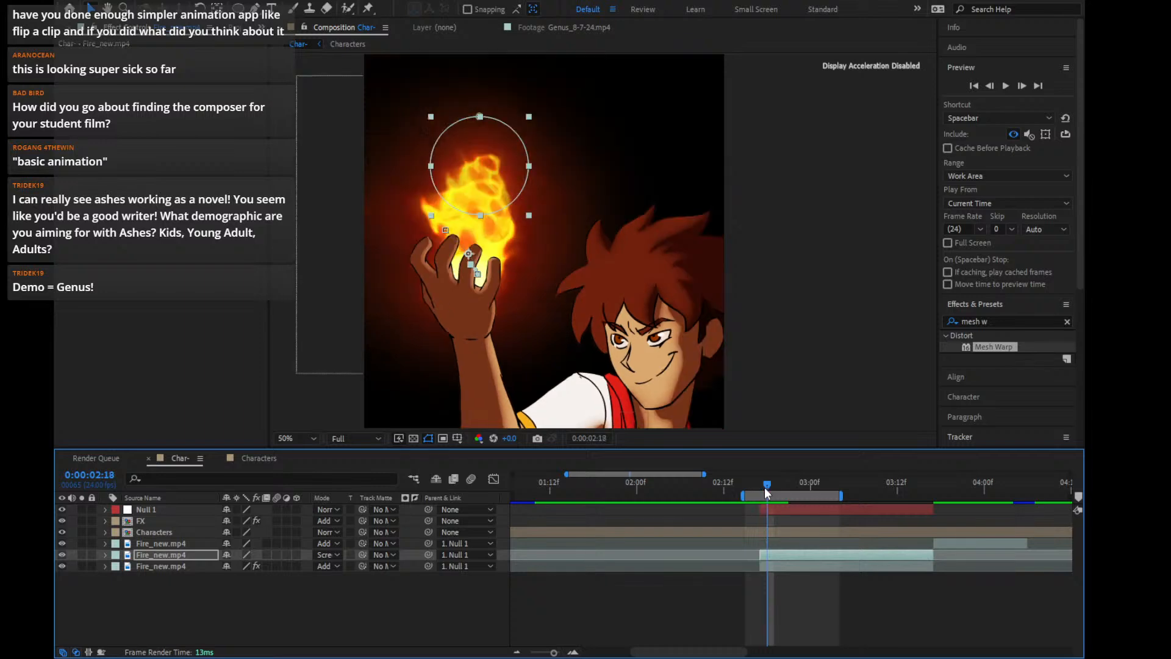
key(Page_Down)
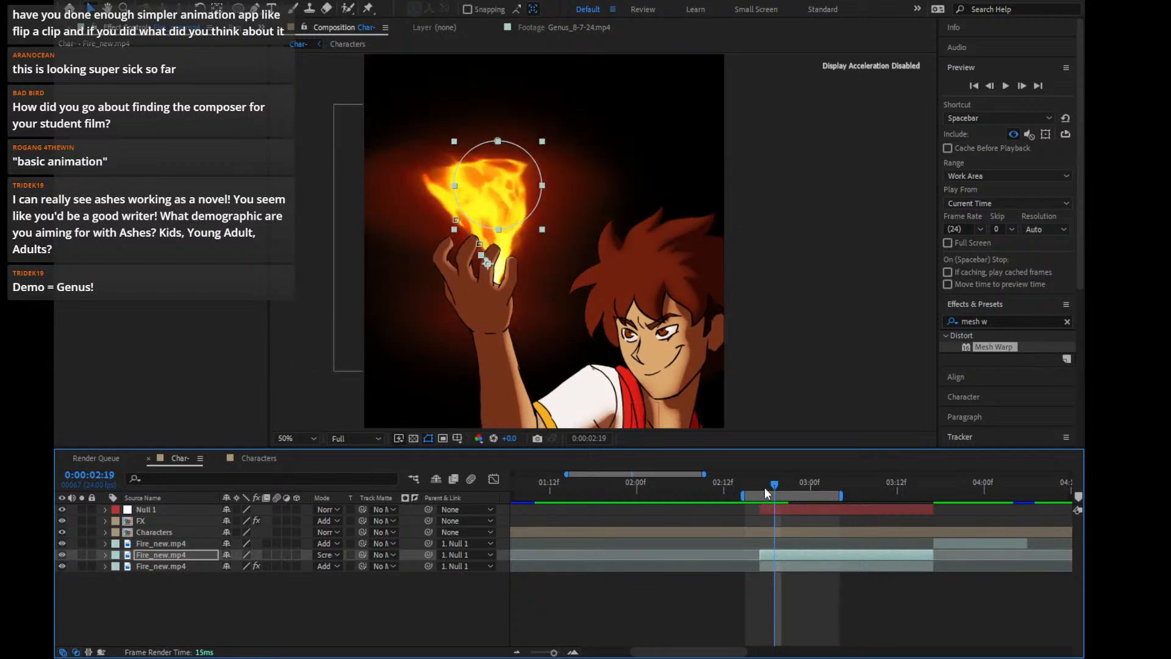
drag(760, 556, 773, 557)
Go to 0:00:03:00 and delete all Position and Scale keyframes from the duplicated flame layer
key(Page_Down)
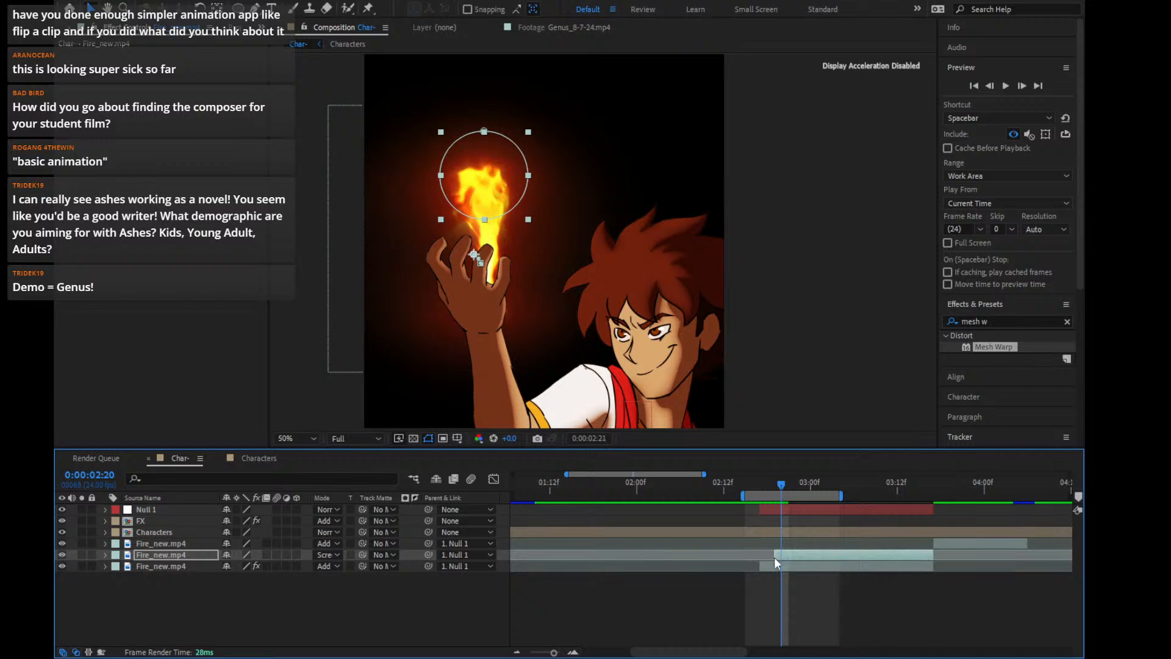
key(Page_Down)
key(Page_Down)
key(Page_Down)
key(Page_Down)
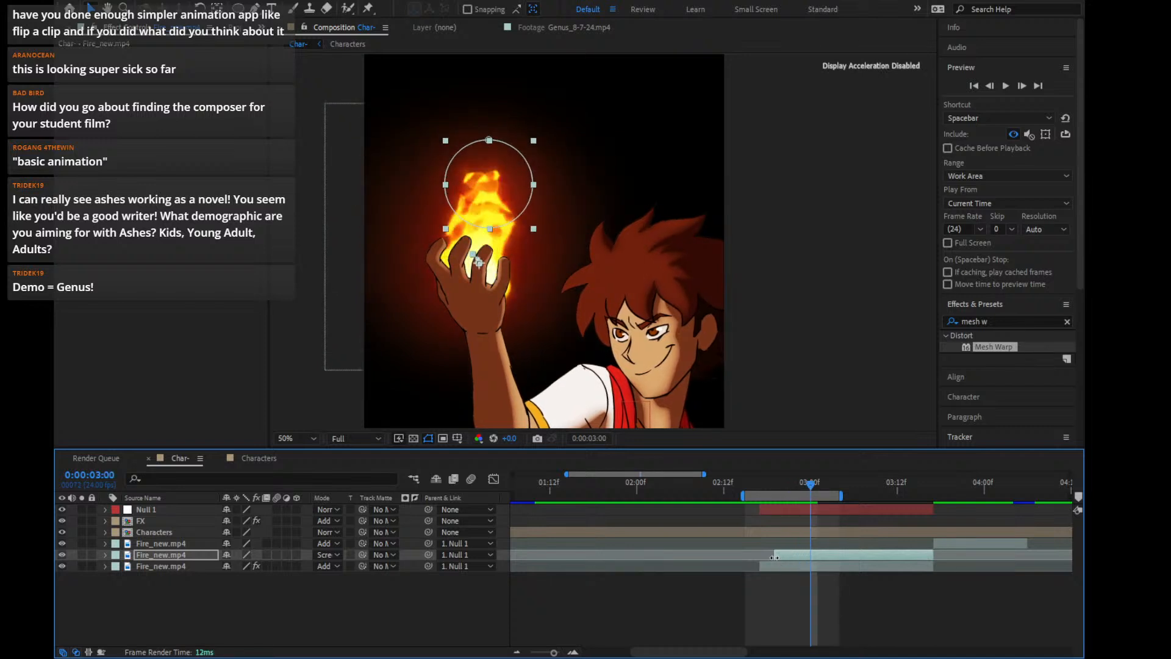
key(u)
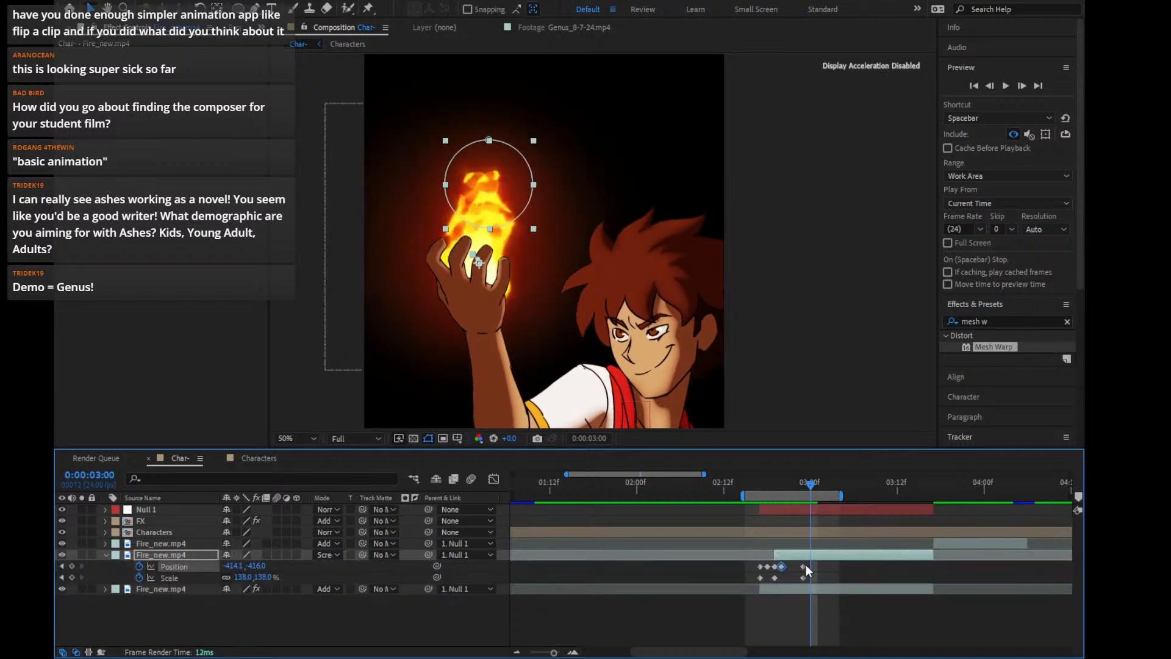
drag(806, 564, 715, 581)
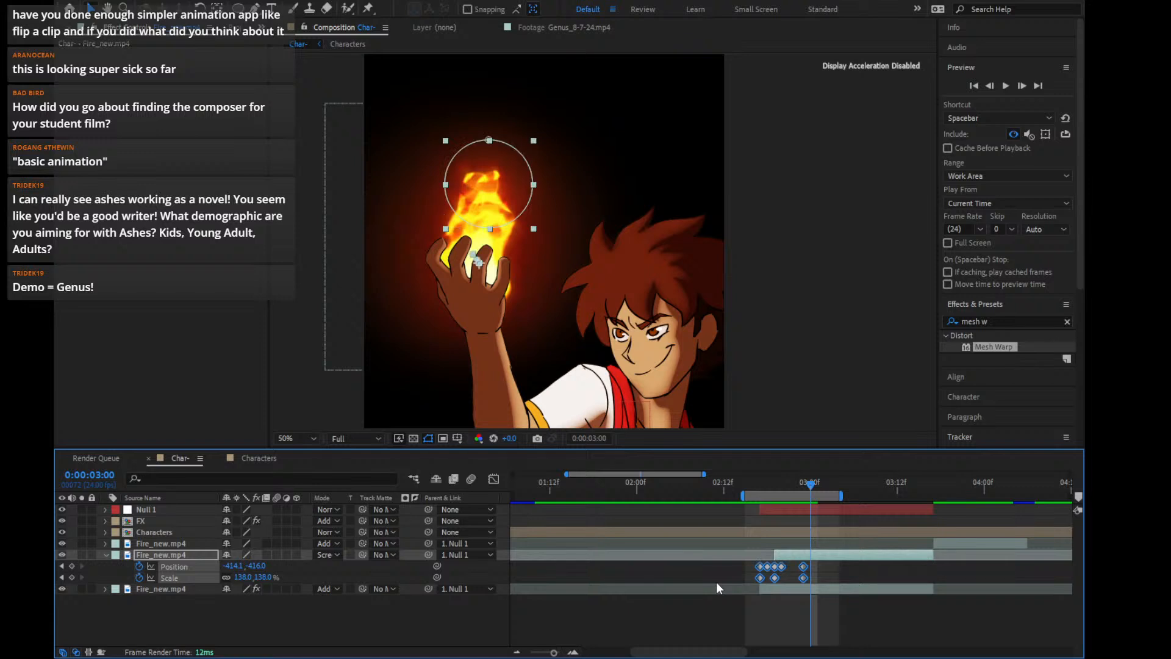
key(Delete)
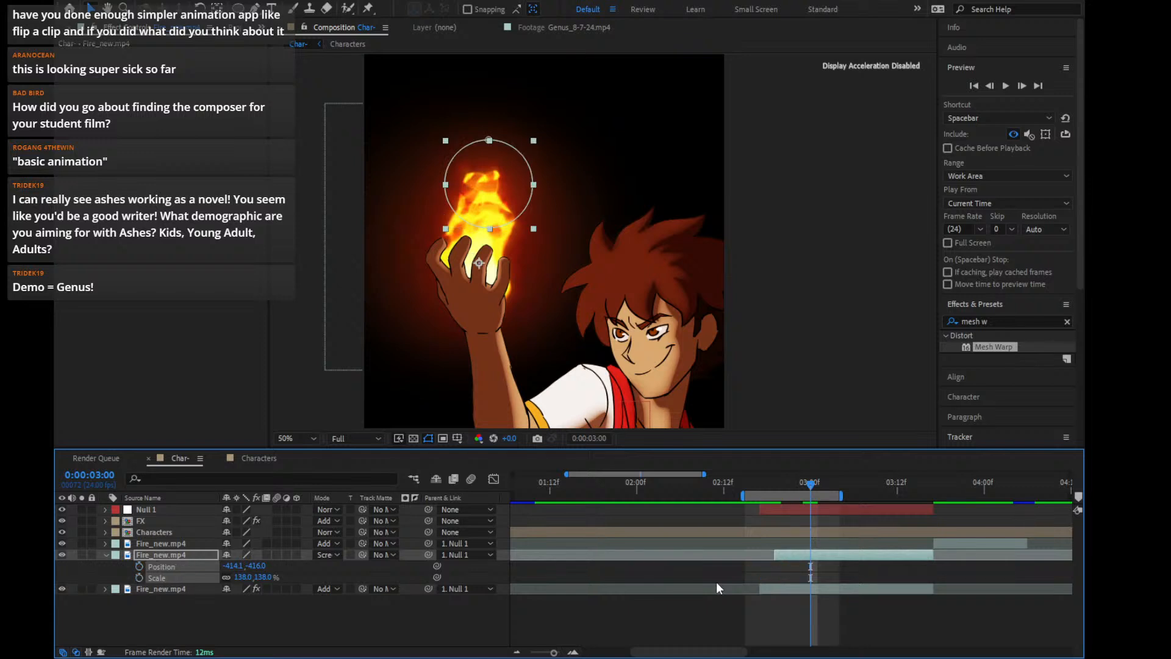
Add new Position and Scale keyframes to the duplicated flame layer at 0:00:03:00 and 0:00:02:19
click(139, 566)
click(139, 578)
key(Page_Up)
key(Page_Up)
key(Page_Up)
key(Page_Up)
key(Page_Up)
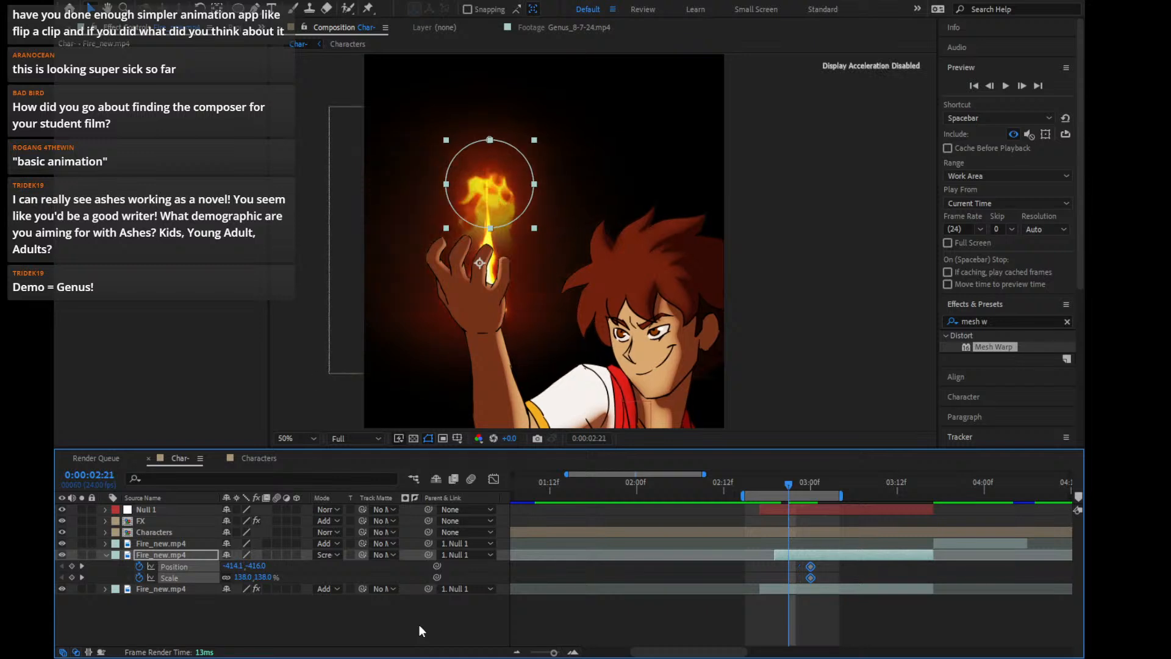
click(71, 566)
click(71, 577)
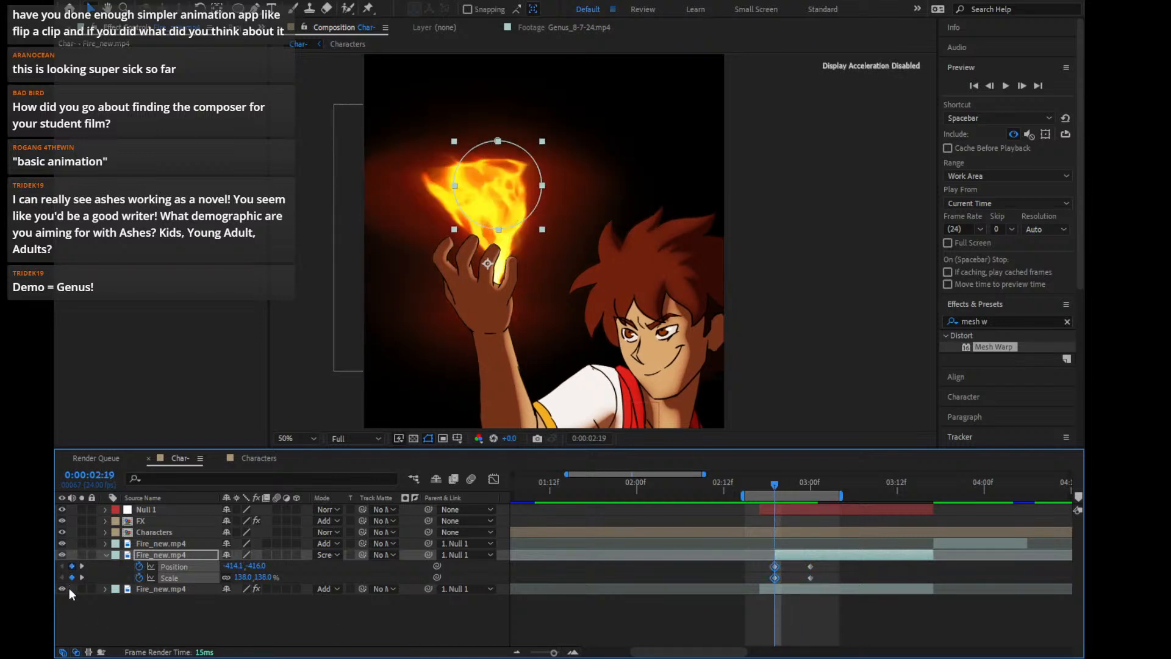
At 0:00:03:00, raise the masked flame to Position -412.1, -678.0 and apply Easy Ease to that keyframe
click(82, 567)
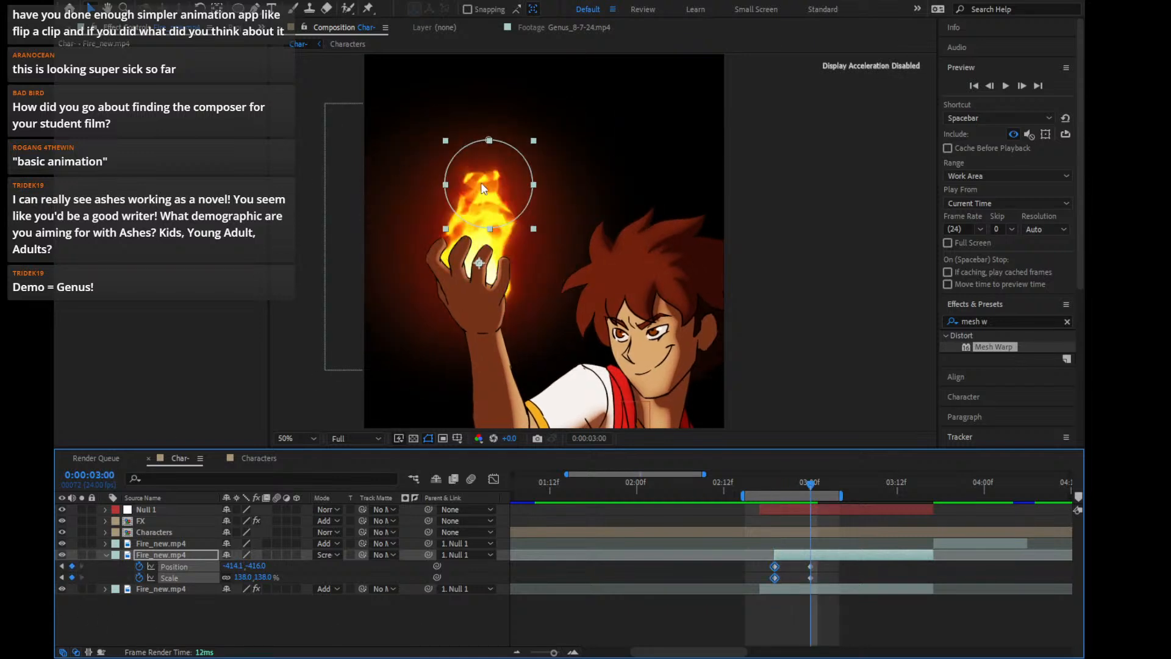
drag(492, 163, 492, 66)
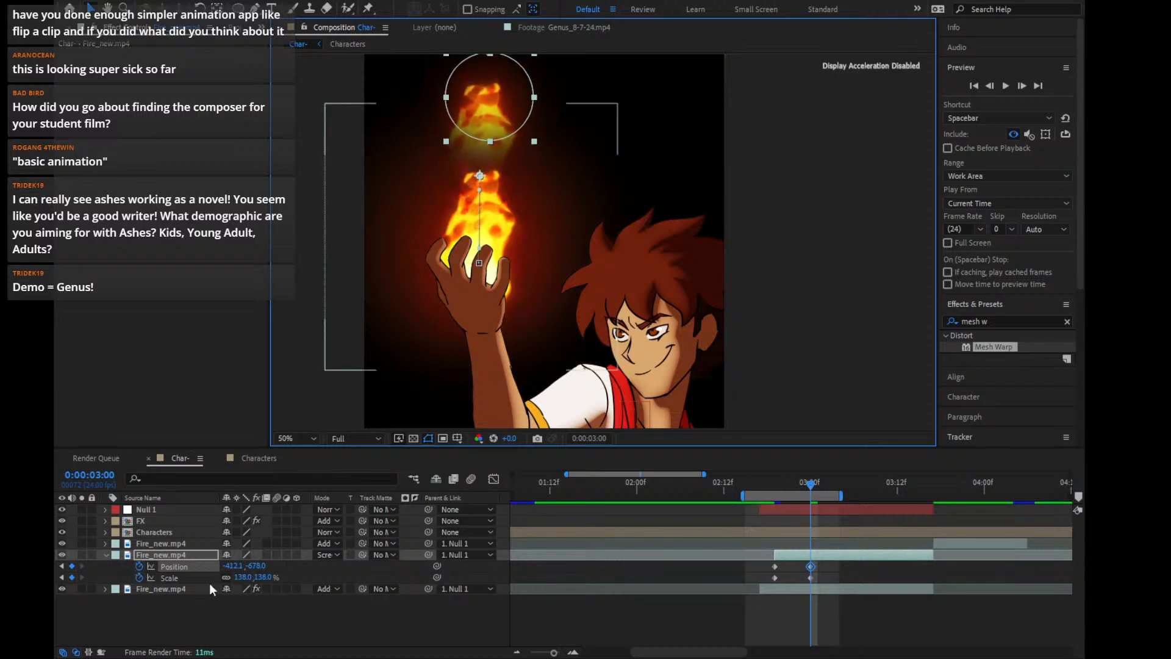
click(493, 479)
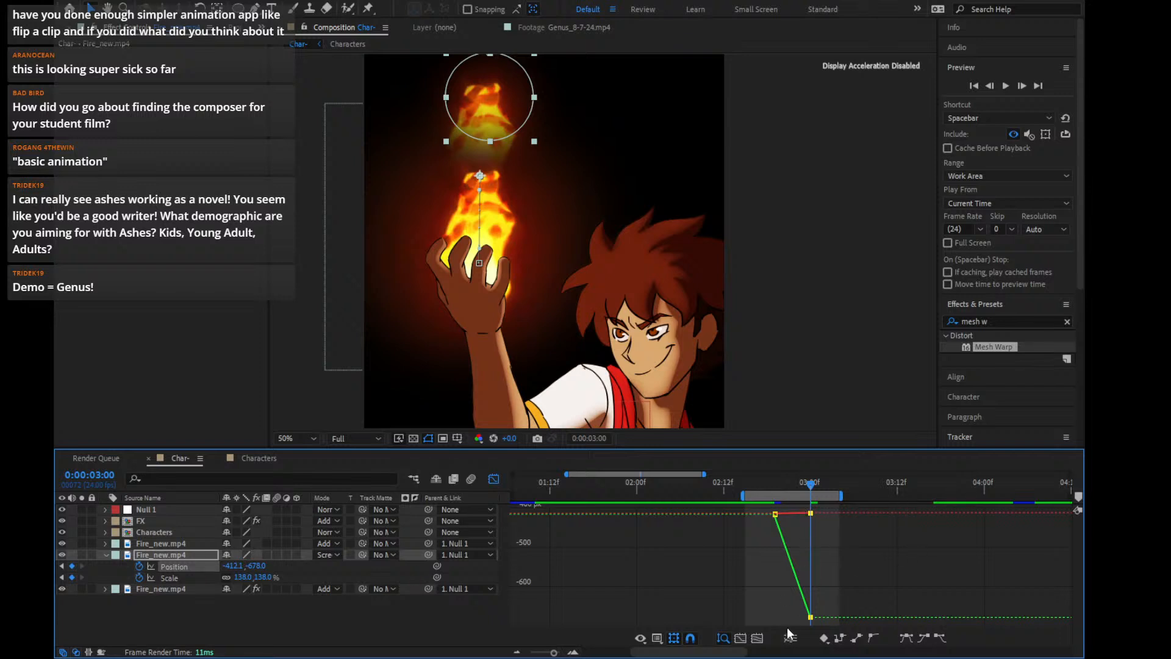
drag(799, 614, 893, 506)
click(906, 637)
click(493, 478)
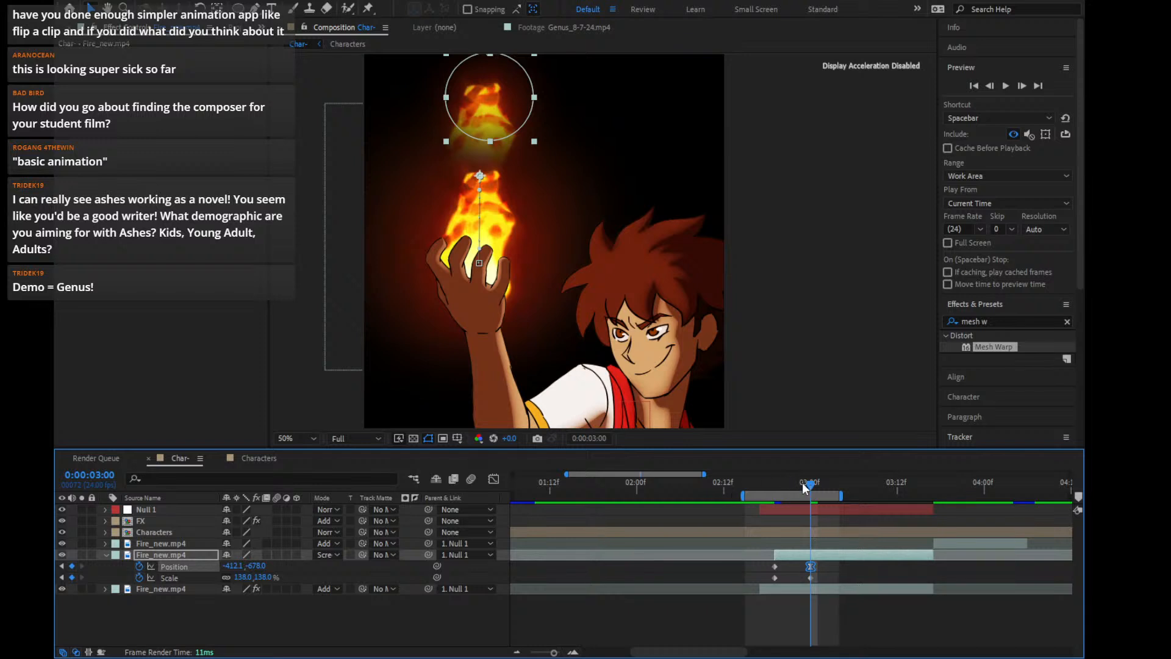
drag(802, 482, 796, 487)
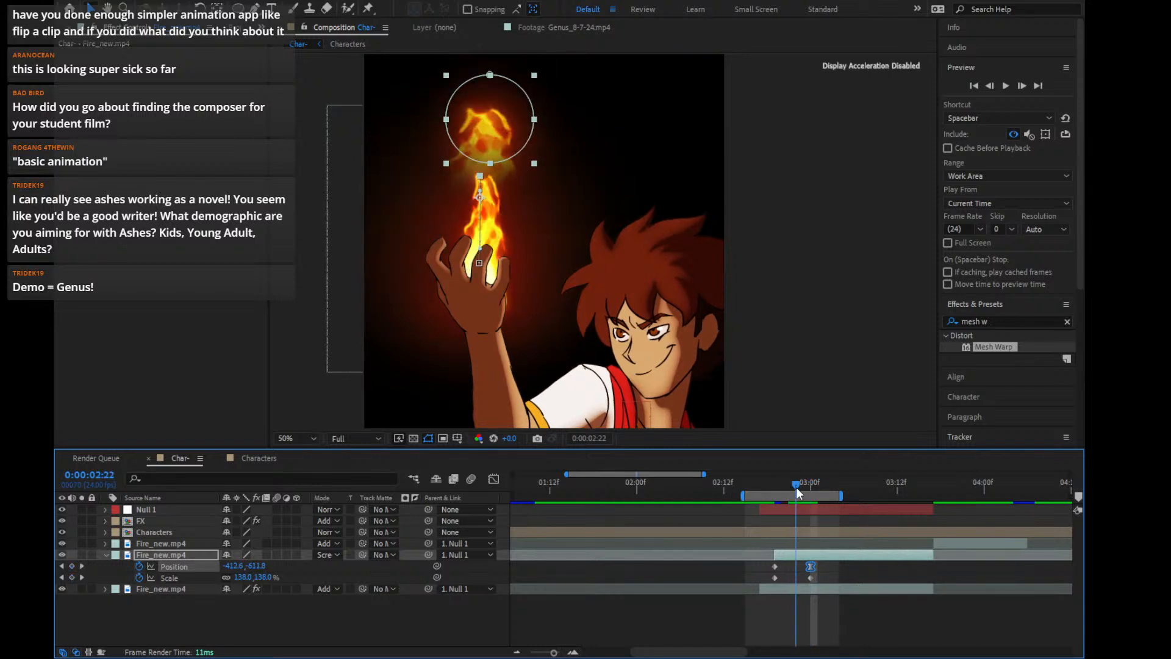
Try the CC Burn Film effect on the duplicated flame layer and delete it
click(1007, 316)
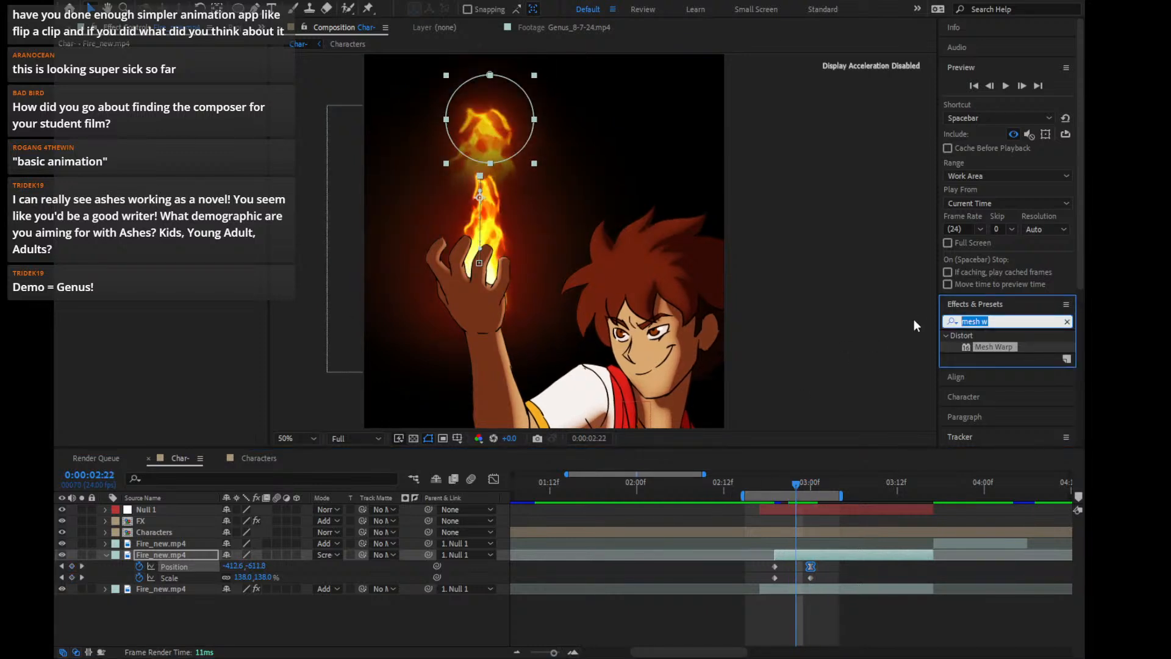
text(burn)
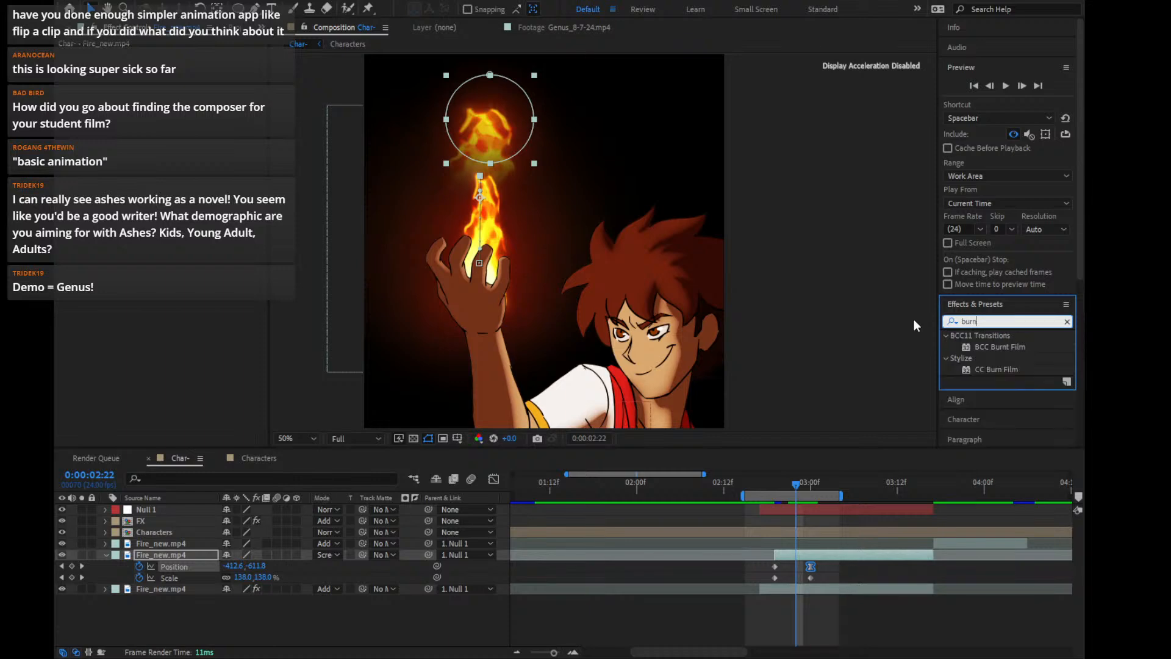
mouse_move(1004, 371)
mouse_down()
mouse_move(811, 560)
mouse_move(808, 541)
mouse_move(811, 555)
mouse_up()
drag(178, 67, 206, 67)
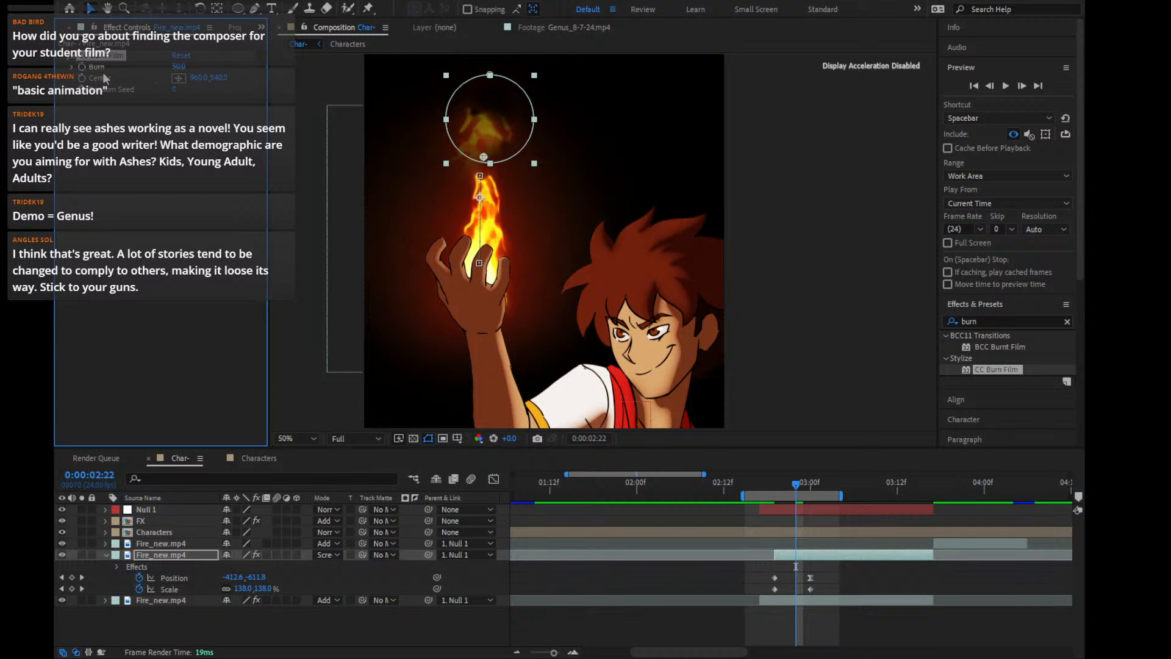
click(121, 144)
key(Delete)
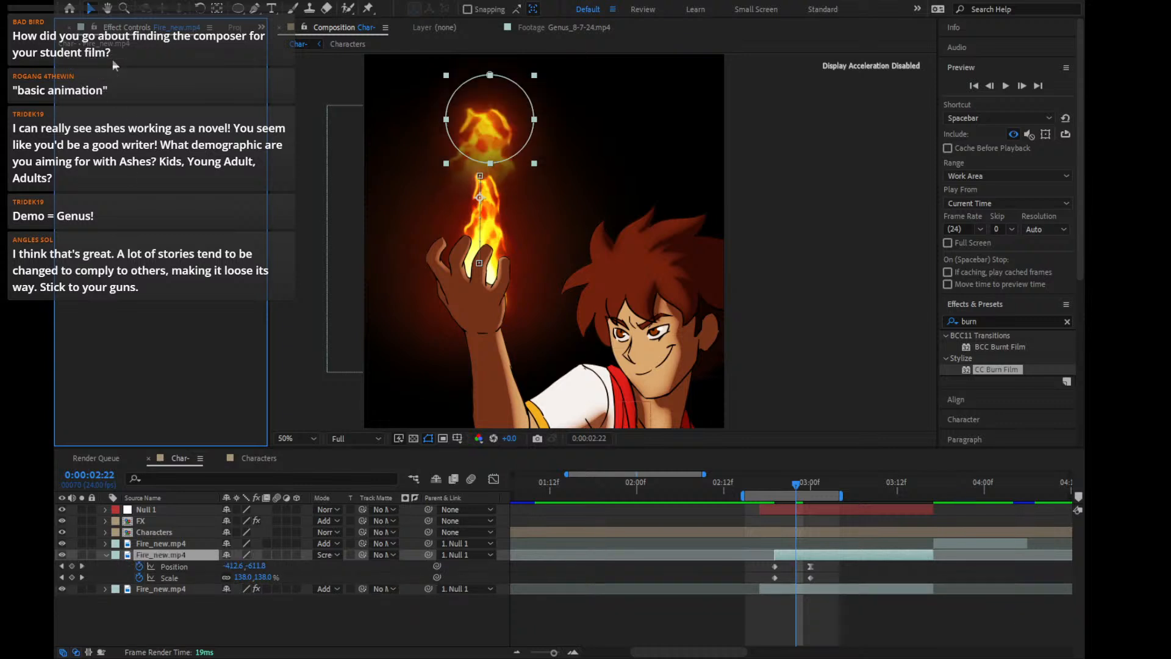
Try a Levels effect on the duplicated flame layer, lowering Input White on the Alpha channel, and undo it
click(1014, 318)
key(BackSpace)
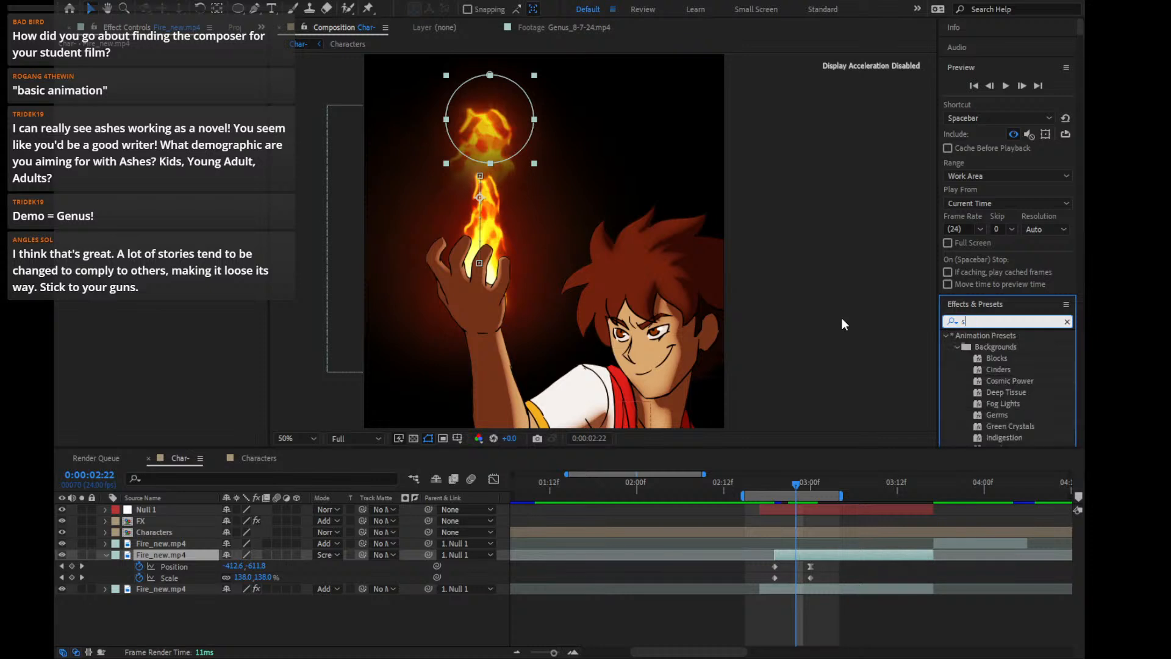
text(leve)
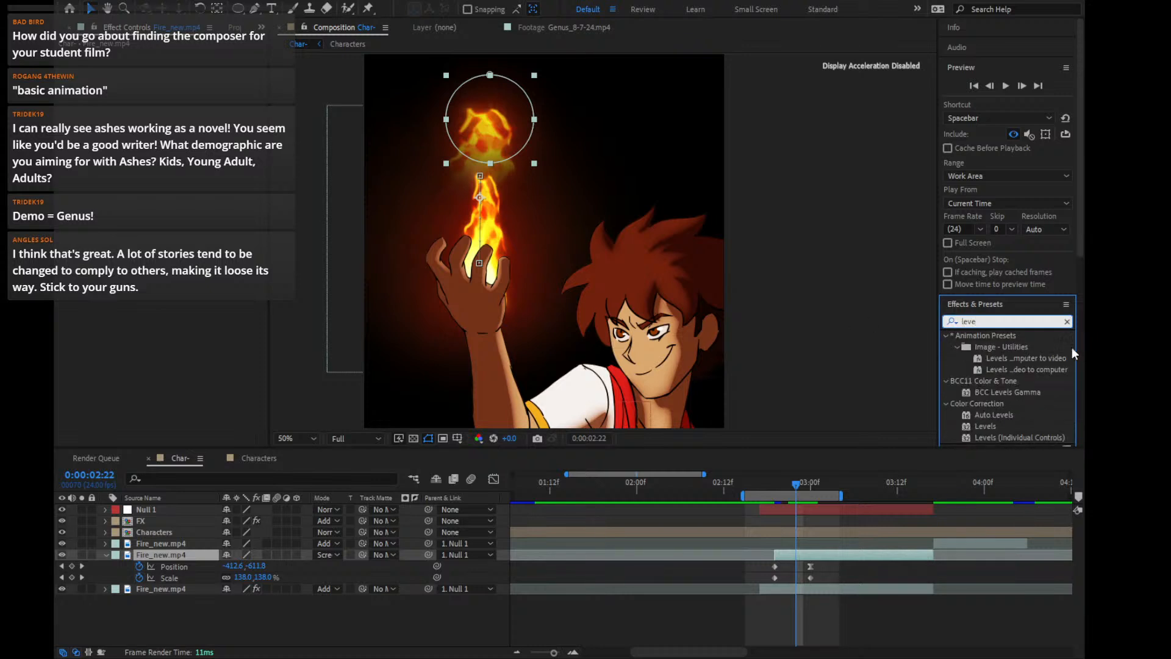
drag(993, 426, 787, 555)
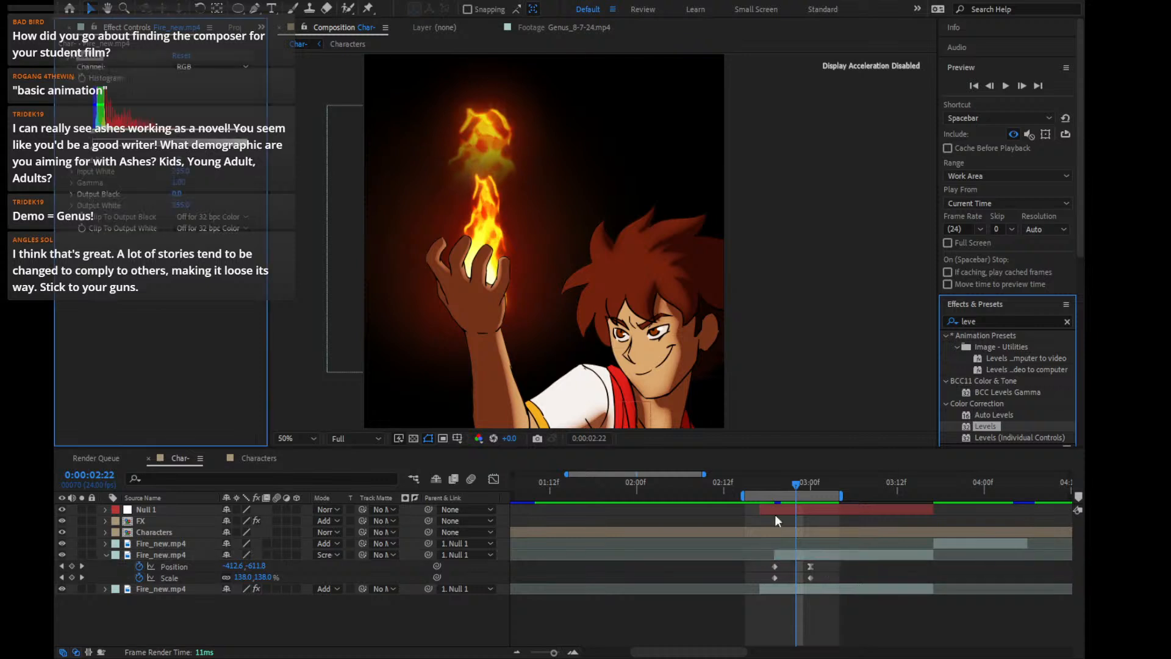
click(228, 140)
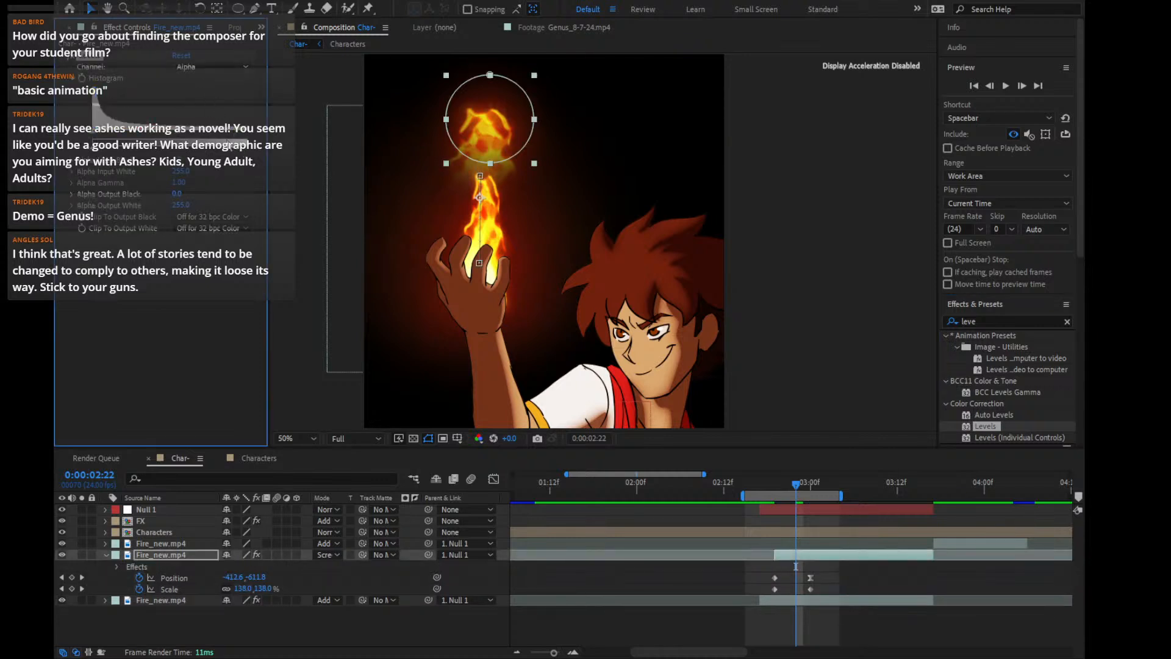
drag(245, 148, 160, 162)
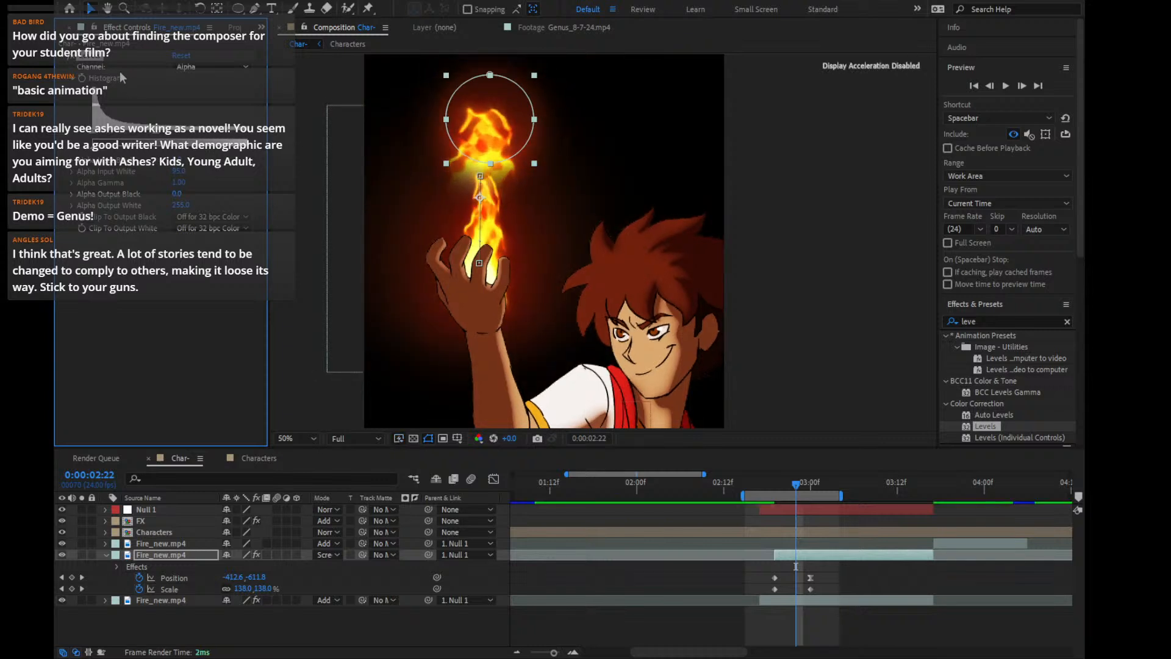
key(ctrl+z)
key(ctrl+z)
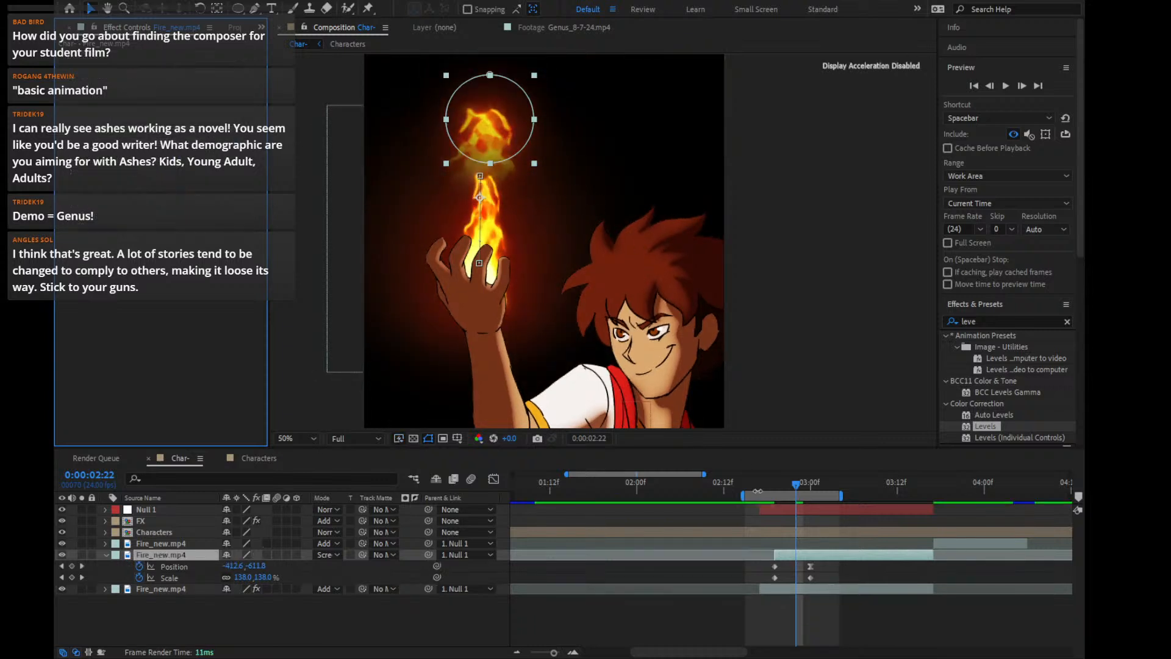
Add Opacity keyframes to the duplicated flame layer at 0:00:03:00 and 0:00:02:19
drag(799, 482, 811, 485)
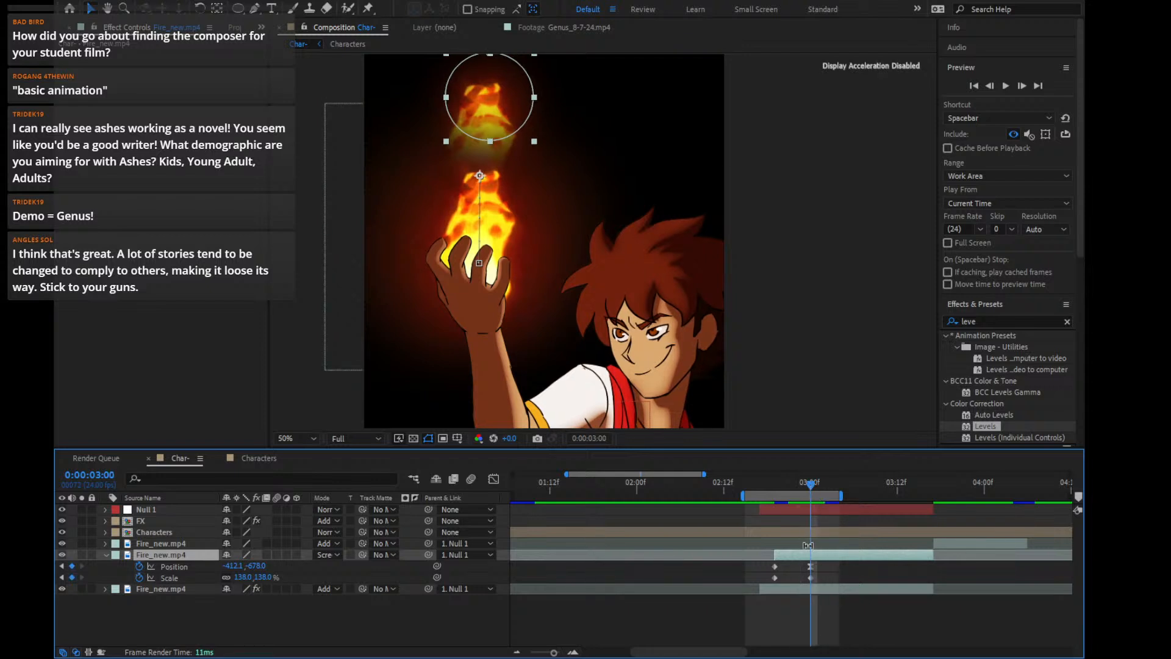
key(alt+shift+t)
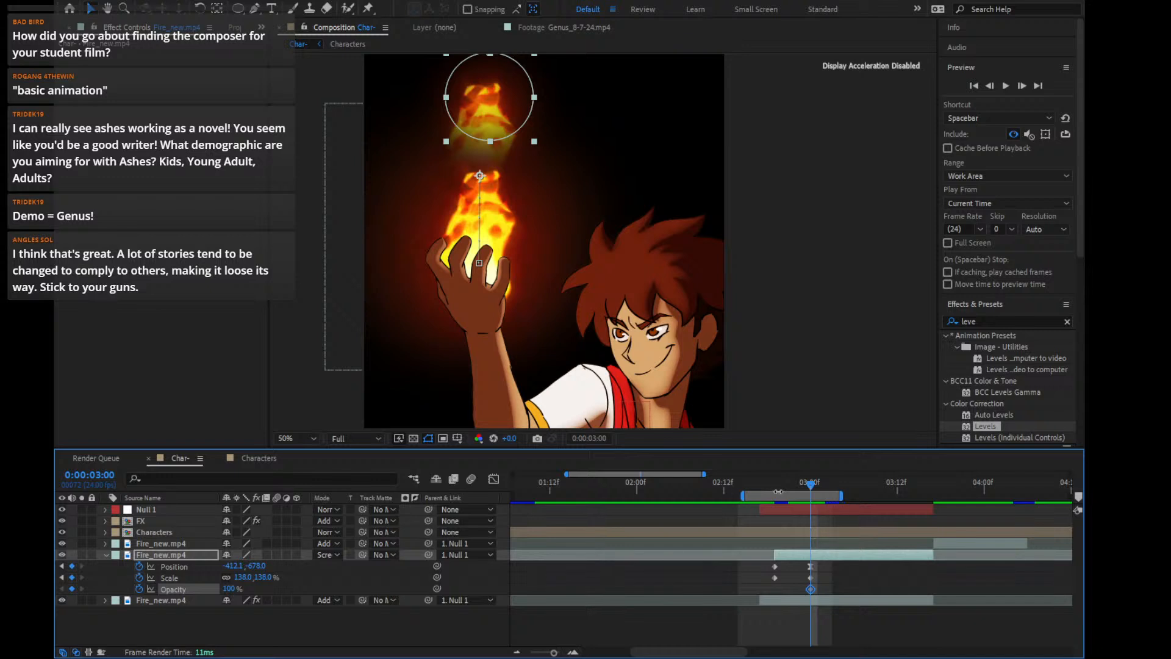
key(j)
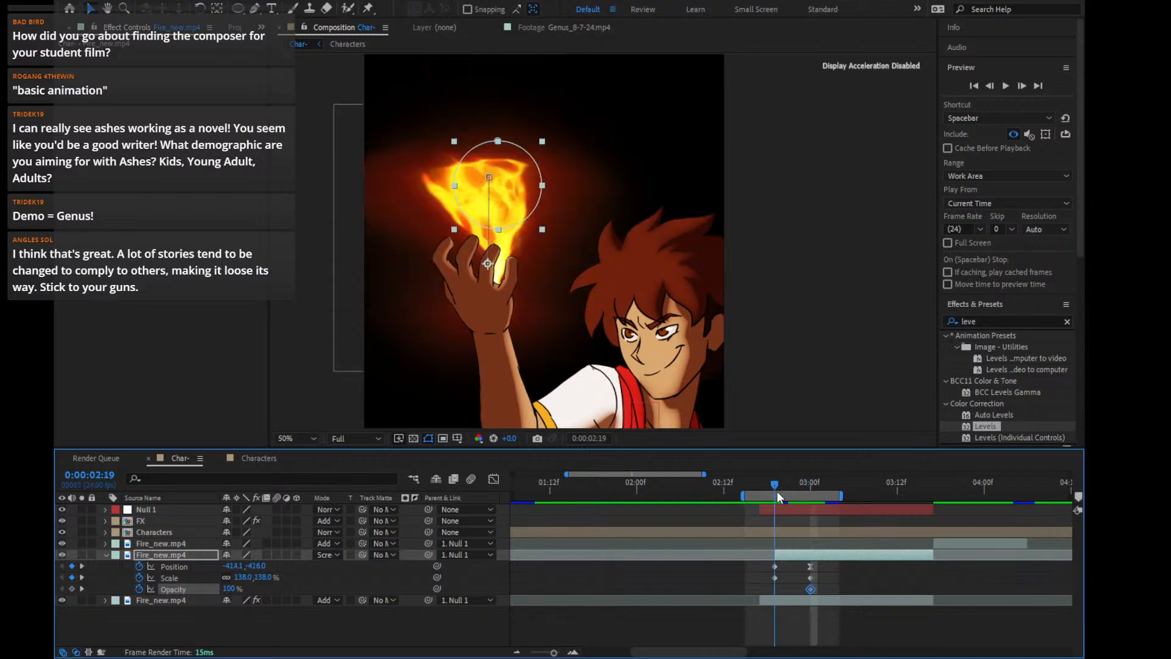
click(82, 586)
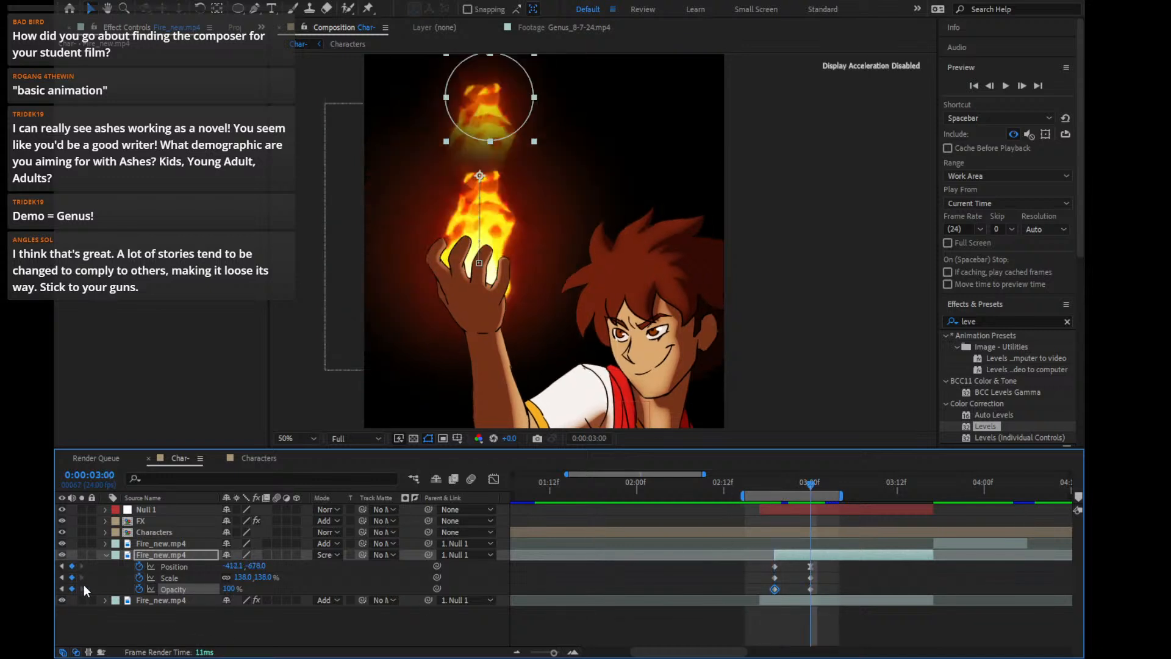
Set the flame's Opacity to 0% at 0:00:03:00 and apply Easy Ease to that keyframe
click(235, 590)
text(0)
key(Return)
click(494, 479)
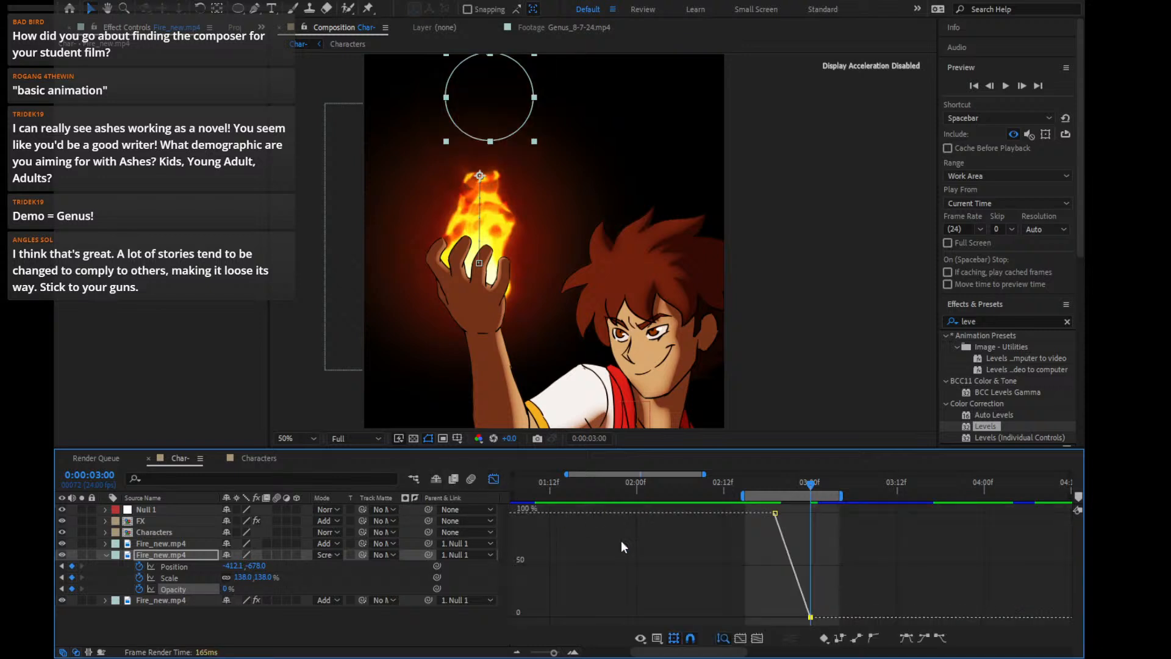
click(907, 637)
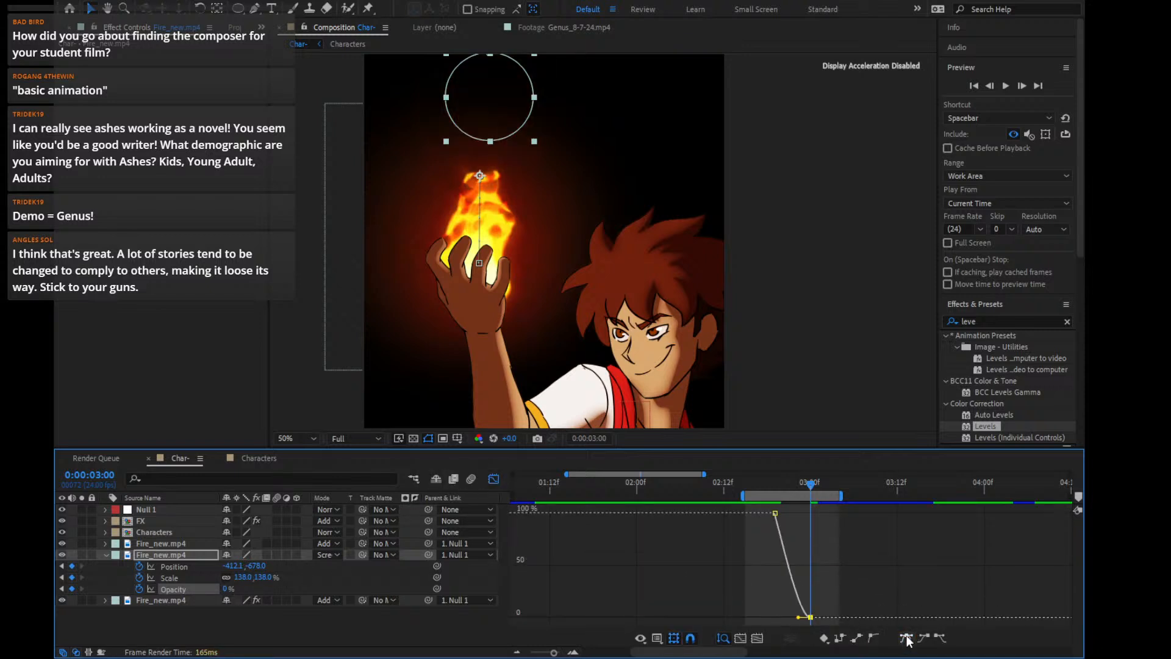
click(494, 478)
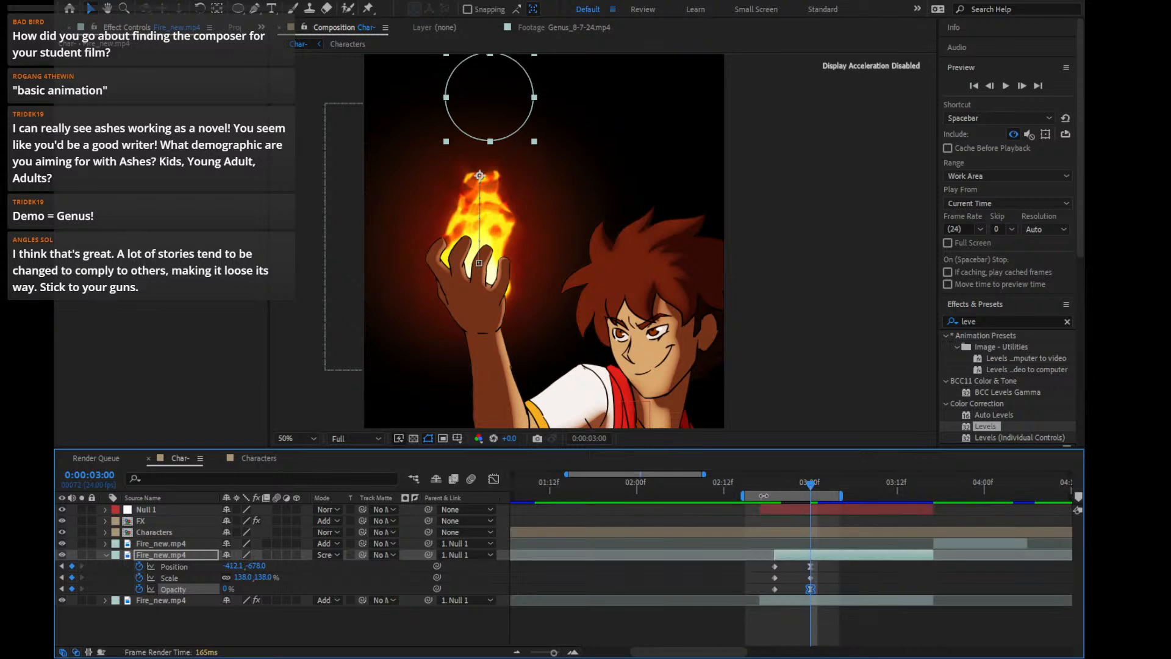
At 0:00:02:19, shift the duplicated flame layer's Anchor Point to 952.0, 510.0
mouse_move(761, 486)
mouse_down()
mouse_move(795, 481)
mouse_move(774, 486)
mouse_up()
key(y)
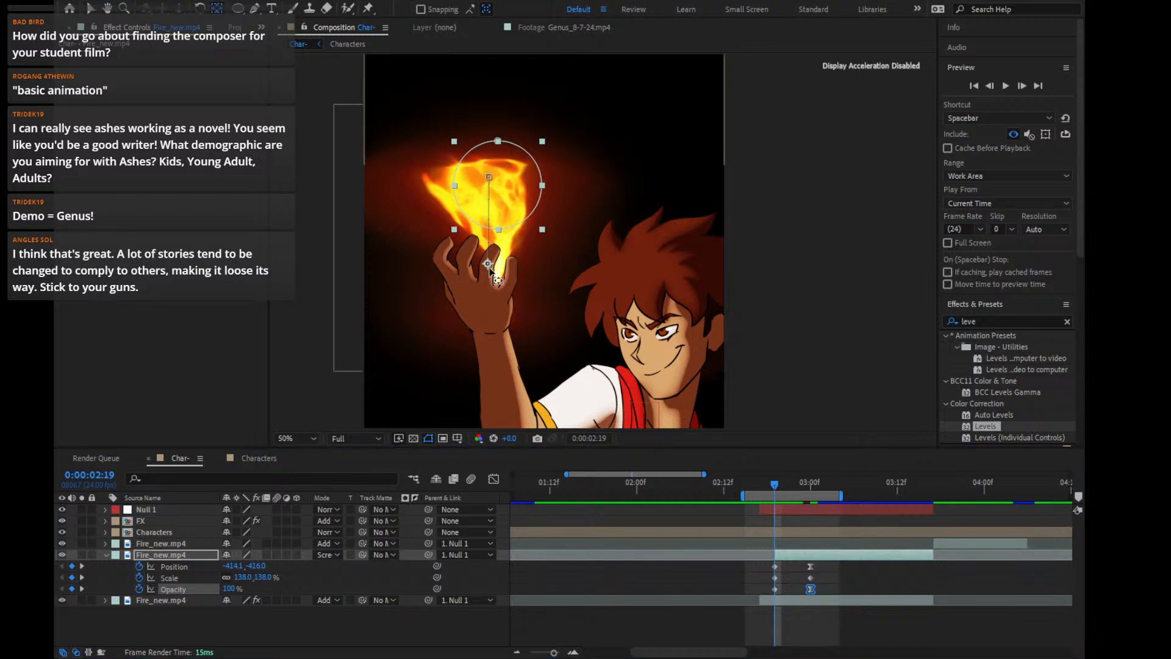
key(a)
drag(251, 565, 217, 520)
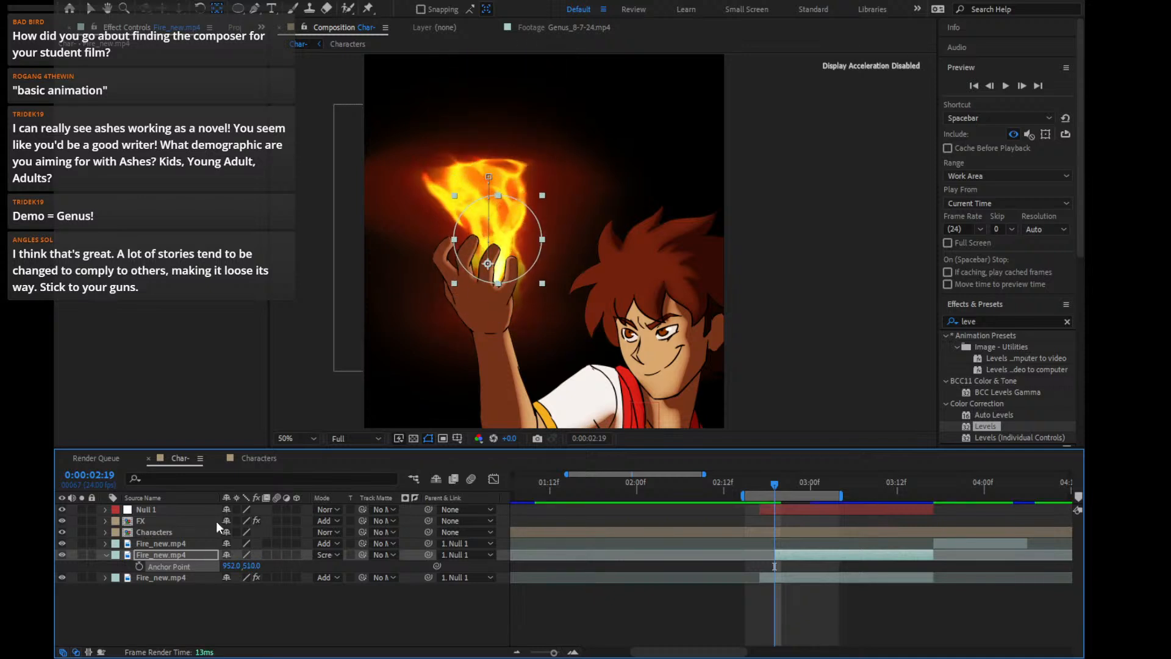
Move both Position keyframes of the duplicated flame up together, placing it at about -463, -626 at 0:00:02:19
key(p)
click(181, 566)
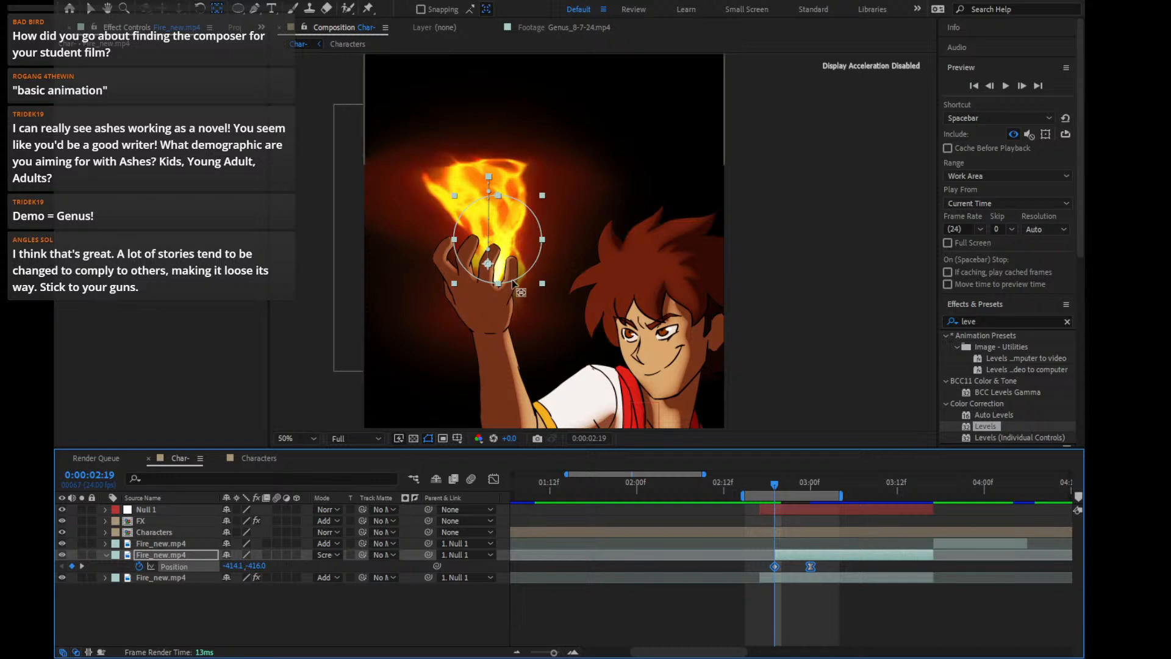
drag(507, 255, 492, 169)
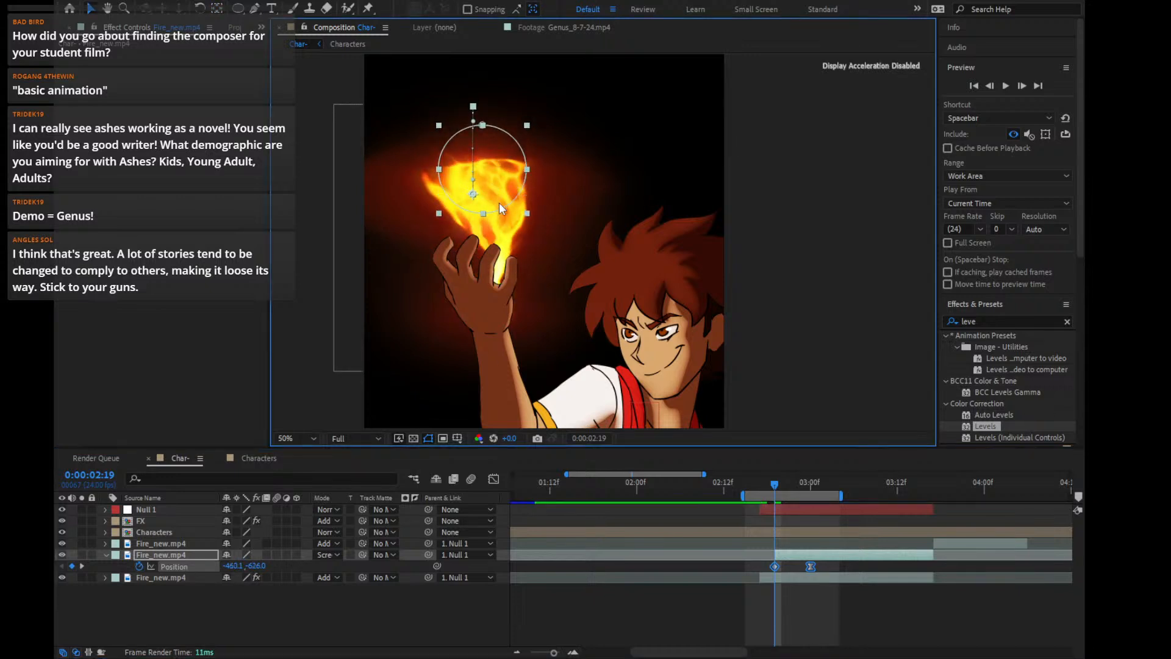
Step through the frames from 0:00:02:19 to 0:00:02:23 to examine the wisp's rise and fade
key(Page_Down)
key(Page_Down)
key(Page_Down)
key(Page_Down)
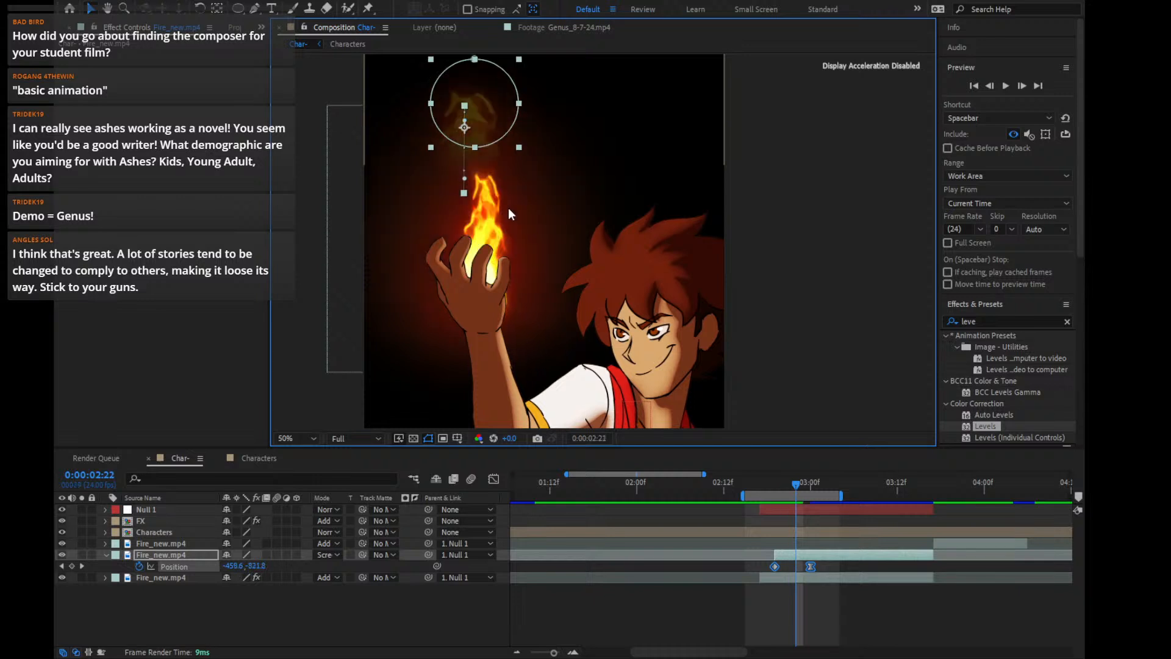
key(Page_Up)
key(Page_Up)
key(Page_Down)
key(Page_Down)
key(Page_Down)
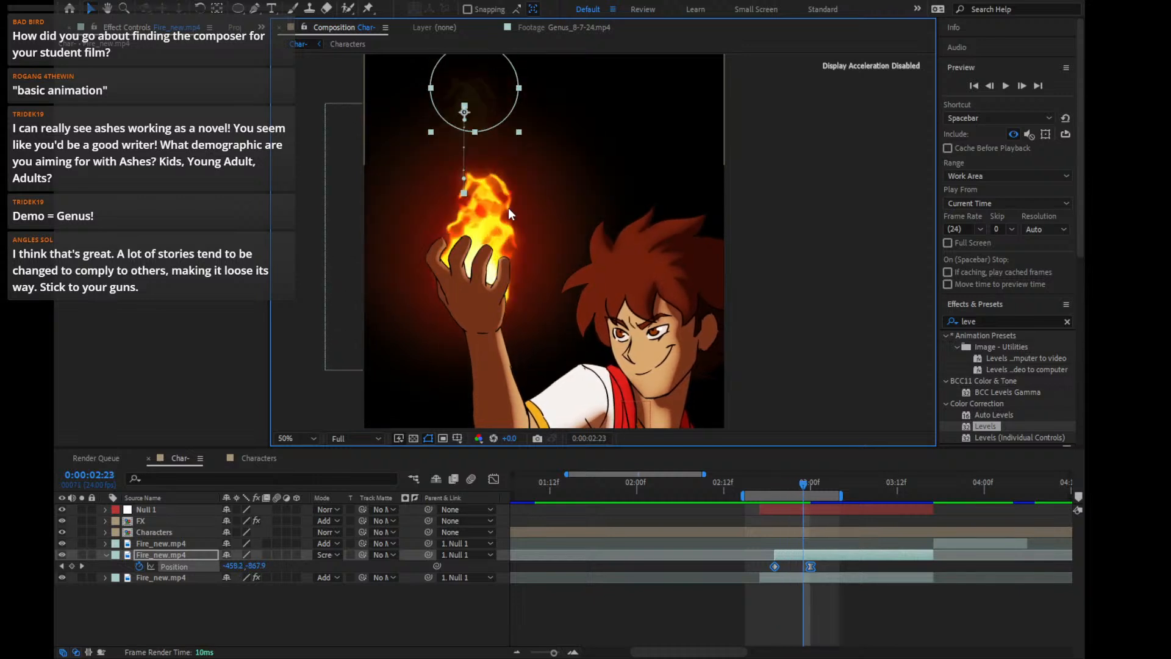
Set the duplicated flame layer's Scale to 50% at 0:00:03:00 and check the preceding frames
key(Page_Down)
key(s)
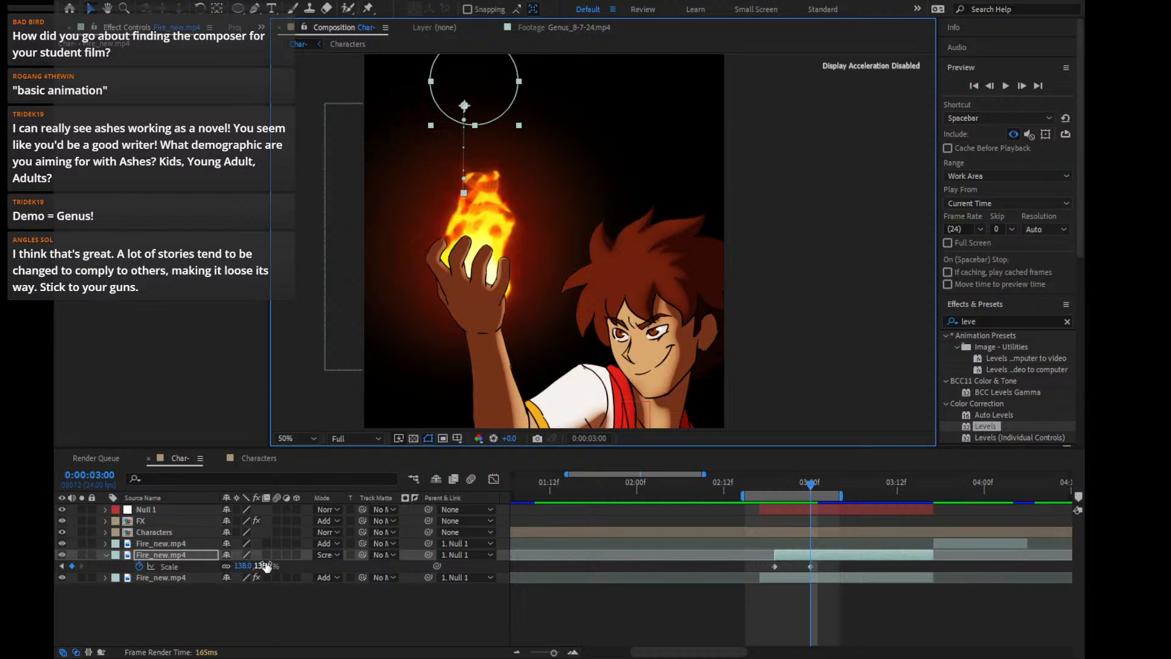
drag(267, 566, 206, 558)
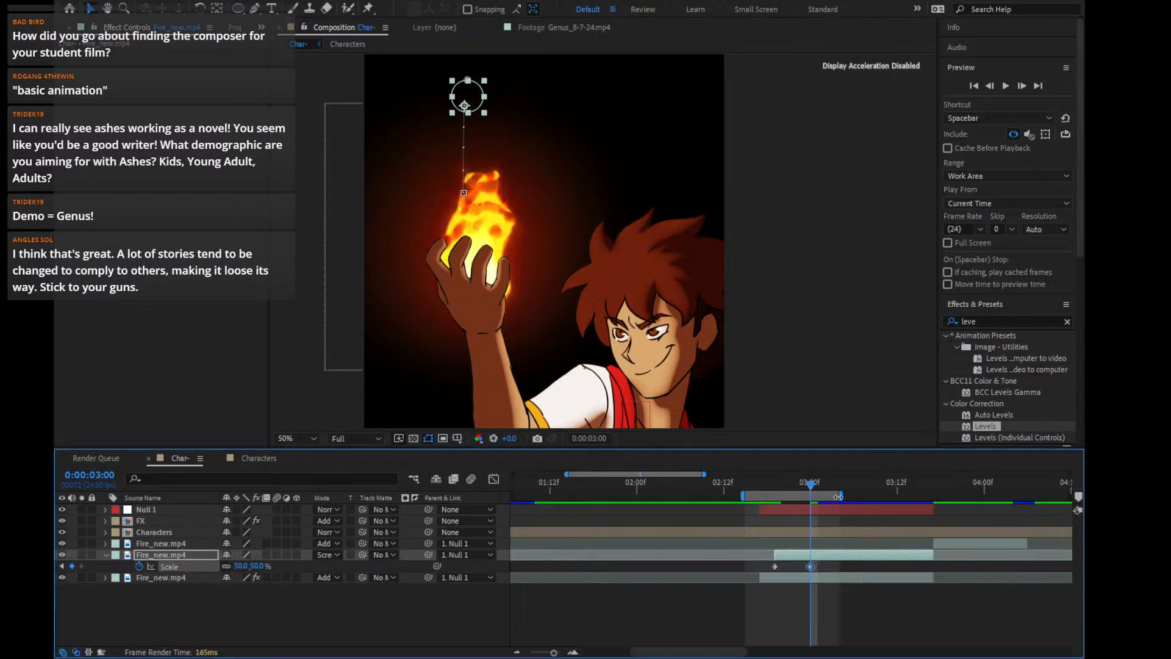
mouse_move(808, 482)
mouse_down()
mouse_move(789, 481)
mouse_move(802, 478)
mouse_up()
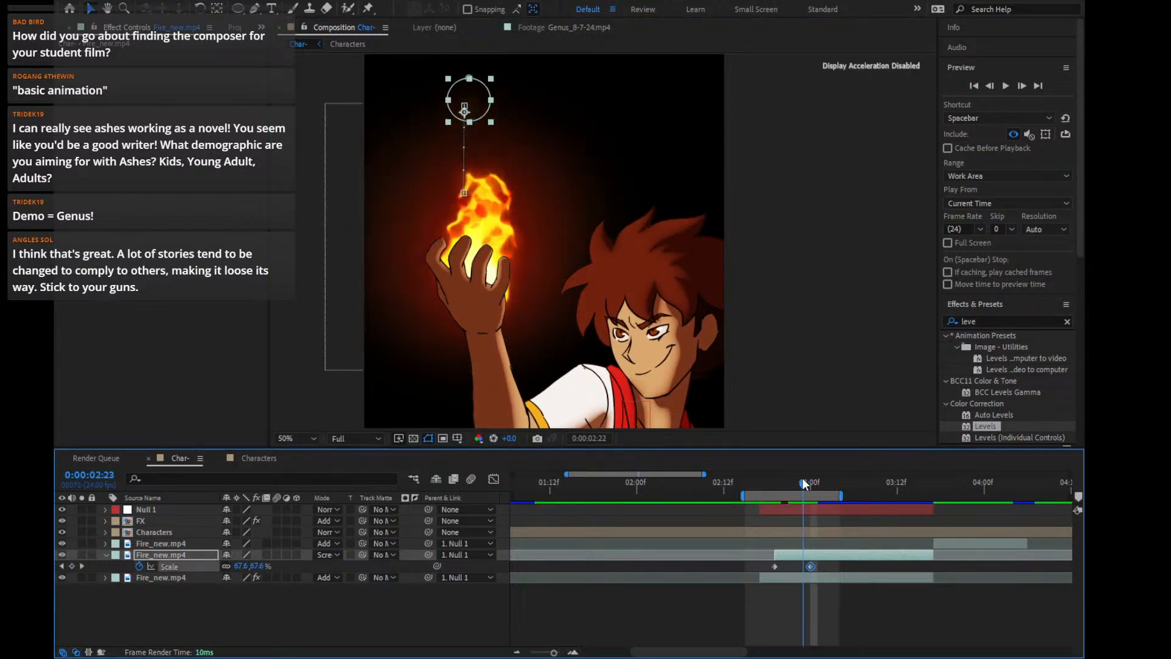
Set the Mask Feather of the duplicated flame's Mask 1 to 50 pixels
key(m)
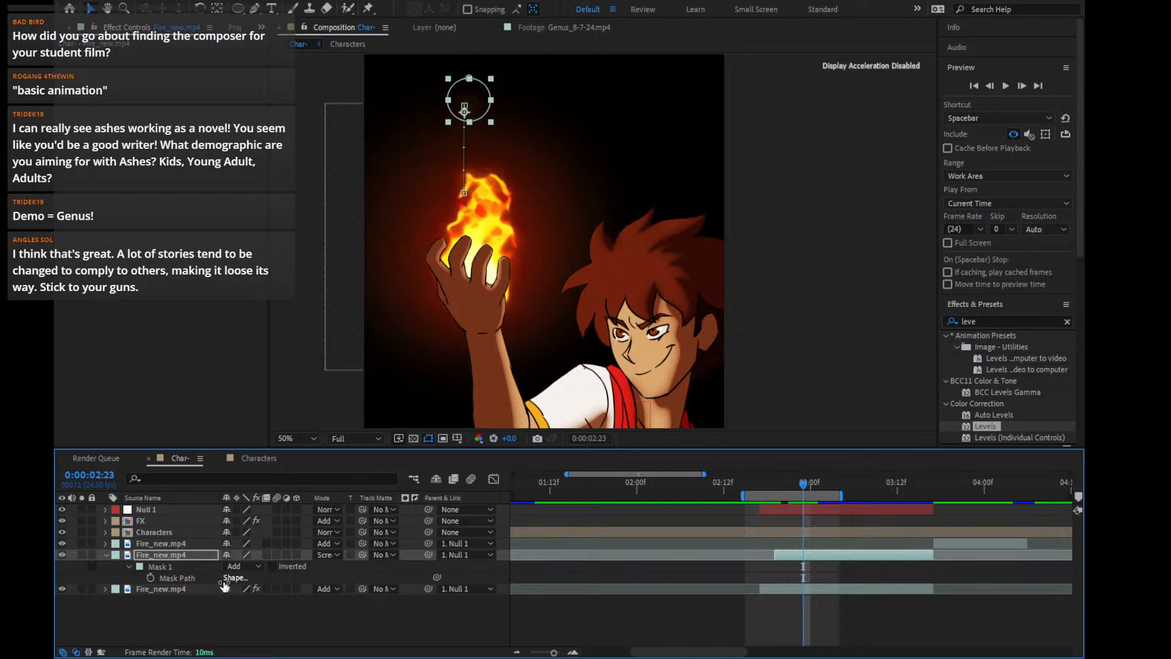
key(f)
click(263, 578)
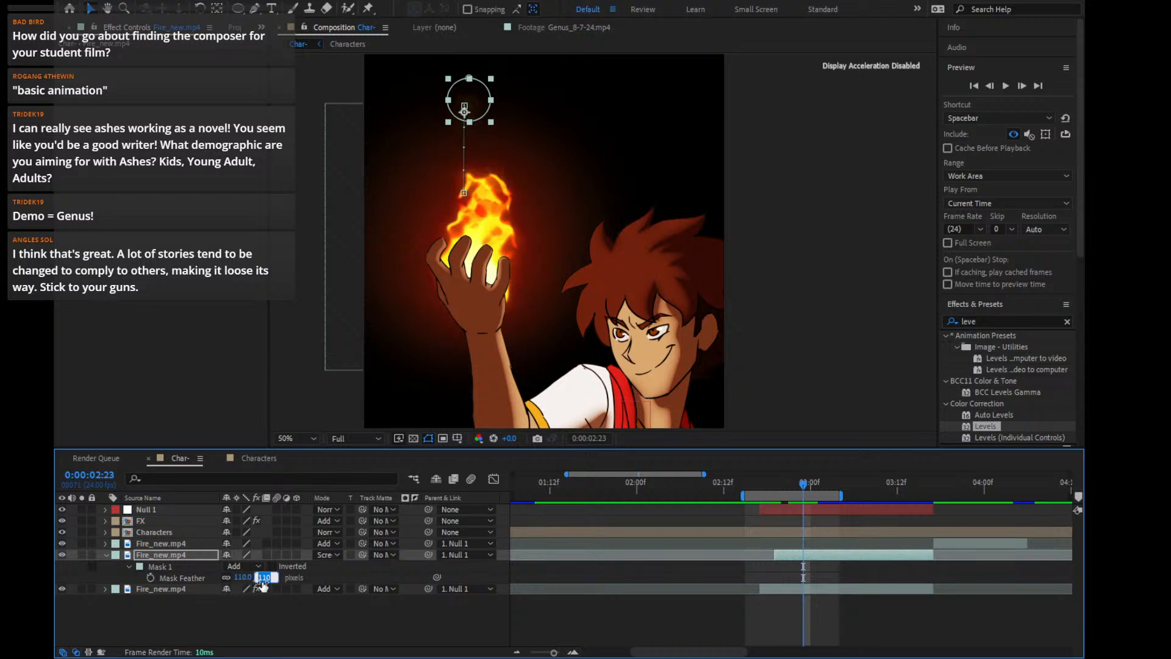
text(50)
key(Return)
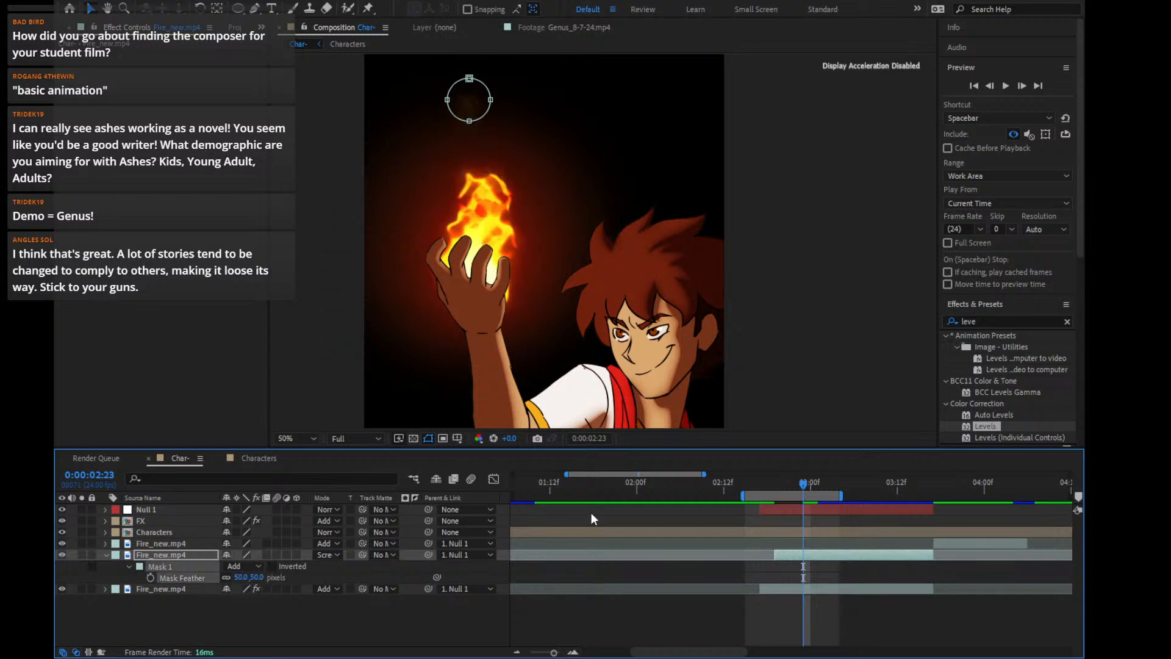
Try a Mask Feather of 0 pixels on Mask 1 and return it to 50 pixels
click(257, 577)
text(0)
key(Return)
click(251, 577)
text(50)
key(Return)
At 0:00:02:22, move the masked wisp sideways to Position about -429, -835 to curve its path, and show its Position keyframes
mouse_move(789, 482)
mouse_down()
mouse_move(780, 480)
mouse_move(794, 476)
mouse_up()
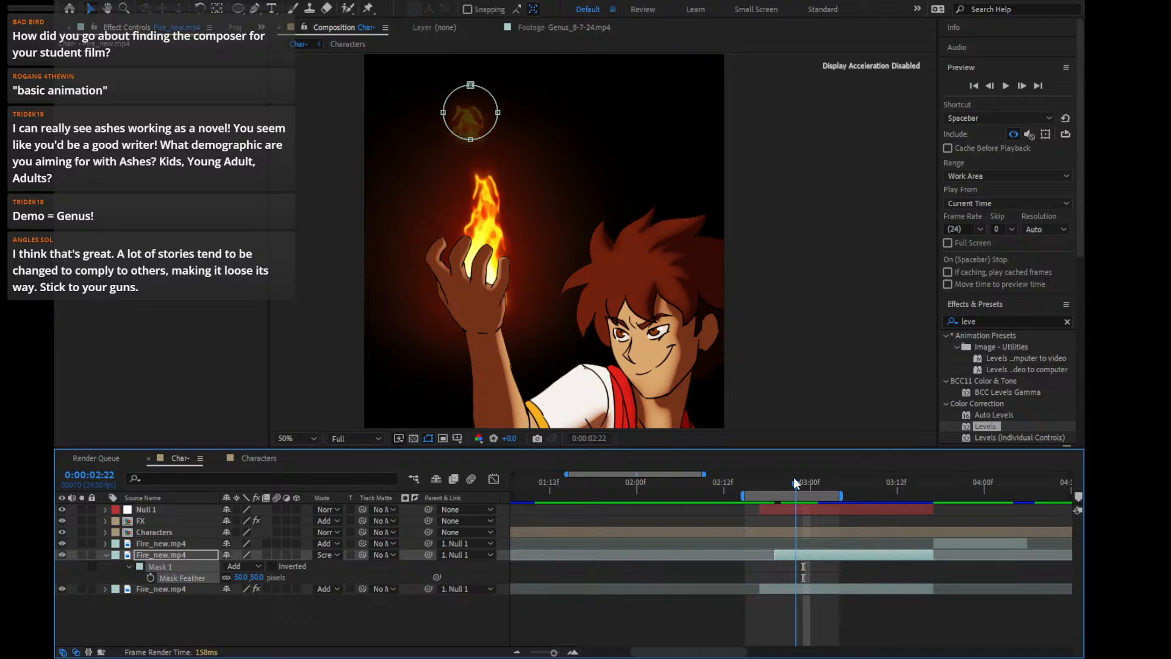
click(480, 118)
drag(468, 118, 481, 116)
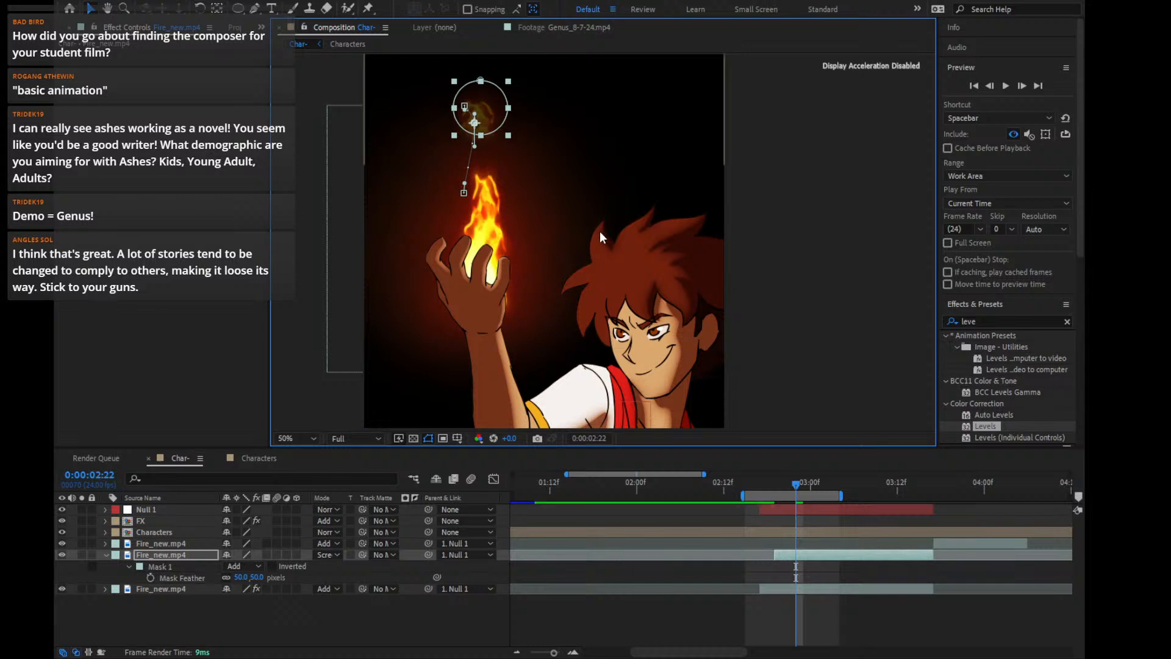
key(p)
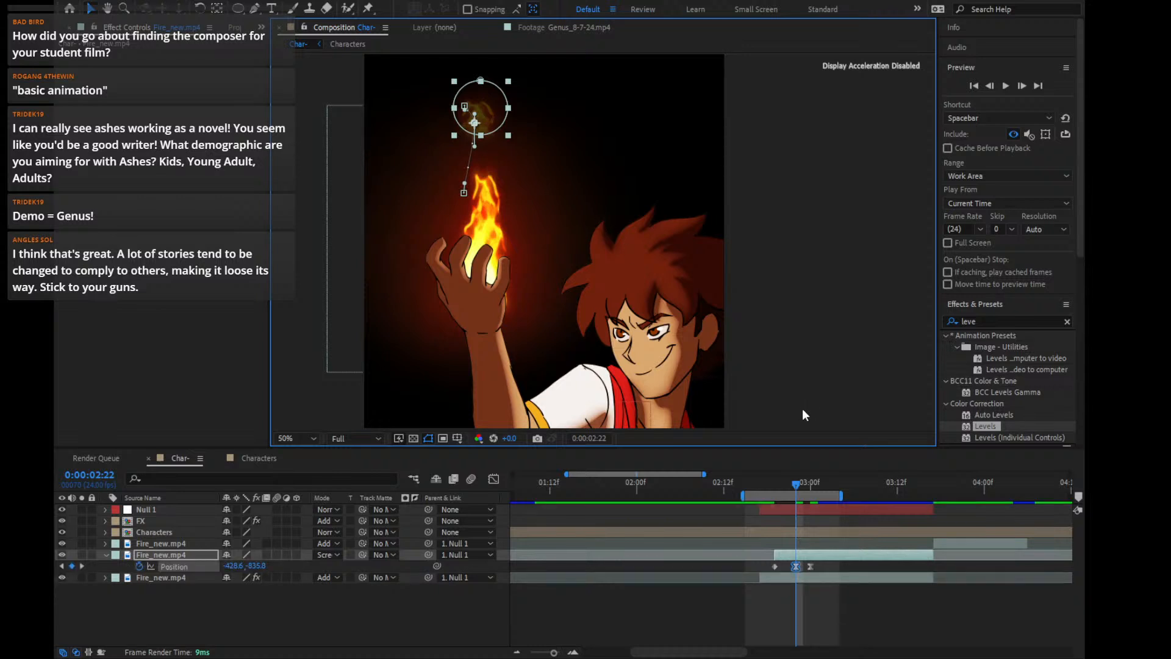
At 0:00:03:00, set the masked wisp's Position to about -430, -888 and preview the motion
key(Page_Down)
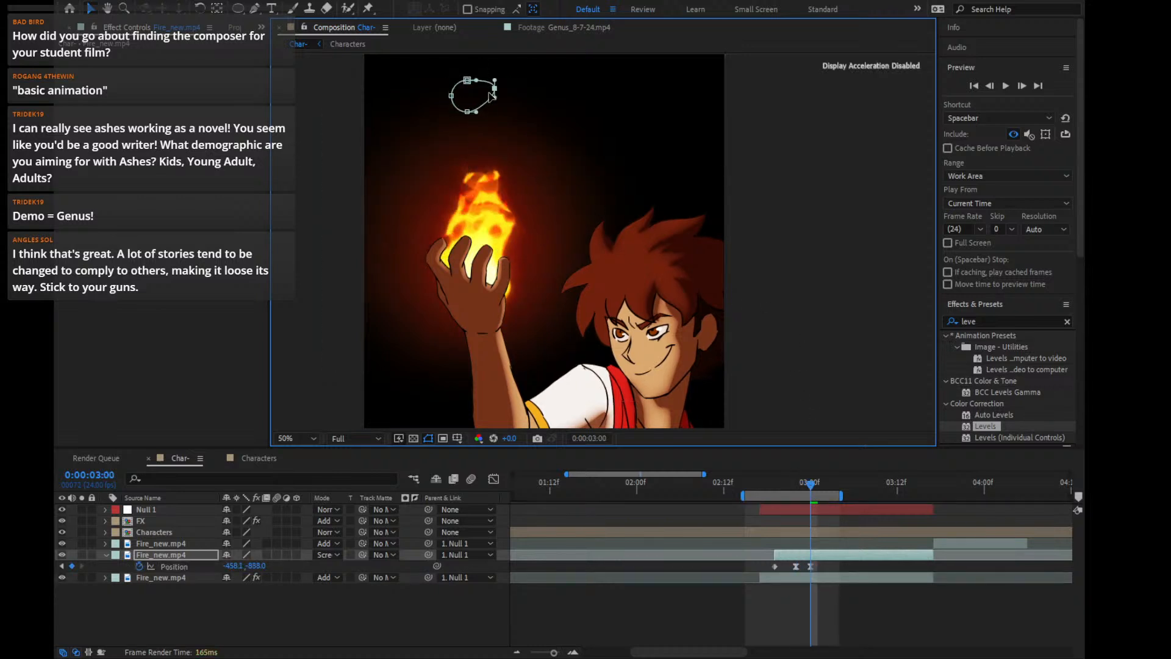
click(205, 569)
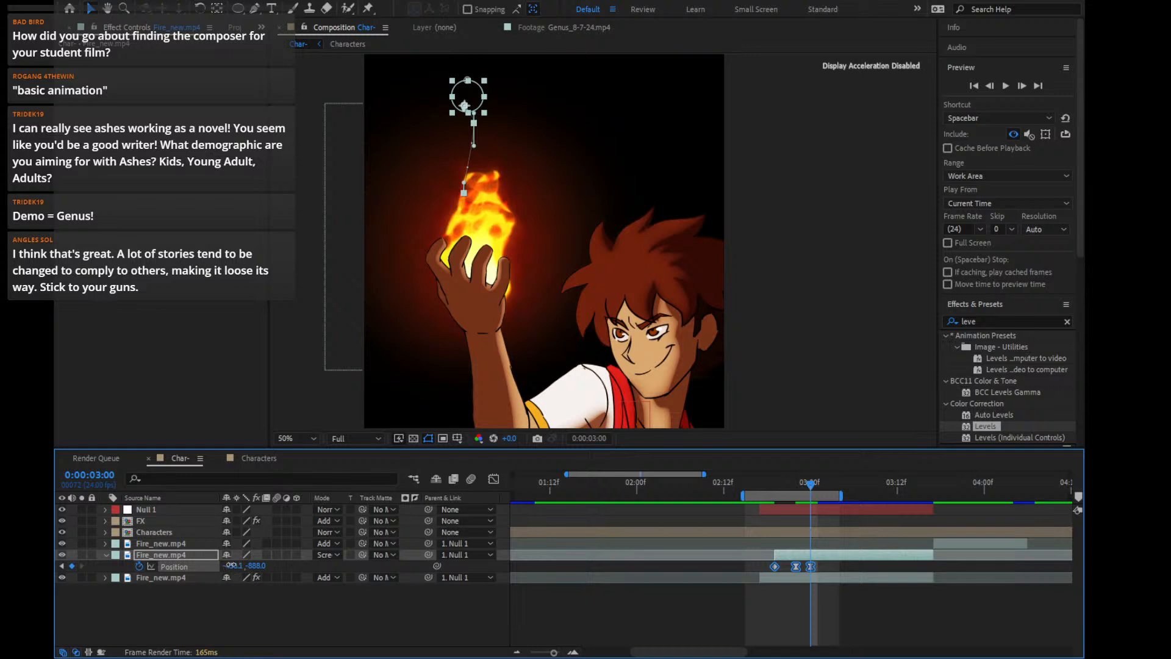
click(811, 566)
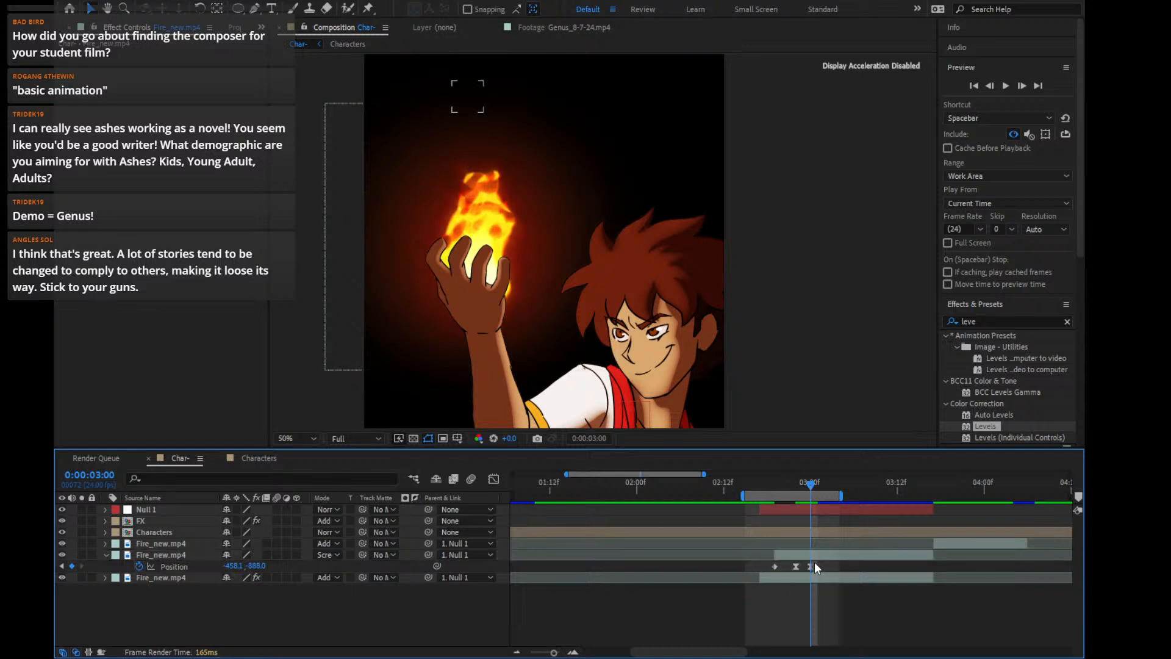
drag(230, 565, 242, 564)
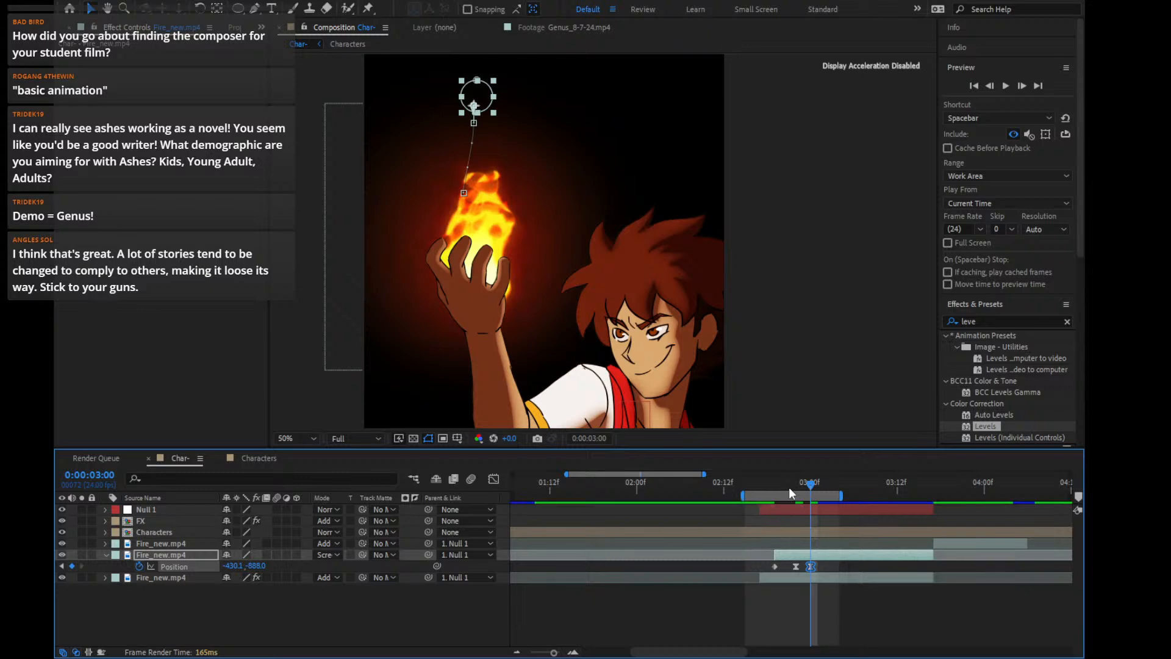
drag(785, 486, 770, 488)
click(1004, 86)
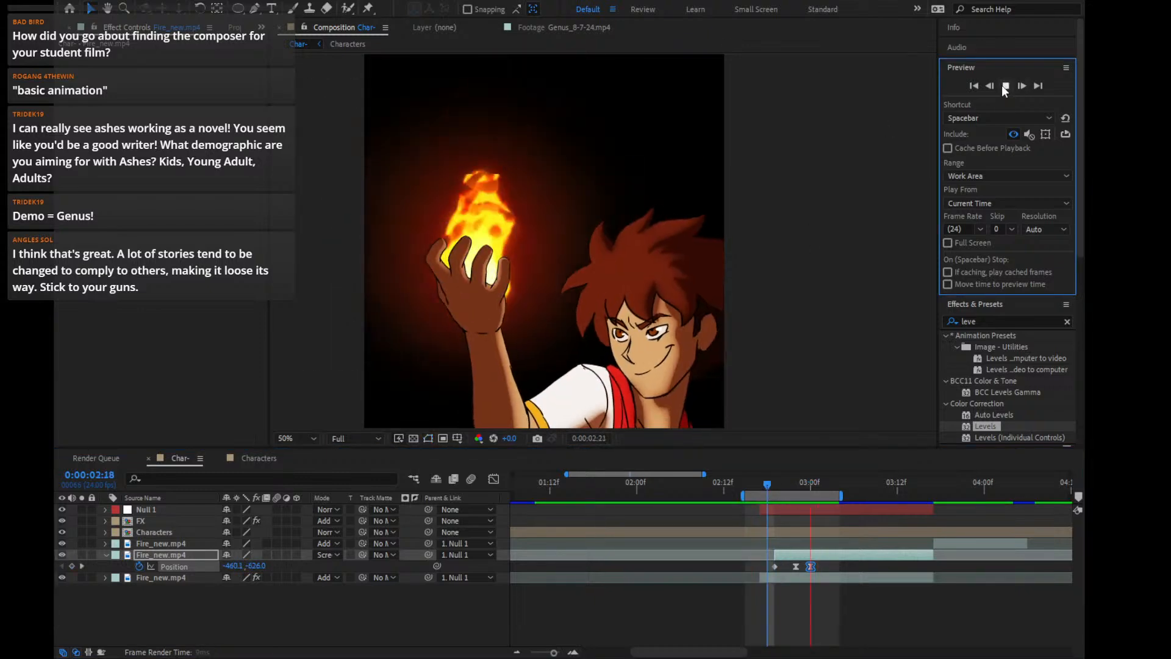
click(1001, 85)
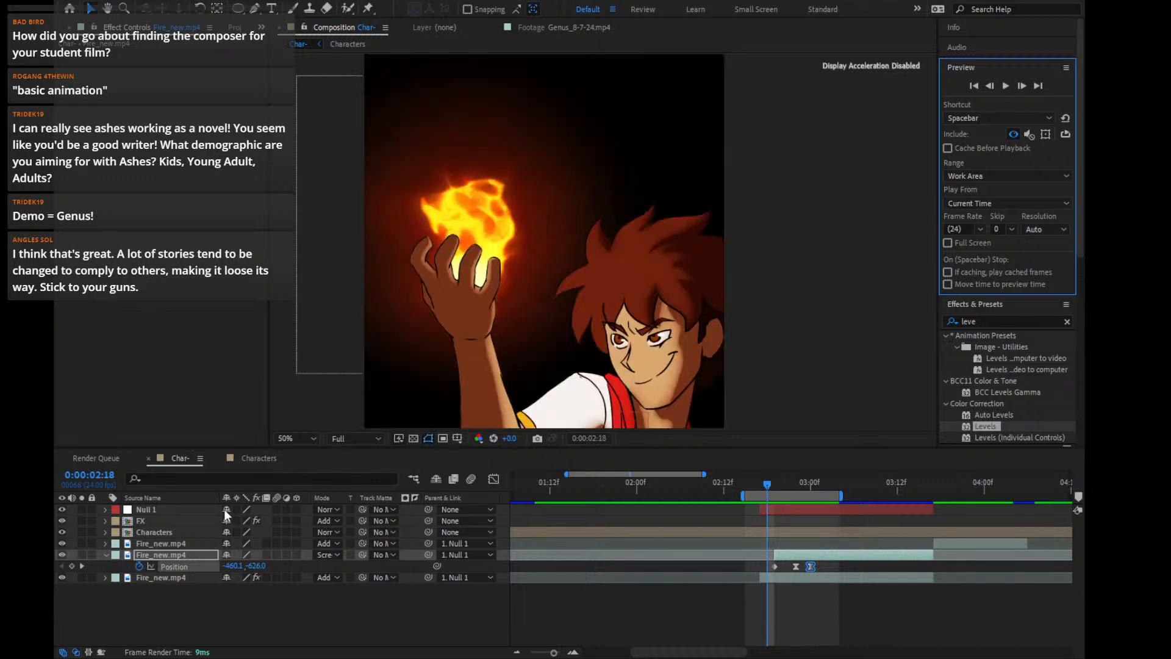
Delete the masked flame wisp layer and create a new solid named Particles1 above the remaining fire layer at 0:00:02:17
click(170, 555)
key(Delete)
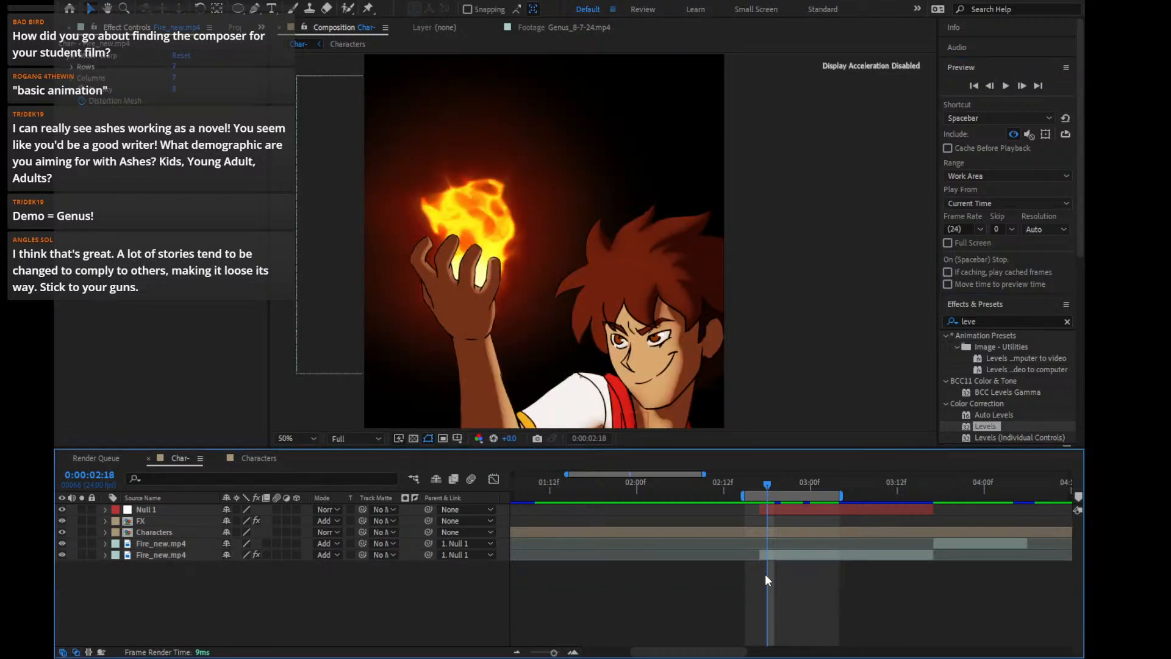
click(761, 484)
click(780, 553)
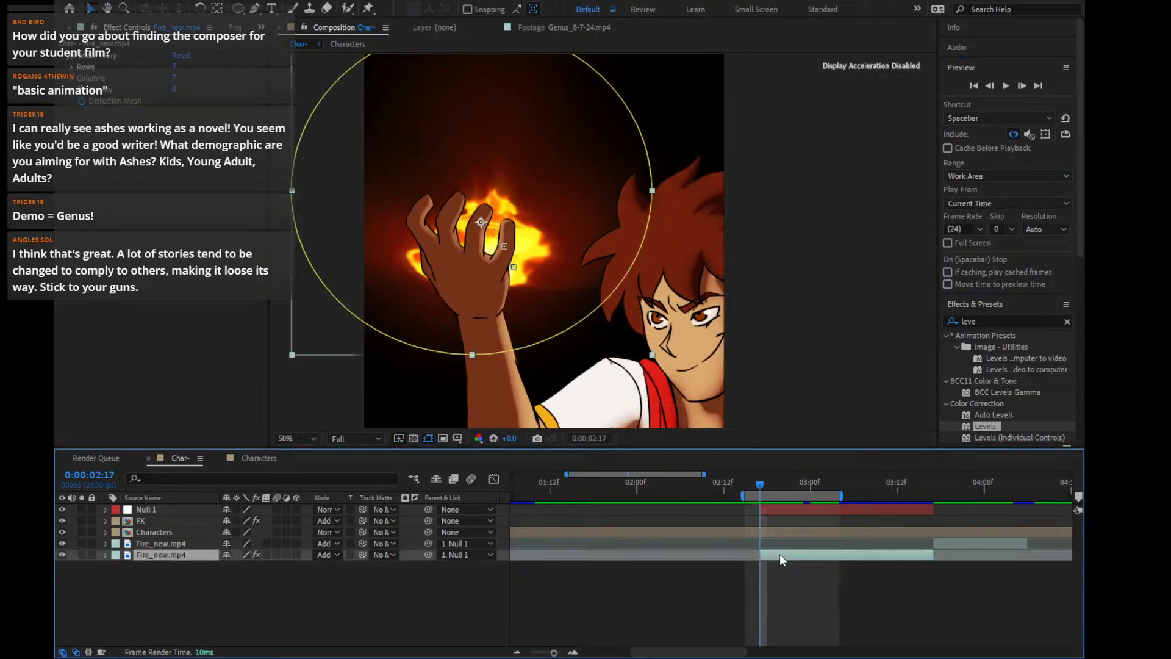
key(ctrl+shift+c)
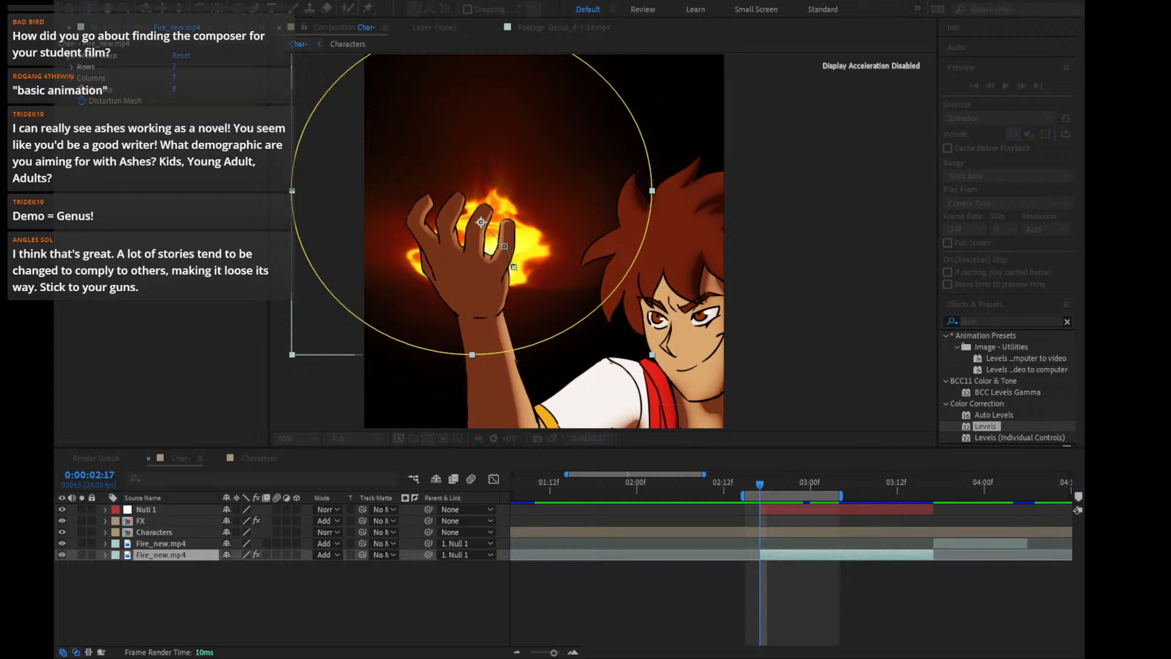
key(Return)
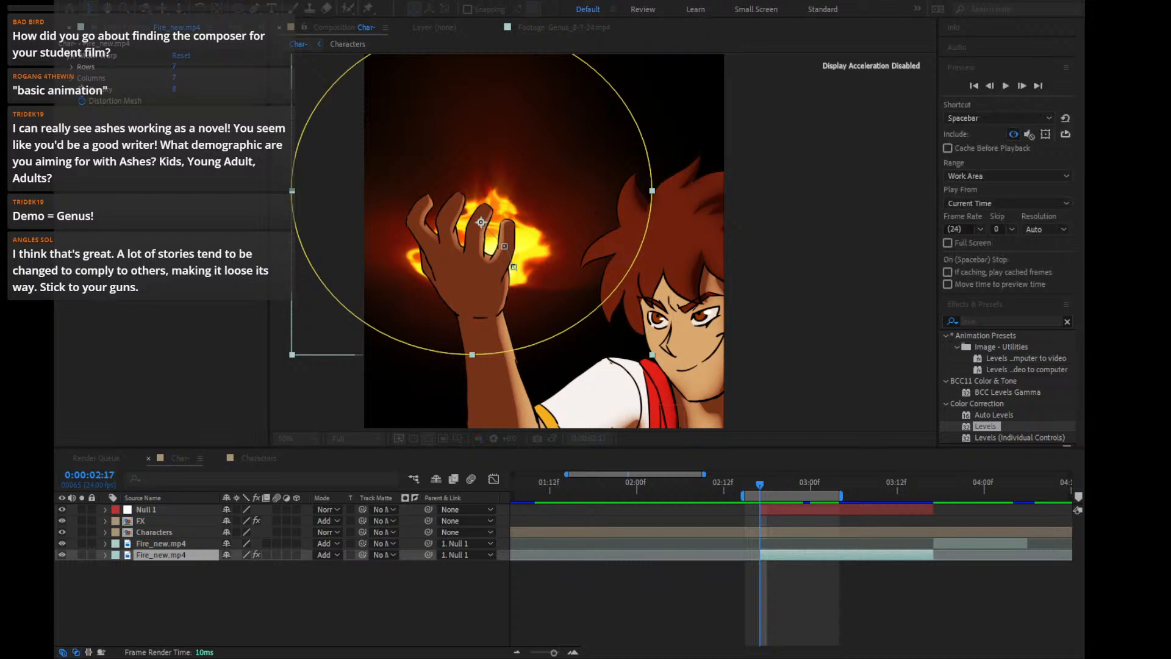
Trim the Particles1 layer to start at 0:00:02:17 and end at 0:00:03:05 by splitting it and deleting the excess pieces
key(ctrl+shift+d)
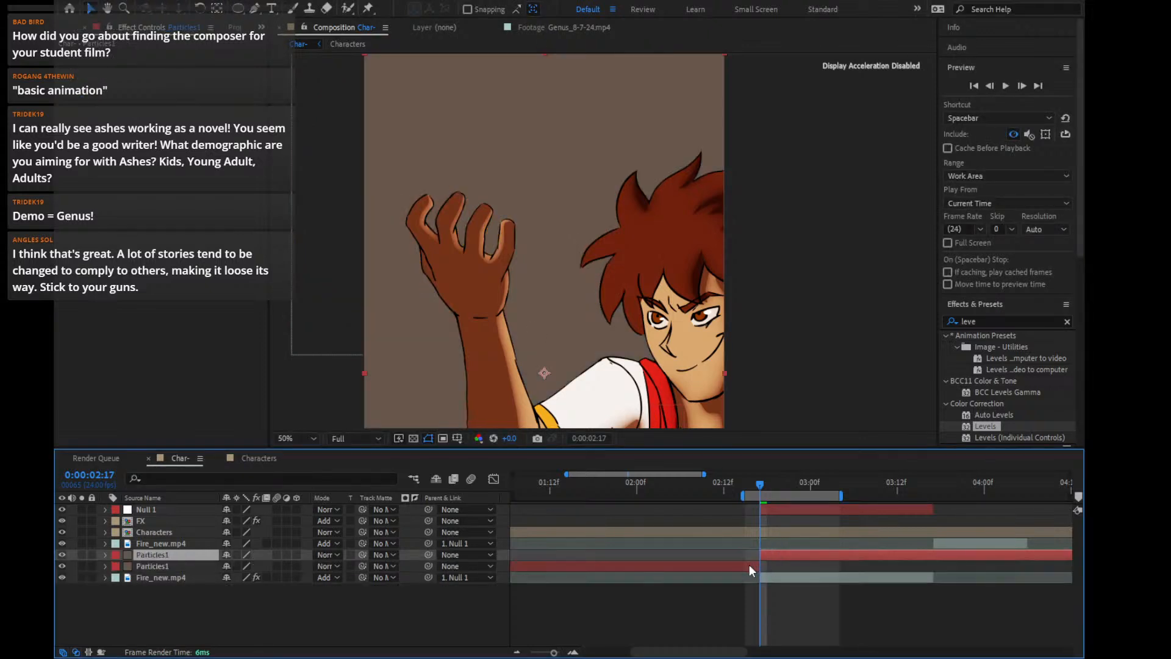
click(752, 566)
key(Delete)
drag(761, 484, 846, 486)
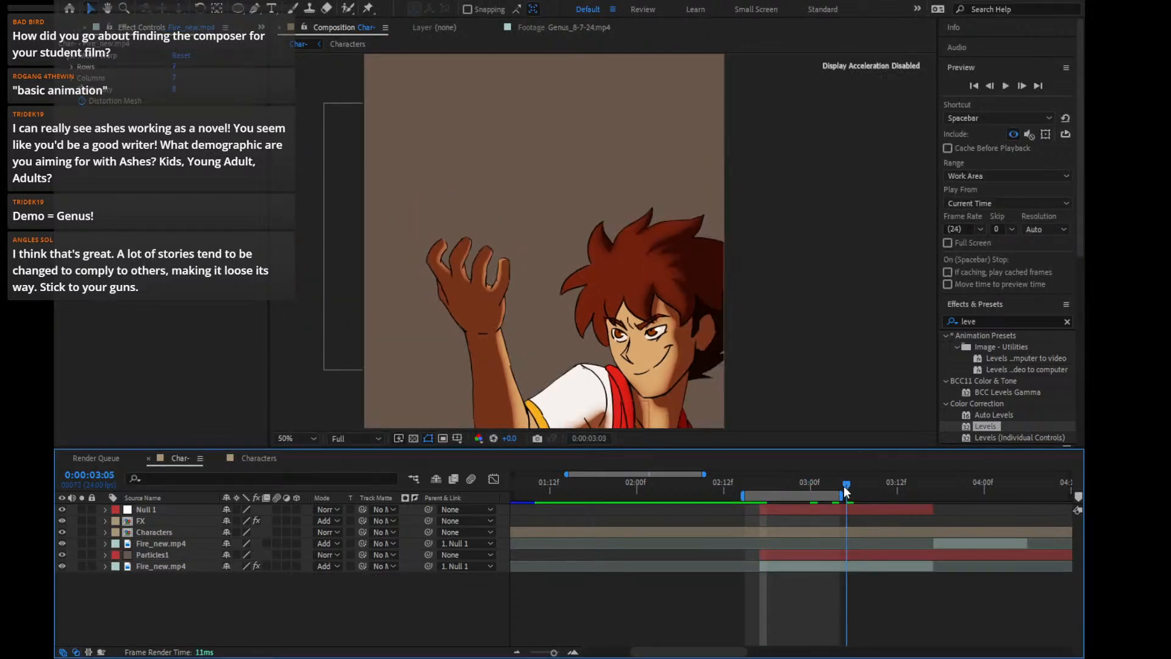
click(847, 555)
key(ctrl+shift+d)
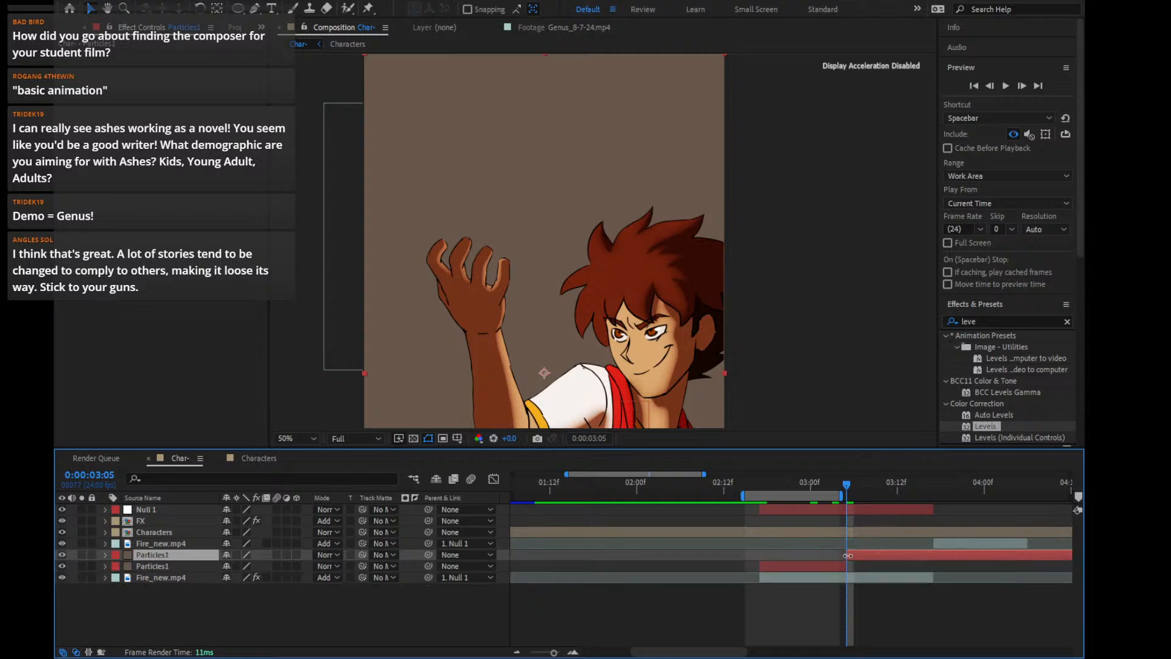
key(Delete)
Return to 0:00:02:17 and apply the CC Particle Systems II effect to the Particles1 layer
mouse_move(781, 484)
mouse_down()
mouse_move(760, 483)
mouse_move(808, 483)
mouse_move(762, 485)
mouse_up()
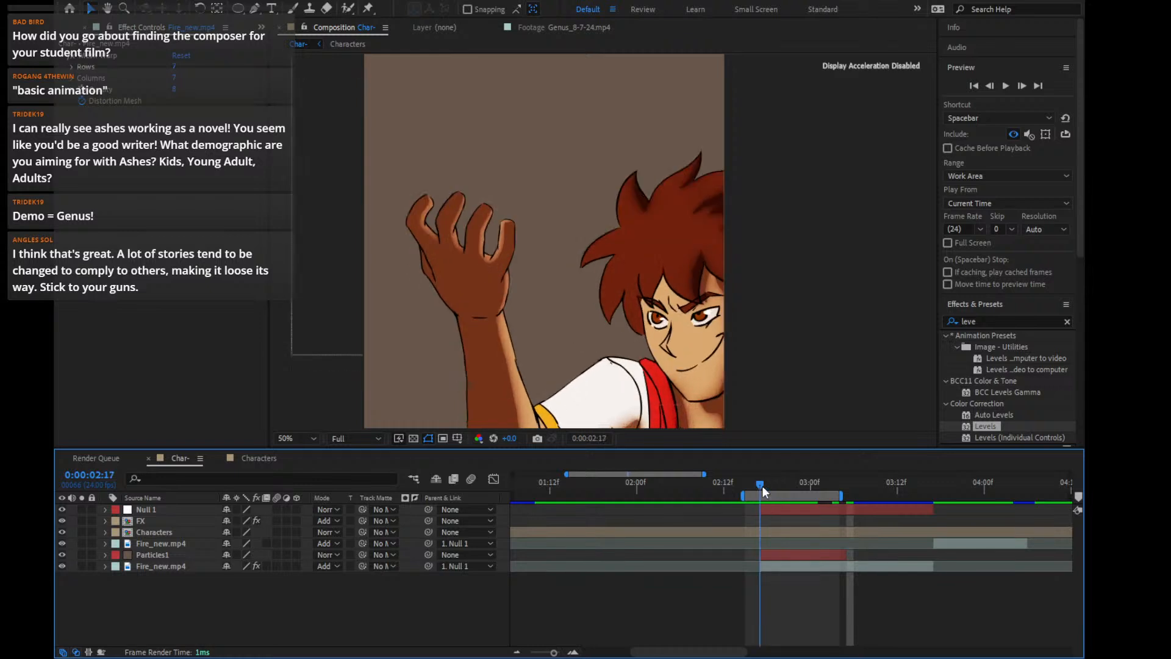
click(992, 321)
text(cc pa)
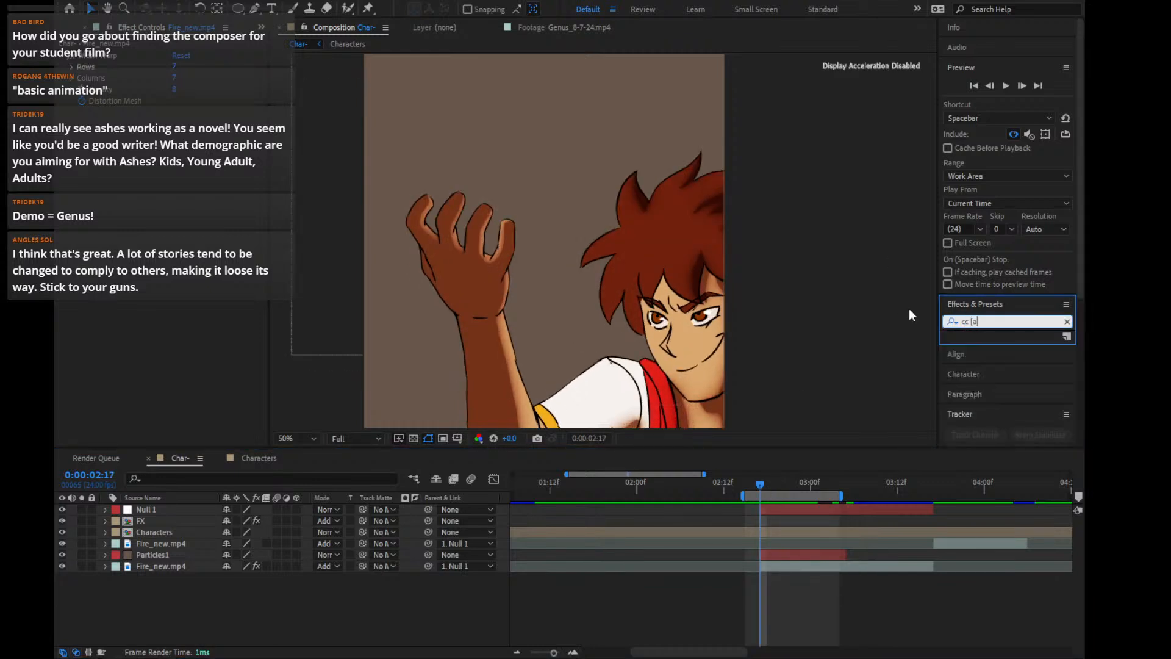
text(r)
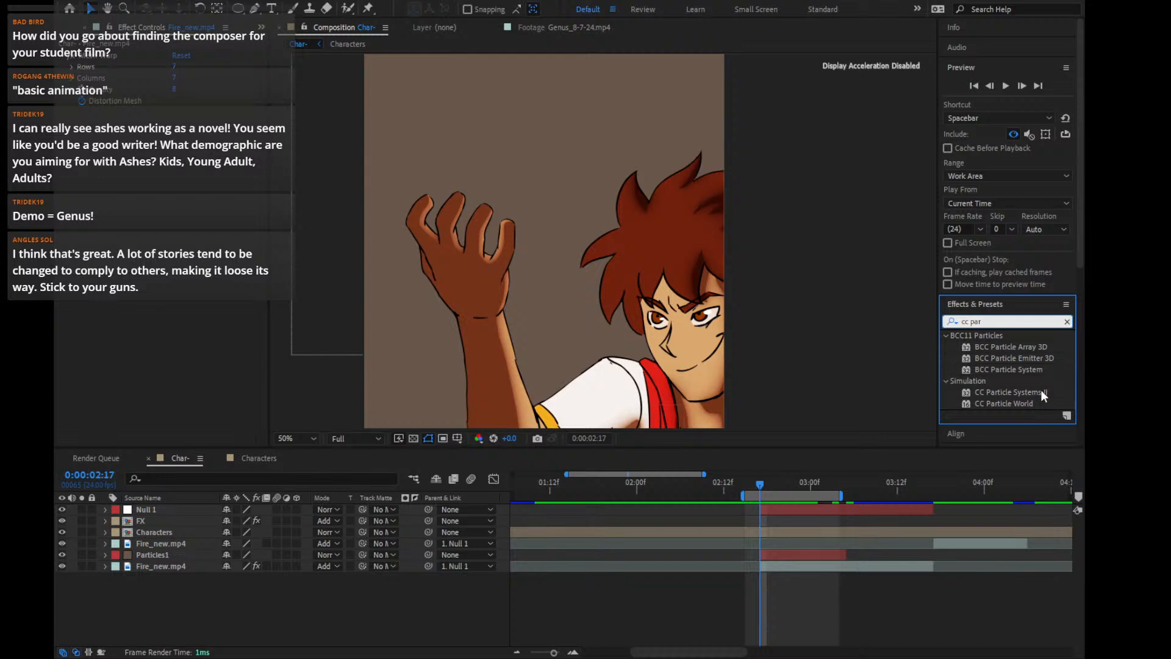
drag(1009, 402, 790, 552)
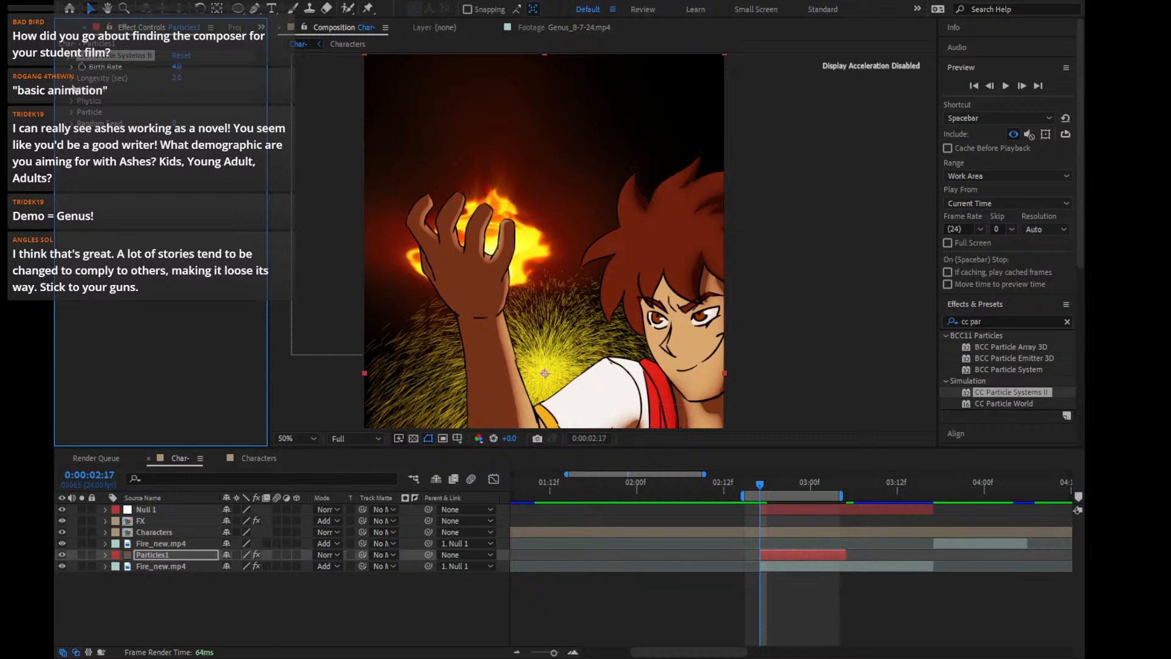
Place the particle Producer's position at the flame in the character's hand
click(72, 79)
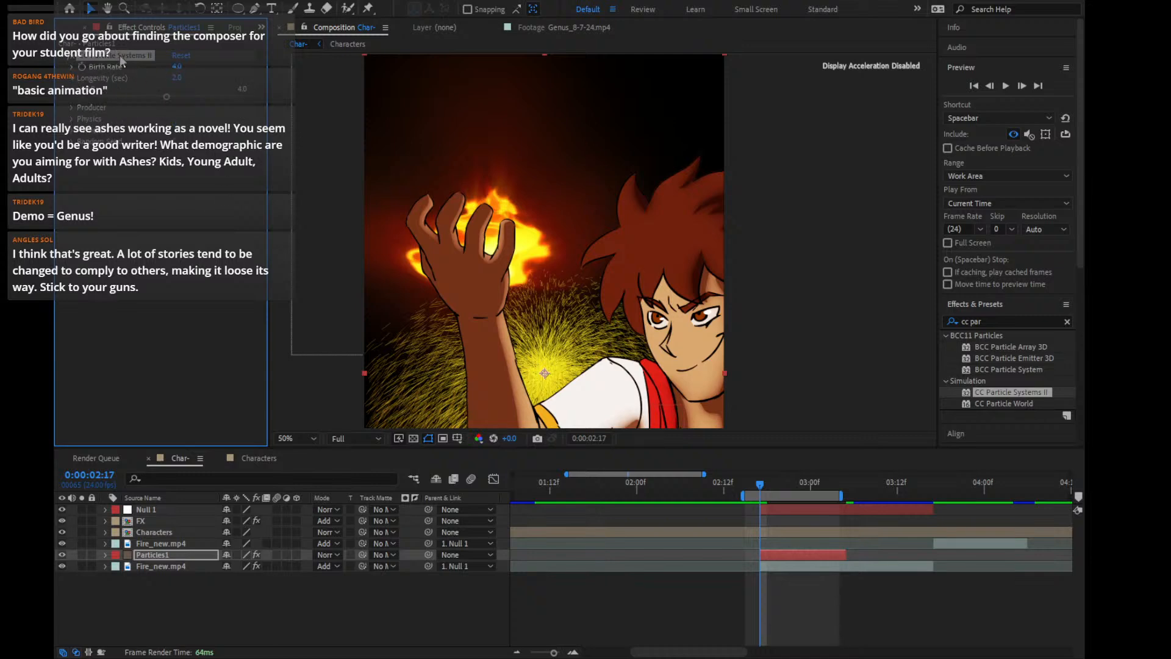
click(71, 108)
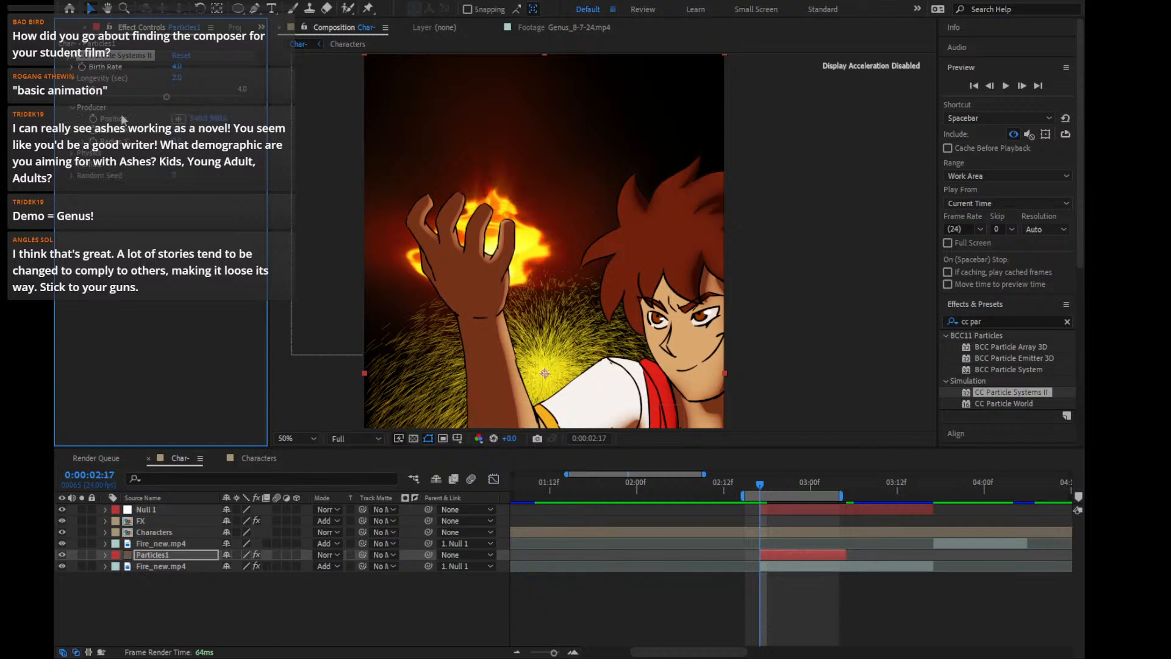
click(178, 119)
click(486, 233)
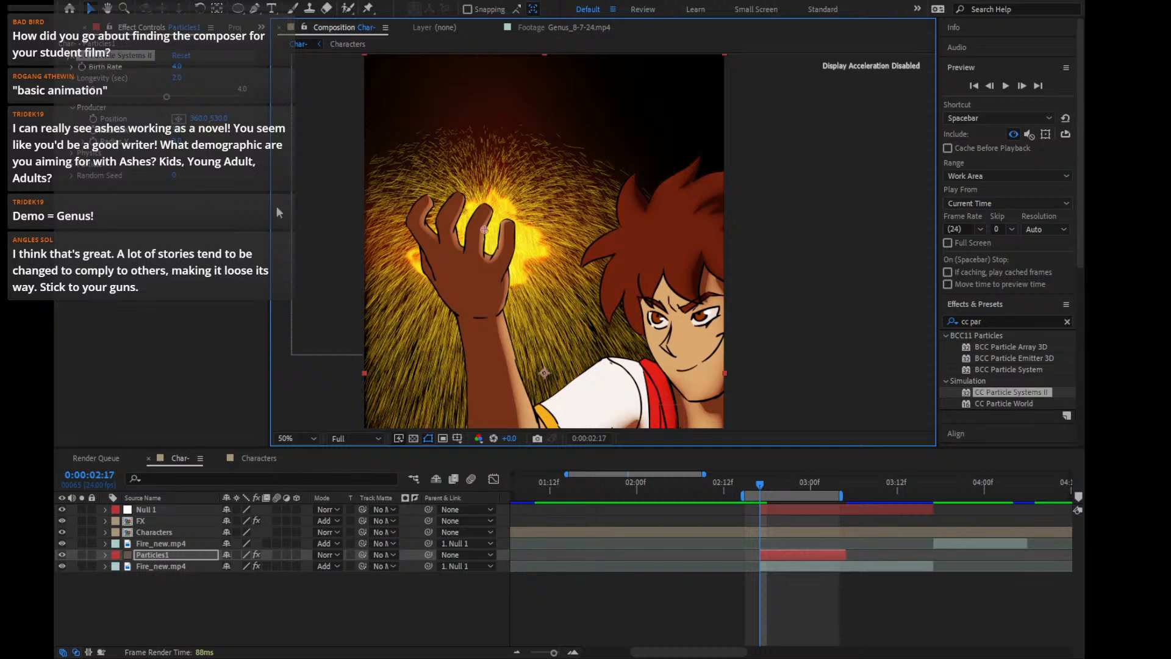
Change the physics animation to an upward stream from the hand and the particle type to bubbles
click(72, 154)
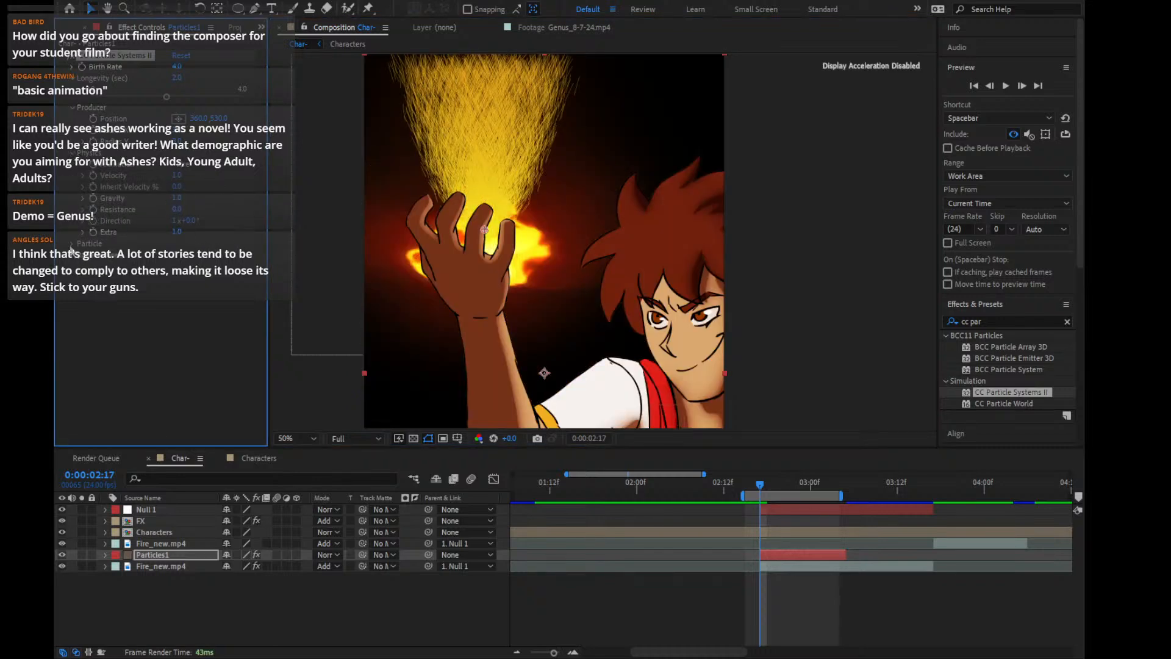
click(71, 244)
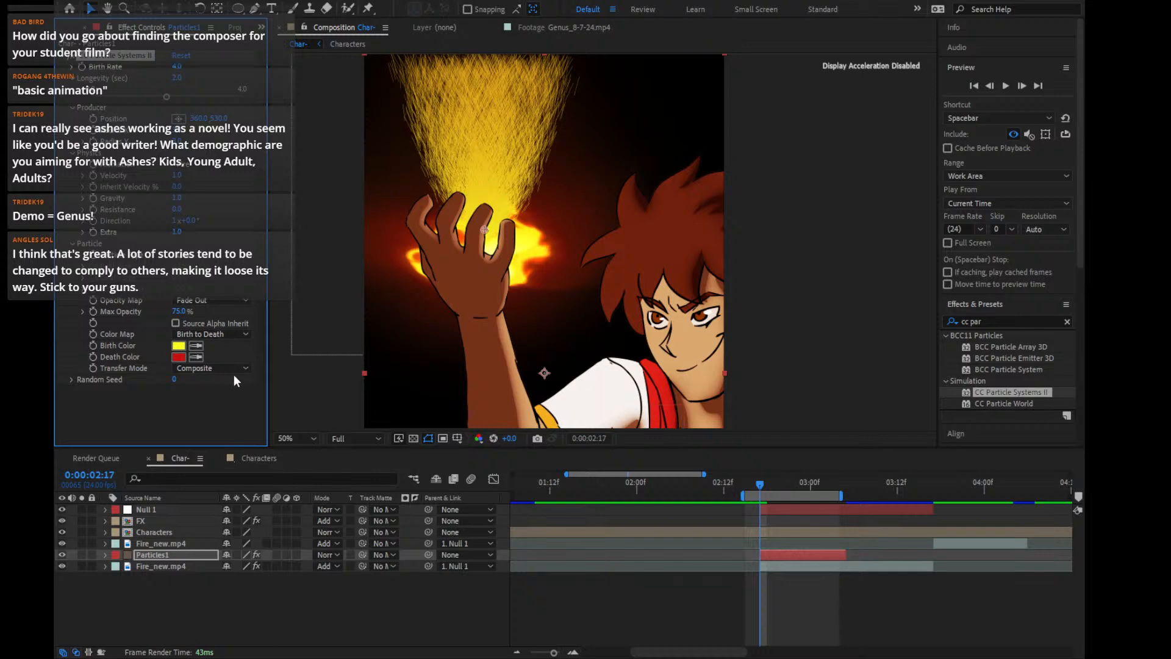
click(241, 345)
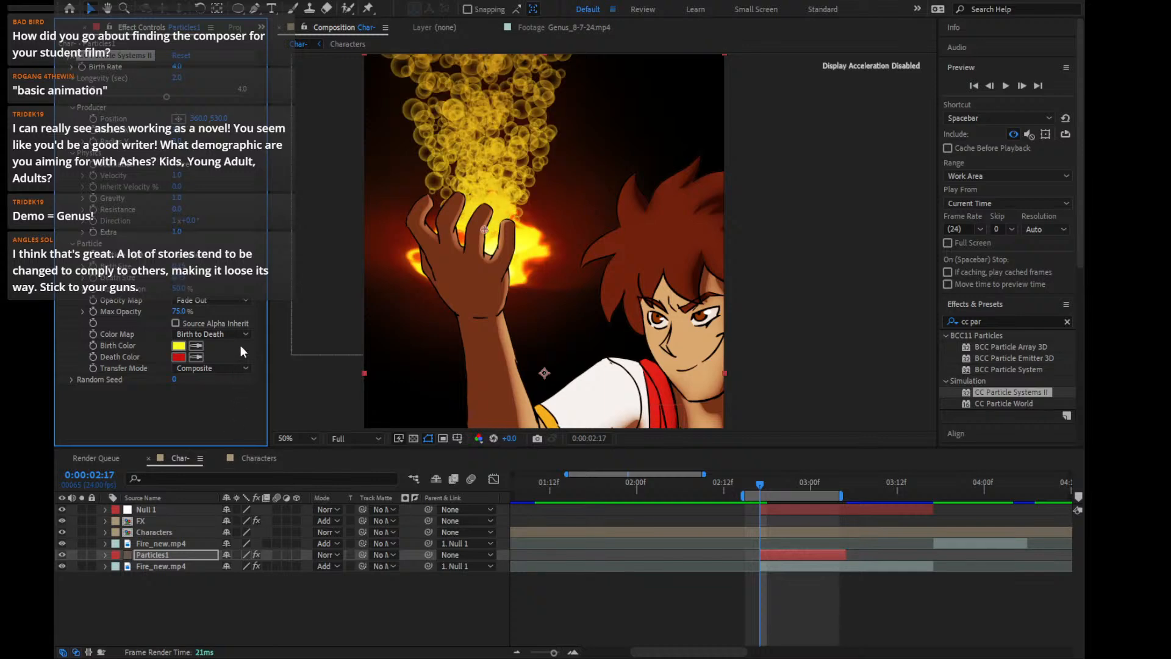
Sample colours from the hand's flame for the particles' Birth Color, ending on a golden yellow
click(195, 346)
click(496, 247)
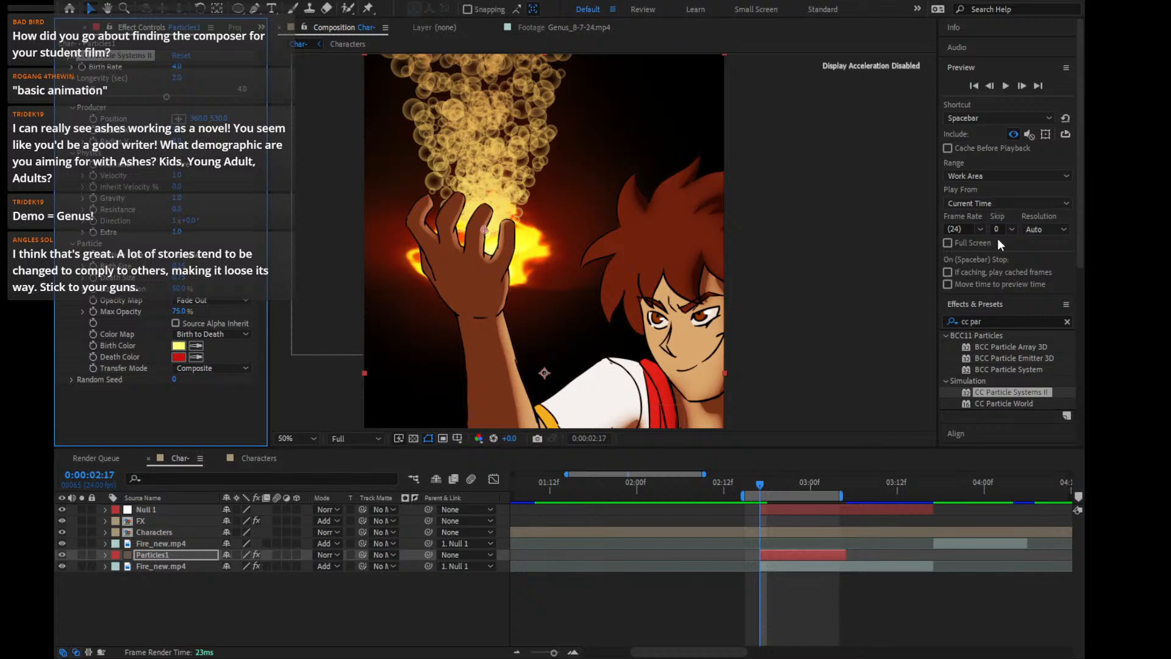
click(195, 346)
click(547, 273)
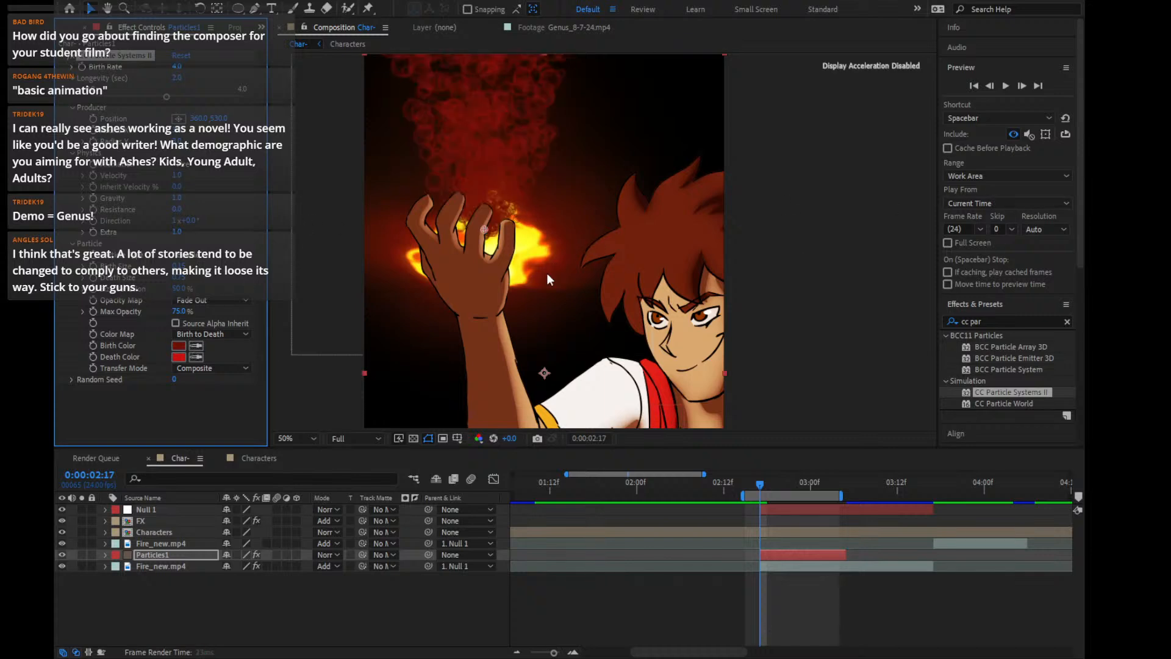
click(196, 346)
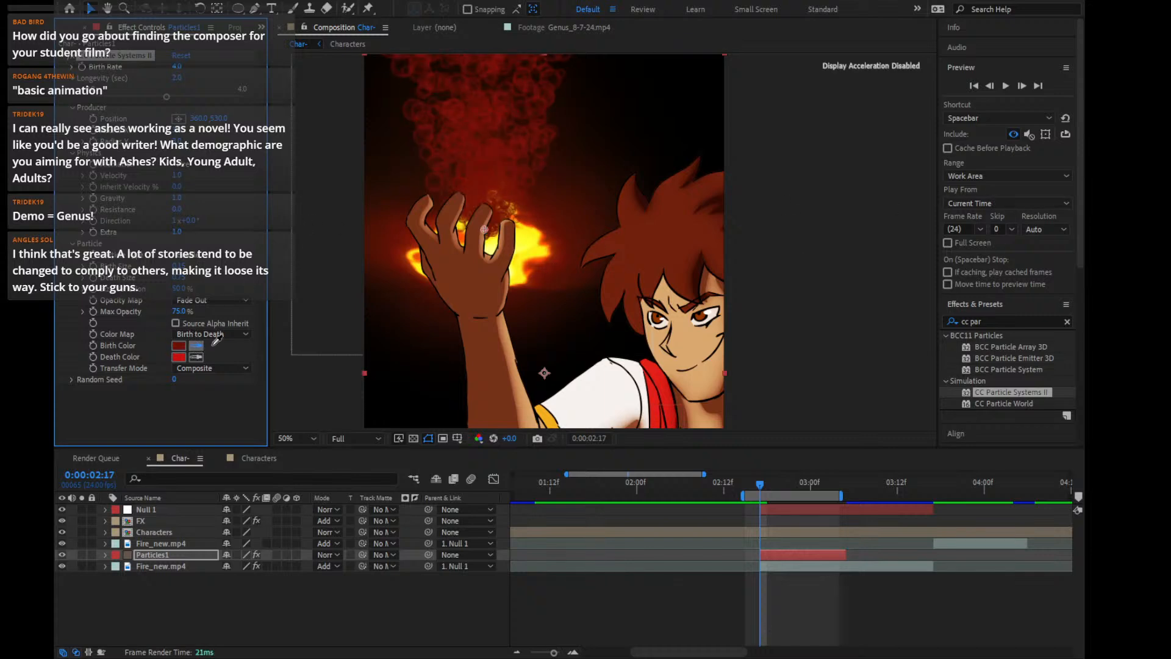
click(521, 259)
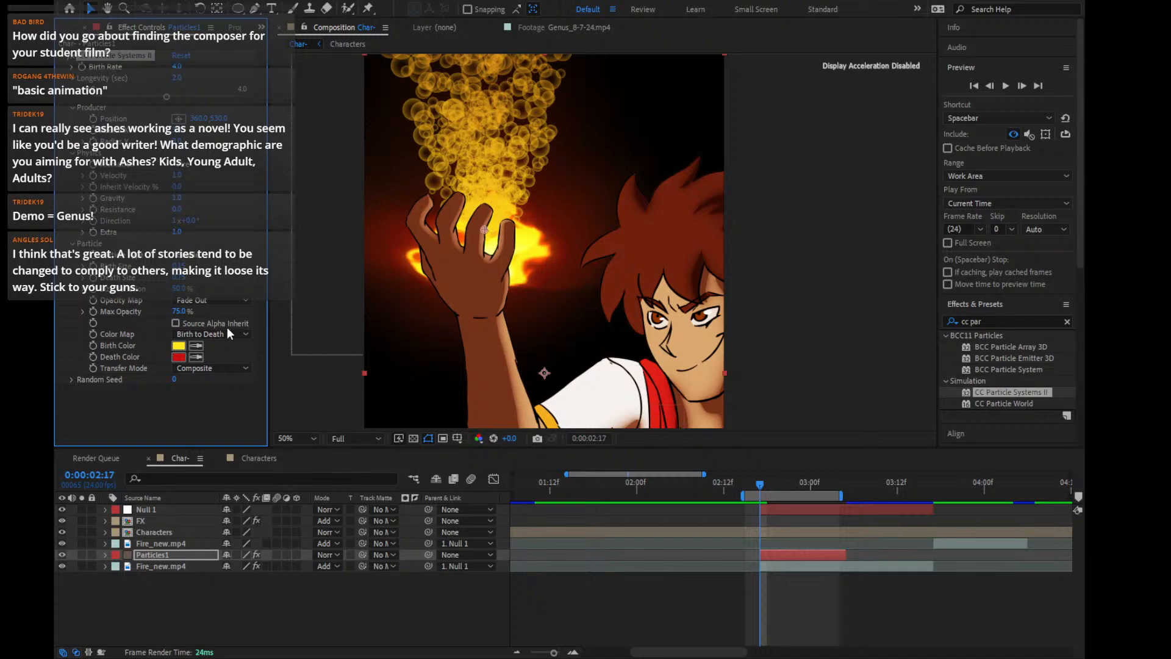
click(196, 346)
click(526, 272)
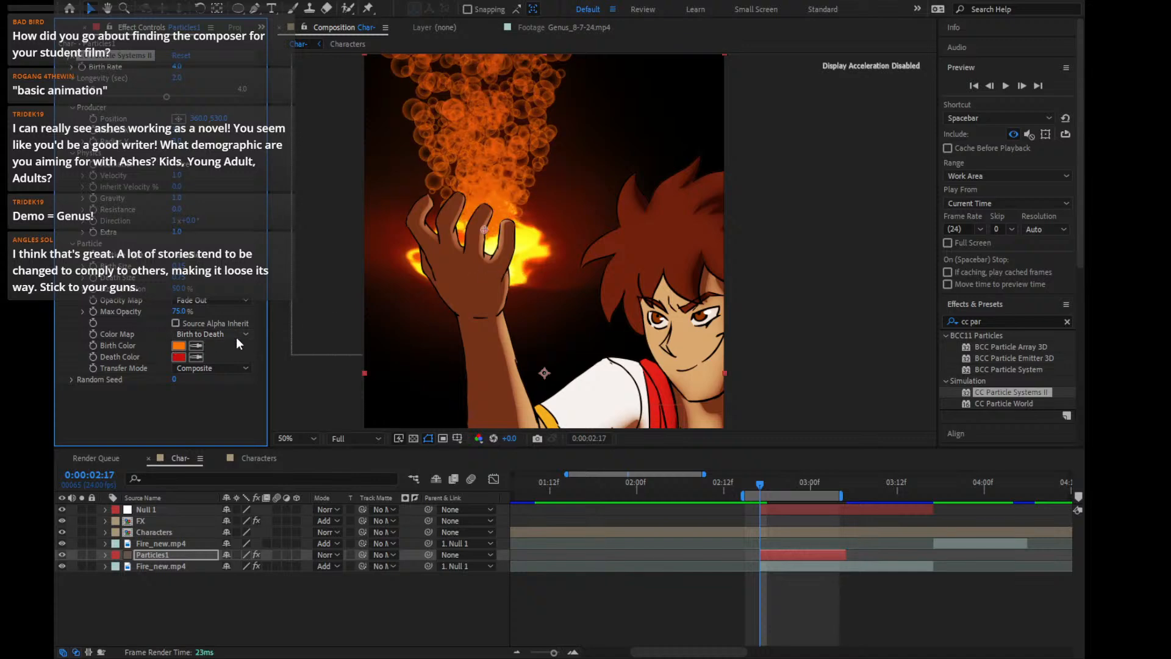
key(ctrl+z)
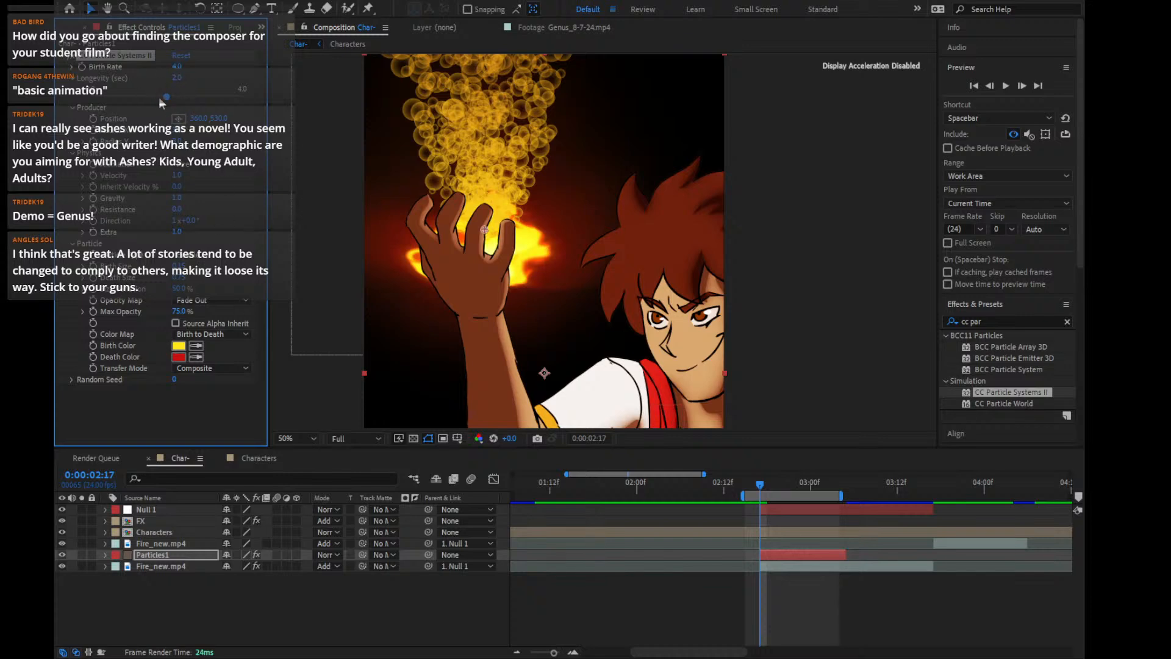
Reduce the particles' Longevity to 0.5 seconds and set their Birth Rate to 2
drag(158, 97, 113, 96)
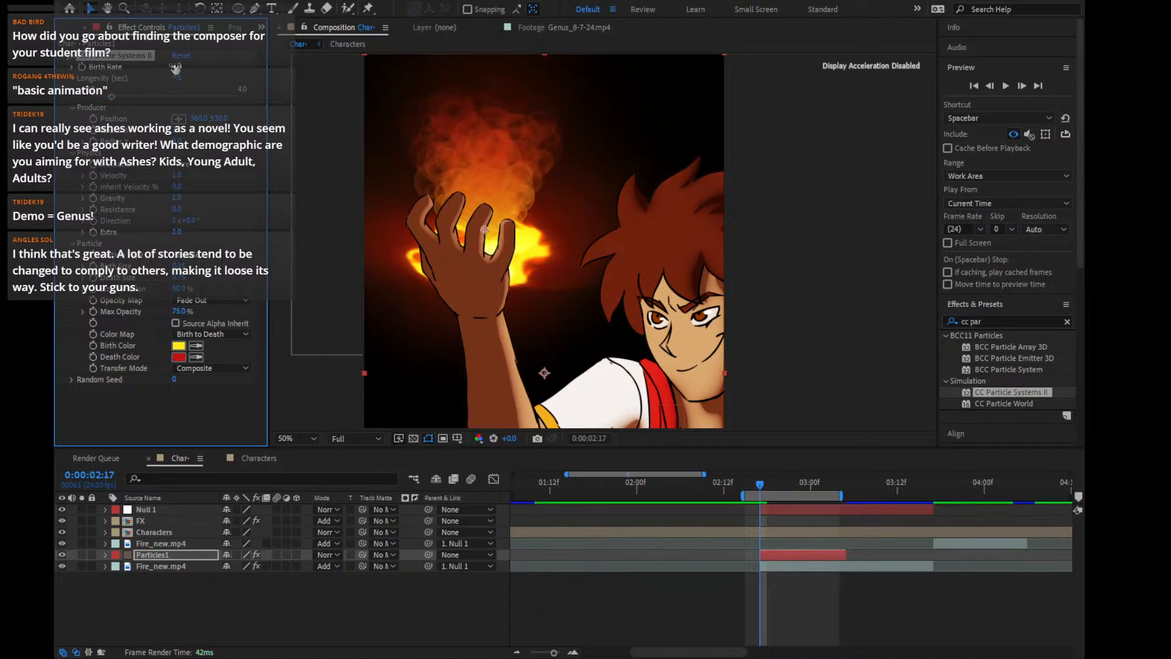
click(176, 67)
text(2)
key(Return)
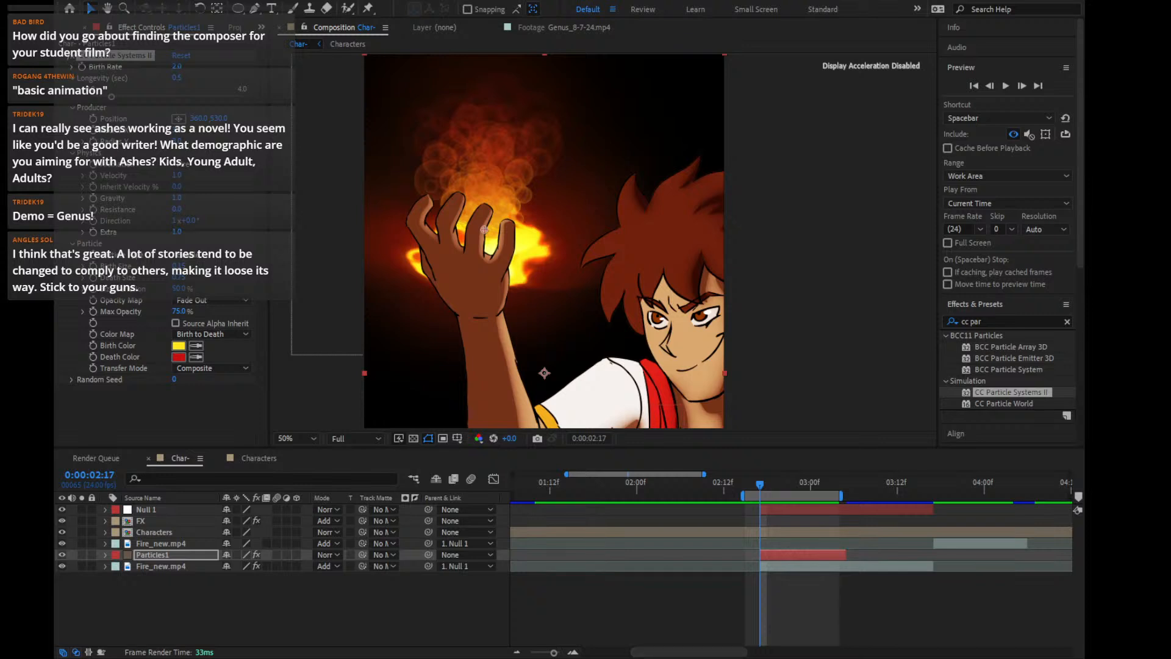
Set the particles' Transfer Mode to Add
click(616, 511)
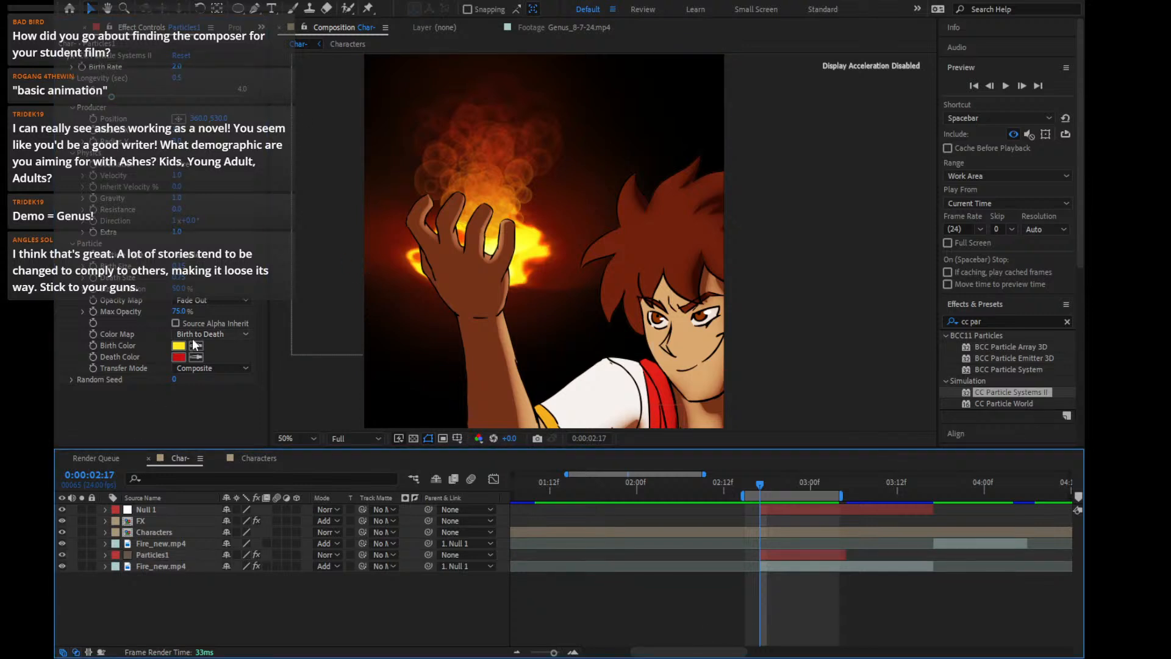
click(213, 368)
click(229, 411)
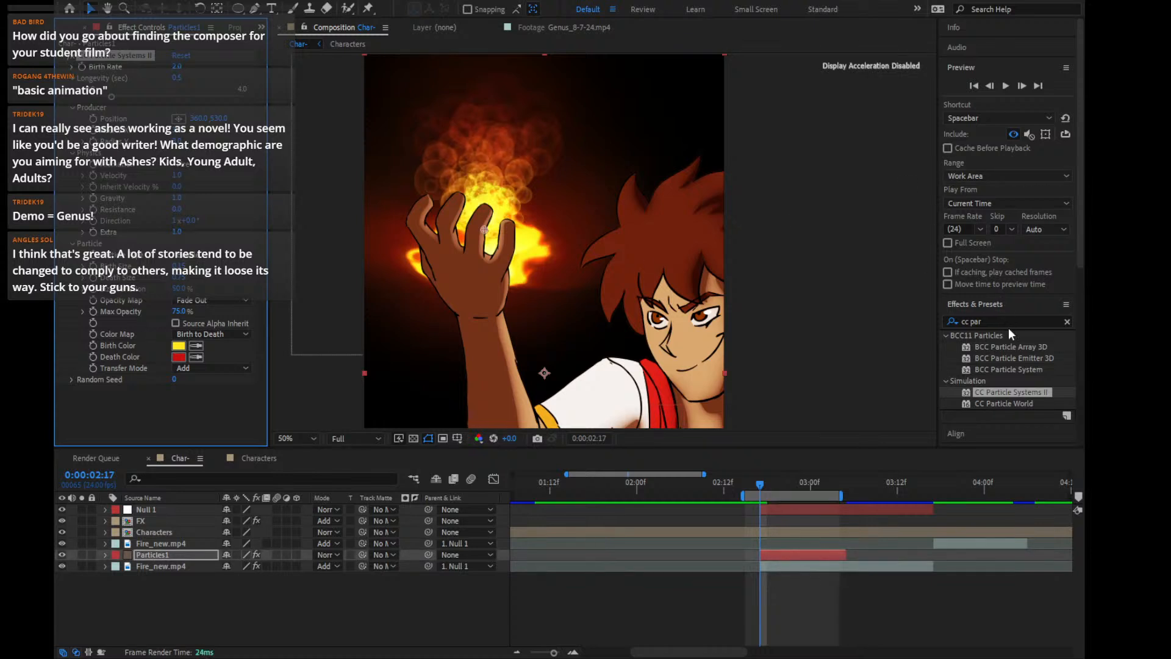
Apply the CC Vector Blur effect to the Particles1 layer
click(1007, 323)
text(vec)
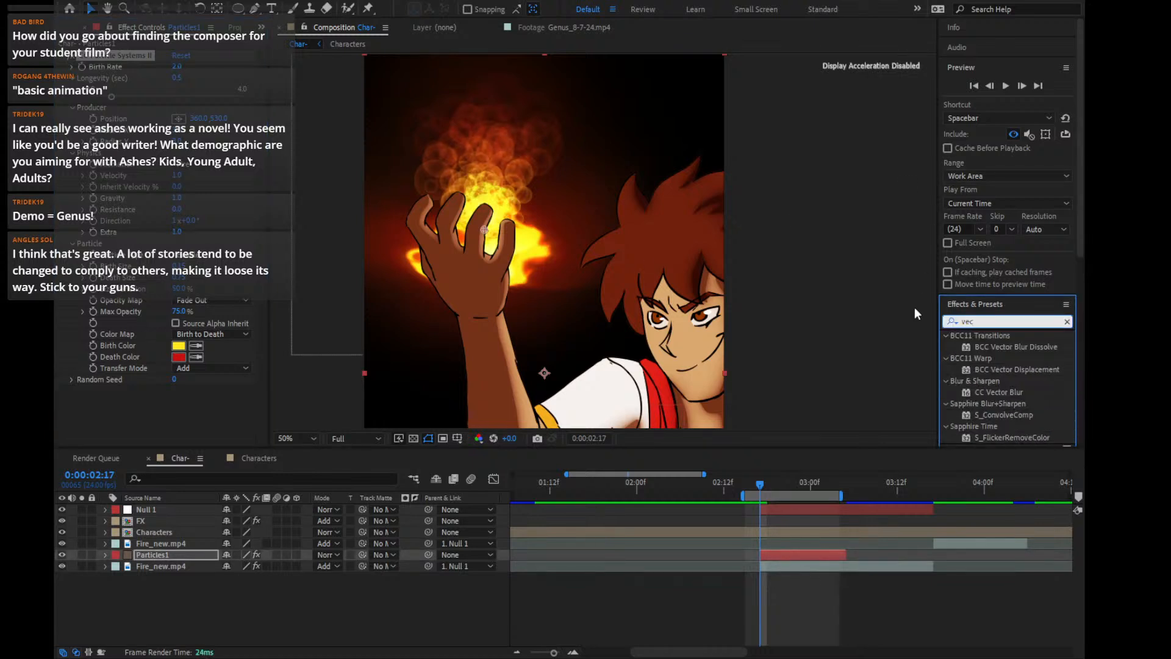
text(t)
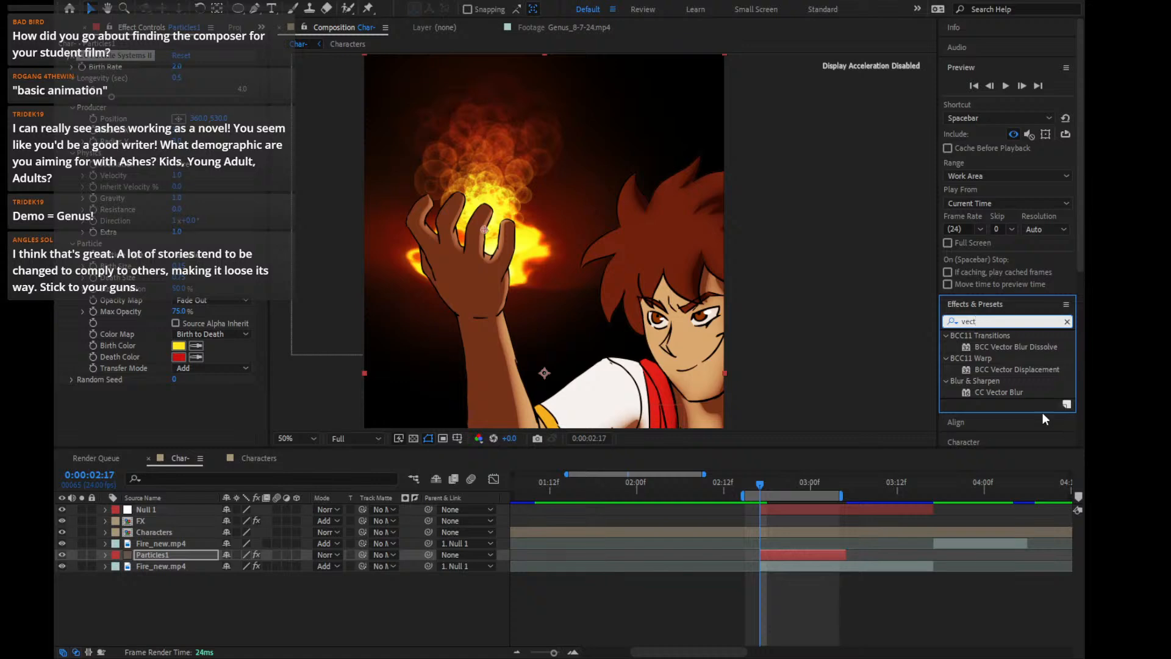
double_click(1022, 393)
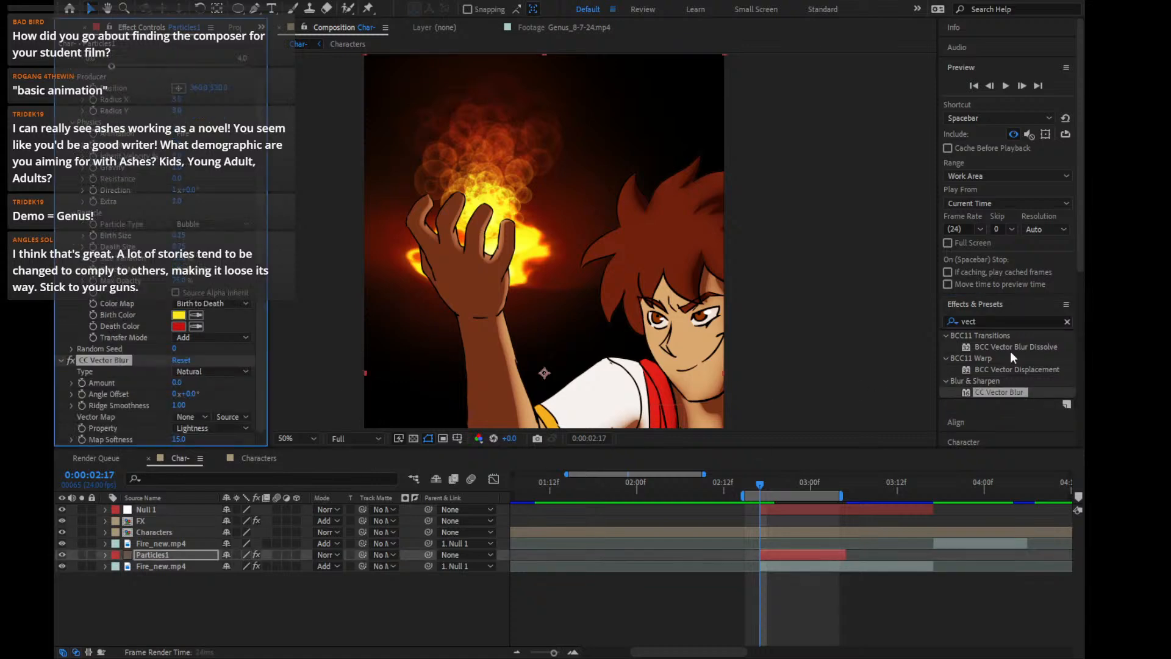
Add a Fast Box Blur ahead of CC Vector Blur with a Blur Radius of 5, and set the Vector Blur Amount to 44
drag(1012, 316, 786, 318)
drag(999, 317, 886, 319)
text(fast bo)
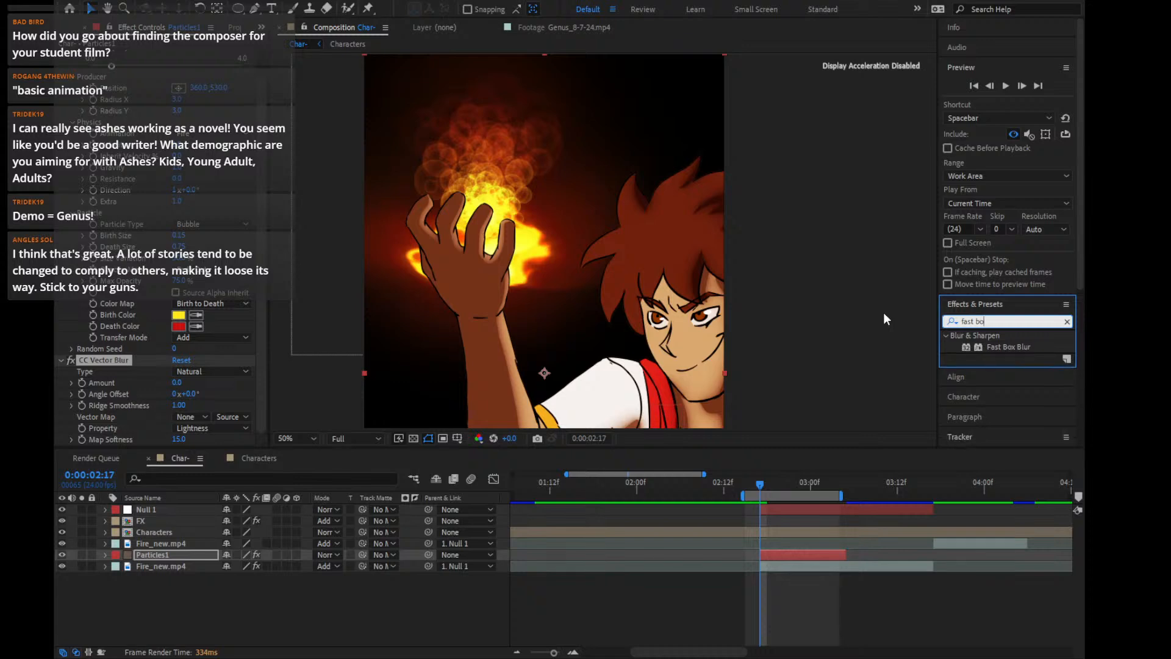
text(x b)
drag(1011, 345, 112, 350)
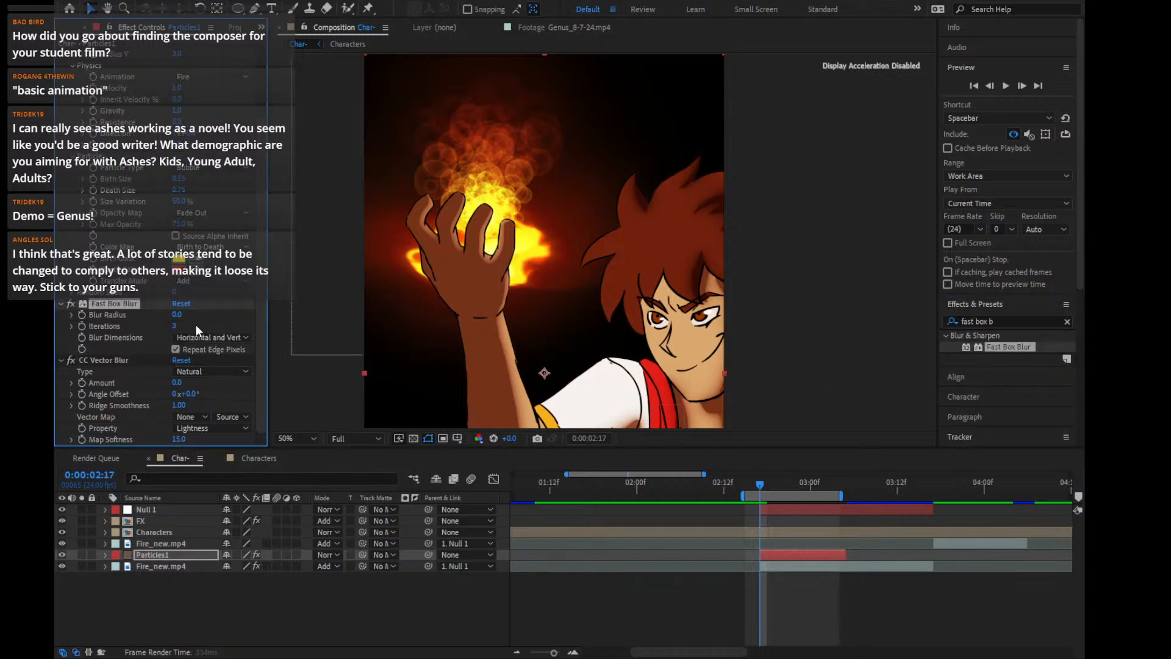
drag(175, 312, 181, 317)
drag(177, 383, 197, 375)
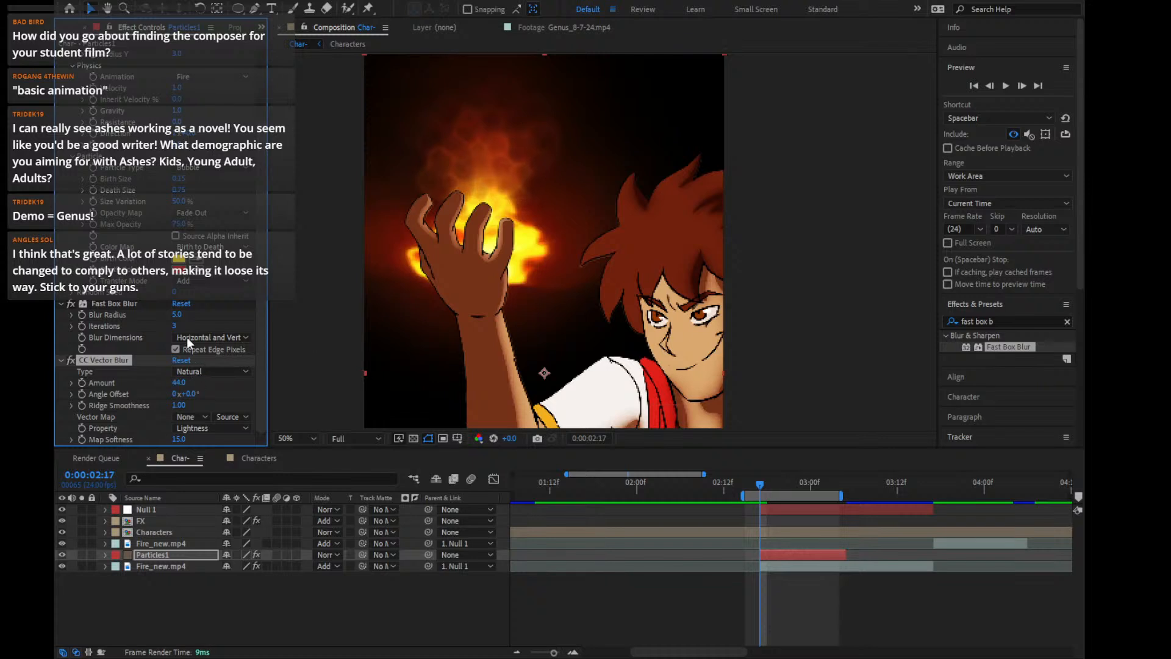
Reduce the particles' Death Size to 0.2 and turn off the CC Vector Blur effect
scroll(148, 331, up, 5)
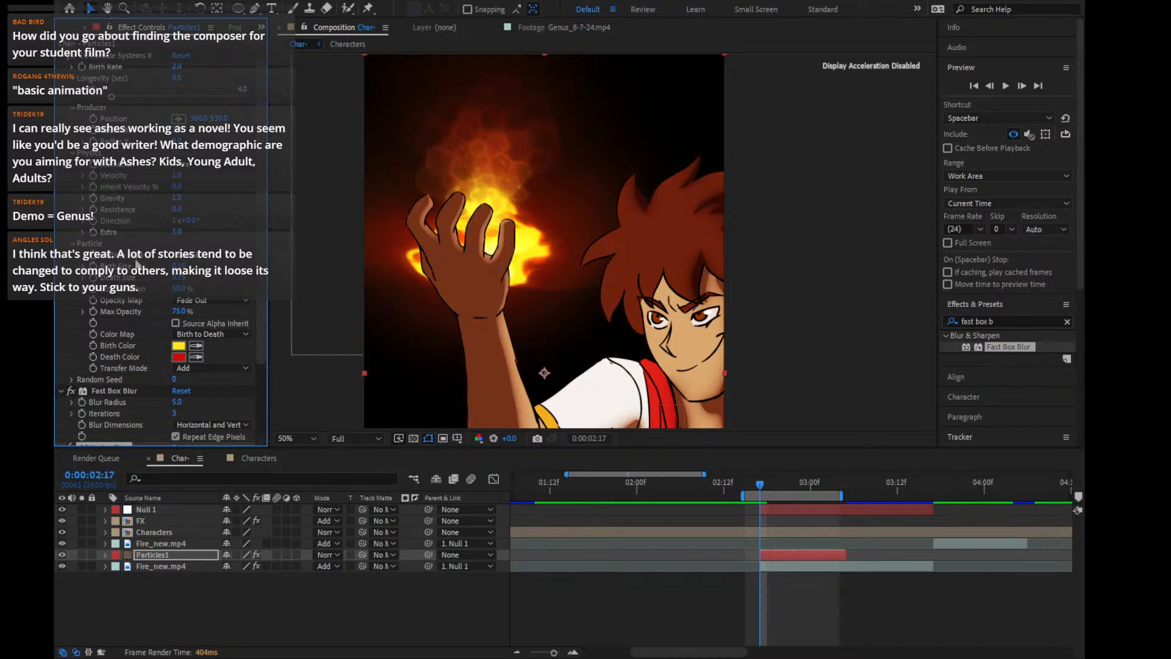
click(180, 279)
text(.2)
key(Return)
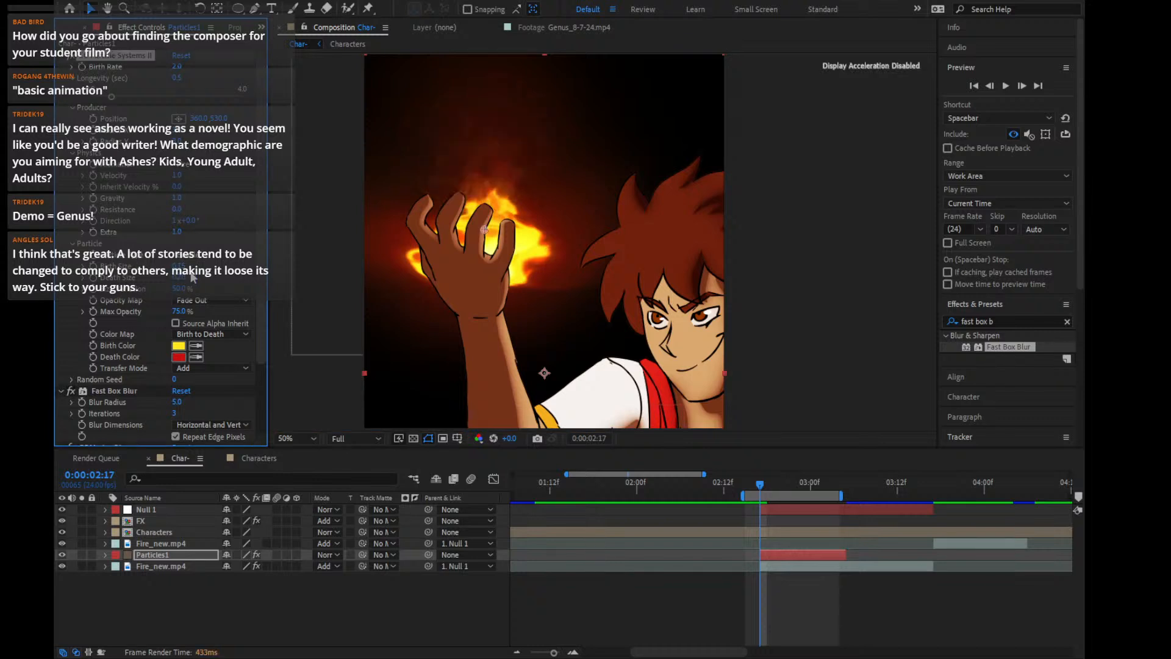
scroll(193, 379, down, 3)
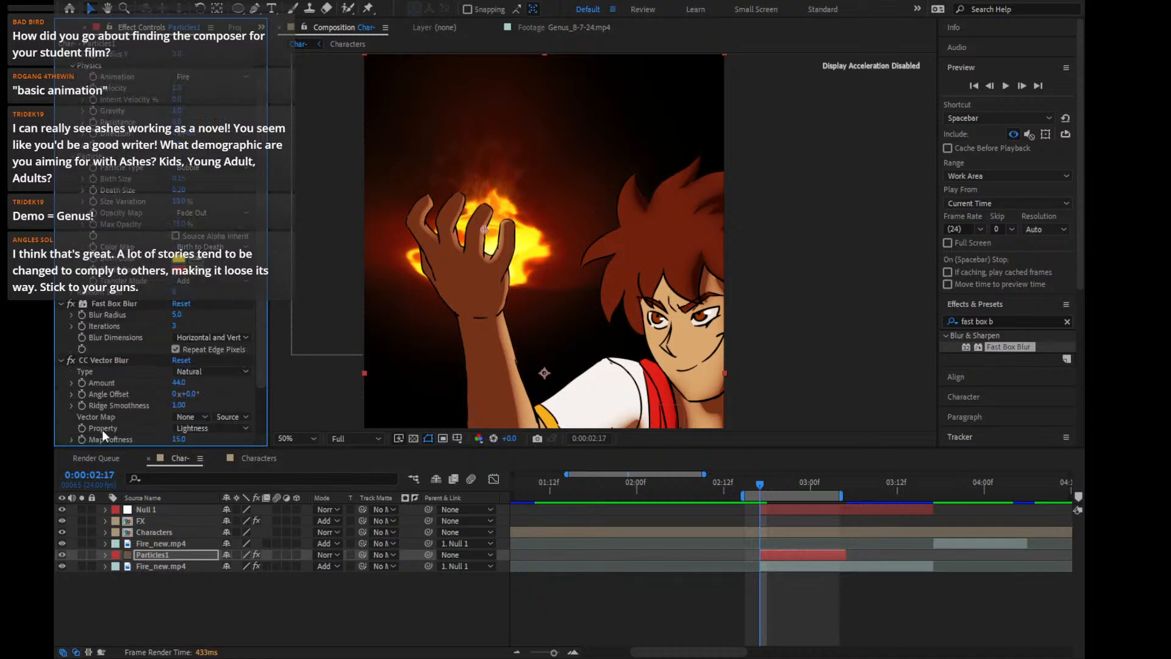
click(72, 359)
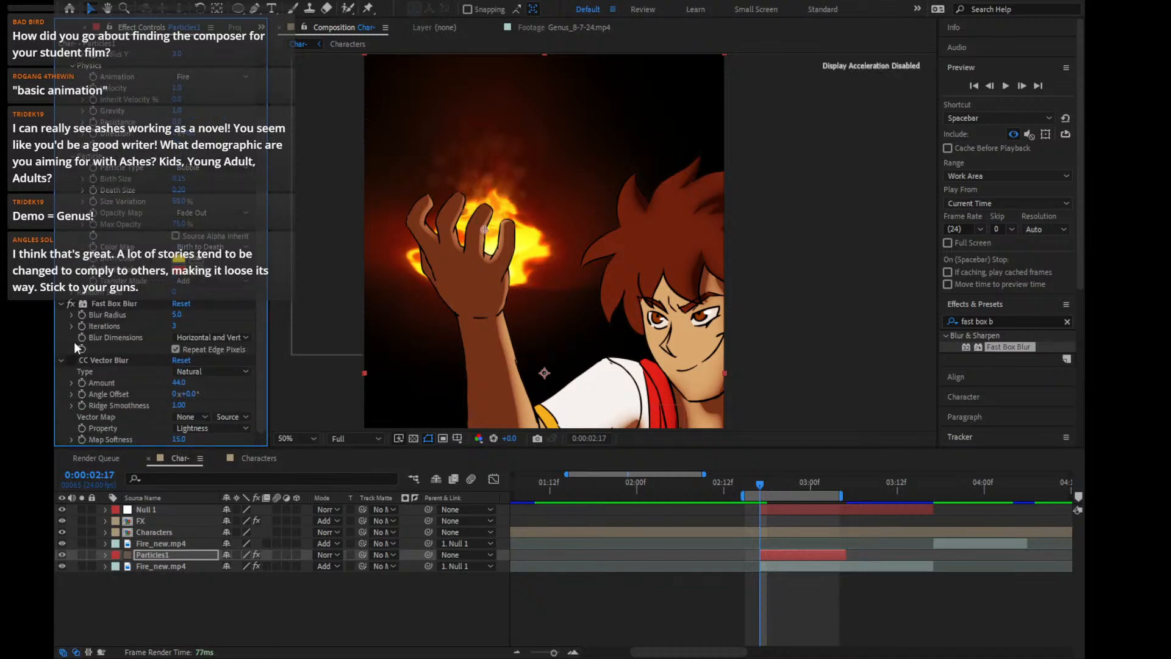
Try the Echo effect with the Maximum operator on the Particles1 layer and remove it
click(1023, 322)
text(echo)
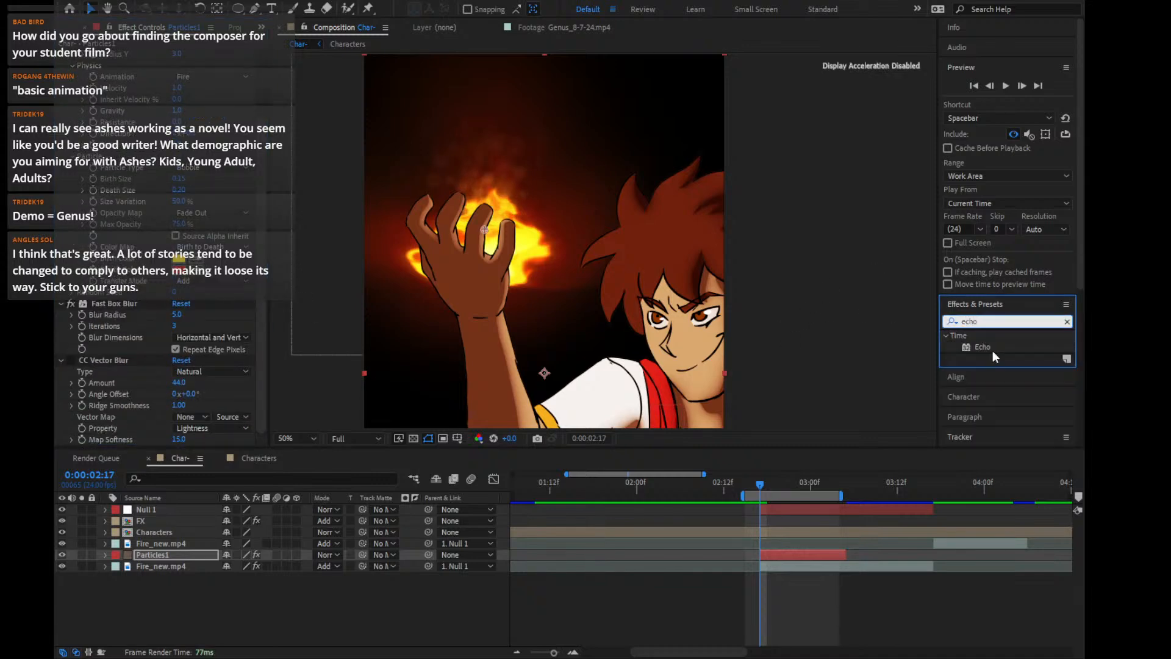
drag(983, 347, 788, 553)
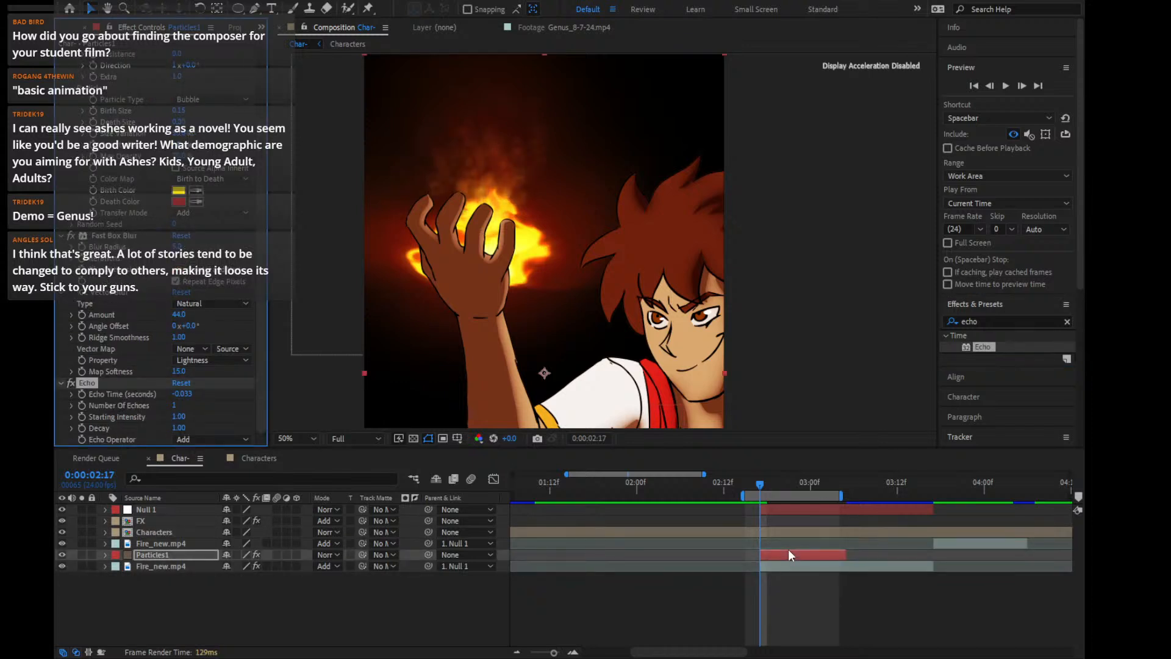
click(217, 473)
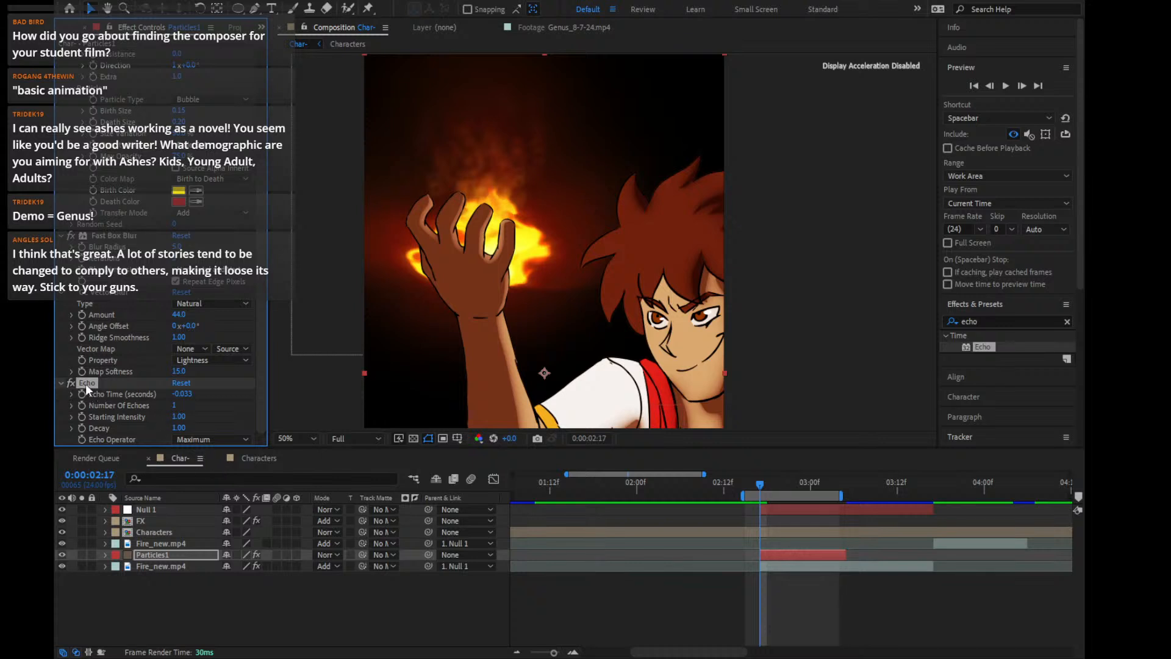
key(Delete)
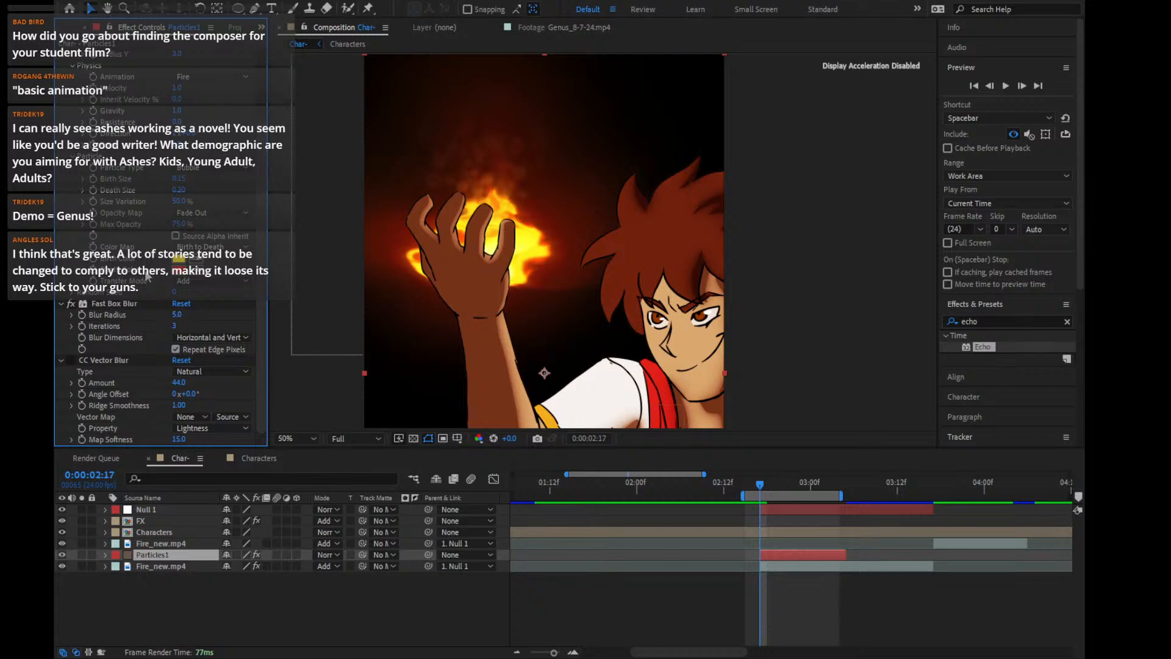
Set the particles' Longevity to 0.5 seconds and raise their Birth Rate to 5
scroll(159, 97, up, 3)
click(175, 80)
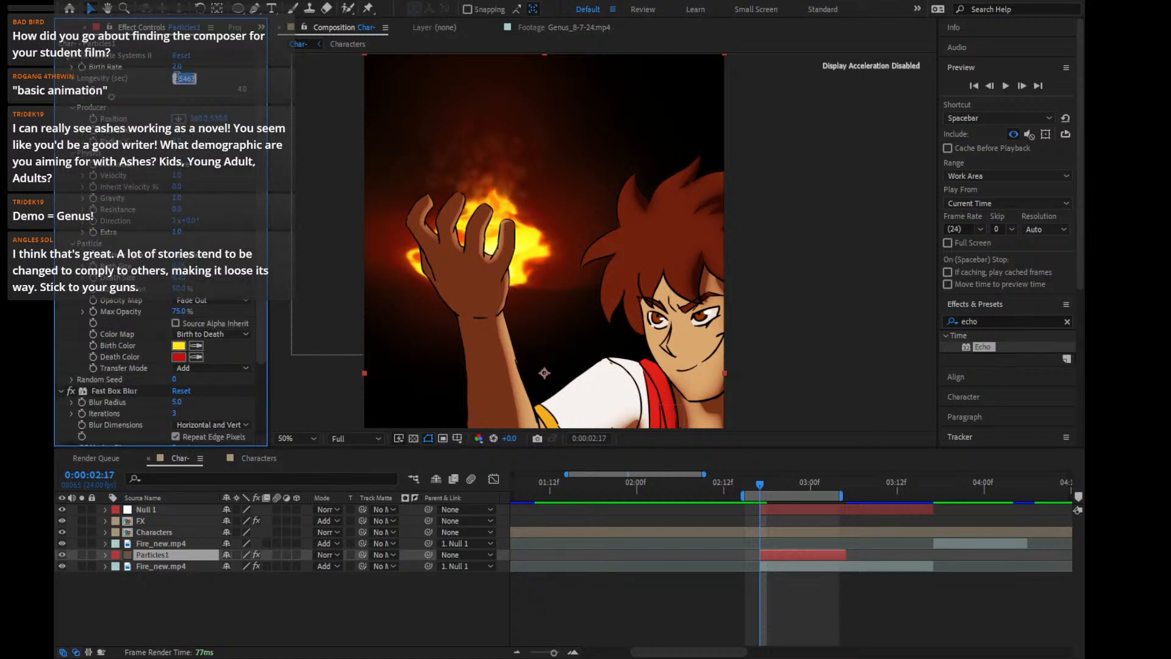
text(0.5)
key(Return)
click(176, 67)
text(5)
key(Return)
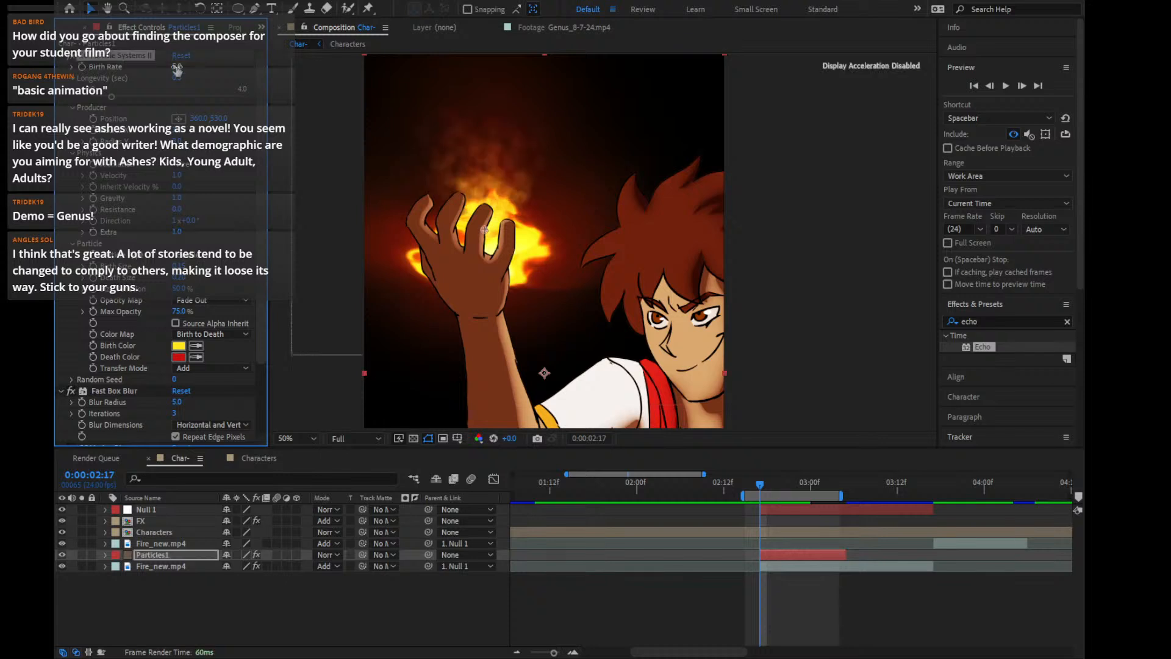
Try the Add blending mode on the Particles1 layer and settle on Screen
scroll(177, 338, down, 3)
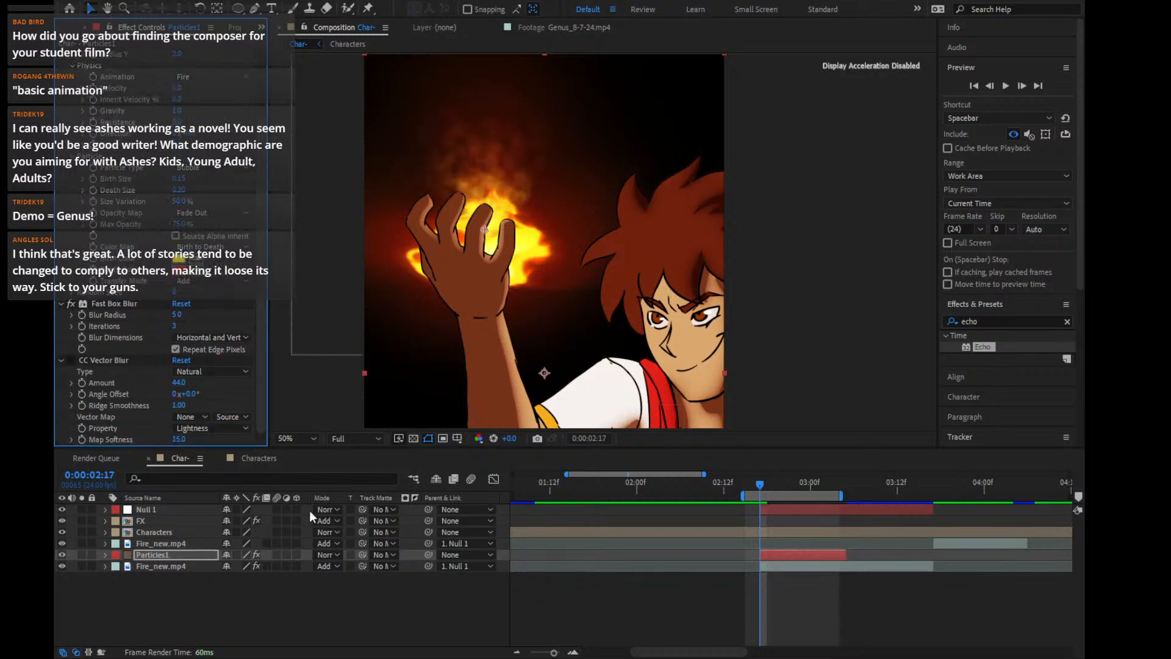
click(329, 555)
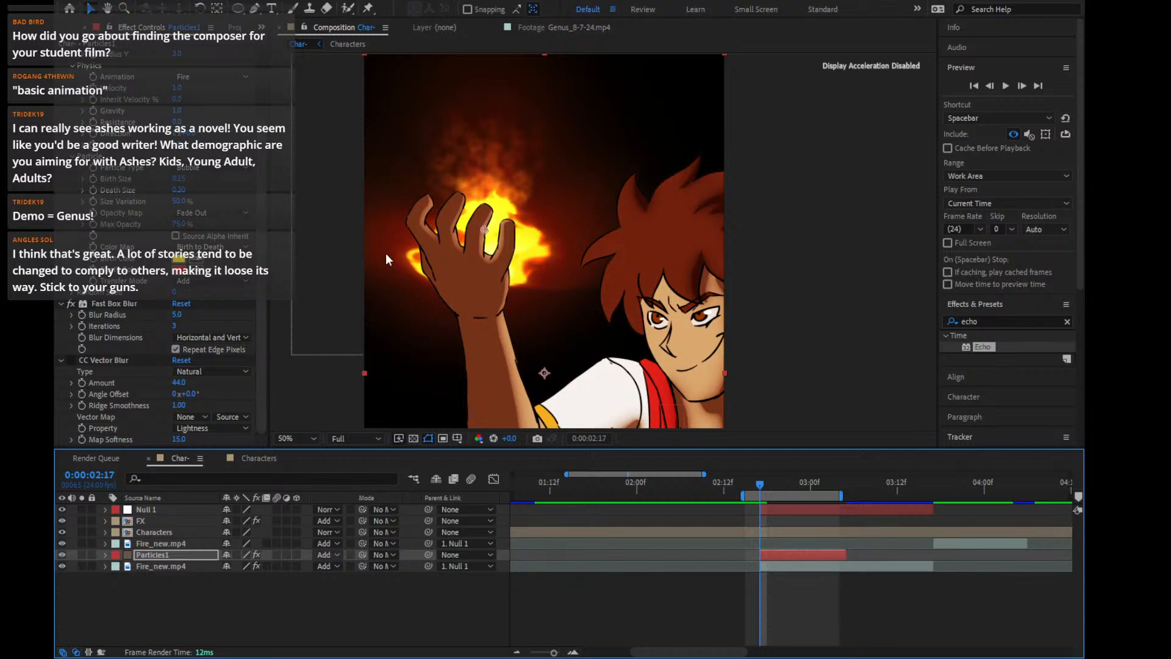
click(394, 151)
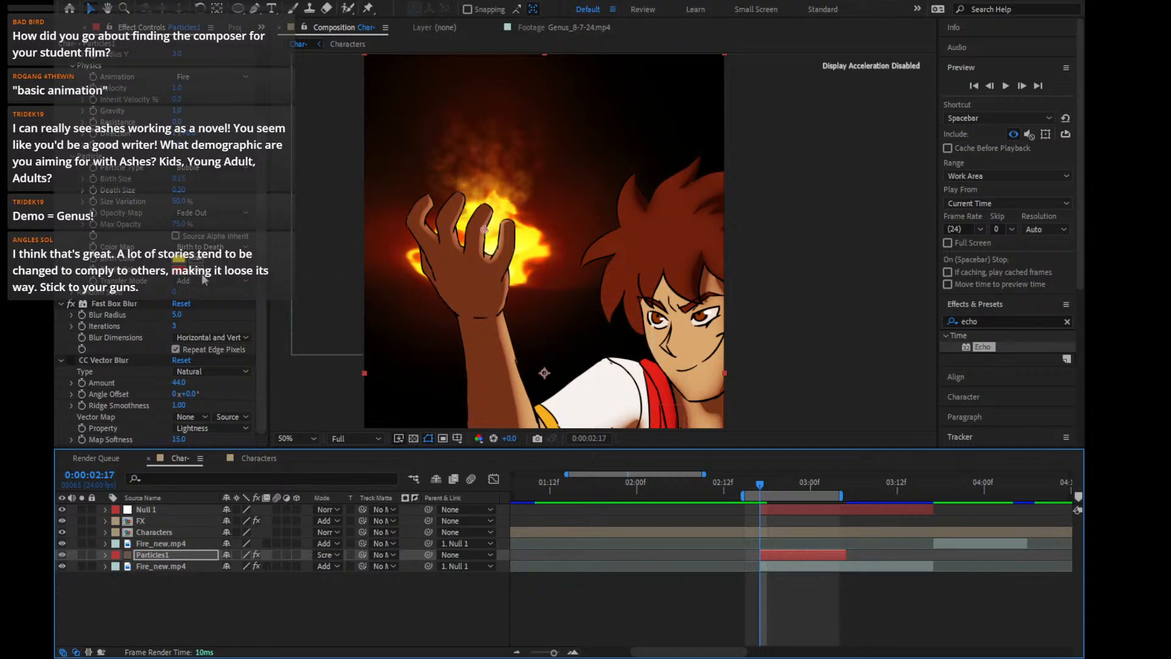
Try Fast Box Blur radii of 4, 25 and 12 on the particles
click(177, 314)
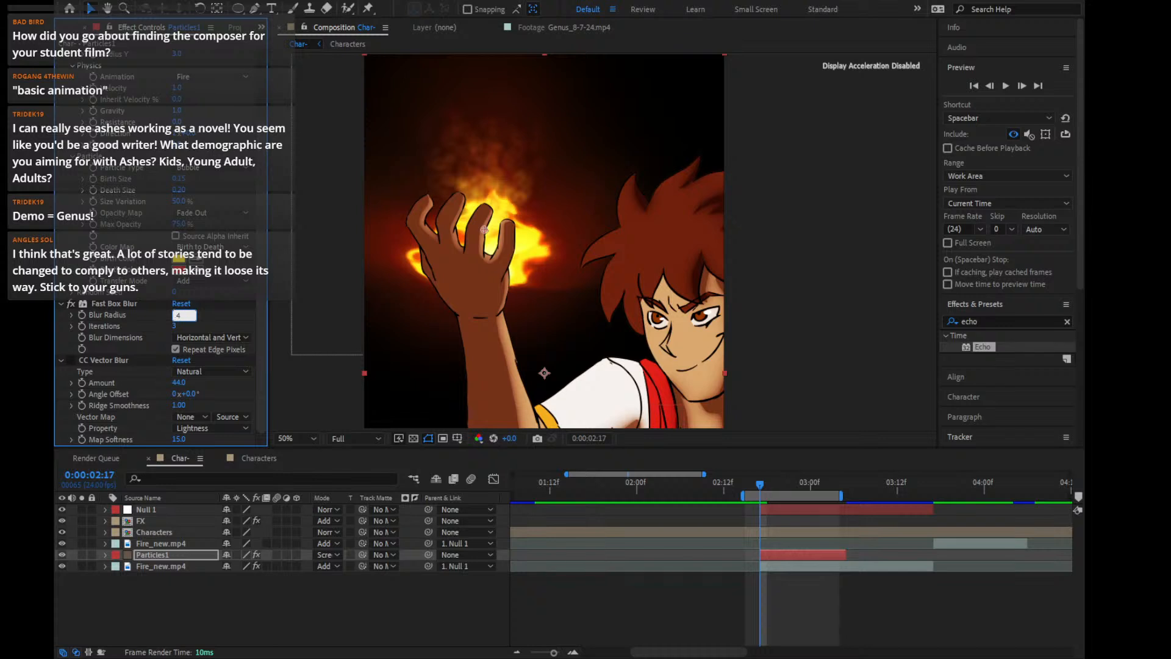
key(Return)
click(178, 314)
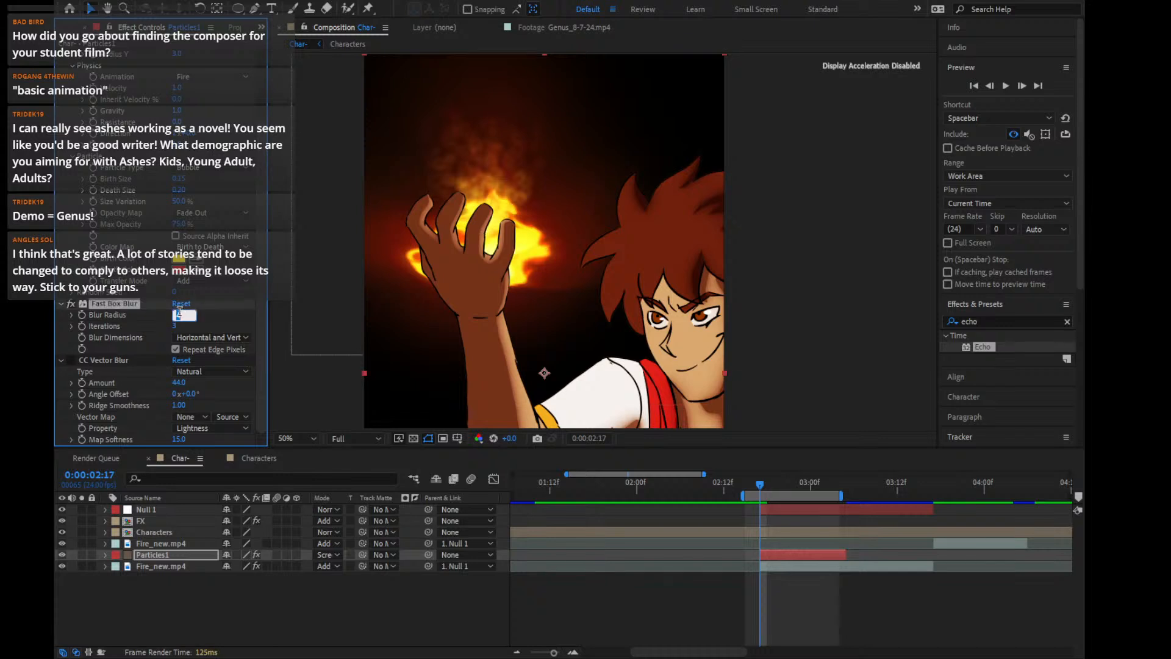
text(25)
key(Return)
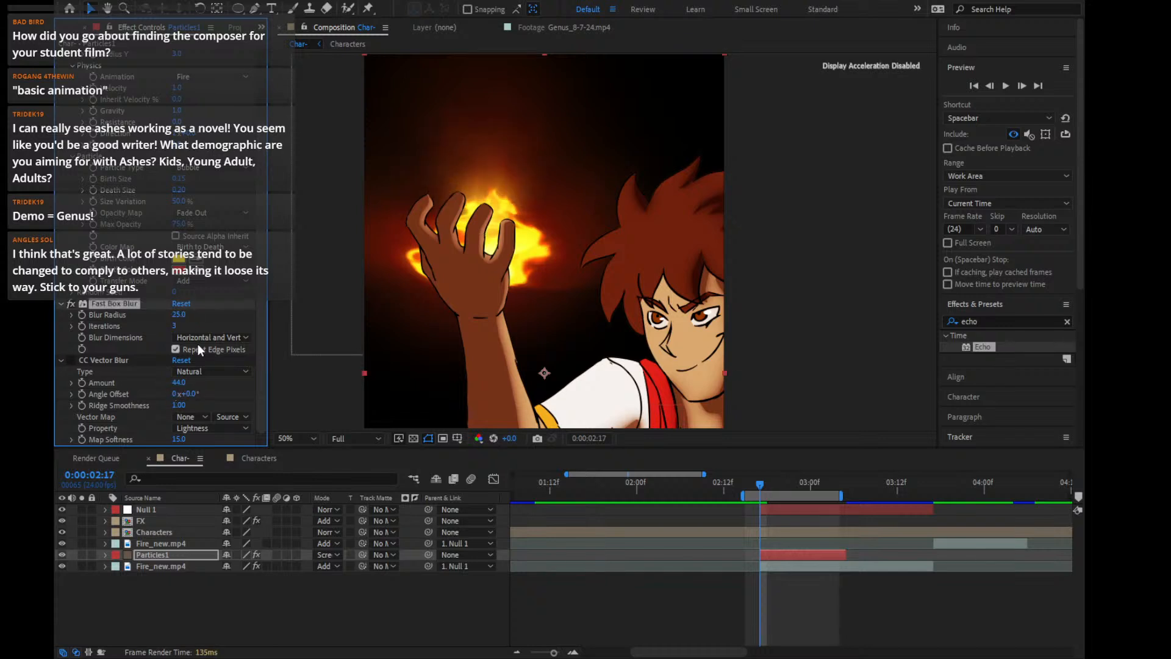
click(194, 313)
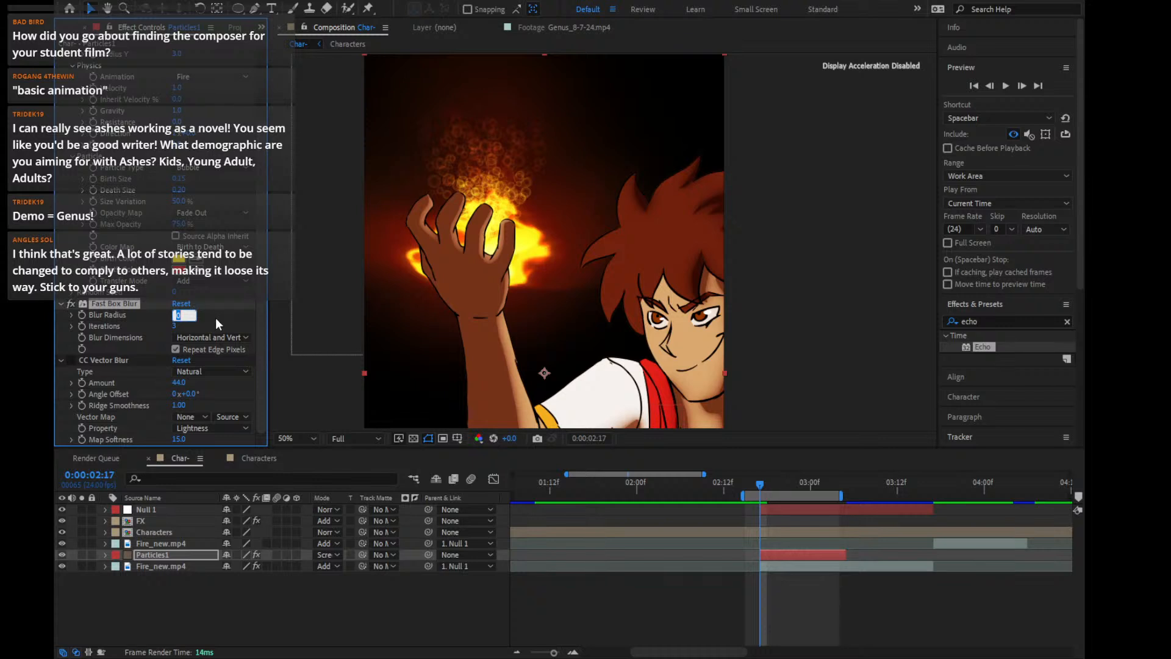
text(12)
key(Return)
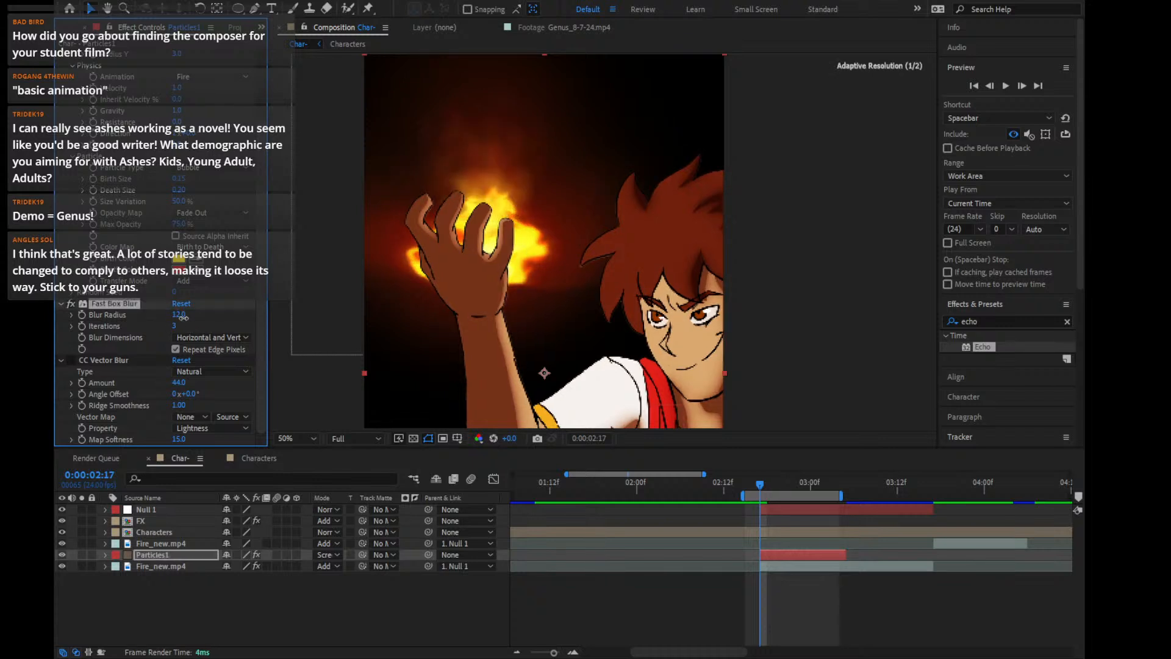
Re-enable CC Vector Blur with an Amount of 126 and set the Fast Box Blur radius to 8
click(71, 360)
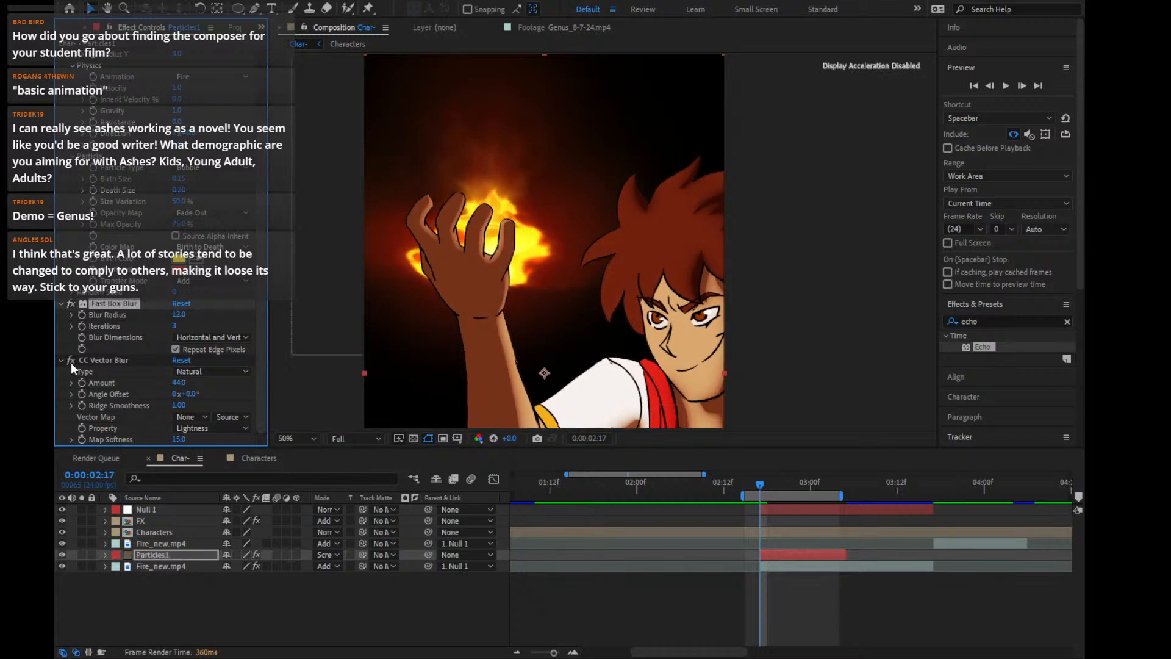
drag(179, 383, 216, 367)
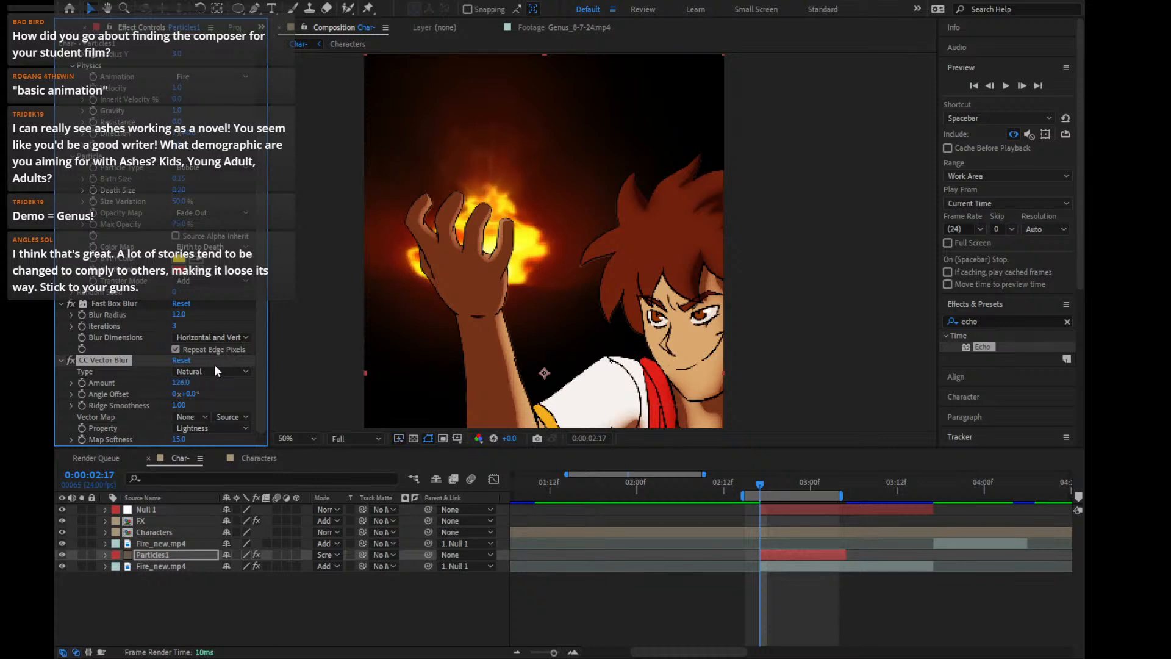
click(177, 315)
text(6)
key(Return)
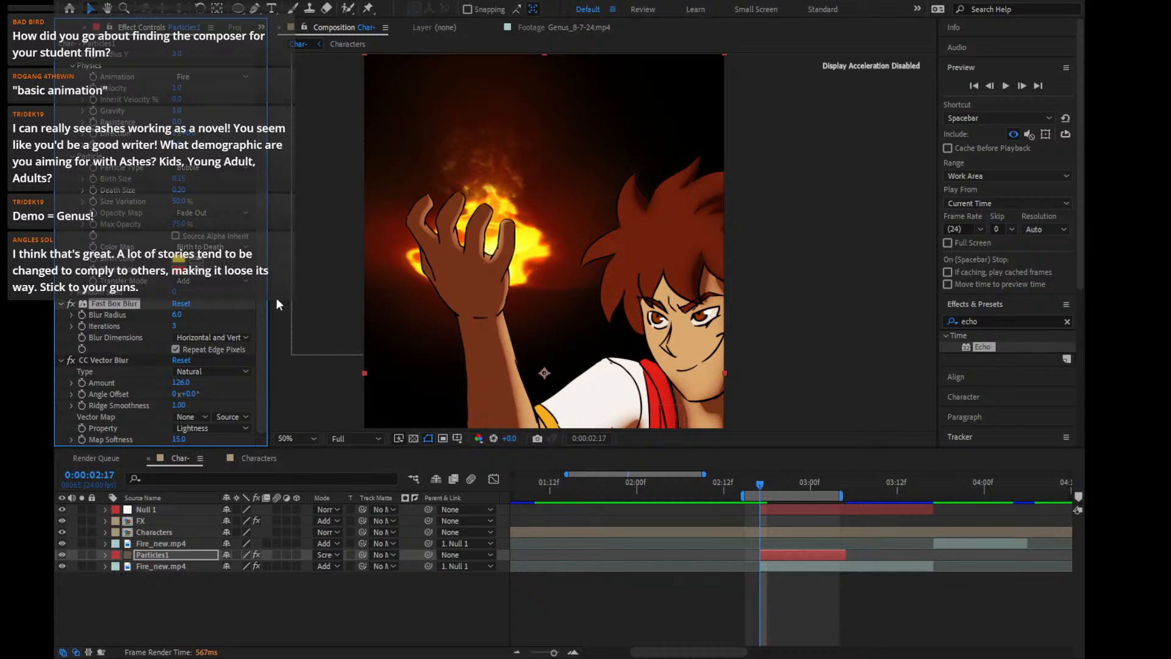
Collapse the Fast Box Blur and CC Vector Blur settings of the Particles1 layer
key(Page_Up)
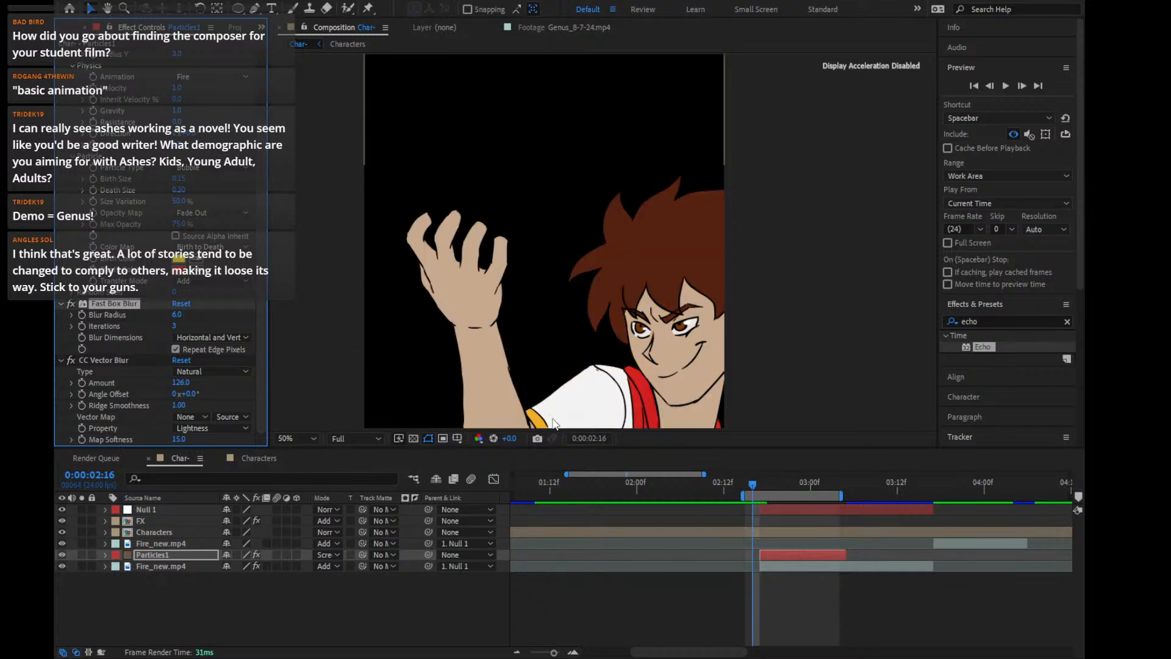
key(Left)
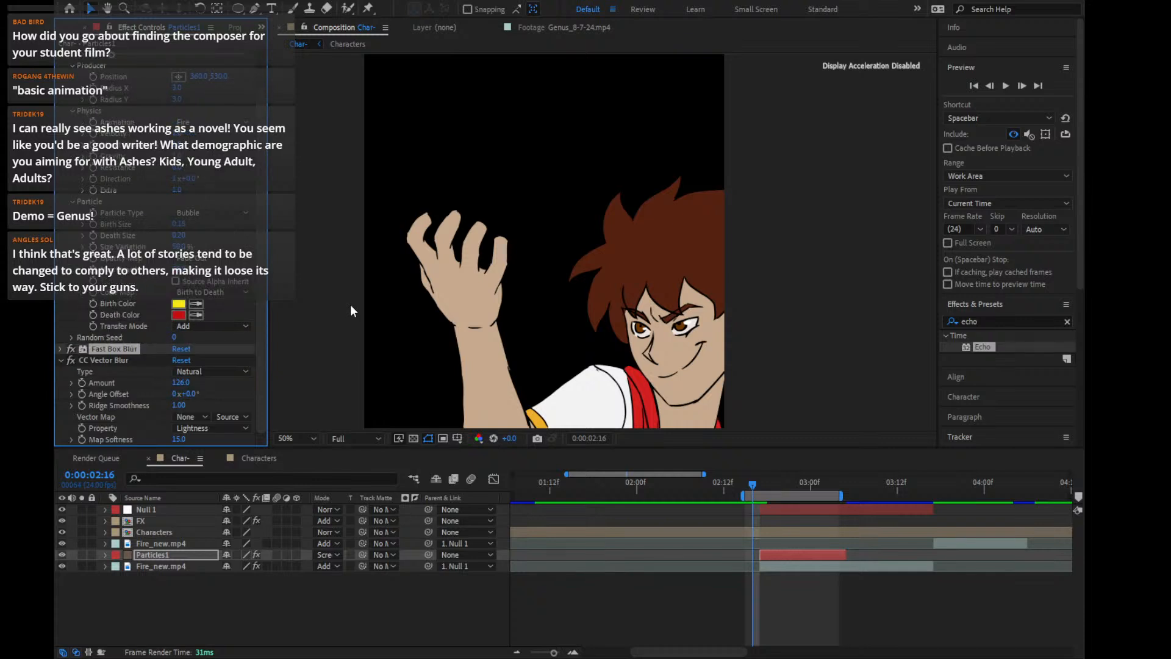
key(Page_Down)
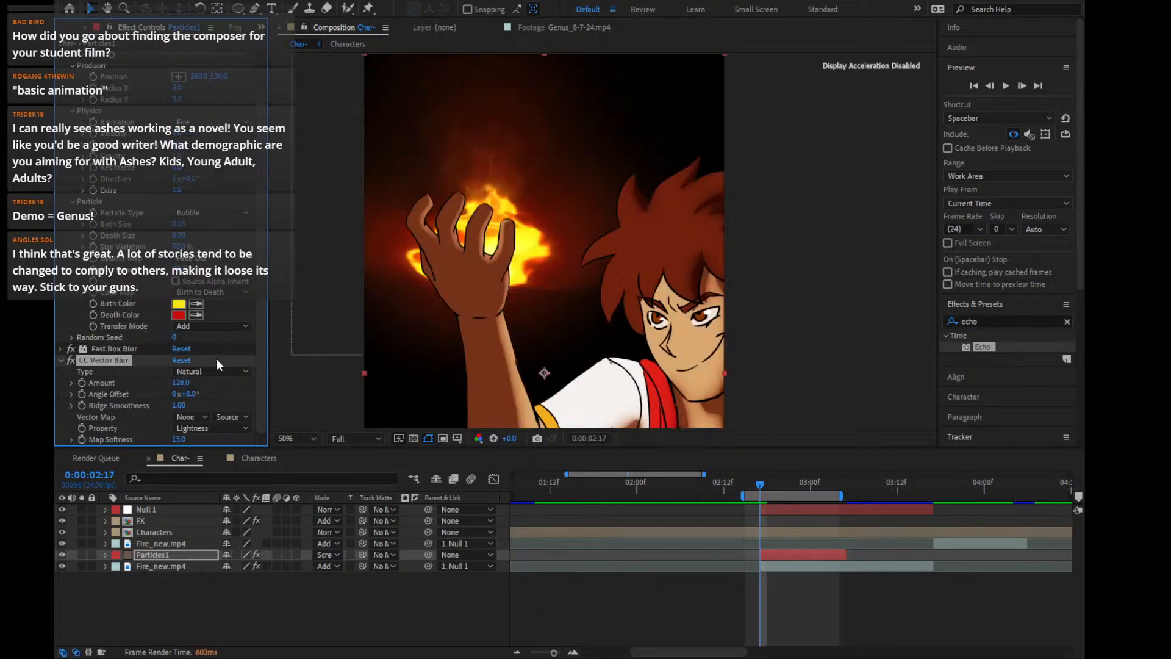
click(61, 361)
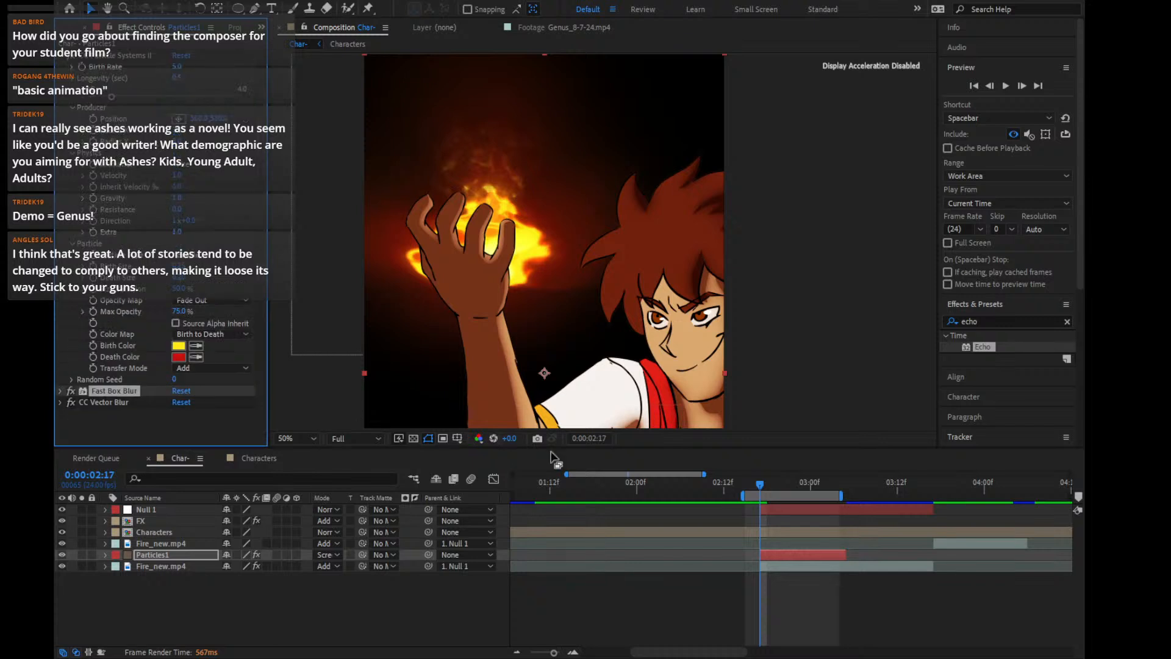
Start keyframing the particles' Birth Rate at 0:00:02:15 and raise it to 16 at 0:00:02:17
click(745, 488)
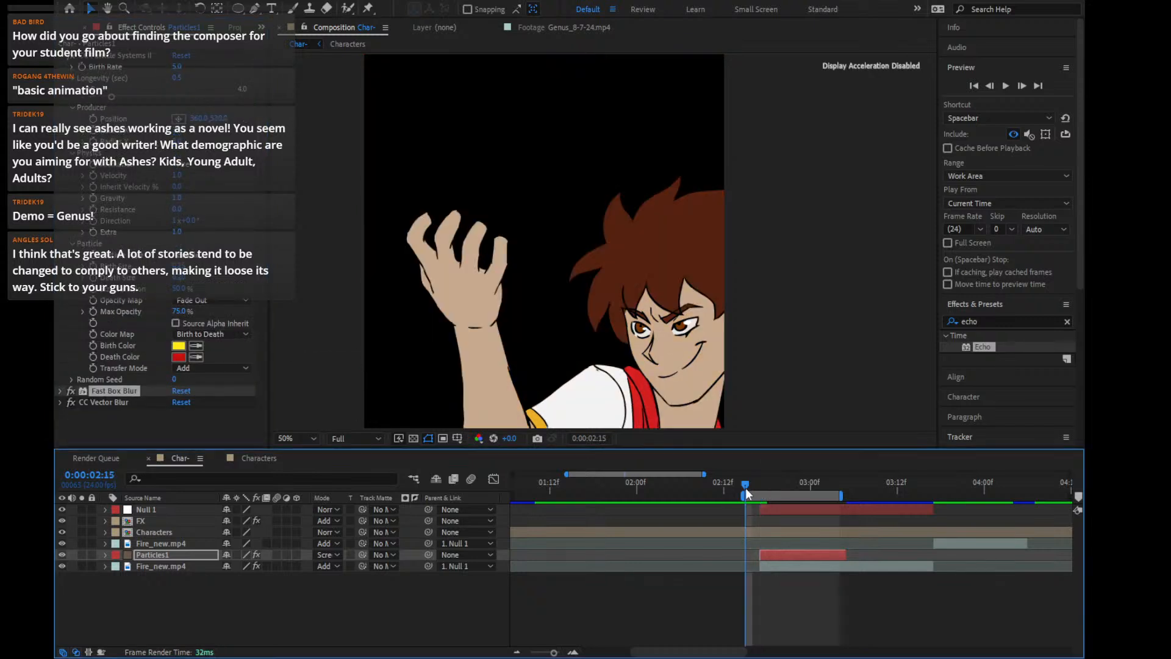
click(793, 553)
click(81, 67)
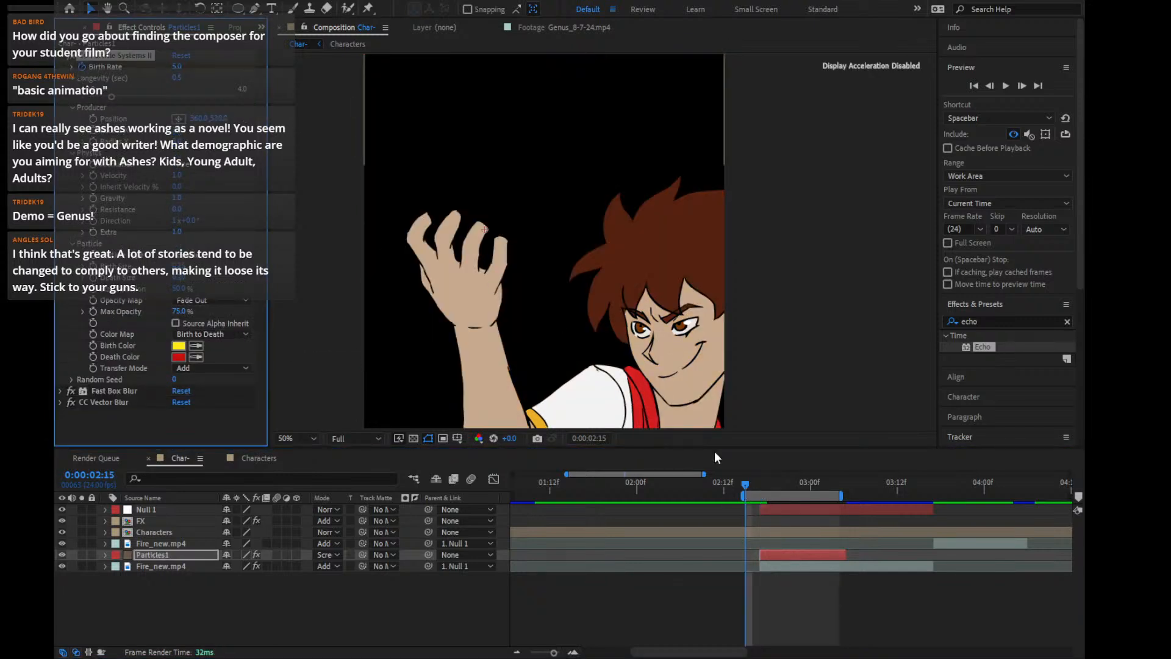
key(u)
drag(756, 493, 759, 492)
click(758, 483)
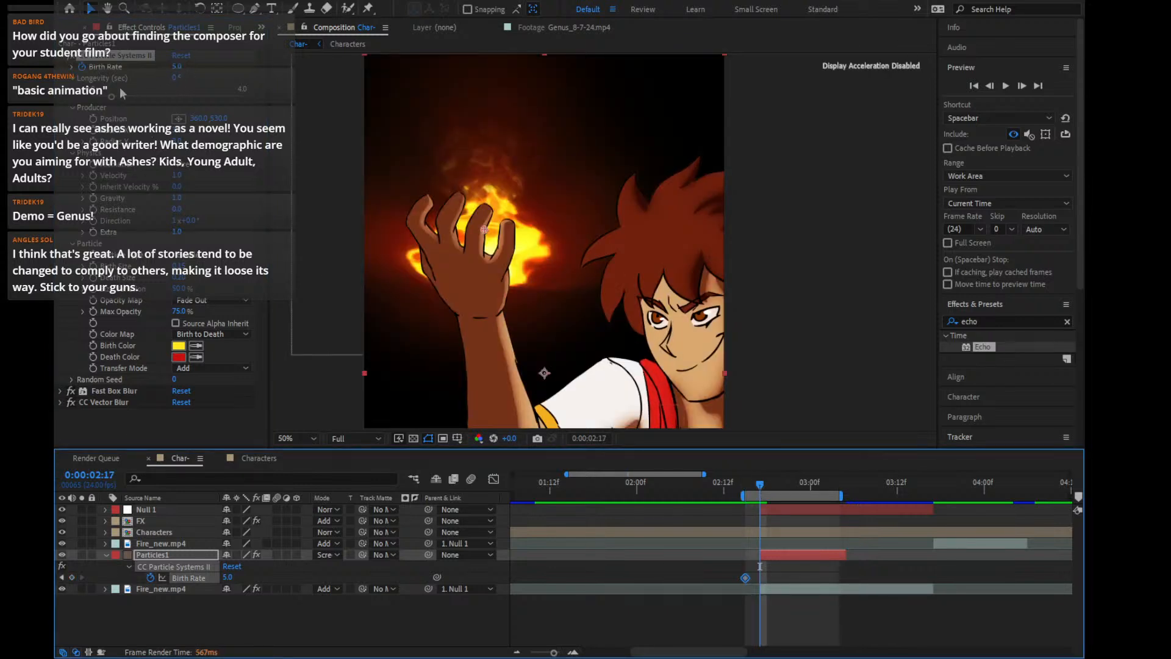
drag(176, 67, 249, 66)
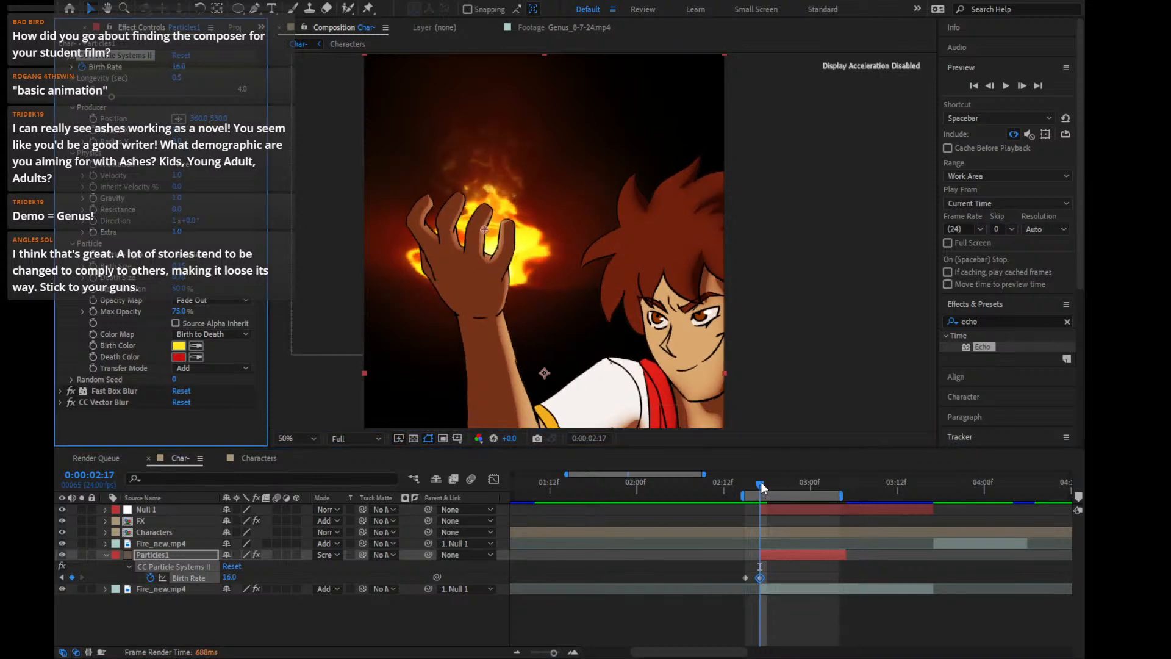
Set the particles' Birth Rate keyframes to 0 at 0:00:02:20 and at 0:00:02:15
drag(759, 481, 780, 483)
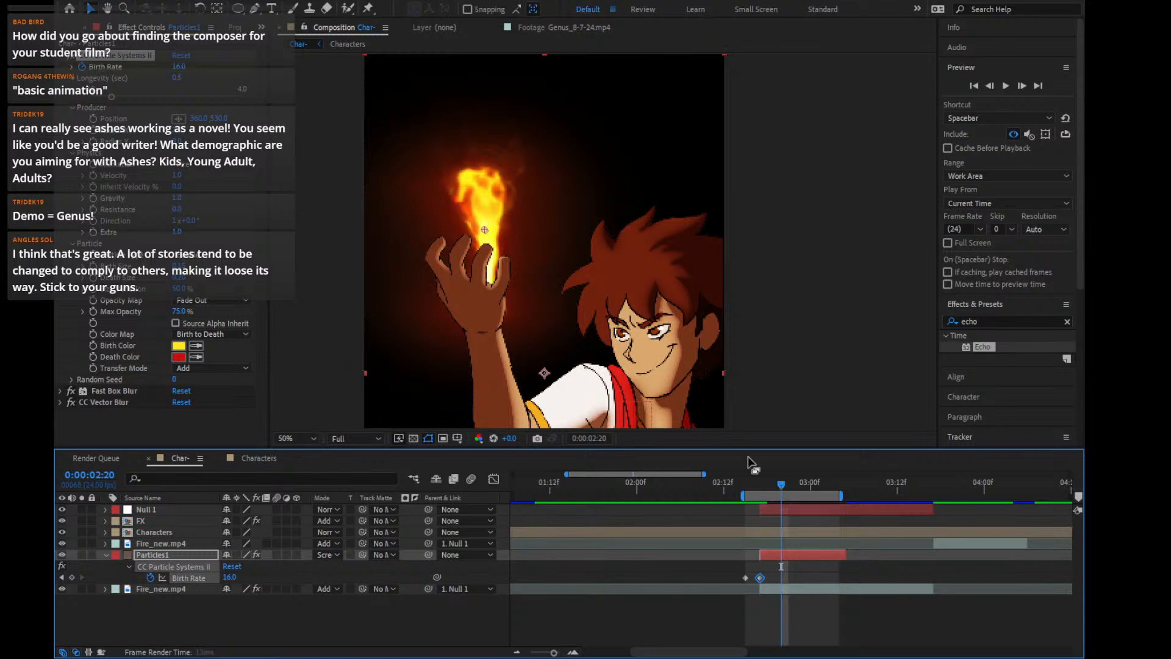
click(179, 67)
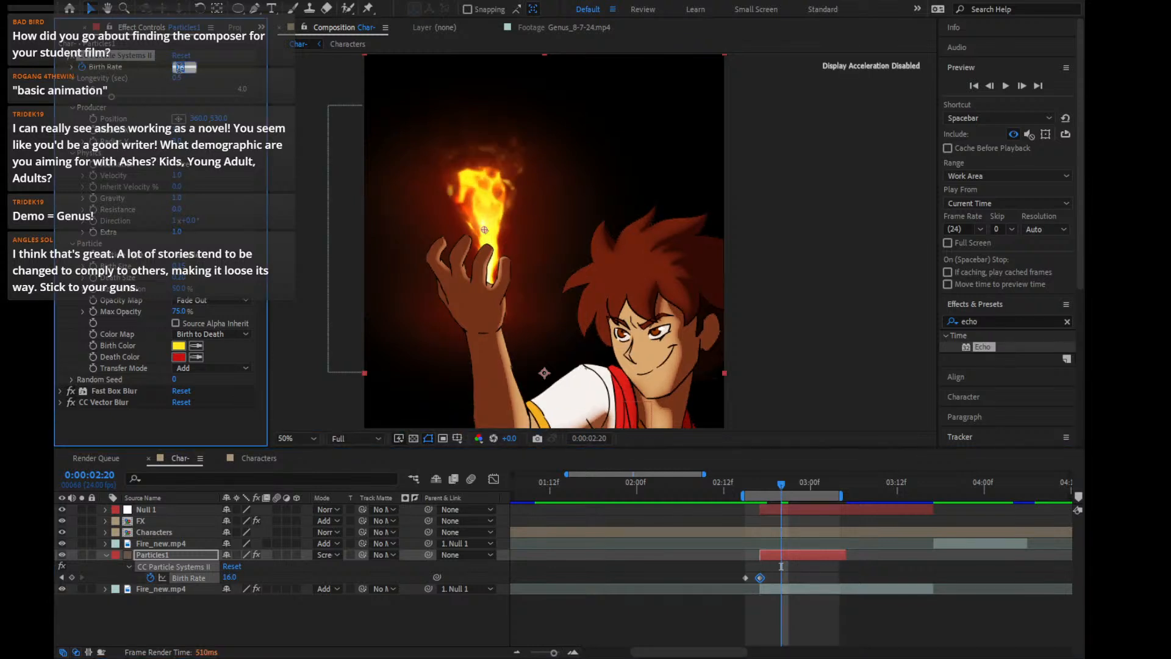
text(0)
key(Return)
drag(780, 481, 745, 492)
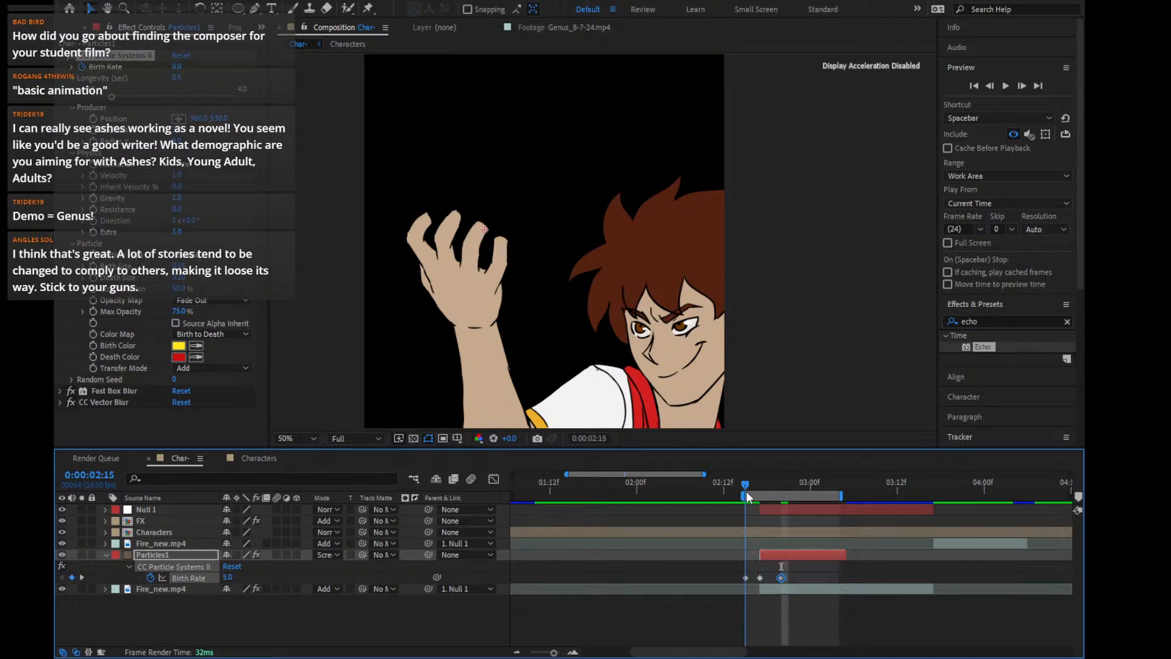
click(176, 67)
text(0)
key(Return)
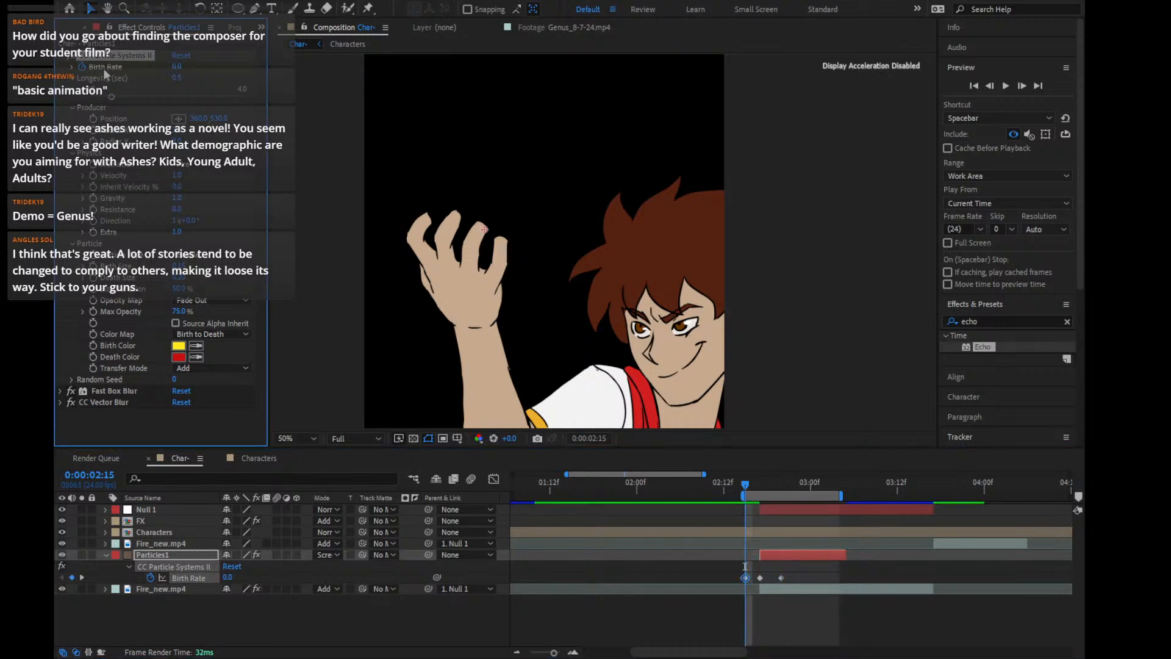
Step through the frames to 0:00:02:19 and solo the Particles1 layer
key(Page_Down)
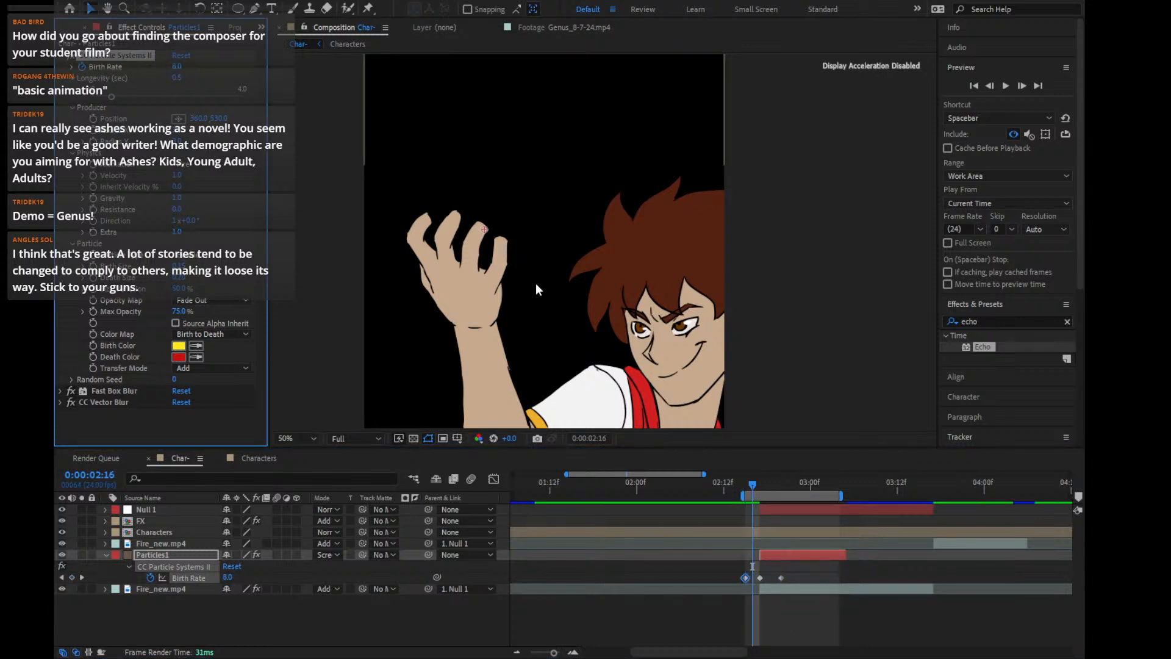
key(Page_Down)
key(Page_Down)
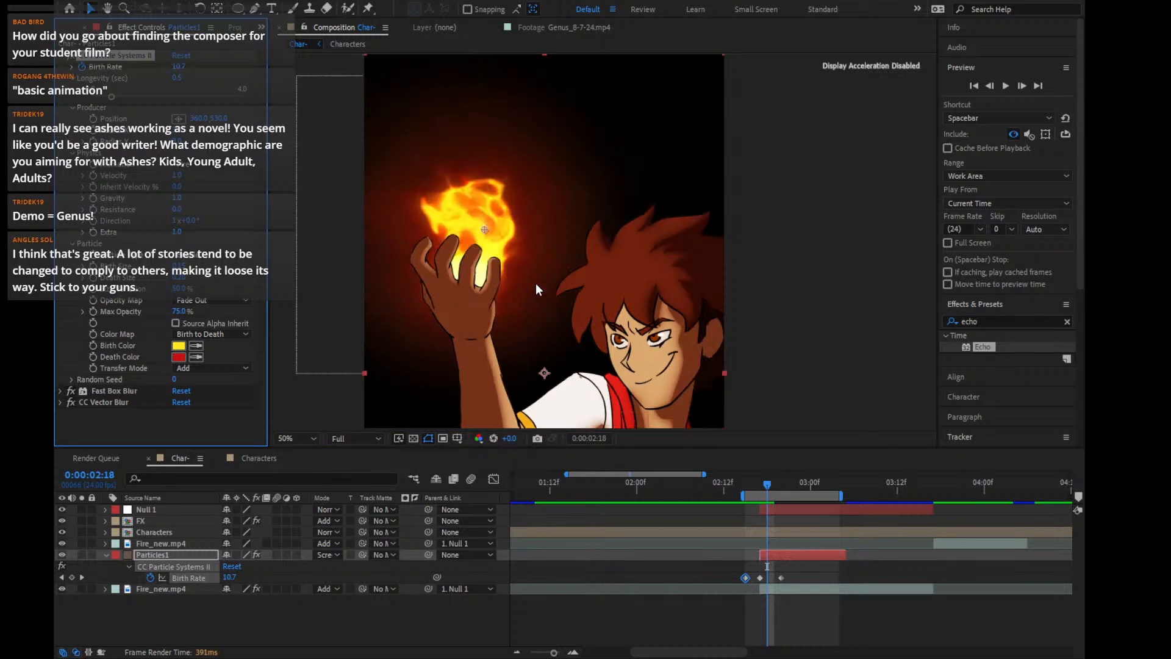
key(Page_Down)
click(86, 555)
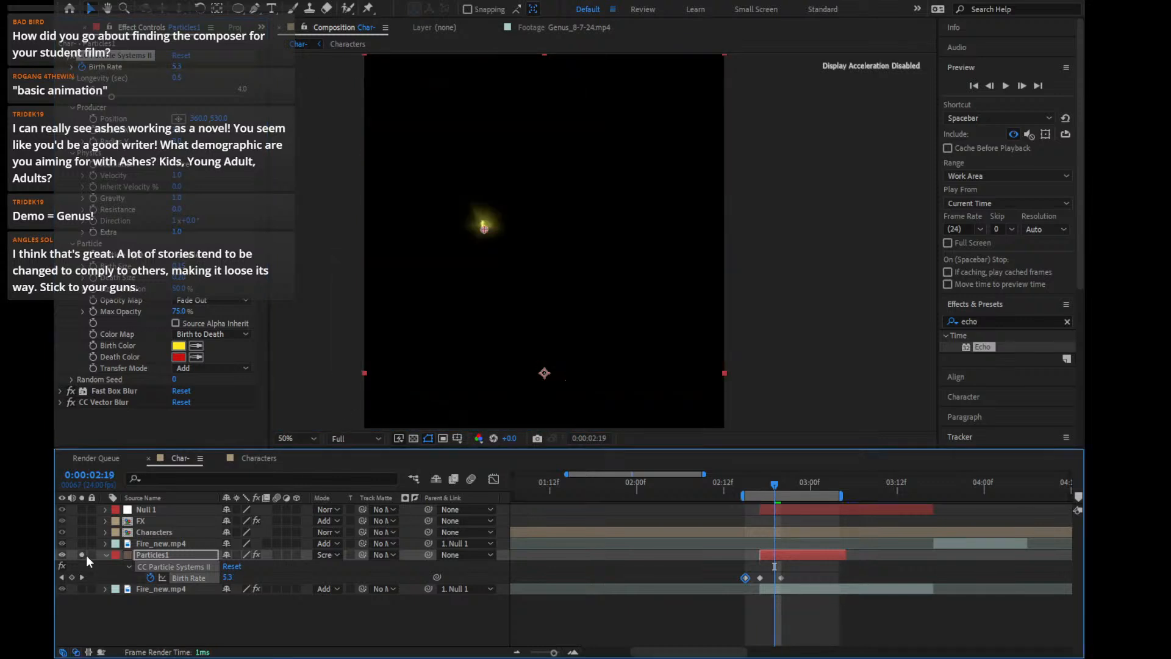
Extend the end of the Particles1 layer to match the end of the Null 1 layer
drag(773, 487, 810, 497)
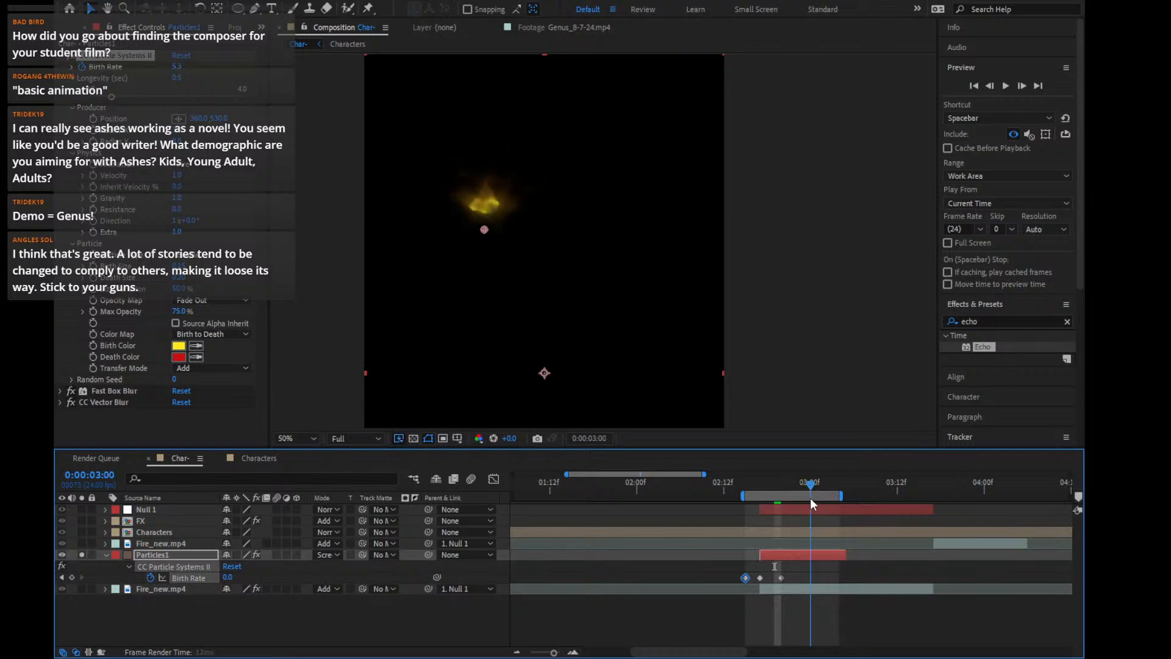
click(846, 545)
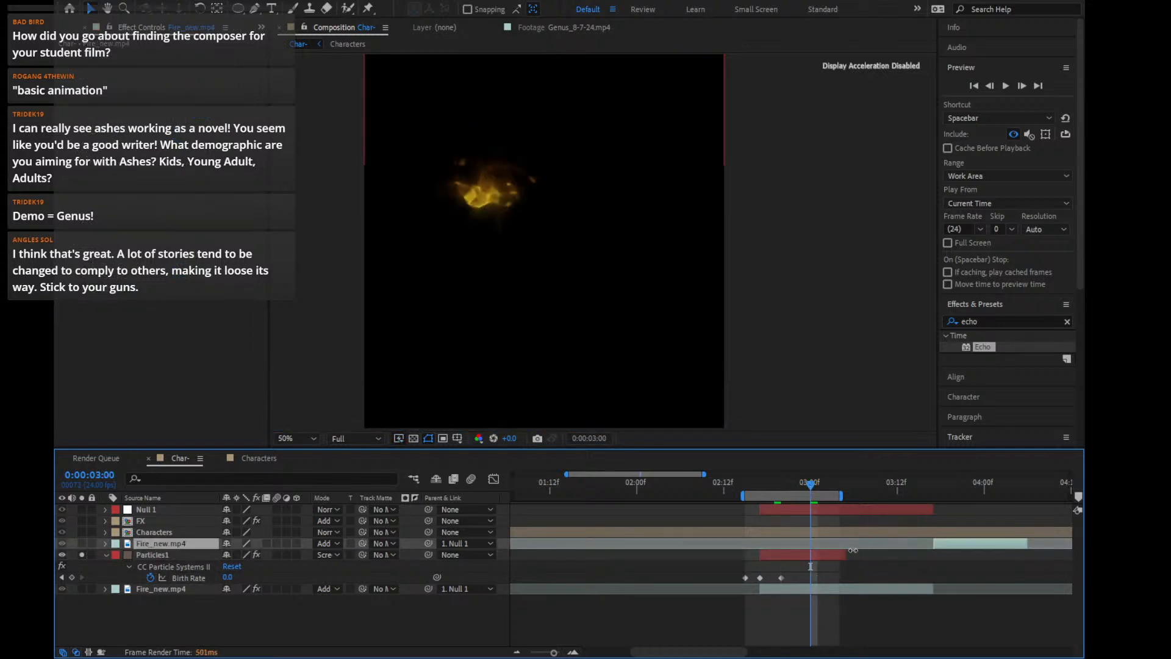
drag(847, 553, 937, 560)
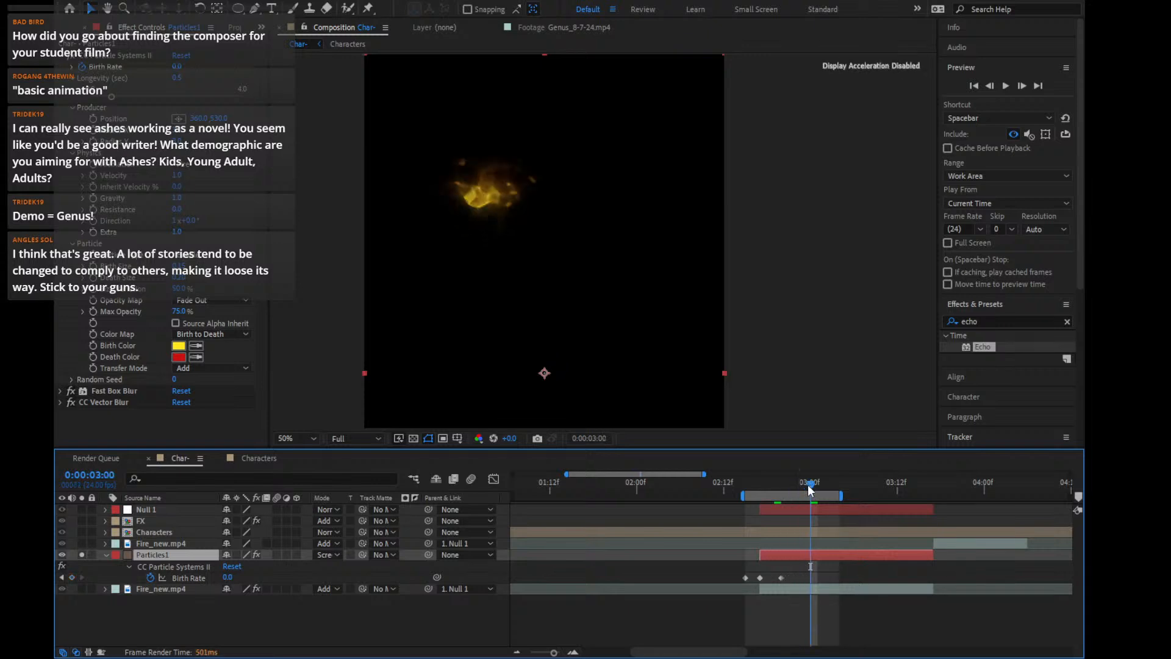
Set the particles' Birth Rate keyframe at 0:00:02:17 to 100 and scrub over the burst
click(827, 484)
drag(828, 484, 760, 507)
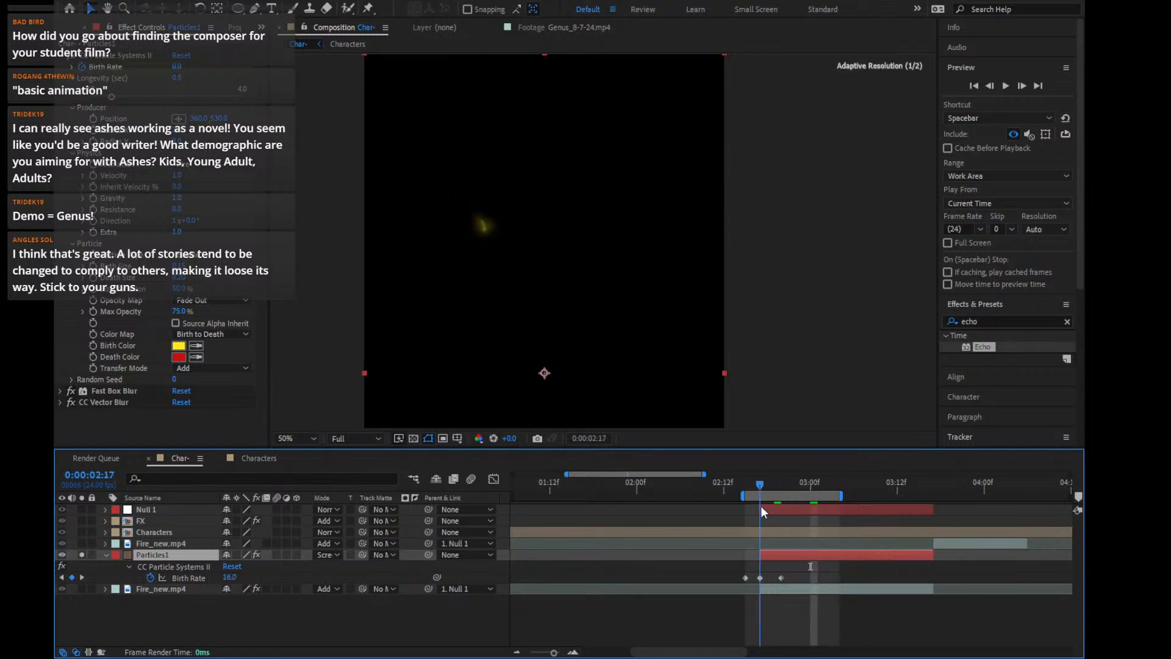
click(179, 66)
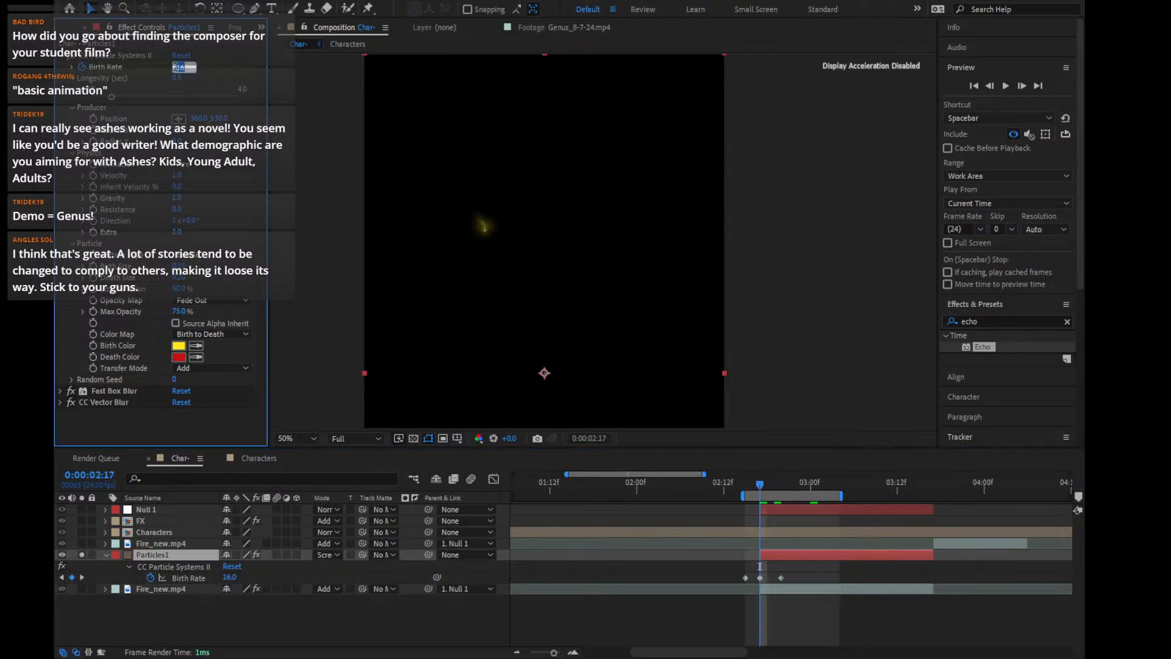
key(Return)
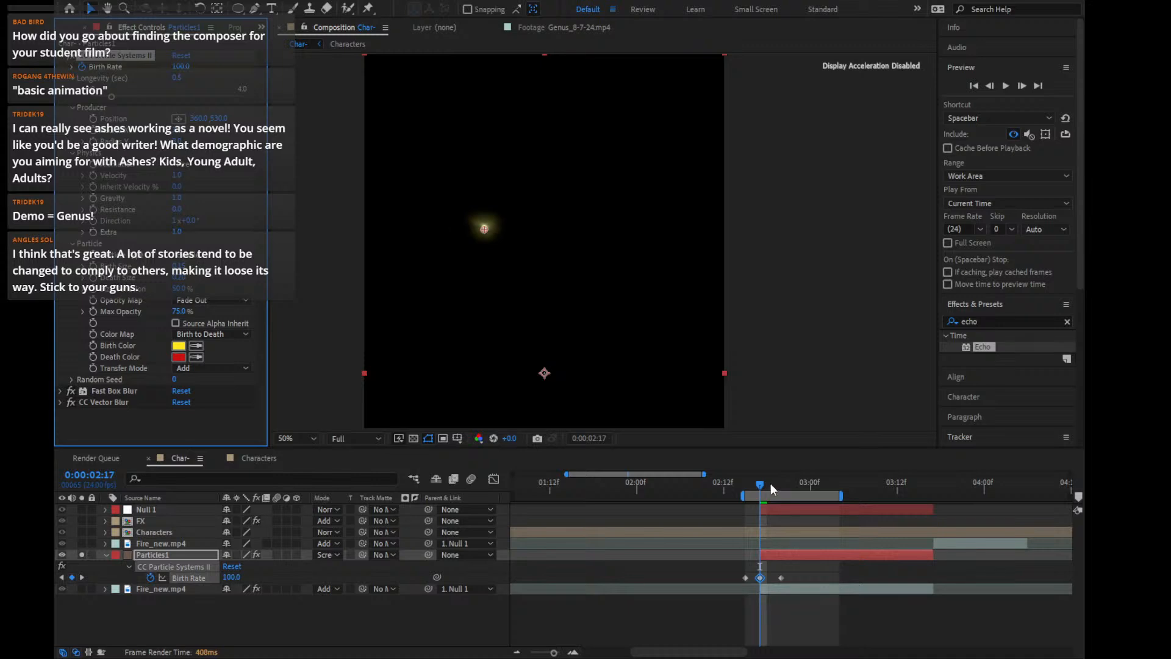
mouse_move(769, 482)
mouse_down()
mouse_move(849, 498)
mouse_move(762, 503)
mouse_up()
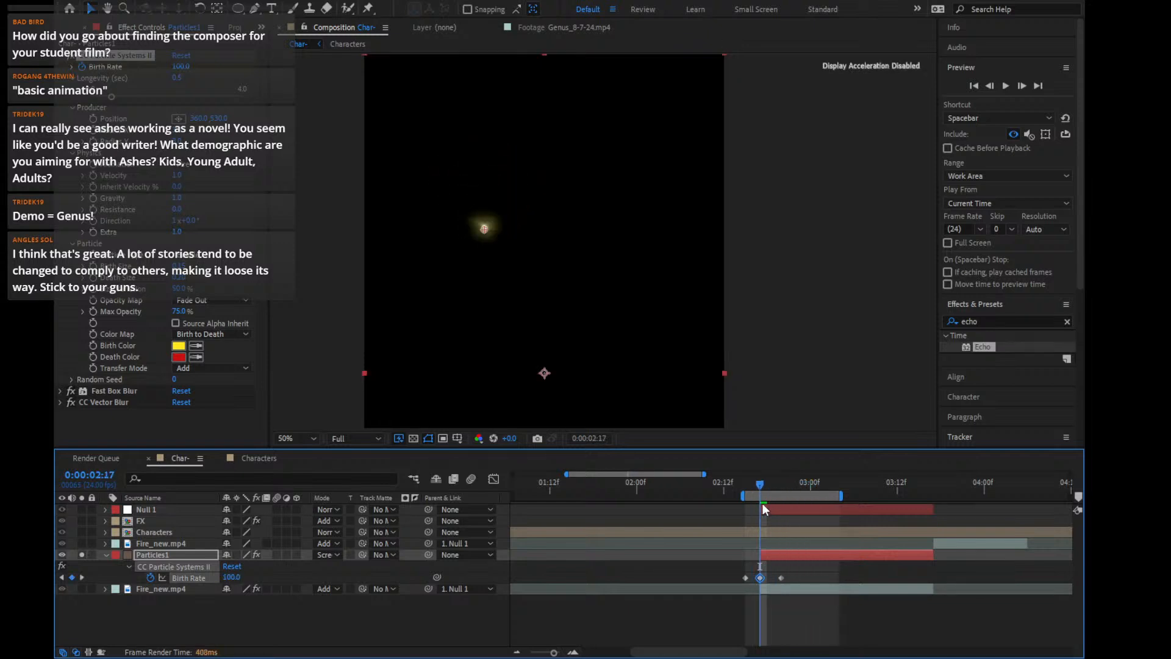
Change the particles' Birth Color to orange and check the burst up to 0:00:03:05
click(178, 346)
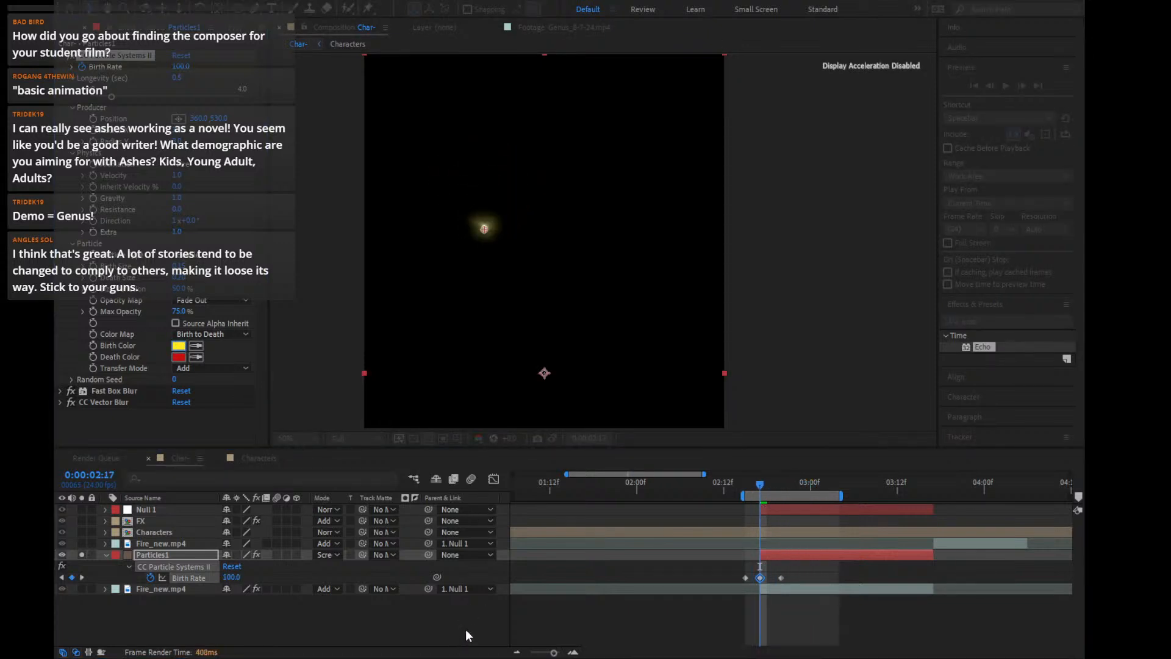
click(569, 482)
drag(458, 628, 467, 633)
click(554, 483)
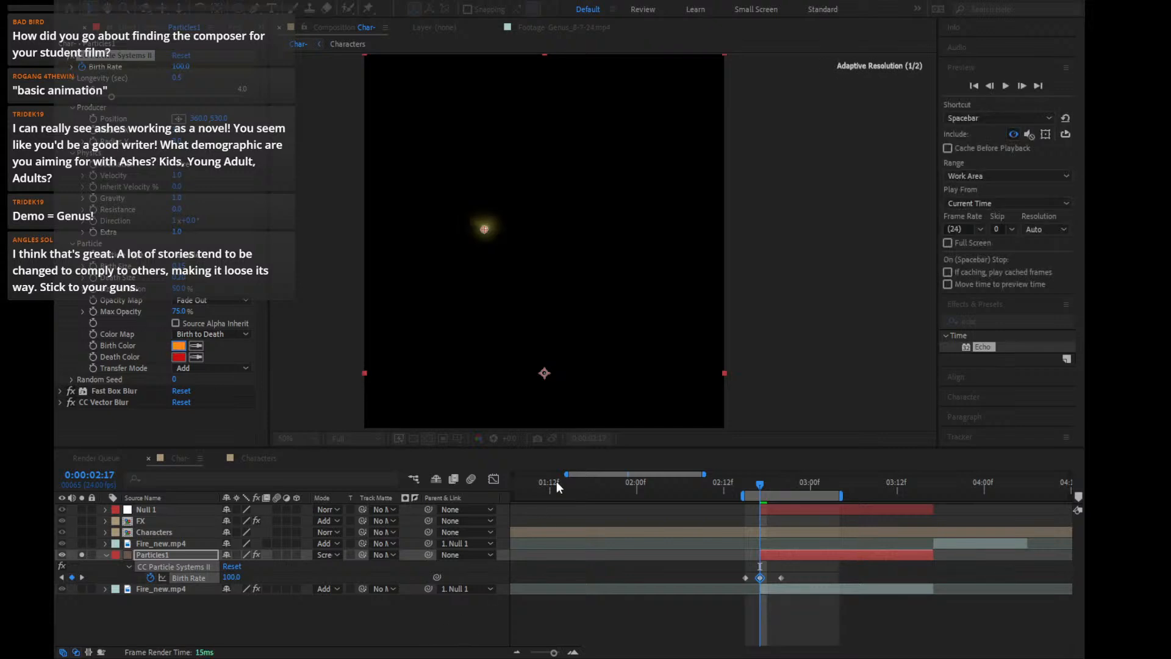
drag(770, 492, 852, 498)
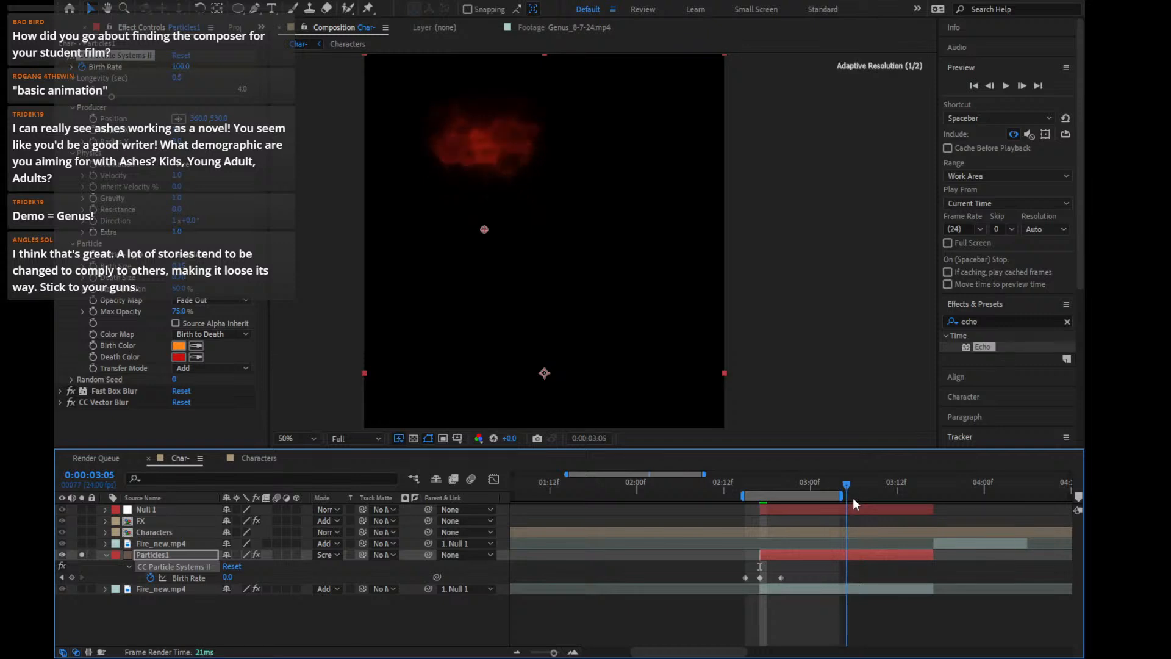
Try CC Vector Blur Amounts of 75, 50, 25 and 0 on the particles
click(59, 403)
click(181, 382)
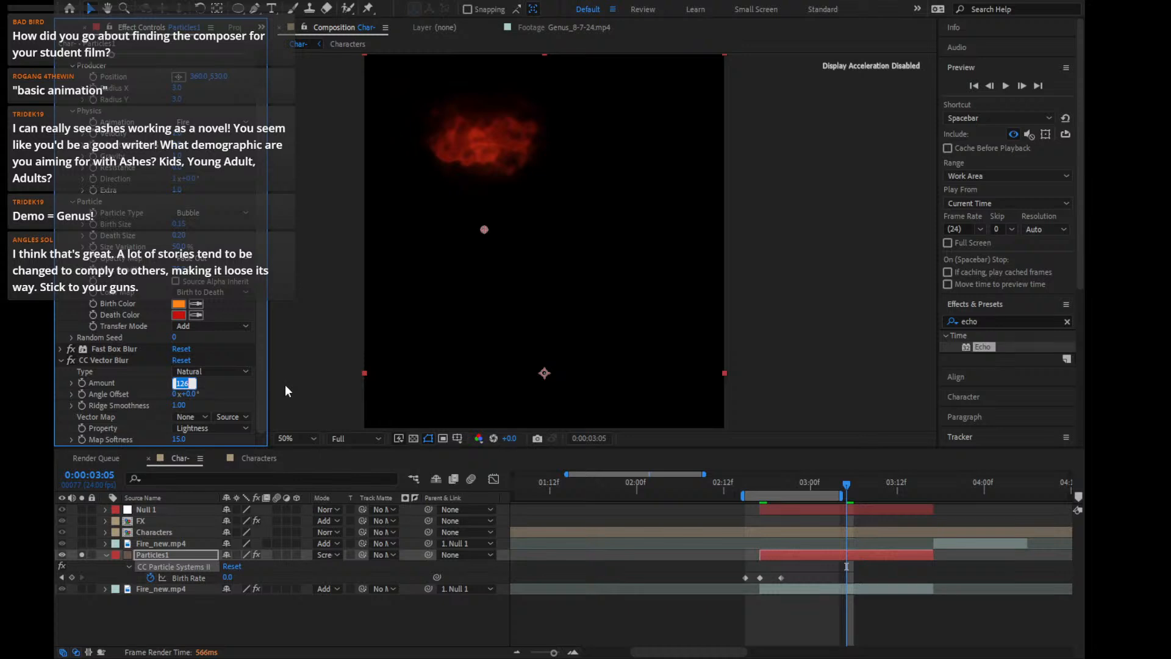
text(75)
key(Return)
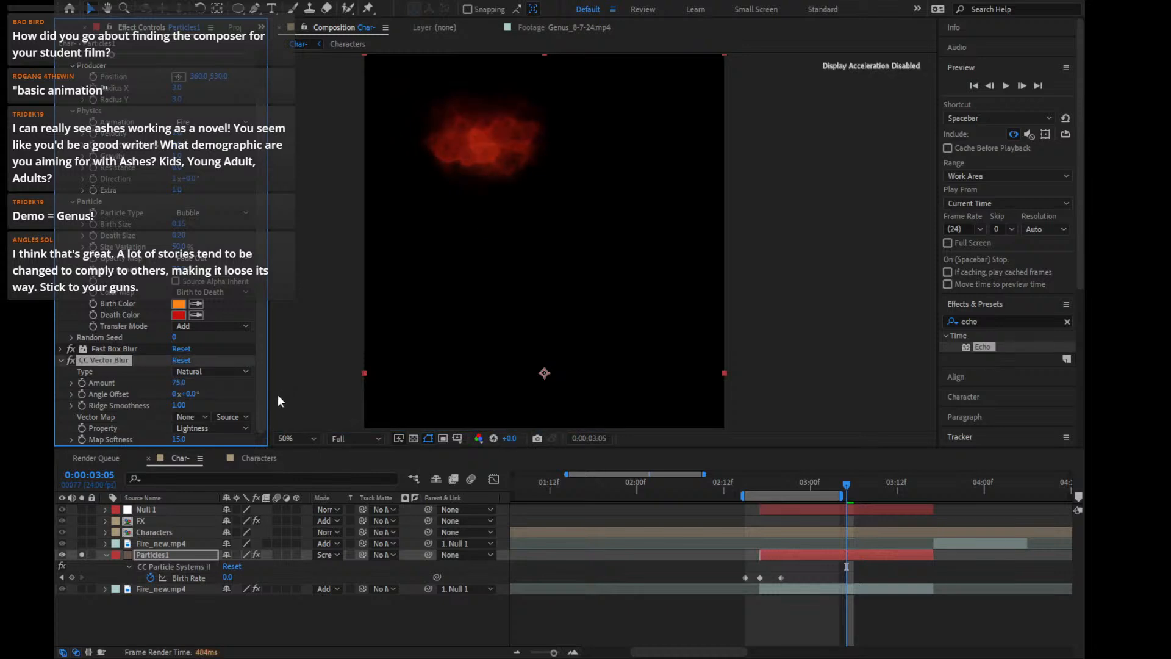
click(176, 382)
text(50)
key(Return)
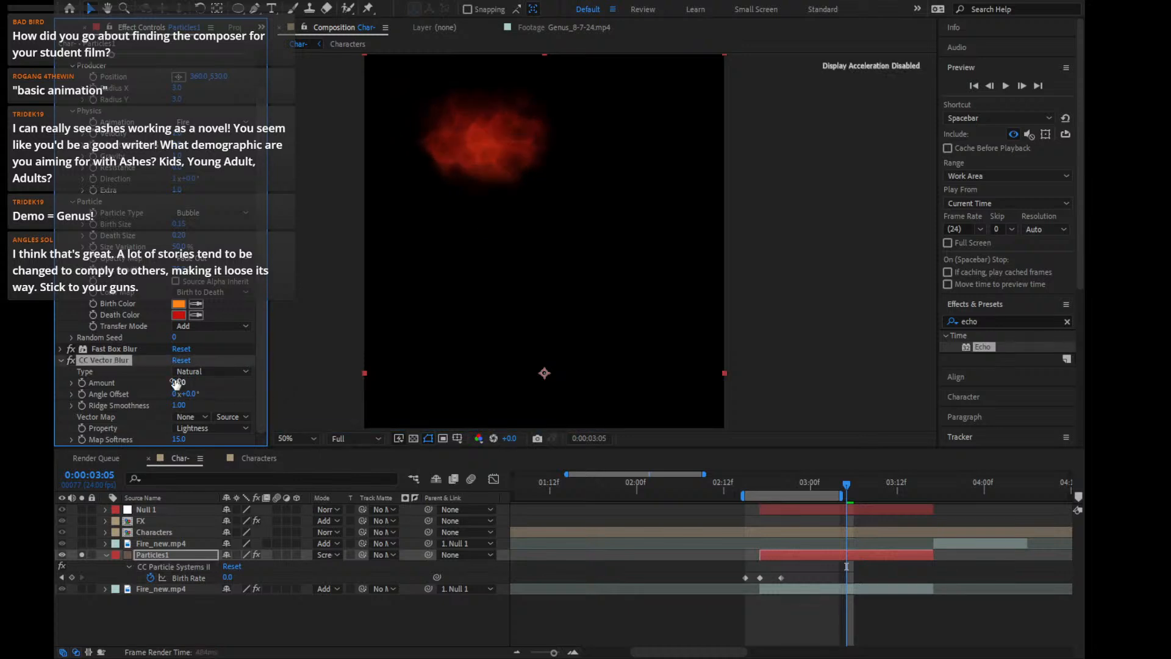
click(180, 383)
text(0)
key(Return)
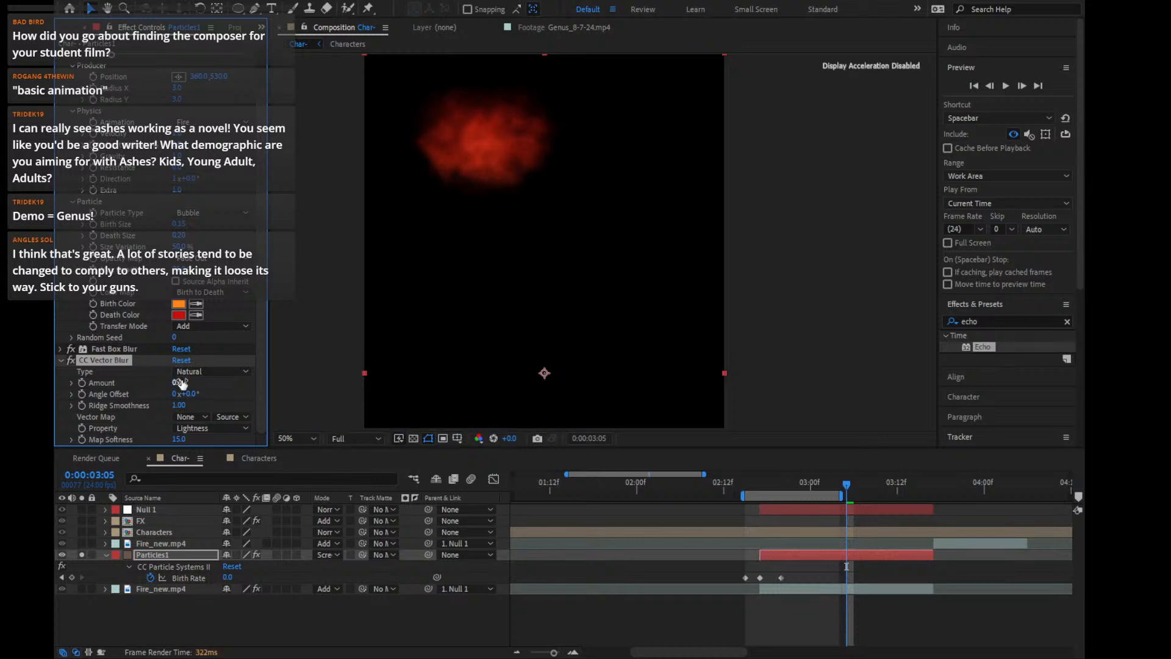
key(ctrl+z)
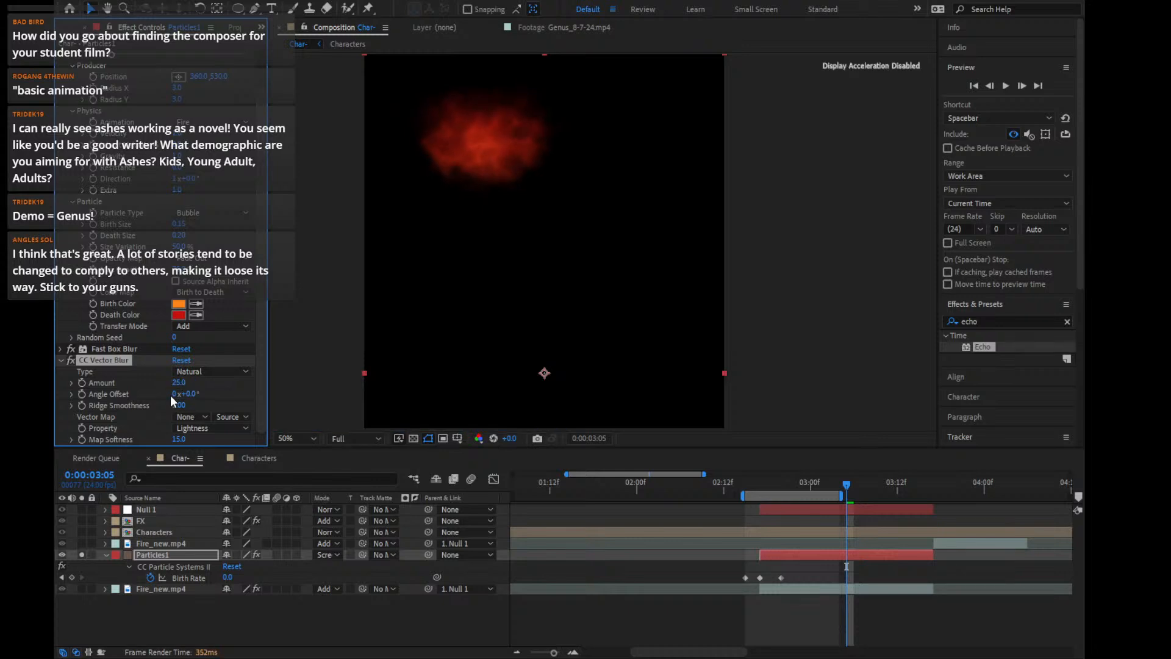
Set the CC Vector Blur Amount of the particles to 50
click(186, 383)
text(6)
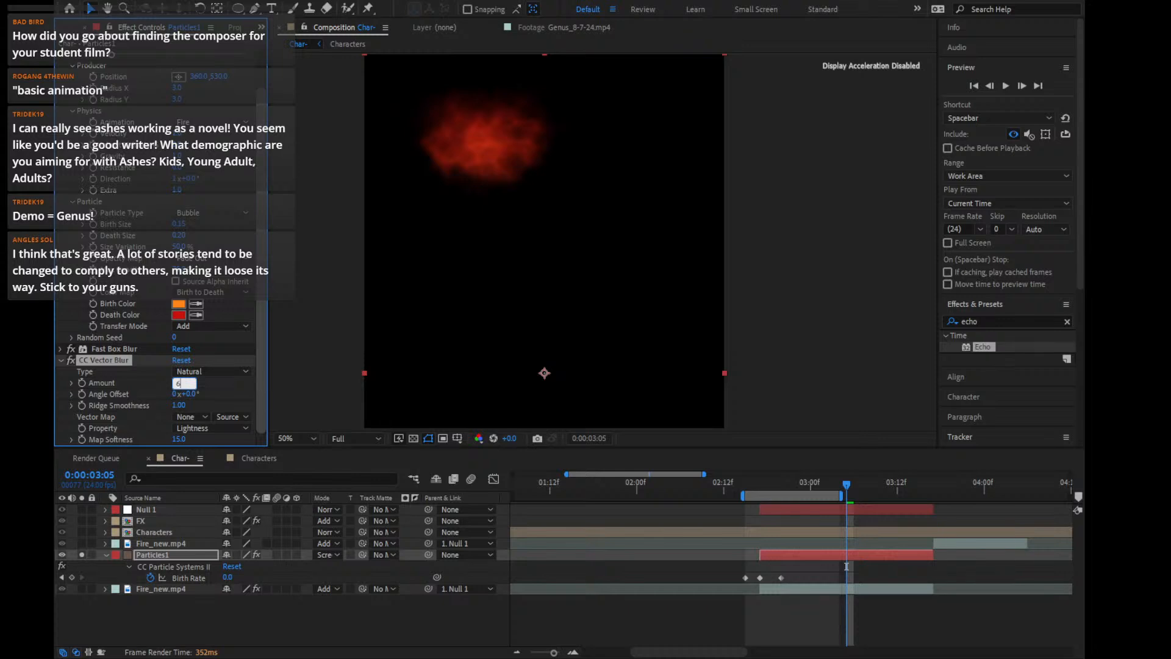
text(0)
key(Return)
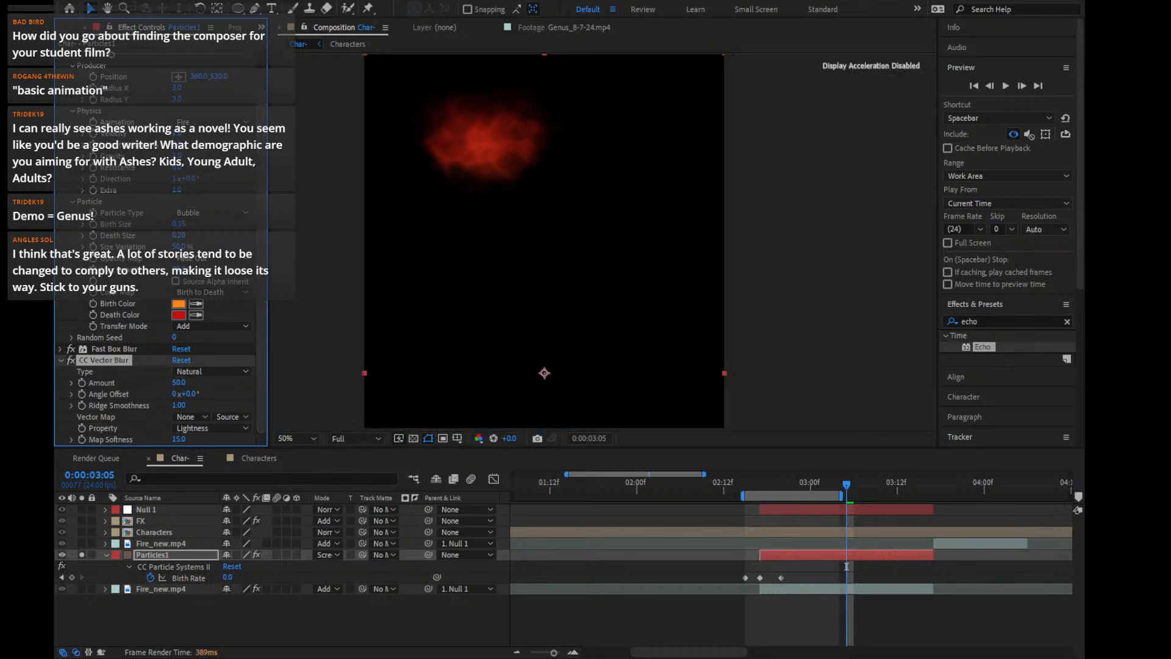
Try a Fast Box Blur radius of 3, restore the previous radius and collapse both blur effects
click(61, 349)
click(178, 360)
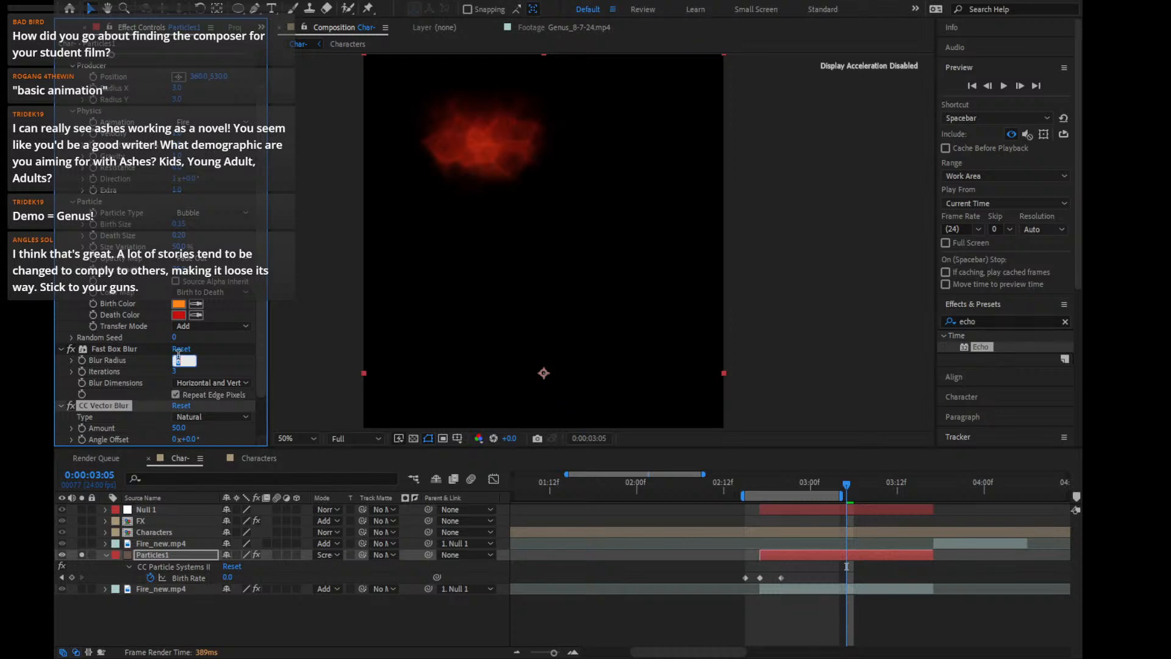
text(3)
key(Return)
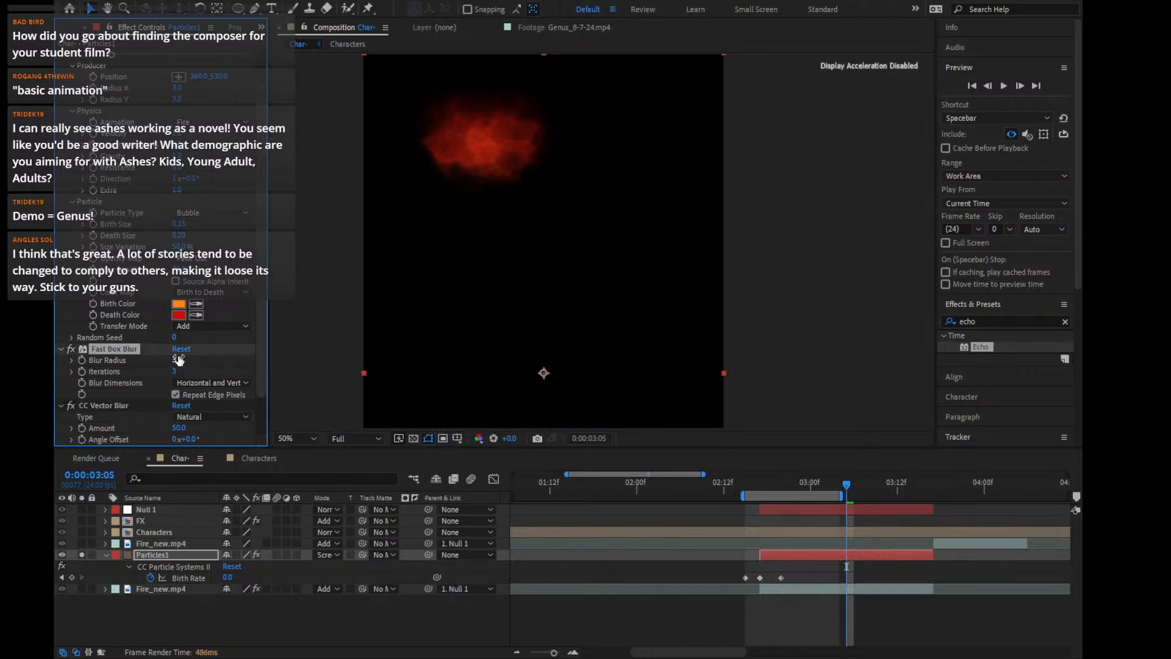
click(258, 405)
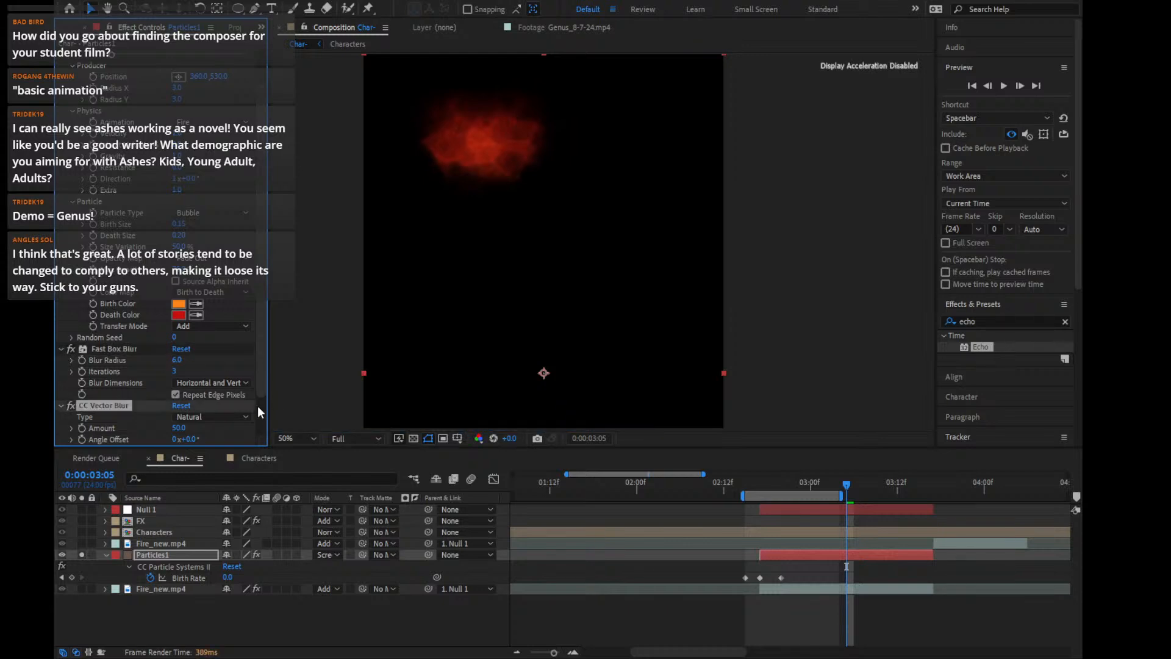
click(60, 348)
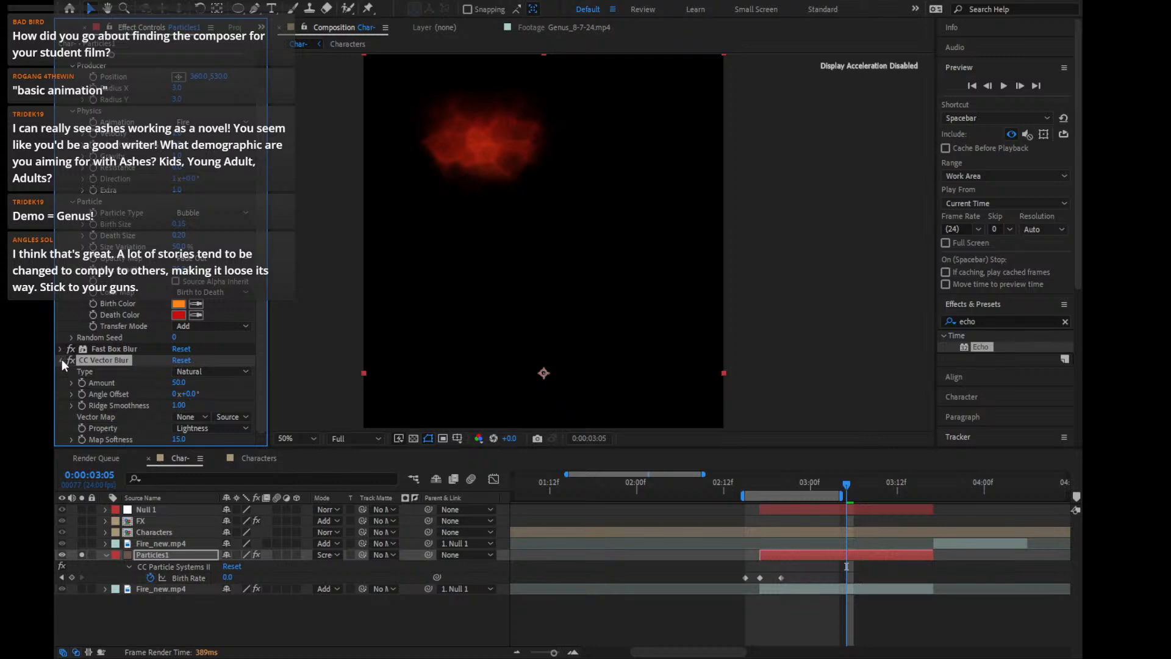
click(61, 359)
Scrub through the particle burst and turn off the solo of the Particles1 layer
drag(787, 488, 844, 511)
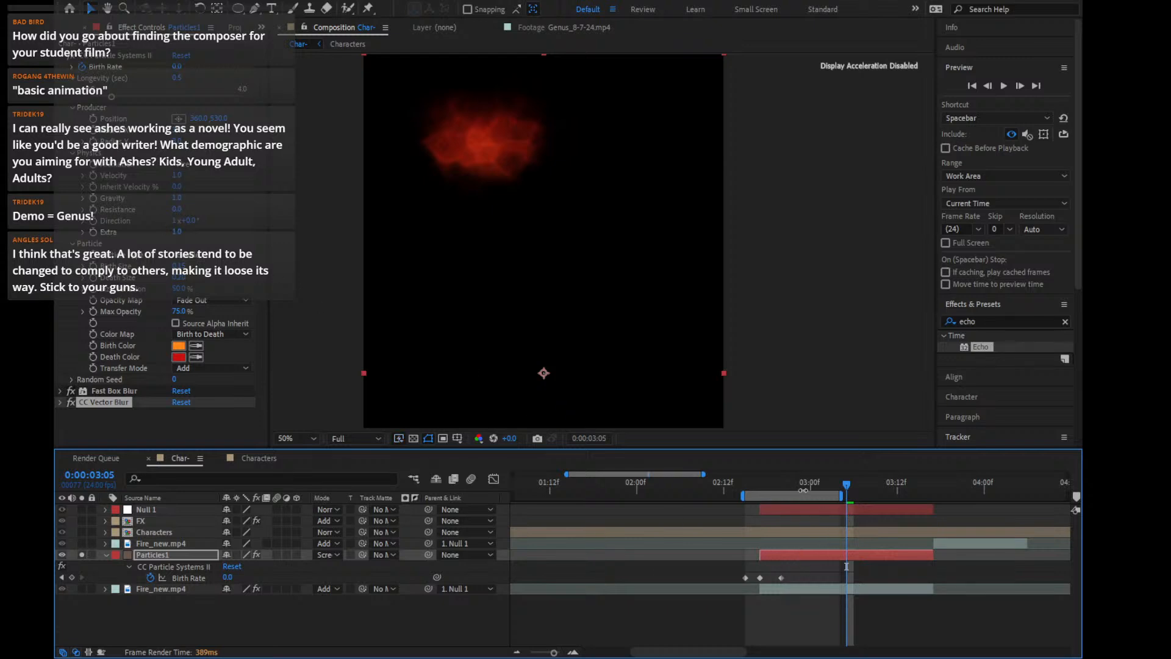
drag(792, 485, 768, 517)
click(82, 554)
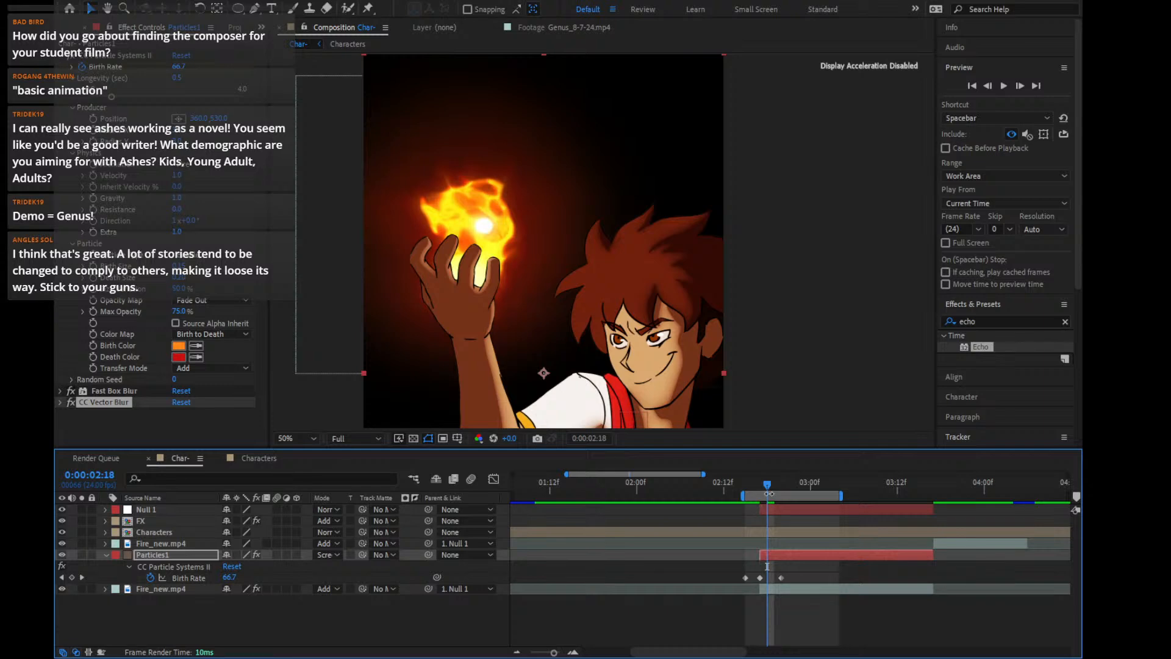
Parent the Particles1 layer to Null 1 at 0:00:02:17 and check the following frame
mouse_move(769, 489)
mouse_down()
mouse_move(782, 483)
mouse_move(761, 489)
mouse_up()
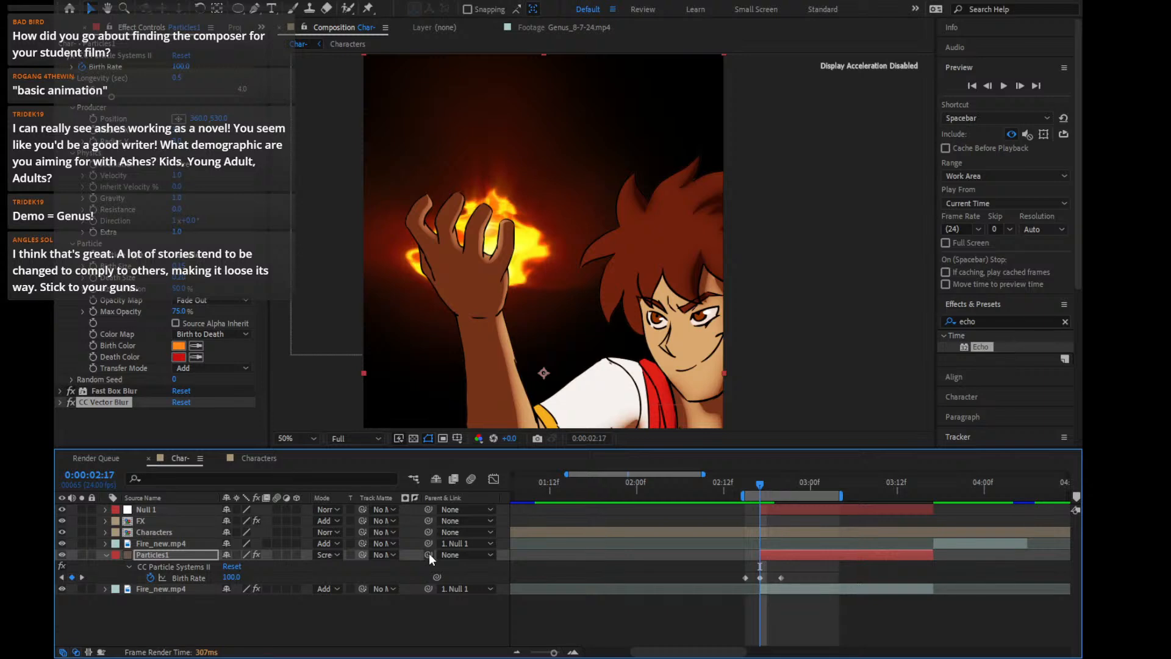
drag(429, 553, 169, 512)
key(Page_Down)
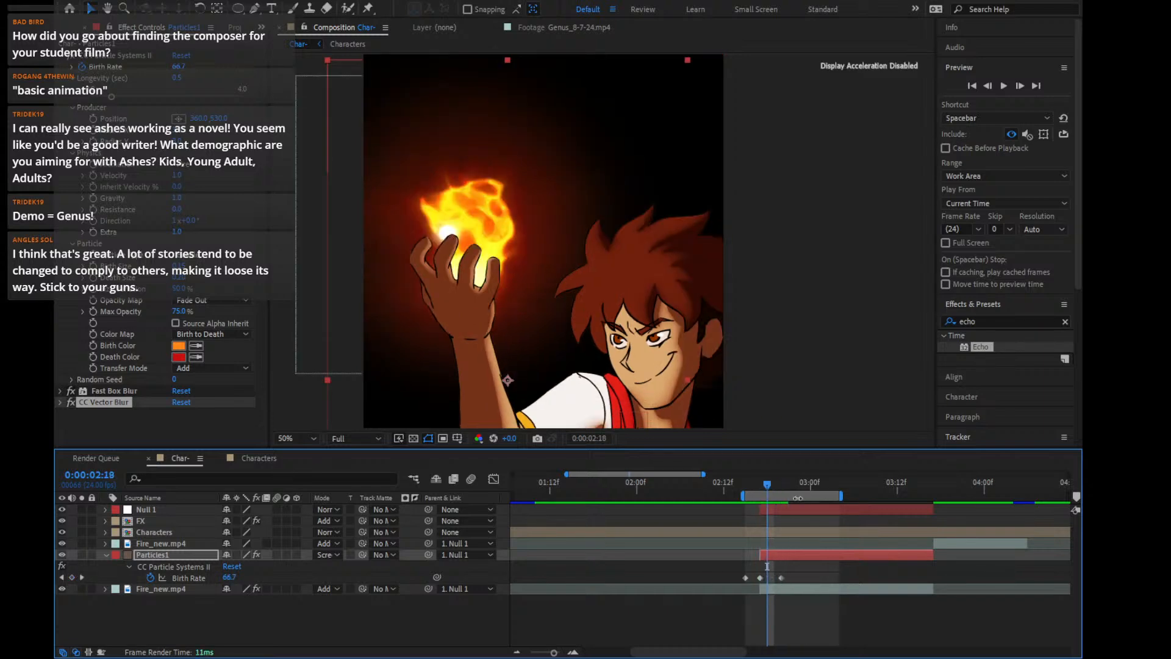
Keyframe the Particles1 position at 0:00:02:17 and move the burst onto the raised hand at 0:00:02:21, position -200, 148
key(Page_Up)
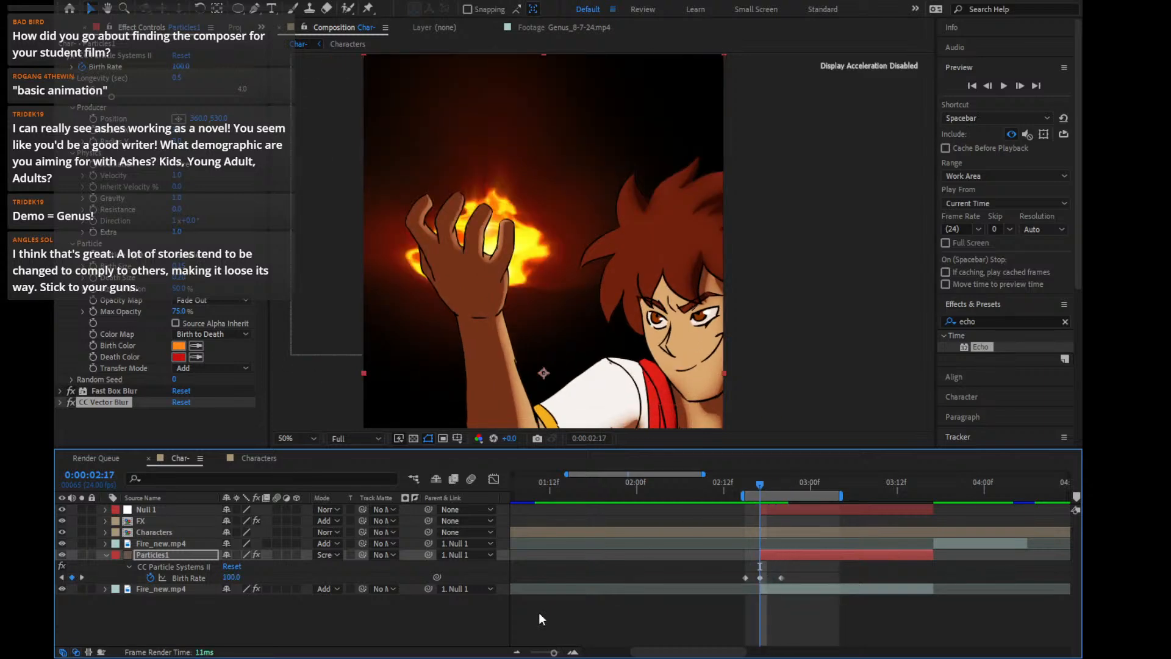
key(p)
click(140, 566)
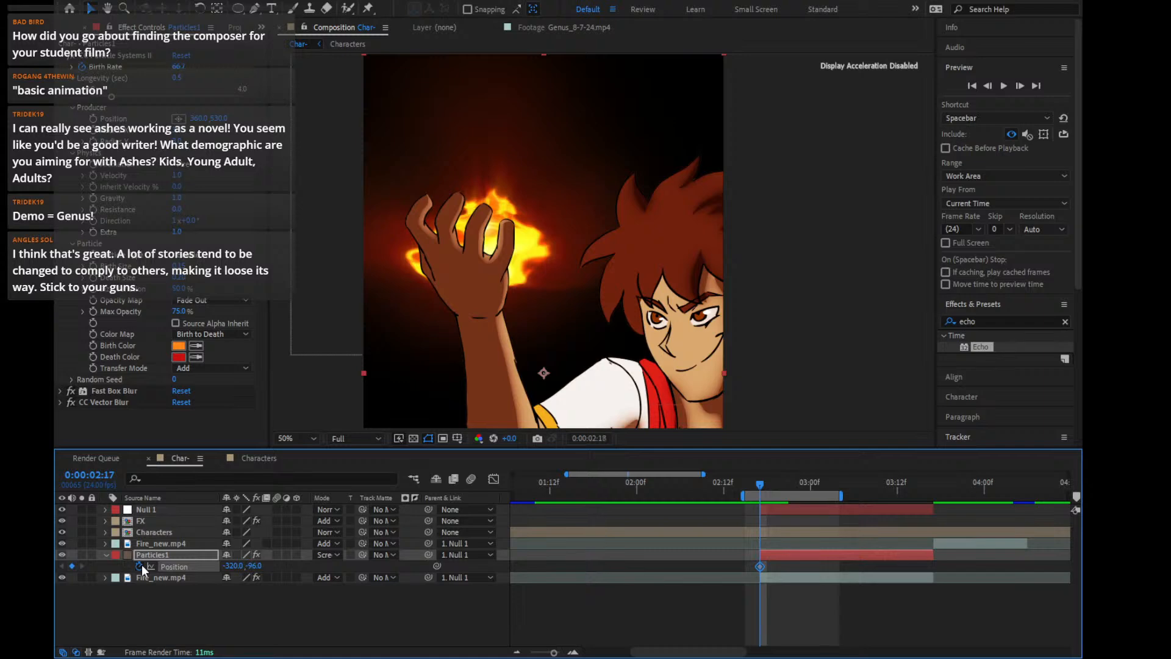
key(Page_Down)
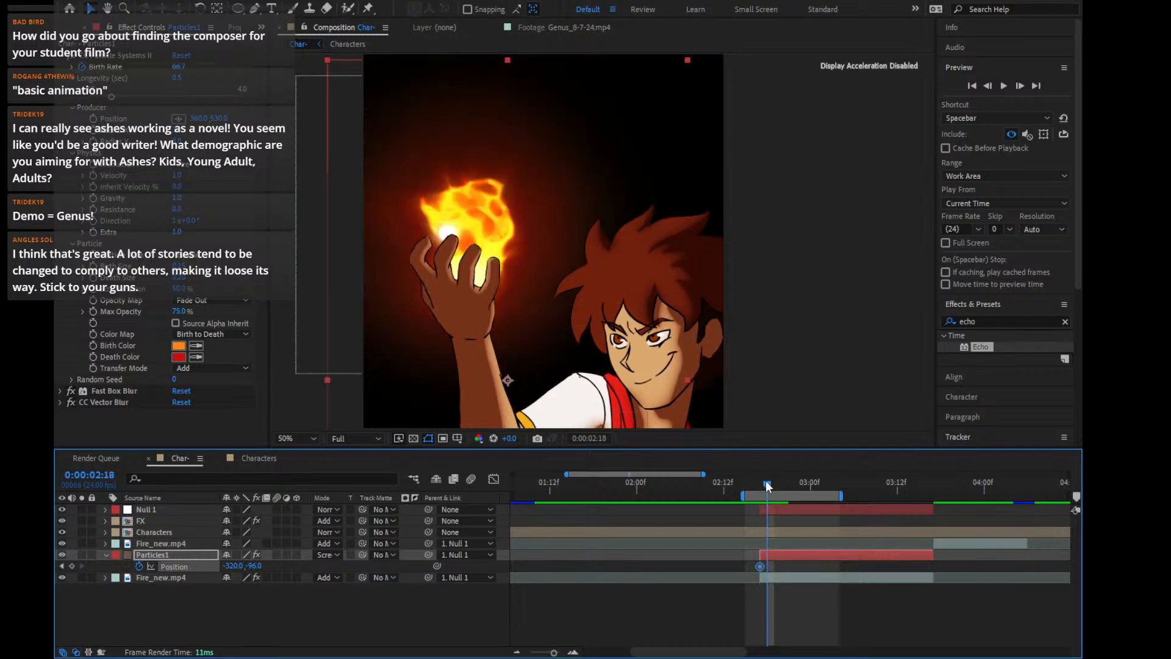
drag(766, 484, 786, 488)
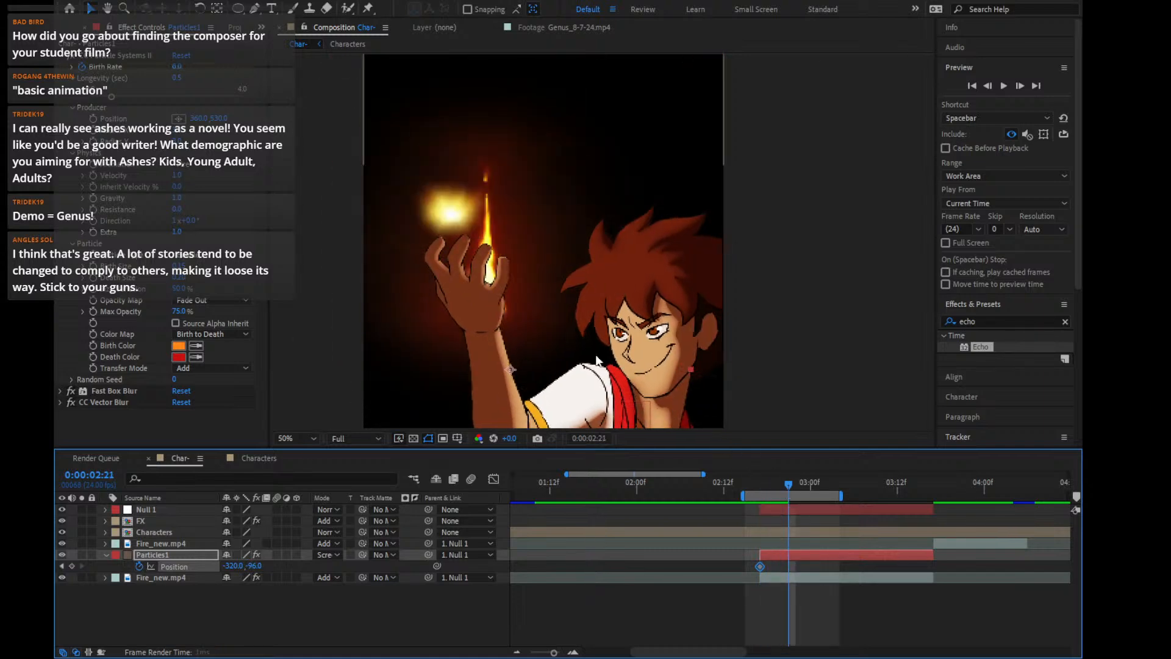
drag(450, 209, 496, 292)
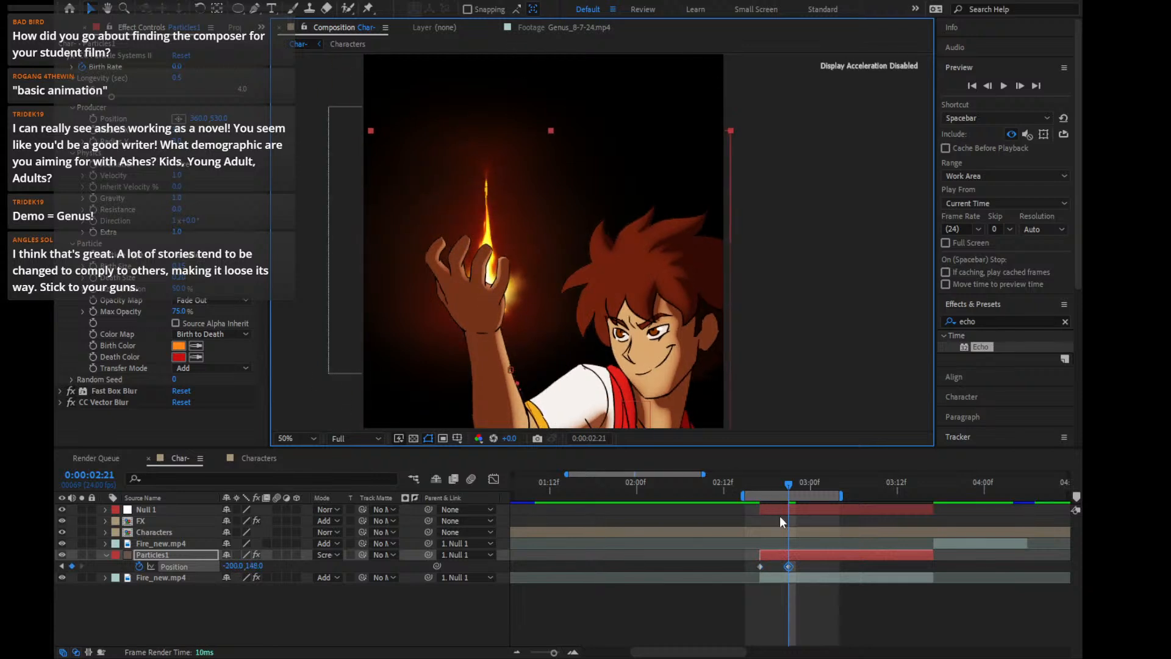
Go through the frames from 0:00:02:17 to 0:00:03:02 to check how the particles follow the hand
drag(785, 488, 754, 495)
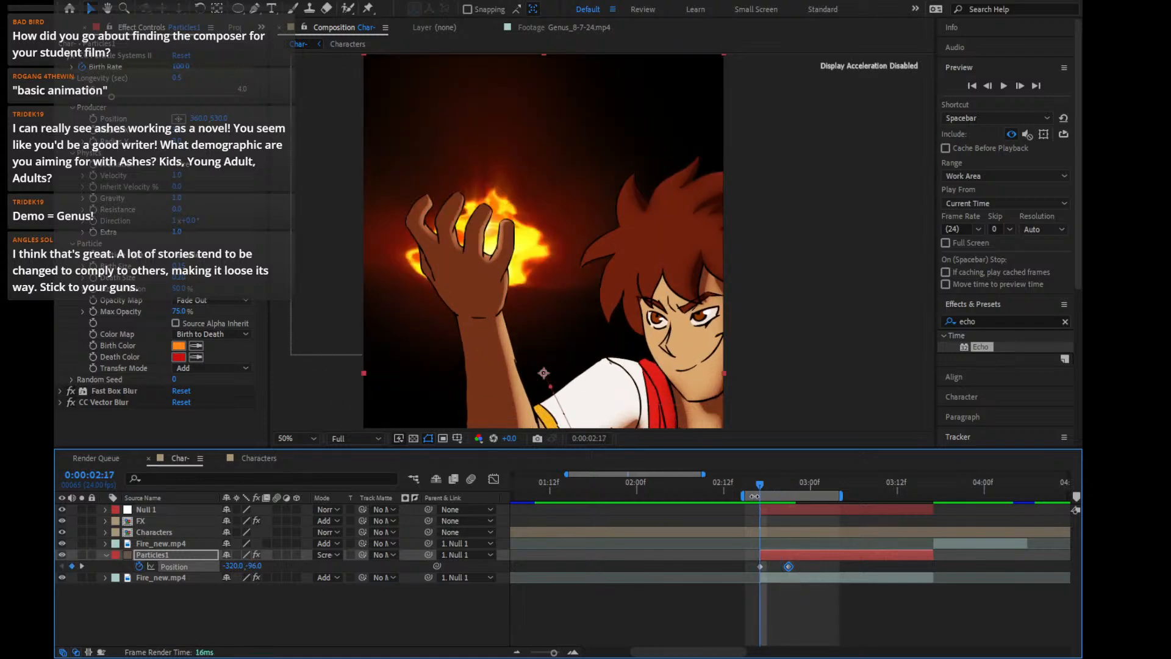
key(Page_Down)
key(Page_Down)
key(Page_Down)
key(Page_Down)
key(Page_Down)
key(Page_Down)
key(Page_Down)
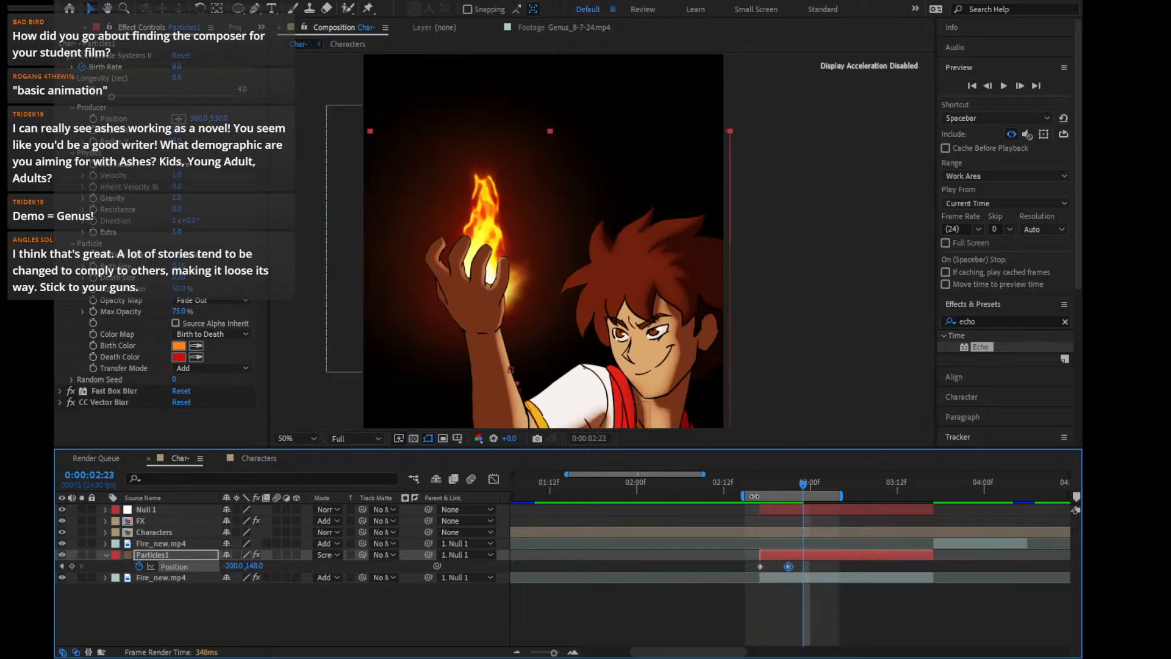
key(Page_Down)
key(Page_Down)
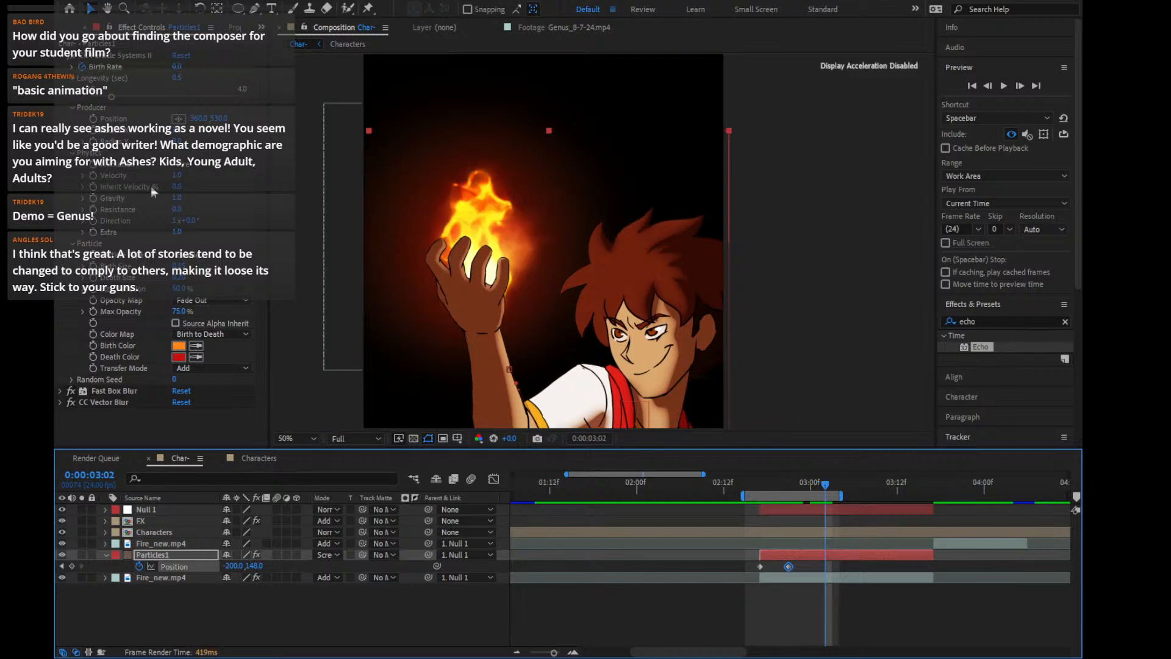
Set the CC Particle Systems II Velocity to 10
click(177, 176)
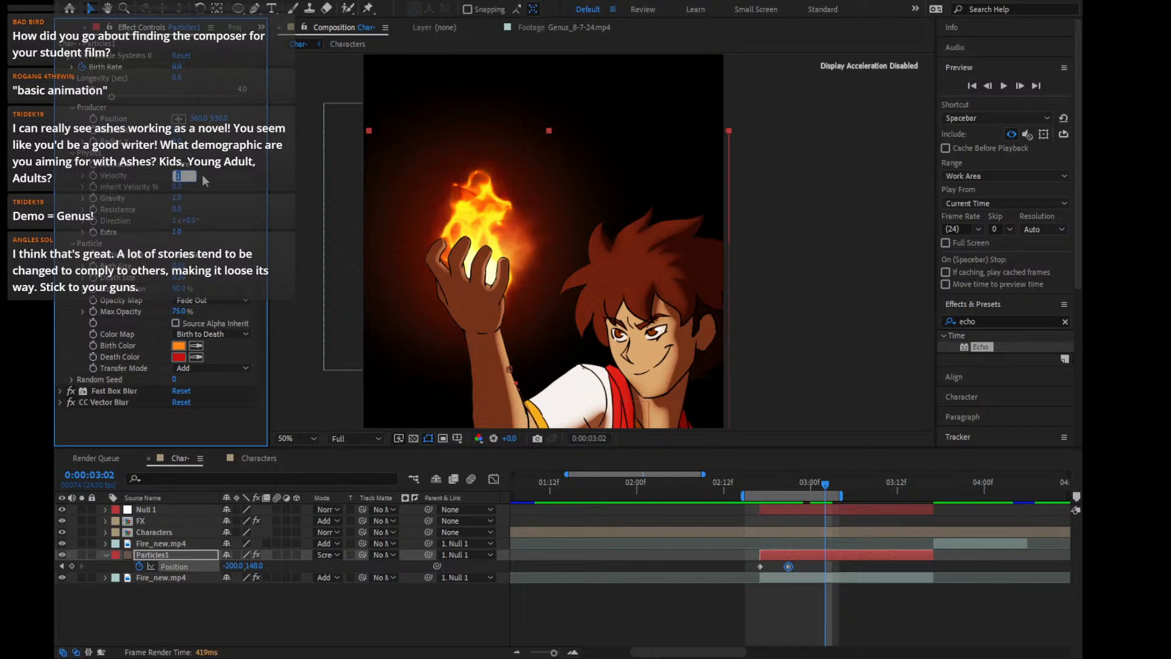
key(Return)
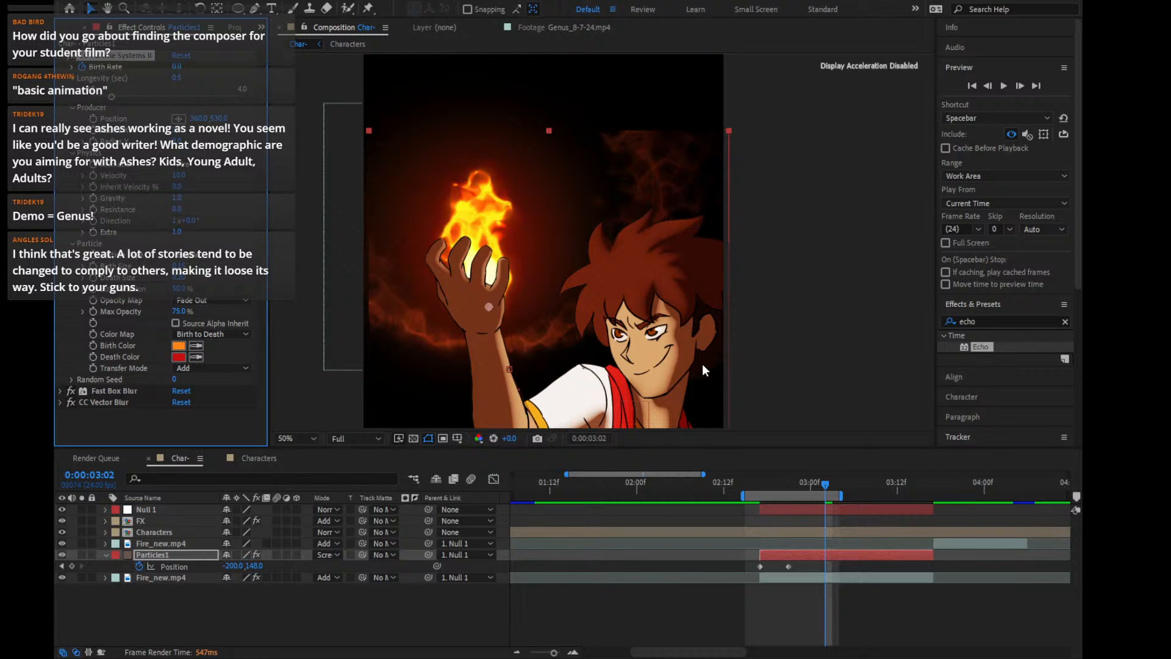
Undo the Velocity and position keyframe edits of Particles1 and redo them all
key(ctrl+z)
key(ctrl+z)
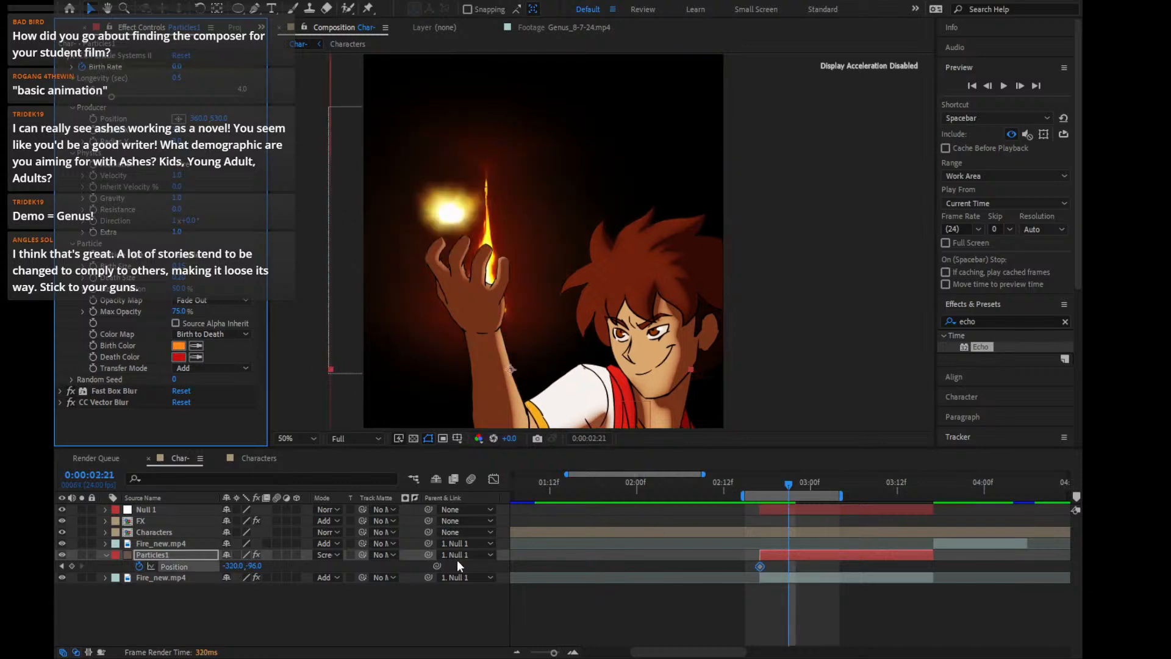
key(ctrl+z)
key(ctrl+z)
click(169, 555)
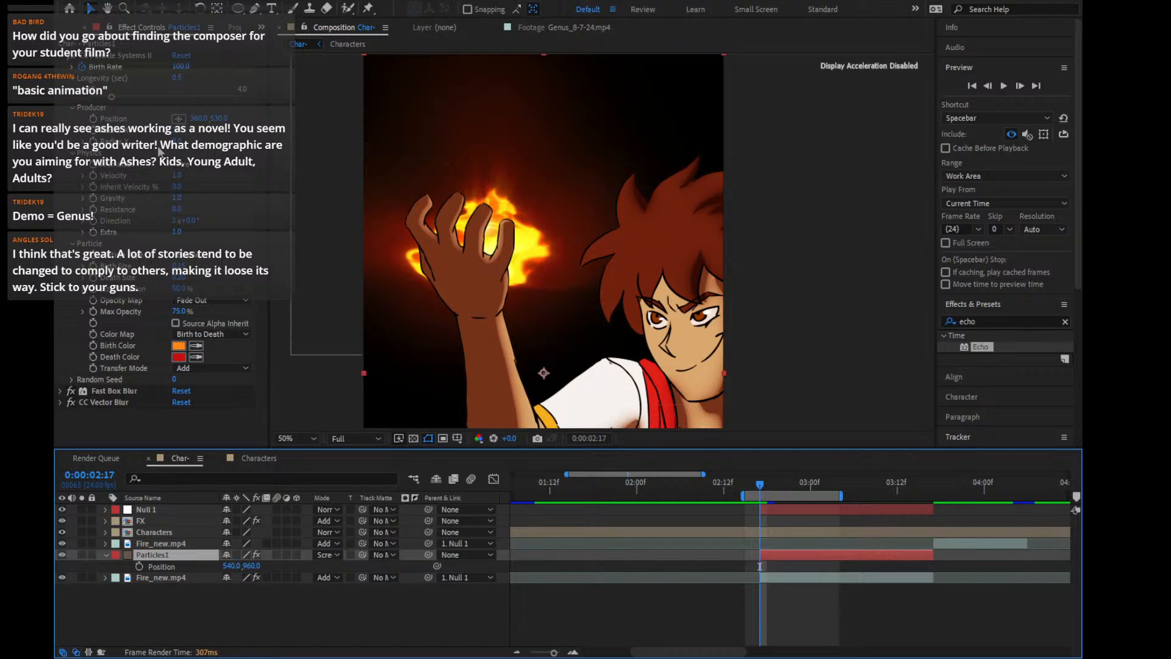
key(ctrl+shift+z)
key(ctrl+shift+z)
key(ctrl+shift+z)
key(ctrl+shift+z)
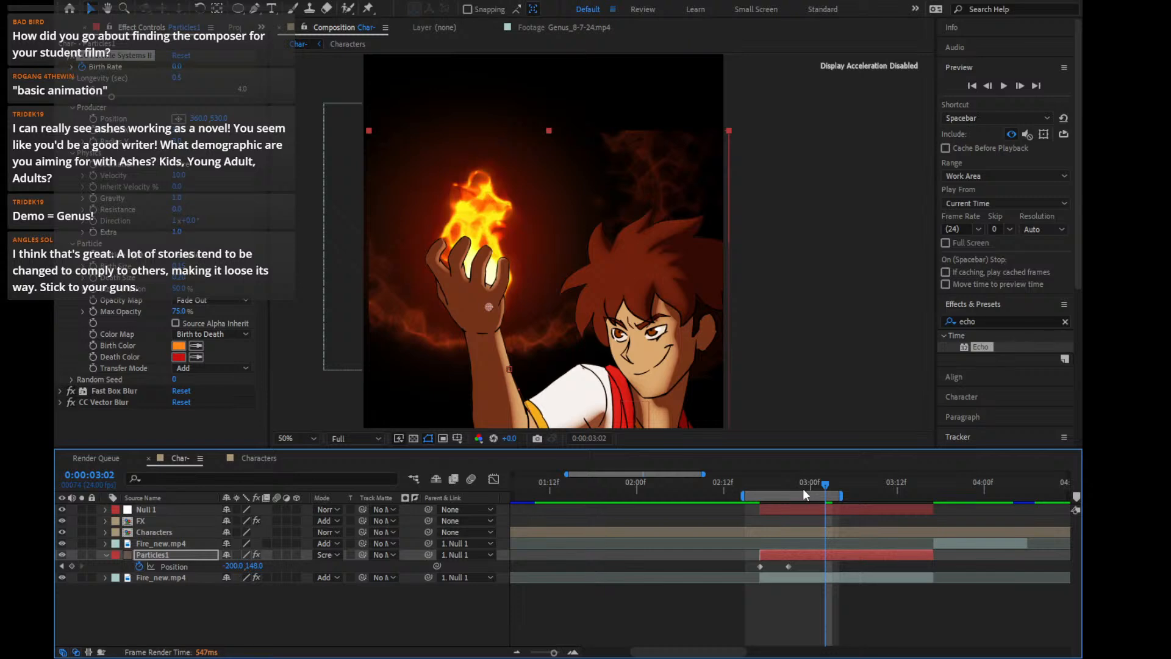
Try a feathered elliptical mask around the hand's fire on Particles1 at 0:00:03:00, and delete the mask
mouse_move(800, 489)
mouse_down()
mouse_move(761, 492)
mouse_move(804, 477)
mouse_move(825, 477)
mouse_move(781, 491)
mouse_move(840, 484)
mouse_move(767, 507)
mouse_move(833, 492)
mouse_move(812, 503)
mouse_up()
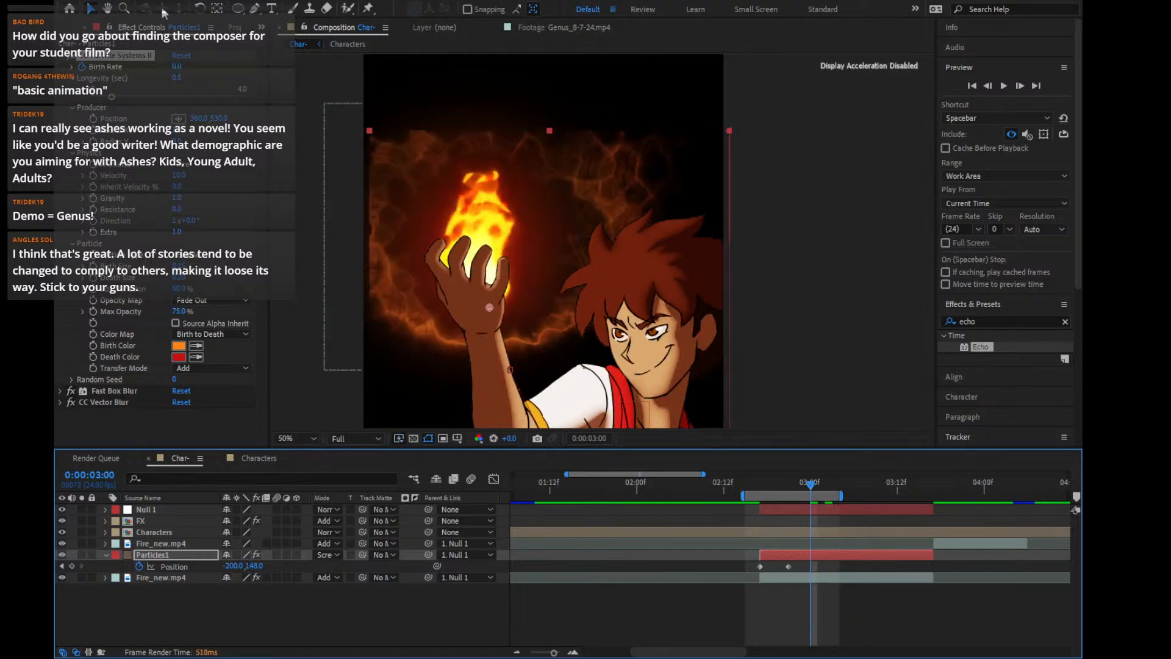
click(238, 8)
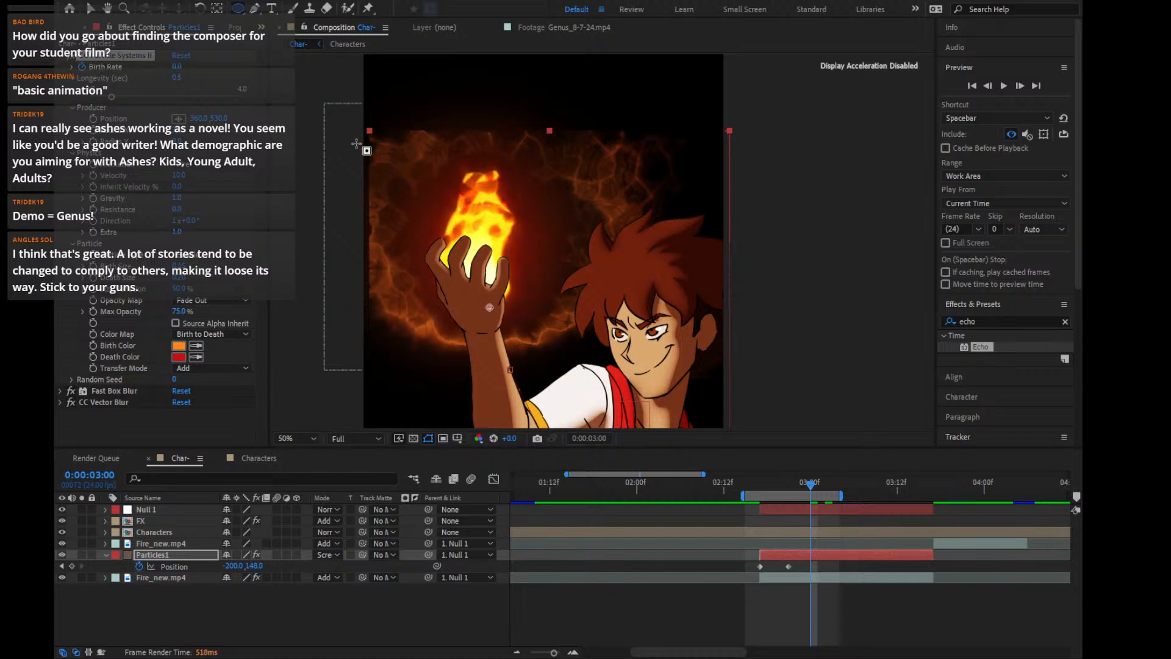
drag(362, 145, 516, 238)
drag(561, 276, 616, 364)
key(f)
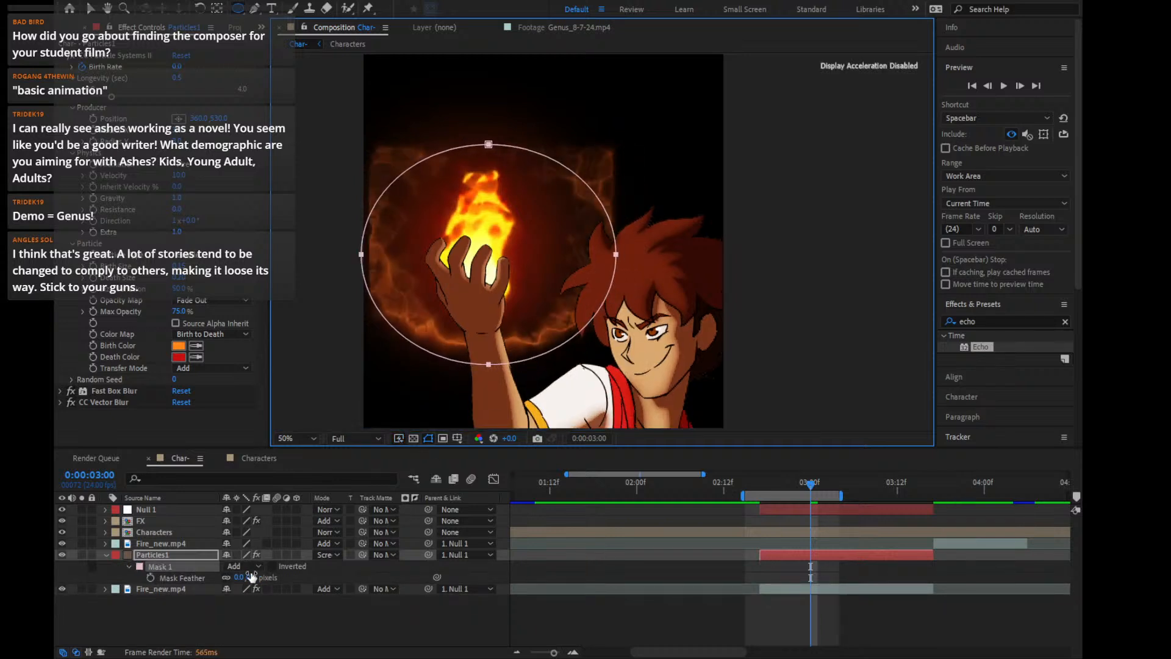
drag(252, 577, 315, 575)
key(ctrl+z)
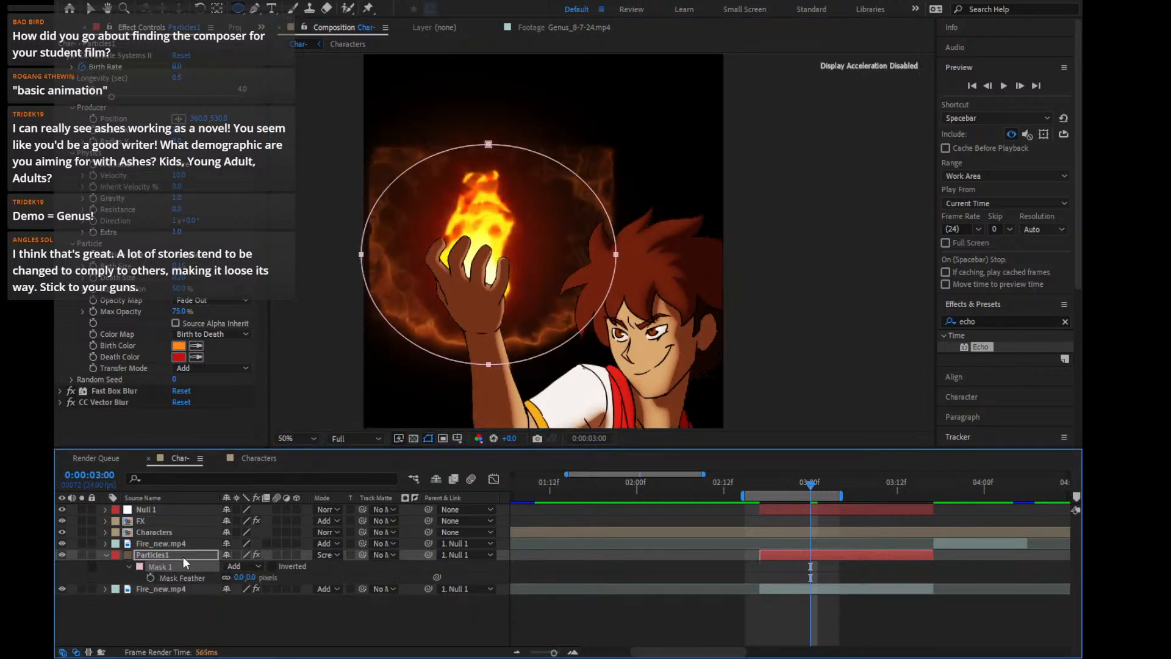
click(183, 556)
click(174, 566)
key(Delete)
Pre-compose the Particles1 layer as Particles1 Comp 1, inspect its contents and return to the main composition
mouse_move(808, 490)
mouse_down()
mouse_move(760, 496)
mouse_move(810, 497)
mouse_up()
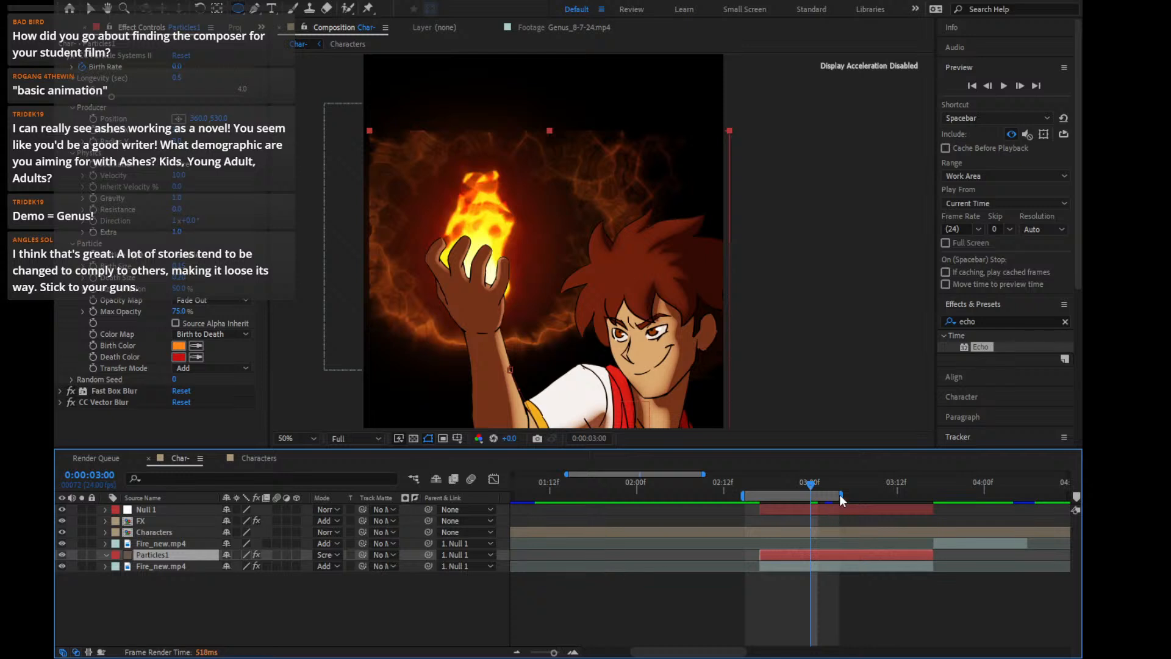
key(ctrl+s)
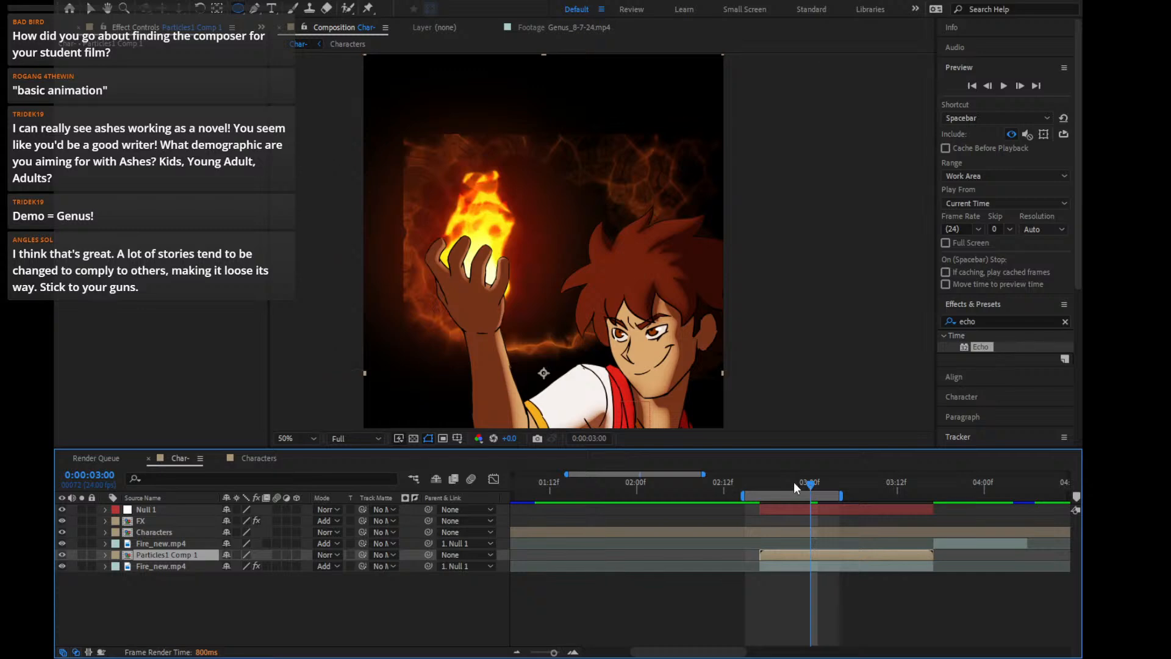
drag(793, 481, 763, 513)
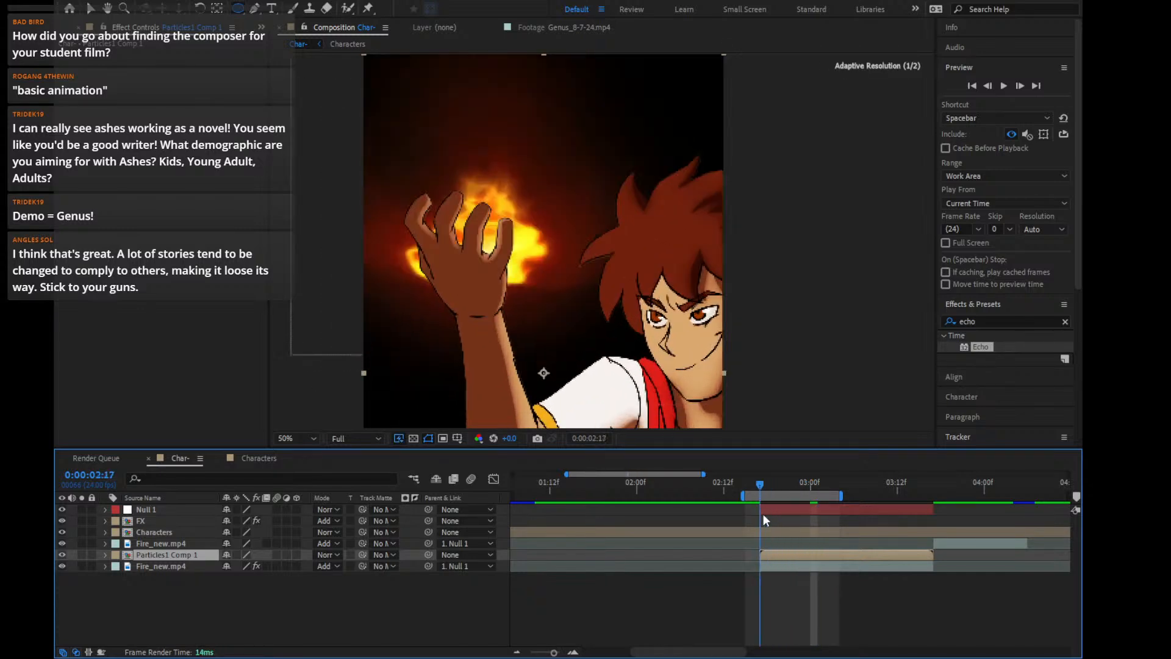
double_click(788, 555)
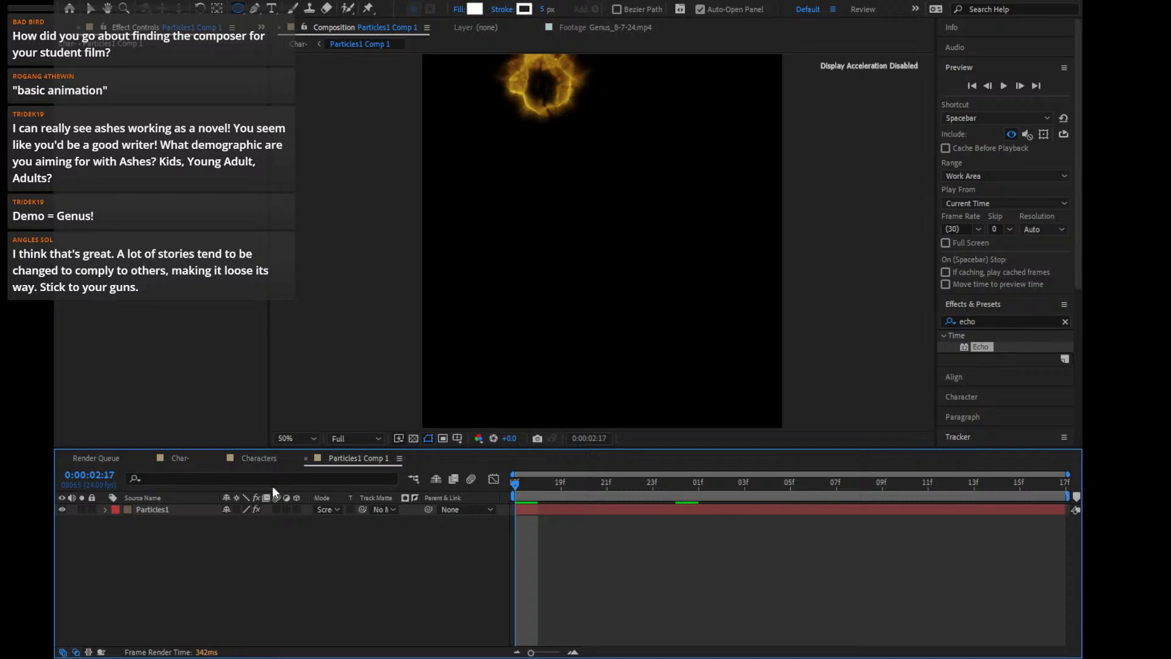
click(182, 458)
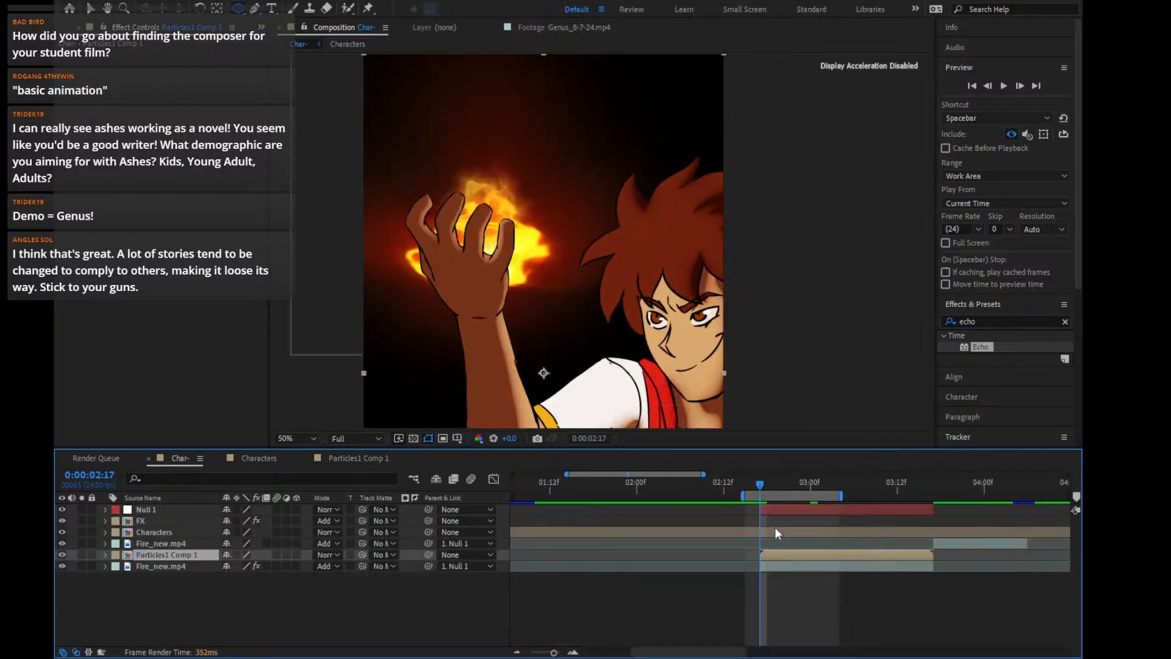
Parent Particles1 Comp 1 to Null 1 at 0:00:02:22 and move the particle ring so it centres on the hand's flame
mouse_move(770, 490)
mouse_down()
mouse_move(786, 491)
mouse_move(750, 490)
mouse_move(793, 485)
mouse_up()
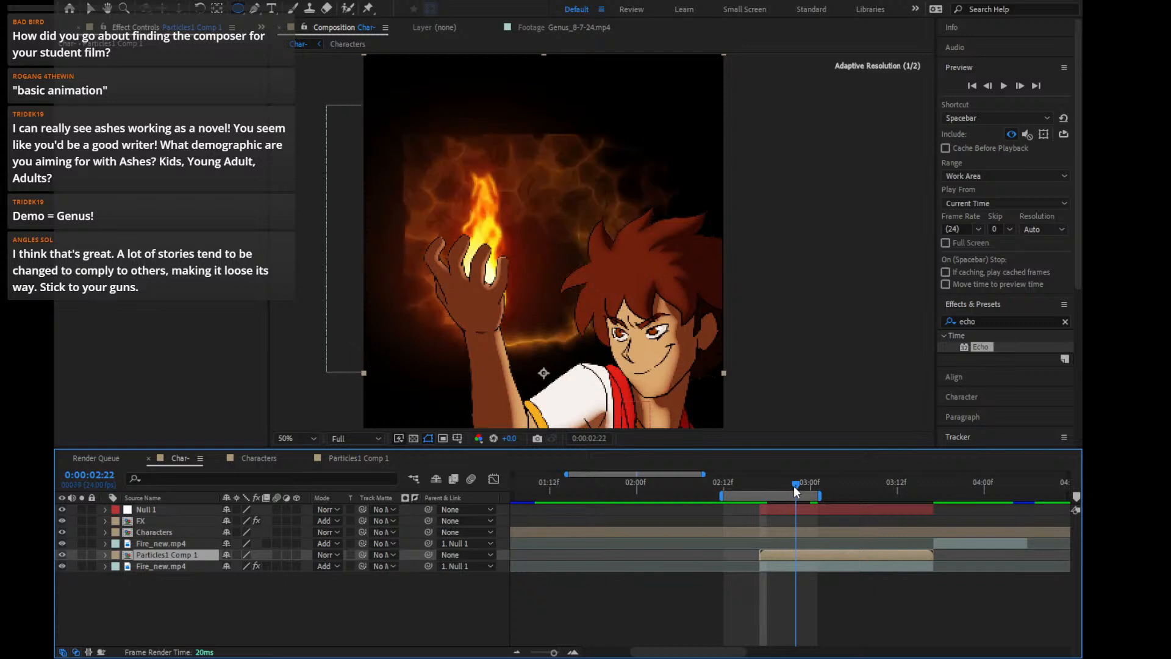
drag(427, 553, 156, 511)
key(v)
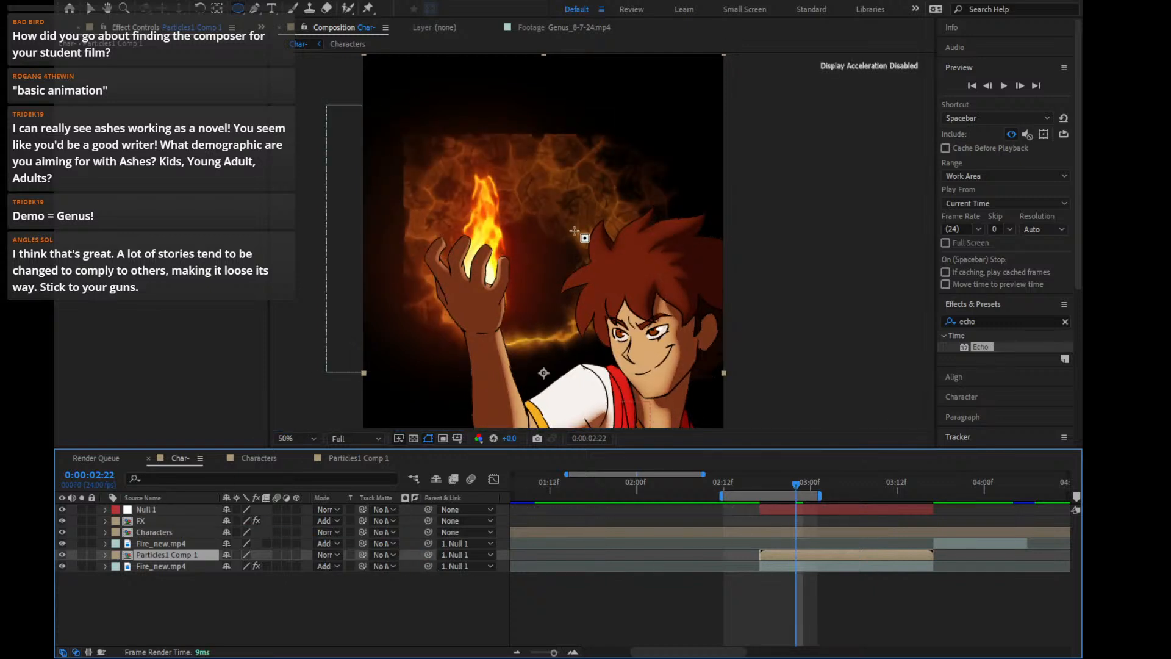
drag(581, 220, 544, 189)
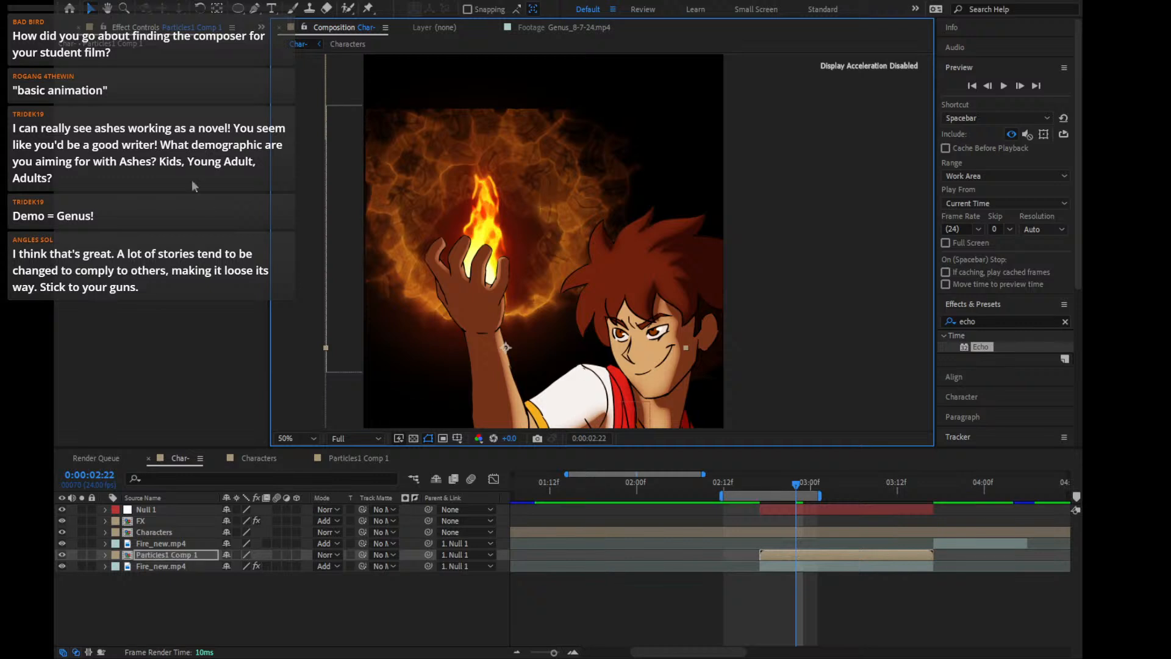
Draw an elliptical mask around the flame on Particles1 Comp 1 and set its Mask Feather to 112 pixels
click(238, 8)
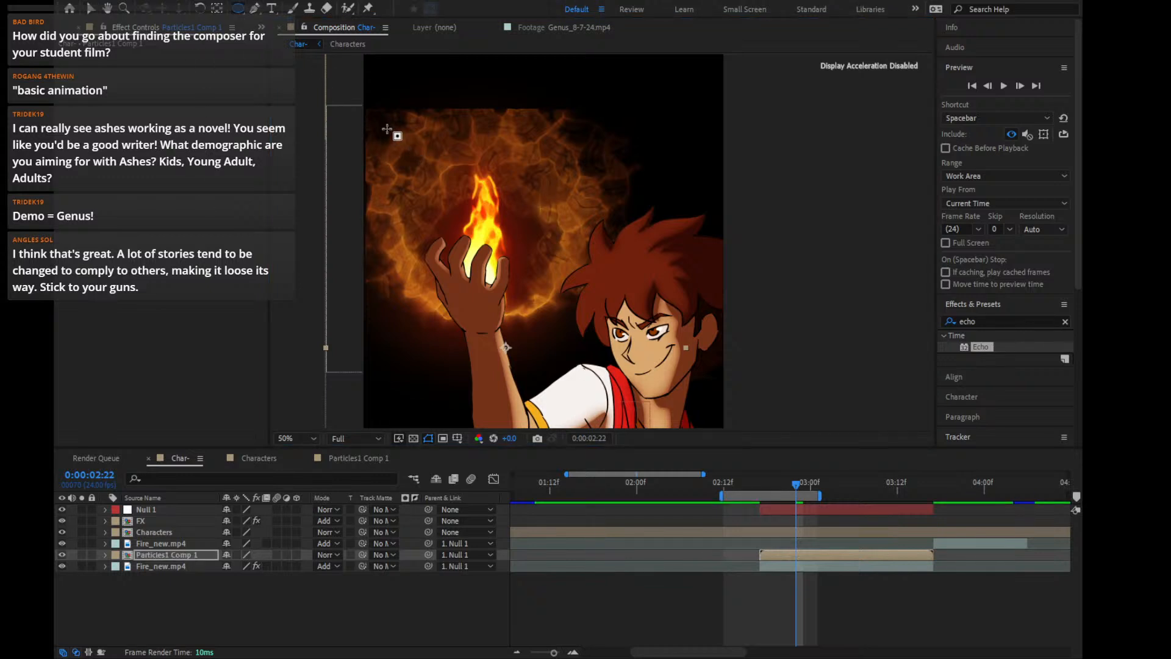
mouse_move(385, 127)
mouse_down()
mouse_move(610, 326)
mouse_move(613, 345)
mouse_move(592, 318)
mouse_up()
key(f)
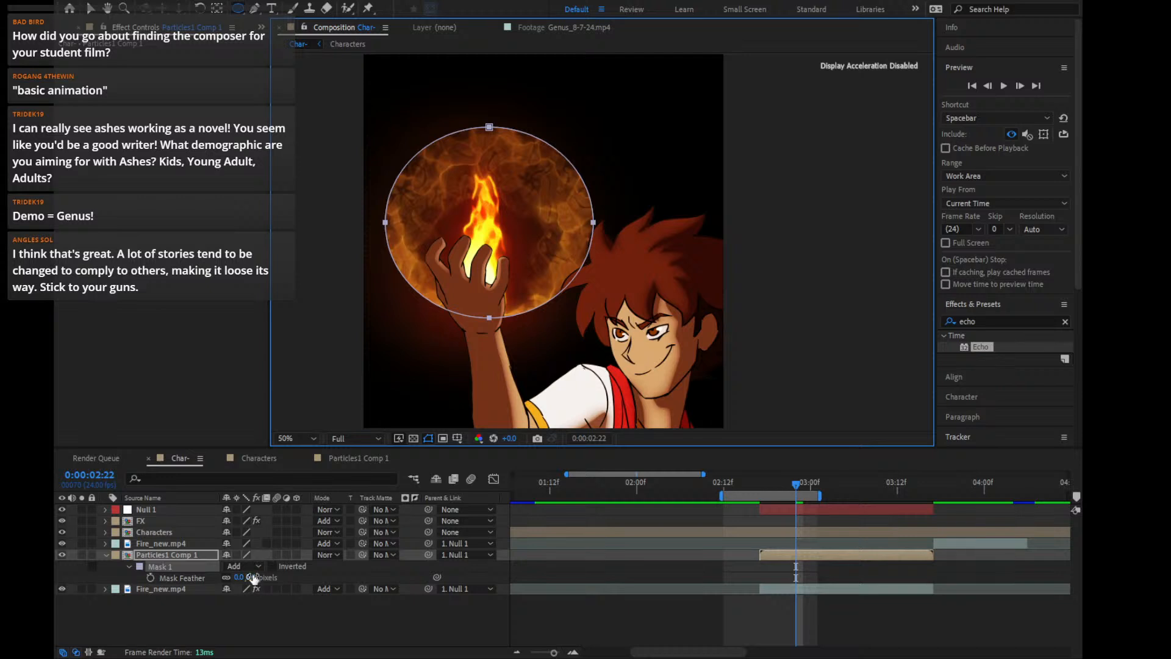
drag(247, 577, 317, 564)
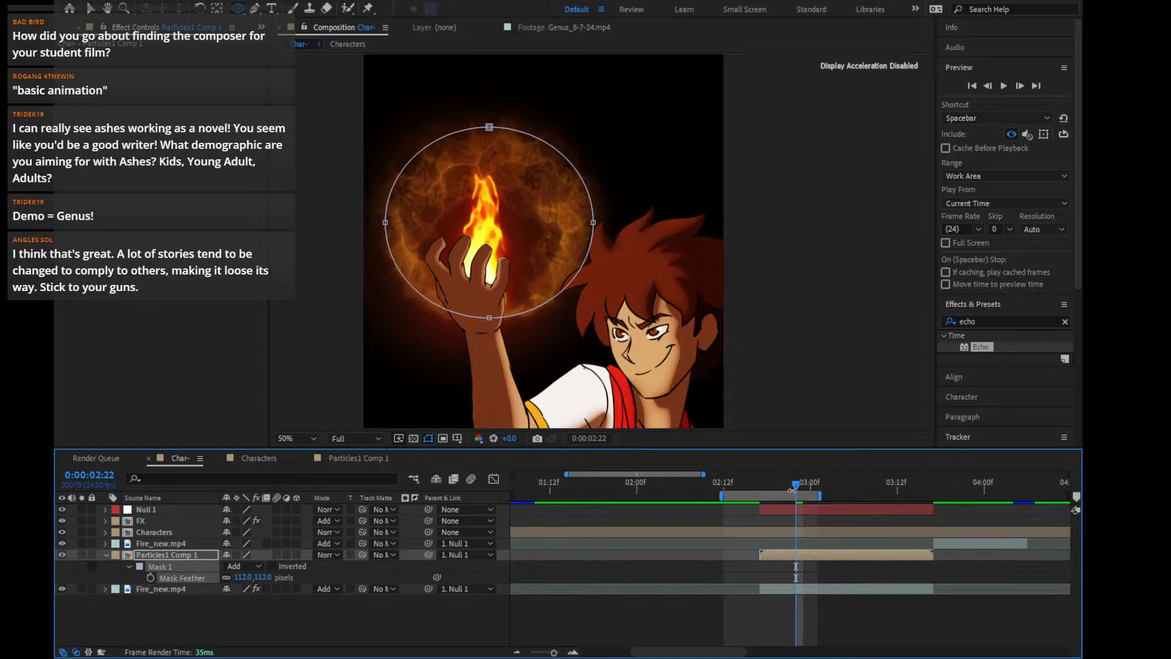
Shrink the elliptical mask on its two sides and top at 0:00:02:23 so it fits closer around the flame
mouse_move(787, 493)
mouse_down()
mouse_move(766, 493)
mouse_move(821, 498)
mouse_move(804, 501)
mouse_up()
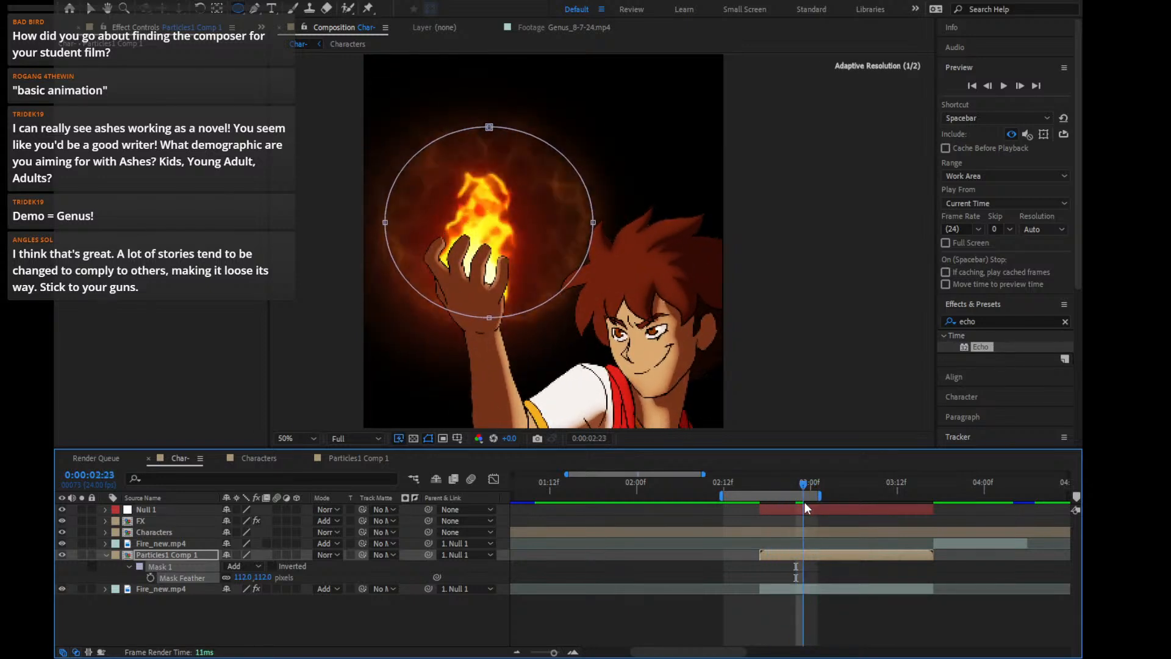
key(v)
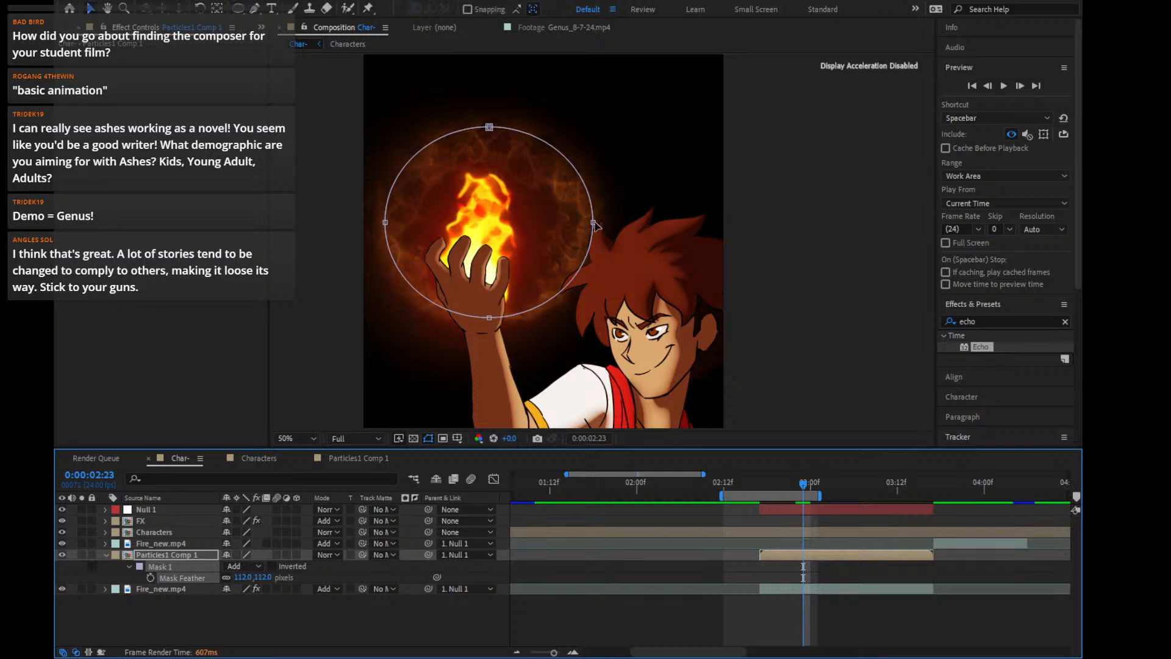
double_click(593, 223)
drag(593, 223, 573, 223)
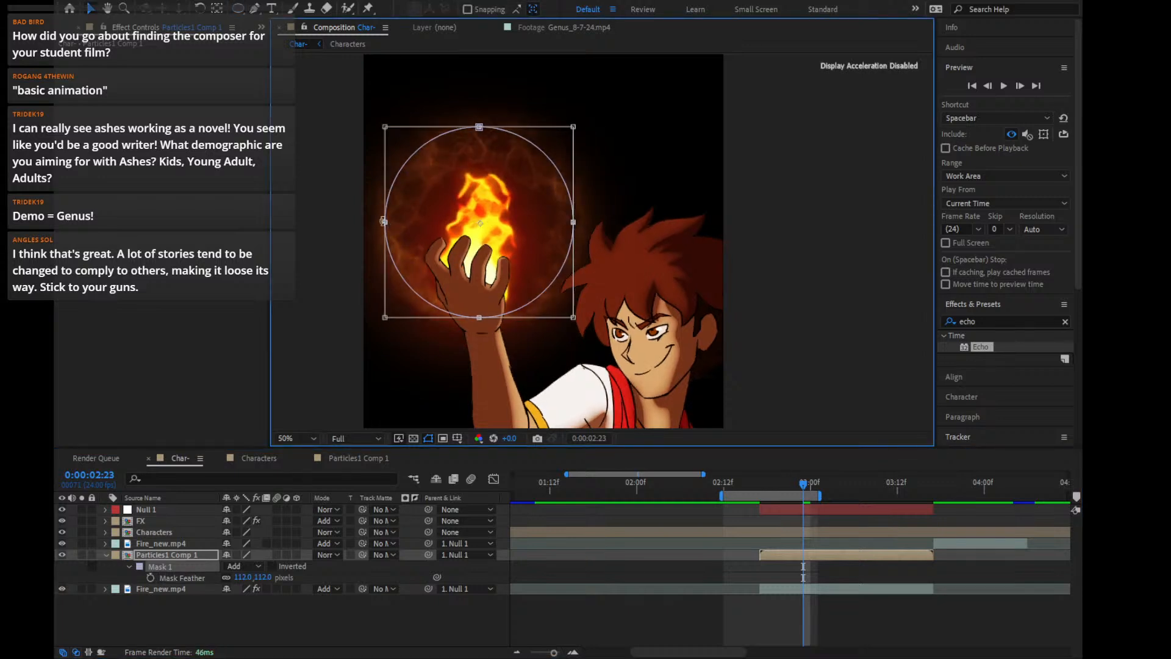
drag(386, 223, 394, 222)
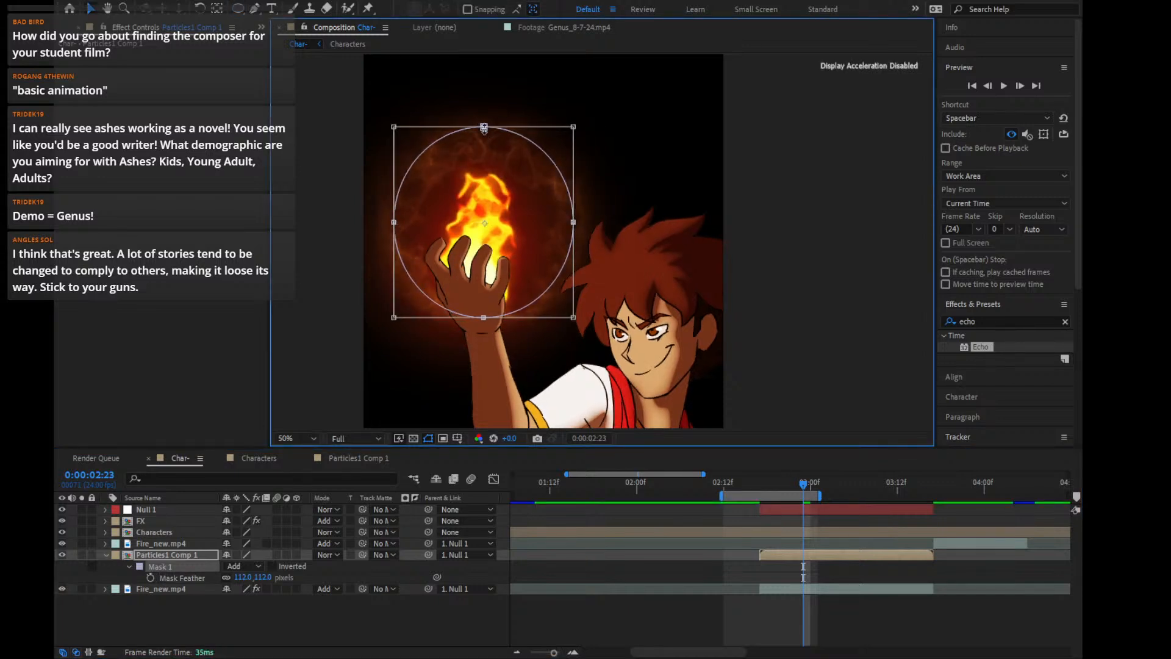
drag(484, 127, 483, 140)
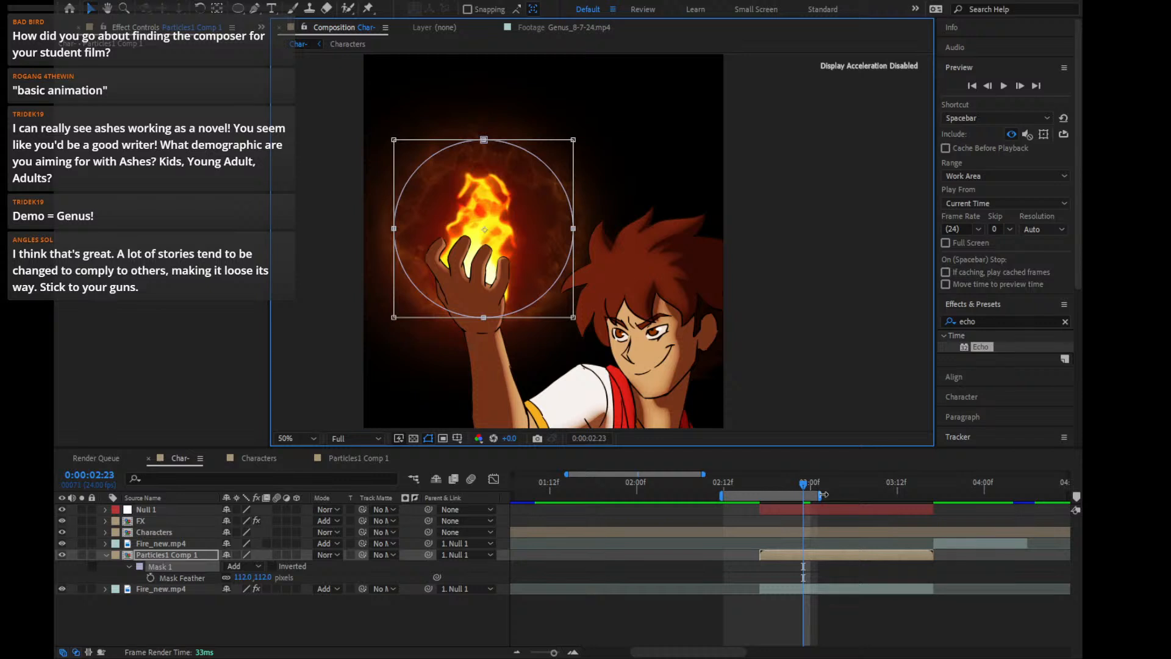
Extend the work area's end to just before 0:00:03:12 and preview the masked particle burst
drag(822, 495, 884, 495)
click(1003, 85)
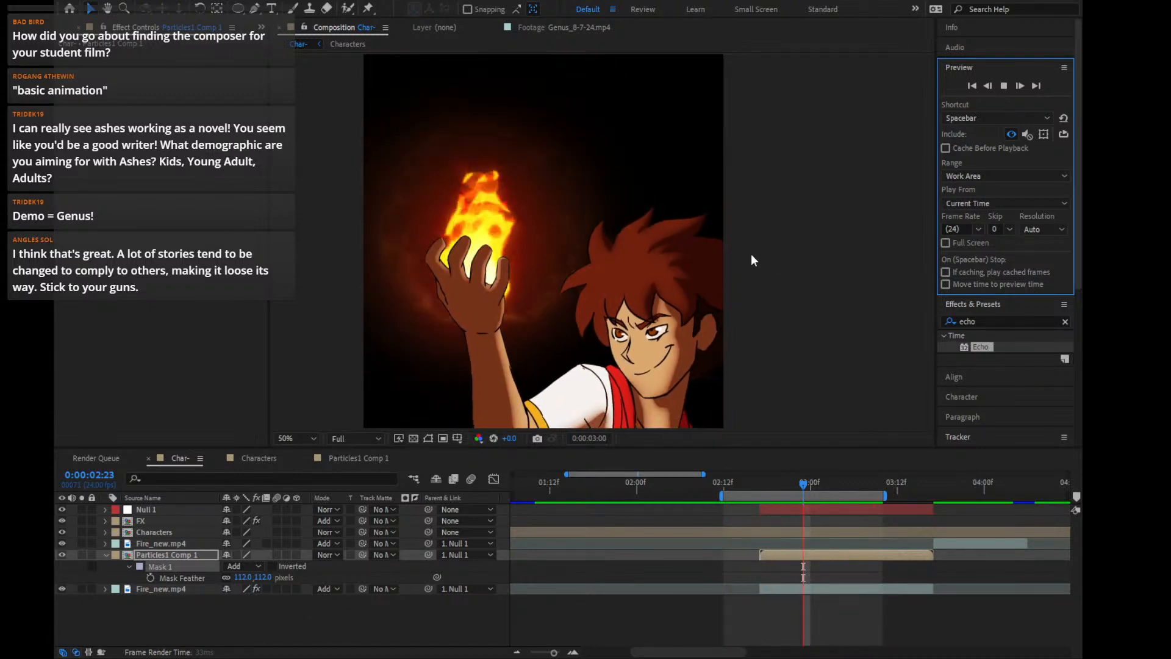
click(103, 557)
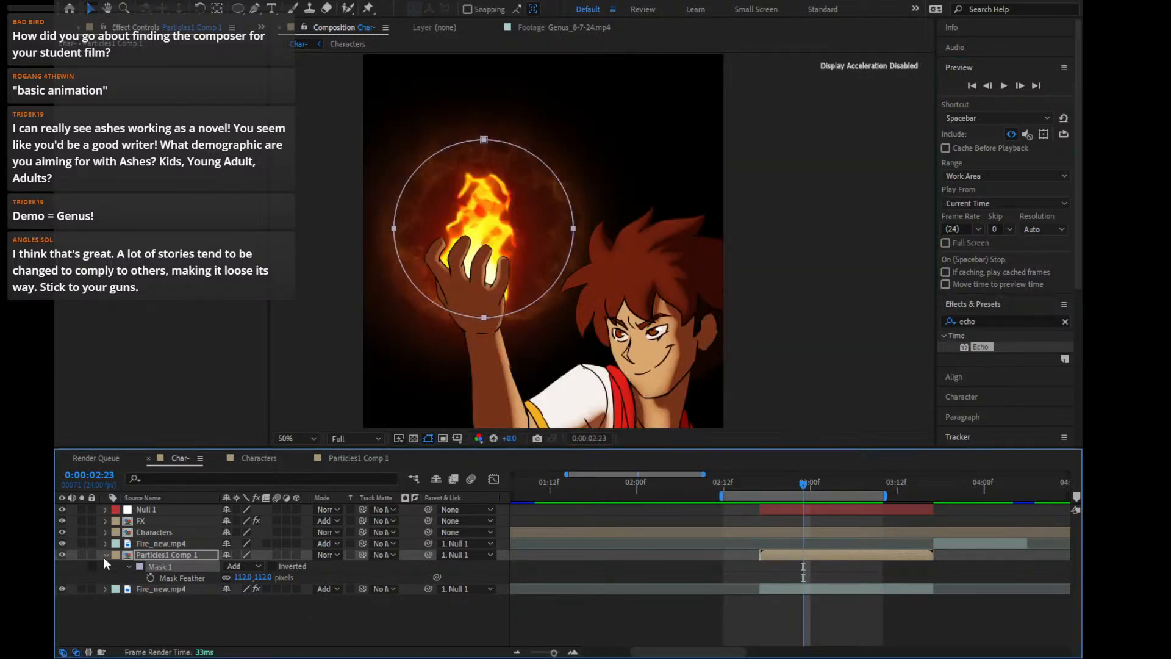
Pre-compose all layers of the character composition, from Null 1 down to the lower Fire_new.mp4, into Pre-comp 1
click(104, 557)
drag(803, 481, 767, 538)
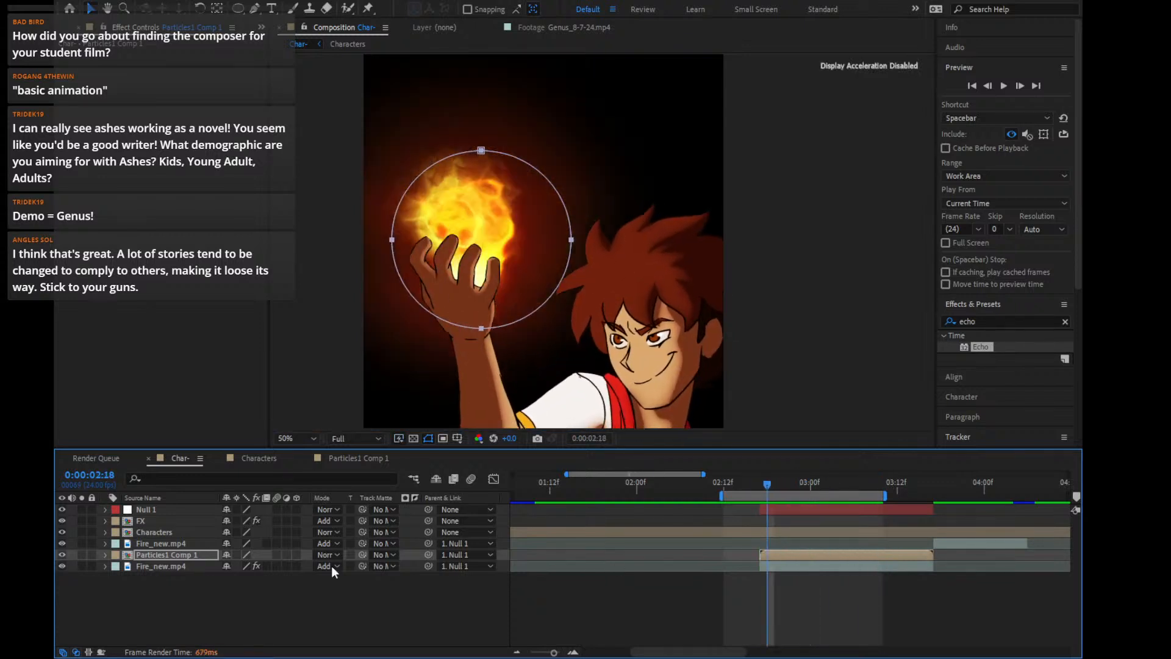
drag(126, 587, 159, 495)
key(ctrl+shift+c)
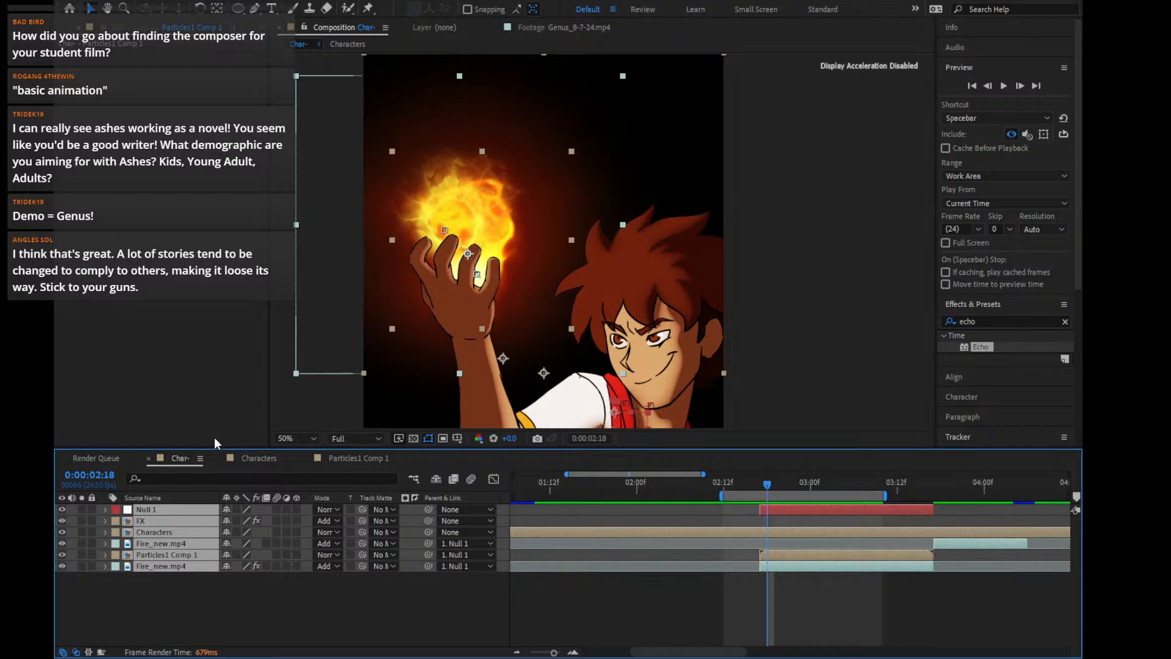
key(Return)
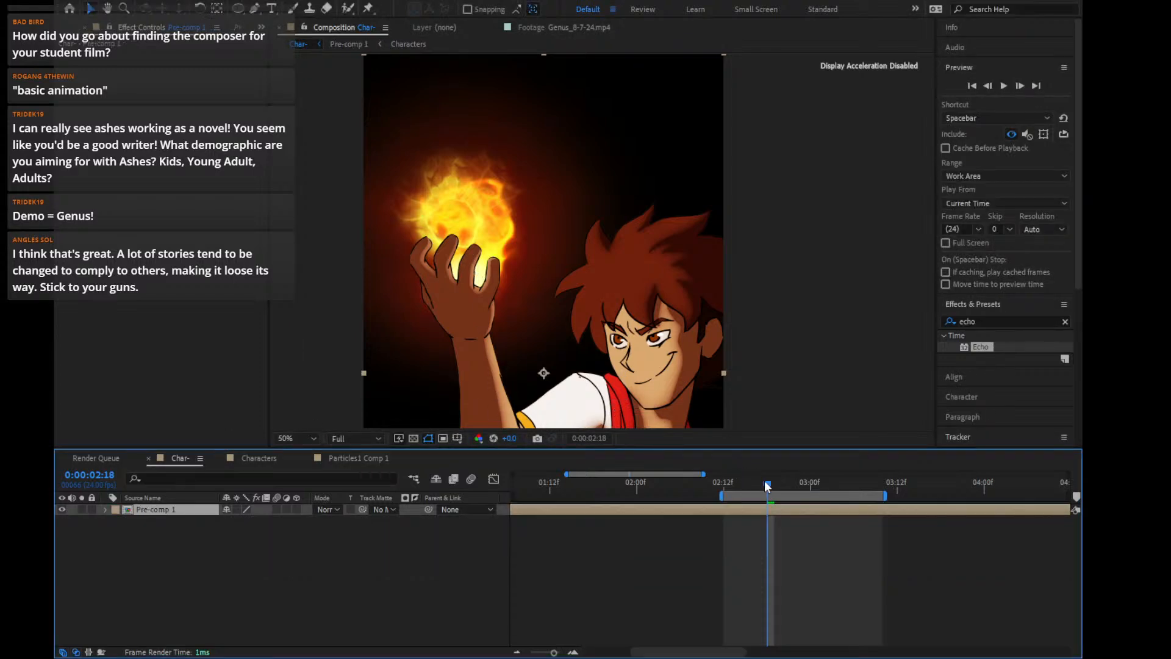
Duplicate Pre-comp 1, split the copy at 0:00:02:15 and delete its part before that frame
drag(766, 483, 751, 488)
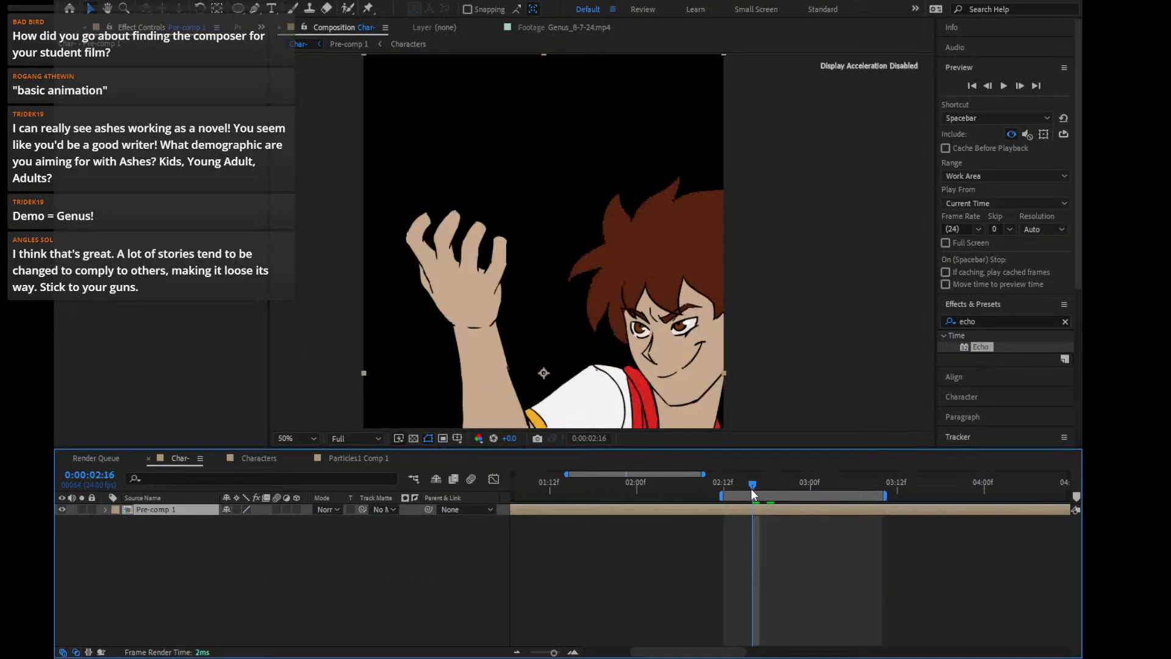
key(Page_Up)
key(Page_Down)
key(Page_Down)
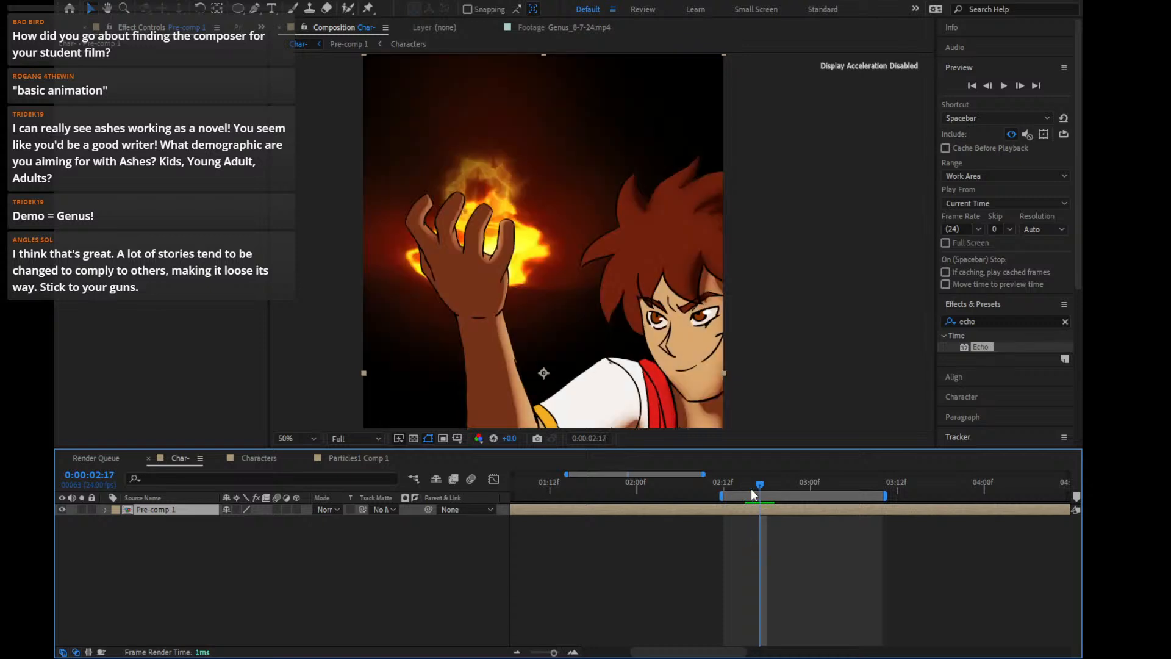
key(Page_Up)
key(Page_Up)
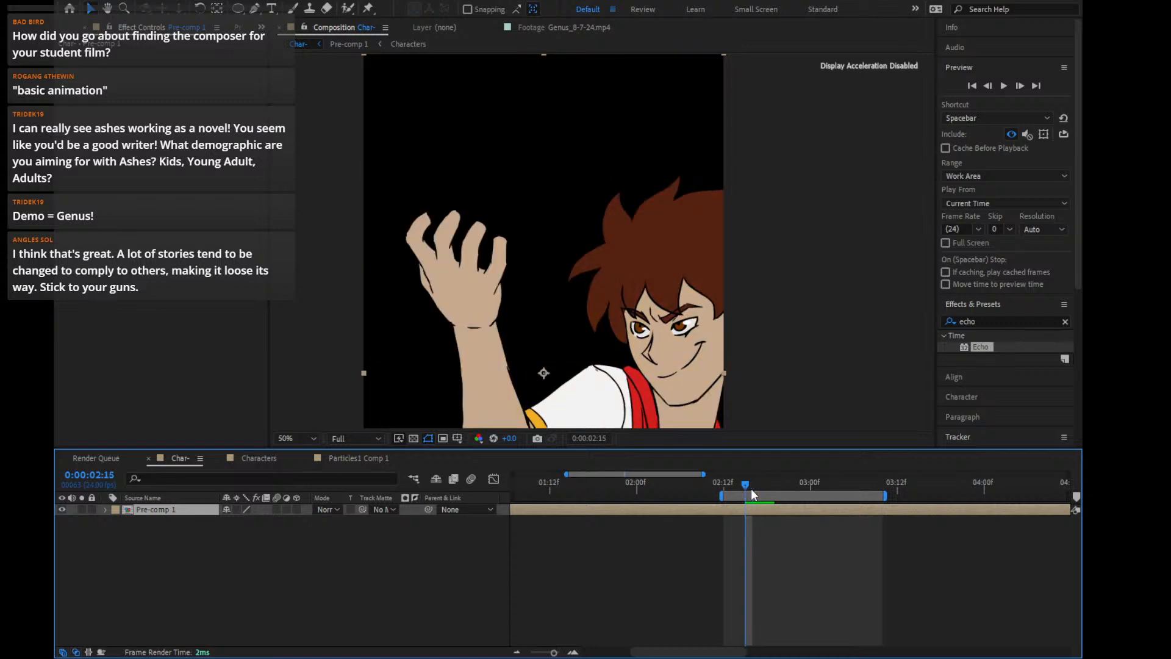
key(ctrl+d)
key(ctrl+shift+d)
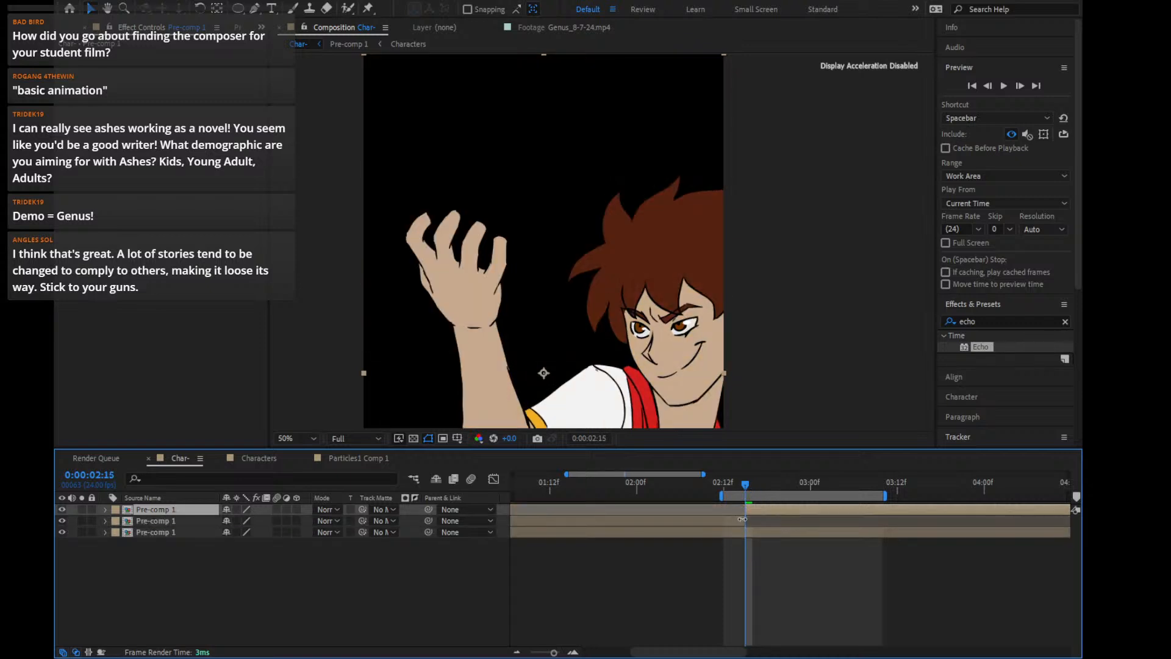
click(740, 520)
key(Delete)
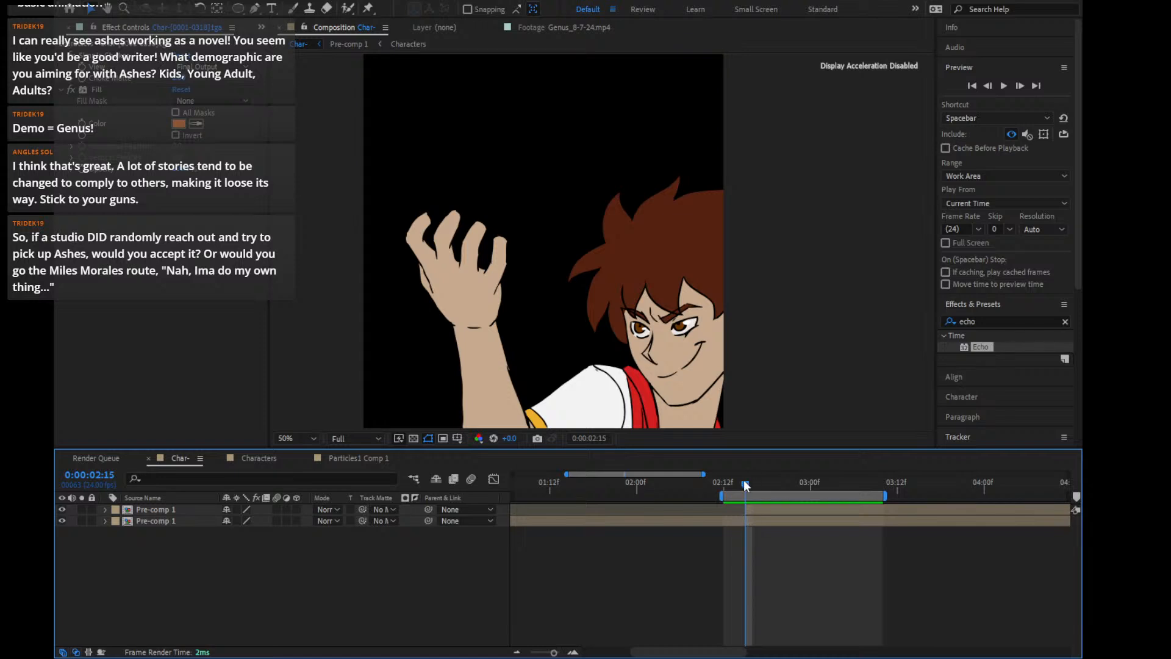
Split the upper Pre-comp 1 copy at 0:00:02:19 and delete its part from that frame onward
drag(745, 482, 745, 510)
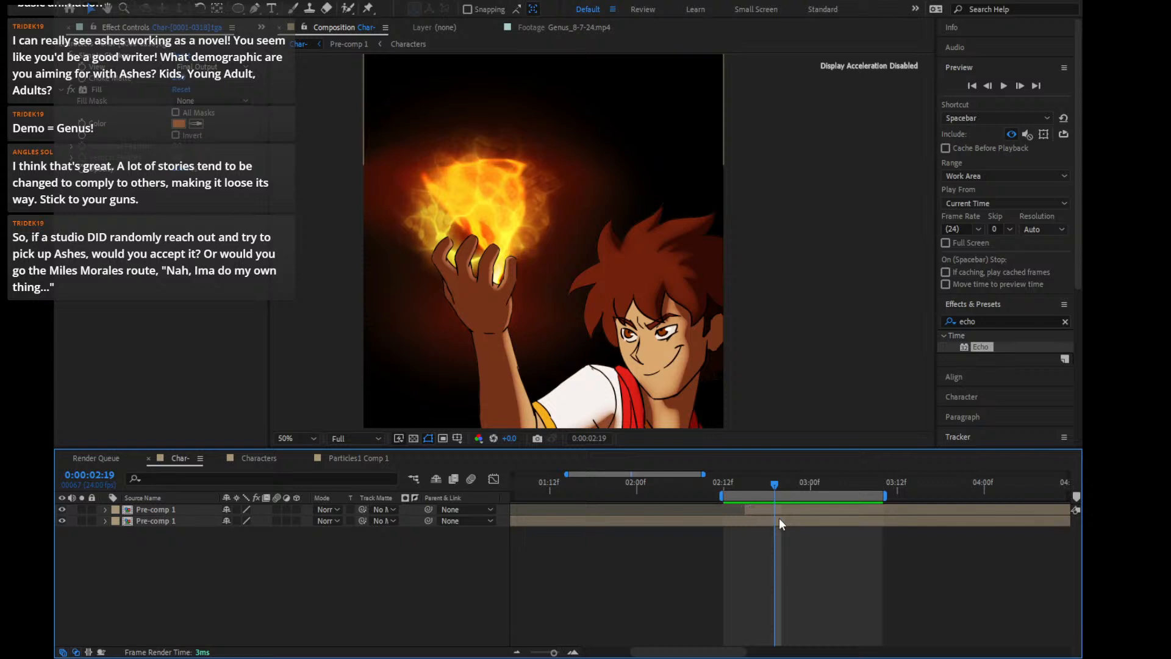
click(793, 510)
key(Delete)
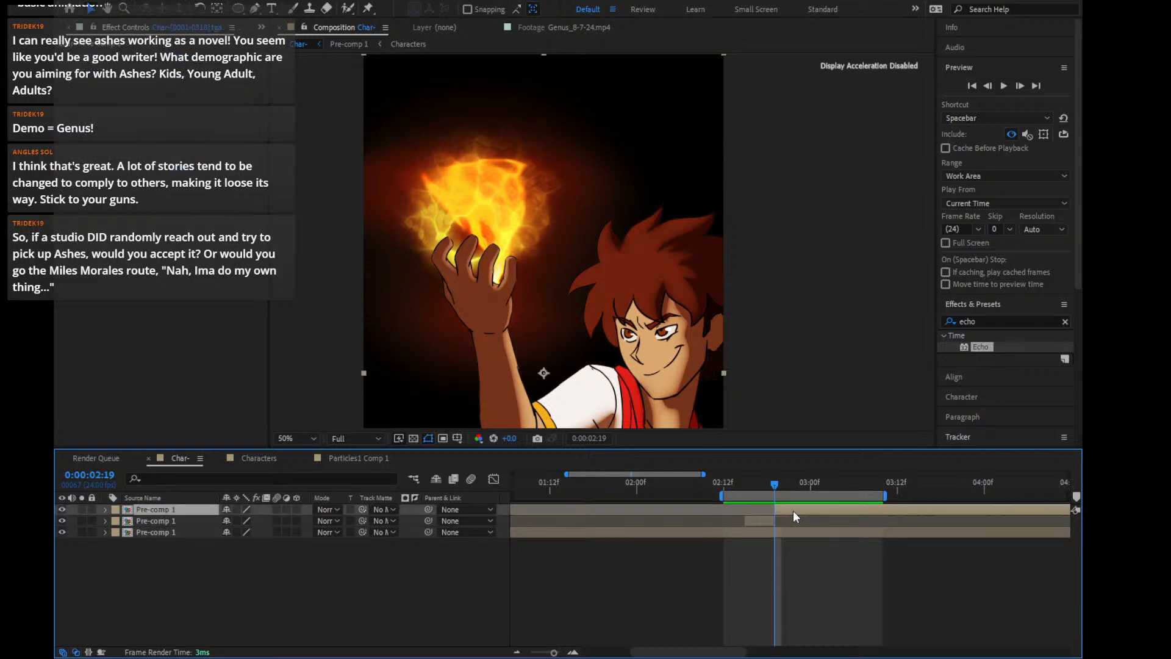
Apply the CC Star Burst effect to the short Pre-comp 1 copy at 0:00:02:17
click(759, 480)
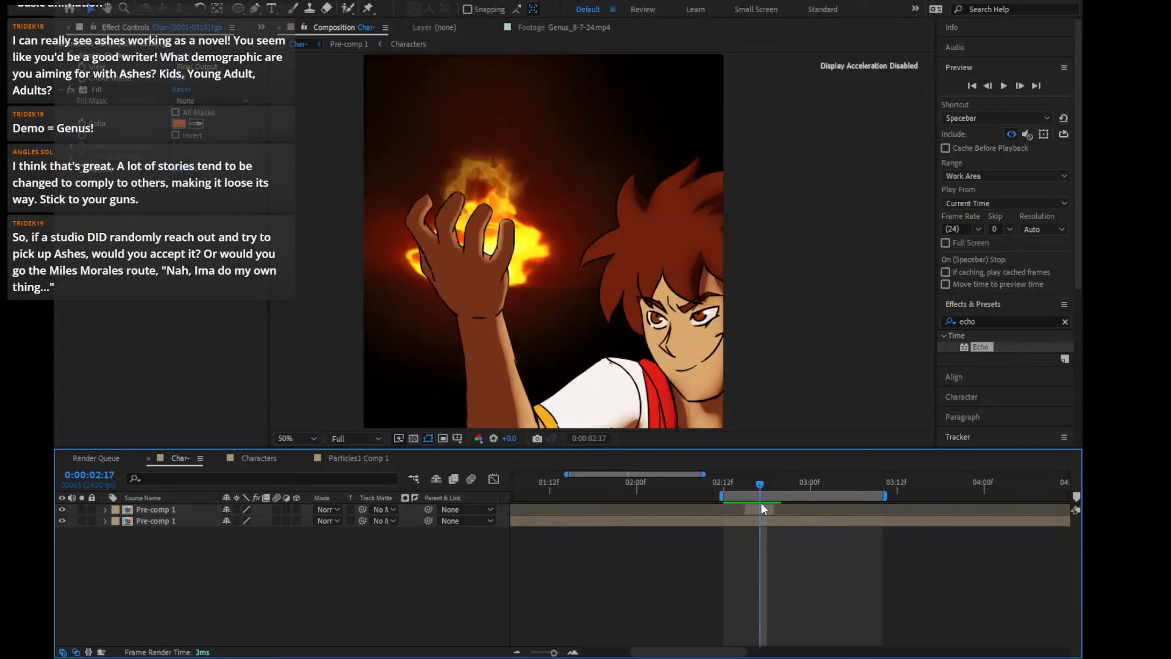
click(761, 509)
click(769, 518)
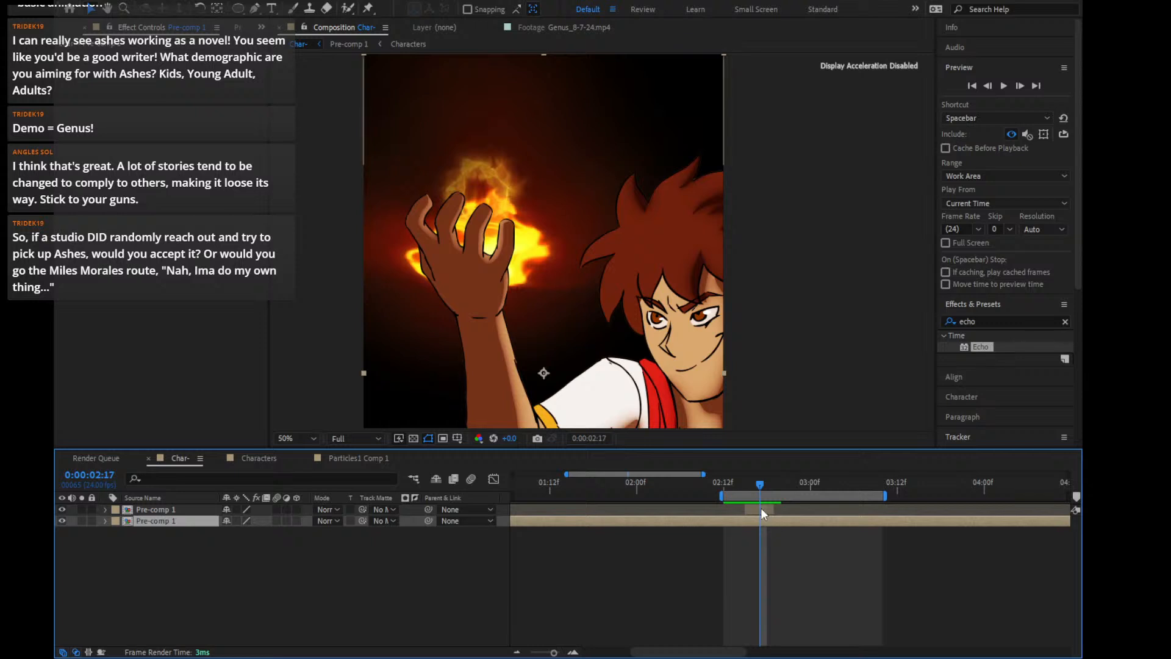
click(759, 508)
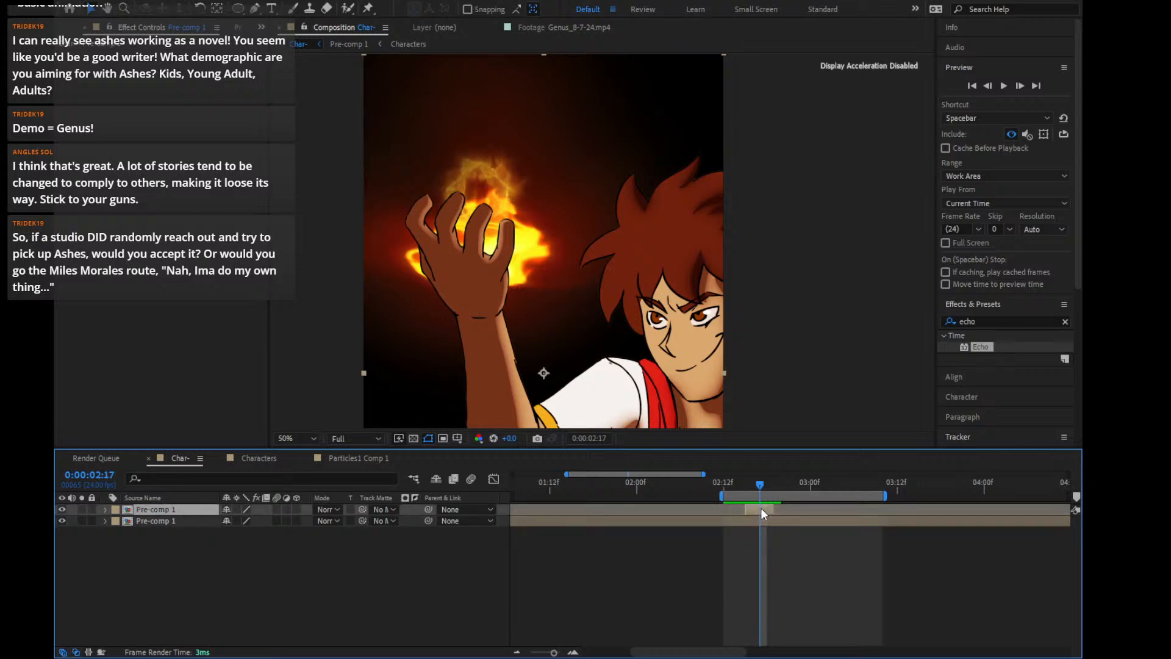
click(986, 317)
text(cc pa)
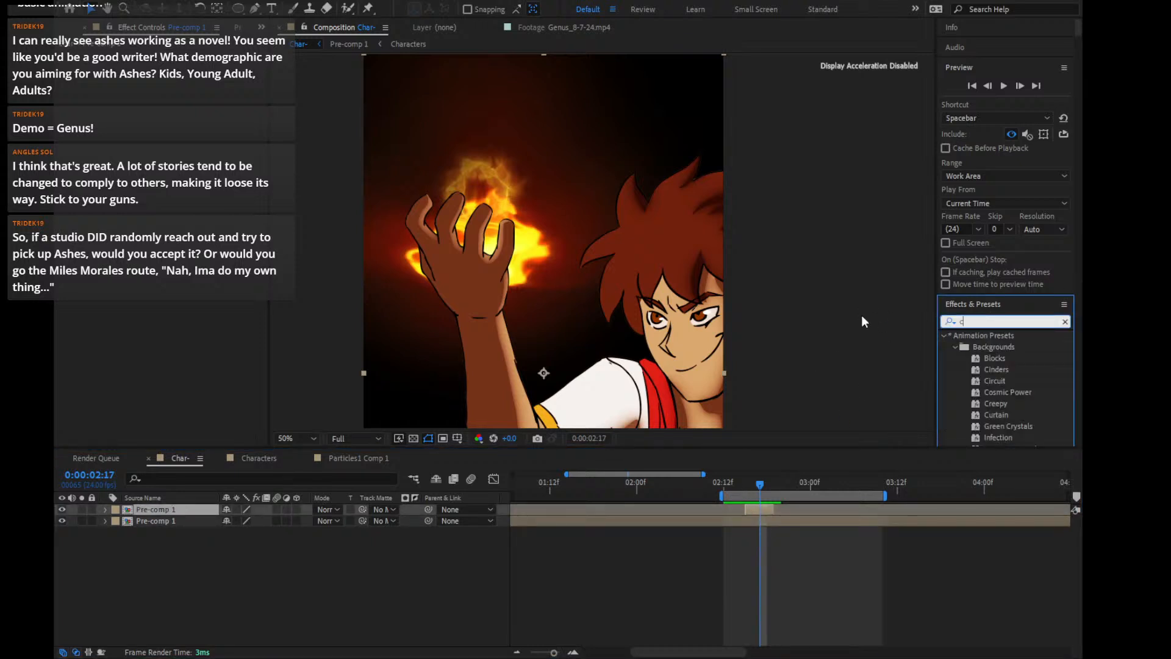
key(BackSpace)
key(BackSpace)
text(st)
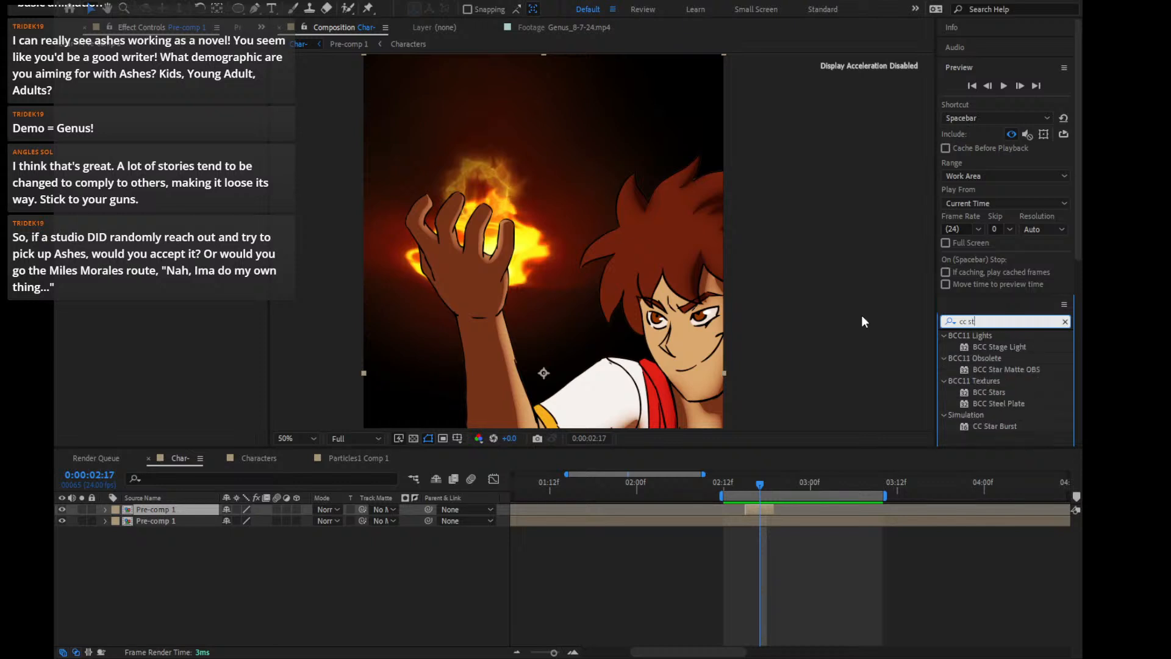
double_click(972, 425)
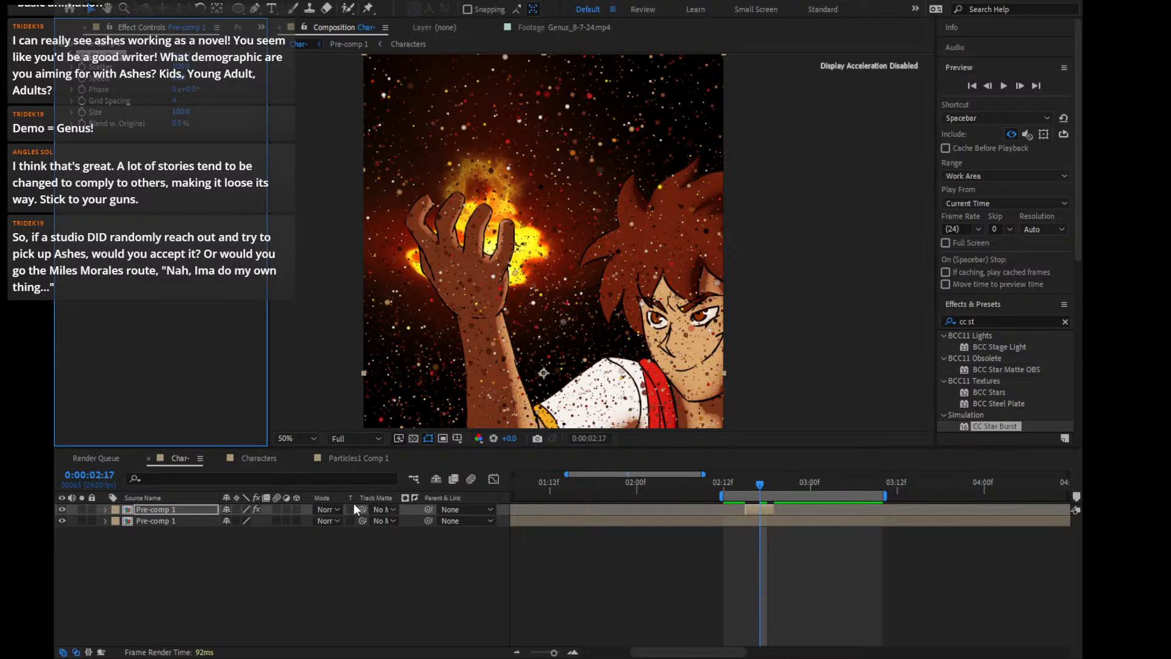
Duplicate the full-length Pre-comp 1 and apply the Tint effect to the copy
drag(508, 270, 467, 194)
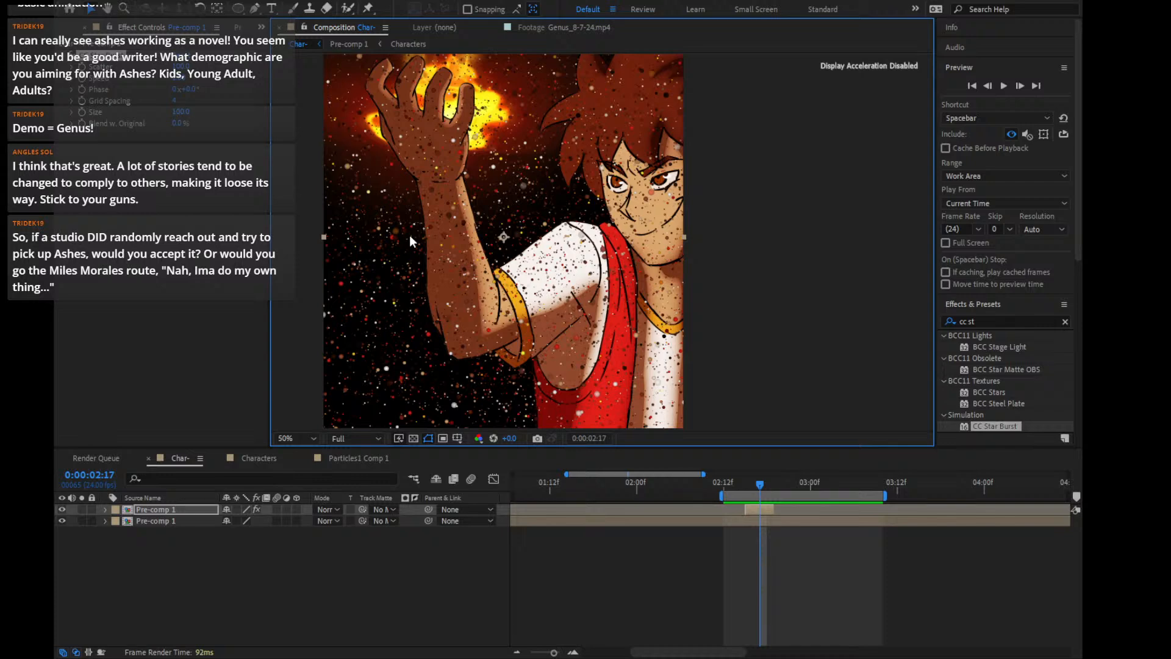
click(154, 521)
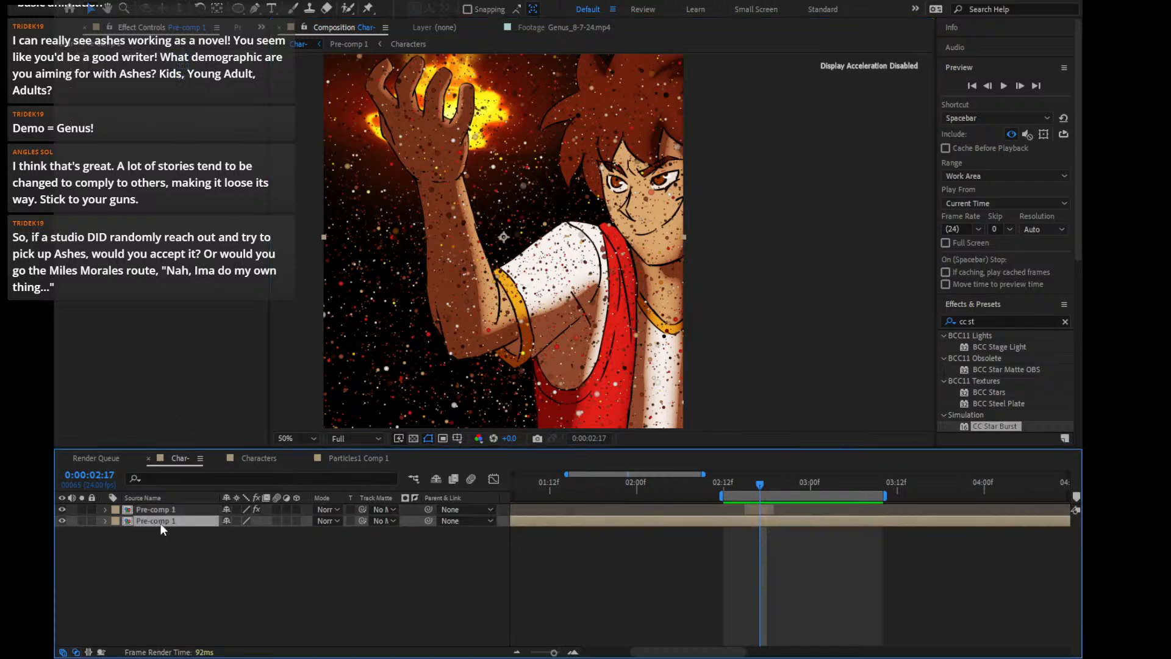
key(ctrl+d)
click(1007, 321)
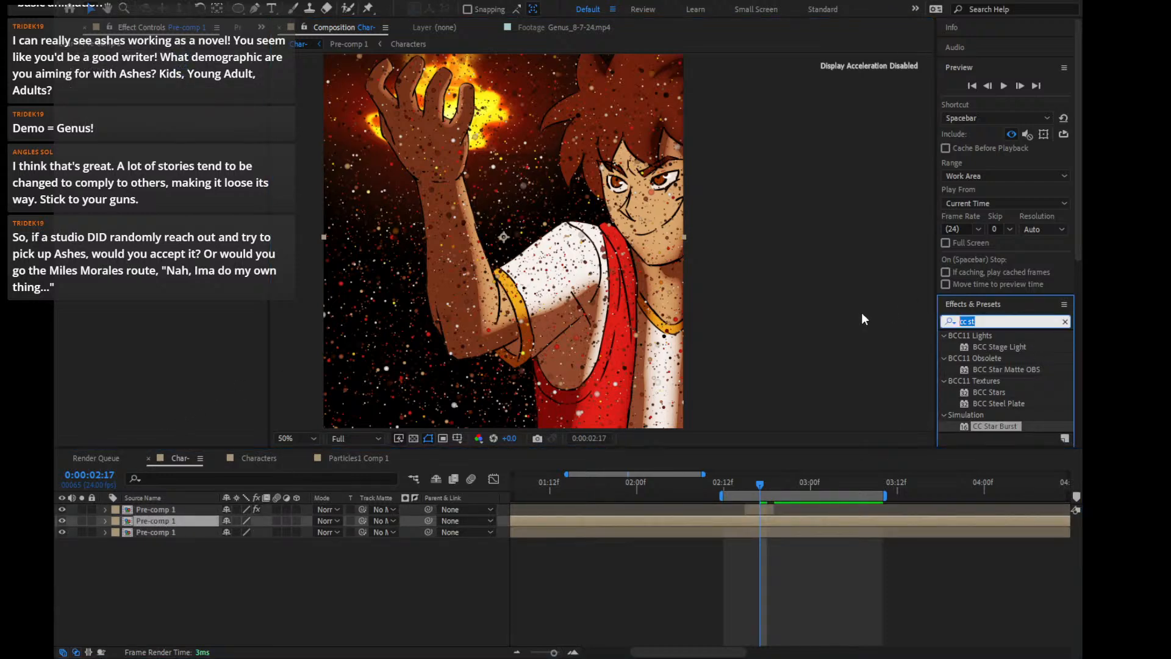
text(tint)
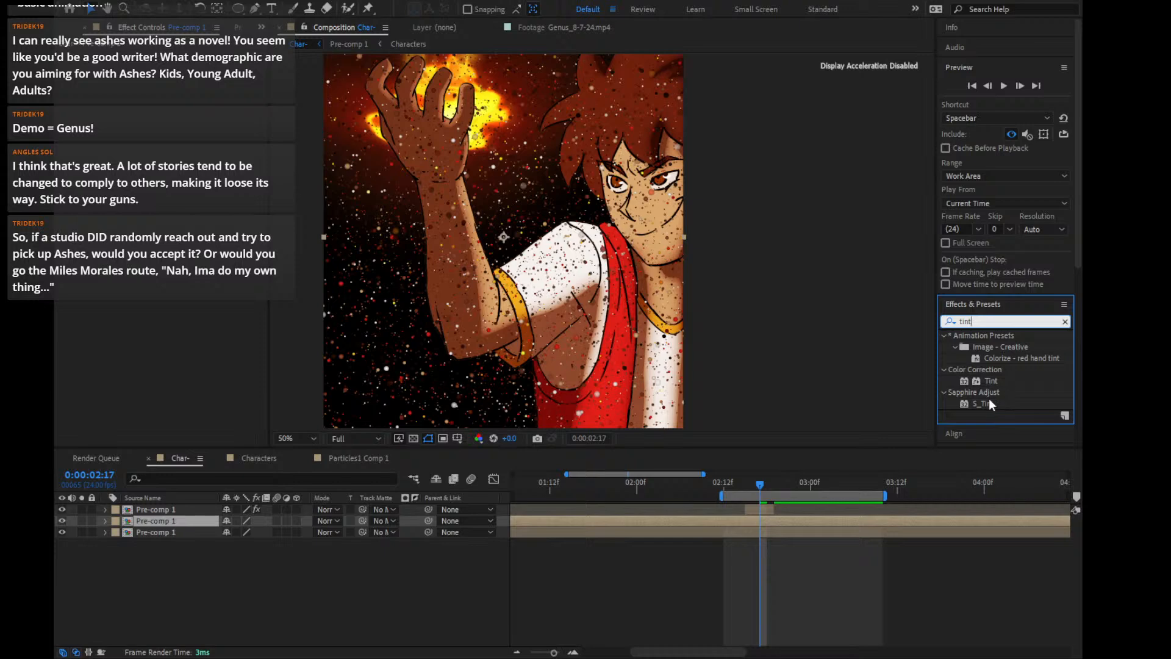
double_click(992, 381)
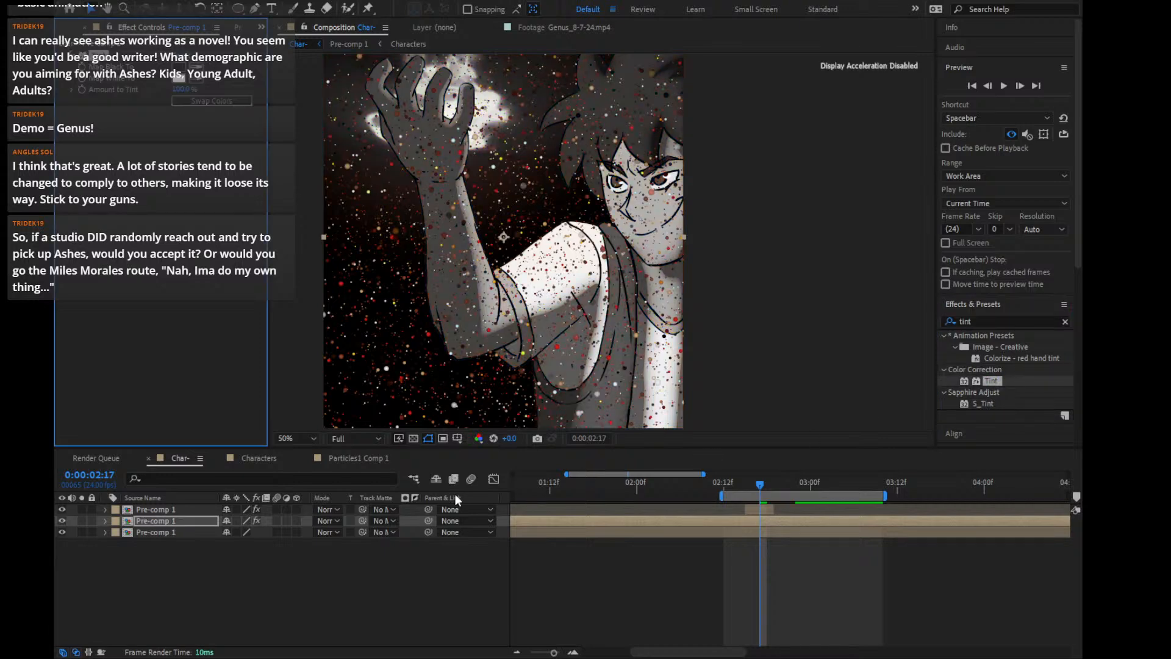
Trim the tinted Pre-comp 1 copy to 0:00:02:15 through 0:00:02:19 by splitting it and deleting the outer parts
mouse_move(755, 485)
mouse_down()
mouse_move(745, 482)
mouse_move(774, 485)
mouse_up()
key(ctrl+shift+d)
key(ctrl+shift+d)
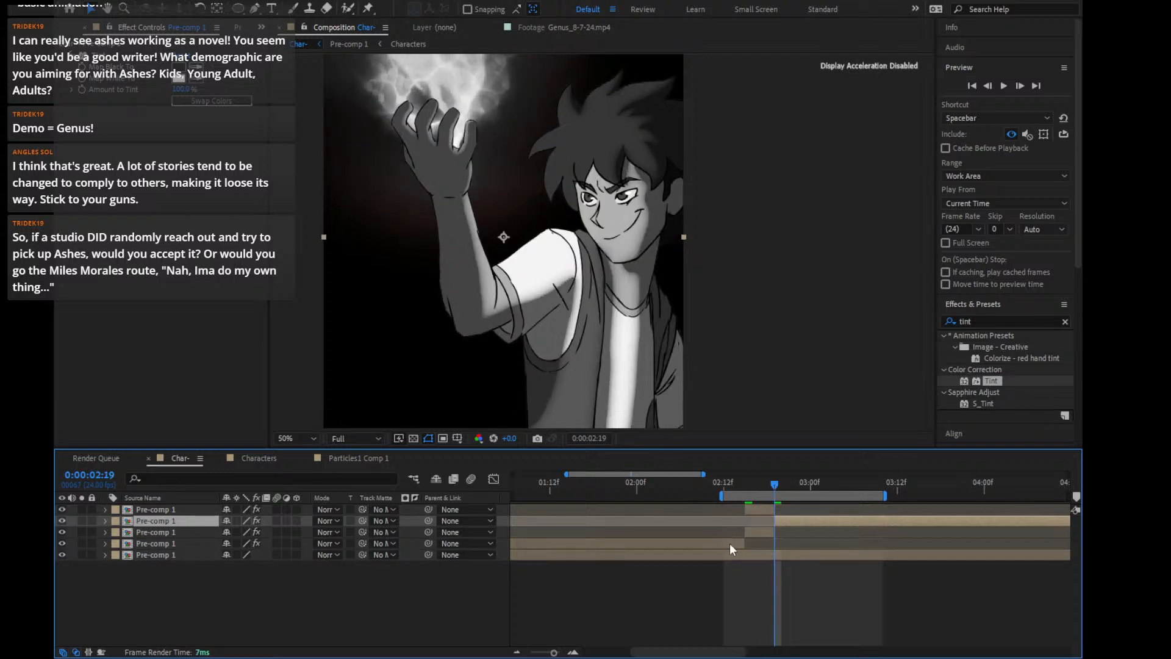
key(Delete)
click(728, 535)
key(Delete)
click(761, 482)
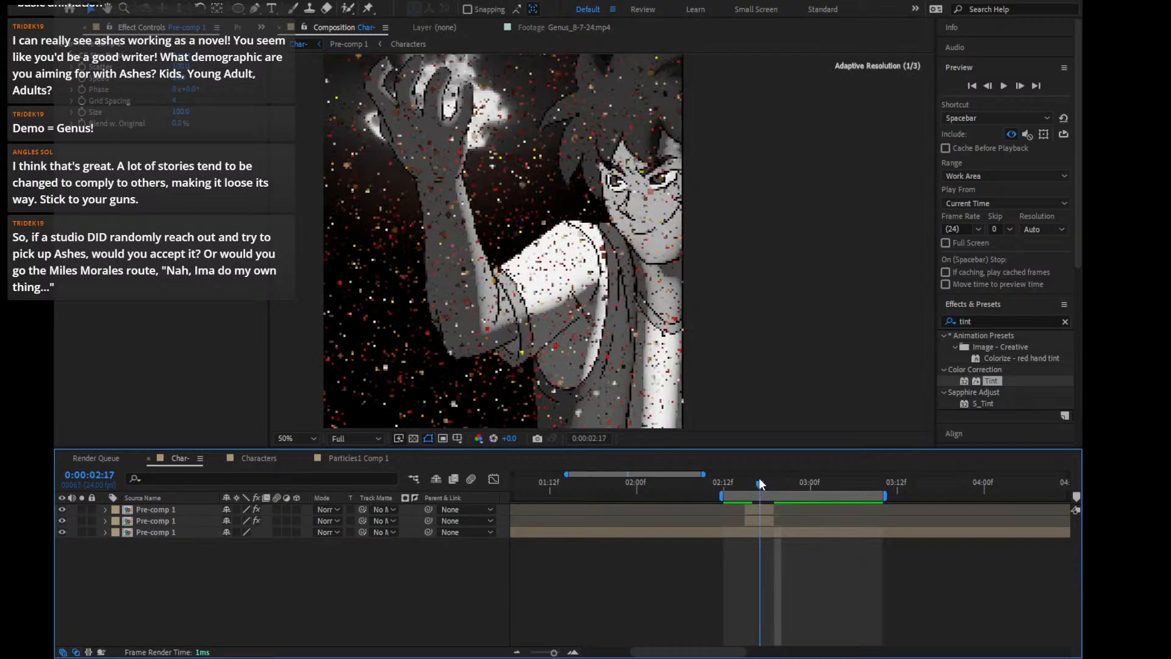
Solo the tinted Pre-comp 1 copy at 0:00:02:17 and apply the Levels effect to it
click(761, 522)
drag(610, 168, 640, 222)
key(shift+slash)
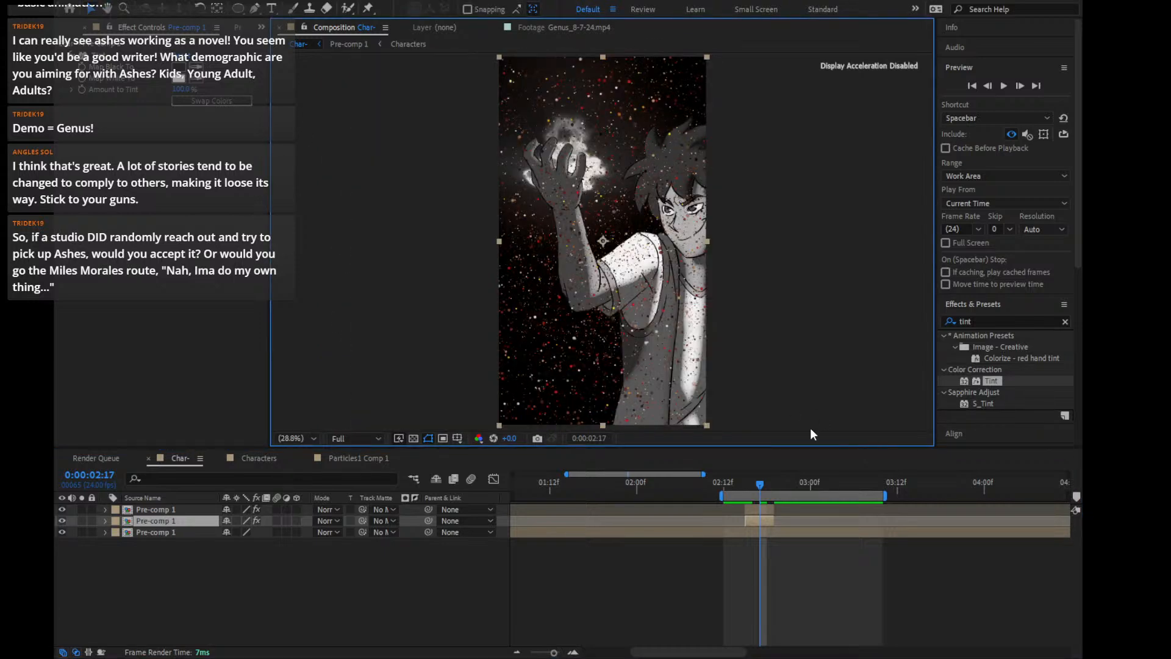
drag(844, 456, 855, 506)
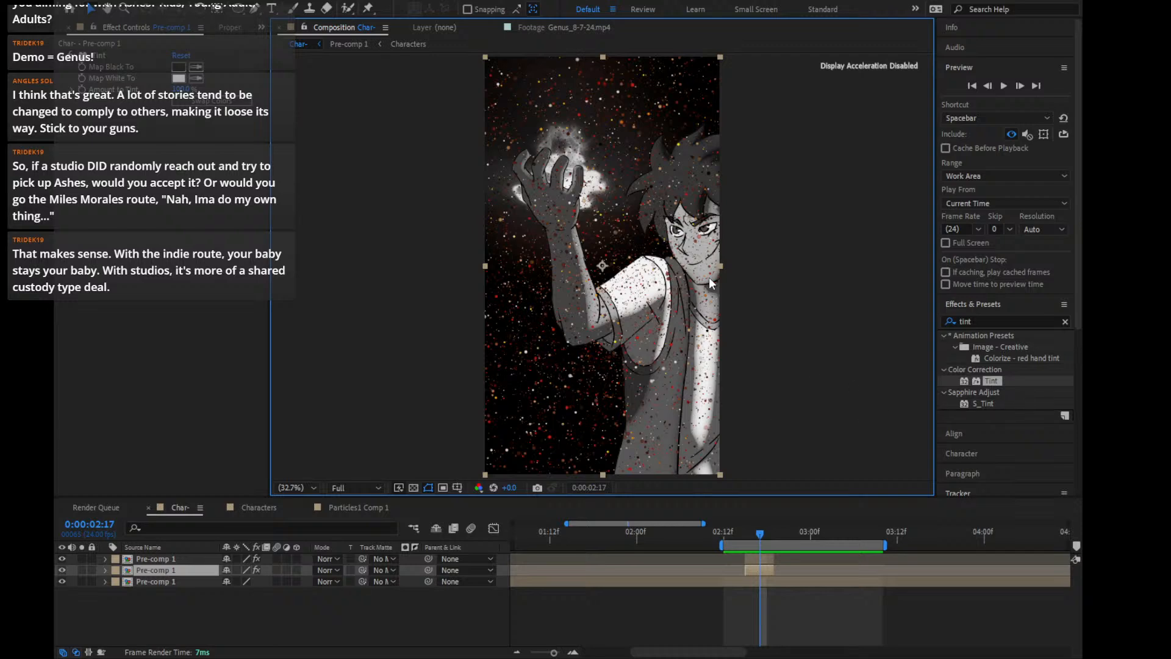
scroll(720, 258, up, 5)
scroll(721, 258, down, 4)
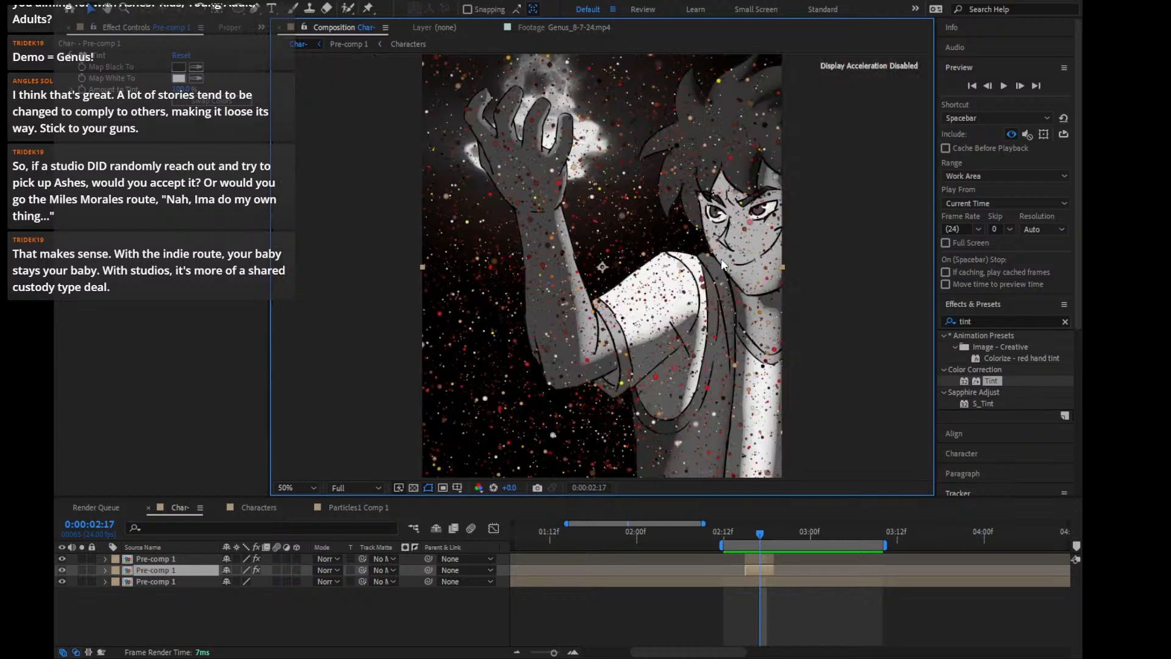
key(shift+slash)
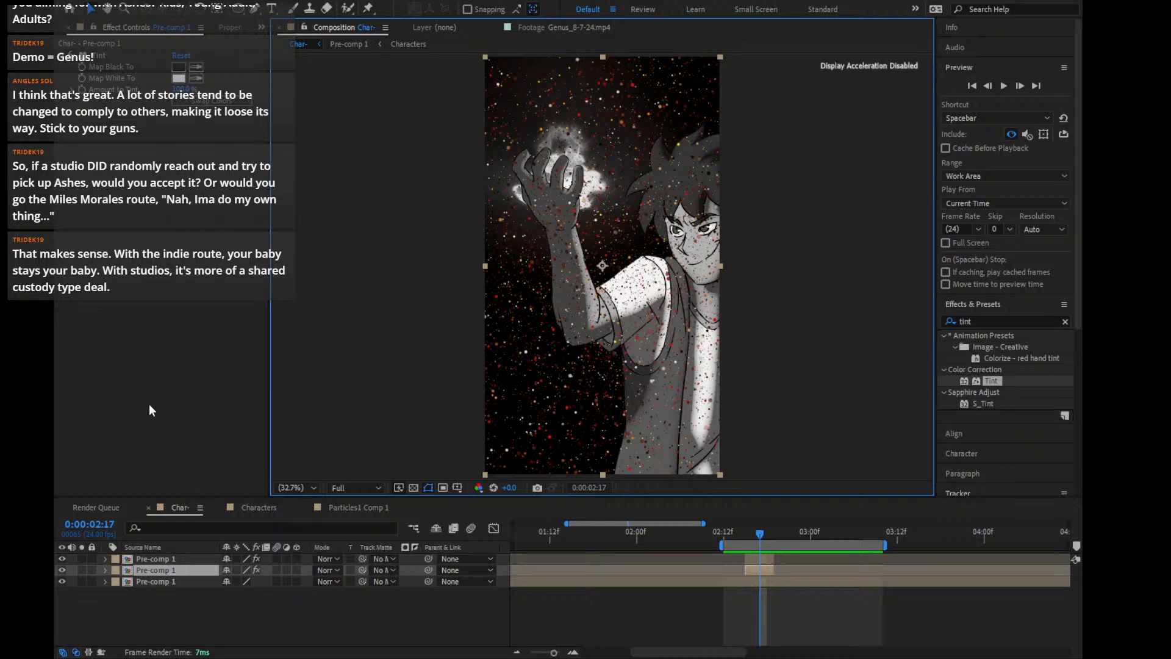
click(83, 569)
click(988, 321)
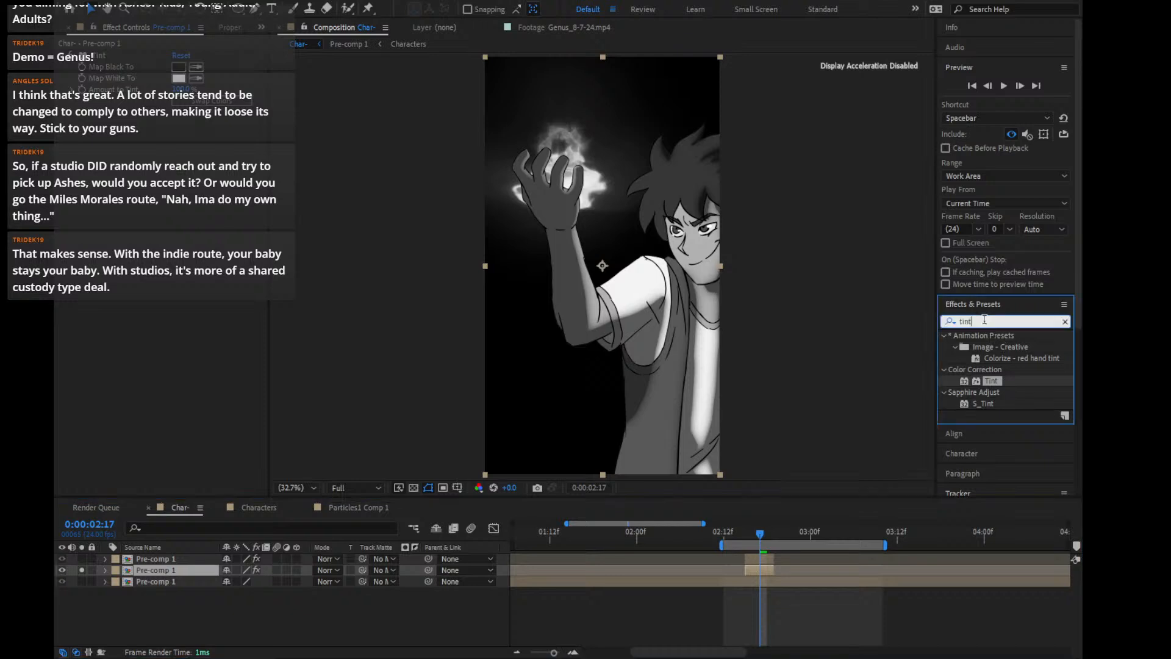
text(leve)
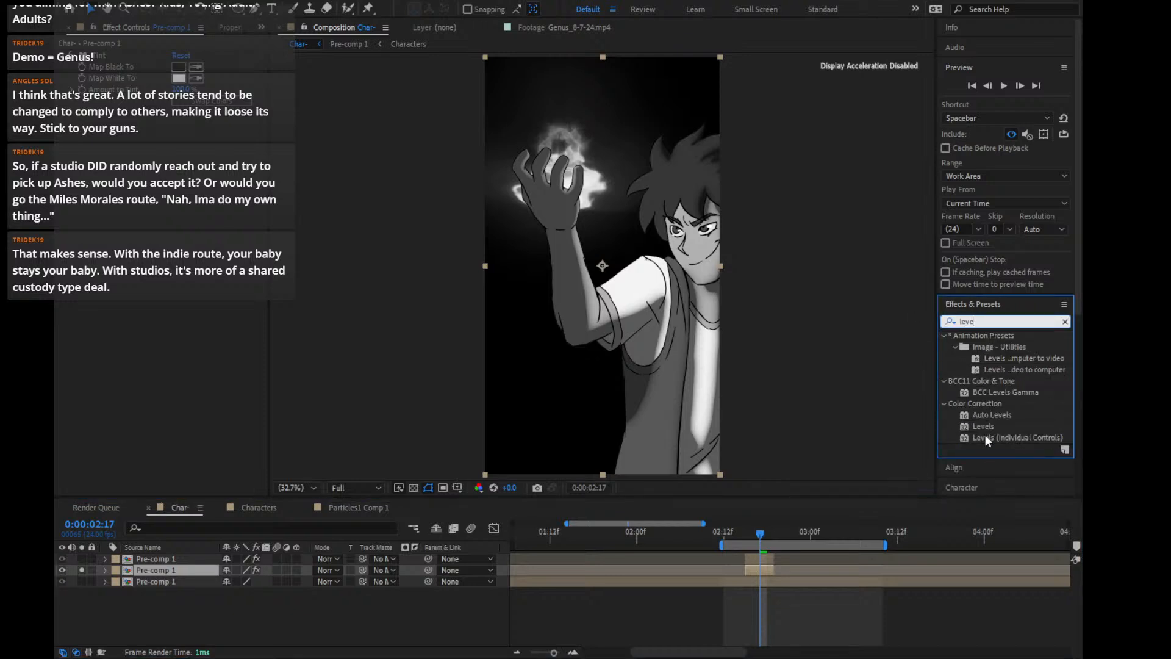
drag(992, 425, 763, 565)
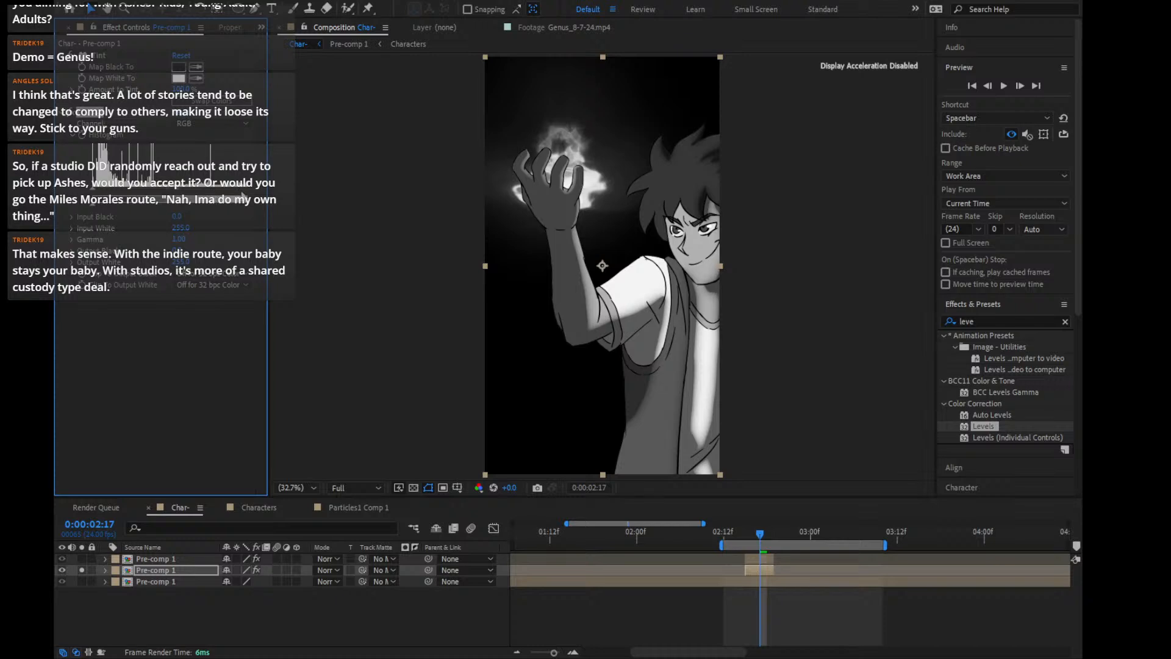
Set the Levels Input Black to 49 and Input White to 72 on the tinted copy and inspect the hair closely
drag(247, 189, 128, 200)
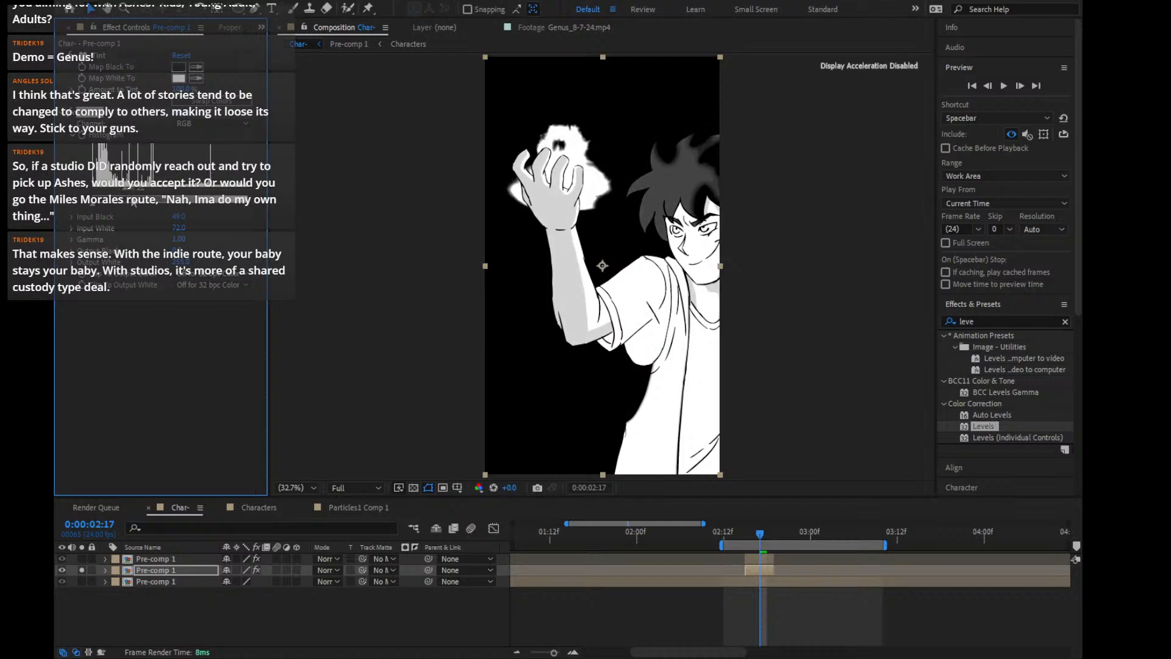
scroll(757, 143, up, 6)
scroll(752, 139, down, 5)
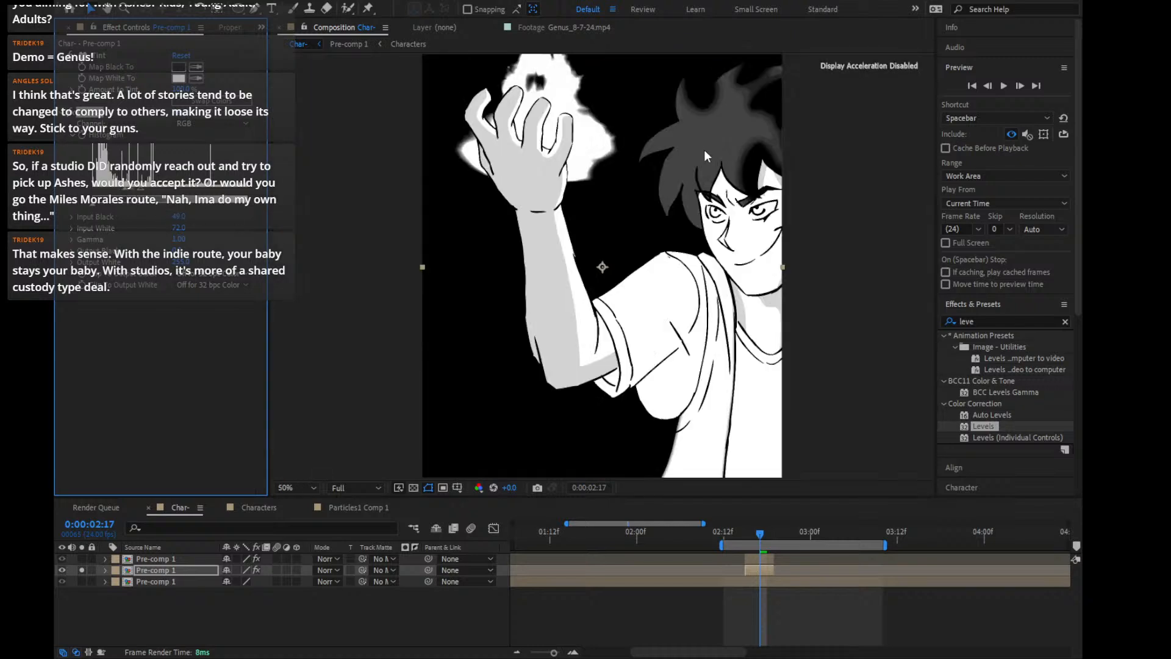
scroll(516, 208, up, 3)
key(v)
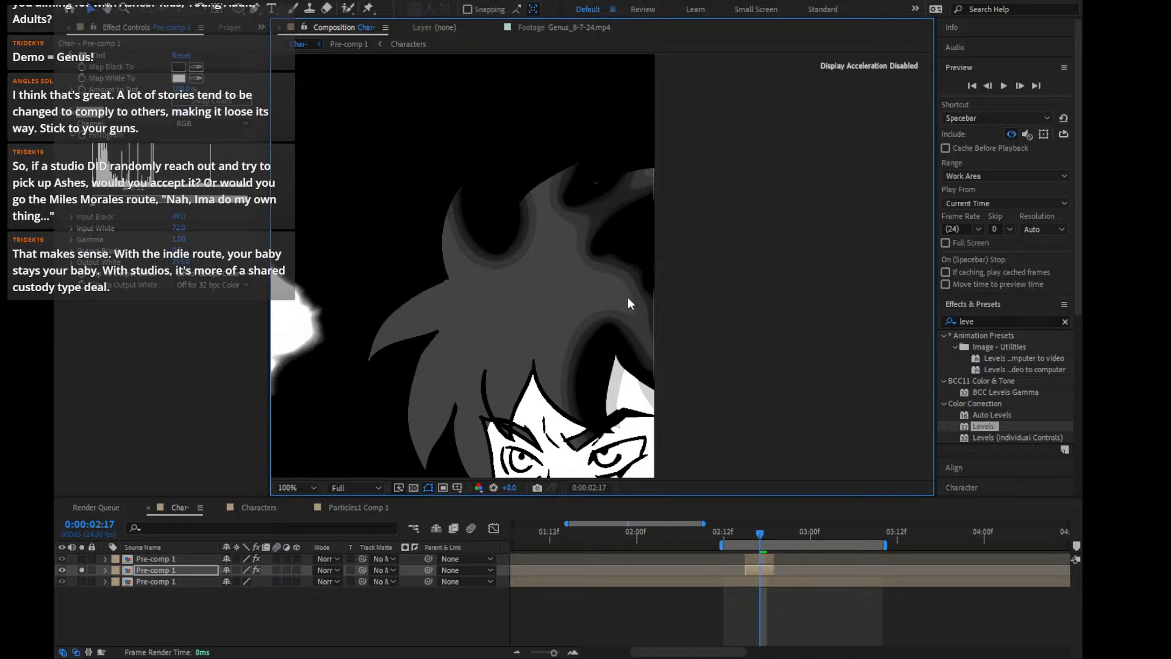
key(shift+slash)
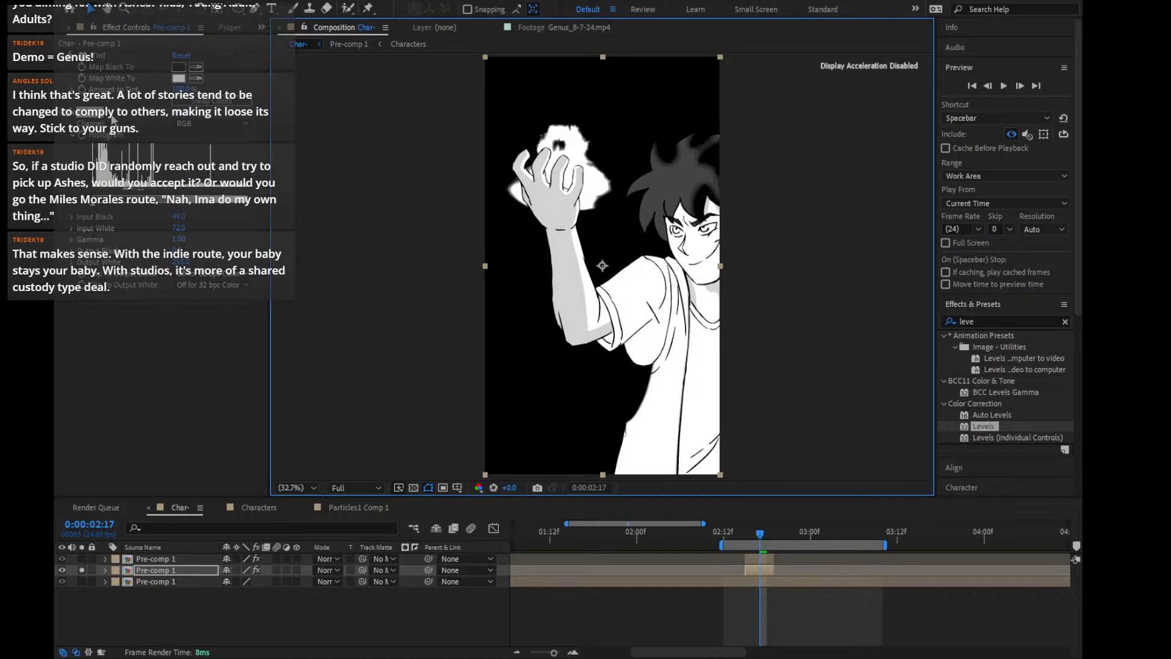
click(166, 572)
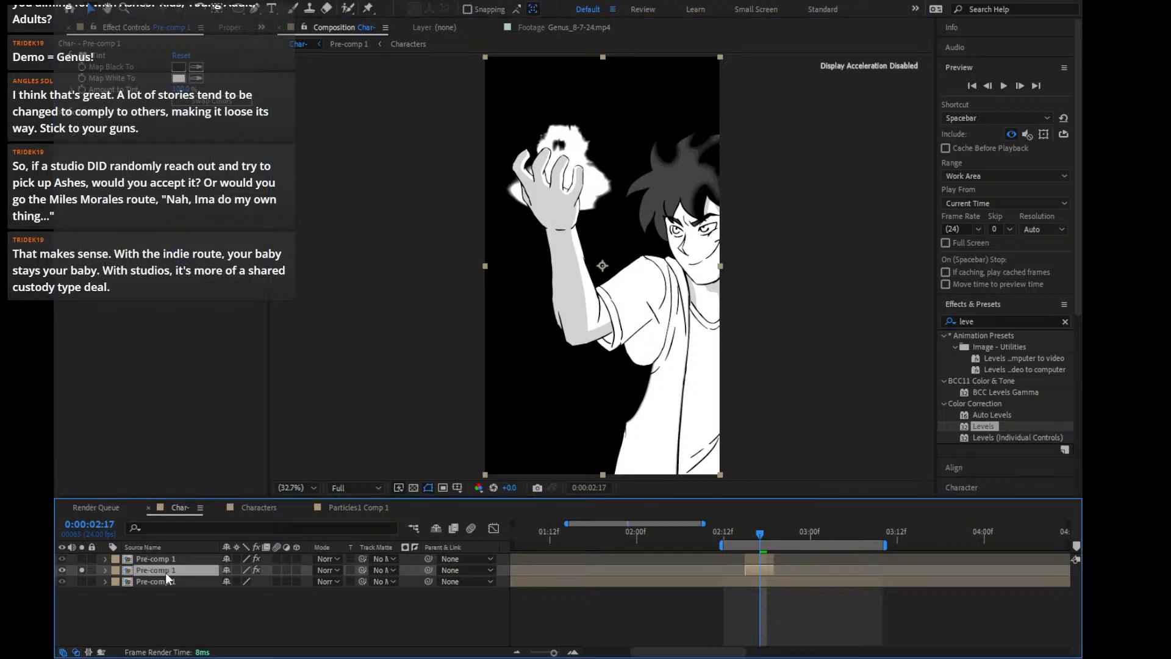
Unsolo the trimmed black-and-white Pre-comp 1 copy and pre-compose it as Matte
click(81, 570)
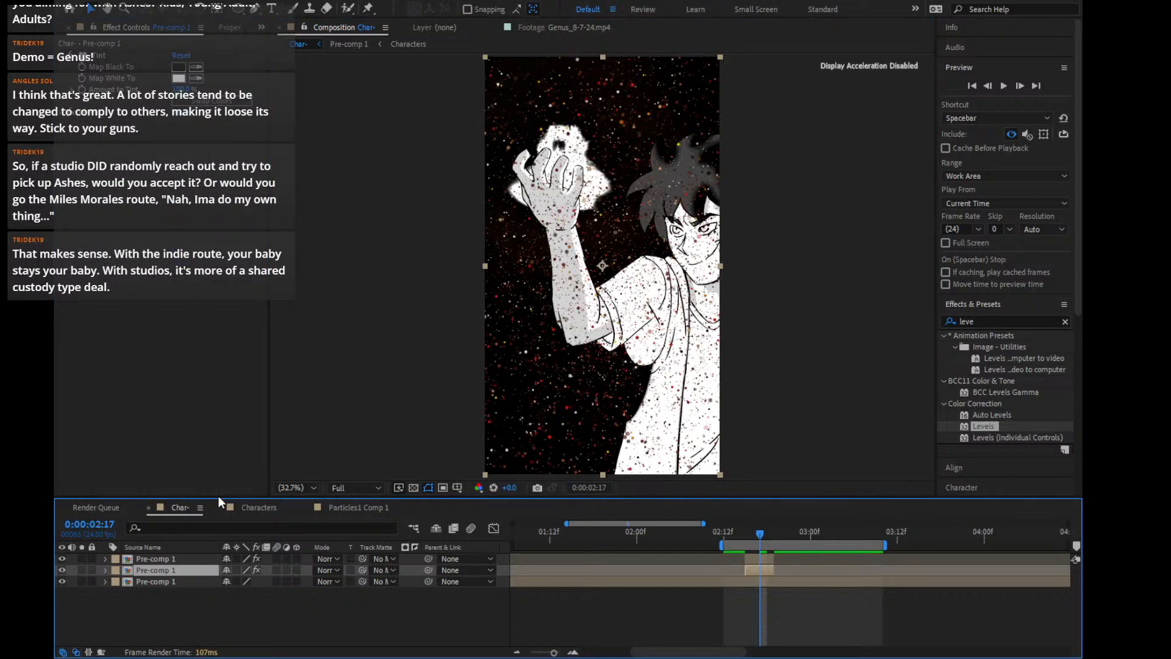
key(ctrl+s)
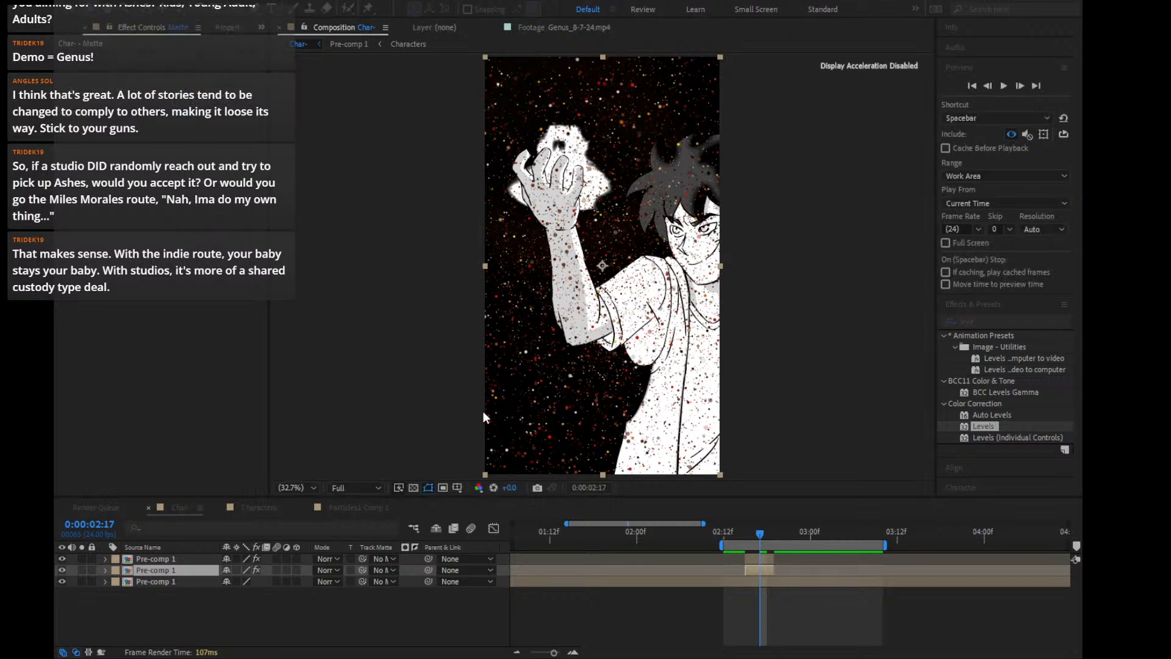
Assign Matte as the track matte of the topmost star-burst Pre-comp 1 layer, set it to luma, and inspect the character closely
click(758, 557)
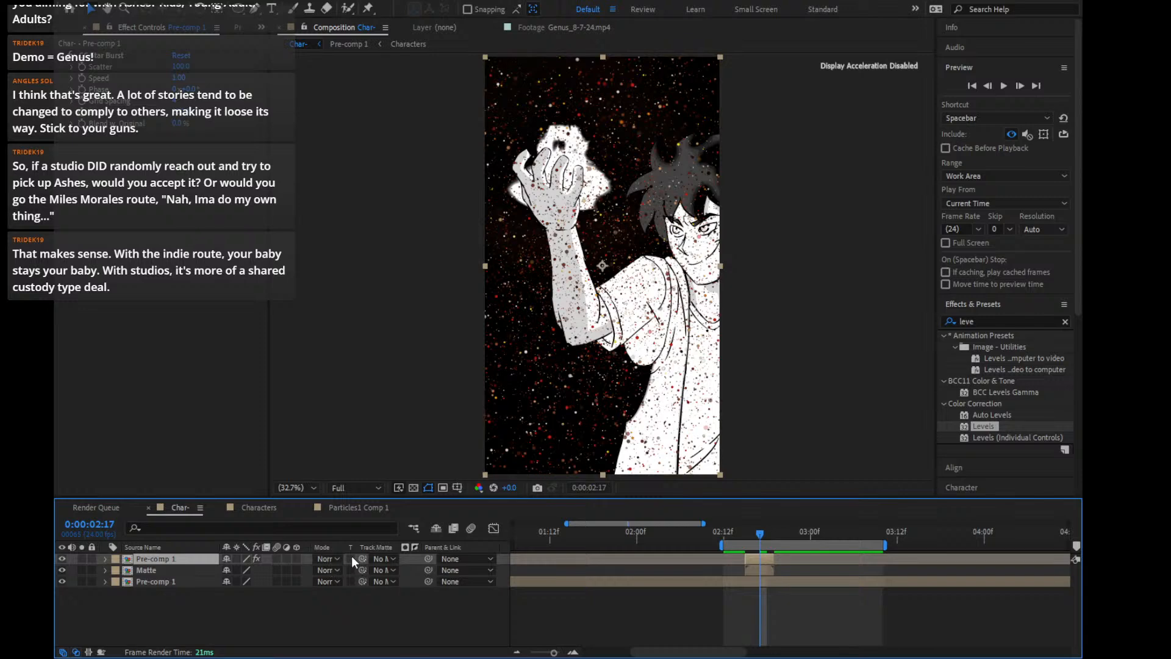
drag(361, 560, 155, 565)
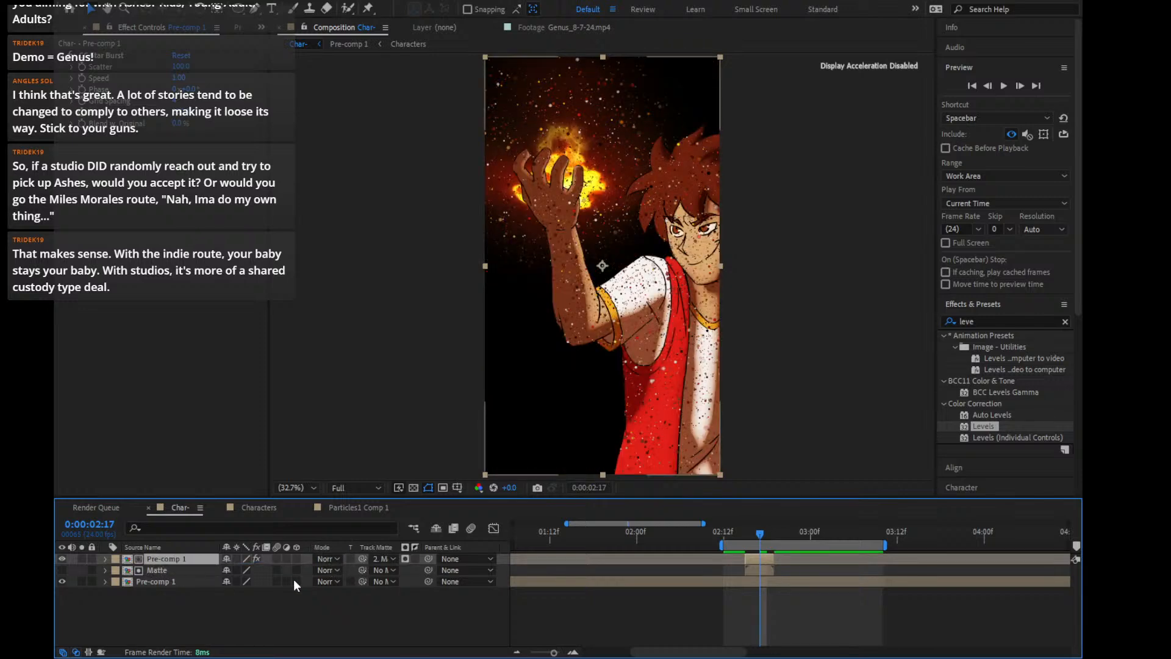
click(186, 570)
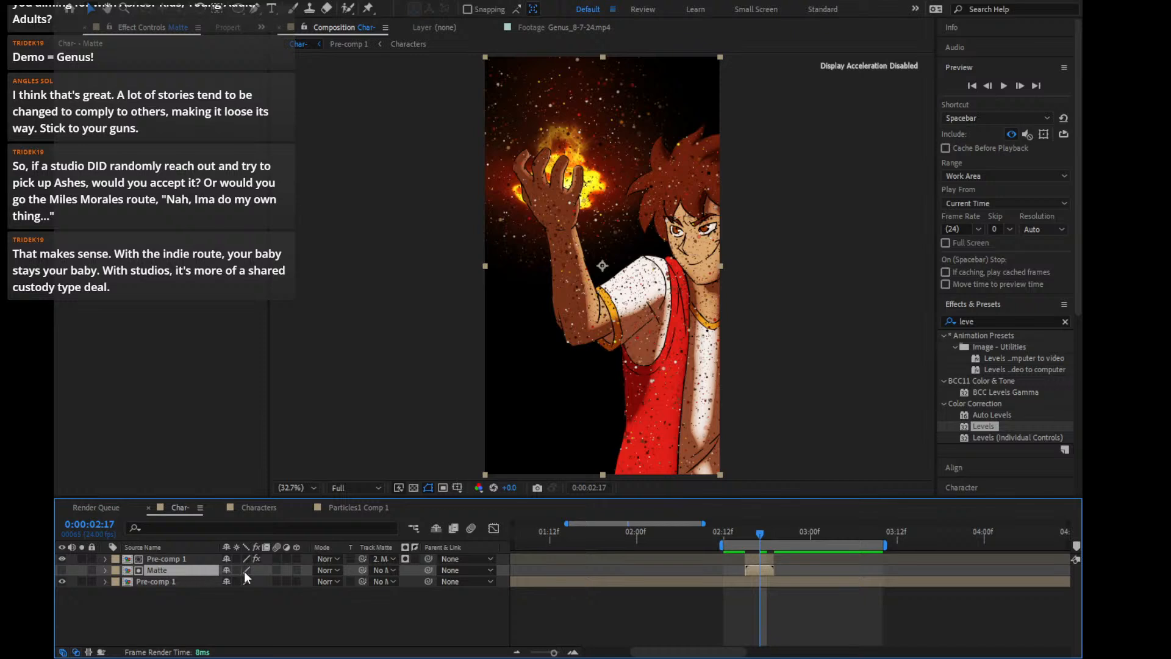
click(405, 559)
scroll(714, 270, up, 1)
scroll(718, 268, up, 2)
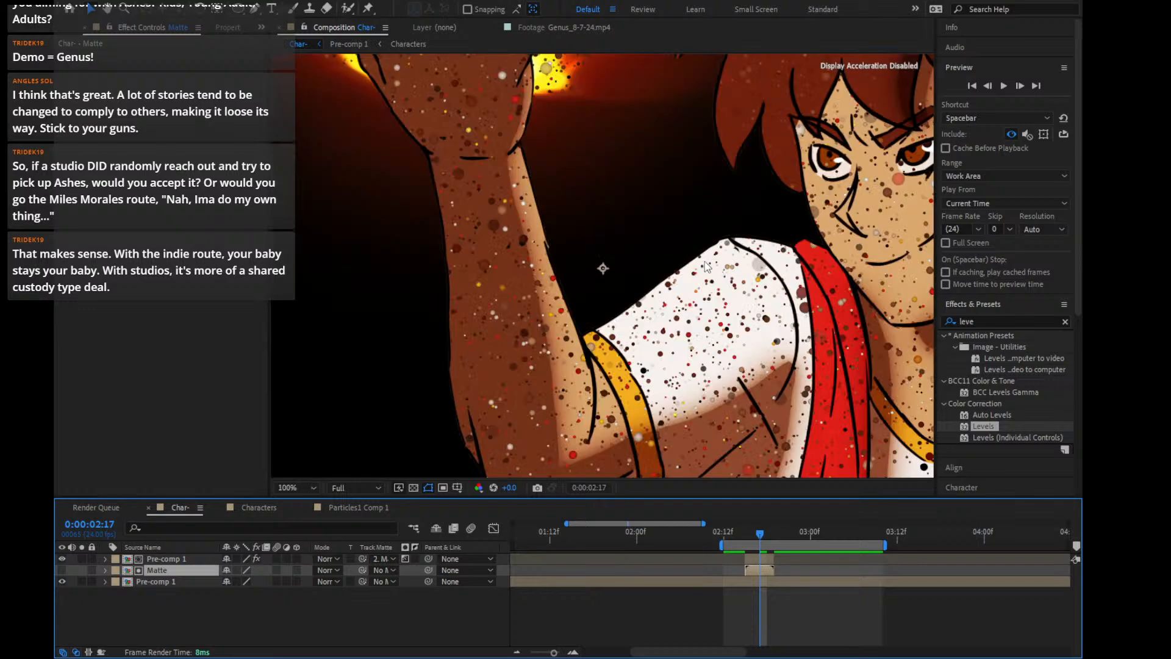
drag(722, 260, 547, 423)
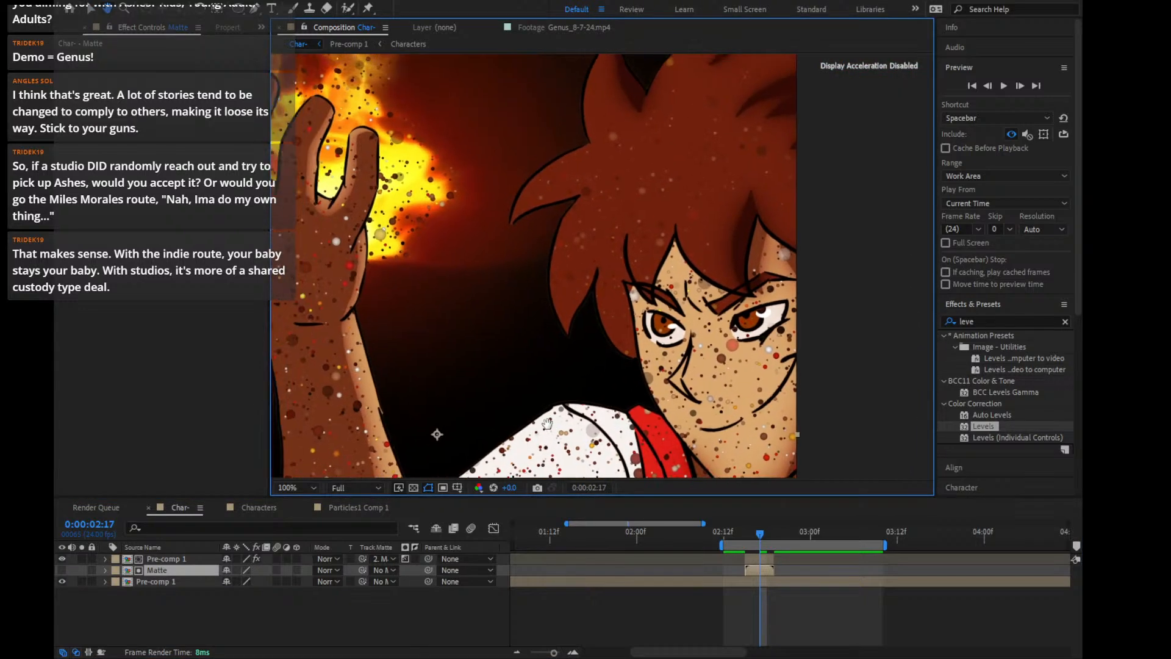
Inside the Matte comp, duplicate the tinted Pre-comp 1 layer and hide the lower copy
double_click(193, 572)
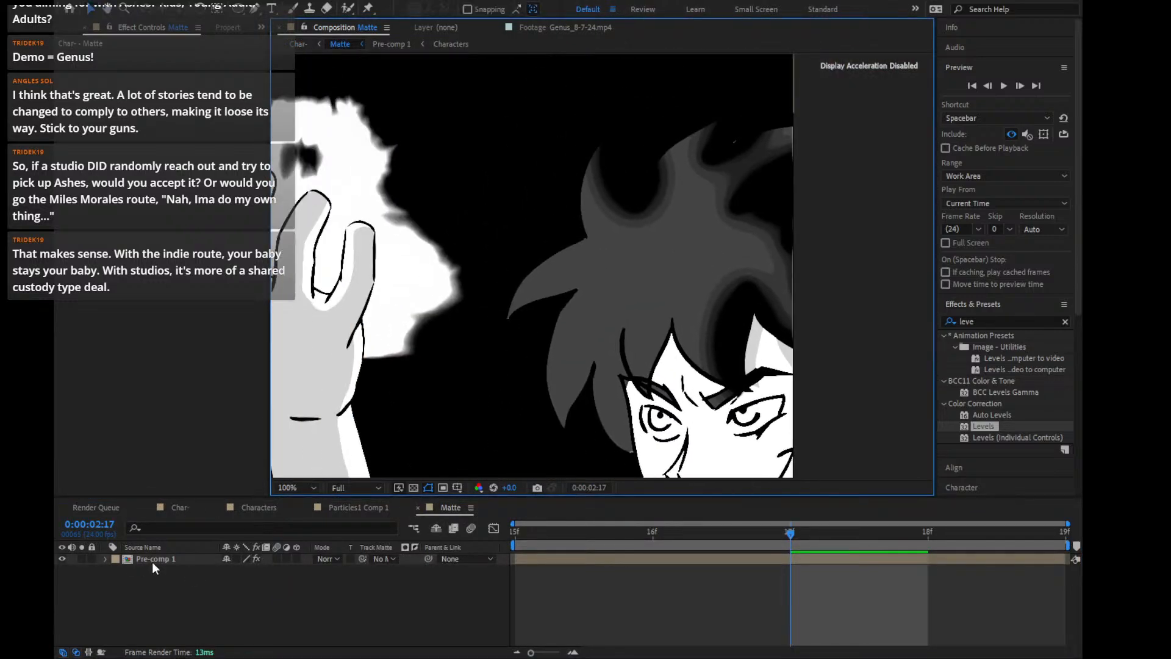
click(150, 560)
key(ctrl+d)
click(62, 570)
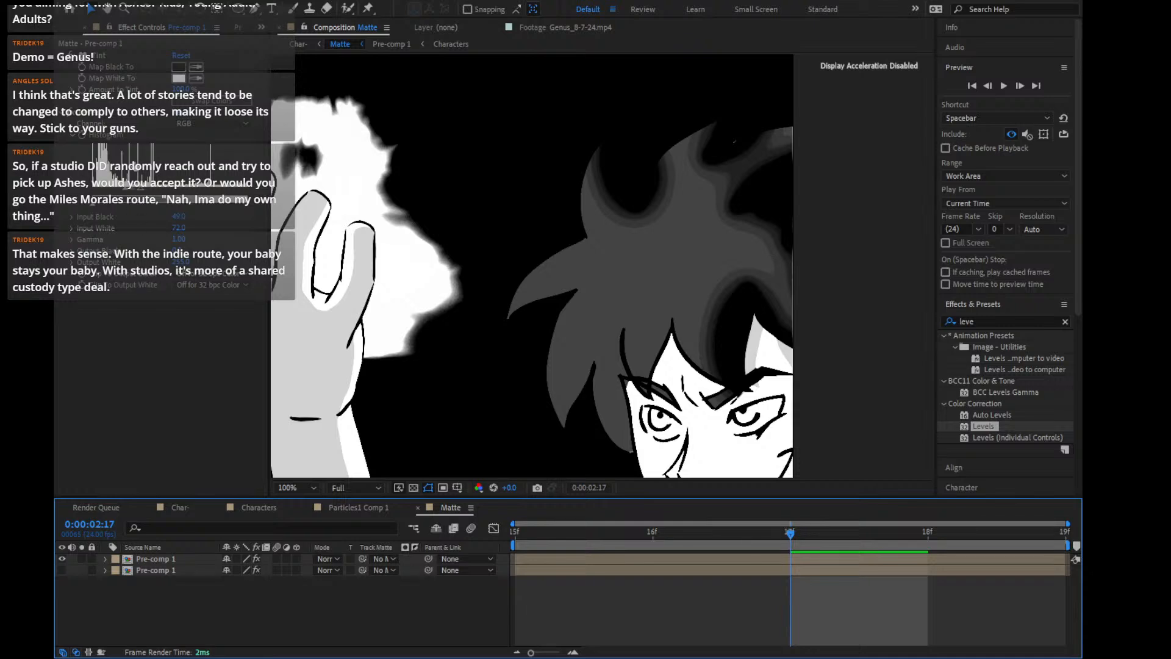
Reset Levels on the upper Pre-comp 1 copy and narrow its input range near black, leaving a white figure with thin outlines
click(137, 132)
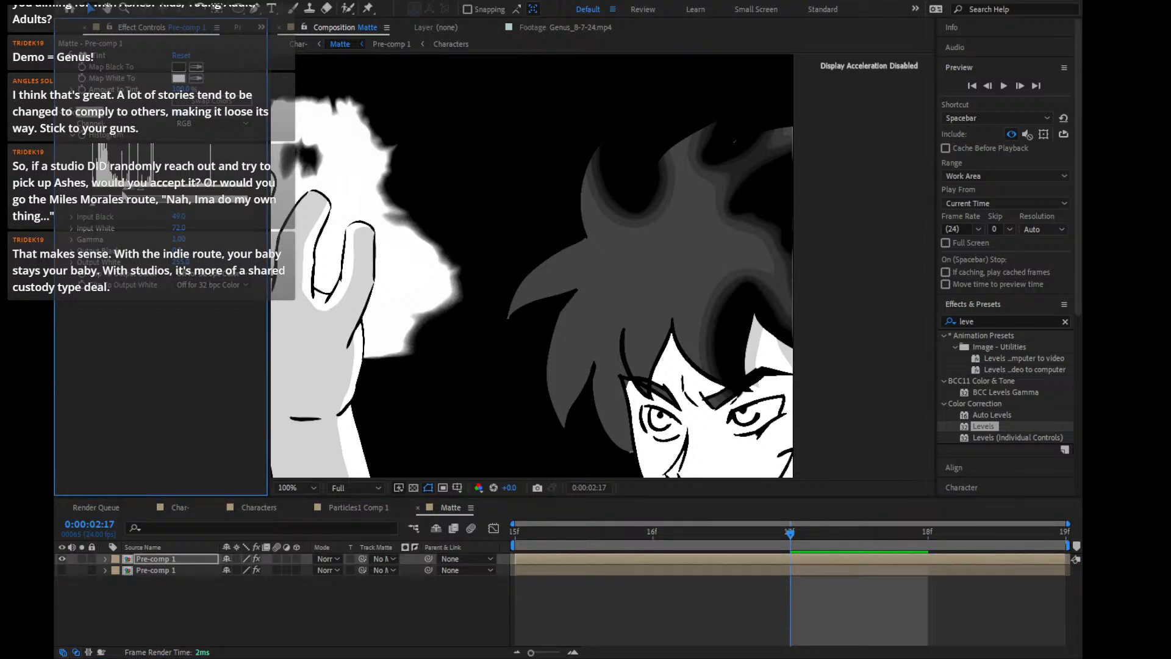
click(189, 114)
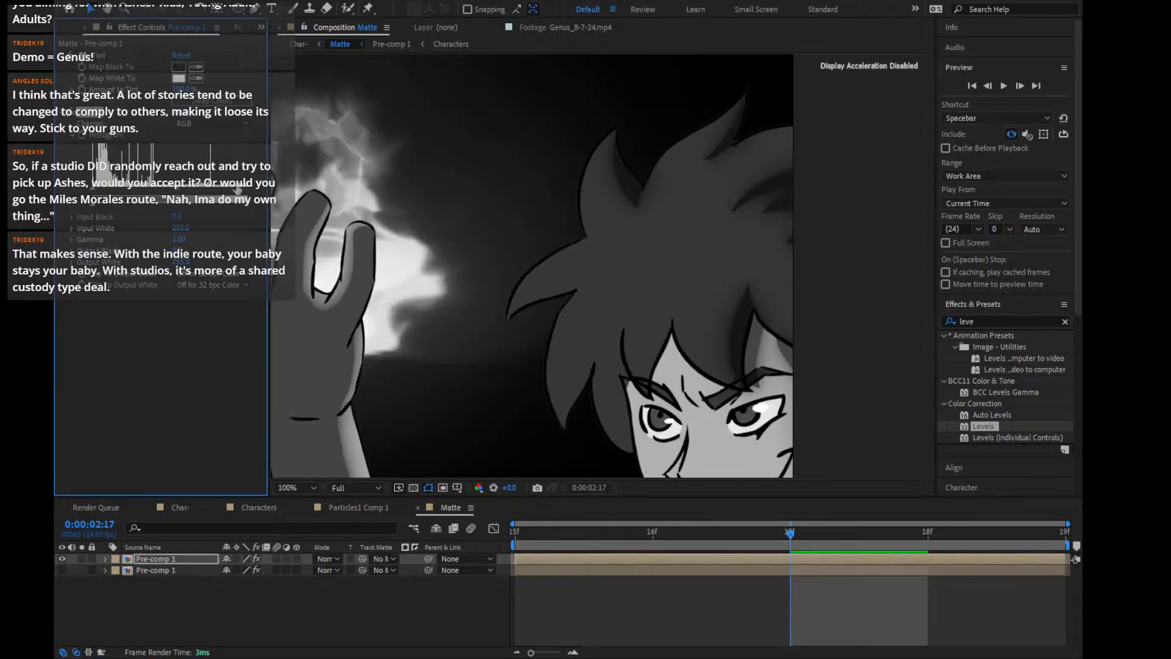
drag(244, 189, 105, 190)
scroll(496, 303, down, 1)
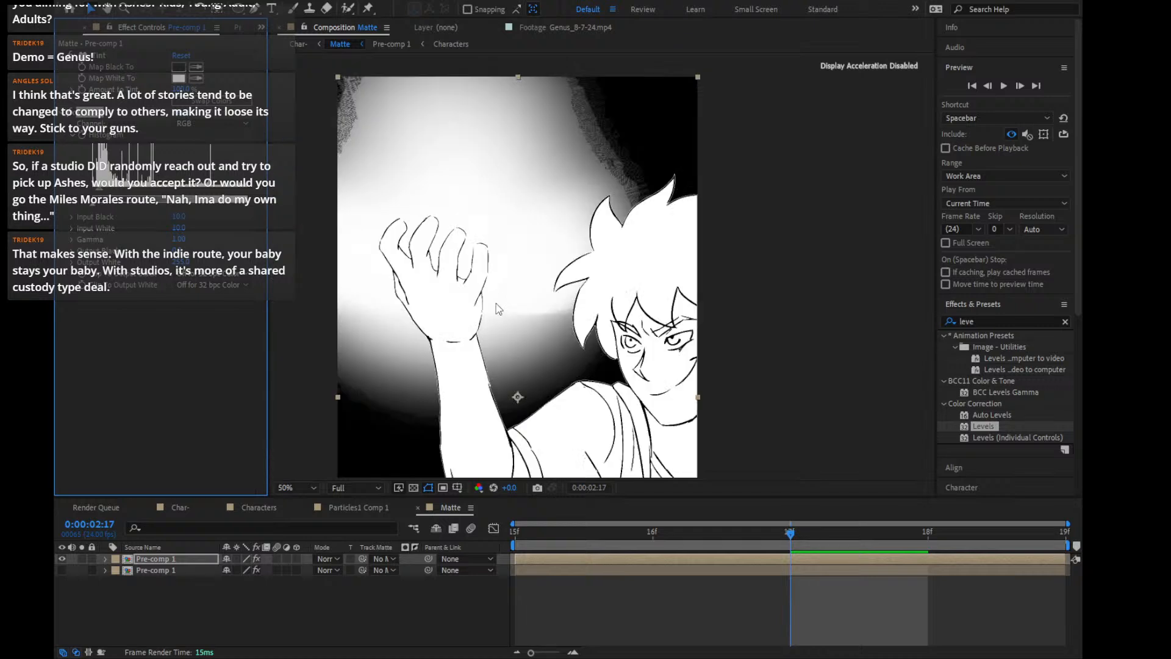
scroll(496, 303, down, 1)
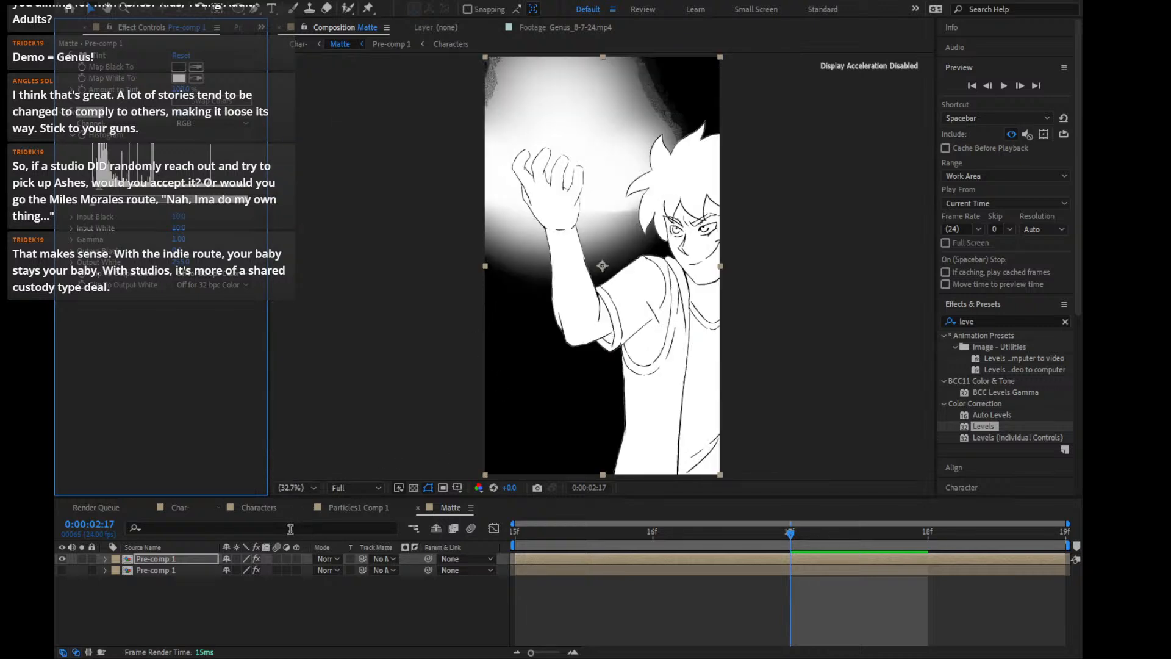
In the Char- comp, invert the luma matte on the star-burst layer and compare the particles across the whole frame
click(183, 506)
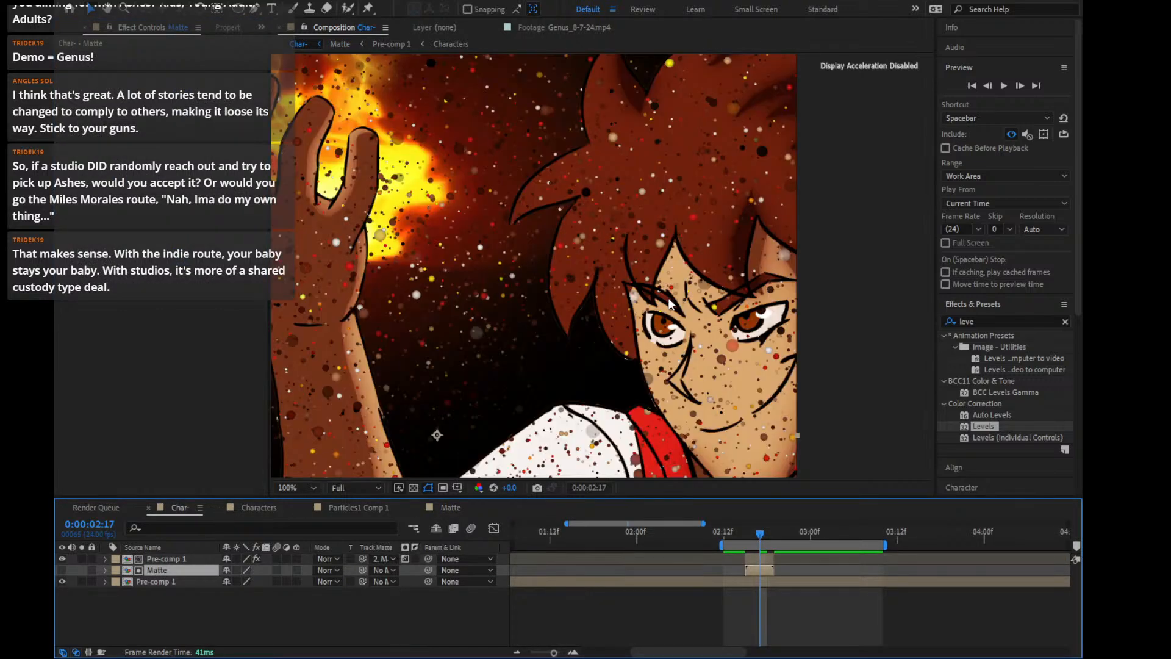
scroll(669, 303, down, 3)
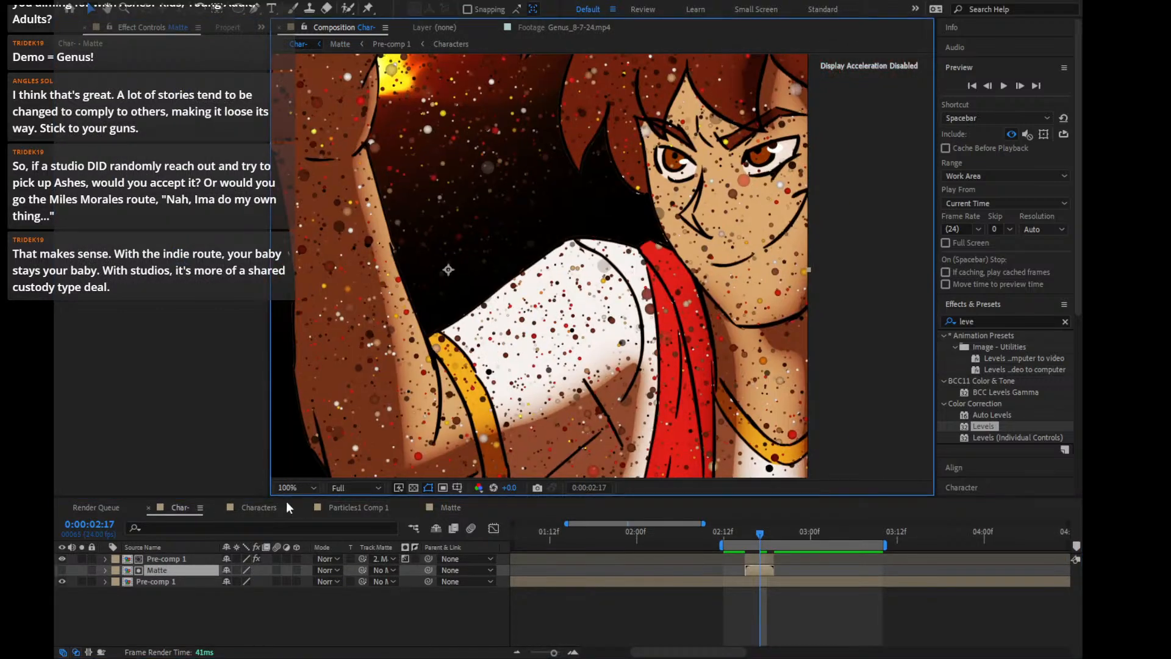
click(415, 558)
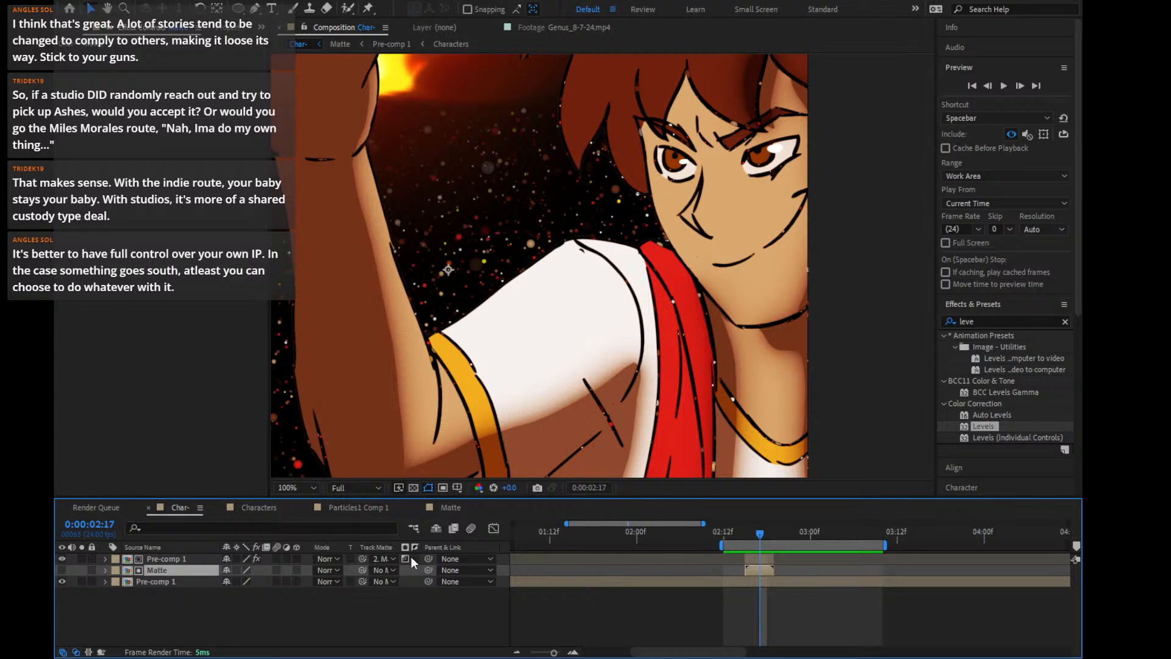
click(412, 558)
click(411, 557)
click(411, 557)
click(412, 557)
scroll(700, 343, up, 2)
scroll(748, 328, down, 3)
mouse_move(615, 277)
mouse_down()
mouse_move(735, 267)
mouse_move(663, 284)
mouse_move(647, 268)
mouse_move(596, 272)
mouse_up()
key(shift+/)
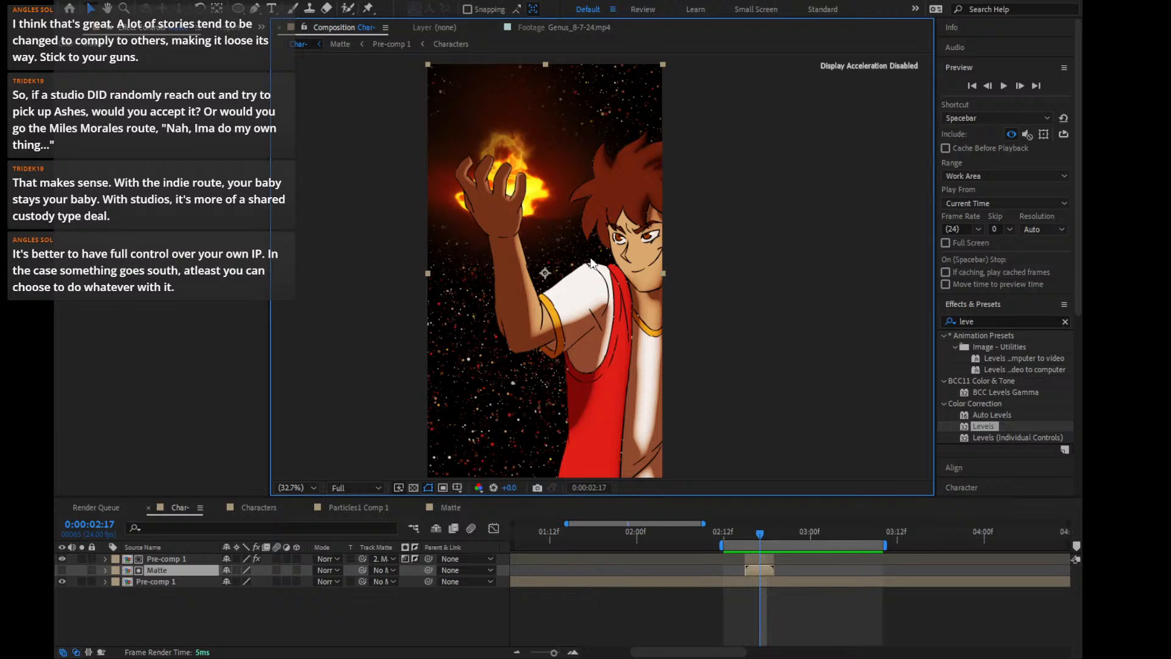
Try pre-composing the star-burst layer together with its Matte layer, and undo it
shift+click(167, 560)
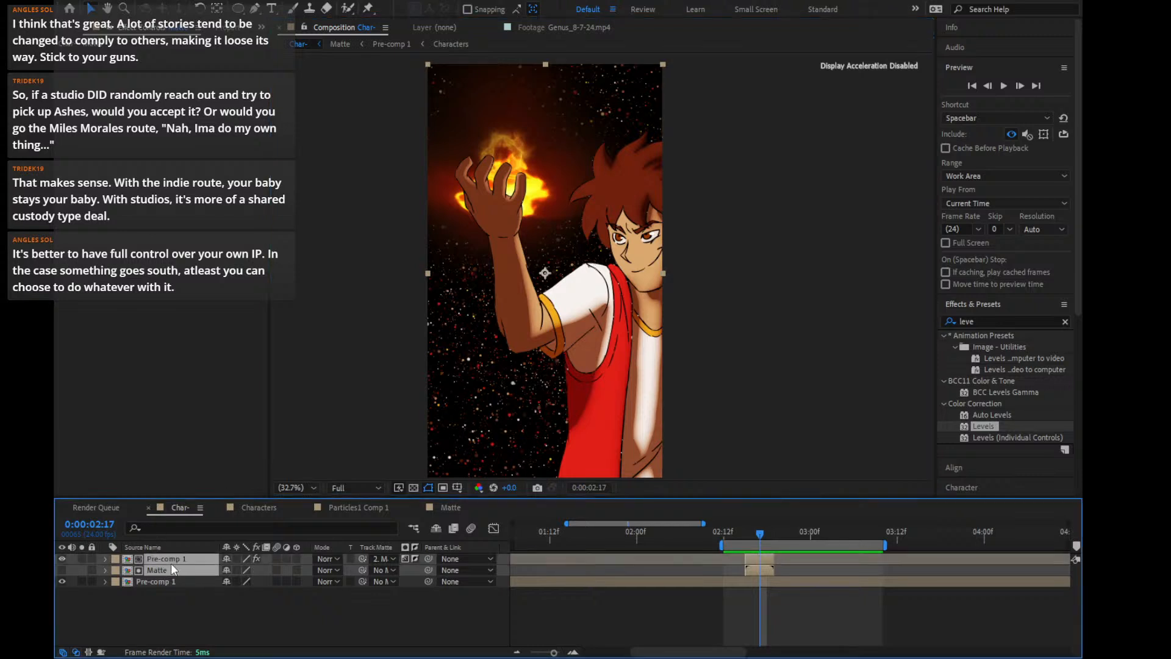
click(175, 595)
click(170, 569)
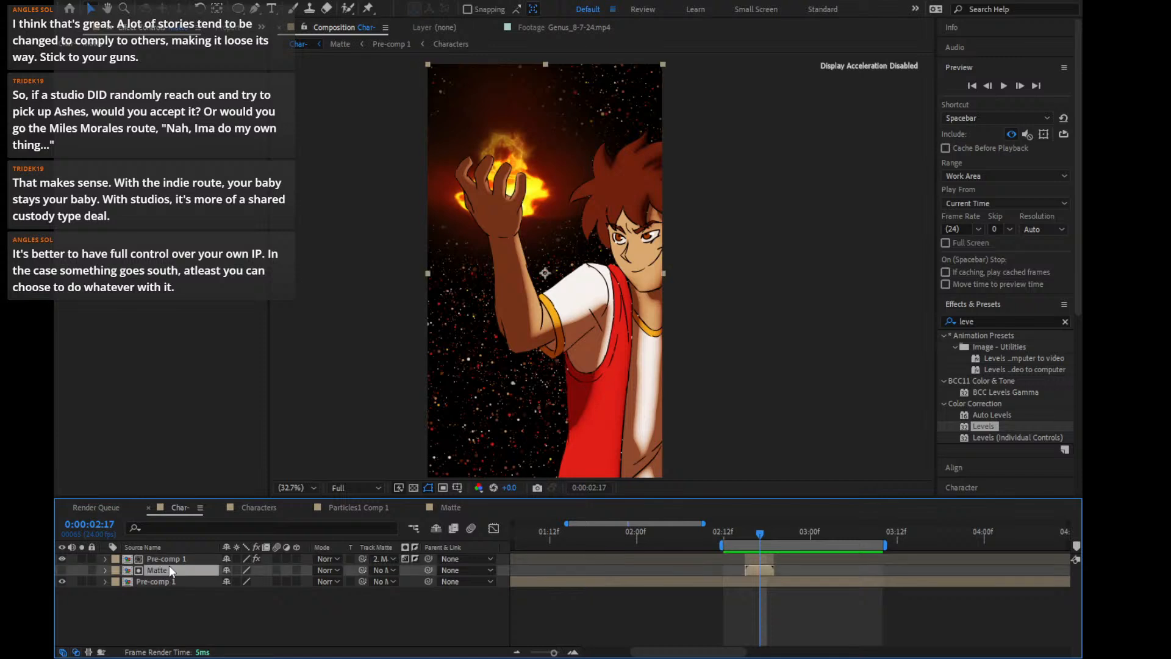
shift+click(165, 557)
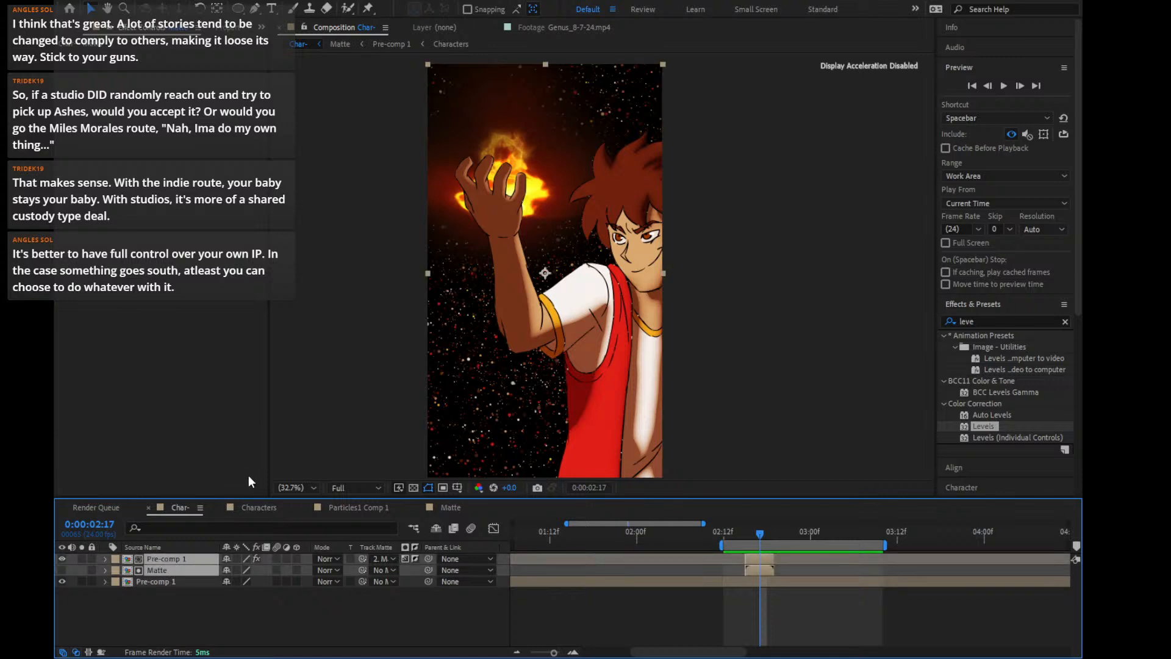
key(ctrl+shift+c)
click(487, 405)
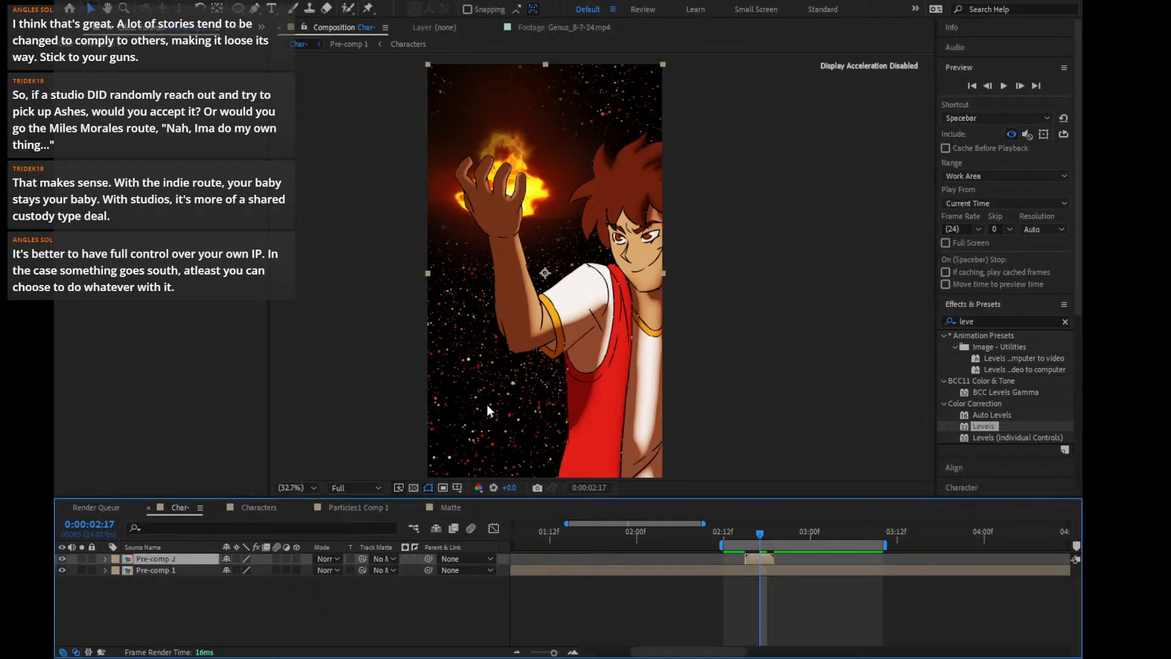
key(ctrl+z)
Check the Matte comp's transparency, add a black solid, and place it beneath both Pre-comp 1 layers
click(171, 622)
double_click(167, 569)
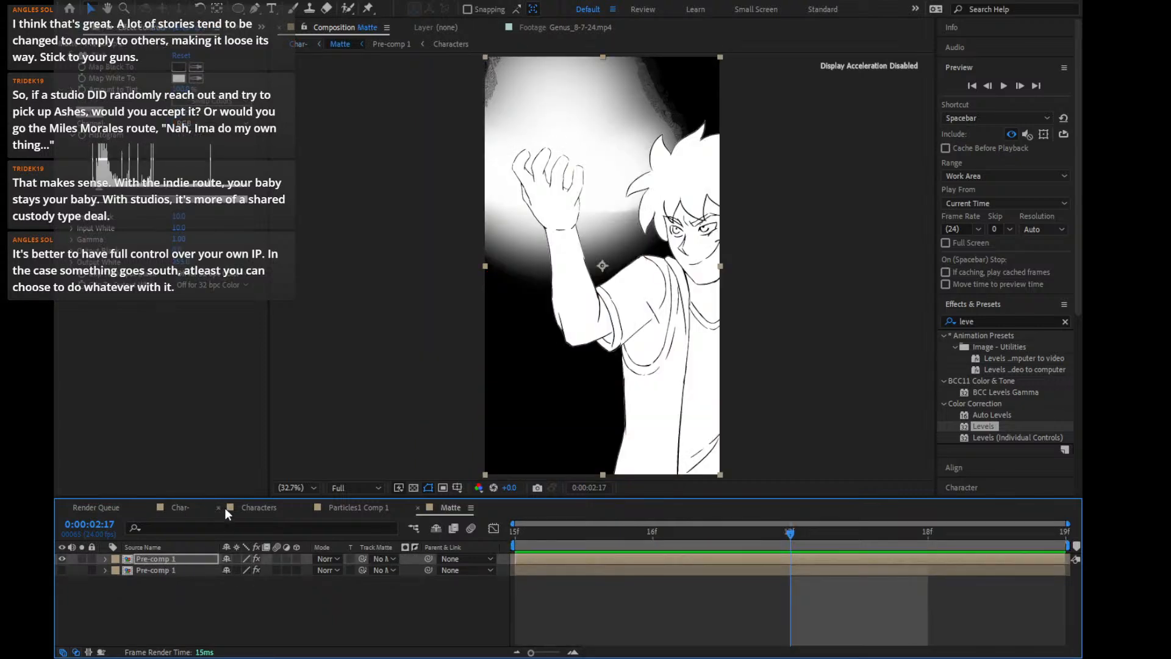
click(187, 569)
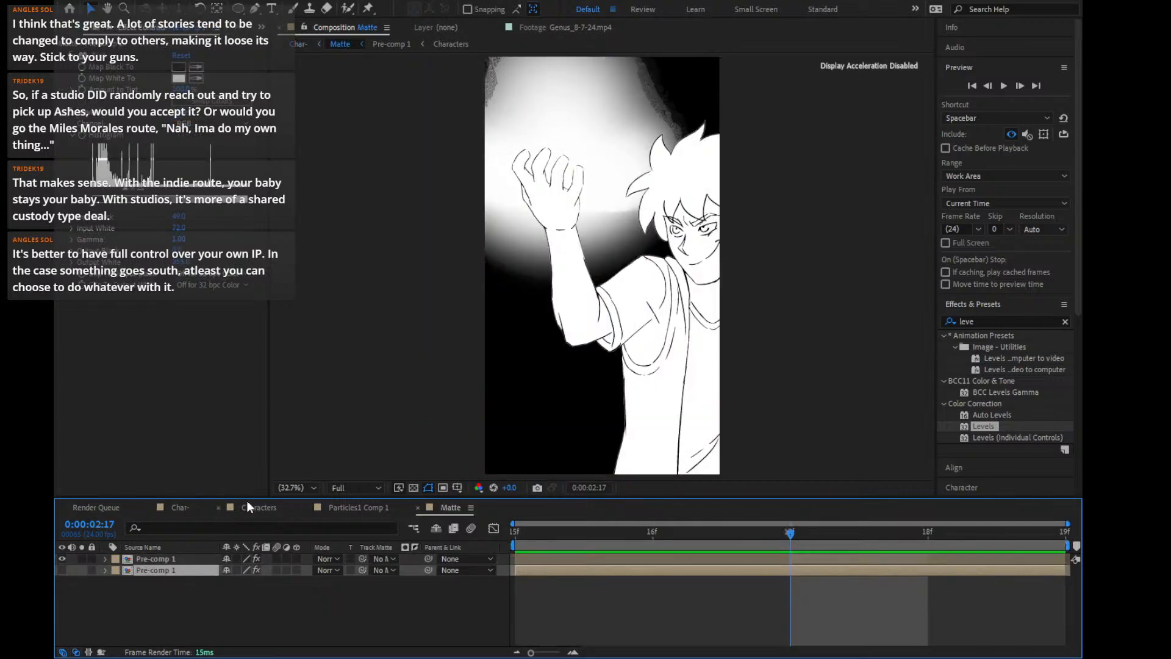
click(414, 488)
click(414, 487)
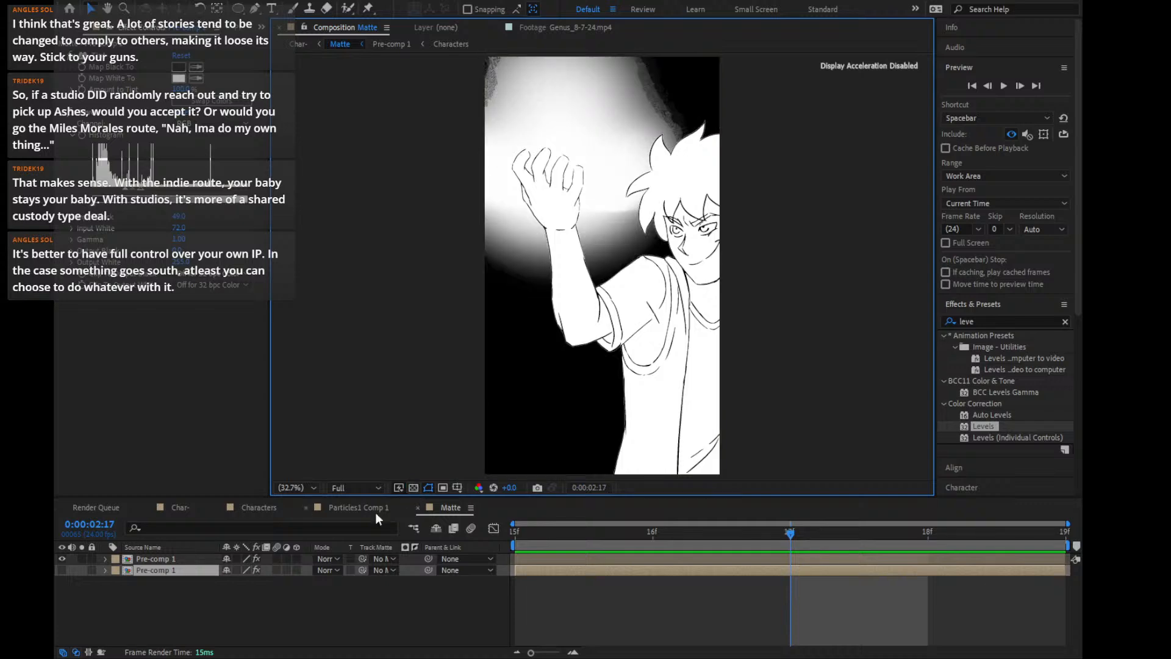
click(170, 612)
key(ctrl+y)
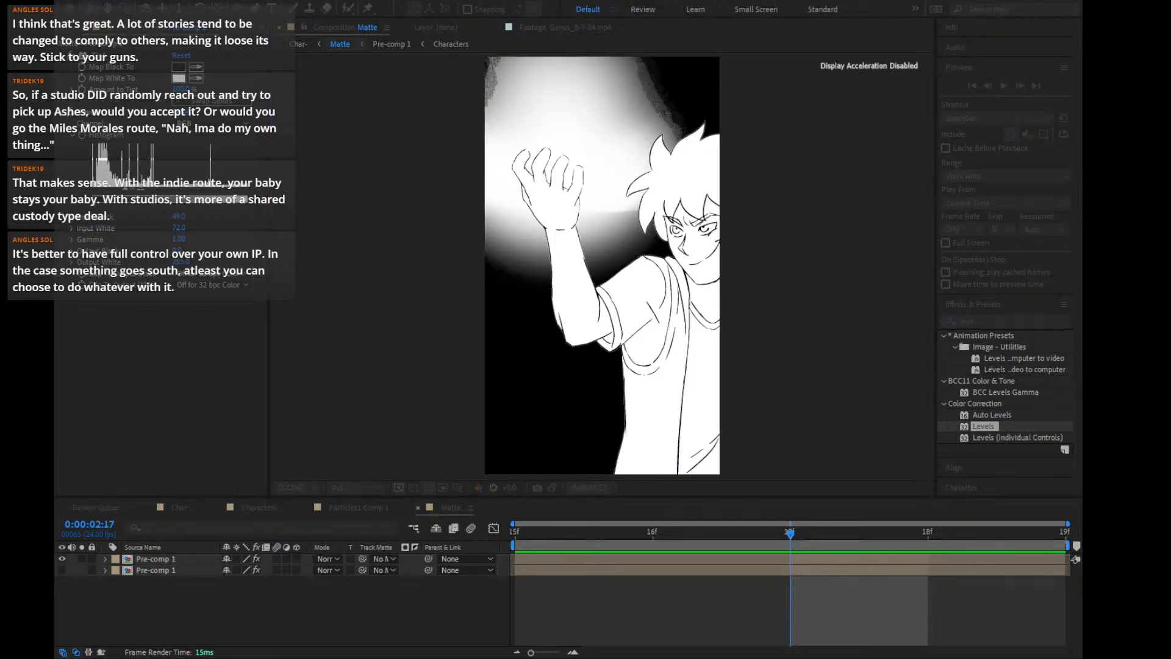
click(494, 437)
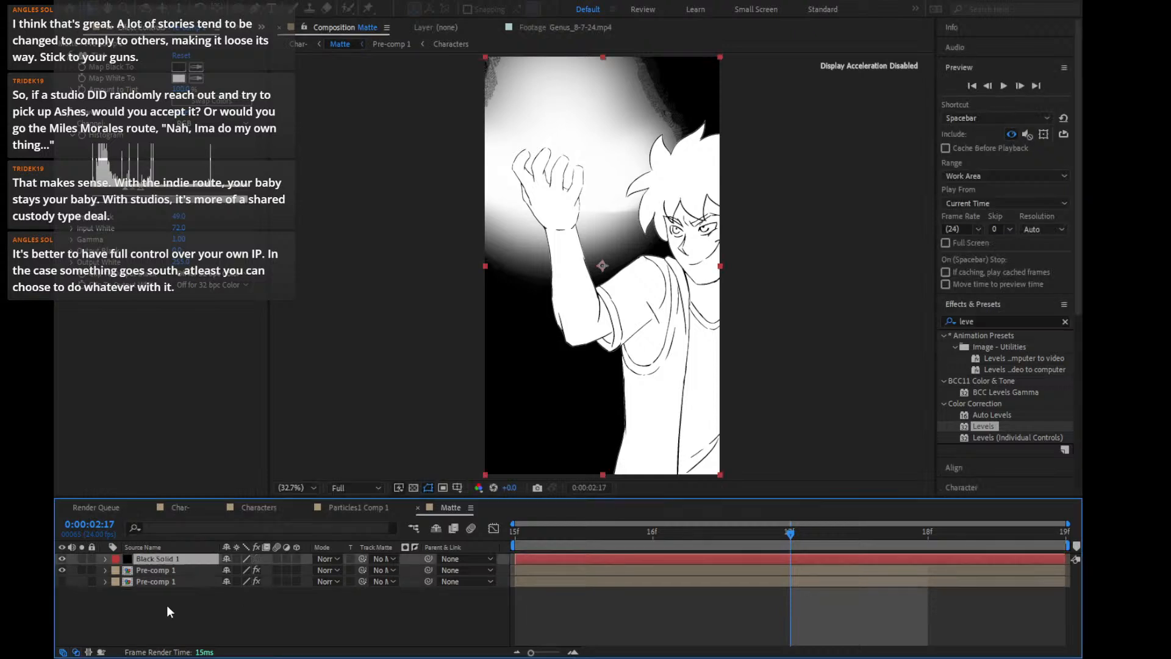
drag(159, 558, 152, 596)
click(155, 569)
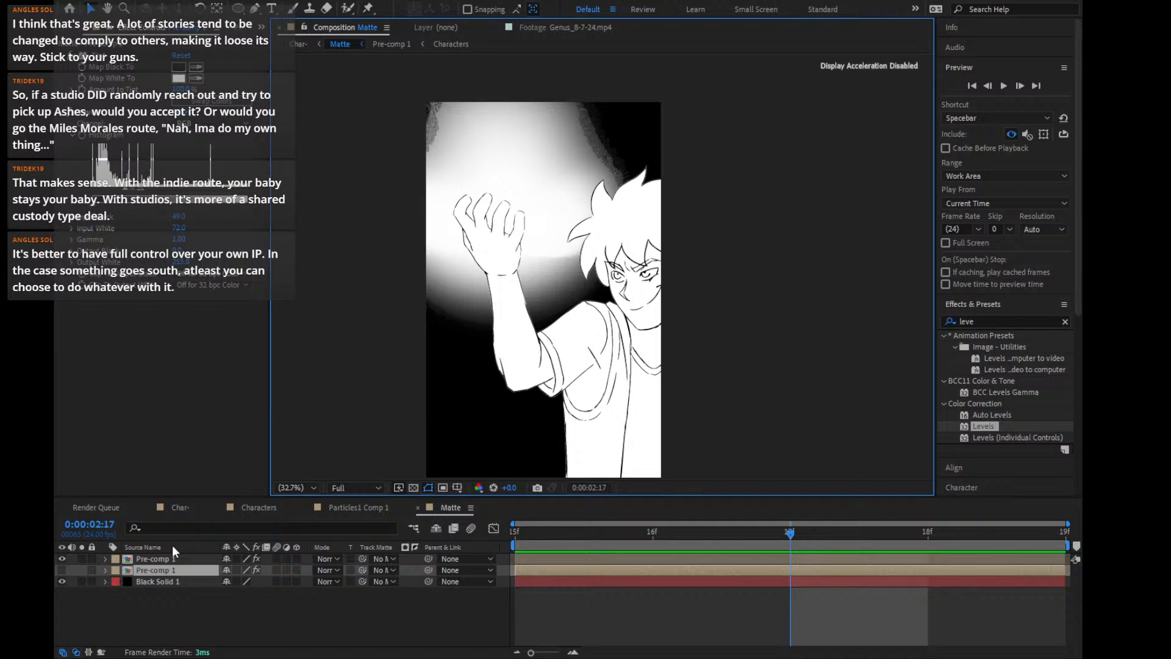
Turn off the matte inversion on the star-burst layer in the Char- comp and reopen the Matte comp
click(182, 507)
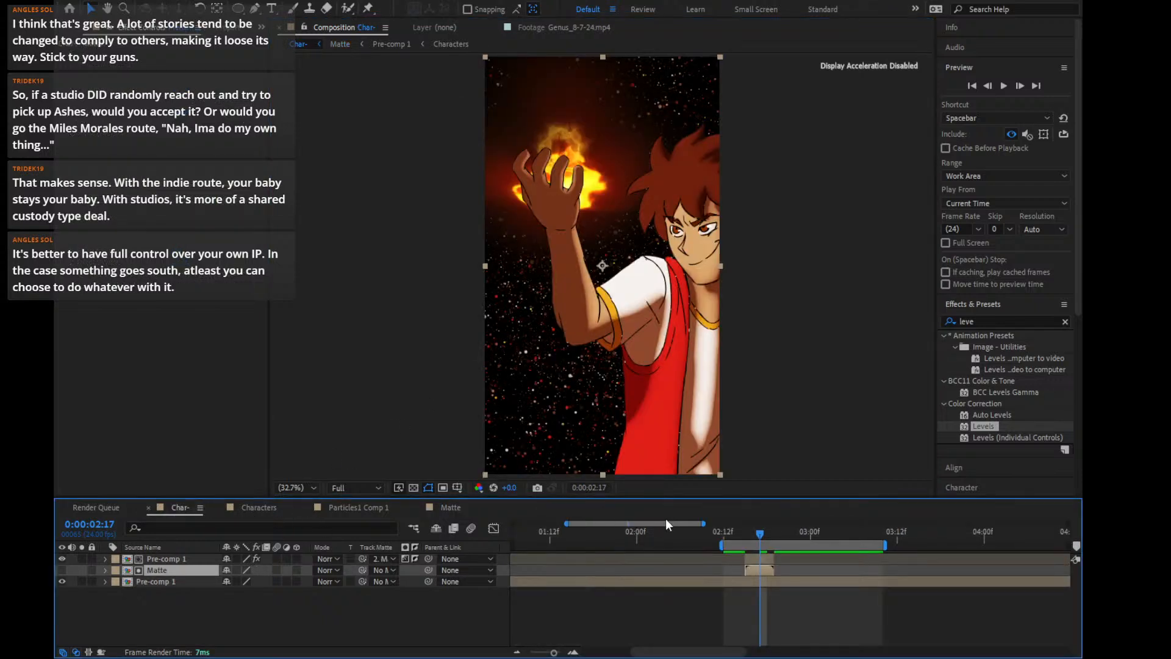
click(415, 558)
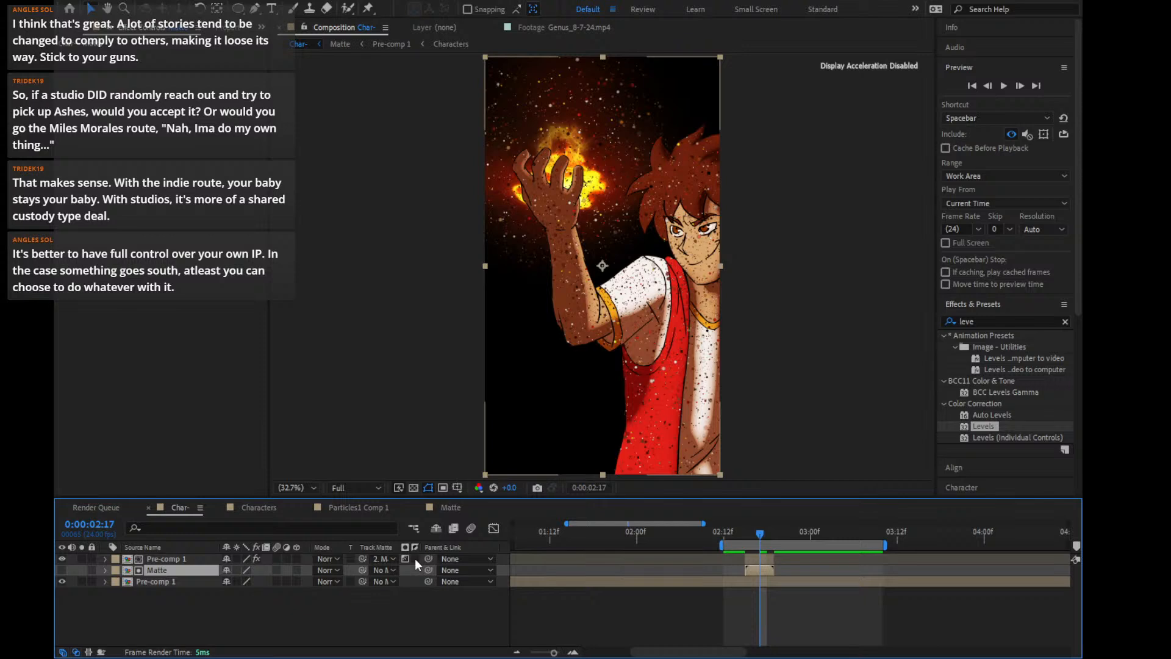
click(450, 507)
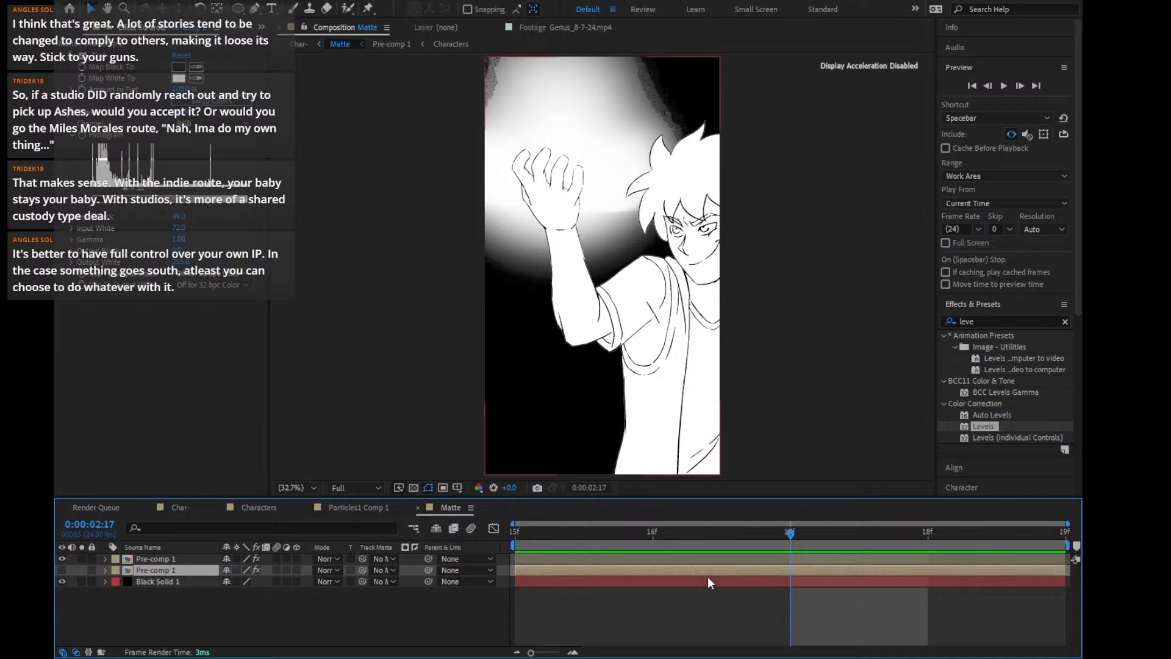
Swap the Tint effect's black and white colours on both Pre-comp 1 layers and reset Levels on the upper one
click(128, 195)
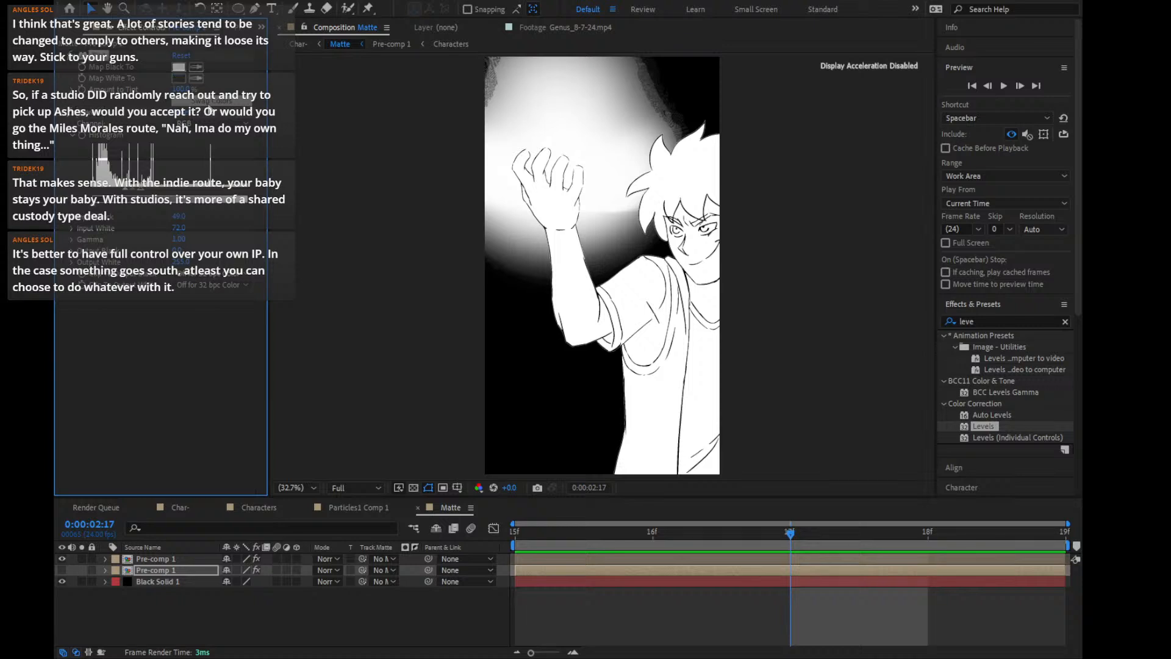
click(209, 102)
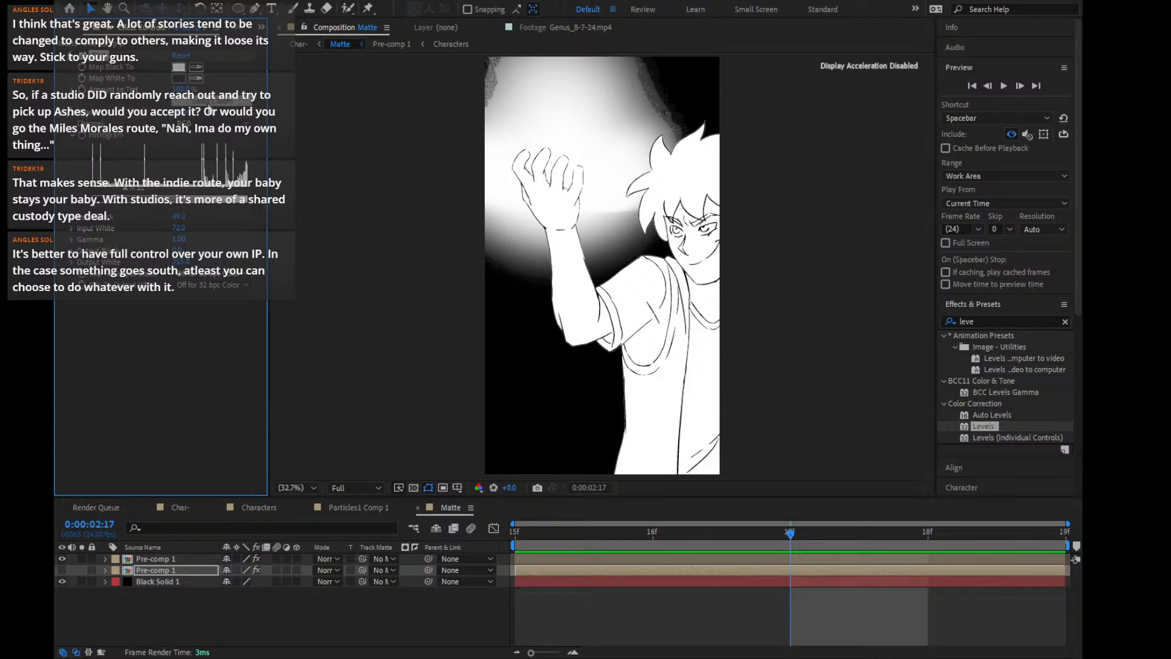
click(162, 561)
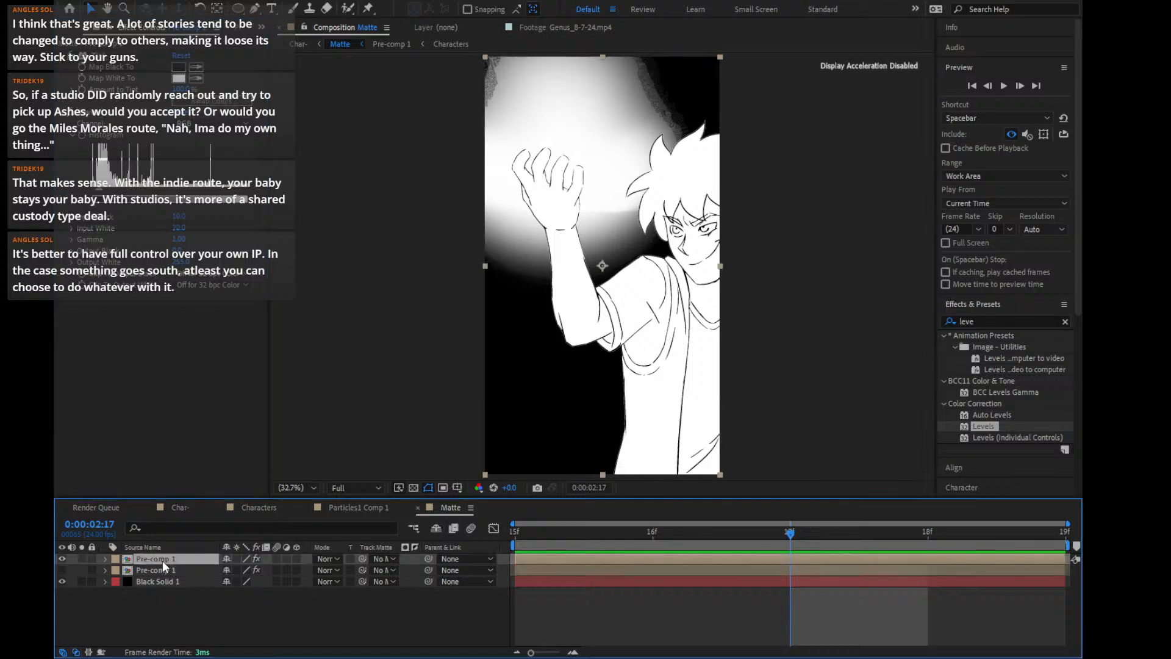
click(221, 106)
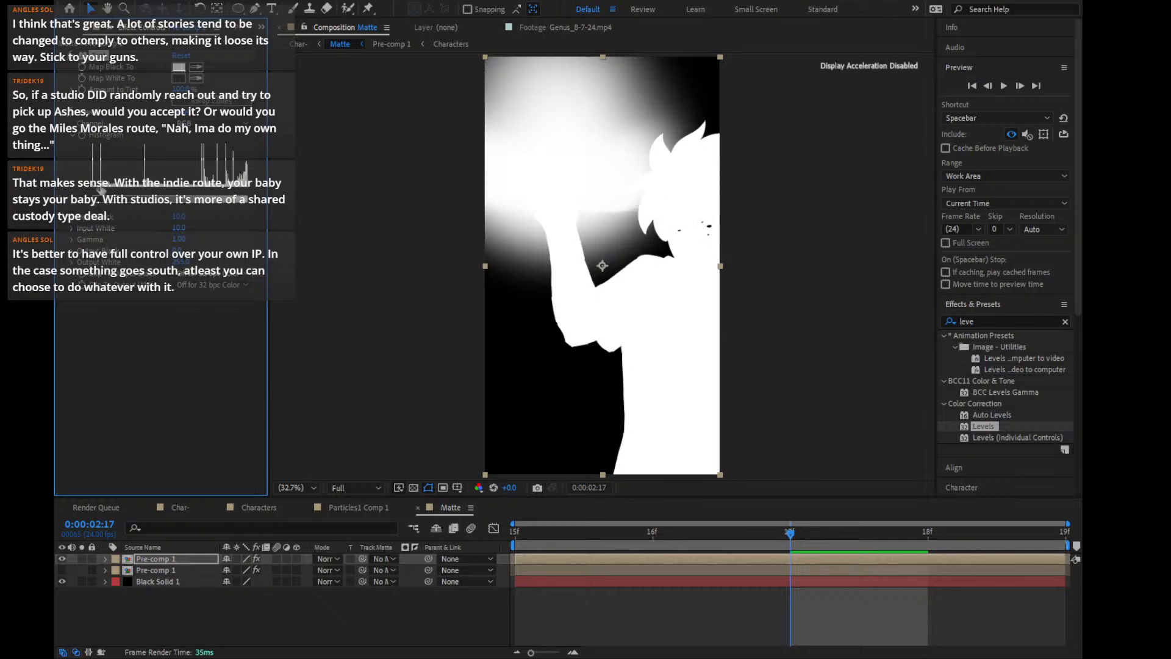
drag(111, 190, 100, 200)
click(182, 114)
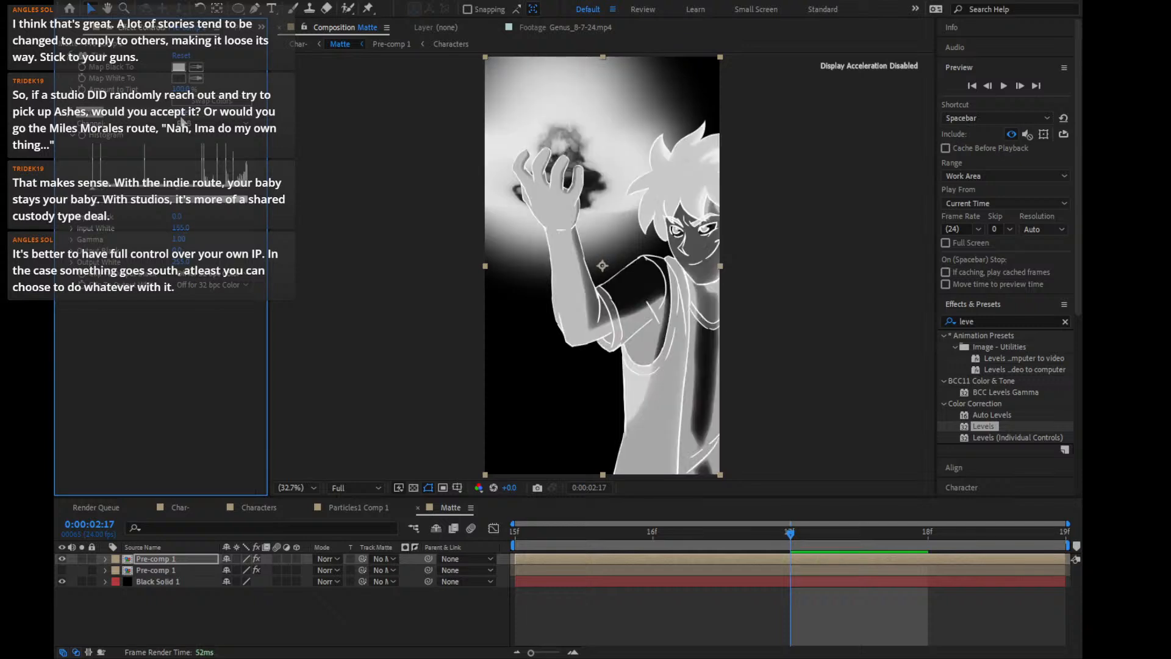
Set Levels Input White to 200 on the upper Pre-comp 1 layer, raise Input Black to harden the matte, and check it in Char-
drag(97, 196, 257, 206)
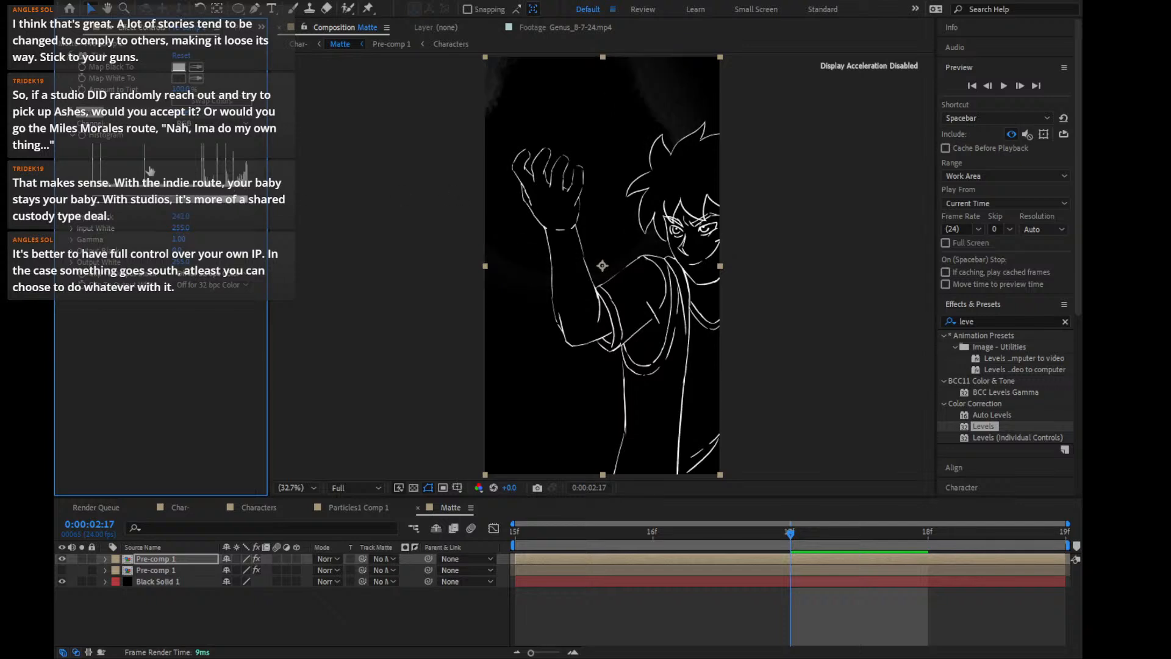
click(186, 115)
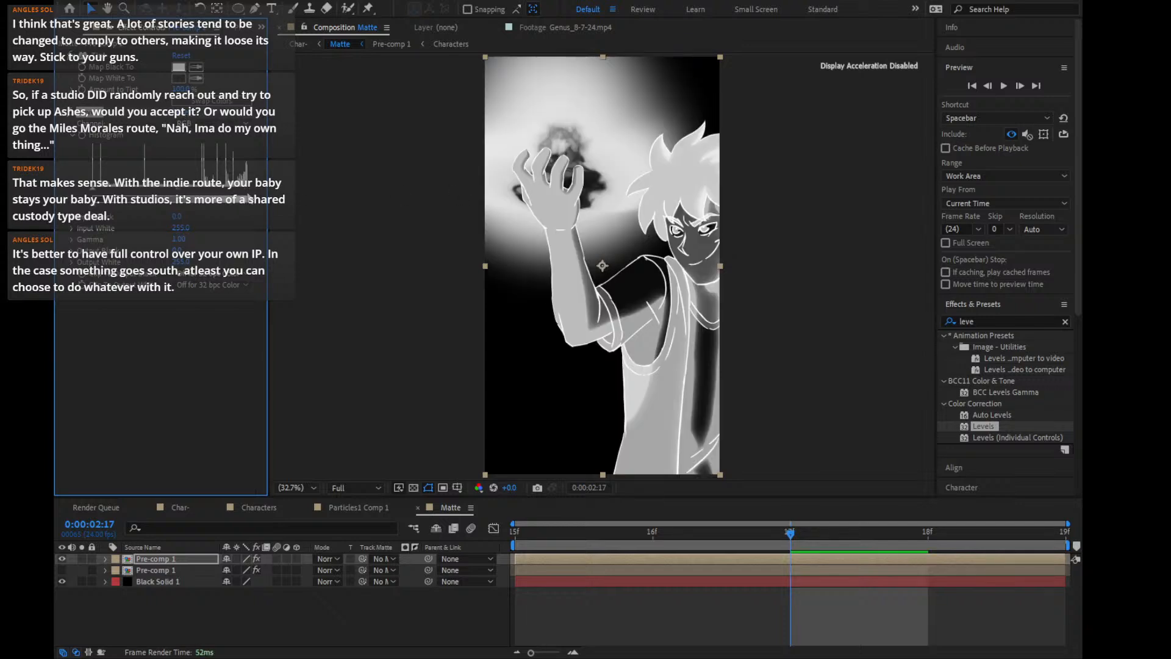
drag(248, 194, 234, 203)
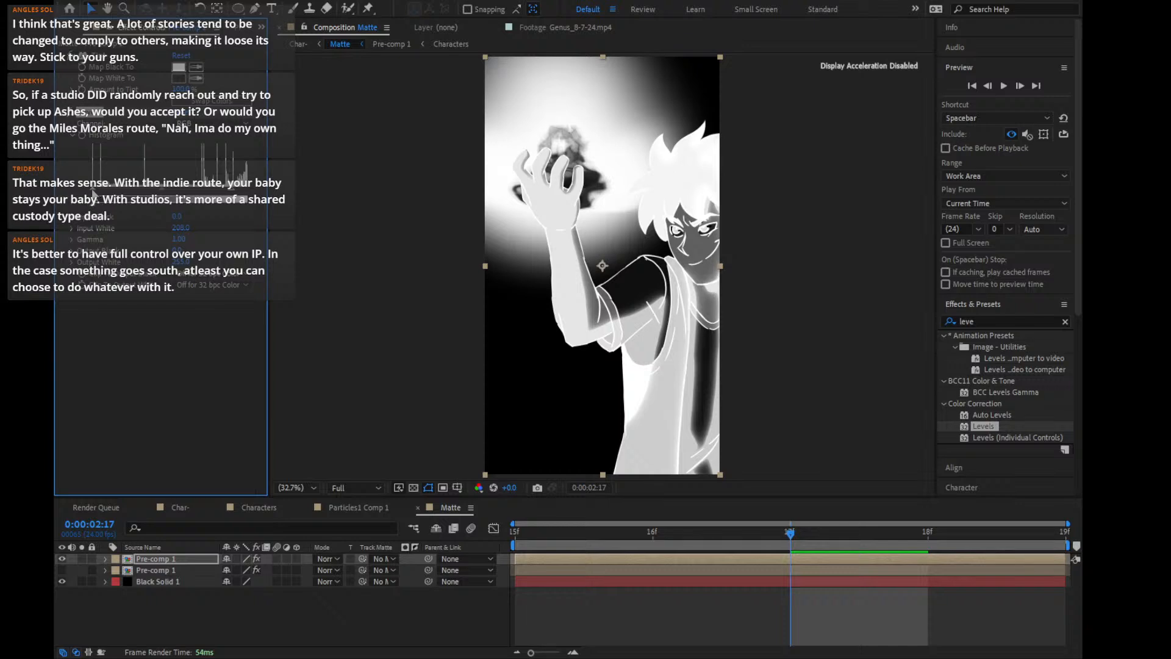
drag(93, 189, 289, 199)
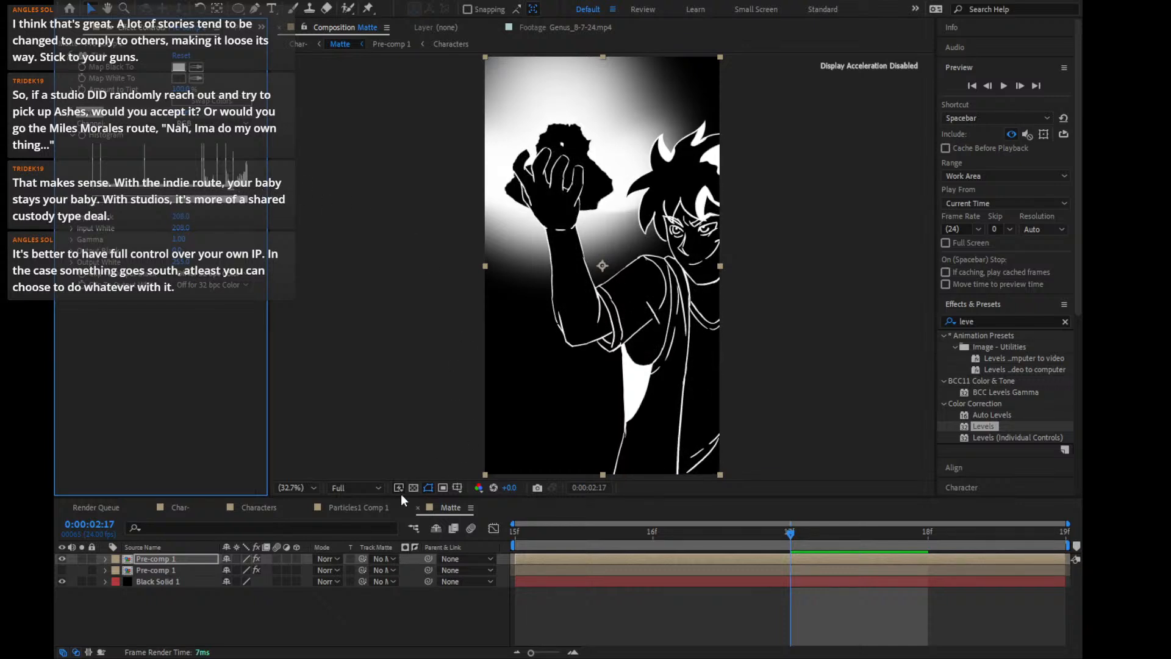
click(188, 506)
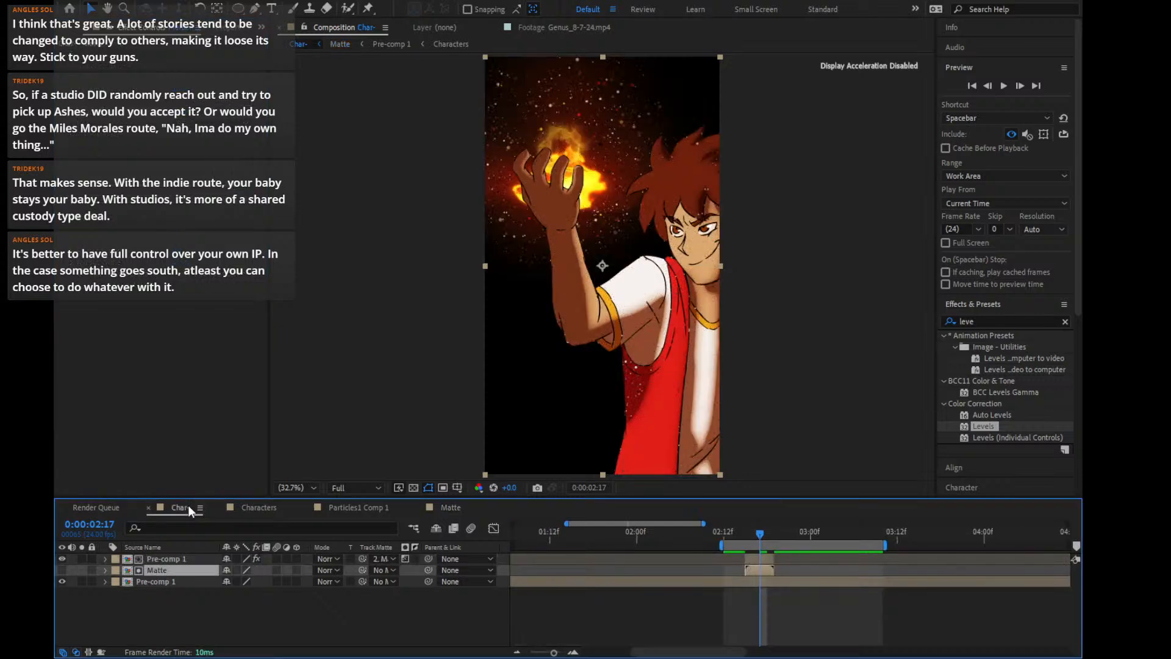
key(slash)
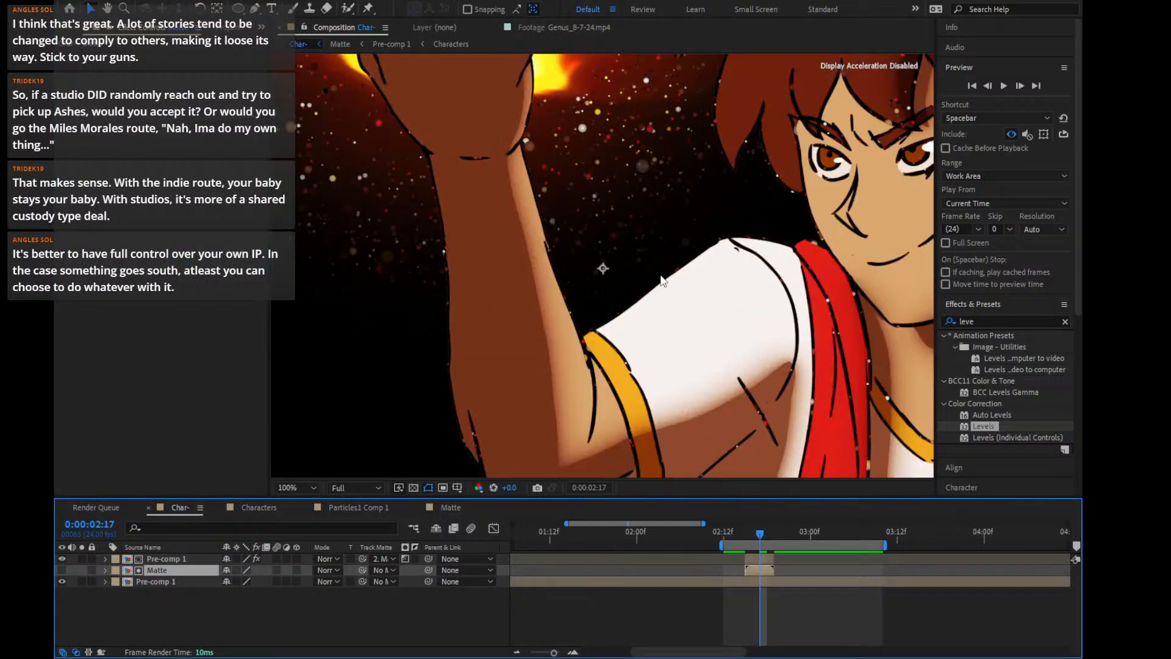
key(shift+slash)
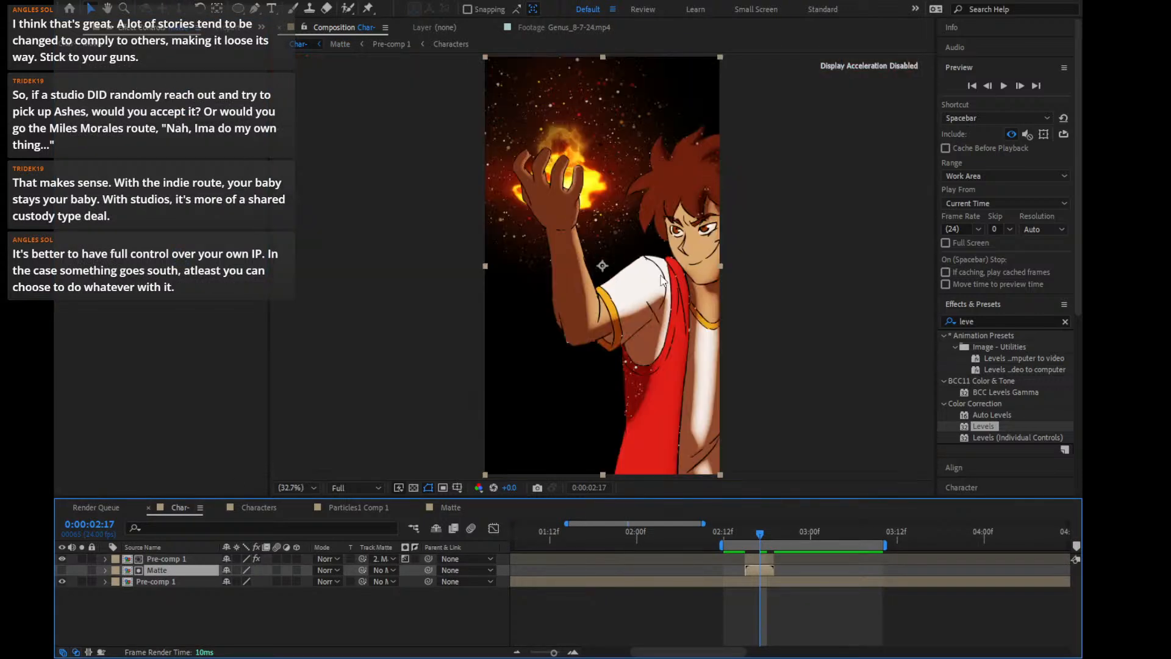
Add a Fill effect to the star-burst Pre-comp 1 layer in Char- and set its colour to near-white
click(770, 556)
click(1000, 321)
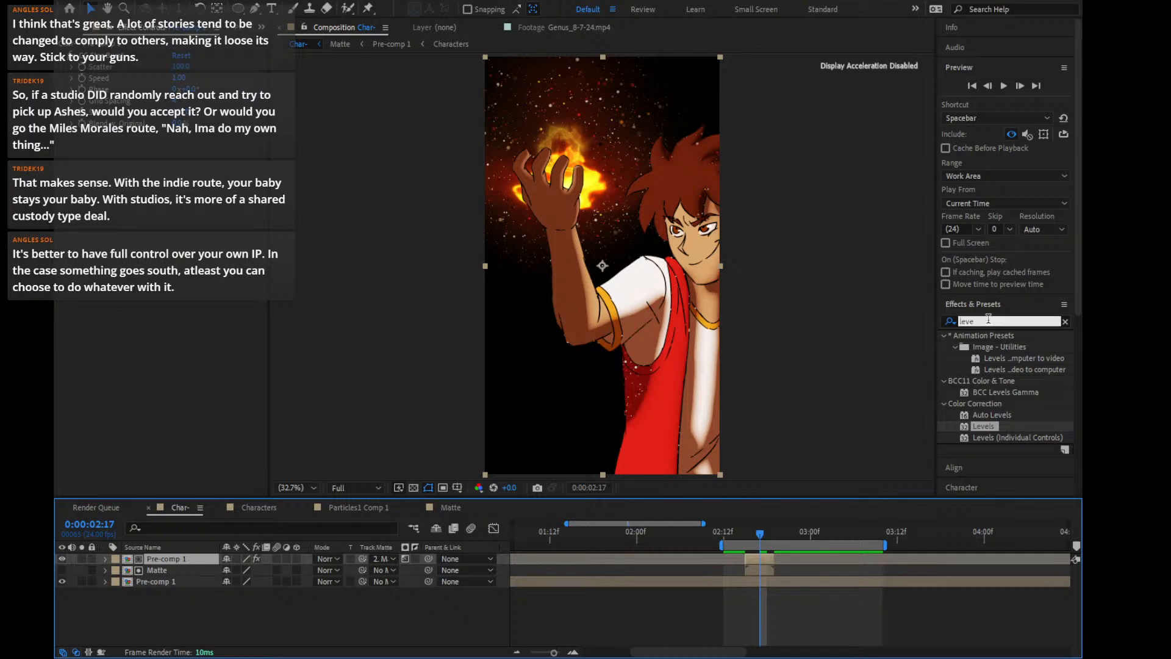
text(fill)
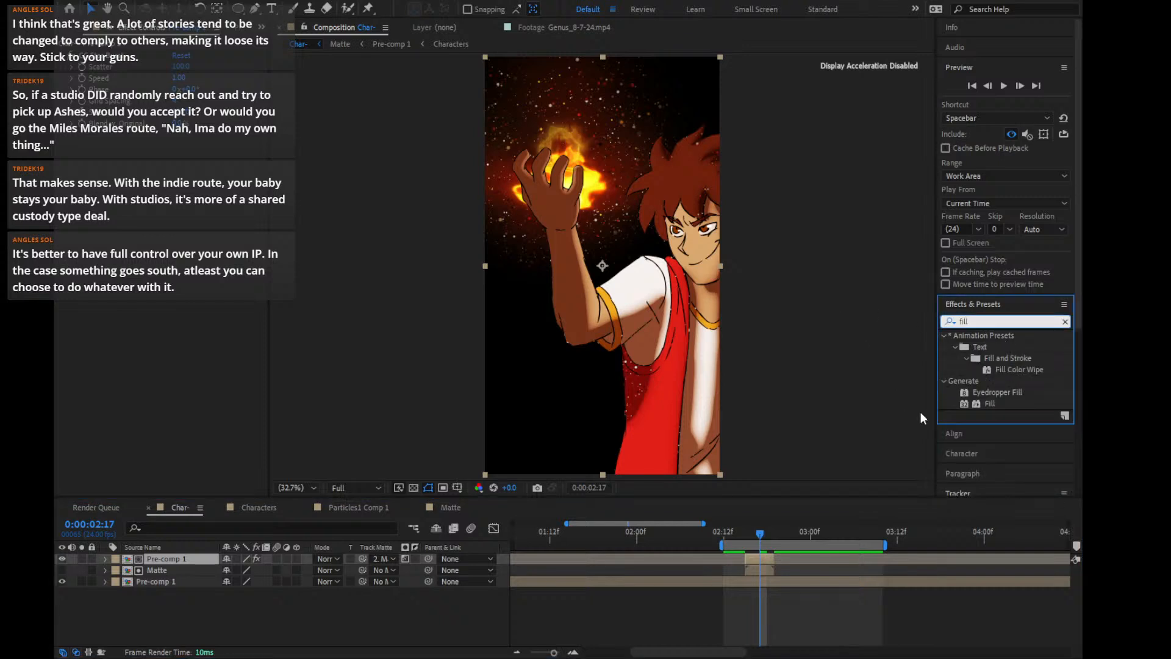
drag(996, 405, 167, 63)
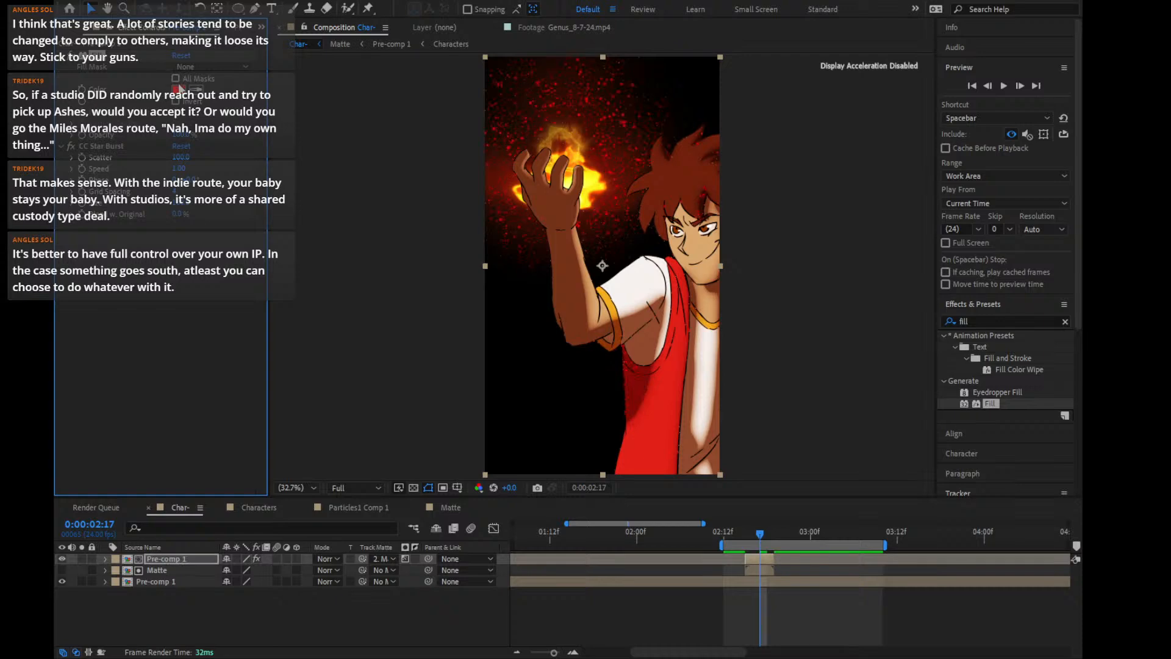
click(181, 94)
drag(377, 500, 86, 282)
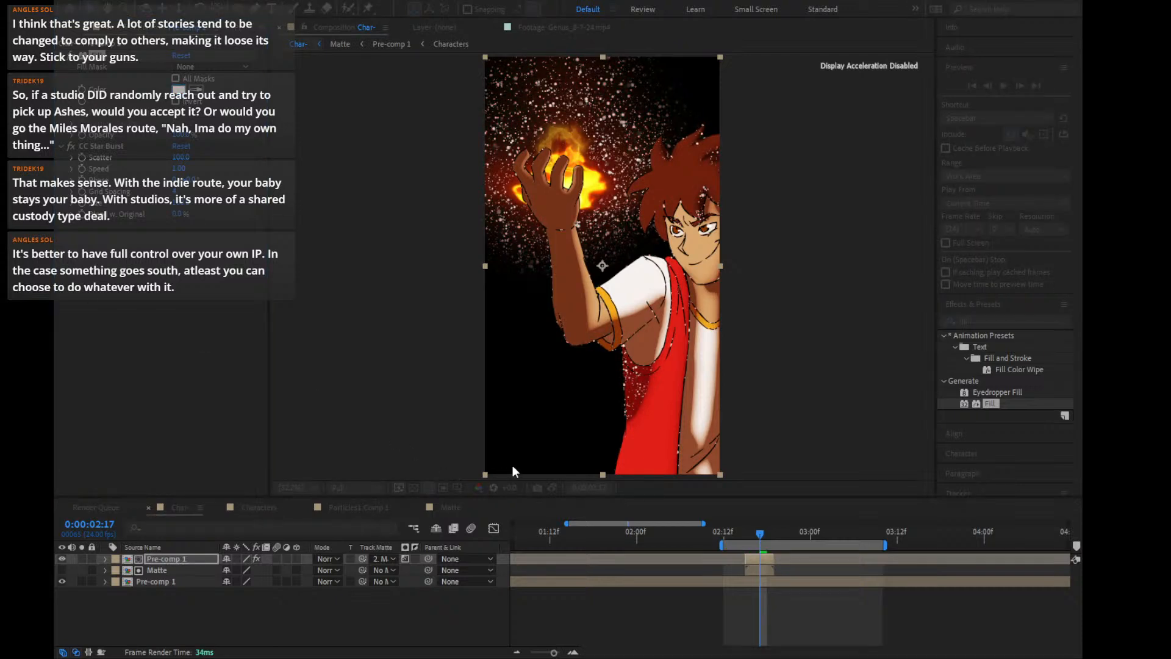
click(562, 486)
scroll(770, 228, up, 3)
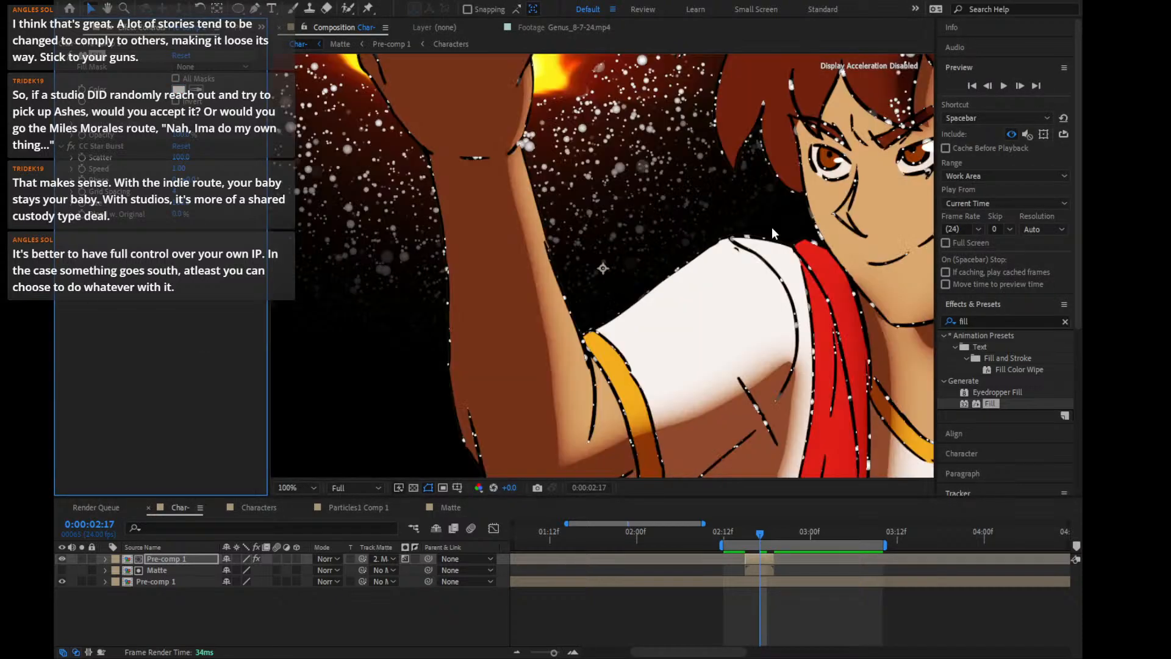
scroll(771, 228, down, 1)
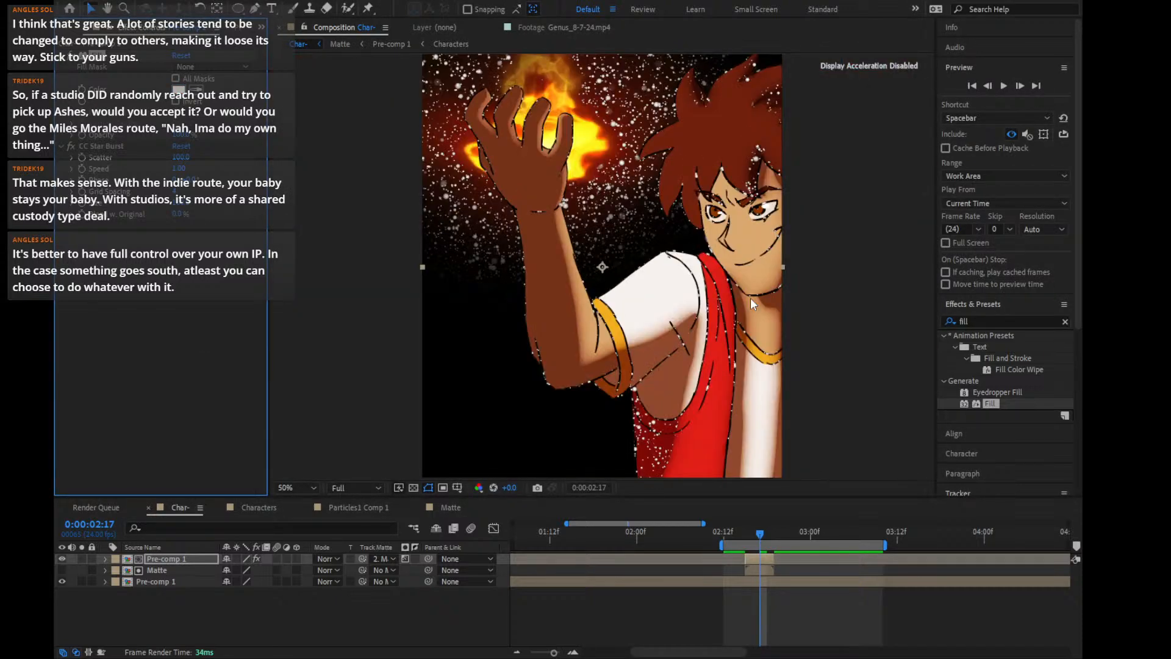
Set the CC Star Burst Speed to 5 and Scatter to 156 on the star-burst layer
click(758, 536)
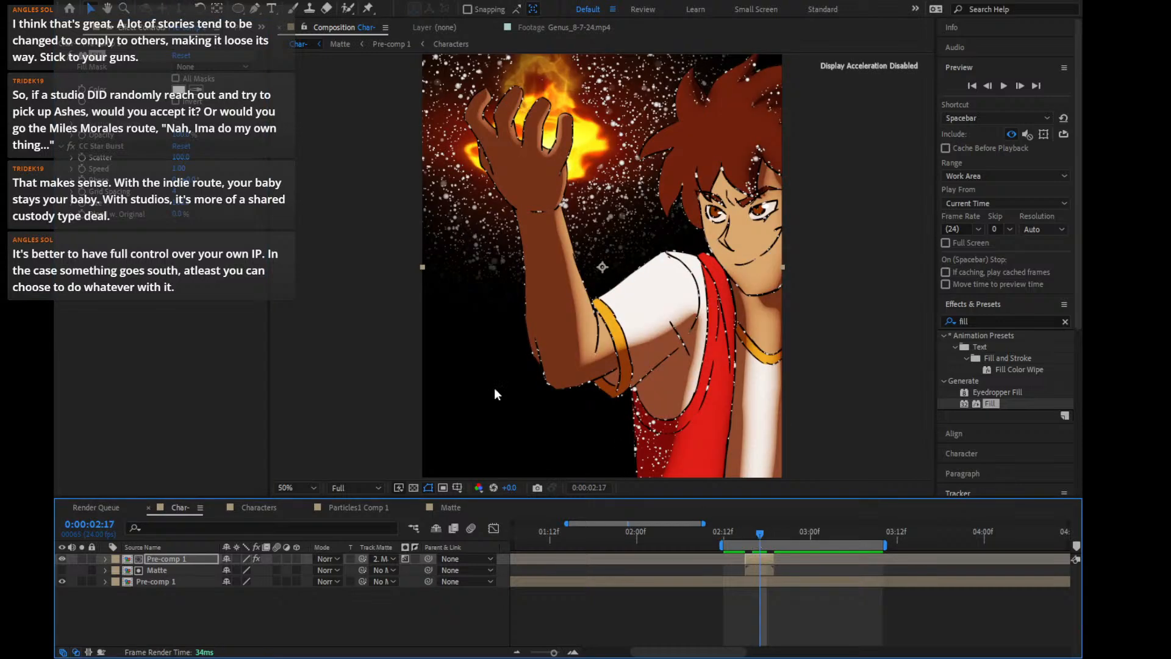
drag(177, 169, 207, 168)
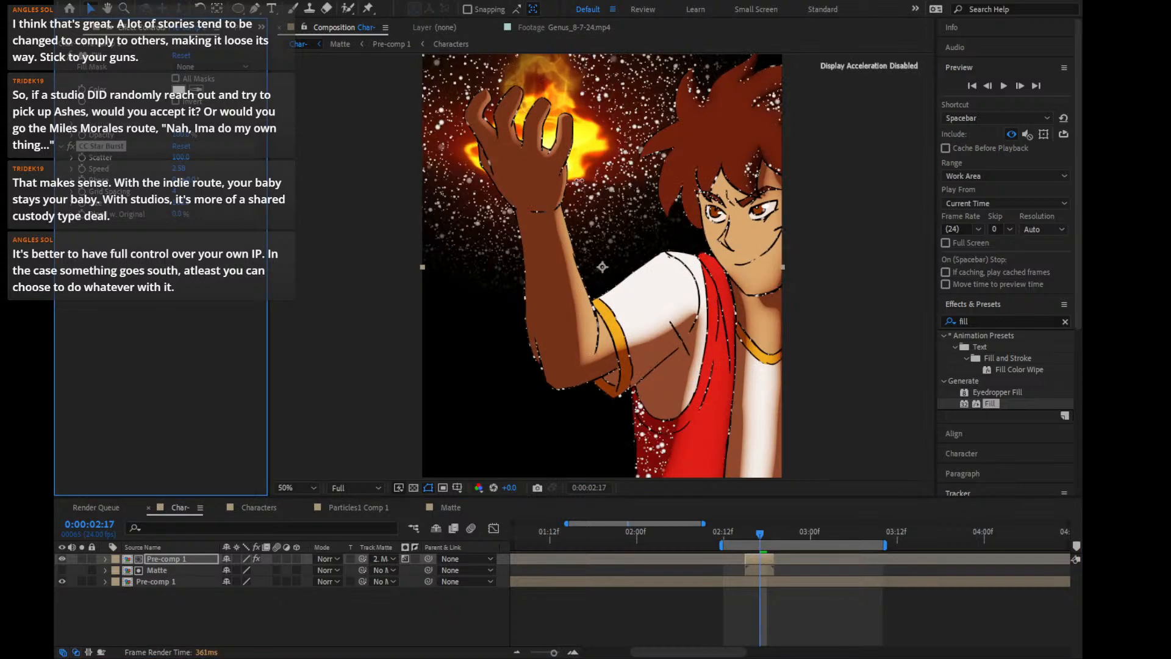
drag(579, 181, 1080, 125)
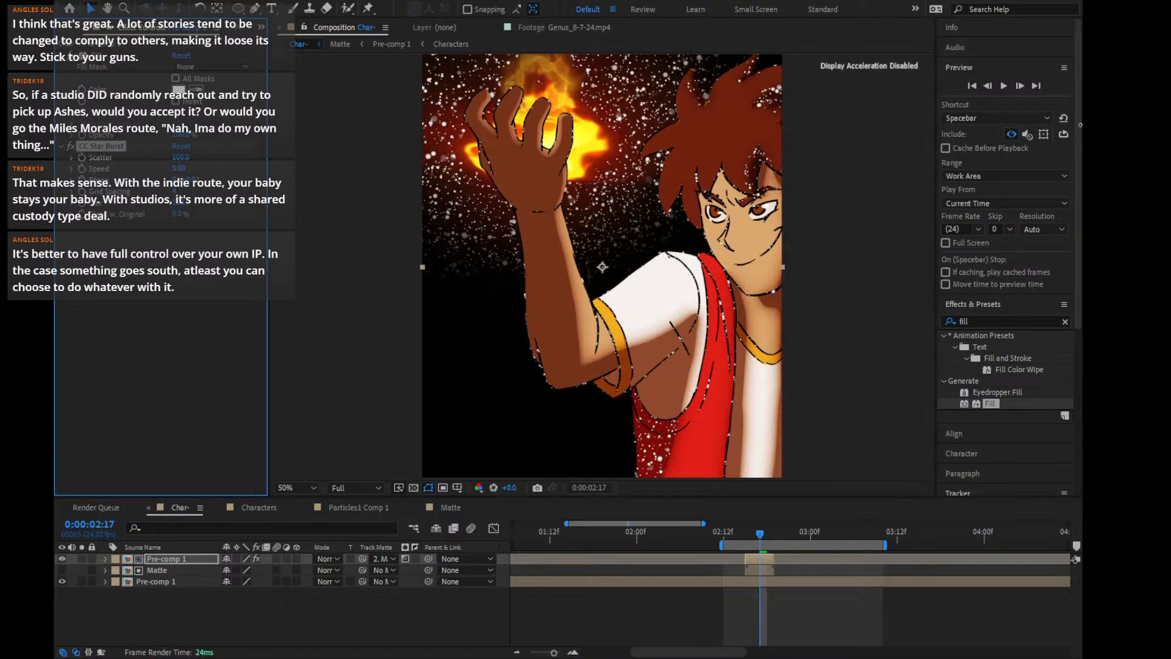
click(178, 168)
text(10)
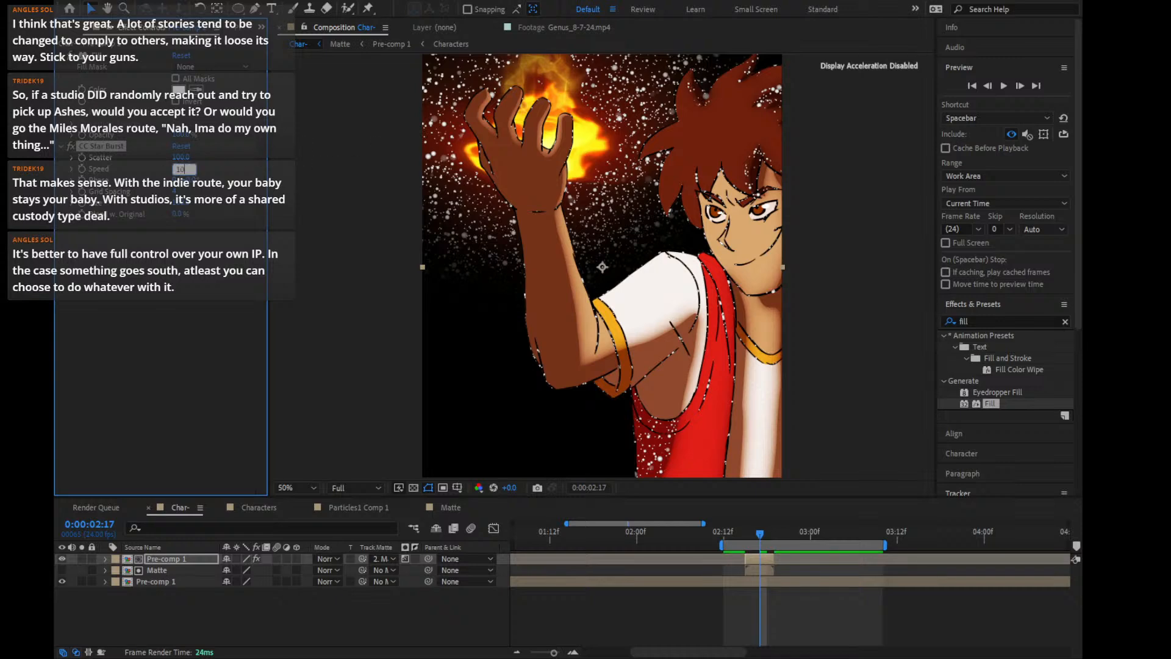
key(Escape)
mouse_move(174, 156)
mouse_down()
mouse_move(282, 158)
mouse_move(152, 159)
mouse_up()
Pre-compose the star-burst layer together with its Matte layer as Pre-comp 2
ctrl+click(149, 570)
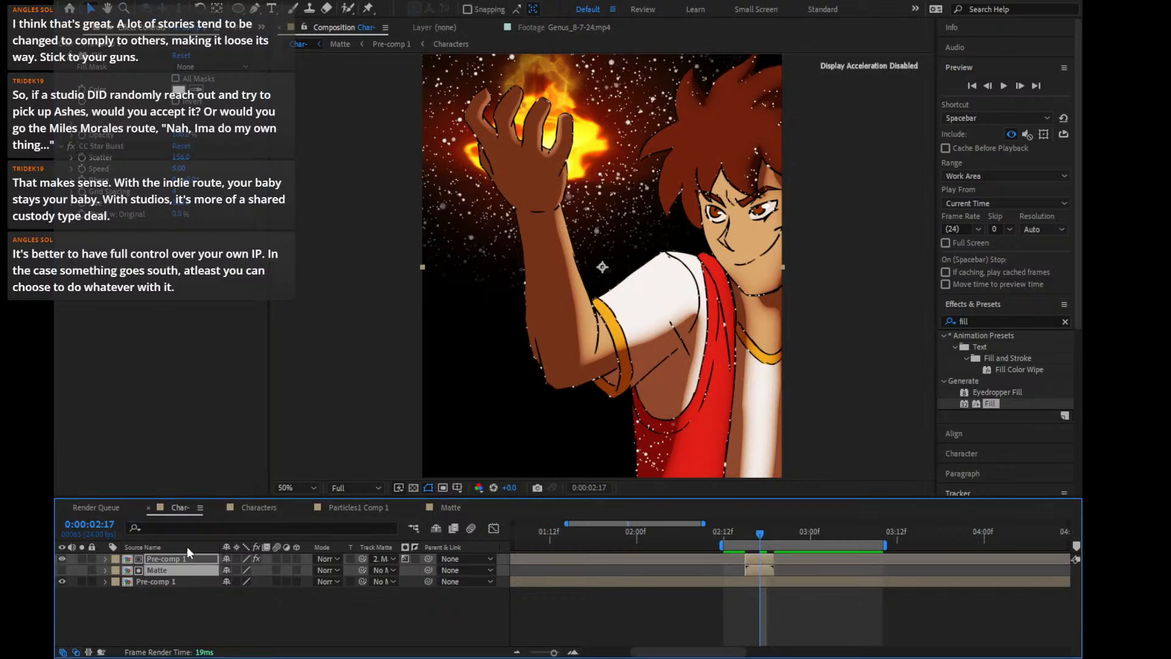
key(ctrl+shift+c)
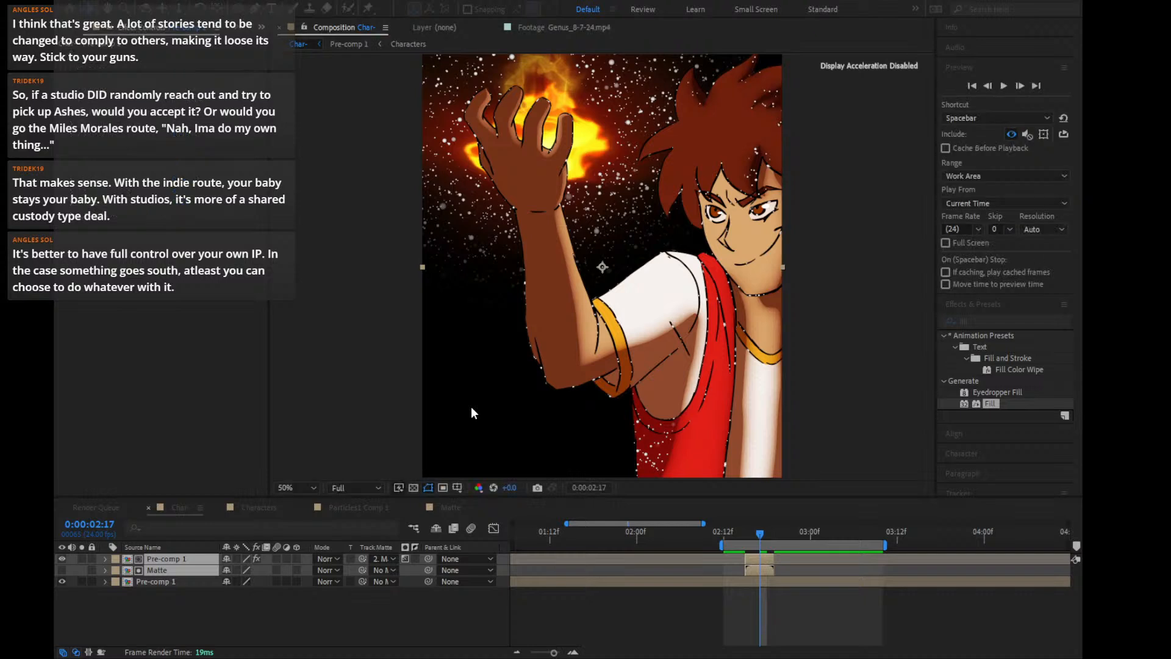
key(Return)
Apply a Fill effect to Pre-comp 2 and set its colour to black
click(991, 320)
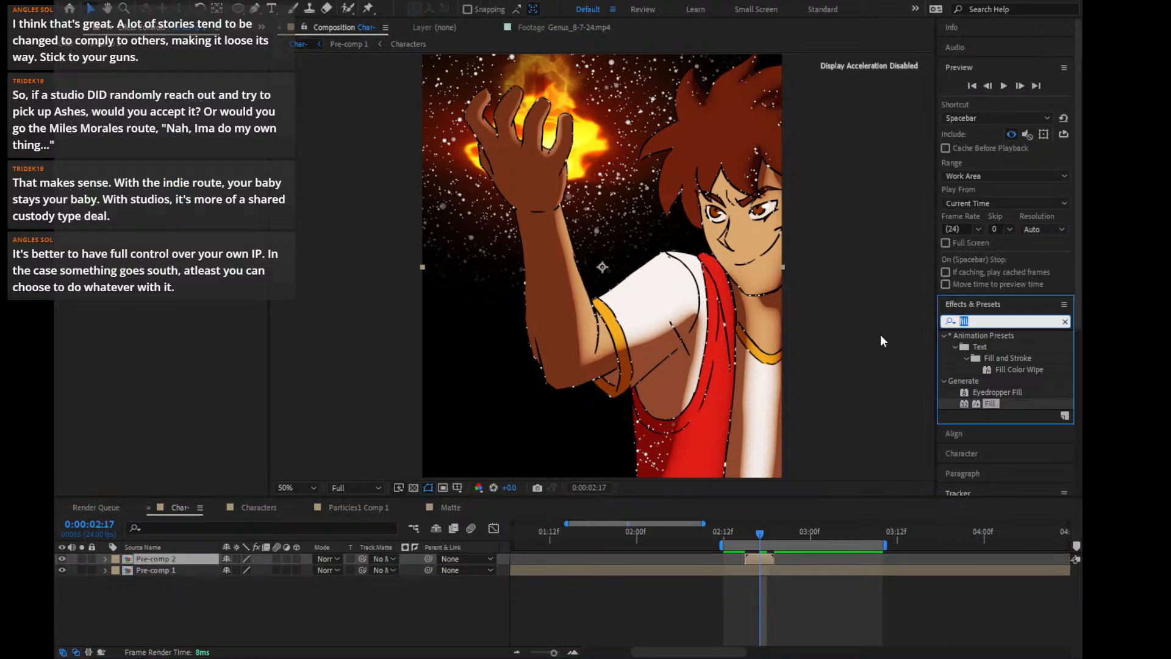
text(fill)
drag(978, 404, 761, 559)
click(181, 91)
click(412, 489)
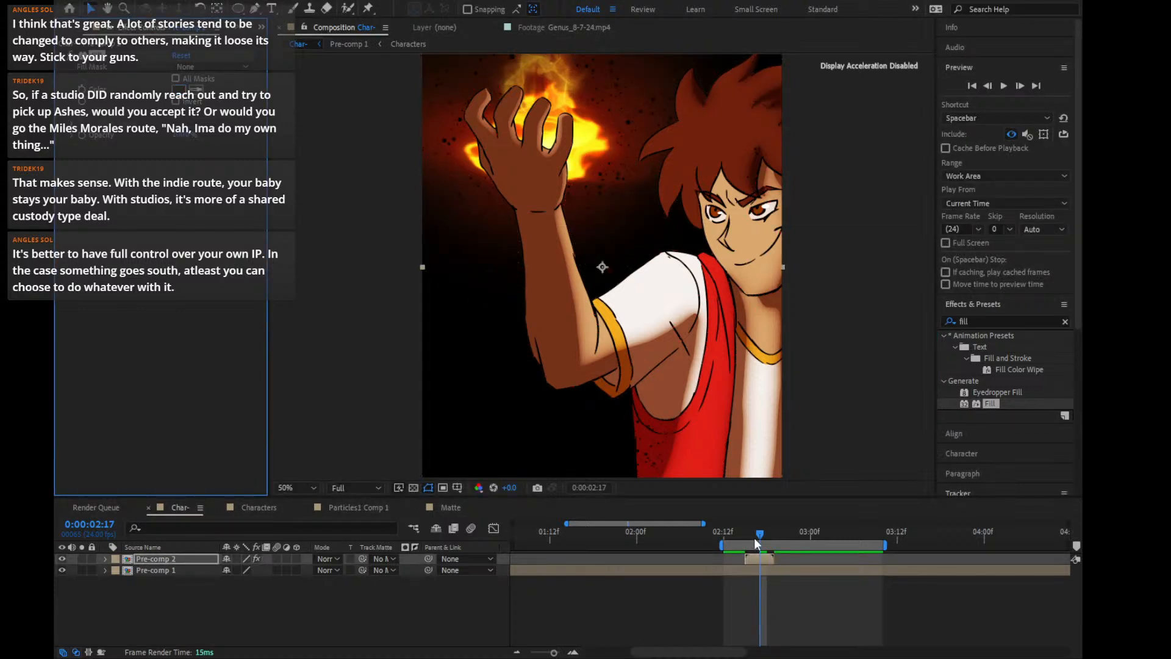
key(ctrl+y)
key(Return)
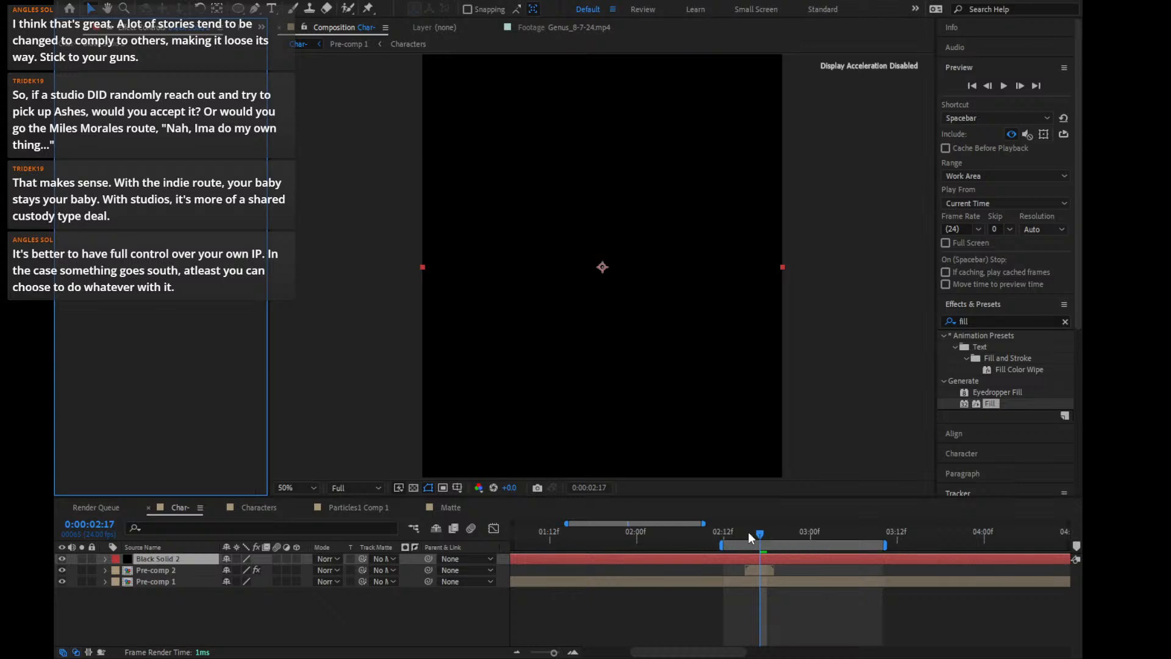
click(763, 532)
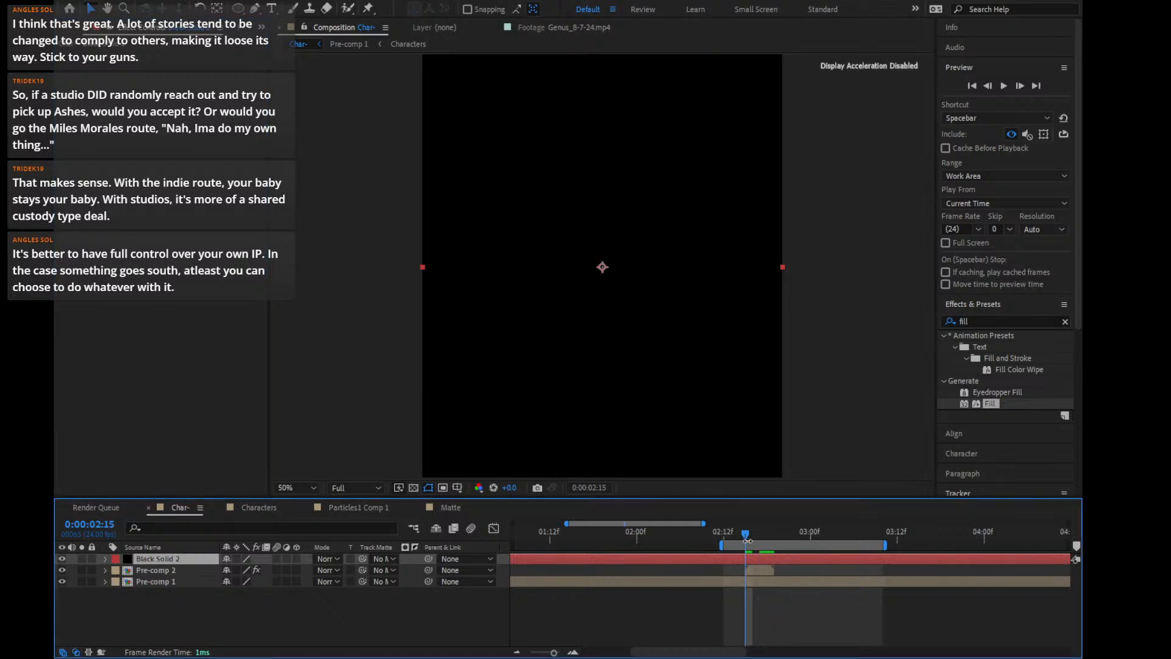
key(Delete)
Add a white solid to Char- and cut away its portion before 0:00:02:15
key(ctrl+y)
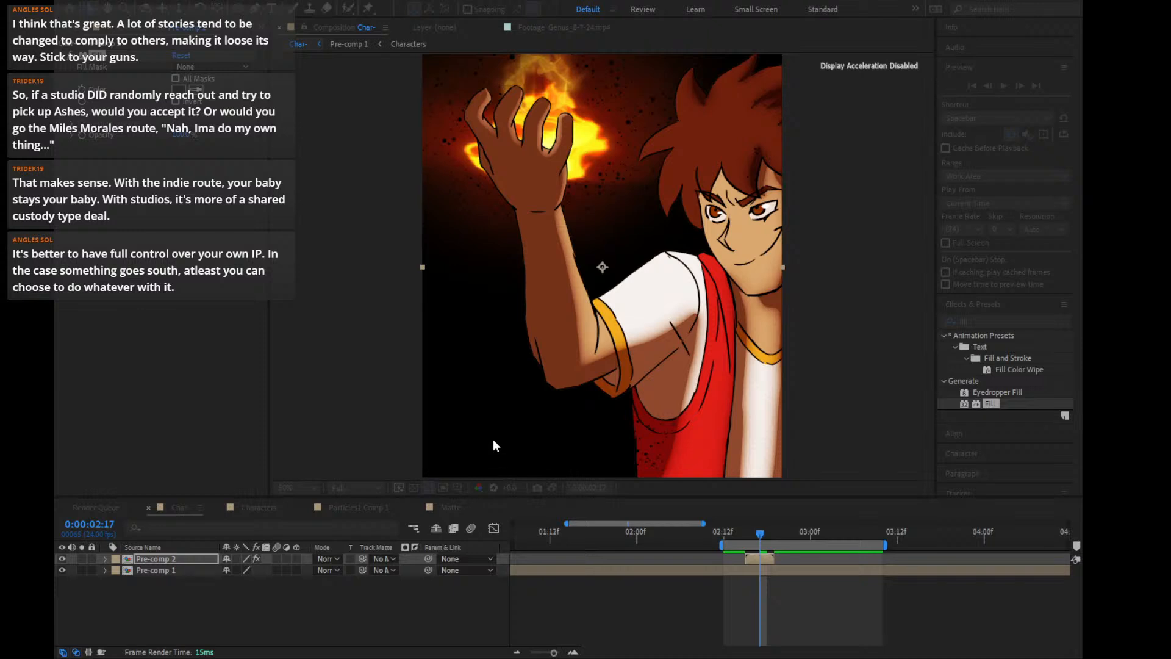
key(Return)
click(744, 535)
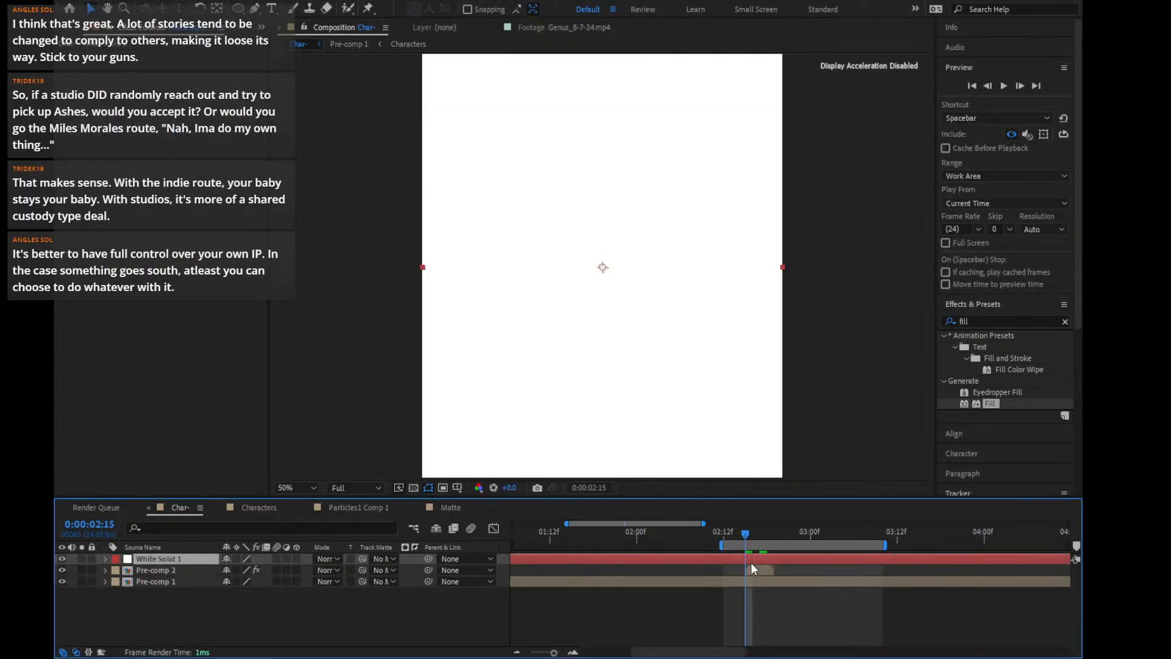
key(ctrl+shift+d)
click(715, 568)
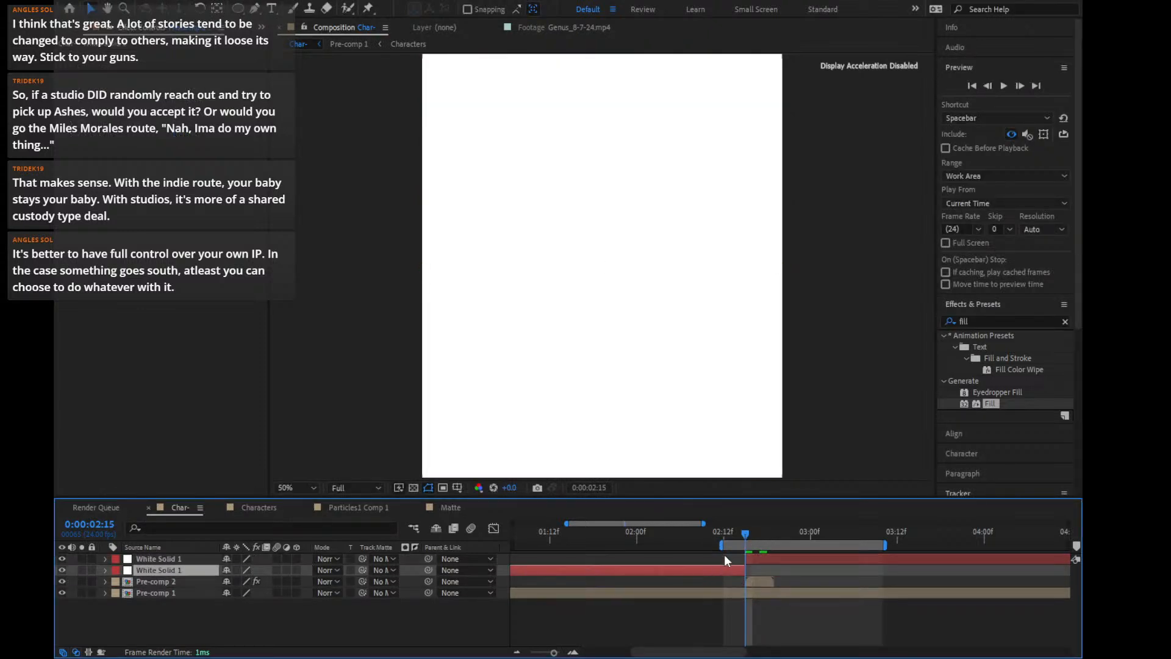
key(Delete)
Trim the white solid to end at 0:00:02:19 with the particle layer, and place it beneath Pre-comp 2
drag(753, 535, 774, 535)
key(ctrl+z)
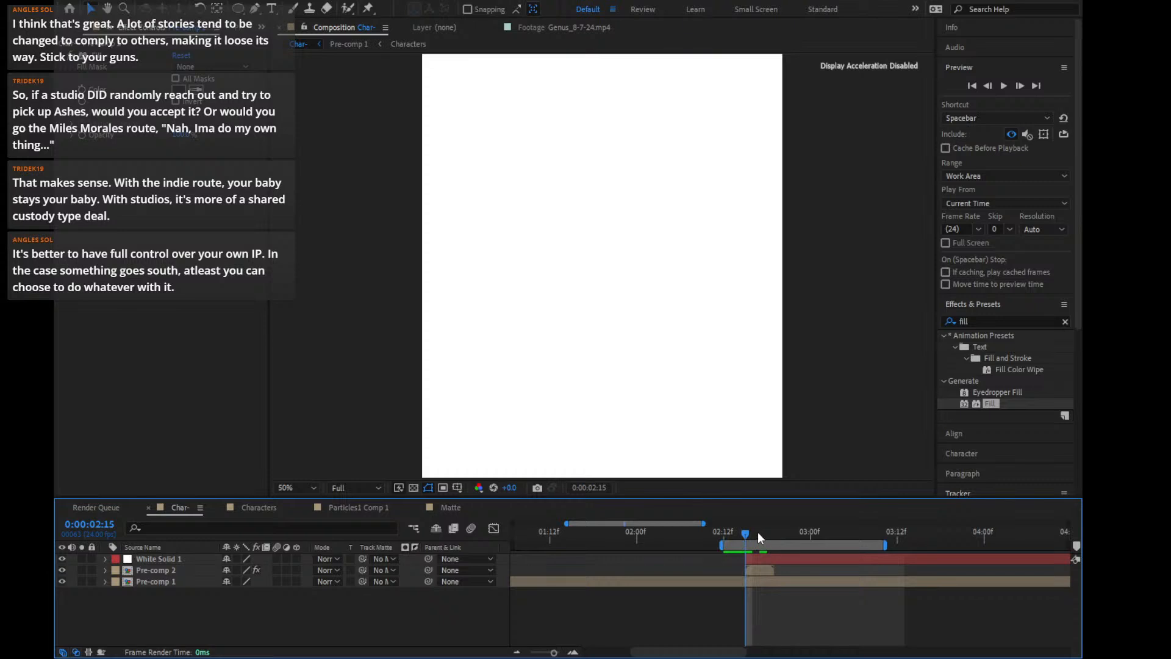
click(767, 533)
click(775, 535)
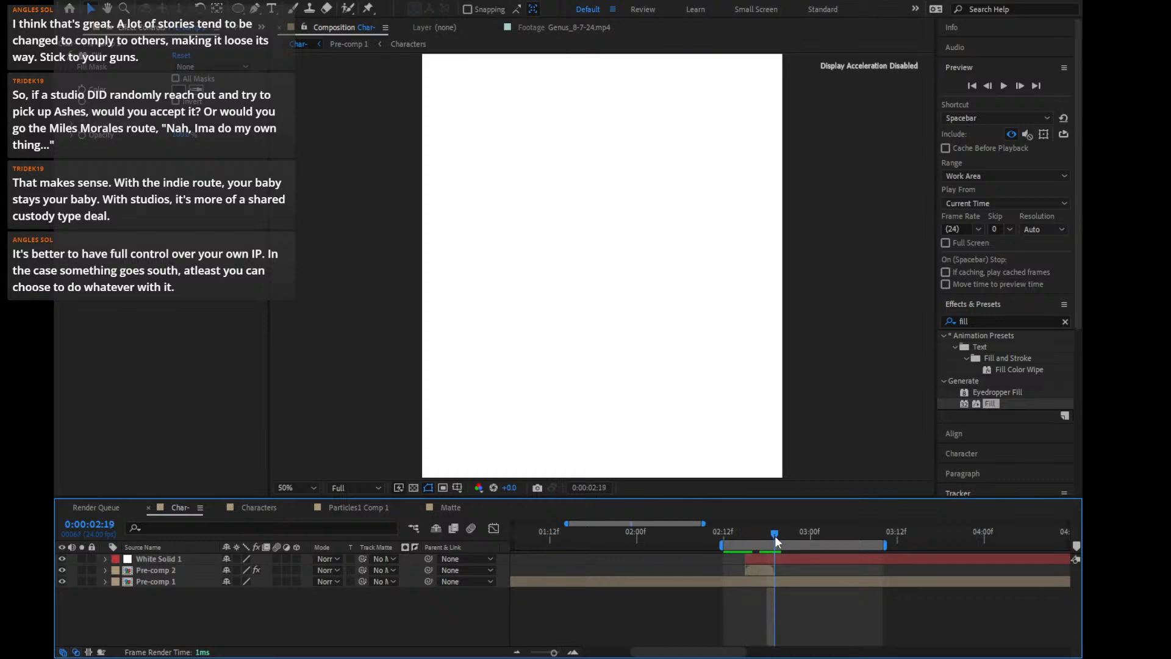
click(781, 559)
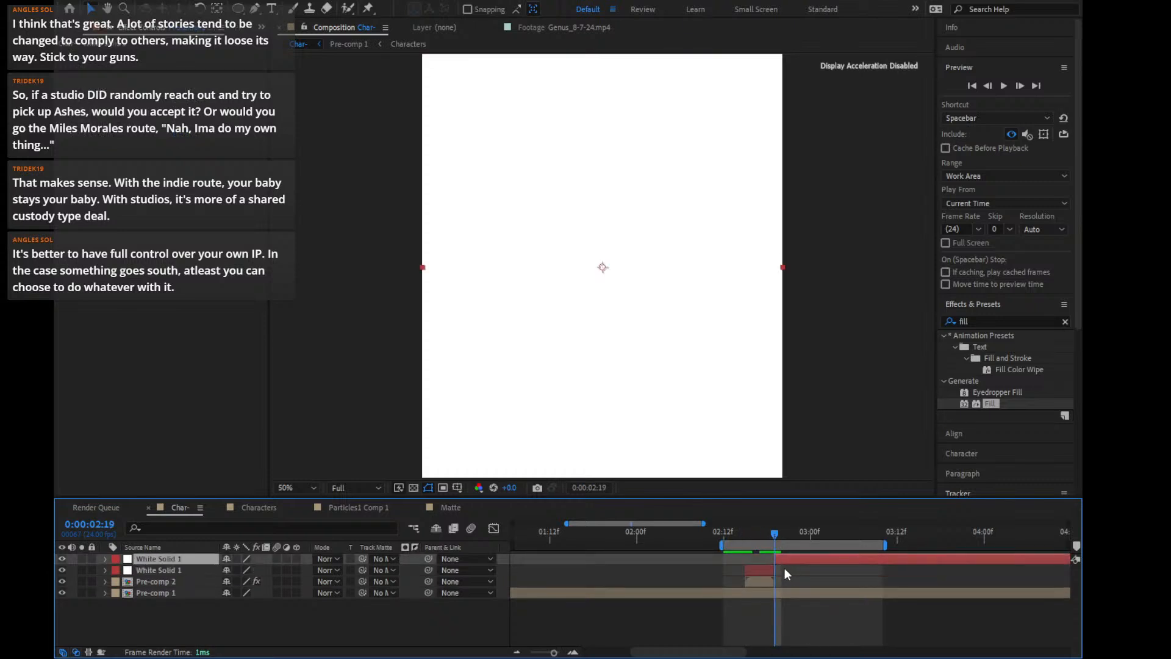
key(alt+bracketright)
drag(172, 553, 177, 576)
drag(763, 536, 758, 535)
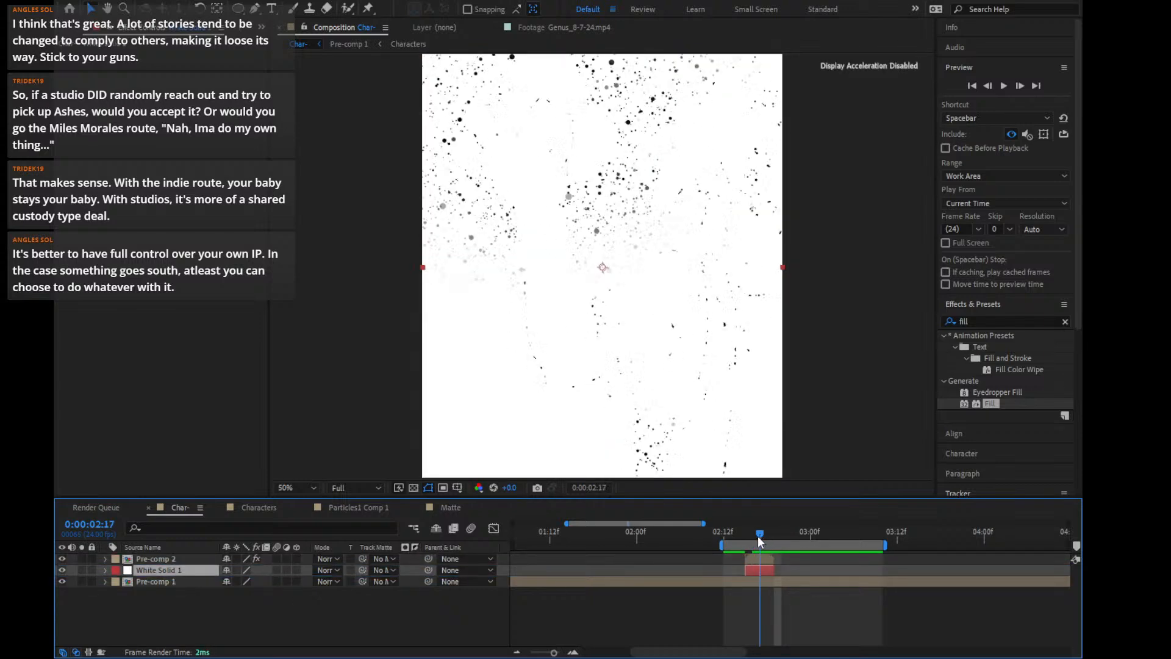
Open Pre-comp 2 and set the CC Star Burst Scatter to 1 on its Pre-comp 1 layer
click(758, 558)
double_click(759, 559)
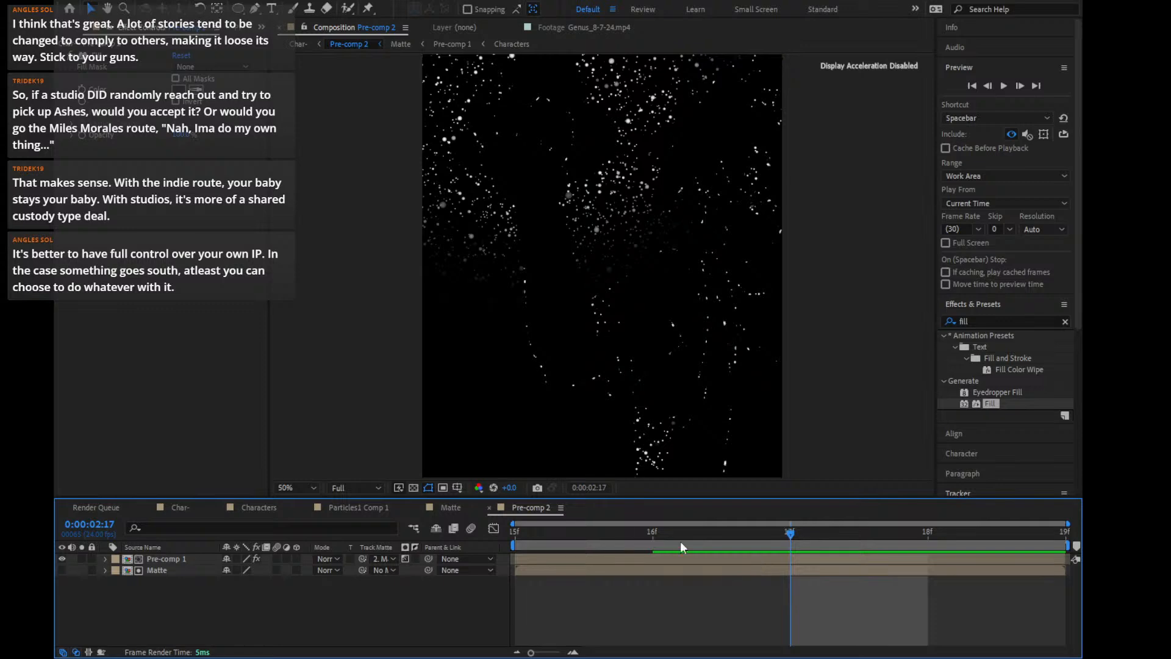
click(160, 558)
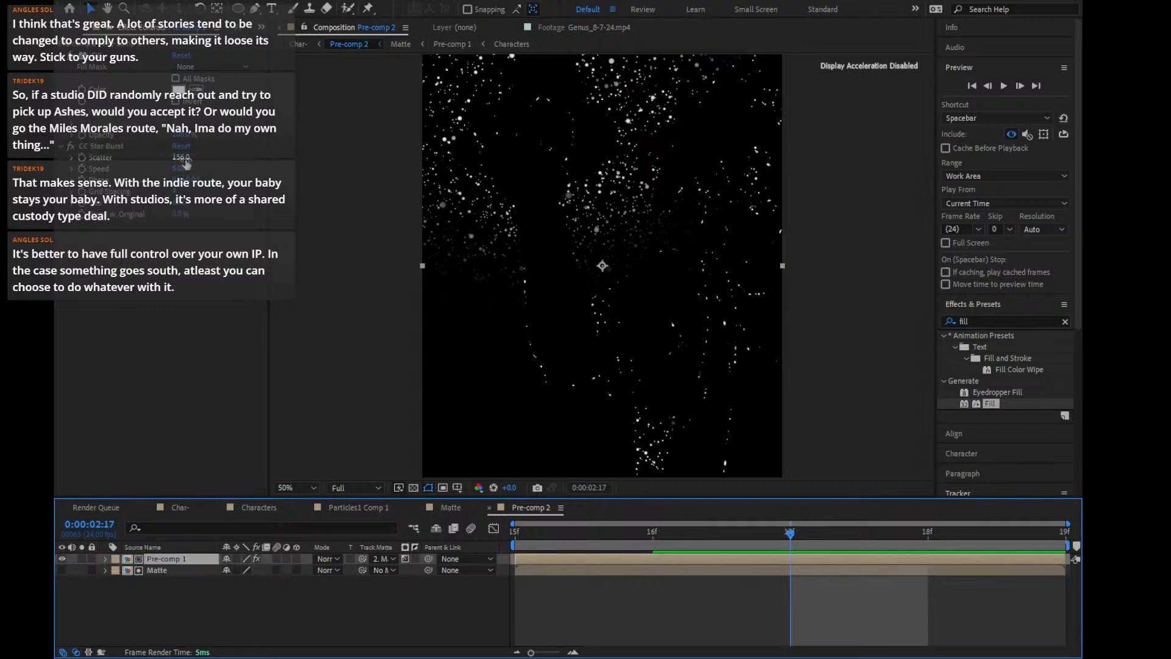
drag(184, 159, 1, 160)
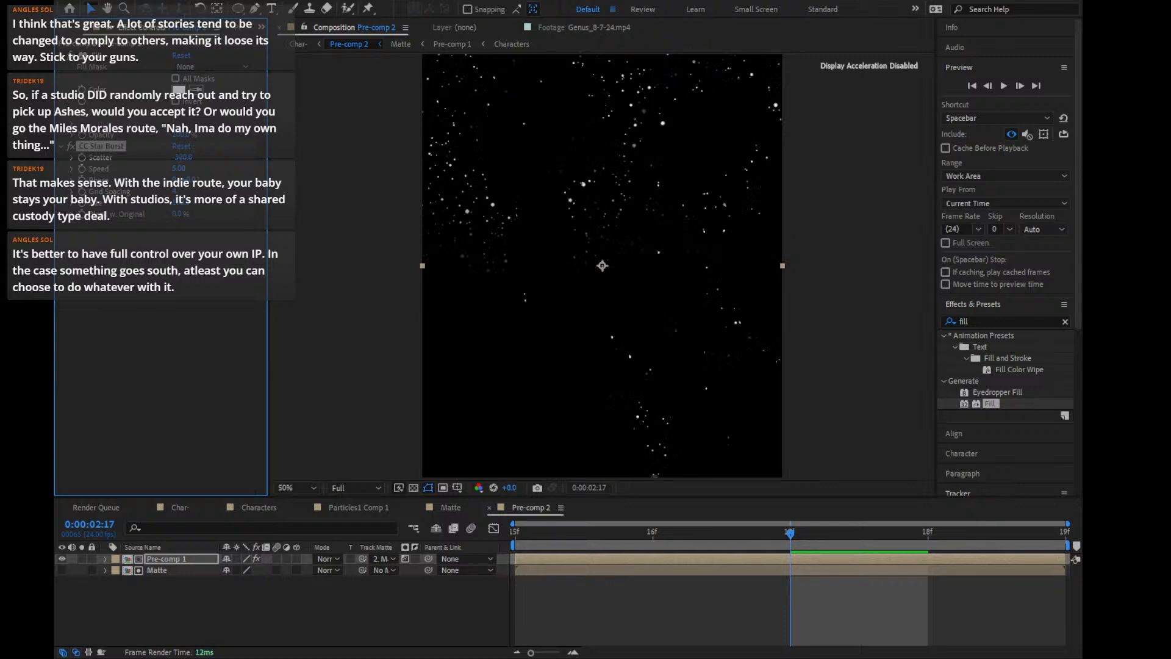
click(183, 157)
text(0)
key(Return)
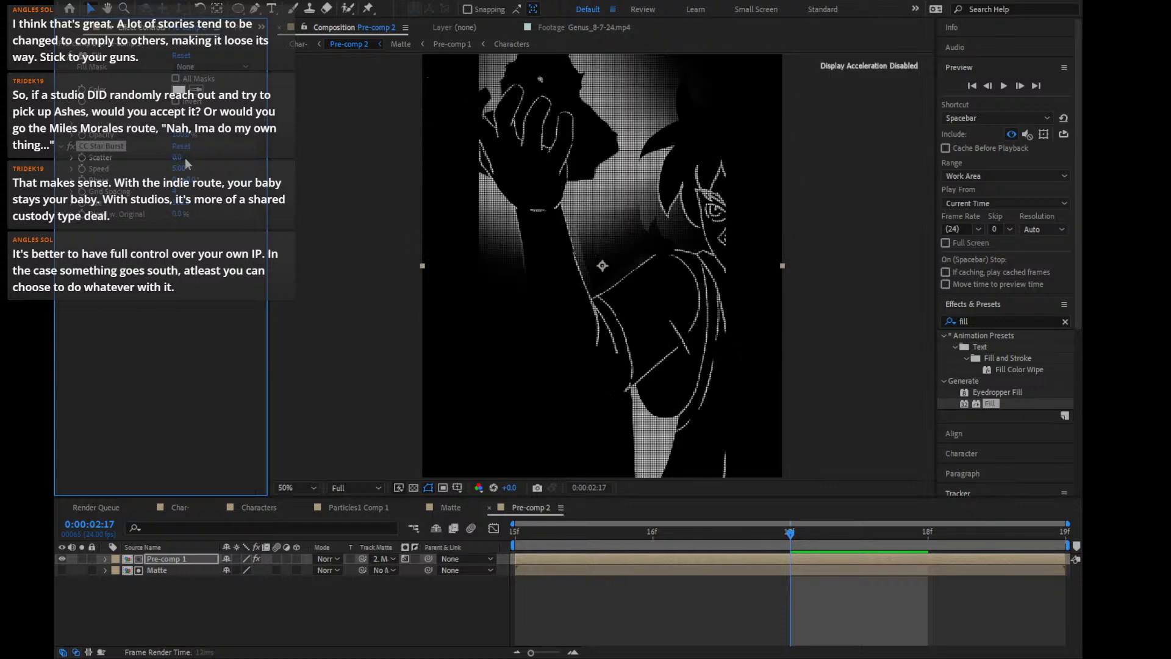
click(177, 157)
text(1)
key(Return)
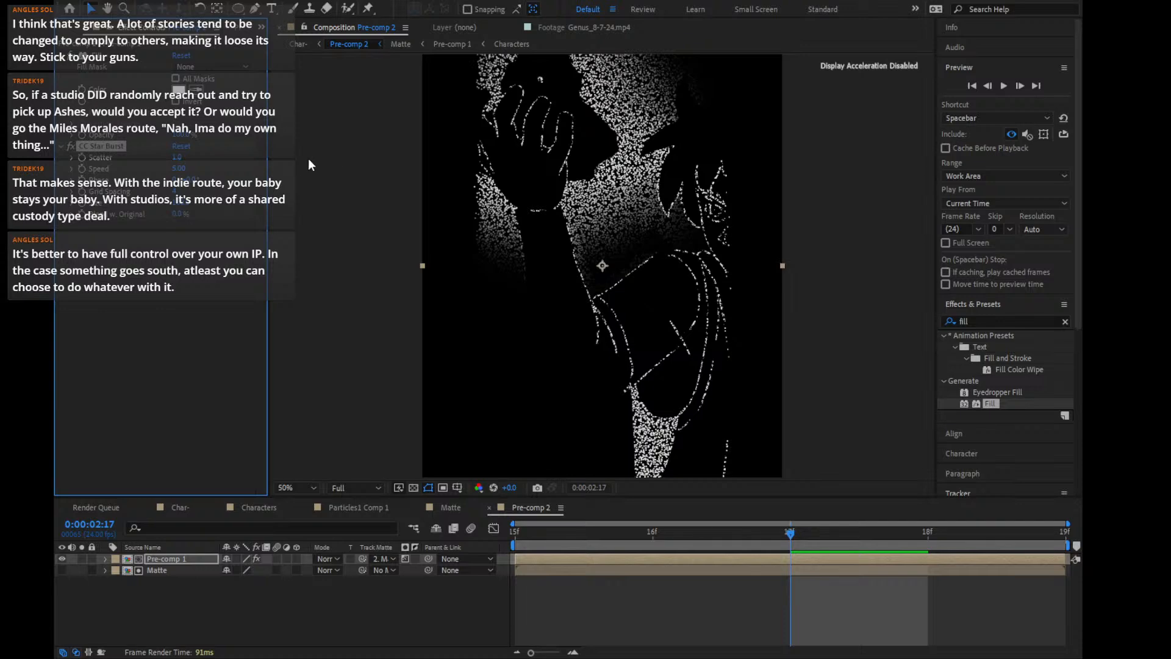
Compare the star-burst particles in Pre-comp 2 with the Matte layer shown and hidden
scroll(690, 187, down, 1)
scroll(690, 187, up, 1)
scroll(690, 186, down, 1)
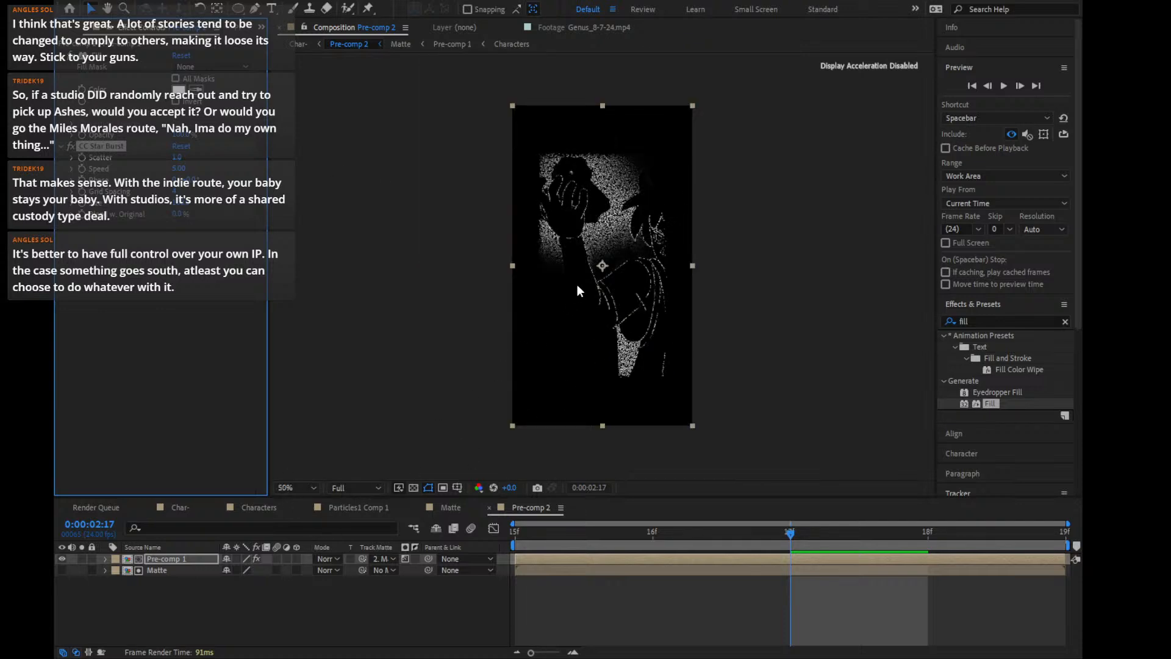
click(61, 558)
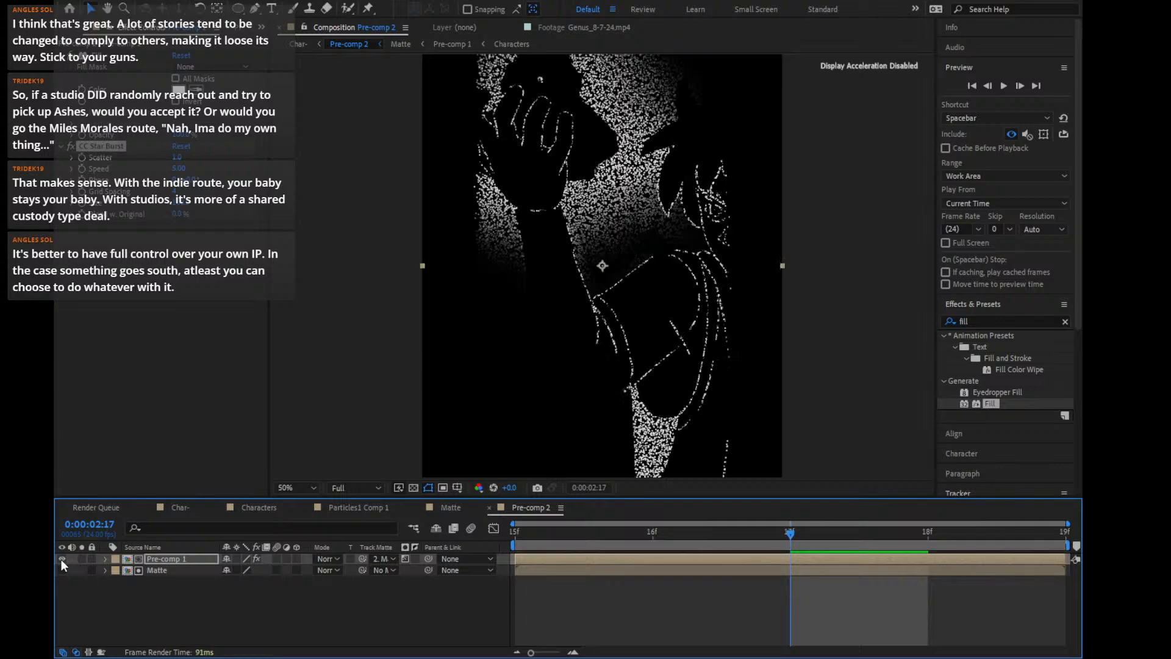
click(62, 569)
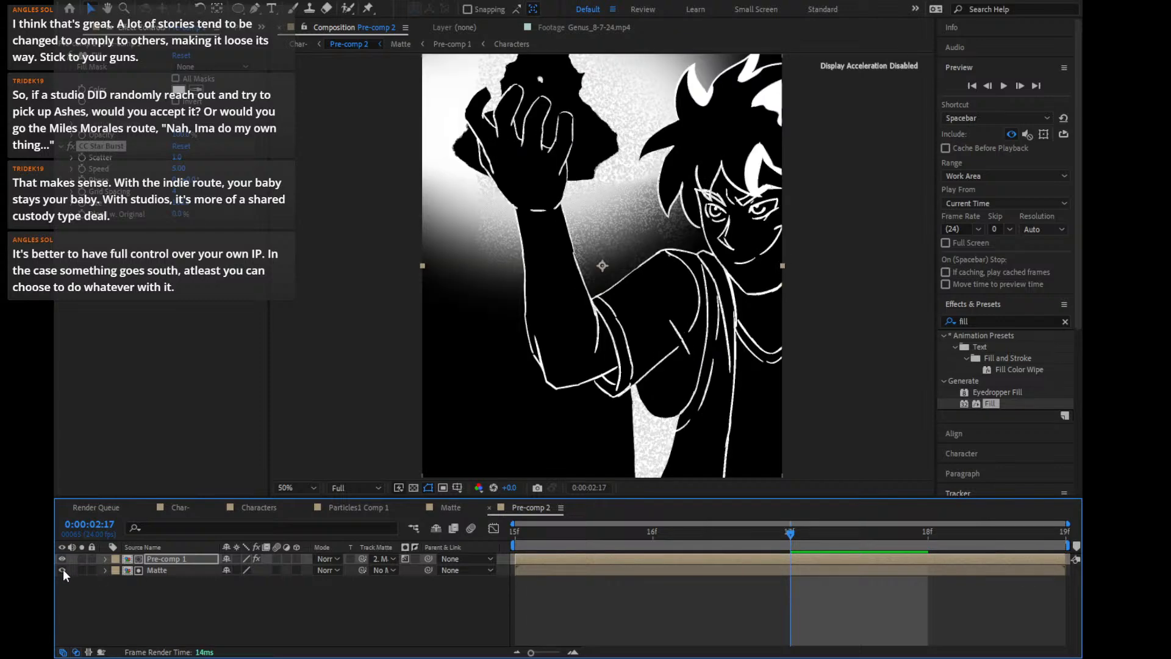
click(62, 570)
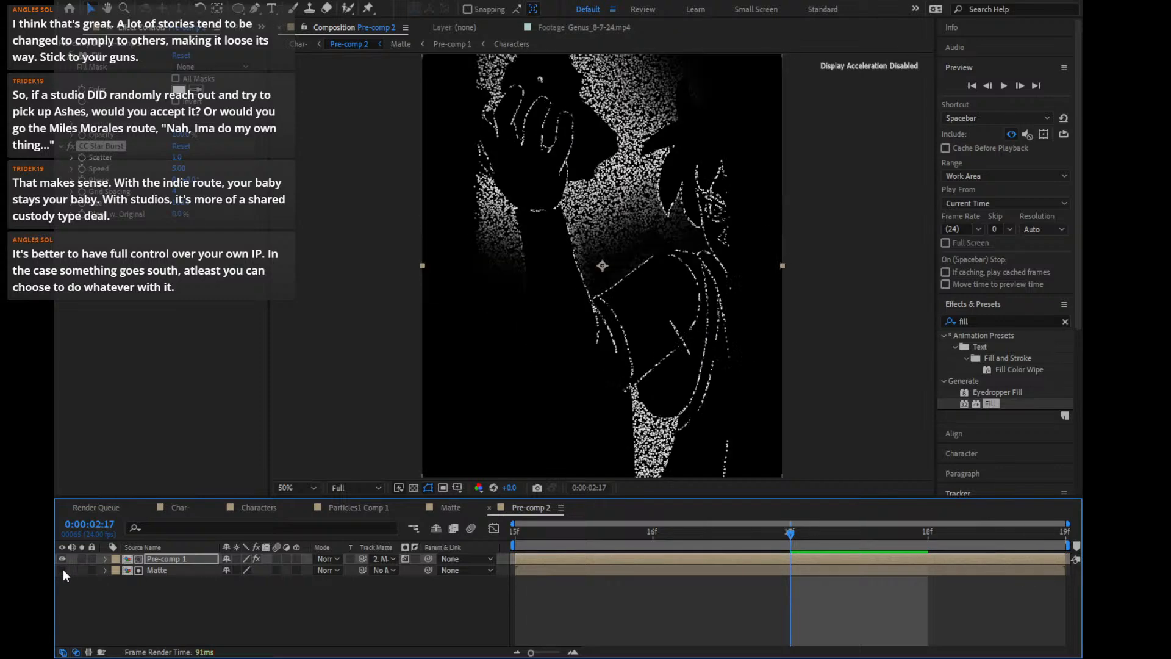
At 0:00:02:18, try CC Star Burst Scatter values of 3 and 10 on Pre-comp 1, and settle on about 30
drag(790, 533, 930, 565)
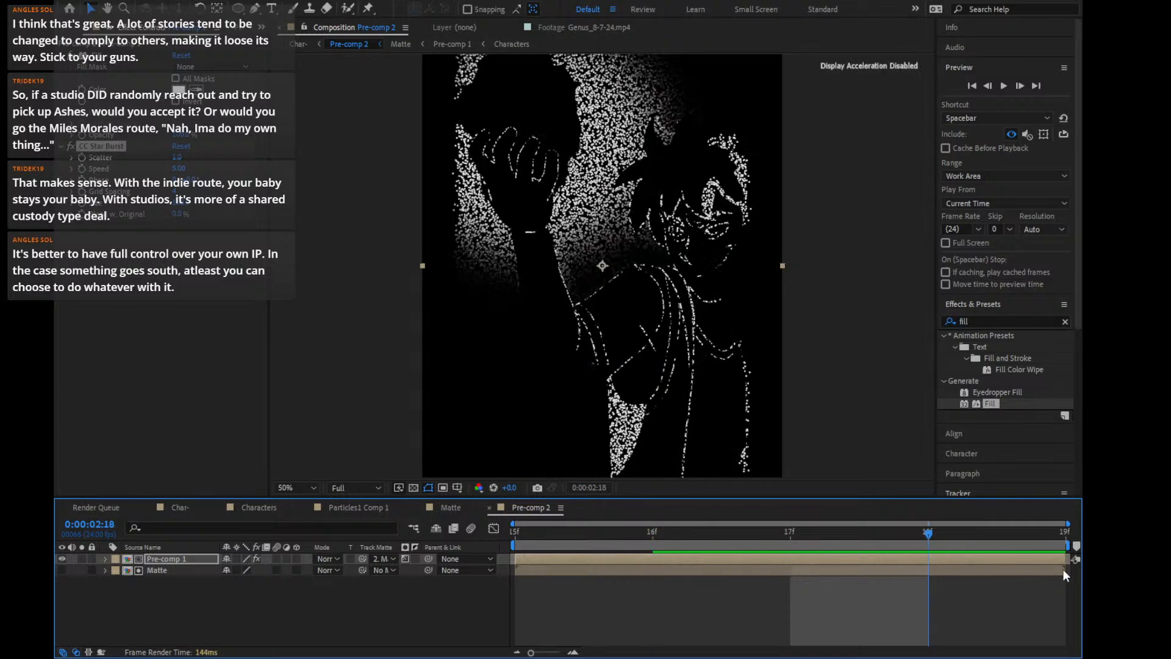
scroll(651, 290, down, 2)
scroll(651, 290, up, 2)
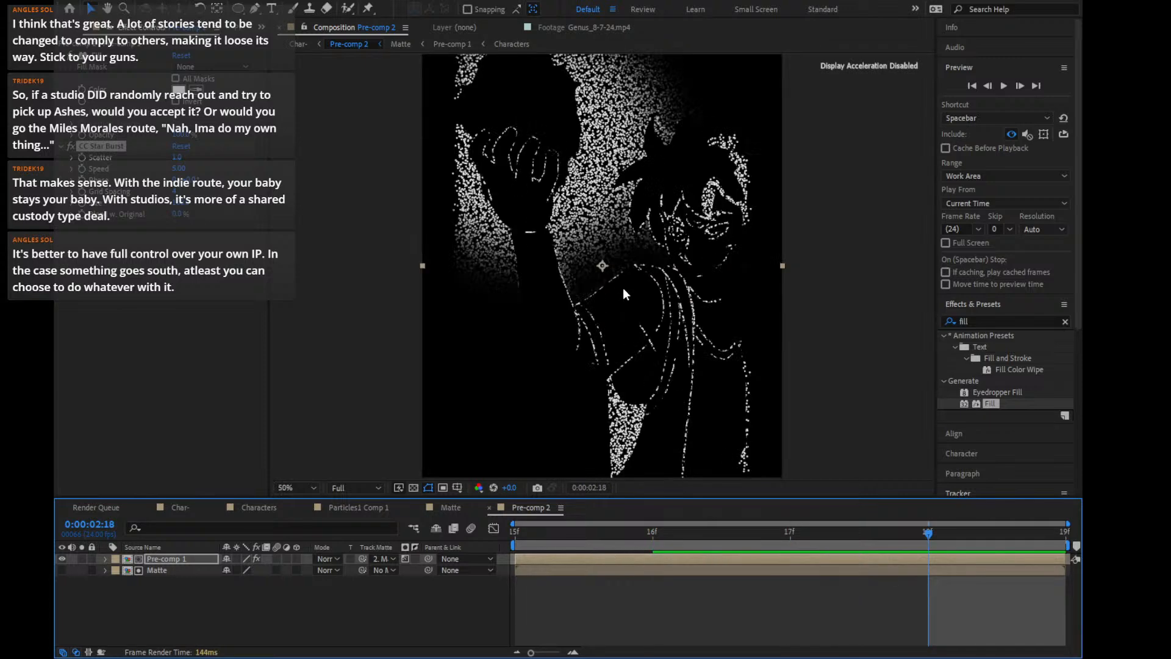
click(177, 158)
text(3)
key(Return)
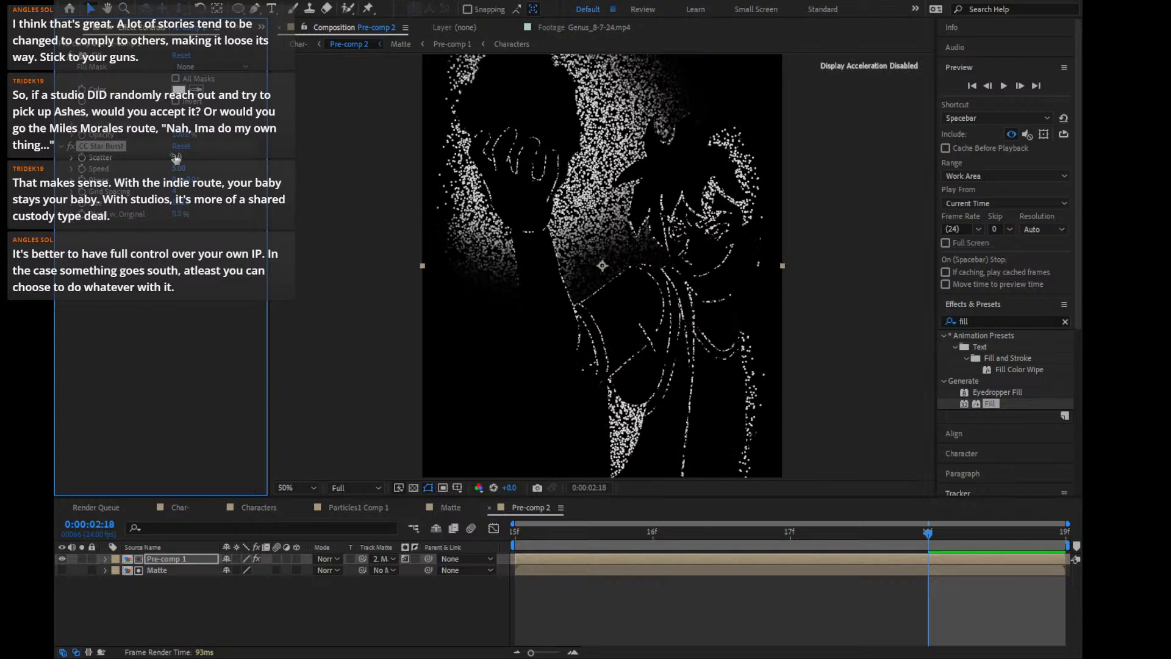
click(176, 158)
text(10)
key(Return)
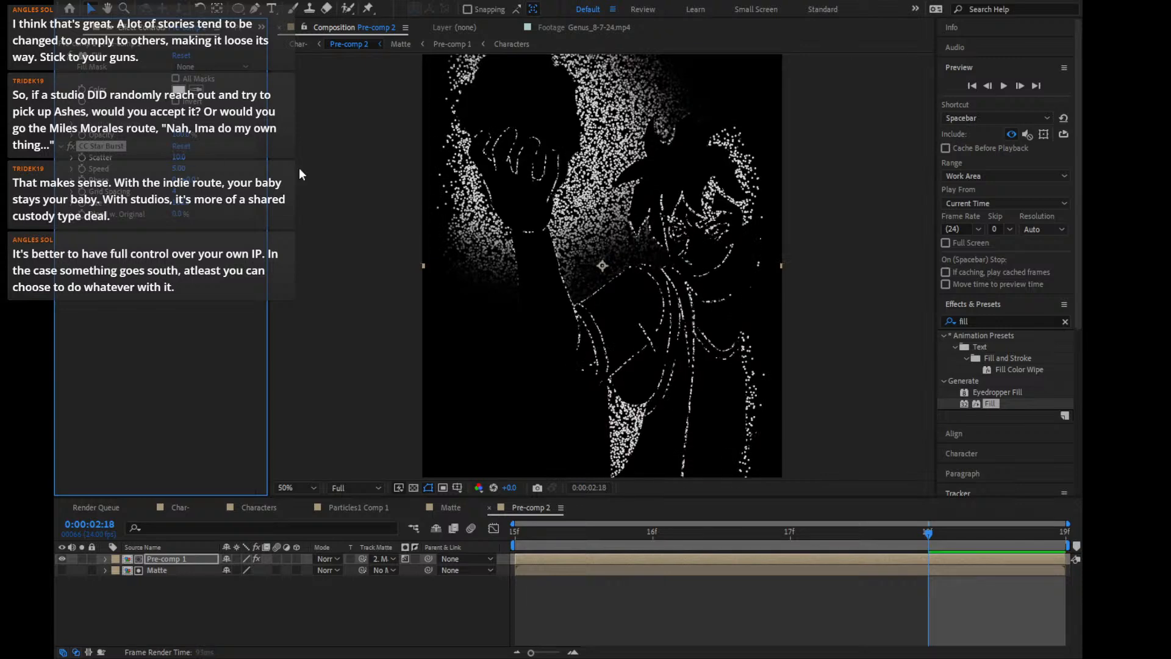
click(177, 158)
text(30)
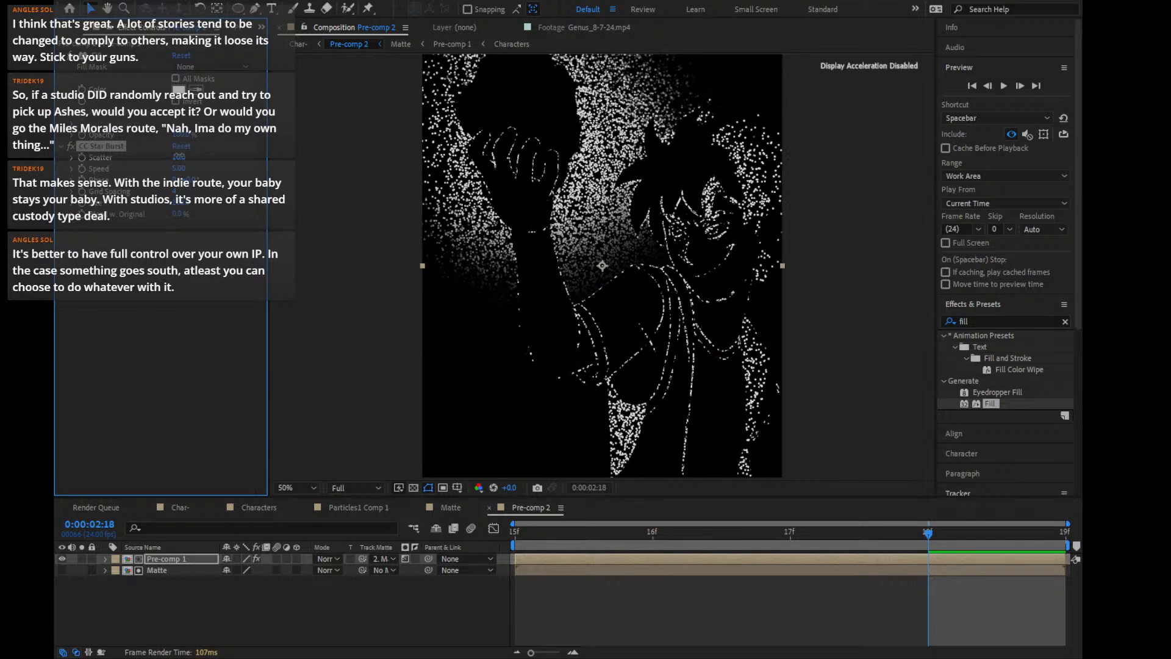
key(Return)
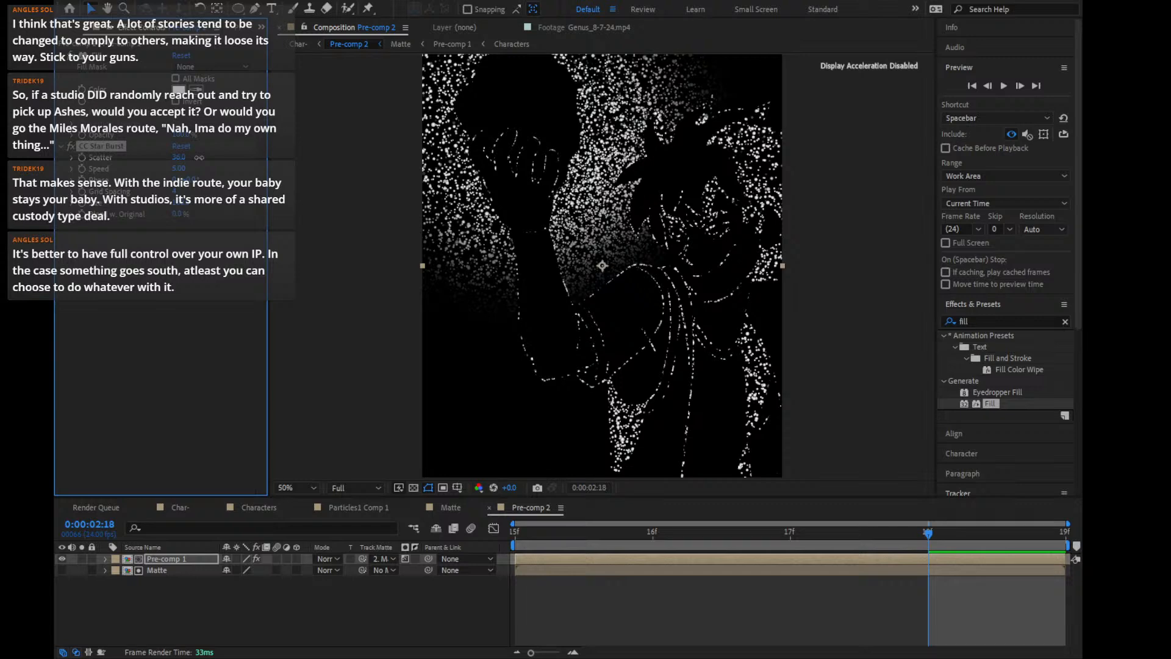
drag(199, 158, 195, 157)
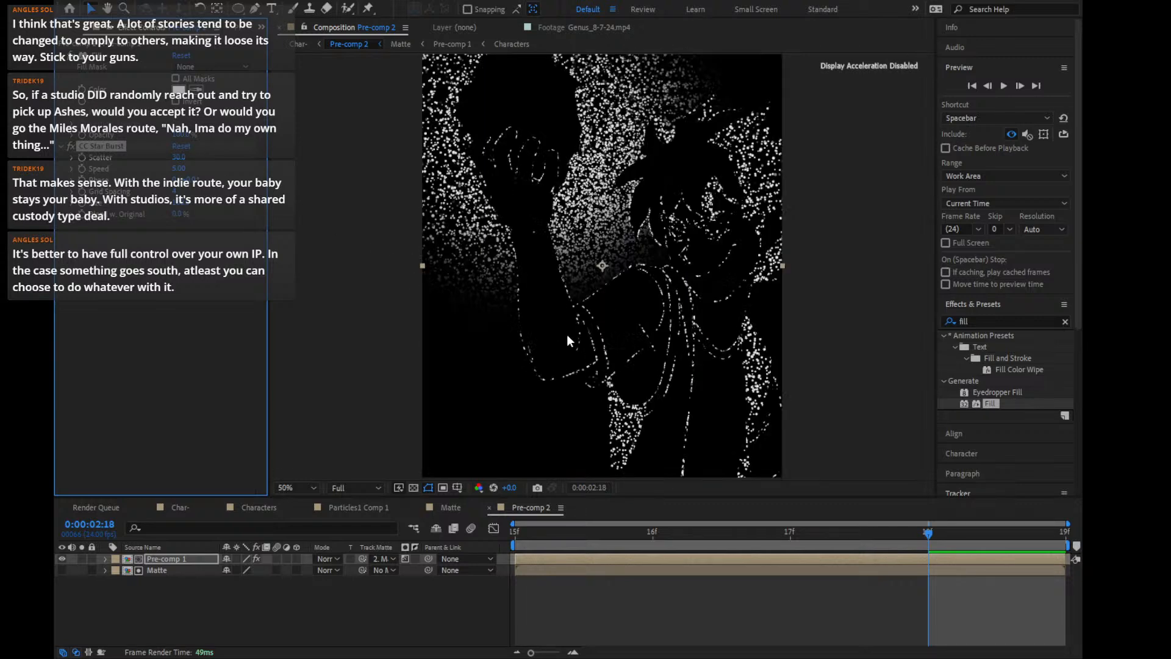
Return to the Char- composition, fit it in the viewer, and search the effects for "cc radia"
click(191, 507)
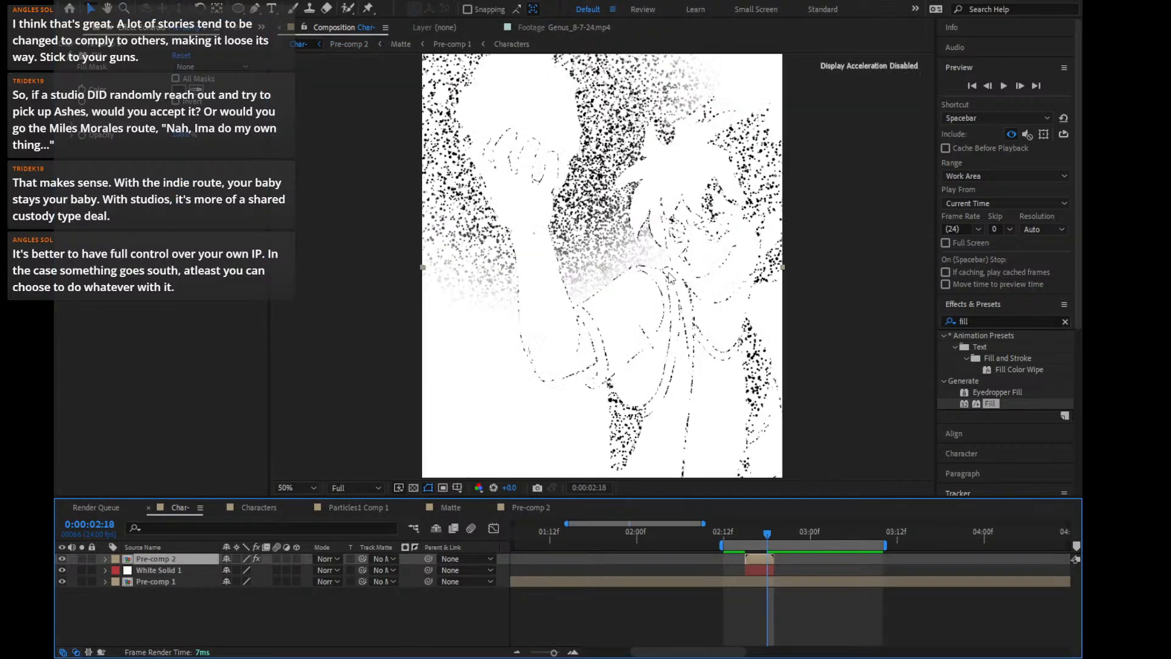
key(shift+slash)
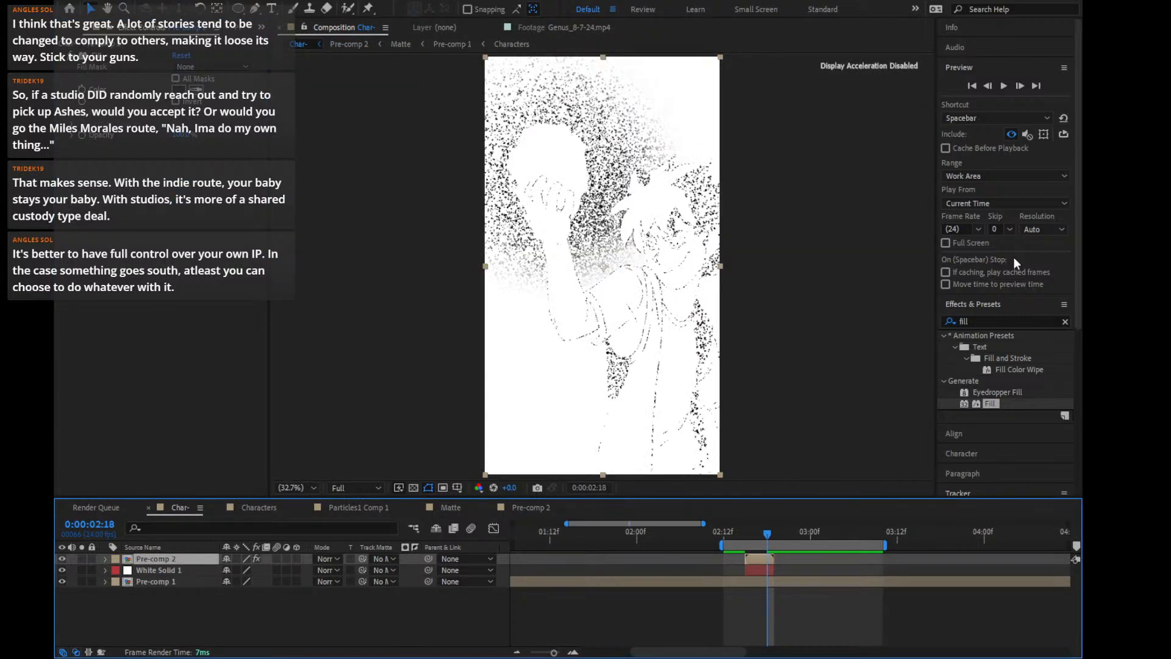
click(994, 320)
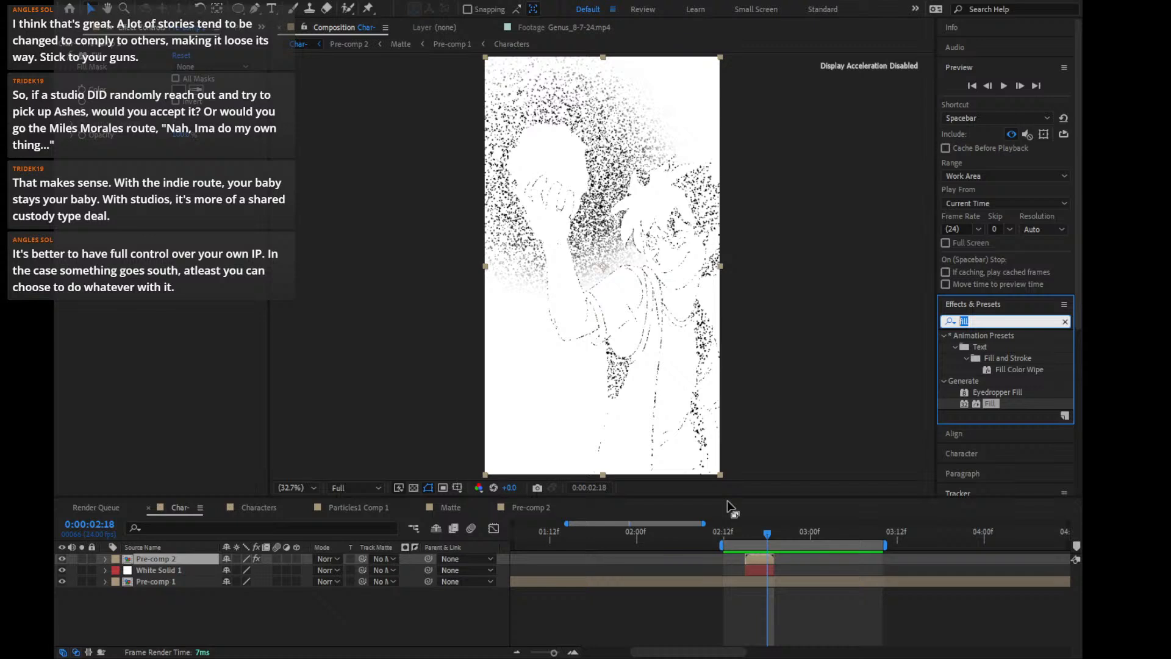
text(cc)
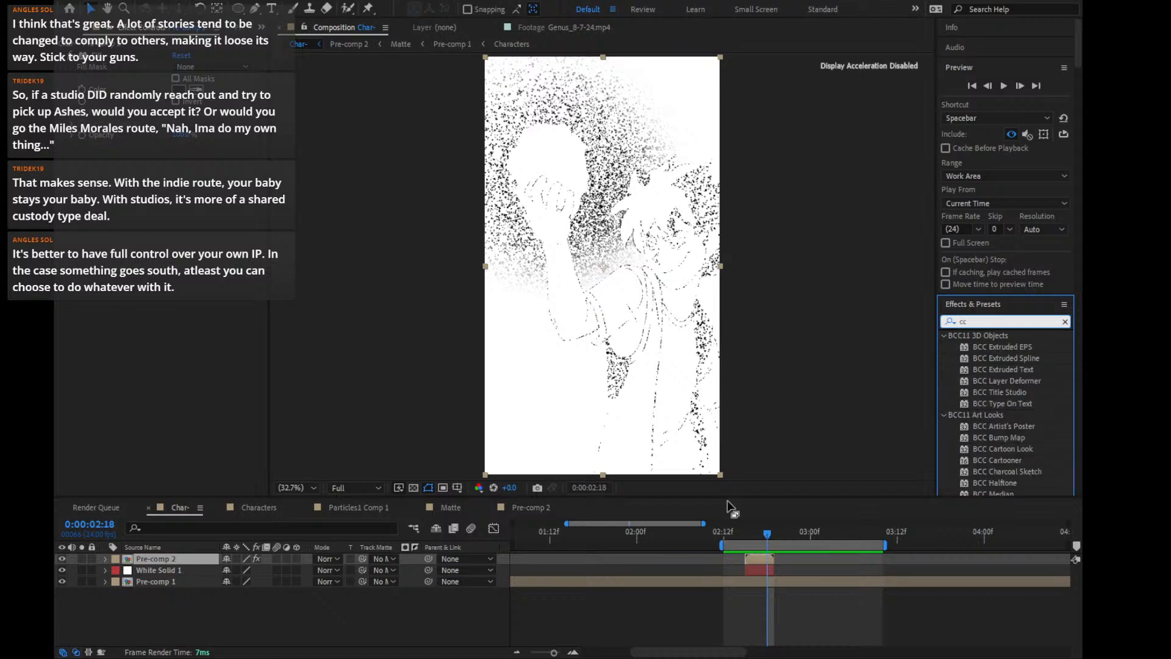
text( radia)
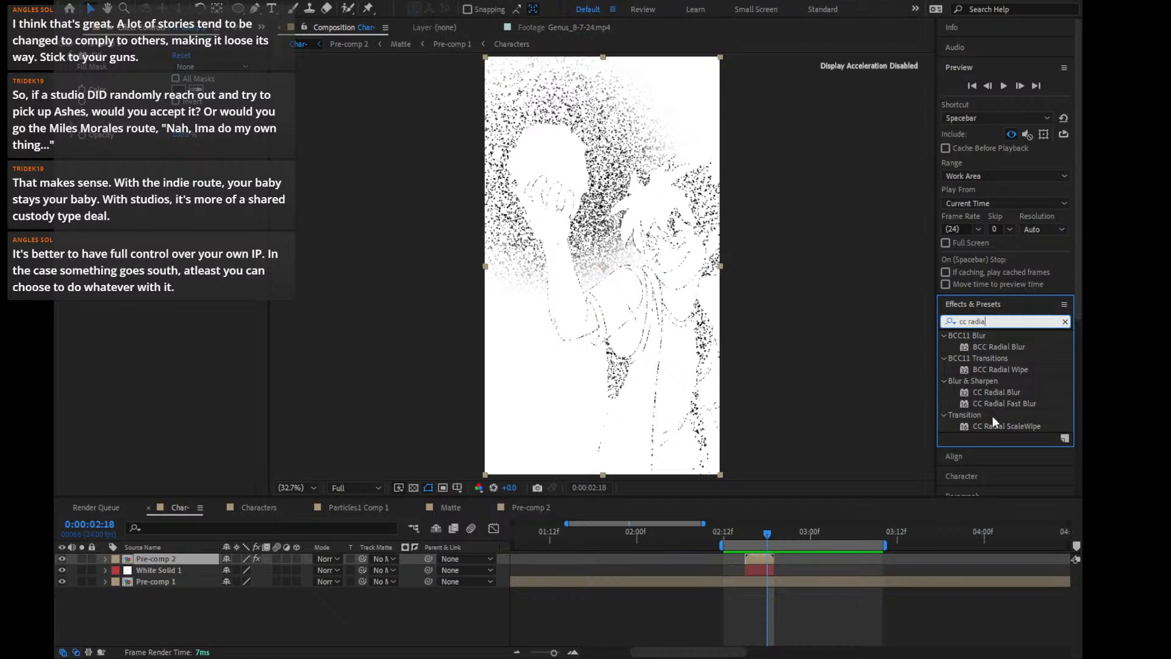
Try CC Radial Blur and CC Radial Fast Blur in turn on Pre-comp 2, undoing each trial
drag(1001, 392, 755, 556)
key(ctrl+z)
mouse_move(1001, 403)
mouse_down()
mouse_move(832, 455)
mouse_move(767, 558)
mouse_up()
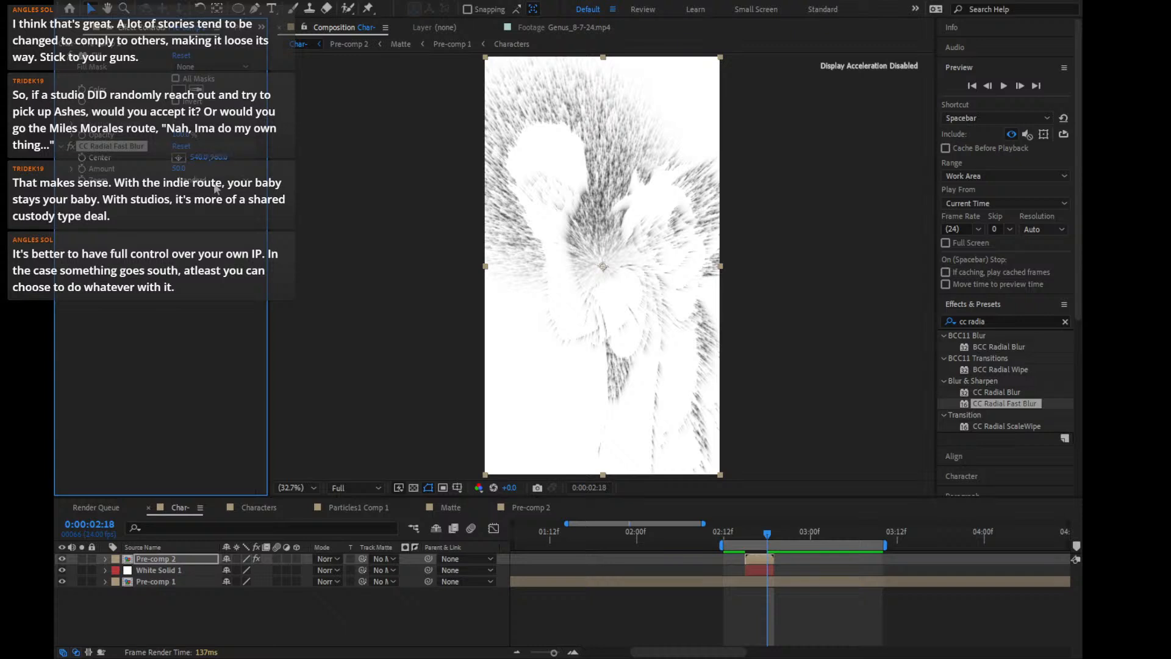
key(ctrl+z)
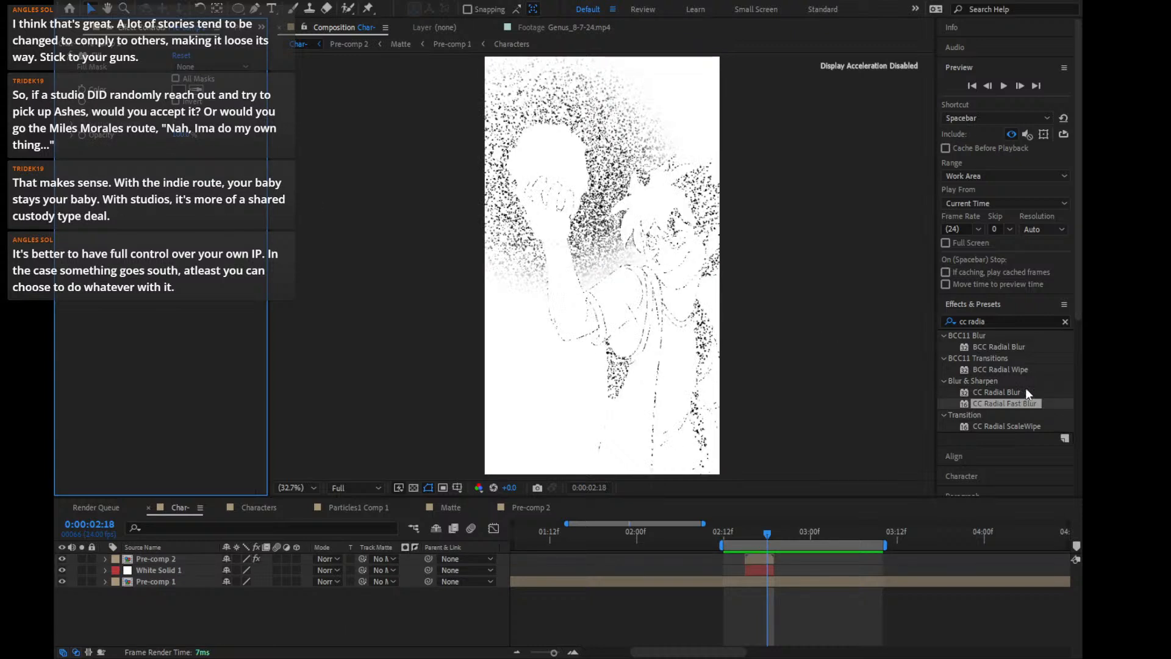
scroll(1016, 394, down, 2)
drag(998, 345, 765, 561)
key(ctrl+z)
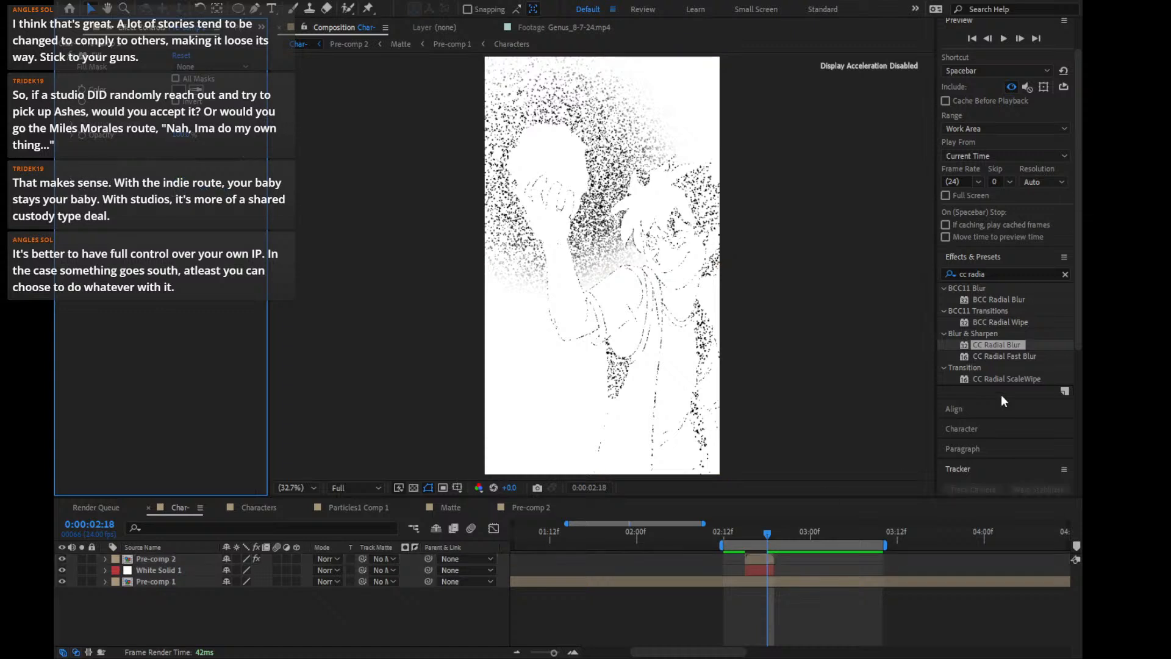
drag(1019, 356, 767, 560)
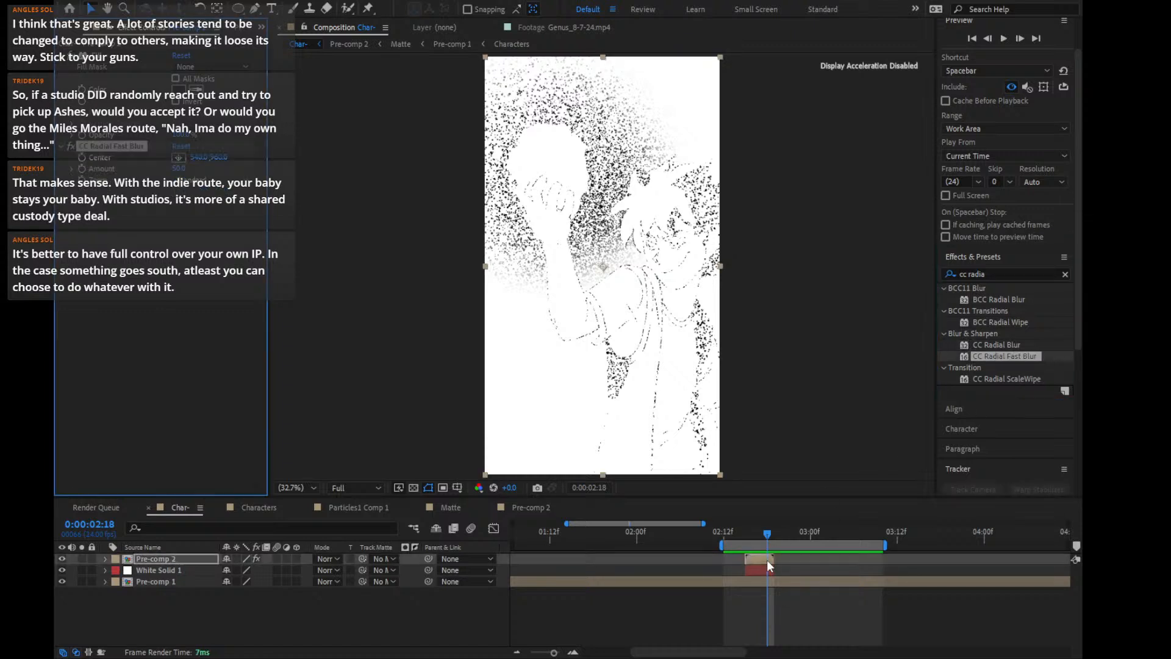
drag(995, 355, 767, 560)
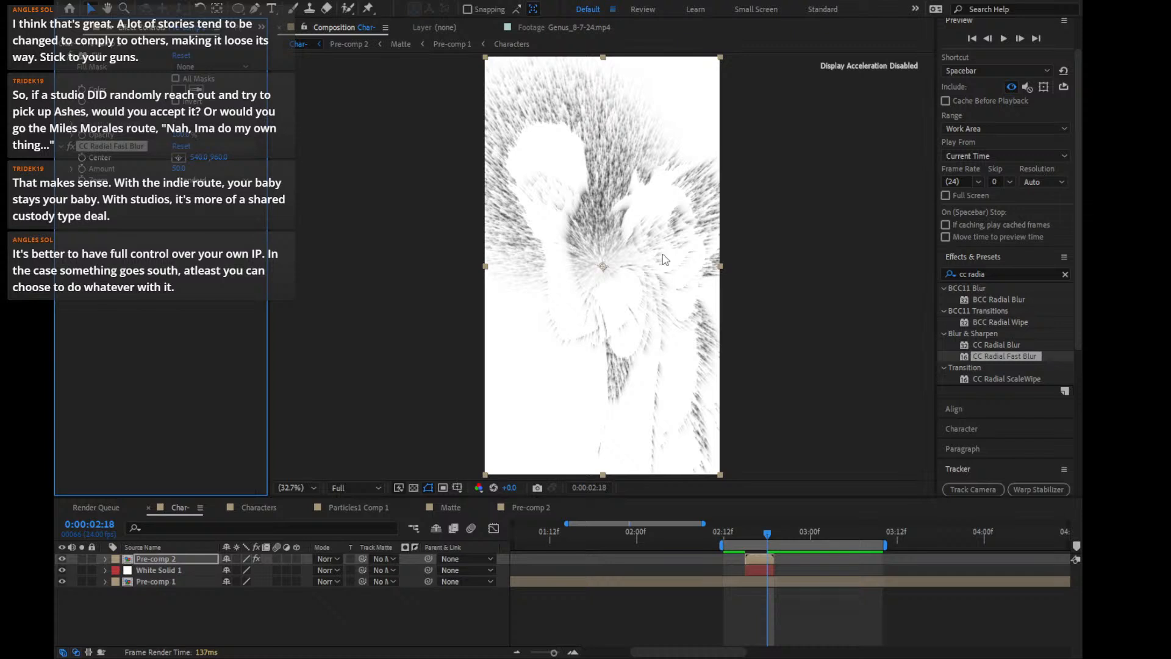
key(ctrl+z)
Apply CC Radial Blur to Pre-comp 2 with type Straight Zoom, and centre it just above the raised fist
drag(995, 344, 766, 559)
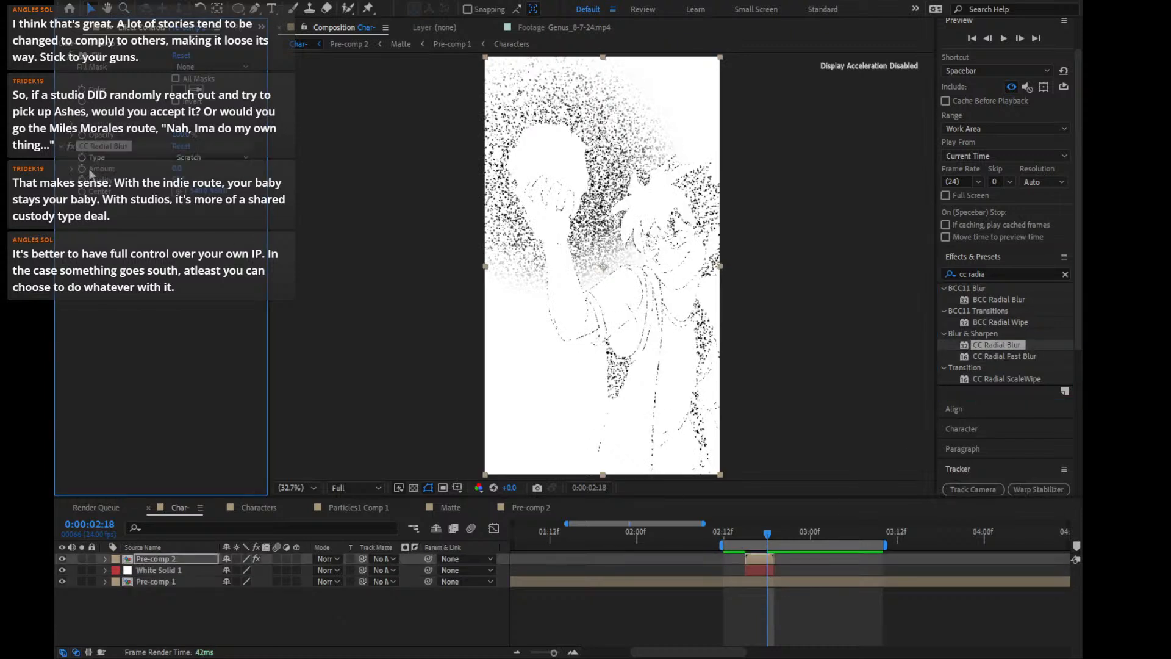
click(216, 164)
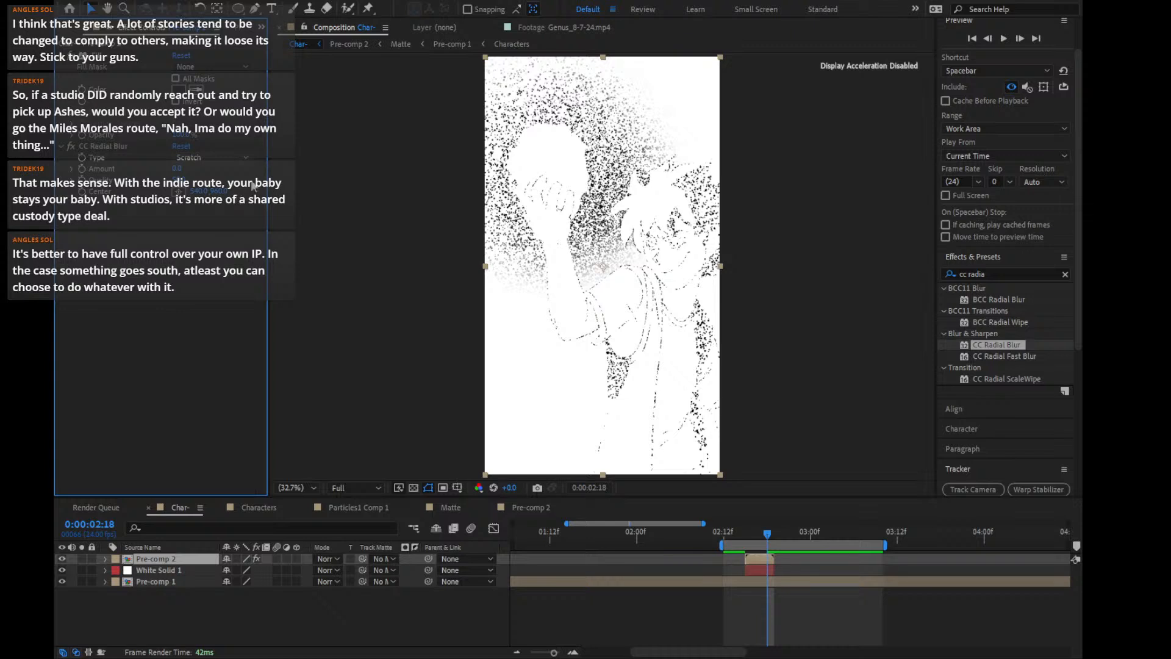
key(ctrl+z)
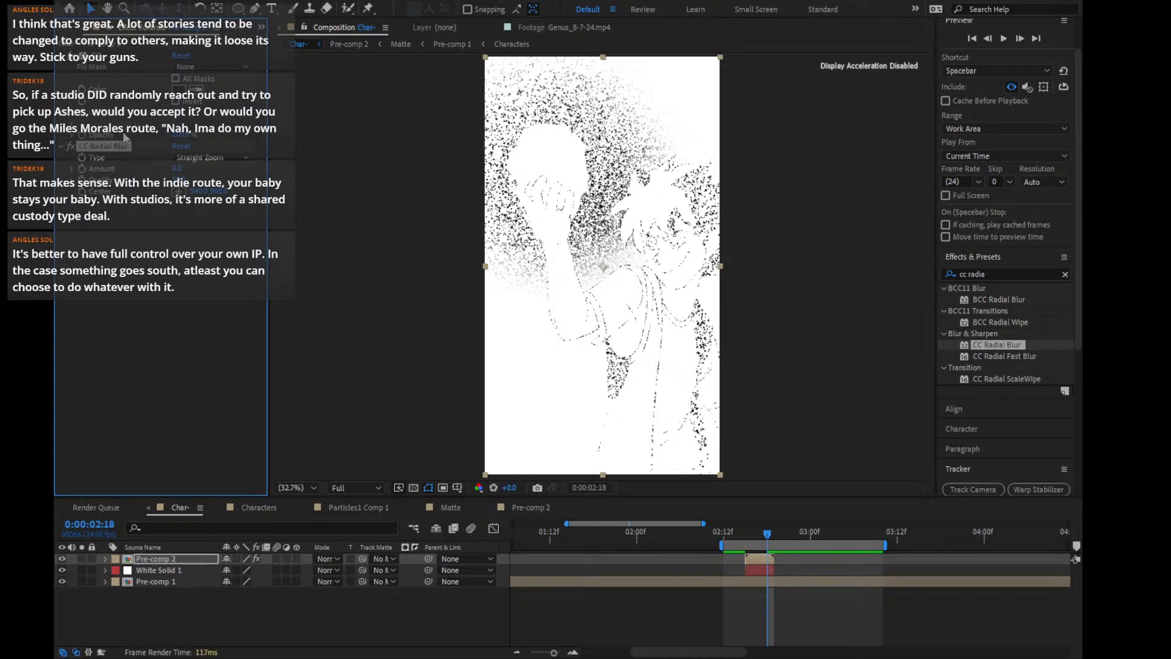
click(179, 191)
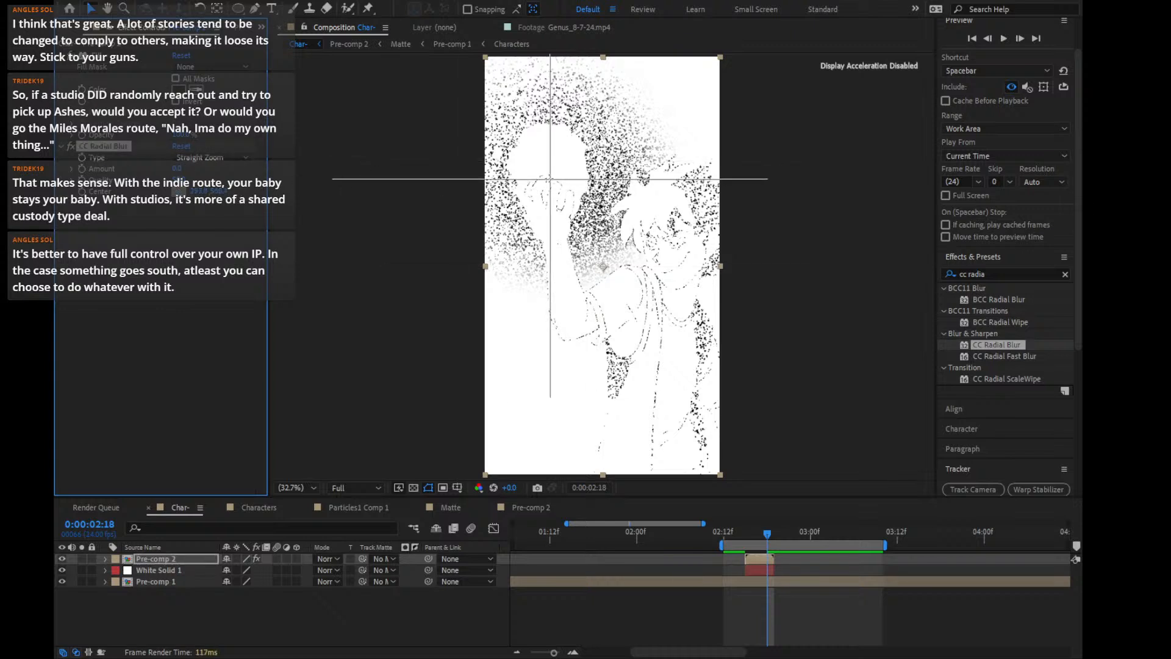
click(551, 178)
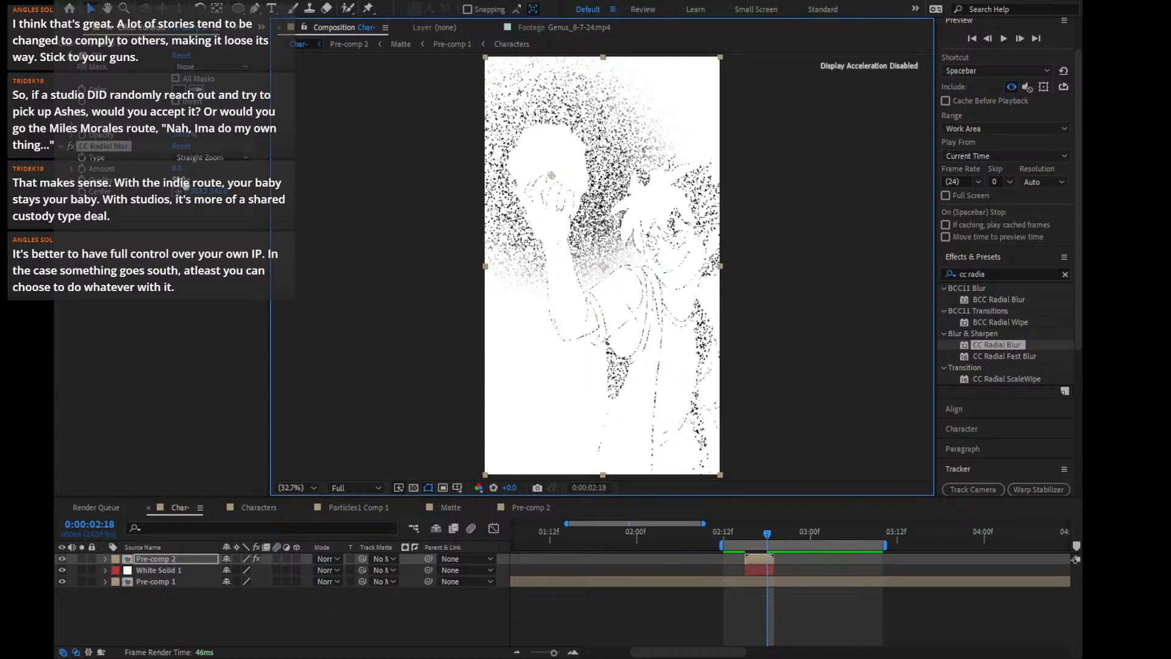
Try CC Radial Blur amounts of 34 and 2 on Pre-comp 2, and set the amount to 6
drag(177, 168, 206, 174)
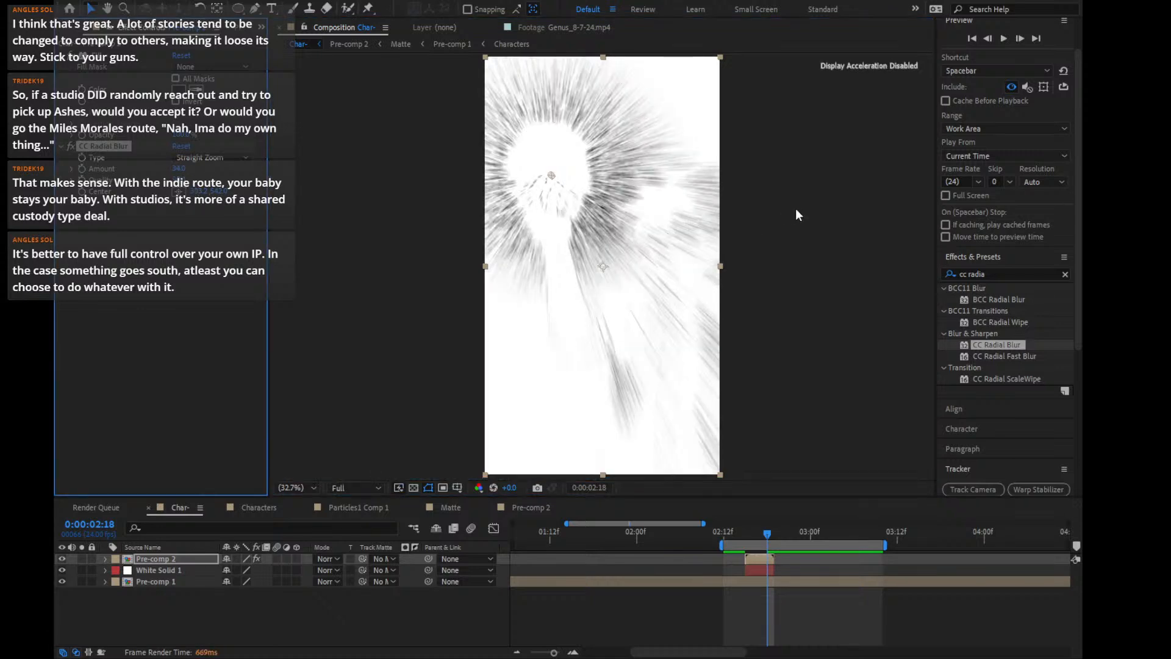
scroll(792, 218, up, 3)
scroll(791, 215, down, 2)
drag(669, 161, 656, 250)
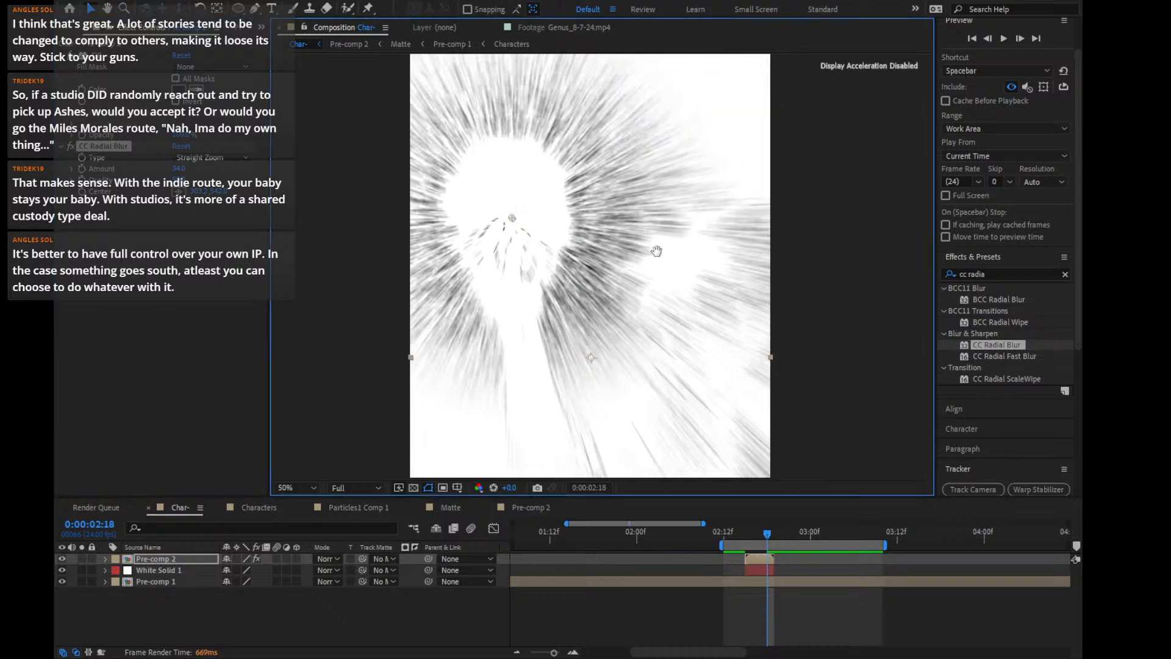
scroll(663, 249, up, 1)
scroll(665, 250, down, 2)
click(180, 170)
text(2)
key(Return)
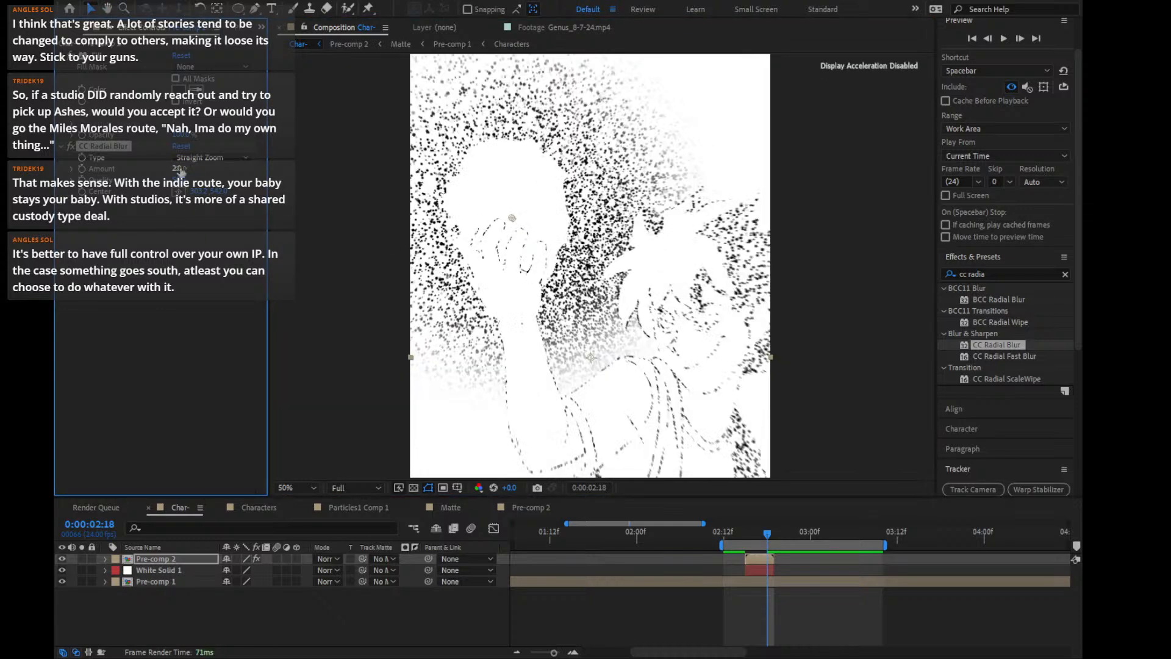
click(180, 170)
text(6)
key(Return)
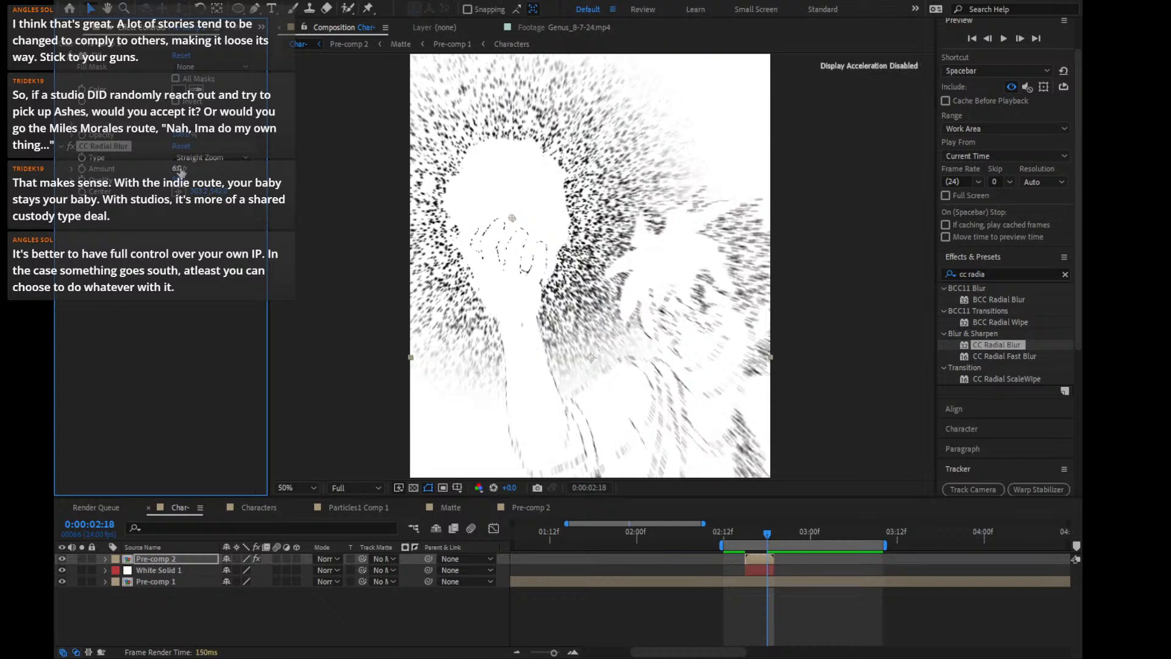
Duplicate the Pre-comp 2 layer and set the copy's CC Radial Blur amount to 25
click(161, 559)
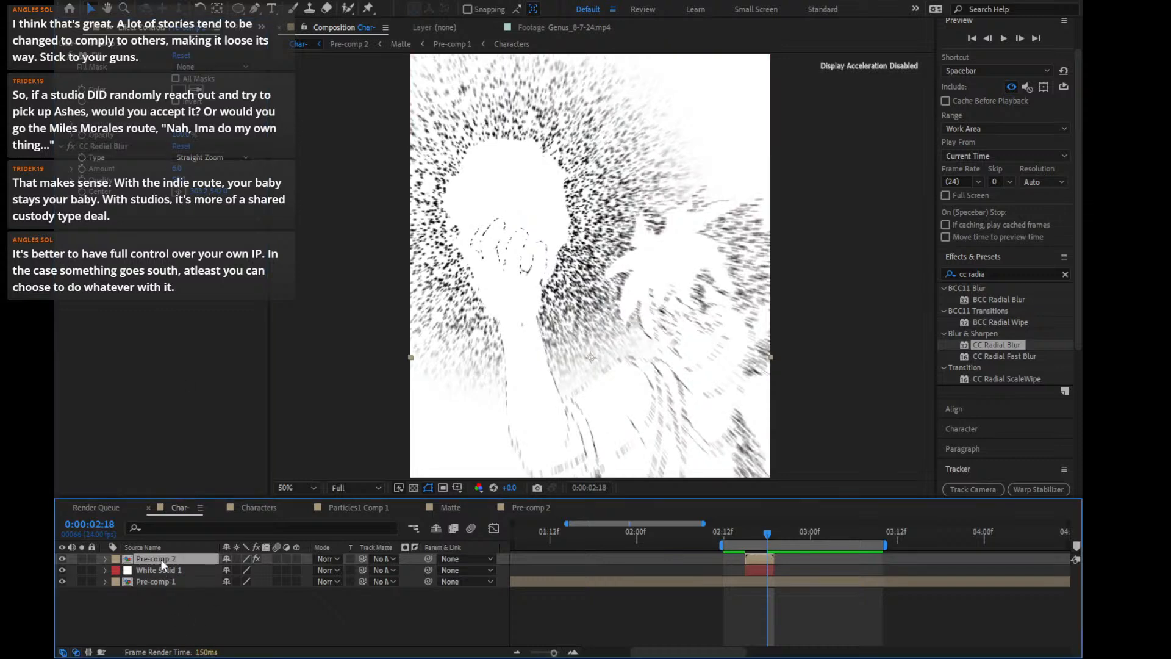
key(ctrl+d)
click(177, 169)
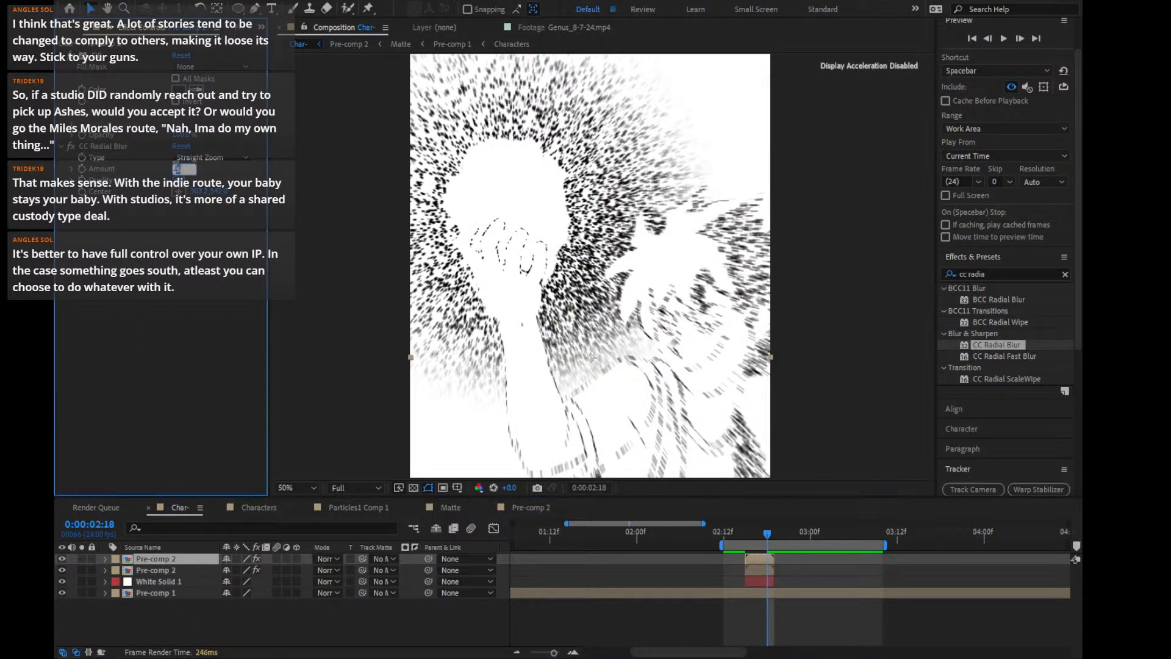
text(25)
key(Return)
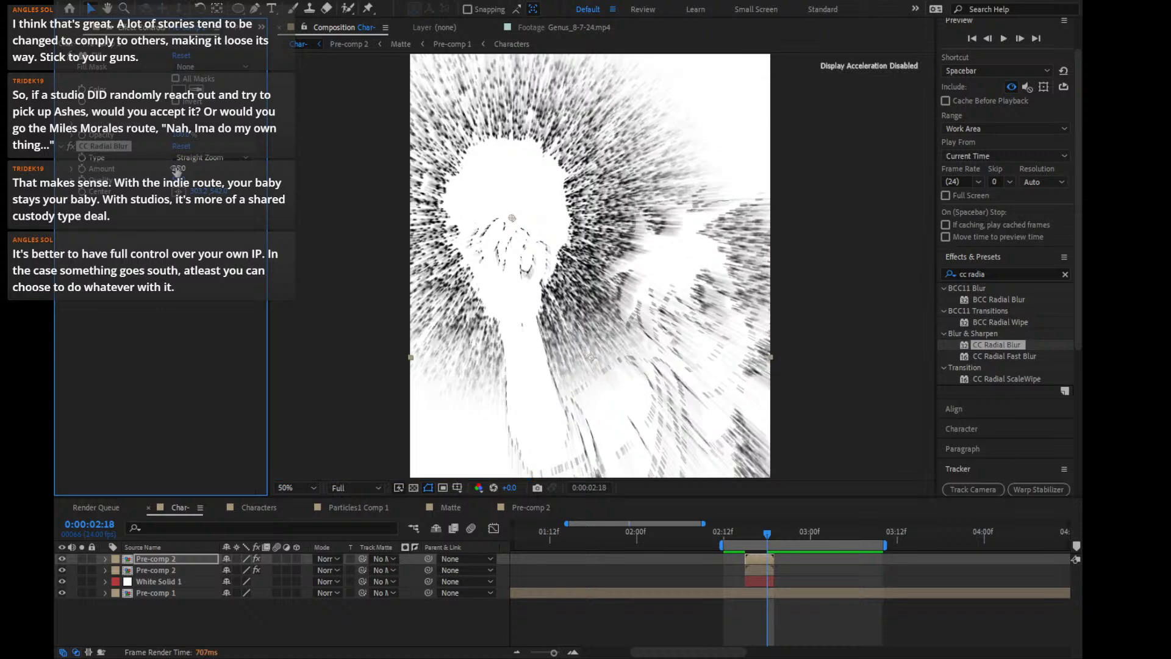
Try the Overlay blending mode on the top Pre-comp 2 layer, and set it to Multiply
click(327, 557)
click(398, 229)
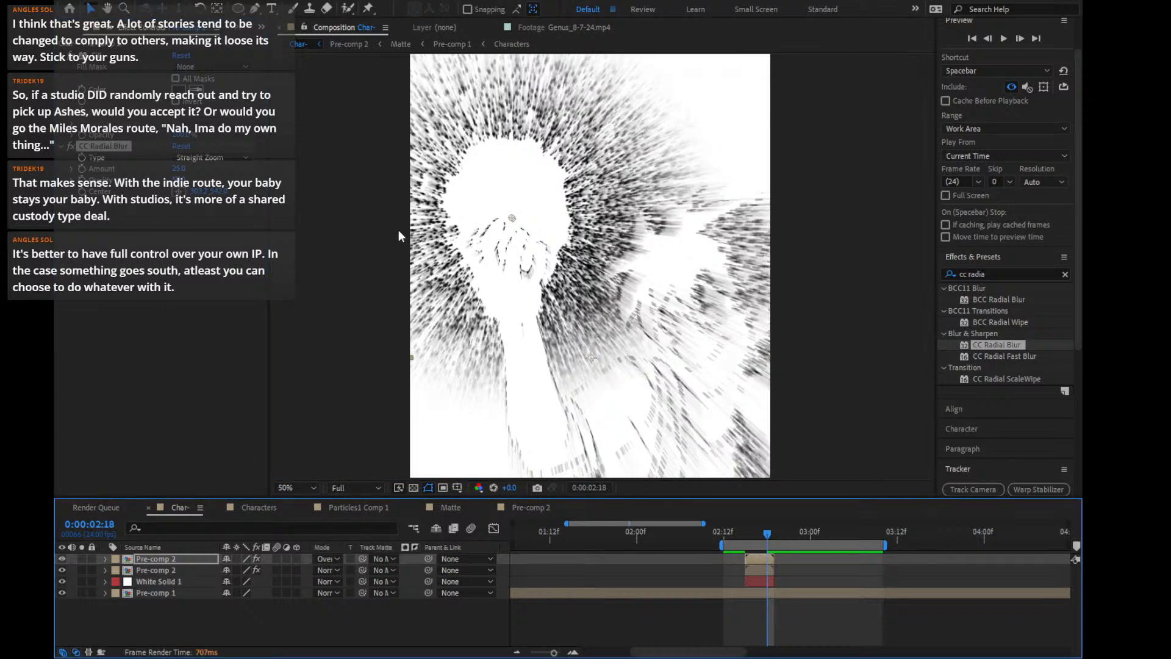
click(334, 558)
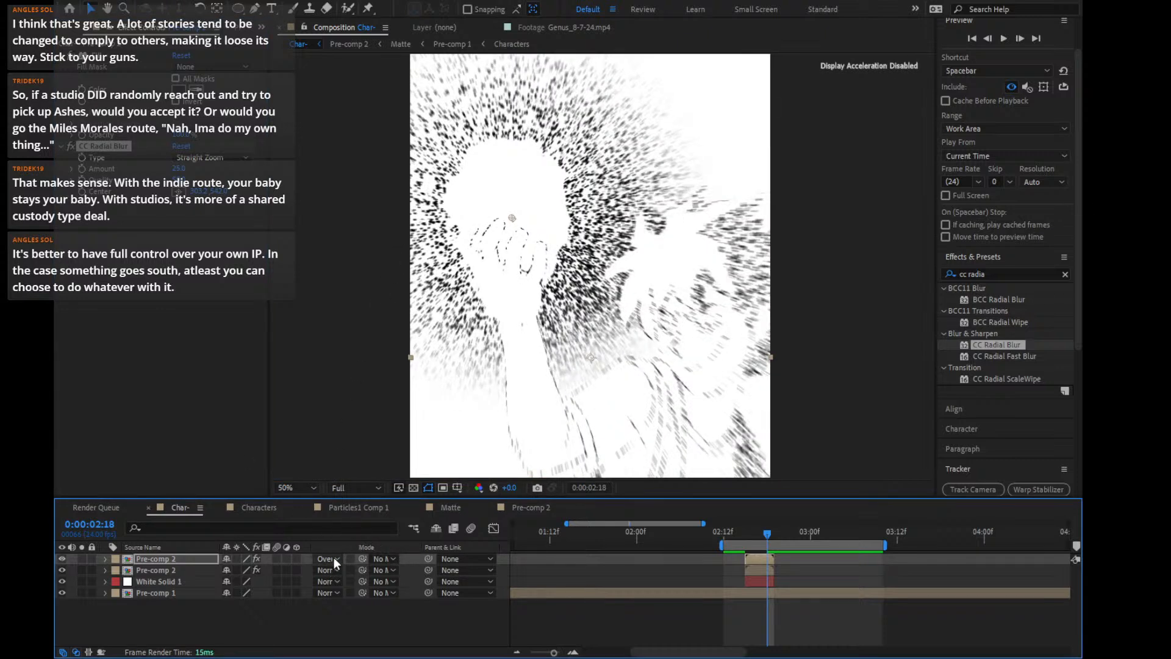
click(402, 62)
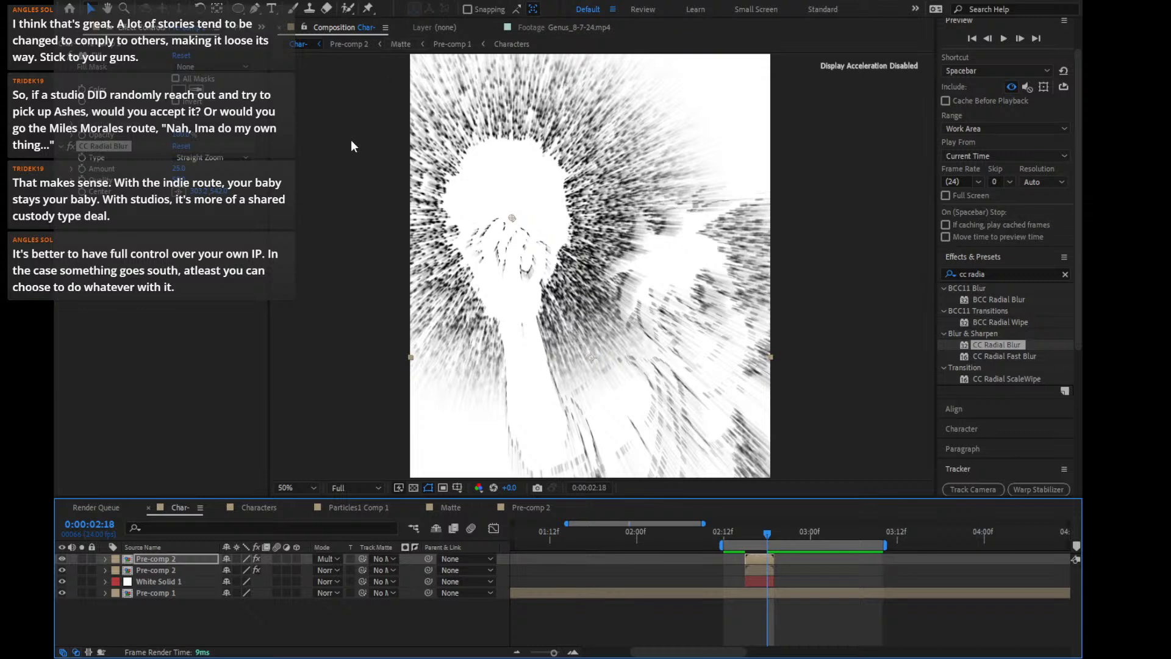
Duplicate the top Multiply Pre-comp 2 layer and set the new copy's CC Radial Blur amount to 50
click(170, 577)
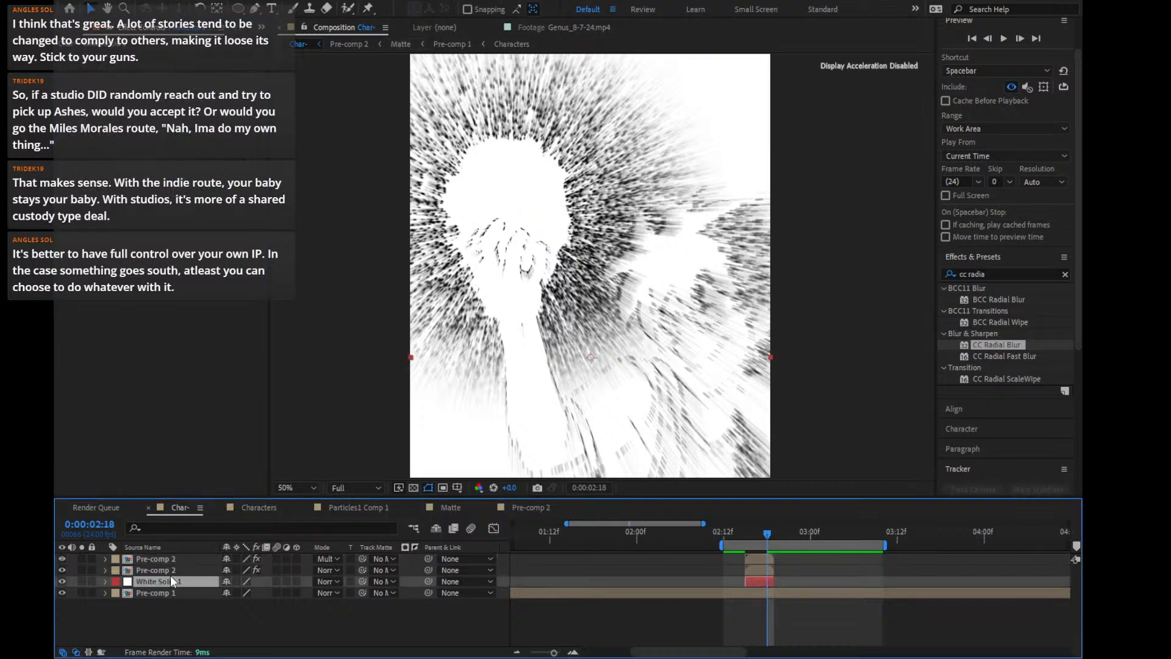
click(169, 562)
key(ctrl+d)
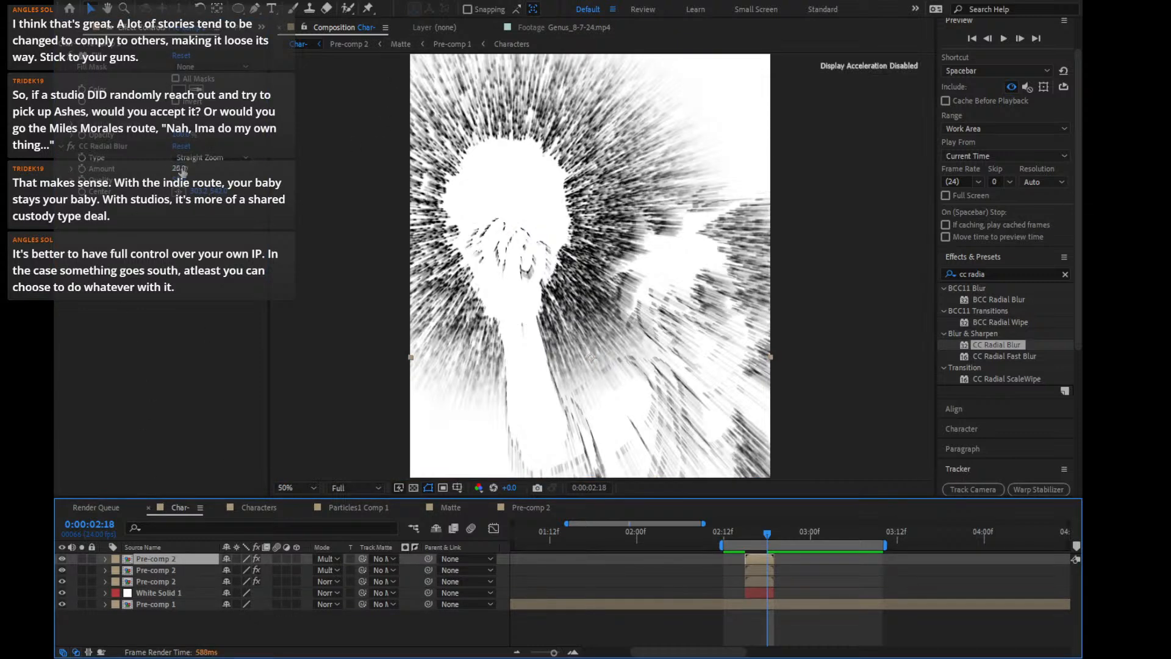
click(180, 169)
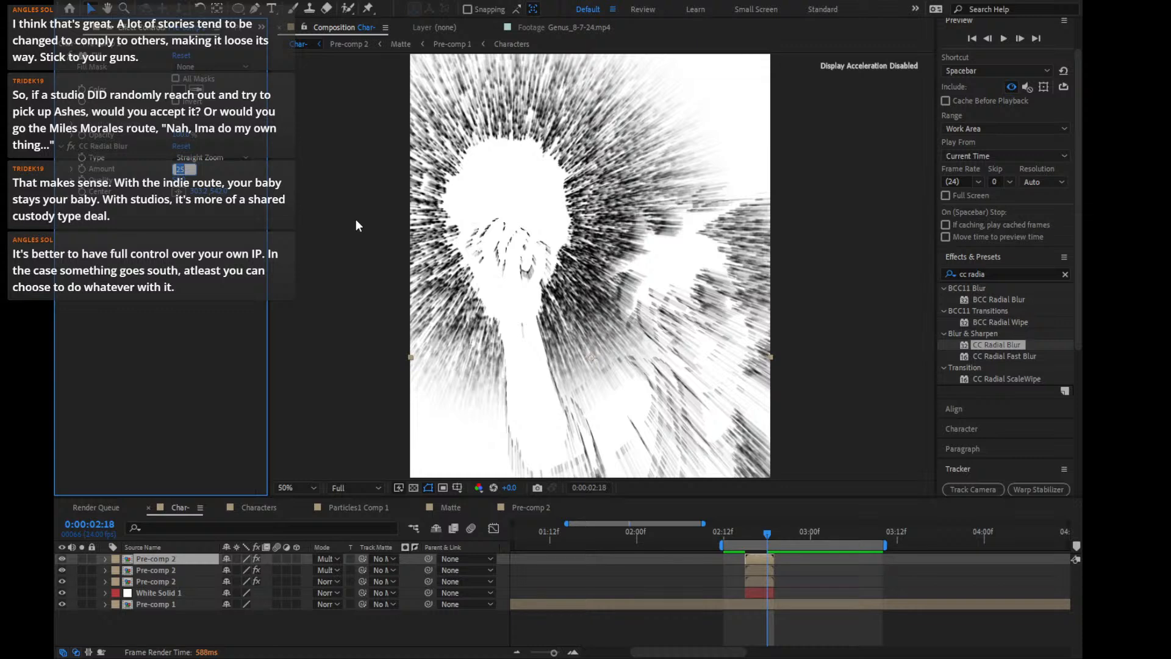
text(50)
key(Return)
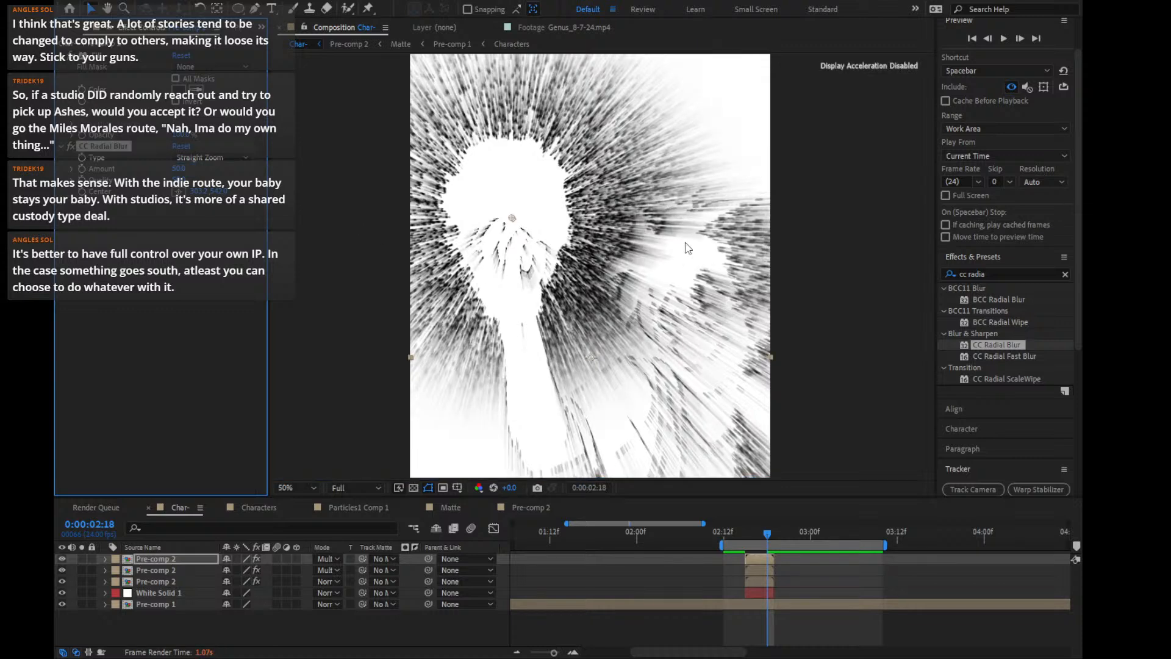
Examine the whole impact frame composition frame by frame, back and forth between 0:00:02:15 and 0:00:02:18
key(shift+slash)
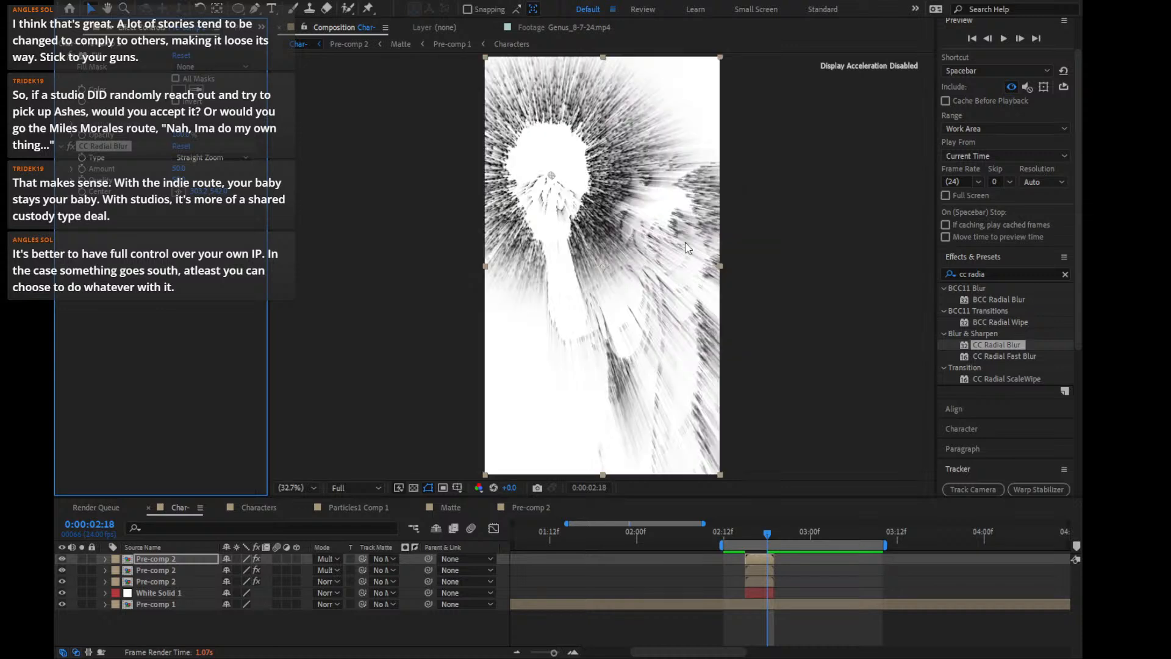
drag(767, 535, 745, 535)
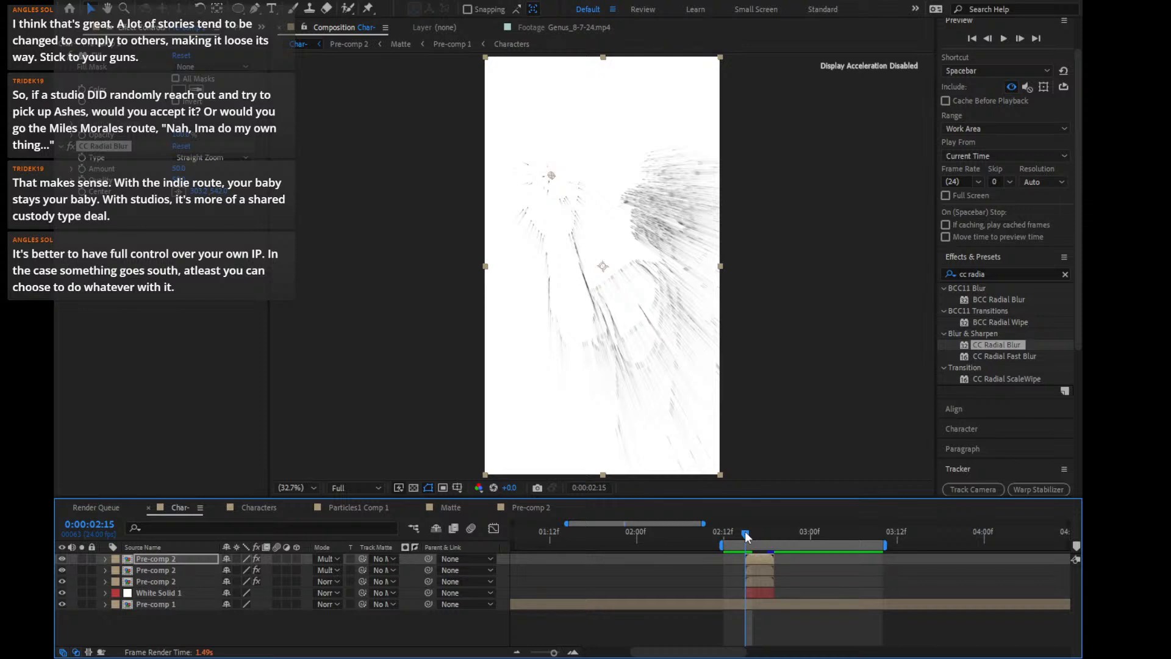
key(Page_Down)
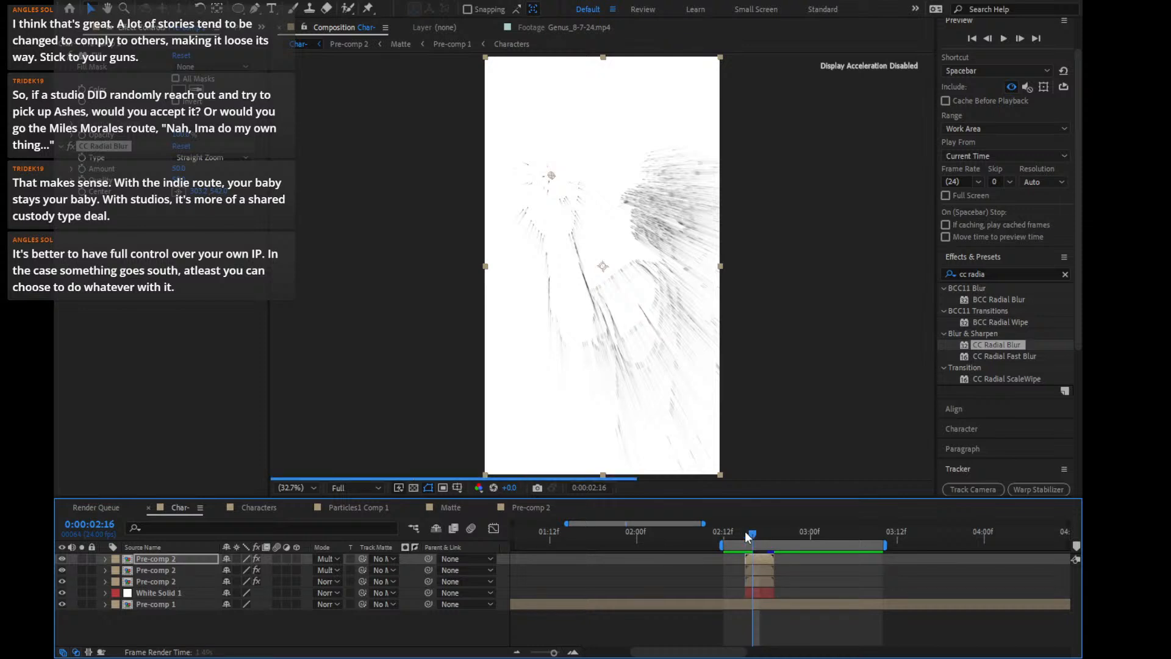
key(Page_Down)
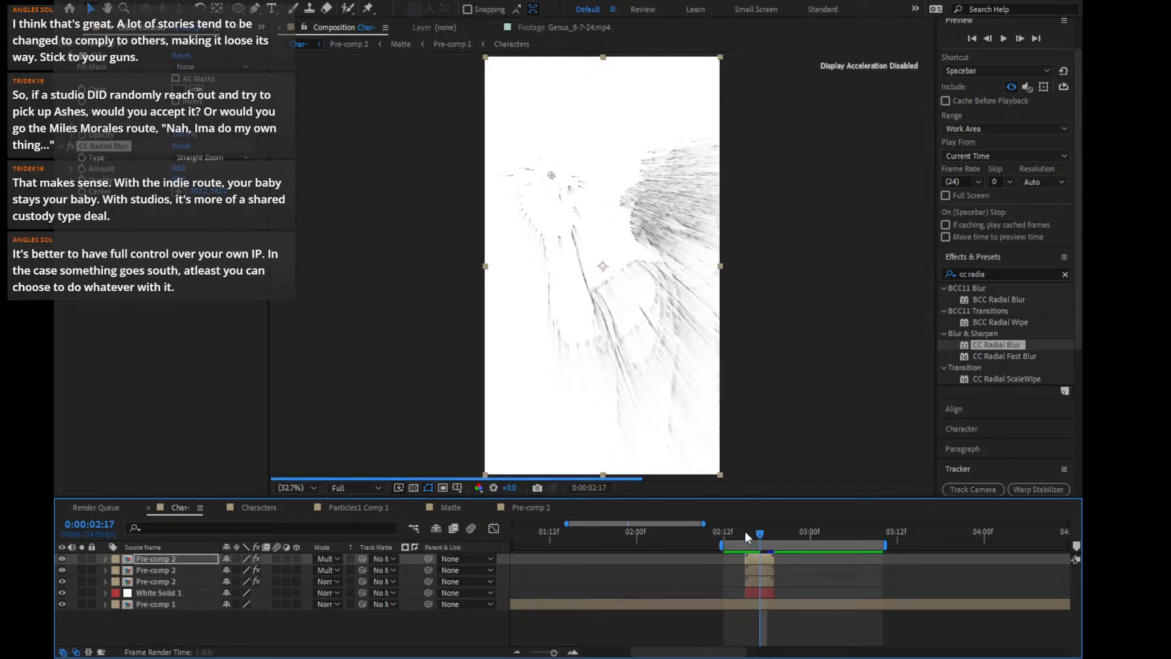
key(Page_Down)
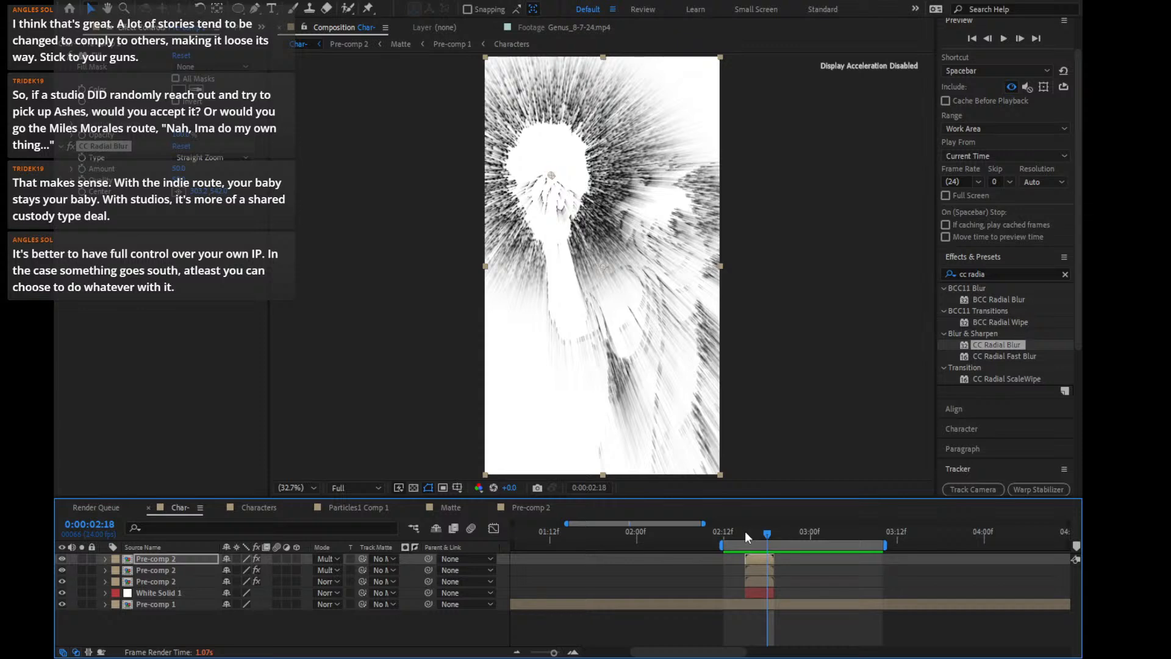
key(Page_Up)
key(Page_Up)
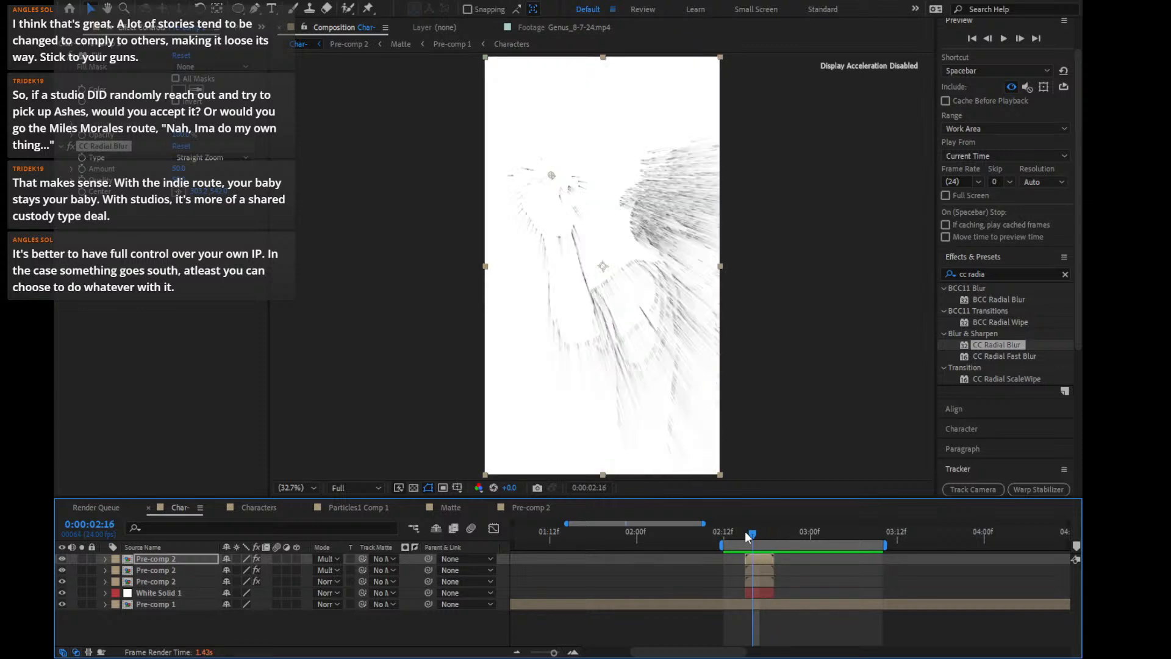
key(Page_Up)
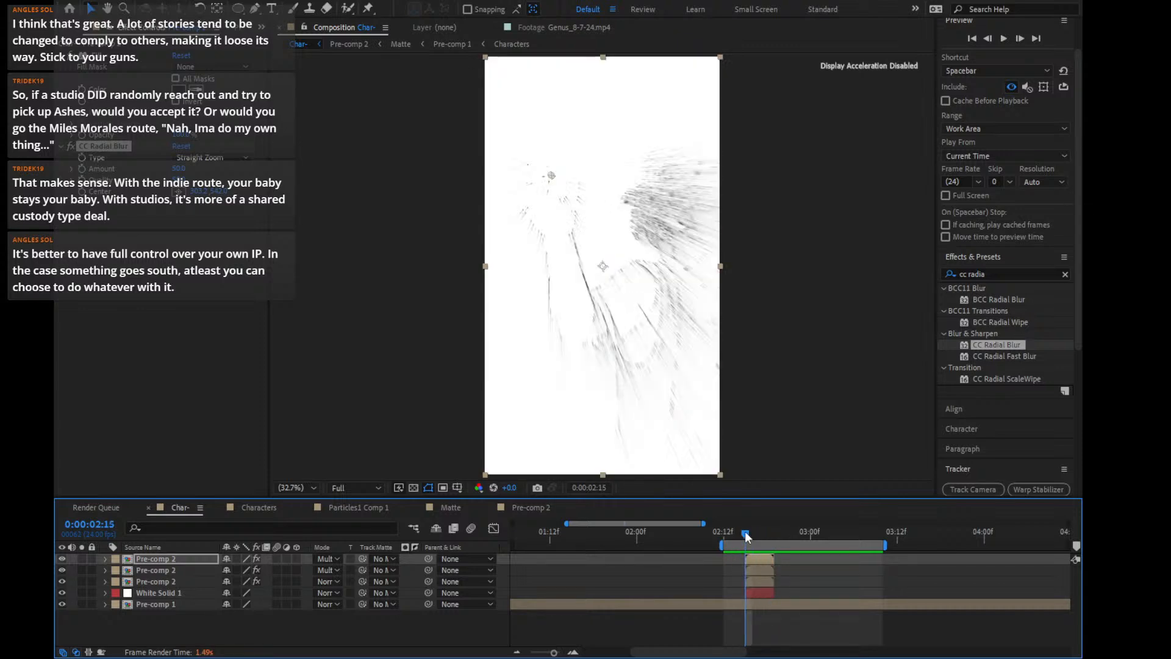
key(Page_Down)
key(Page_Down)
key(Page_Down)
key(Page_Up)
key(Page_Up)
key(Page_Up)
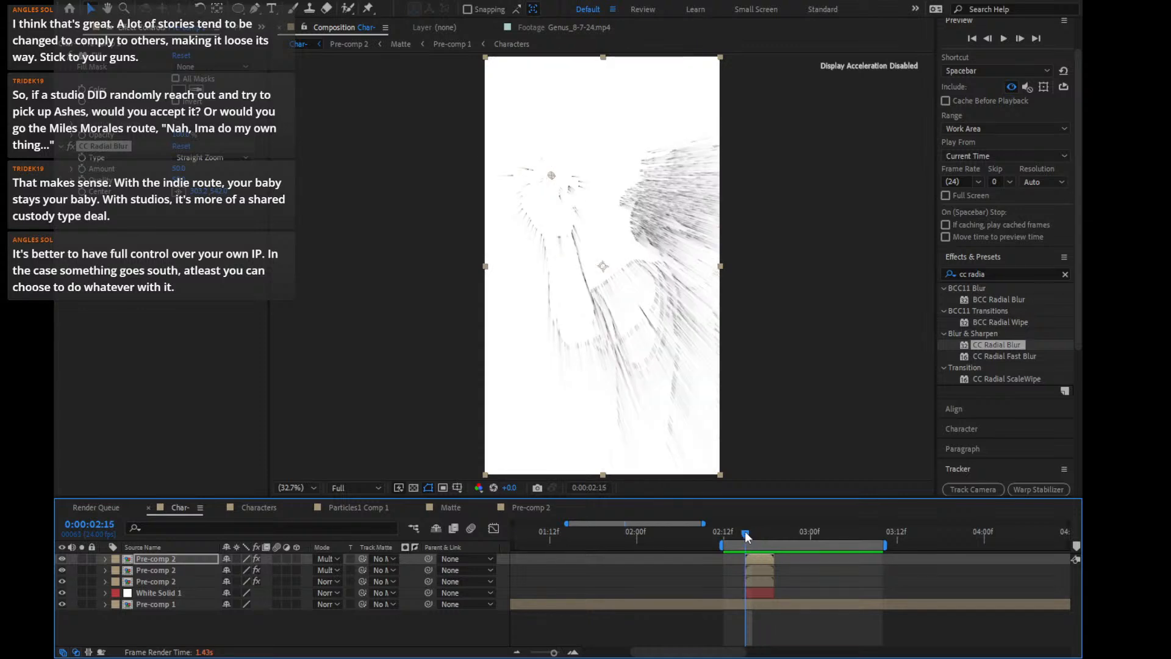
key(Page_Down)
key(Page_Up)
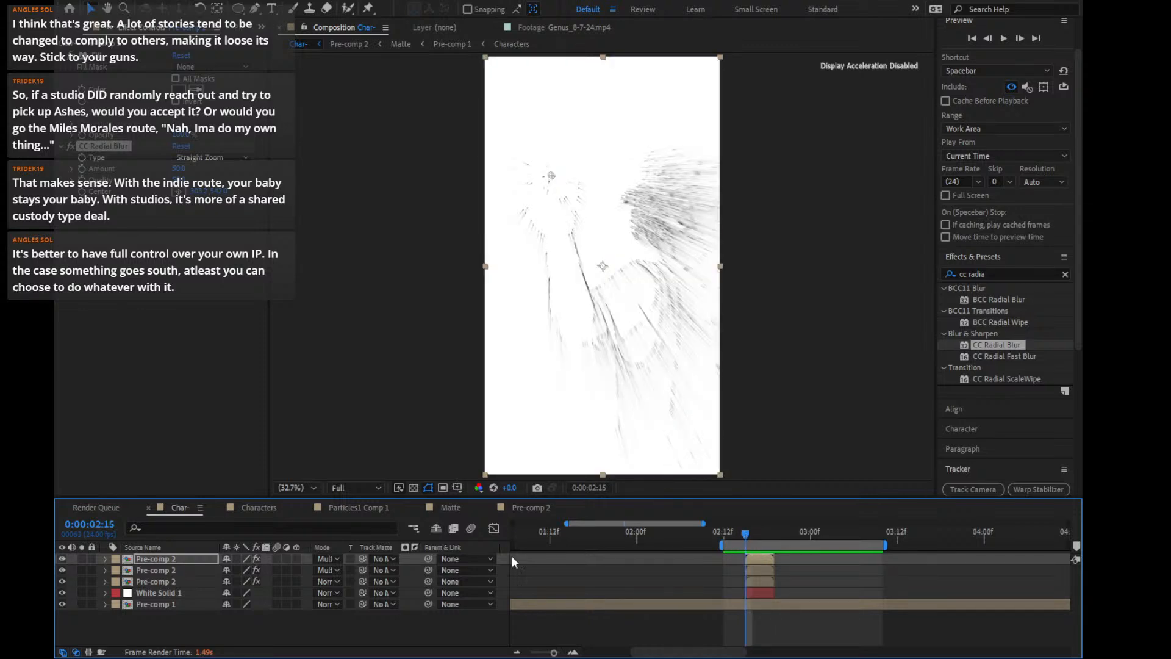
Solo Pre-comp 1 and compare its frames from 0:00:02:15 to 0:00:02:17 to check when the fire appears
click(81, 601)
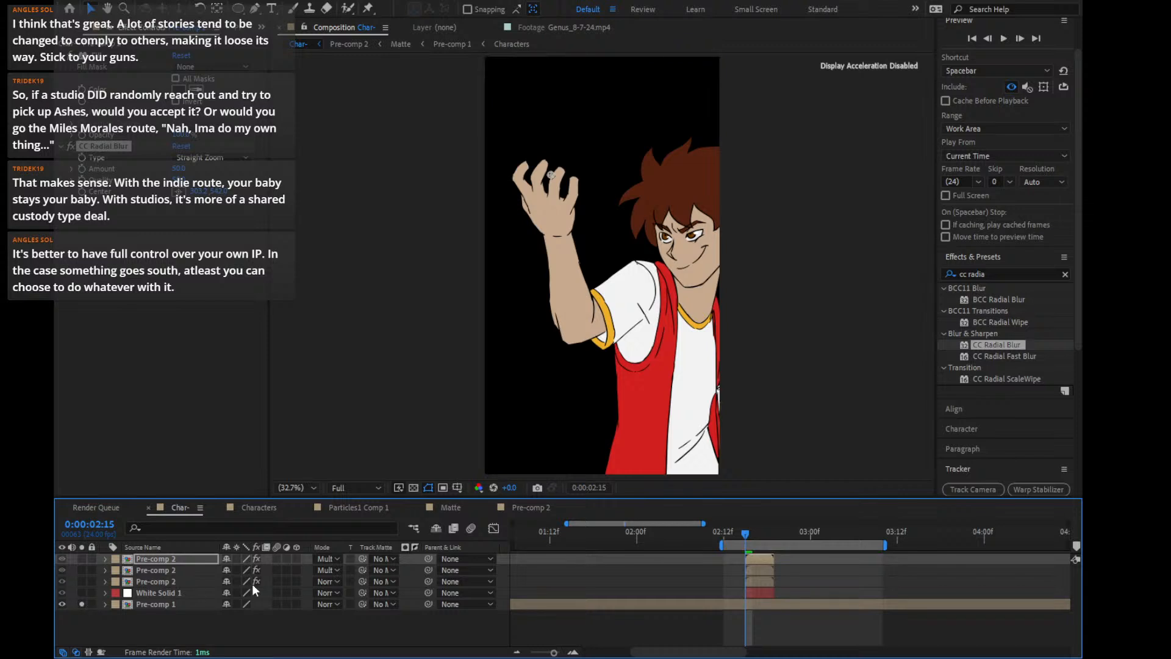
key(Page_Down)
key(Page_Down)
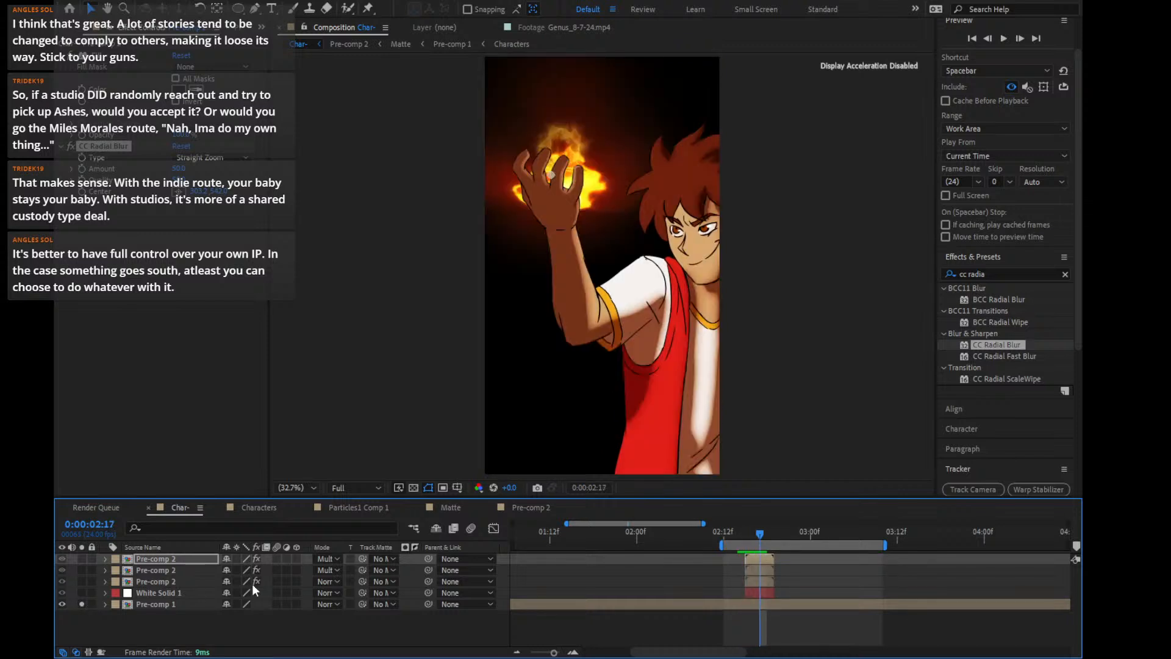
key(Page_Up)
key(Page_Down)
key(Page_Up)
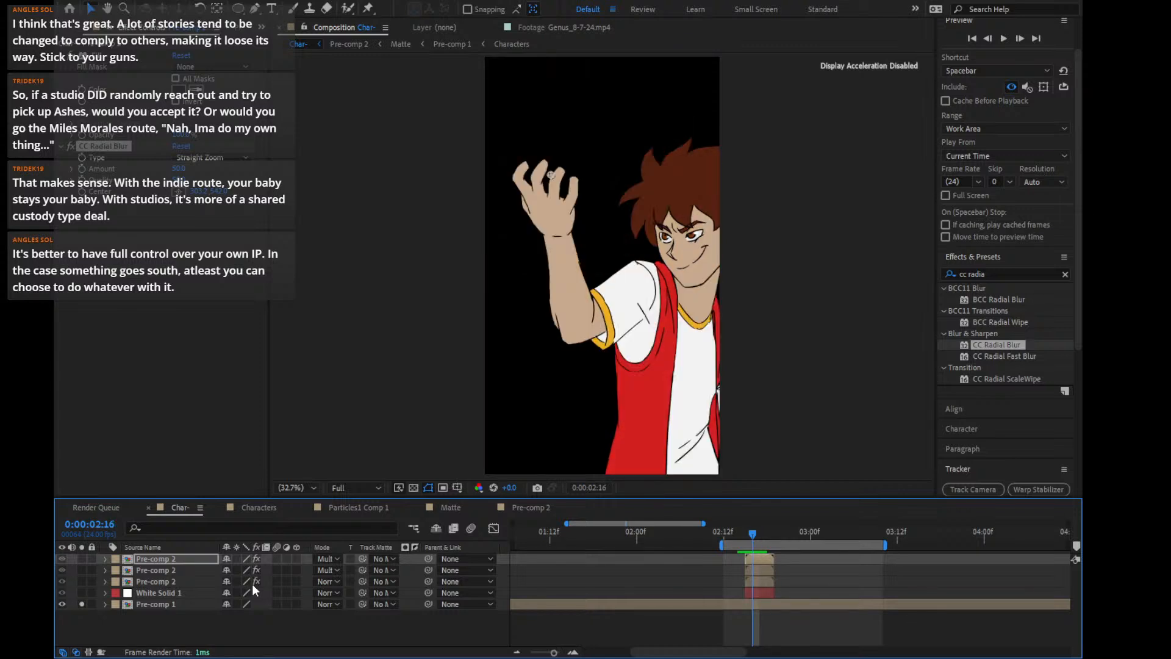
Trim the start of the three Pre-comp 2 layers and White Solid 1 to 0:00:02:16
click(573, 652)
click(726, 558)
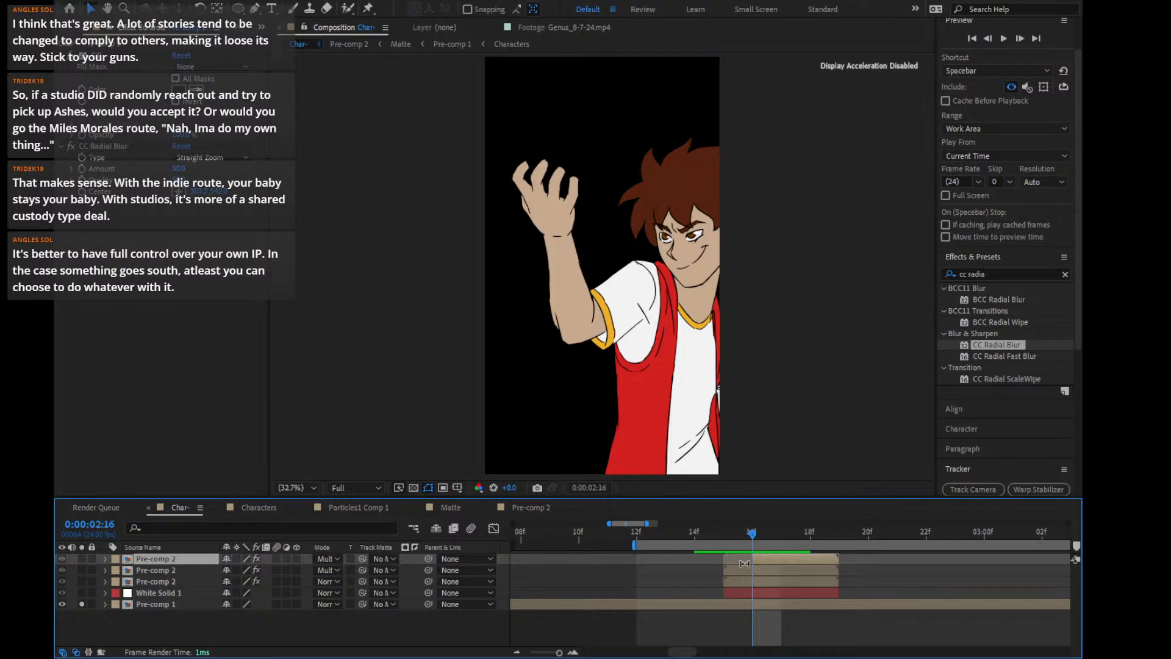
click(728, 578)
click(745, 569)
shift+click(745, 583)
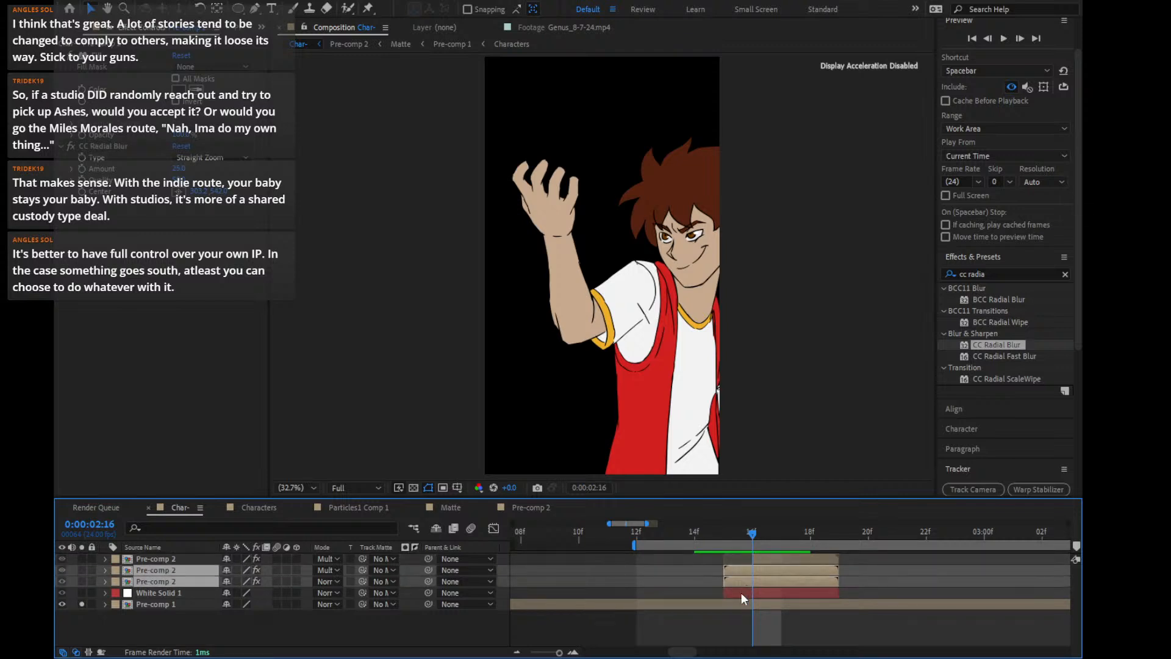
shift+click(740, 592)
key(alt+bracketleft)
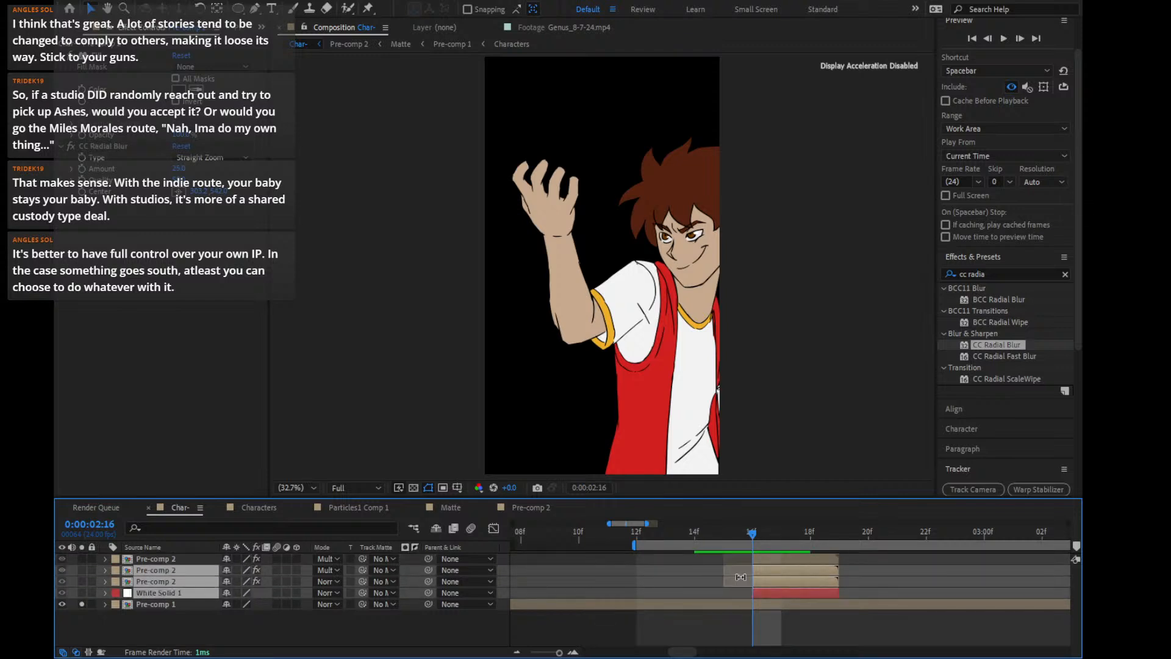
Check the soloed Pre-comp 1 animation frame by frame from 0:00:02:15 to 0:00:02:19
click(724, 530)
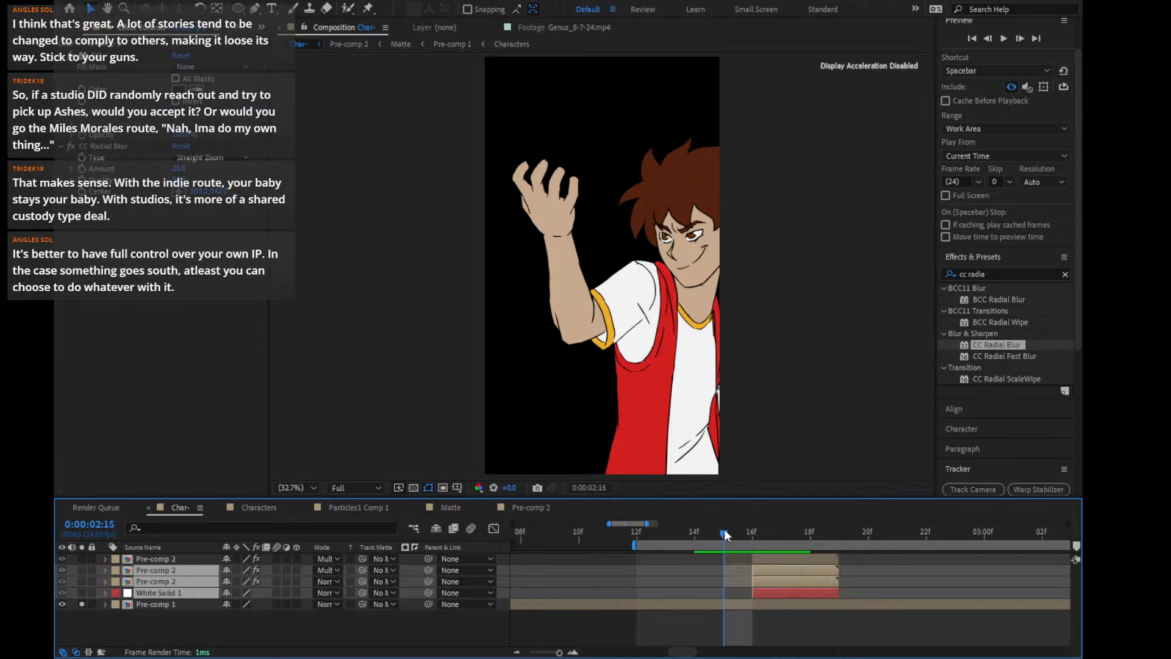
key(Page_Down)
key(Page_Down)
key(Page_Down)
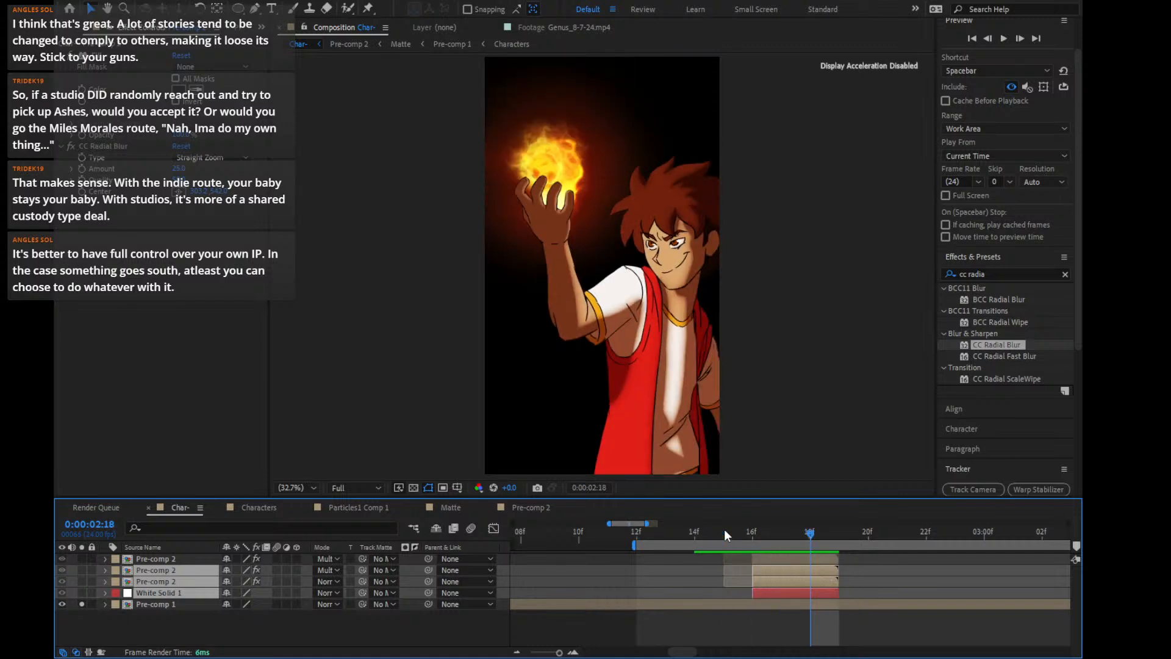
key(Page_Down)
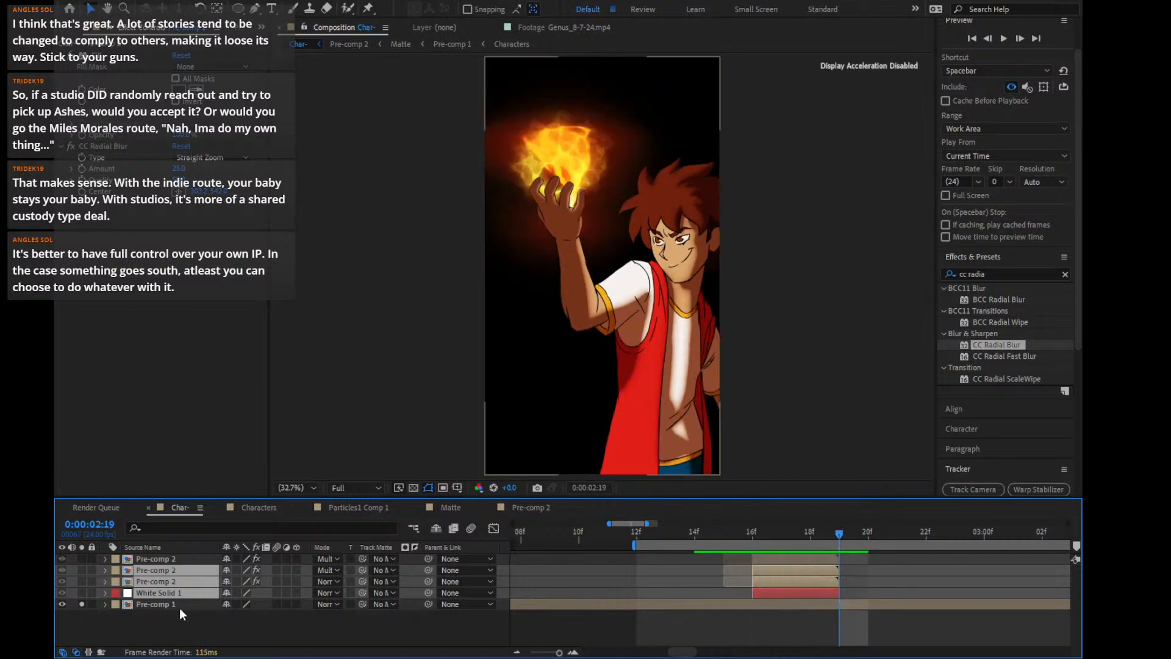
Turn off solo on Pre-comp 1 and review the trimmed impact frames up to 0:00:02:19 against the character animation
click(79, 602)
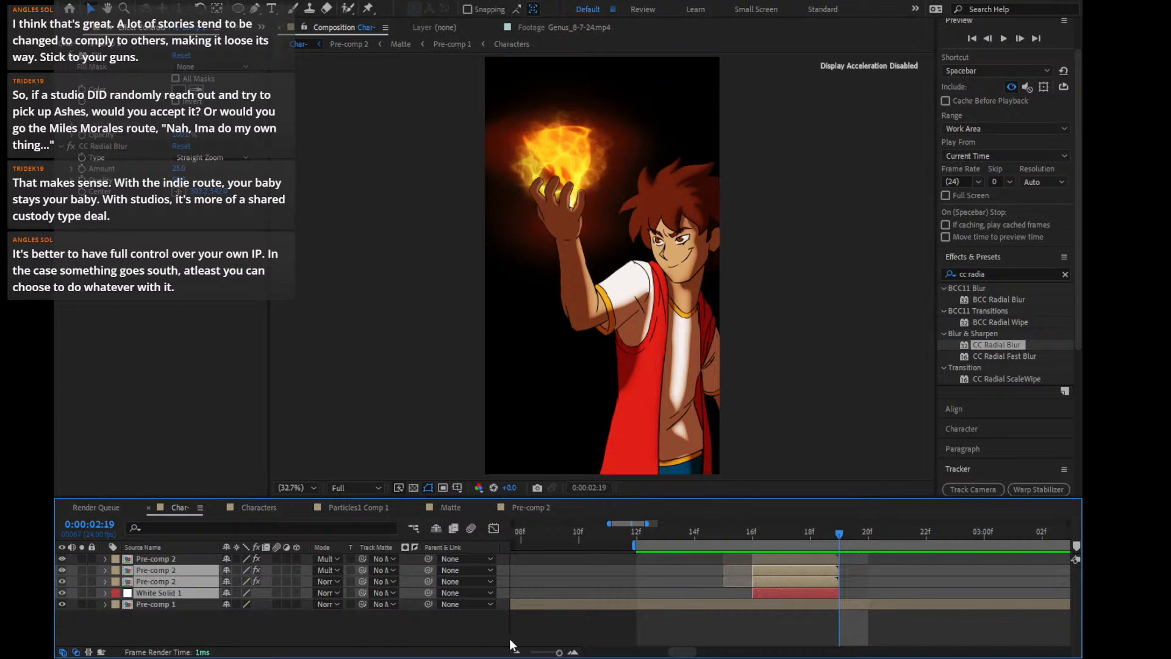
click(733, 537)
key(Page_Down)
key(Page_Down)
key(Page_Down)
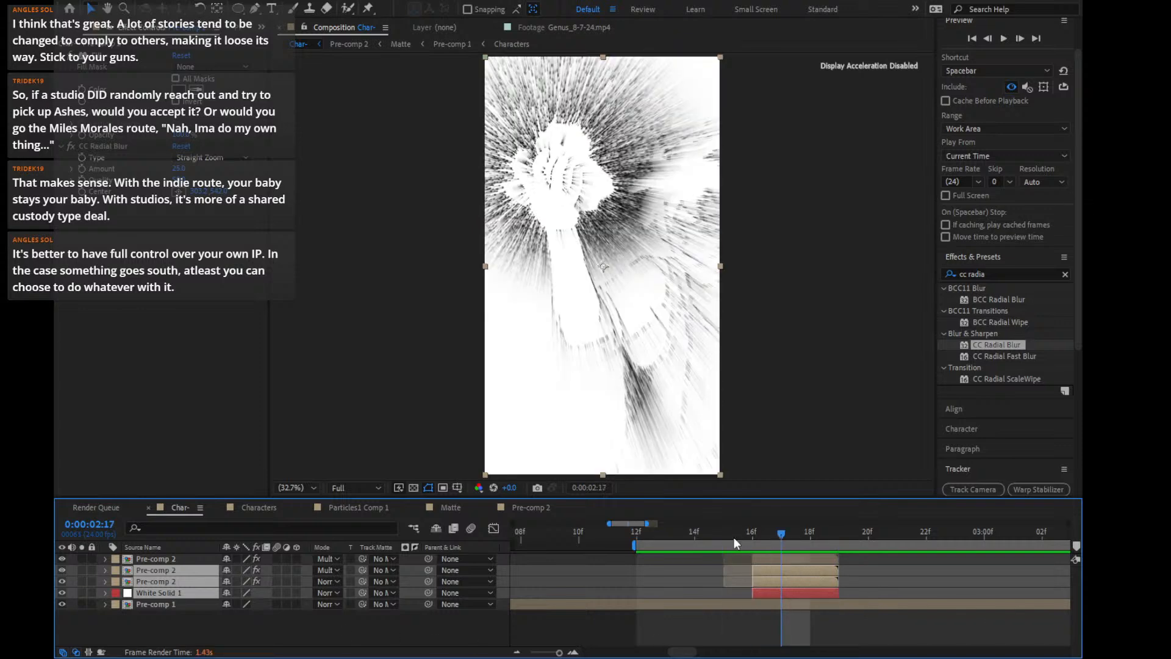
key(Page_Up)
key(Page_Up)
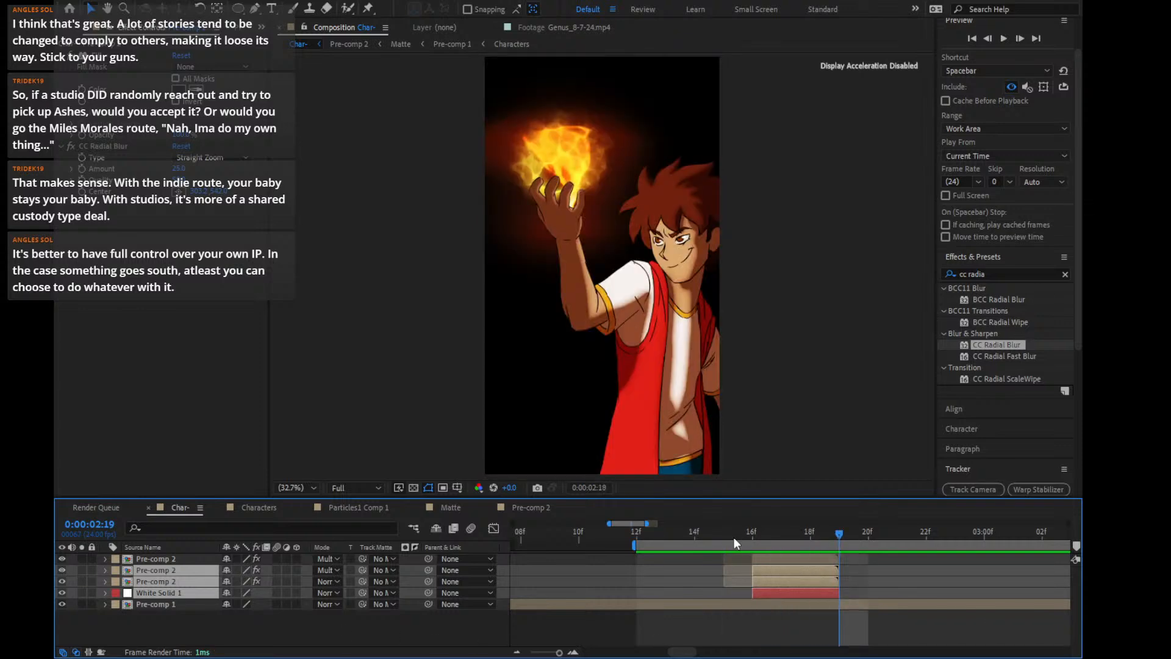
key(Page_Down)
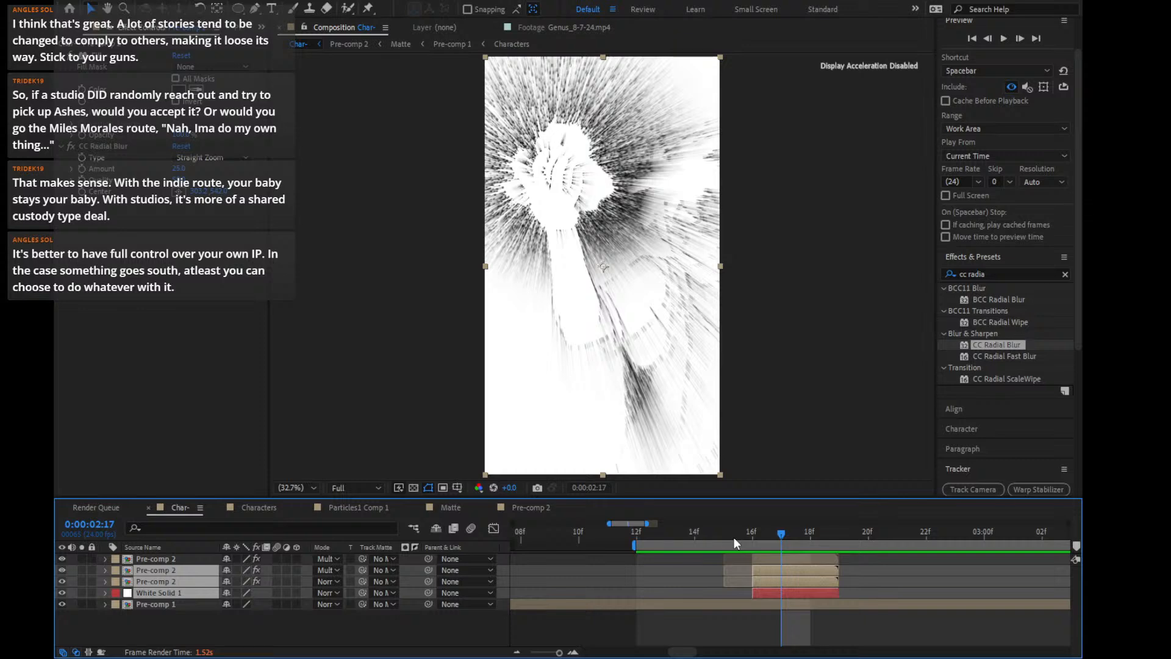
Pre-compose the three Pre-comp 2 layers and White Solid 1 into a composition named ImactFrames
click(771, 556)
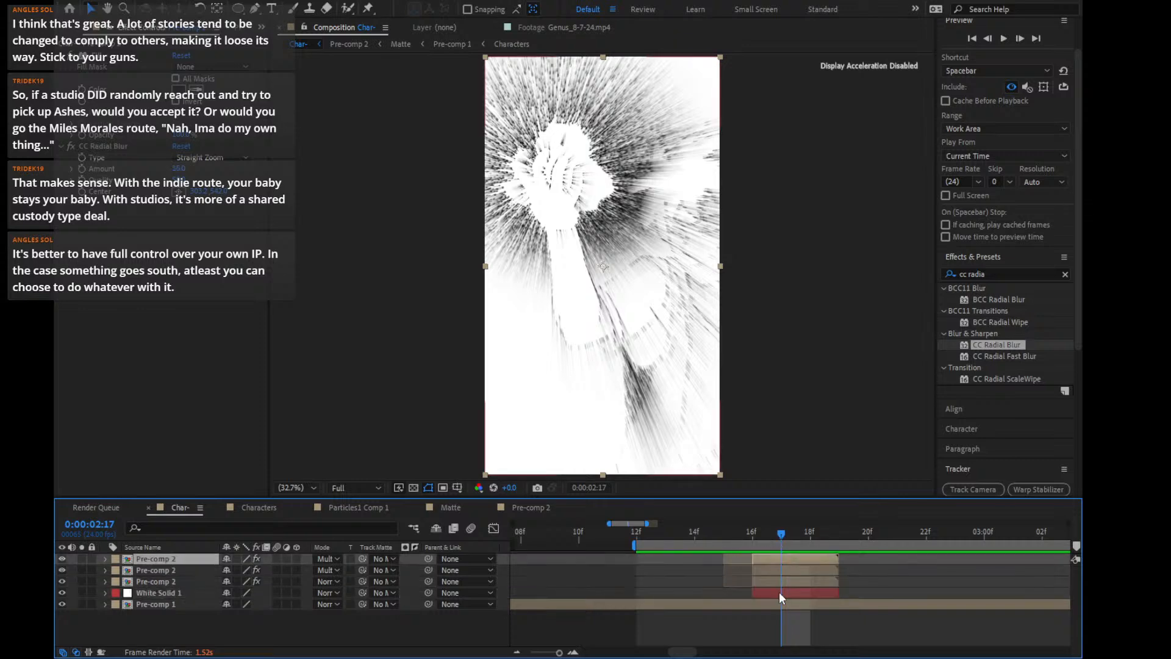
shift+click(778, 591)
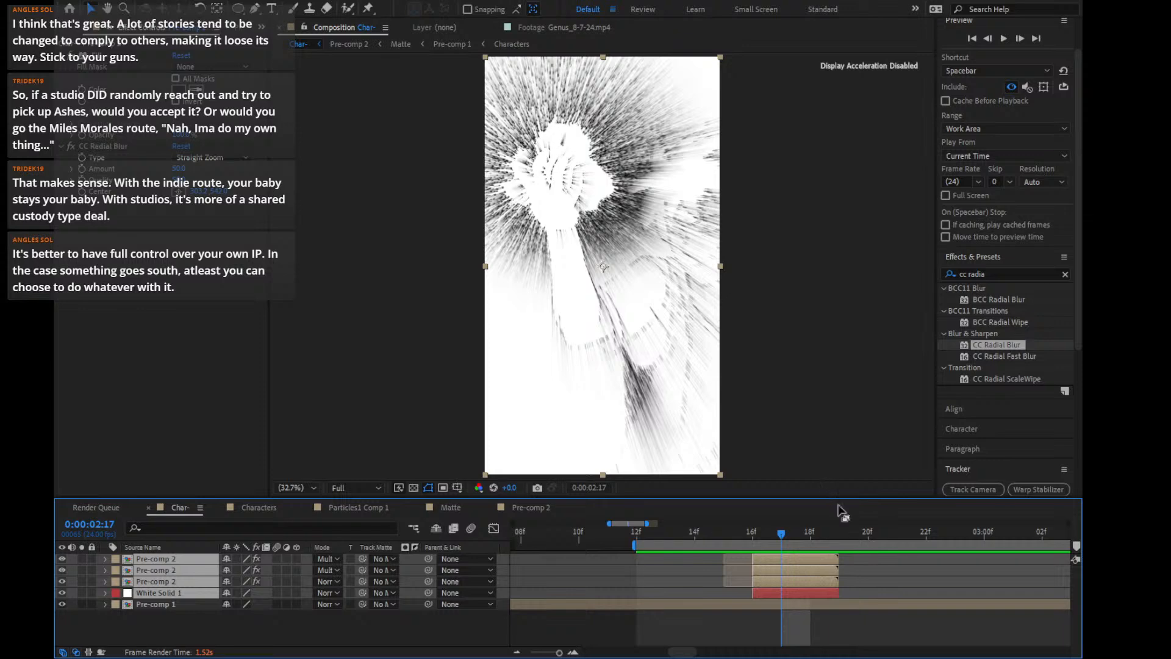
key(ctrl+shift+c)
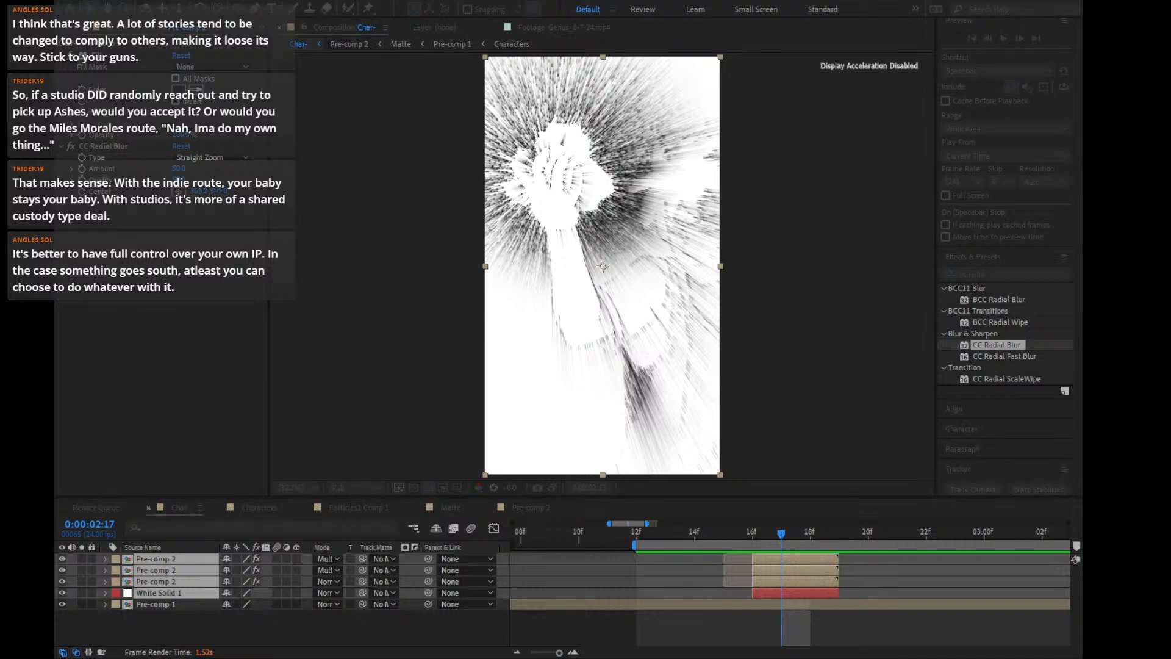
key(Return)
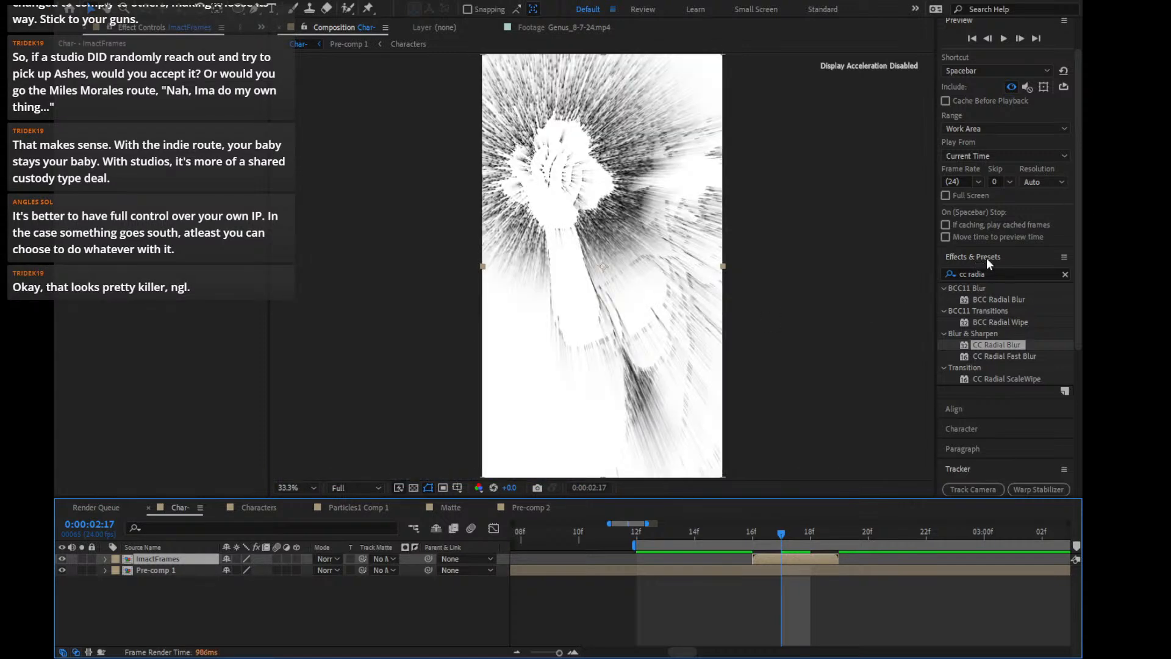
Try the CC Vector Blur effect on the ImactFrames layer
scroll(732, 199, up, 3)
scroll(714, 283, down, 2)
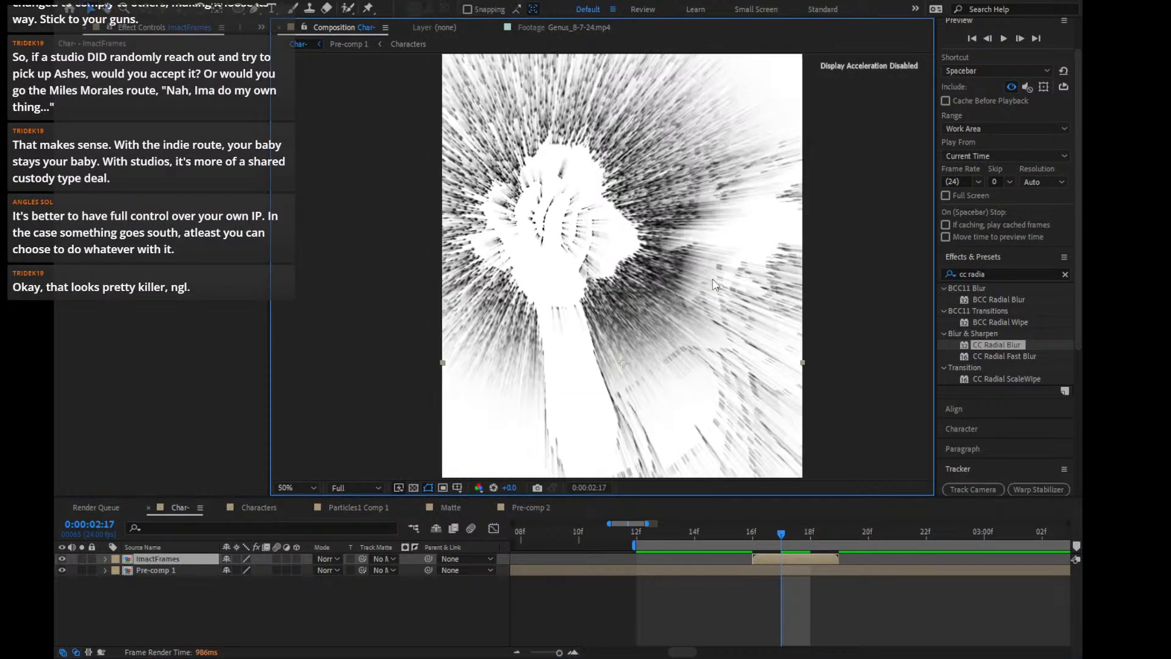
click(1001, 274)
text(vec)
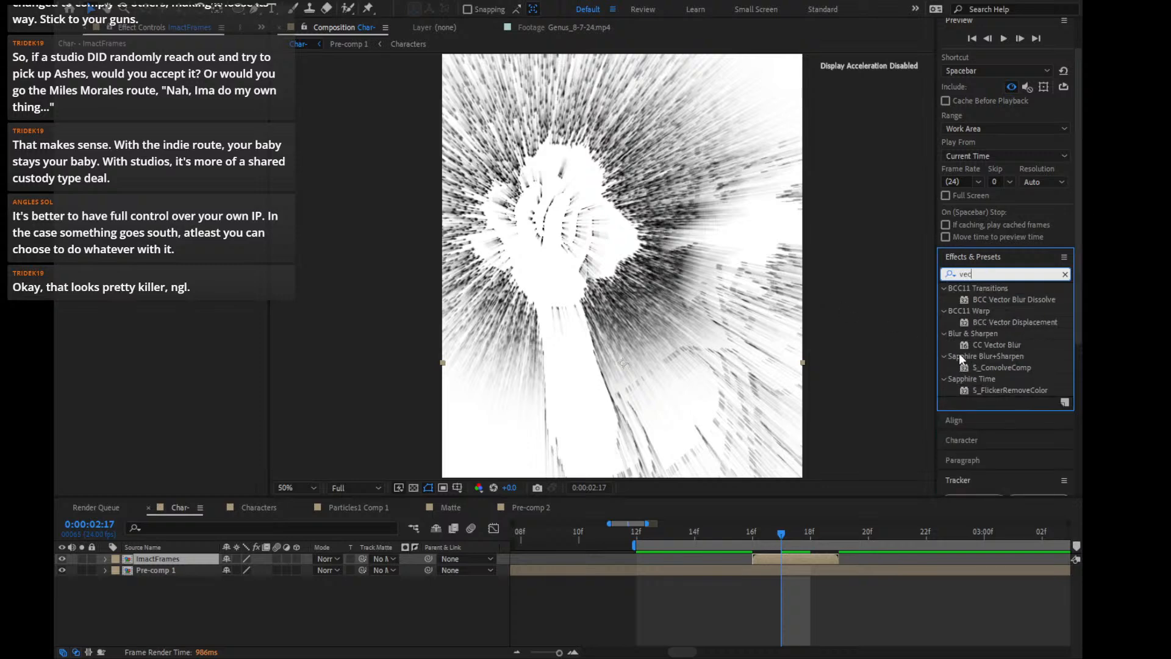
drag(1009, 349, 799, 558)
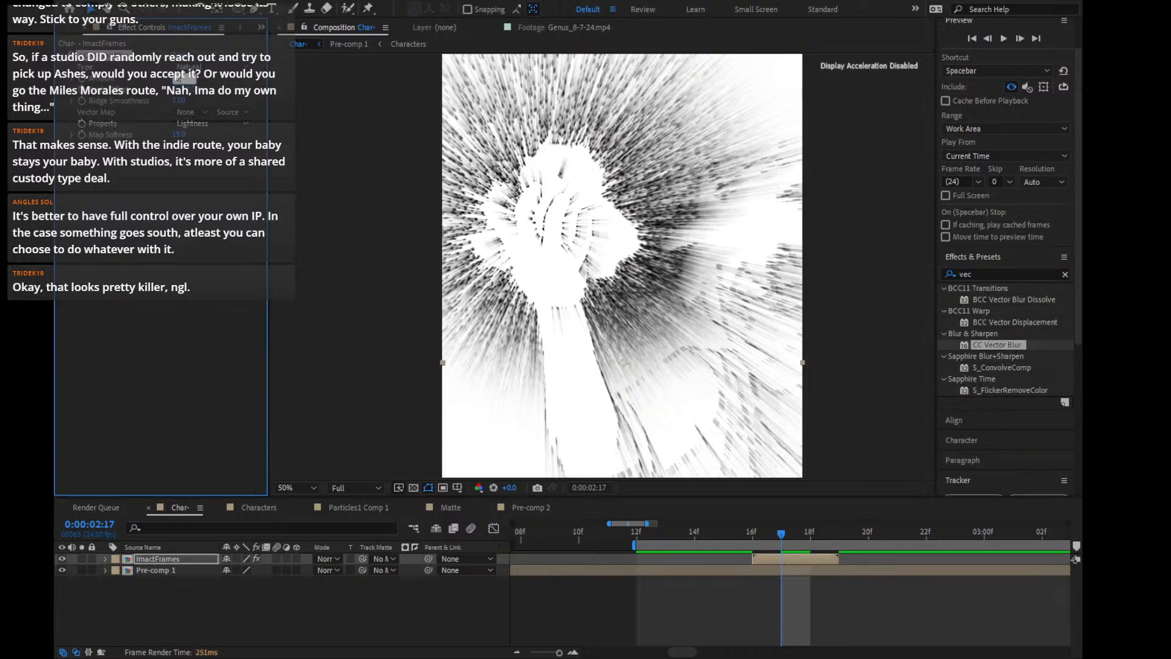
key(Return)
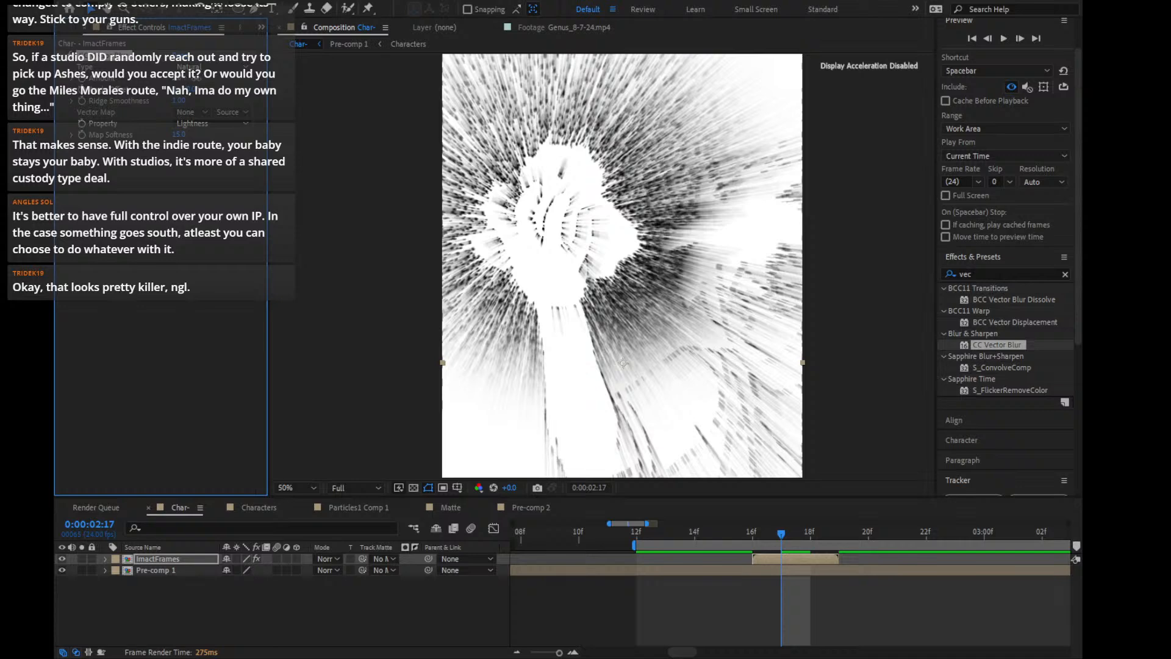
Test a strong CC Vector Blur amount on ImactFrames, and reduce the amount to 5
drag(181, 80, 213, 79)
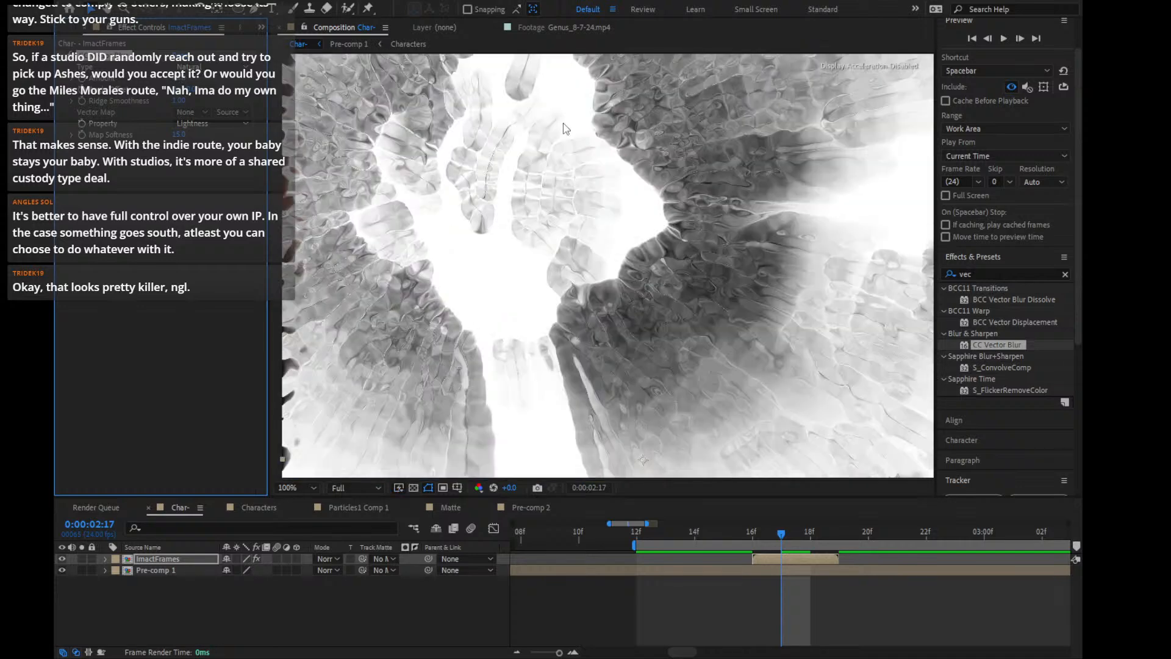
scroll(546, 127, up, 2)
key(Return)
scroll(599, 192, down, 3)
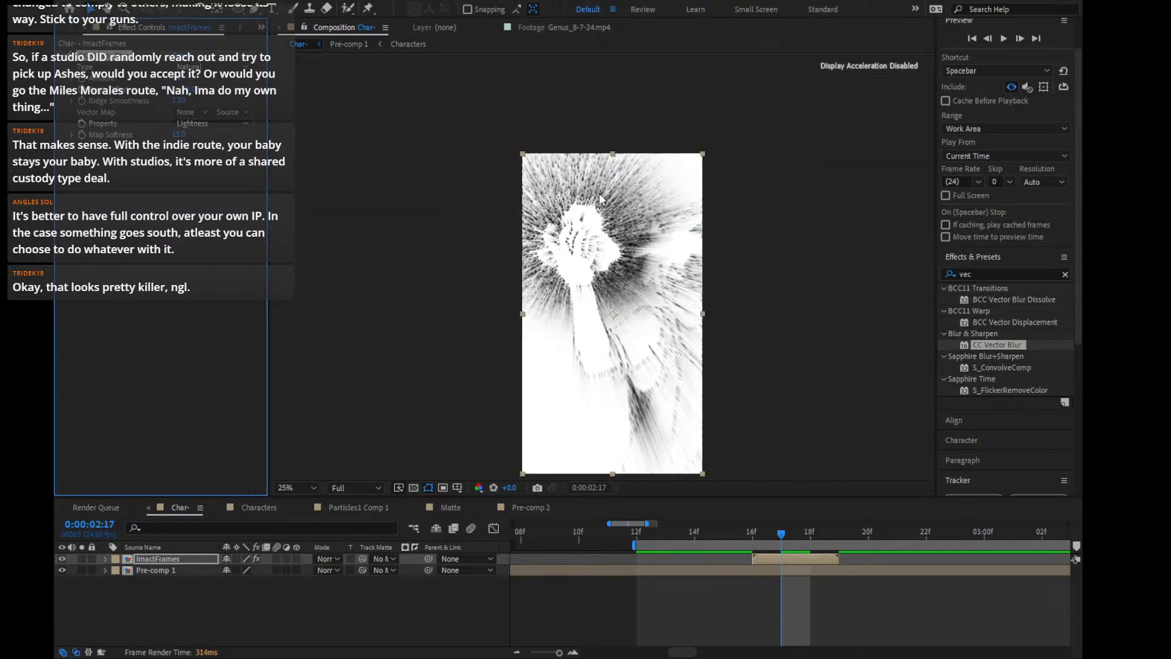
scroll(599, 194, up, 2)
click(178, 80)
text(5)
key(Return)
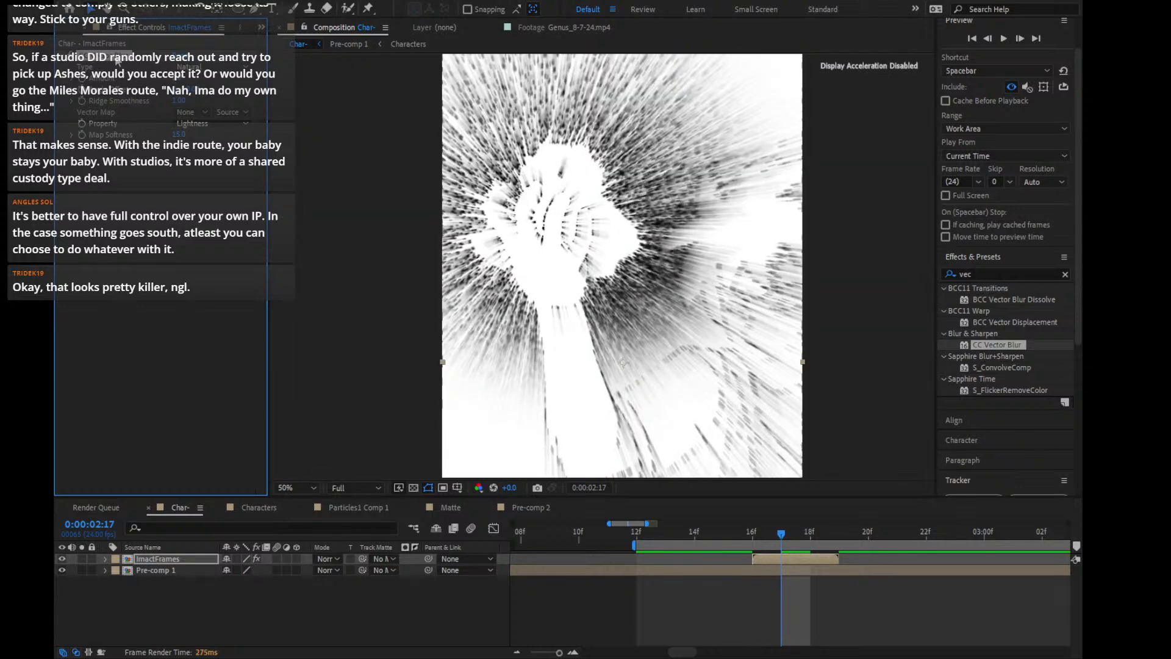
Remove the CC Vector Blur effect from ImactFrames and fit the whole composition in the viewer
key(Delete)
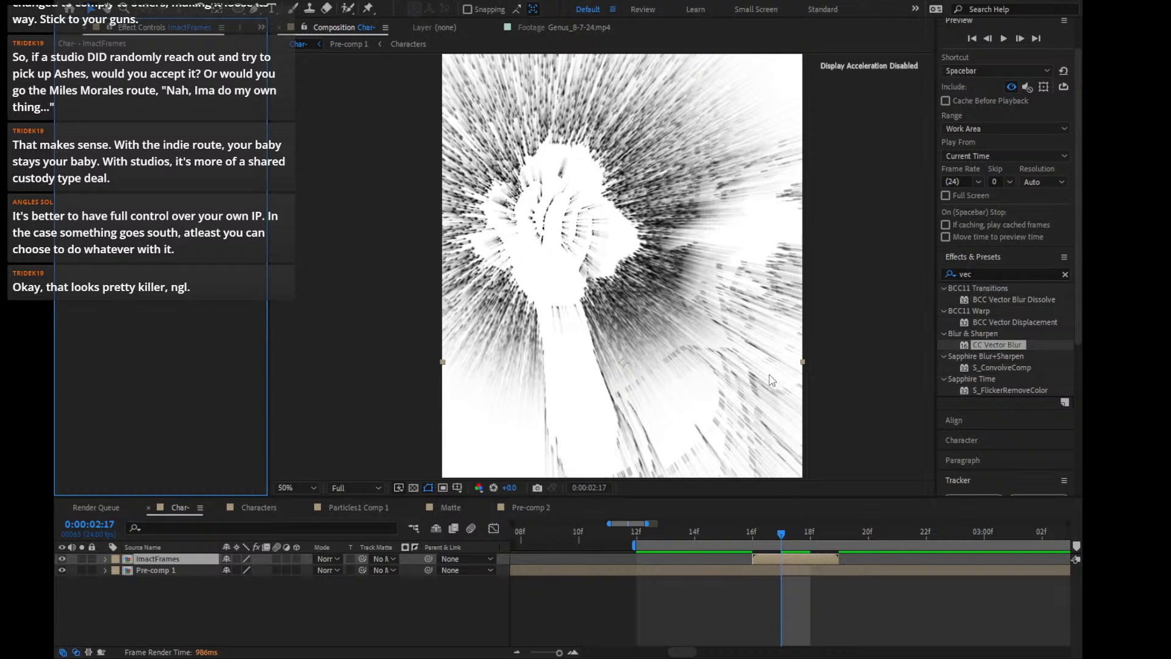
scroll(771, 380, down, 2)
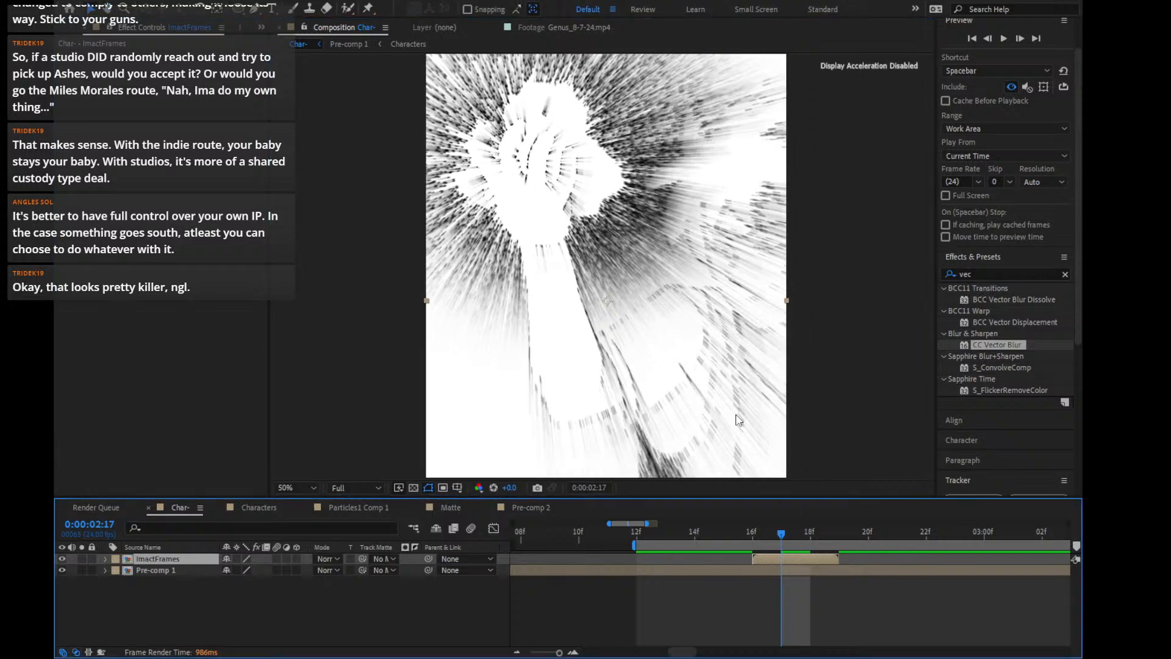
scroll(793, 316, down, 2)
scroll(793, 316, up, 2)
key(shift+slash)
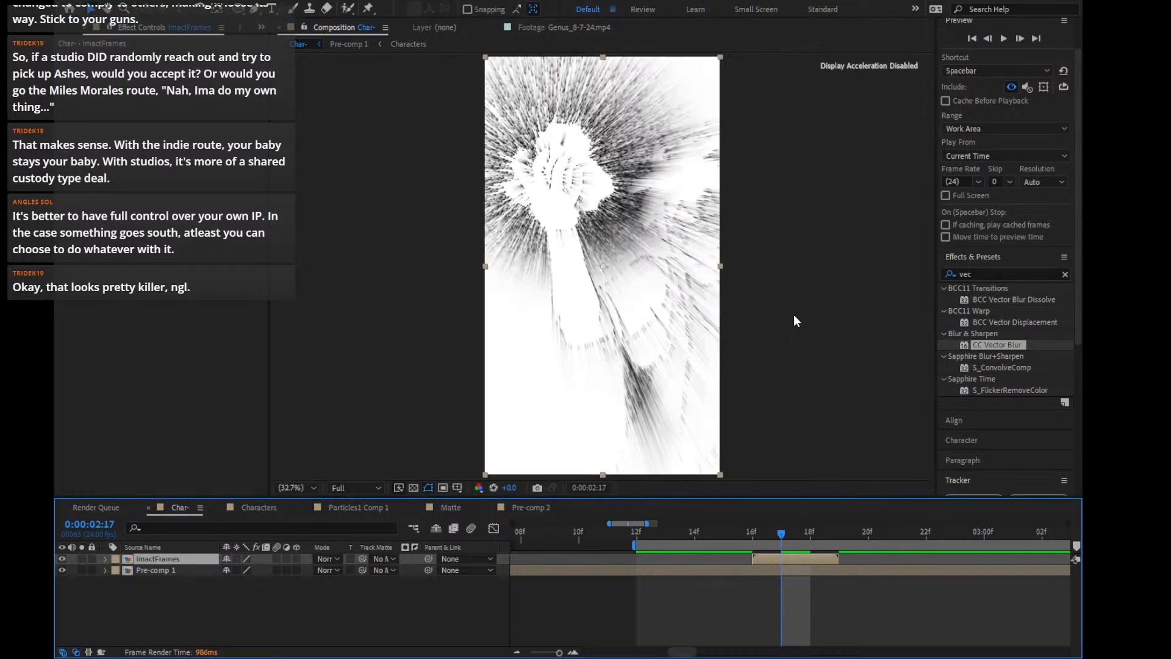
Search the effects for glow and try the Stylize Glow effect on the ImactFrames layer
double_click(1022, 272)
text(glow)
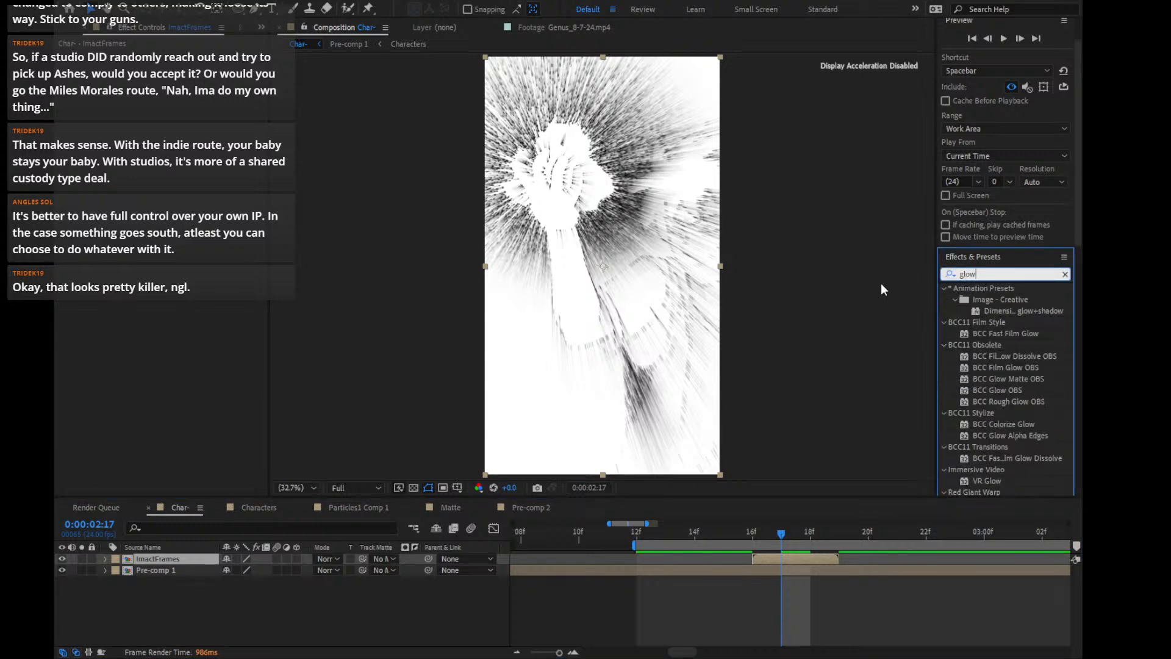
scroll(1034, 393, down, 3)
click(944, 442)
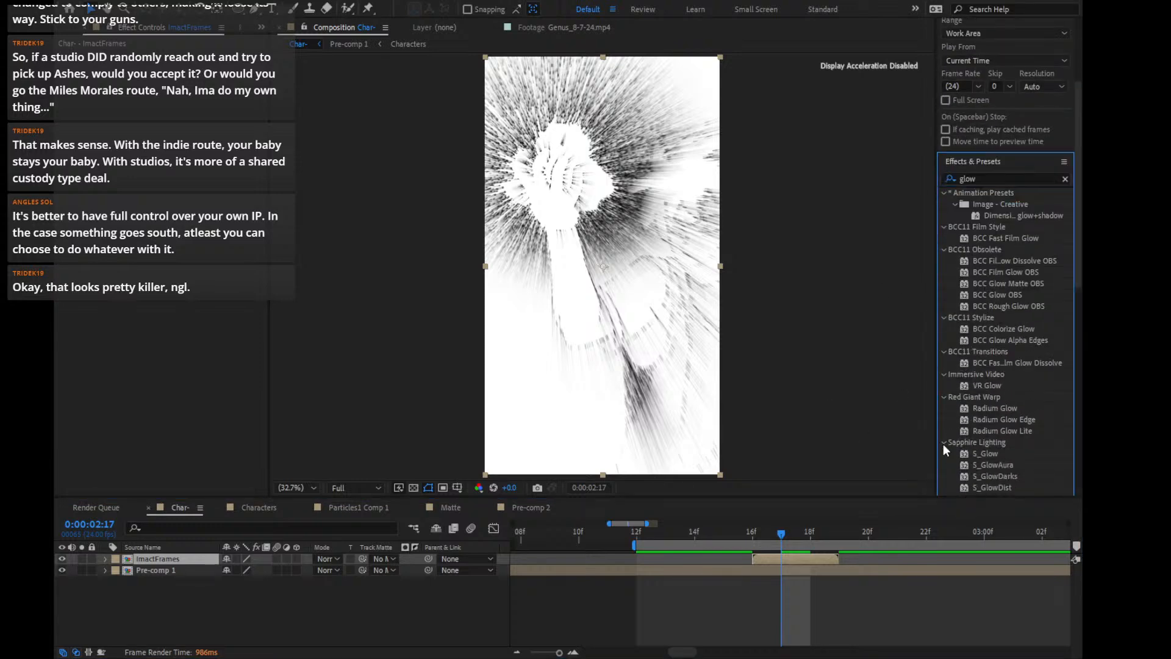
scroll(965, 441, down, 2)
drag(982, 440, 804, 559)
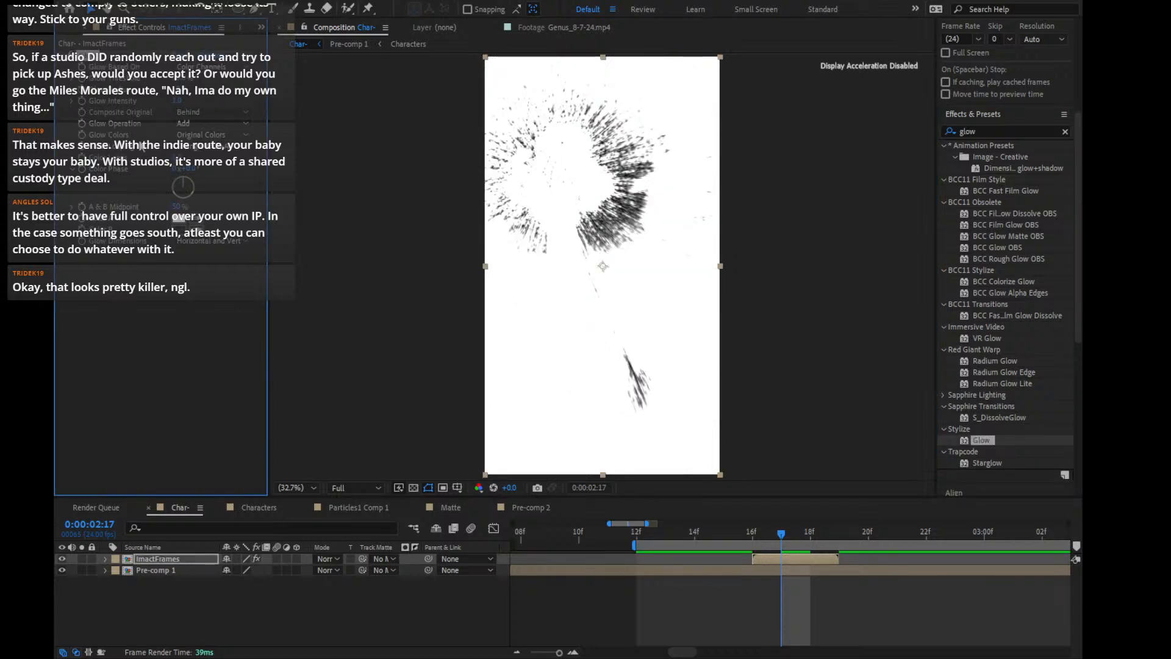
Try a lower Glow Intensity on ImactFrames, and remove the Glow effect from the layer
click(182, 102)
key(Return)
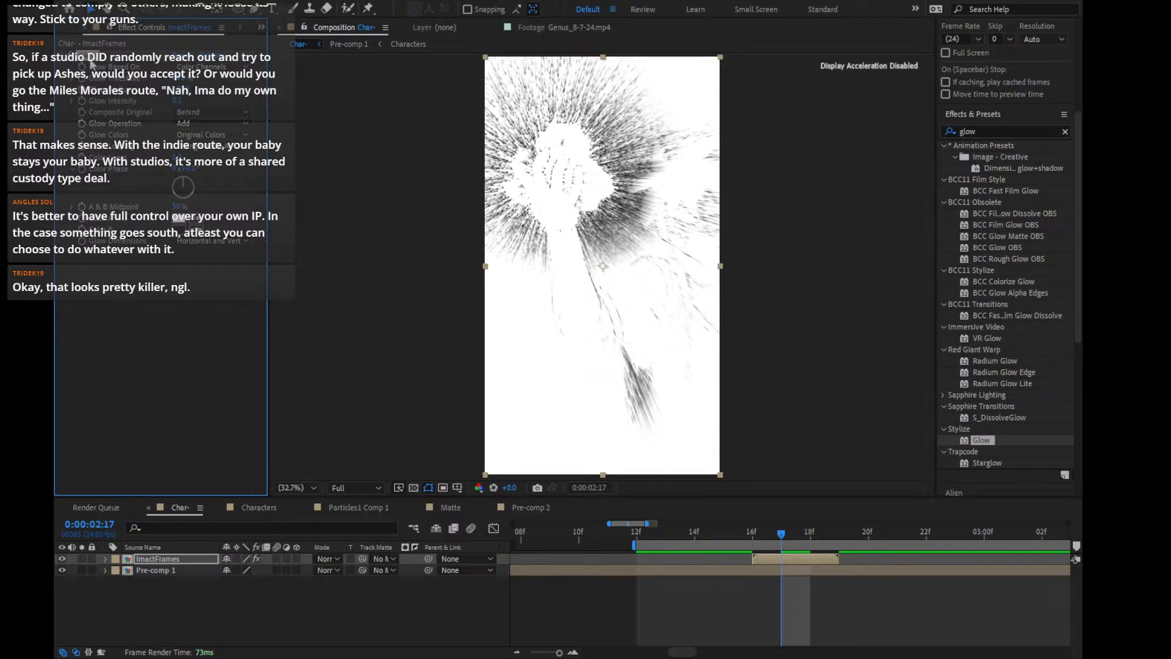
key(Delete)
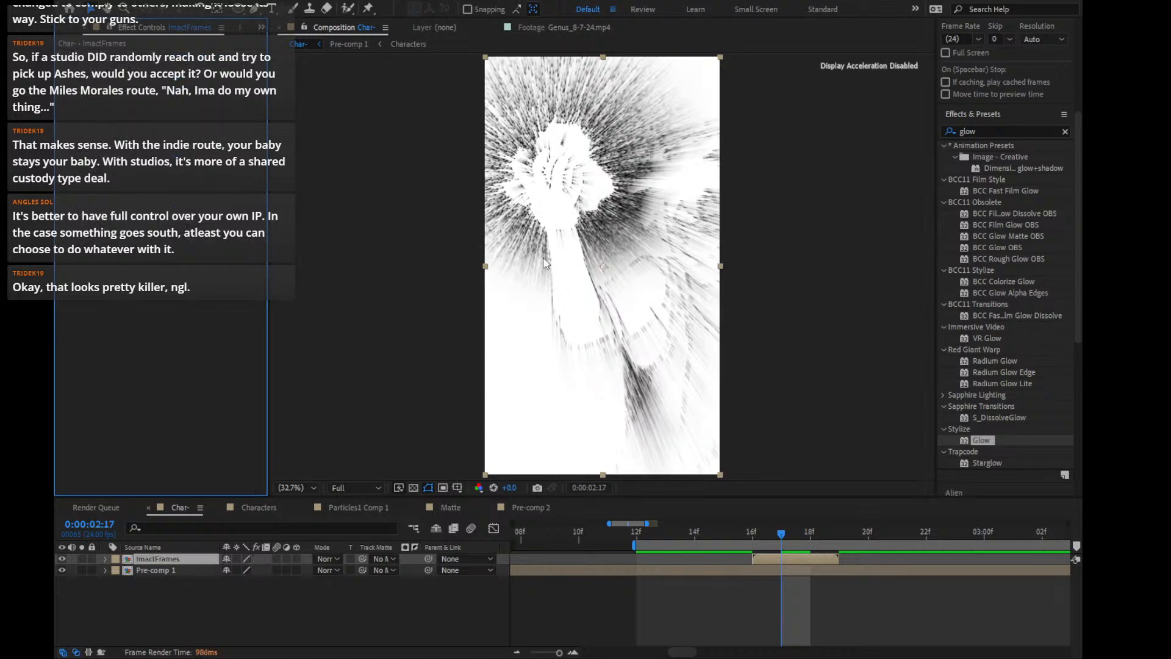
Review the ImactFrames layer frame by frame between 0:00:02:14 and 0:00:02:18 against the character animation
key(Page_Up)
key(Page_Down)
key(Page_Down)
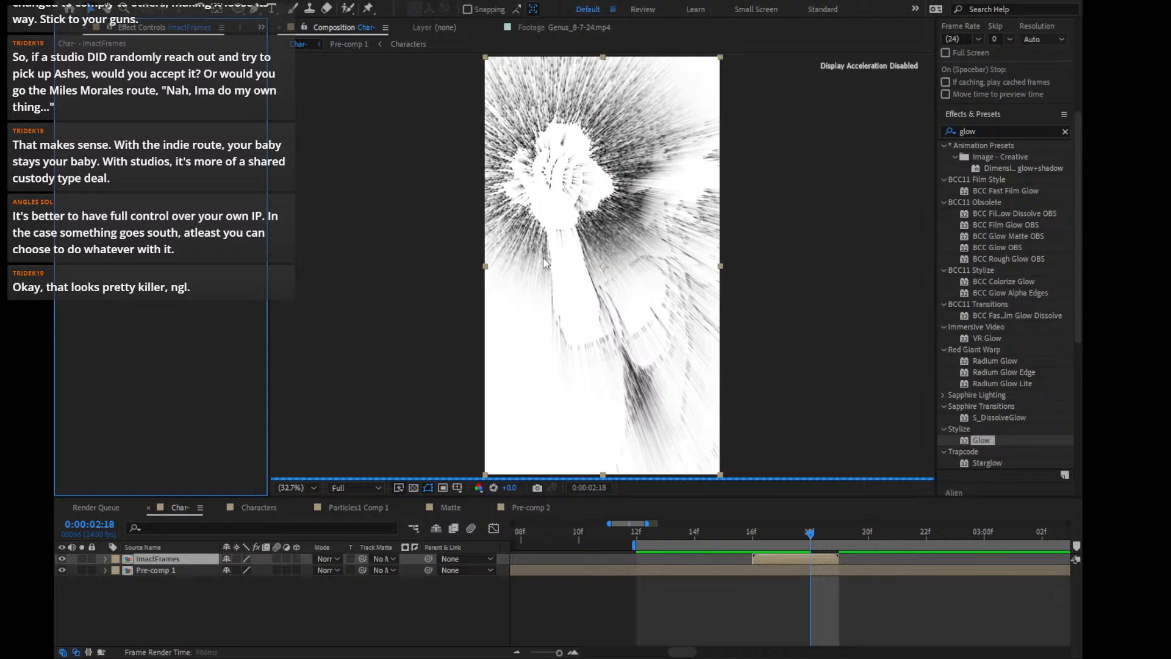
key(Page_Up)
key(Page_Up)
key(Page_Up)
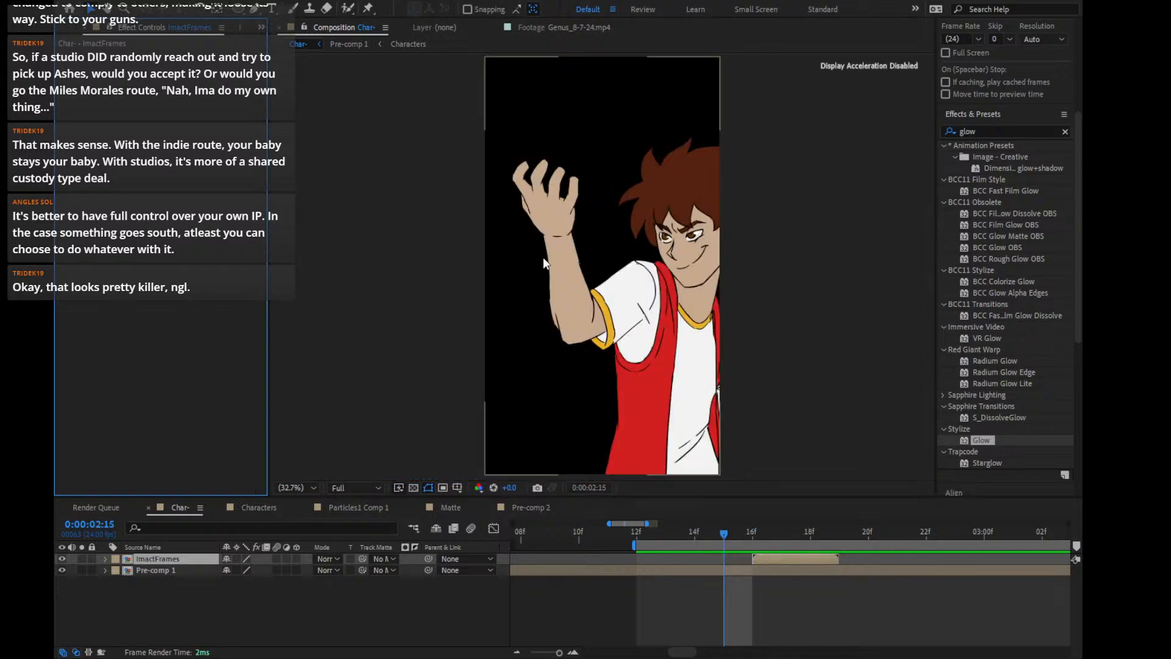
key(Page_Up)
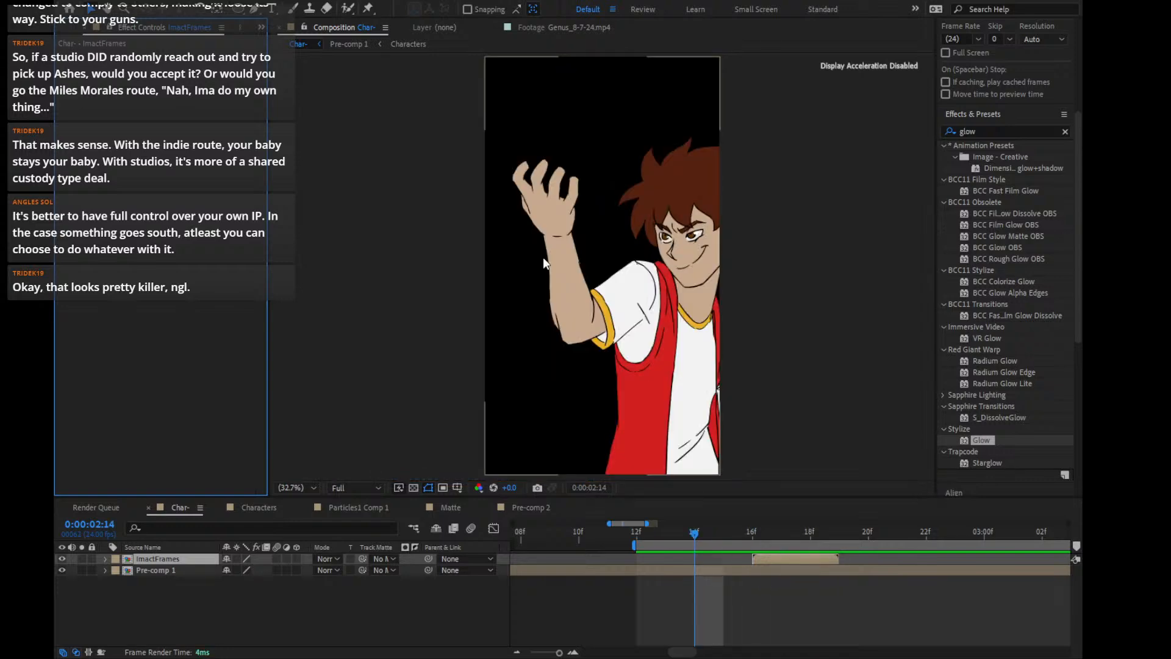
click(768, 558)
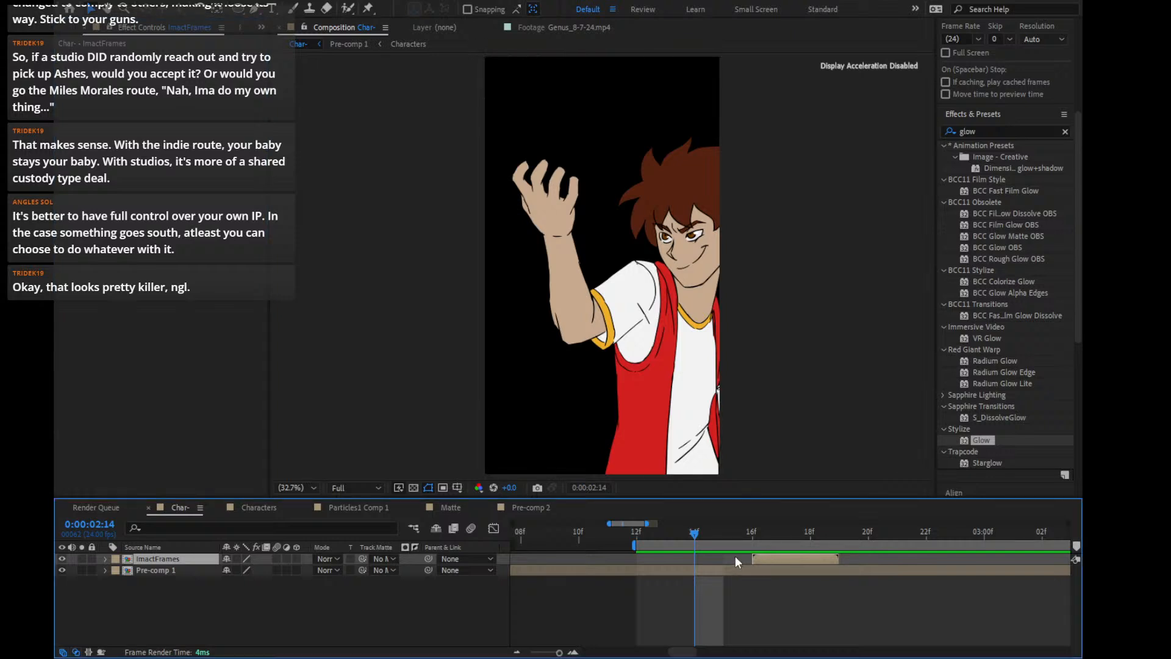
Add a white solid above the ImactFrames layer and remove the part before 0:00:02:14
key(ctrl+y)
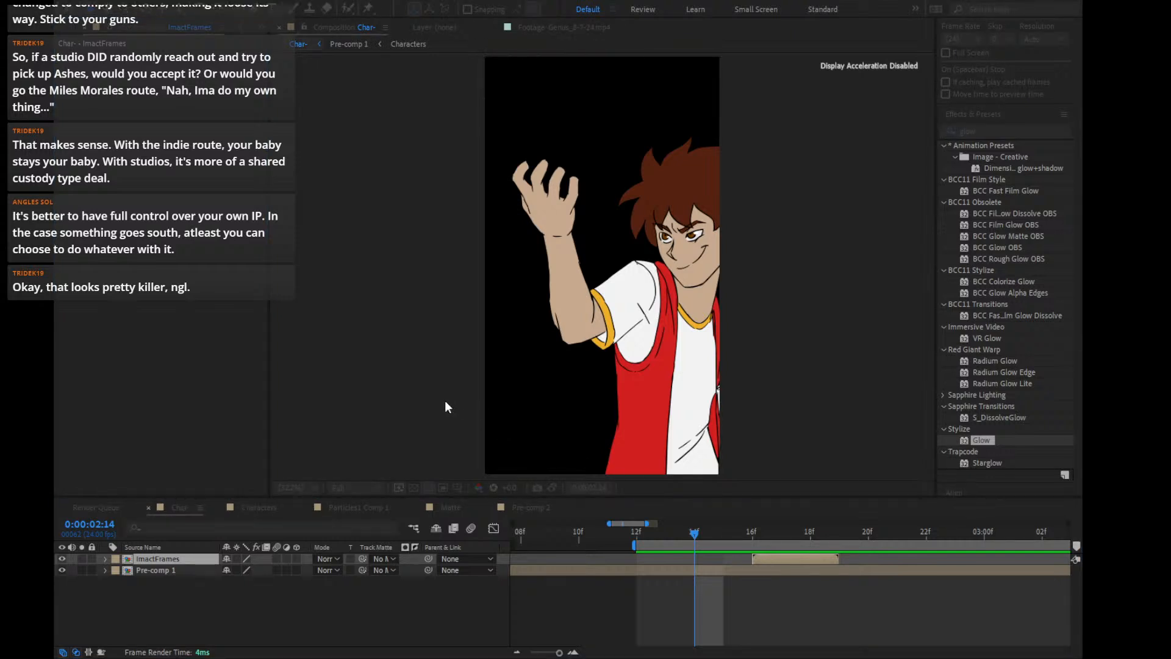
key(Return)
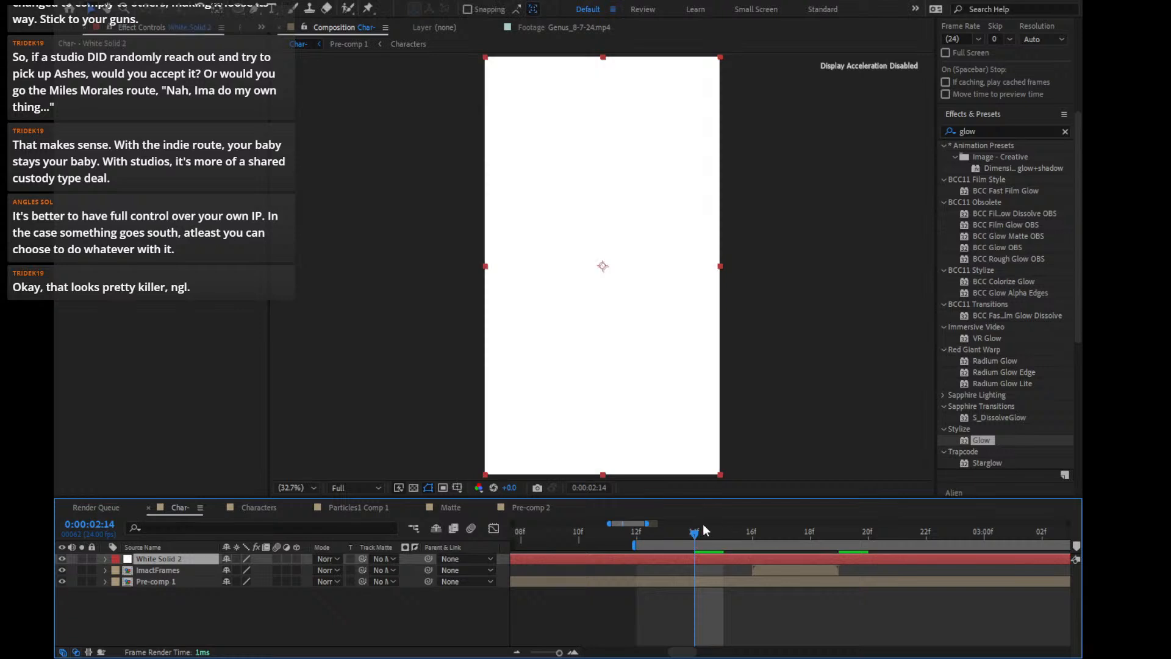
key(ctrl+shift+d)
click(675, 569)
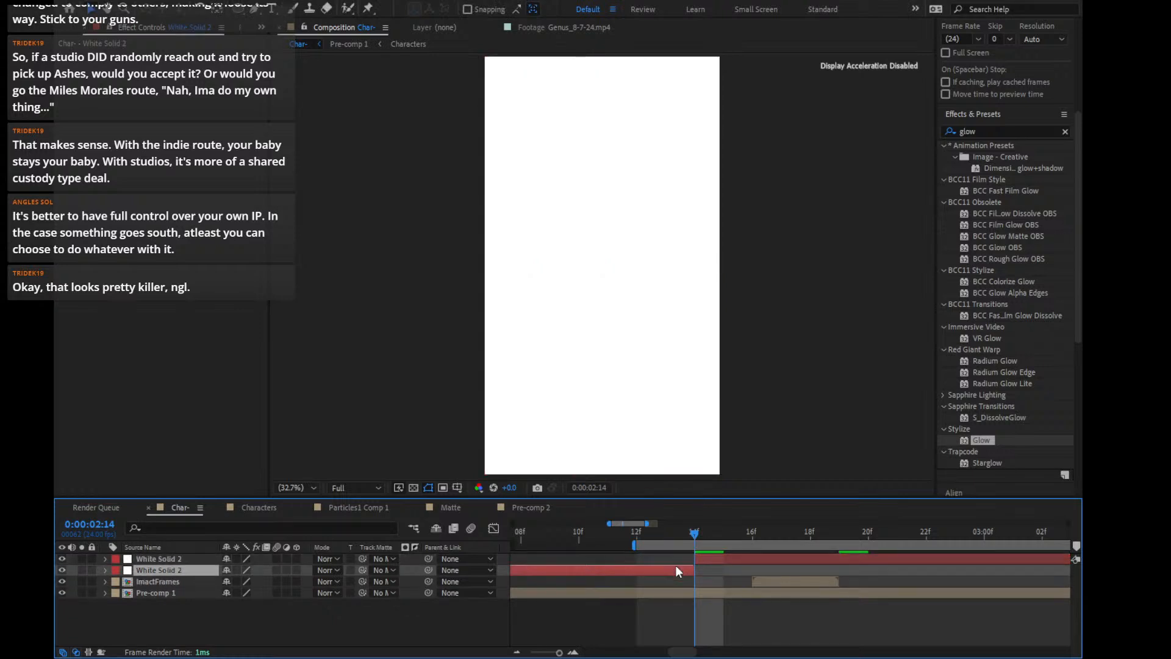
key(Delete)
Split the white solid at 0:00:02:16 and delete the part after that frame
drag(711, 531, 750, 546)
click(750, 560)
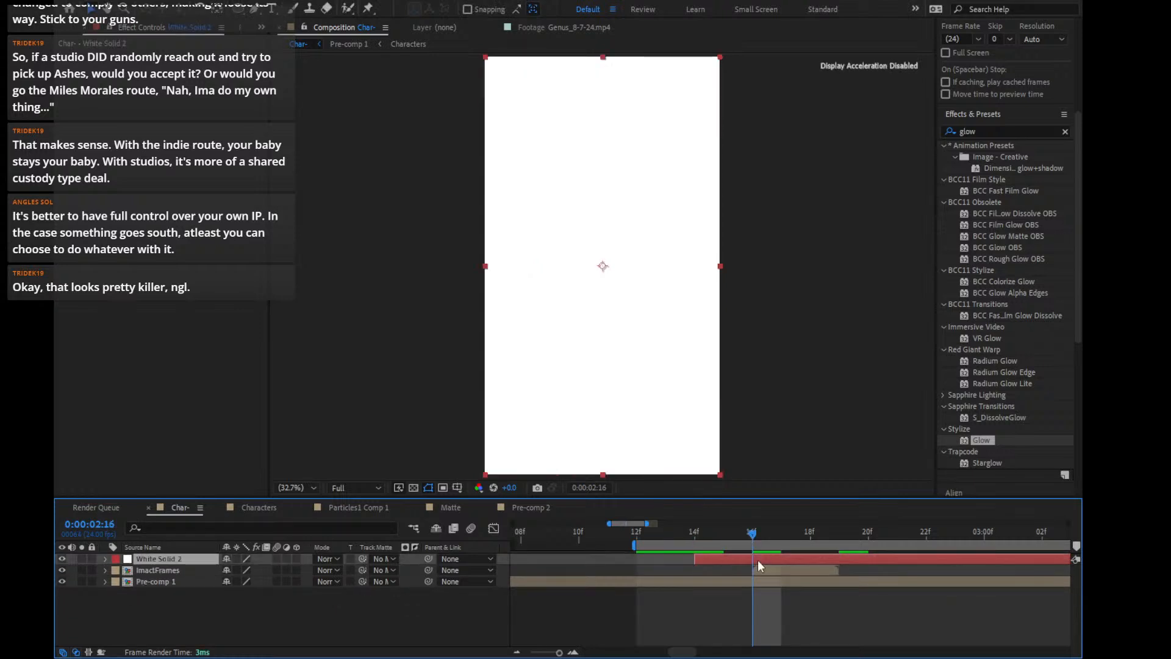
key(ctrl+shift+d)
key(Delete)
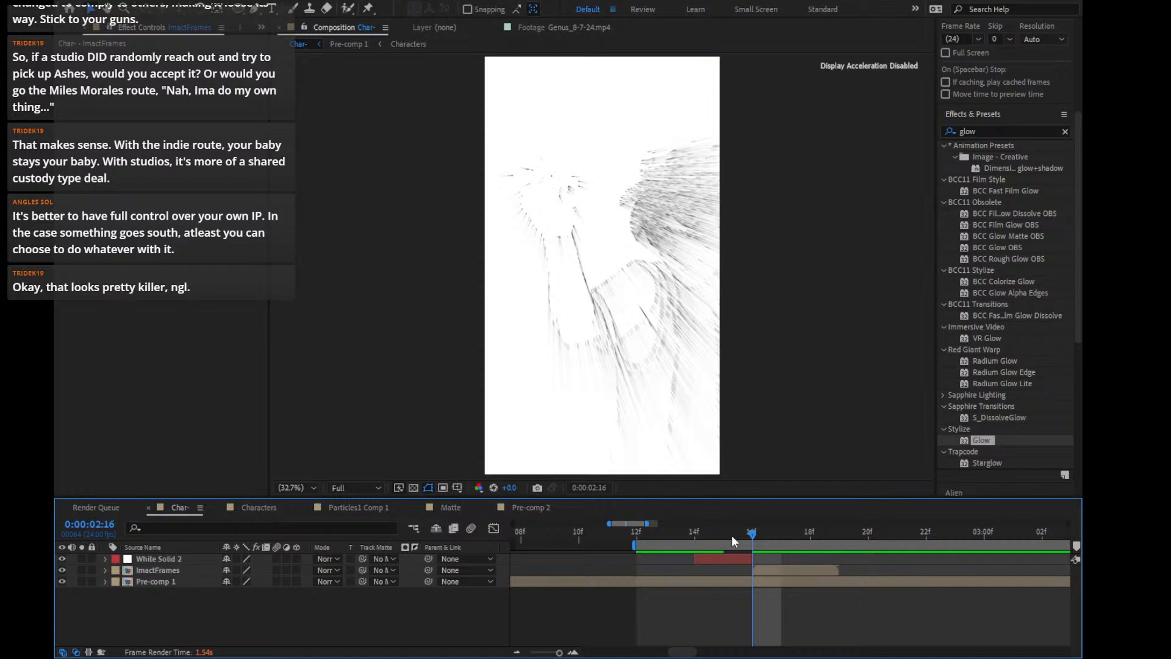
Apply the Invert effect to the white solid and trim its start to 0:00:02:15
click(731, 535)
click(982, 131)
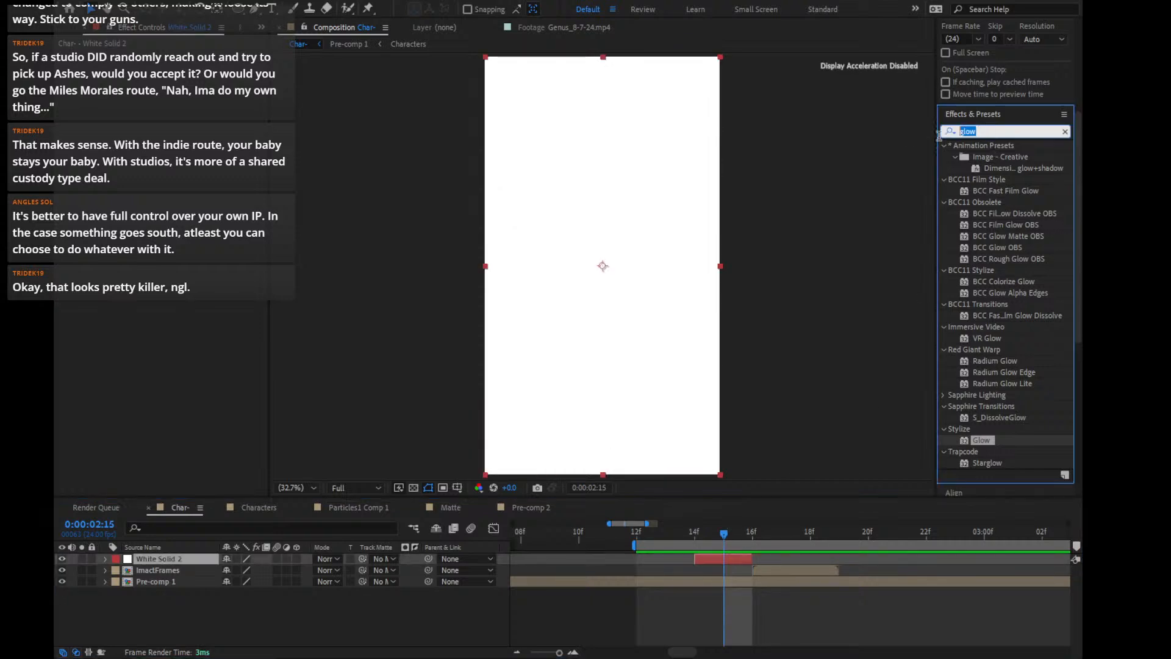
text(inver)
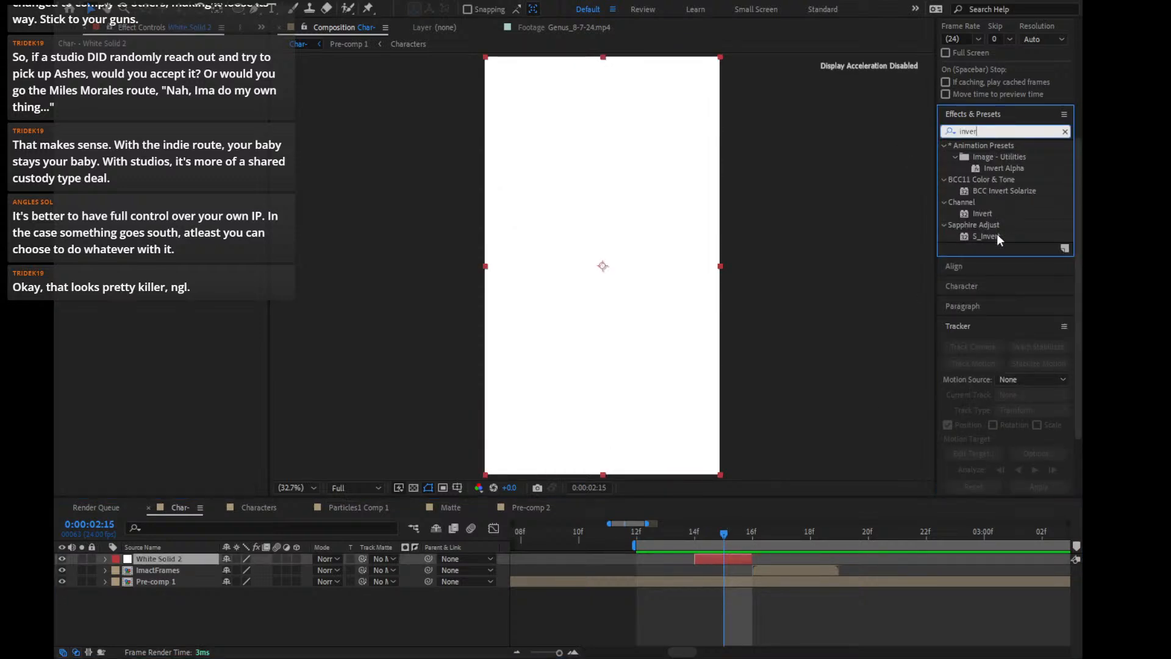
drag(981, 210, 716, 558)
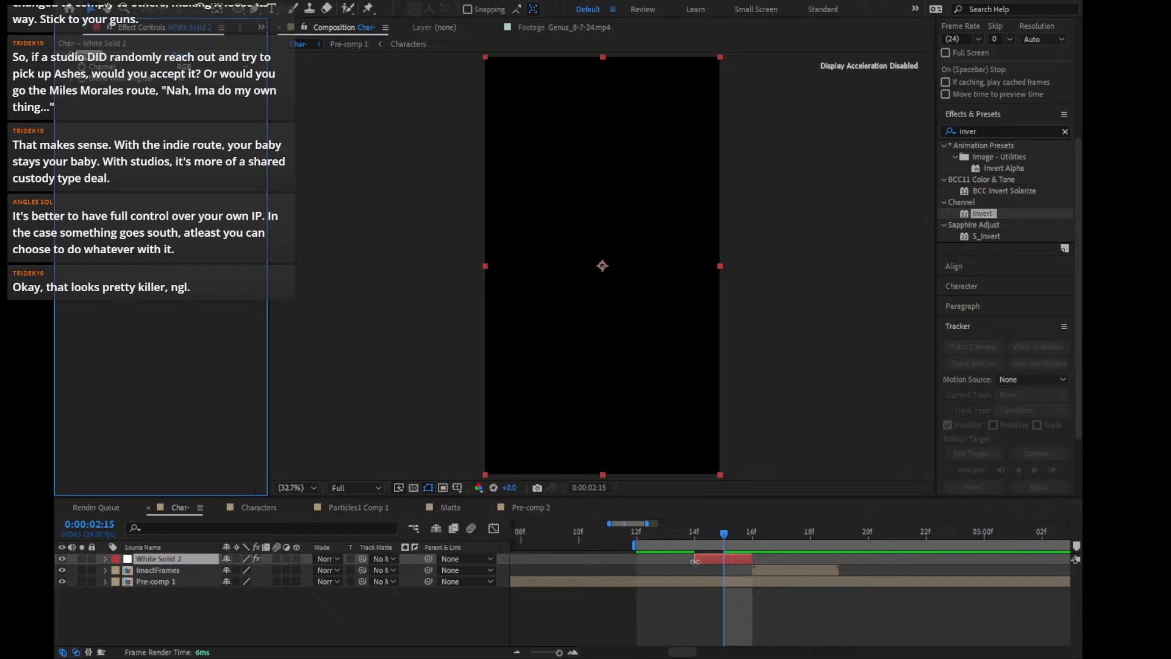
drag(695, 559, 766, 543)
Apply the Invert effect from the Channel category to the ImactFrames layer
click(777, 571)
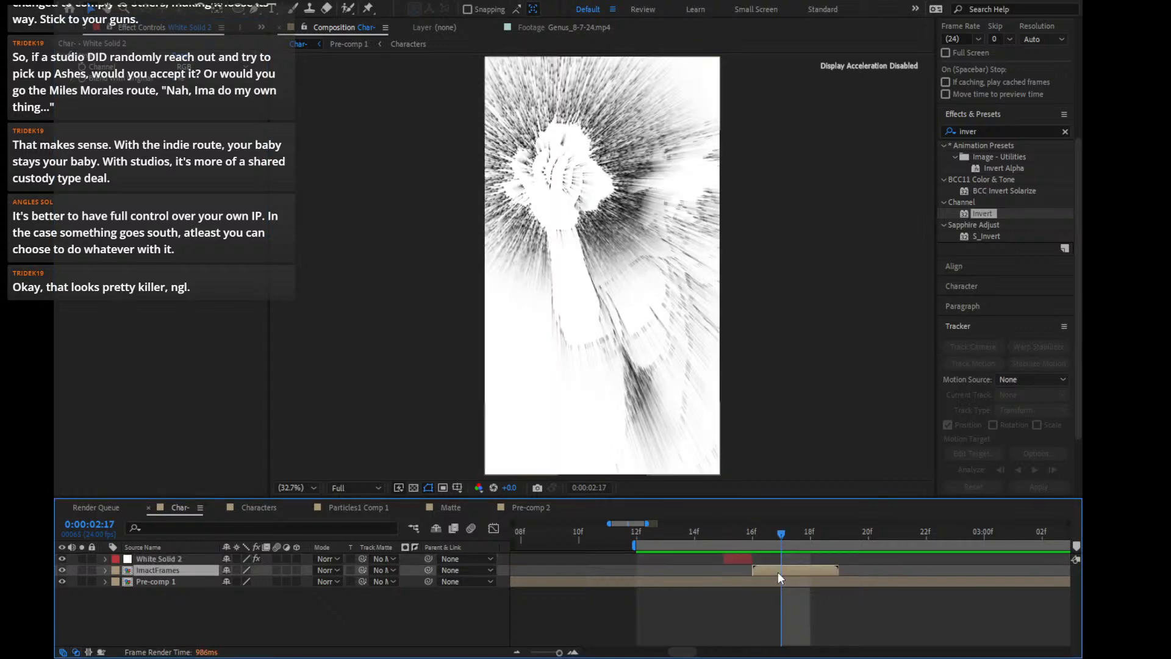
drag(975, 213, 817, 569)
drag(774, 528, 759, 533)
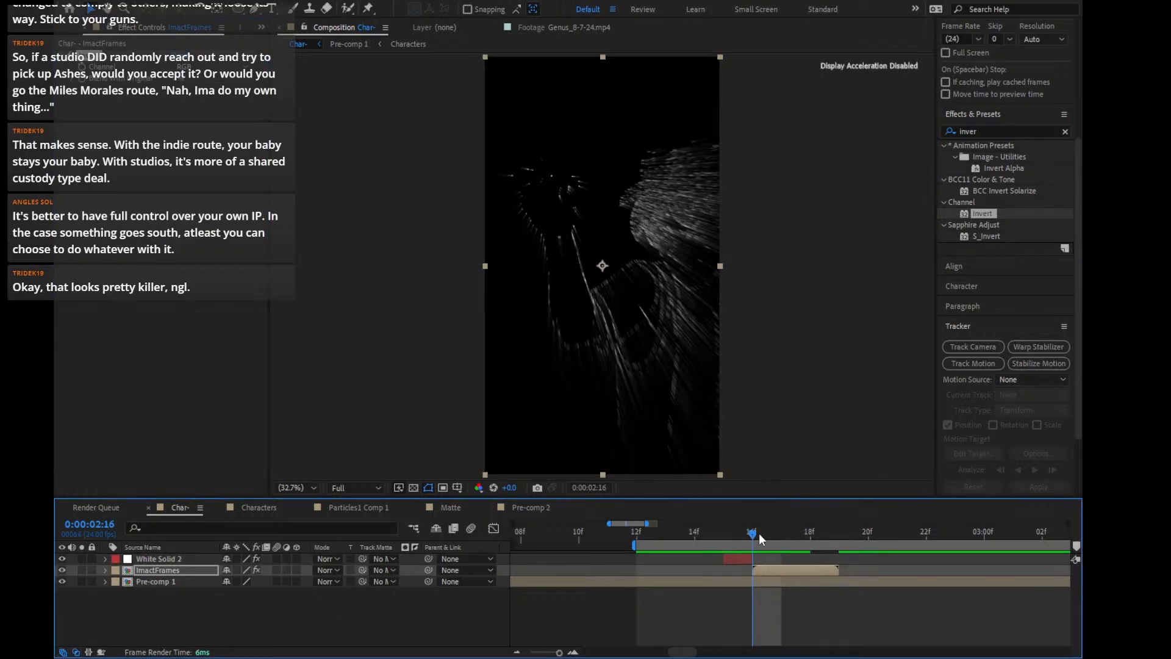
Keyframe the Invert effect on ImactFrames so the picture is inverted at 0:00:02:16, normal at 0:00:02:17 and inverted again at 0:00:02:18
key(Page_Down)
click(86, 83)
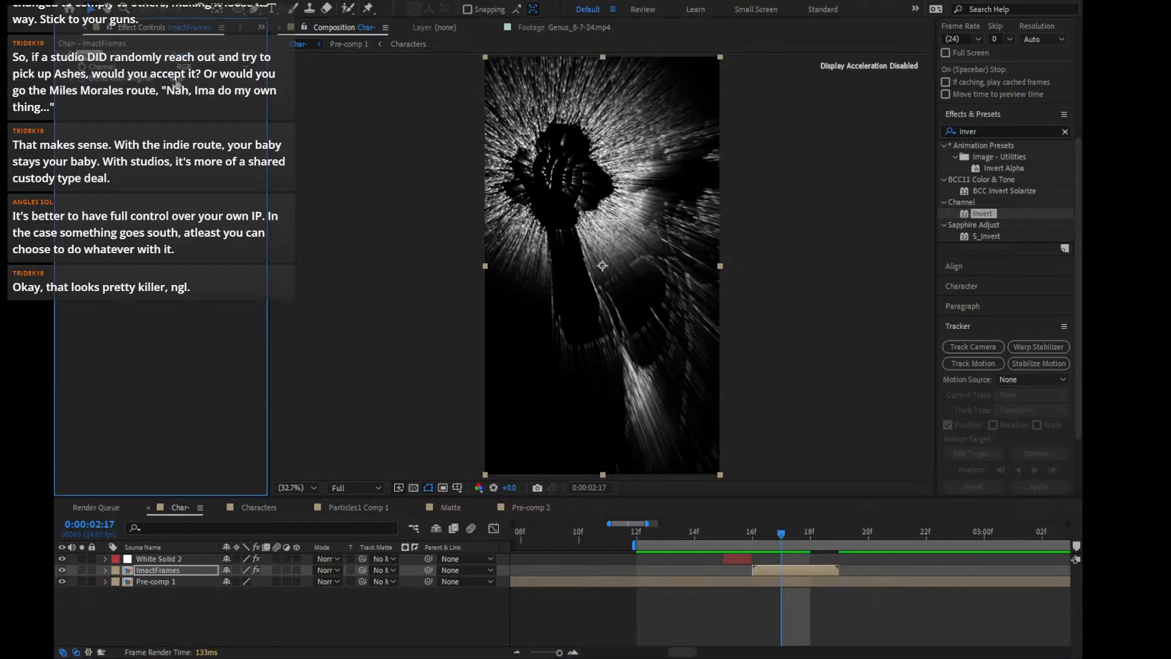
key(Page_Up)
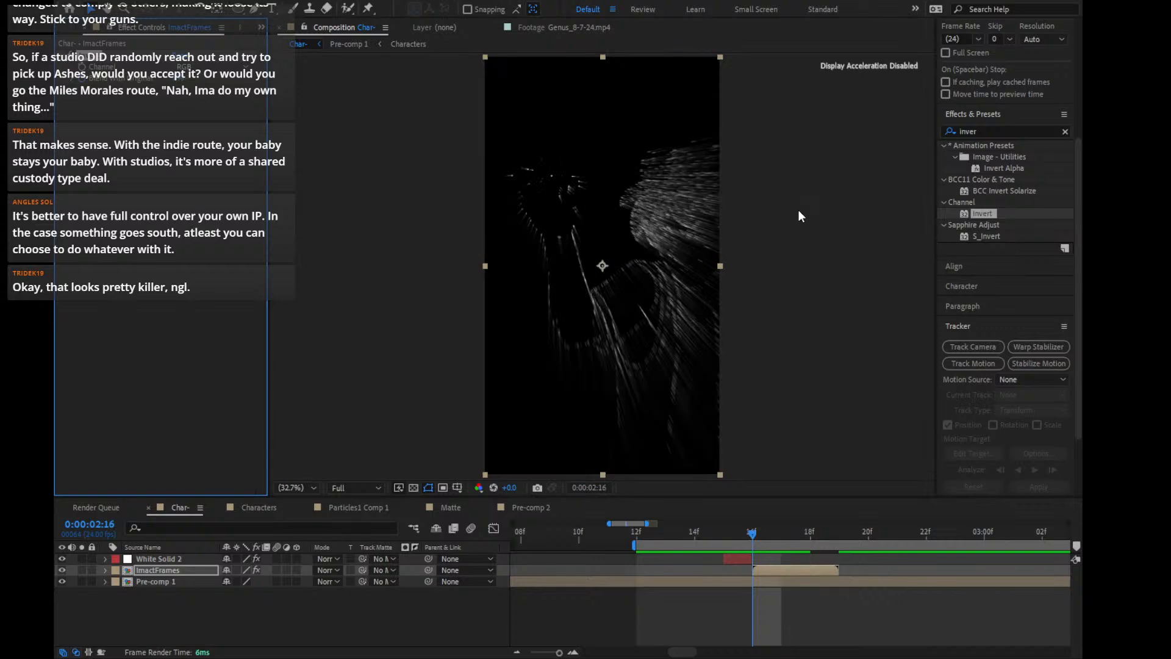
key(Page_Down)
key(Page_Down)
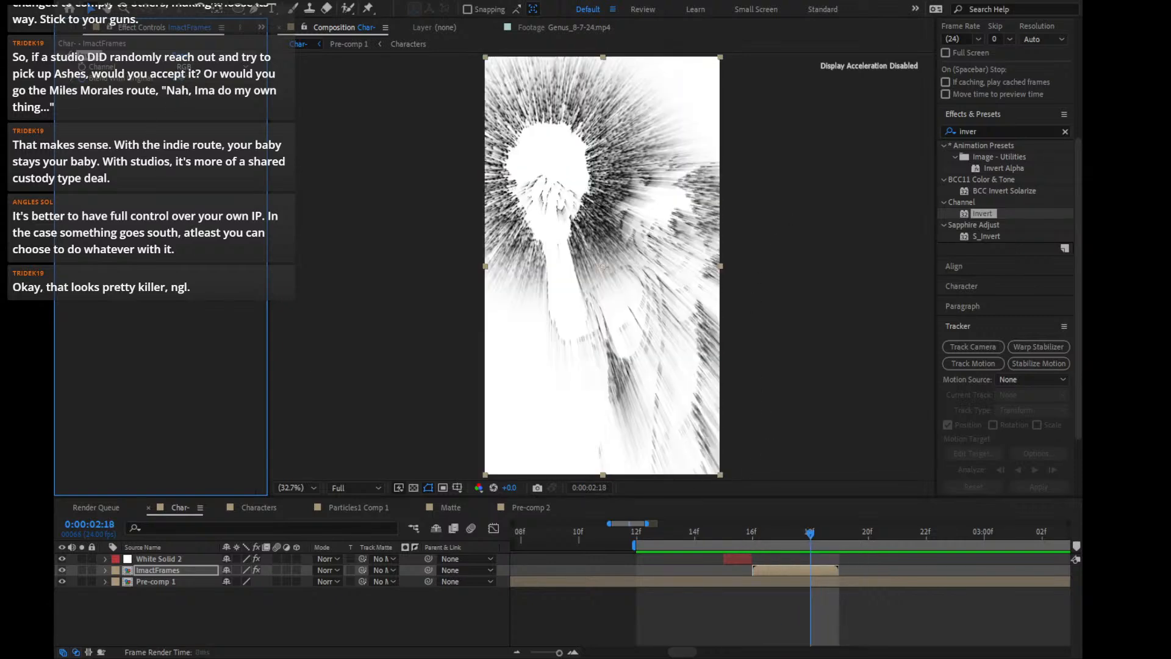
click(72, 56)
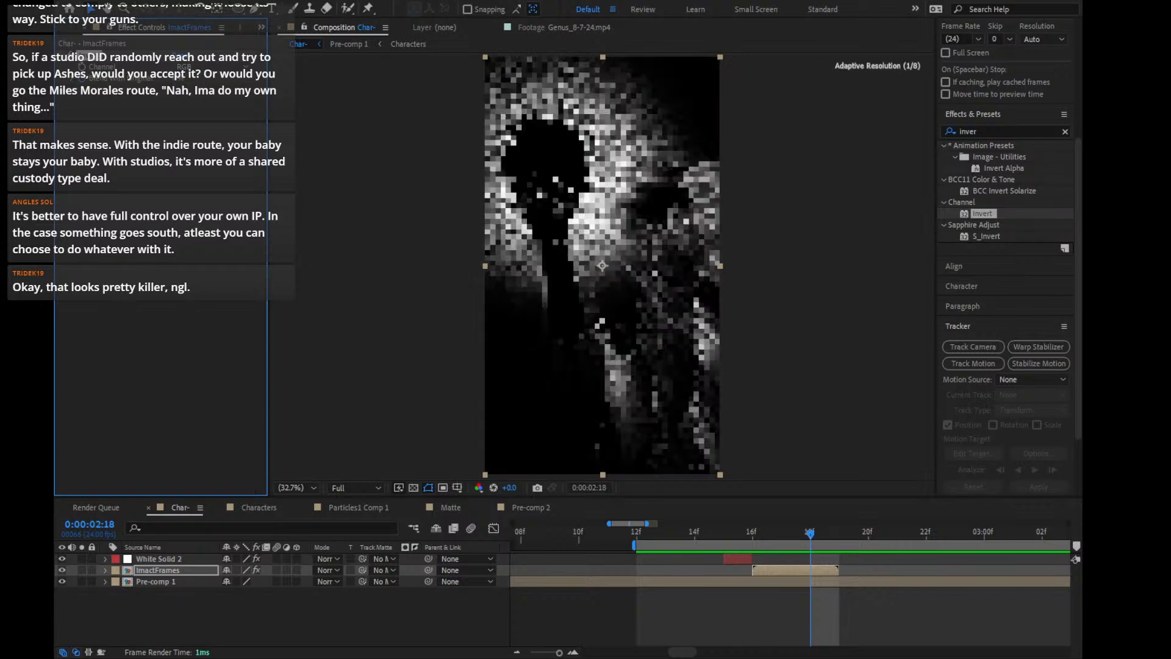
key(Page_Up)
key(Page_Up)
key(Page_Up)
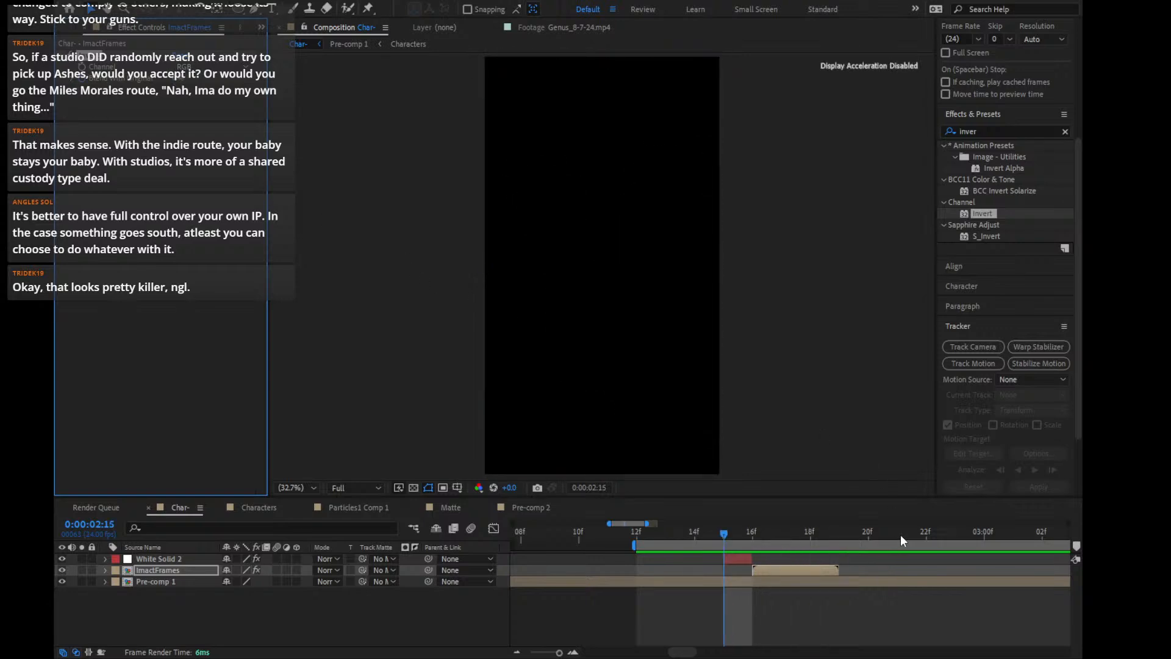
Extend the end of the work area to 0:00:02:23 and preview the impact frame sequence
click(955, 535)
key(n)
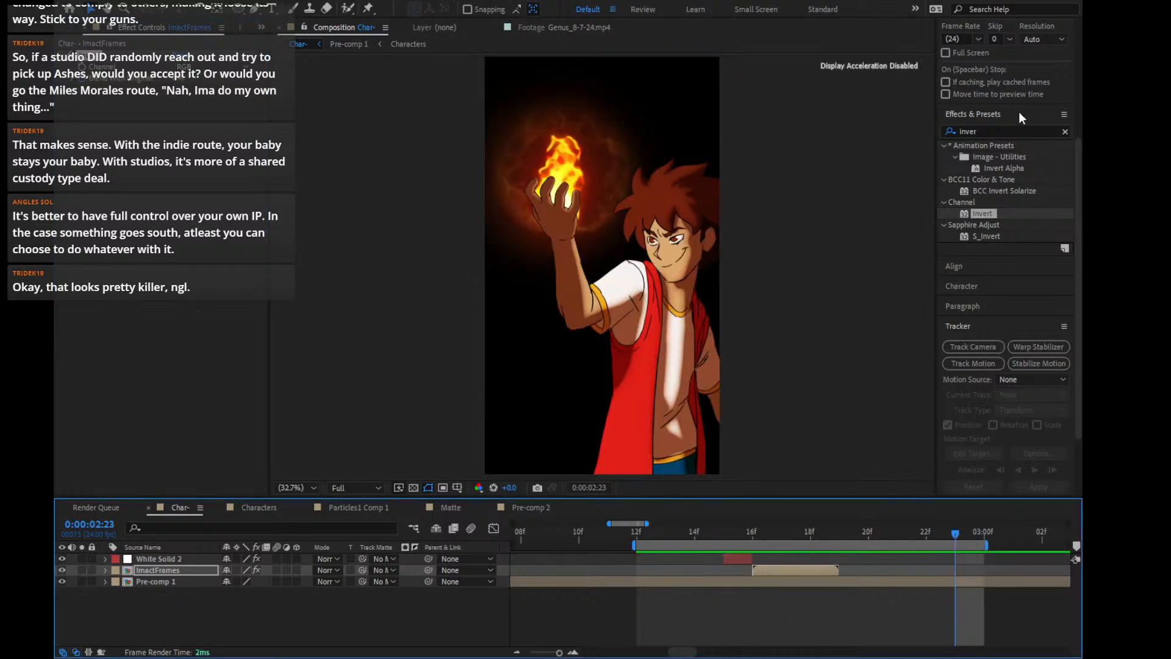
scroll(1023, 133, up, 3)
click(998, 89)
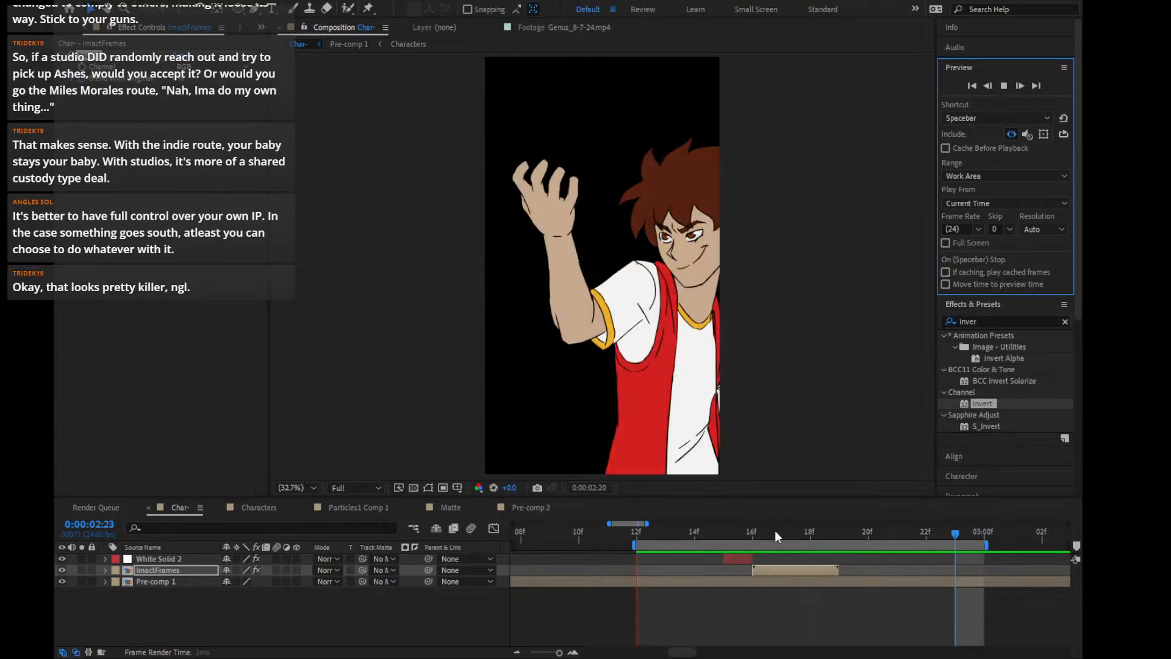
Apply the Levels effect to the ImactFrames layer
drag(734, 535, 760, 558)
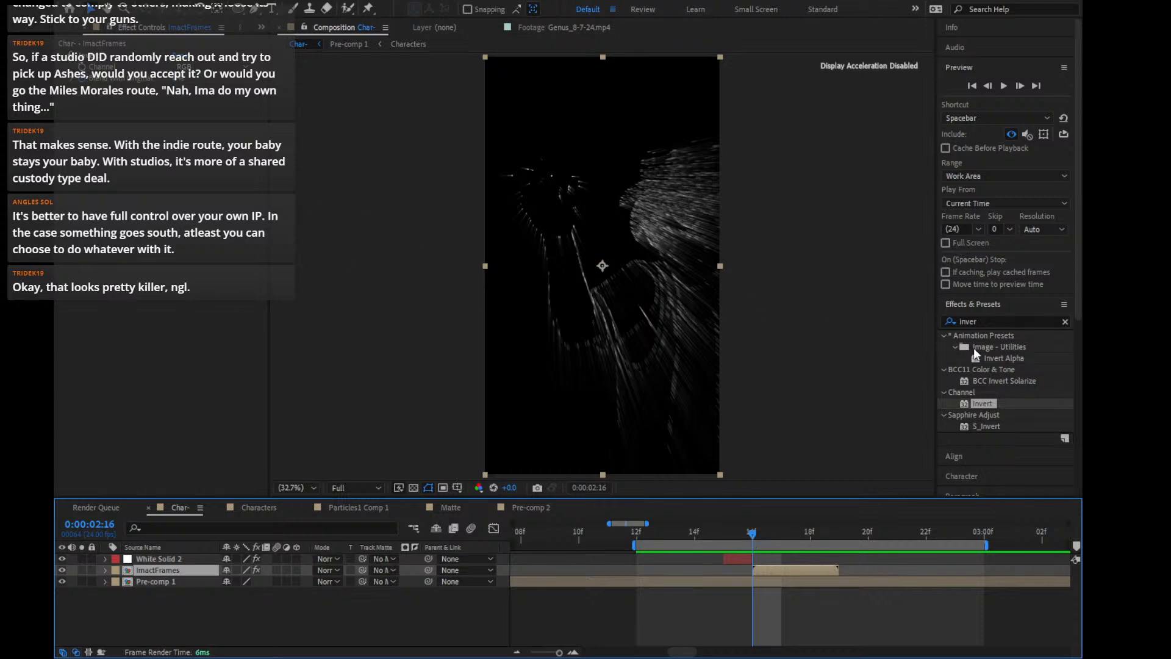
click(987, 317)
text(leve)
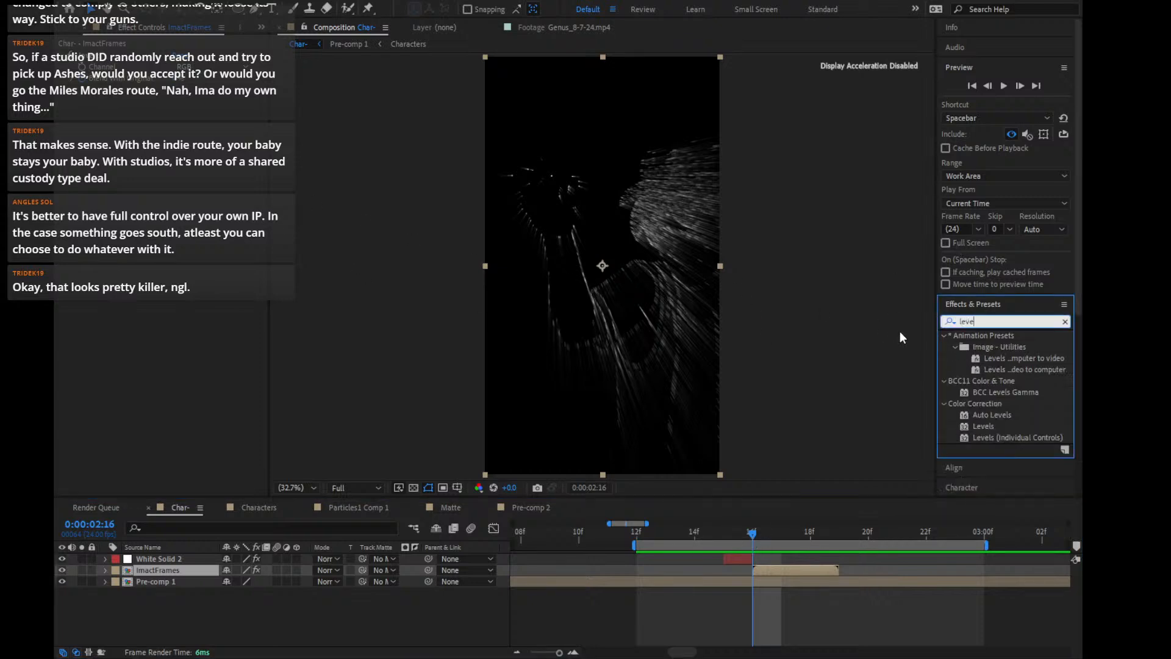
drag(986, 427, 773, 527)
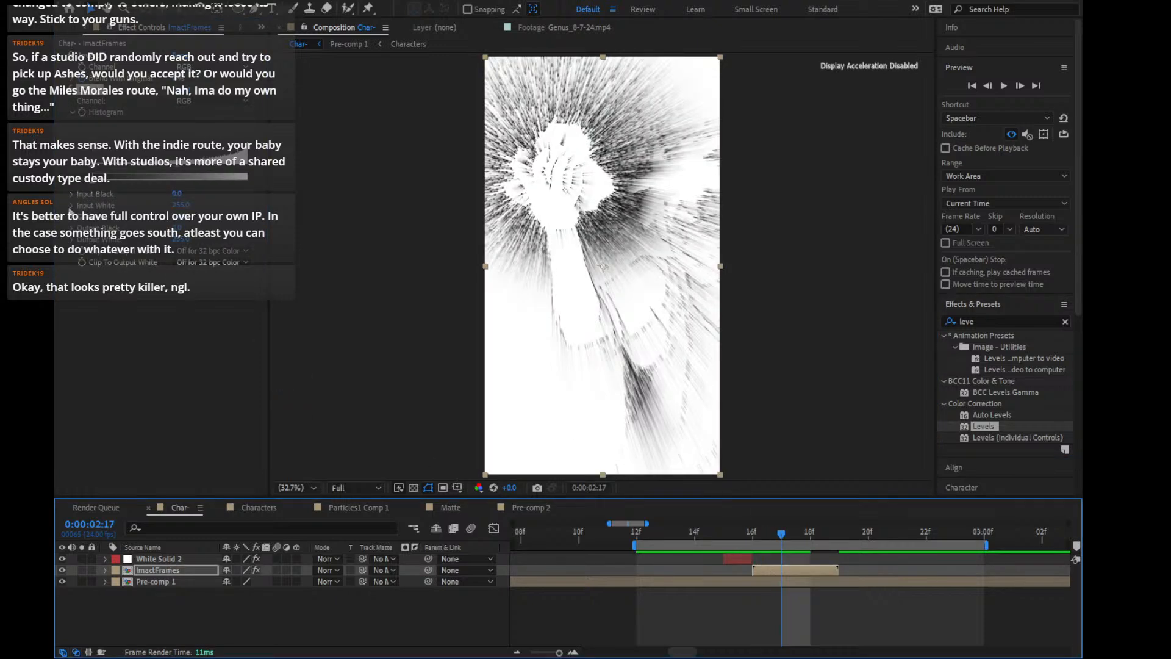
Keyframe the Levels histogram with Input Black at about 54 at 0:00:02:17, and Input Black 0 with a lowered Input White at 0:00:02:16
click(79, 115)
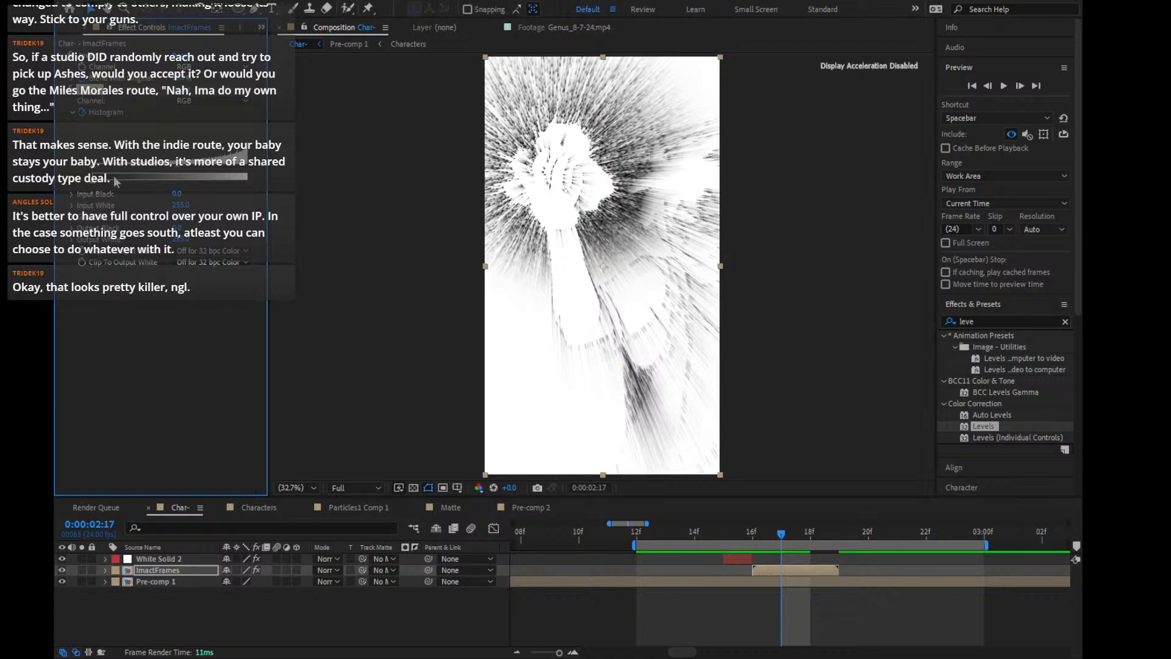
drag(105, 172, 128, 181)
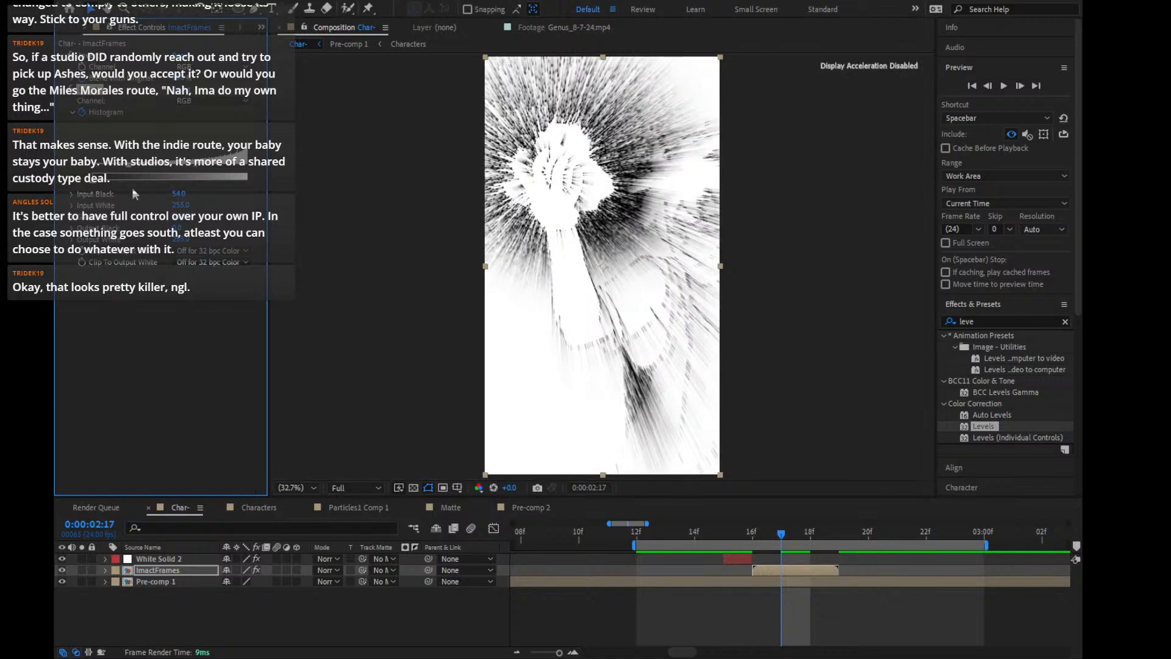
key(Page_Up)
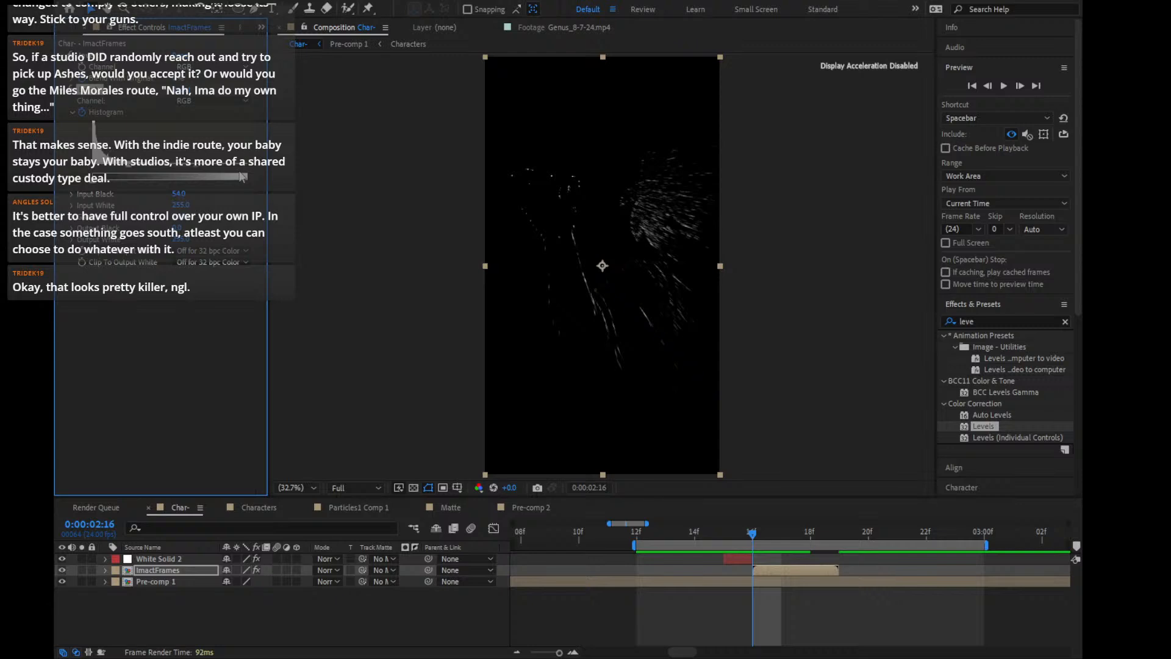
drag(130, 170, 105, 177)
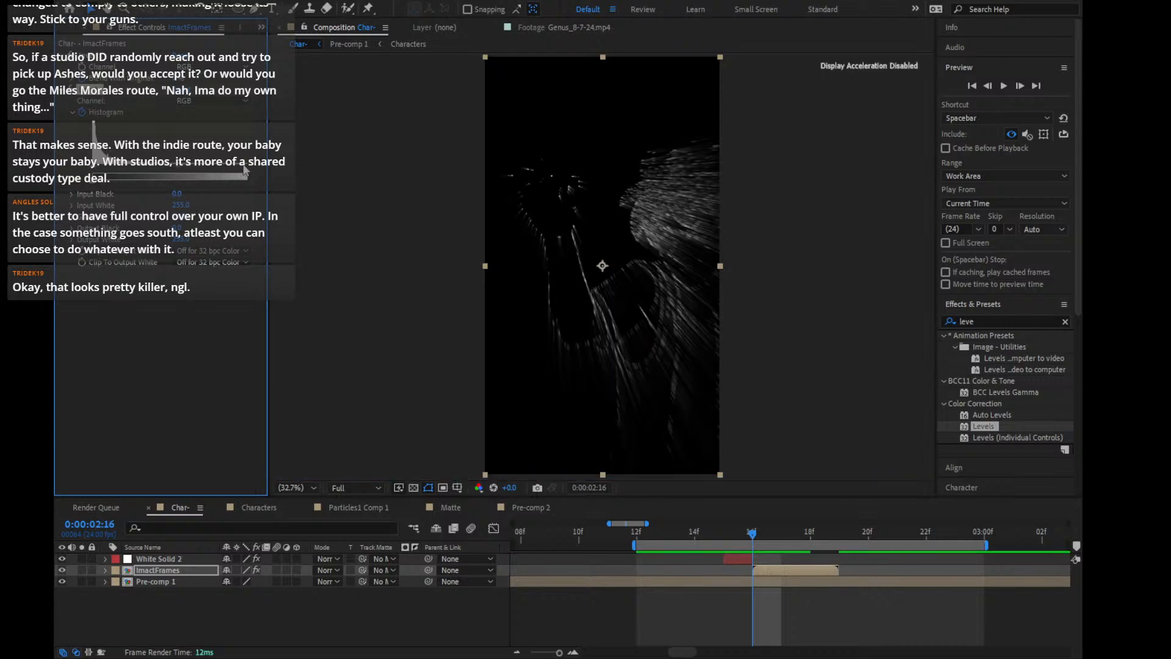
mouse_move(244, 170)
mouse_down()
mouse_move(119, 170)
mouse_move(131, 170)
mouse_up()
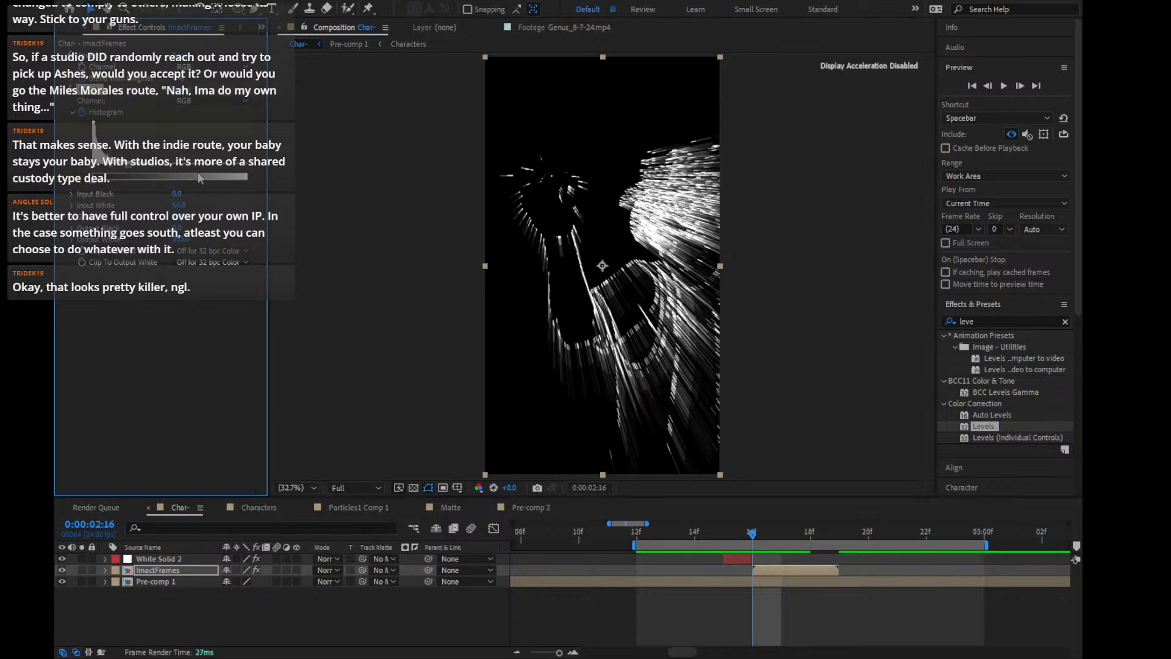
Step back and forth through the frames from 0:00:02:17 onward to examine the transition from the impact frames into the fire
key(Page_Down)
key(Page_Down)
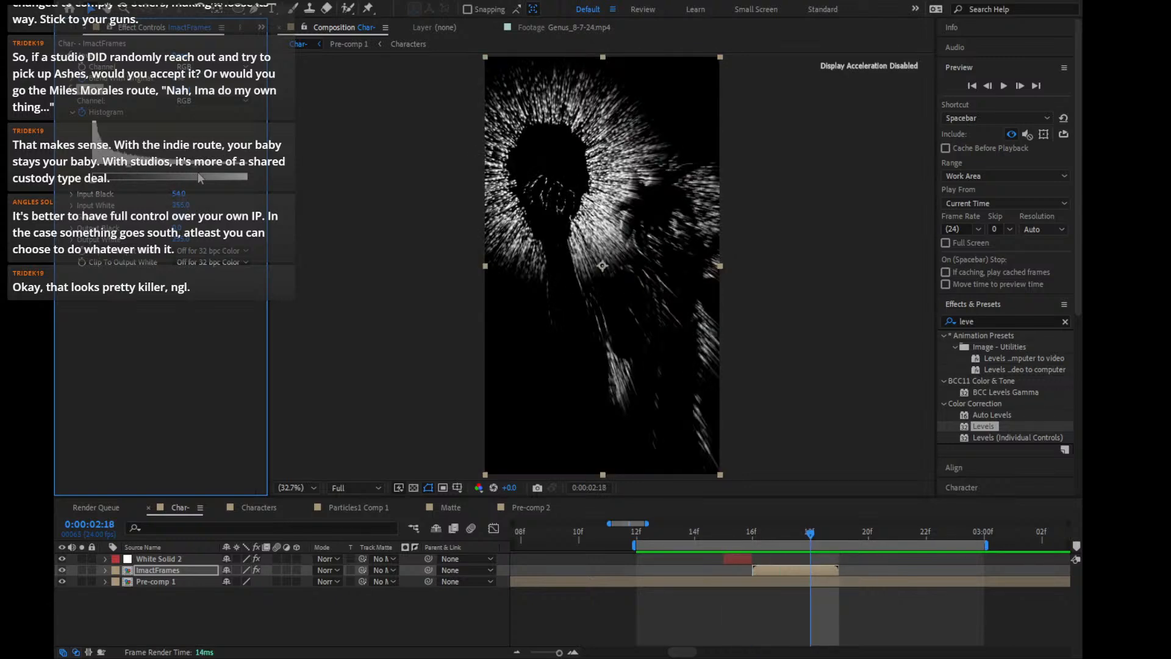
key(Page_Down)
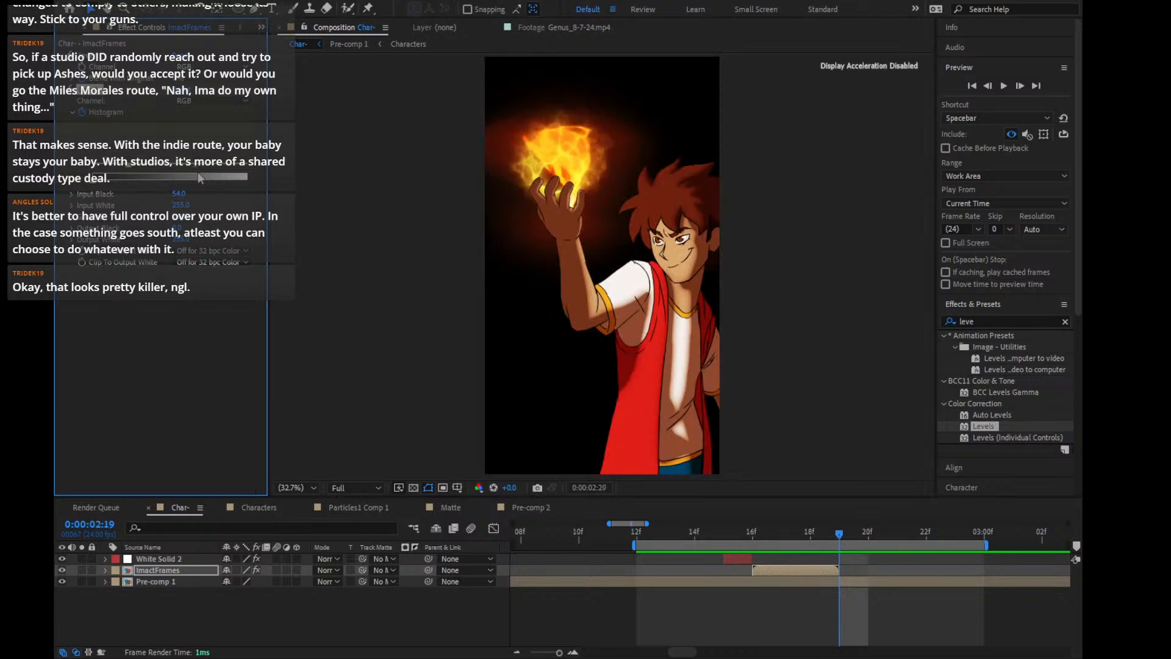
key(Page_Down)
key(Page_Up)
key(Page_Up)
key(Page_Down)
key(Page_Down)
key(Page_Down)
key(Page_Up)
key(Page_Up)
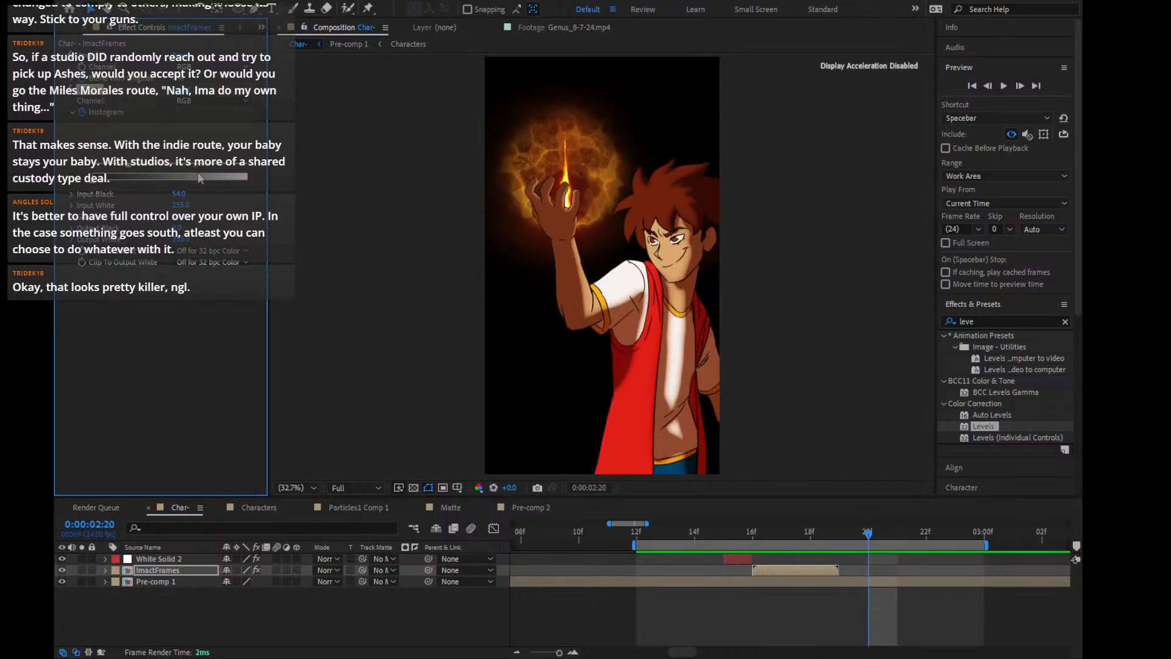
key(Page_Down)
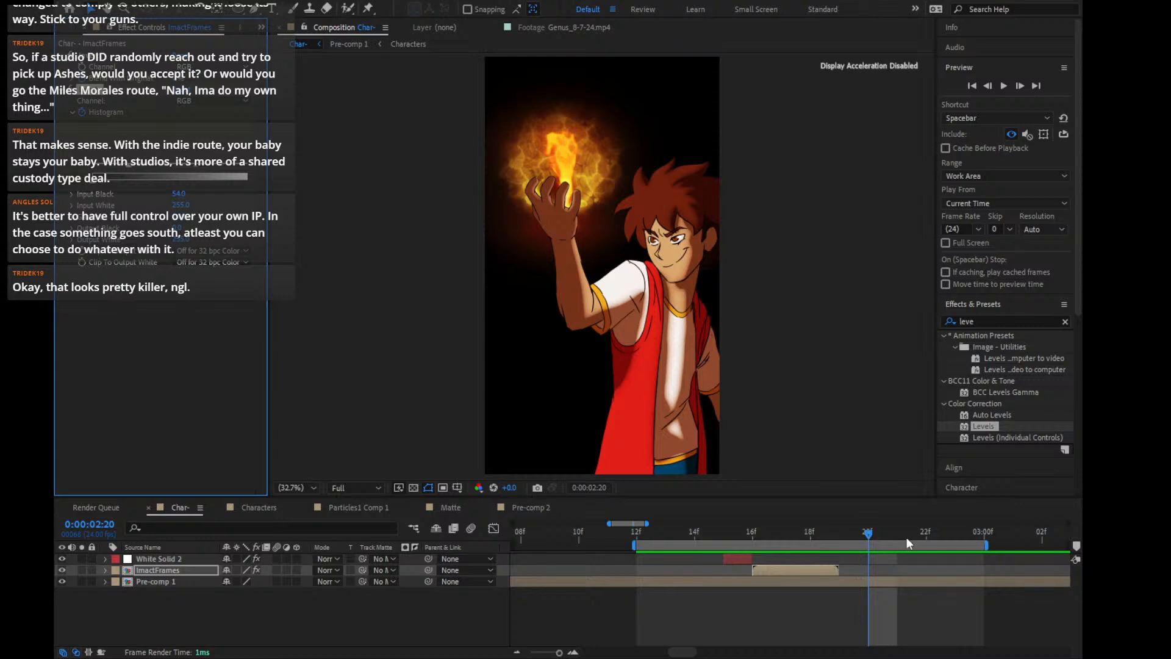
Split the Pre-comp 1 layer at 0:00:02:19, where the impact frames end
drag(868, 532, 839, 532)
click(862, 584)
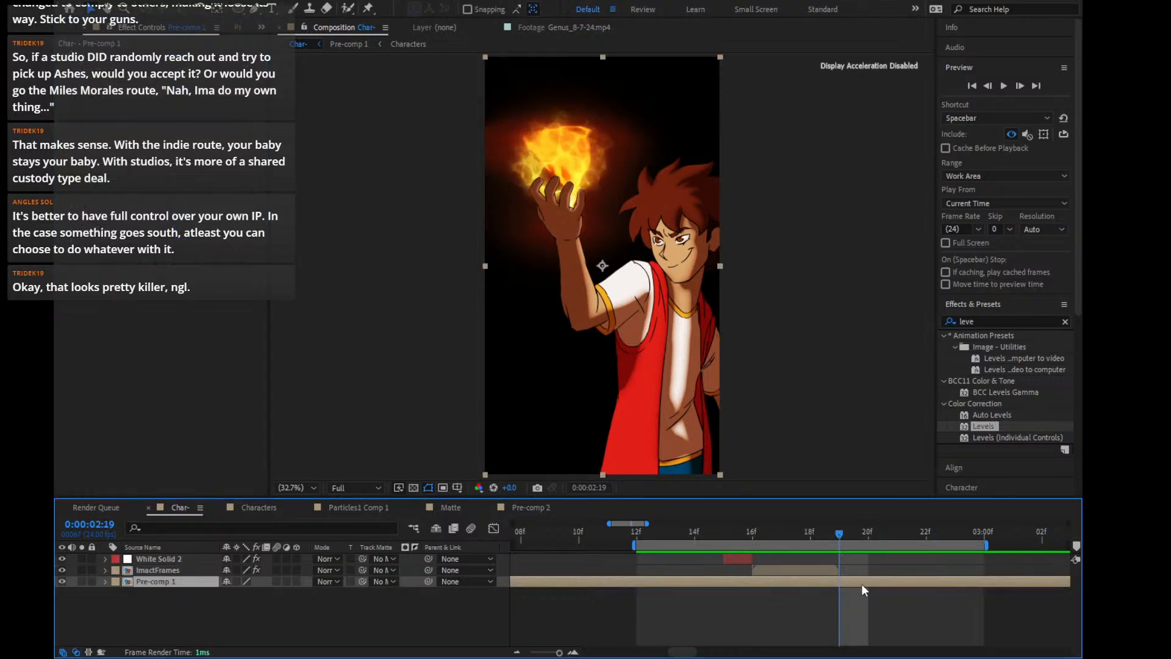
key(ctrl+shift+d)
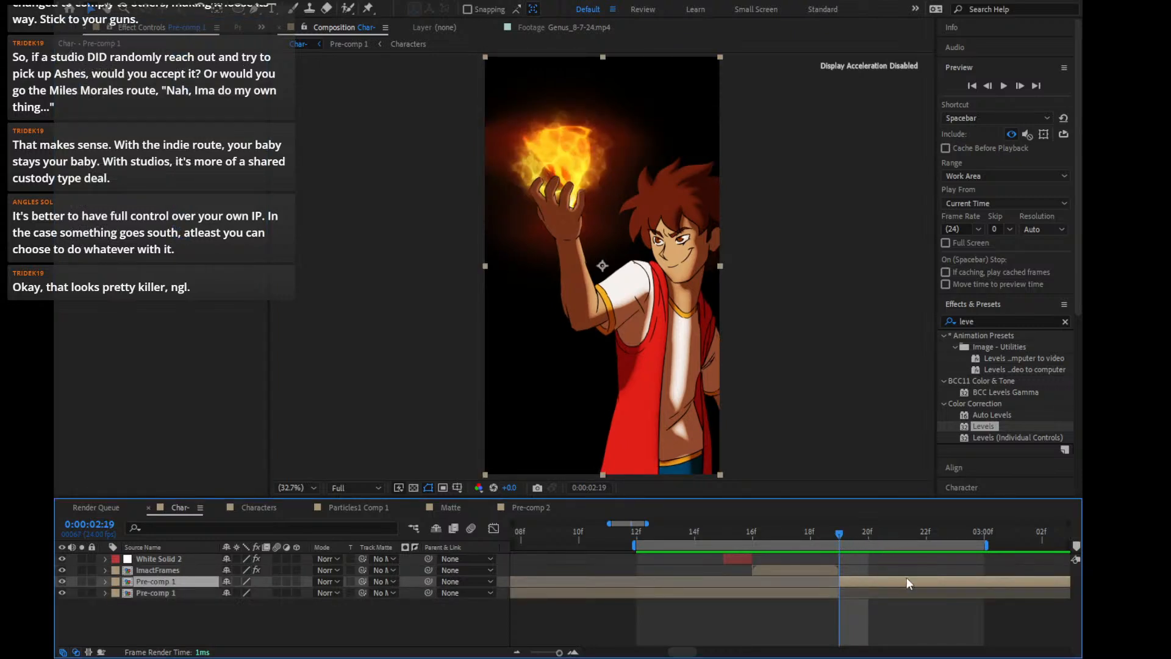
Try shifting the second Pre-comp 1 segment earlier to start at 0:00:02:16, preview the sequence, and undo the shift
drag(906, 577, 839, 574)
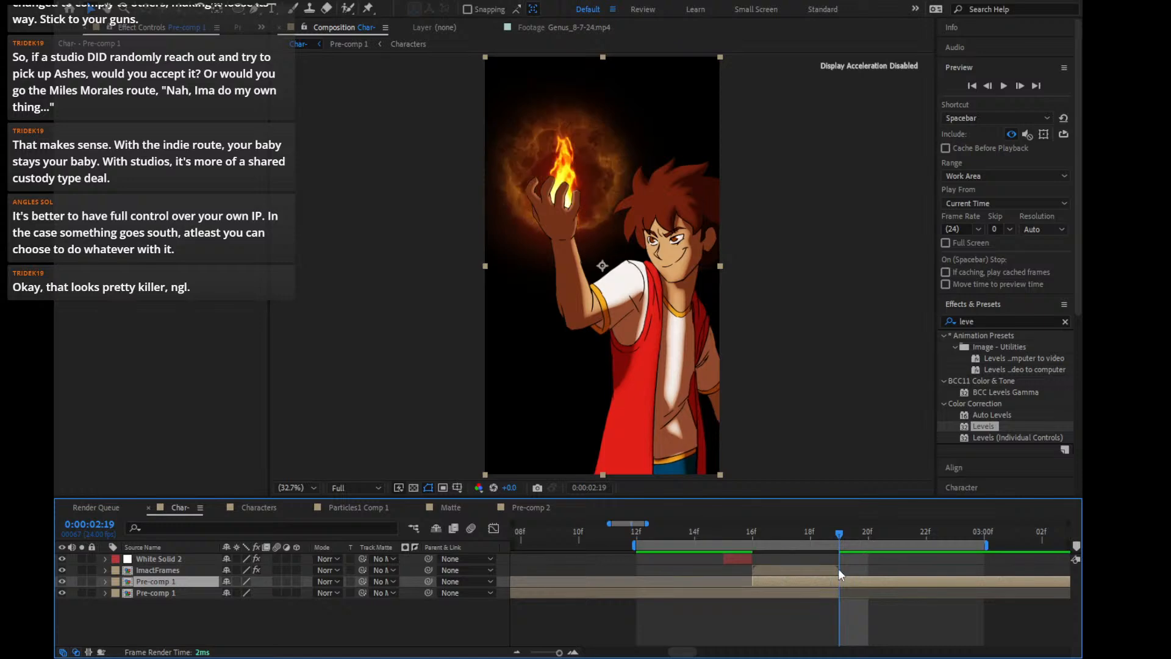
drag(832, 529, 637, 534)
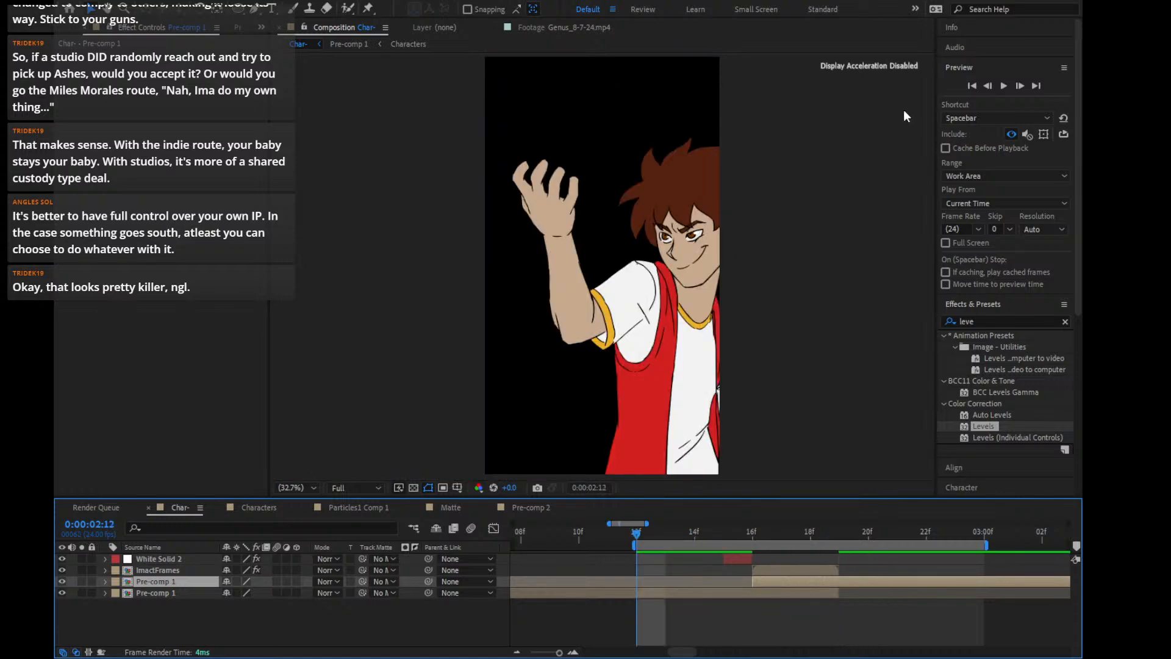
click(1005, 84)
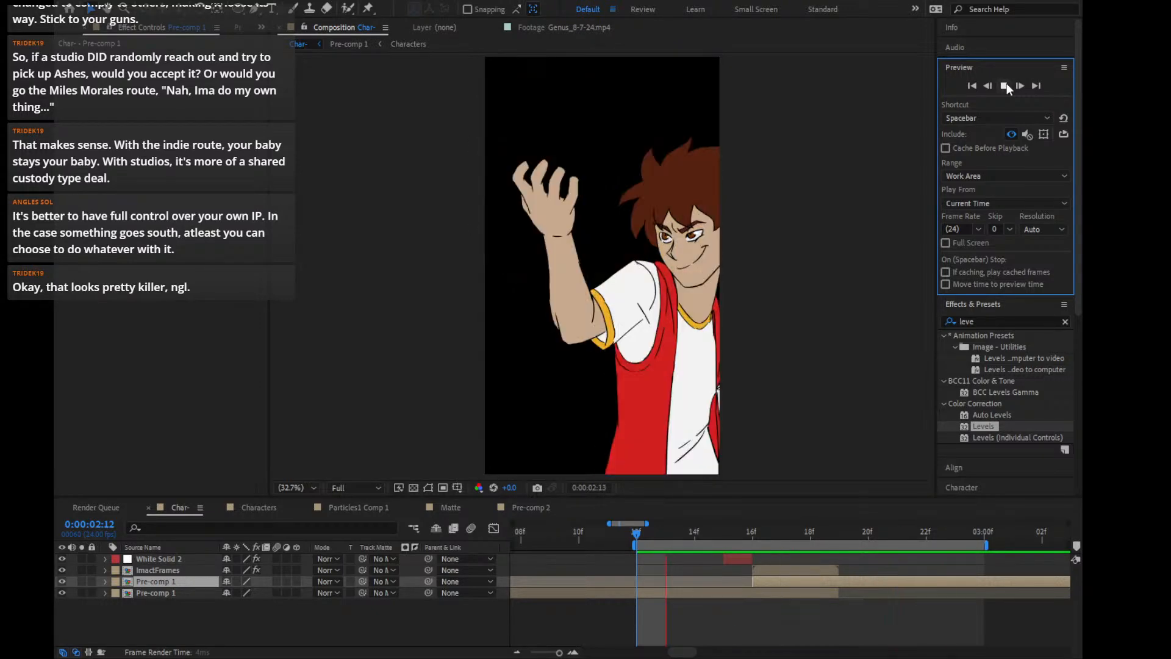
click(1005, 86)
drag(841, 534, 783, 535)
key(ctrl+z)
click(839, 526)
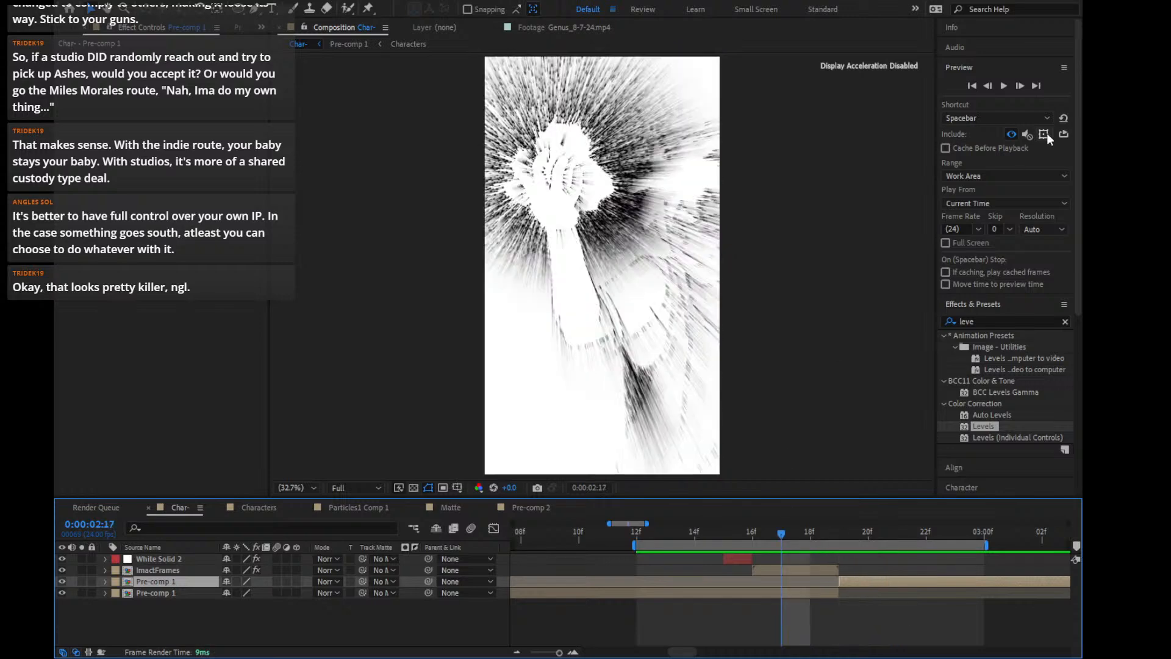
Shift the second Pre-comp 1 segment's content about two frames later while keeping its visible start at 0:00:02:19
click(1003, 85)
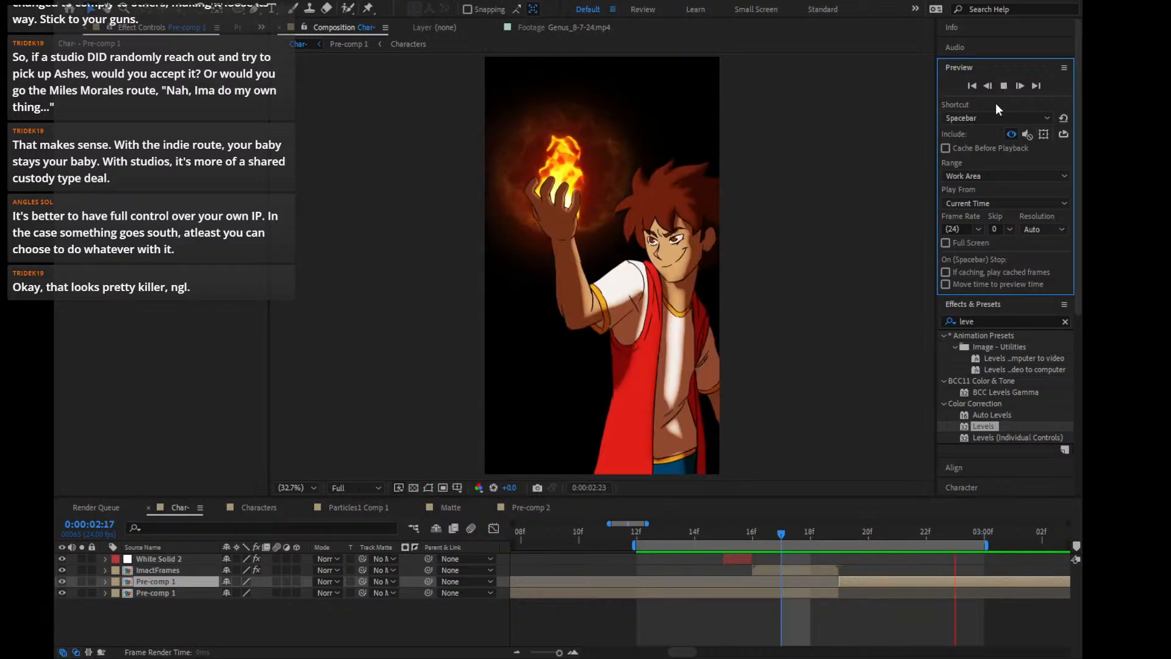
click(840, 536)
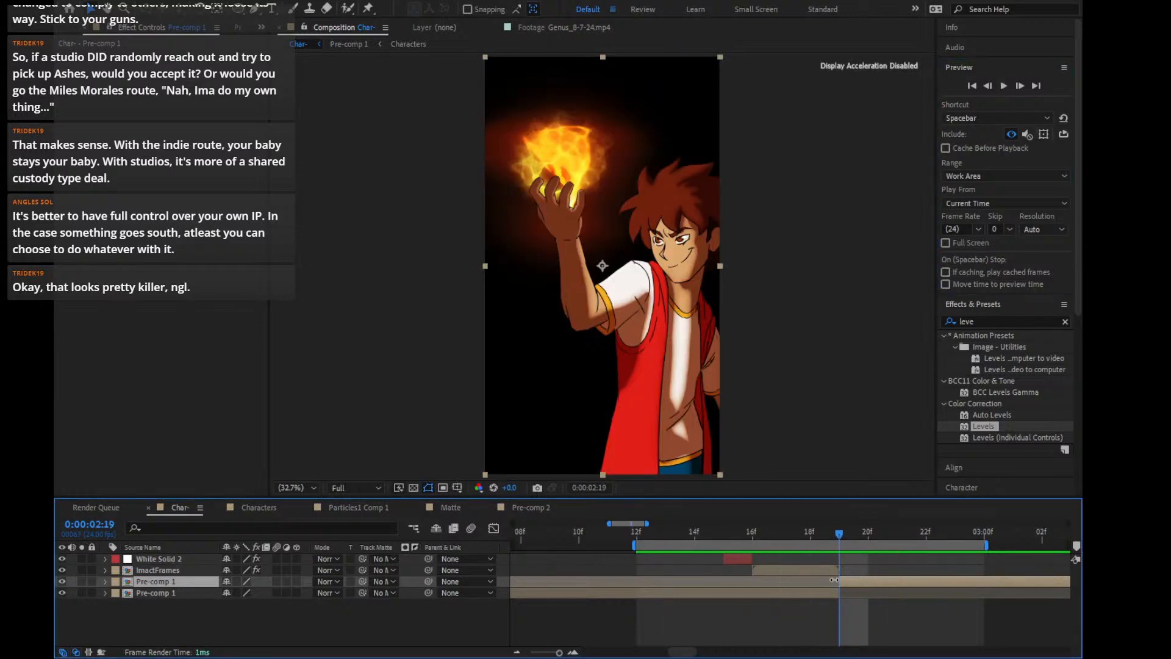
mouse_move(839, 581)
mouse_down()
mouse_move(781, 583)
mouse_move(855, 581)
mouse_up()
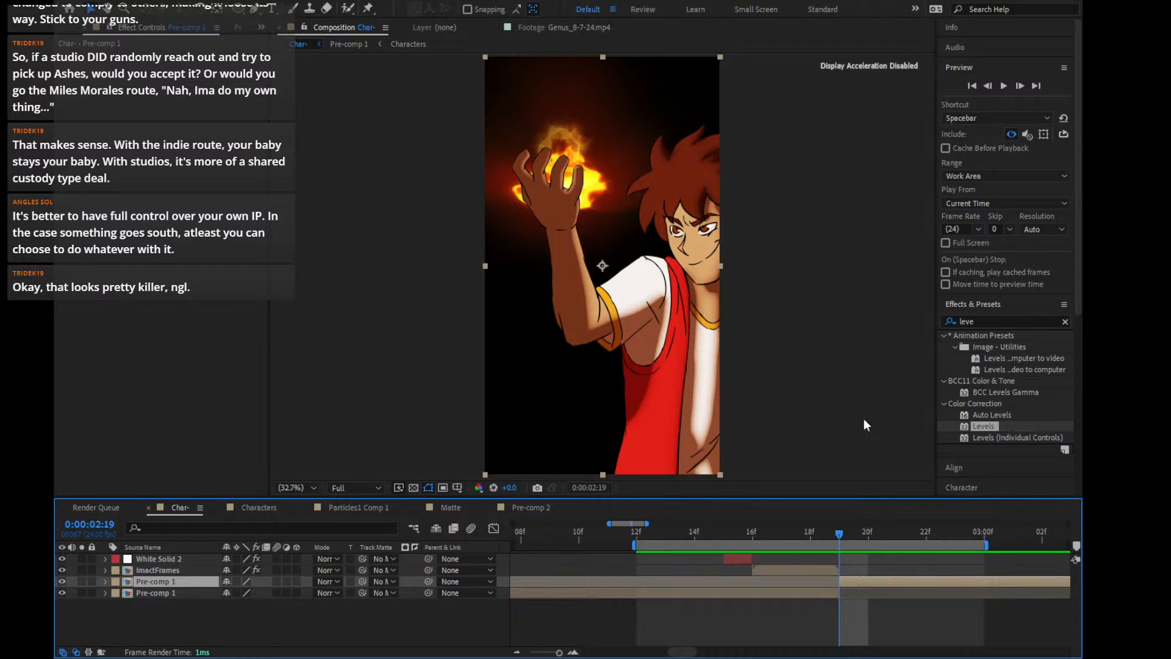
Extend the work area to end at 0:00:03:09 and preview the transition from the impact frames into the fire
click(972, 85)
click(1003, 85)
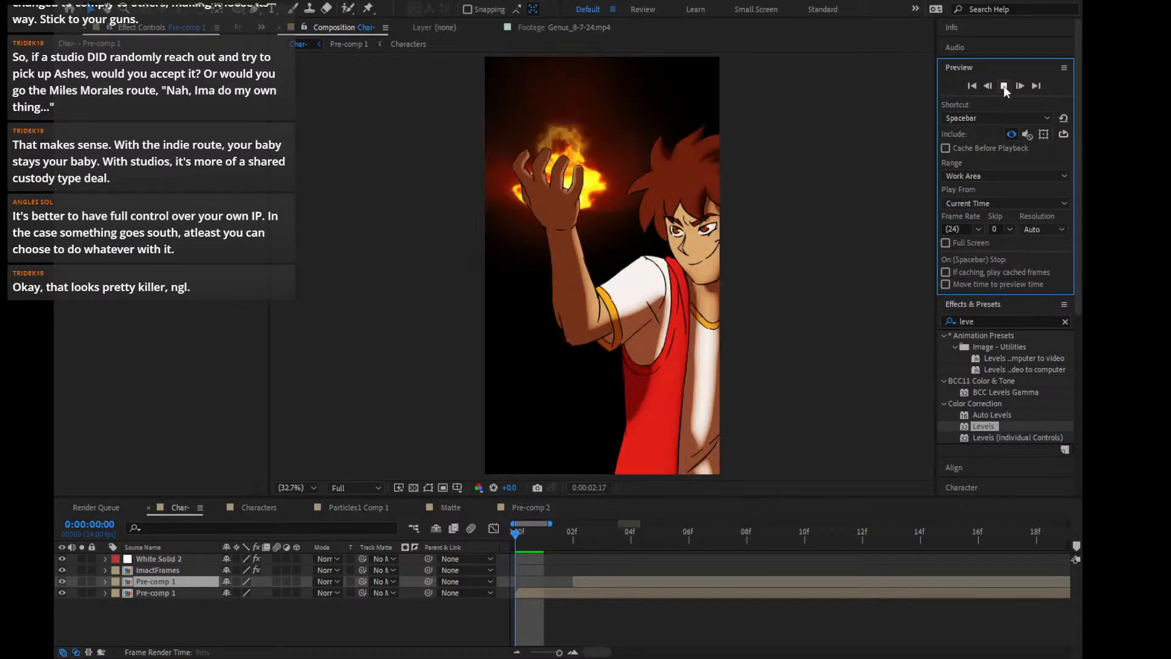
click(1004, 86)
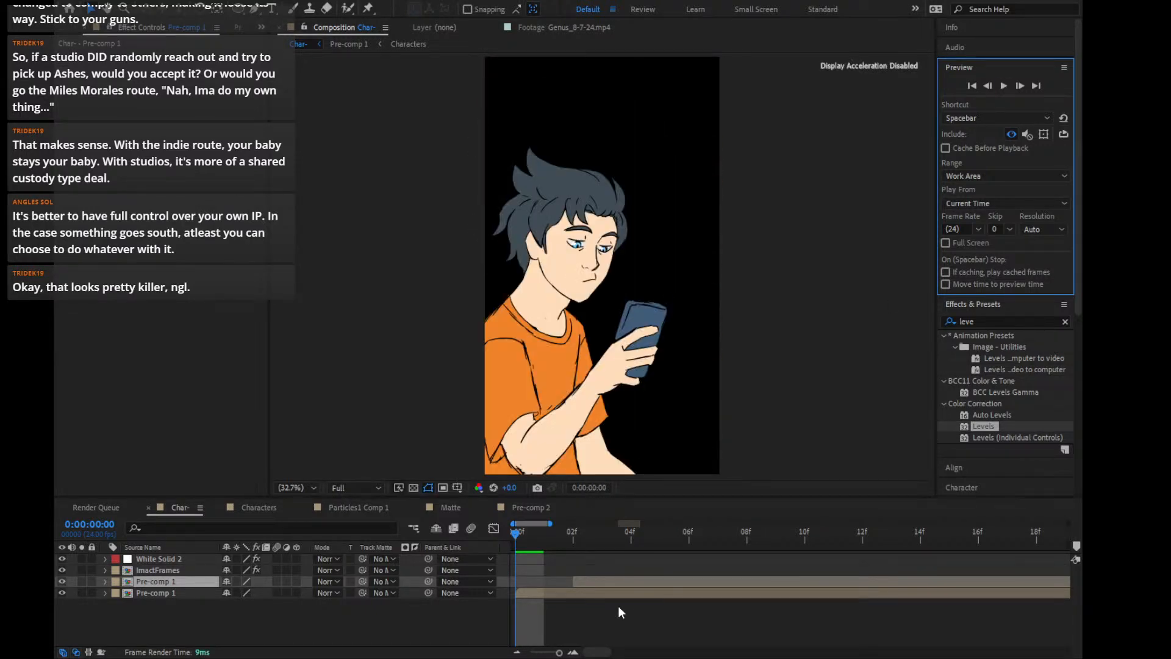
click(519, 653)
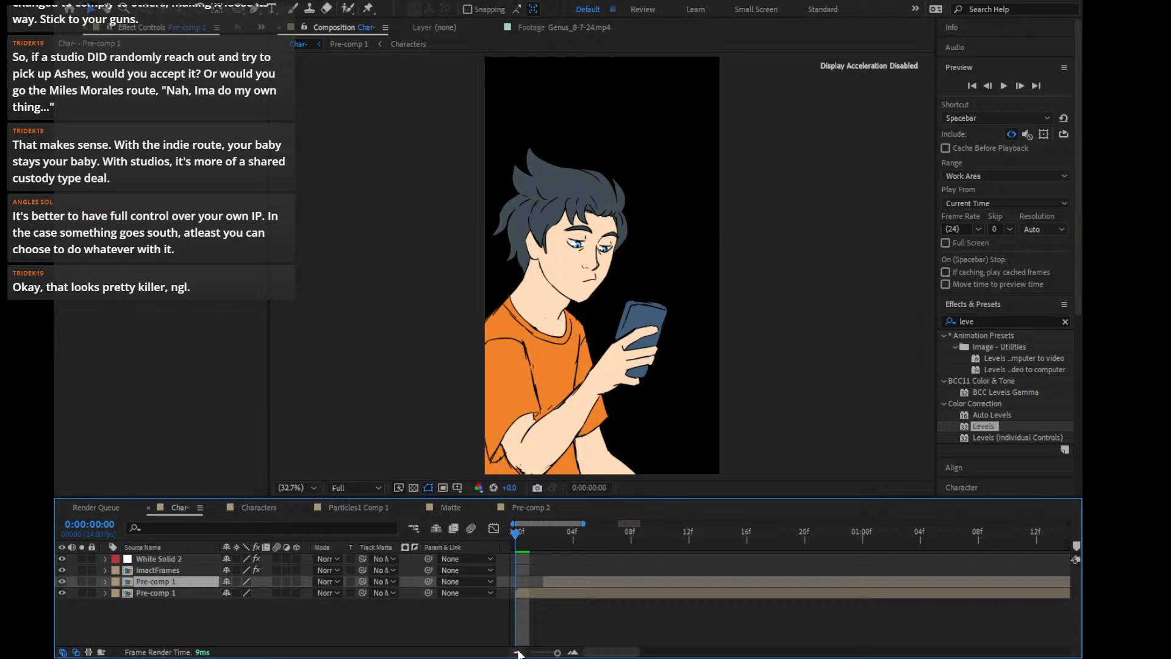
click(572, 653)
click(528, 652)
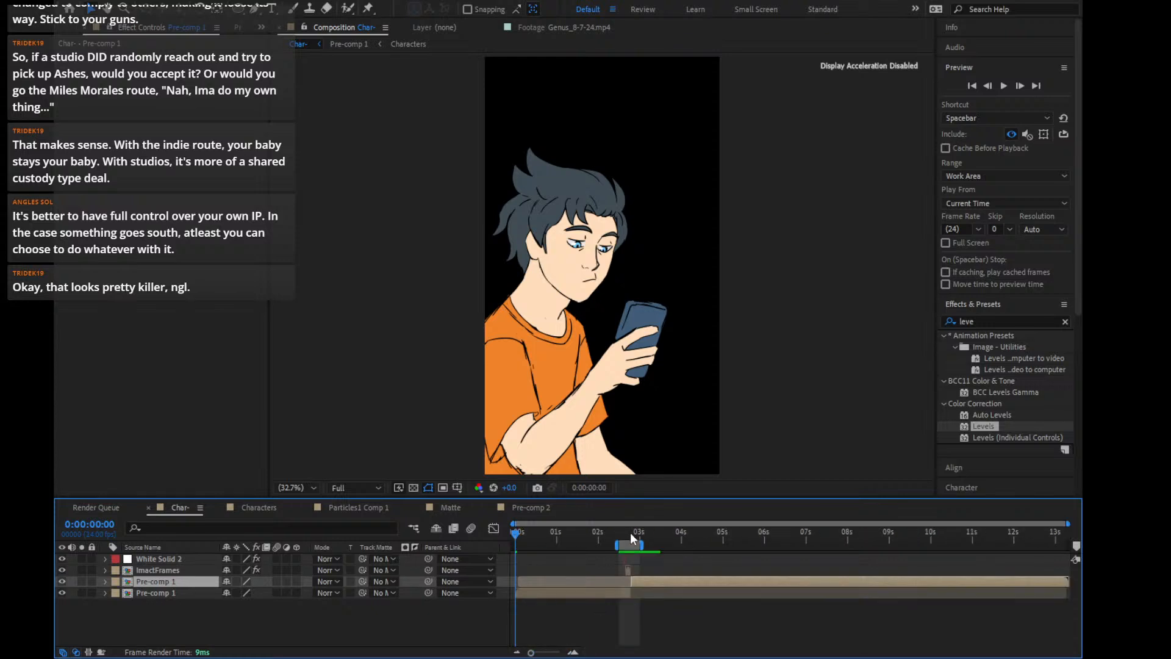
click(633, 532)
click(573, 652)
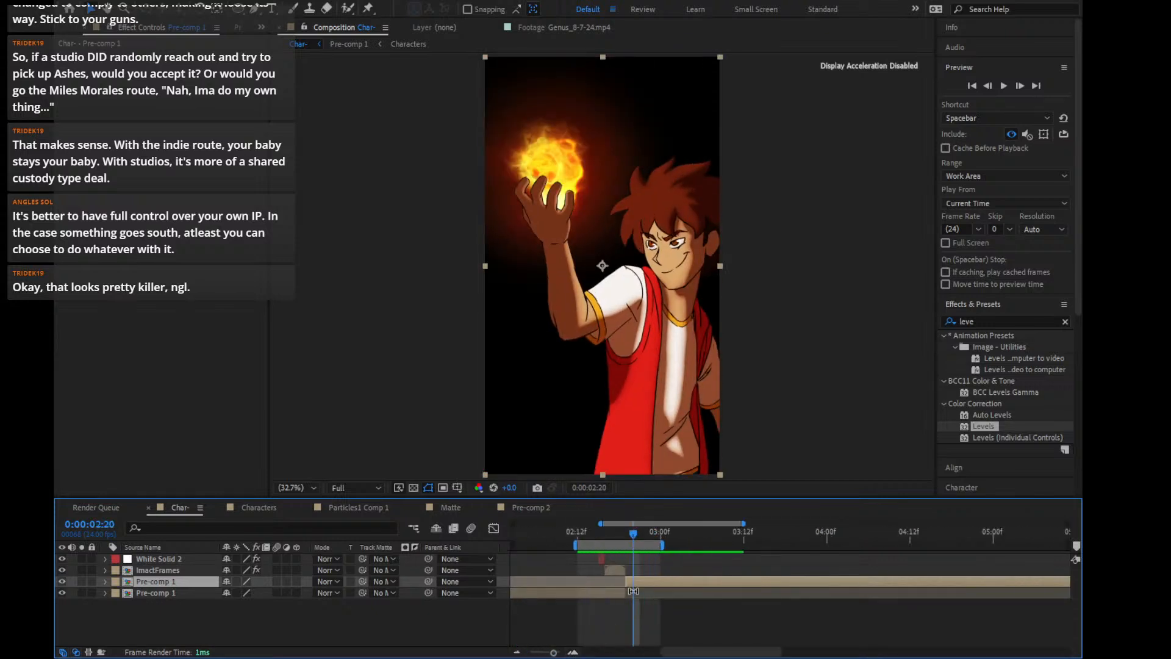
drag(671, 532, 723, 531)
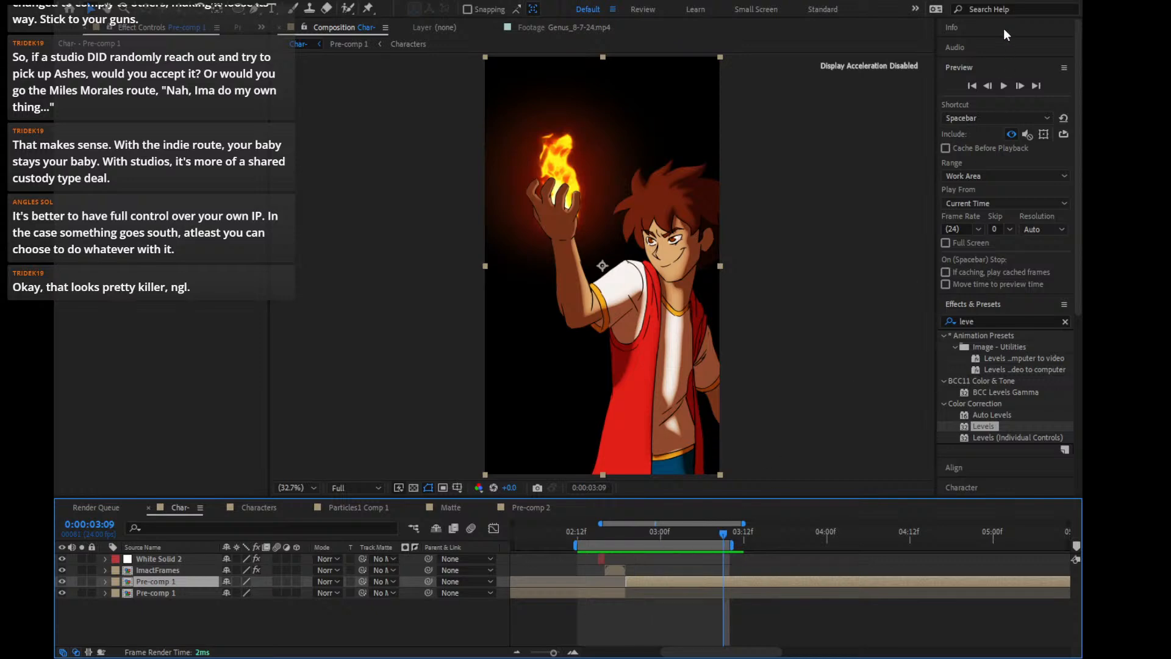
click(1003, 91)
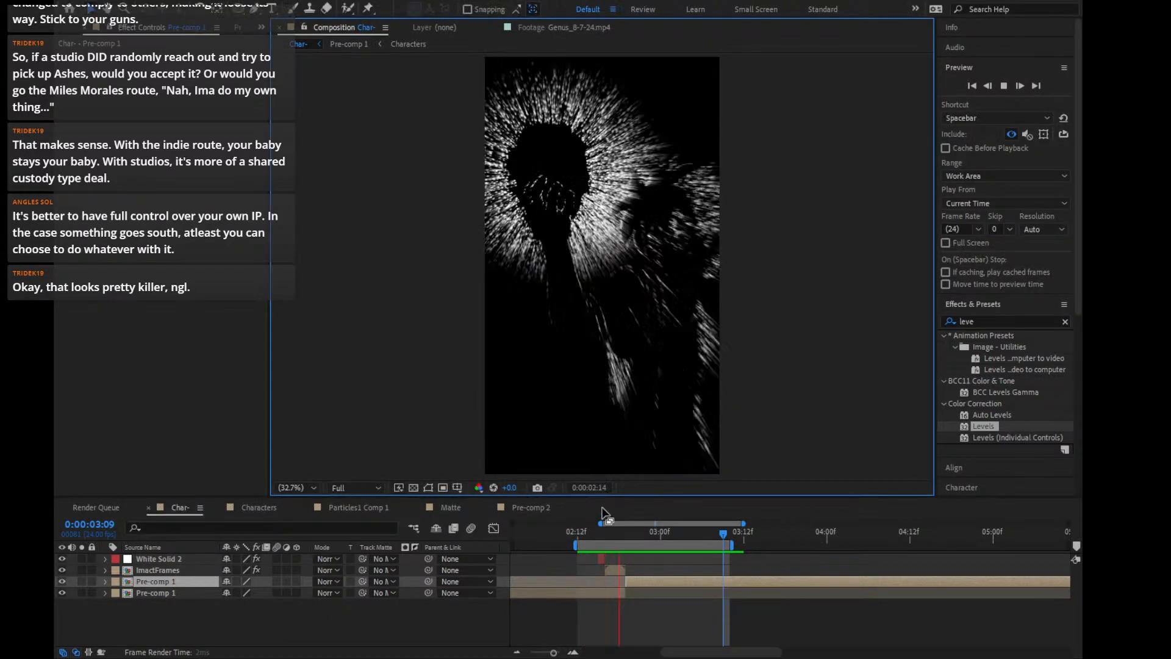
click(647, 529)
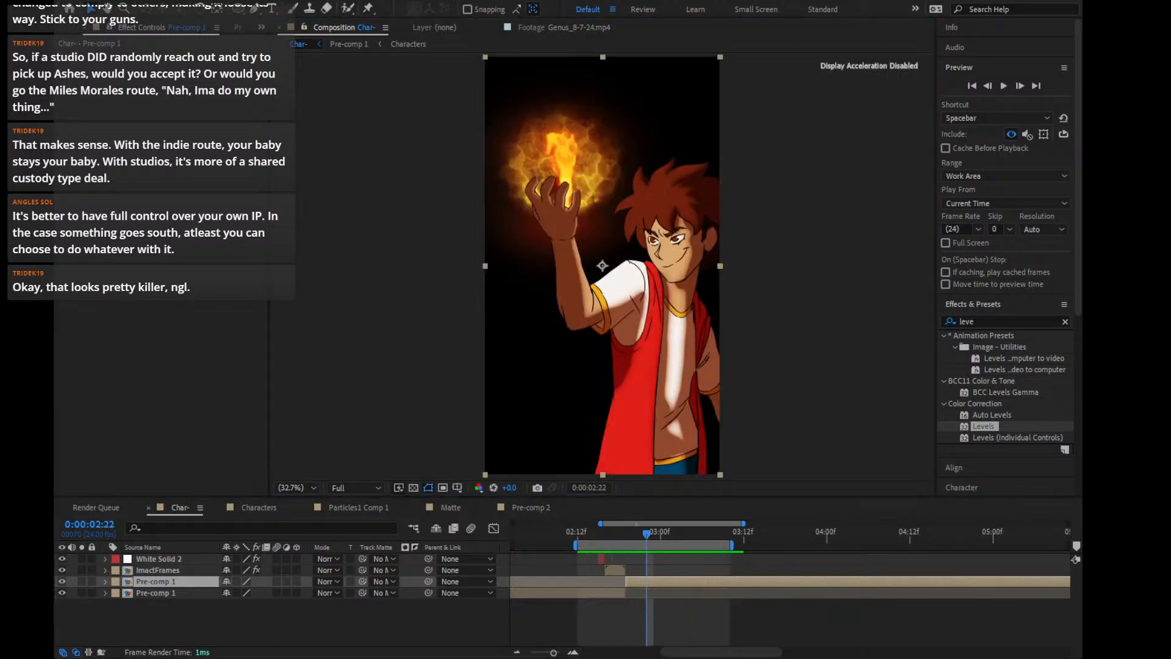
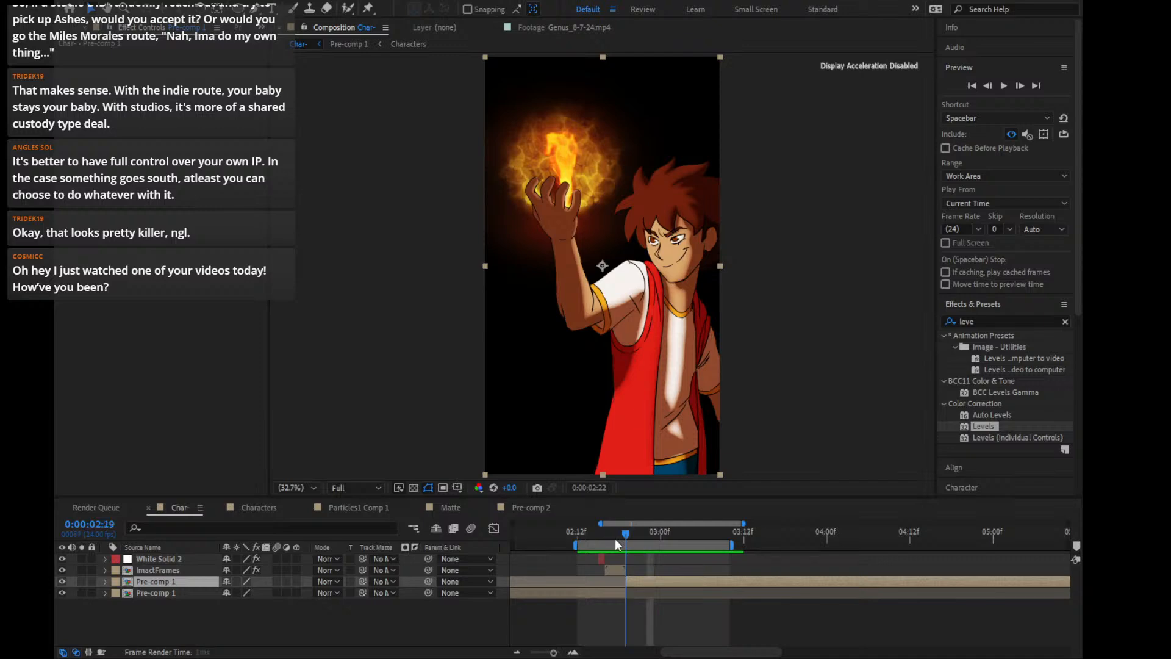
Open the nested Characters composition through Pre-comp 1 and move to the red-haired character's shot at 0:00:05:05
drag(615, 540, 792, 561)
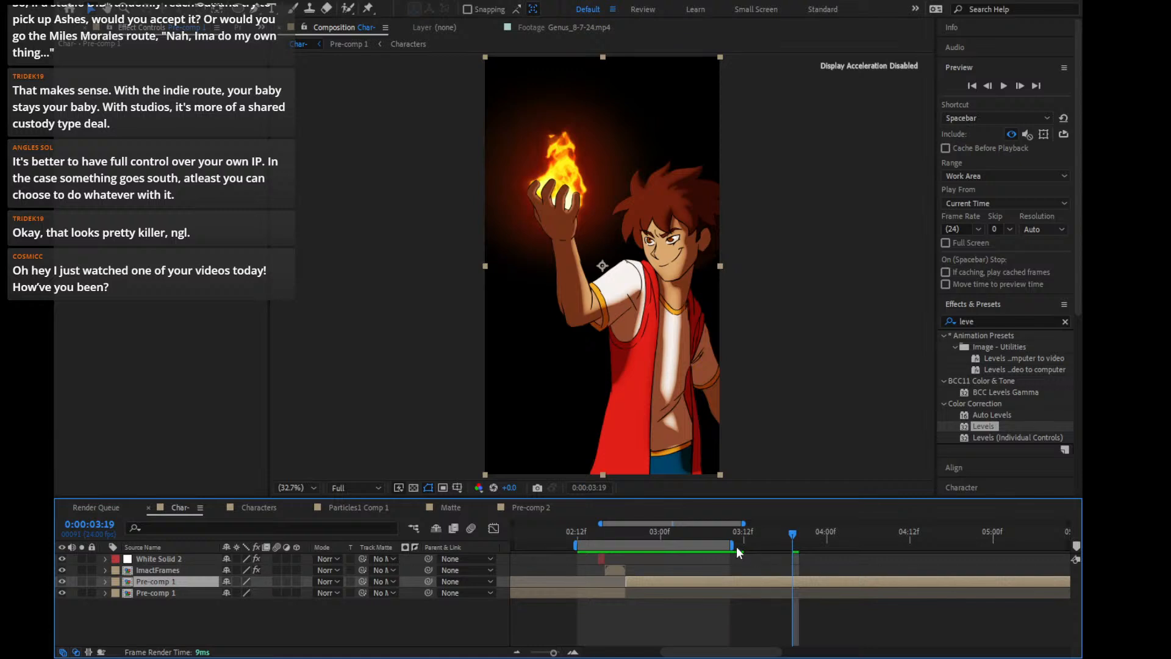
drag(553, 653, 528, 653)
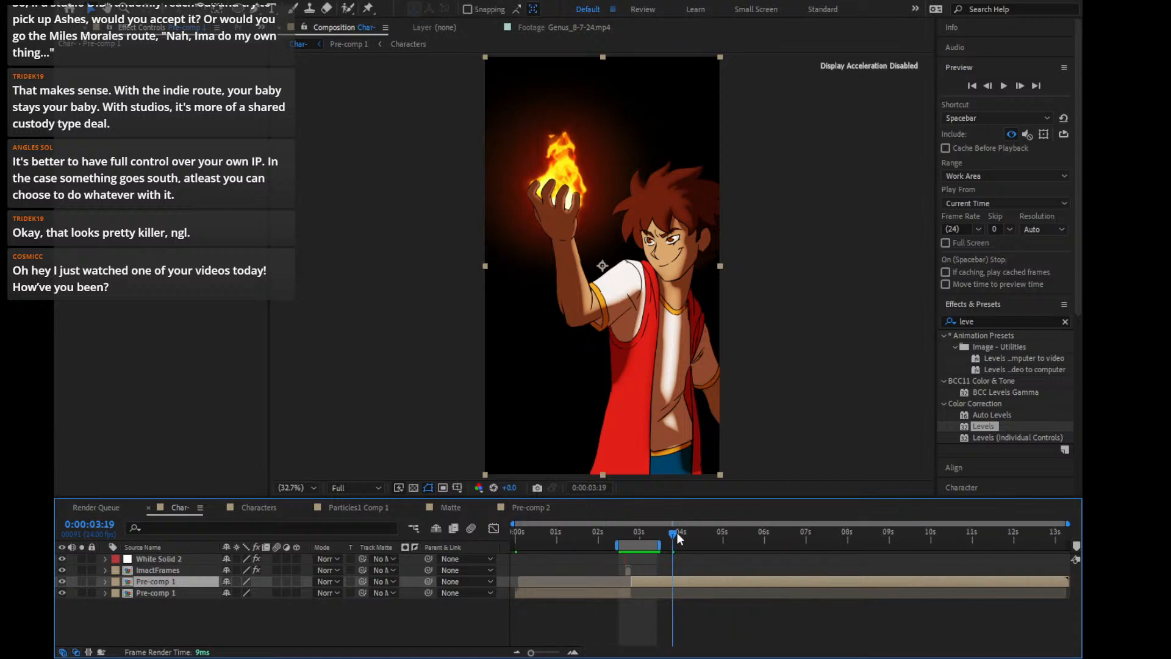
drag(677, 532, 722, 534)
double_click(739, 582)
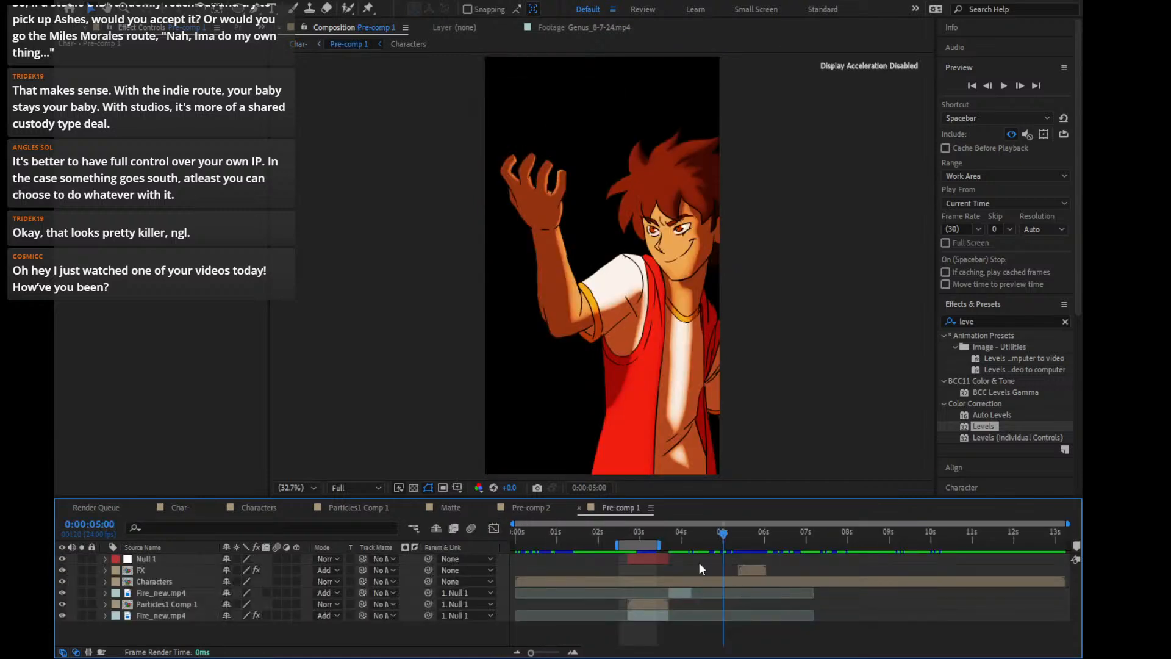
click(645, 540)
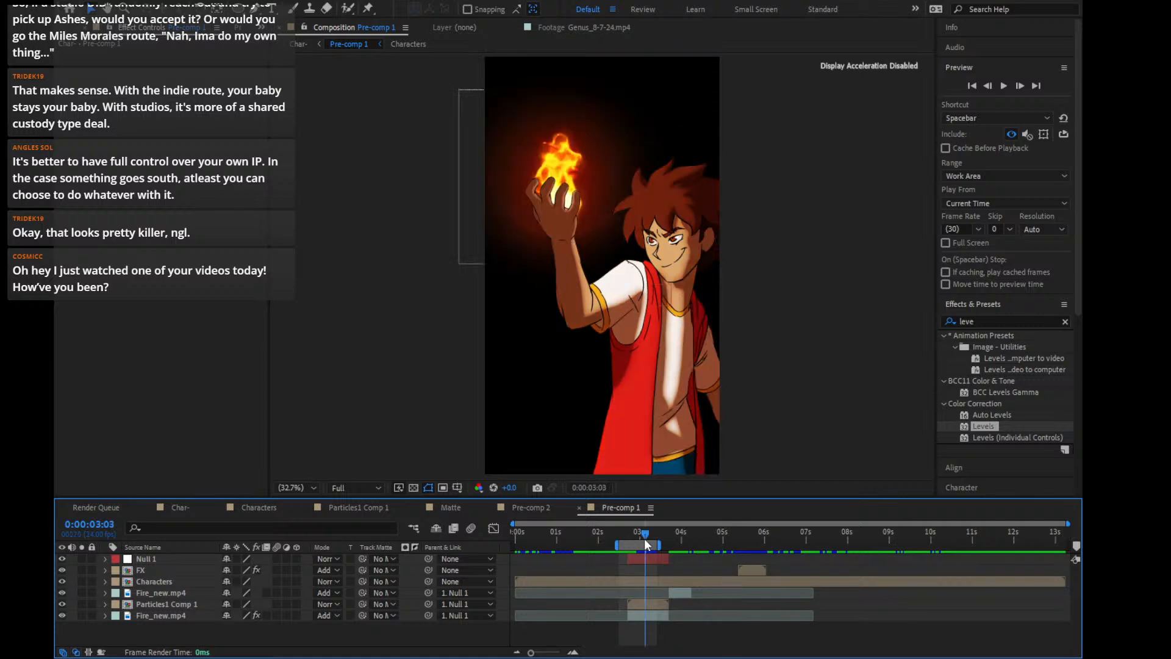
drag(760, 544, 693, 552)
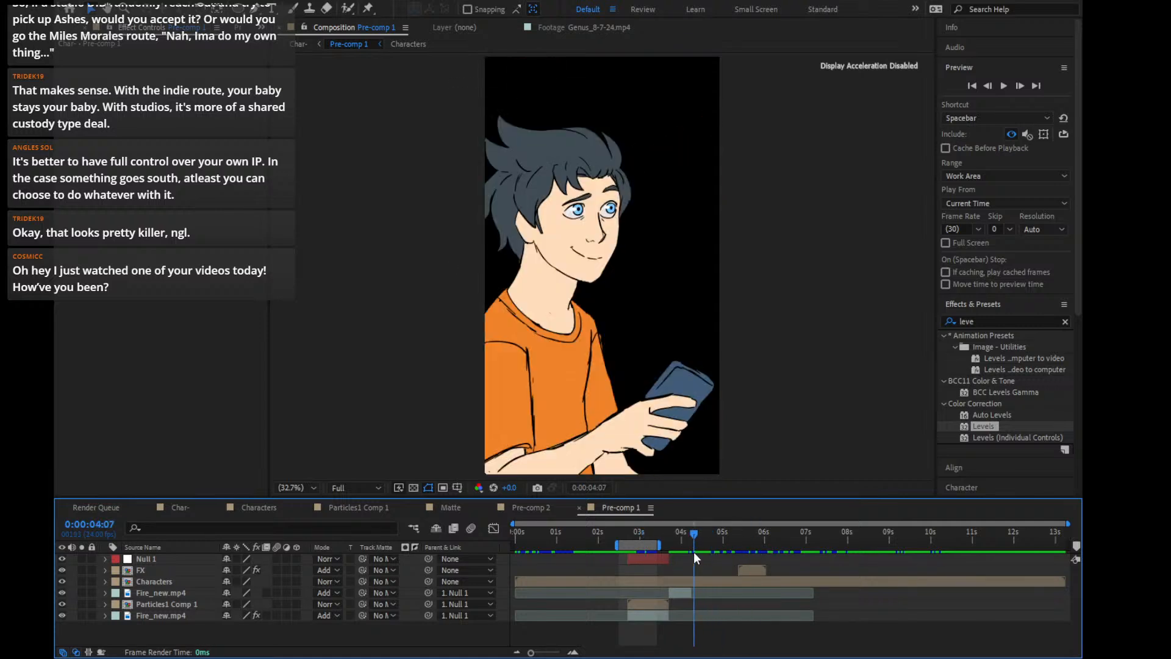
double_click(716, 581)
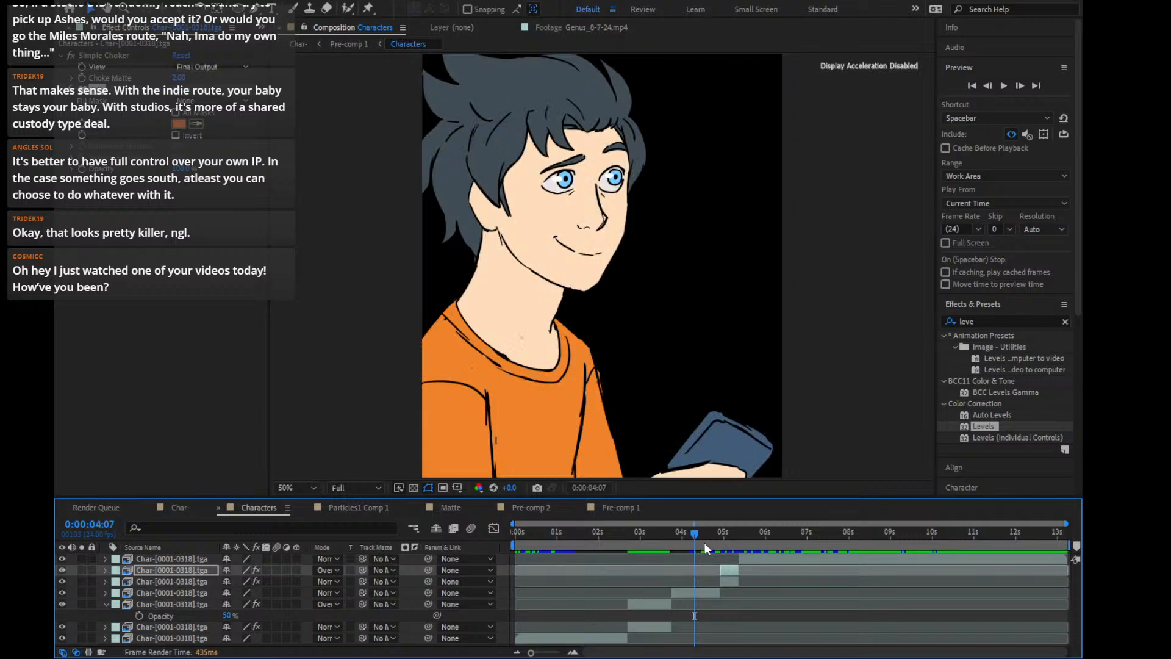
drag(704, 541, 732, 540)
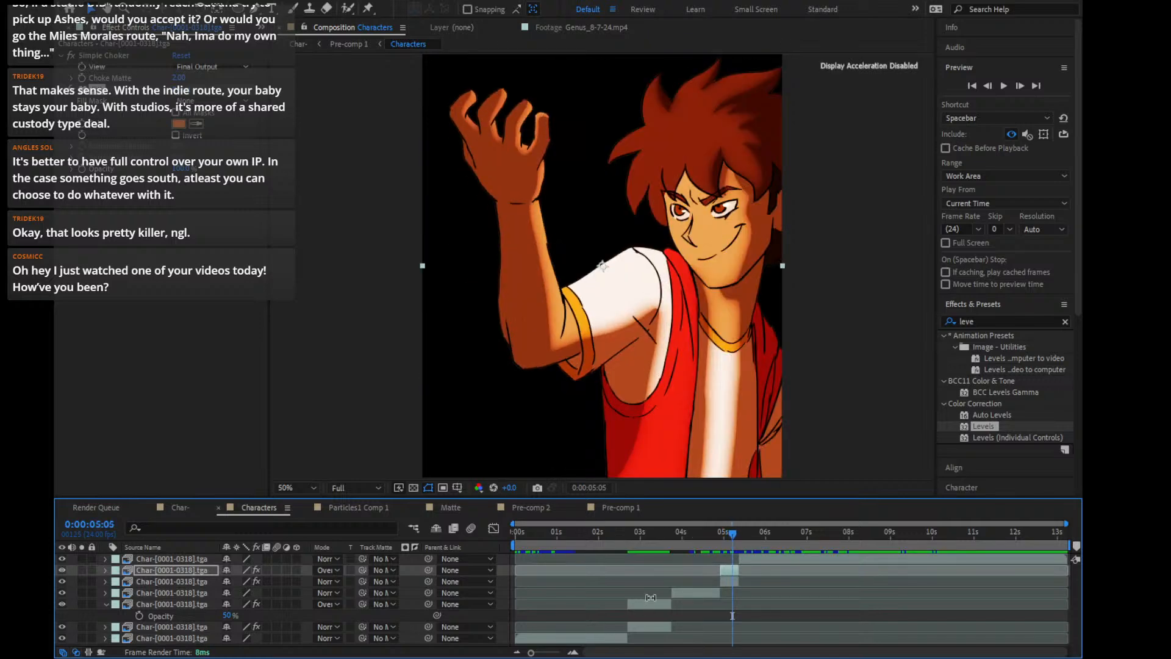
Set the Opacity of the overlay character layer at 0:00:05:05 to 60% and collapse the layers' expanded Opacity properties
key(t)
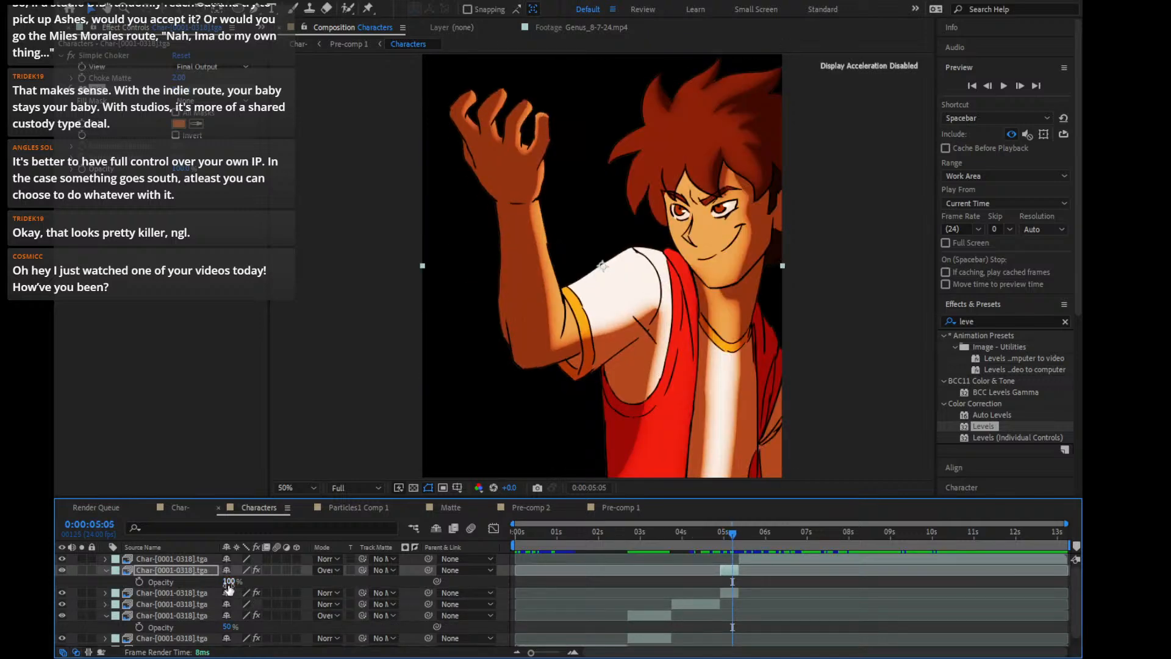
click(229, 581)
text(60)
key(Return)
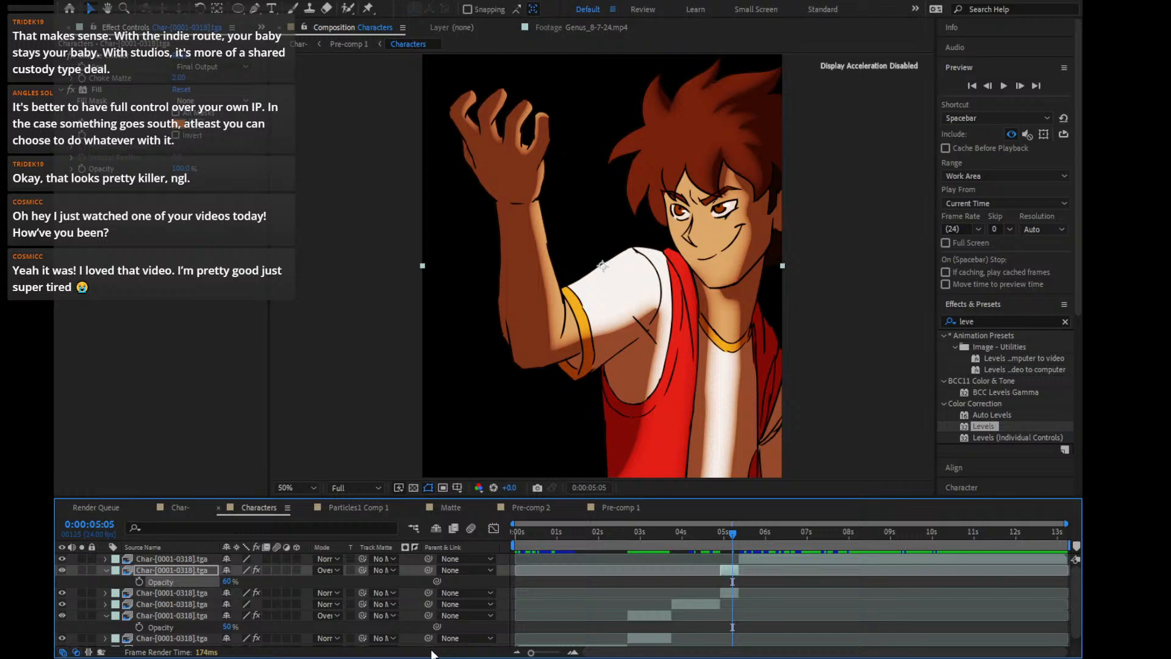
click(640, 533)
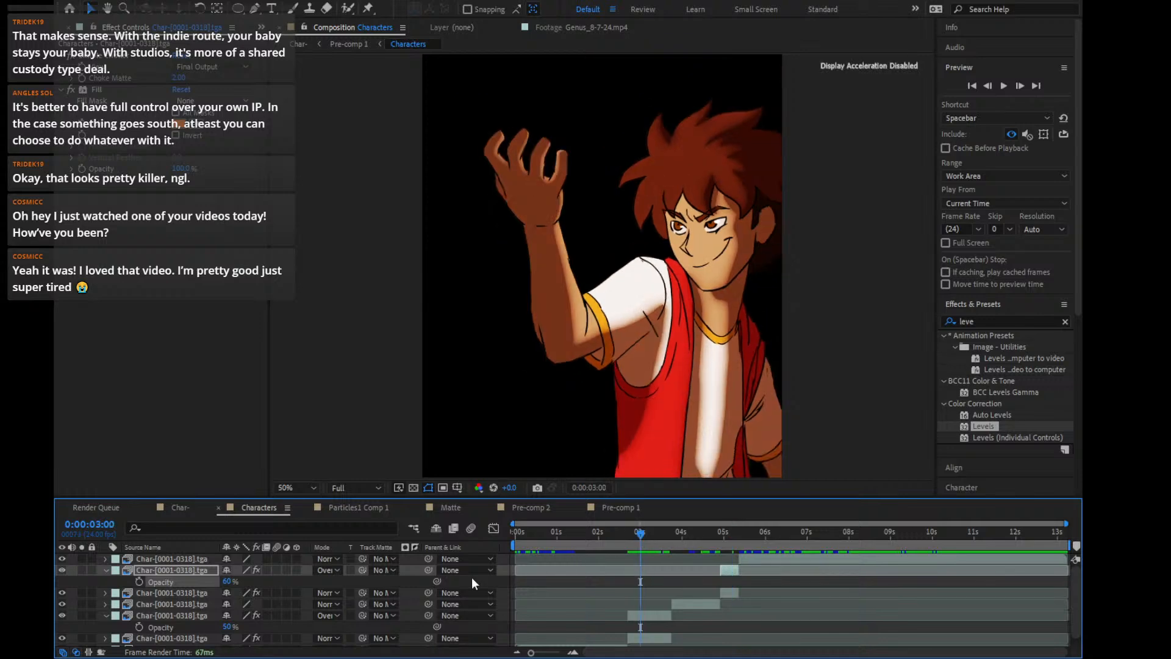
click(106, 615)
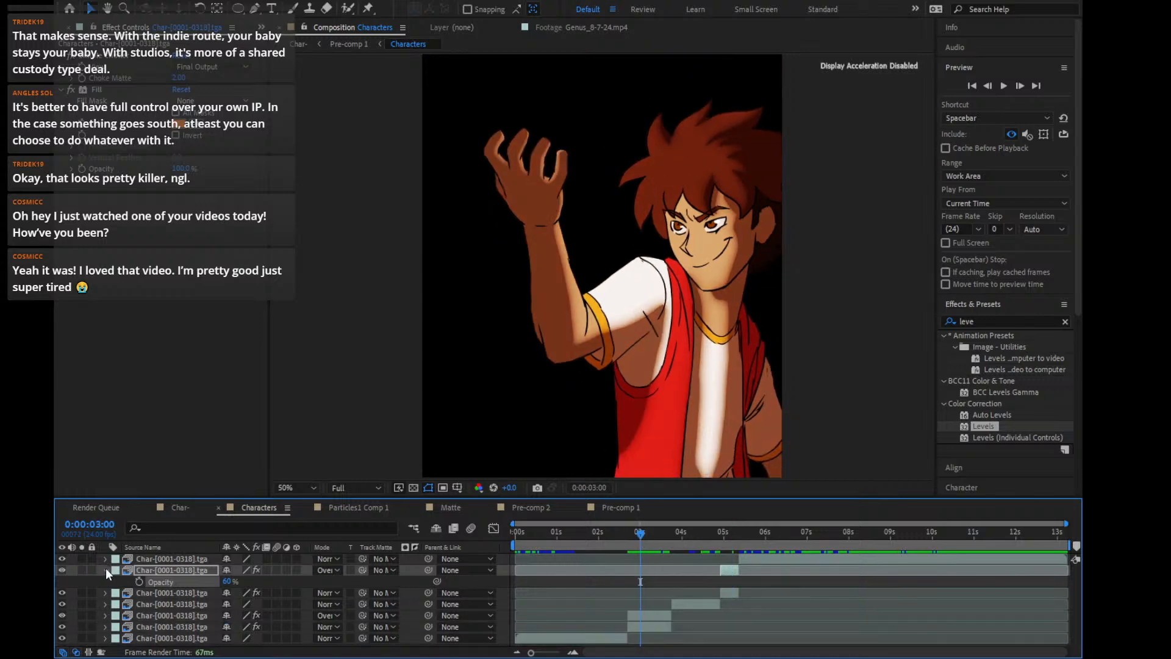
click(105, 569)
Return to the Char- composition, preview the impact sequence, and scrub from the impact frames through the following shot
click(175, 508)
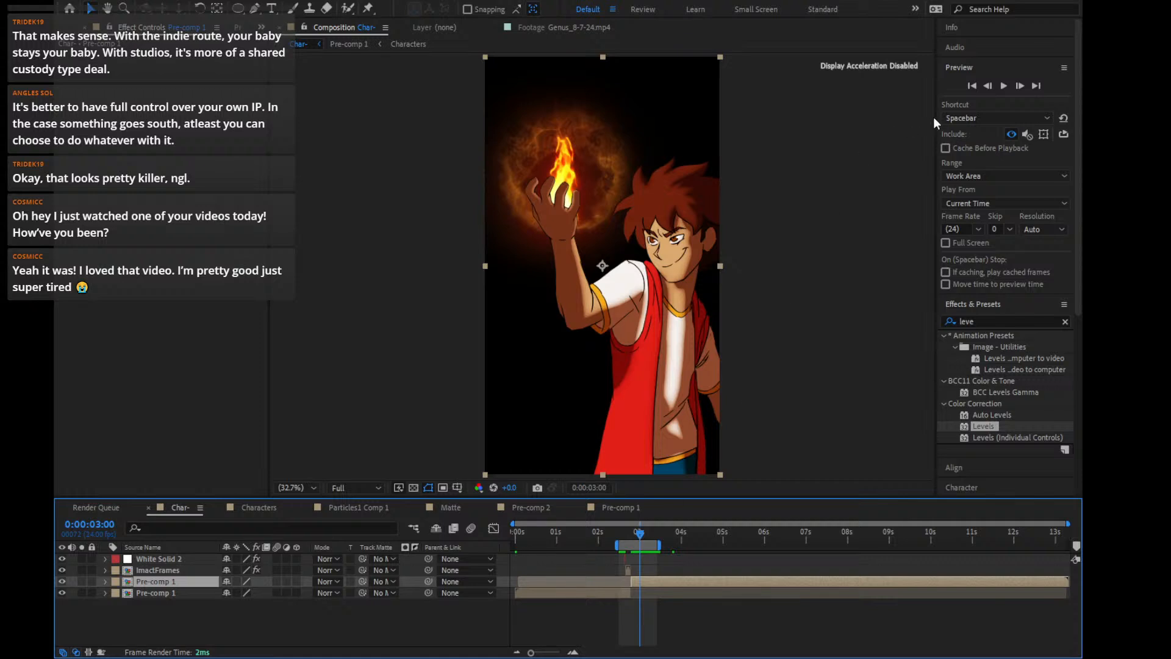
click(1003, 86)
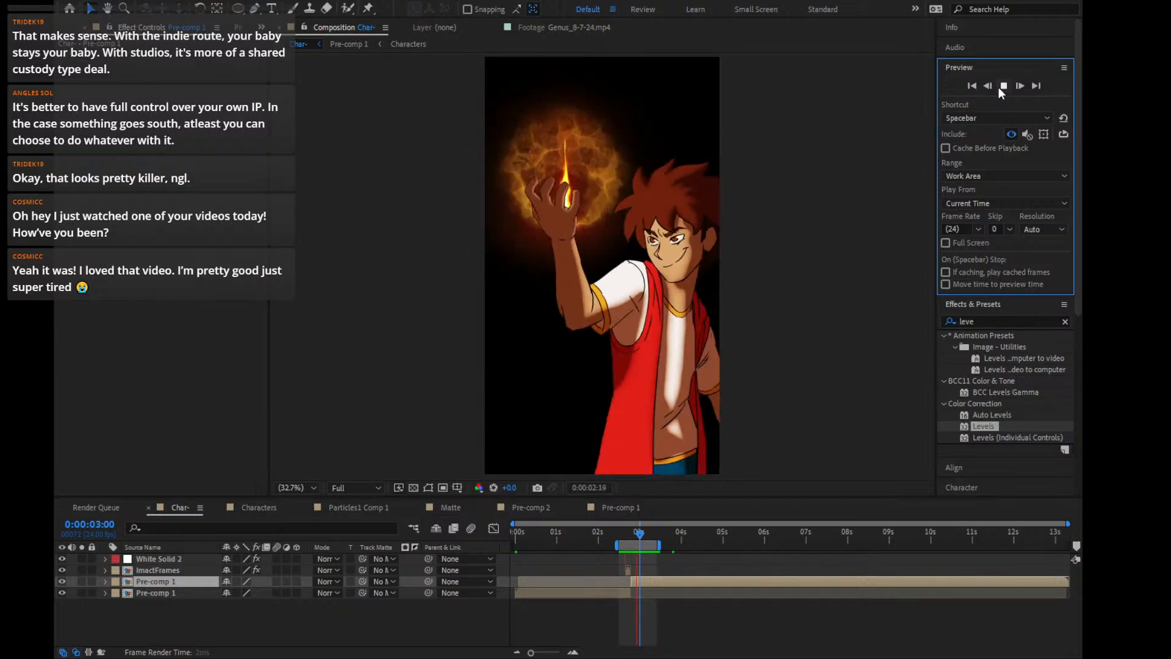
click(634, 541)
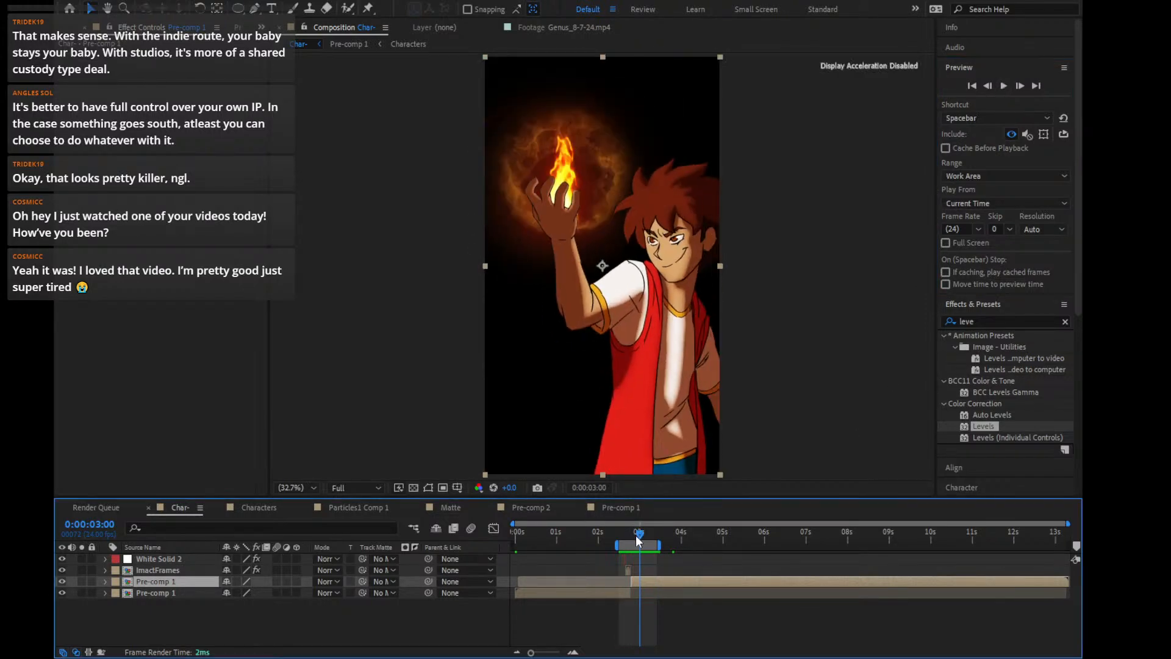
click(627, 538)
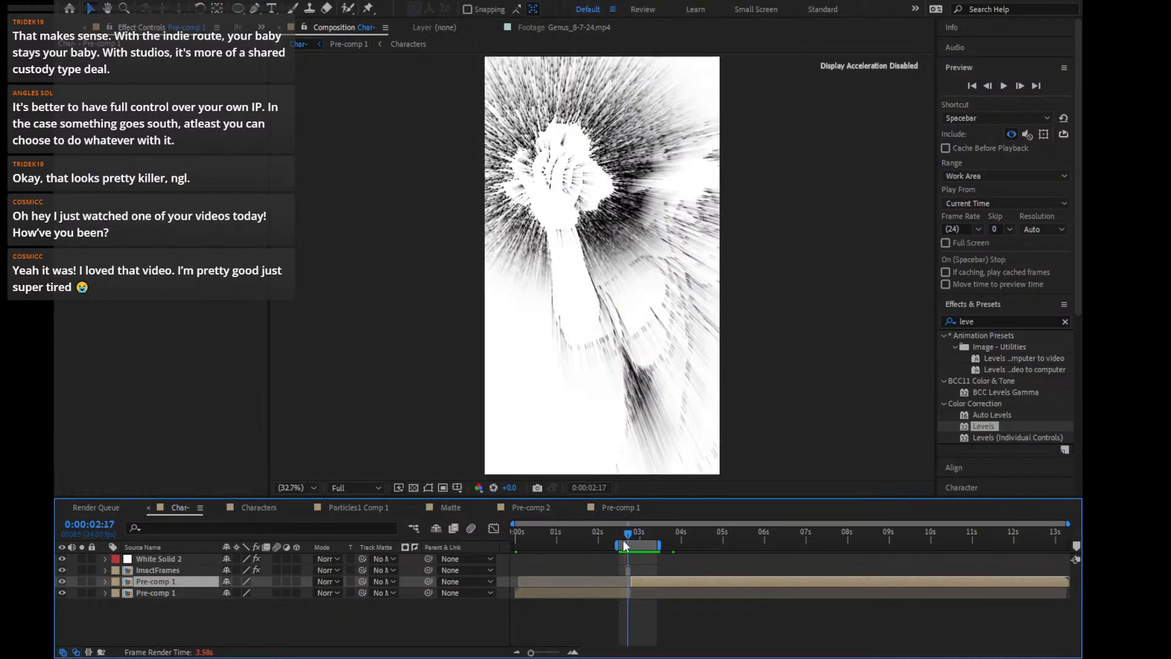
drag(623, 540, 707, 563)
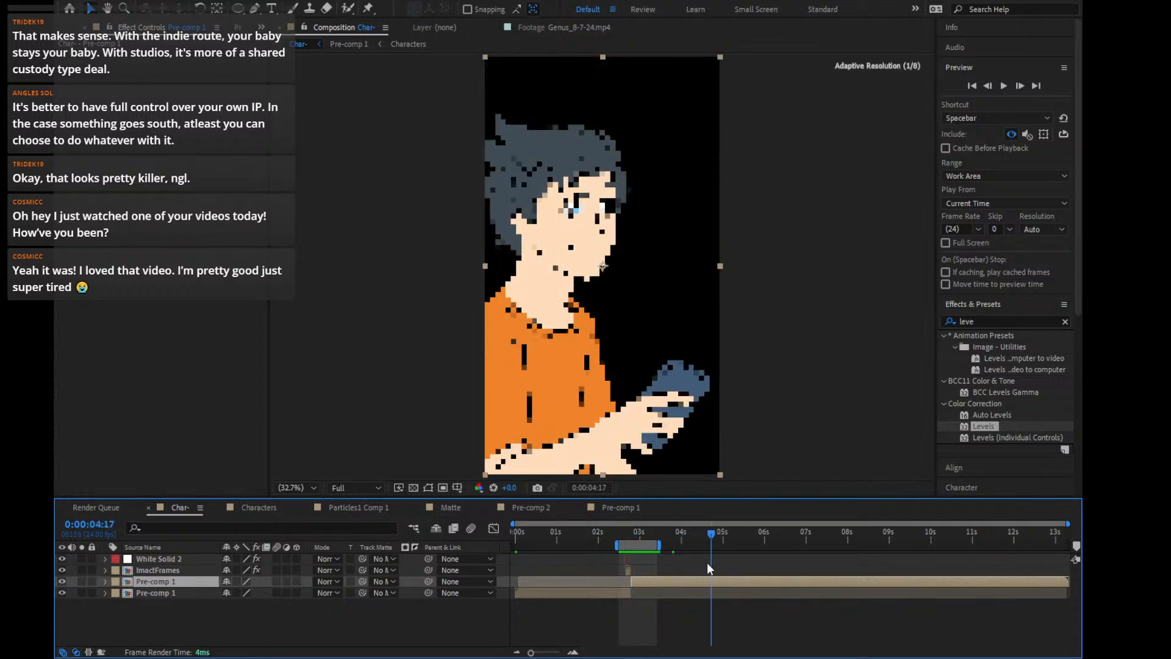
Move to the end of the Char- composition at 0:00:13:05, deselect the layers, and save the project
drag(1044, 533, 1064, 535)
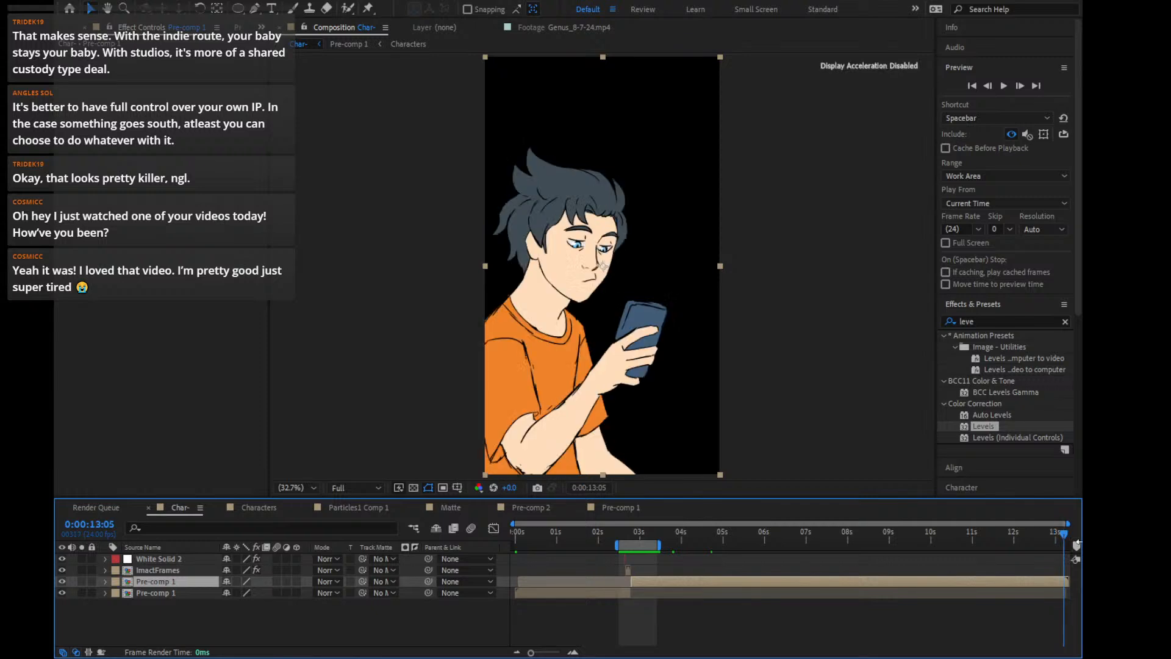
click(576, 645)
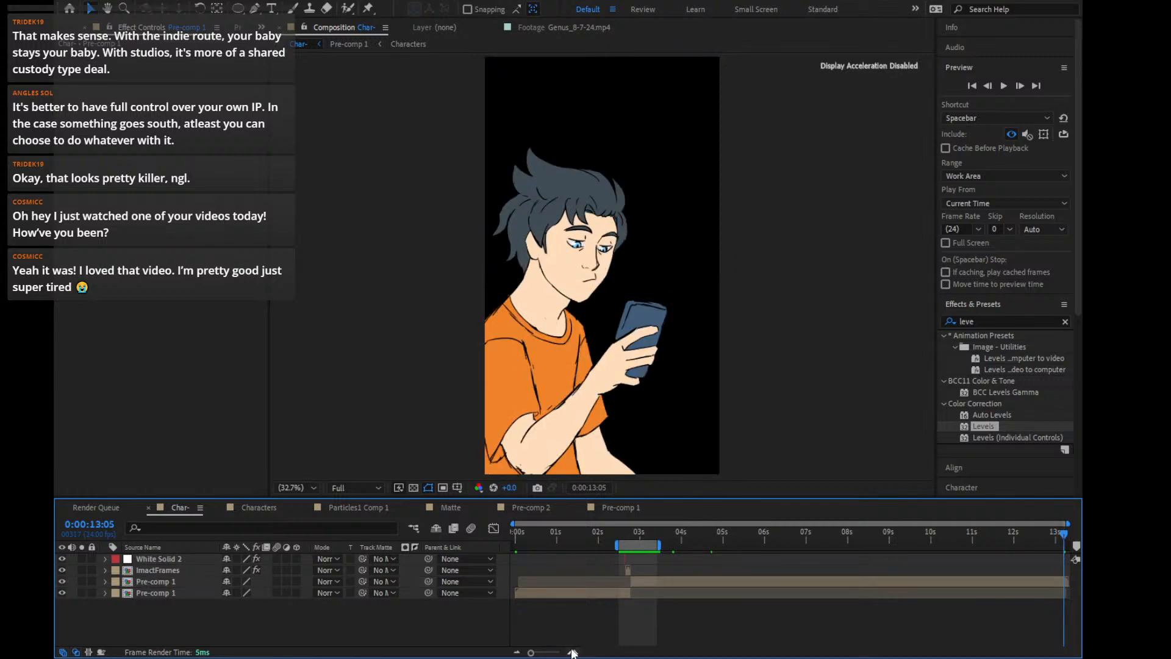
click(572, 651)
click(572, 651)
click(572, 650)
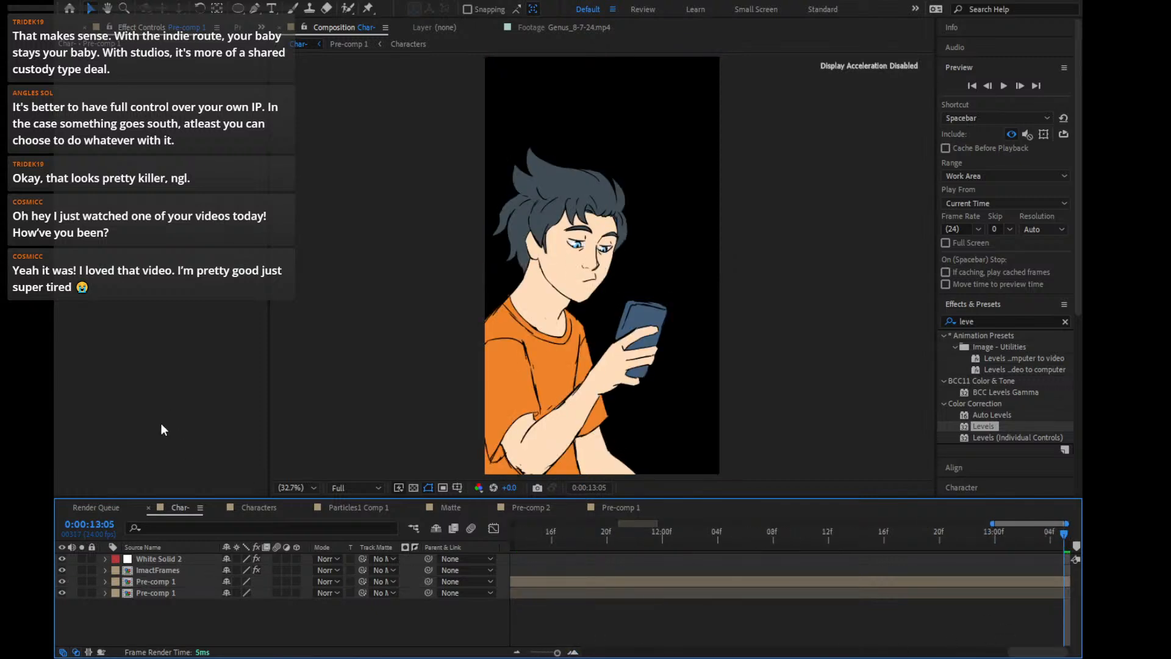
key(ctrl+s)
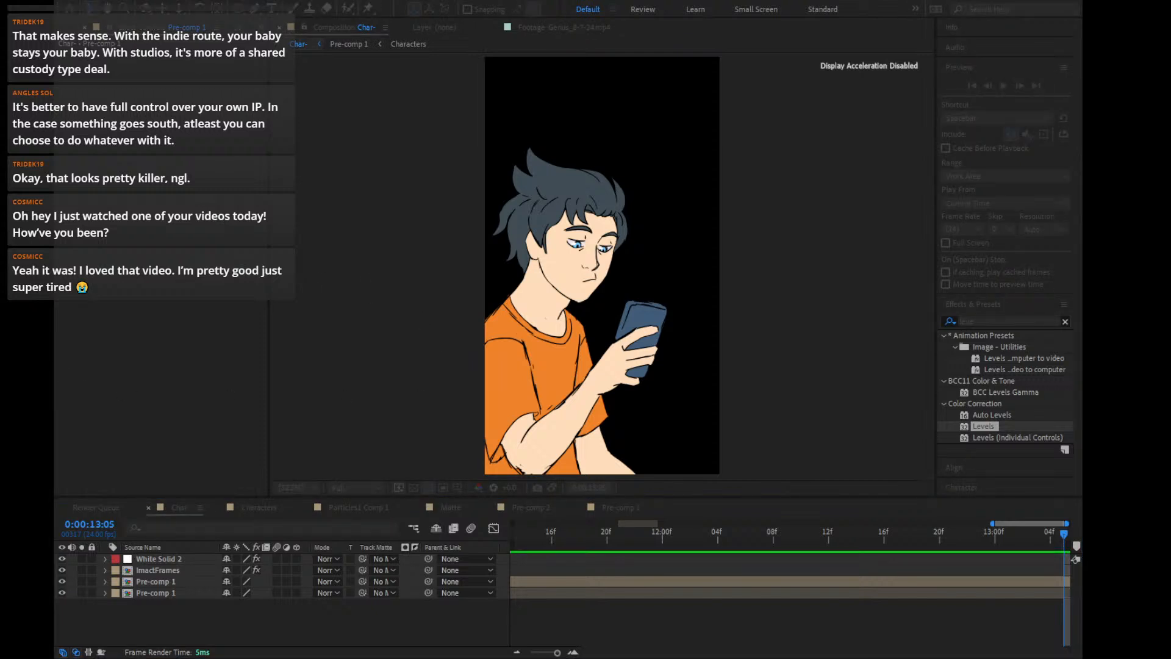
Move the current time in the Char- composition to the red-haired character's shot at 0:00:05:05
drag(556, 652, 531, 648)
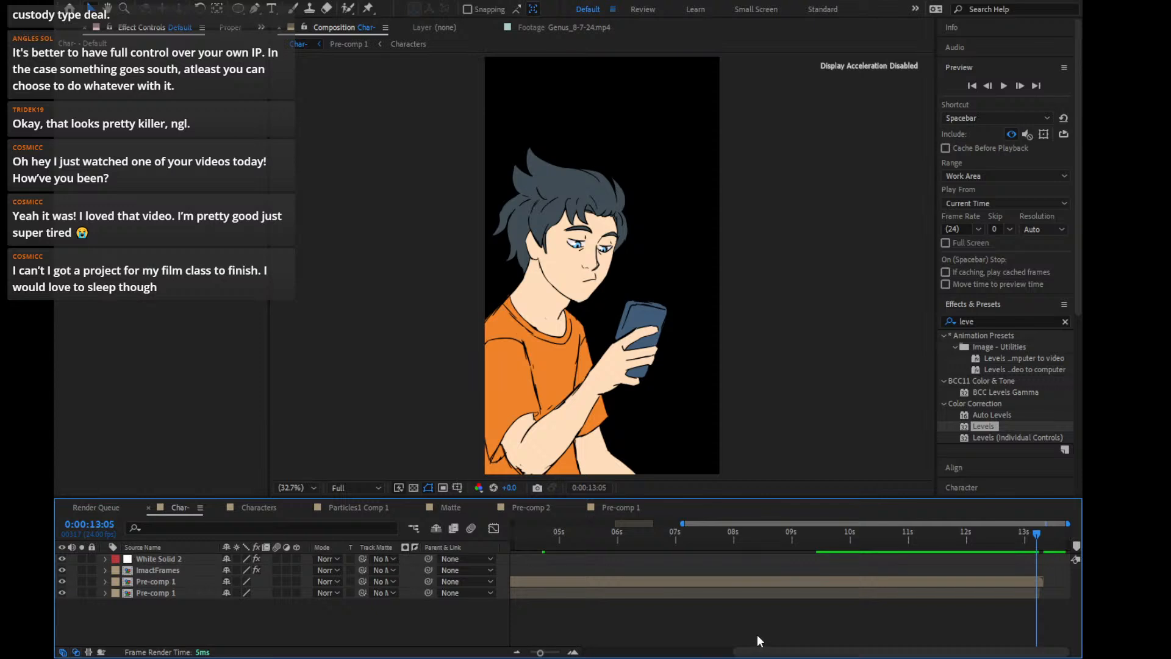
drag(784, 651, 691, 651)
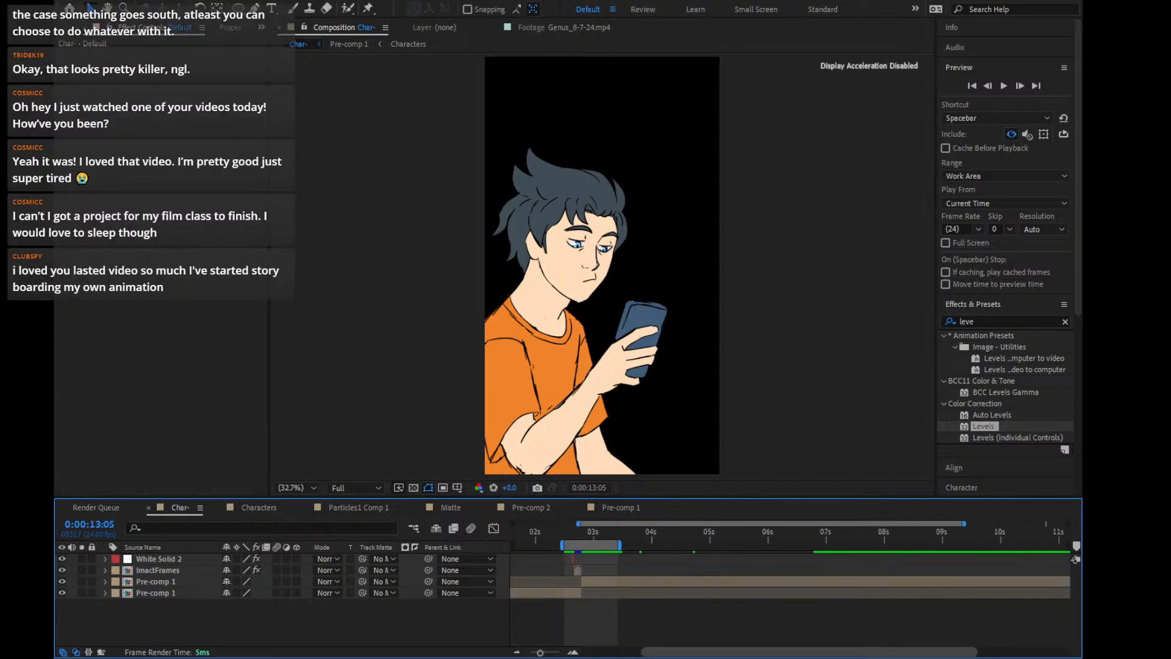
drag(692, 651, 655, 651)
drag(715, 540, 795, 543)
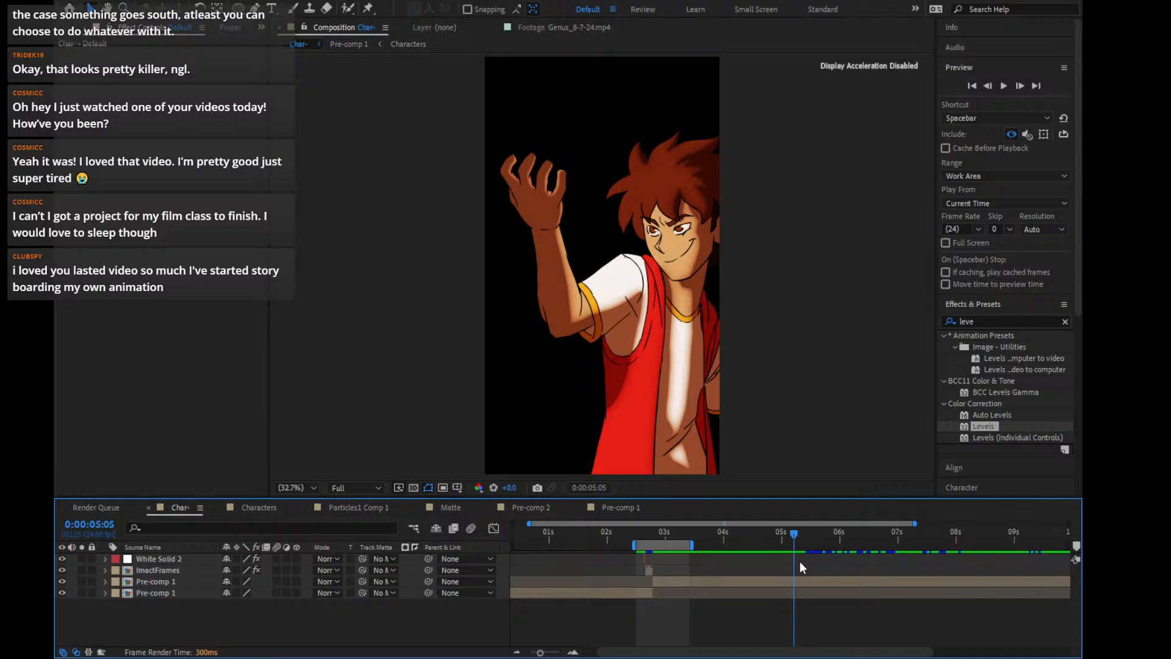
Open the nested Characters composition through Pre-comp 1 and compare the red-haired character's edges with the overlay layer hidden and shown
scroll(843, 324, up, 3)
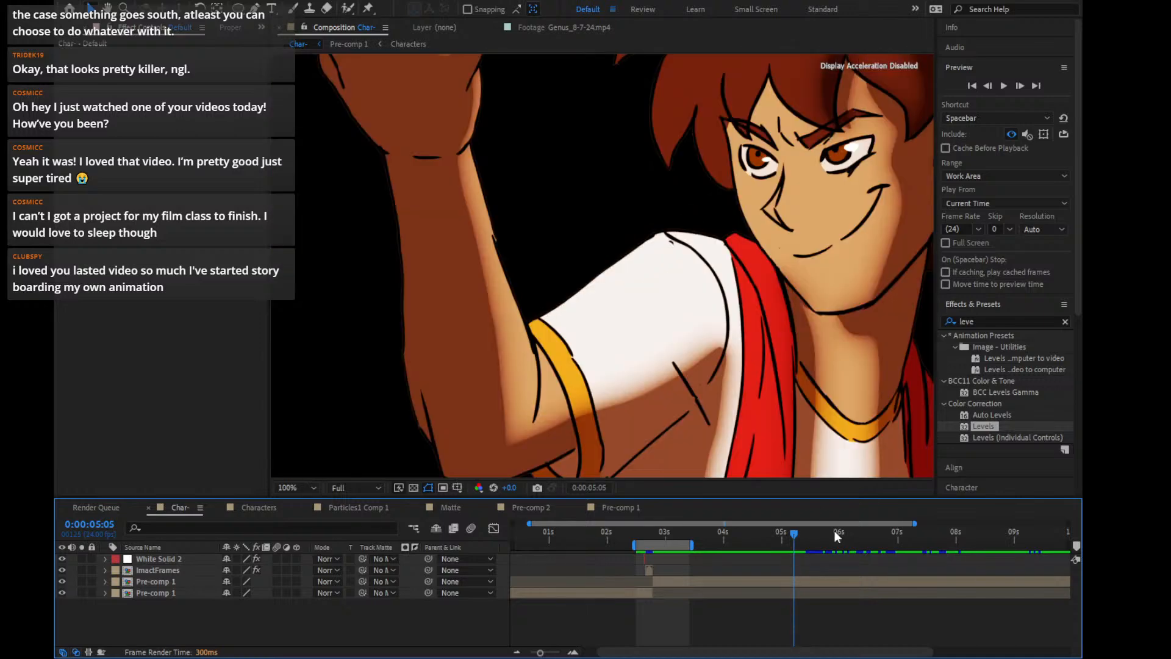
double_click(835, 580)
scroll(707, 219, up, 4)
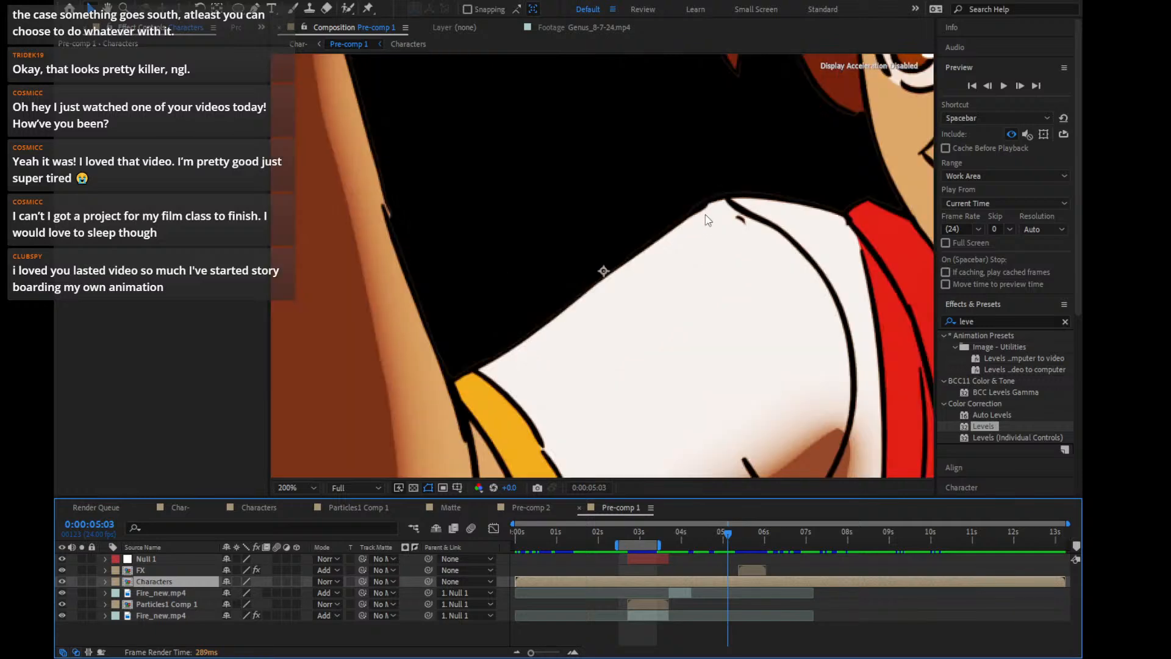
scroll(707, 219, down, 2)
double_click(719, 582)
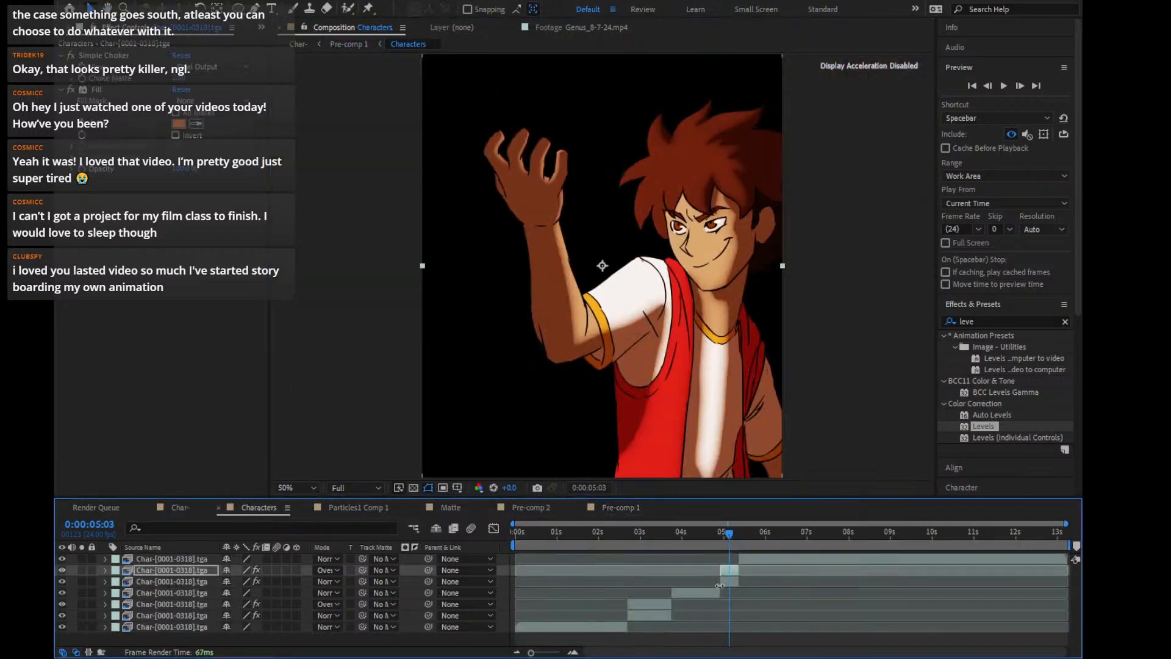
scroll(737, 271, up, 2)
drag(722, 250, 514, 451)
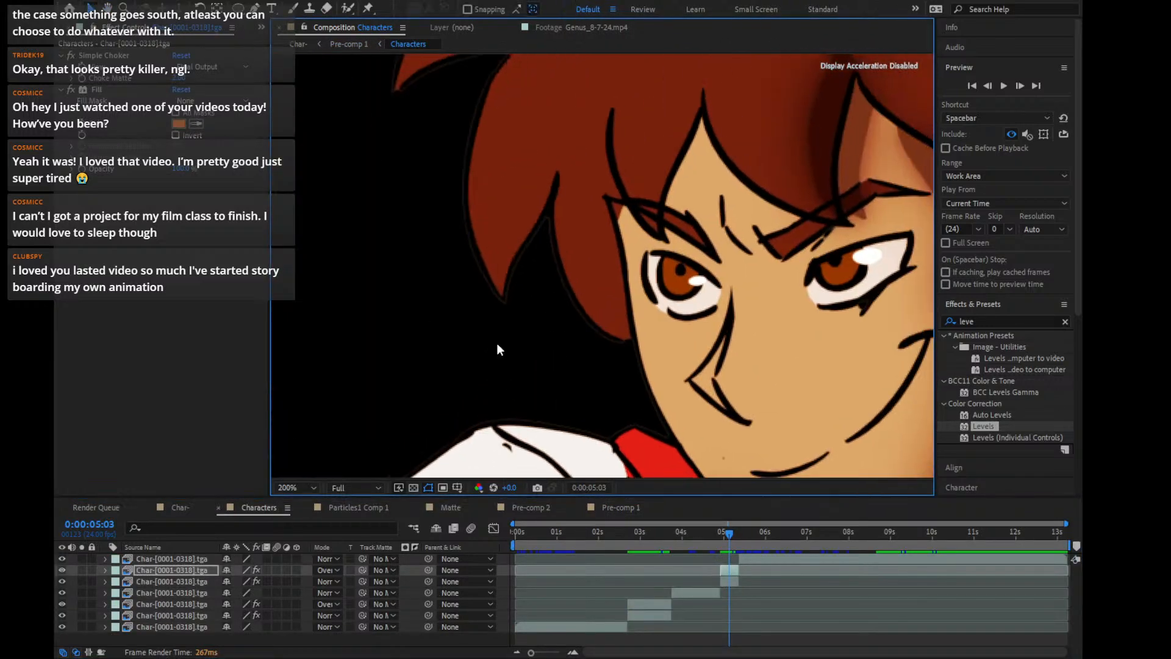
click(62, 570)
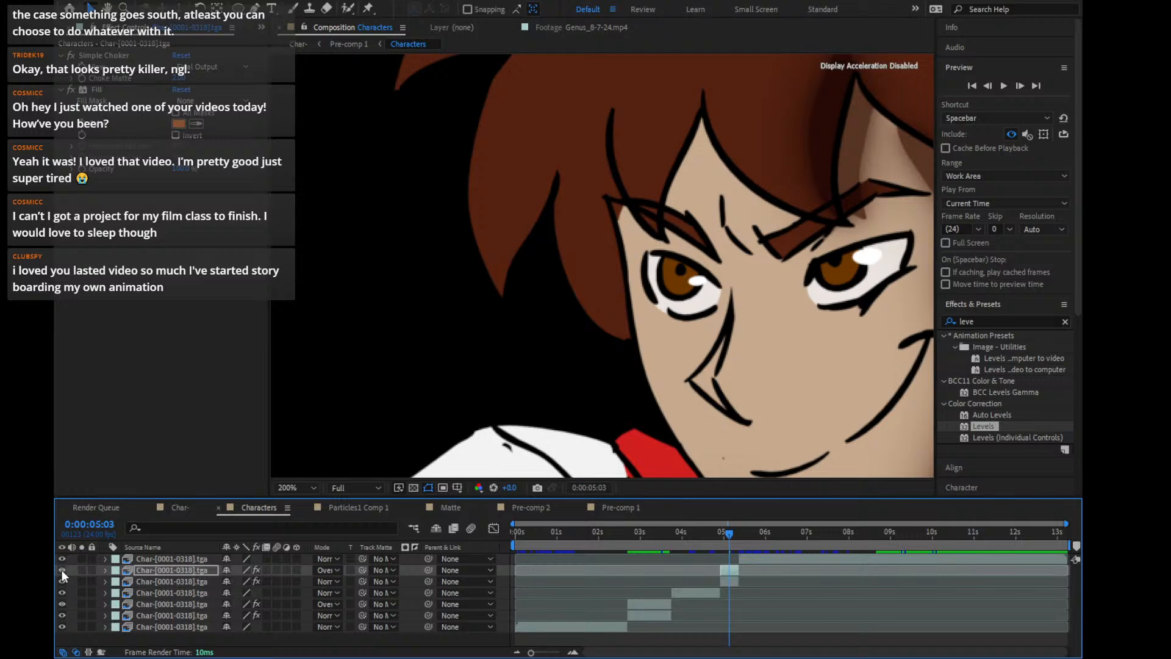
click(62, 570)
On the overlay character layer at 0:00:05:03, move Simple Choker below Fill and set its Choke Matte to 1.40
click(162, 568)
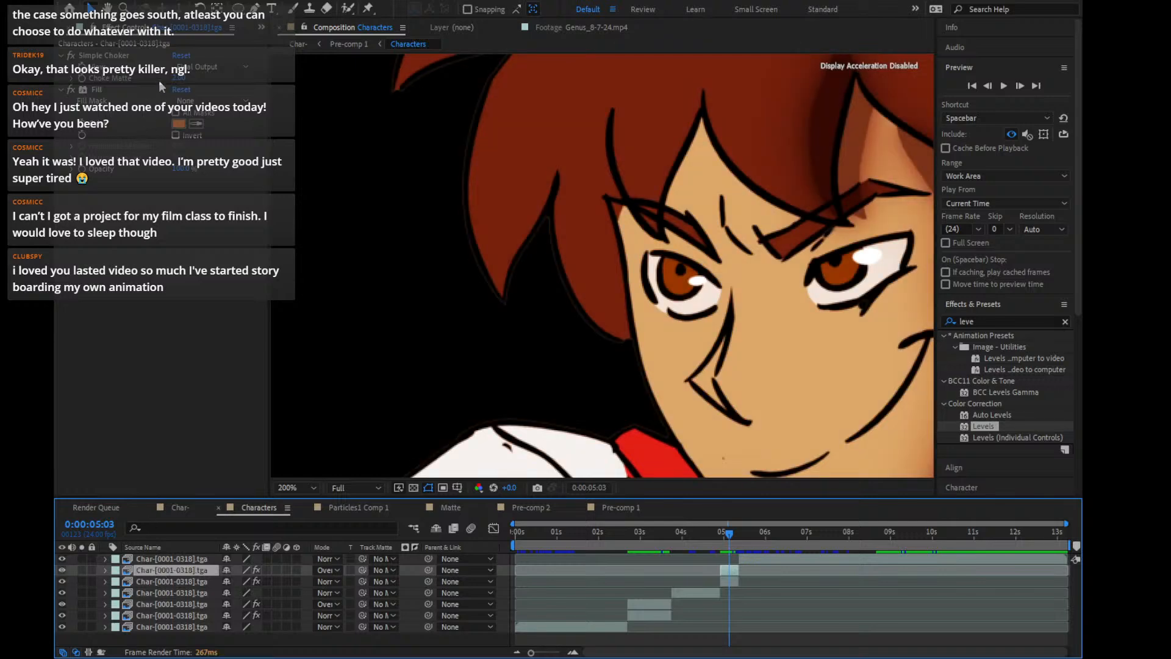
drag(104, 56, 105, 150)
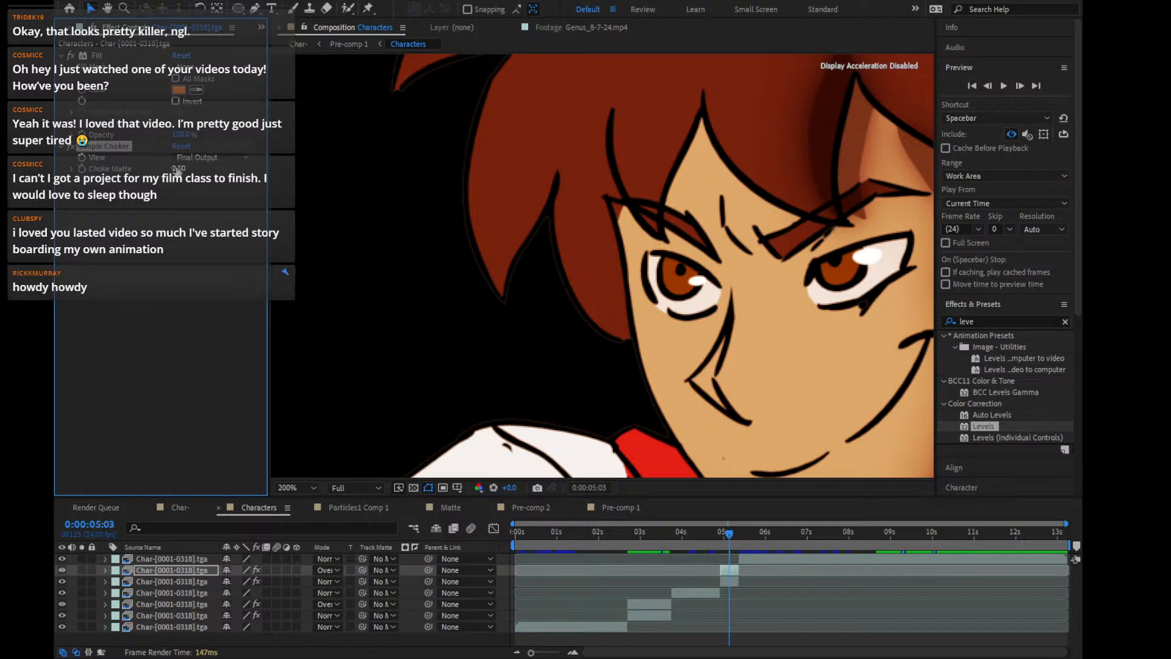
drag(177, 168, 195, 164)
scroll(529, 281, down, 2)
scroll(530, 282, up, 2)
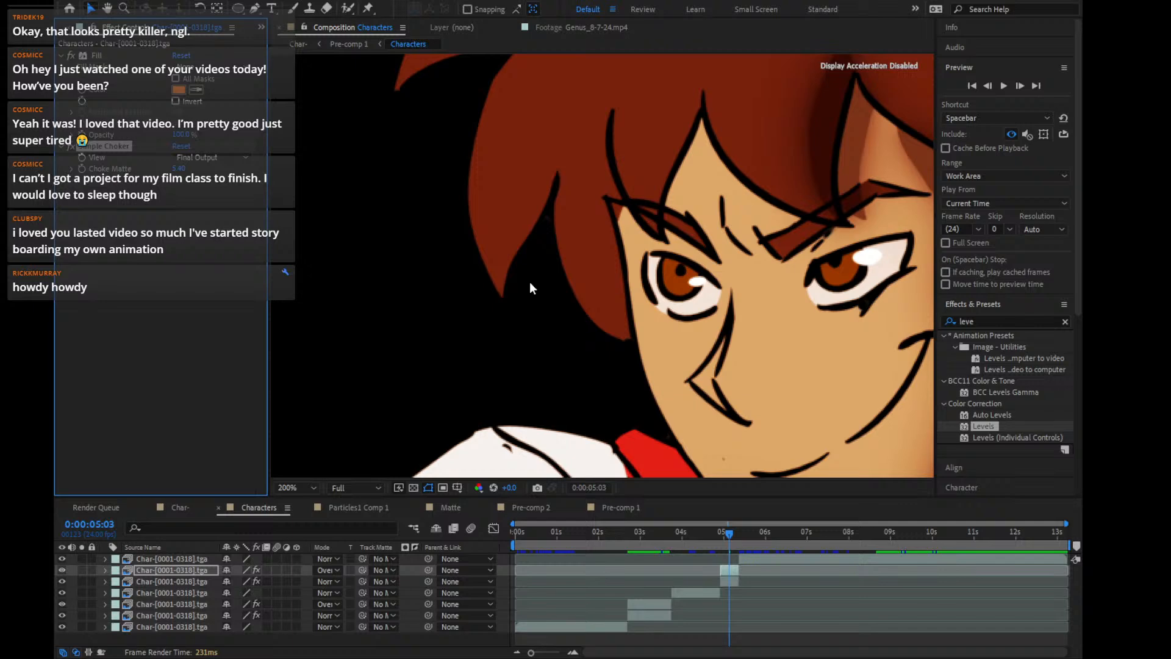
scroll(529, 282, up, 1)
scroll(530, 281, down, 1)
Increase the Simple Choker's Choke Matte on the overlay character layer of the earlier shot at 0:00:03:05
click(649, 536)
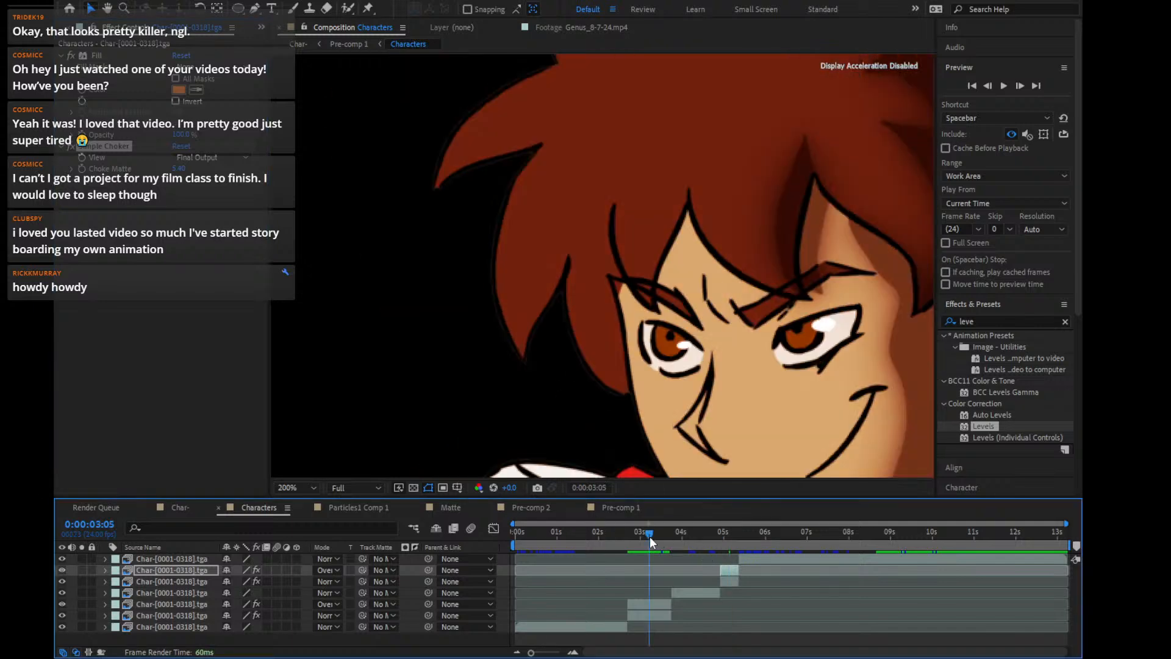
click(653, 601)
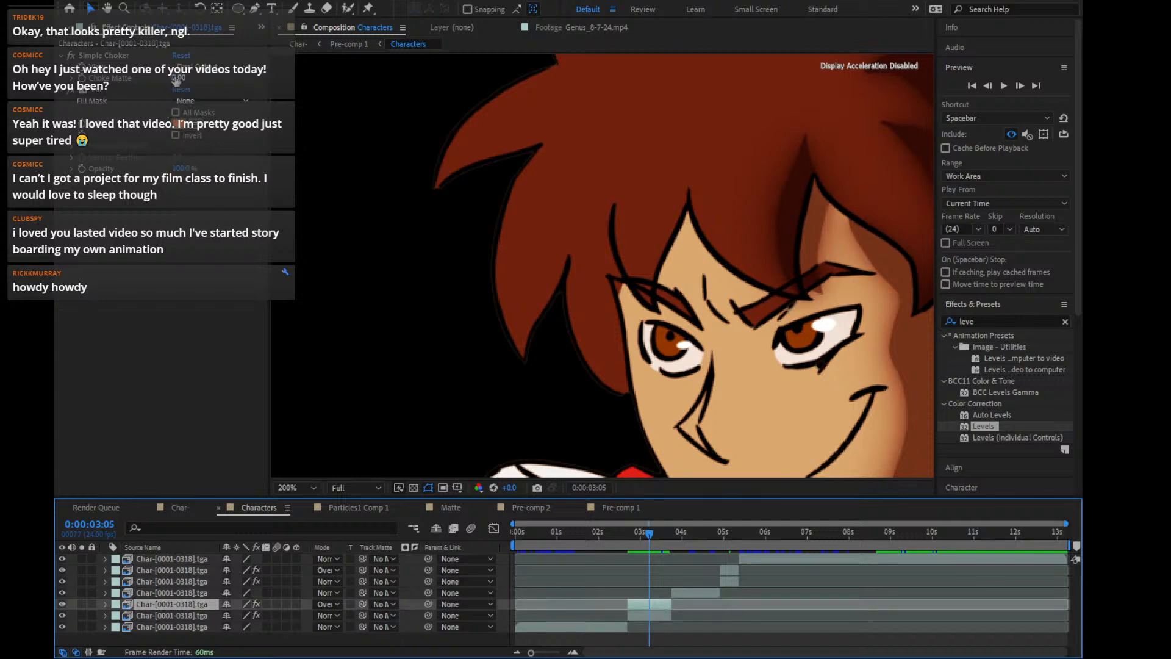
click(204, 80)
drag(204, 80, 210, 79)
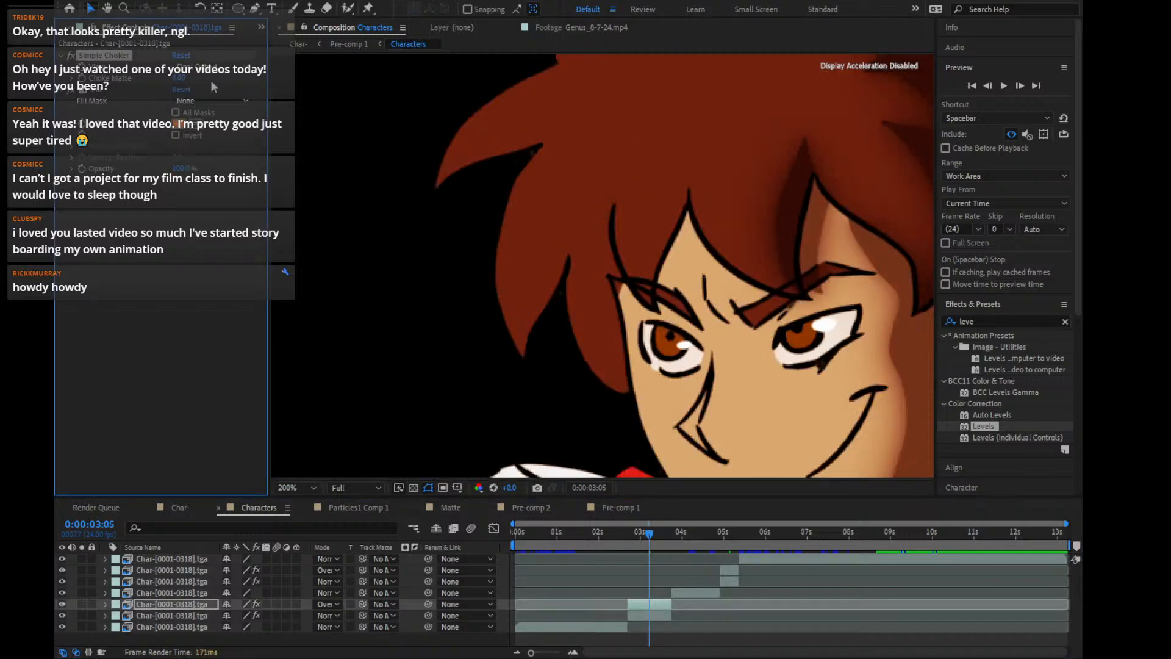
scroll(835, 194, down, 1)
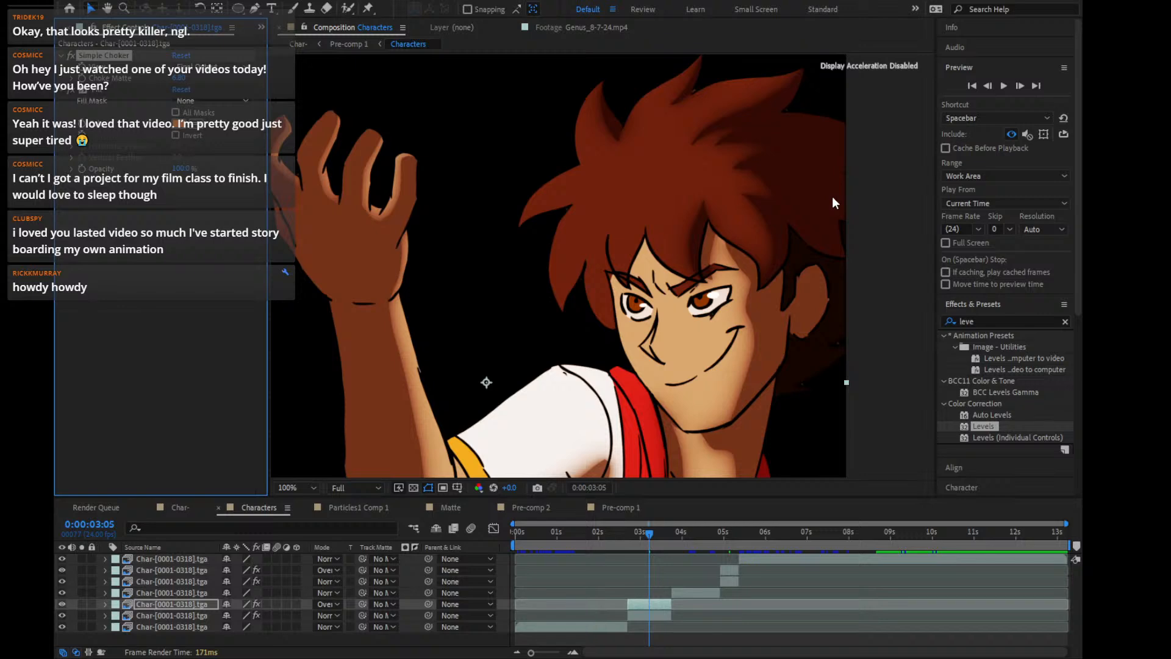
Return to the Char- composition and preview the fire ignition shot from 0:00:02:13
click(182, 508)
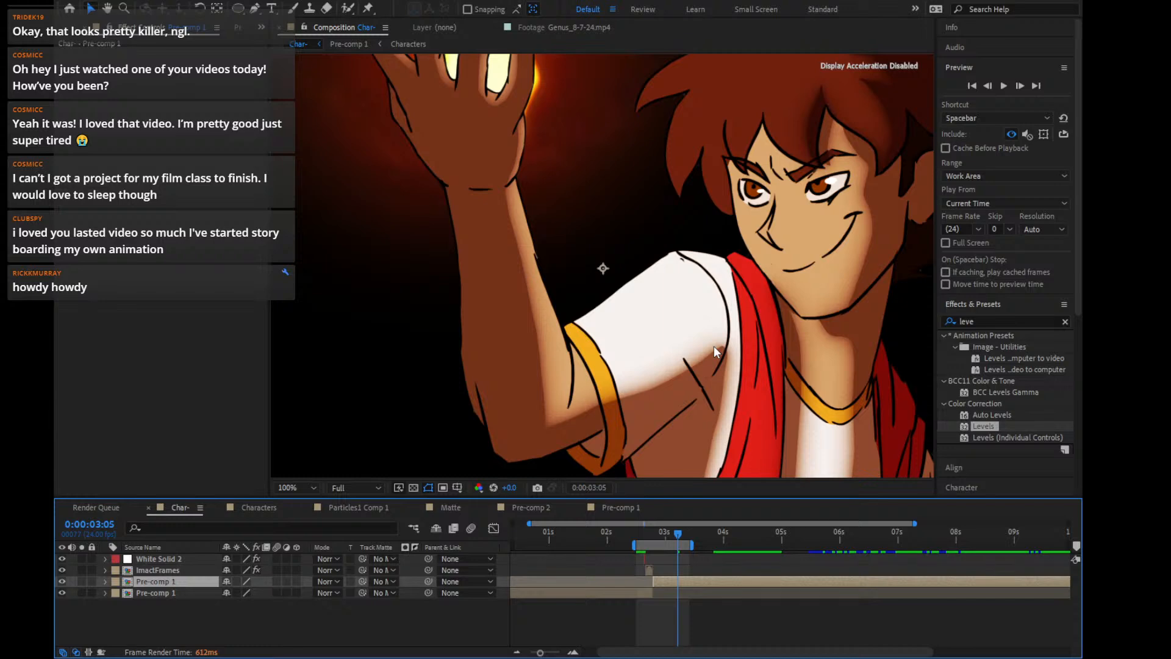
key(shift+/)
click(972, 86)
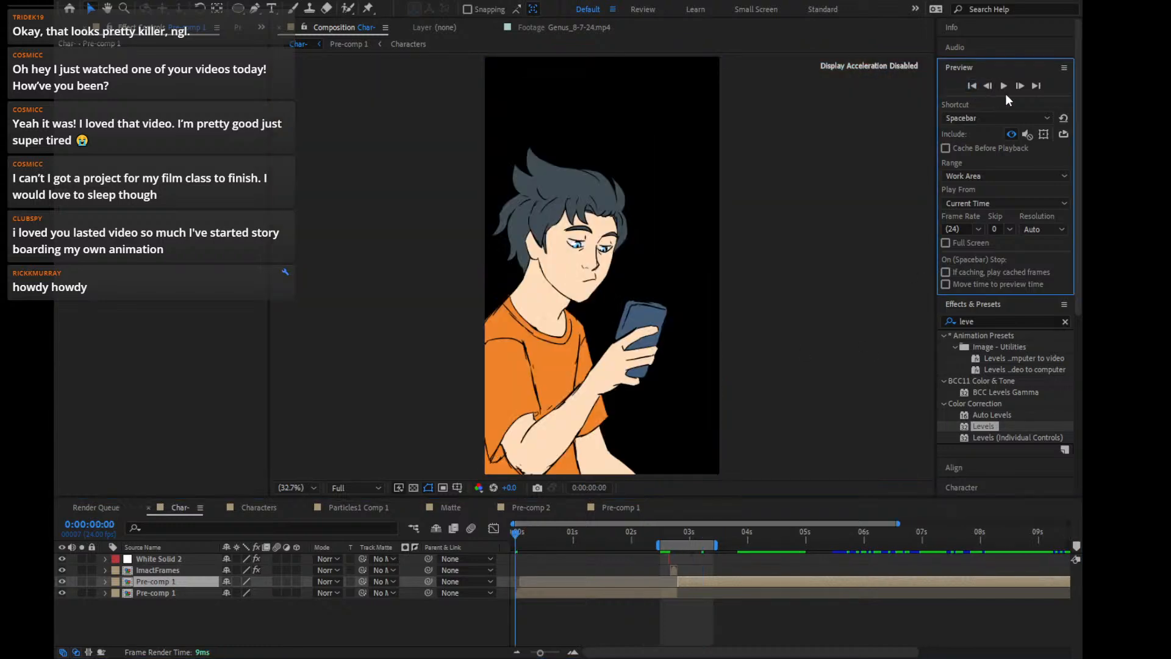
click(663, 532)
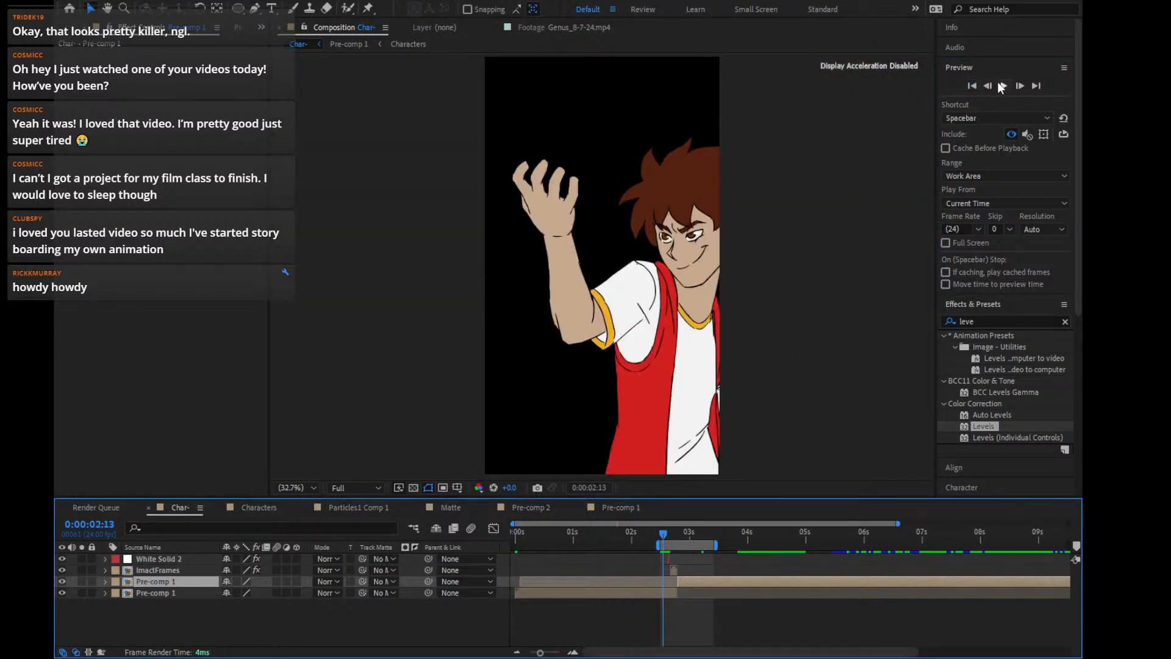
click(1003, 86)
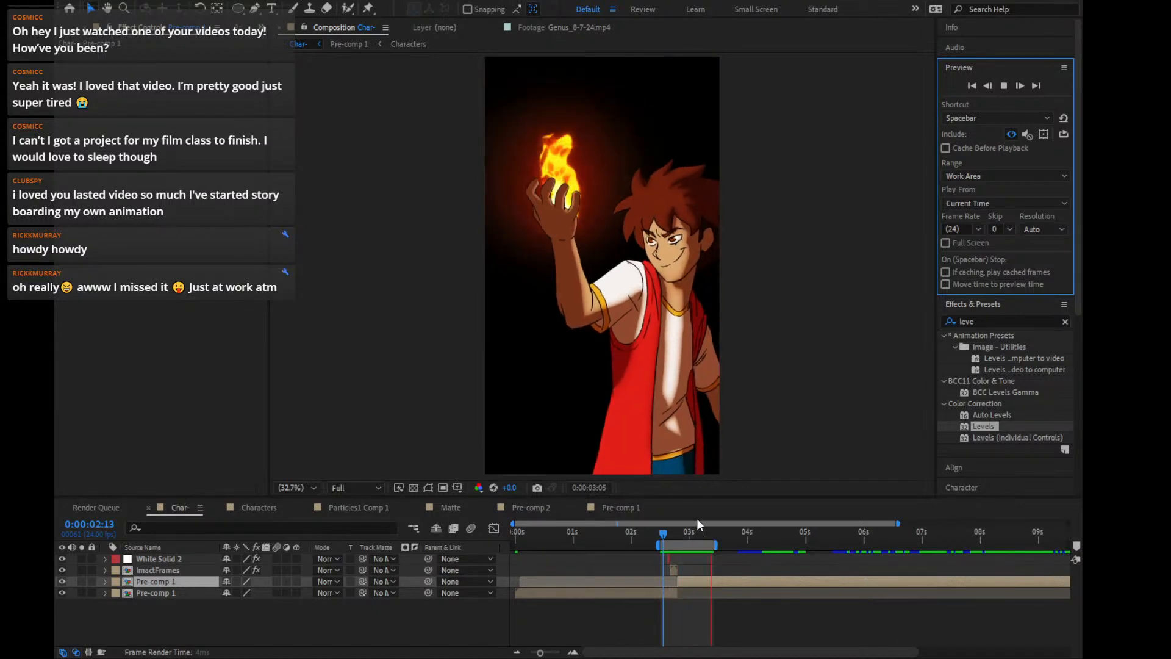
click(694, 531)
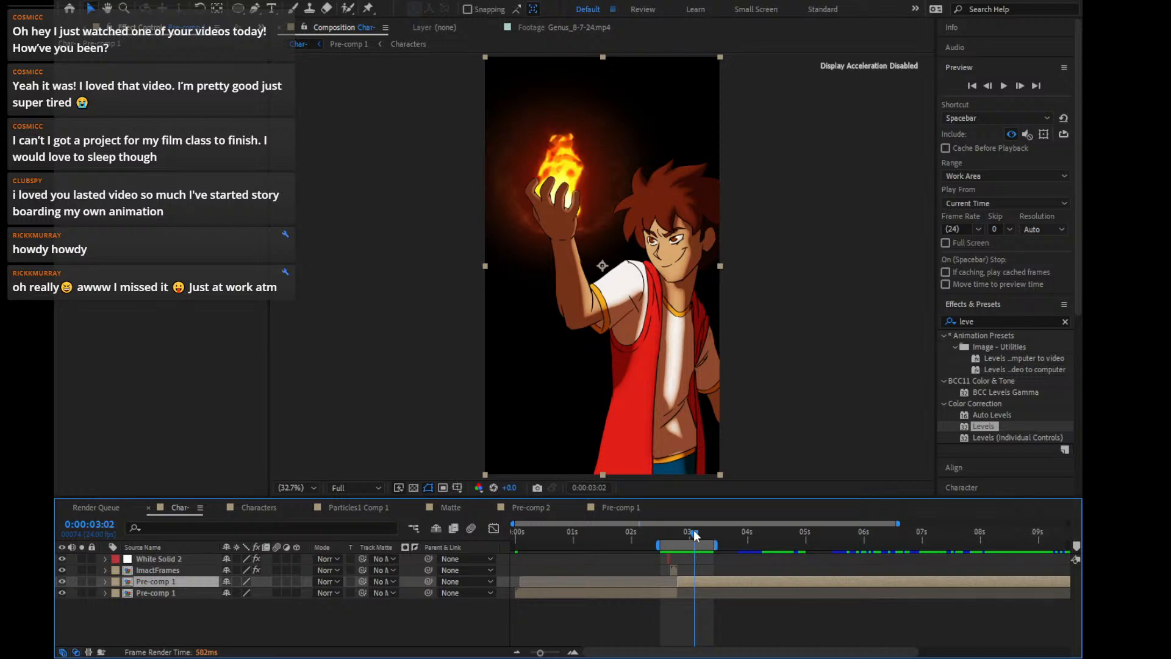
Examine the character's edges and the flame up close between 0:00:03:02 and 0:00:03:12, and check the following shot at 0:00:04:04
scroll(704, 298, up, 4)
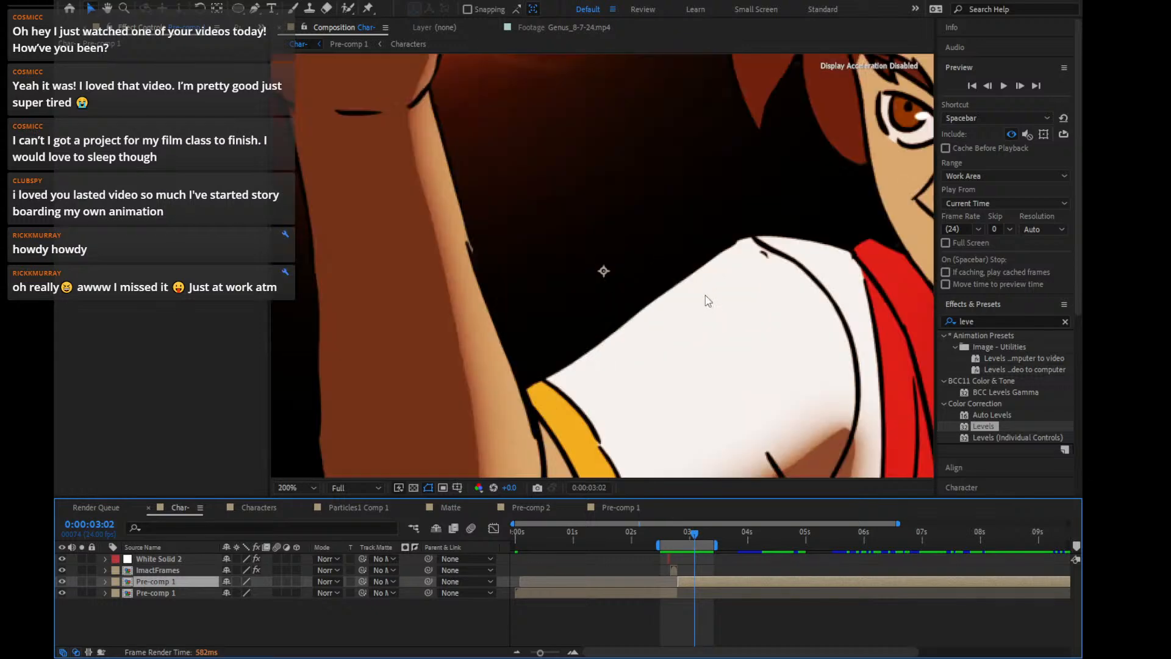
scroll(705, 298, down, 1)
drag(792, 219, 732, 365)
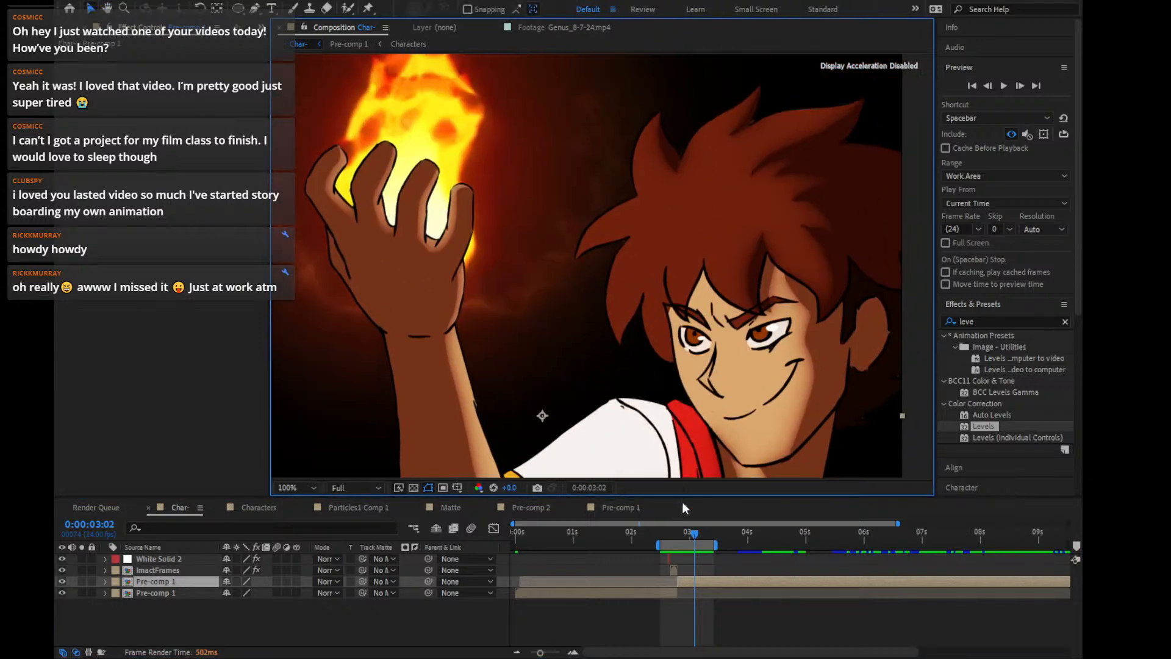
drag(695, 536, 699, 524)
scroll(744, 329, down, 2)
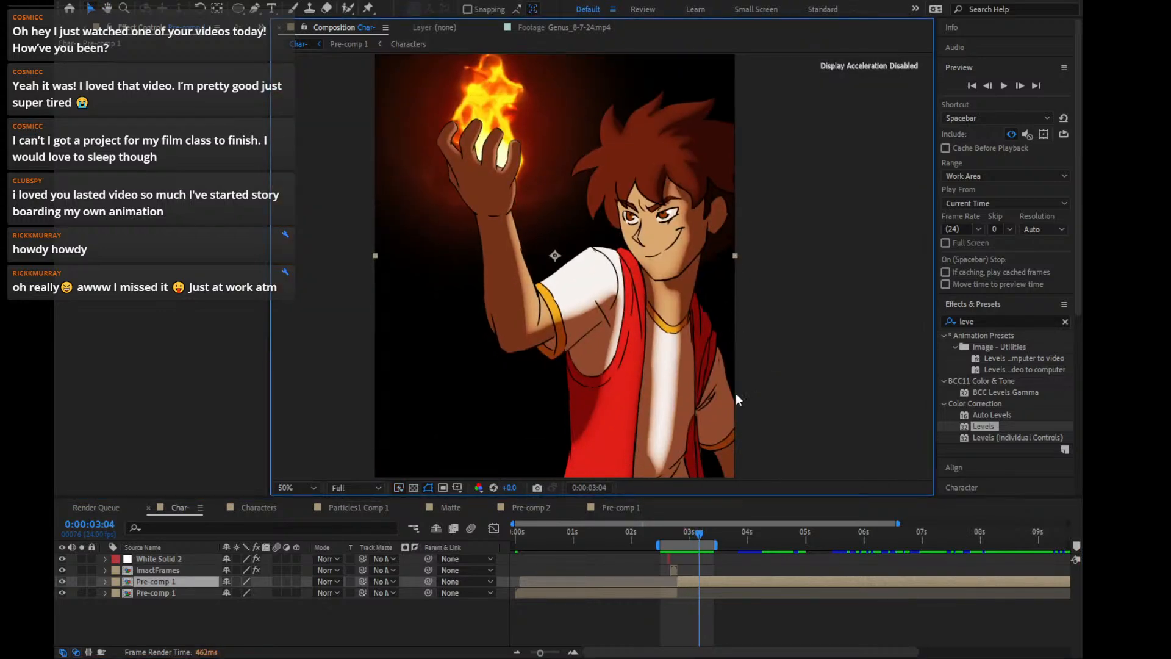
drag(704, 534, 722, 532)
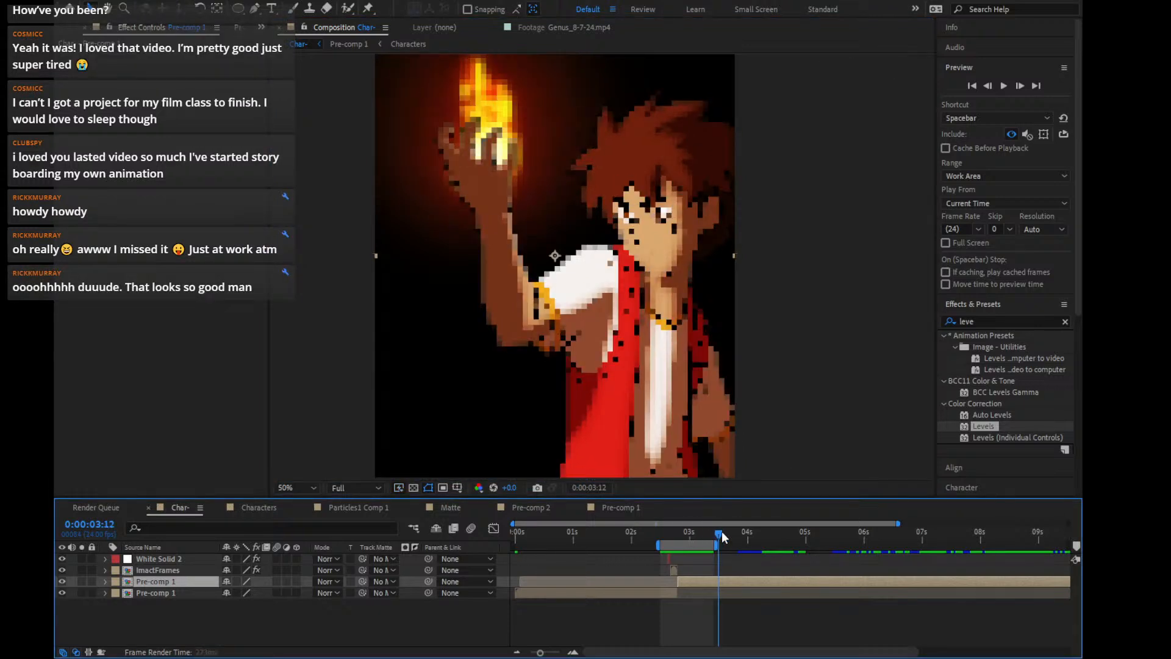
drag(735, 361, 725, 426)
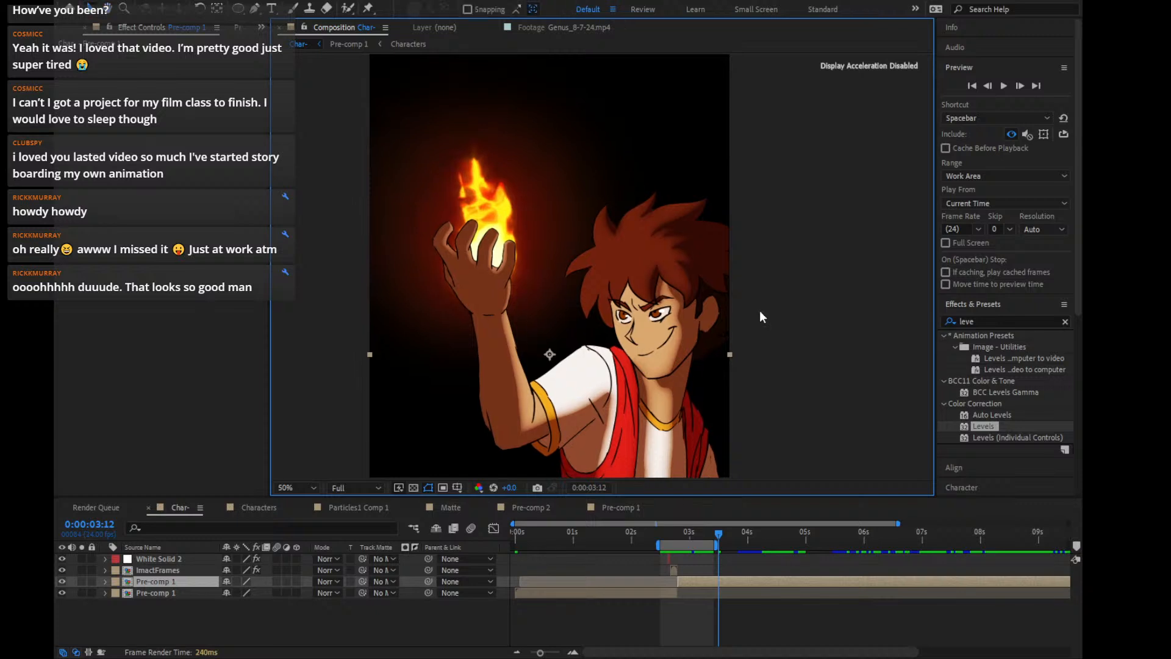
key(comma)
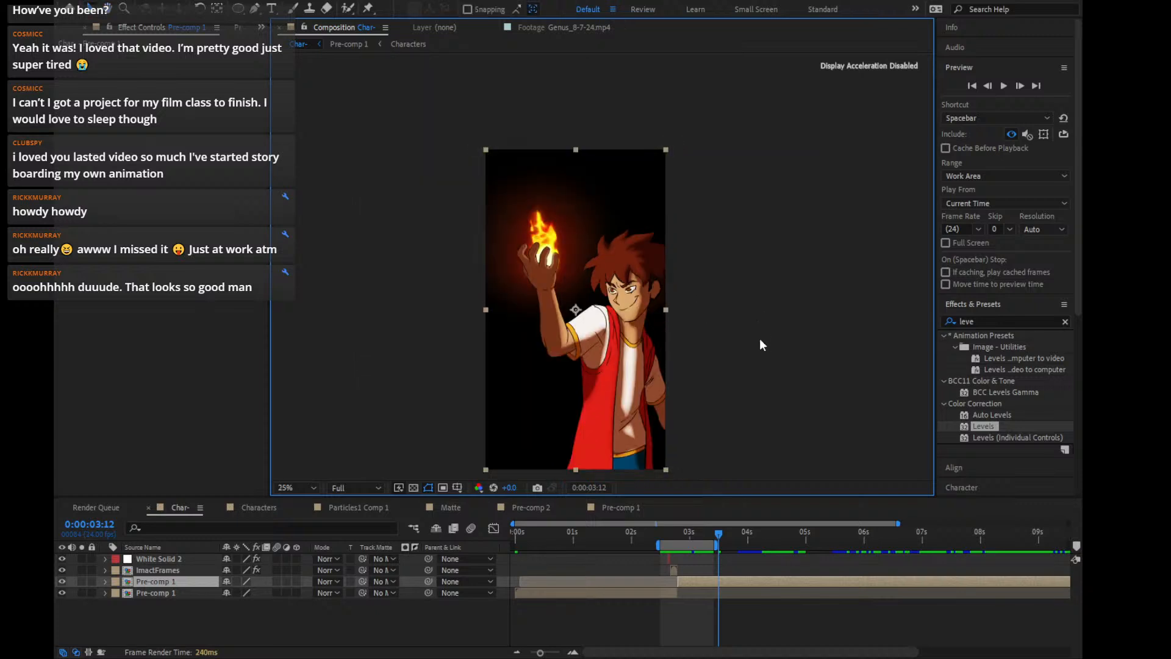
scroll(759, 338, up, 2)
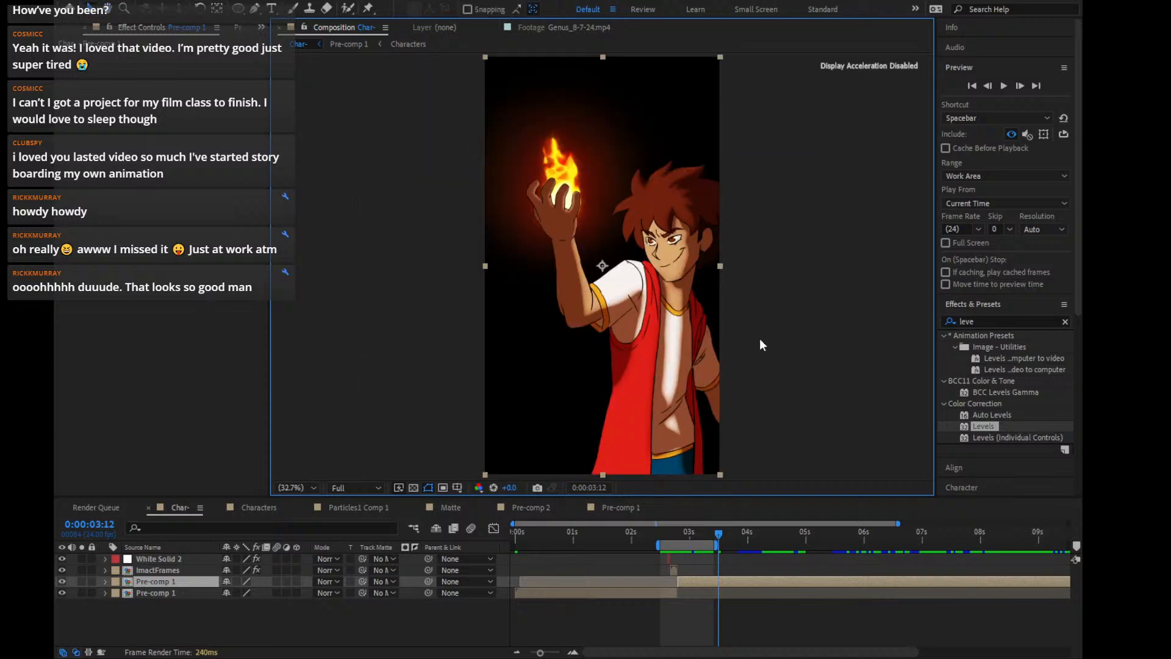
click(758, 536)
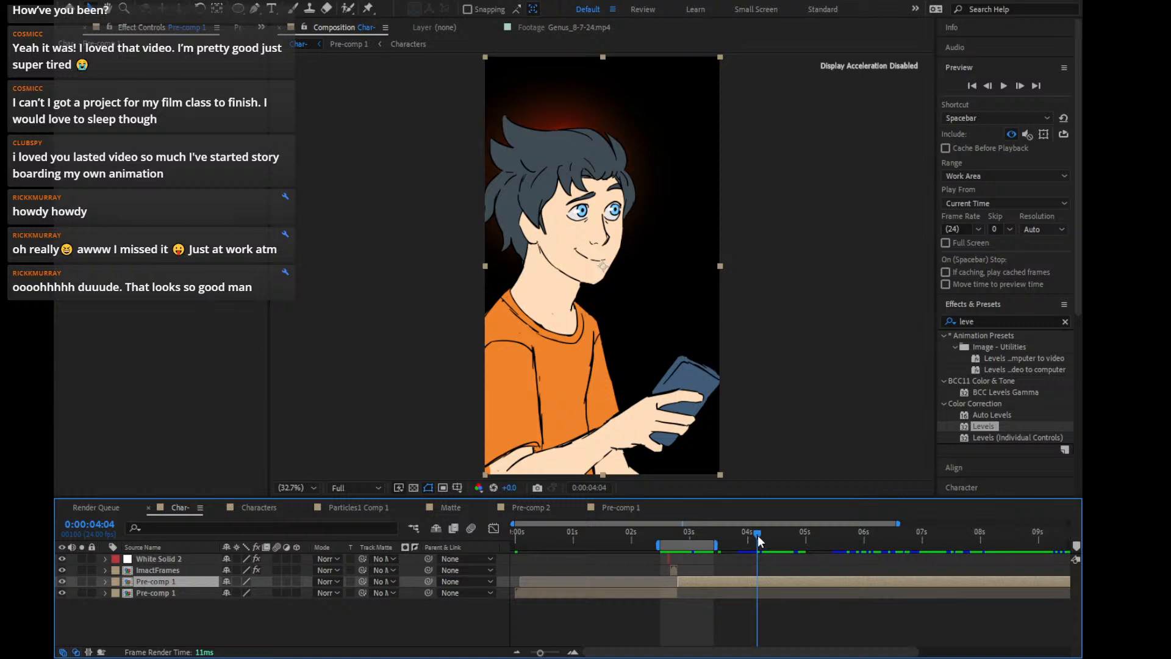
drag(757, 535, 716, 539)
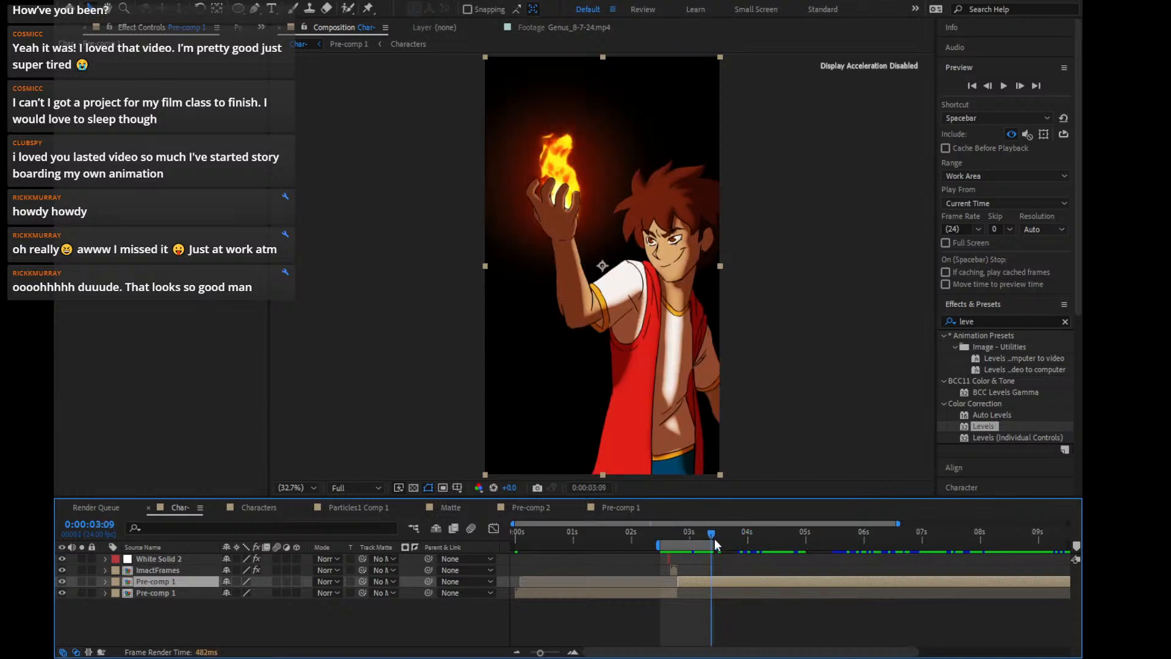
Open Pre-comp 1, extend the work area's end to about 4 seconds, and move to the dark-haired character's shot at 0:00:03:18
double_click(730, 581)
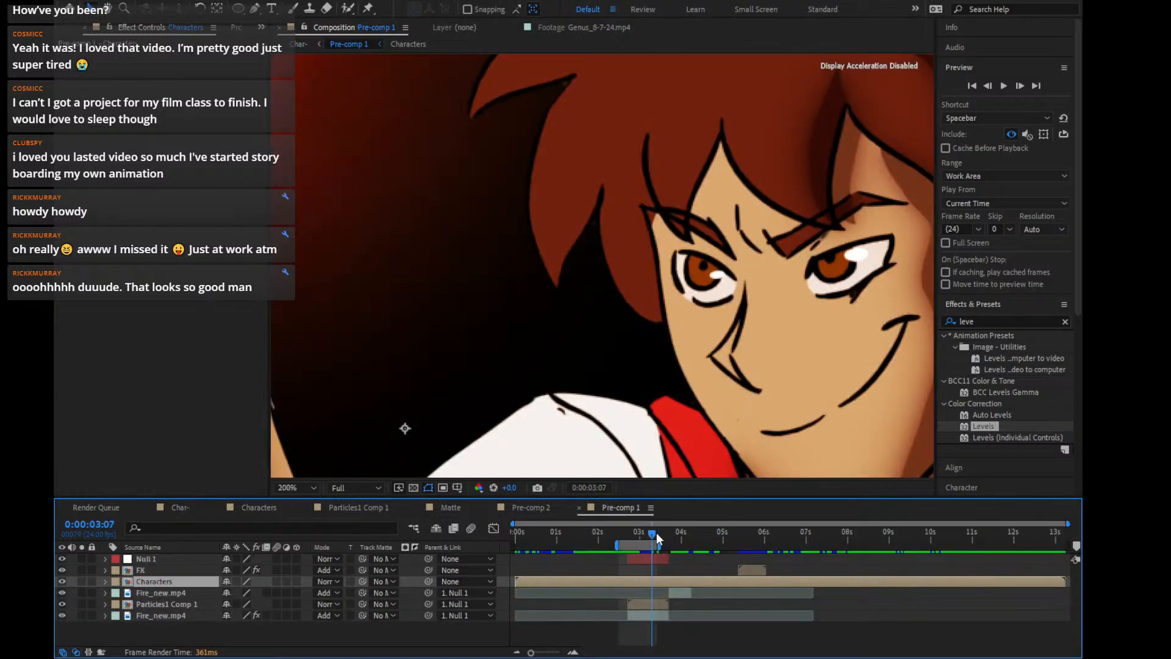
scroll(705, 279, down, 4)
scroll(704, 279, down, 2)
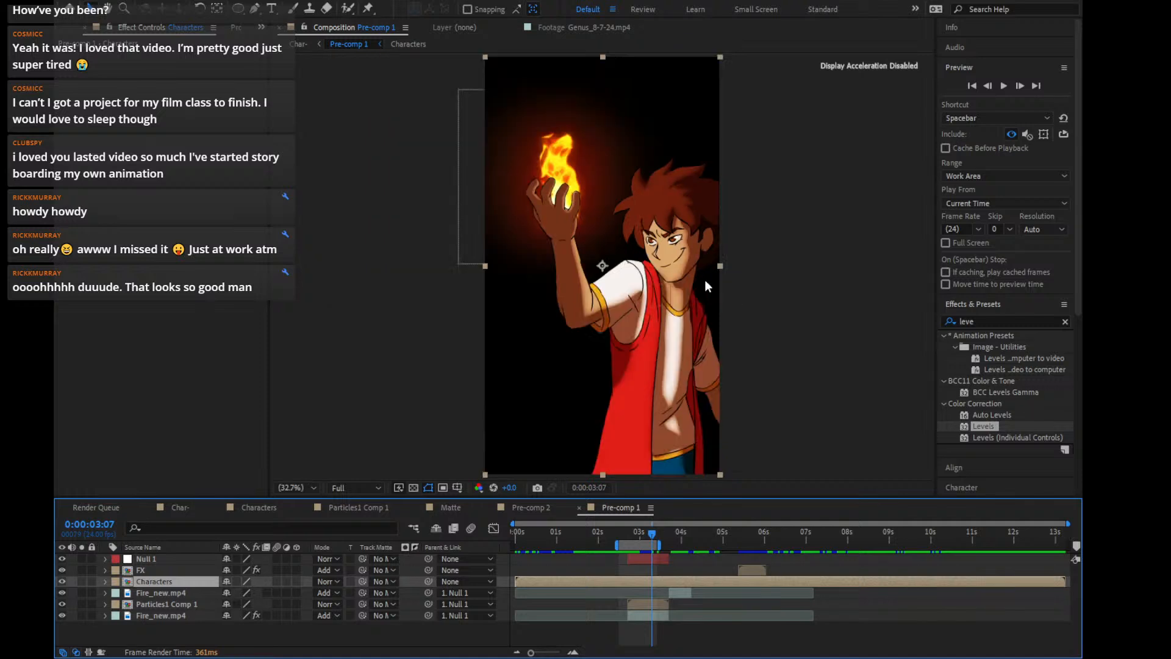
drag(658, 543, 685, 547)
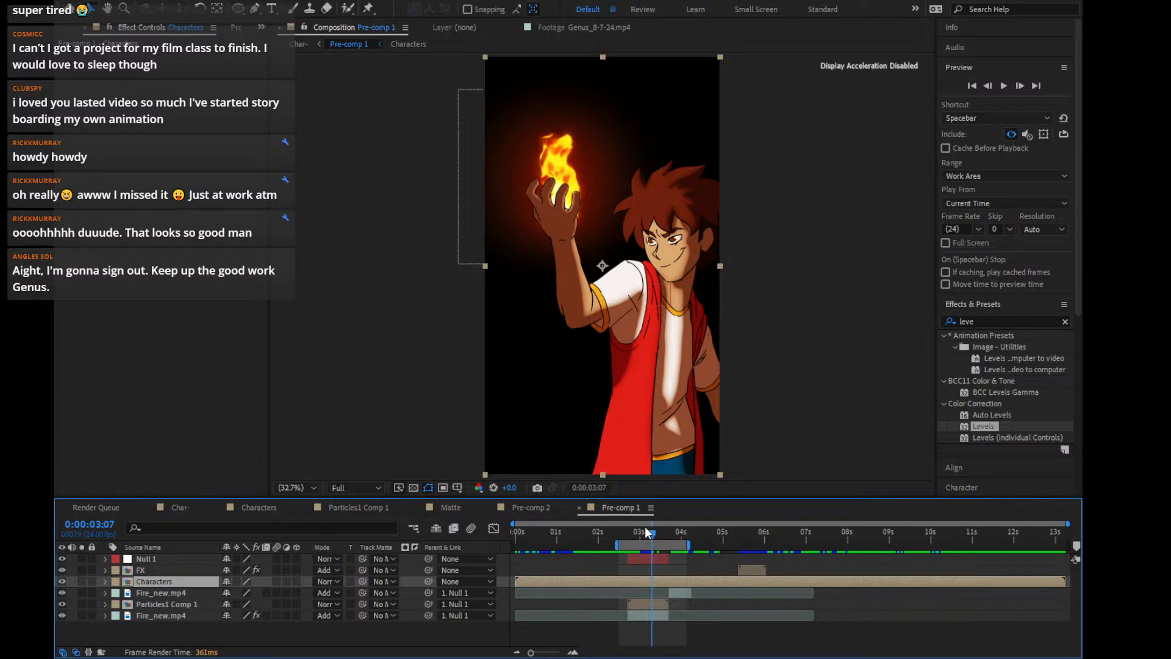
drag(646, 526, 668, 536)
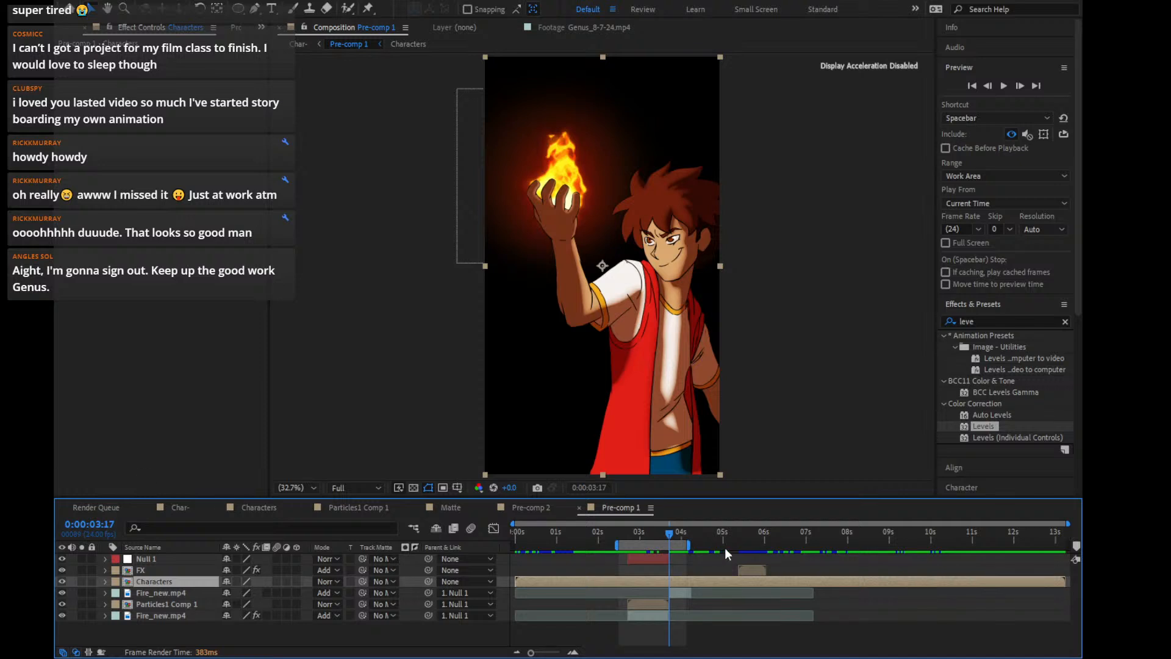
click(673, 535)
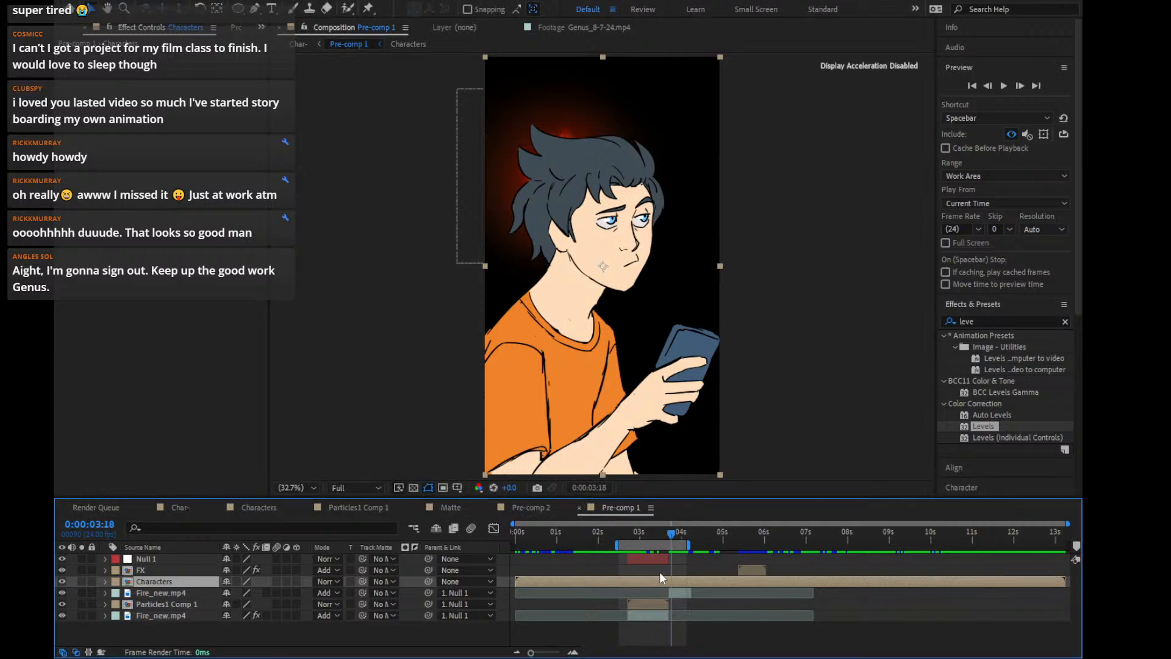
Extend the work area to about 7 seconds and shift the upper Fire_new.mp4 clip to start at 0:00:04:19, over the red-haired character's second shot
click(678, 594)
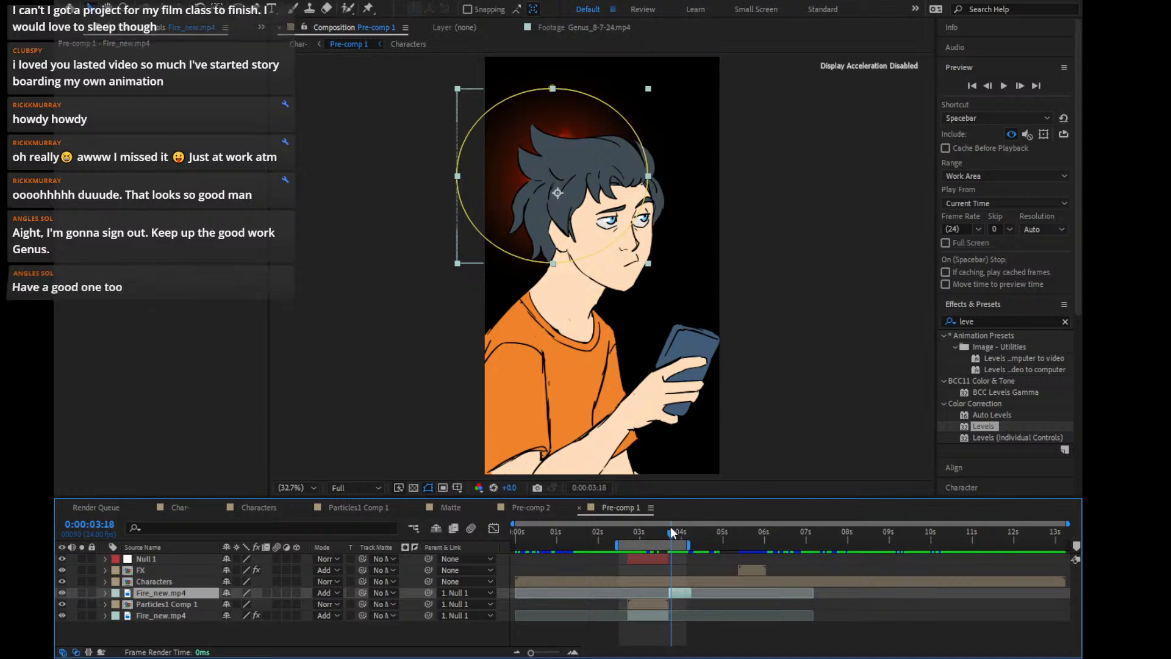
click(736, 539)
drag(737, 539, 810, 545)
click(573, 652)
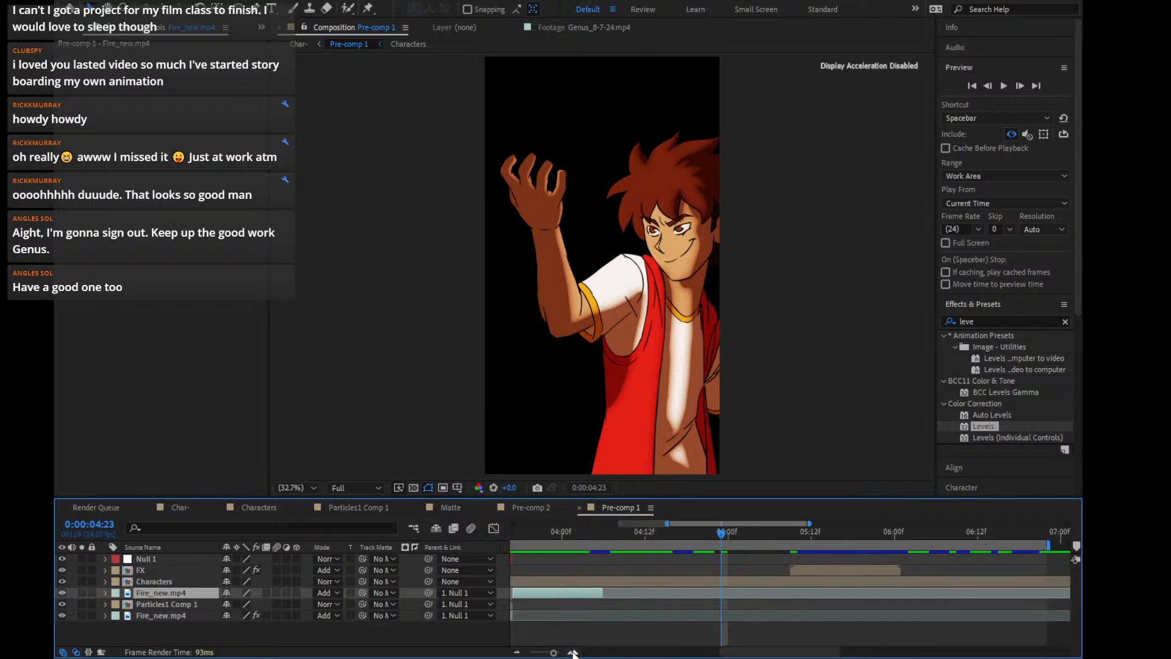
drag(571, 593, 753, 594)
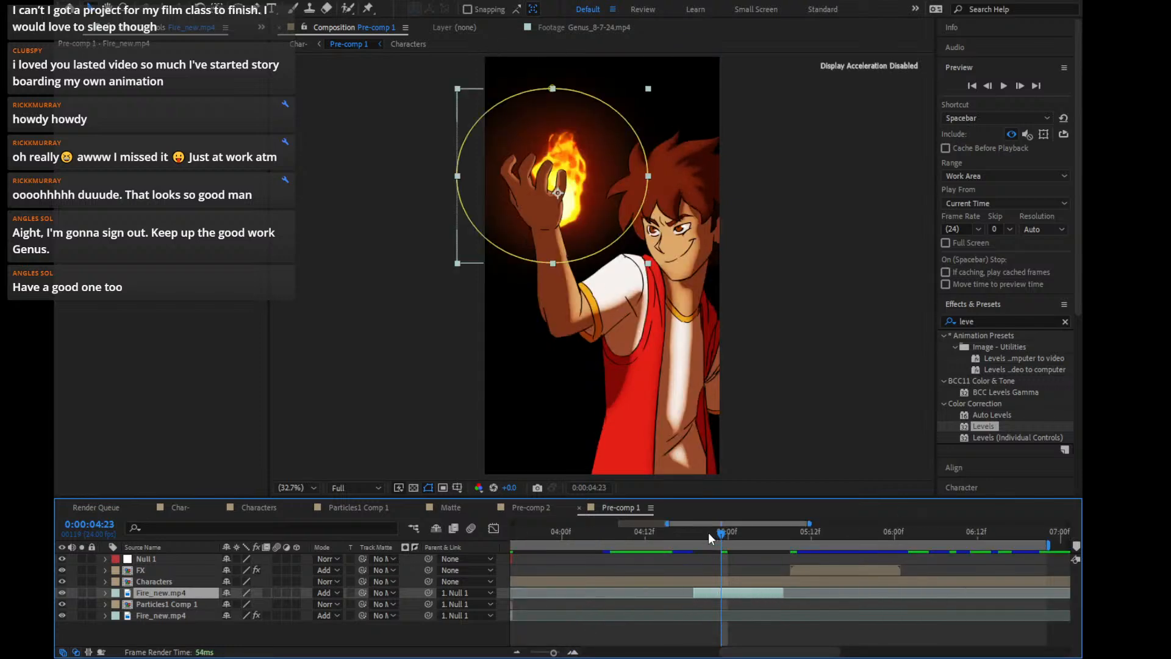
mouse_move(708, 533)
mouse_down()
mouse_move(650, 542)
mouse_move(693, 535)
mouse_up()
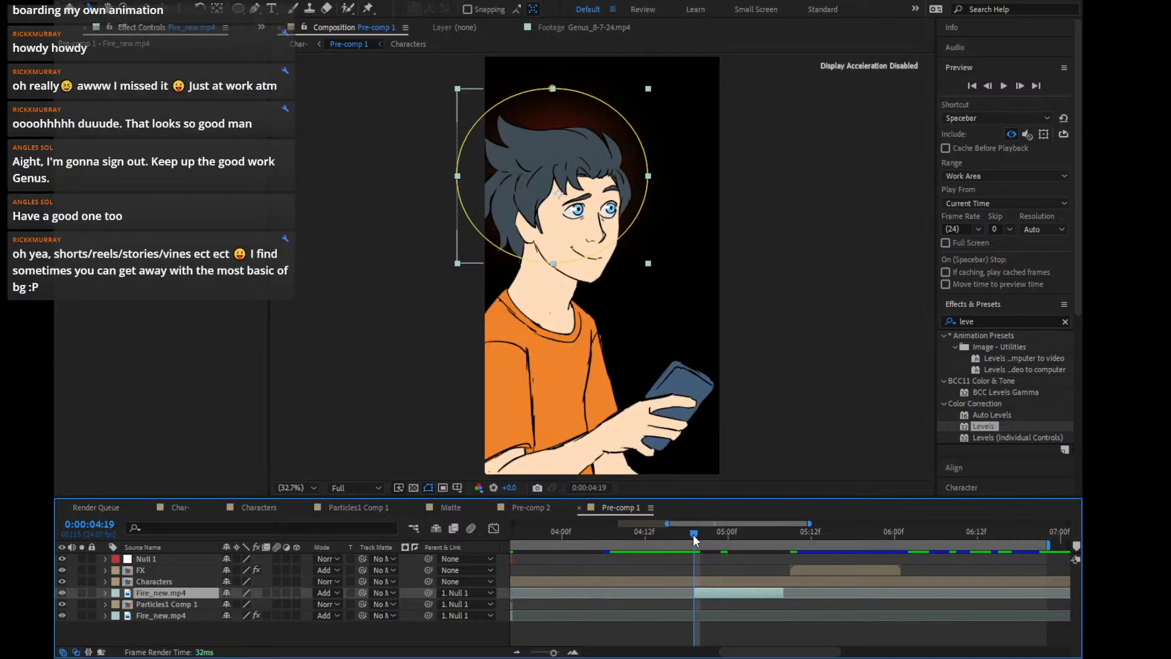
Shift the upper Fire_new.mp4 clip so it starts at 0:00:04:22, where the red-haired character's shot begins
key(Page_Down)
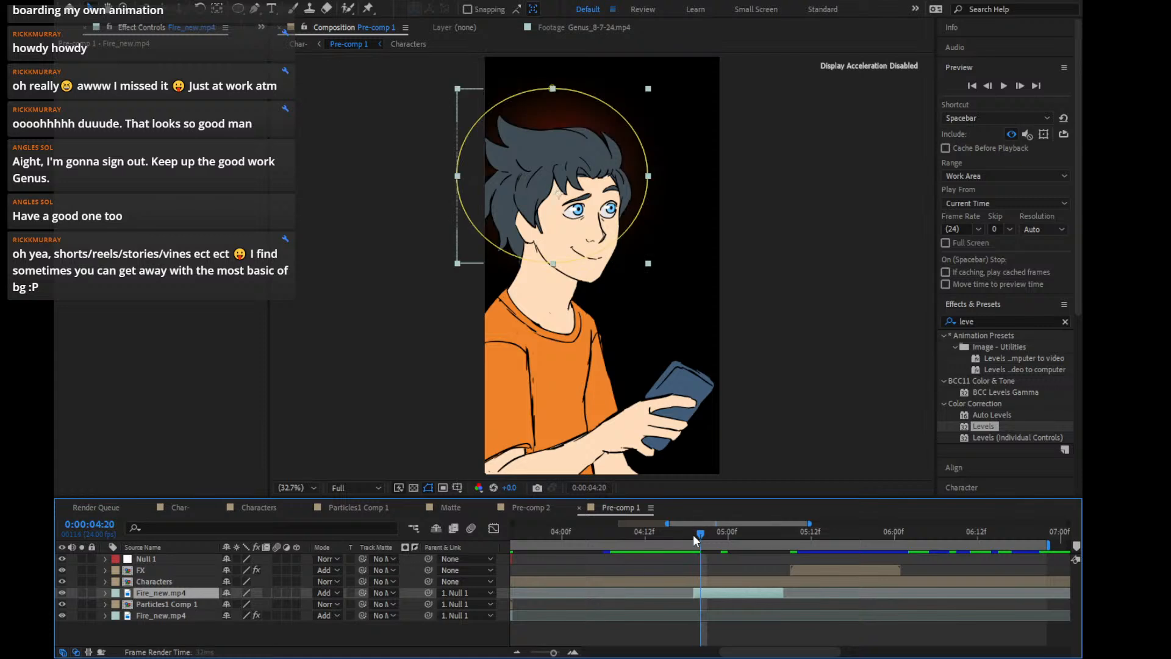
key(Page_Down)
key(Page_Down)
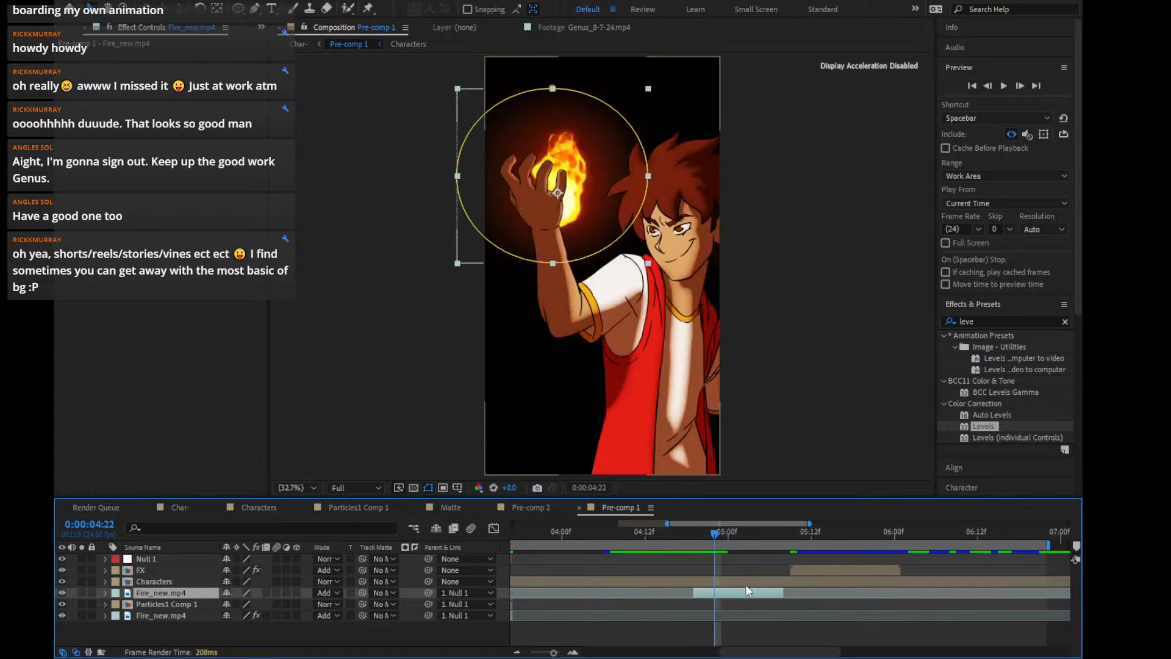
drag(729, 589, 753, 594)
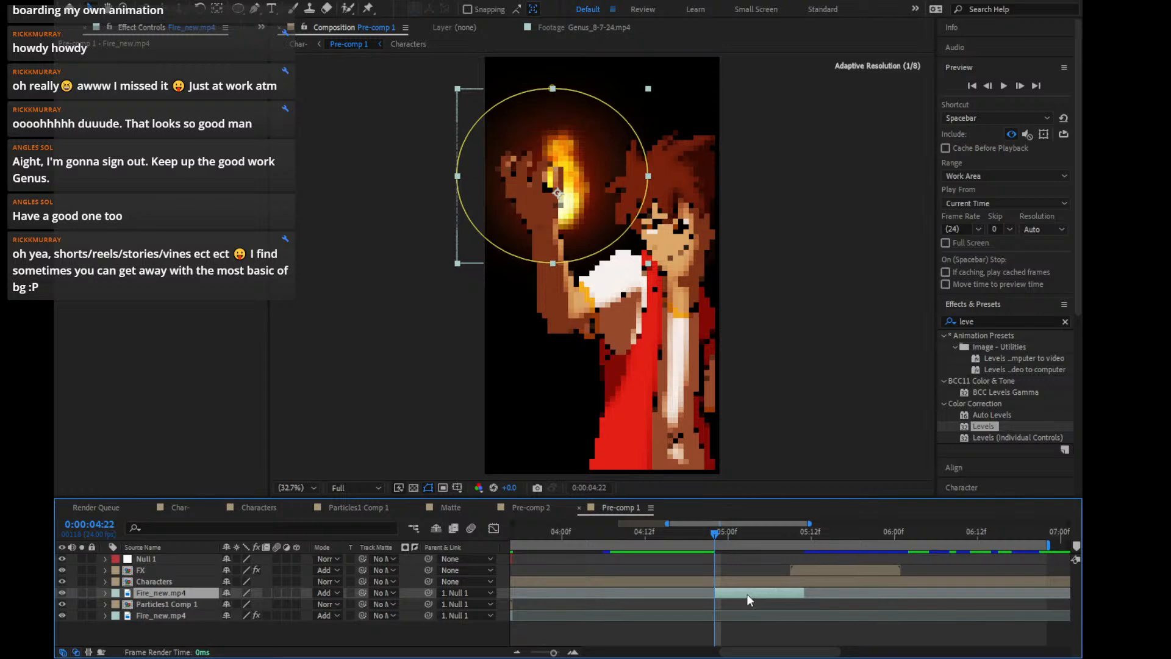
Reposition the upper Fire_new.mp4 flame within the raised hand's fingers, at a position of about -483, -505
key(slash)
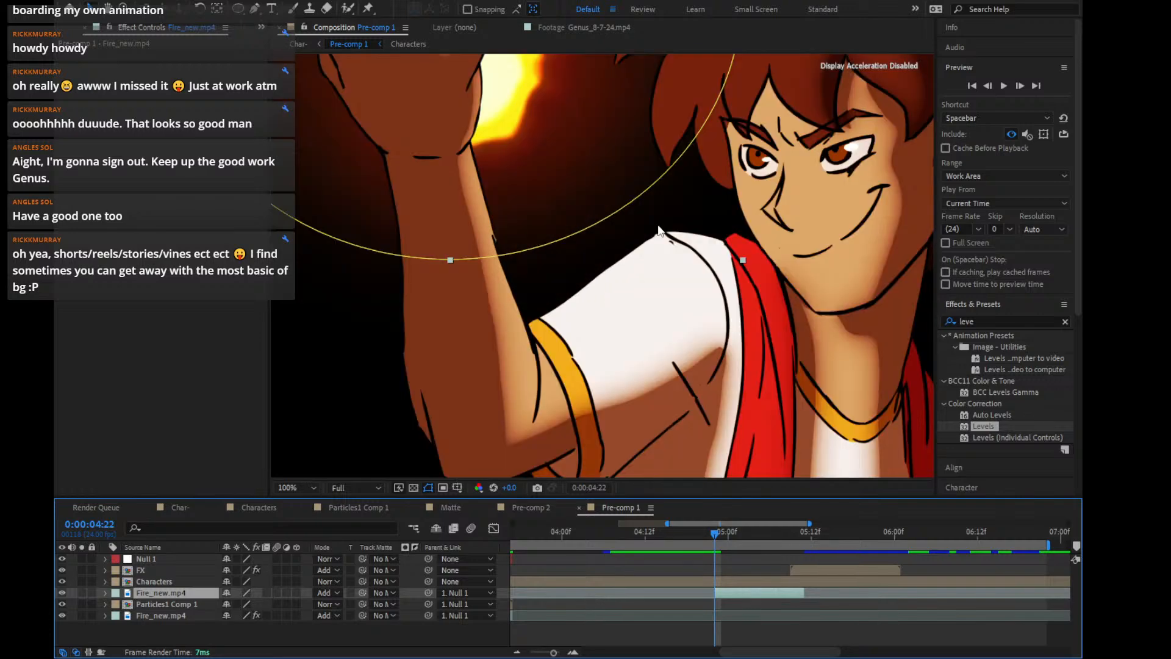
scroll(659, 230, up, 5)
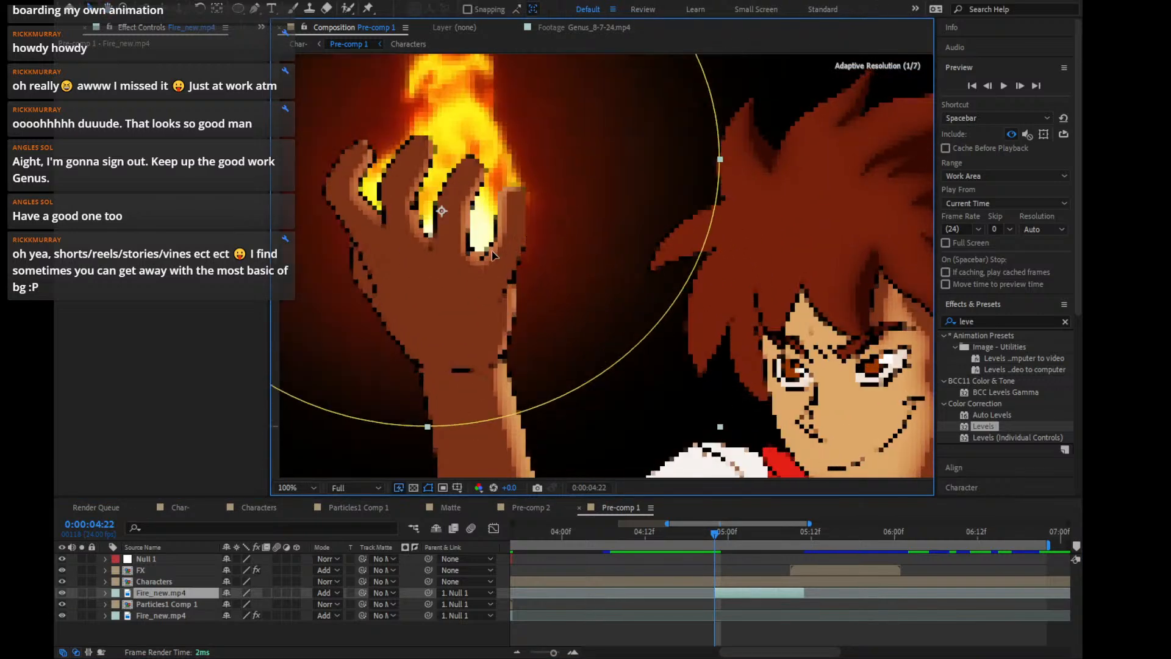
drag(492, 250, 506, 230)
scroll(592, 221, down, 1)
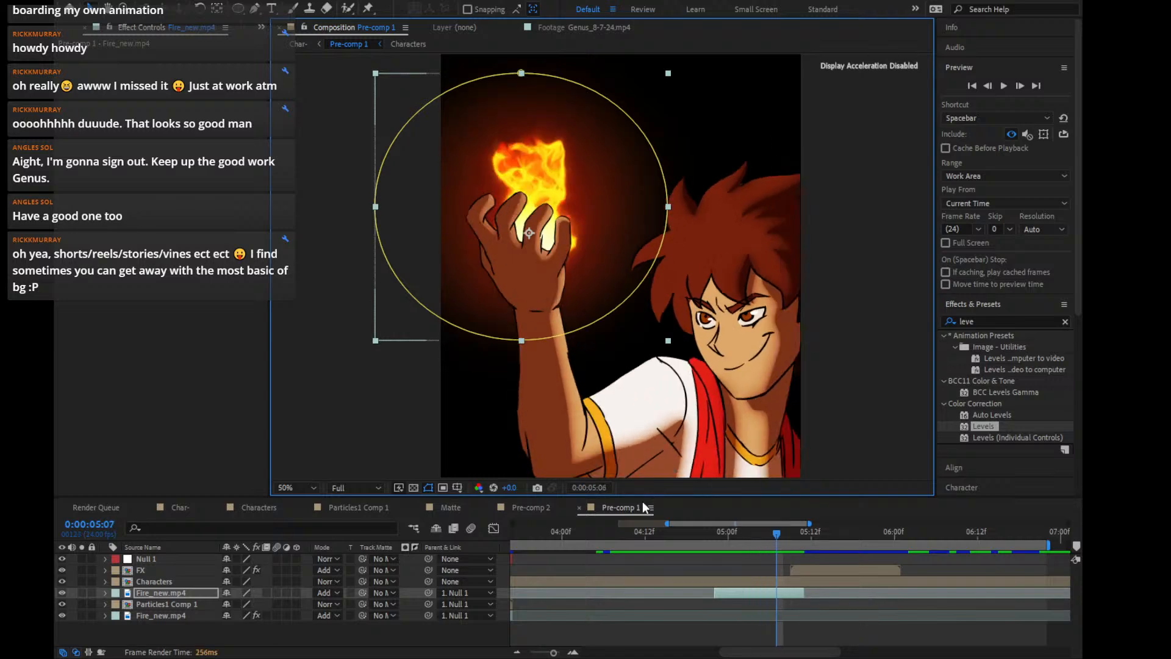
Add Position and Scale keyframes to the upper Fire_new.mp4 layer at 0:00:05:05
key(Page_Up)
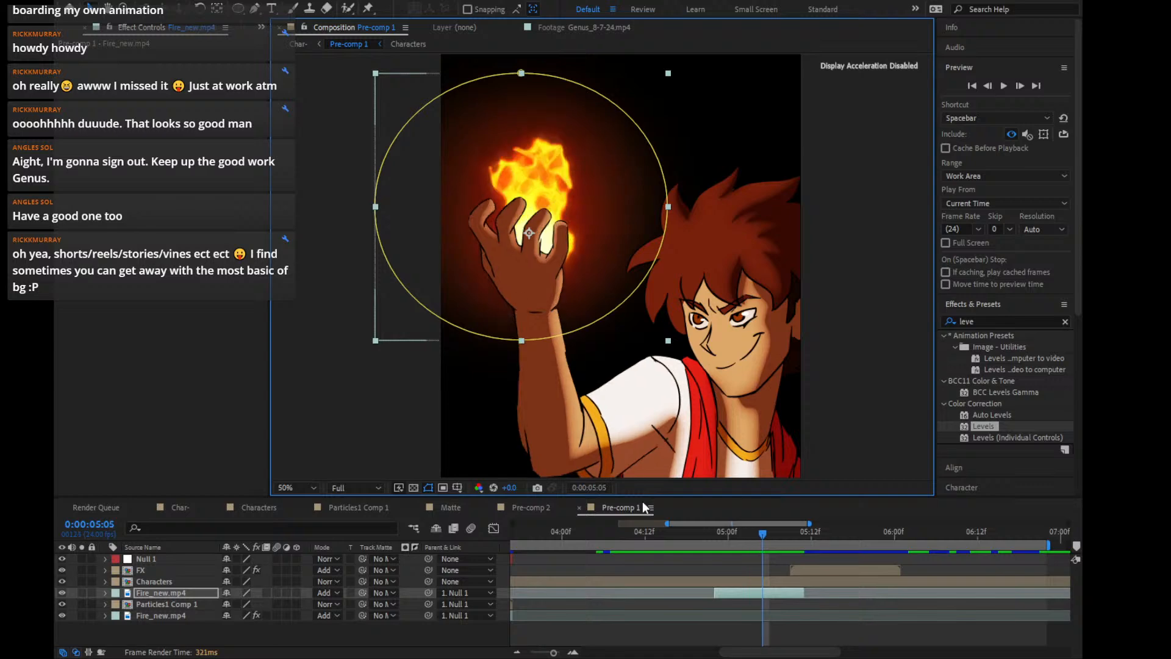
key(p)
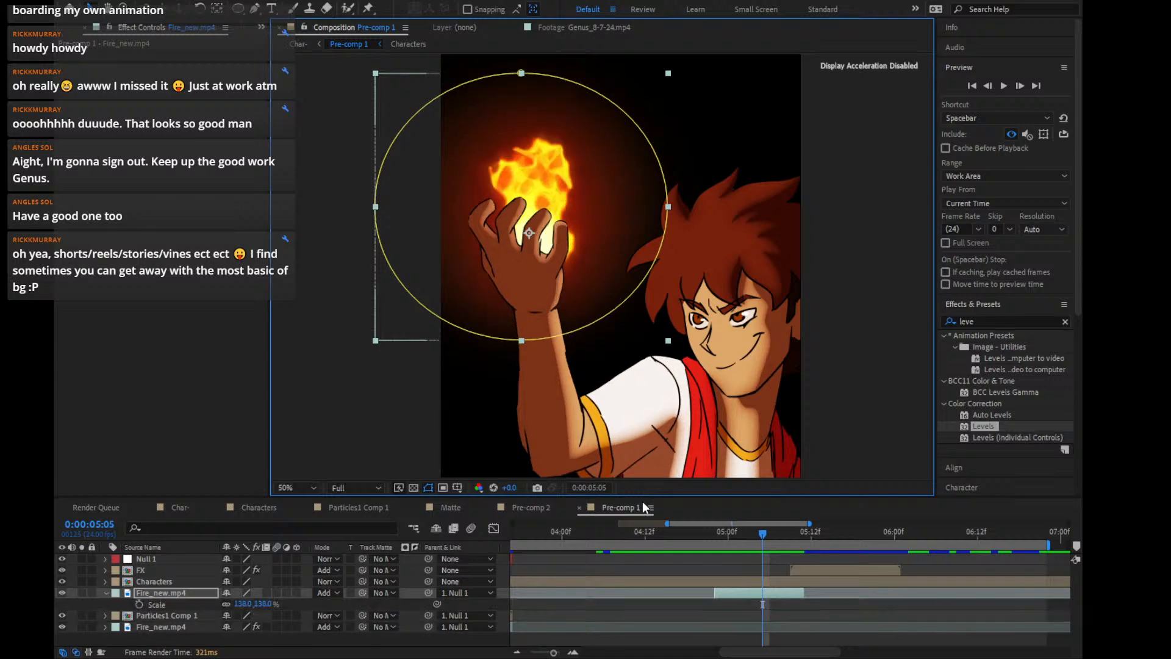
key(shift+s)
click(139, 616)
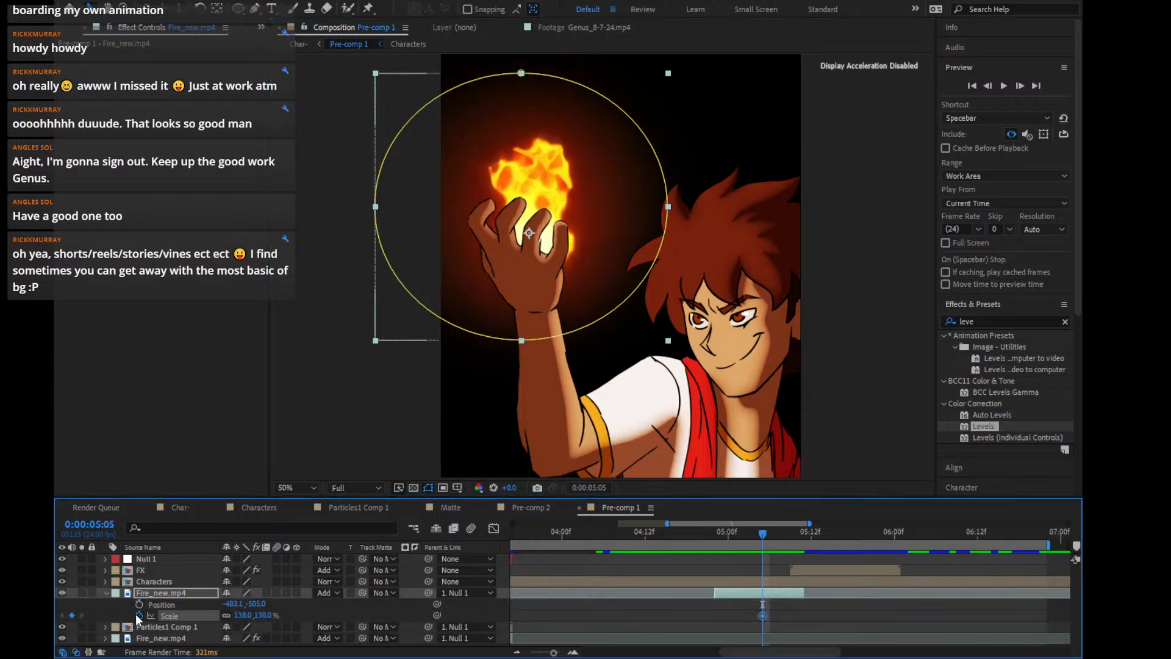
click(139, 603)
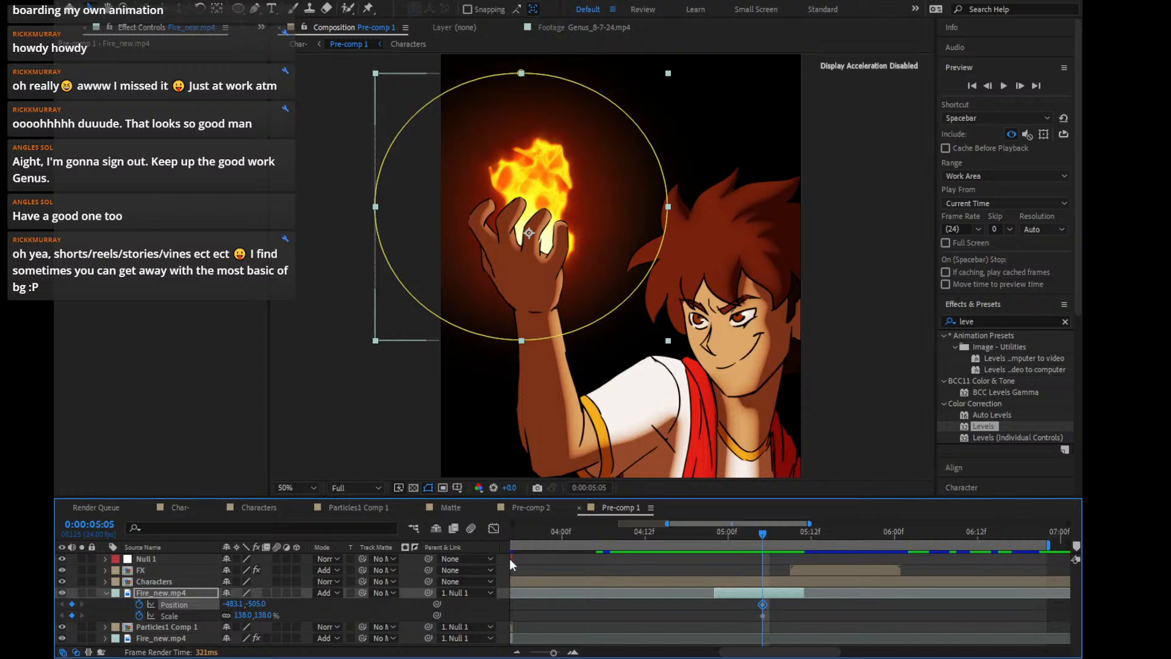
Move the fire layer's Position and Scale keyframes to 0:00:05:06, zooming into the timeline for frame accuracy
key(Page_Down)
key(Page_Down)
key(Page_Up)
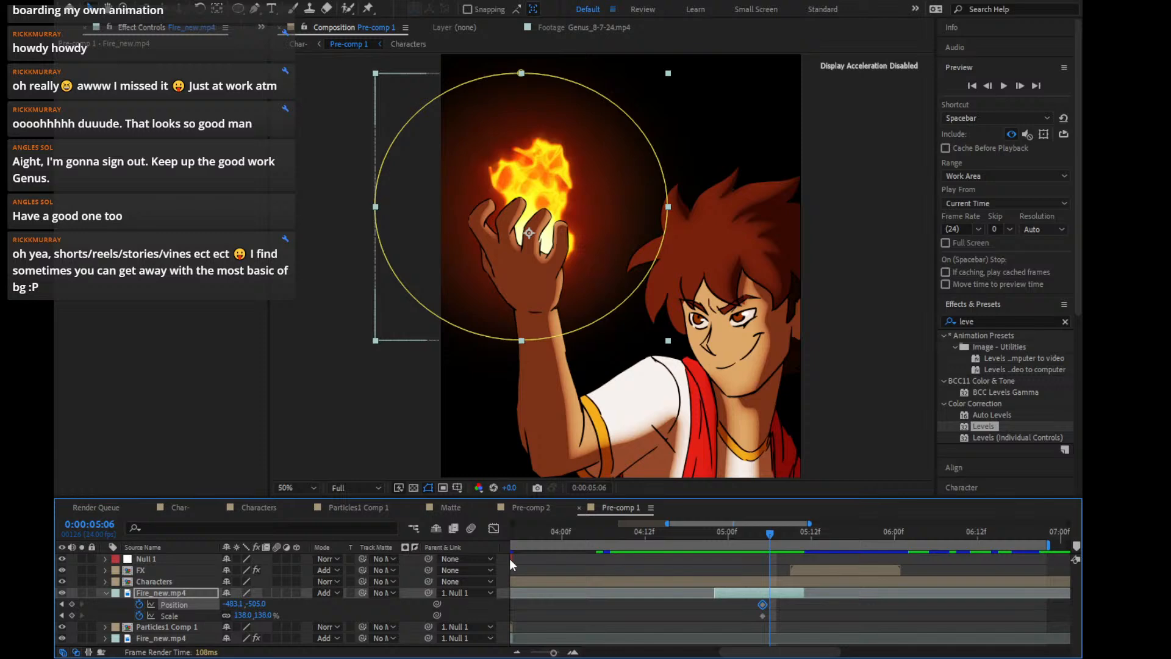
click(572, 652)
click(767, 612)
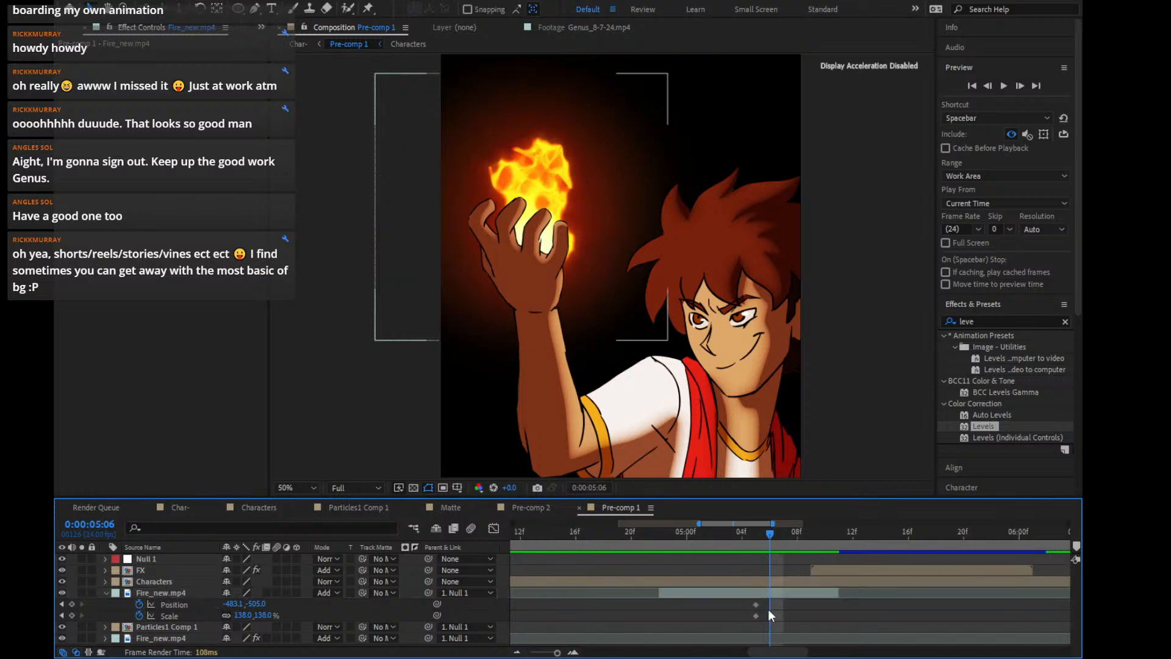
click(758, 615)
click(764, 615)
mouse_move(771, 601)
mouse_down()
mouse_move(750, 616)
mouse_move(766, 613)
mouse_up()
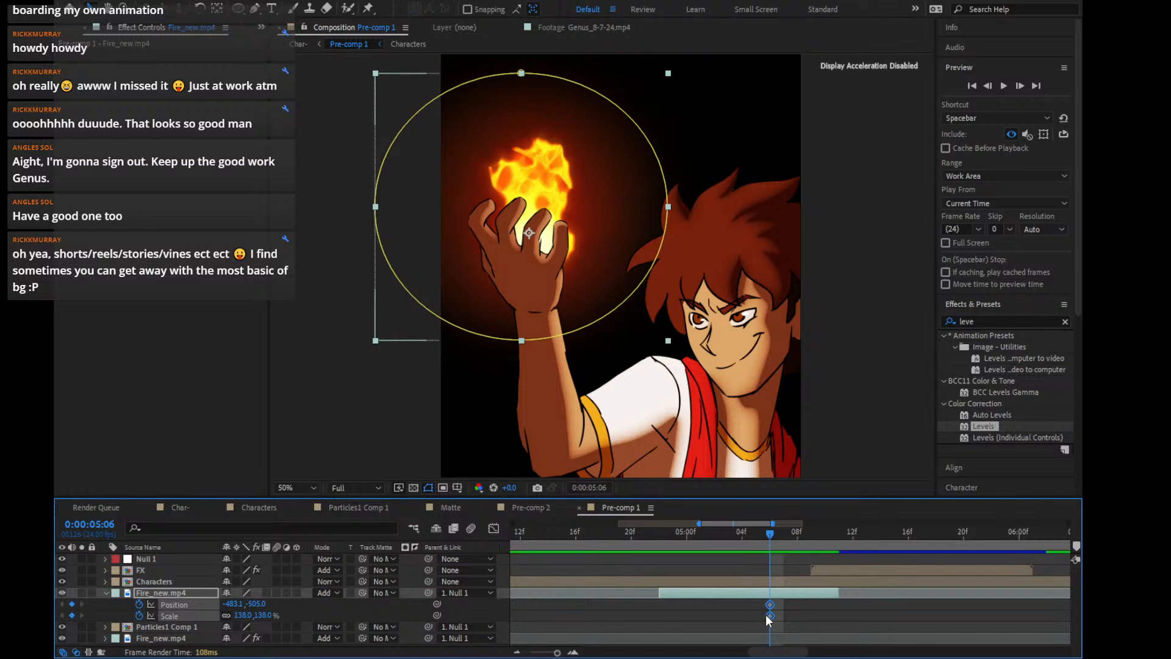
Try to move the fire layer's anchor point lower into the palm at 0:00:05:08
key(Page_Down)
key(Page_Down)
key(Page_Down)
key(Page_Up)
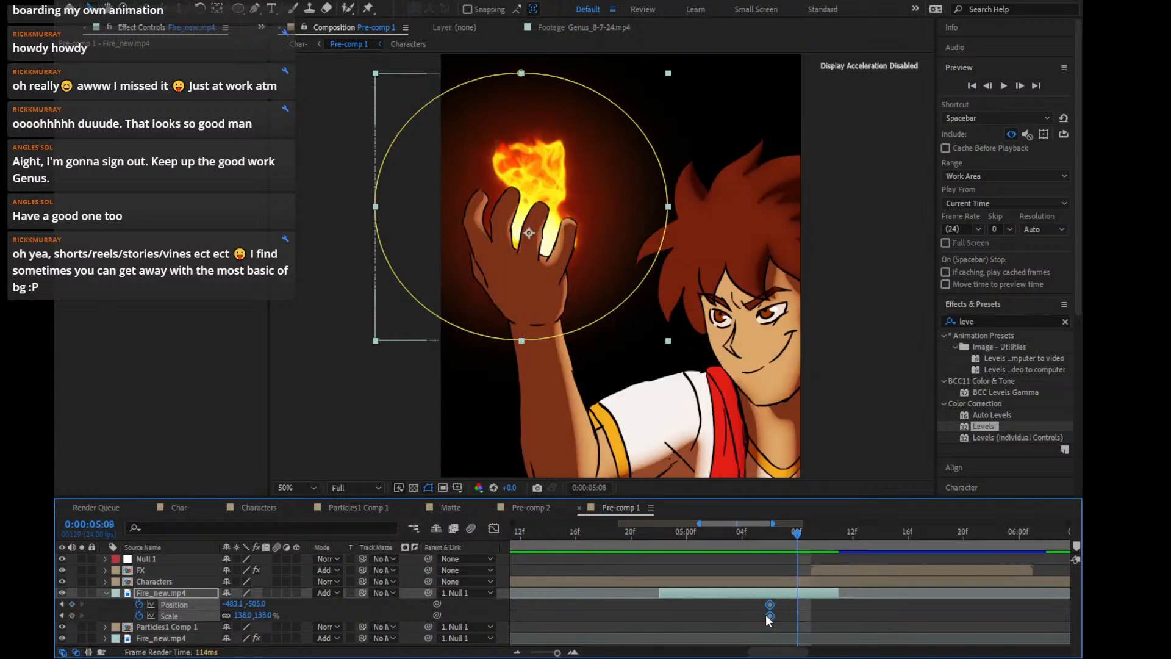
key(u)
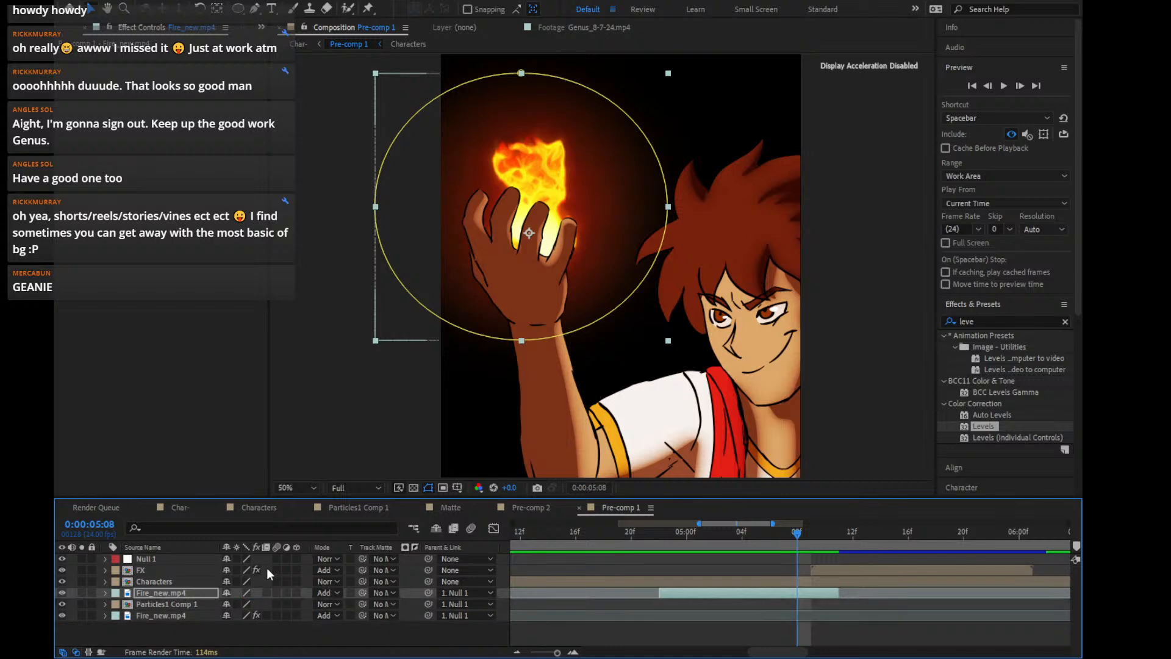
key(u)
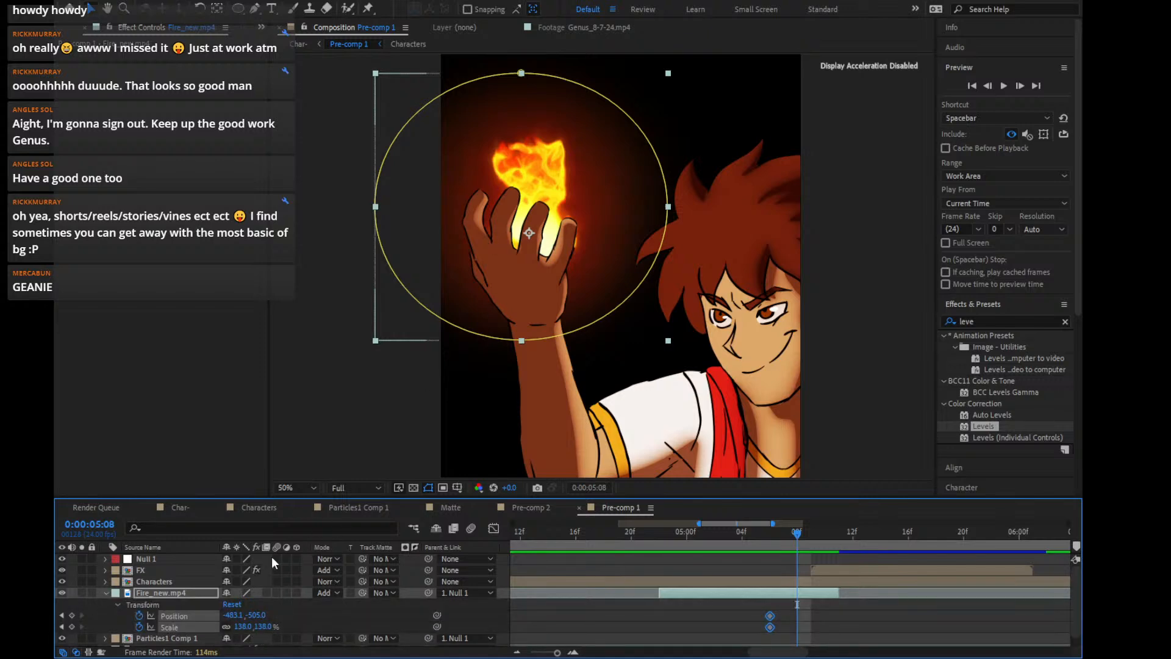
key(y)
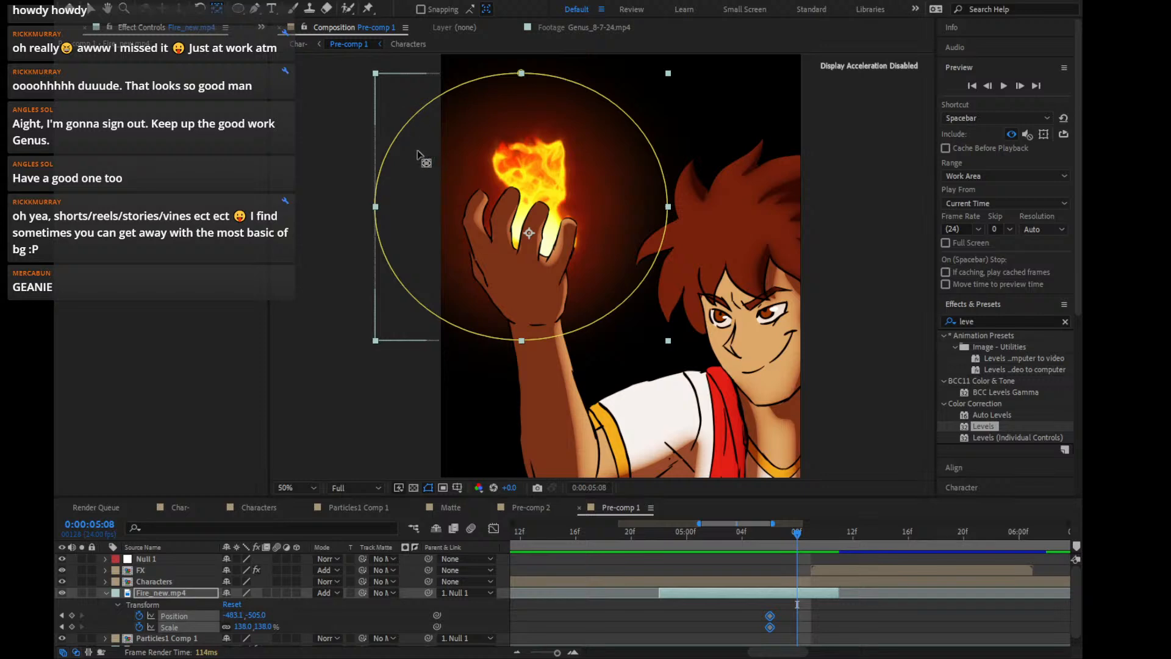
drag(529, 233, 545, 246)
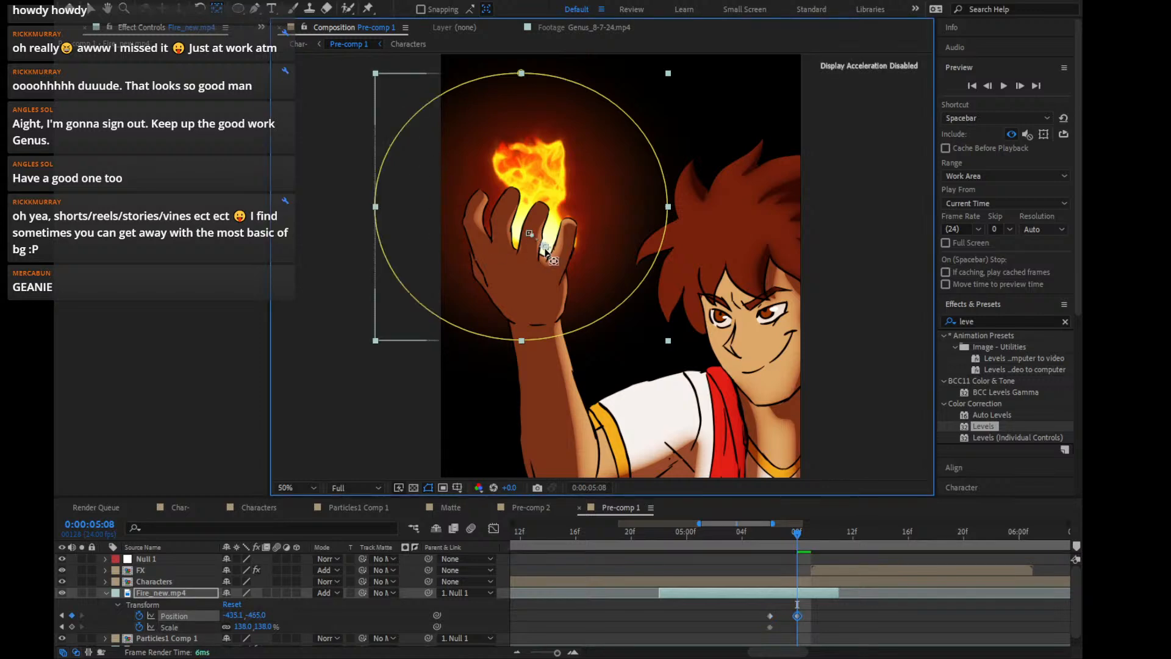
key(Page_Up)
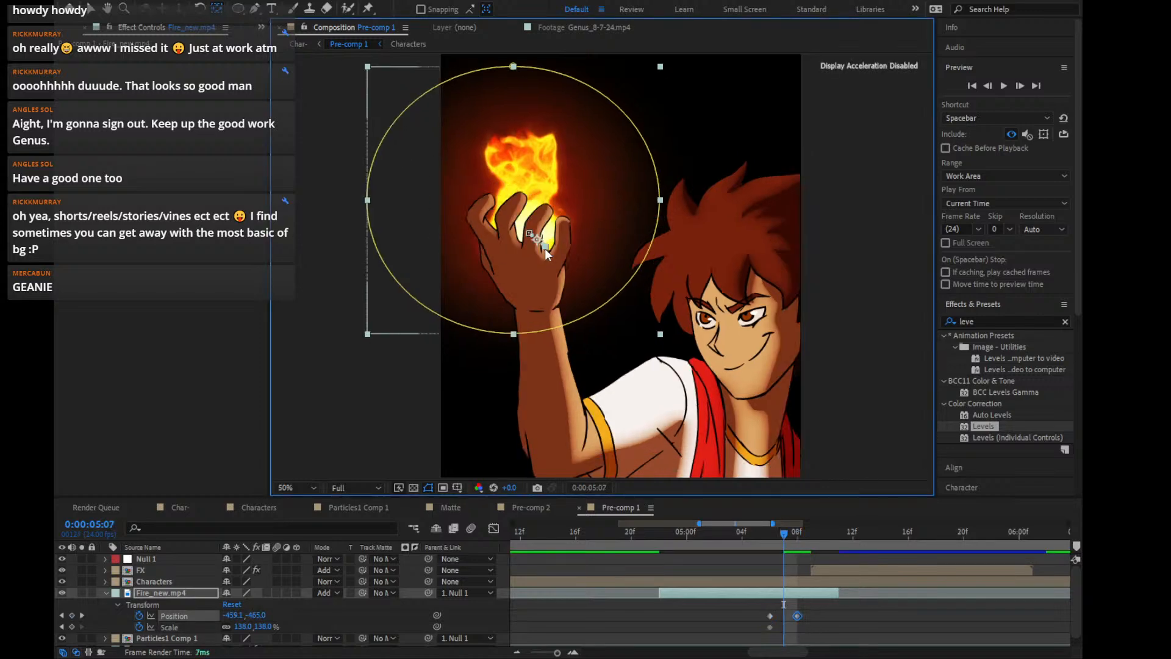
key(Page_Up)
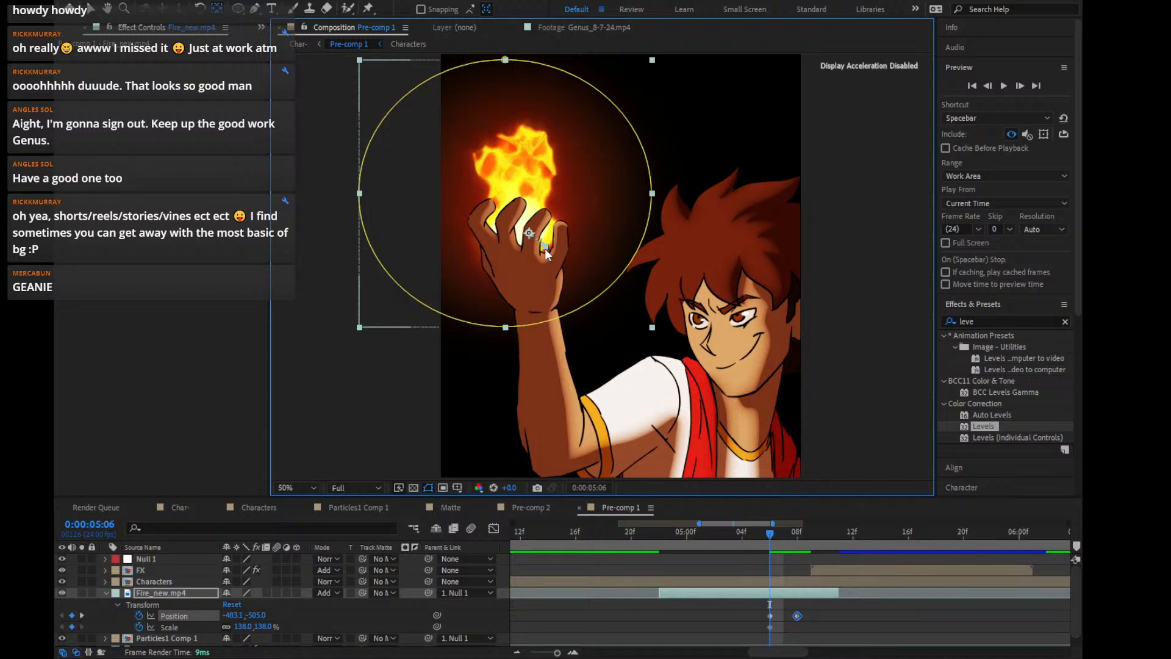
key(Page_Down)
key(Page_Down)
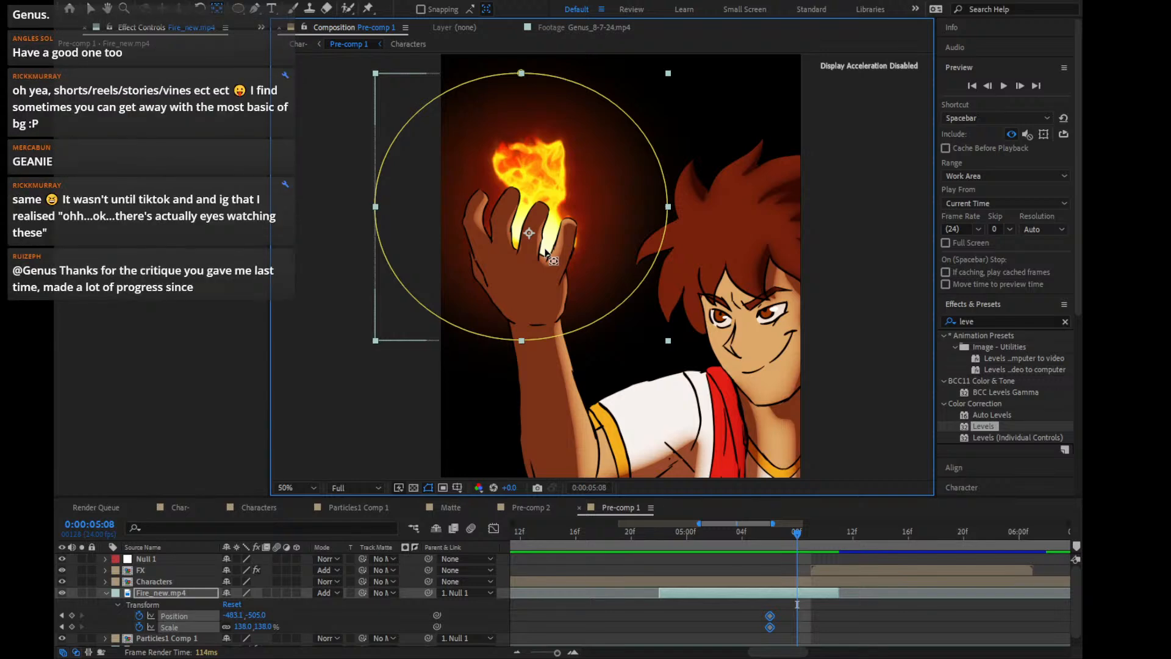
key(v)
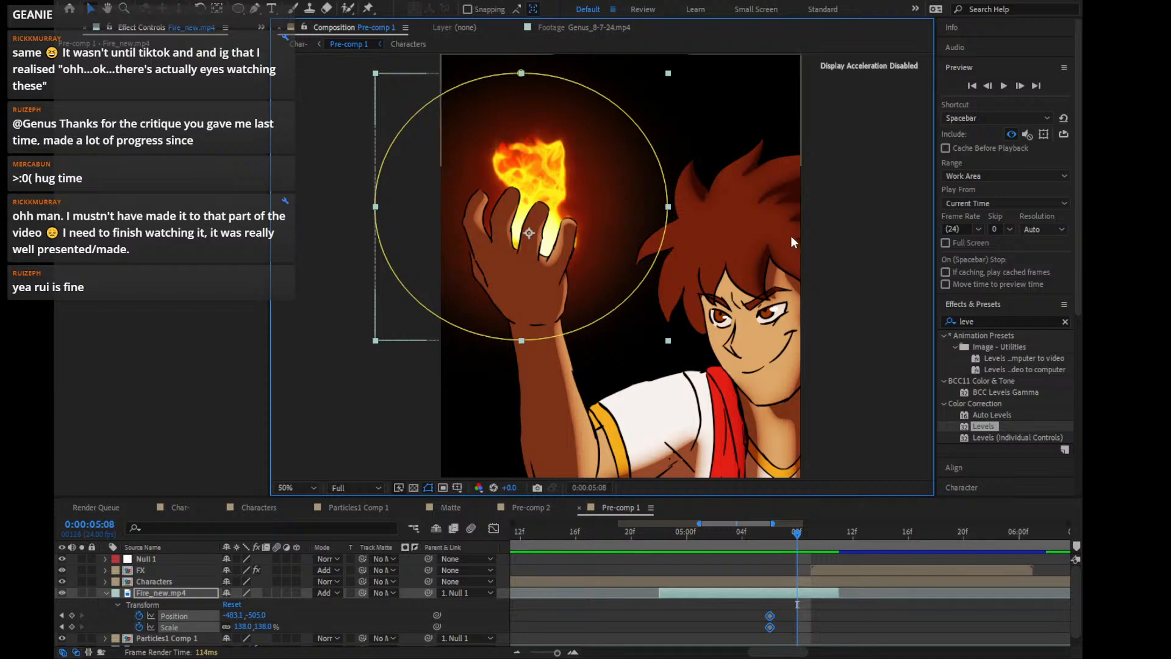
Examine how the hand moves against the flame frame by frame between 0:00:05:06 and 0:00:05:08
scroll(789, 241, down, 1)
scroll(777, 258, up, 1)
drag(769, 214, 759, 286)
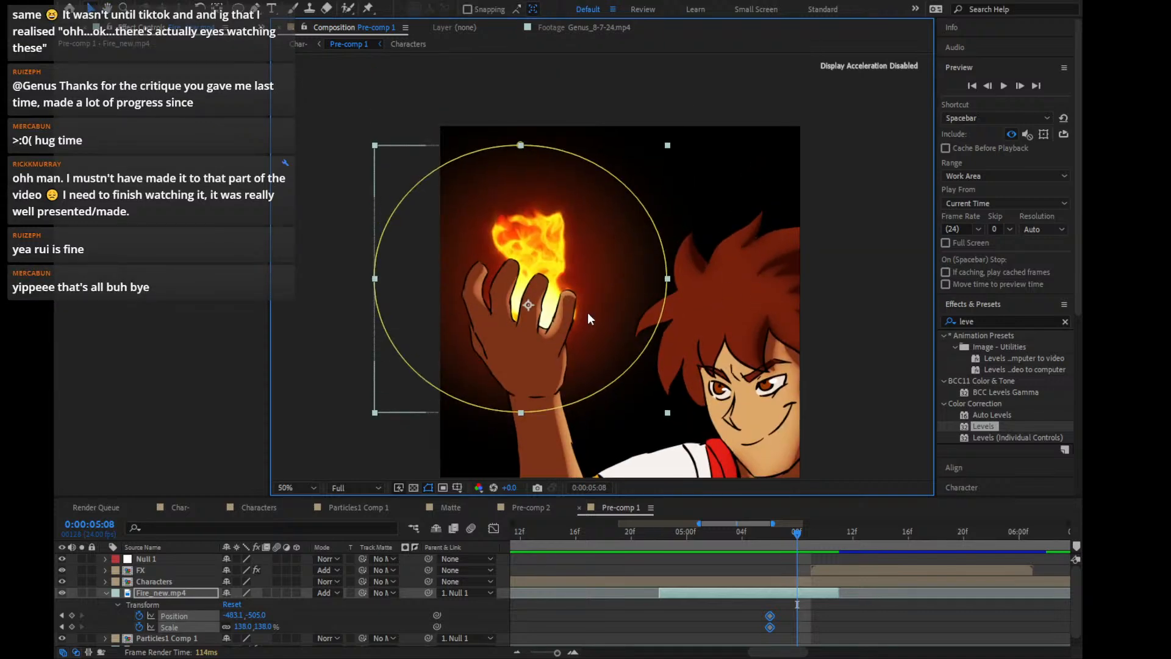
drag(596, 323, 640, 371)
key(Page_Up)
key(Page_Up)
key(Page_Down)
key(Page_Down)
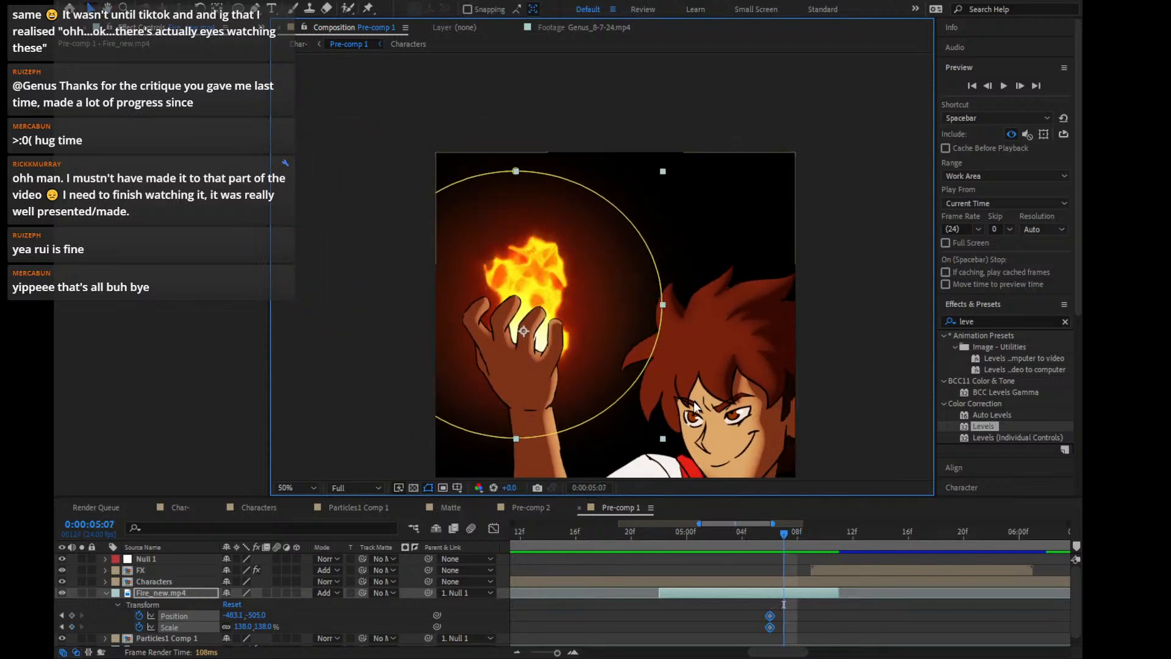
key(Page_Up)
key(Page_Up)
key(Page_Down)
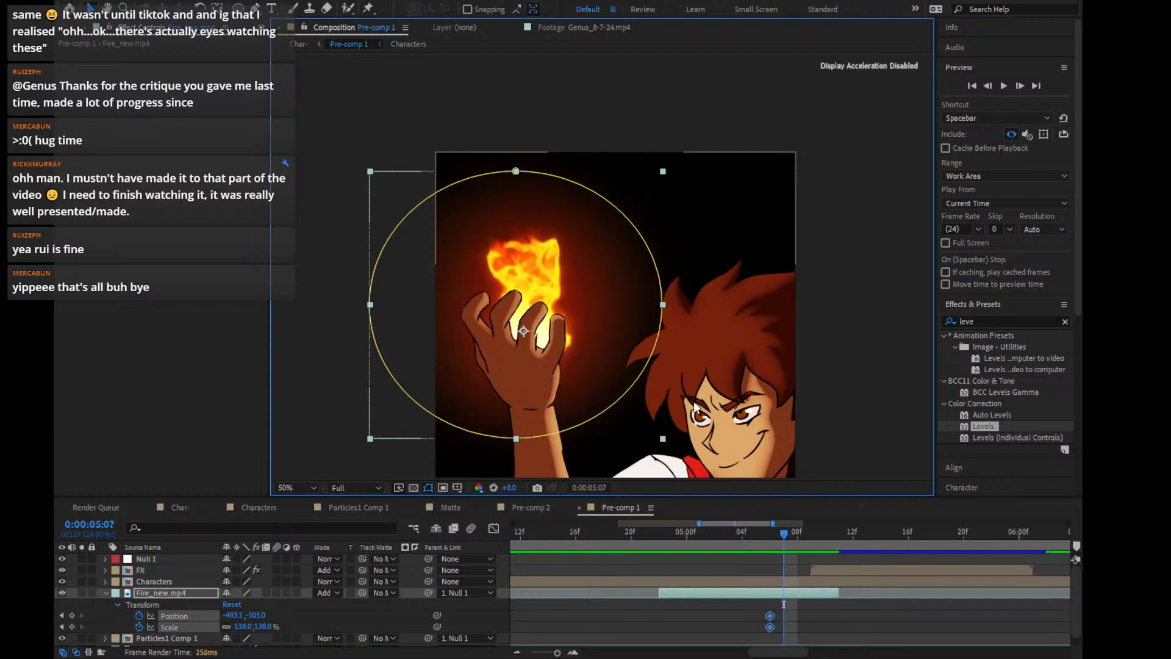
key(Page_Up)
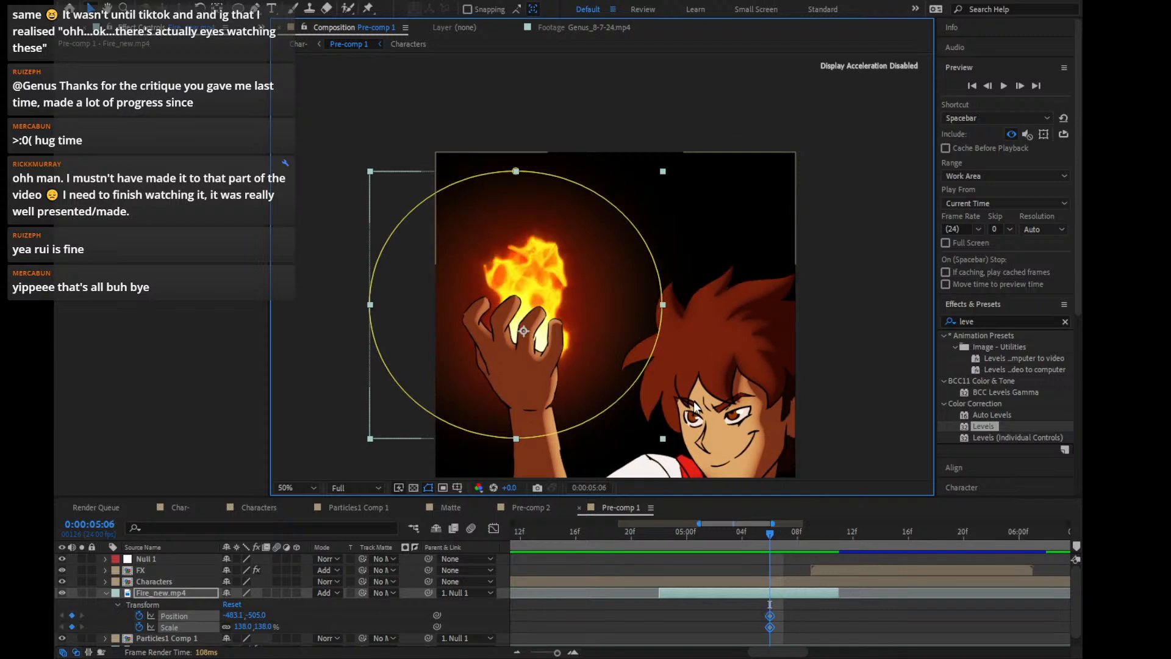
key(Page_Down)
key(Page_Down)
key(Page_Up)
key(Page_Up)
key(Page_Down)
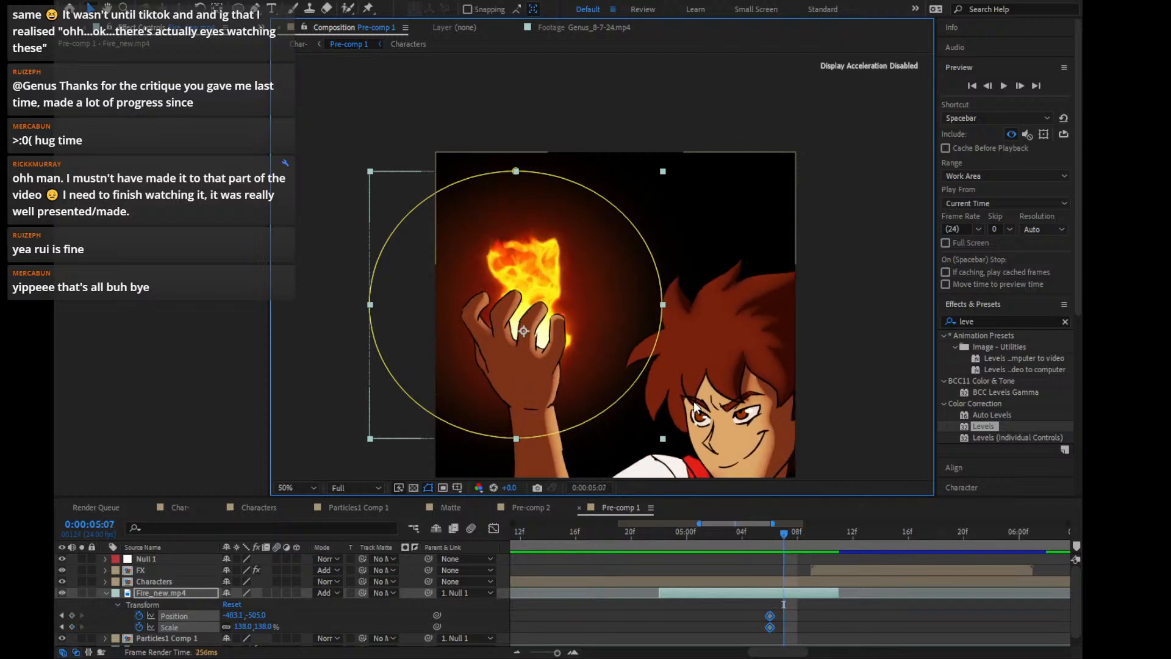
key(Page_Down)
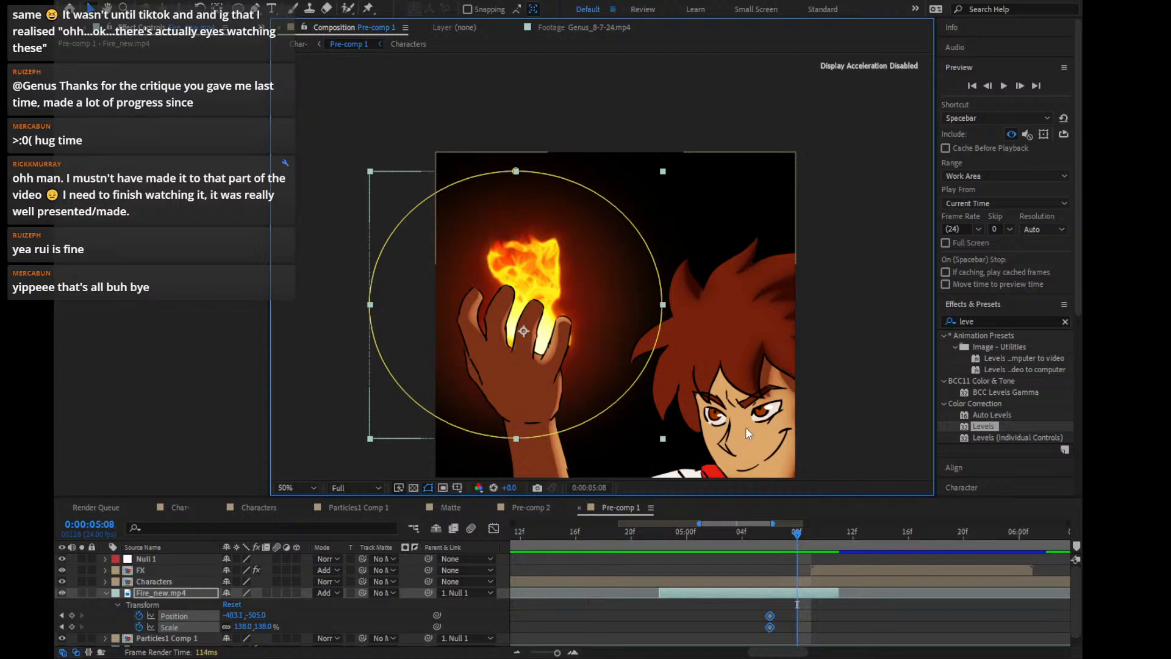
Set the fire layer's Scale to 162% at 0:00:05:08 and check the growth from the previous keyframe
click(268, 627)
drag(269, 627, 278, 624)
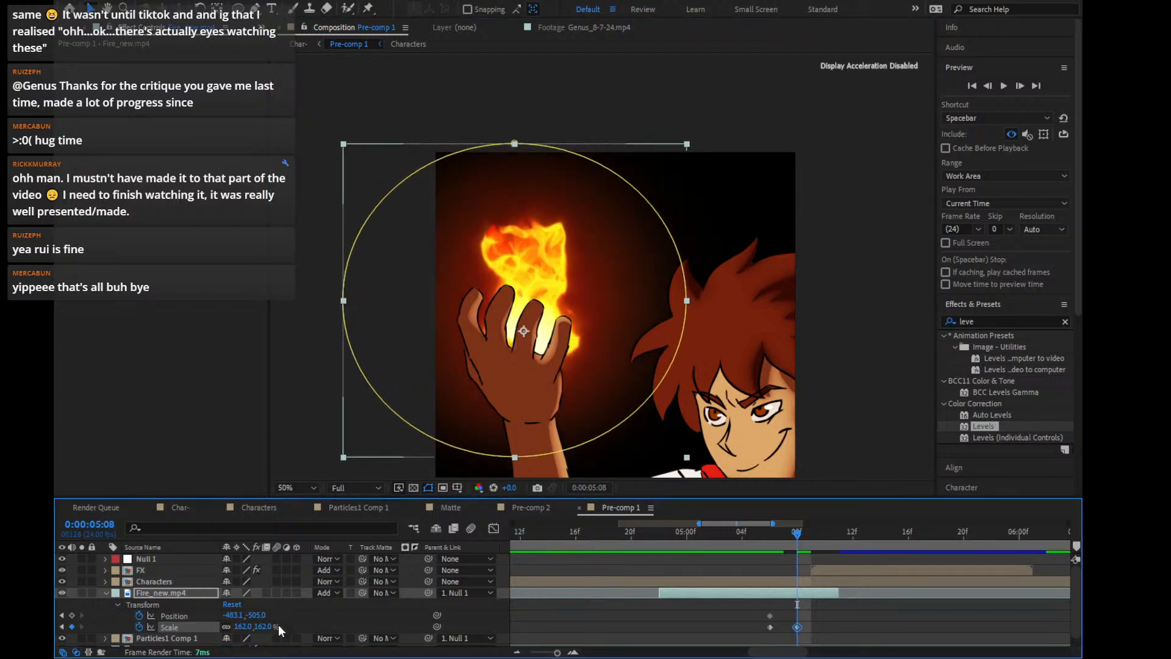
key(Page_Up)
key(Page_Up)
key(Page_Down)
key(Page_Down)
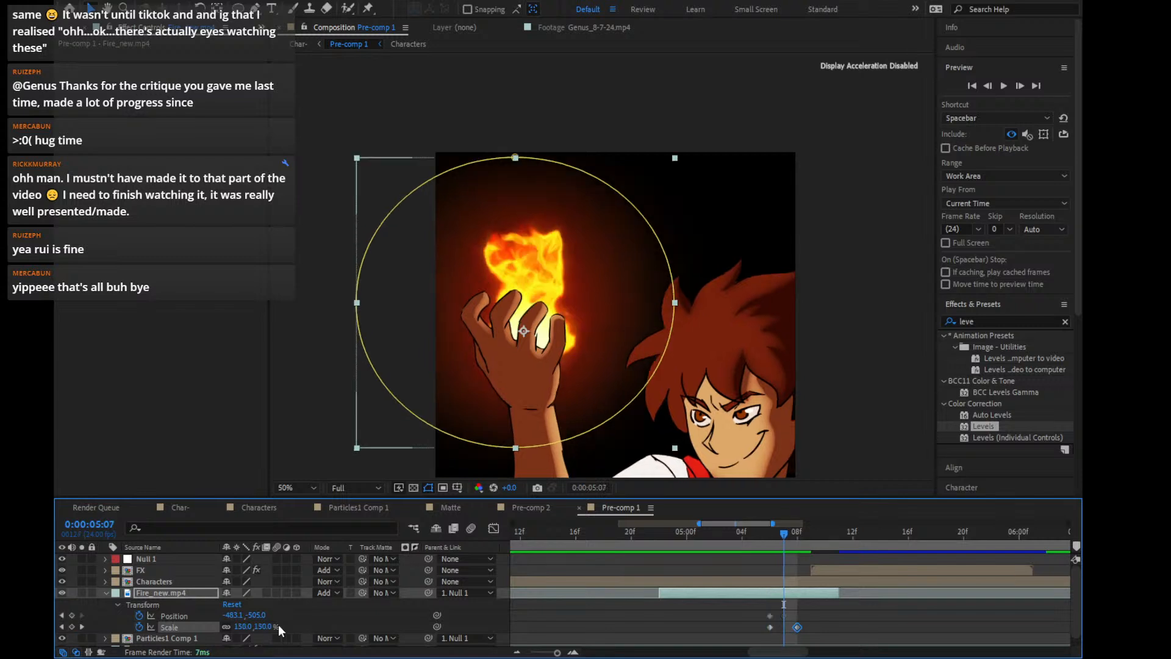
Trim the end of the upper Fire_new.mp4 clip to 0:00:05:09, where the fist shot begins
key(Page_Down)
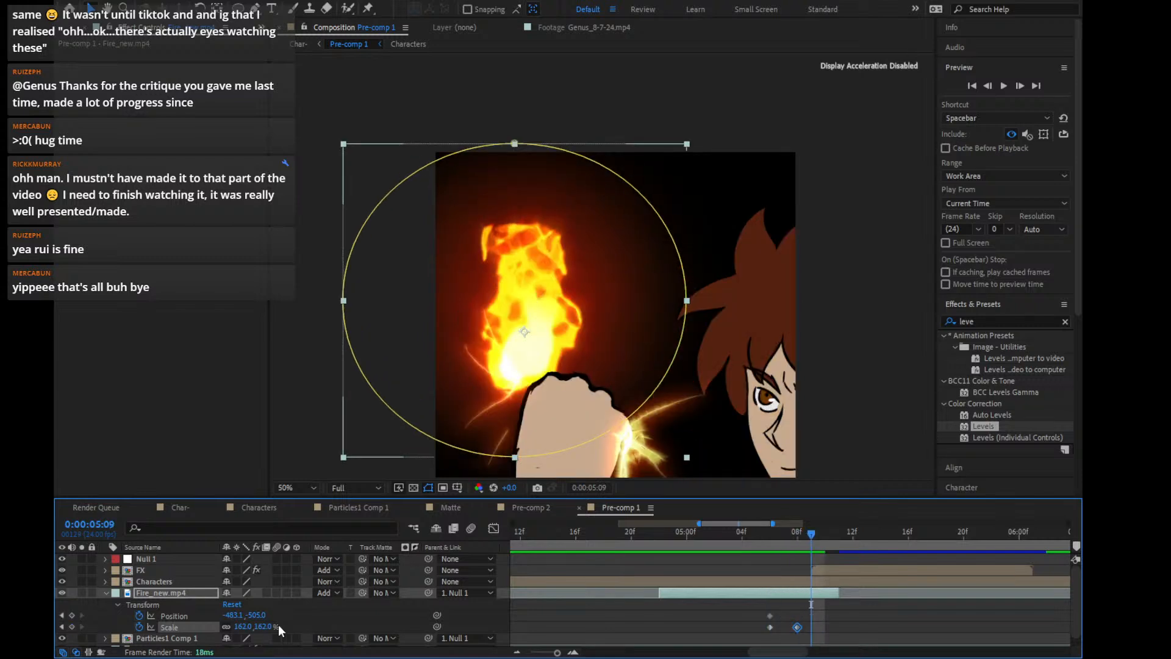
drag(837, 593, 811, 593)
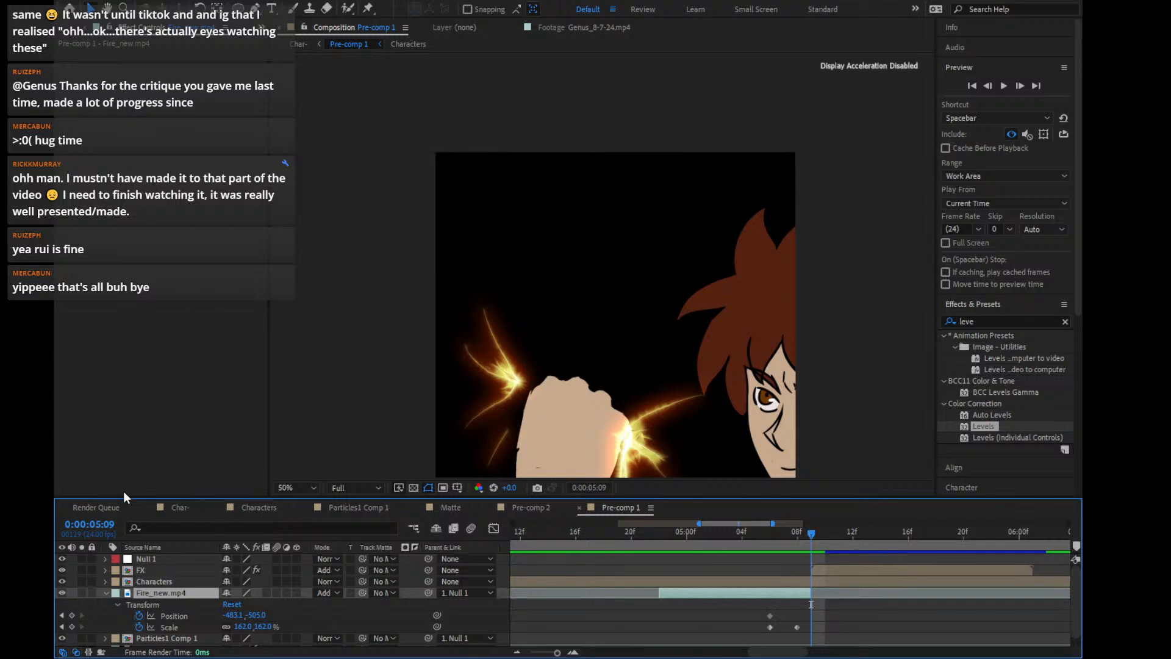
Check the Char- composition, return to Pre-comp 1, and collapse the upper Fire_new.mp4 layer's properties
click(185, 506)
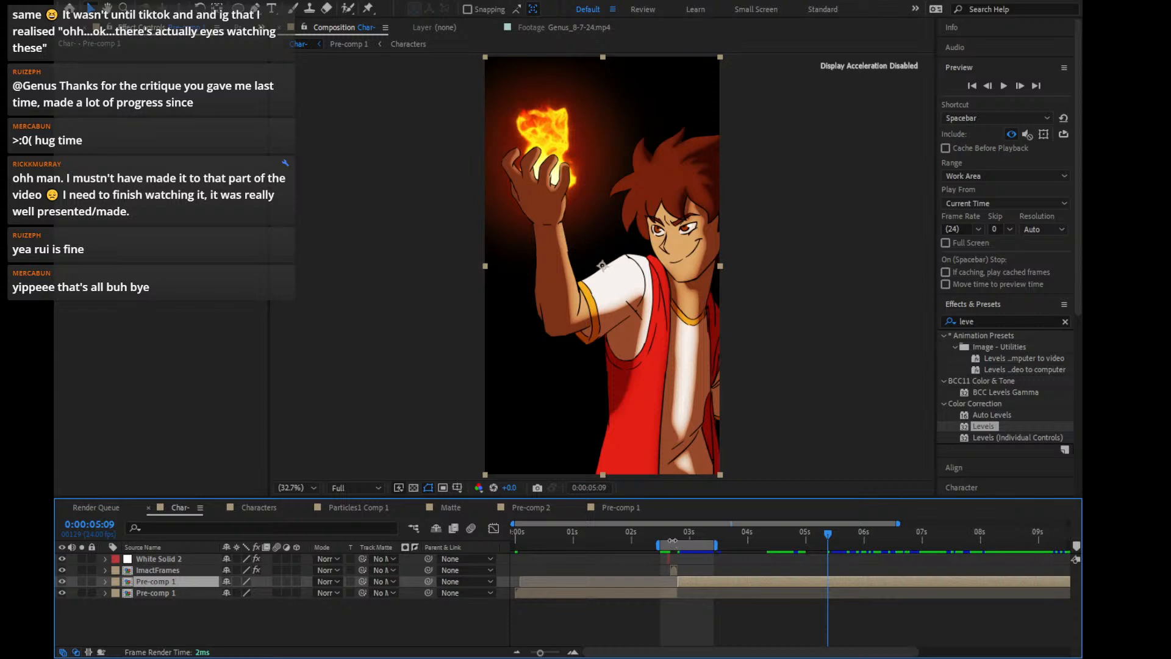
double_click(696, 580)
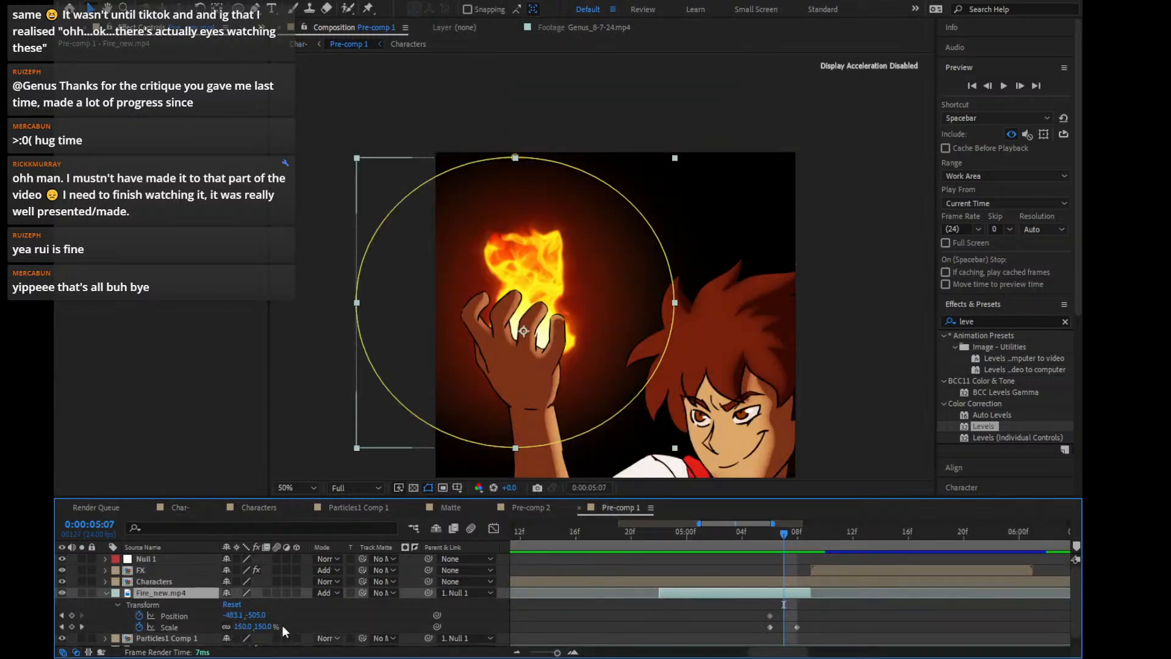
click(107, 593)
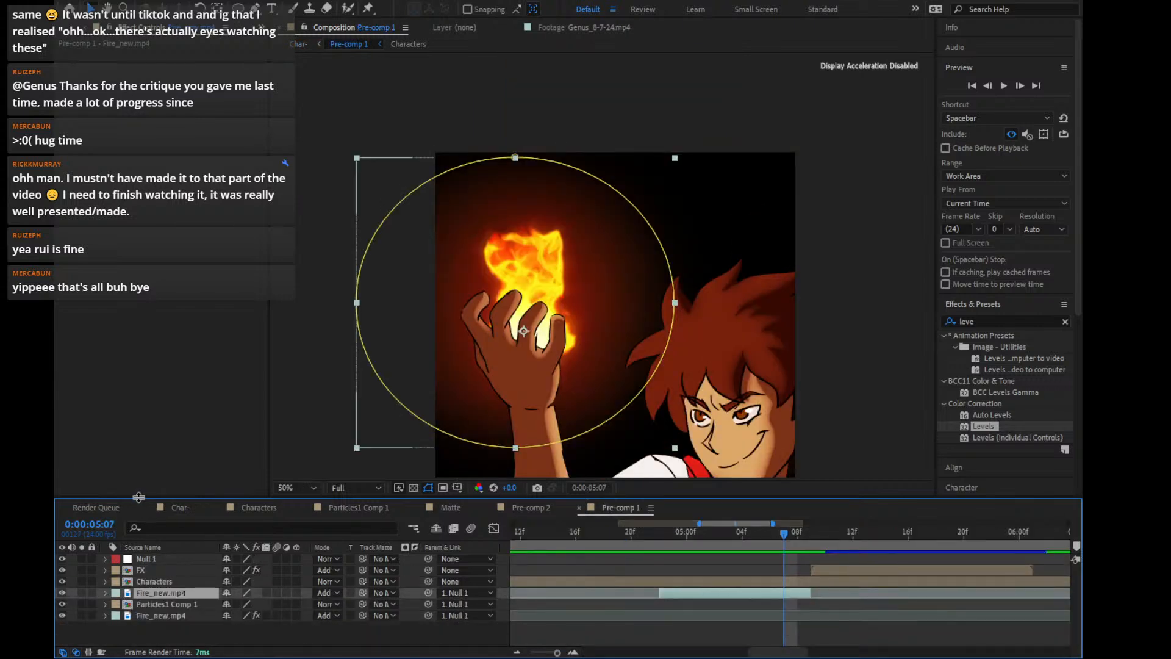
Duplicate the Particles1 Comp 1 layer and move the copy's clip along the timeline to overlap the start of the fist shot
drag(139, 498, 138, 454)
click(175, 561)
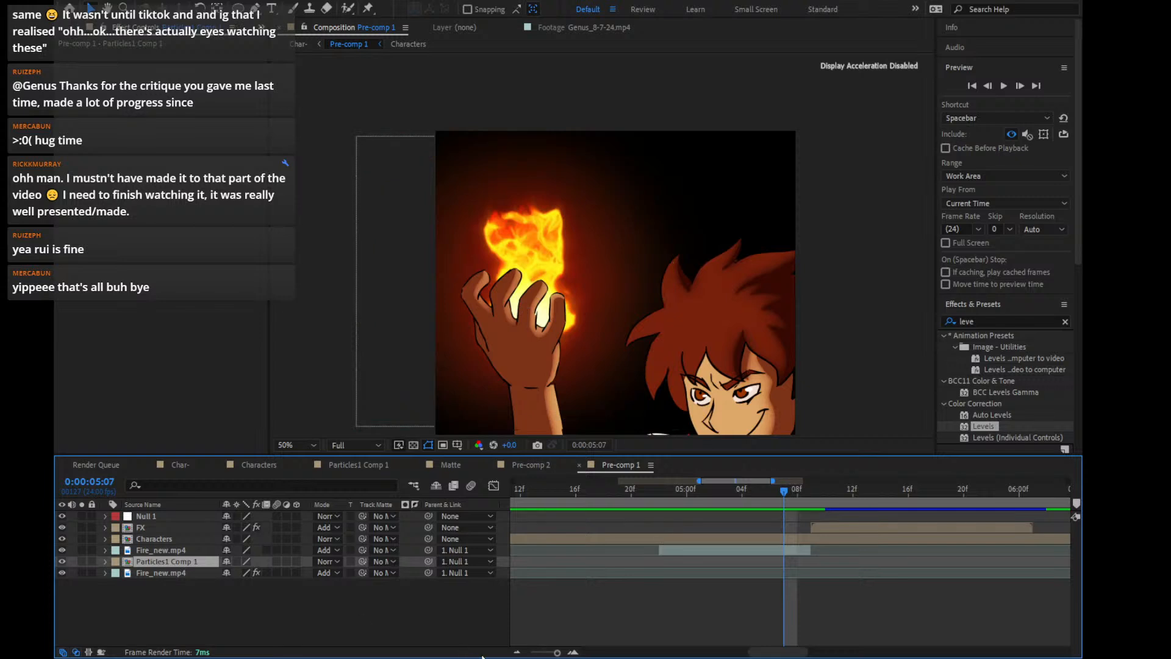
click(517, 652)
key(ctrl+d)
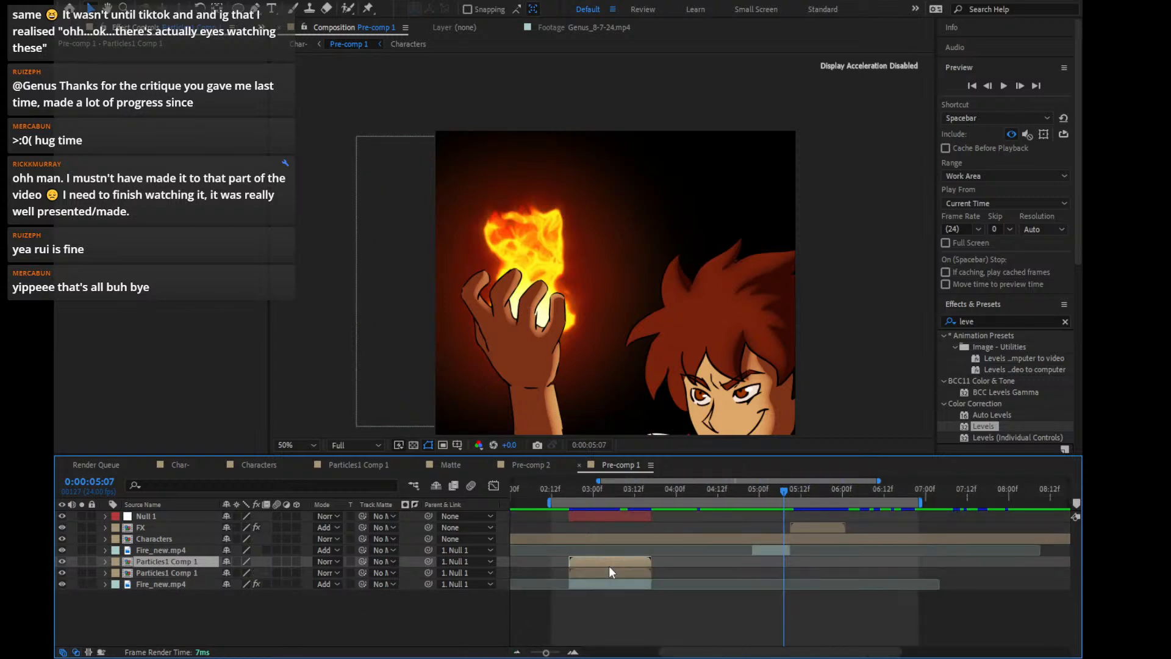
drag(609, 565, 802, 564)
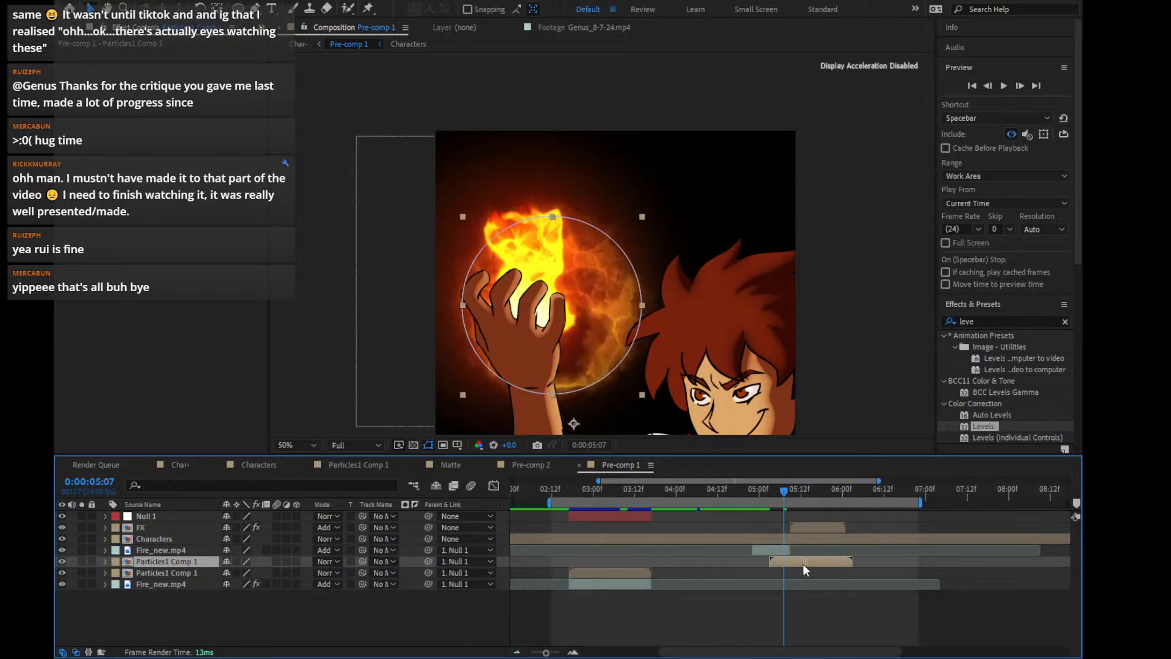
Shift the duplicated Particles1 Comp 1 clip slightly later so a fuller fire ring shows at 0:00:05:09
click(805, 493)
key(Page_Up)
key(Page_Up)
key(Page_Up)
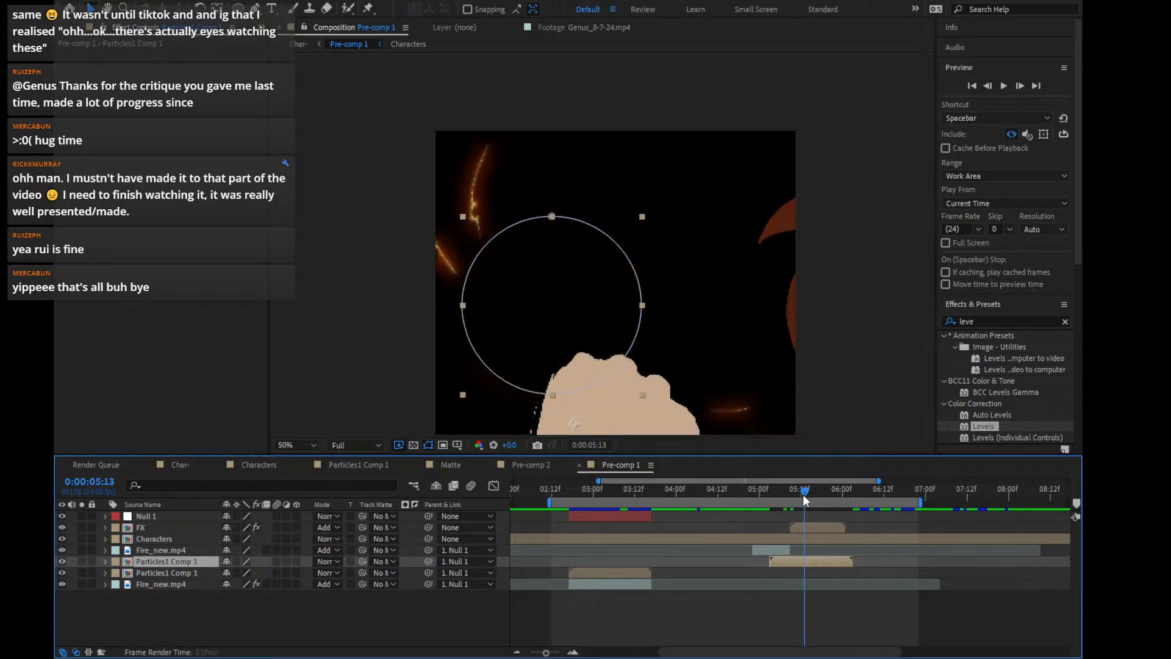
key(Page_Up)
key(Page_Up)
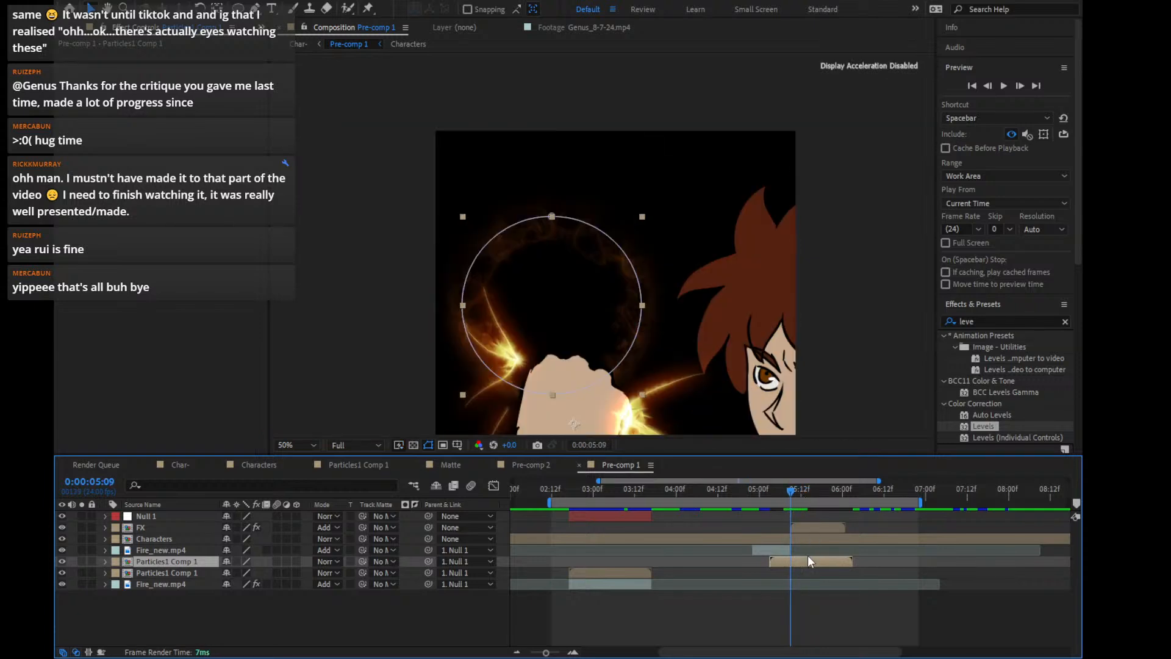
mouse_move(804, 562)
mouse_down()
mouse_move(825, 561)
mouse_move(807, 561)
mouse_up()
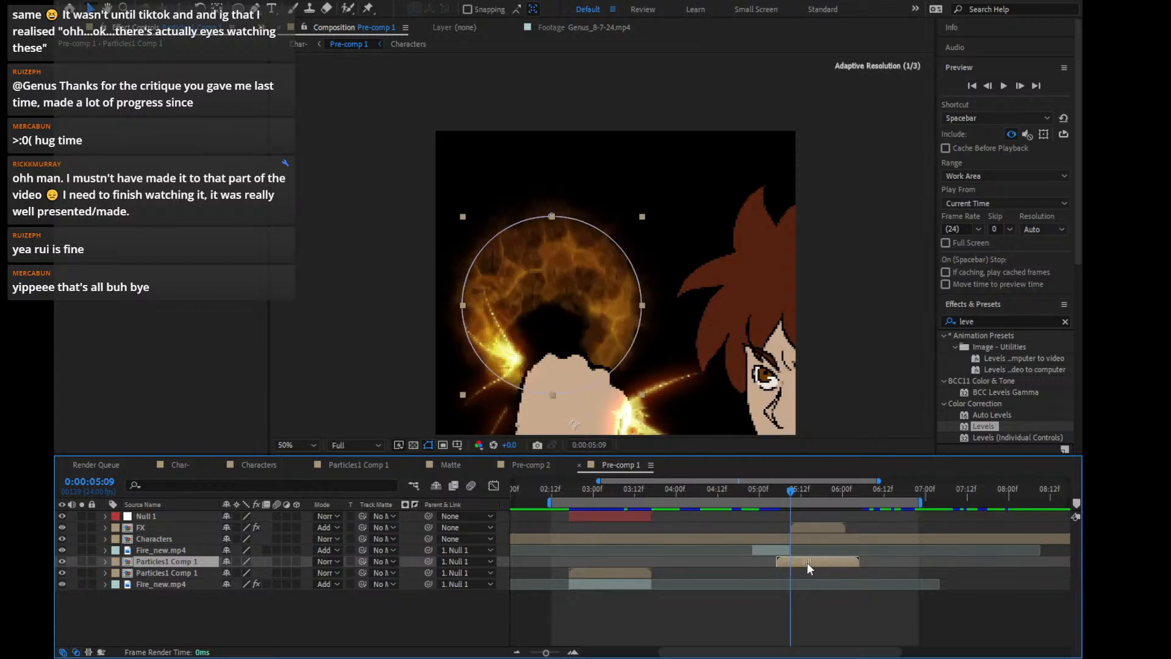
Move and rotate the fire ring to sit behind the fist, and trim the start of its clip to 0:00:05:09
drag(580, 302, 624, 330)
key(w)
key(v)
scroll(660, 269, down, 2)
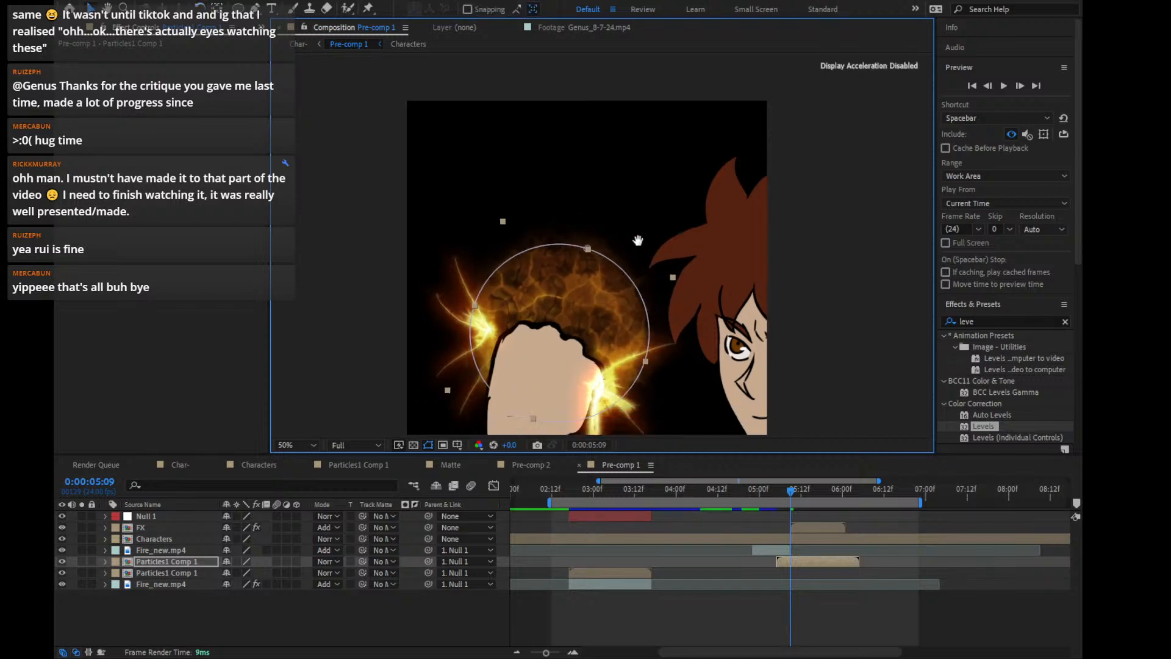
scroll(663, 271, up, 2)
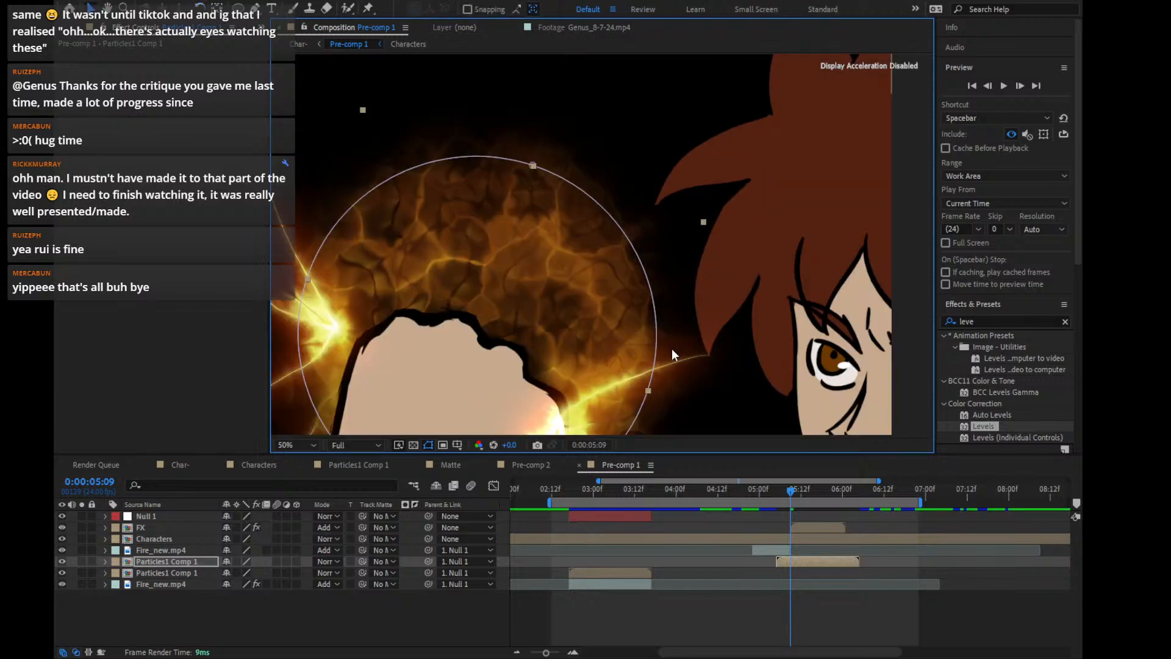
drag(778, 560, 797, 566)
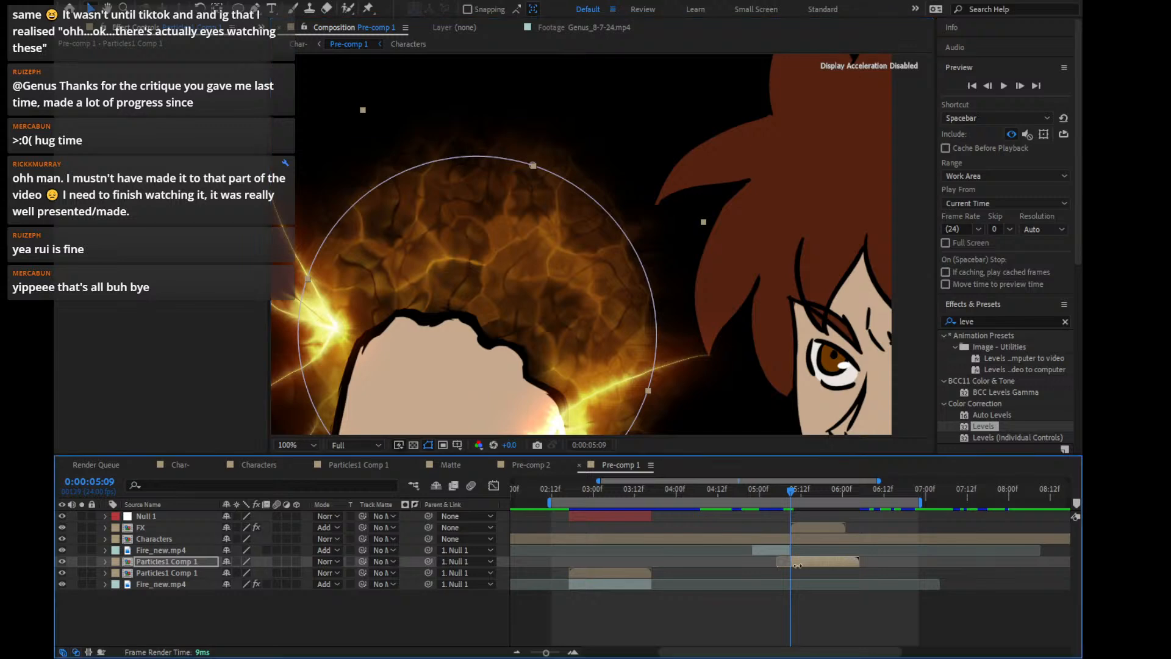
Set the first Position and Scale keyframes on the duplicated Particles1 Comp 1 at 0:00:05:14
key(Page_Down)
key(Page_Down)
key(Page_Down)
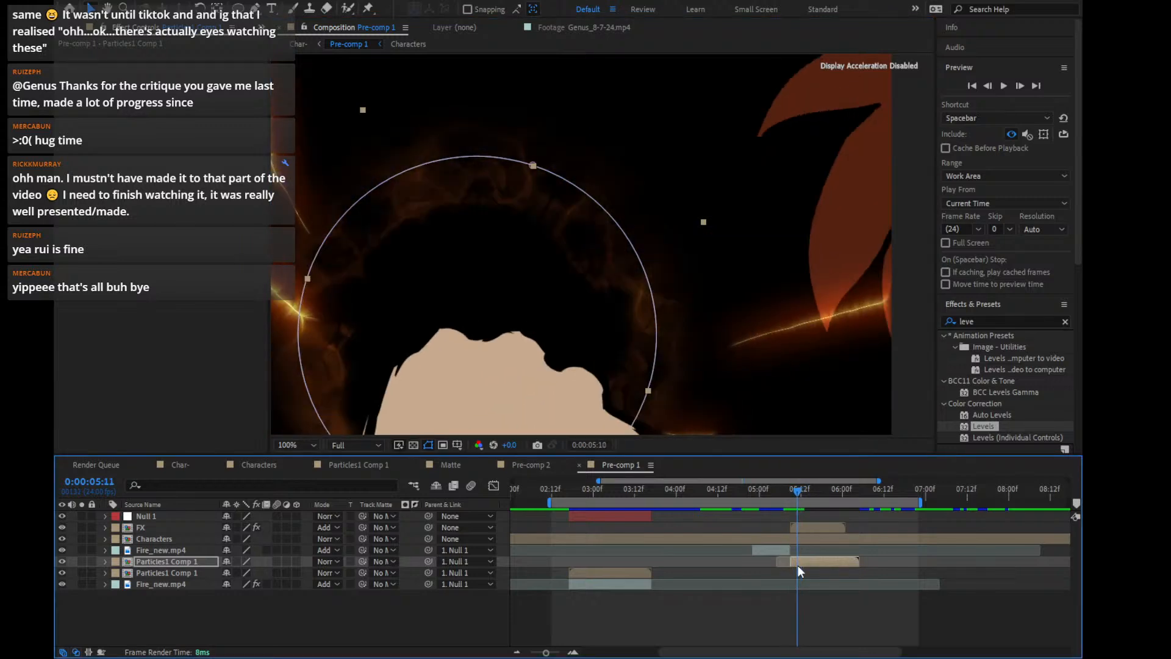
key(Page_Down)
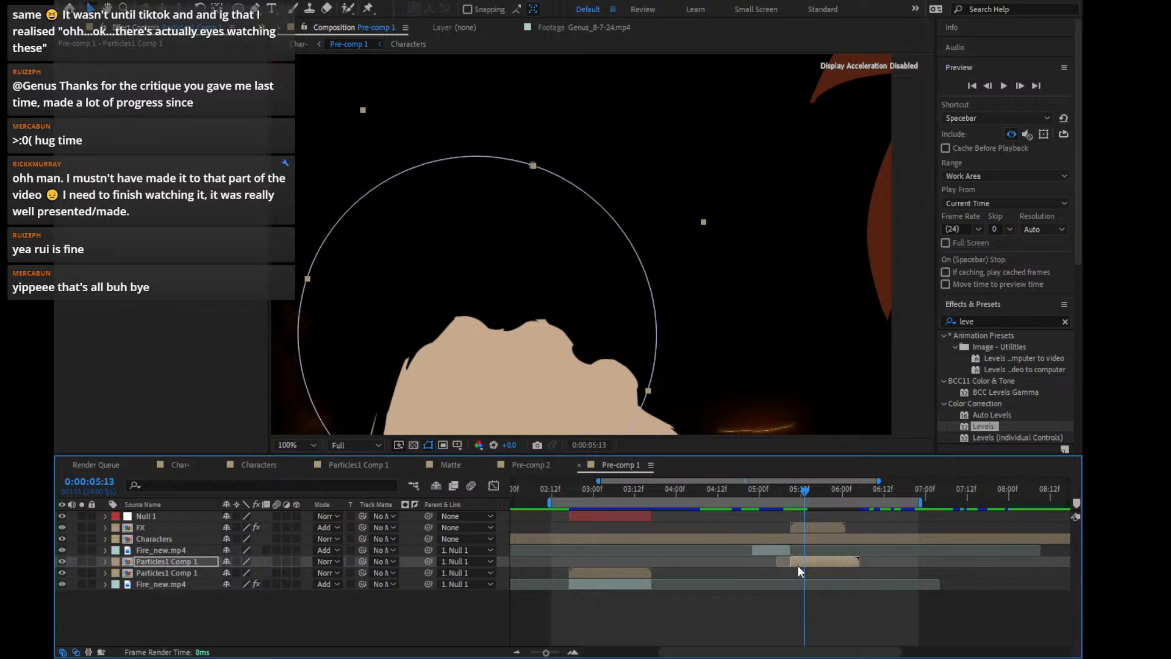
key(Page_Down)
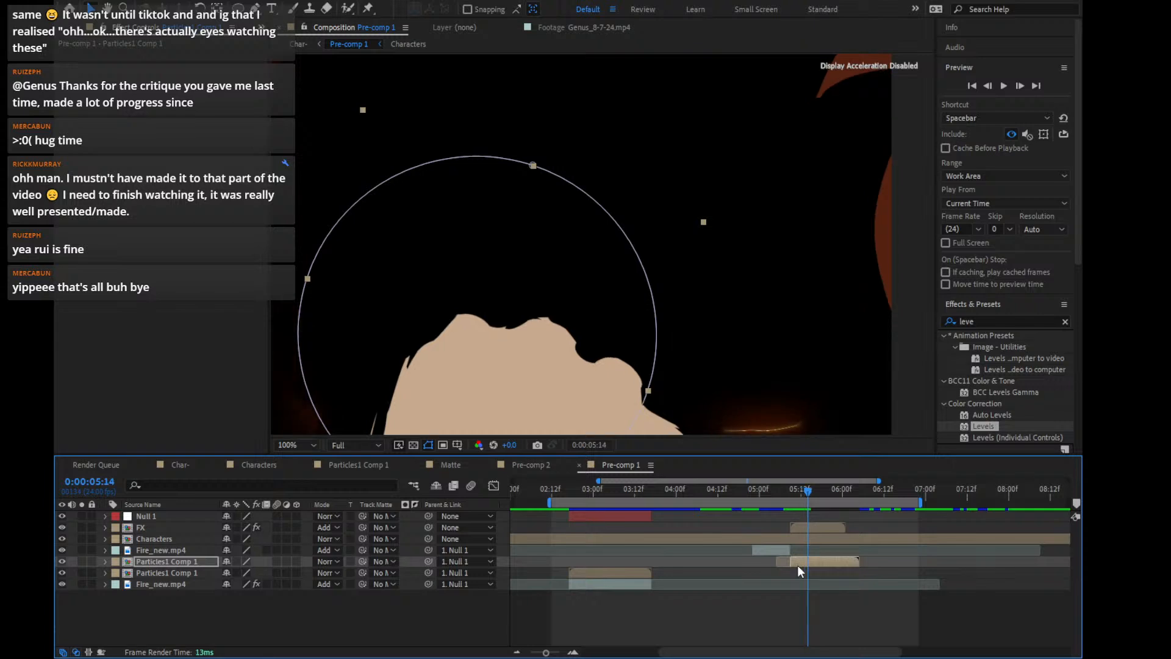
key(p)
key(shift+s)
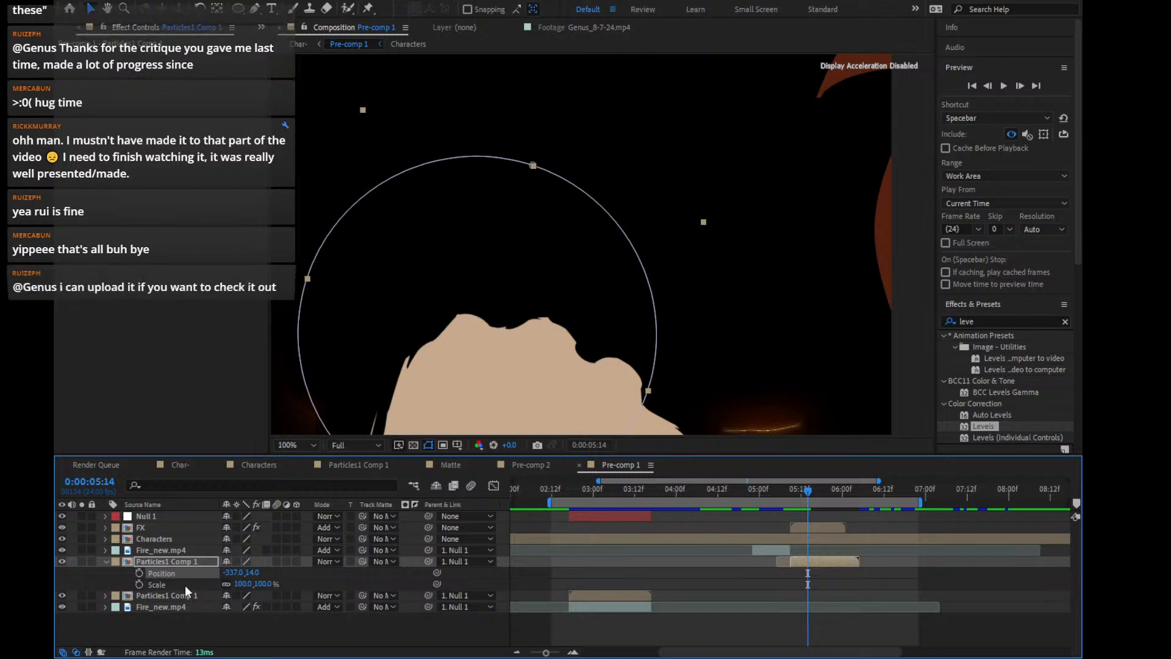
click(140, 572)
click(143, 584)
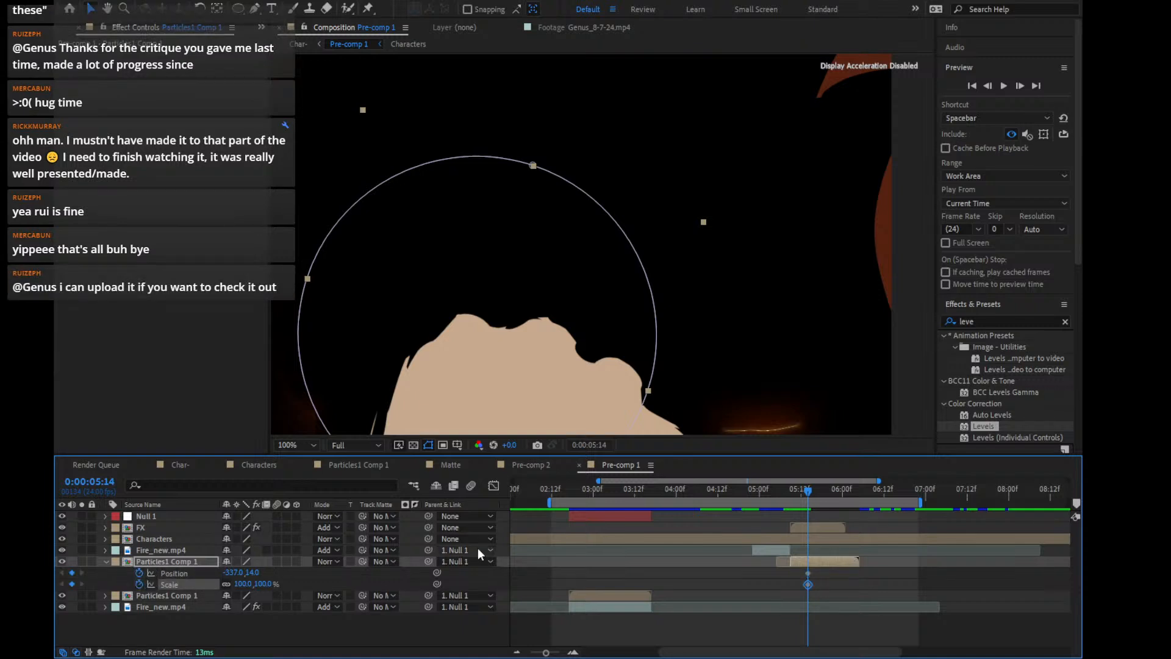
Add Position and Scale keyframes to the duplicated Particles1 Comp 1 at 0:00:05:09
key(Page_Up)
key(Page_Up)
key(Page_Up)
key(Page_Up)
key(Page_Up)
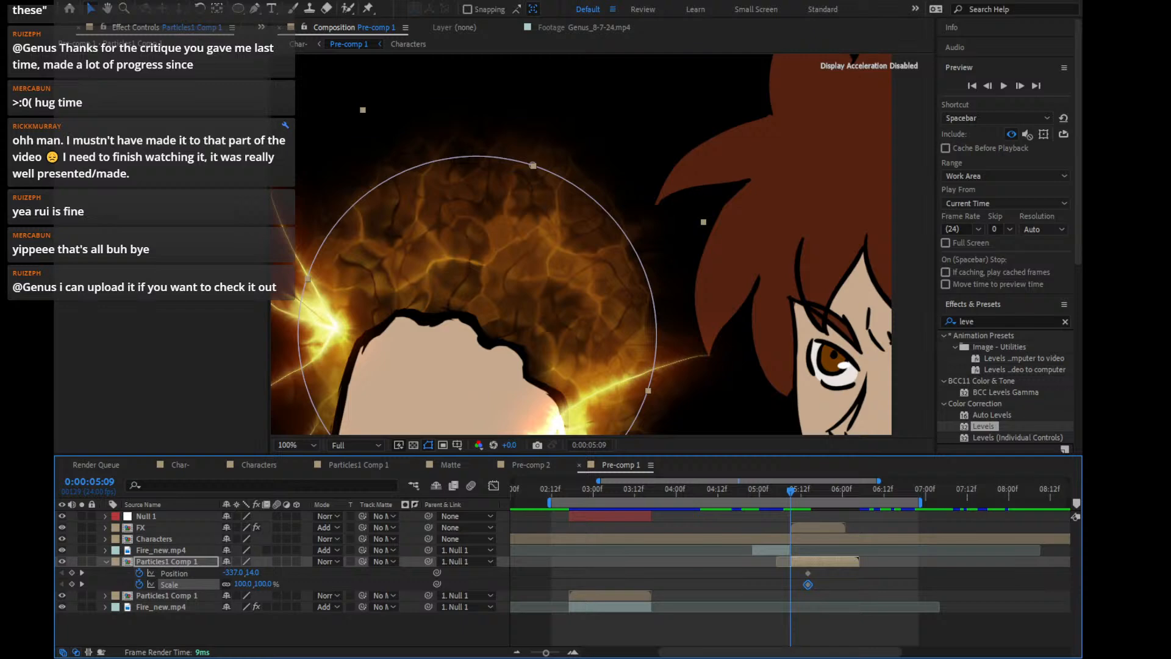
key(shift+slash)
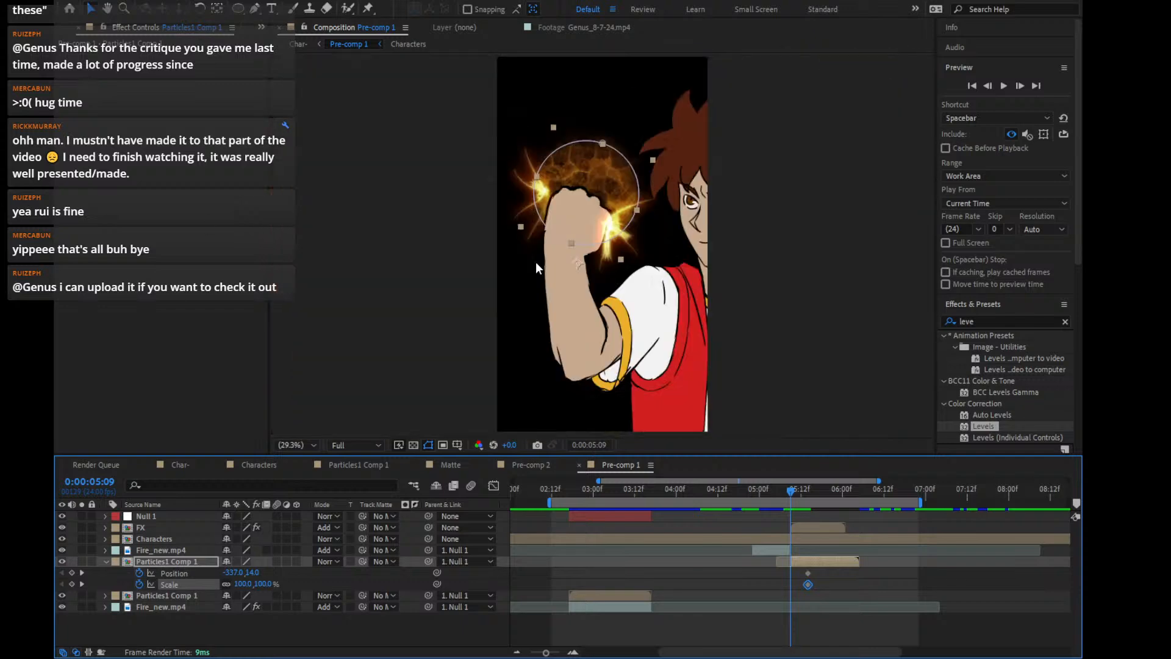
scroll(592, 235, up, 4)
scroll(591, 234, down, 3)
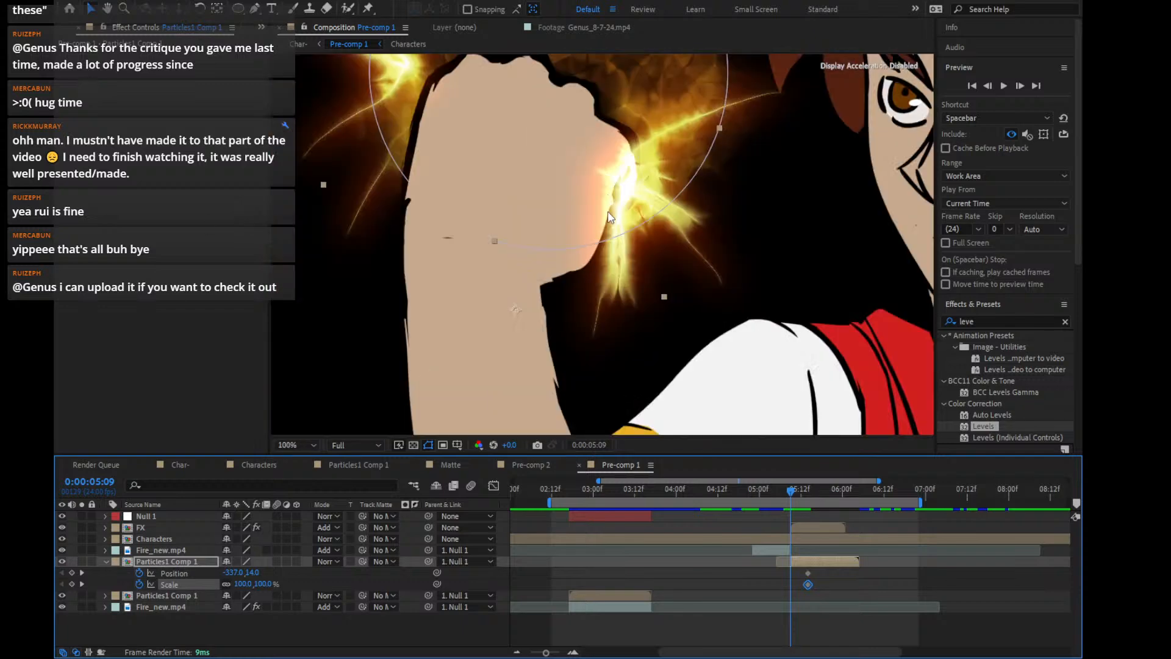
key(u)
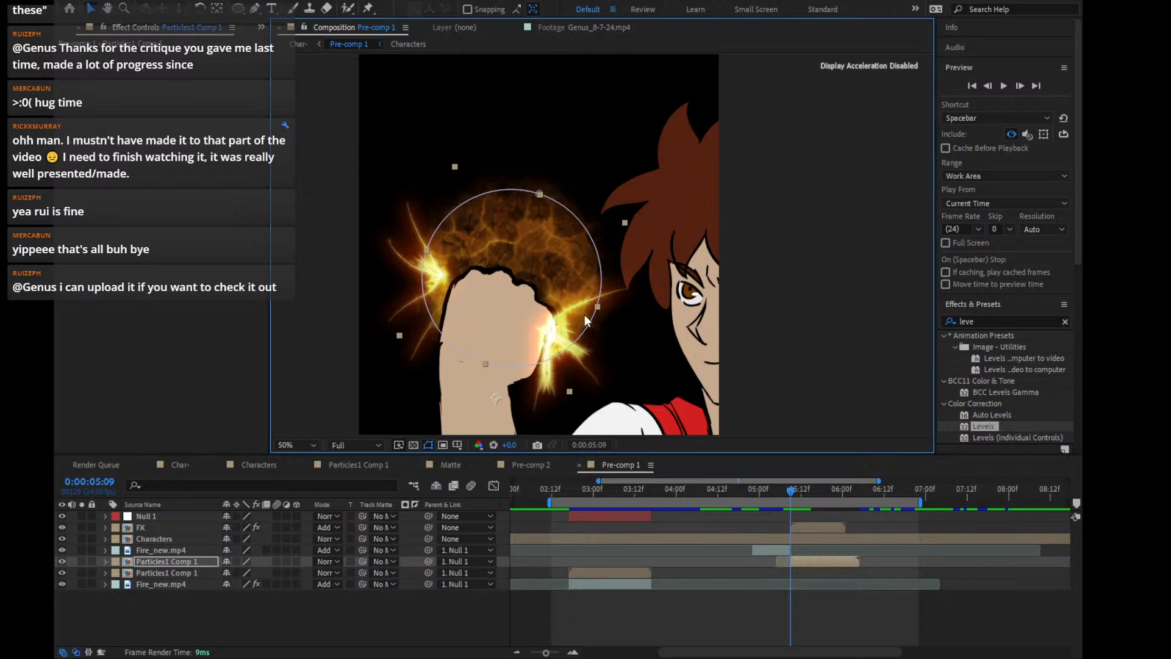
key(s)
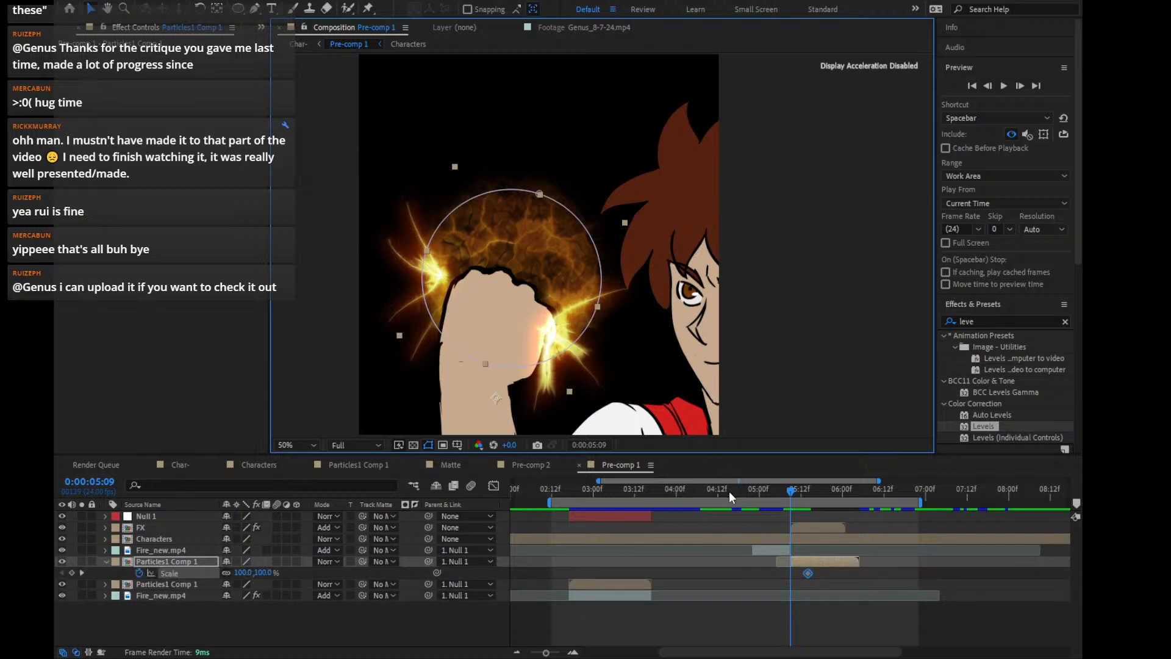
key(shift+p)
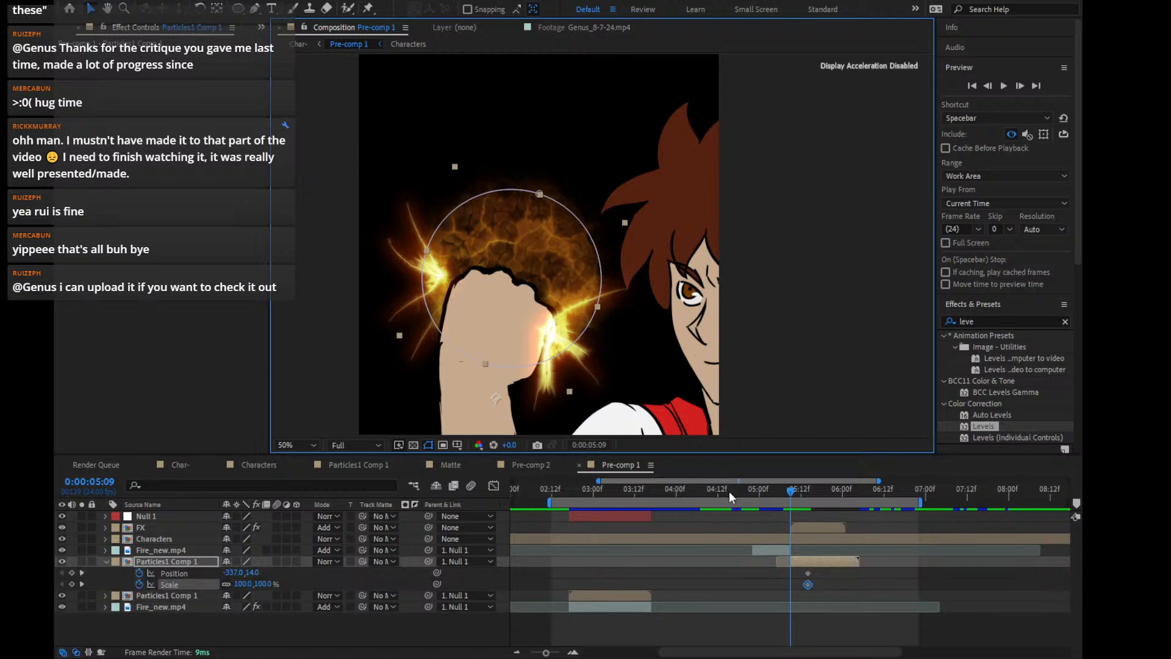
click(71, 573)
click(71, 584)
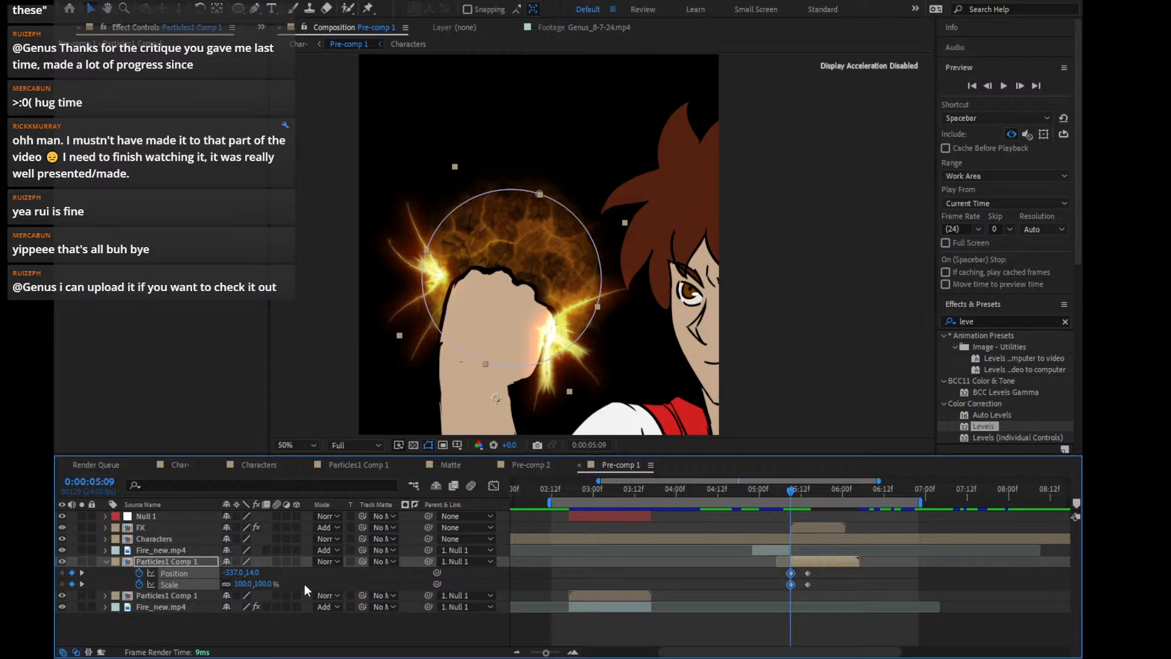
Nudge the fire ring to Position -321, 22 at 0:00:05:09, keeping Scale at 100%, and compare it with the fist on the following frames
drag(271, 584, 319, 578)
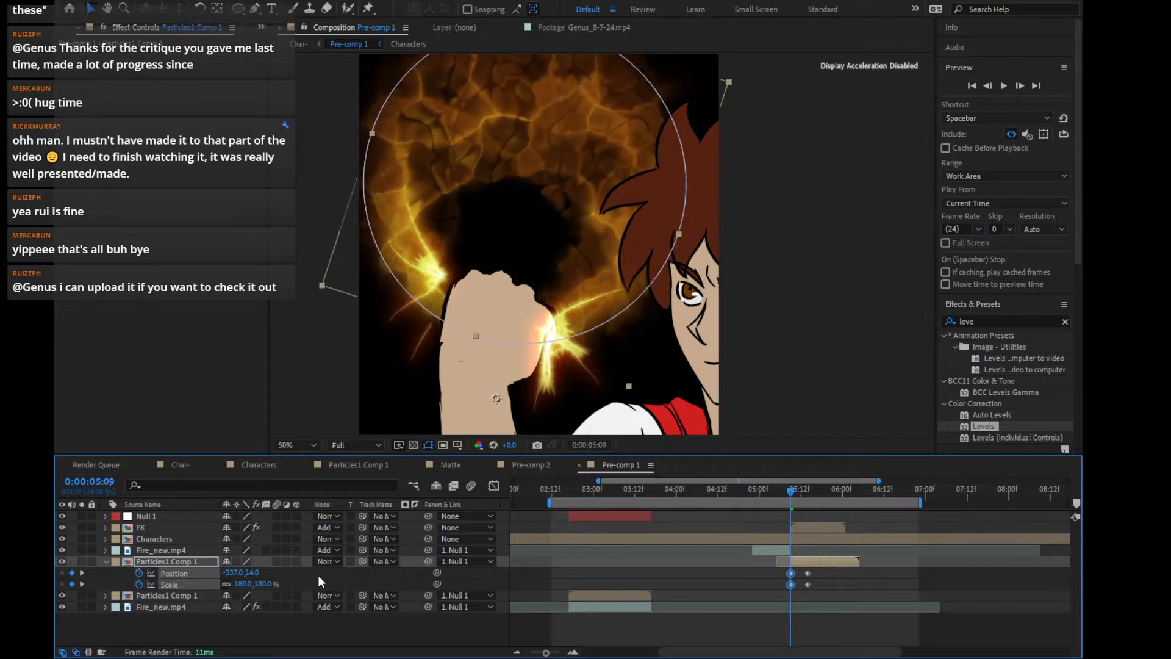
key(ctrl+z)
drag(550, 245, 555, 252)
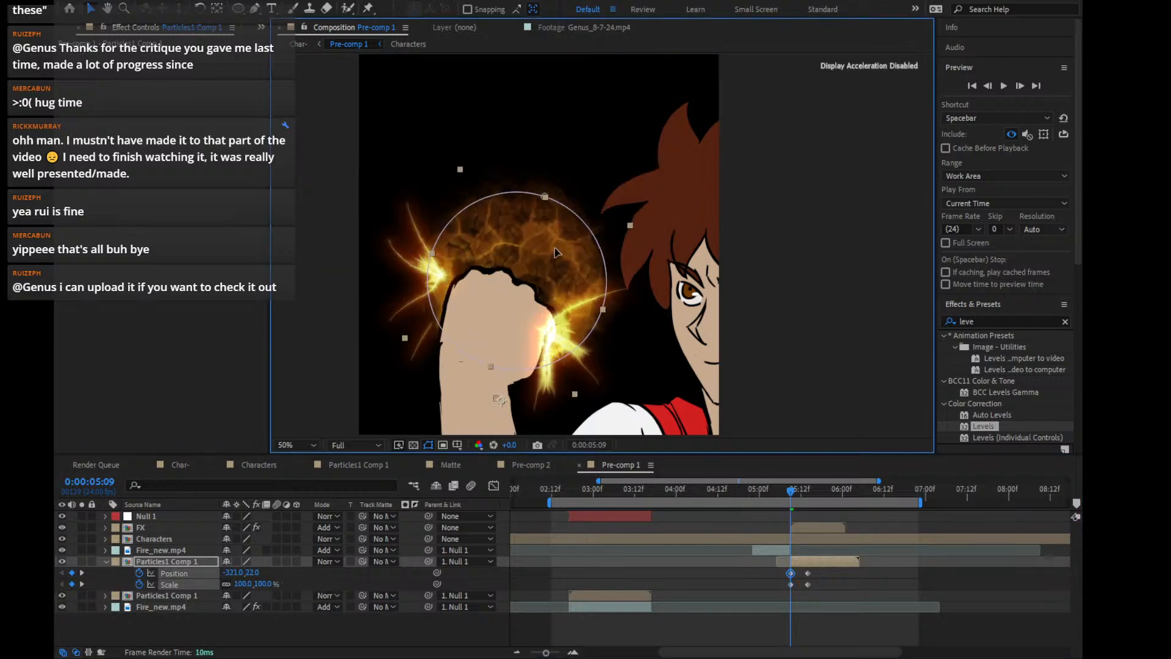
key(Page_Down)
key(Page_Down)
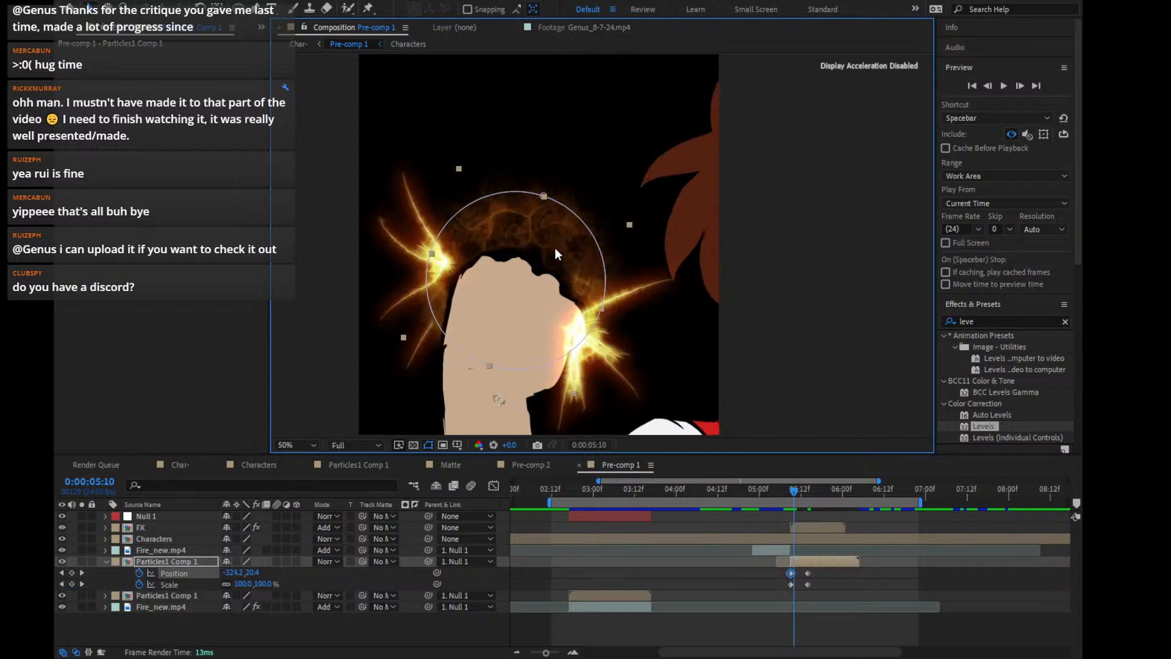
key(Page_Down)
key(Page_Down)
key(Page_Up)
key(Page_Up)
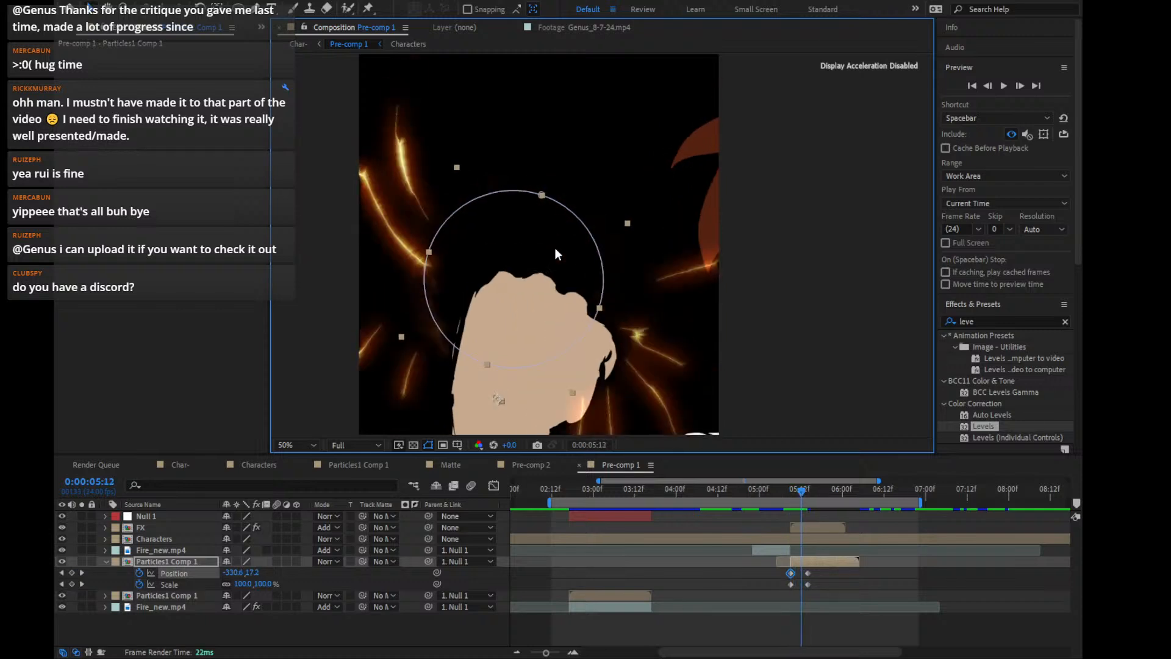
At 0:00:05:14, set the fire ring's Scale to 370% and move it down to surround the fist
key(Page_Down)
key(Page_Down)
key(Page_Down)
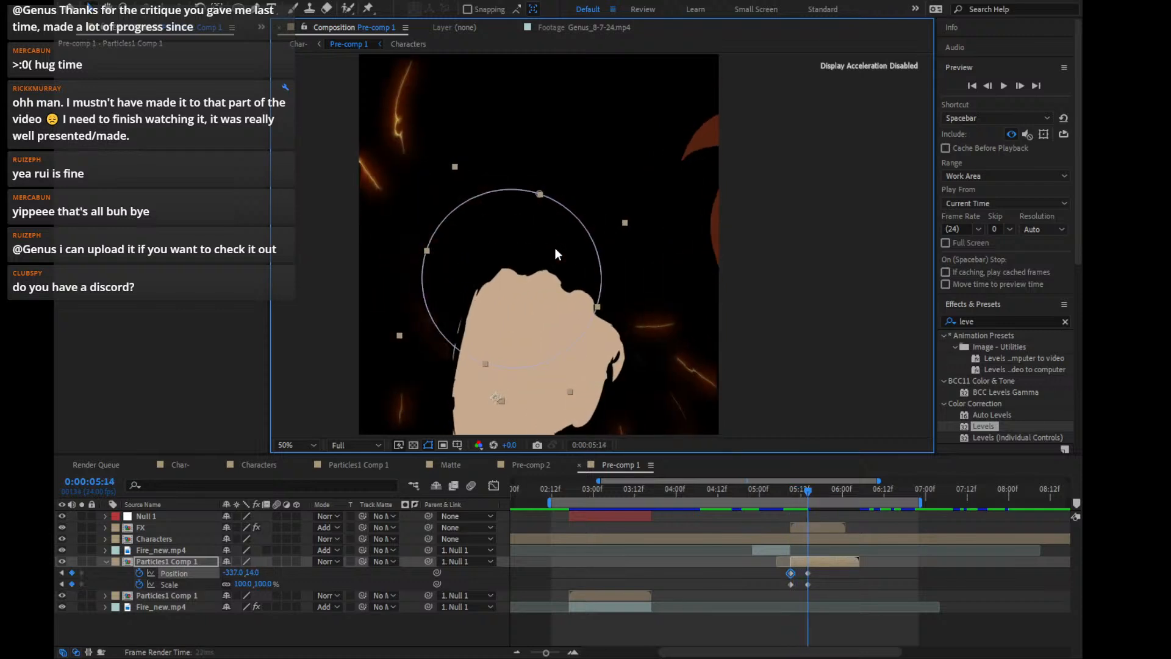
key(u)
key(s)
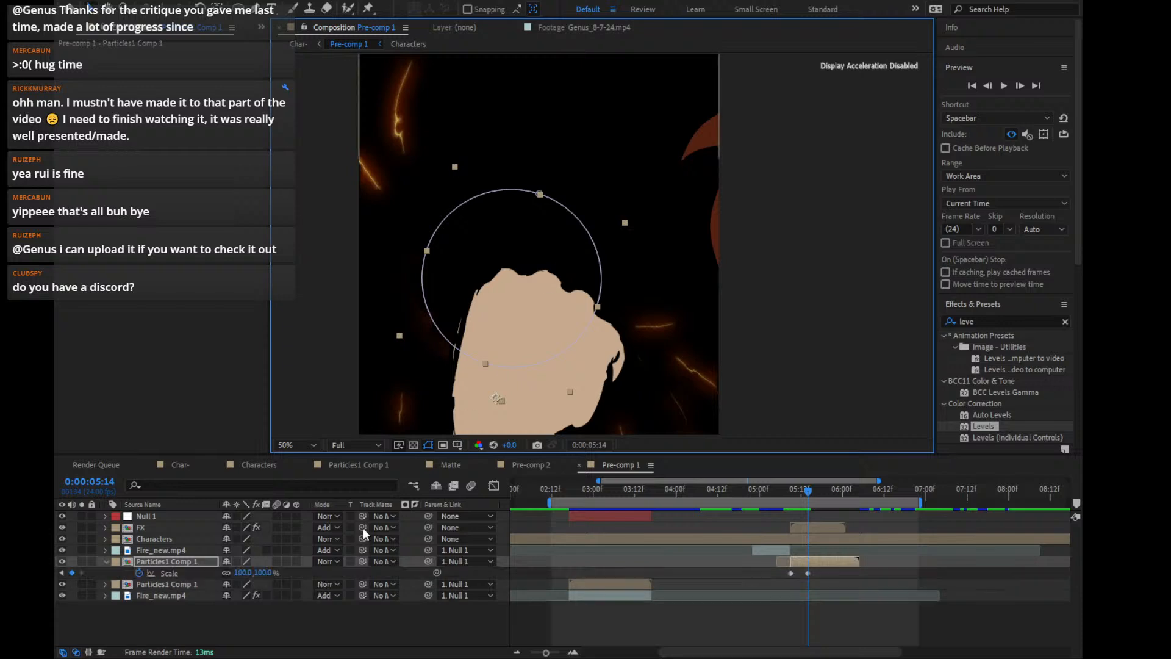
drag(265, 575, 429, 575)
key(comma)
drag(668, 214, 670, 365)
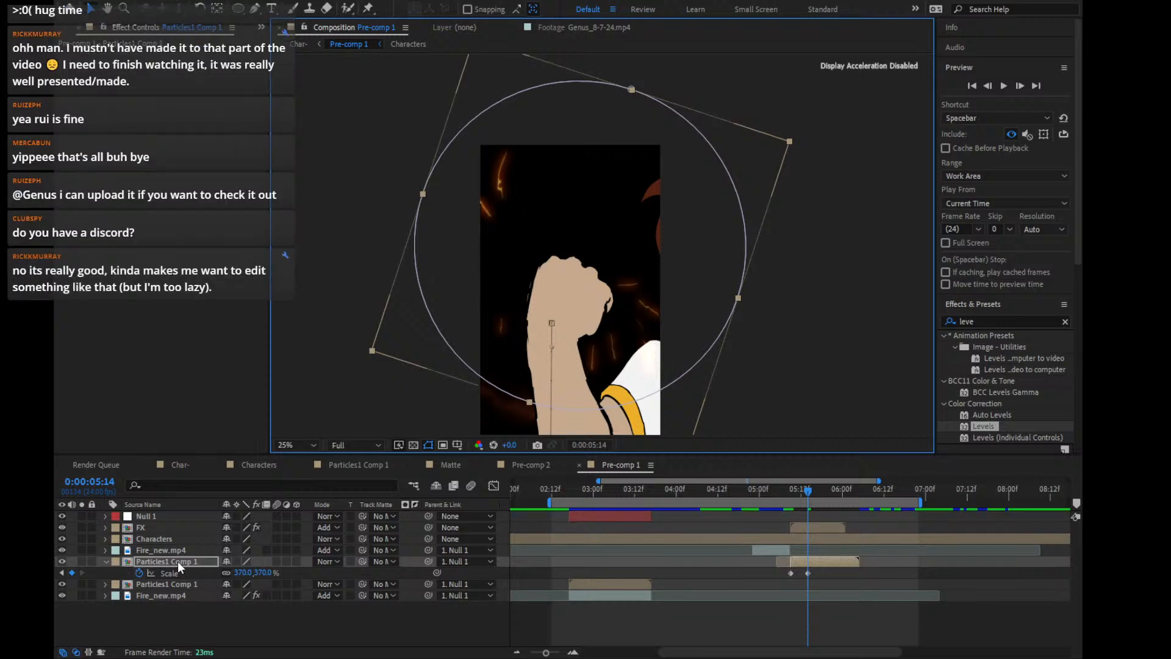
Move the duplicated Particles1 Comp 1 layer above Characters and check the overlap with the fist at 0:00:05:09
drag(184, 562, 164, 530)
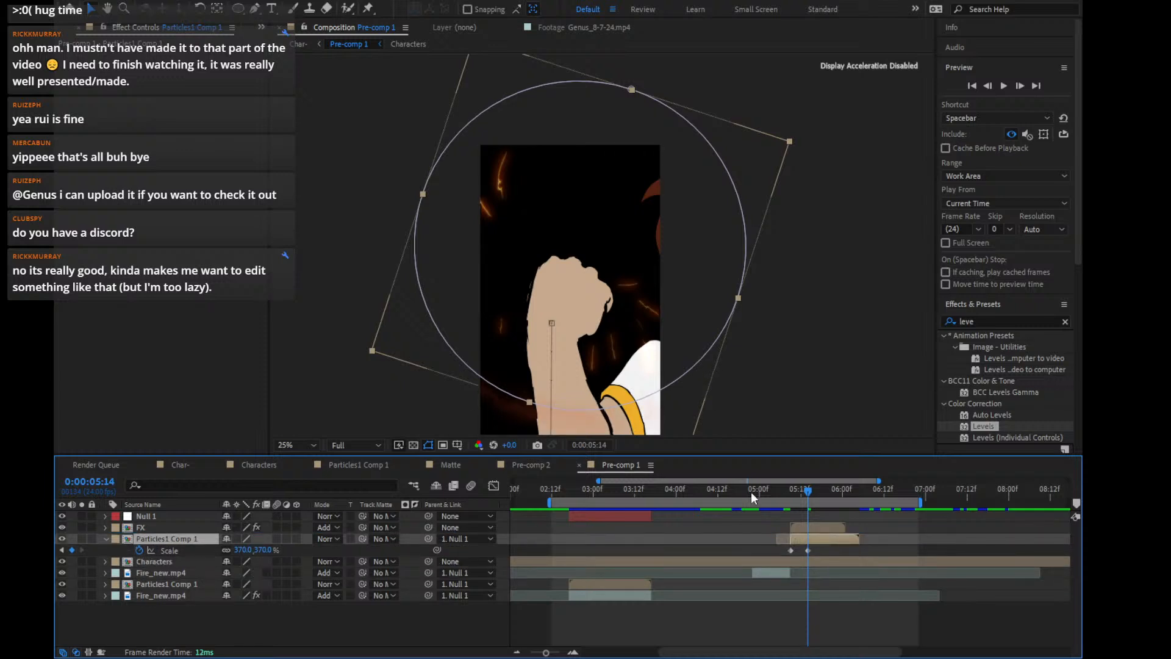
key(Page_Up)
key(Page_Up)
key(Page_Up)
key(Page_Up)
key(Page_Up)
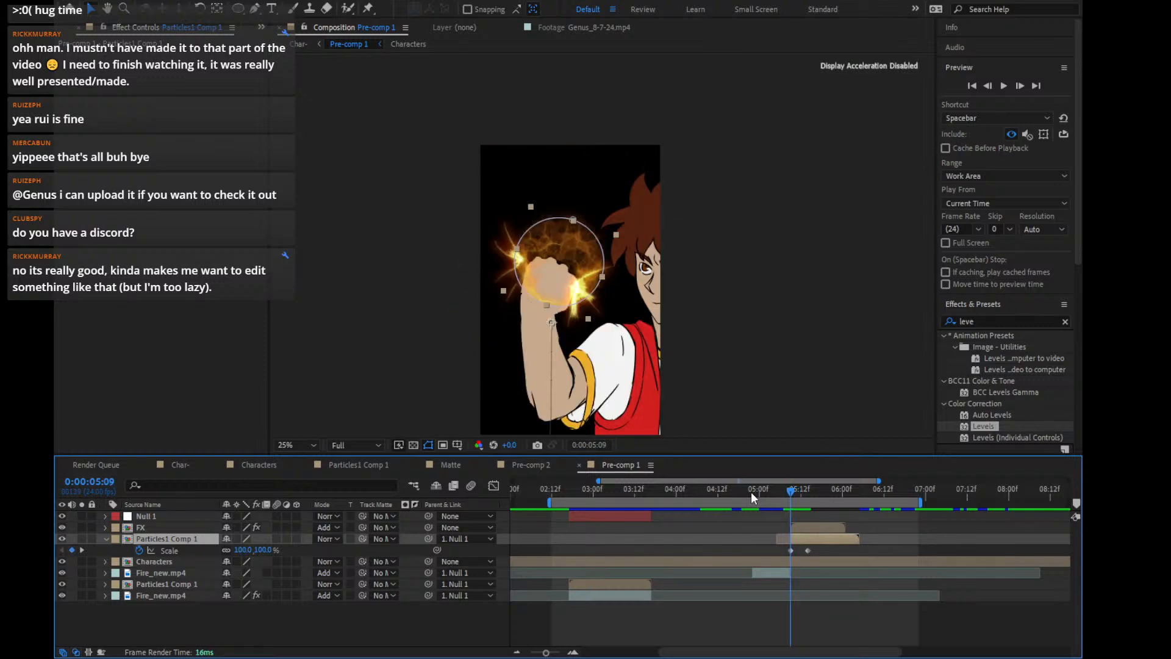
Examine the fire ring's expansion around the fist frame by frame between 0:00:05:09 and 0:00:05:13
key(Page_Down)
key(Page_Down)
key(Page_Down)
key(Page_Down)
key(Page_Down)
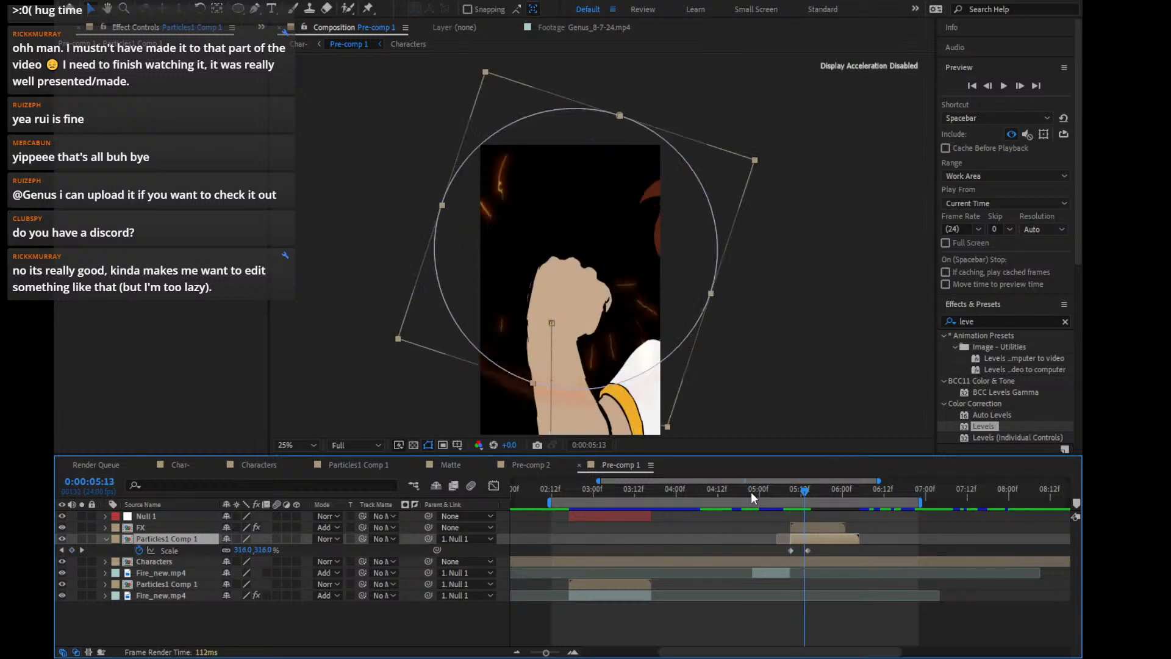
key(Page_Up)
key(Page_Up)
key(Page_Up)
key(Page_Up)
key(Page_Up)
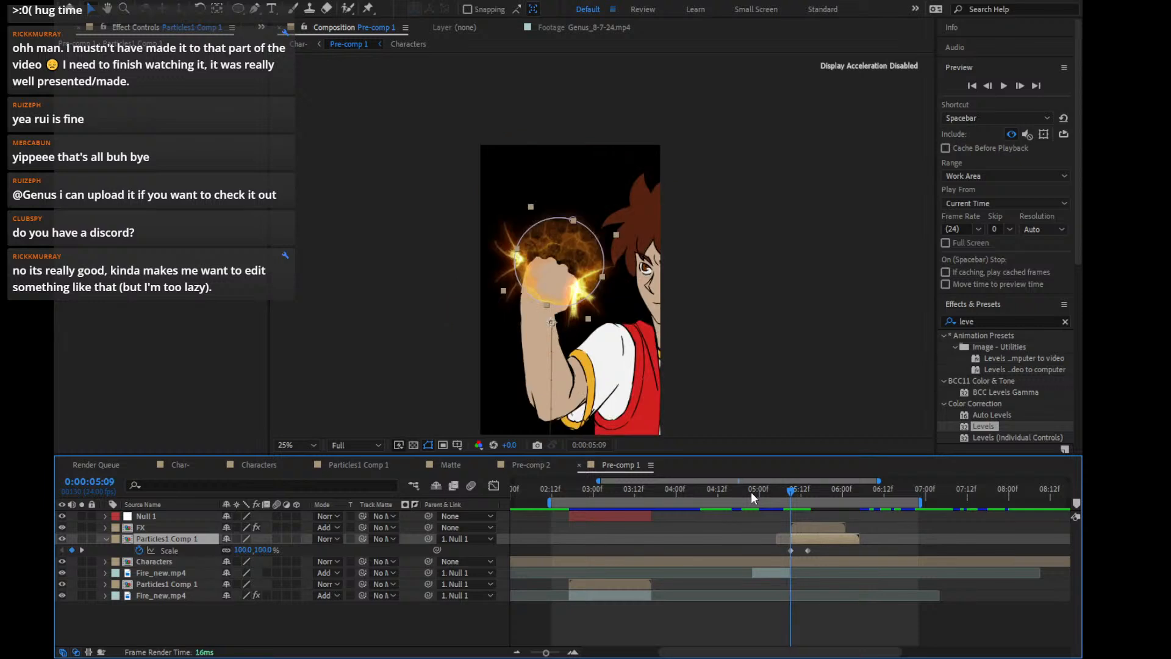
key(Page_Down)
key(Page_Down)
key(Page_Down)
key(Page_Down)
key(Page_Down)
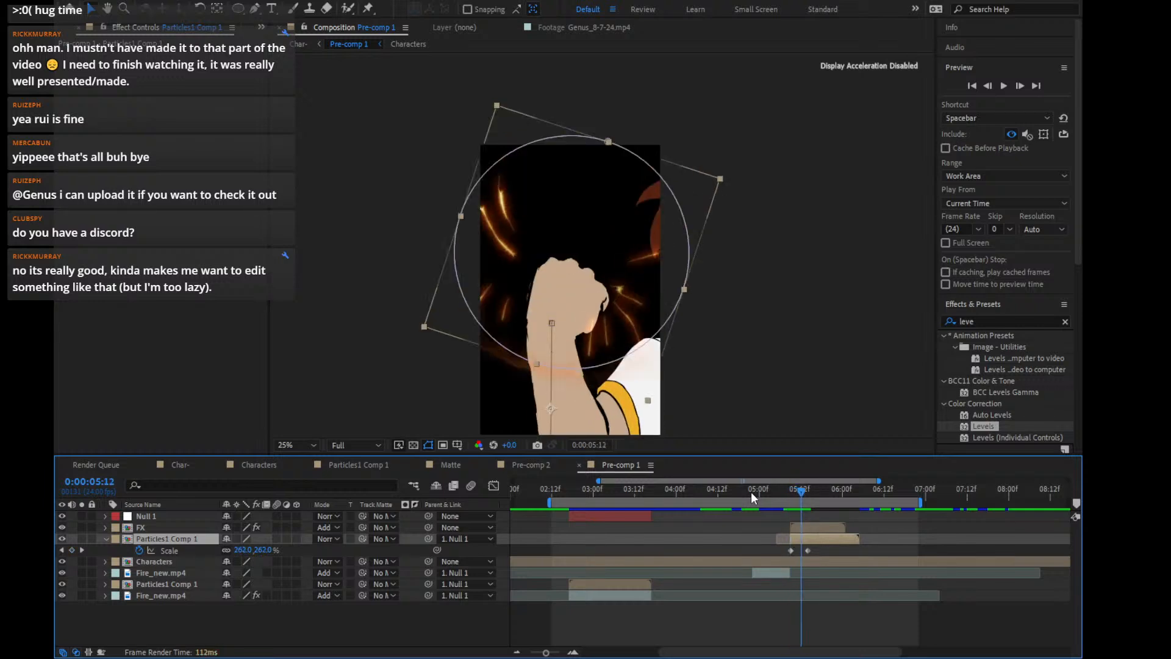
key(Page_Up)
key(Page_Up)
key(Page_Up)
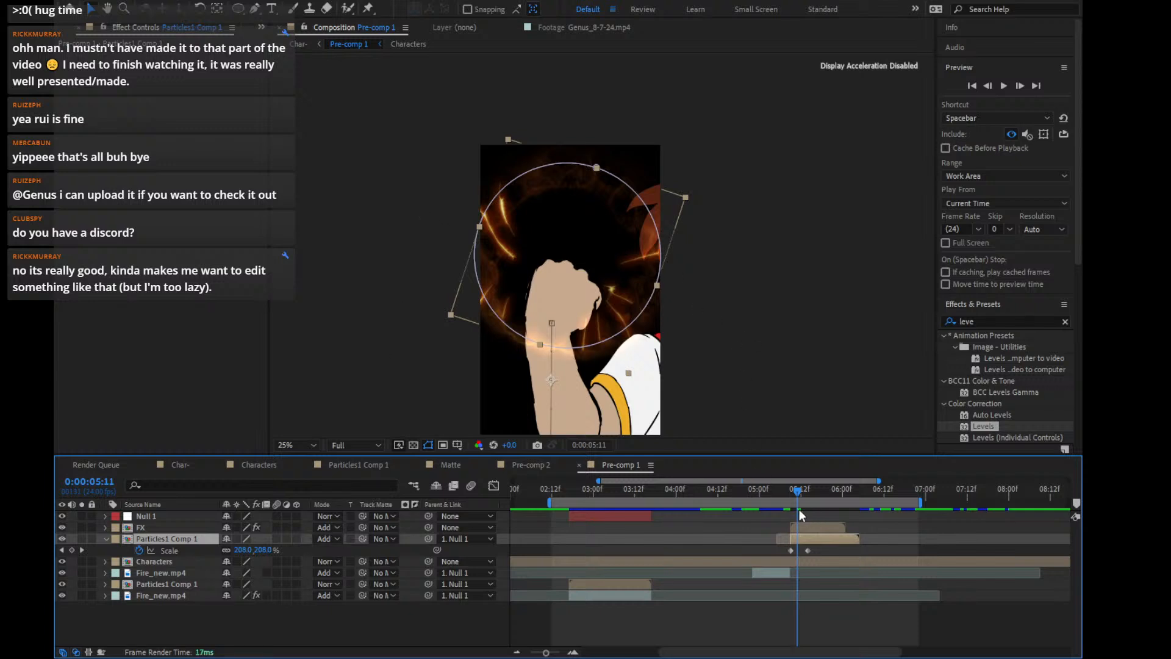
drag(797, 491, 791, 490)
key(Page_Down)
key(Page_Down)
key(Page_Down)
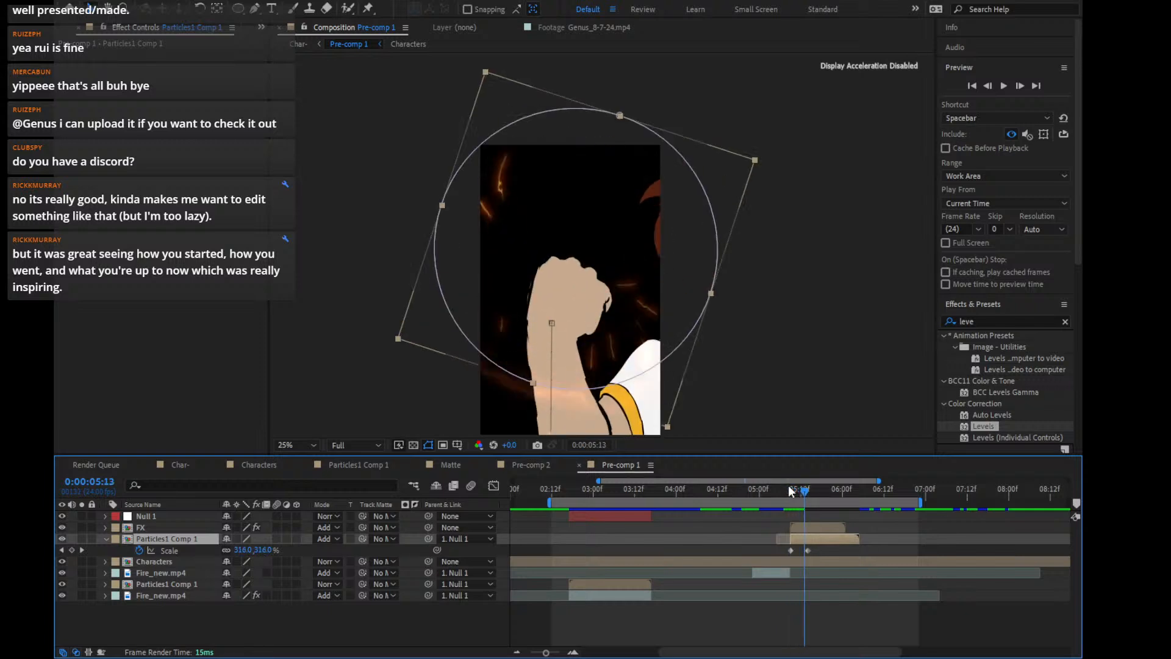
Add a 100% Opacity keyframe at 0:00:05:09 to the Particles1 Comp 1 layer above Characters
key(Page_Down)
key(Page_Down)
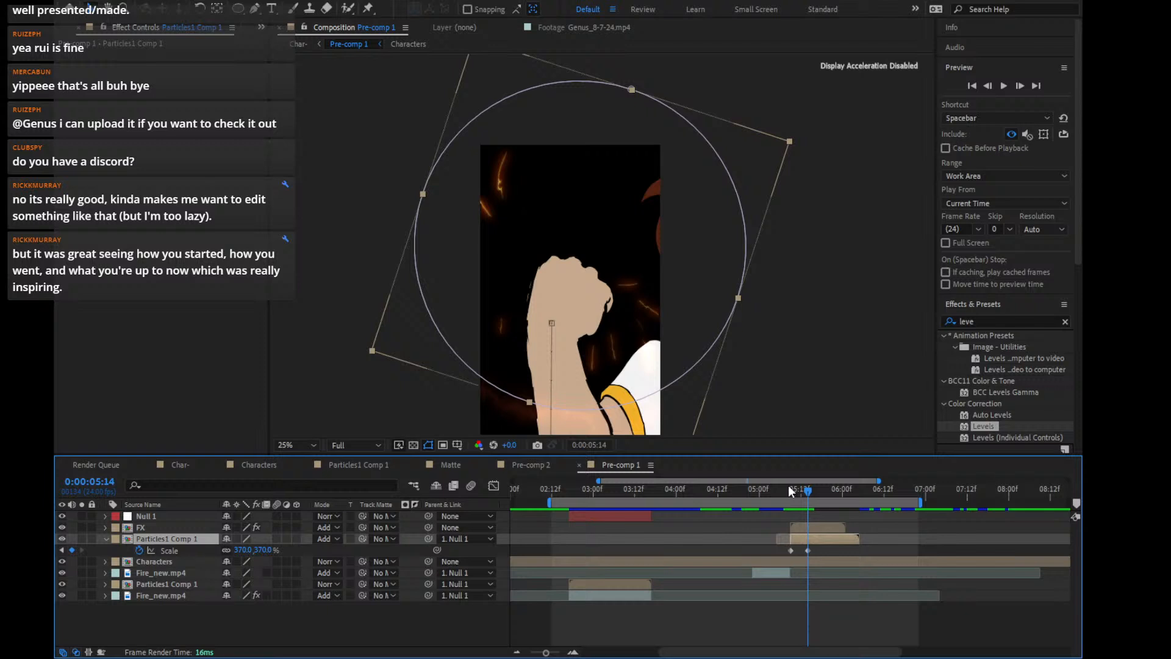
click(836, 549)
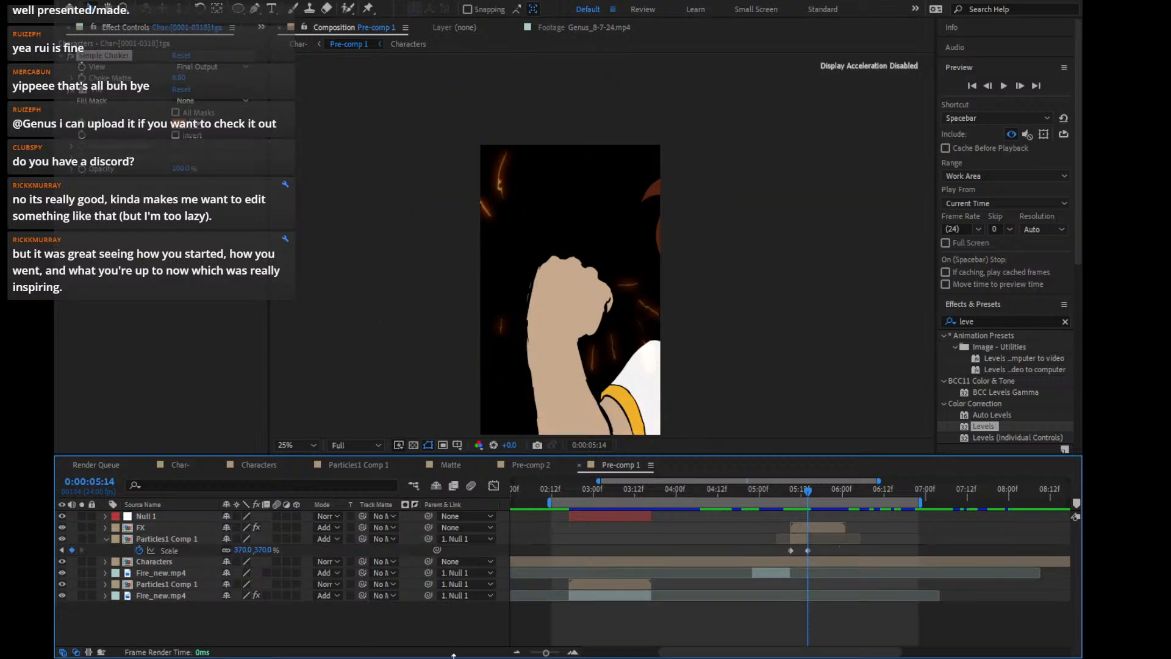
click(573, 652)
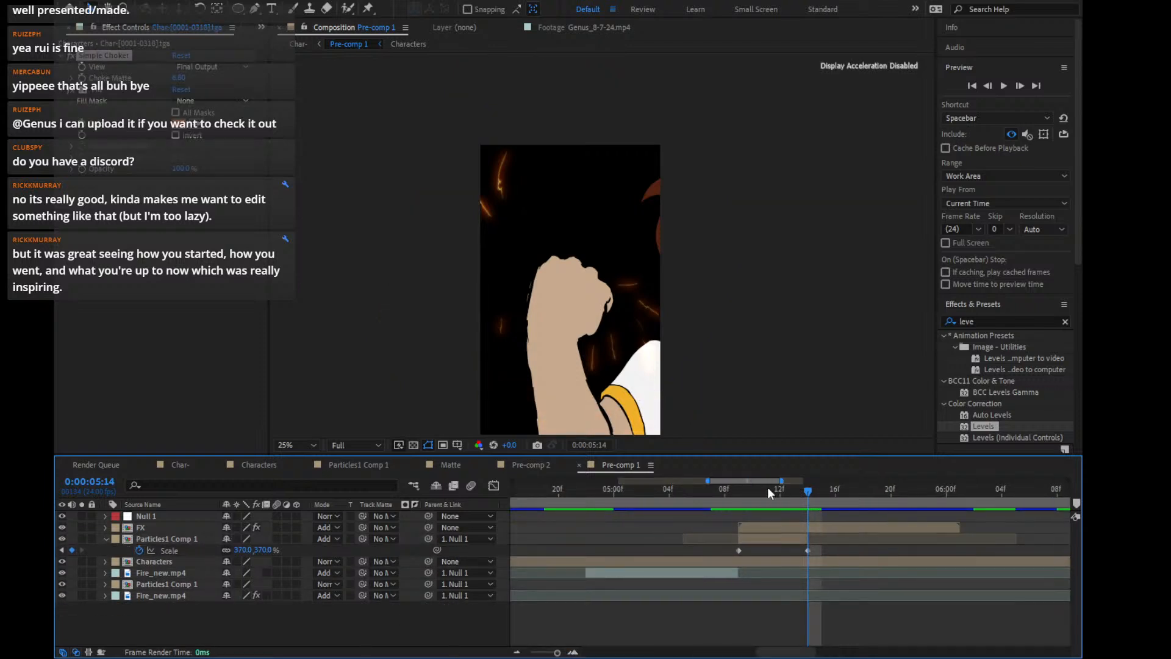
drag(768, 487, 736, 493)
click(760, 535)
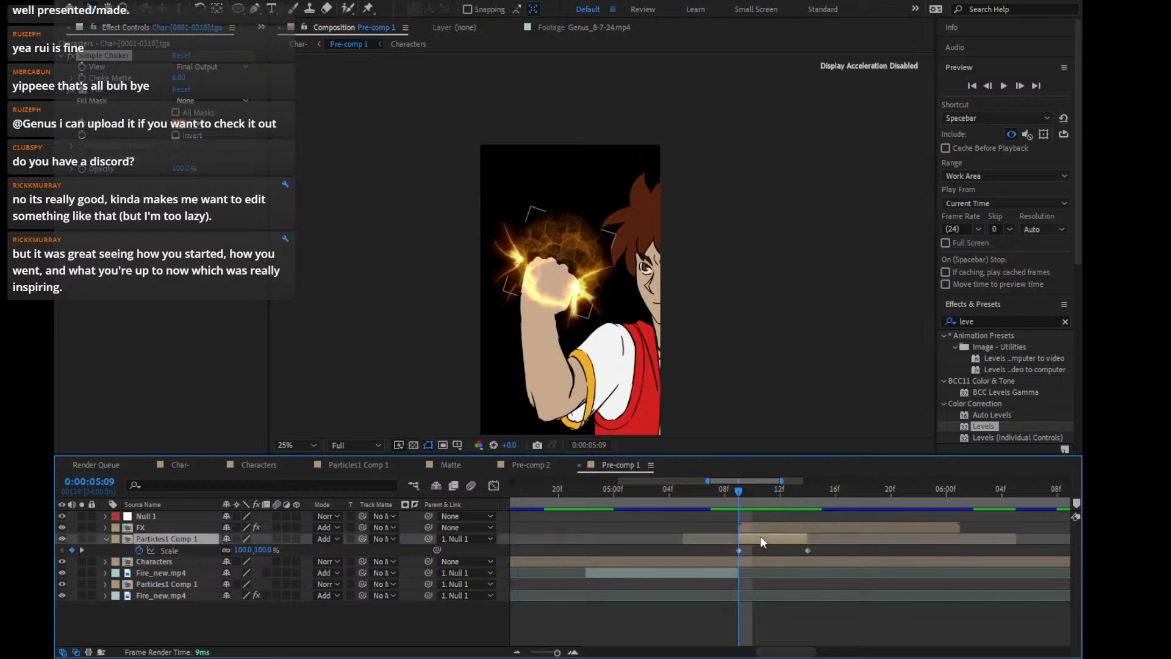
key(shift+p)
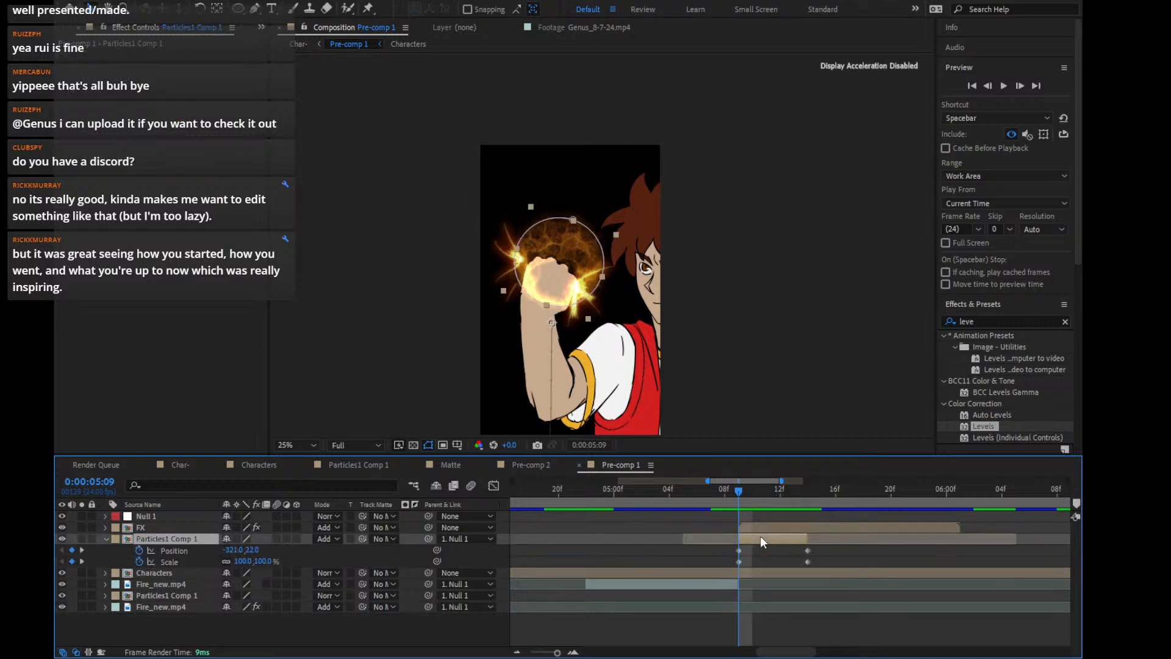
key(shift+t)
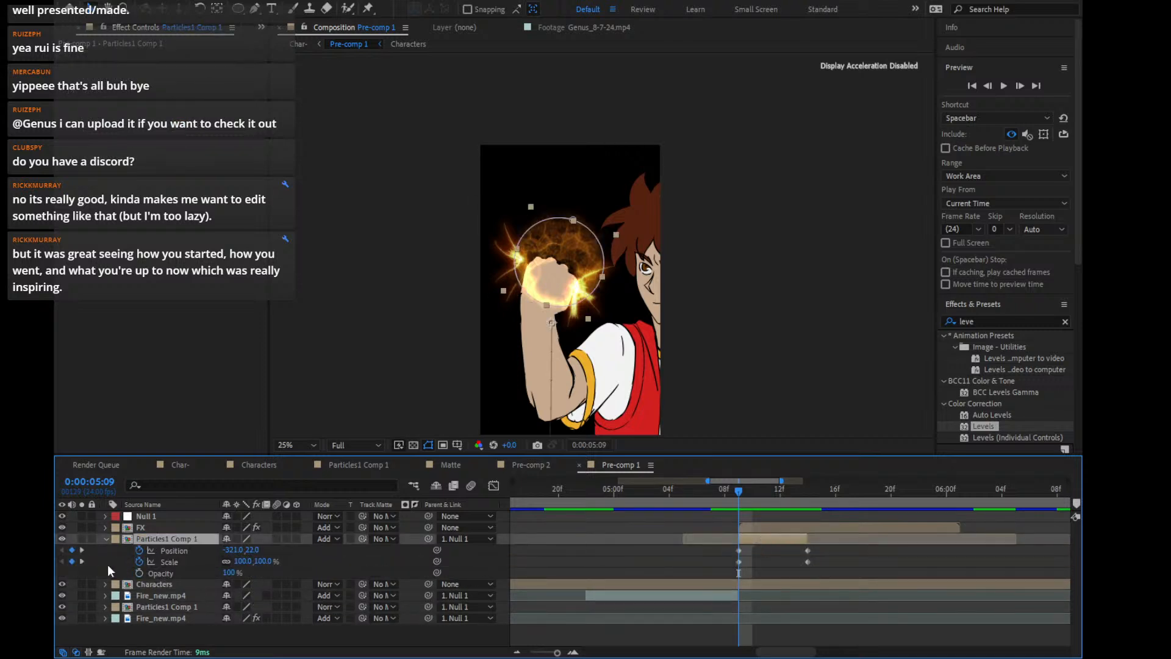
click(140, 571)
Fade out the particle burst around the fist with a 0% Opacity keyframe at 0:00:05:14
key(k)
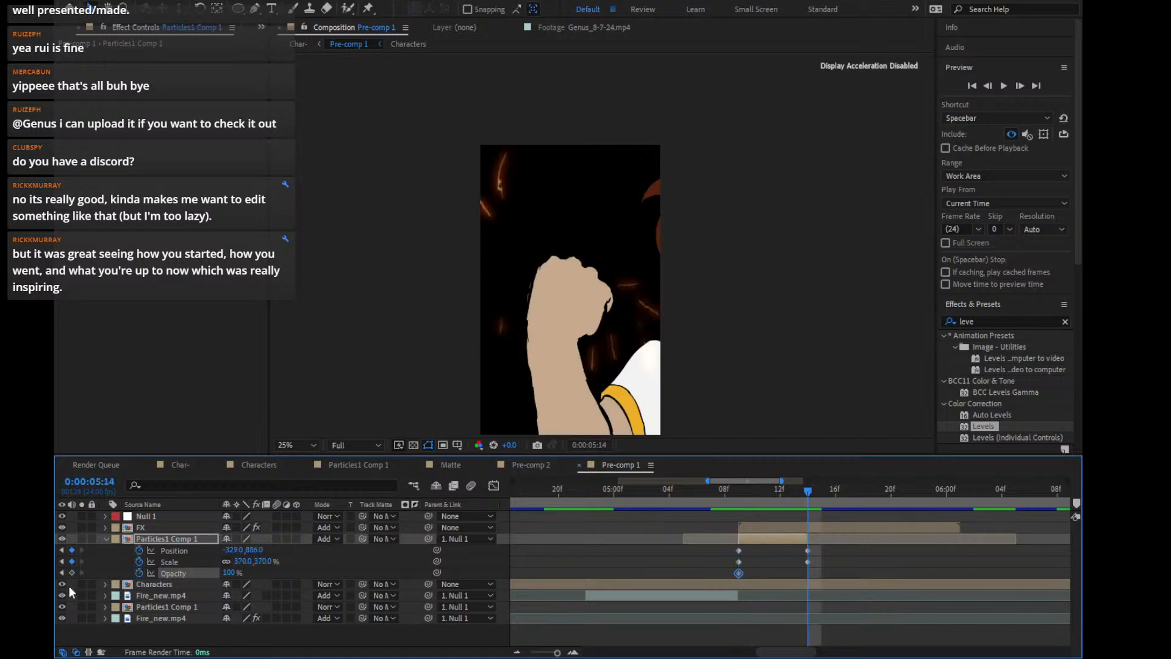
click(71, 572)
key(j)
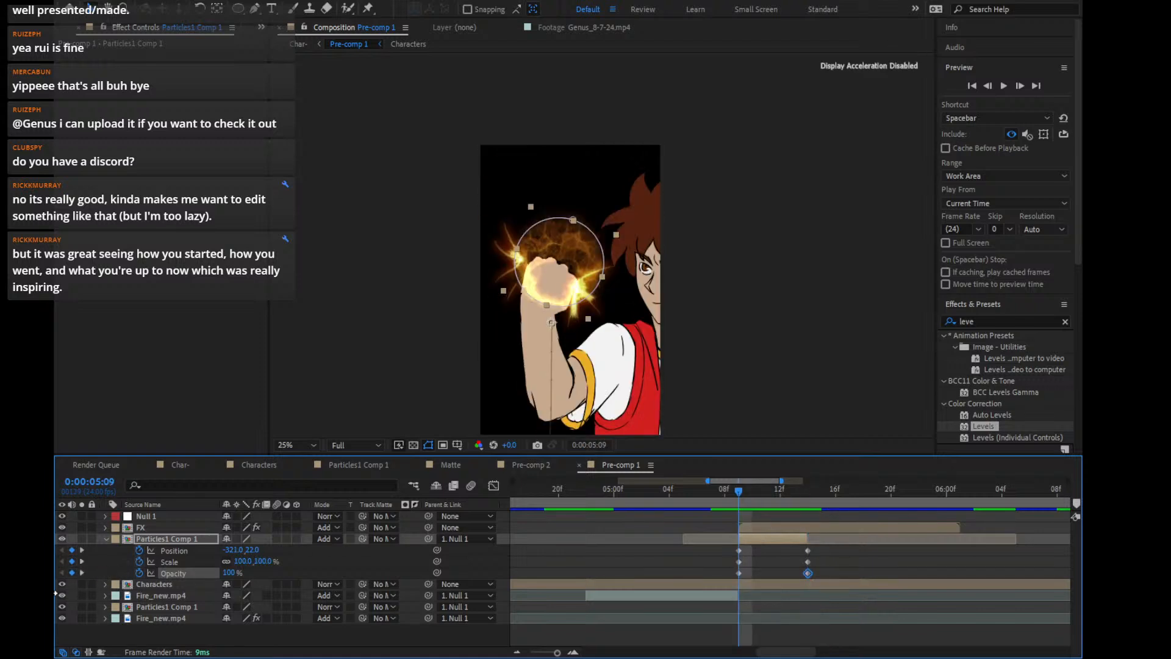
key(k)
click(229, 572)
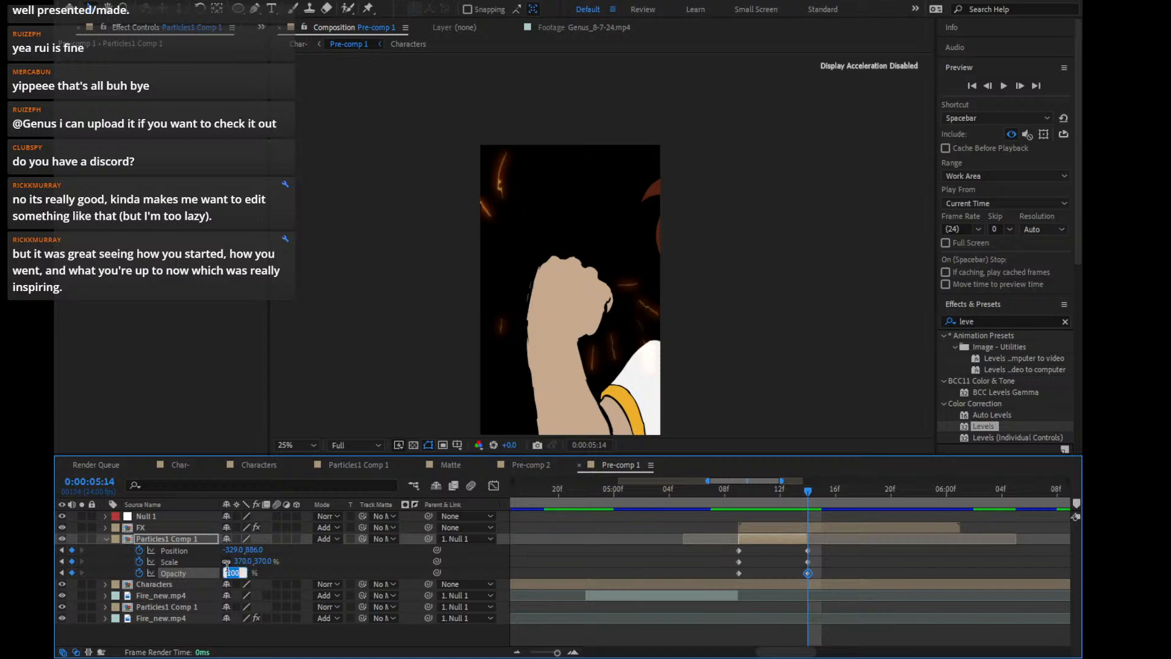
text(0)
key(Return)
Start the work area at 0:00:04:19 and preview the burst's fade over the fist shot
click(741, 501)
drag(741, 500, 697, 498)
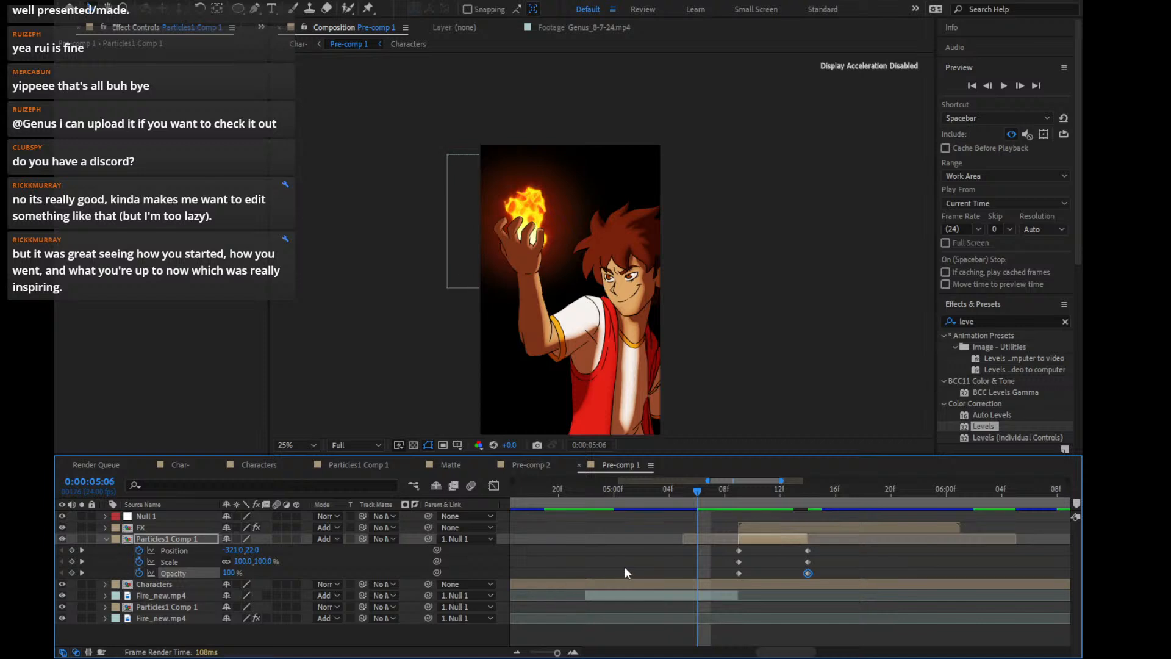
click(516, 652)
click(516, 652)
click(516, 652)
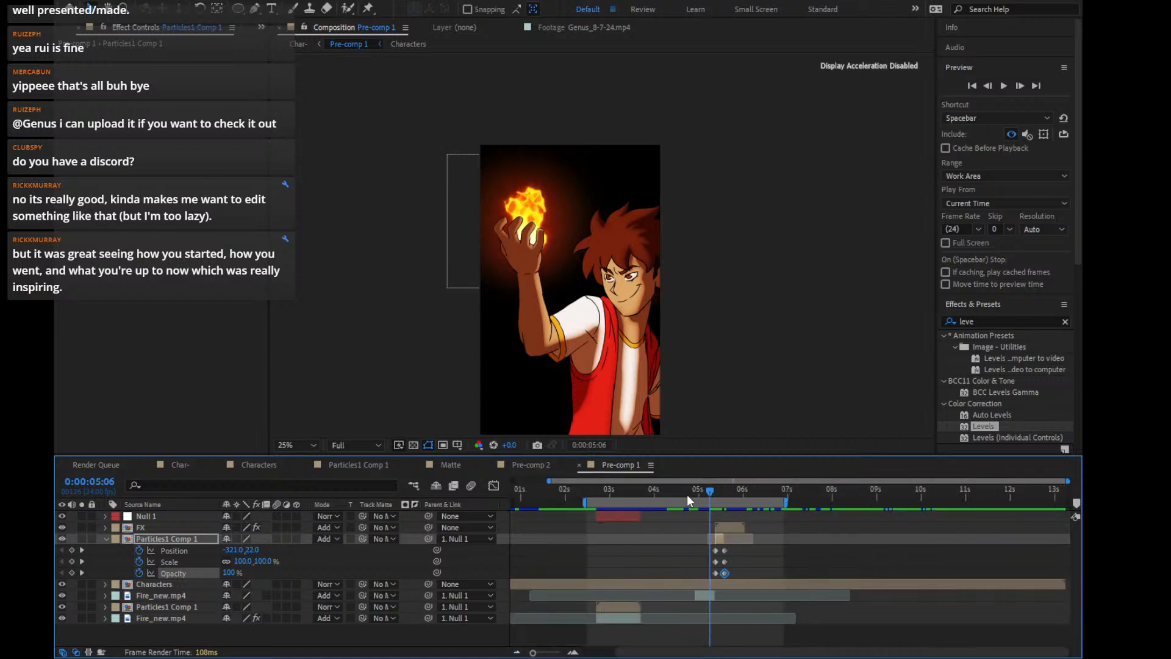
click(690, 492)
key(b)
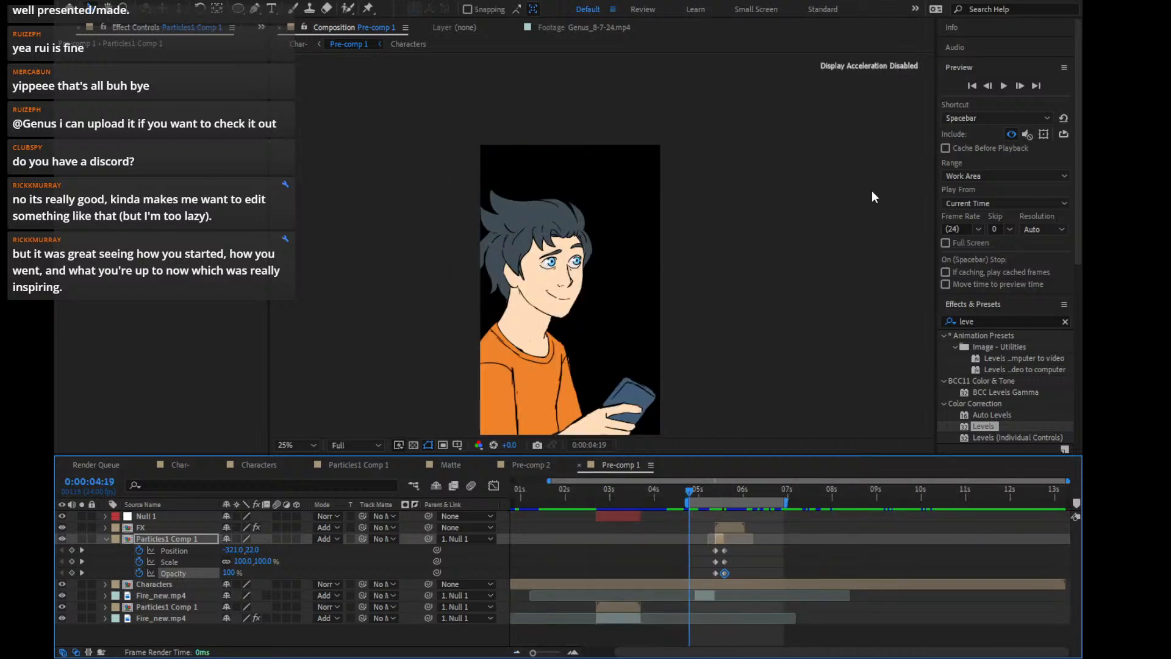
click(1000, 89)
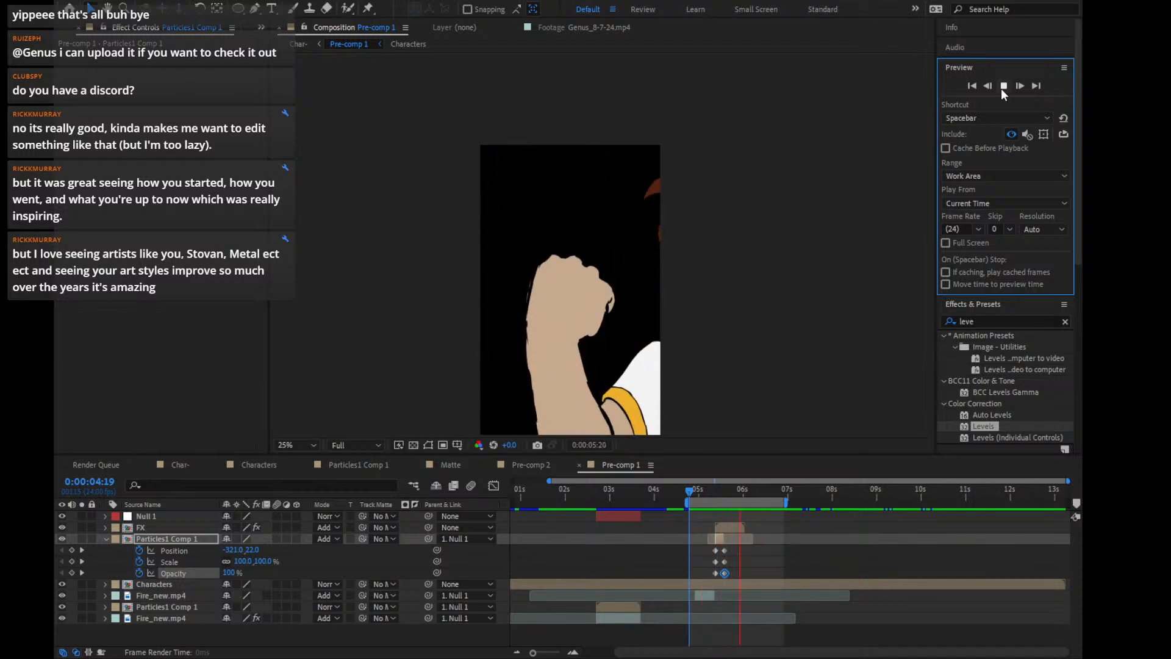
click(1002, 89)
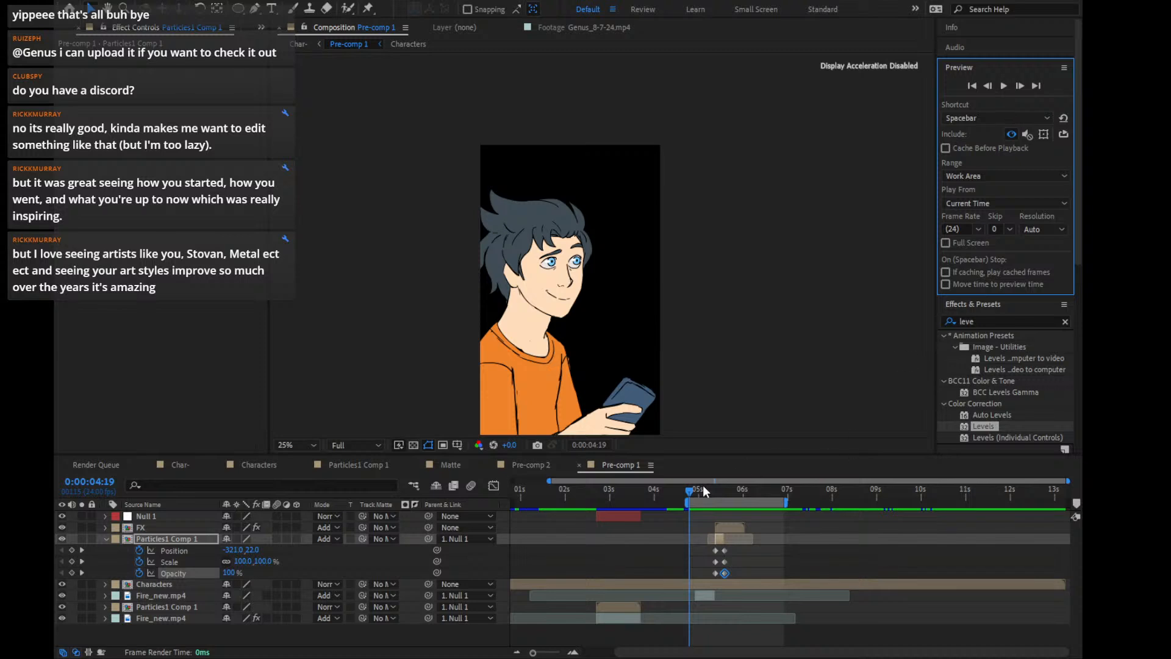
Review playback of the fire, the fist burst and the following raised-finger pose between 0:00:05:05 and 0:00:07:00
mouse_move(703, 489)
mouse_down()
mouse_move(741, 489)
mouse_move(711, 499)
mouse_up()
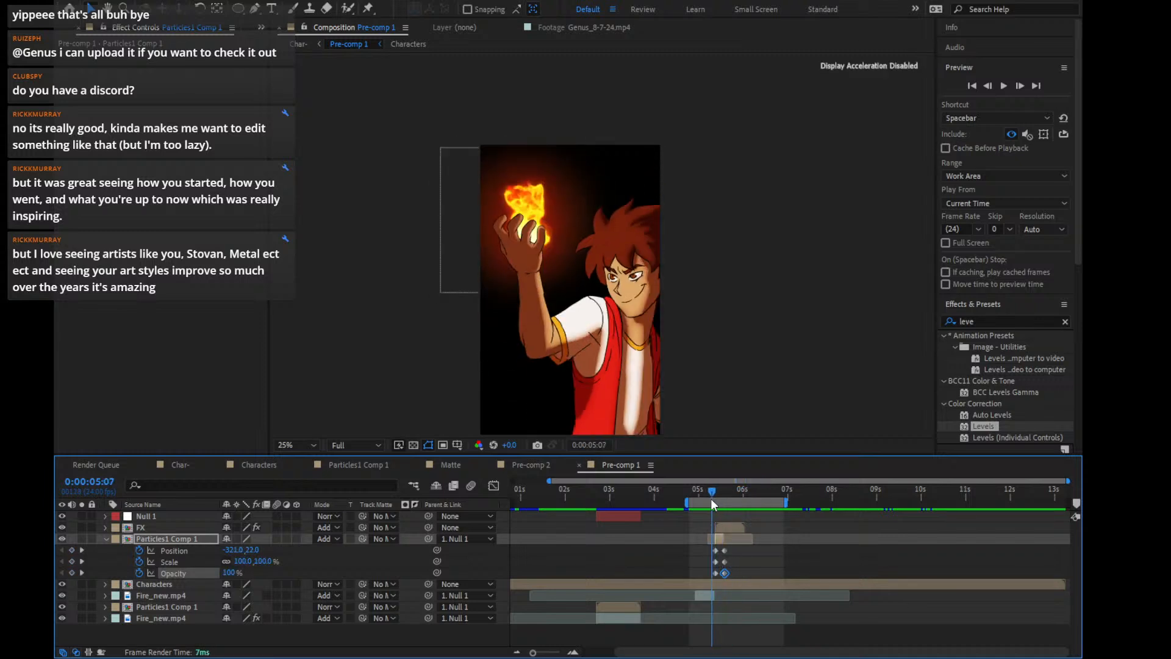
click(1000, 87)
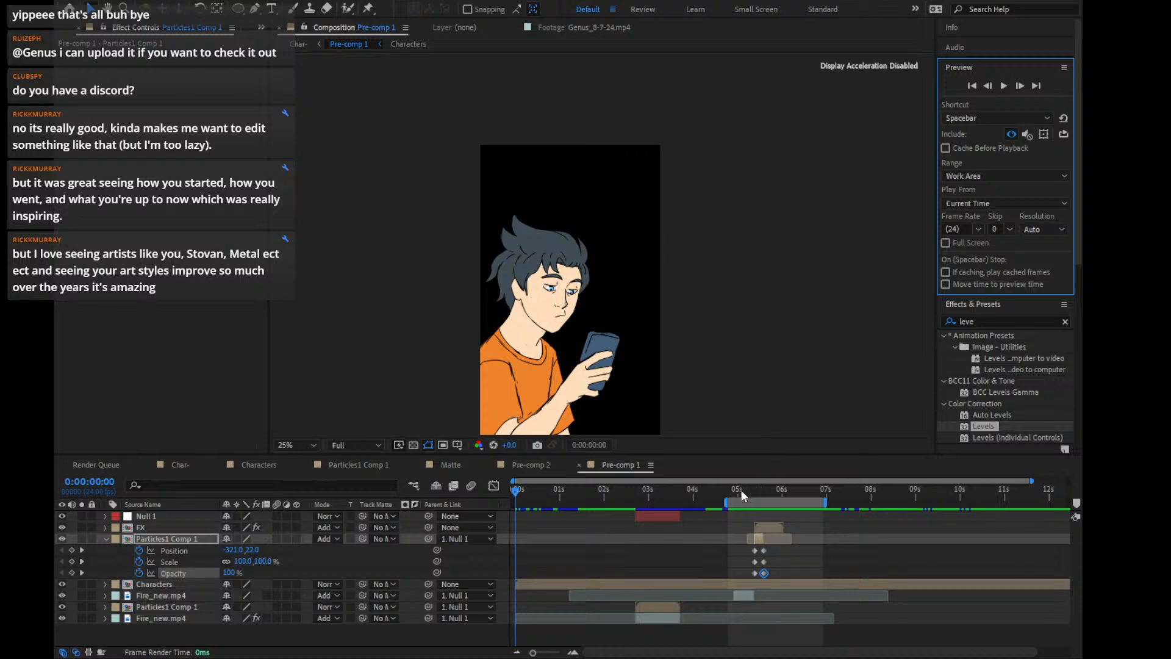
drag(741, 489, 744, 489)
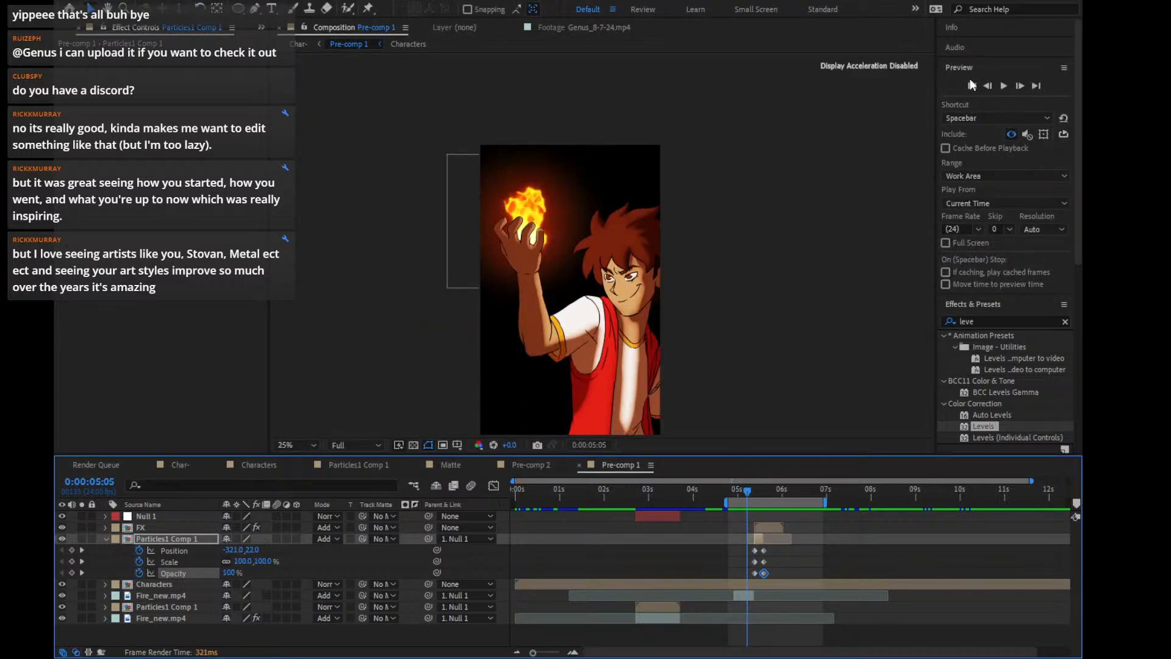
click(1005, 87)
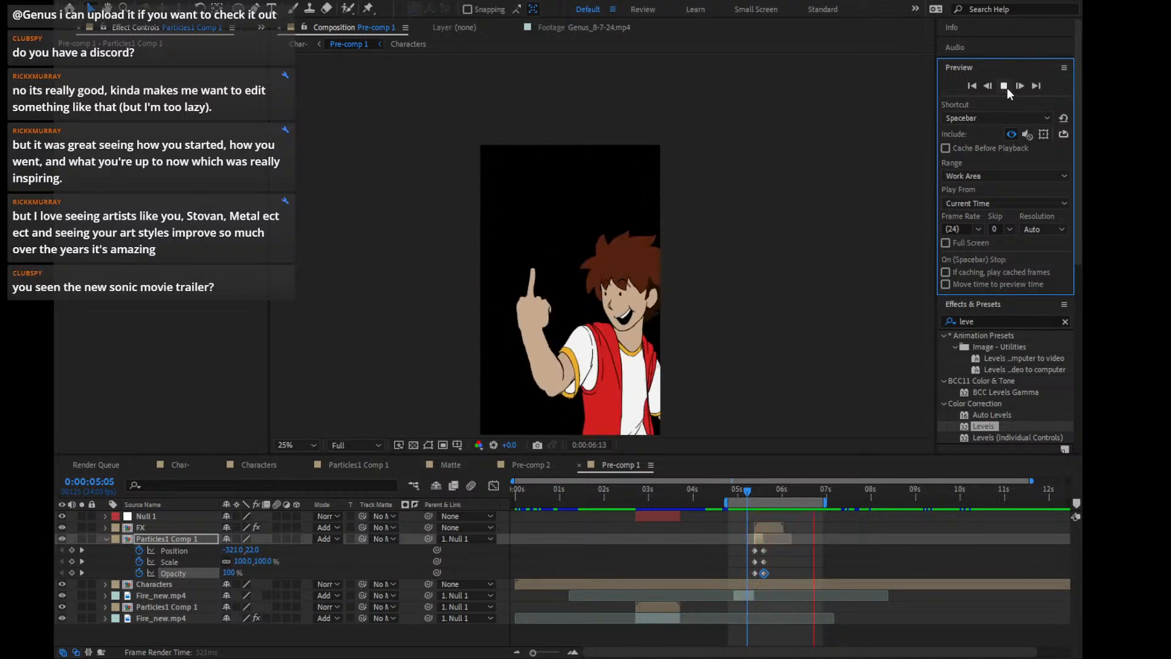
drag(755, 489, 784, 476)
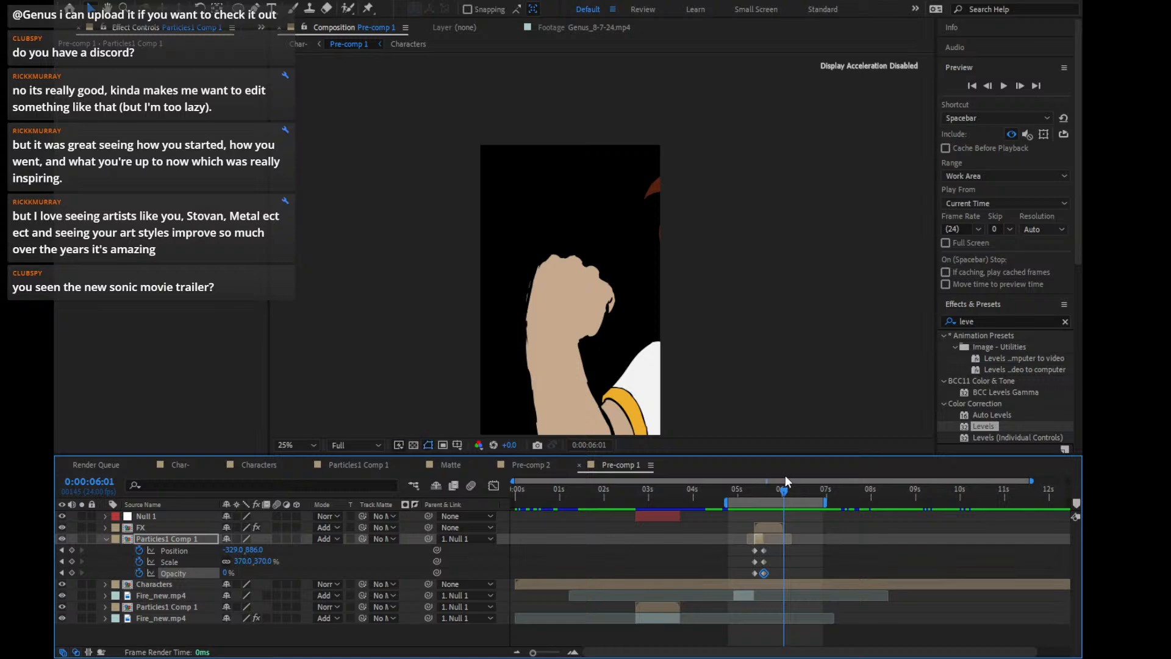
click(1001, 86)
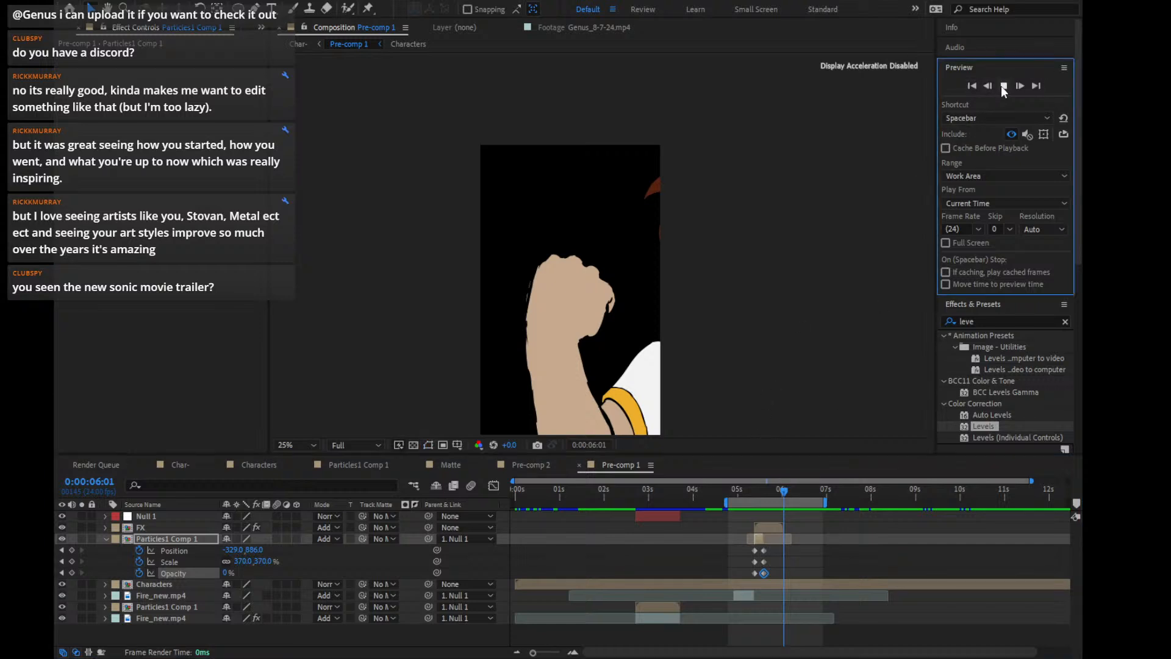
click(1002, 86)
click(839, 234)
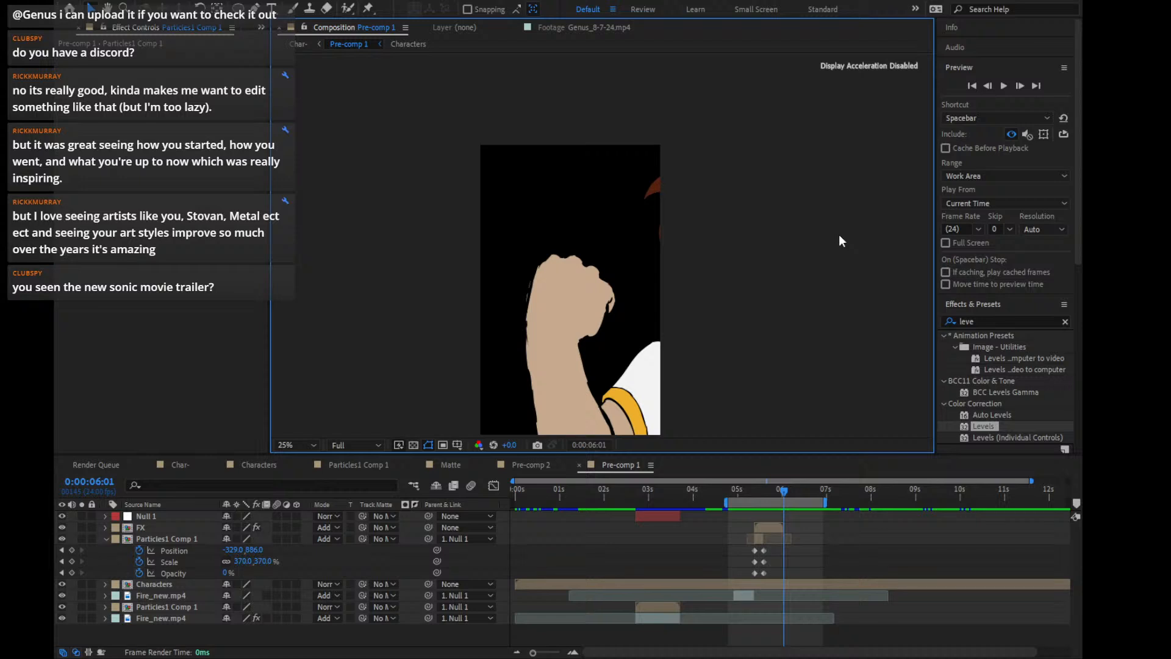
scroll(840, 237, up, 1)
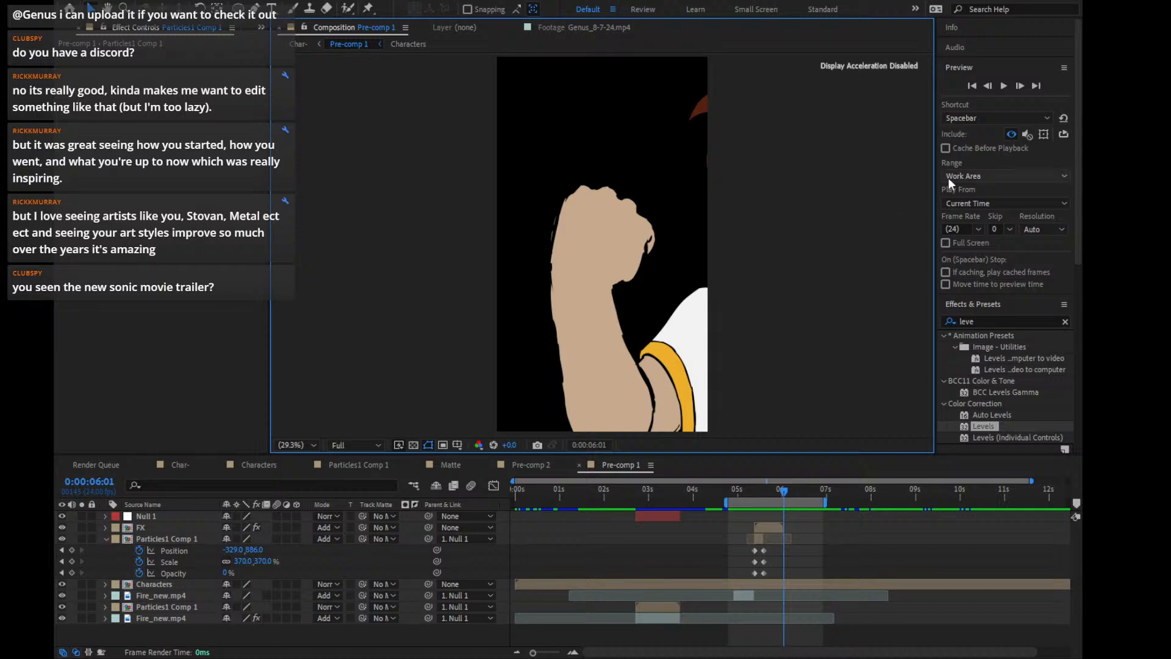
click(1003, 86)
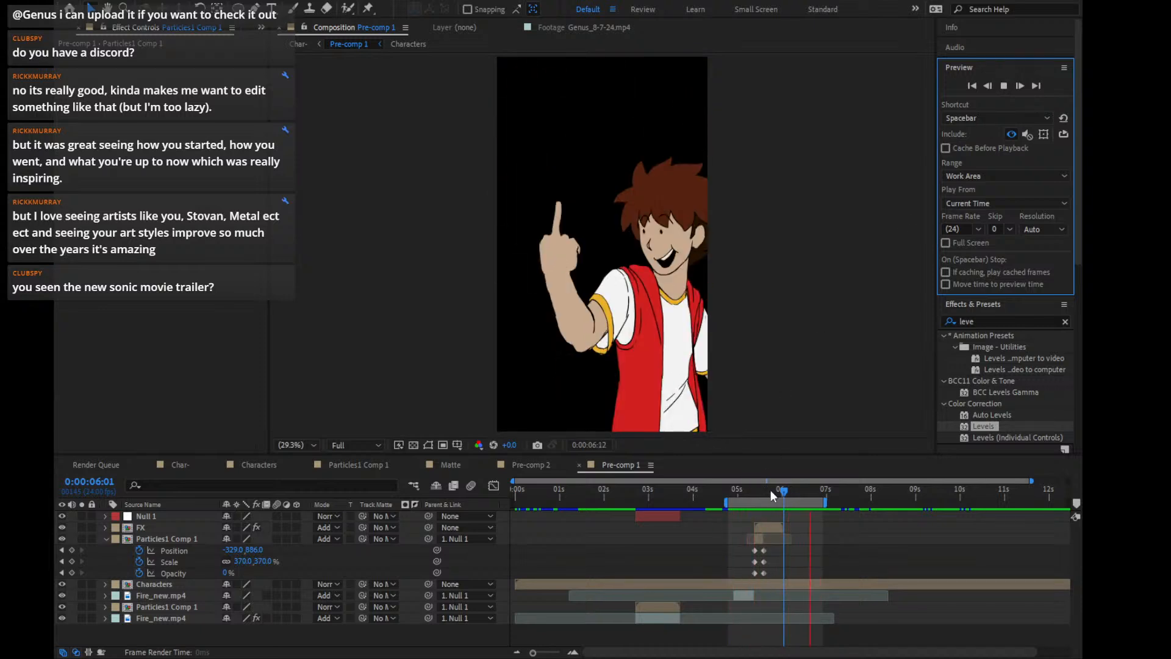
drag(775, 500, 825, 523)
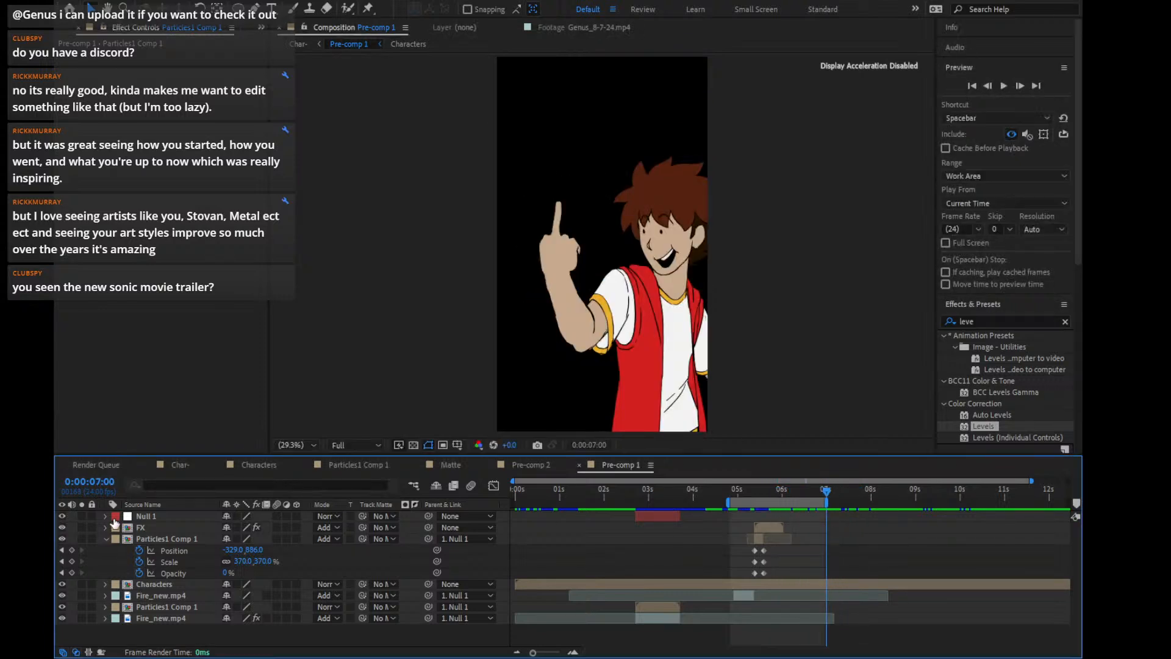
Collapse the upper Particles1 Comp 1 layer's properties and set the work area from 0:00:06:08 to 0:00:07:21
click(106, 538)
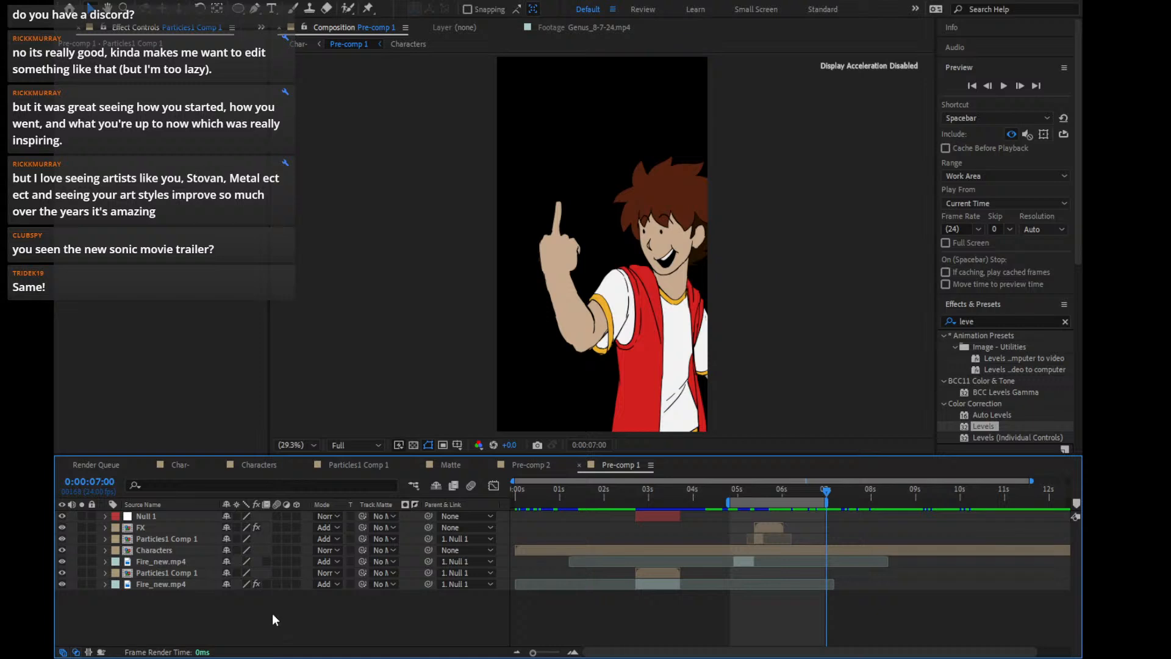
drag(623, 652, 654, 653)
drag(787, 525, 764, 537)
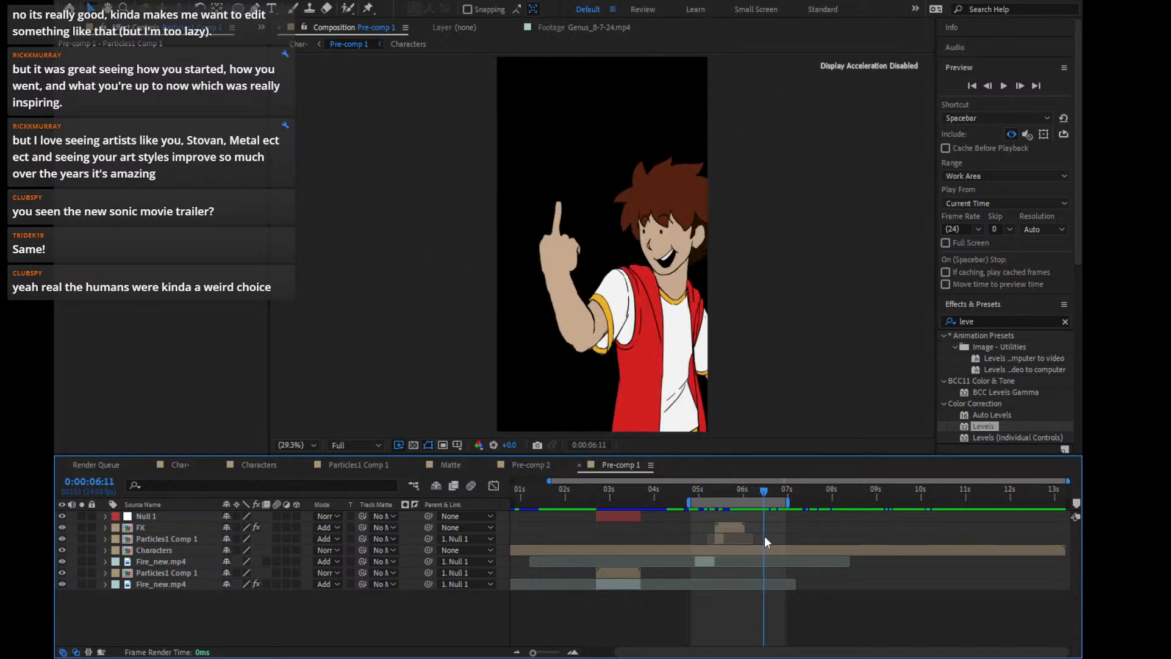
key(Page_Up)
key(Page_Up)
key(Page_Up)
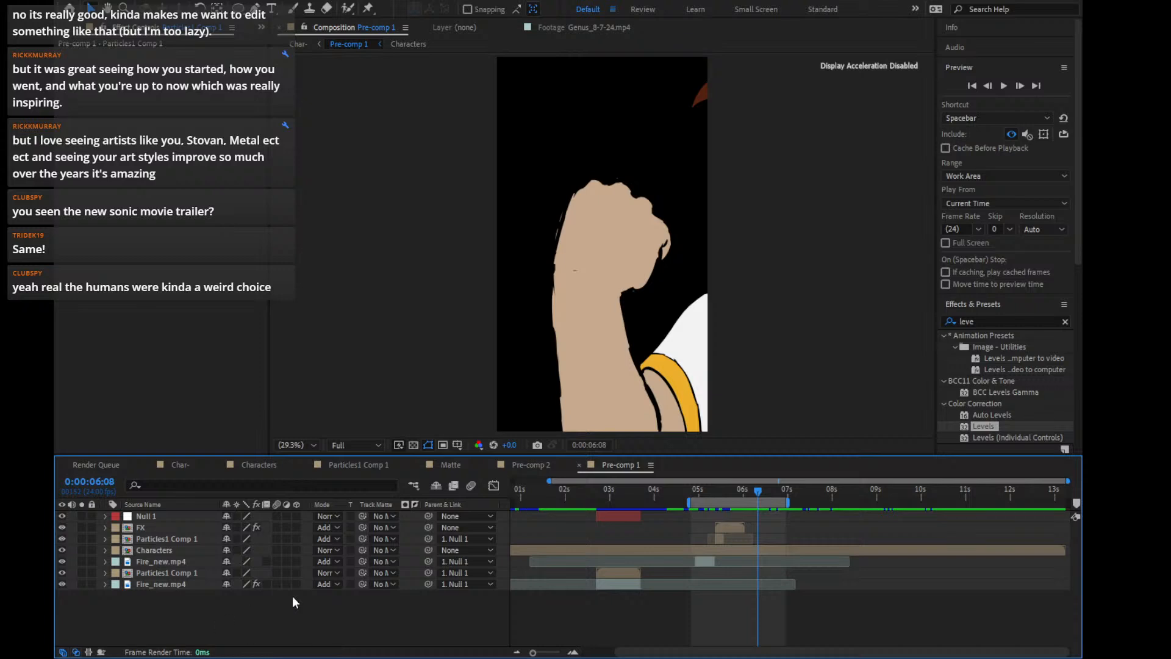
key(b)
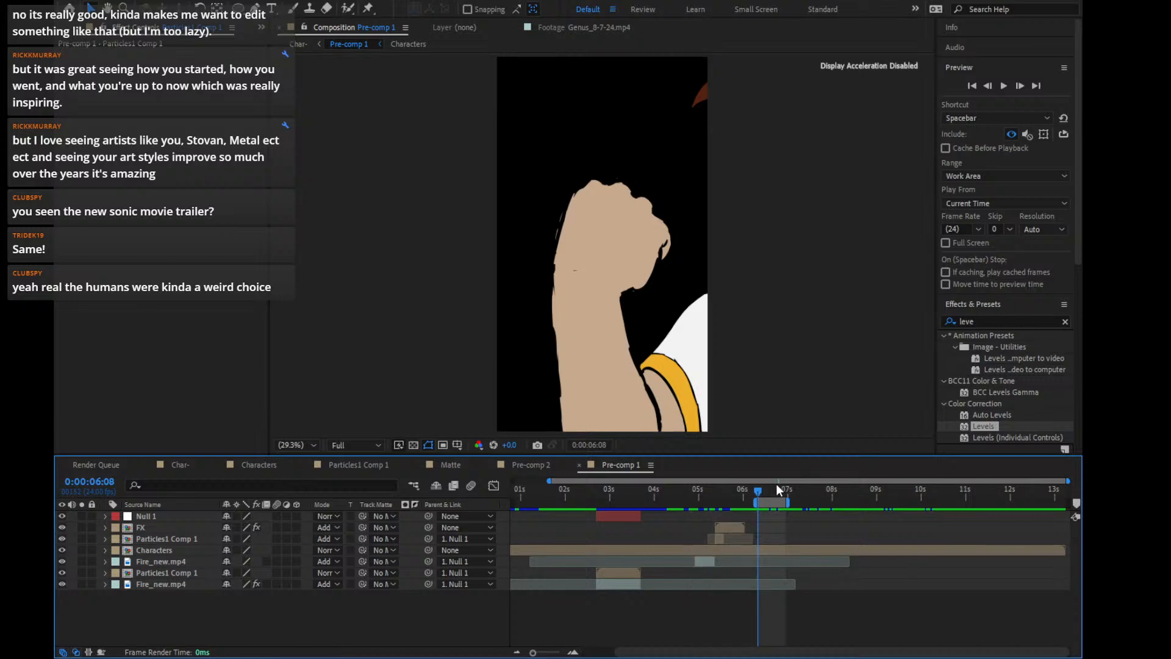
drag(778, 487, 826, 493)
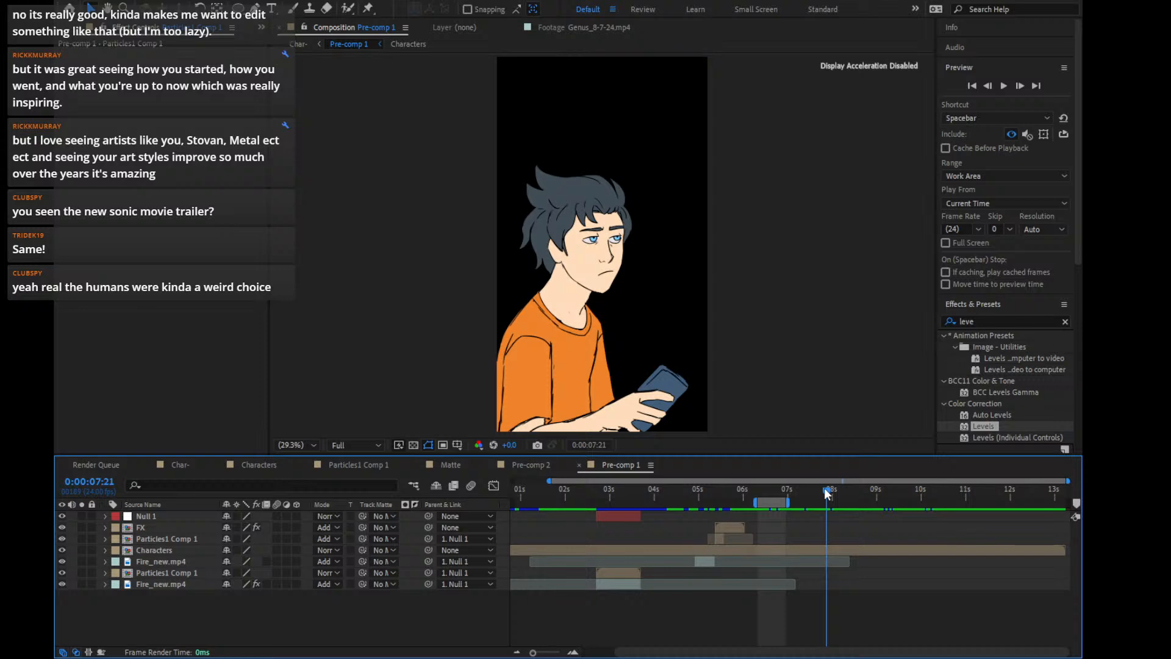
key(n)
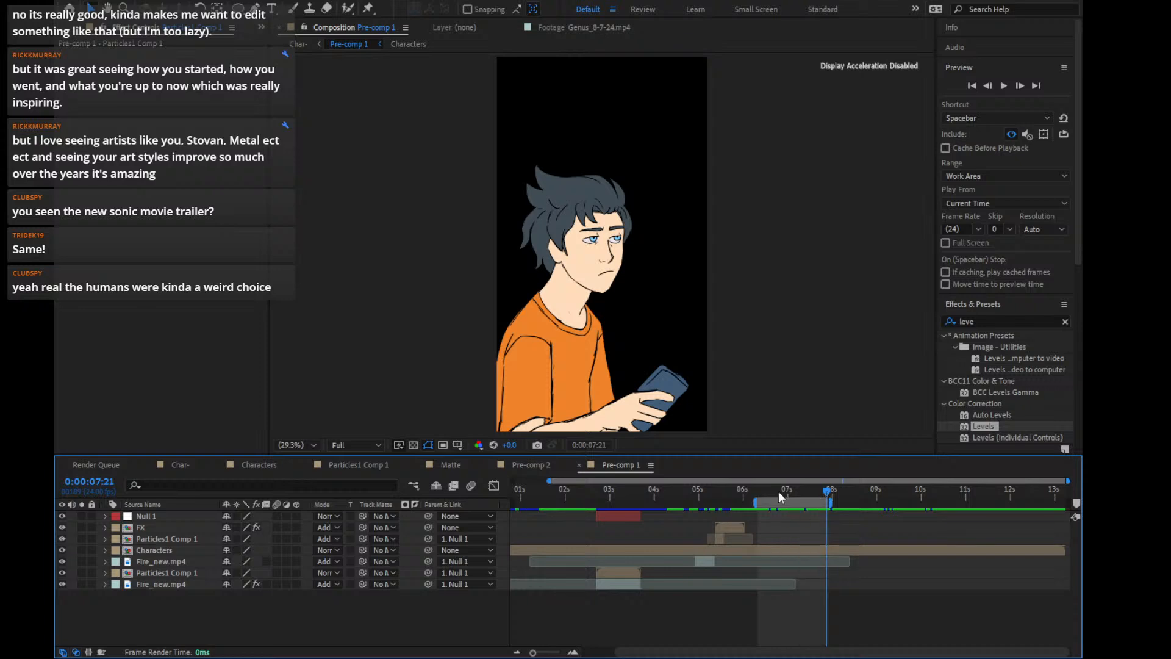
click(573, 651)
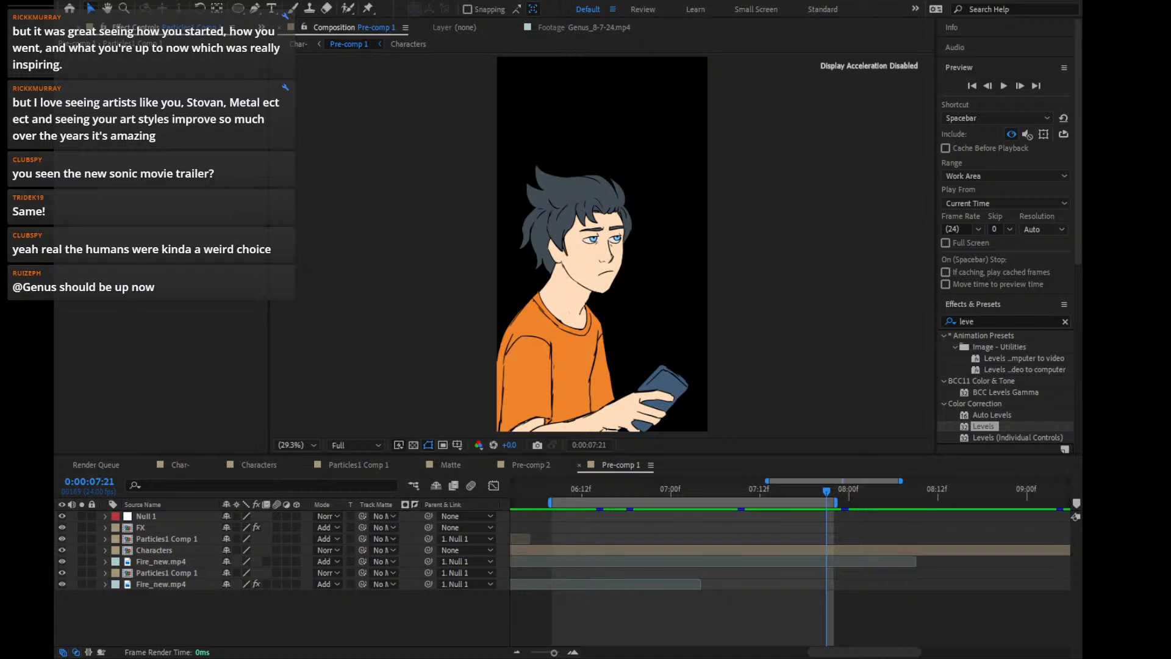
drag(1082, 330, 1060, 329)
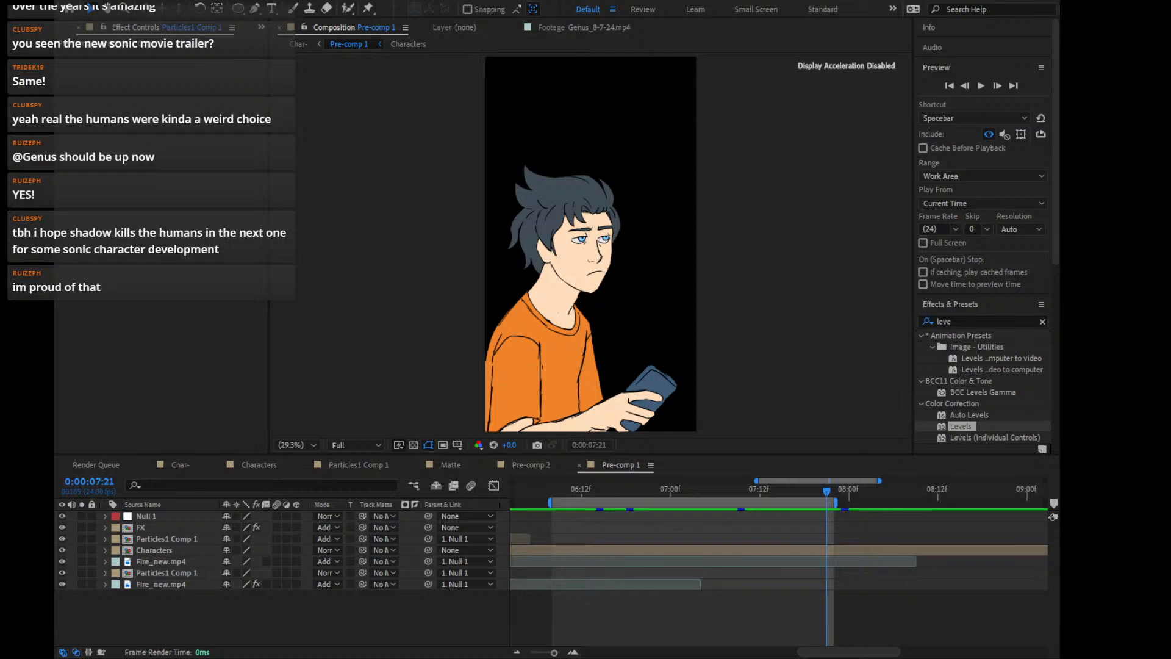
Switch to the browser's Fireball sakuga WIP video, restart it from the beginning and turn on looping
key(alt+Tab)
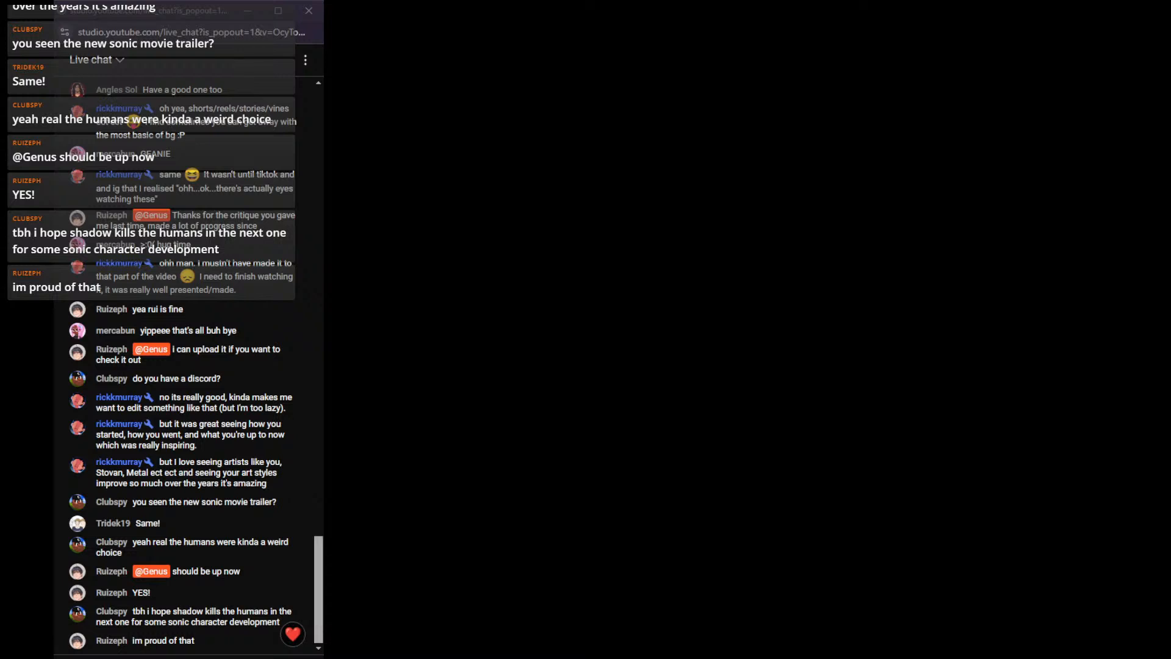
key(alt+Tab)
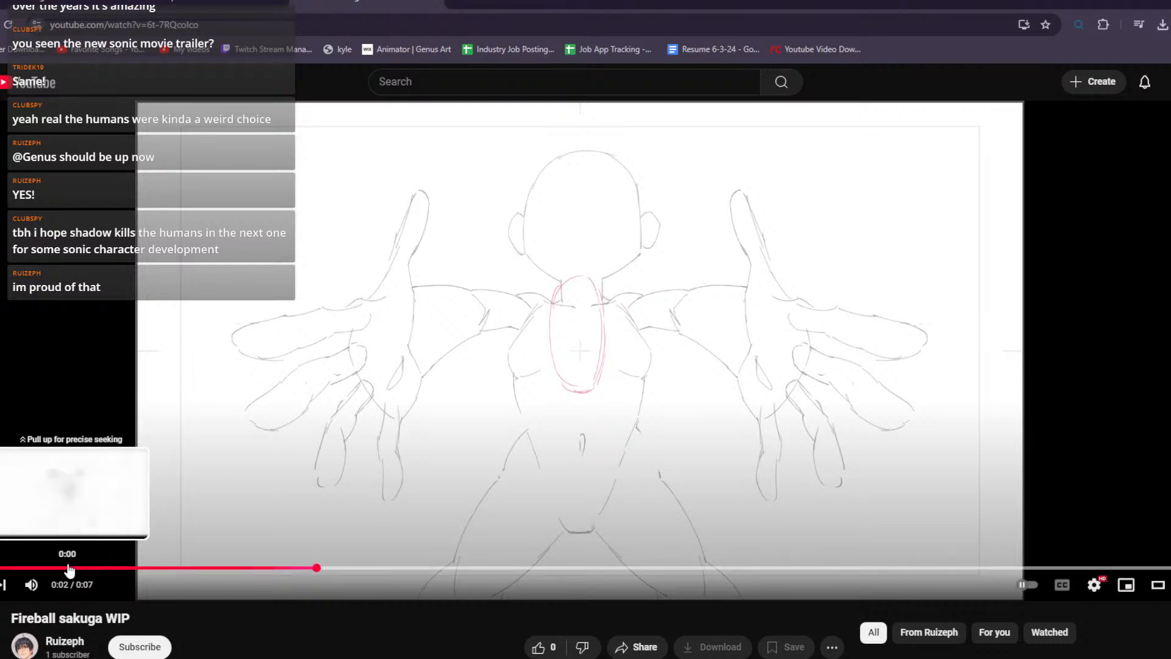
click(5, 568)
right_click(299, 413)
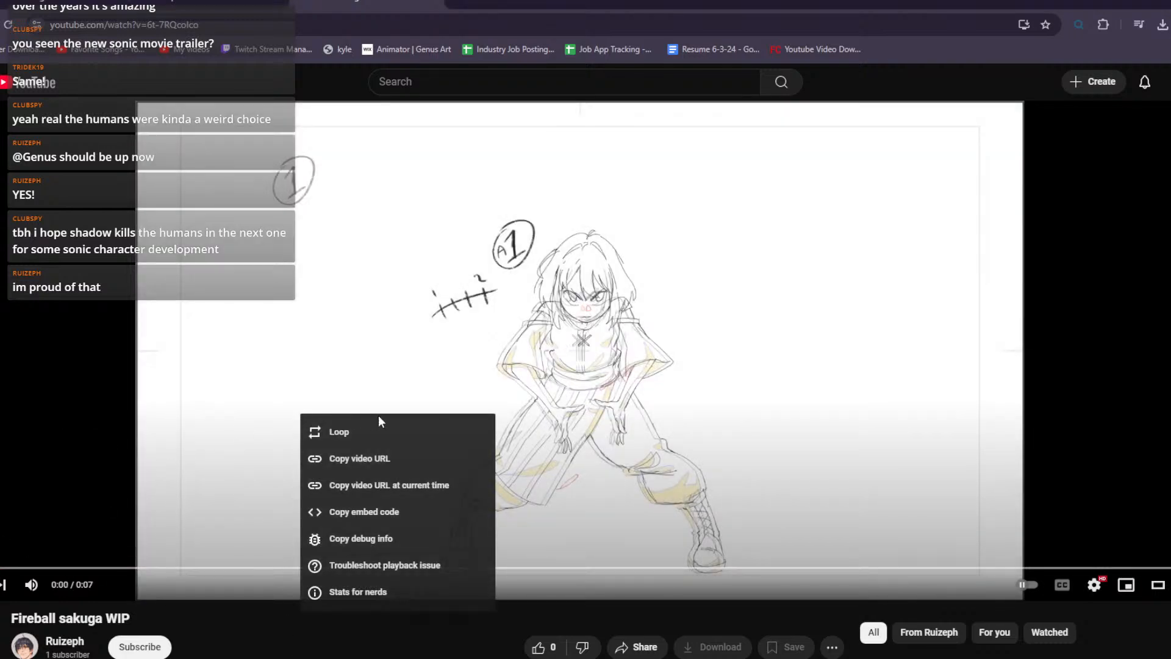
click(399, 445)
click(391, 456)
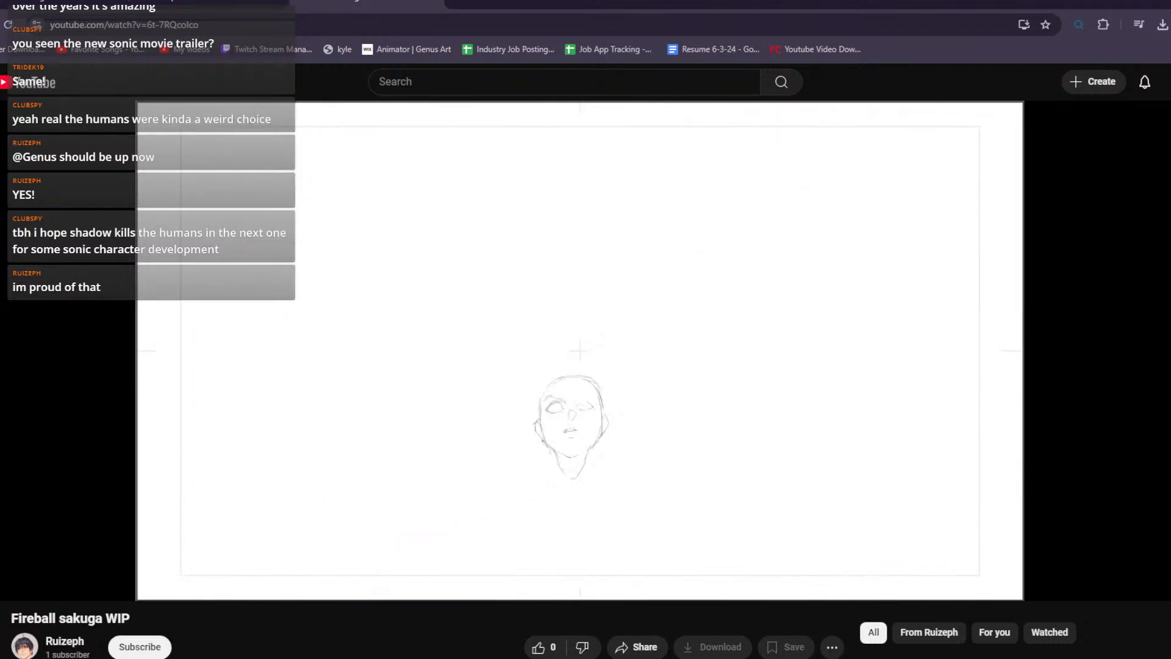
Pause the fireball animation at 0:05 and step back frame by frame to the impact frames at 0:04
drag(759, 568, 789, 518)
click(791, 520)
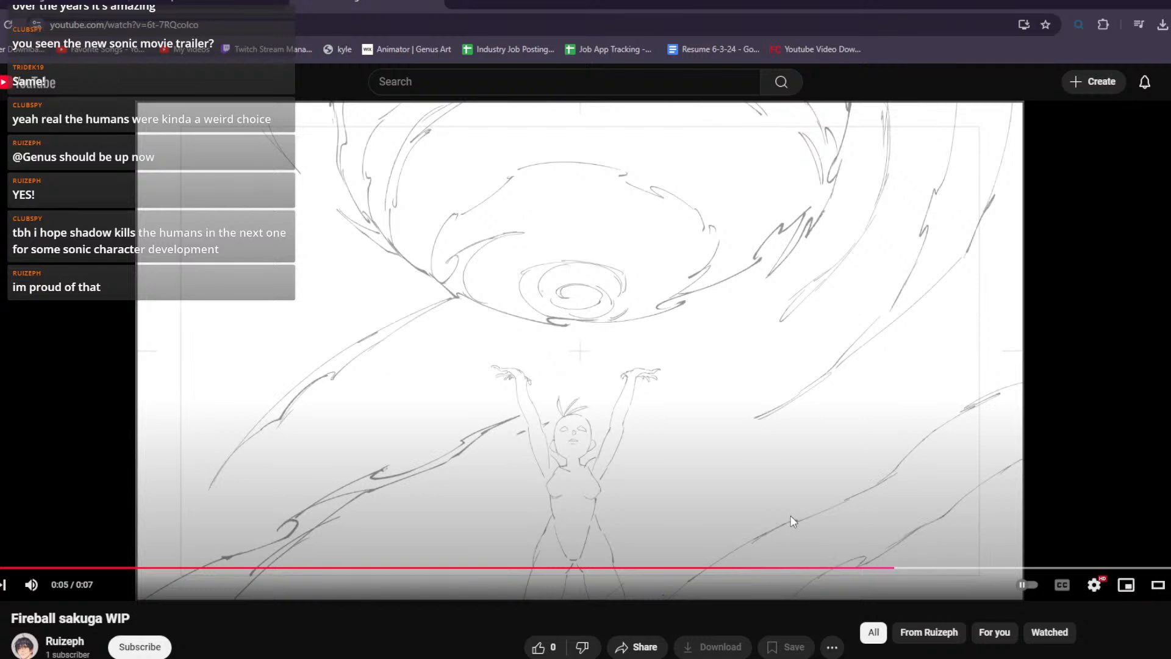
key(comma)
key(comma)
key(comma)
key(comma)
key(comma)
key(comma)
key(comma)
key(comma)
key(comma)
key(comma)
key(comma)
key(comma)
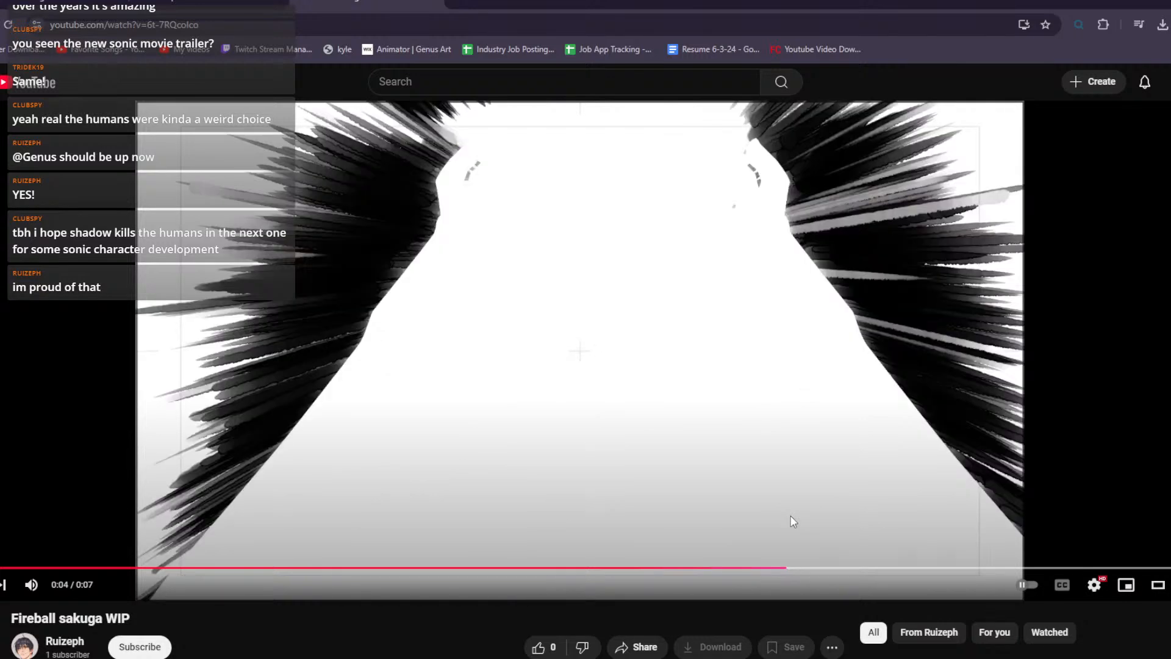
Step back and forth through the black-and-white impact frames at 0:04 to study the flash and inverted hands
key(comma)
key(comma)
key(period)
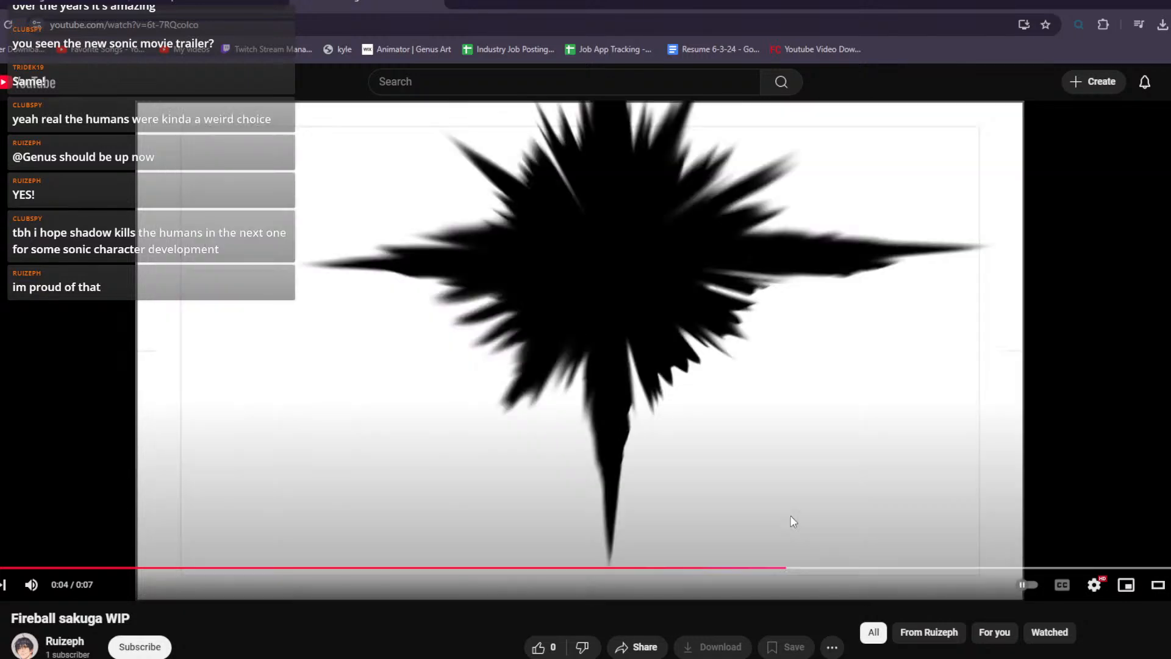
key(period)
key(comma)
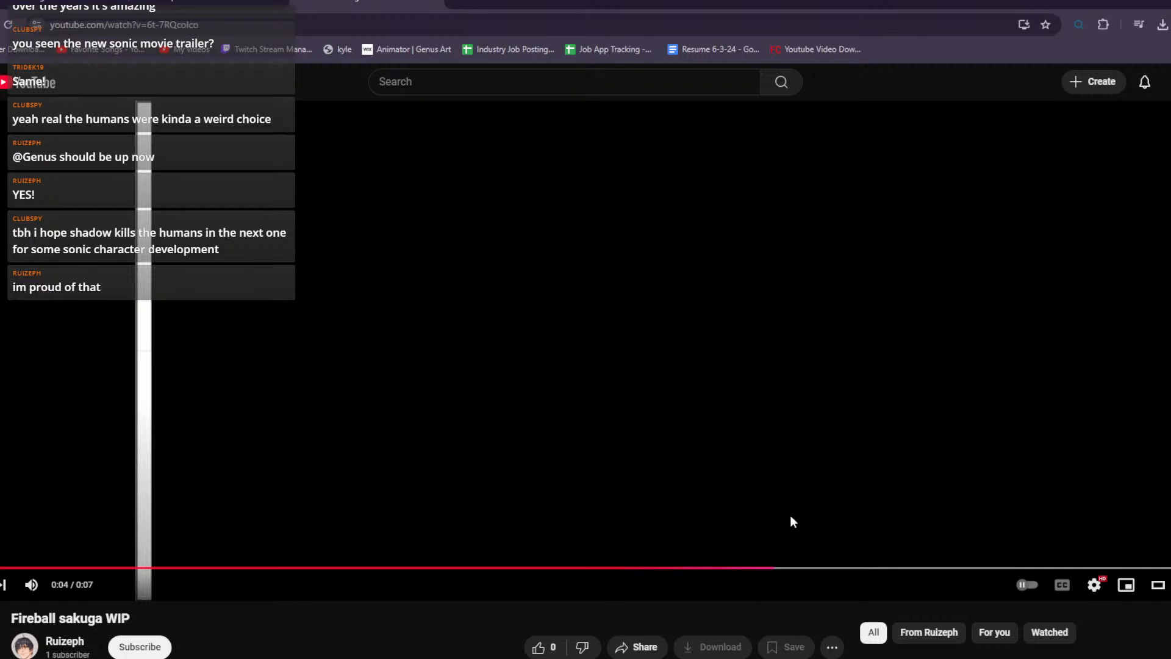
key(period)
key(period)
key(period)
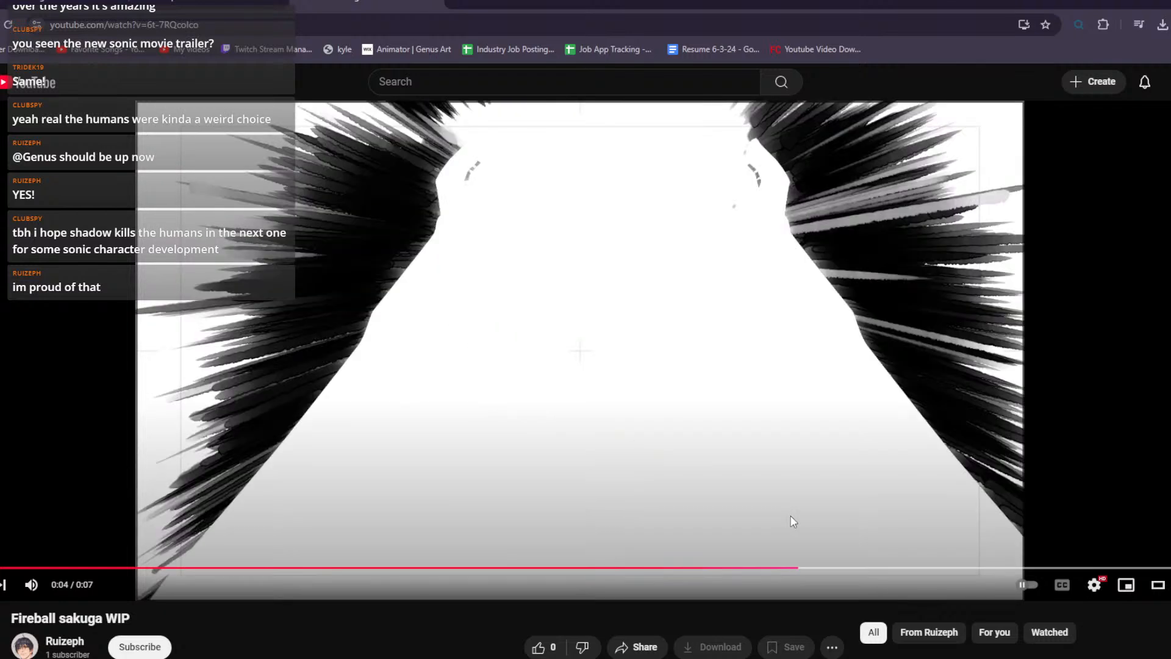
key(comma)
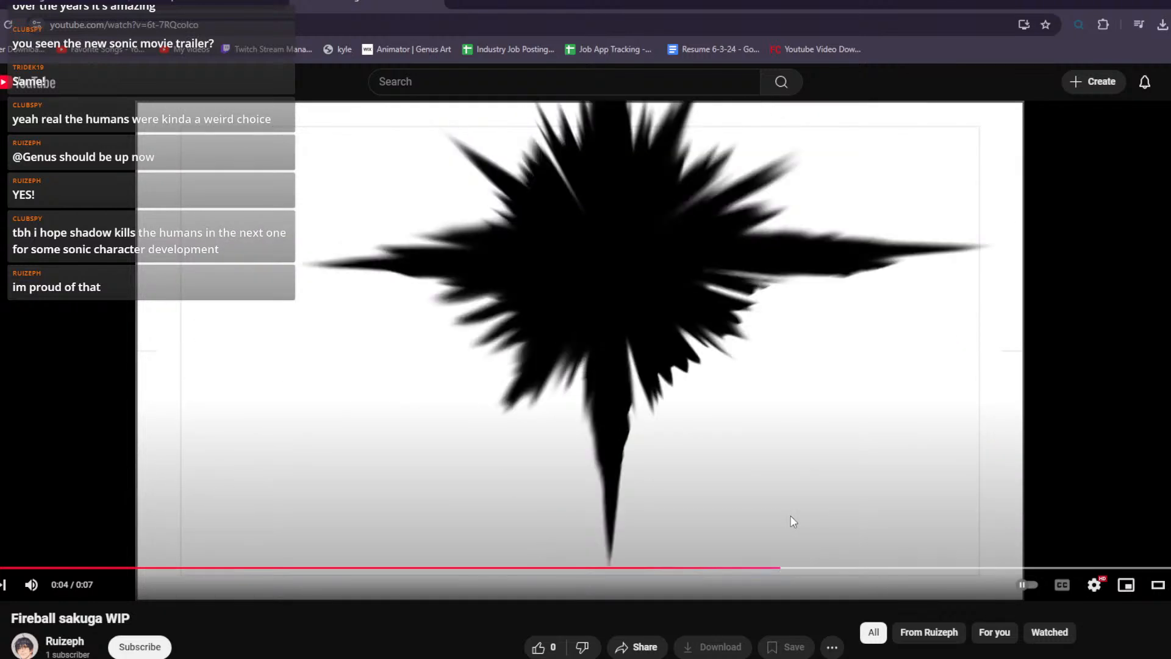
key(comma)
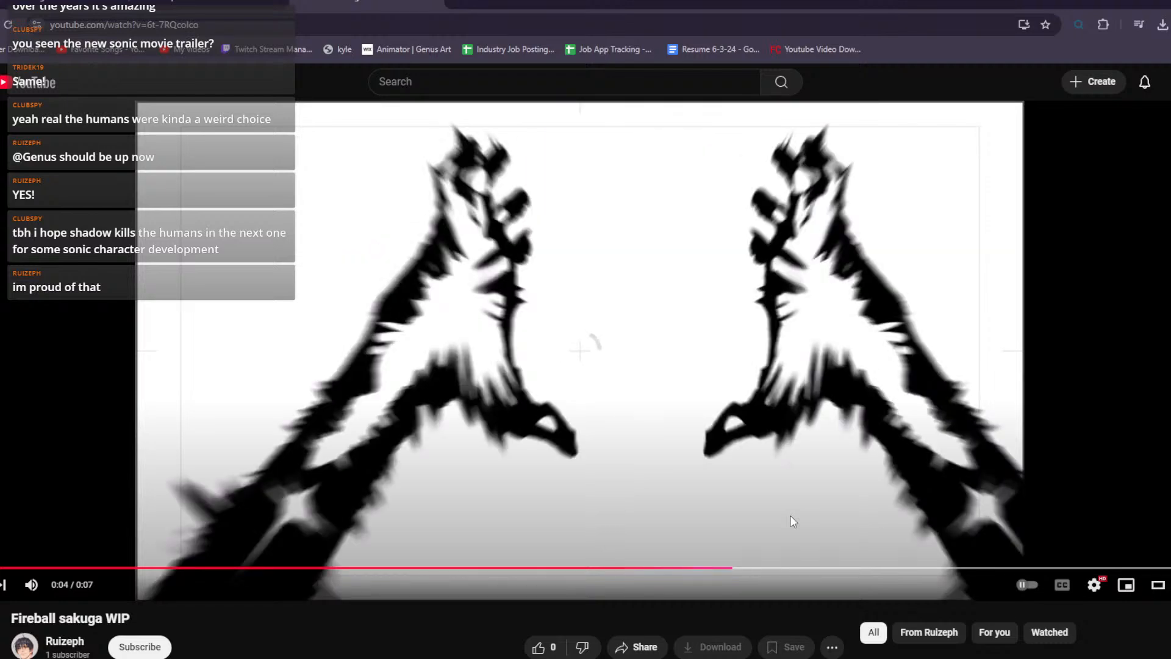
key(comma)
key(period)
key(period)
key(period)
key(comma)
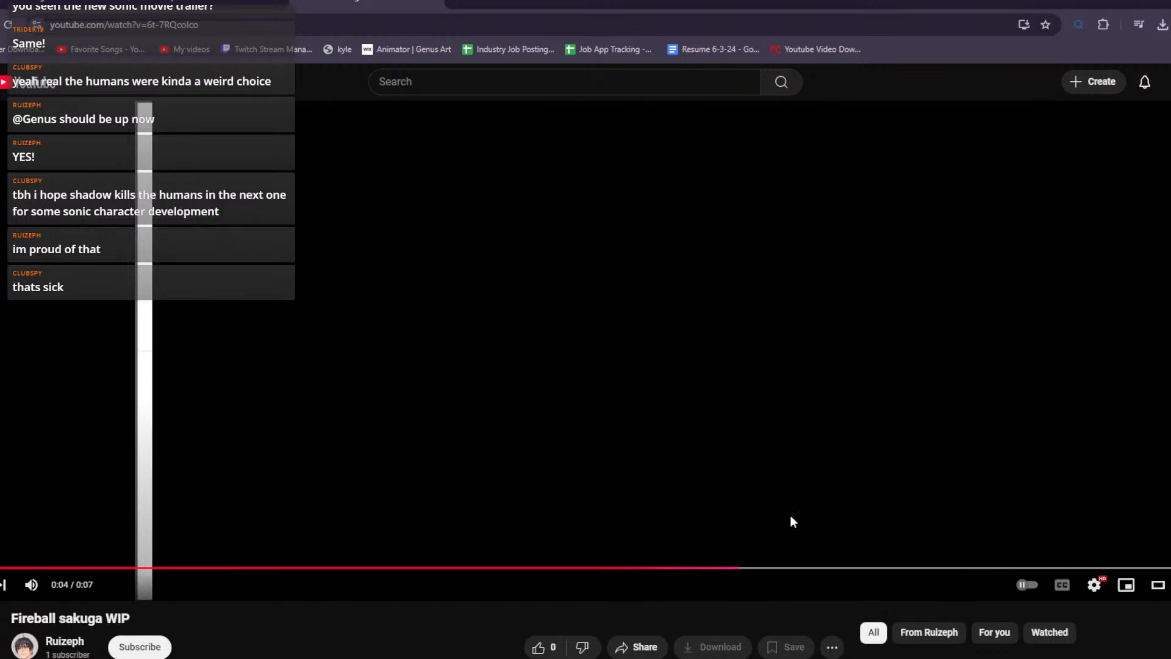
key(comma)
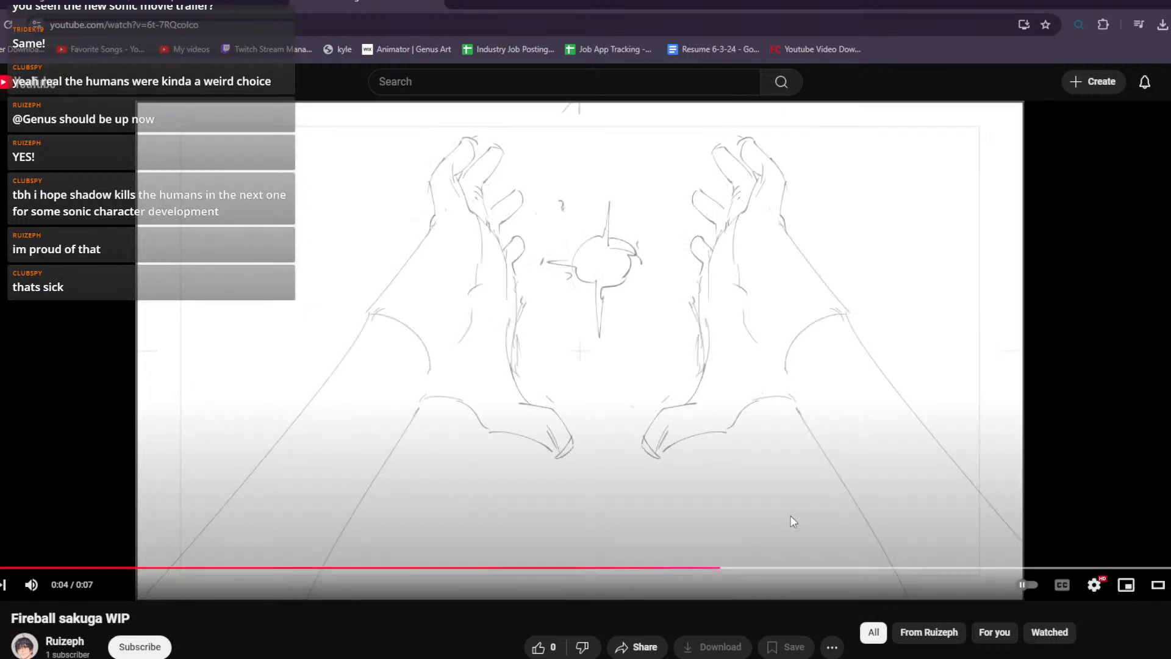
Examine the impact sequence frame by frame, from the blurred hand silhouettes at 0:04 to the large fireball at 0:05
key(period)
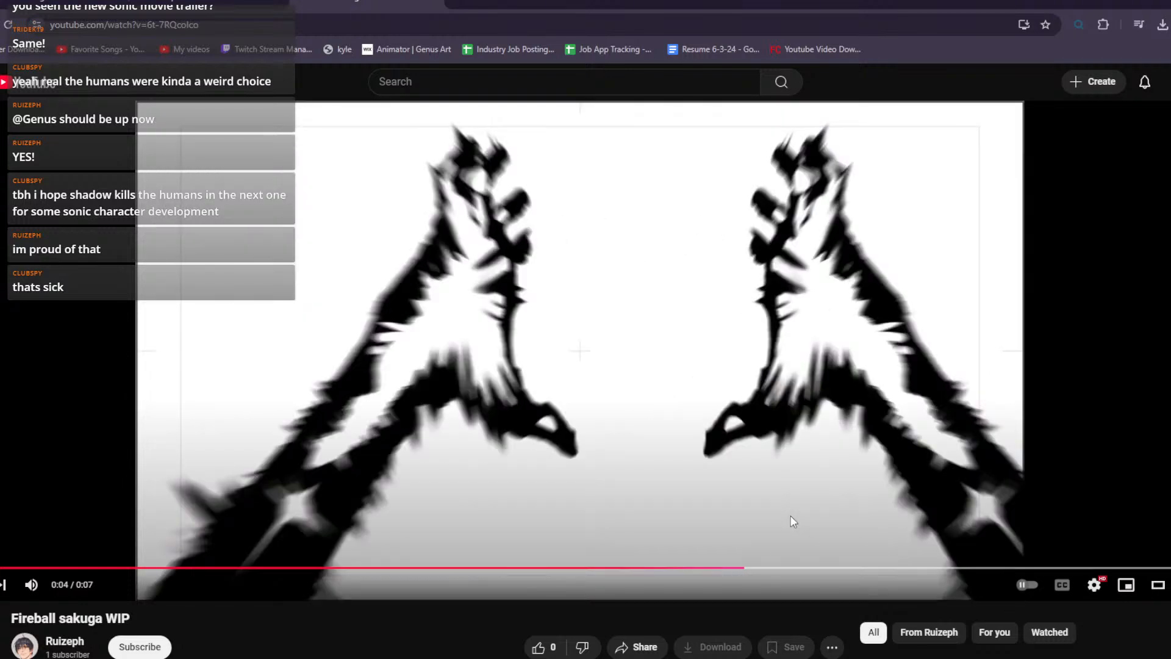
key(period)
key(period)
key(period)
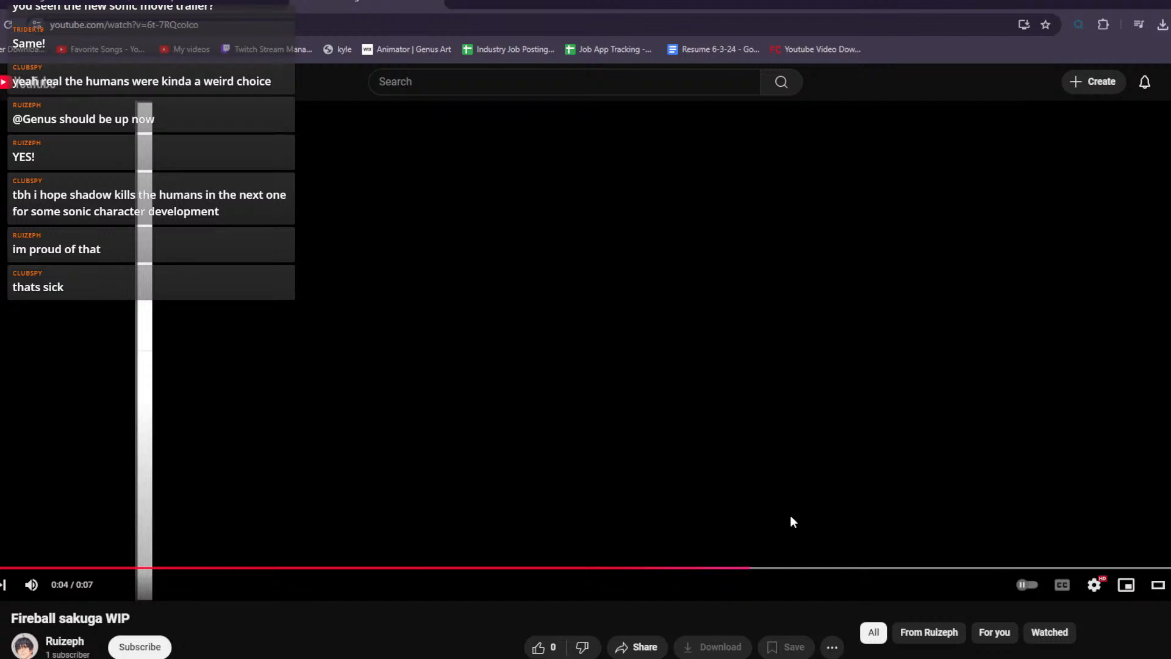
key(period)
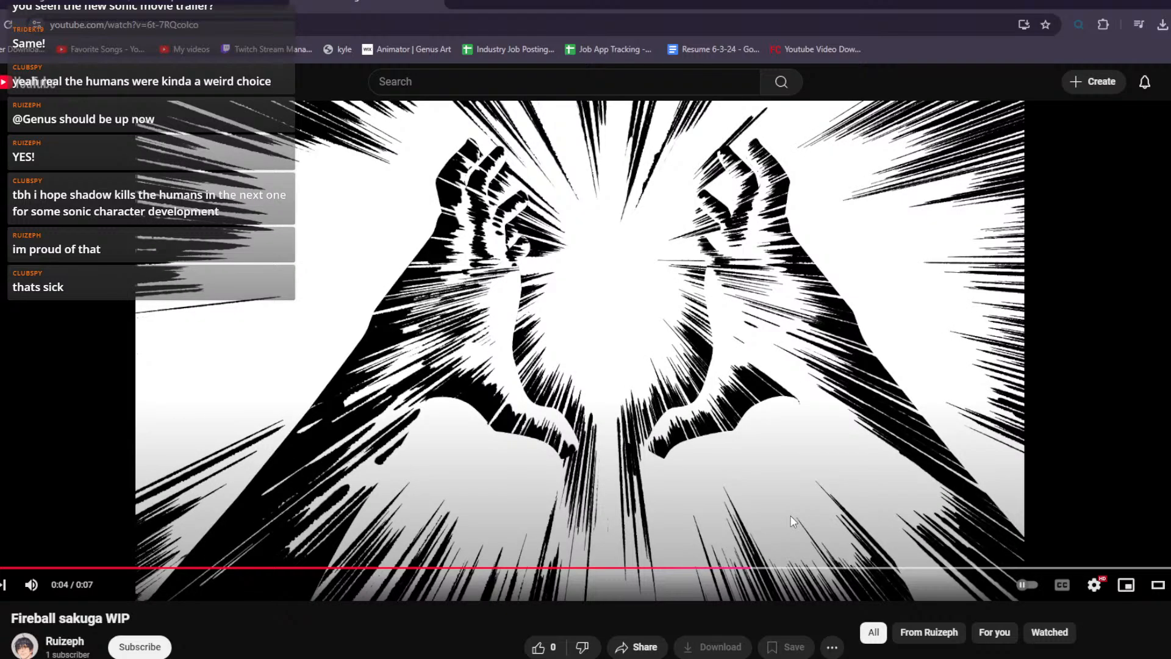
key(period)
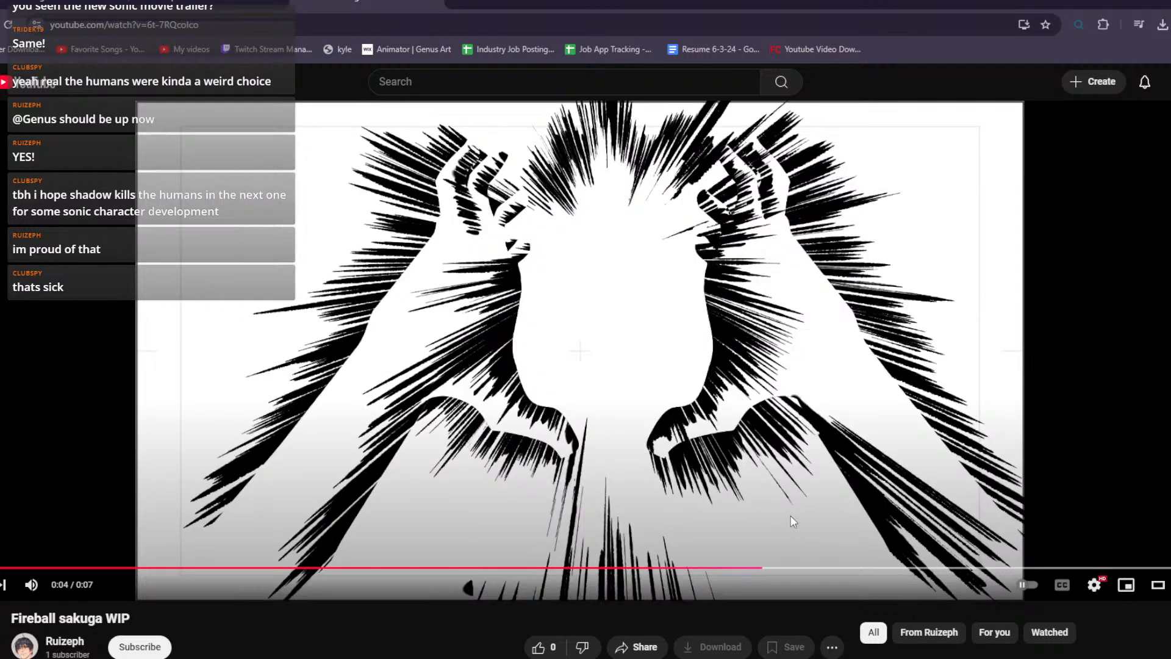
key(period)
key(period)
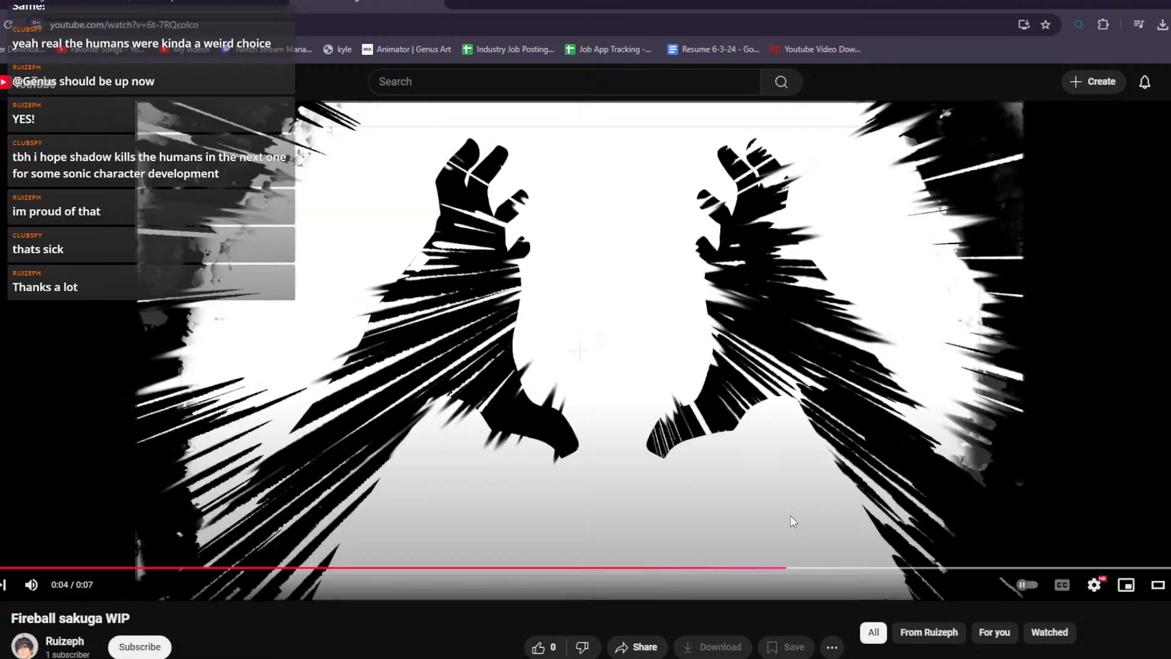
key(period)
key(period)
key(period)
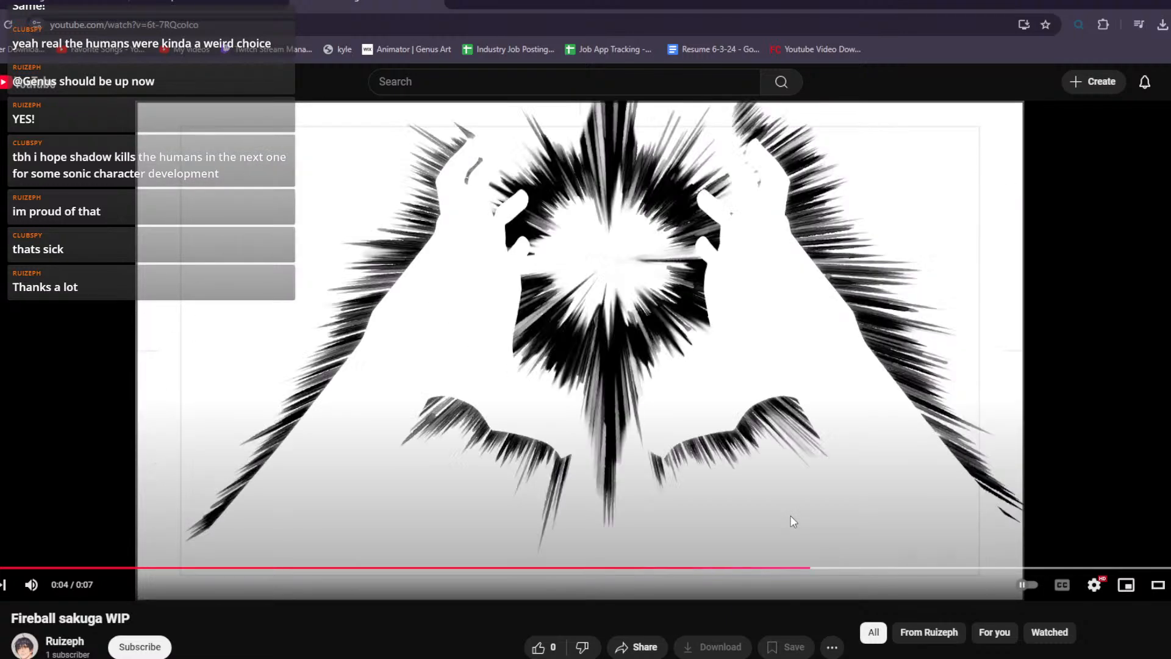
key(period)
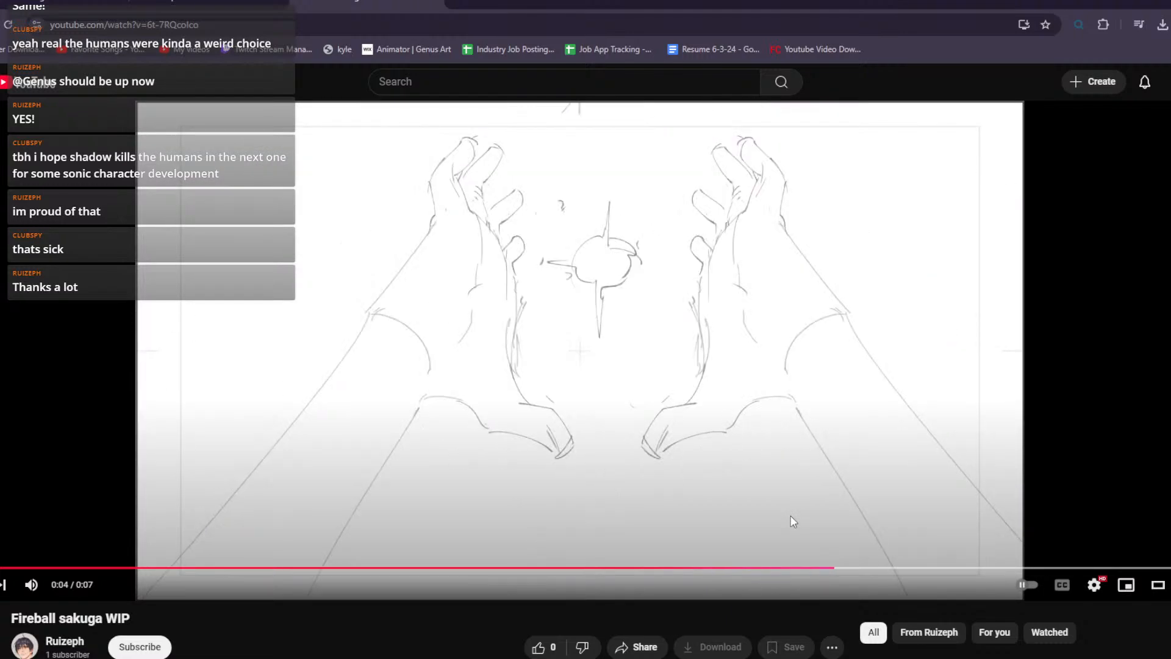
key(period)
key(period)
Play on to the overhead swirling fireball at 0:05, examine its frames individually, and replay the looping animation
key(space)
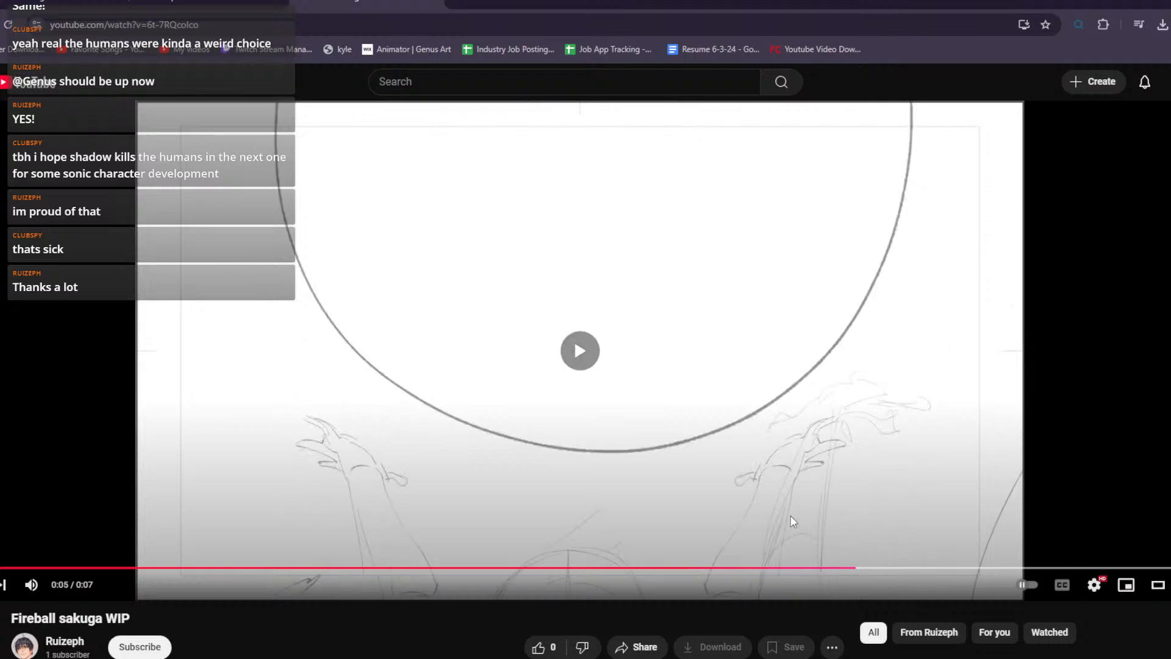
key(space)
key(period)
key(period)
key(period)
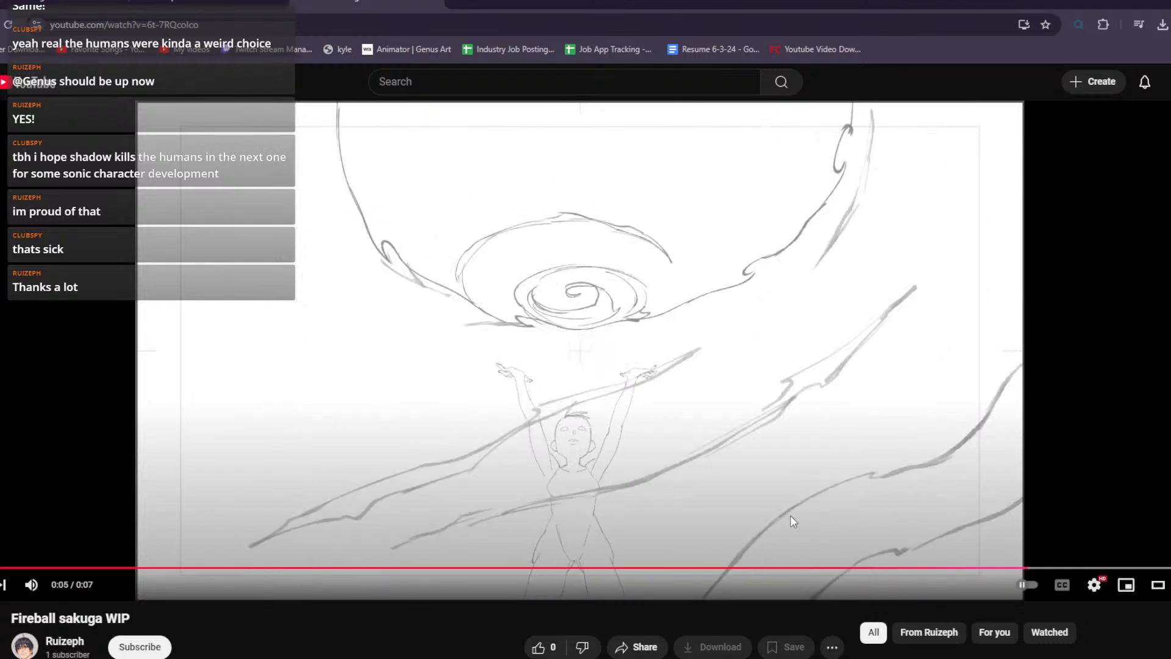
key(period)
key(comma)
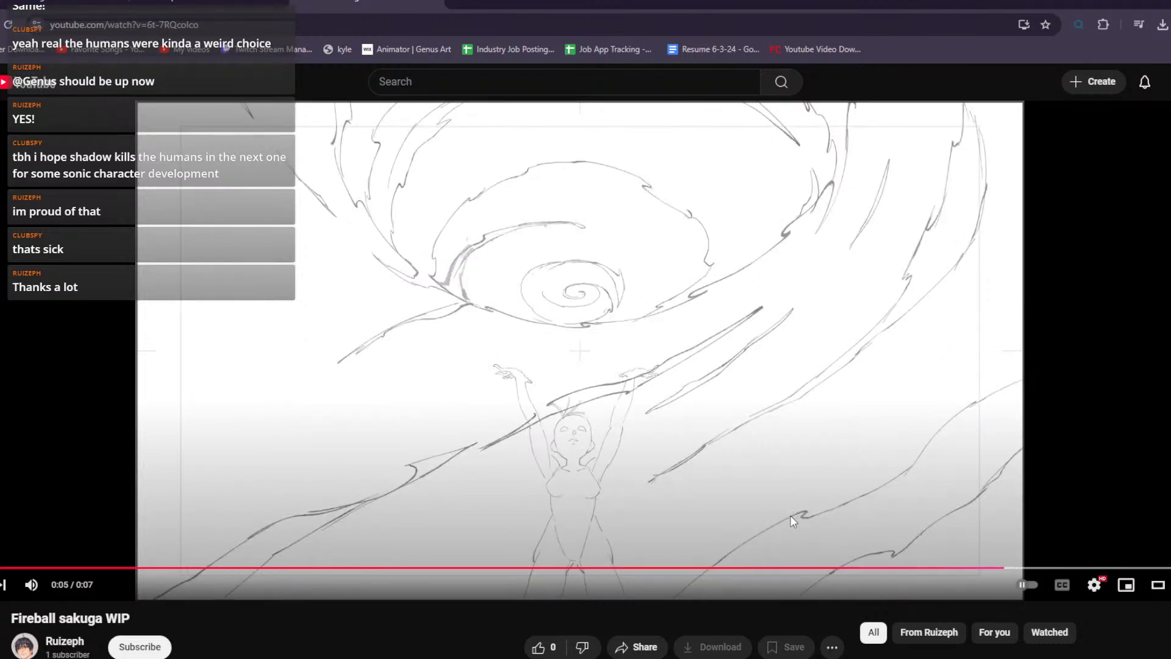
key(comma)
key(comma)
key(period)
key(space)
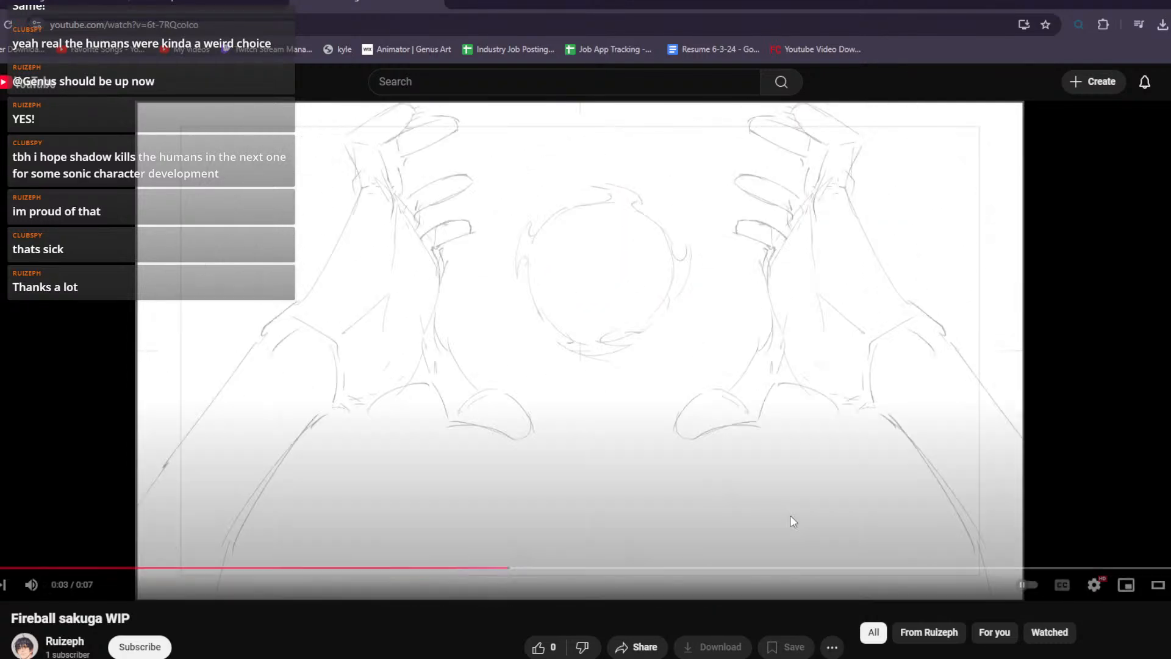
click(793, 521)
click(793, 522)
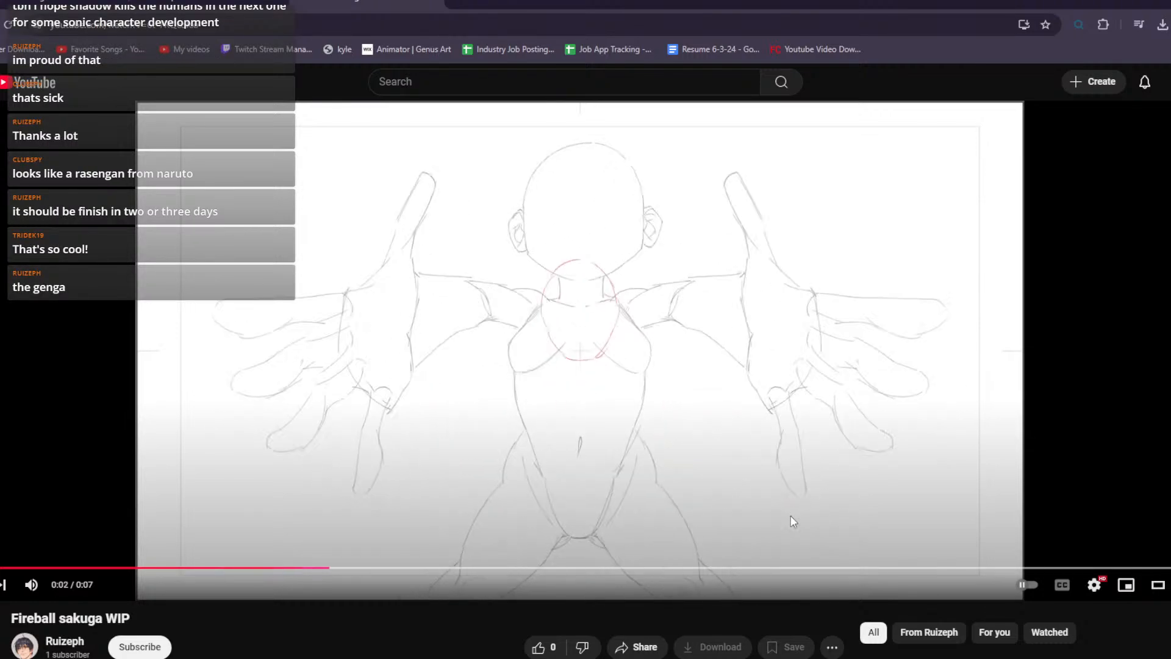
Rewind to the outstretched-hands pose and step back frame by frame to 0:01
click(160, 567)
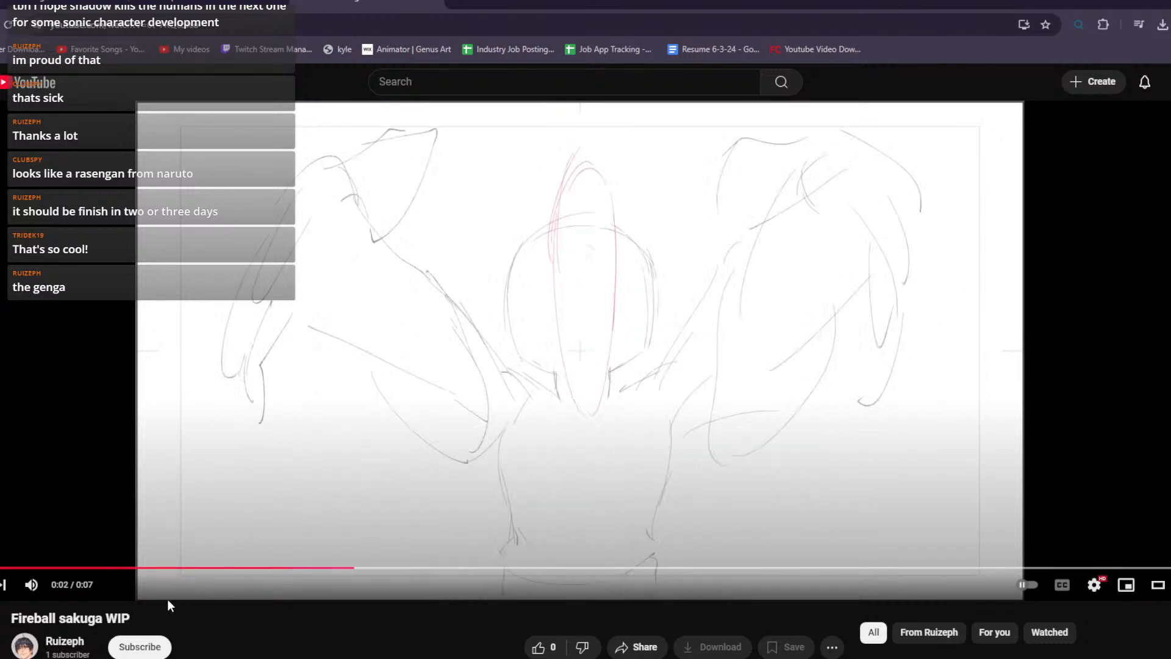
click(124, 568)
click(124, 569)
key(comma)
key(comma)
key(comma)
key(comma)
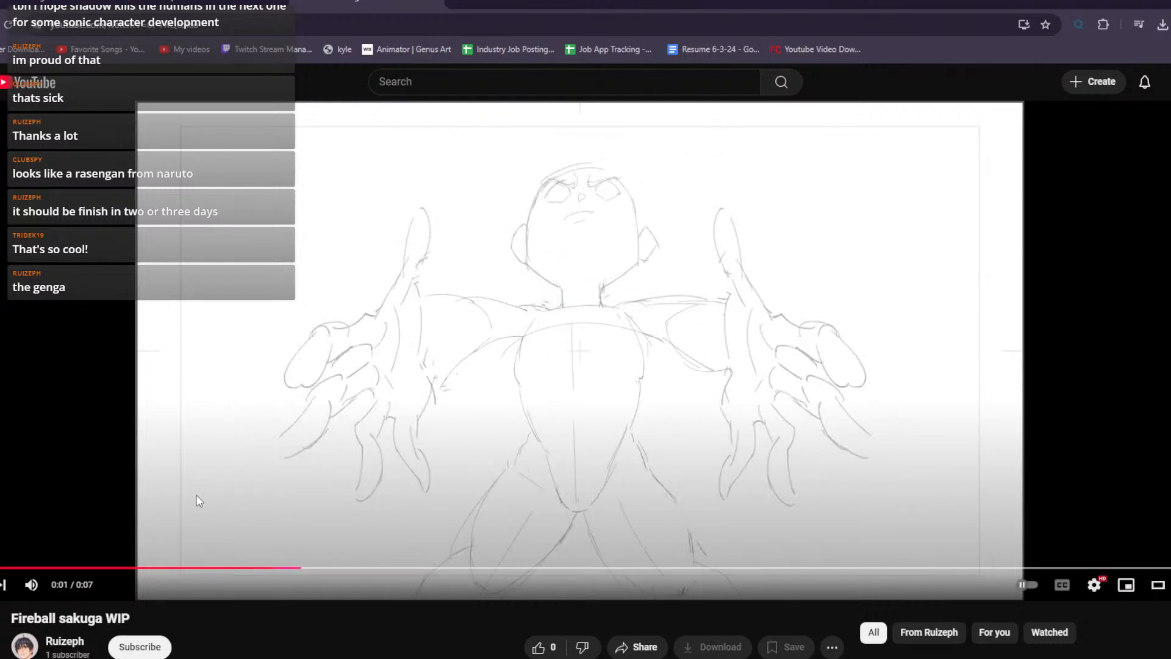
Review the energy ball forming between the hands from 0:02 and pause at 0:03
click(395, 568)
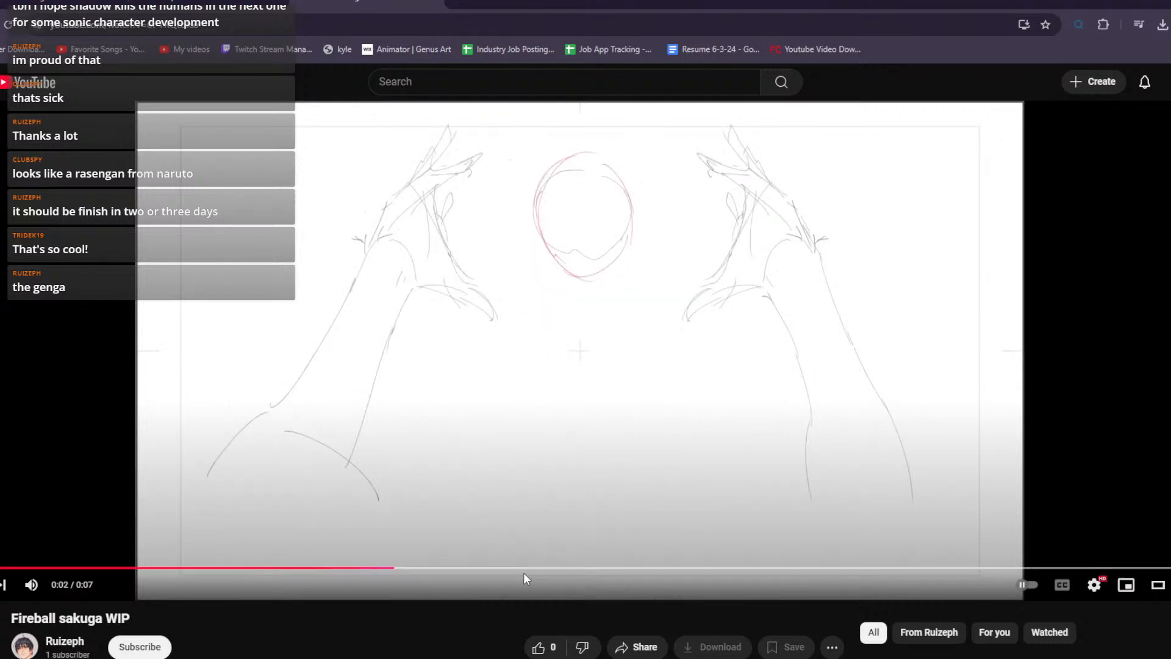
click(543, 513)
click(537, 506)
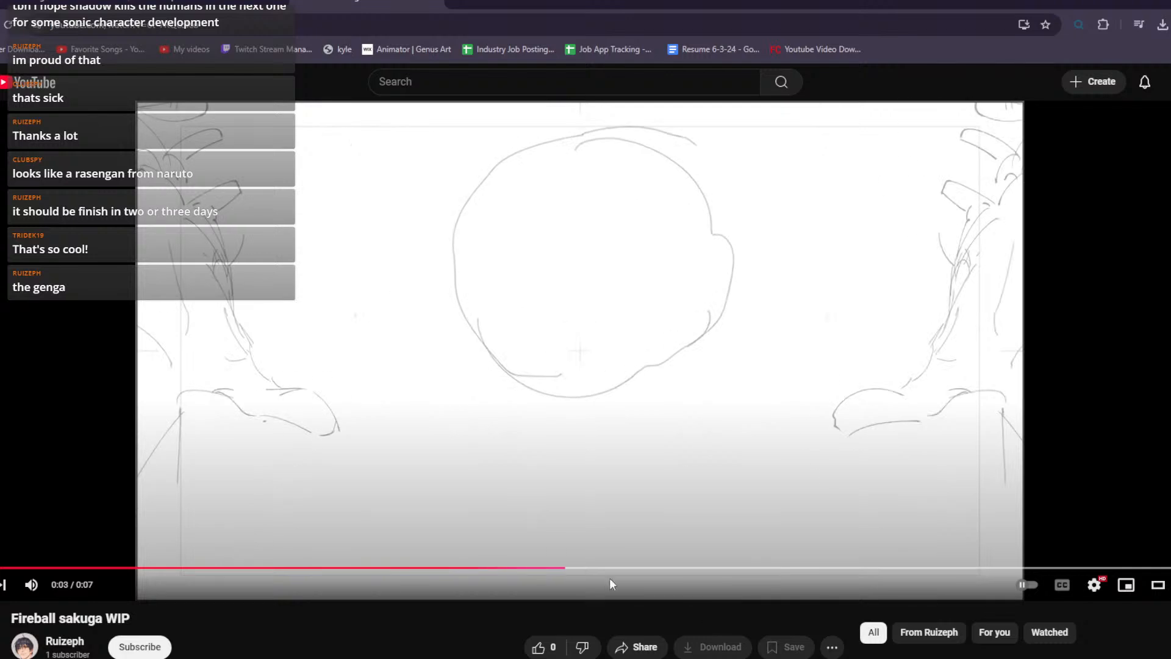
Check the live stream's analytics in YouTube Studio and return to the fireball video
click(75, 1)
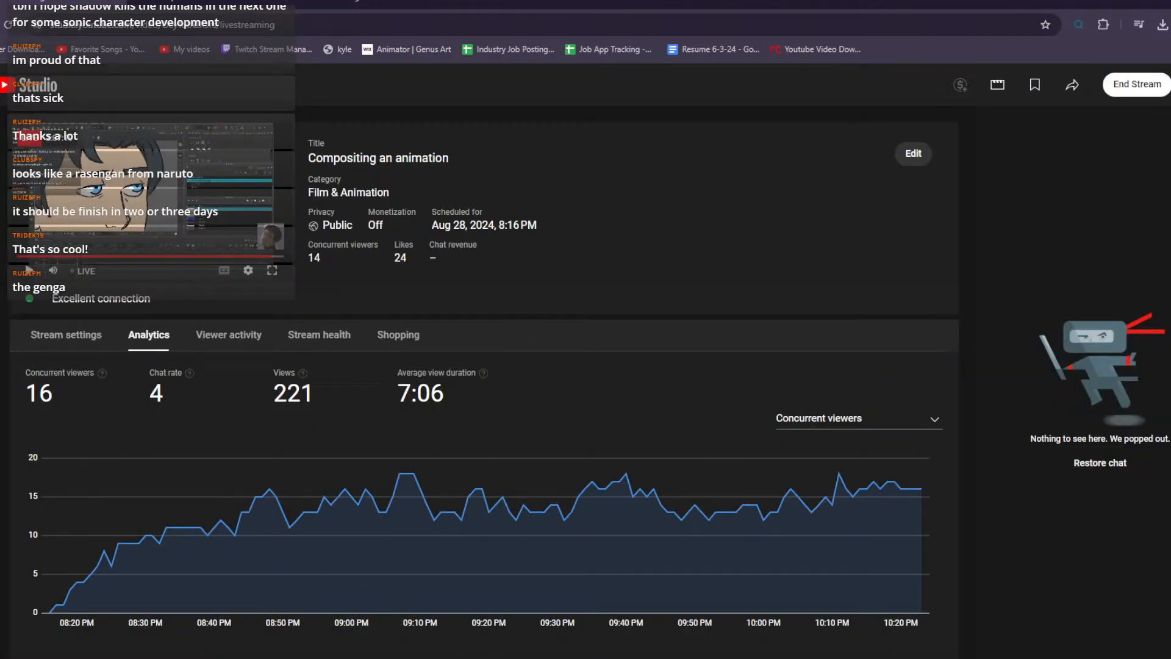
click(343, 5)
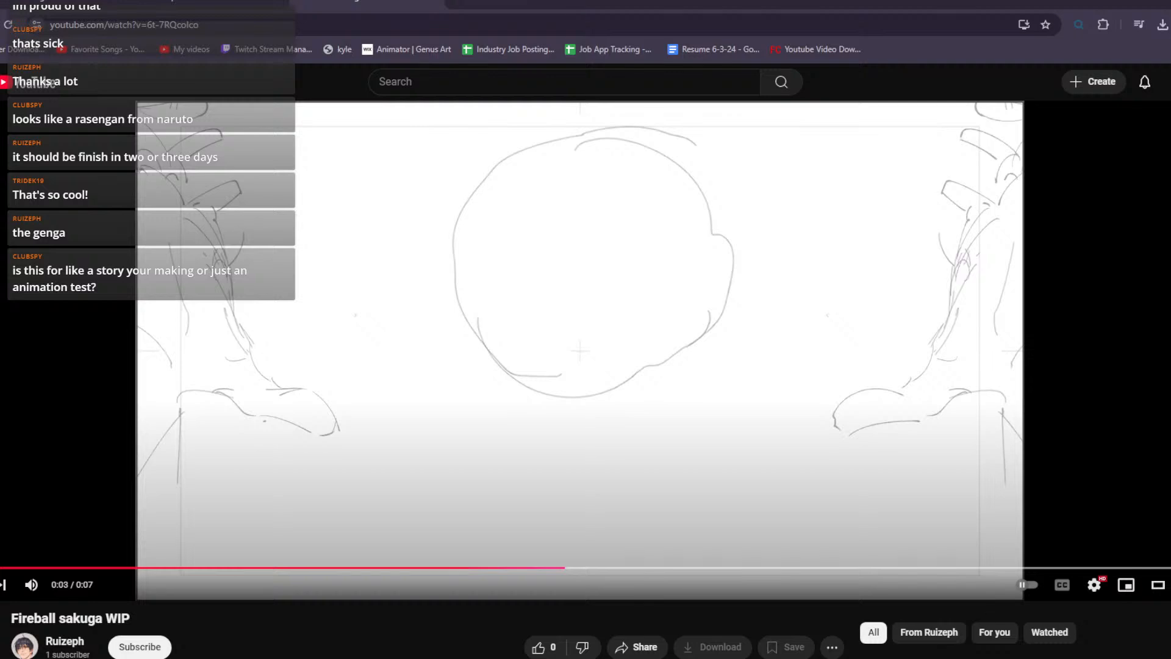
Switch back to Pre-comp 1 in After Effects and move the current time to 0:00:06:09 on the raised-finger pose
key(alt+Tab)
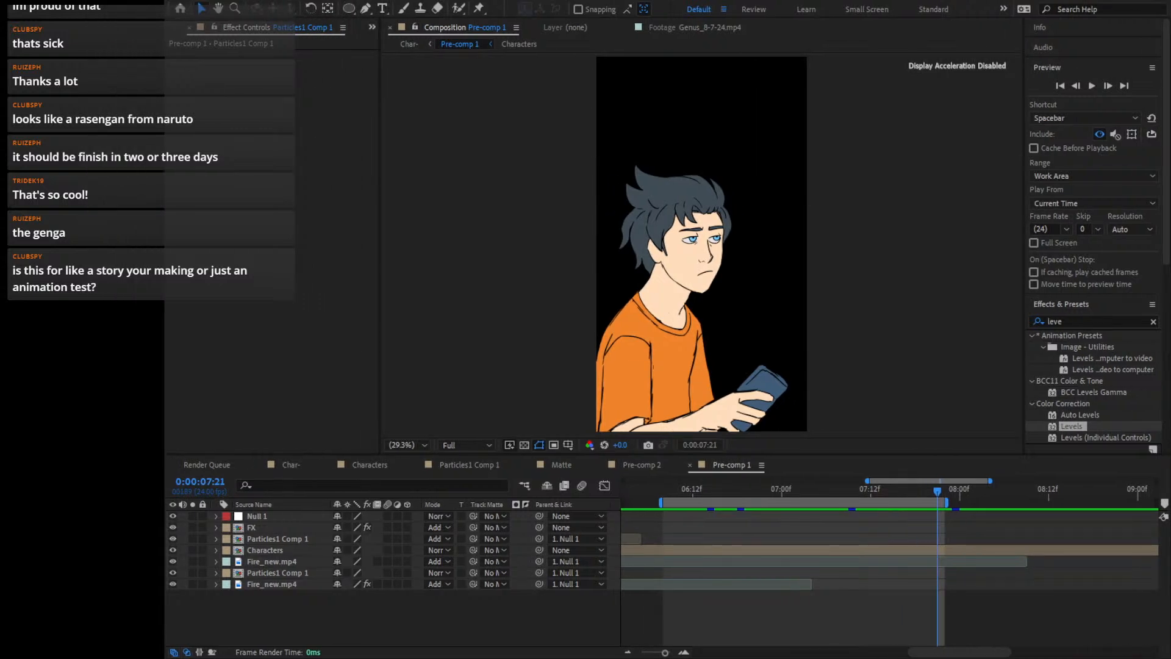
key(alt+Tab)
key(alt+Tab)
click(665, 286)
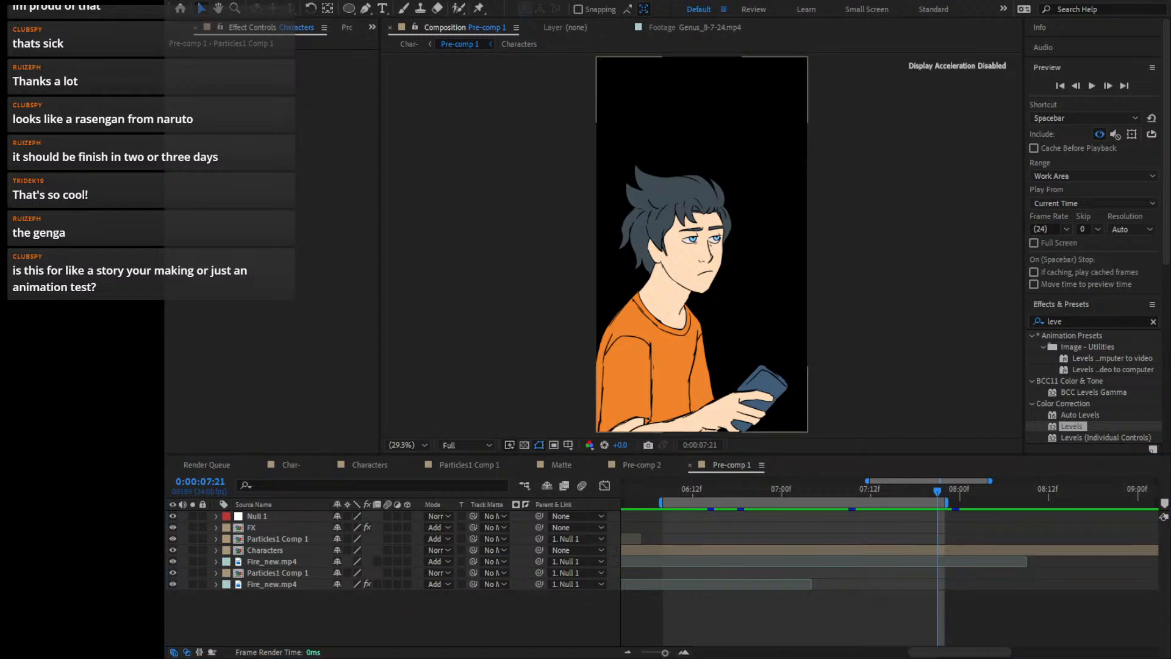
click(525, 294)
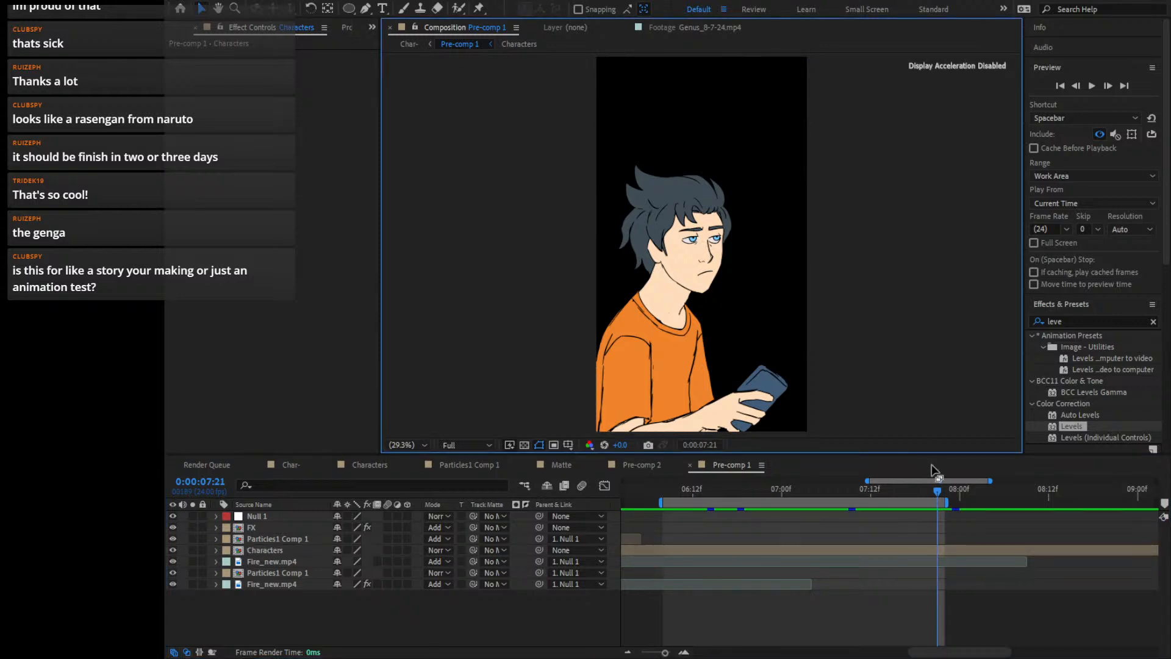
drag(920, 493, 744, 512)
mouse_move(656, 512)
mouse_down()
mouse_move(647, 510)
mouse_move(670, 514)
mouse_up()
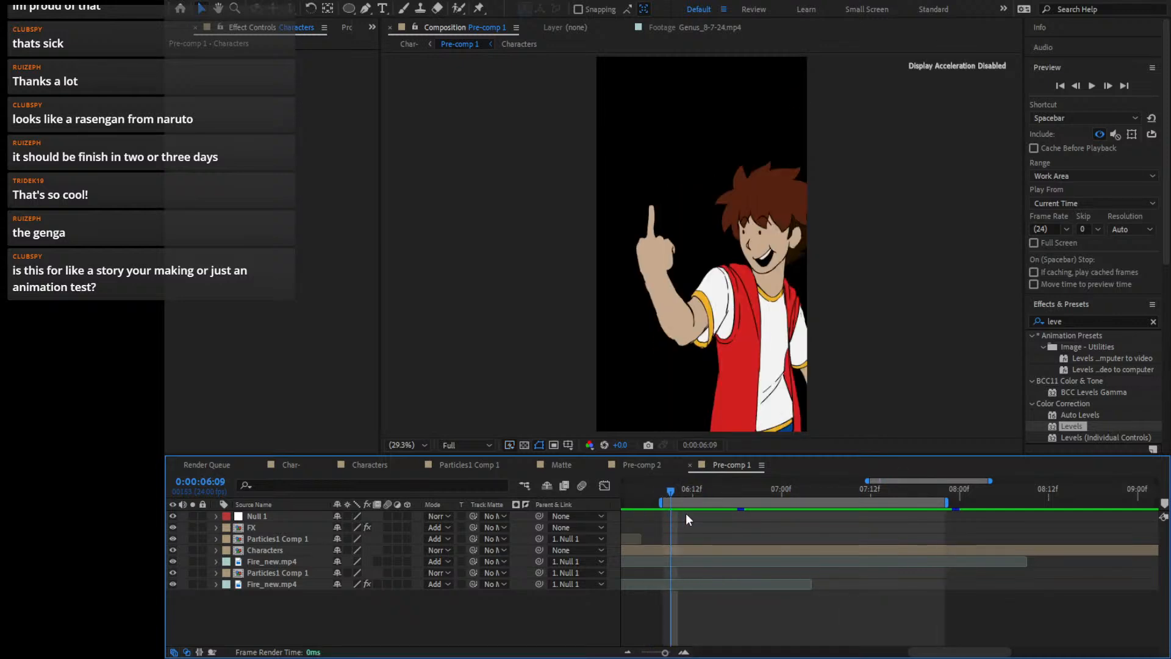
Duplicate the Fire_new.mp4 layer directly below Characters and start the copy at 0:00:06:09 on the raised-finger pose
click(659, 549)
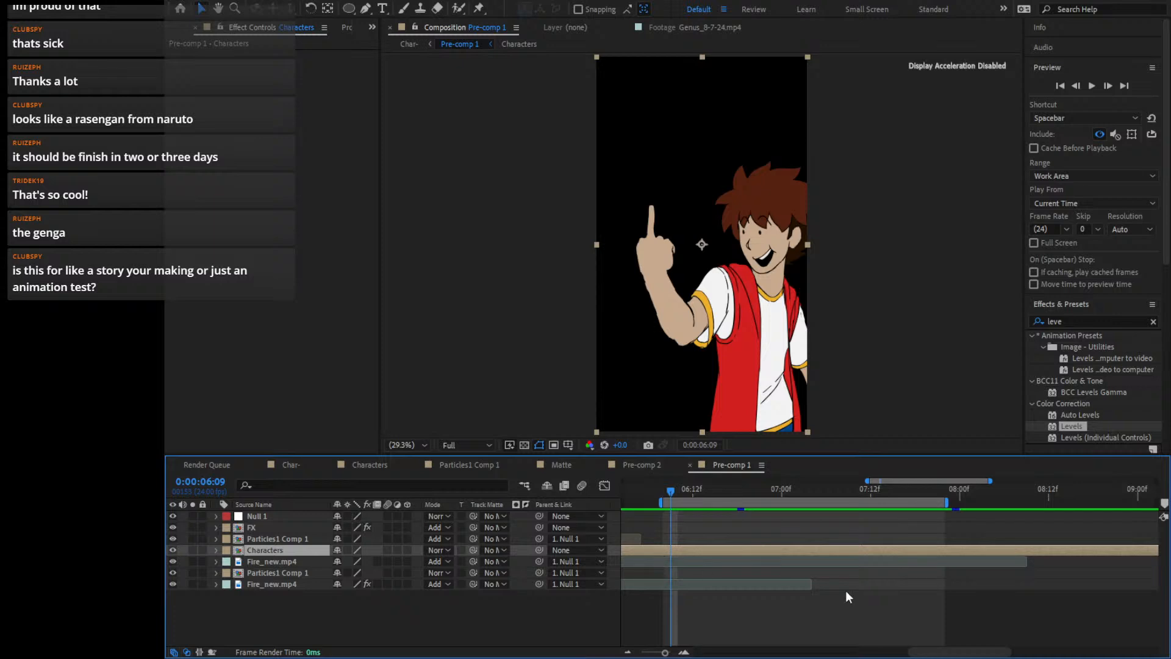
key(Page_Up)
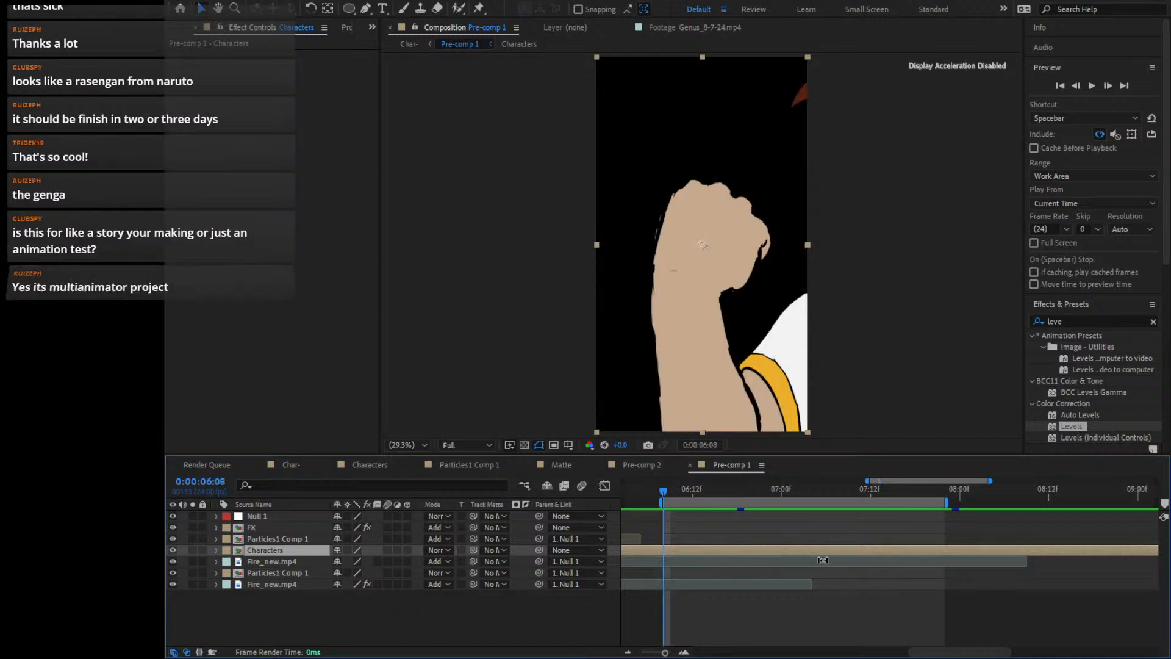
key(Page_Down)
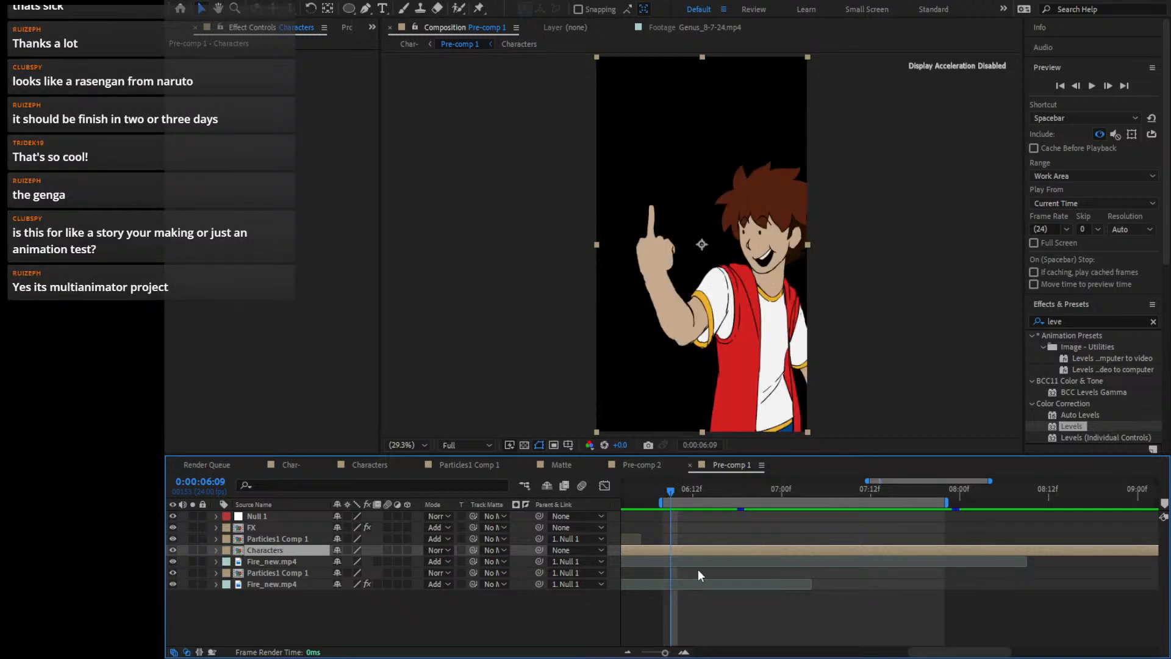
drag(929, 653, 765, 650)
click(285, 564)
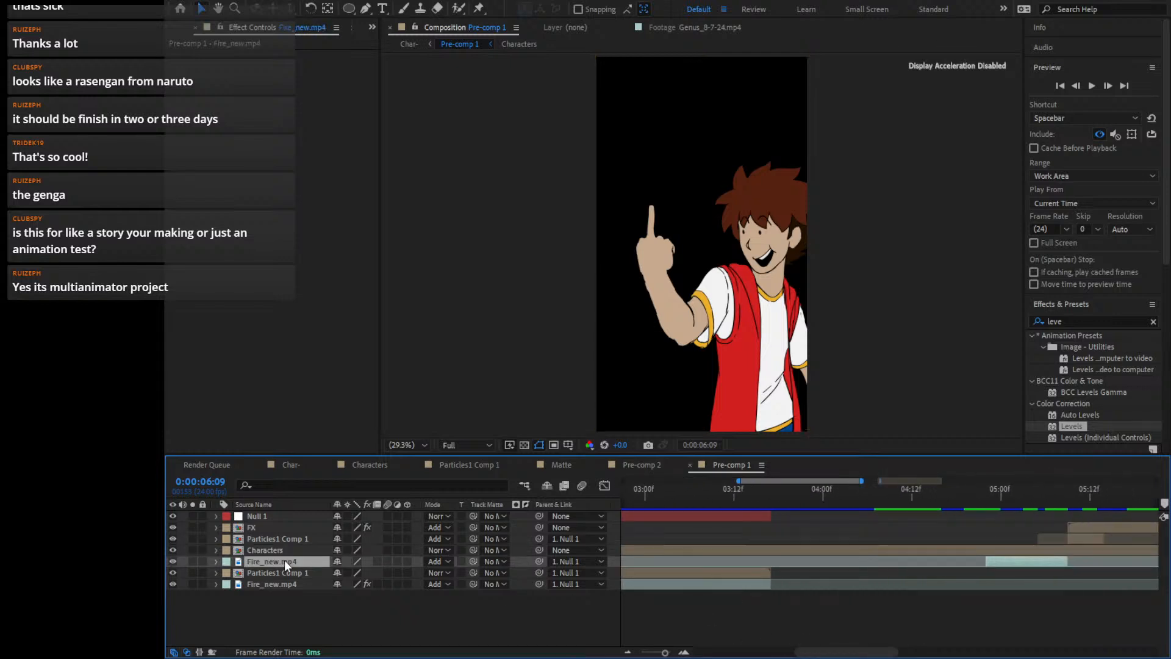
key(ctrl+d)
drag(837, 656, 902, 654)
key(bracketright)
key(bracketleft)
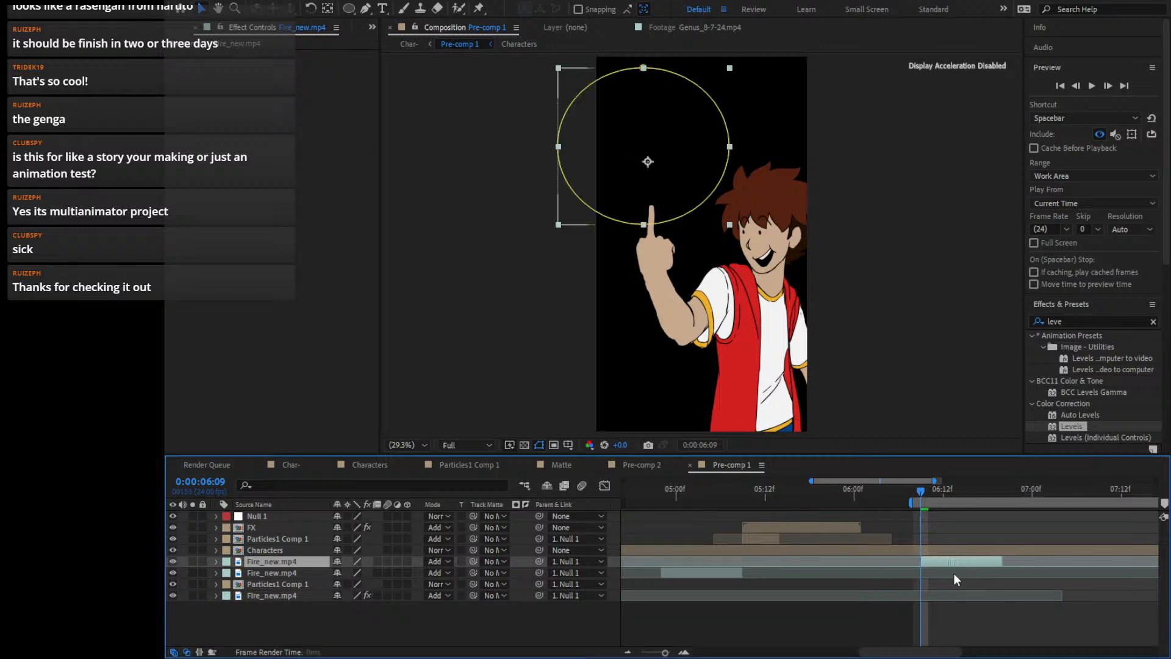
Set the new fire copy's parent to None and clear its Position and Scale keyframes
click(556, 562)
click(575, 428)
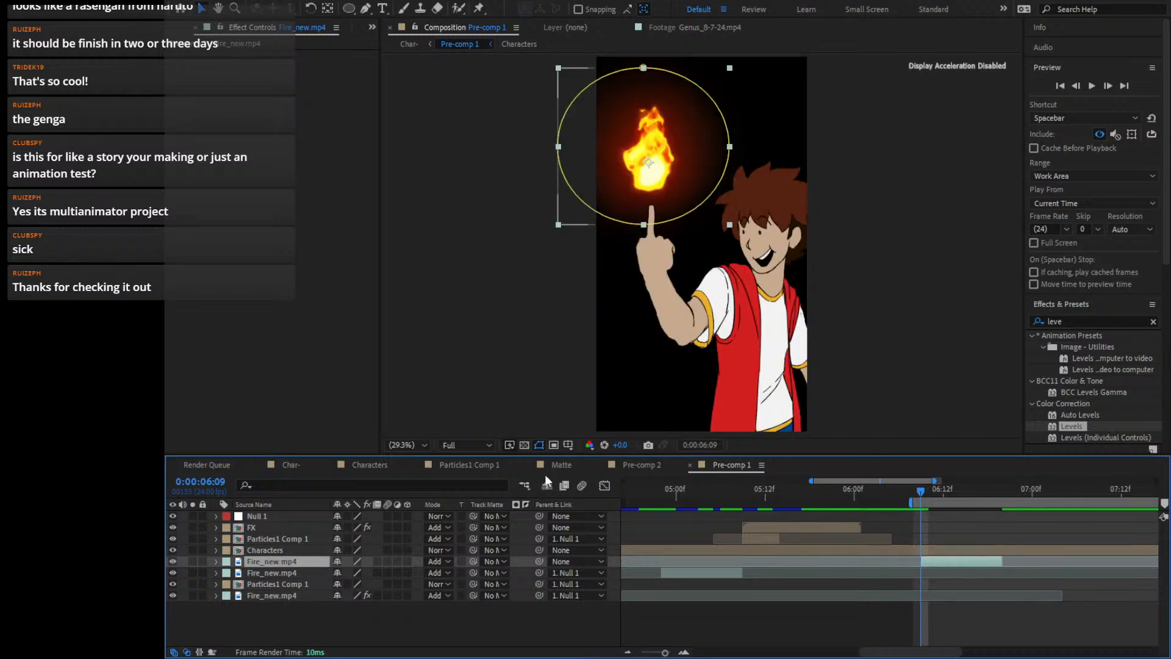
key(p)
key(shift+s)
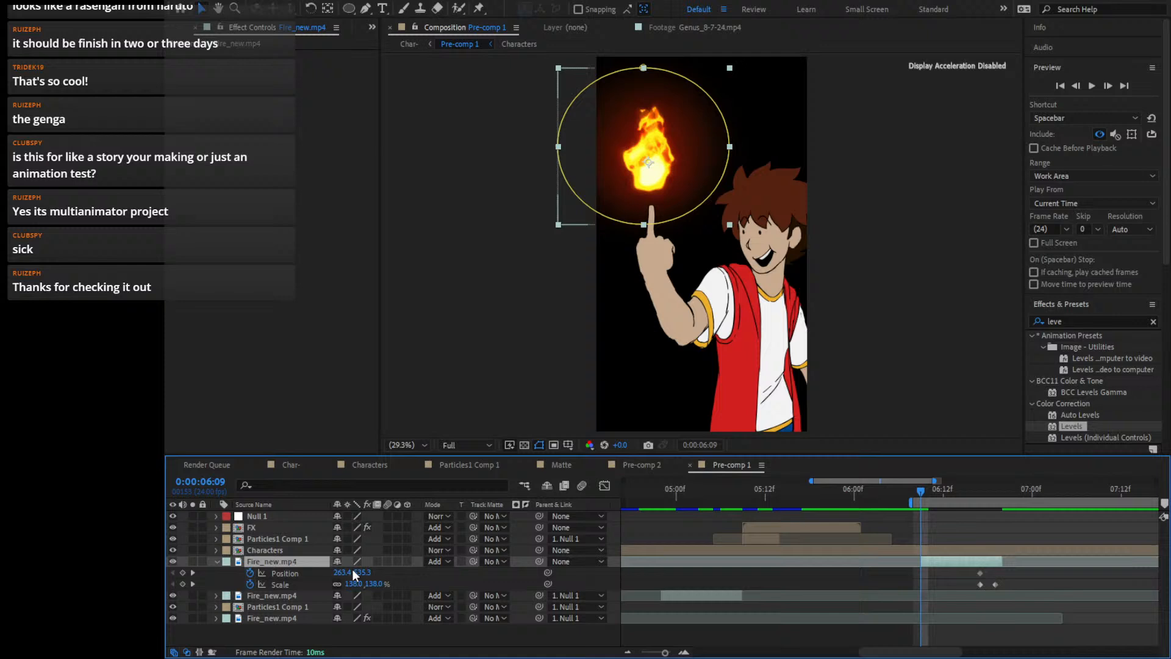
click(252, 582)
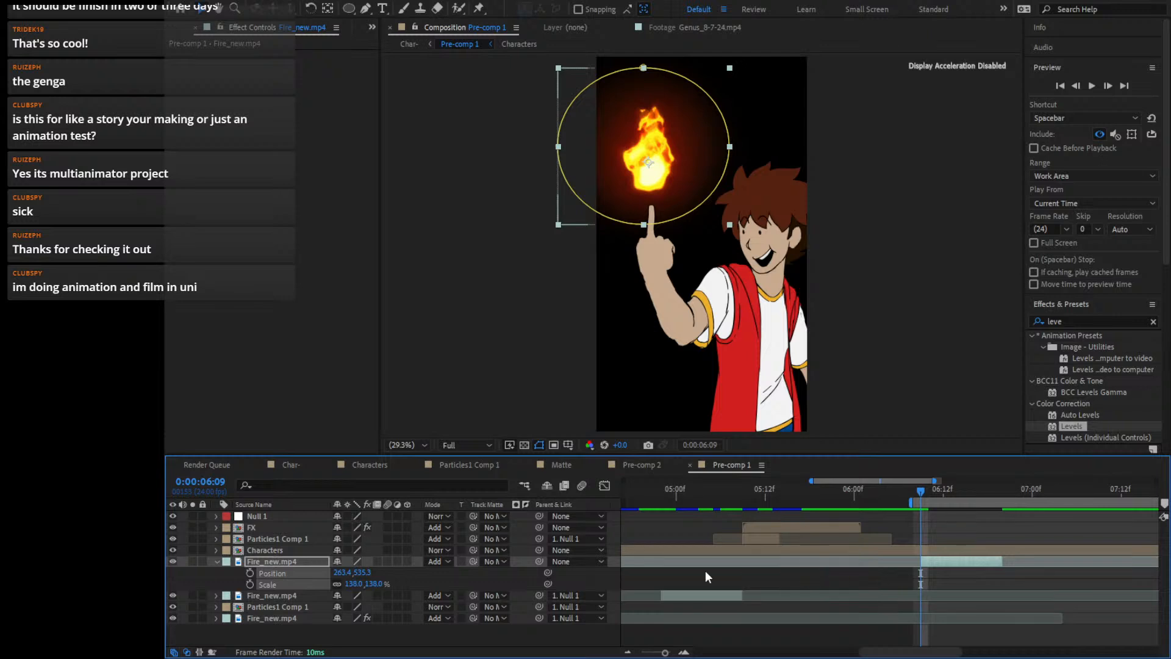
Shrink the fire copy to a scale of 44.4, 54.0% and place it above the raised fingertip at 274.4, 682.3
drag(912, 654, 929, 655)
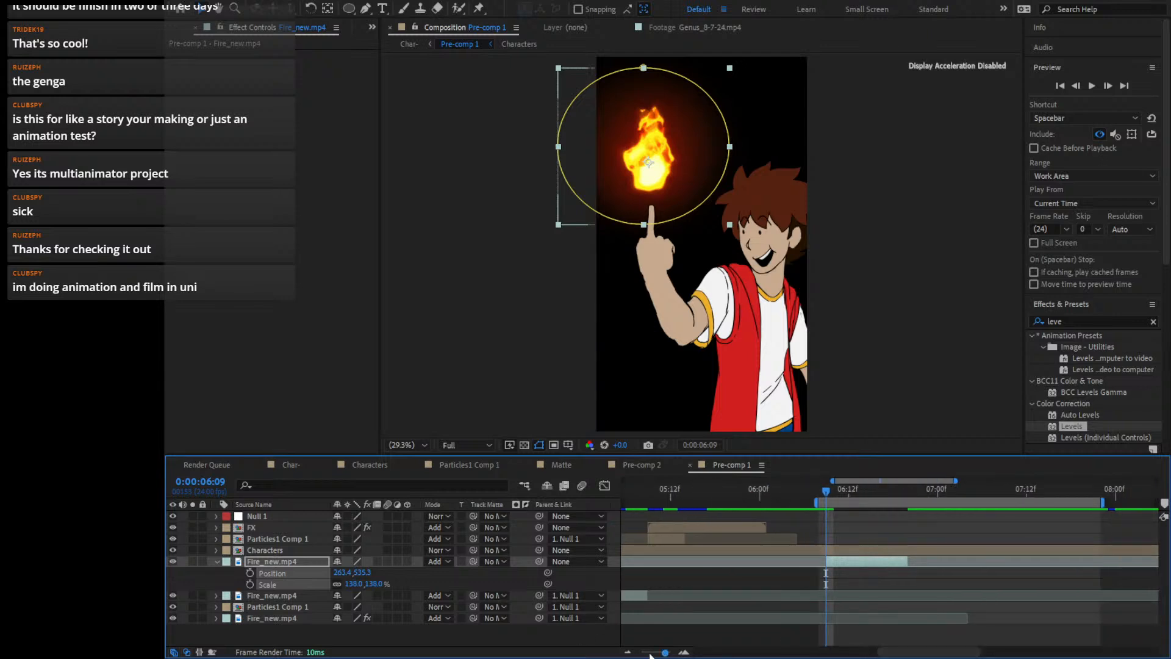
key(/)
scroll(680, 244, up, 1)
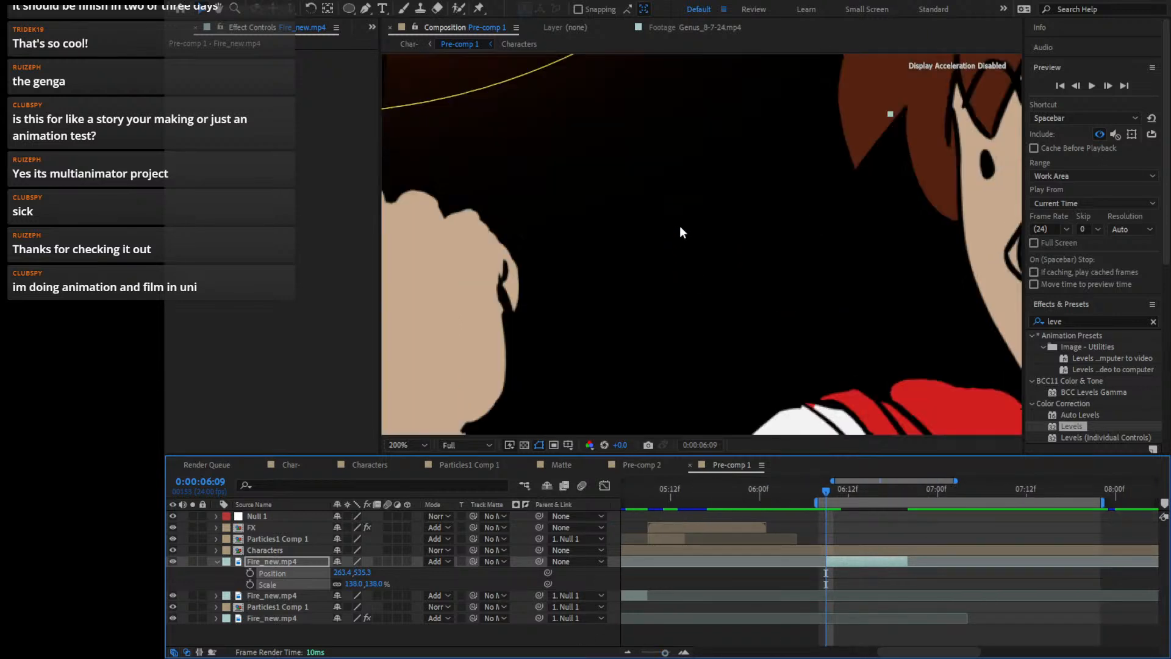
scroll(680, 225, down, 1)
drag(664, 209, 742, 413)
key(u)
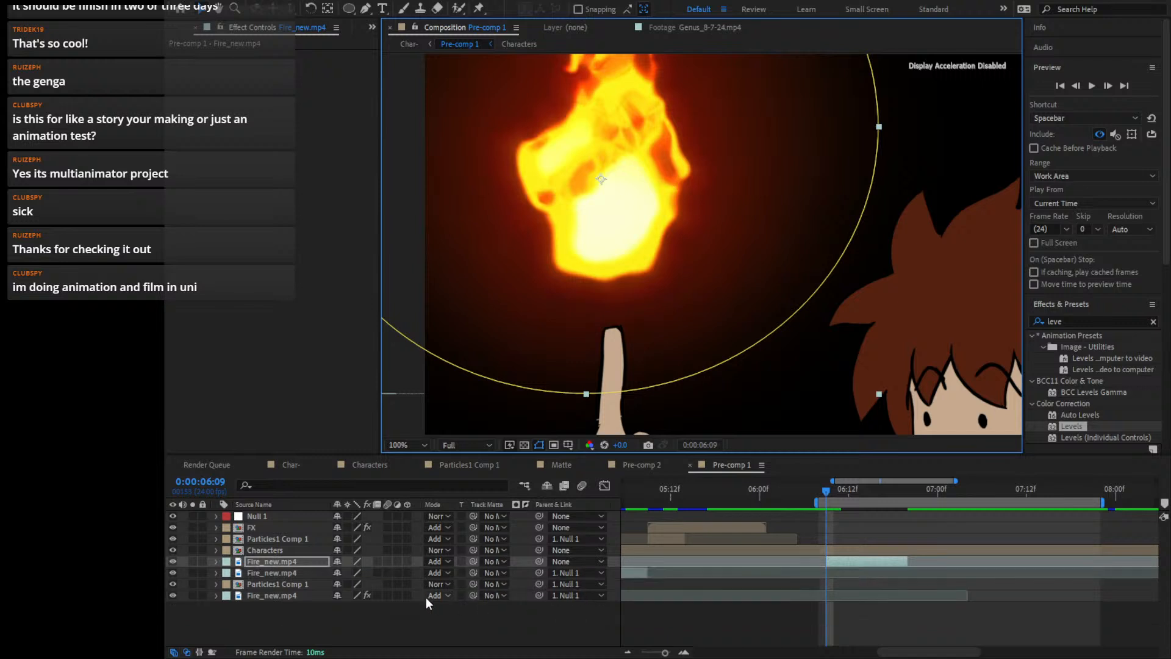
key(u)
drag(379, 598, 326, 600)
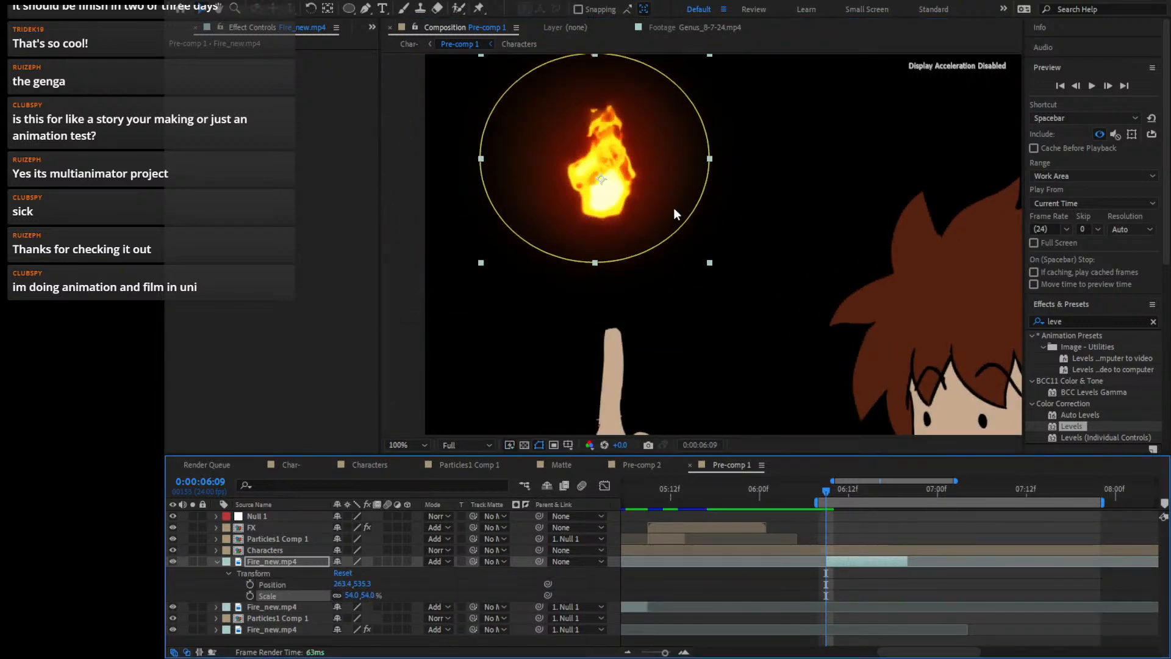
drag(673, 207, 680, 296)
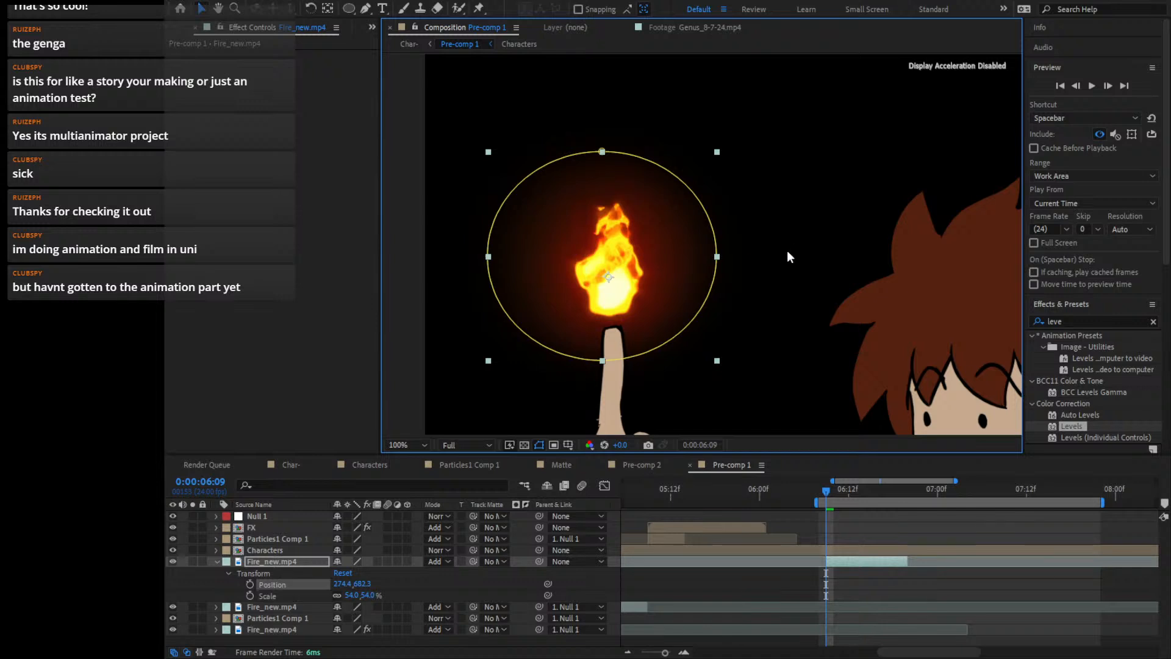
mouse_move(718, 257)
mouse_down()
mouse_move(682, 258)
mouse_move(707, 255)
mouse_move(698, 258)
mouse_up()
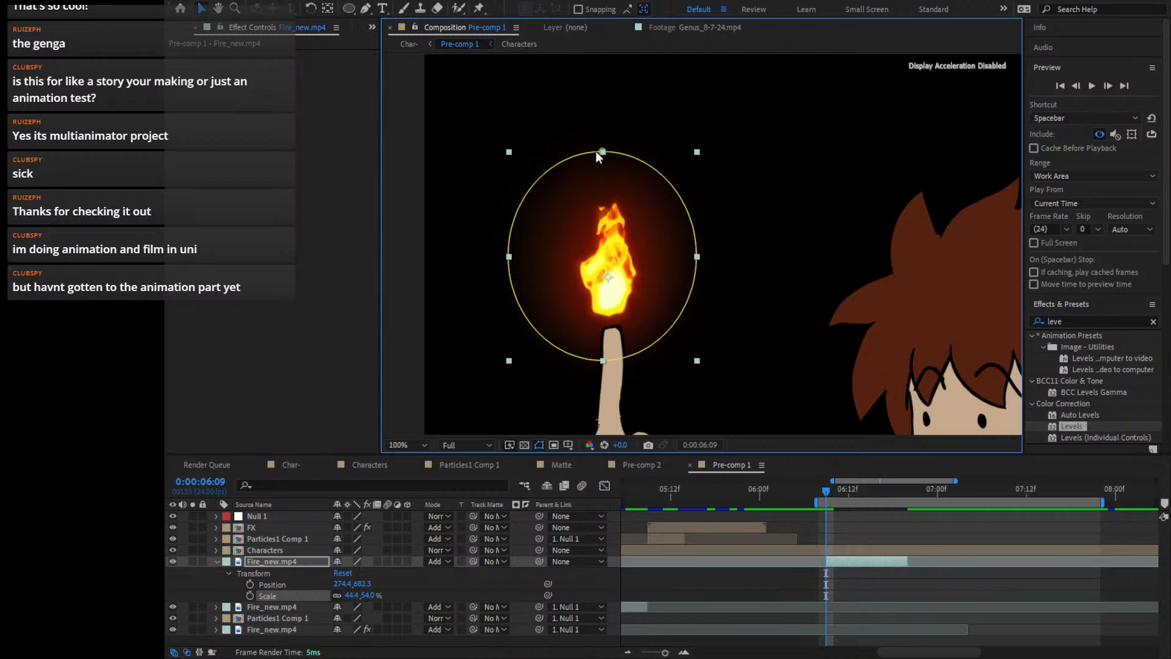
Unlock the fire copy's Mask 1, widen the ellipse on both sides of the flame, and lock the mask again
key(m)
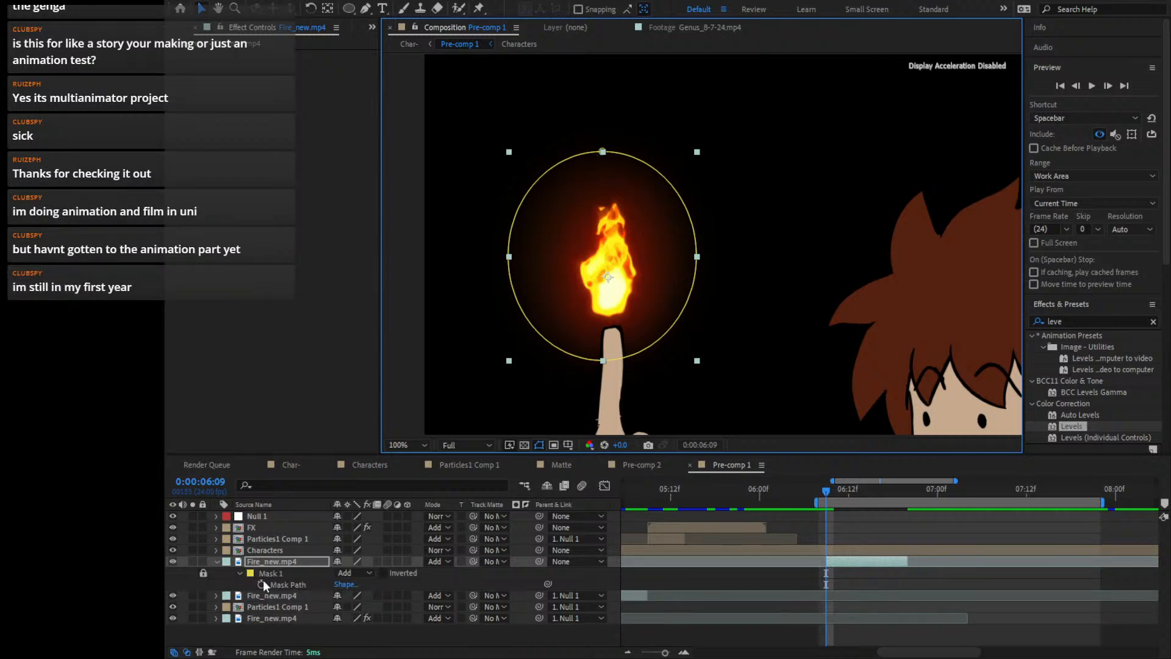
click(205, 575)
double_click(603, 152)
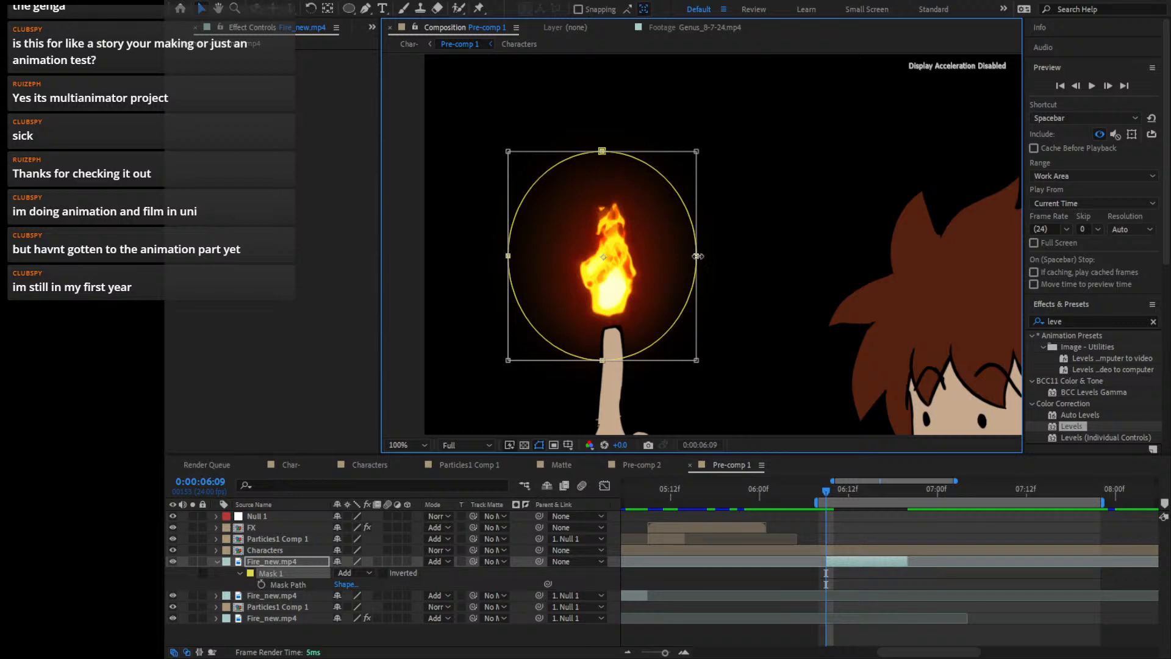
drag(695, 256, 718, 256)
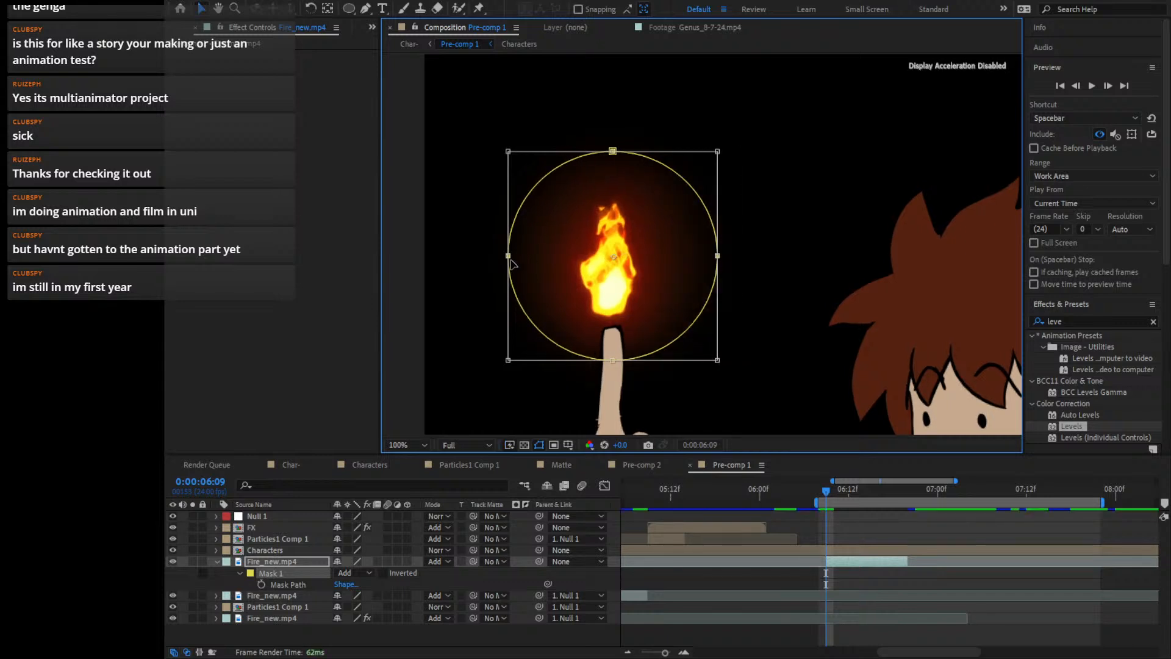
drag(505, 256, 484, 256)
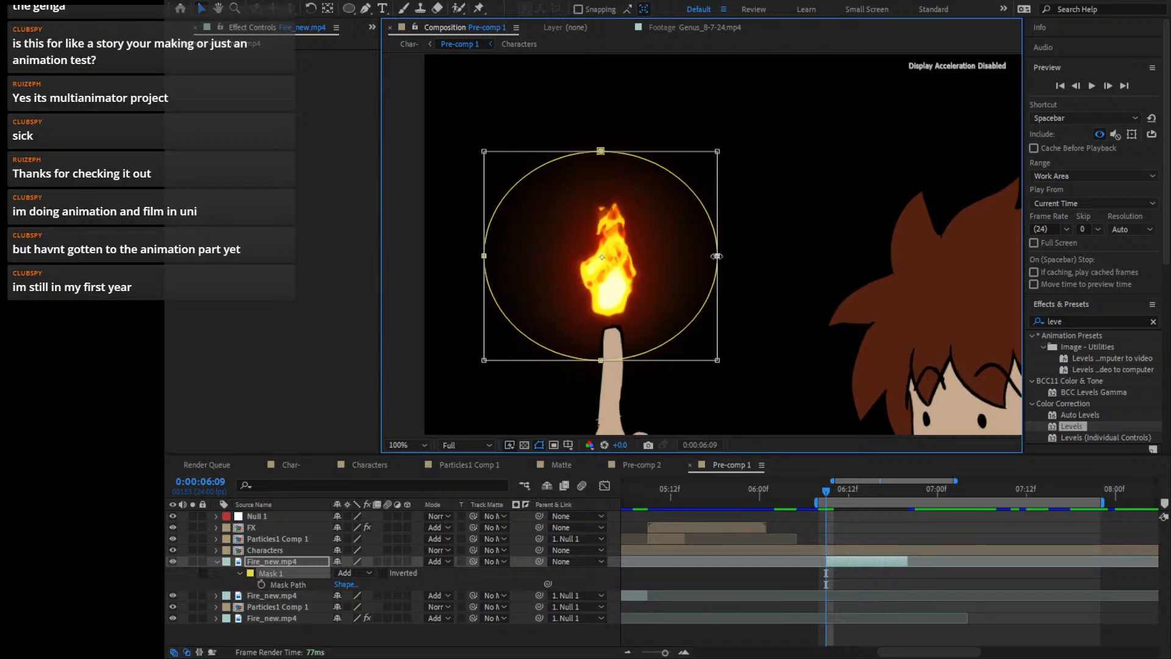
drag(717, 256, 738, 261)
click(203, 573)
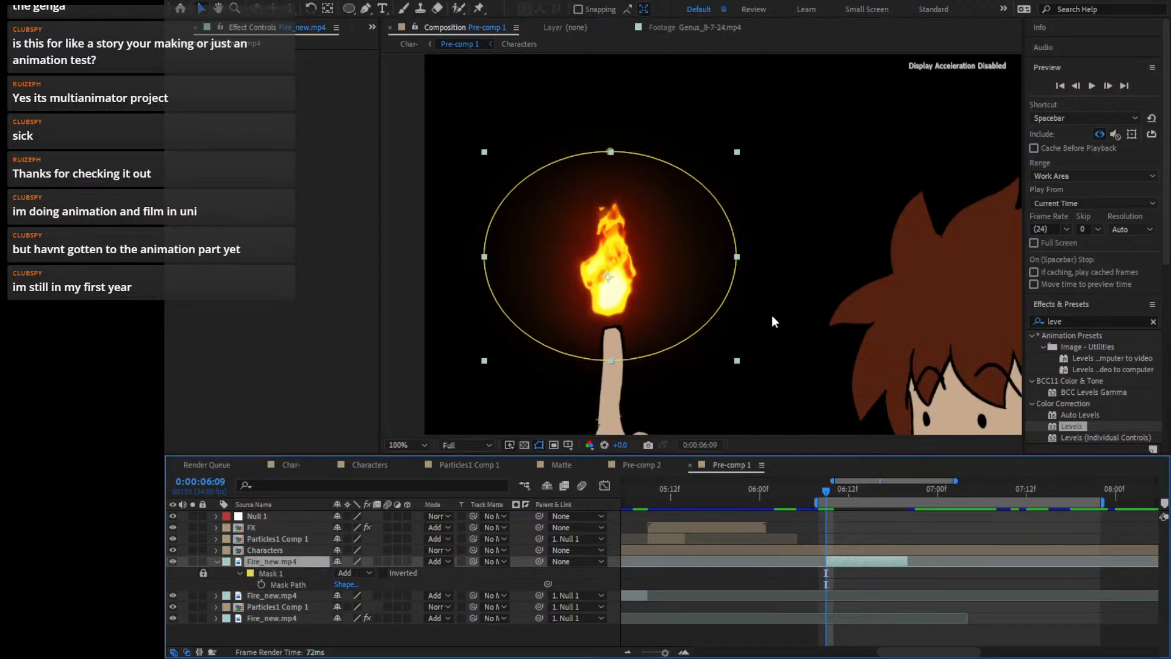
Extend the fire copy's in point backwards and slide the layer along so that it starts at 0:00:06:09
scroll(771, 315, down, 2)
click(928, 383)
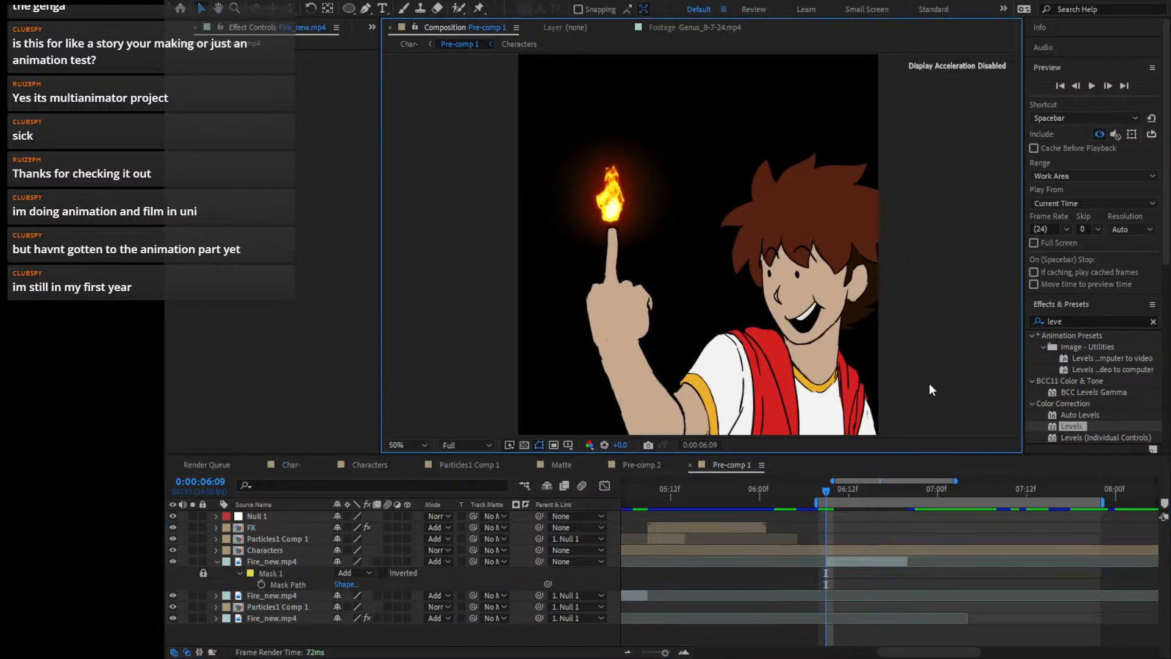
drag(828, 561, 478, 561)
scroll(727, 562, left, 3)
drag(725, 558, 1081, 559)
click(961, 295)
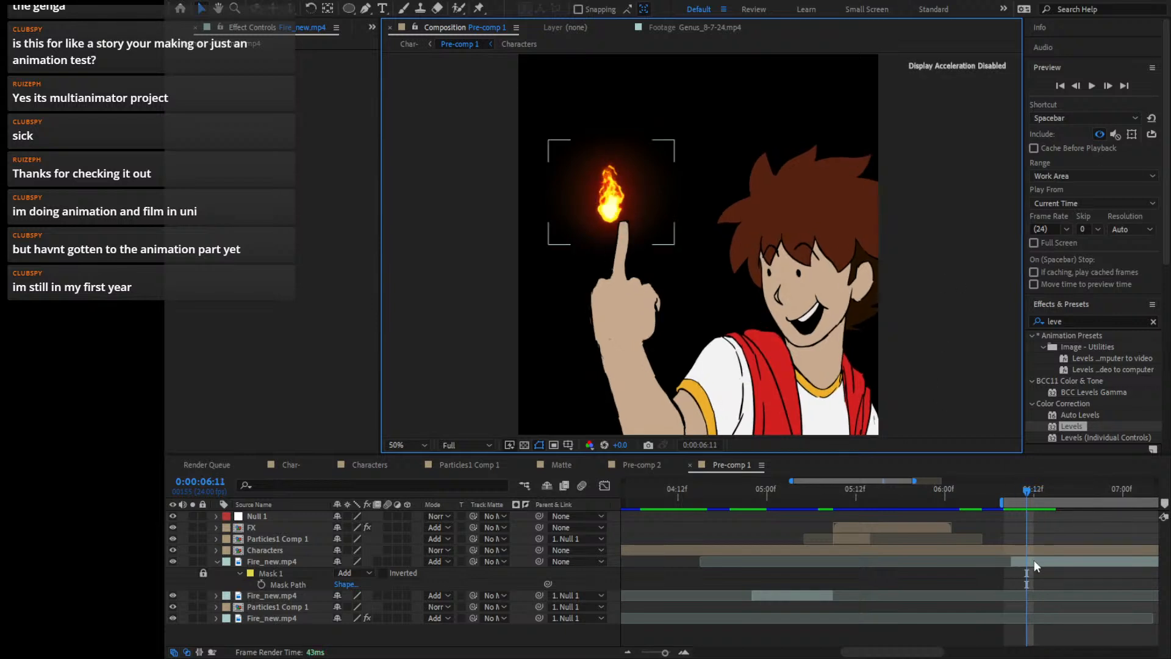
Shift the fire copy to start at 0:00:06:10 and reveal its Position and Scale properties
drag(1036, 561, 1050, 564)
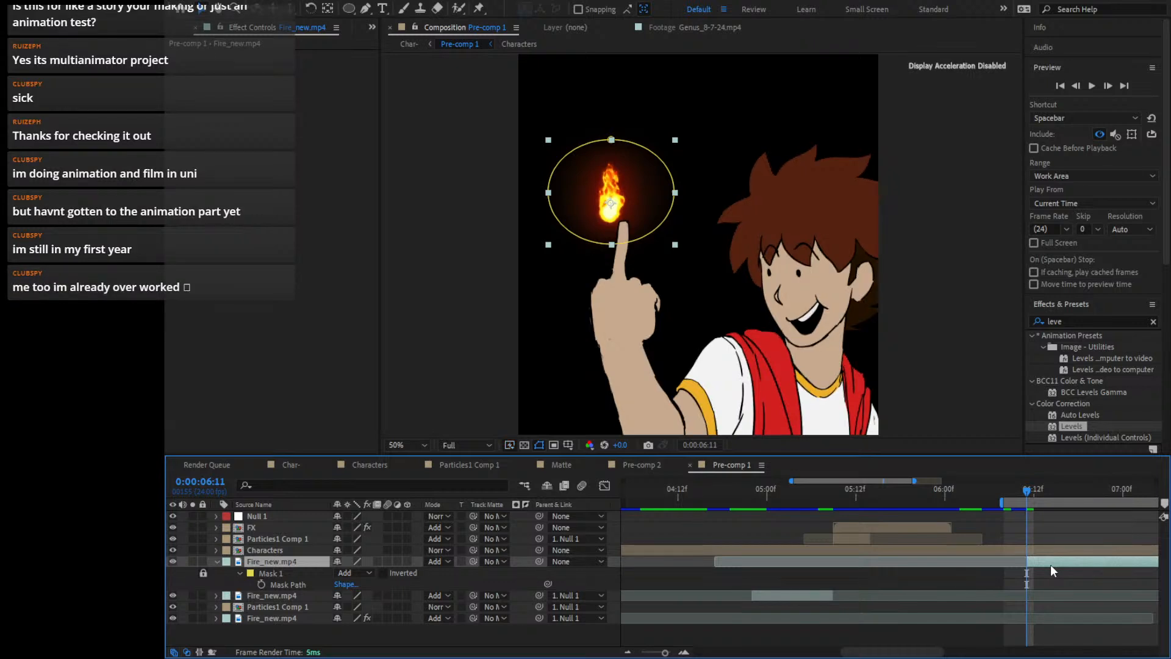
key(s)
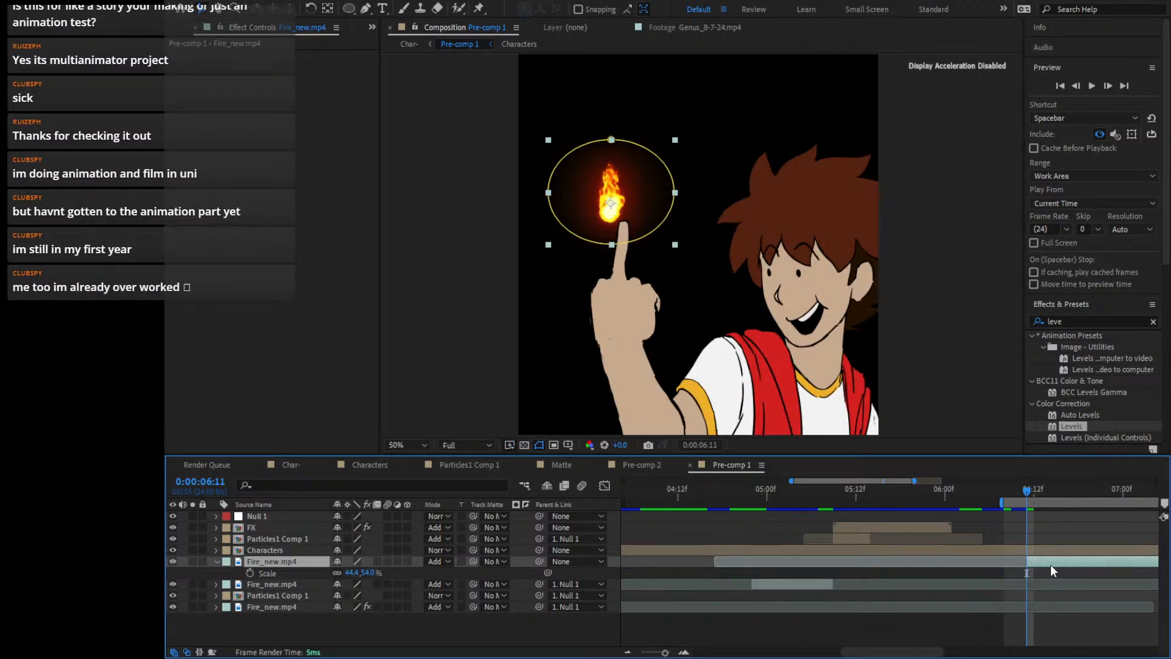
key(shift+p)
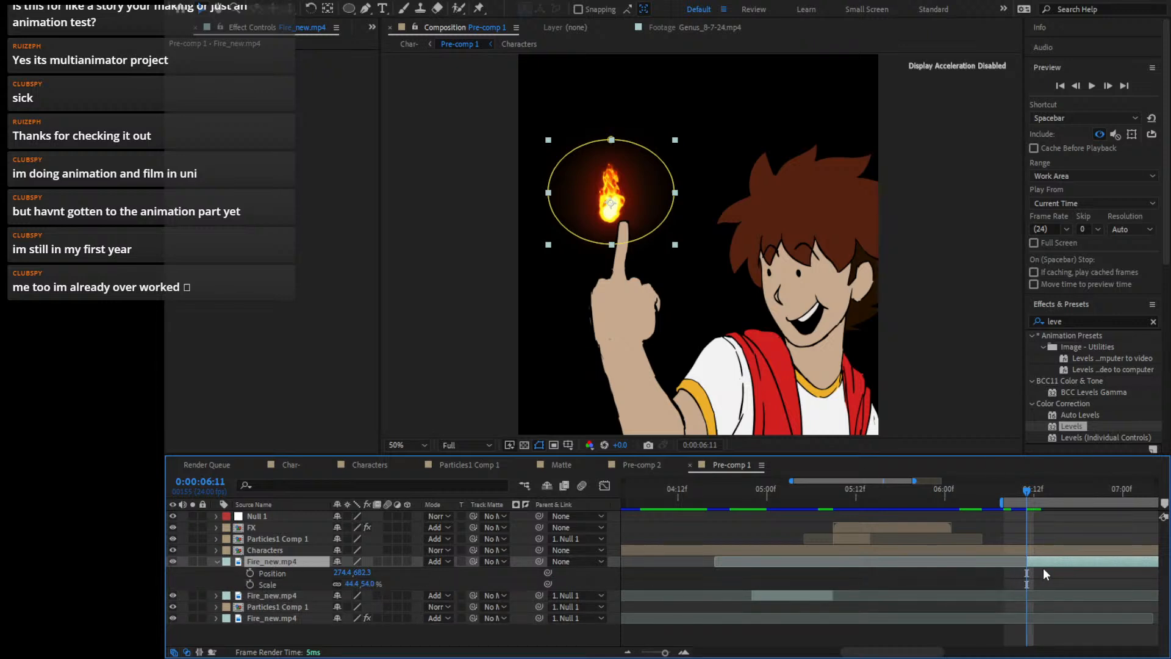
drag(1037, 563, 1032, 564)
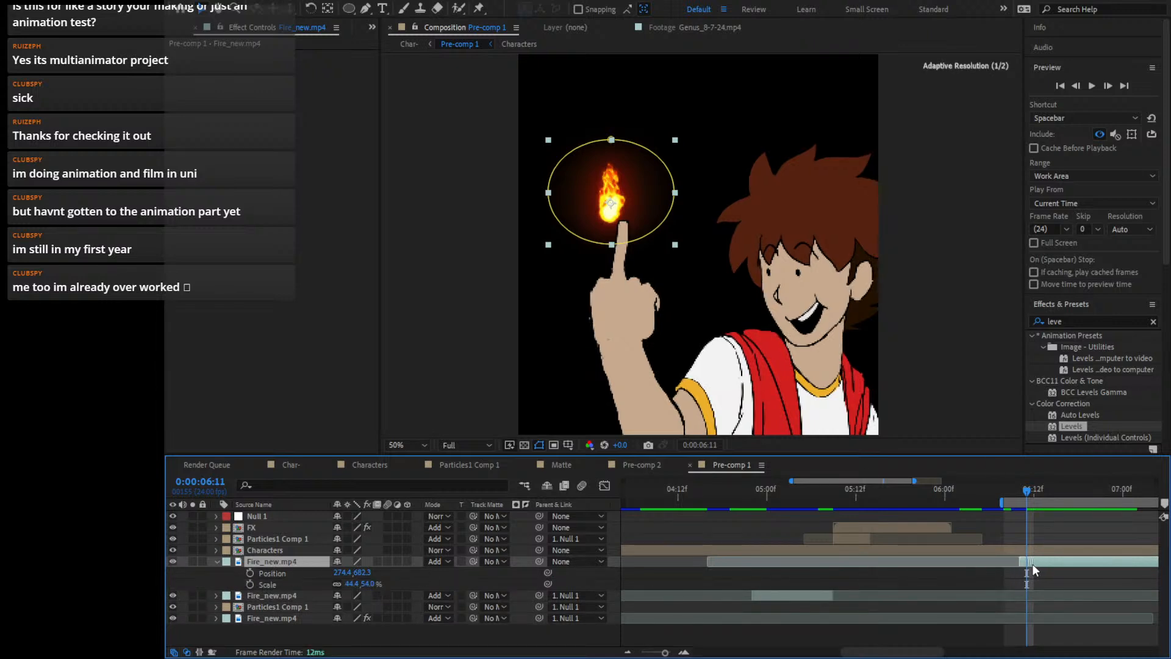
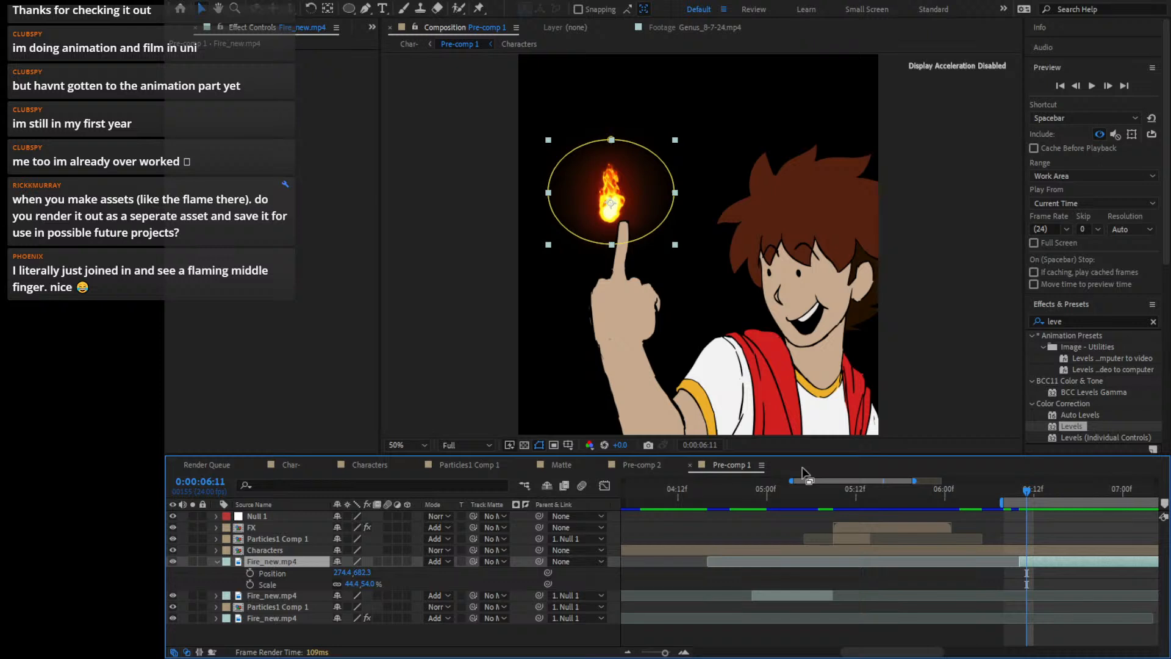
At 0:00:06:11, move the flame over the fingertip to 312.4, 666.3 and set Position and Scale keyframes
key(period)
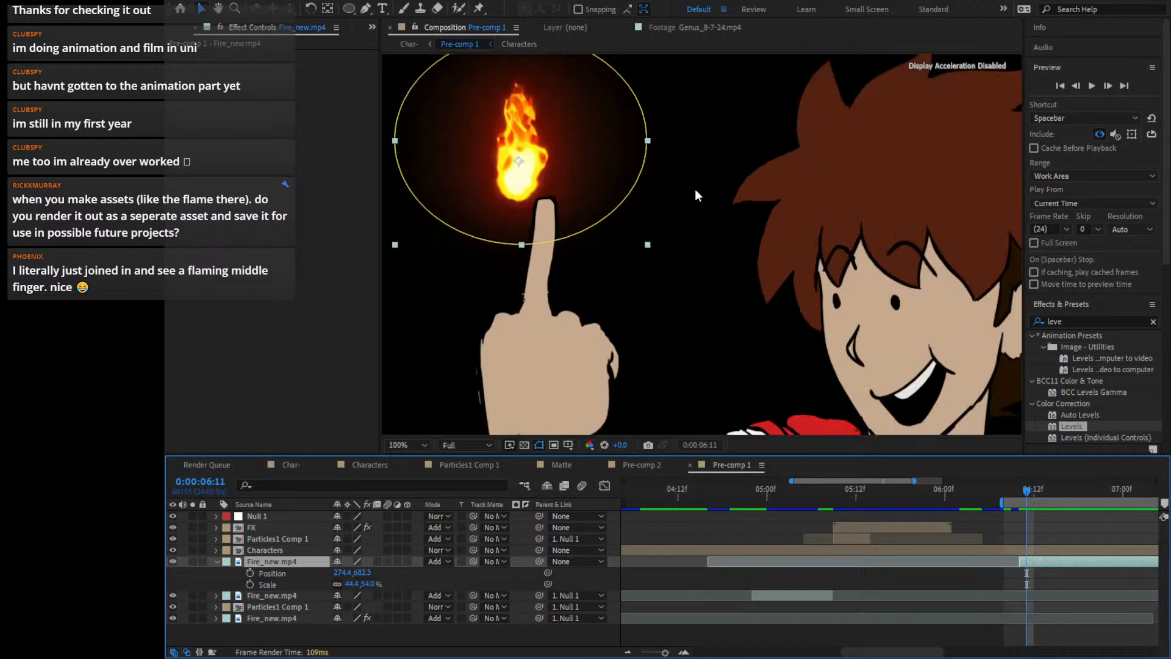
drag(539, 159, 564, 149)
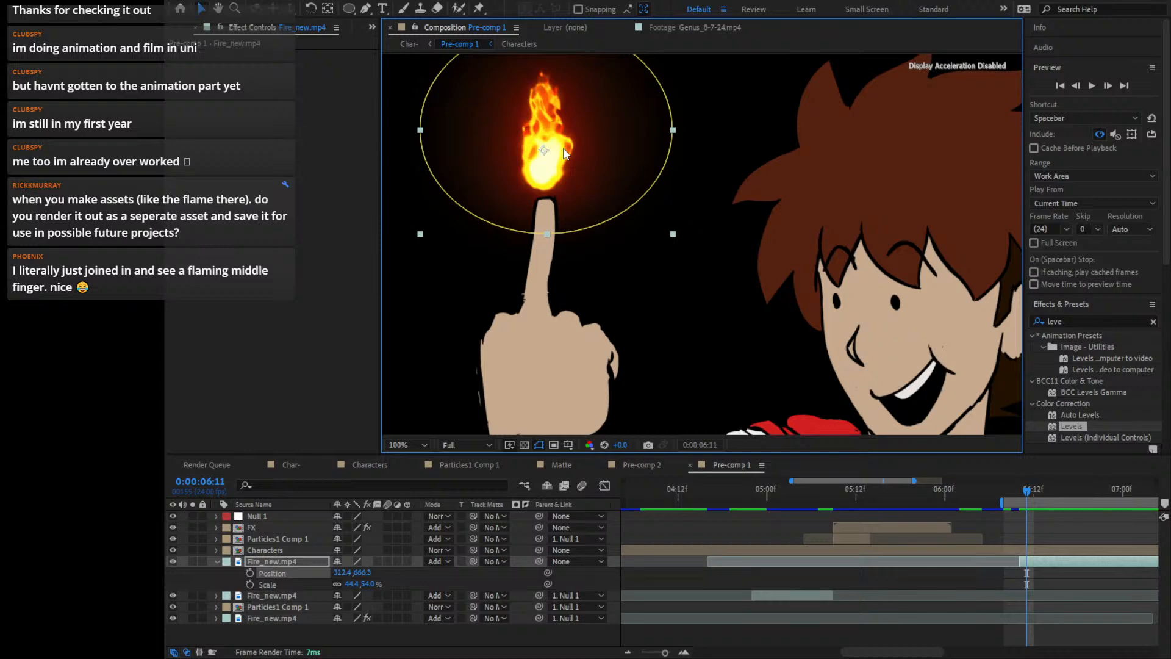
scroll(744, 240, down, 1)
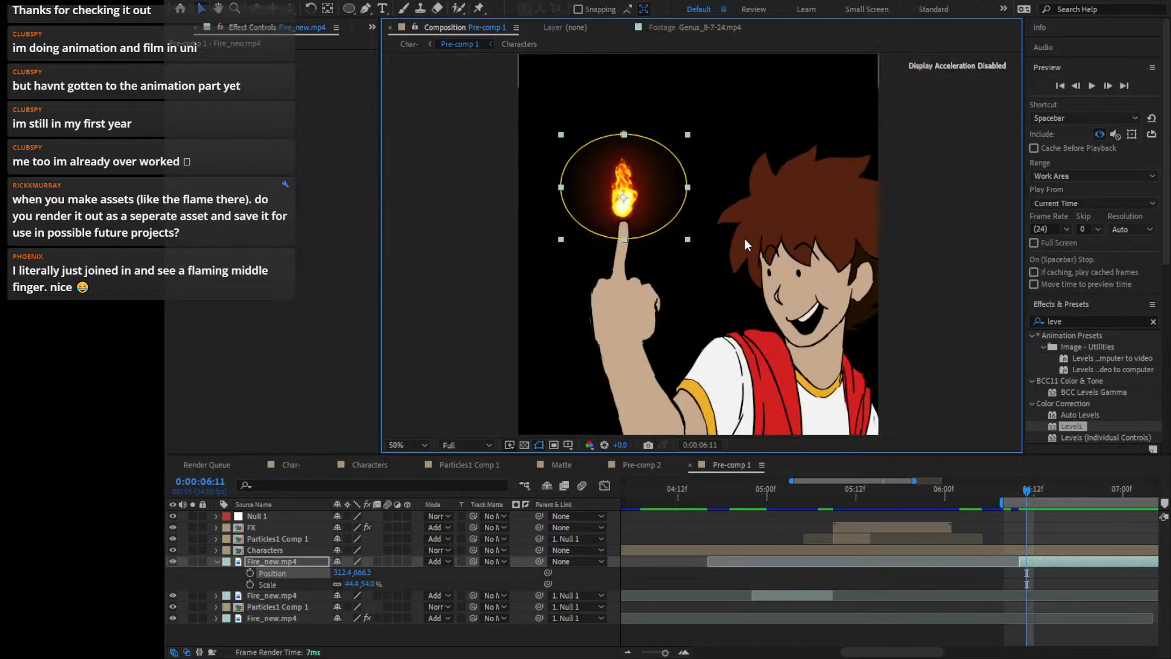
scroll(740, 235, up, 1)
drag(726, 228, 761, 344)
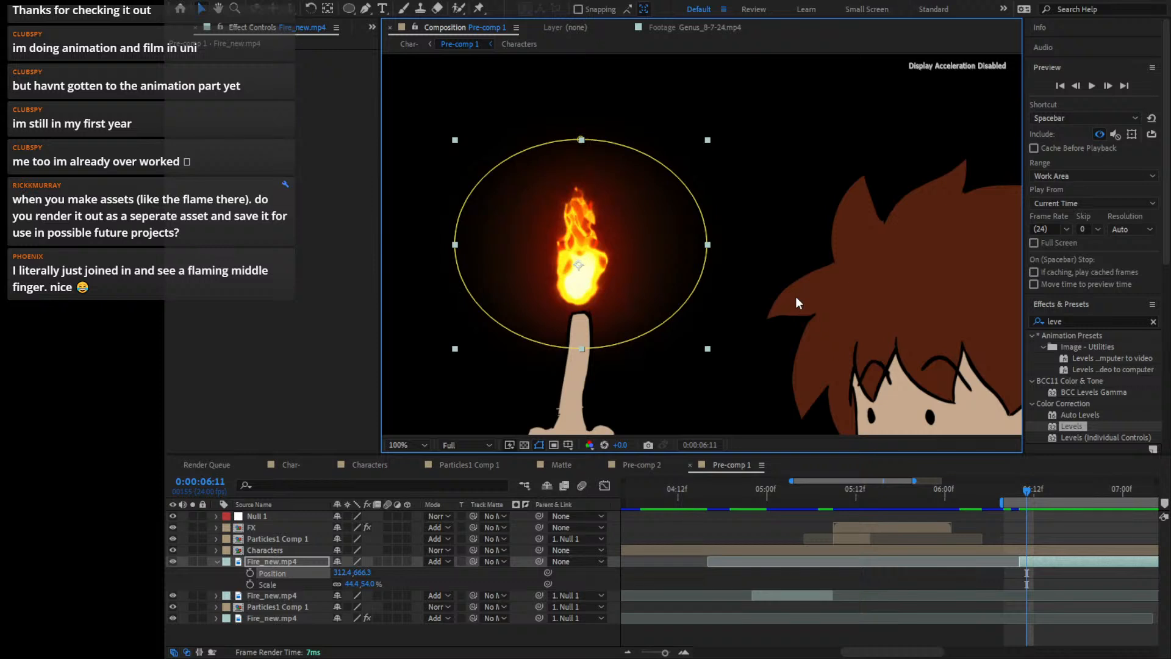
click(248, 574)
click(248, 585)
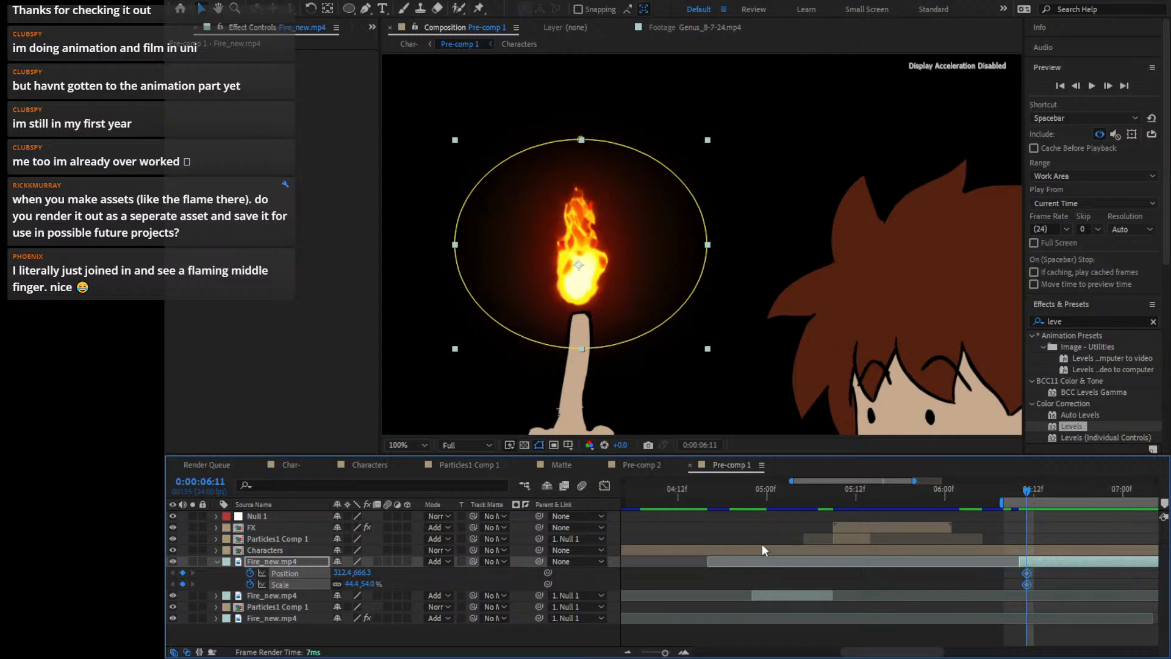
At 0:00:06:10, move the flame onto the fingertip and squash it with an unlinked scale of 82.4, 32.0%
key(Page_Up)
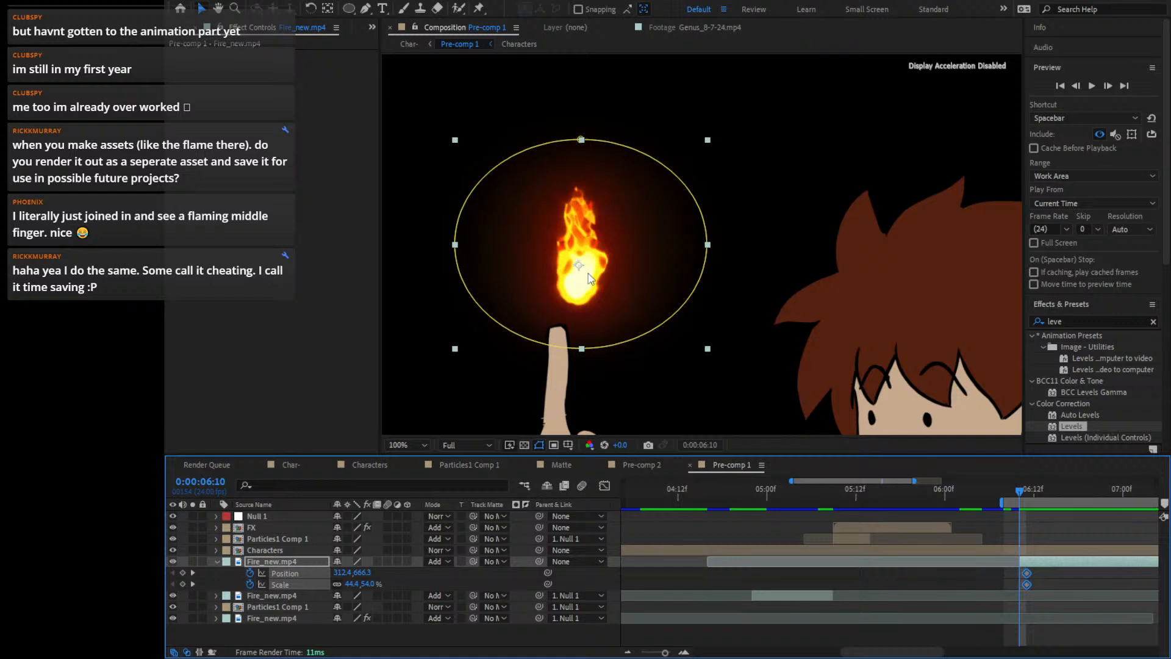
drag(588, 274, 553, 298)
key(u)
key(s)
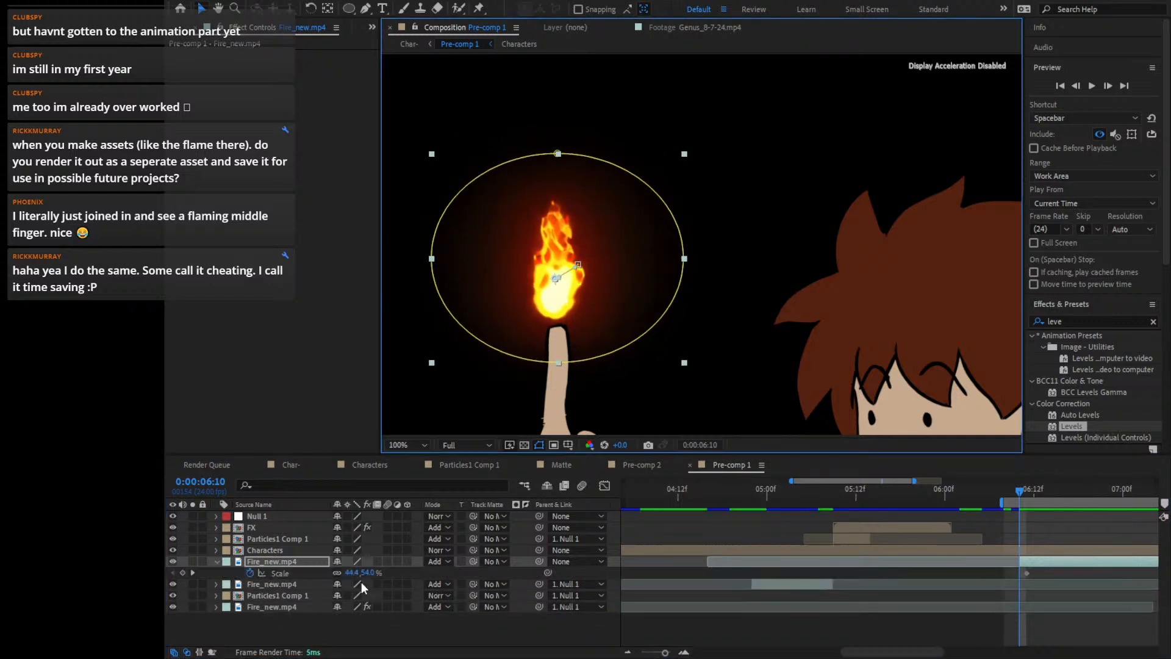
click(337, 573)
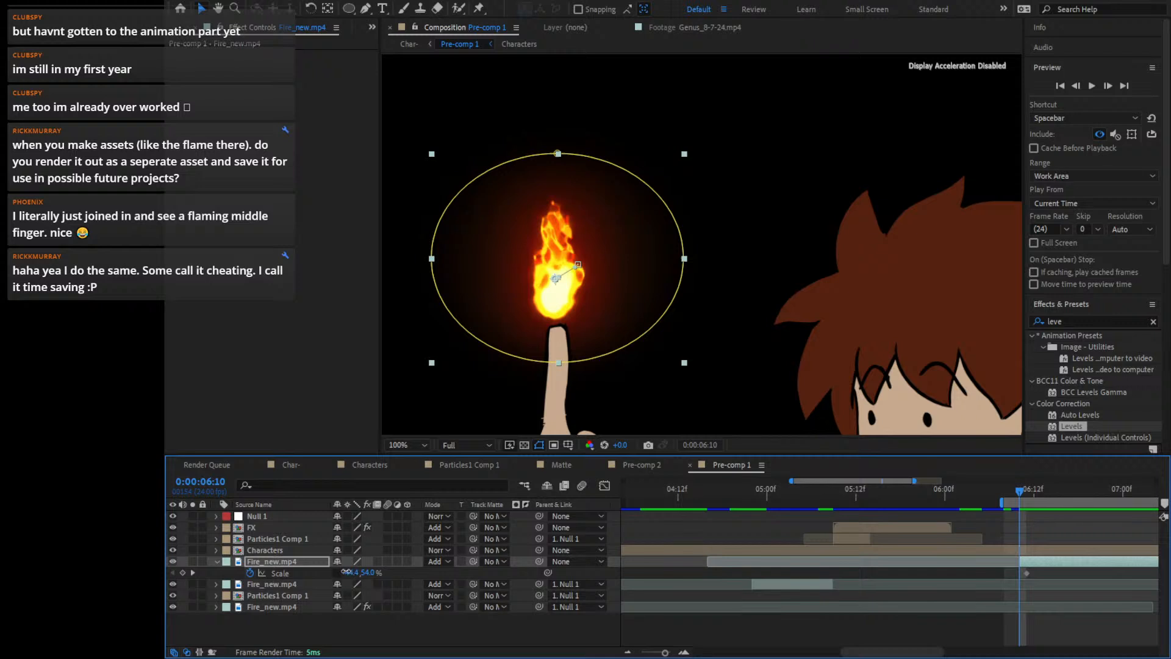
mouse_move(352, 573)
mouse_down()
mouse_move(378, 572)
mouse_move(346, 570)
mouse_up()
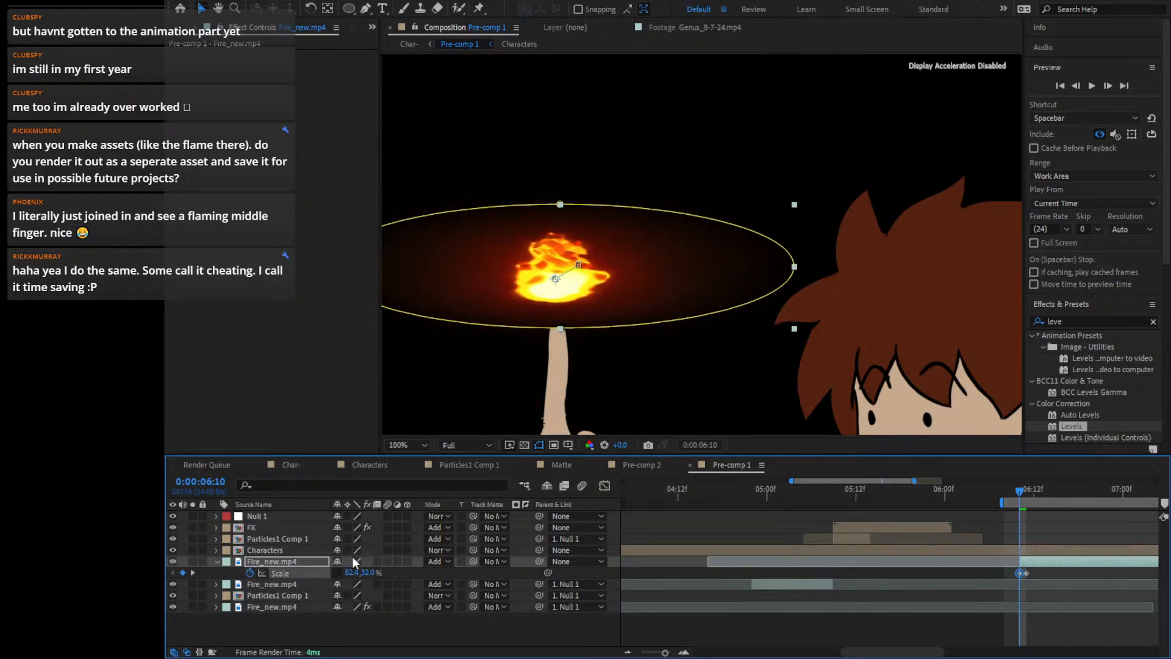
Lower the flame onto the fingertip at 0:00:06:10, to position 273.4, 715.3, and add Position and Scale keyframes at 0:00:06:12
drag(584, 293, 583, 309)
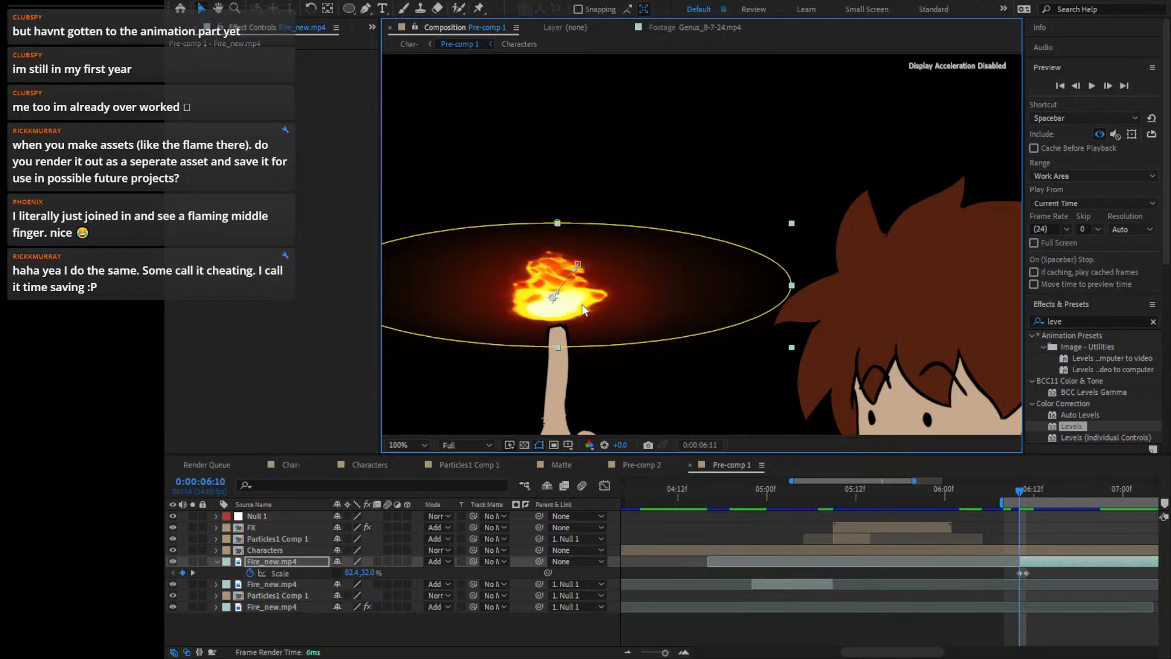
key(Page_Down)
key(Page_Down)
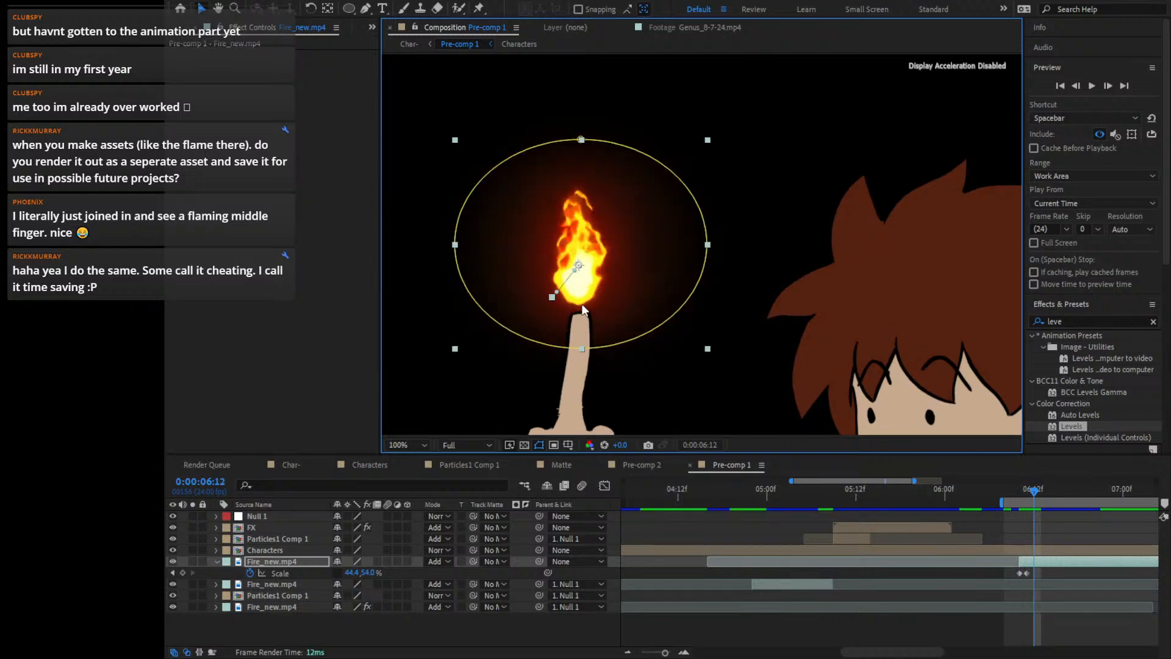
key(shift+p)
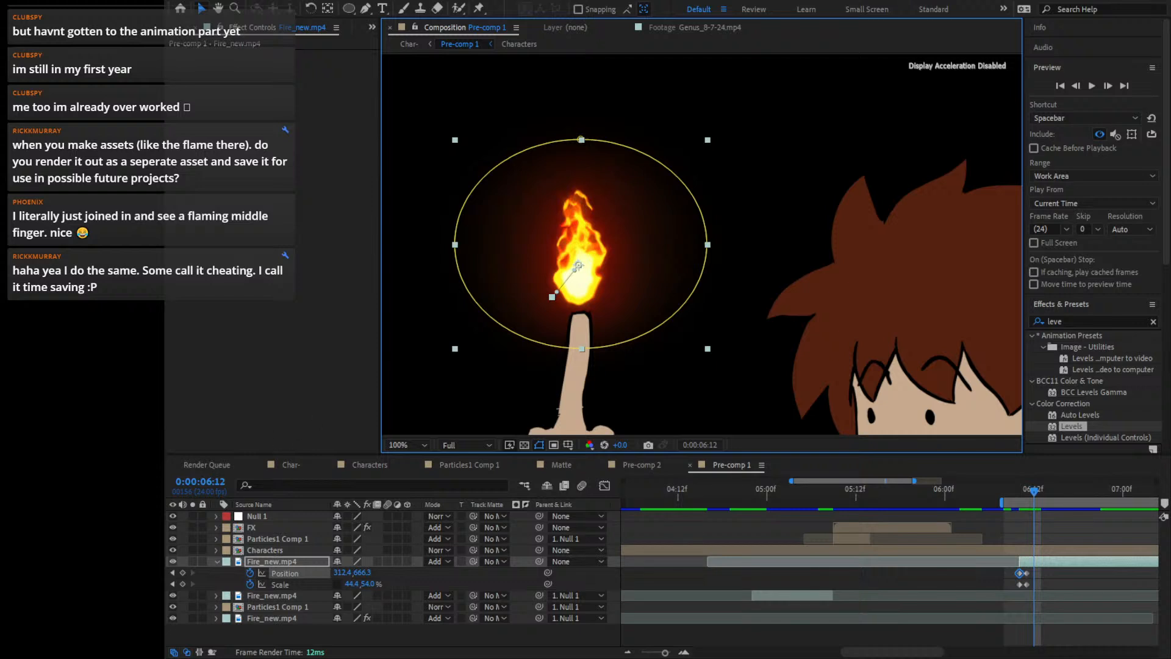
click(181, 572)
click(182, 584)
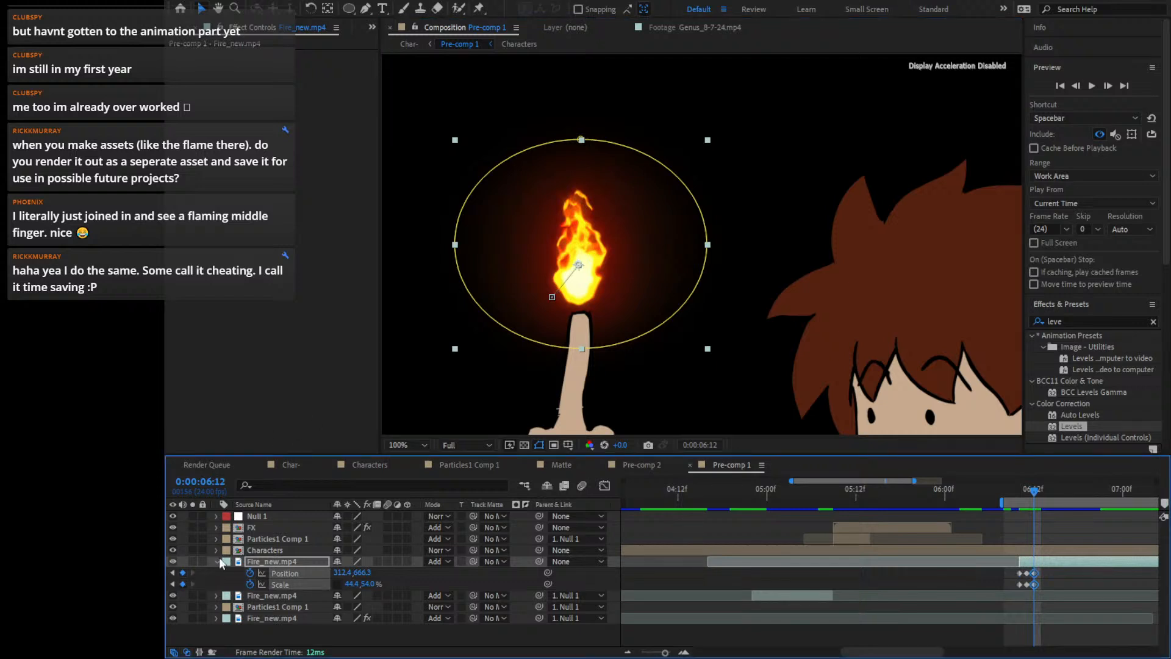
At 0:00:06:11, stretch the flame to a scale of 36.4, 76.8% and raise it to position 316.4, 630.3
key(Page_Up)
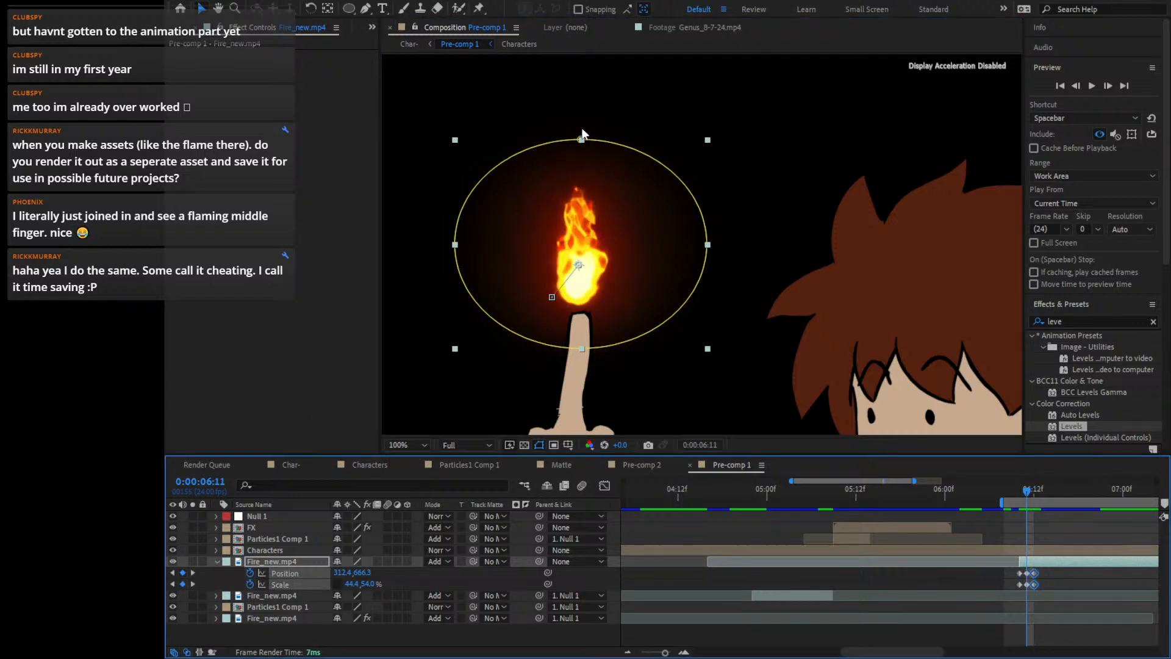
drag(708, 140, 685, 84)
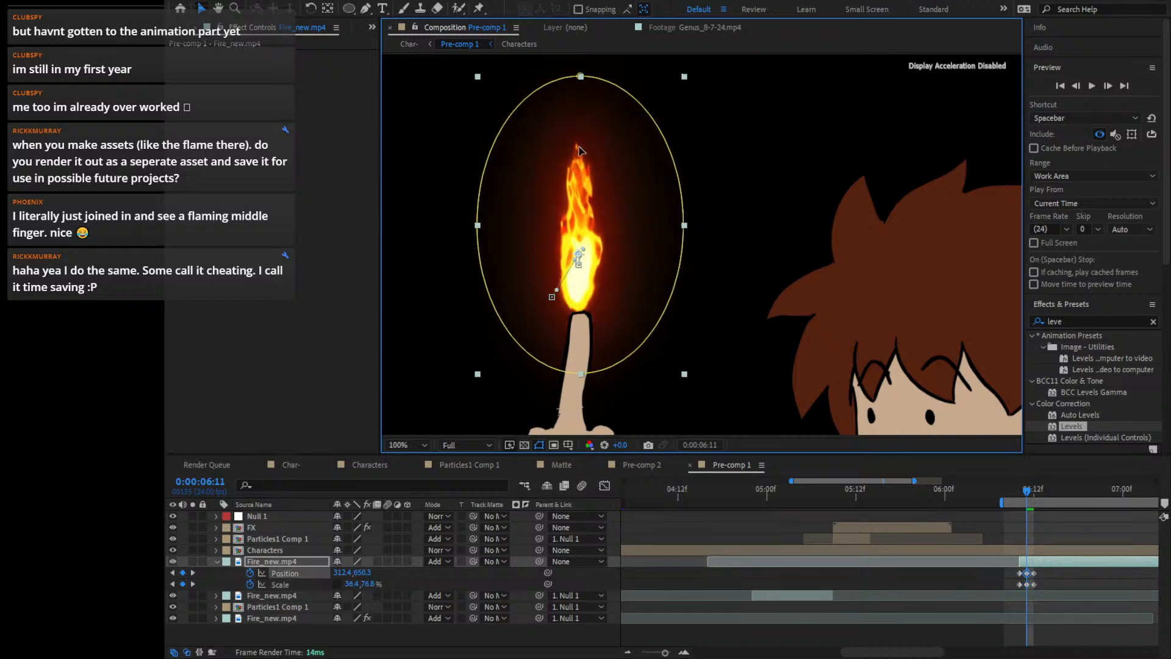
drag(574, 181, 582, 157)
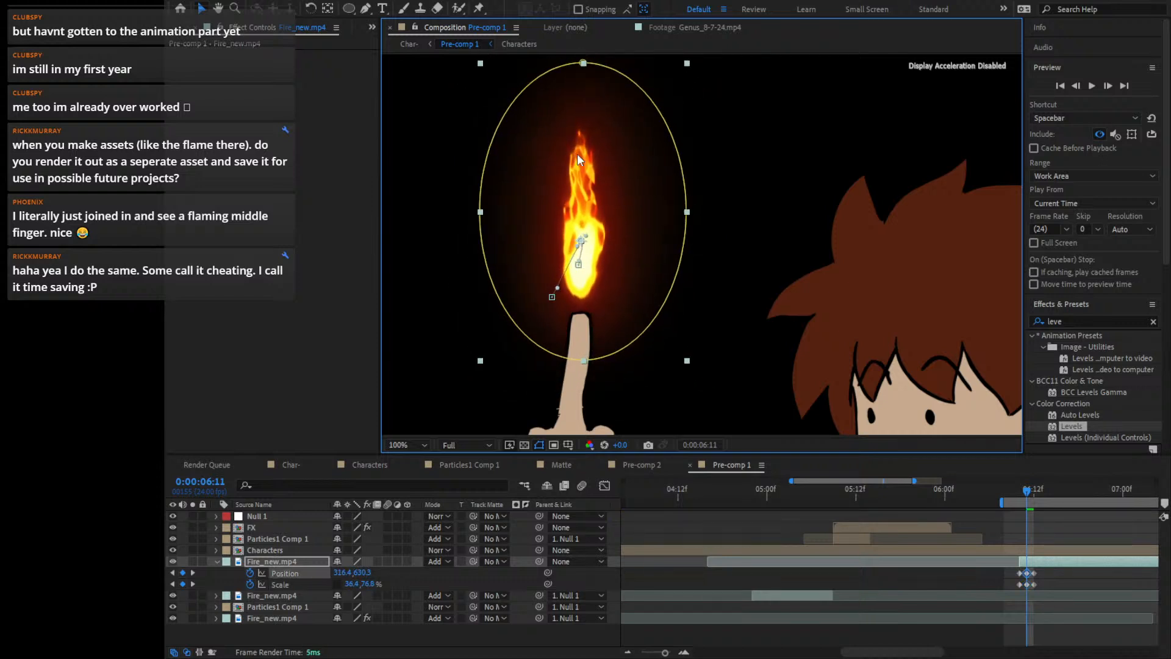
Reveal and unlock the flame layer's Mask 1, and set a Mask Path keyframe at 0:00:06:10
key(Page_Up)
key(Page_Up)
key(Page_Up)
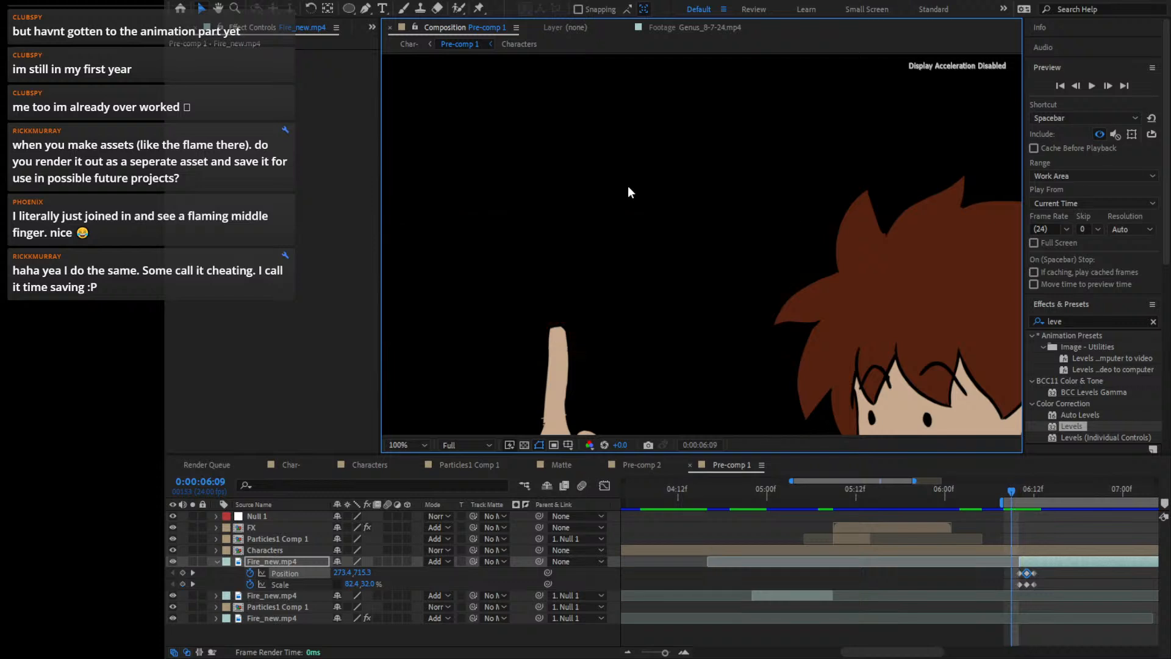
key(Page_Down)
key(Page_Down)
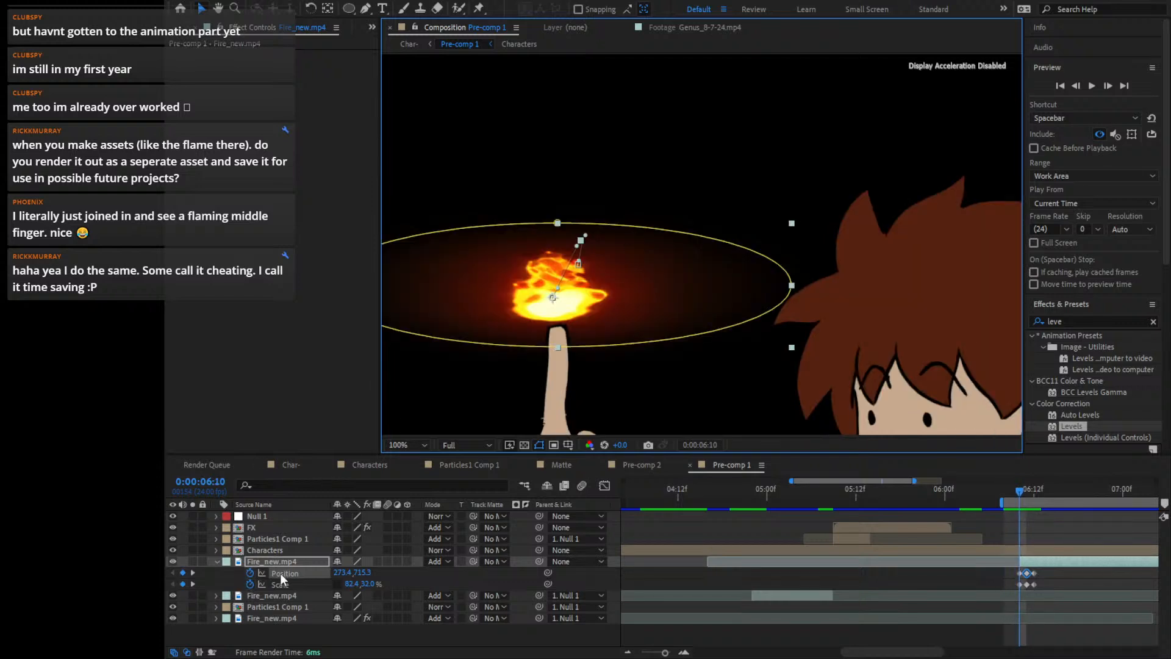
key(shift+m)
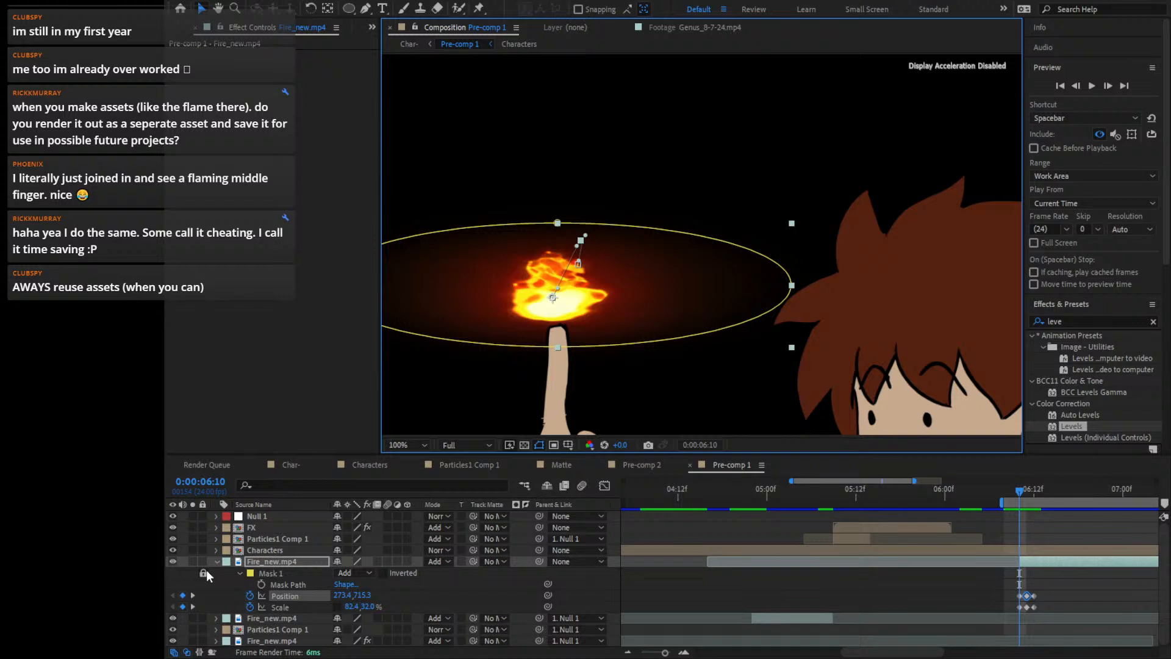
click(204, 572)
click(262, 583)
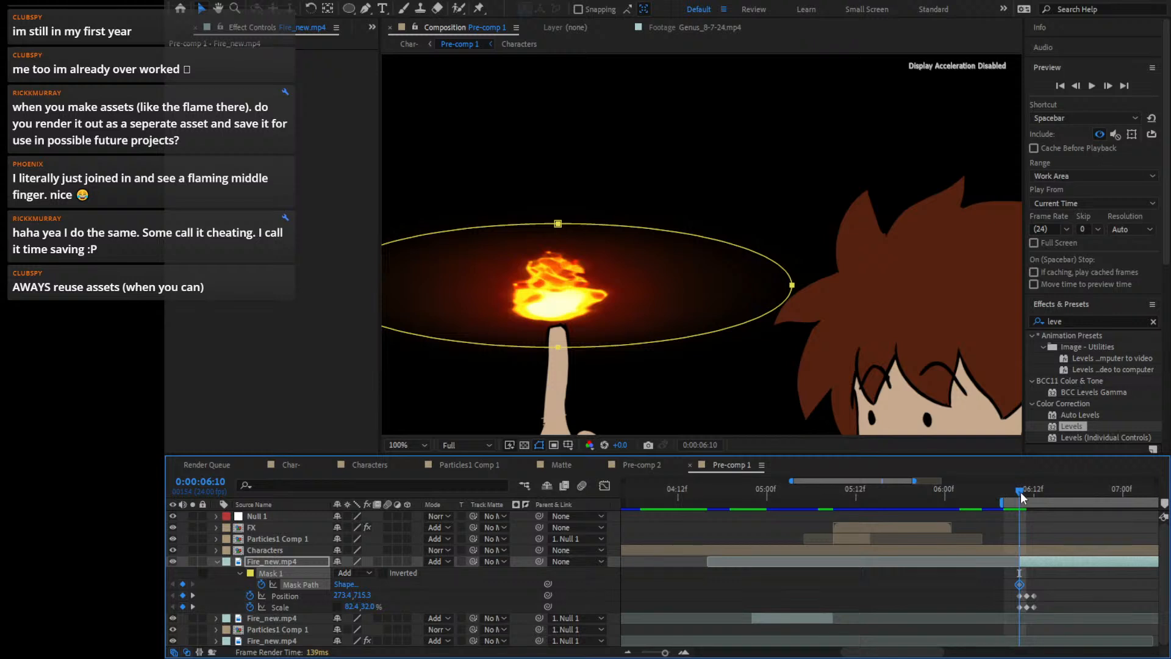
Add a Mask Path keyframe to the flame layer at 0:00:06:12
key(space)
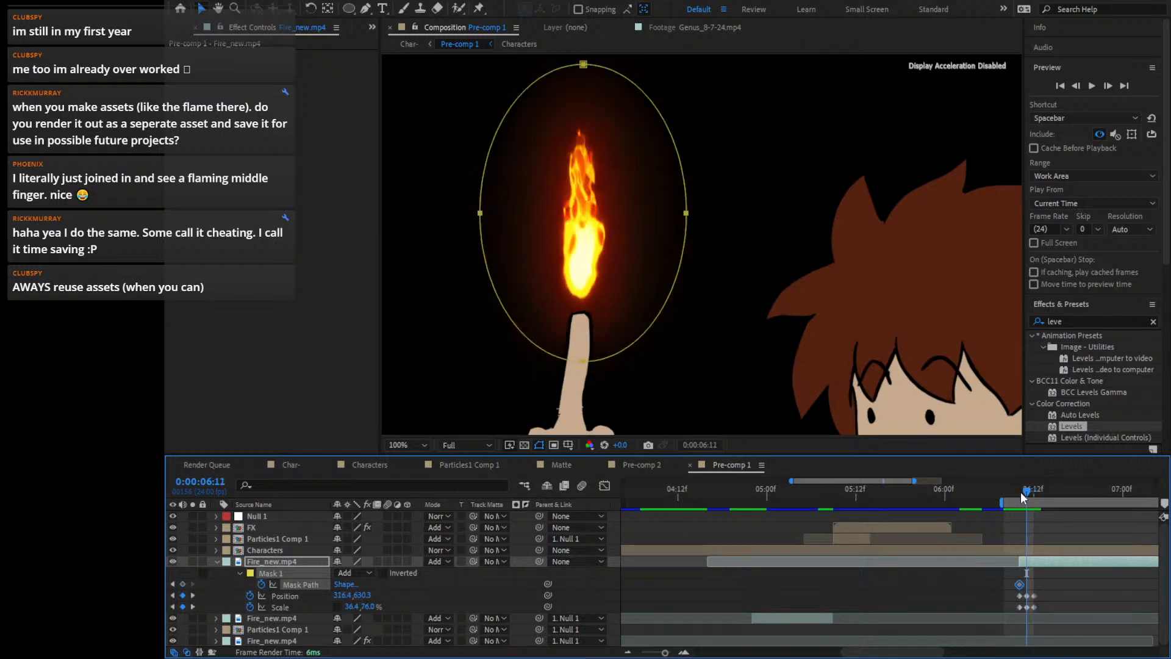
key(space)
key(Page_Down)
key(Page_Down)
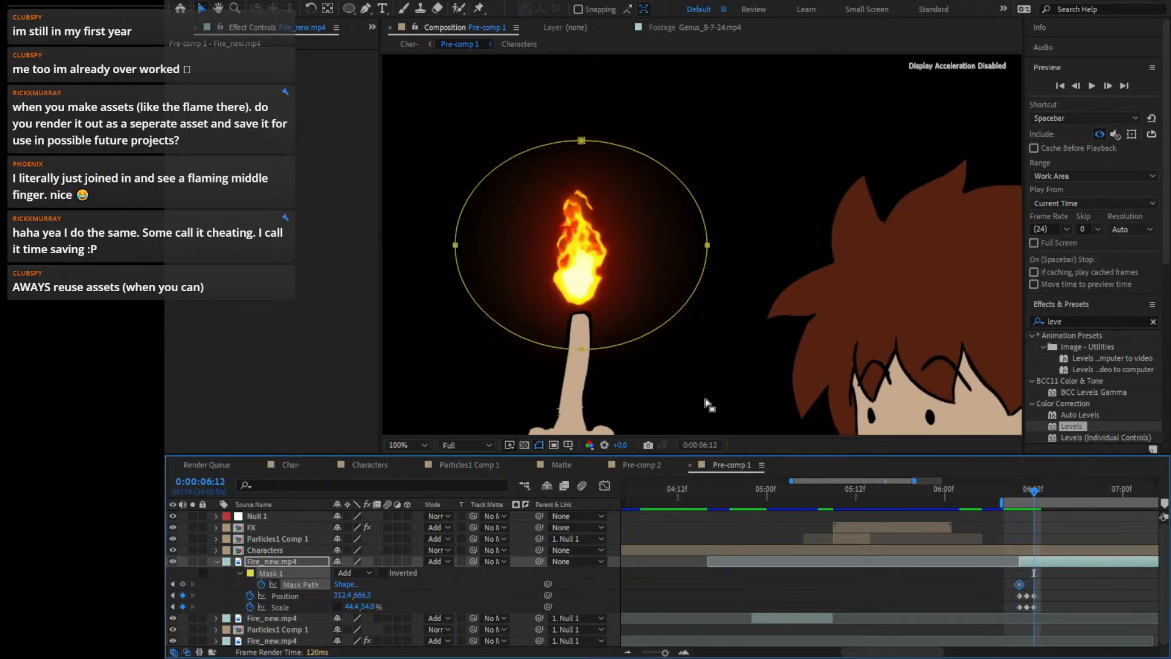
click(183, 583)
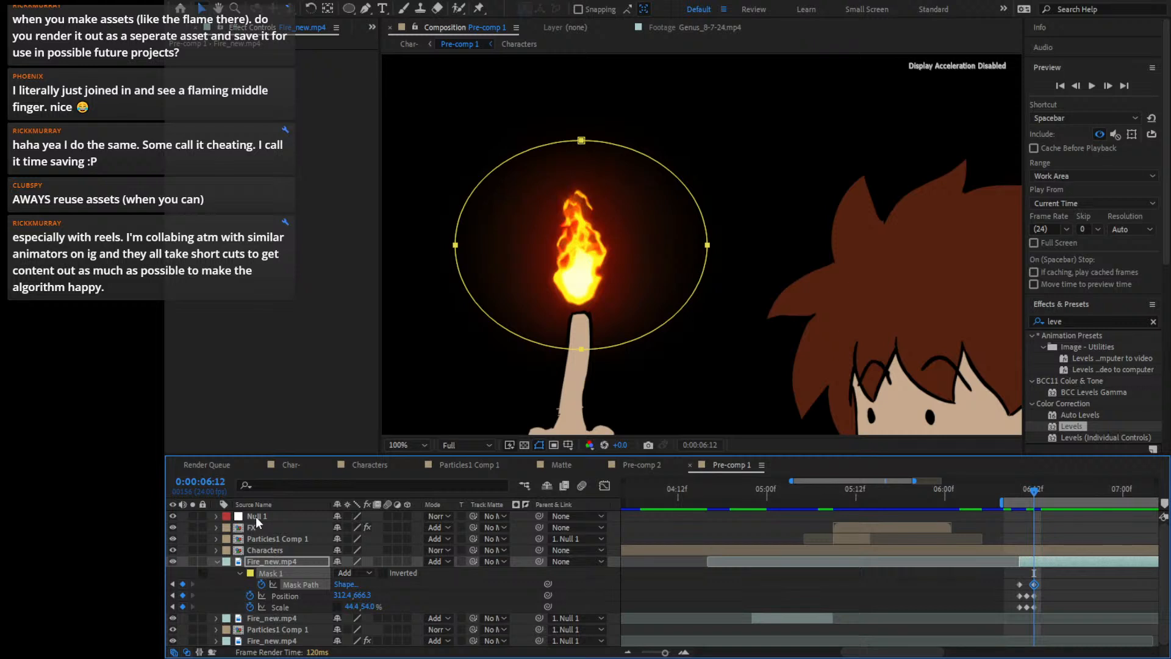
Examine the flame's ignition frame by frame between 0:00:06:09 and 0:00:06:12, with the upper fire layer selected
key(Page_Up)
key(Page_Up)
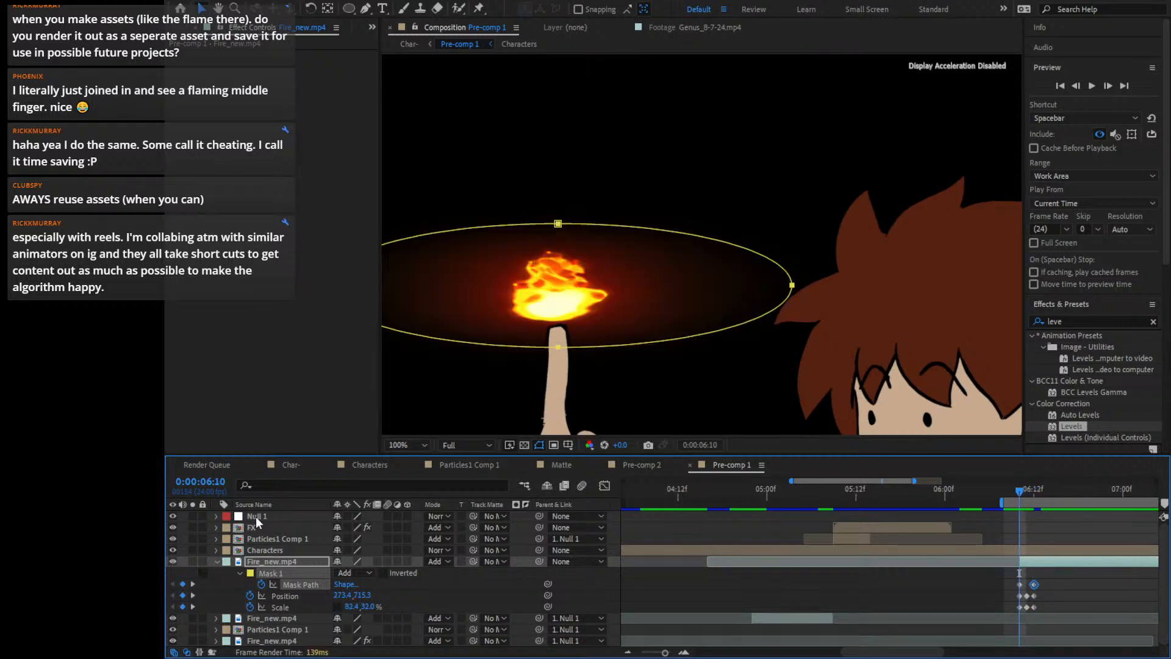
key(Page_Down)
key(Page_Up)
key(Page_Down)
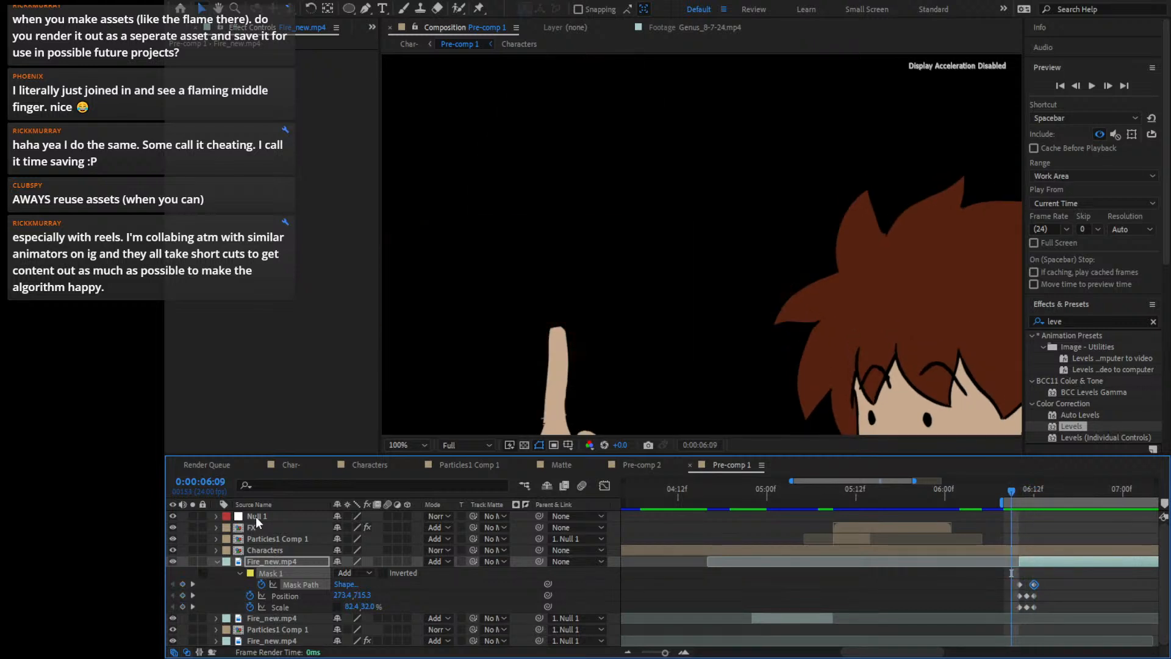
key(Page_Down)
key(Page_Up)
key(Page_Up)
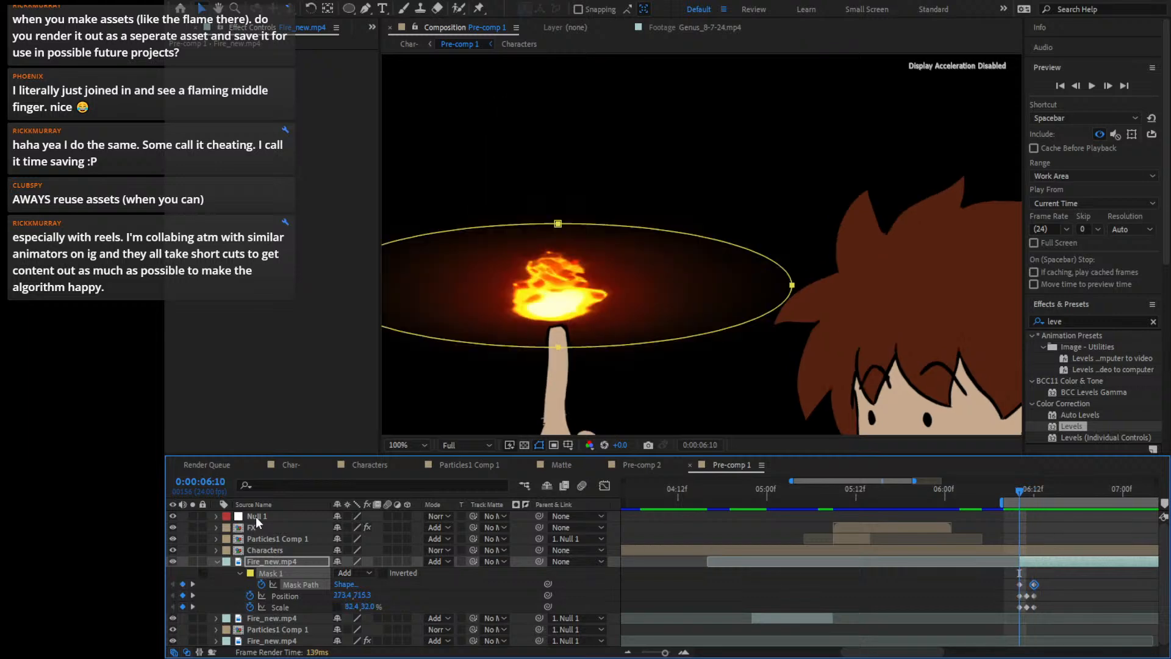
key(Page_Up)
key(Page_Down)
key(Page_Down)
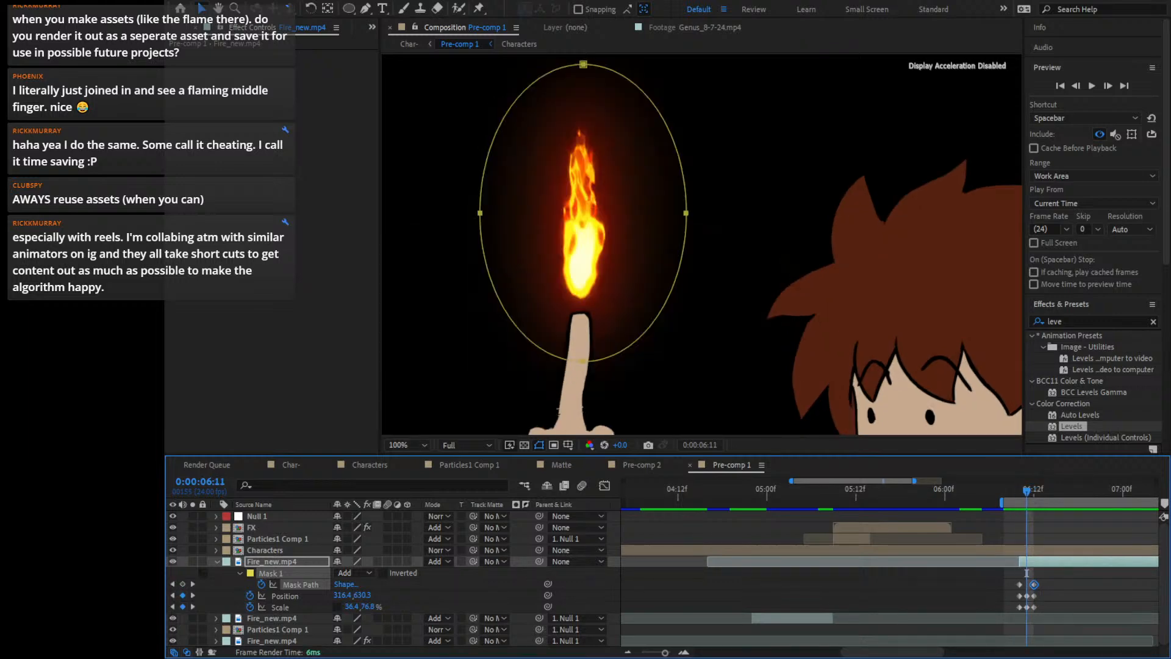
click(289, 561)
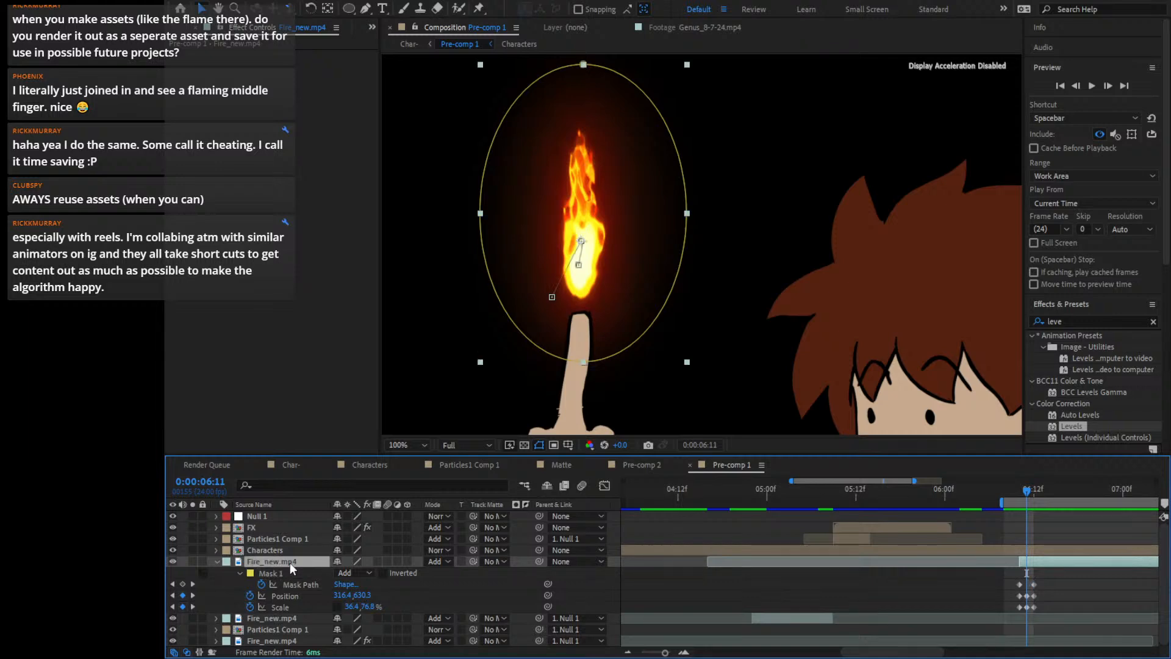
key(Page_Up)
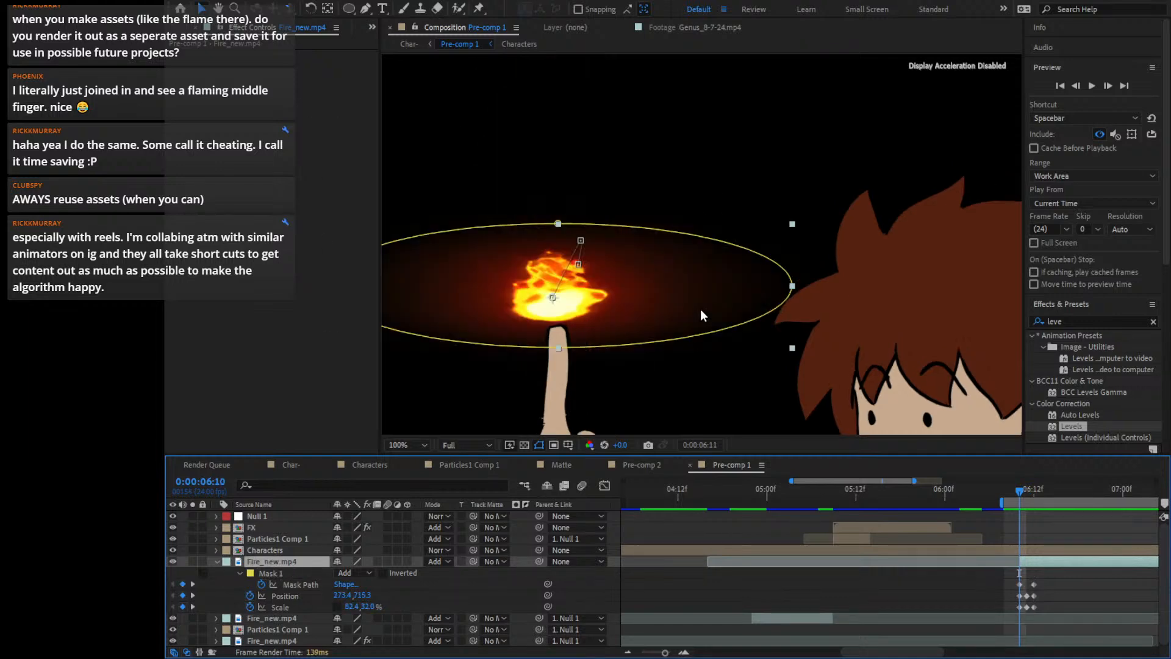
key(Page_Down)
key(Page_Down)
key(Page_Up)
key(Page_Up)
key(Page_Down)
key(Page_Down)
key(Page_Up)
key(Page_Up)
key(Page_Down)
key(Page_Down)
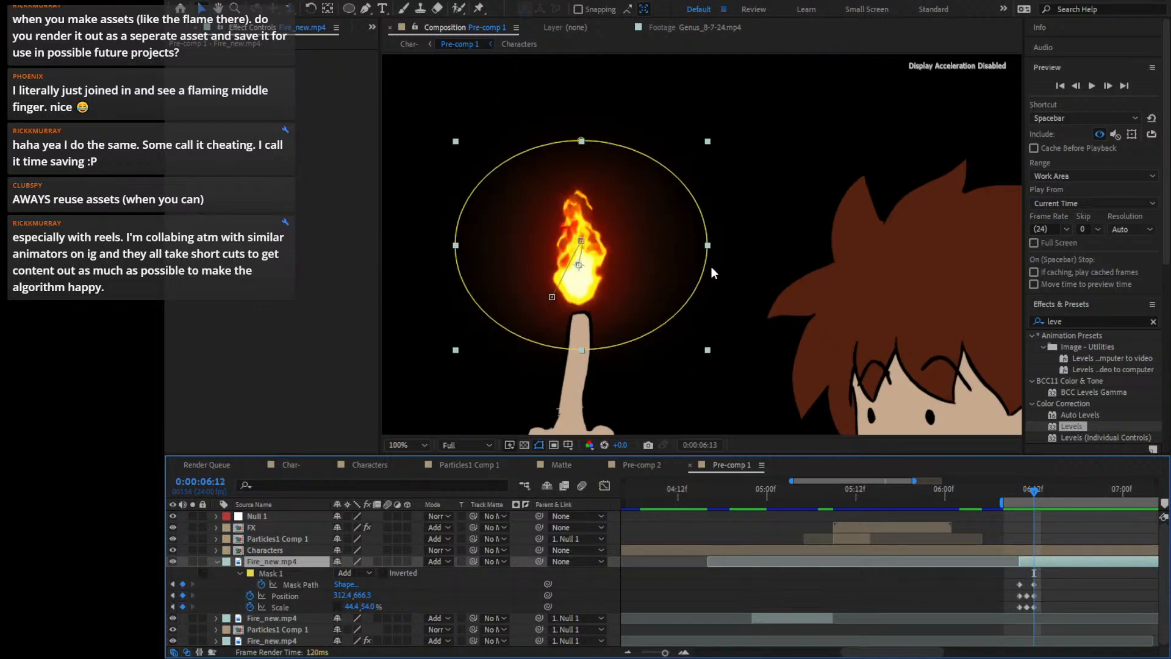
Add Mask Path, Position and Scale keyframes at 0:00:06:13, and at 0:00:06:12 squash the flame to 51.3, 44.7% and lower it slightly
key(Page_Down)
drag(182, 584, 182, 610)
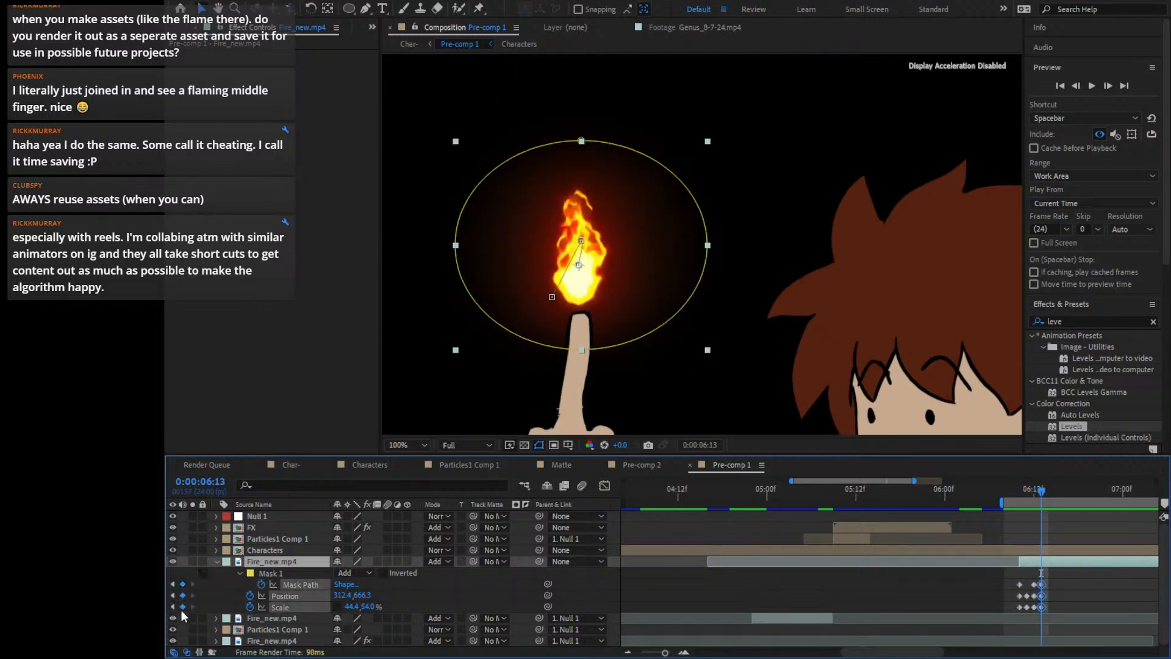
key(Page_Up)
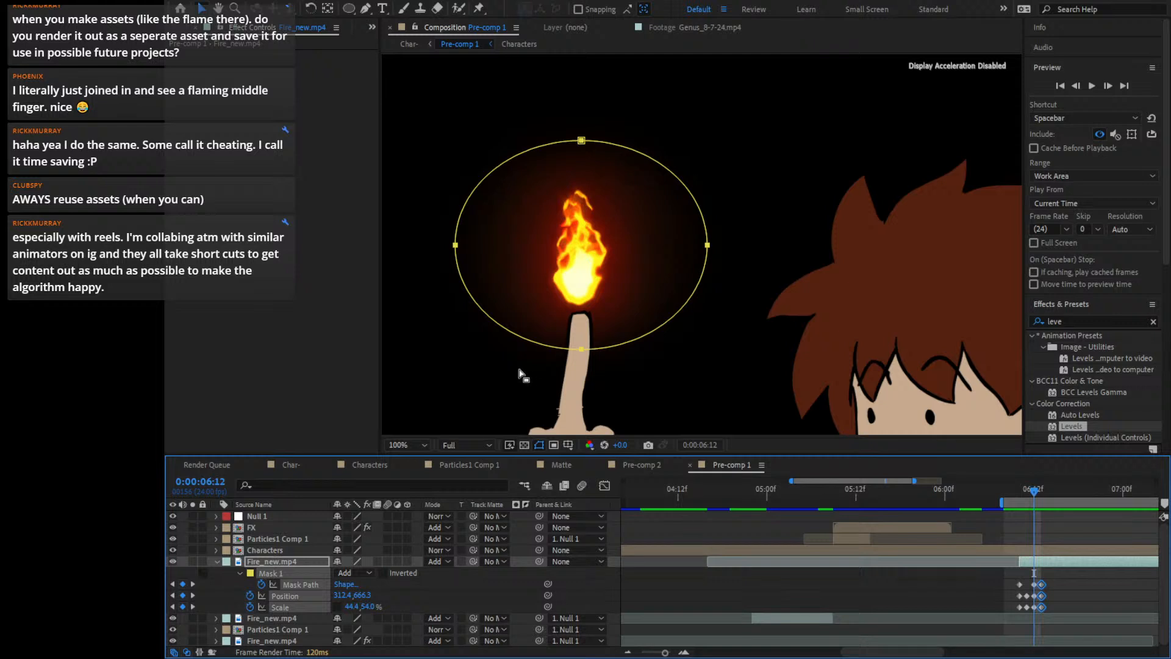
click(641, 264)
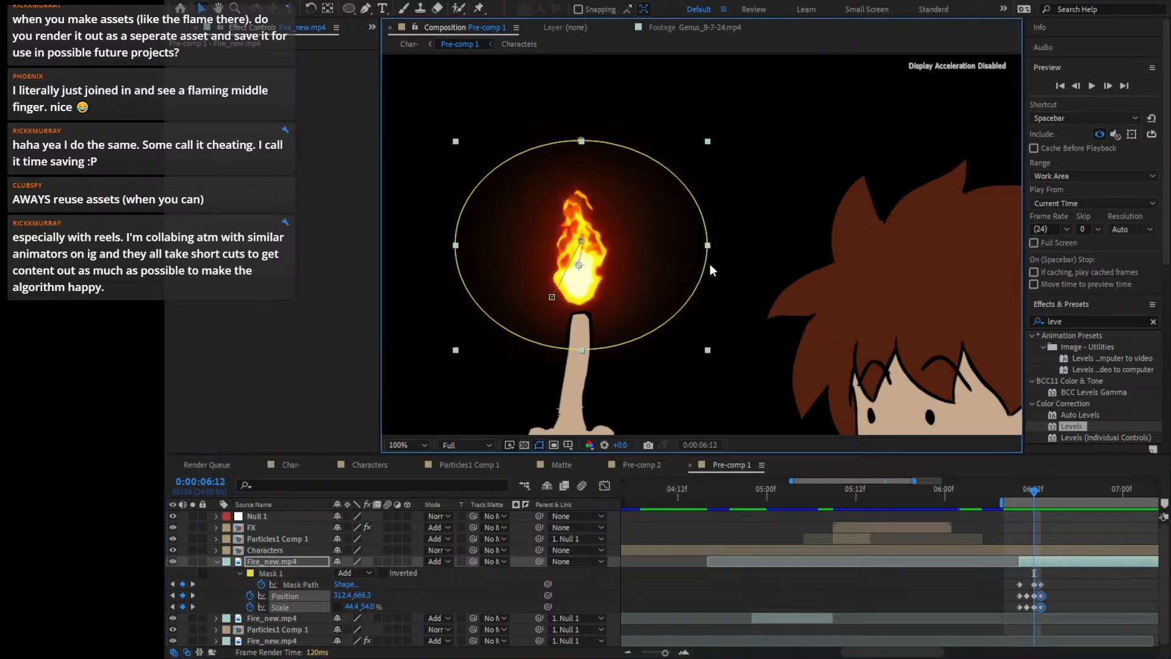
drag(707, 141, 728, 163)
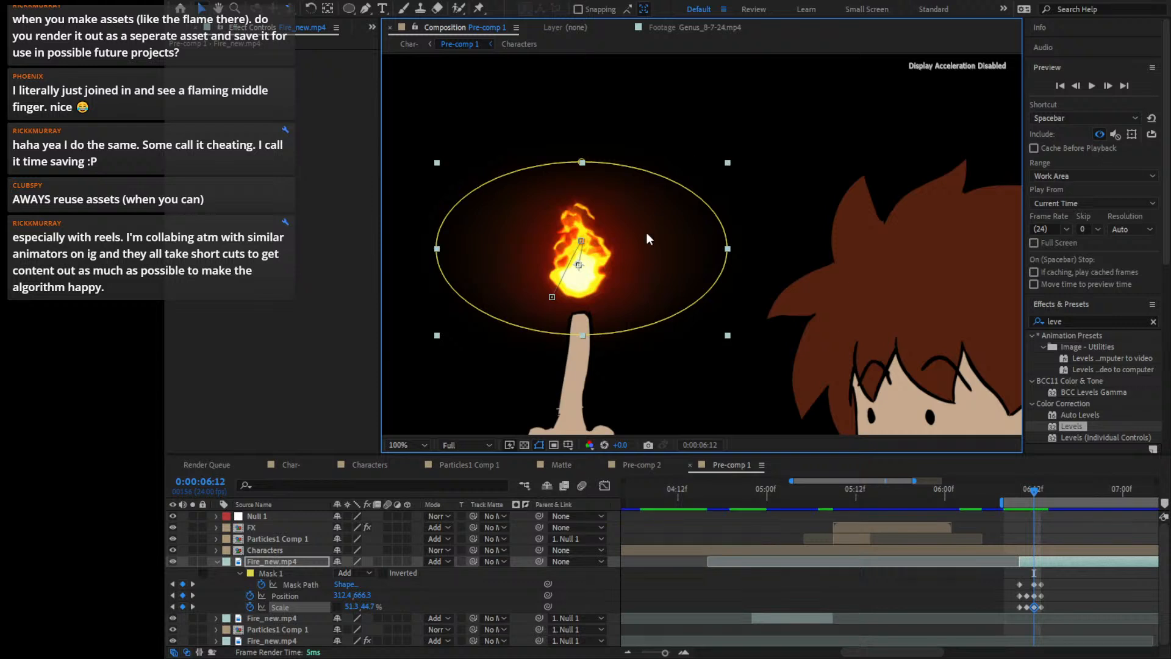
drag(596, 282, 598, 288)
Examine the flame's squash and stretch frame by frame between 0:00:06:10 and 0:00:06:13
key(Page_Down)
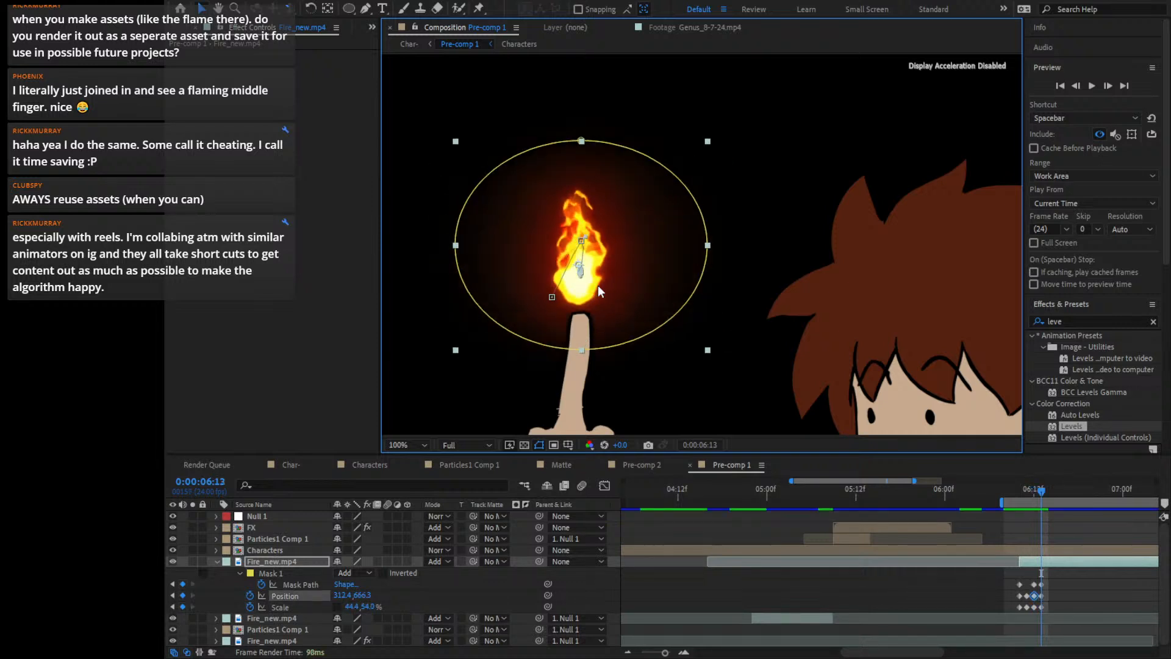
key(Page_Up)
key(Page_Up)
key(Page_Up)
key(Page_Down)
key(Page_Down)
key(Page_Down)
key(Page_Down)
key(Page_Down)
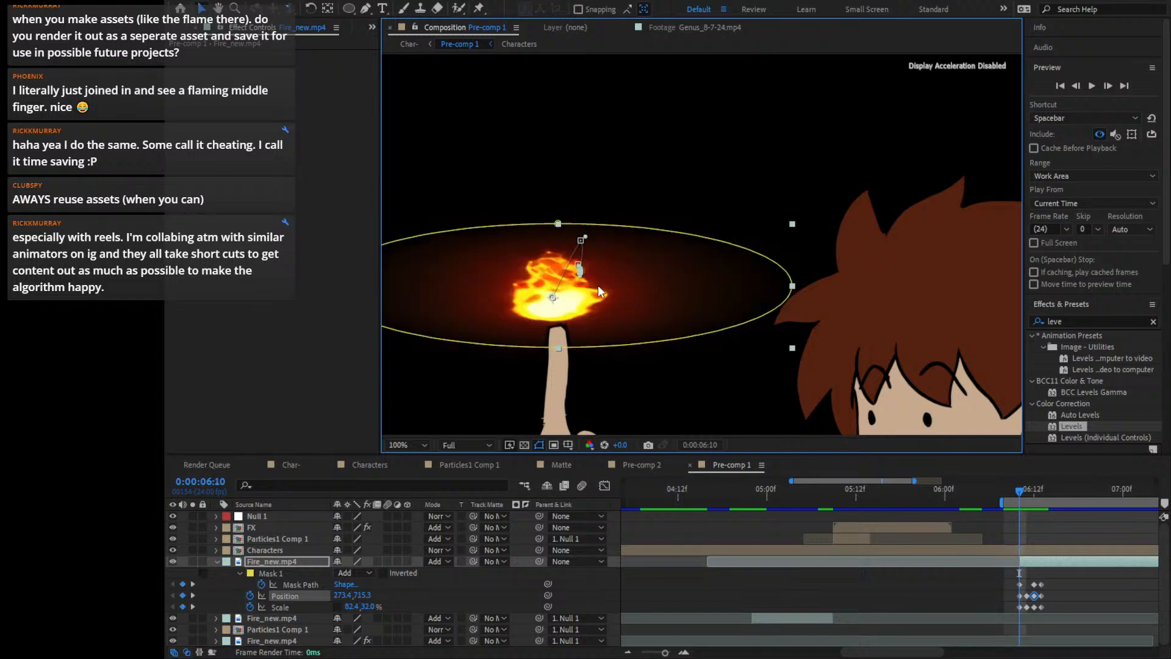
key(Page_Up)
key(Page_Up)
key(Page_Up)
key(Page_Up)
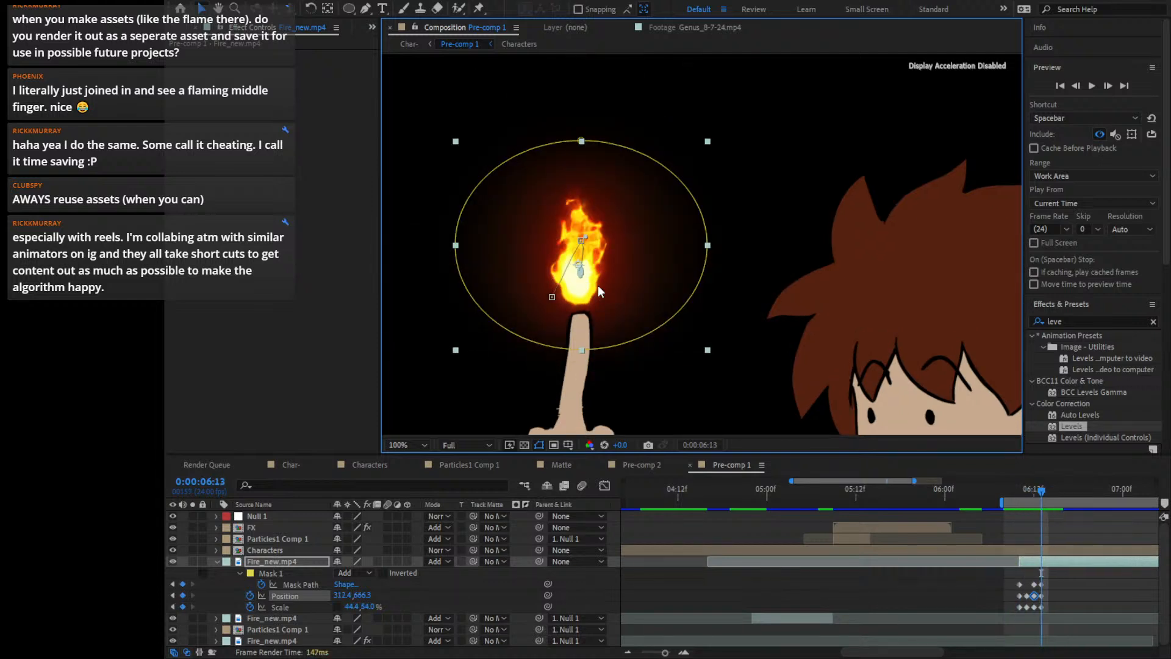
key(Page_Down)
key(Page_Down)
key(Page_Down)
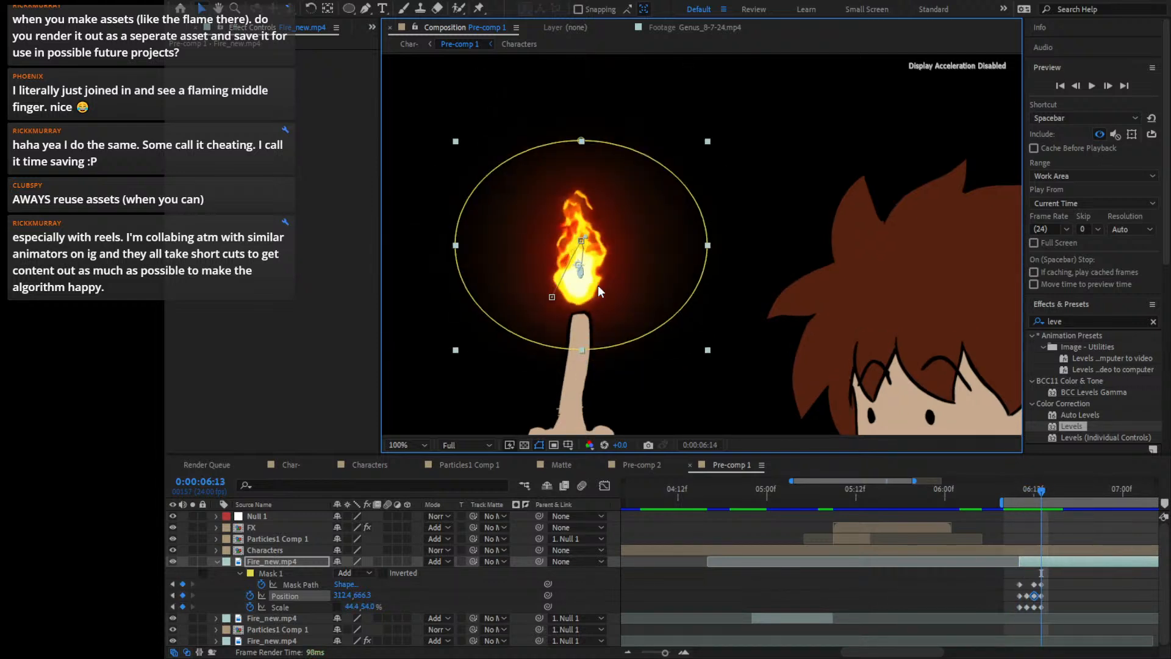
key(Page_Up)
key(Page_Up)
key(Page_Up)
key(Page_Up)
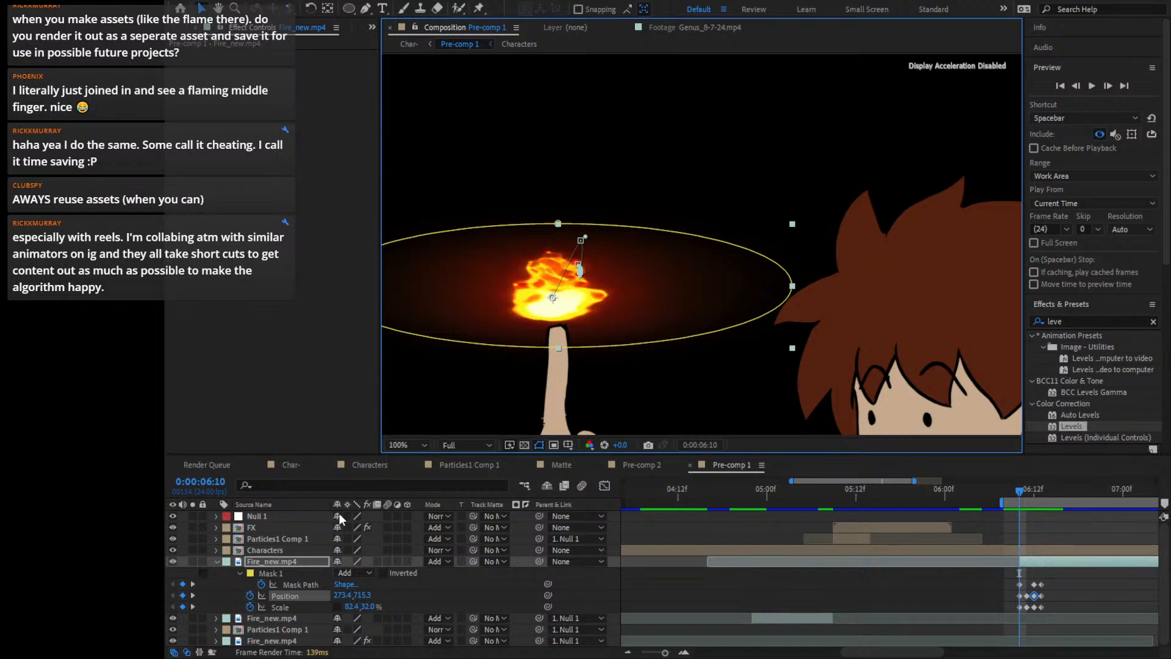
At 0:00:06:10, narrow the flame's elliptical mask from both sides so it closely surrounds the squashed flame
scroll(452, 350, down, 1)
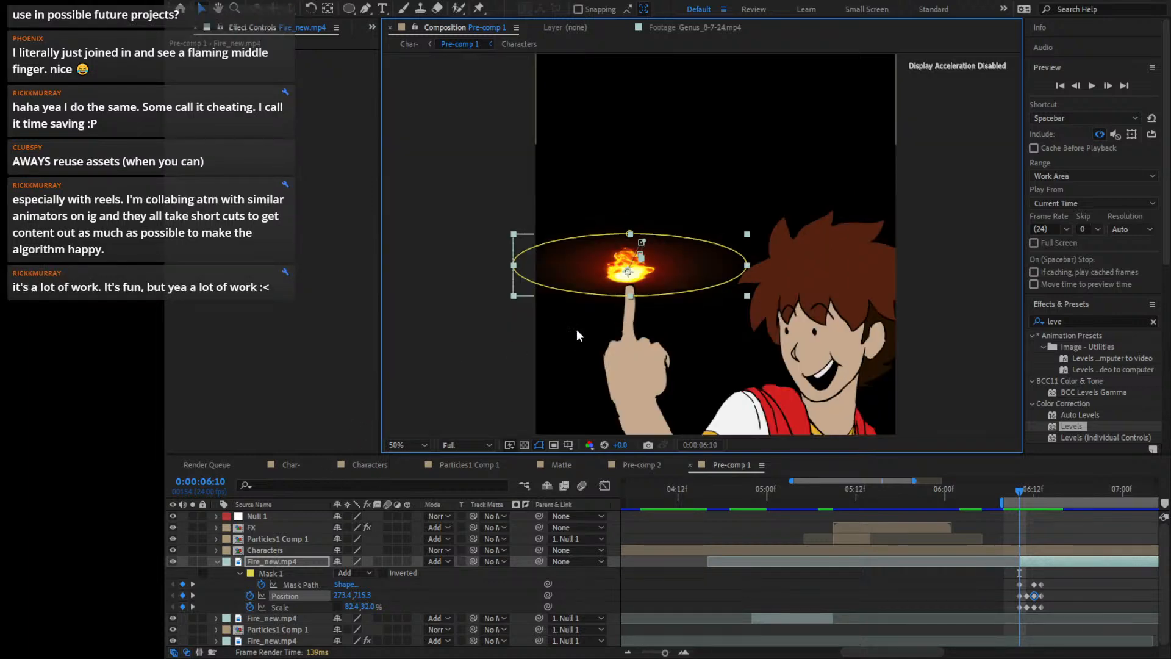
drag(593, 330, 619, 353)
scroll(619, 353, up, 1)
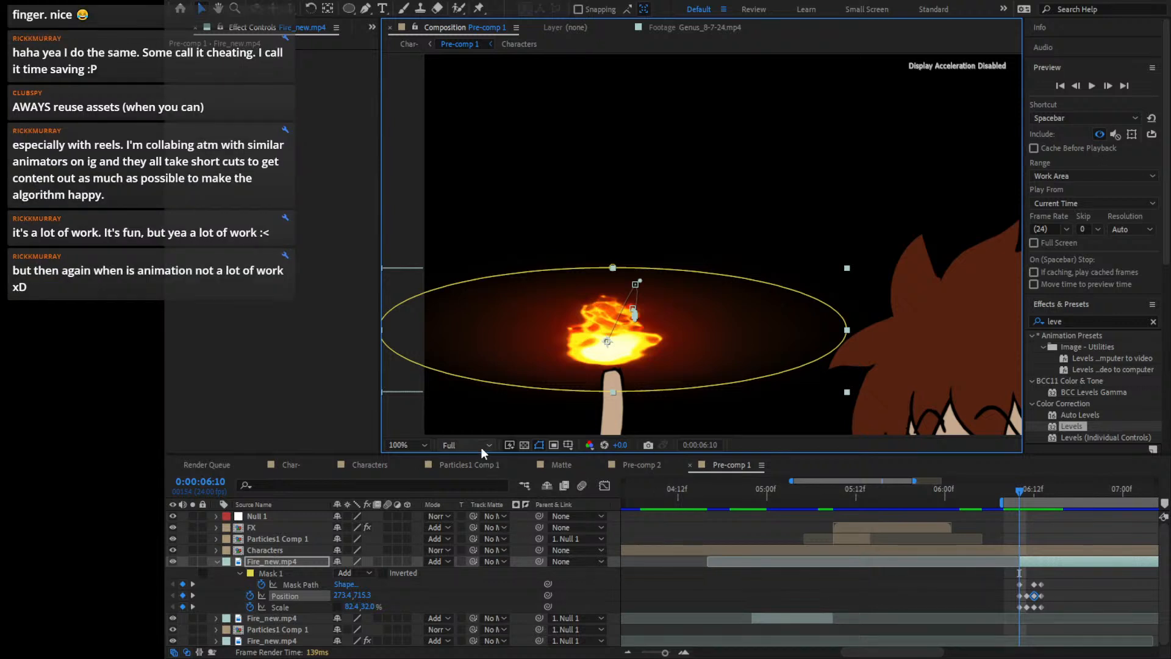
double_click(446, 372)
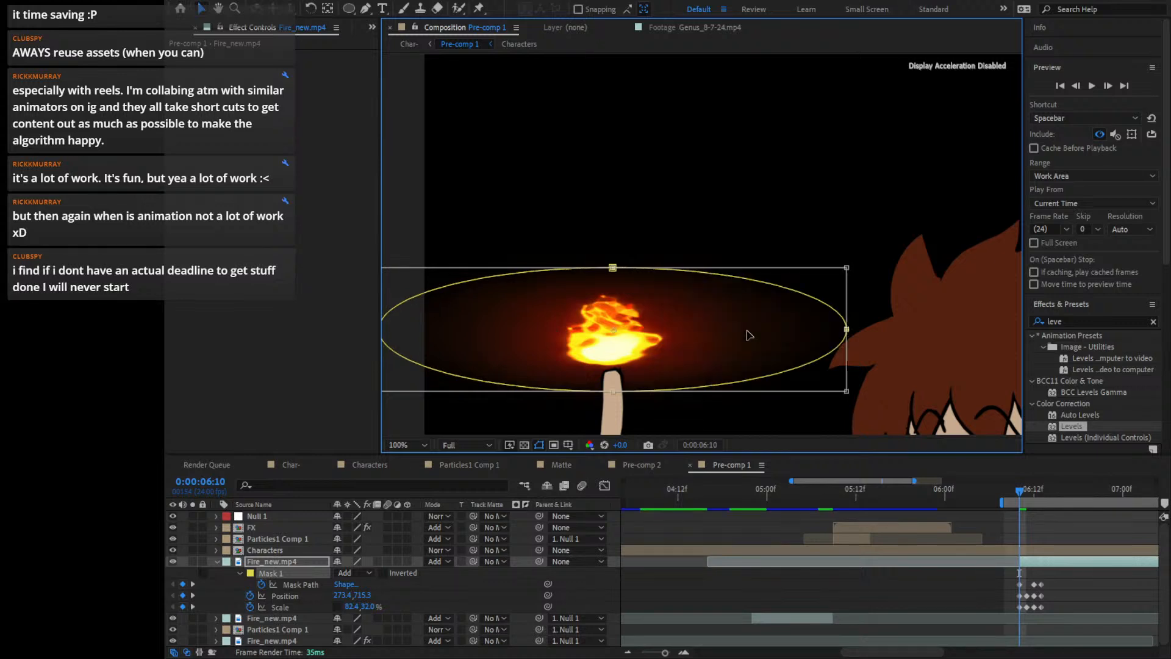
drag(847, 332, 724, 337)
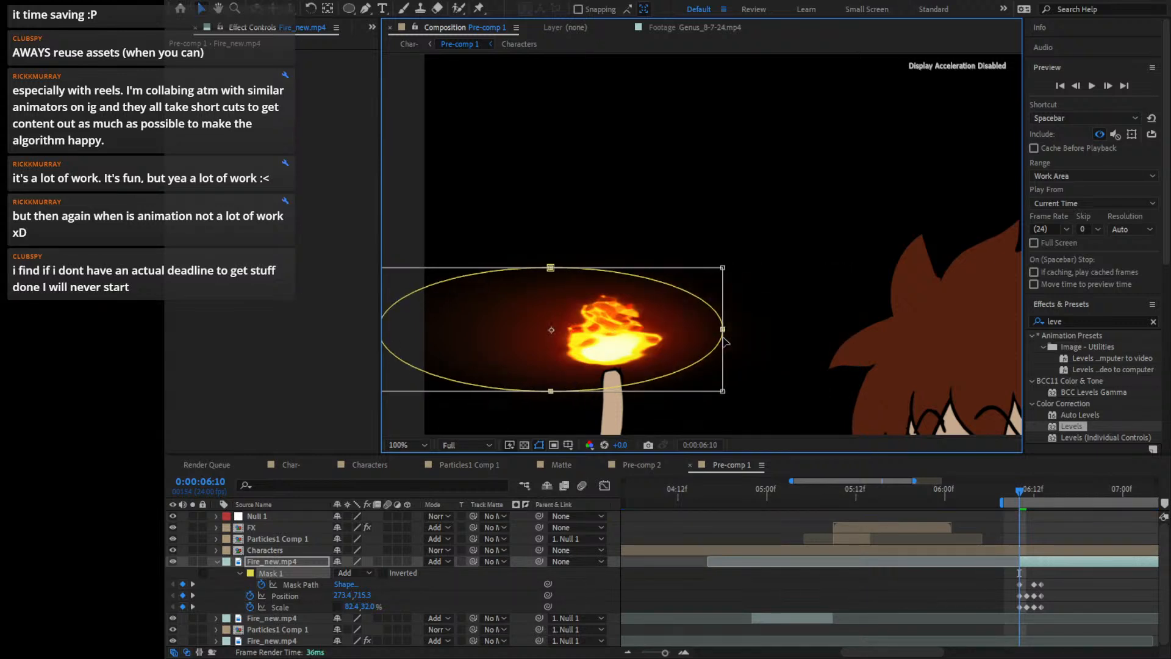
drag(382, 329, 630, 317)
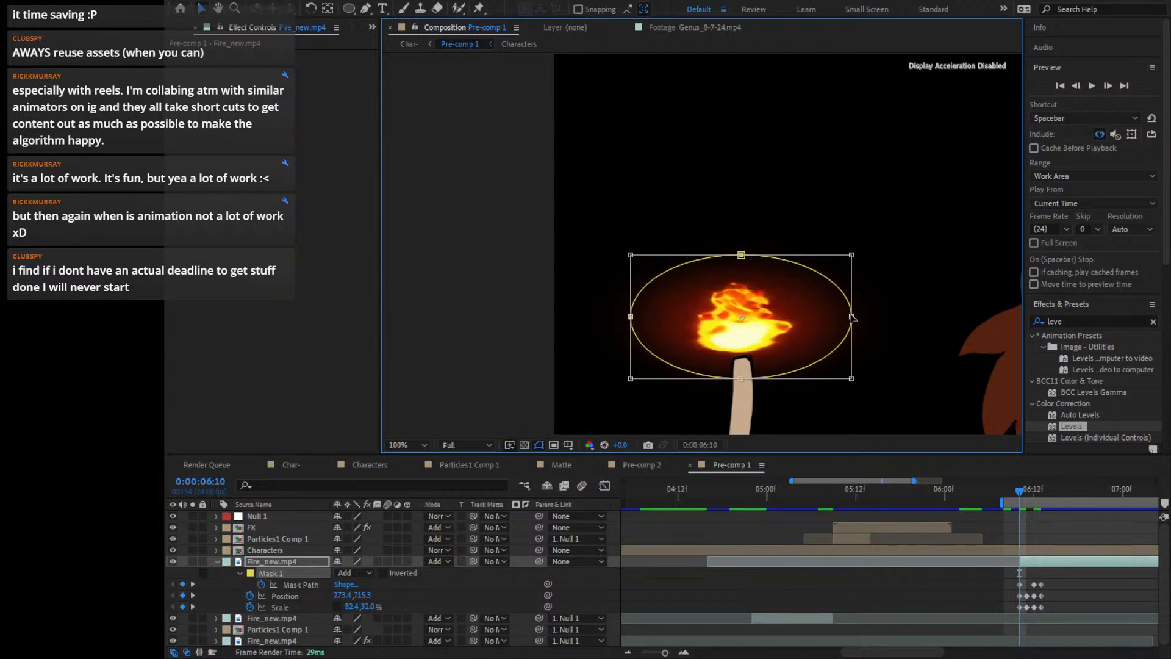
Pull one side of the flame's elliptical mask slightly further inward at 0:00:06:10, then deselect the fire layer
drag(853, 315, 837, 316)
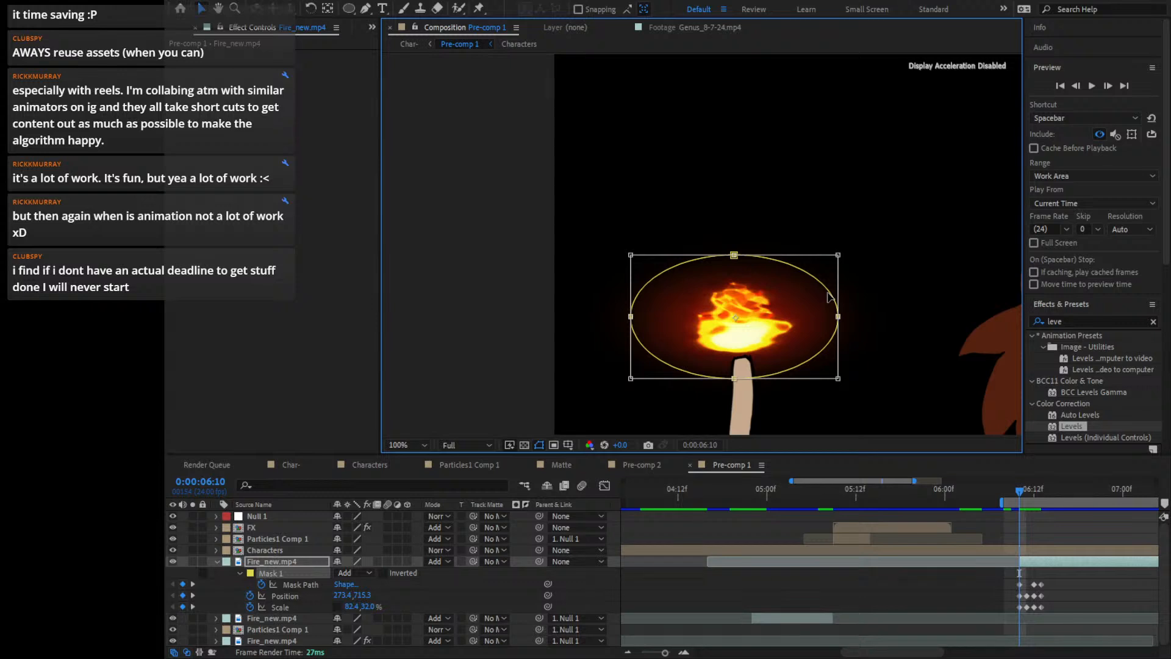
key(shift+slash)
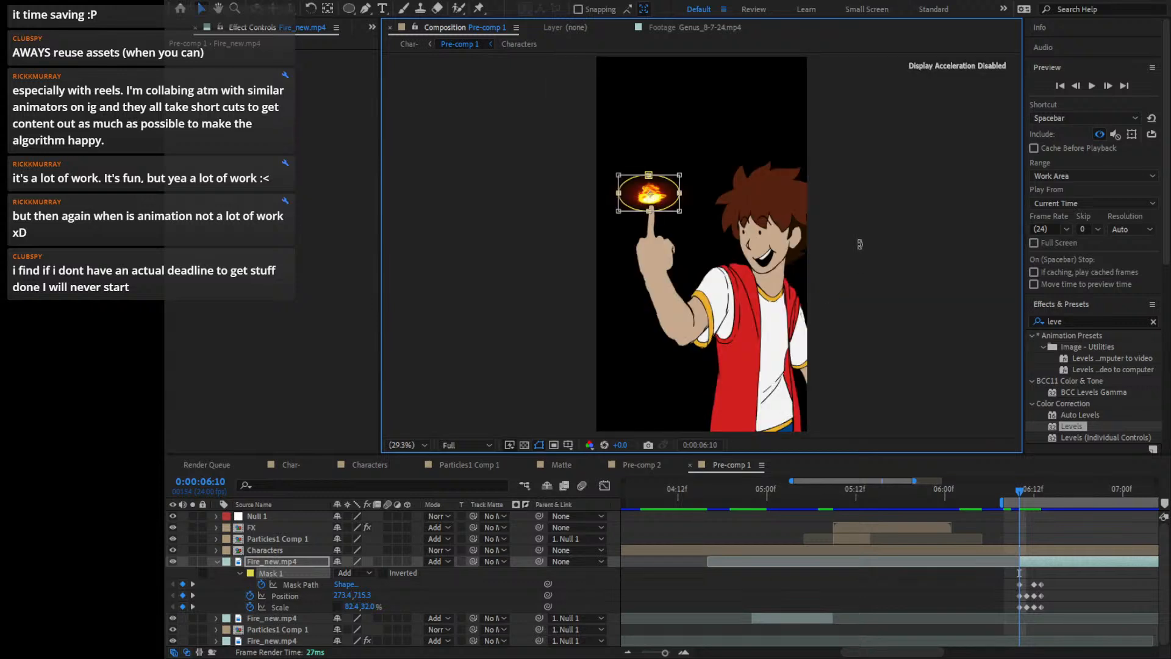
click(872, 581)
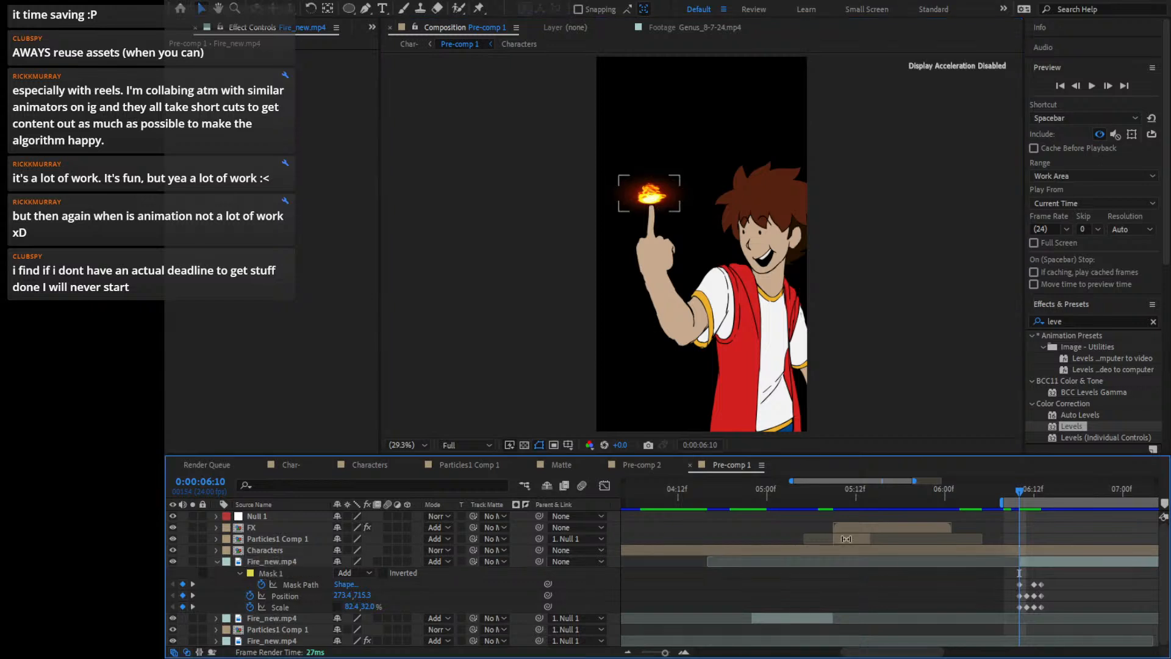
Inspect the fingertip flame up close and frame by frame between 0:00:06:08 and 0:00:06:12
scroll(719, 174, up, 3)
drag(625, 199, 681, 411)
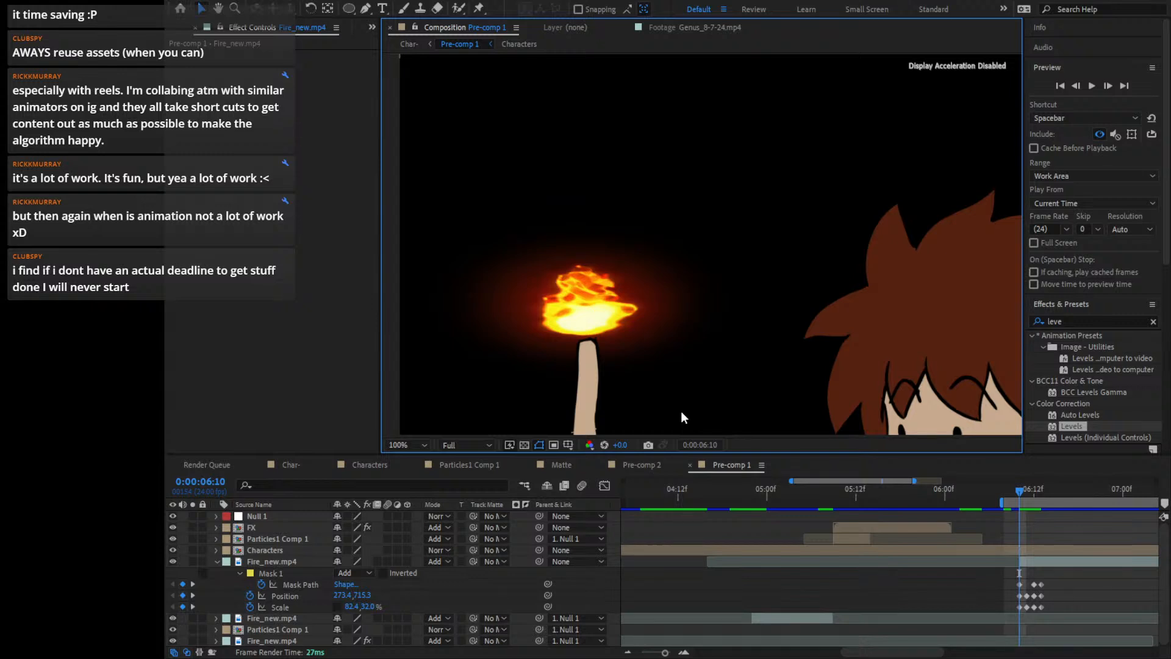
scroll(715, 304, down, 2)
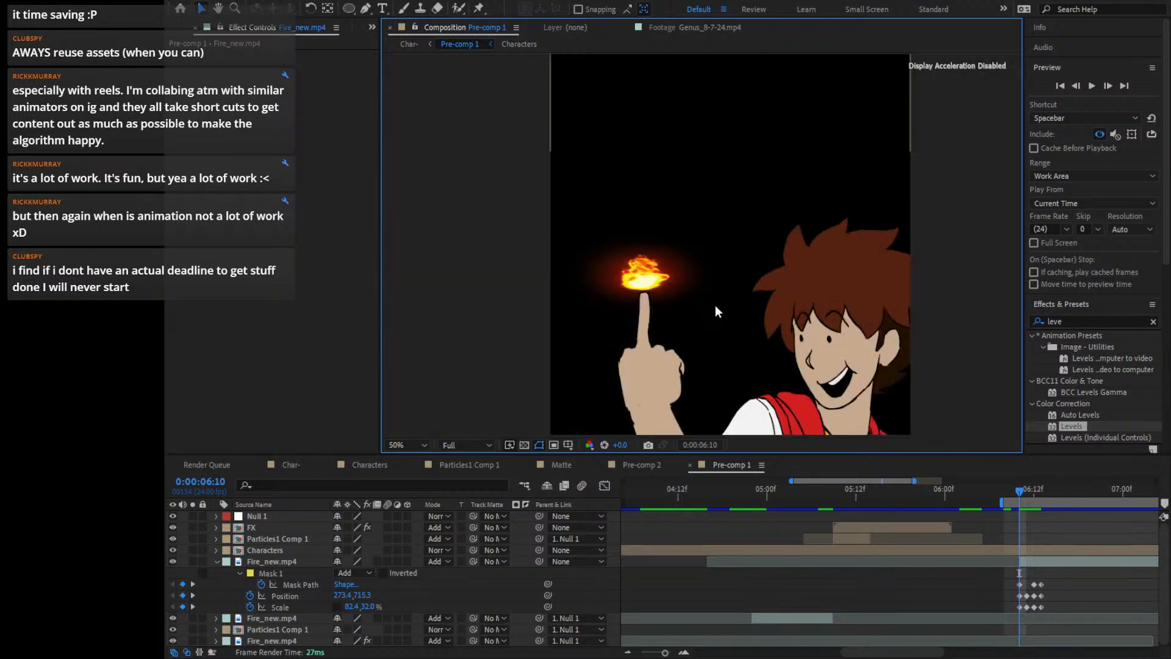
scroll(802, 303, up, 1)
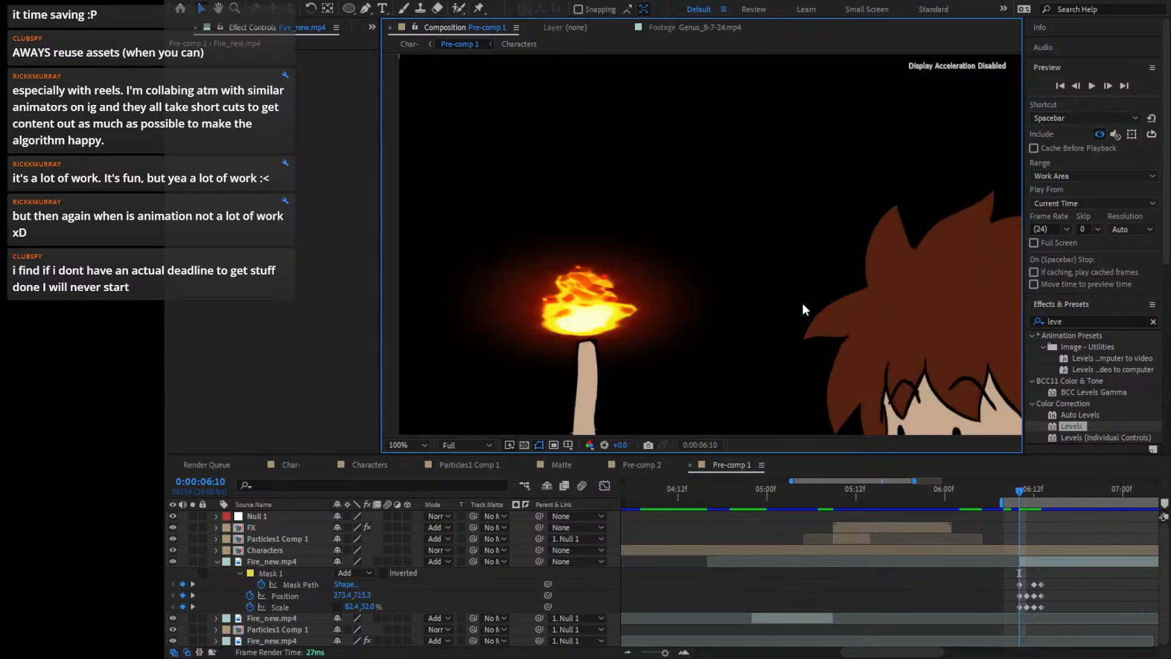
key(shift+/)
key(Page_Down)
key(Page_Down)
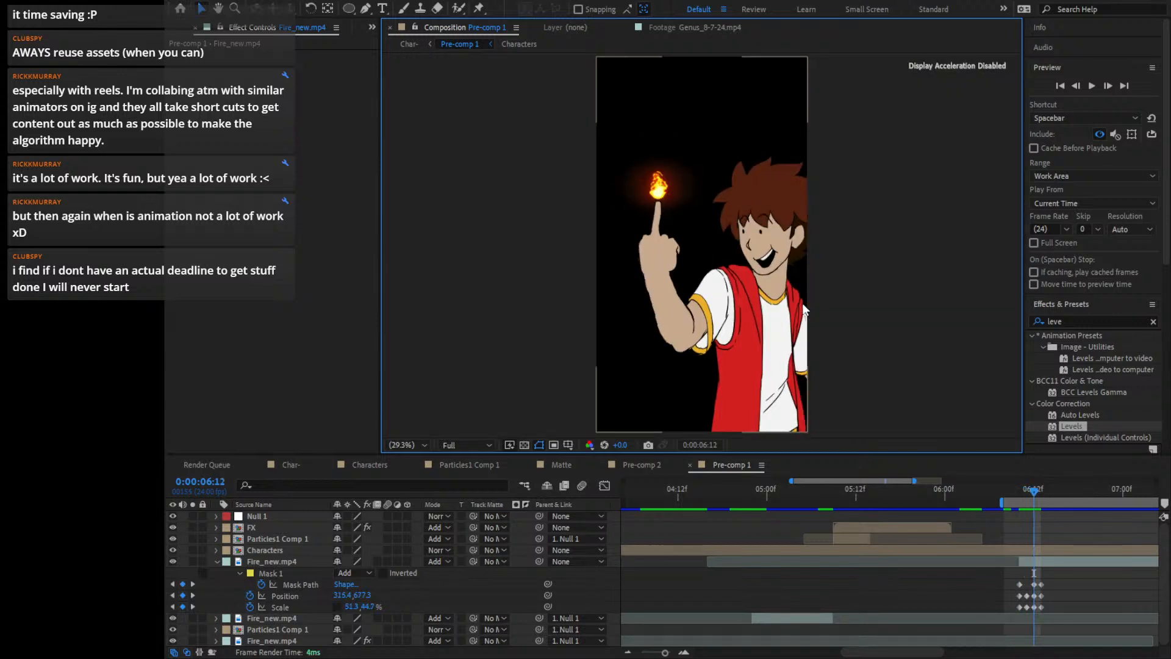
key(Page_Up)
key(Page_Up)
key(Page_Up)
key(Page_Up)
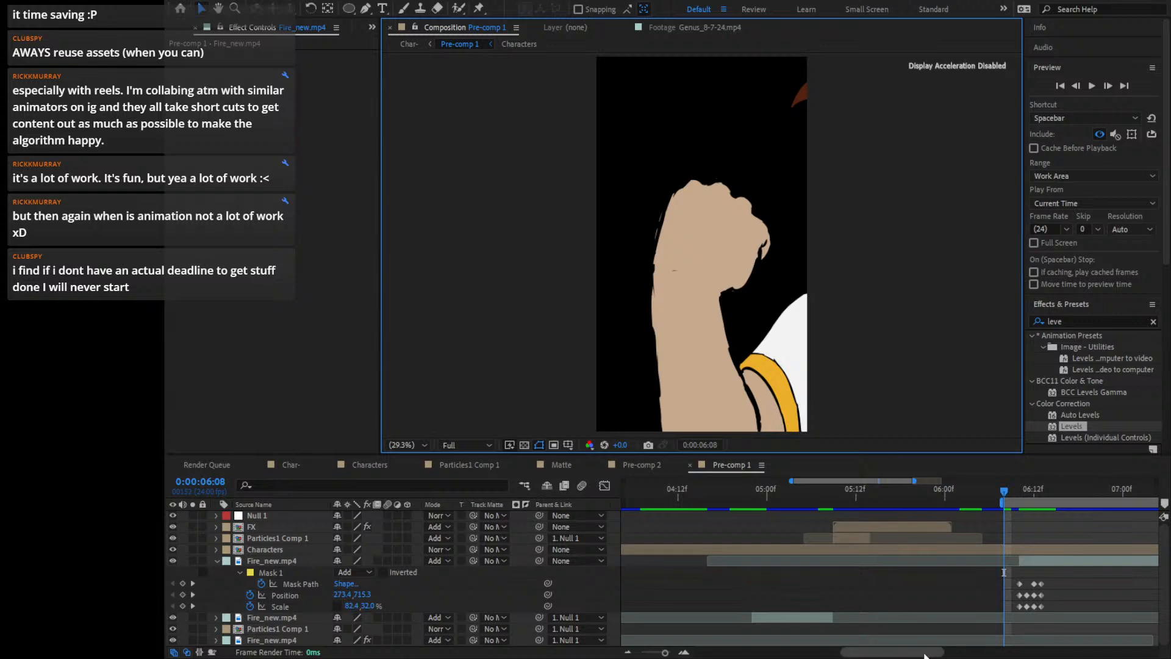
Set the work area's end at 0:00:06:18
drag(915, 652, 964, 652)
mouse_move(827, 498)
mouse_down()
mouse_move(819, 491)
mouse_move(831, 500)
mouse_move(820, 499)
mouse_move(845, 485)
mouse_up()
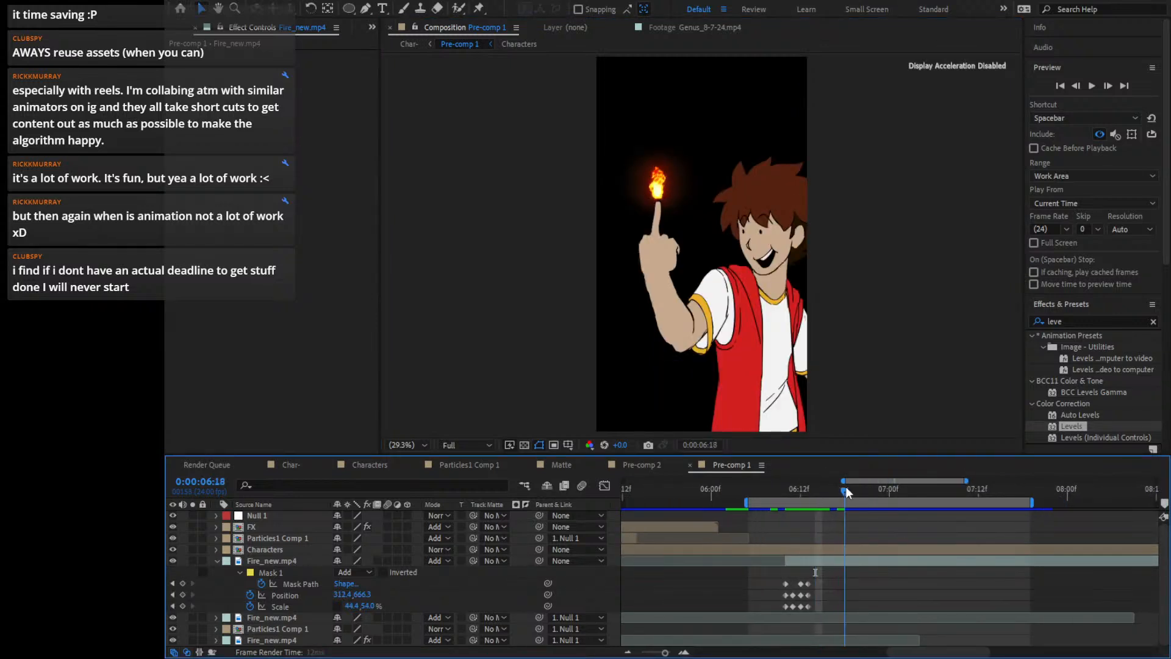
key(n)
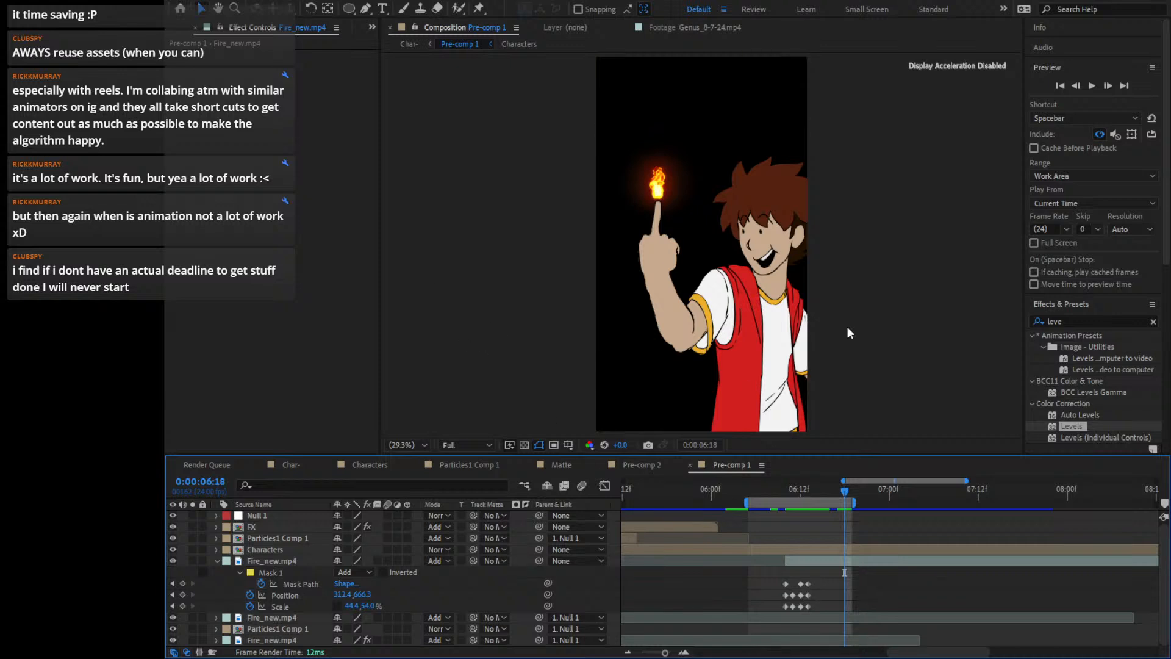
Play back the flame's ignition within the work area at several zoom levels and scrub through its keyframes
click(1092, 85)
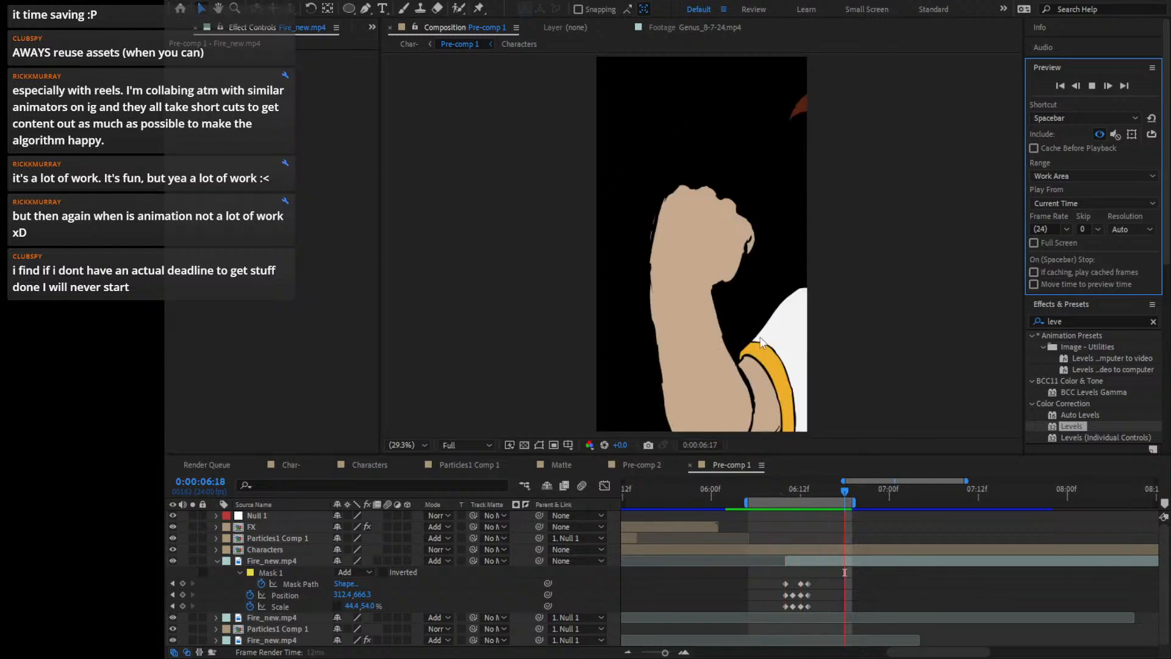
scroll(759, 294, up, 4)
scroll(758, 294, down, 2)
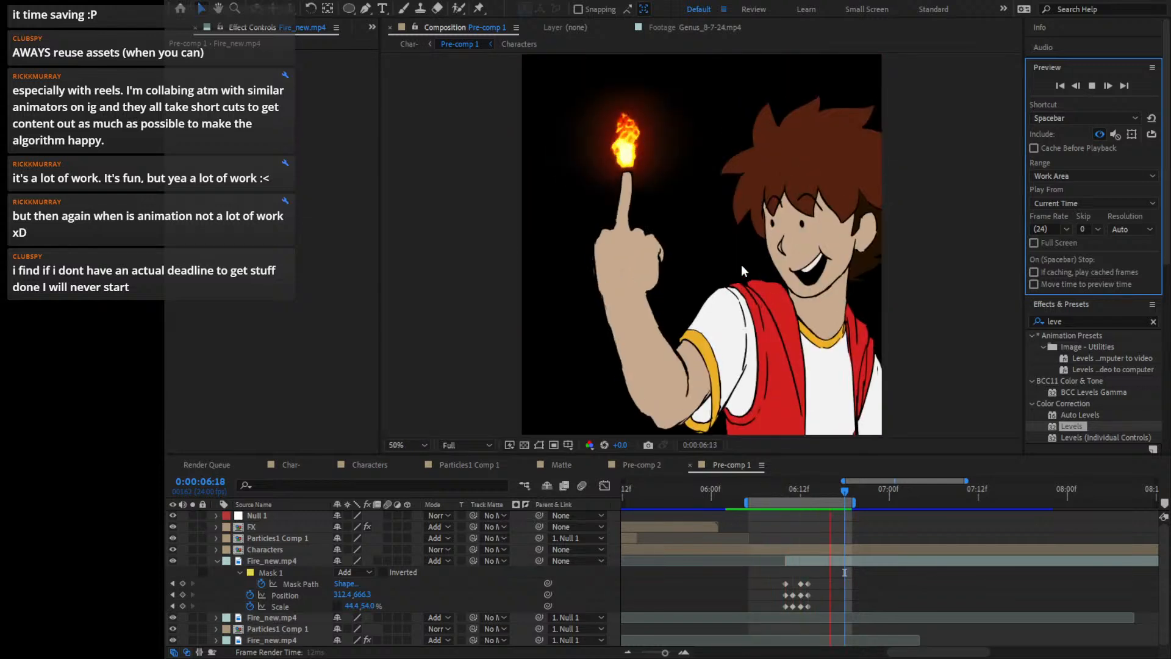
key(h)
drag(739, 309, 747, 342)
key(v)
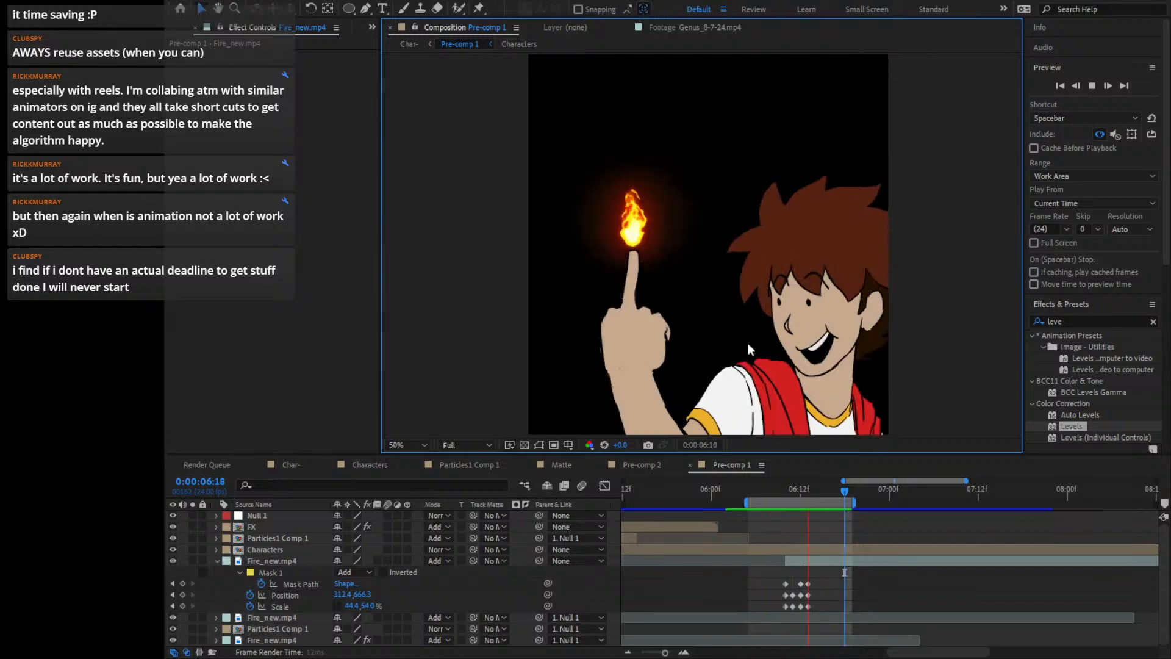
mouse_move(796, 489)
mouse_down()
mouse_move(824, 475)
mouse_move(793, 480)
mouse_up()
key(space)
key(space)
scroll(917, 190, down, 2)
drag(886, 225, 873, 182)
click(1092, 86)
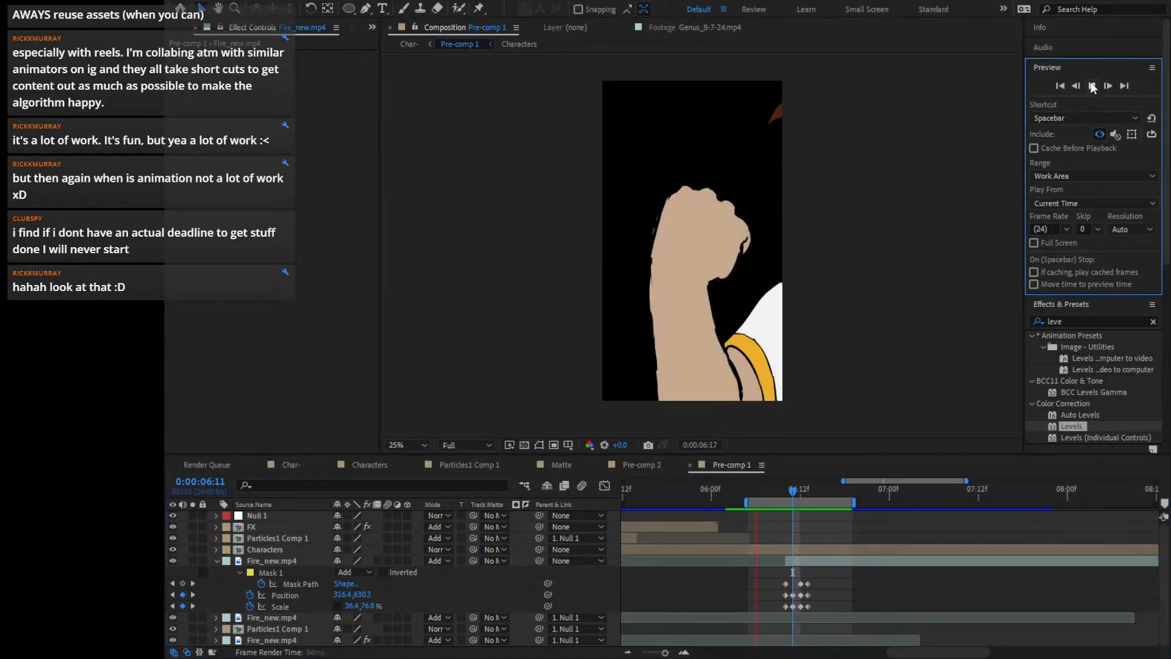
click(792, 490)
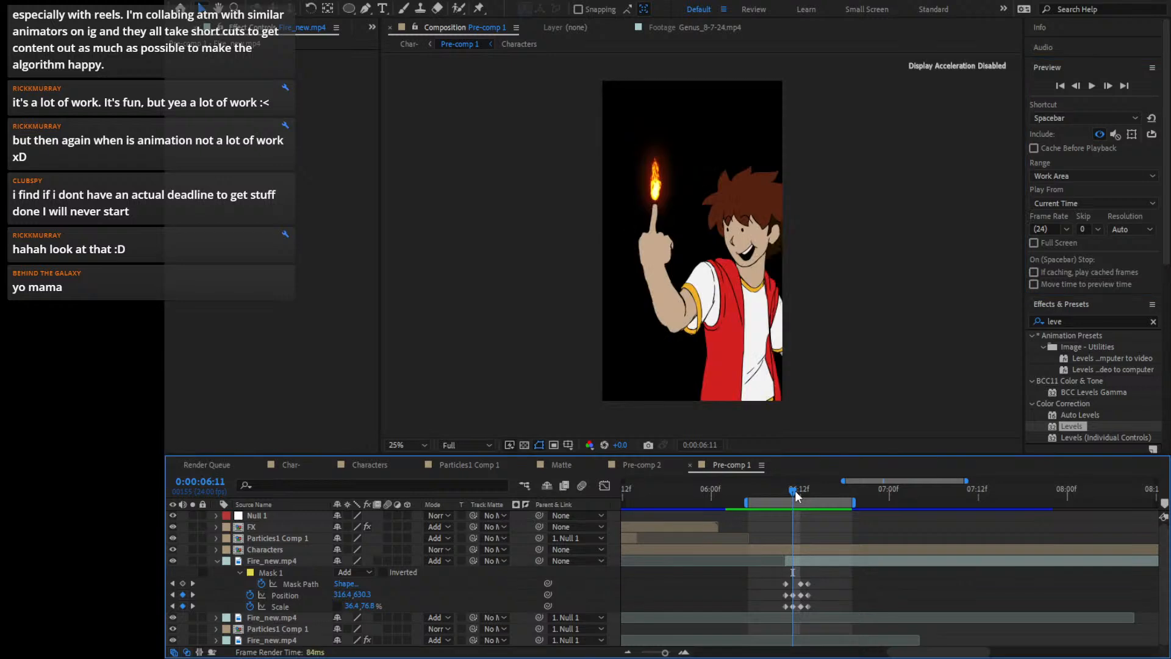
drag(784, 493, 822, 507)
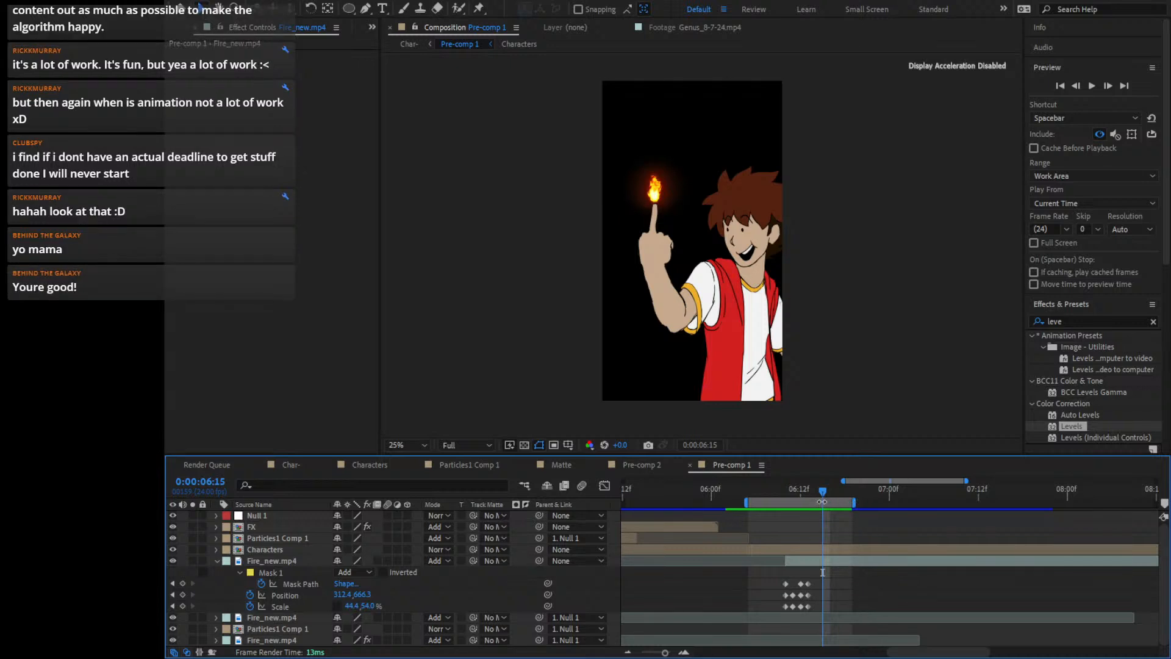
Split the upper Fire_new.mp4 layer at 0:00:07:12, where the dark-haired character's shot begins, and collapse the earlier part's properties
drag(830, 488, 940, 481)
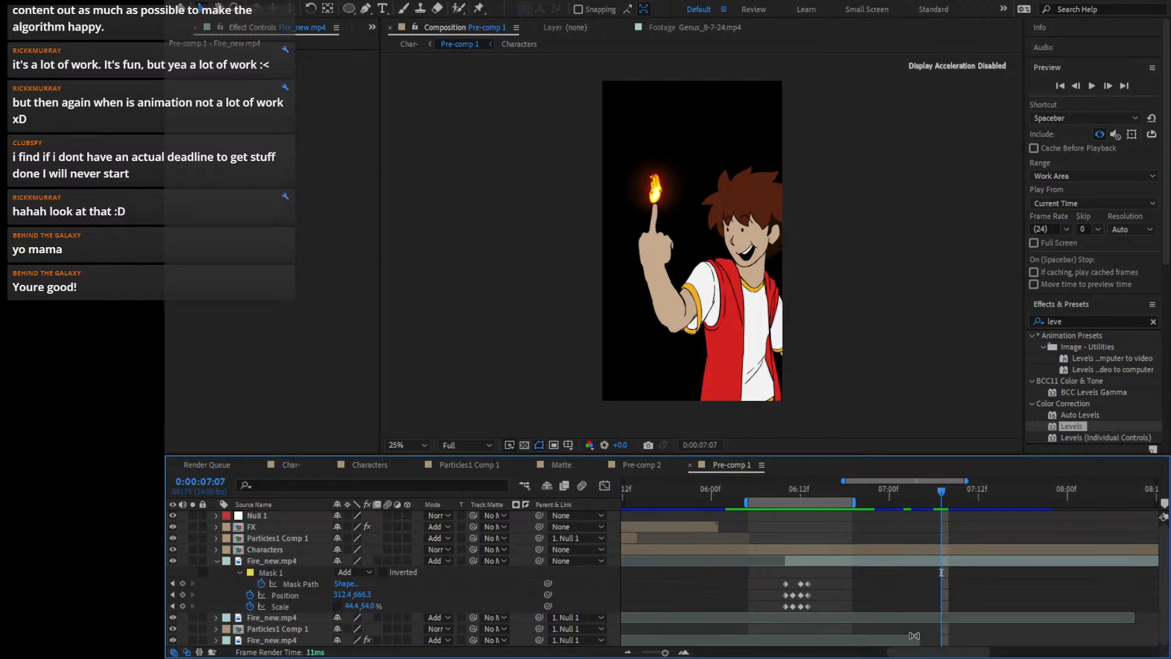
drag(919, 651, 934, 652)
click(627, 651)
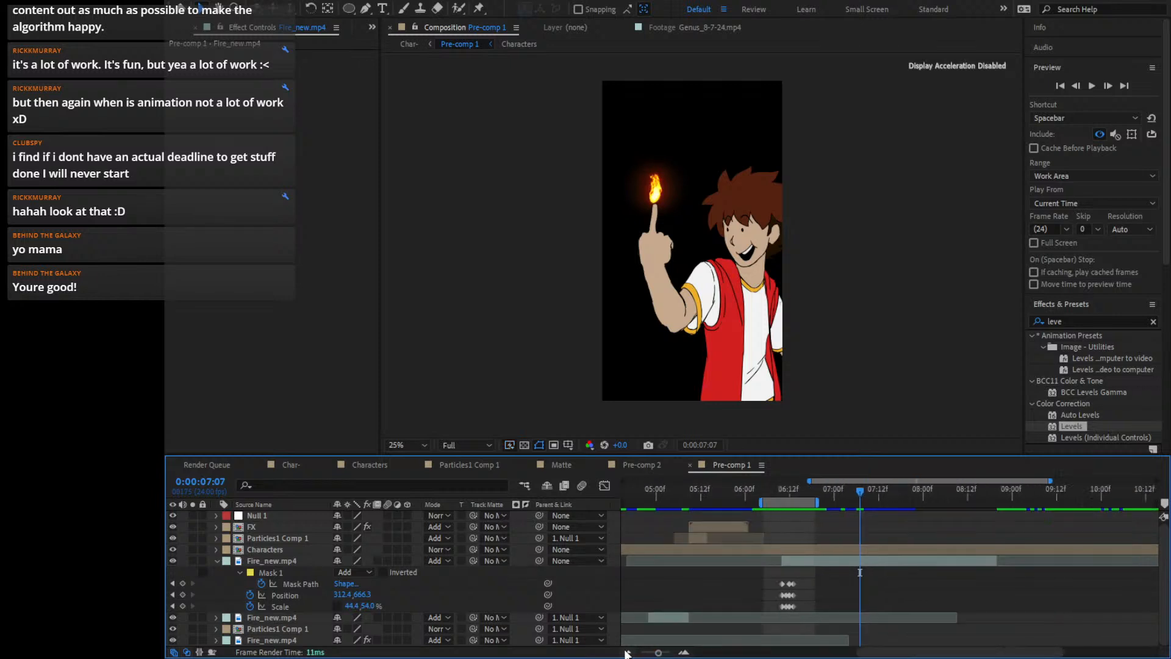
click(627, 652)
mouse_move(864, 495)
mouse_down()
mouse_move(909, 496)
mouse_move(883, 506)
mouse_up()
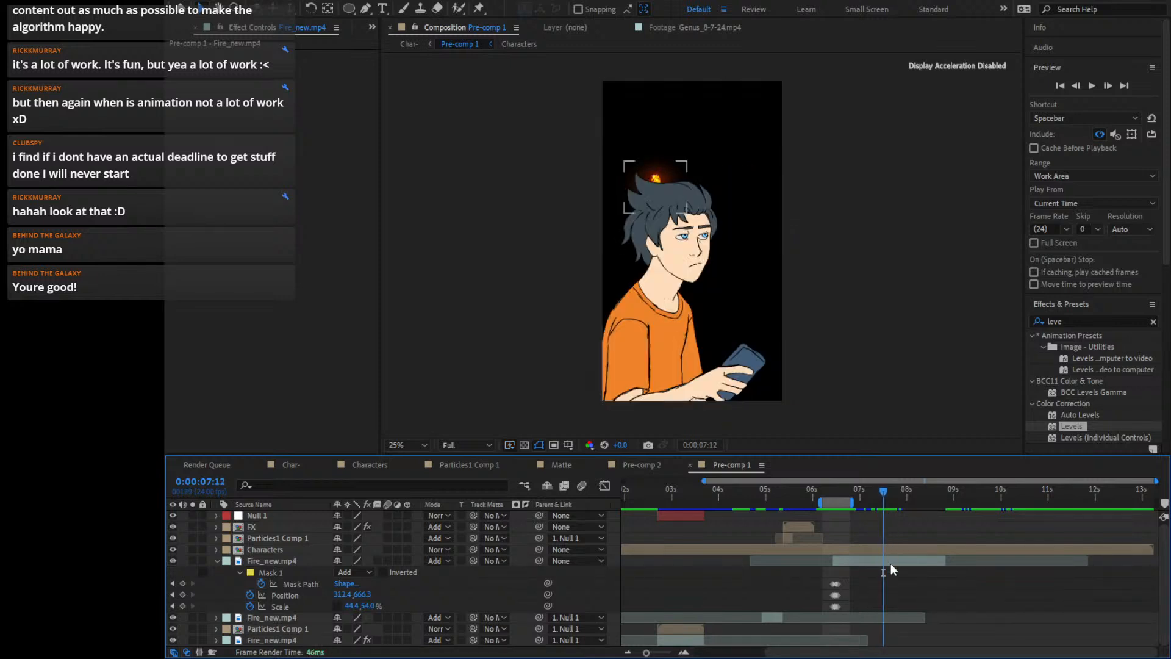
click(890, 562)
key(ctrl+shift+d)
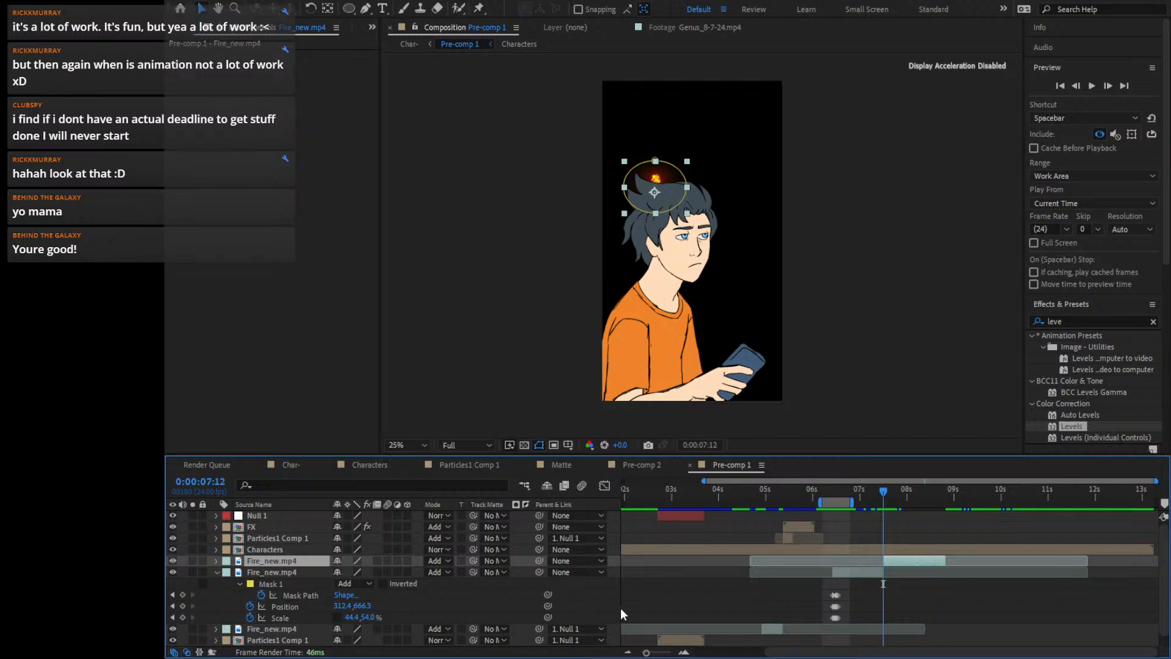
click(850, 572)
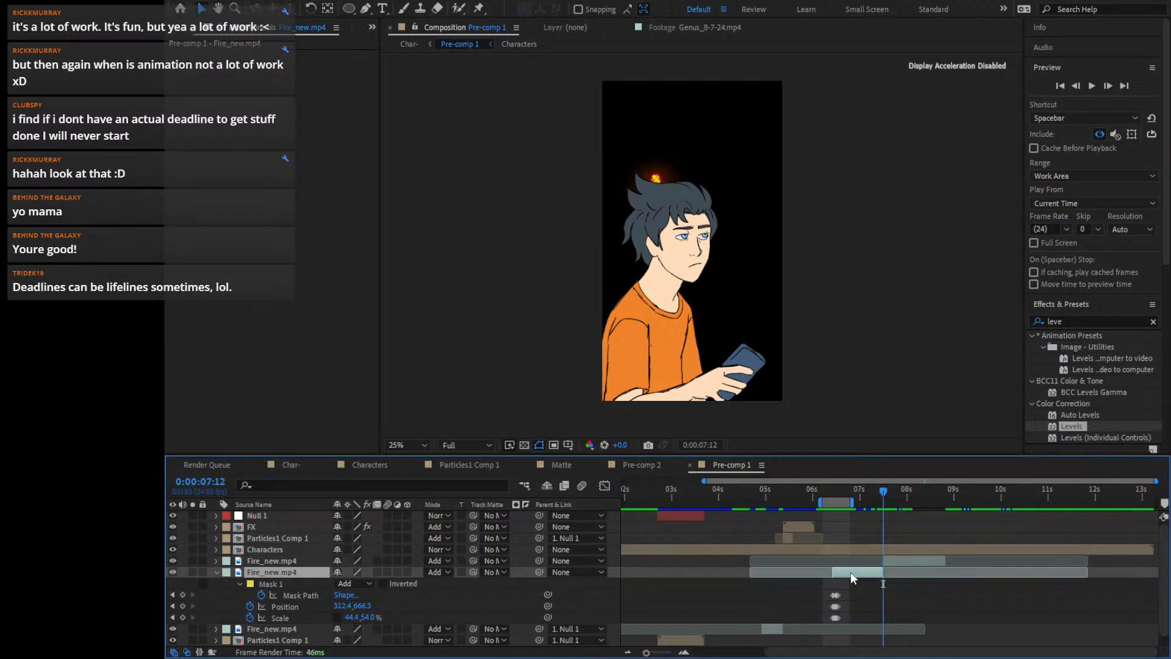
click(215, 572)
Locate the red-haired character's next shot at 0:00:09:04 and set the work area from there to the end of the composition
drag(884, 490, 922, 497)
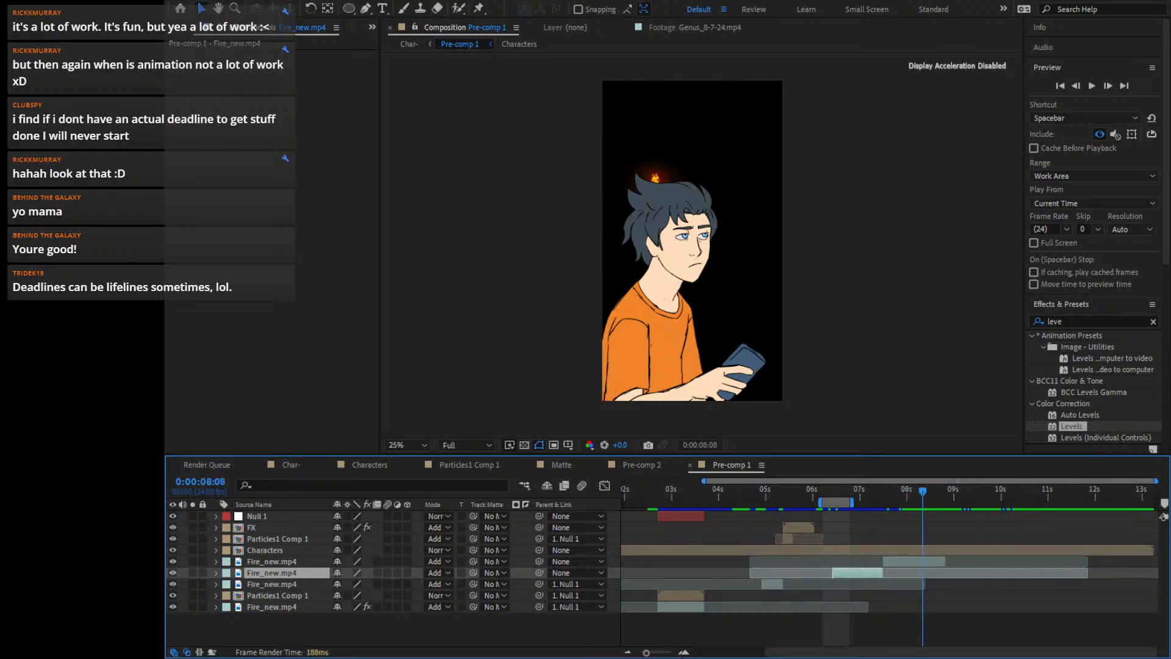
click(683, 652)
drag(892, 642, 915, 643)
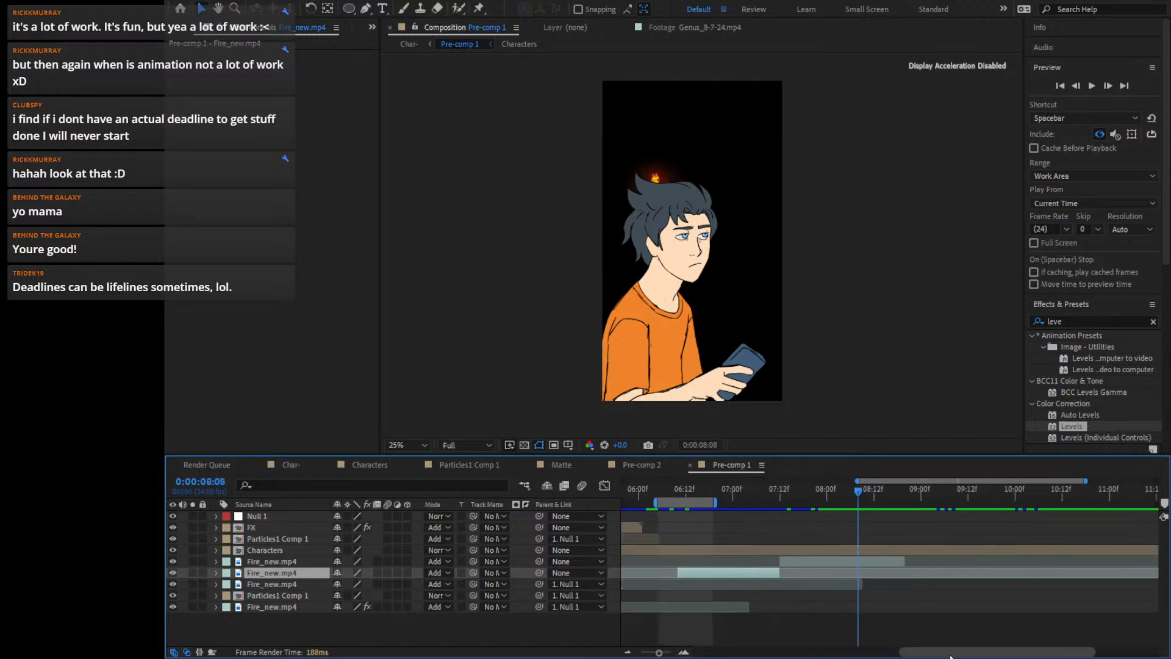
drag(880, 494, 923, 530)
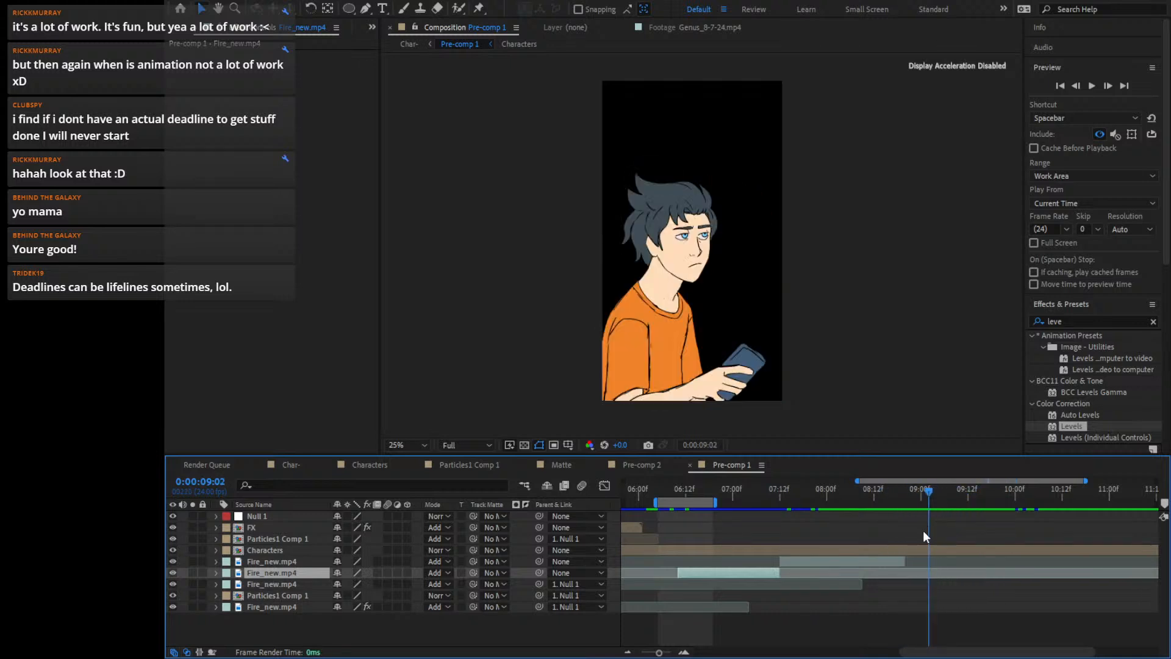
key(Page_Down)
key(Page_Down)
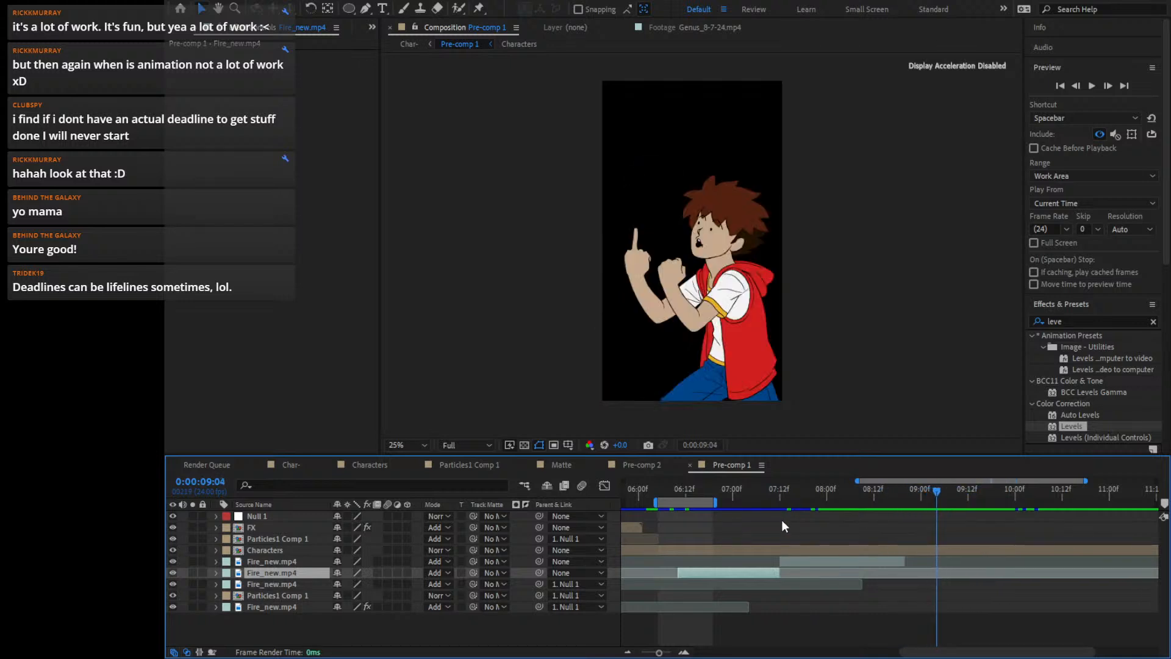
key(Page_Up)
key(Page_Down)
drag(996, 505, 1109, 529)
Move the split-off fire layer along the timeline so its visible part starts at 0:00:09:04
drag(698, 561, 955, 567)
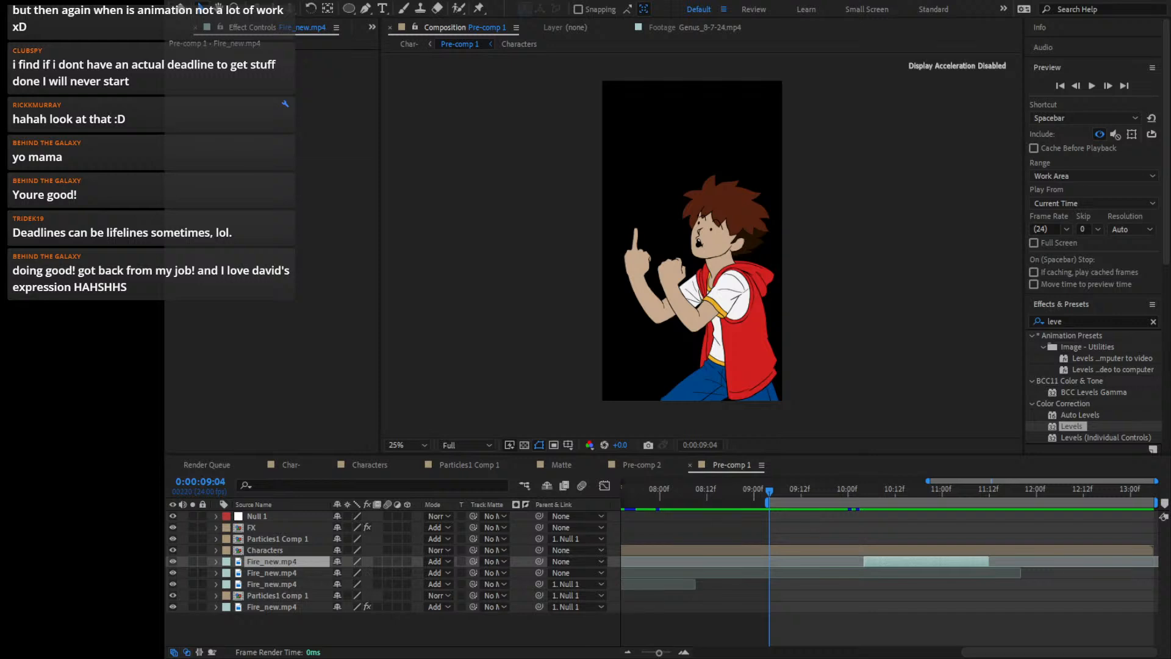
key(alt+Tab)
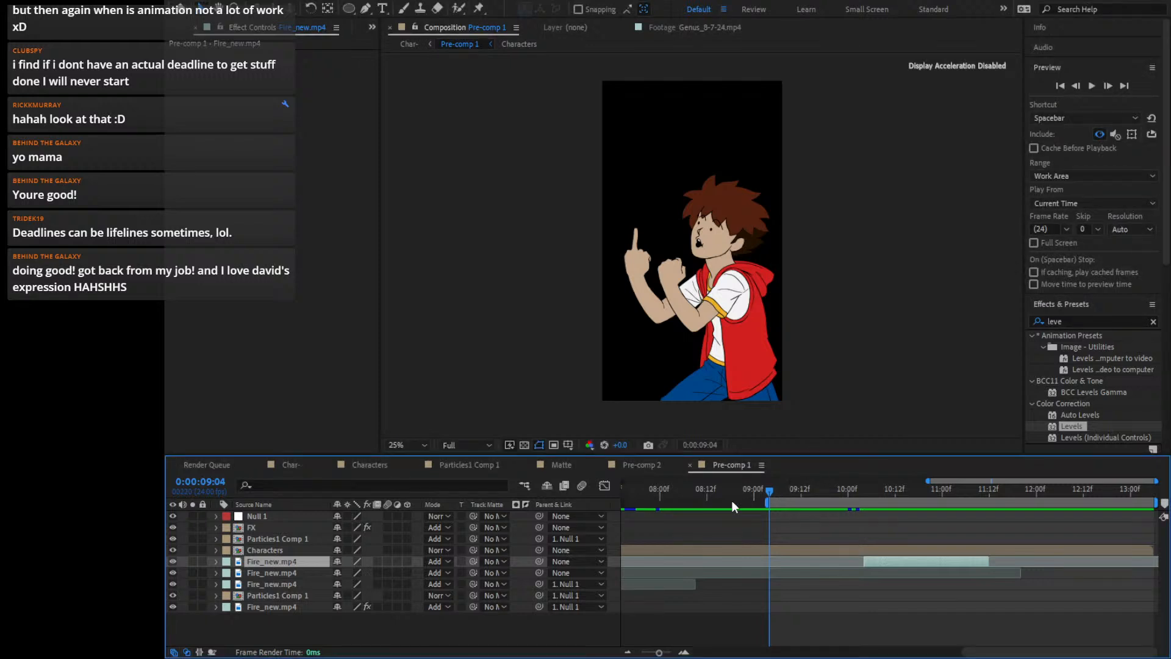
drag(800, 487, 770, 485)
drag(899, 556, 805, 536)
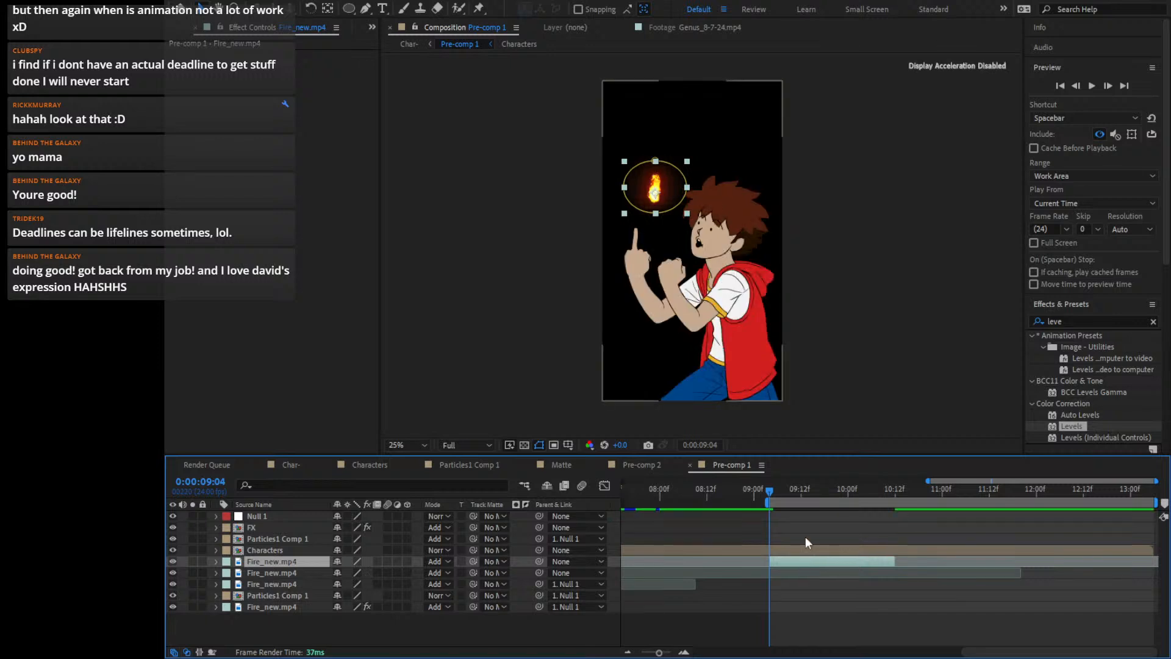
Extend the split-off fire layer so it ends exactly at the cut to the dark-haired character at 0:00:12:03
drag(751, 483, 1047, 561)
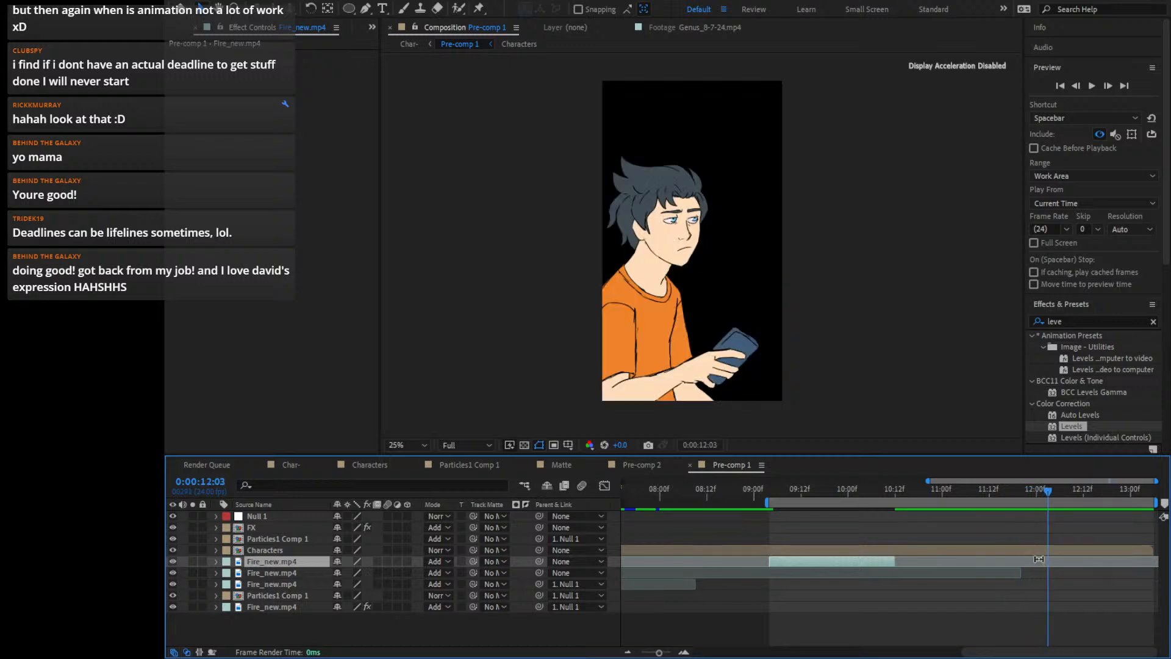
drag(894, 557, 1049, 559)
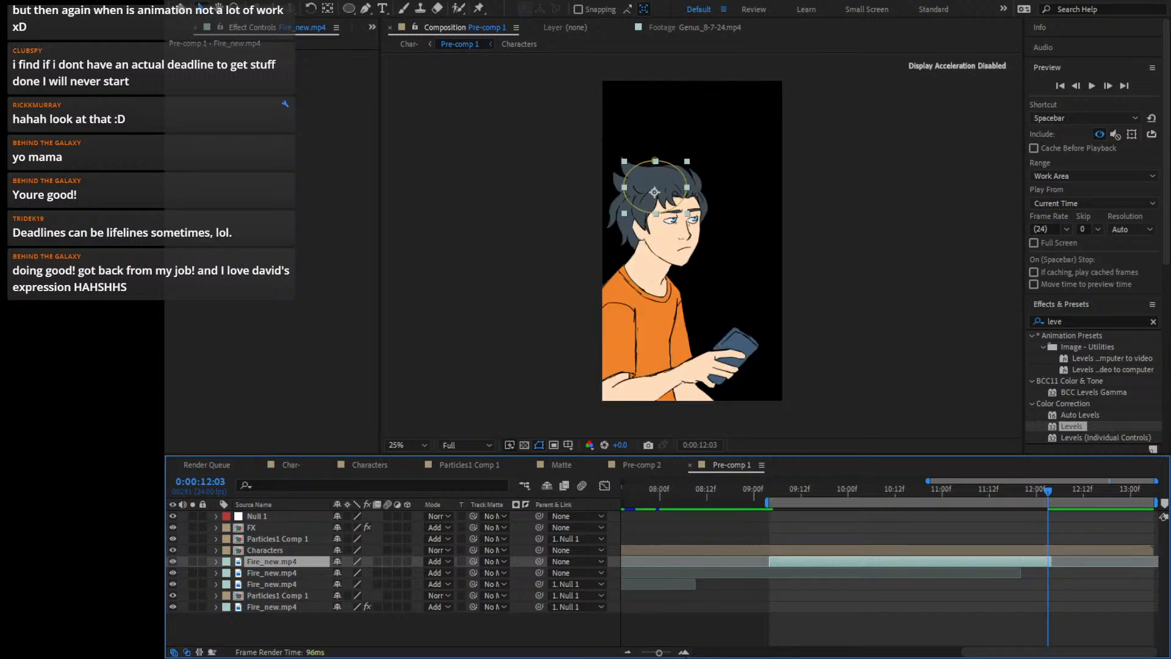
click(691, 652)
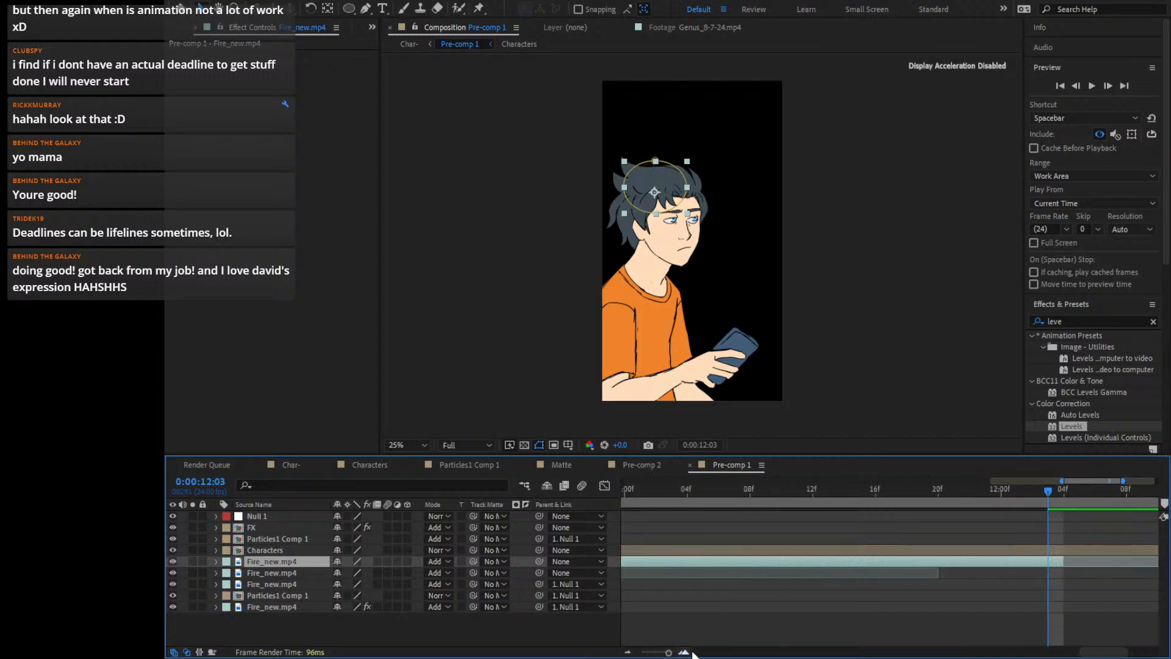
drag(1058, 562, 1050, 565)
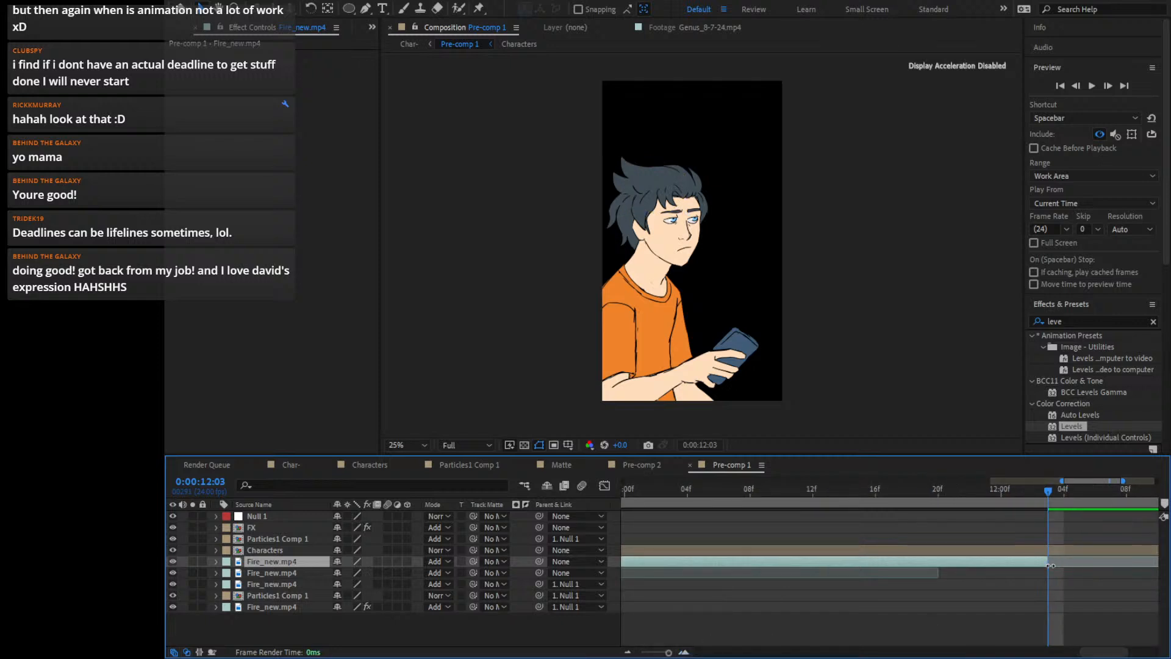
key(Page_Up)
key(Page_Up)
key(Page_Down)
key(Page_Down)
Reveal the split-off fire layer's animated properties and move its Mask Path, Position and Scale keyframes to start at 0:00:09:04
drag(801, 486, 910, 526)
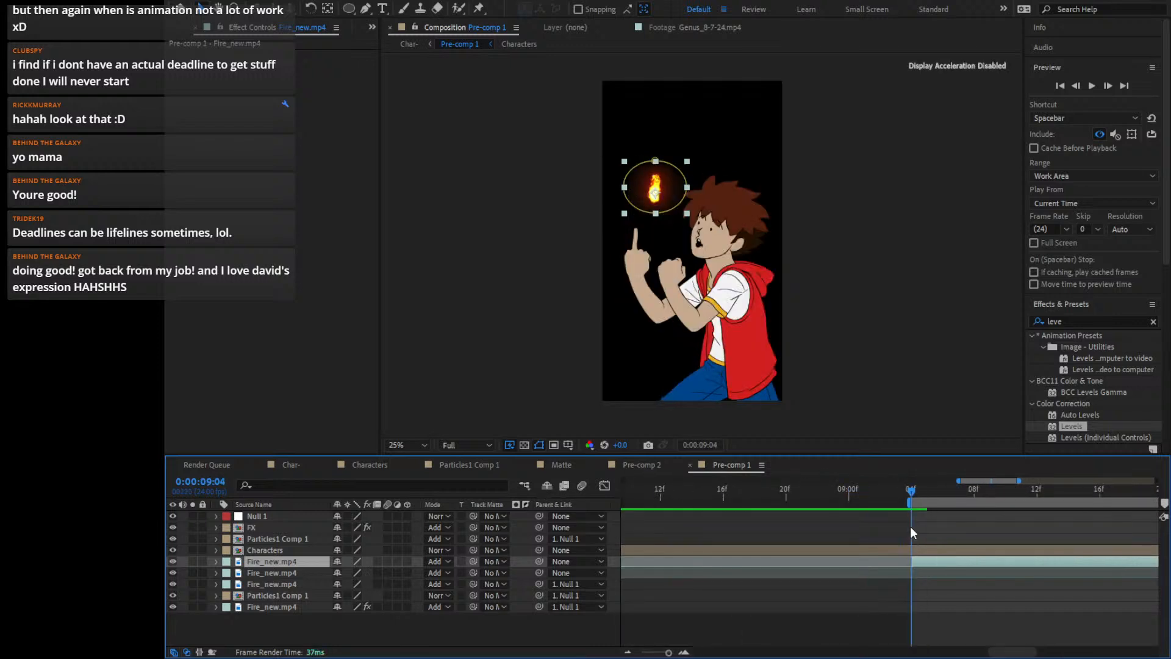
scroll(628, 223, up, 3)
scroll(639, 215, down, 2)
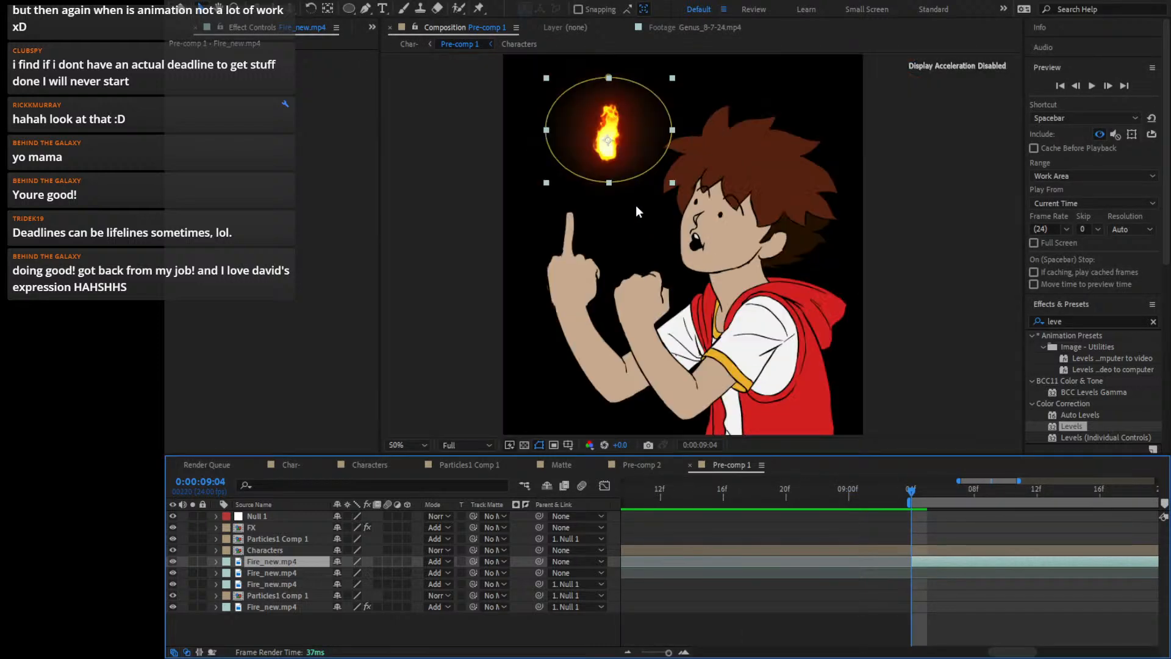
key(p)
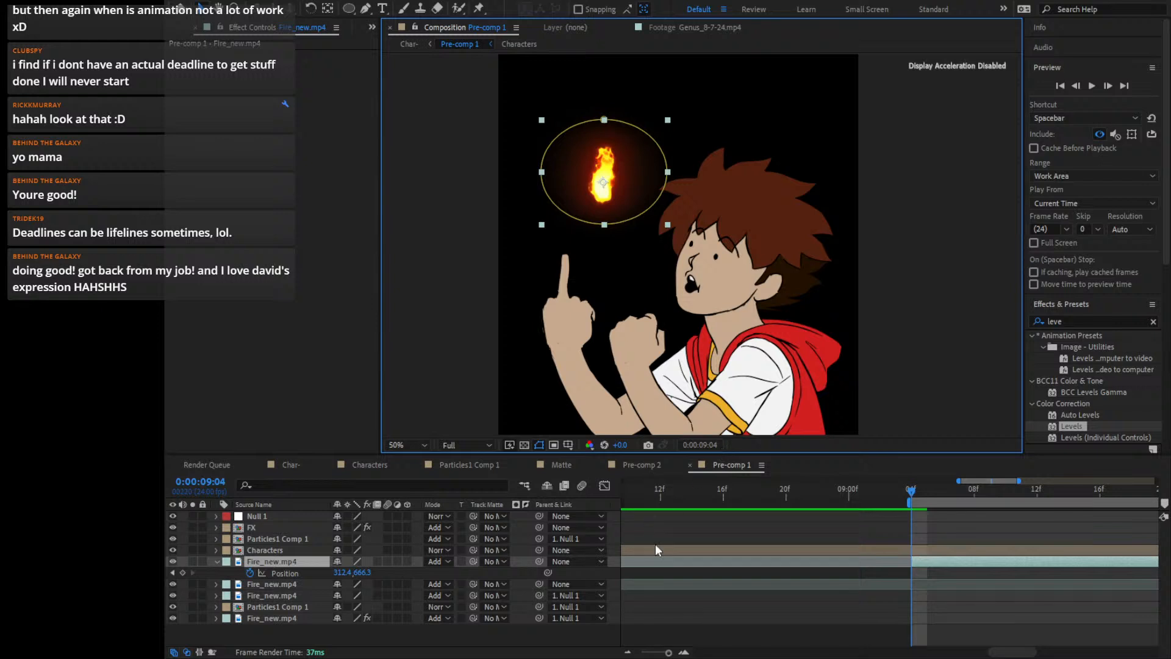
click(626, 653)
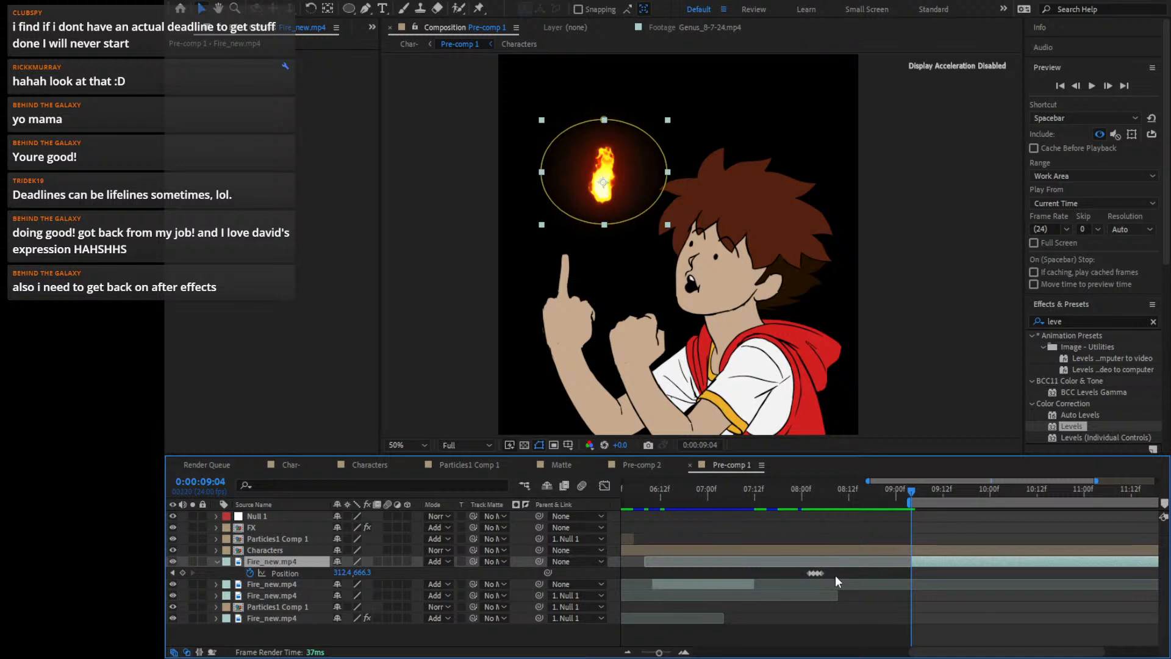
key(u)
drag(836, 577, 768, 617)
drag(828, 592, 925, 592)
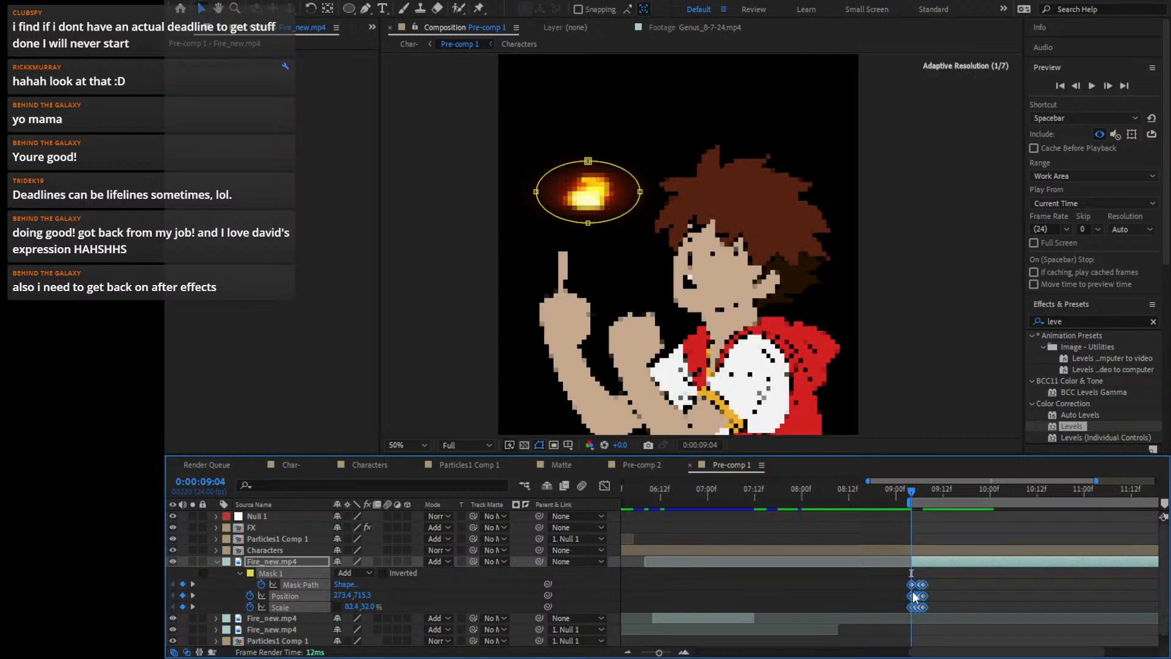
Shift the fire's burst keyframes to start at 0:00:09:10 and paste its final mask, position and scale keyframes at 0:00:09:04
click(684, 653)
click(684, 653)
click(684, 654)
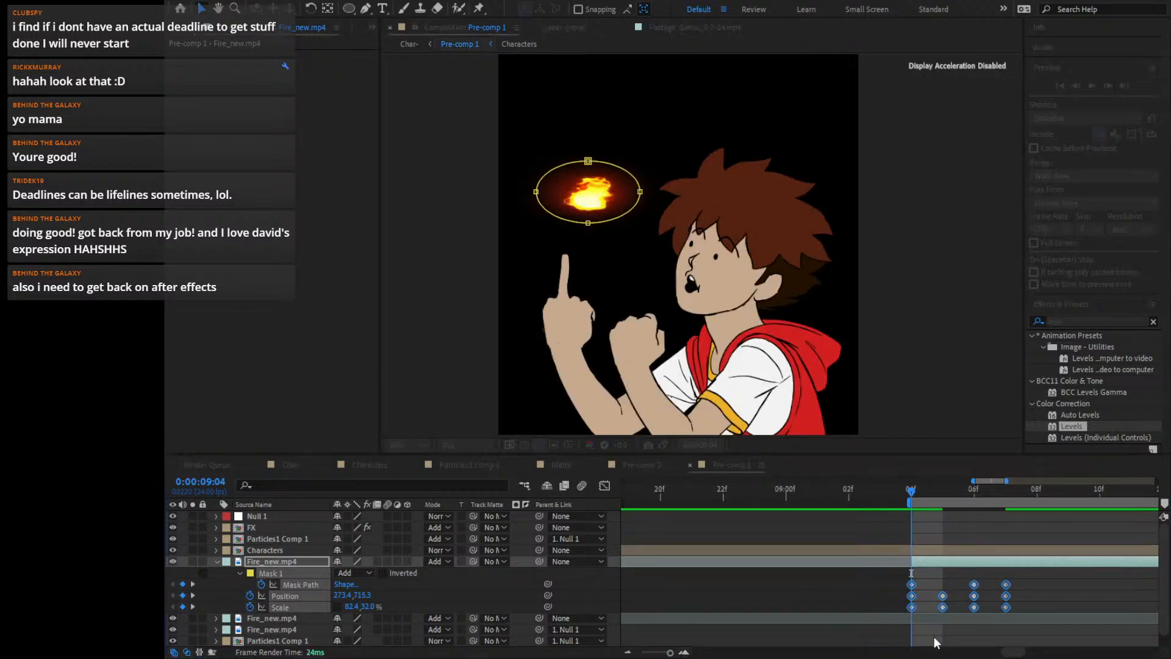
drag(1017, 655, 1027, 653)
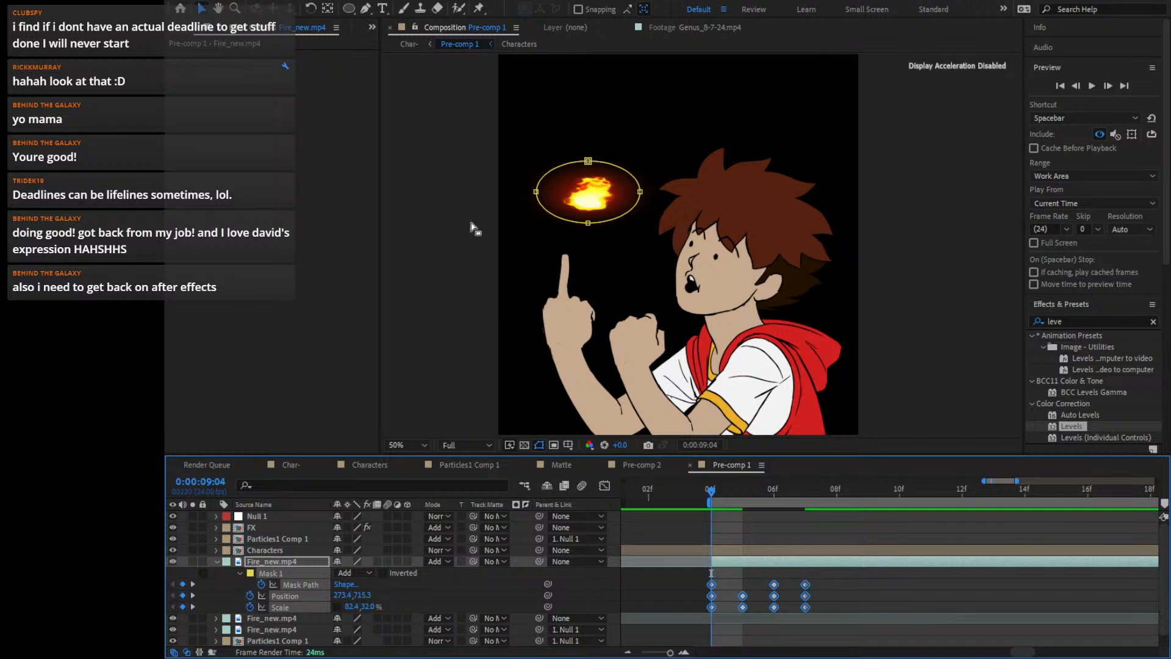
drag(831, 579, 628, 623)
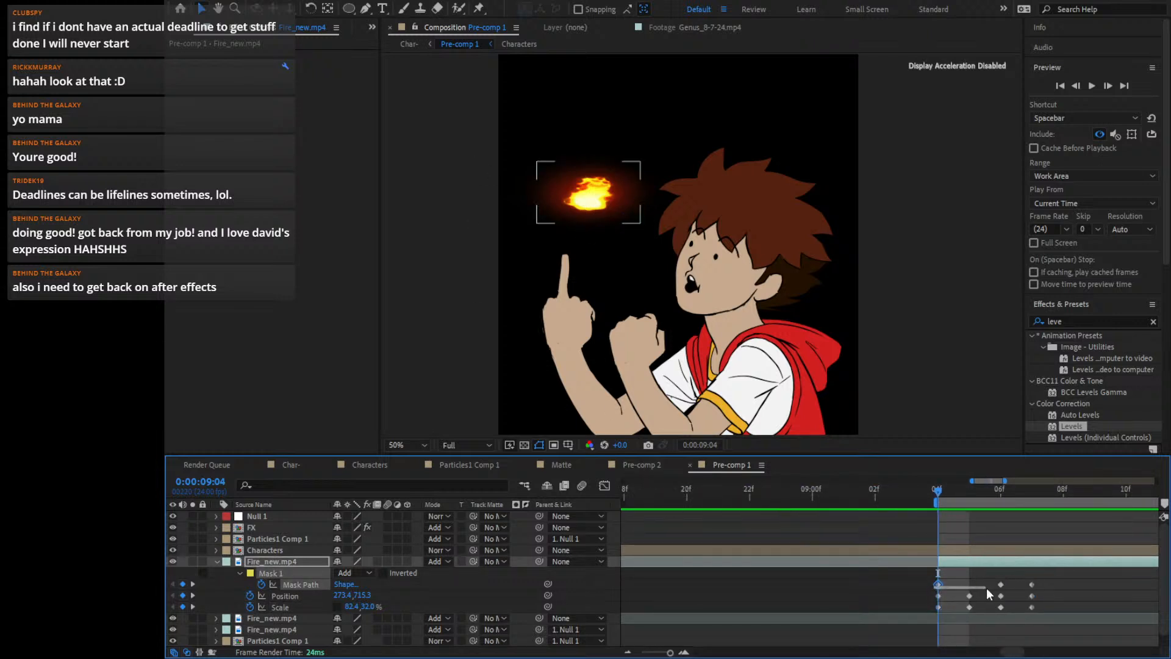
drag(1039, 581, 870, 617)
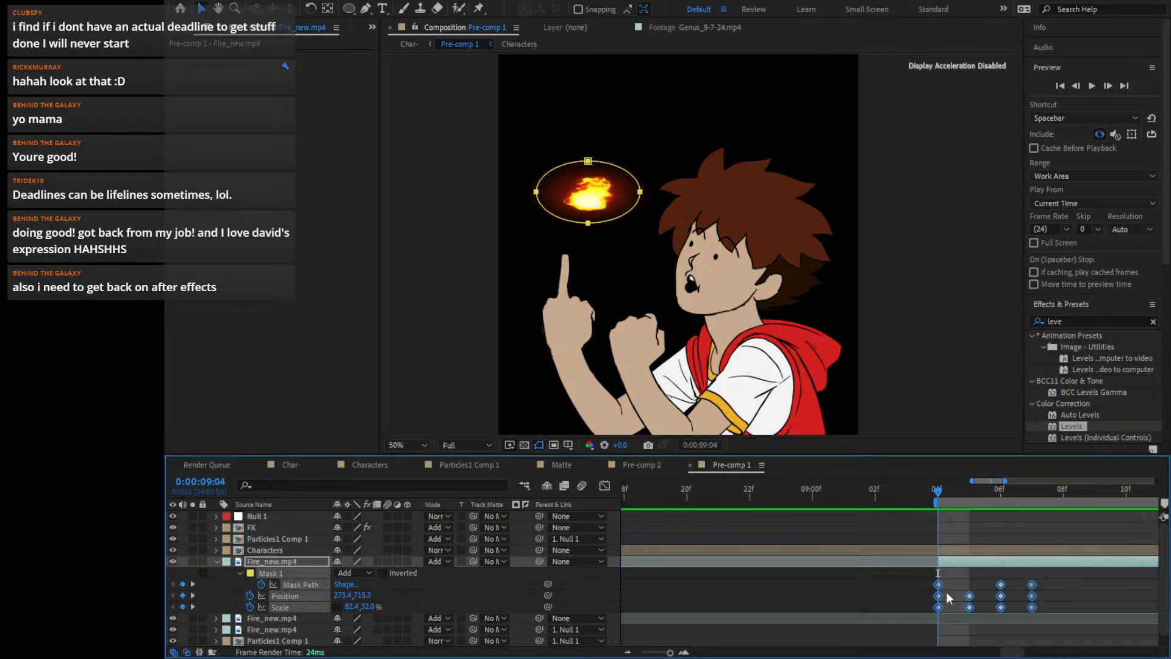
drag(938, 585, 1124, 588)
drag(976, 590, 953, 612)
key(ctrl+c)
key(ctrl+v)
key(ctrl+v)
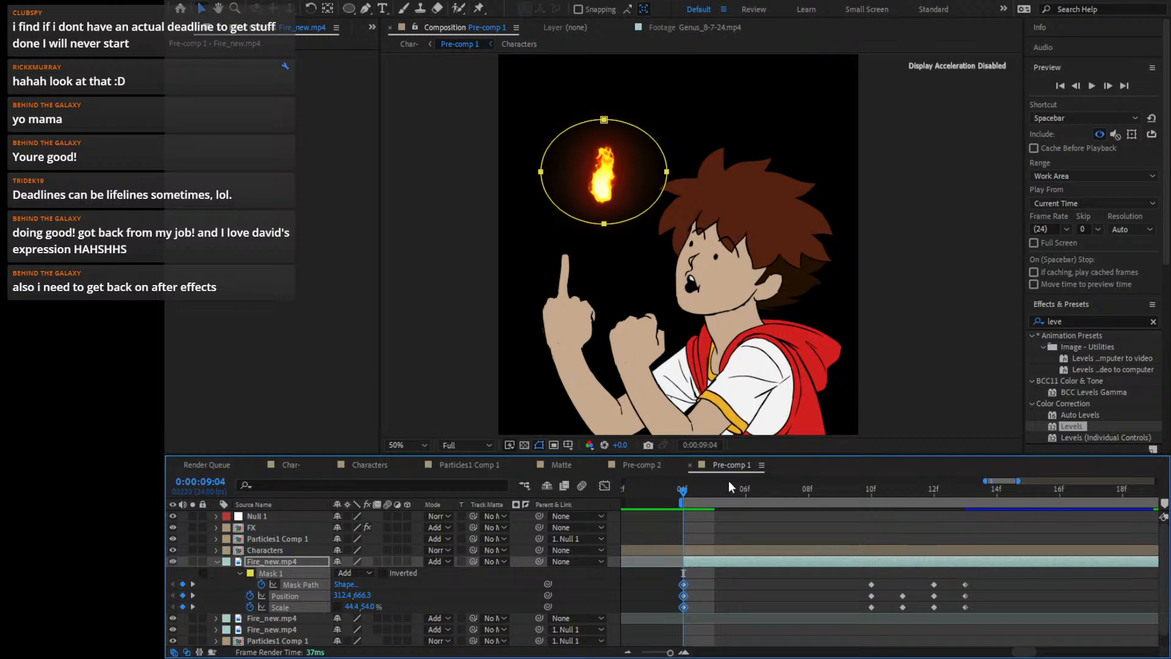
Select all Position keyframes of the fire layer and move the flame onto the raised fingertip at 0:00:09:04, to about 198.4, 792.3
click(286, 619)
click(284, 596)
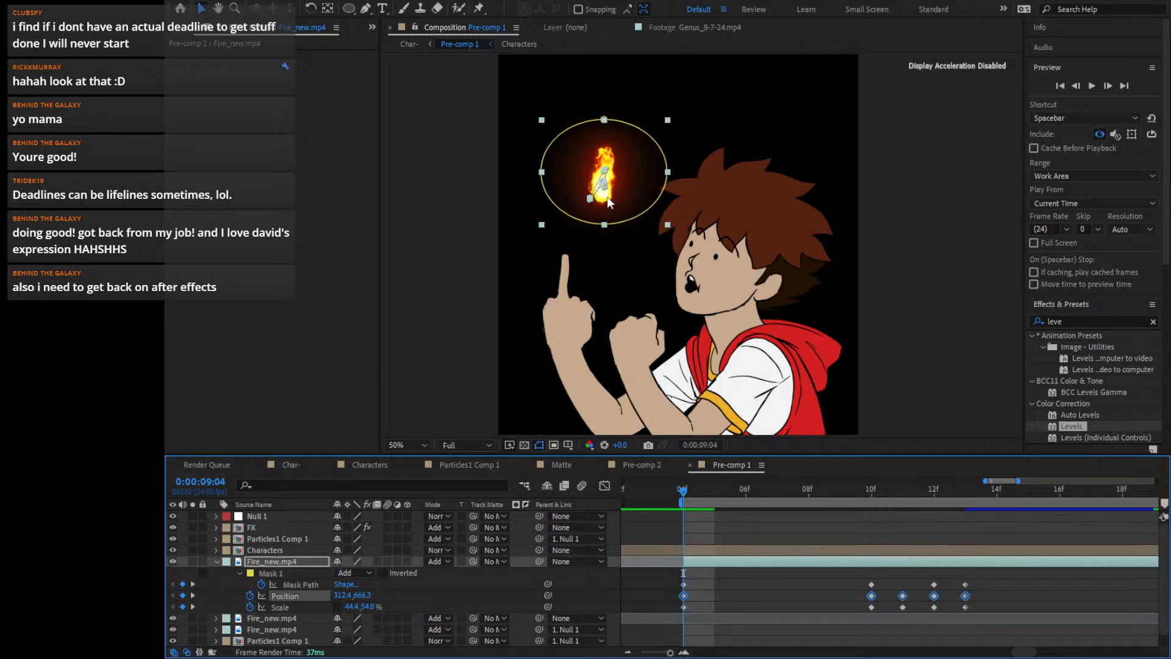
drag(609, 202, 570, 243)
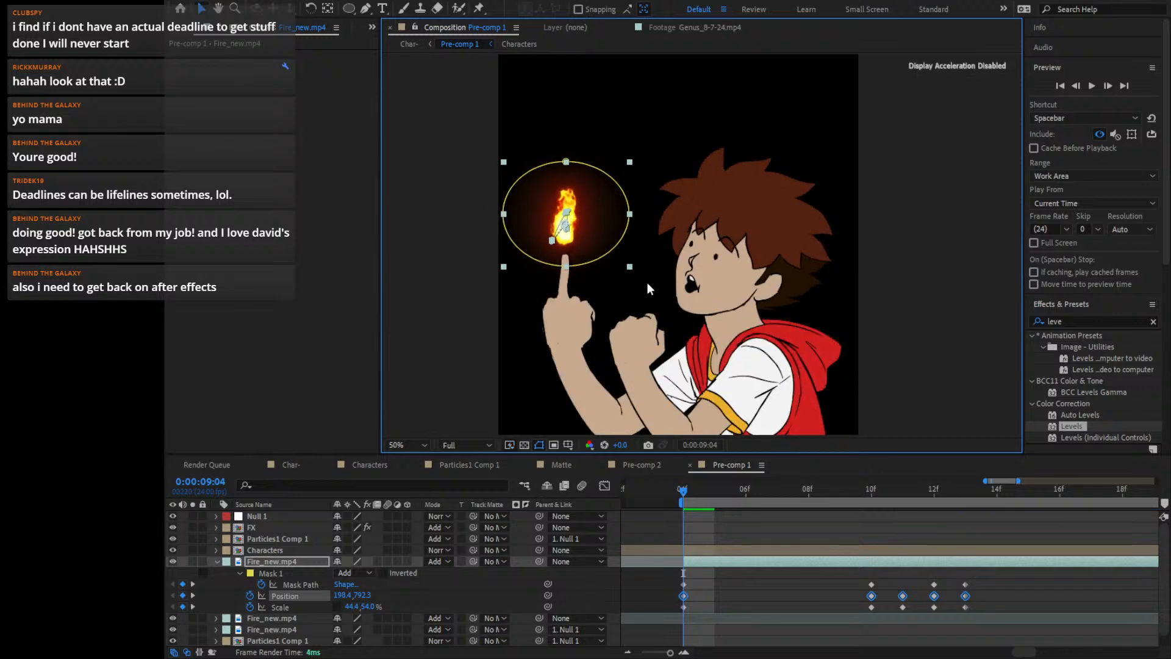
Find the frame where the other hand's finger is raised and move the burst keyframes to start at 0:00:09:12
click(746, 490)
drag(761, 491, 905, 522)
key(Page_Down)
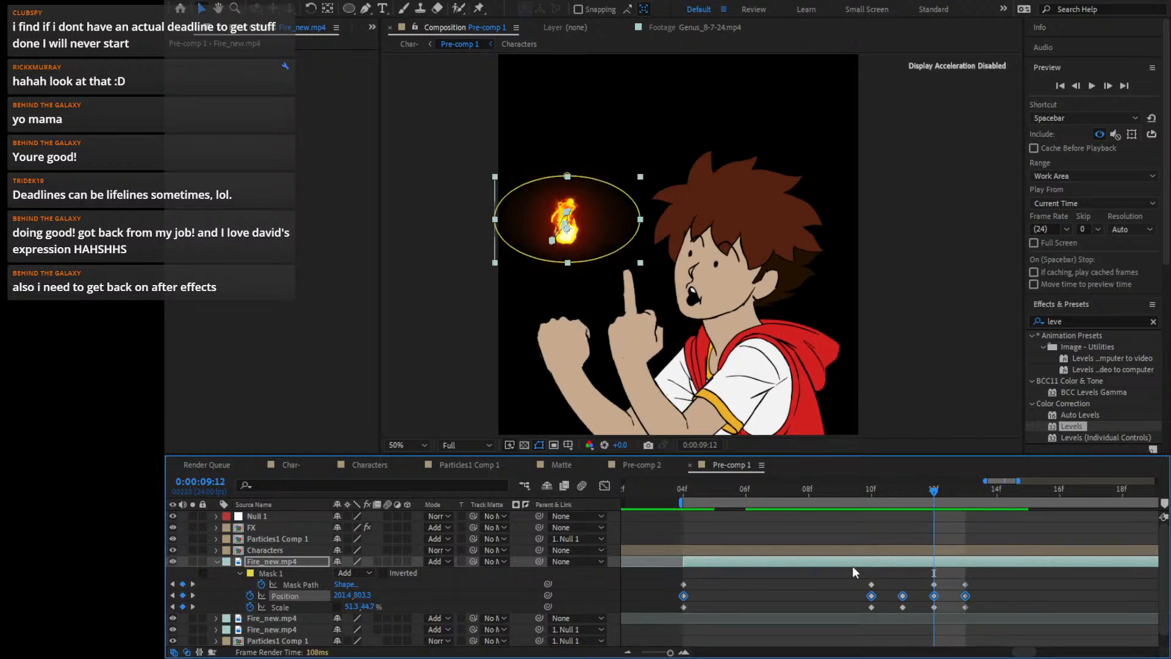
drag(854, 571, 934, 620)
key(ctrl+z)
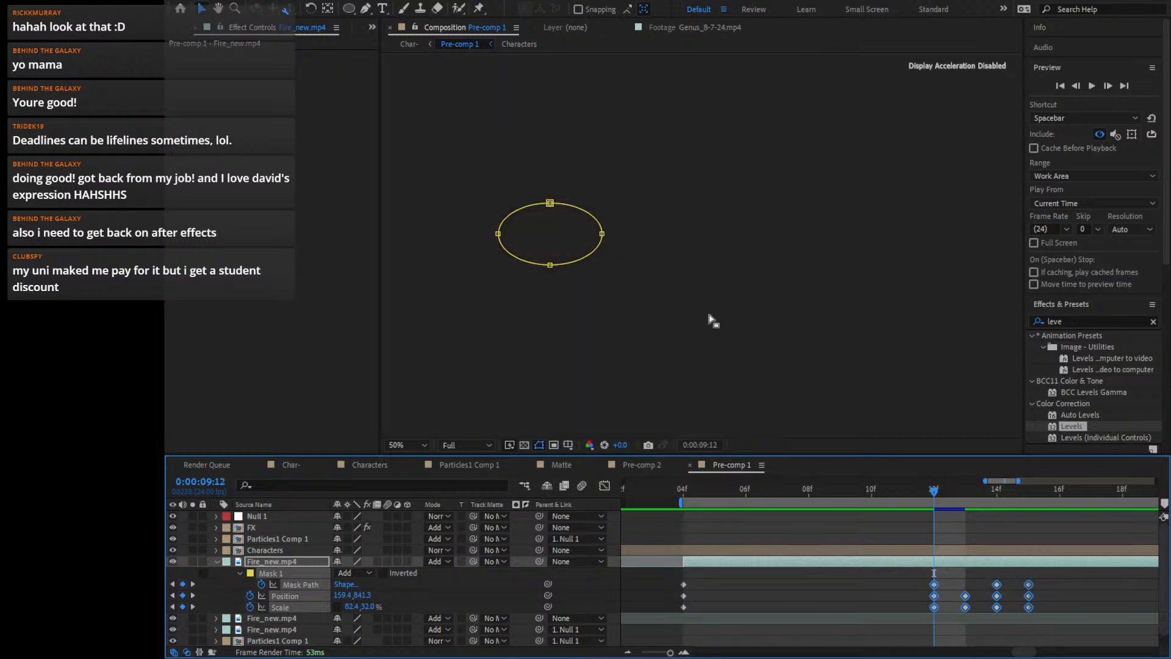
scroll(576, 296, up, 1)
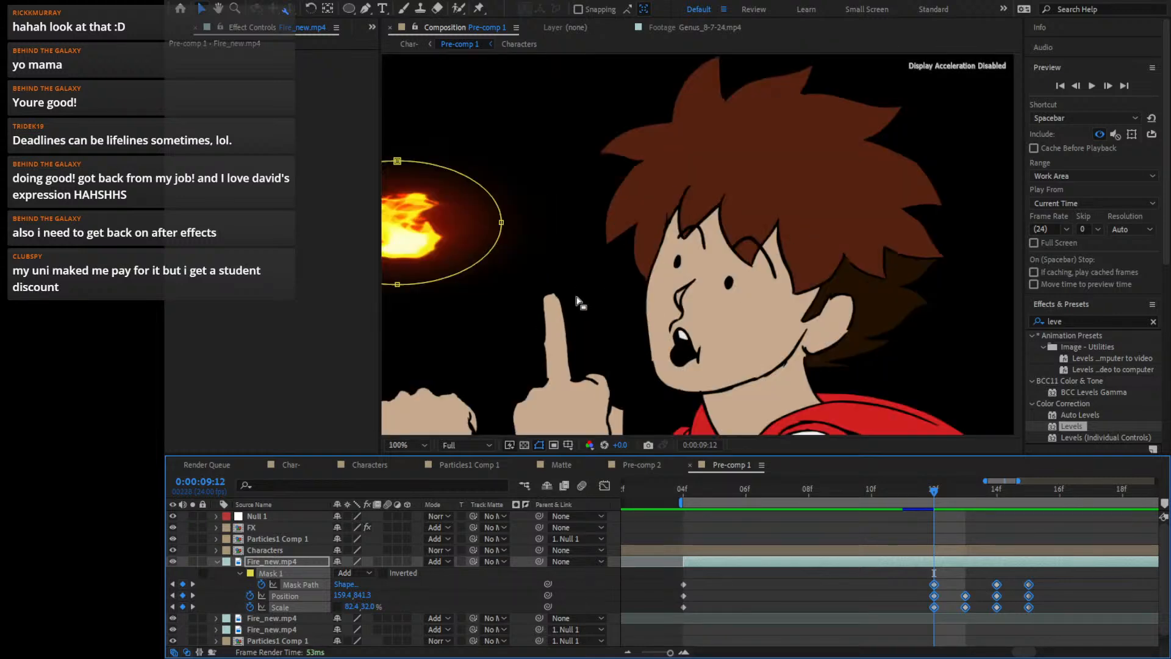
scroll(577, 295, down, 1)
scroll(576, 296, up, 1)
drag(589, 279, 793, 267)
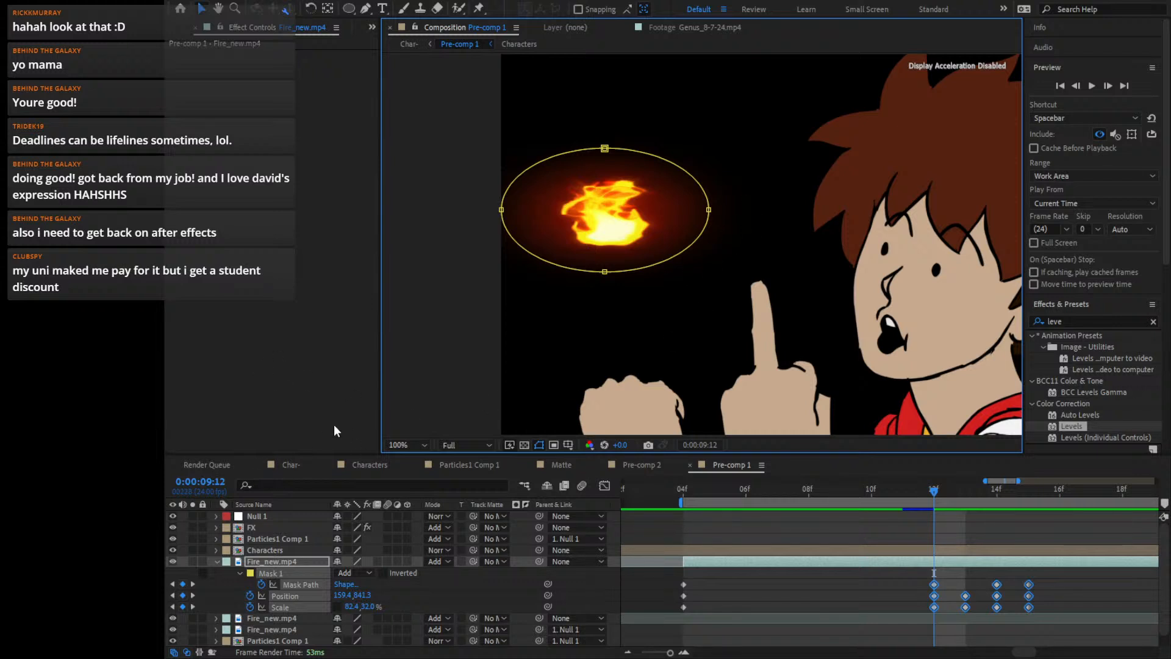
click(457, 277)
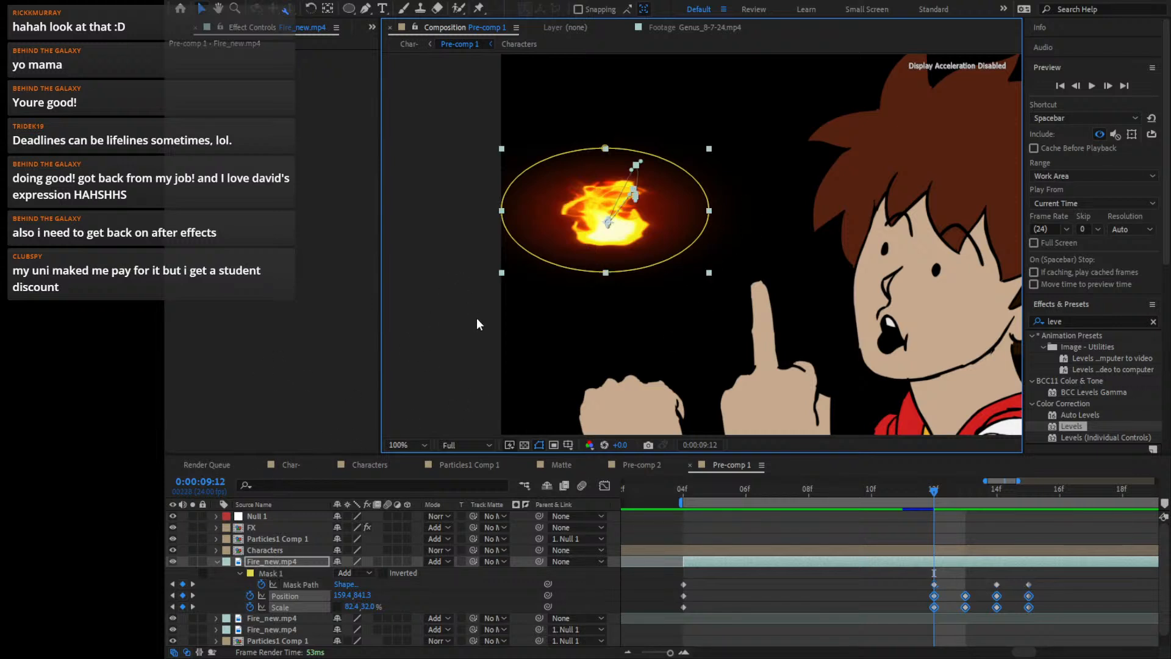
drag(478, 324, 444, 327)
click(965, 496)
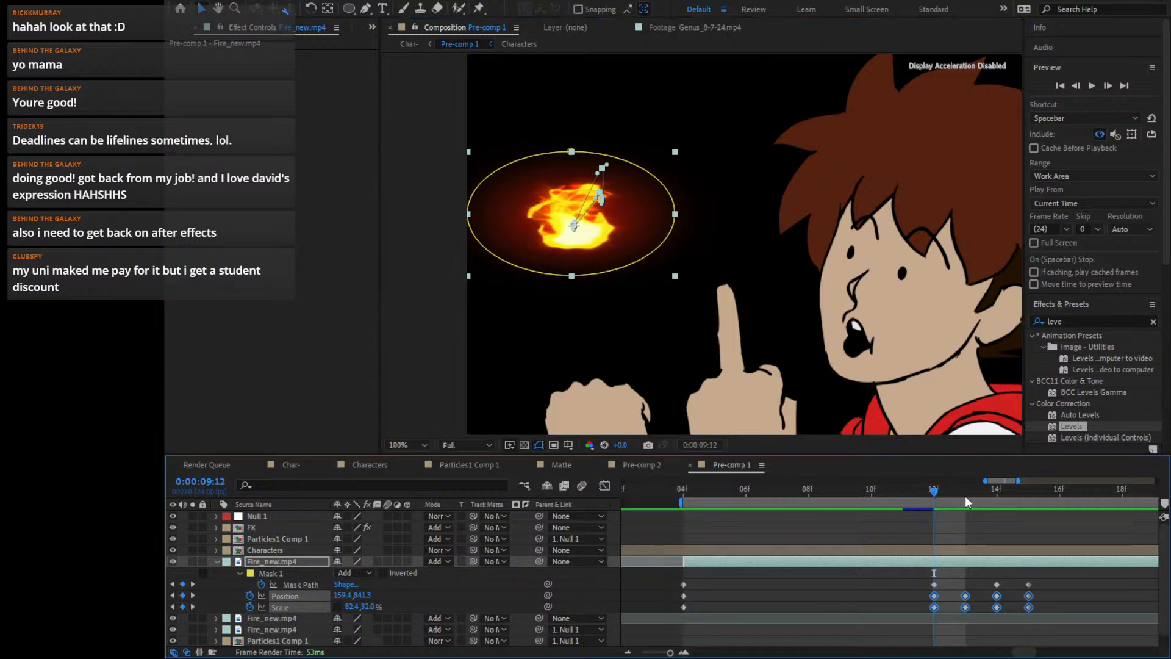
drag(964, 496, 933, 519)
drag(606, 235, 675, 240)
key(ctrl+z)
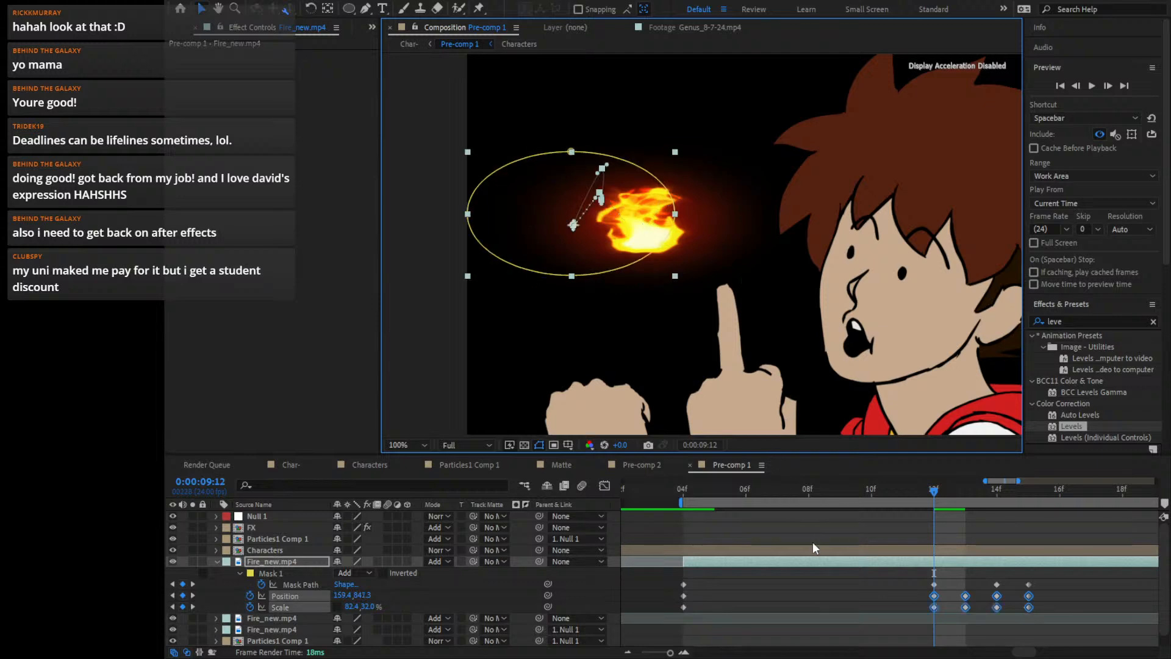
Select the Position keyframes from 0:00:09:12 to 0:00:09:15 and move the flame onto the other raised fingertip, to about 380.4, 882.3
click(824, 583)
drag(901, 595, 1050, 599)
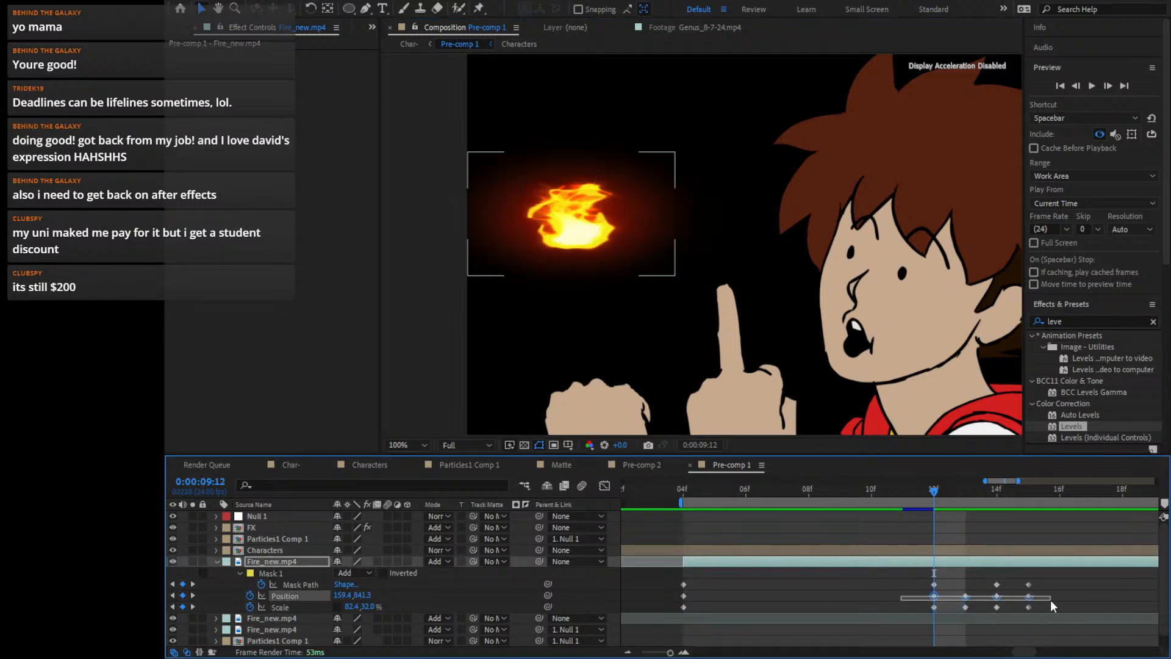
drag(597, 242, 751, 266)
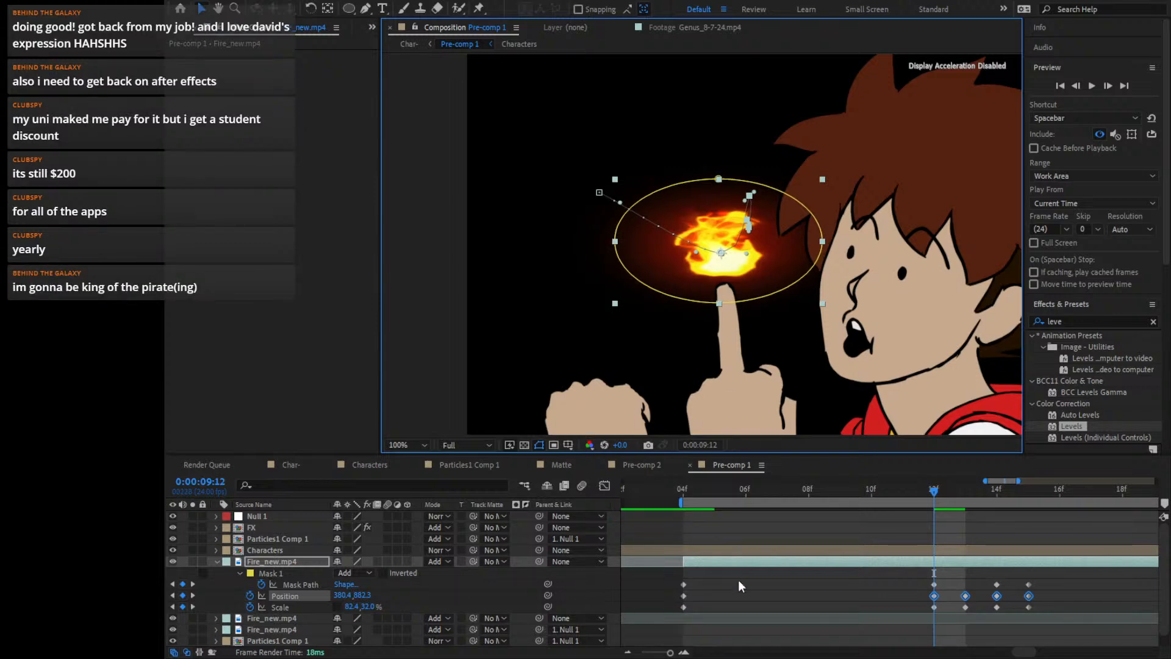
Convert the fire layer's Mask Path, Position and Scale keyframes at 0:00:09:04 to hold keyframes
drag(687, 628, 633, 546)
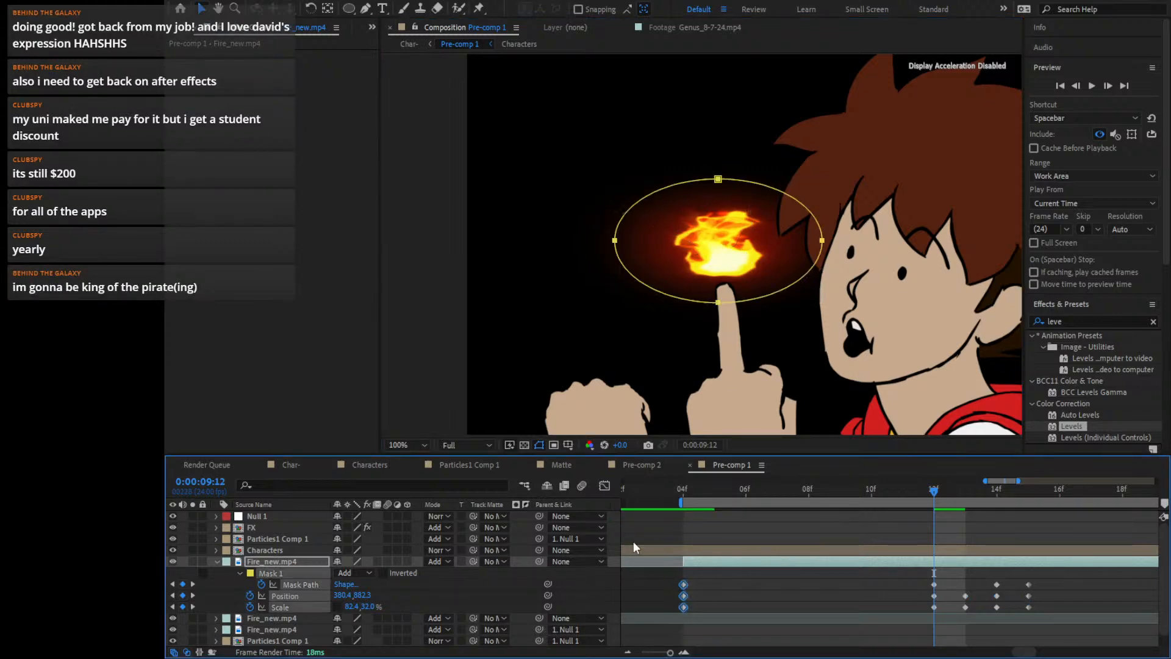
click(603, 487)
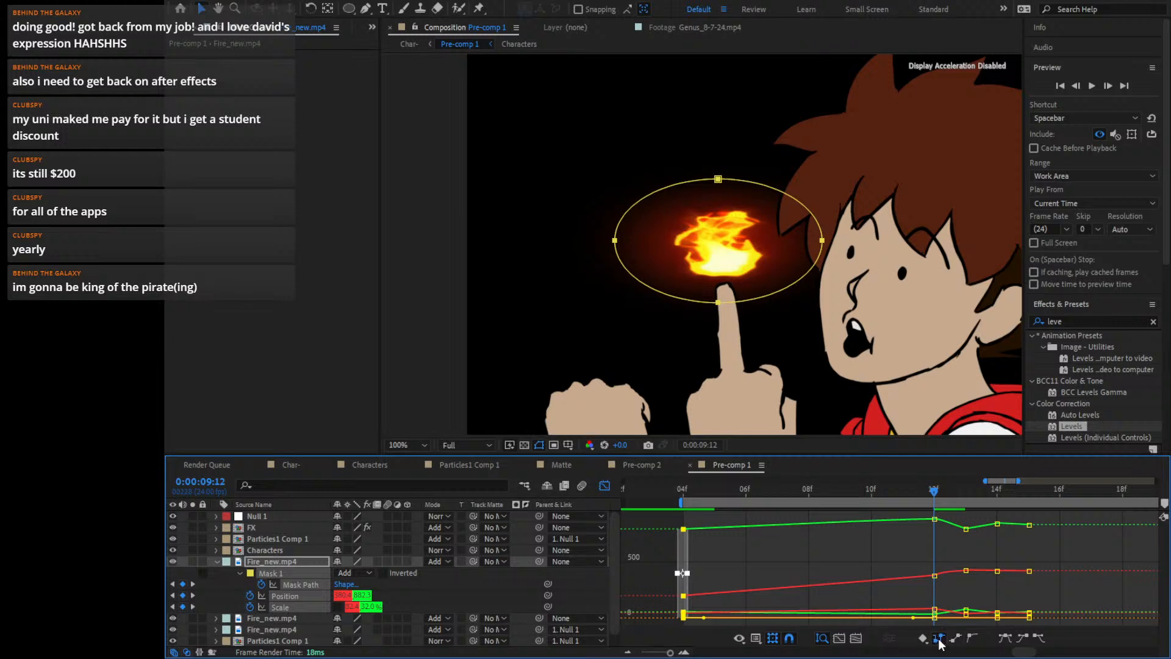
click(937, 638)
click(603, 486)
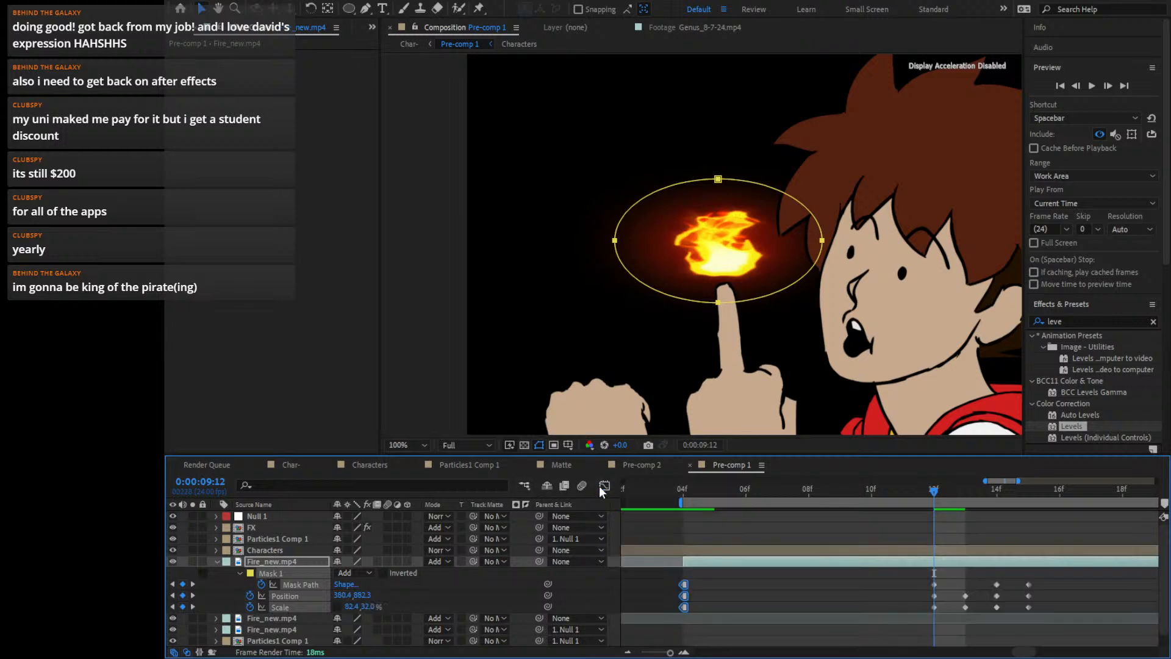
Shift the last three Position keyframes together so the flame at 0:00:09:15 sits centred on the fingertip, at about 377.4, 849.3
drag(936, 495, 996, 499)
click(935, 500)
drag(943, 497, 1028, 493)
click(1060, 597)
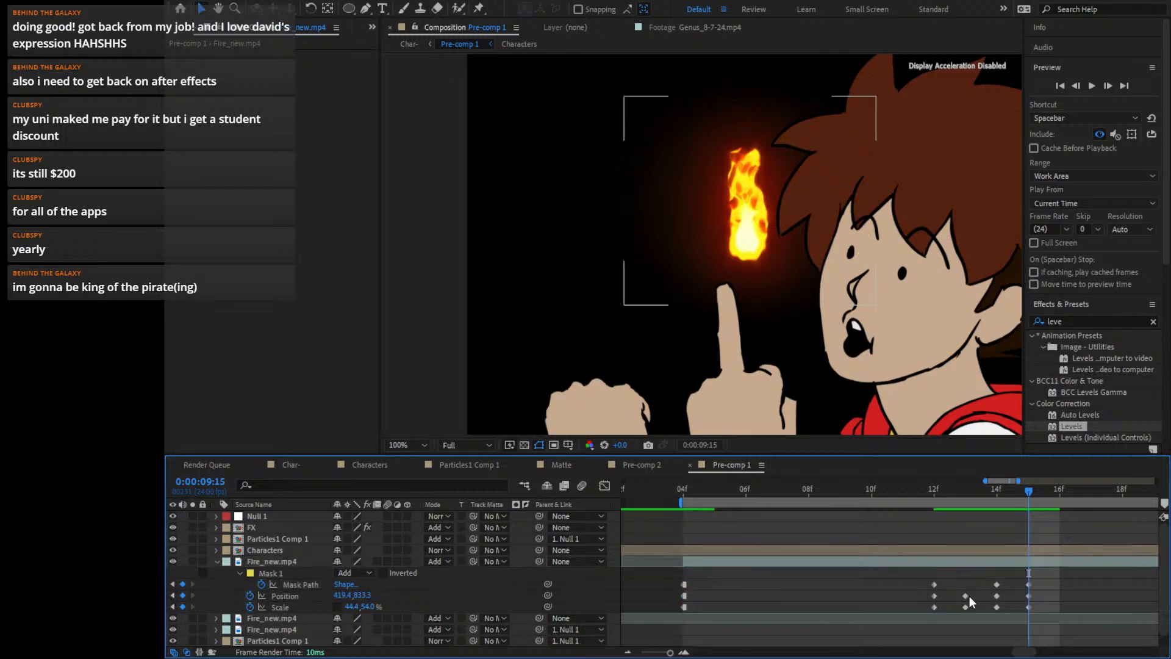
drag(1055, 592, 983, 602)
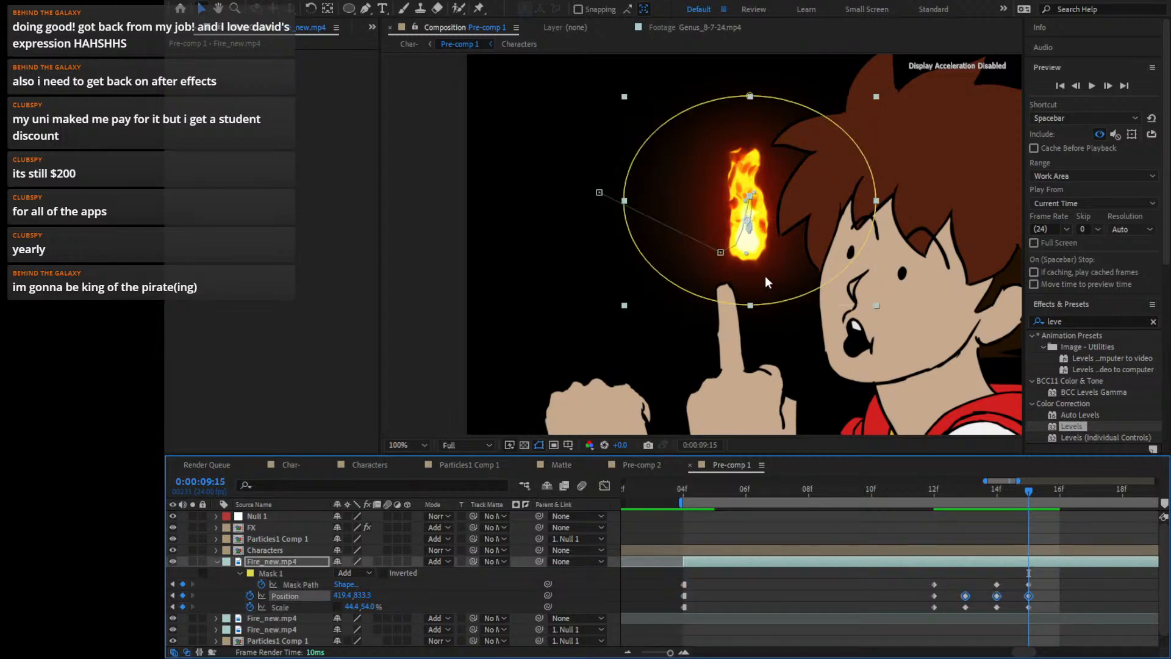
drag(761, 249, 732, 253)
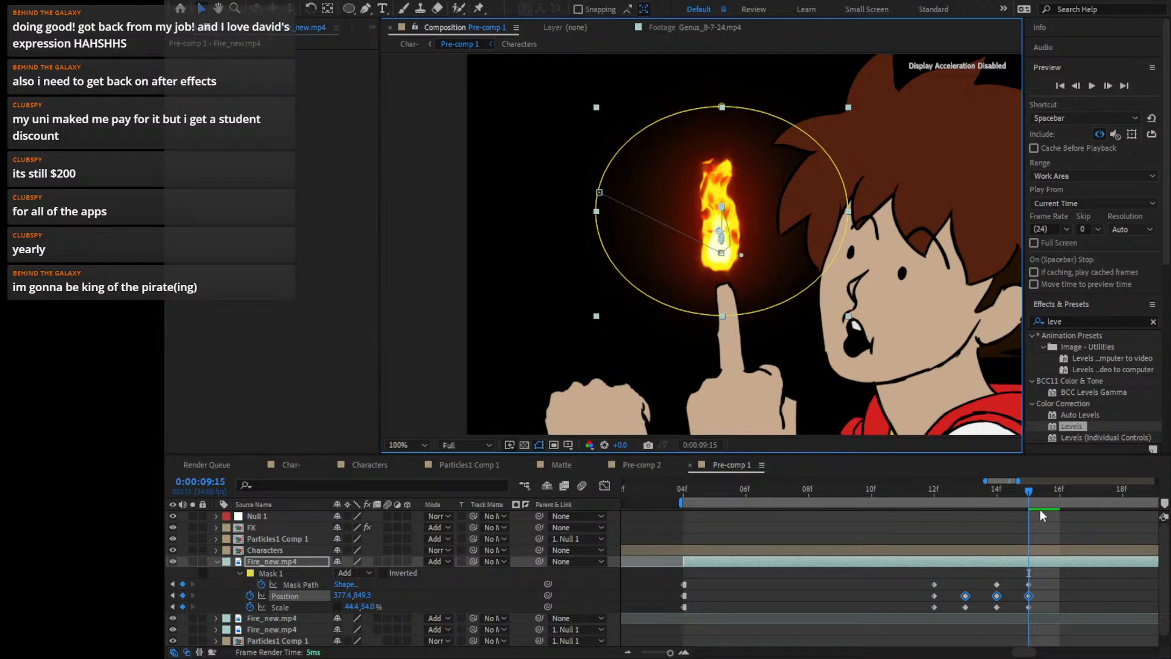
Reorder the fire layer for this shot and the earlier fingertip fire layer above the Characters layer, and return to 0:00:09:04
drag(1027, 490, 679, 519)
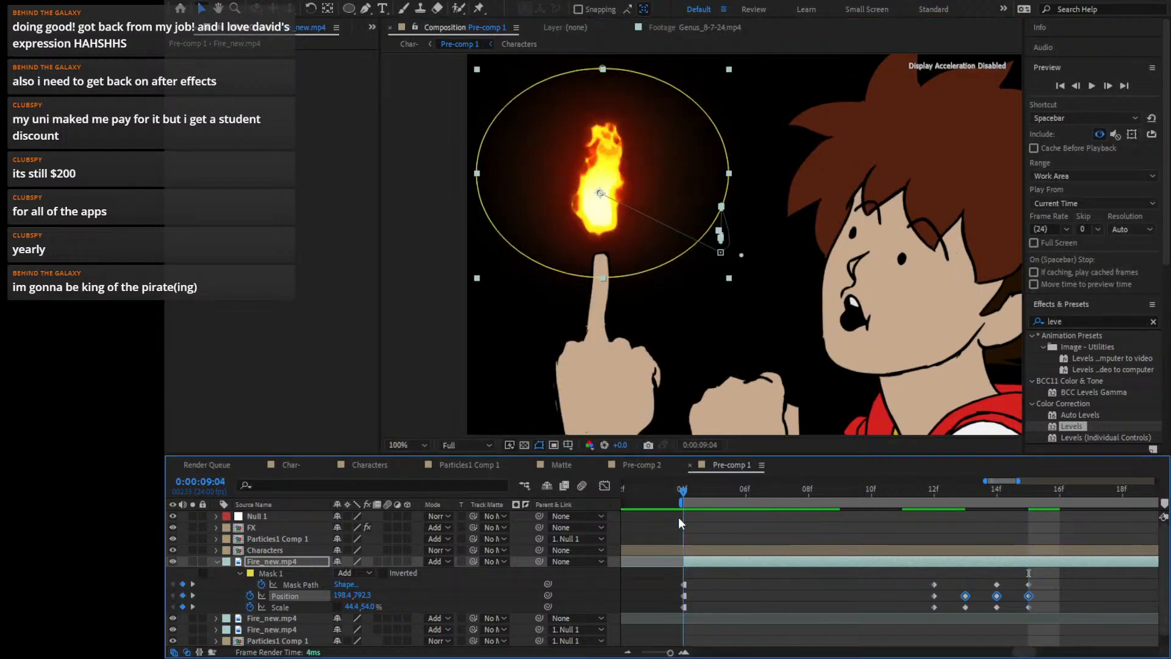
drag(264, 561, 285, 544)
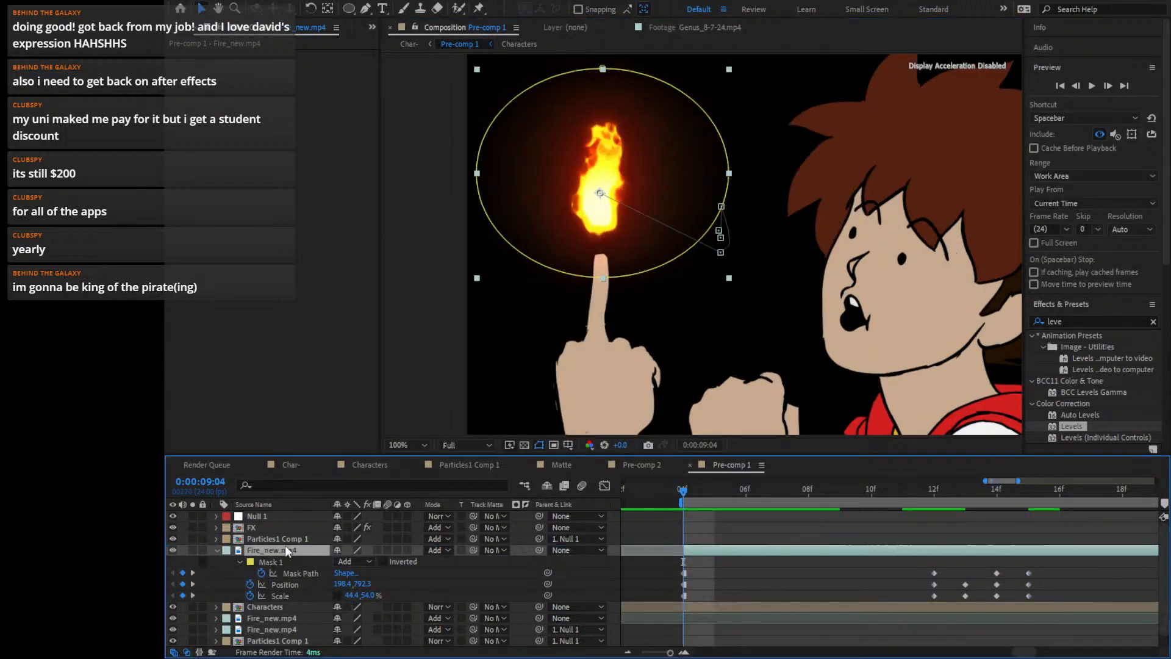
click(627, 652)
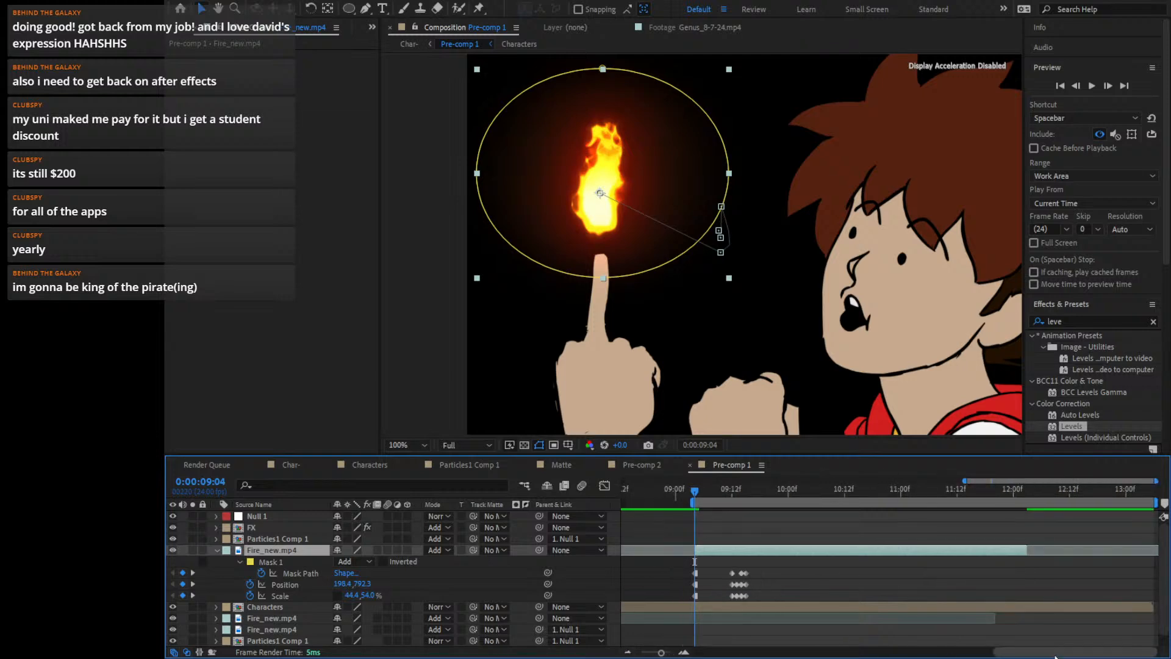
drag(1050, 654, 905, 636)
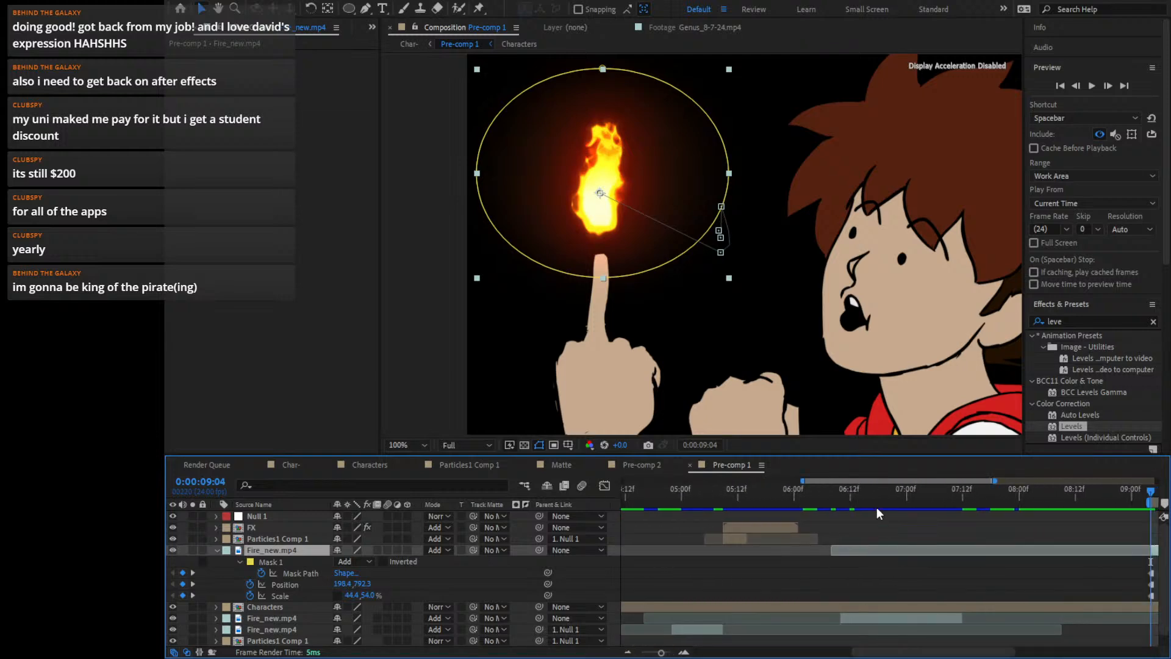
click(883, 488)
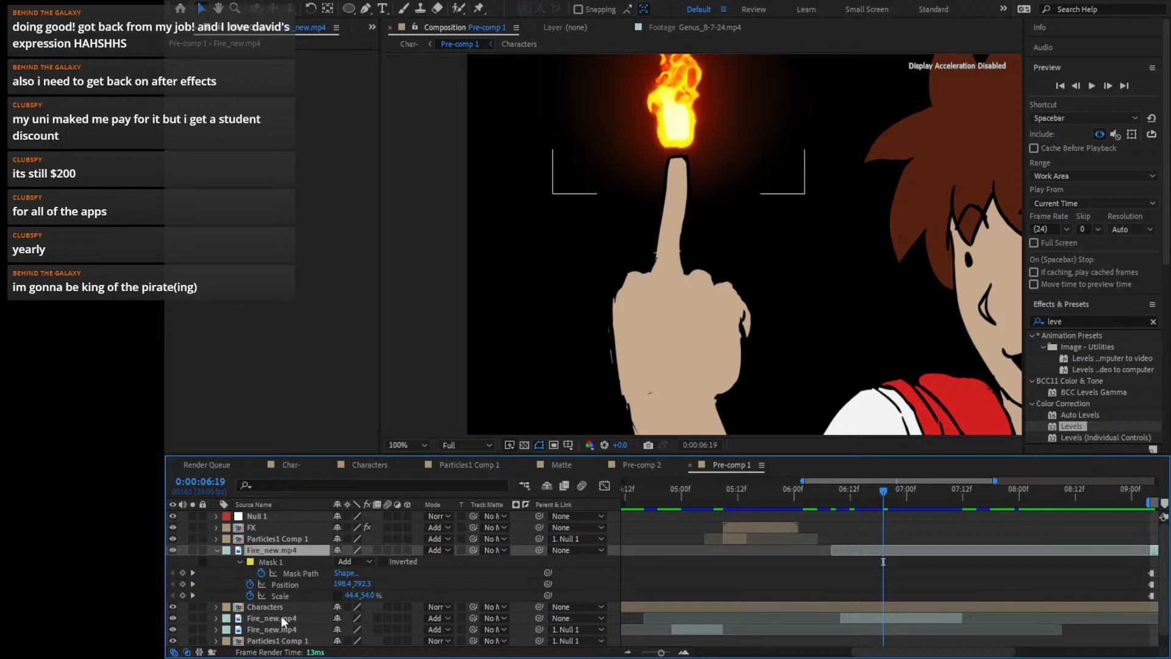
drag(280, 617, 308, 601)
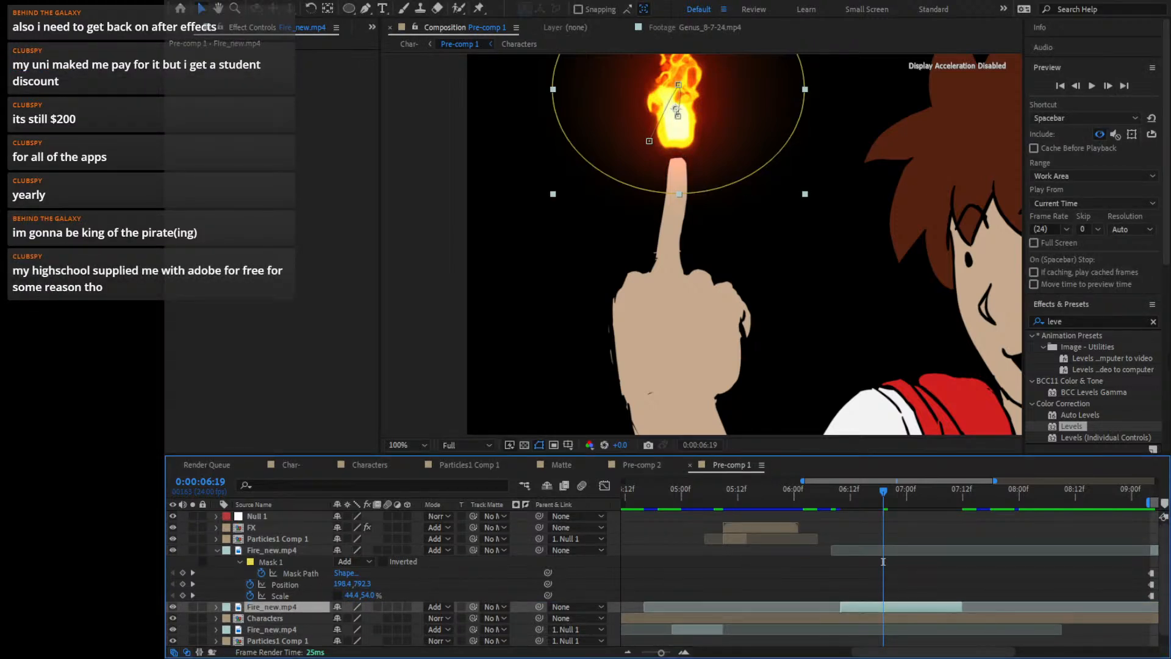
drag(851, 654, 994, 654)
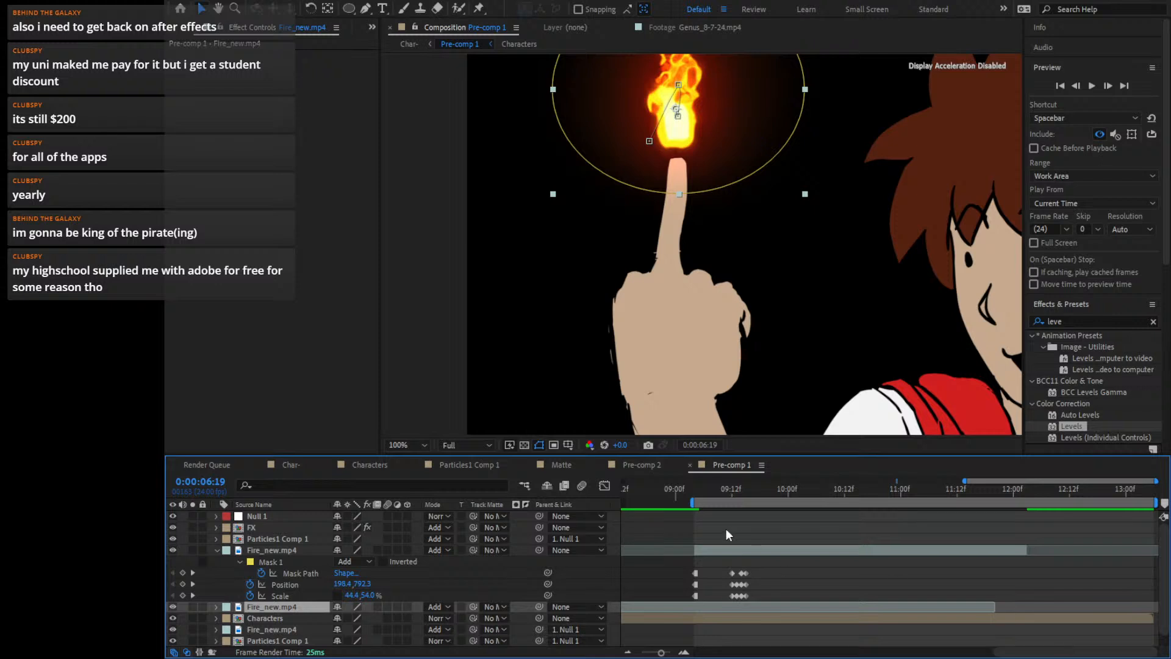
drag(704, 486, 698, 488)
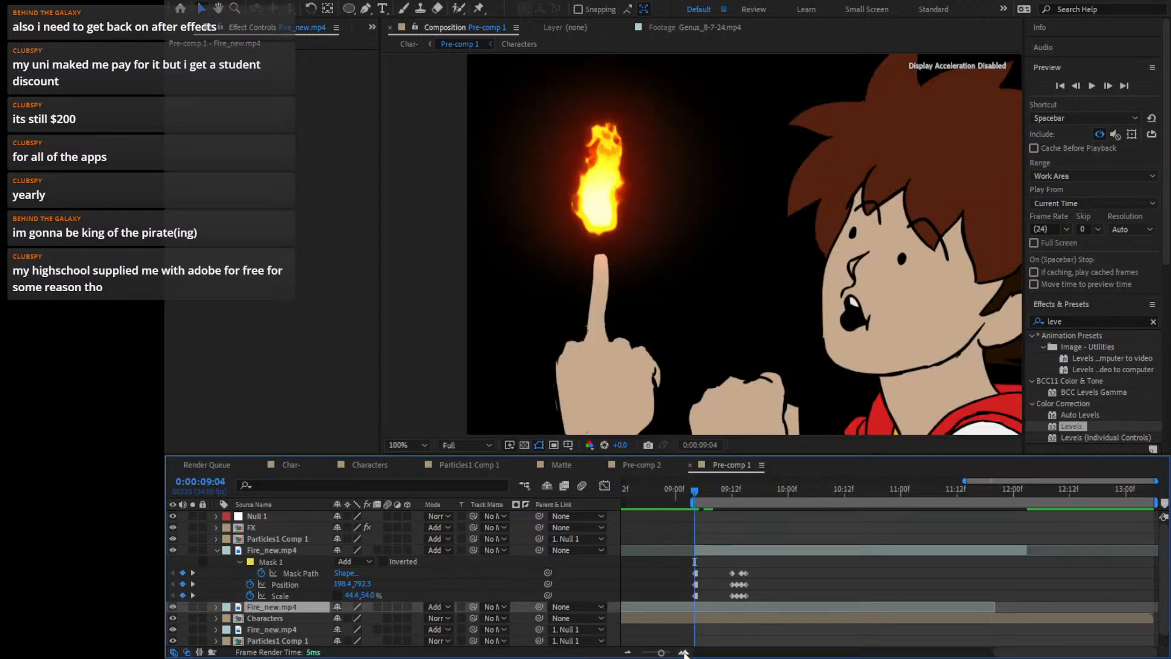
Compare the frames around 0:00:09:14 and nudge the flame at 0:00:09:15 sideways to Position 380.4, 849.3 over the fingertip
click(683, 652)
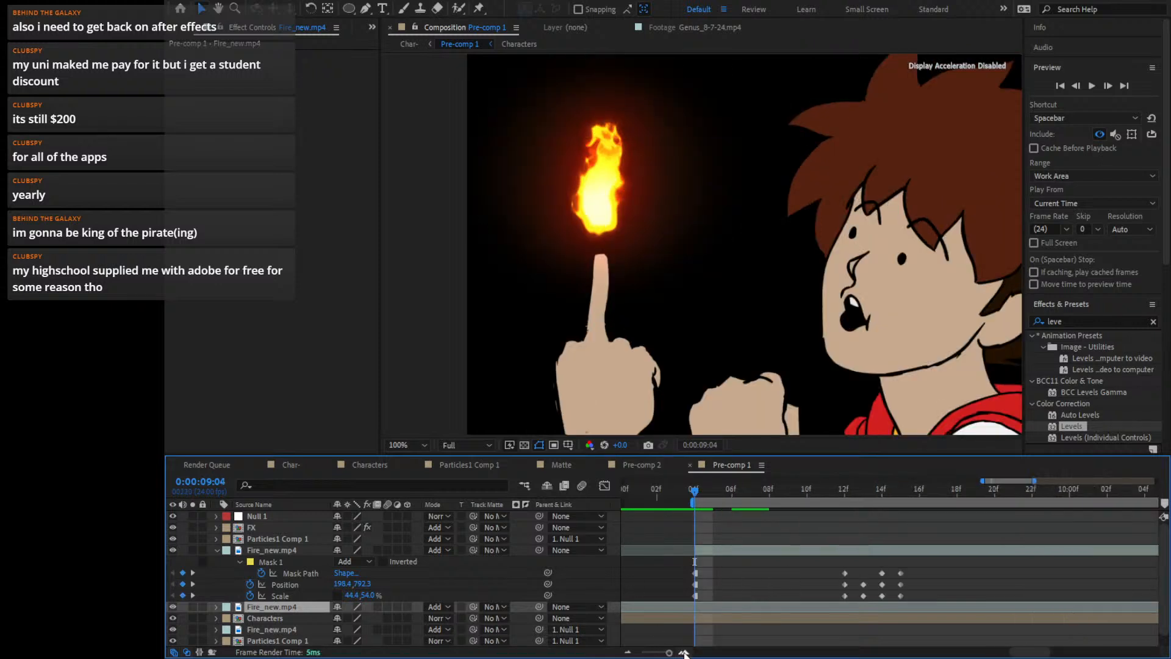
mouse_move(720, 491)
mouse_down()
mouse_move(804, 510)
mouse_move(763, 505)
mouse_move(913, 494)
mouse_move(865, 491)
mouse_move(899, 467)
mouse_move(885, 471)
mouse_up()
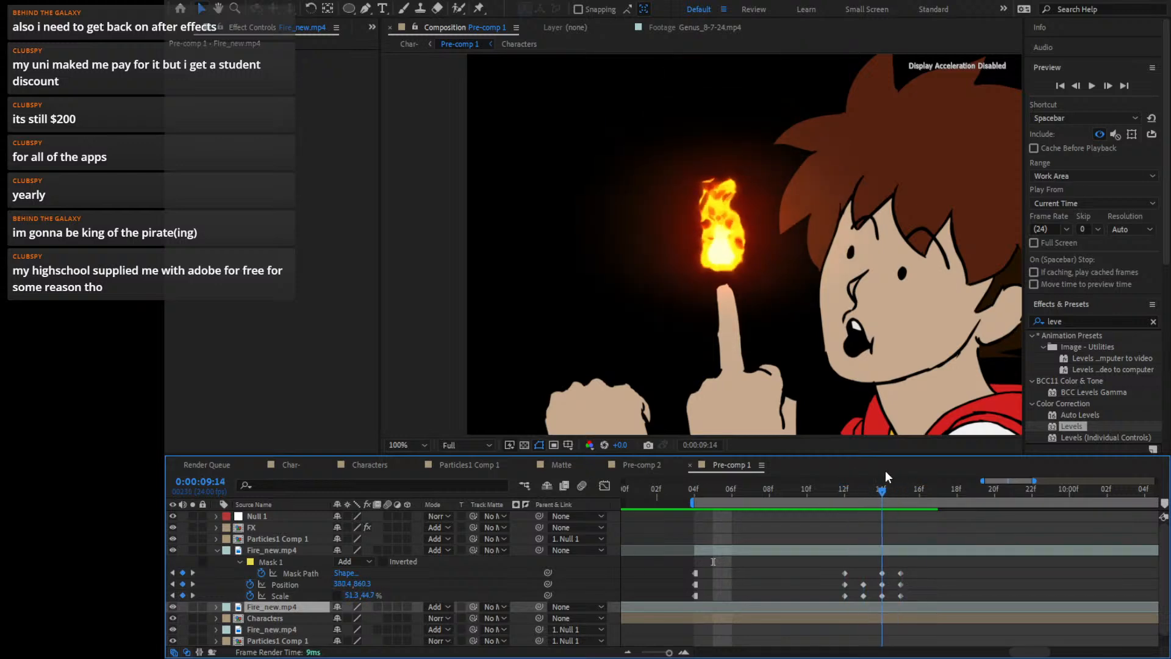
key(Page_Up)
key(Page_Down)
key(Page_Down)
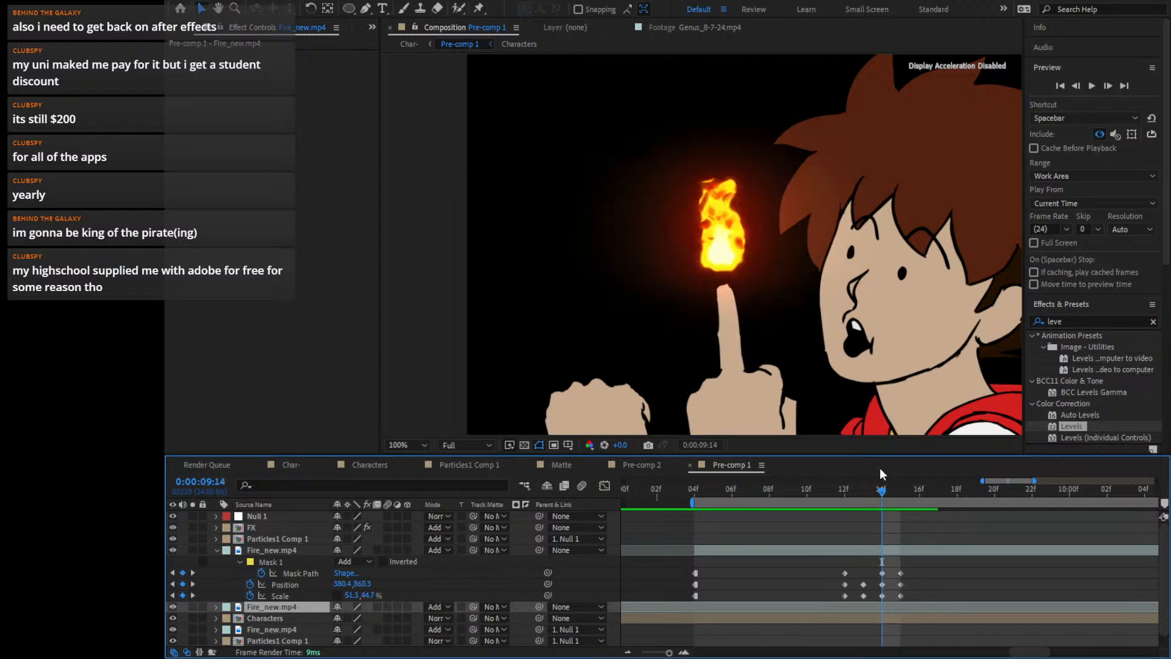
key(Page_Up)
key(Page_Down)
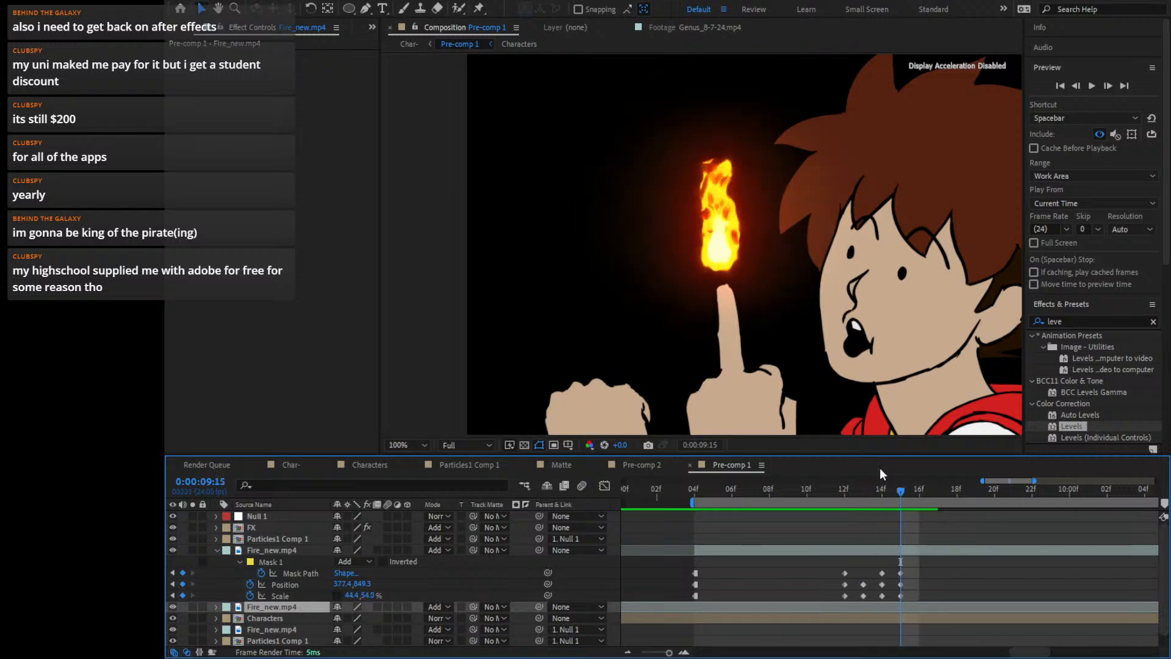
click(739, 245)
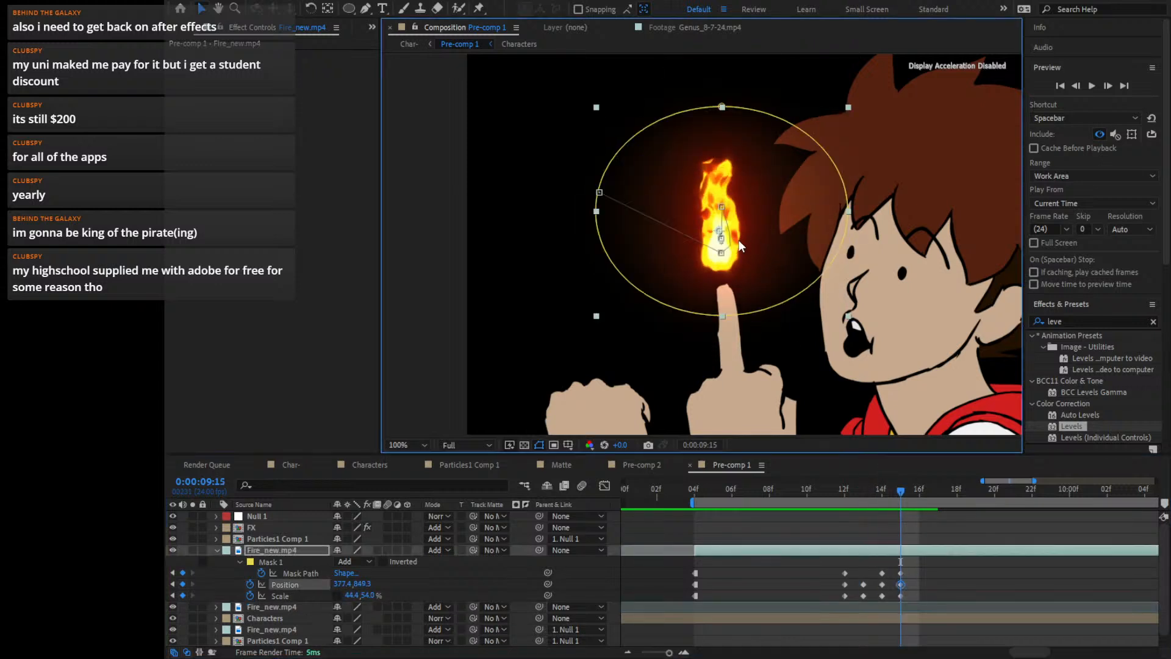
key(Right)
key(Right)
key(Right)
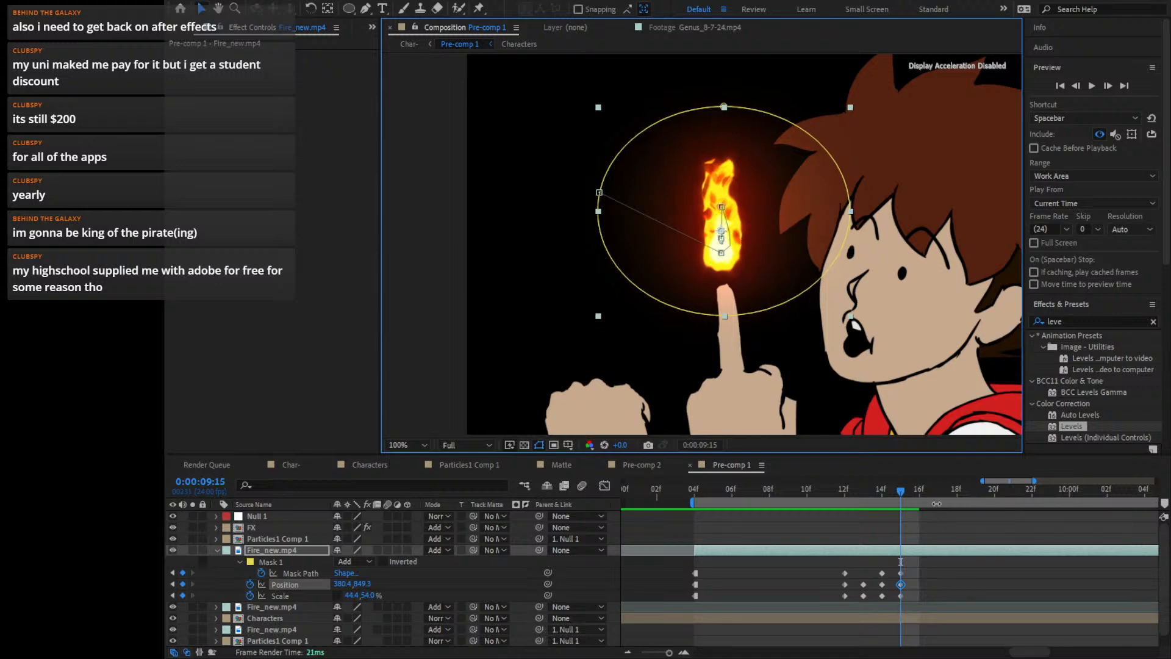
Copy the fire layer's Mask Path, Position and Scale keyframes from 0:00:09:12 through 0:00:09:15 and paste them at 0:00:10:00
drag(901, 493, 825, 602)
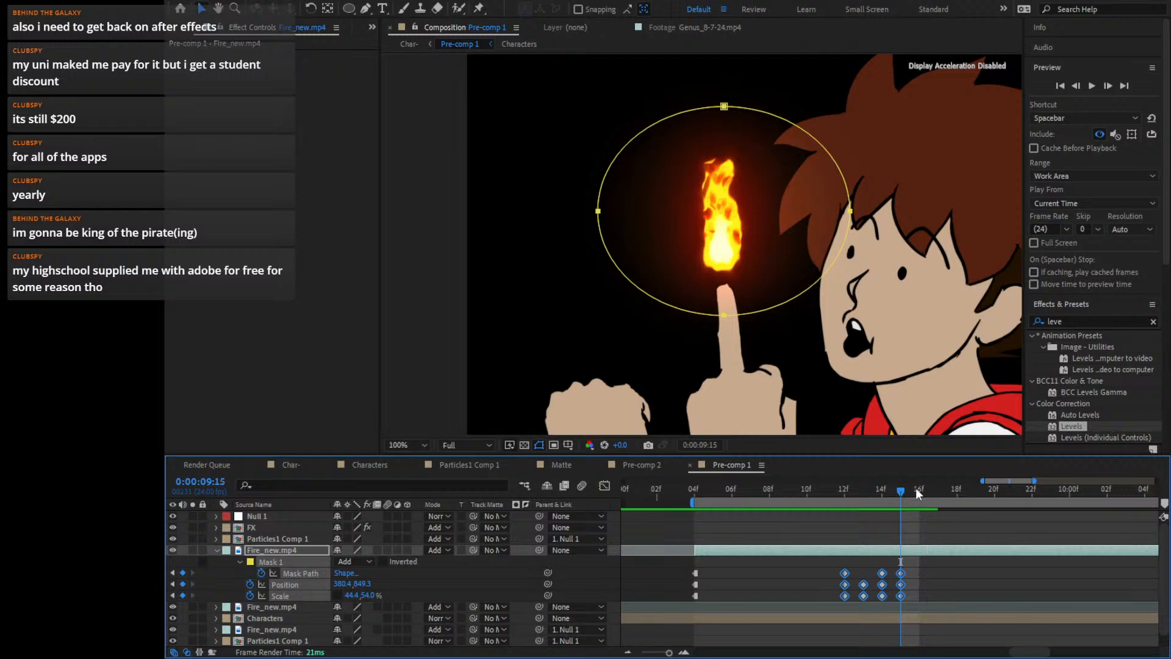
drag(916, 488, 1050, 498)
scroll(1009, 552, down, 1)
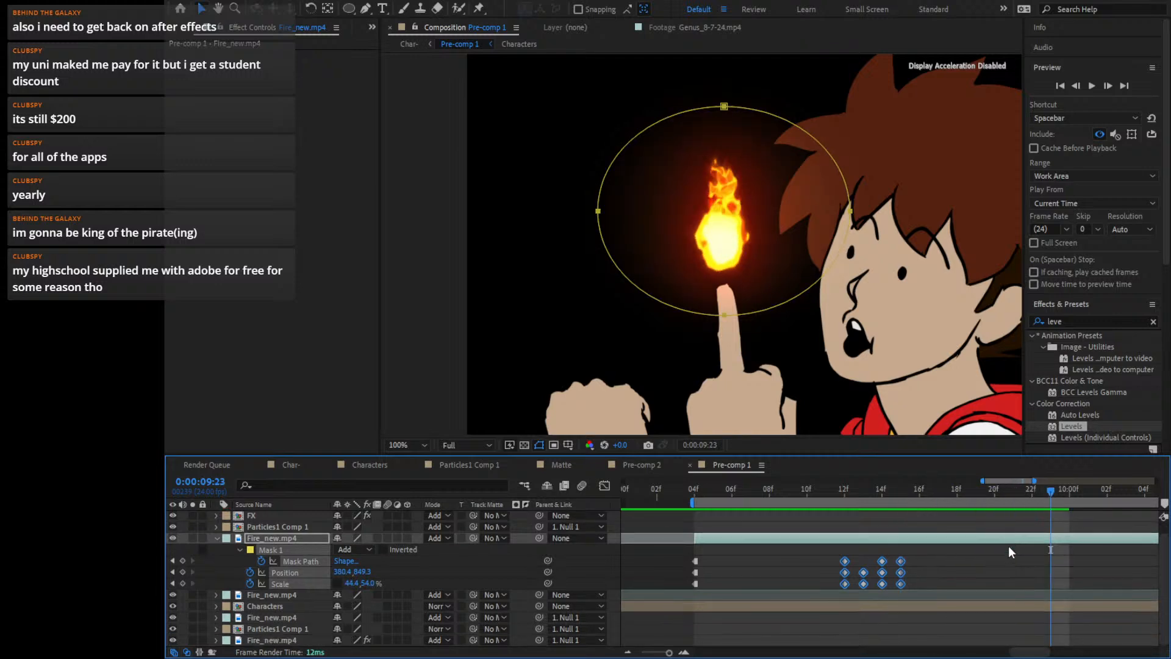
click(627, 652)
click(628, 652)
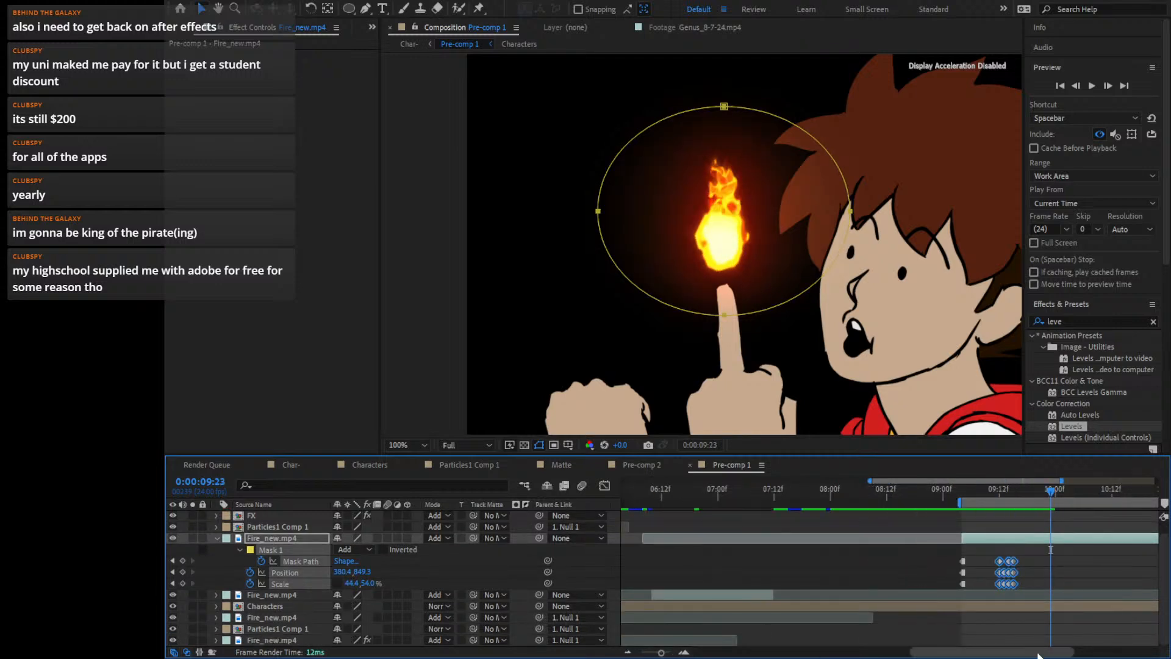
drag(1039, 652, 1129, 650)
mouse_move(784, 491)
mouse_down()
mouse_move(800, 496)
mouse_move(782, 510)
mouse_up()
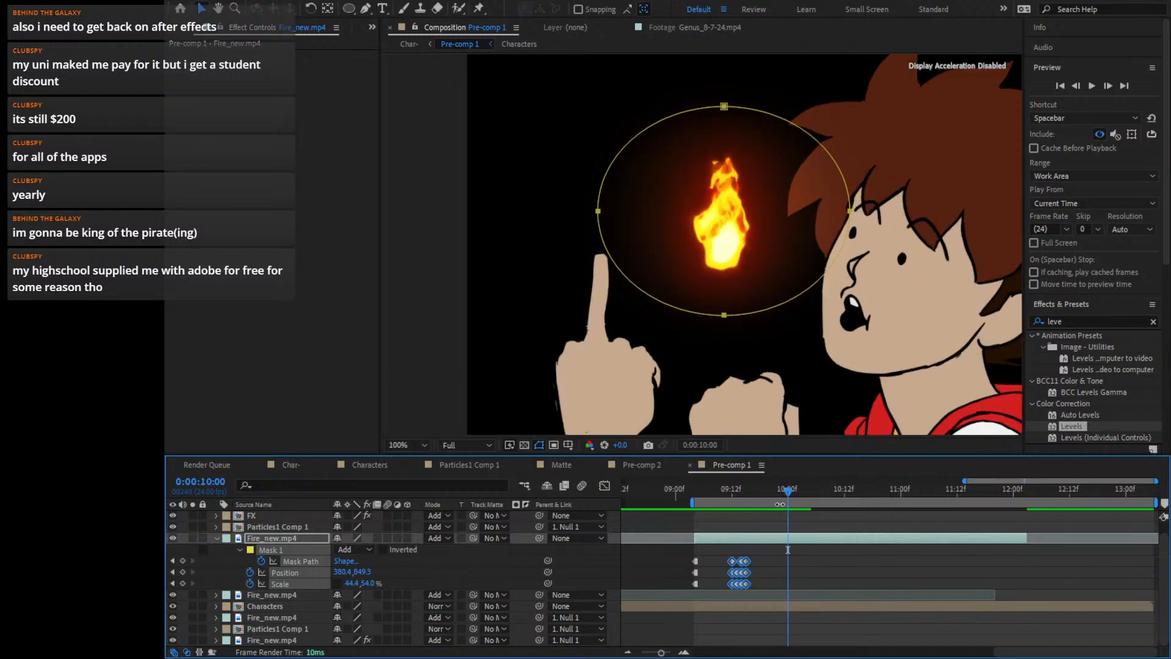
key(ctrl+v)
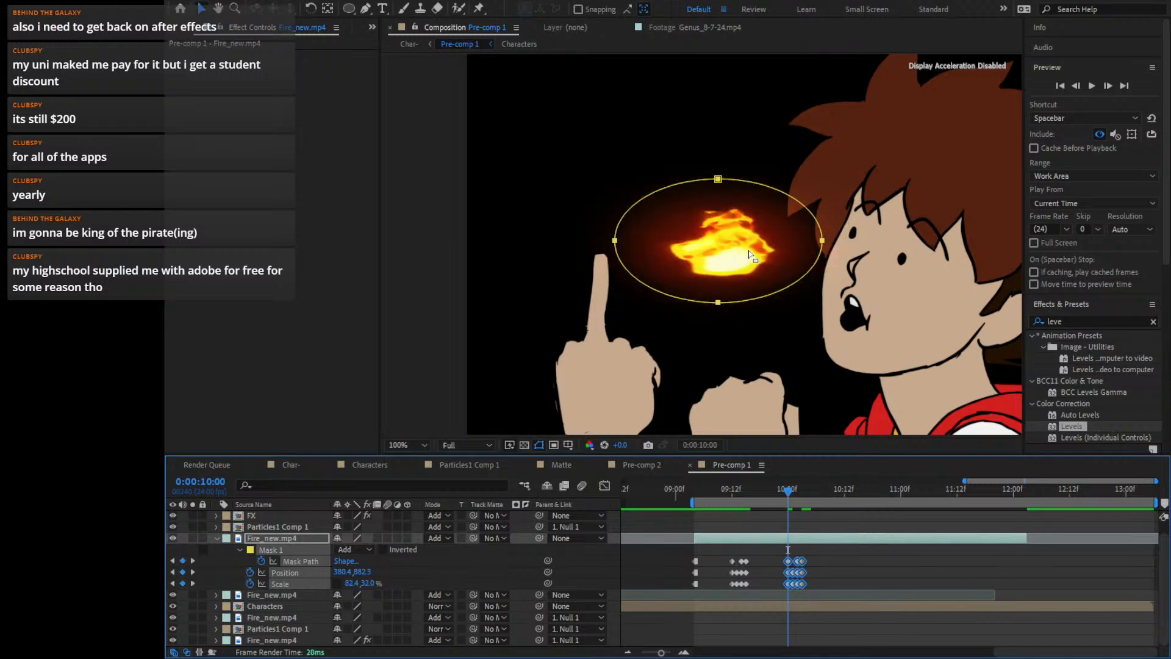
Open the Graph Editor for the pasted Mask Path, Position and Scale keyframes
click(605, 485)
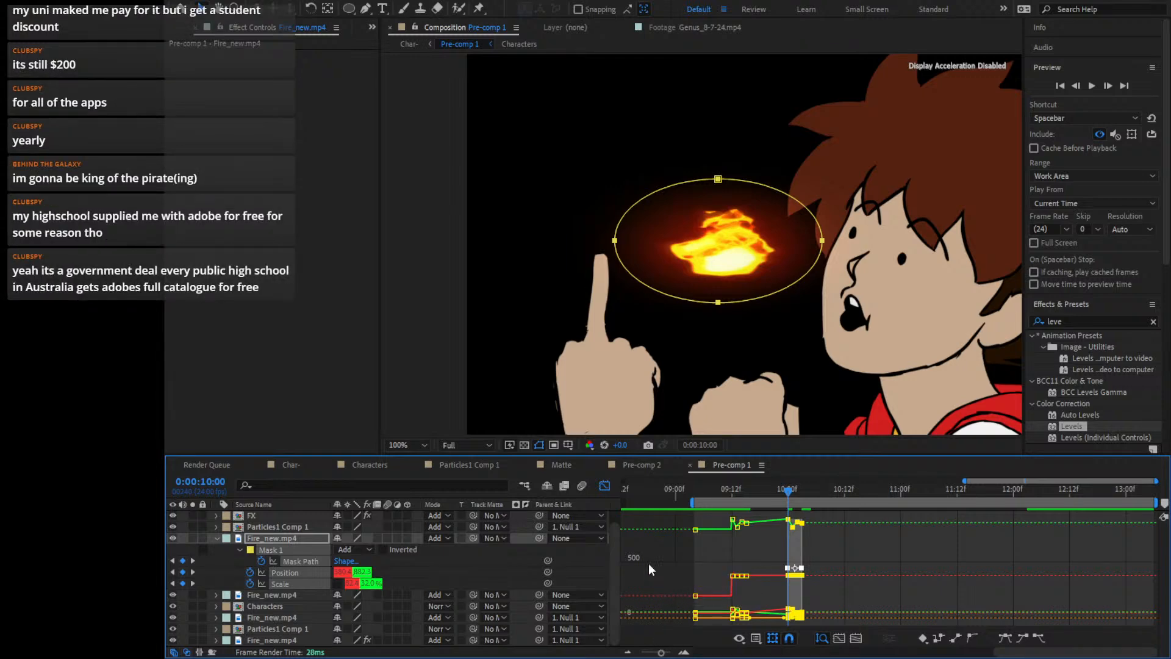
Convert all Mask Path, Position and Scale keyframes of the open Fire_new.mp4 layer to hold keyframes and save the project
drag(675, 623, 801, 511)
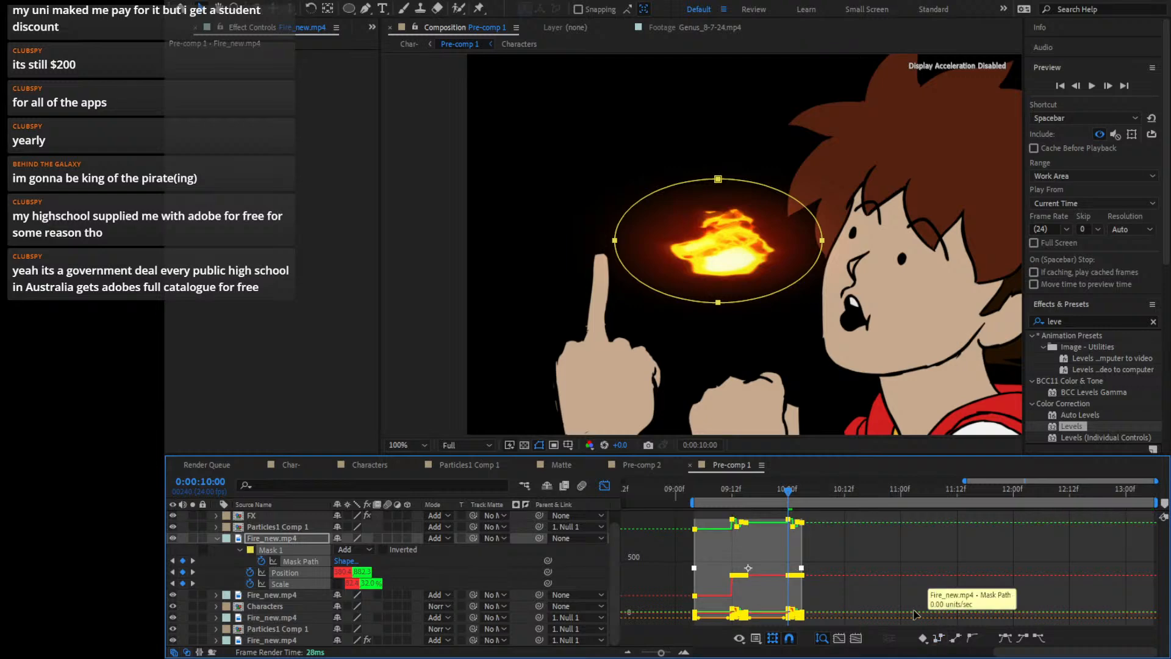
click(604, 483)
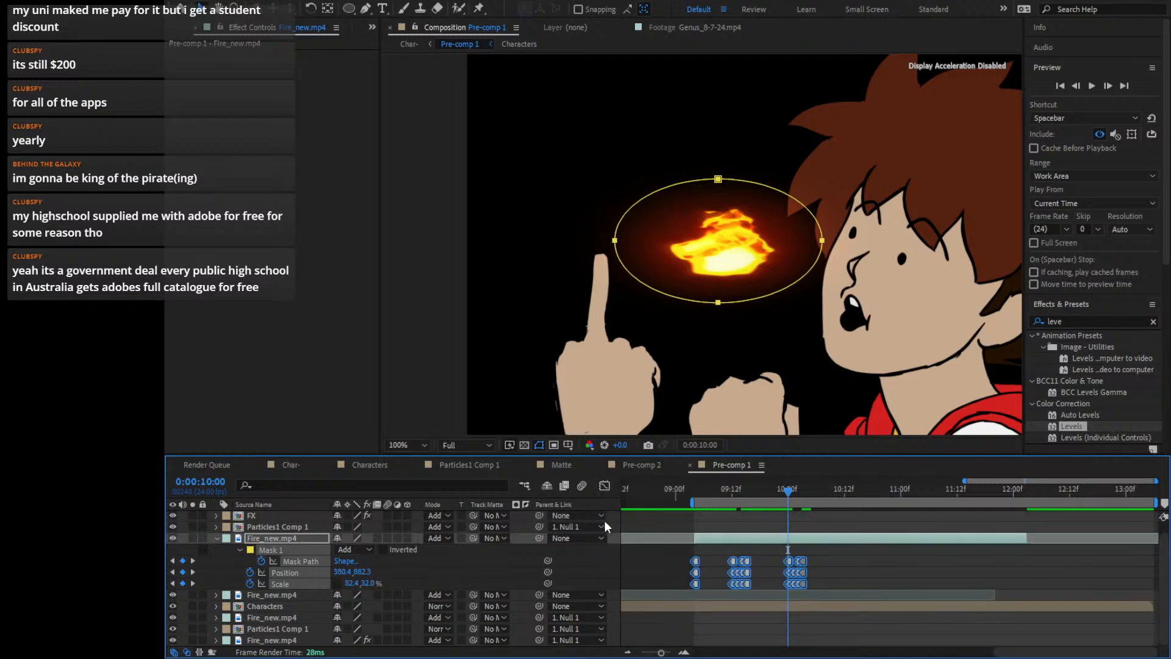
click(833, 550)
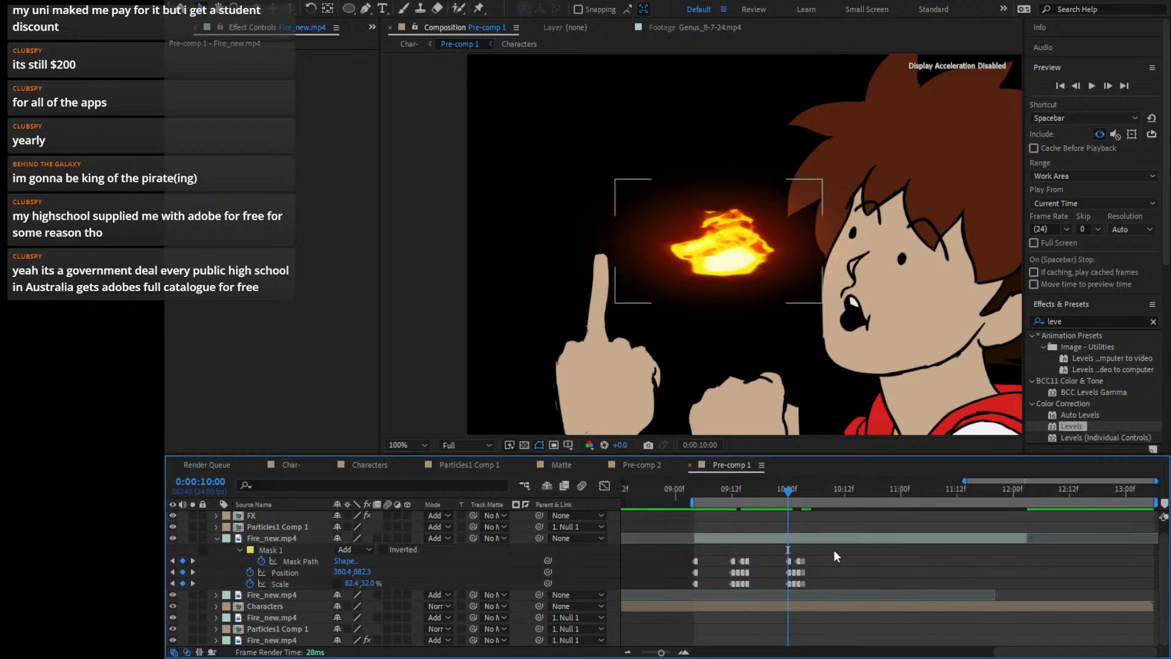
key(ctrl+s)
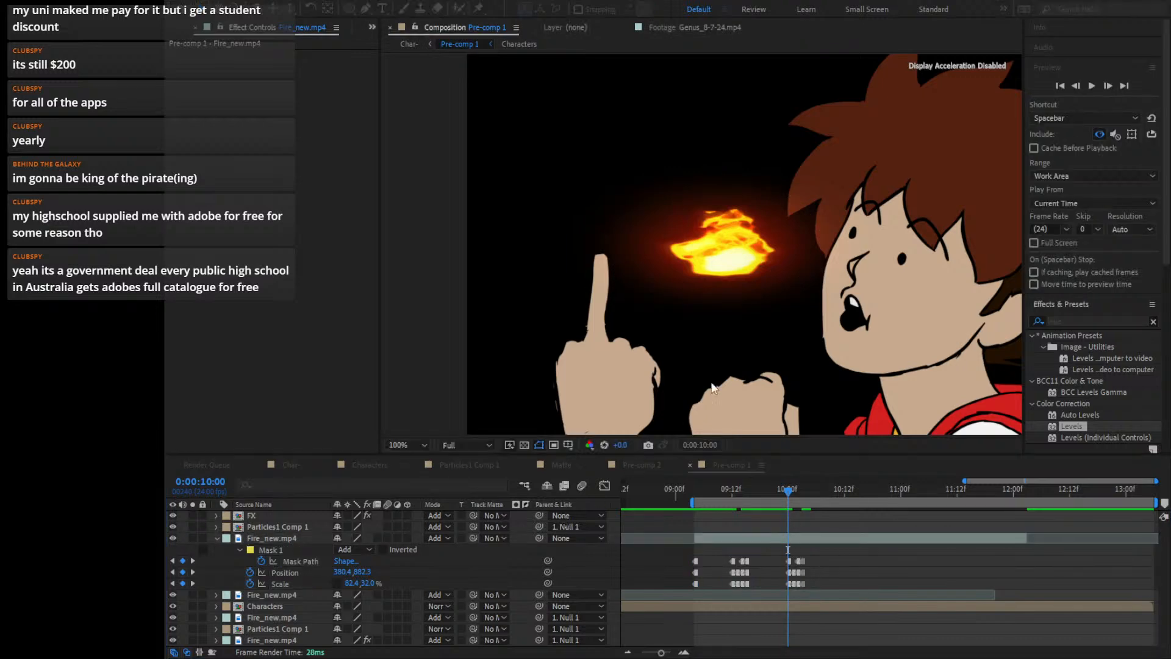
Shift the fire layer's four Position keyframes starting at 0:00:10:00 so the flame sits above the raised fingertip, at about 198.4, 843.3
click(287, 538)
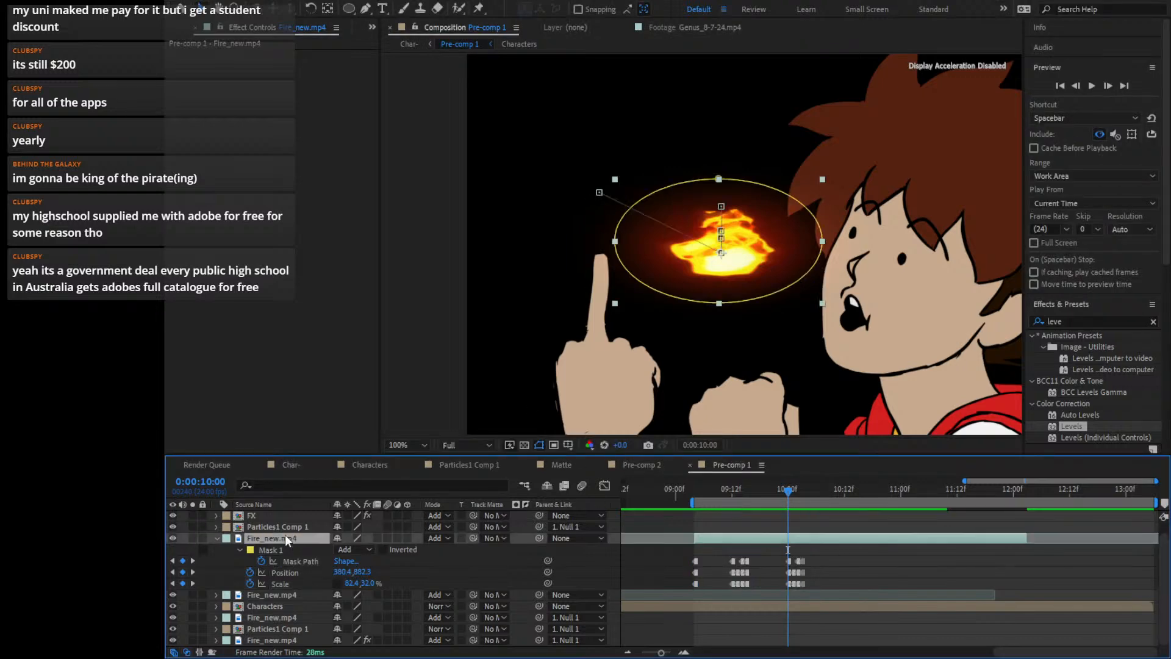
key(period)
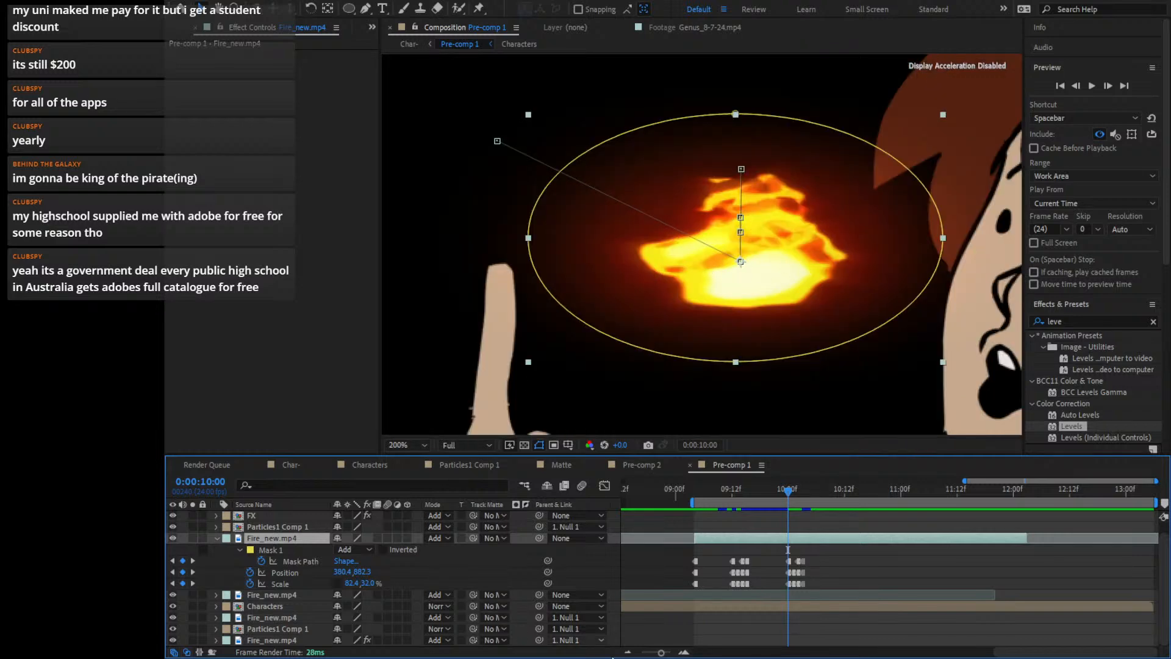
click(685, 652)
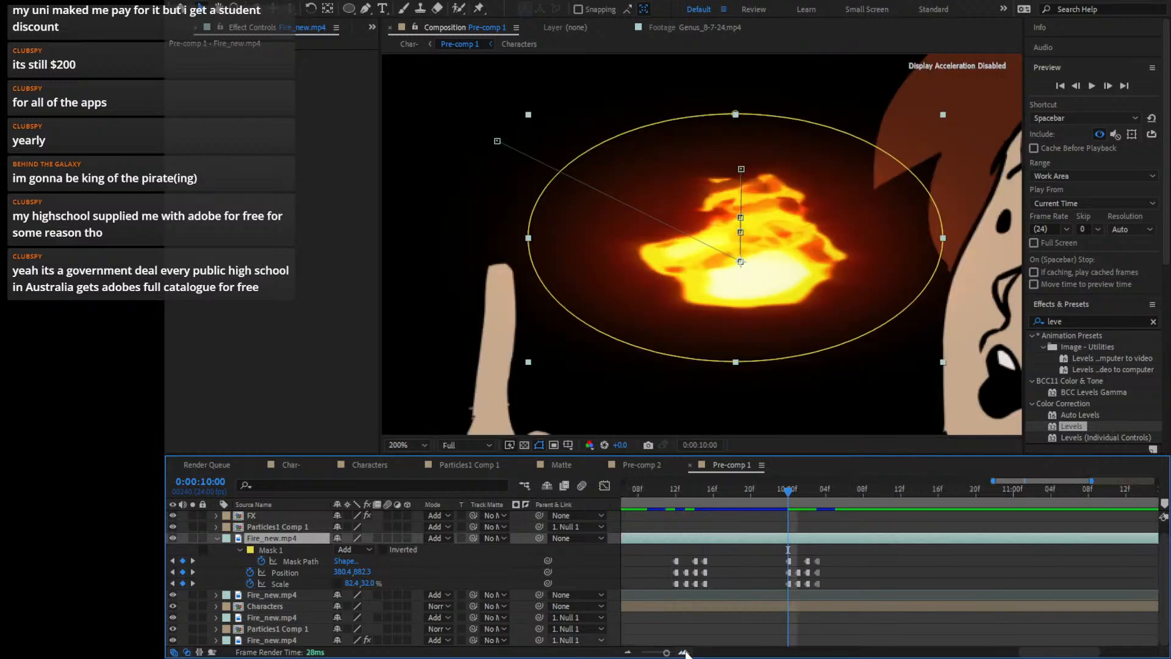
click(287, 571)
drag(857, 572, 761, 569)
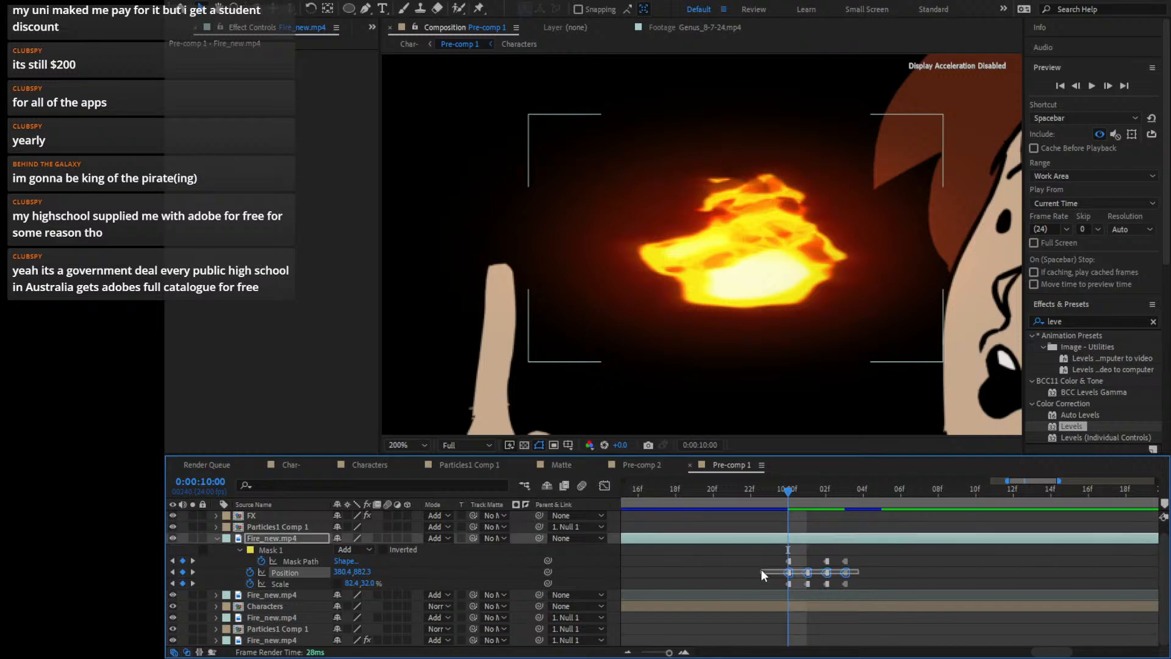
drag(800, 272, 557, 218)
scroll(577, 240, down, 4)
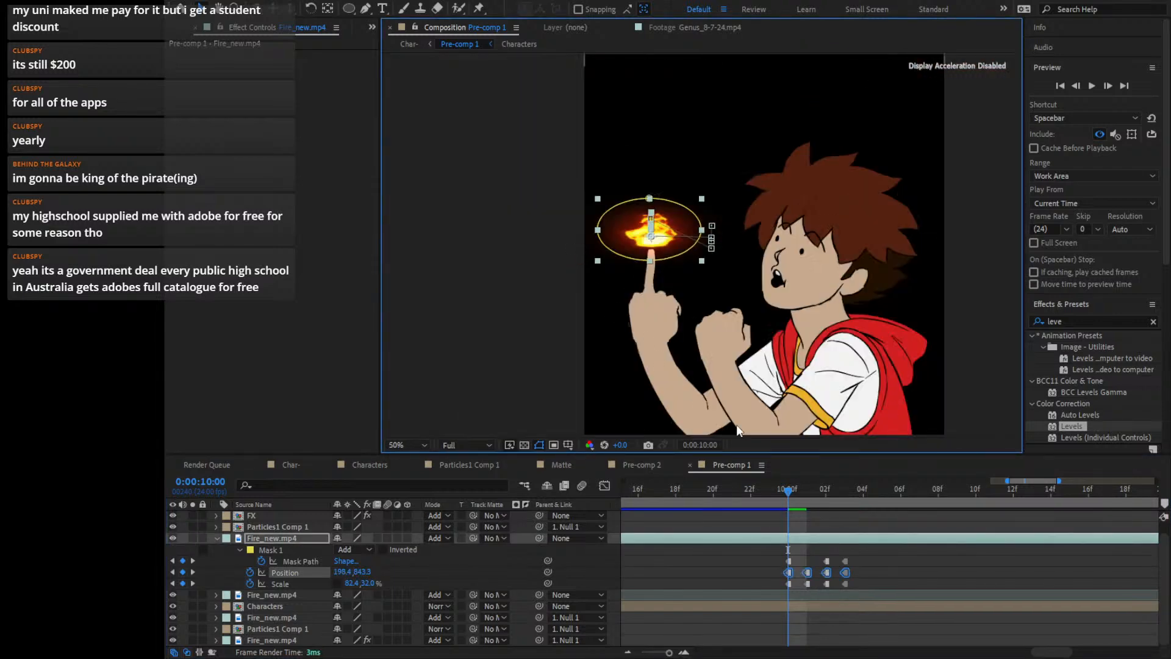
Copy the fire layer's Mask Path, Position and Scale keyframe group around 0:00:09:12 and paste it at 0:00:10:20
drag(787, 494, 762, 585)
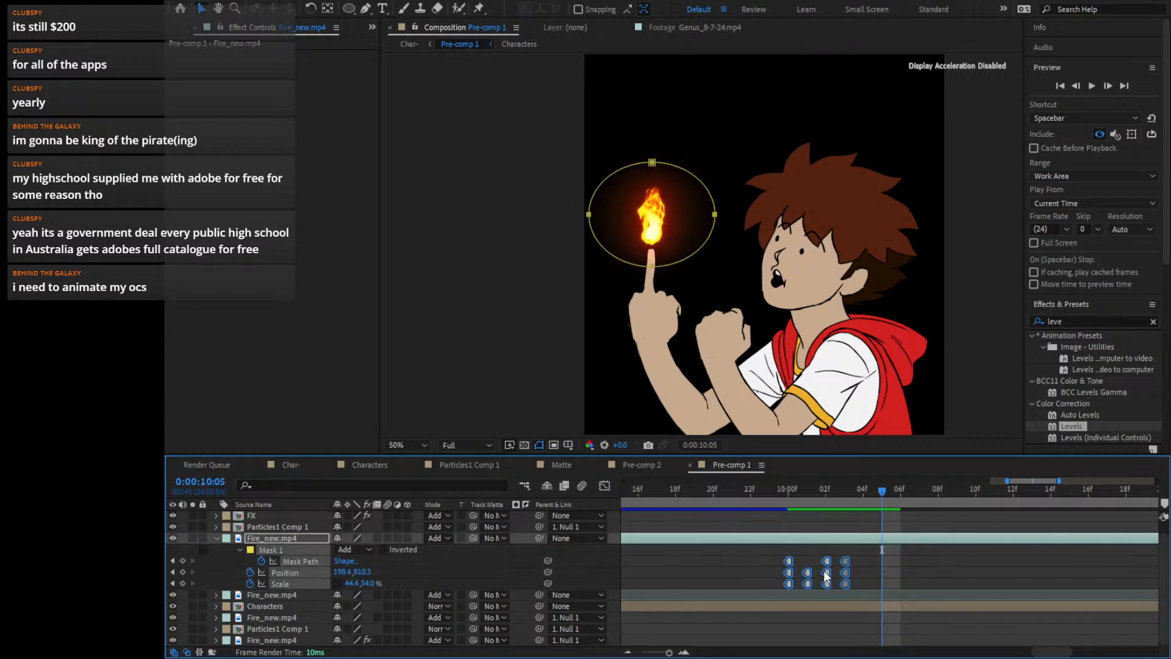
click(626, 652)
click(627, 652)
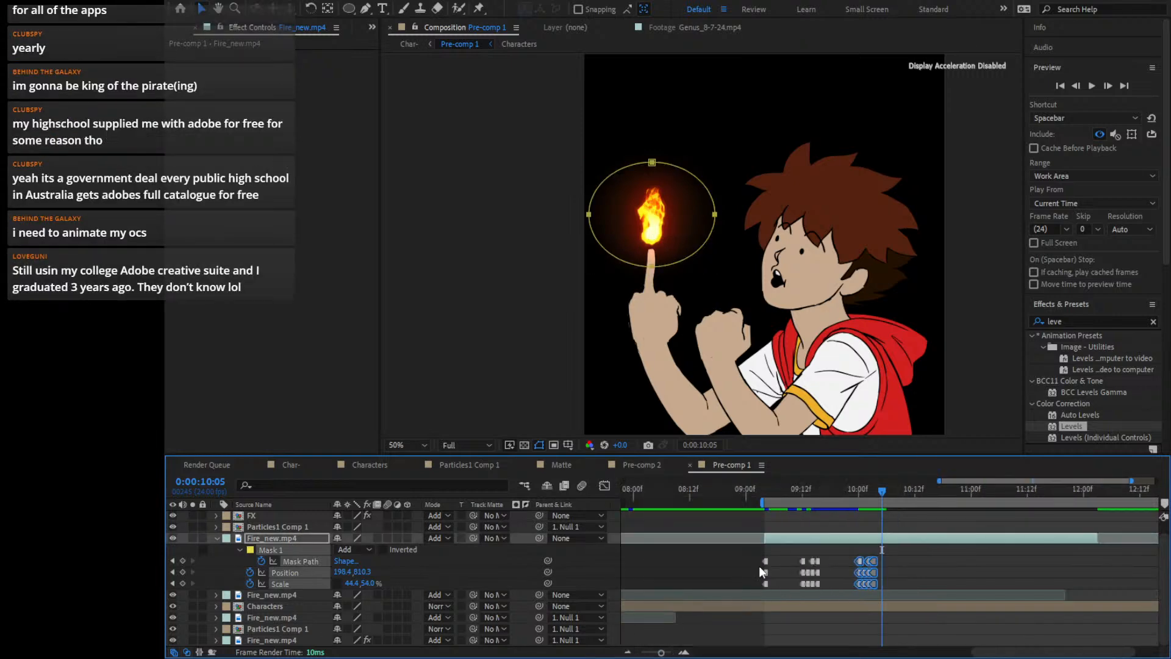
drag(831, 552, 787, 594)
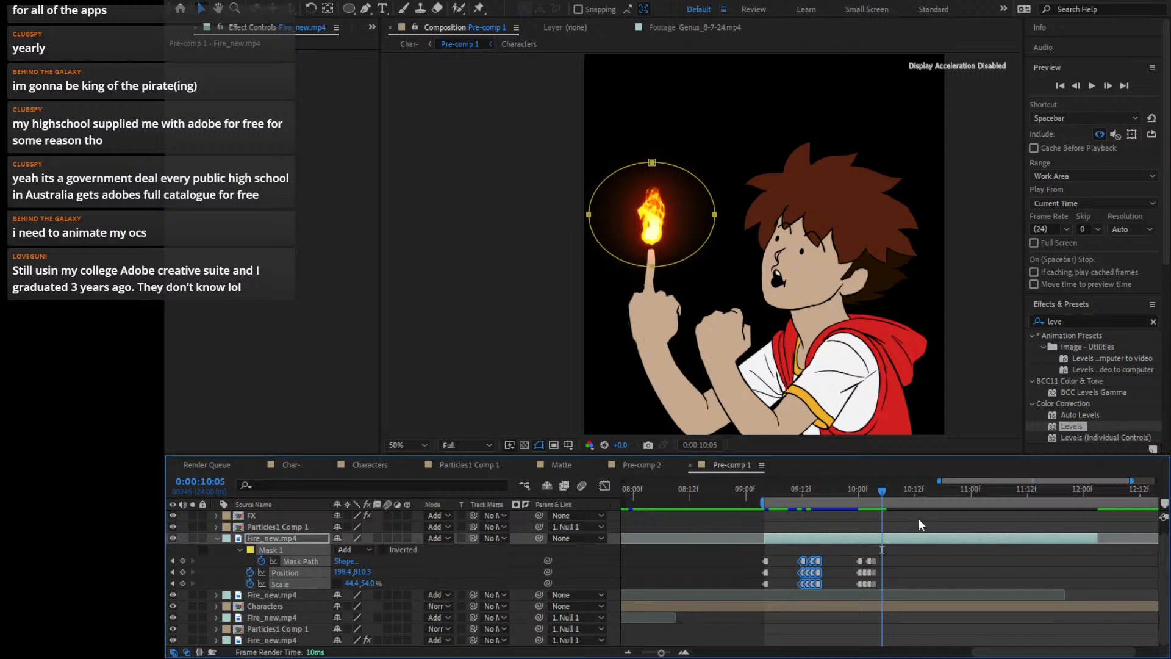
drag(880, 499, 953, 497)
key(Page_Up)
key(Page_Up)
key(Page_Up)
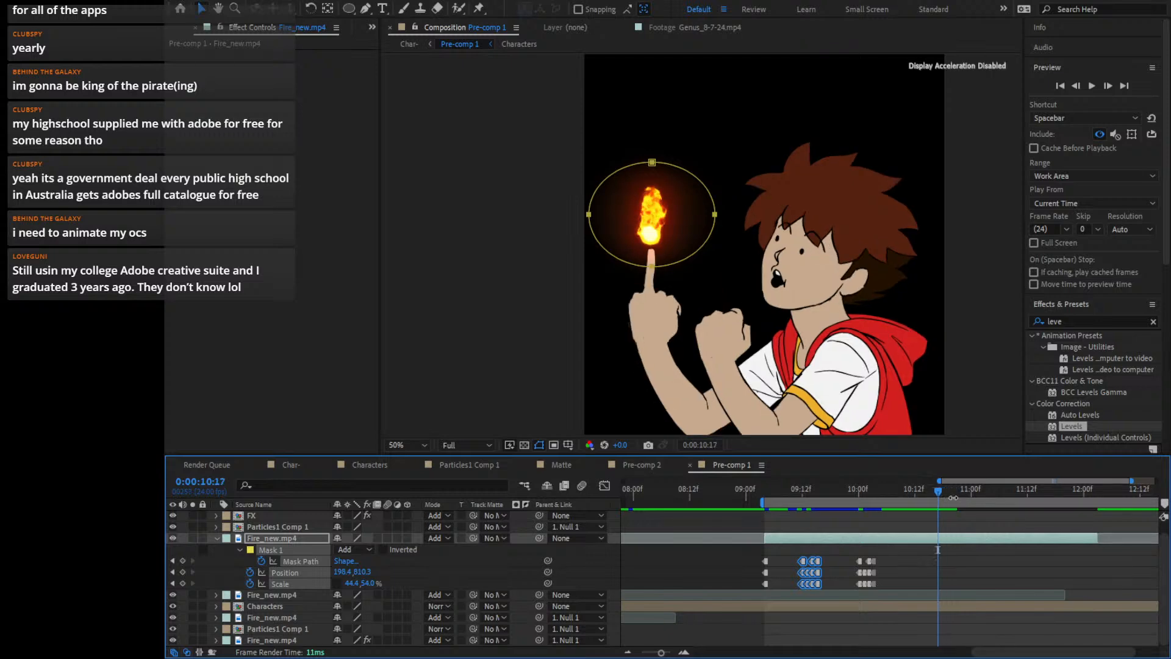
key(Page_Up)
key(Page_Down)
key(Page_Down)
key(Page_Down)
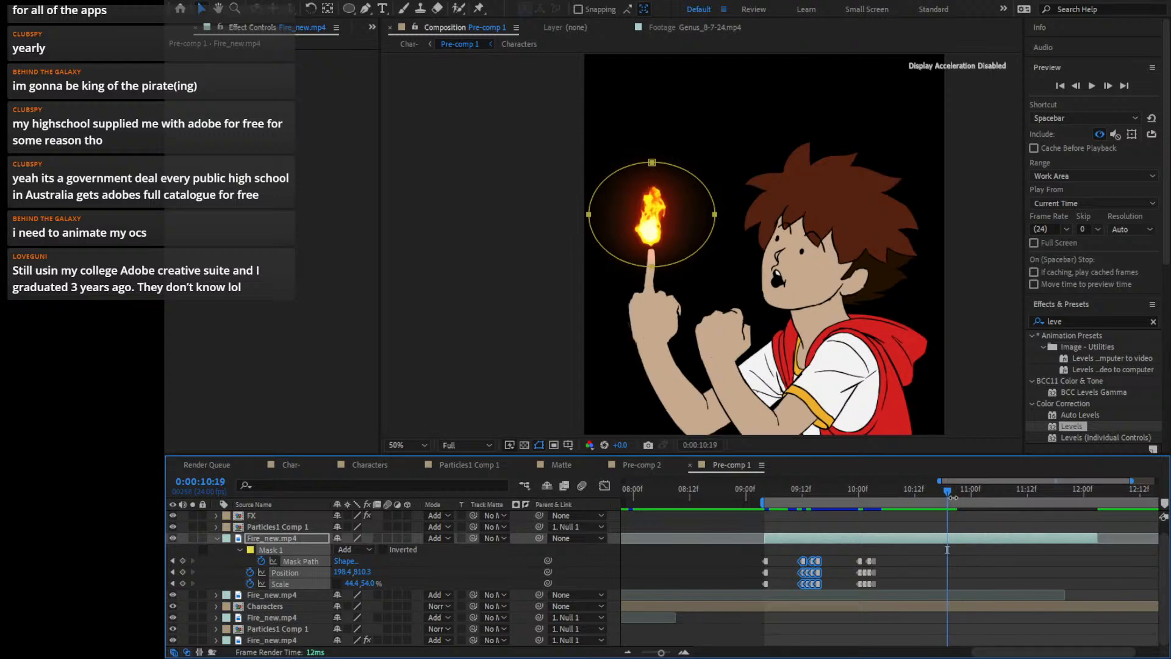
key(Page_Down)
key(ctrl+v)
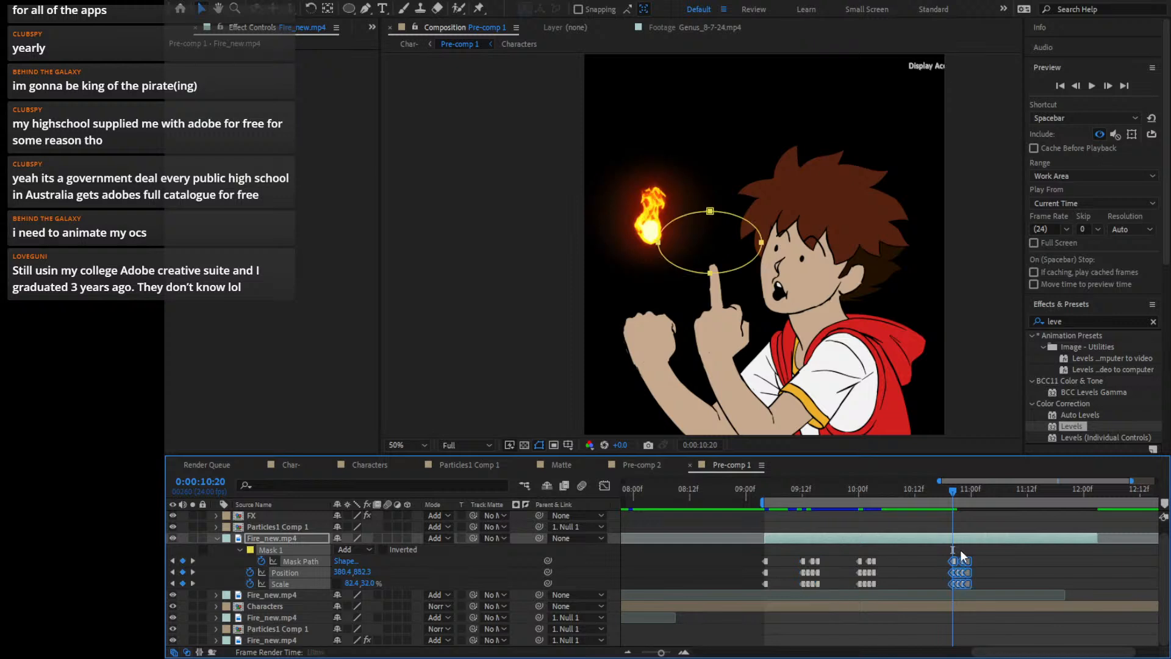
Copy the Mask Path, Position and Scale keyframe group starting at 0:00:10:00 and paste it at 0:00:11:04, where the raised hand switches
key(Page_Down)
key(Page_Down)
key(Page_Down)
key(Page_Down)
key(Page_Down)
key(Page_Down)
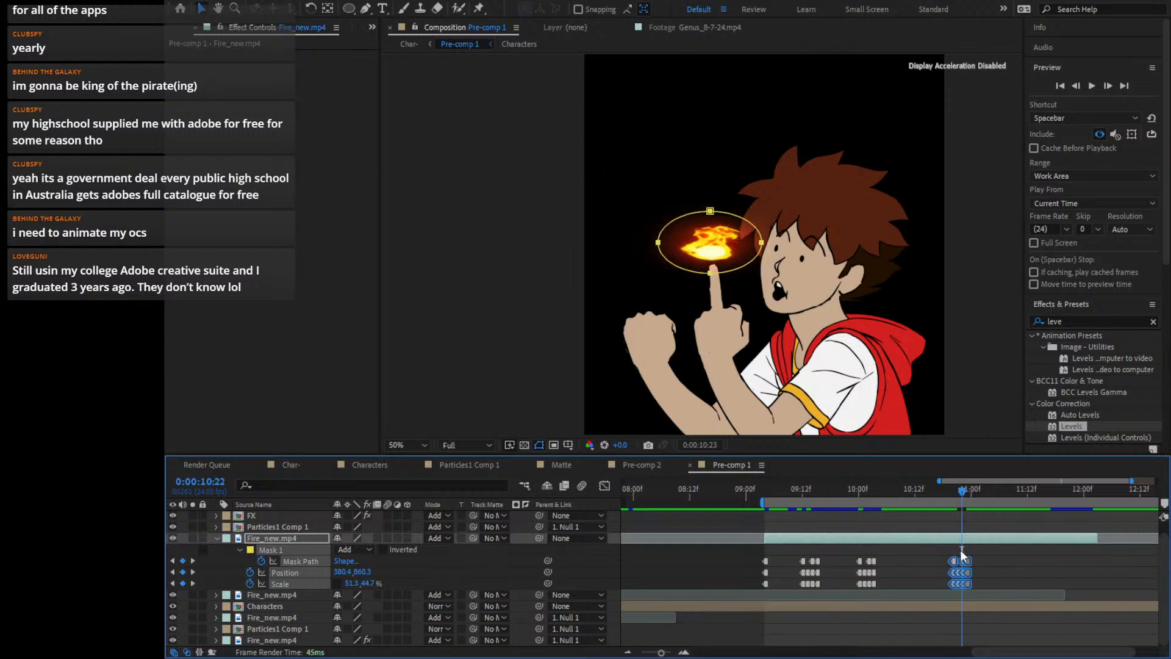
key(Page_Down)
key(Page_Down)
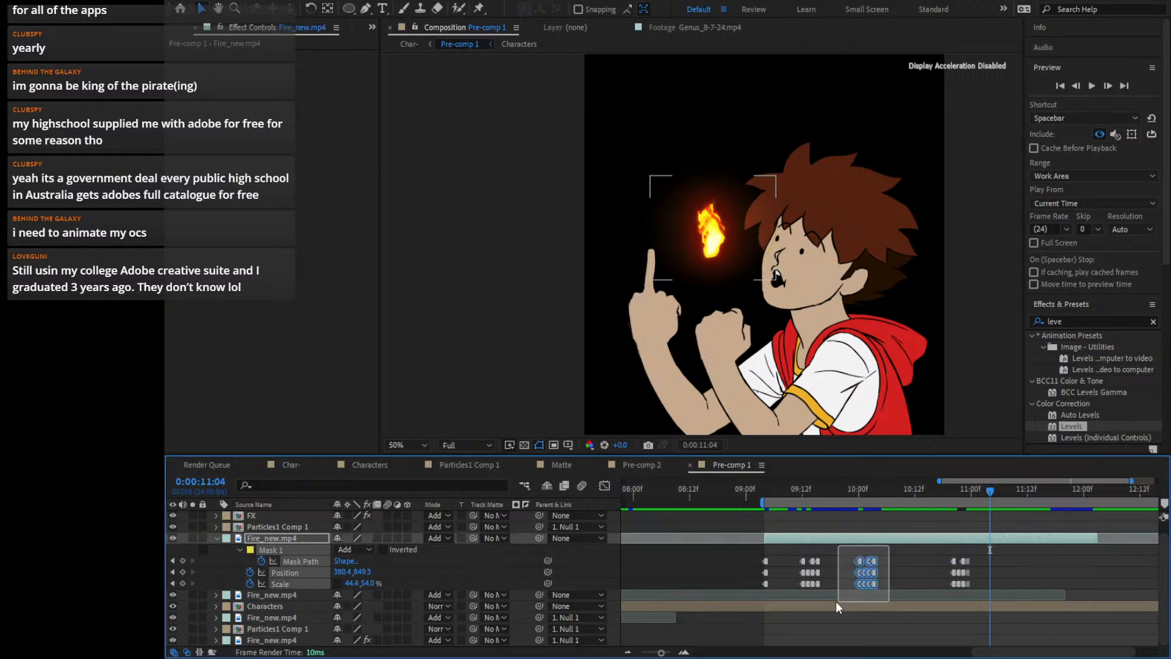
key(ctrl+v)
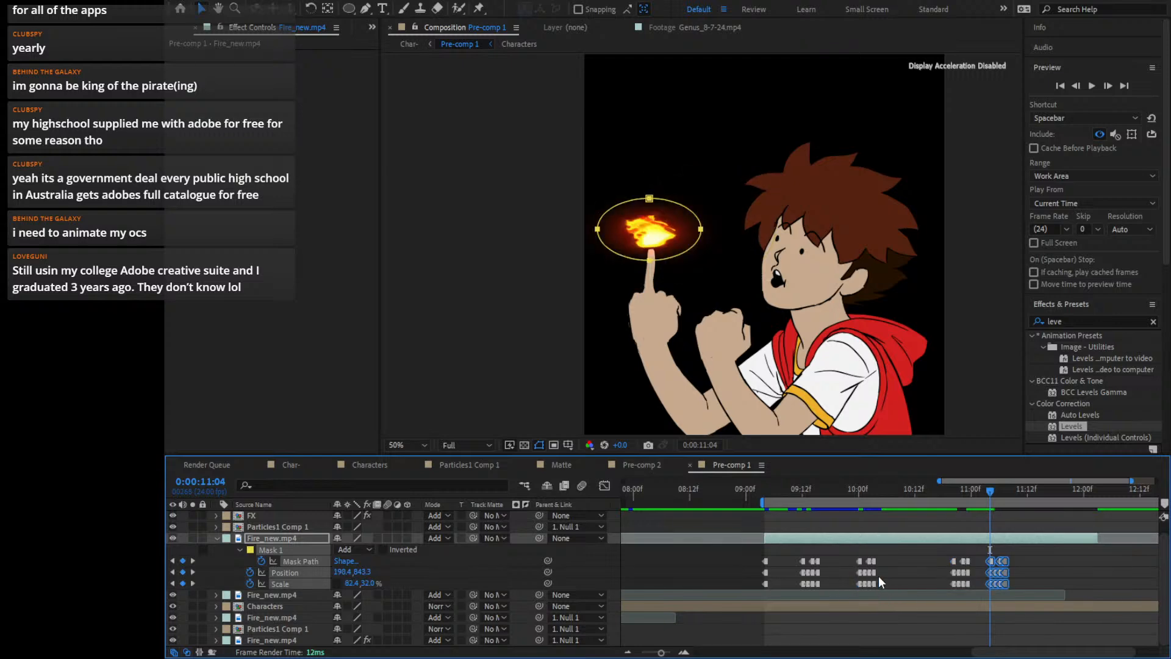
Duplicate the fire layer's keyframe group starting at 0:00:10:20 to 0:00:11:12, at the following hand switch
key(Page_Down)
key(Page_Down)
key(Page_Down)
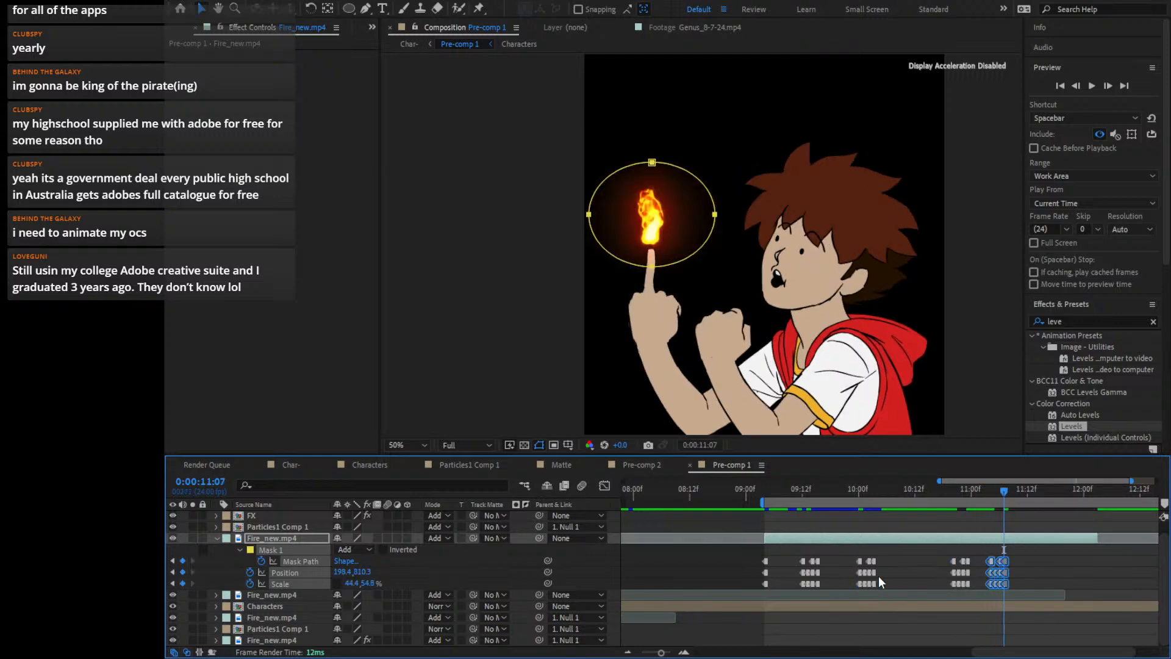
key(Page_Down)
key(Page_Down)
key(Page_Down)
key(Page_Down)
key(Page_Down)
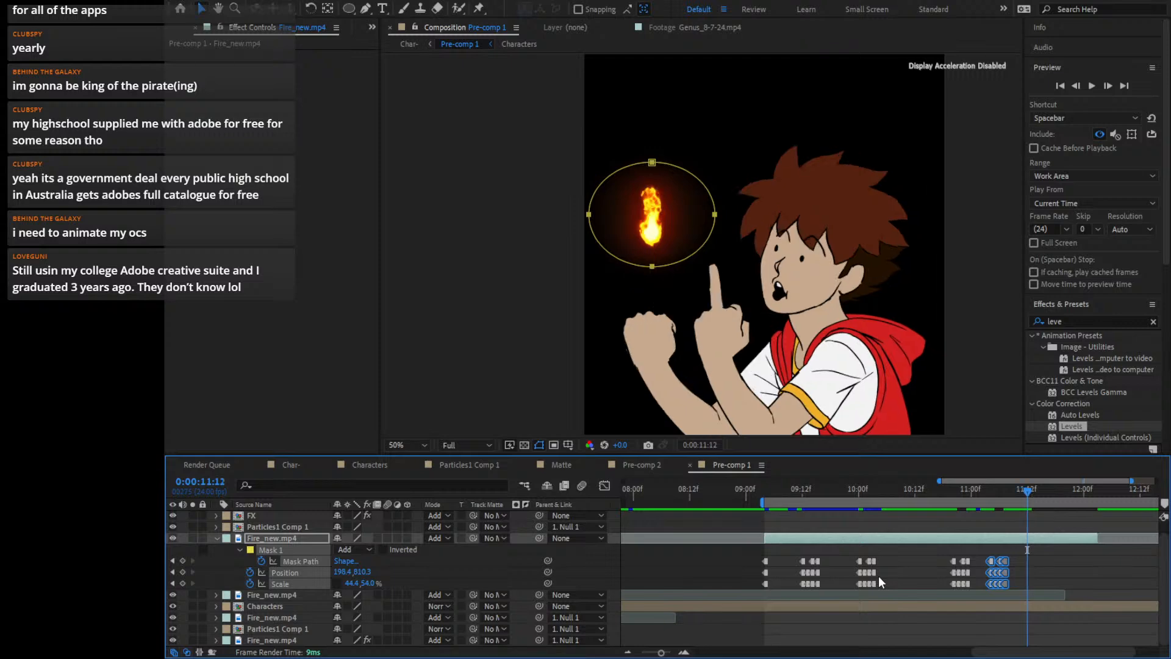
drag(938, 551, 972, 596)
key(ctrl+c)
key(ctrl+v)
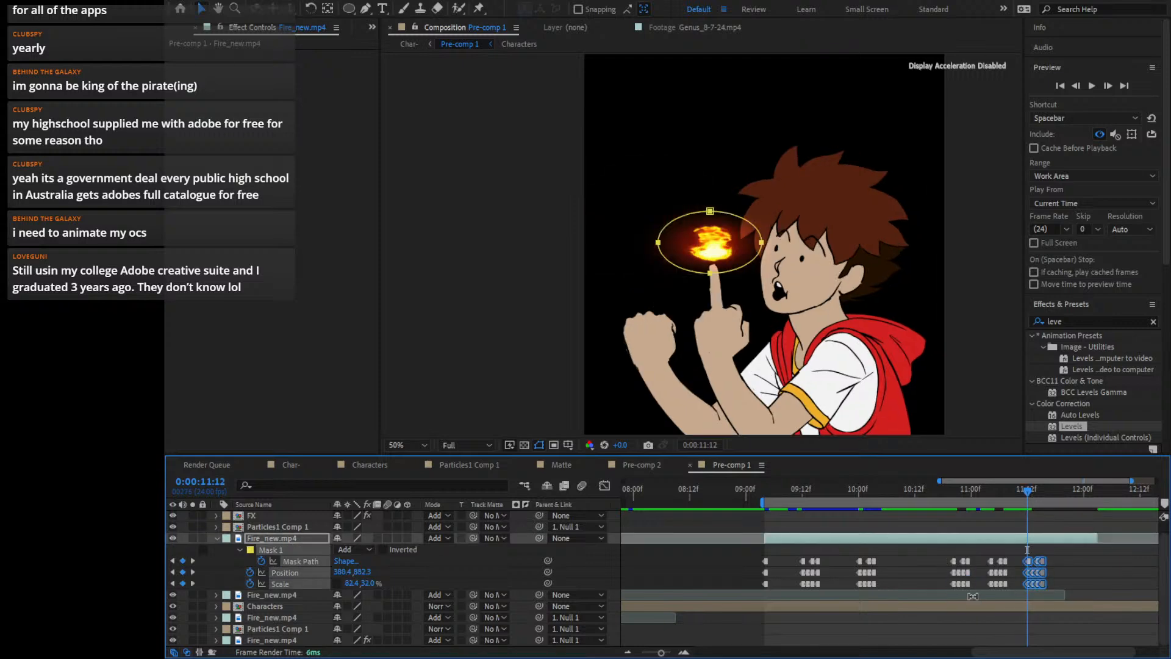
Step frame by frame from 0:00:11:12 to 0:00:12:03 to check the flame's alignment with the finger until the shot ends
key(Page_Down)
key(Page_Down)
key(Page_Down)
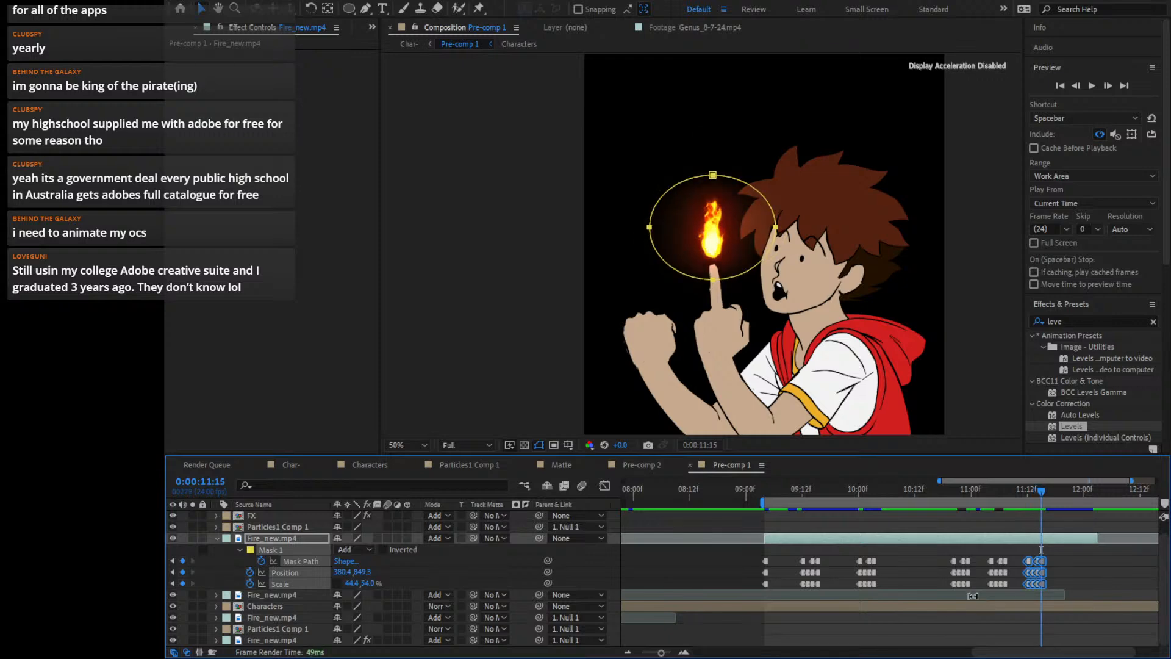
key(Page_Down)
key(Page_Down)
key(Page_Down)
key(Page_Down)
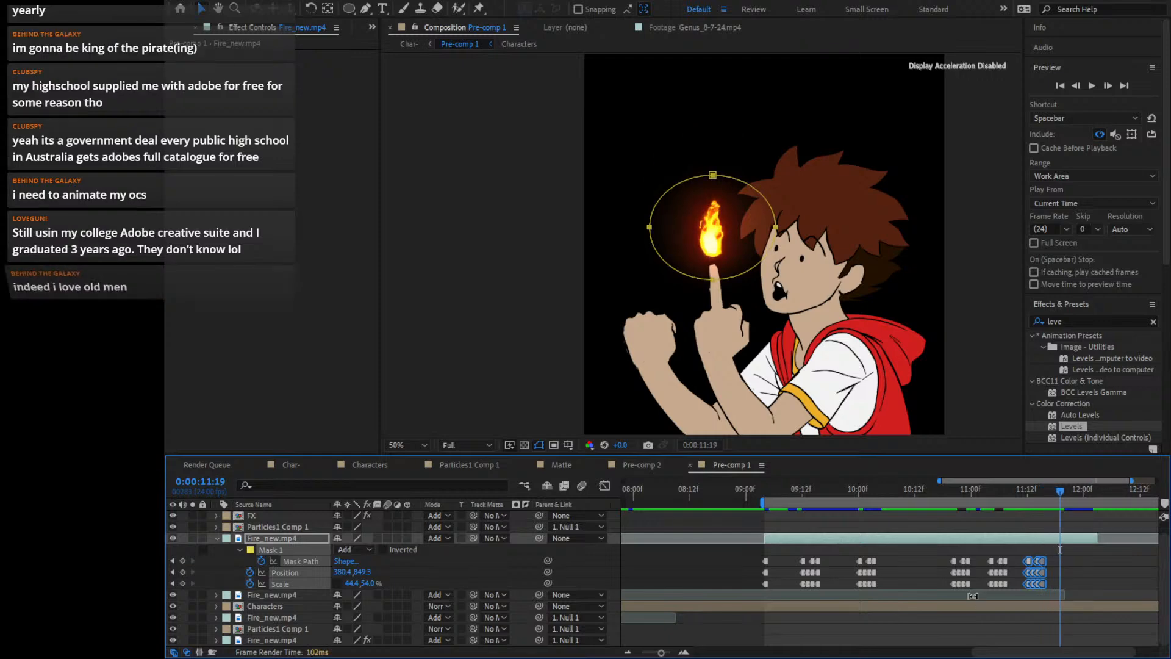
key(Page_Down)
key(Page_Down)
key(Page_Down)
key(Page_Down)
key(Page_Down)
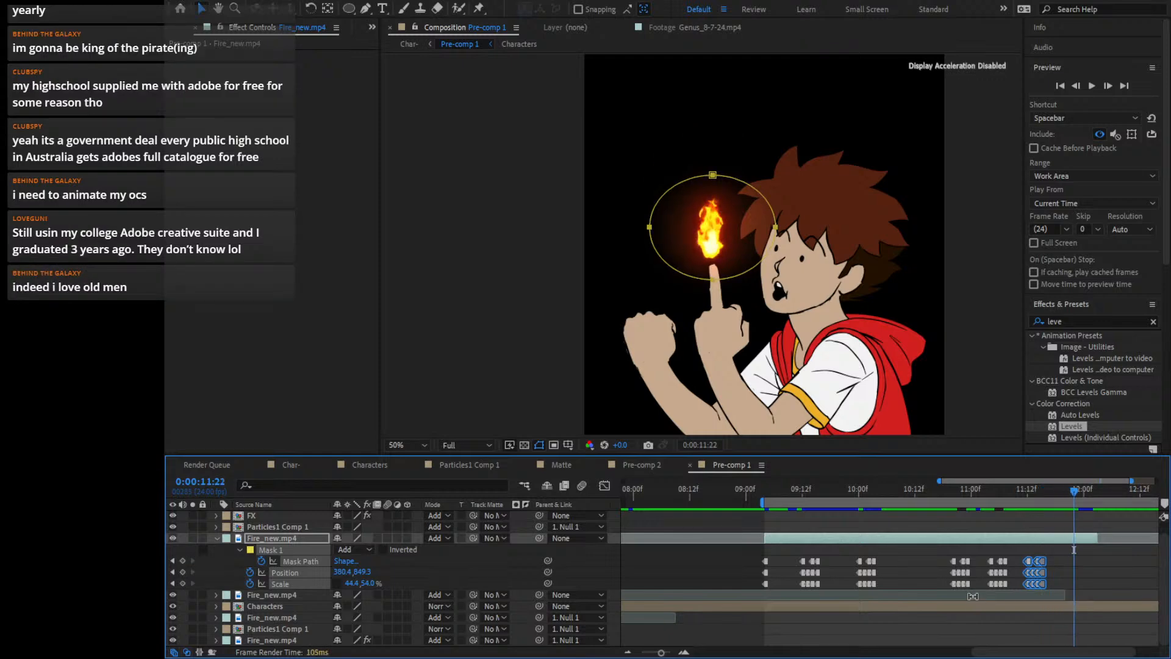
key(Page_Up)
key(Page_Up)
key(Page_Up)
key(Page_Up)
key(Page_Up)
key(Page_Up)
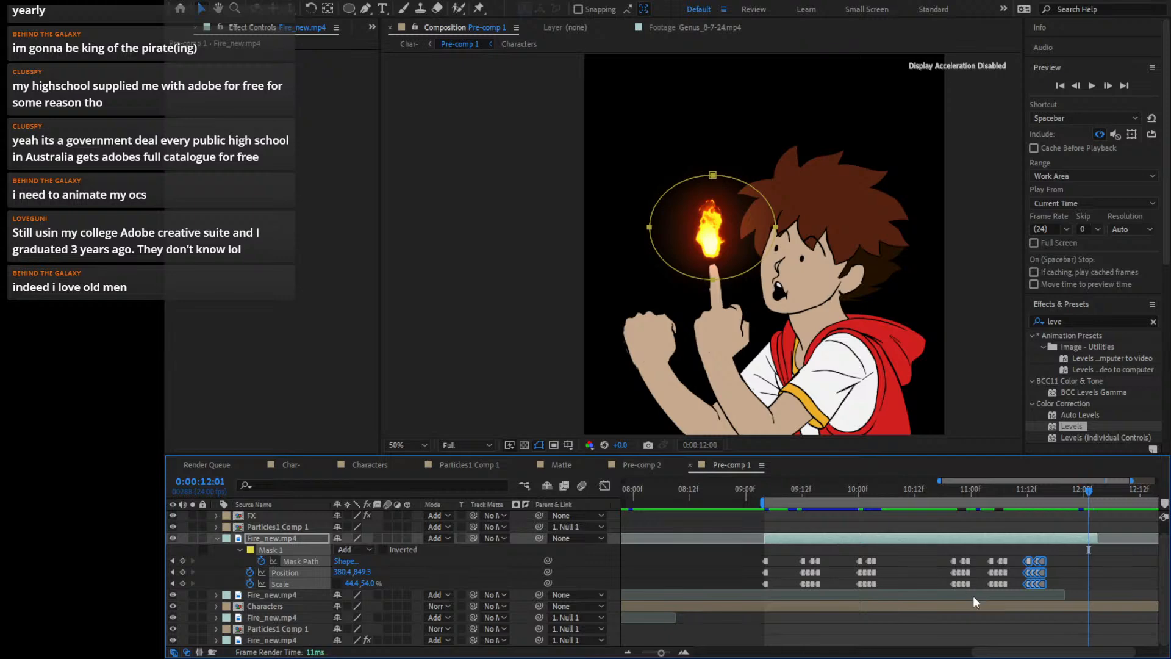
key(Page_Down)
key(Page_Down)
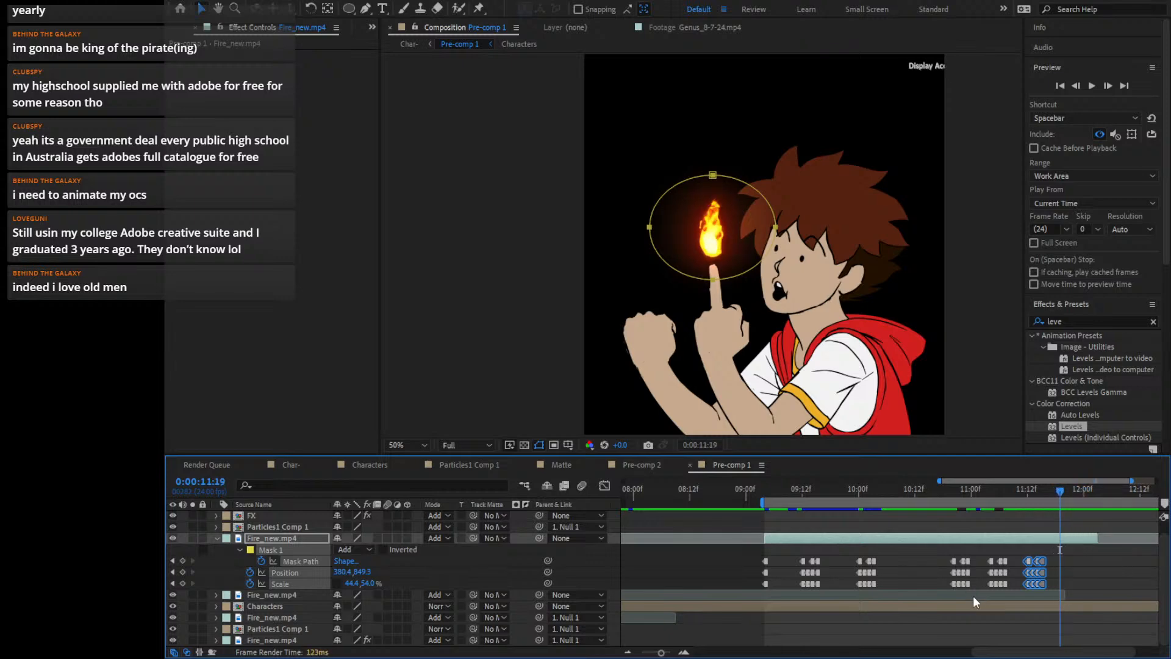
key(Page_Up)
key(Page_Up)
key(Page_Up)
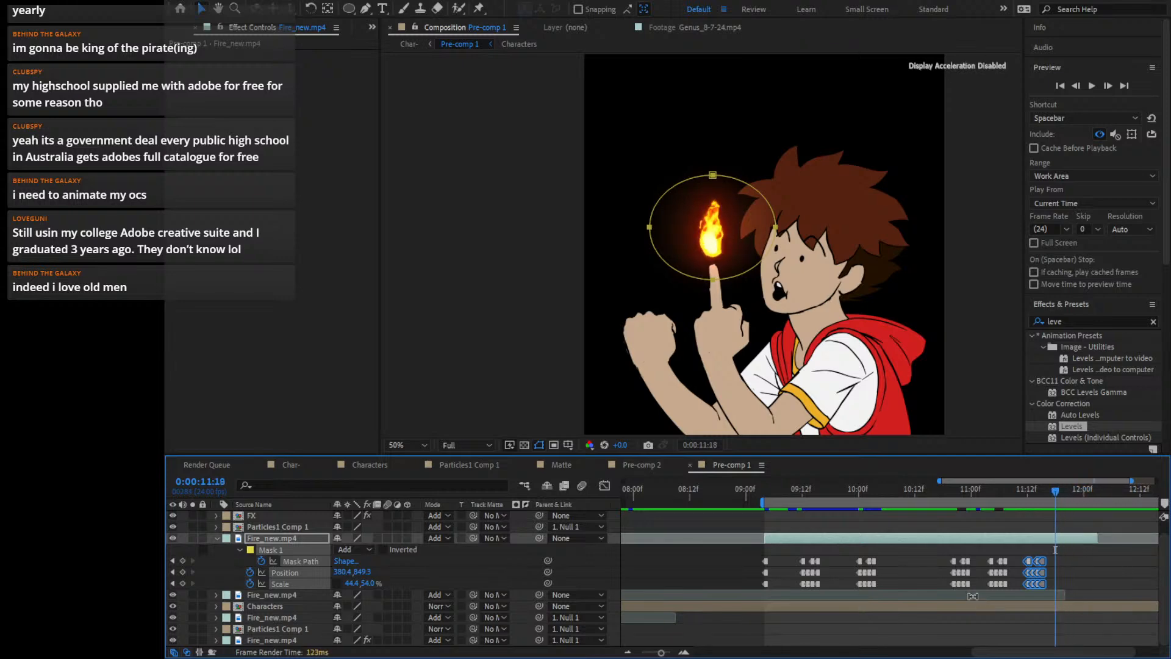
key(Page_Down)
key(Page_Down)
key(Page_Down)
key(Page_Down)
key(Page_Down)
key(Page_Down)
key(Page_Down)
key(Page_Down)
key(Page_Down)
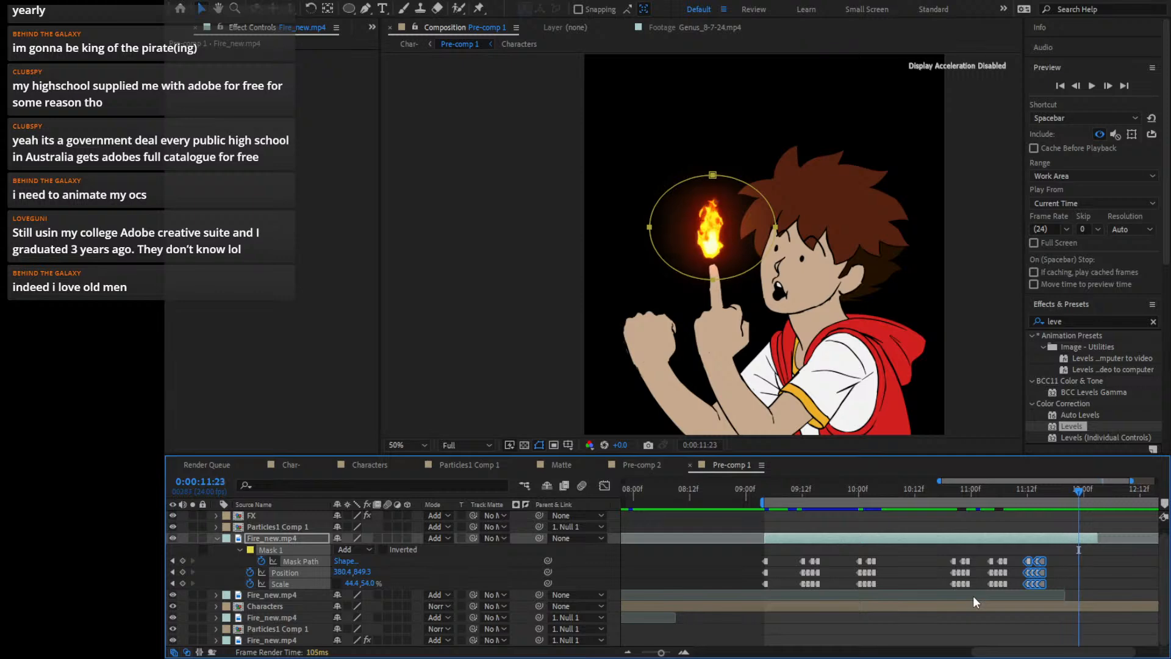
key(Page_Down)
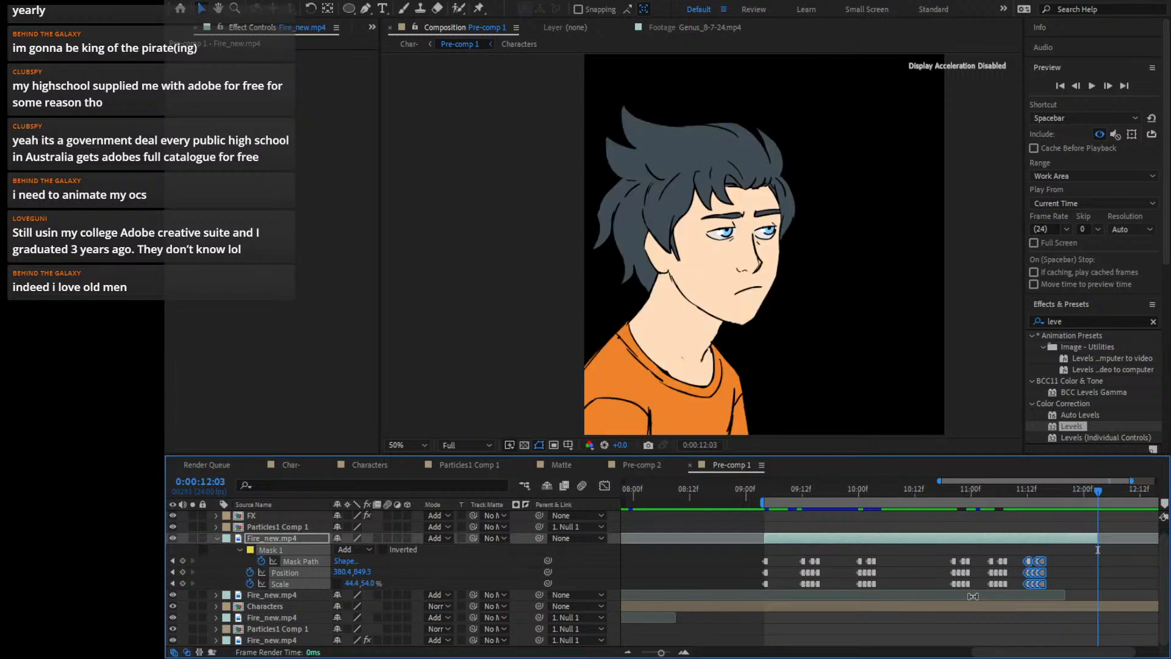
key(Page_Up)
key(Page_Up)
key(Page_Up)
key(Page_Up)
key(Page_Up)
key(Page_Up)
key(Page_Up)
key(Page_Up)
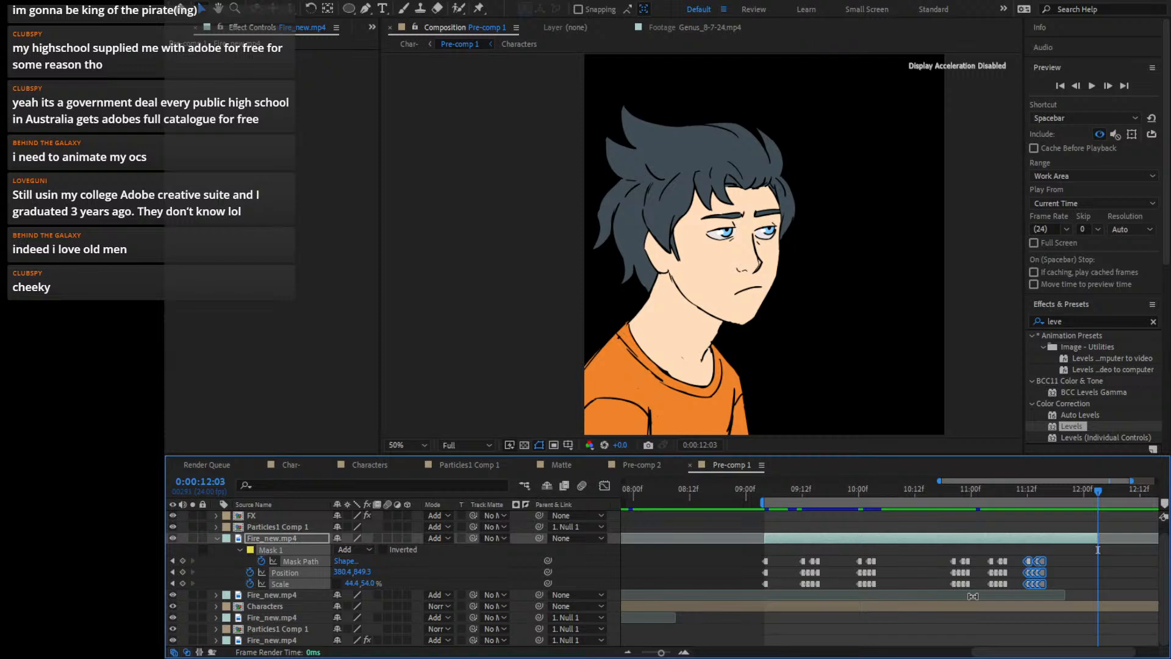
Fit the whole composition in the viewer and play back the work area to review the finger flame animation
drag(1096, 653, 1117, 655)
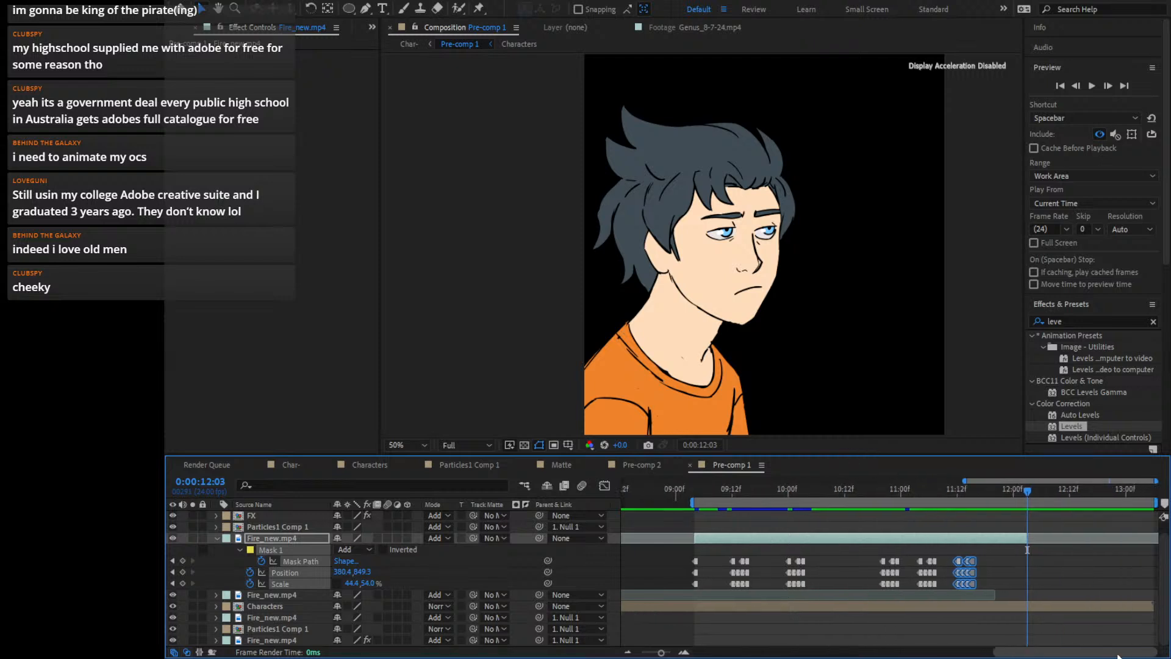
drag(1036, 493, 1102, 495)
key(shift+slash)
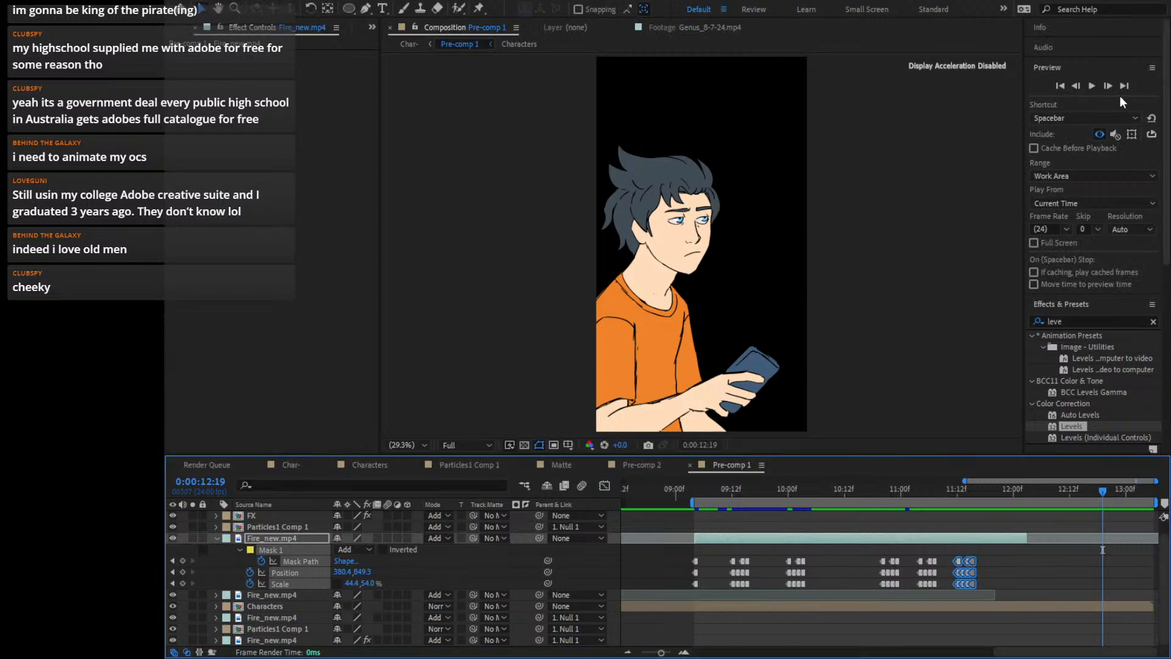
click(1093, 85)
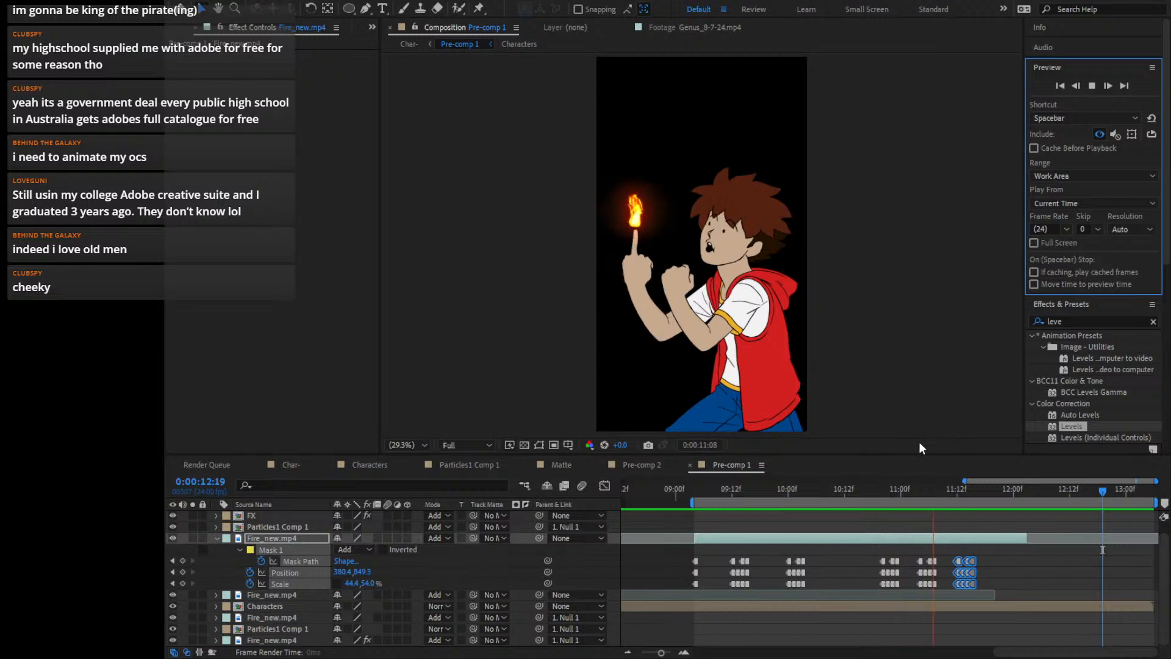
key(space)
Collapse the fire layer's properties and go back to the fireball shot at 0:00:05:01 with a wider stretch of timeline shown
drag(706, 489, 226, 507)
click(217, 538)
key(ctrl+alt+shift+y)
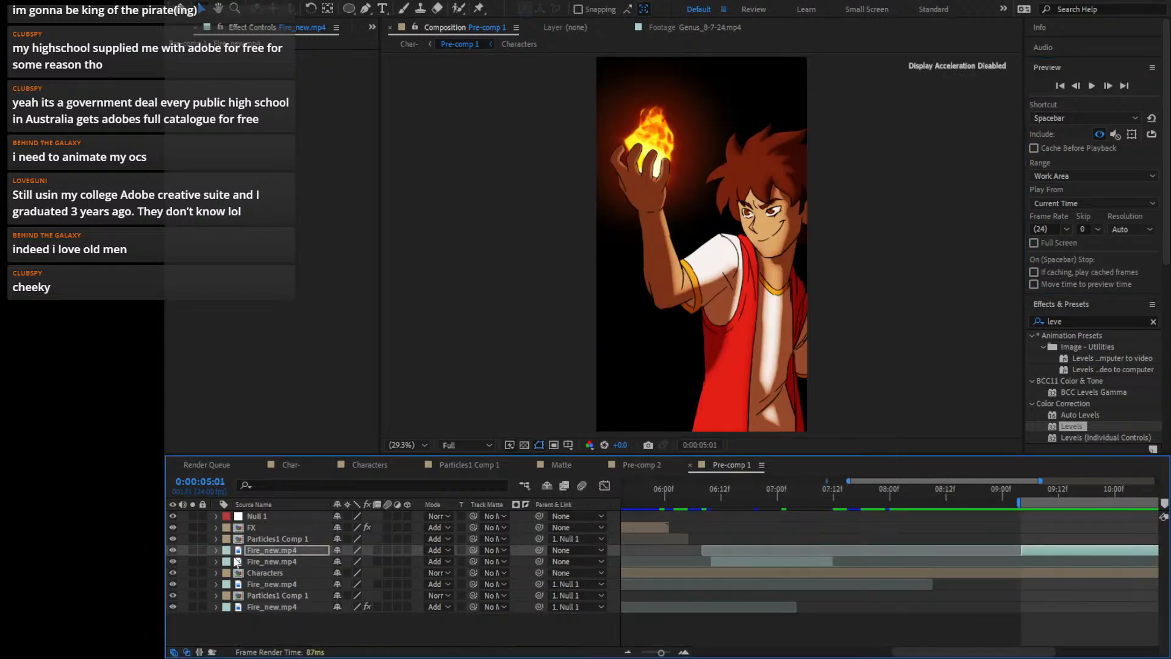
click(604, 631)
click(627, 653)
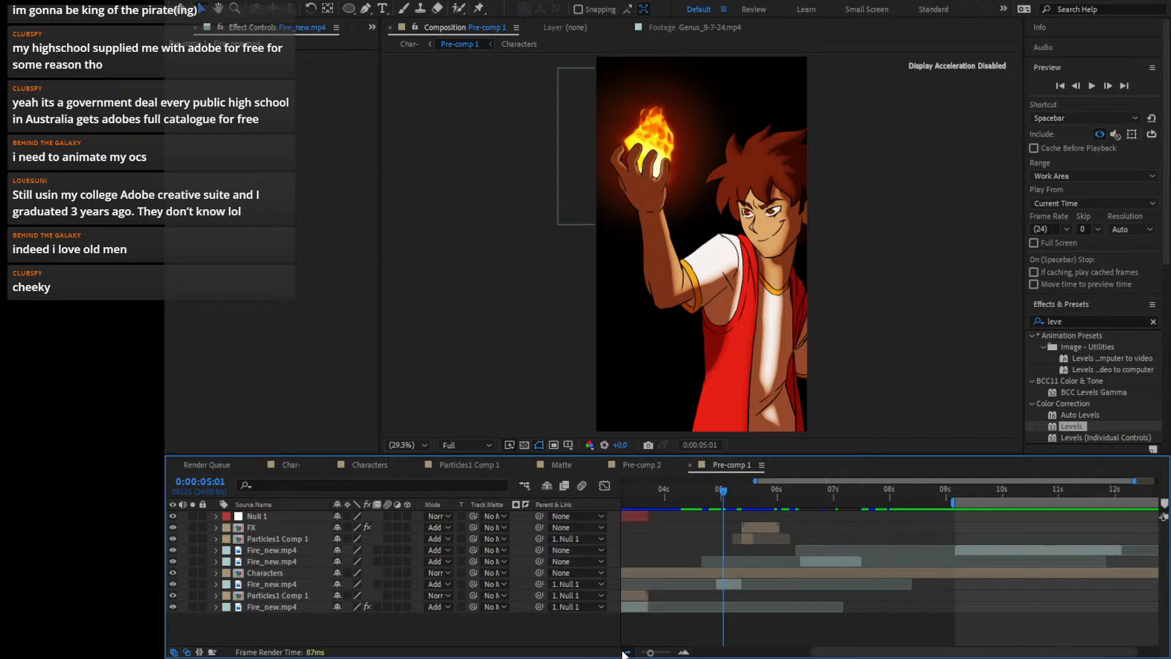
Set the work area to cover the composition from 0:00:00:00 to 0:00:13:05, with the full duration shown in the timeline
click(627, 653)
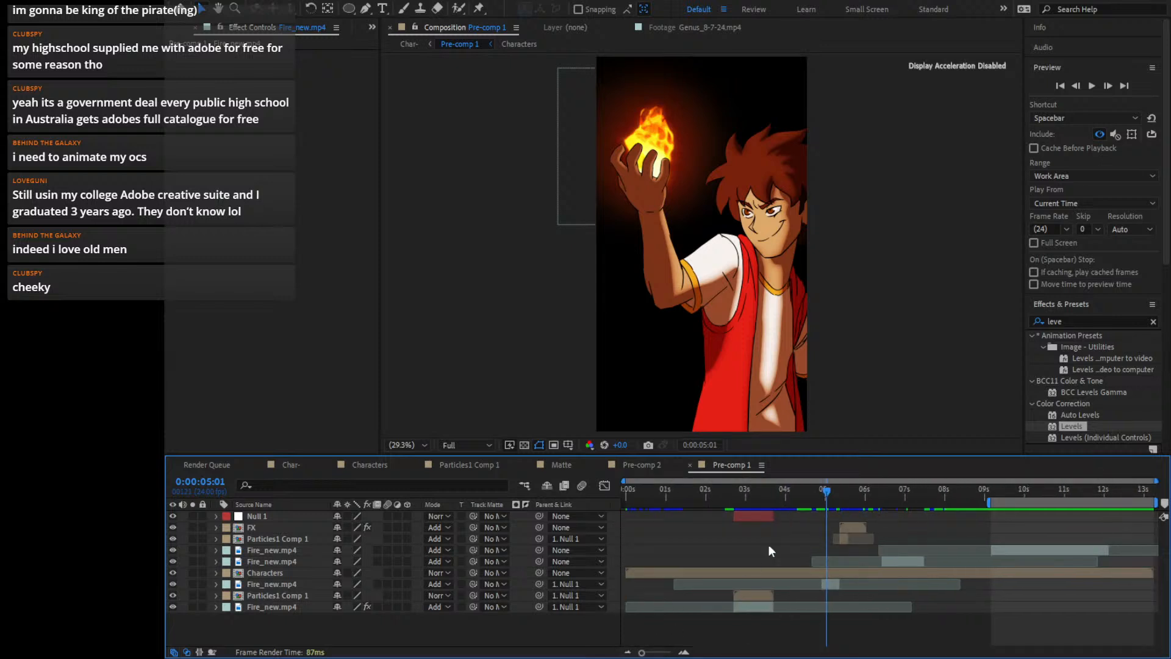
key(Home)
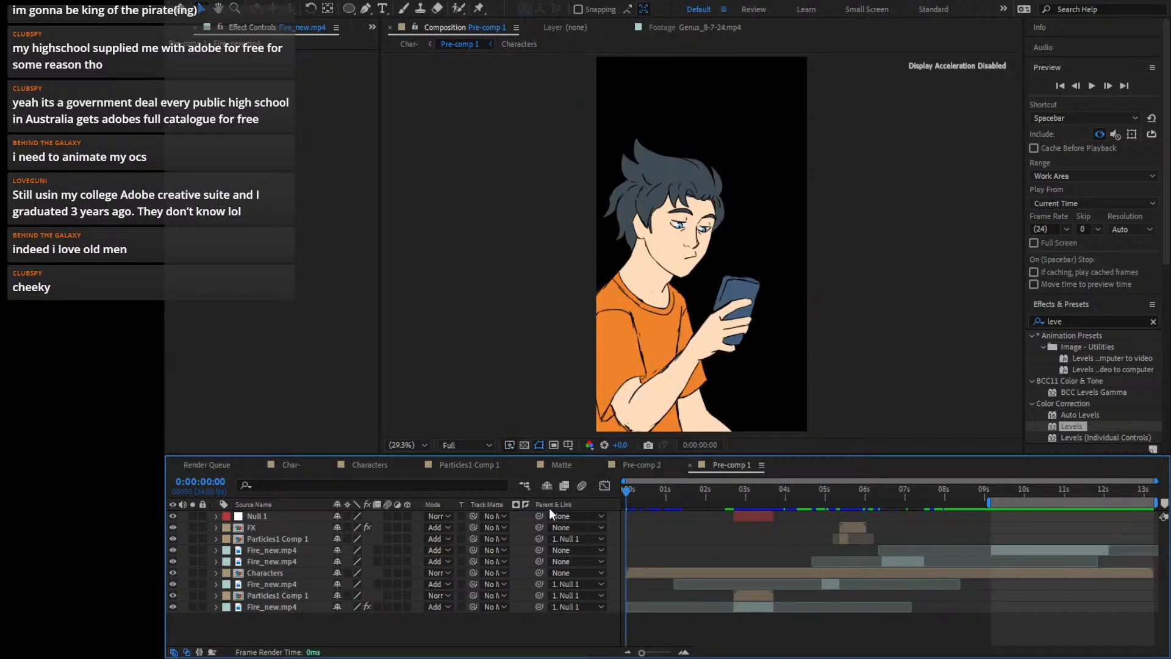
key(b)
key(End)
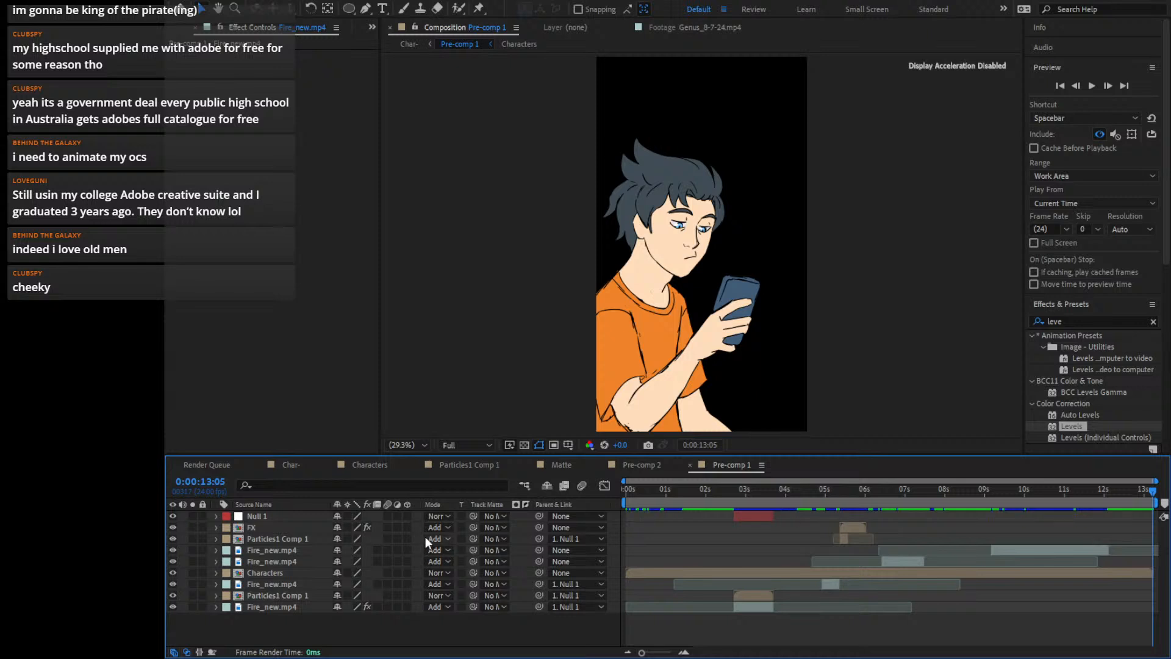
Add a composition-sized black solid as a new layer on top of the stack
key(ctrl+s)
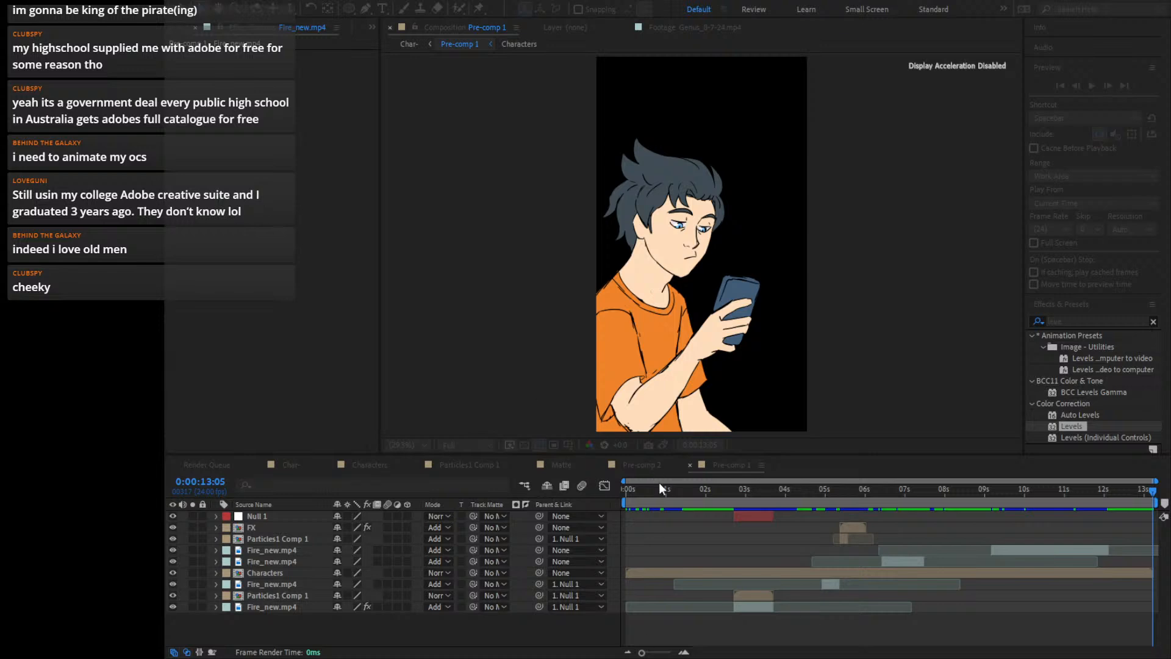
key(Return)
Search the effects for gradient, try the Red Giant Text Anarchy Gradient on the black solid, and undo it
click(1091, 321)
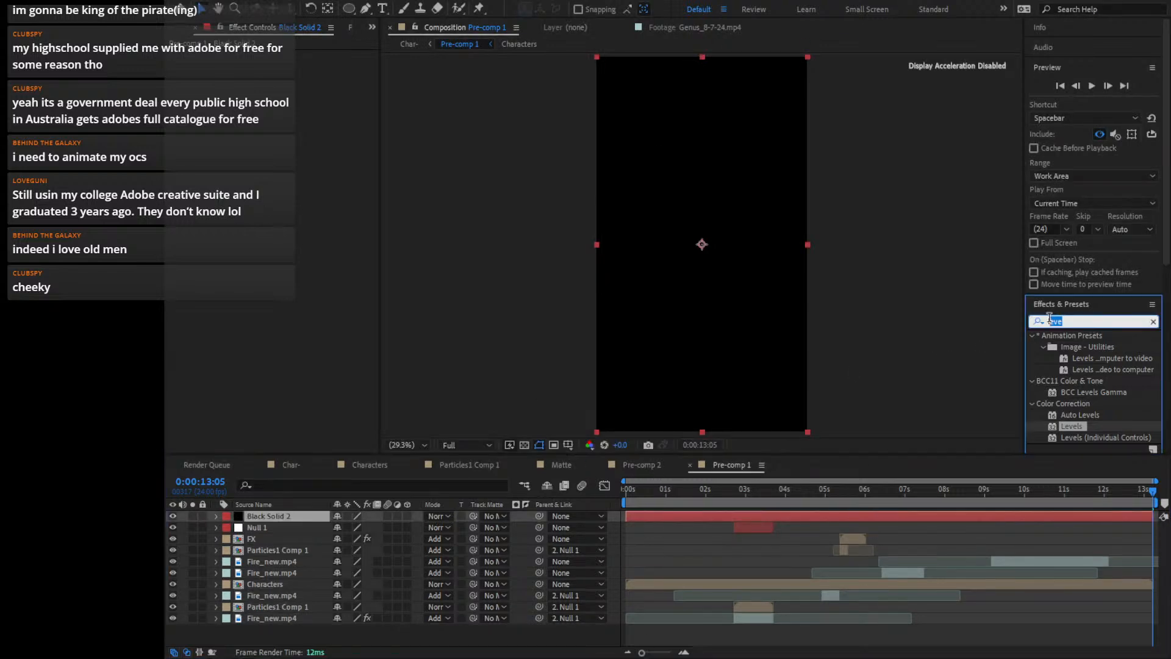
text(grad)
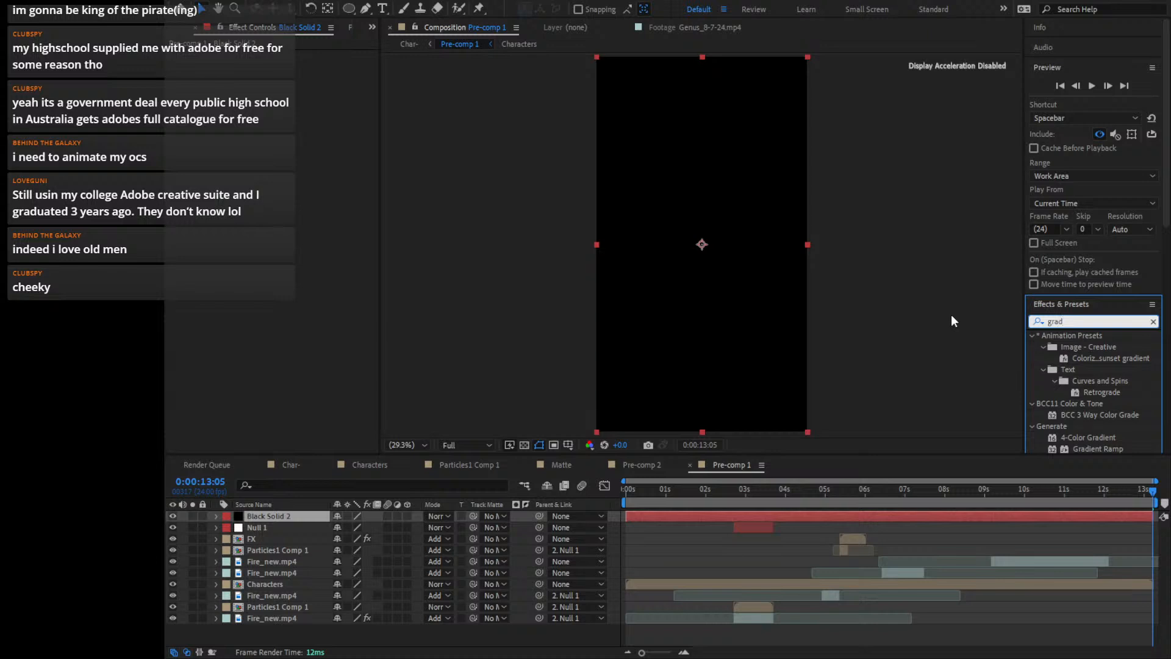
text(i)
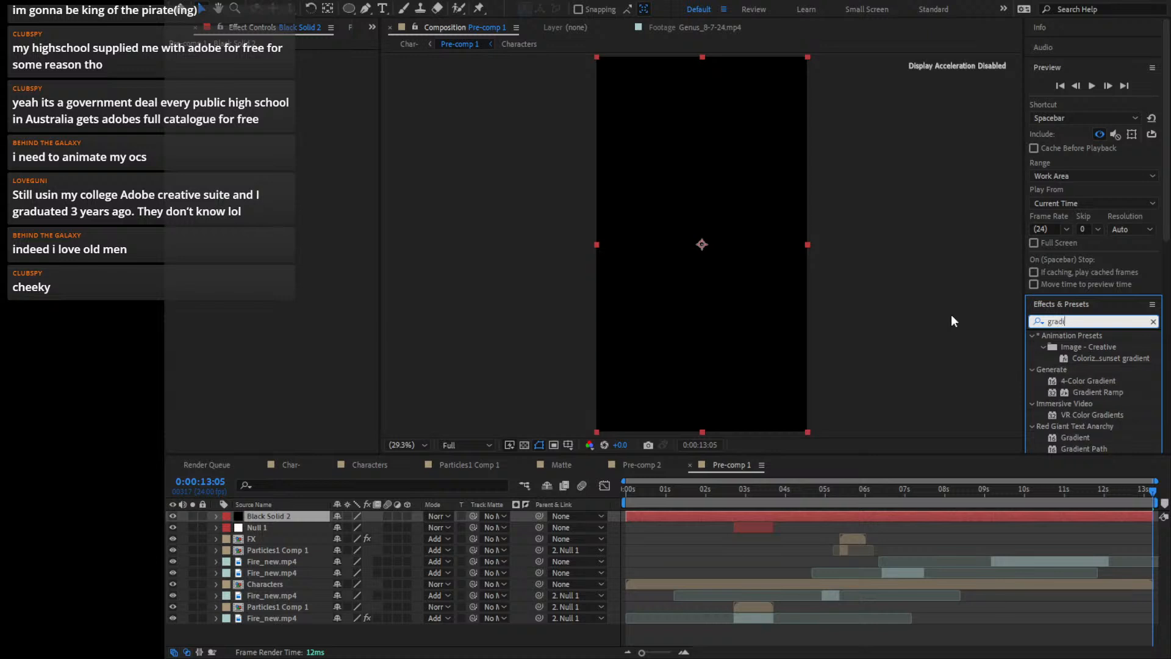
text(ent)
scroll(1087, 373, down, 3)
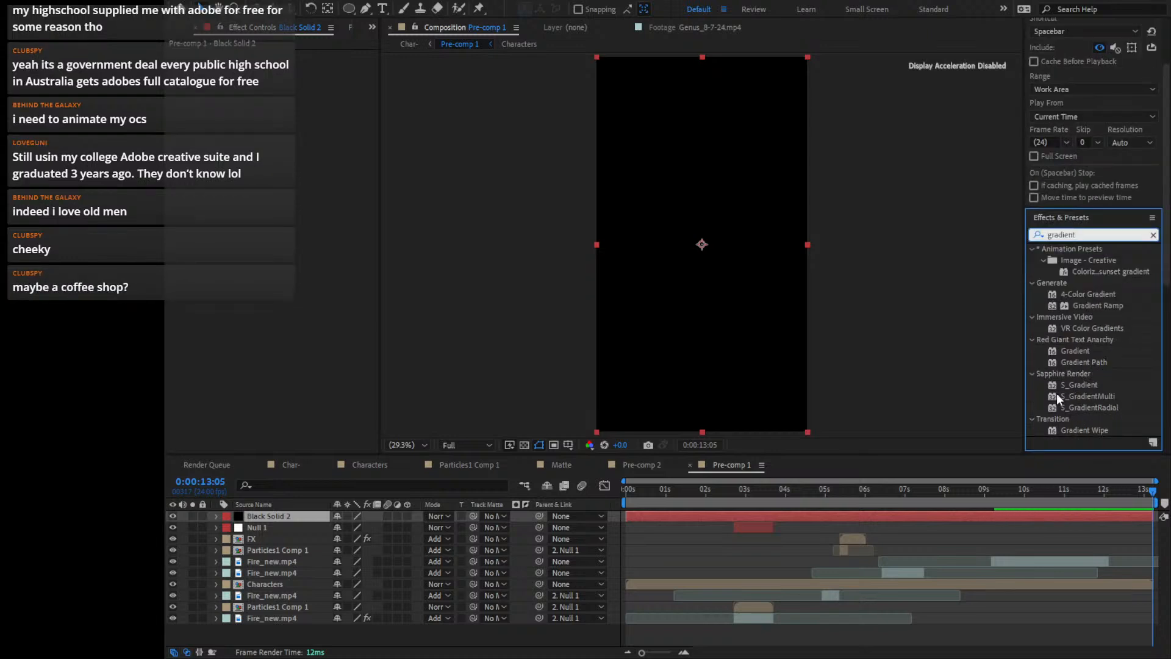
scroll(1057, 393, down, 2)
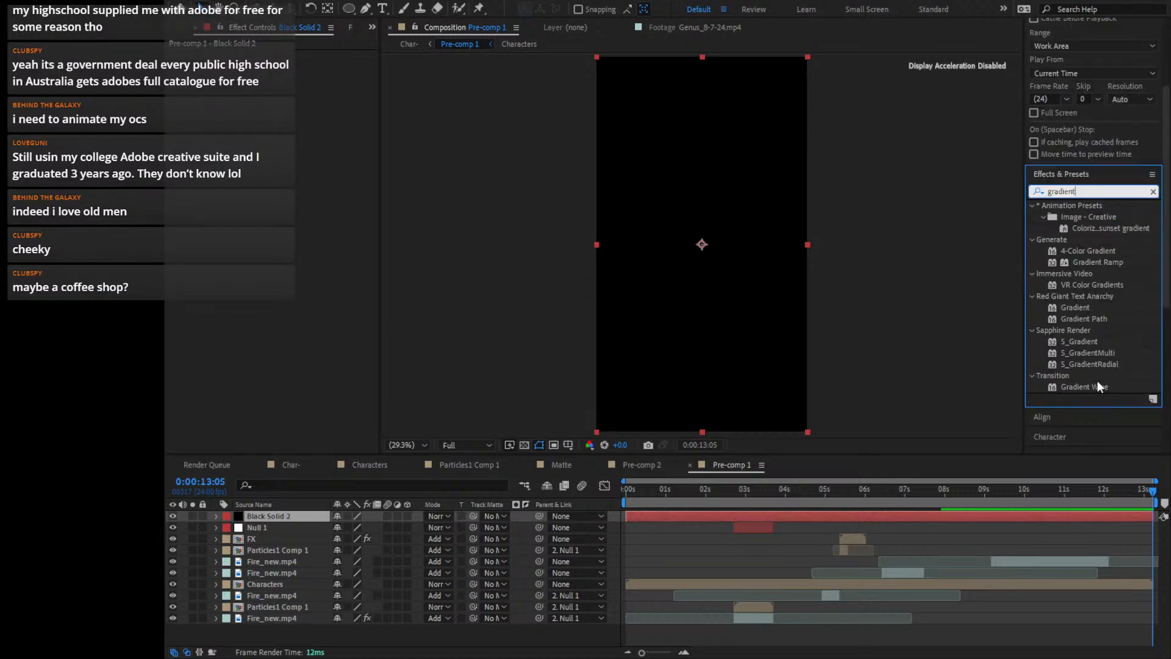
drag(1092, 385, 927, 519)
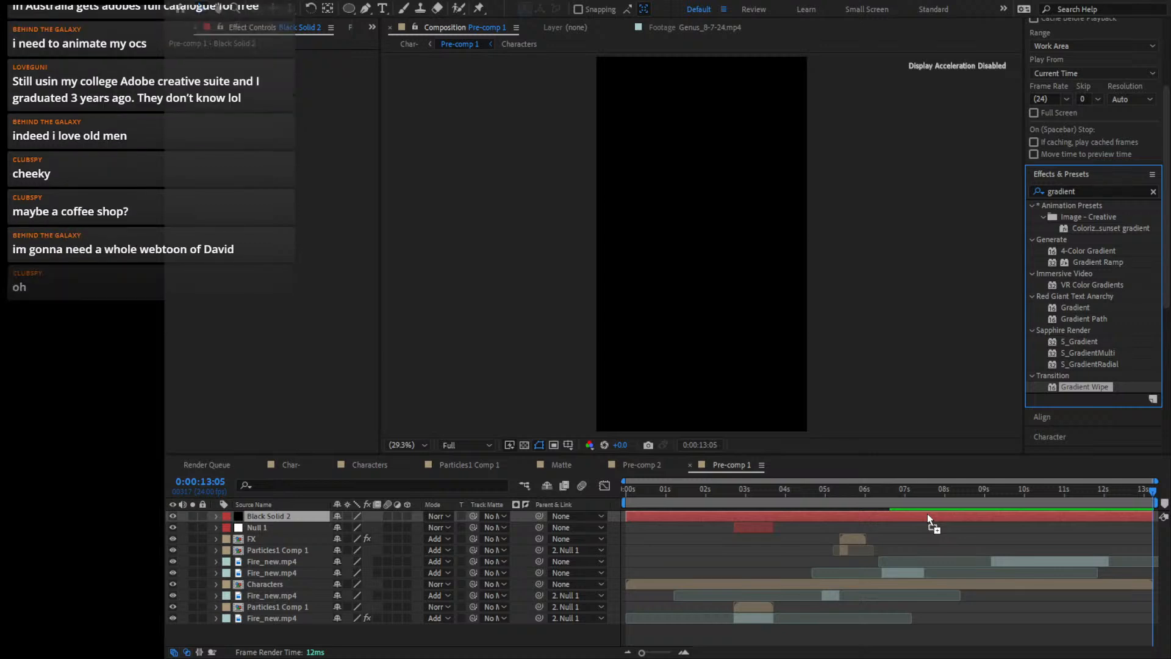
drag(927, 514, 1102, 351)
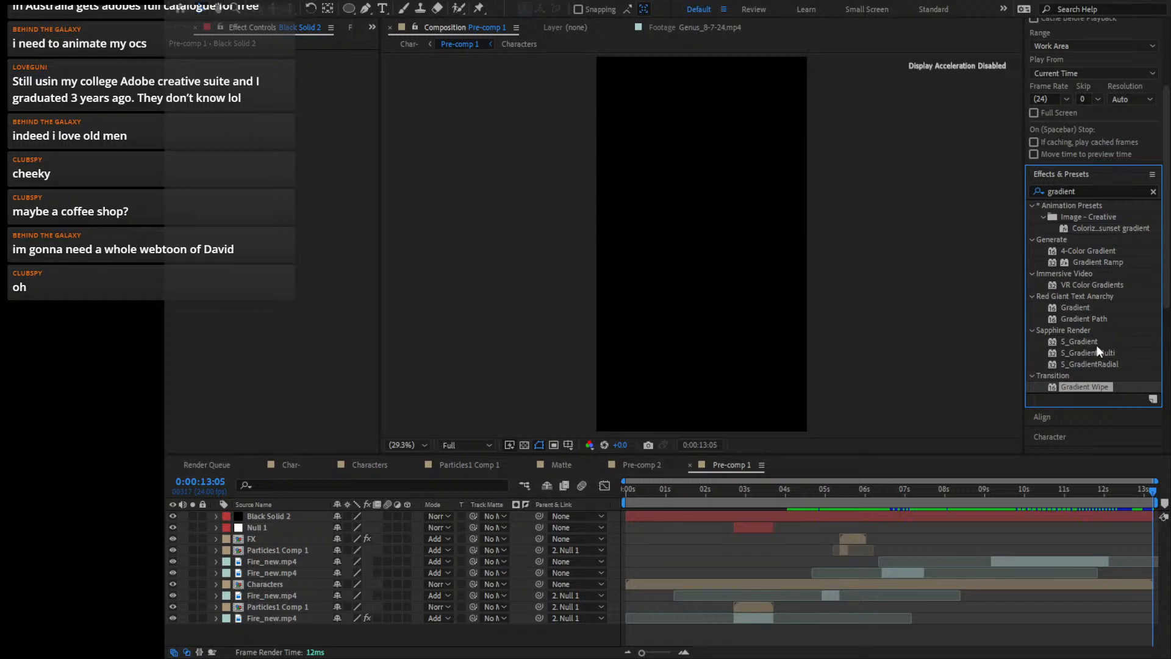
drag(1070, 309, 961, 514)
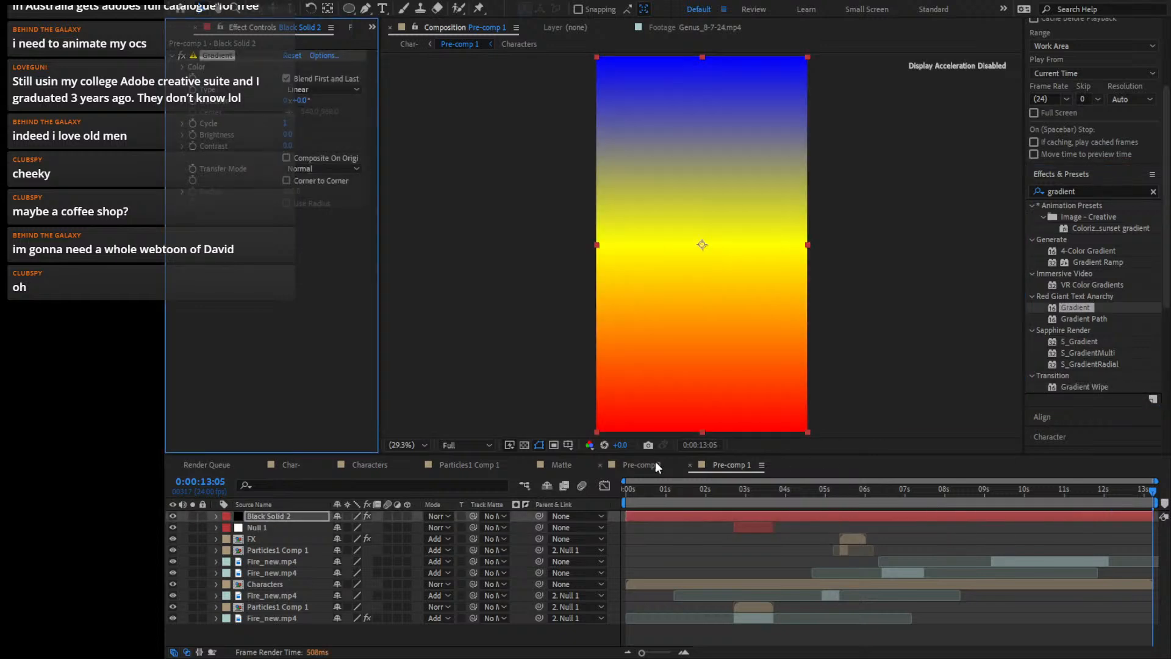
key(ctrl+z)
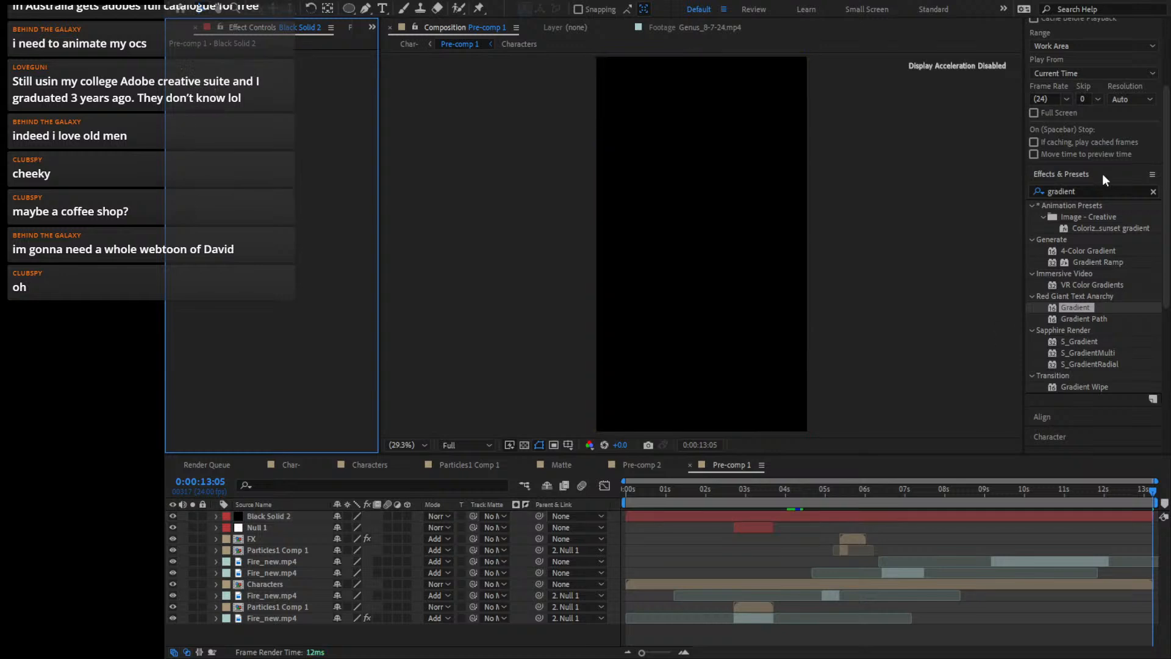
Find and apply the Gradient Ramp effect to the black solid and move that layer beneath all others as the background
drag(1091, 191, 985, 195)
text(ramp)
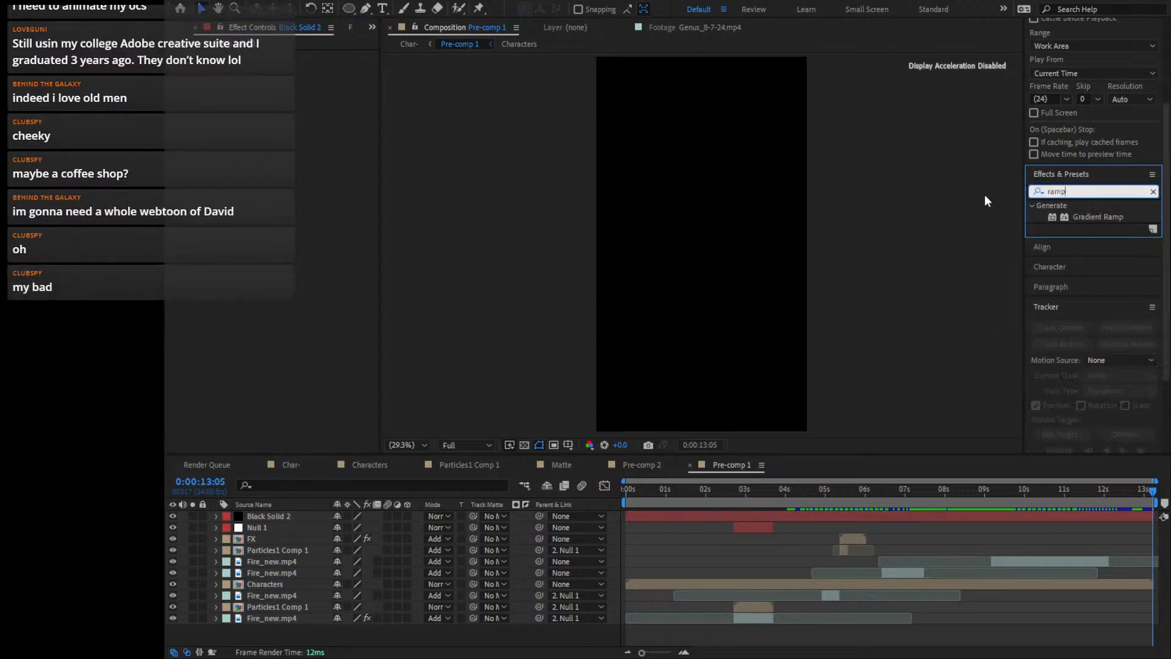
click(1085, 213)
drag(1100, 218, 968, 516)
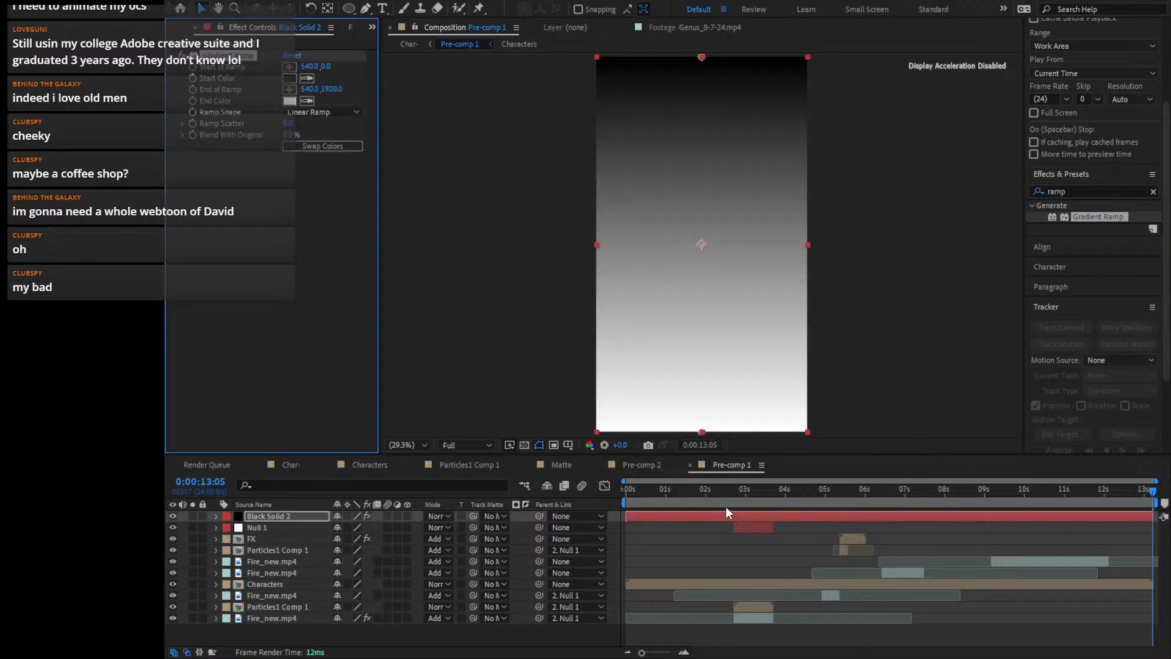
drag(744, 498, 587, 499)
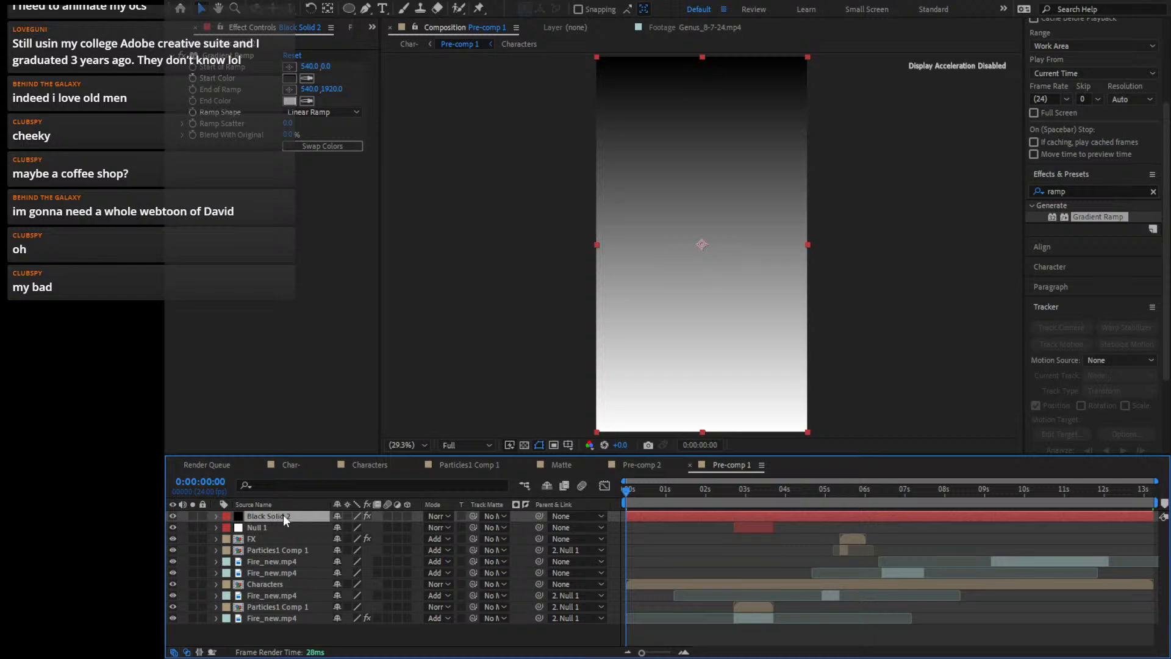
drag(283, 517, 307, 628)
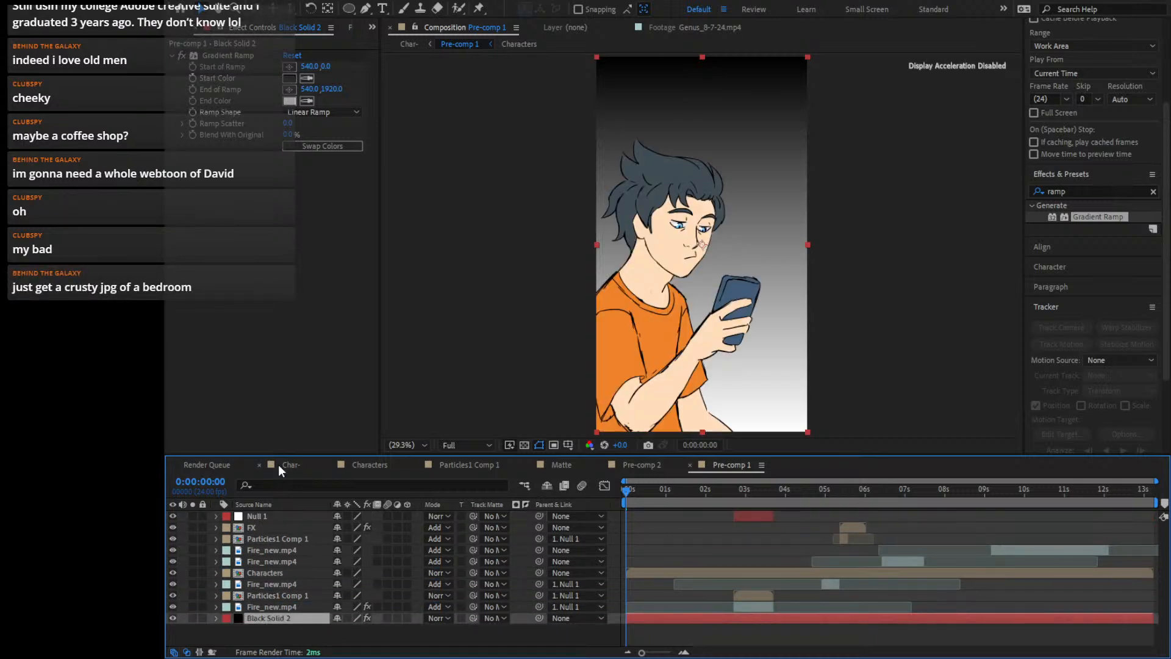
Swap the Gradient Ramp's colors and set its end color to a mid gray
click(341, 146)
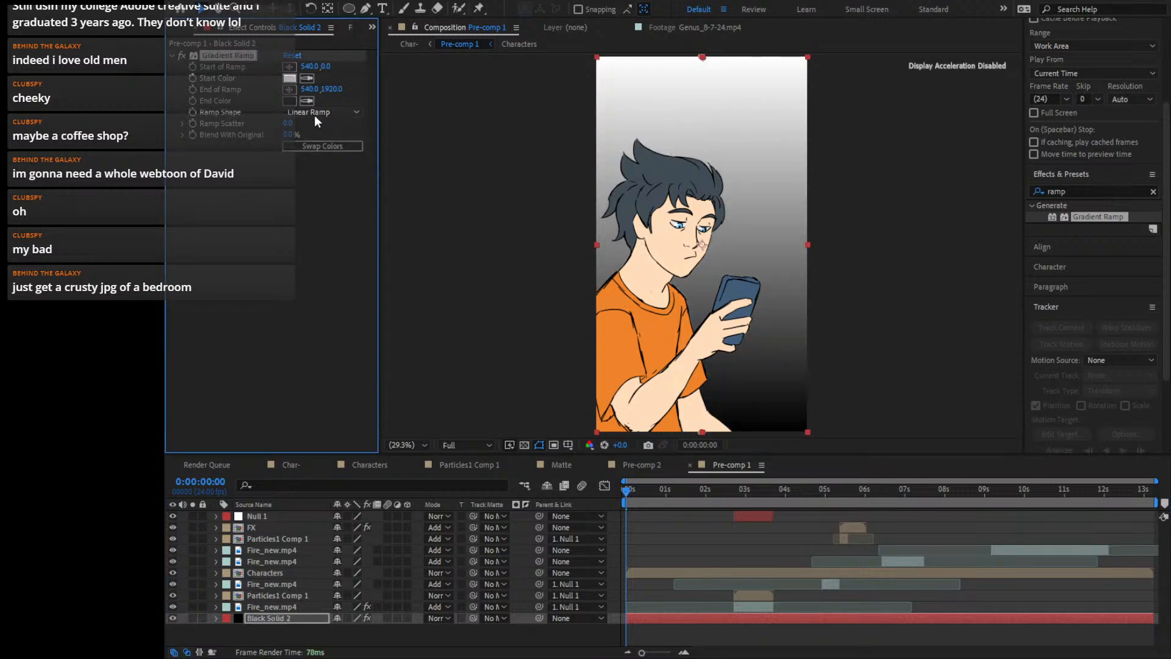
click(292, 102)
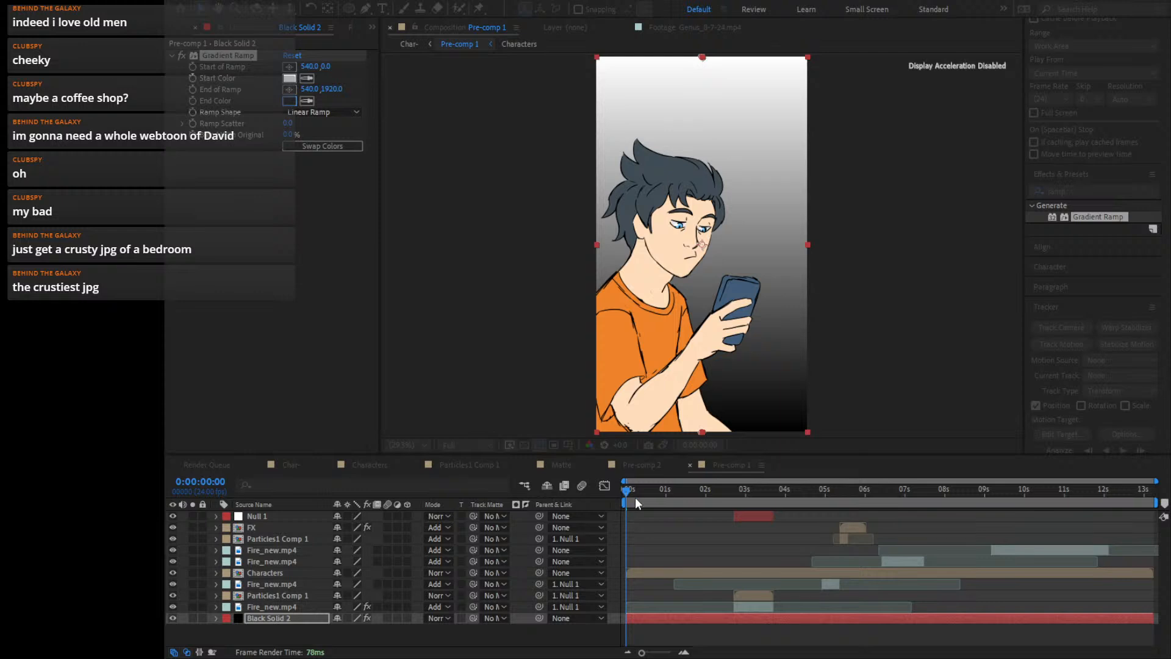
drag(403, 580, 241, 556)
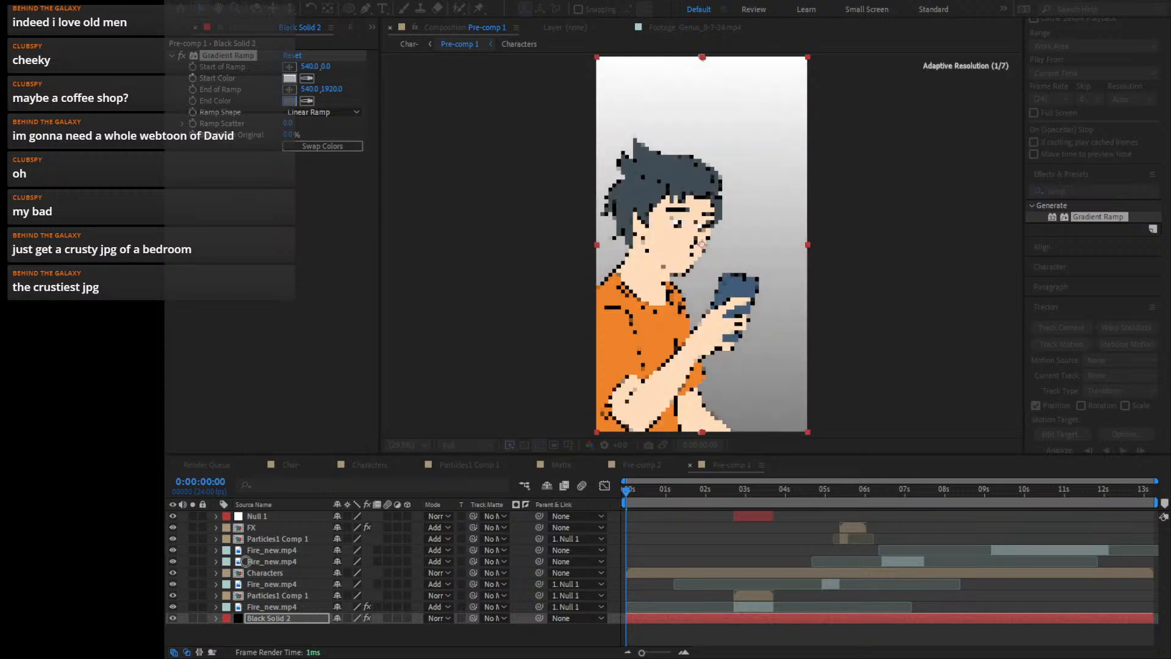
click(313, 612)
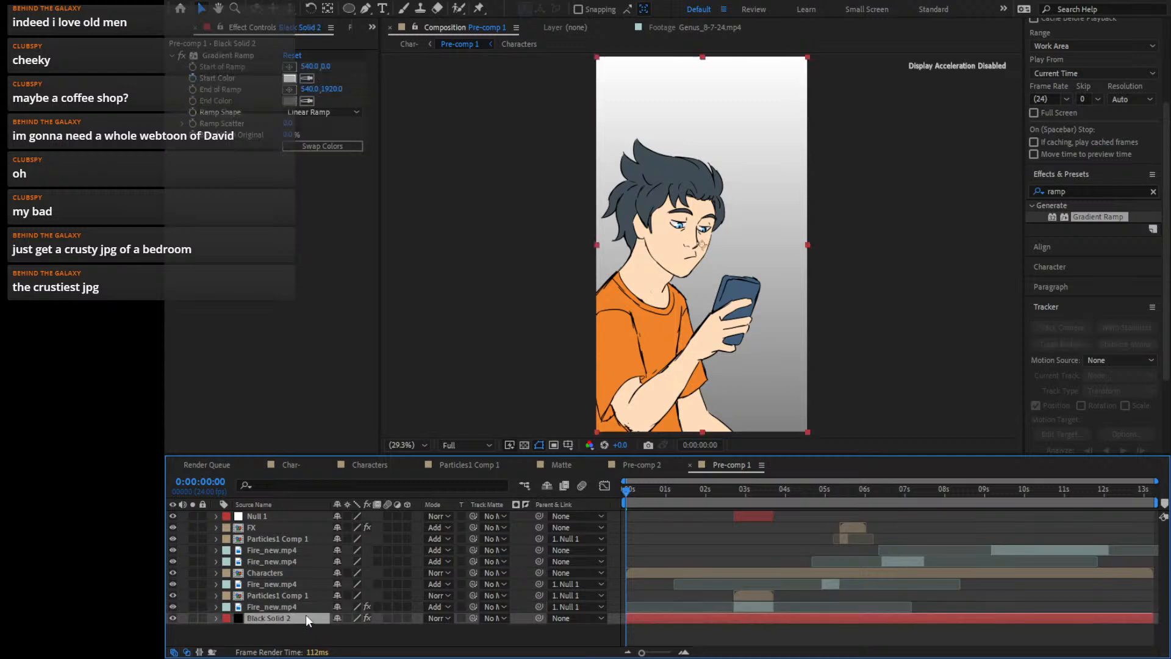
click(1079, 191)
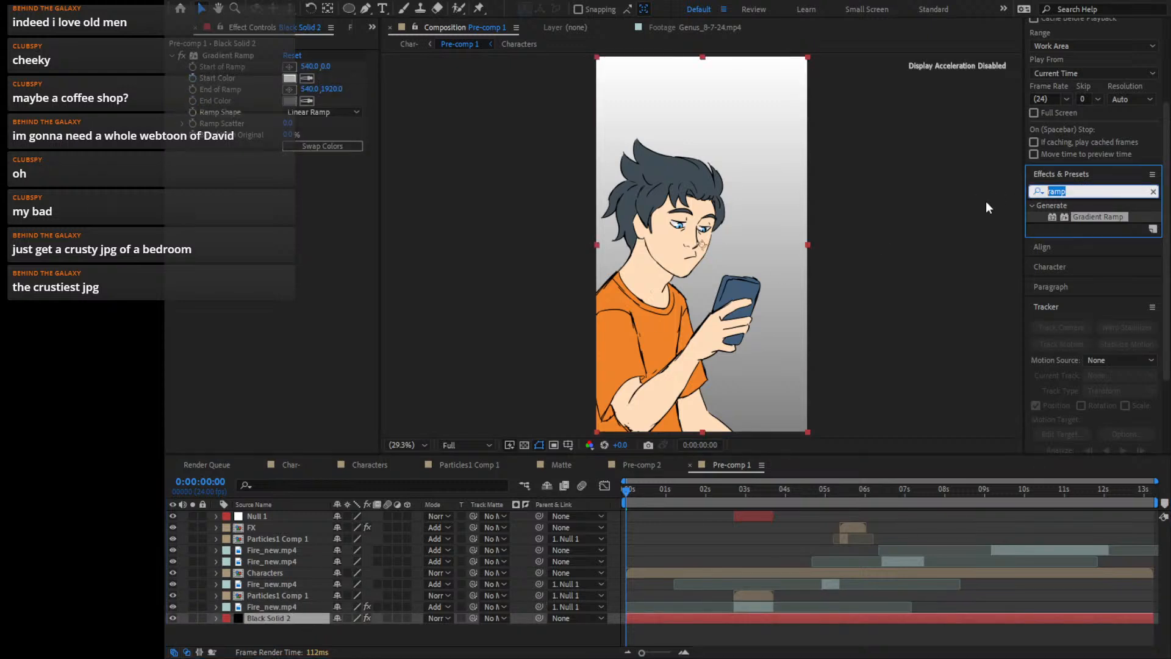
Set the Gradient Ramp's start color to a dark, muted green
click(289, 79)
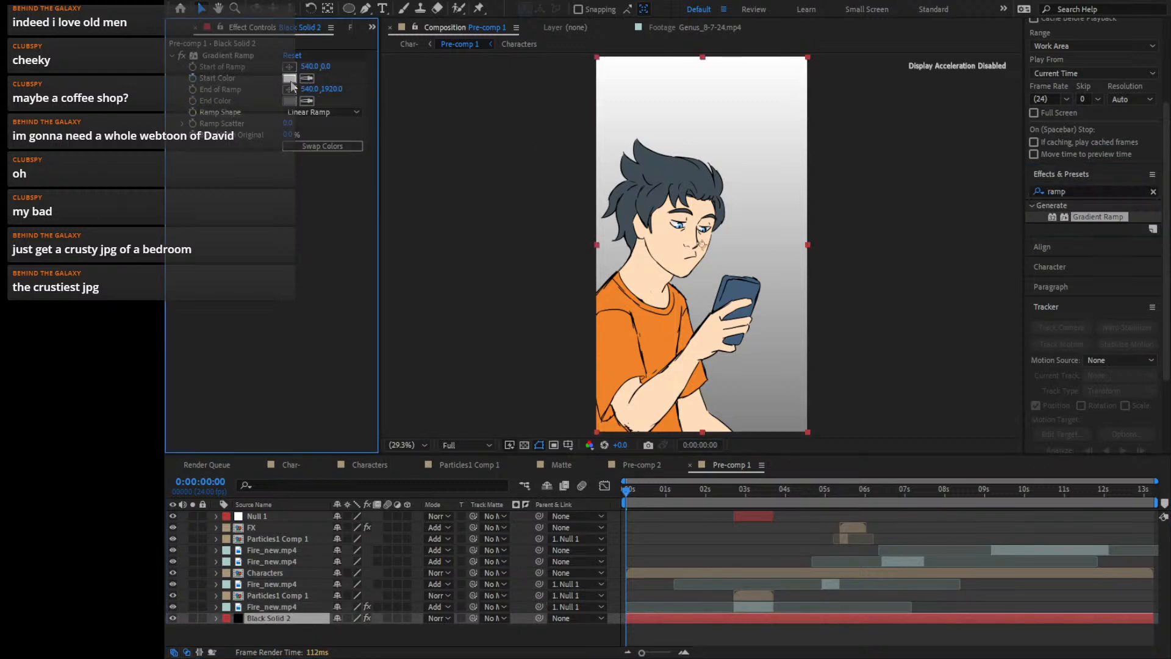
click(551, 638)
drag(497, 567, 484, 457)
click(552, 599)
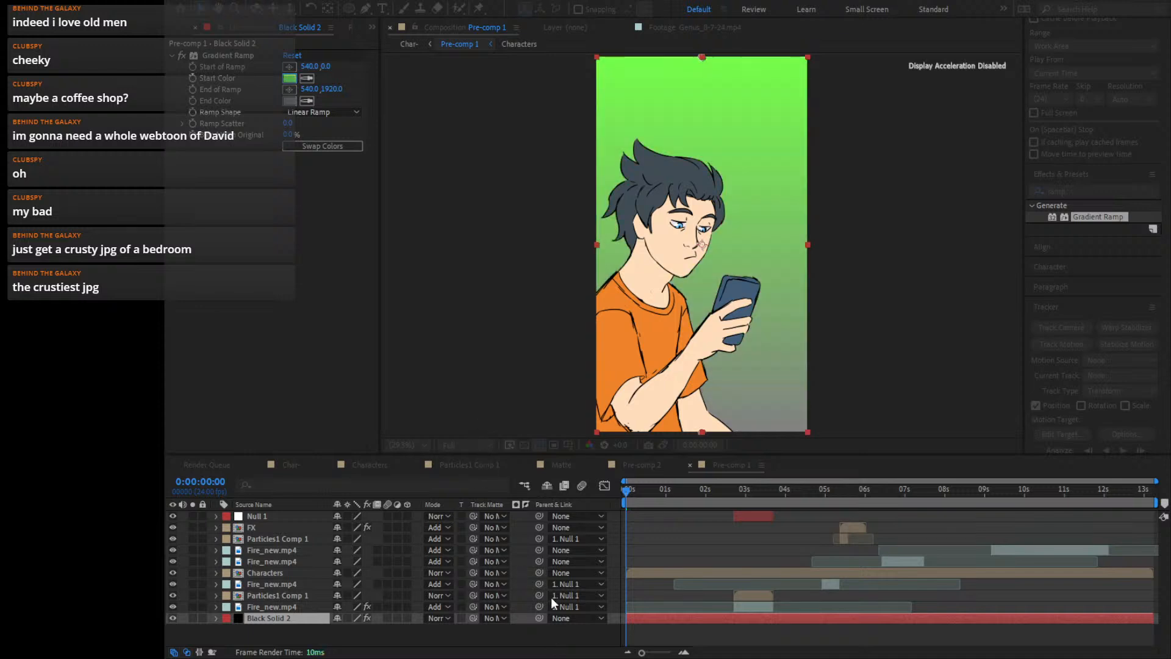
drag(474, 556, 450, 523)
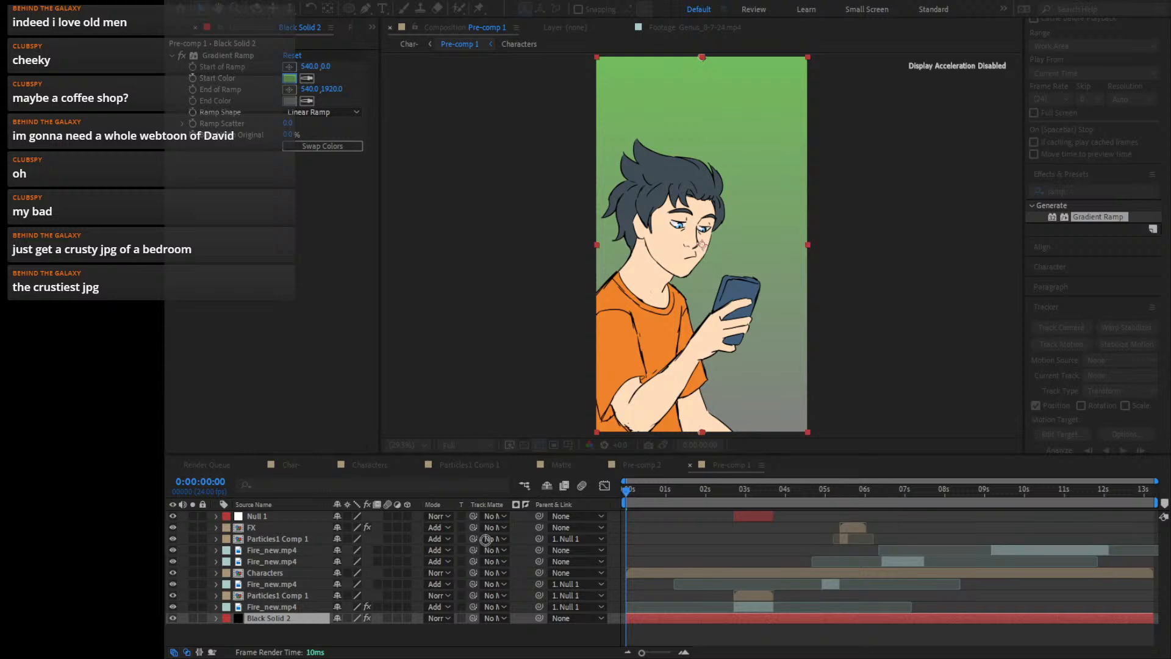
click(474, 545)
drag(458, 543, 429, 578)
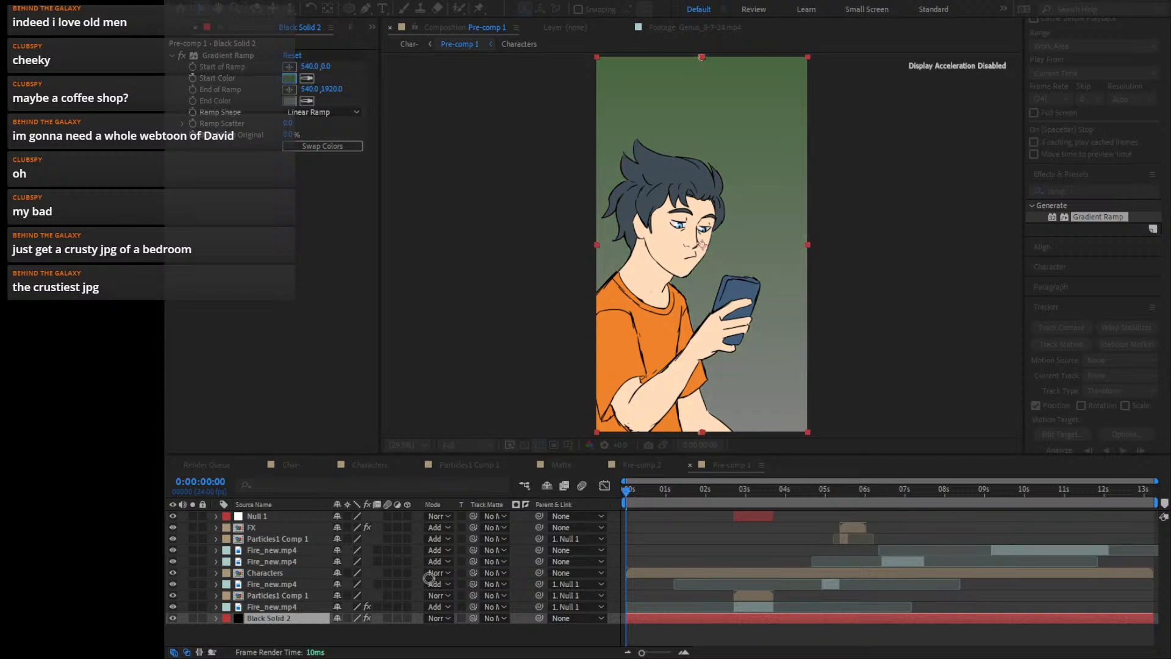
click(671, 483)
Match the Gradient Ramp's end color to the start color, and shift it to a darker, bluer green
click(307, 99)
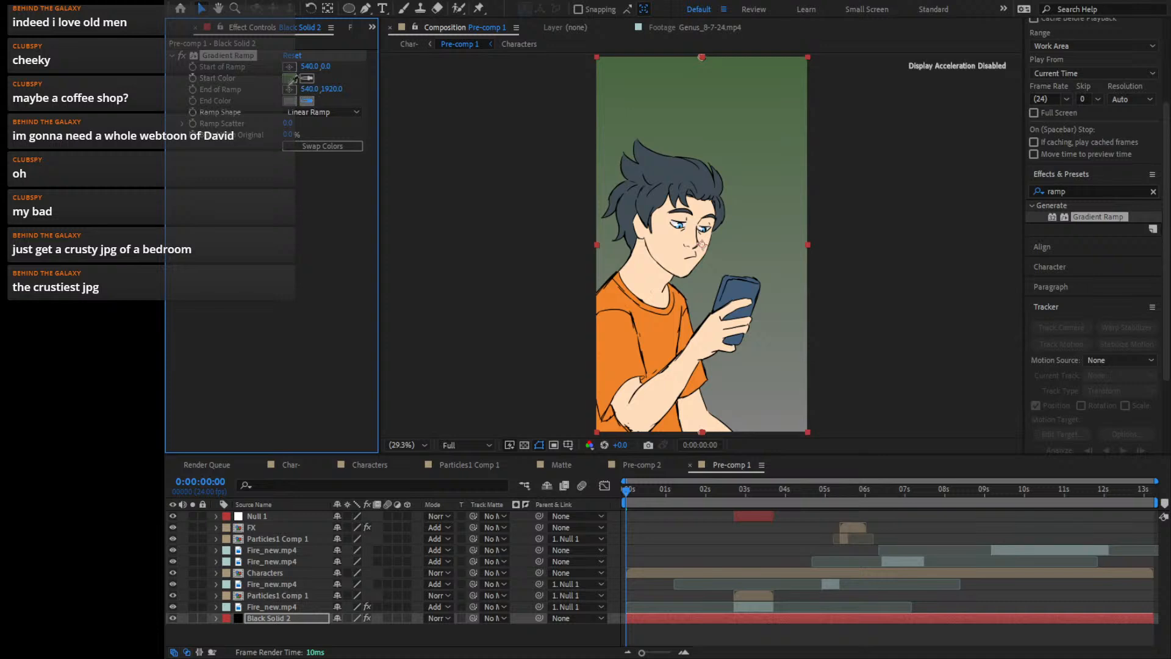
click(289, 78)
click(290, 100)
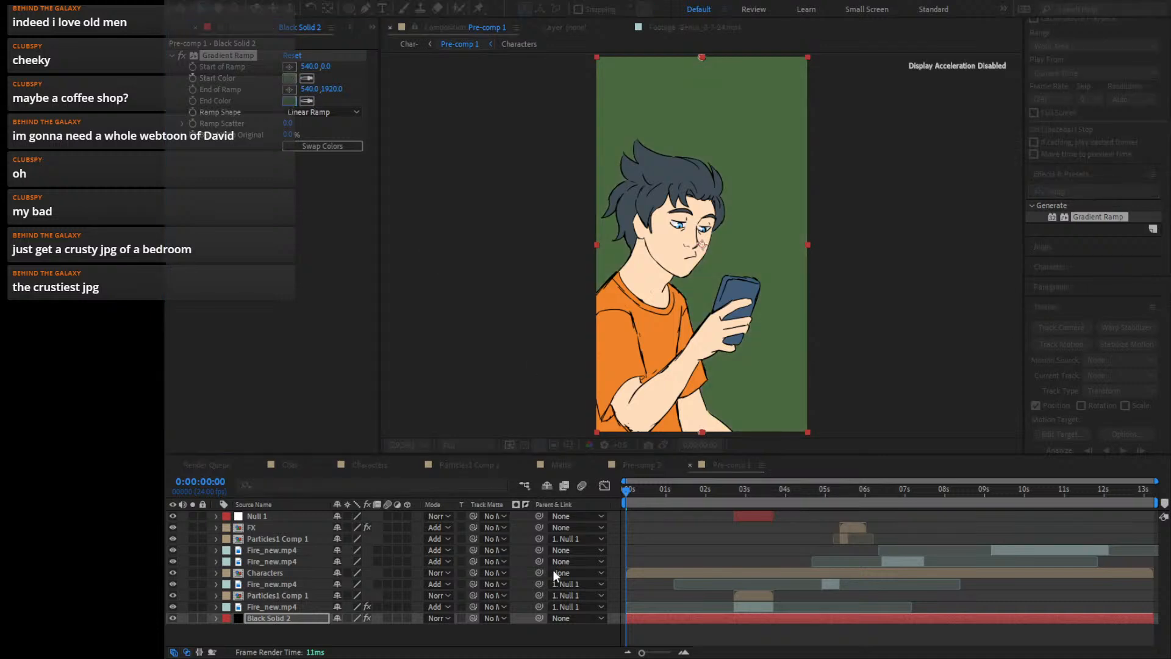
click(550, 577)
click(478, 611)
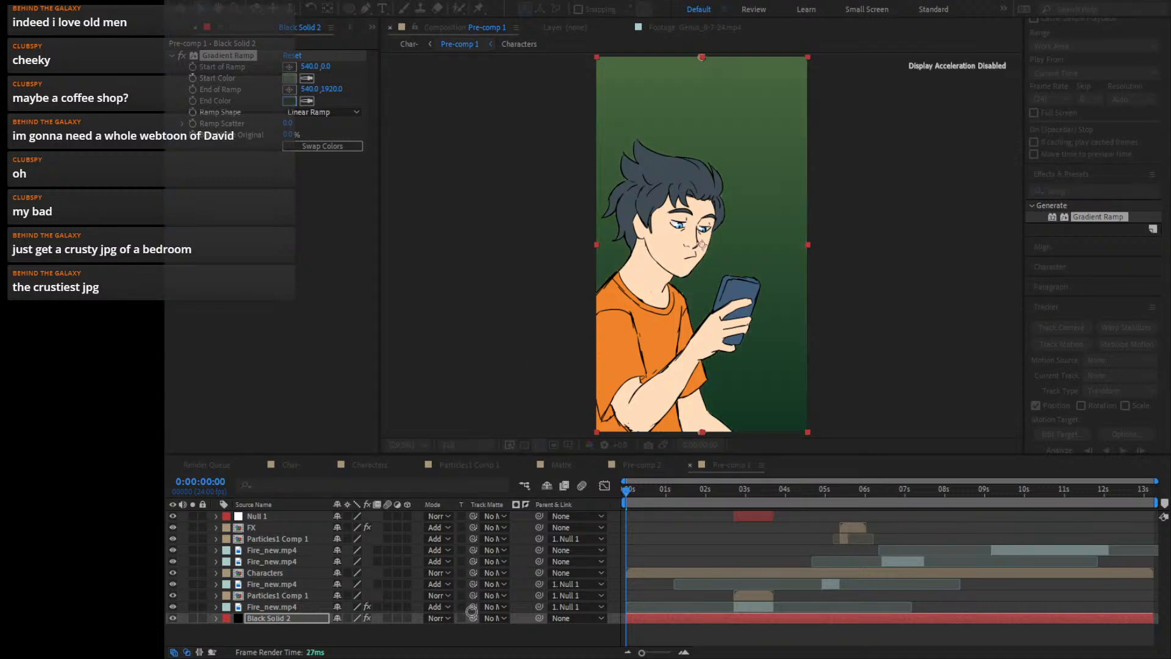
click(643, 483)
Apply Hue/Saturation to the background solid with hue -167°, saturation -34 and lightness -39, and check it at 0:00:03:08
click(1037, 191)
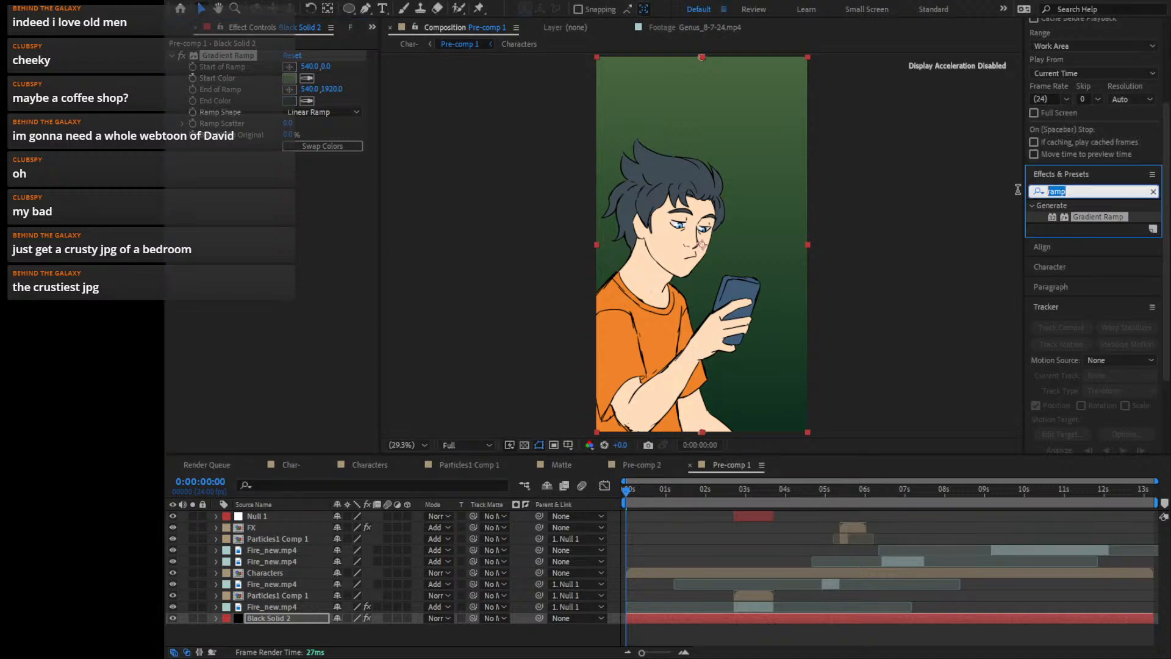
text(hue)
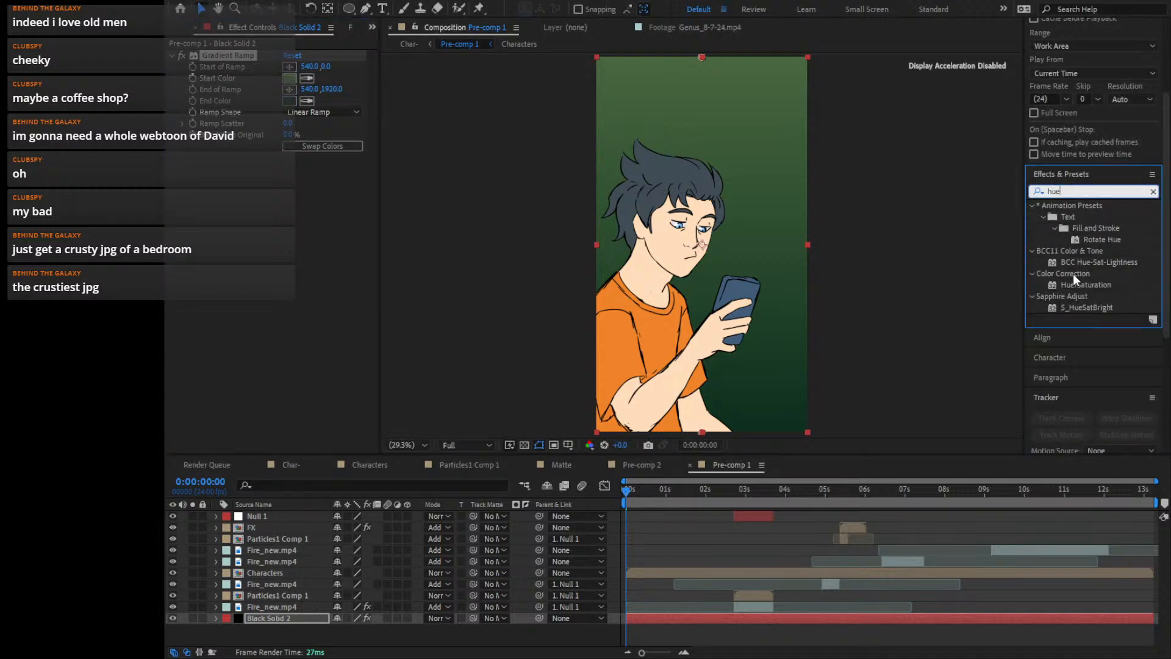
drag(1079, 285, 284, 266)
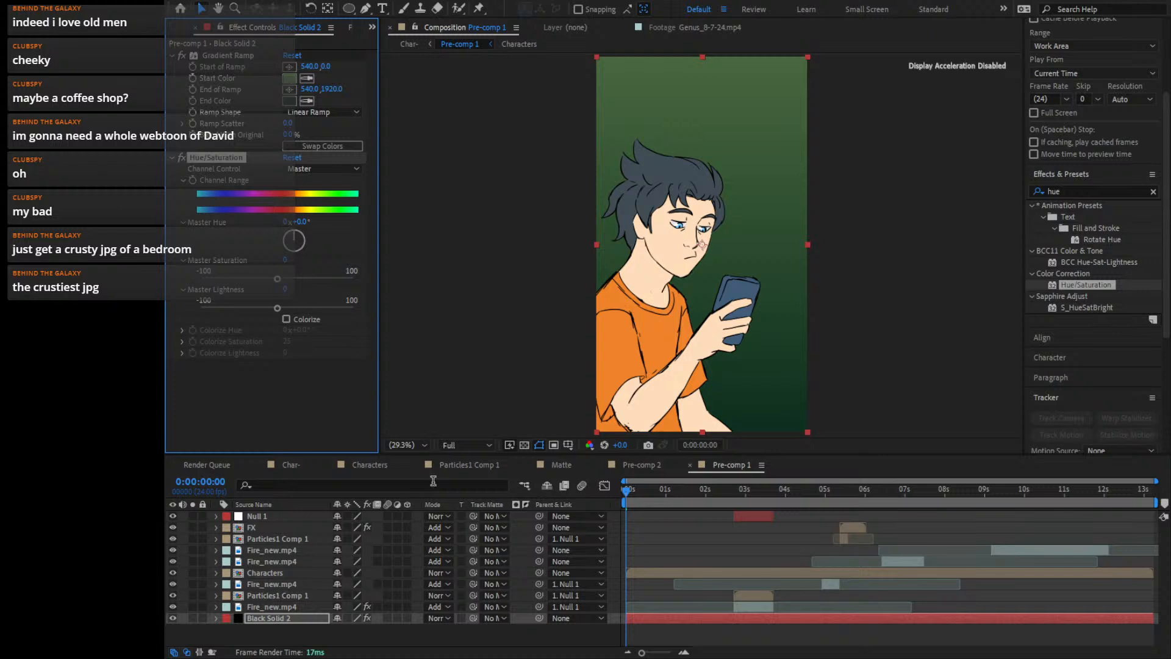
drag(277, 308, 247, 318)
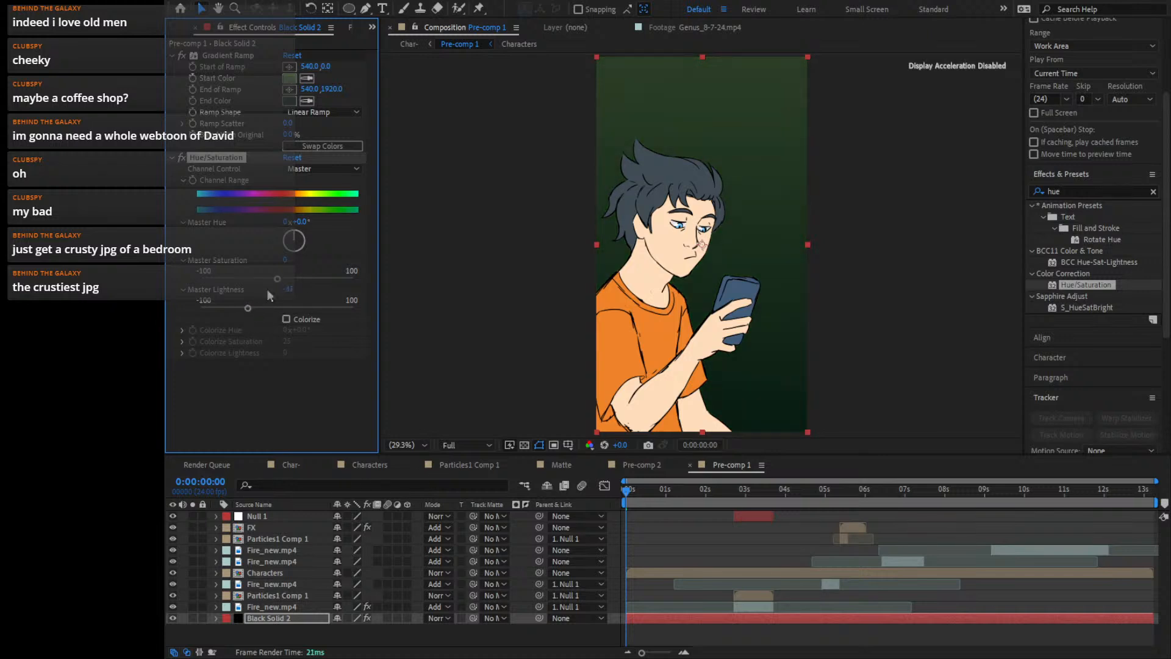
click(243, 280)
drag(297, 239, 287, 270)
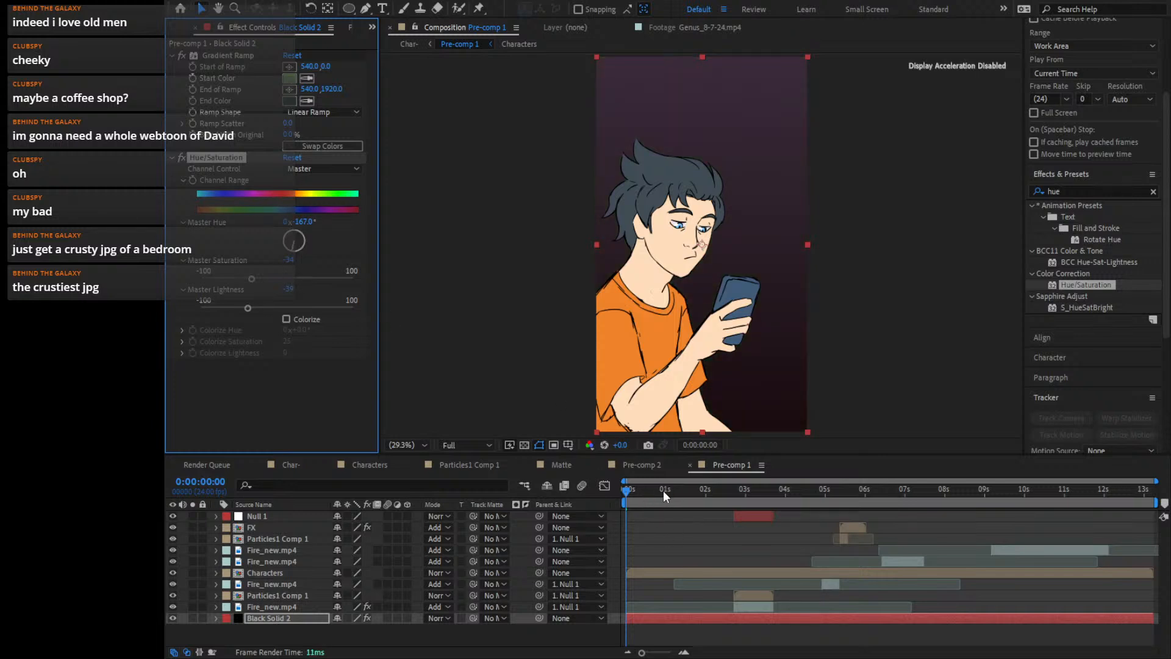
drag(663, 491, 759, 496)
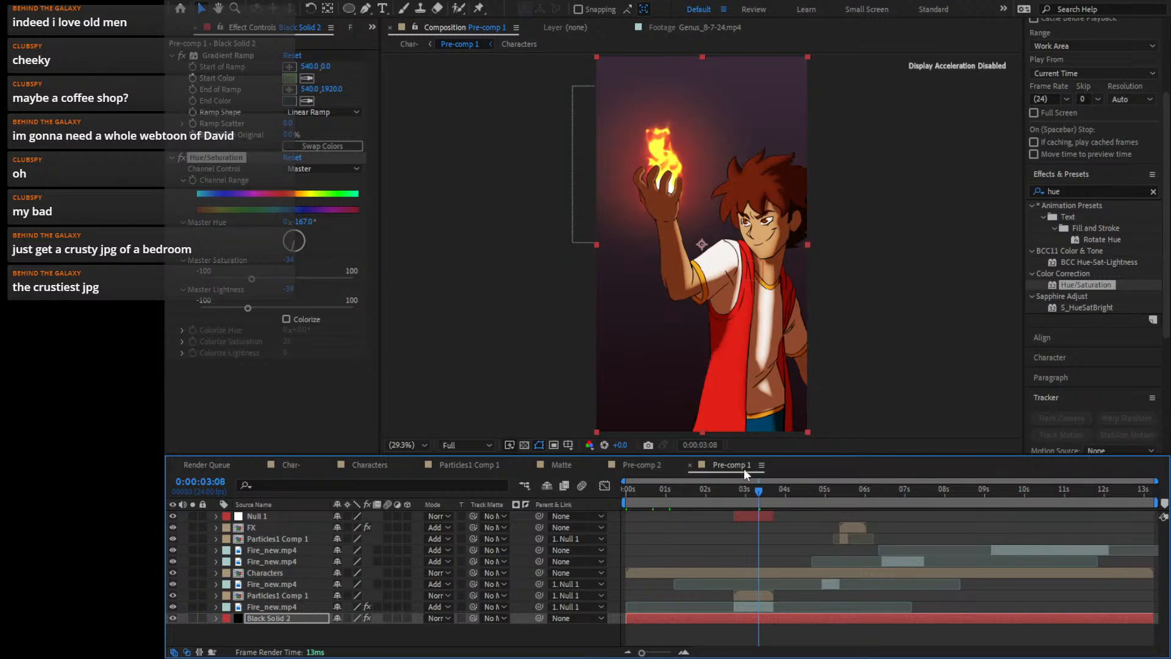
Split the background solid at 0:00:01:18 and set the second segment's Master Hue to -186°
drag(777, 491, 672, 504)
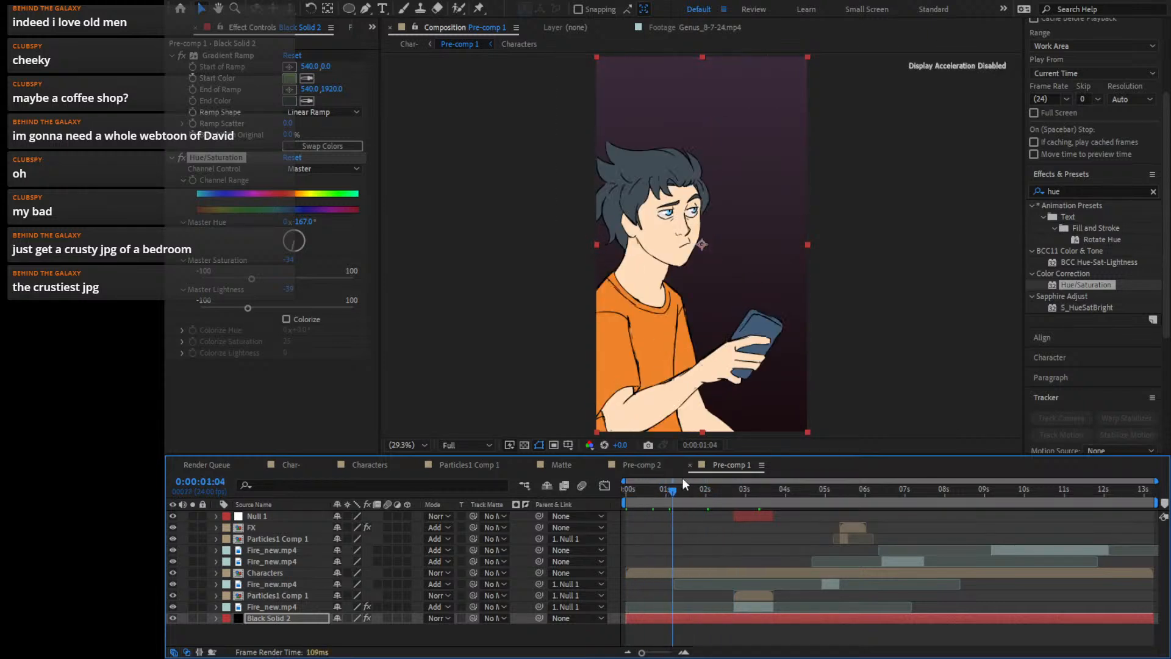
key(space)
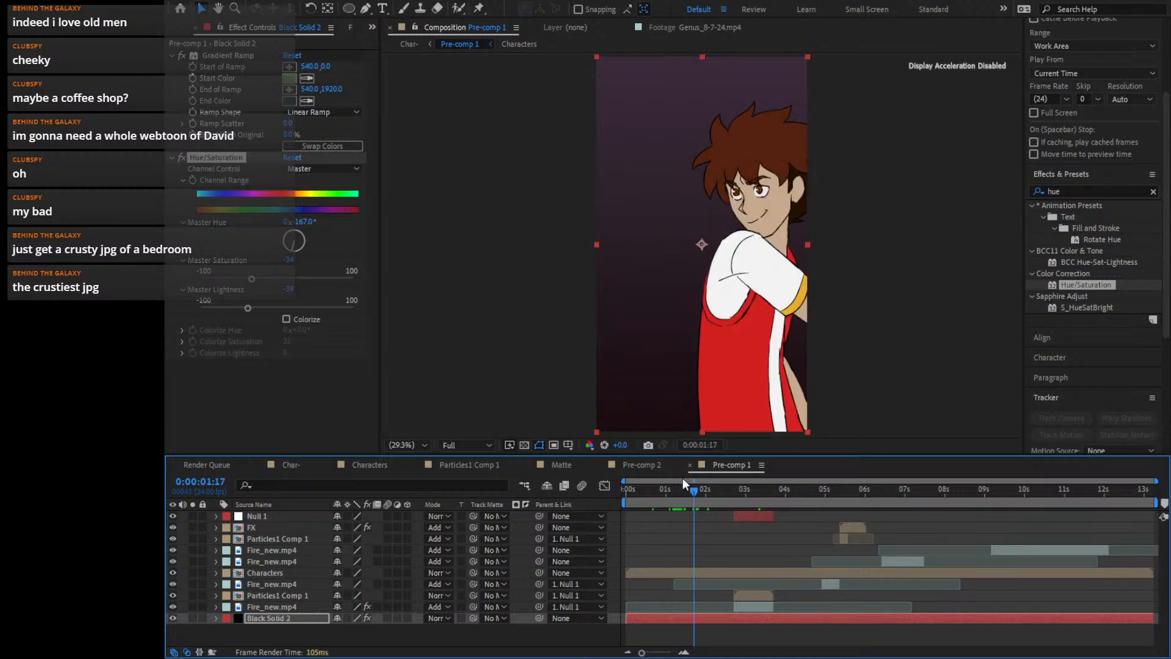
key(ctrl+shift+d)
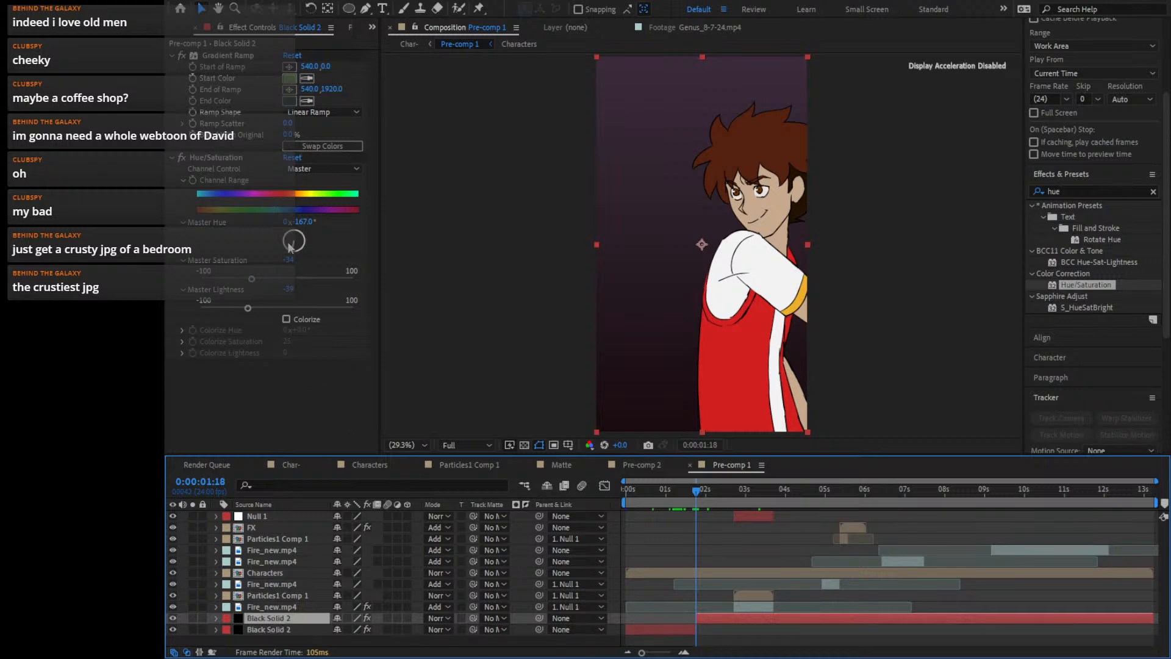
drag(296, 239, 296, 266)
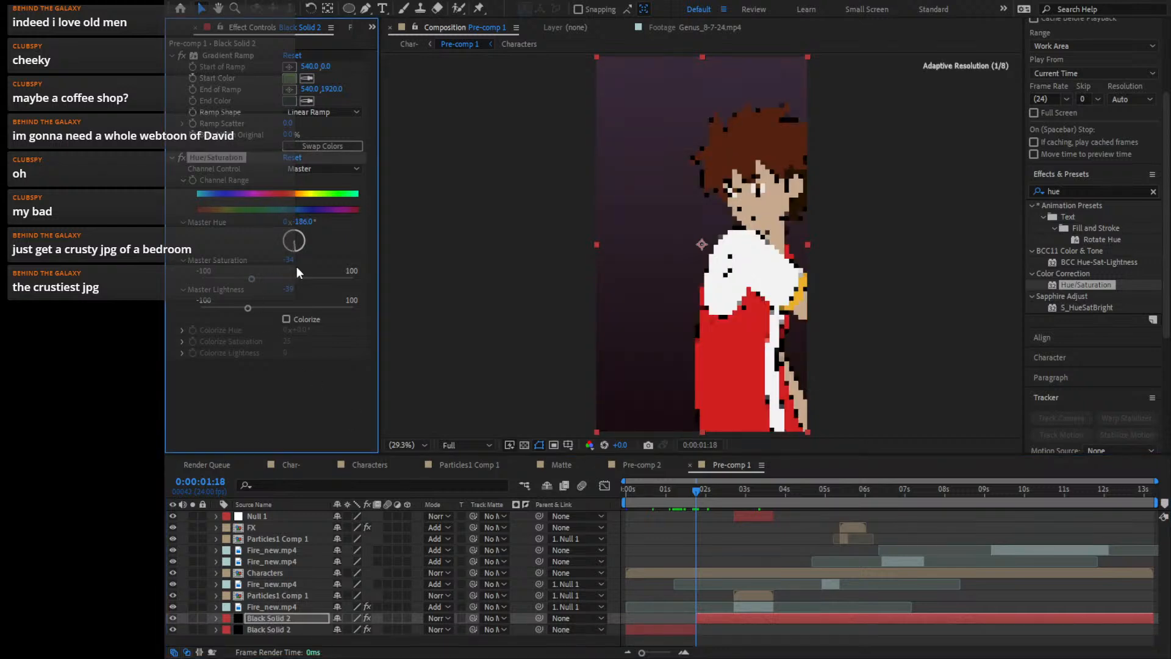
Set the first background segment's Master Hue to -134°
click(676, 499)
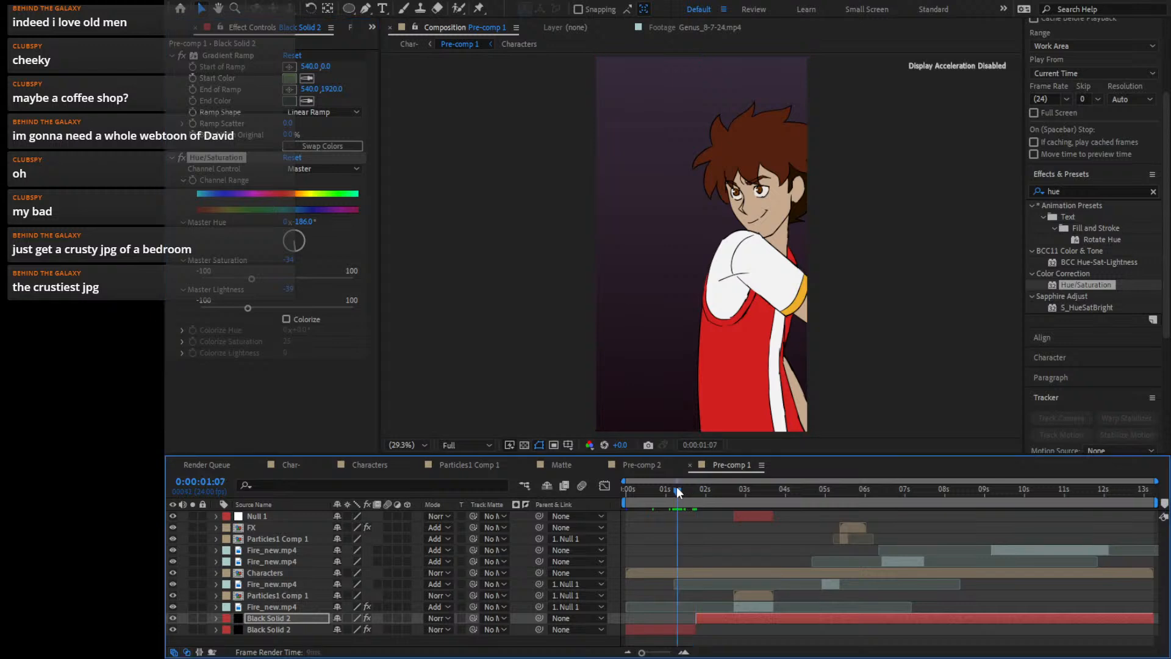
click(677, 628)
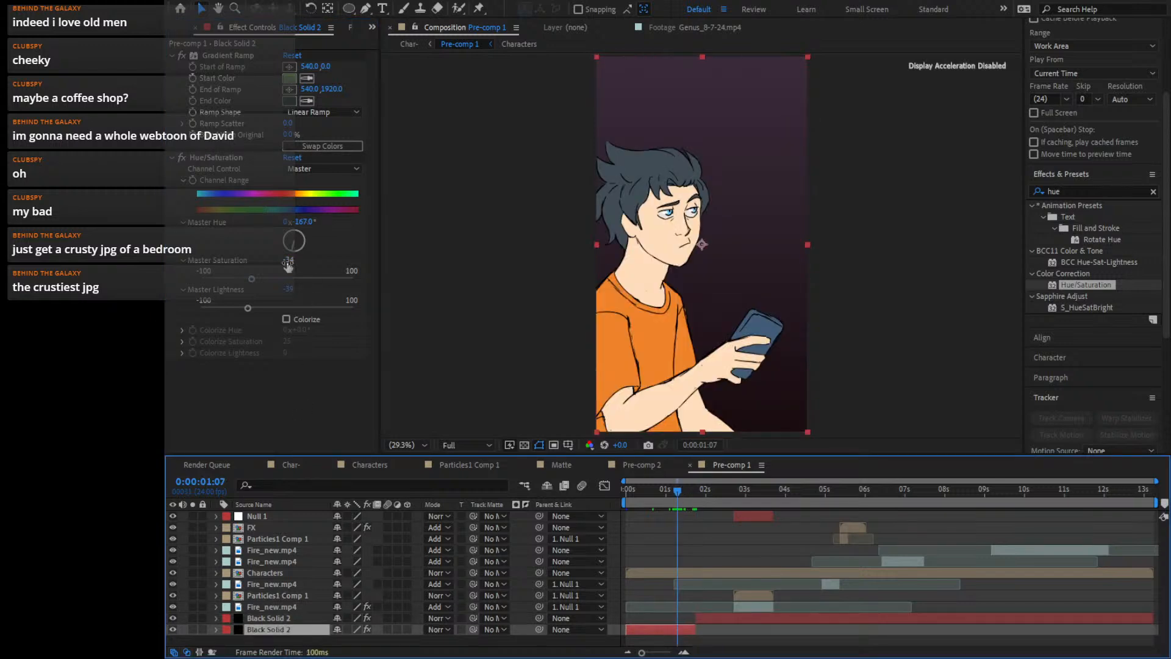
mouse_move(290, 251)
mouse_down()
mouse_move(280, 256)
mouse_move(297, 255)
mouse_up()
Split the second background segment at 0:00:02:17, on the frame where the hand flame first appears
drag(665, 498, 780, 523)
drag(768, 528, 730, 534)
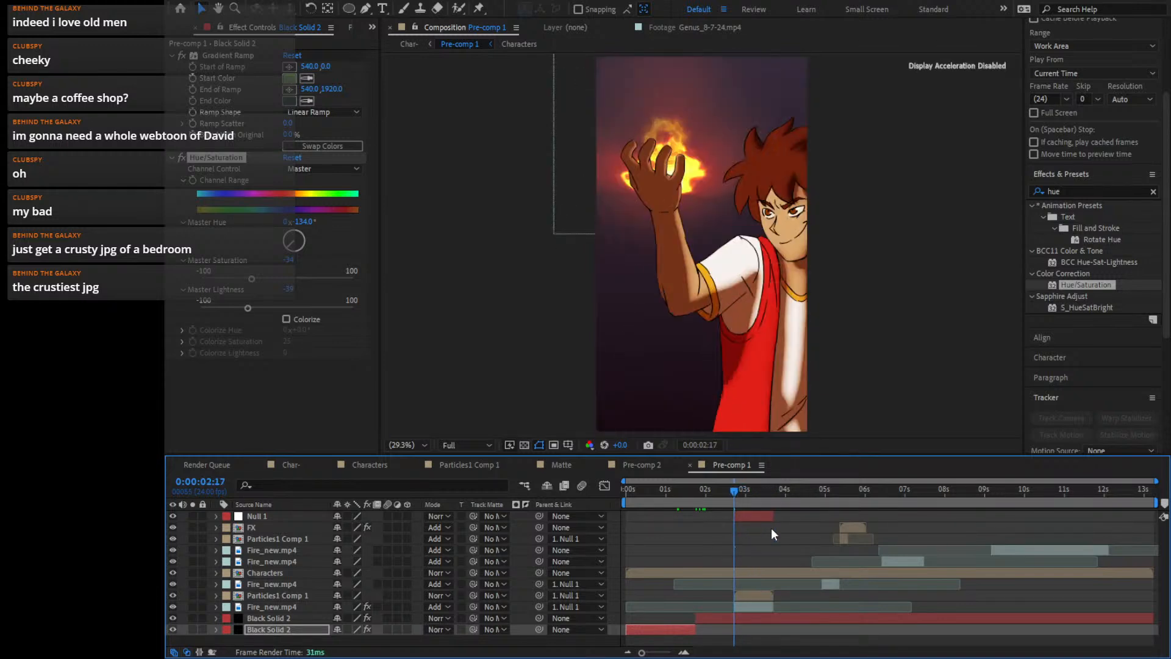
key(Page_Up)
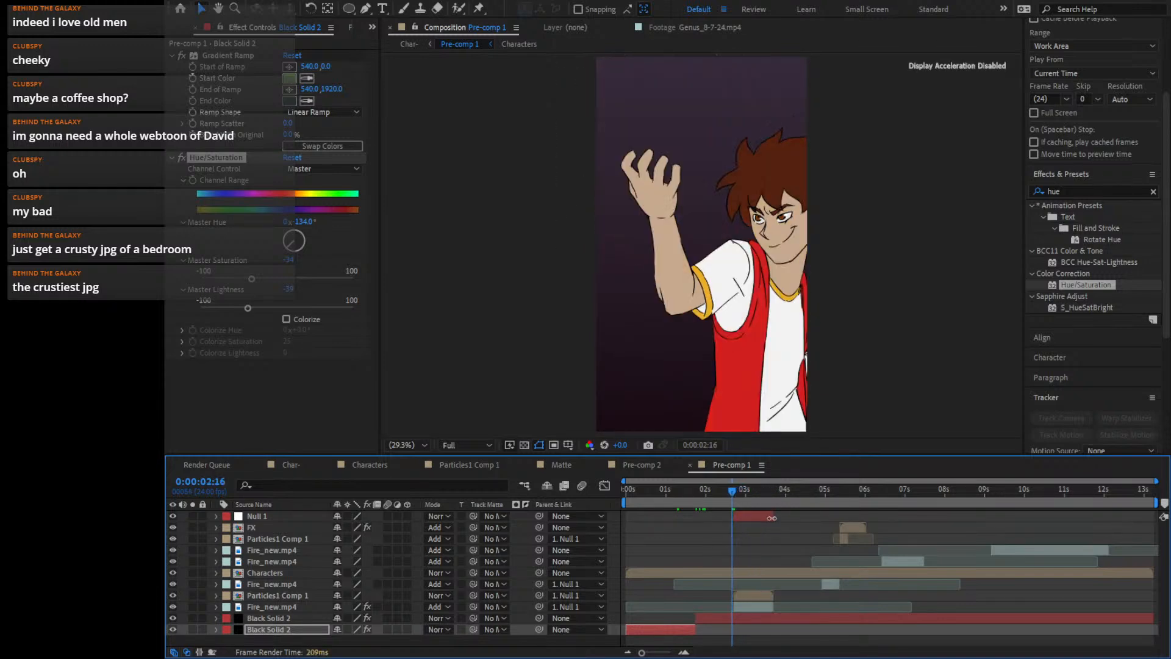
key(Page_Down)
click(754, 615)
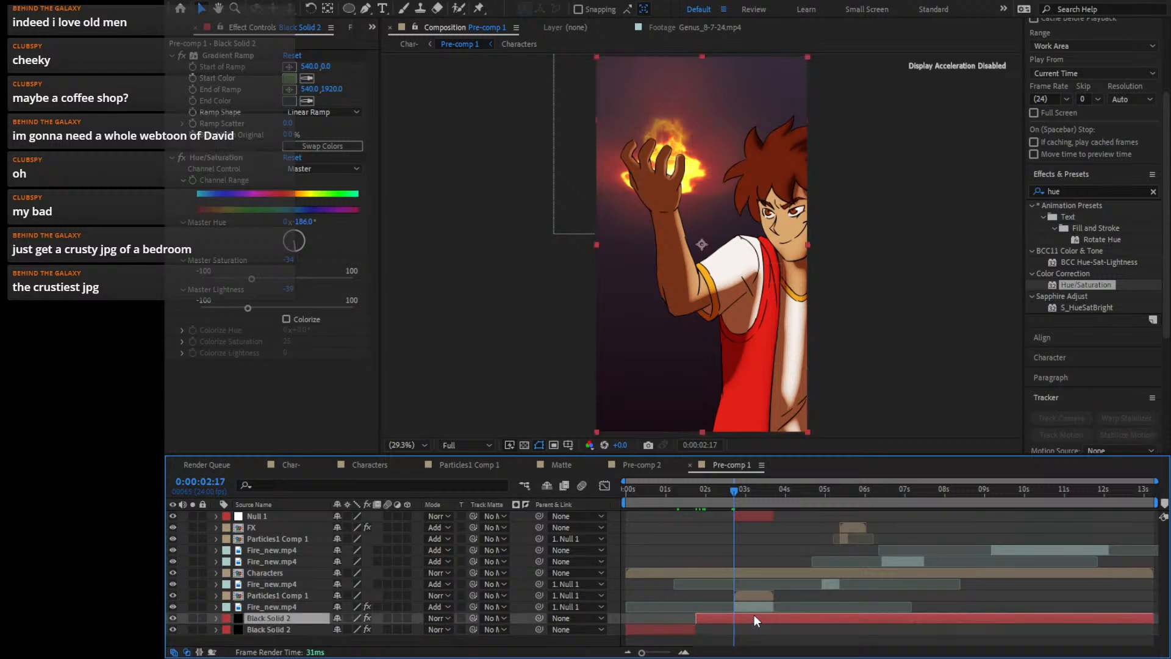
key(ctrl+shift+d)
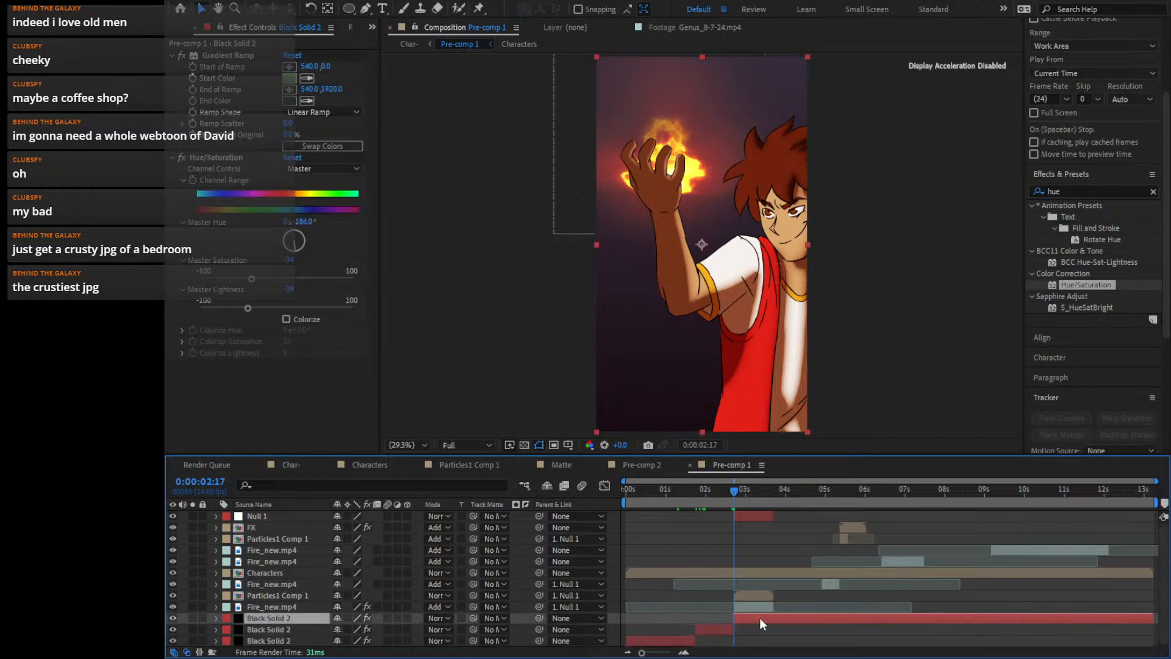
Darken the background segment starting at 0:00:02:17 by setting its Master Lightness to -80, checking it at 0:00:03:08
click(228, 307)
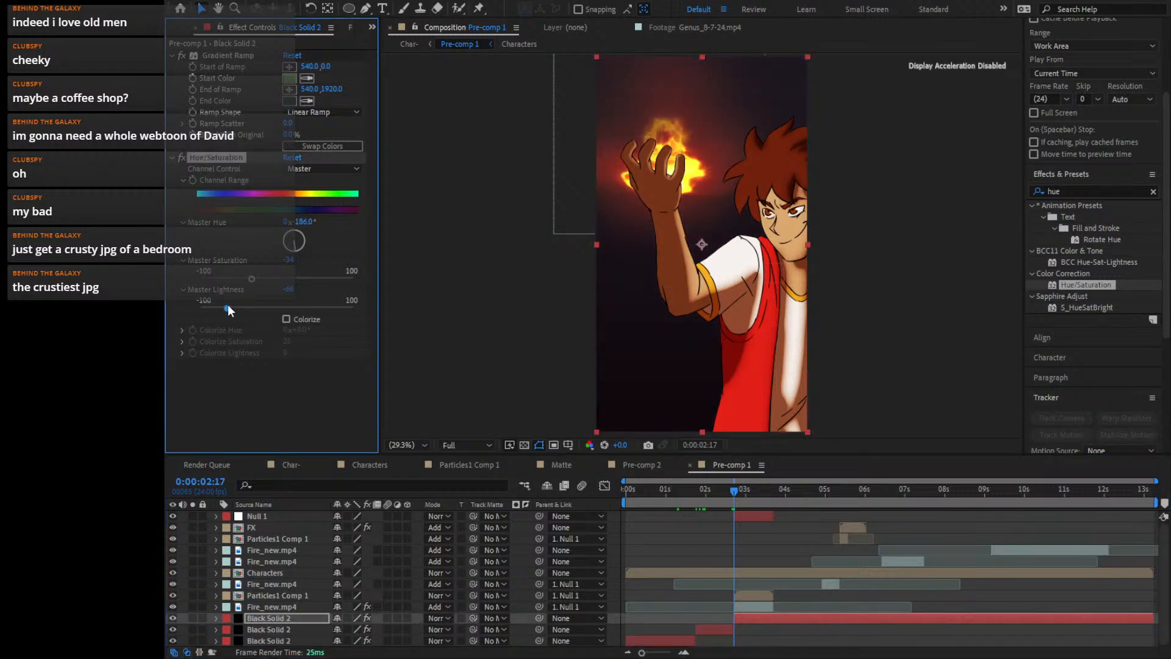
drag(229, 308, 241, 308)
click(757, 492)
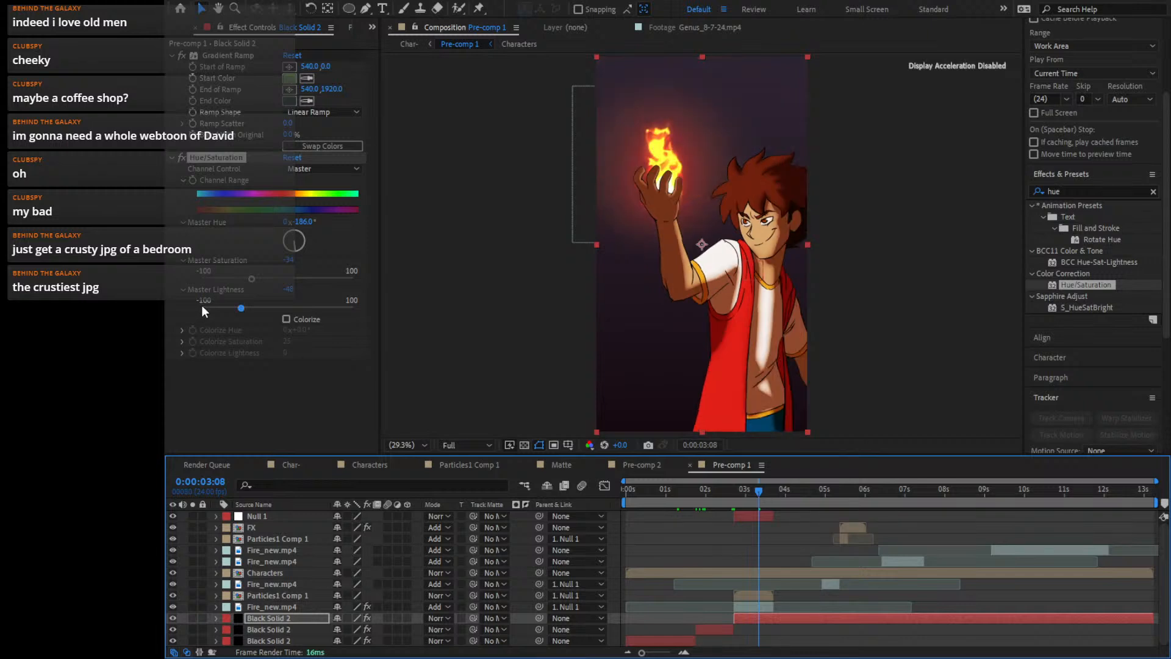
click(217, 308)
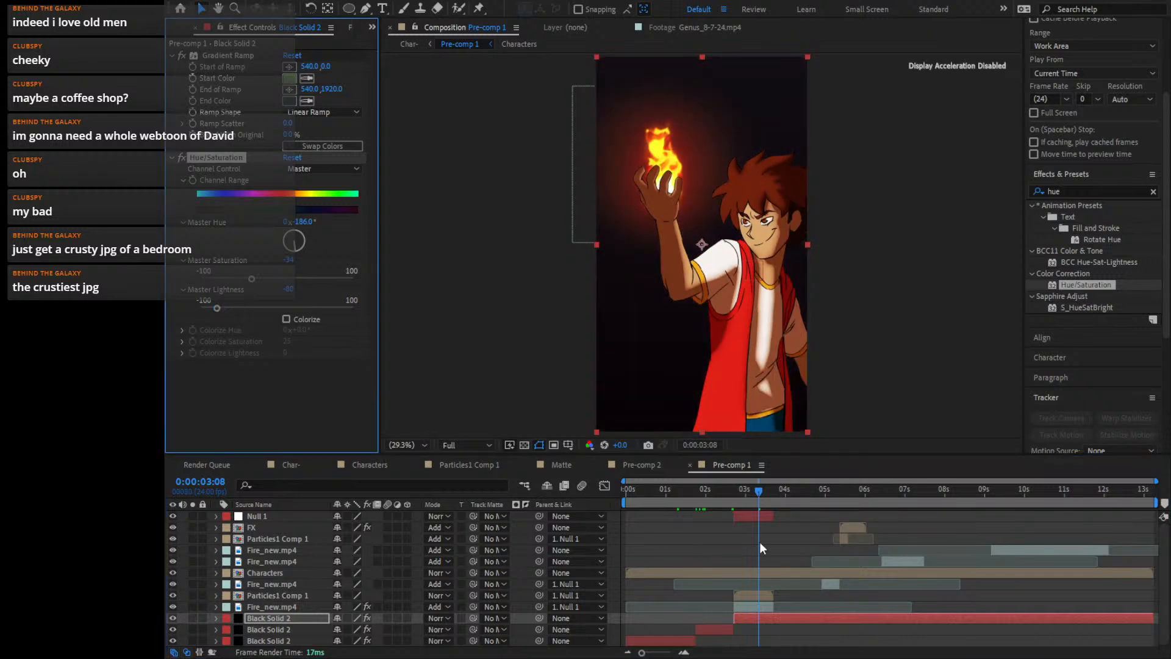
Trim the darkened background segment to end at 0:00:03:18, where the shot cuts to the character holding the phone
mouse_move(762, 491)
mouse_down()
mouse_move(792, 489)
mouse_move(777, 494)
mouse_up()
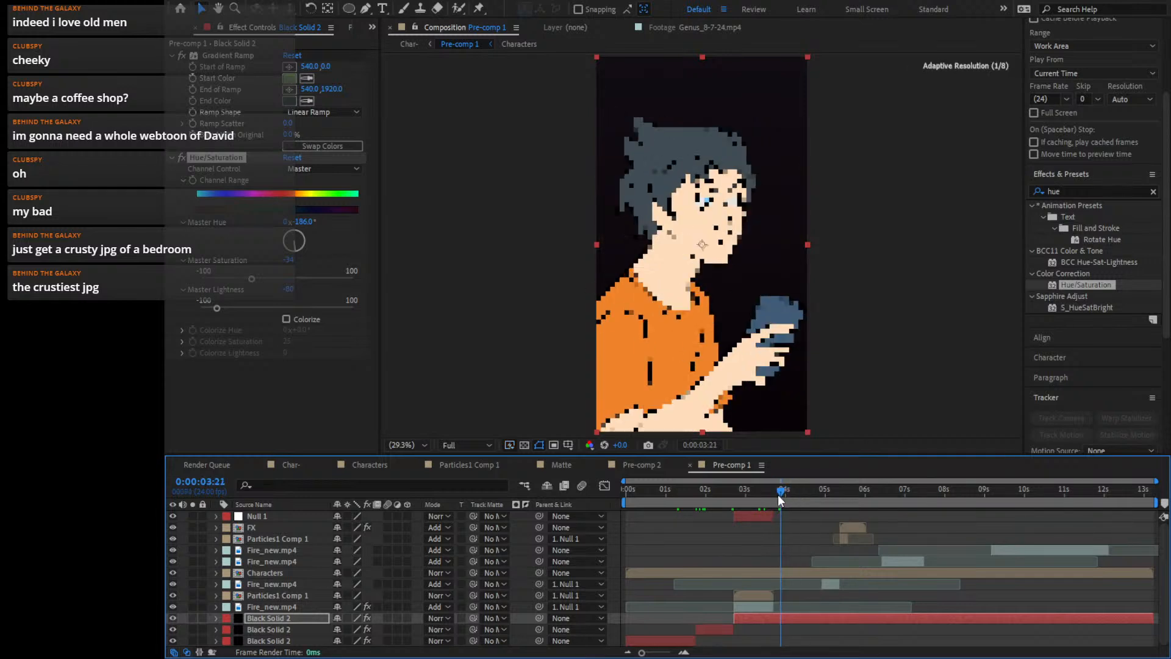
key(Page_Up)
key(Page_Up)
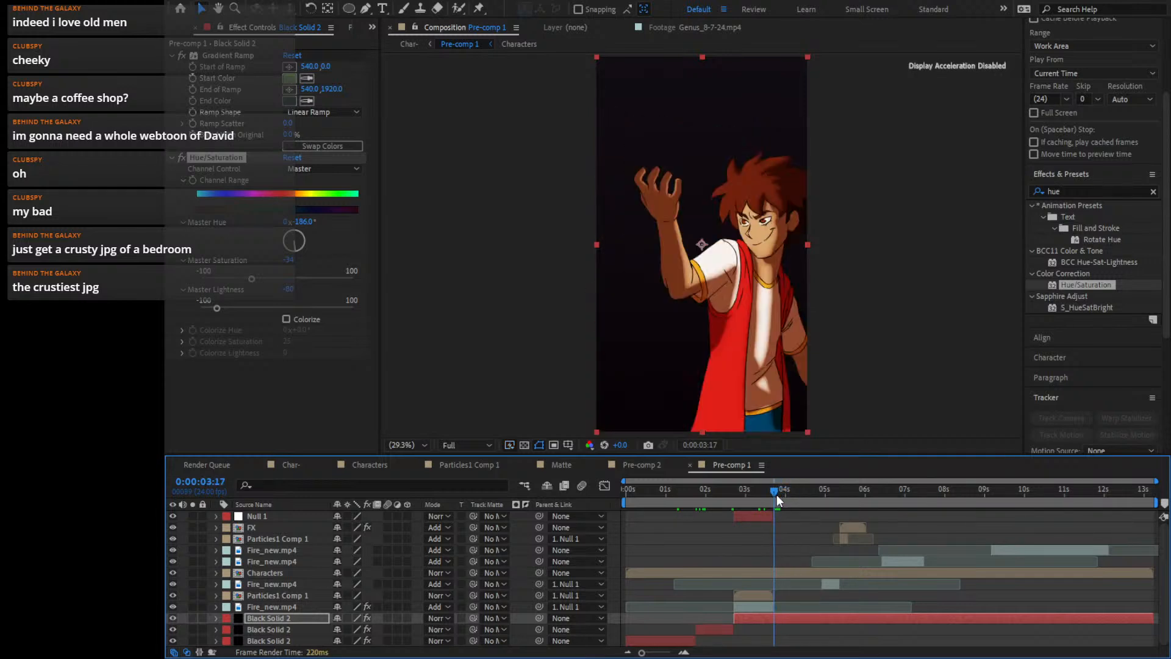
key(Page_Down)
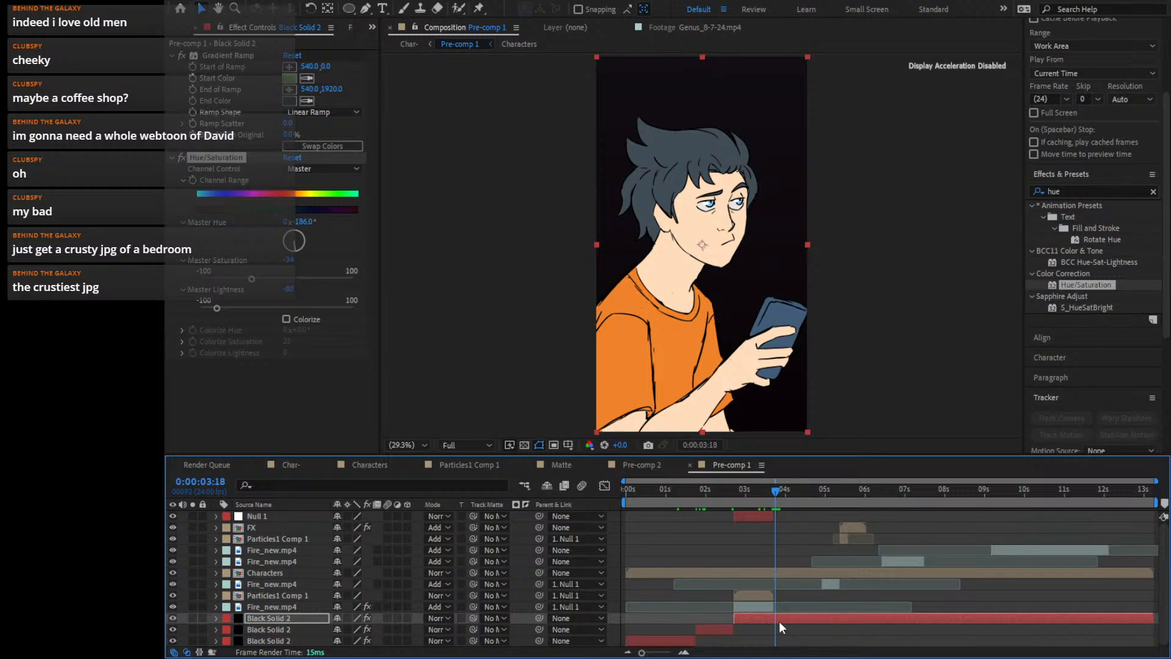
Duplicate the first background segment, place the copy above the other background solids, and start it at 0:00:03:18
click(680, 638)
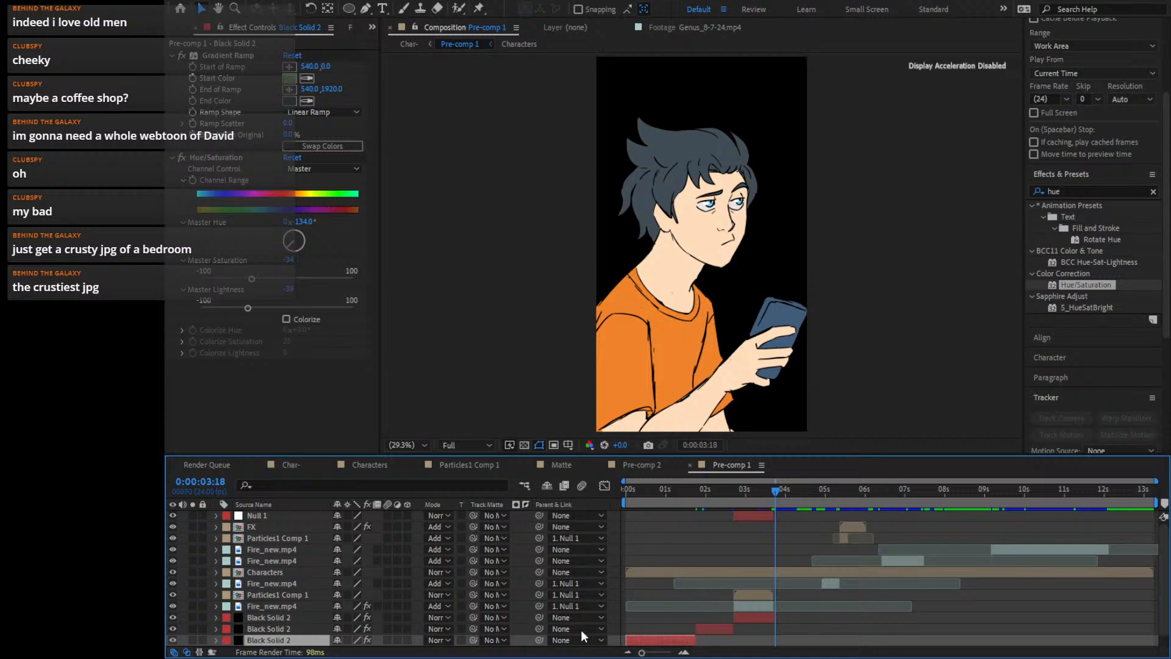
scroll(696, 579, down, 1)
drag(298, 627, 299, 603)
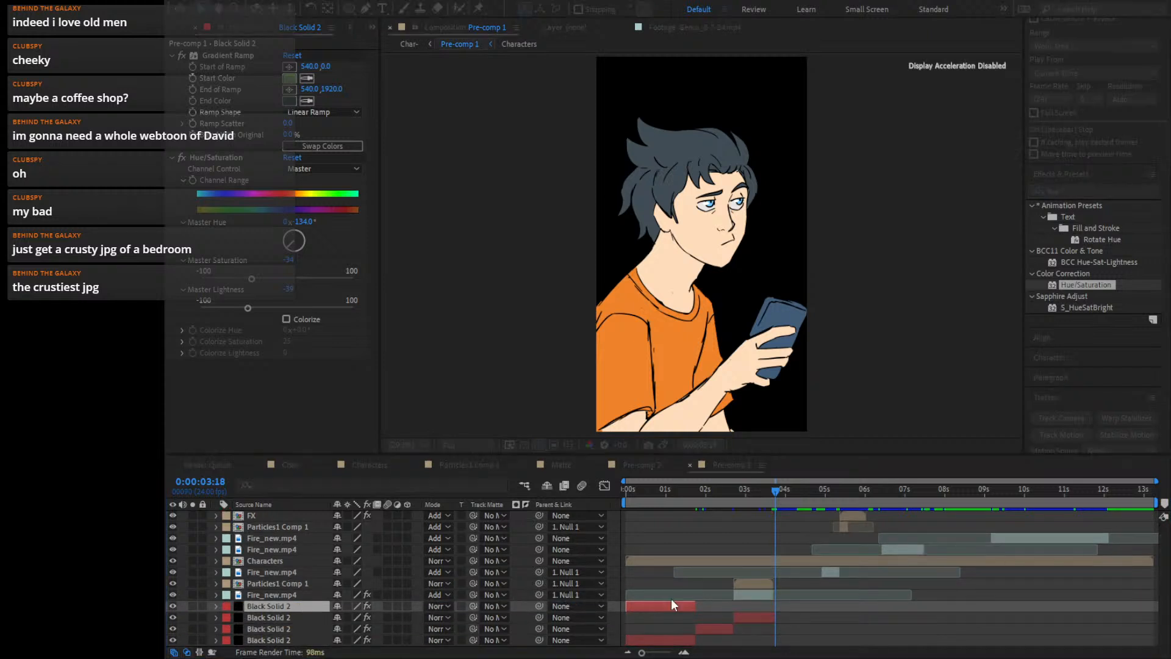
drag(642, 606, 788, 617)
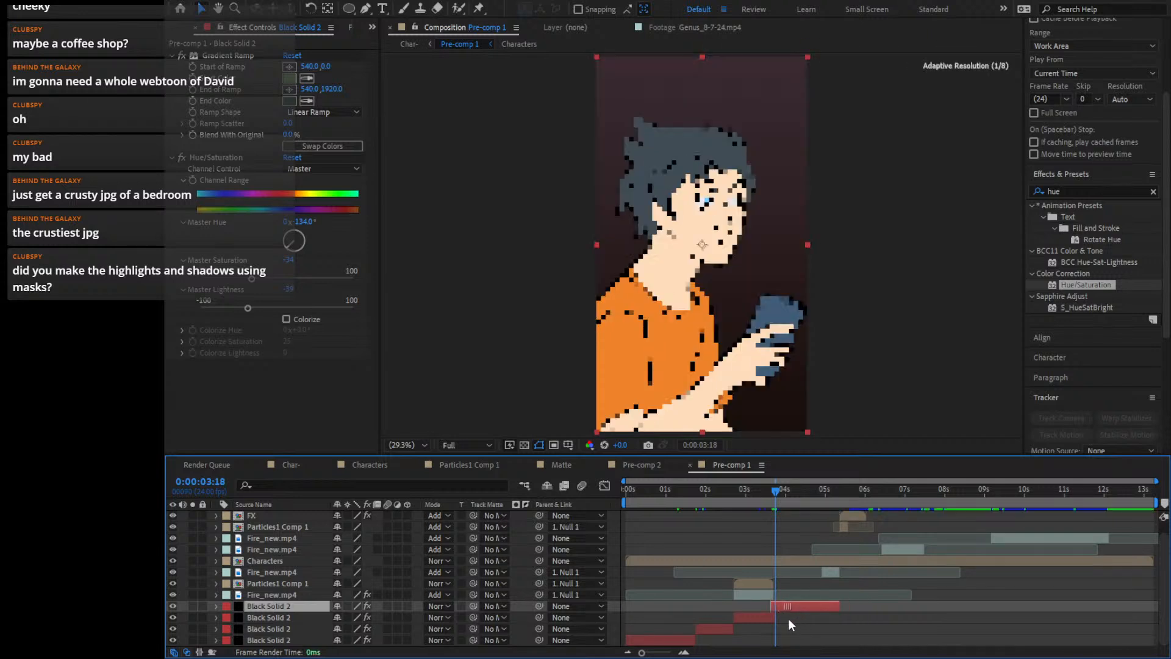
click(684, 652)
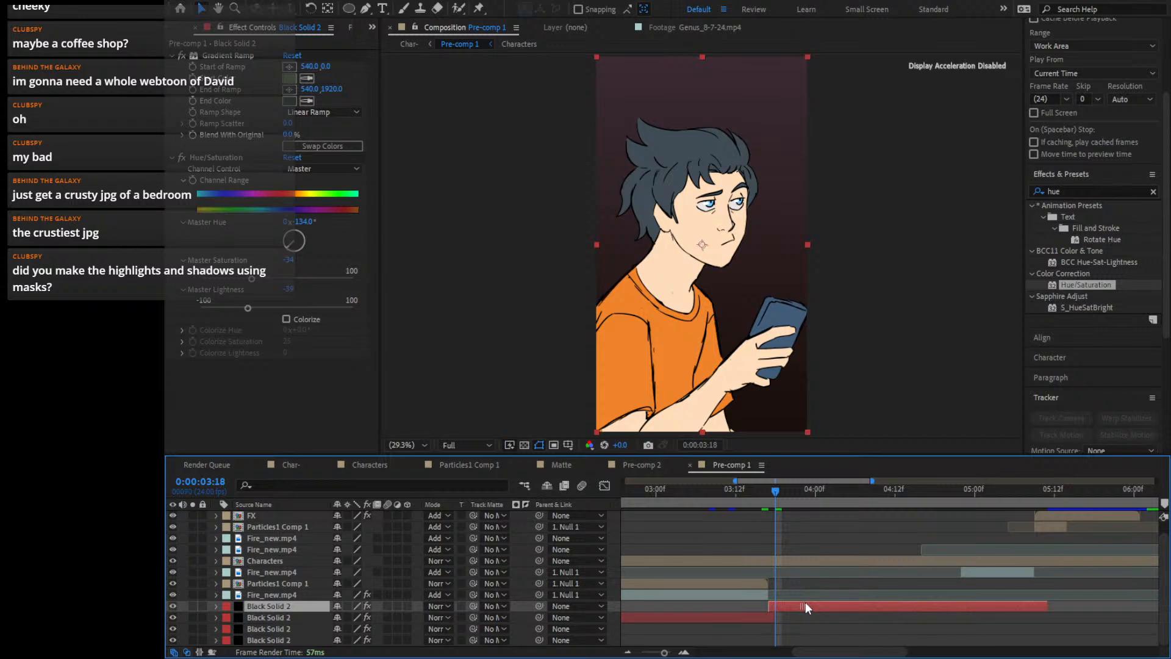
drag(804, 602, 809, 601)
Create a new composition from the Char-[0001-0318].tga footage in the project
click(292, 464)
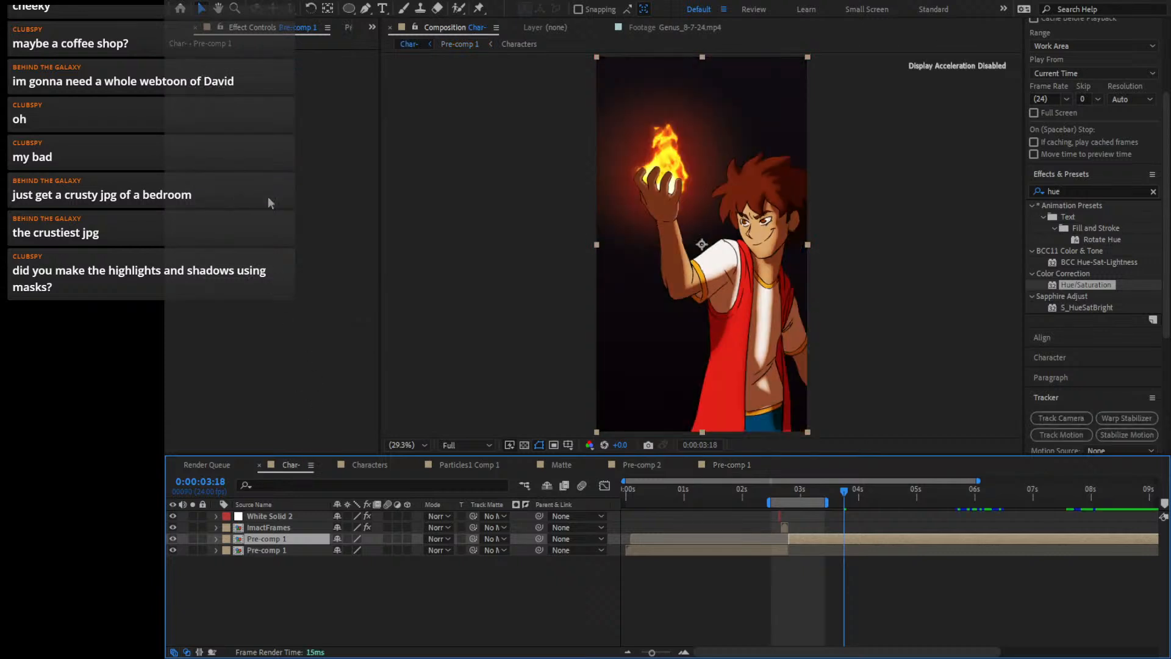
click(182, 28)
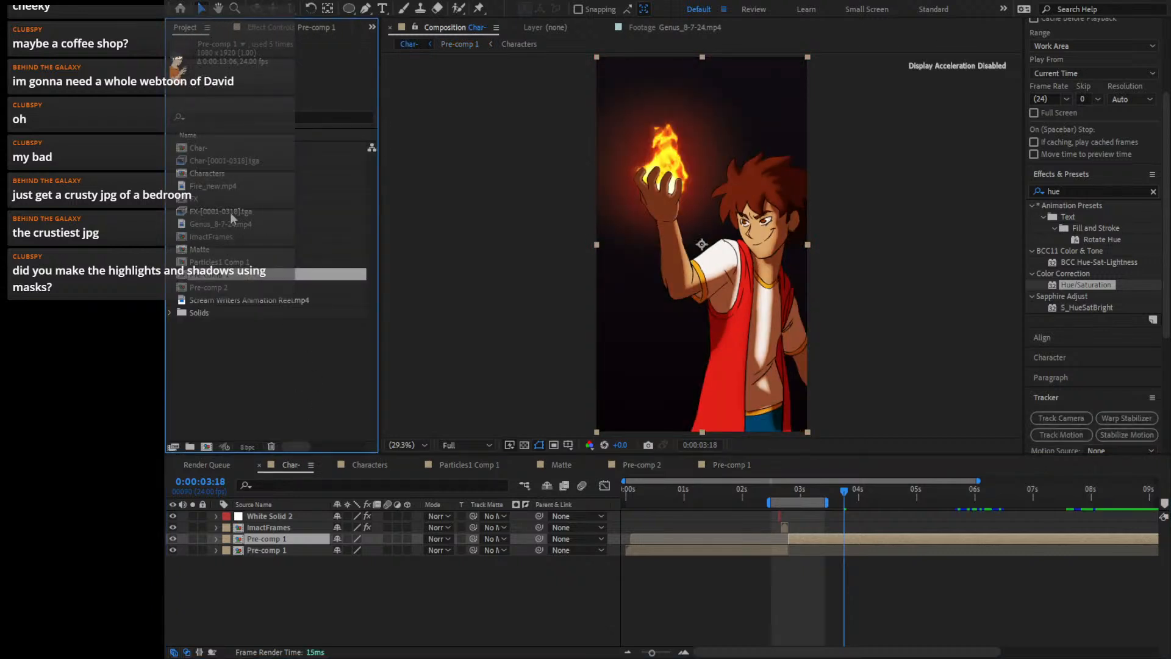
click(225, 161)
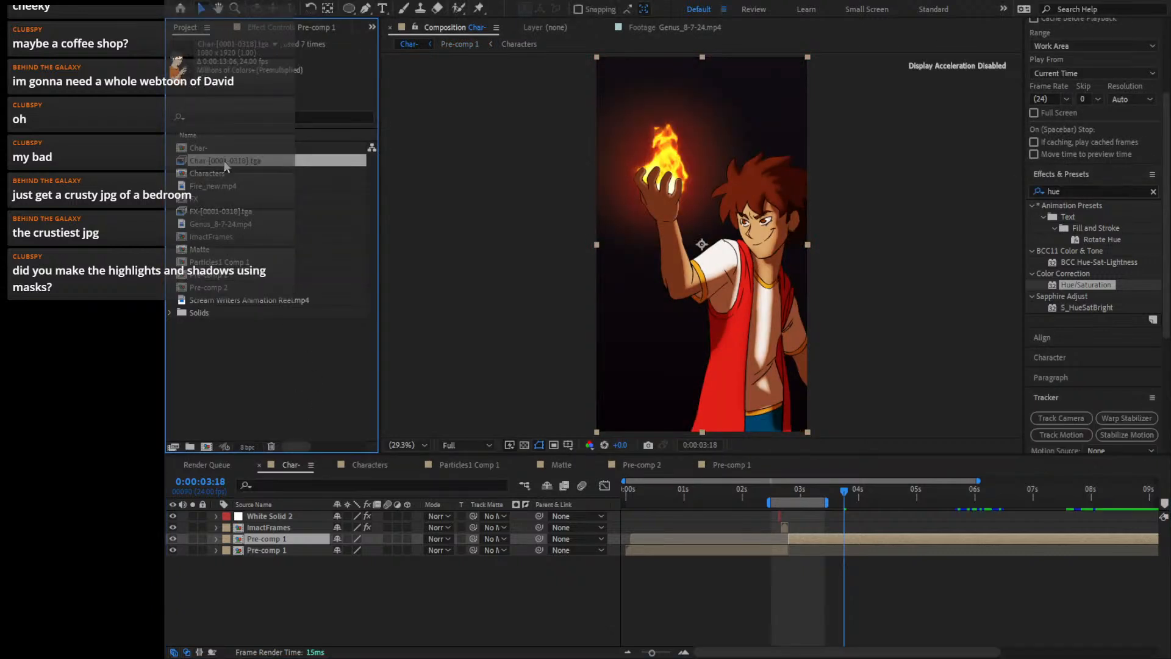
click(206, 447)
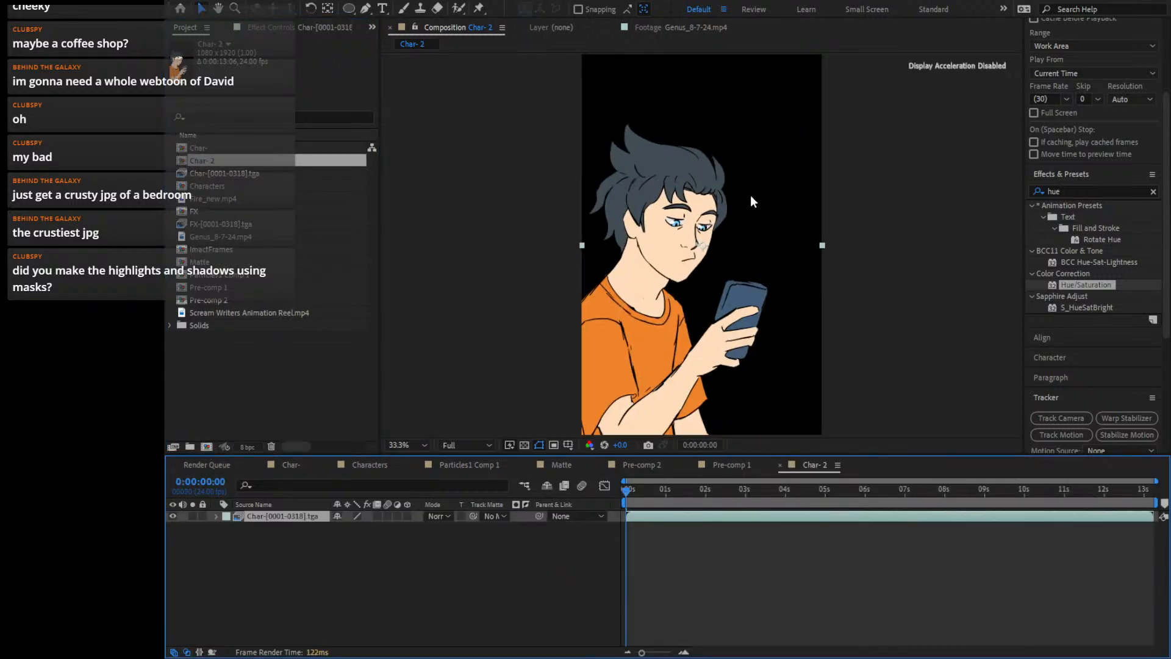
scroll(750, 195, up, 4)
scroll(745, 222, down, 1)
drag(745, 223, 746, 265)
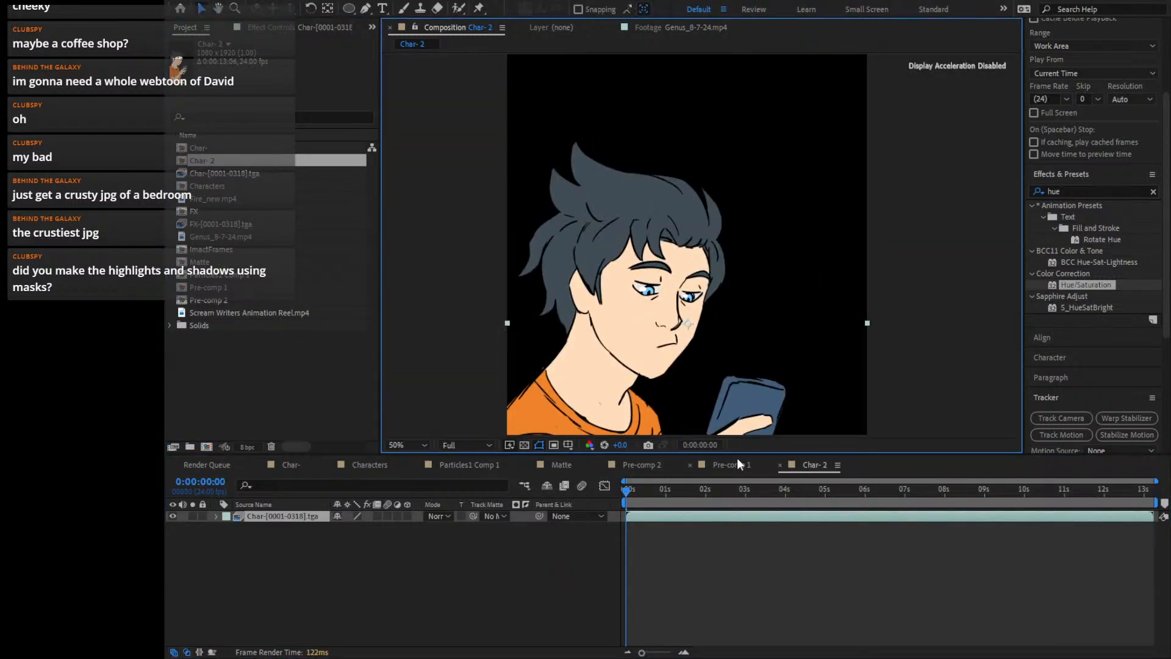
drag(749, 394, 742, 378)
Duplicate the Char-[0001-0318].tga layer and apply the Fill effect to the upper copy
click(1083, 190)
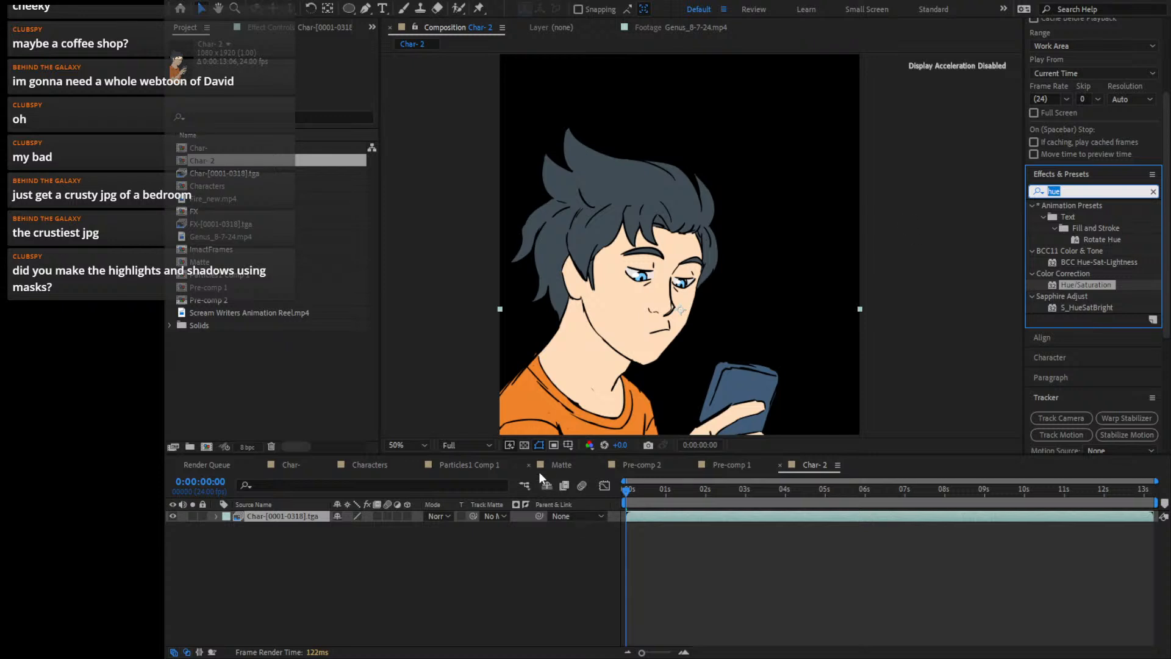
click(833, 516)
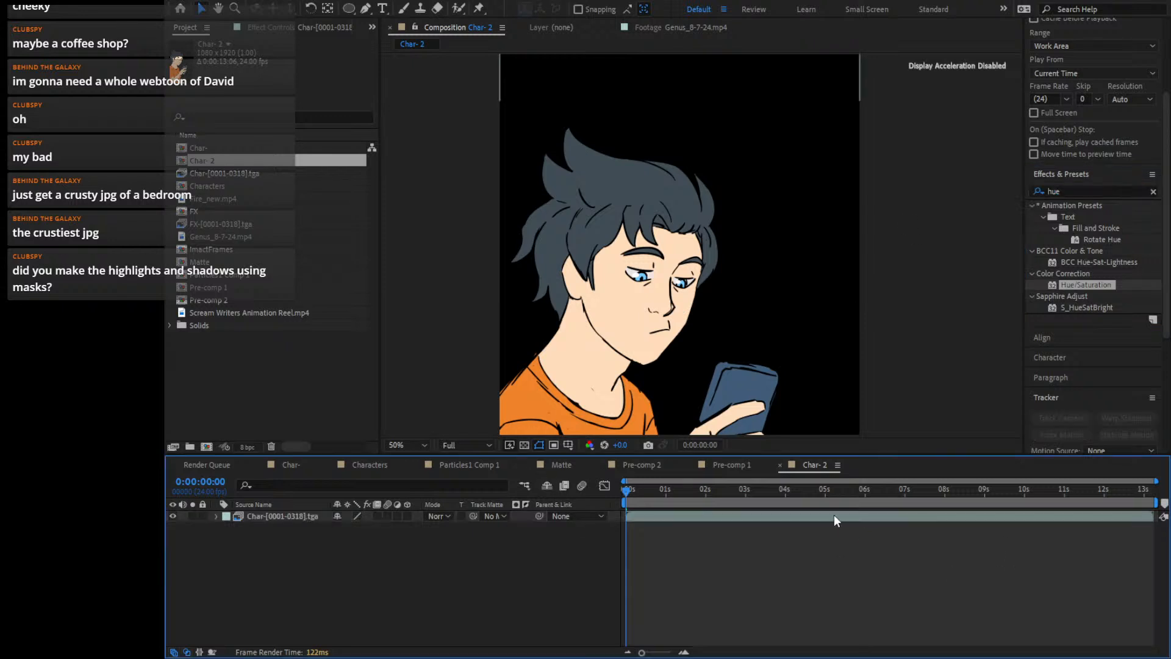
key(ctrl+d)
click(1079, 190)
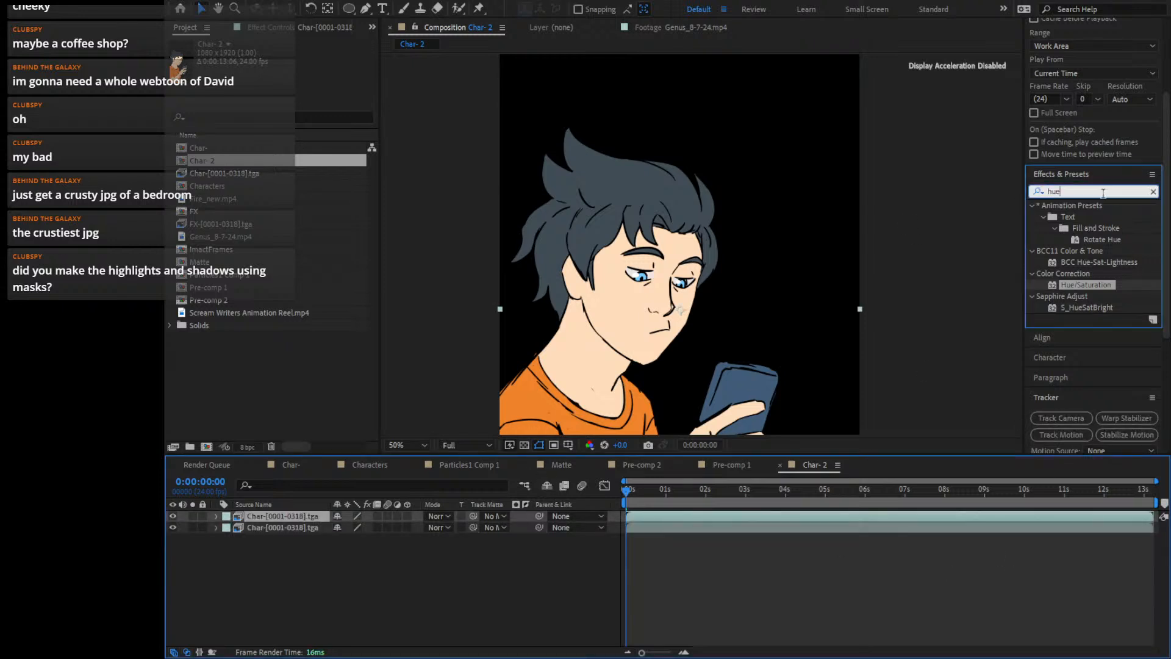
text(fill)
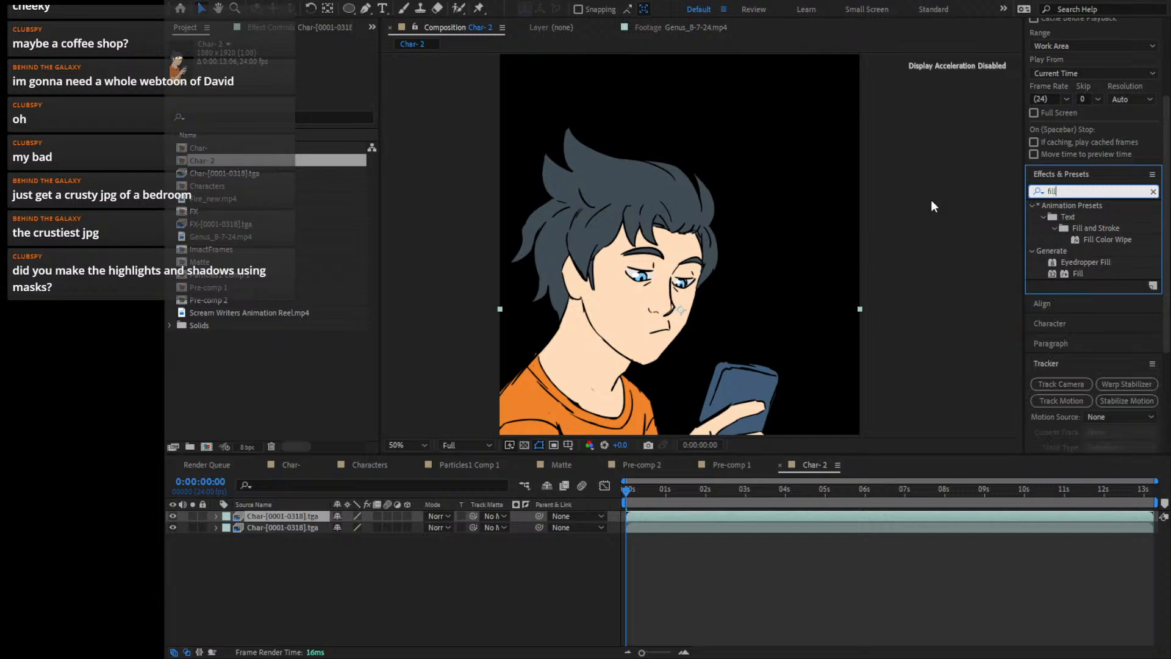
double_click(1073, 273)
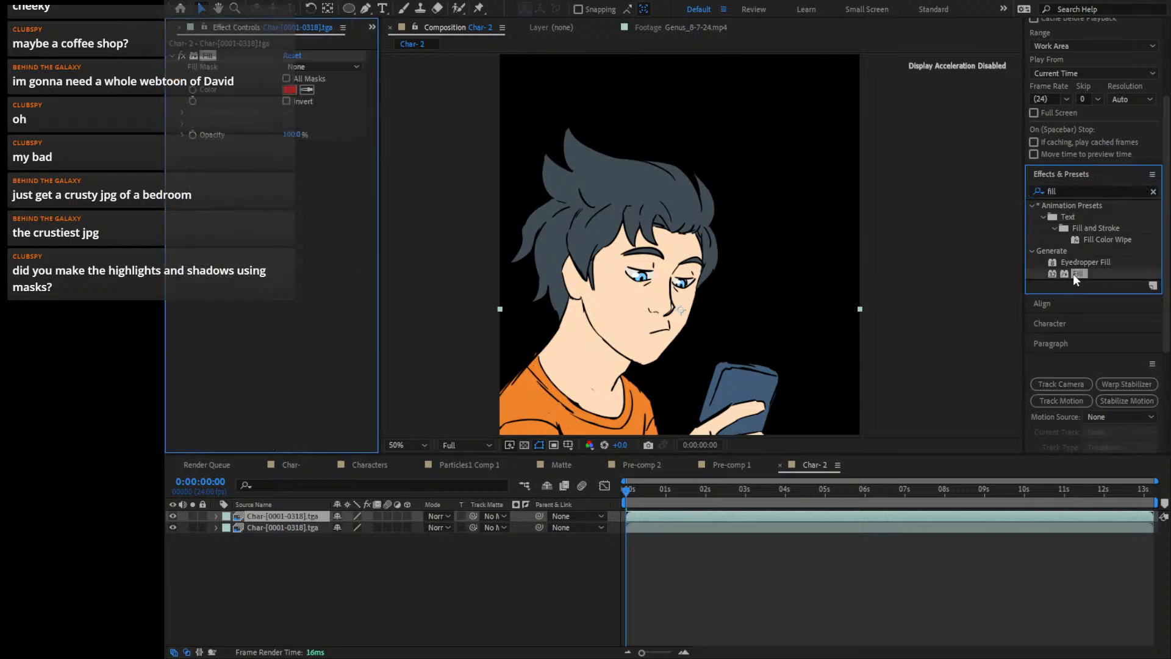
Invert the Fill on the upper copy and set its color to a muted blue-gray
click(286, 102)
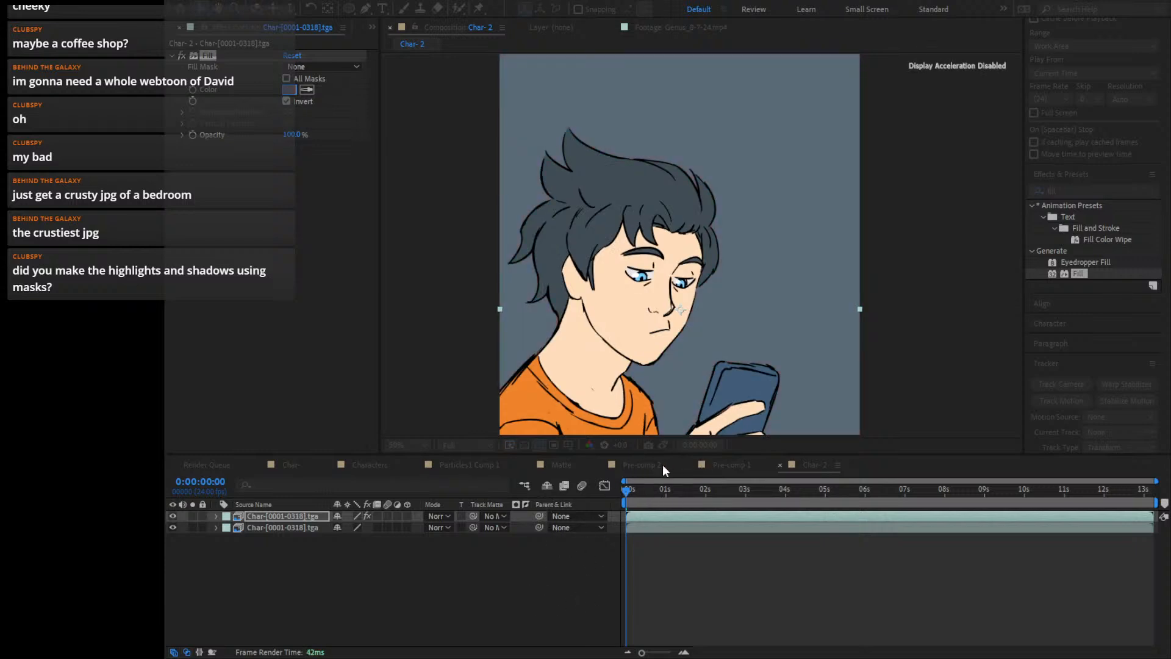
drag(555, 400, 555, 304)
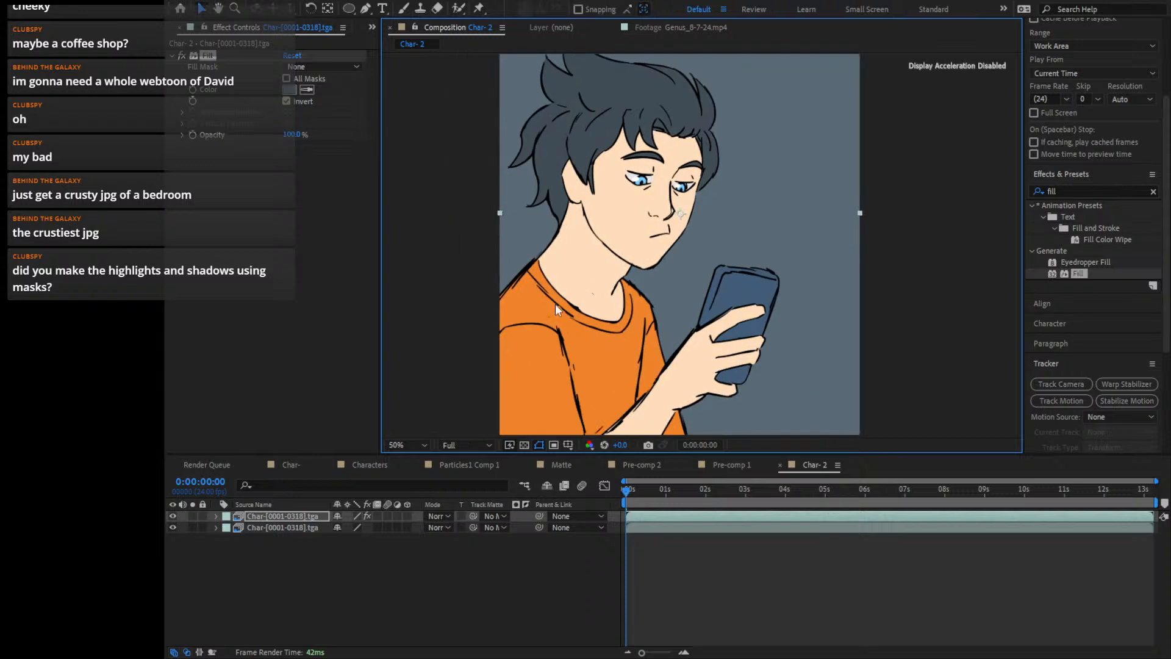
Check the filled copy with the lower character layer hidden, and assign the lower layer as the copy's track matte
click(170, 528)
drag(681, 330, 689, 374)
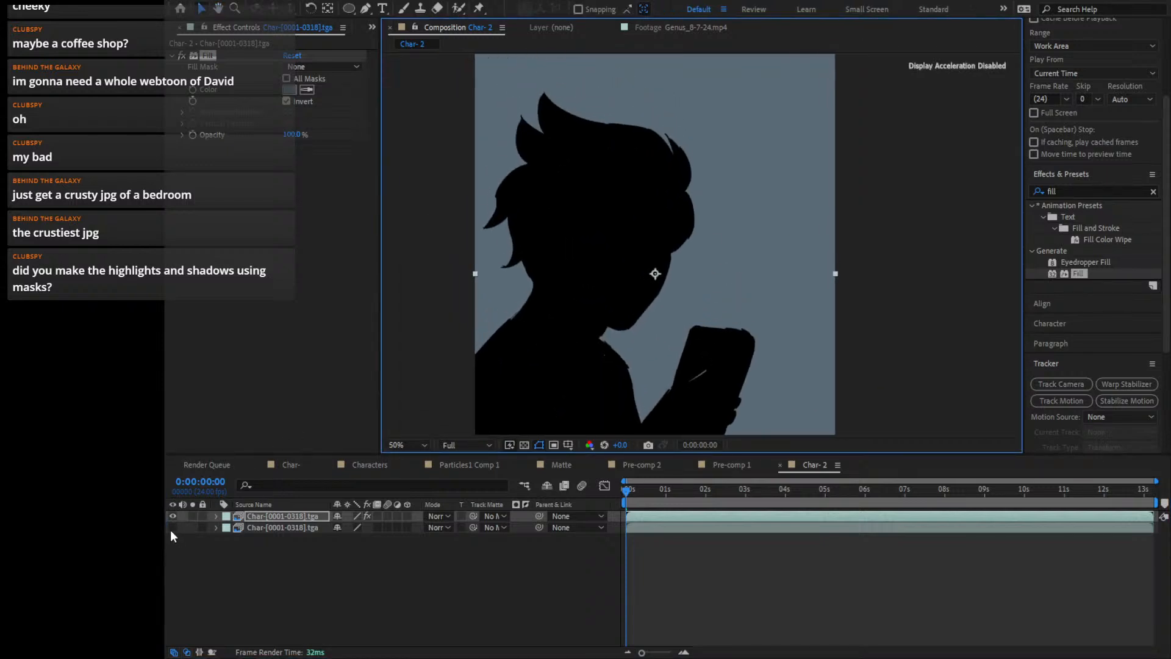
click(171, 528)
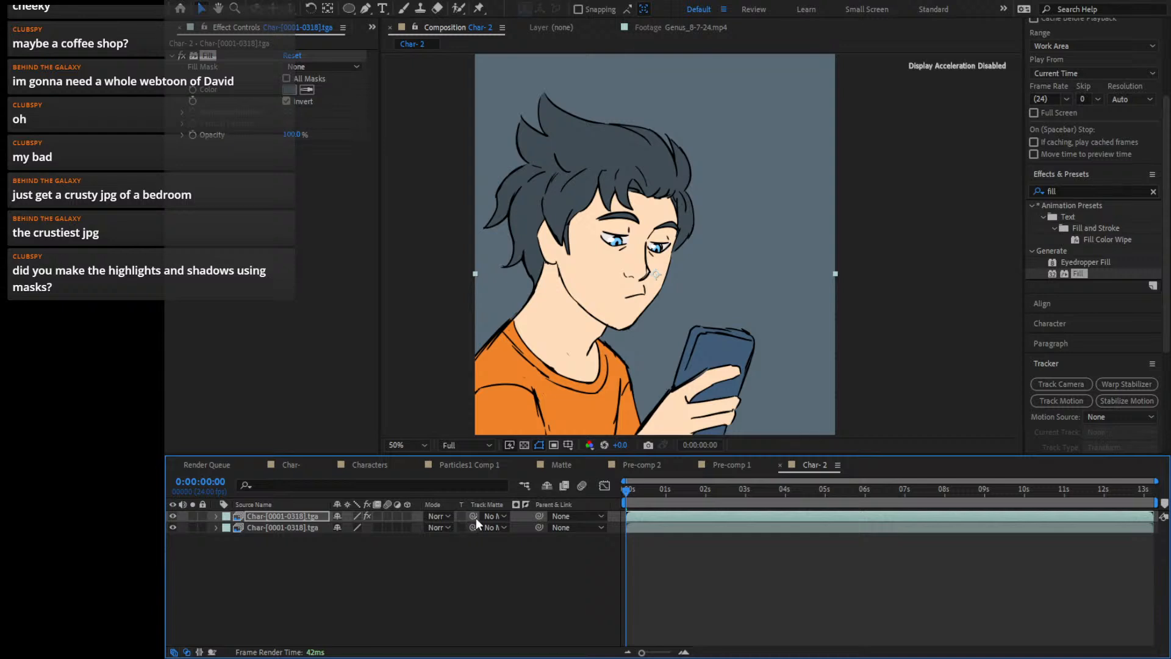
drag(476, 518, 276, 528)
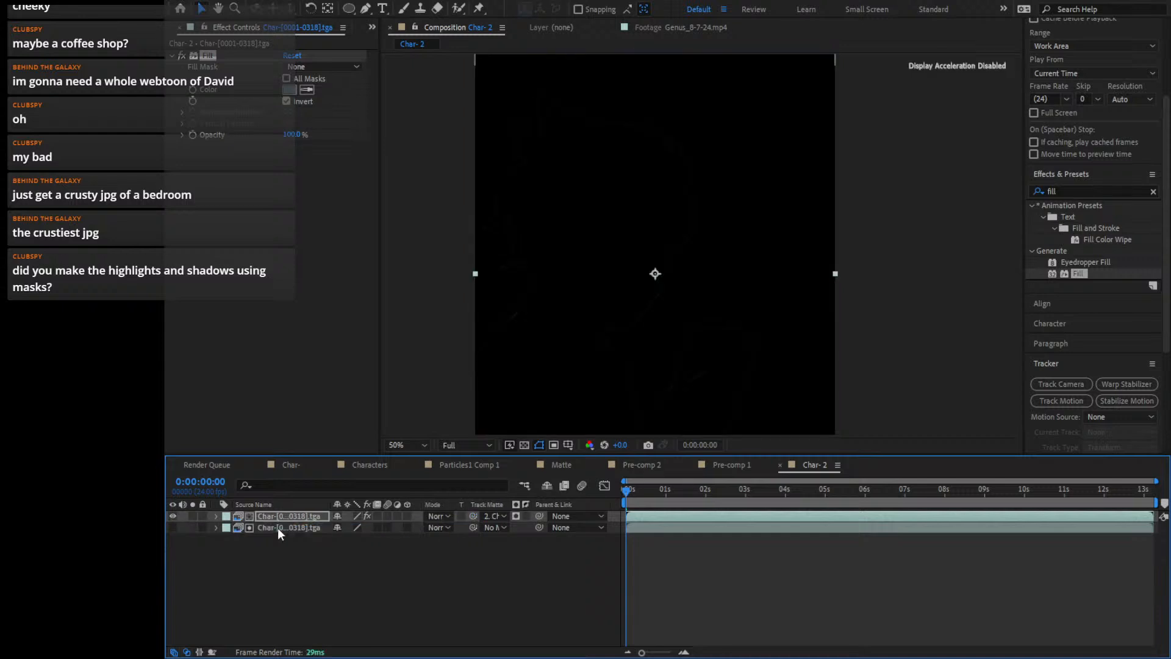
Show the lower character layer and offset the filled copy down and left so it leaves edge shading on the character
click(173, 528)
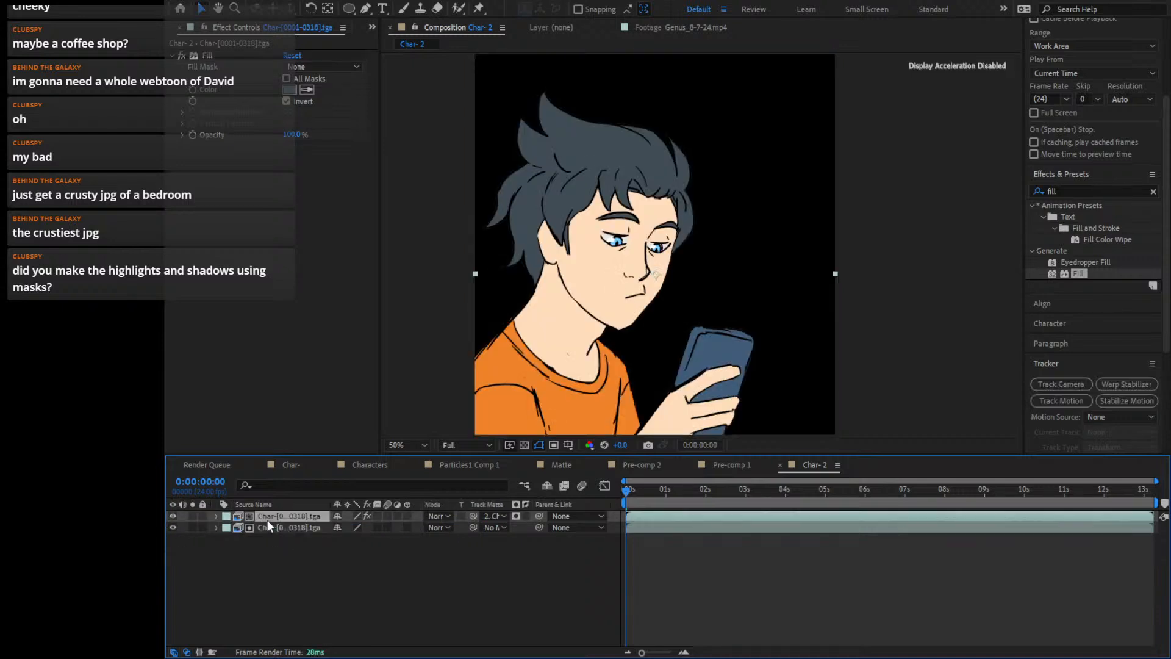
drag(534, 319, 524, 208)
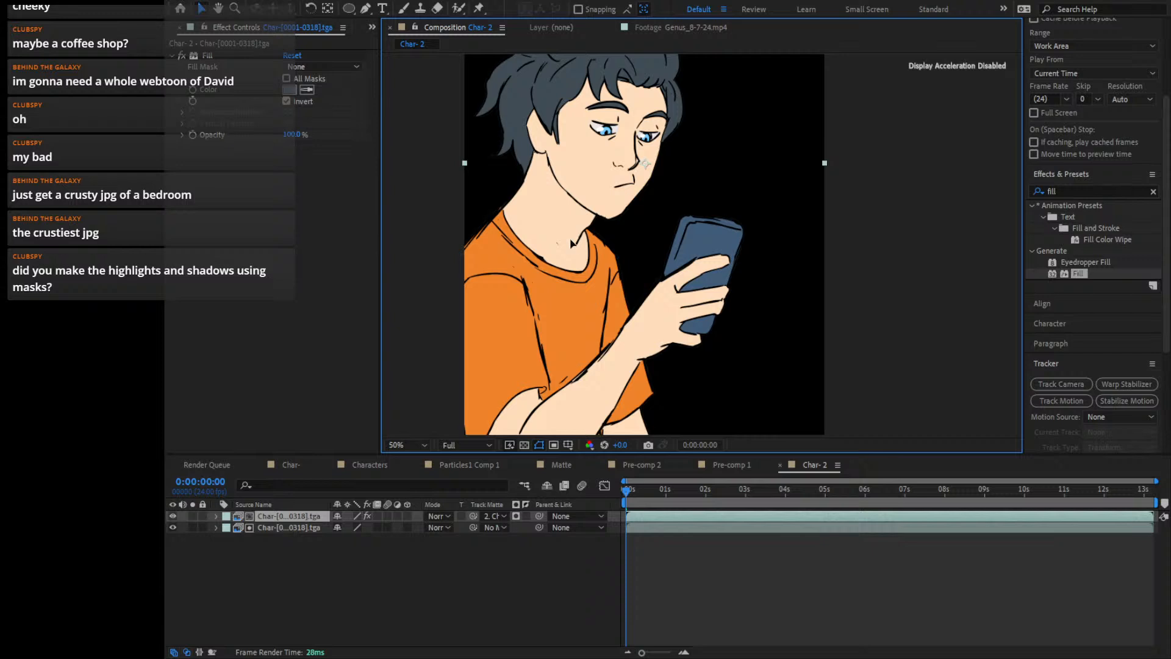
mouse_move(572, 243)
mouse_down()
mouse_move(554, 265)
mouse_move(574, 261)
mouse_up()
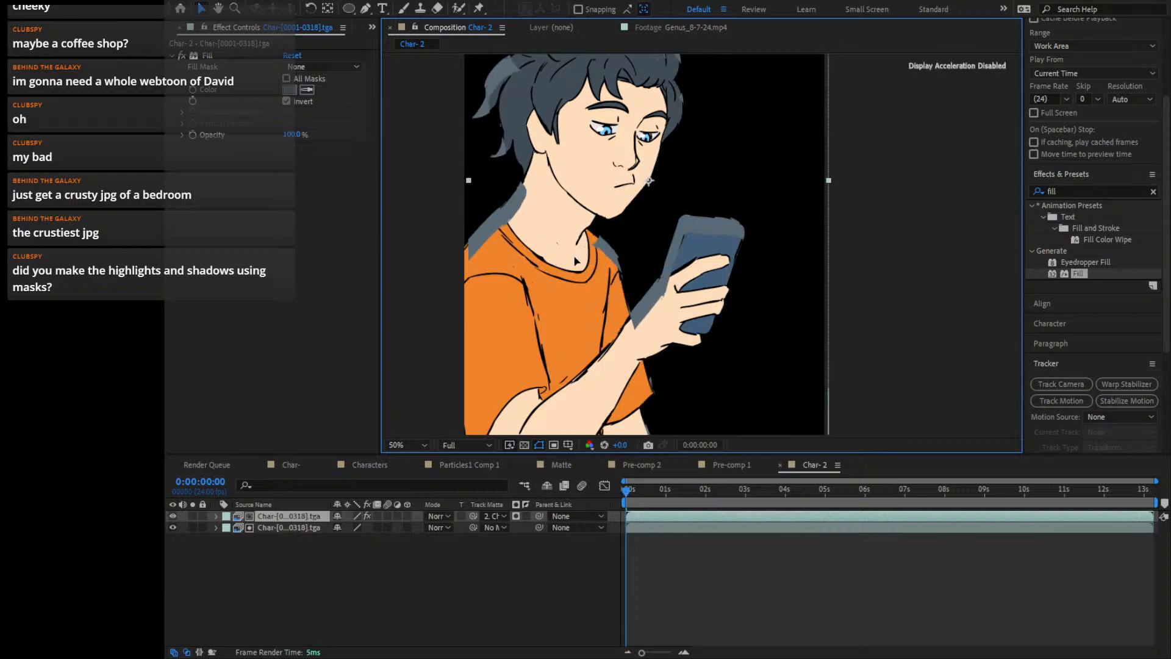
drag(607, 207, 617, 247)
Set the filled copy's blend mode to Multiply, apply Fast Box Blur to it, and check the shading at 0:00:01:11
click(427, 506)
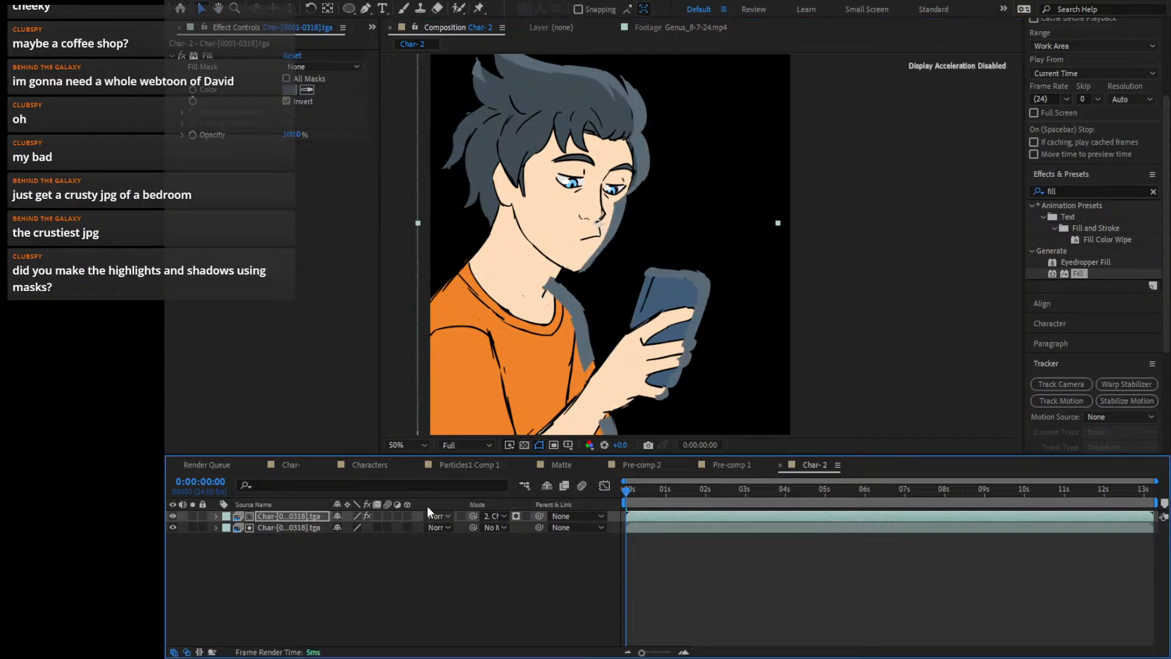
click(522, 137)
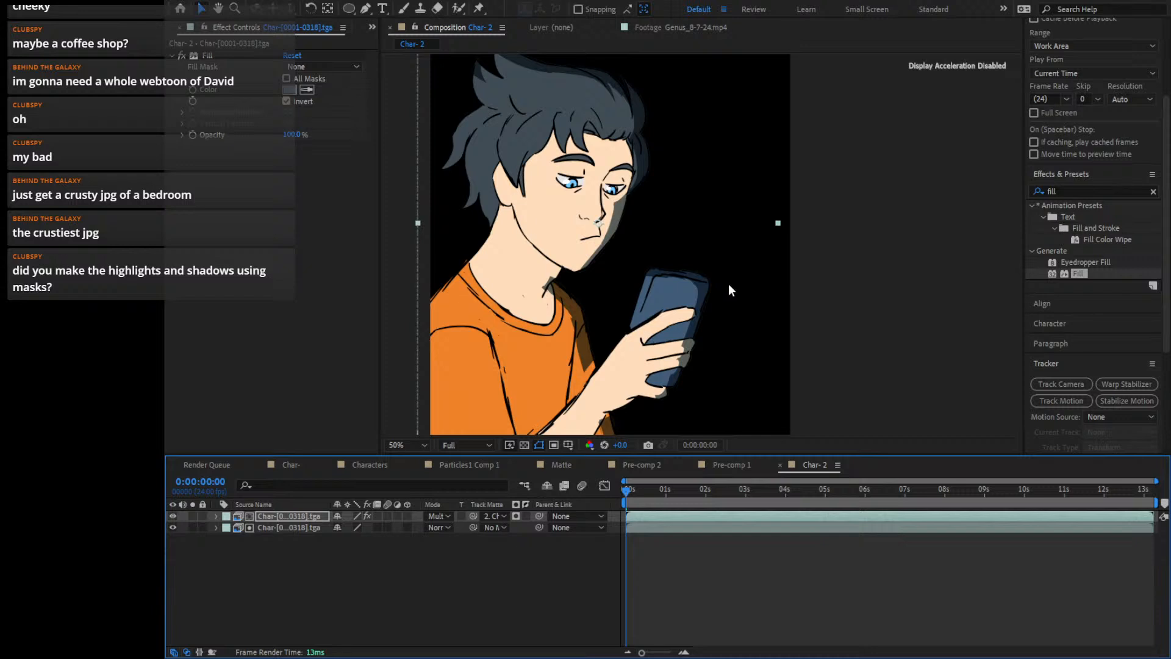
double_click(1066, 186)
text(fast b)
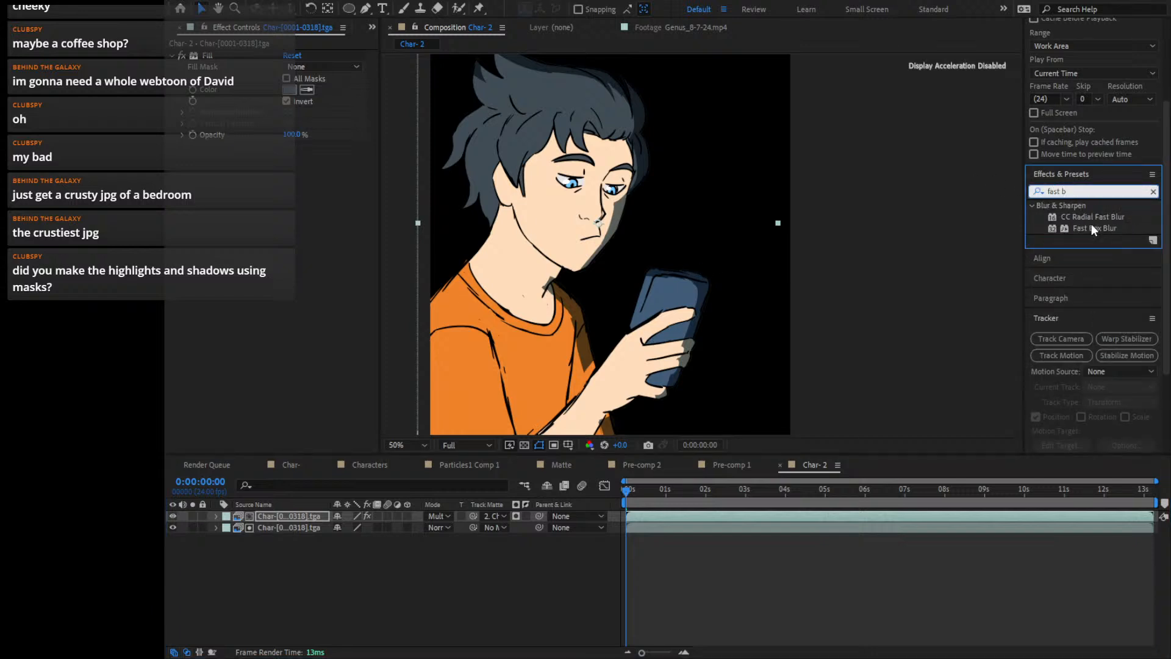
drag(1092, 227, 280, 293)
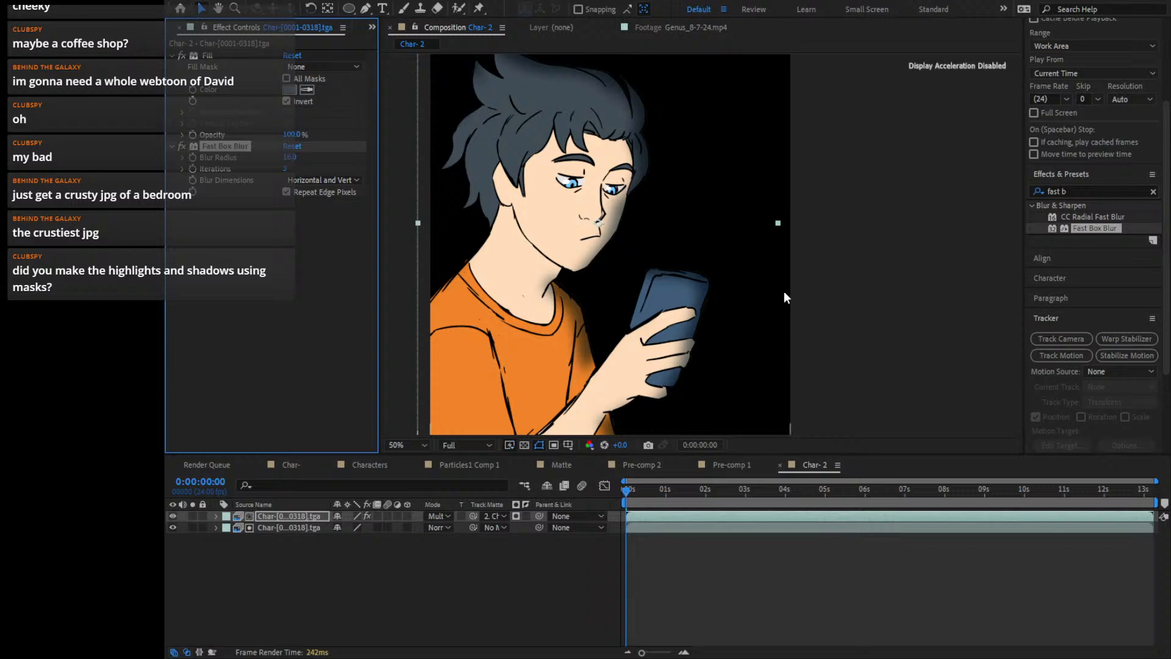
drag(784, 292, 716, 368)
drag(650, 492, 683, 492)
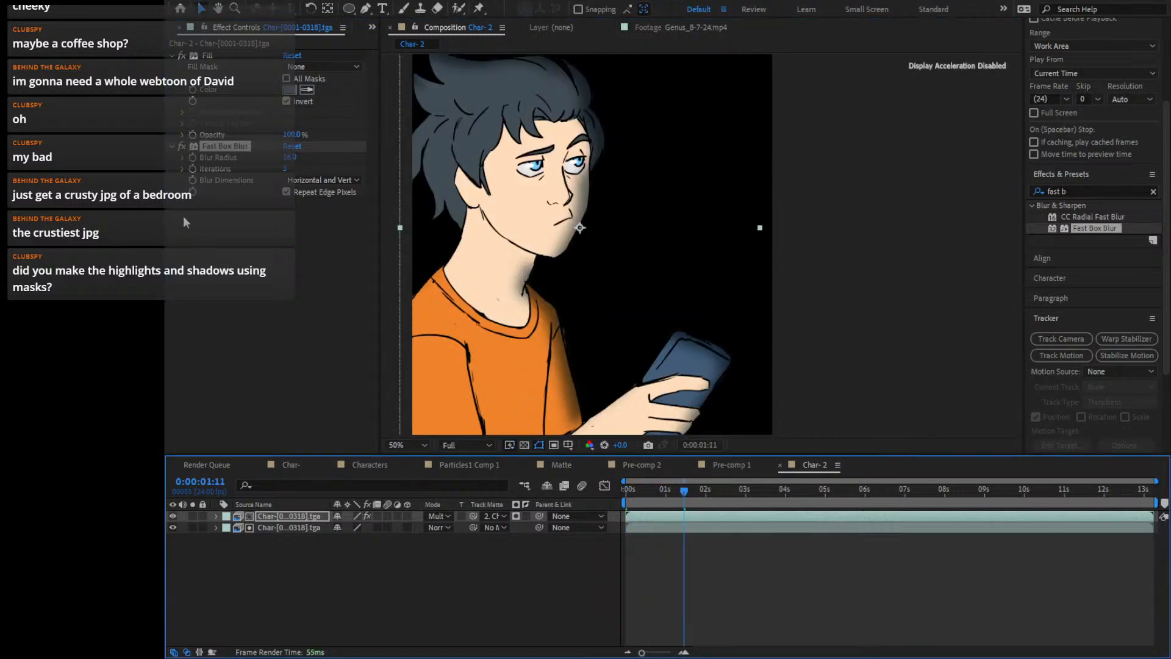
Change the copy's Fill color to a golden yellow and set its blend mode to Add for a rim highlight
click(290, 90)
drag(552, 547, 549, 620)
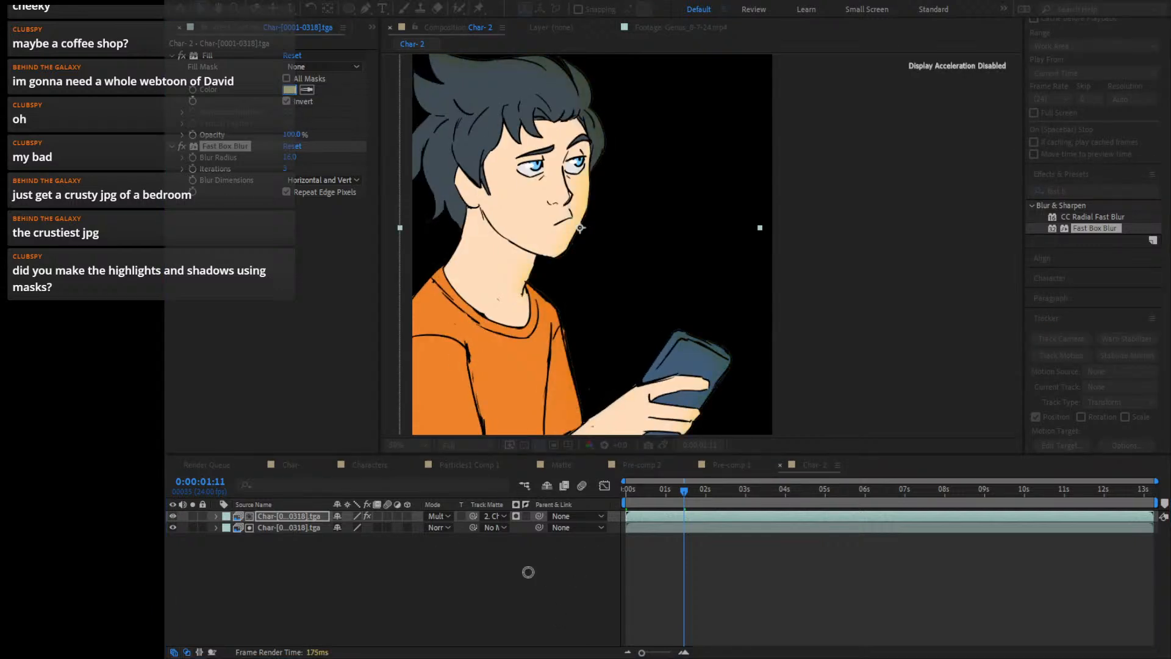
click(486, 460)
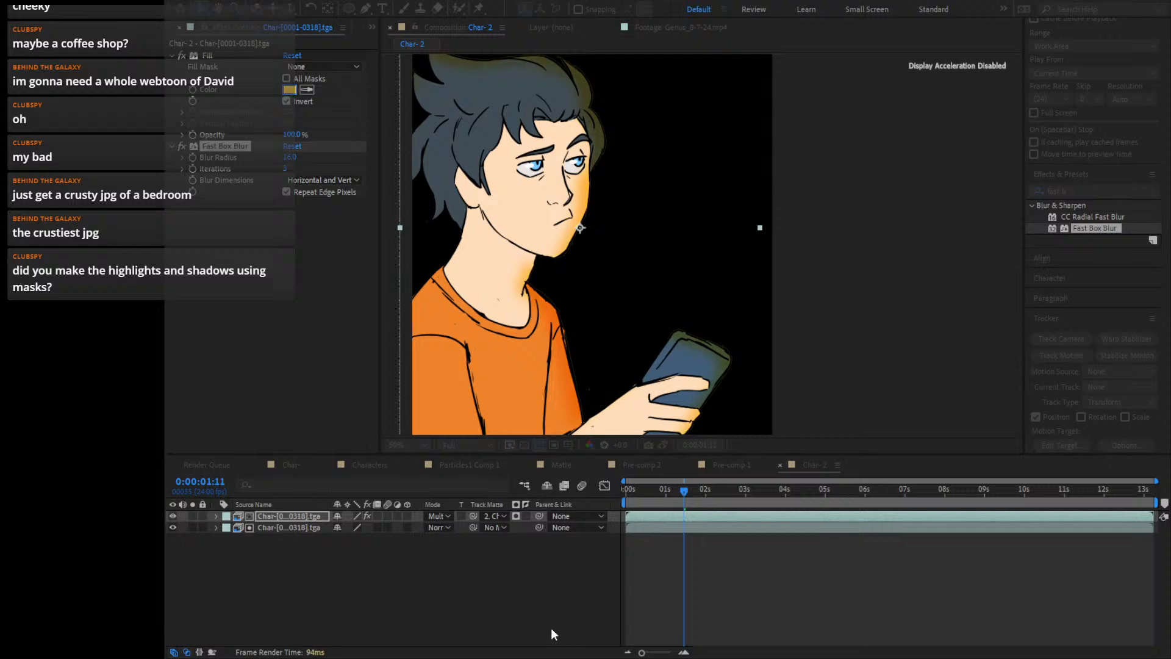
click(647, 484)
click(445, 515)
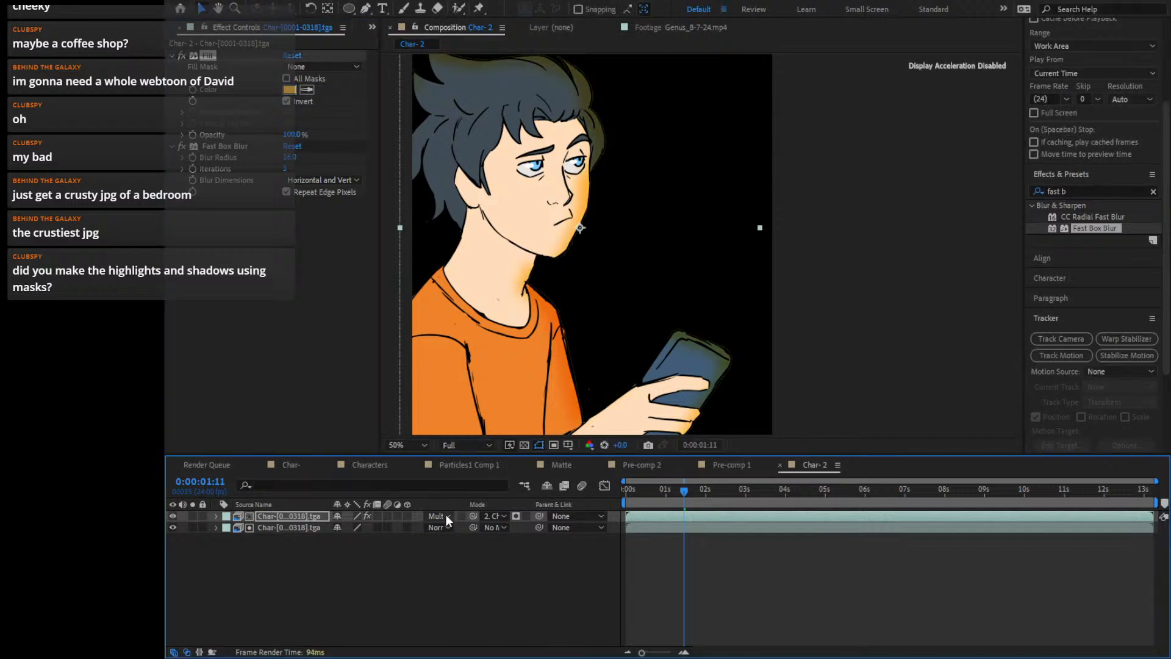
click(510, 220)
drag(664, 263, 672, 270)
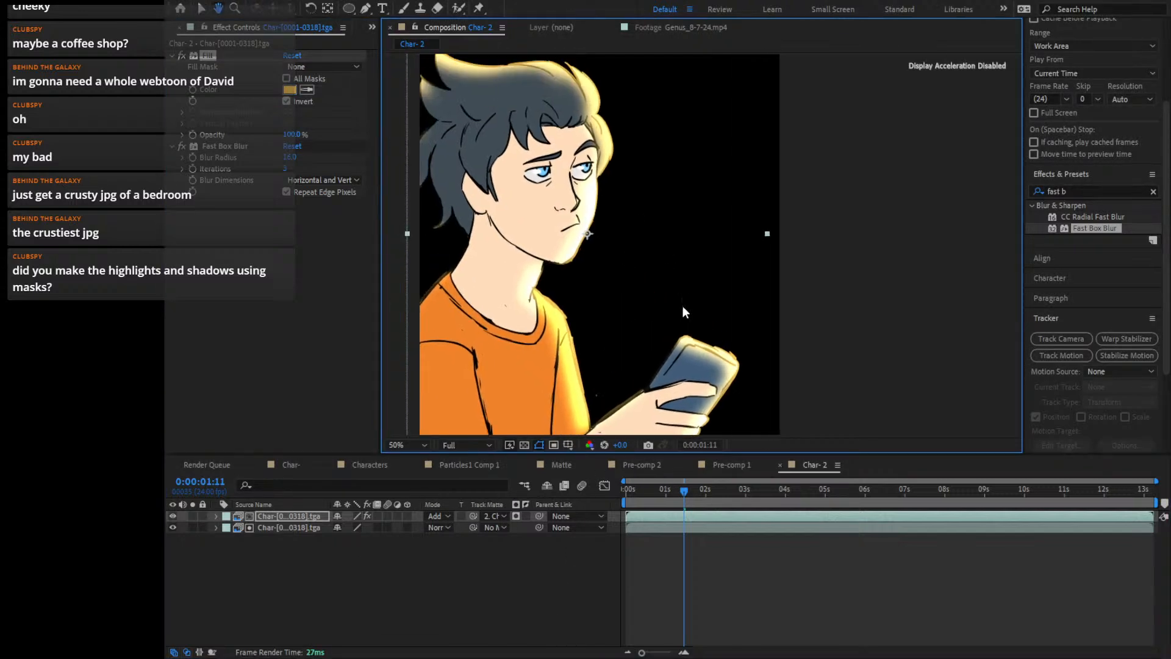
Set the highlight copy's blend mode to Screen and its opacity to 50%
key(t)
click(444, 517)
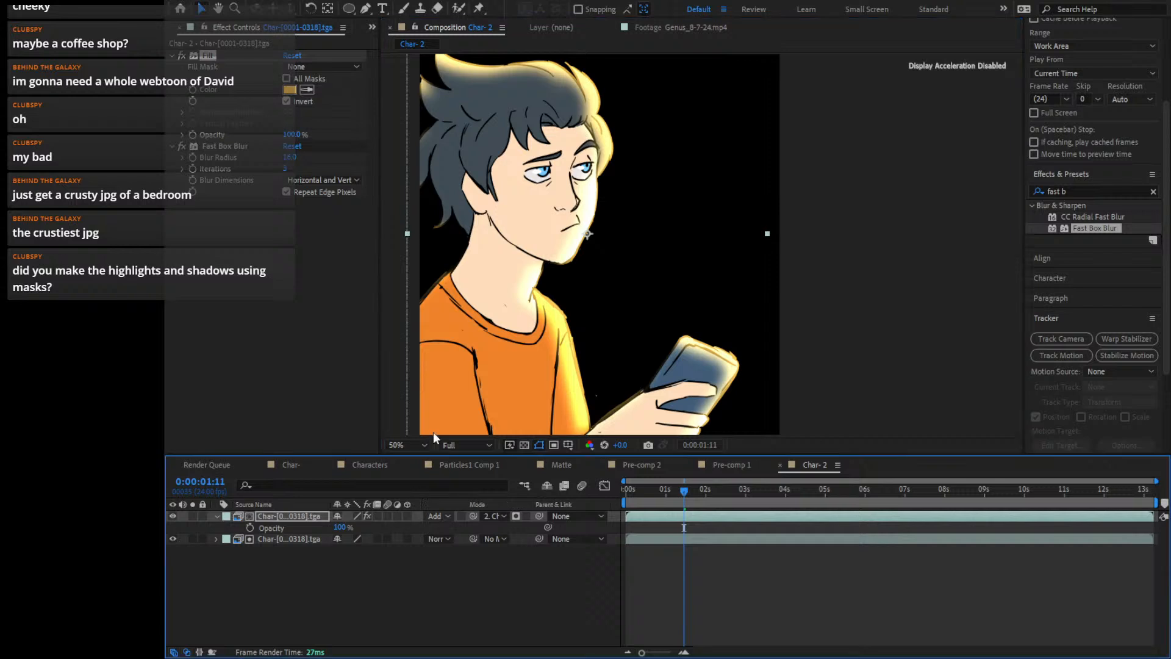
click(507, 255)
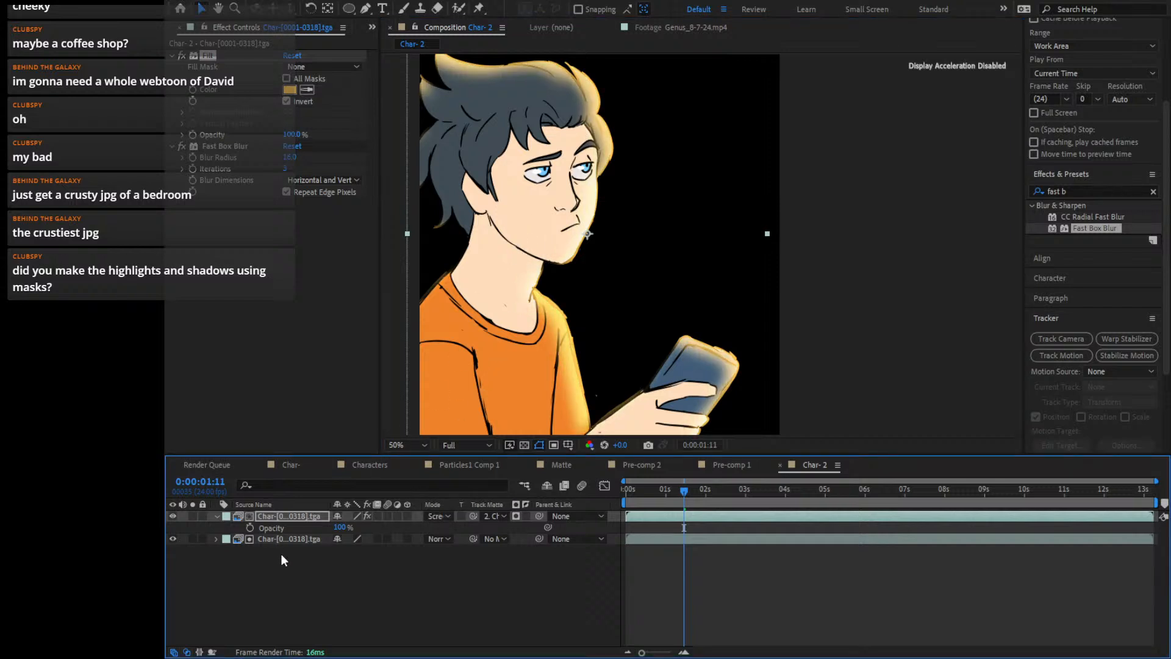
key(t)
key(t)
click(342, 530)
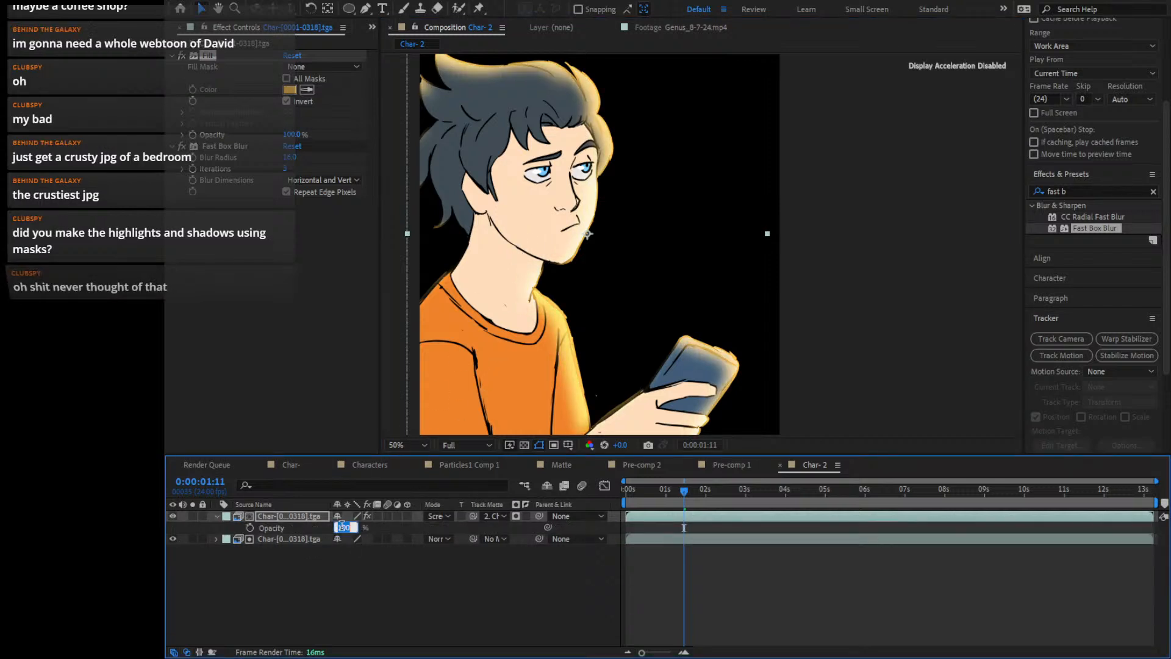
text(50)
key(Return)
drag(879, 180, 877, 379)
Remove Fill and Fast Box Blur from the upper copy and delete that layer
click(274, 517)
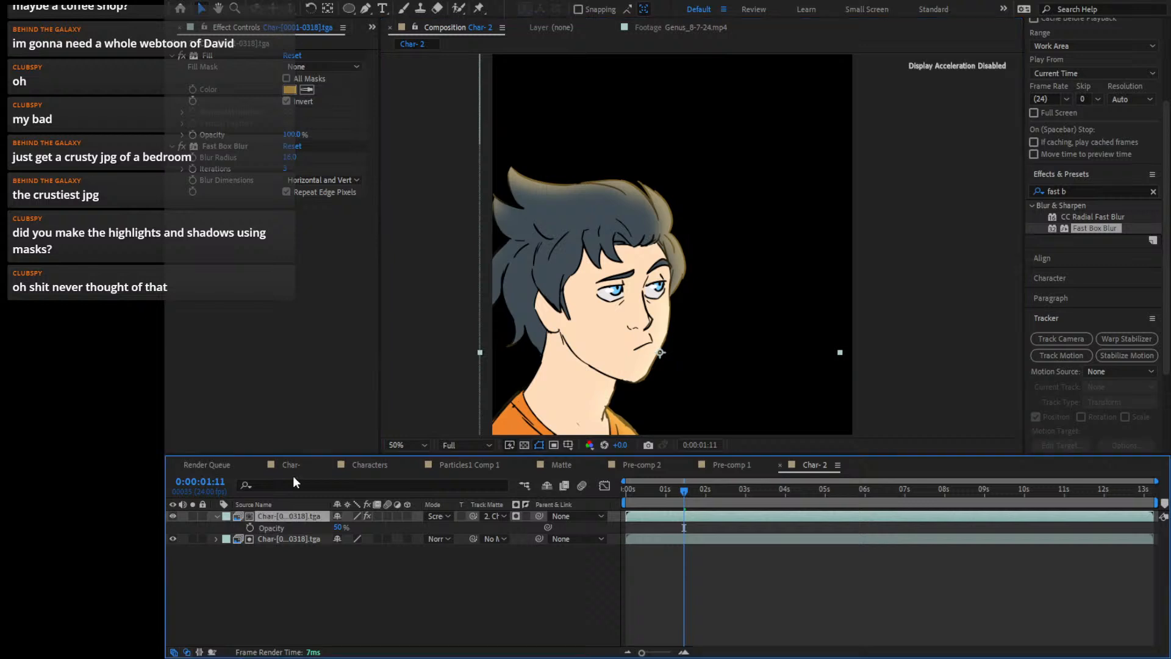
click(209, 55)
ctrl+click(251, 146)
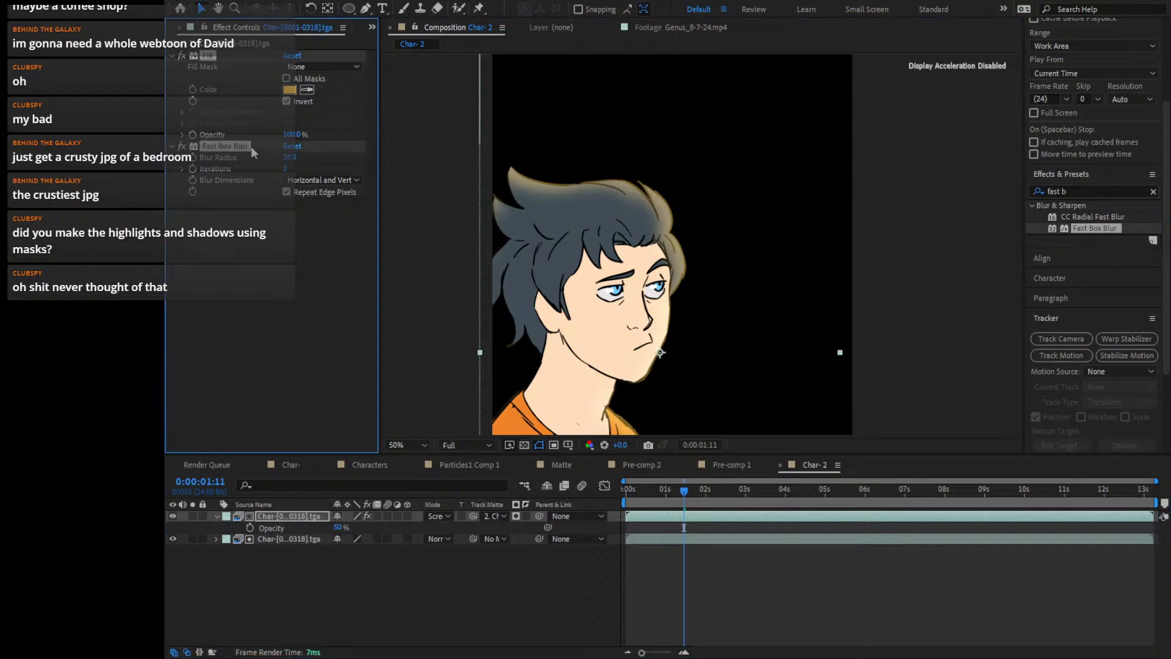
key(Delete)
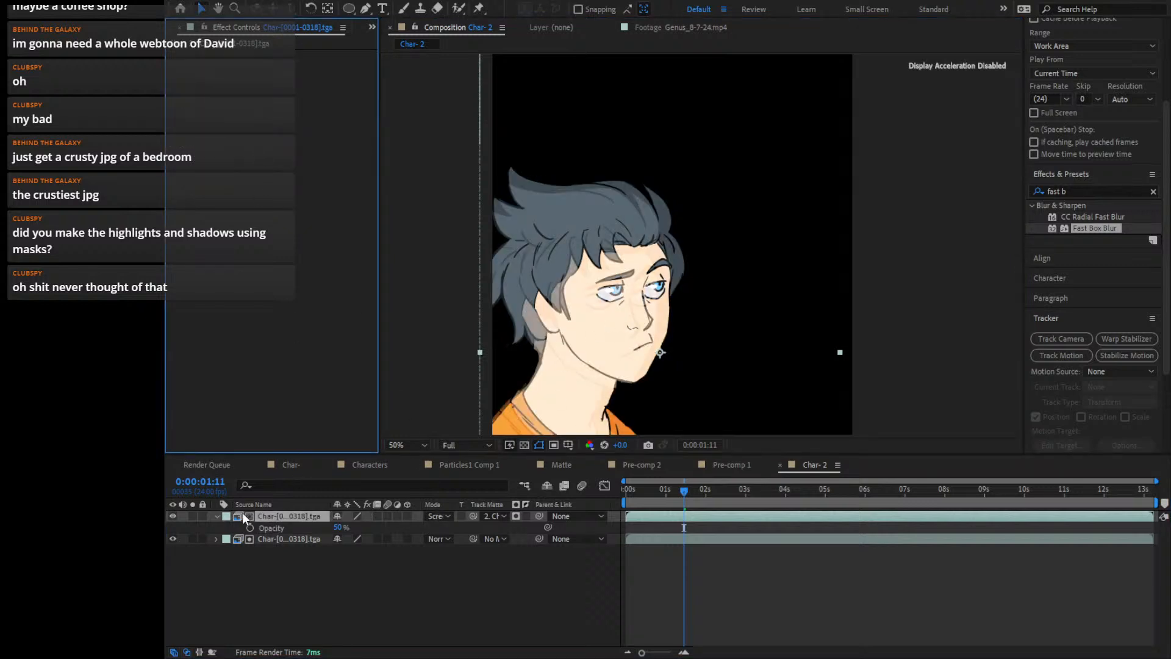
click(275, 514)
key(Delete)
Duplicate the Char-[0001-0318].tga layer and apply Bevel Alpha to the upper copy with a thicker edge and a 64° light angle
click(286, 518)
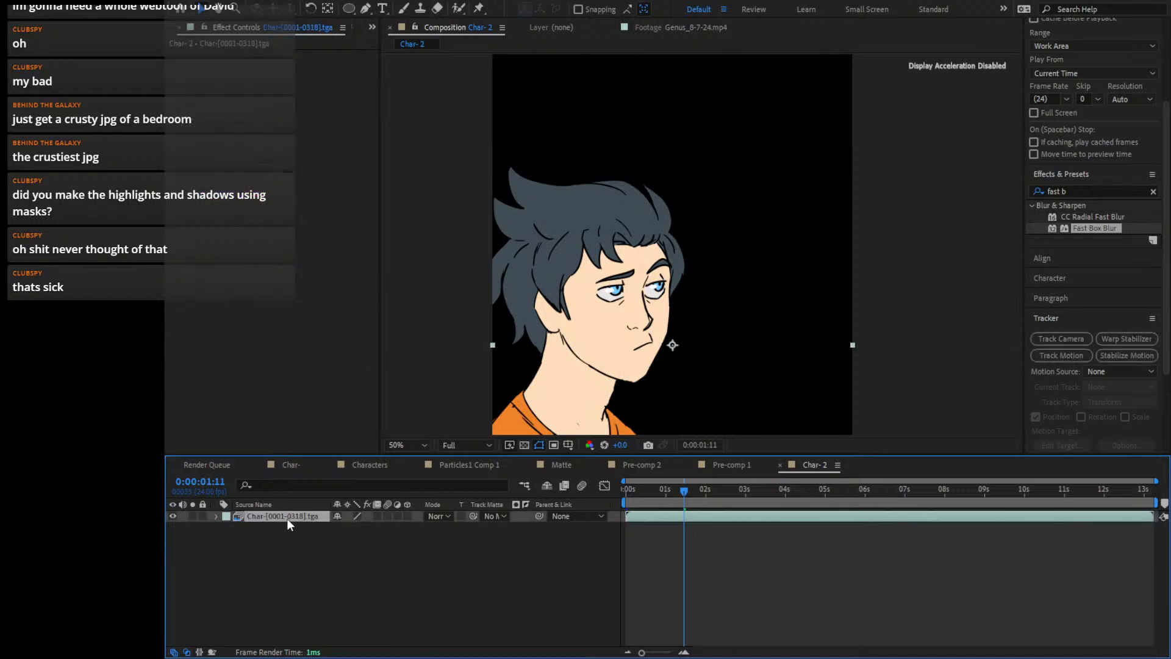
key(ctrl+d)
drag(1082, 198, 975, 190)
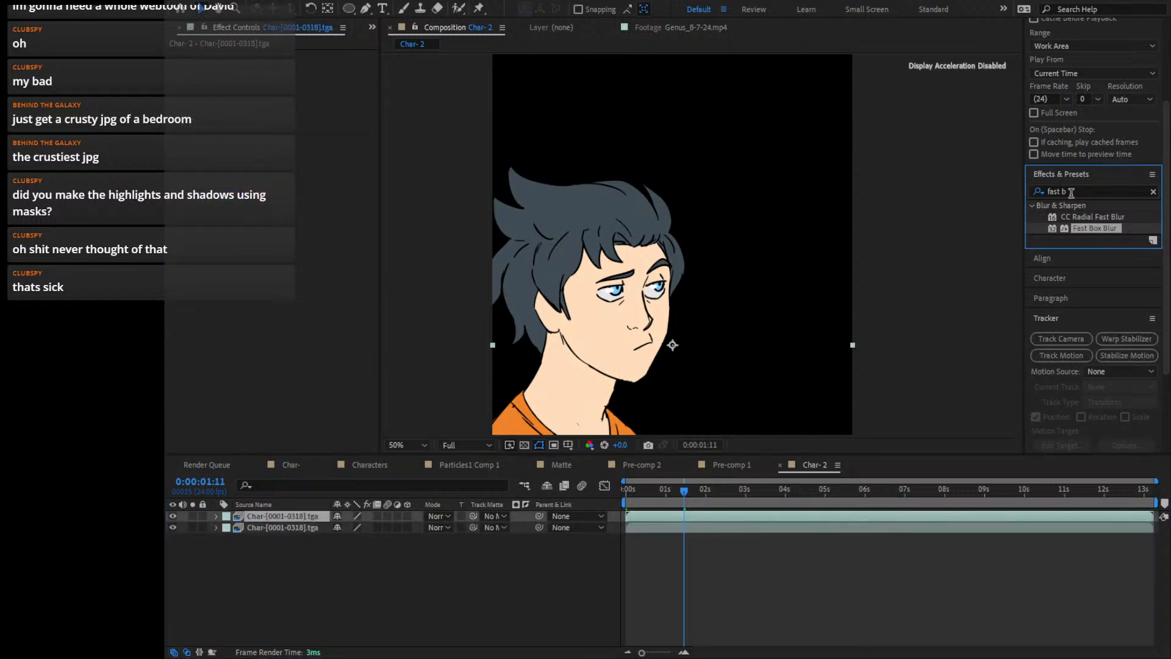
drag(1071, 190, 965, 185)
text(bevel)
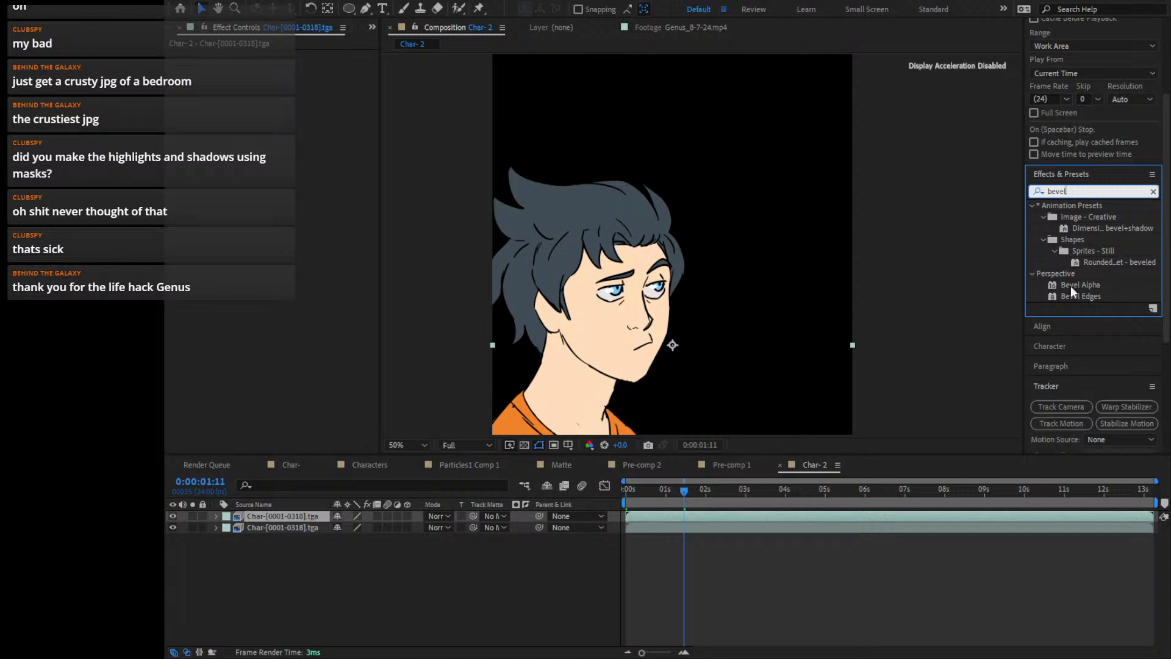
drag(1084, 284, 696, 518)
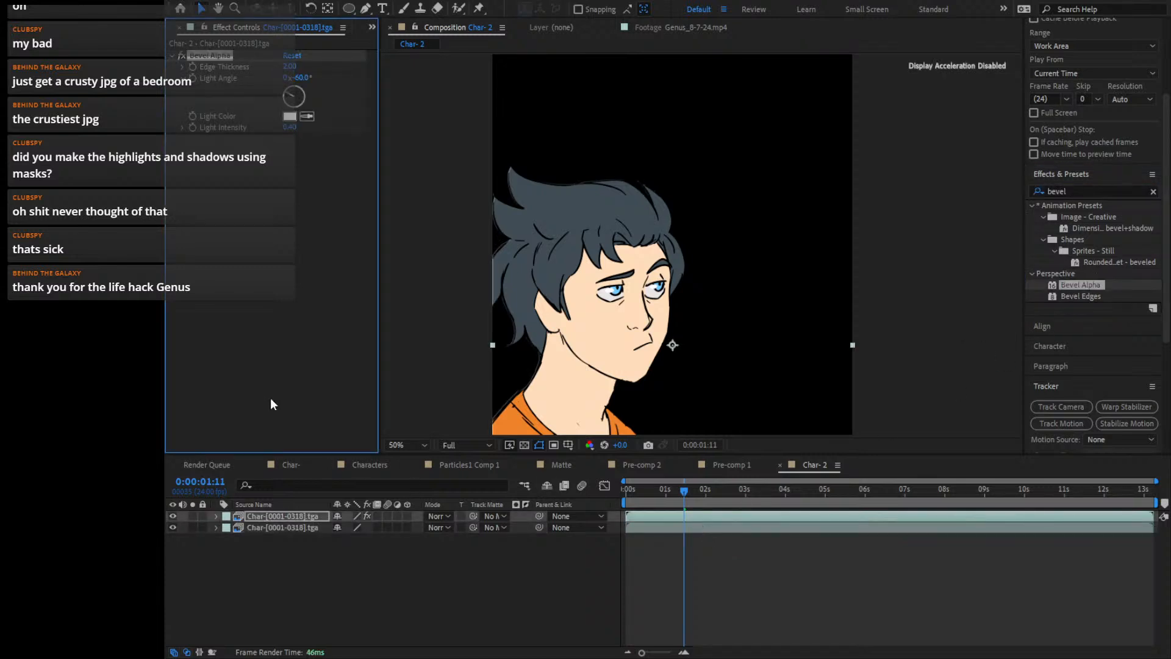
drag(302, 91, 366, 63)
Apply Fill above Bevel Alpha on the upper copy and set the Fill color to black
double_click(1092, 189)
text(fill)
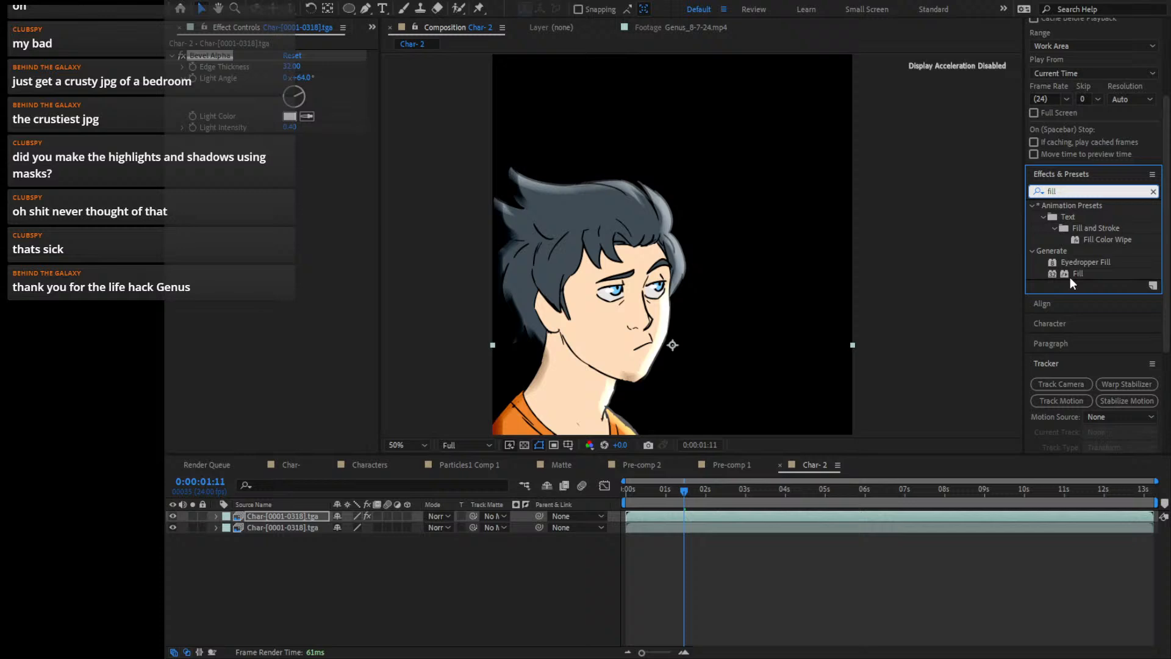
drag(1077, 273, 335, 58)
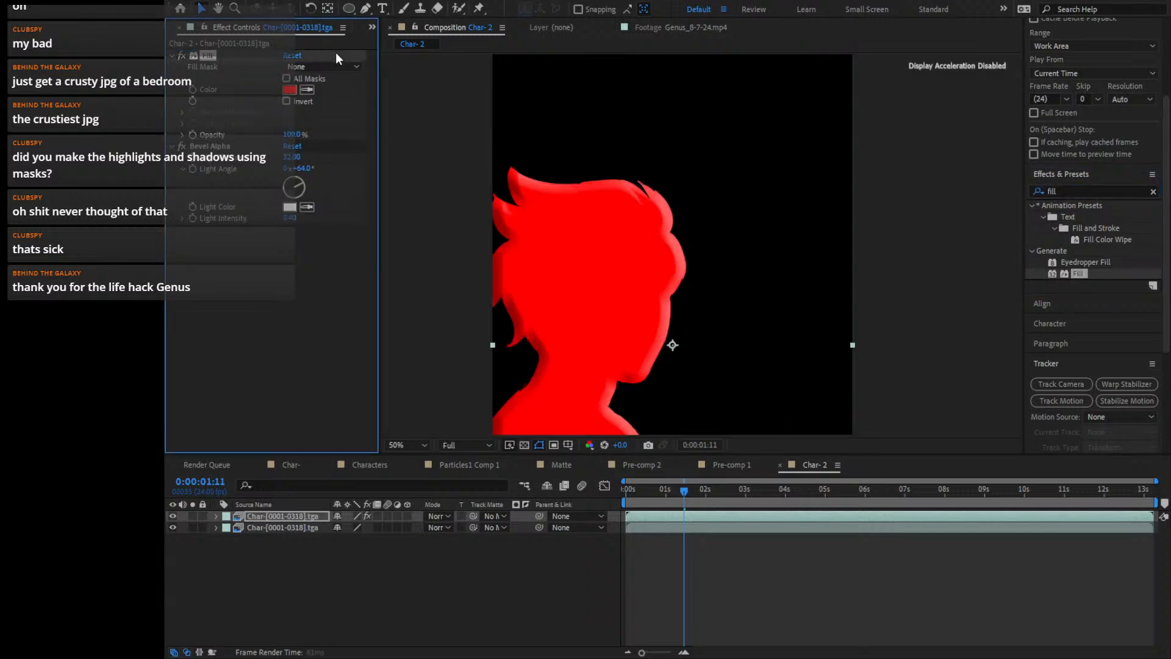
click(290, 89)
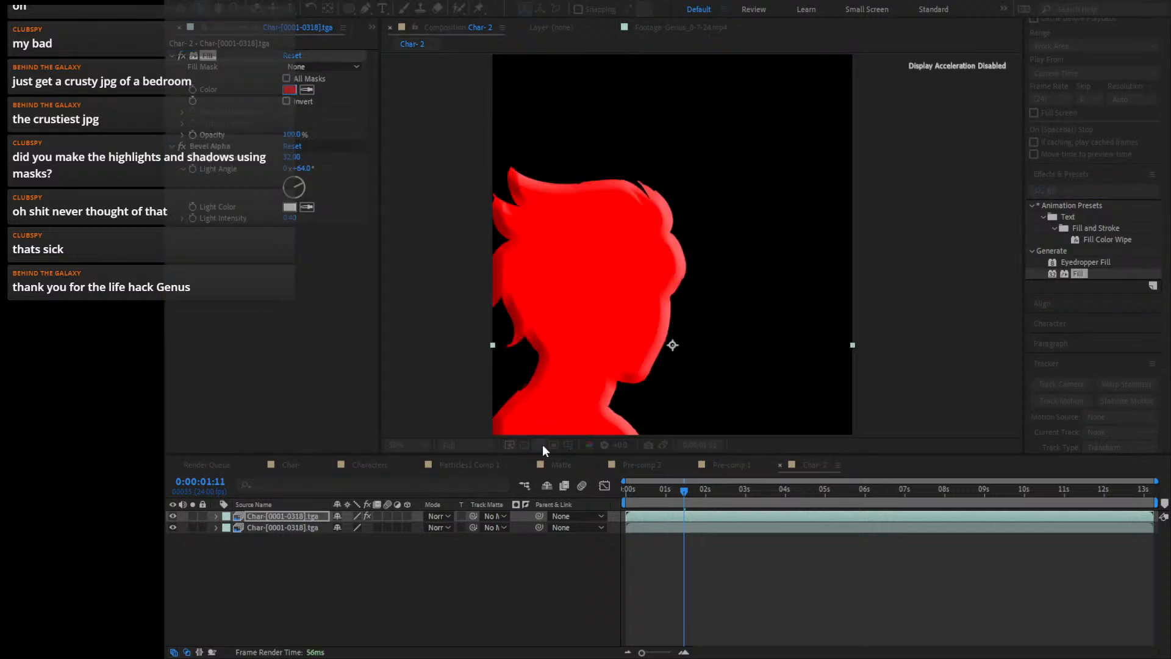
click(664, 480)
drag(596, 288, 557, 195)
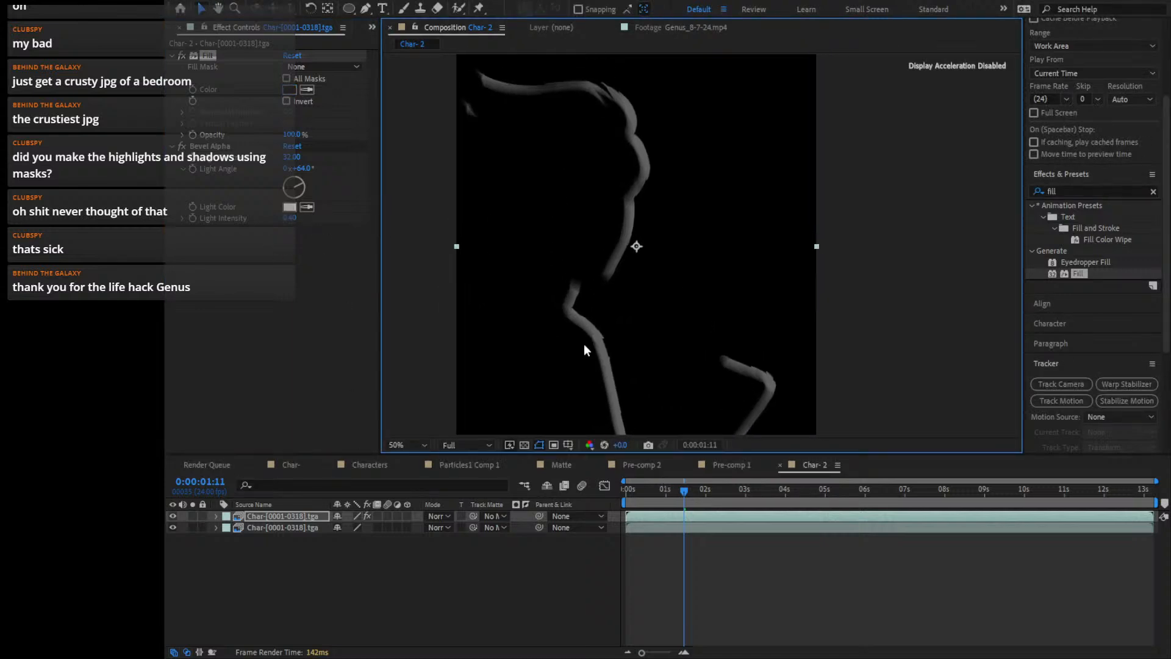
Set the beveled copy's blend mode to Add and try a red light color for Bevel Alpha
click(430, 516)
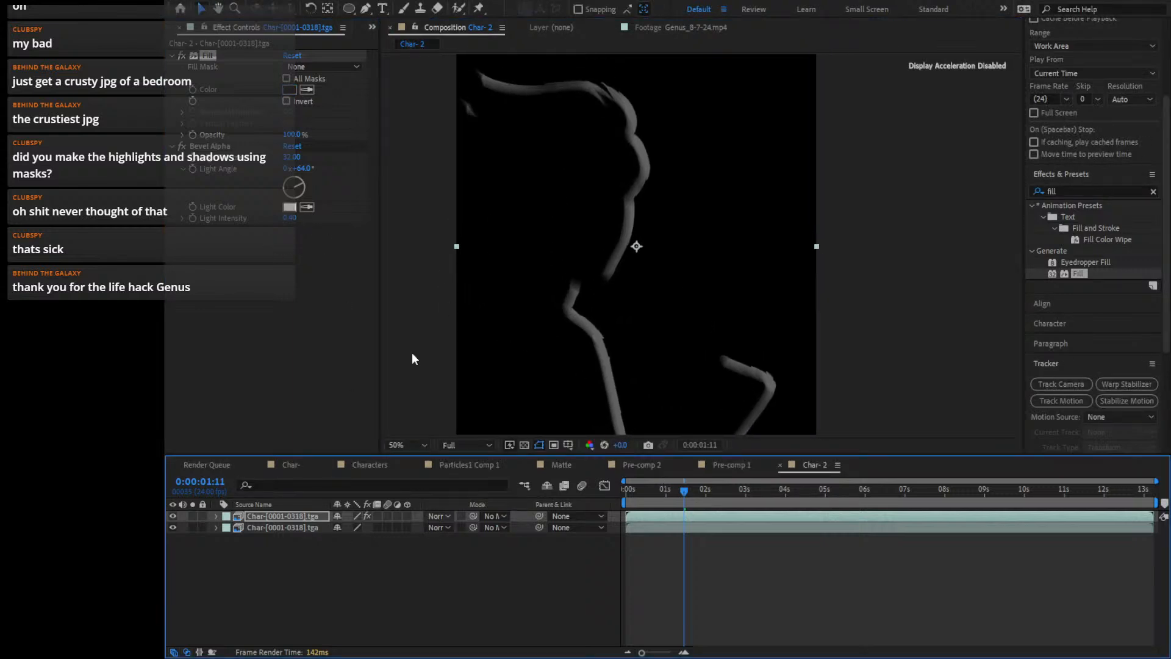
click(472, 229)
drag(700, 237, 690, 252)
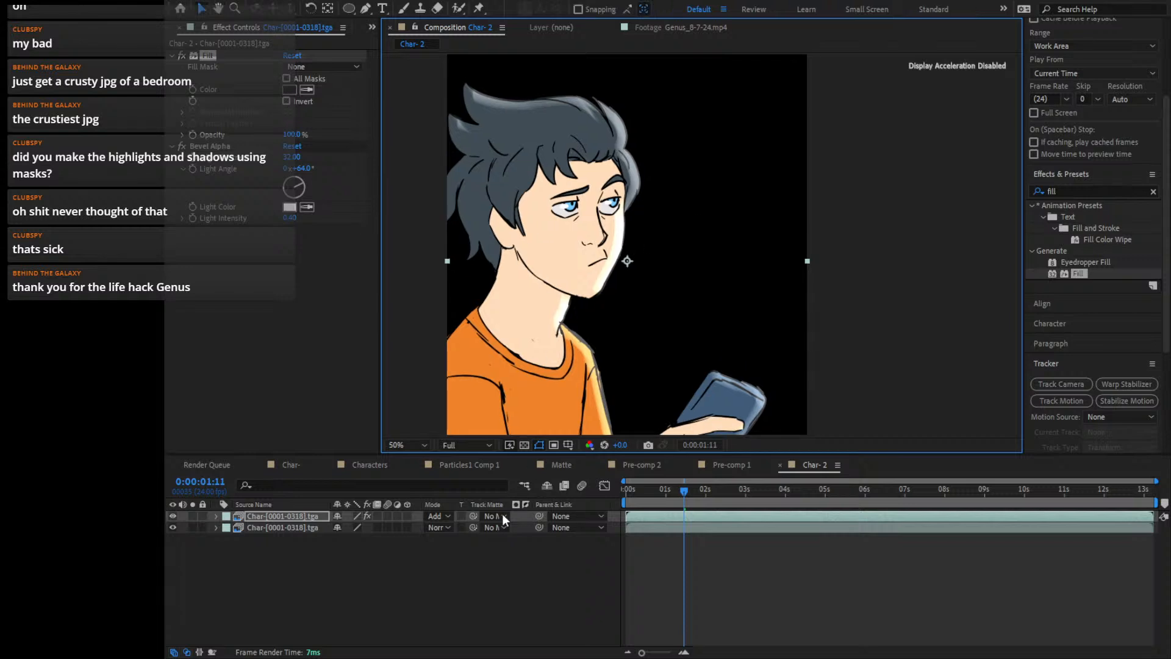
click(286, 207)
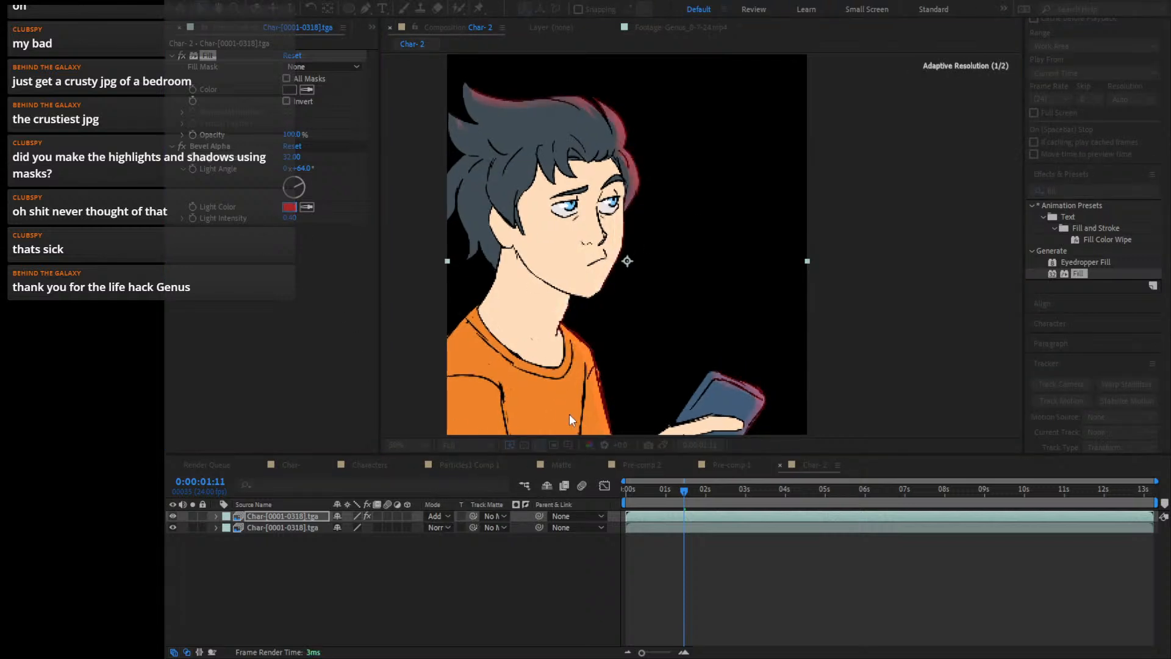
click(659, 500)
Delete the beveled copy of the character layer
click(345, 559)
click(305, 515)
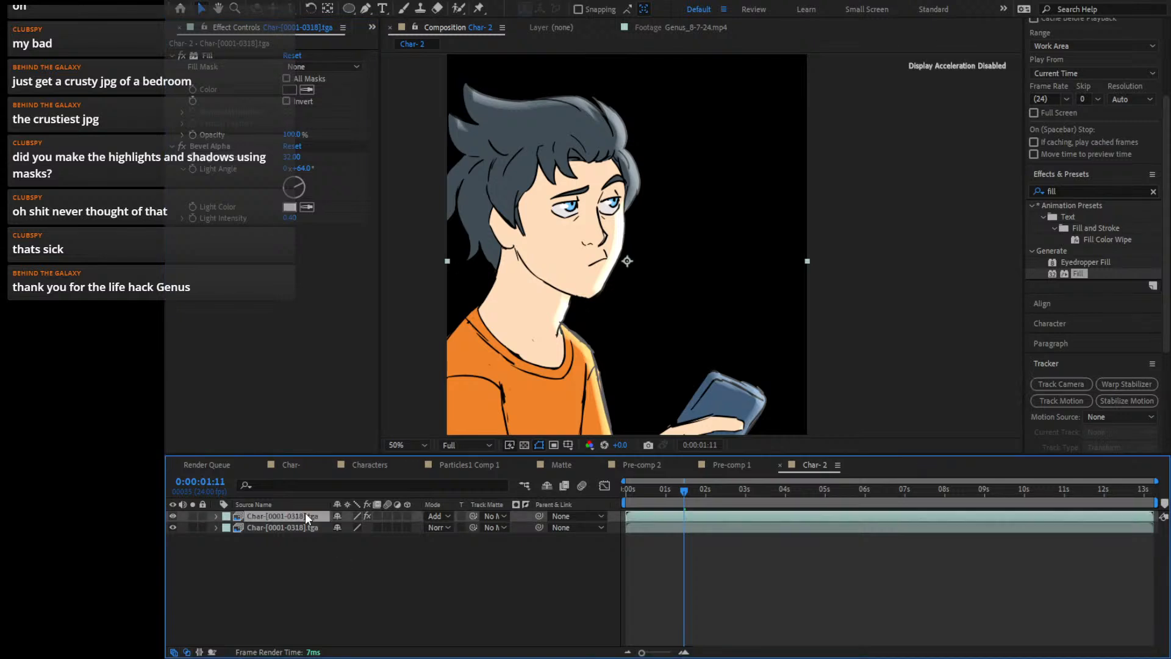
key(Delete)
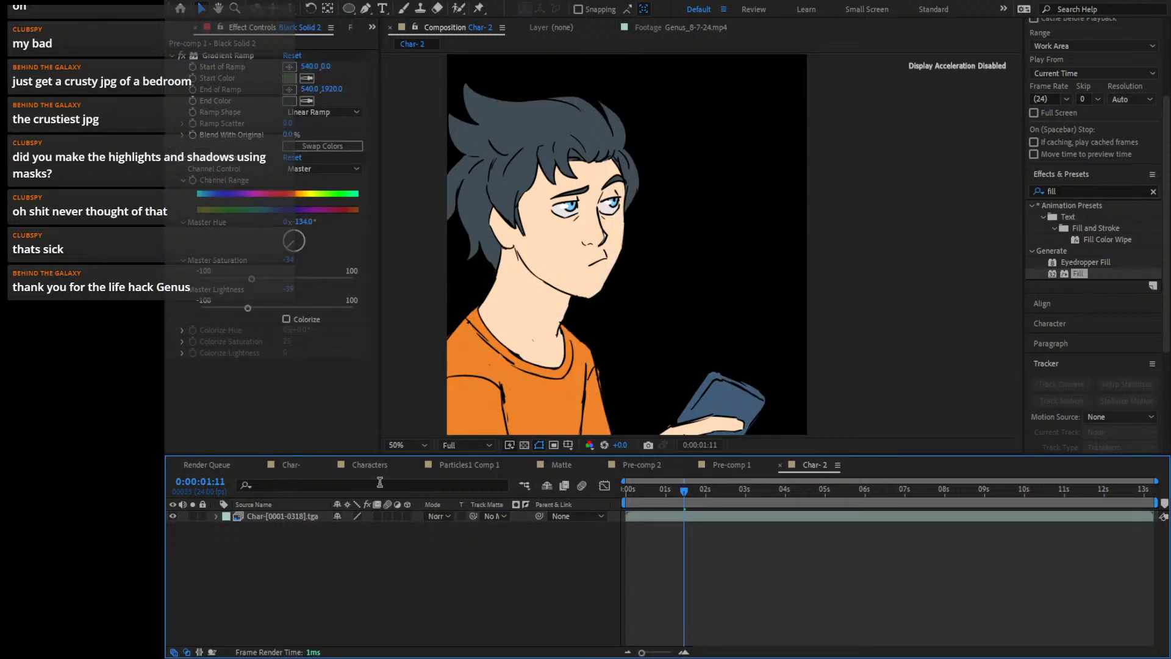
Undo the whole shading demonstration, including the Char- 2 composition, back to the Pre-comp 1 timeline
key(ctrl+z)
key(ctrl+z)
key(ctrl+z)
key(ctrl+z)
key(ctrl+z)
key(ctrl+z)
key(ctrl+z)
key(ctrl+z)
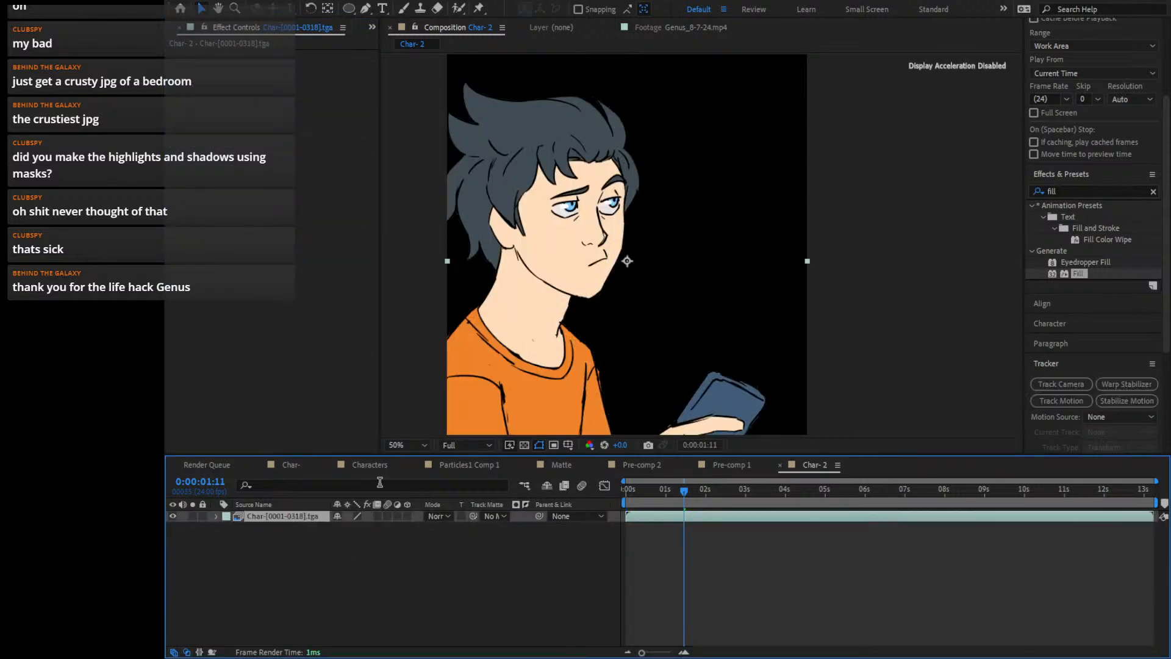
key(ctrl+z)
key(ctrl+z)
key(ctrl+z)
key(ctrl+z)
key(ctrl+z)
key(ctrl+z)
key(ctrl+z)
key(ctrl+z)
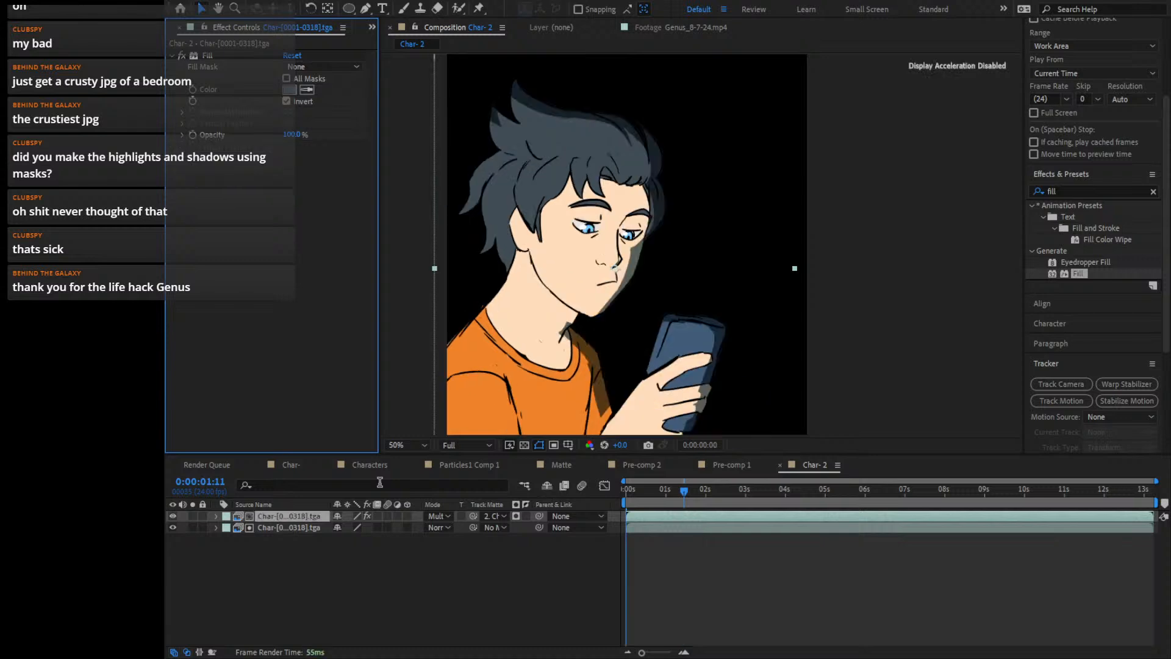
key(ctrl+z)
key(ctrl+z)
key(ctrl+z)
key(ctrl+z)
key(ctrl+z)
key(ctrl+z)
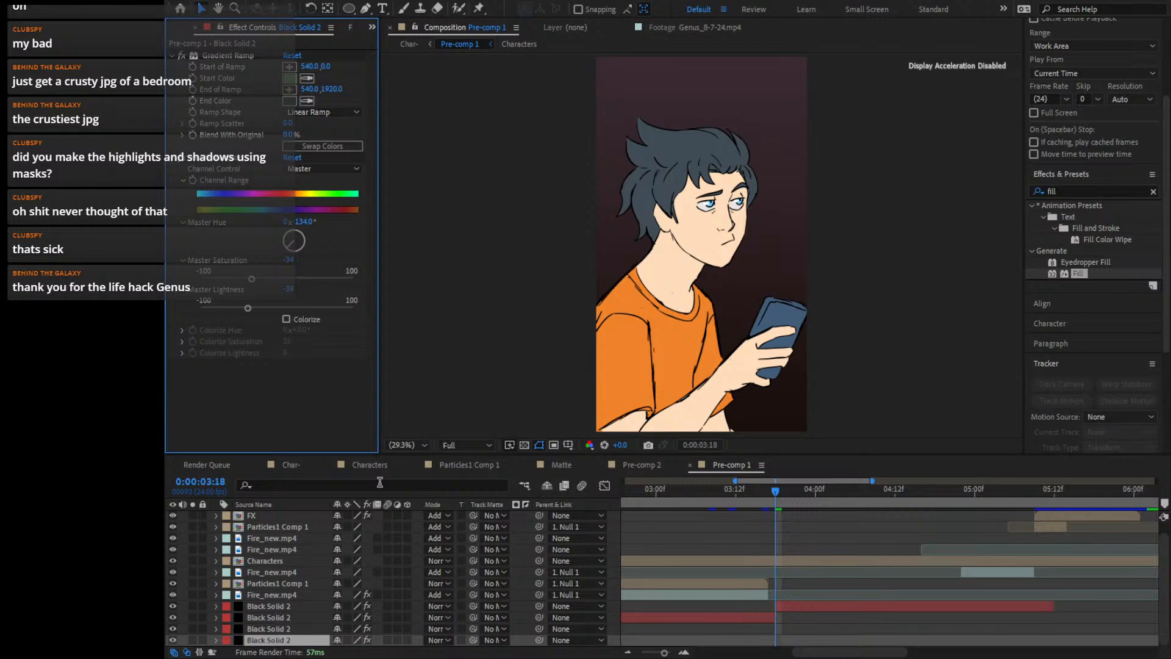
Show the full Pre-comp 1 timeline and examine the fire shot at 0:00:03:04
click(627, 652)
click(628, 652)
drag(778, 495, 752, 495)
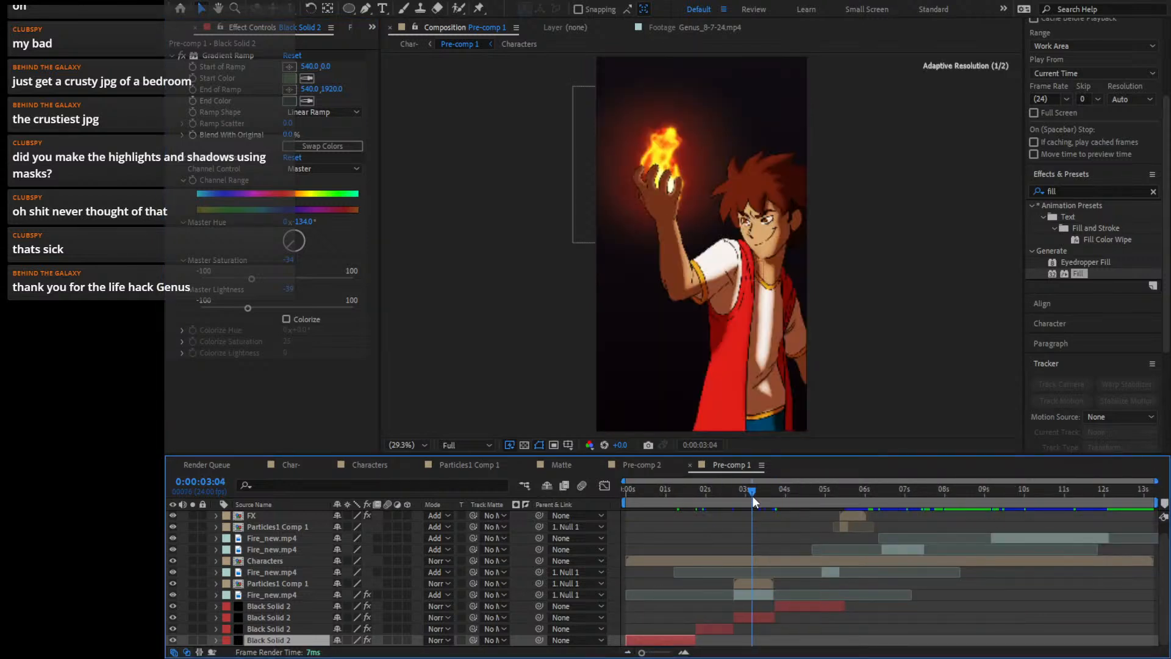
Examine the soft shading on the fire character's face, hand and torso up close, then the start of the phone shot
scroll(818, 211, up, 1)
scroll(819, 211, up, 3)
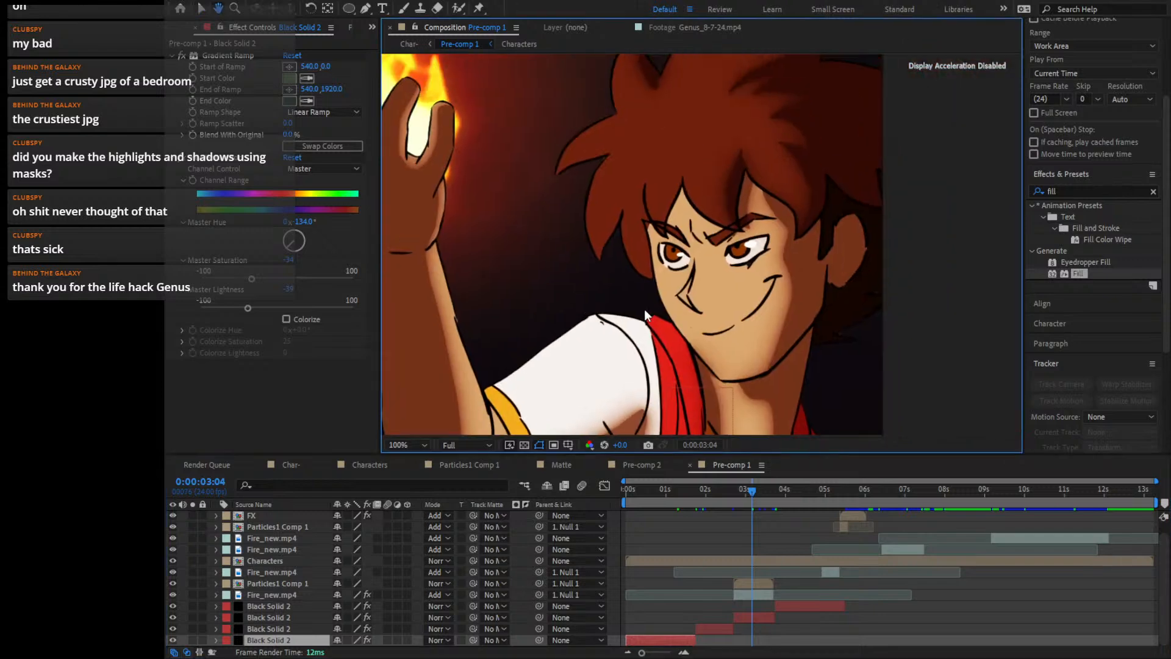
drag(789, 312, 769, 136)
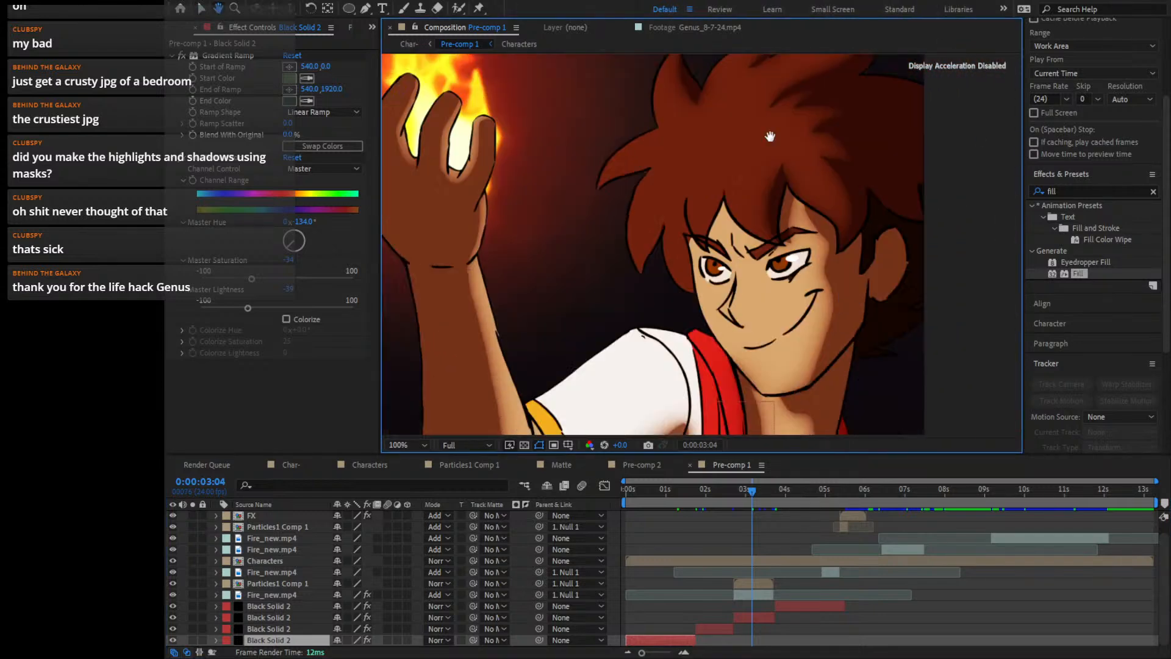
drag(690, 314, 734, 173)
drag(722, 405, 644, 299)
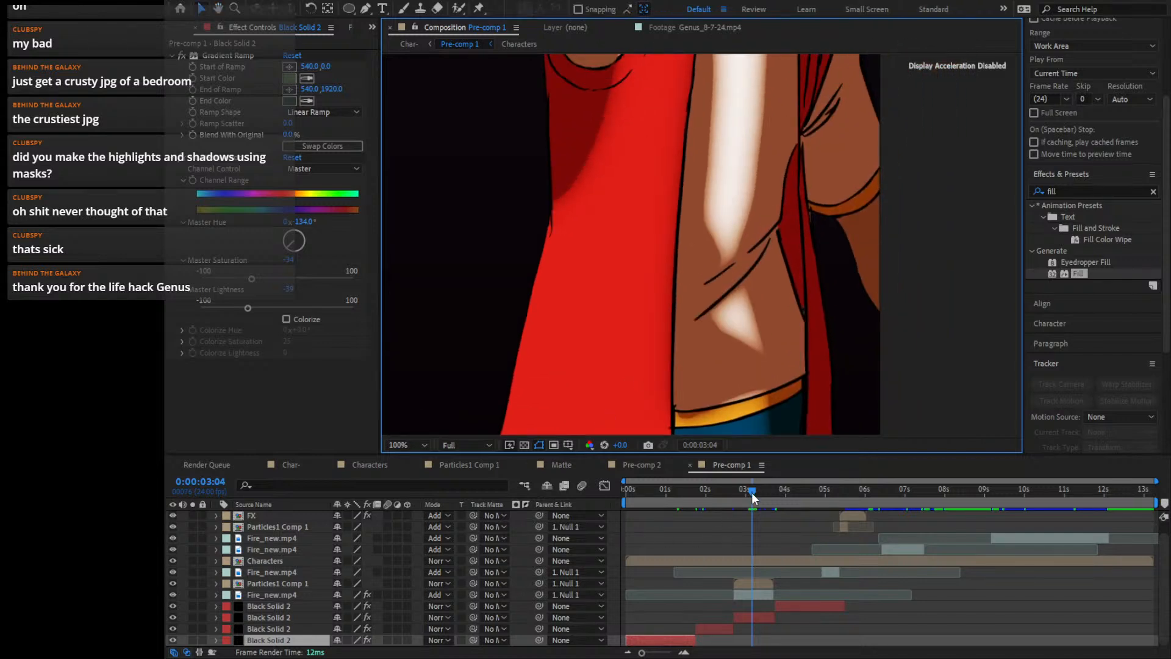
drag(752, 492, 779, 491)
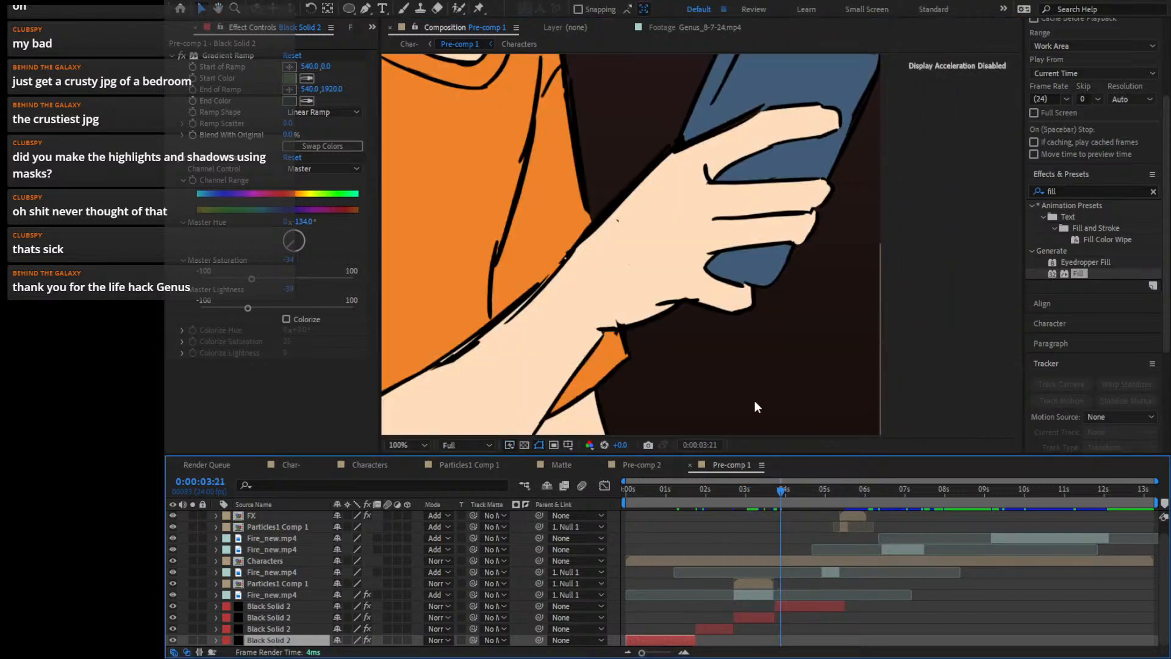
key(shift+slash)
At 0:00:04:04, darken the phone shot's background solid by setting its Hue/Saturation Master Lightness to -71
drag(799, 489, 789, 568)
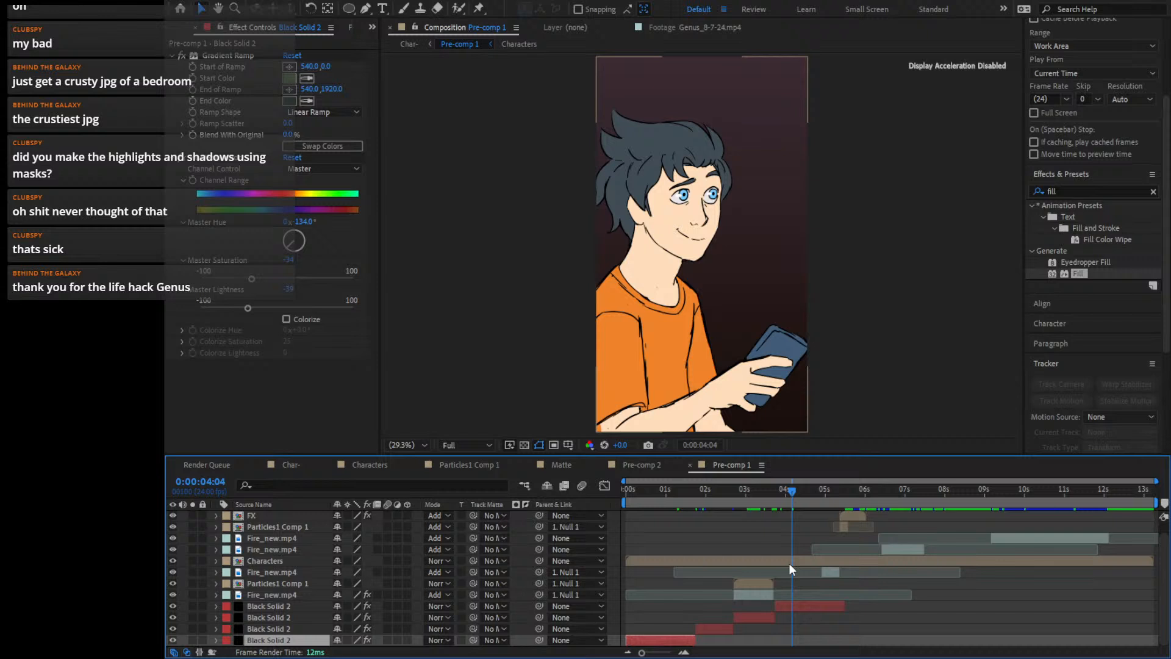
click(805, 605)
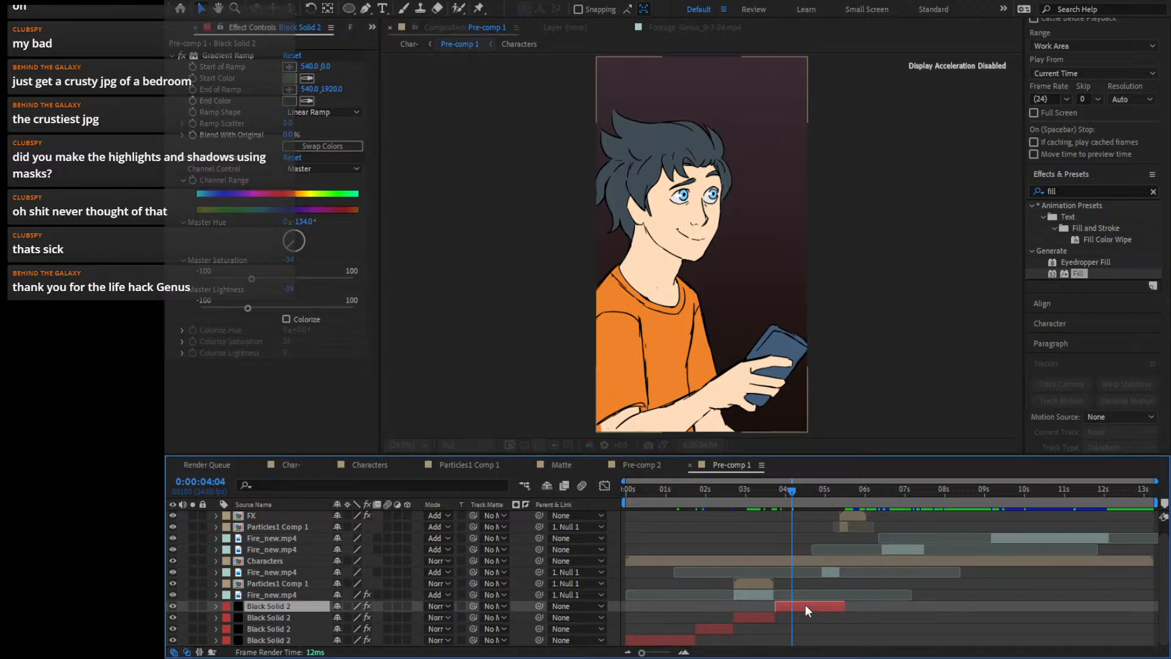
click(224, 306)
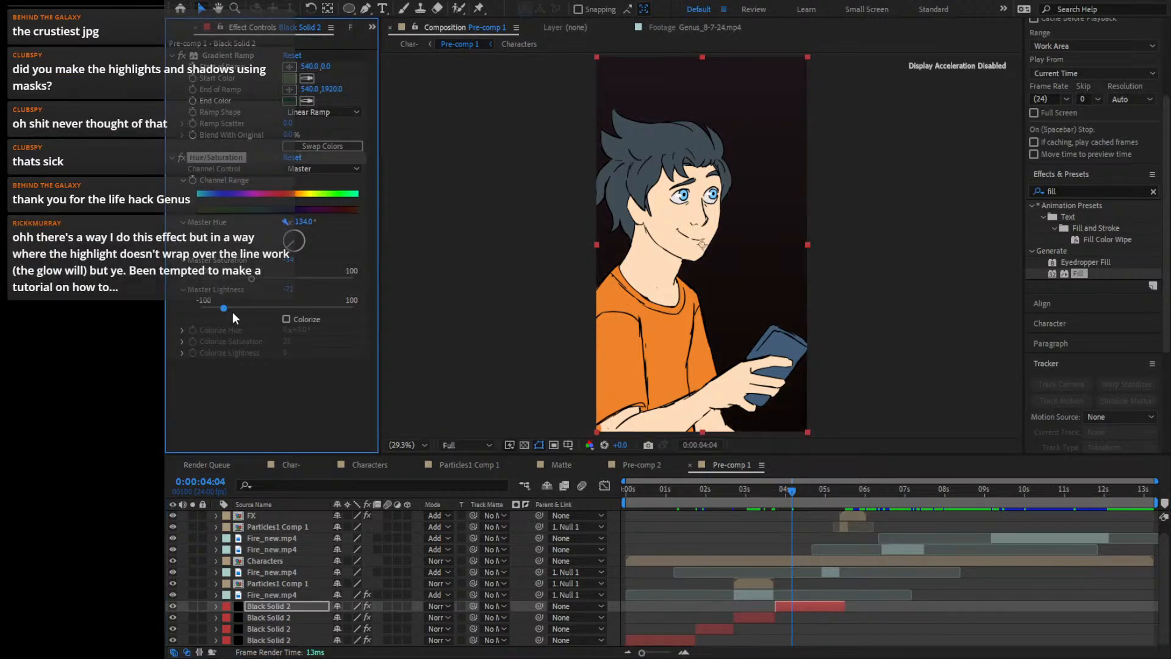
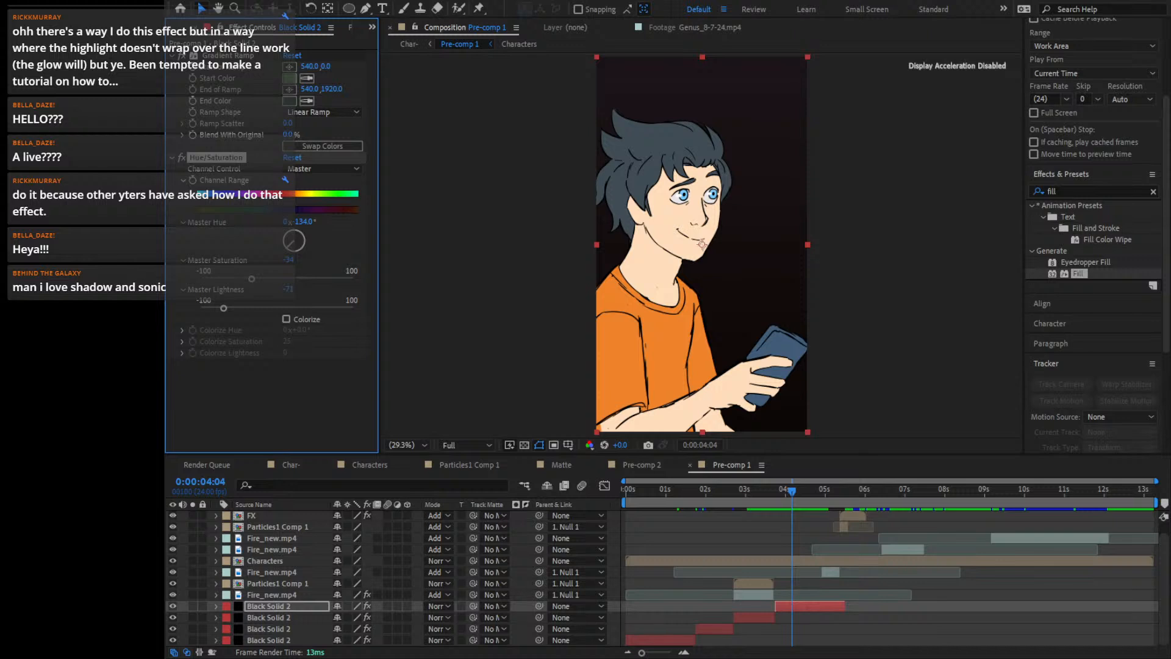
click(281, 413)
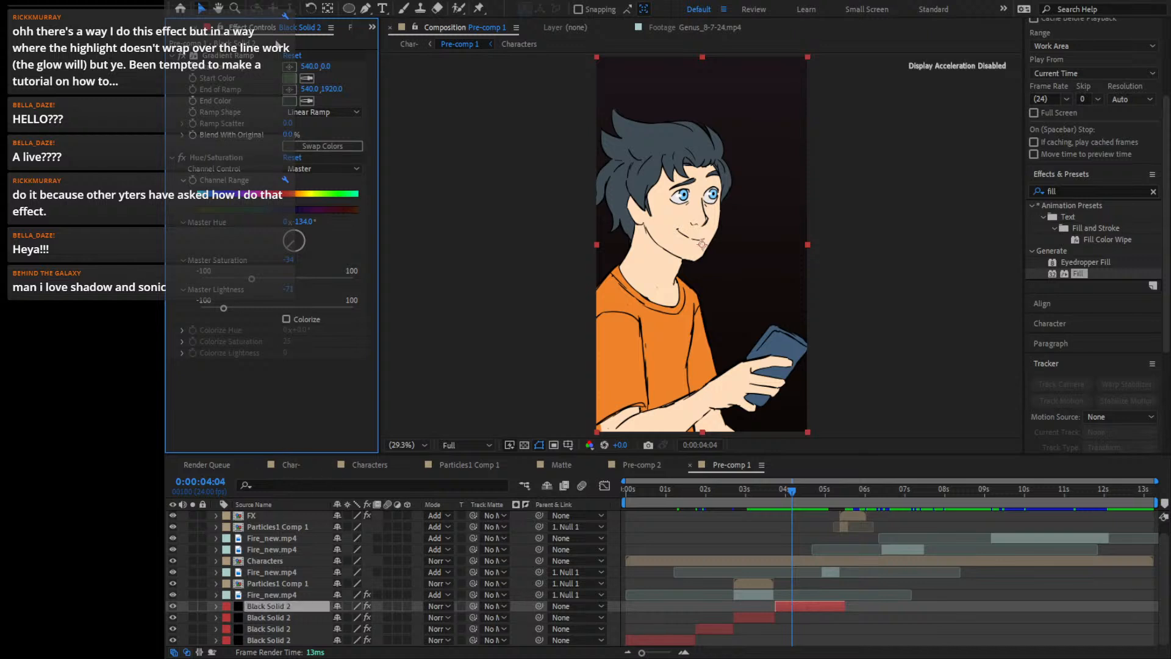
Create a new composition from the Char-[0001-0318].tga footage in the project
click(399, 45)
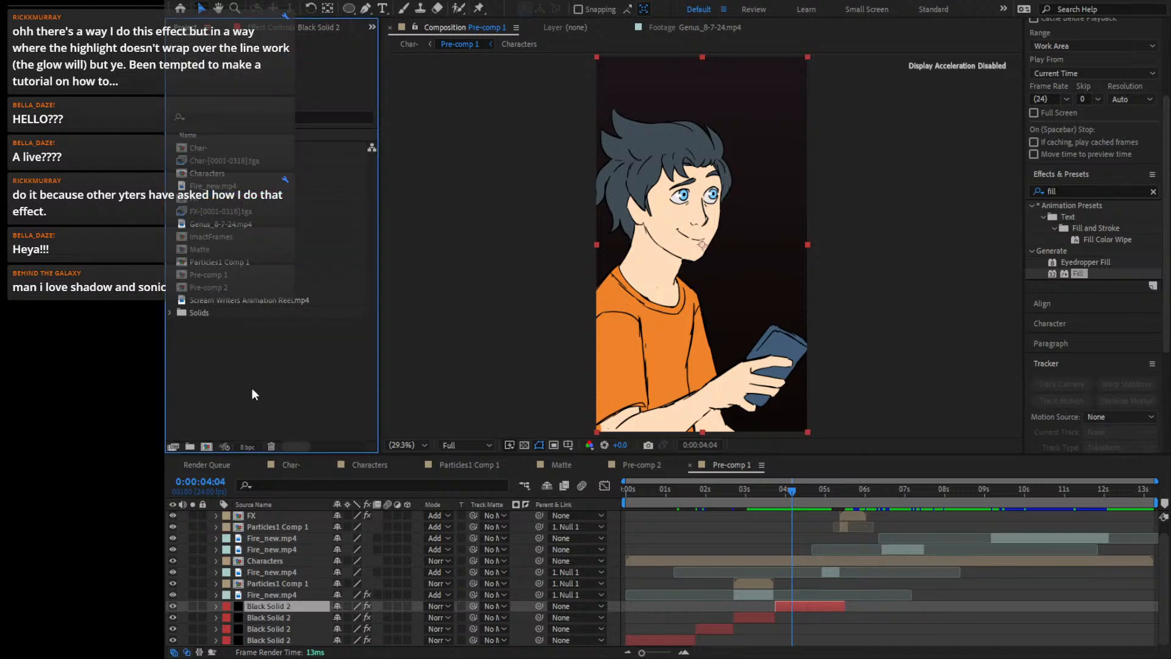
double_click(256, 372)
key(Escape)
click(222, 163)
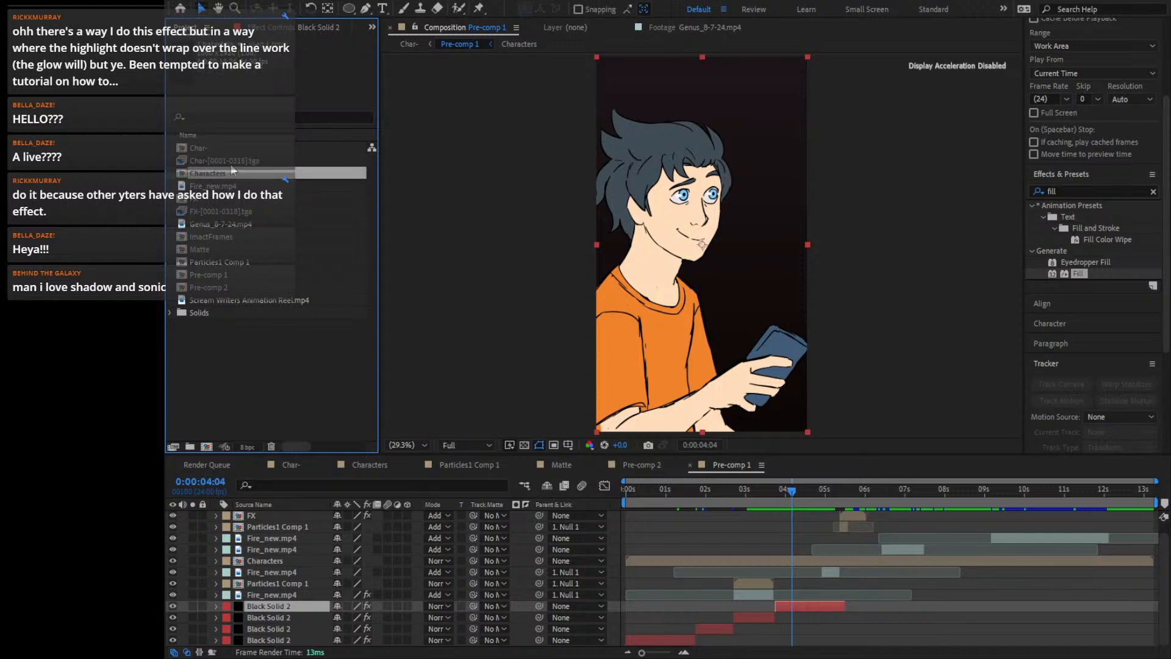
drag(229, 162, 208, 448)
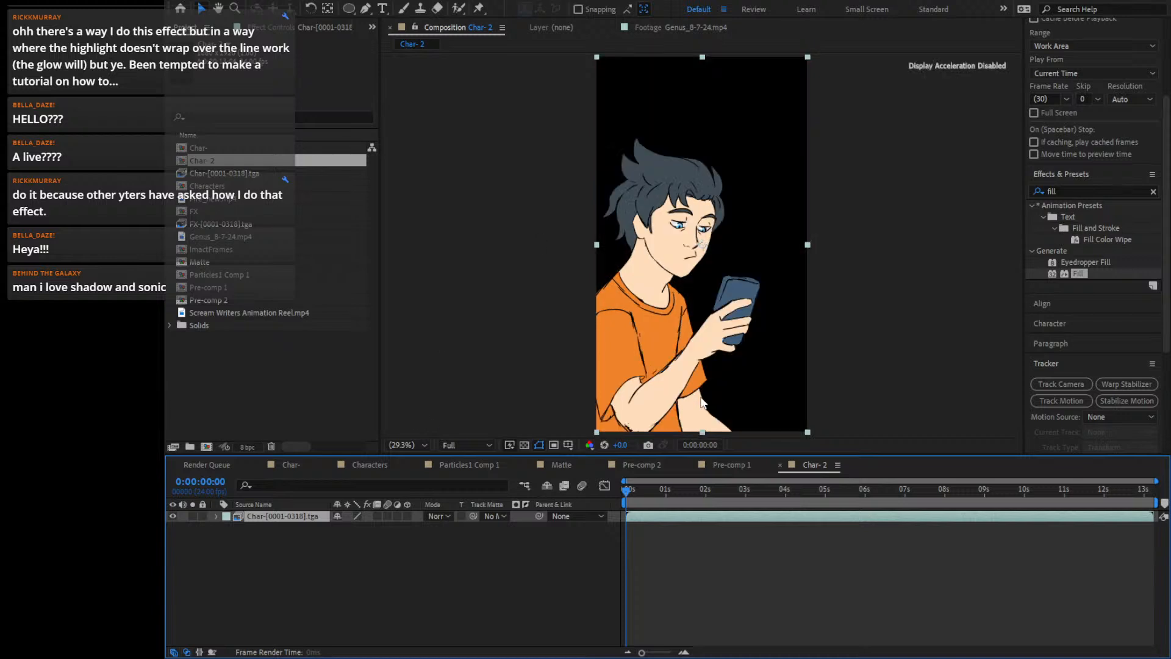
scroll(735, 254, up, 3)
drag(735, 251, 728, 313)
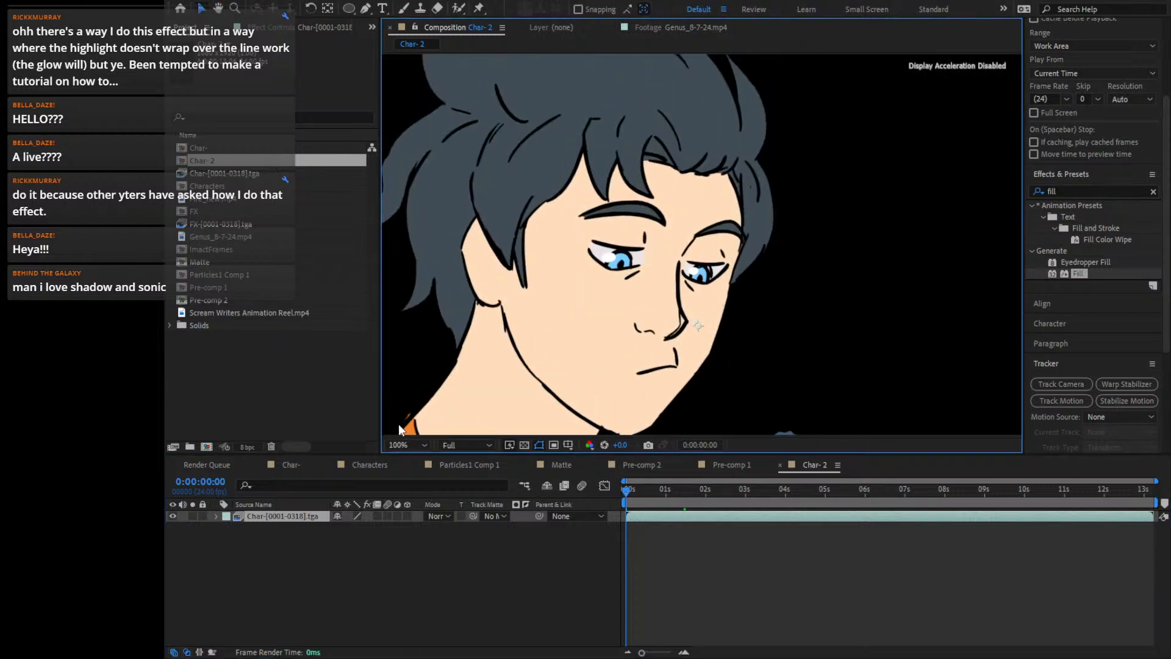
Duplicate the character layer and apply a white Fill effect to the upper copy
click(658, 517)
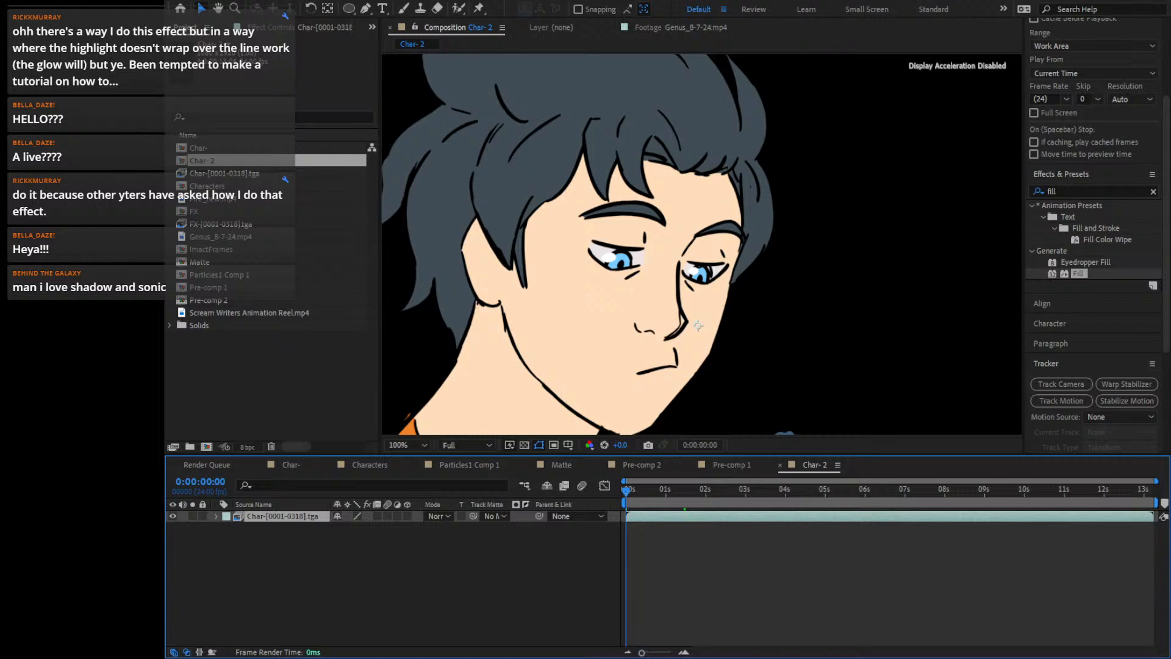
key(ctrl+d)
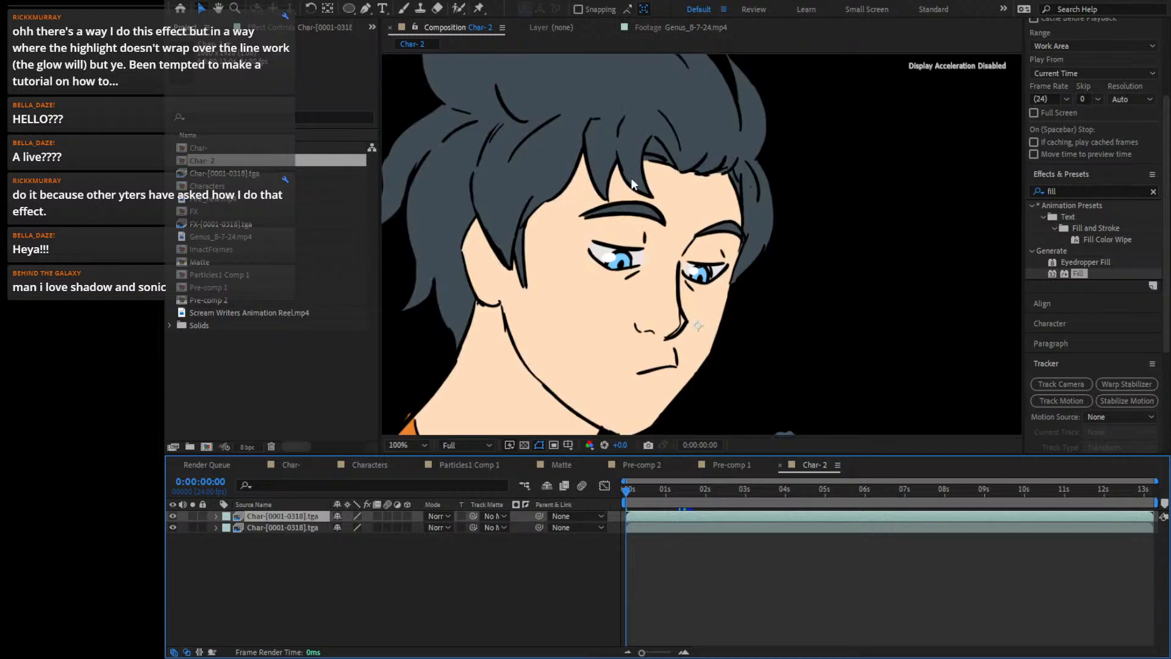
double_click(1077, 273)
click(614, 256)
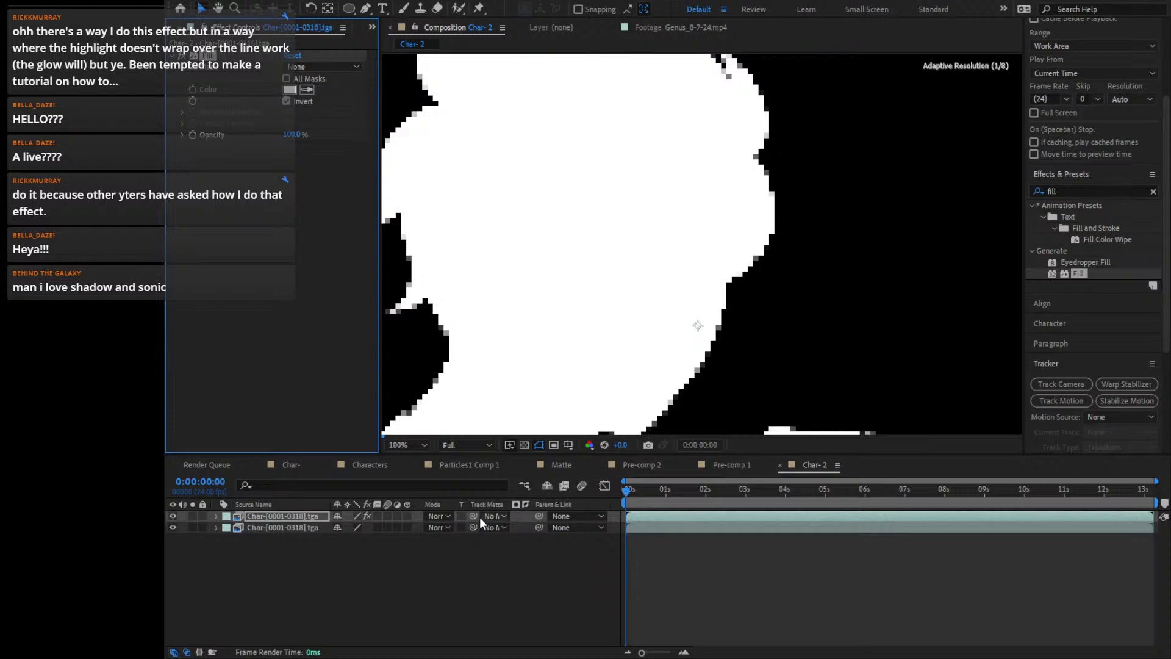
Use the lower character layer as the white copy's track matte and make that matte layer visible again
drag(479, 517, 268, 524)
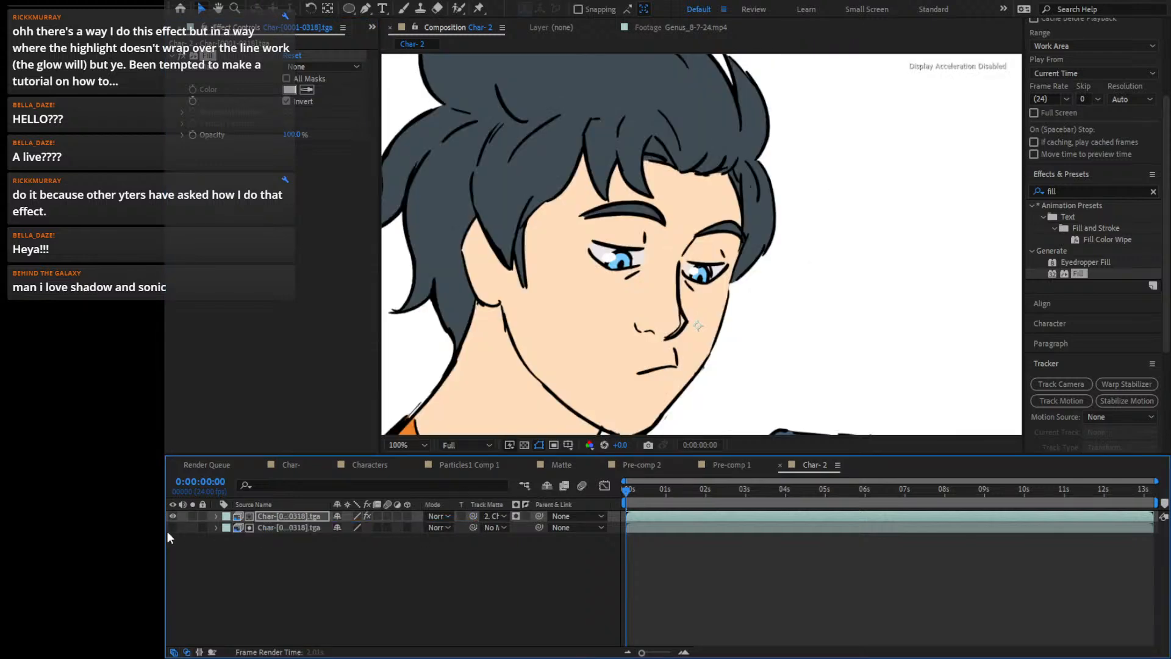
click(173, 528)
click(262, 562)
Offset the white copy slightly down and to the left to form a rim highlight along the character's right edge
click(272, 518)
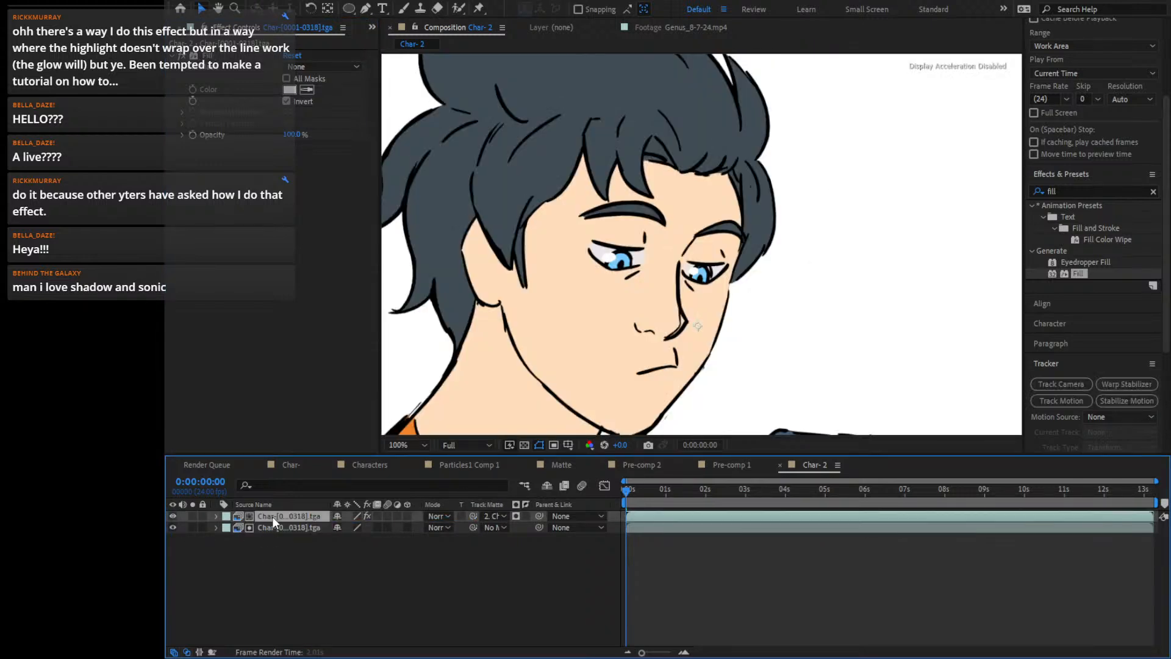
drag(713, 140, 700, 145)
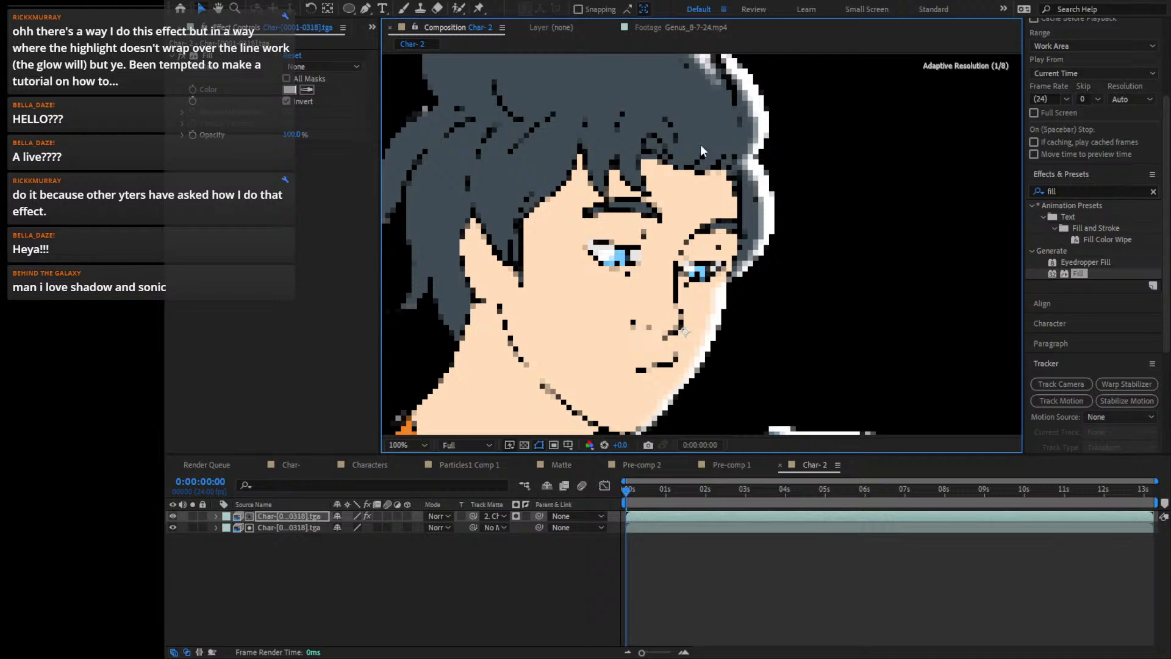
key(space)
drag(826, 163, 835, 230)
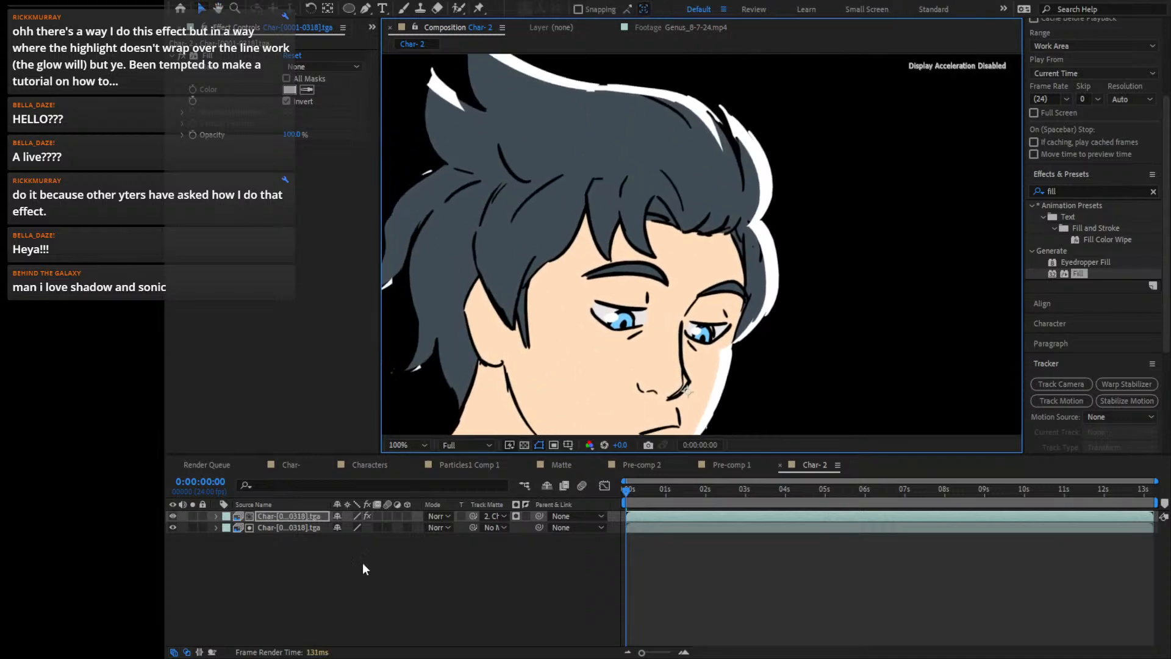
key(space)
drag(724, 188, 760, 166)
Duplicate the bottom character layer and place the copy at the top of the layer stack
click(272, 526)
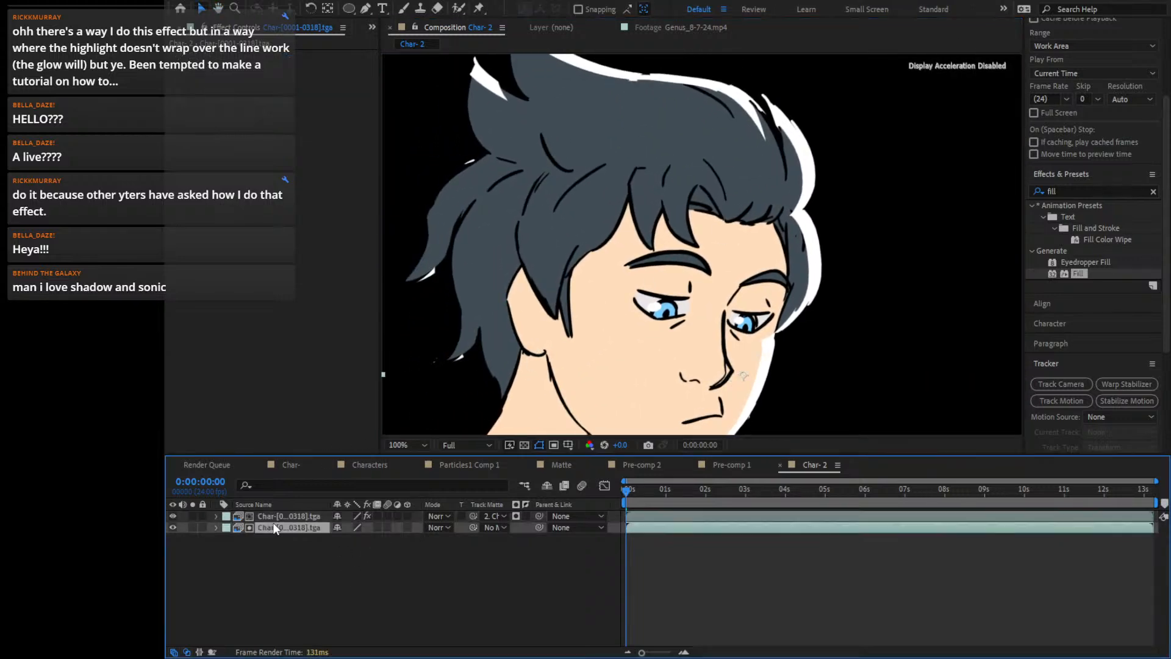
key(ctrl+d)
mouse_move(285, 528)
mouse_down()
mouse_move(279, 516)
mouse_move(291, 514)
mouse_up()
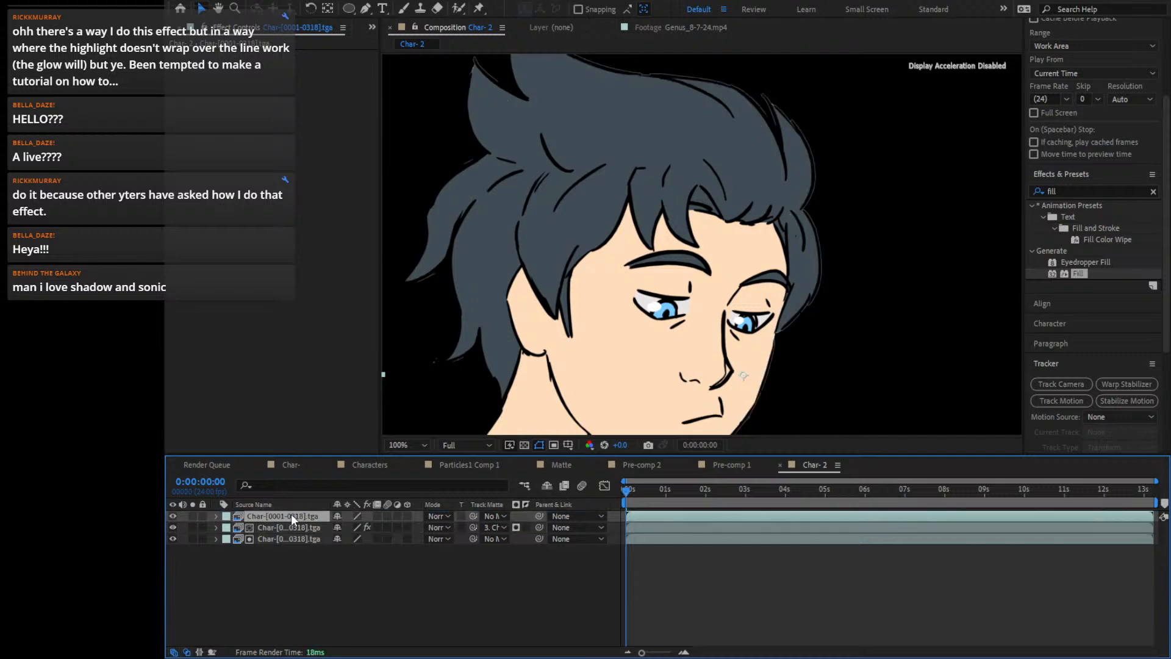
Apply Levels and Tint to the top copy, order Tint before Levels, and set the Levels Input White to 22
click(1085, 191)
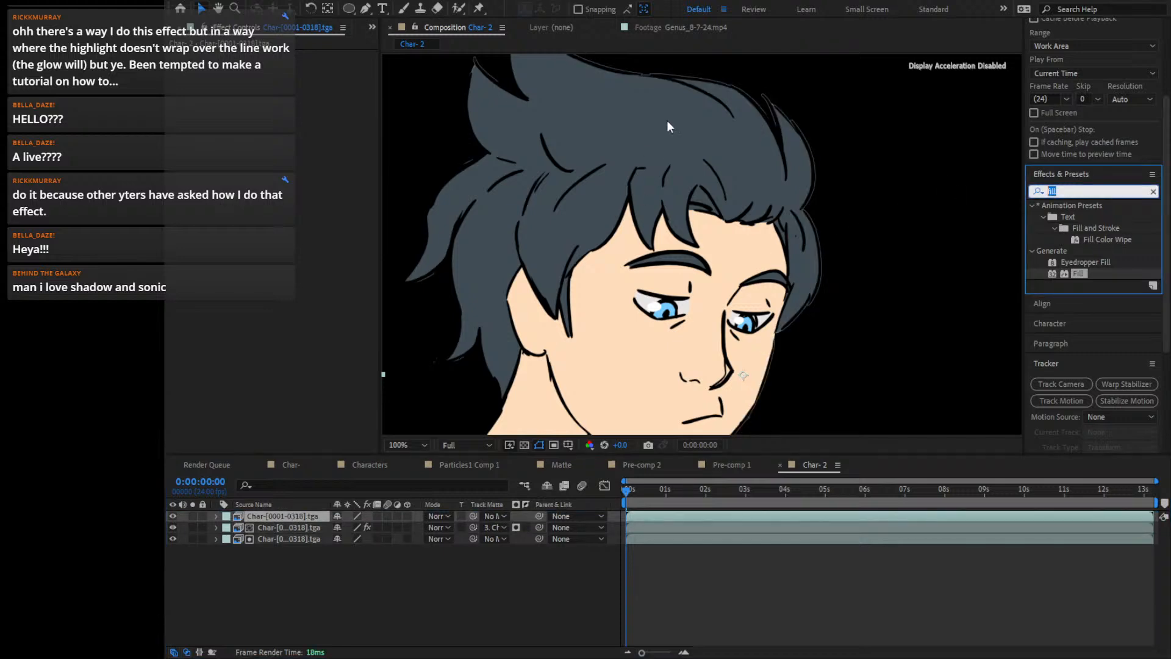
text(leve)
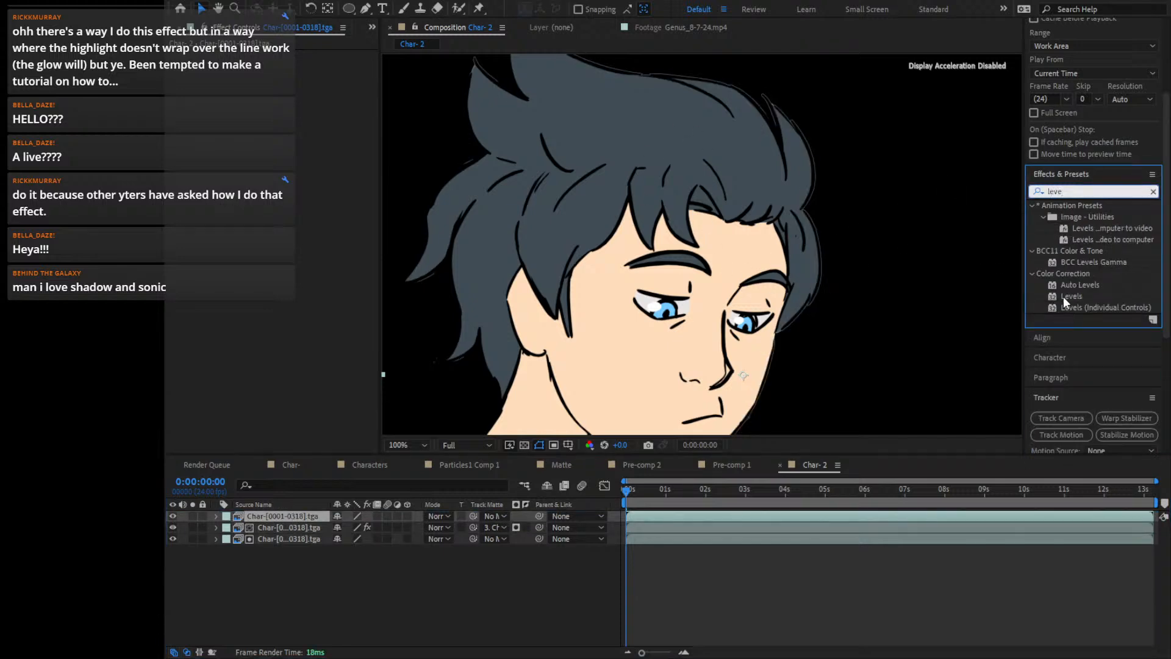
double_click(1064, 296)
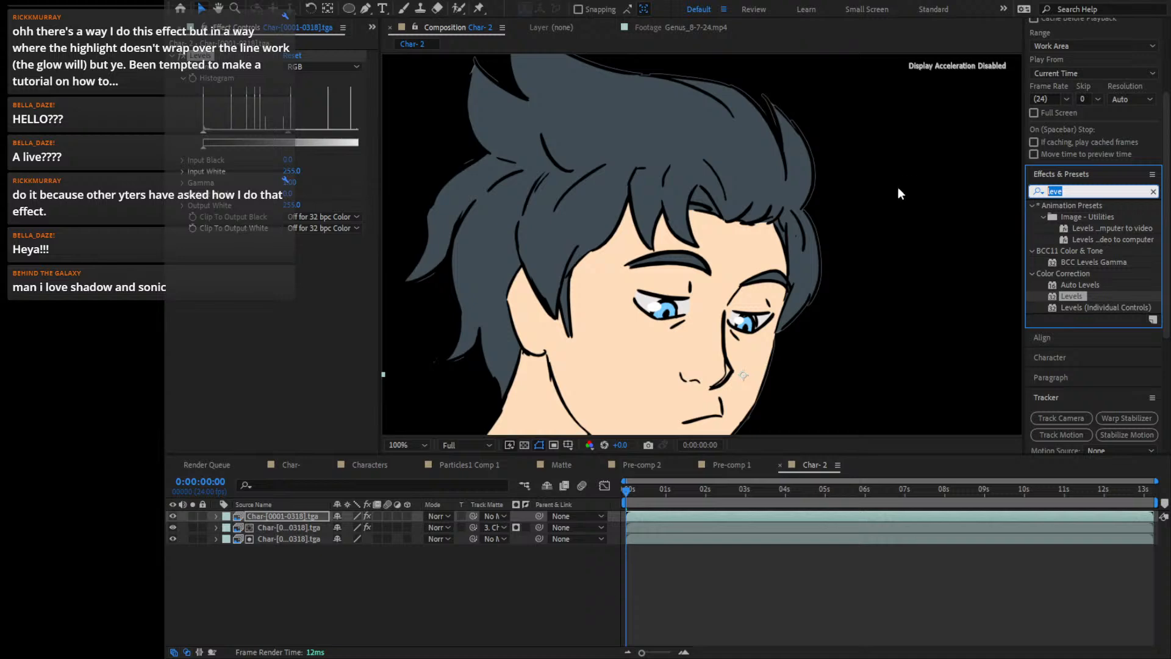
text(tint)
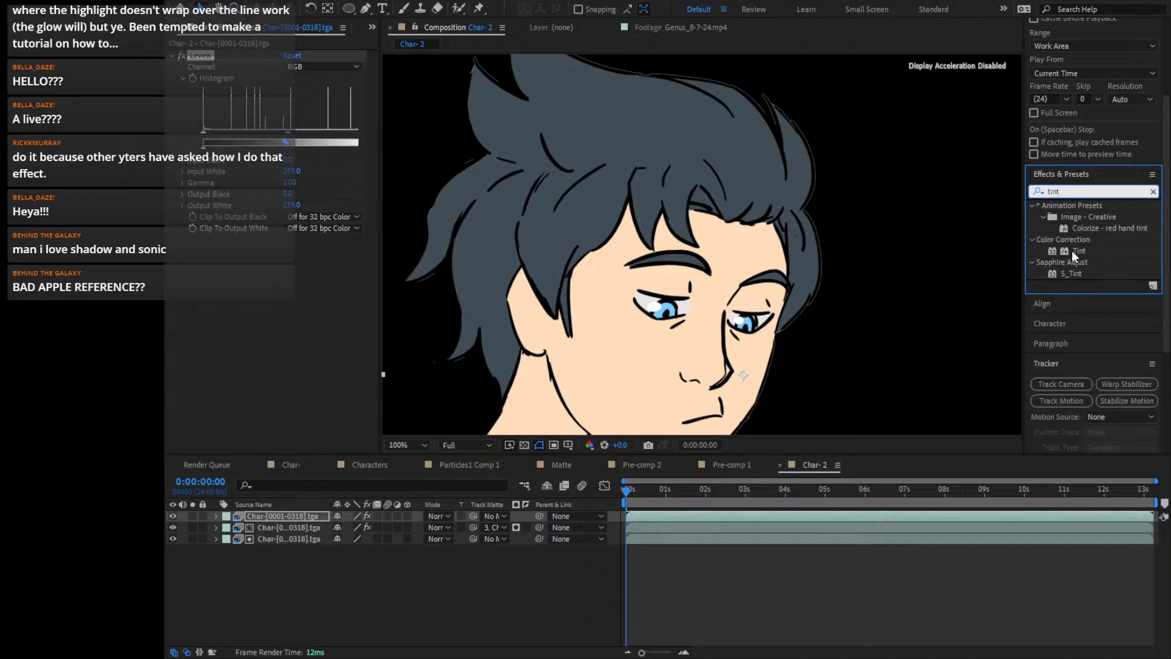
drag(1071, 250, 255, 286)
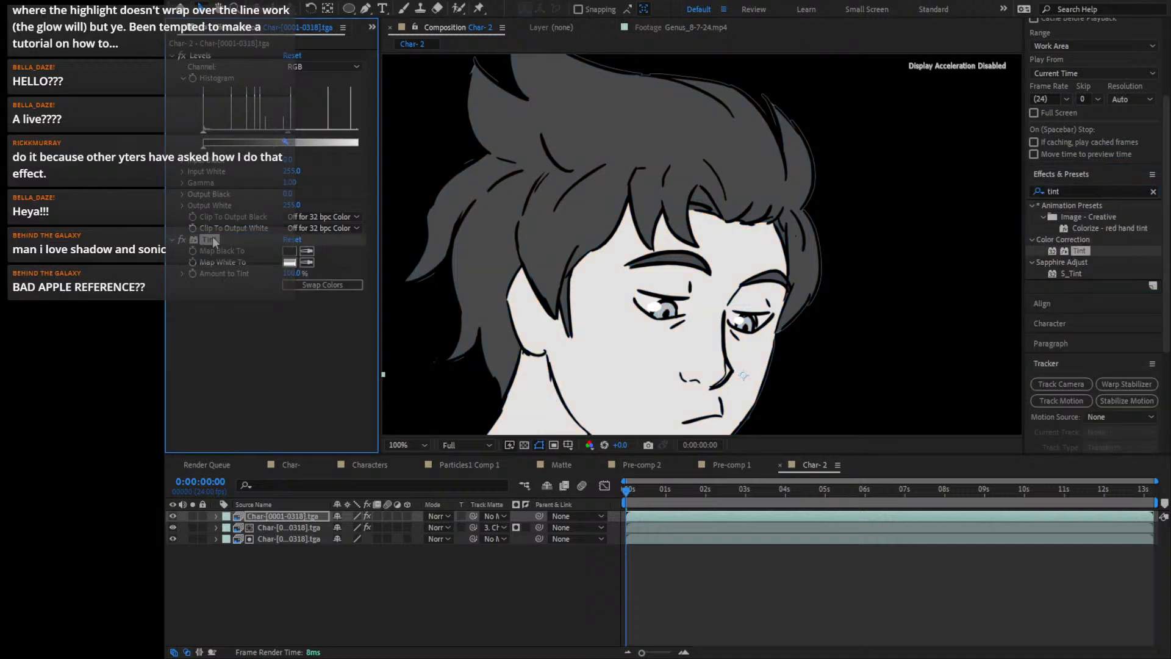
drag(212, 240, 255, 57)
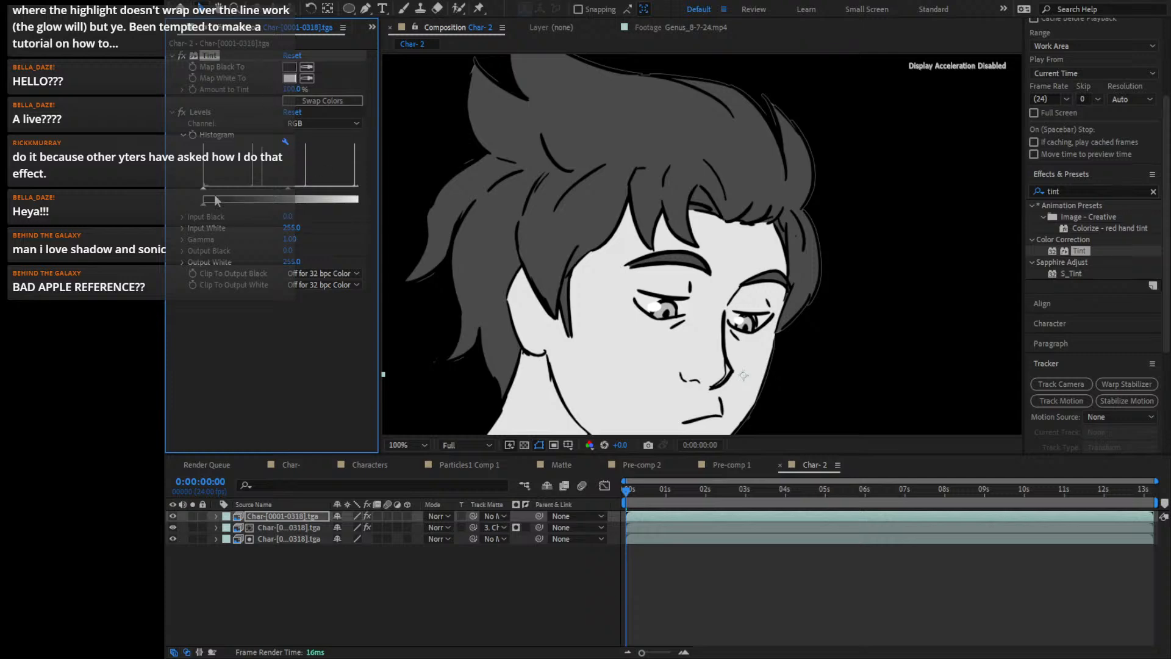
drag(356, 189, 218, 196)
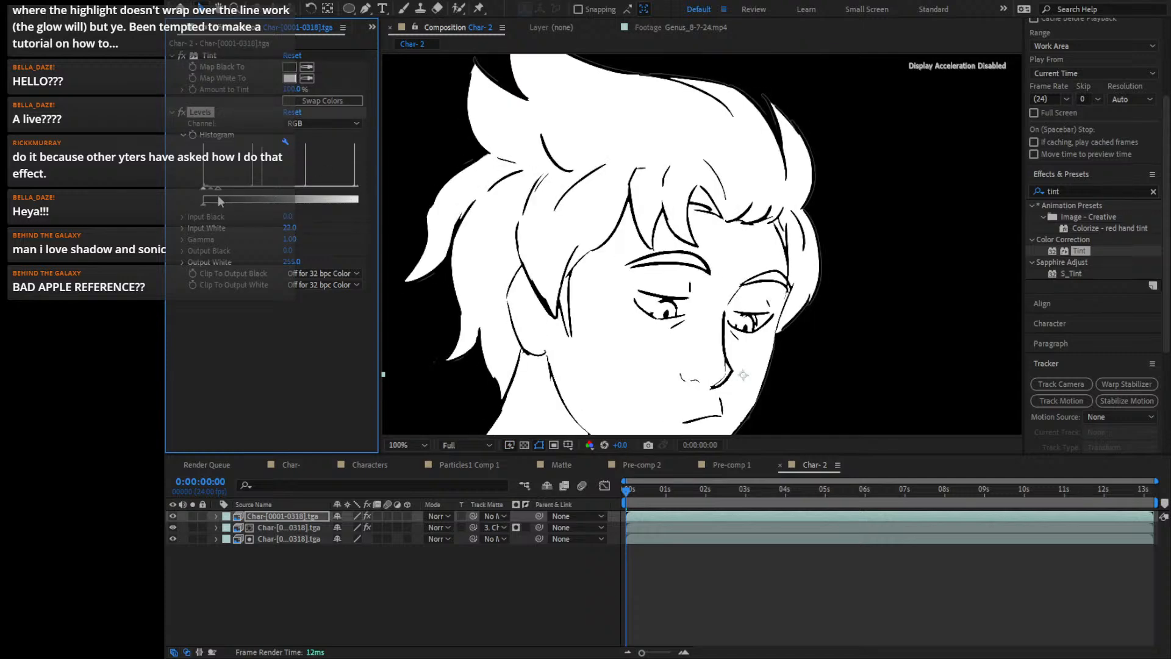
Set the black-and-white line copy's blend mode to Multiply and check the line work over the rim highlight
click(434, 516)
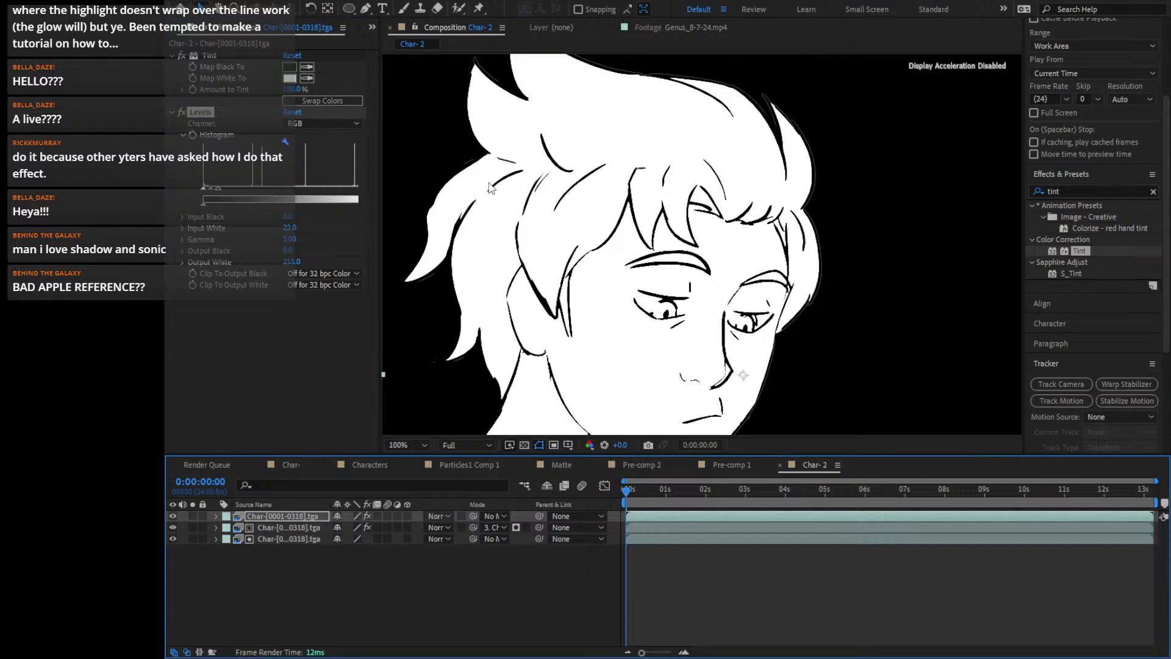
click(525, 134)
middle_click(787, 236)
drag(787, 236, 945, 109)
scroll(679, 235, up, 1)
key(shift+slash)
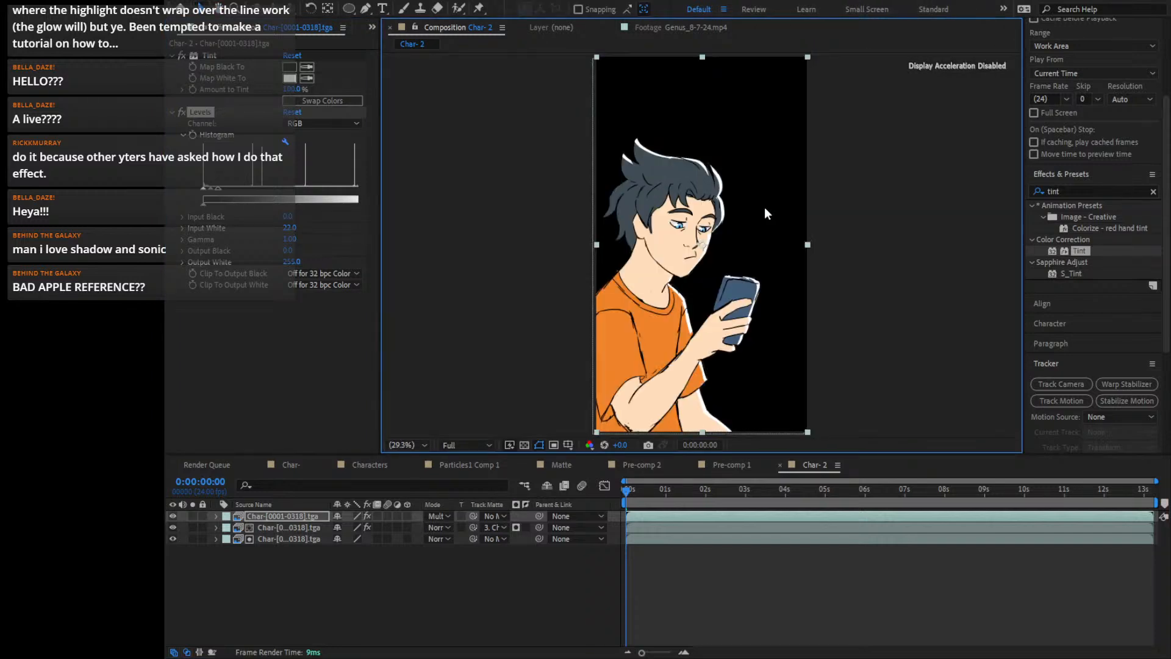
click(868, 306)
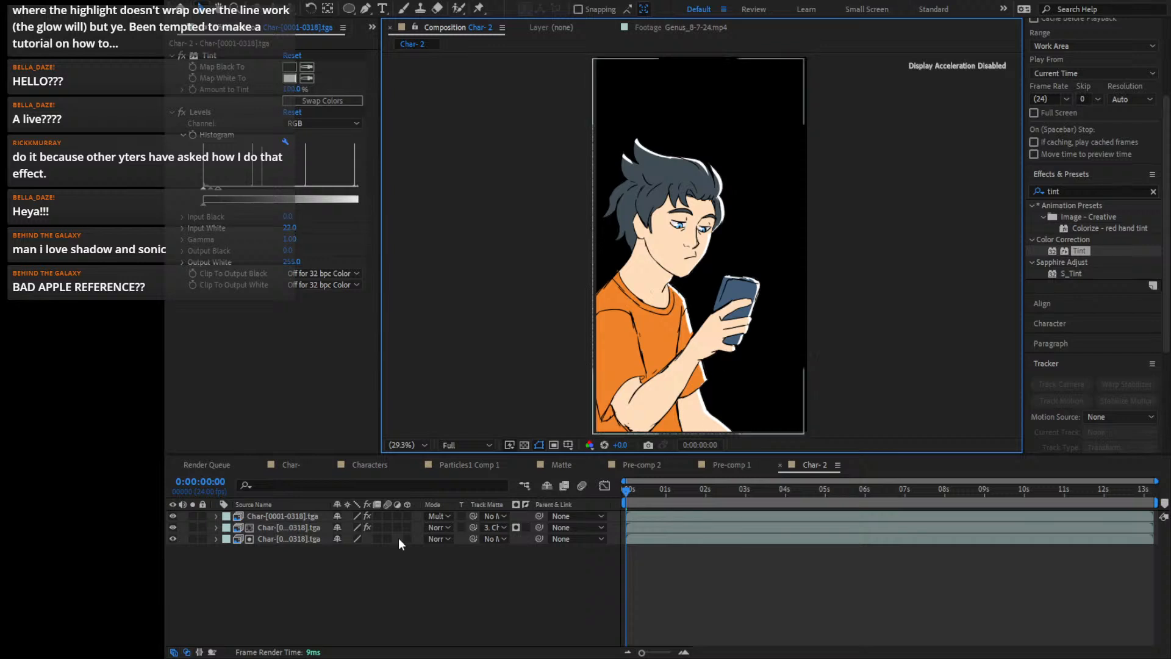
Duplicate the white rim highlight layer, fill the copy with red, apply Fast Box Blur, set its blend mode to Add, and raise the blur radius
click(277, 528)
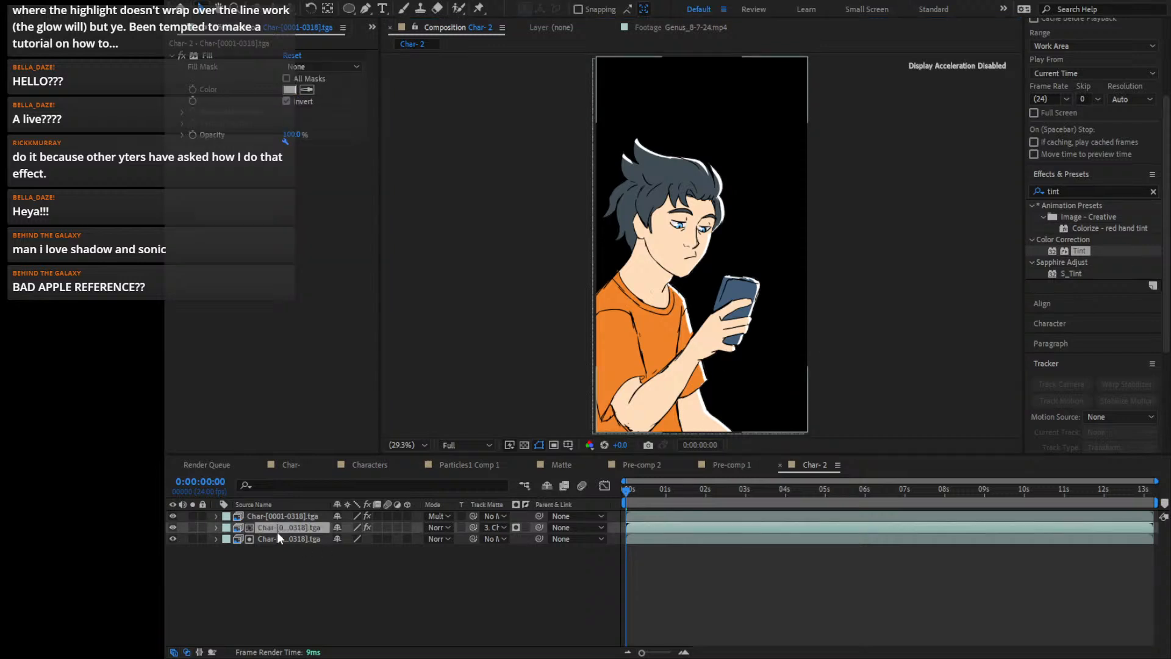
double_click(1074, 189)
text(fas)
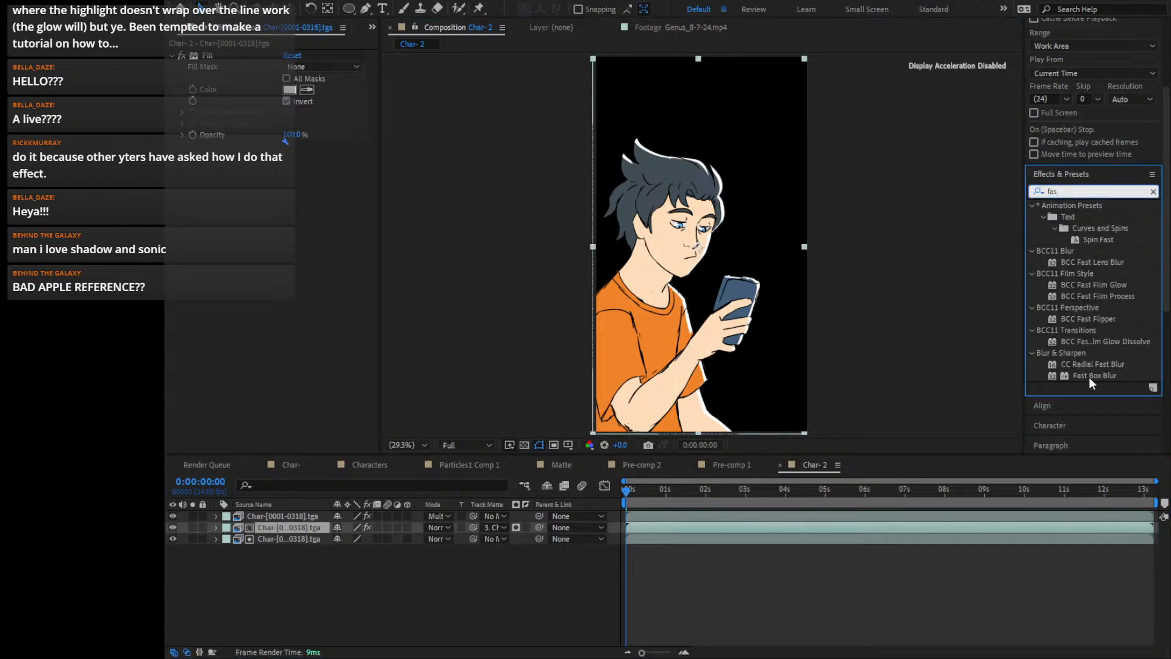
click(738, 525)
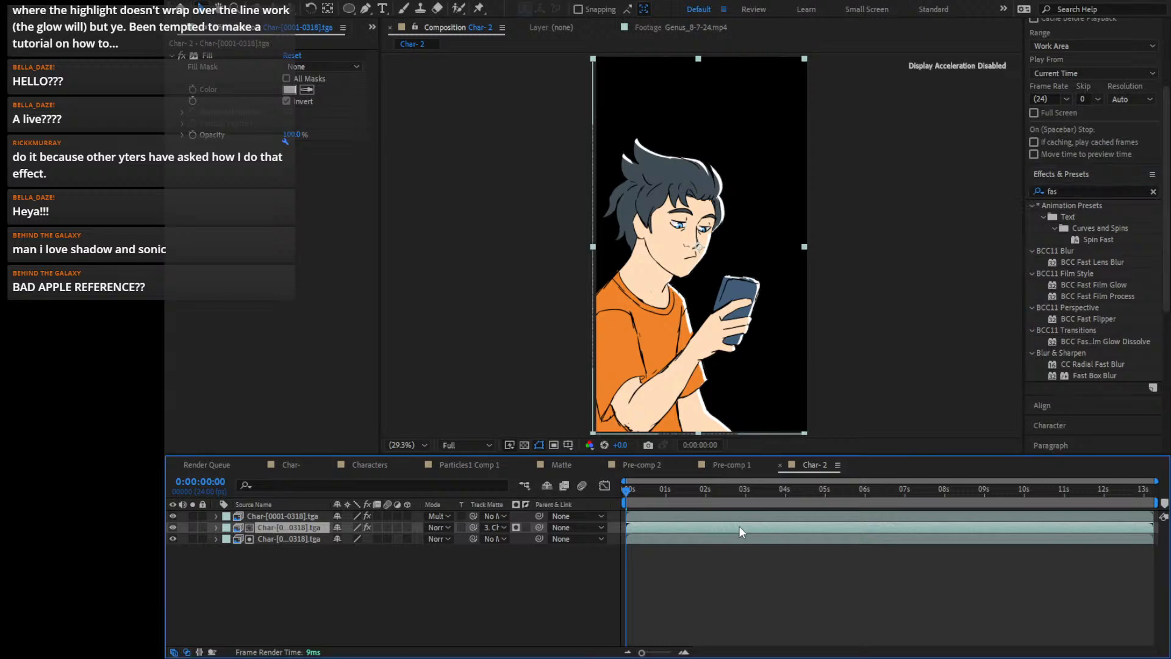
key(ctrl+d)
drag(1089, 375, 887, 529)
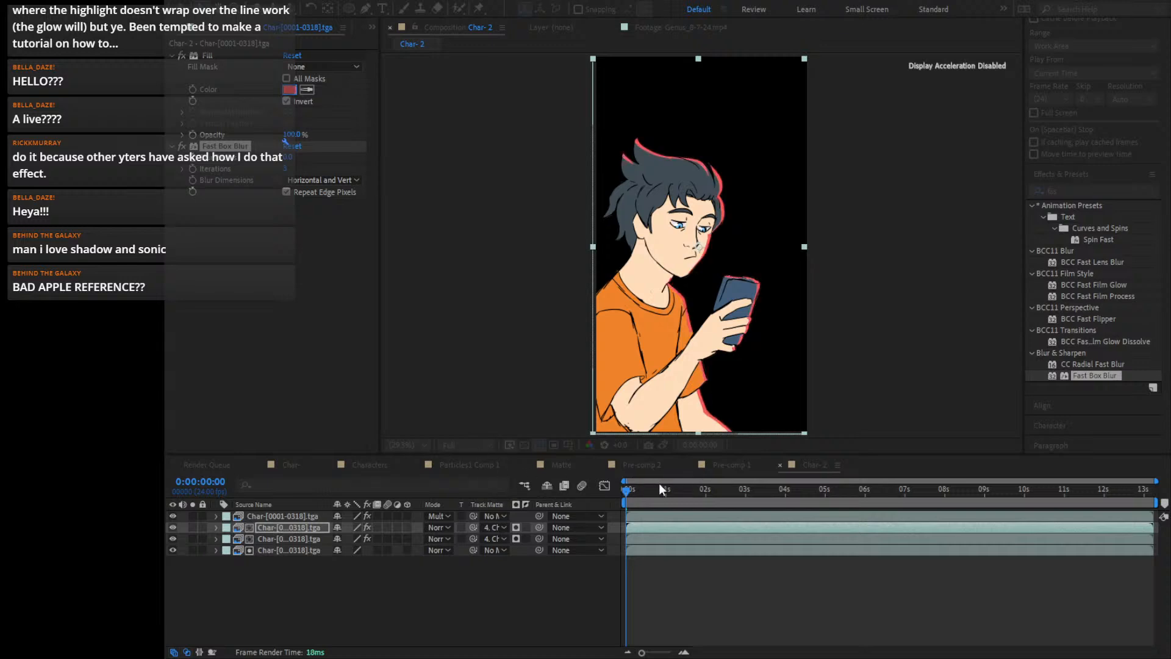
click(511, 211)
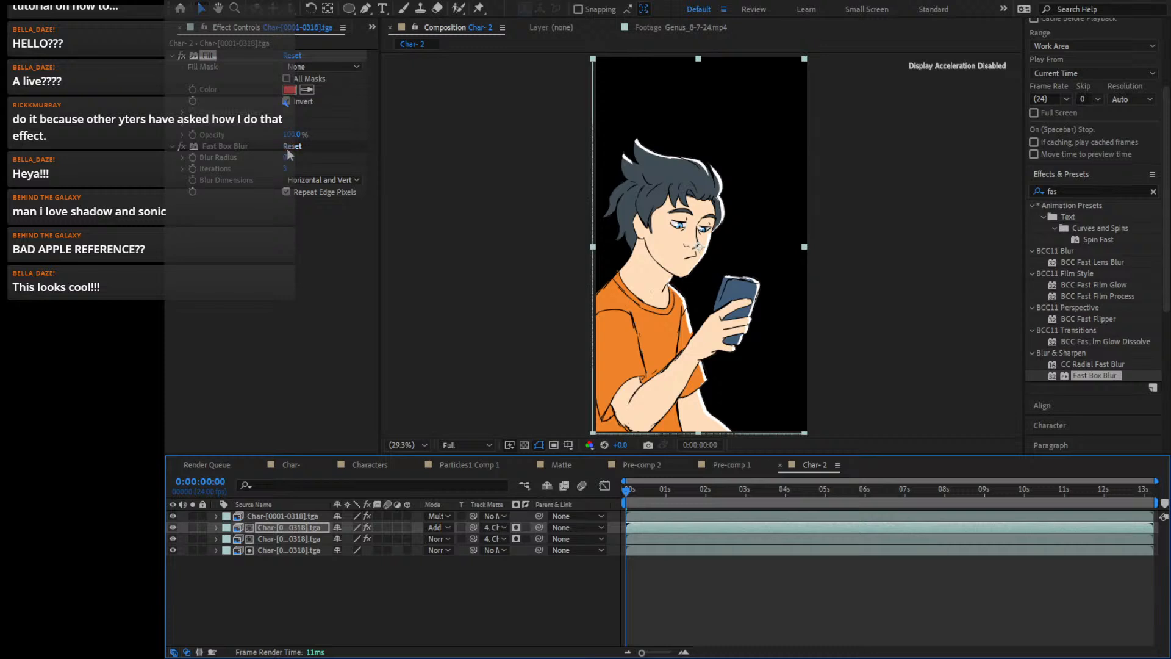
drag(285, 157, 298, 158)
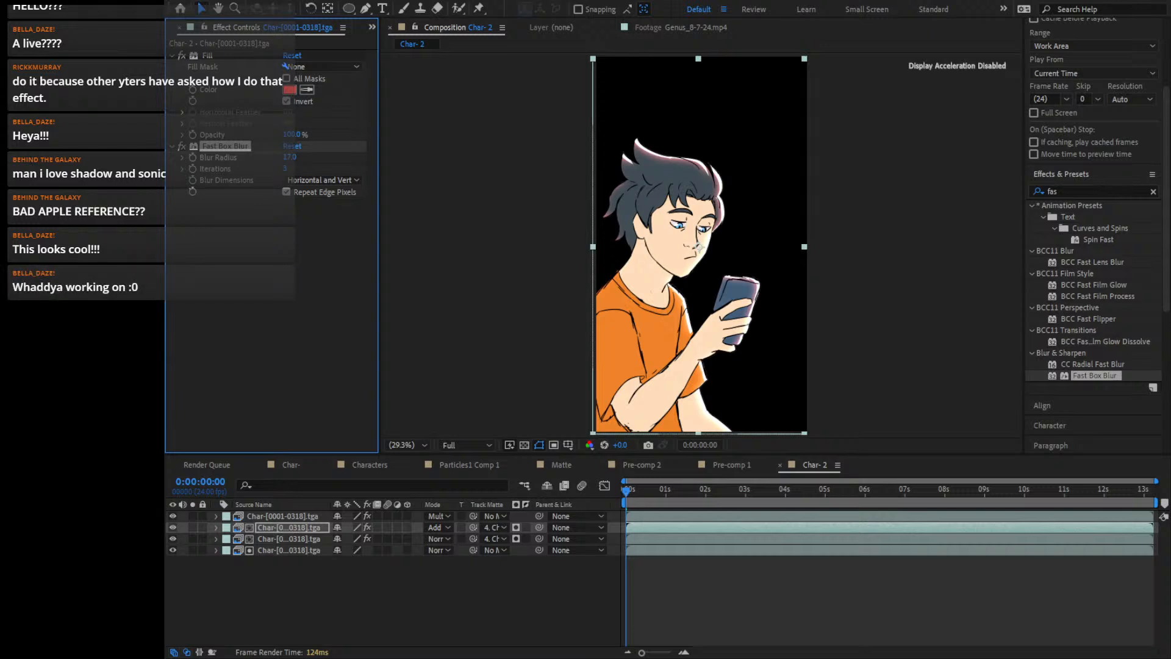
click(286, 101)
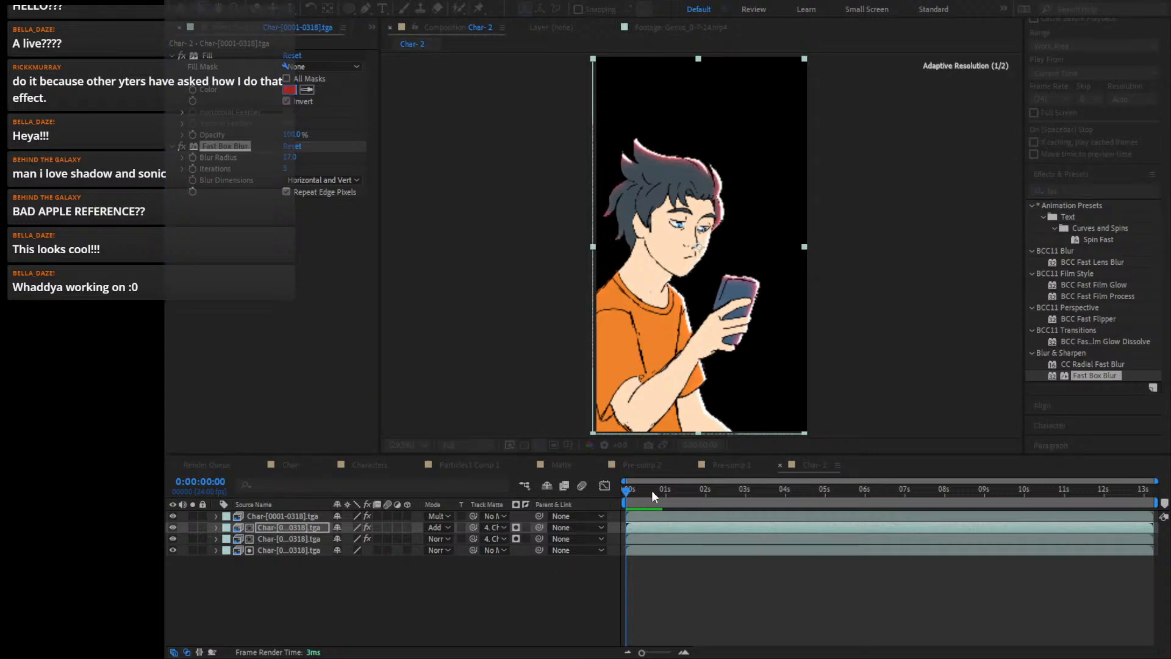
Show the transparency grid and inspect the red glow and white rim beneath the character's line work at close range and full frame
scroll(717, 330, up, 5)
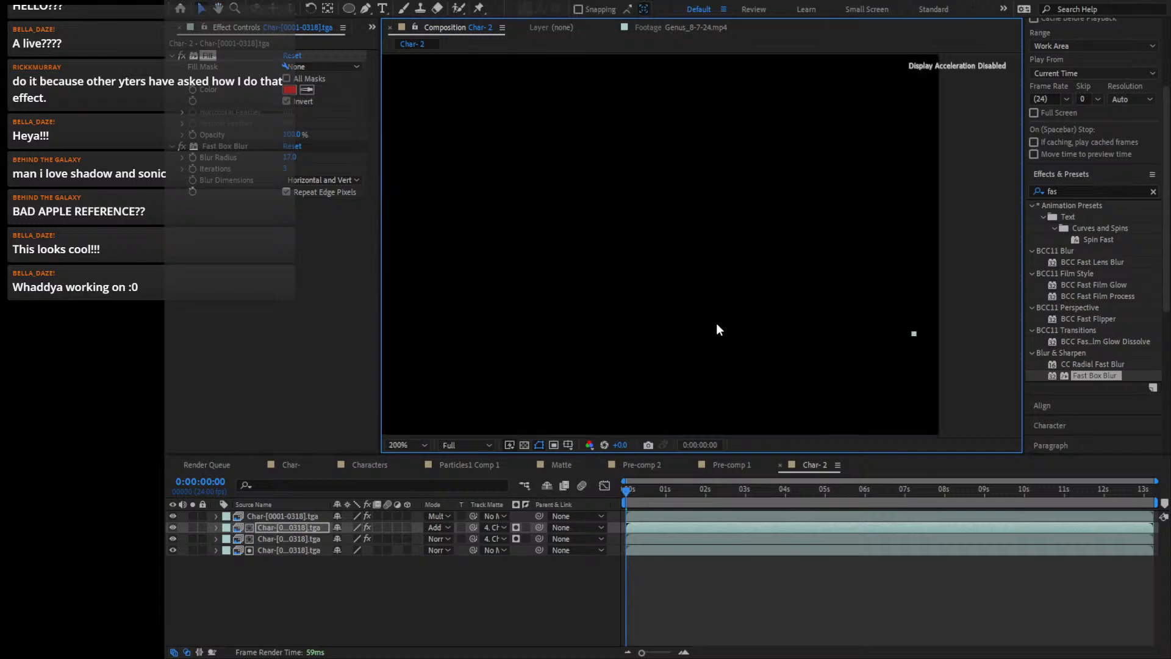
click(524, 443)
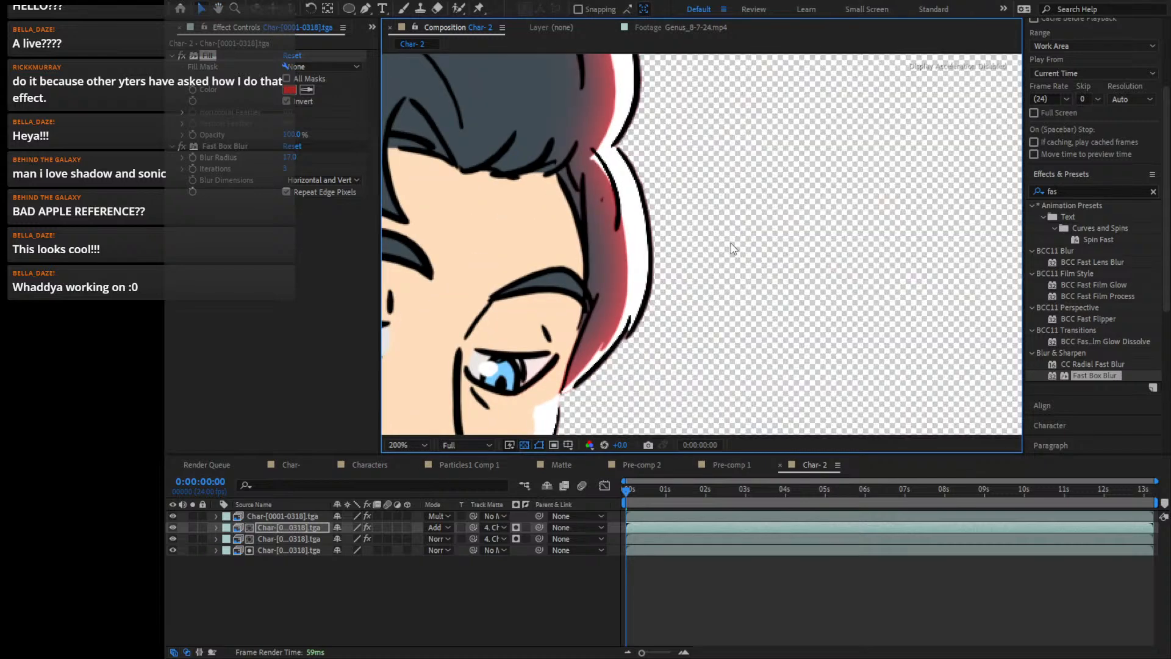
scroll(833, 203, down, 2)
scroll(834, 202, up, 1)
scroll(833, 202, down, 1)
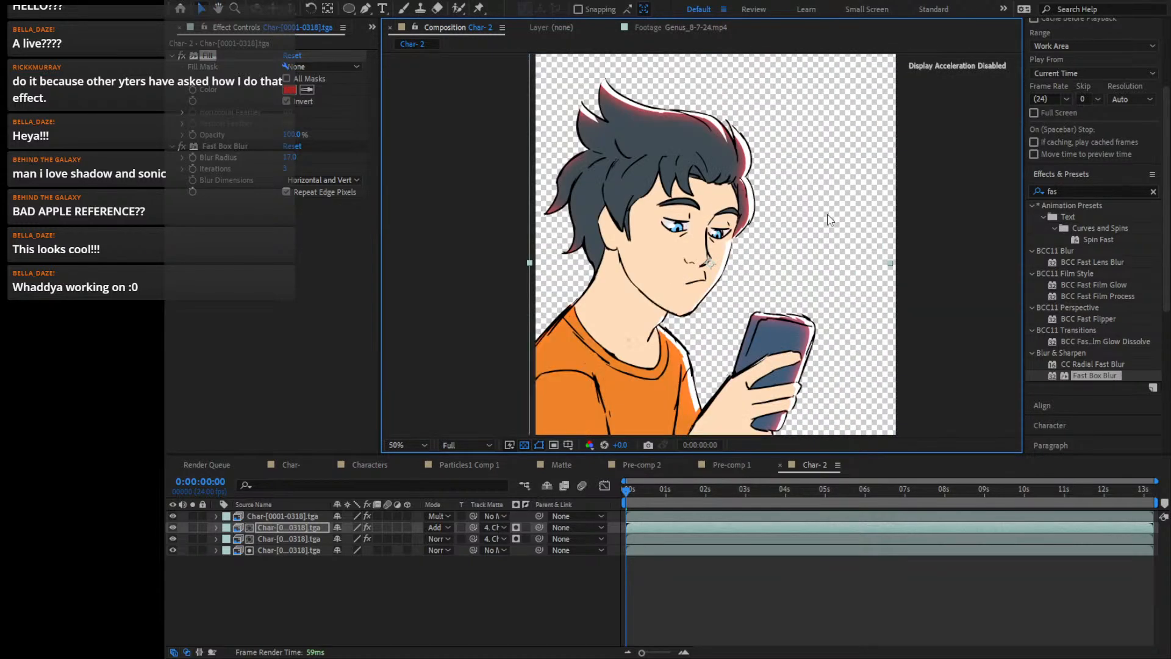
scroll(830, 214, up, 1)
drag(829, 214, 712, 329)
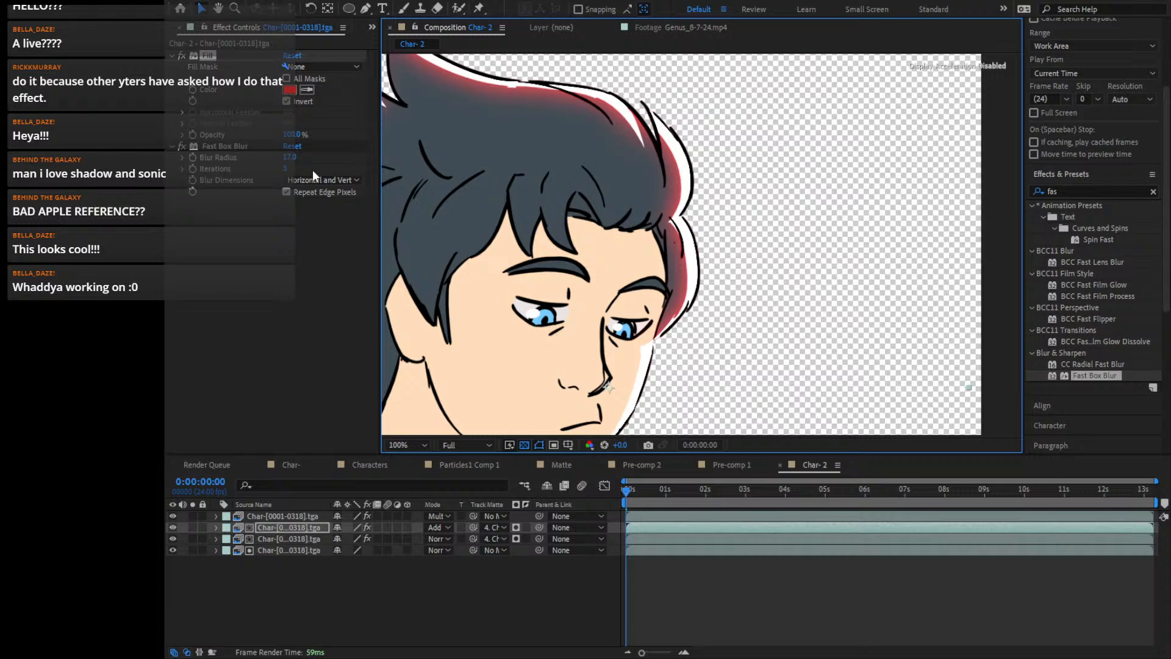
click(280, 539)
drag(740, 283, 754, 264)
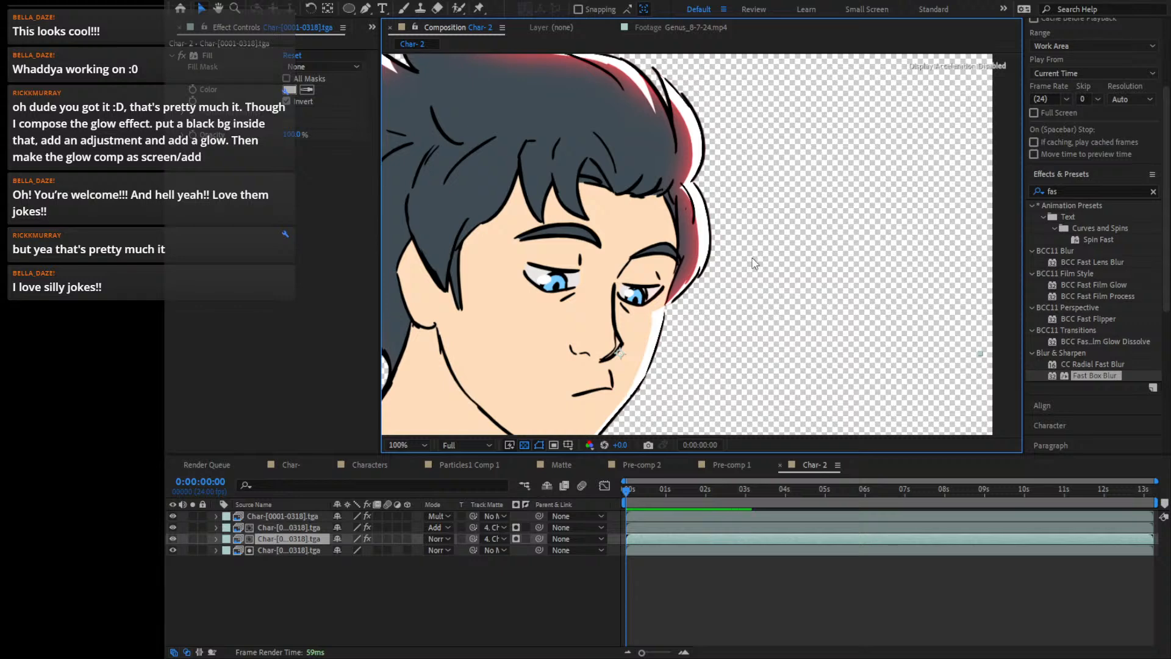
key(shift+/)
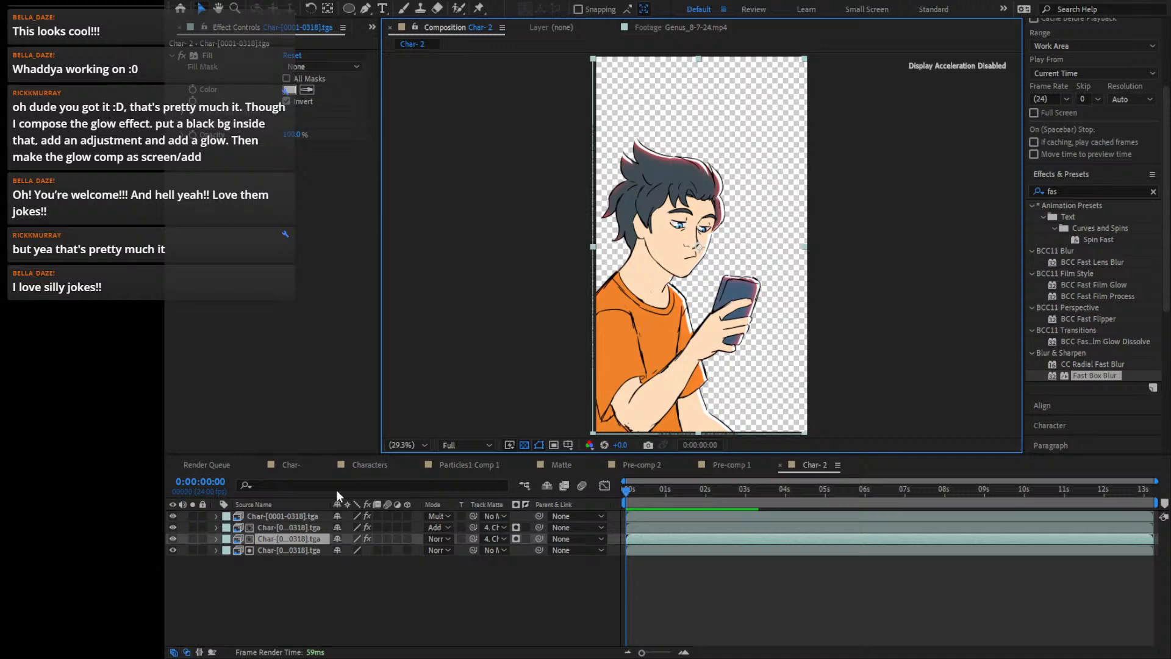
Delete the Char- 2 demonstration composition from the project and return to Pre-comp 1
click(815, 465)
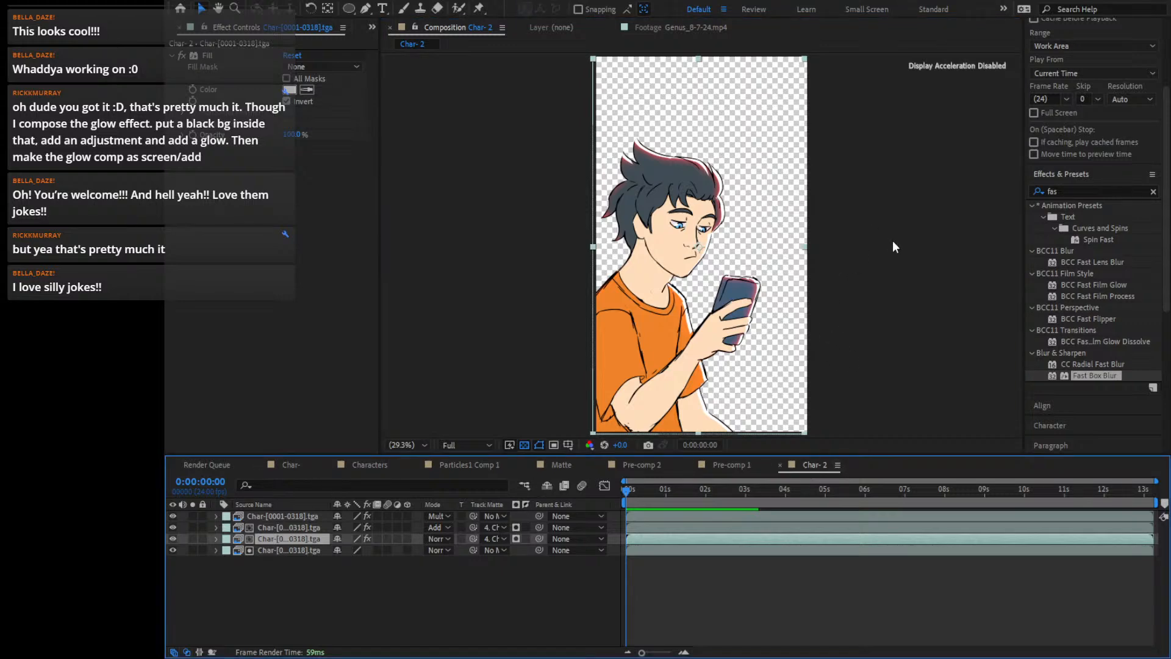
key(ctrl+0)
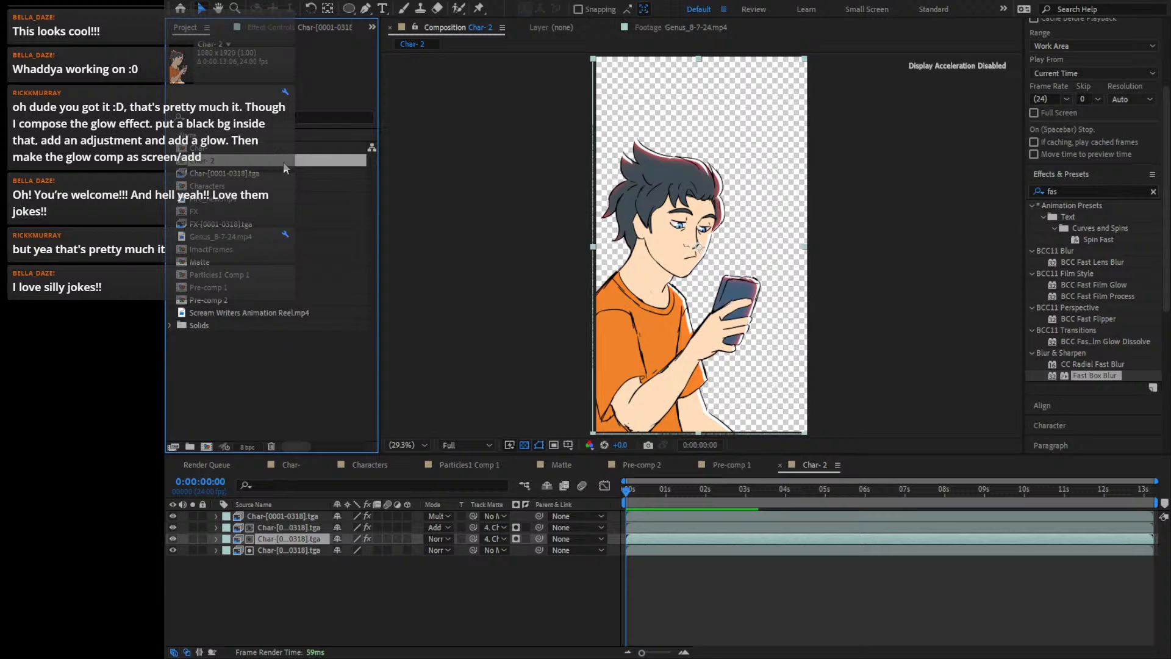
key(ctrl+k)
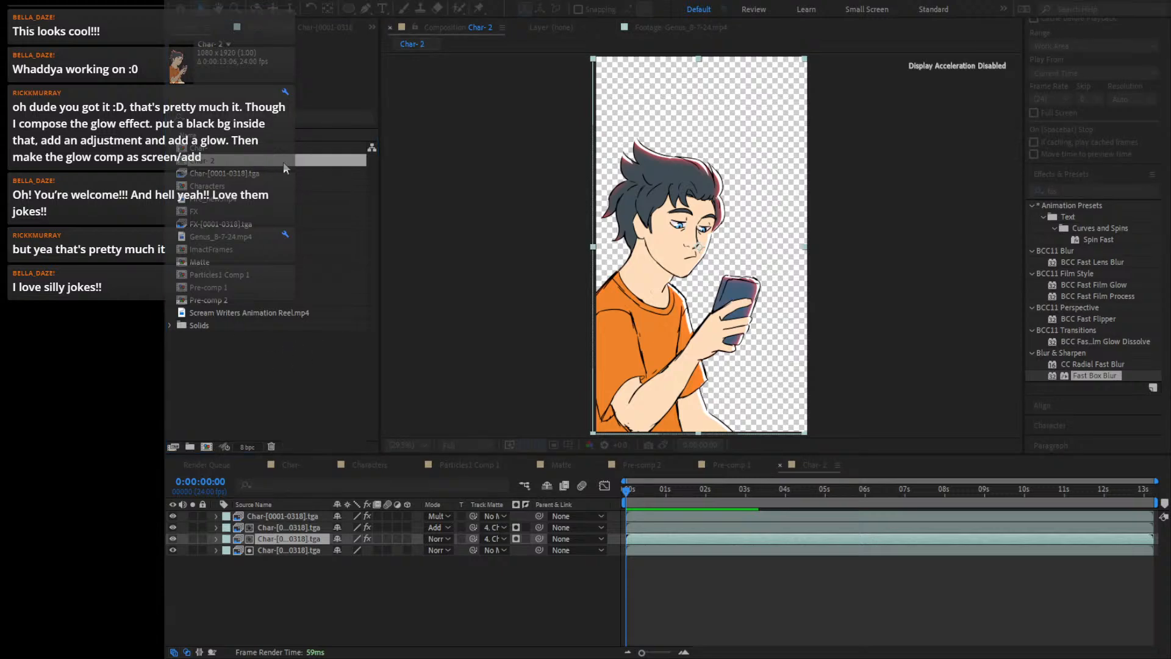
click(694, 333)
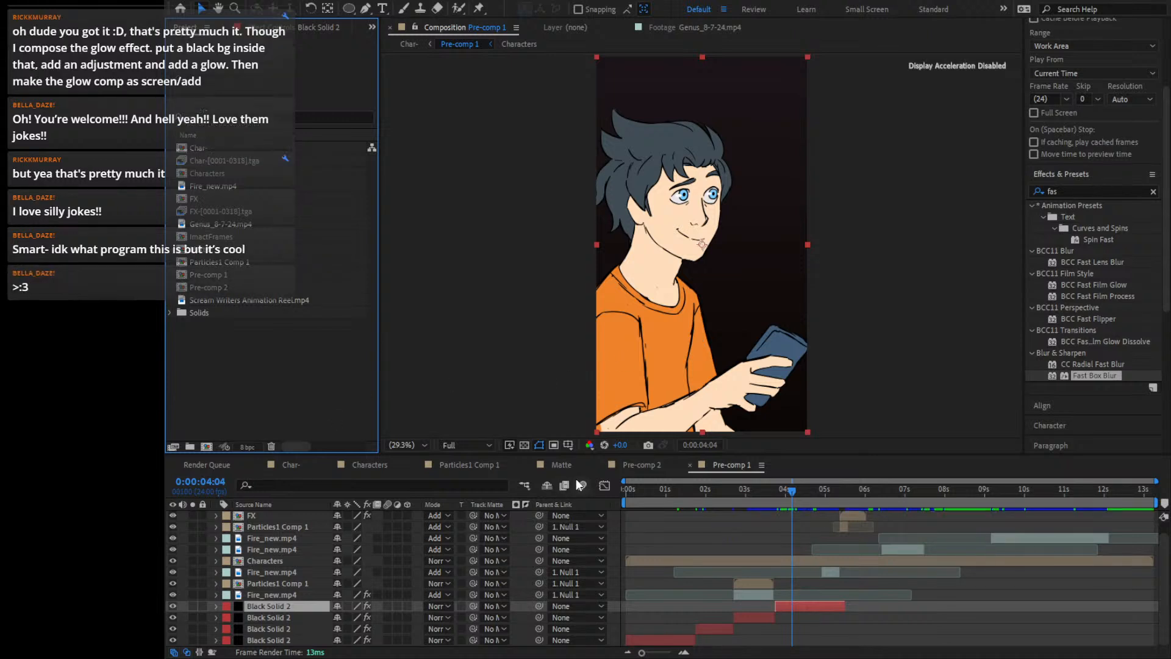
Trim the end of the topmost Black Solid 2 background to 0:00:04:22, where the boy's shot cuts to the fire character
click(628, 508)
drag(628, 508, 754, 500)
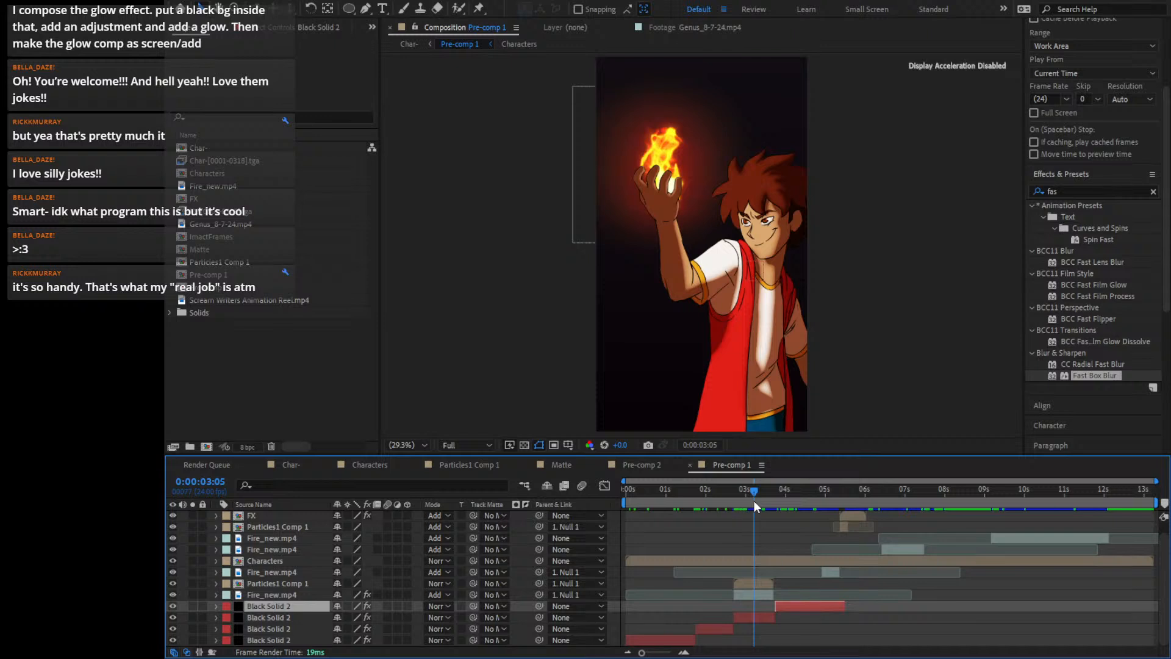
mouse_move(844, 383)
mouse_down()
mouse_move(815, 360)
mouse_move(843, 386)
mouse_up()
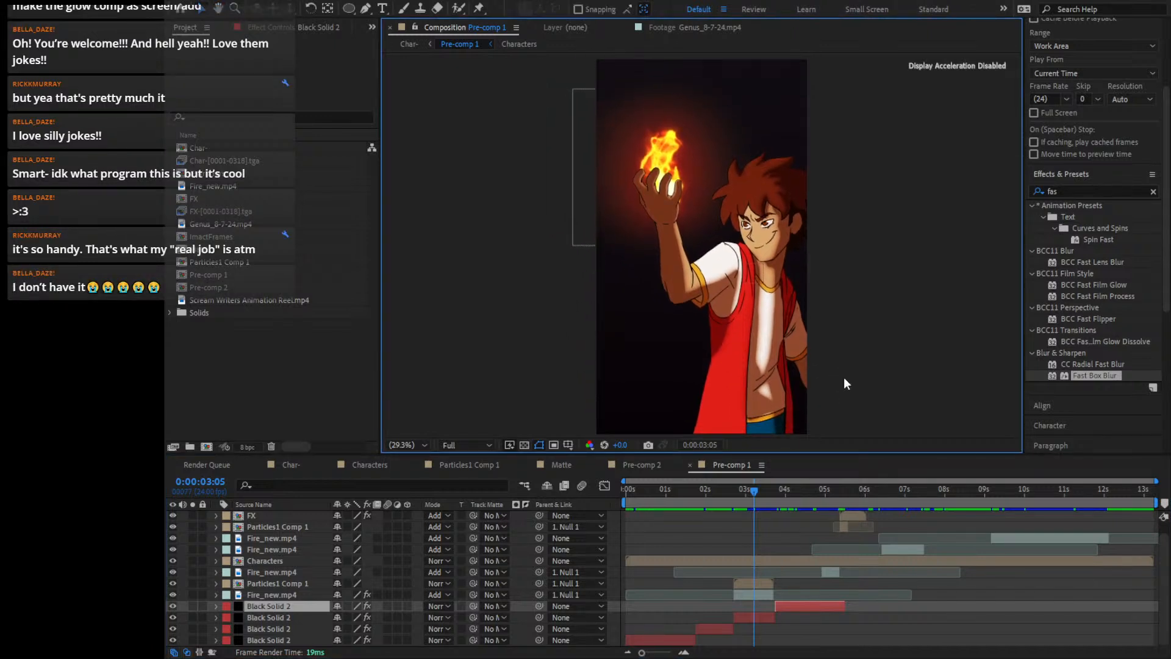
drag(746, 490, 704, 496)
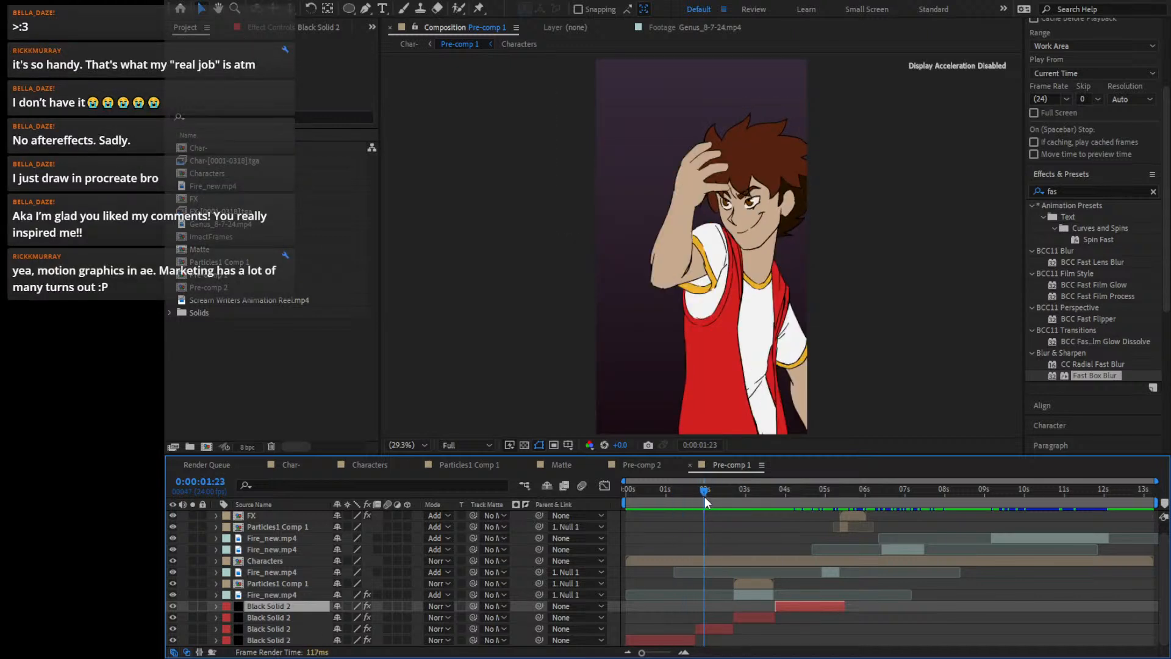
drag(704, 496, 822, 554)
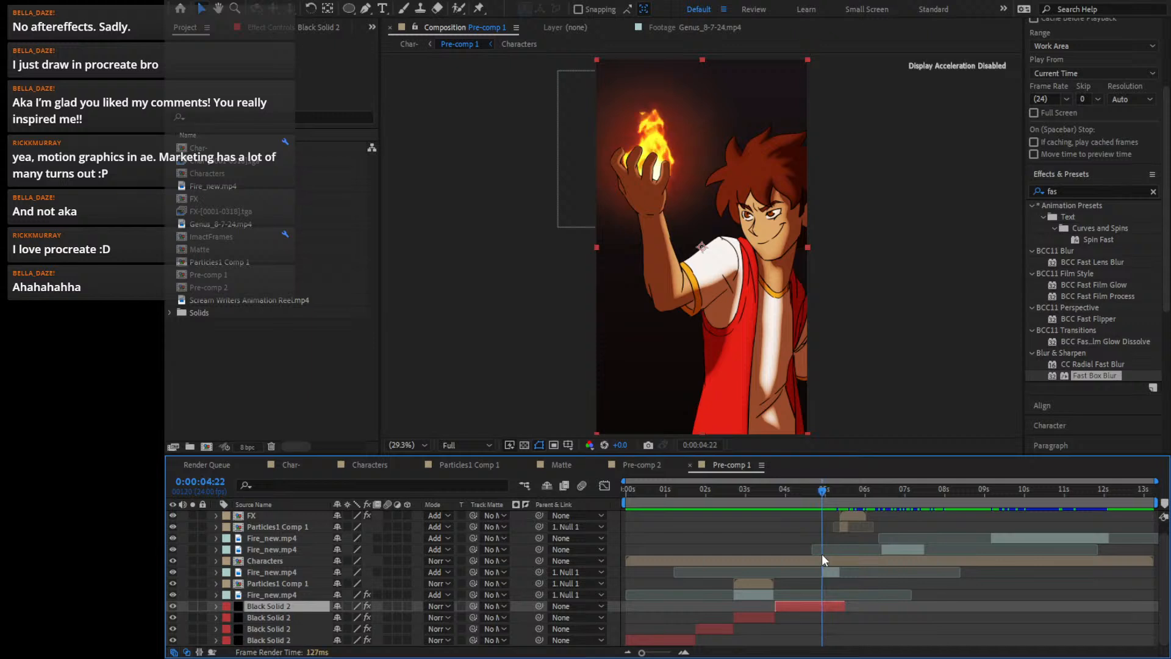
drag(845, 606, 825, 614)
click(684, 652)
key(Page_Down)
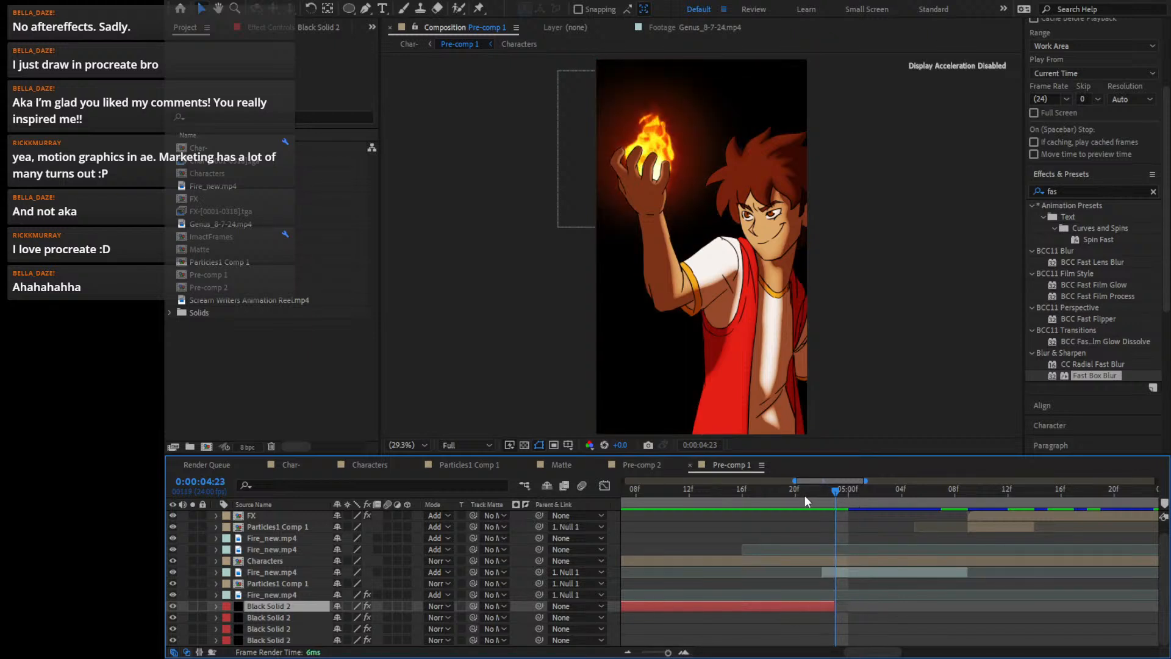
drag(803, 495, 816, 530)
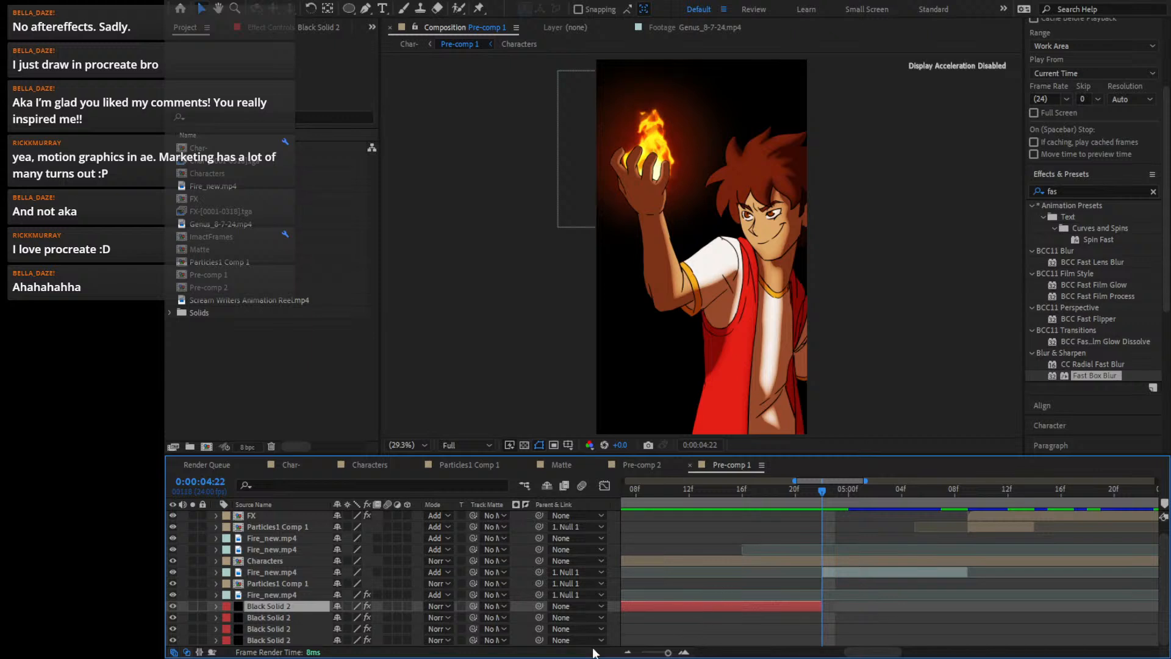
click(628, 652)
click(628, 653)
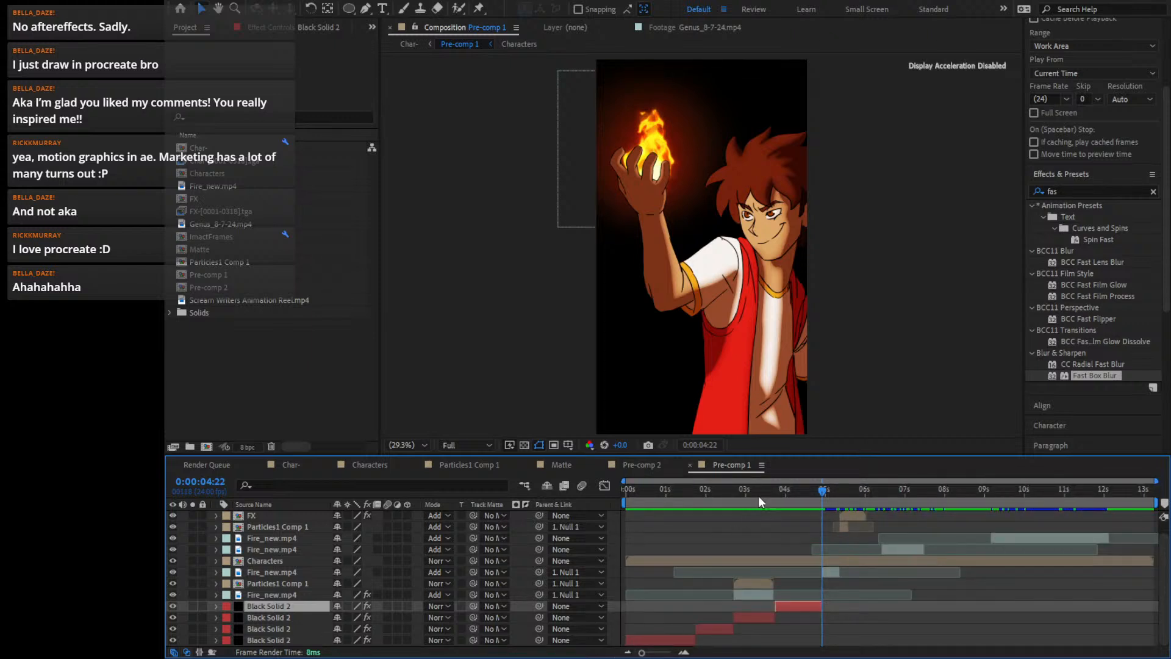
Try shifting the topmost Black Solid 2 background back behind the shot at 0:00:01:11
drag(759, 495, 685, 542)
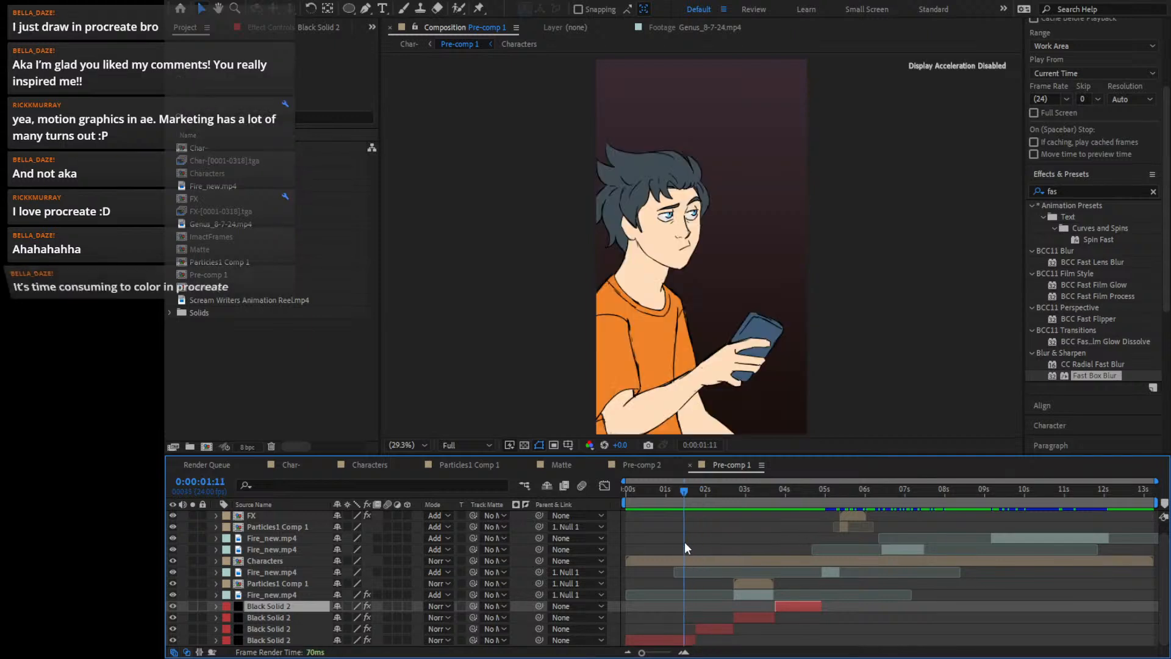
drag(795, 602, 690, 603)
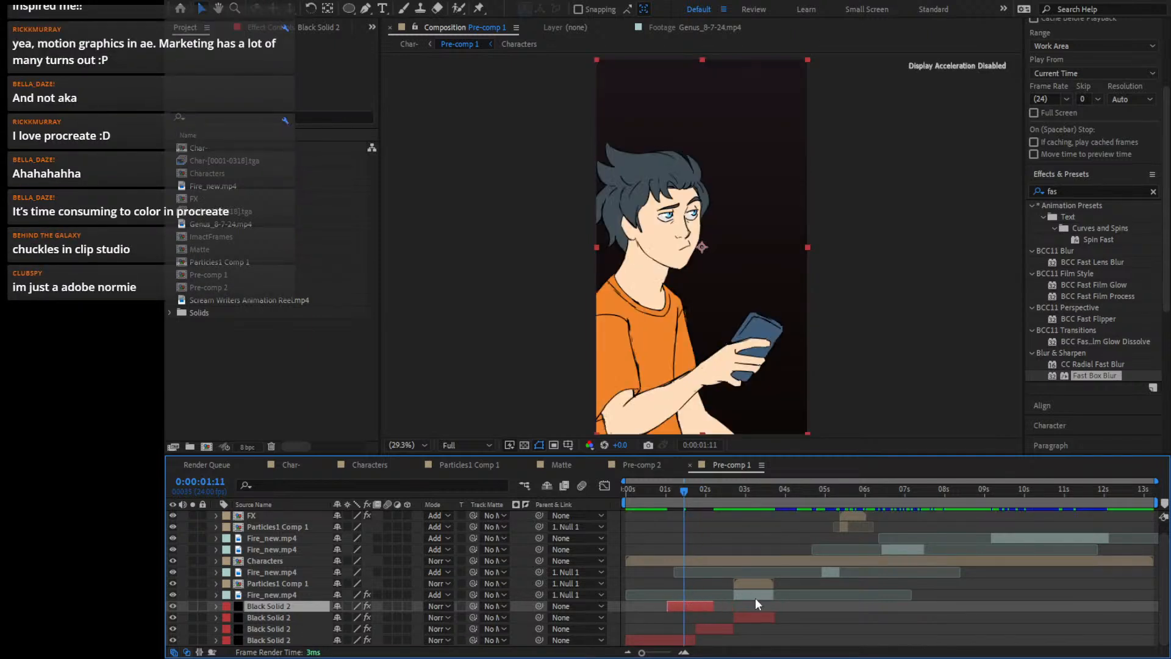
key(ctrl+z)
Place the playhead on the cut at 0:00:04:22, the first frame of the second flame-in-hand shot
drag(711, 499, 814, 506)
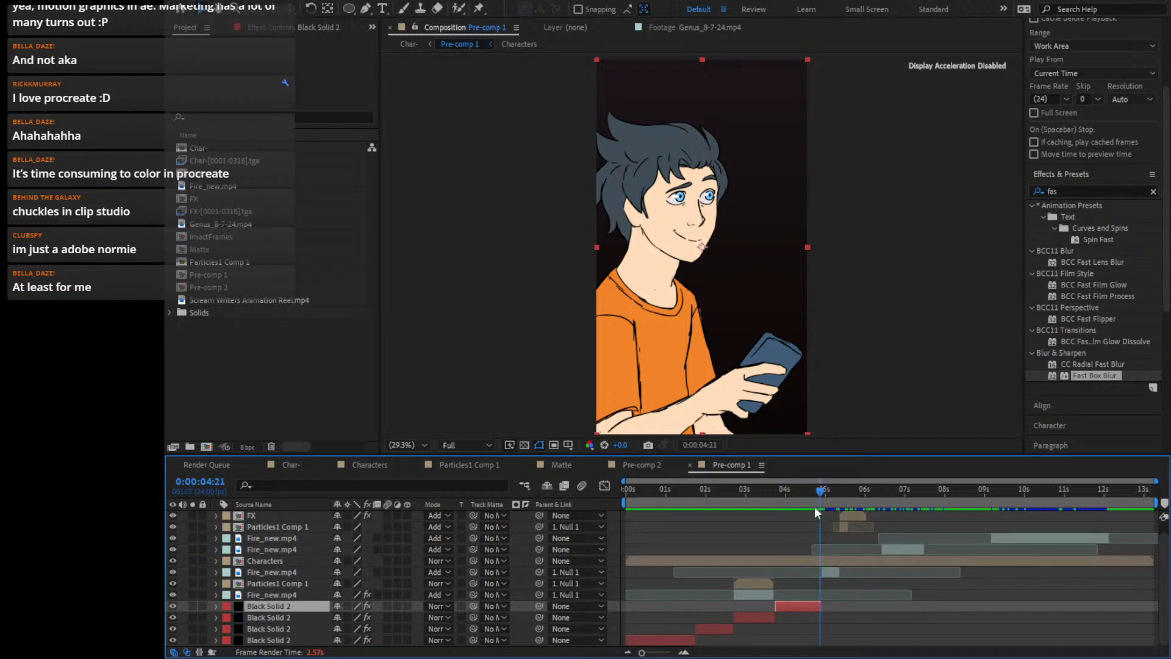
click(685, 652)
click(686, 652)
click(685, 652)
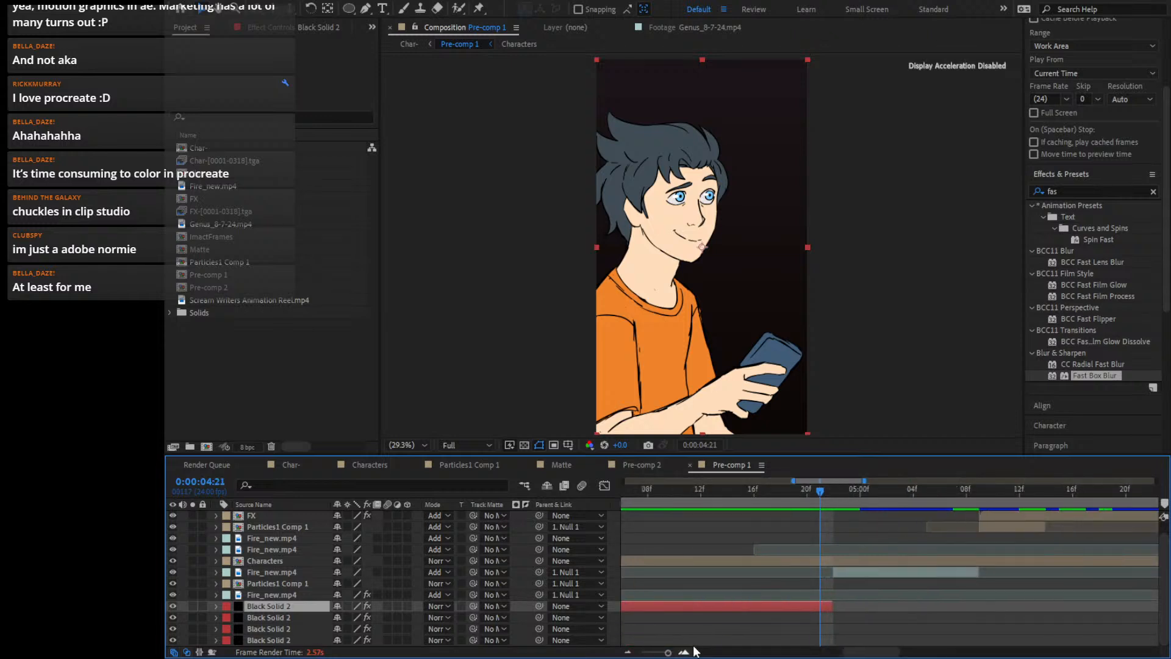
key(Page_Down)
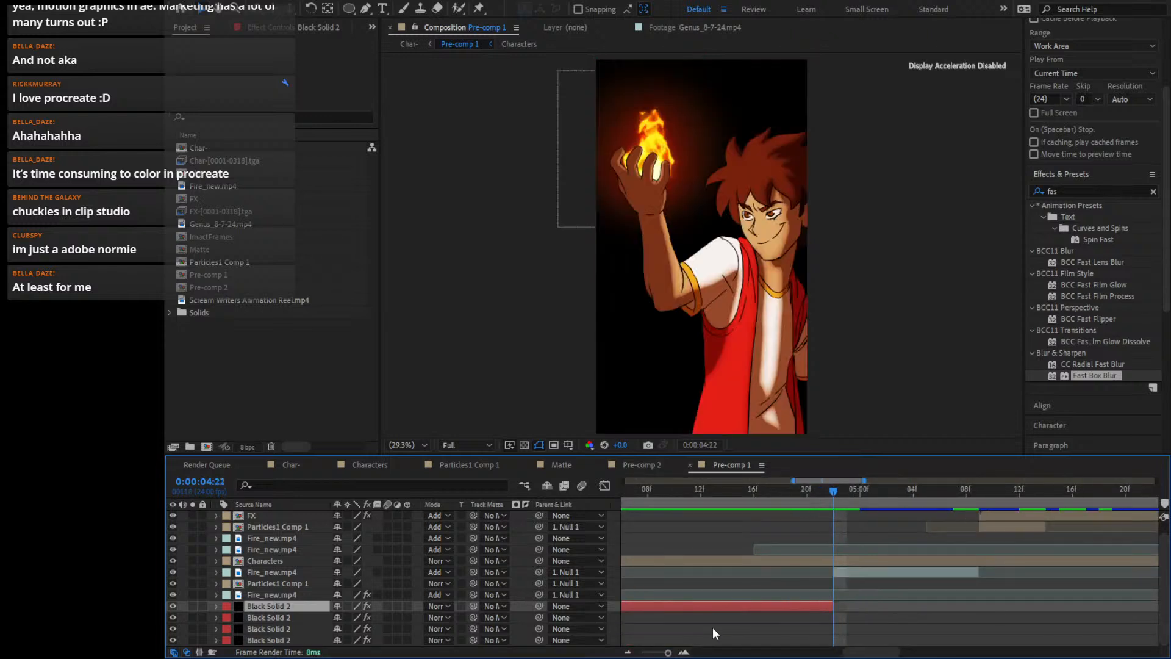
click(627, 652)
click(627, 652)
Duplicate the first flame shot's Black Solid 2 background, place the copy above the other solids, and start it at 0:00:04:22
click(755, 616)
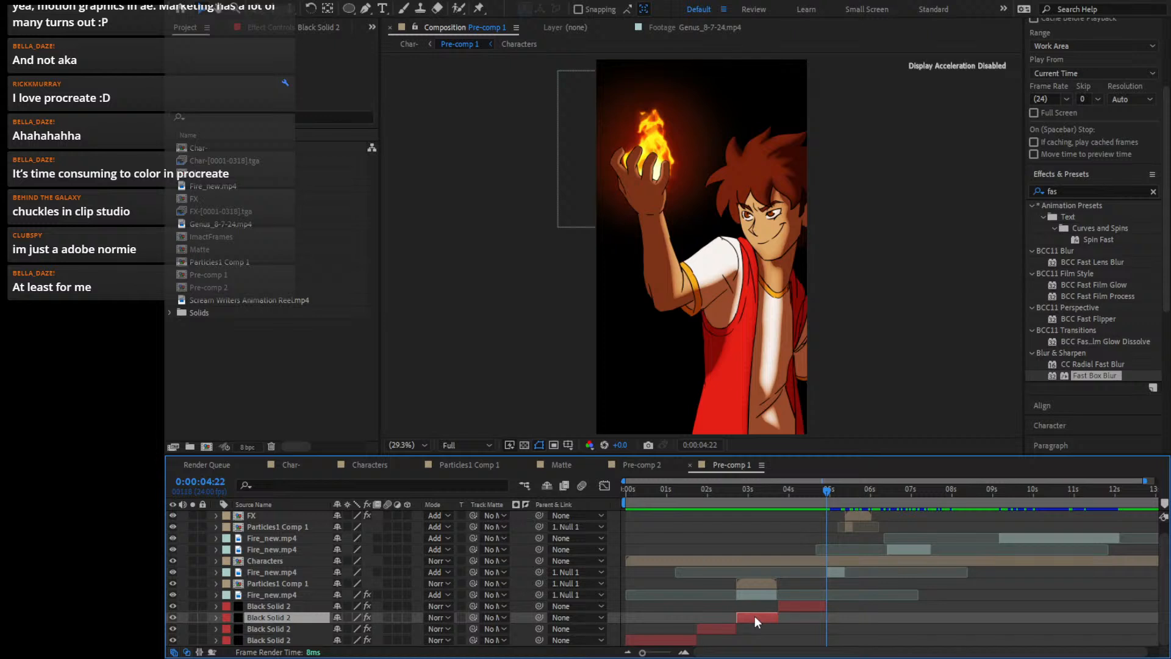
key(ctrl+d)
click(278, 605)
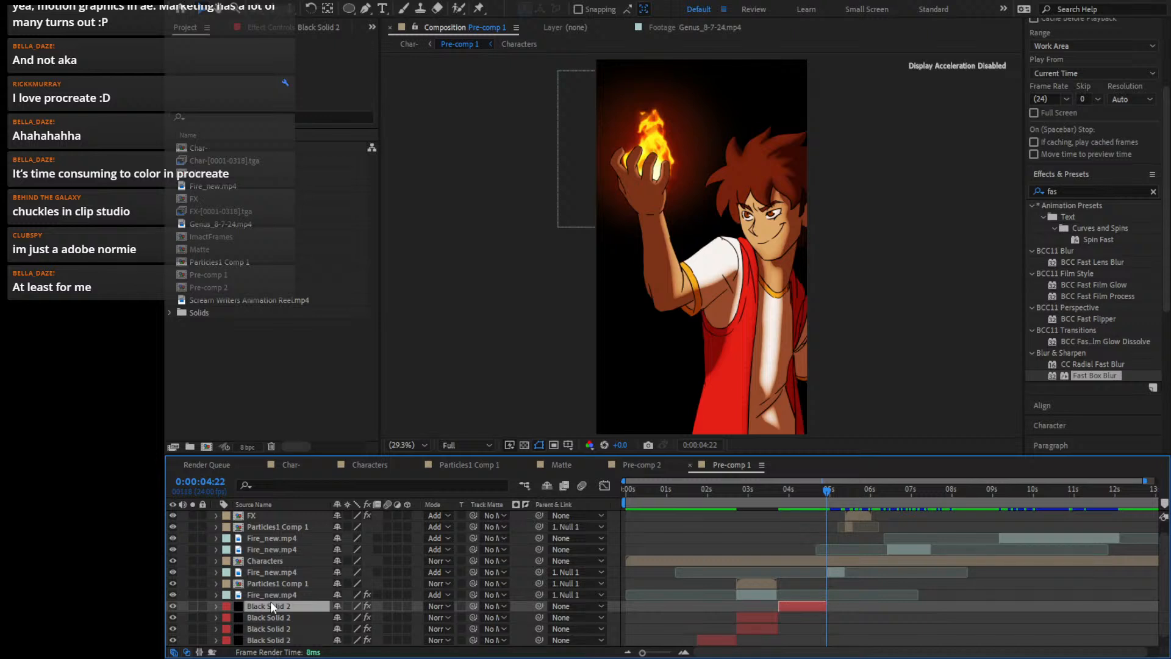
click(767, 615)
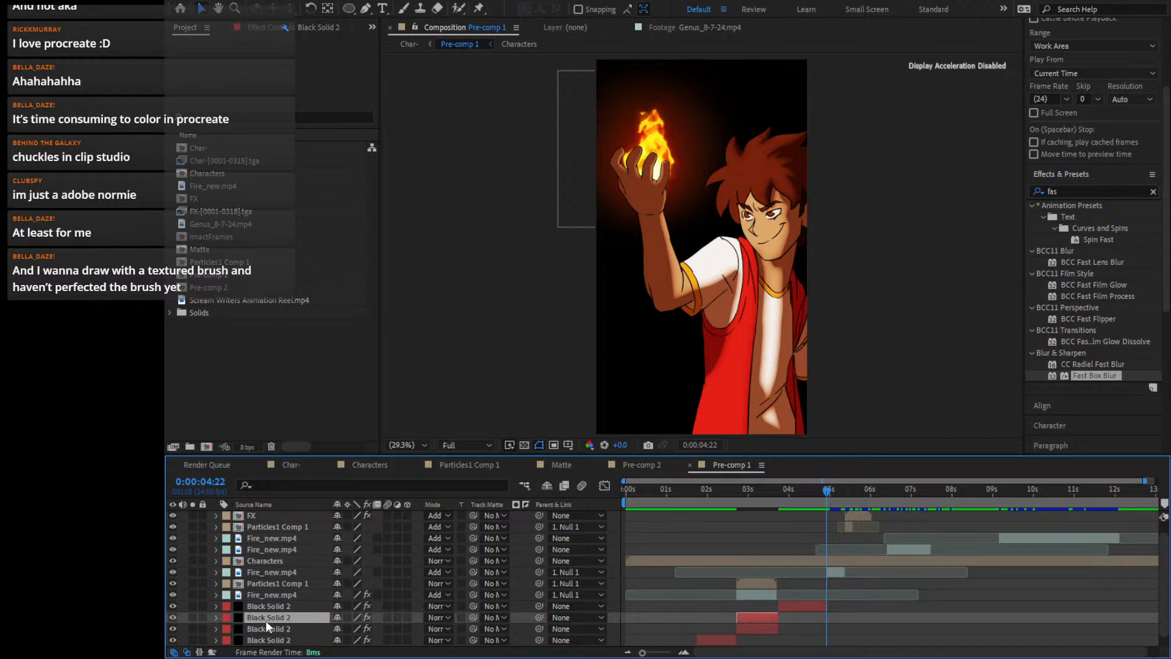
drag(265, 621, 268, 602)
drag(760, 612, 844, 611)
Start keyframing the Hue/Saturation Channel Range of the topmost Black Solid 2 at 0:00:05:08, the last frame before the fist closes
click(684, 653)
click(683, 652)
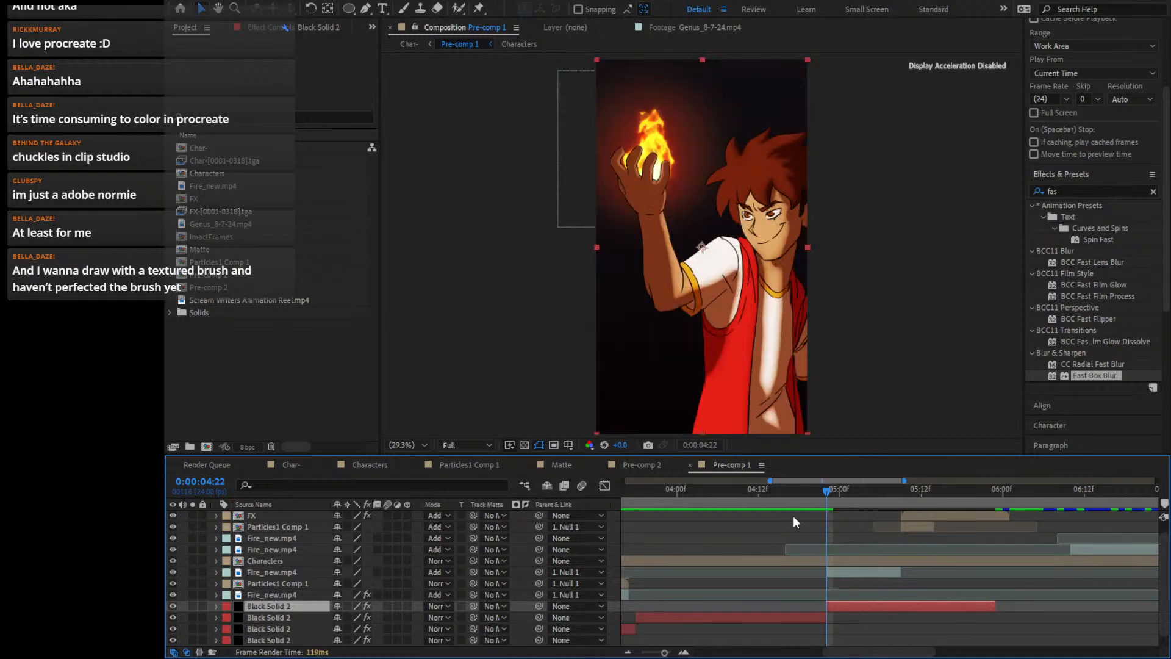
key(space)
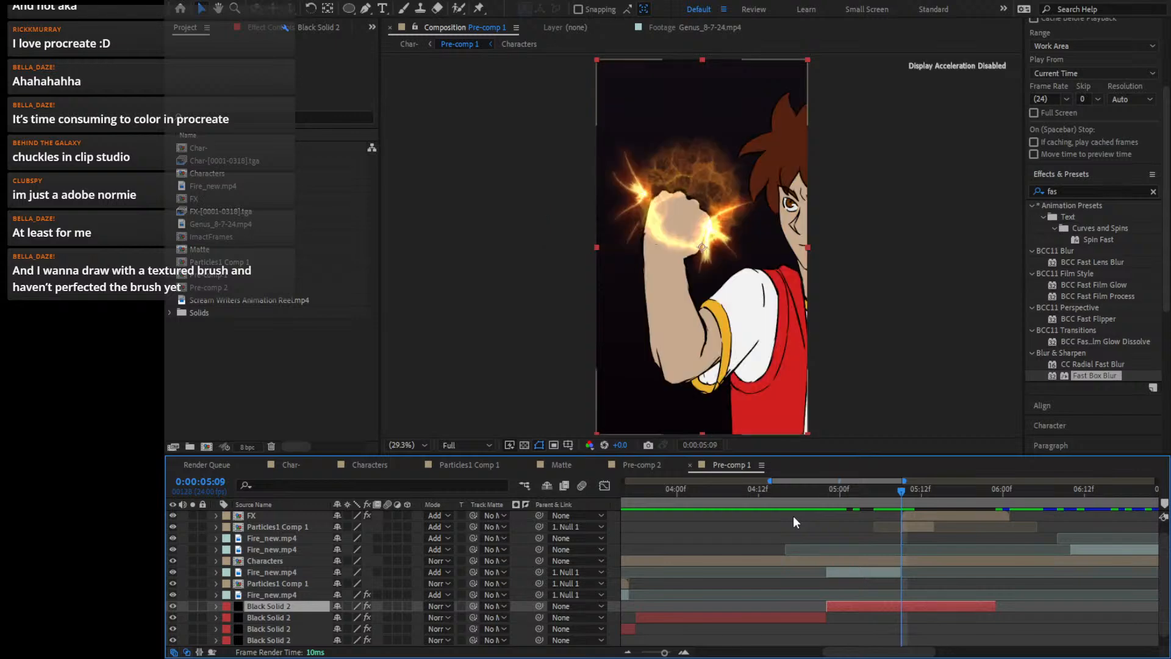
key(Page_Up)
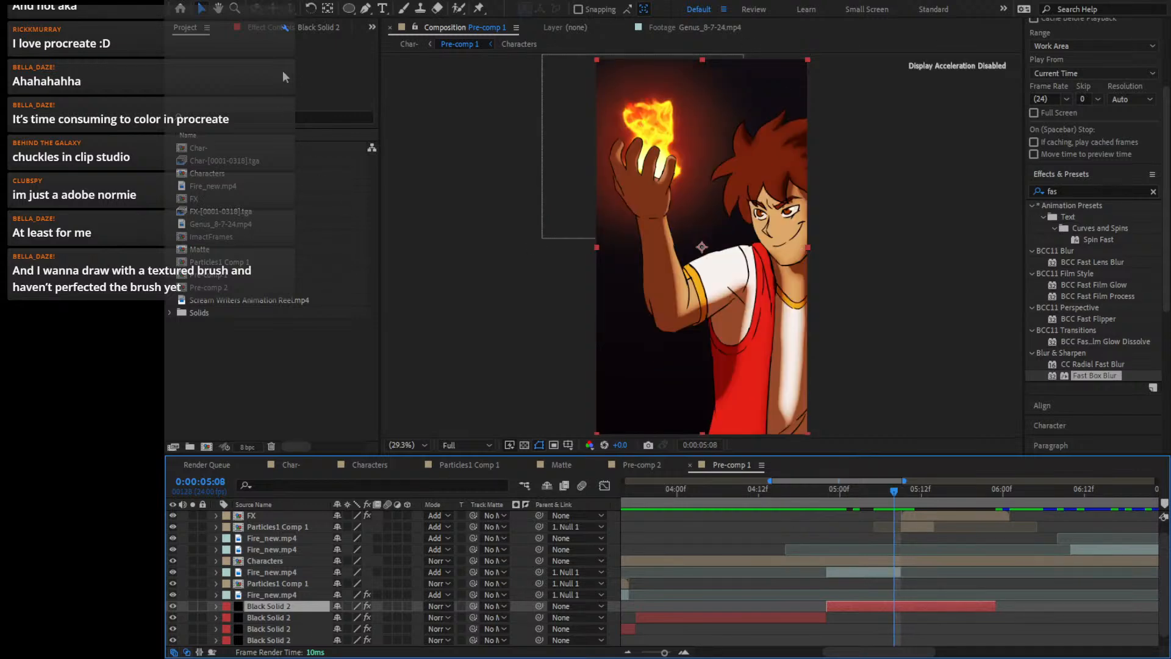
click(284, 27)
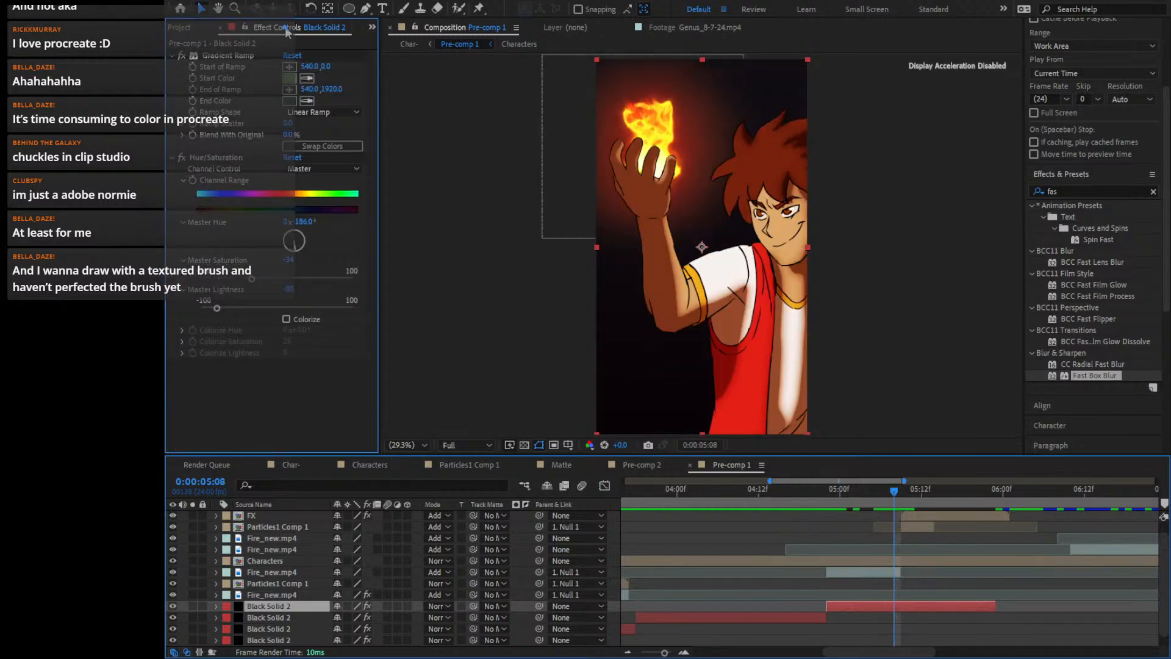
click(191, 178)
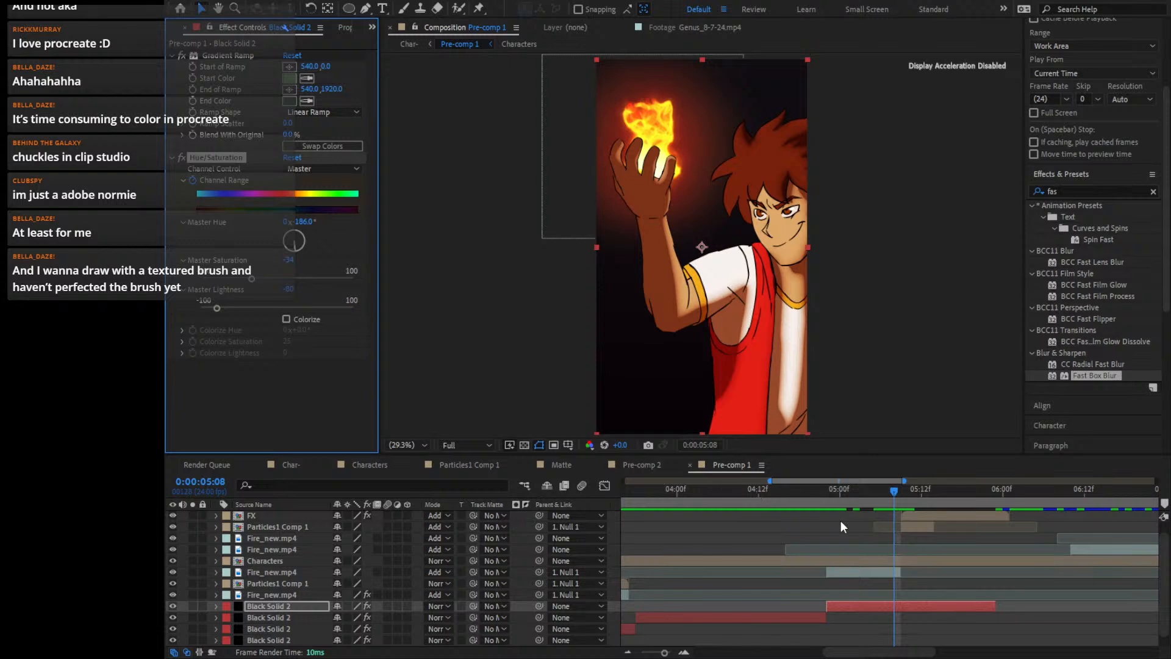
Copy the Master Lightness value from the earliest Black Solid 2, behind the unlit boy's shot at 0:00:02:04
key(Page_Down)
key(Page_Down)
key(Page_Down)
key(Page_Down)
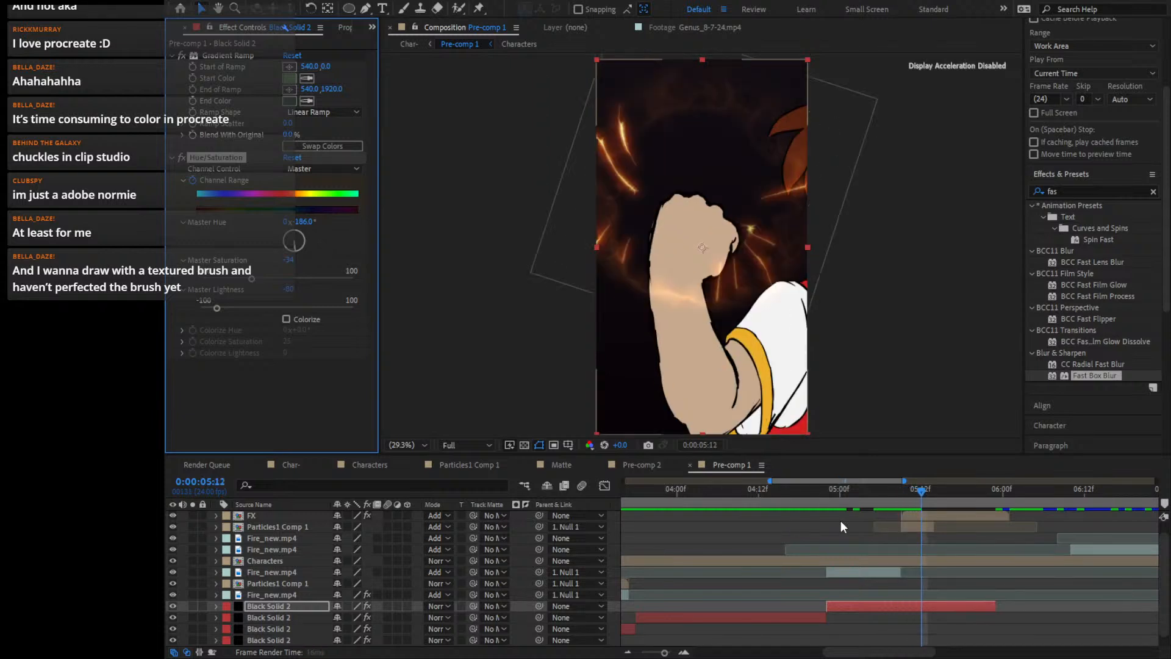
key(Page_Down)
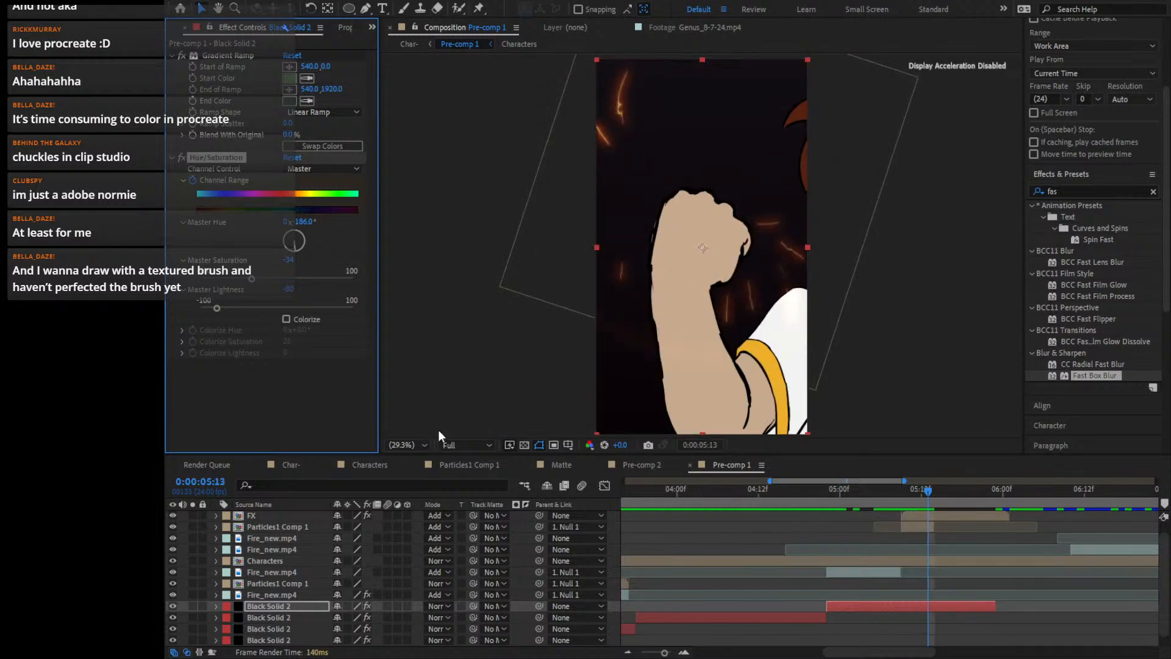
click(629, 489)
drag(601, 505, 867, 529)
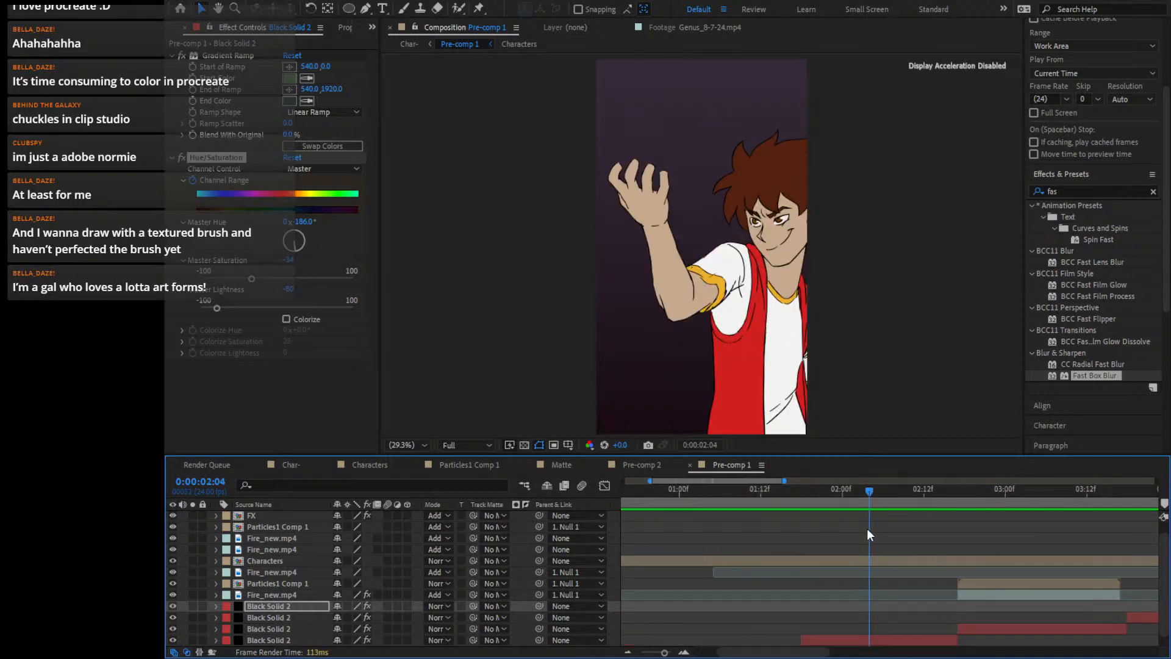
click(898, 639)
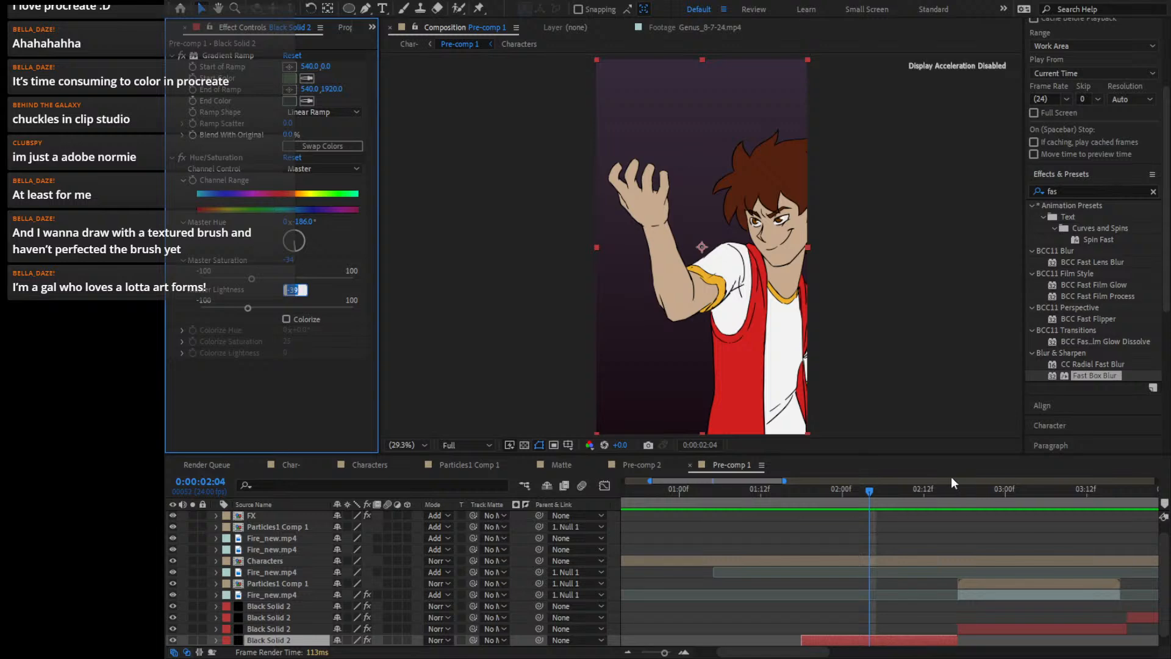
Set the topmost Black Solid 2's Master Lightness to -39 at 0:00:05:14, with its keyframes revealed in the timeline
click(1080, 493)
key(space)
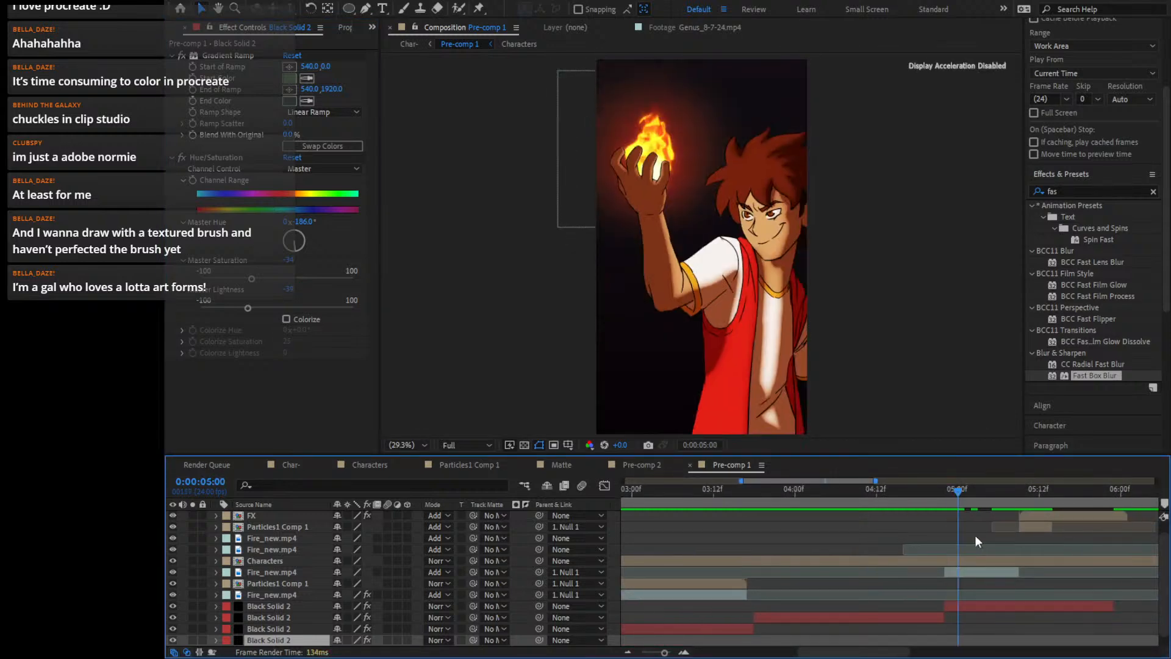
click(1035, 605)
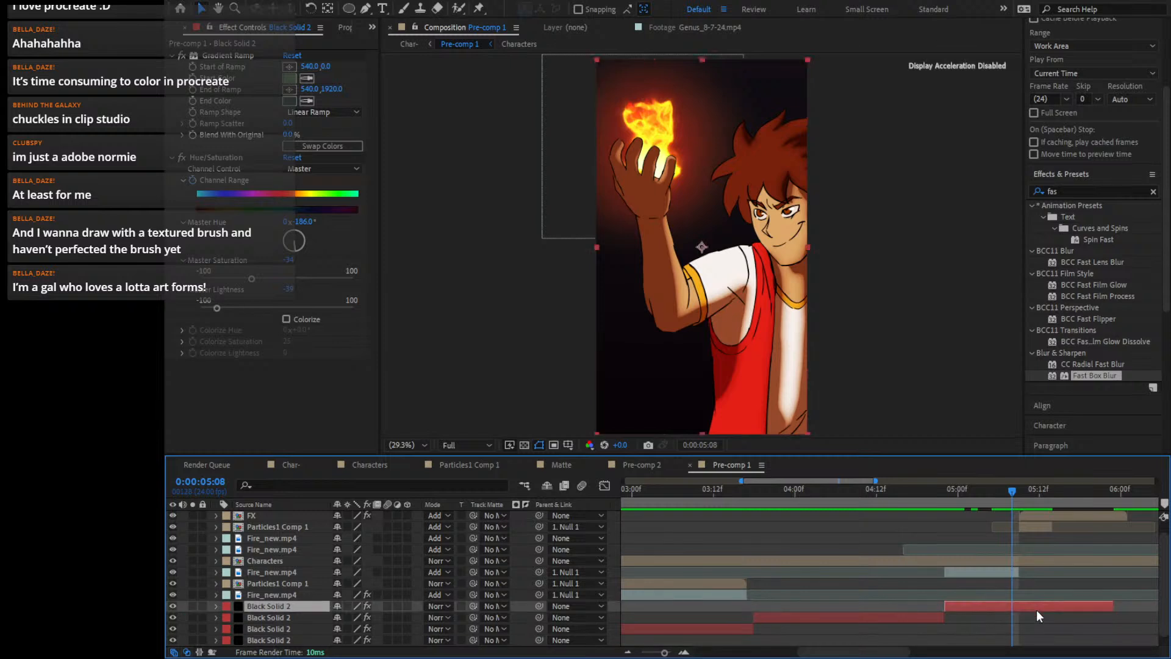
key(u)
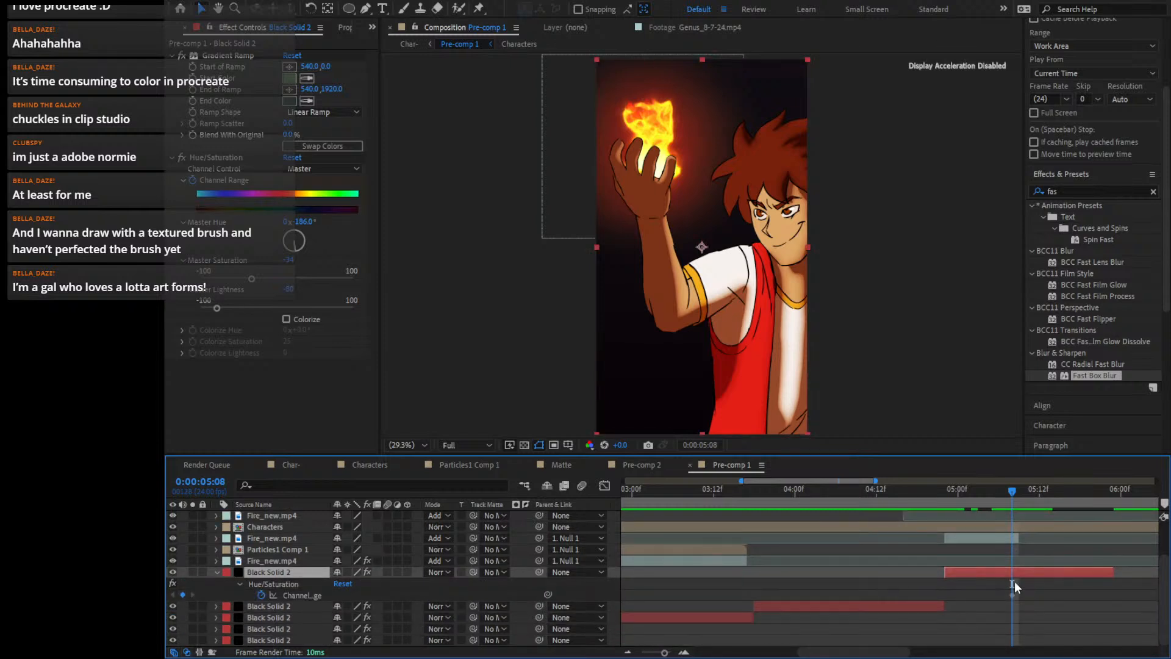
key(Page_Down)
key(Page_Down)
key(Page_Down)
key(Page_Down)
key(Page_Down)
key(Page_Down)
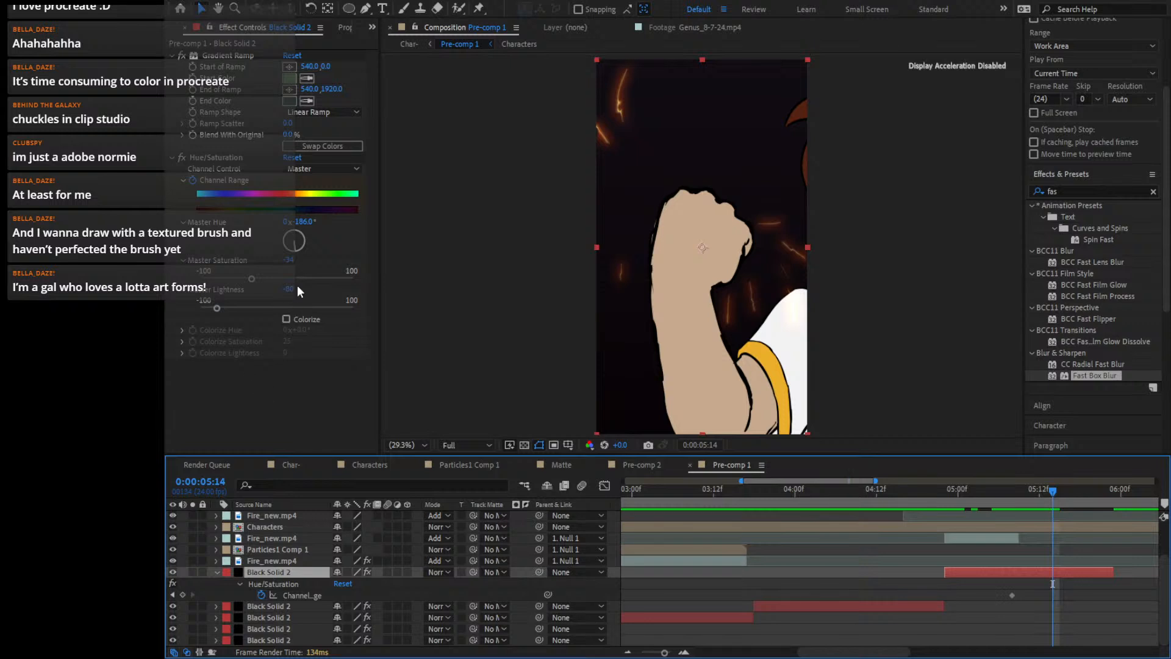
drag(290, 289, 357, 310)
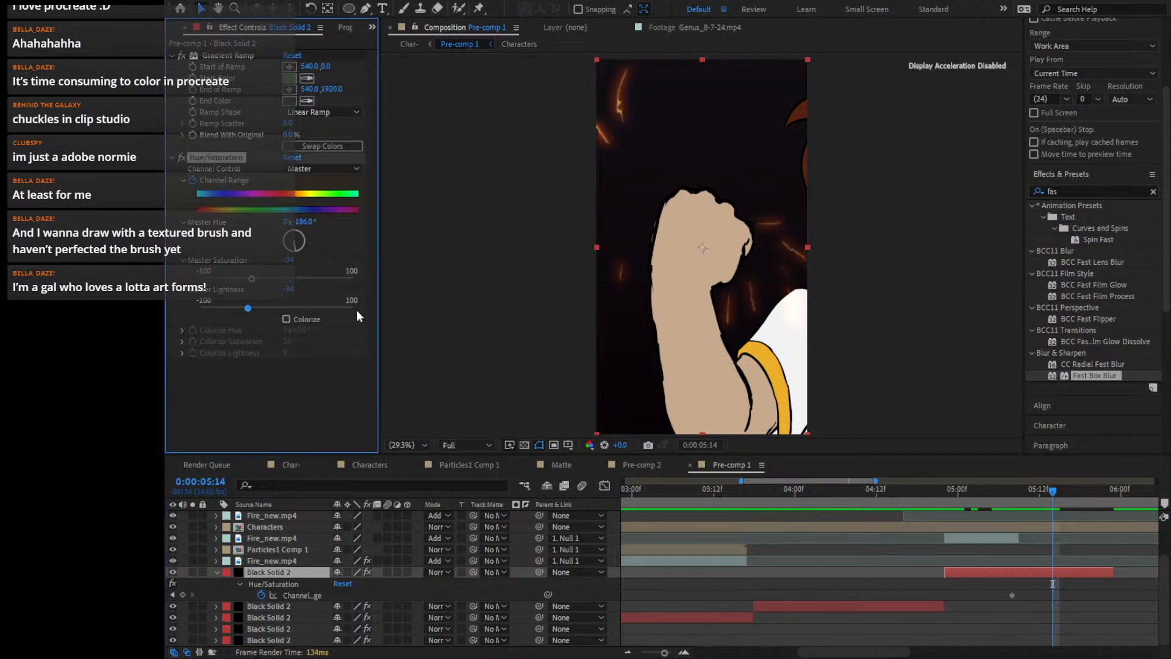
Extend the end of the topmost Black Solid 2 to about 0:00:07:10 so the background covers the rest of the shot
drag(1040, 492, 1098, 503)
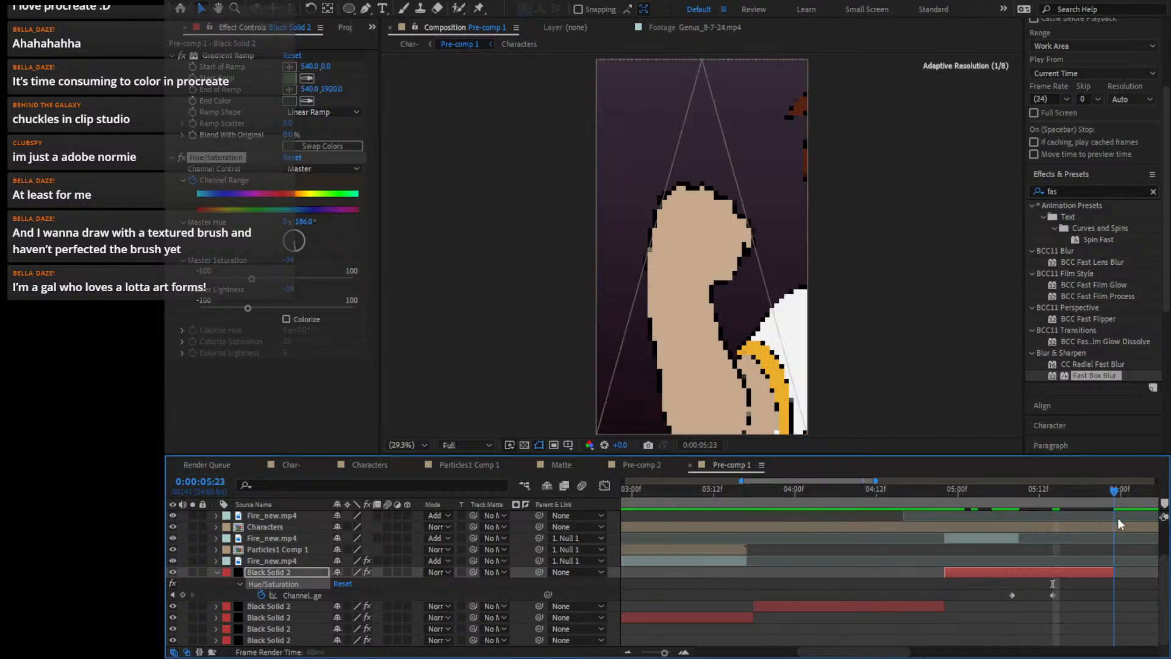
drag(1094, 549, 1116, 536)
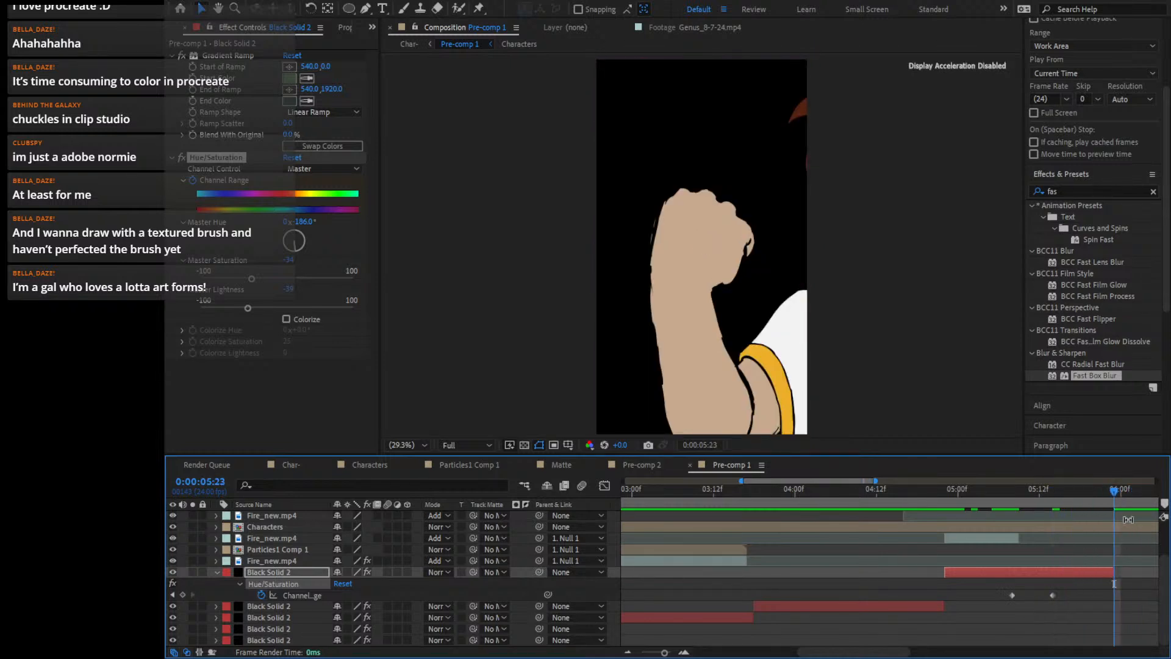
drag(804, 651, 856, 651)
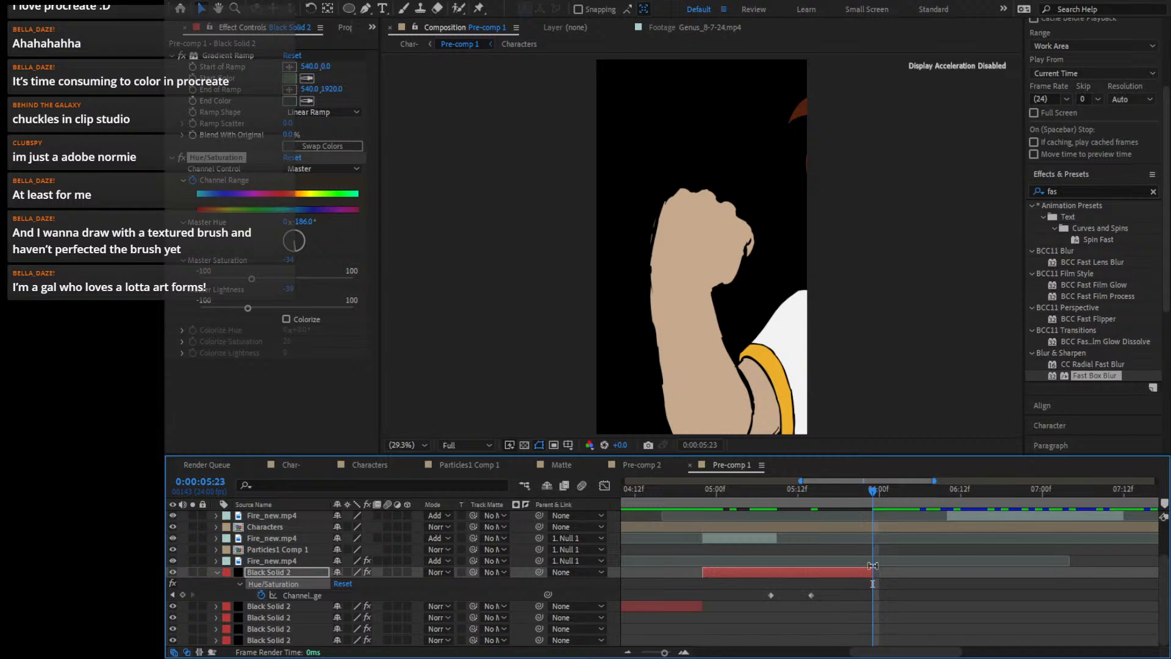
drag(872, 572, 1109, 571)
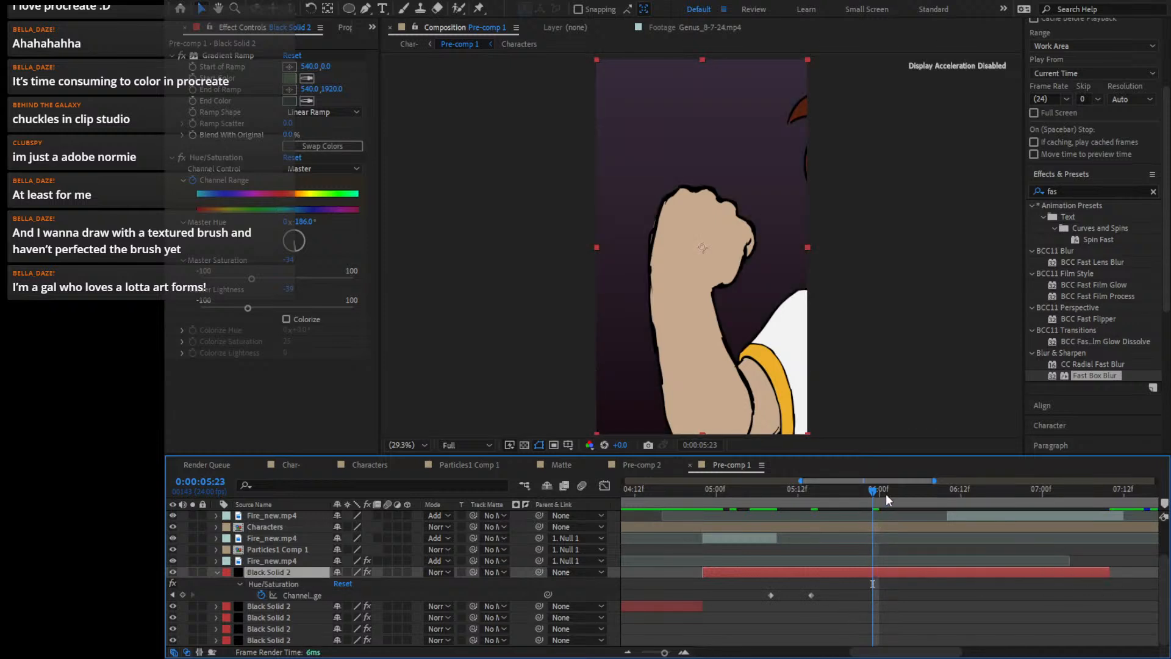
Move the brighter Channel Range keyframe to 0:00:06:14, just after the flame ignites on the boy's fingertip
drag(886, 493, 940, 498)
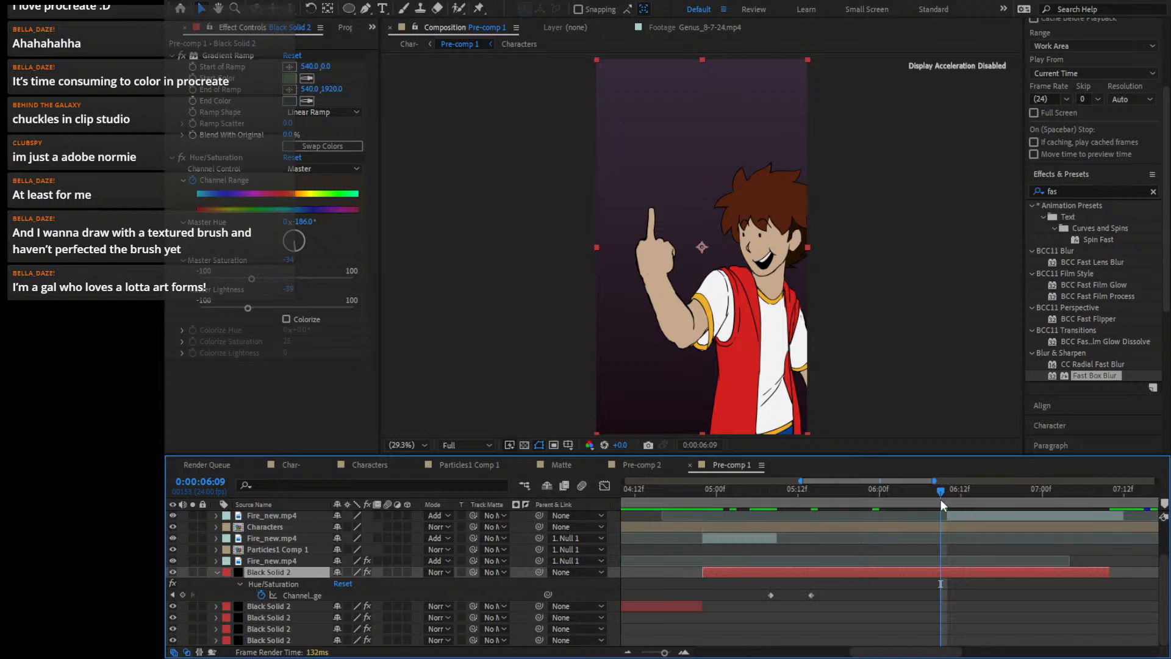
key(Page_Up)
key(Page_Down)
key(Page_Down)
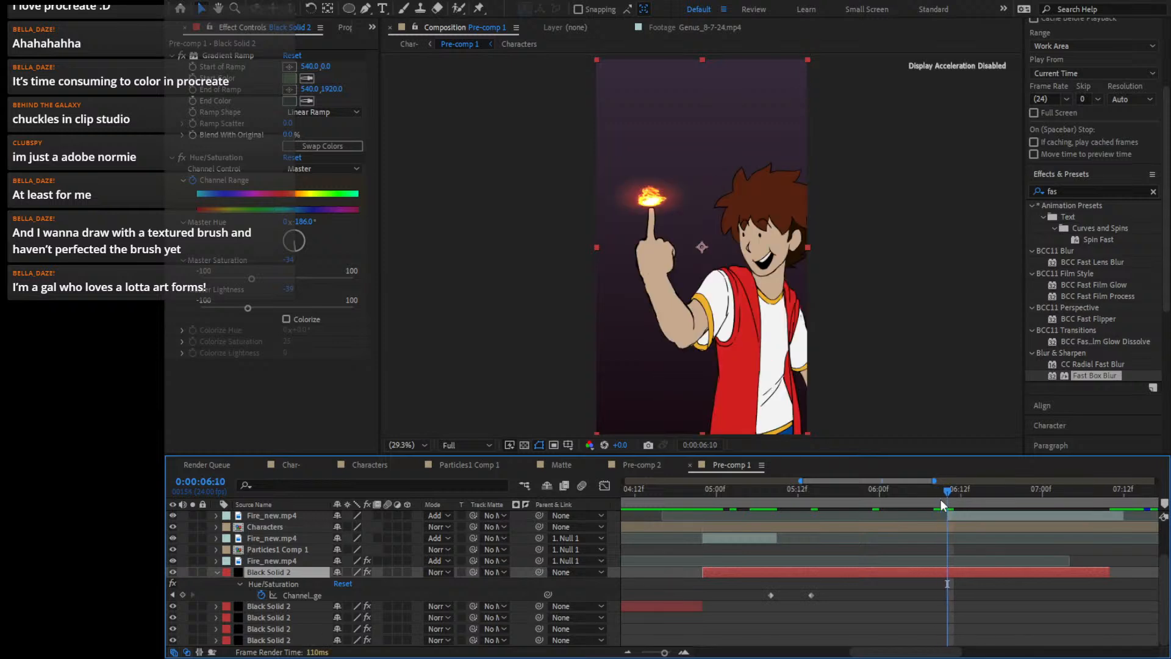
key(Page_Down)
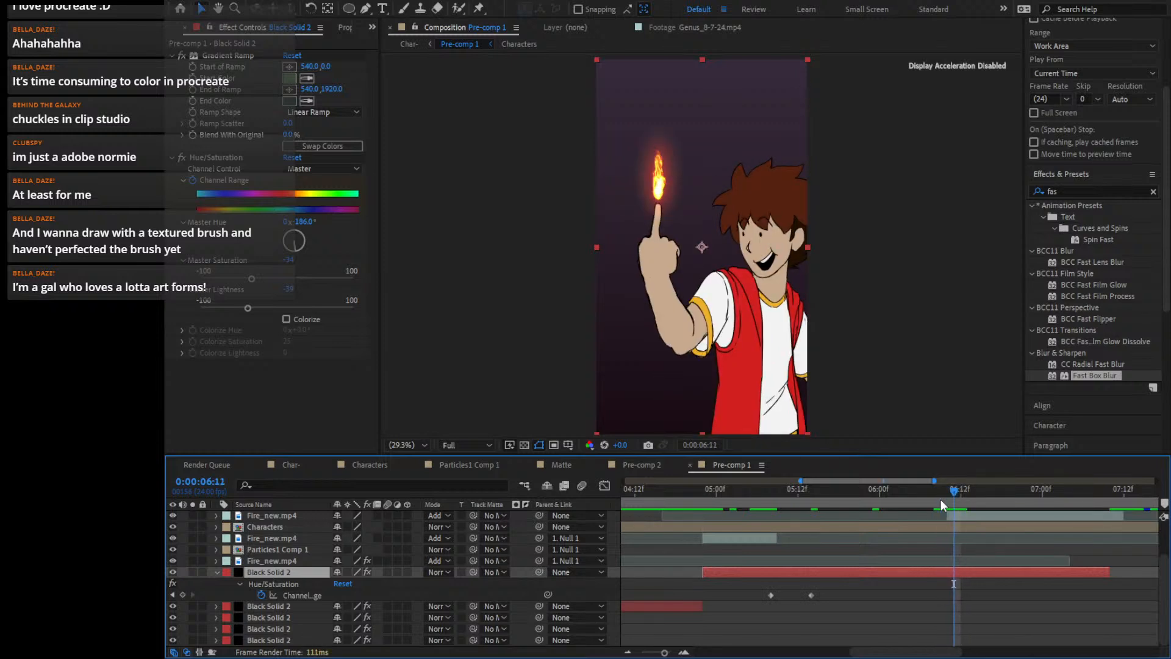
key(Page_Up)
key(Page_Up)
key(Page_Up)
key(Page_Down)
key(Page_Down)
key(Page_Down)
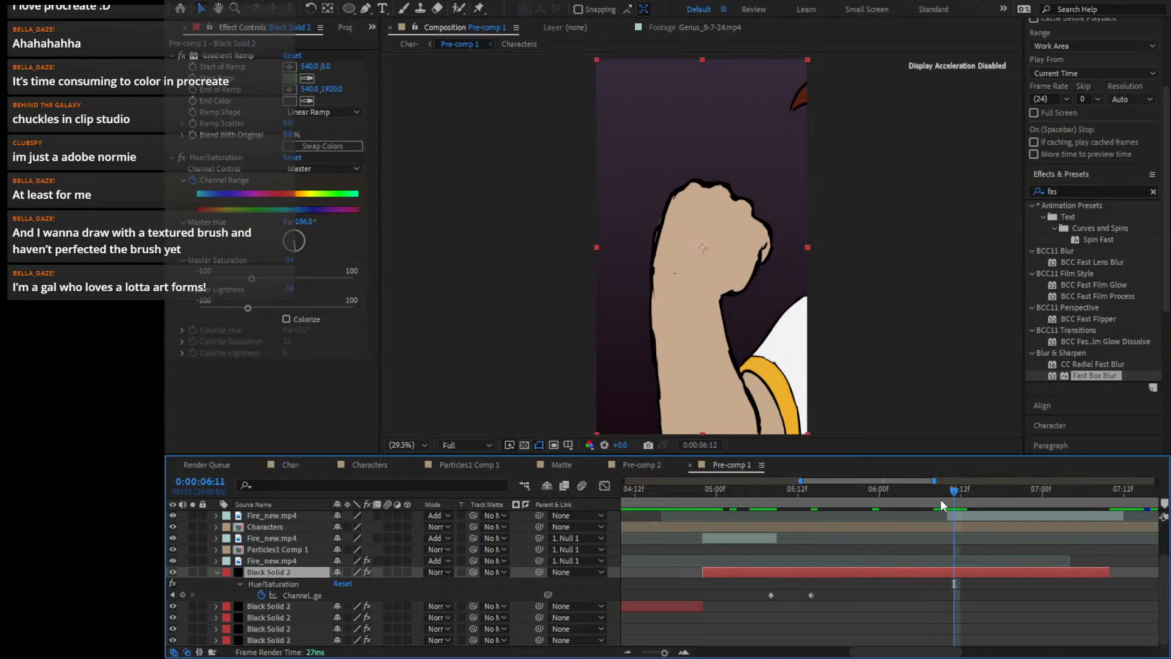
key(Page_Down)
key(Page_Down)
key(Page_Down)
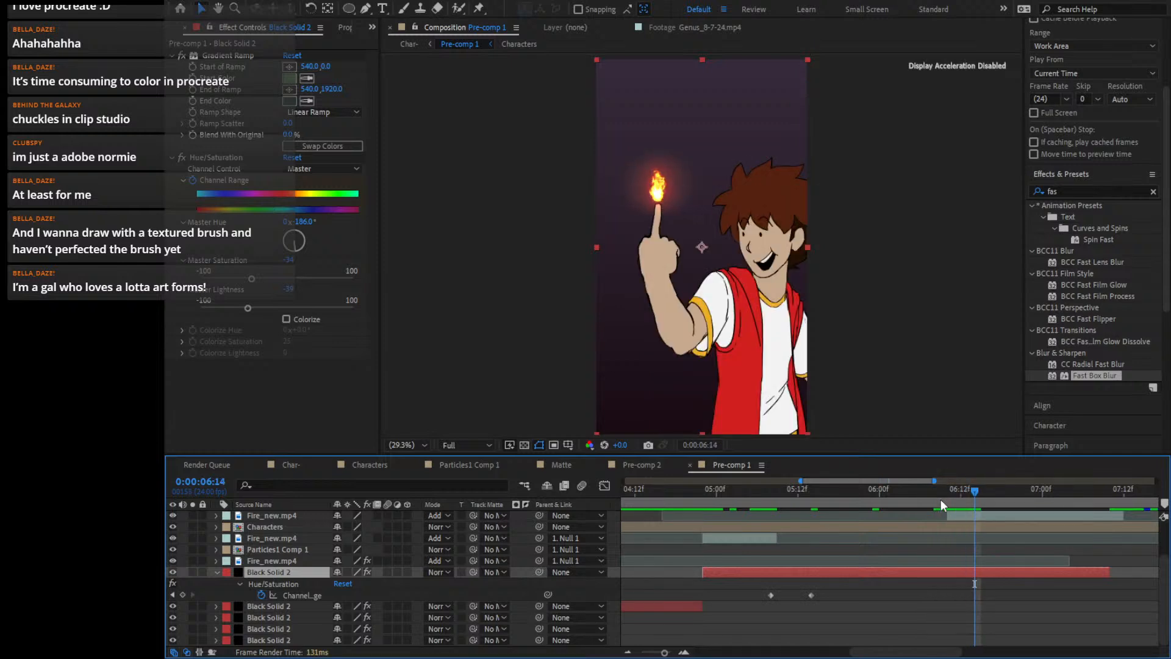
drag(811, 594, 942, 596)
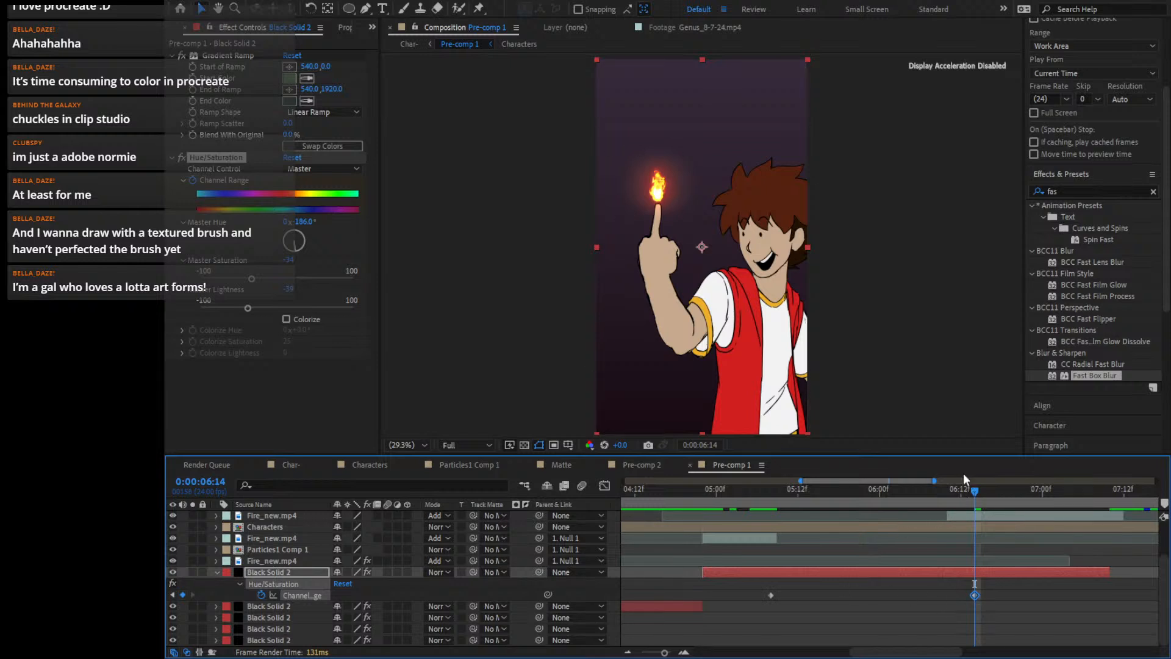
Move the brighter Channel Range keyframe to 0:00:06:11, one frame after the fingertip flame first appears
key(Page_Up)
key(Page_Up)
key(Page_Up)
key(Page_Up)
key(Page_Down)
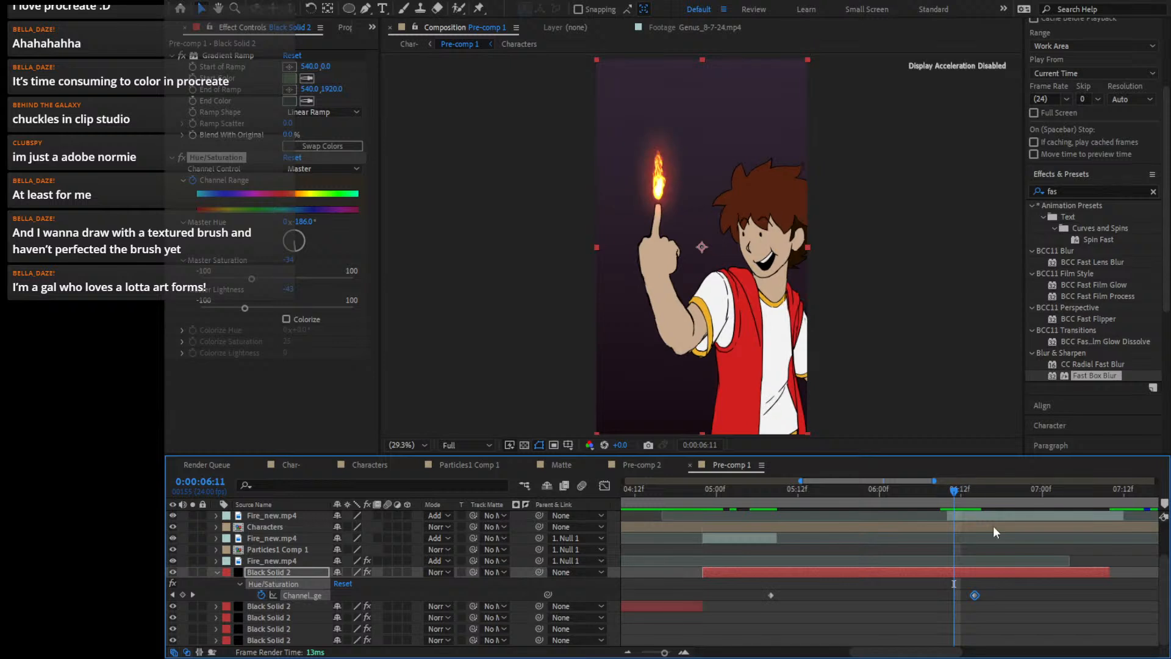
drag(975, 595, 954, 596)
Add a Channel Range keyframe at 0:00:06:07, during the closed-fist part of the shot
key(Page_Up)
key(Page_Up)
key(Page_Up)
key(Page_Up)
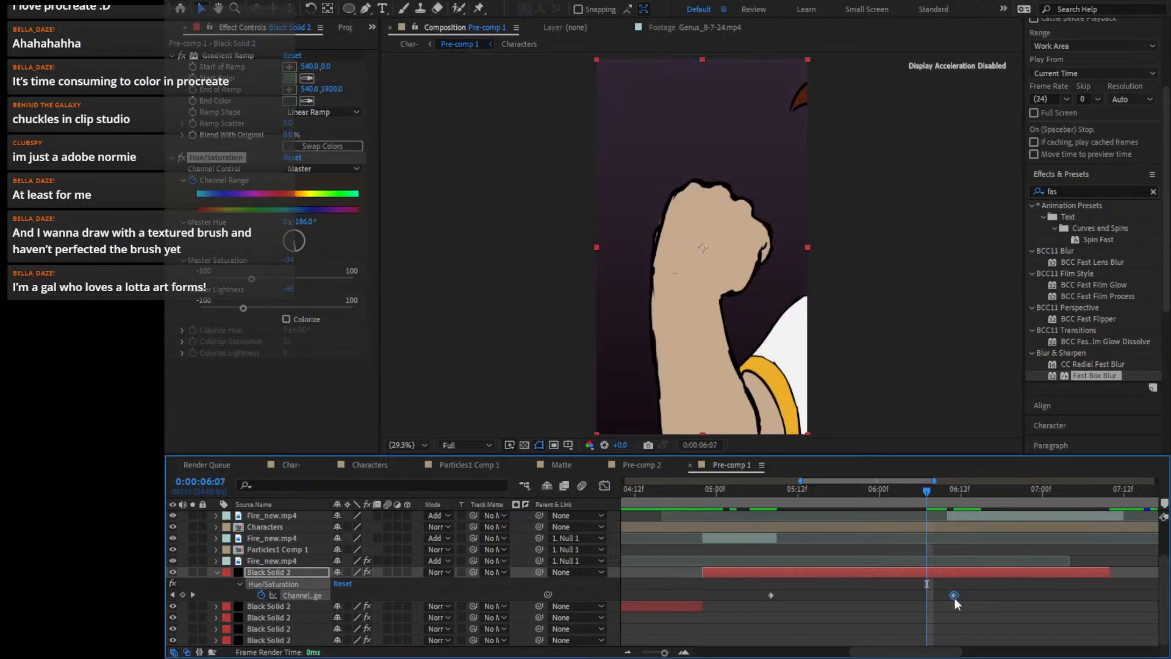
click(183, 593)
Add a Channel Range keyframe at 0:00:05:20 and copy its value onto the keyframe at 0:00:06:07
drag(874, 494, 843, 504)
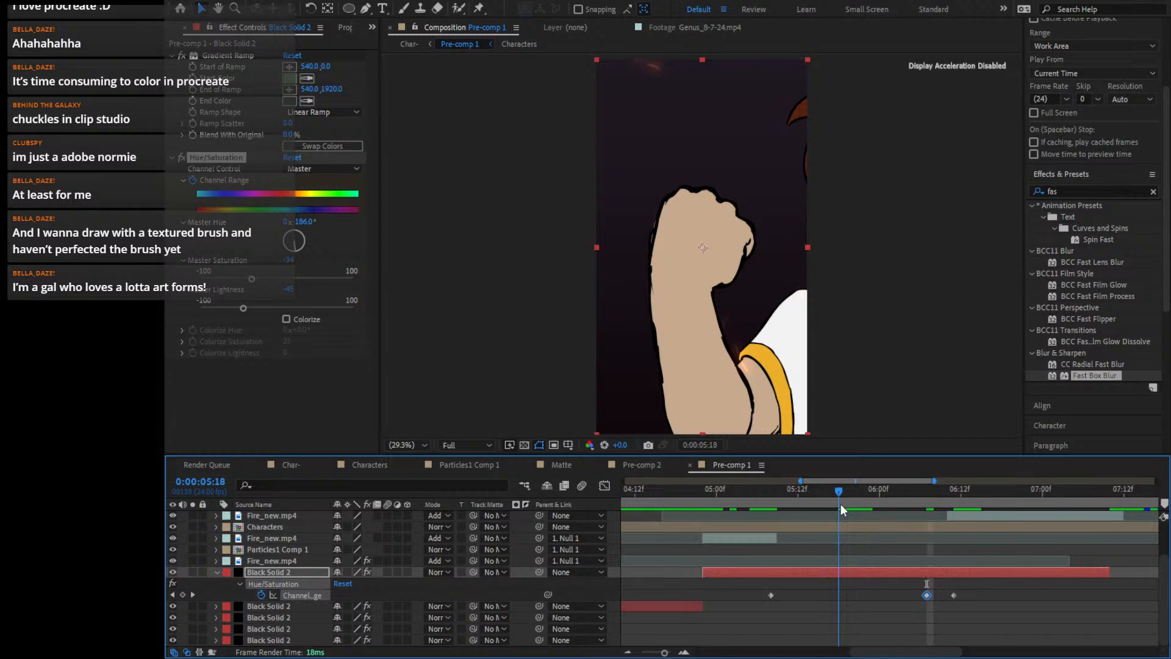
click(853, 492)
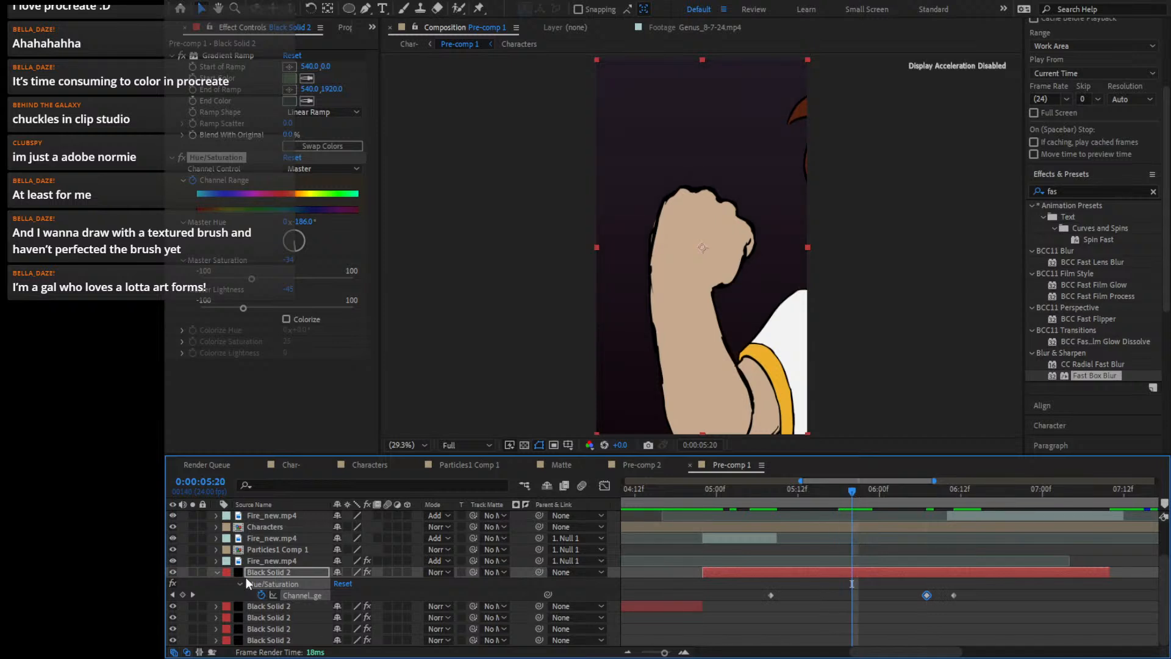
click(182, 594)
click(192, 595)
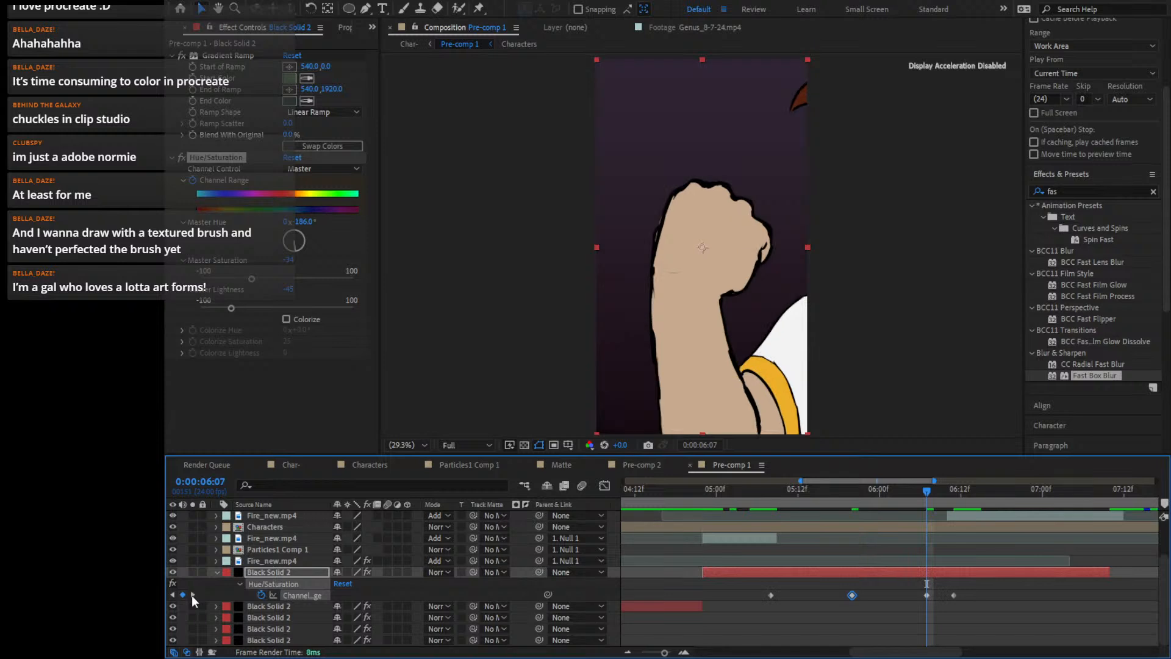
Paste the copied Channel Range keyframe at 0:00:05:12 and delete the one at 0:00:05:20
drag(776, 492, 766, 490)
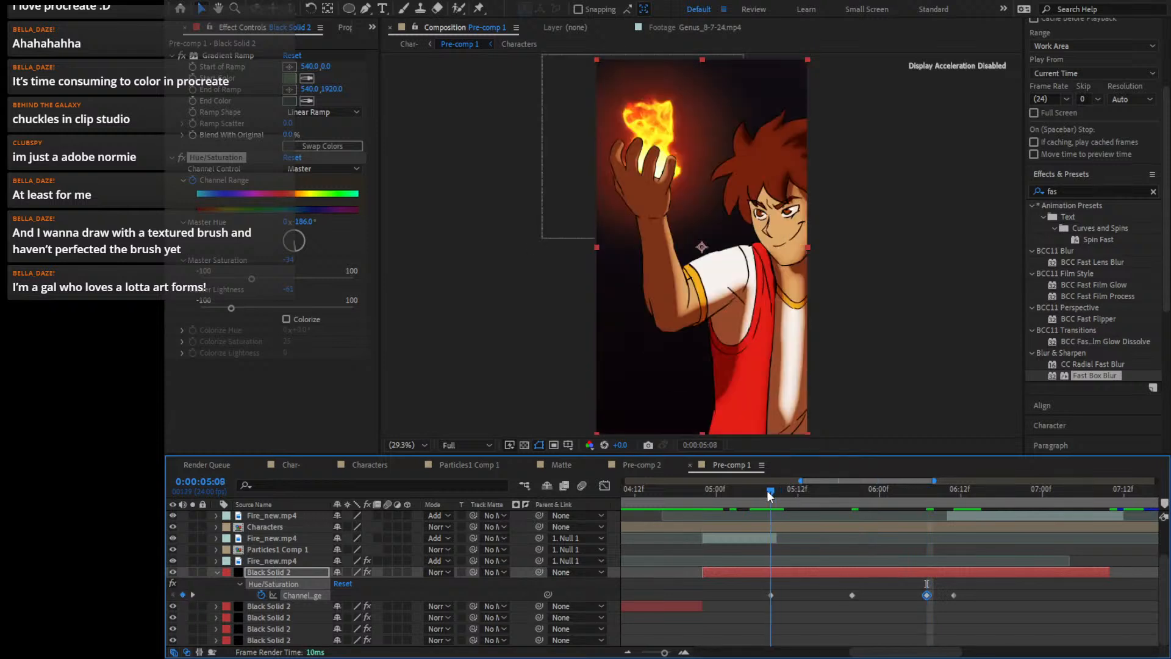
key(Page_Down)
key(Page_Down)
key(Page_Down)
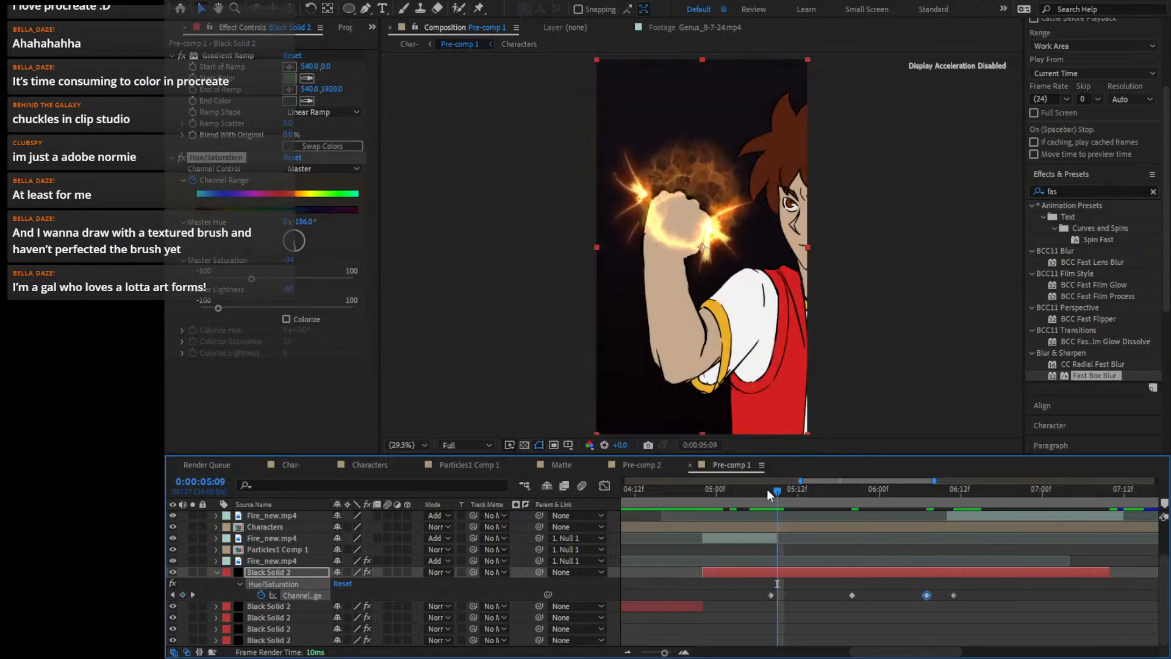
key(Page_Down)
key(Page_Down)
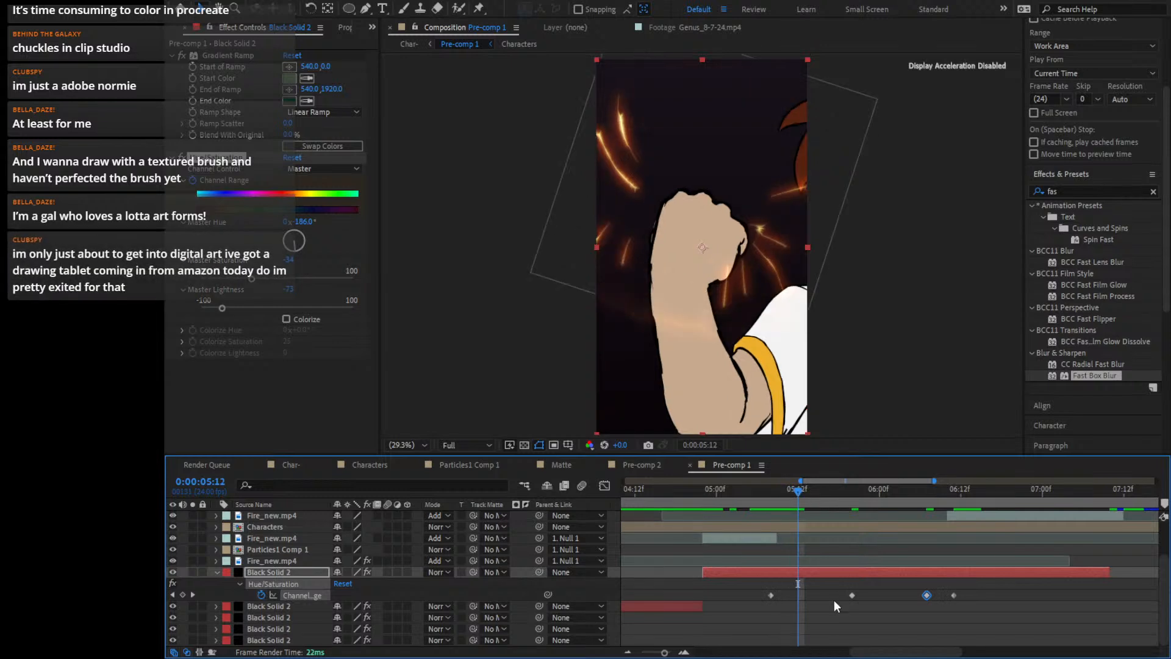
key(ctrl+v)
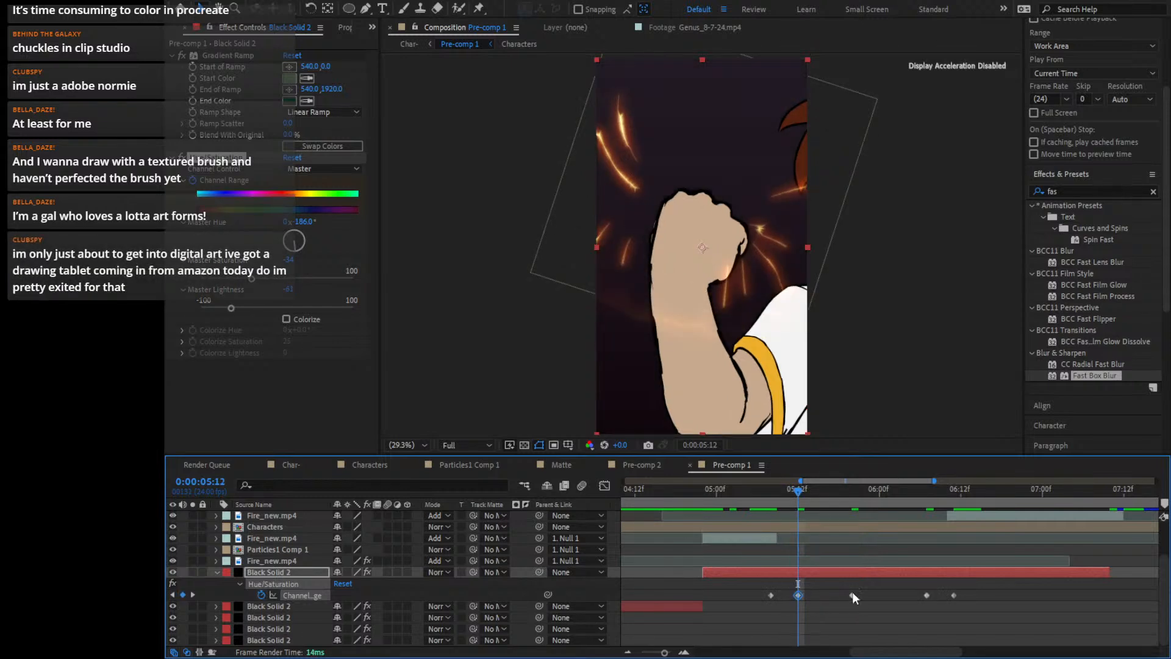
click(851, 594)
key(Delete)
Preview the fire shot from 0:00:05:04 to check how the keyframed background brightness follows the flames
click(745, 490)
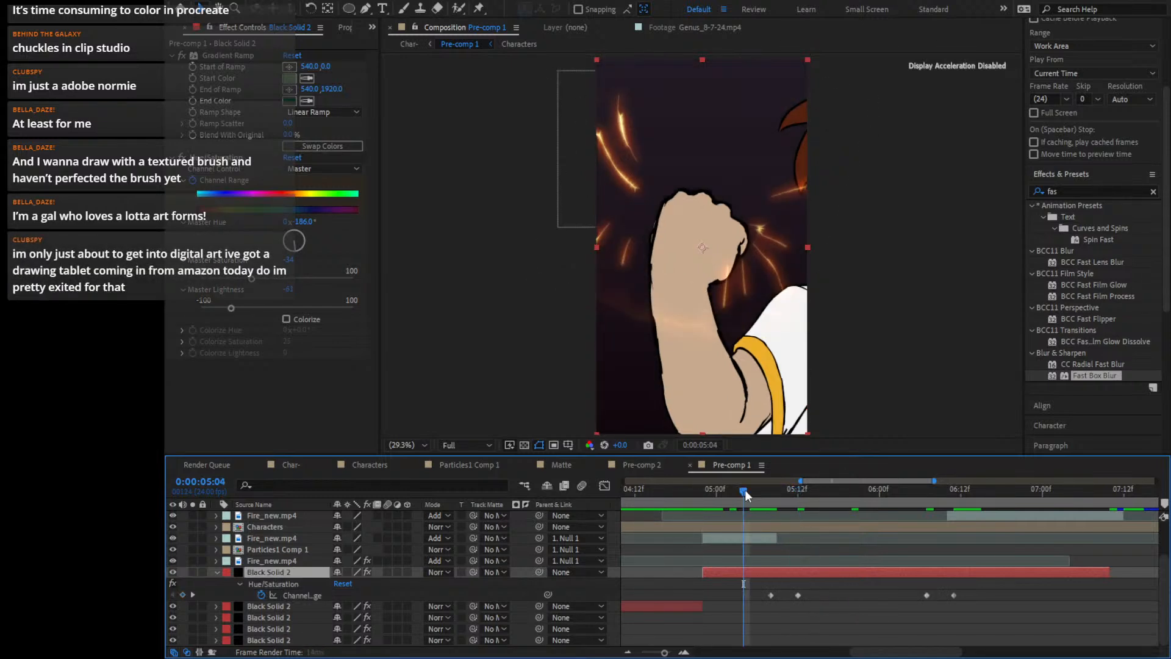
scroll(1081, 148, up, 3)
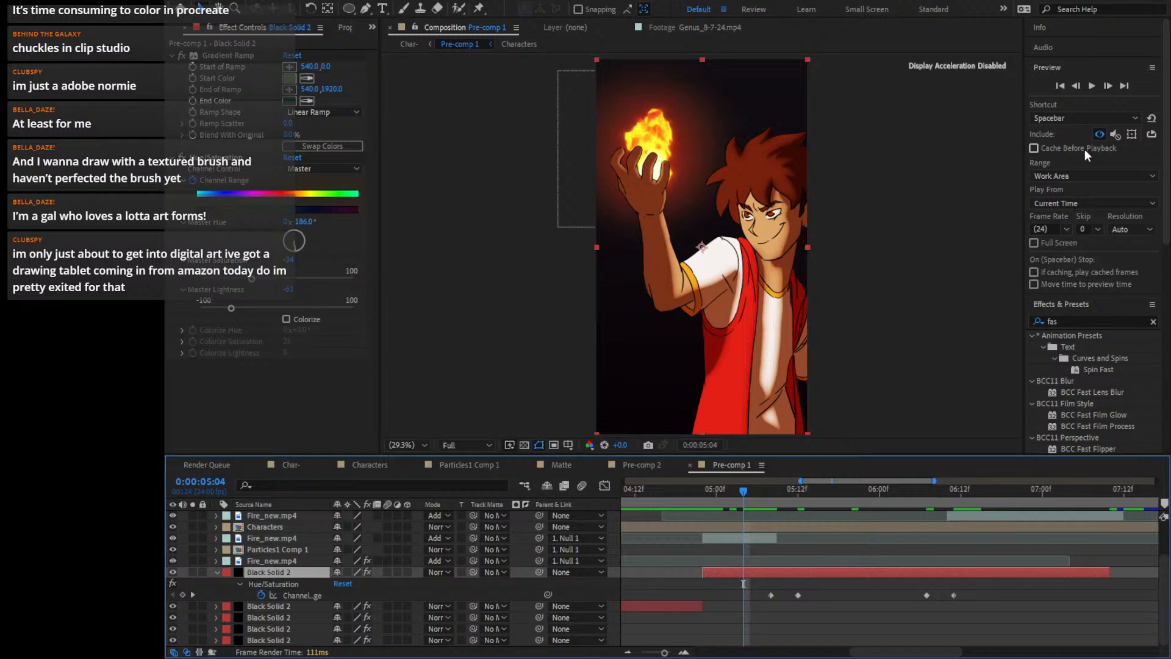
click(1087, 87)
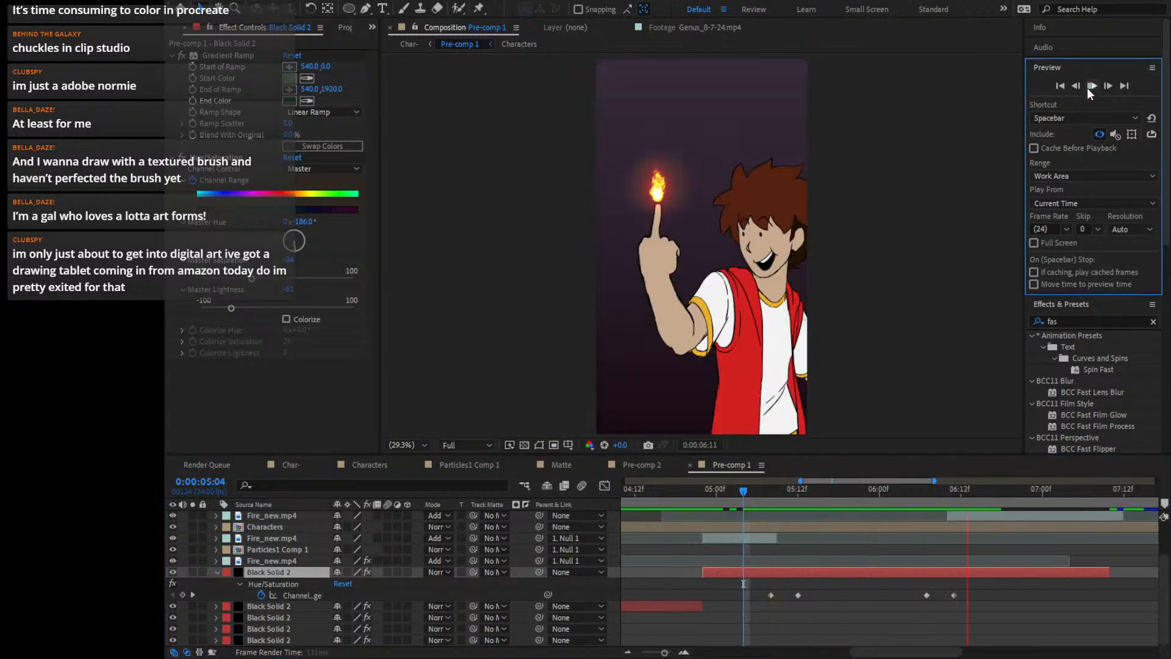
drag(801, 500, 1001, 584)
key(minus)
key(minus)
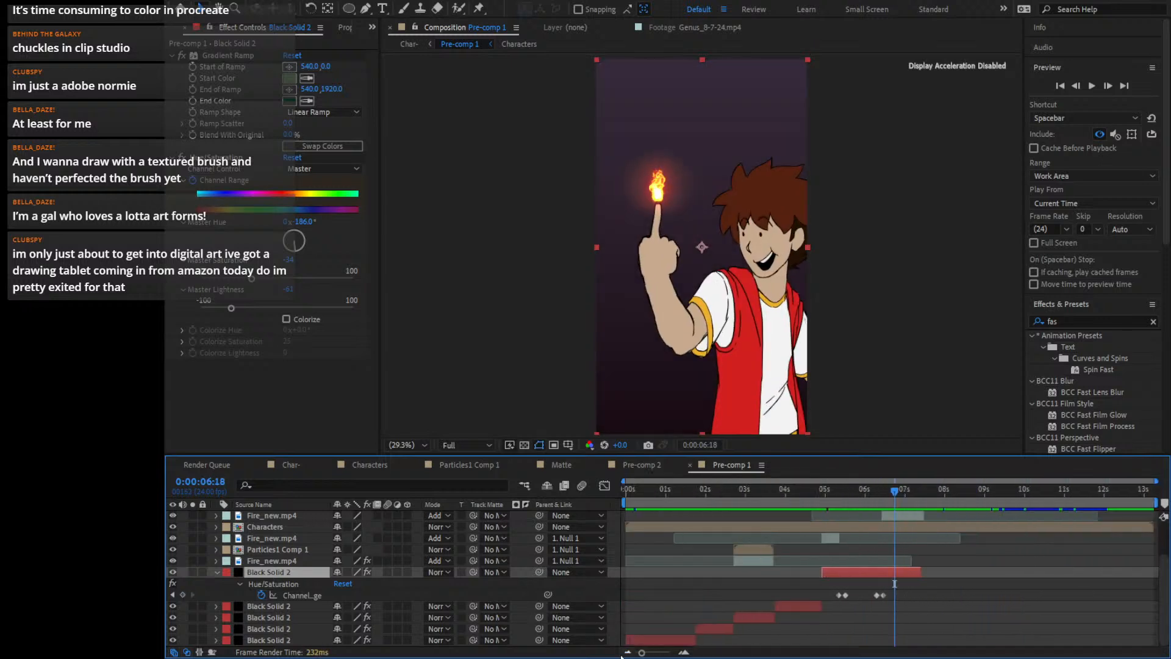
click(216, 572)
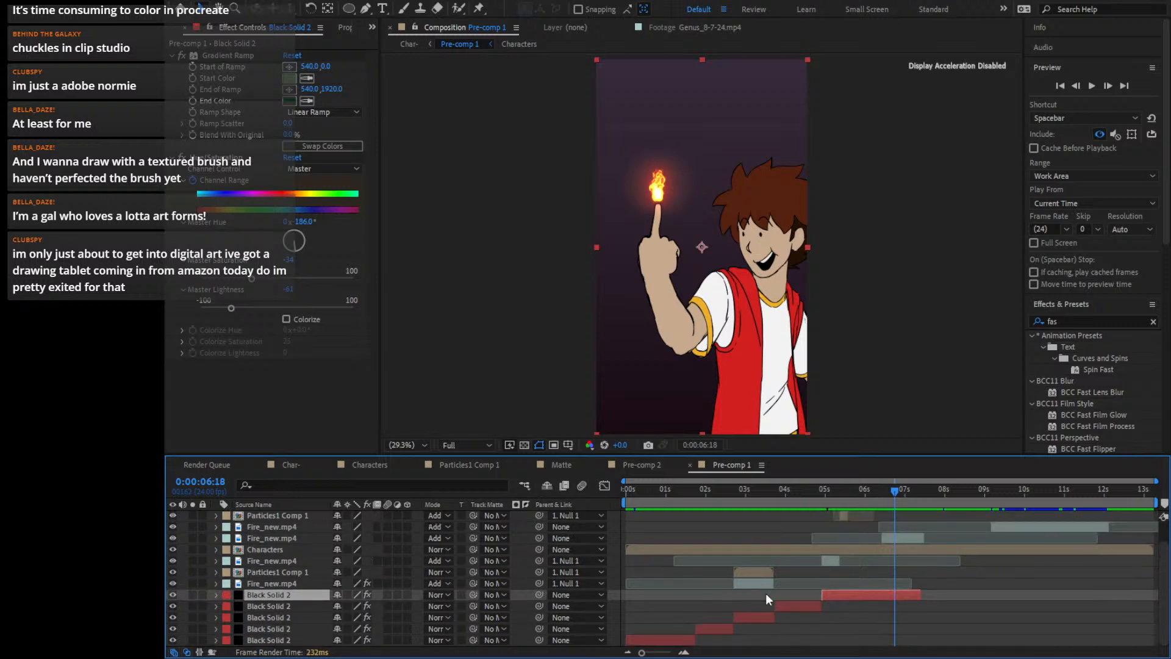
Find the cut to the phone shot and extend the fire shot's background solid to end at 0:00:07:12
drag(905, 496, 930, 508)
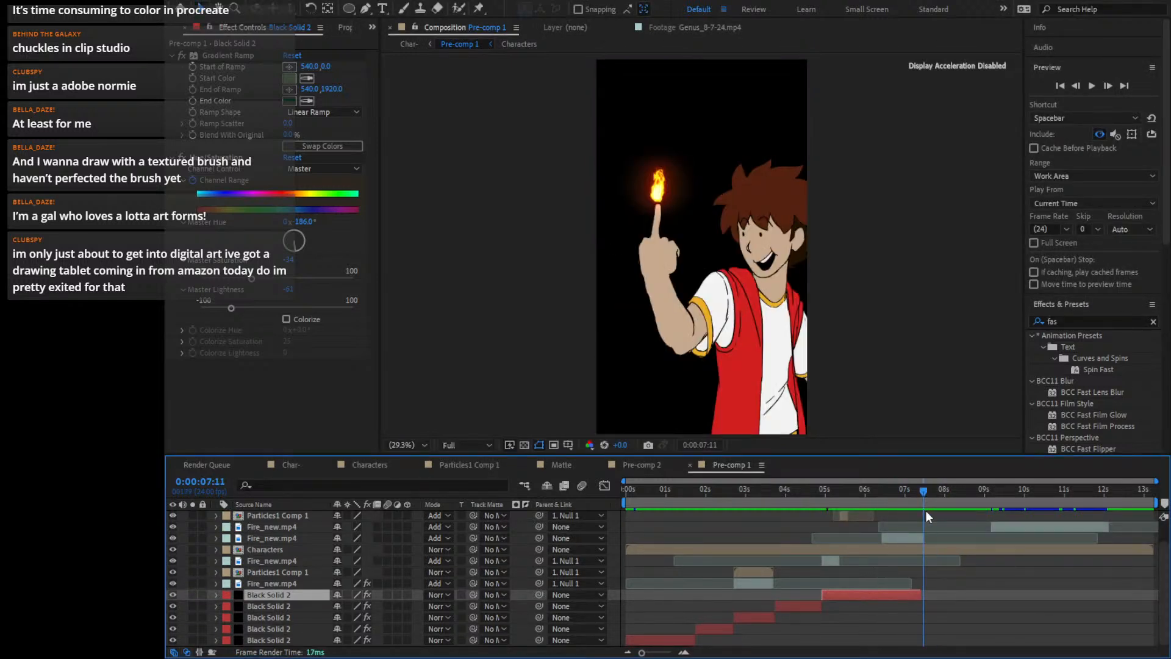
key(space)
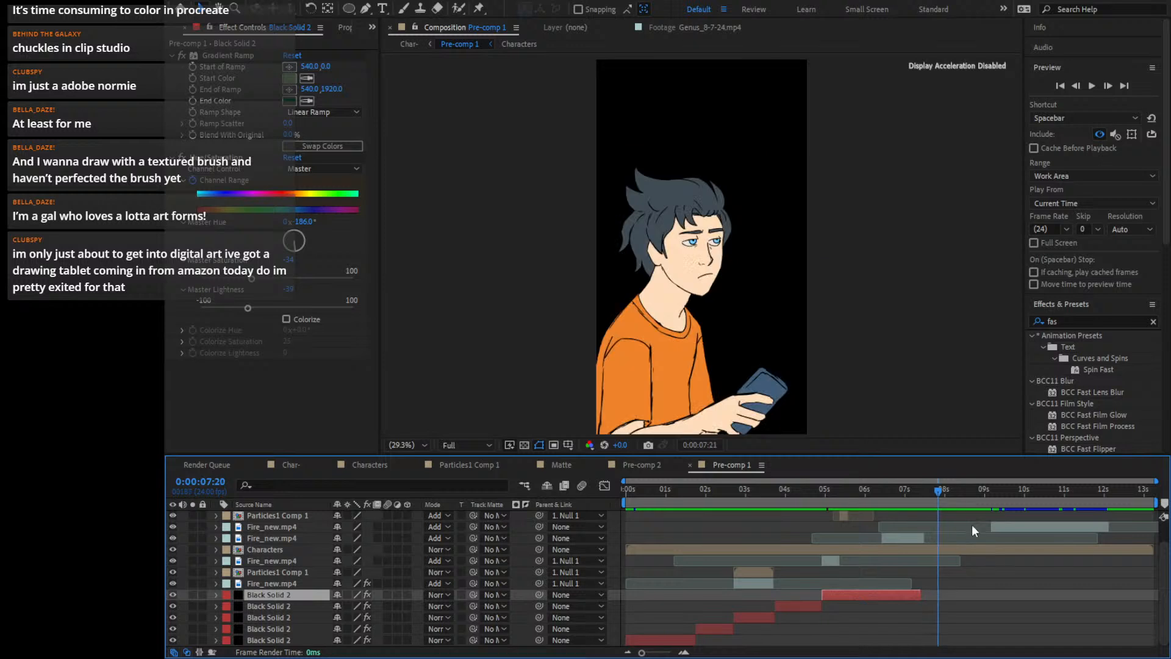
key(Page_Up)
key(Page_Up)
key(Page_Up)
key(Page_Up)
key(Page_Up)
key(Page_Up)
key(Page_Up)
key(Page_Up)
double_click(683, 652)
key(Page_Up)
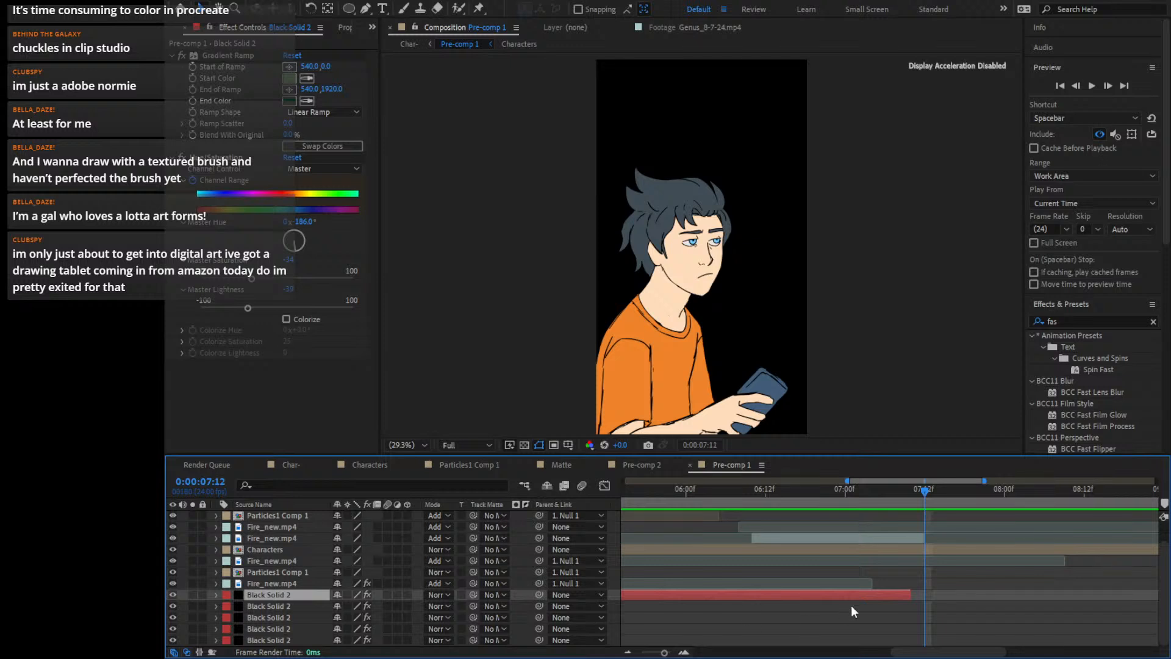
key(Page_Up)
drag(913, 598, 917, 596)
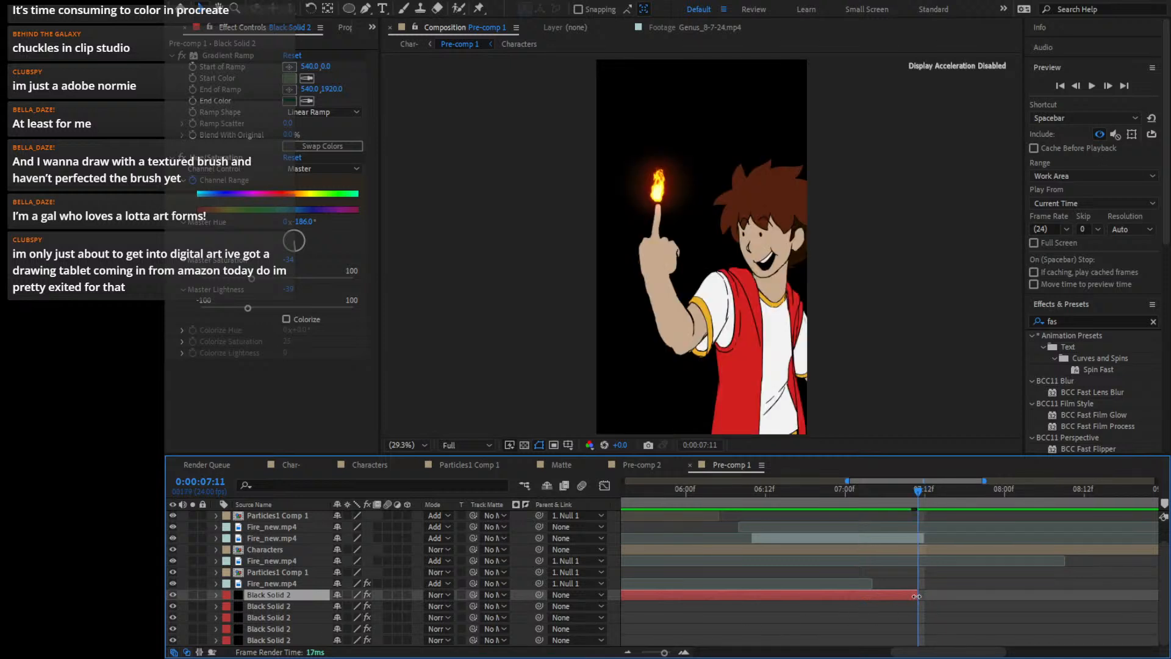
key(Page_Down)
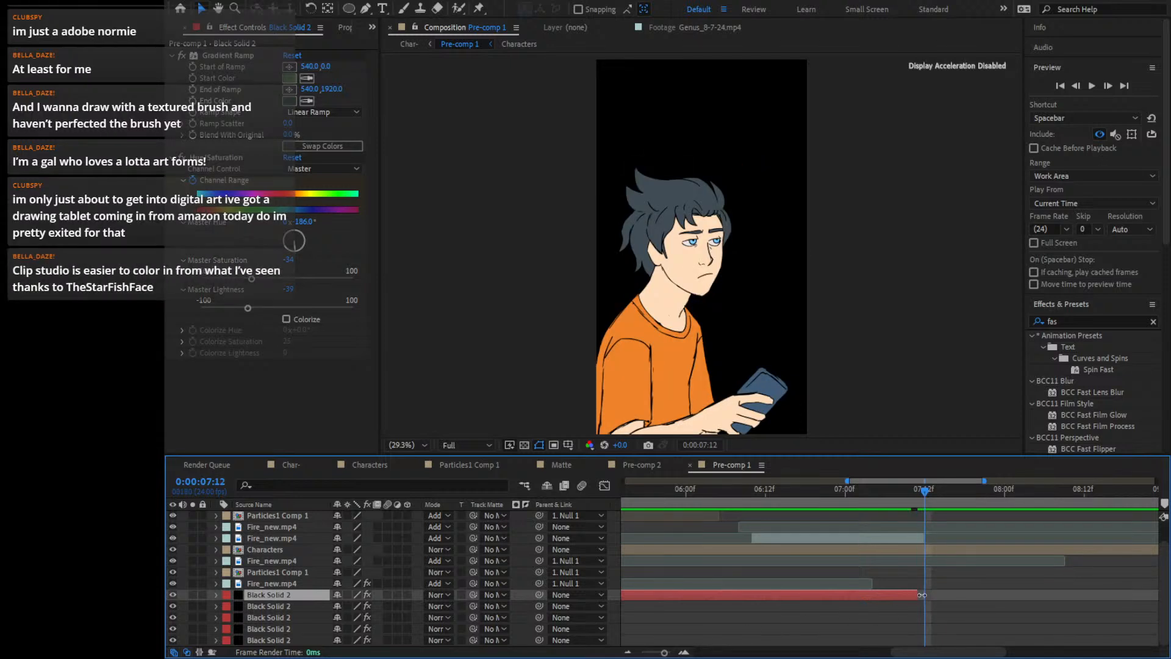
drag(922, 593, 925, 594)
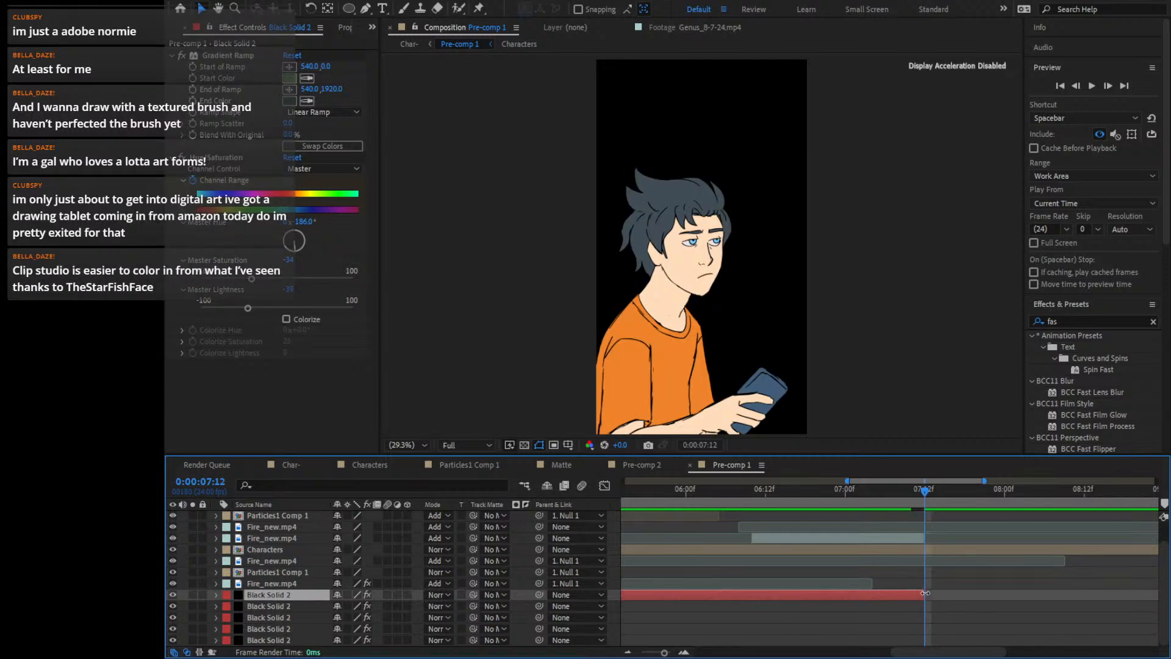
Try a duplicate of the preceding darker background solid on the phone shot from 0:00:07:12, then remove it
click(291, 613)
click(301, 606)
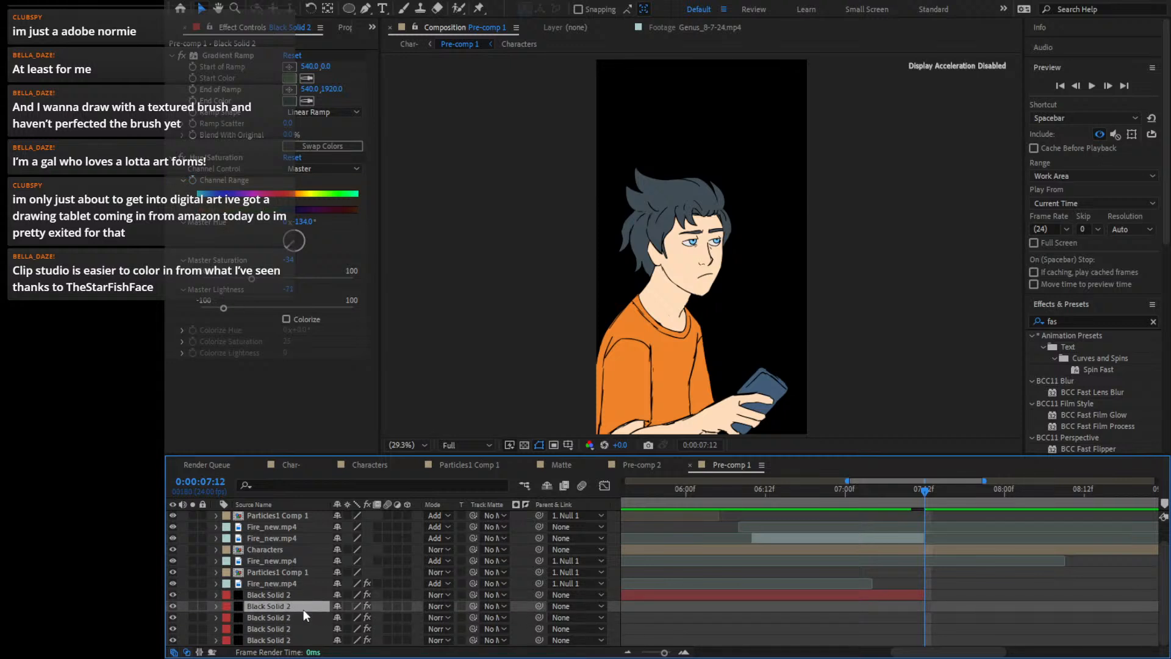
click(628, 652)
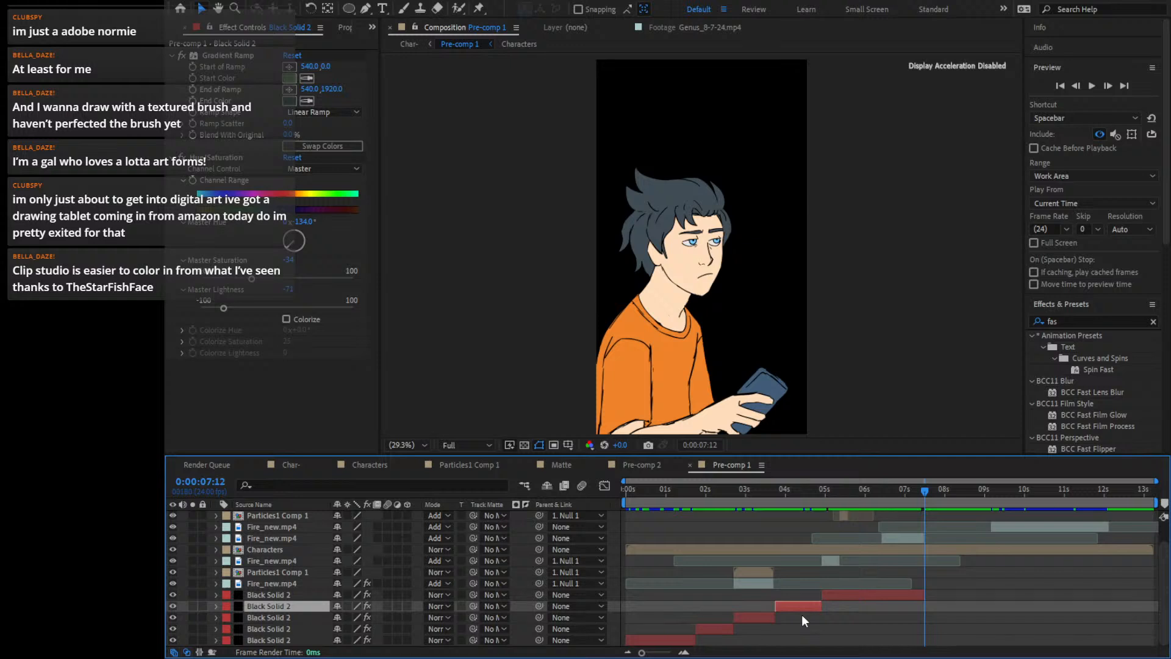
key(ctrl+d)
drag(294, 605, 293, 590)
drag(799, 592, 938, 602)
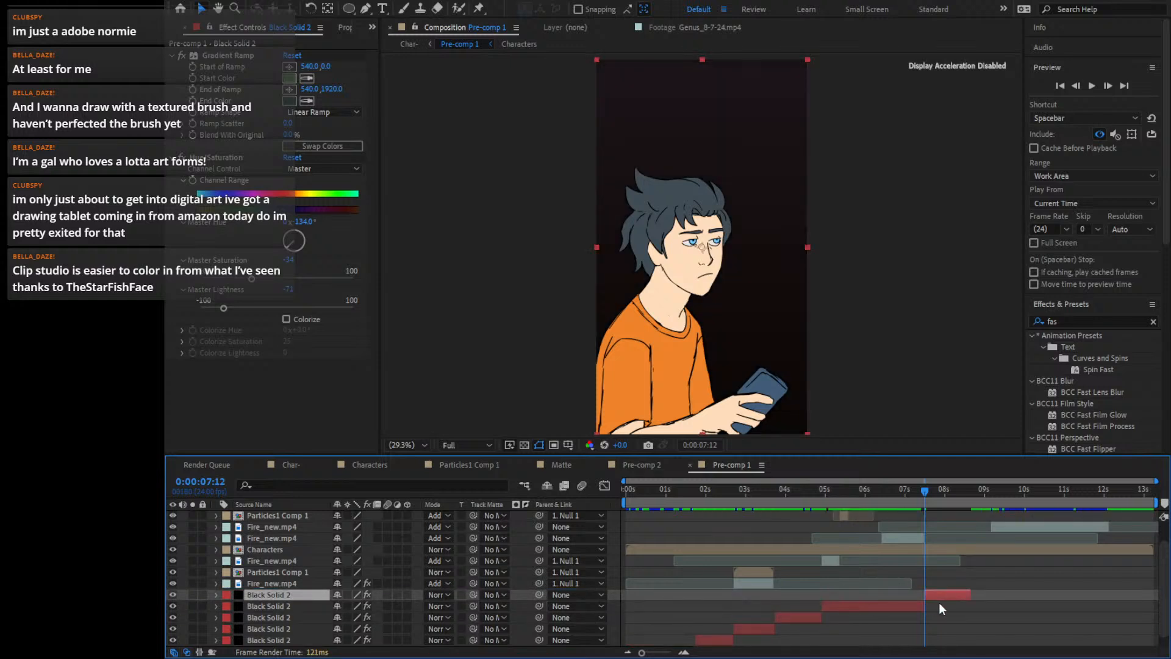
key(Delete)
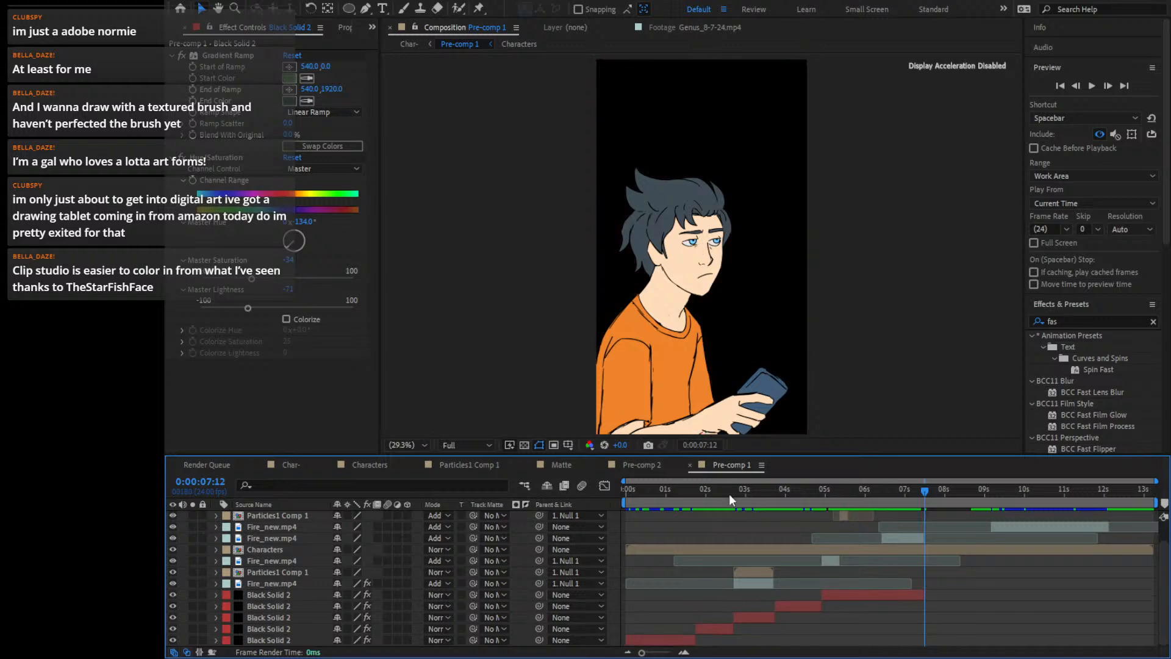
Duplicate the opening shot's background solid, stack it above the other solids and shift it onto the phone shot near 0:00:07:12
drag(730, 493, 371, 525)
click(659, 638)
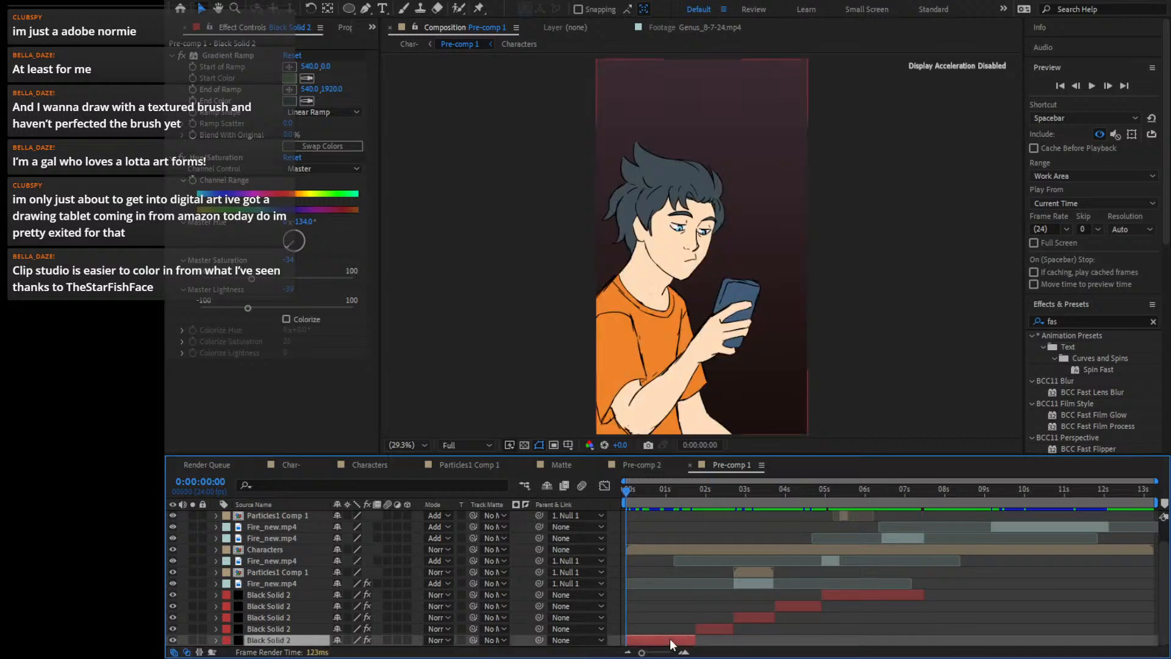
click(930, 492)
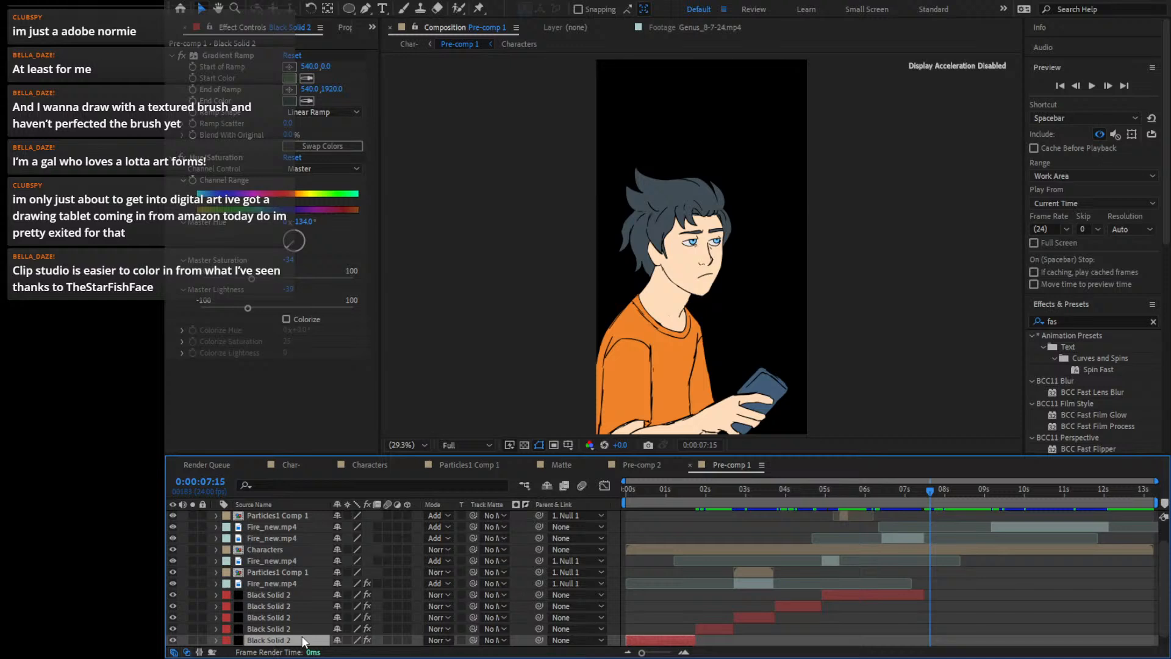
drag(305, 640, 291, 591)
scroll(685, 607, down, 1)
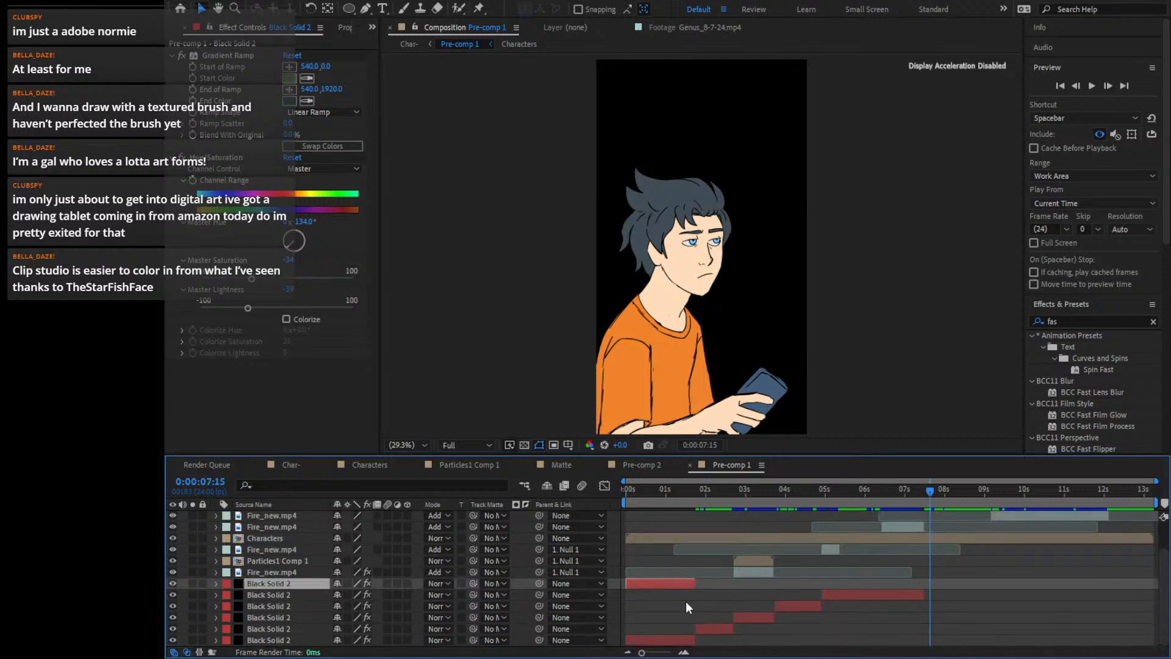
drag(685, 587, 947, 584)
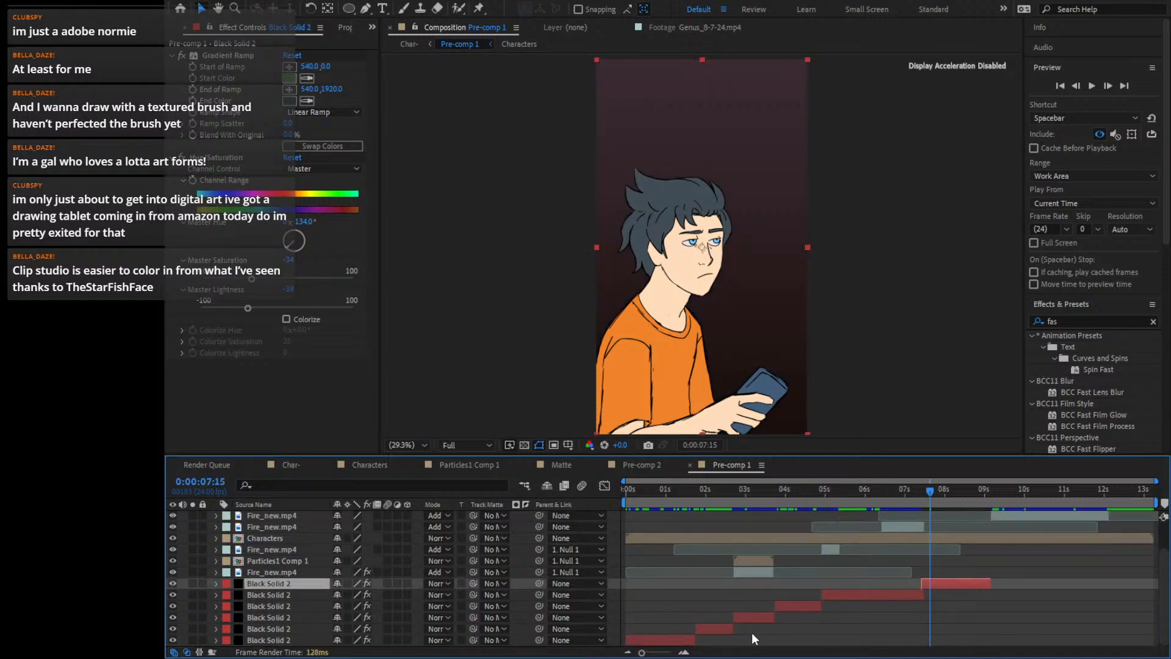
Align the start of the duplicated background solid with the cut at 0:00:07:12
click(683, 652)
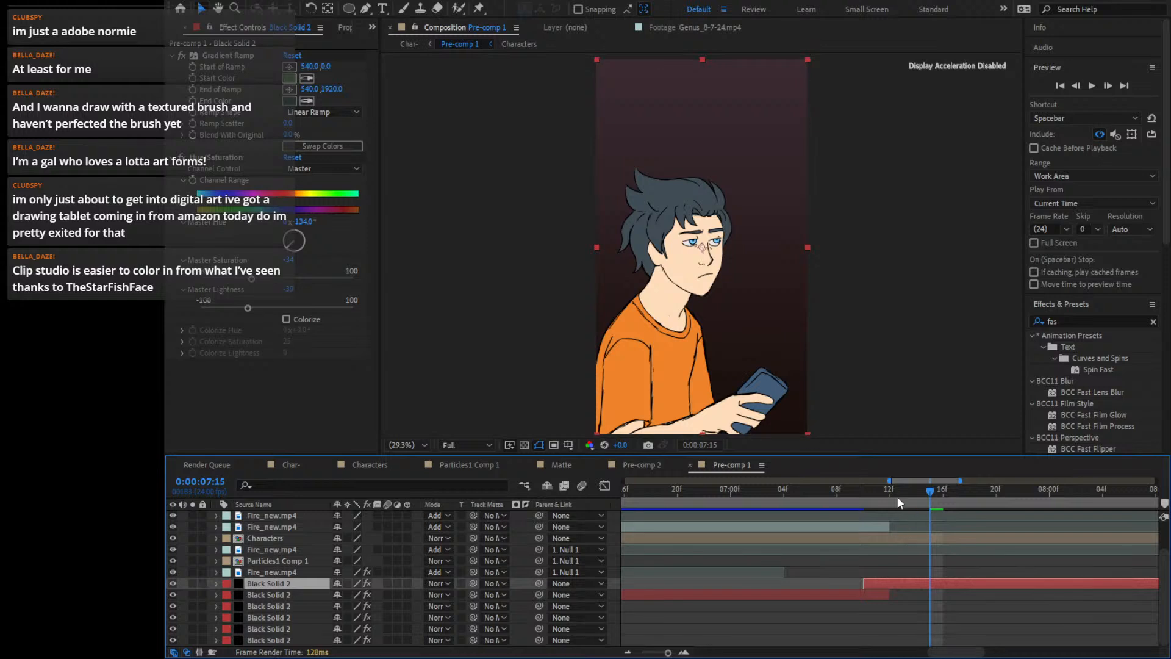
drag(898, 496, 884, 495)
key(Page_Down)
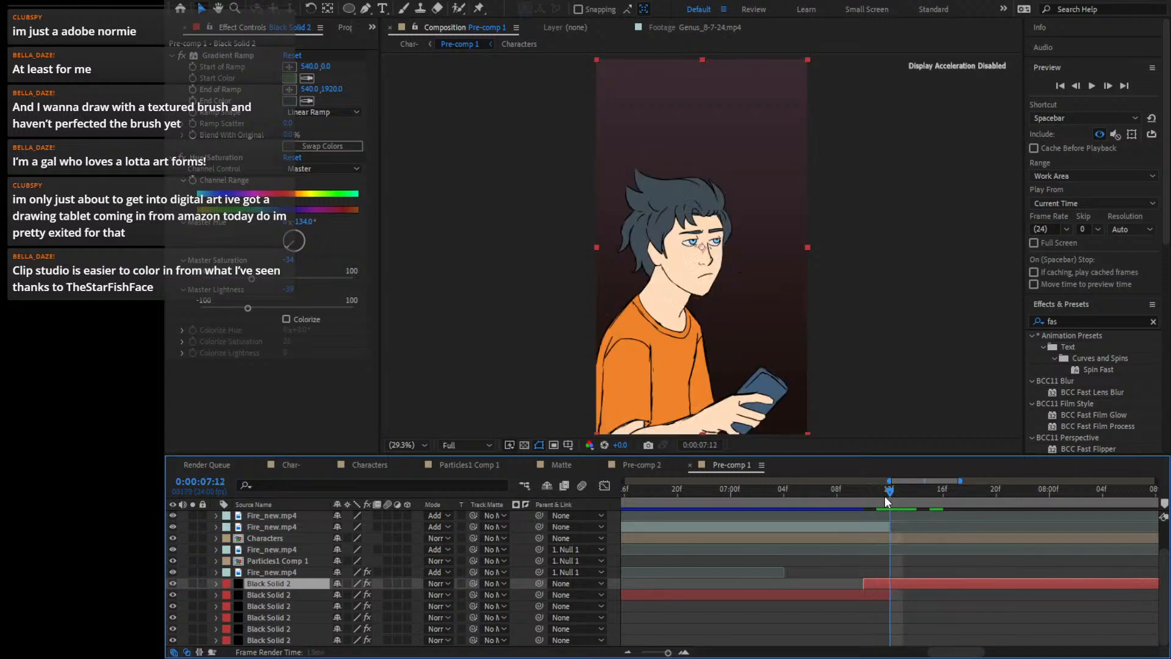
drag(909, 580, 930, 578)
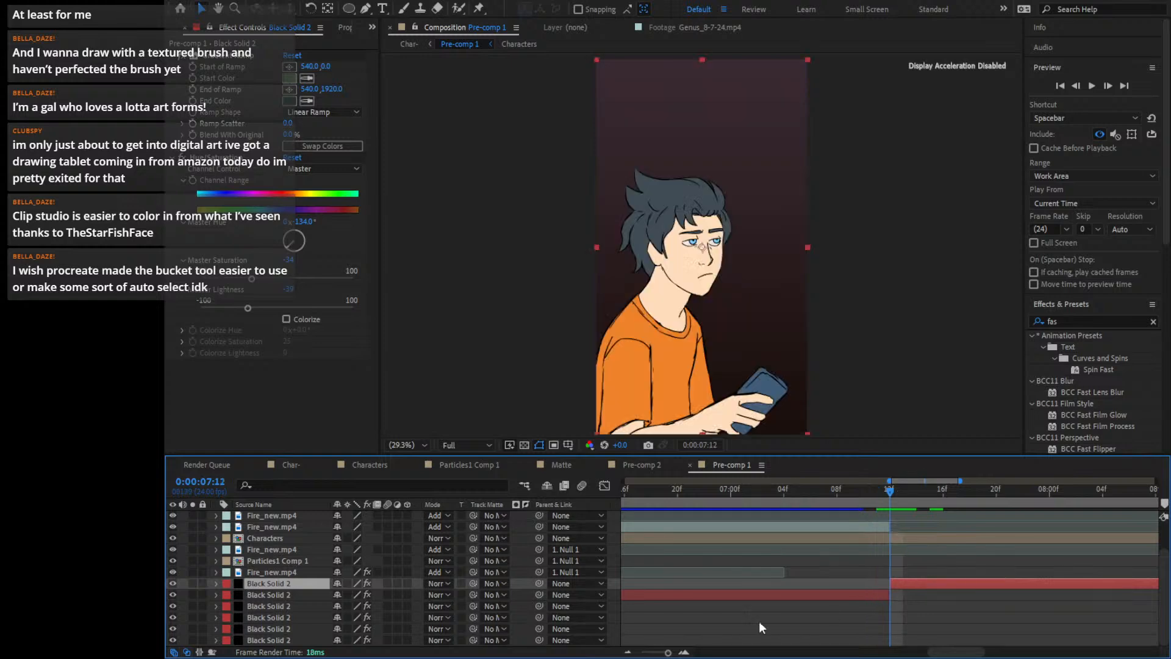
Trim the end of the phone shot's background solid to the next cut at 0:00:09:04
drag(649, 652, 641, 652)
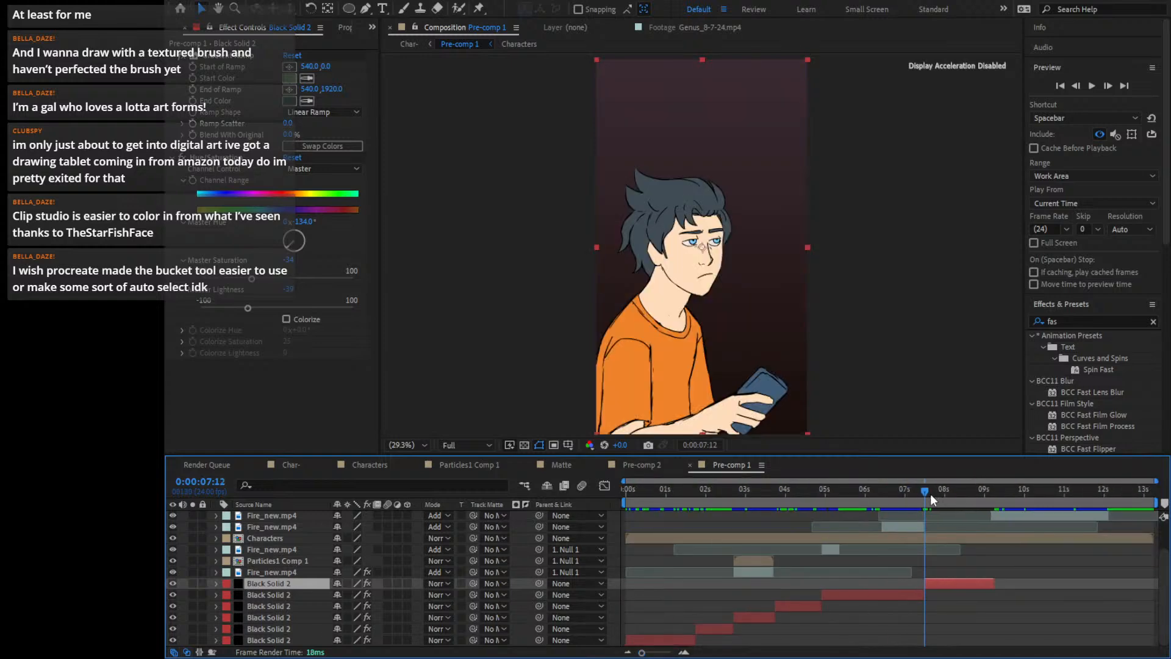
drag(931, 492, 986, 507)
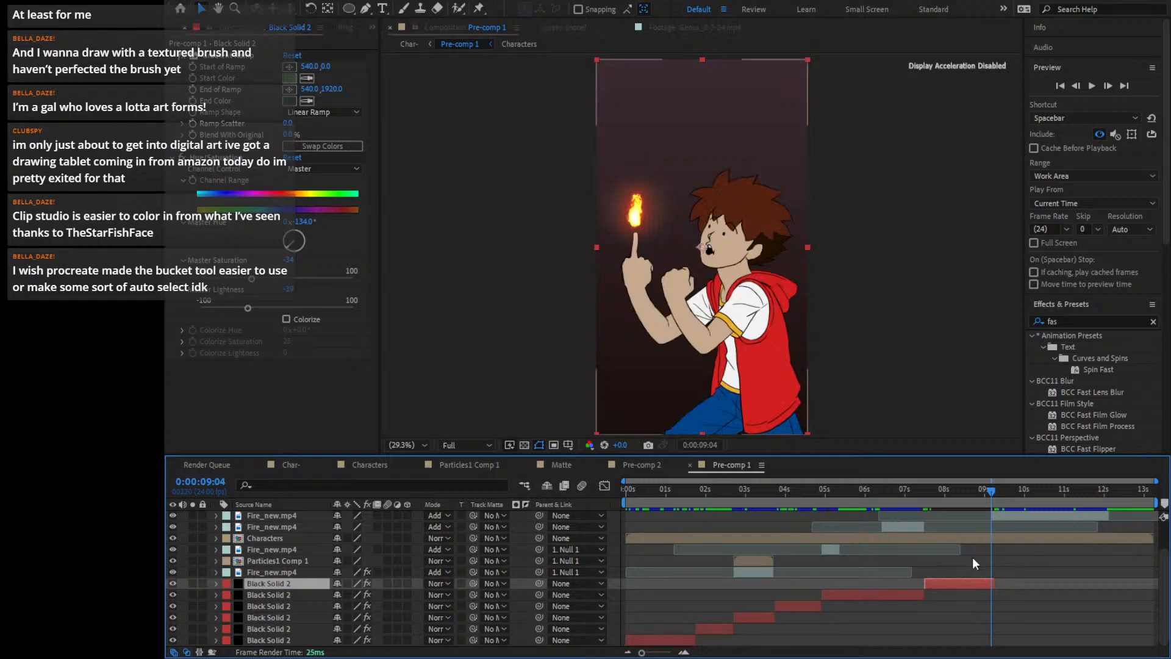
click(684, 652)
click(684, 652)
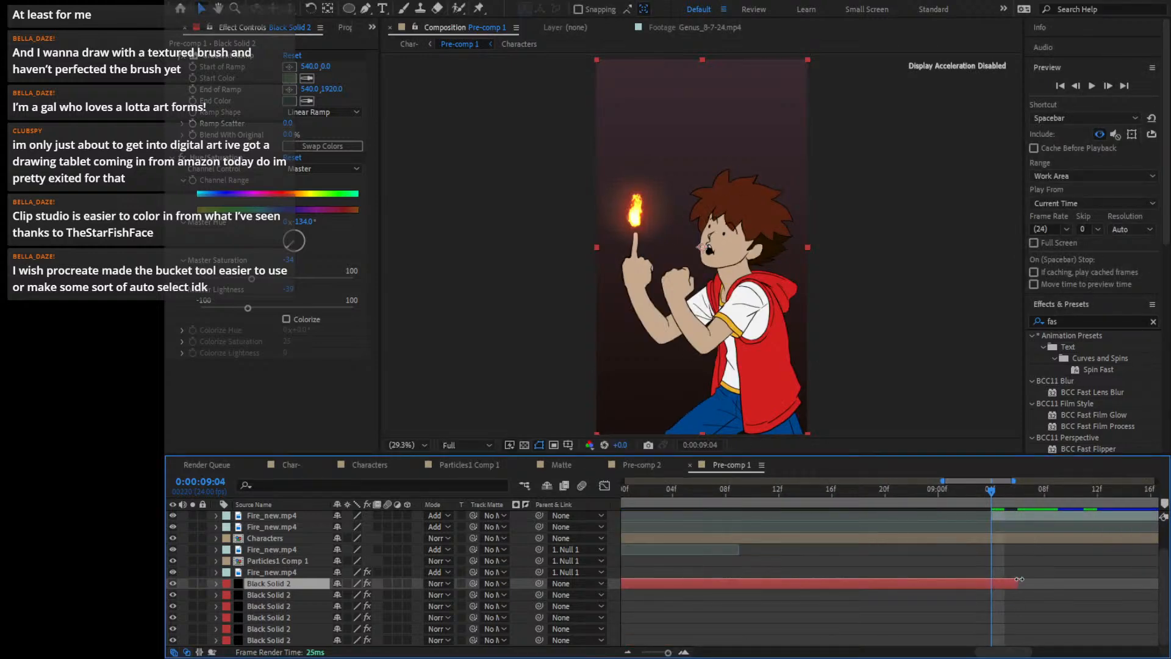
drag(1000, 587, 991, 587)
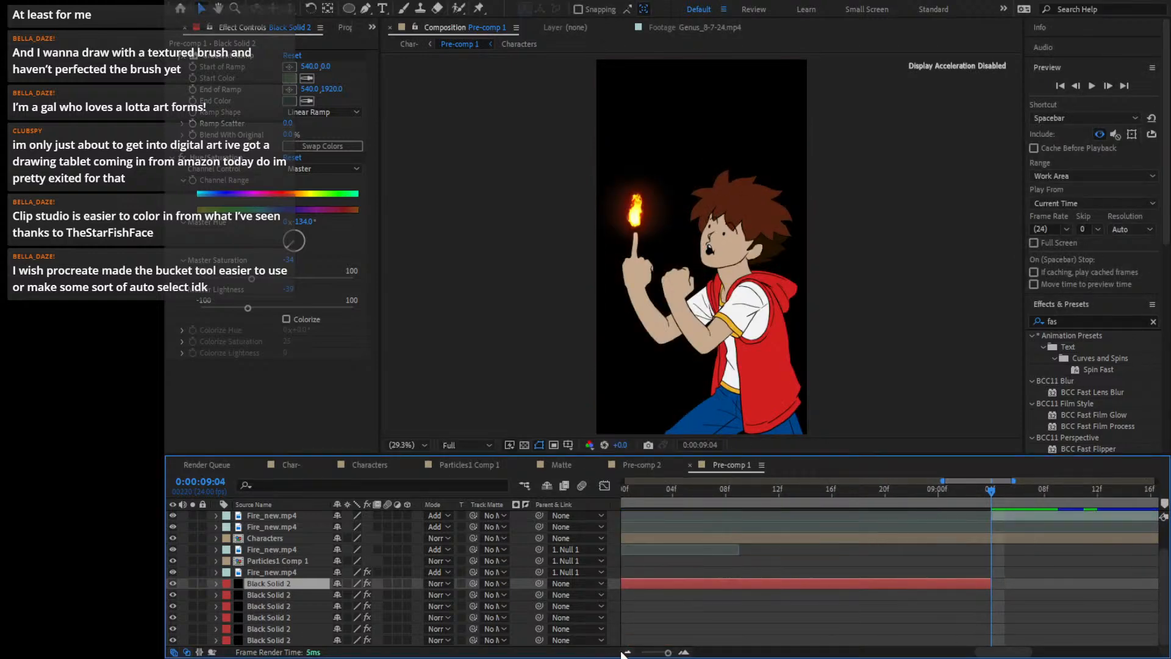
Duplicate the fire shot's keyframed background solid, stack it above the other solids and move it to start at 0:00:09:04
click(627, 652)
click(627, 652)
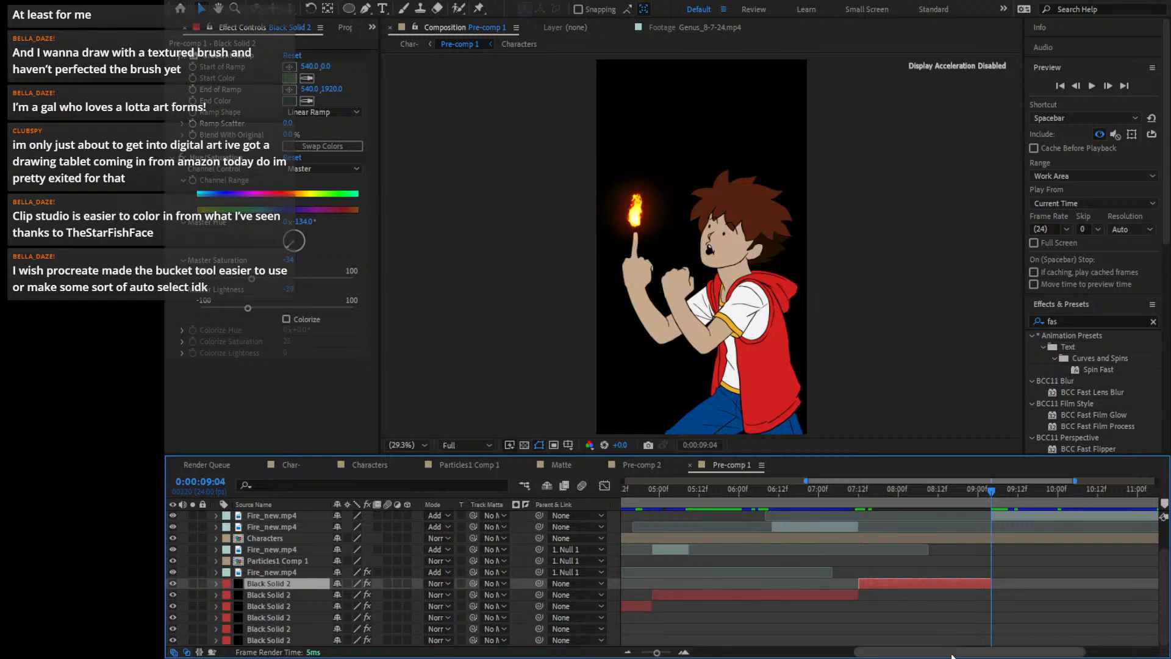
click(803, 595)
key(ctrl+d)
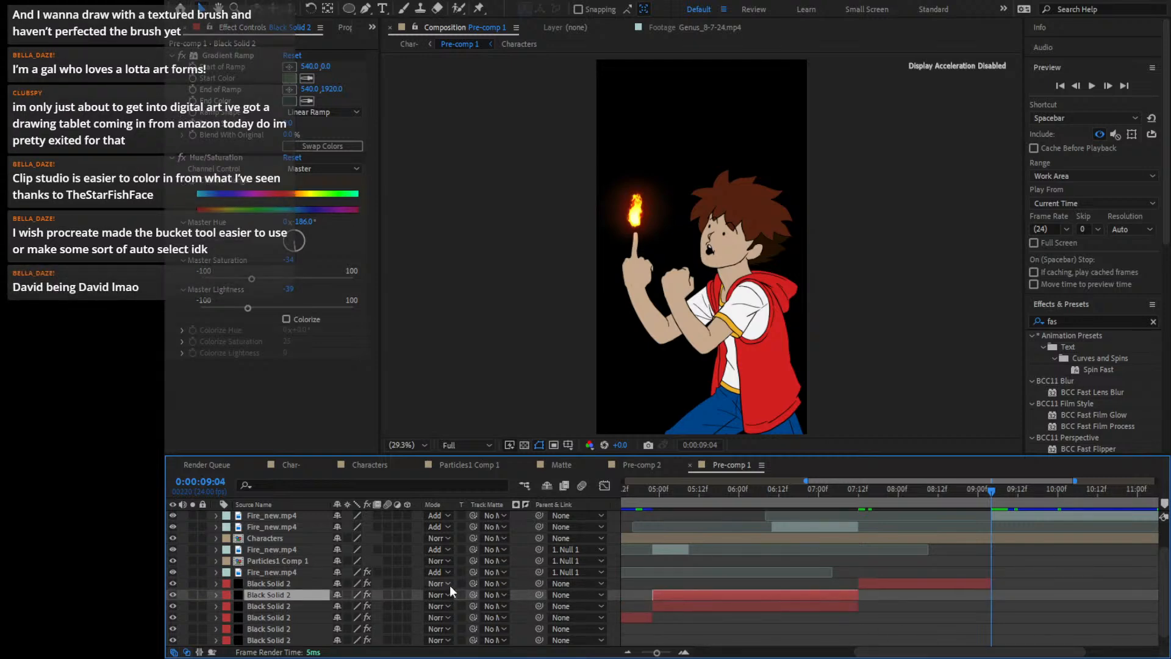
drag(291, 594, 291, 583)
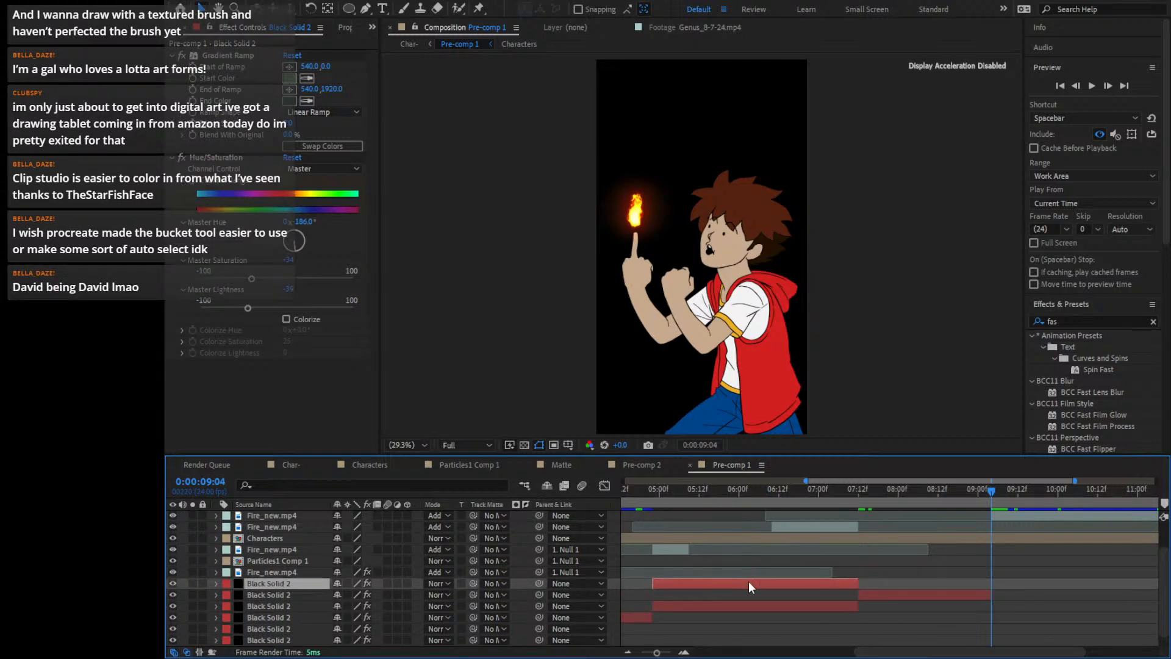
drag(748, 581, 1045, 565)
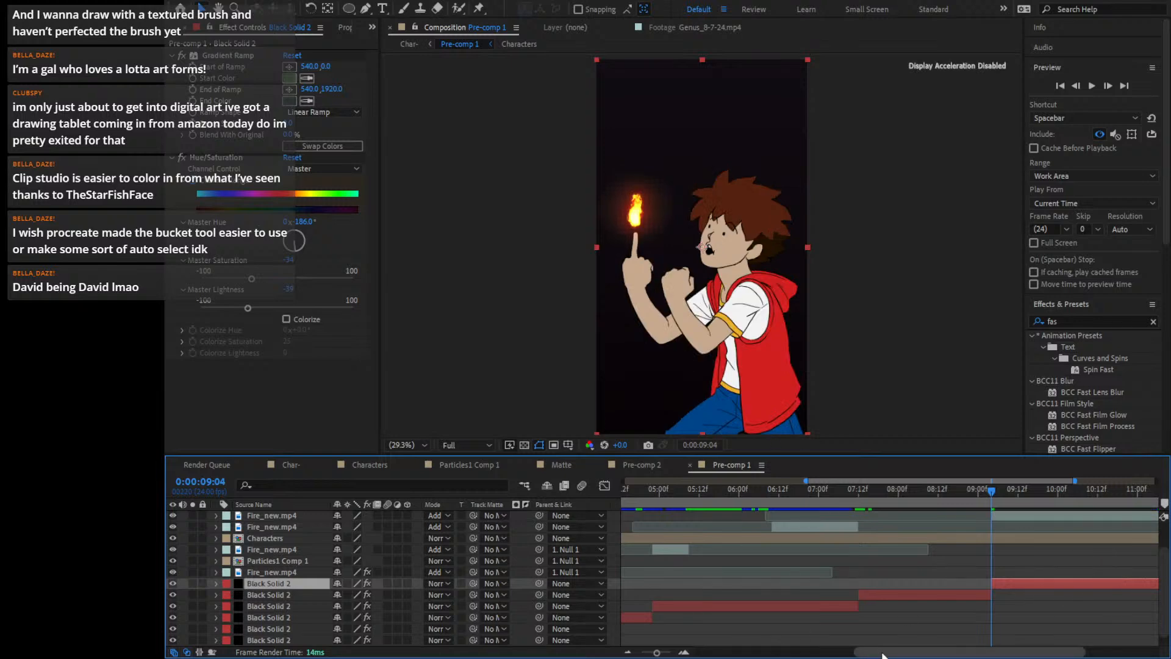
At 0:00:11:05, delete all Channel Range keyframes from the new background solid to keep its brighter look constant
drag(965, 652, 1033, 653)
drag(928, 496, 1061, 497)
mouse_move(992, 506)
mouse_down()
mouse_move(862, 515)
mouse_move(926, 525)
mouse_move(991, 495)
mouse_up()
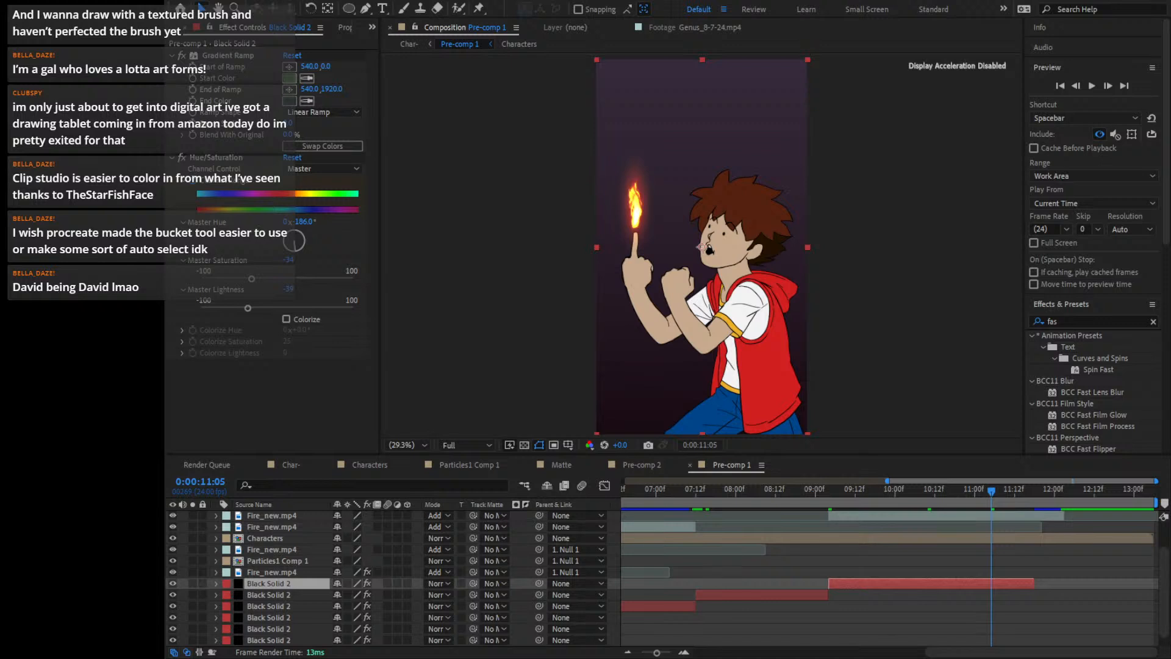
click(969, 585)
key(u)
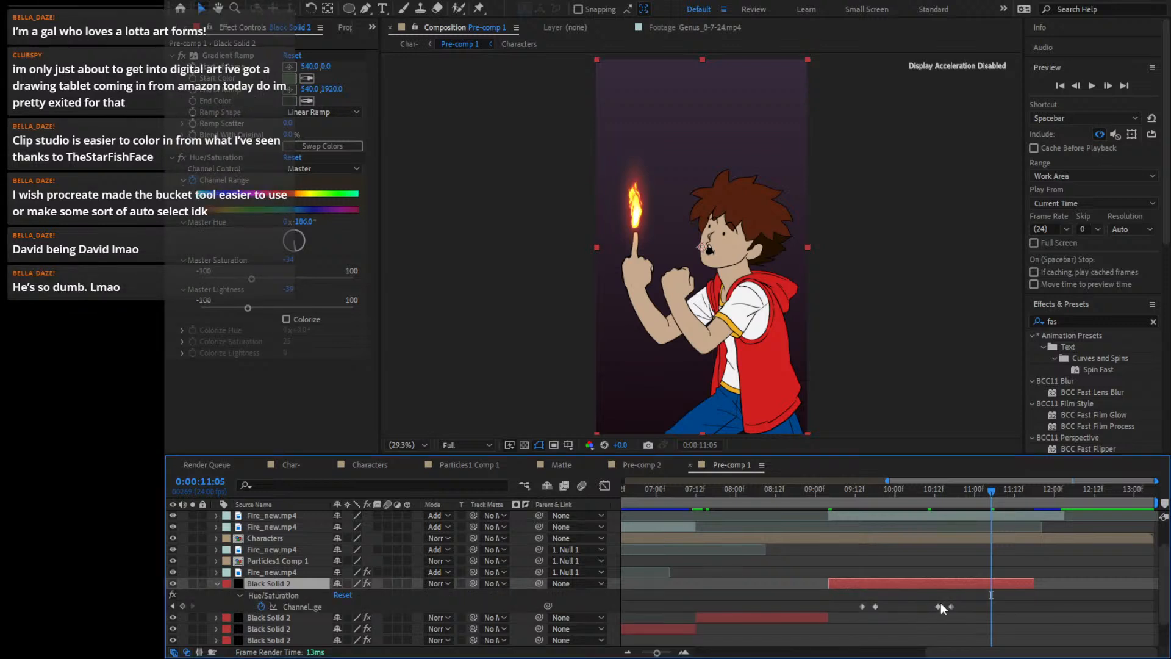
drag(963, 603, 748, 622)
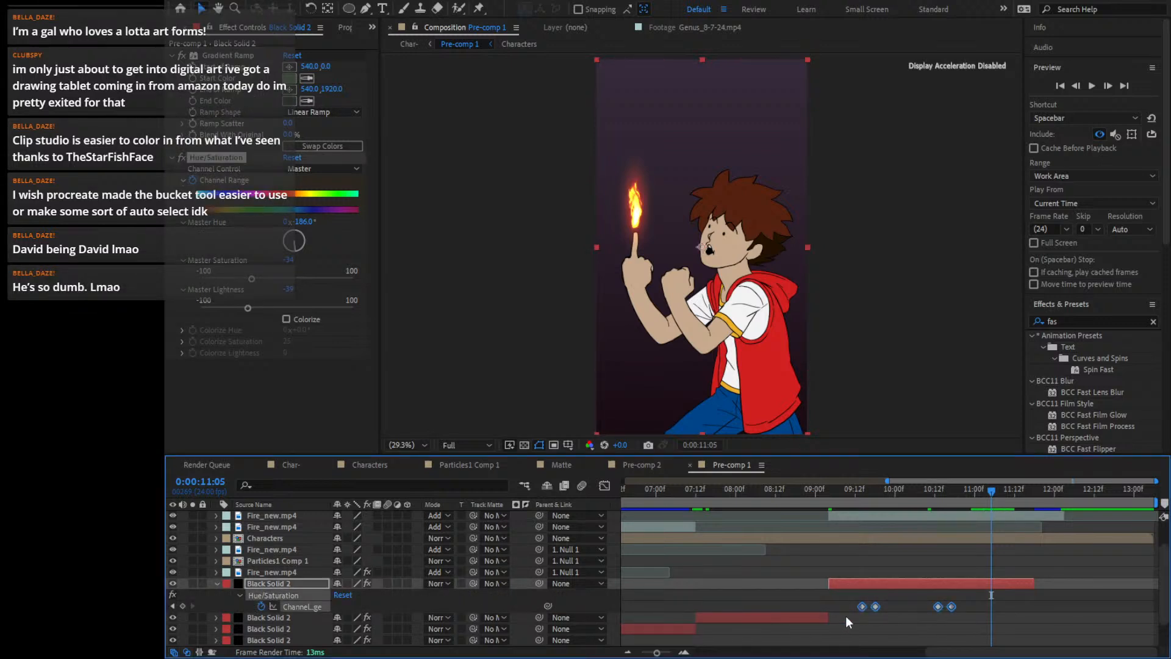
key(Delete)
click(217, 583)
Extend the end of the new background solid to 0:00:12:02
drag(1016, 488, 1052, 488)
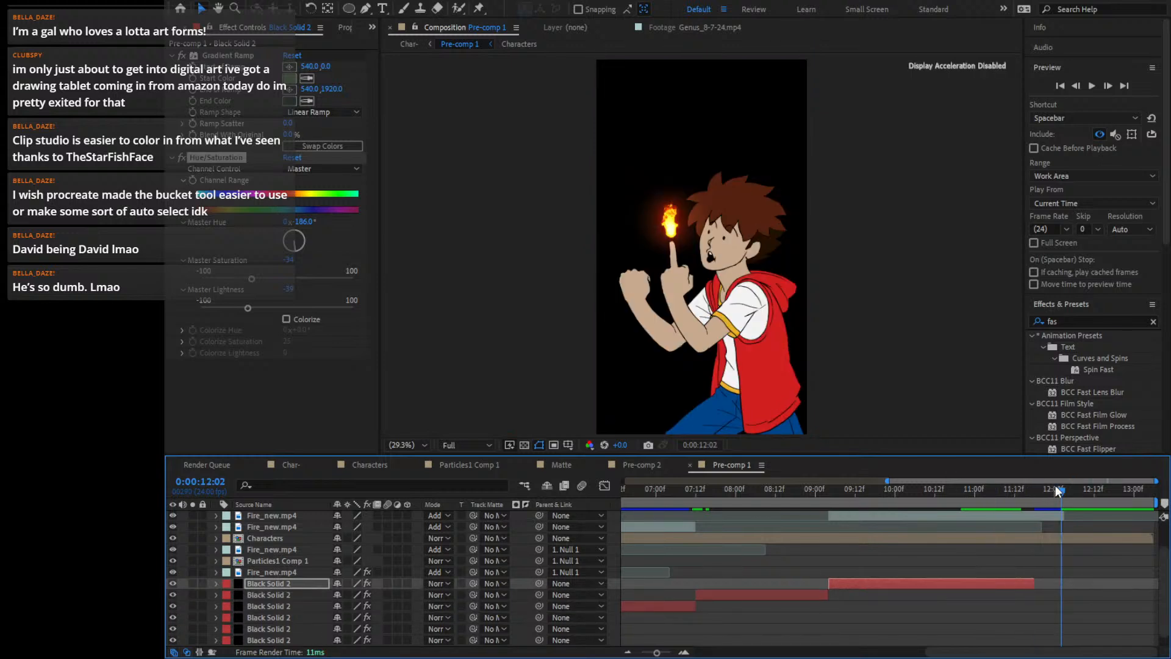
drag(1029, 579, 1059, 580)
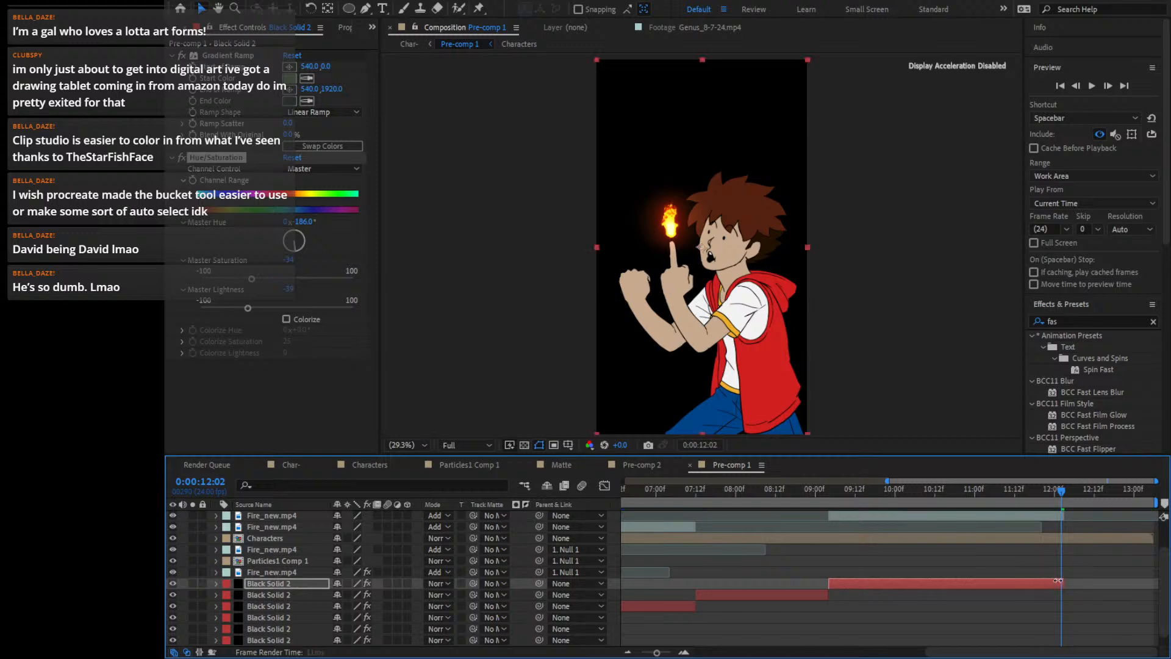
Duplicate the opening phone shot's background solid, stack it above the other solids and move it to start at 0:00:12:03
key(Page_Down)
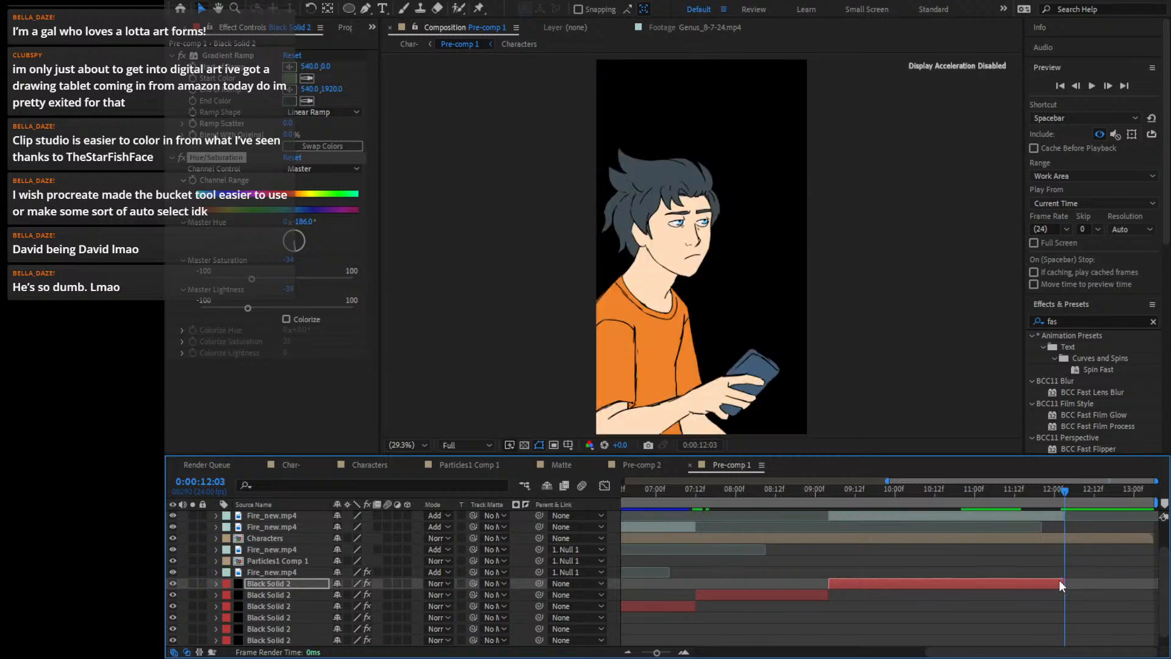
drag(992, 653, 747, 652)
scroll(695, 610, down, 1)
click(688, 640)
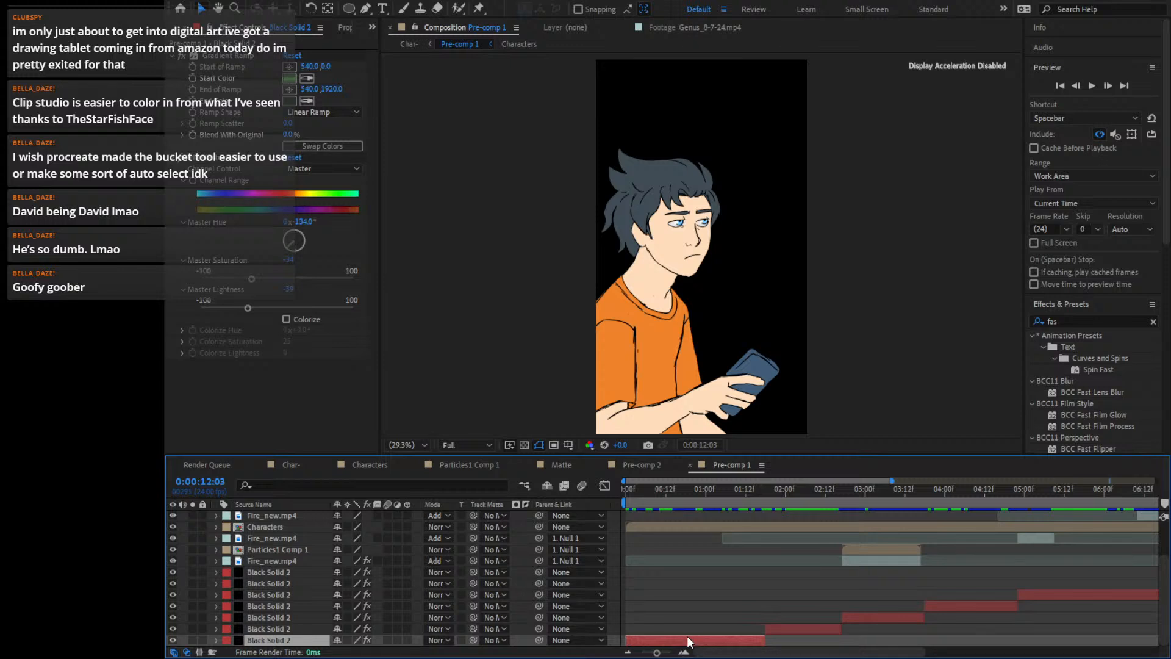
drag(302, 640, 296, 567)
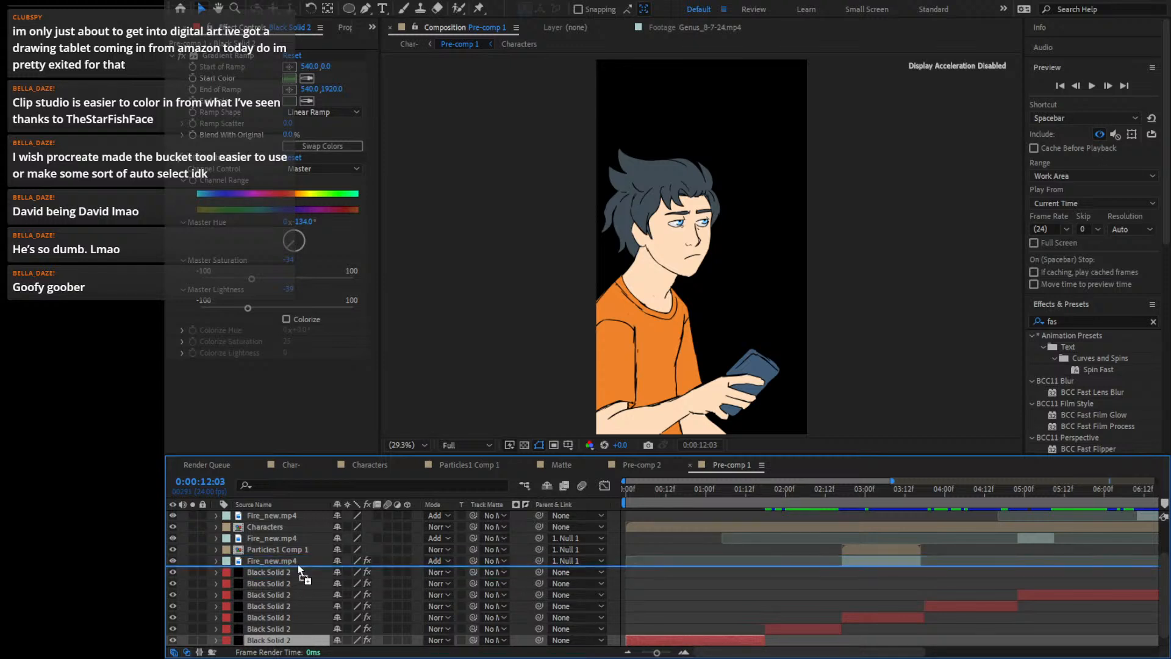
drag(650, 573, 1124, 576)
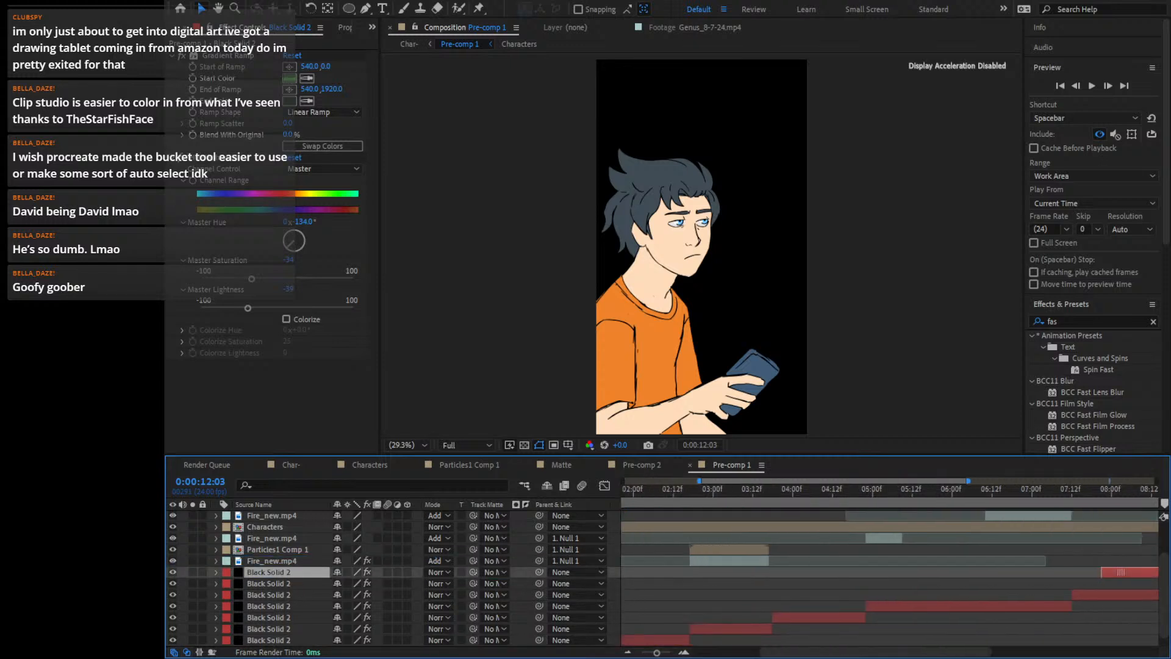
scroll(977, 579, down, 1)
scroll(979, 586, up, 2)
drag(1002, 652, 1126, 652)
scroll(1130, 588, down, 2)
scroll(964, 578, up, 3)
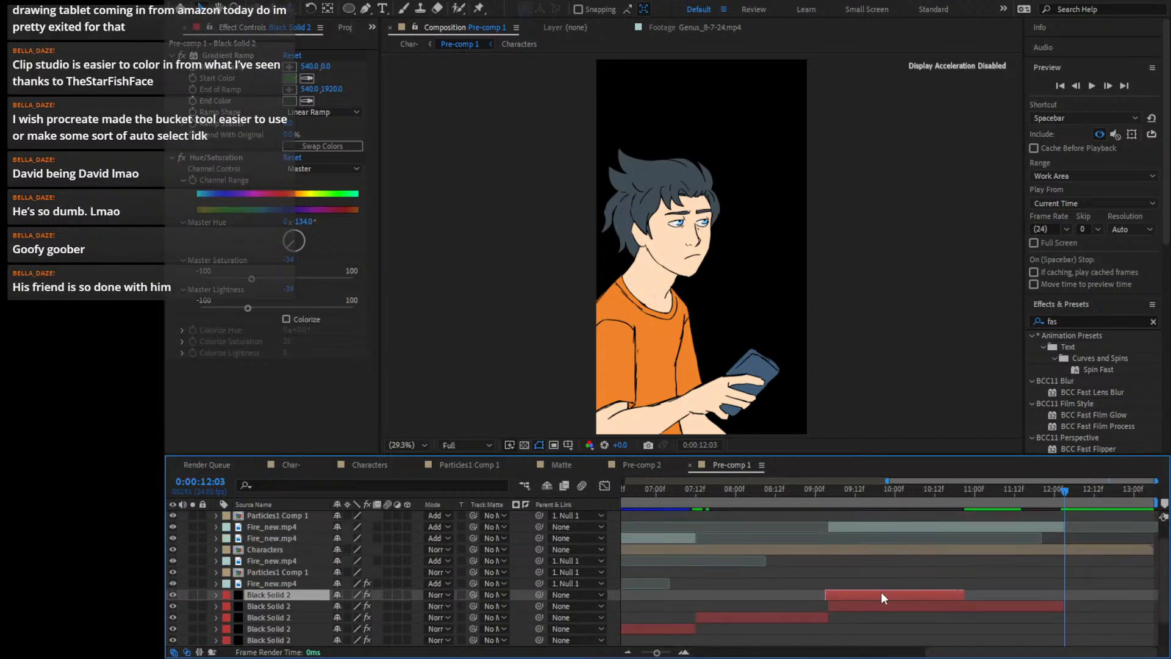
drag(880, 592, 1123, 589)
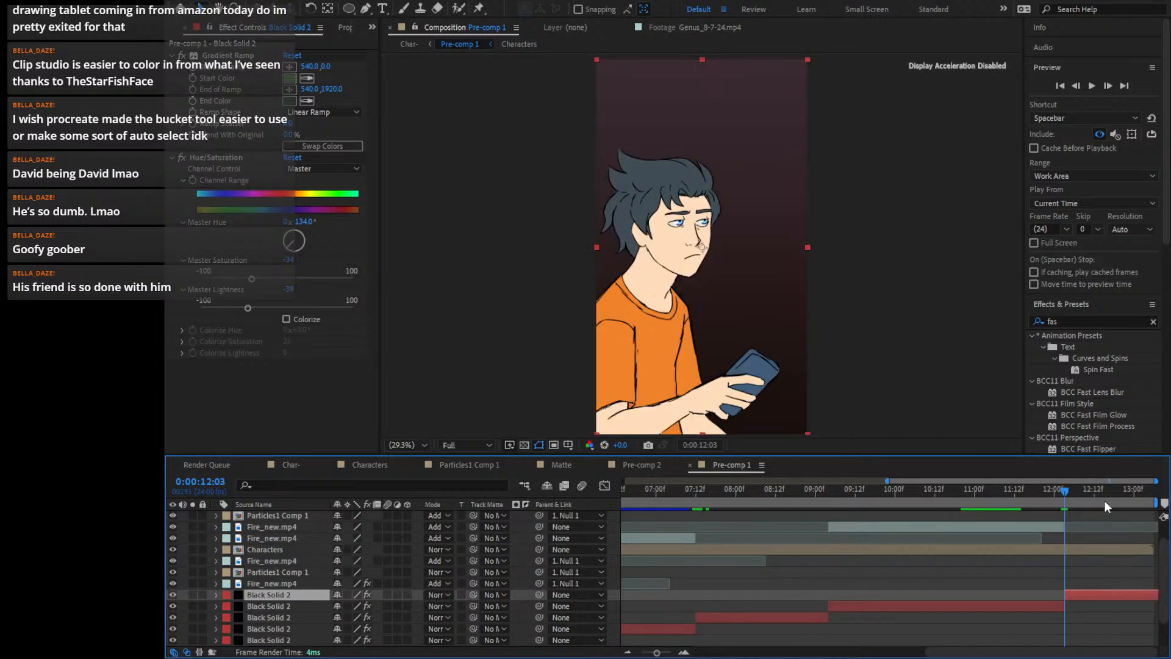
Check the last shot's background up to 0:00:13:05, and play Pre-comp 1 from the start to review the backgrounds
drag(1103, 500, 1151, 500)
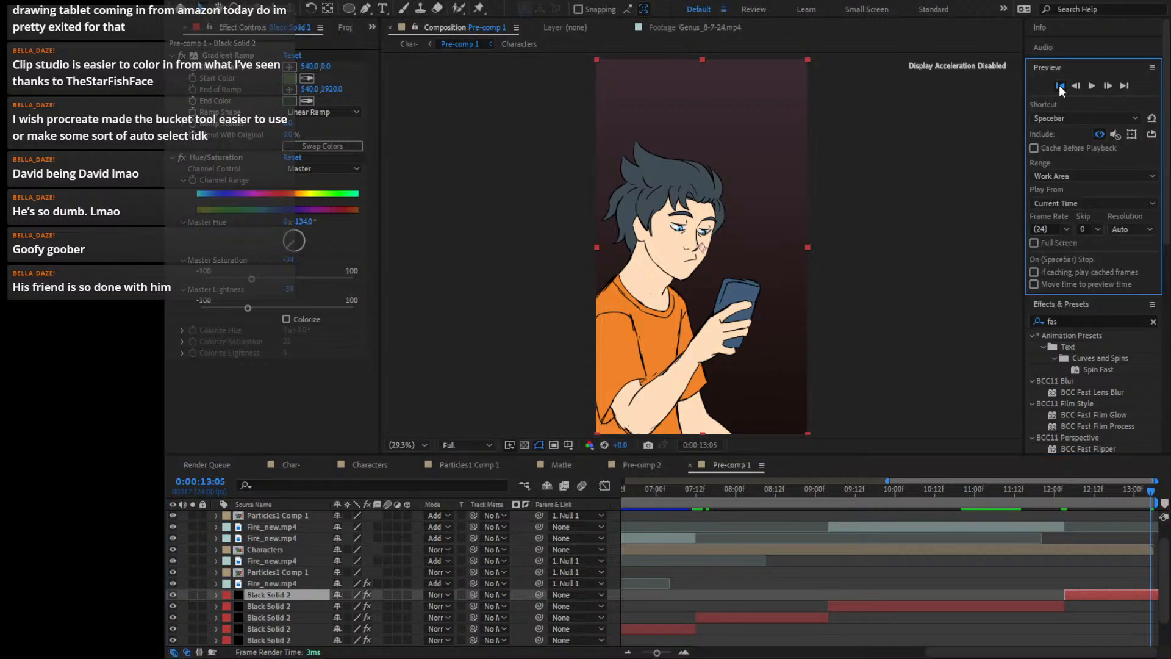
click(1060, 86)
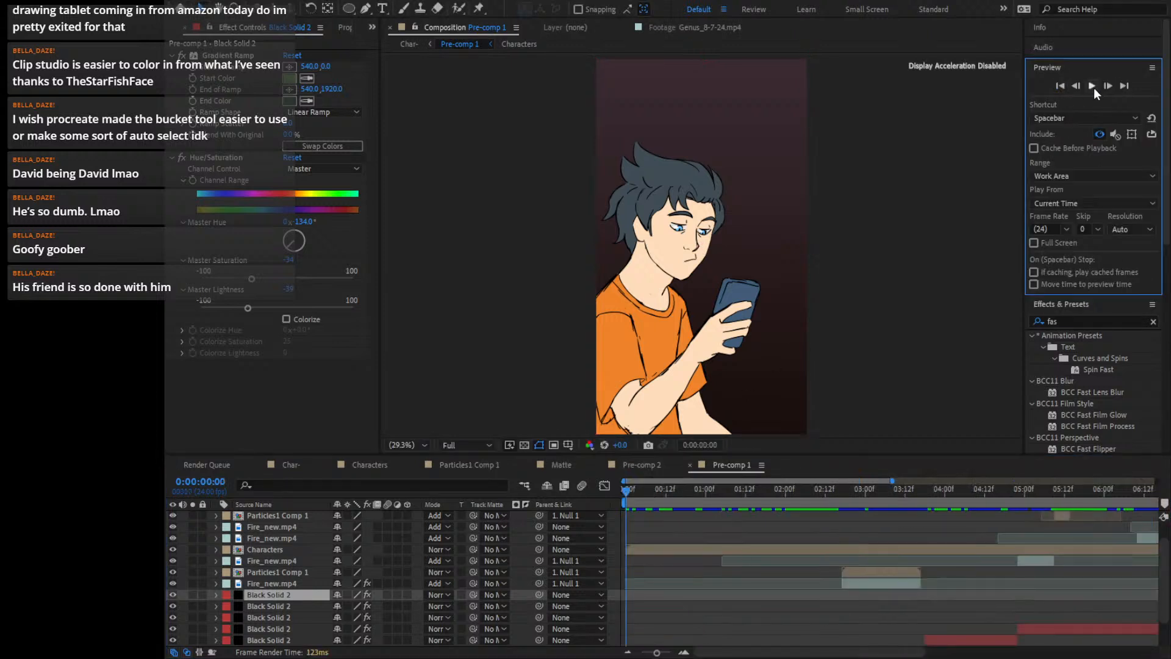
click(1092, 86)
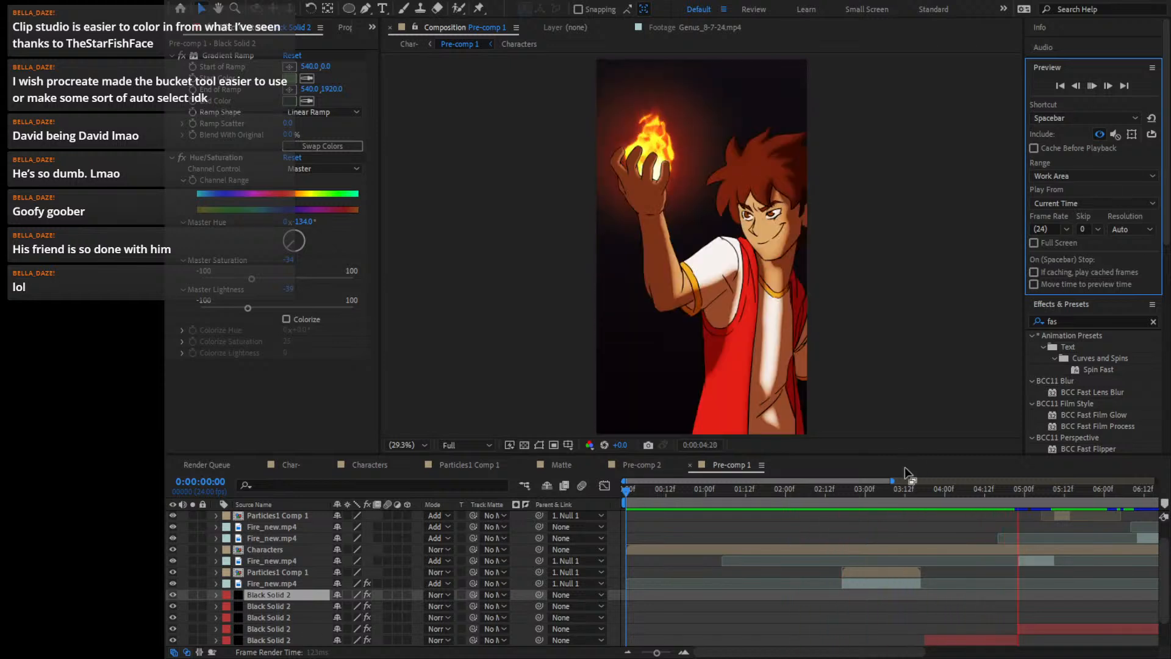
drag(872, 490, 785, 482)
scroll(375, 555, up, 2)
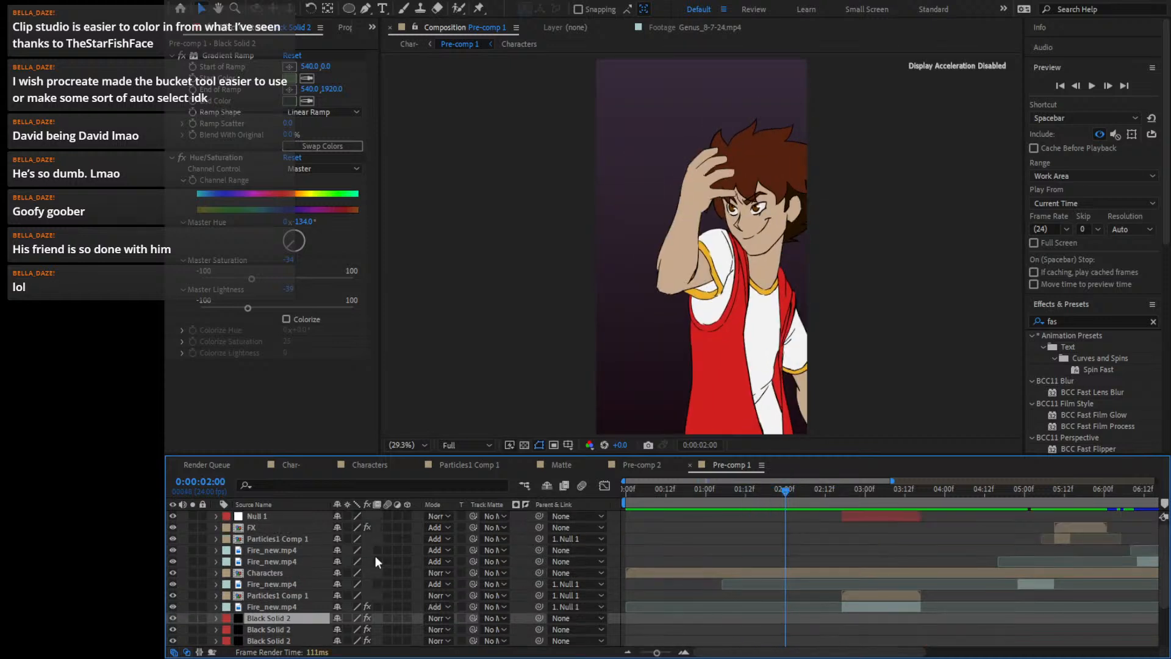
Scrub through the whole Pre-comp 1 timeline at full-frame view to examine the phone and fire shots with their backgrounds
click(269, 526)
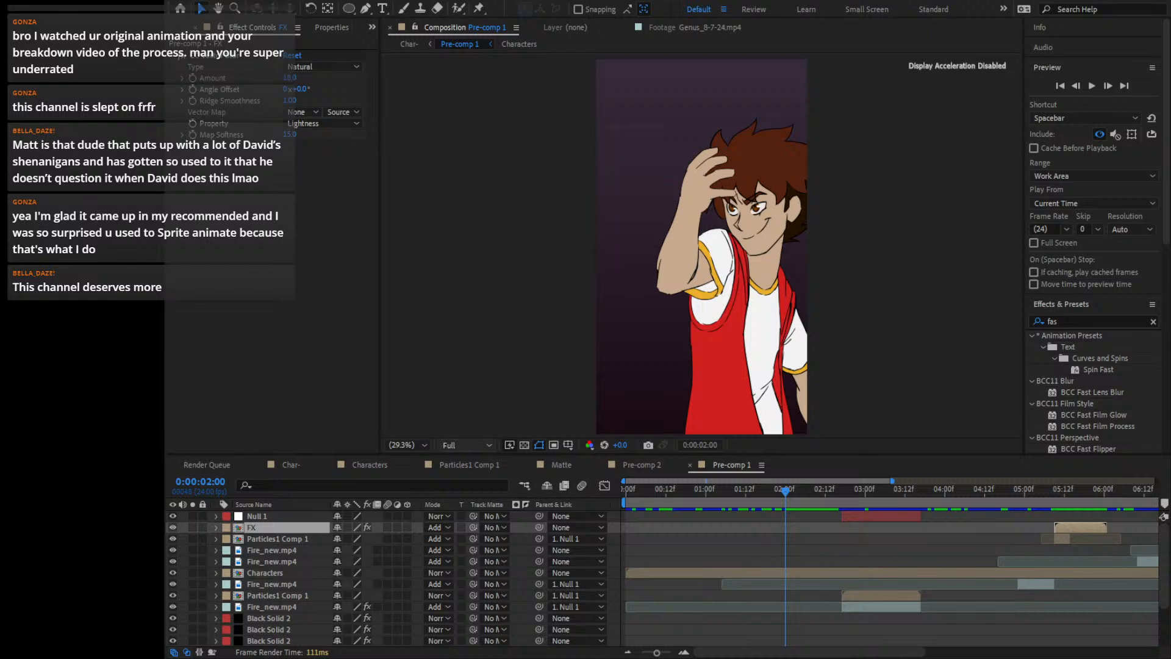
drag(878, 652, 1128, 652)
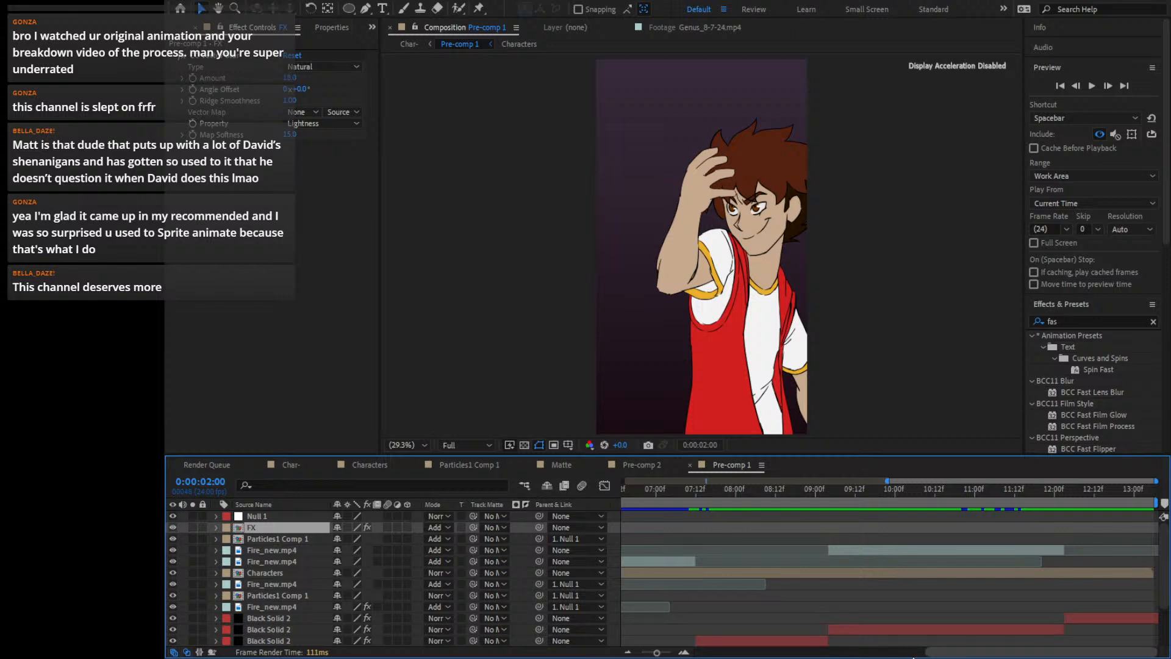
mouse_move(1078, 652)
mouse_down()
mouse_move(859, 653)
mouse_move(1083, 653)
mouse_up()
drag(1064, 493, 792, 549)
scroll(685, 292, up, 4)
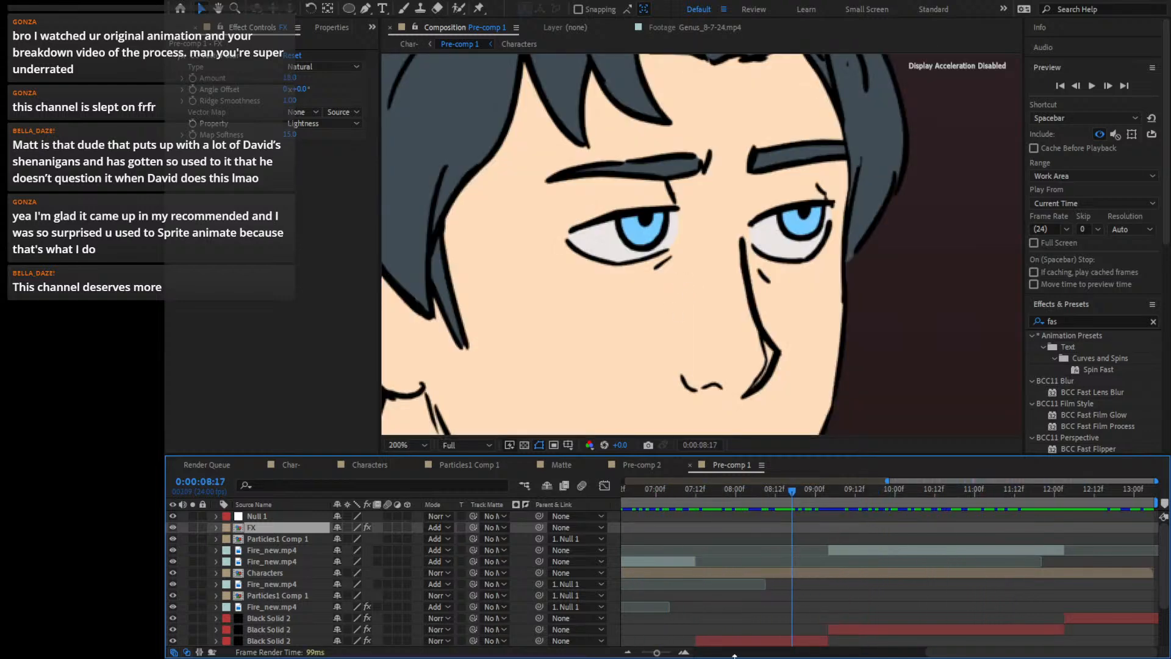
drag(734, 656, 675, 654)
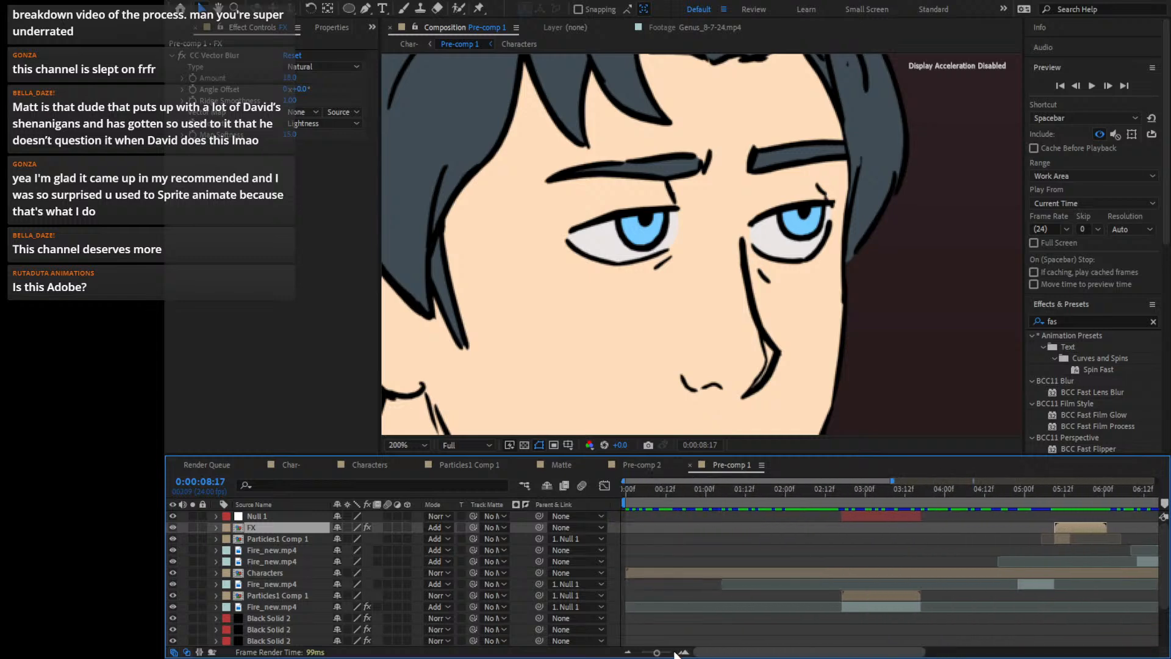
drag(664, 490, 868, 501)
drag(939, 505, 1016, 504)
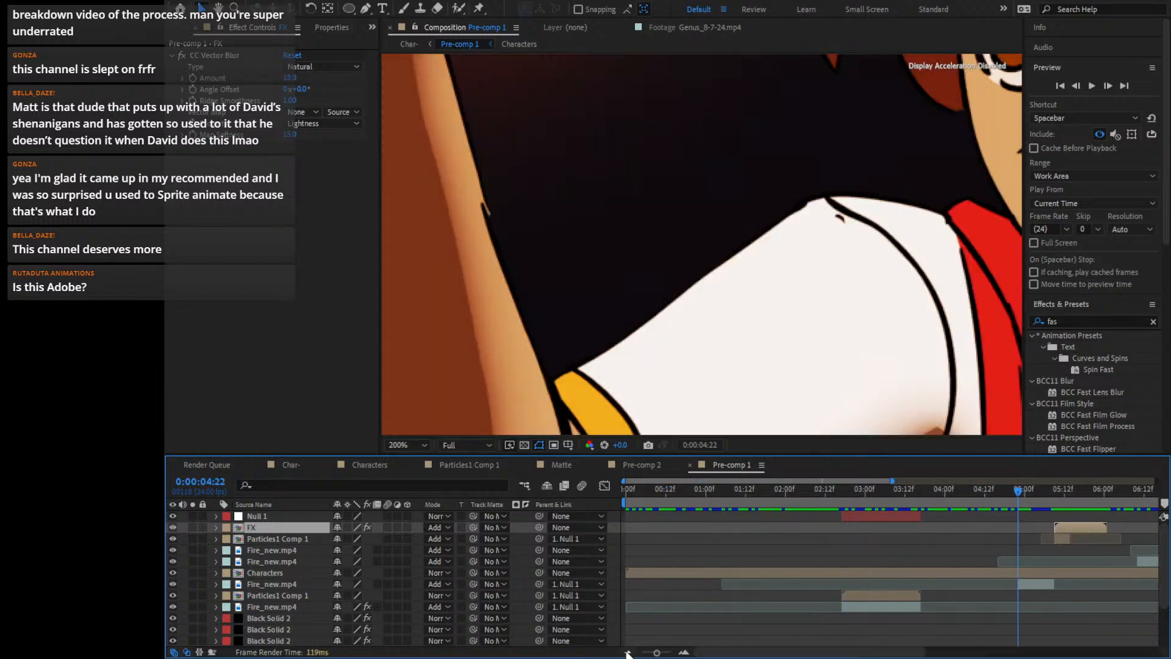
click(629, 652)
click(628, 652)
click(628, 652)
key(shift+slash)
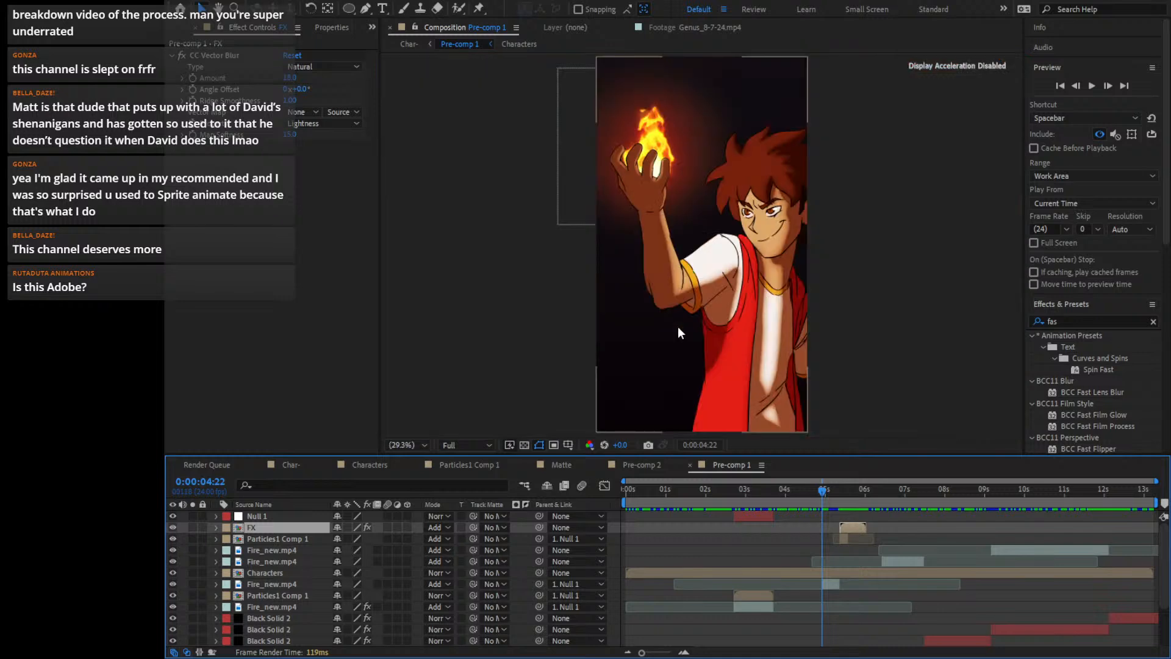
drag(833, 492, 1152, 490)
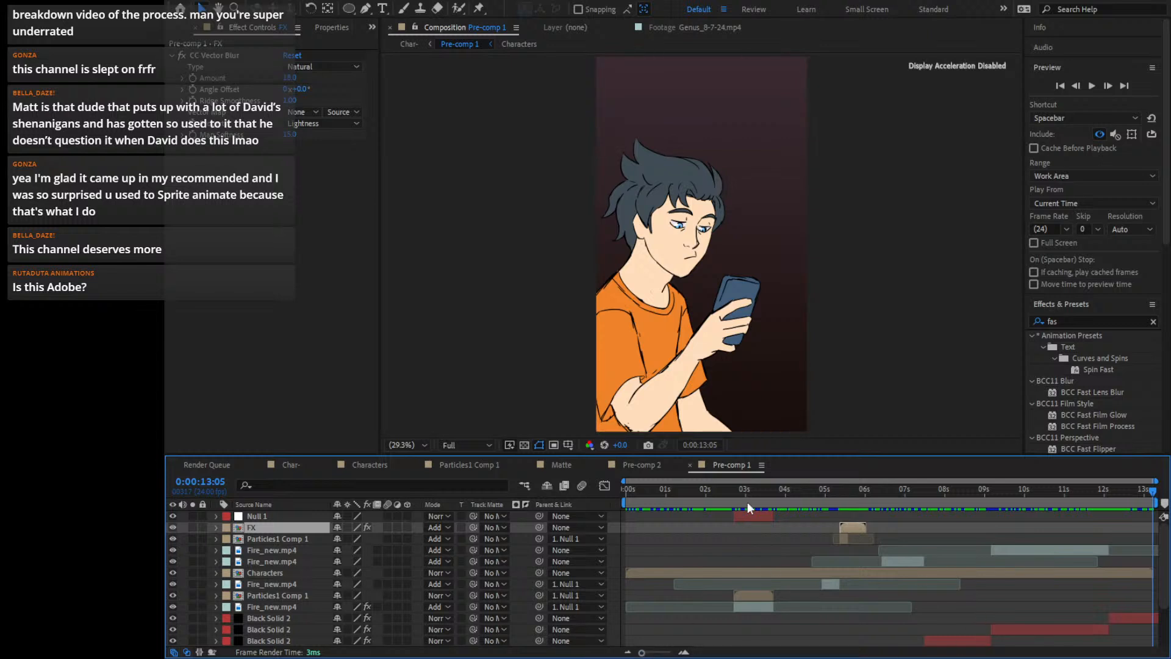
drag(749, 492, 703, 509)
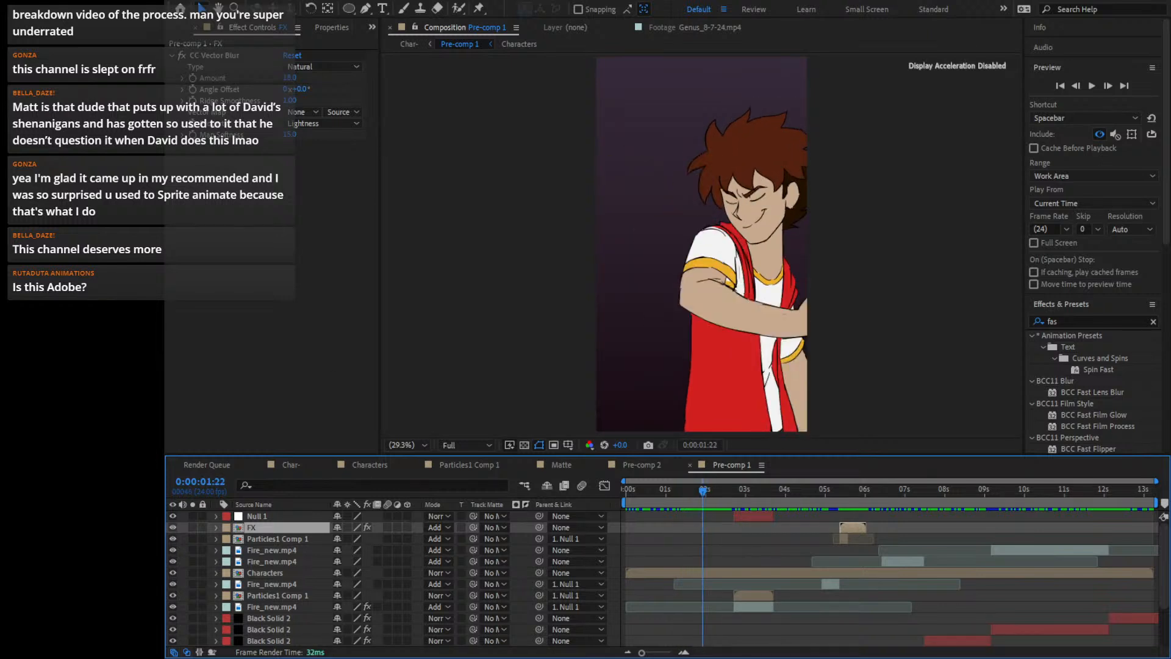
Add the FX-[0001-0318].tga sequence to Pre-comp 1 directly below the FX layer and view it at 0:00:02:07
click(373, 27)
click(399, 47)
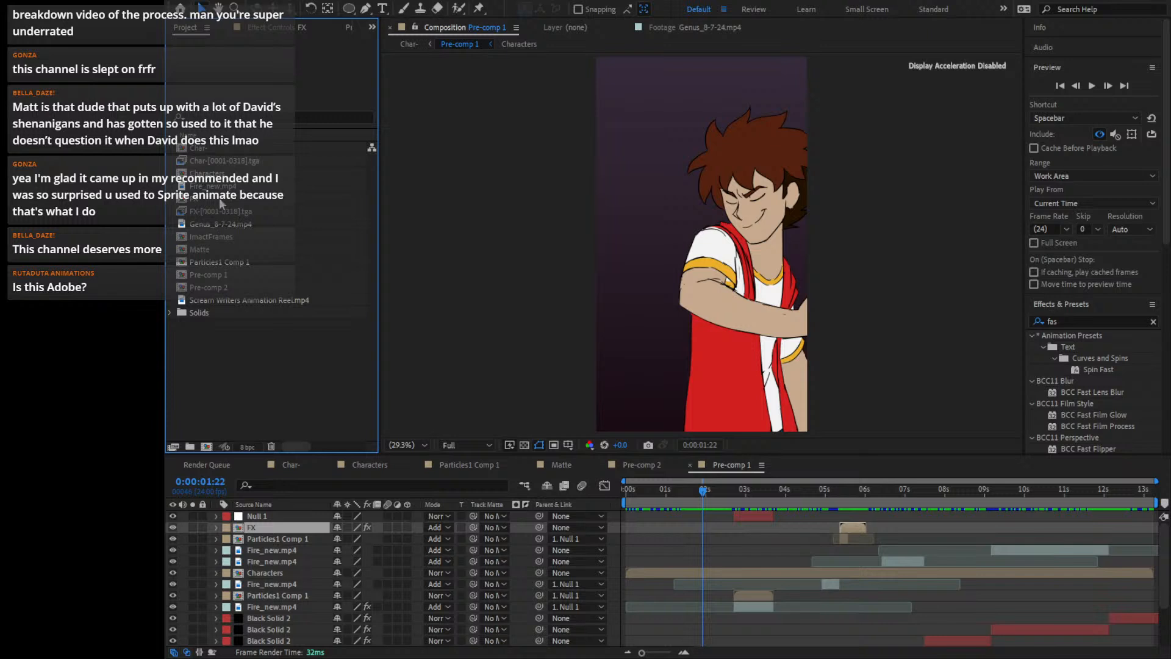
click(218, 214)
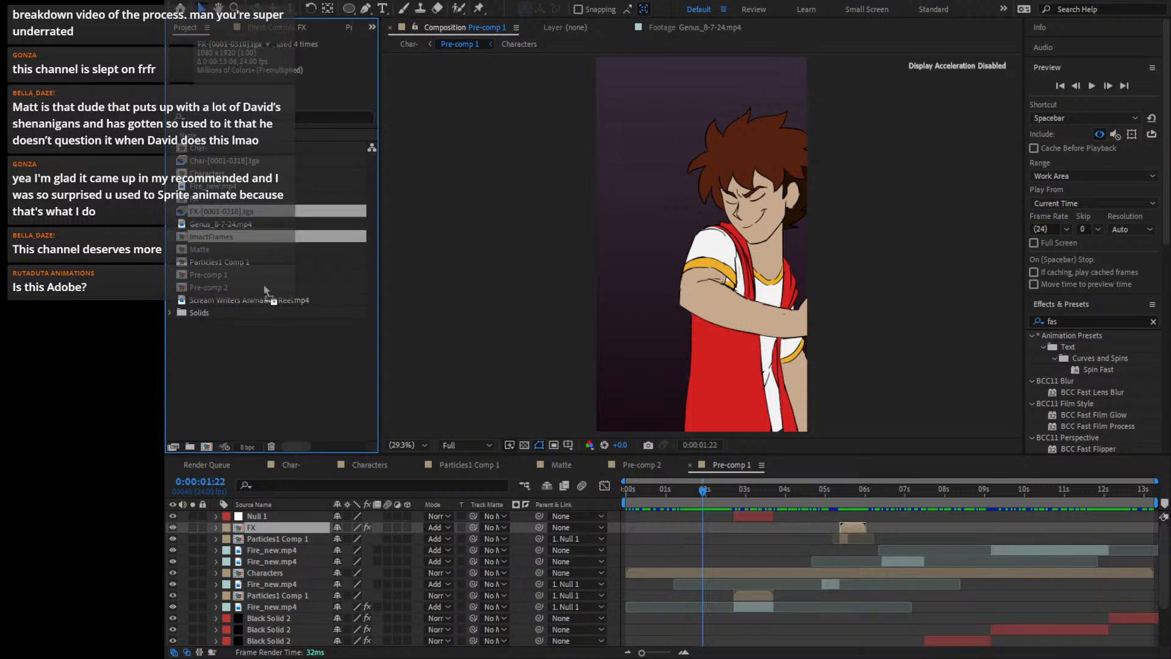
click(372, 528)
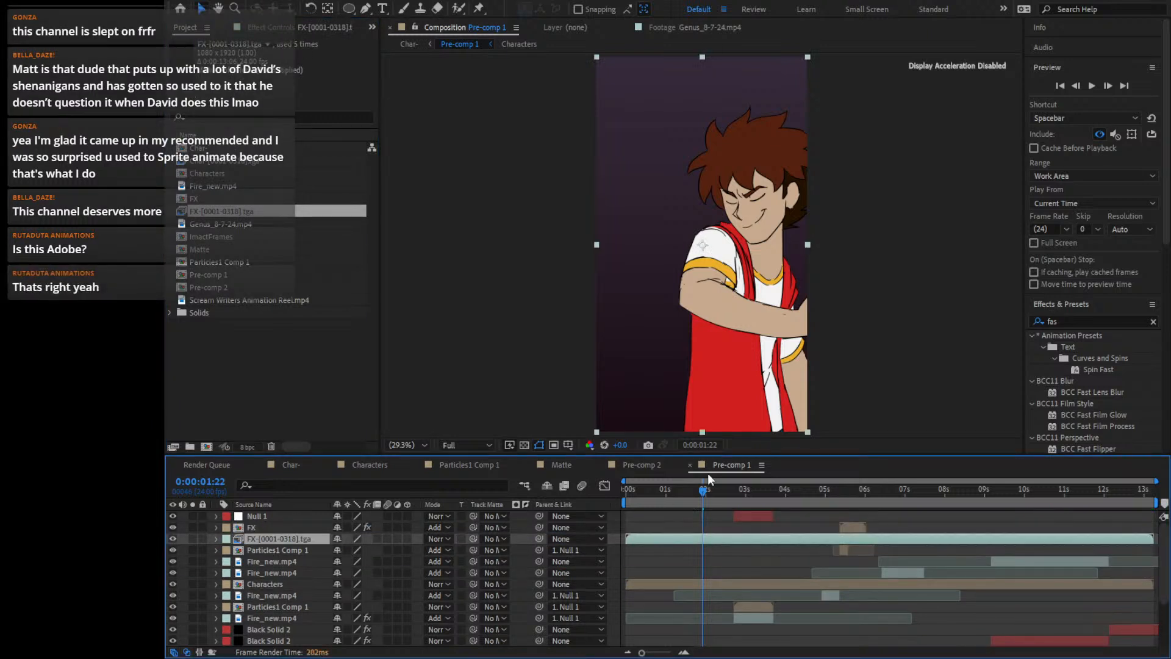
mouse_move(715, 485)
mouse_down()
mouse_move(730, 489)
mouse_move(716, 493)
mouse_up()
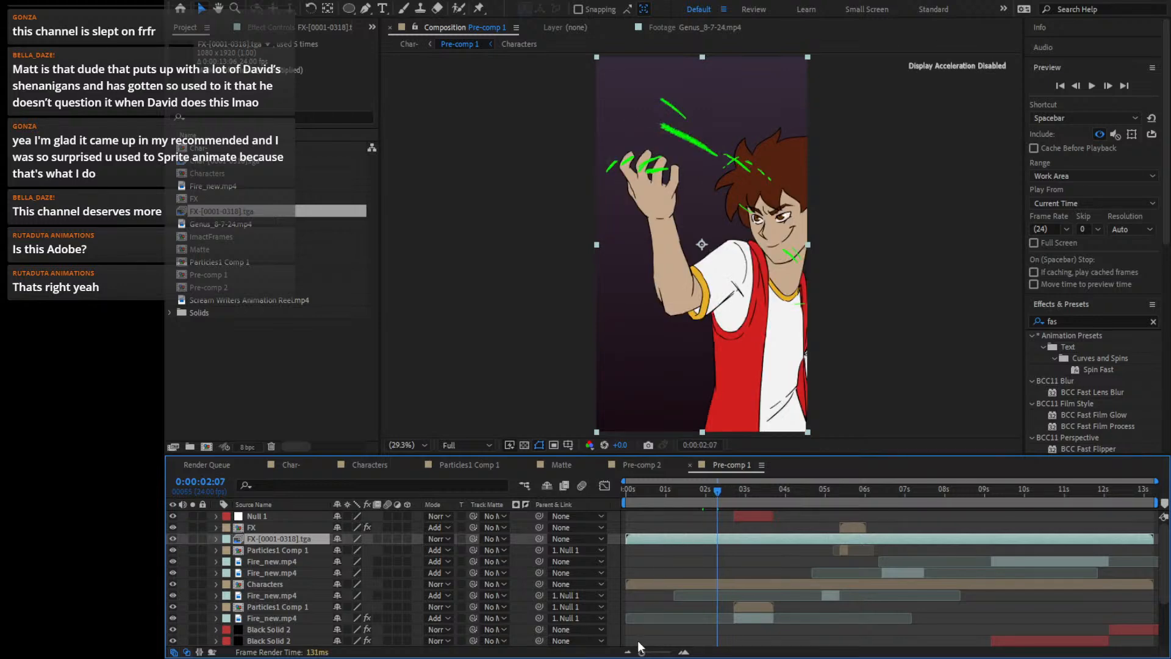
Open the FX pre-comp and examine its glowing effect lines around 0:00:05:09
double_click(850, 528)
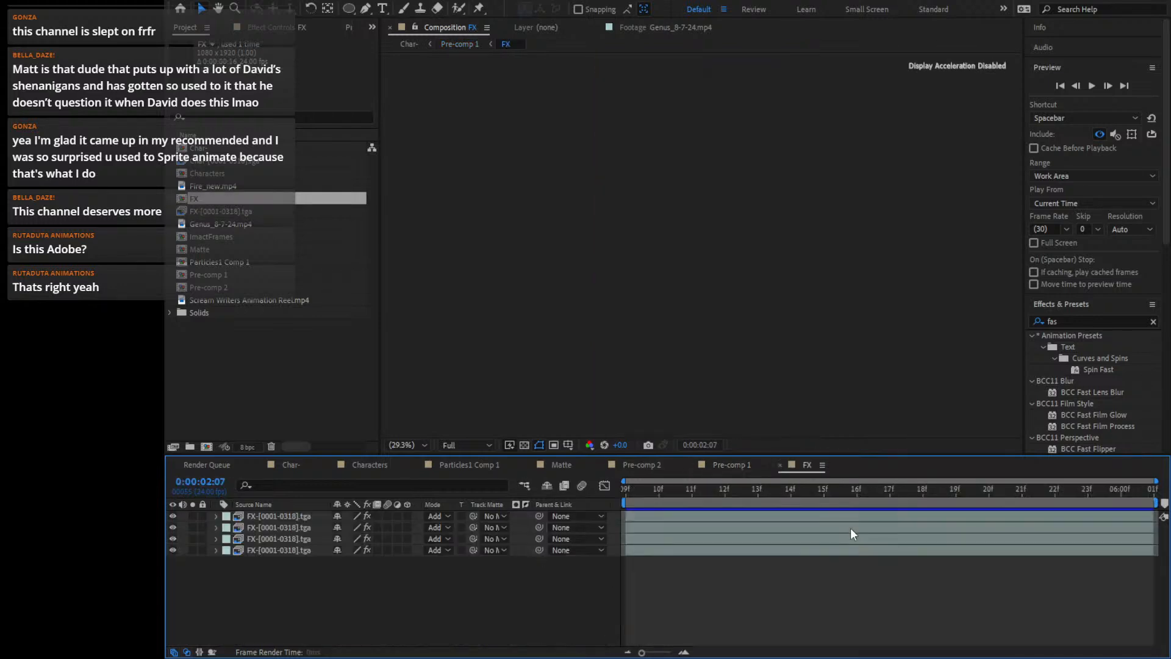
drag(661, 496, 637, 511)
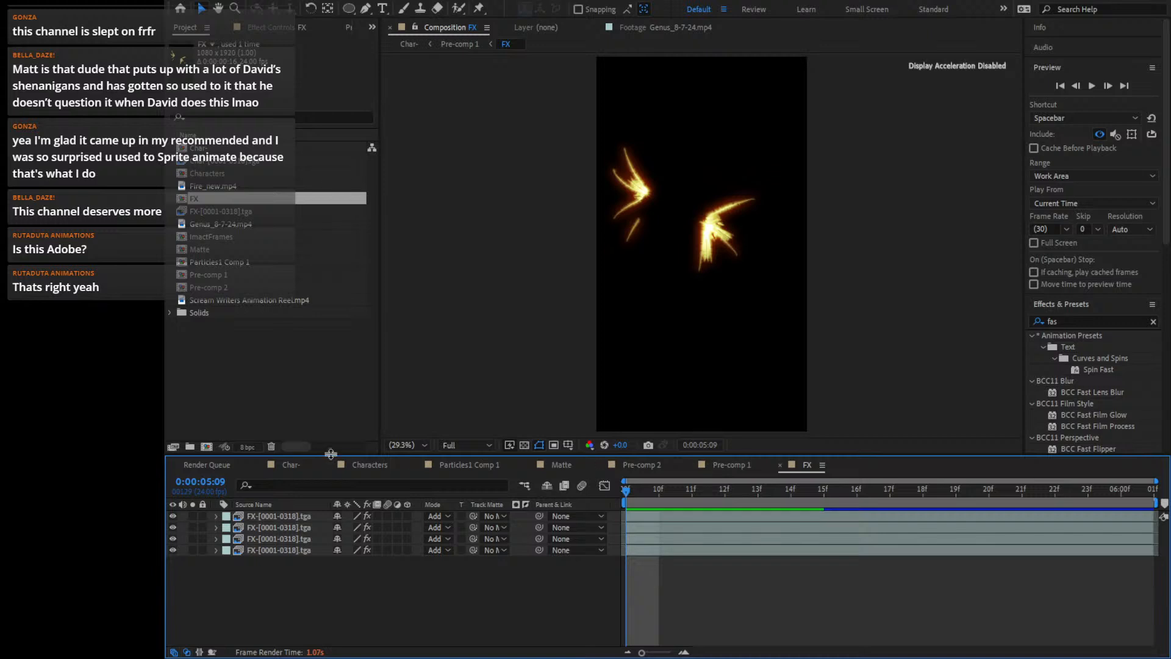
Close all open compositions except Char-, and reopen Pre-comp 1 from its layer there
click(295, 464)
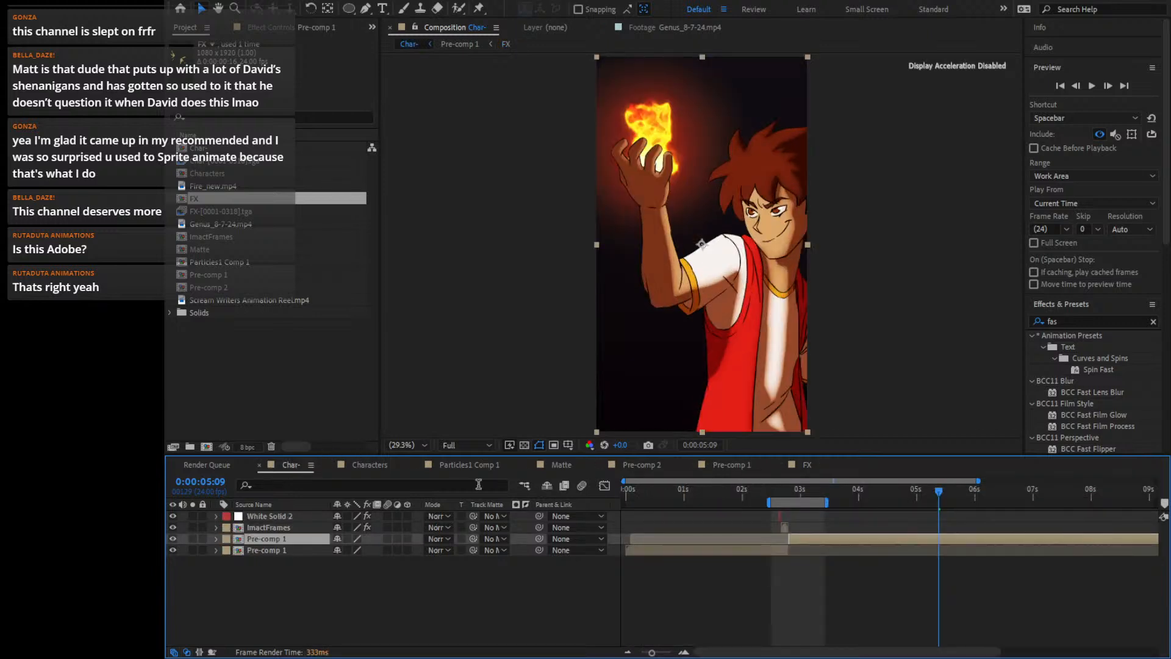
click(362, 467)
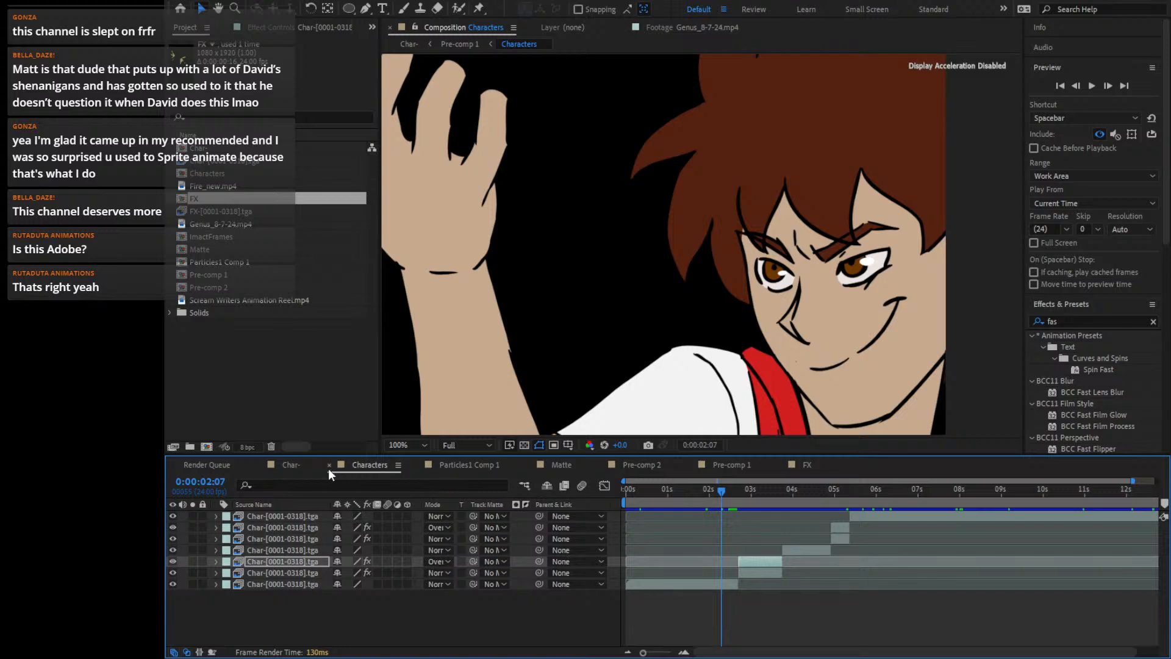
click(328, 467)
click(329, 467)
click(328, 467)
click(328, 467)
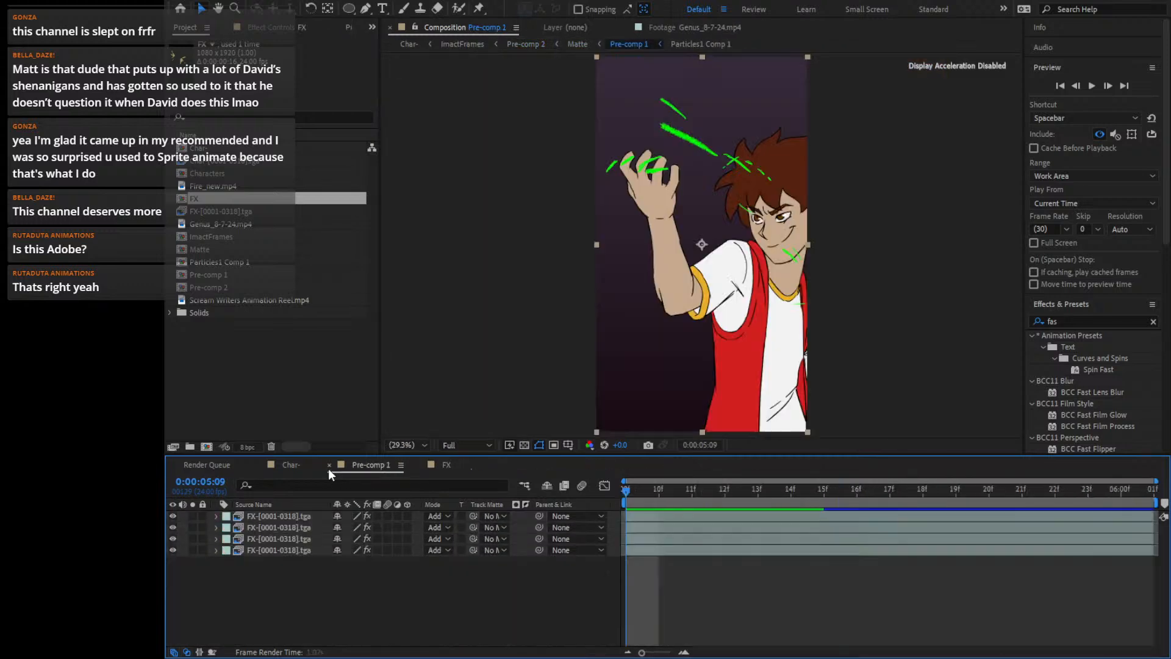
click(328, 468)
click(328, 468)
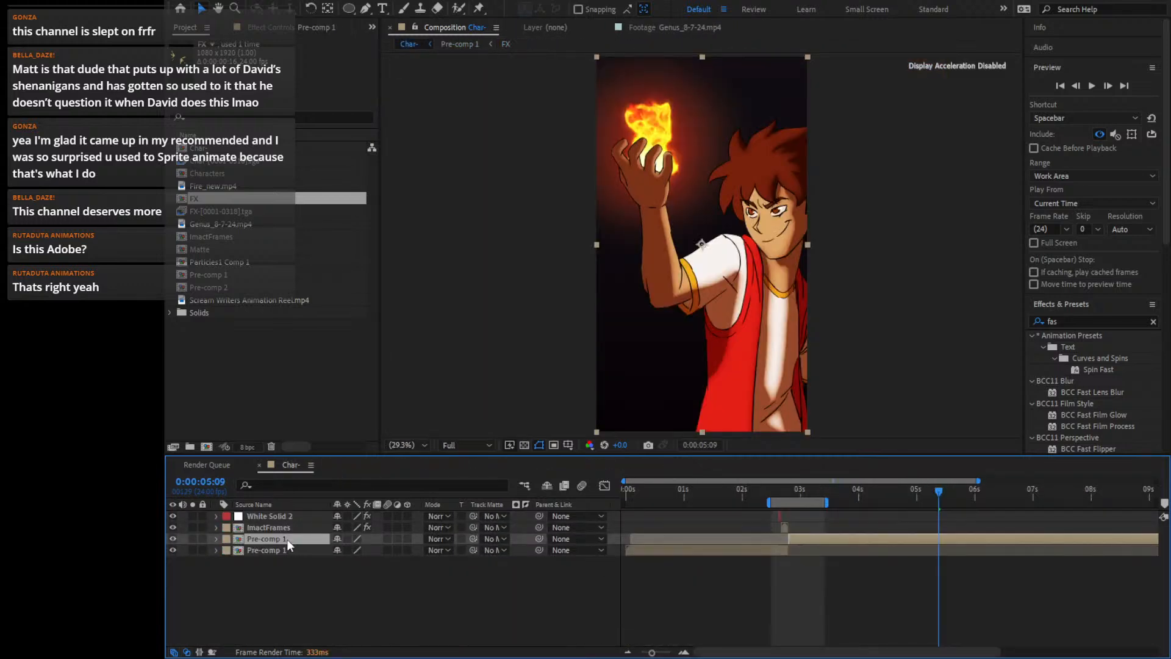
double_click(286, 539)
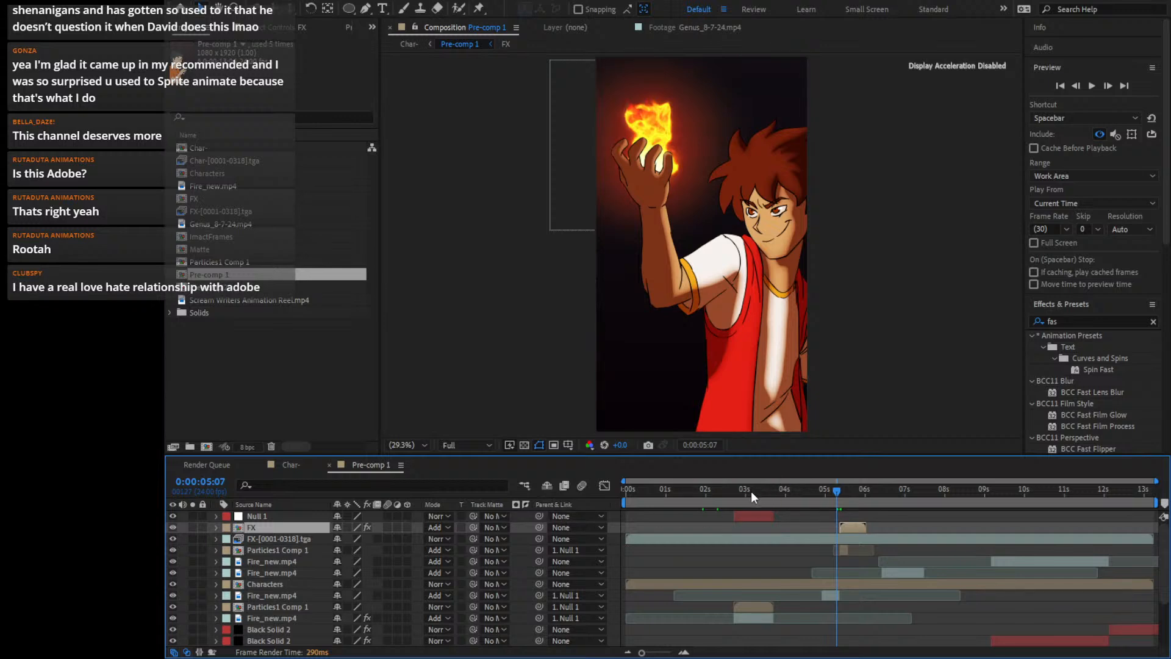
Examine how the raw FX lines and the fire look across the shots between 0:00:01:05 and 0:00:05:17
drag(788, 496, 853, 537)
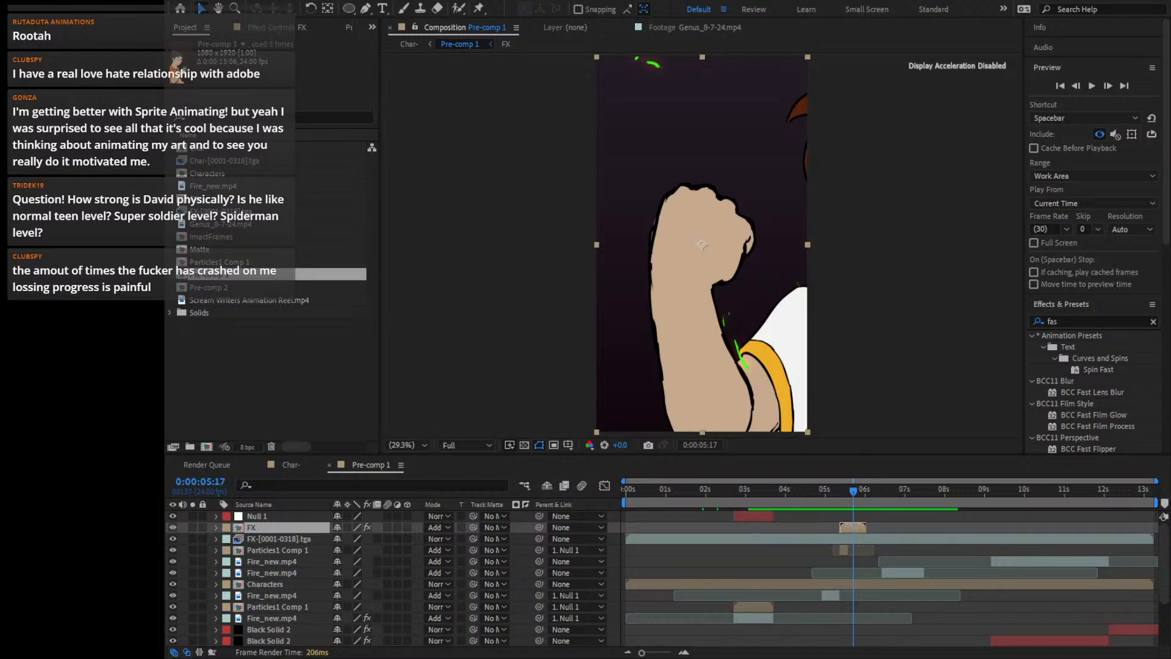
click(823, 494)
drag(818, 495, 729, 473)
mouse_move(755, 476)
mouse_down()
mouse_move(733, 477)
mouse_move(774, 467)
mouse_move(724, 471)
mouse_move(794, 471)
mouse_move(770, 466)
mouse_up()
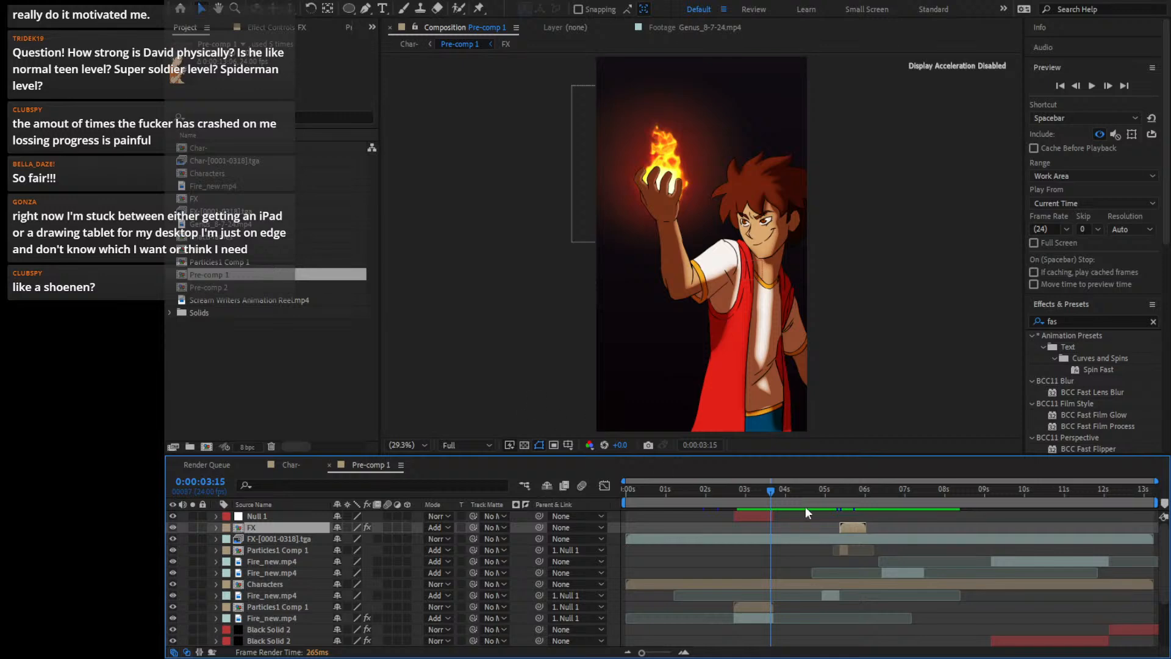
drag(767, 489, 672, 534)
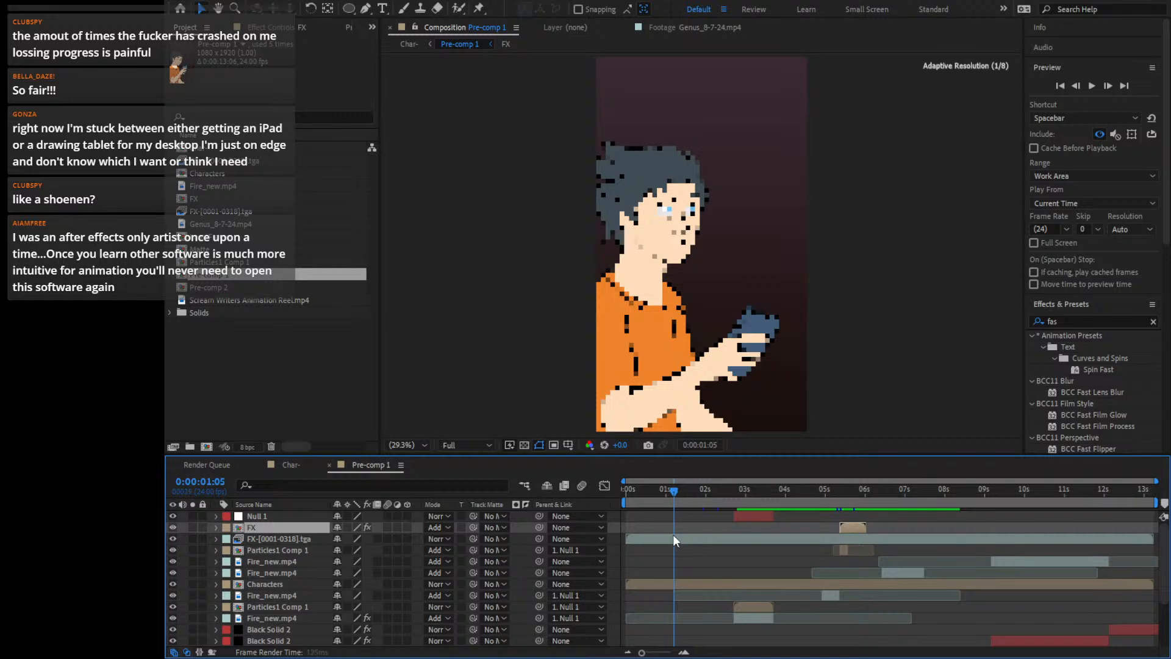
key(space)
Move the FX-[0001-0318].tga layer above the FX layer and go to 0:00:01:04
click(708, 539)
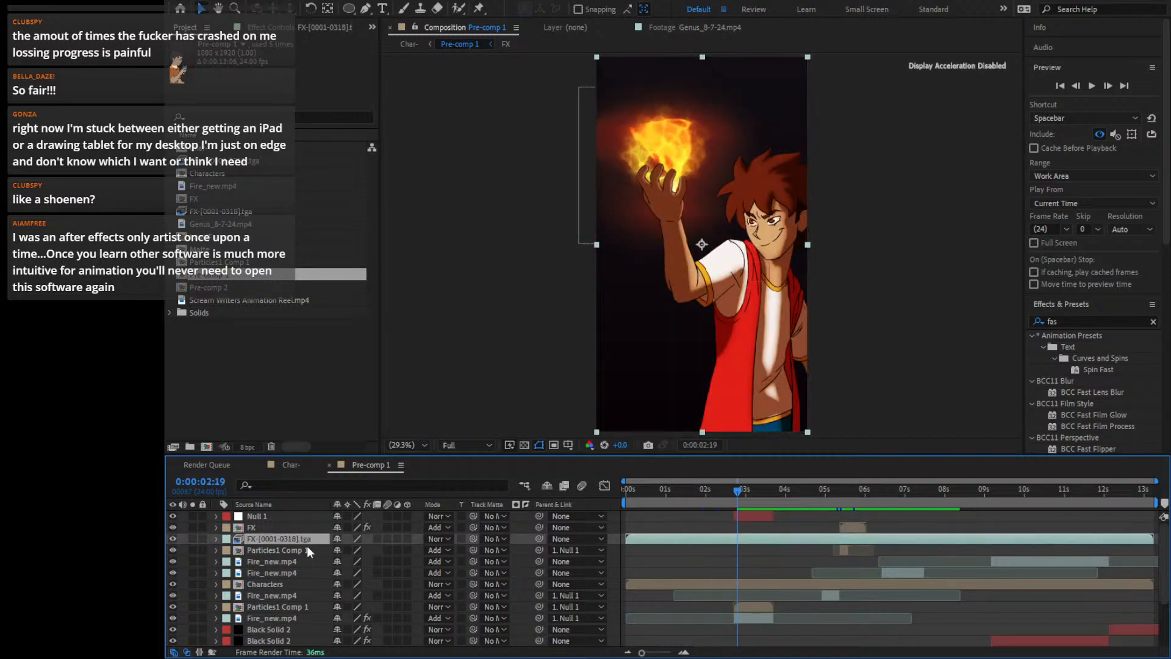
drag(297, 534, 298, 523)
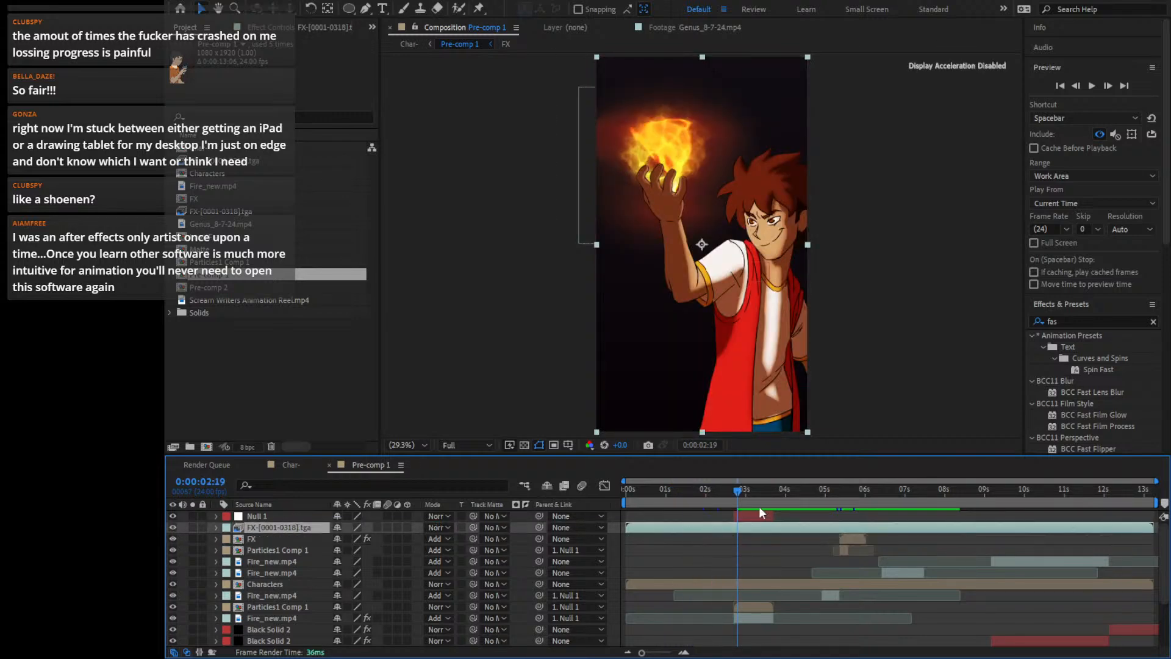
click(671, 482)
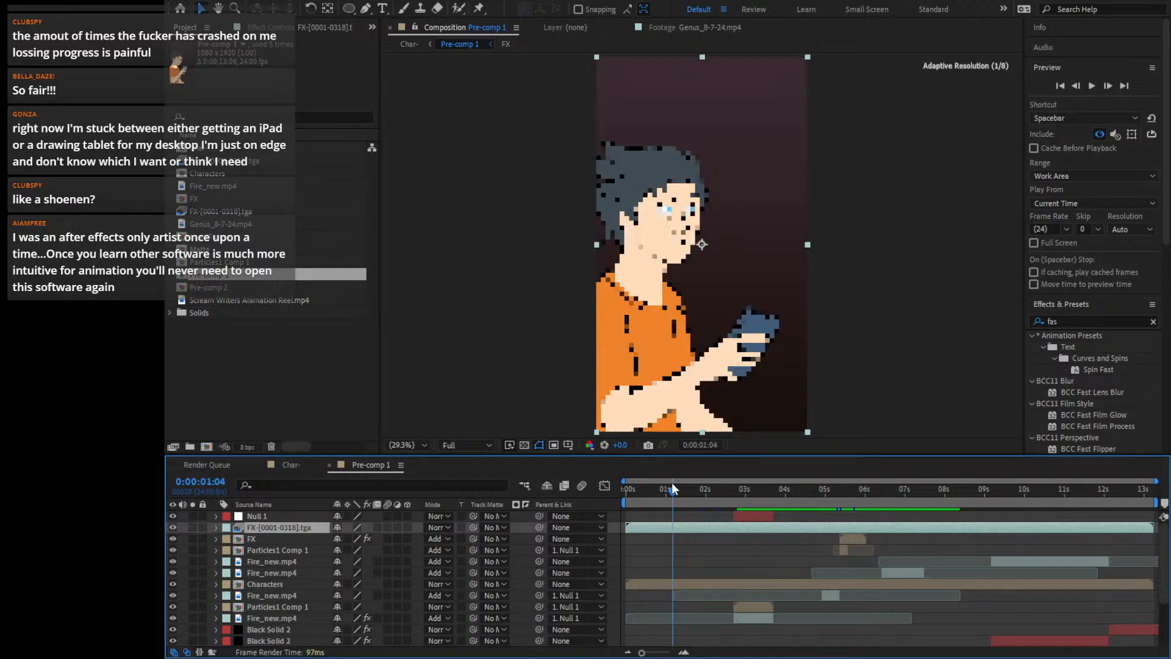
Split the FX-[0001-0318].tga layer at 0:00:01:23 and delete its earlier part
drag(671, 482, 699, 520)
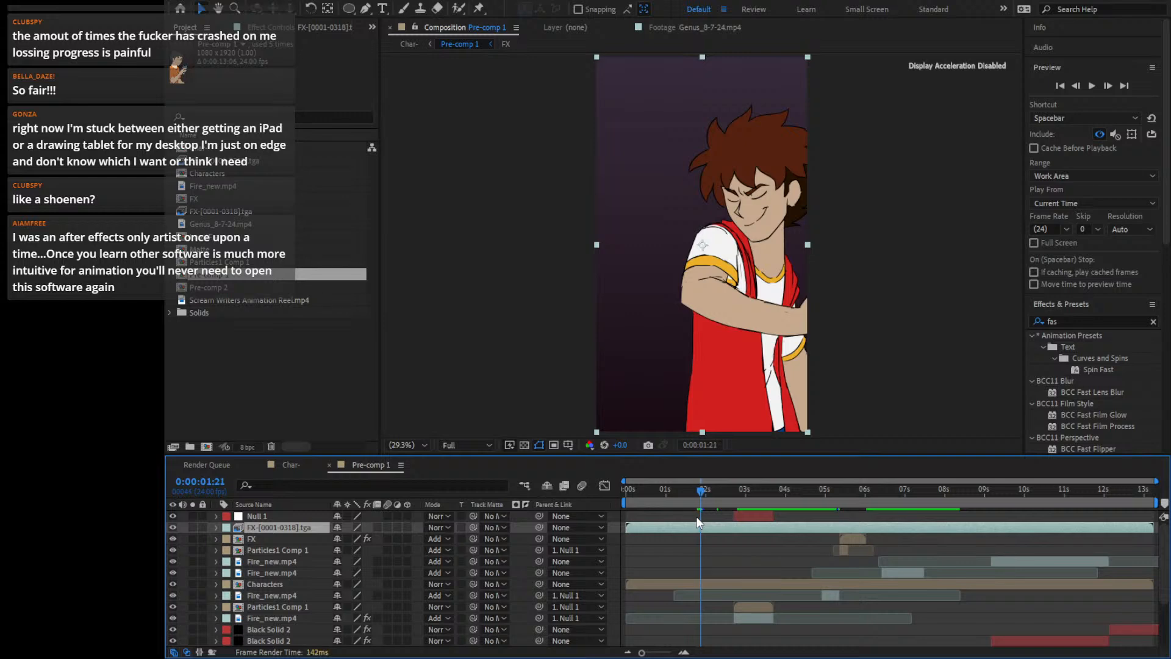
key(Page_Down)
key(Page_Down)
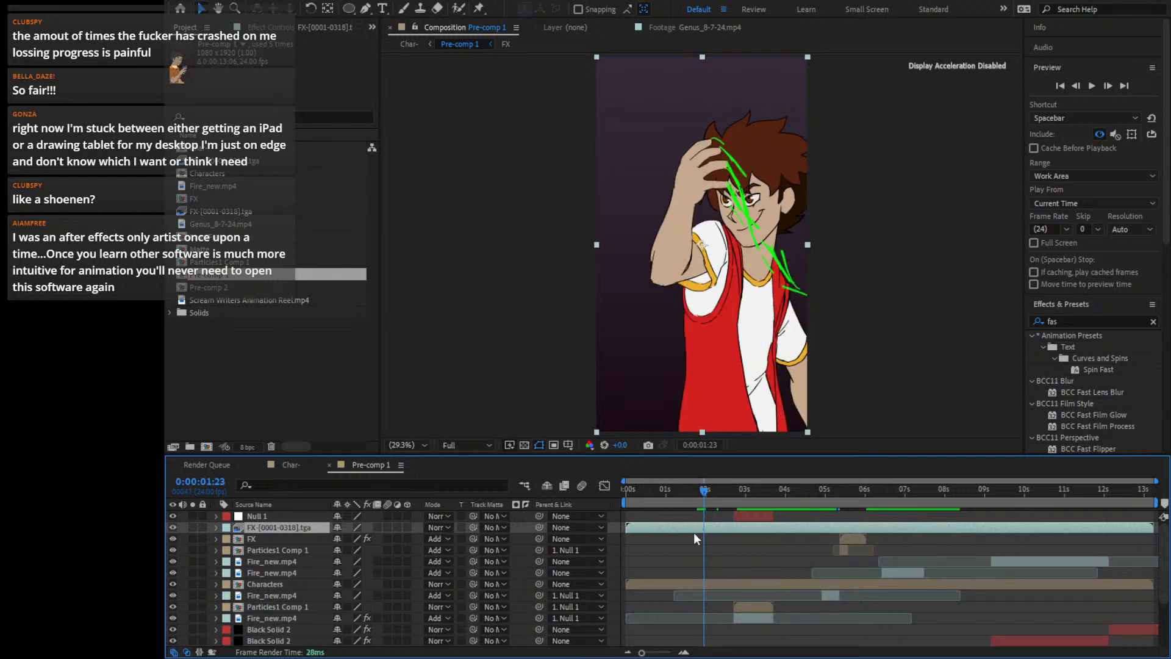
key(ctrl+shift+d)
click(671, 534)
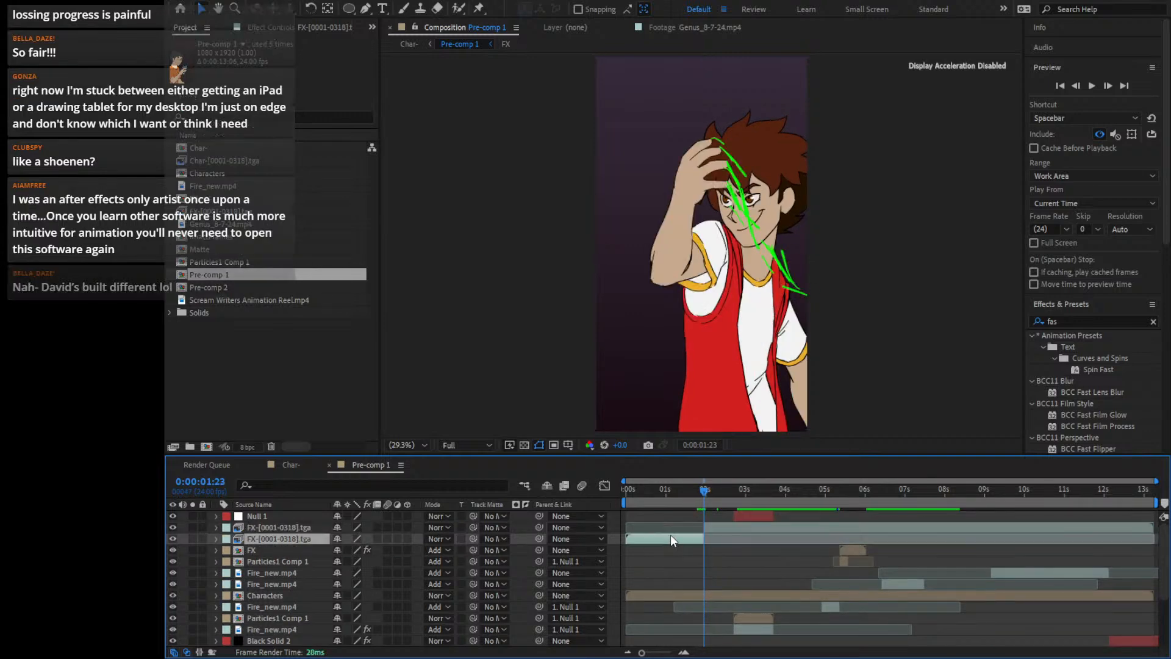
key(Delete)
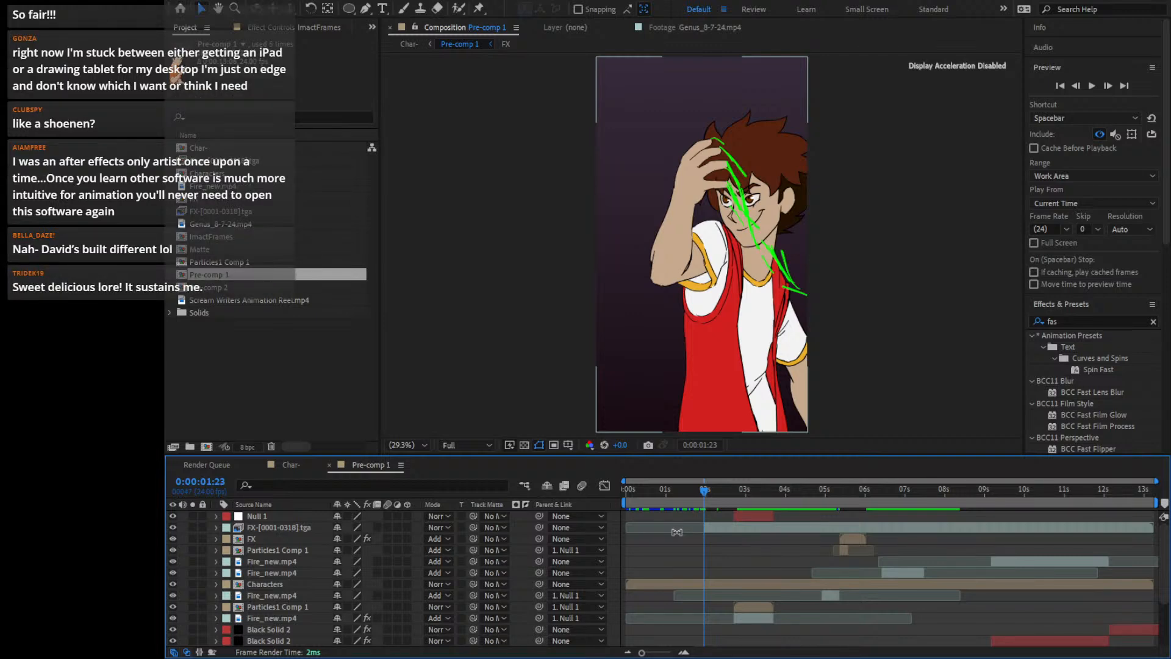
Split the FX-[0001-0318].tga layer at 0:00:02:17, where the hand's fire starts, and delete its later part
drag(706, 491, 720, 492)
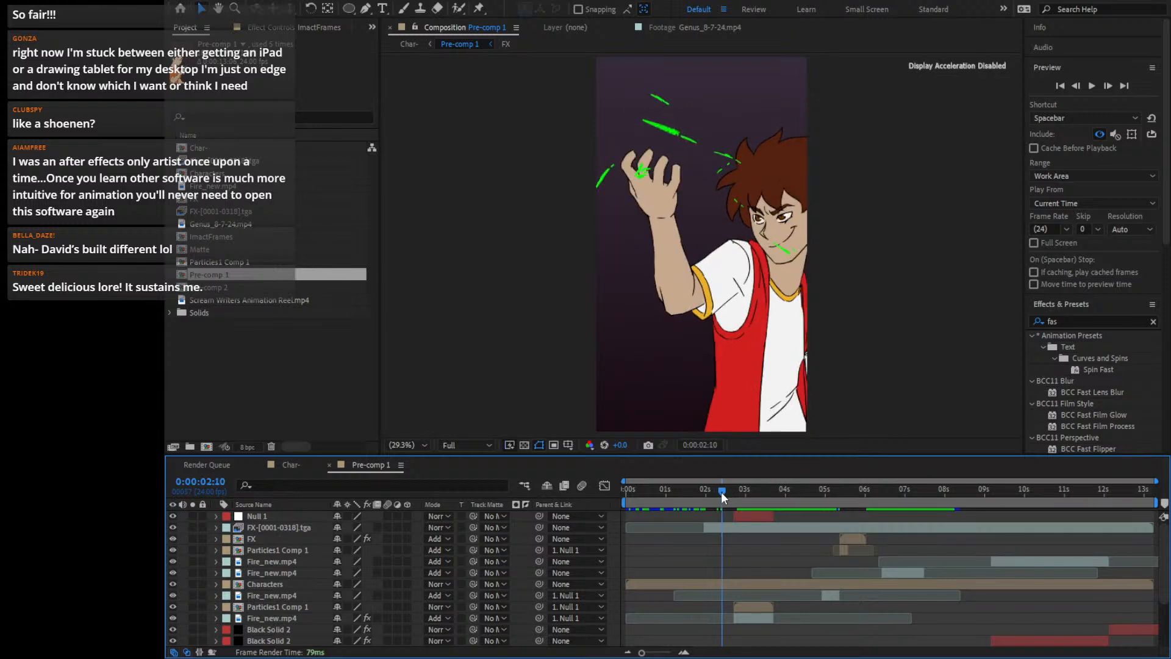
key(Page_Down)
key(Page_Down)
key(Page_Down)
key(Page_Down)
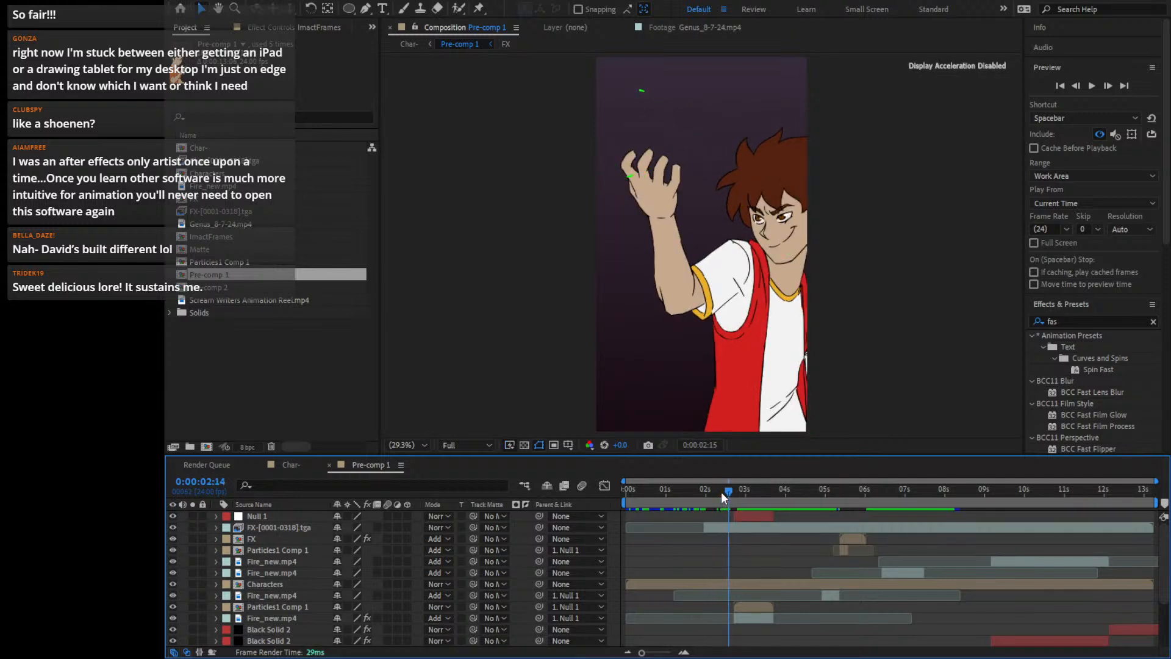
key(Page_Down)
key(Page_Down)
key(Page_Down)
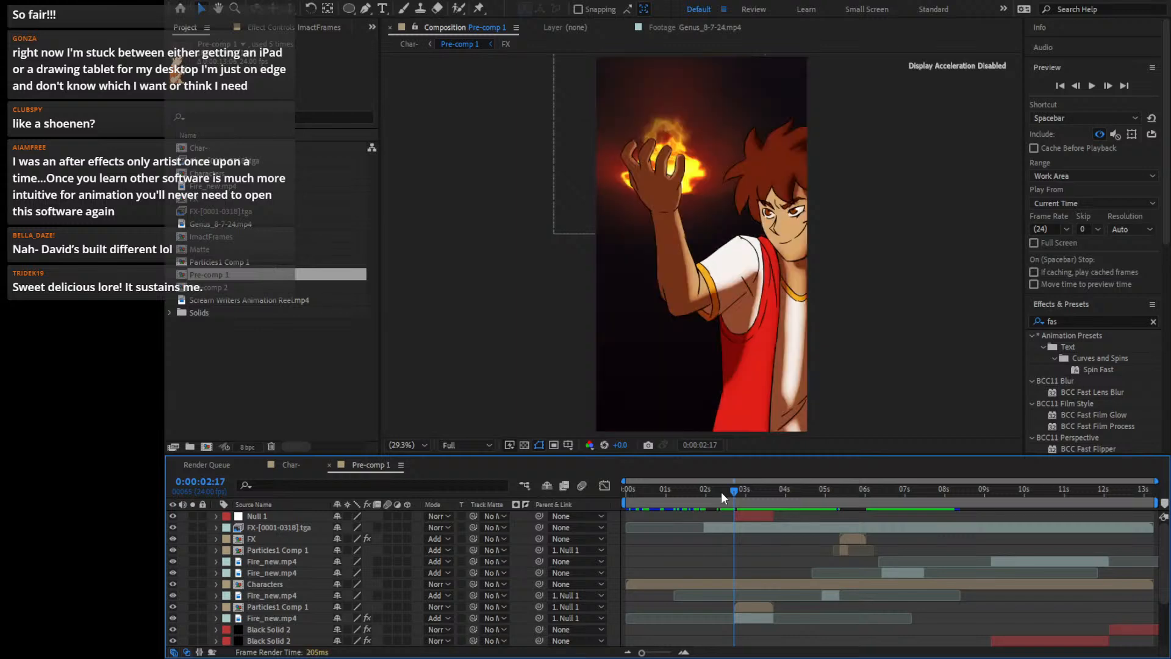
key(Page_Up)
key(Page_Down)
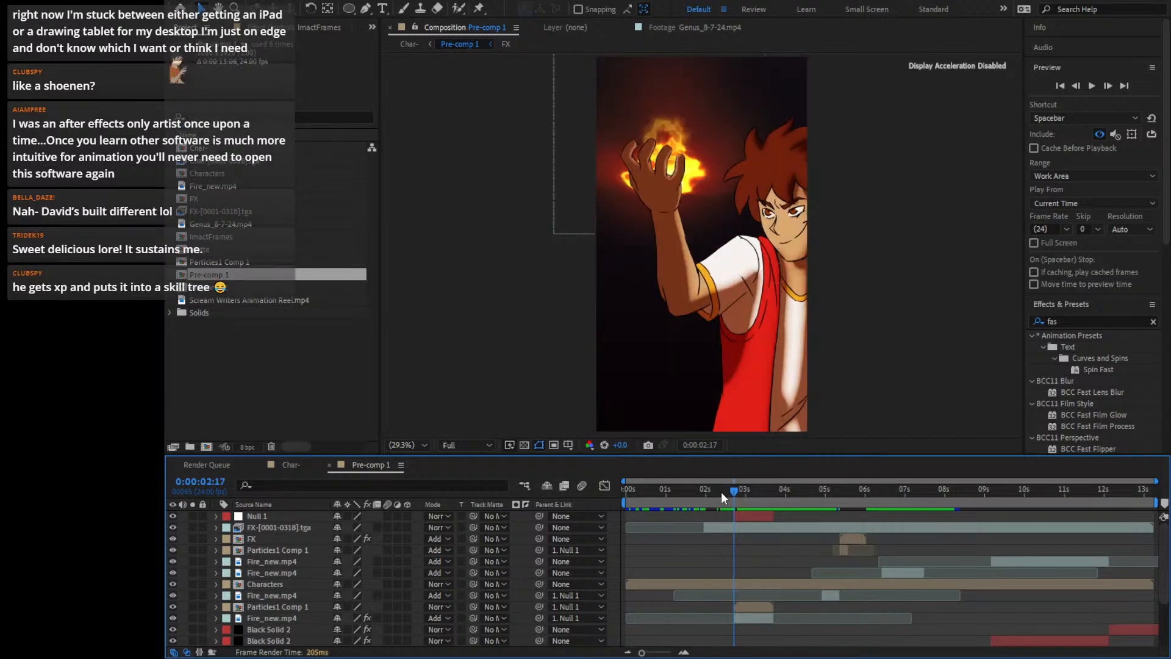
click(752, 528)
key(ctrl+shift+d)
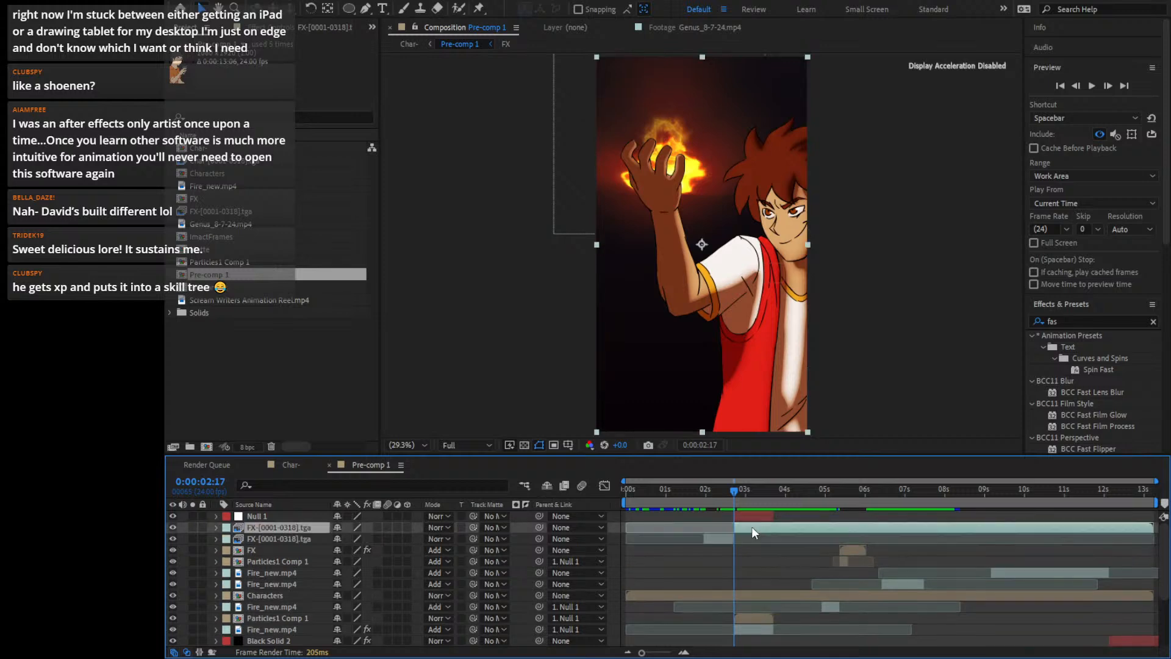
key(Delete)
Go to 0:00:02:07 and apply the Fill effect to the trimmed FX-[0001-0318].tga layer
click(725, 499)
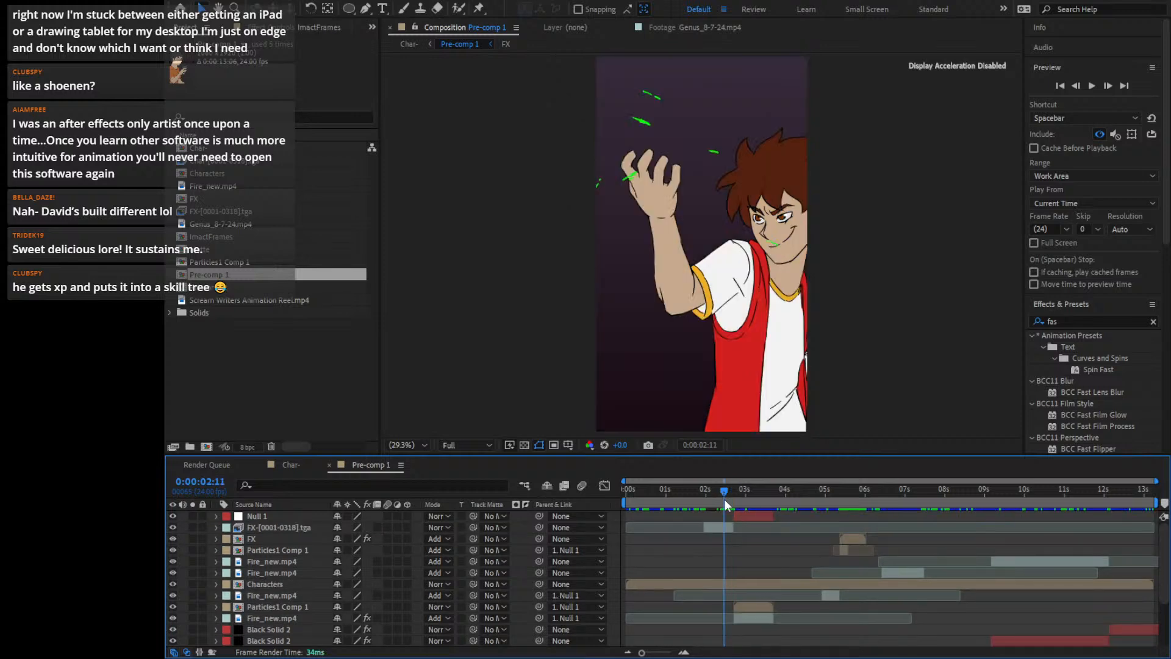
click(683, 652)
click(683, 652)
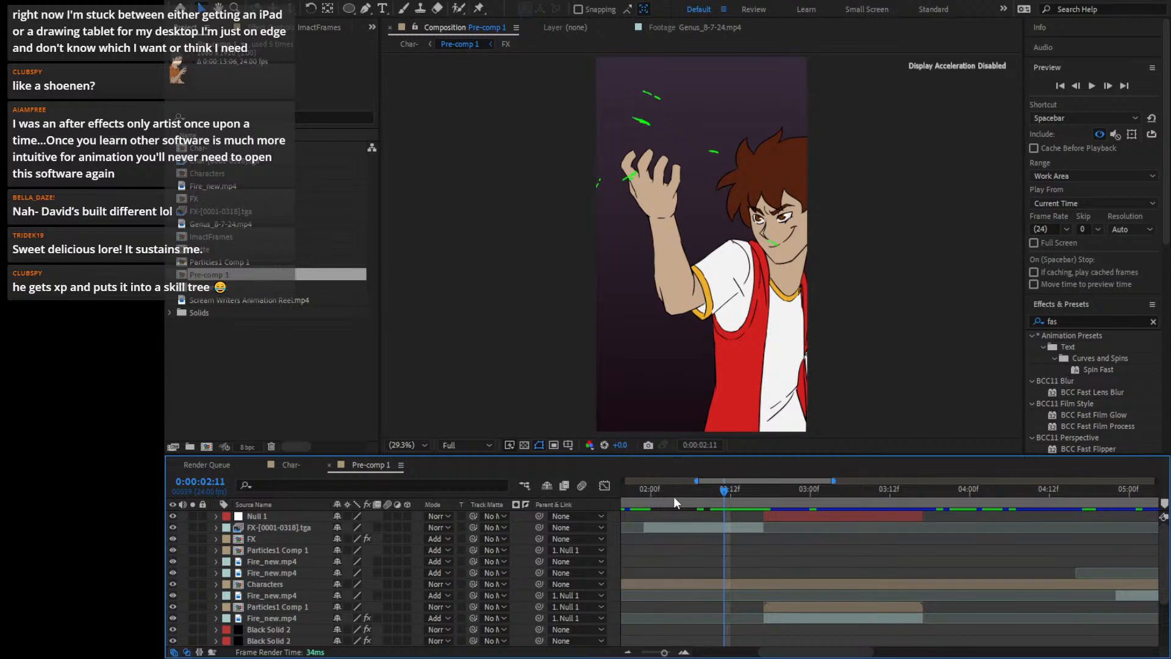
mouse_move(673, 495)
mouse_down()
mouse_move(654, 495)
mouse_move(730, 514)
mouse_move(674, 521)
mouse_move(700, 521)
mouse_up()
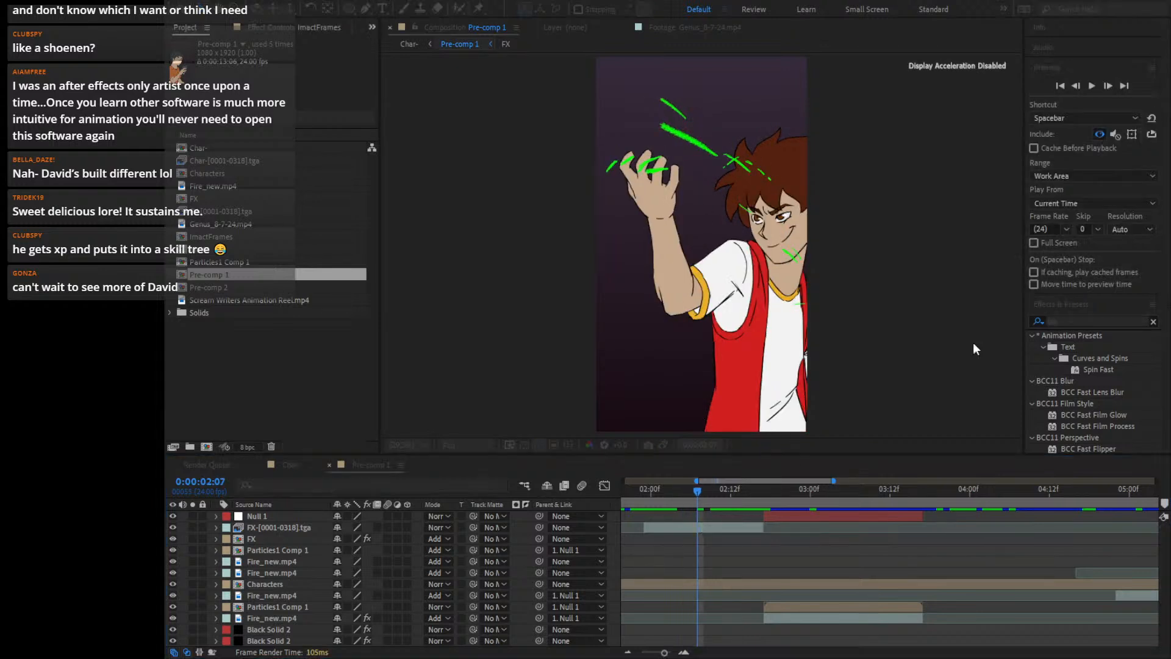
drag(1077, 319, 986, 323)
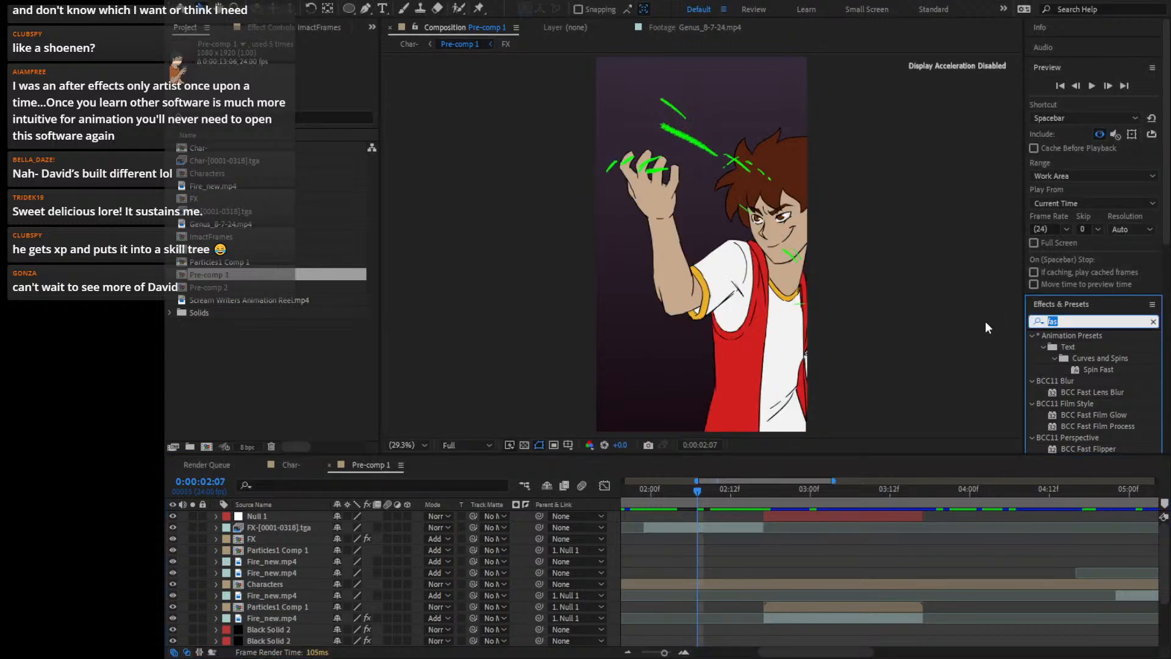
key(BackSpace)
text(fill)
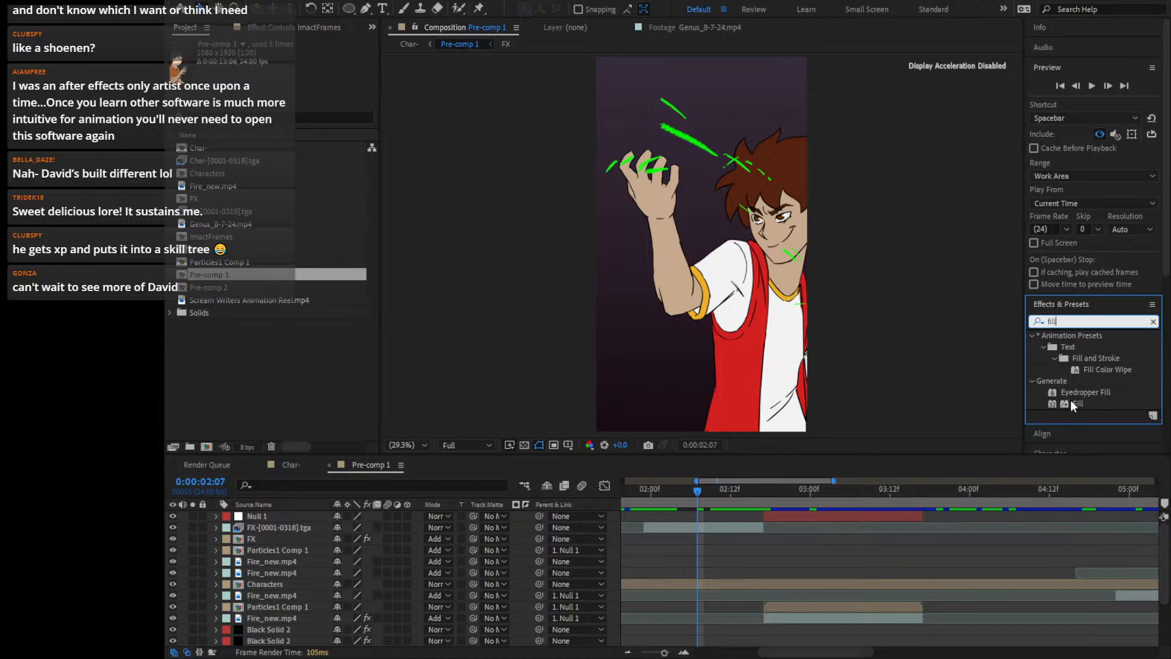
mouse_move(1072, 404)
mouse_down()
mouse_move(939, 433)
mouse_move(737, 535)
mouse_move(714, 526)
mouse_up()
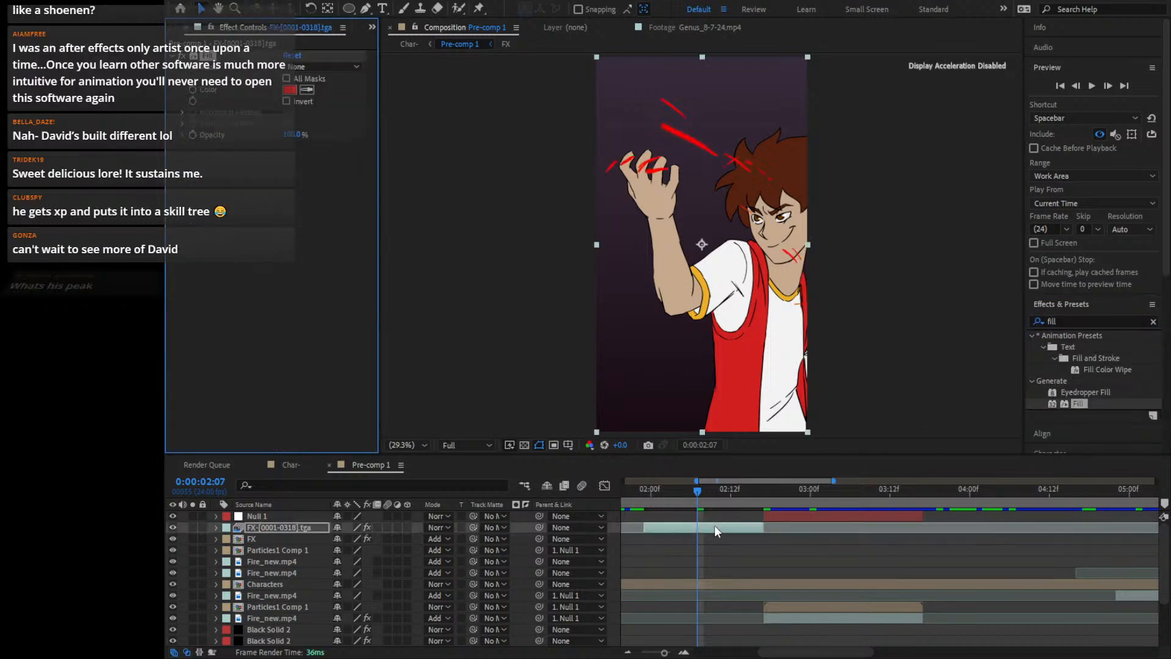
Change the Fill colour of the FX strokes to orange
key(slash)
scroll(679, 158, down, 1)
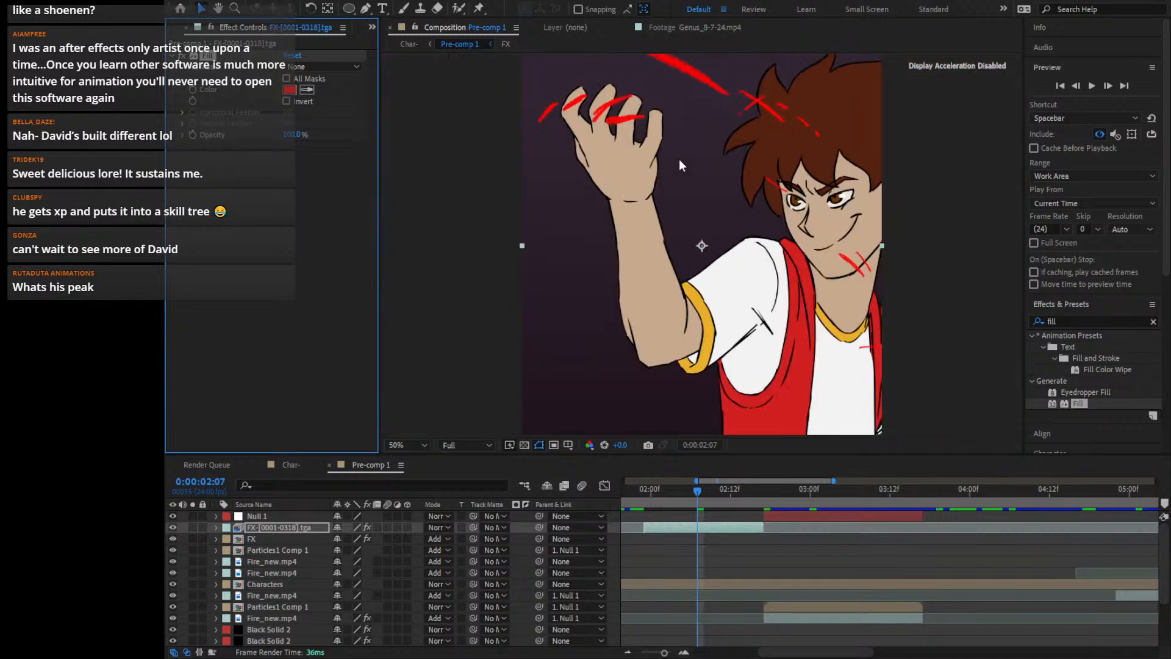
scroll(679, 159, up, 1)
drag(678, 159, 719, 477)
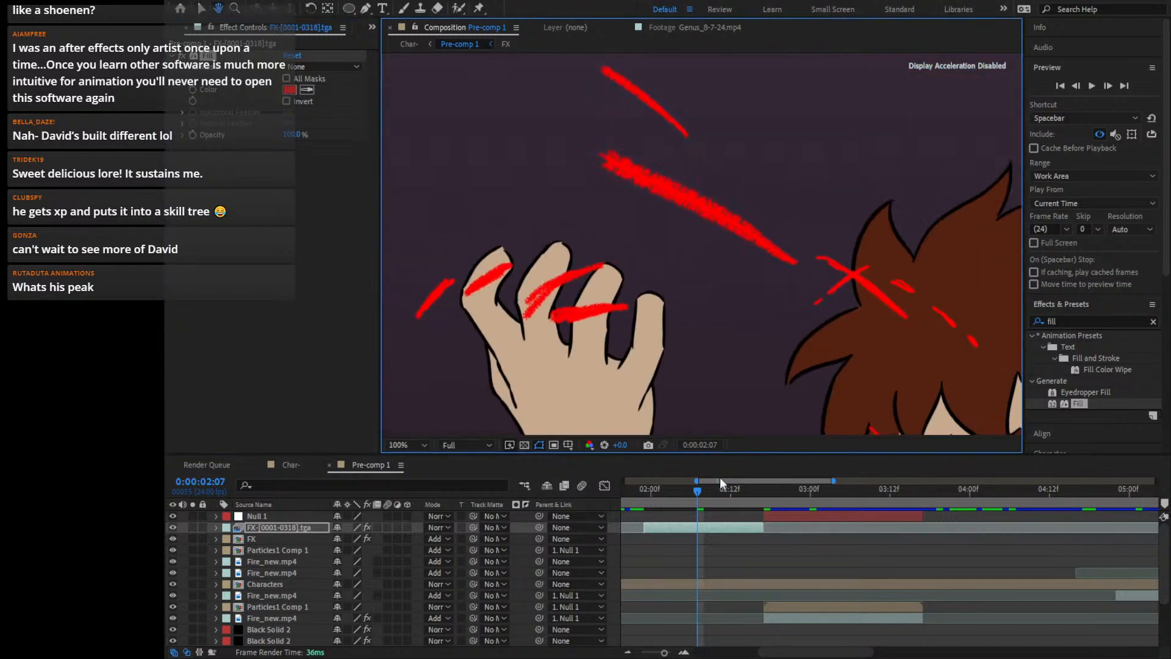
click(295, 89)
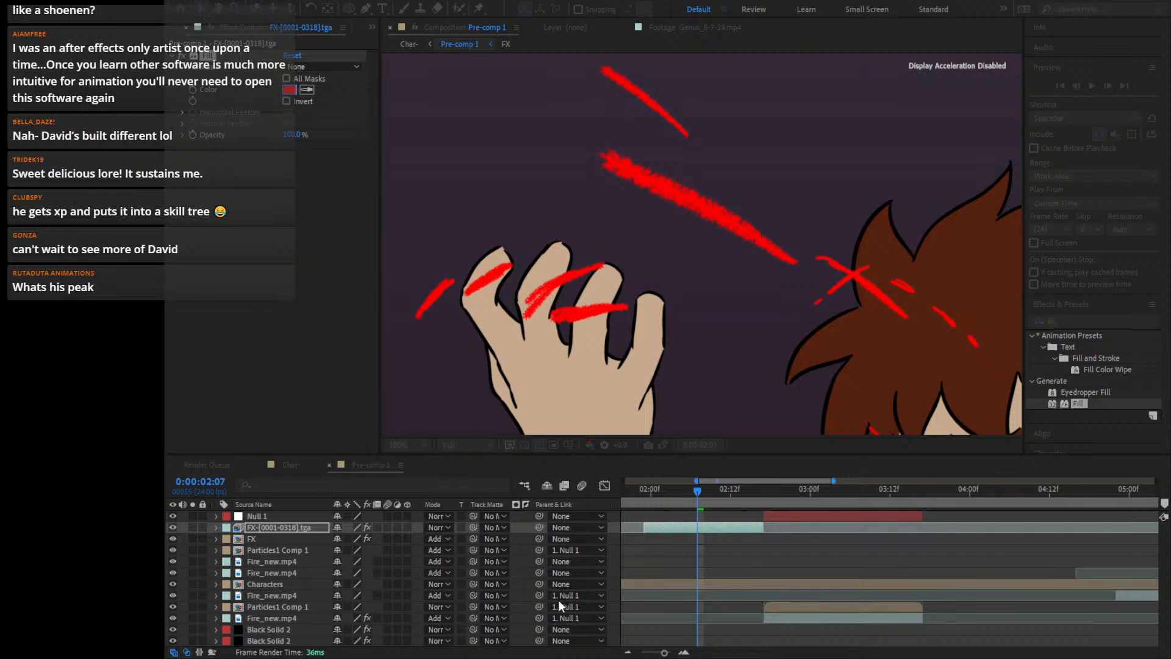
click(548, 628)
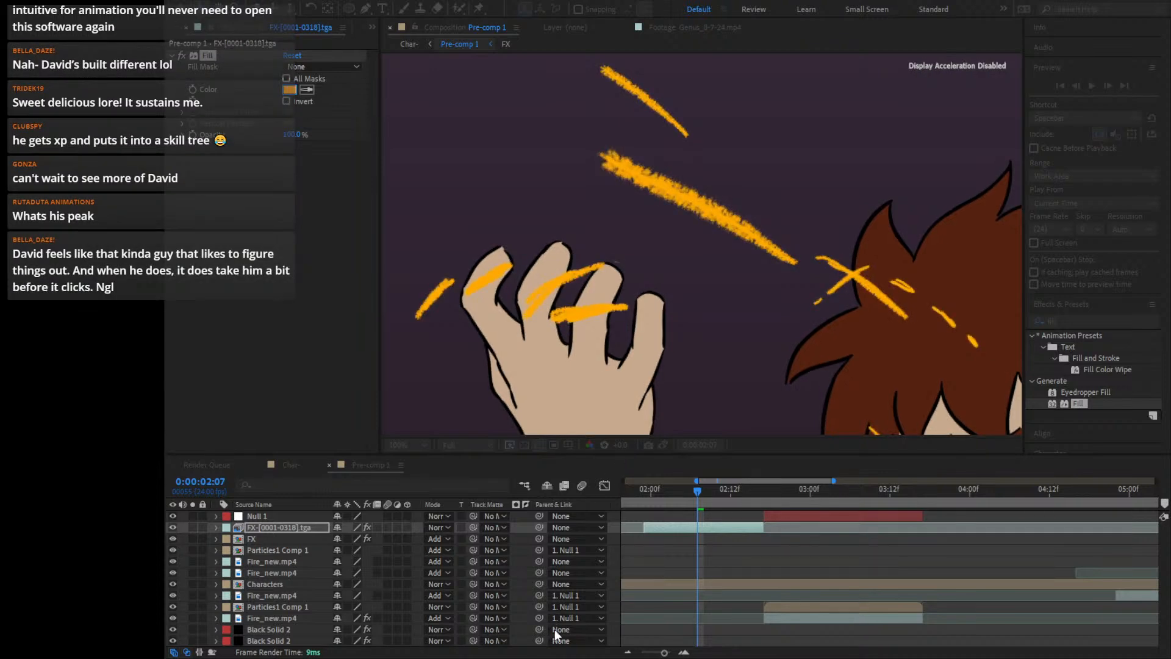
drag(550, 628, 554, 632)
click(668, 479)
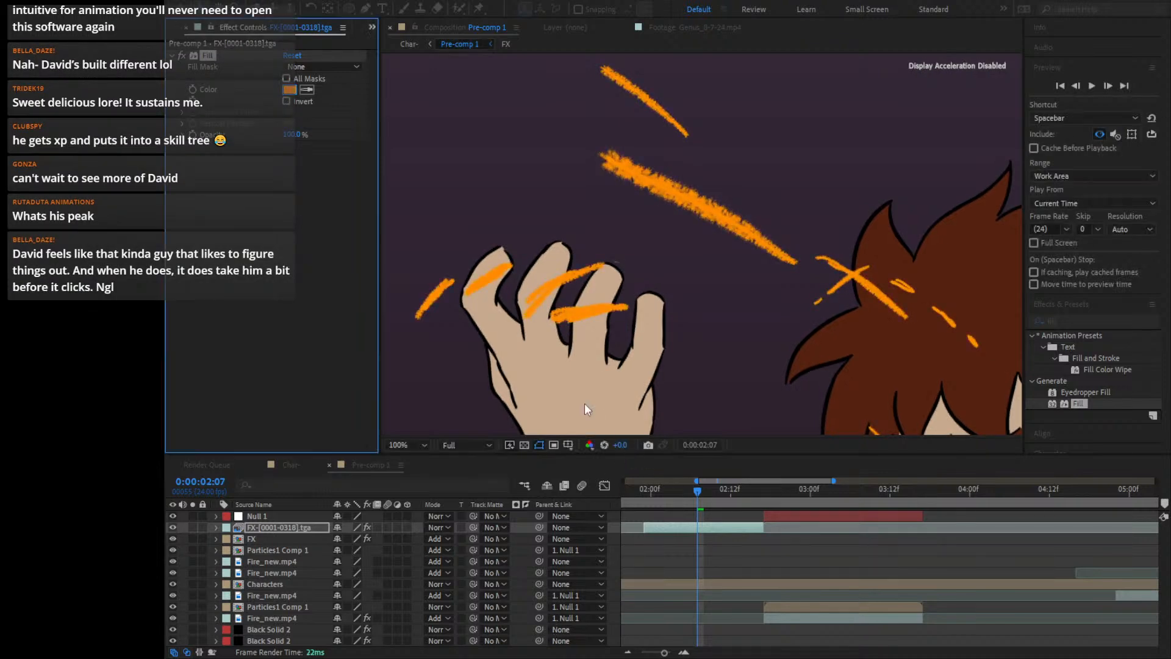
Apply CC Vector Blur to the FX-[0001-0318].tga layer and set its Amount to 10
click(1083, 320)
text(vector)
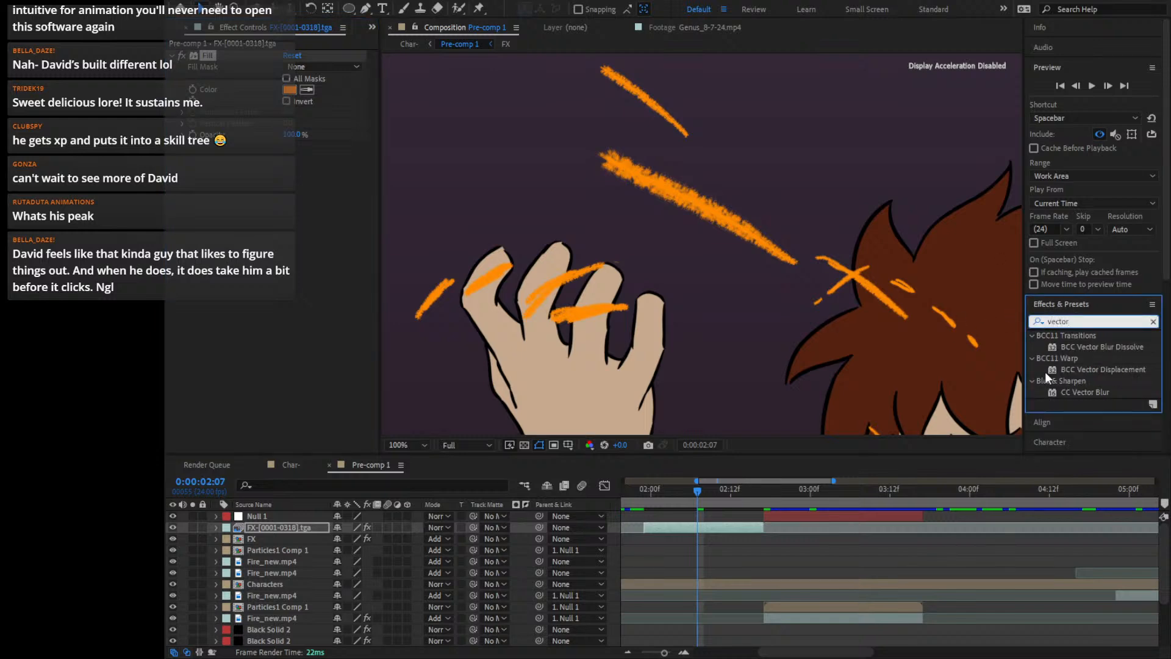
drag(1079, 392, 276, 331)
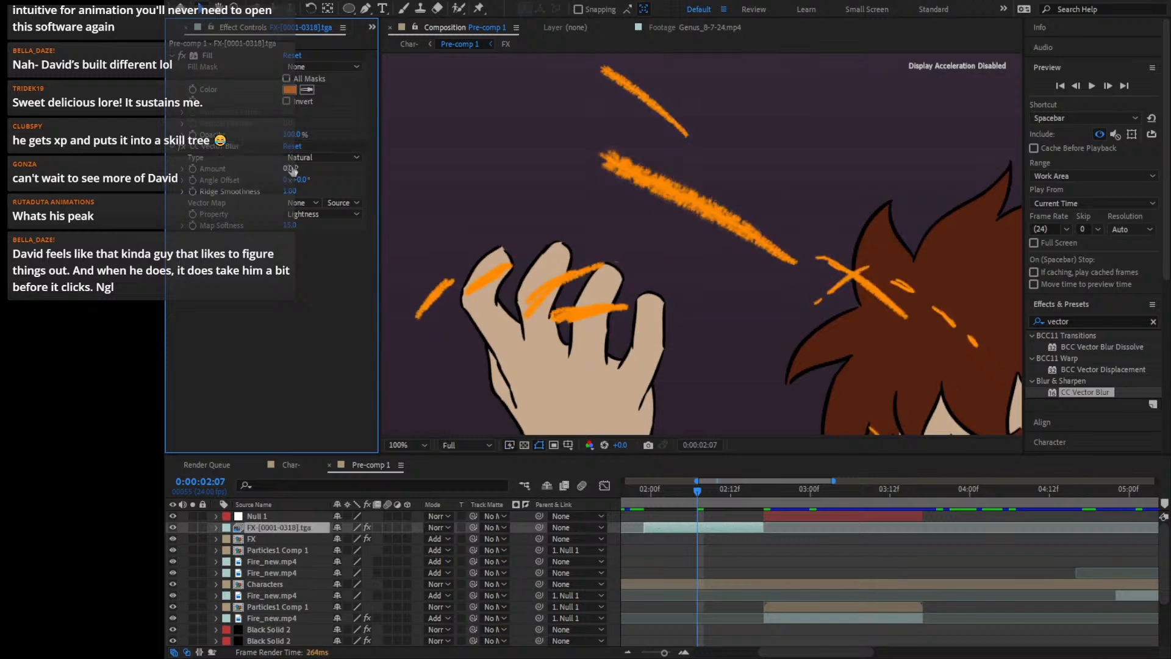
click(285, 168)
text(15)
key(Return)
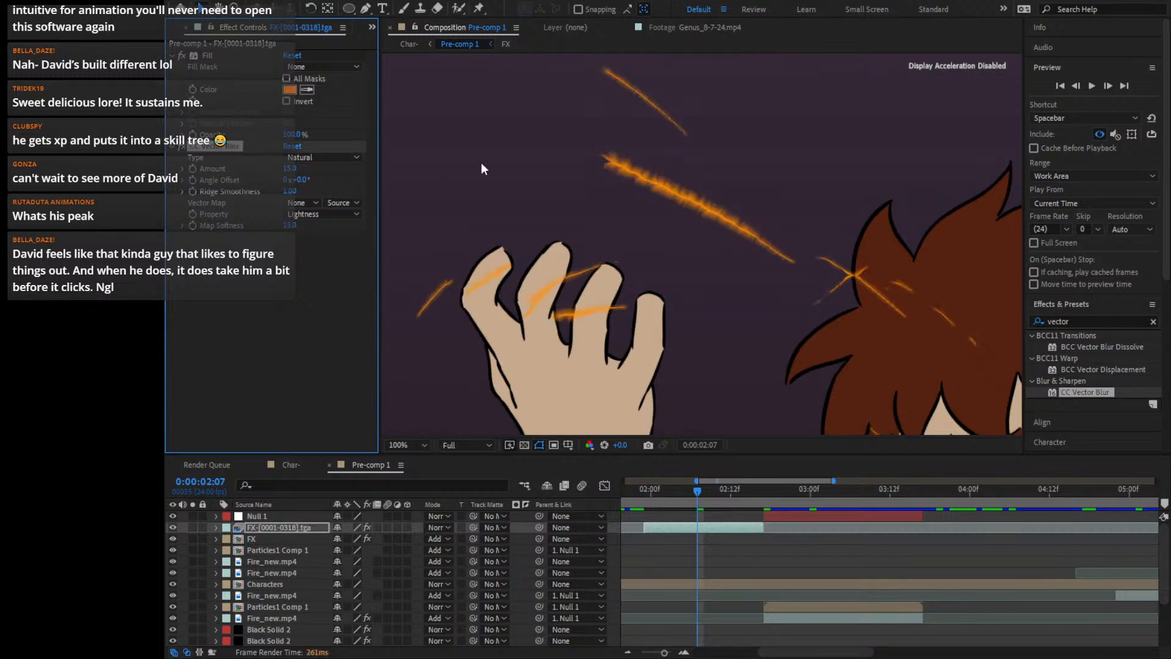
click(288, 169)
text(10)
key(Return)
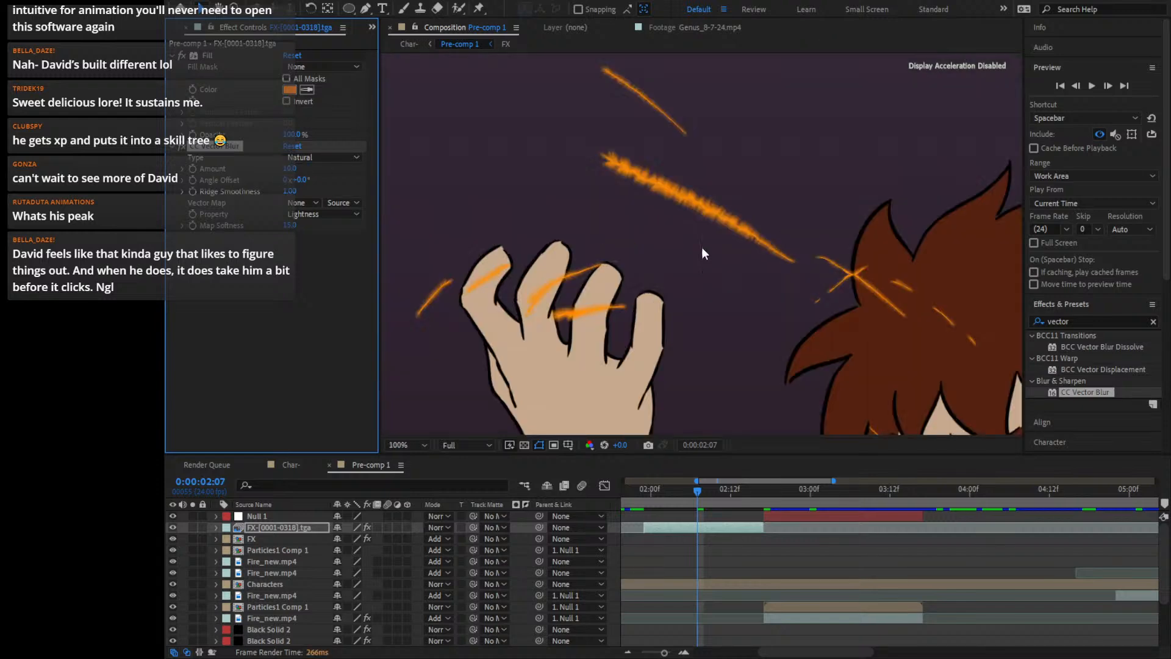
Examine the blurred orange strokes around the character's hand, hair and face at 0:00:02:07
scroll(774, 155, down, 2)
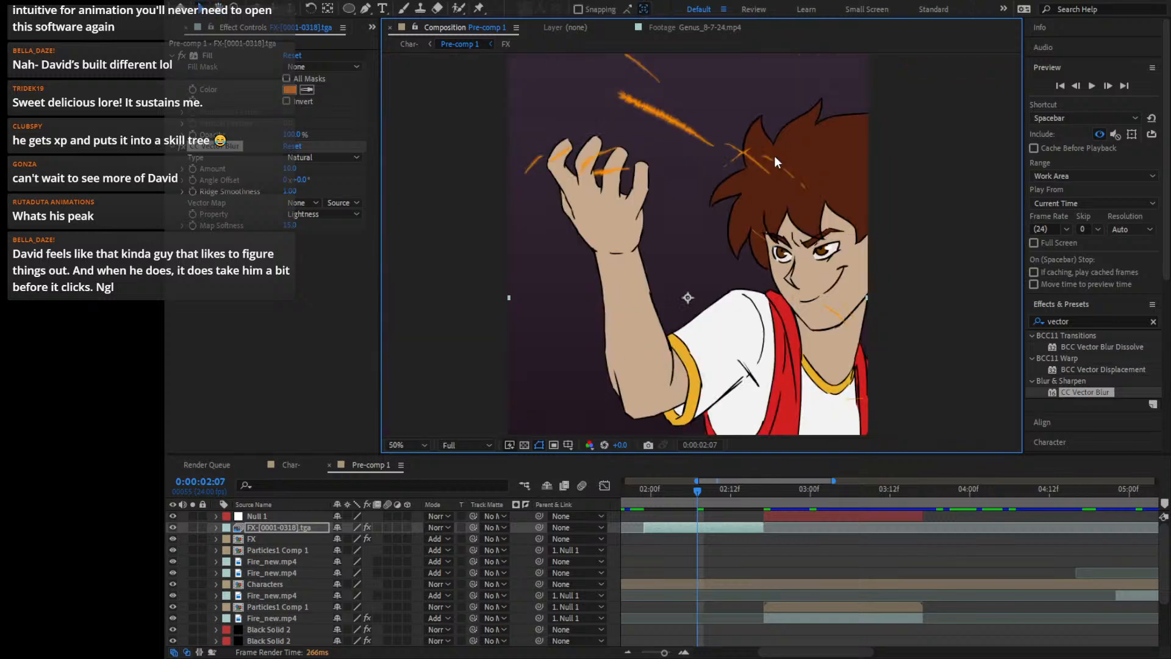
scroll(774, 155, up, 1)
drag(562, 161, 600, 176)
drag(671, 142, 736, 267)
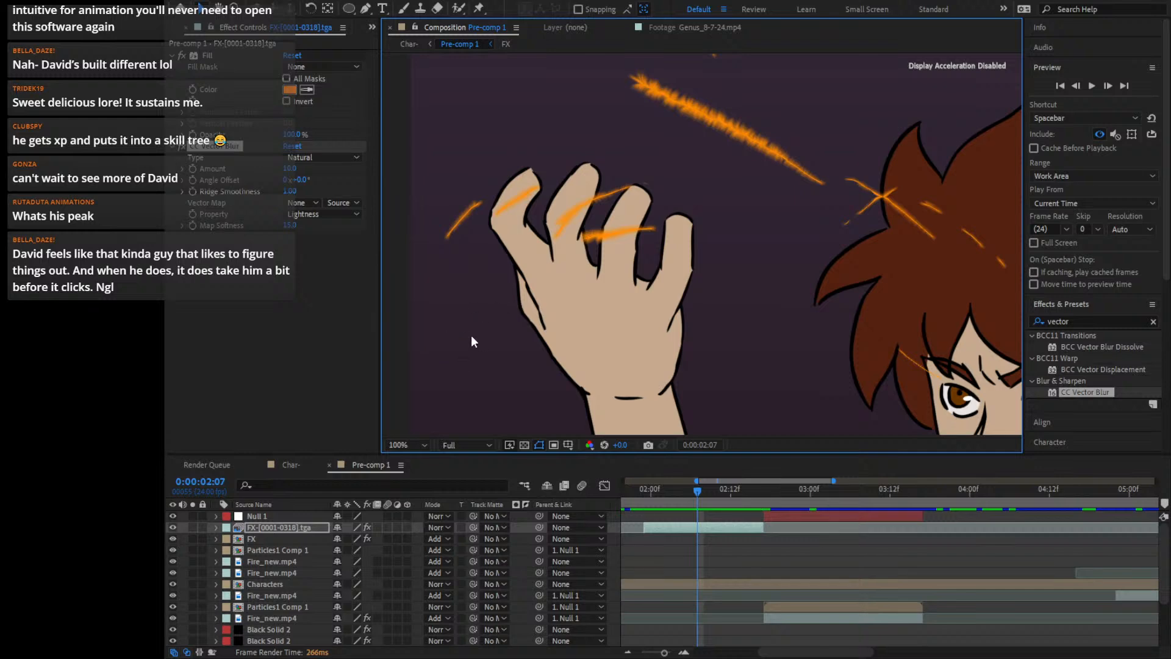
drag(540, 262, 559, 349)
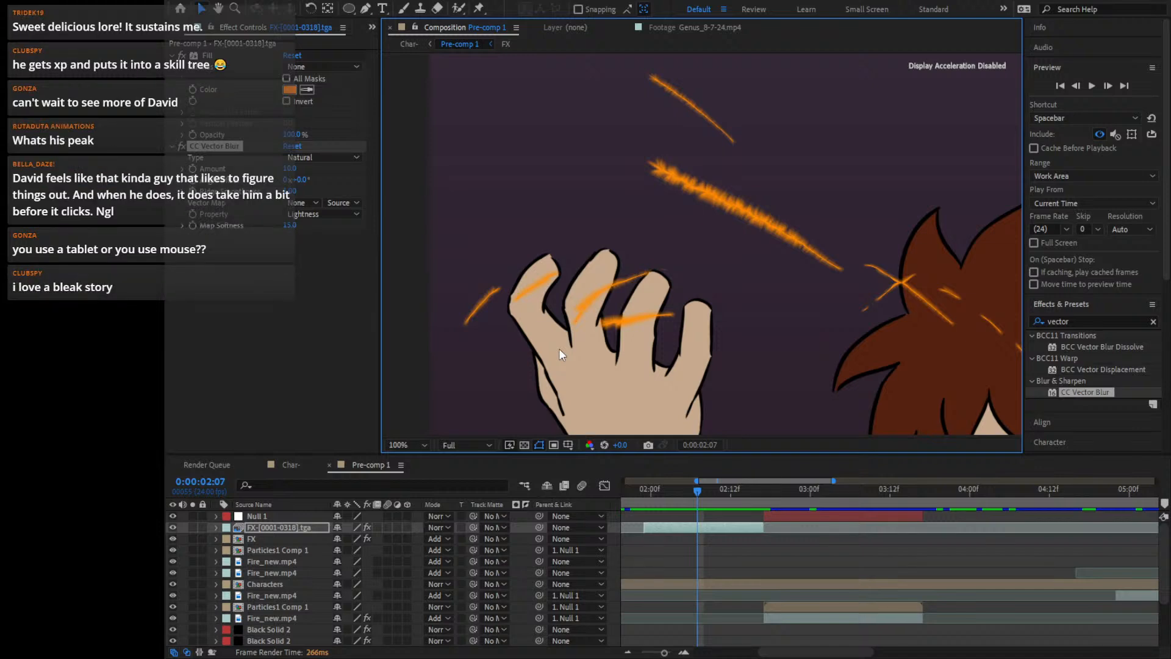
drag(800, 161, 675, 206)
scroll(634, 293, down, 1)
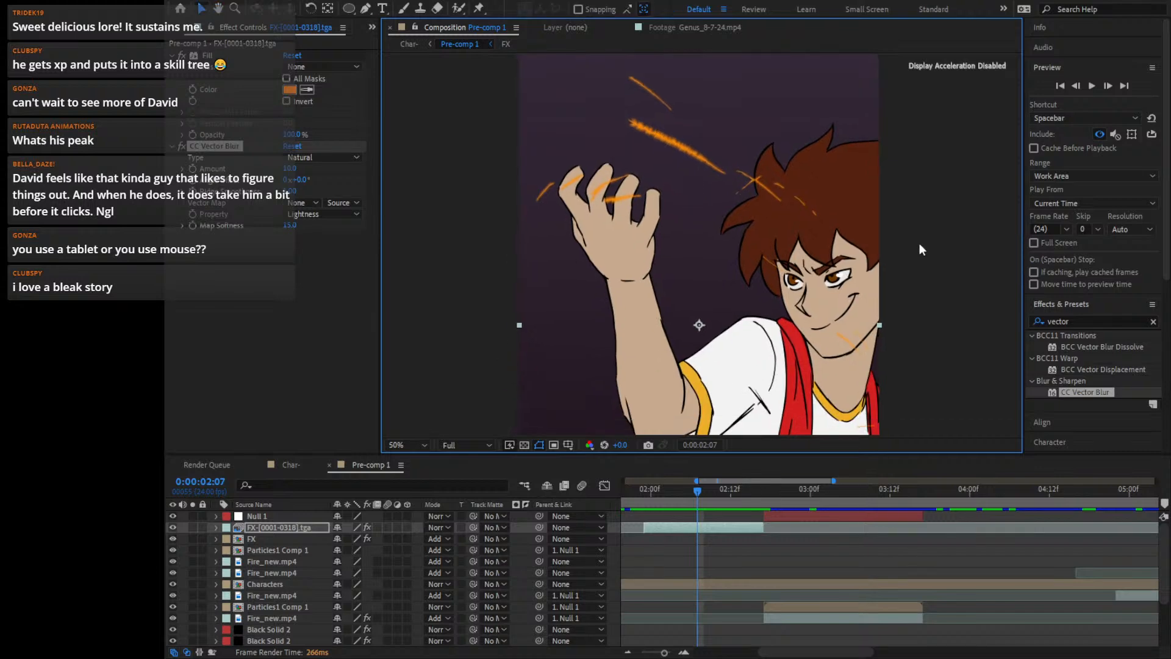
scroll(920, 242, up, 1)
drag(919, 242, 629, 212)
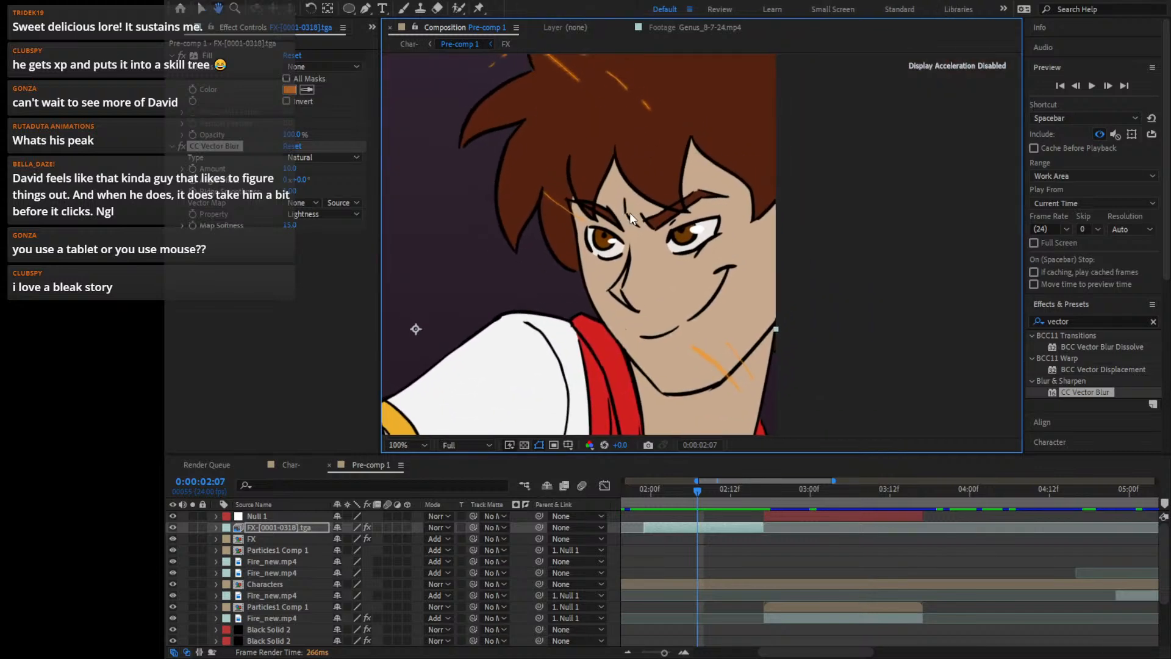
Raise the CC Vector Blur Amount on the FX strokes to 24 while checking them around the hand
drag(439, 194, 818, 275)
drag(655, 223, 674, 348)
drag(572, 270, 648, 345)
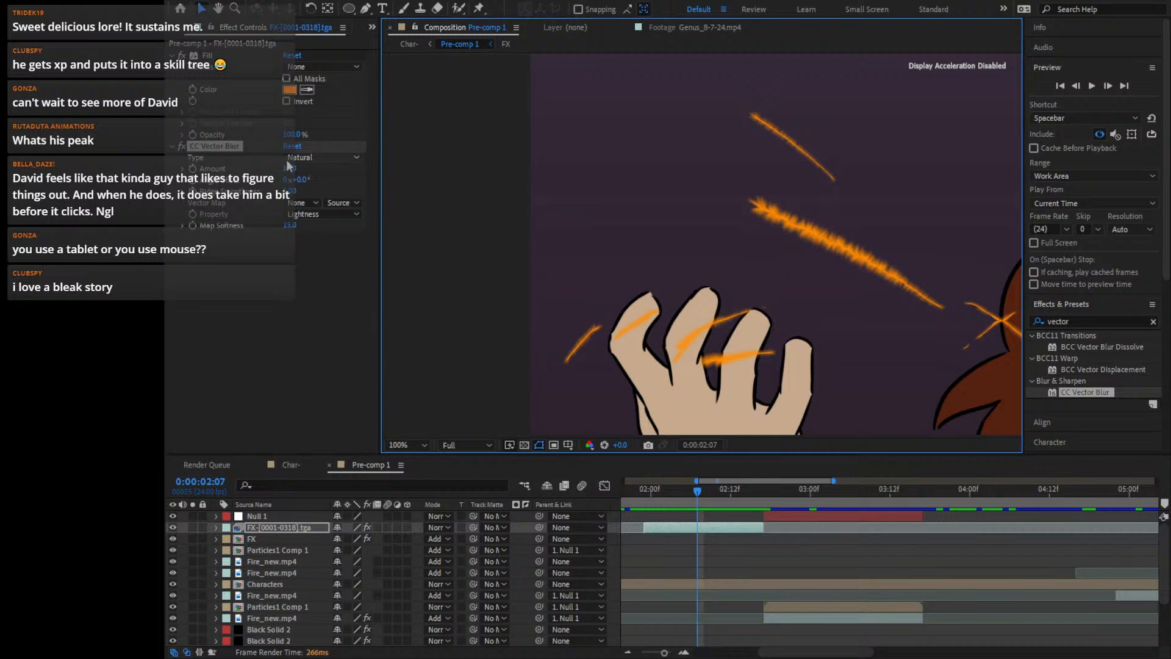
drag(289, 168, 302, 235)
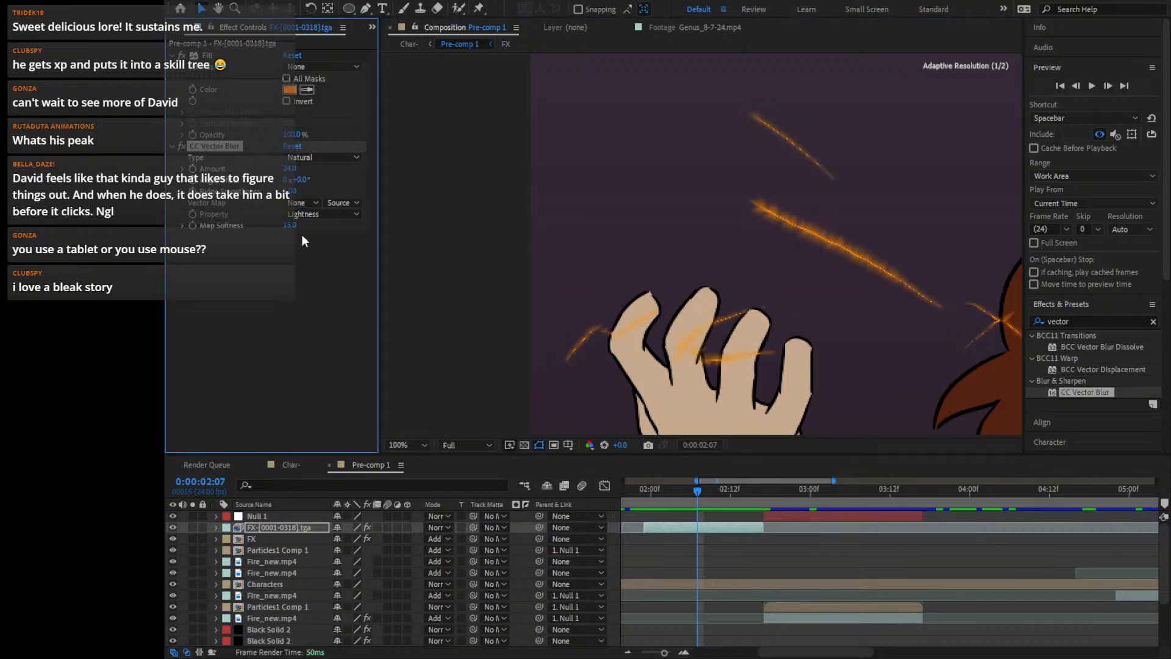
Duplicate the FX-[0001-0318].tga layer and set the upper copy's blending mode to Add
click(283, 529)
key(ctrl+d)
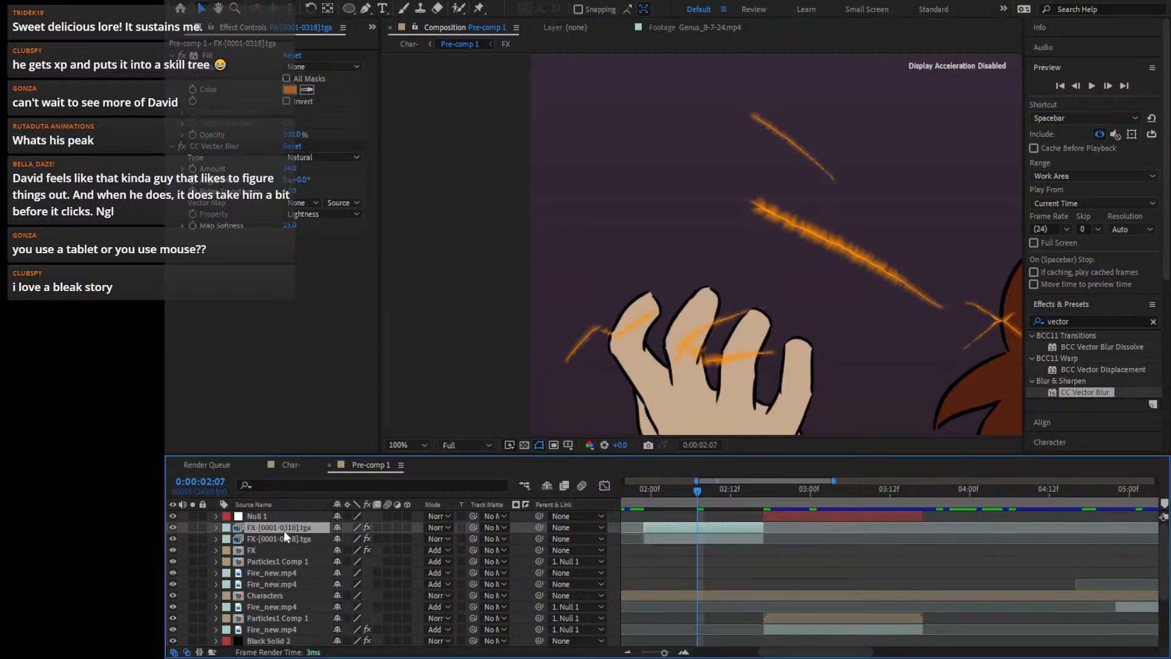
click(430, 526)
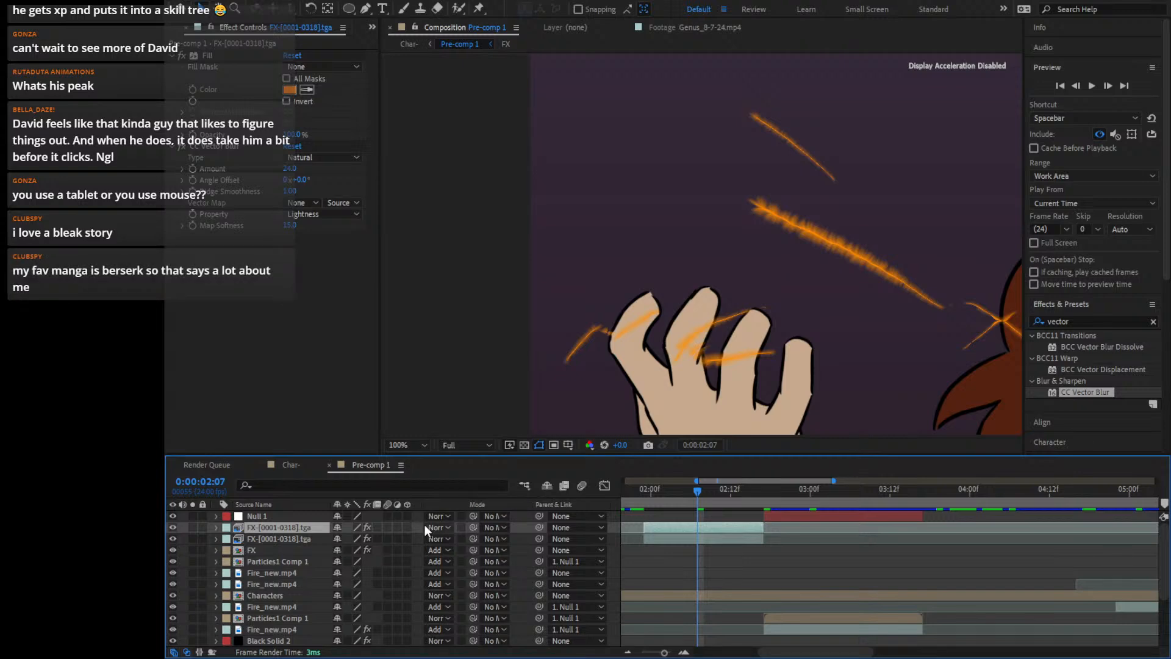
click(506, 216)
mouse_move(811, 251)
mouse_down()
mouse_move(551, 235)
mouse_move(652, 22)
mouse_up()
drag(692, 167, 698, 301)
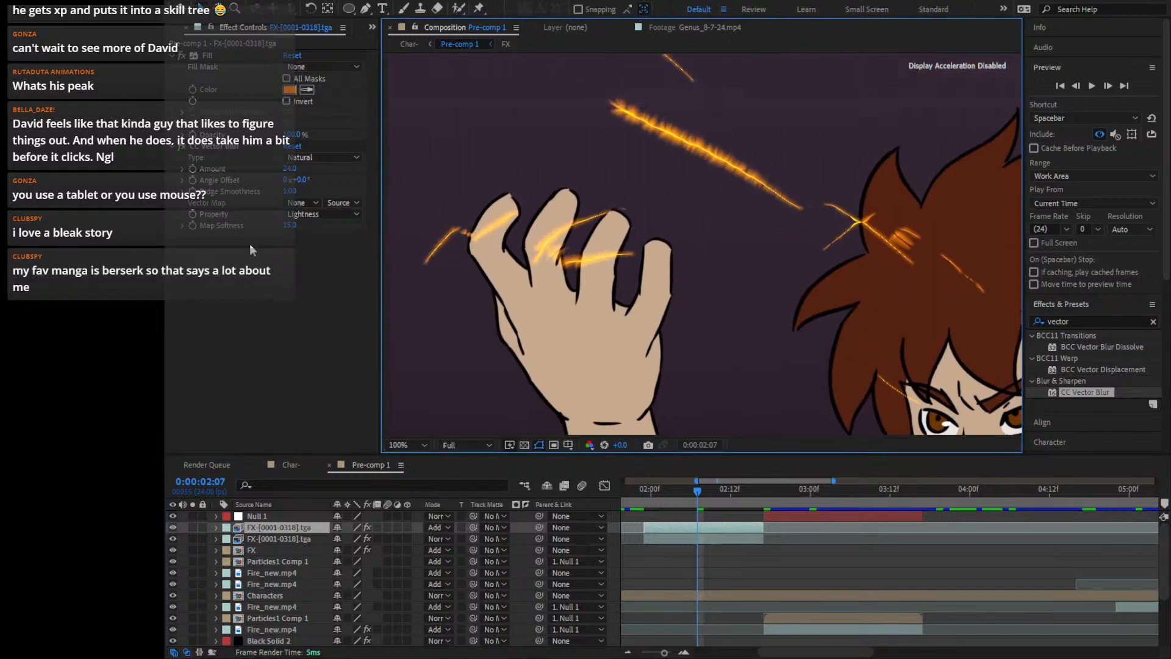
Change the Fill colour of the upper FX-[0001-0318].tga copy to a deep red
click(289, 91)
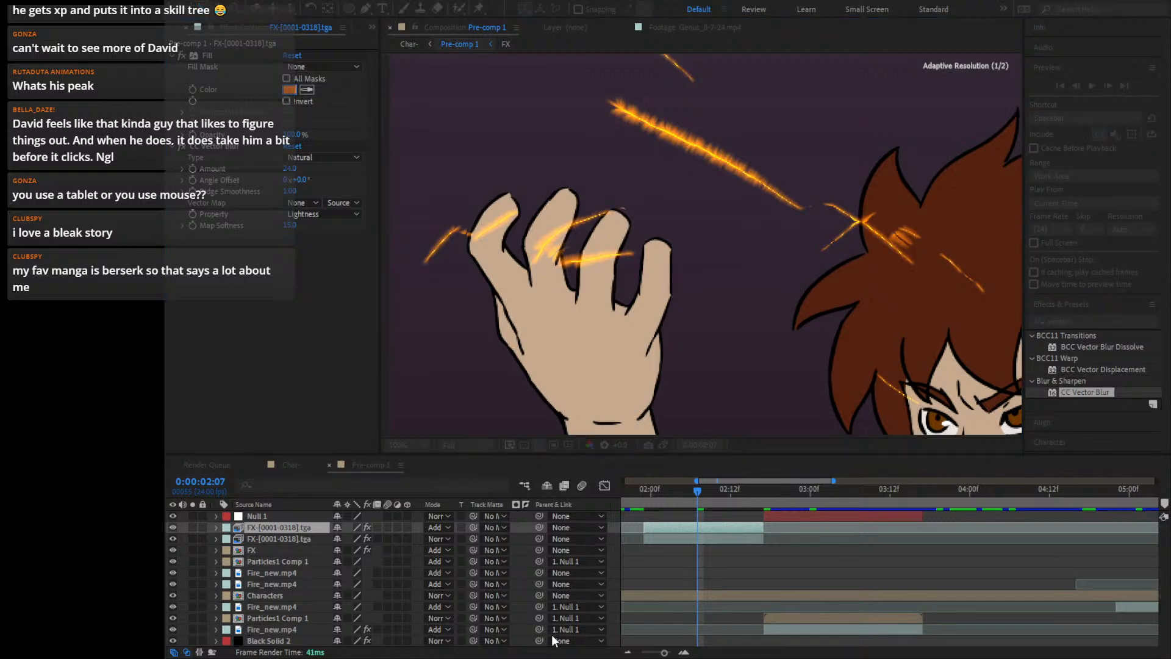
drag(546, 639, 549, 645)
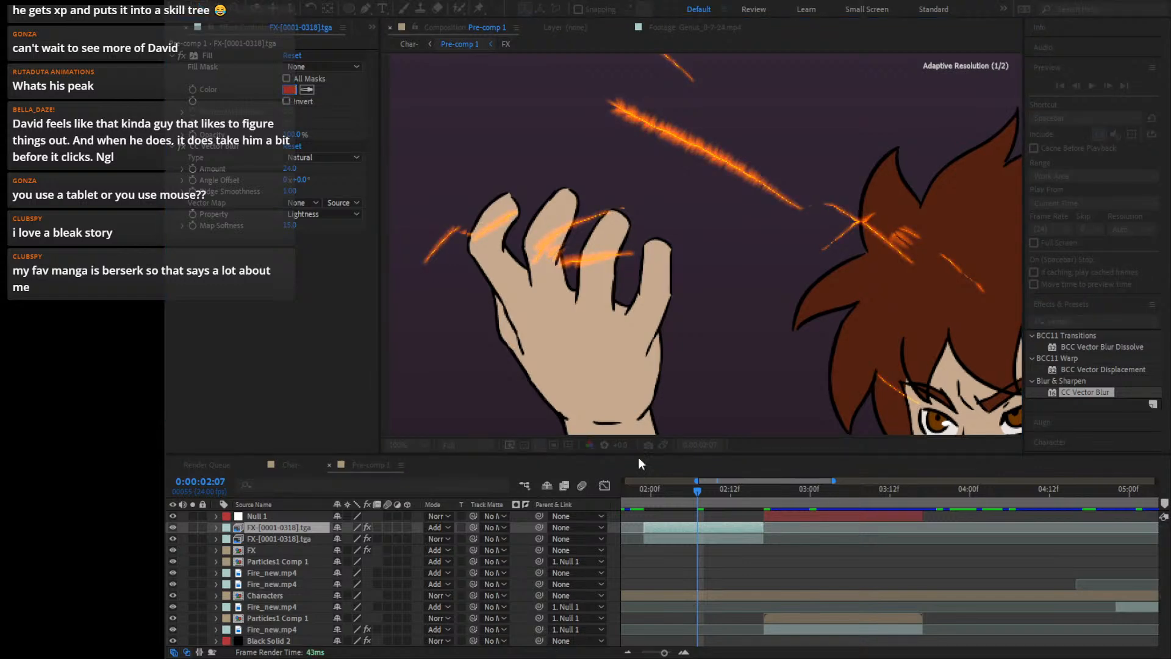
click(663, 485)
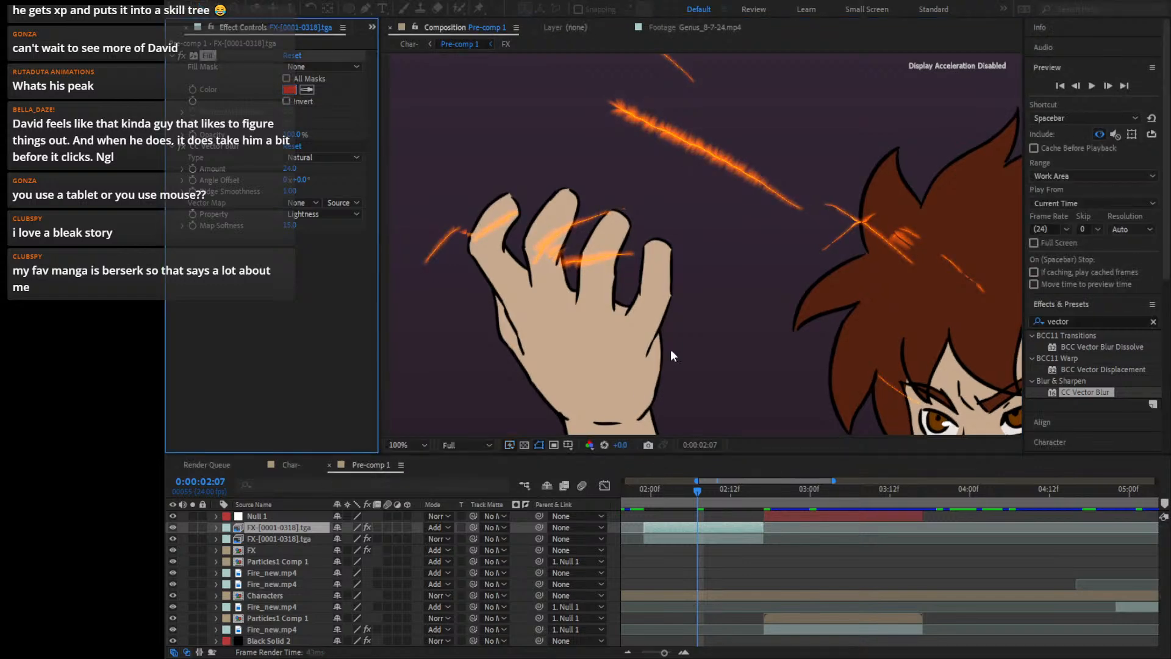
Replace CC Vector Blur with Fast Box Blur on the upper FX copy and raise its Blur Radius to form a soft glow
click(1083, 320)
text(fast b)
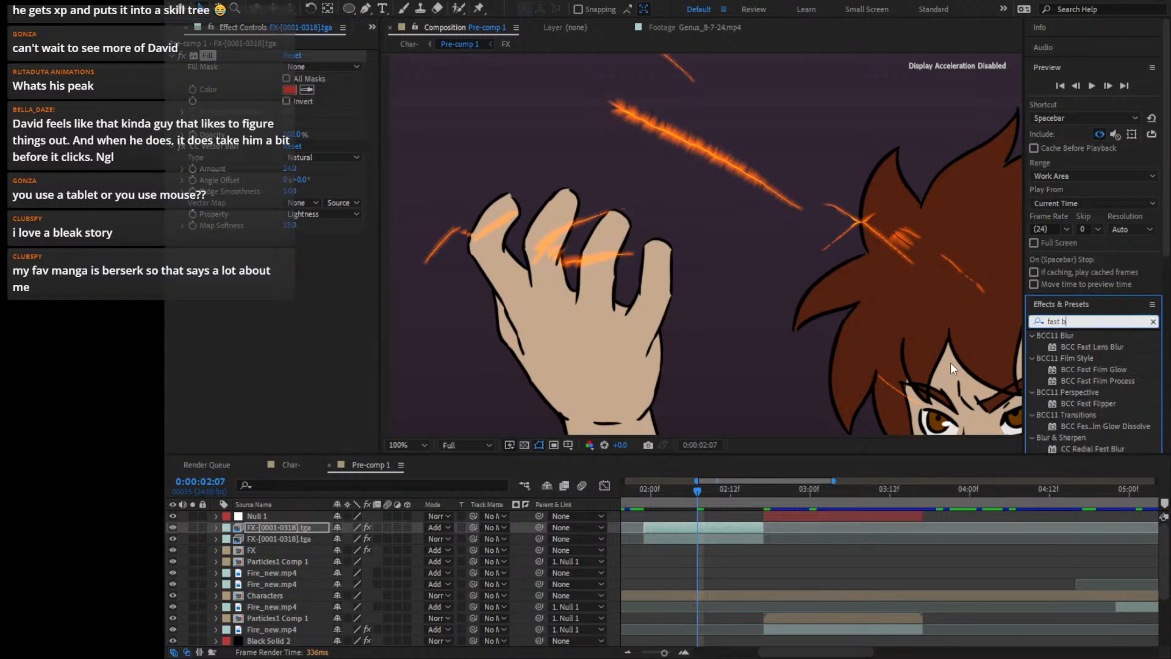
drag(1081, 359, 265, 250)
click(237, 147)
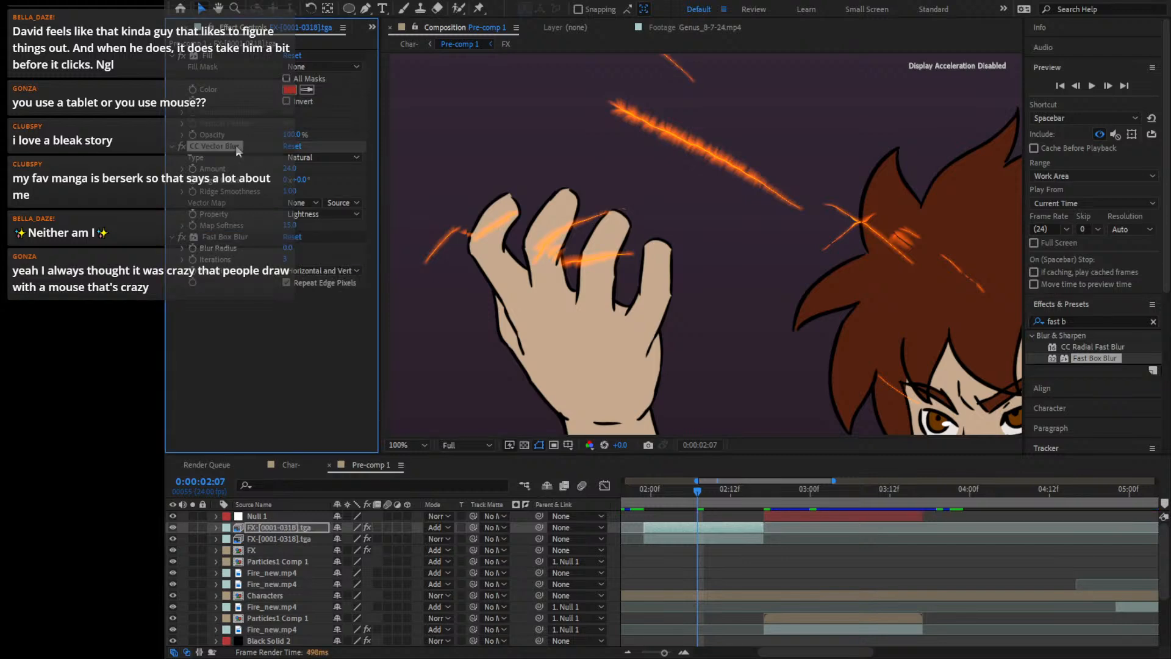
key(Delete)
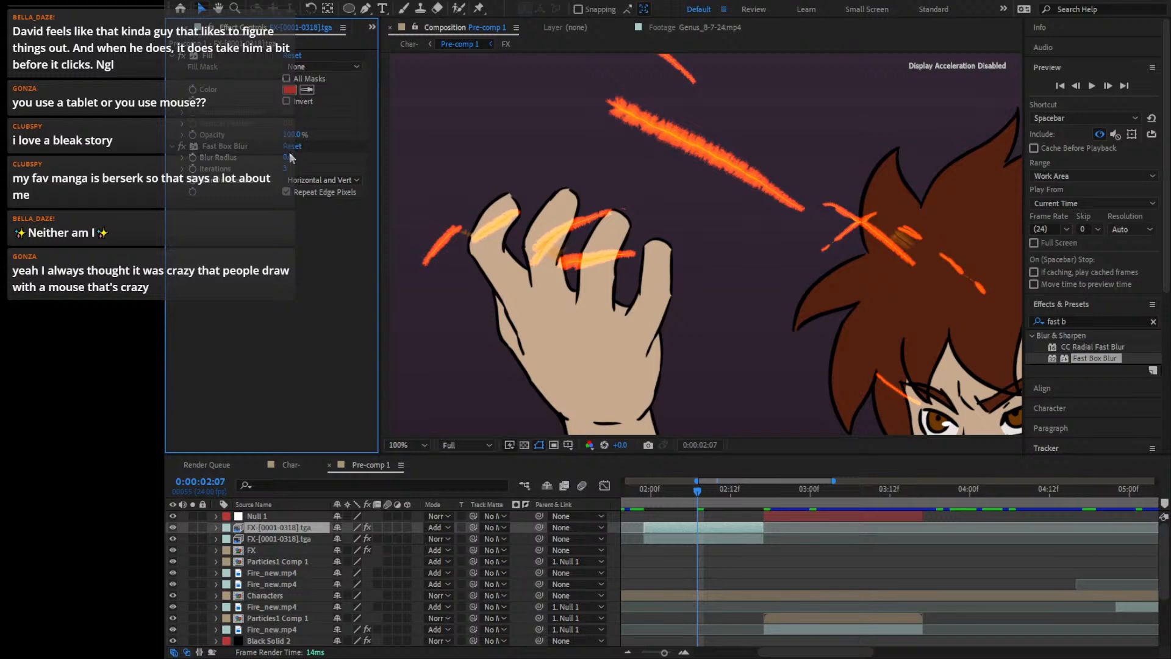
drag(294, 156, 299, 159)
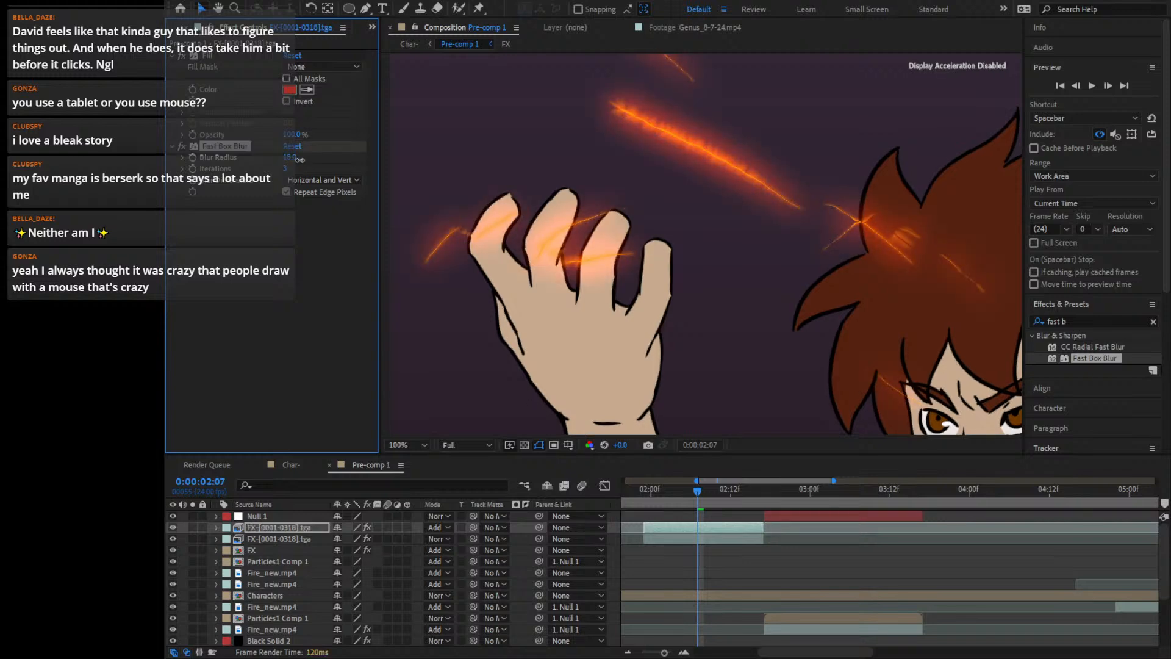
Duplicate the lower FX layer, give the copy a pale tan Fill and adjust its CC Vector Blur Amount and Angle Offset
click(295, 534)
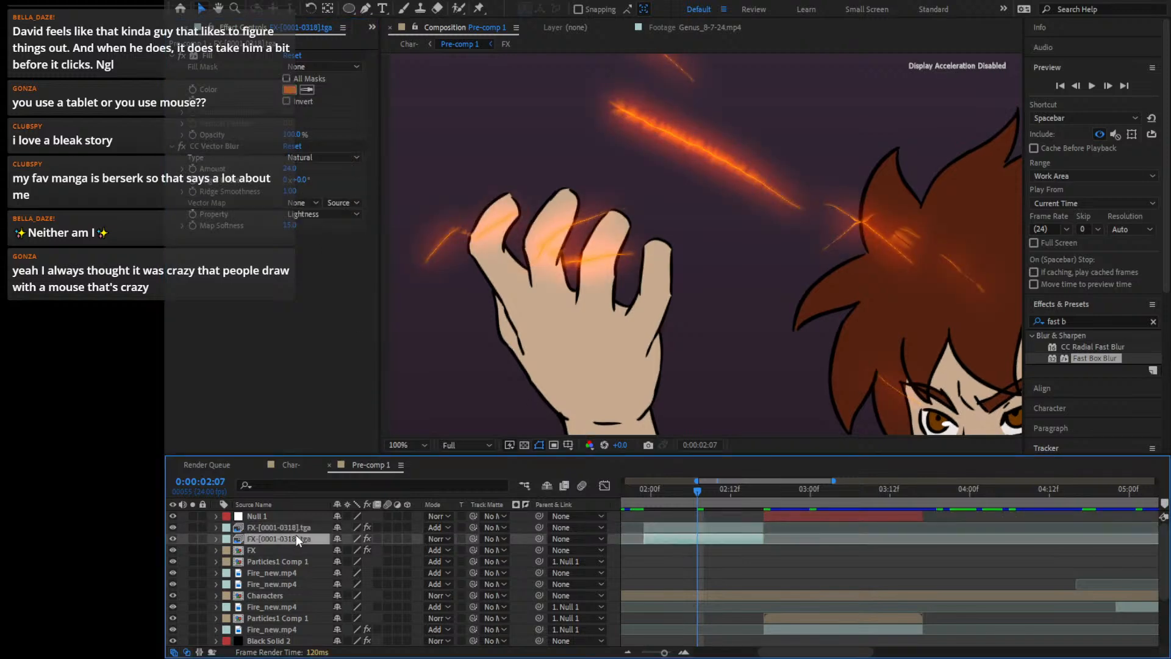
key(ctrl+d)
click(290, 89)
click(403, 444)
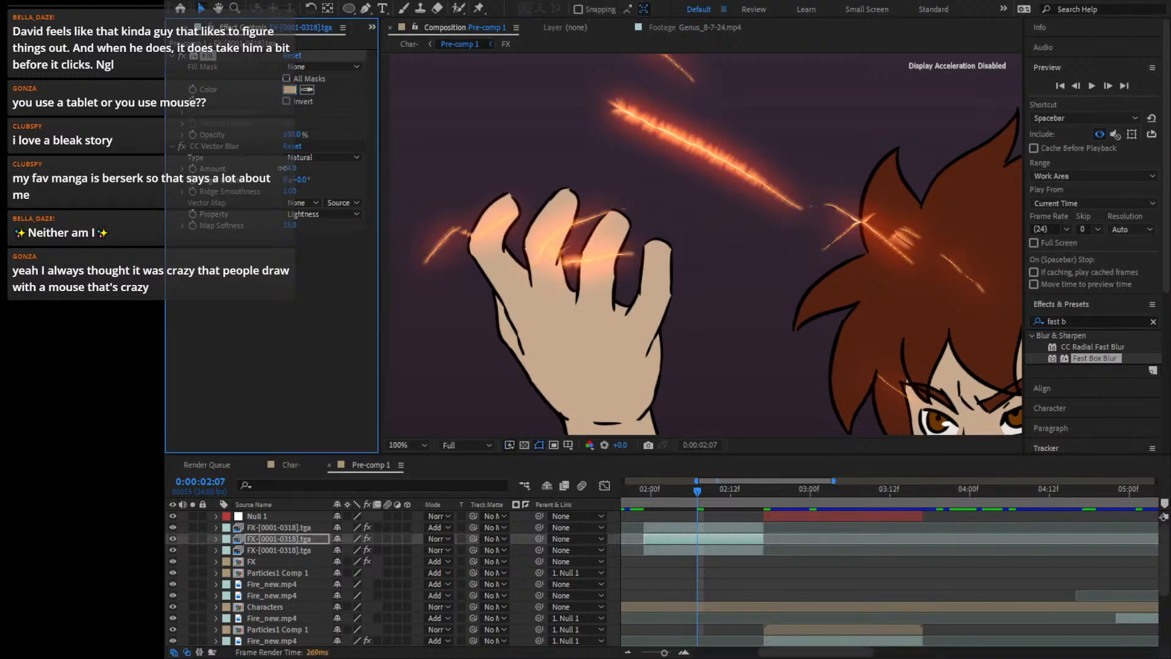
drag(282, 167, 256, 169)
mouse_move(249, 179)
mouse_down()
mouse_move(360, 181)
mouse_move(307, 197)
mouse_move(319, 199)
mouse_up()
scroll(849, 260, down, 1)
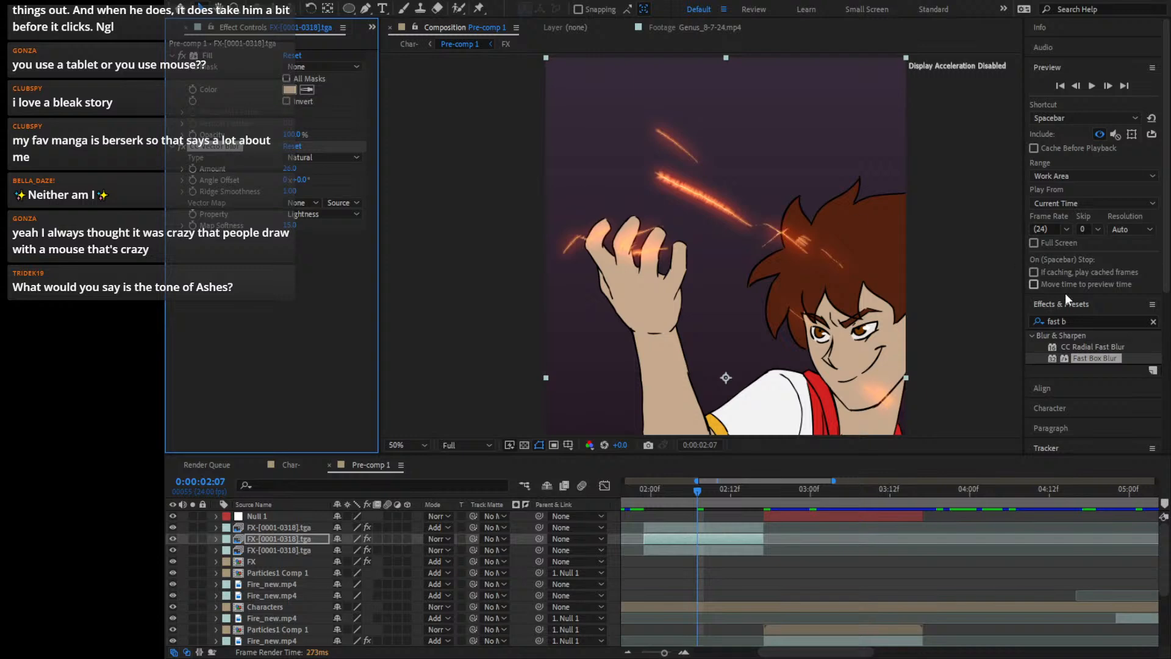
Try Fast Box Blur ahead of CC Vector Blur on the tan copy, then remove the blur and delete the copy
drag(1105, 356, 285, 147)
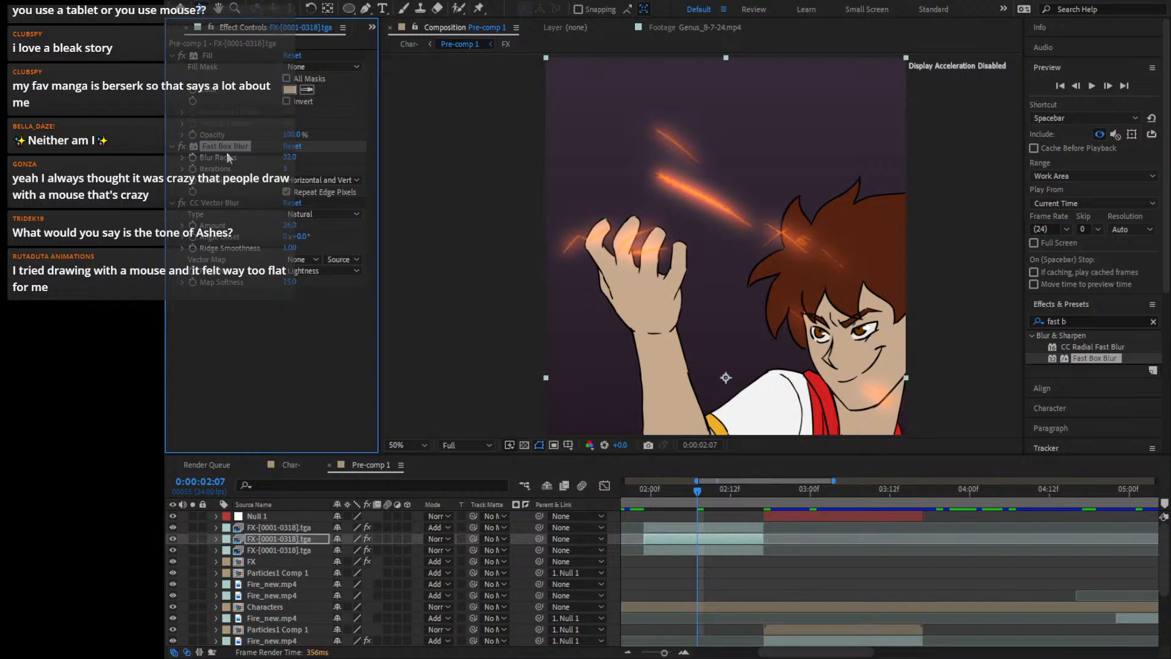
key(Delete)
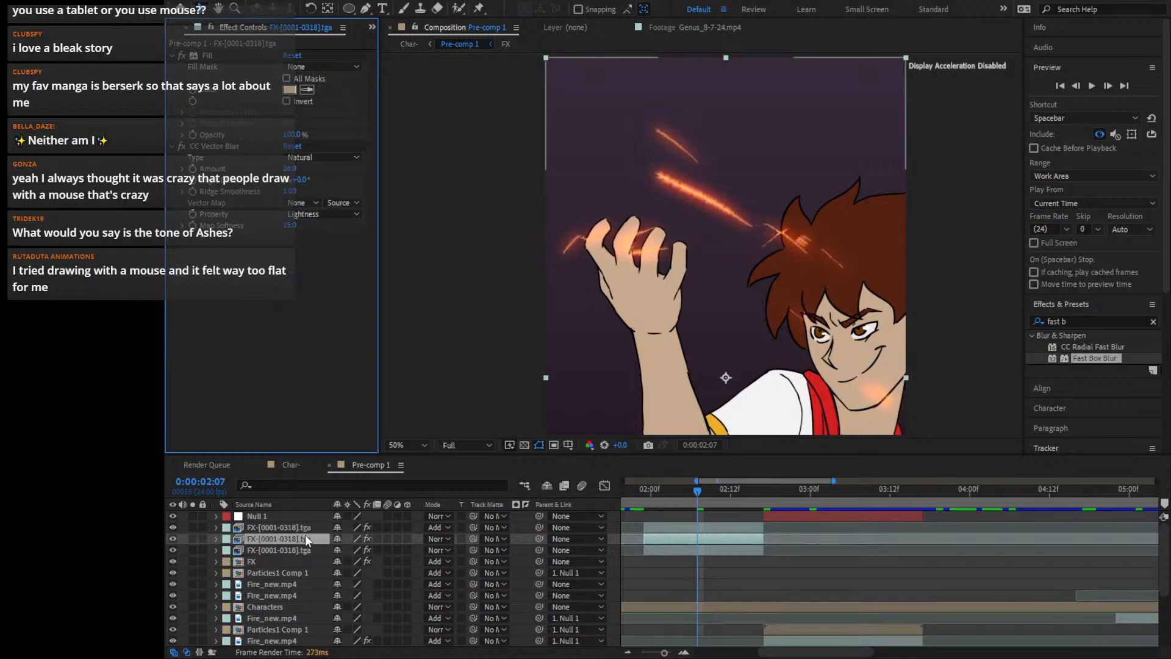
click(309, 540)
key(Delete)
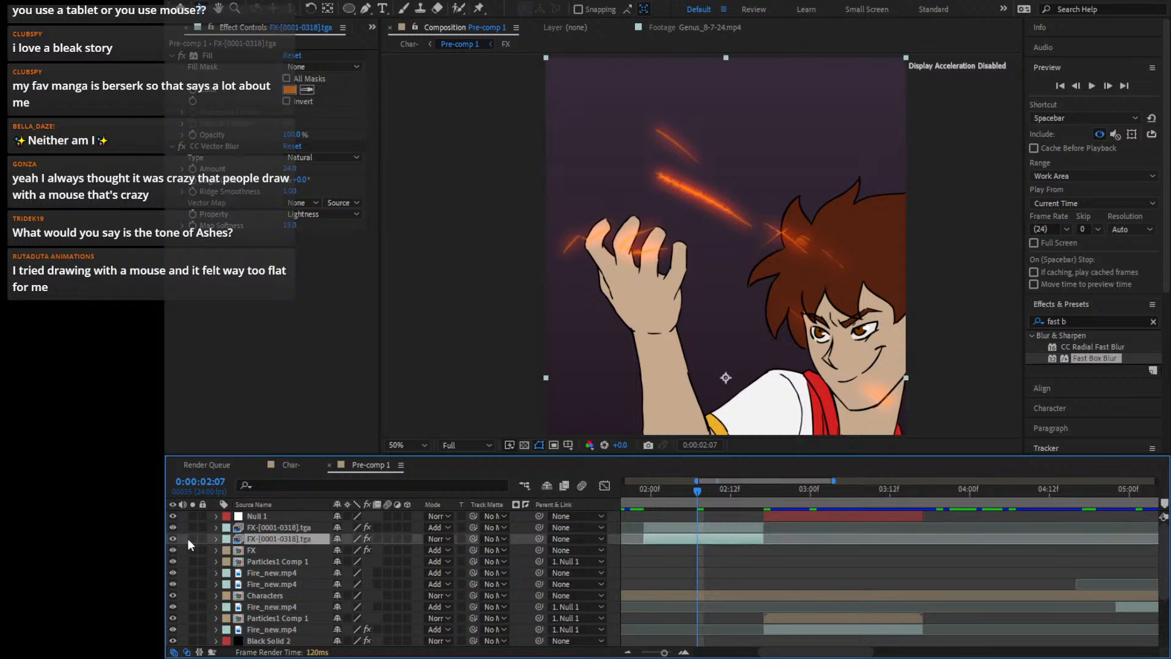
Solo the lower FX layer and insert Fast Box Blur and Levels between its Fill and CC Vector Blur effects
click(192, 538)
key(period)
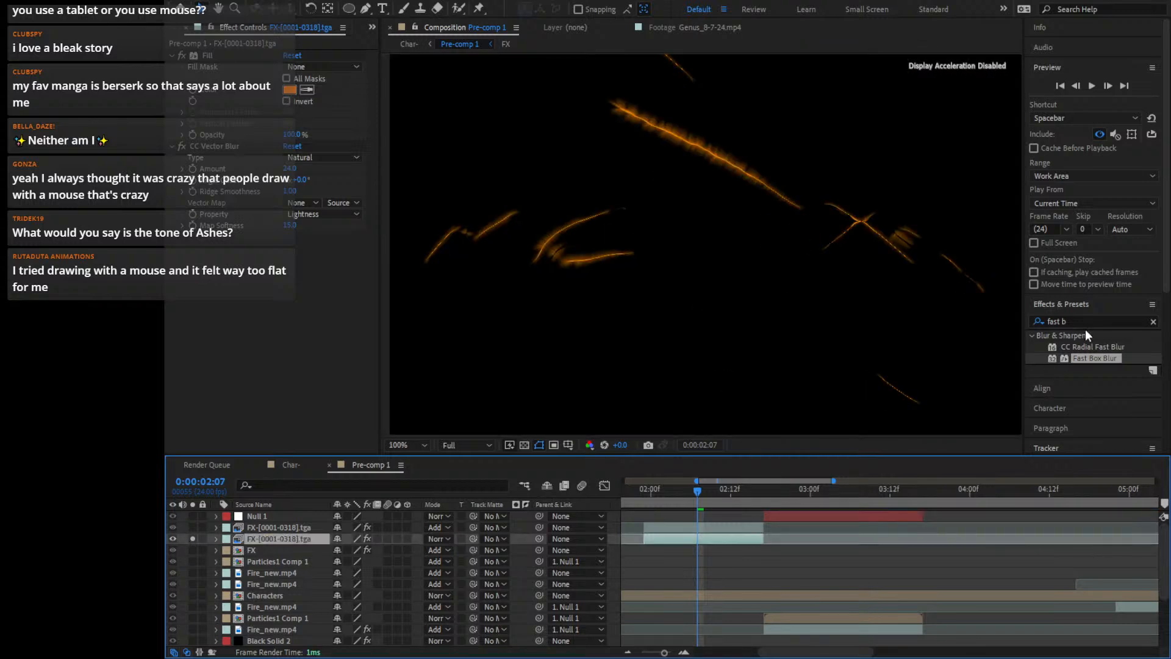
drag(1093, 357, 232, 144)
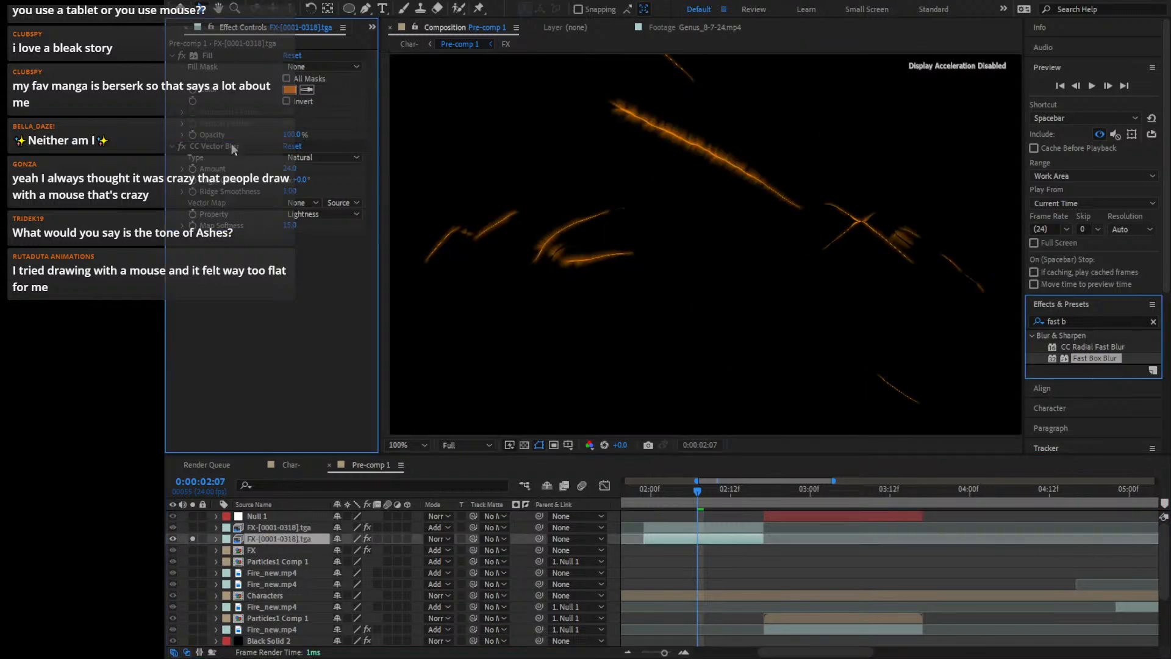
click(1089, 314)
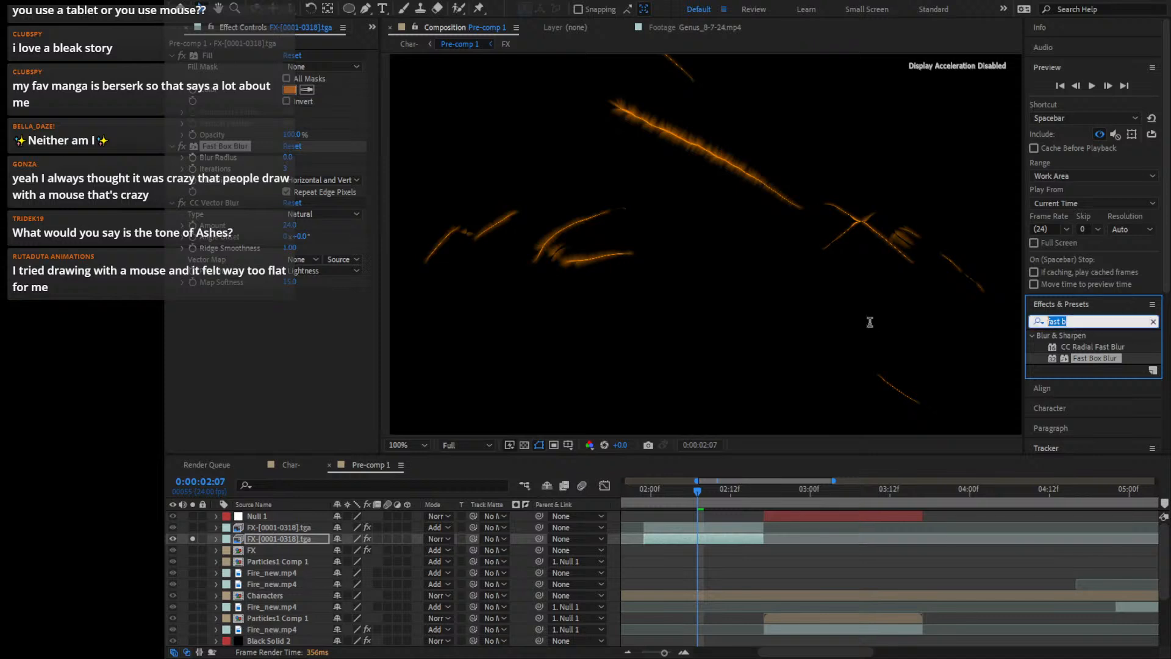
text(leve)
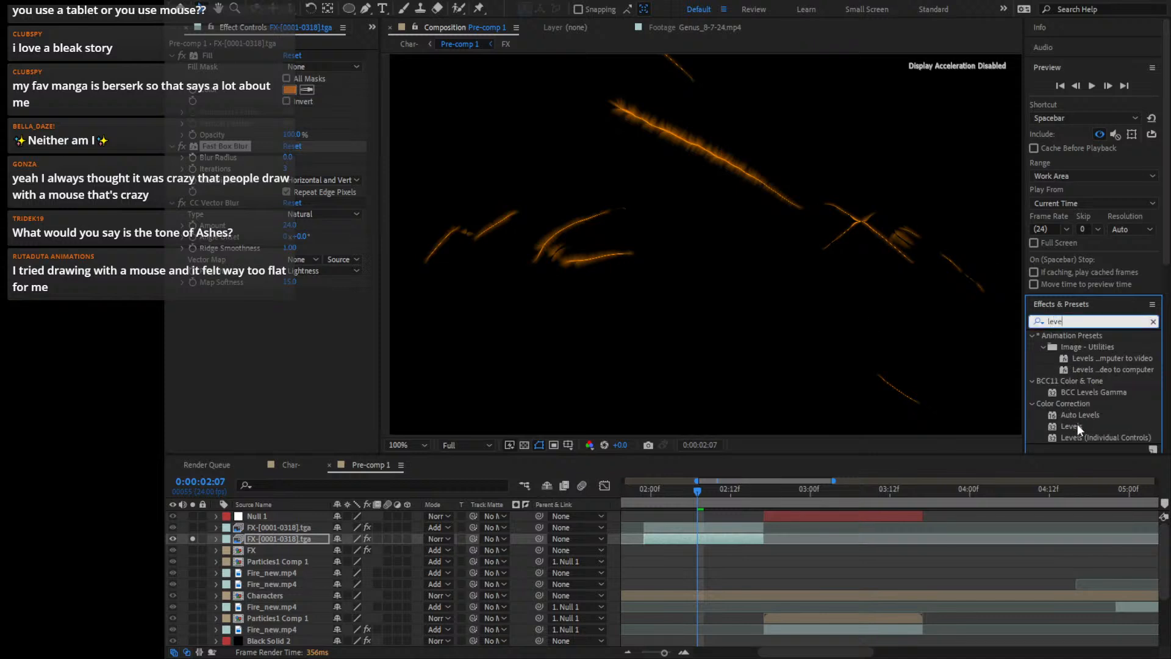
drag(1076, 426, 239, 357)
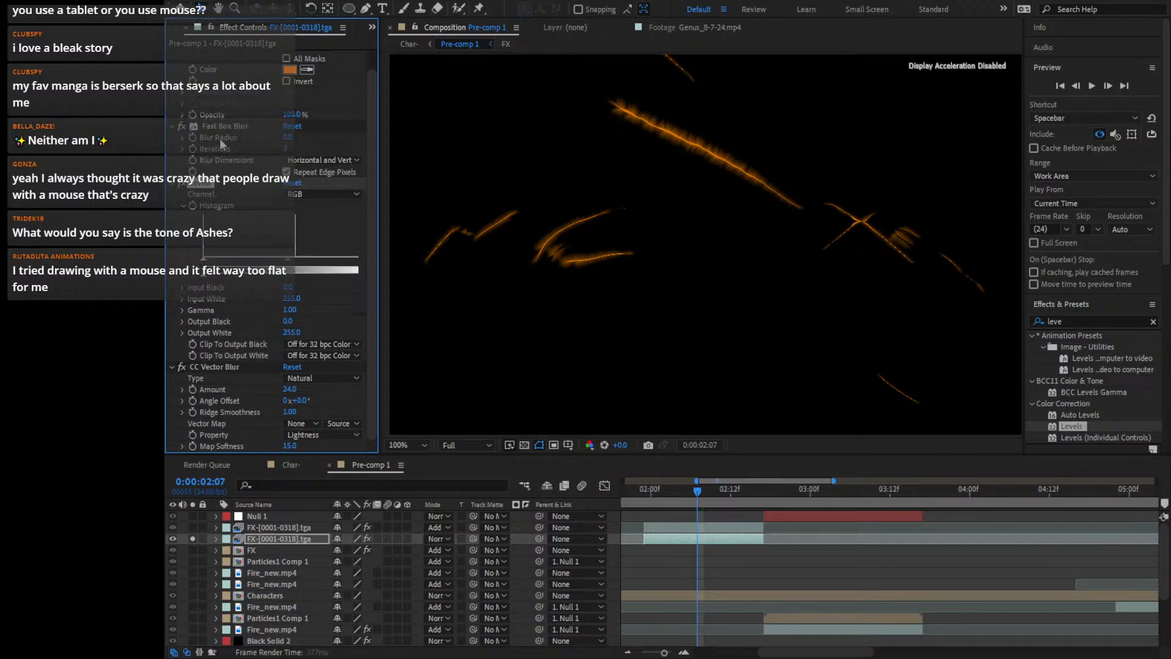
Switch Levels to the Alpha channel, raise the Blur Radius and set Alpha Input White to 115 to thicken the strokes
click(339, 279)
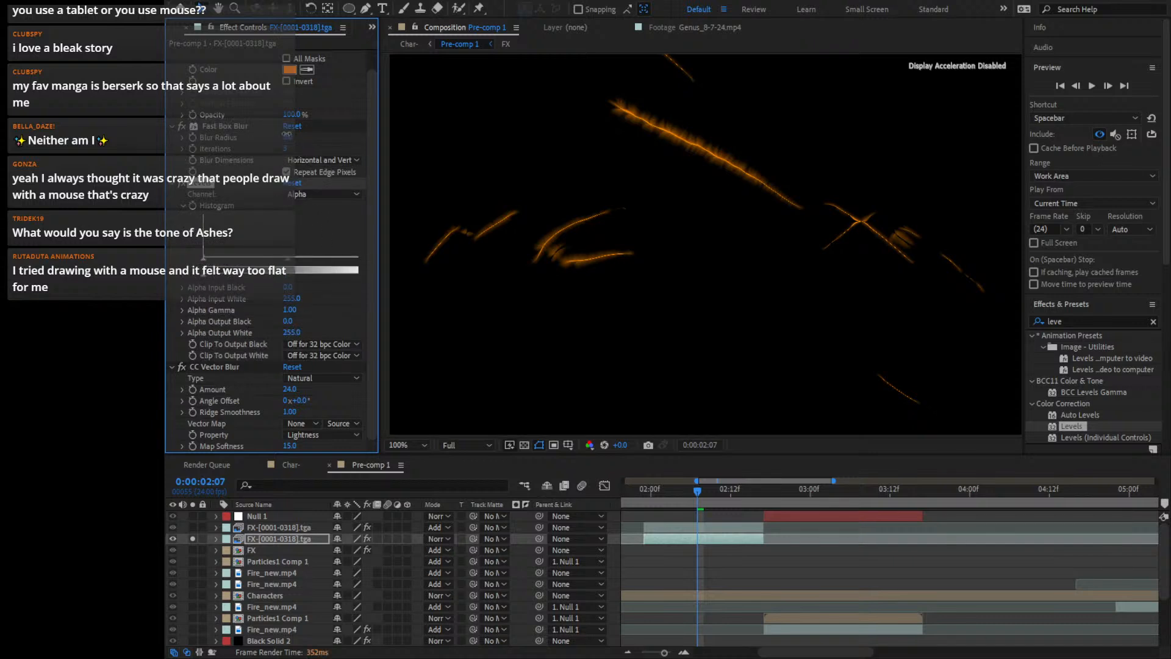
drag(287, 137, 299, 132)
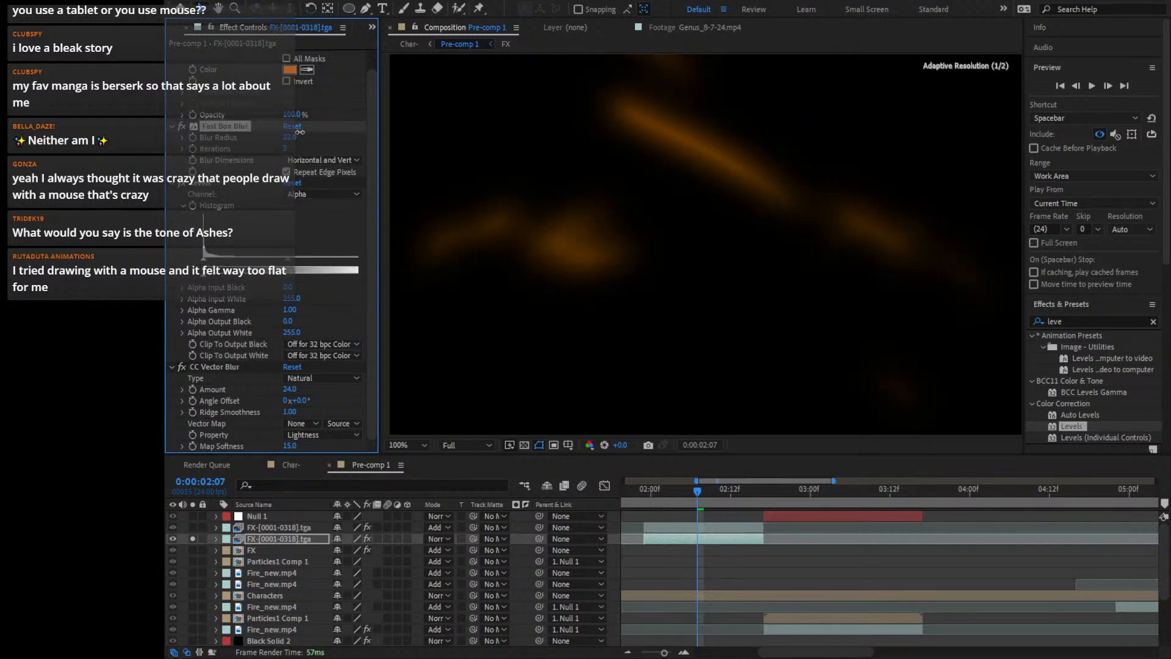
drag(358, 258, 281, 261)
drag(205, 261, 179, 278)
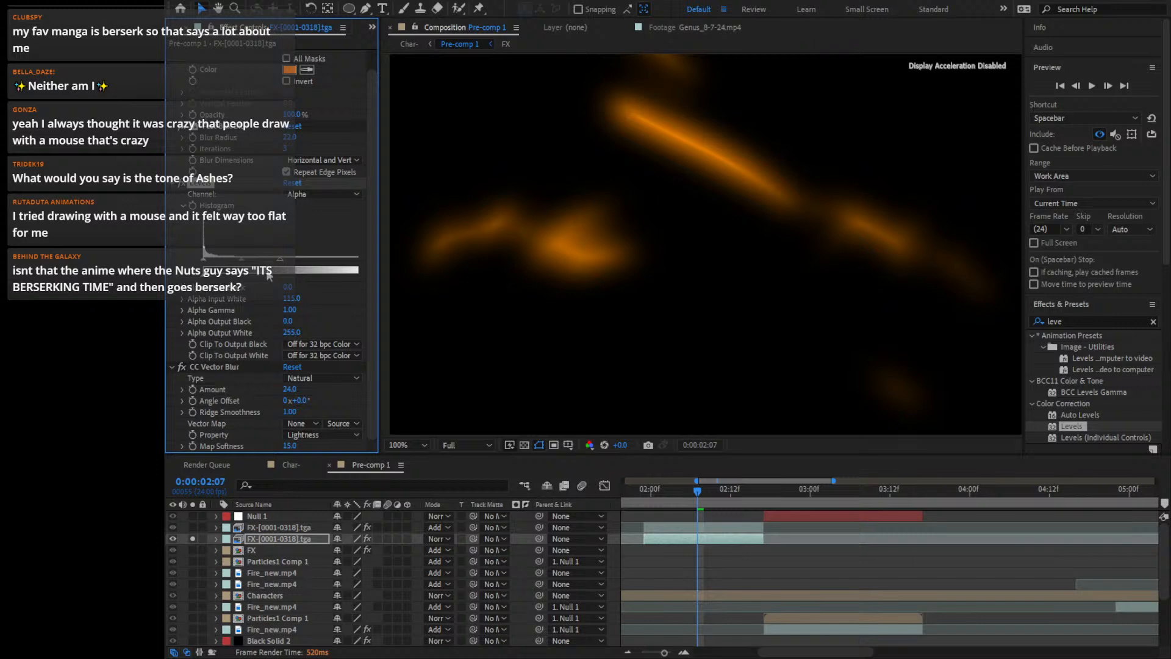
Try a Fast Box Blur radius of 4 on the soloed FX layer, then set it to 10
click(290, 137)
text(4)
key(Return)
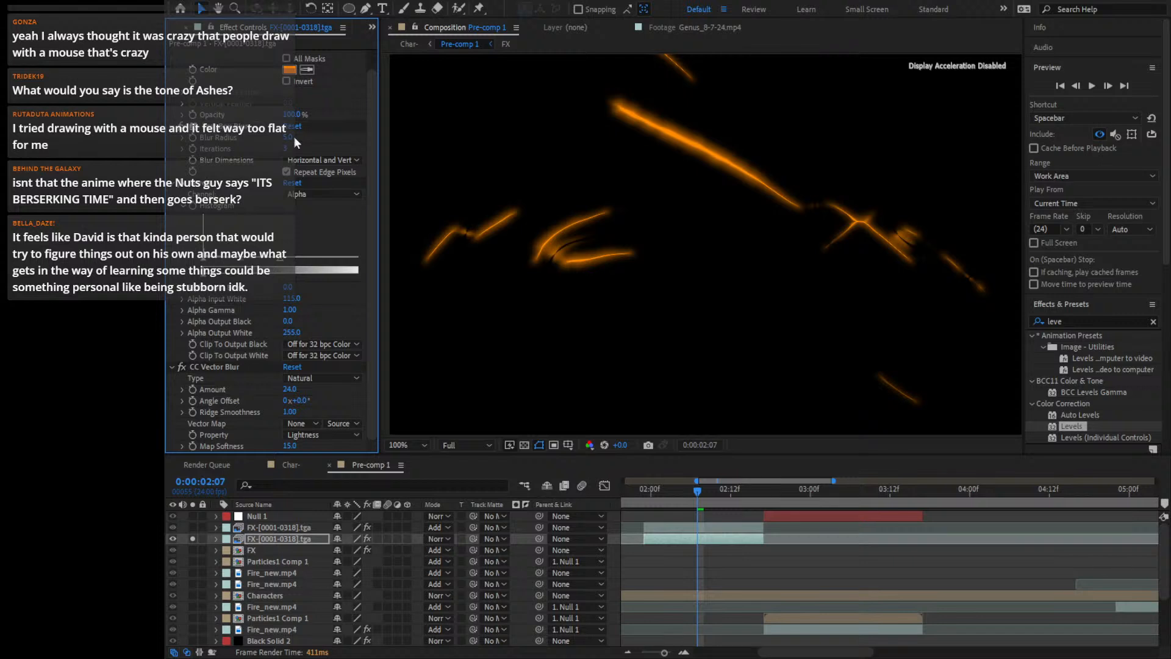
click(293, 137)
text(10)
key(Return)
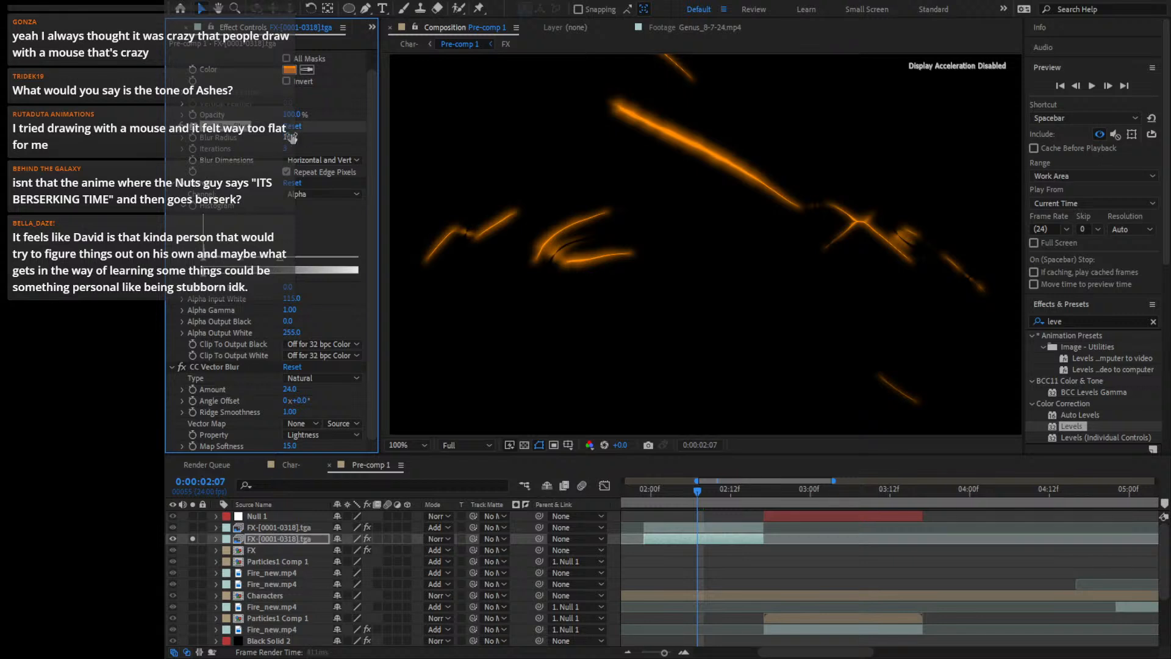
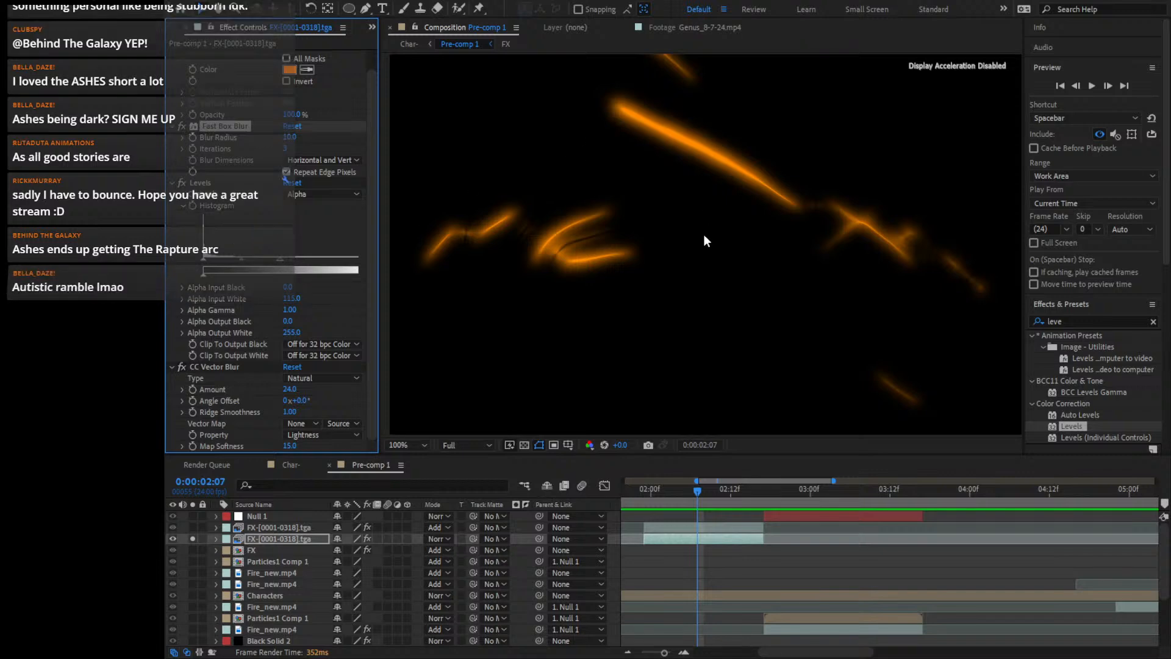
Inspect the soloed strokes at 0:00:02:06 and compare the effects on the two FX layers
scroll(703, 234, down, 2)
scroll(624, 244, up, 2)
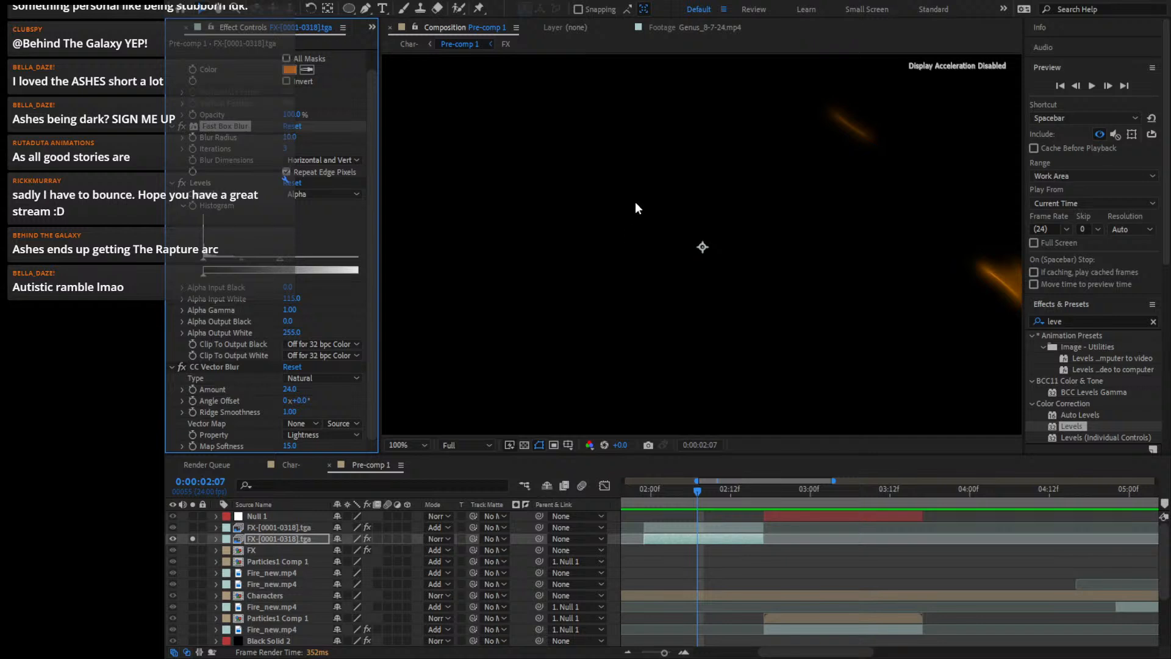
drag(635, 202, 726, 426)
drag(690, 288, 651, 353)
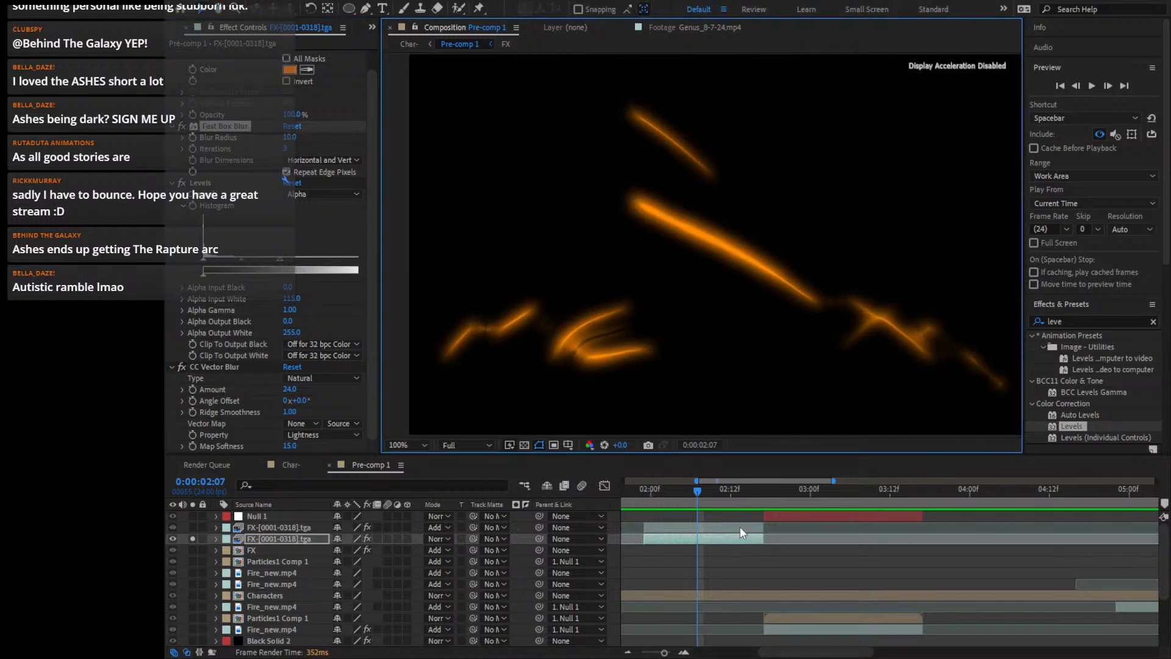
drag(692, 490, 700, 528)
click(701, 528)
click(710, 539)
click(696, 527)
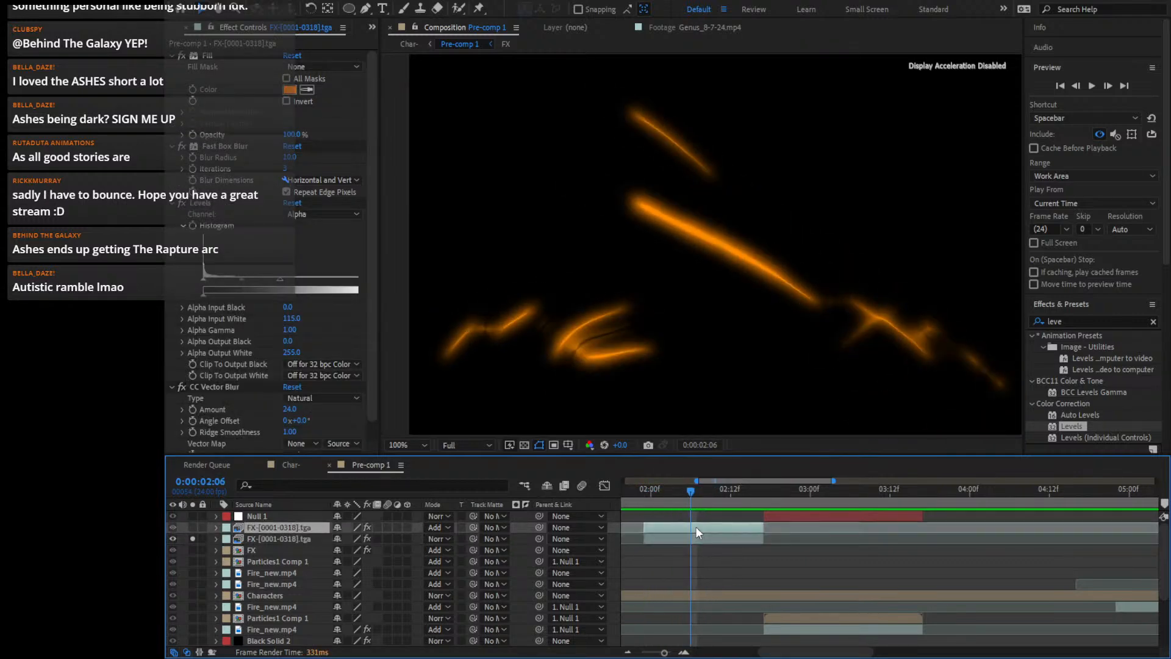
Try raising the lower FX layer's CC Vector Blur Amount to 42, then undo it
click(706, 535)
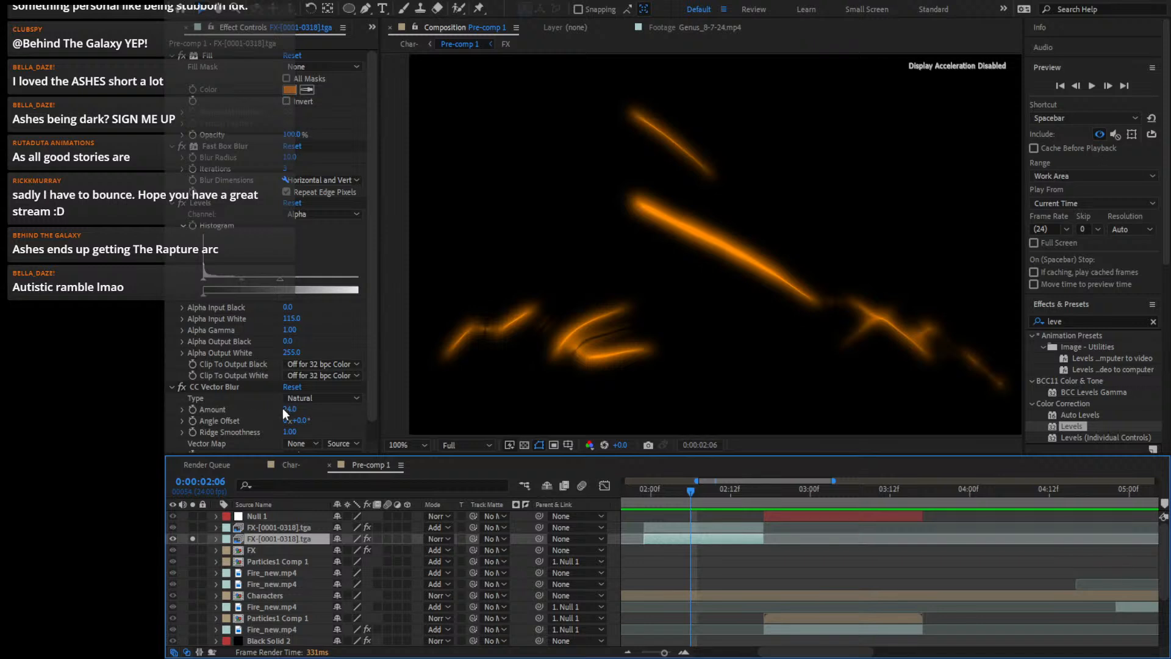
drag(285, 409, 310, 419)
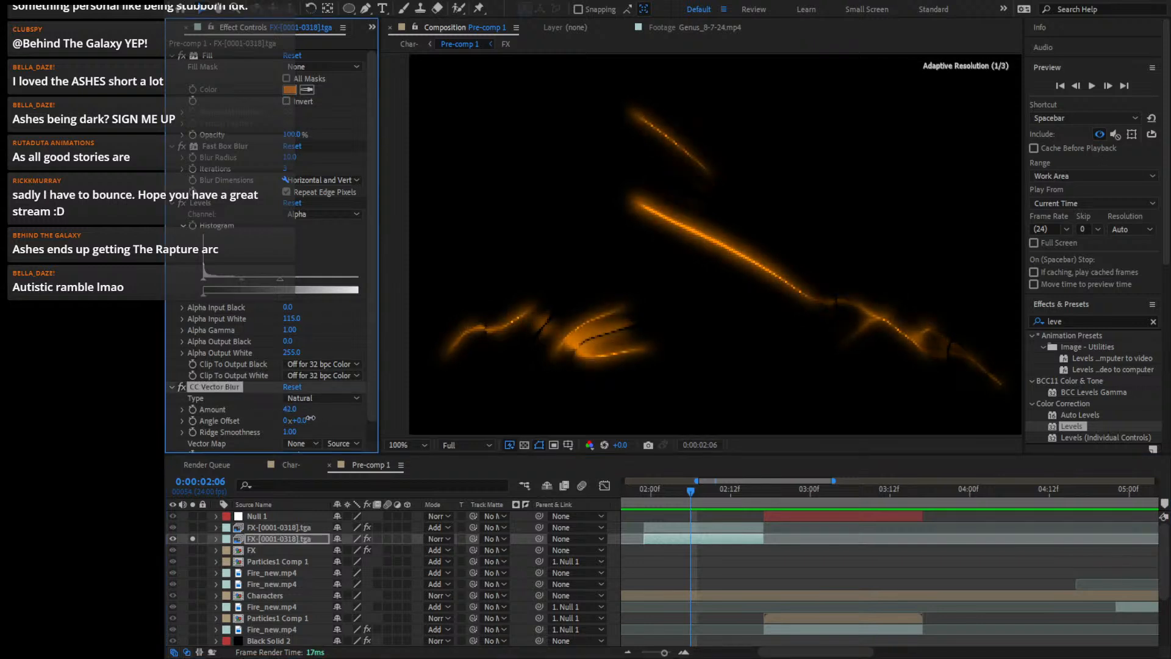
key(ctrl+z)
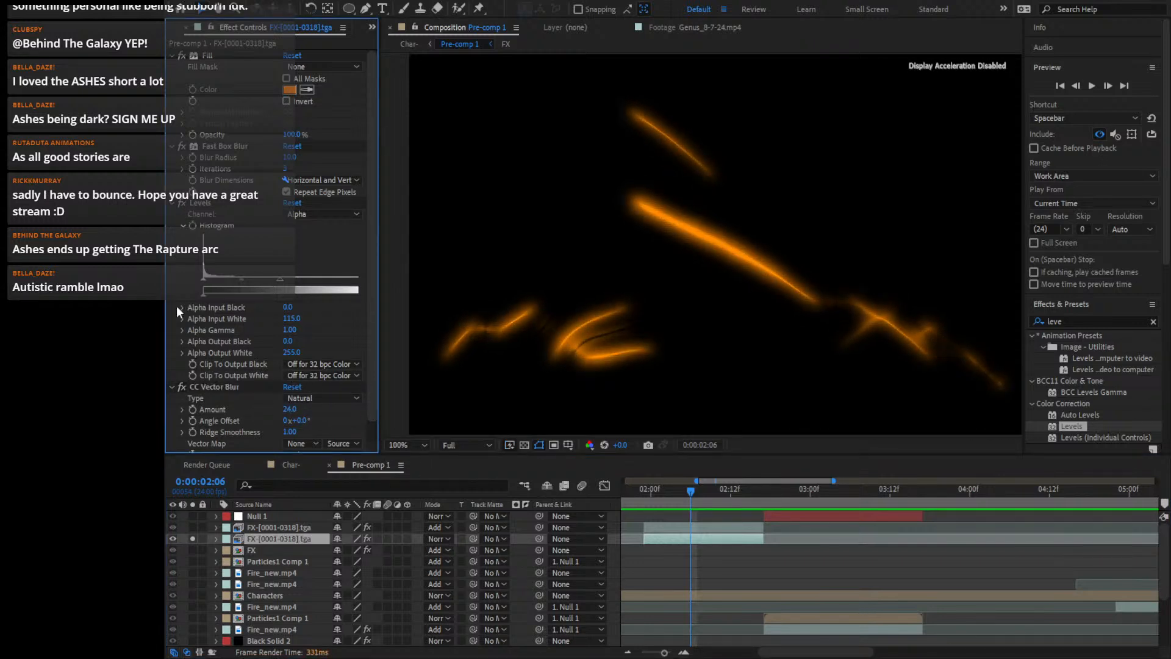
Collapse the Fill, Fast Box Blur and Levels settings of the lower FX layer and turn off its solo
click(171, 57)
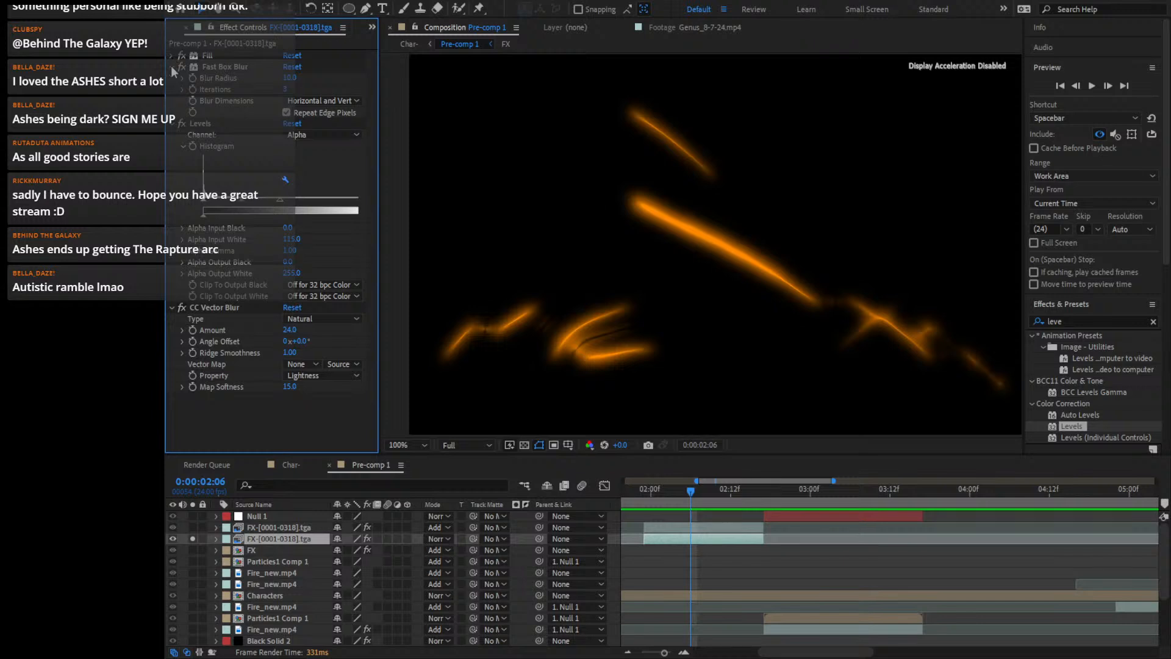
click(171, 67)
click(171, 79)
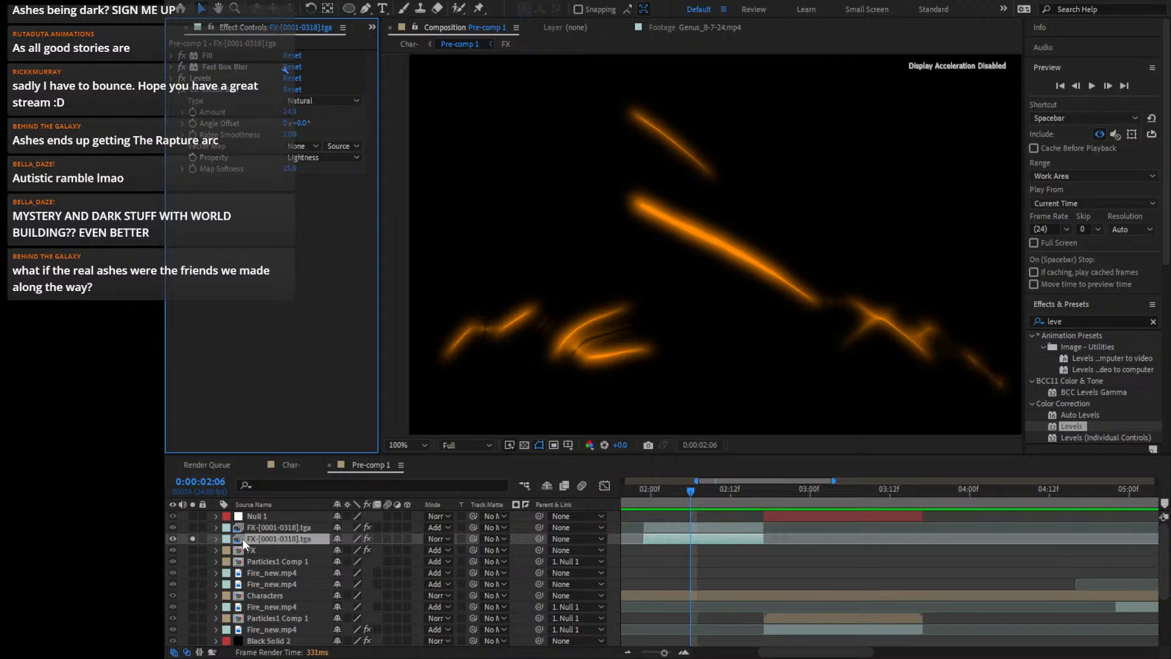
click(193, 539)
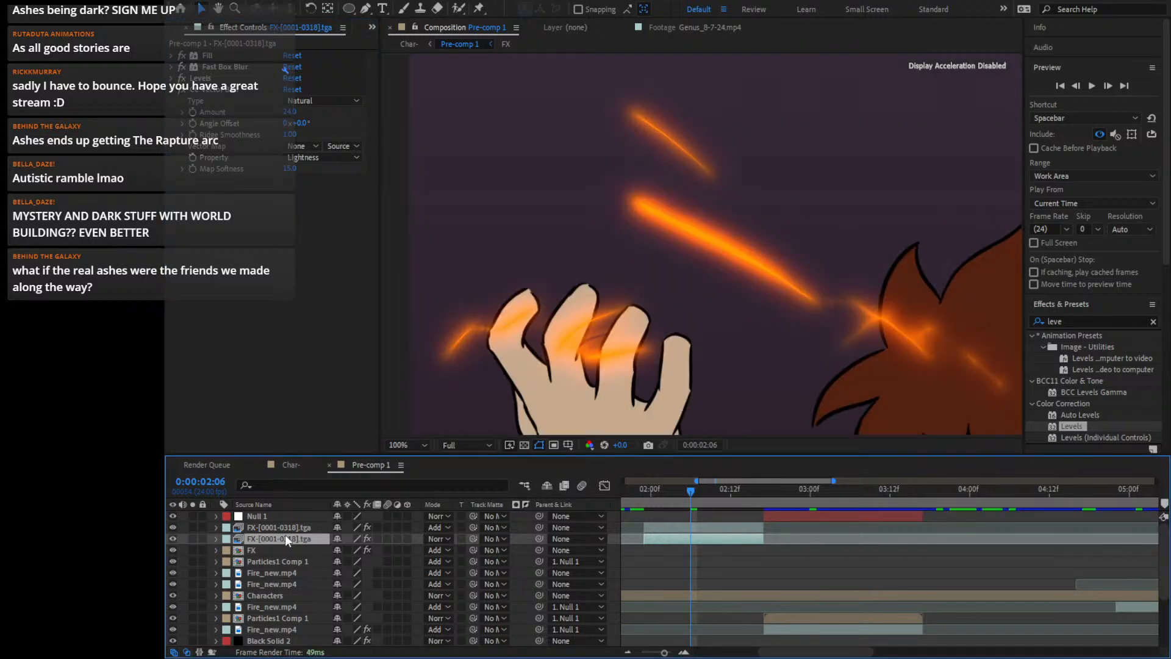
Try a lighter, paler orange Fill color on the lower FX layer, then undo it
click(172, 90)
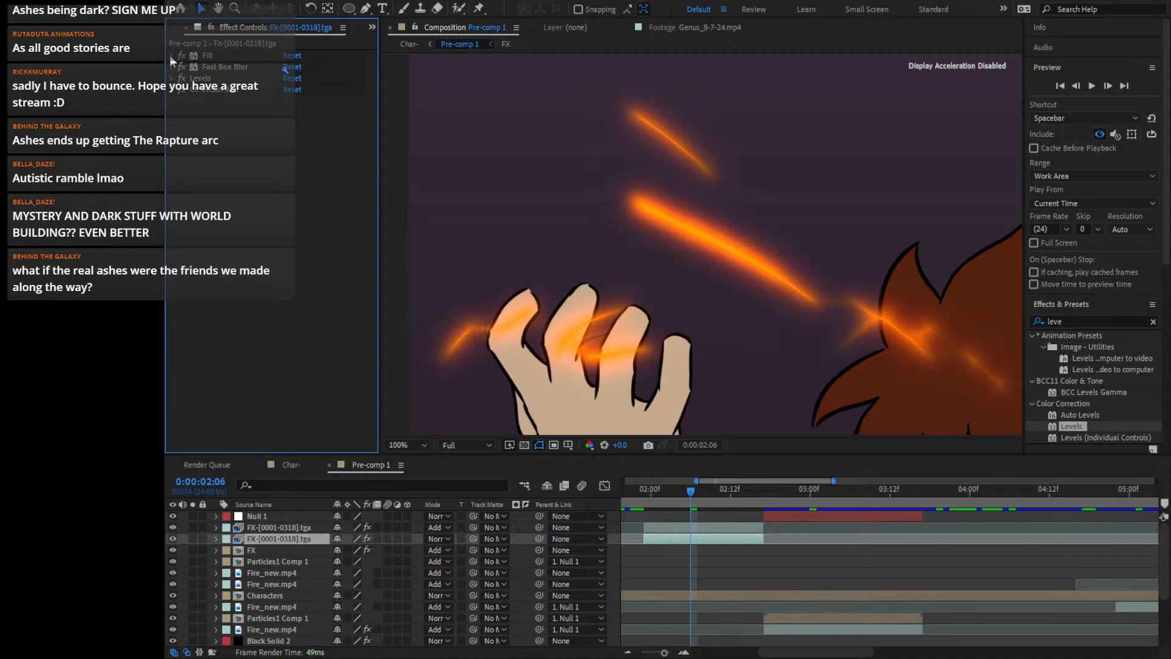
click(171, 56)
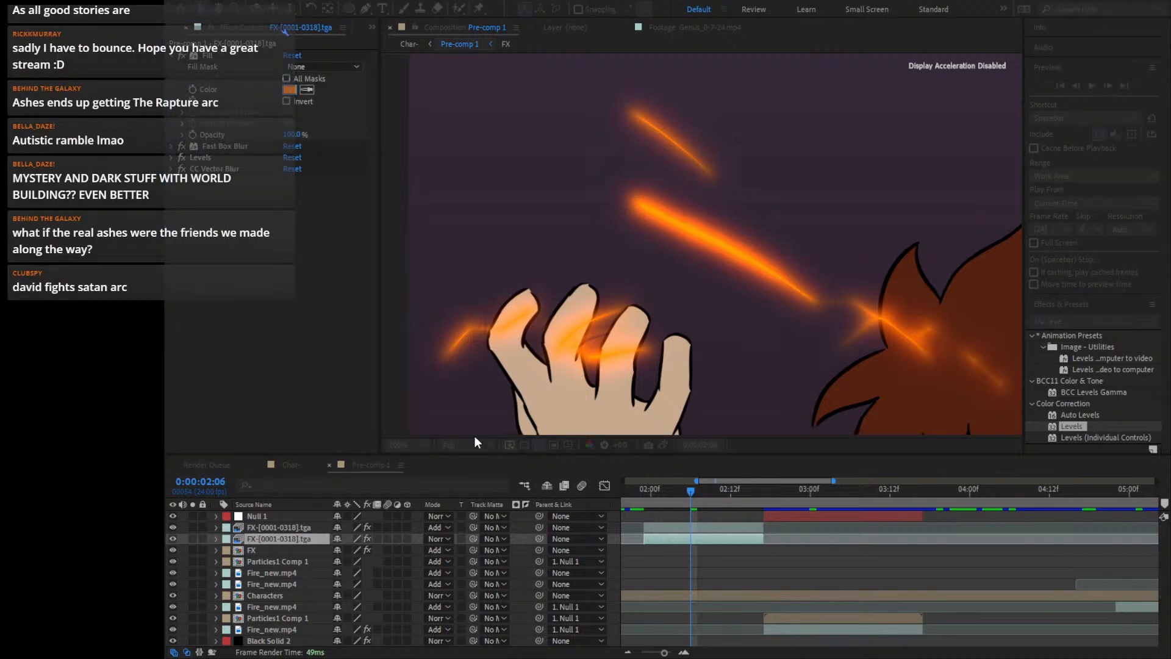
drag(463, 494, 455, 424)
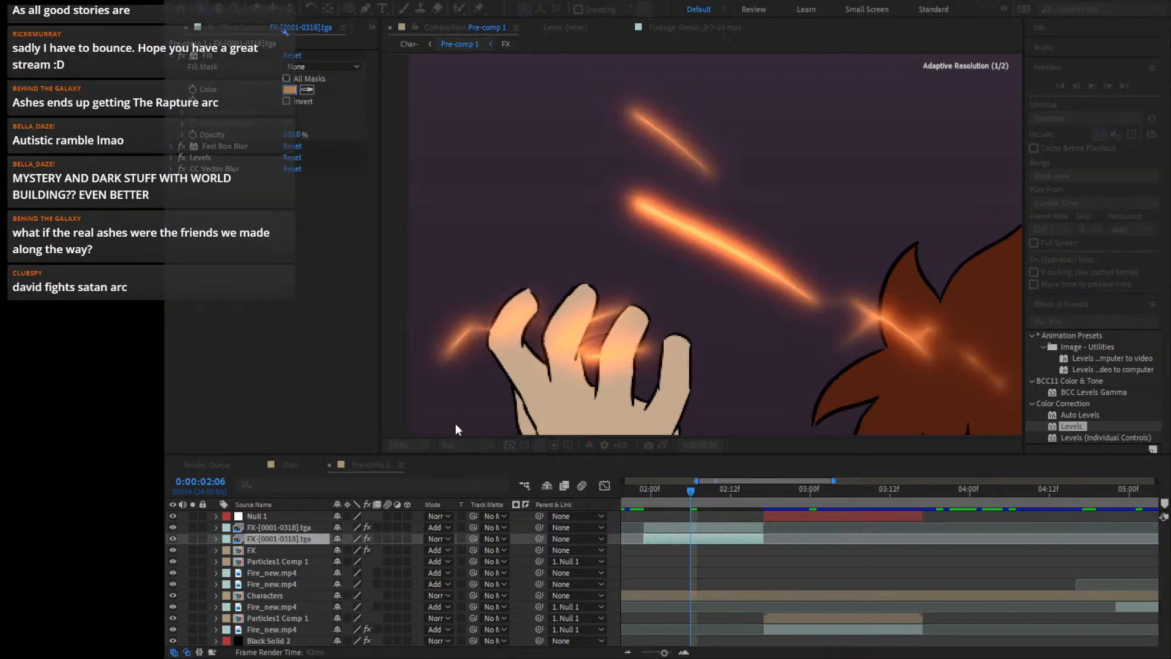
click(658, 505)
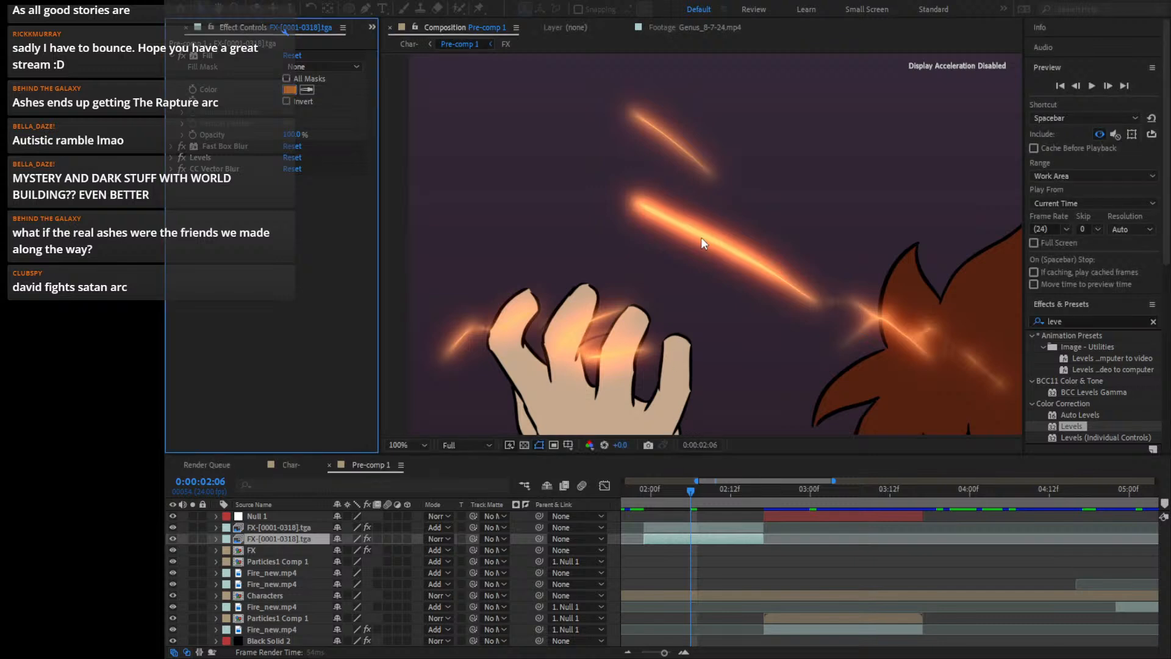
scroll(694, 243, down, 1)
scroll(693, 243, up, 1)
drag(708, 261, 615, 263)
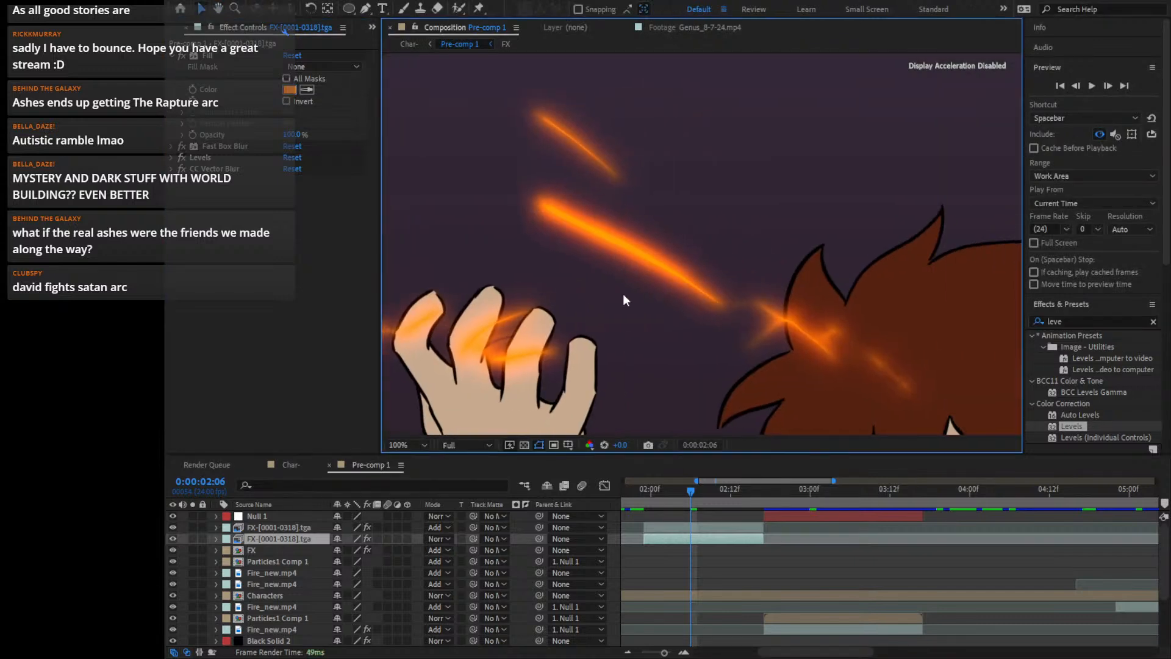
Compare the Fill and blur settings of the two FX layers while examining the glowing strokes around the hand and hair at 0:00:02:06
click(689, 527)
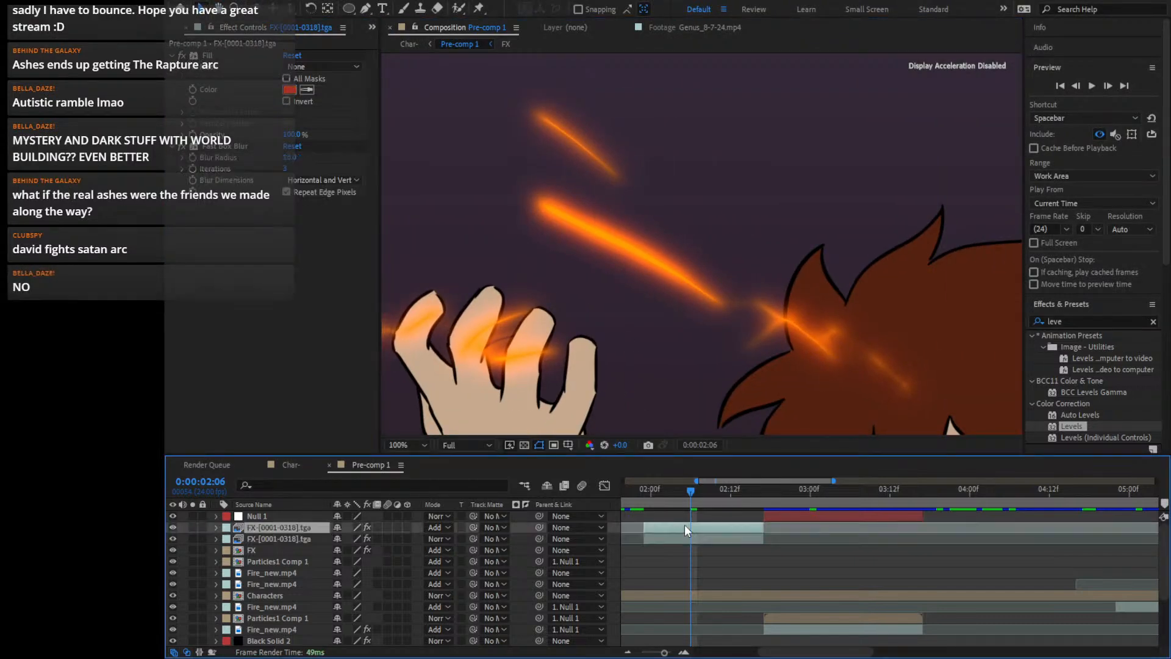
click(697, 534)
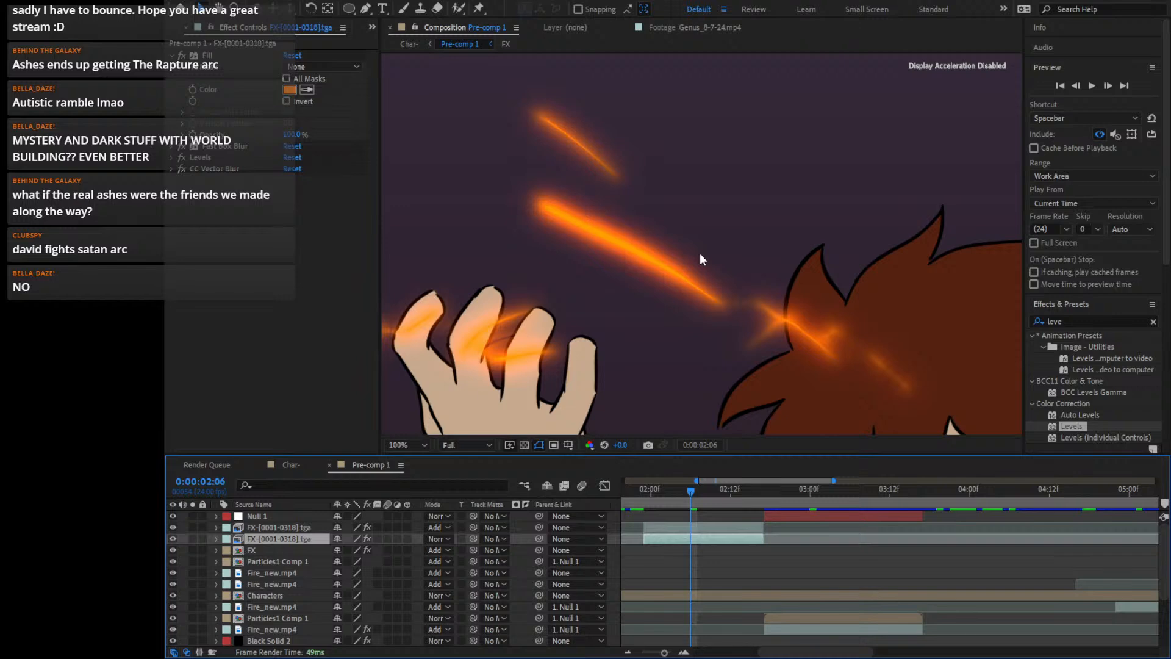
scroll(700, 254, down, 1)
scroll(700, 253, up, 2)
scroll(700, 253, down, 1)
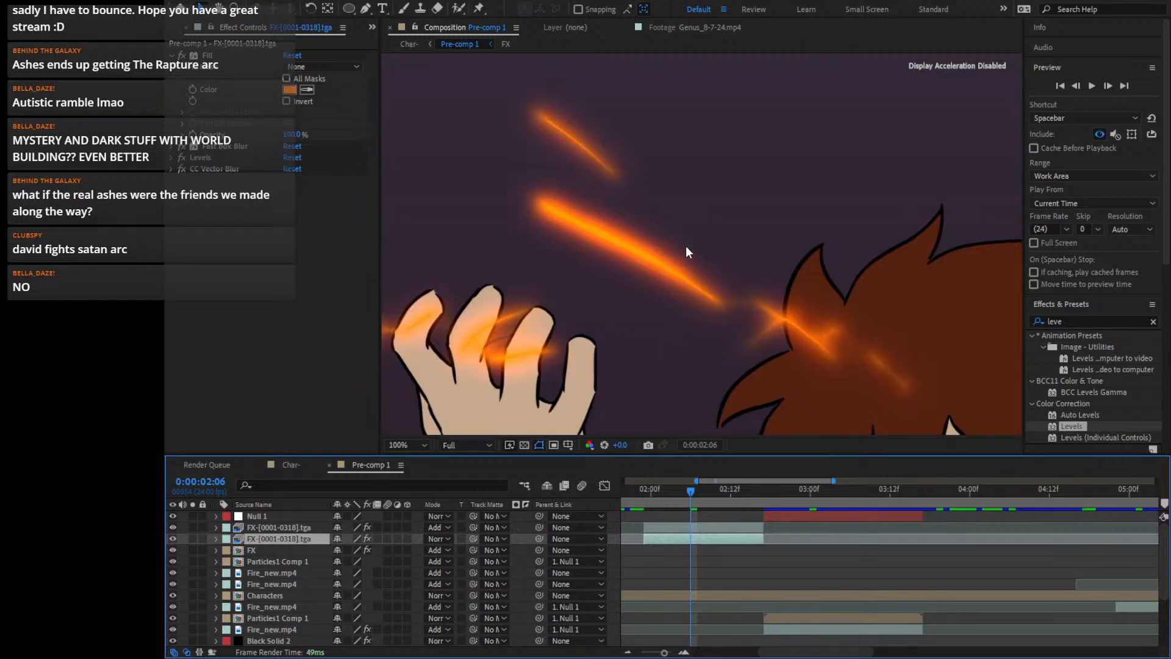
scroll(689, 247, up, 1)
scroll(713, 234, down, 2)
scroll(698, 247, up, 1)
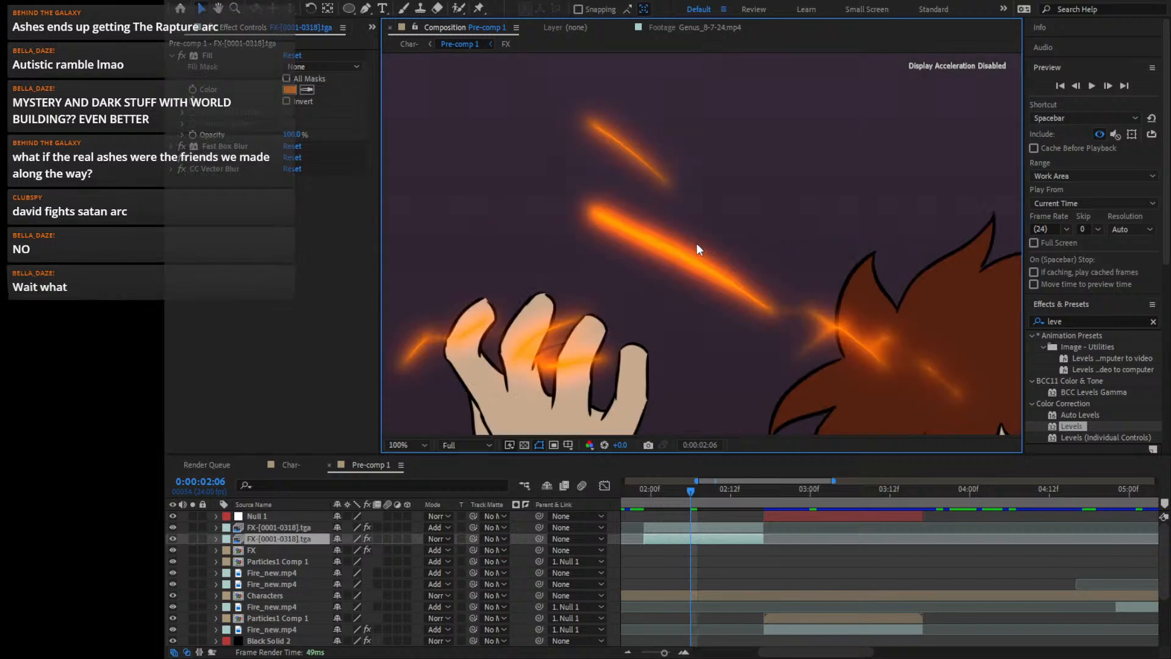
drag(616, 242, 673, 263)
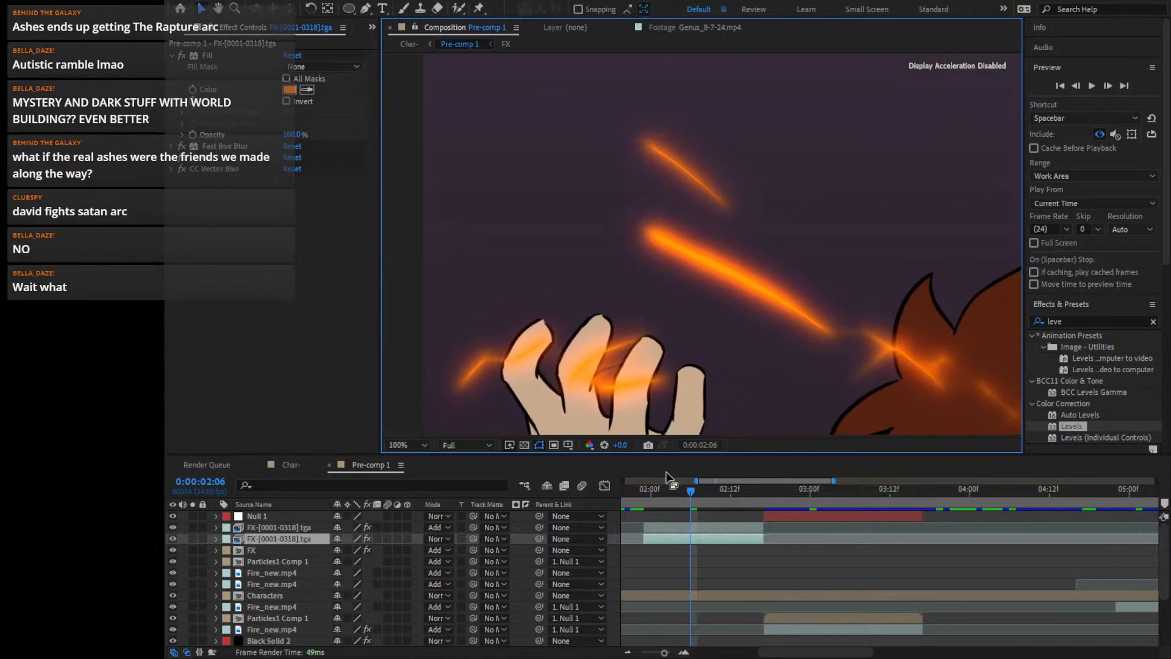
click(701, 524)
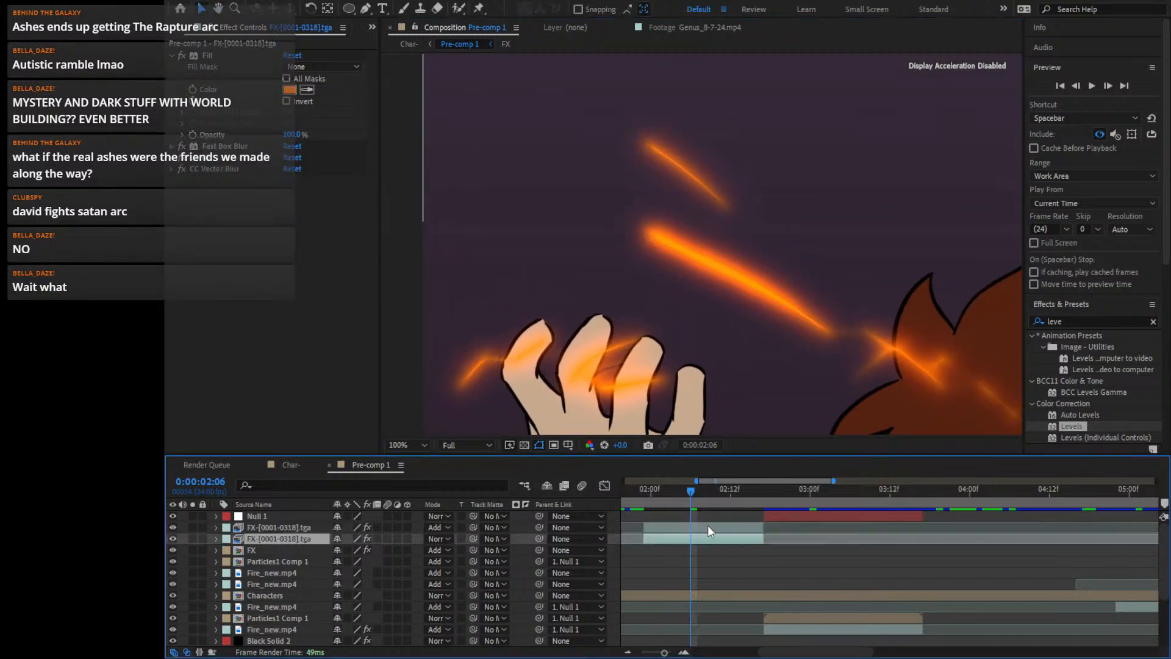
click(708, 527)
click(712, 537)
click(708, 526)
drag(741, 324, 742, 288)
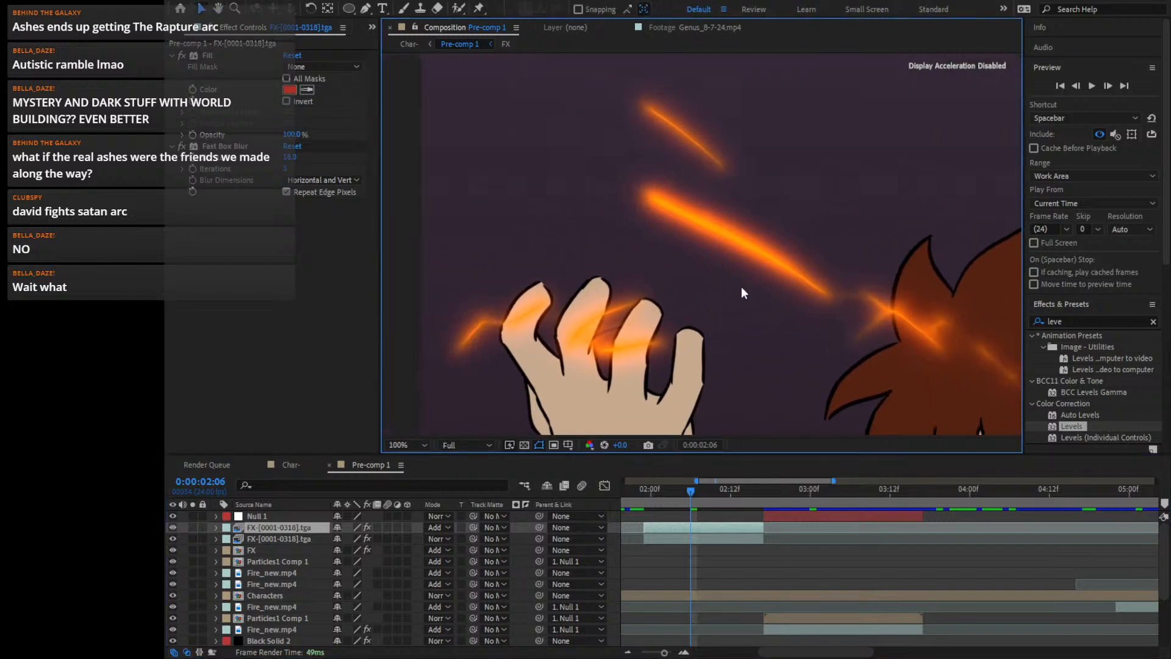
click(678, 538)
click(687, 528)
click(718, 547)
click(708, 524)
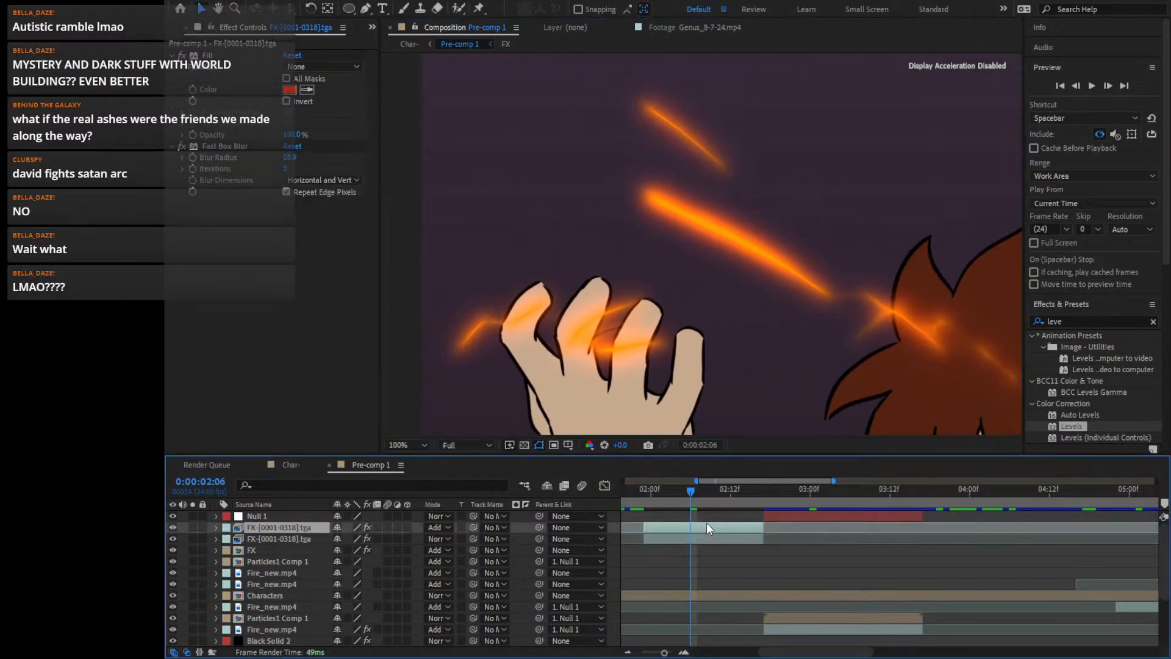
Change the lower FX layer's Fill color to a lighter, paler orange and check the strokes across the whole frame
click(712, 539)
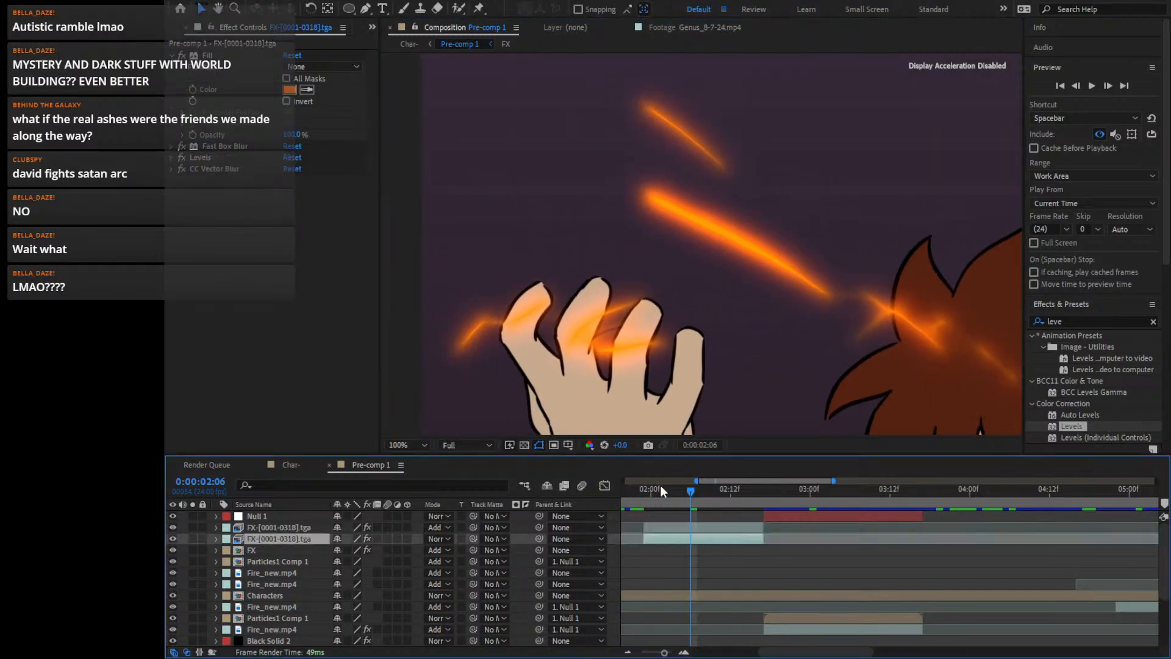
click(290, 90)
drag(441, 496, 446, 448)
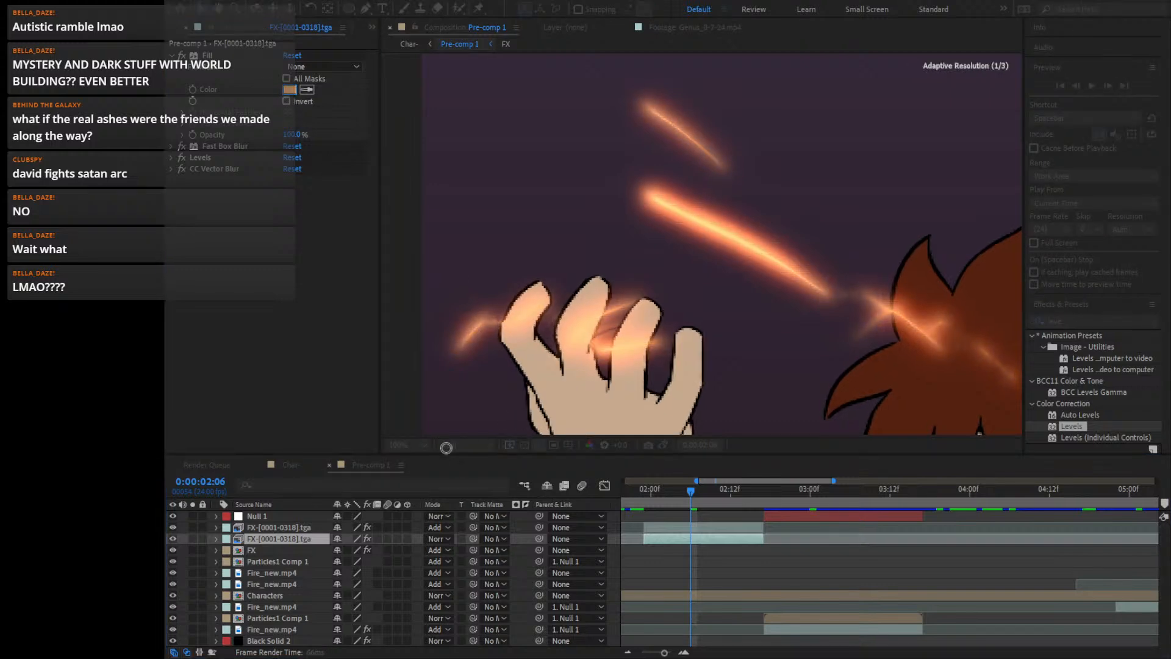
click(673, 483)
drag(749, 330, 482, 196)
drag(597, 194, 723, 235)
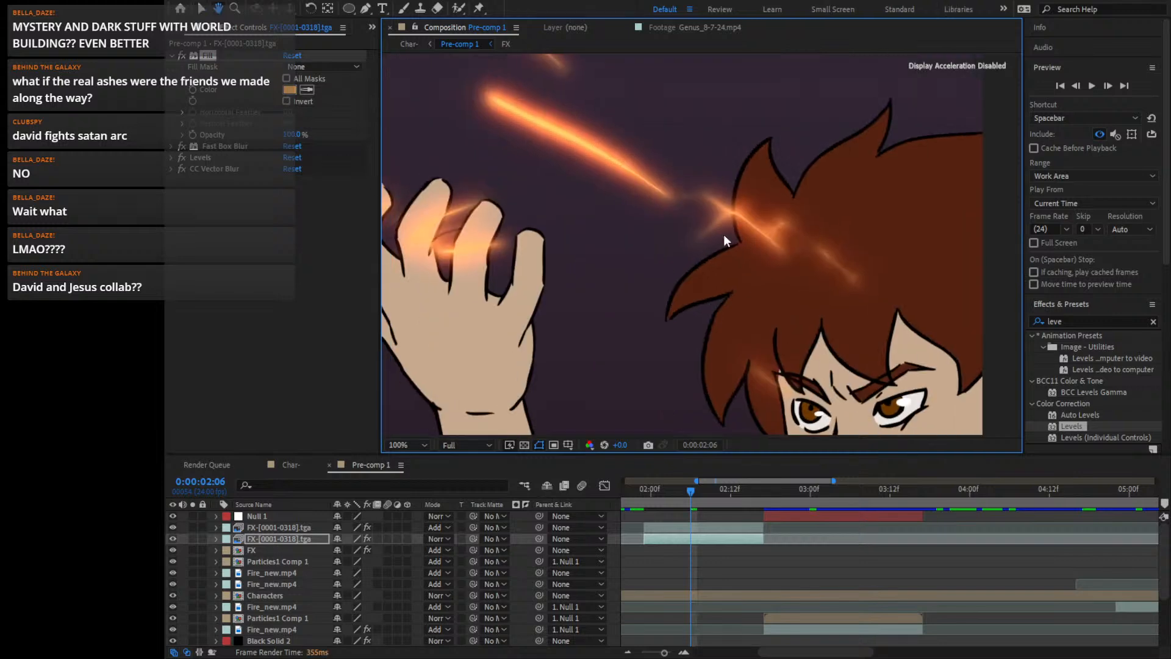
key(shift+slash)
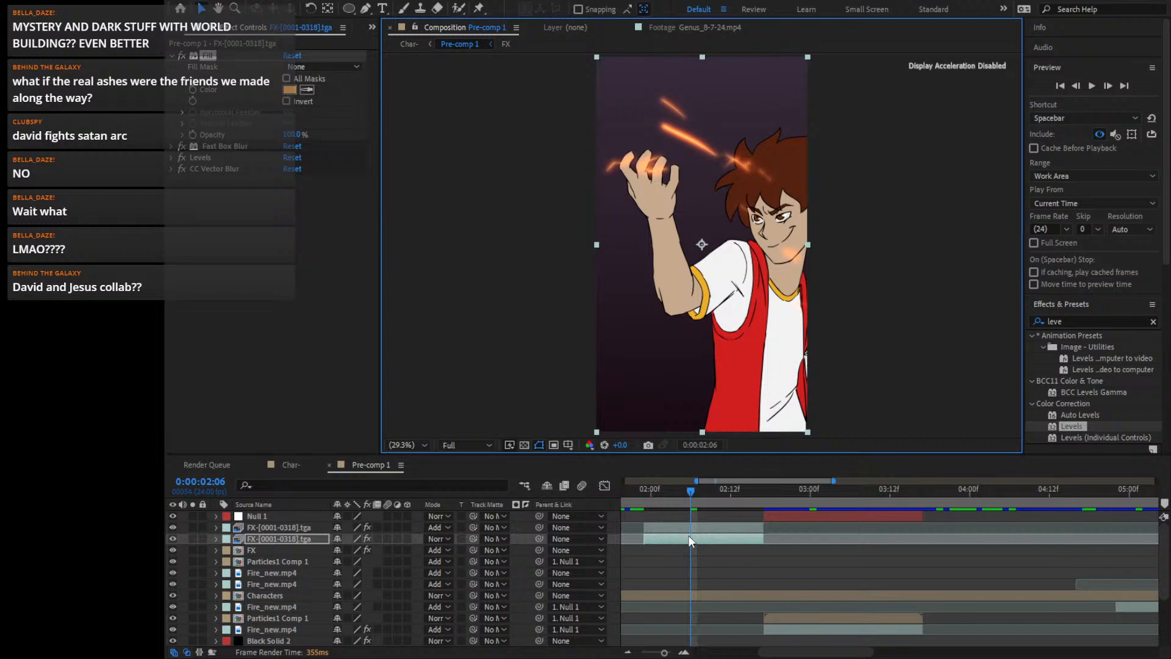
Duplicate the selected FX-[0001-0318].tga layer and remove the Levels and Fast Box Blur effects from the upper copy
key(ctrl+d)
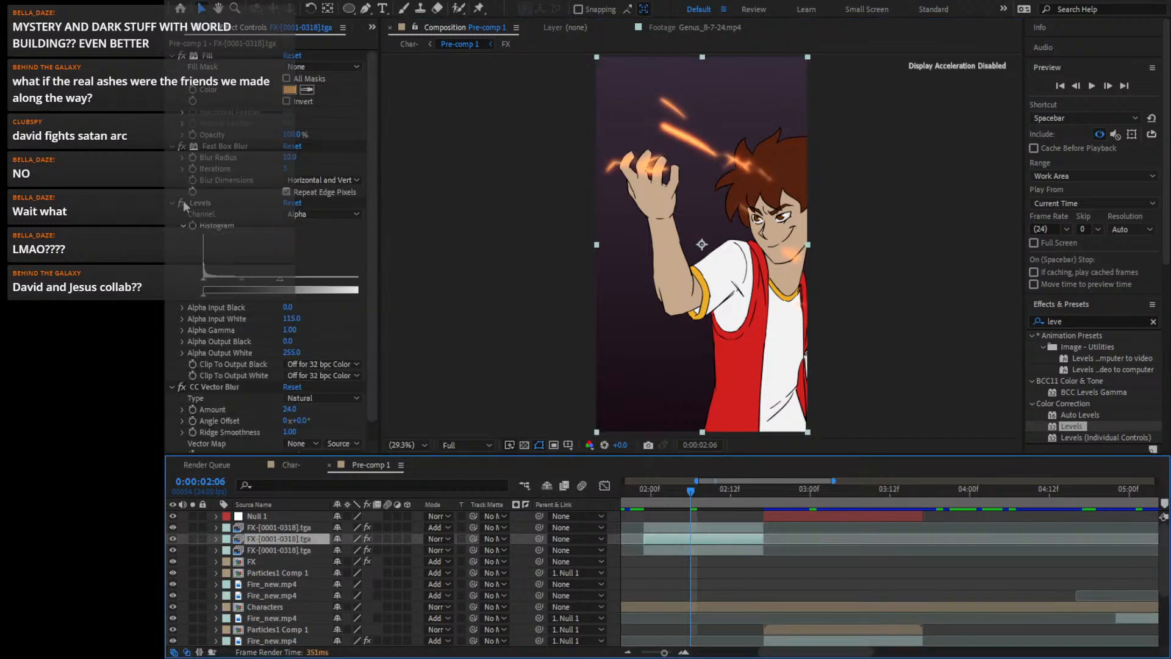
click(200, 204)
key(Delete)
click(219, 147)
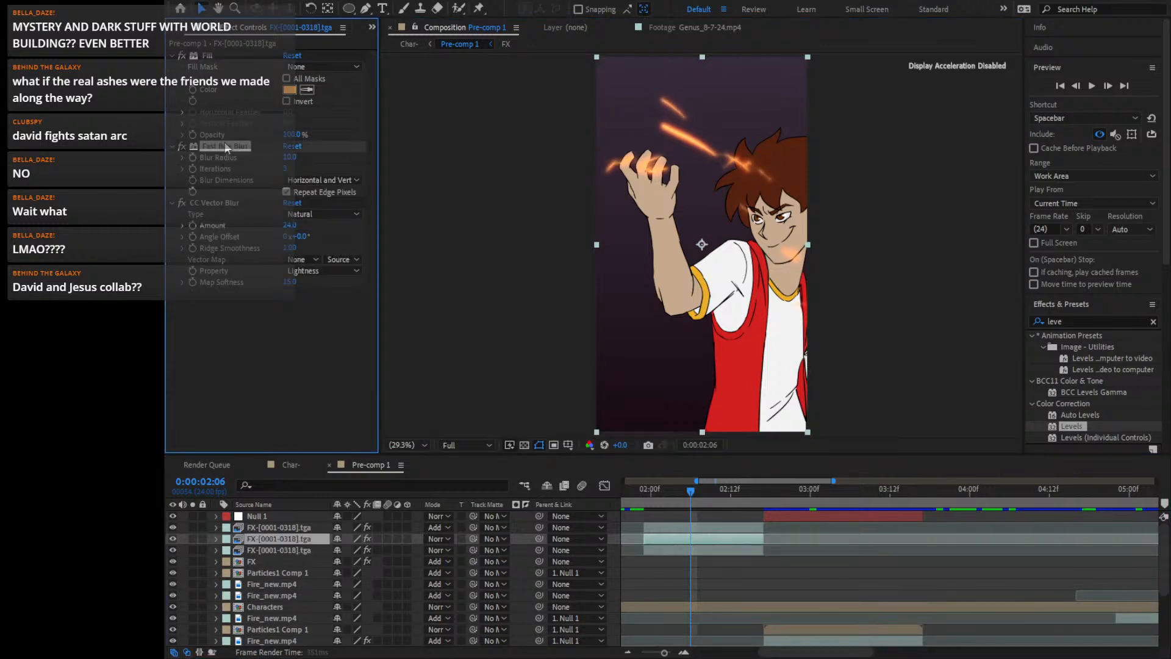
key(Delete)
scroll(700, 243, up, 5)
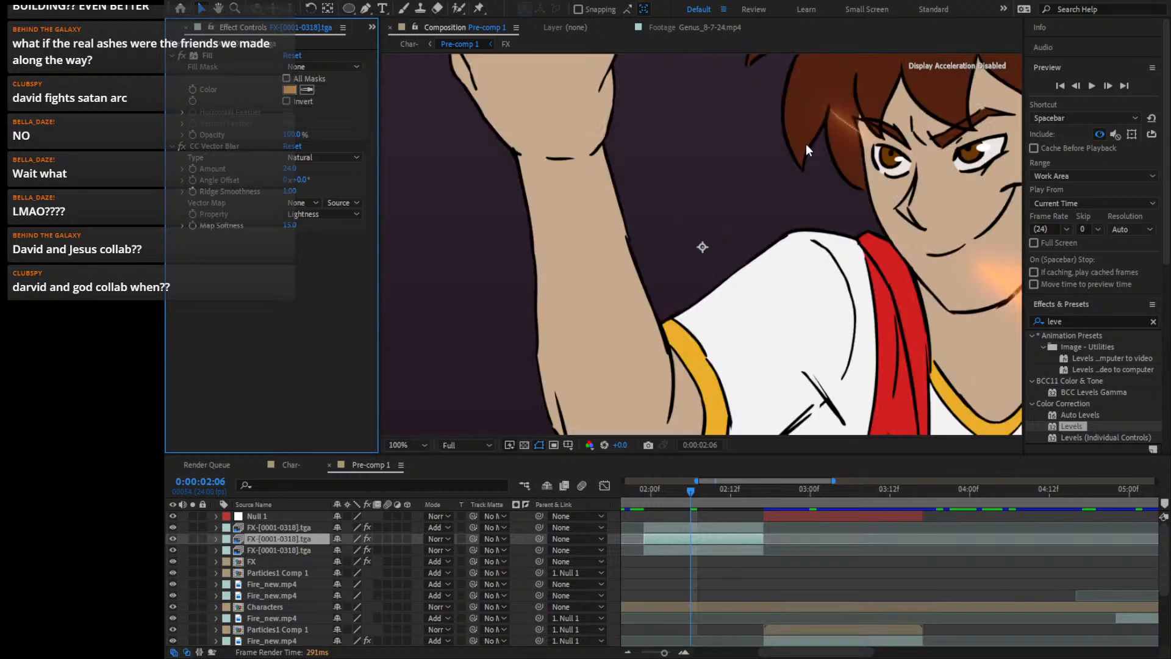
click(172, 538)
click(173, 538)
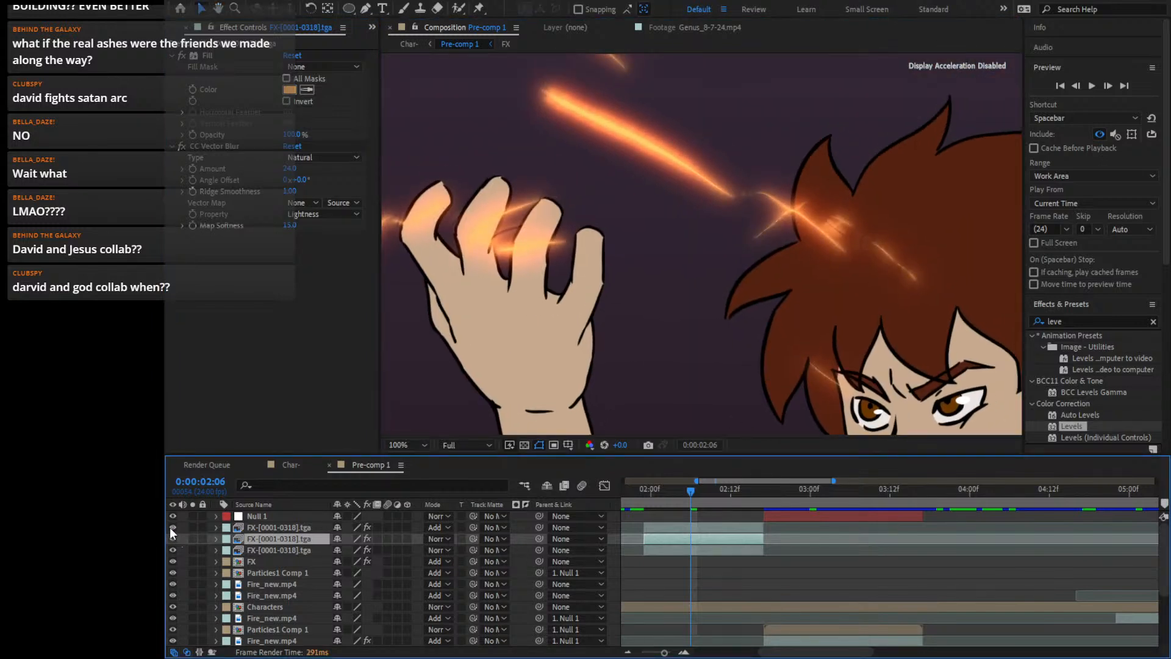
Set the Fast Box Blur radius of the topmost FX layer to 25 and move the playhead to 0:00:01:23
click(173, 527)
click(173, 527)
click(260, 529)
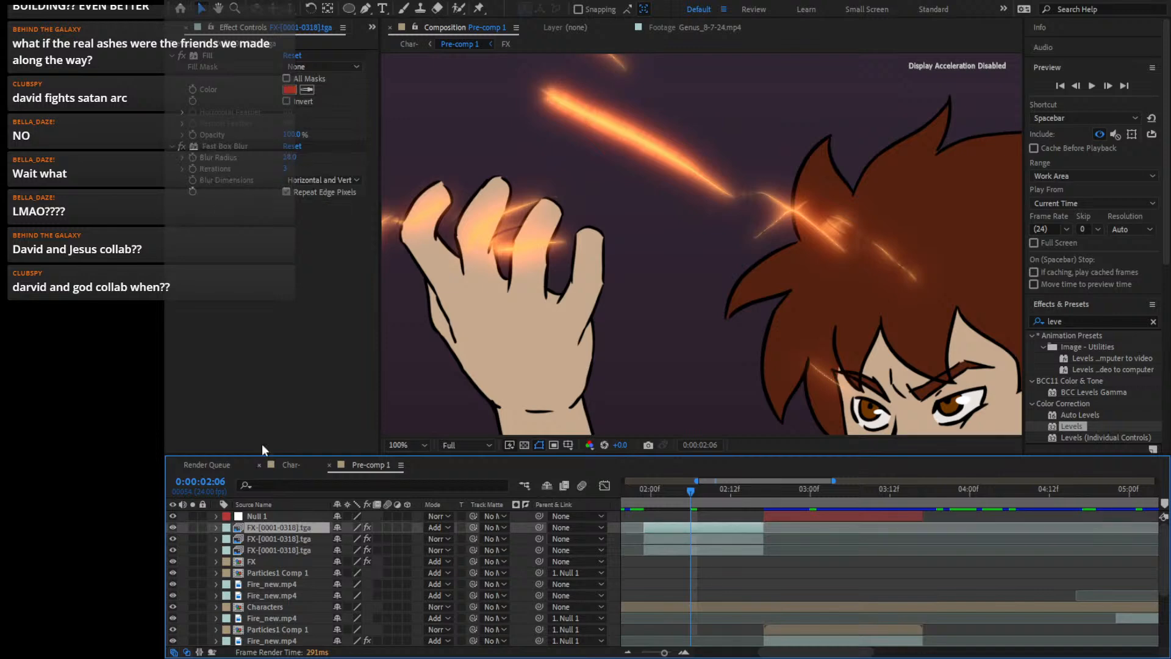
drag(296, 159, 305, 152)
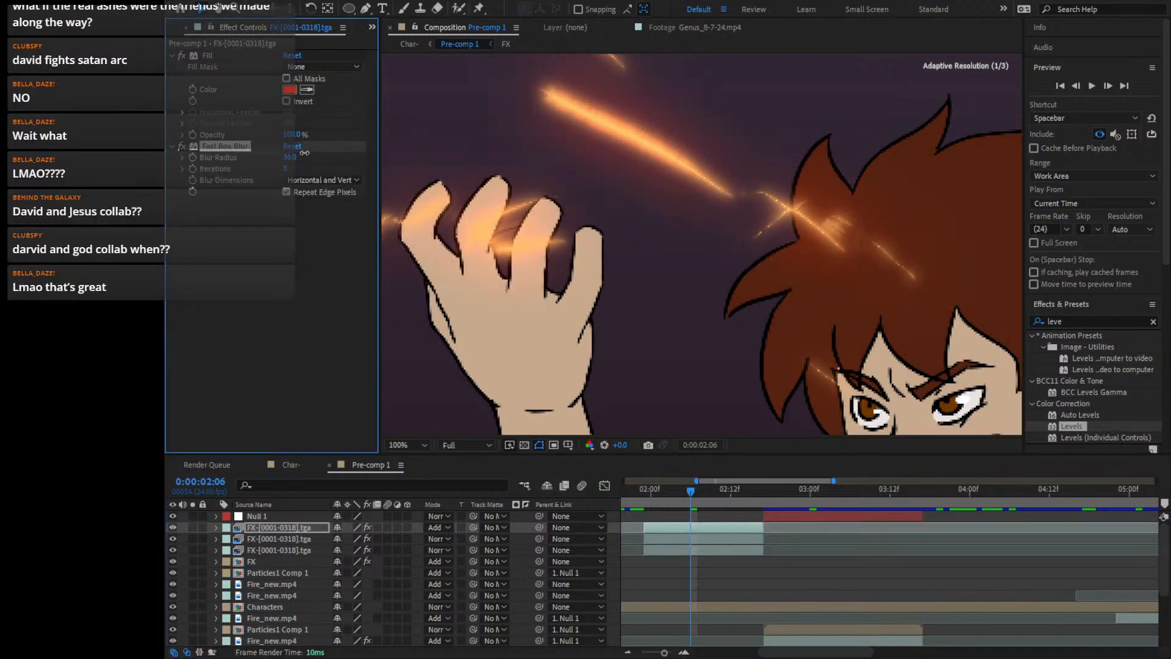
click(291, 158)
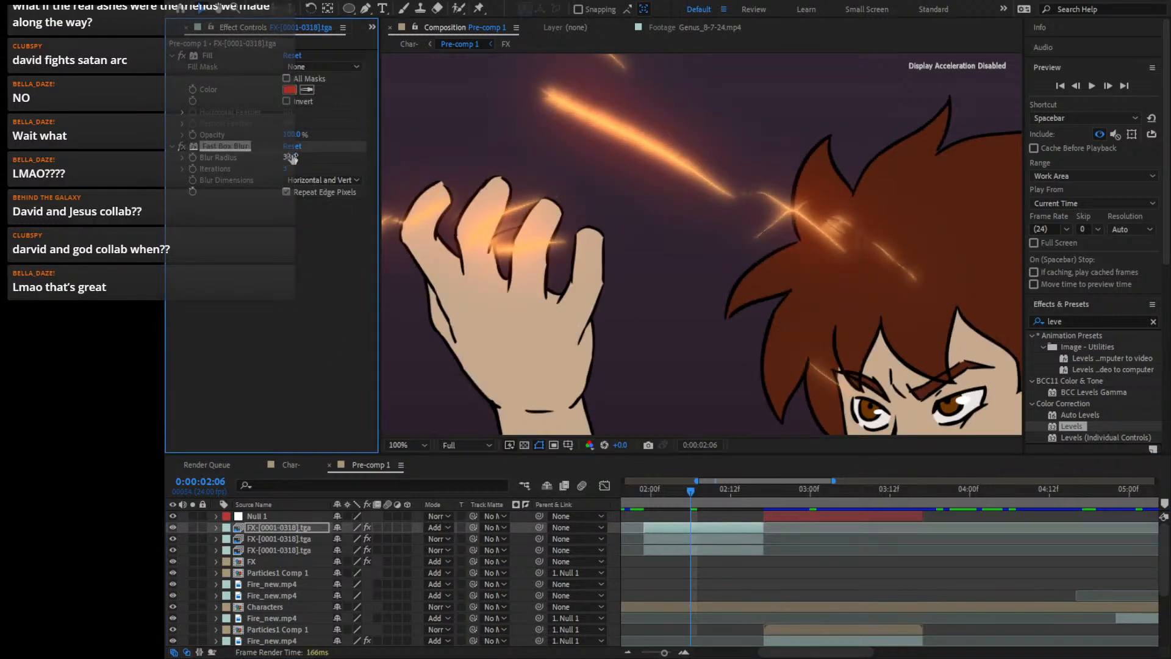
text(18)
key(Return)
text(25)
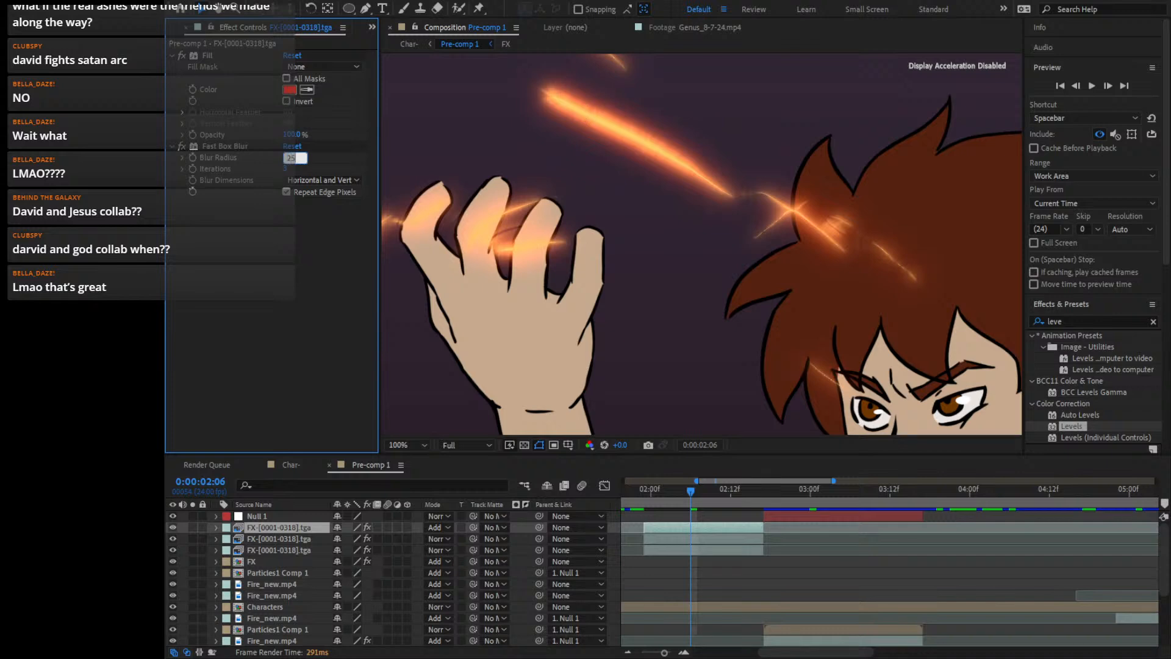
key(Return)
key(shift+slash)
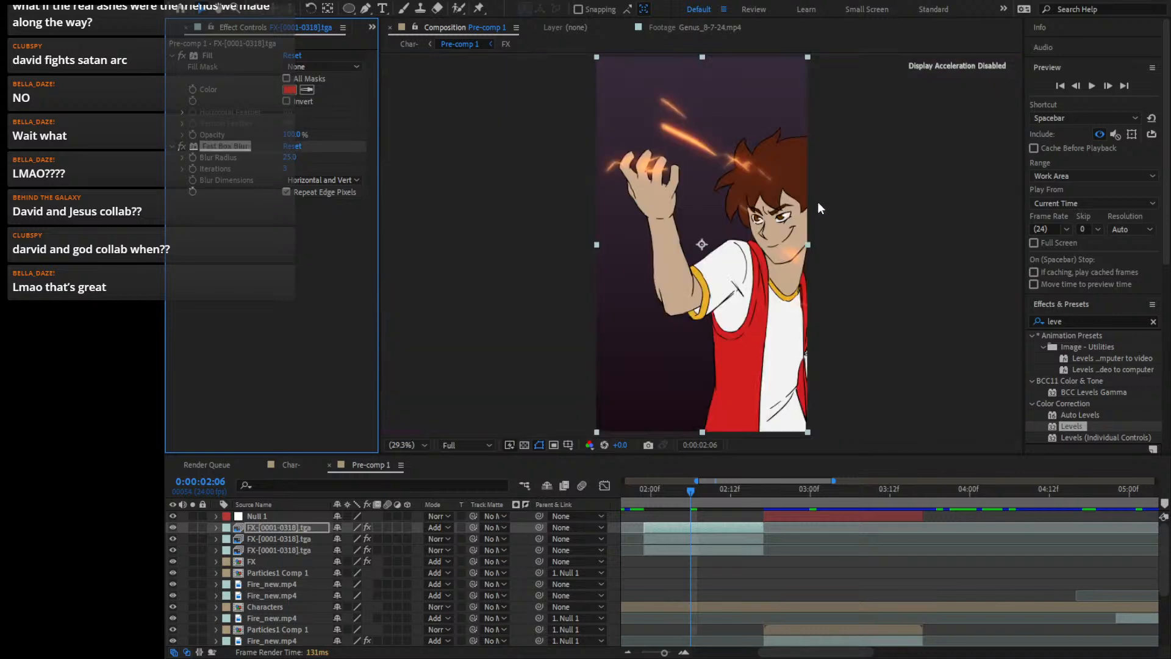
drag(691, 492, 643, 491)
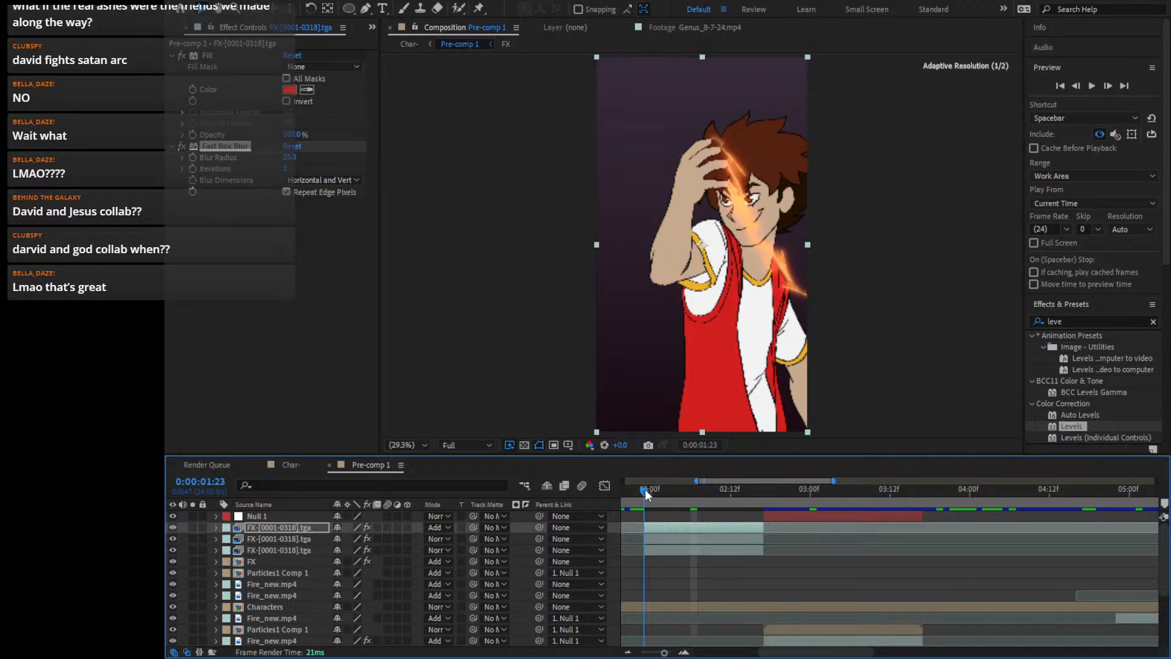
click(666, 537)
key(ctrl+d)
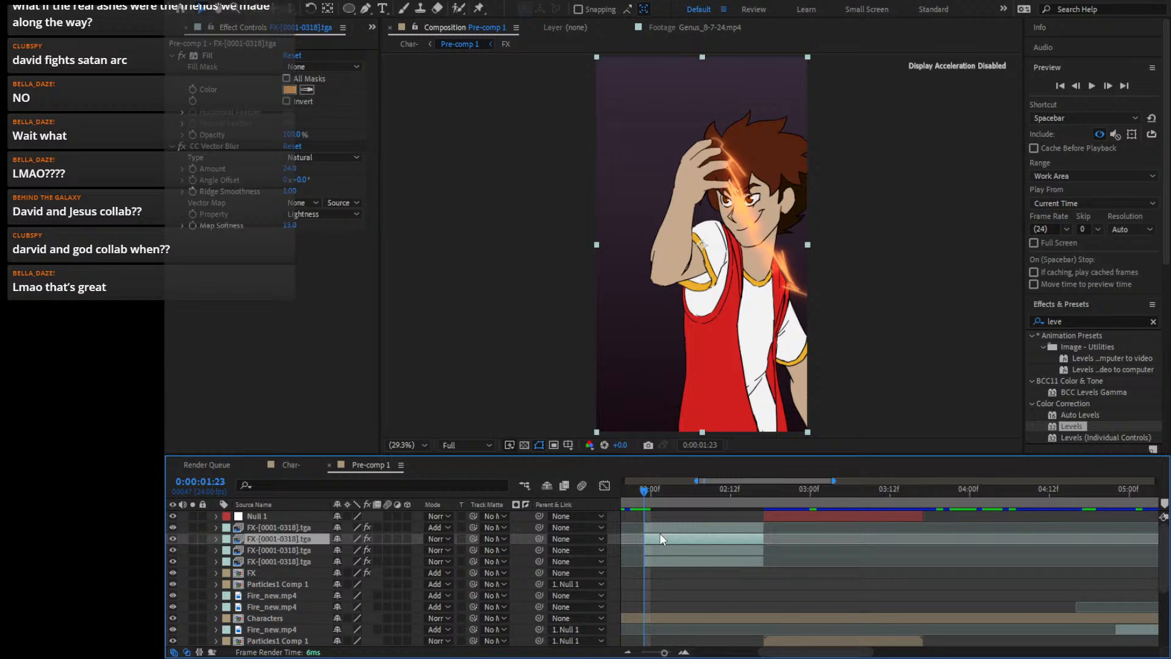
key(Delete)
click(667, 549)
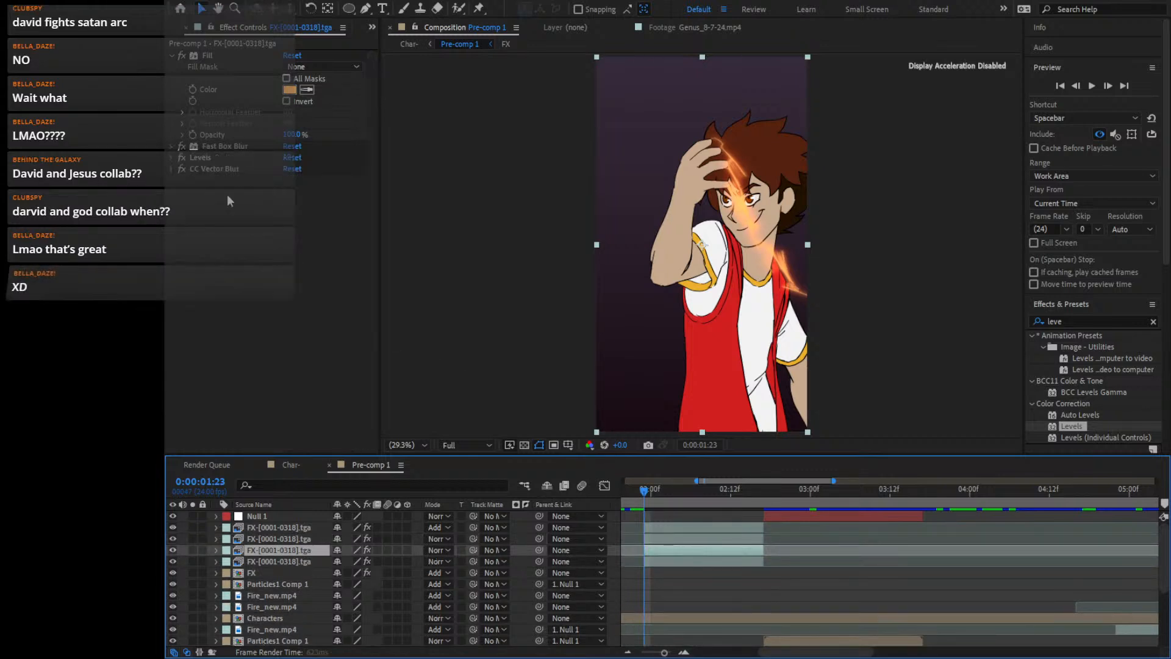
Change the Fill color of the middle FX layer, which has only Fill and CC Vector Blur, to a paler orange
click(668, 543)
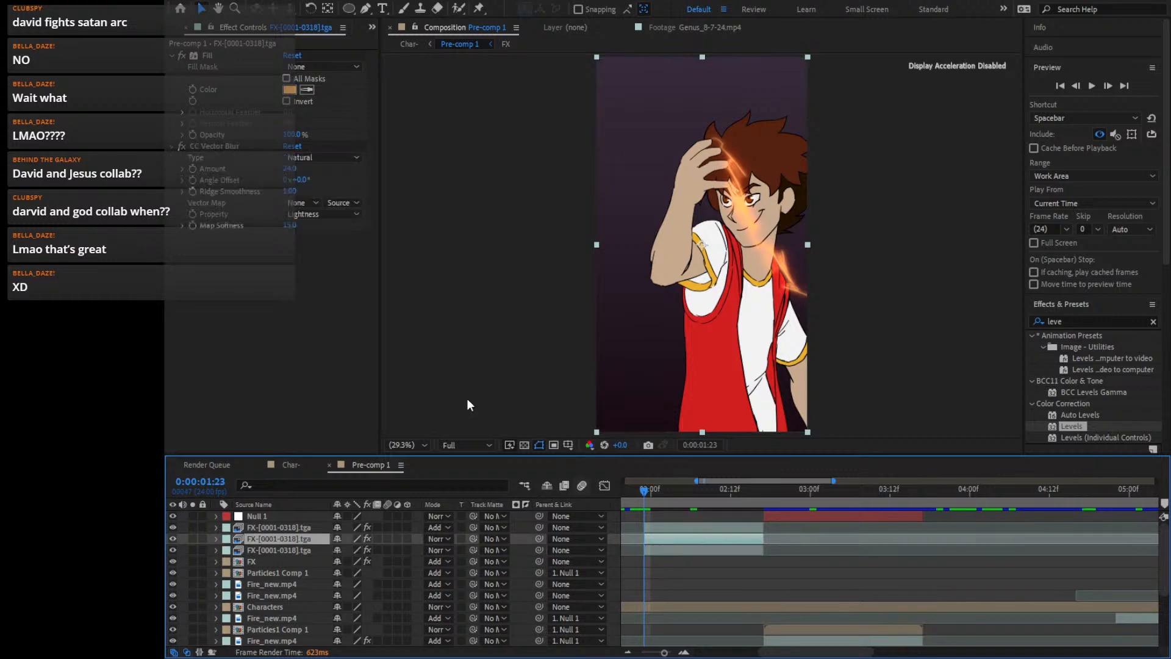
click(291, 91)
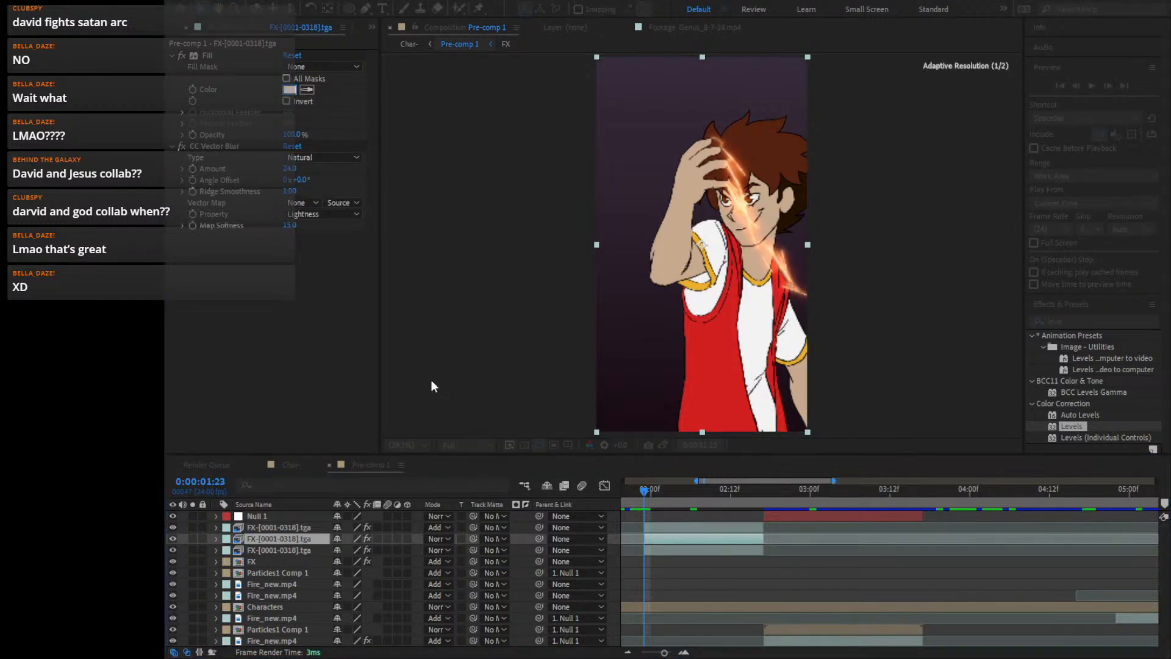
drag(402, 490, 419, 436)
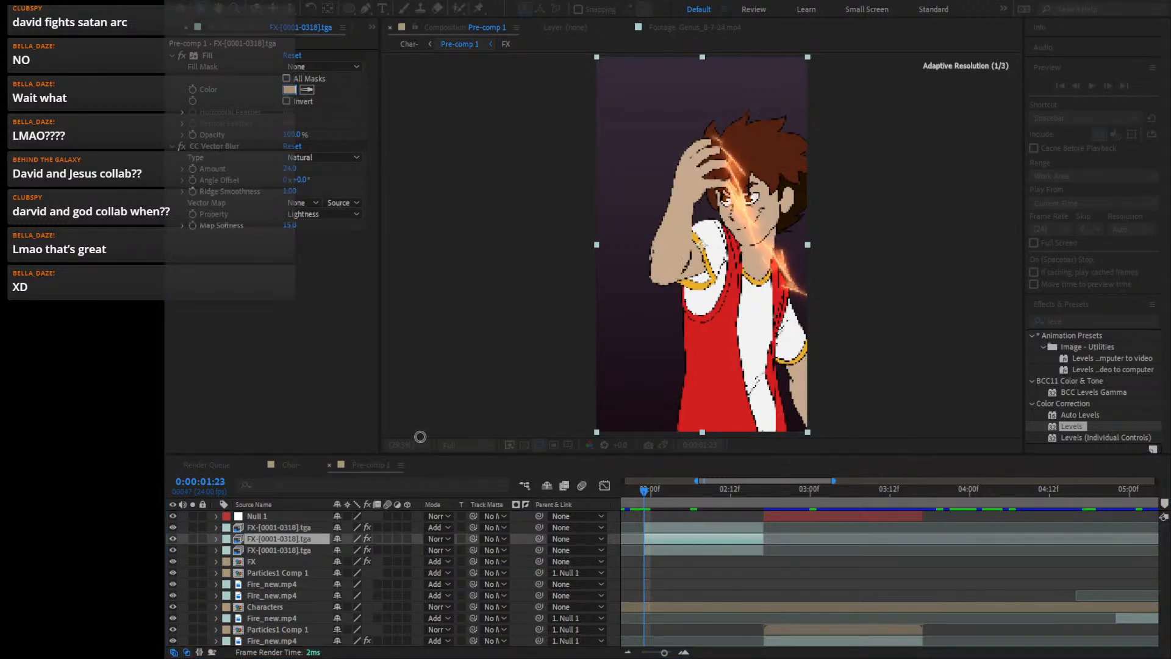
click(668, 484)
Adjust the red Fill color of the topmost, blurred FX layer
click(683, 527)
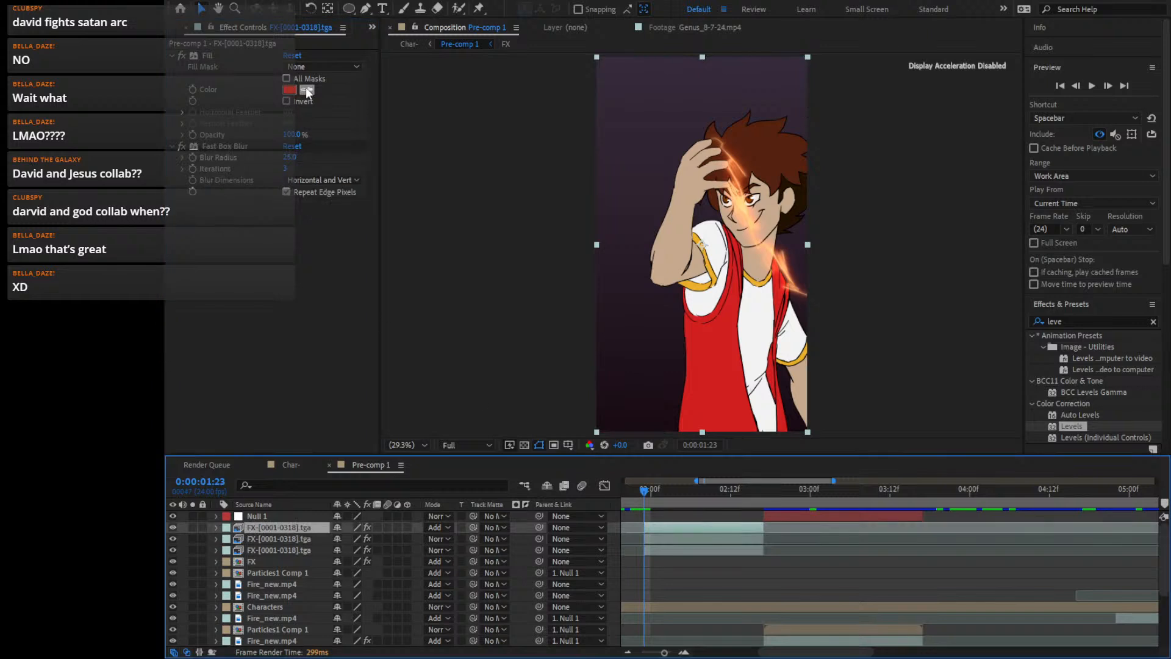
click(290, 90)
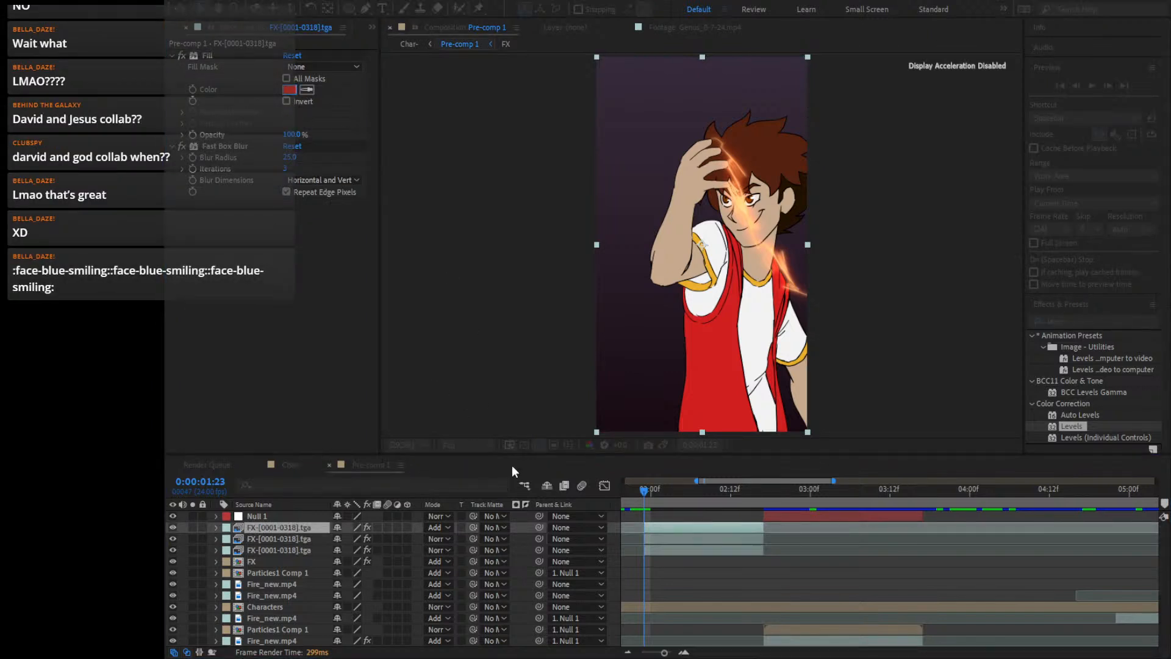
drag(548, 642, 548, 636)
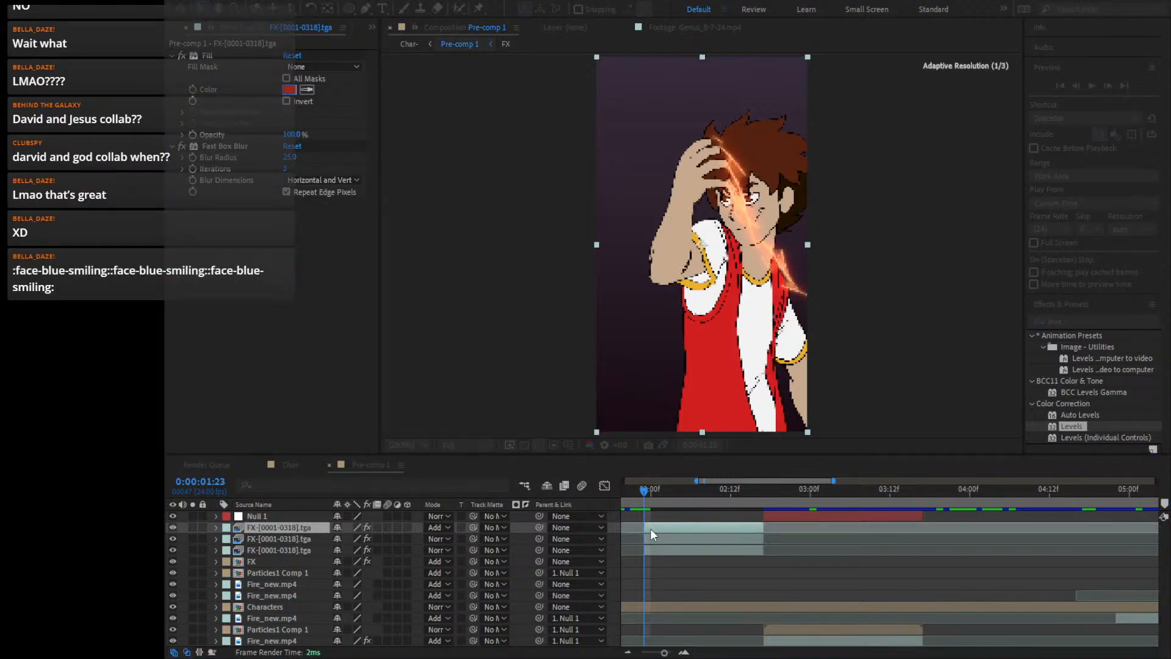
key(Return)
Move the FX layer with the Levels effect above the copy without it and set its blending mode to Add
click(682, 540)
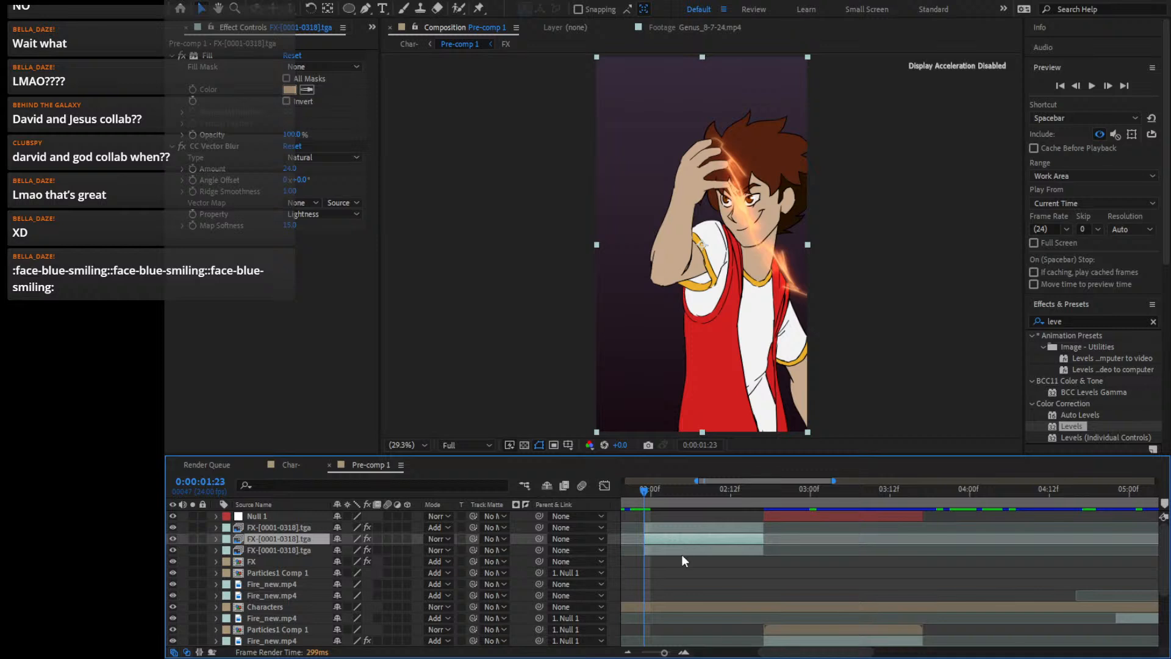
drag(295, 550, 295, 540)
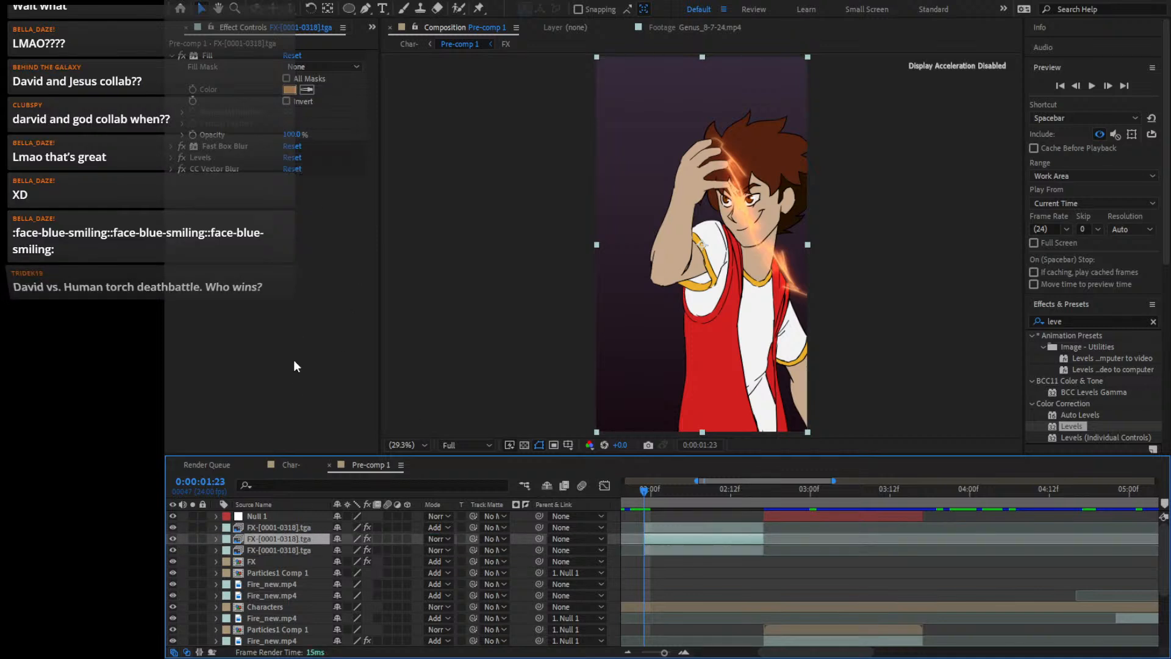
click(441, 539)
click(482, 214)
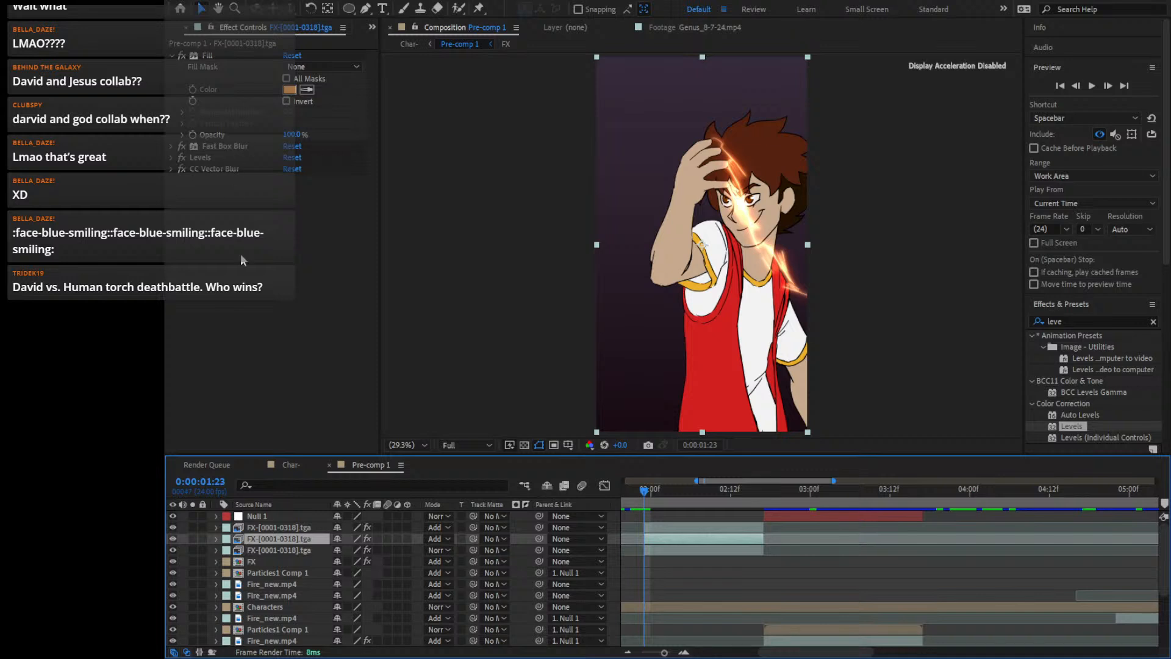
Examine the layered fire glow over the character's face and hair up close
click(295, 527)
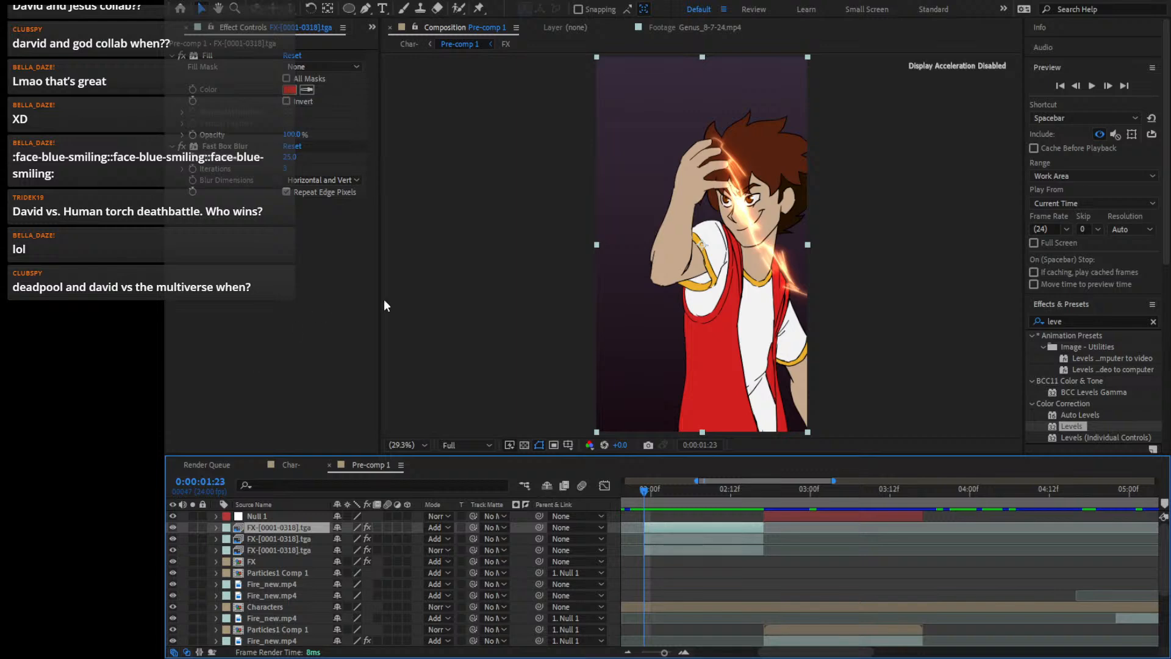
key(slash)
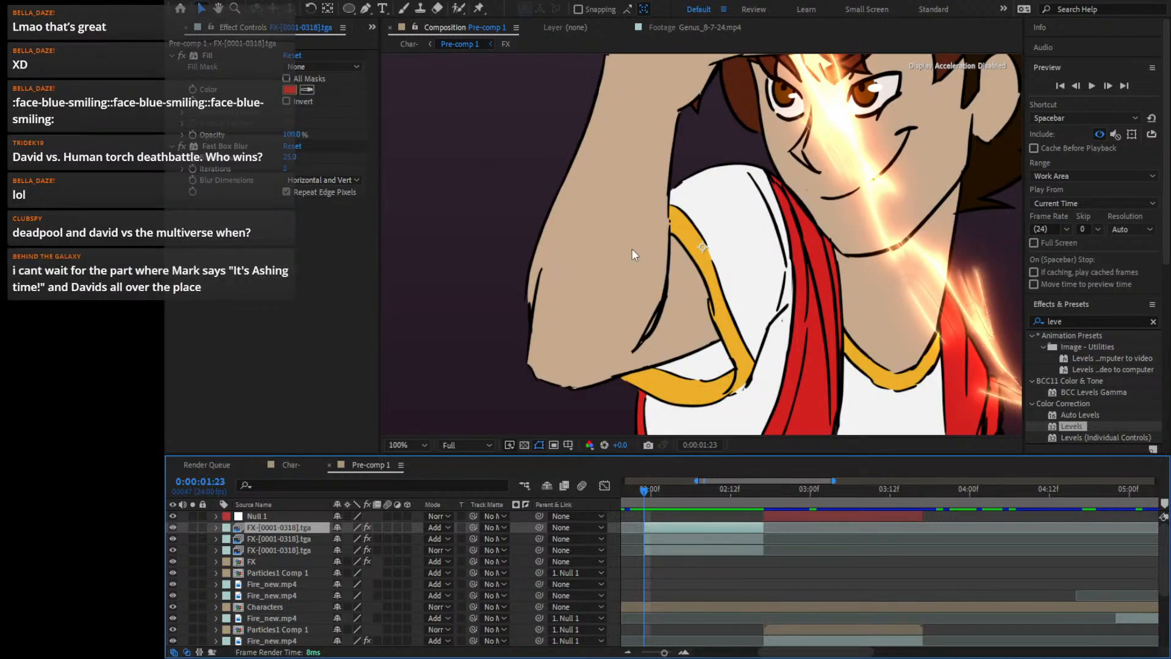
scroll(631, 247, down, 1)
mouse_move(672, 225)
mouse_down()
mouse_move(646, 255)
mouse_move(684, 231)
mouse_up()
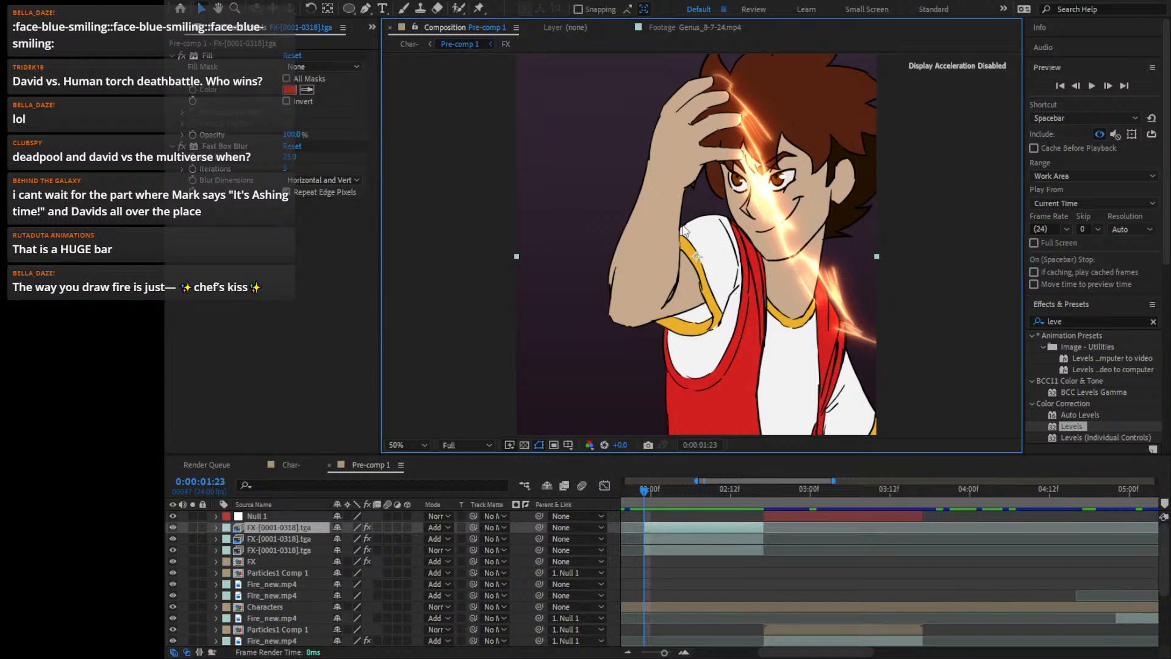
drag(809, 199, 642, 277)
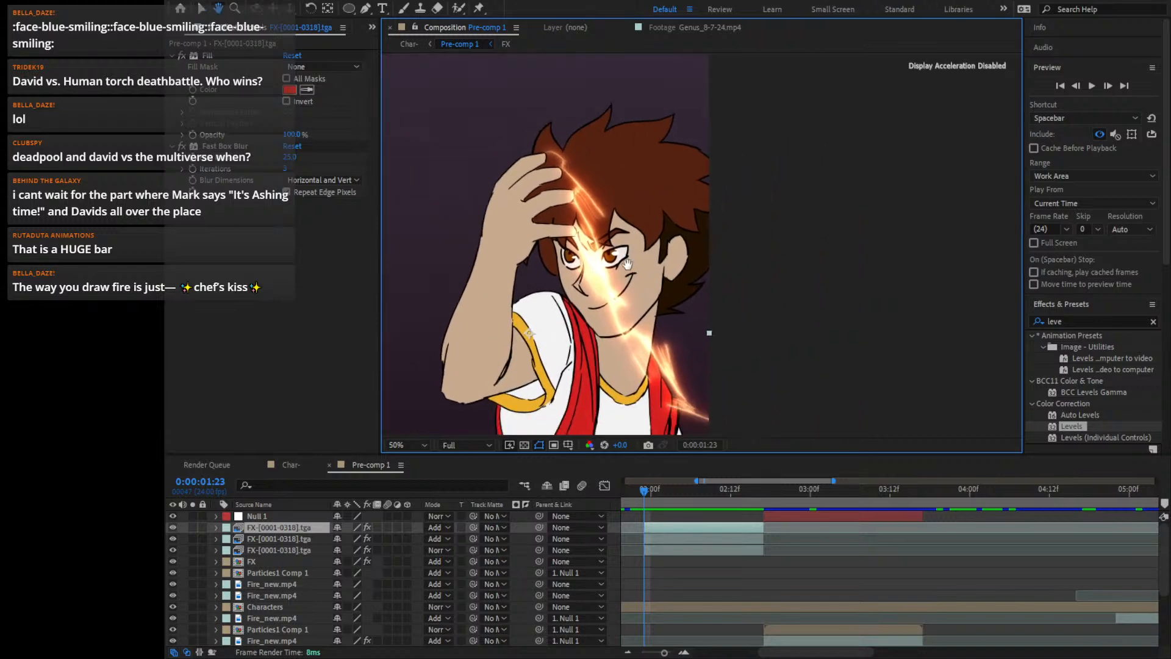
scroll(642, 276, up, 4)
scroll(580, 277, down, 4)
scroll(563, 277, up, 2)
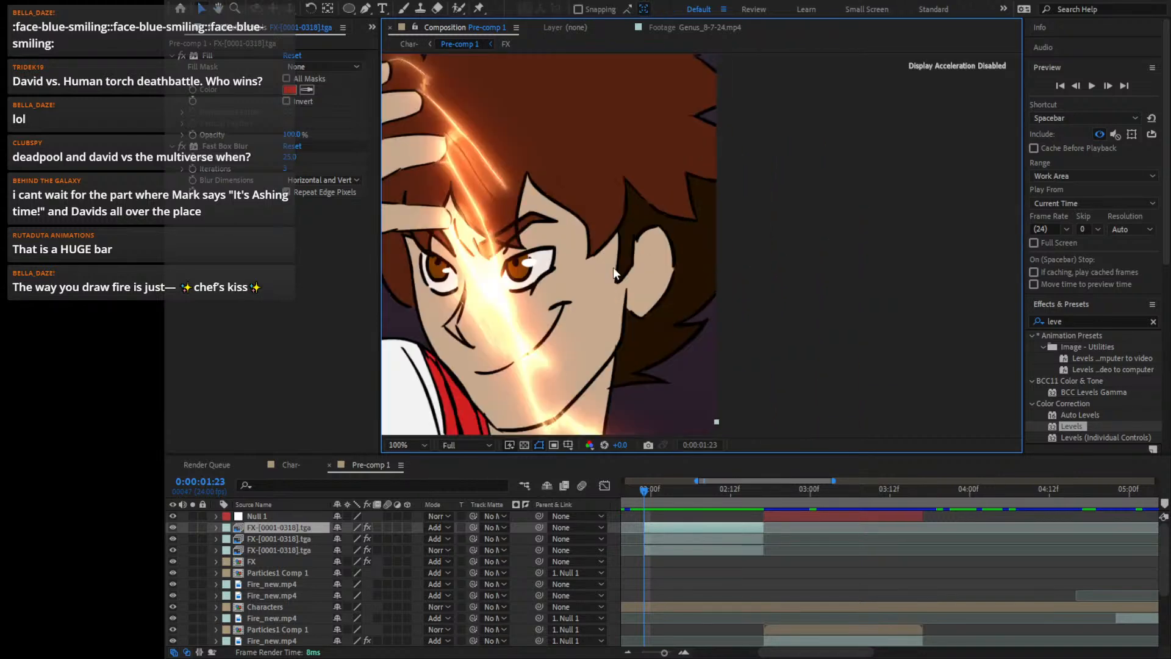
scroll(593, 272, down, 3)
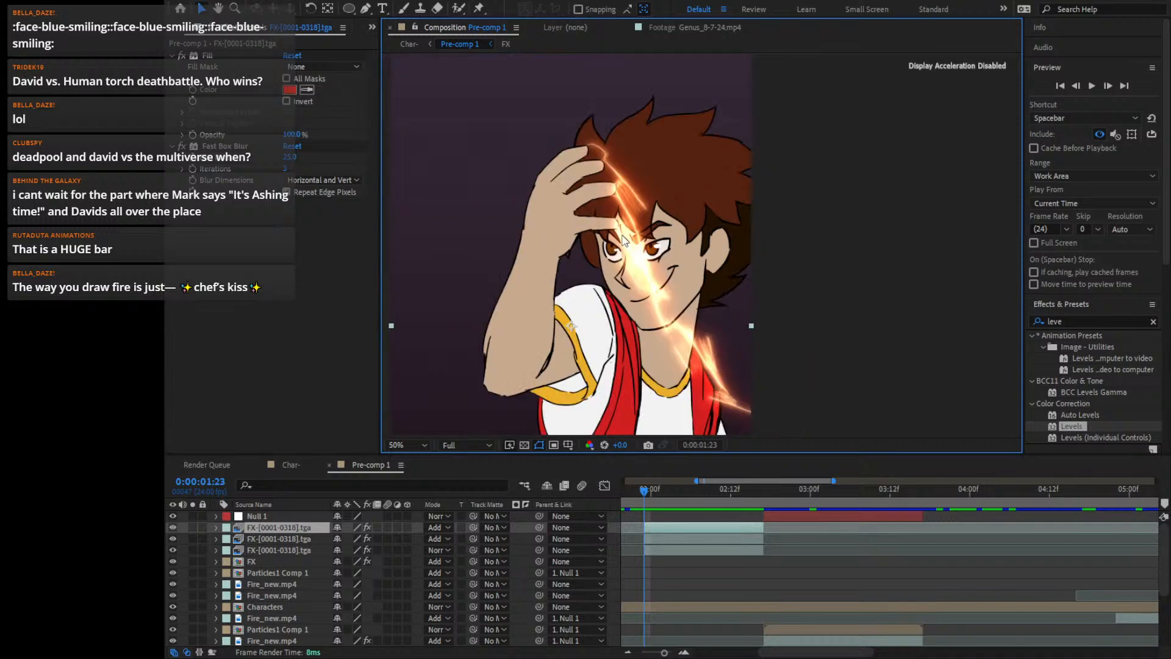
scroll(618, 238, up, 3)
click(299, 143)
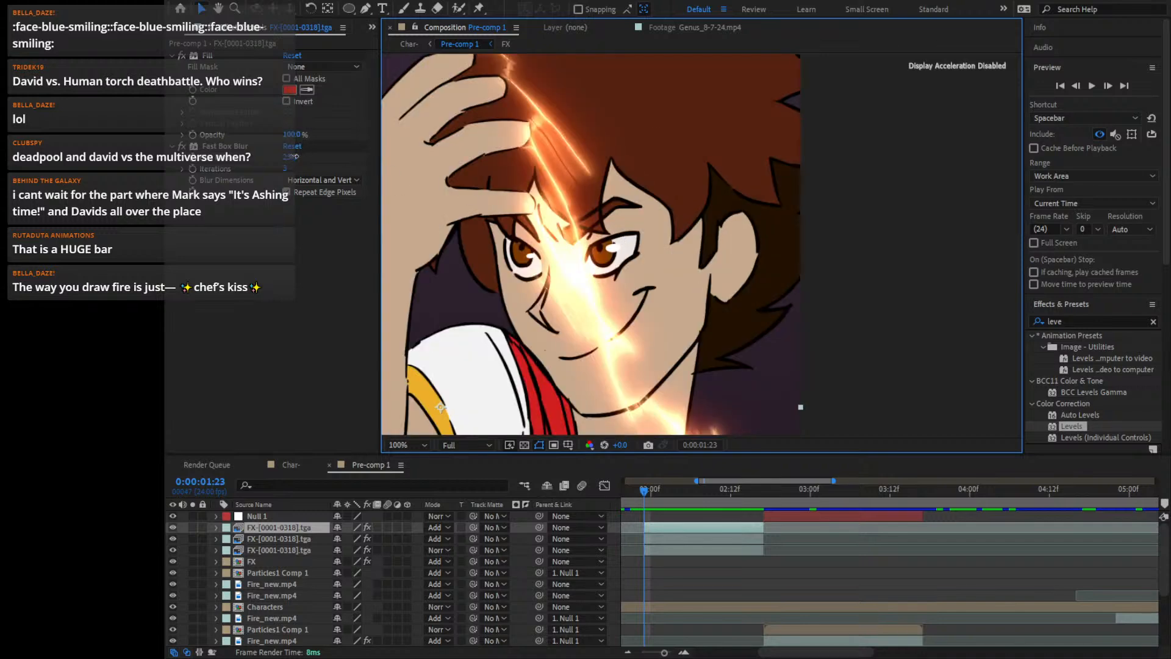
drag(277, 148, 335, 160)
key(ctrl+z)
Increase the Fast Box Blur radius on the middle FX layer to widen its glow
click(297, 539)
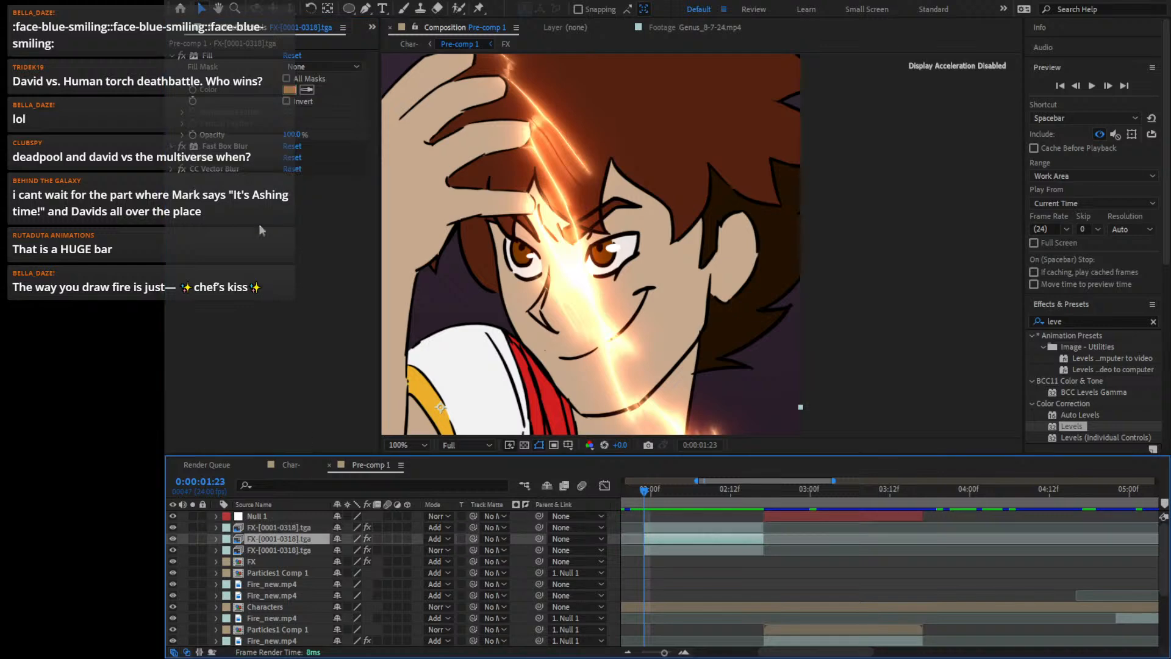
click(171, 147)
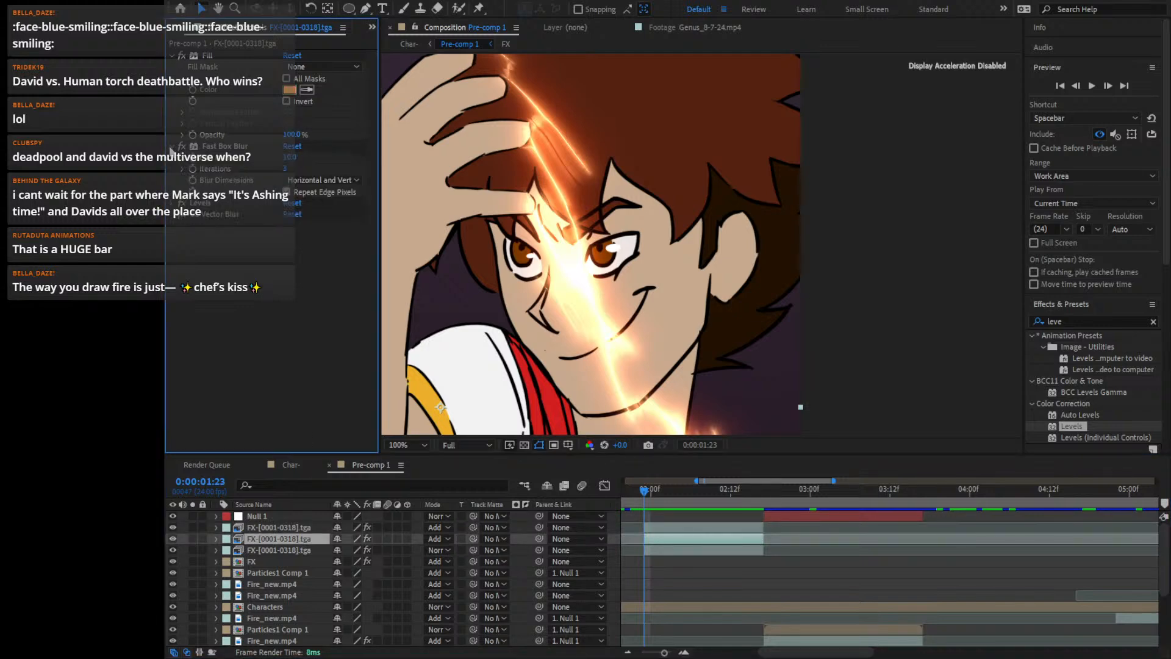
drag(315, 155, 305, 152)
key(ctrl+z)
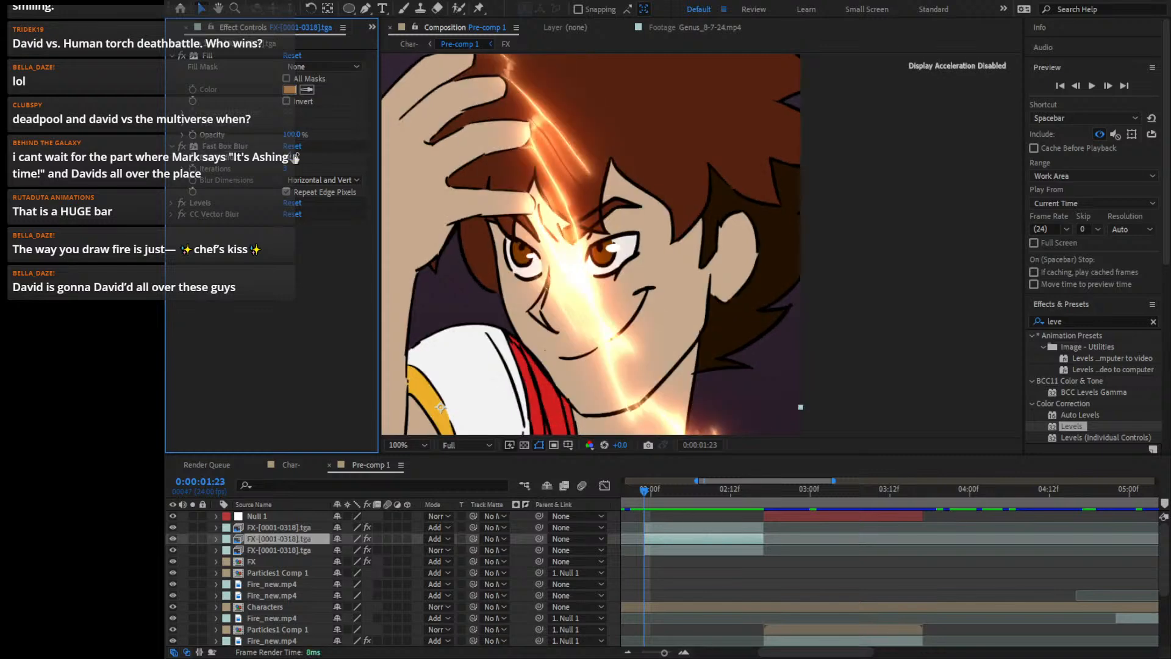
drag(296, 155, 301, 152)
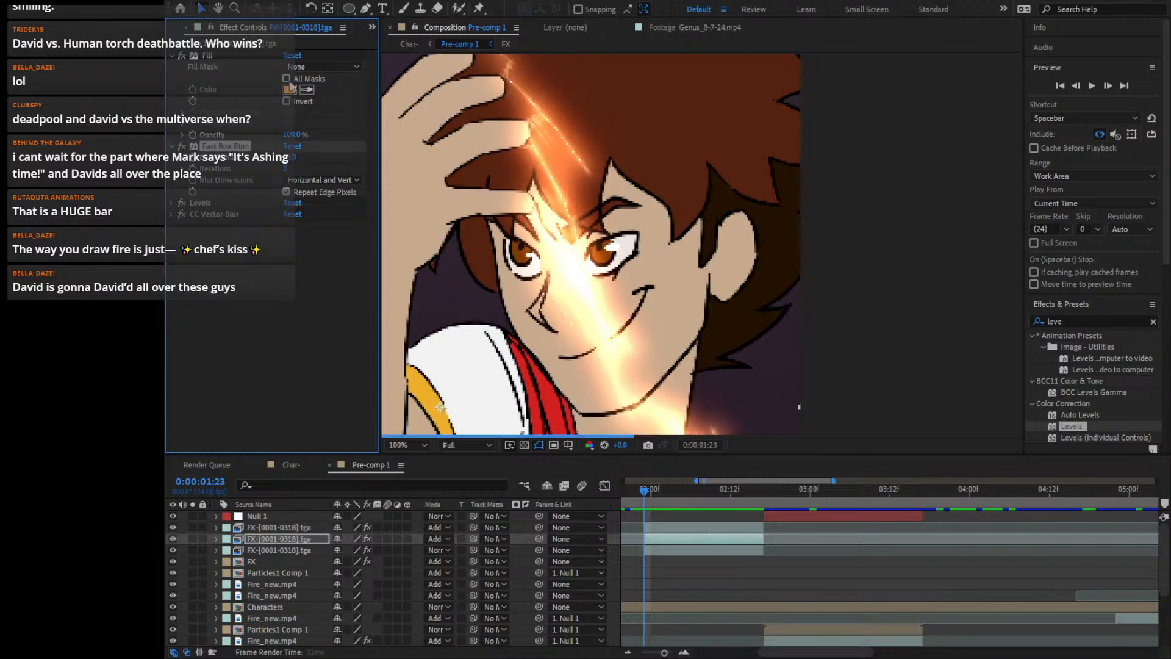
Change the middle FX layer's Fill color to a soft red and move the playhead to 0:00:01:22
click(289, 90)
drag(548, 631, 552, 643)
click(649, 492)
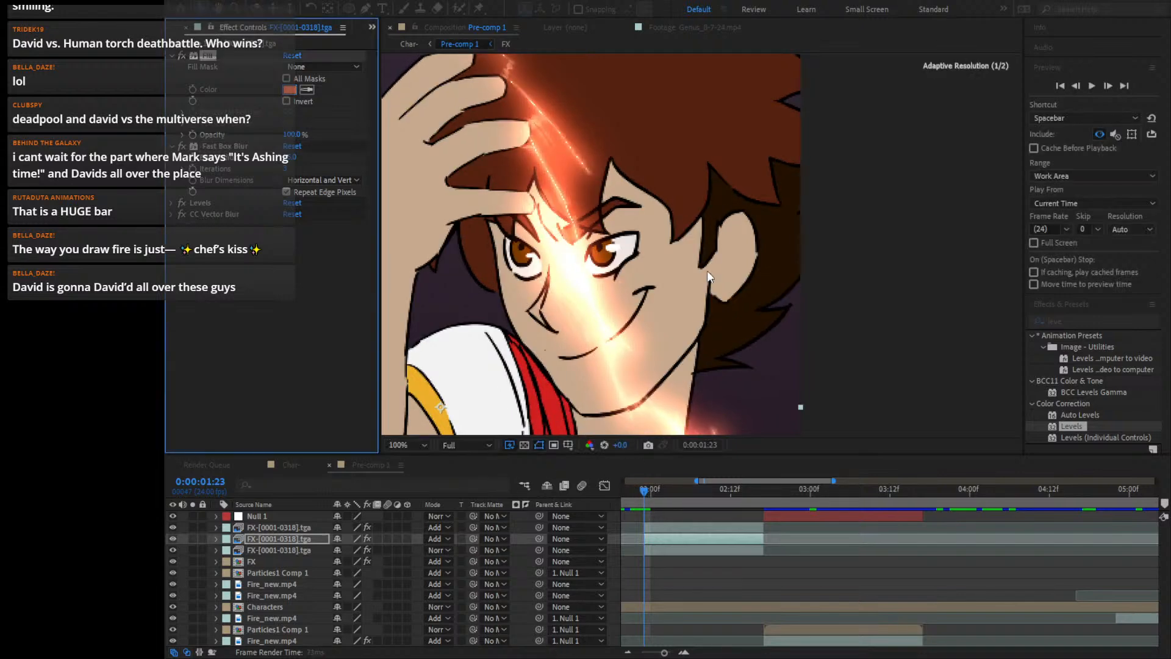
scroll(708, 269, down, 3)
scroll(707, 270, up, 1)
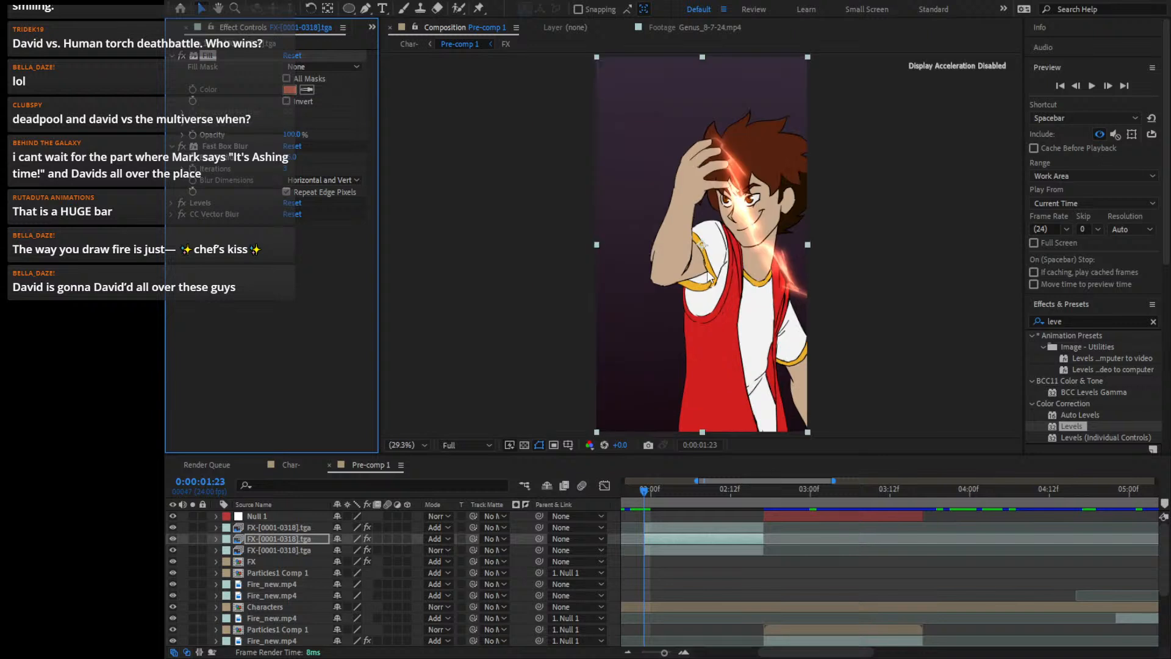
drag(646, 492, 636, 489)
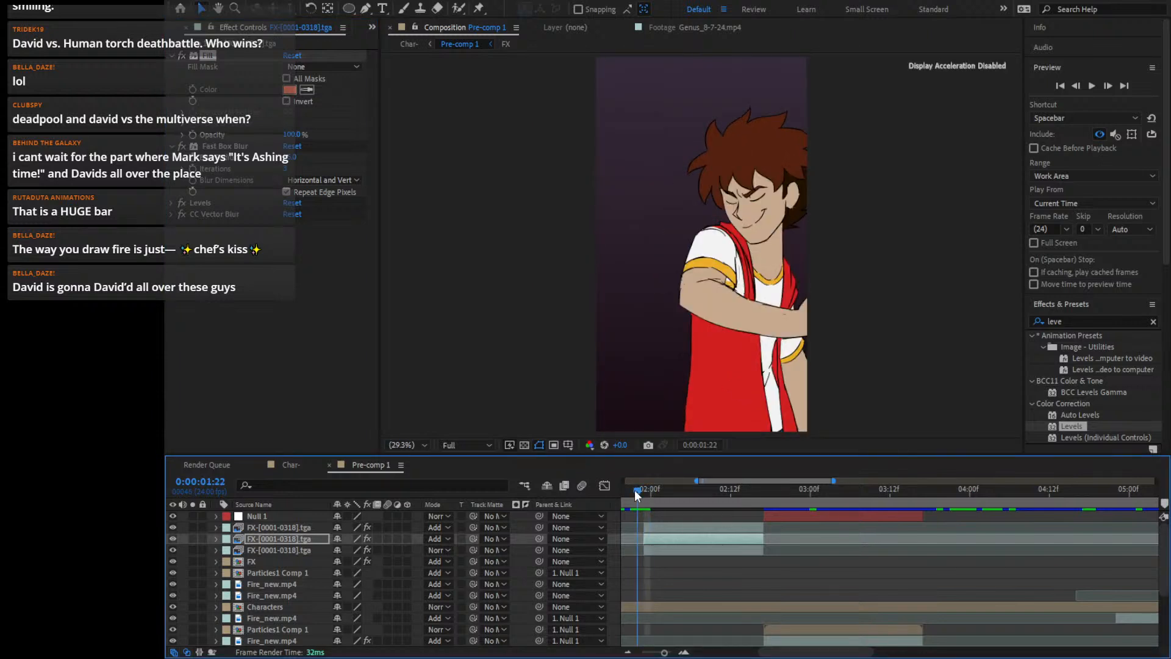
Preview the fire shot from several start times between 0:00:01:14 and 0:00:01:22
click(1096, 86)
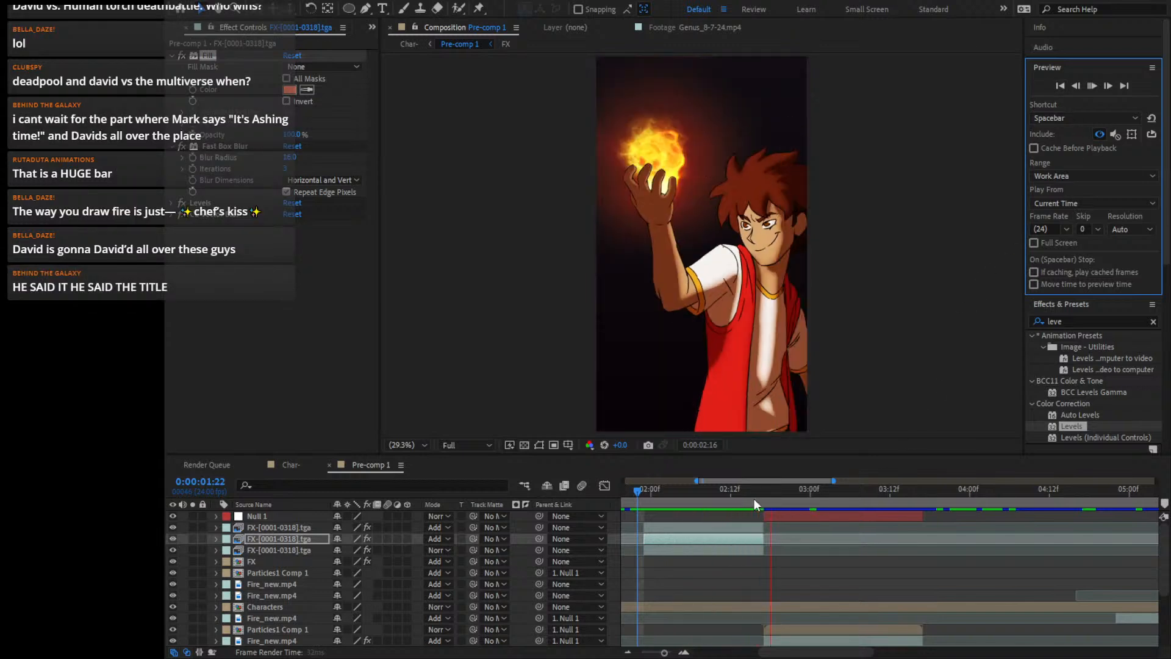
drag(754, 495, 711, 514)
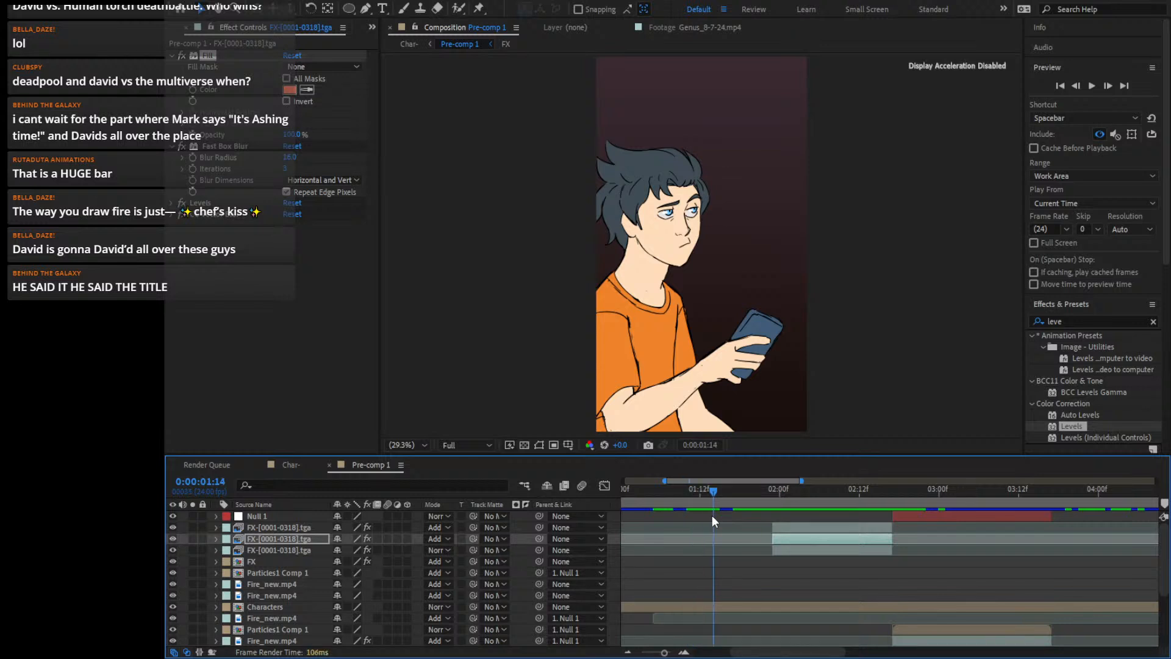
click(1091, 85)
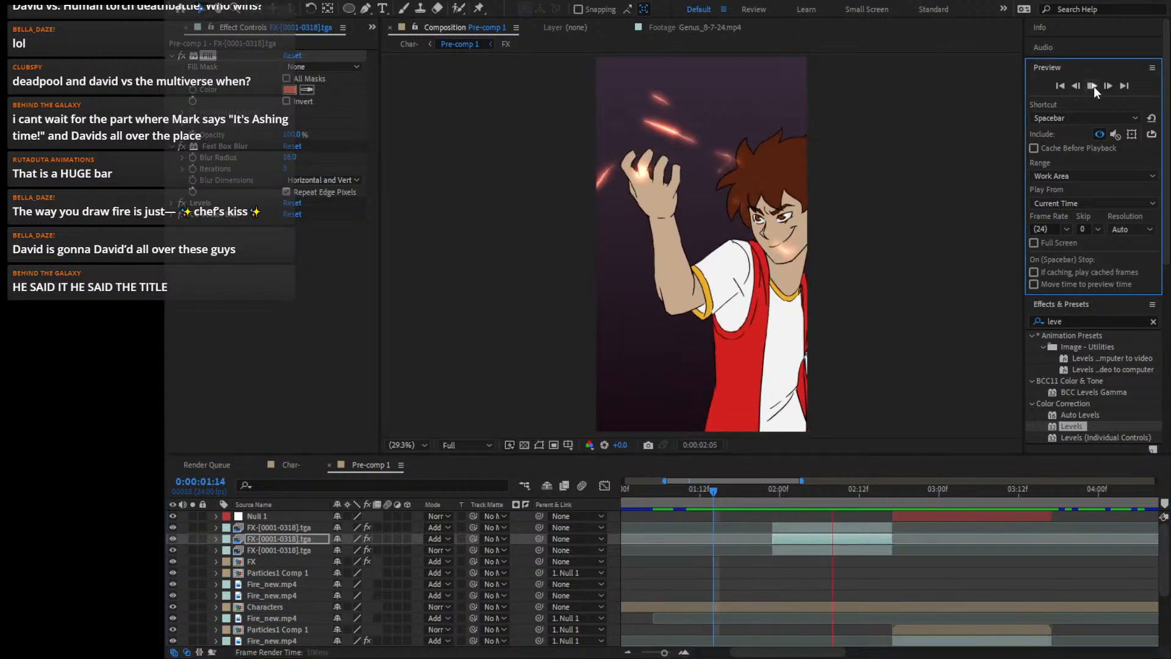
click(770, 489)
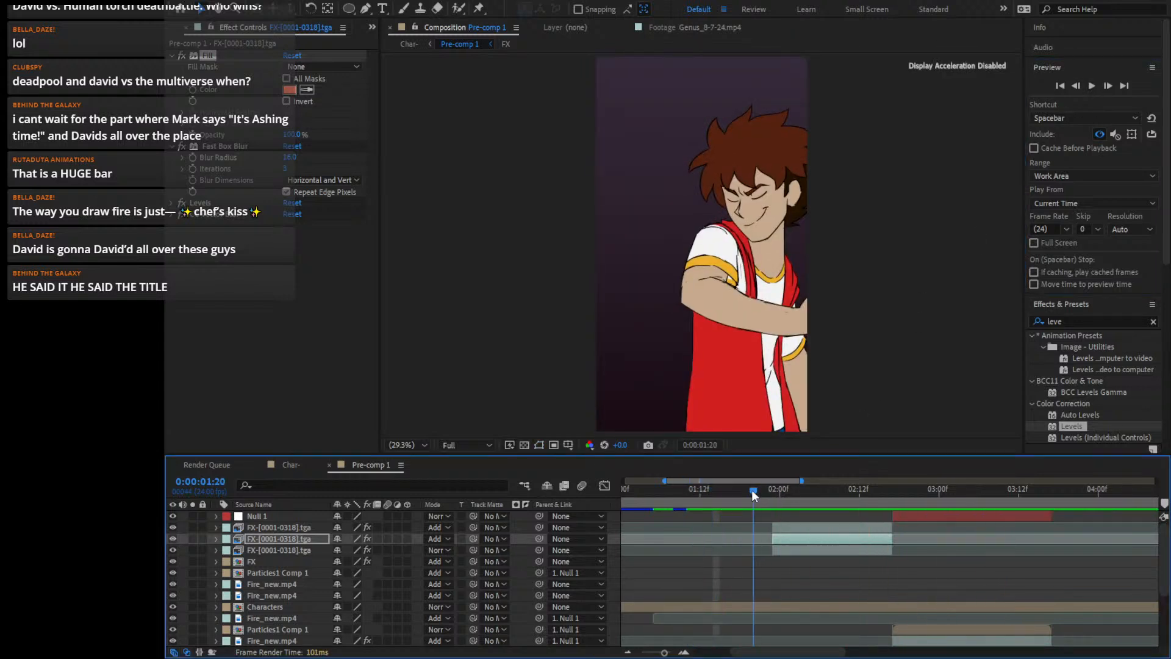
click(1091, 84)
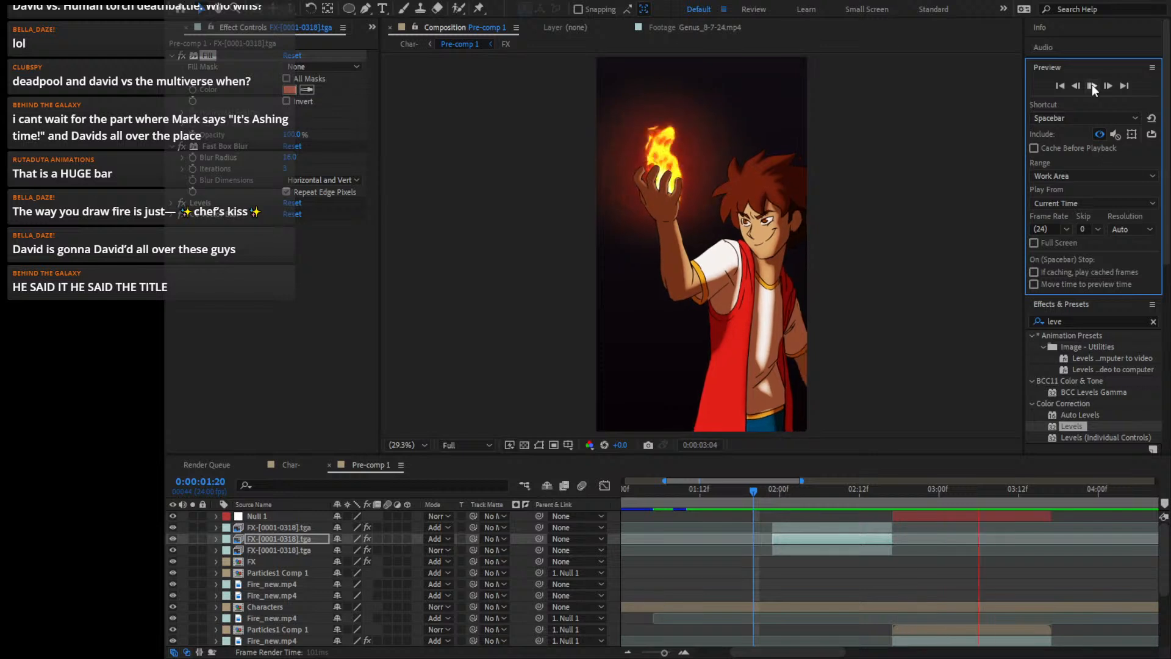
click(747, 497)
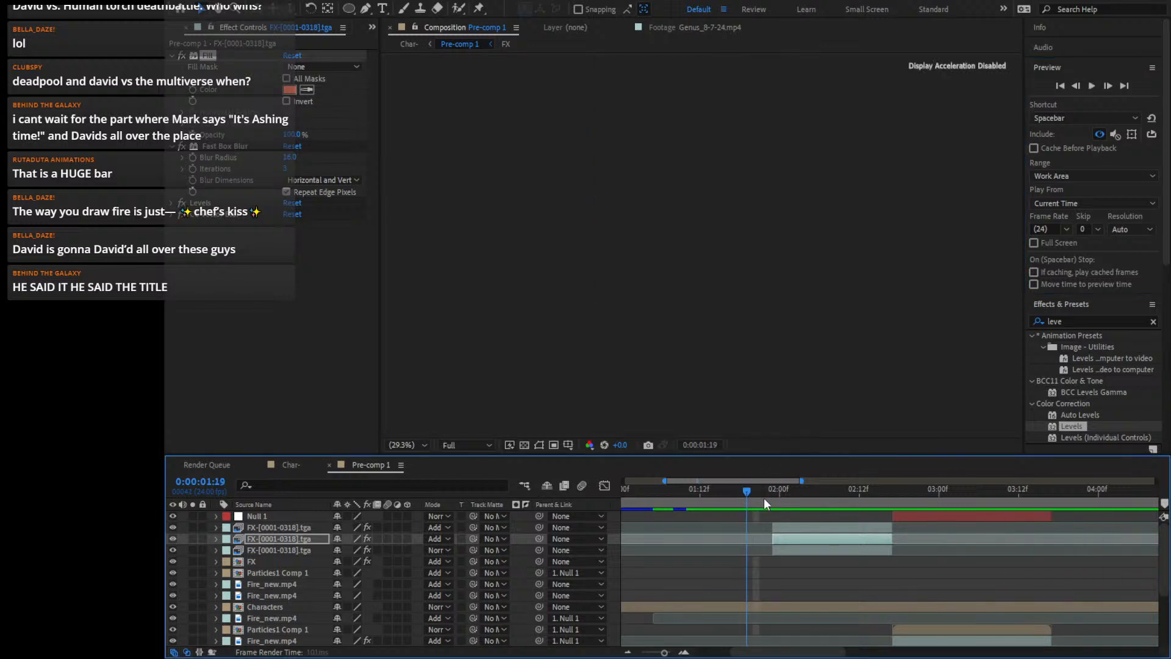
Move the playhead to 0:00:04:13 and open the Characters precomp for editing
drag(1108, 515, 756, 506)
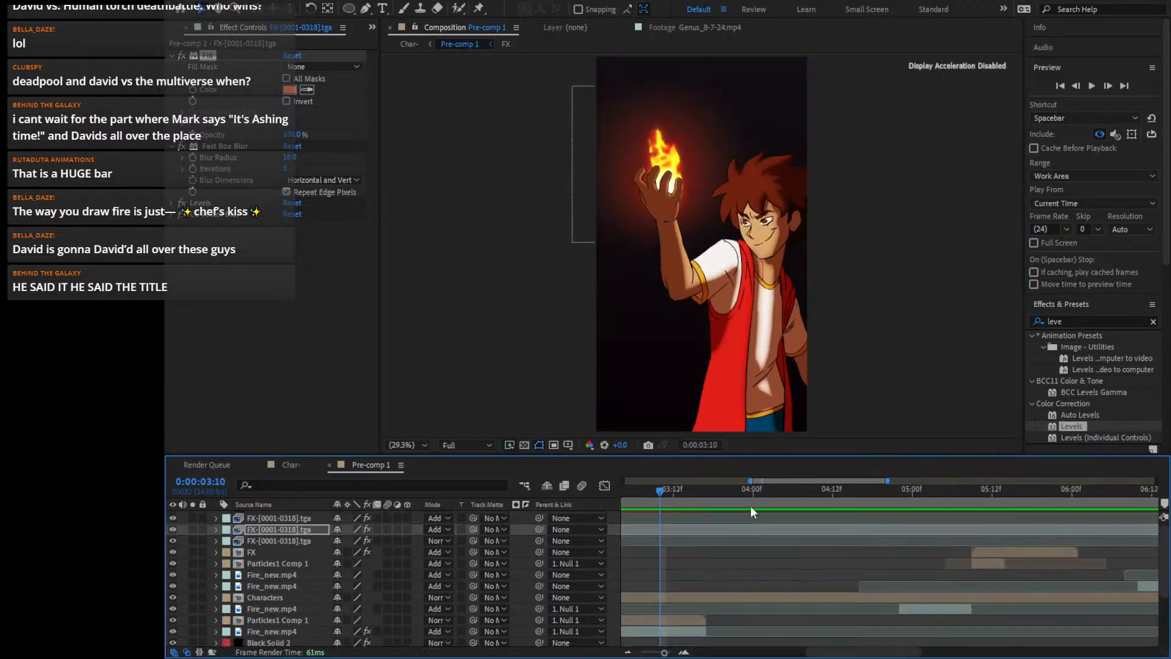
drag(861, 529, 745, 499)
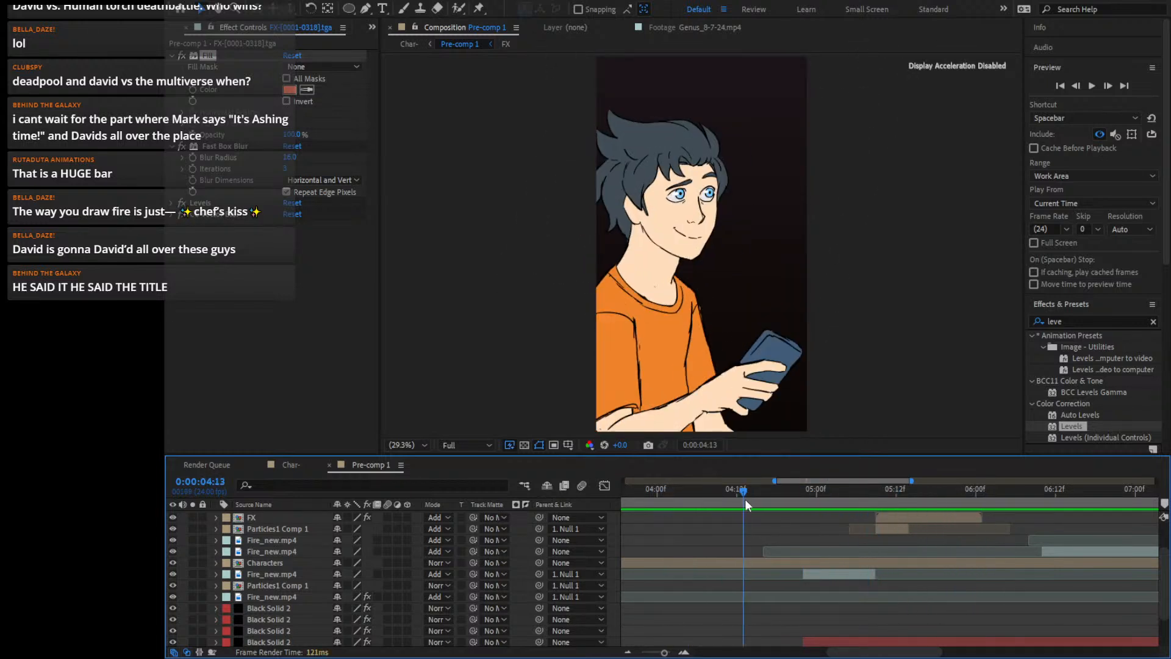
scroll(297, 565, down, 2)
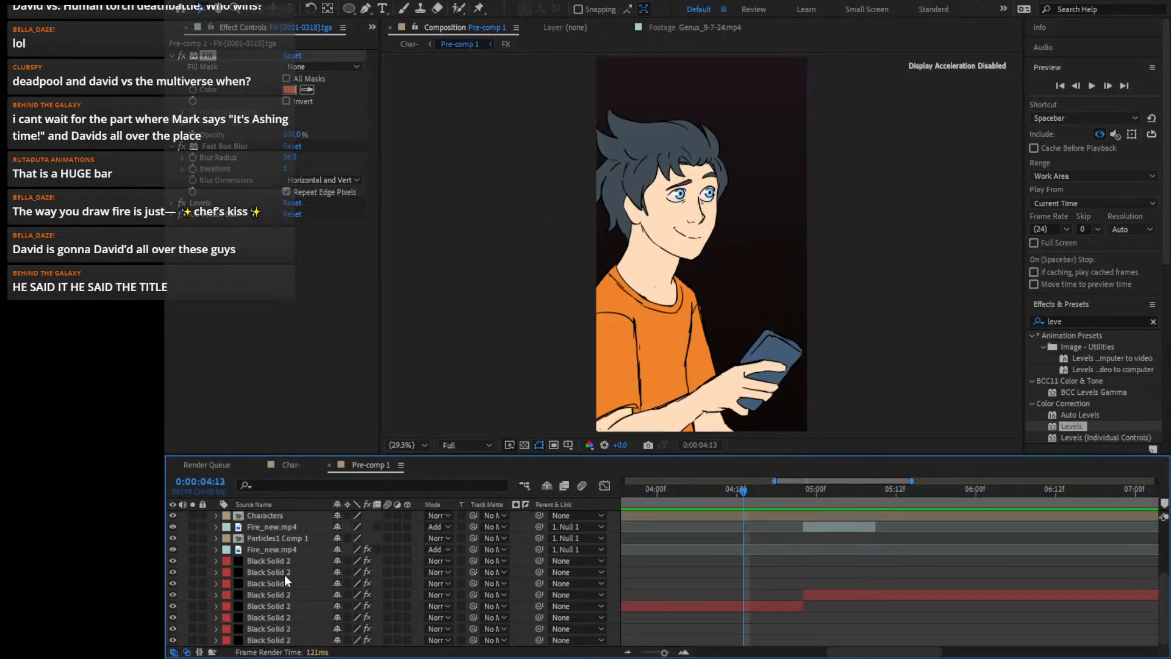
scroll(295, 551, up, 2)
click(276, 553)
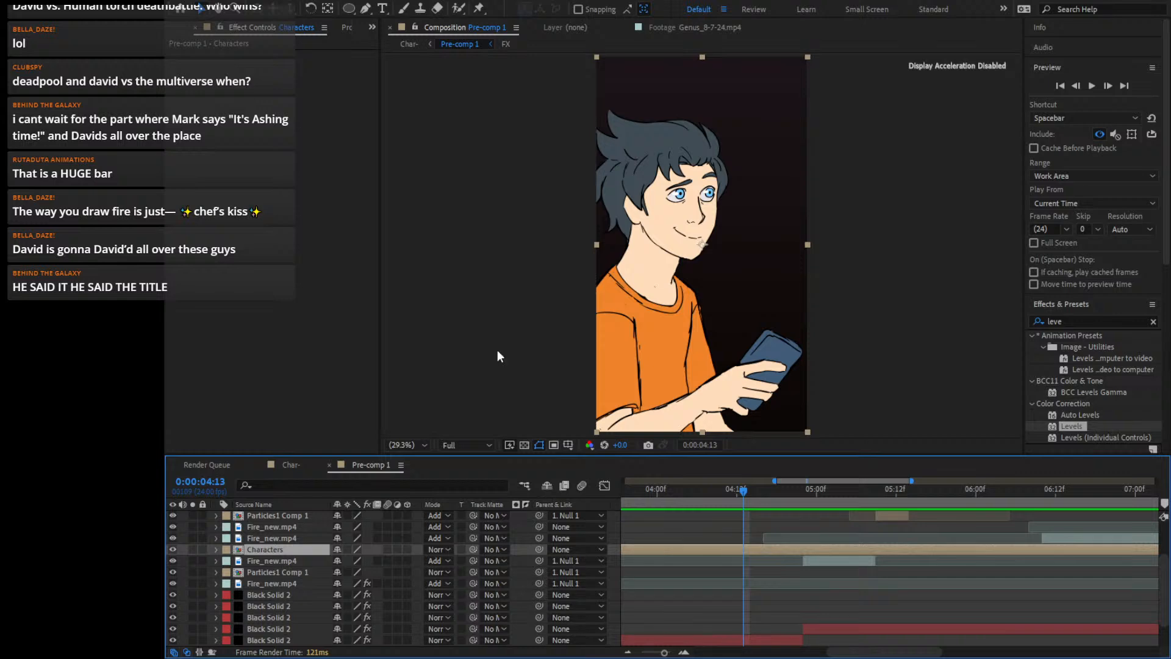
double_click(282, 548)
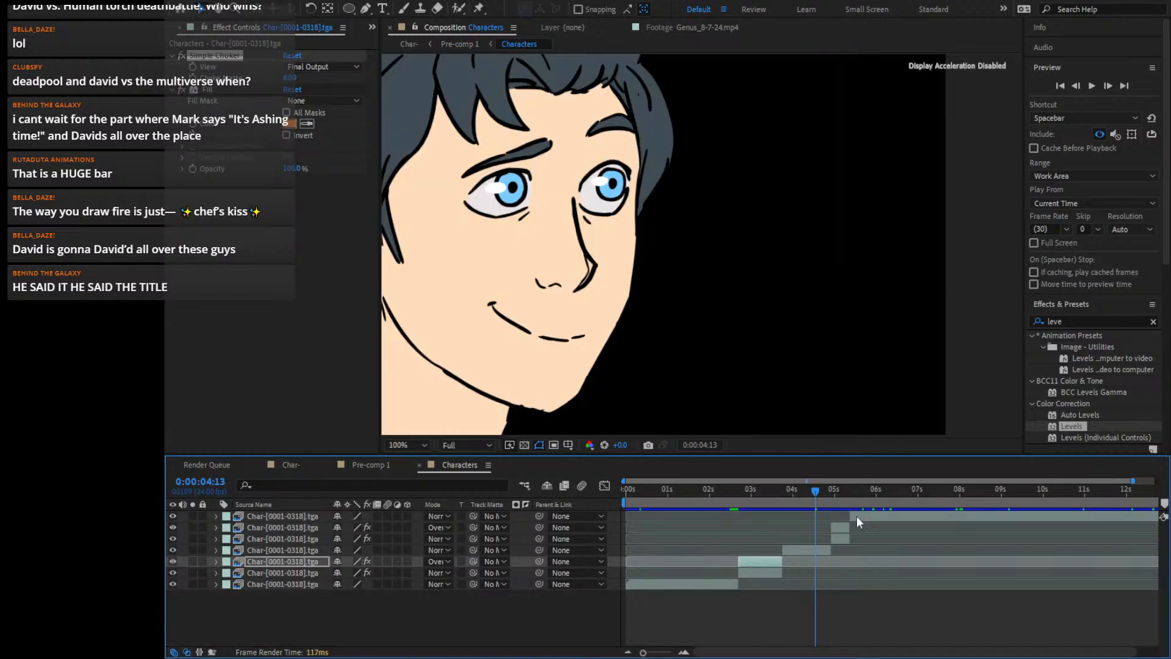
Duplicate the Char layer visible at 0:00:04:03 and apply a Fill effect to the upper copy
mouse_move(806, 489)
mouse_down()
mouse_move(784, 494)
mouse_move(797, 491)
mouse_up()
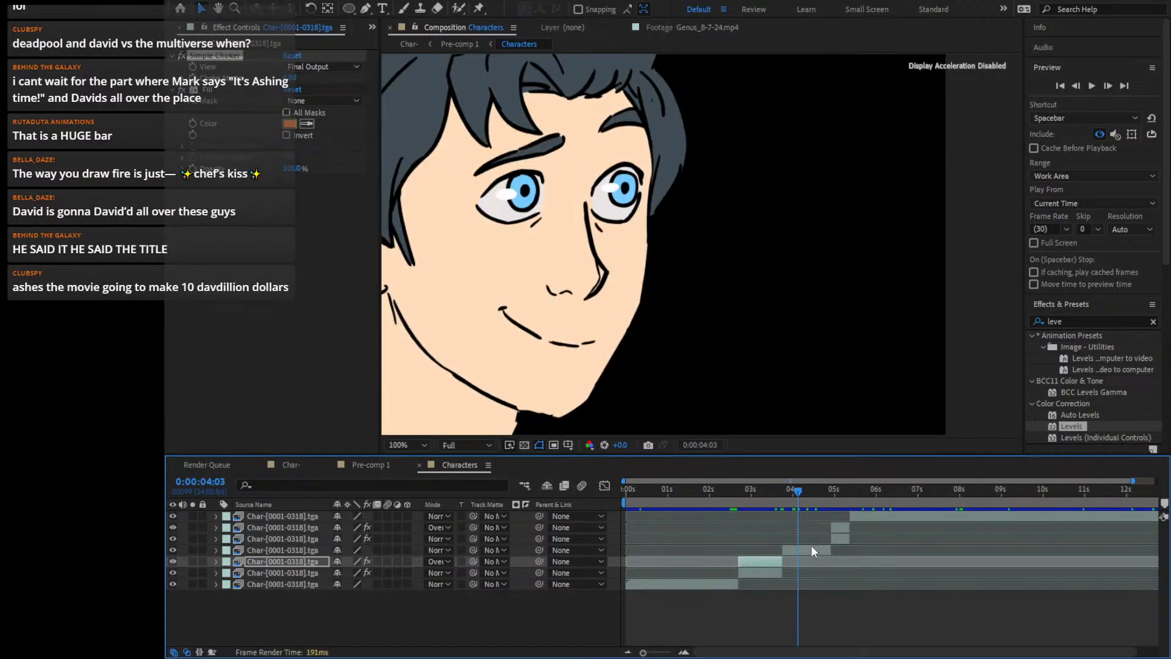
click(811, 548)
key(shift+slash)
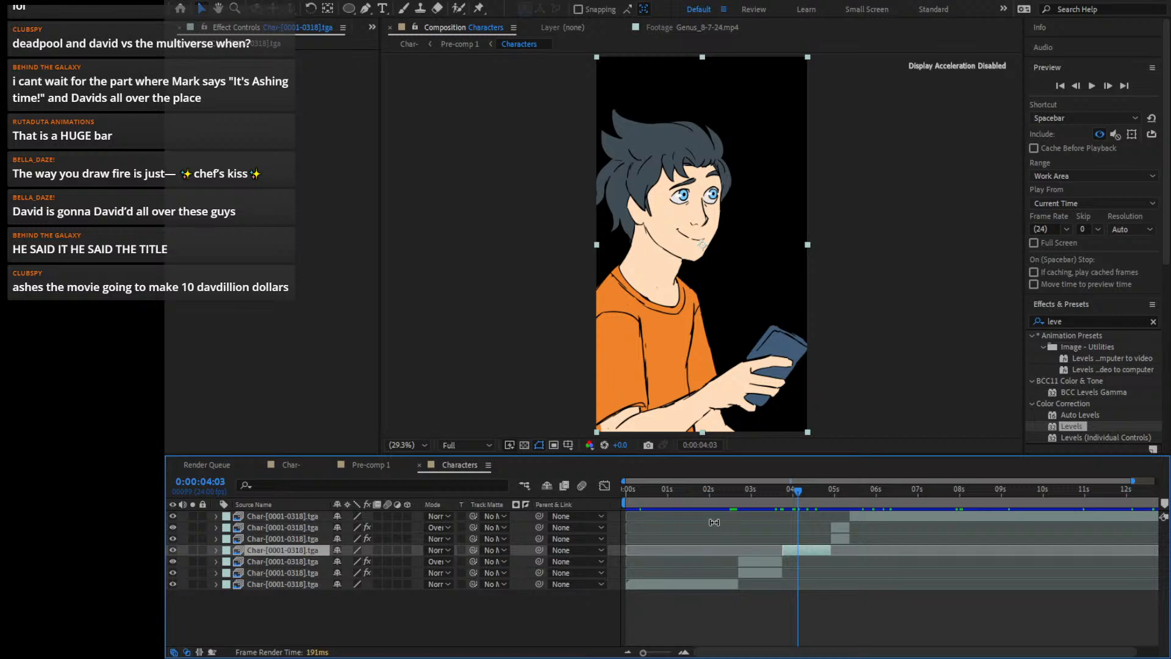
key(ctrl+d)
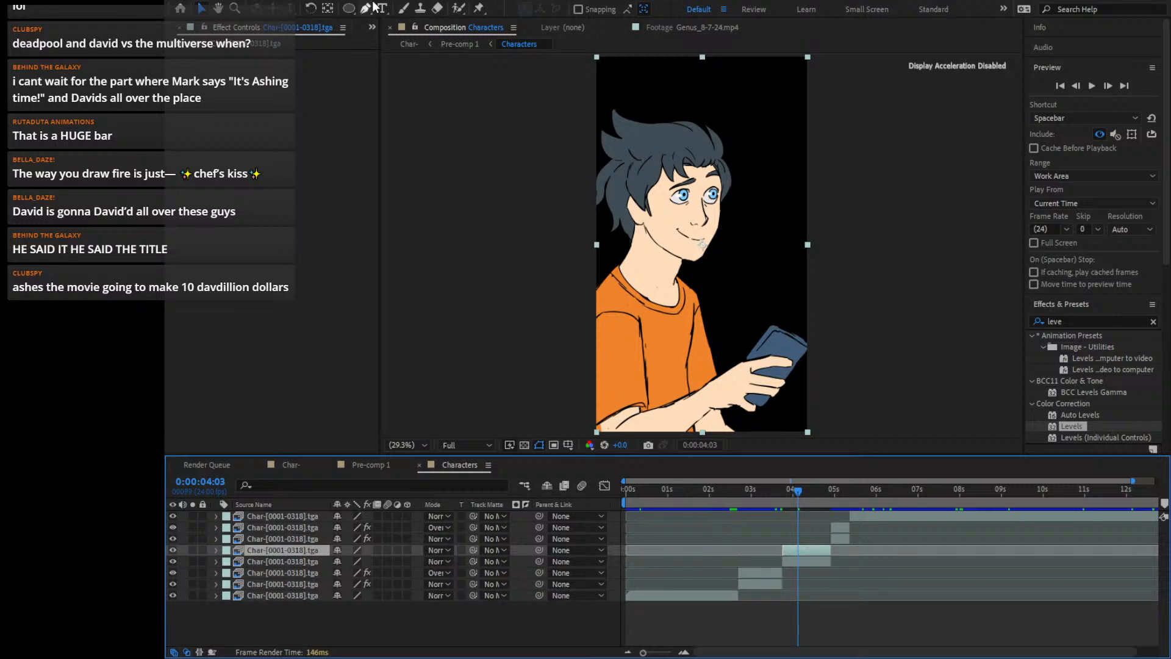
drag(1077, 321, 961, 317)
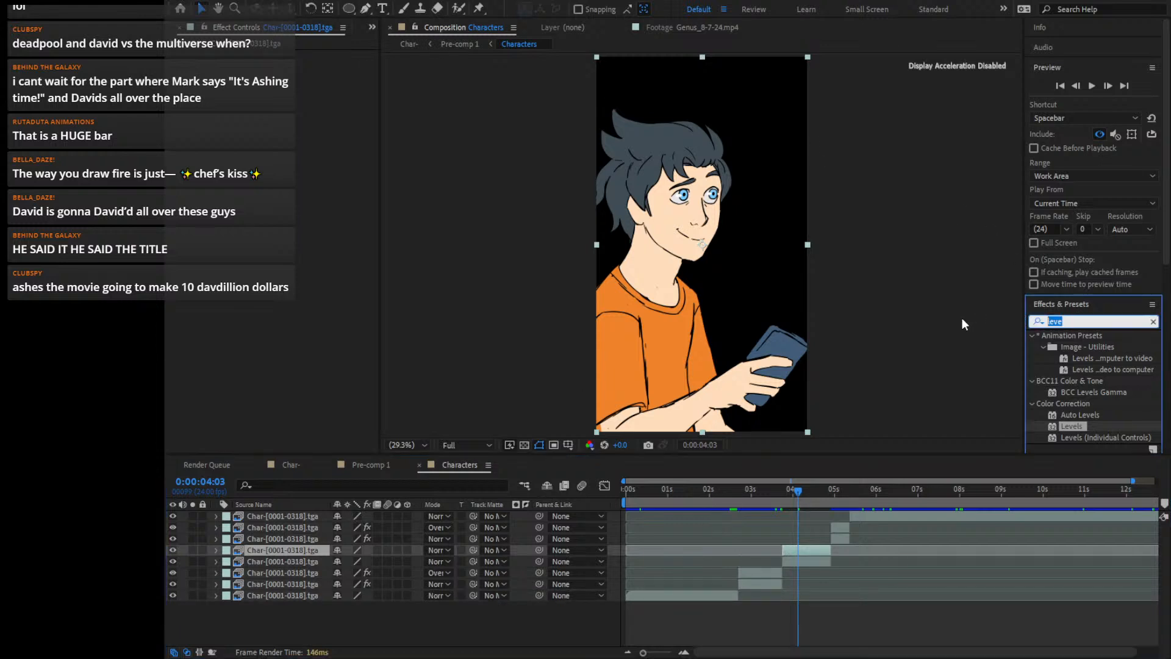
text(fill)
drag(1078, 403, 811, 550)
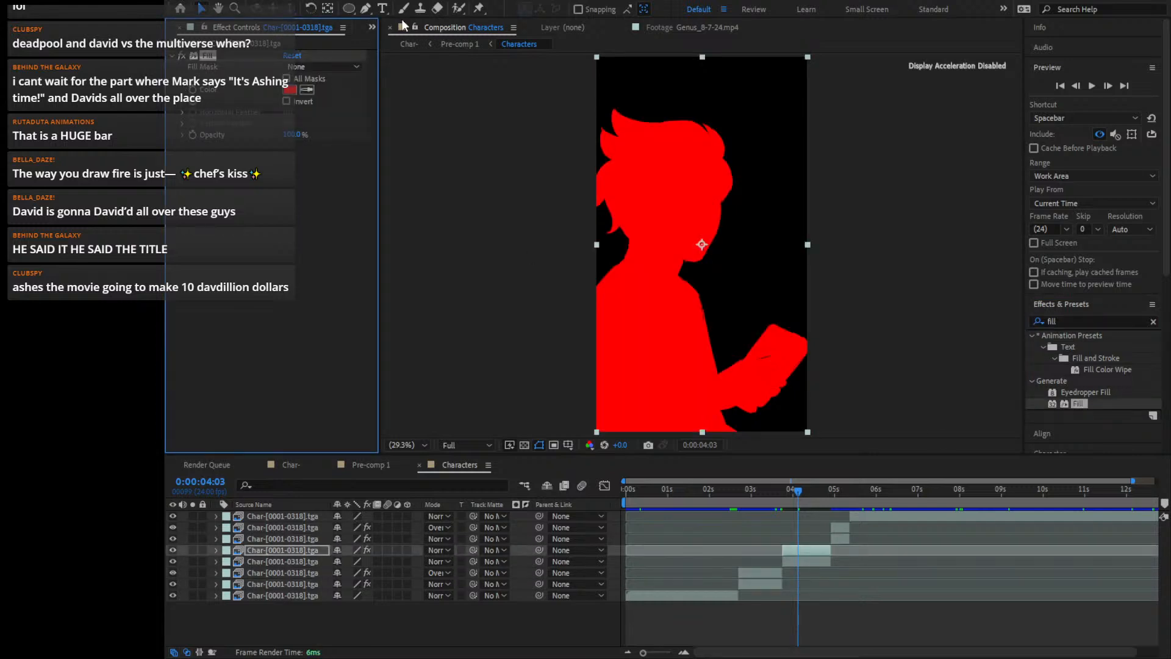
Draw a curved, closed mask with the Pen tool on the filled copy, covering the back half of the character's hair and body
click(366, 8)
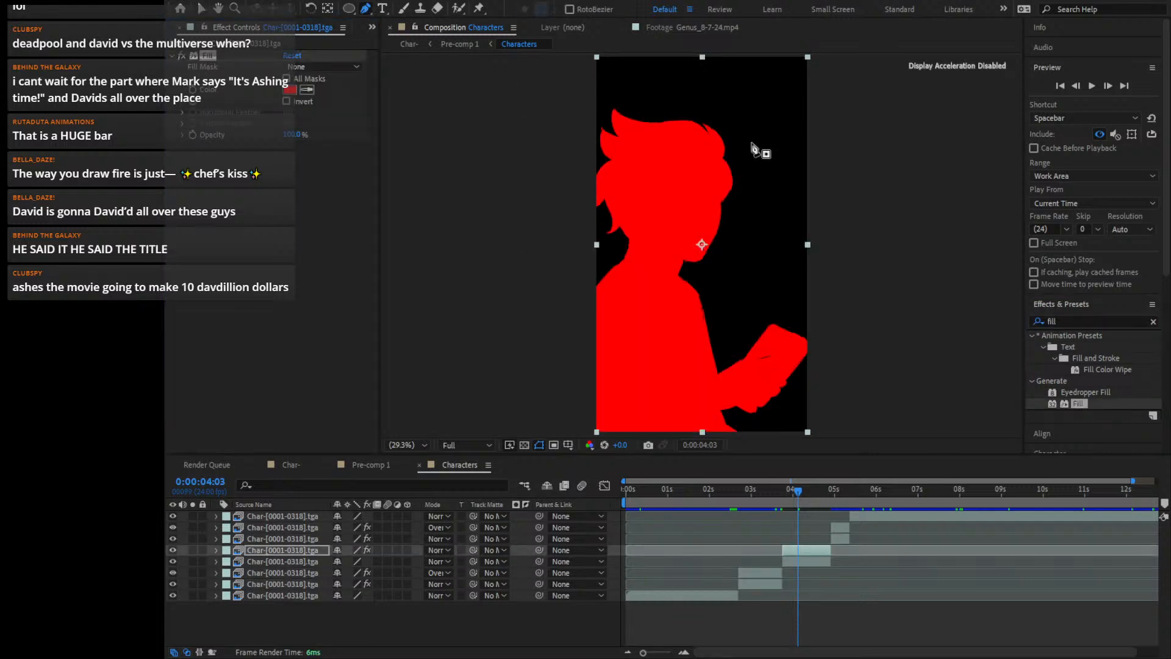
click(688, 113)
drag(655, 181, 649, 234)
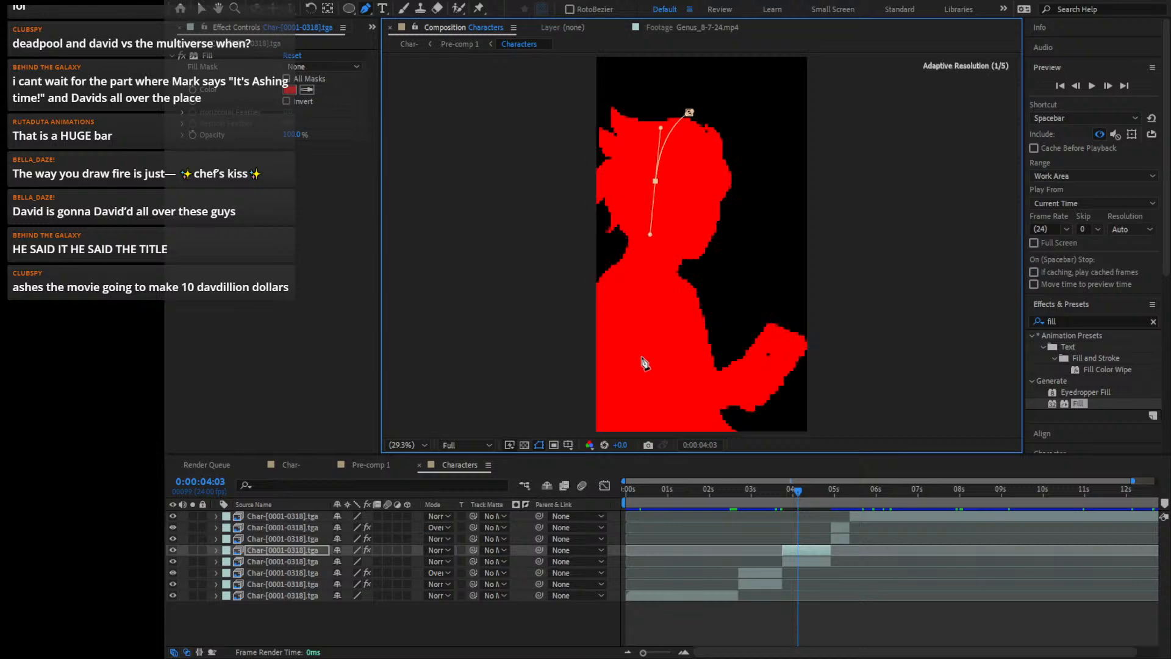
drag(642, 359, 649, 334)
drag(692, 392, 630, 392)
drag(550, 375, 543, 374)
drag(530, 286, 504, 483)
drag(521, 238, 572, 203)
click(663, 239)
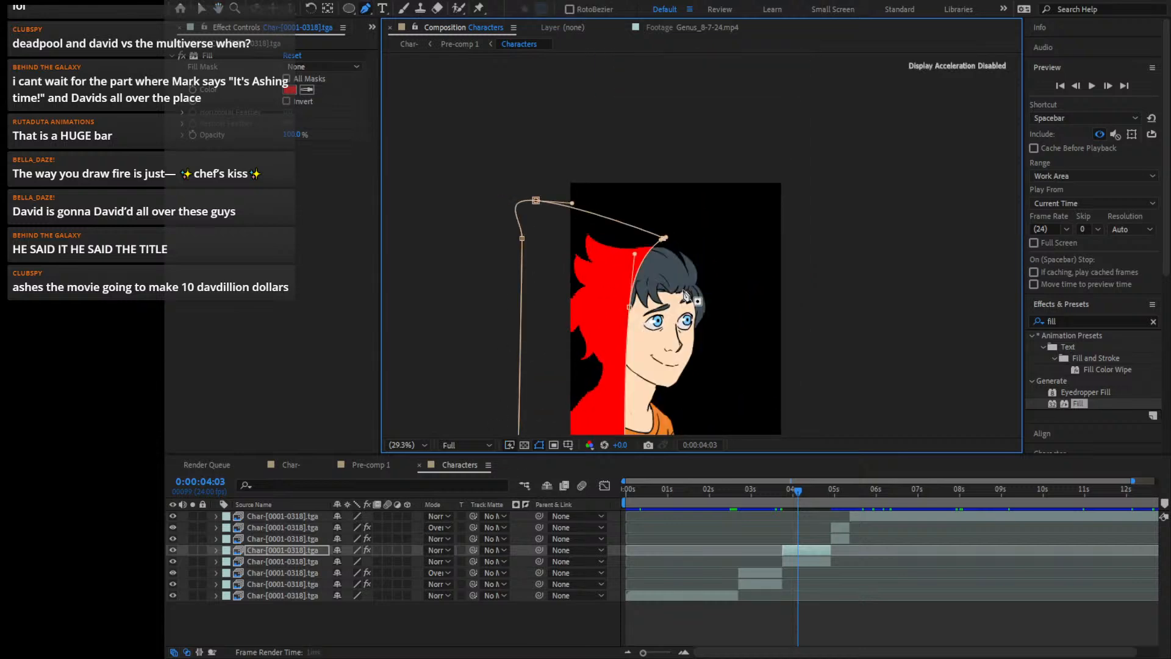
key(v)
drag(699, 343, 724, 179)
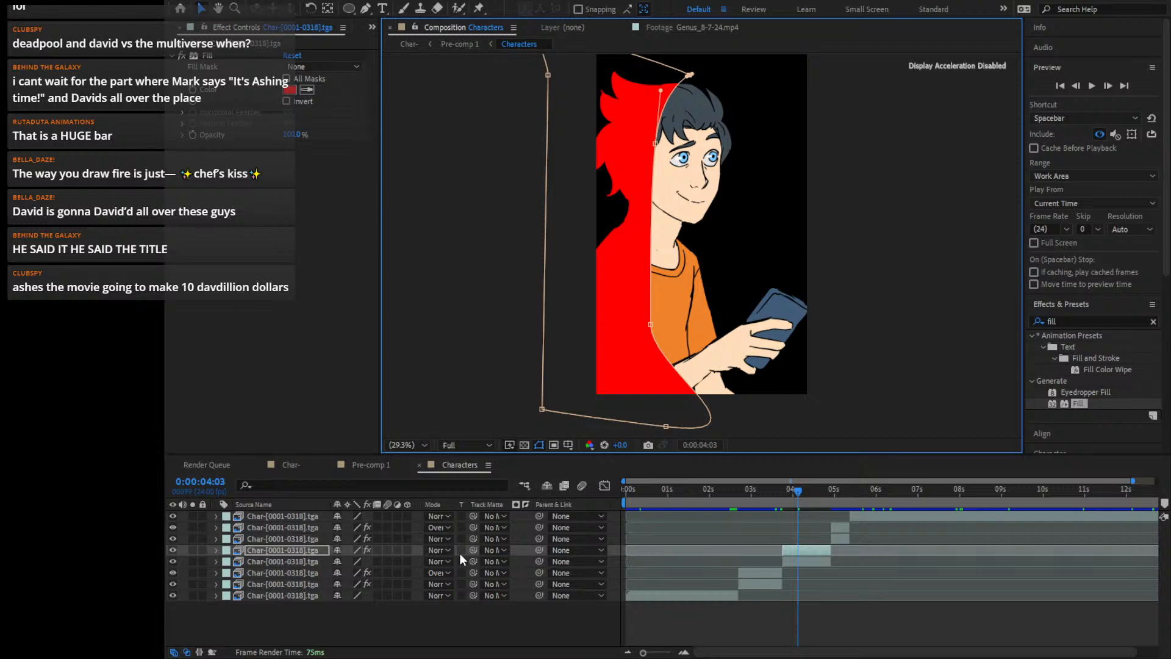
Set the filled copy's blending mode to Multiply and feather its mask to about 206 pixels
click(440, 550)
click(561, 135)
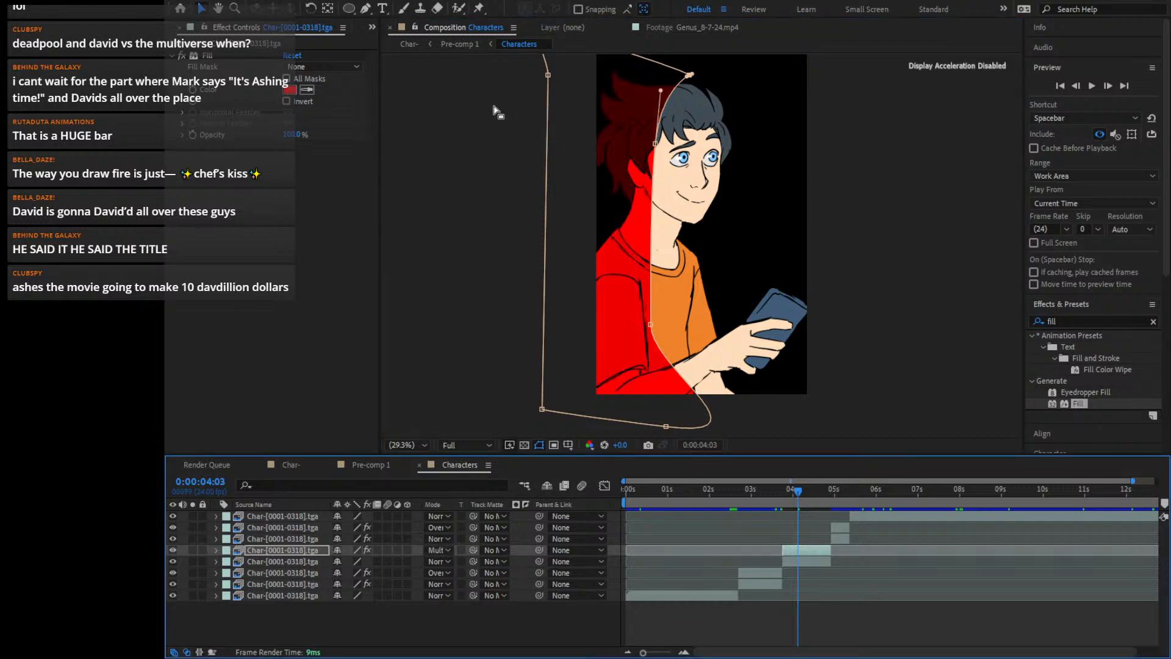
key(f)
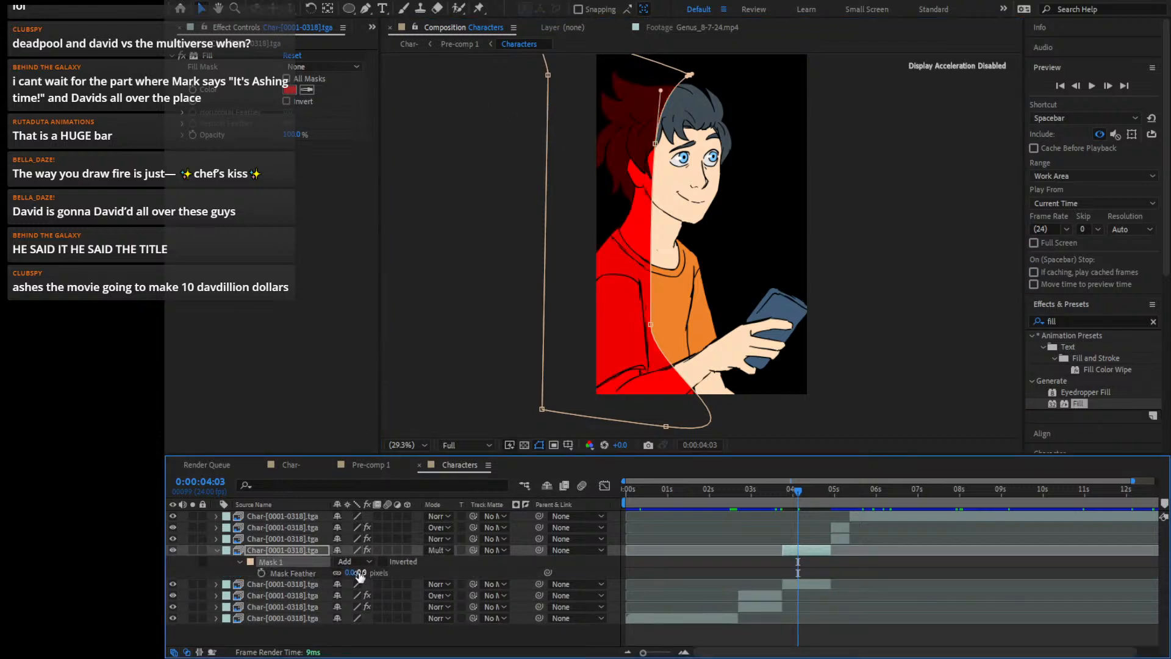
drag(357, 573, 487, 548)
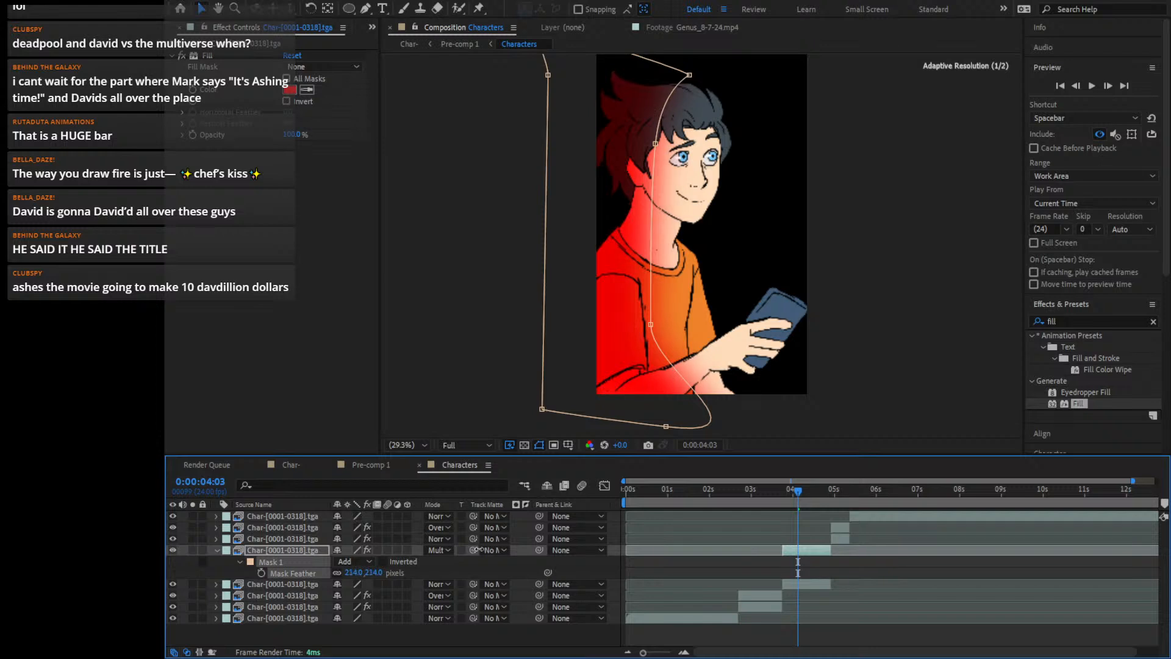
Change the shadow copy's Fill color to a muted brown and set its mask feather to 98 pixels
click(290, 91)
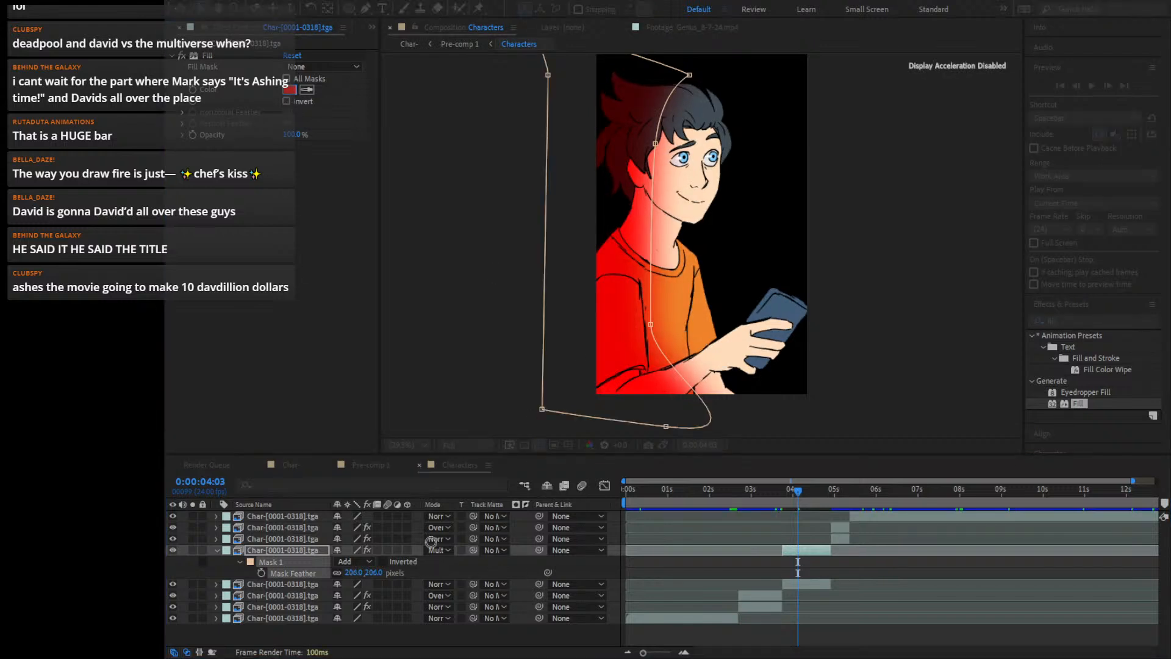
click(443, 540)
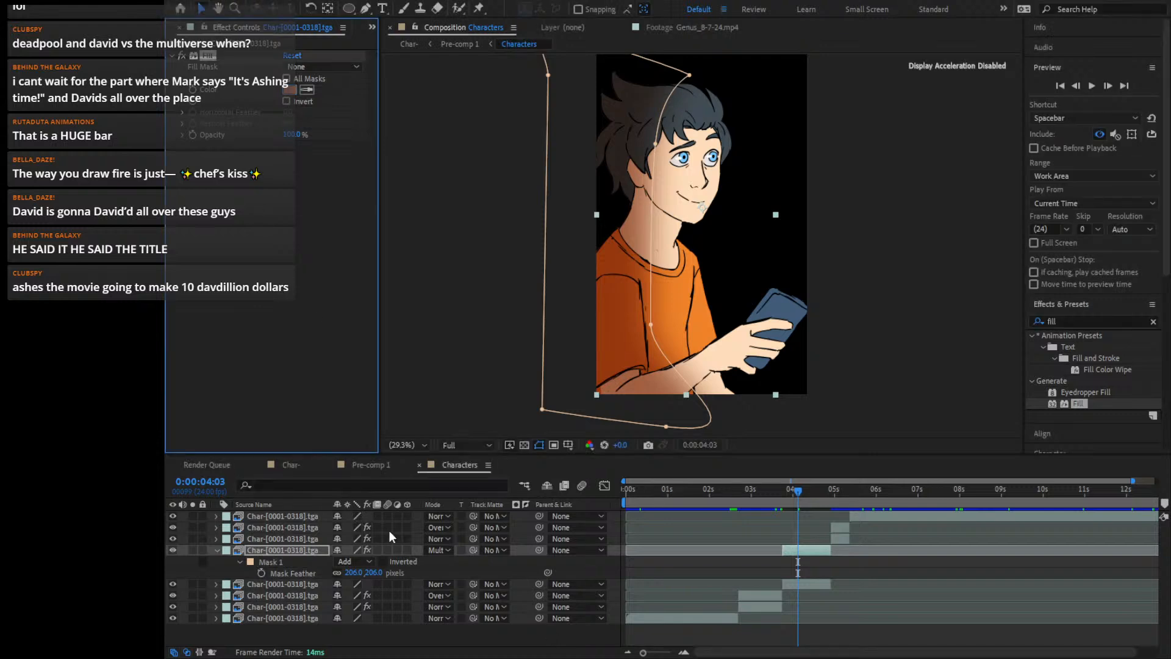
drag(374, 573, 302, 577)
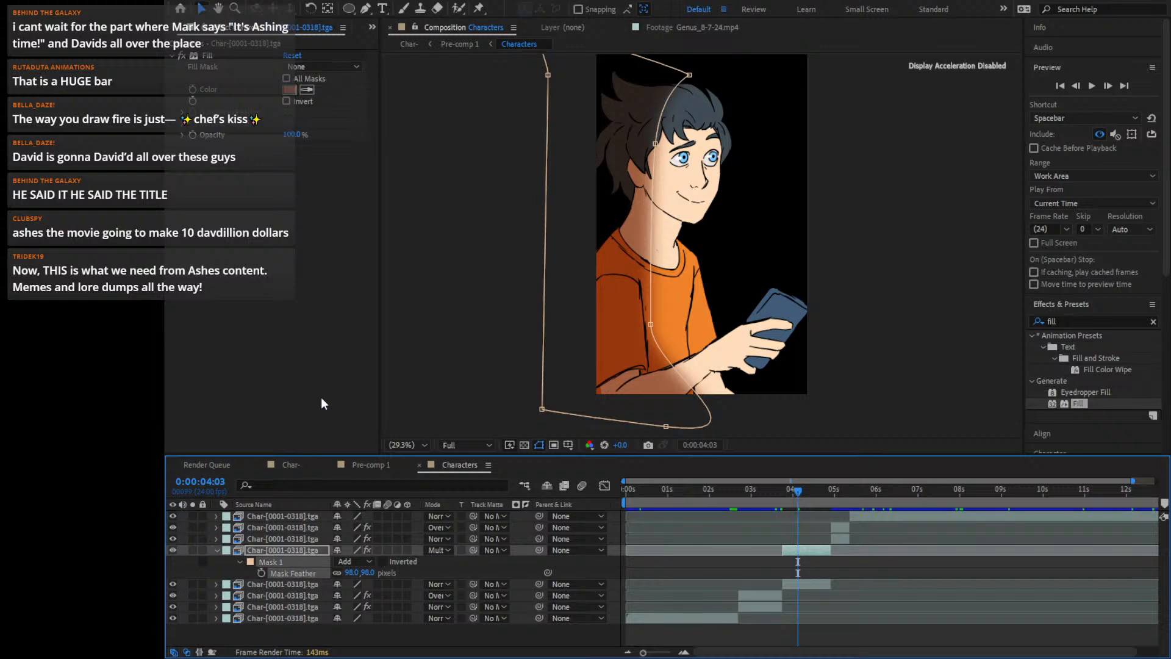
Reshape the shadow mask by adjusting its lower points and raising the point above the character's hair
click(478, 344)
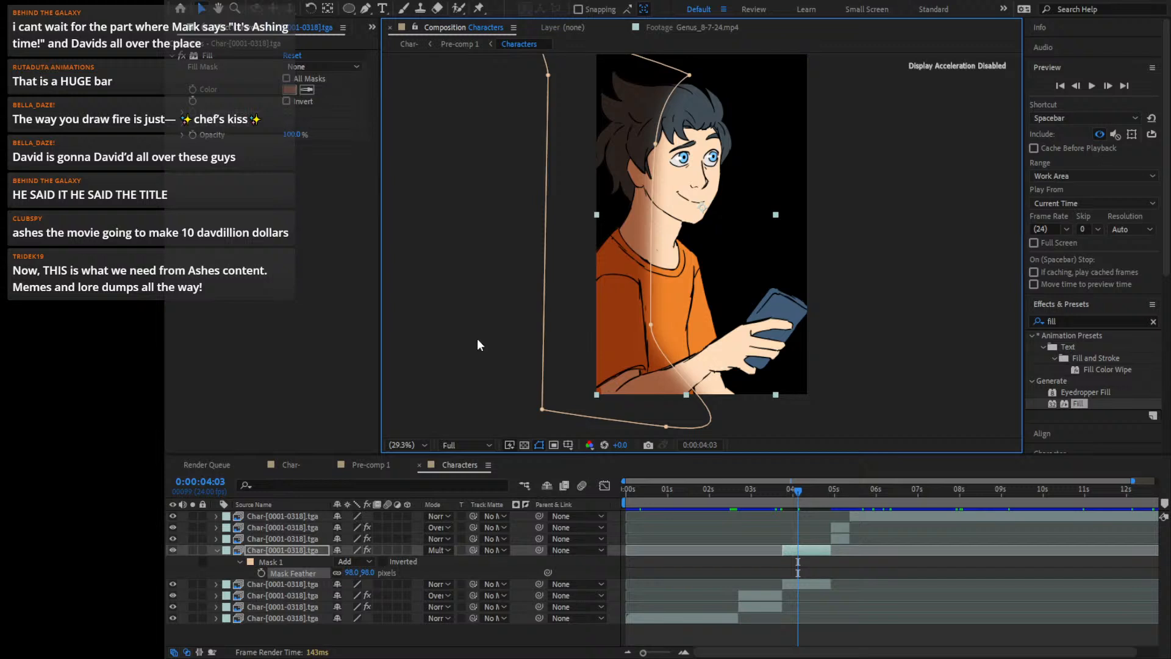
drag(650, 328, 649, 296)
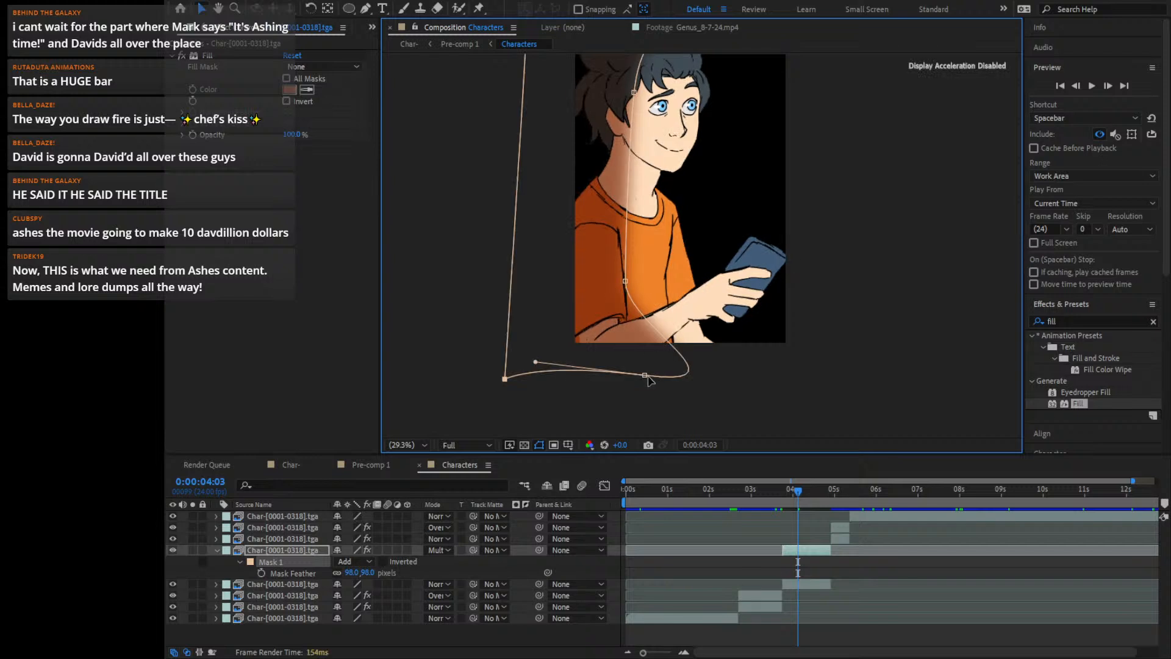
drag(681, 268, 664, 381)
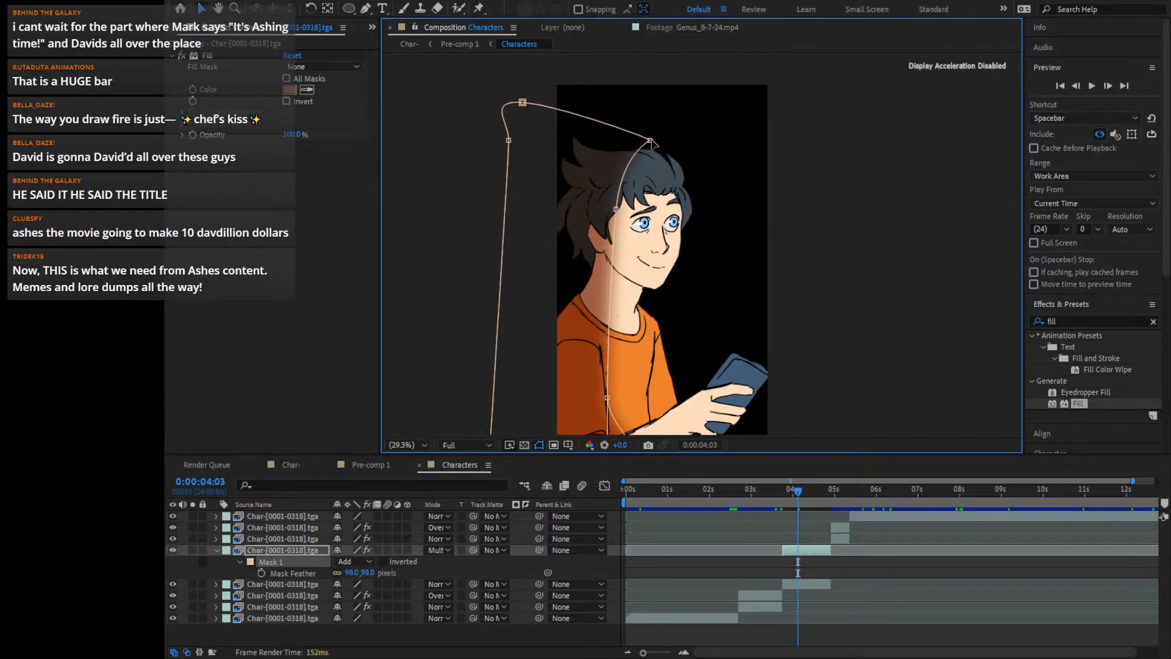
drag(650, 140, 652, 127)
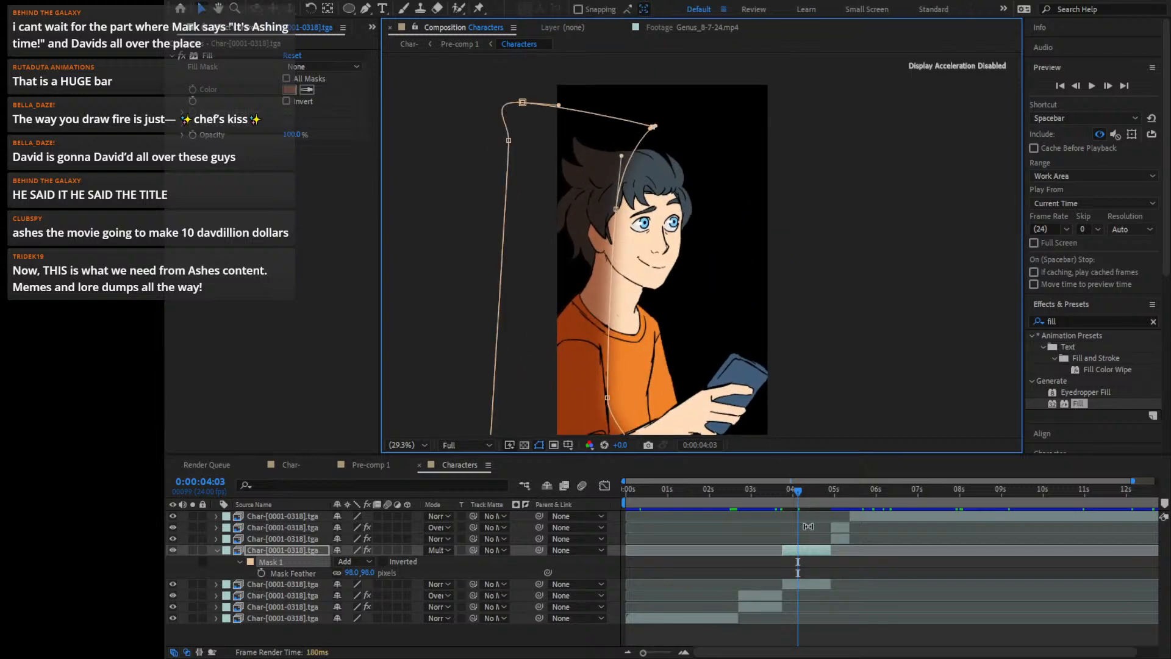
Find the Simple Choker effect and apply it to the masked shadow copy
scroll(686, 296, up, 4)
drag(646, 229, 857, 462)
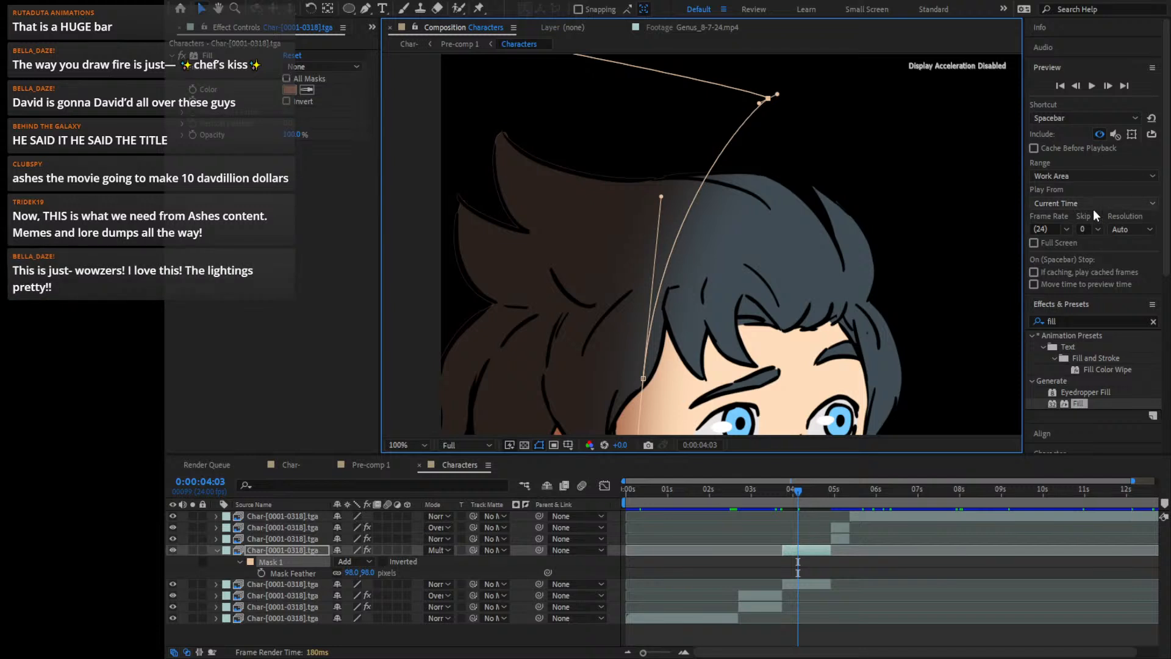
click(1059, 318)
click(1060, 318)
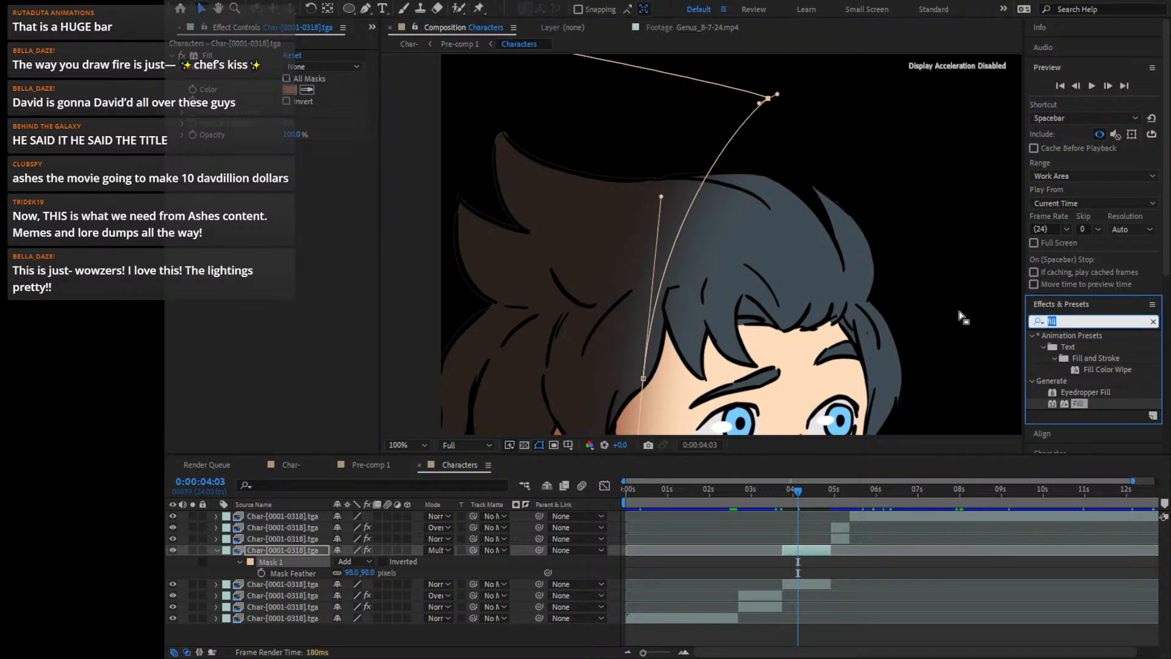
text(fill)
text(ch)
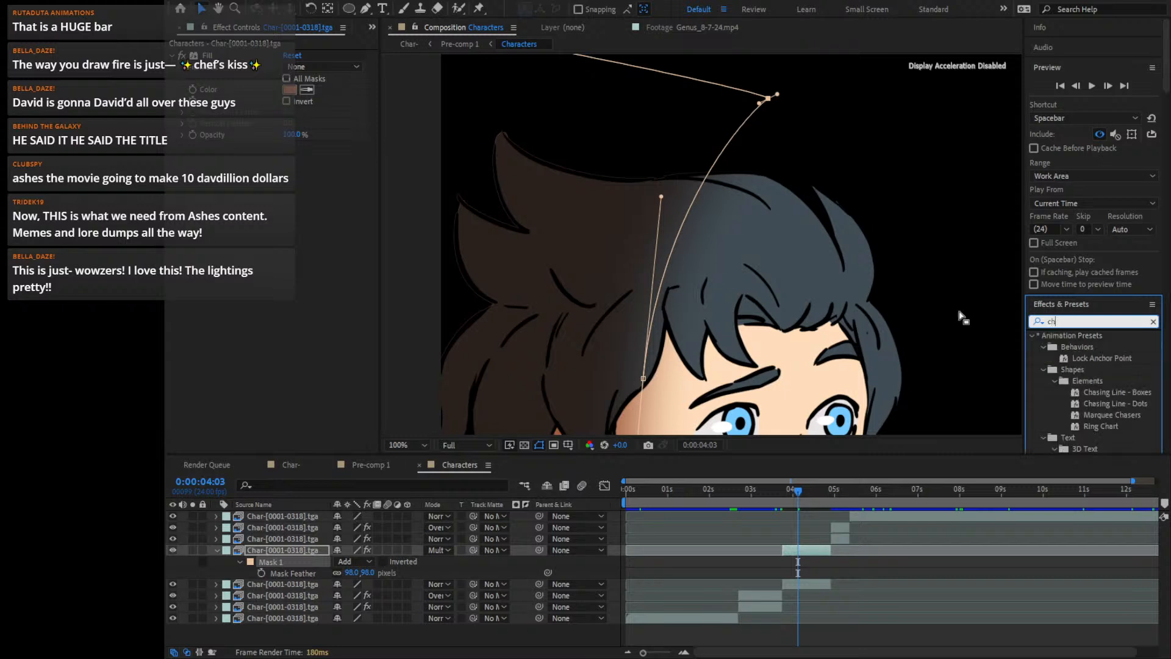
text(oke)
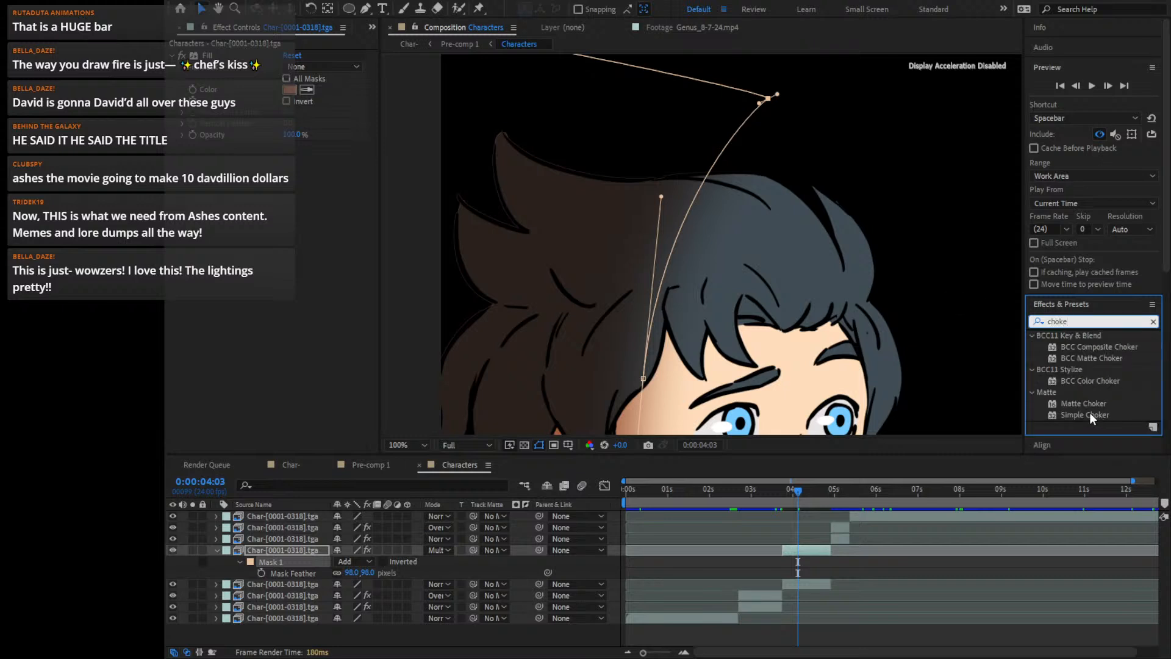
drag(1089, 412, 290, 163)
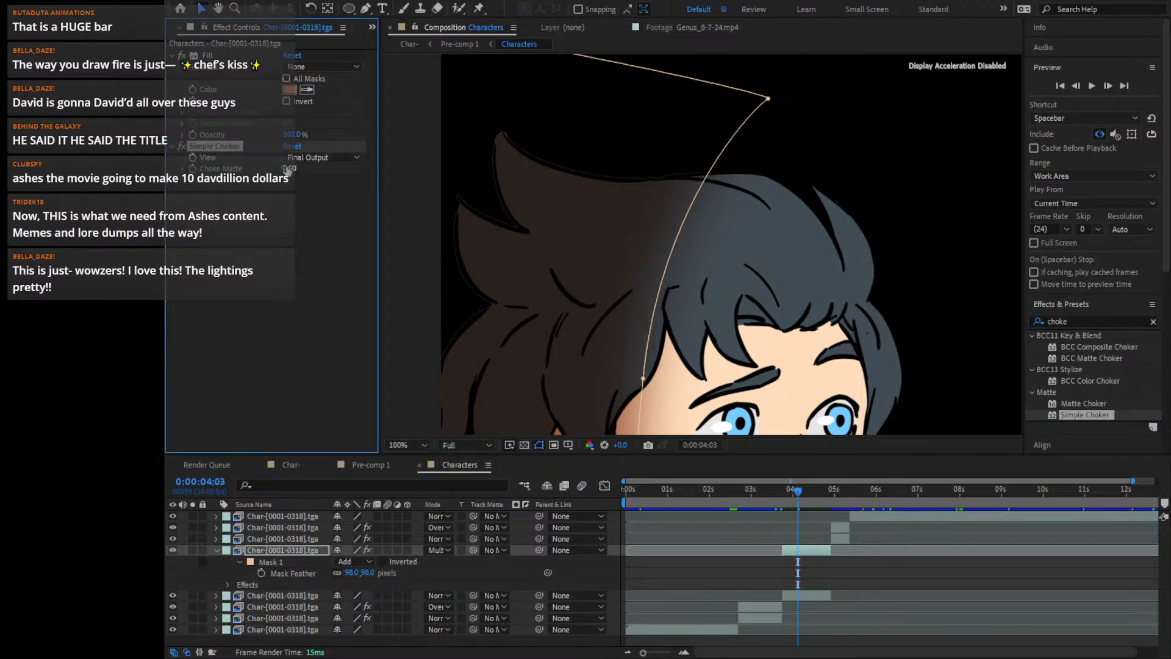
Try a Choke Matte value of 2 on the shadow copy's Simple Choker
click(289, 168)
key(Return)
click(287, 169)
text(2)
key(Return)
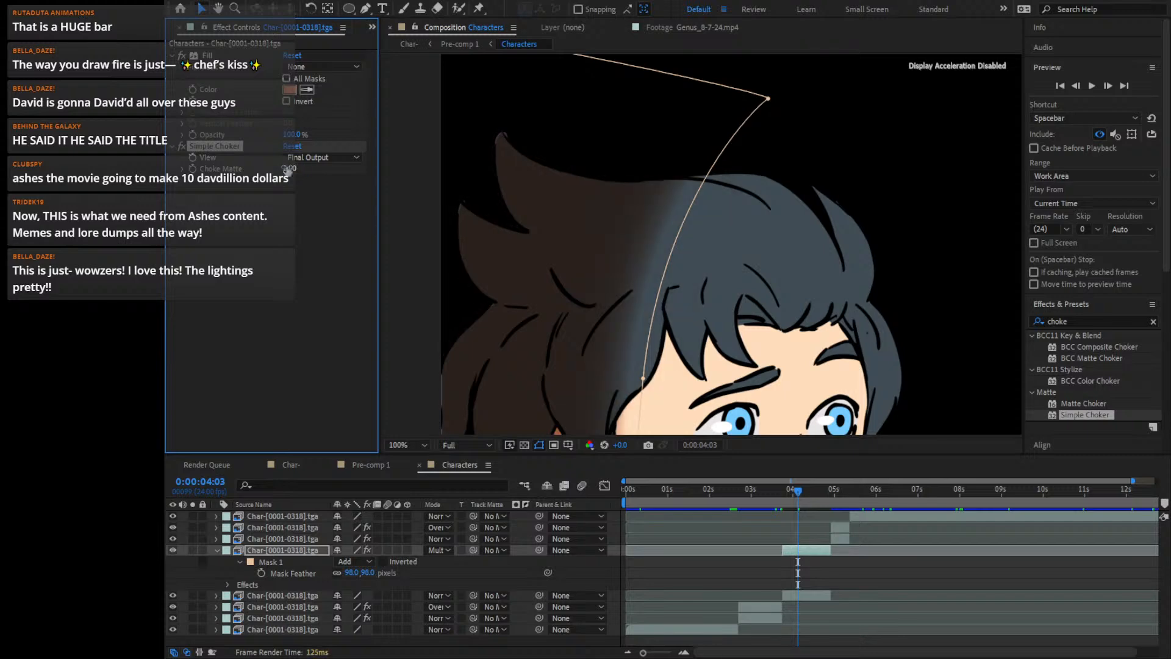
key(comma)
key(comma)
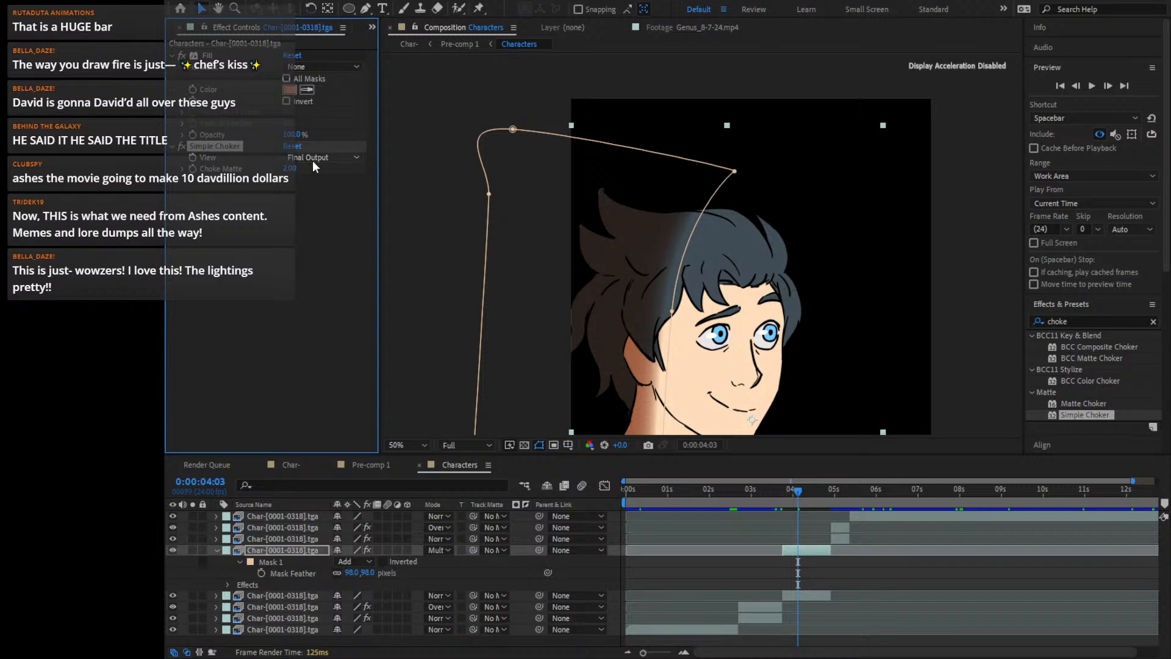
Set the Choke Matte of the shadow copy's Simple Choker to 1 and check the whole figure
click(289, 167)
text(1)
key(Return)
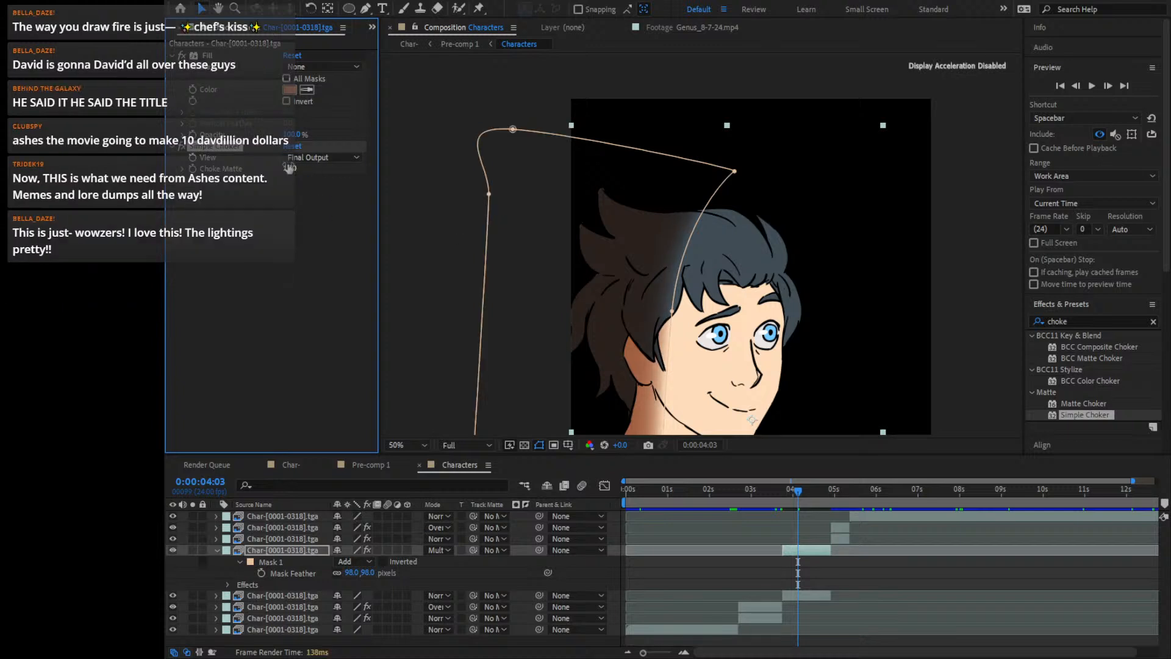
drag(779, 288, 763, 160)
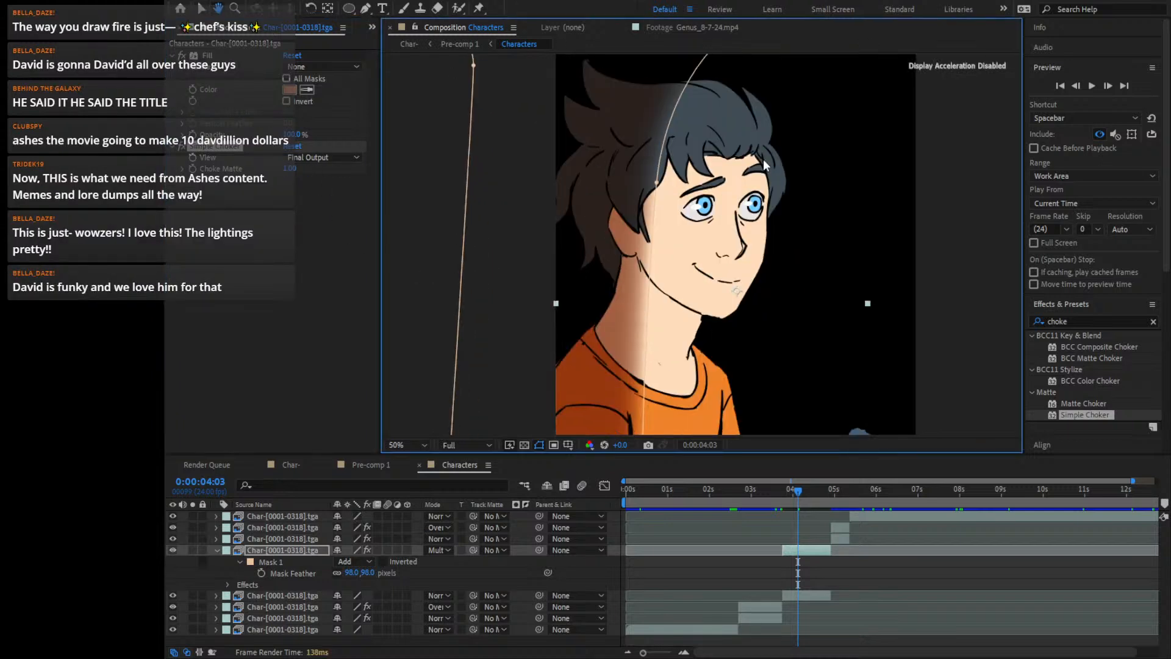
key(shift+slash)
click(857, 214)
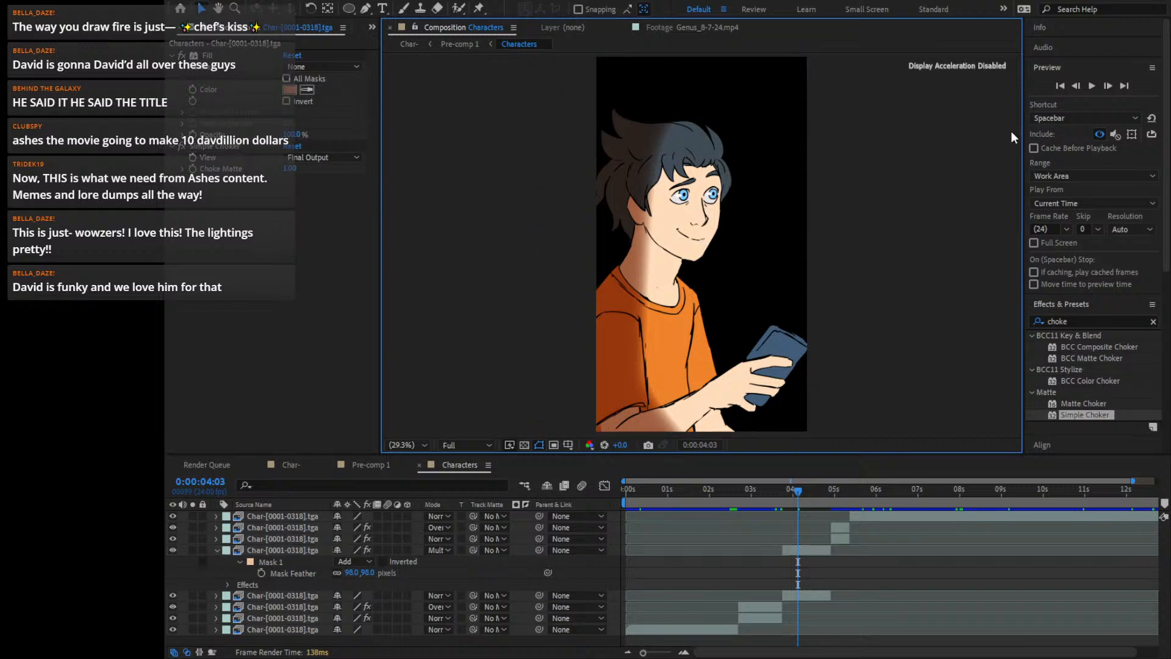
Try a Fast Box Blur with an increased blur radius on the masked shadow copy
click(1091, 322)
text(fa)
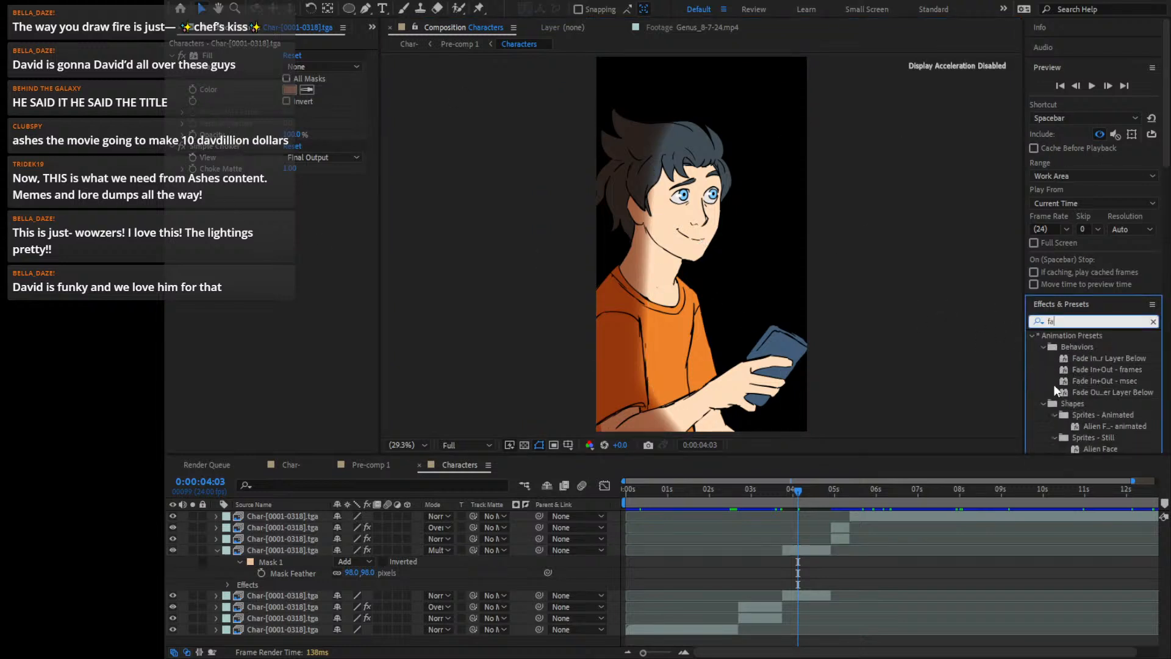
text(st b)
drag(1092, 358, 277, 308)
drag(287, 191, 300, 190)
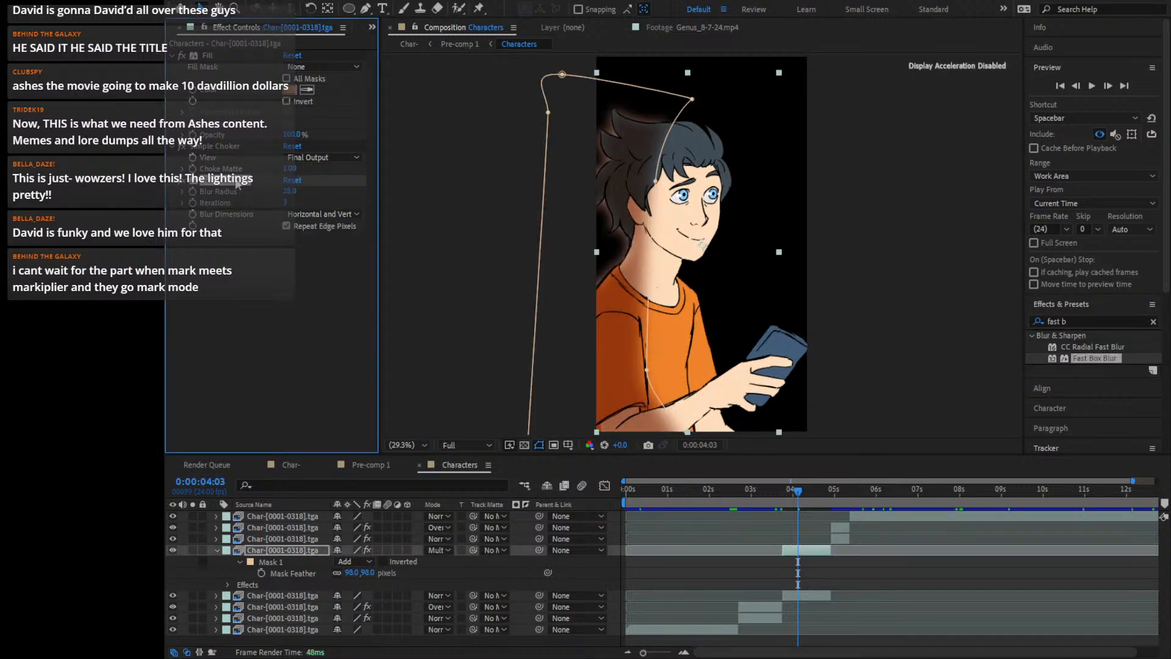
click(508, 309)
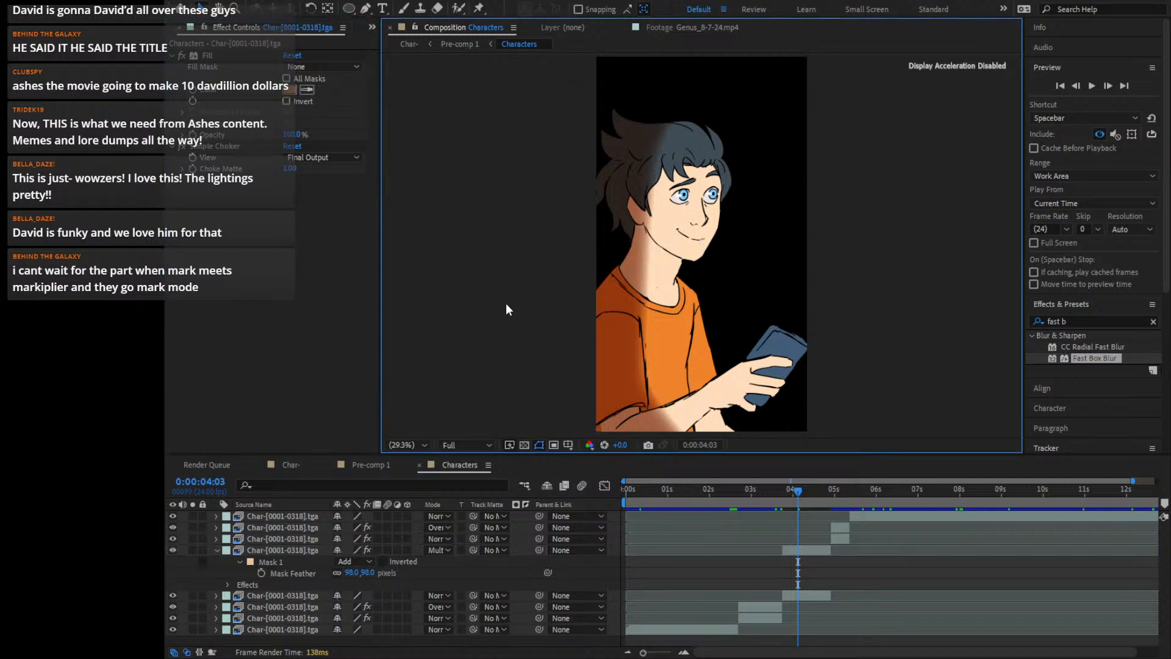
Set the shadow's mask feather to 148 pixels and move the mask's inner edge points further over the hair and body
drag(351, 572, 406, 572)
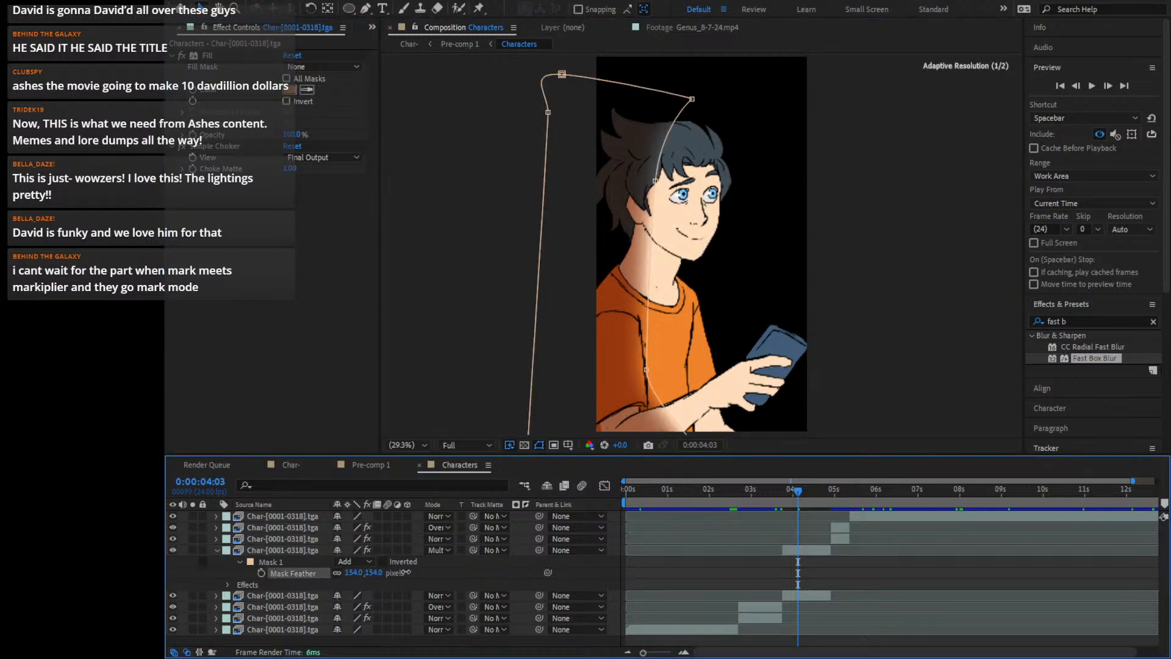
drag(655, 181, 665, 196)
drag(646, 370, 652, 374)
mouse_move(692, 99)
mouse_down()
mouse_move(710, 124)
mouse_move(715, 96)
mouse_up()
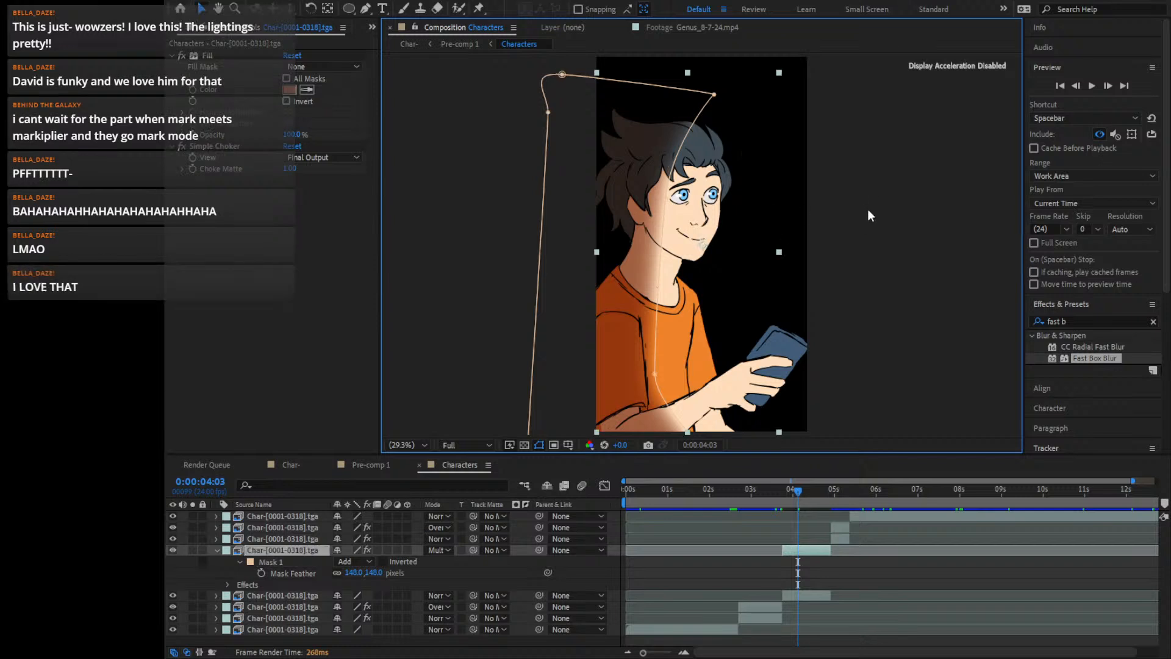
click(876, 375)
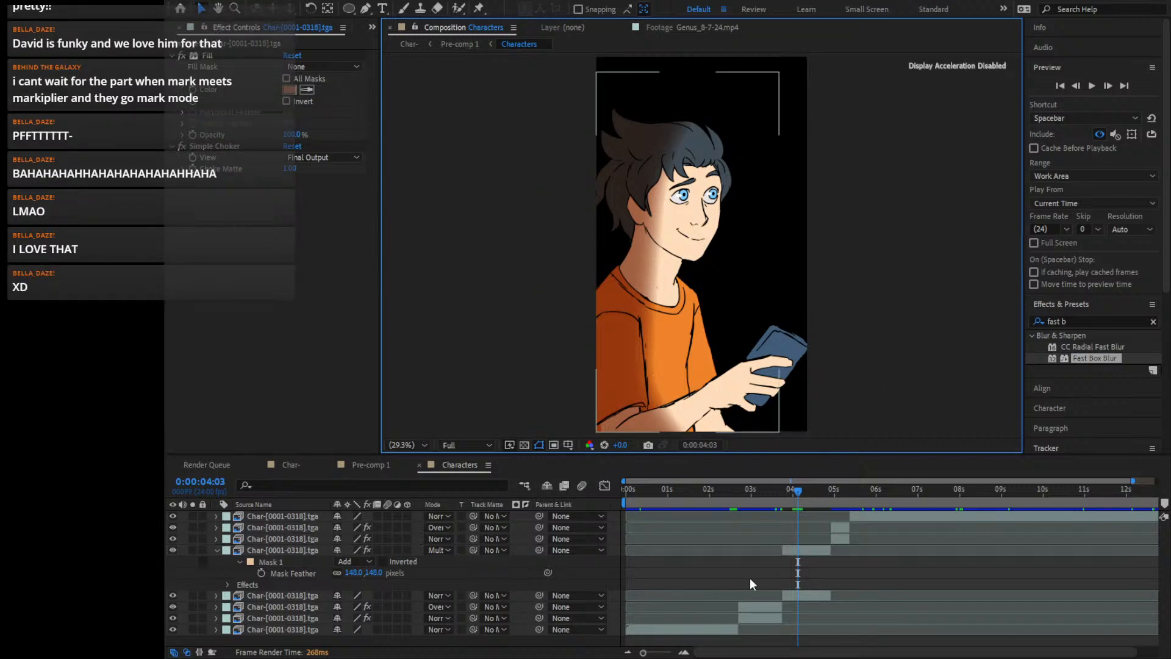
click(218, 551)
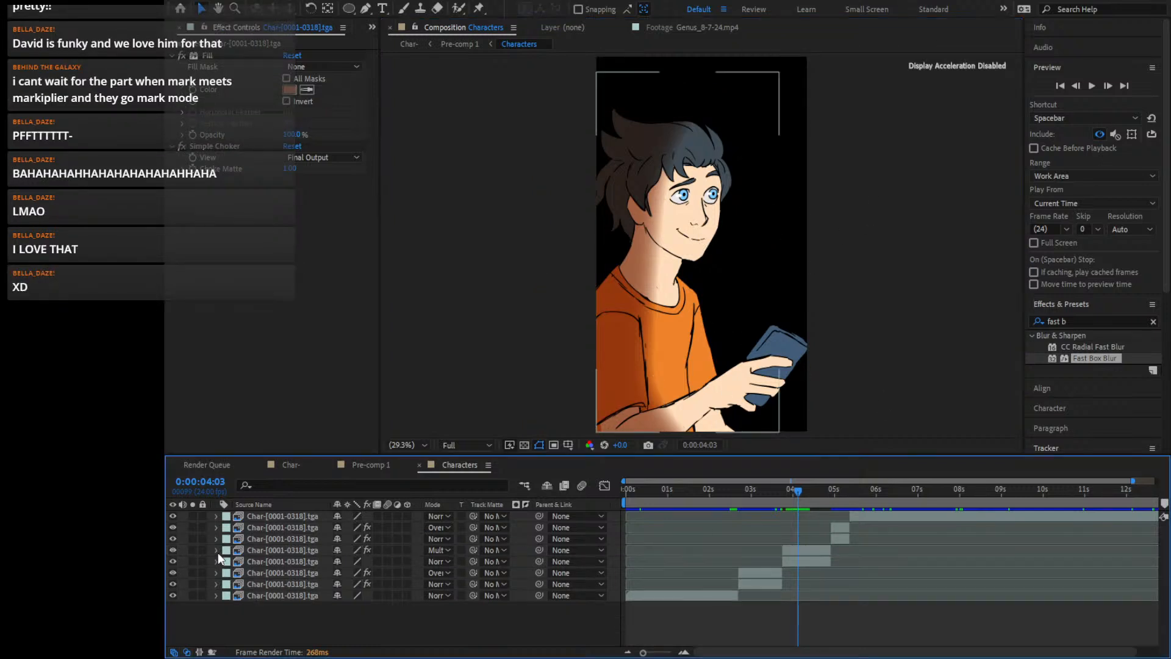
Duplicate the unmasked character layer beneath the Multiply shadow and apply the Fill effect to the copy
click(818, 563)
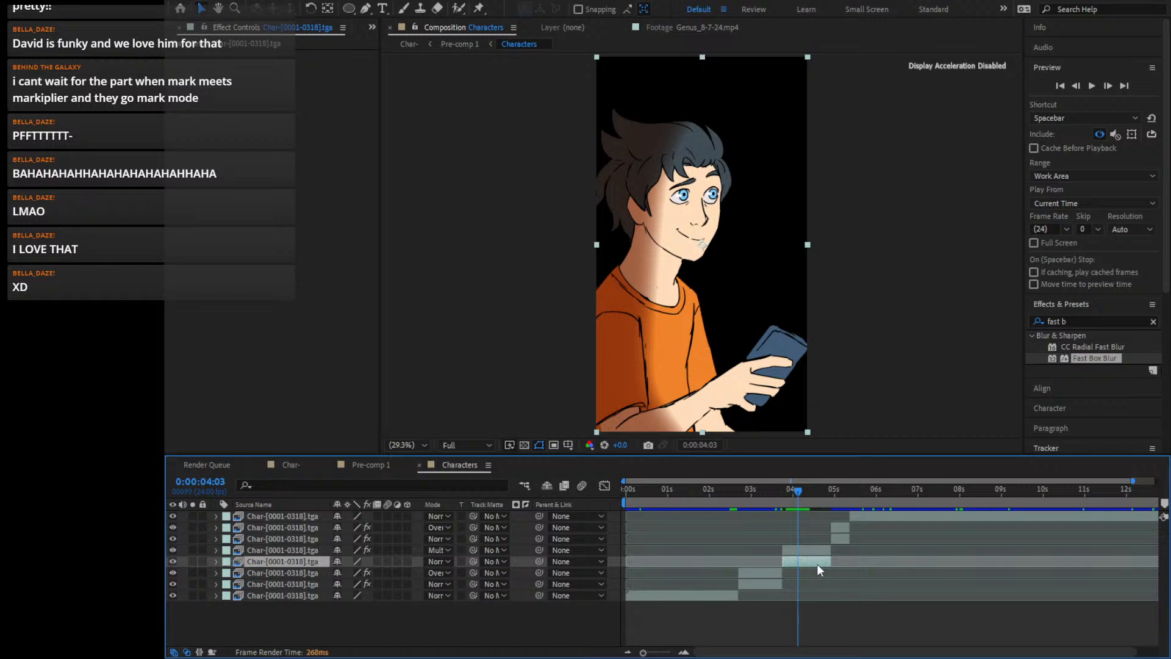
key(ctrl+d)
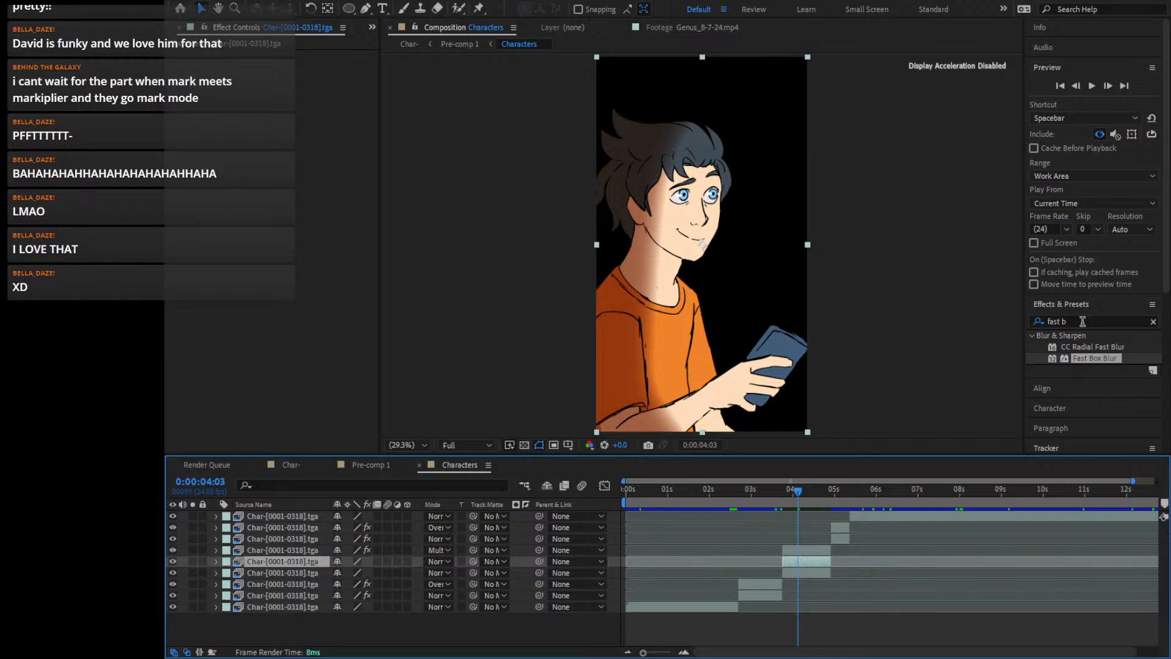
click(1082, 321)
text(x)
key(BackSpace)
text(fill)
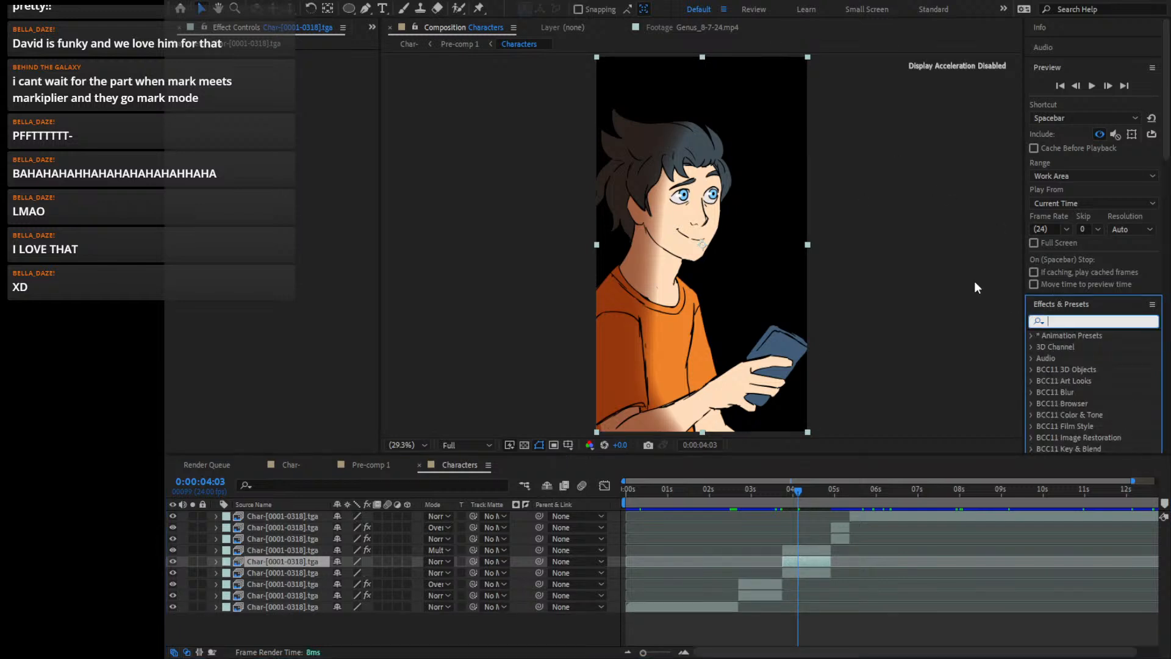
drag(1070, 407, 806, 558)
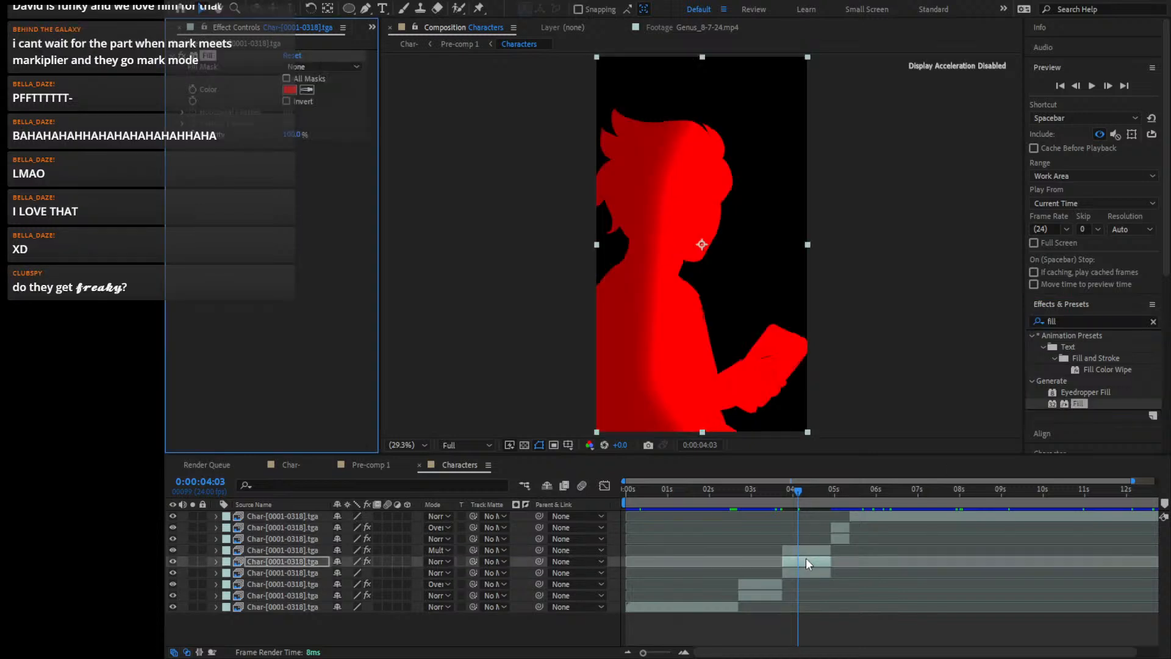
Invert the new copy's Fill and change its color to a light orange
click(288, 102)
click(550, 634)
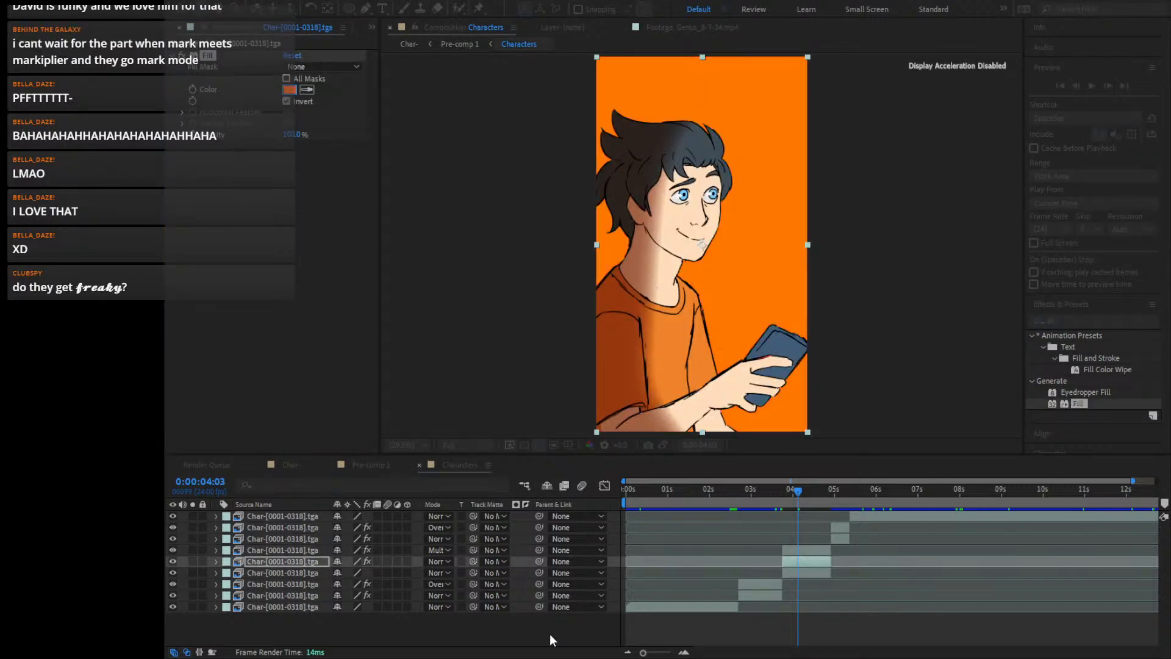
drag(475, 459, 497, 442)
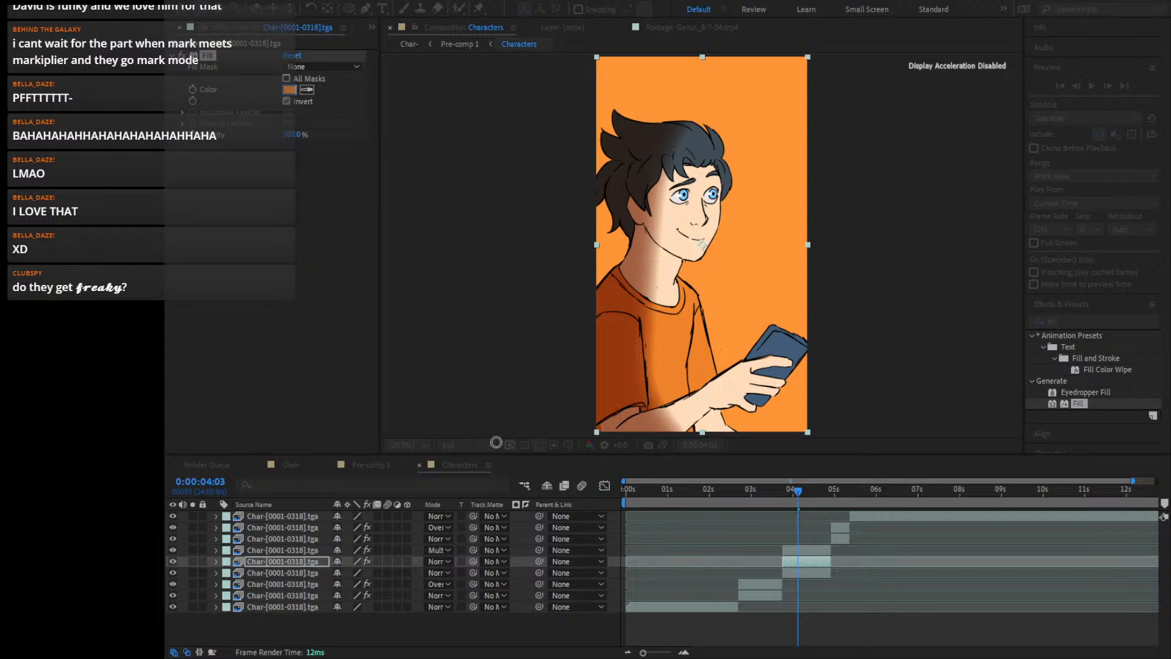
click(652, 477)
Set the orange copy's blending mode to Screen and use the character layer beneath it as track matte
click(441, 560)
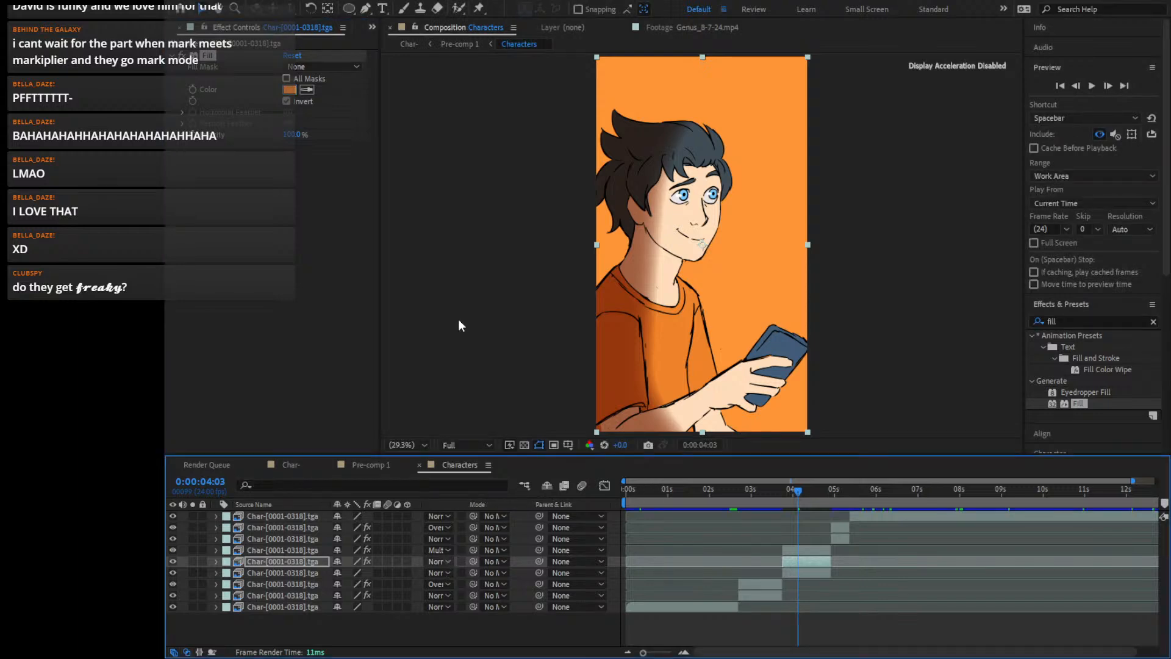
click(484, 160)
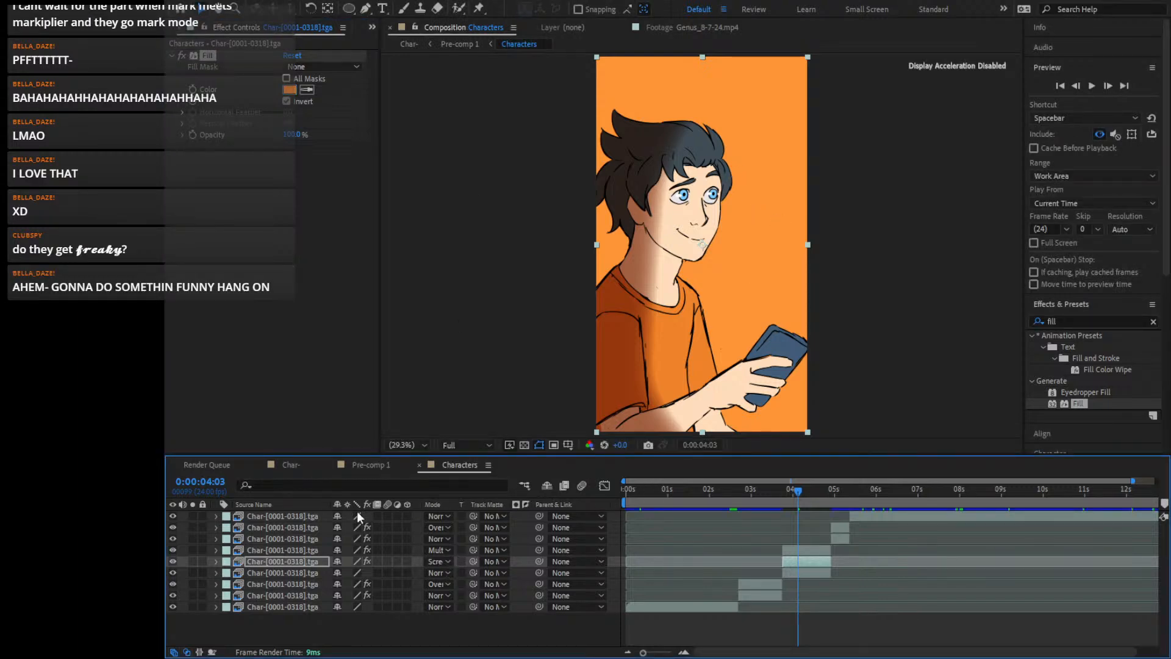
drag(473, 561, 373, 577)
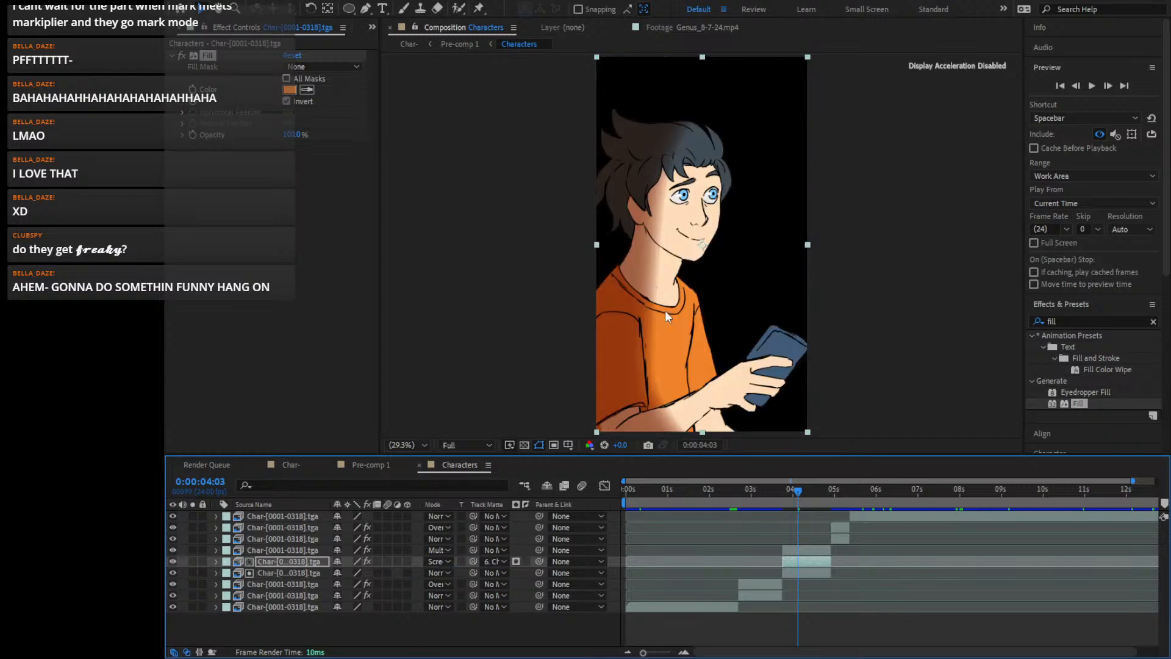
Offset and stretch the orange Screen copy so it forms a rim light along the side of the character facing the phone
mouse_move(759, 282)
mouse_down()
mouse_move(738, 289)
mouse_move(754, 286)
mouse_up()
drag(589, 243, 539, 245)
mouse_move(735, 244)
mouse_down()
mouse_move(705, 242)
mouse_move(722, 250)
mouse_up()
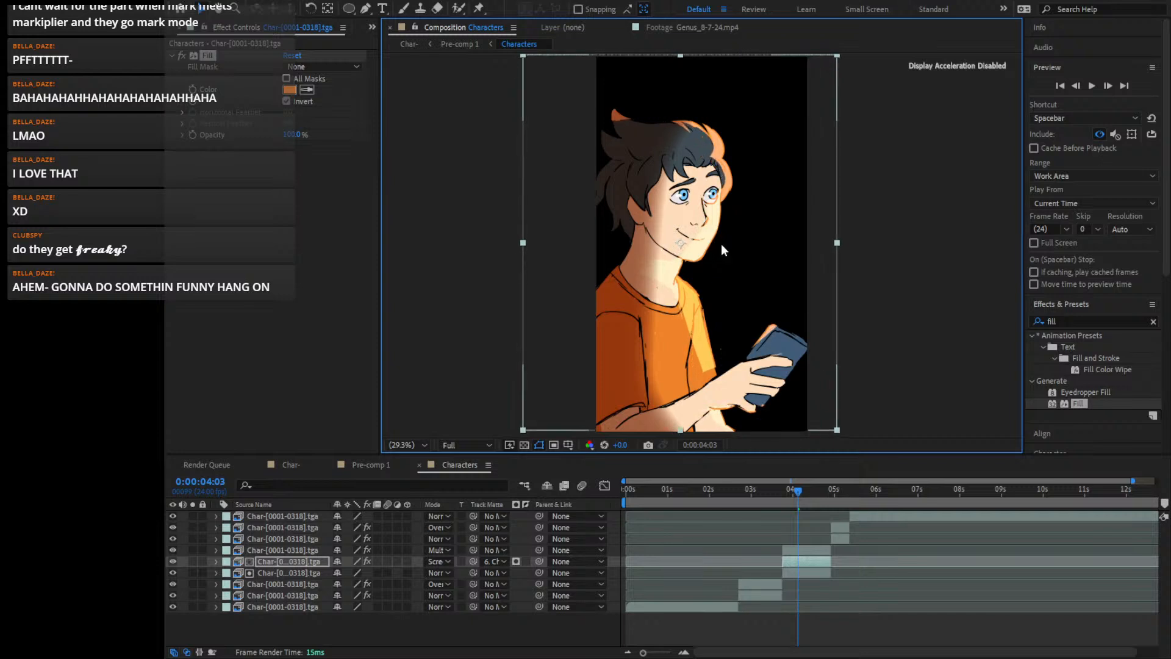
drag(679, 56, 675, 31)
drag(744, 209, 749, 214)
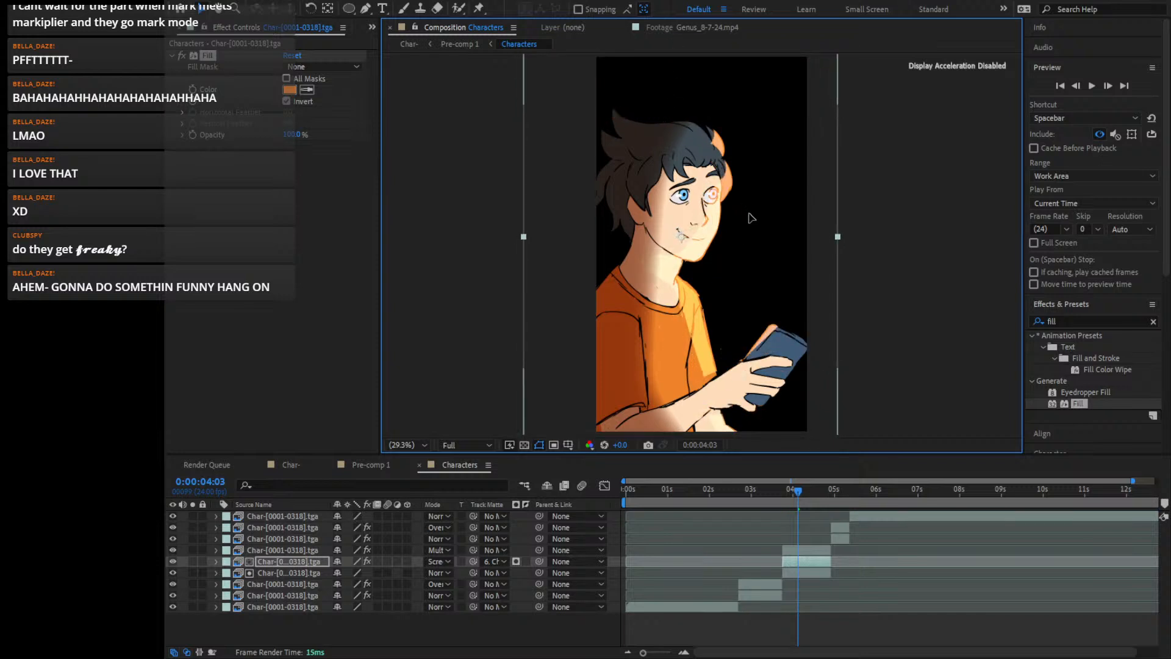
Apply Fast Box Blur to the orange rim light layer and raise its blur radius to soften the glow
drag(1083, 324, 1024, 311)
text(fast b)
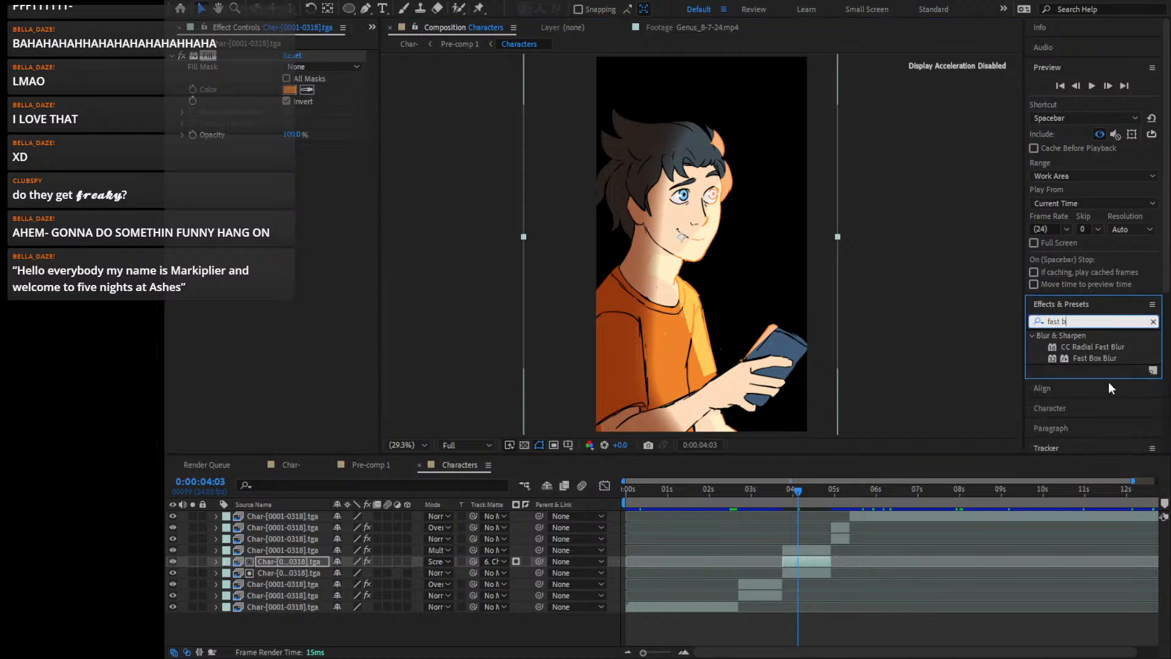
drag(1095, 358, 280, 203)
drag(292, 157, 325, 154)
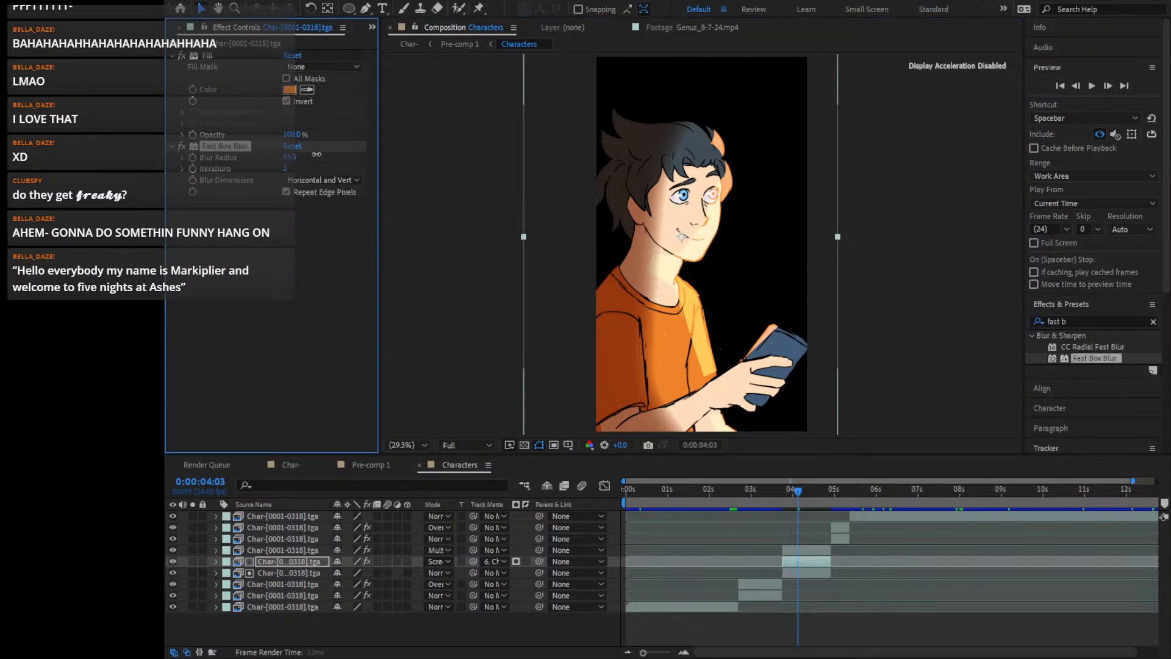
click(922, 309)
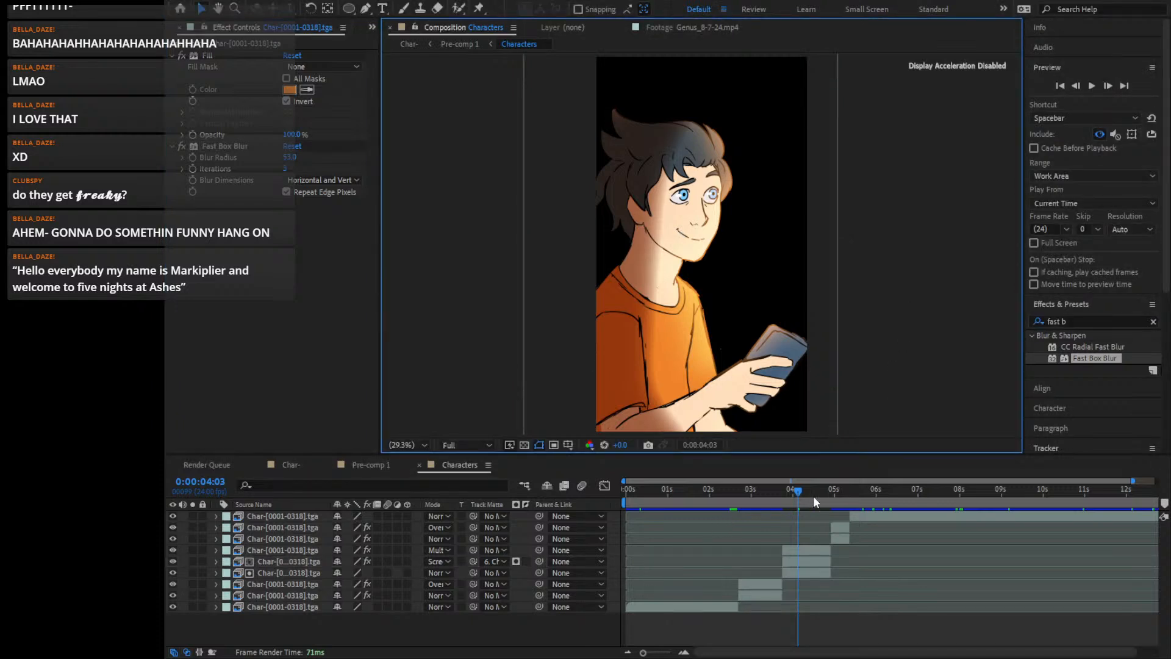
Check the new shadow and rim light by stepping through the shot's frames in the Characters and Char- compositions
drag(810, 494, 817, 489)
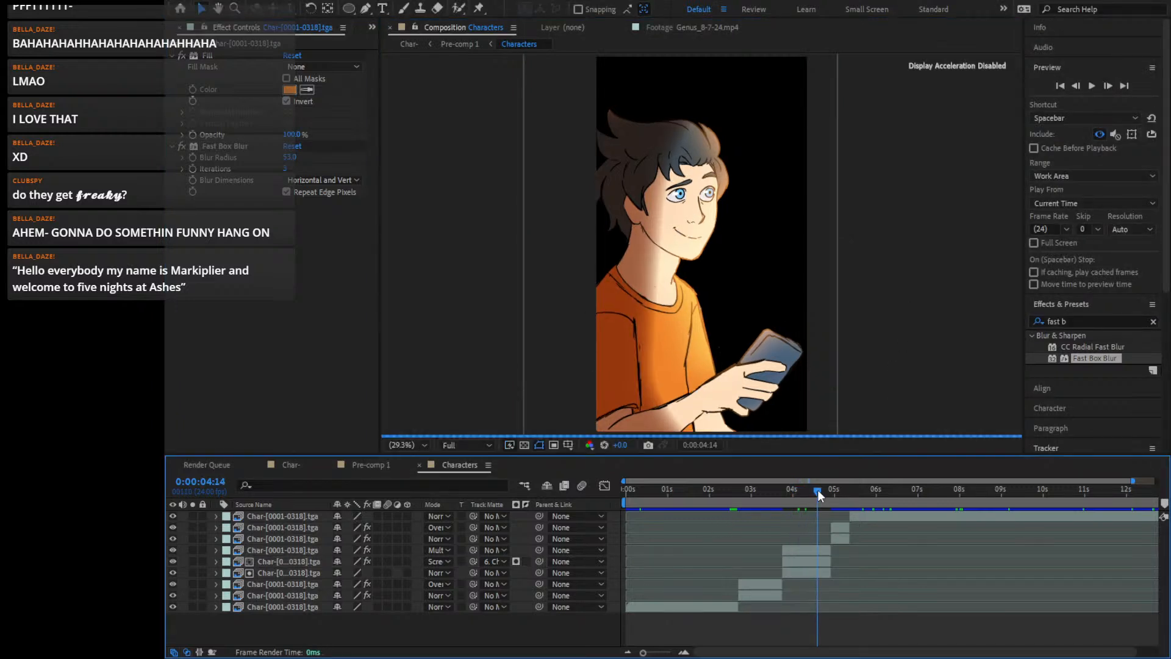
click(288, 464)
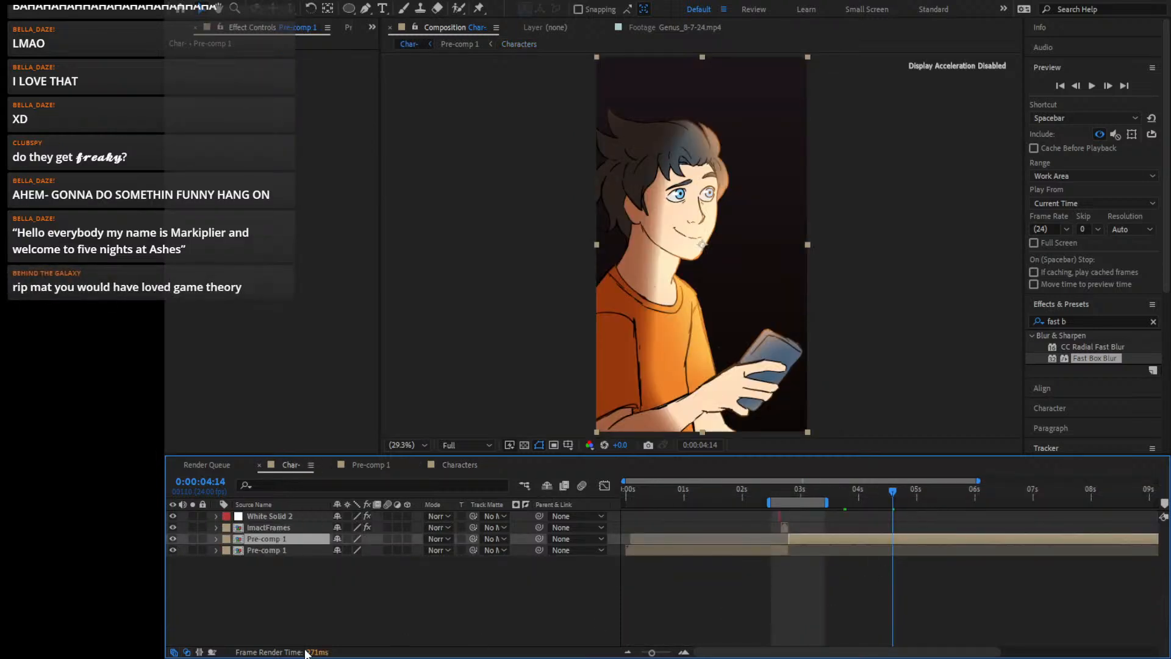
drag(838, 652, 906, 653)
mouse_move(763, 497)
mouse_down()
mouse_move(719, 504)
mouse_move(740, 502)
mouse_up()
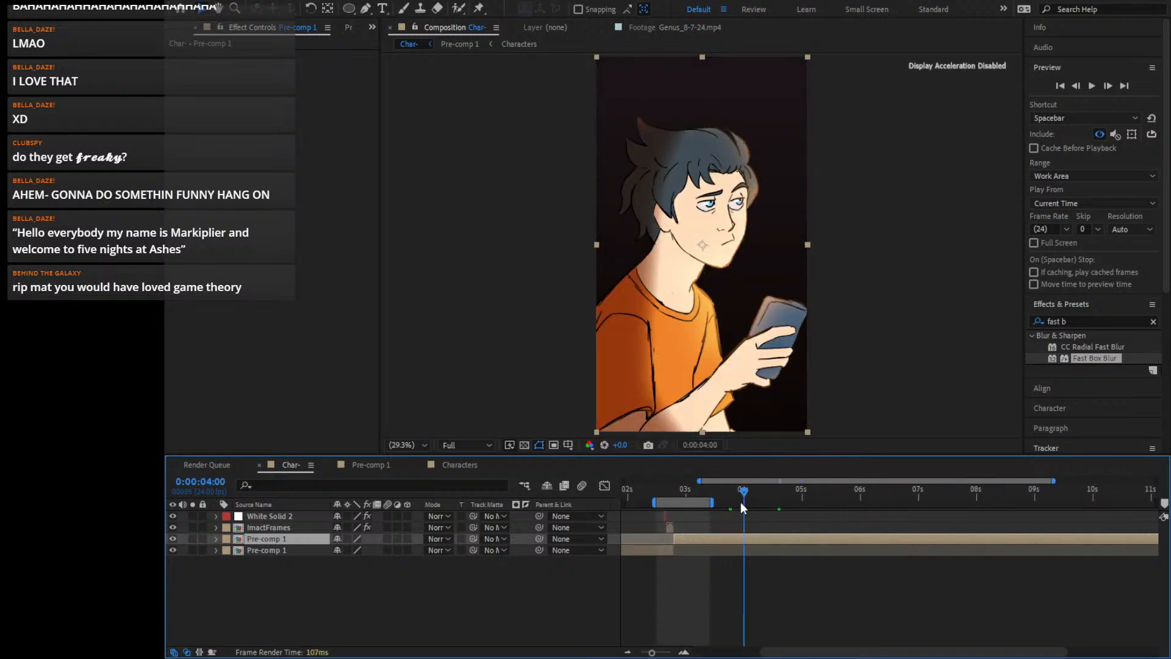
key(Page_Down)
key(Page_Down)
key(Page_Down)
key(Page_Down)
key(Page_Down)
key(Page_Down)
key(Page_Down)
key(Page_Down)
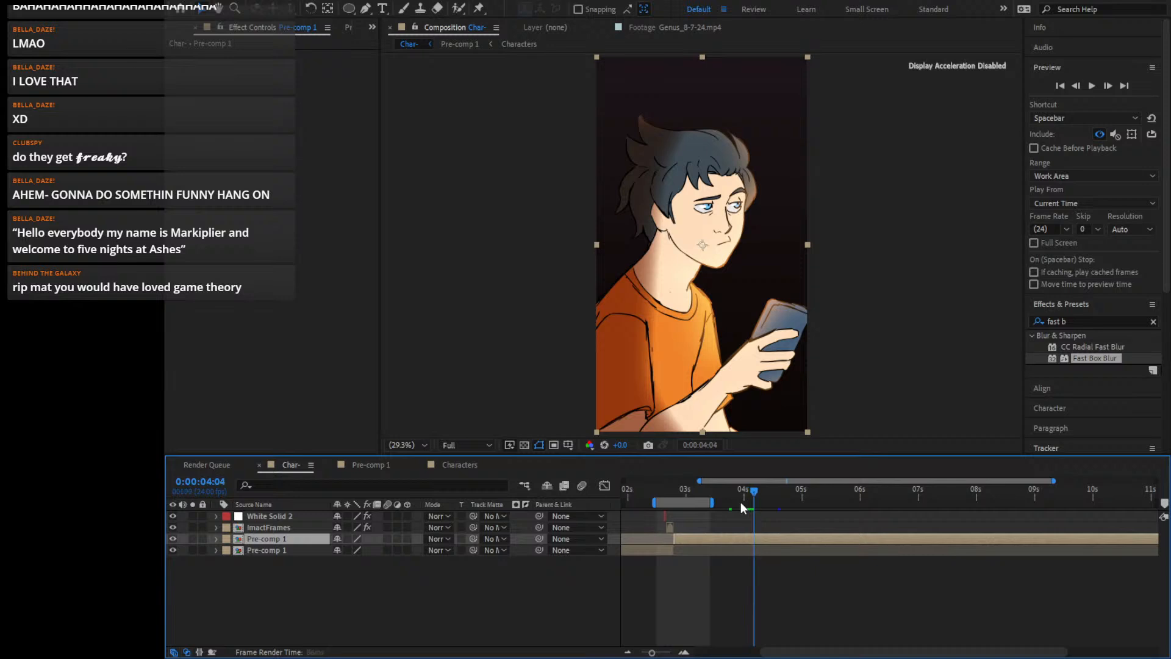
key(Page_Down)
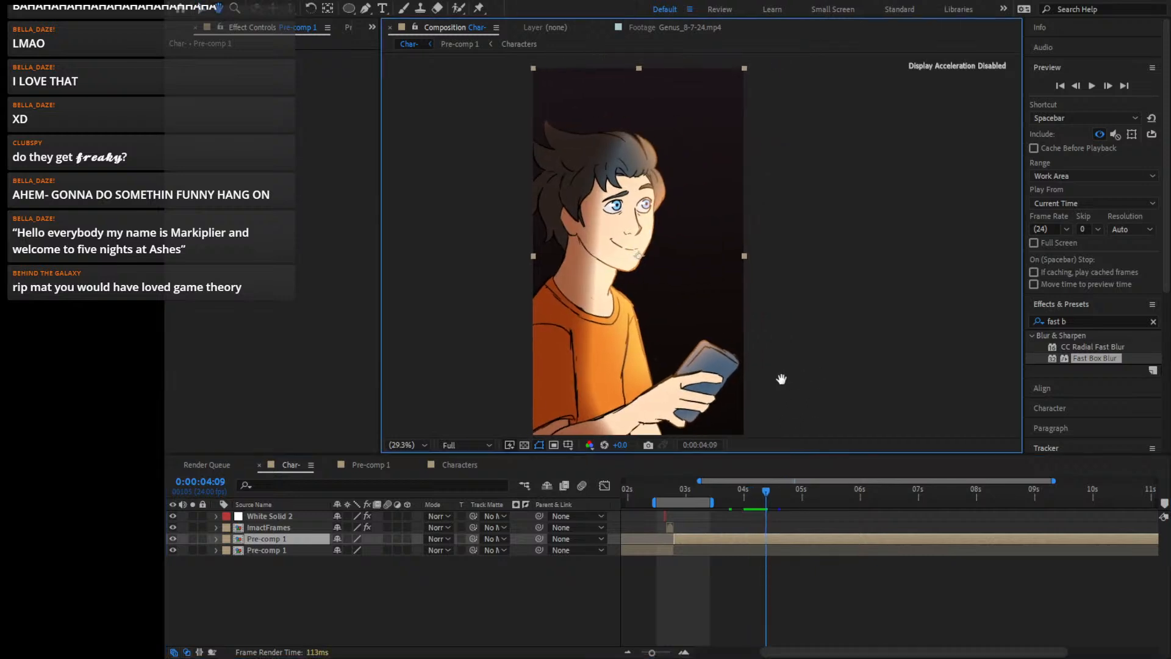
In Pre-comp 1, add a black solid with the playhead at 0:00:03:18 and place it above the FX layers, just below Null 1
double_click(785, 536)
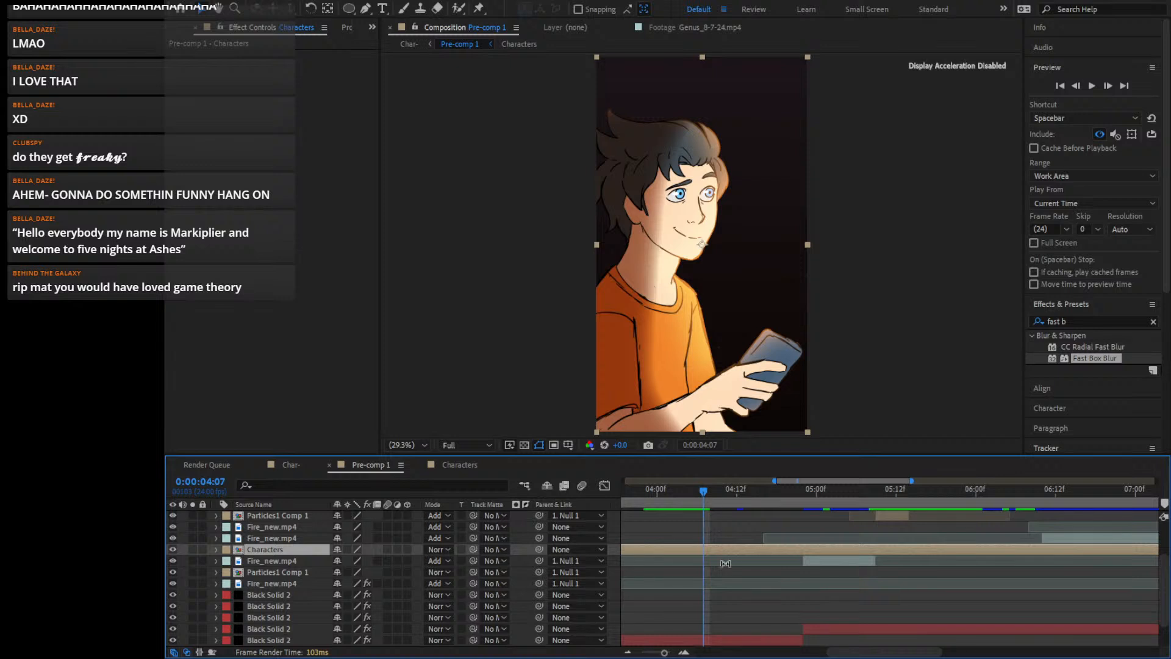
scroll(723, 566, down, 2)
scroll(723, 565, up, 4)
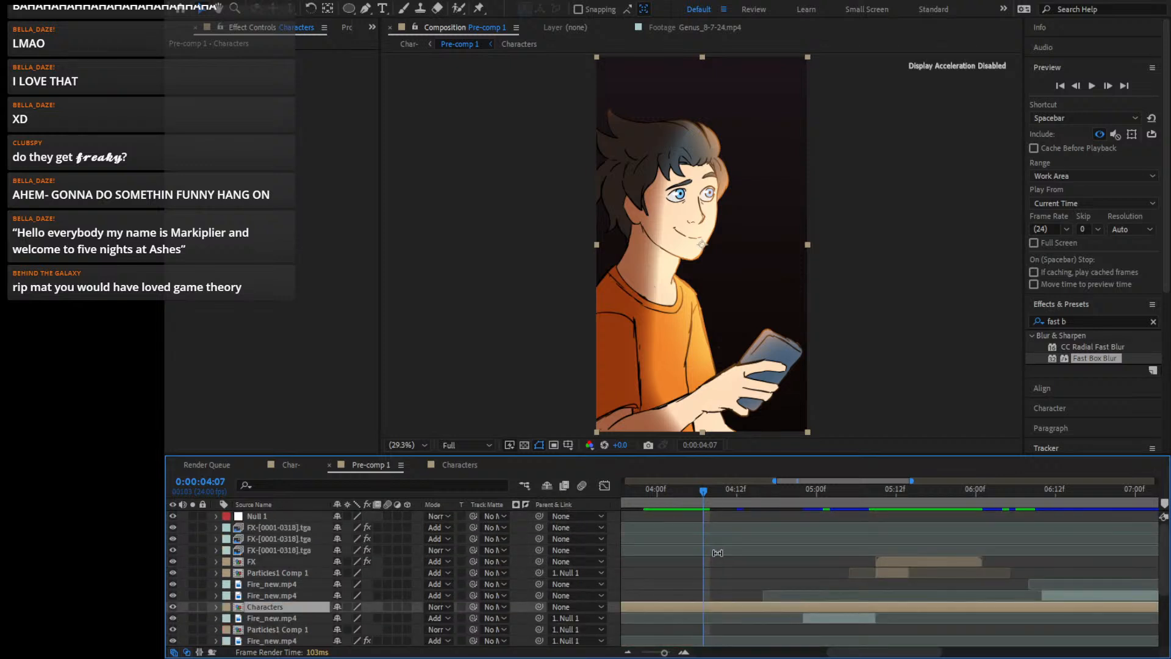
drag(700, 501, 734, 500)
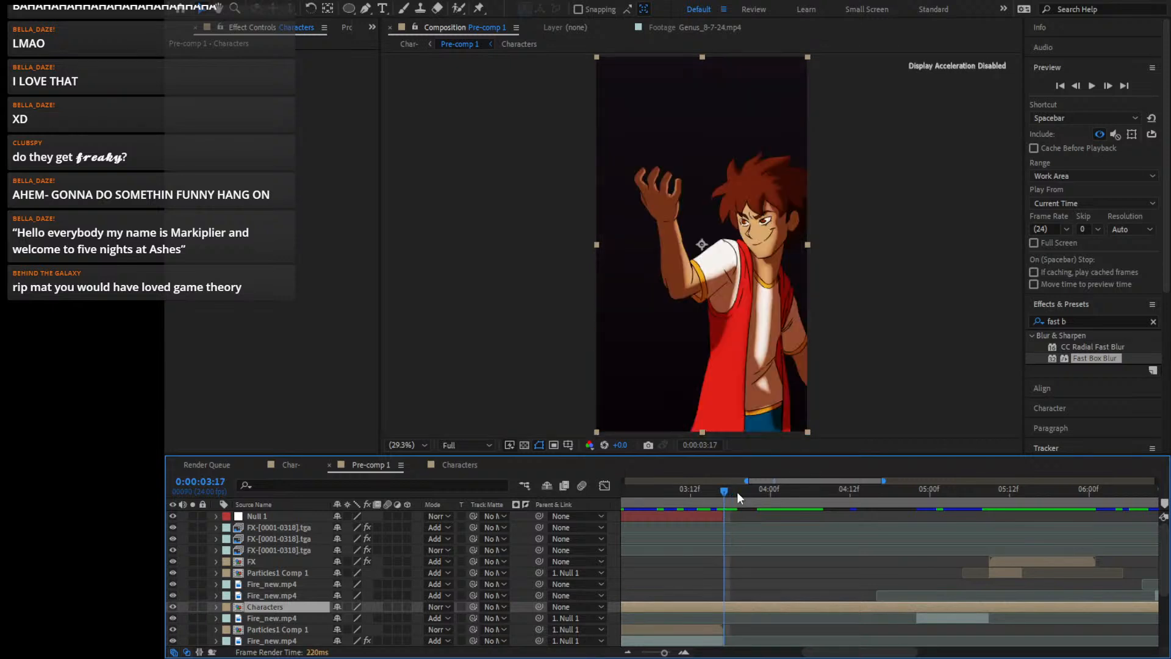
key(ctrl+y)
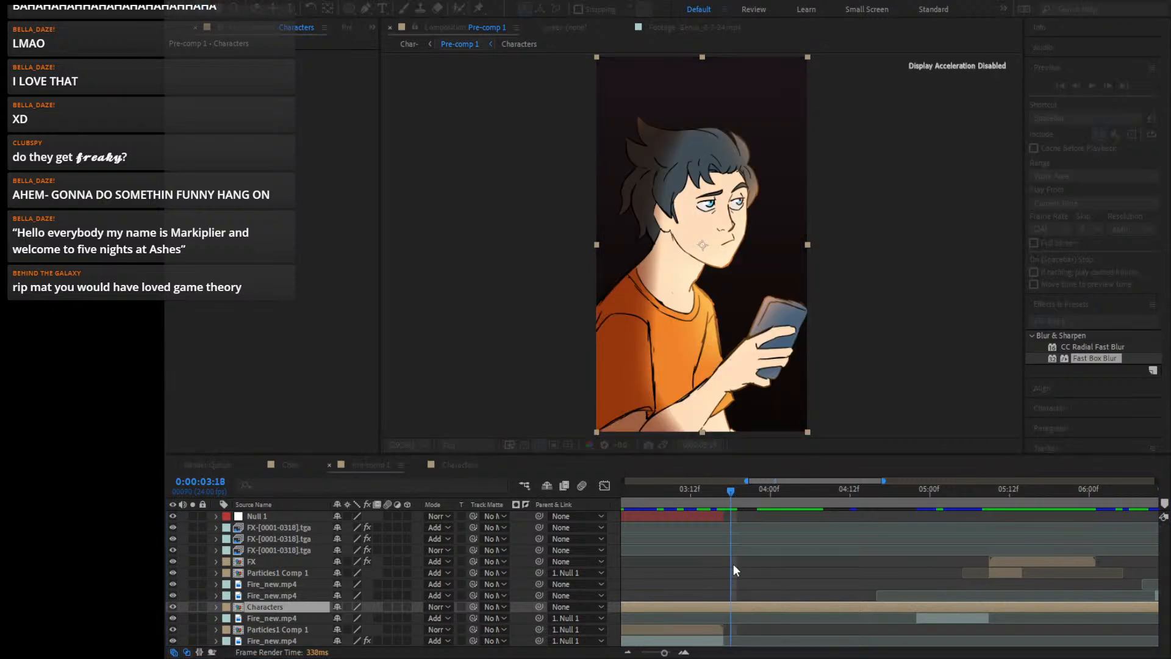
key(Return)
drag(277, 603, 274, 522)
Split the new black solid at 0:00:03:18 and delete the part before that frame
key(ctrl+shift+d)
click(700, 535)
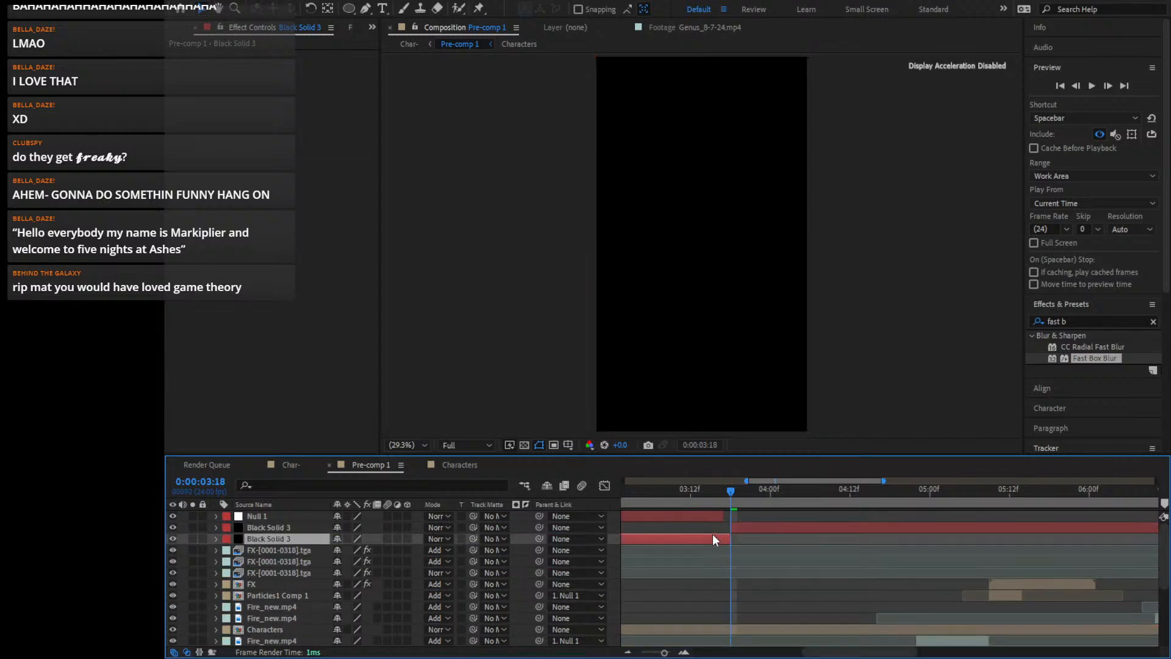
key(Delete)
Apply the Gradient Ramp effect to the remaining black solid above the FX layers
click(777, 498)
click(807, 527)
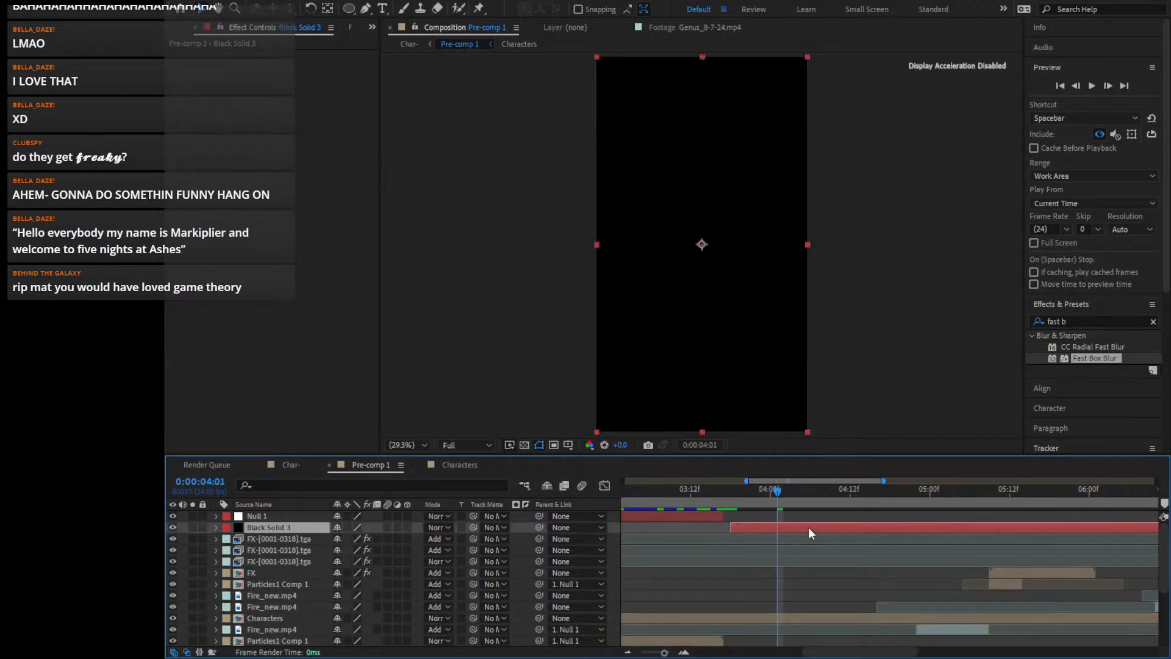
click(1099, 318)
text(ramp)
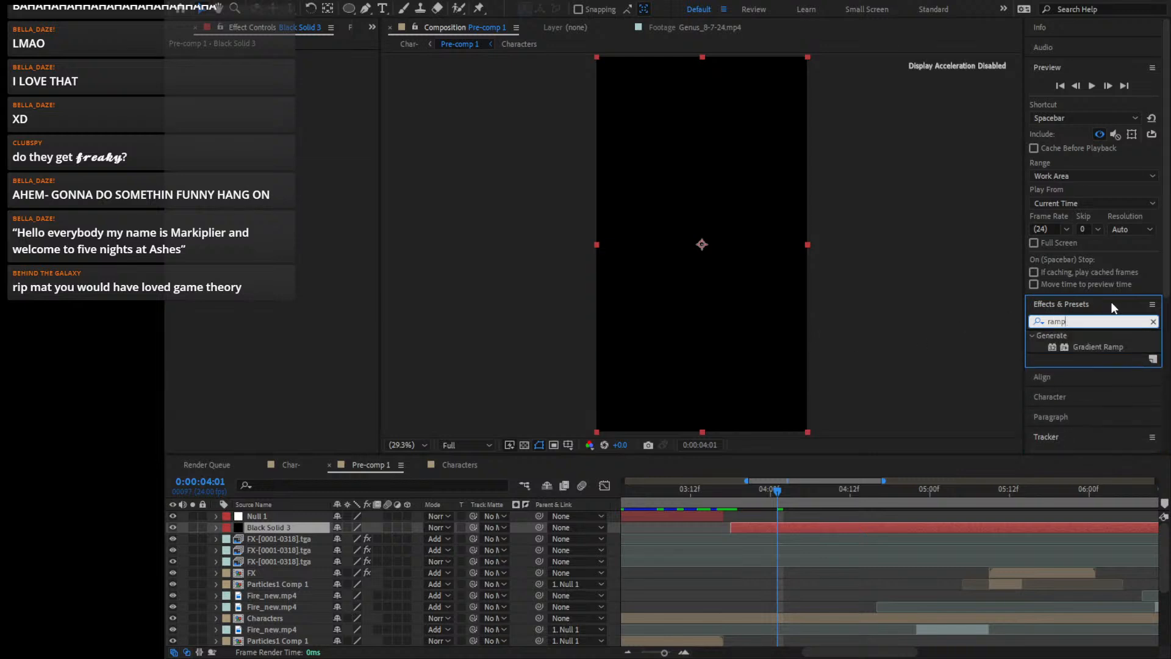
double_click(1114, 342)
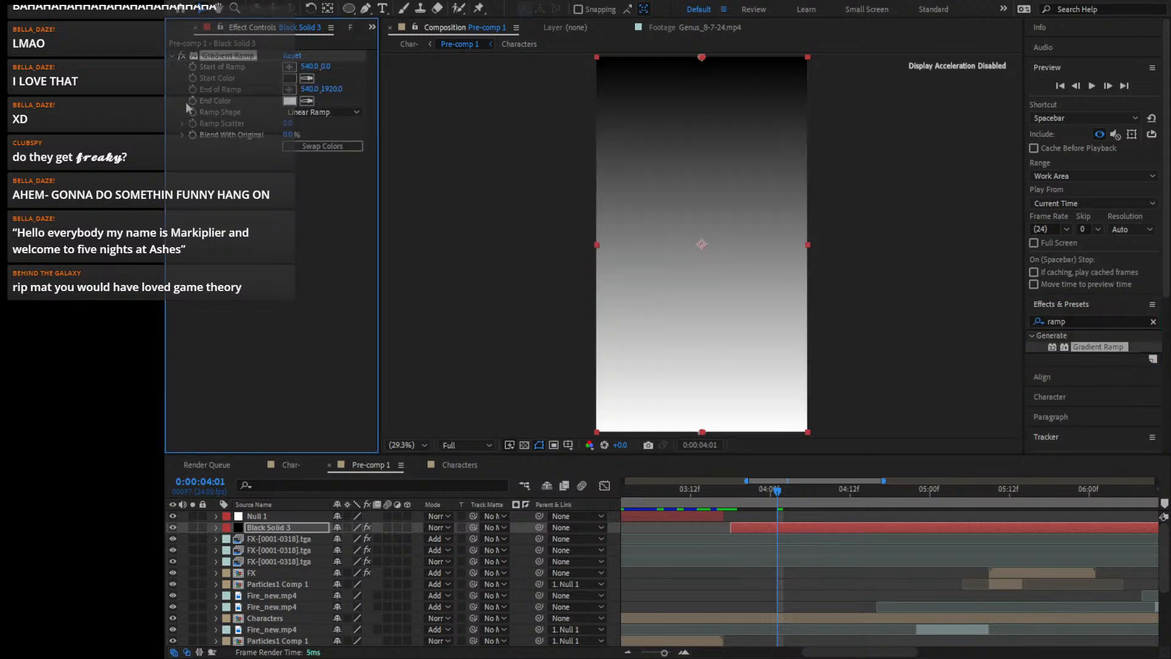
Place the ramp's end point outside the frame at about 1282, 532 and its start point at about 474, 1327
click(290, 89)
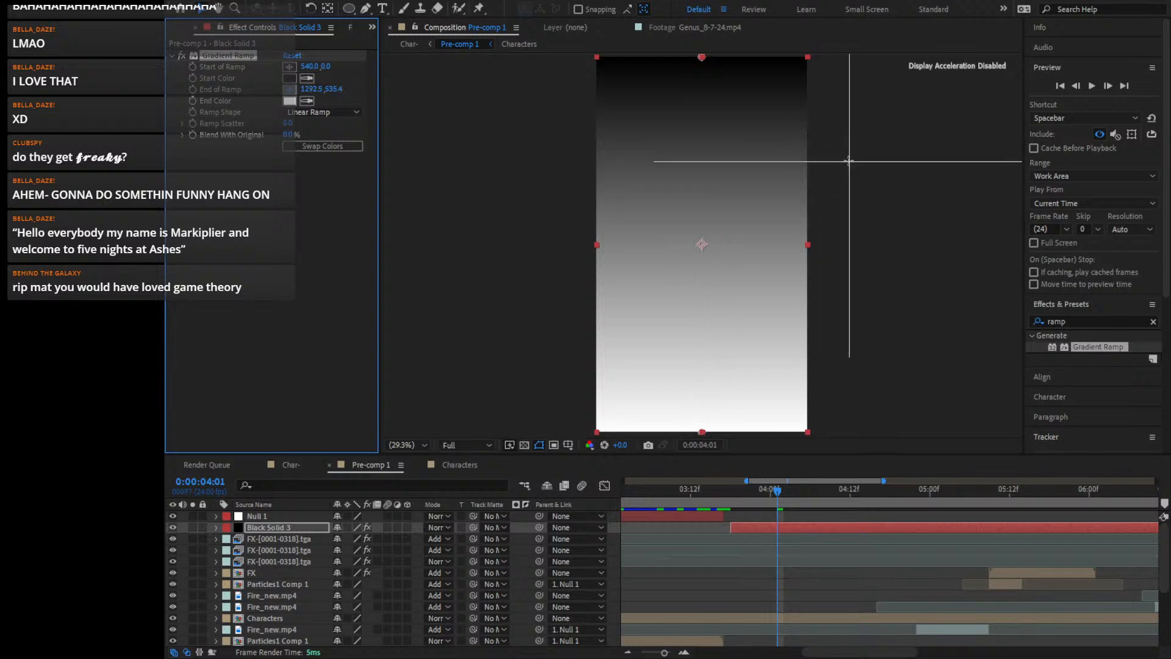
click(847, 160)
click(290, 67)
click(688, 316)
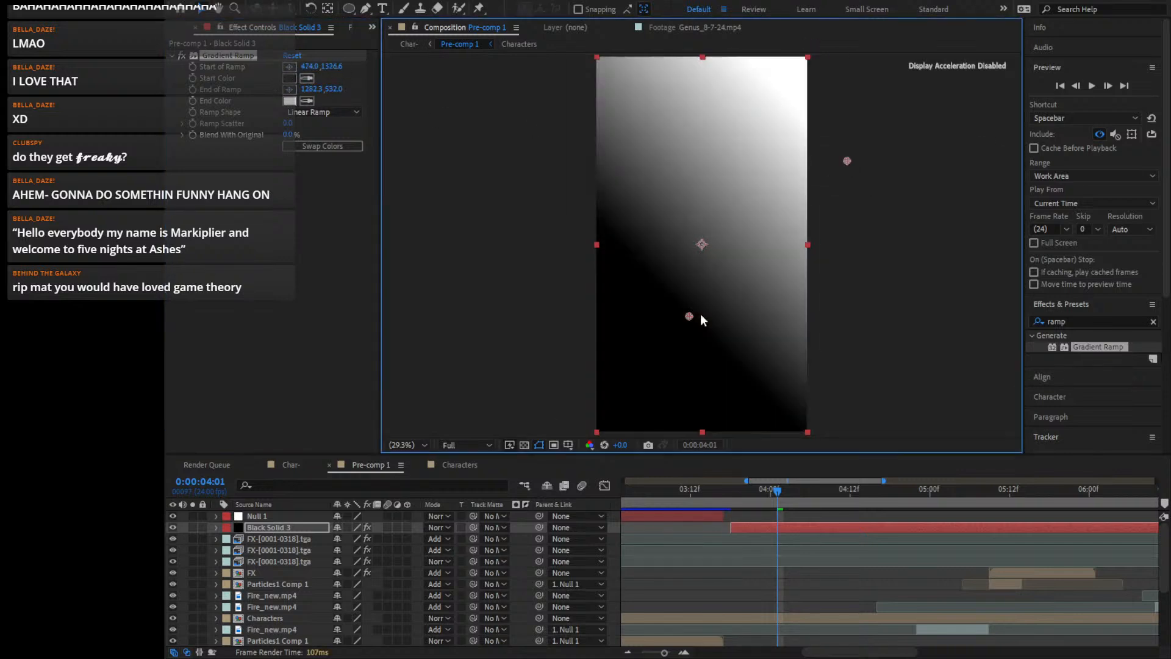
Set the gradient solid's blending mode to Screen and move the ramp's start point to about 89, 559
click(432, 528)
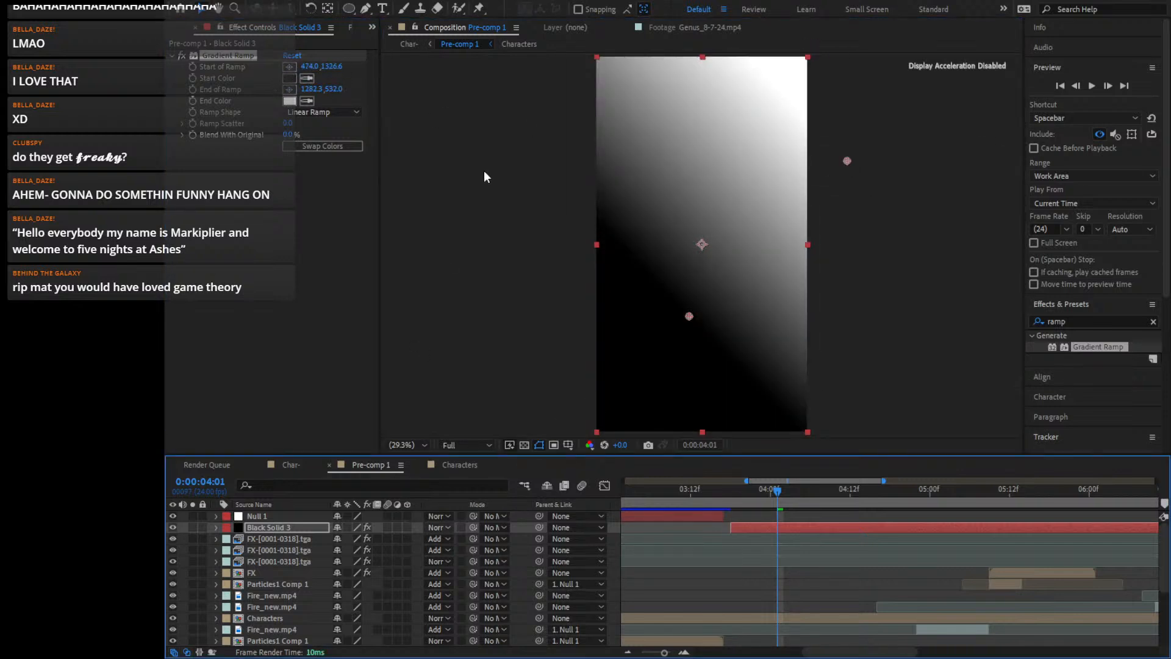
click(514, 248)
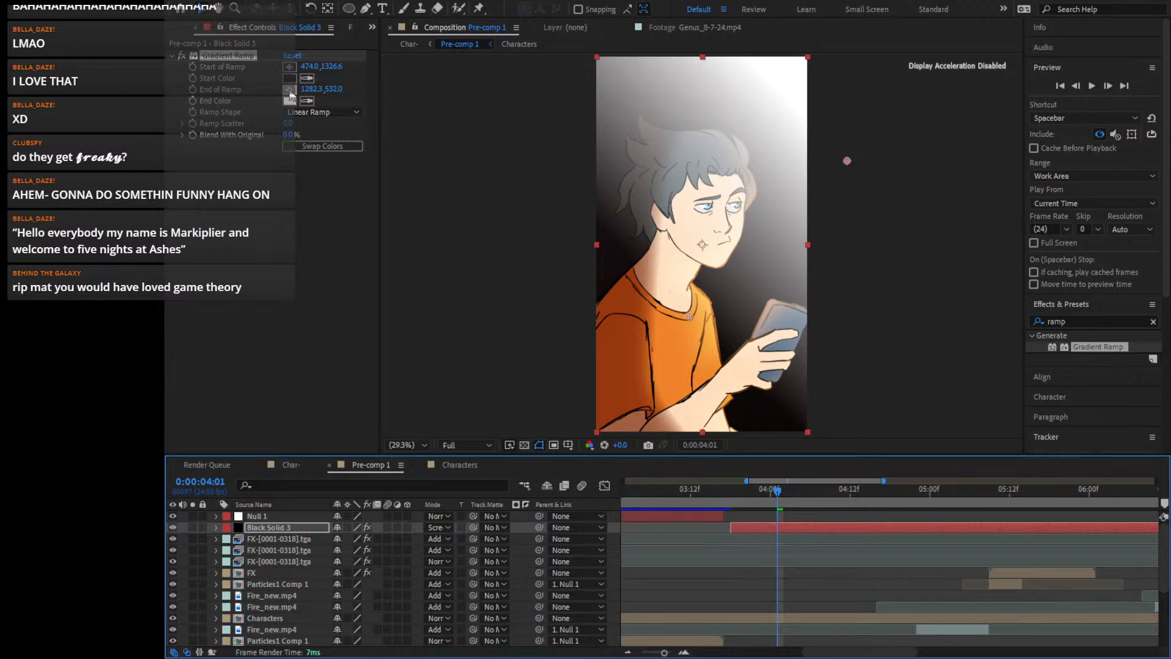
click(290, 67)
click(614, 166)
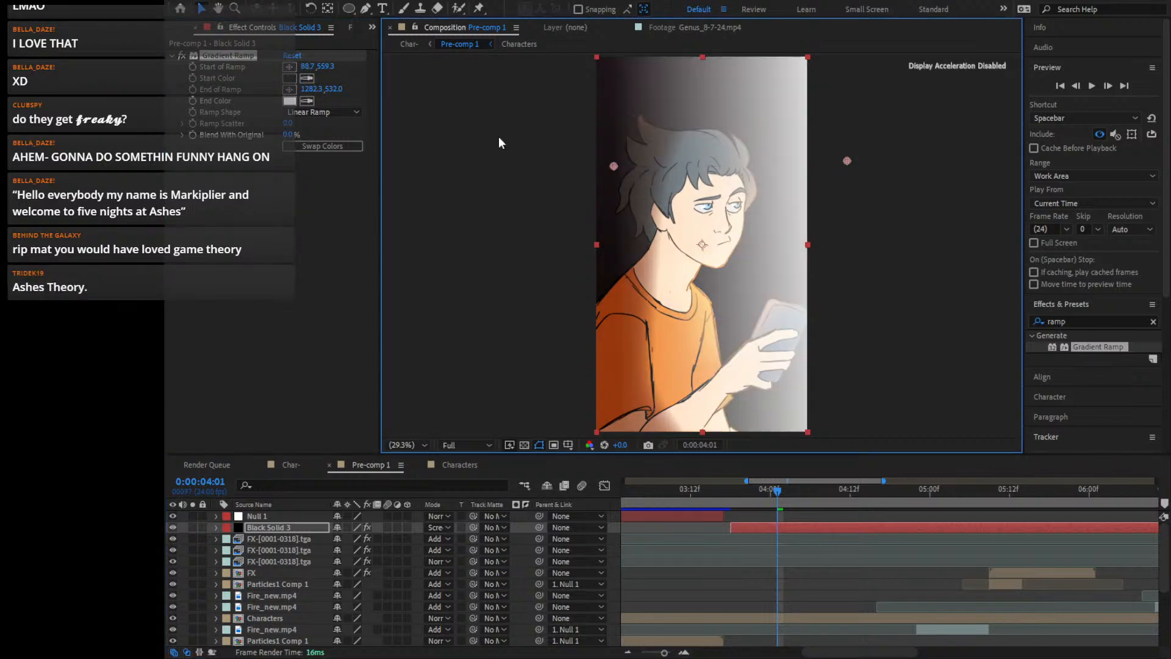
Change the Gradient Ramp's end color to a muted reddish brown
click(289, 100)
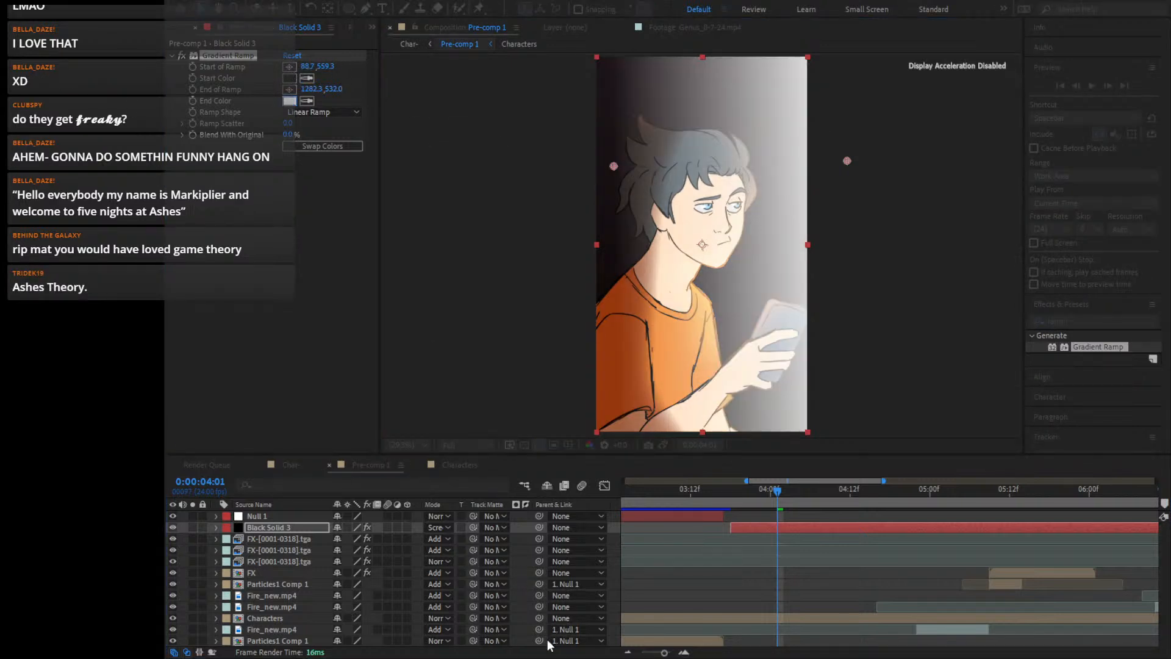
click(488, 540)
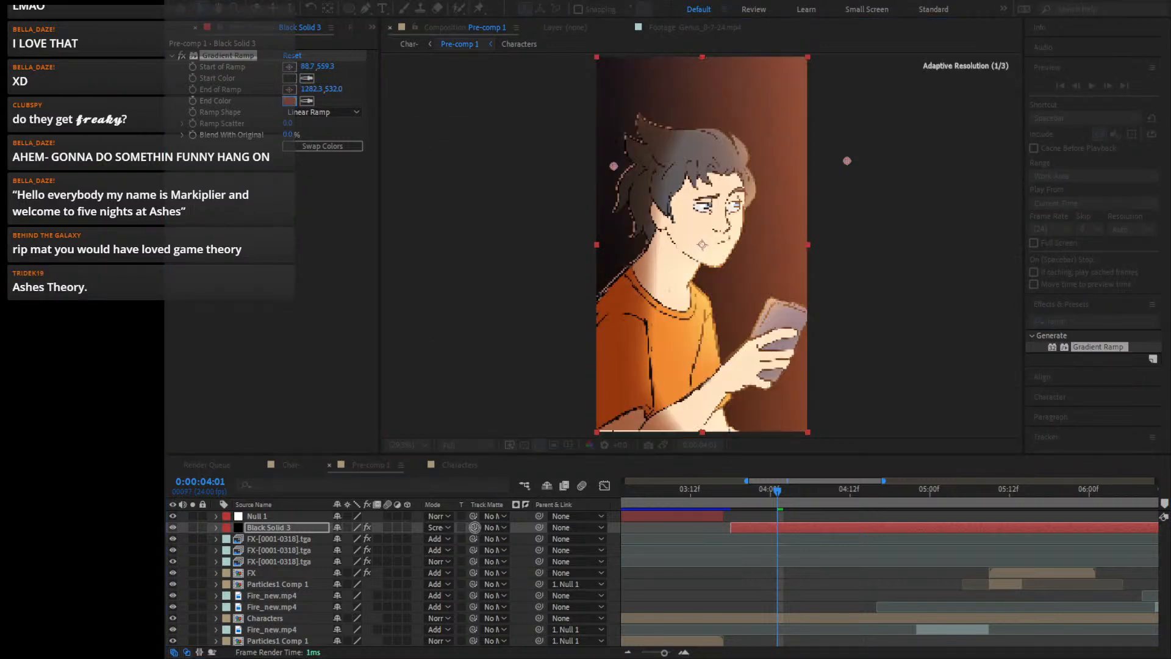
click(443, 537)
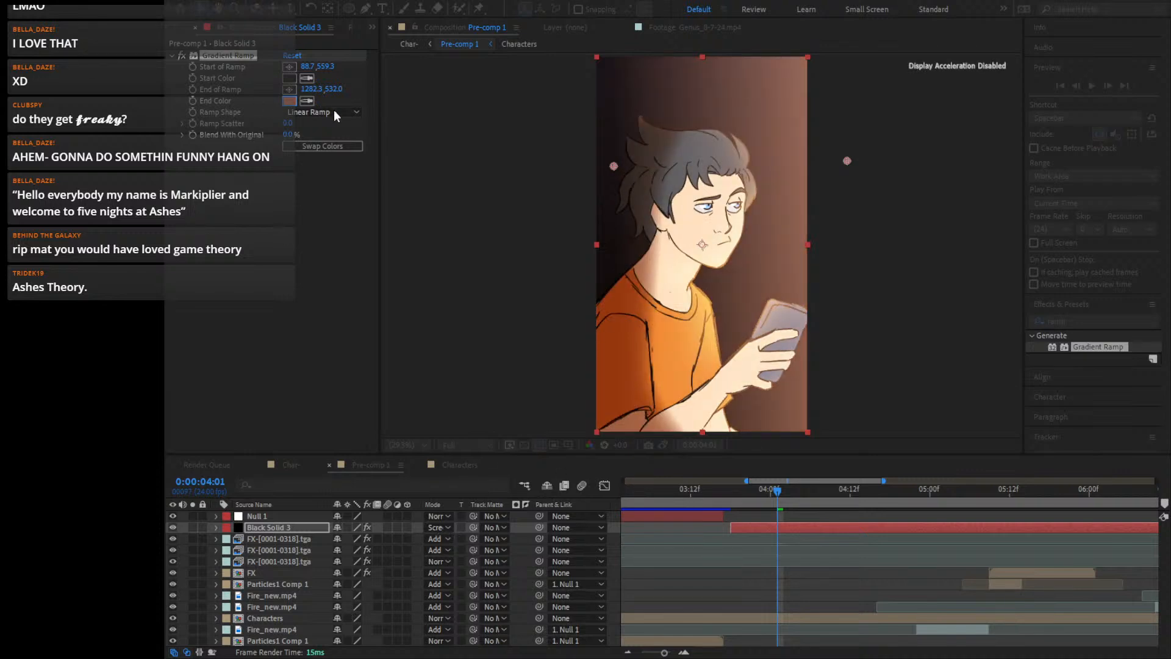
click(670, 474)
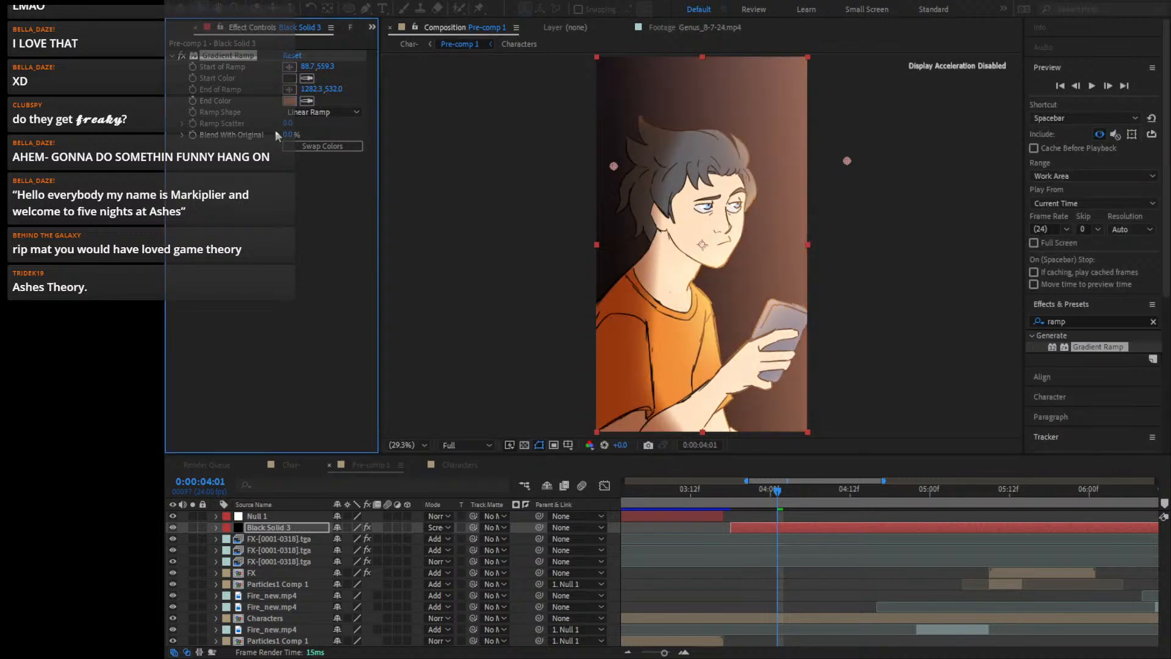
Switch the gradient to Radial Ramp with its colors swapped and make the start color a more saturated orange-red
click(325, 139)
click(323, 144)
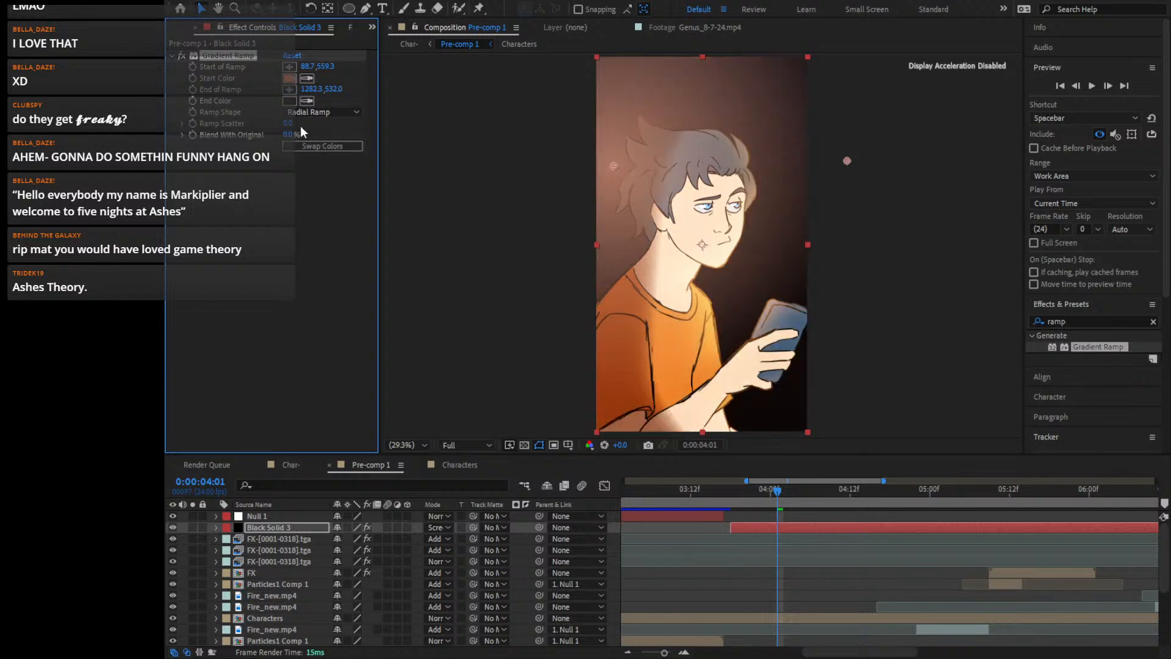
click(288, 79)
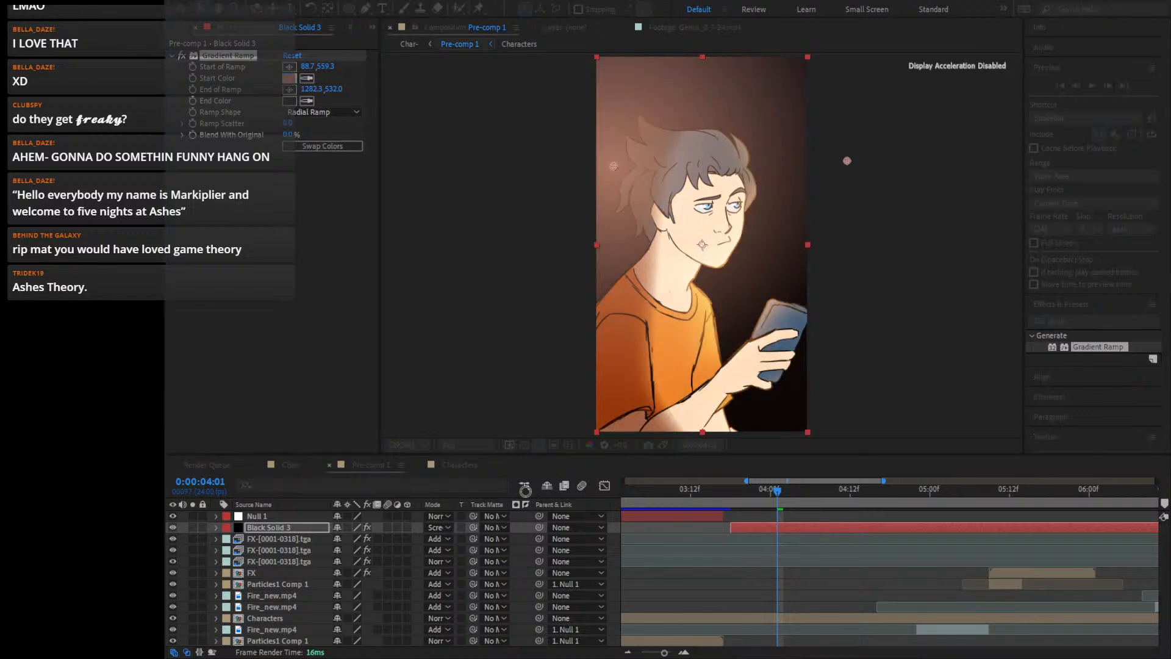
click(502, 519)
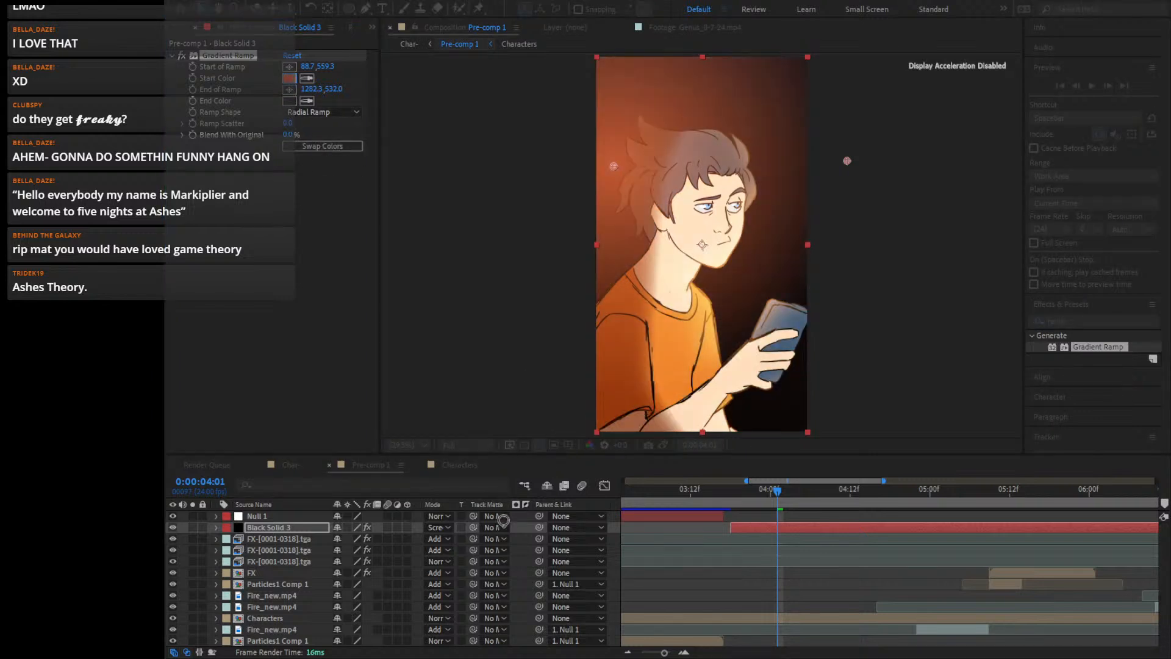
click(650, 482)
Set the gradient solid to Add and place the ramp's start at about 1773, 498 and its end at about 266, 866
click(527, 213)
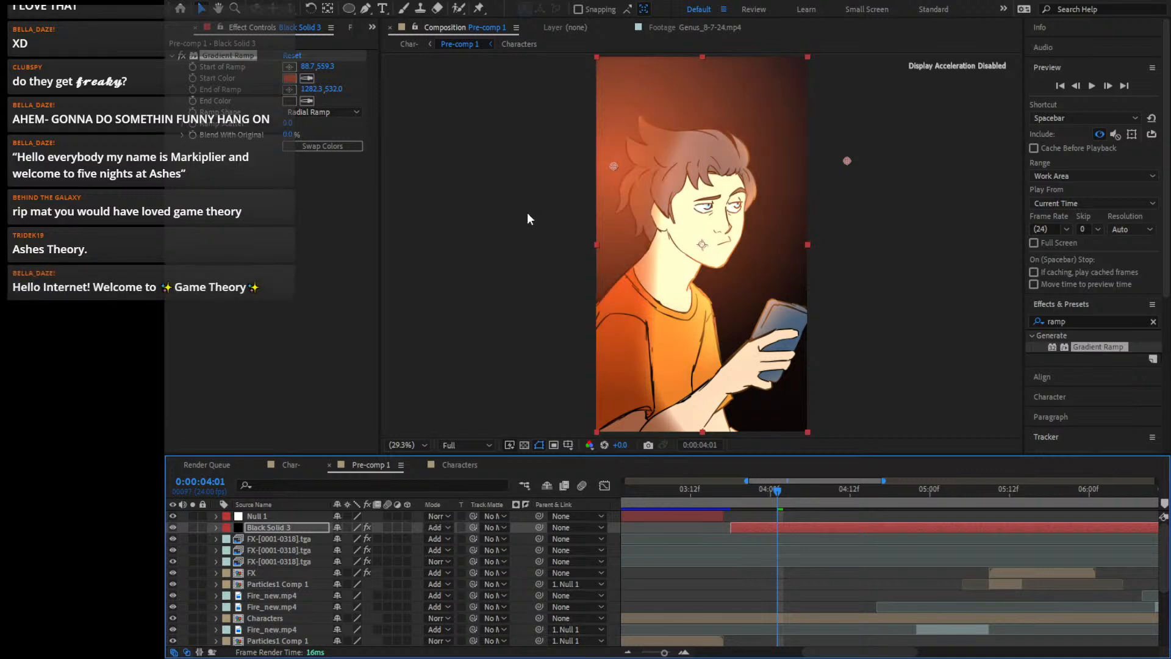
click(291, 67)
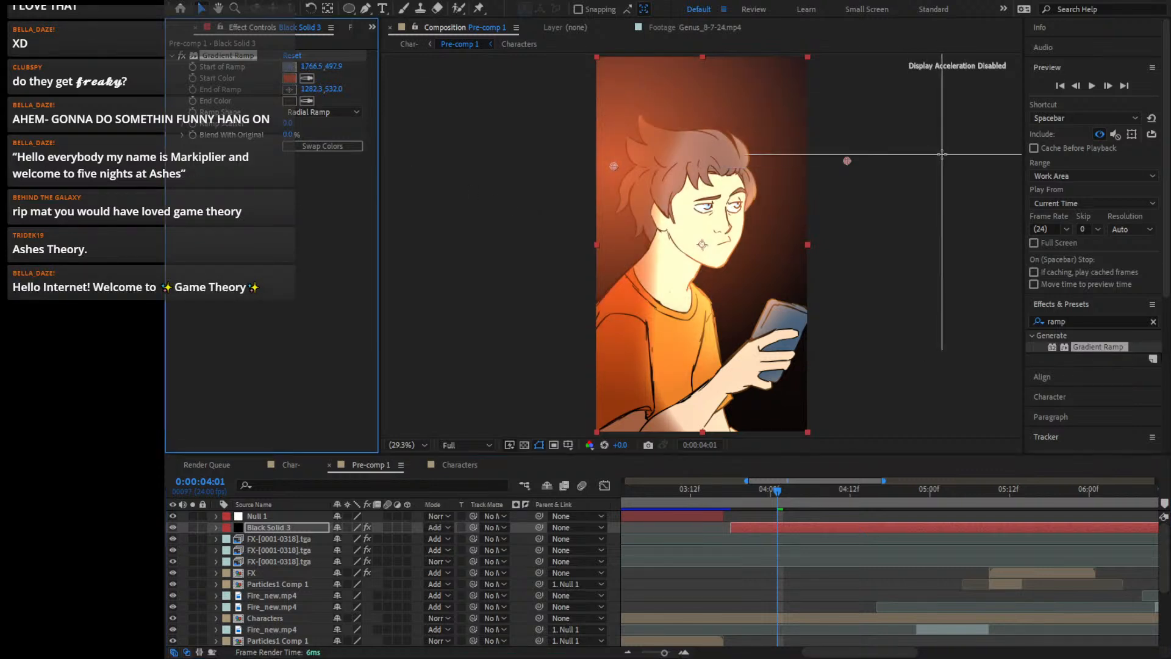
click(943, 154)
click(290, 89)
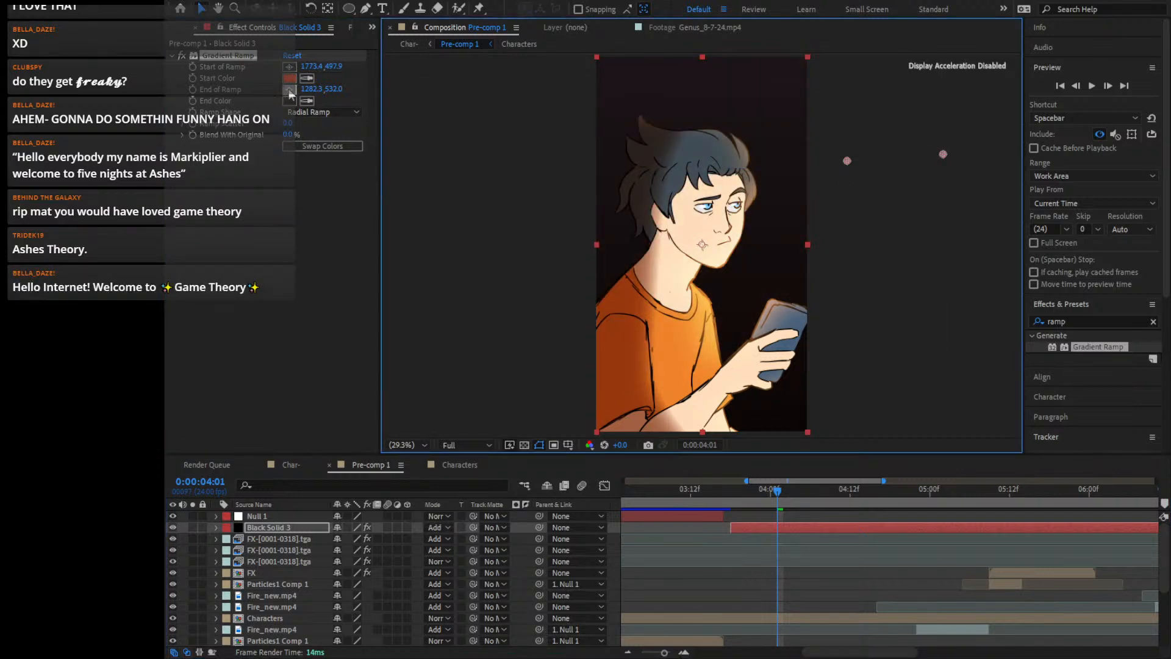
click(692, 223)
drag(693, 224, 649, 227)
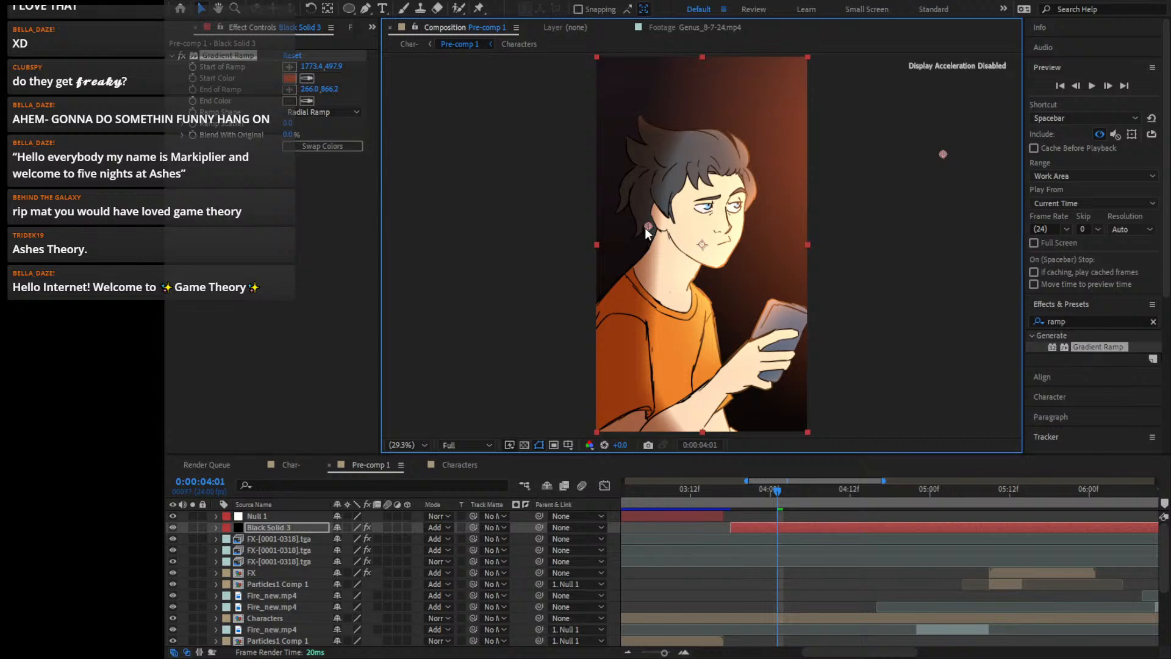
Preview the shot, then split the gradient solid at 0:00:04:22 and delete the part after that frame
drag(797, 289, 661, 265)
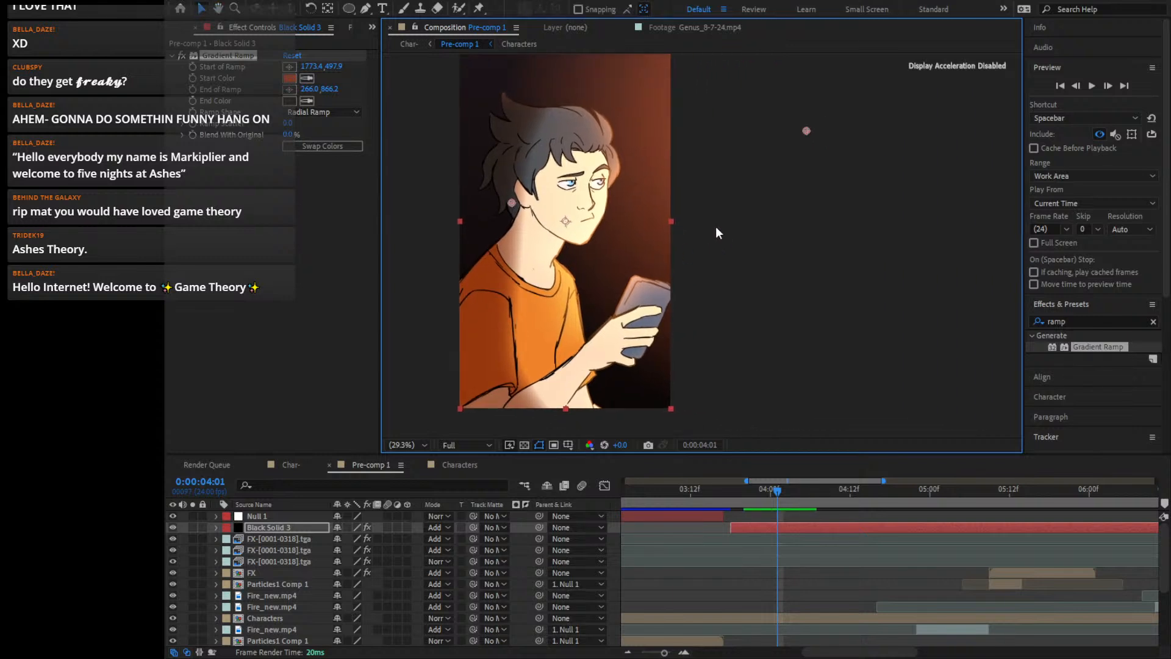
drag(715, 226, 761, 288)
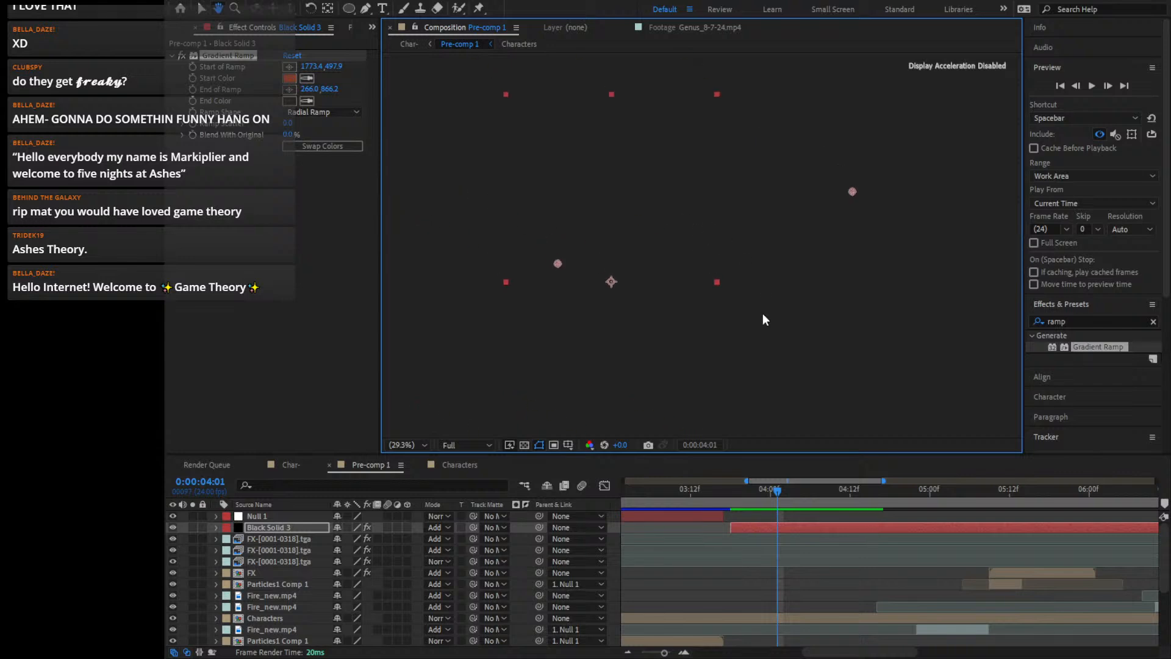
click(778, 491)
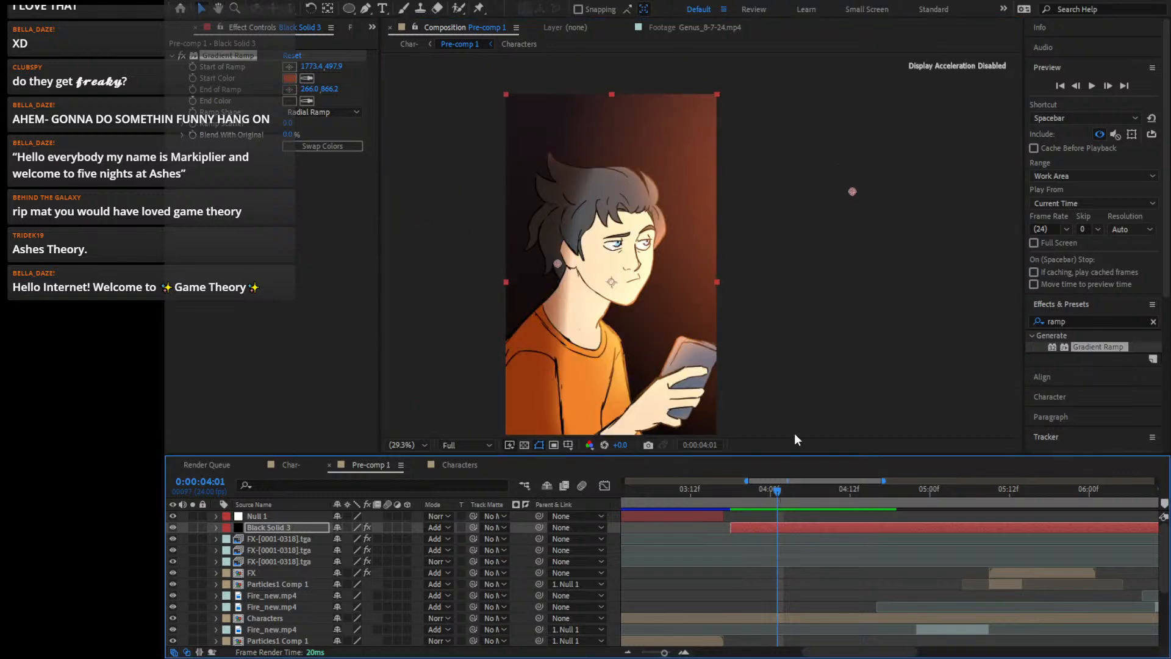
key(space)
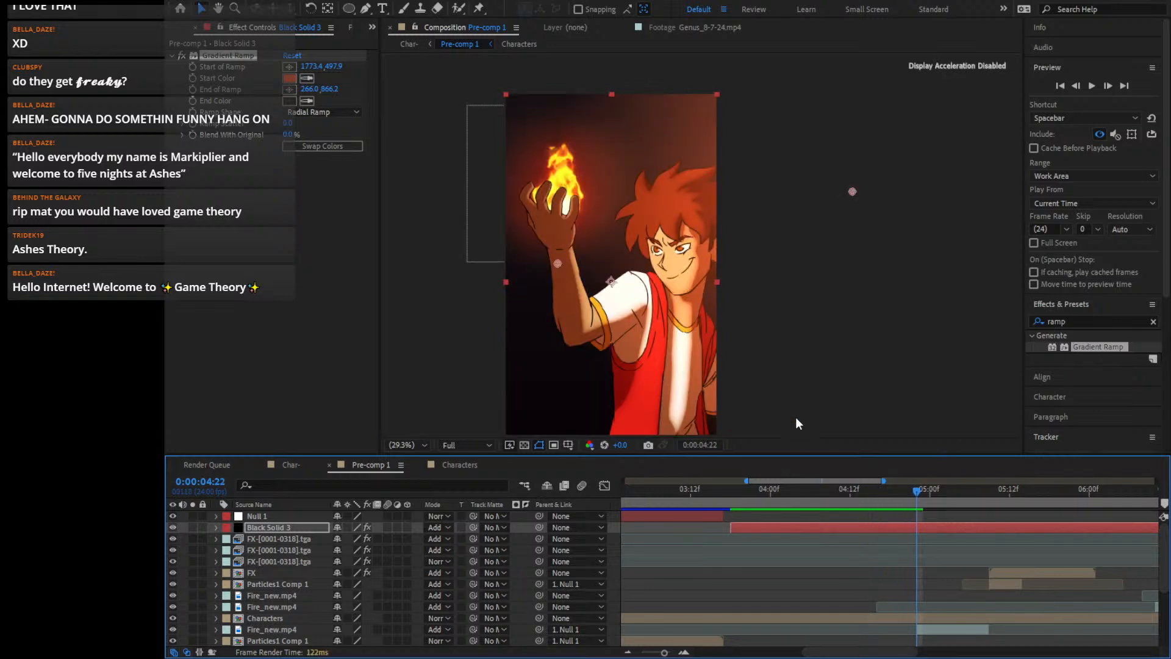
click(930, 526)
key(ctrl+shift+d)
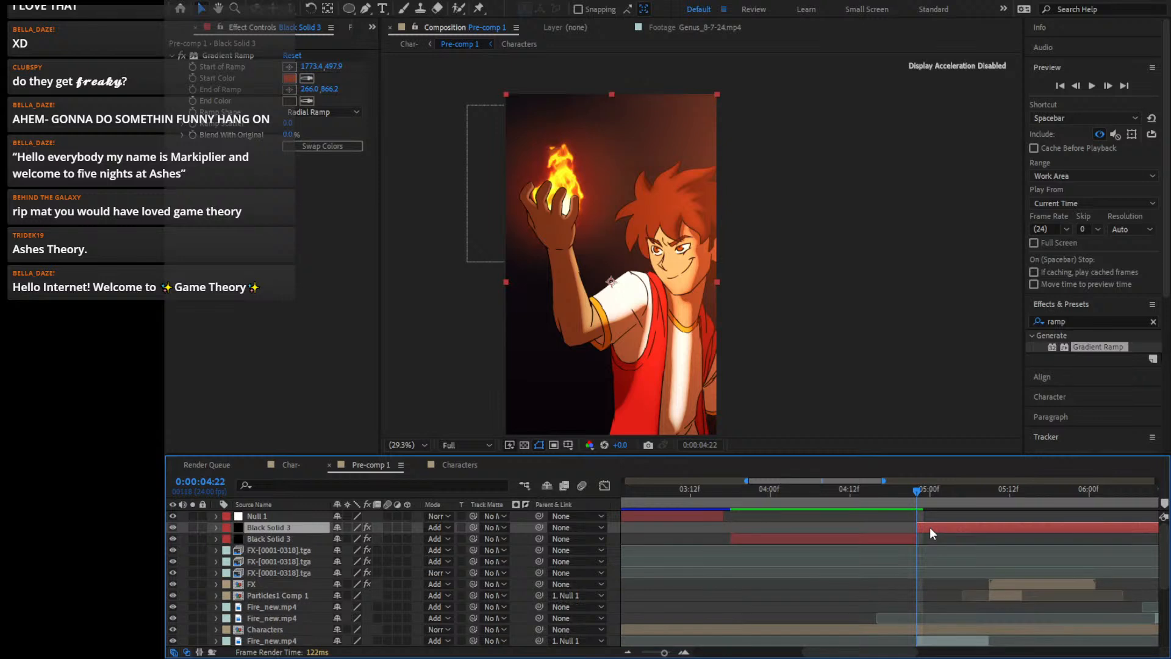
key(Delete)
Examine the frames from 0:00:03:16 to 0:00:03:18 and where the fire, particle and solid layers end around that cut
drag(793, 488, 727, 485)
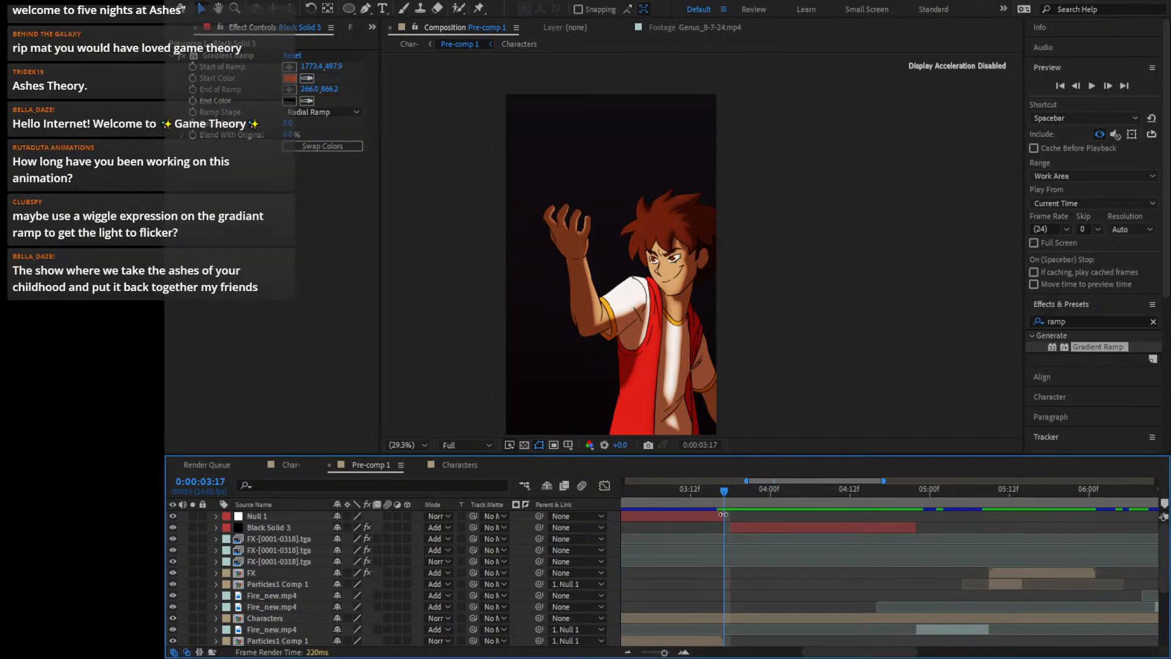
mouse_move(722, 495)
mouse_down()
mouse_move(694, 500)
mouse_move(728, 510)
mouse_move(716, 508)
mouse_up()
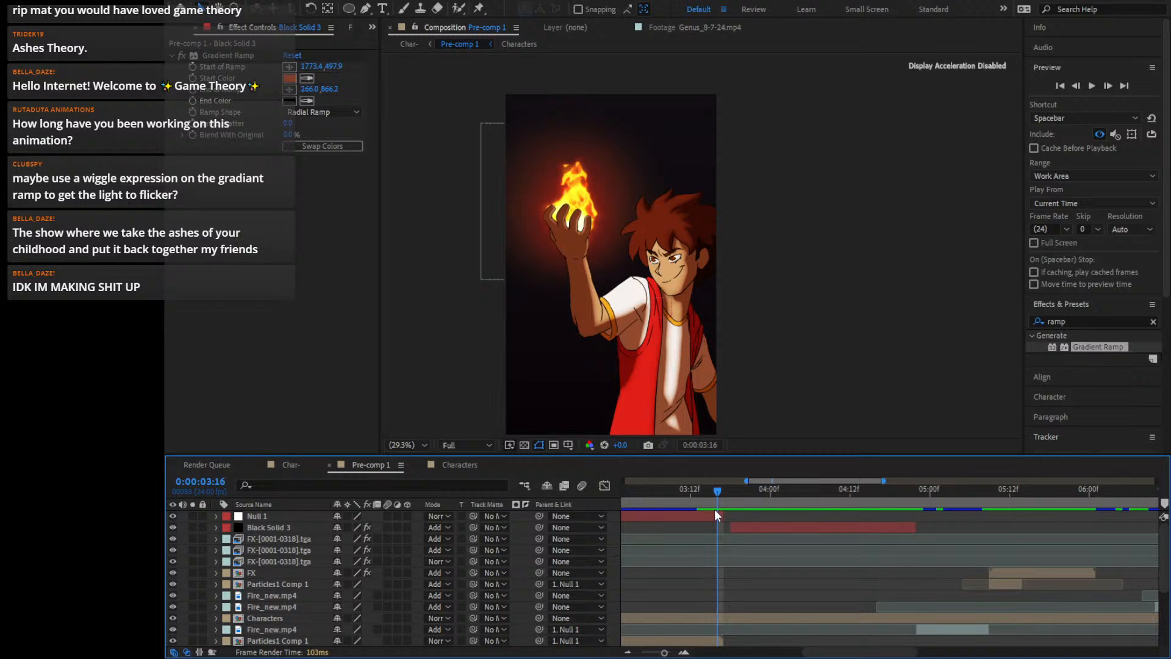
key(Page_Down)
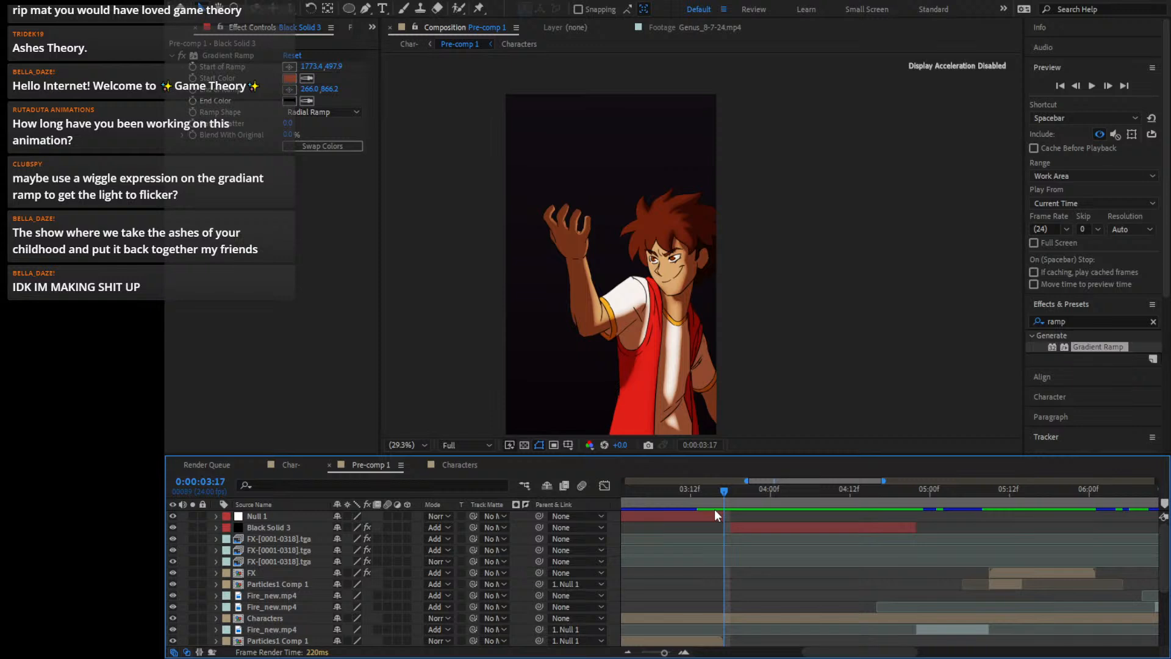
scroll(758, 536, down, 2)
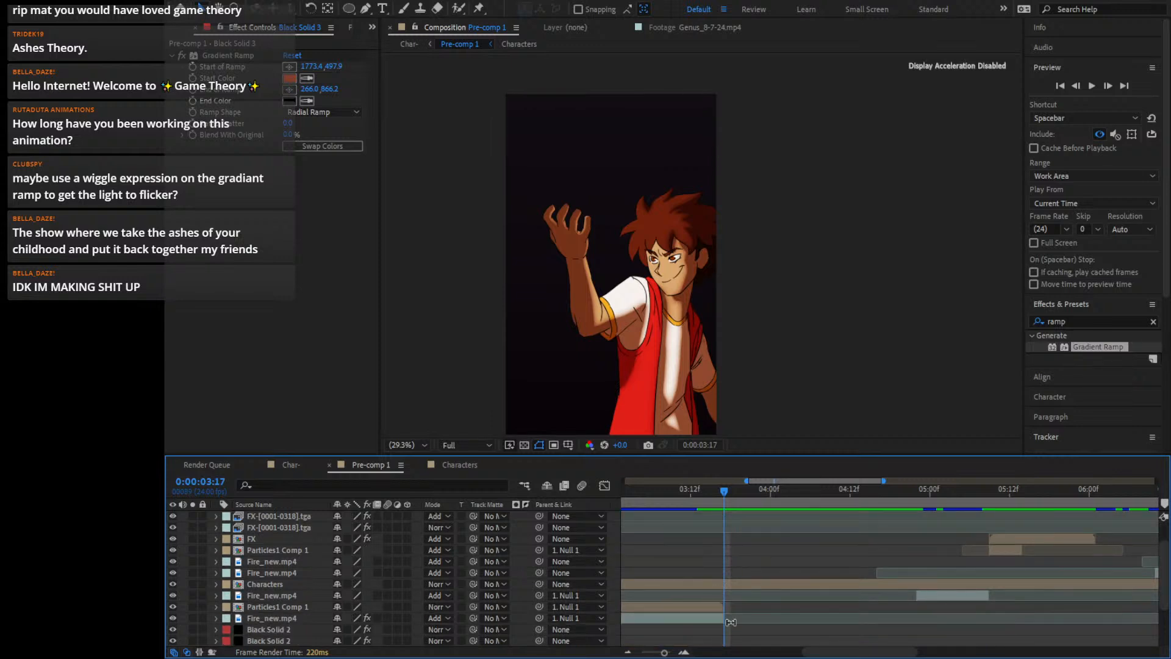
key(Page_Down)
key(Page_Up)
key(Page_Up)
scroll(726, 604, down, 3)
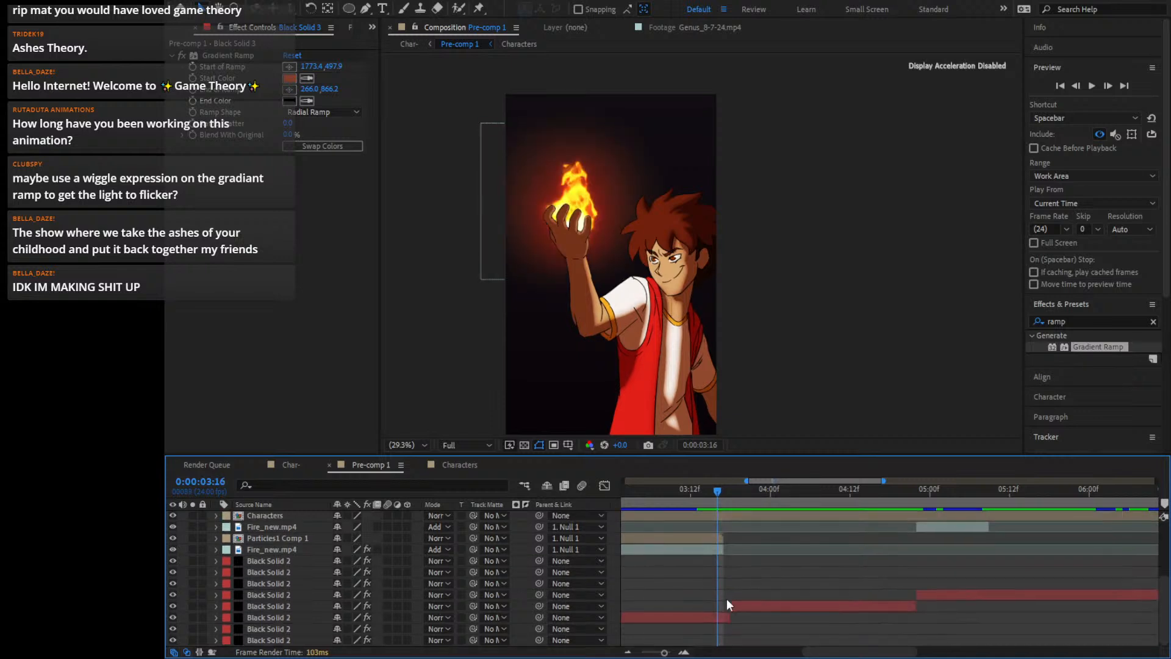
scroll(726, 598, up, 3)
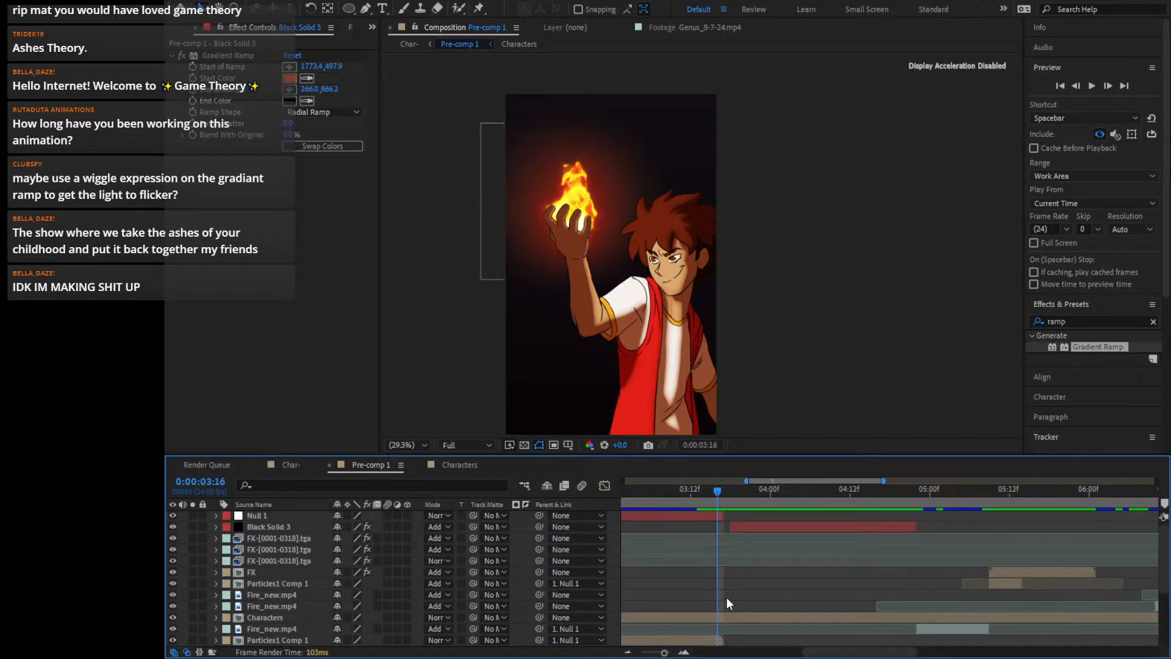
Extend the Mesh Warp Fire_new.mp4 layer through 0:00:03:17 so the fire lasts until the cut, and check the neighbouring frames
click(284, 594)
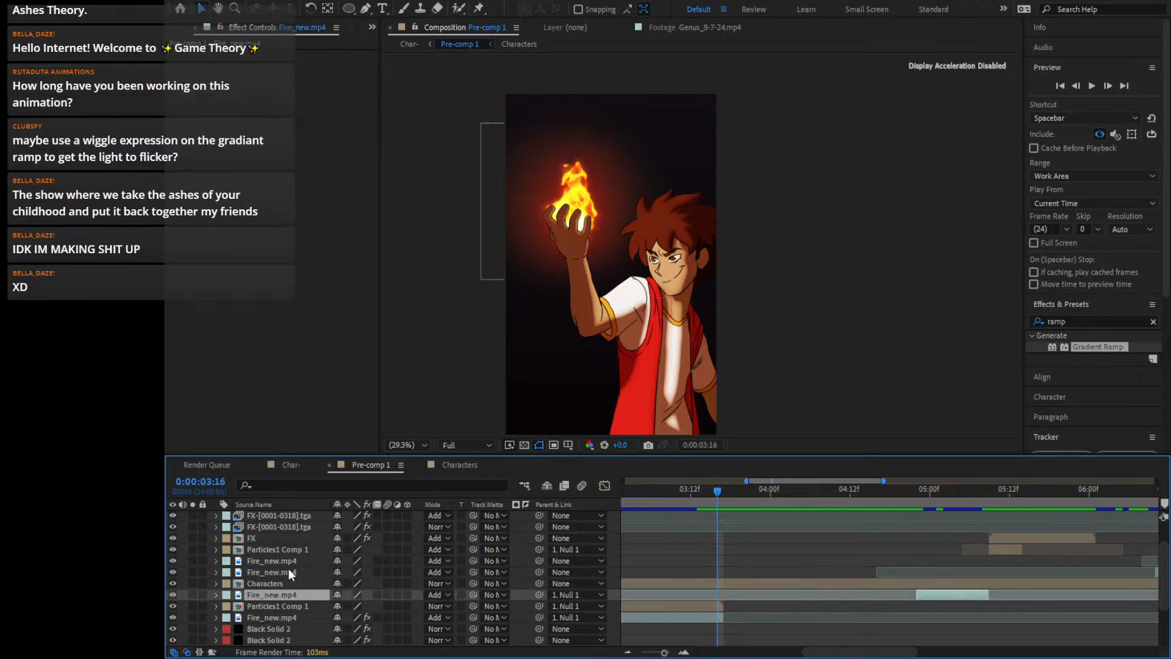
click(288, 572)
click(300, 560)
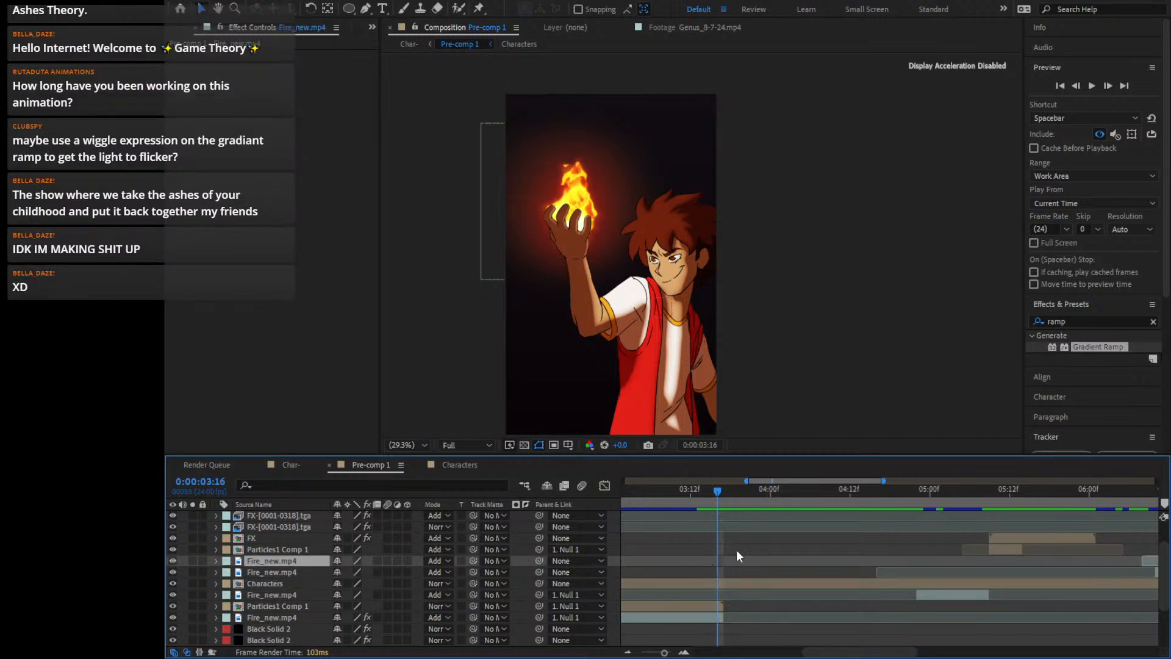
scroll(737, 550, down, 2)
scroll(701, 585, down, 1)
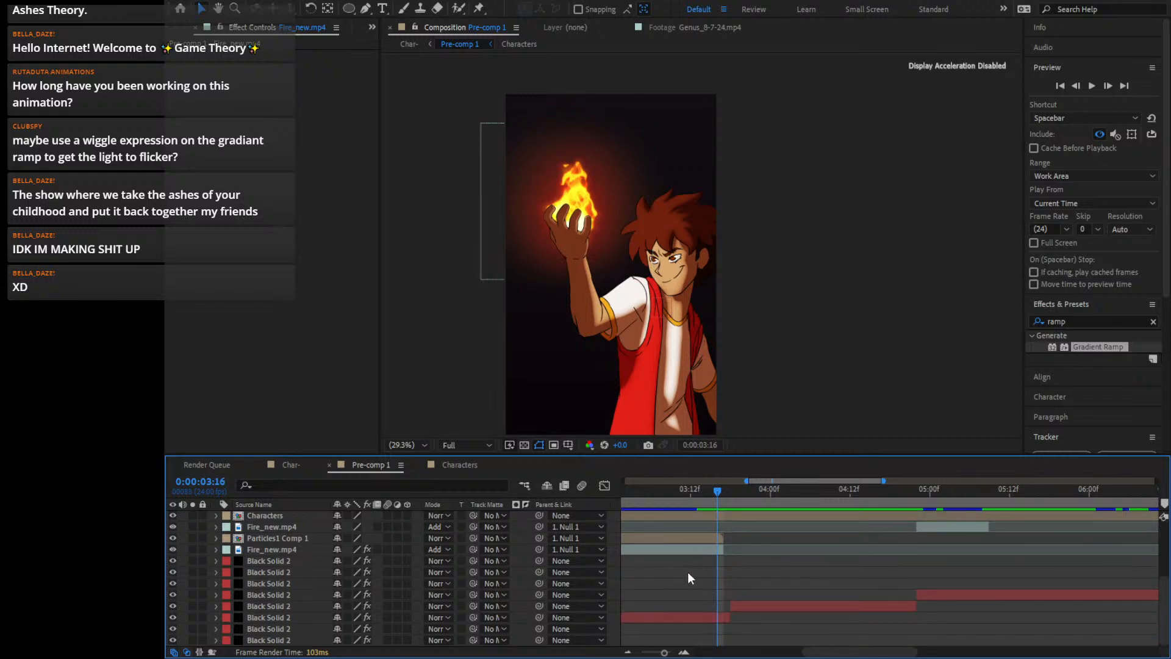
key(Page_Down)
click(726, 549)
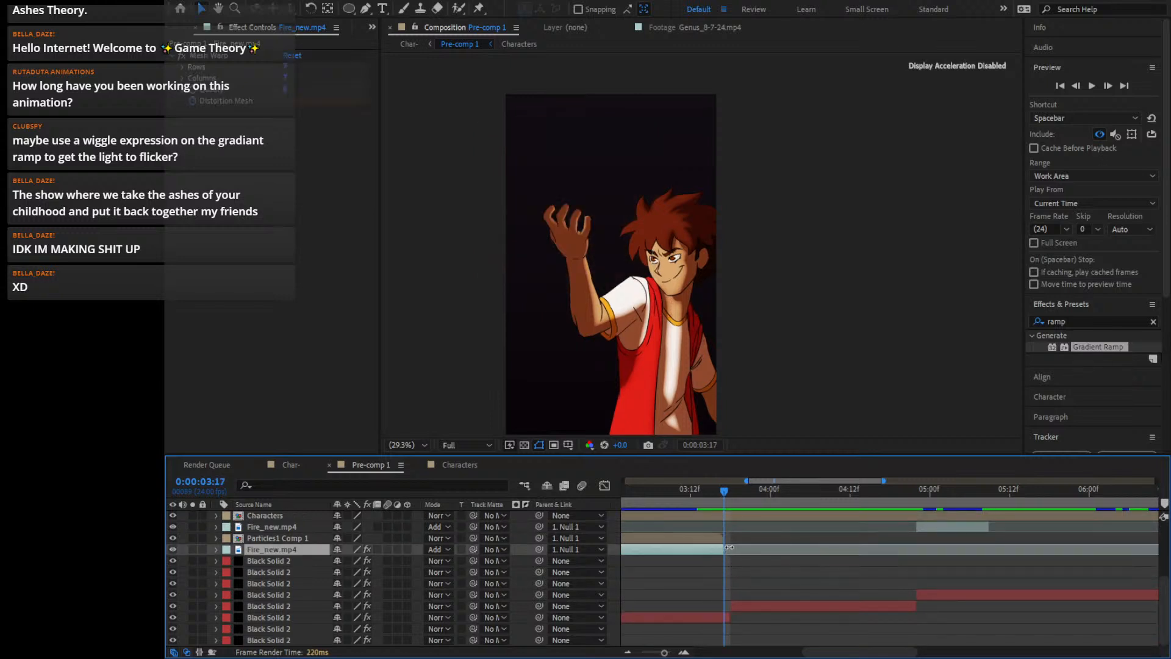
drag(730, 543, 745, 547)
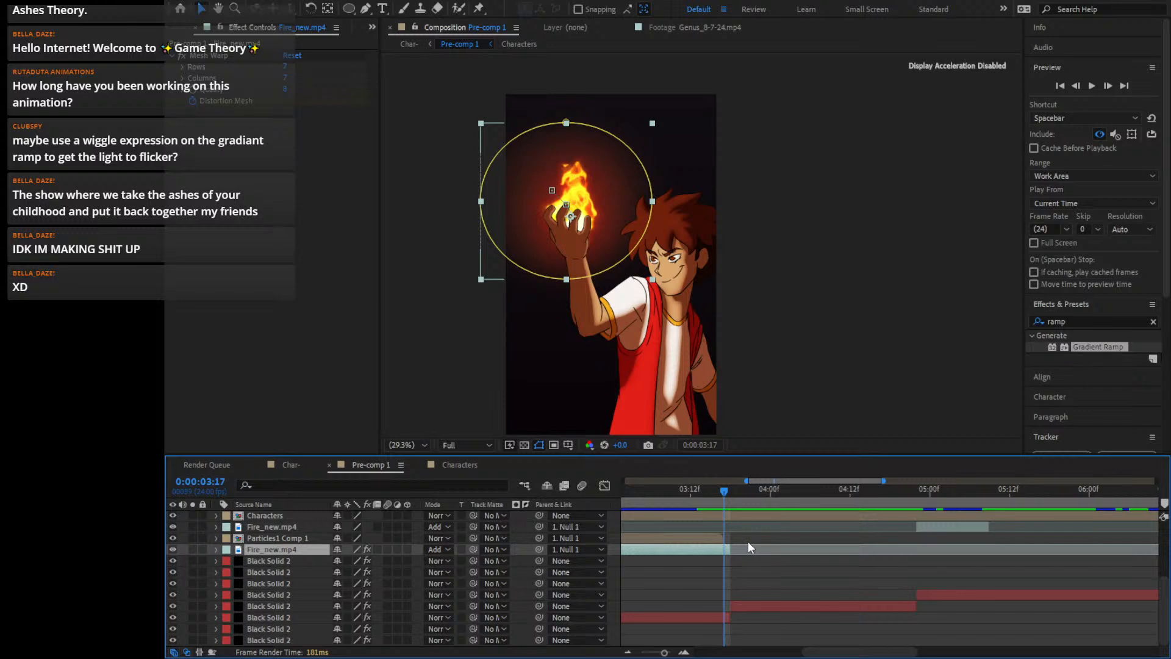
scroll(744, 537, up, 1)
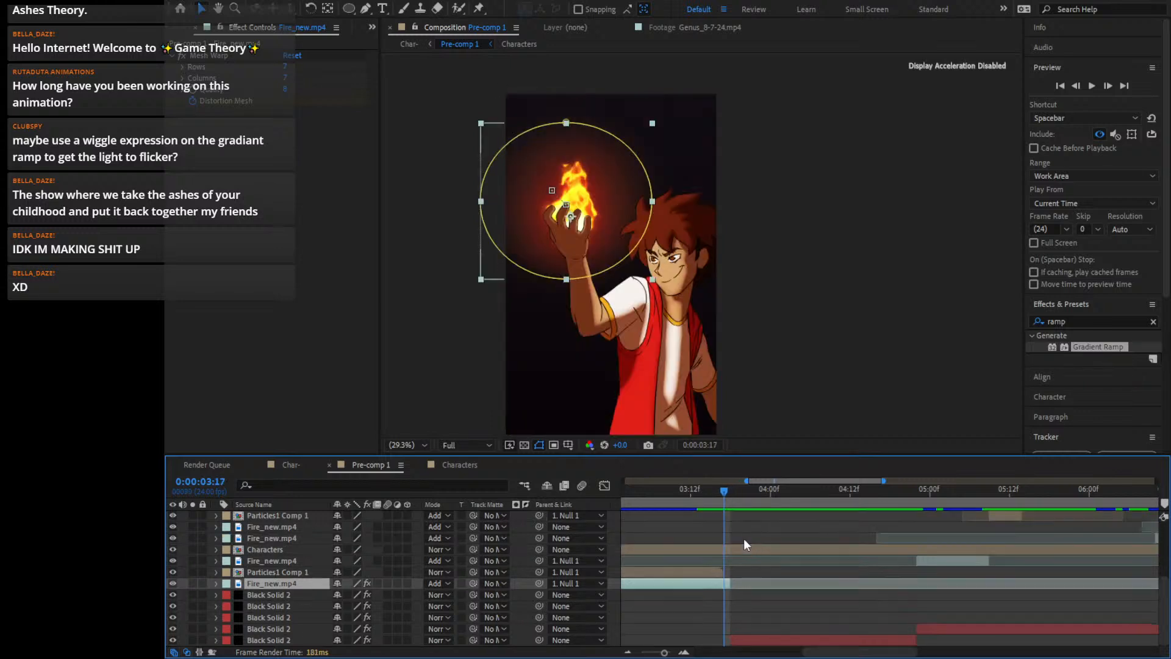
scroll(744, 538, up, 2)
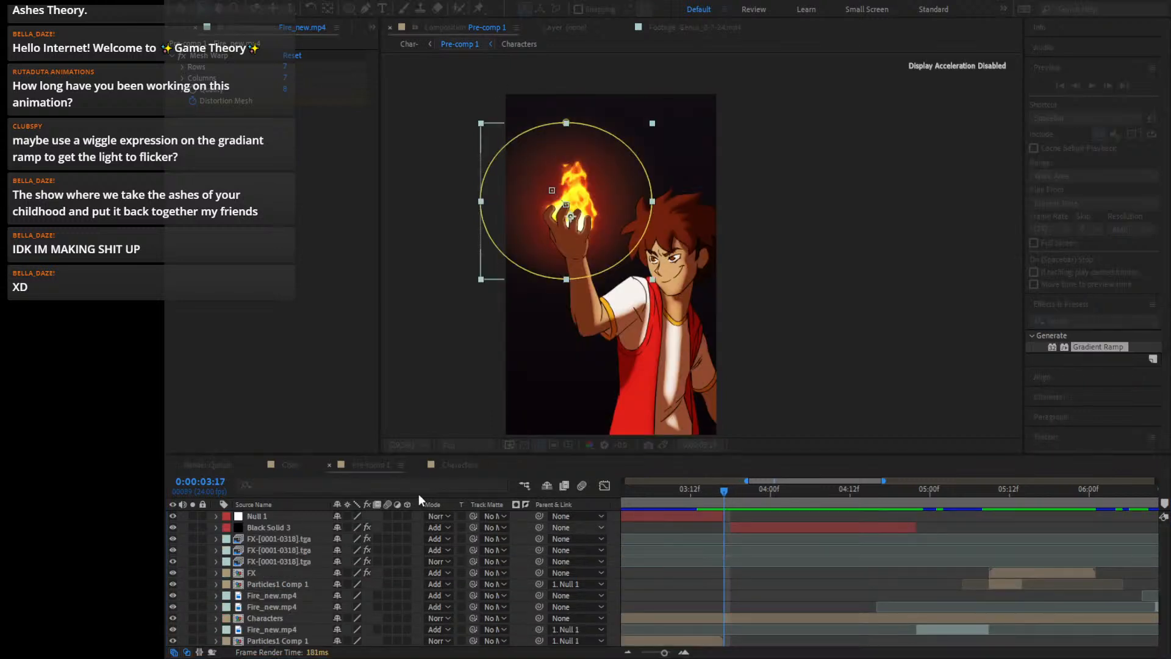
click(284, 464)
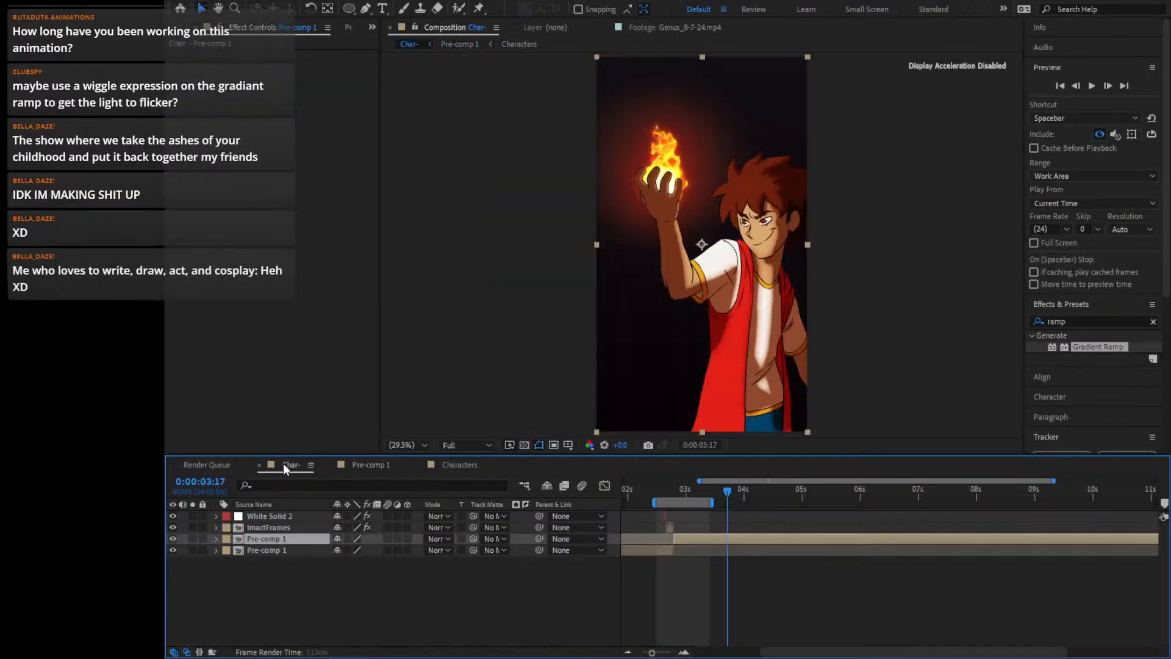
click(362, 464)
drag(690, 498, 676, 495)
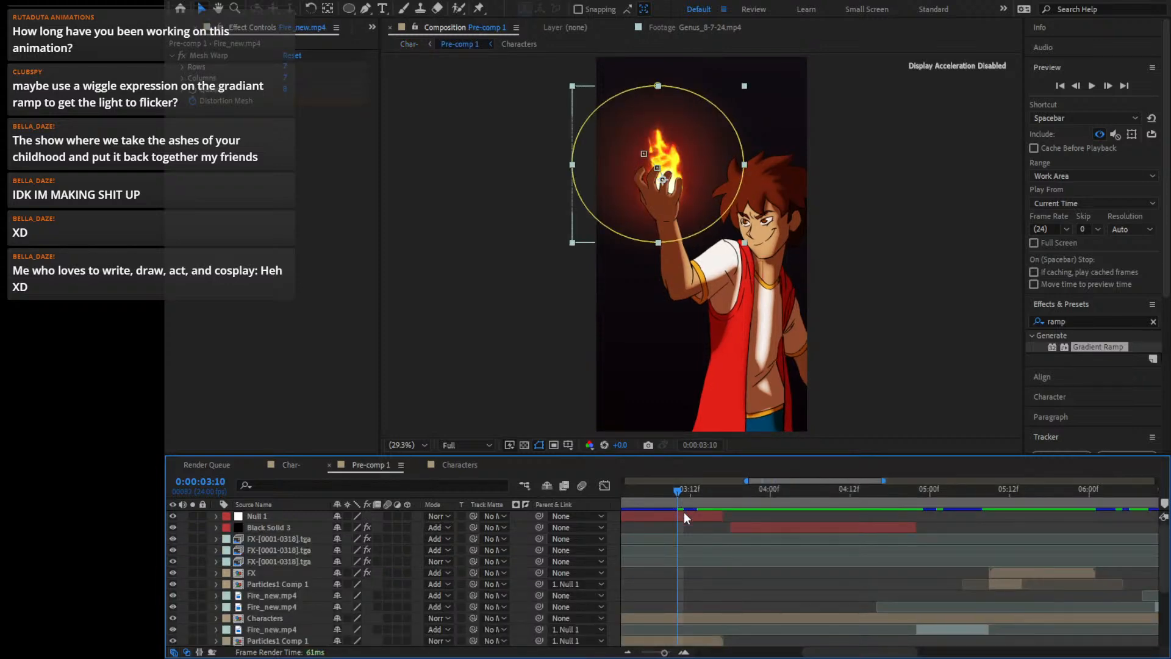
Keyframe the Black Solid 3 gradient layer's opacity at 0:00:03:23 and give it the expression wiggle(50,3)
click(766, 487)
click(781, 528)
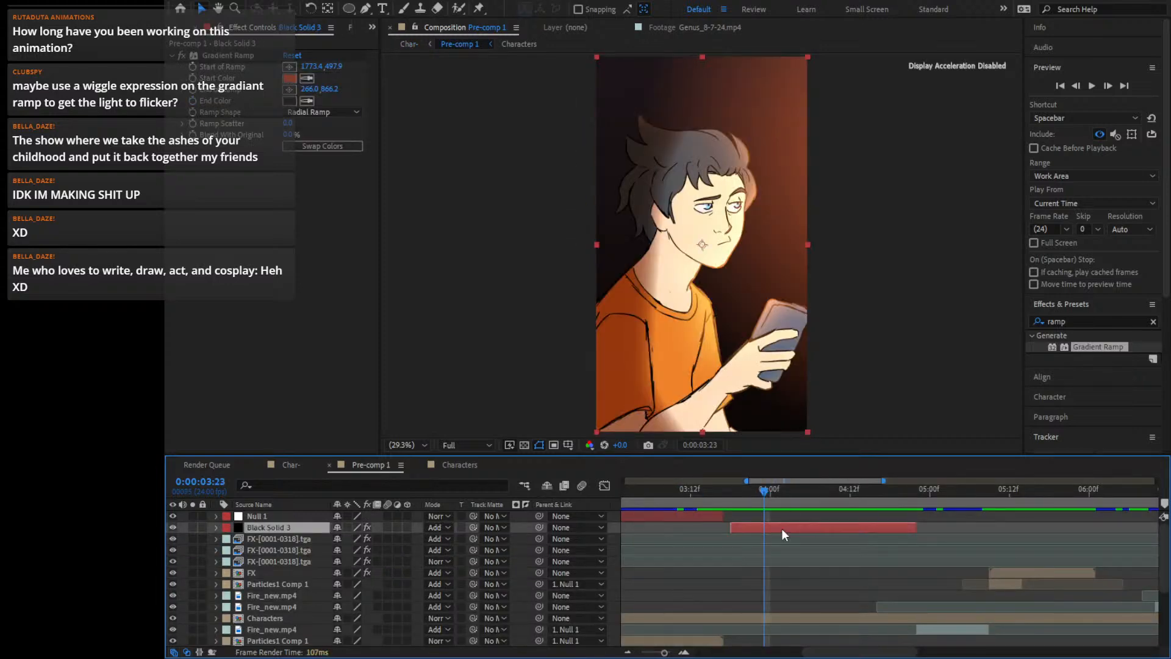
key(t)
click(250, 539)
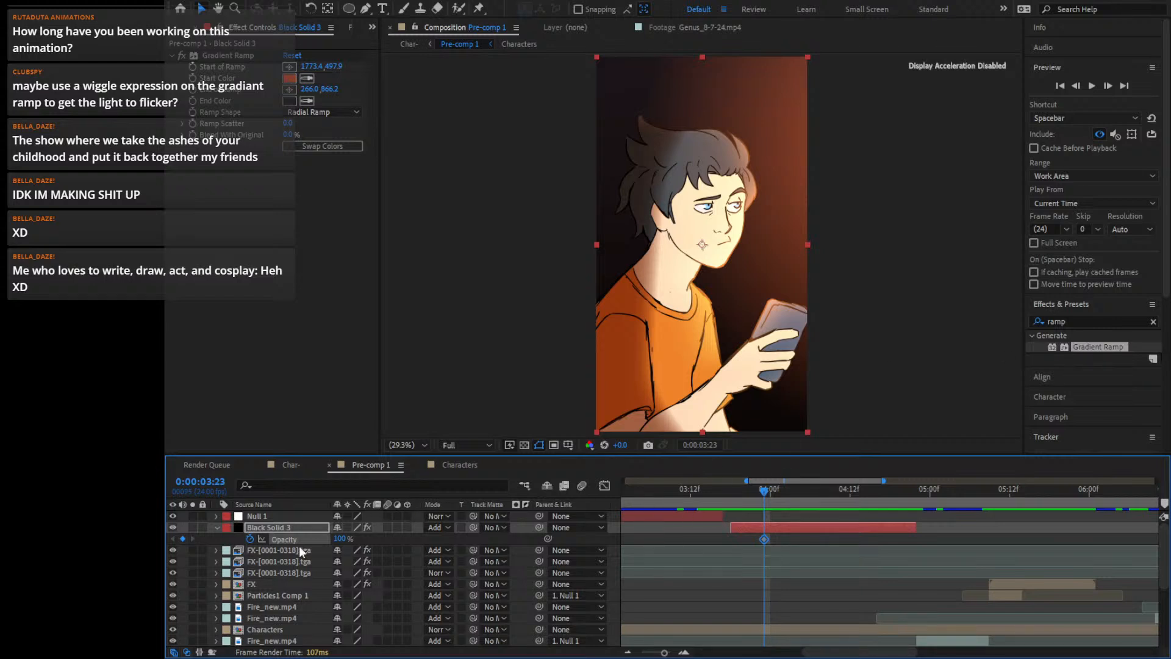
alt+click(251, 539)
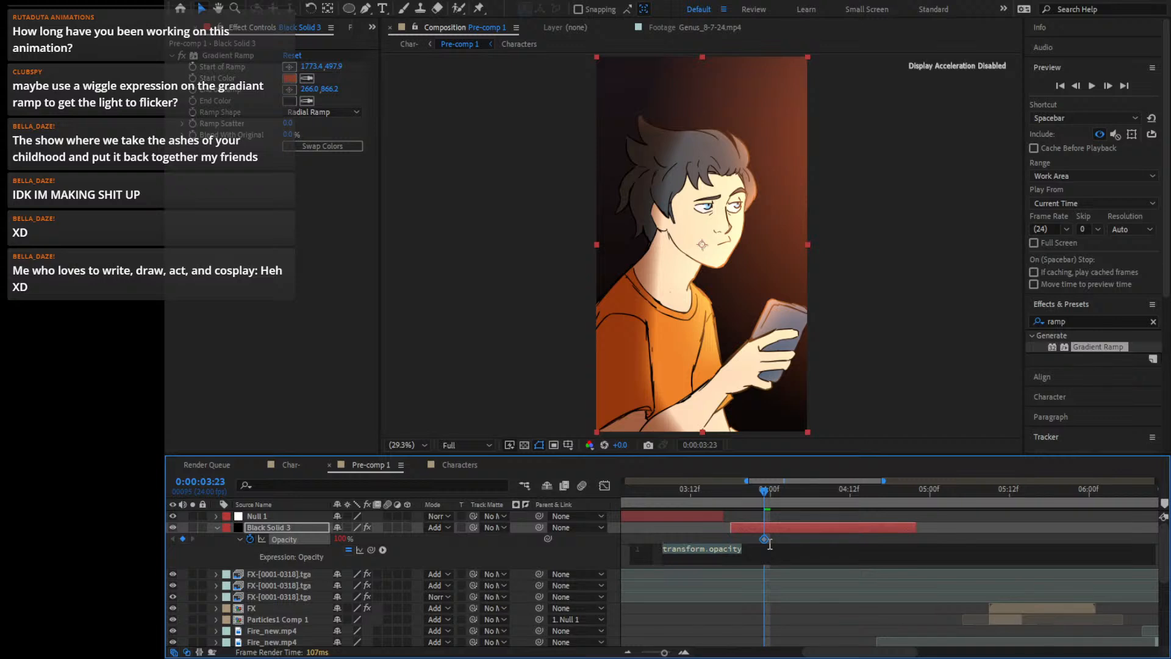
text(wiggle()
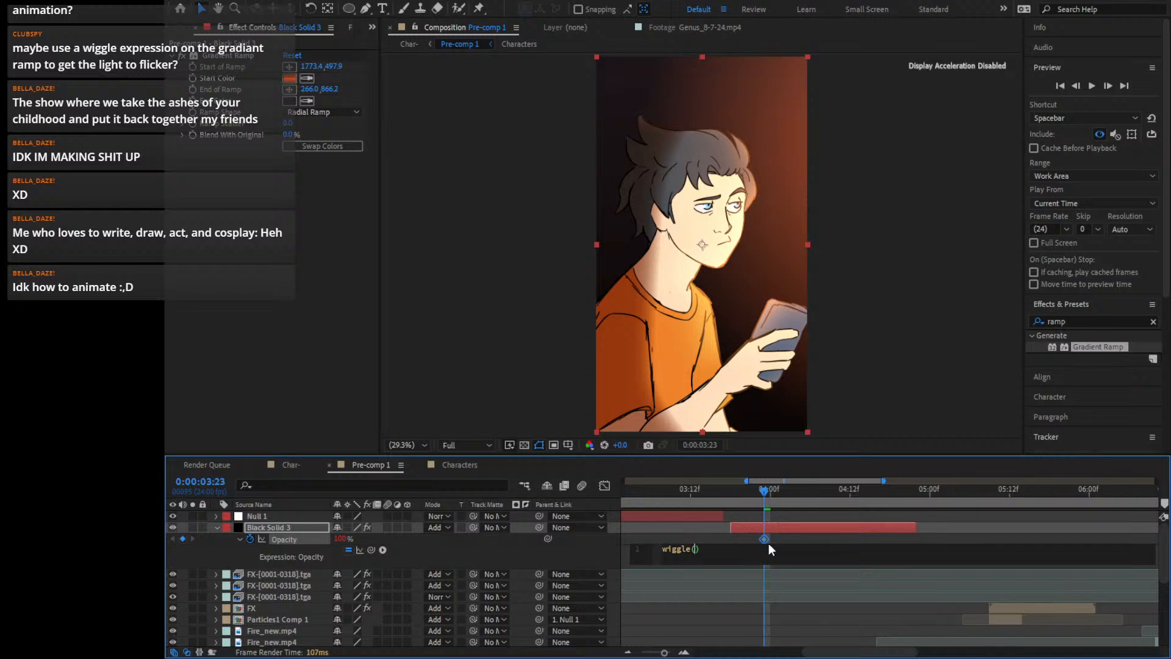
text(3,)
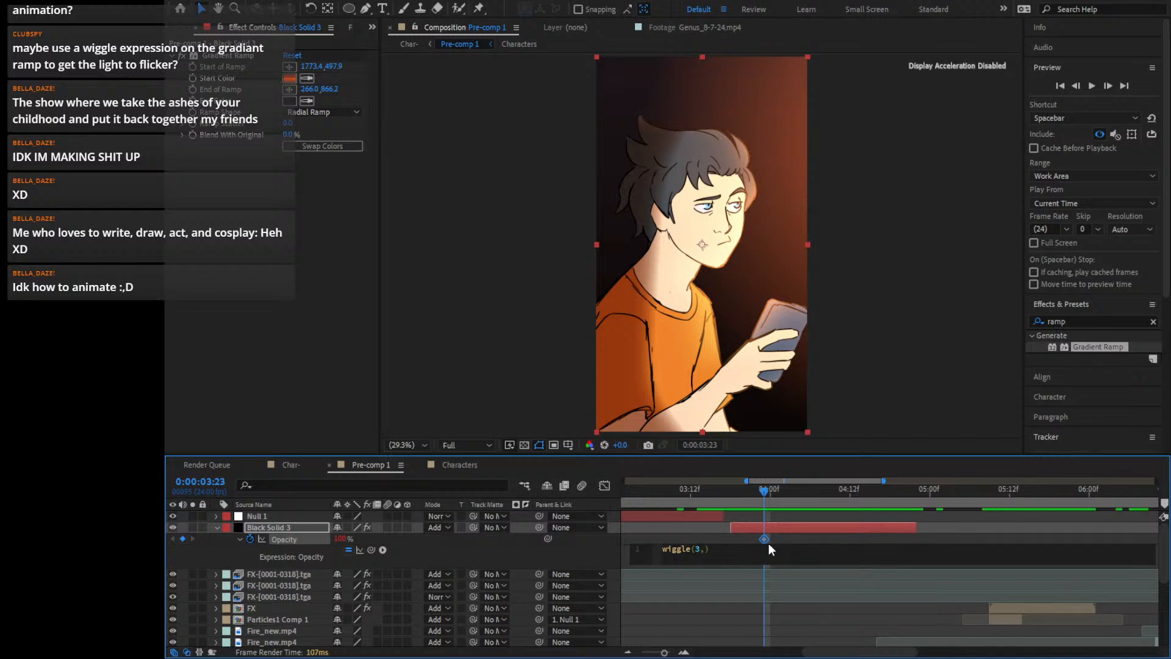
key(BackSpace)
key(BackSpace)
text(50,3)
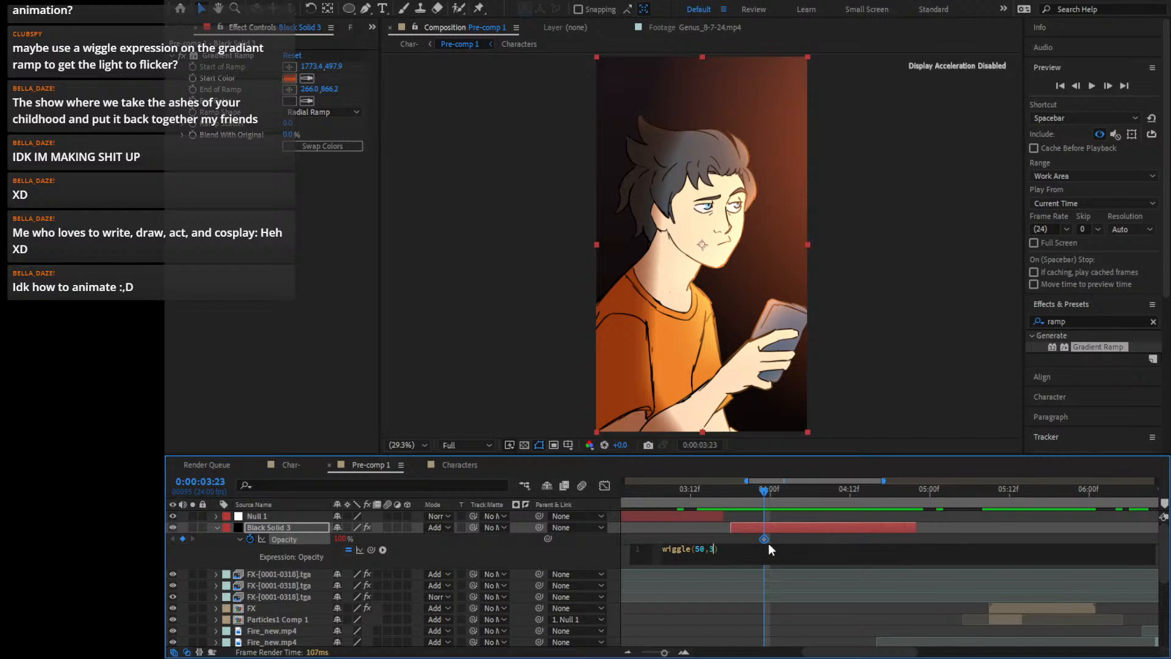
click(801, 524)
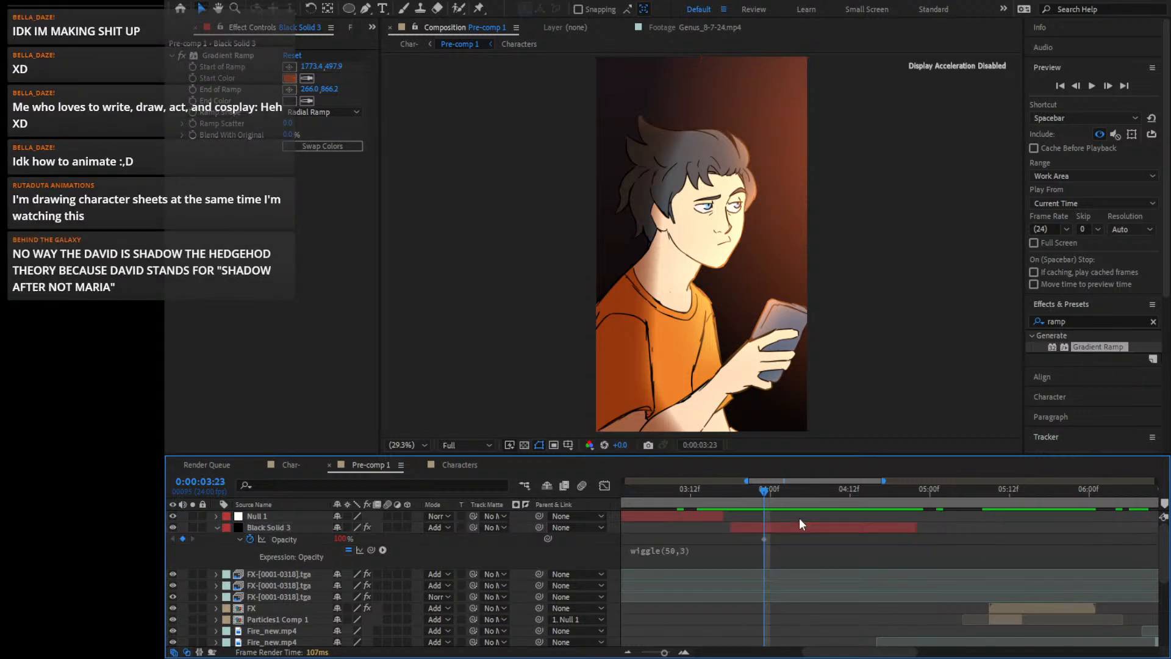
Set the work area from 0:00:03:18 to 0:00:04:21 to cover the gradient solid, and preview the opacity flicker
drag(764, 488, 735, 497)
key(b)
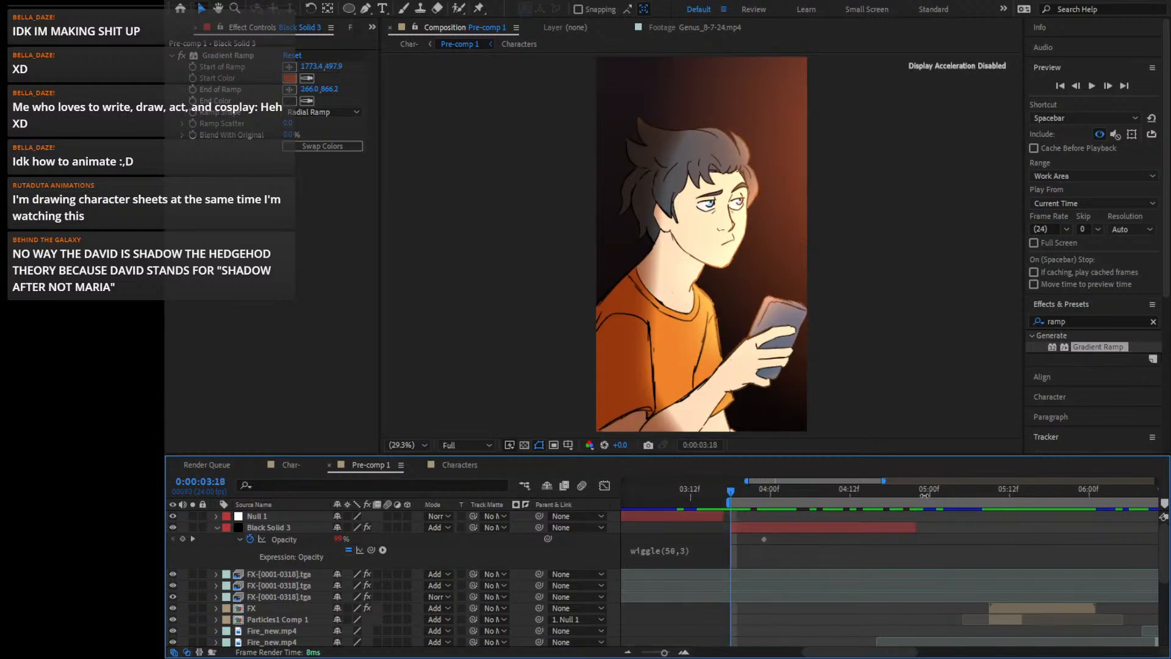
click(908, 487)
key(n)
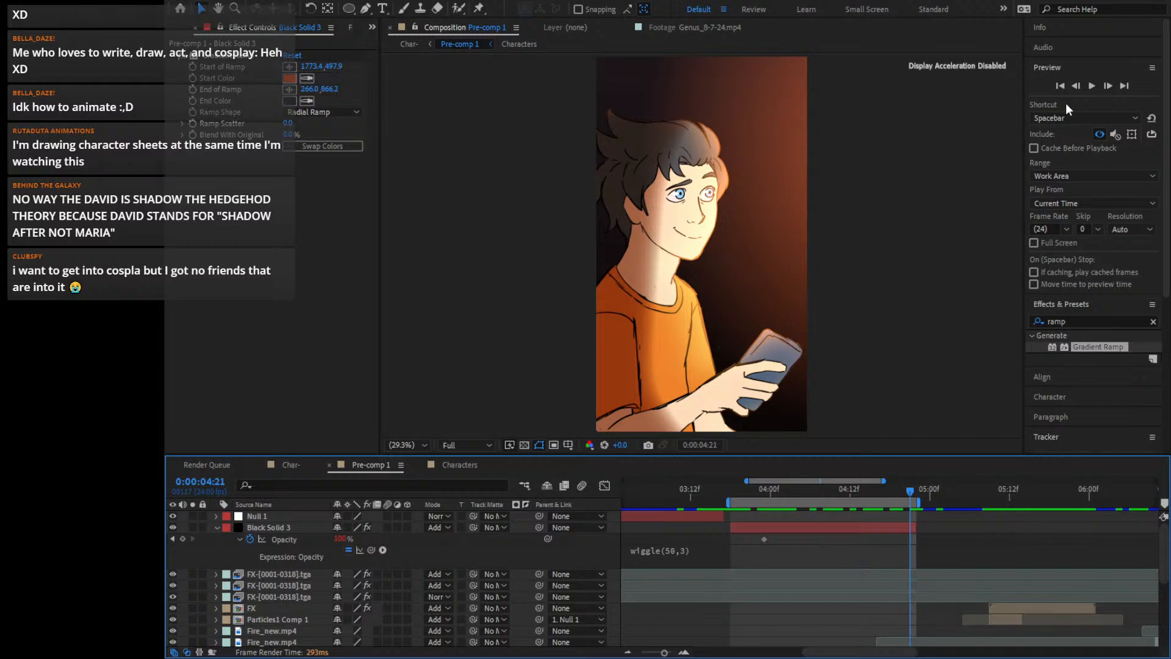
click(1092, 86)
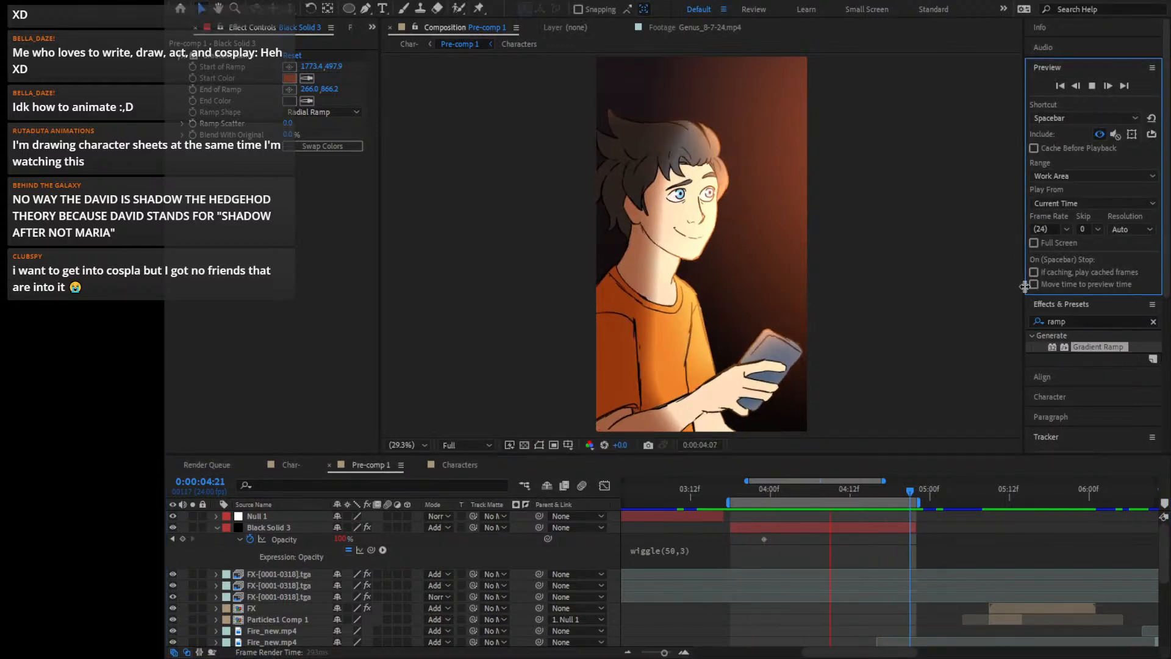
click(797, 492)
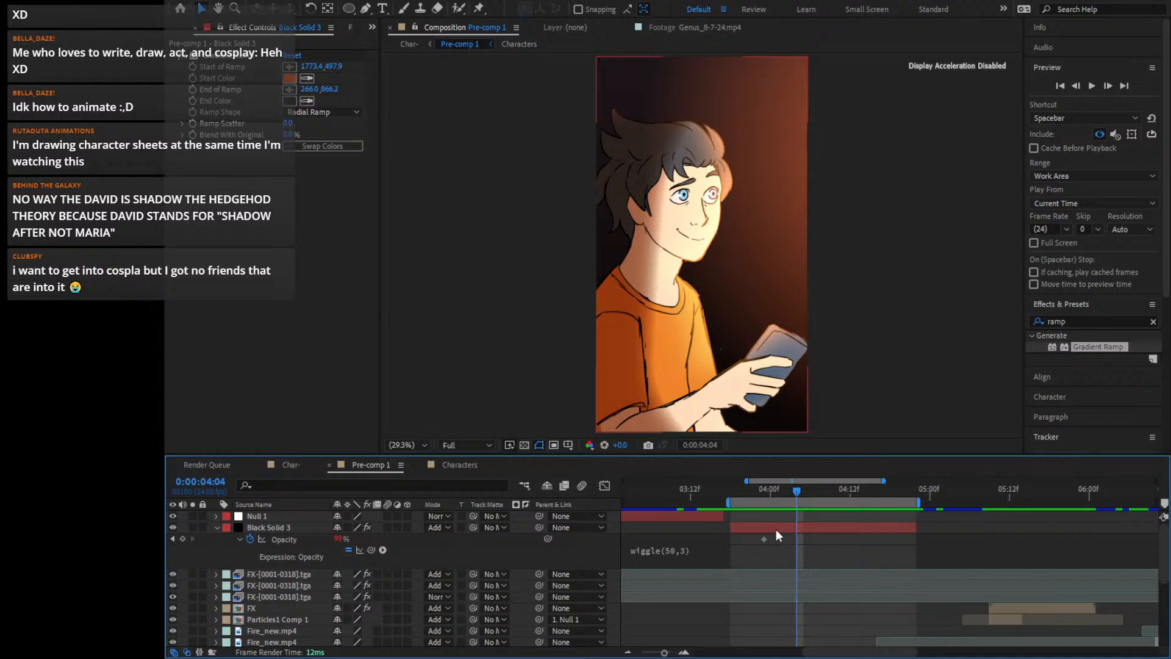
Change the gradient solid's opacity expression to wiggle(5,30) and preview the flicker
click(679, 550)
click(715, 549)
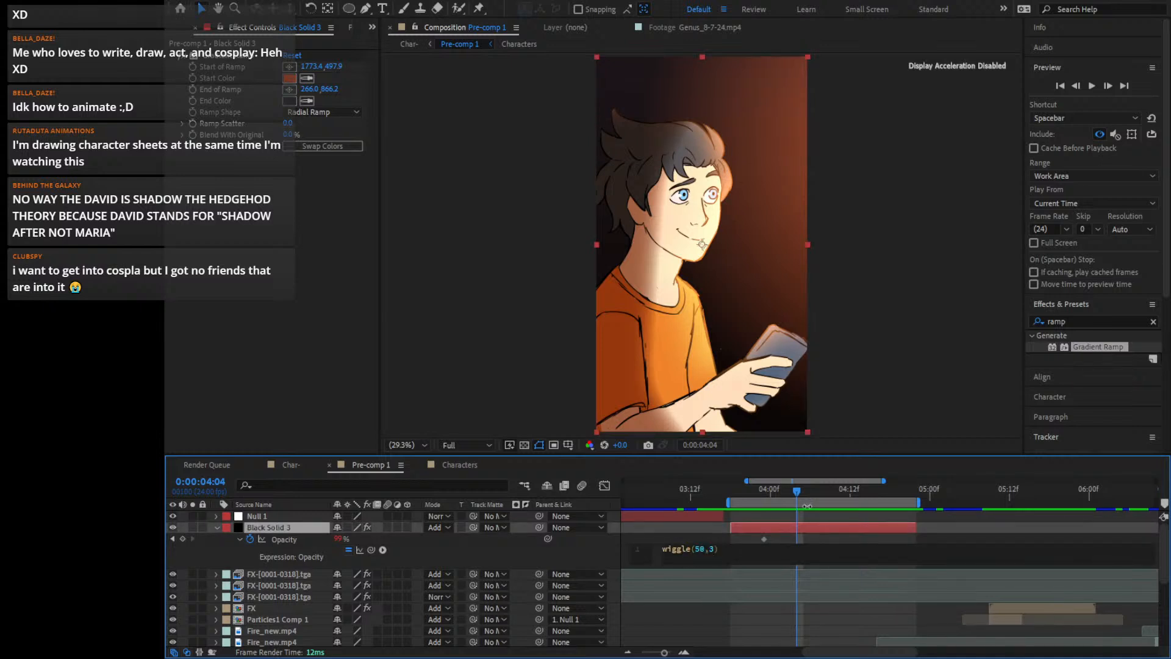
text(0)
key(Delete)
click(707, 523)
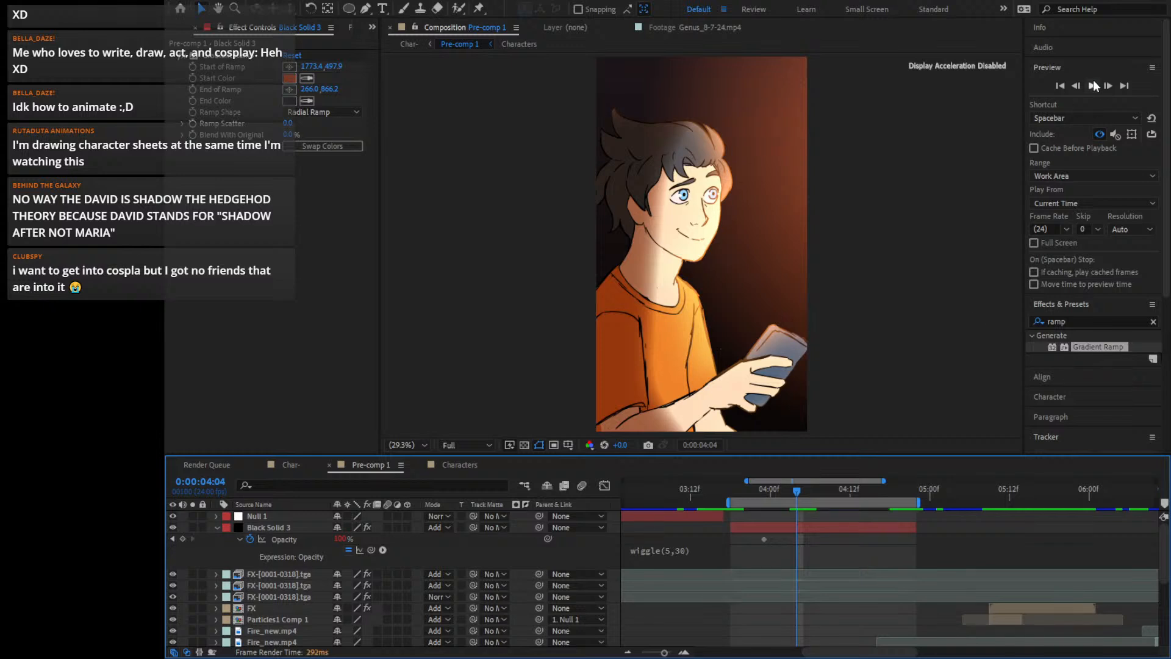
click(1092, 85)
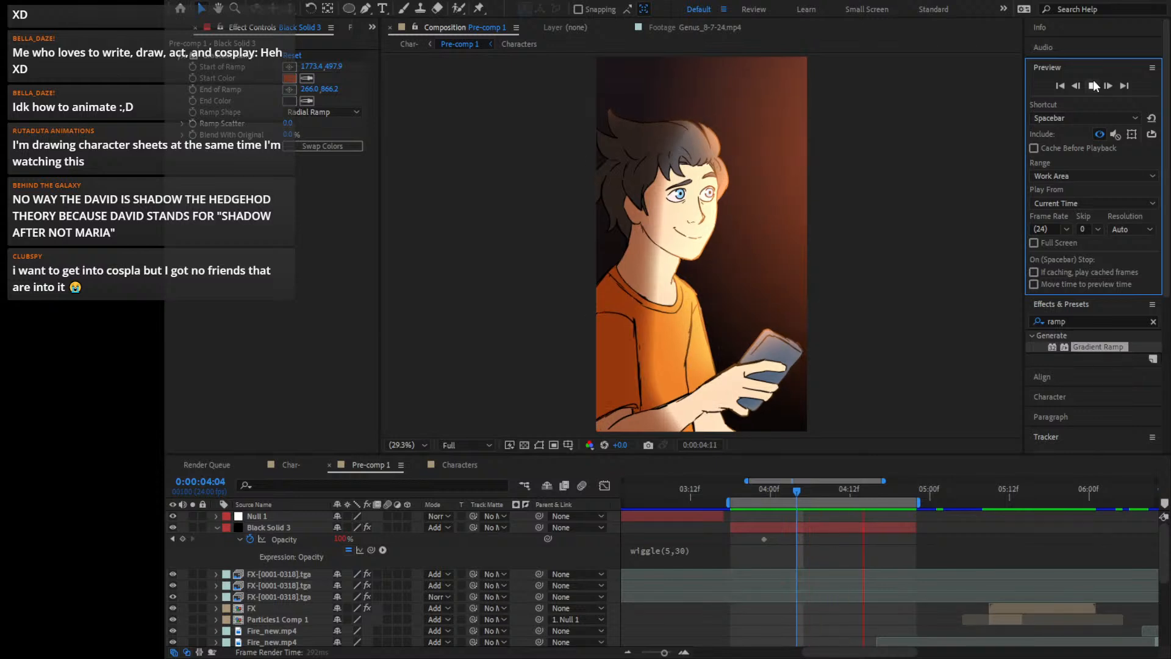
key(space)
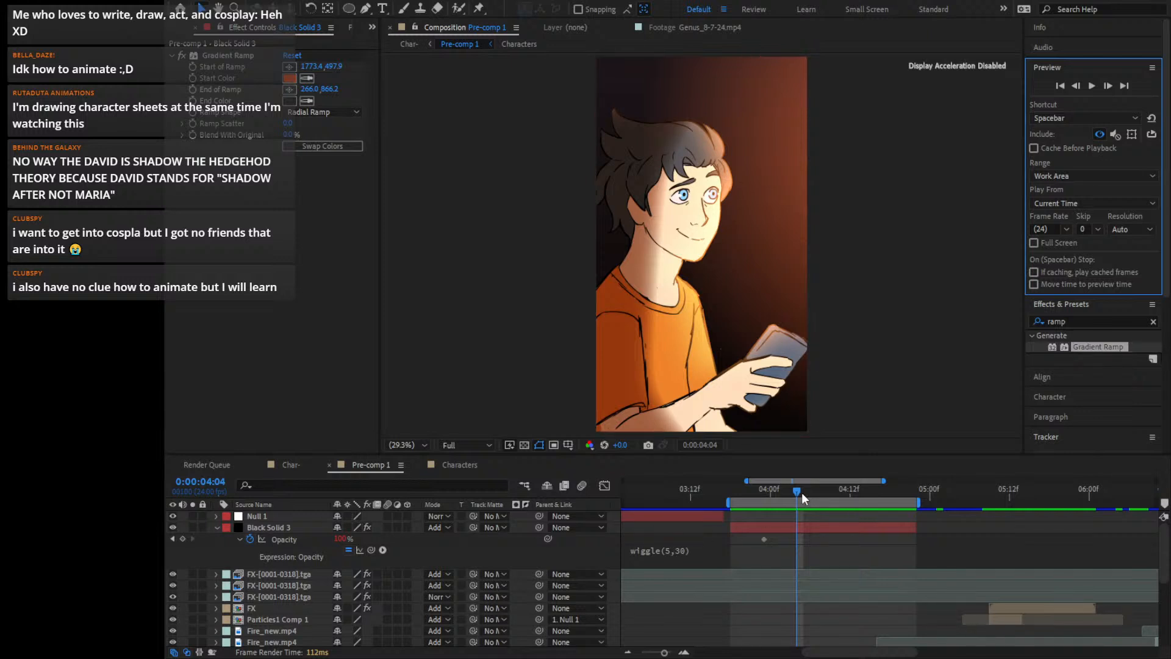
Add the expression wiggle(5,2) to the Gradient Ramp's Start of Ramp on Black Solid 3 and preview it
drag(798, 491, 816, 531)
click(800, 525)
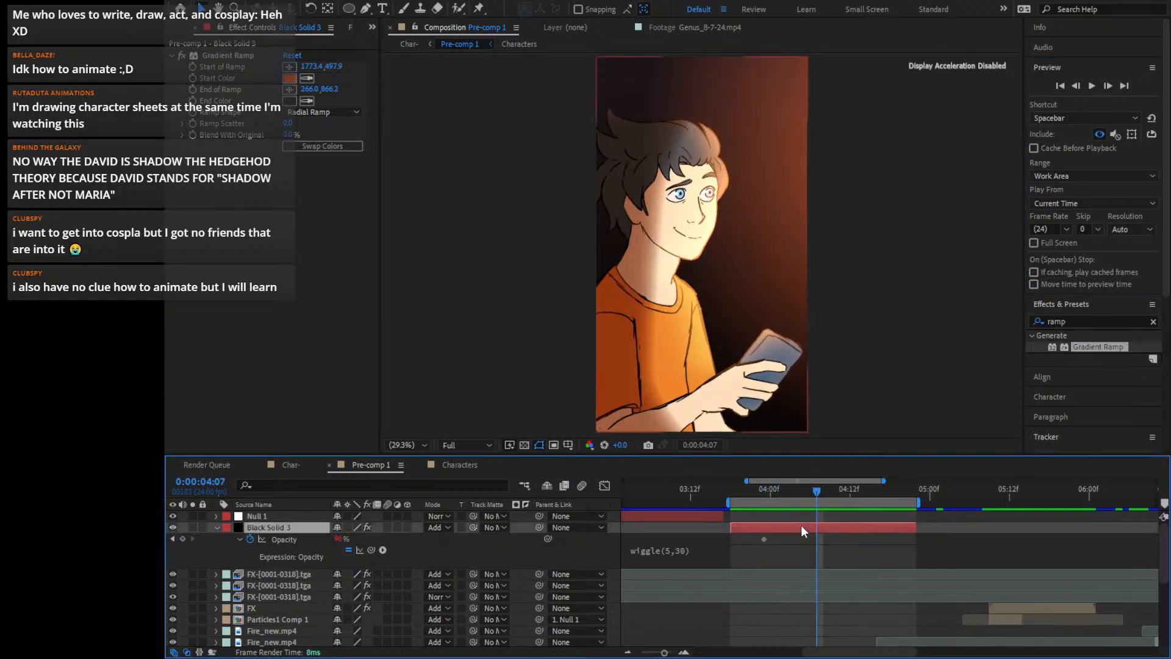
alt+click(192, 66)
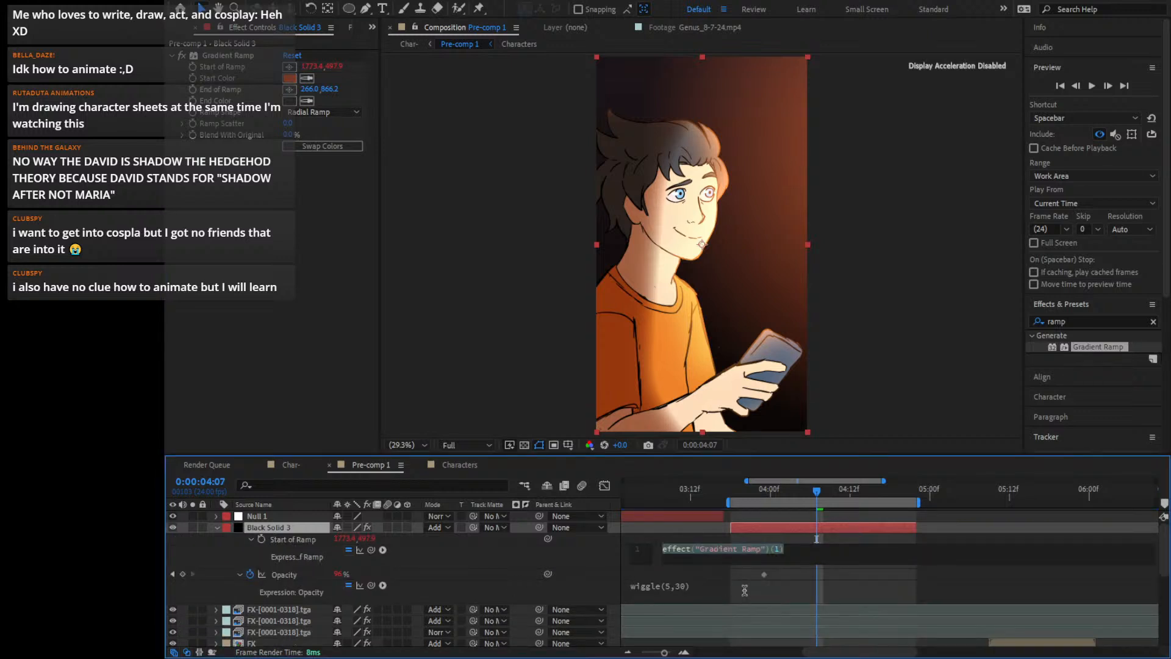
text(wiggle)
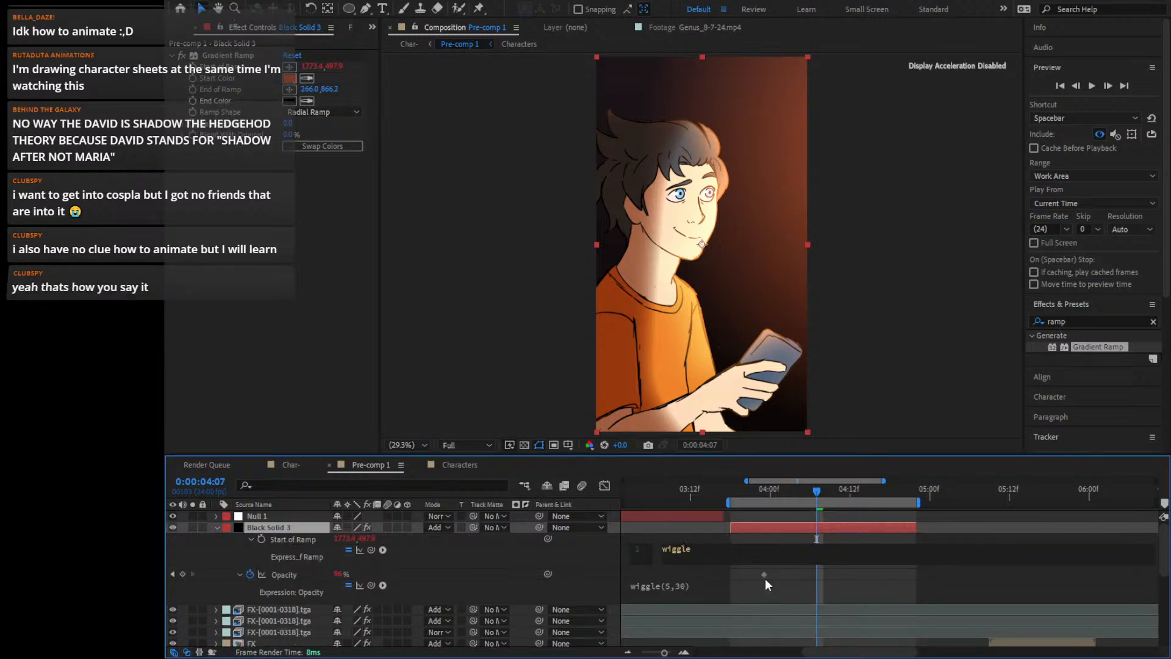
text(())
text(2)
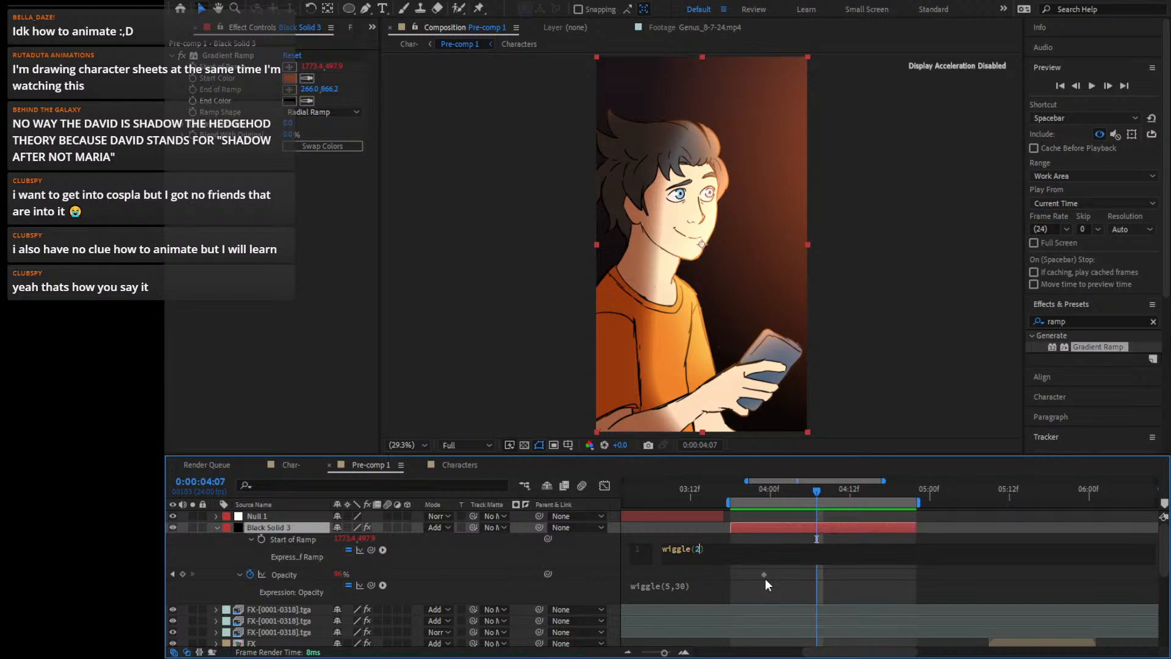
text(,)
text(5)
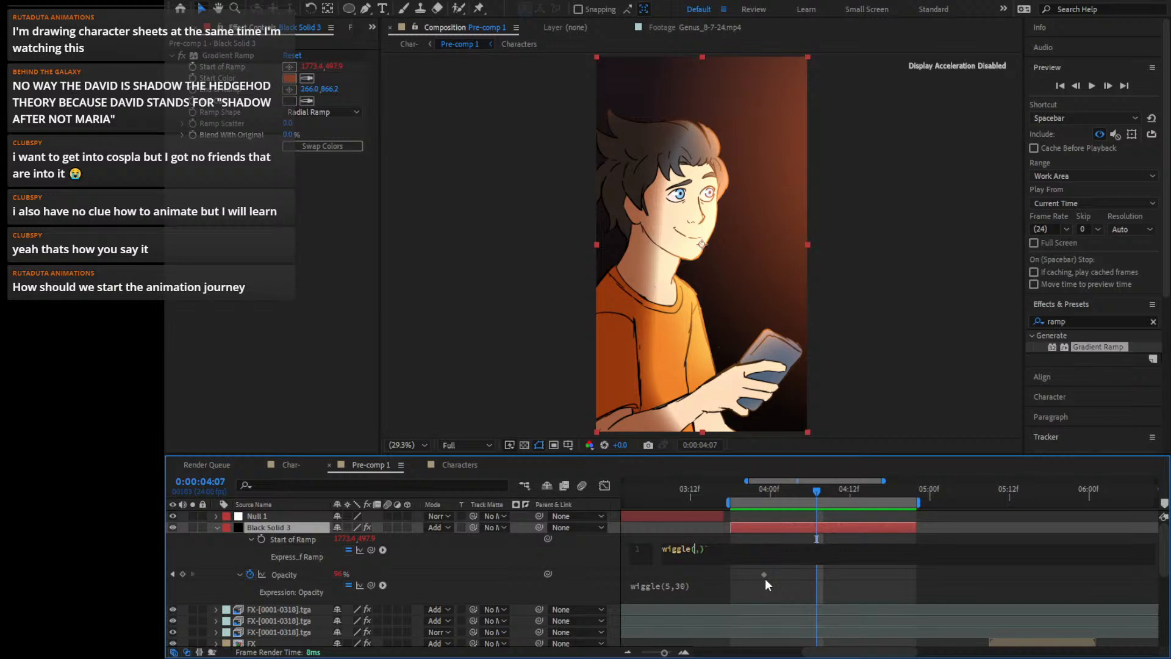
text(2)
click(736, 574)
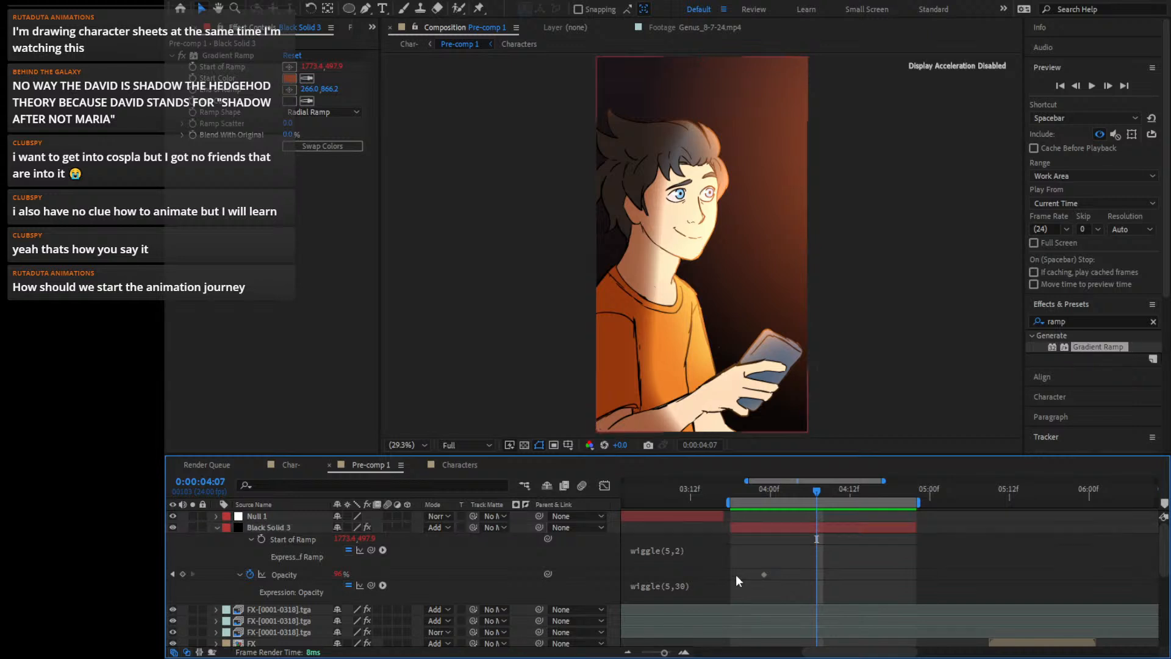
click(1091, 86)
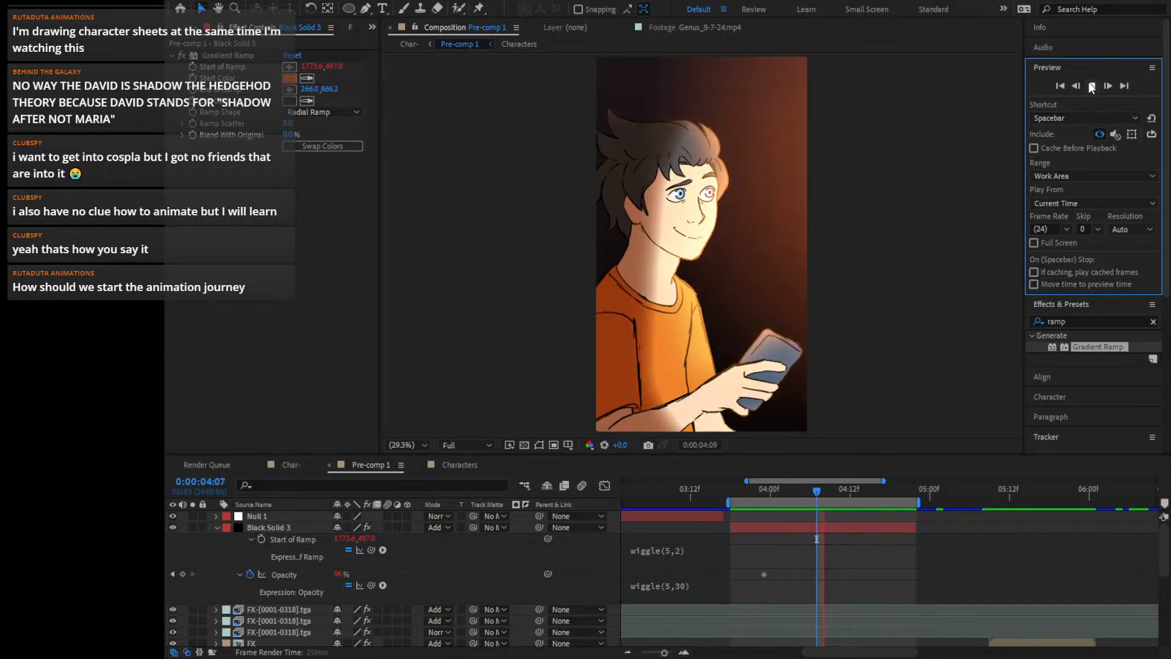
click(1092, 86)
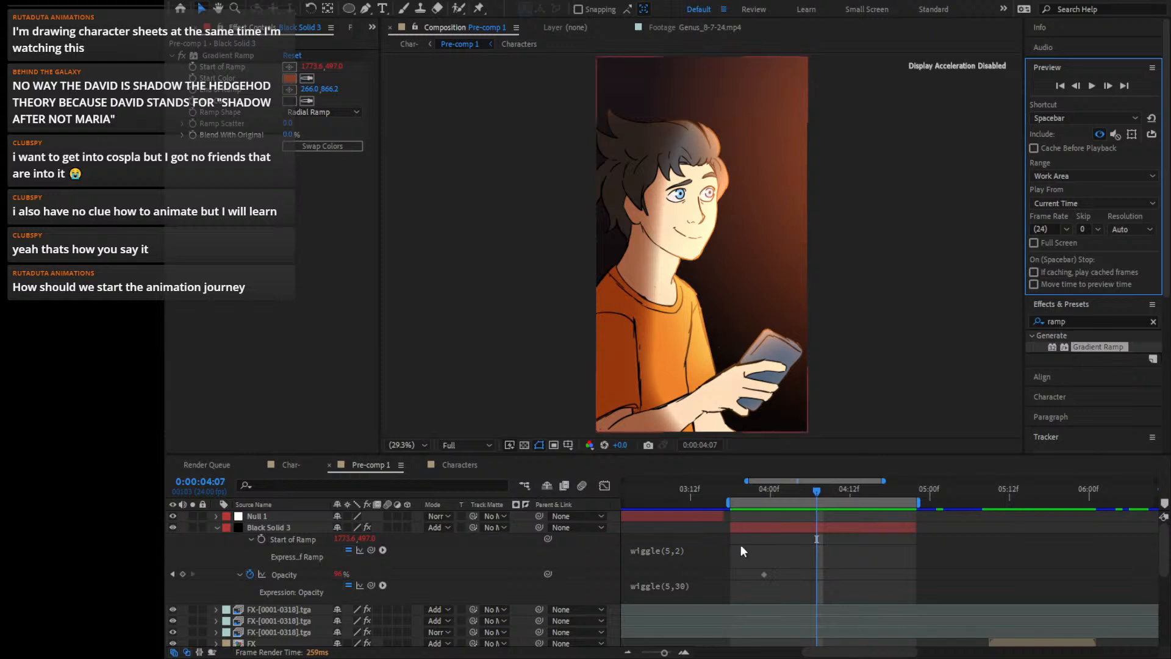
Change the Start of Ramp expression to wiggle(5,25) and preview the moving glow
click(669, 547)
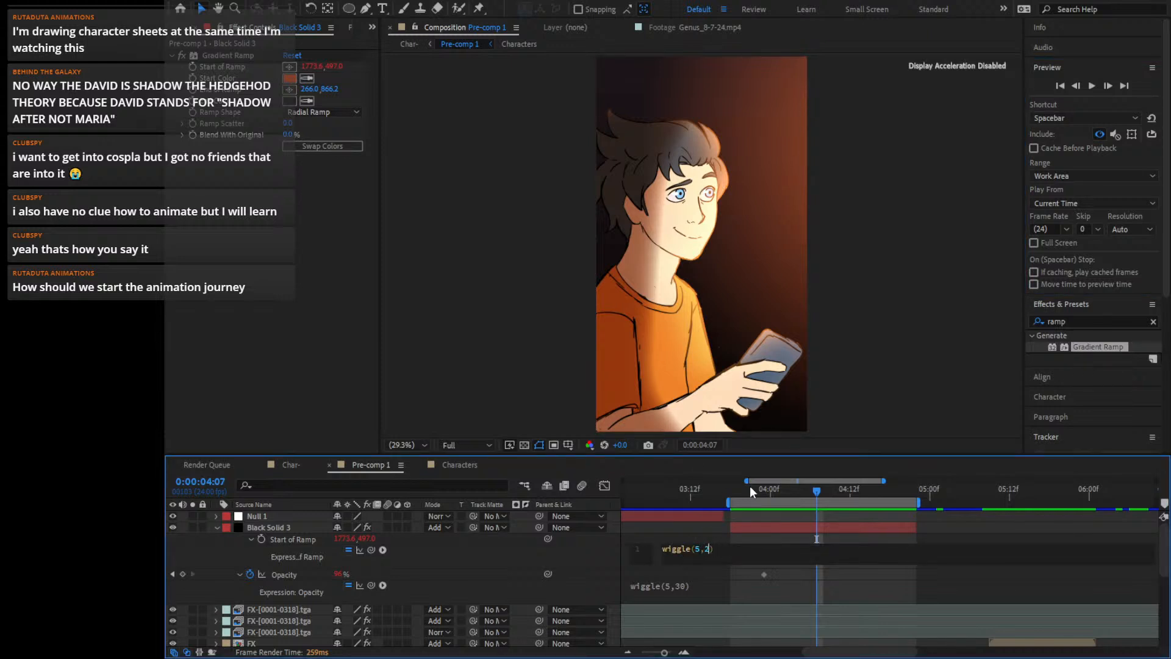
text(5)
click(816, 539)
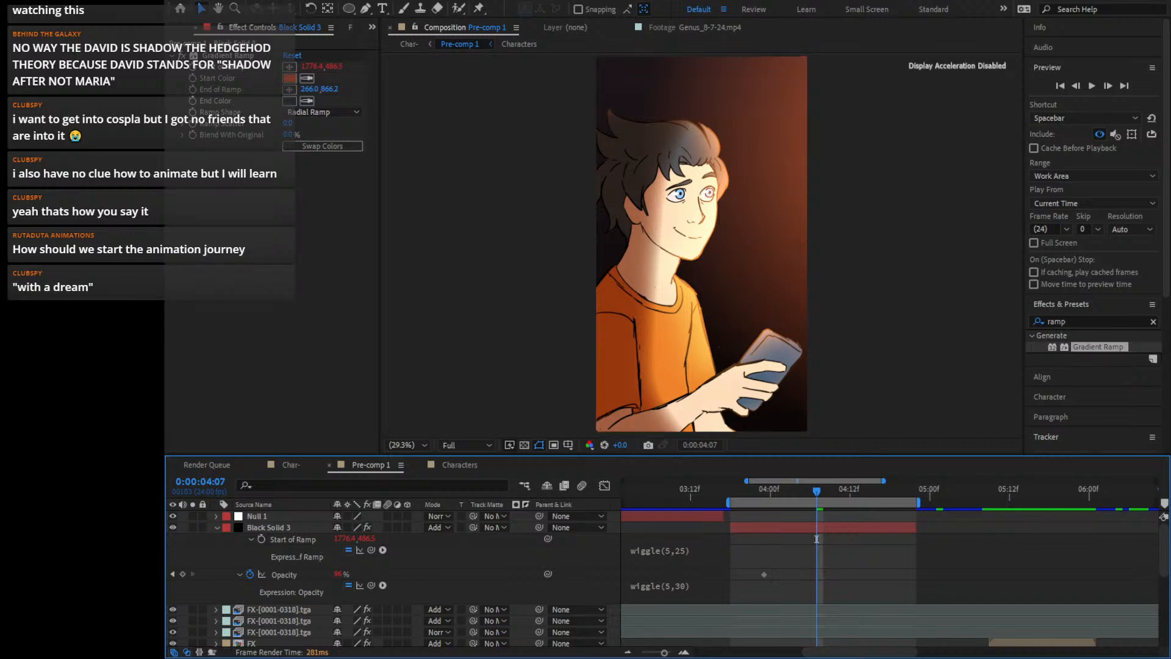
click(1092, 86)
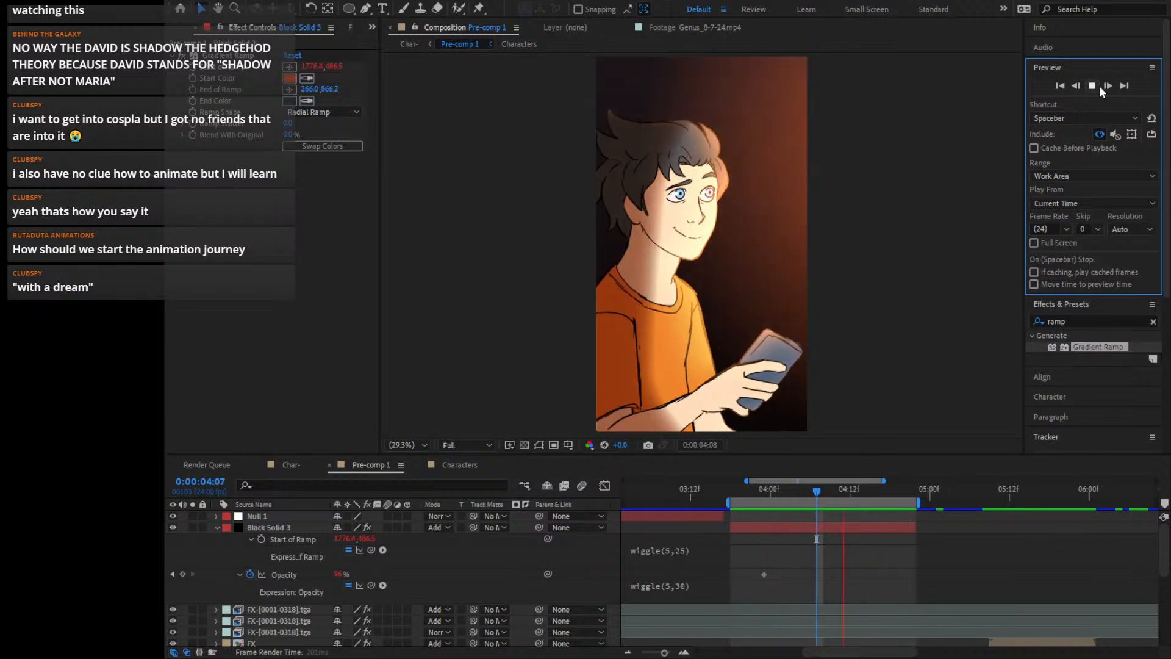
Stop the preview and inspect the lighting on the character's face up close at 0:00:04:09
click(1099, 85)
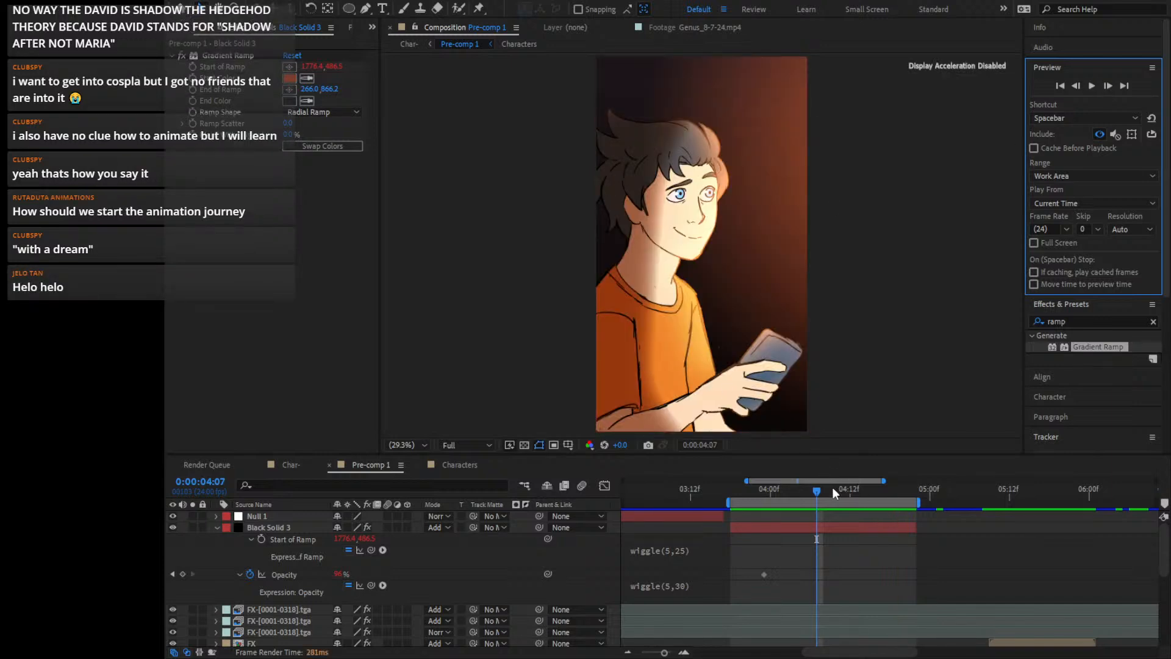
mouse_move(832, 488)
mouse_down()
mouse_move(783, 493)
mouse_move(844, 502)
mouse_move(808, 500)
mouse_move(839, 510)
mouse_move(783, 496)
mouse_move(857, 504)
mouse_move(757, 489)
mouse_move(804, 503)
mouse_move(829, 493)
mouse_up()
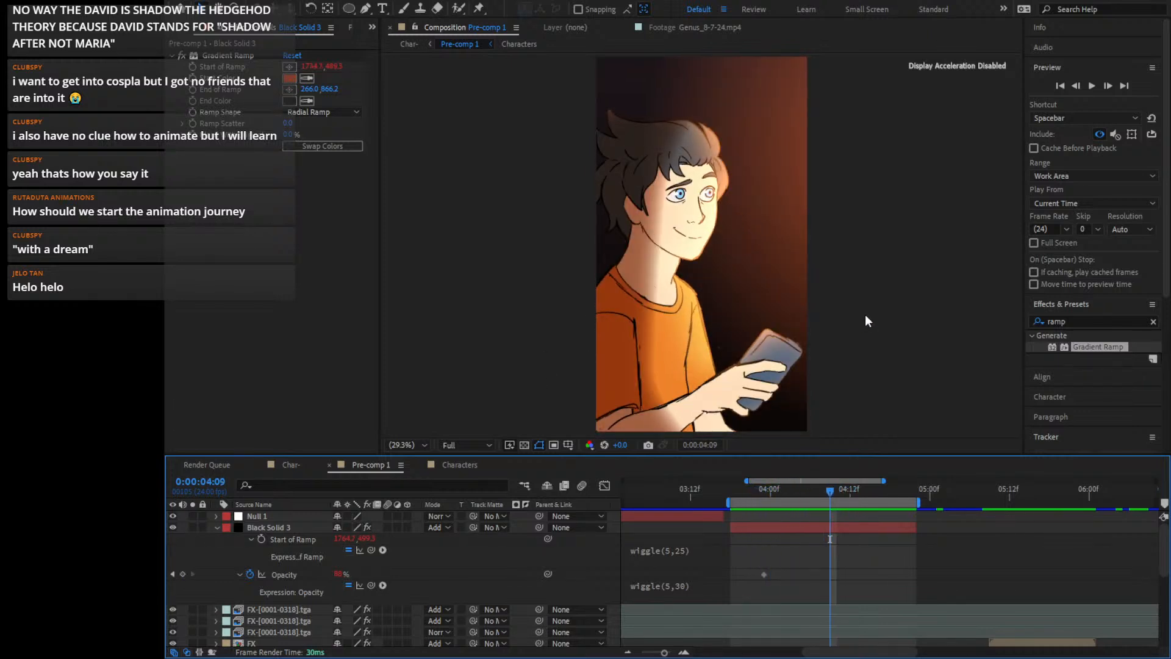
drag(865, 314, 812, 270)
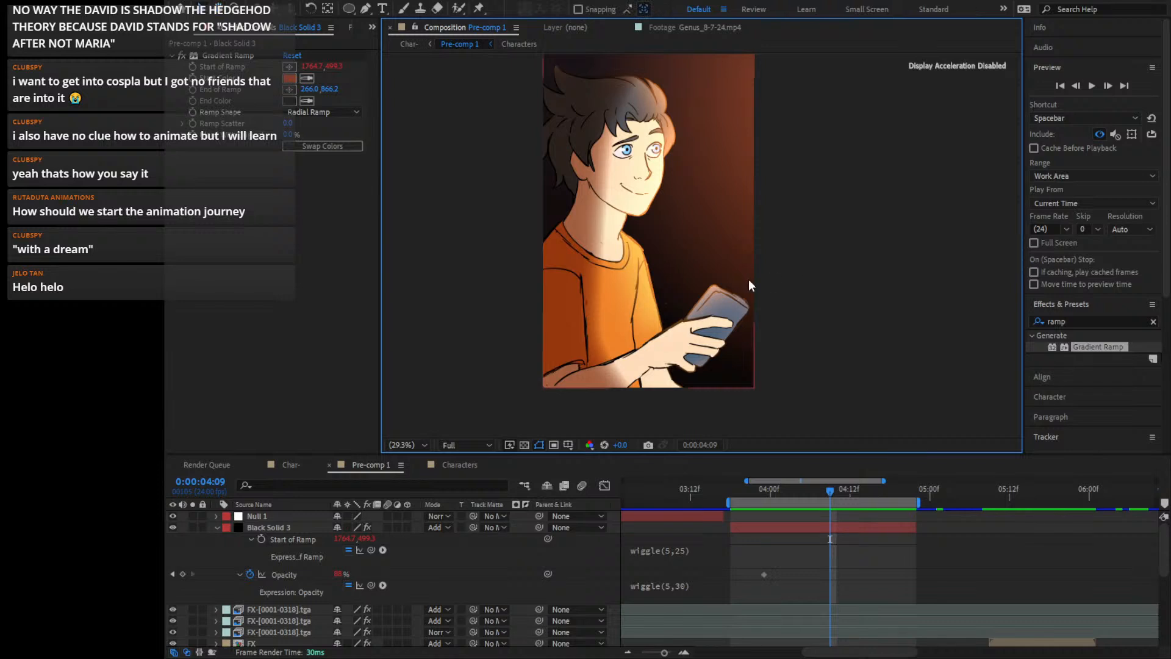
drag(649, 206, 632, 244)
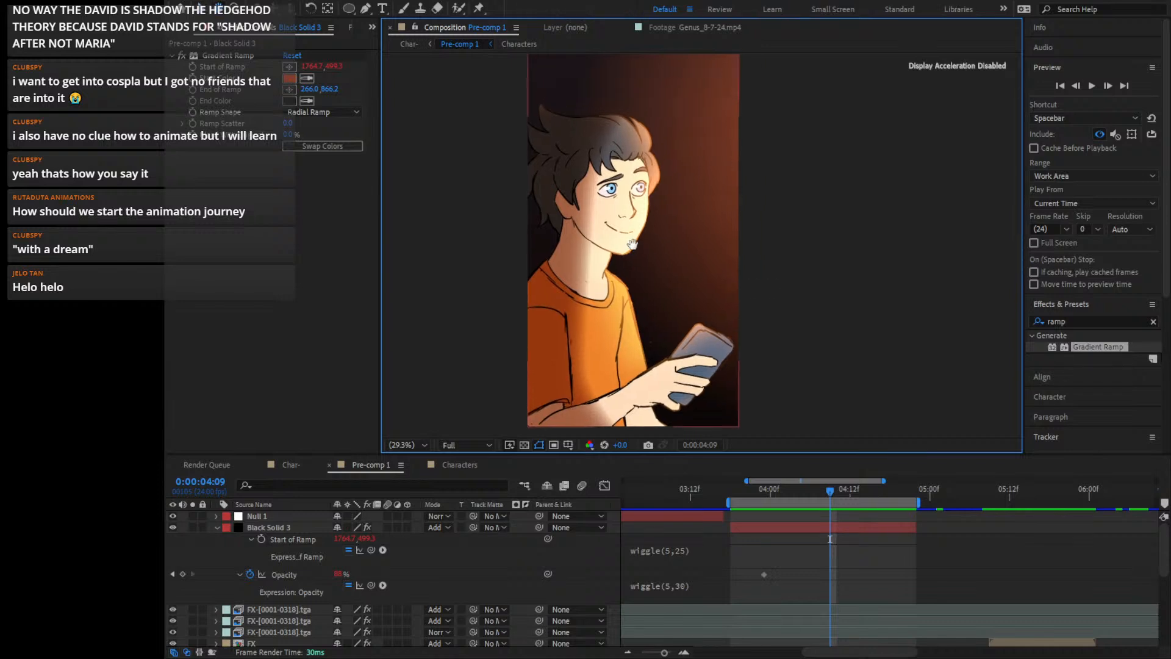
click(503, 335)
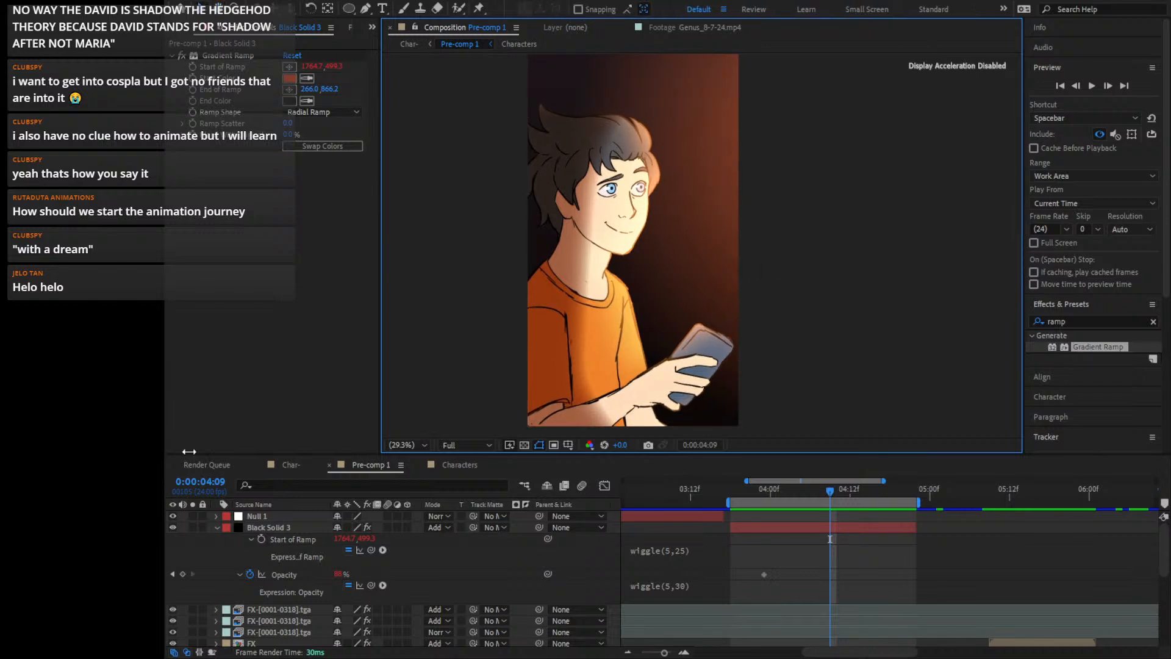
drag(805, 231, 834, 325)
scroll(794, 305, up, 1)
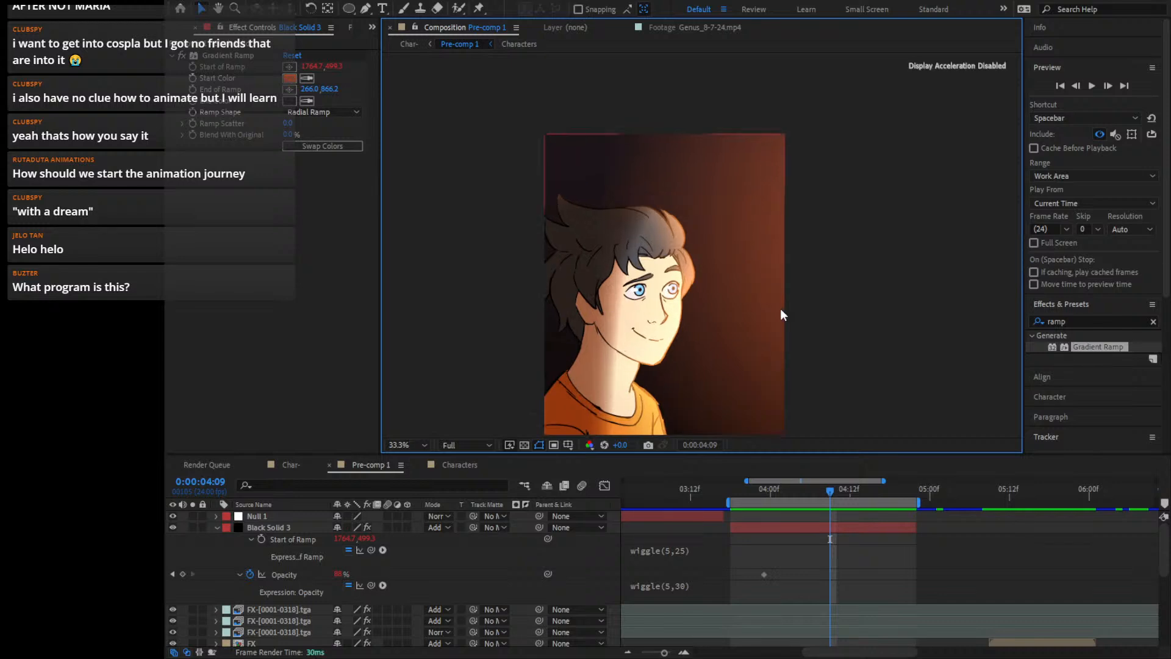
scroll(781, 309, up, 3)
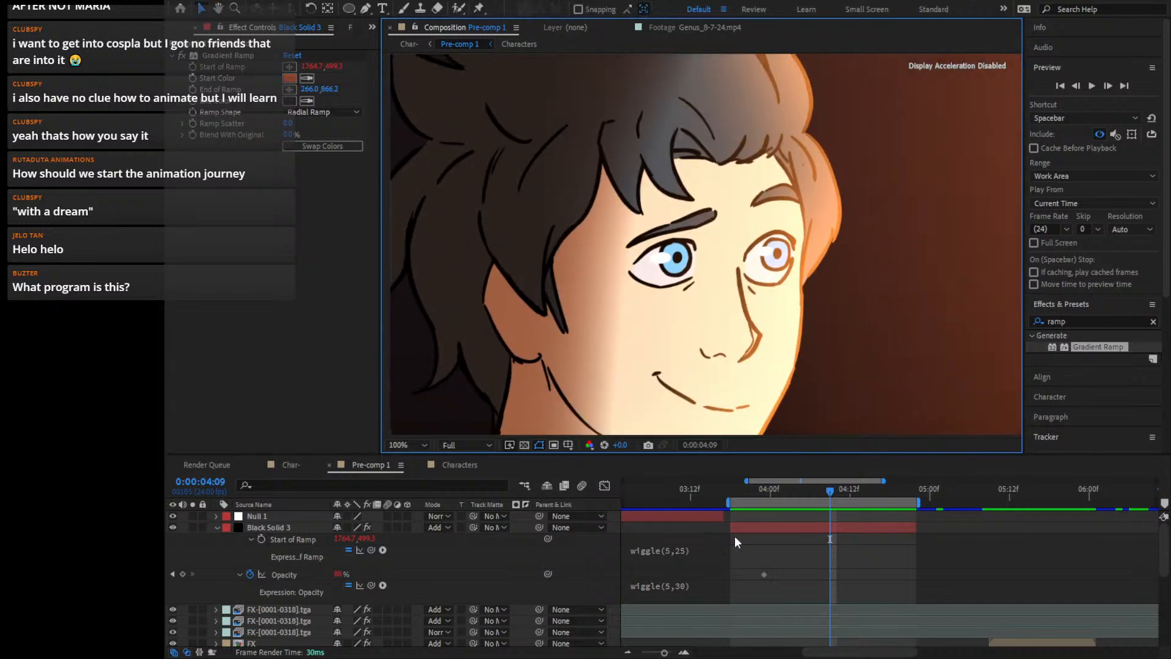
Open the Characters composition and try moving the Screen-mode rim-light layer above the Multiply shadow layer, undoing the reorder
click(217, 528)
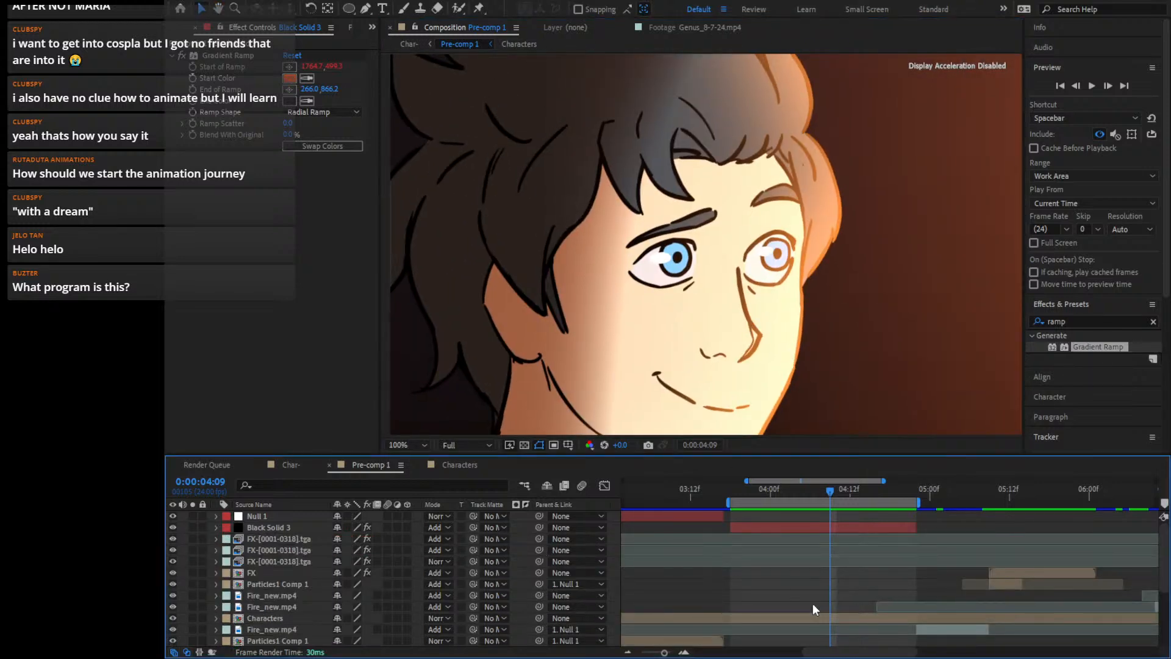
click(820, 619)
double_click(821, 617)
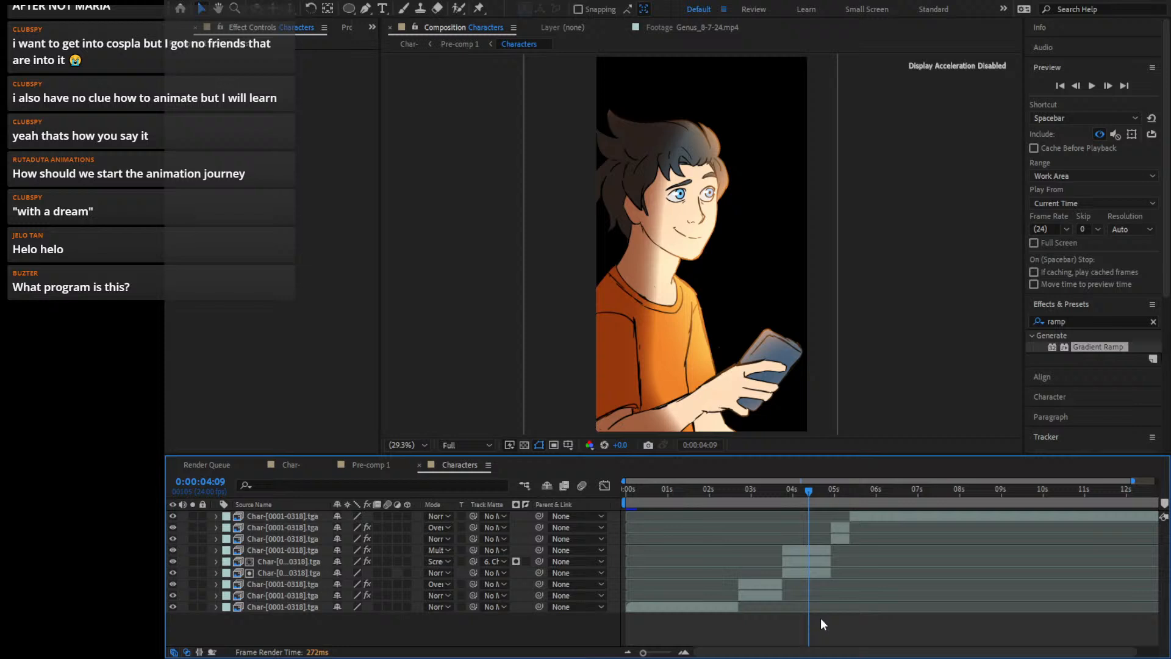
click(807, 562)
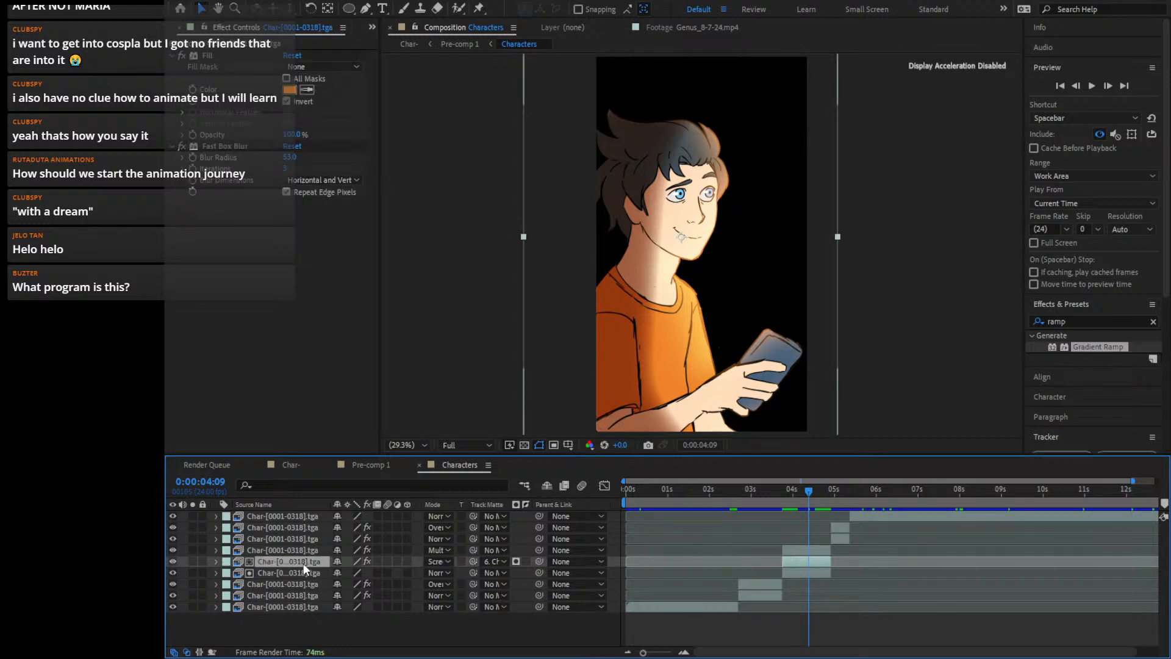
drag(303, 562, 299, 547)
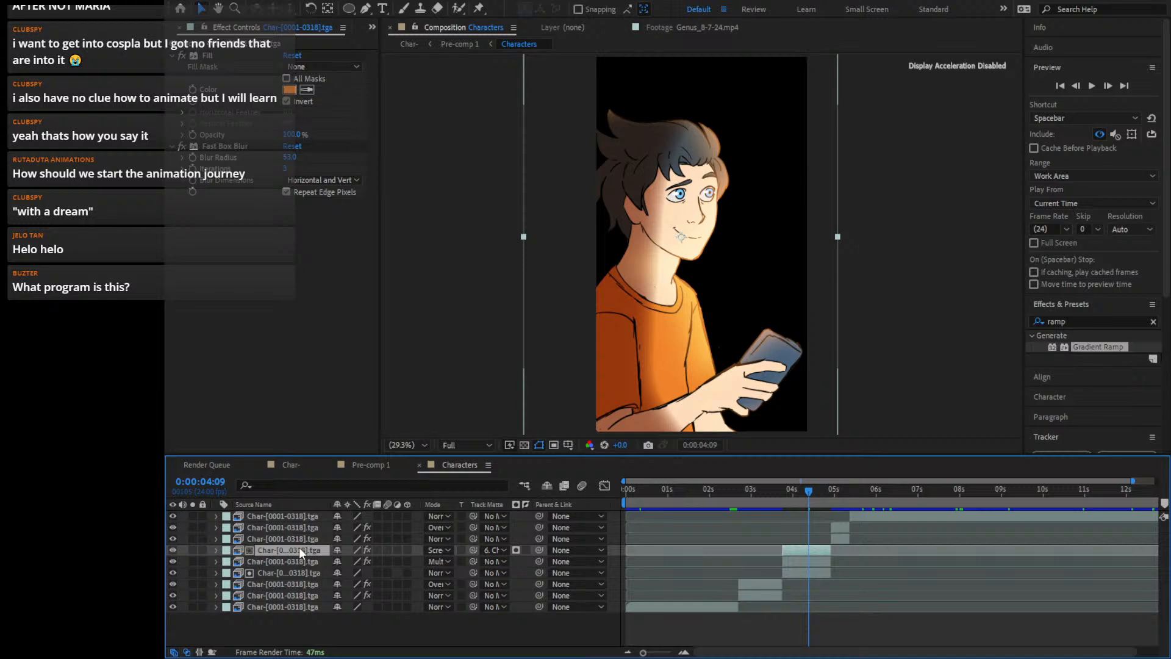
key(ctrl+z)
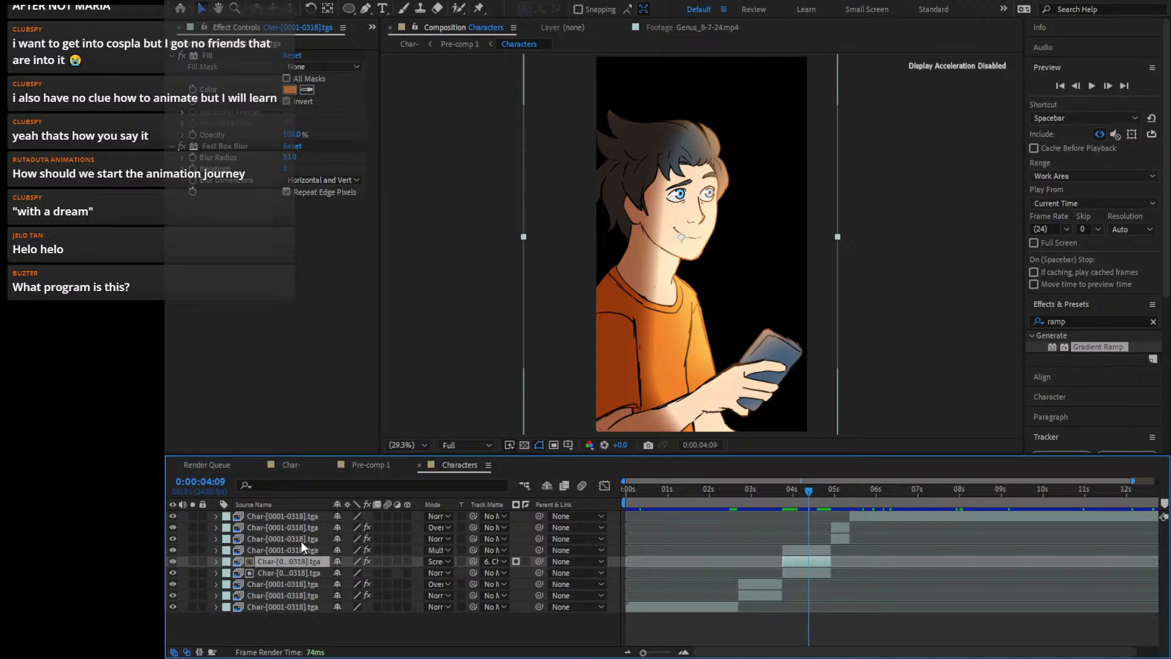
Try 50% opacity on the Screen-mode rim-light layer, and settle on 75%
key(t)
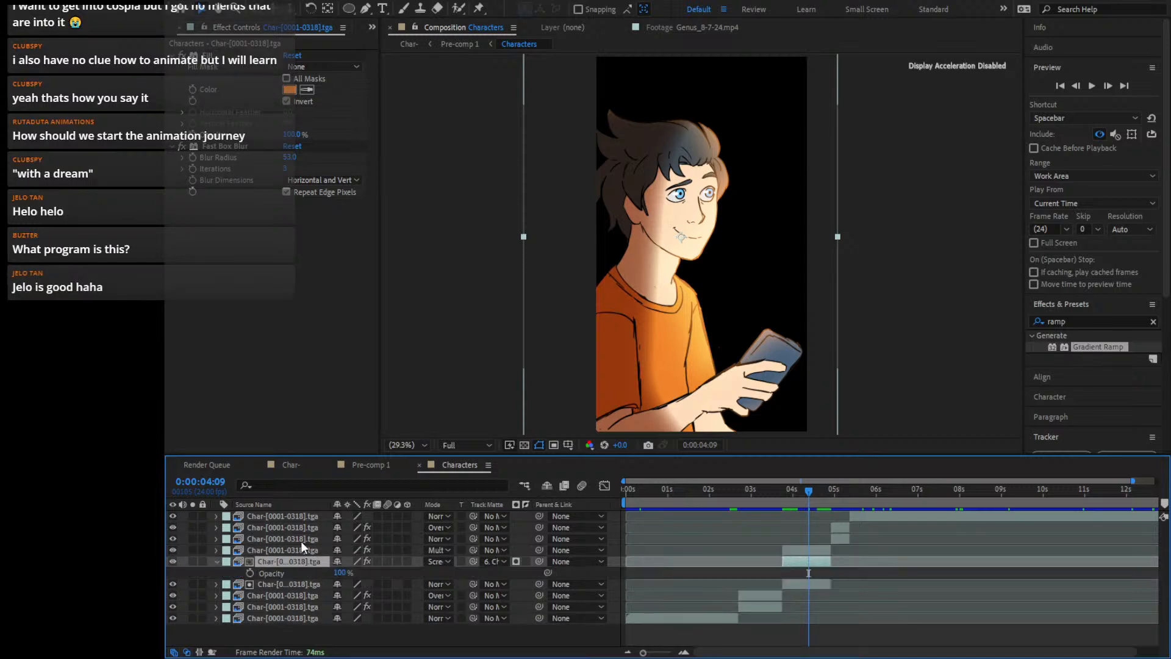
click(341, 574)
text(50)
key(Return)
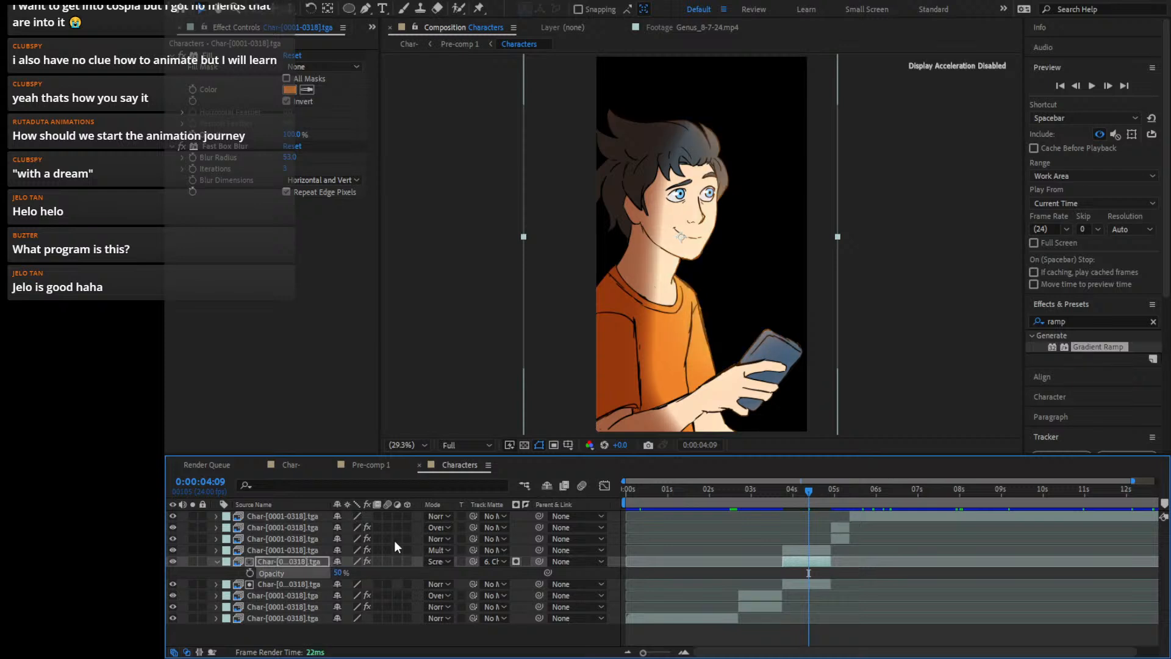
click(336, 574)
text(75)
key(Return)
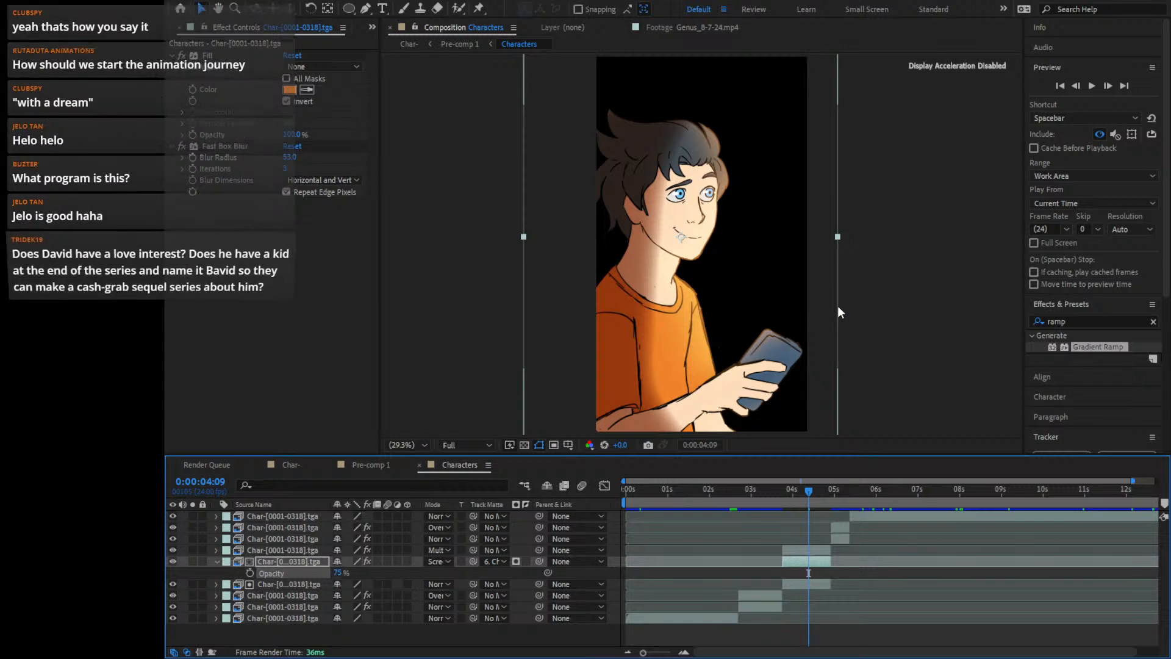
Return to Pre-comp 1 and preview the softened rim light, first close up and then with the whole frame fitted
click(910, 292)
click(368, 468)
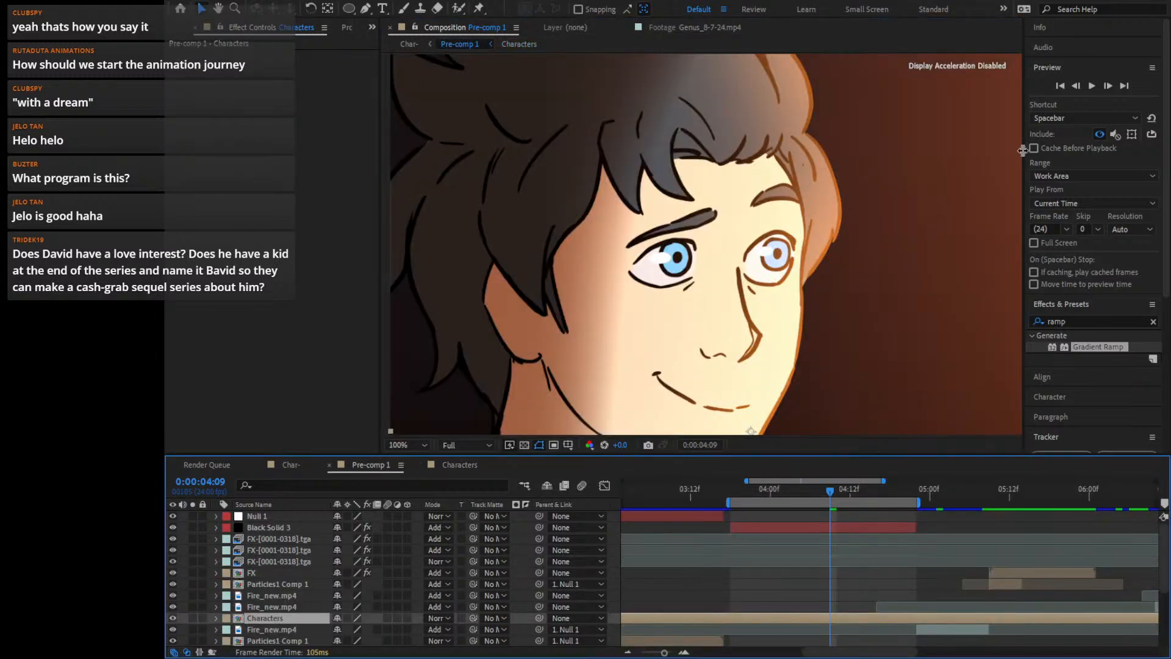
click(1091, 85)
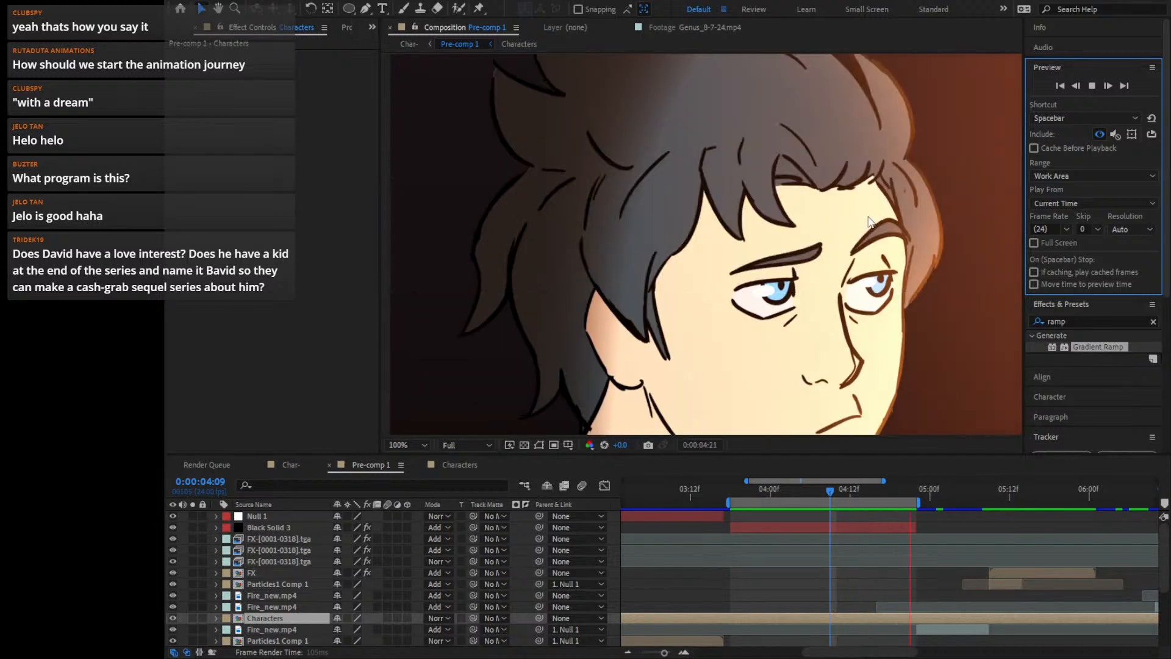
key(shift+/)
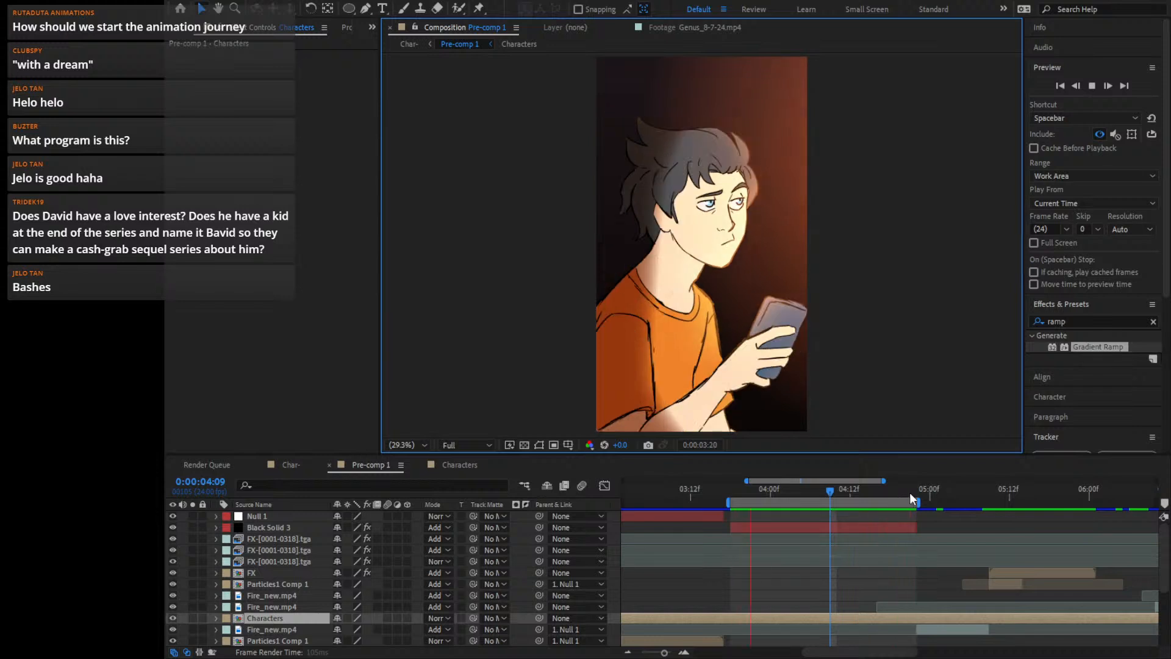
key(space)
Preview the shot again from 0:00:04:02 and inspect the shading on the orange shirt up close
drag(953, 497, 784, 520)
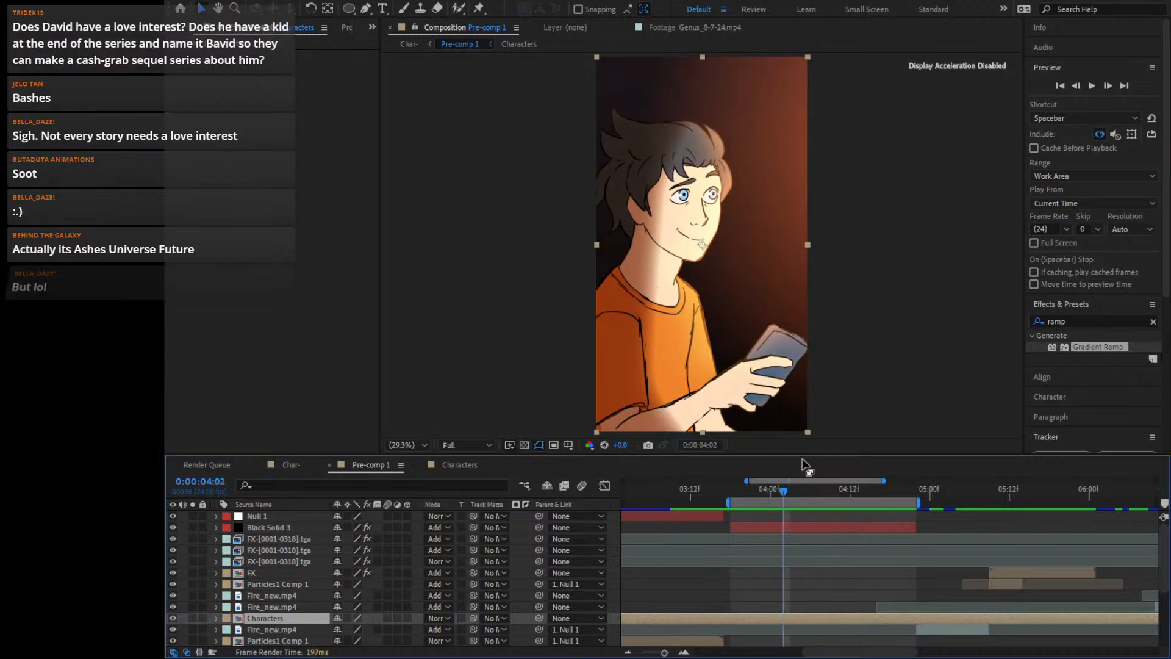
click(1092, 85)
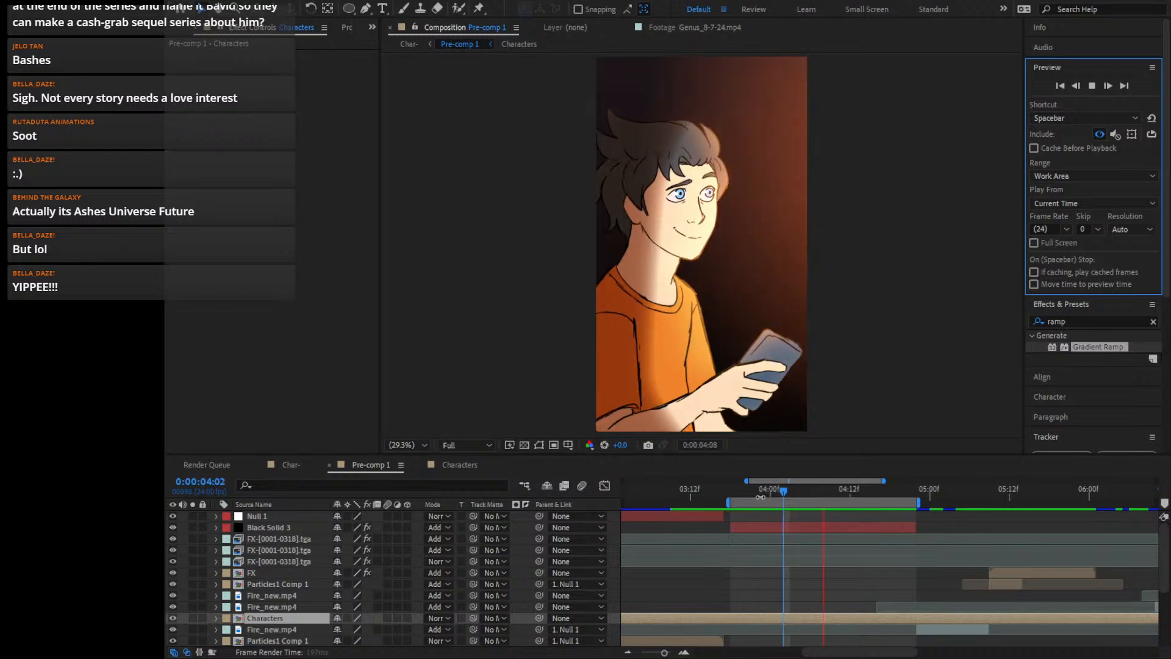
scroll(546, 352, up, 5)
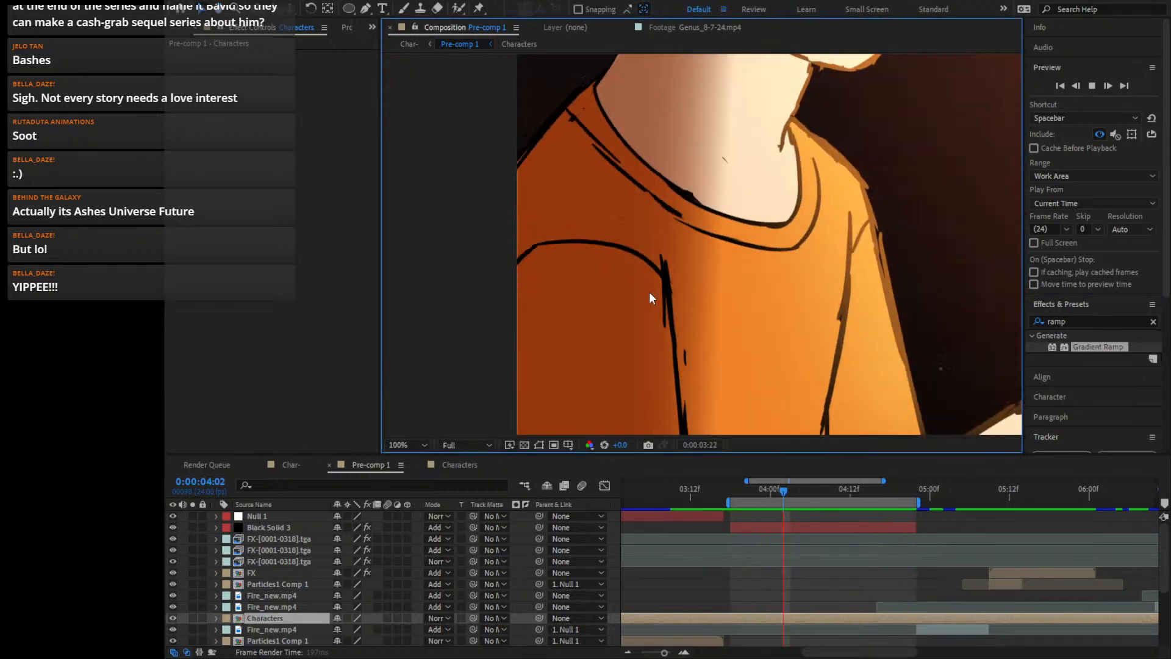
Check the whole frame at 0:00:04:17 and save the project
drag(838, 500, 884, 494)
scroll(811, 217, down, 2)
scroll(807, 250, down, 2)
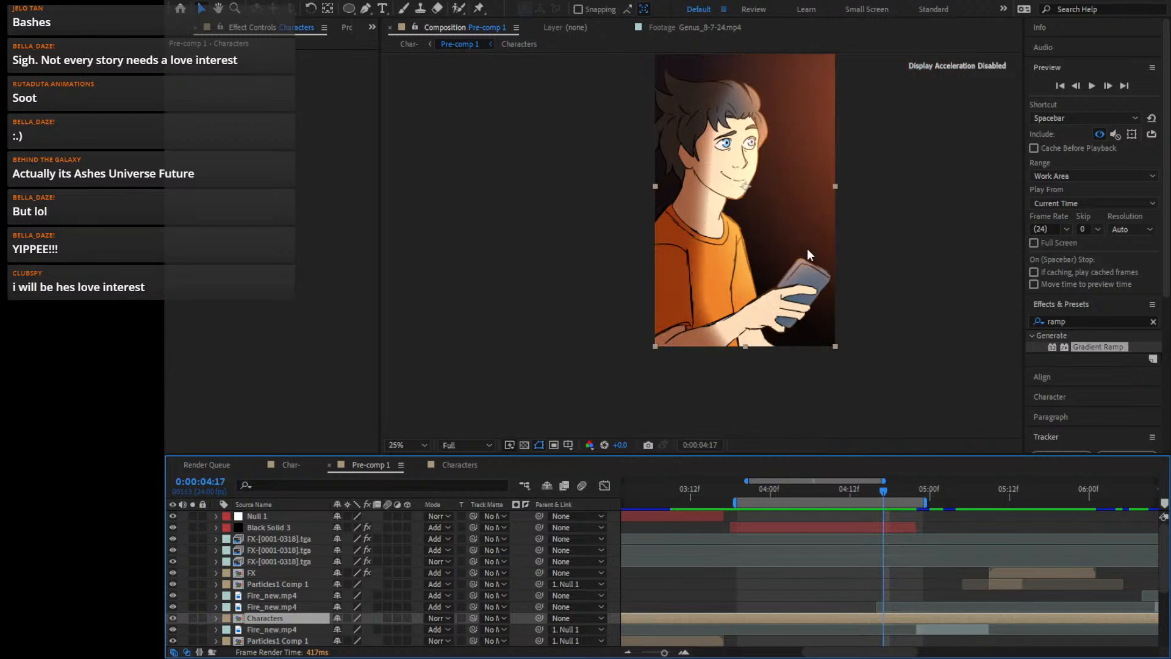
key(shift+slash)
key(ctrl+s)
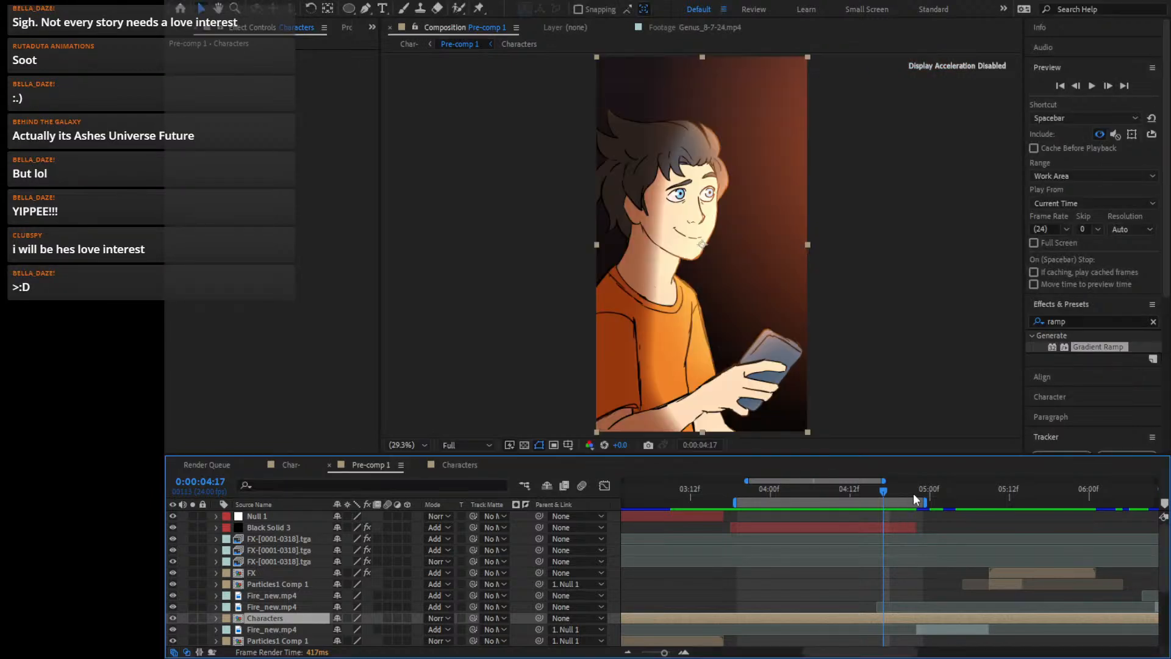
Go back to 0:00:03:18 and inspect the shot's first frame
drag(900, 484, 730, 500)
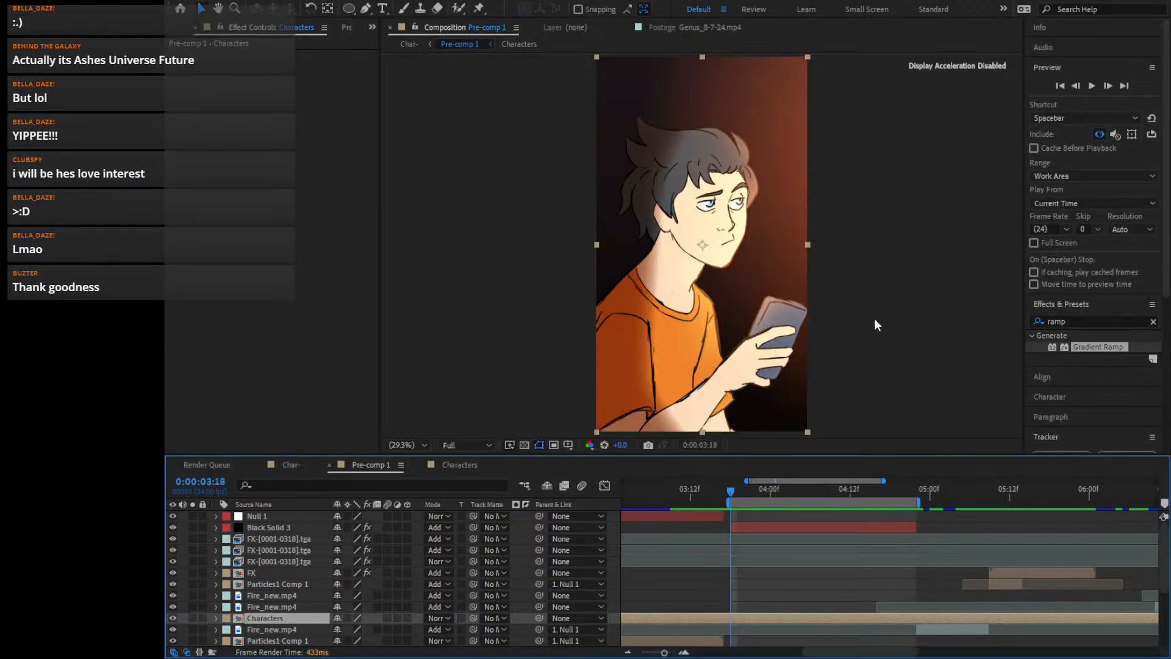
key(comma)
key(comma)
key(period)
key(period)
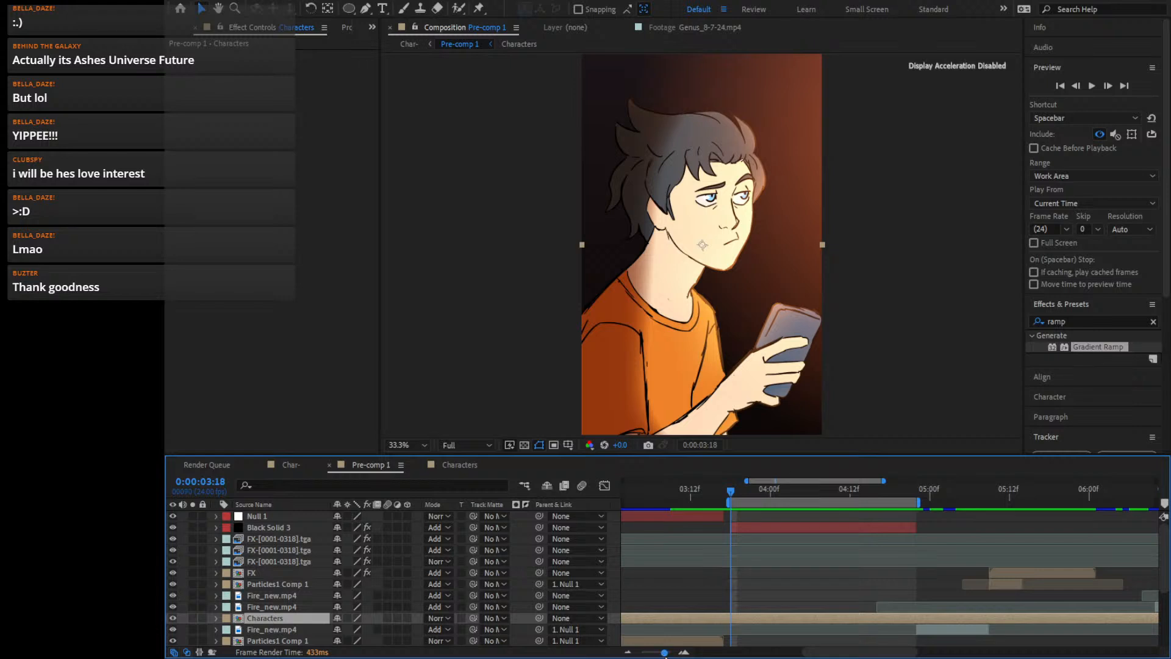
Play Pre-comp 1 through its full length from 0:00:00:00, and return to the fireball frame at 0:00:02:18
drag(664, 652, 579, 656)
click(664, 491)
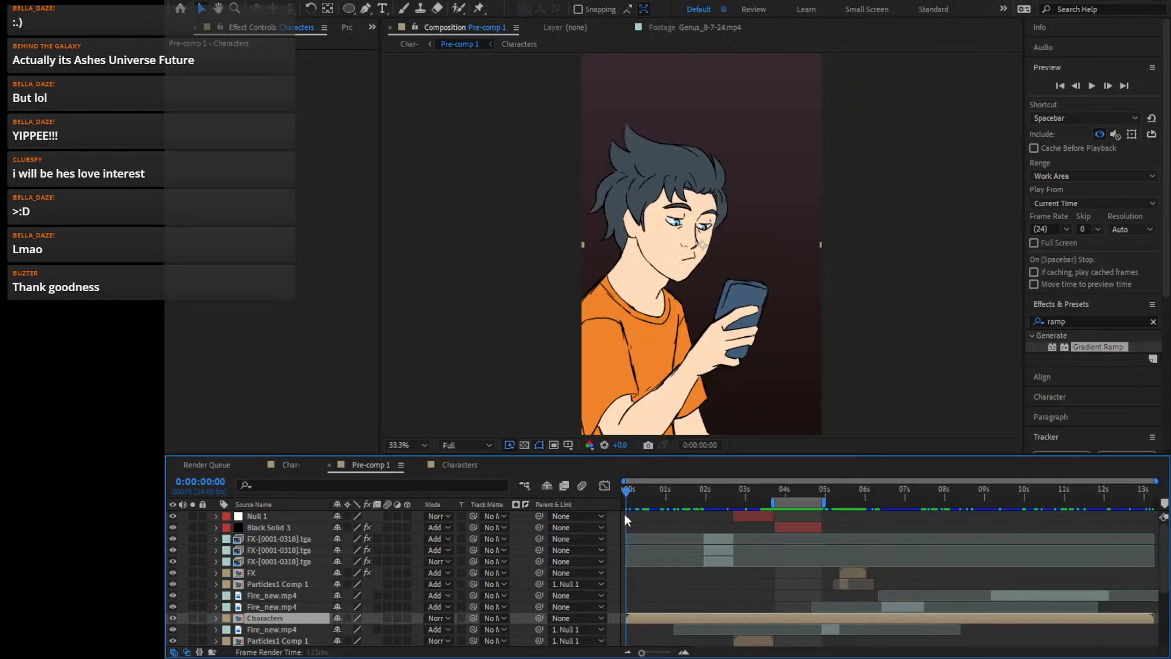
key(space)
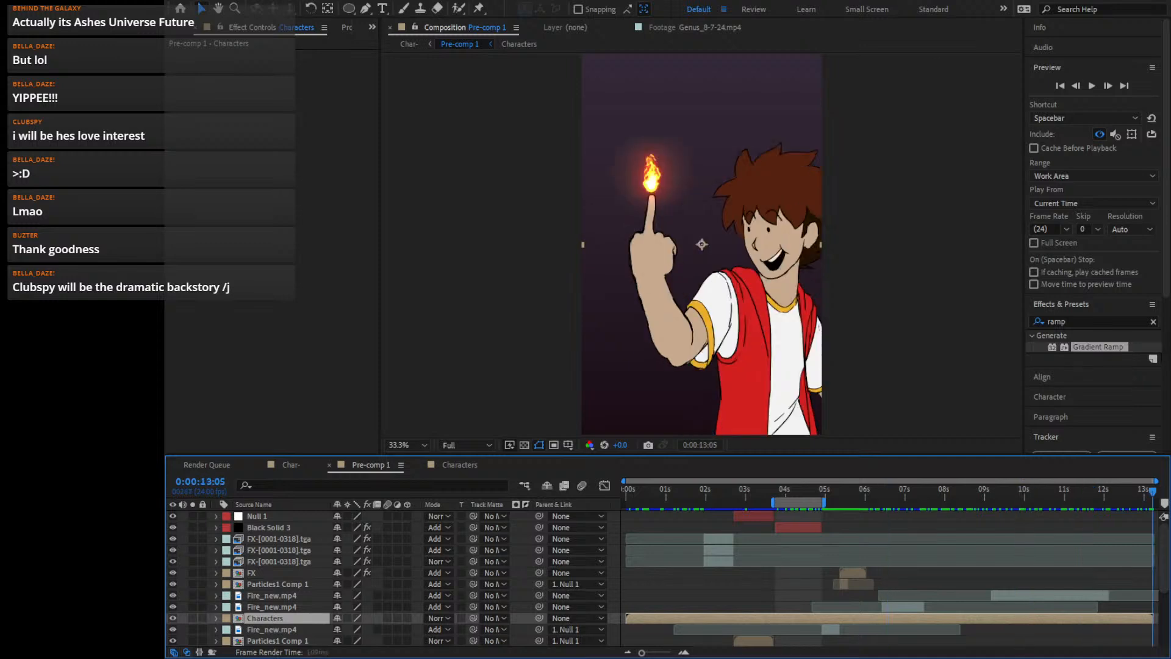
drag(1153, 490, 736, 474)
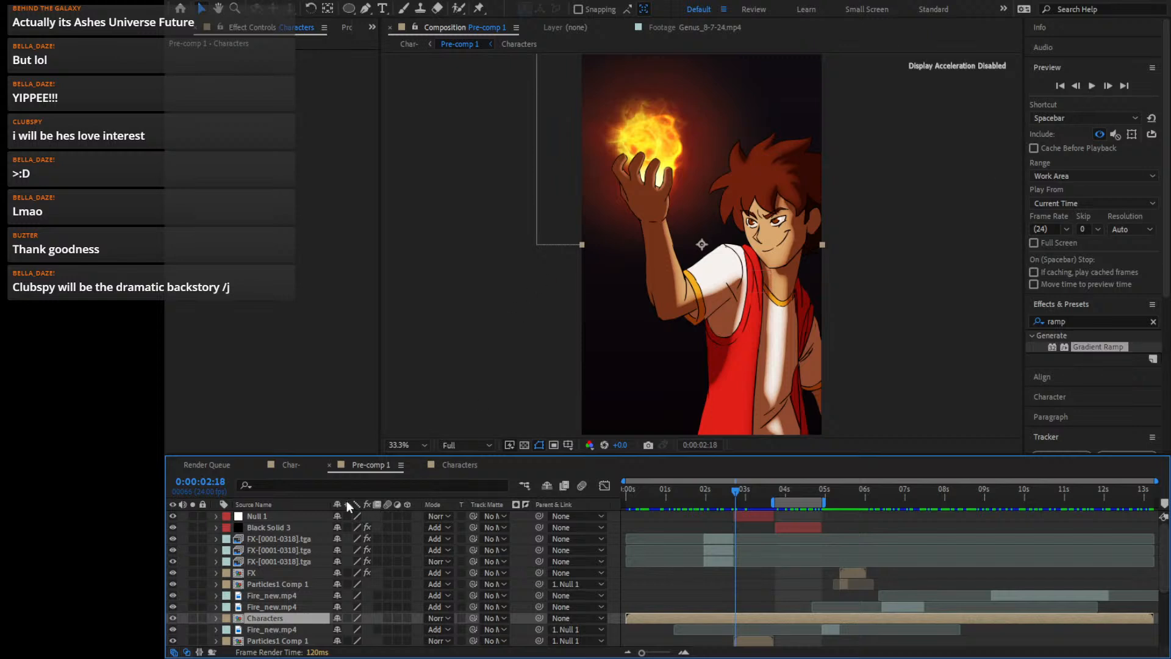
Switch to the Char- composition, closing the Pre-comp 1 and Characters timelines, and show its full duration
click(298, 467)
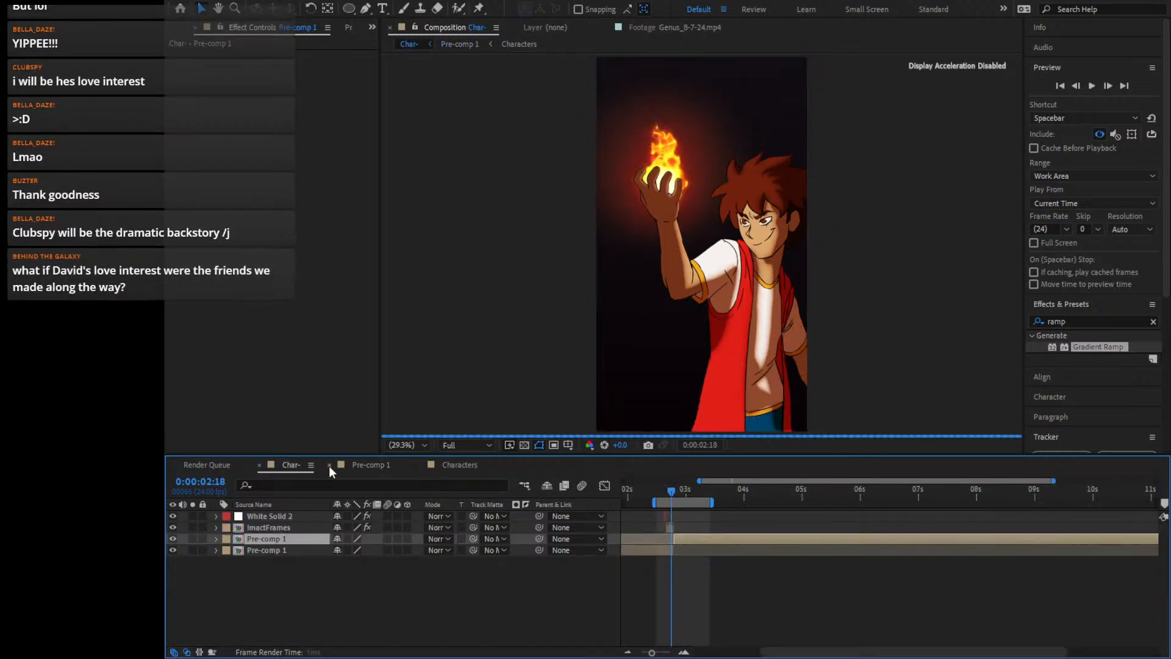
click(328, 465)
click(329, 466)
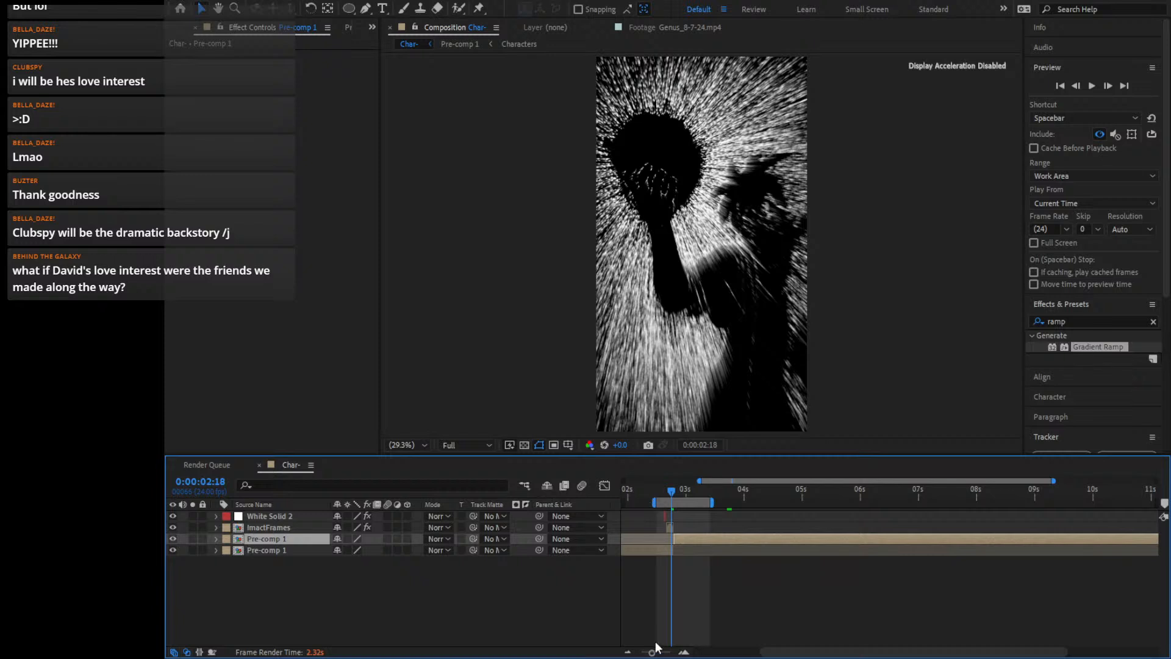
click(627, 652)
click(628, 651)
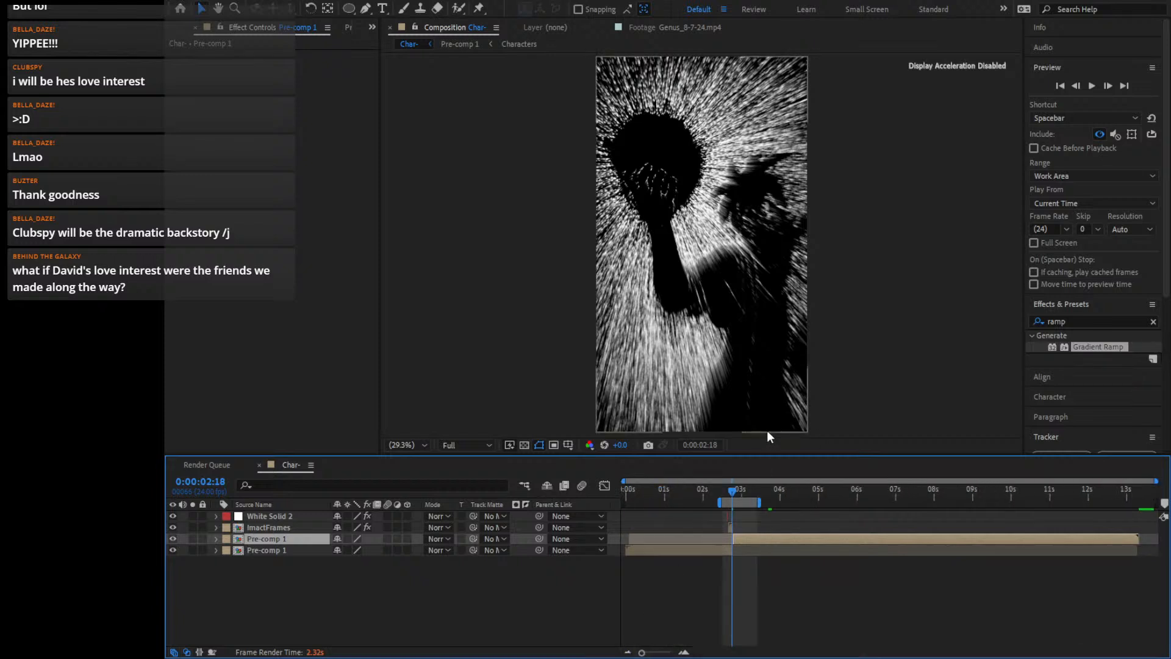
Examine the black-and-white impact frames one by one around 0:00:02:16 to 0:00:02:18 and the fireball frames that follow
key(Page_Up)
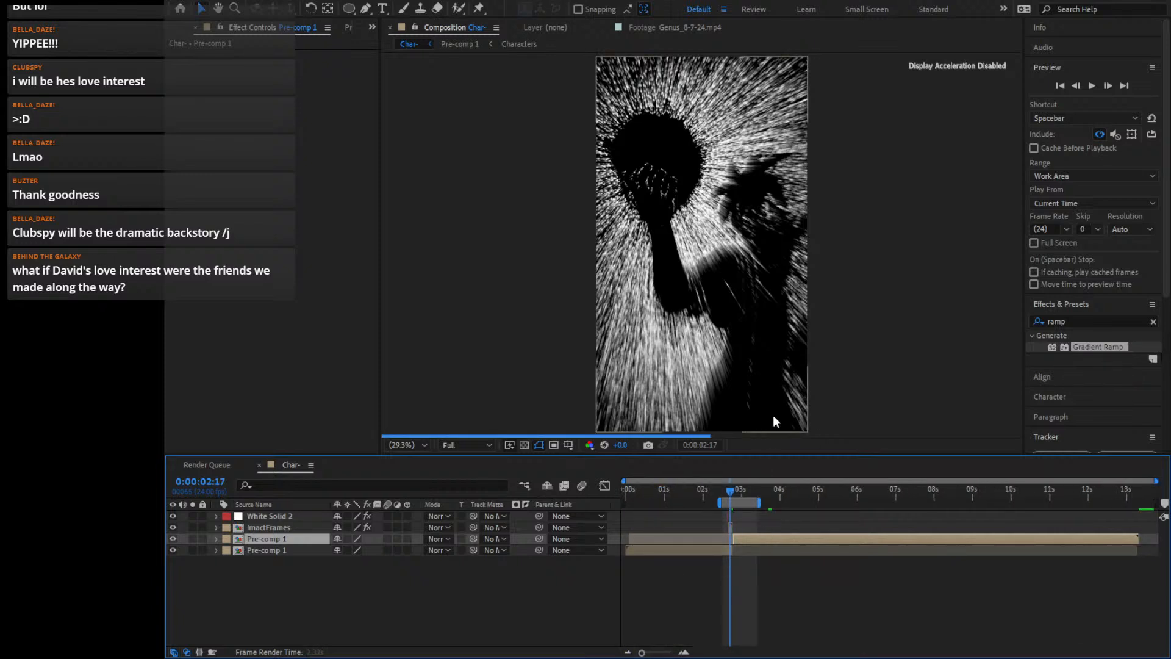
key(Page_Up)
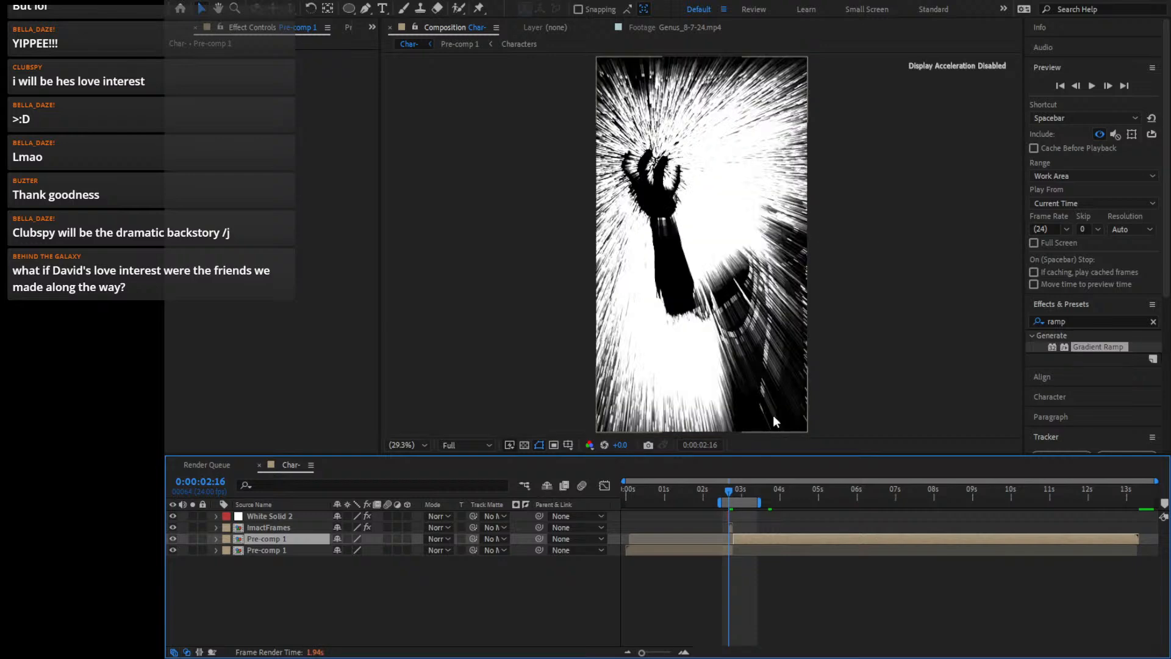
key(Page_Down)
key(Page_Down)
key(Page_Down)
key(Page_Down)
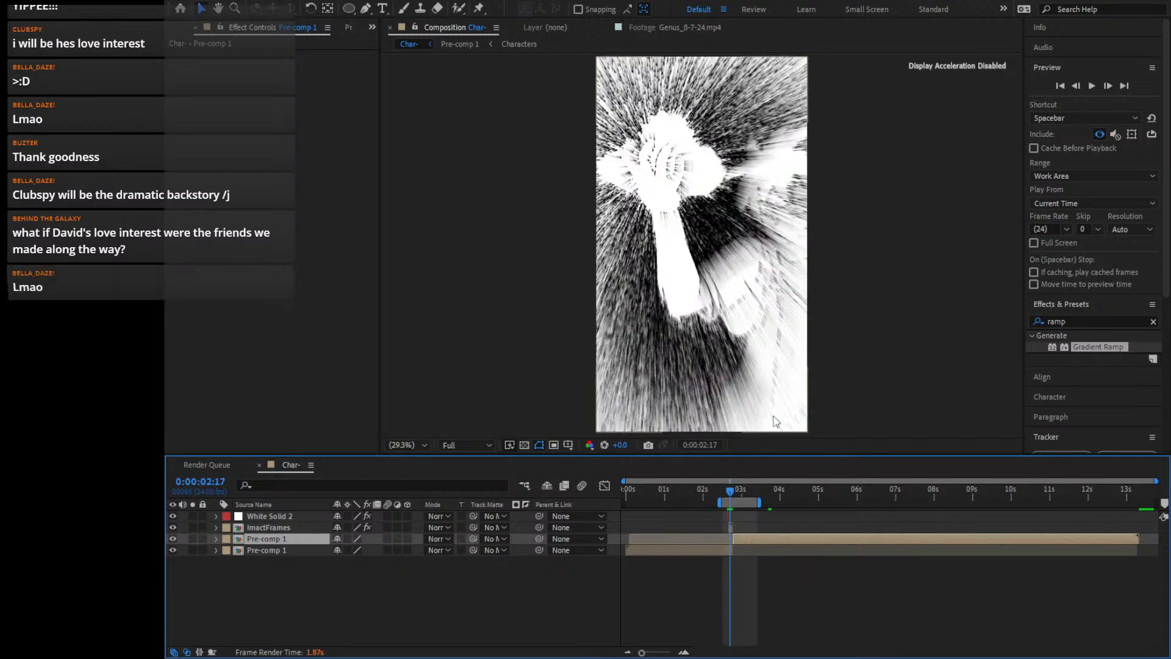
key(Page_Down)
key(Page_Down)
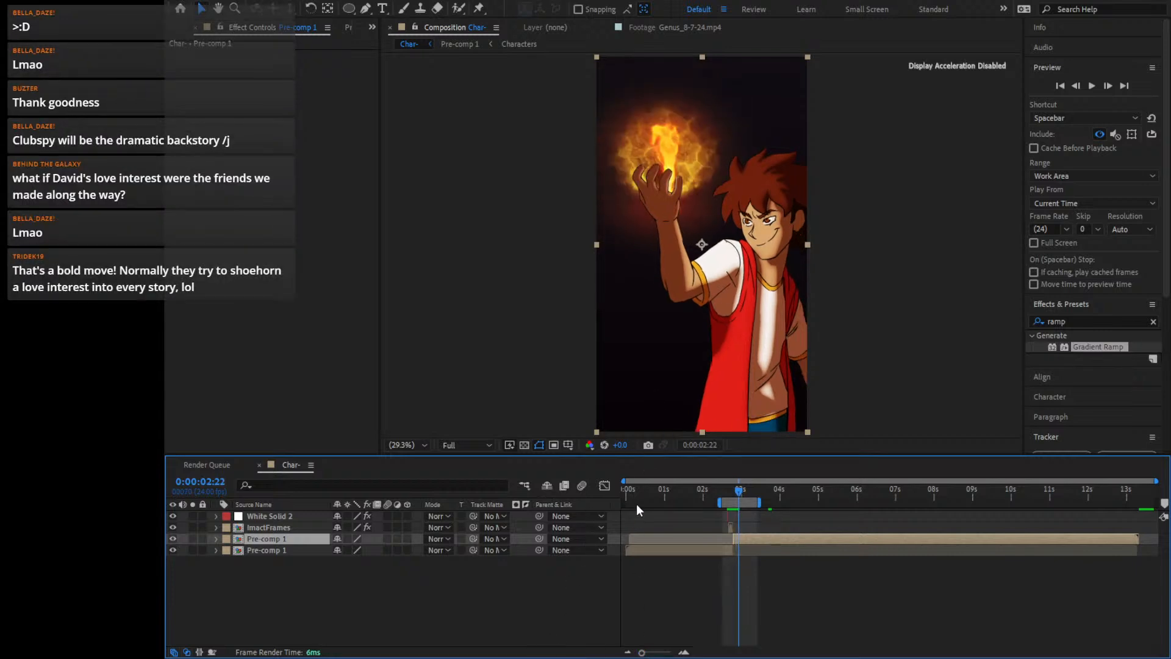
Extend the Char- composition's work area so it runs from 0:00:00:00 to 0:00:13:07
drag(652, 497, 595, 492)
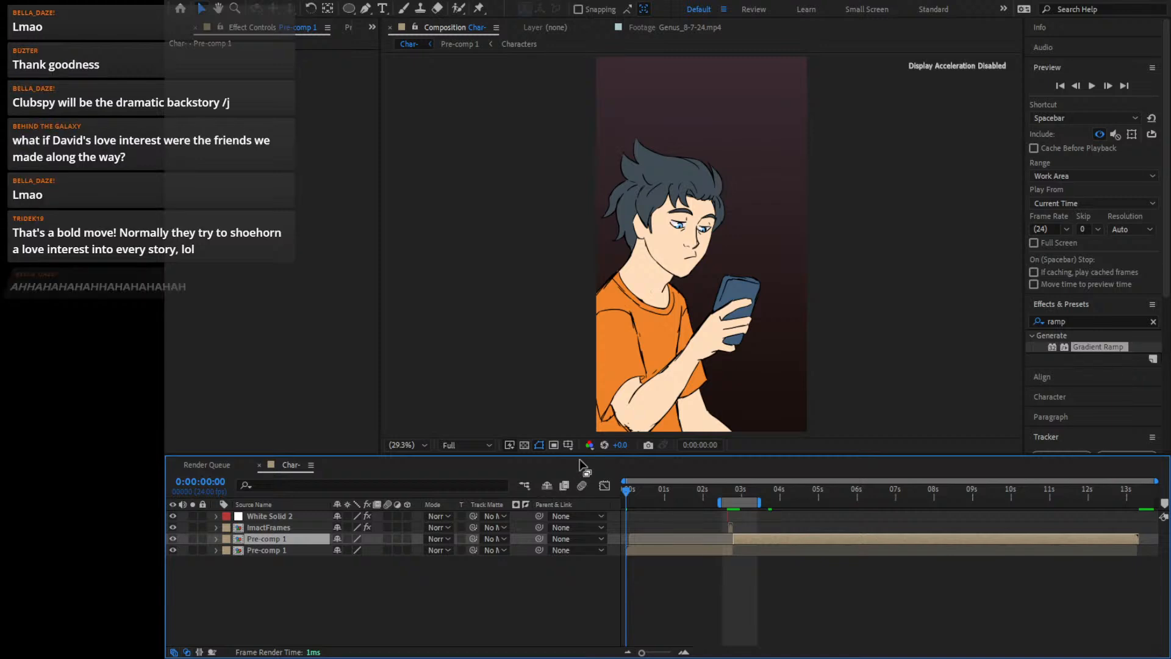
key(b)
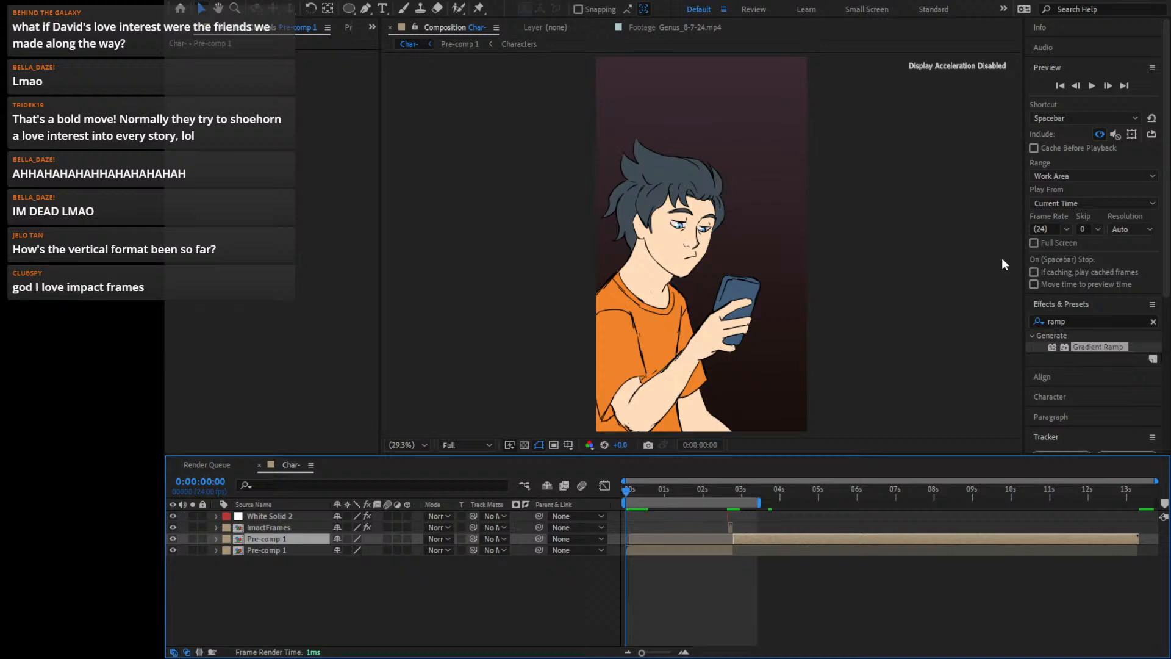
click(731, 496)
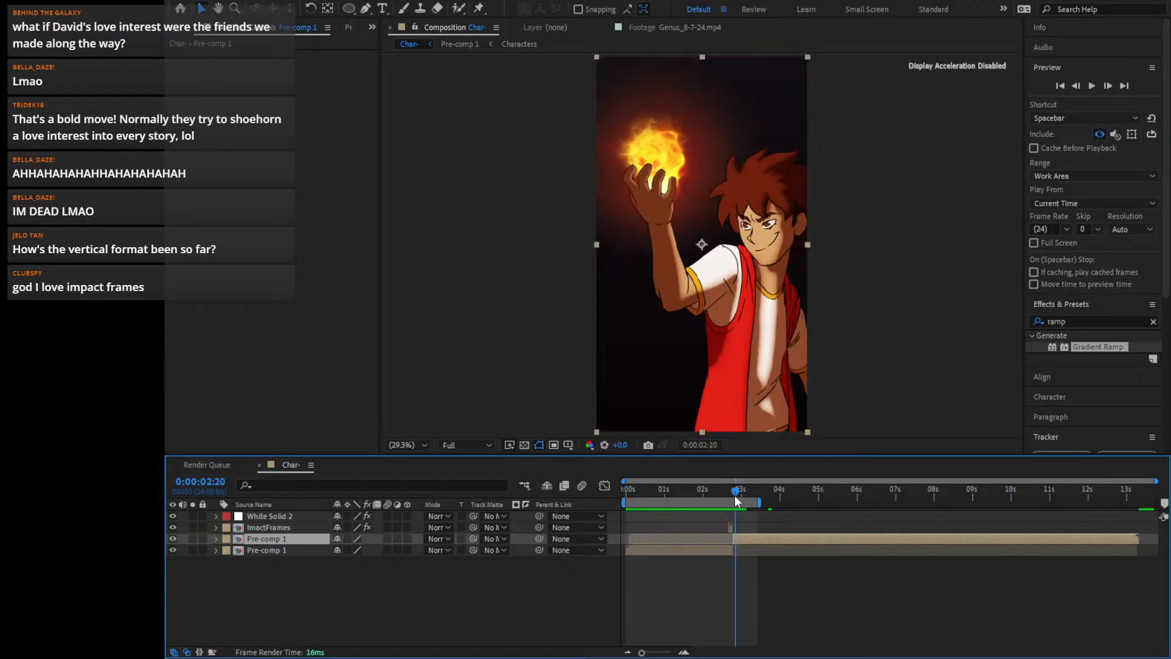
mouse_move(730, 492)
mouse_down()
mouse_move(743, 493)
mouse_move(729, 493)
mouse_up()
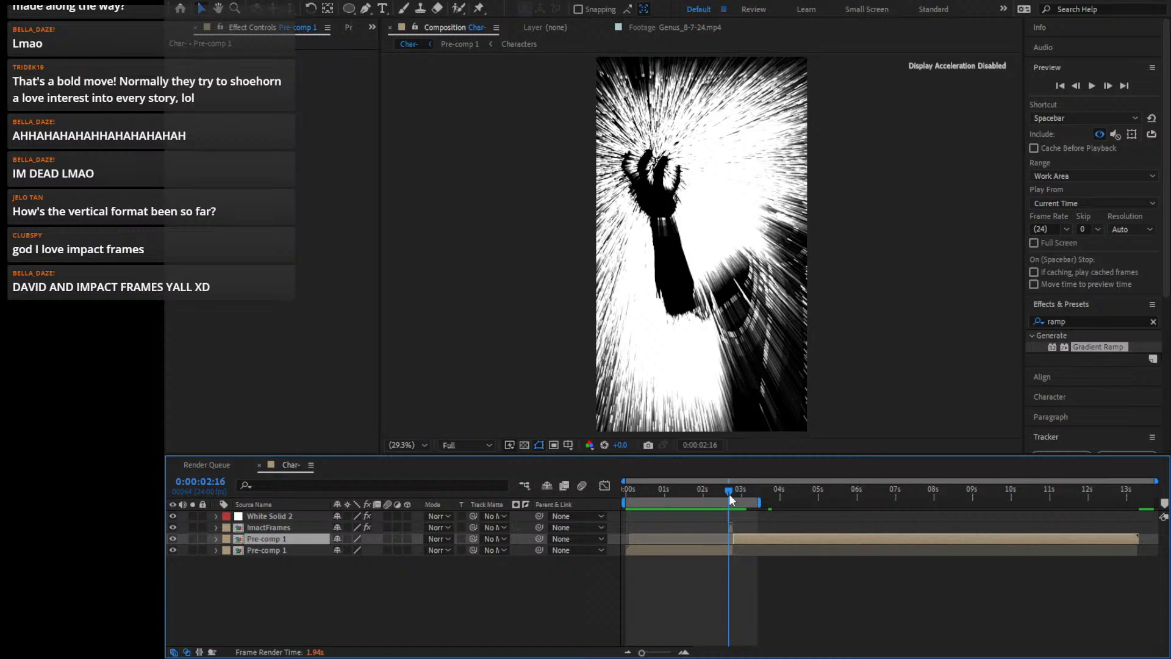
key(space)
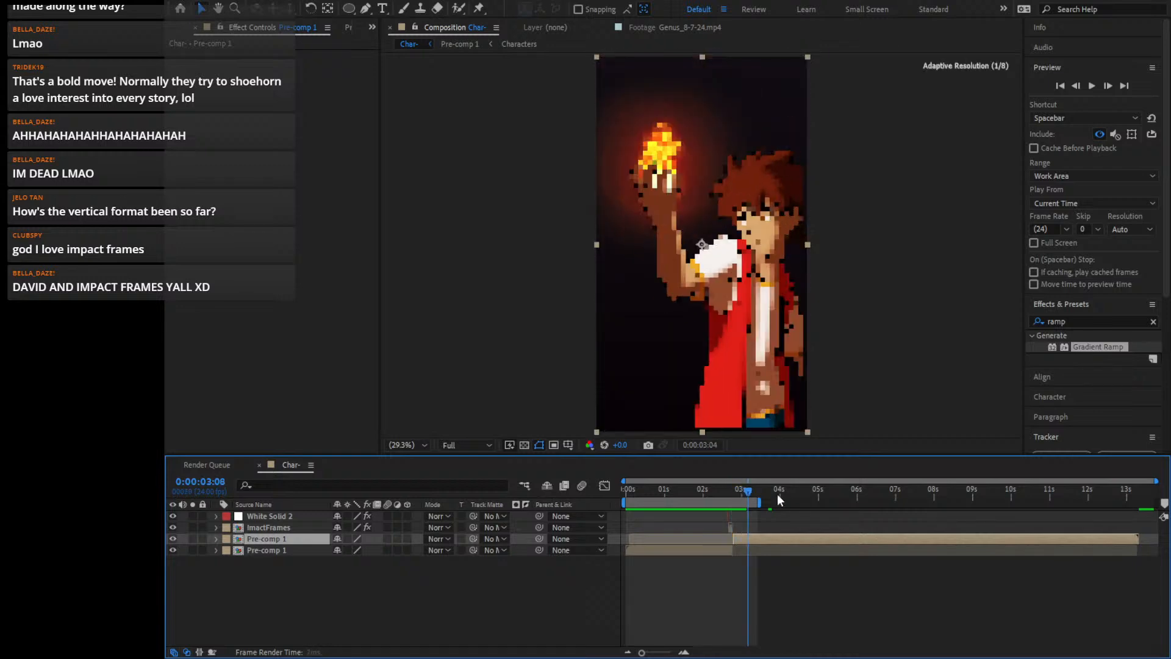
drag(779, 500, 1150, 555)
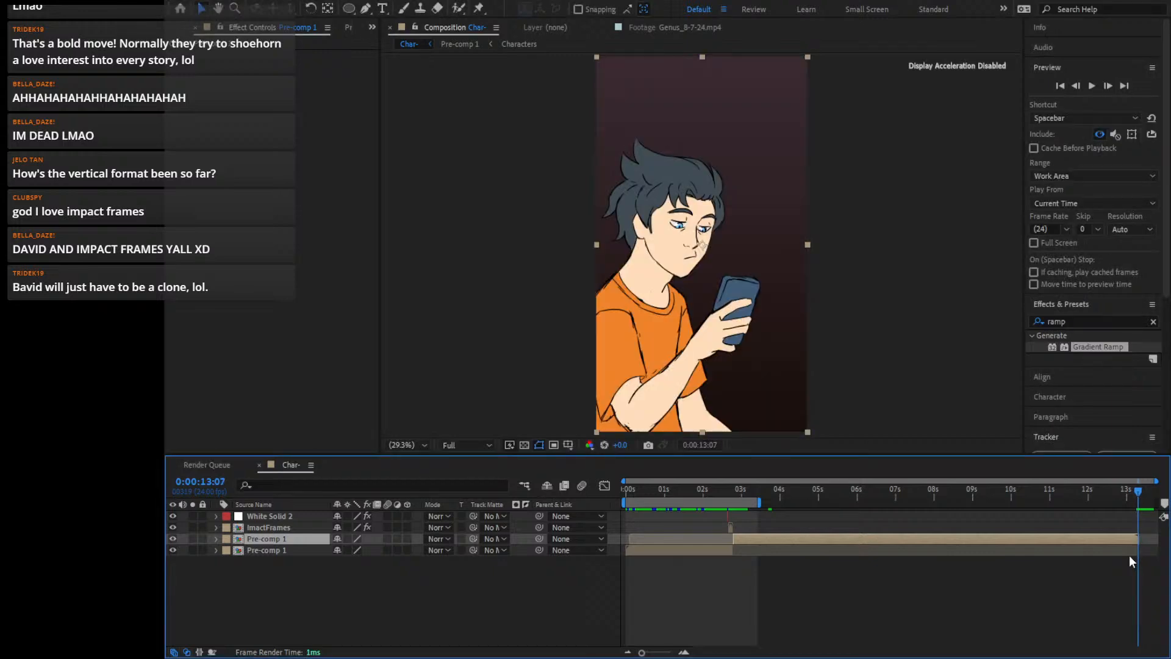
key(n)
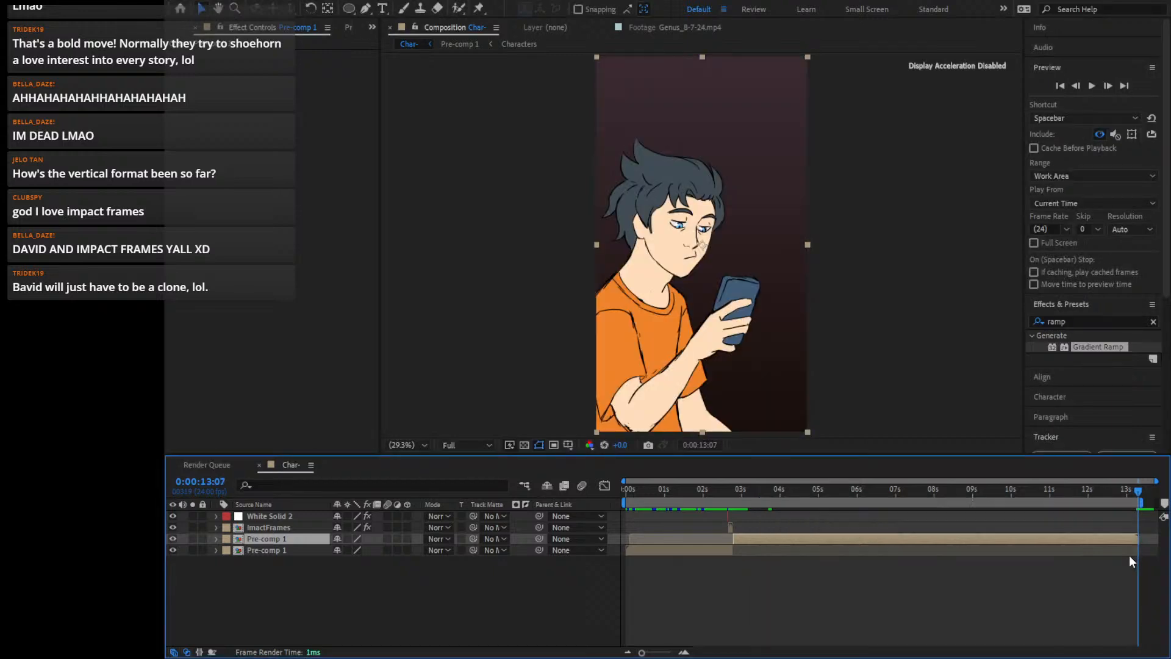
Preview the whole work area, and play it again from the first frame
click(1092, 86)
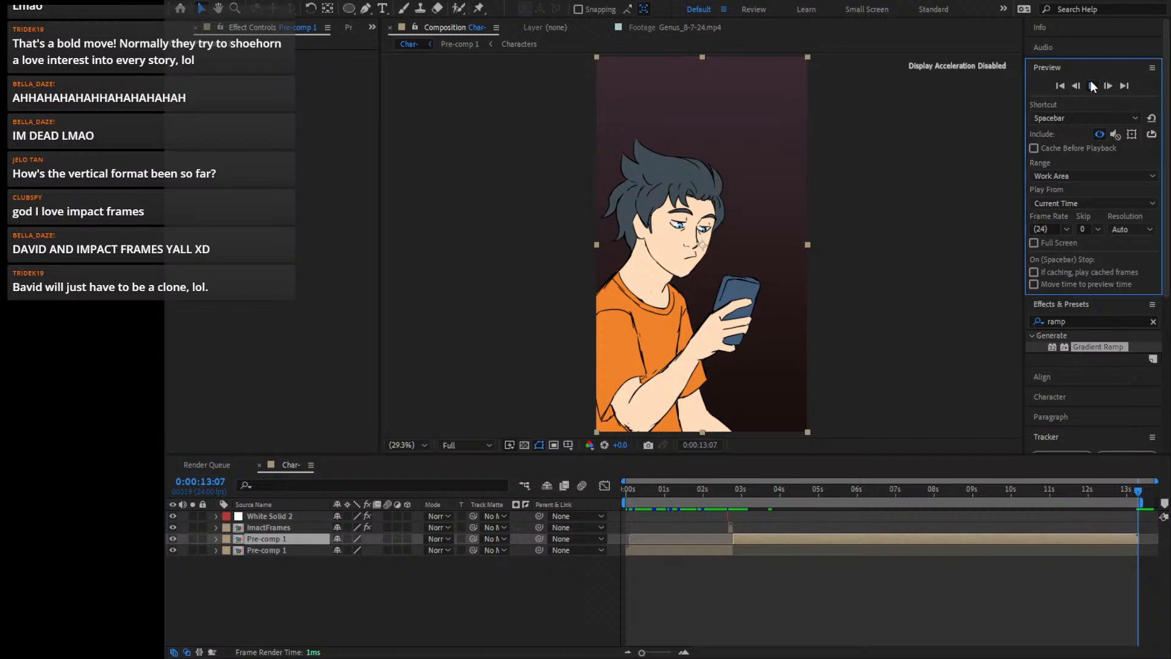
click(1091, 85)
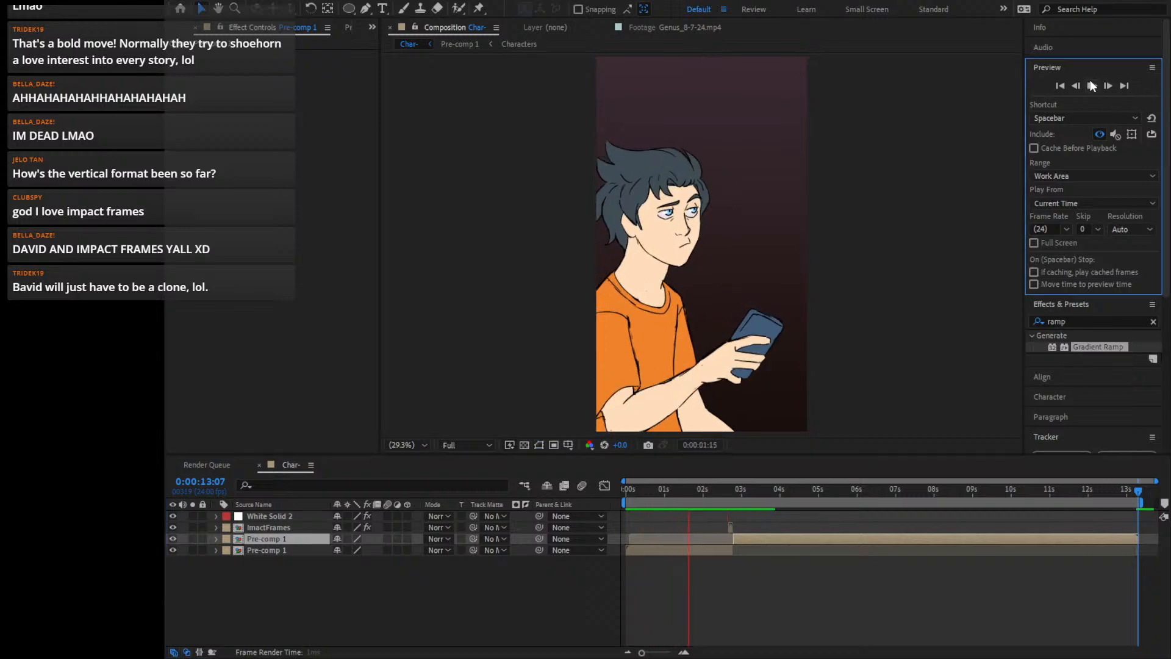
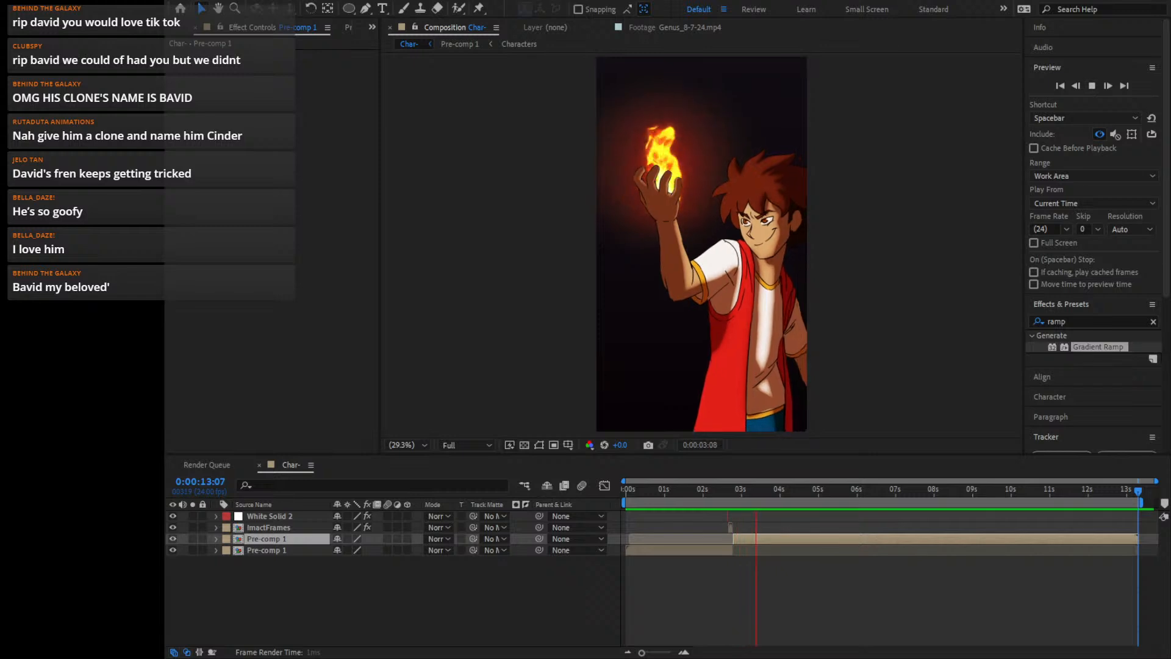
click(871, 284)
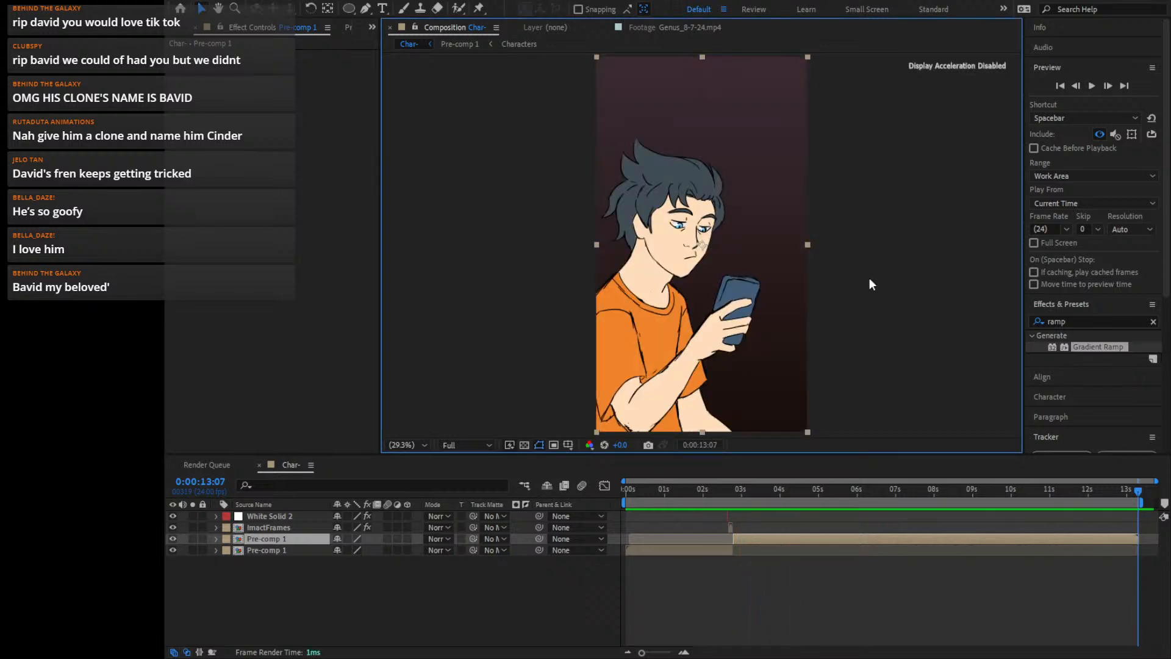
click(1060, 86)
click(1092, 86)
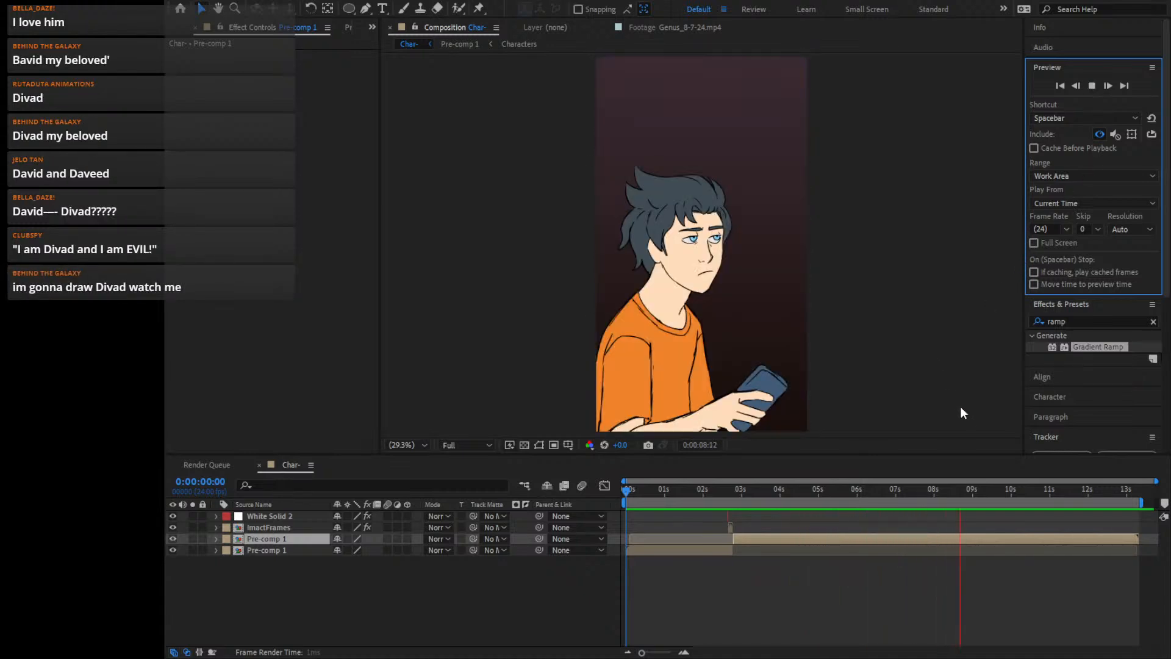
Go to 0:00:09:12 and add an adjustment layer on top of the stack with the Channel Invert effect
drag(854, 490, 992, 517)
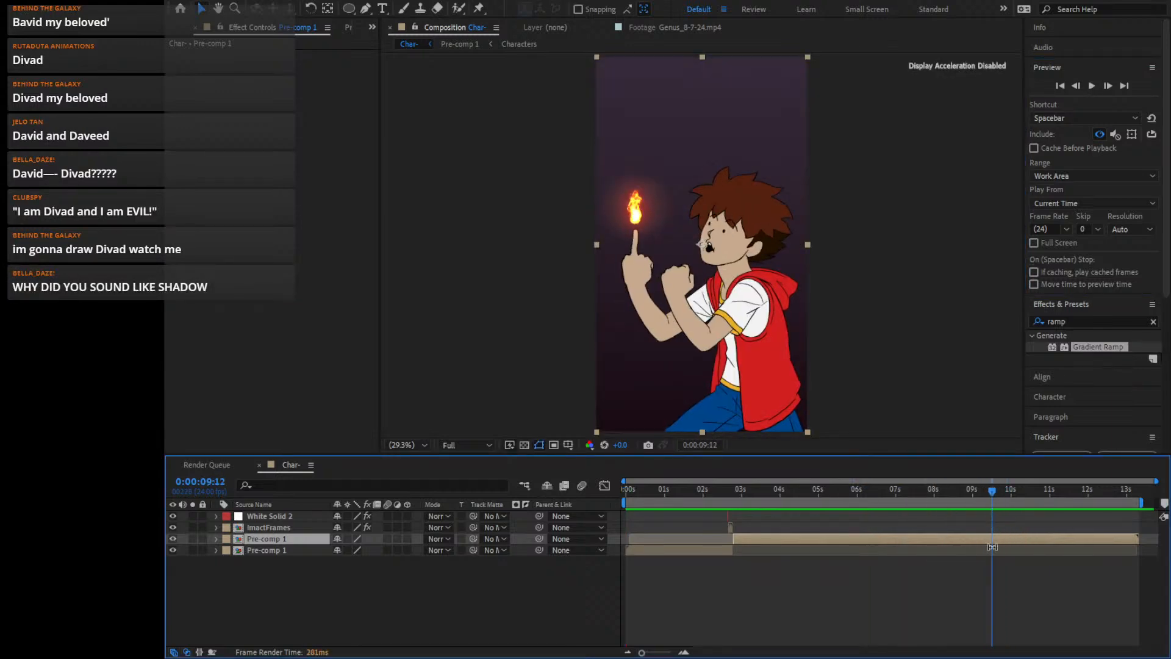
click(988, 580)
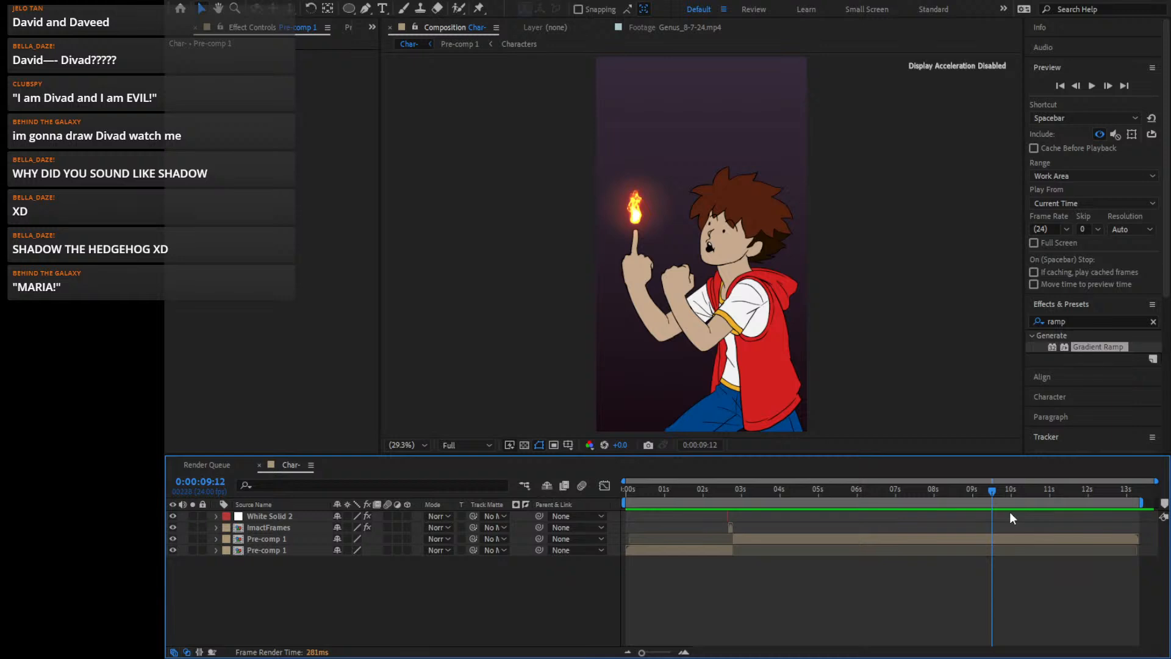
key(ctrl+alt+y)
scroll(829, 349, up, 4)
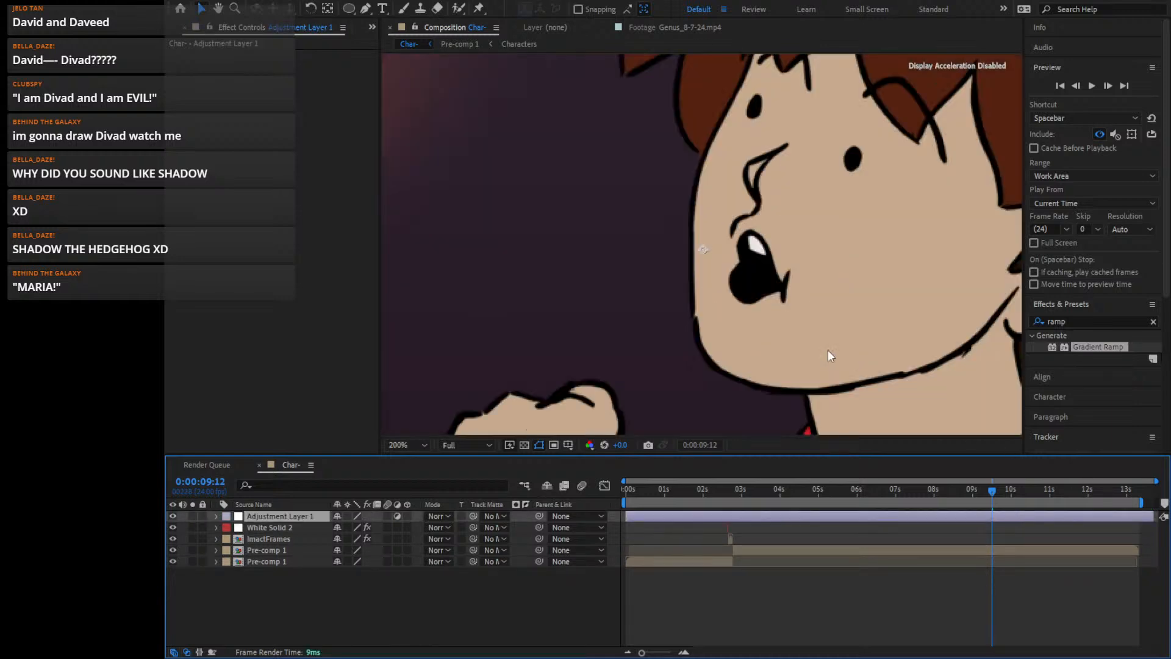
scroll(924, 316, down, 2)
click(1097, 320)
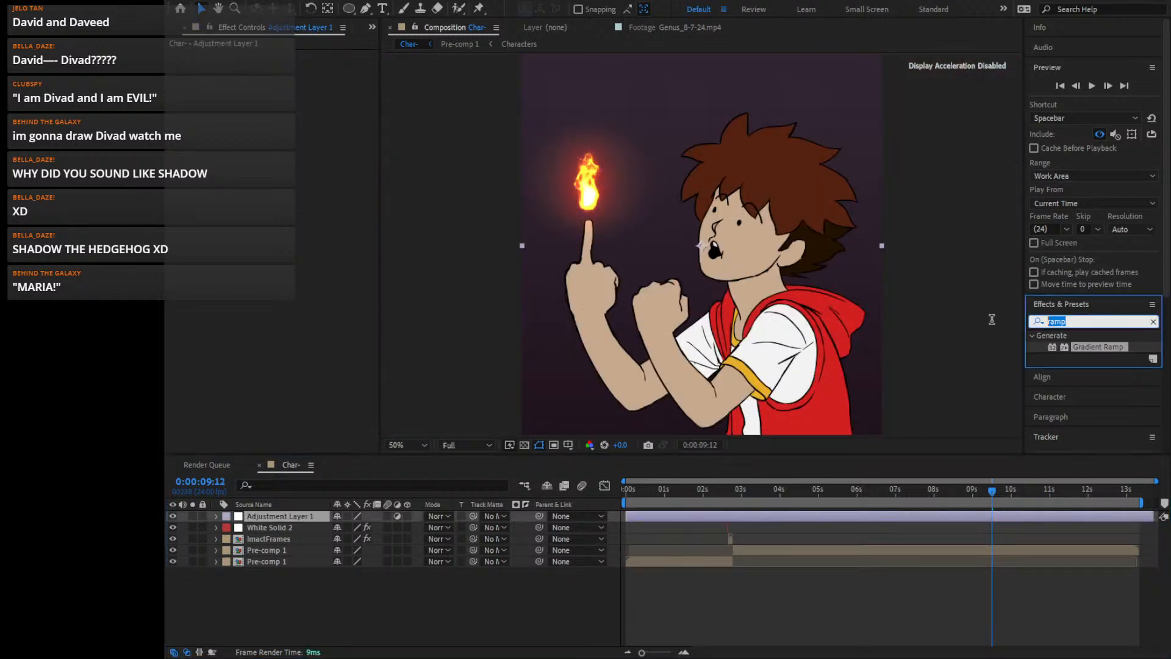
text(invert)
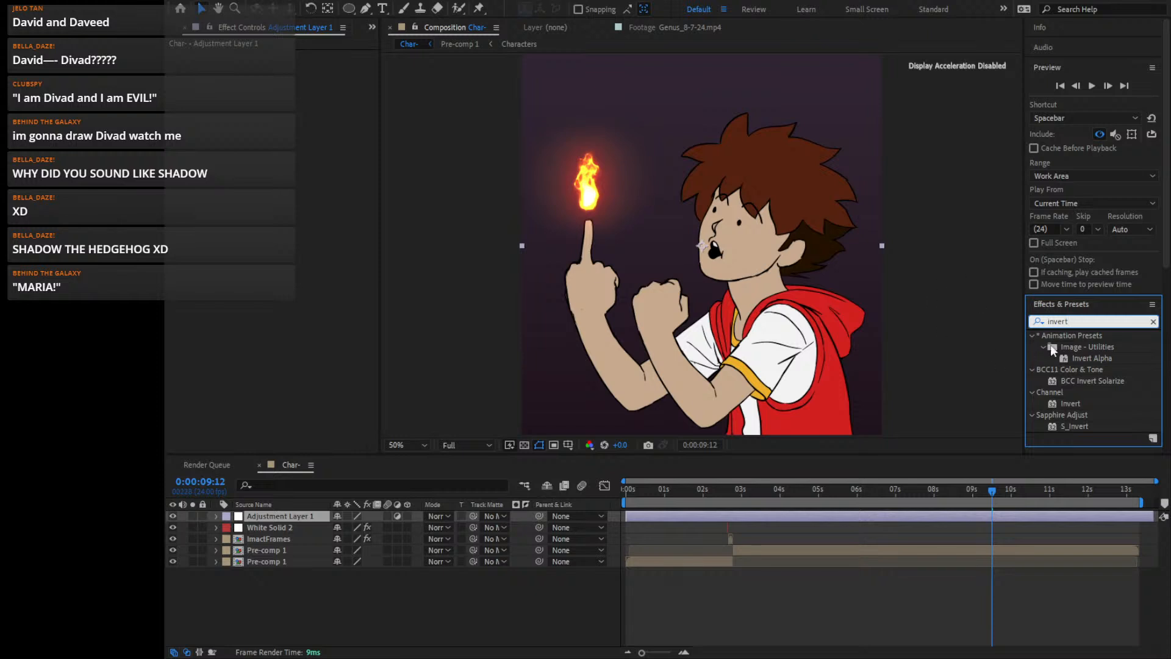
double_click(1068, 404)
drag(795, 320, 706, 247)
scroll(701, 245, down, 2)
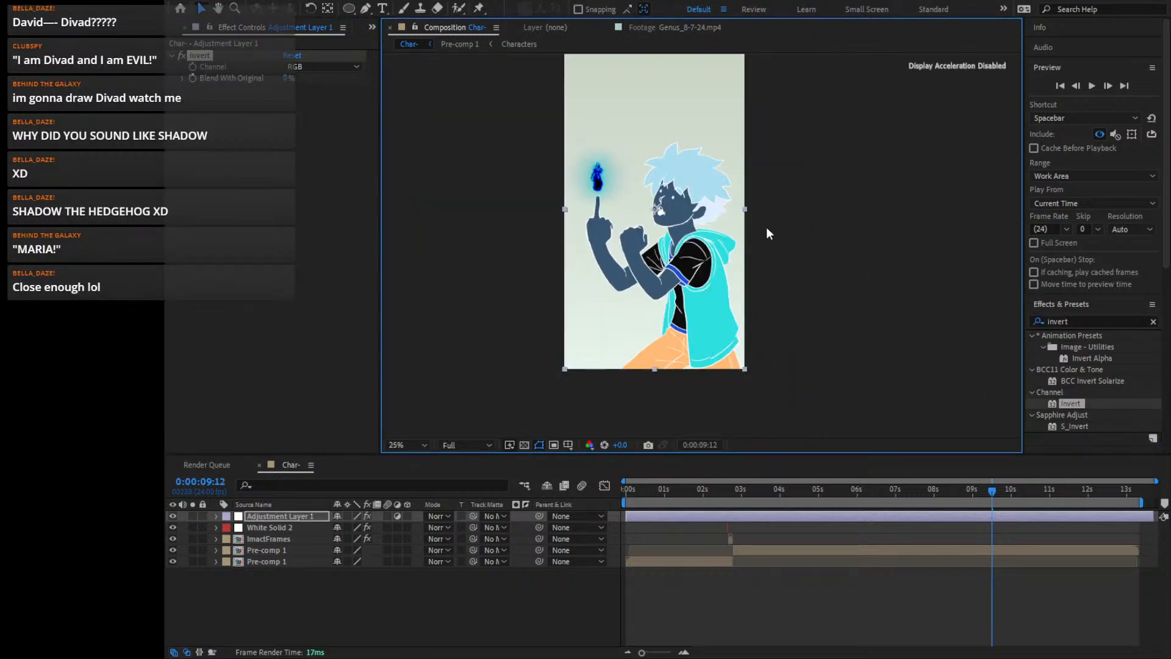
key(period)
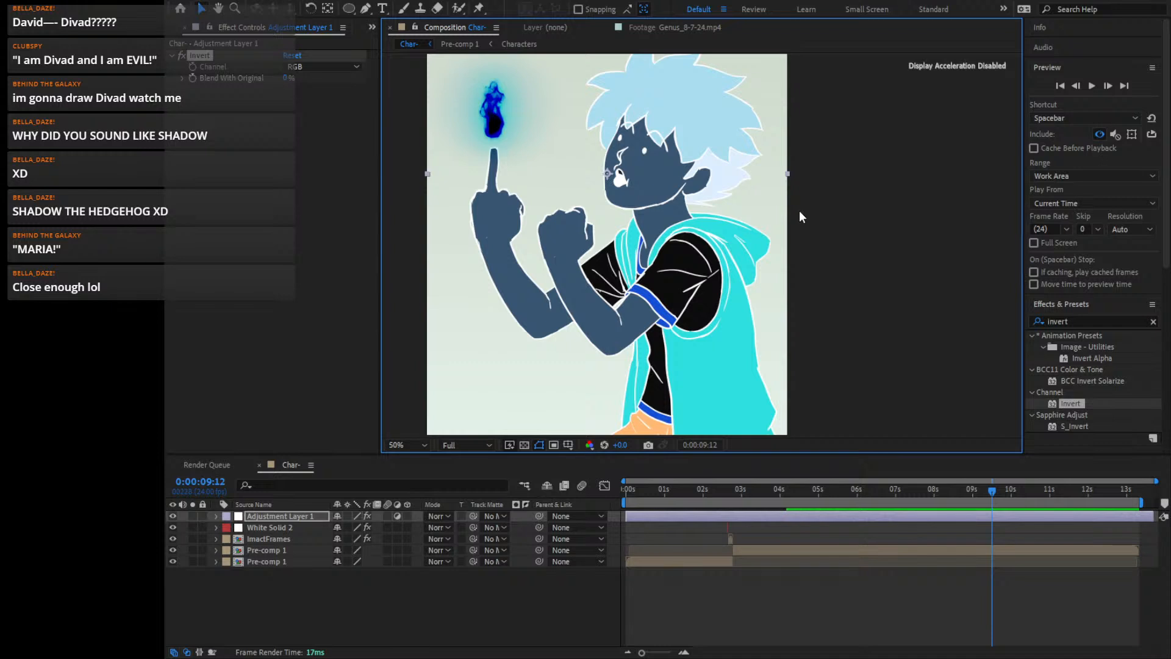
Remove the Invert effect and delete the adjustment layer
key(Delete)
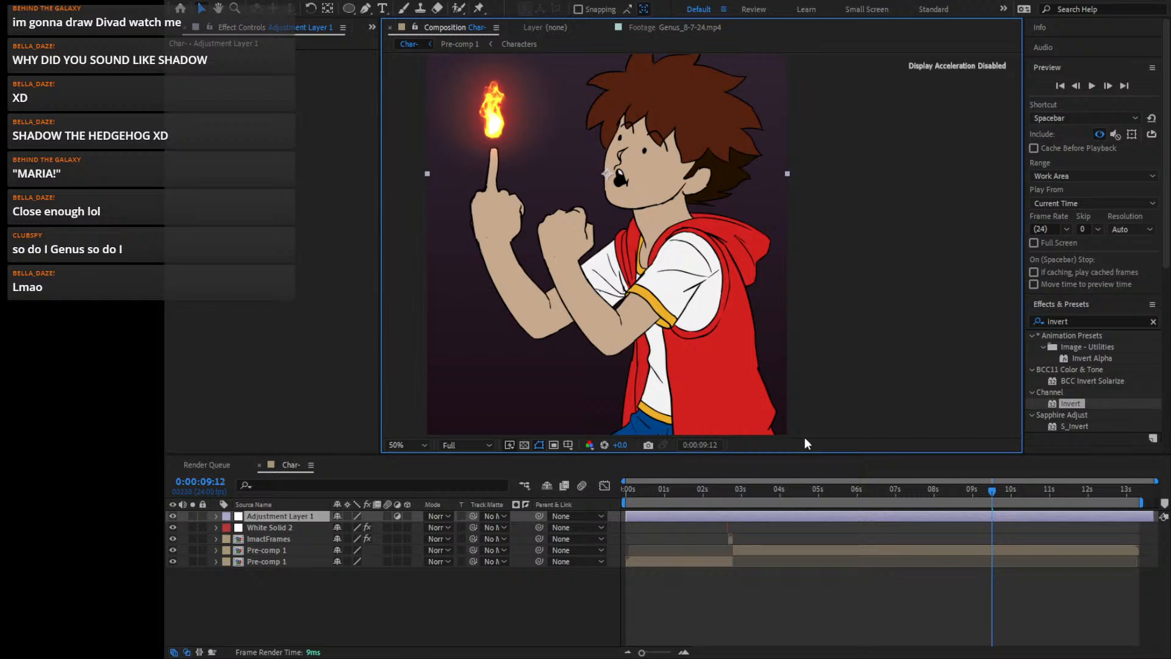
key(Delete)
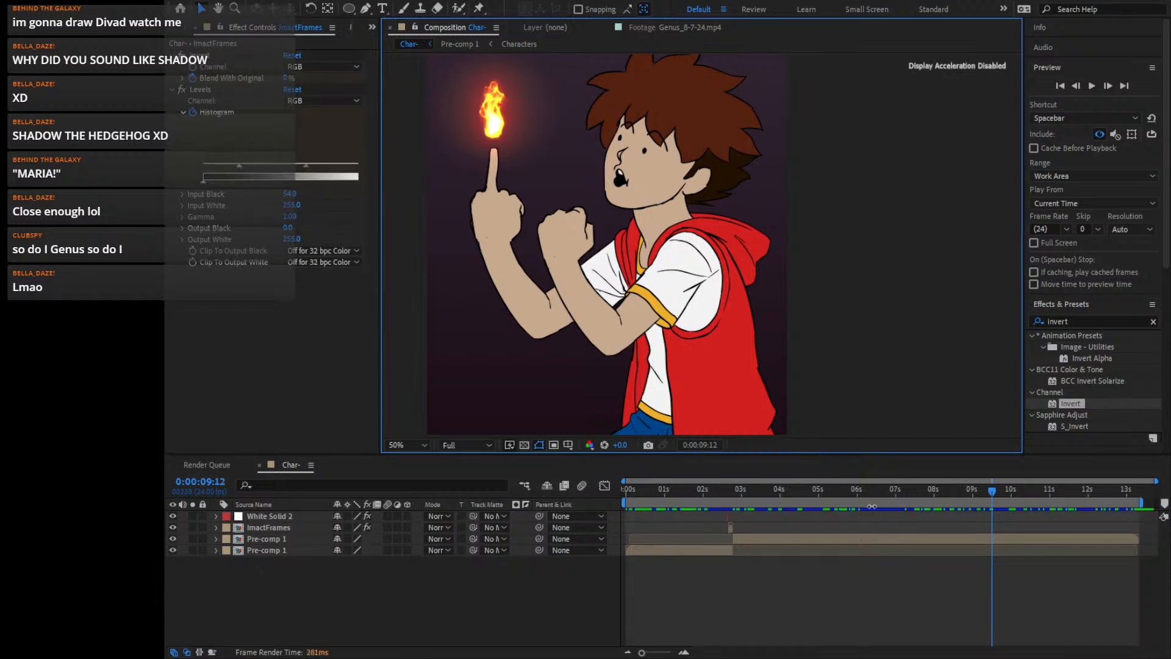
Examine the shots around 0:00:07:14, 0:00:02:09 and 0:00:03:20 with the whole frame in view, and return to 0:00:00:00
drag(794, 483, 918, 488)
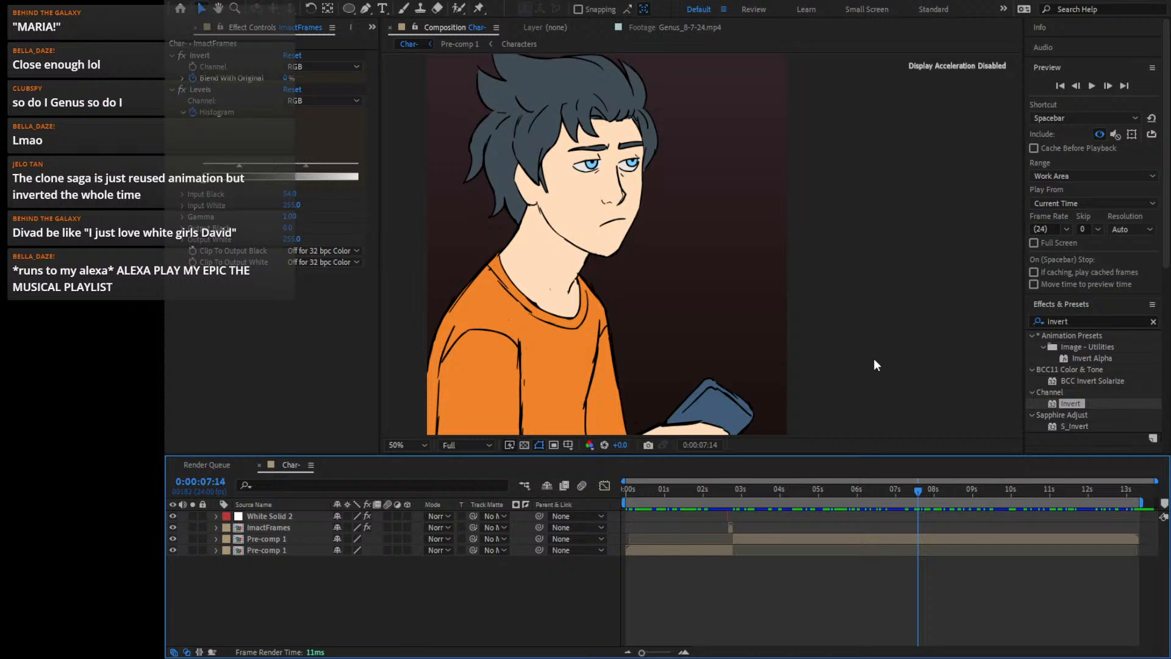
key(comma)
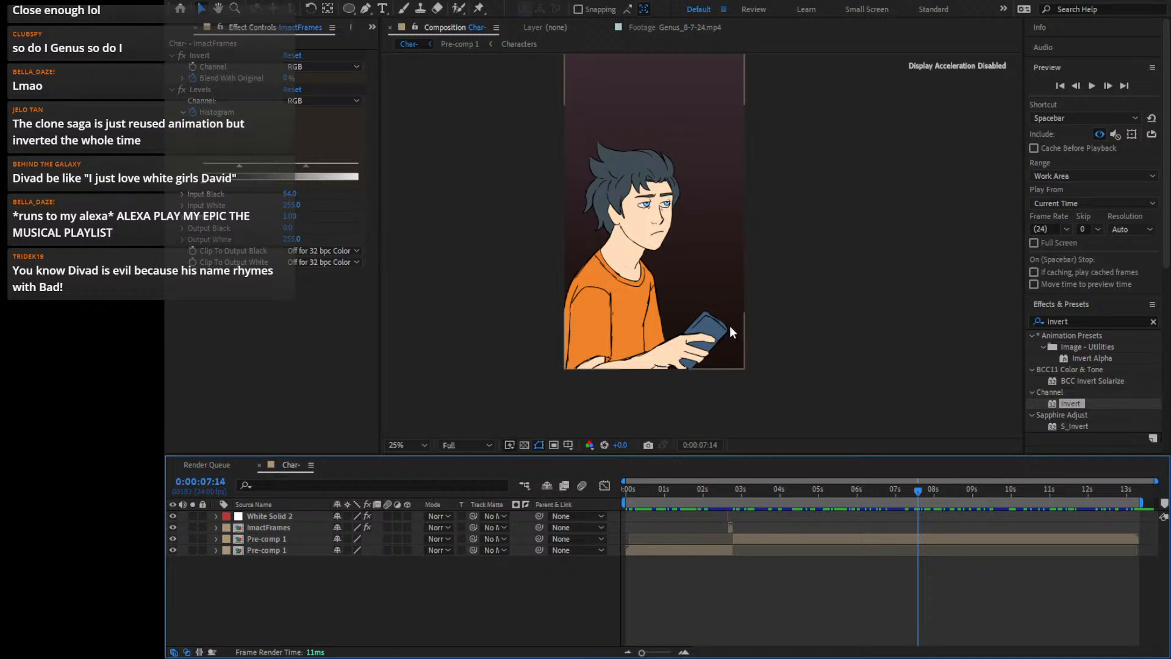
key(shift+slash)
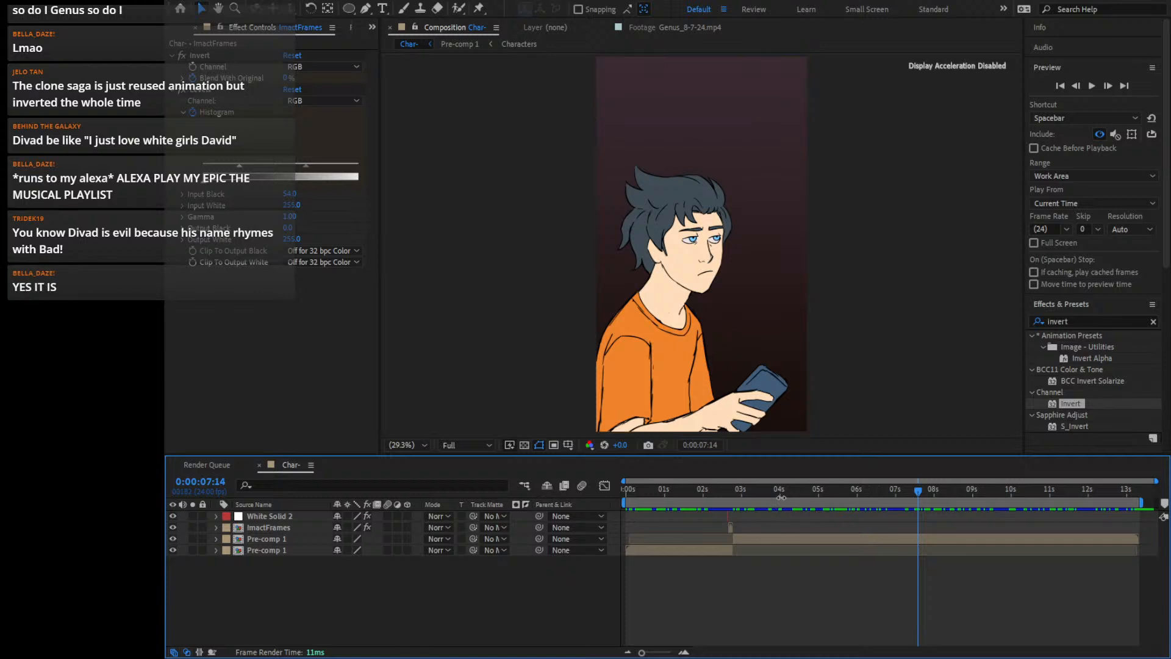
click(762, 491)
drag(758, 492, 718, 494)
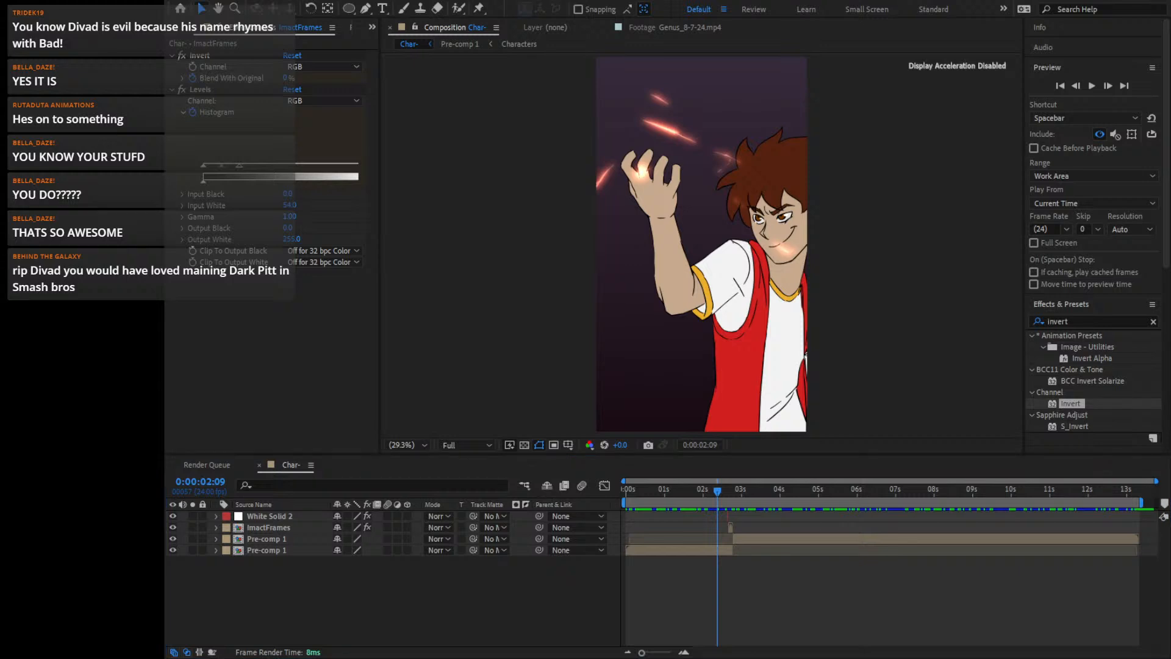
drag(719, 491, 773, 507)
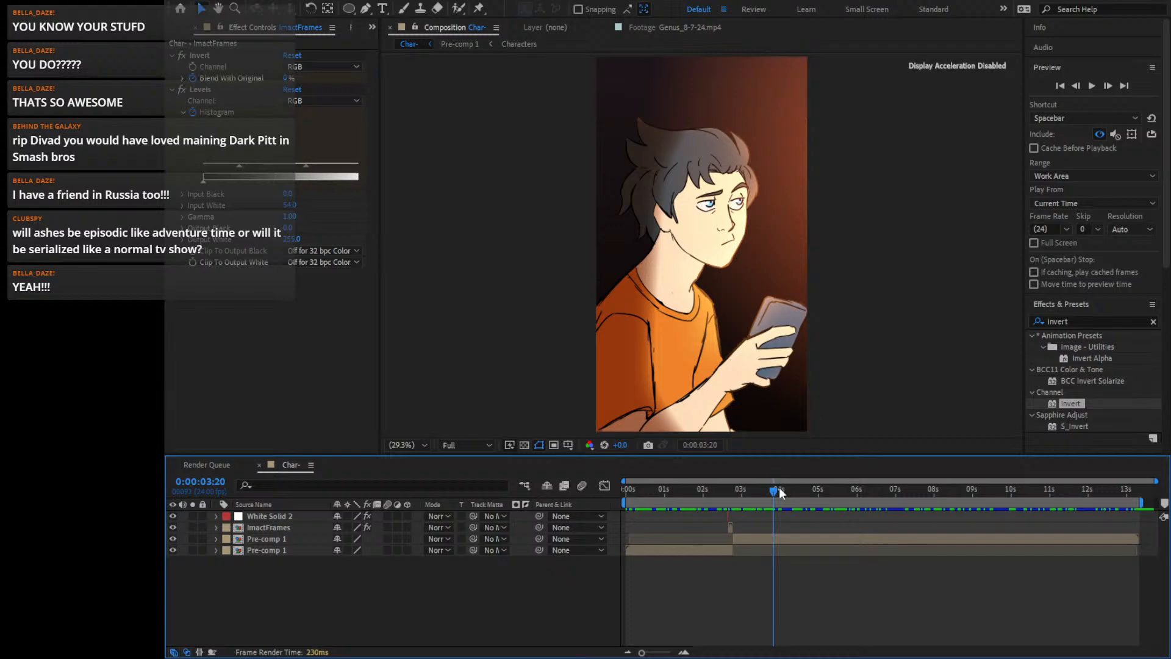
click(781, 492)
drag(781, 492, 521, 509)
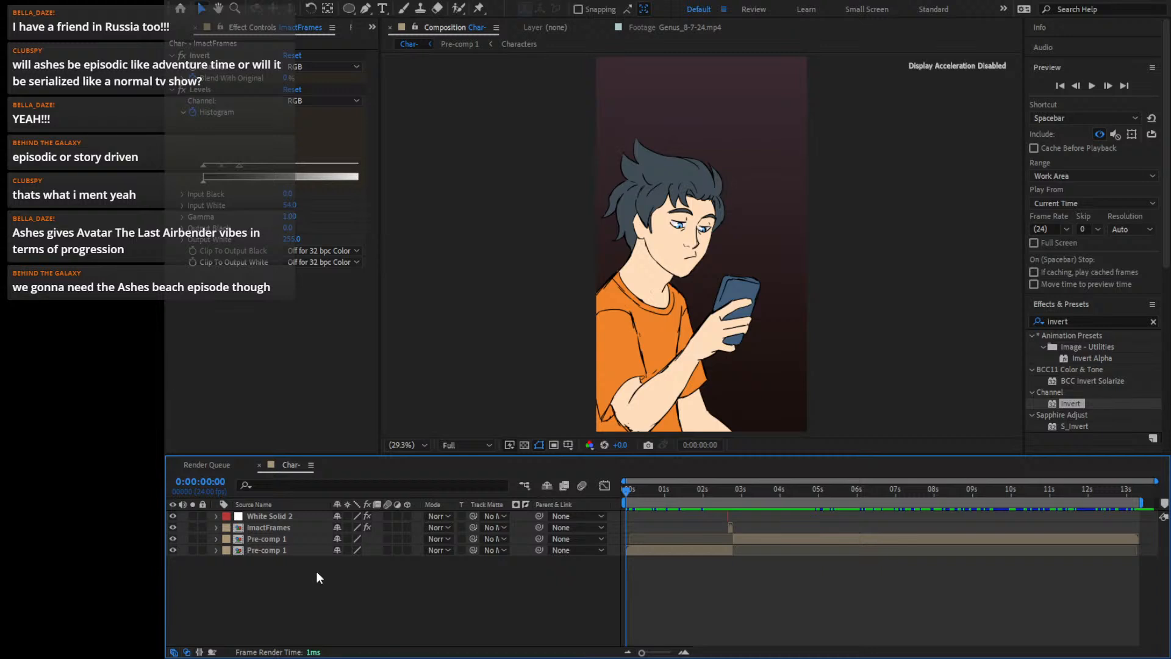
Add a black solid at the top of the layer stack and apply the Gradient Ramp effect to it
key(ctrl+y)
key(Return)
click(1079, 321)
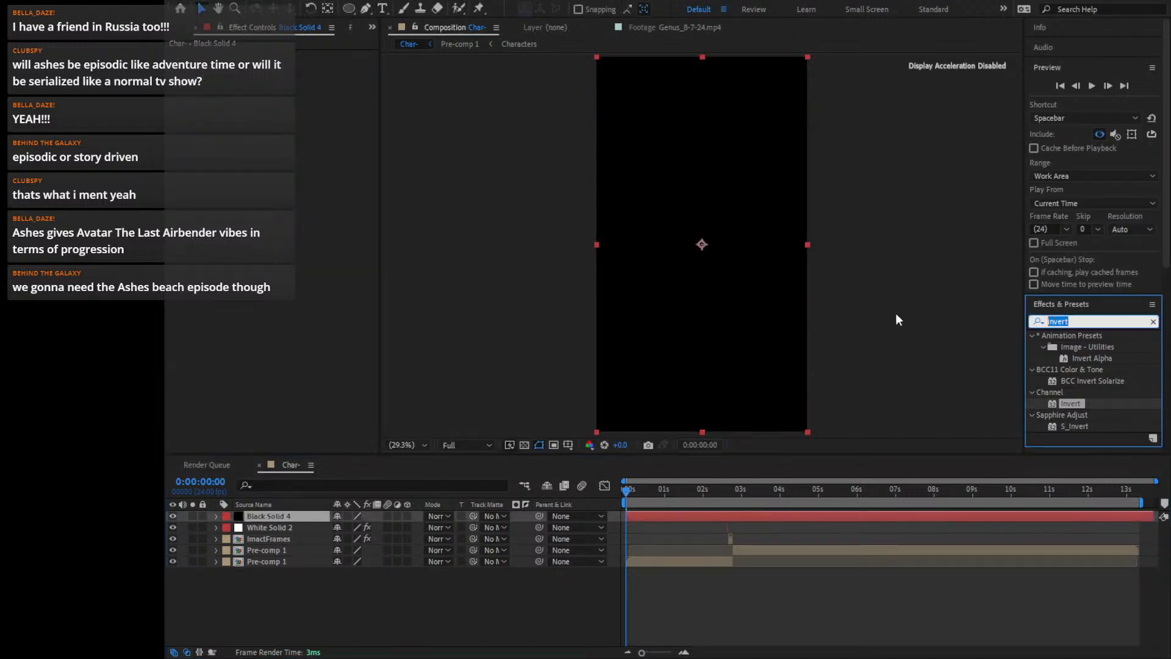
text(filramp)
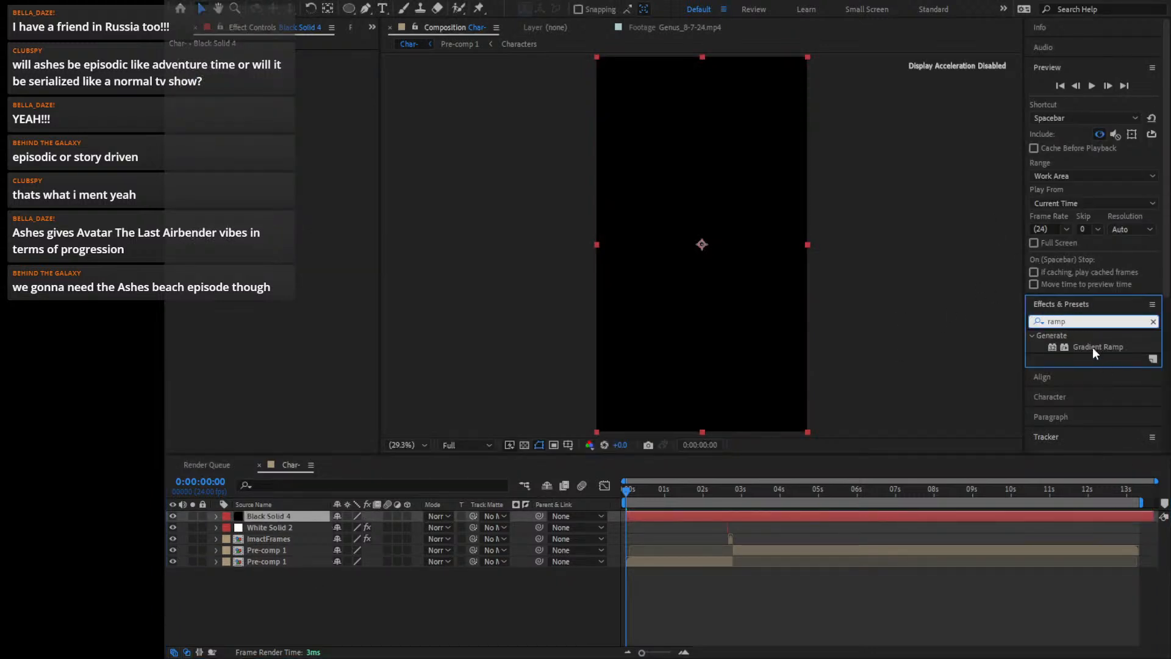
double_click(1091, 345)
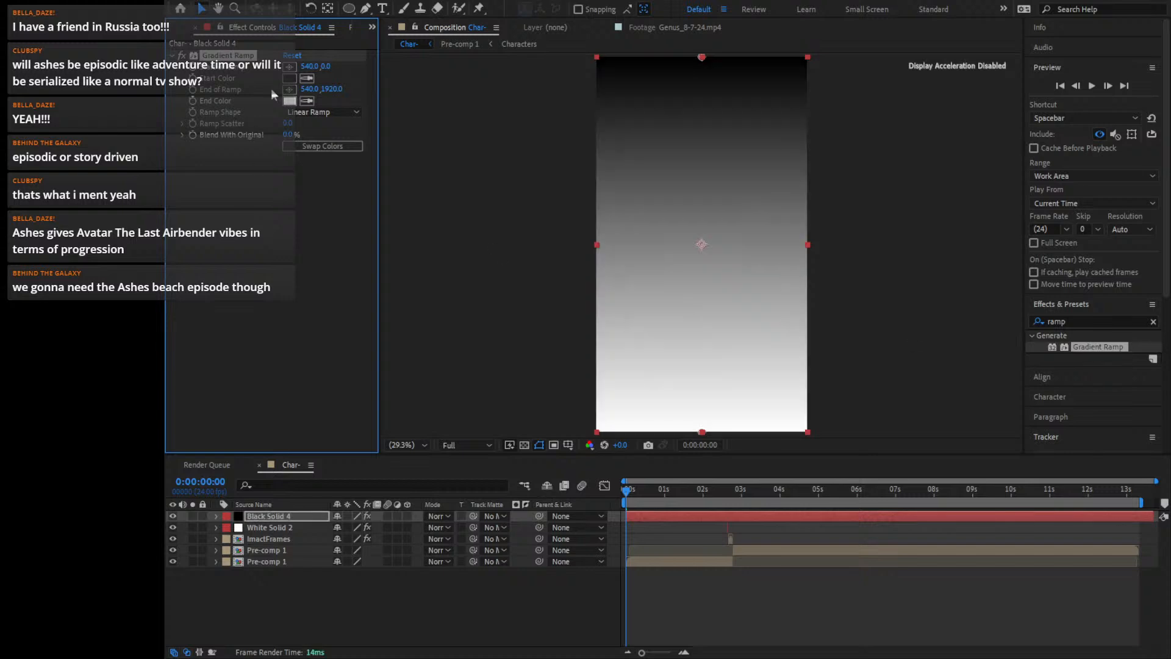
Swap the Gradient Ramp's colors and set its start color to a light golden orange
click(319, 145)
click(287, 80)
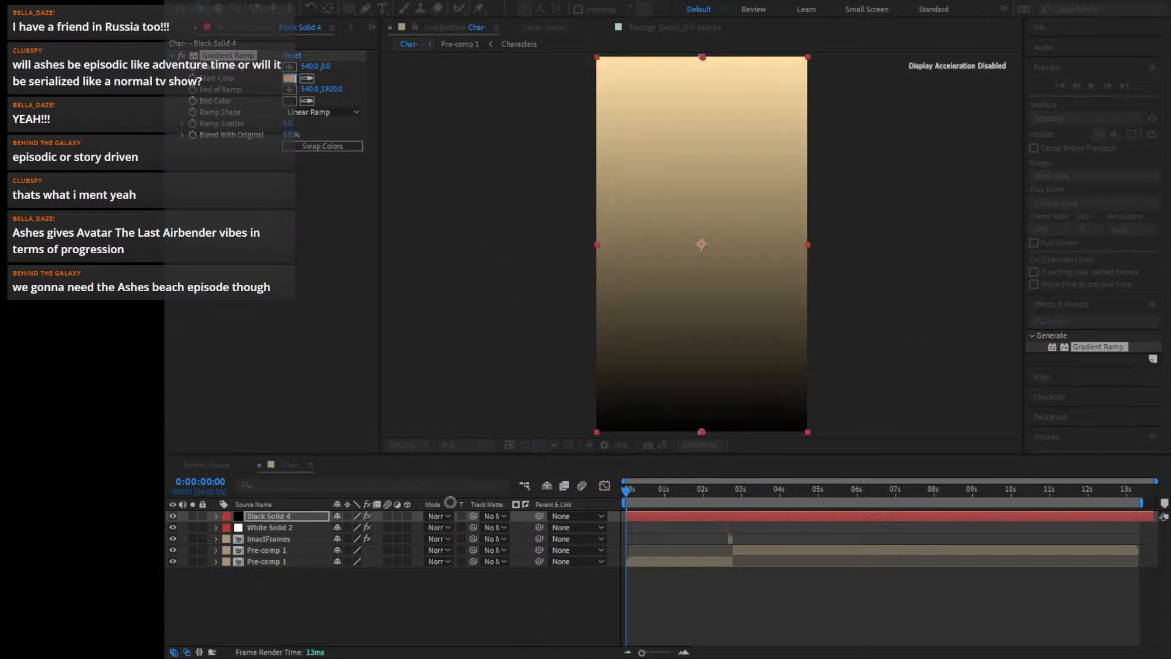
click(451, 471)
click(669, 475)
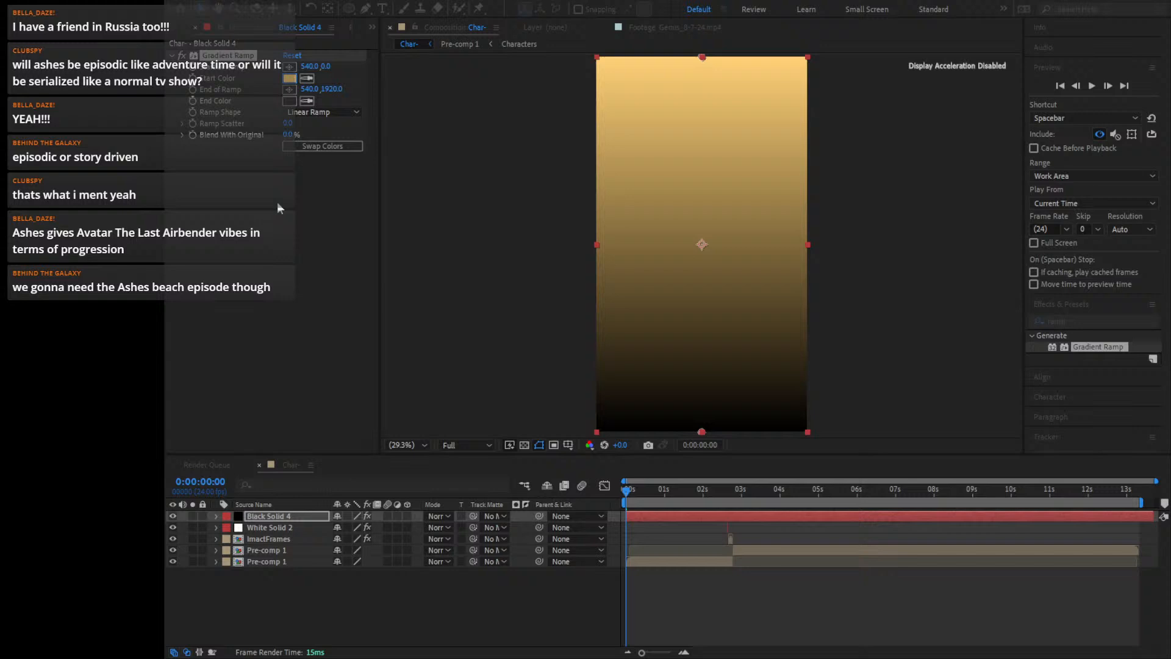
Set the Gradient Ramp's end color to a bright reddish orange
click(290, 102)
drag(476, 505, 487, 441)
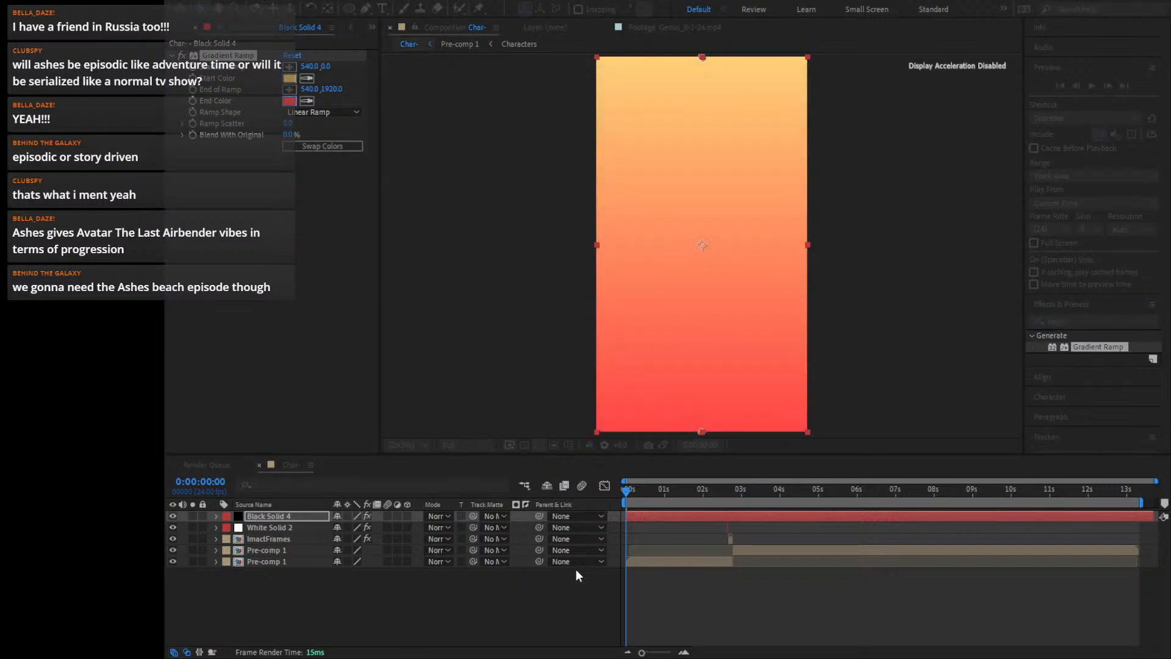
click(552, 639)
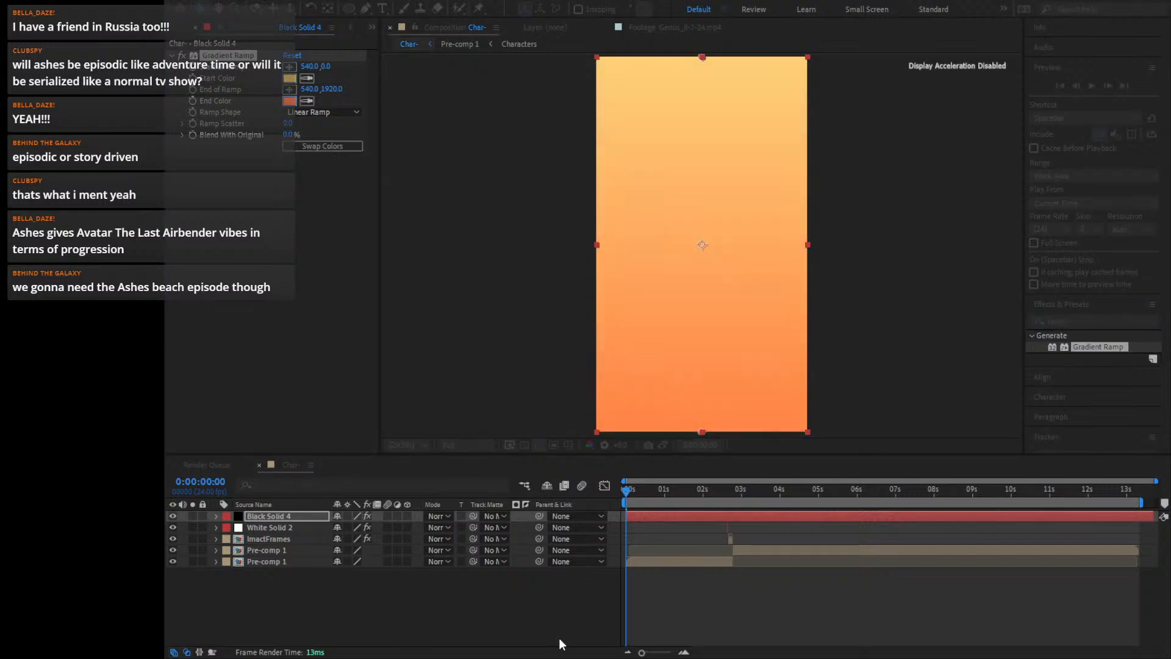
drag(559, 639, 564, 641)
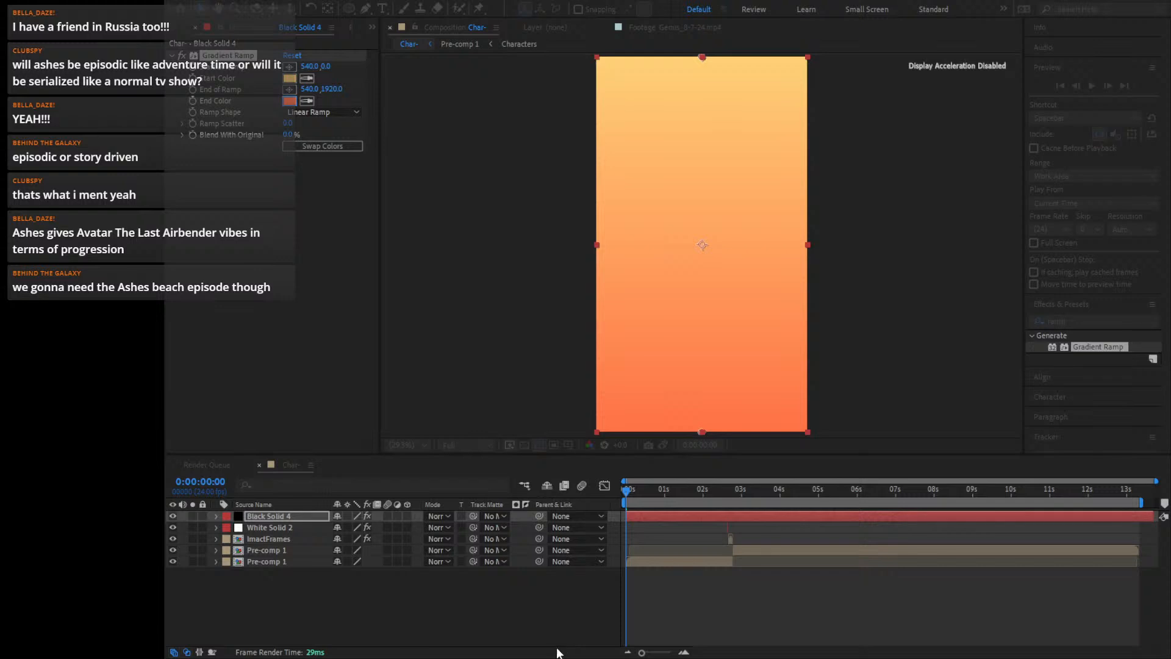
click(650, 479)
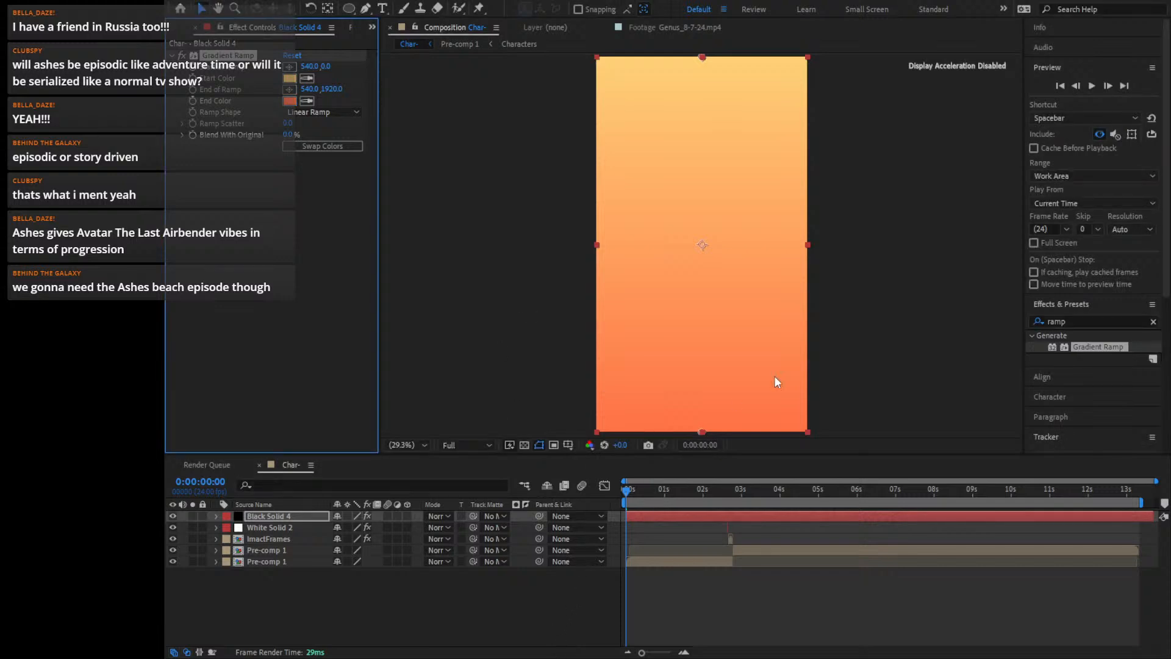
Enlarge the composition view and apply the Hue/Saturation effect to the gradient solid
scroll(793, 360, down, 3)
scroll(805, 345, up, 1)
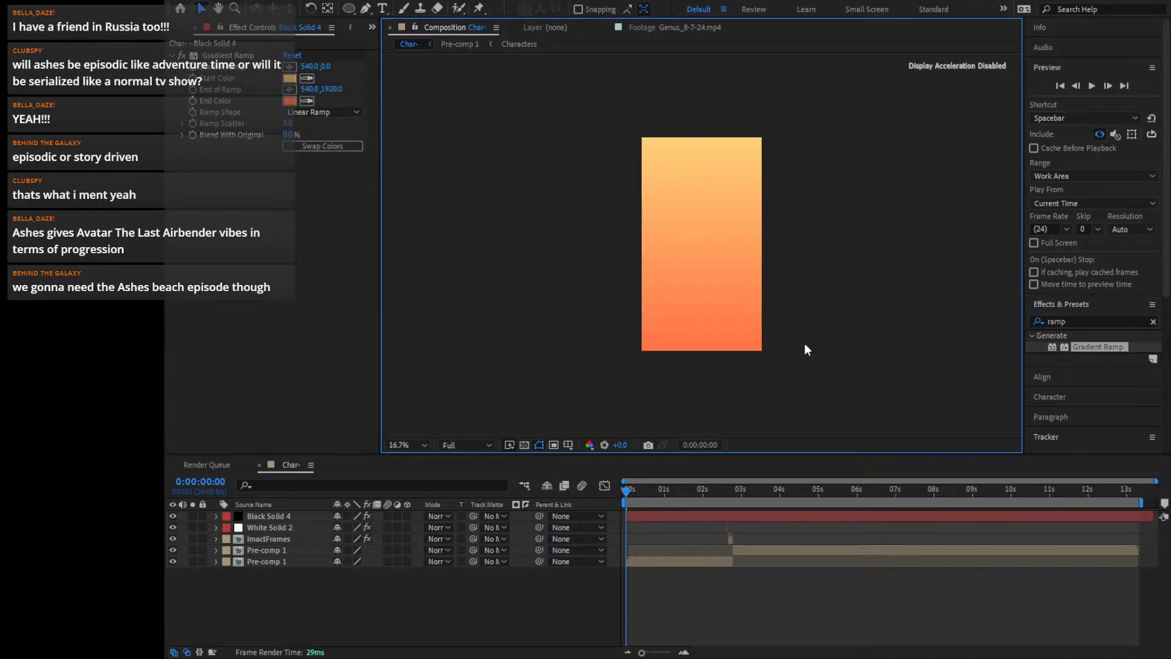
scroll(804, 342, up, 2)
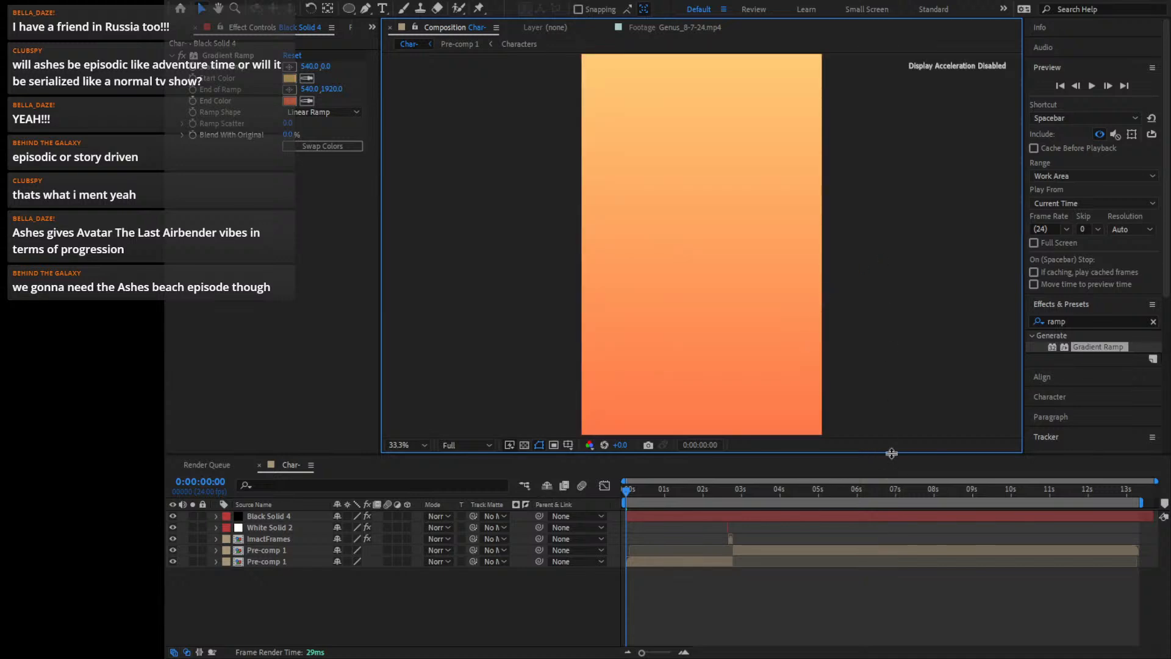
drag(891, 453, 874, 506)
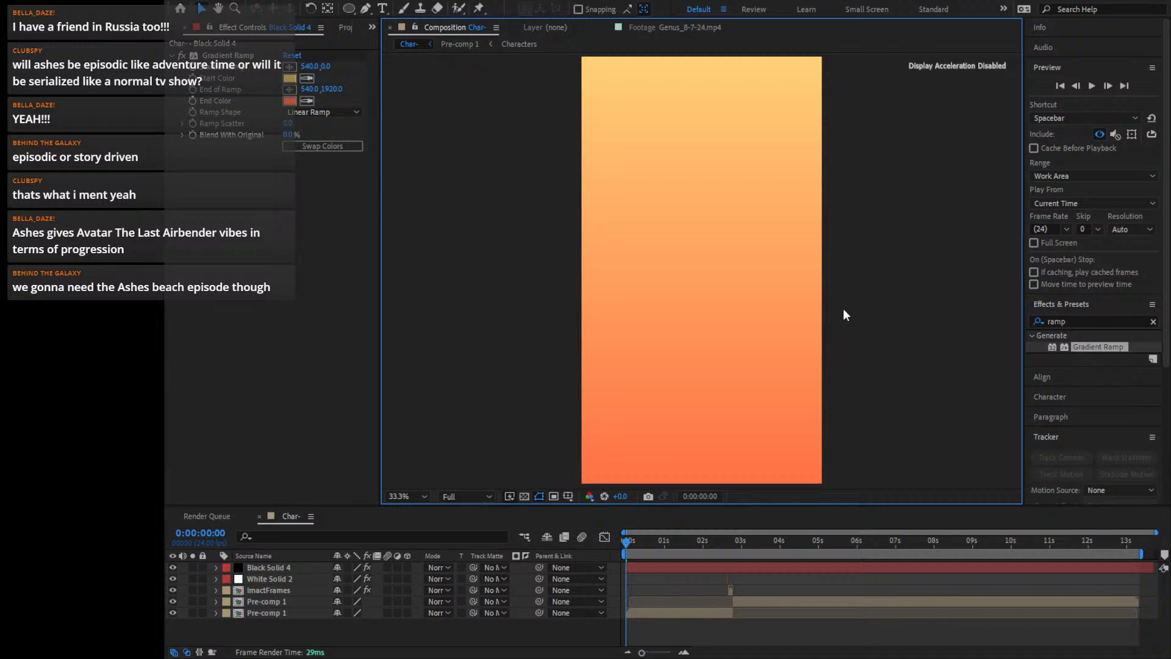
drag(1072, 320, 918, 313)
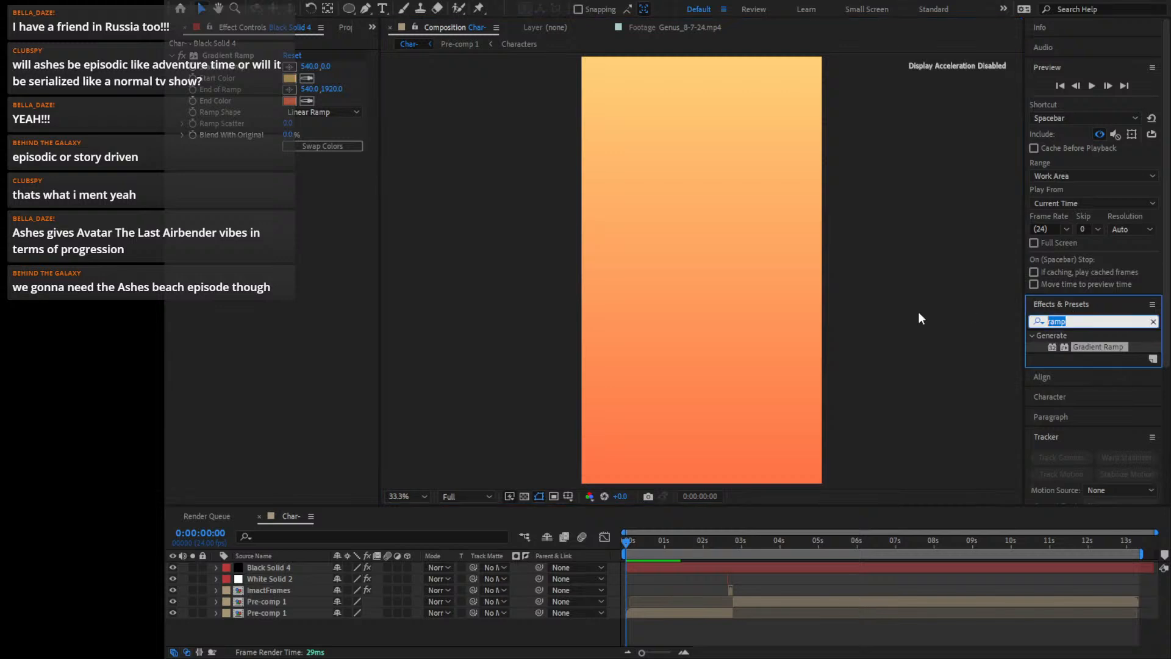
text(hue)
click(1082, 415)
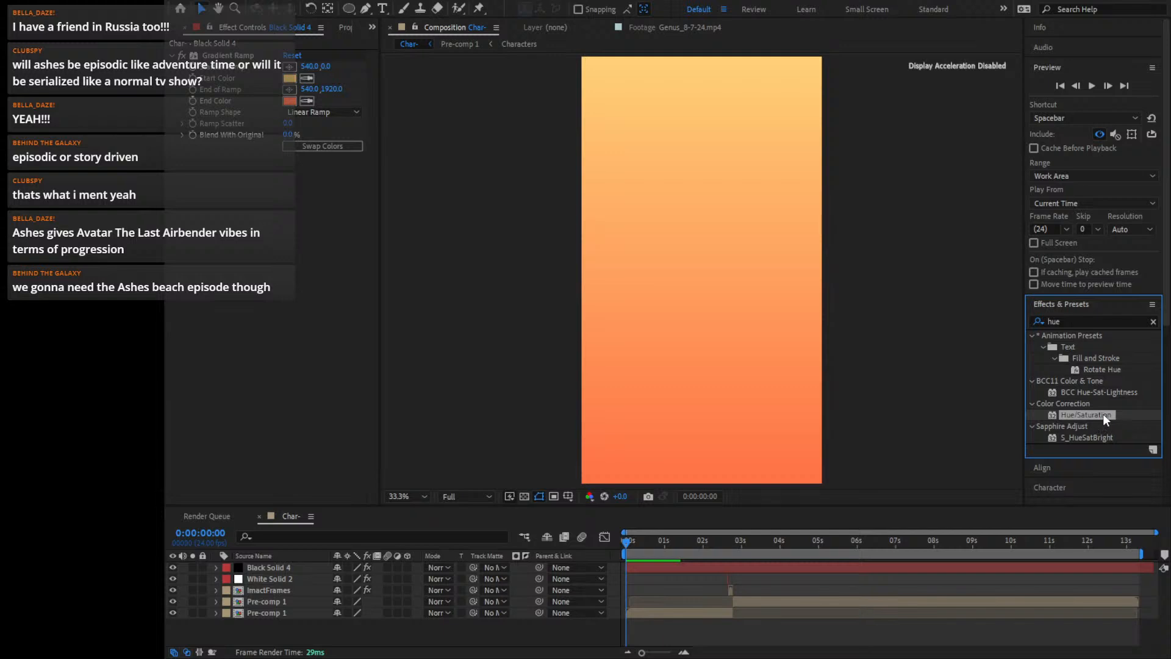
drag(1103, 415, 323, 309)
Try the Hue blending mode on the gradient solid and inspect the character up close
click(443, 567)
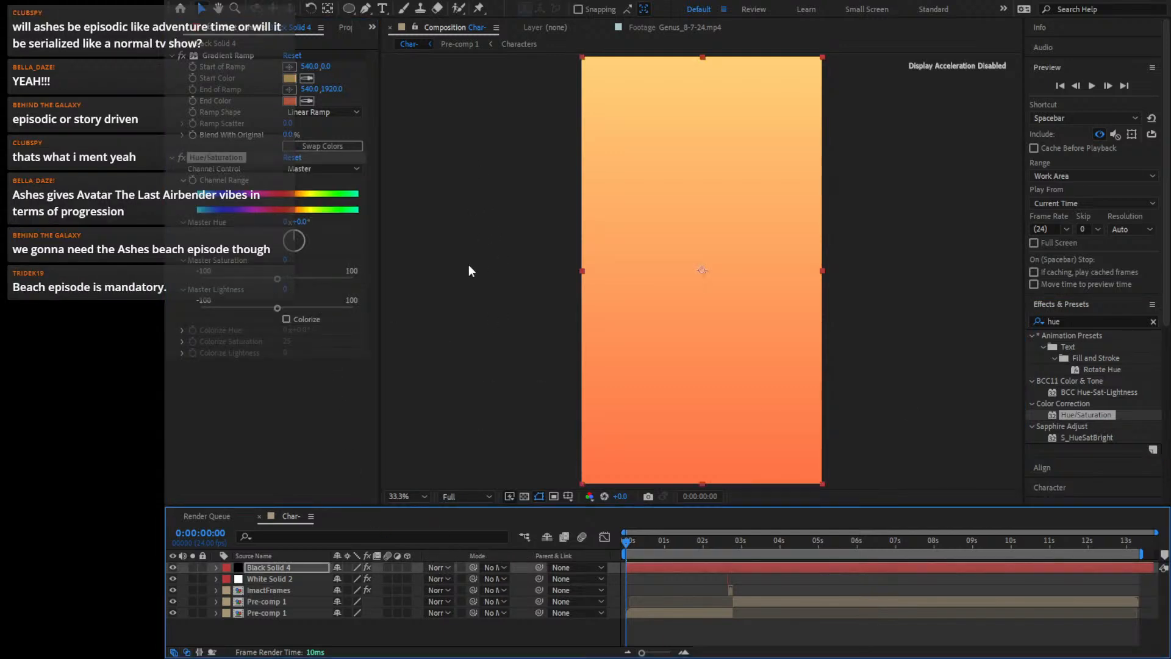
click(473, 406)
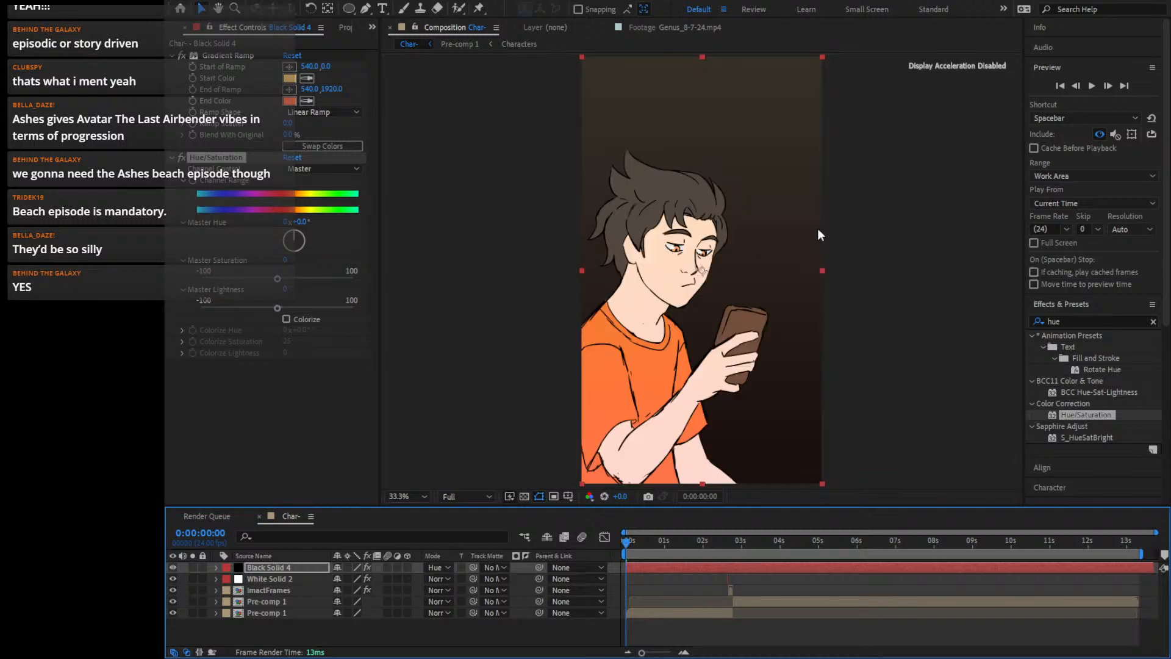
scroll(753, 269, up, 2)
scroll(738, 266, down, 1)
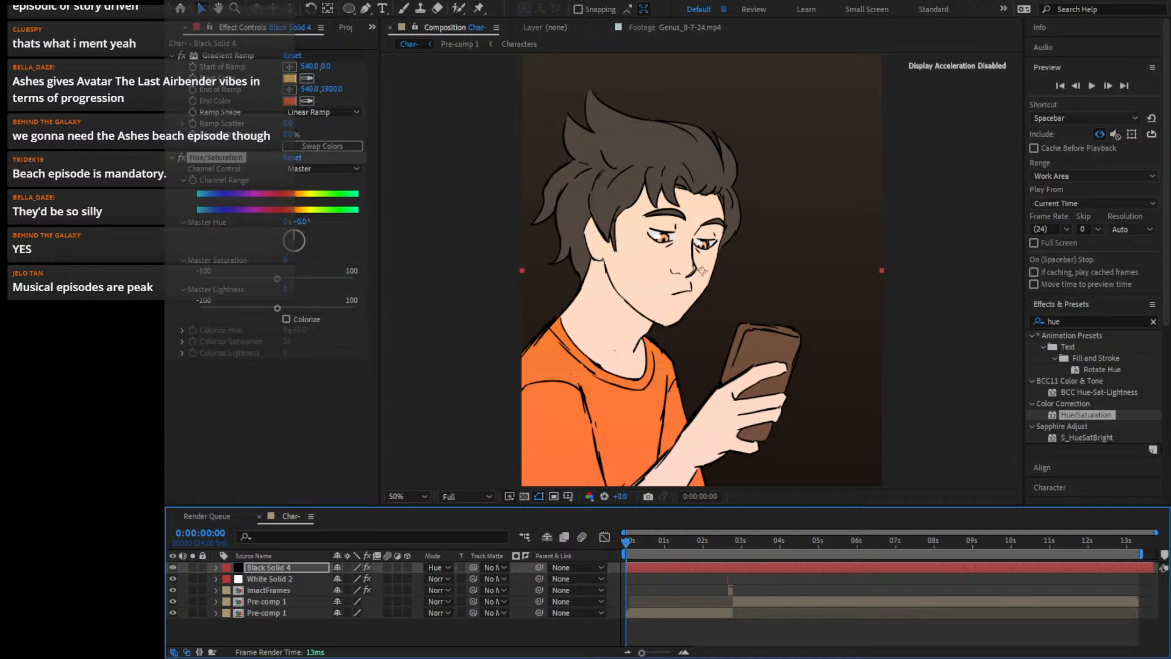
Lower the solid's Master Lightness to about -42 and set its blending mode to Overlay
drag(277, 308, 247, 310)
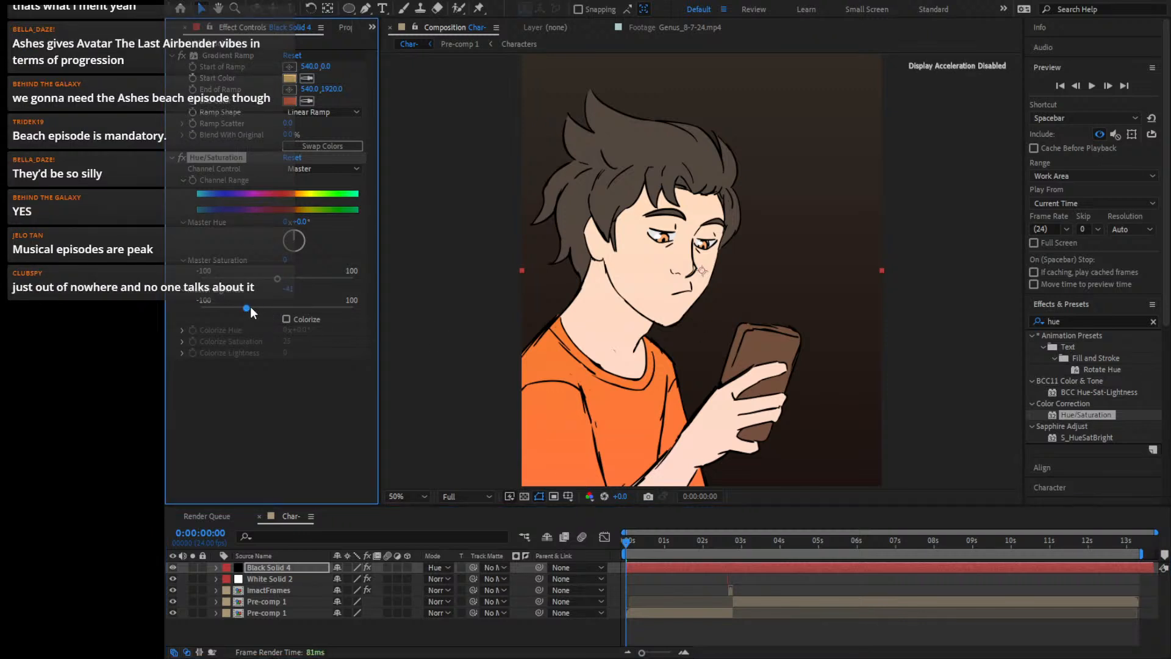
click(442, 564)
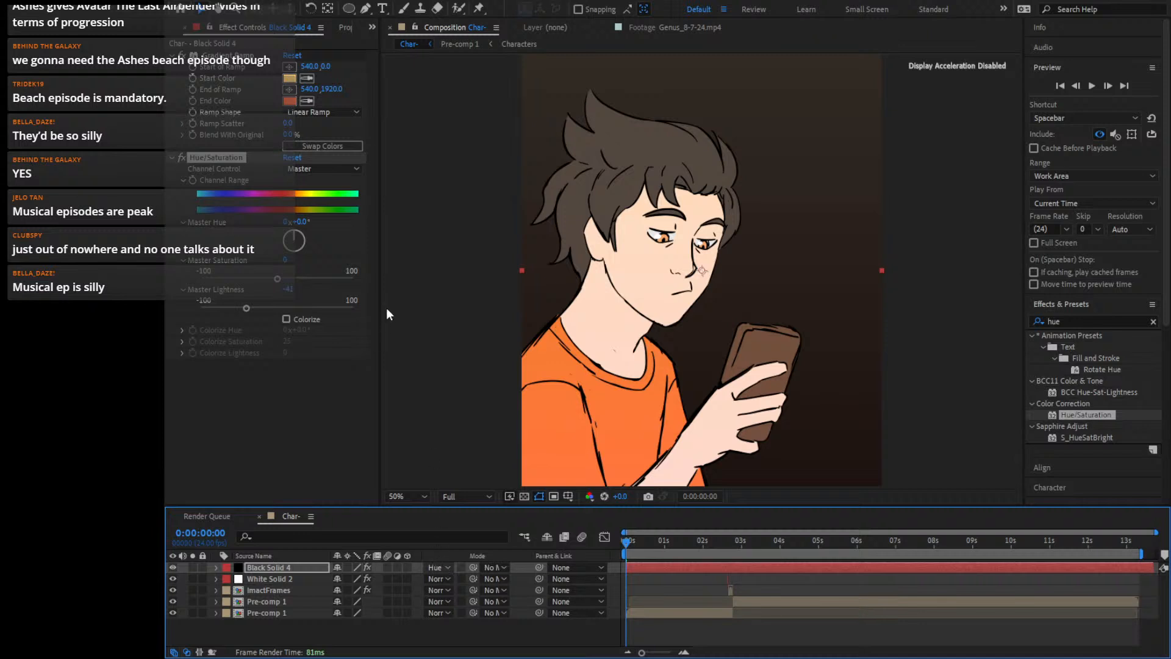
key(ctrl+z)
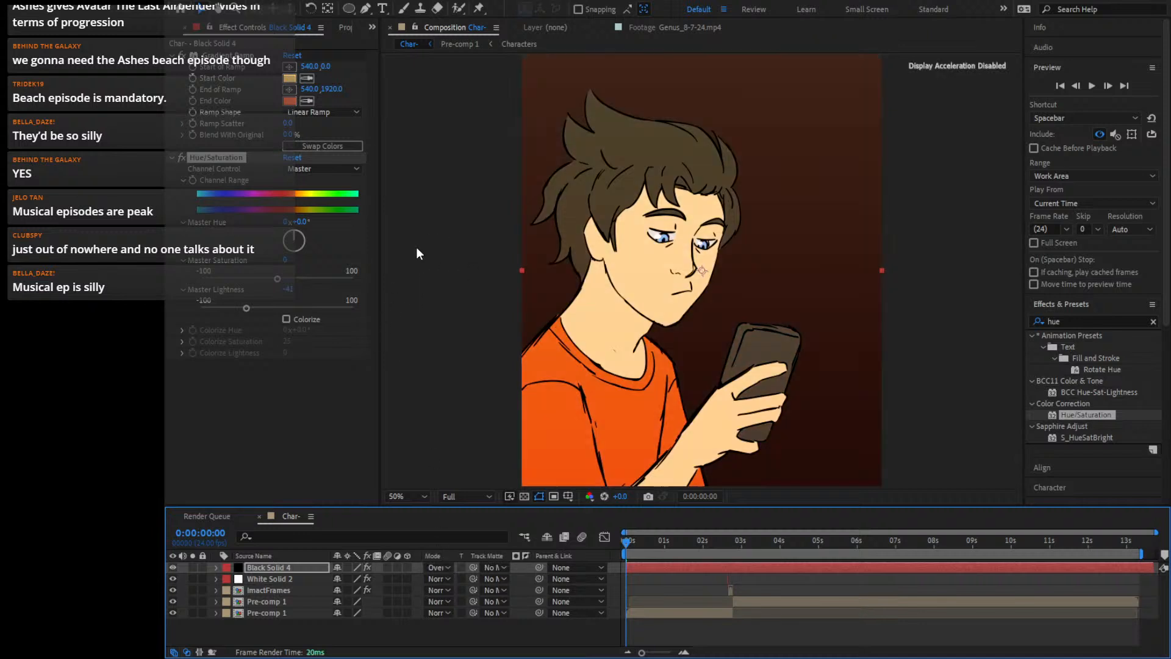
Set the solid's Master Saturation to about -35 and Master Lightness to about -48, and fit the whole frame in view
drag(235, 308, 229, 310)
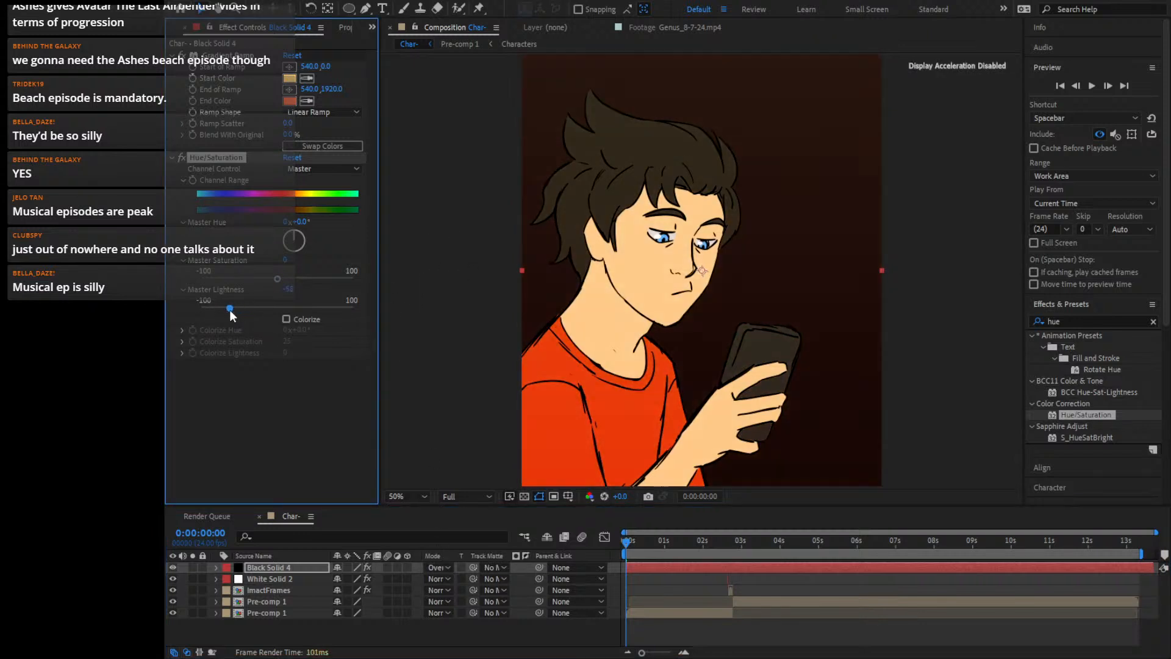
click(252, 279)
drag(228, 309, 240, 310)
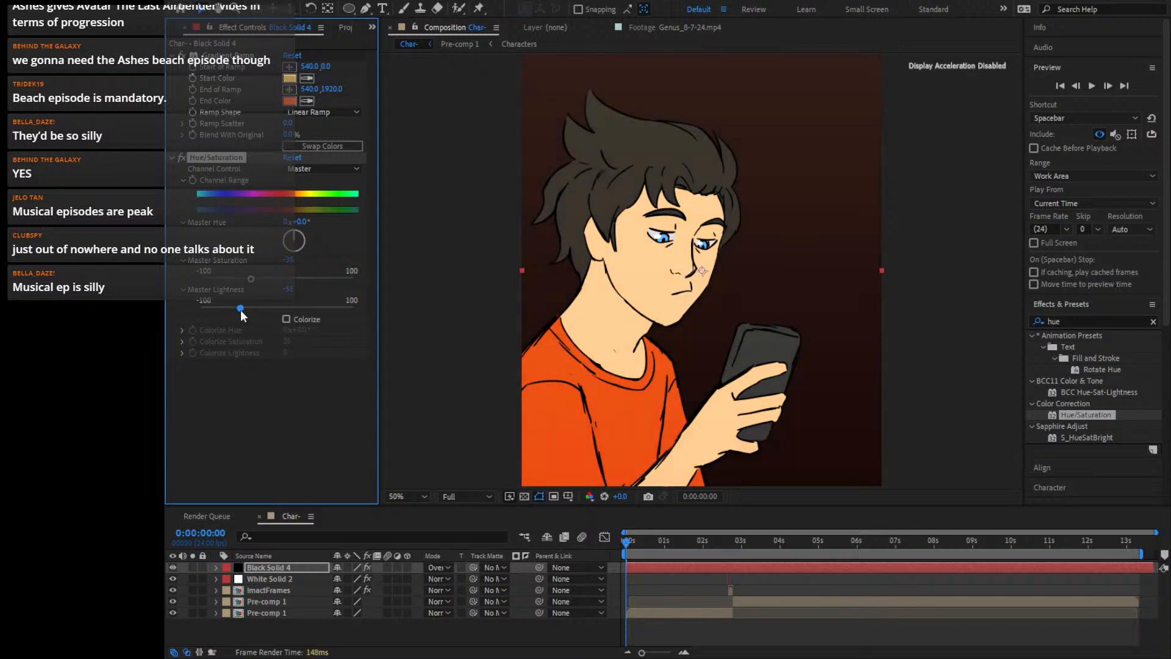
key(comma)
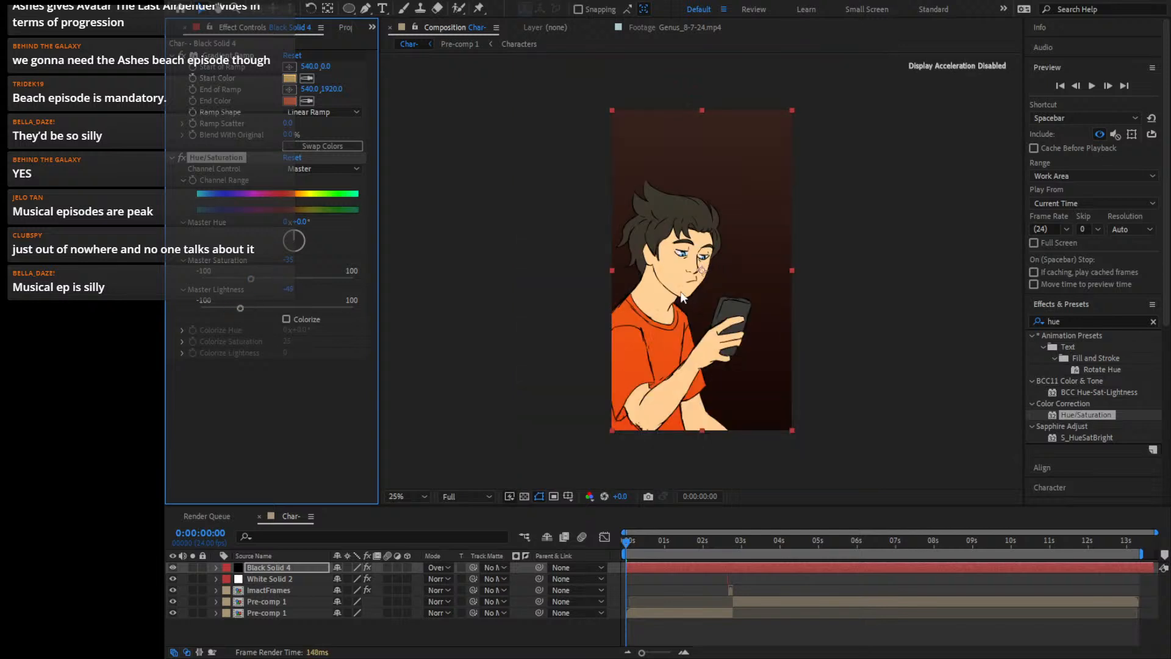
key(period)
key(shift+slash)
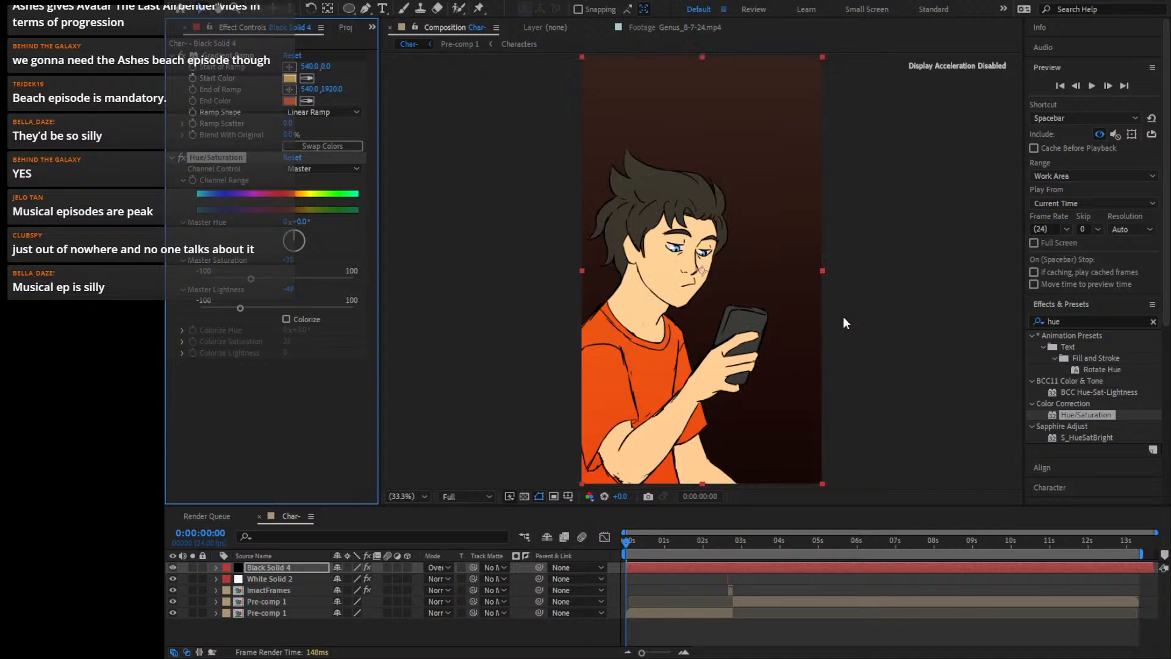
click(698, 626)
click(669, 569)
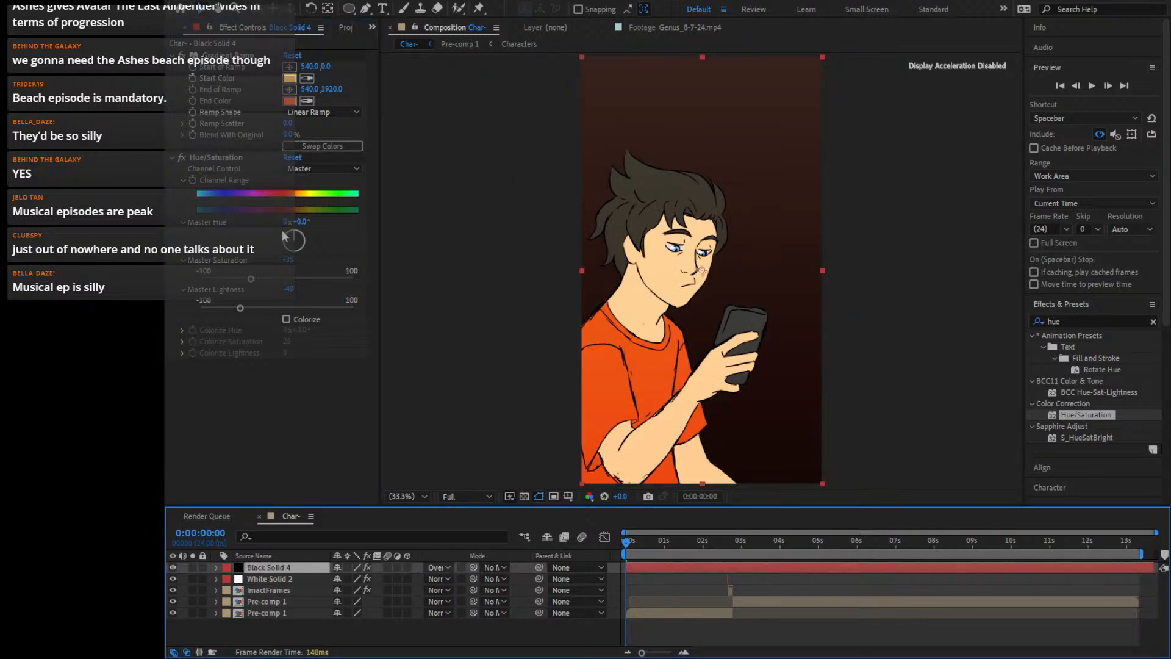
Set the Master Hue to -142°, compare the fire shot at 0:00:03:17, and lower the Master Saturation to about -48
drag(291, 232, 241, 308)
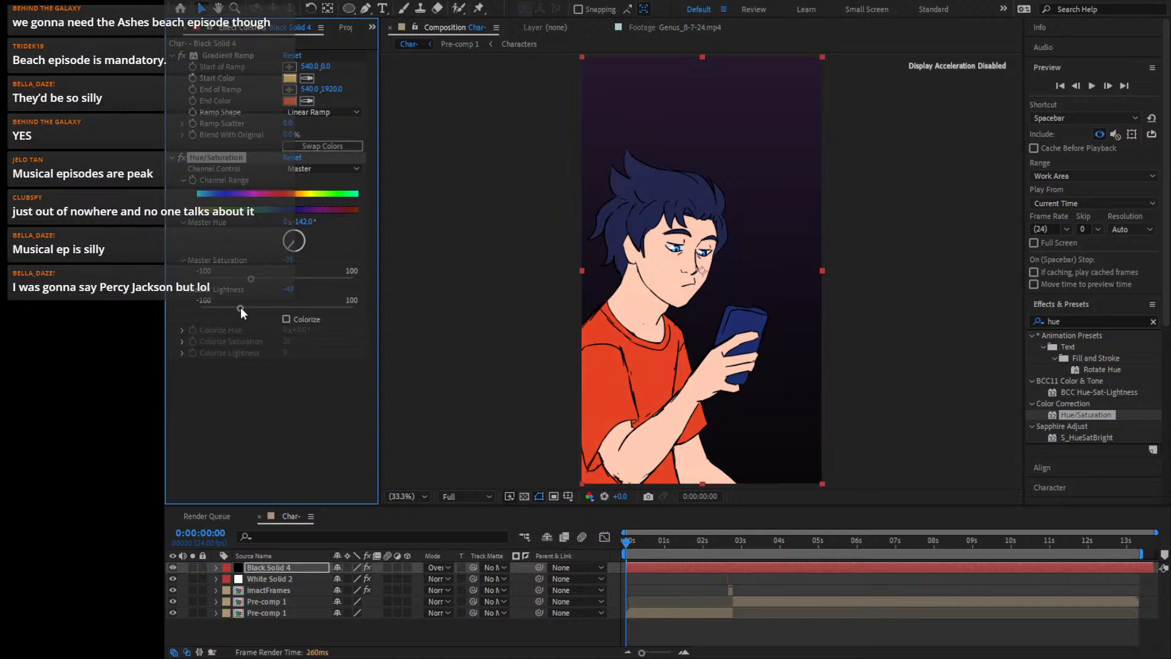
drag(687, 540, 769, 561)
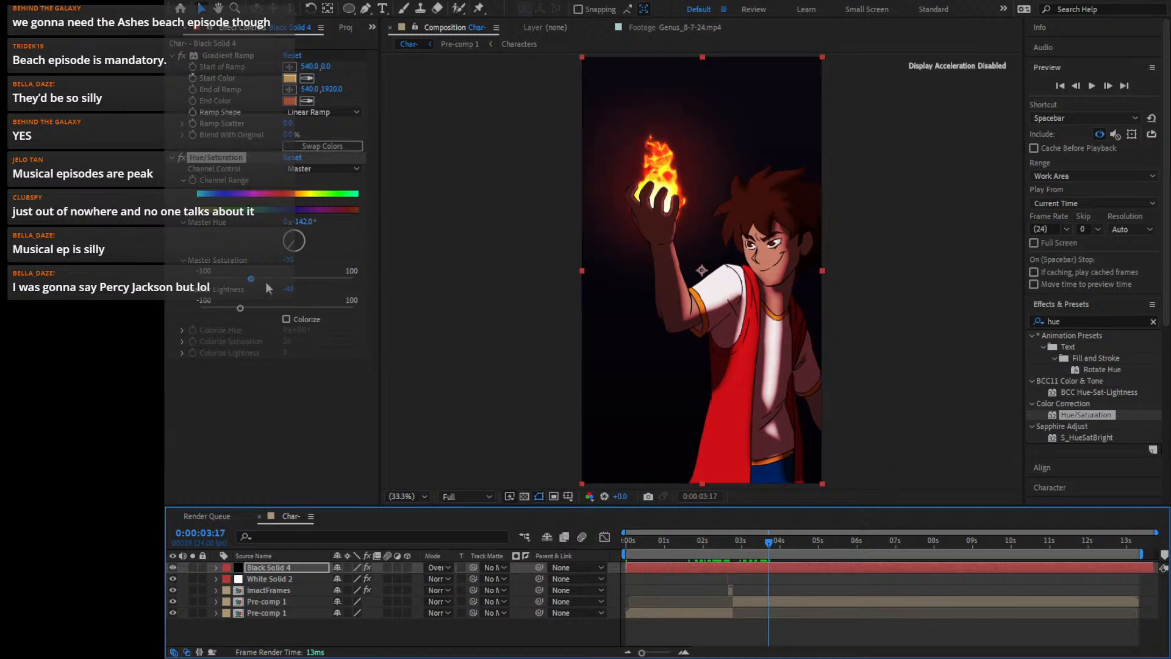
mouse_move(244, 312)
mouse_down()
mouse_move(272, 309)
mouse_move(250, 313)
mouse_up()
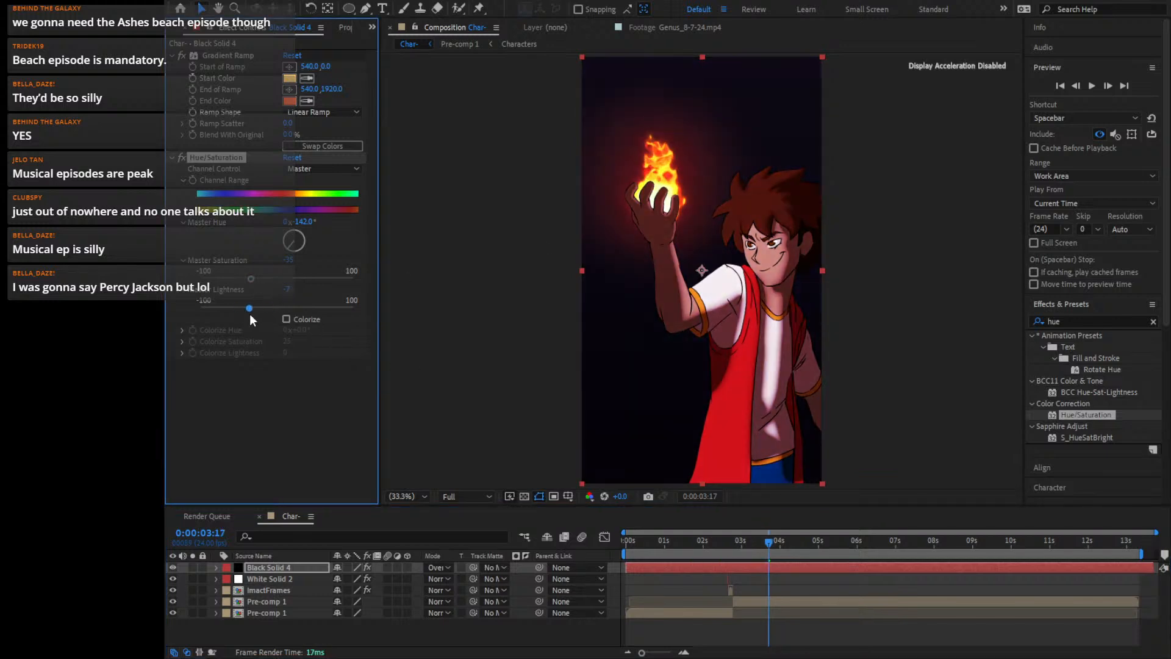
key(ctrl+z)
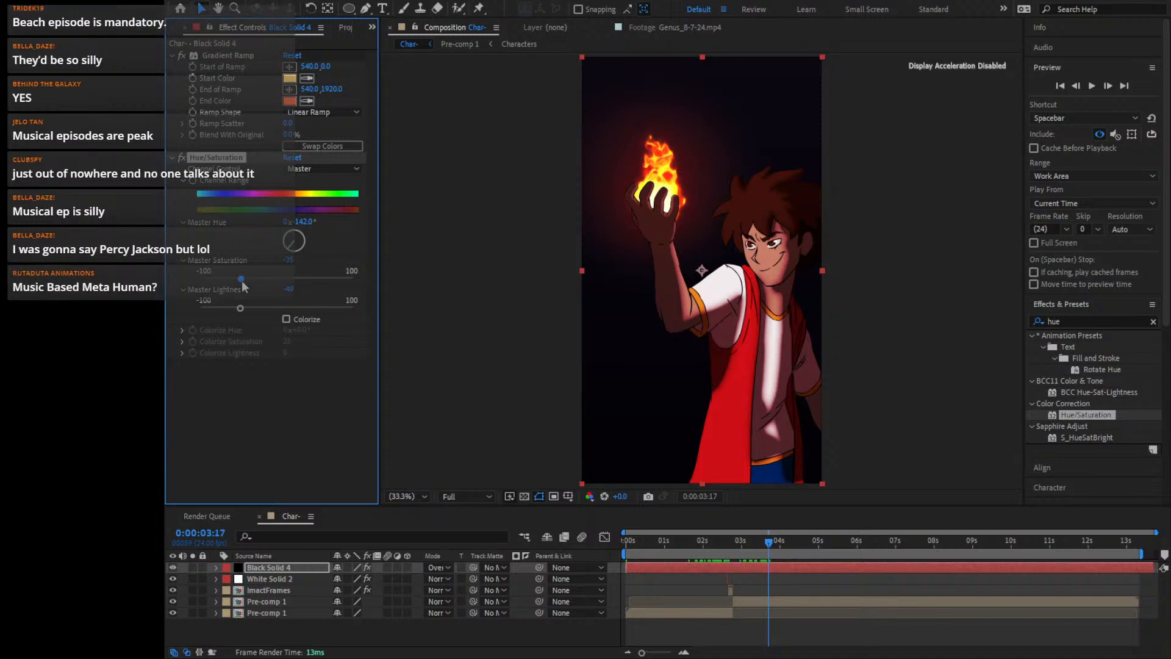
drag(242, 280, 241, 280)
Set the opacity of the Black Solid 4 layer to 60%
key(t)
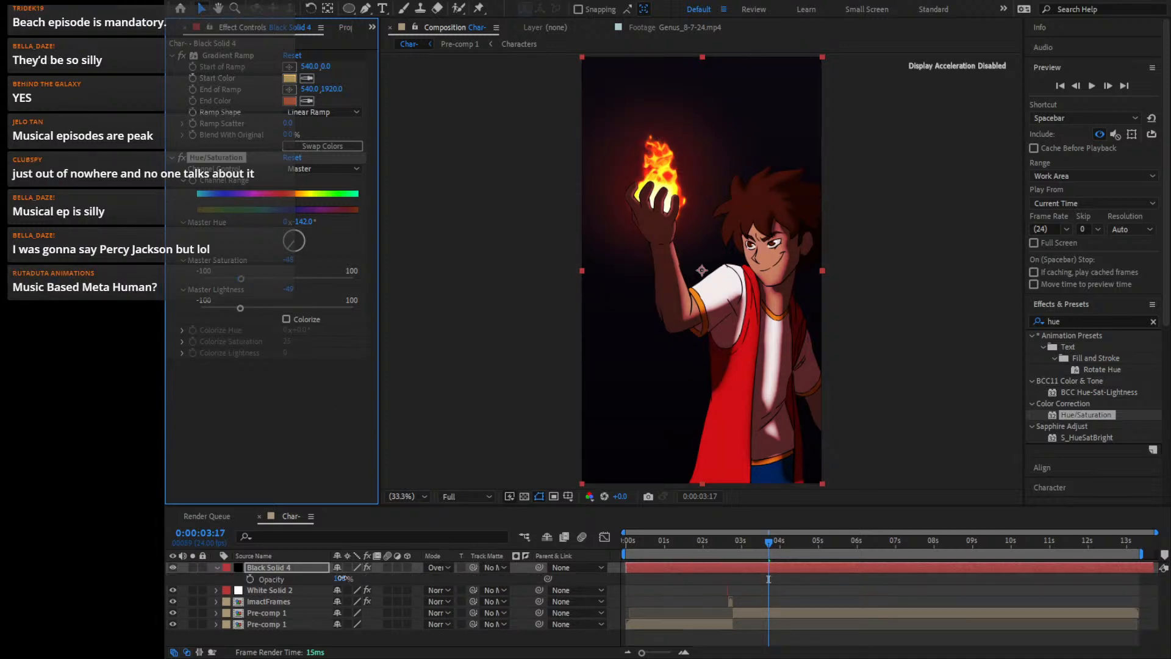
click(342, 578)
text(60)
key(Return)
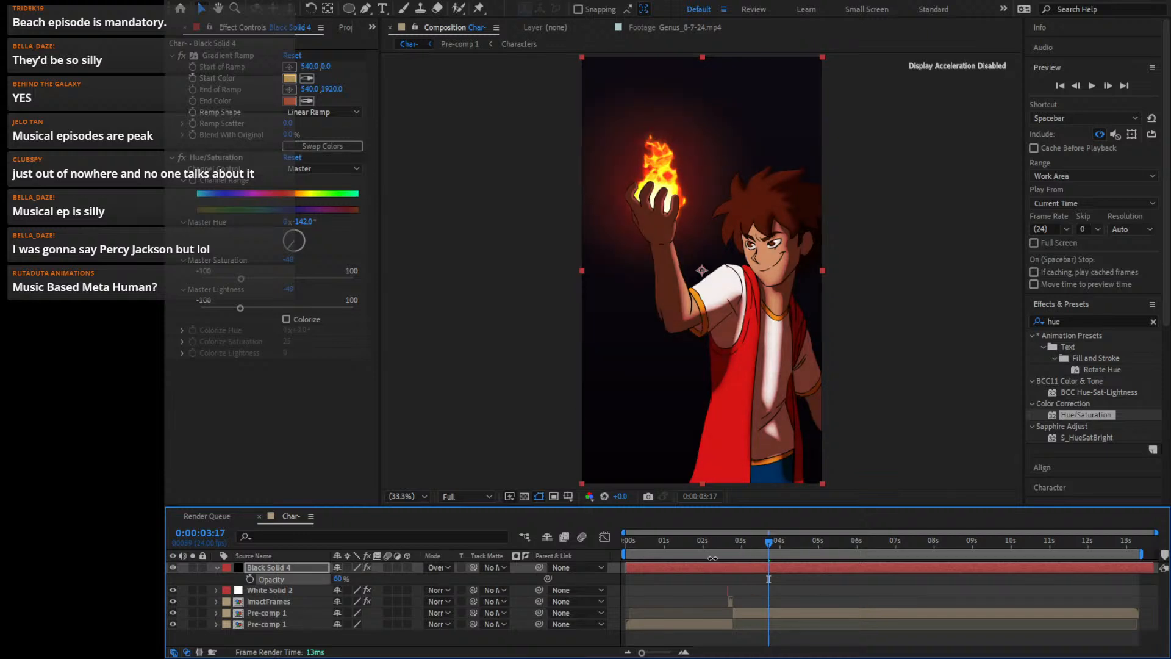
Trim the composition to end with the pre-comp at 0:00:13:07, and collapse the gradient solid's properties
click(696, 542)
drag(650, 550, 1139, 544)
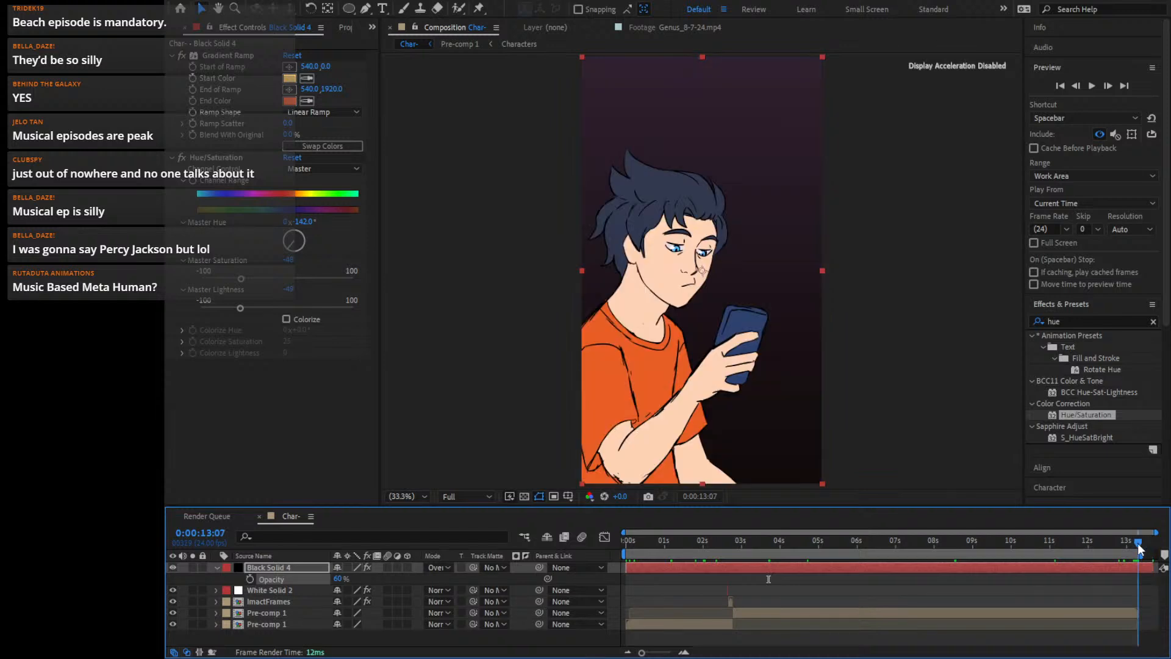
click(683, 653)
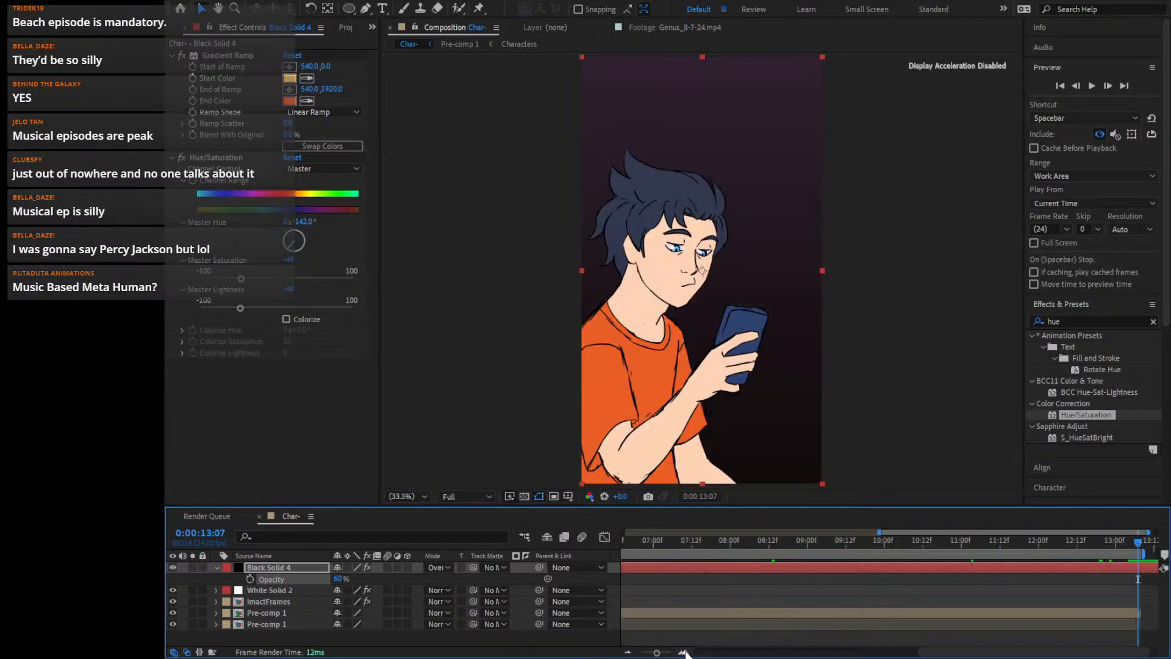
click(683, 652)
click(683, 652)
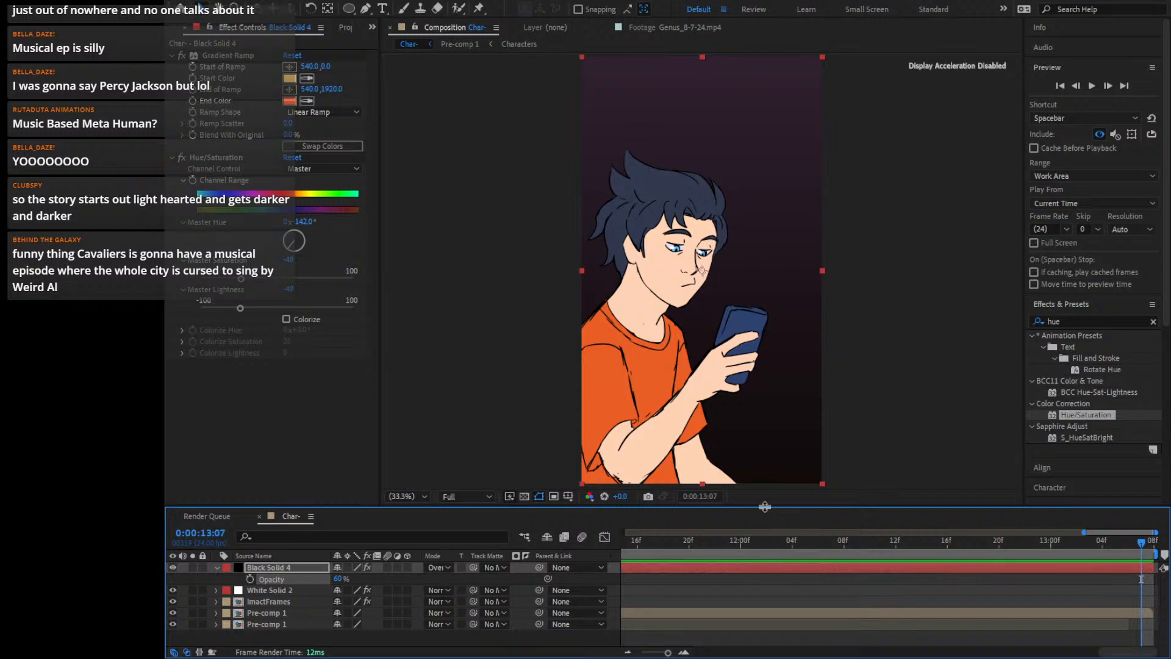
drag(765, 506, 738, 443)
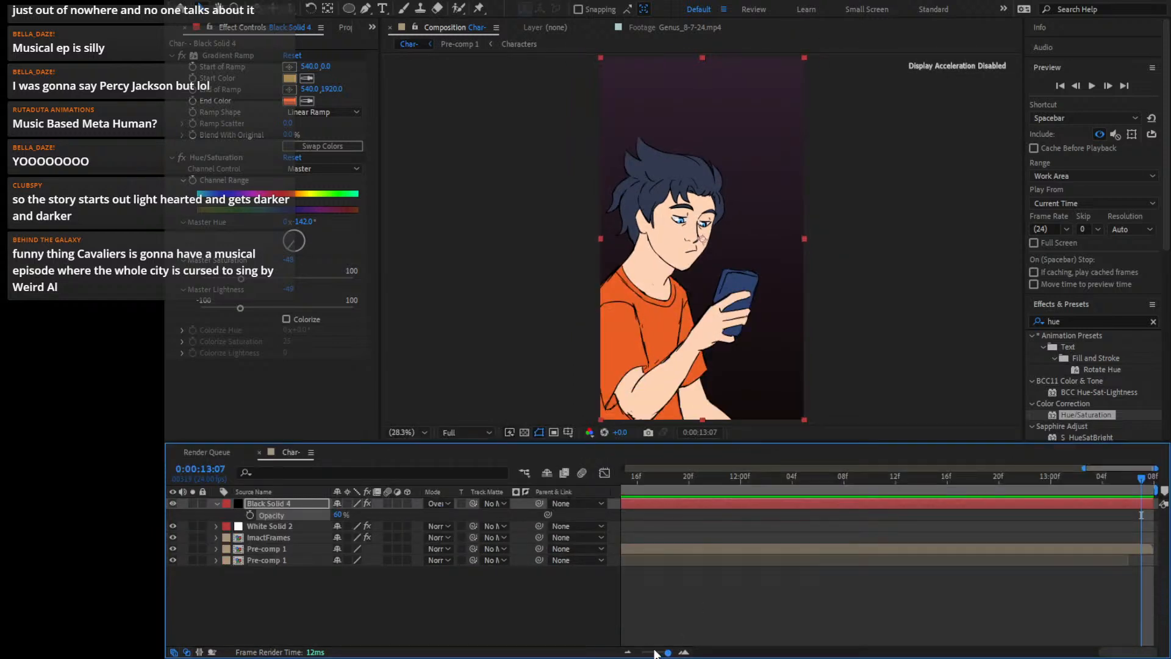
drag(655, 653, 617, 650)
click(688, 589)
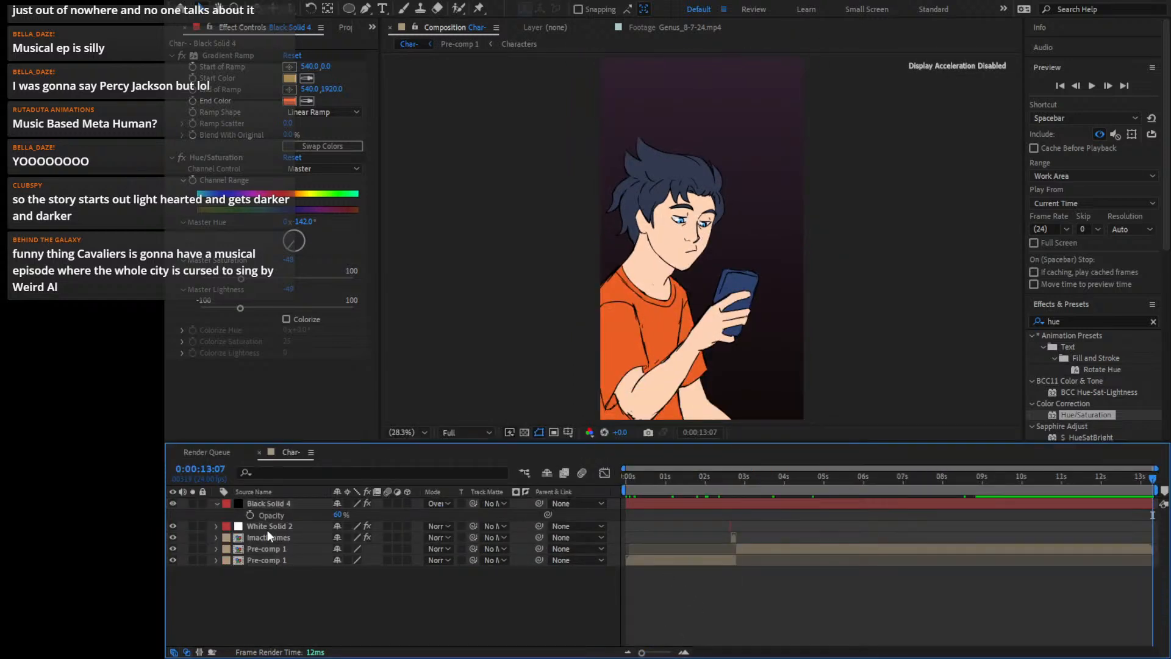
click(217, 503)
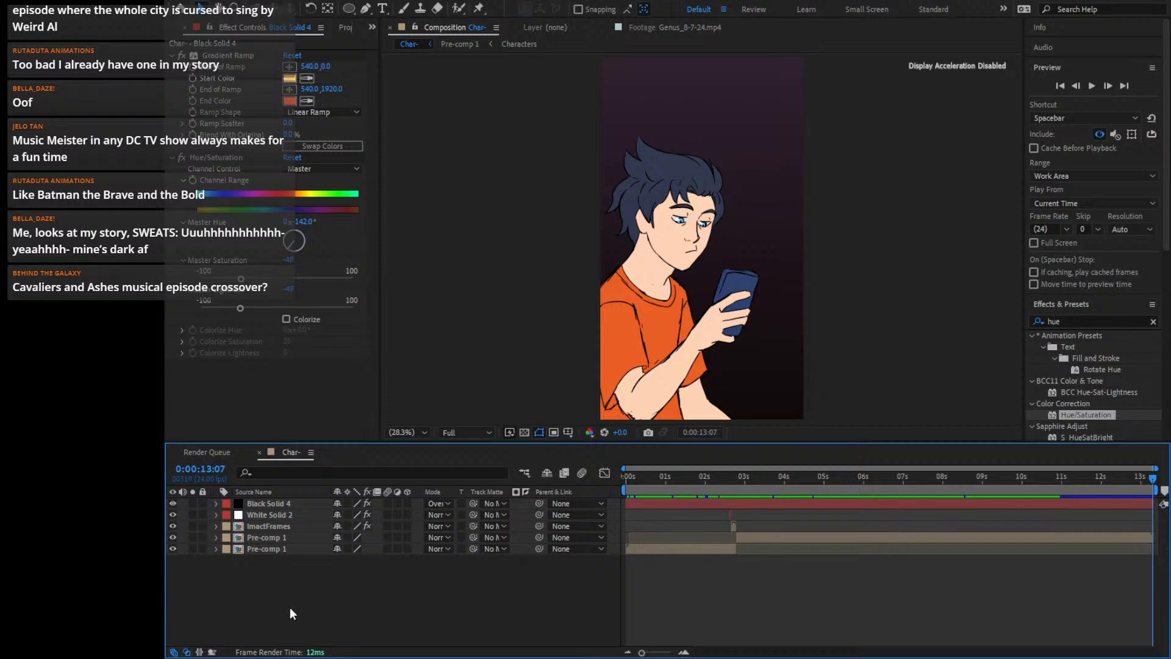
Examine the graded shots around 0:00:11:07 and 0:00:08:08, and select the White Solid 2 layer
click(989, 486)
key(space)
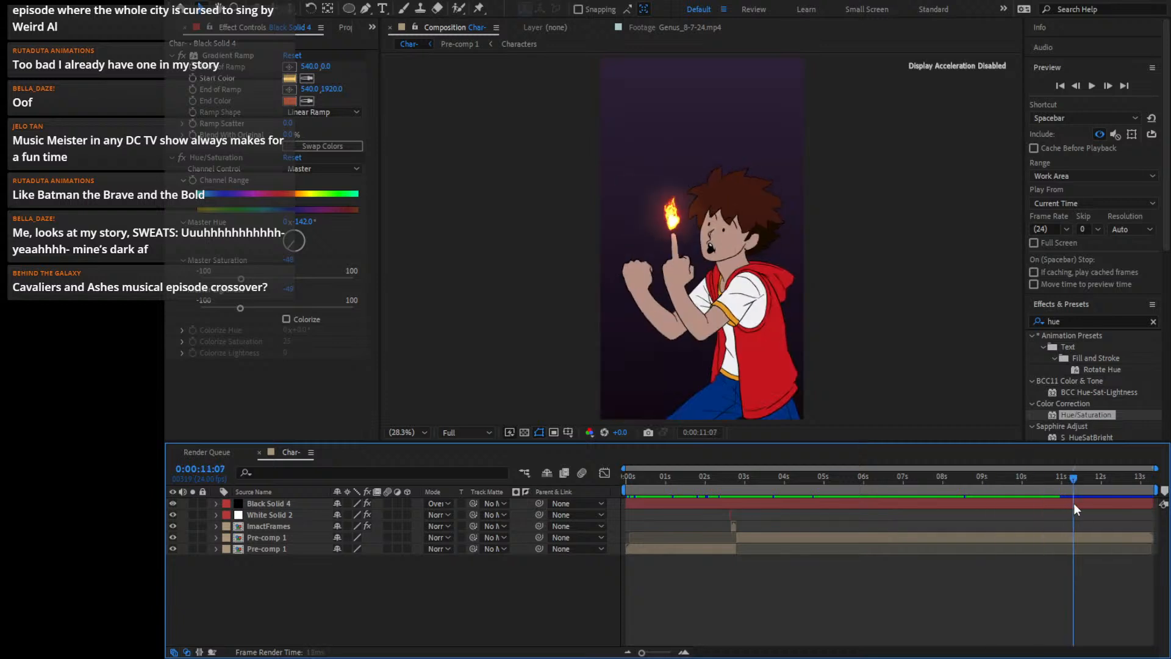
drag(966, 522, 955, 571)
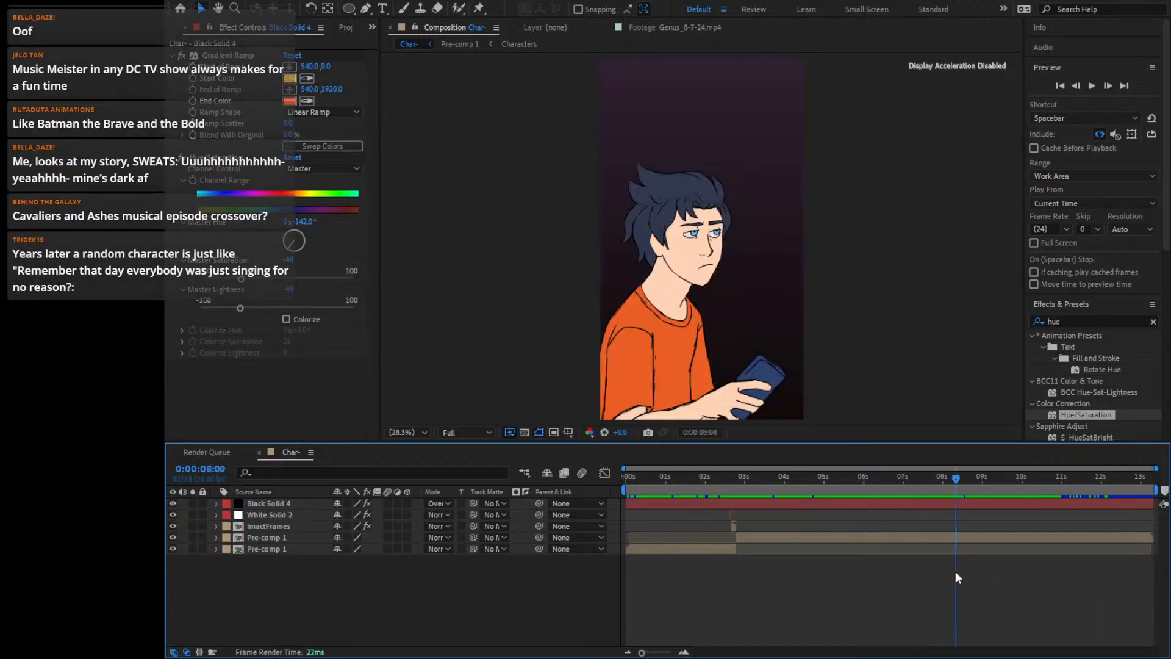
click(272, 517)
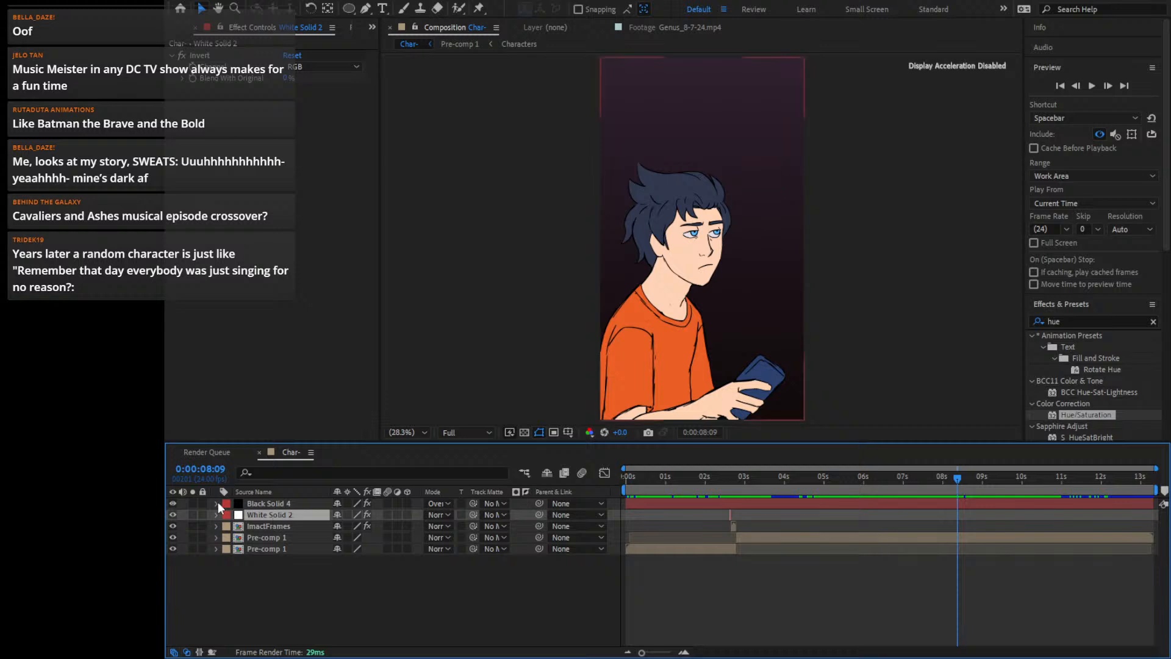
Duplicate the Black Solid 4 gradient layer and delete the Hue/Saturation effect from the lower copy
click(257, 506)
key(ctrl+f)
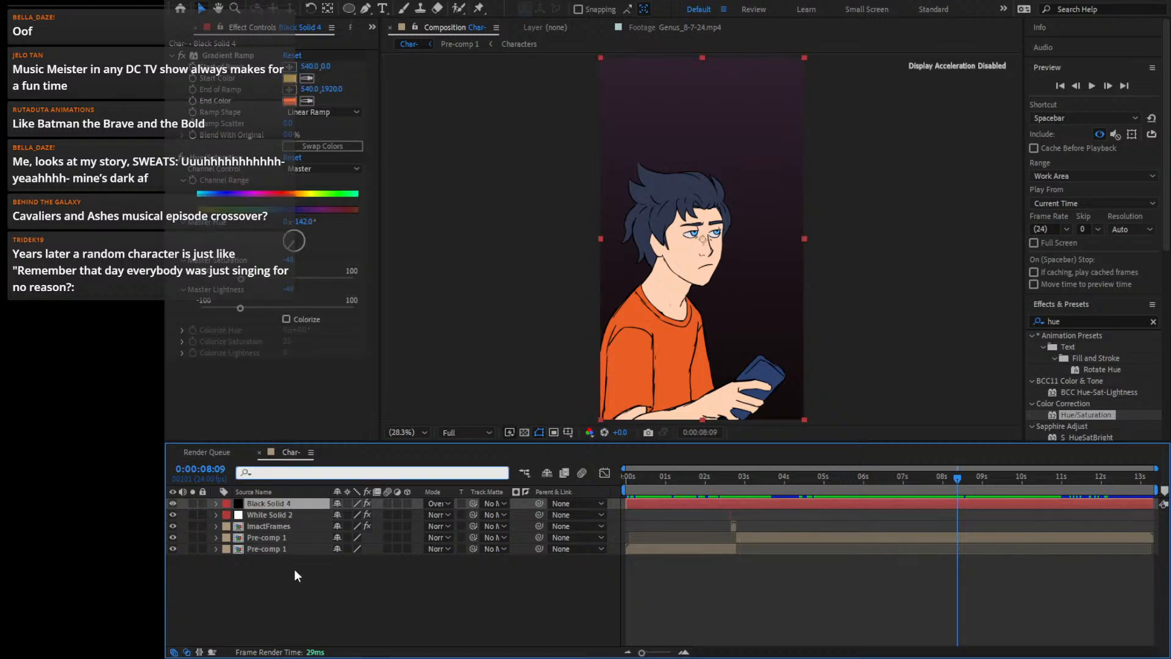
click(294, 569)
click(248, 501)
key(ctrl+d)
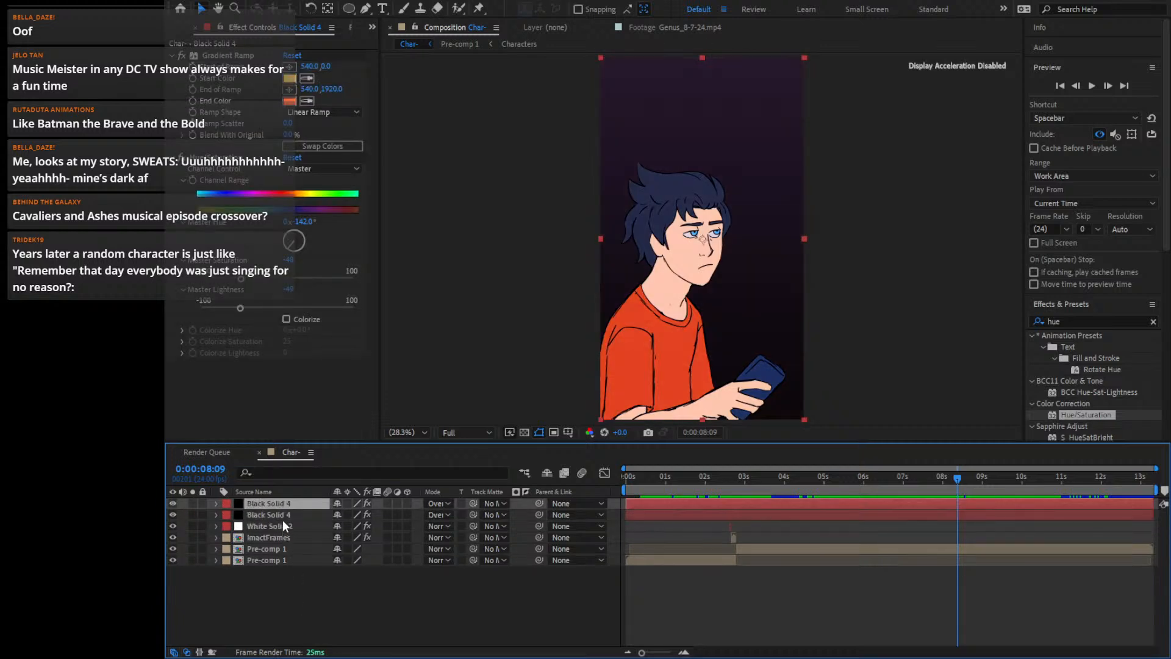
click(283, 517)
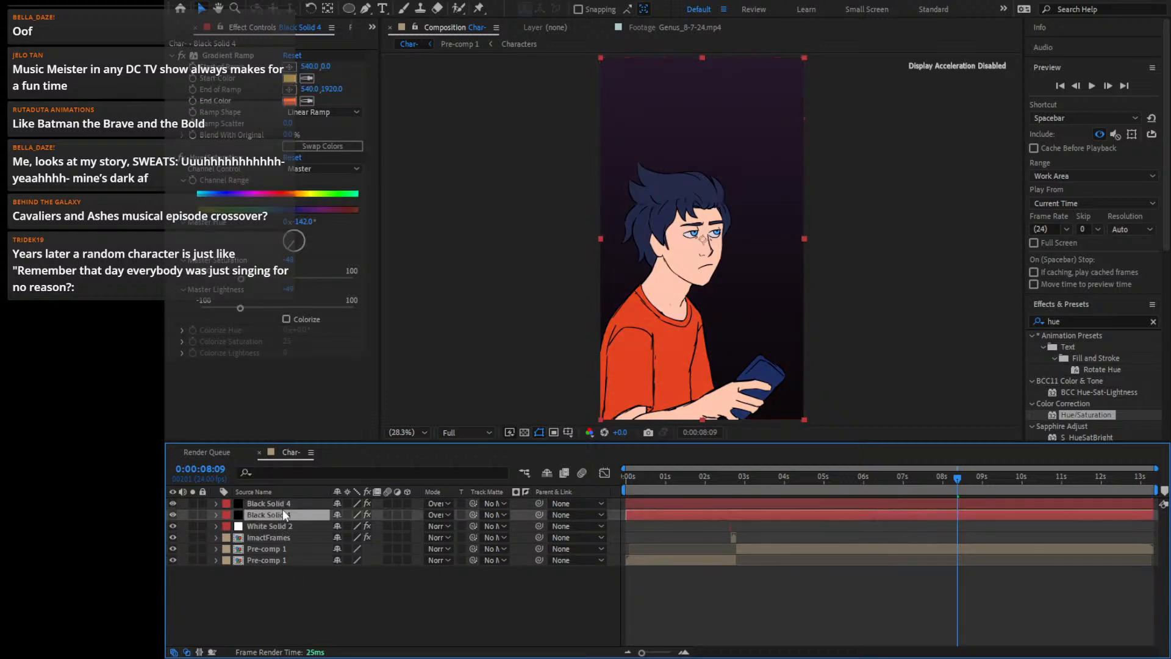
click(209, 160)
key(Delete)
Change the lower gradient copy's End Color to blue and its Start Color to a pale blue-grey
click(295, 100)
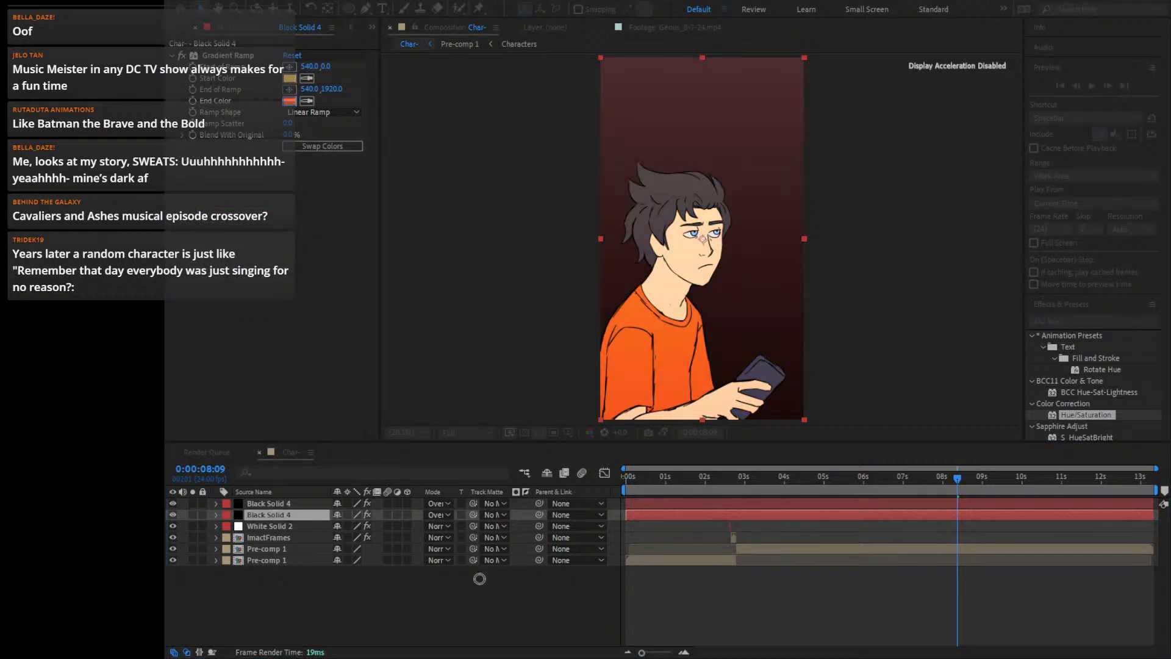
click(434, 592)
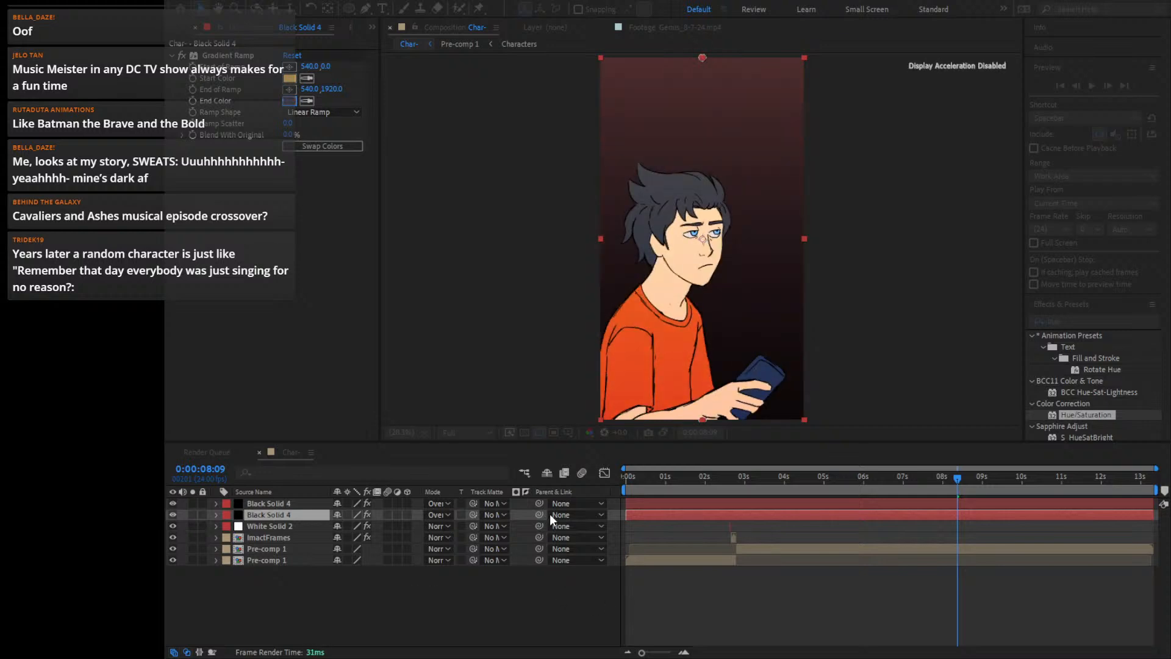
click(648, 481)
click(290, 78)
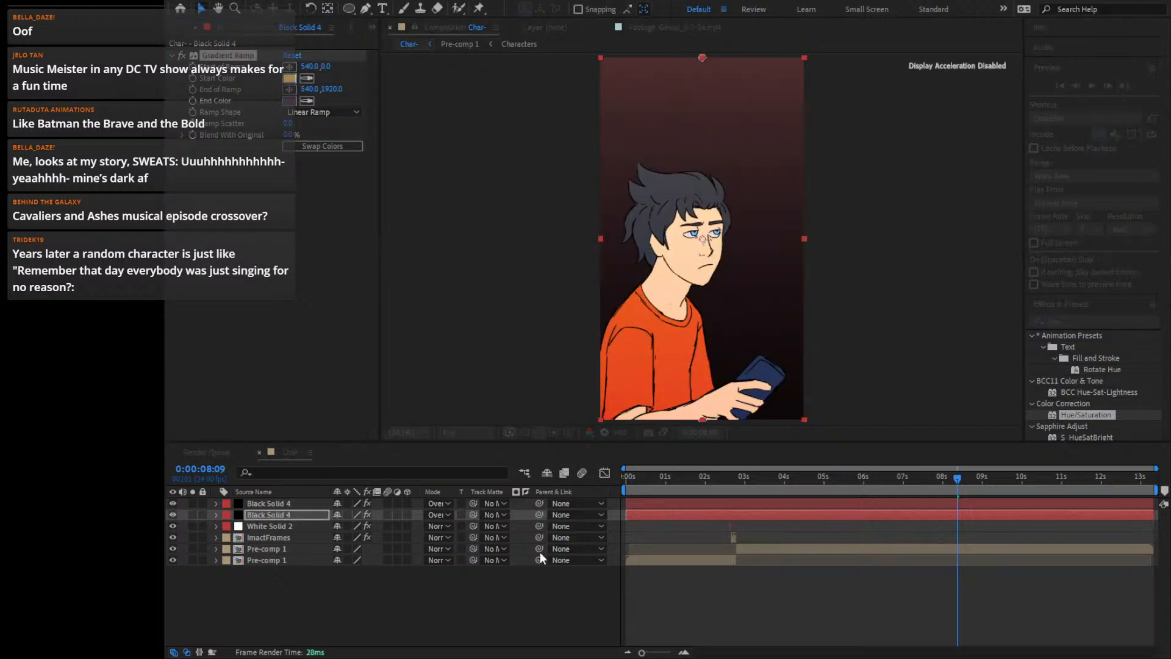
drag(540, 551, 192, 218)
click(660, 468)
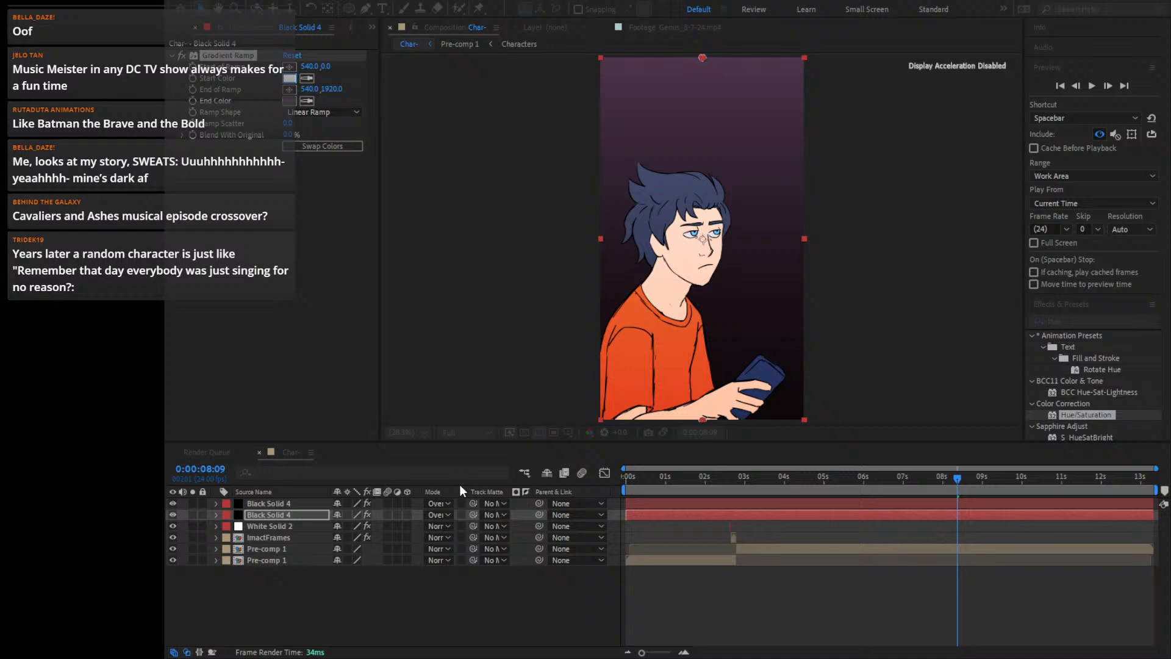
Set the lower gradient copy to Multiply, with Start of Ramp at 540, 1293 and End of Ramp at 540, 2200
click(435, 513)
click(511, 142)
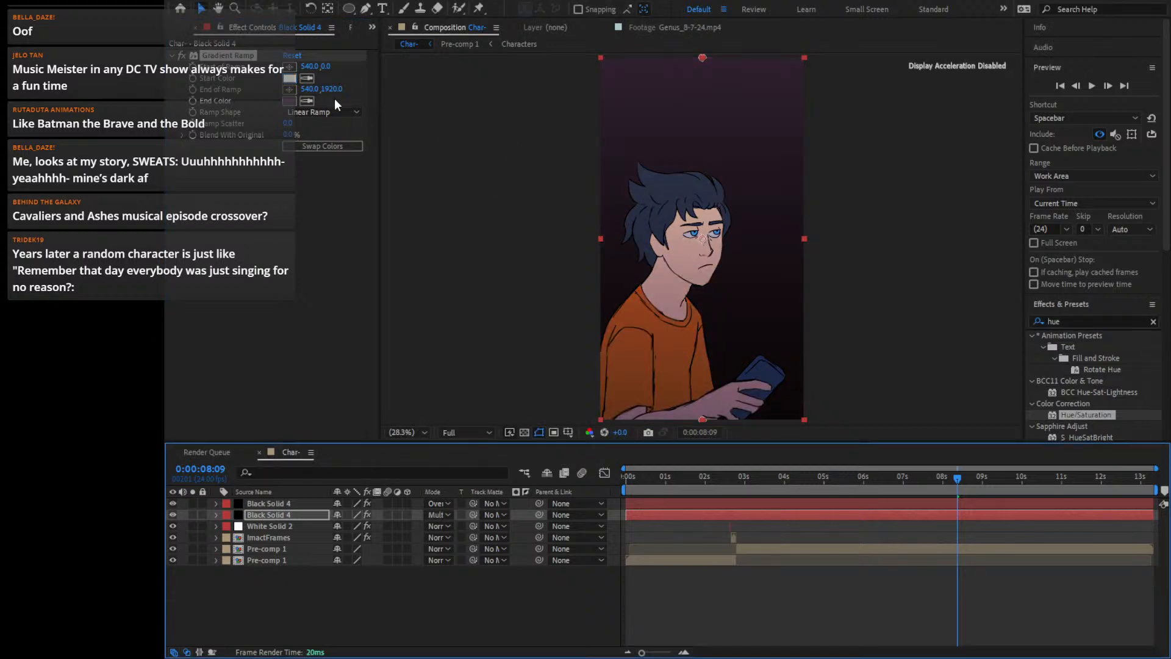
drag(324, 66, 1170, 14)
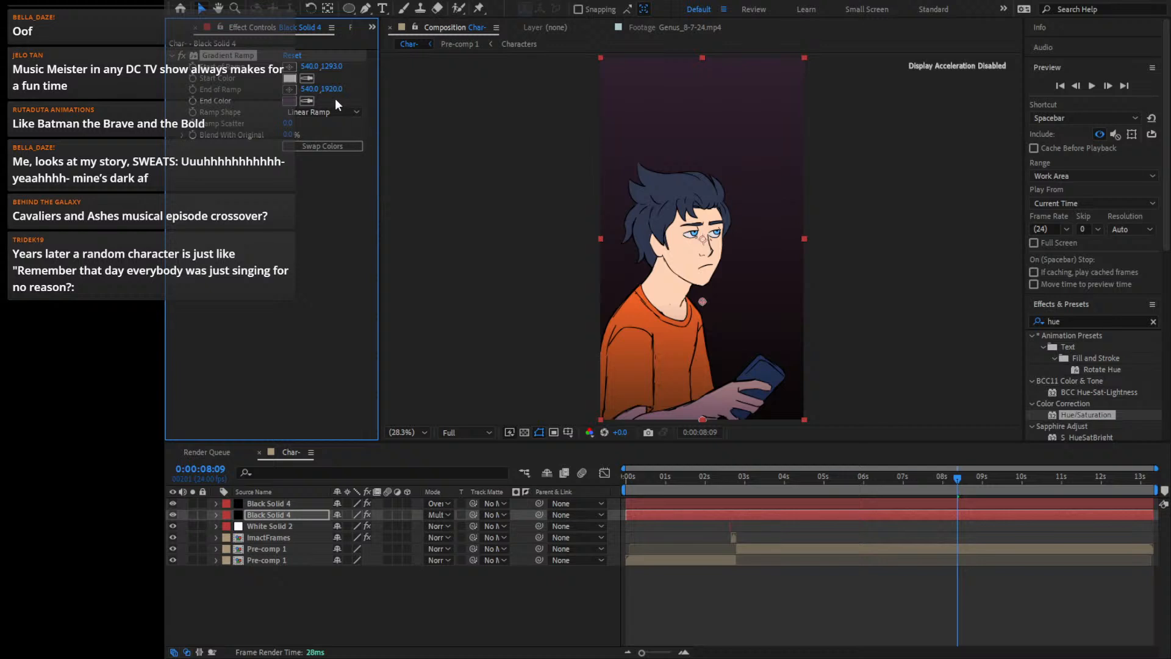
drag(335, 90, 552, 72)
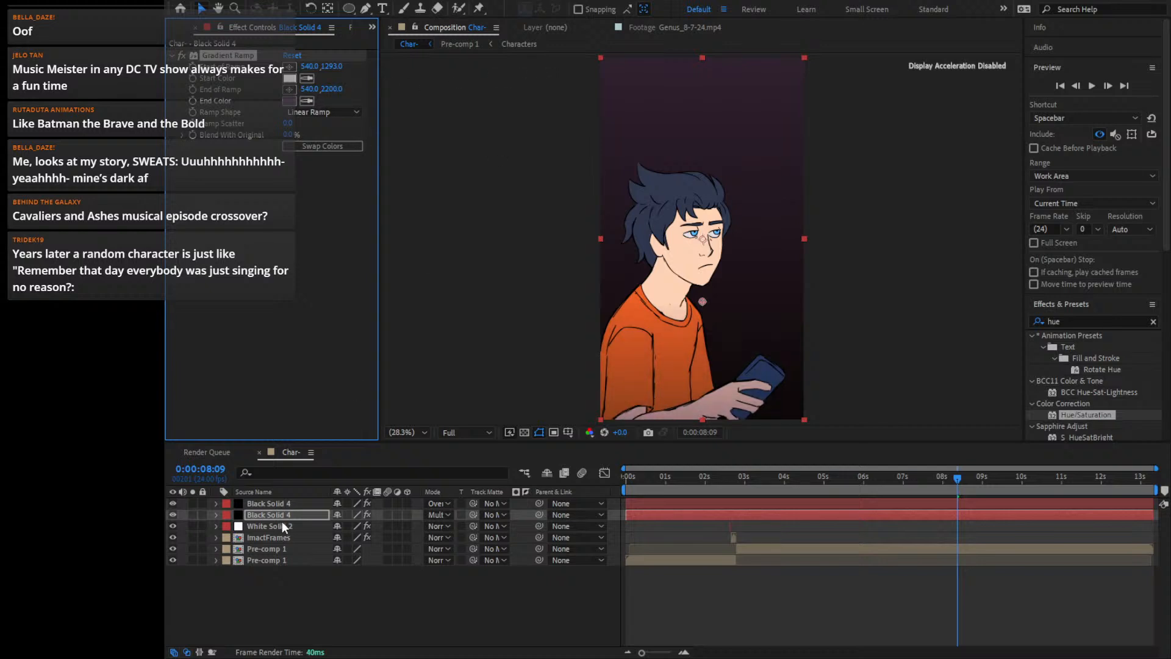
Duplicate the Multiply gradient layer, set the upper copy to Add, and darken its End Color to near-black
click(284, 514)
key(ctrl+d)
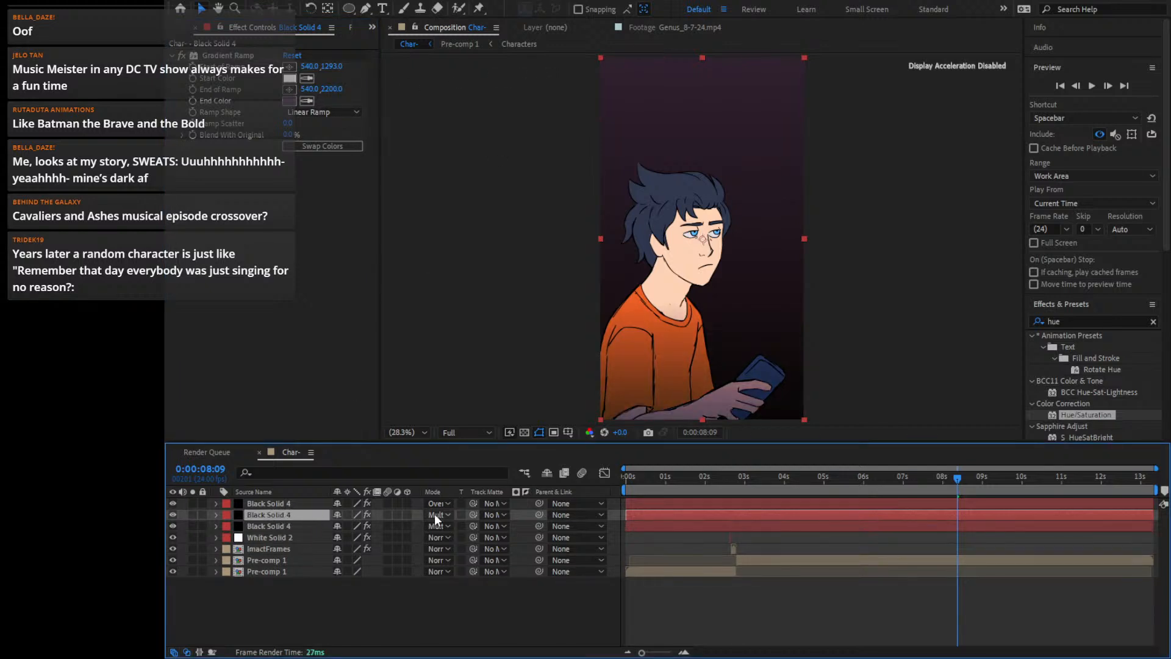
click(504, 215)
click(288, 102)
click(489, 557)
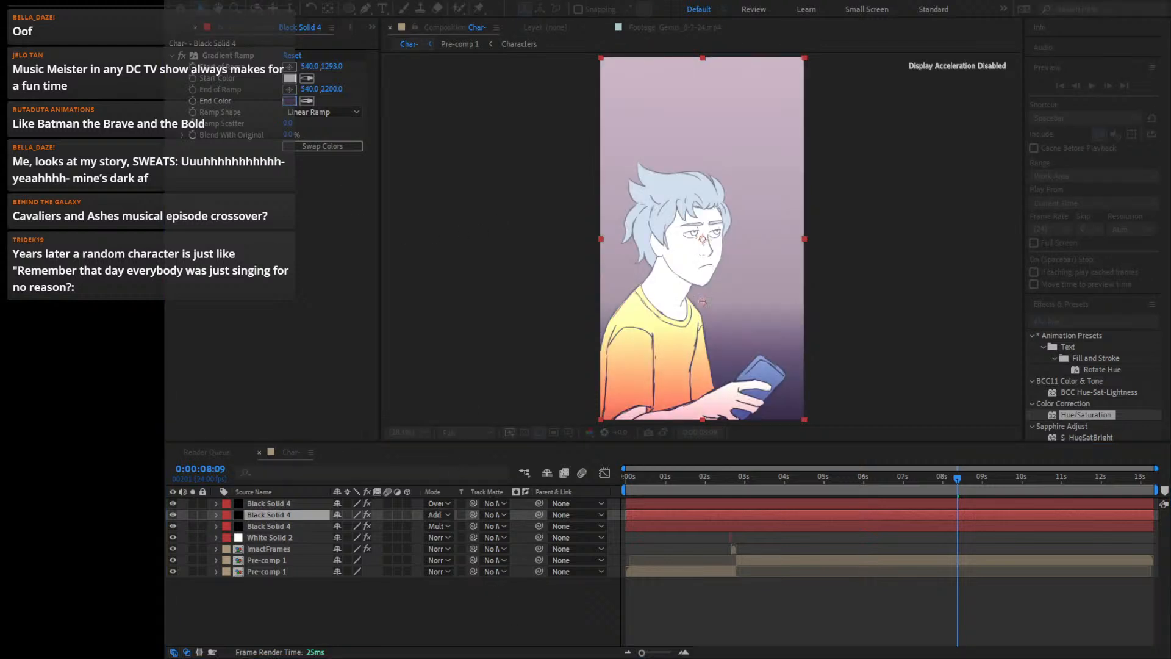
click(671, 480)
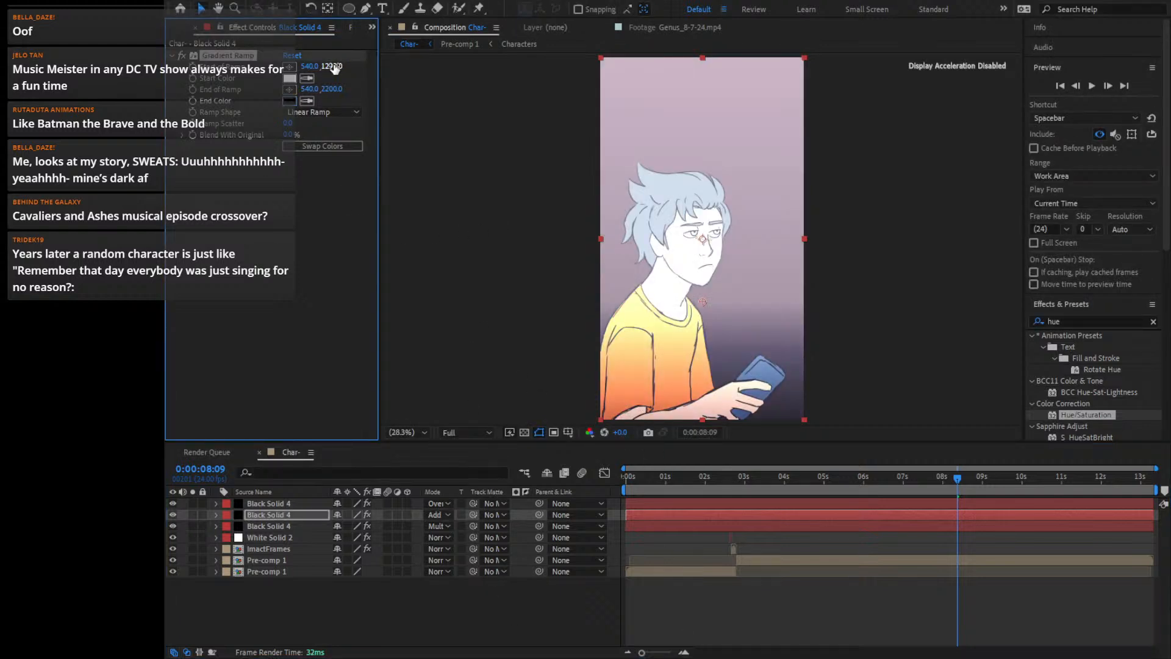
Move the Add gradient's Start of Ramp to 540, -153 and its End of Ramp to 540, 1054
drag(333, 66, 67, 170)
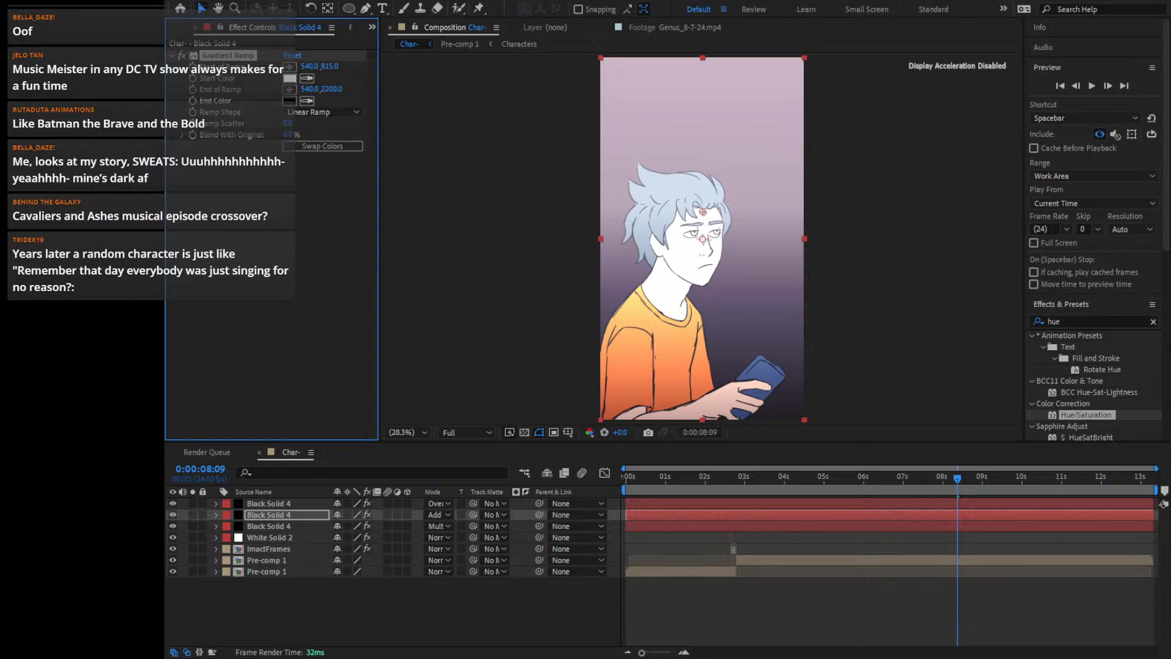
drag(332, 67, 24, 110)
click(335, 67)
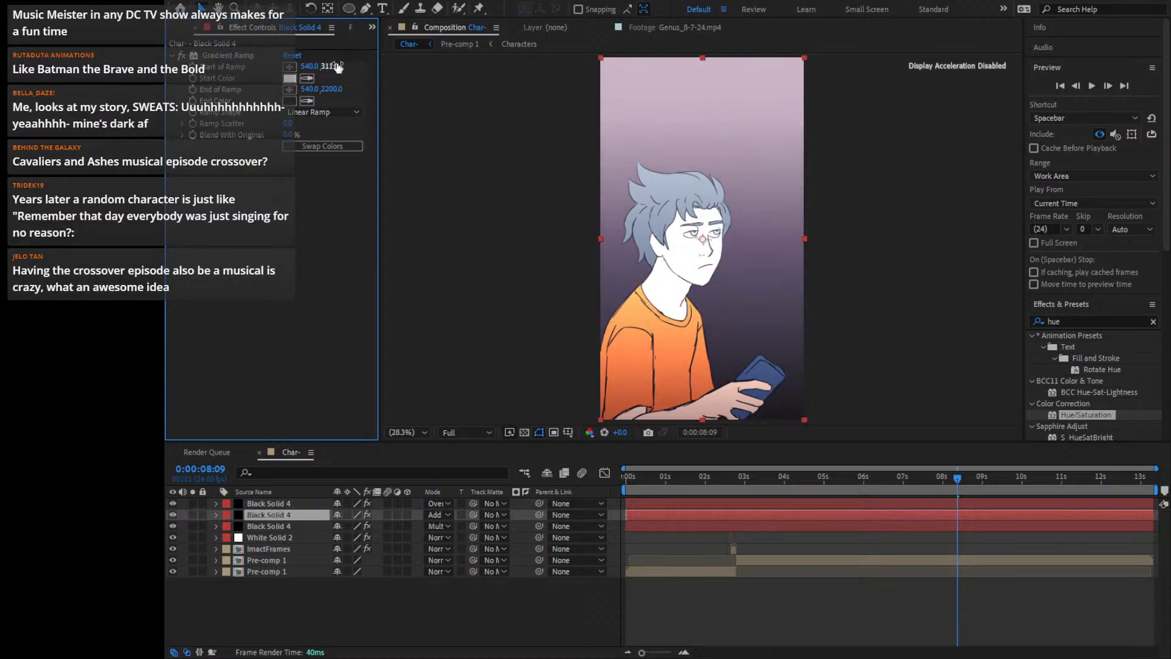
drag(334, 66, 51, 92)
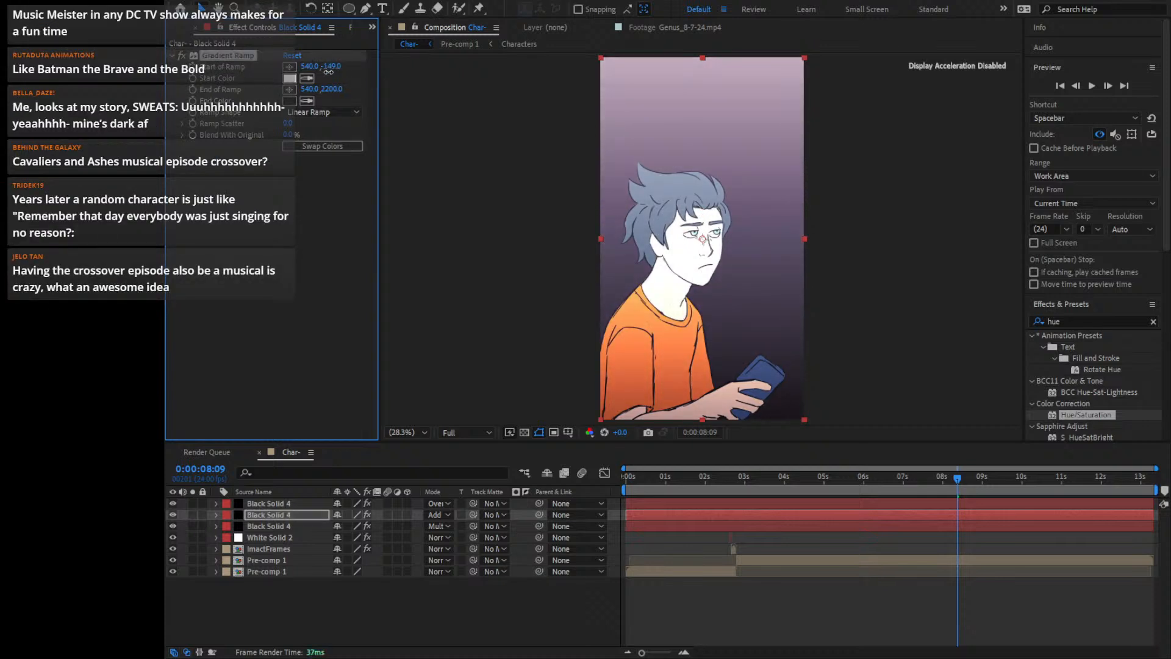
mouse_move(338, 97)
mouse_down()
mouse_move(309, 95)
mouse_move(336, 91)
mouse_up()
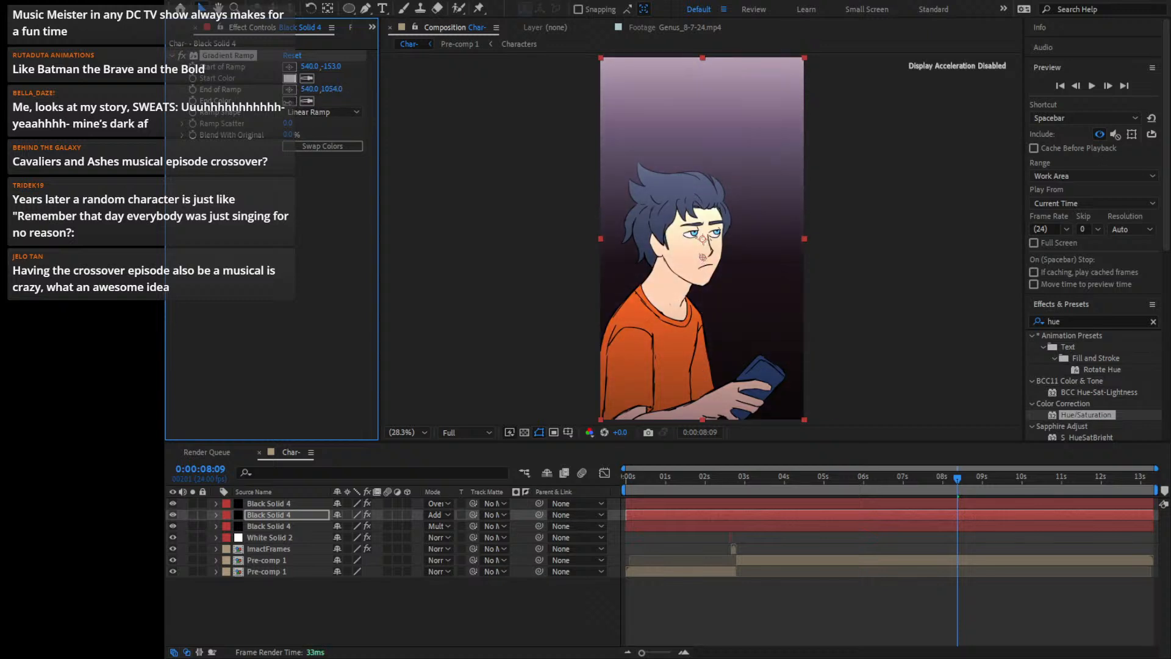
Change the Add gradient's Start Color to a warm tan and extend its End of Ramp to 540, 1192
key(t)
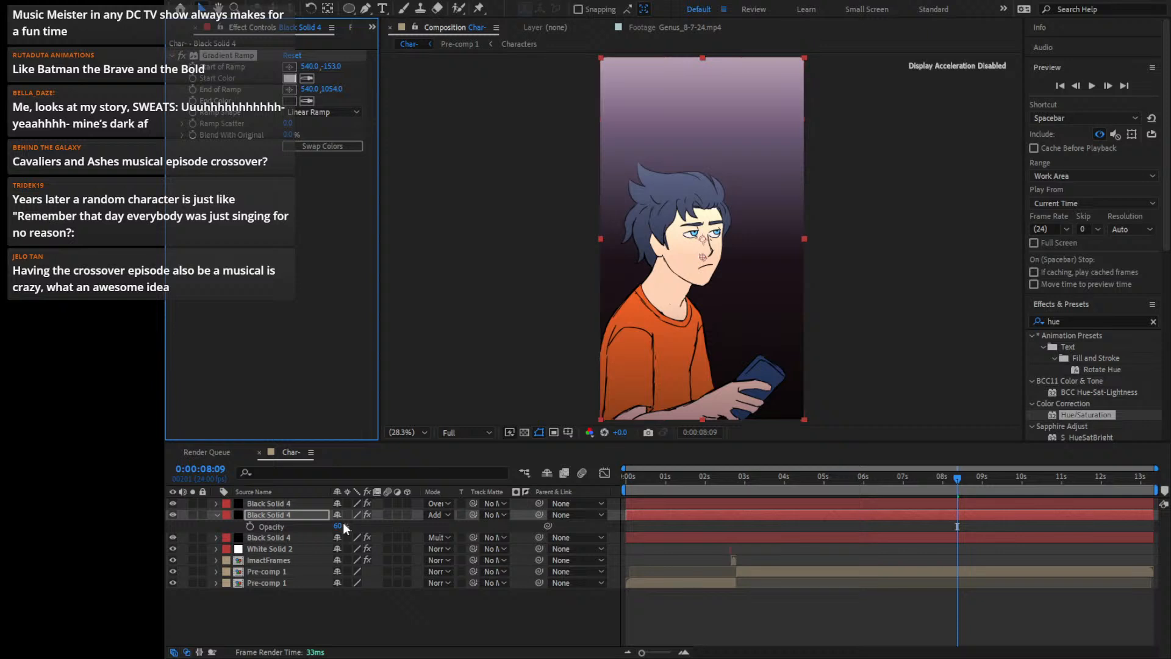
click(413, 466)
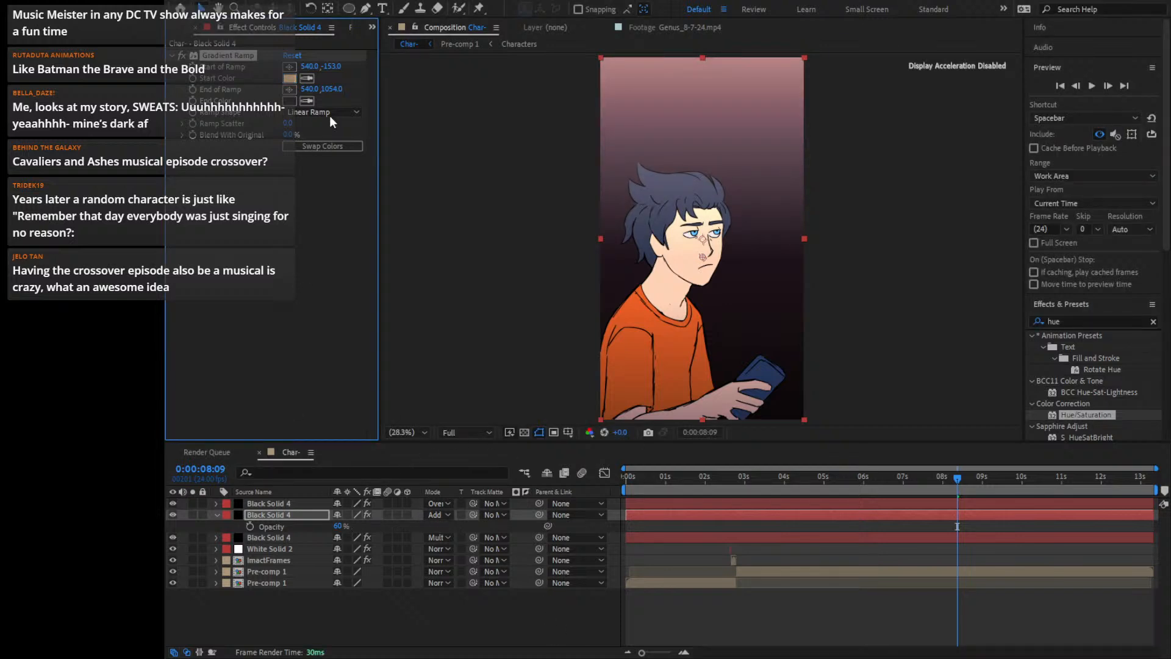
drag(333, 89, 429, 90)
Set the opacity of the Add gradient layer to 25%
key(t)
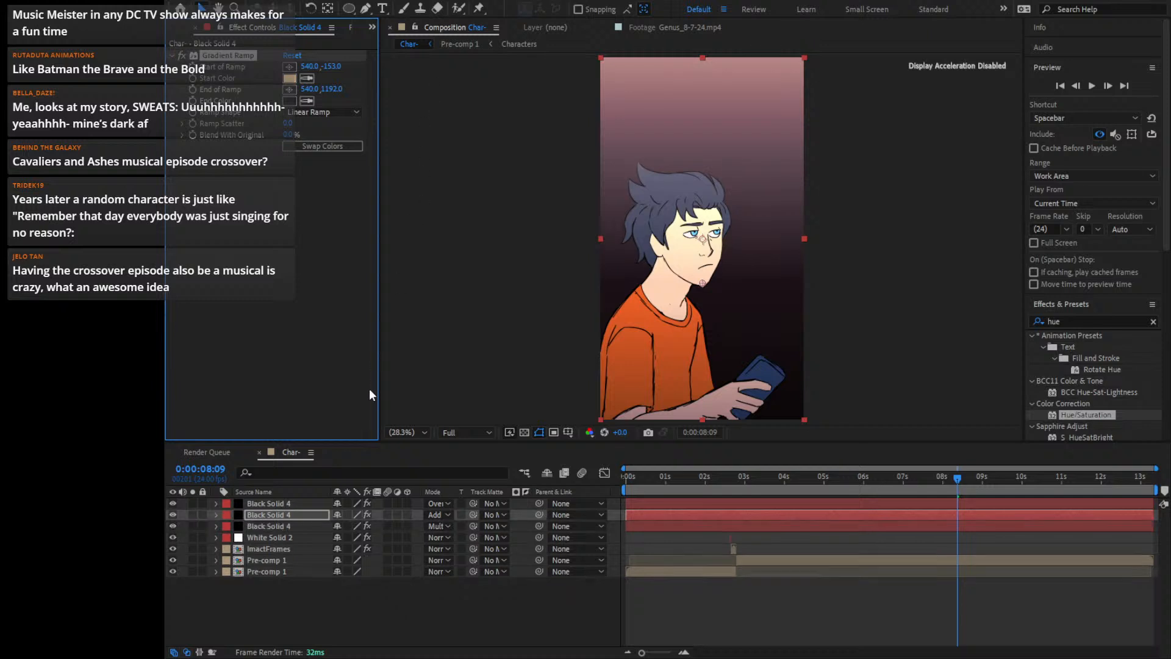
key(t)
click(338, 525)
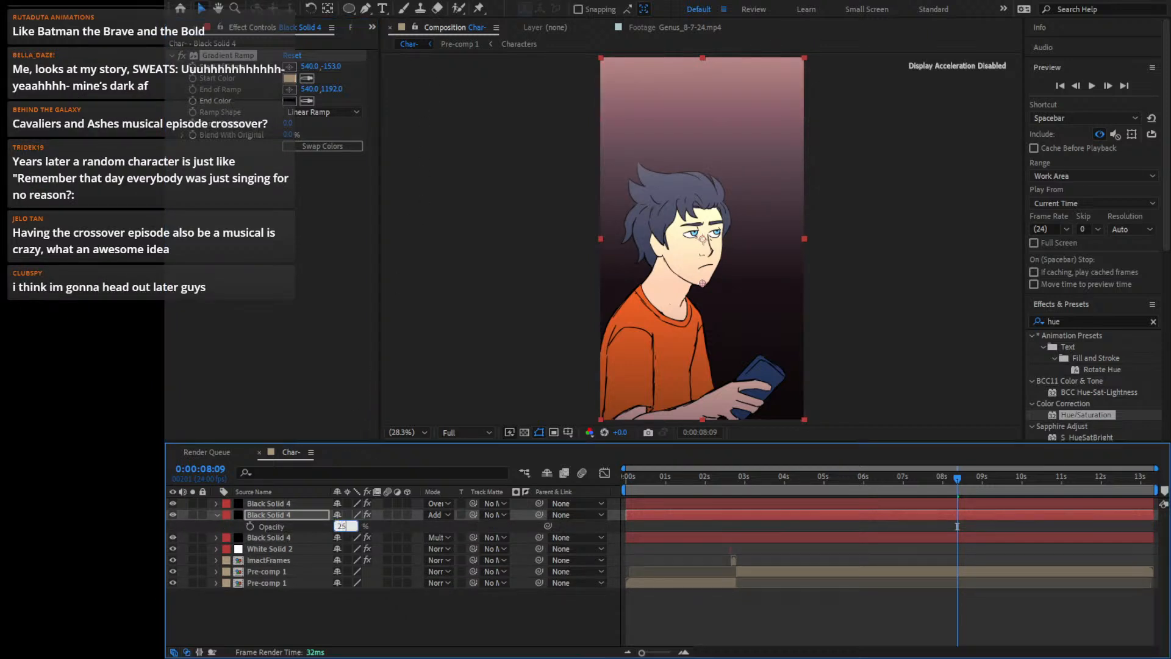
drag(337, 526, 339, 529)
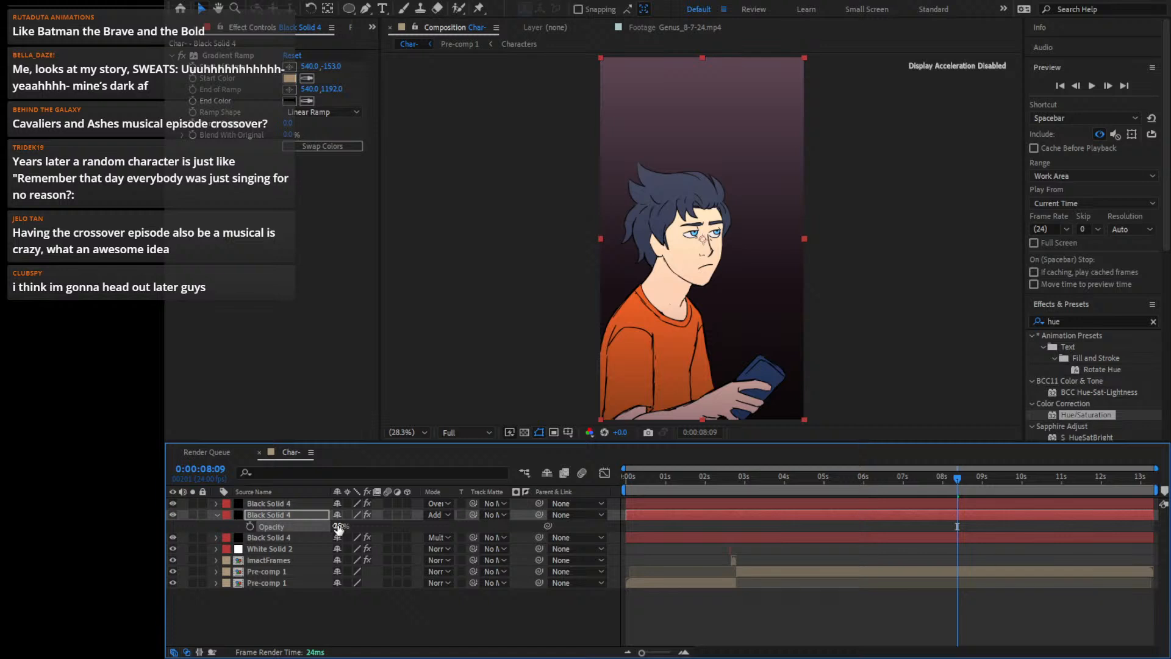
Play the graded composition from the beginning to review the lighting across all shots
drag(831, 484, 379, 467)
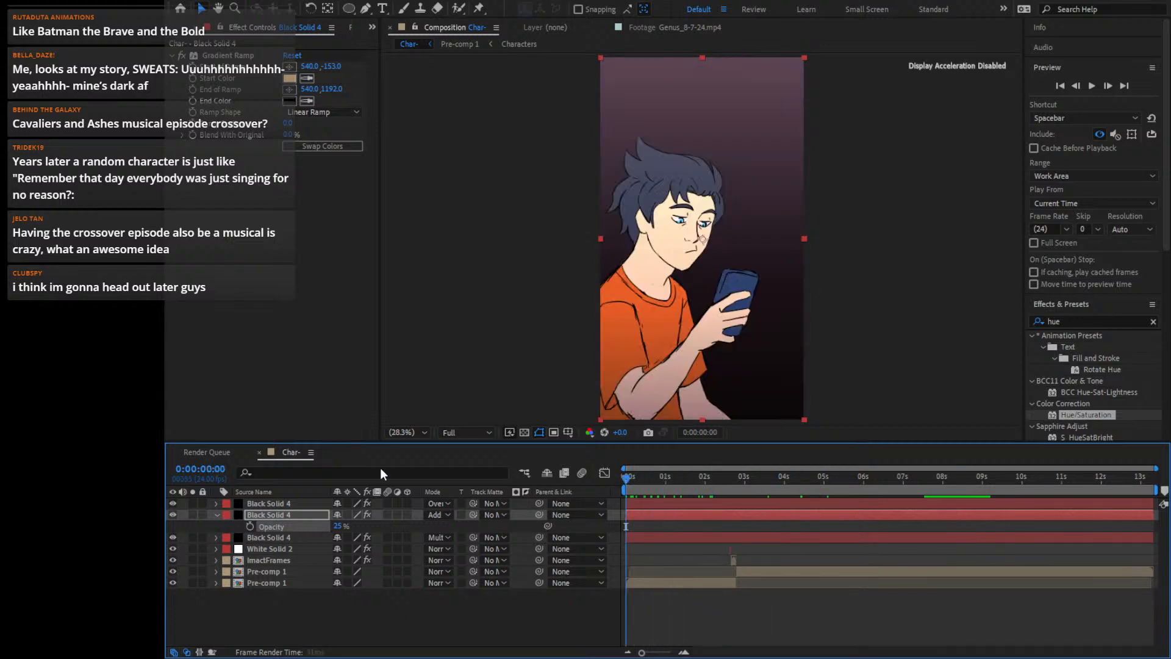
click(1091, 87)
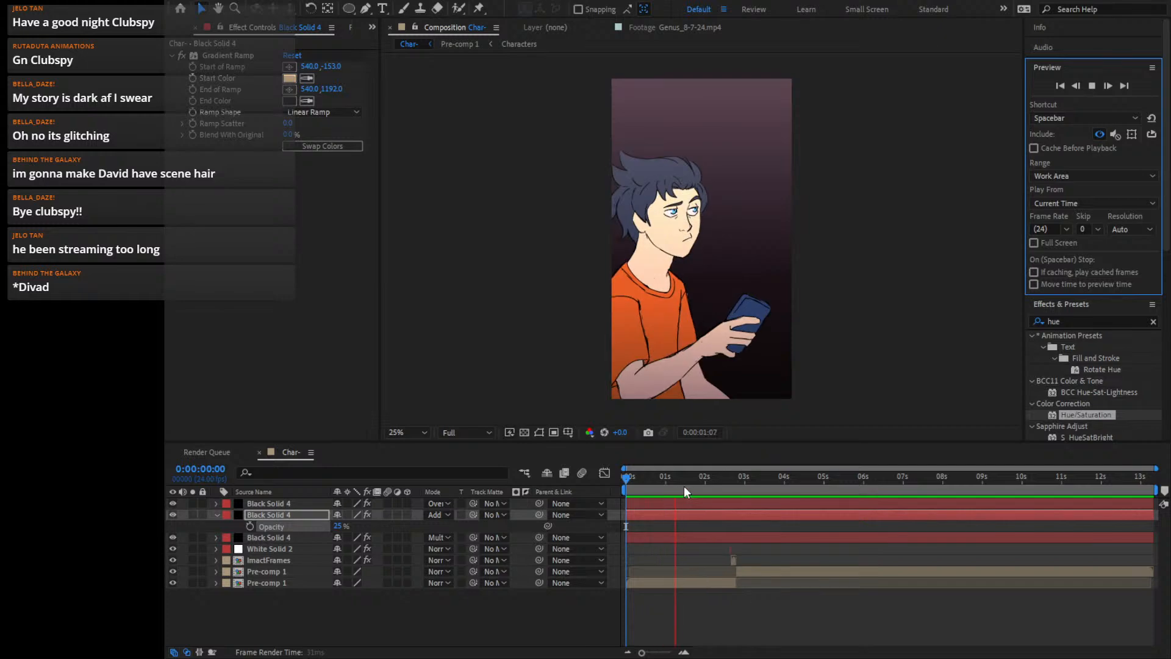
drag(708, 473, 623, 451)
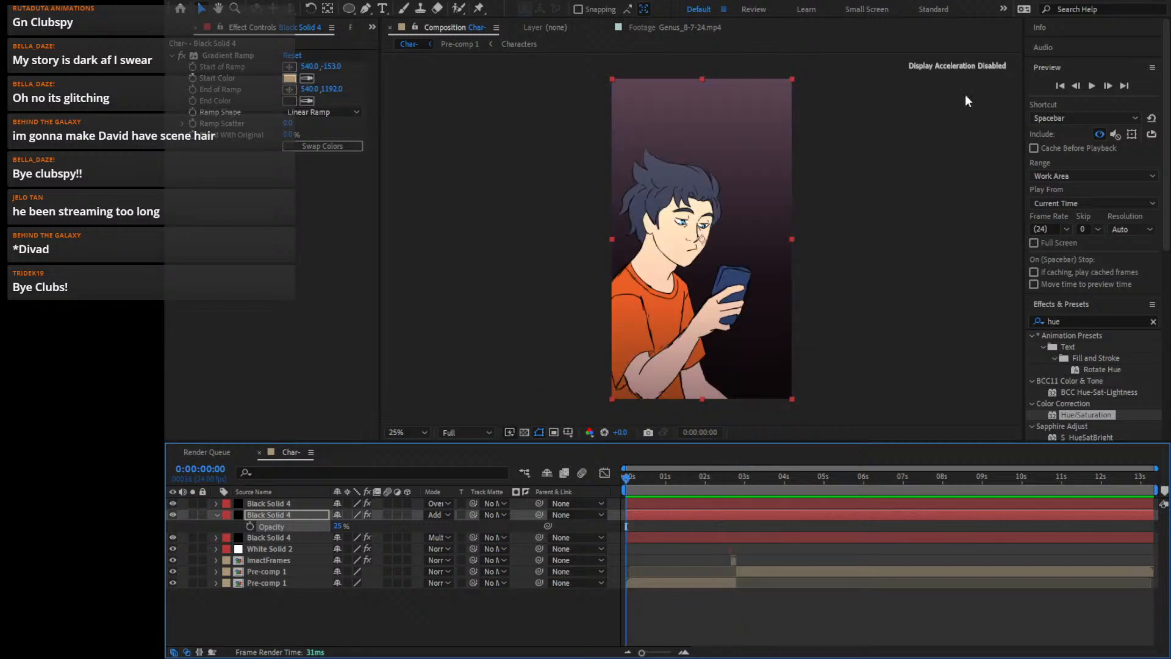
click(1092, 86)
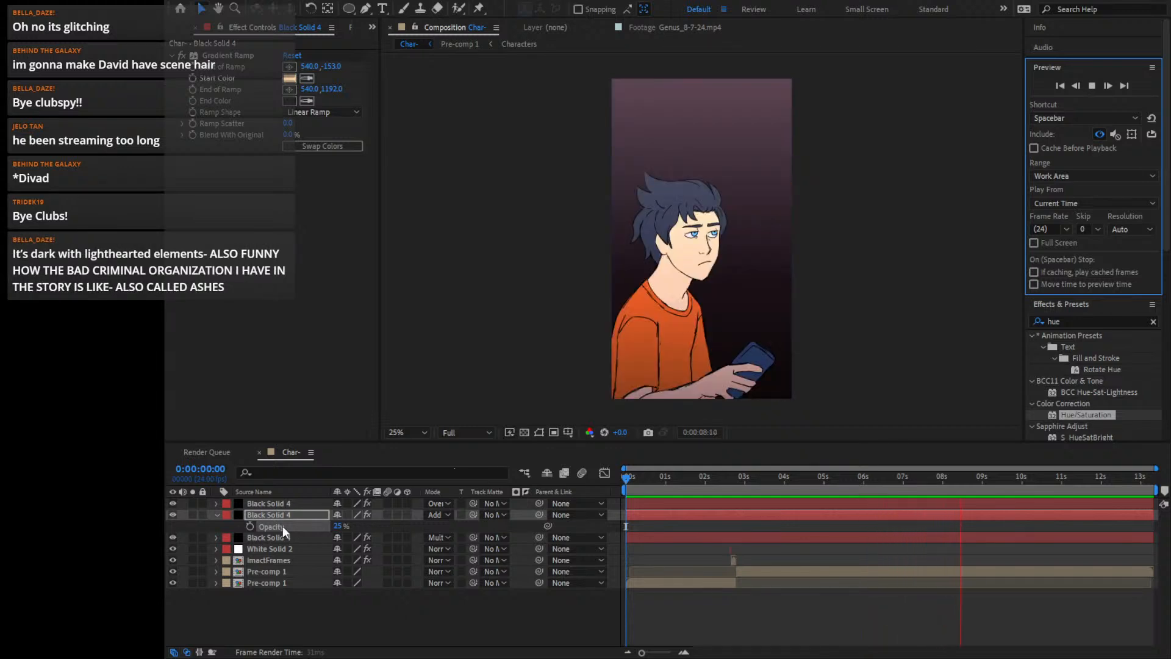
click(687, 479)
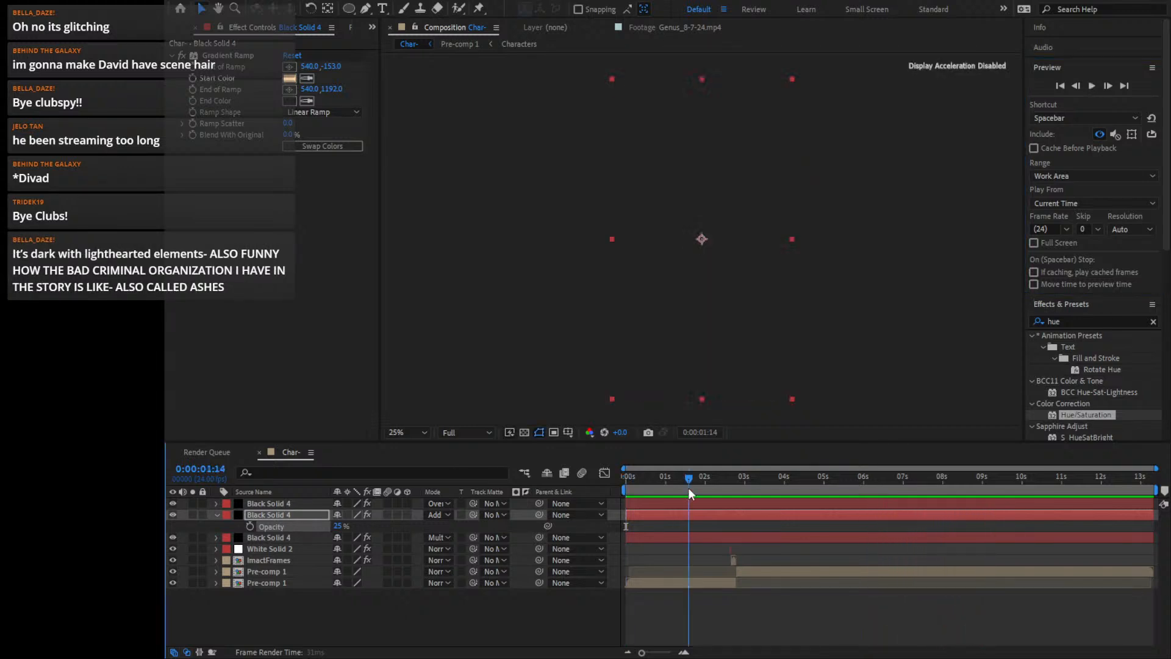
Pre-compose all layers beneath the top Black Solid 4 and duplicate the resulting pre-comp
click(218, 513)
drag(277, 594, 272, 519)
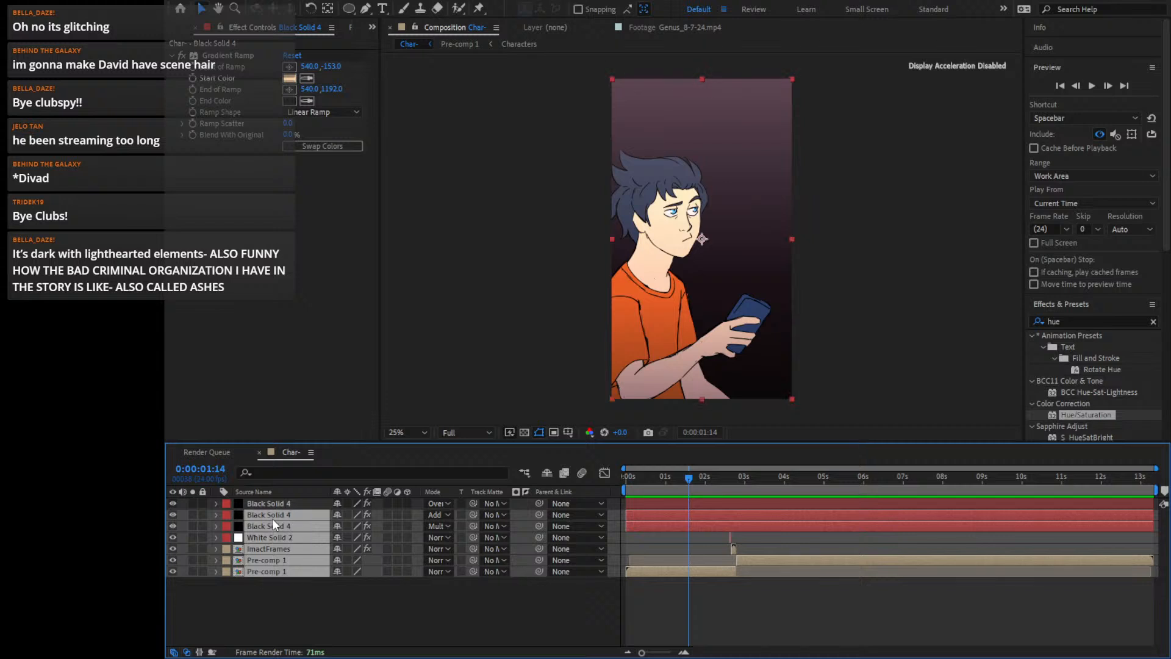
key(ctrl+shift+c)
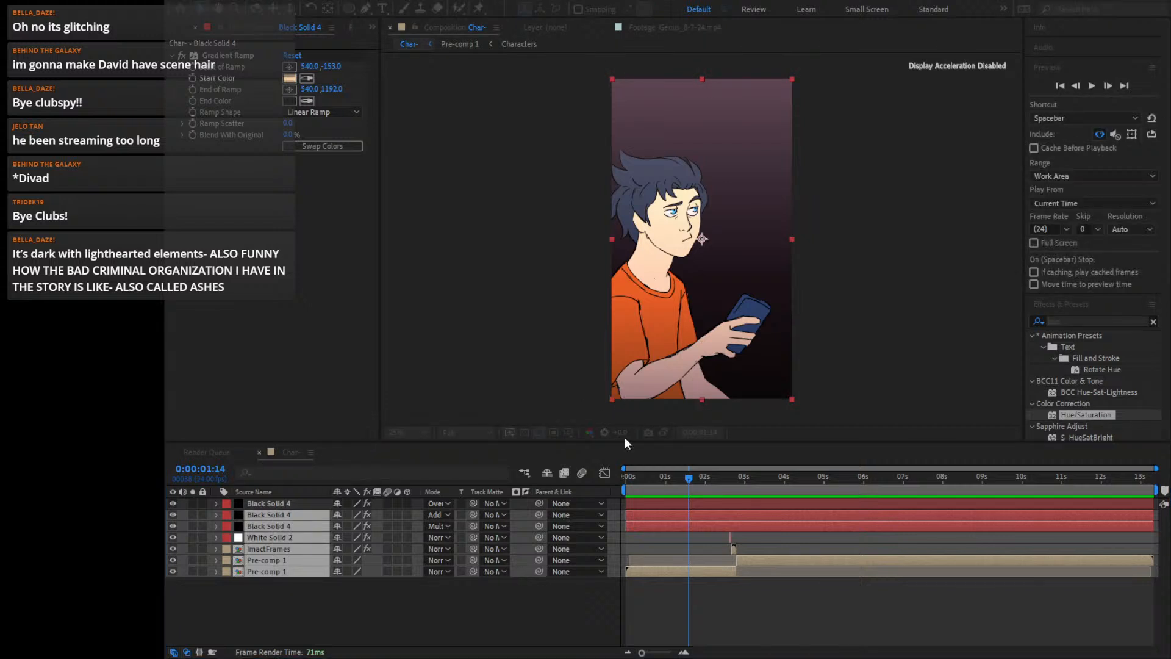
key(Return)
key(ctrl+d)
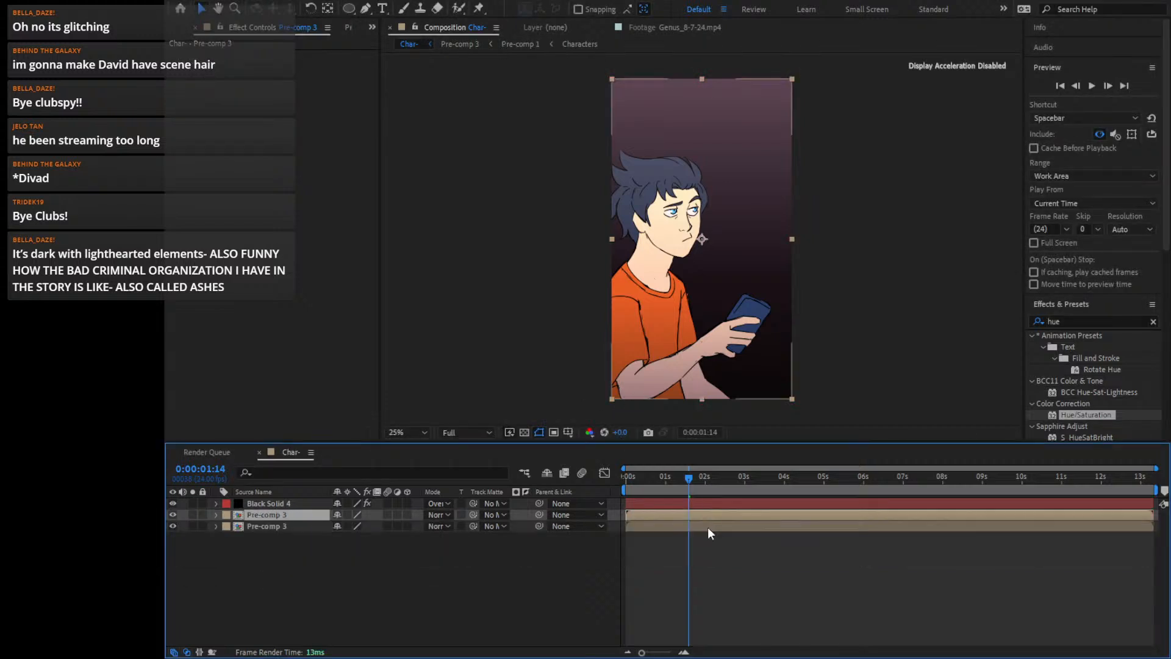
Set the Add gradient's opacity to 0% inside Pre-comp 3 and return to the Char- composition
click(709, 515)
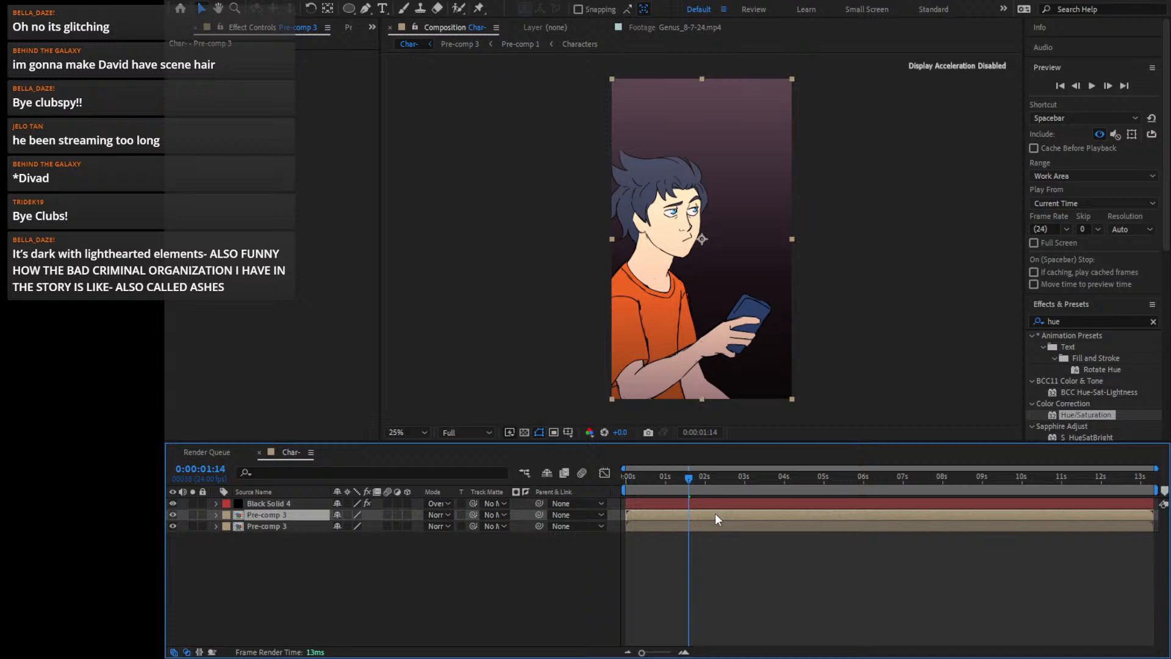
double_click(715, 514)
click(277, 515)
click(282, 503)
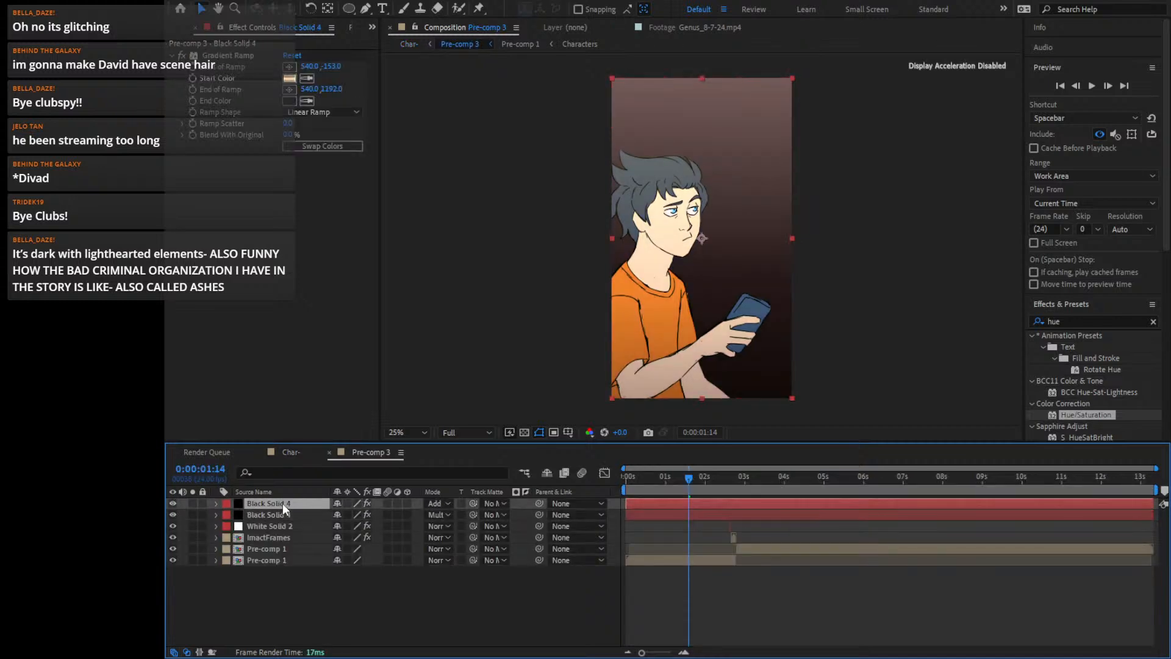
key(t)
click(338, 515)
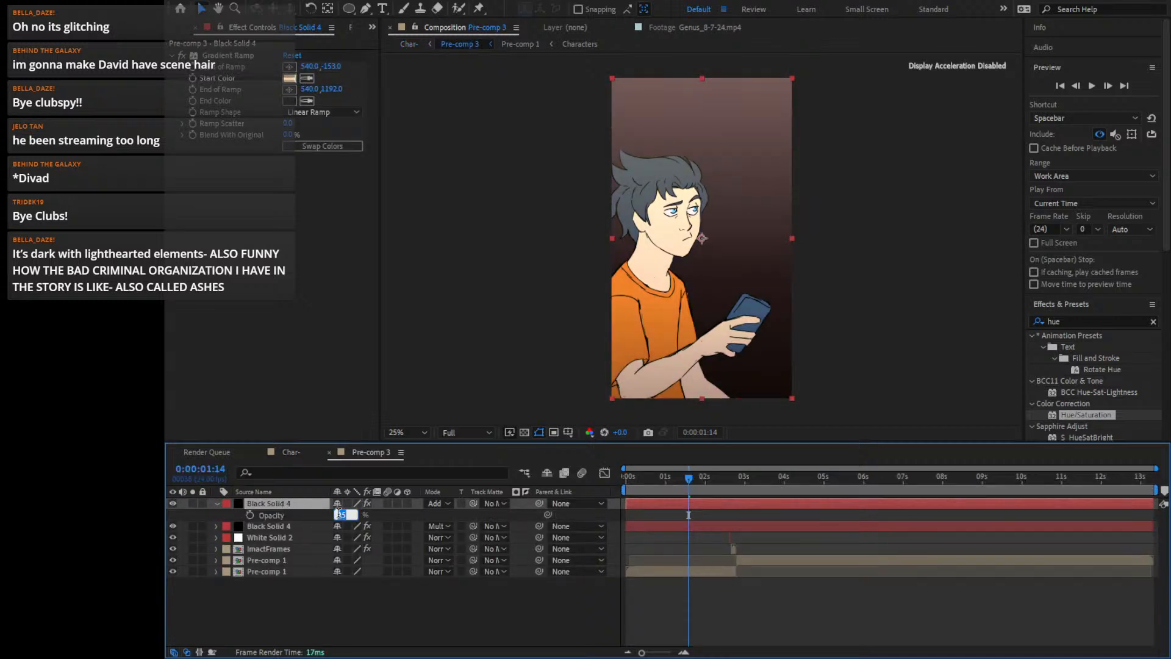
text(0)
key(Return)
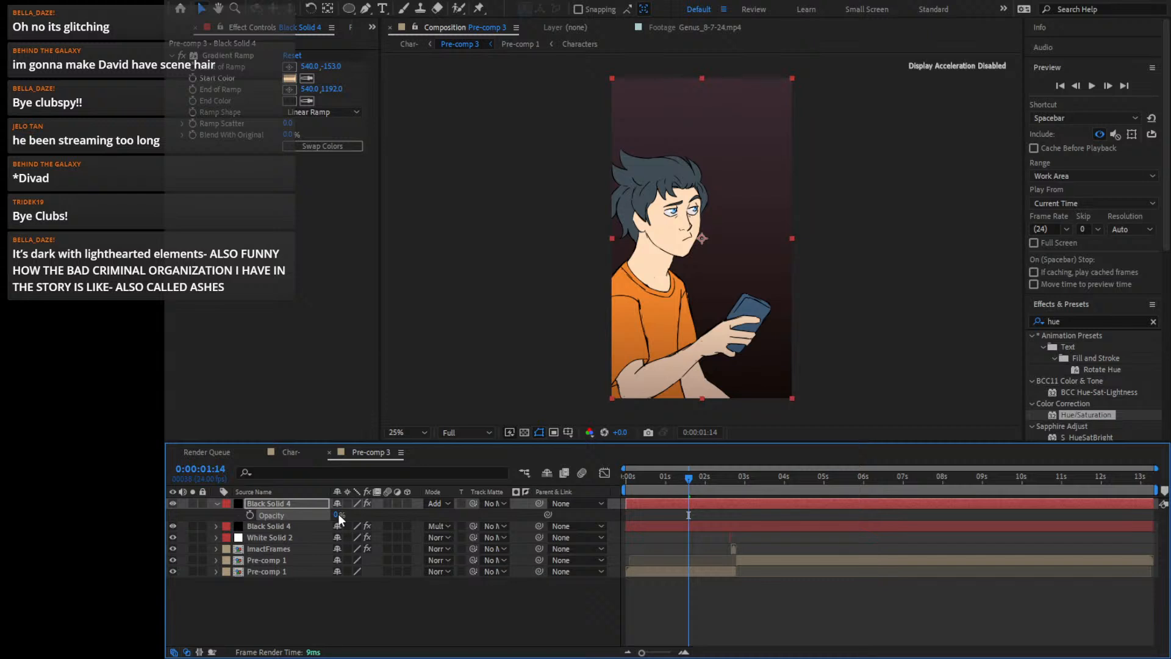
click(289, 452)
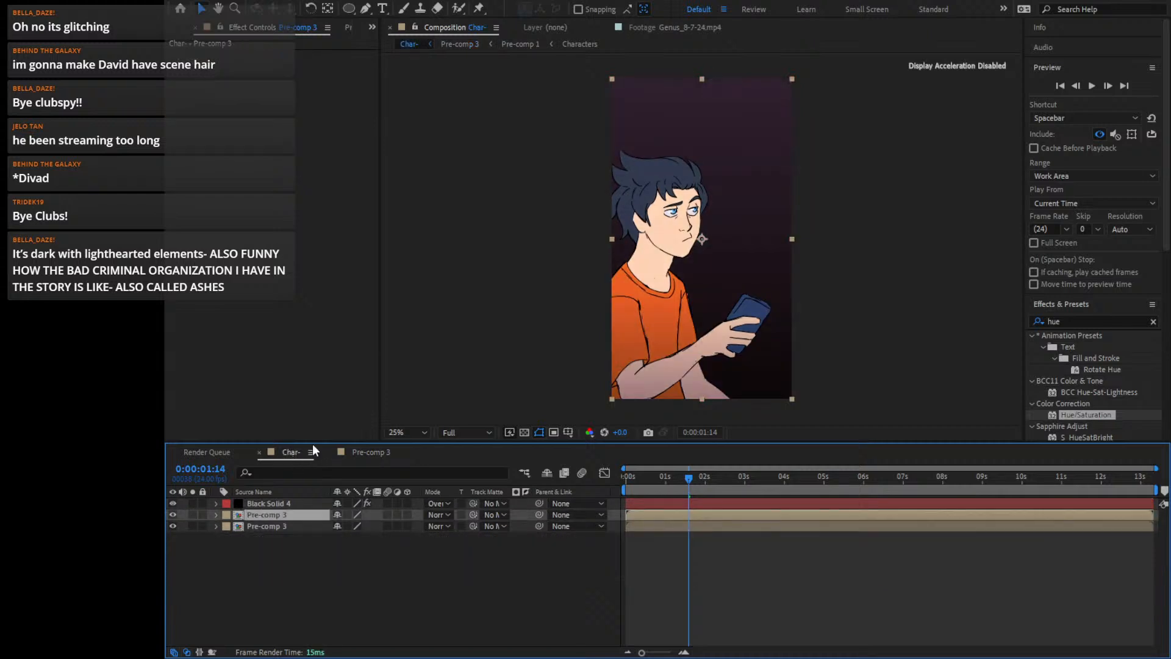
Set the Add gradient's opacity to 12% inside Pre-comp 3, check the fireball shot, and return to the Char- composition
click(371, 453)
key(ctrl+z)
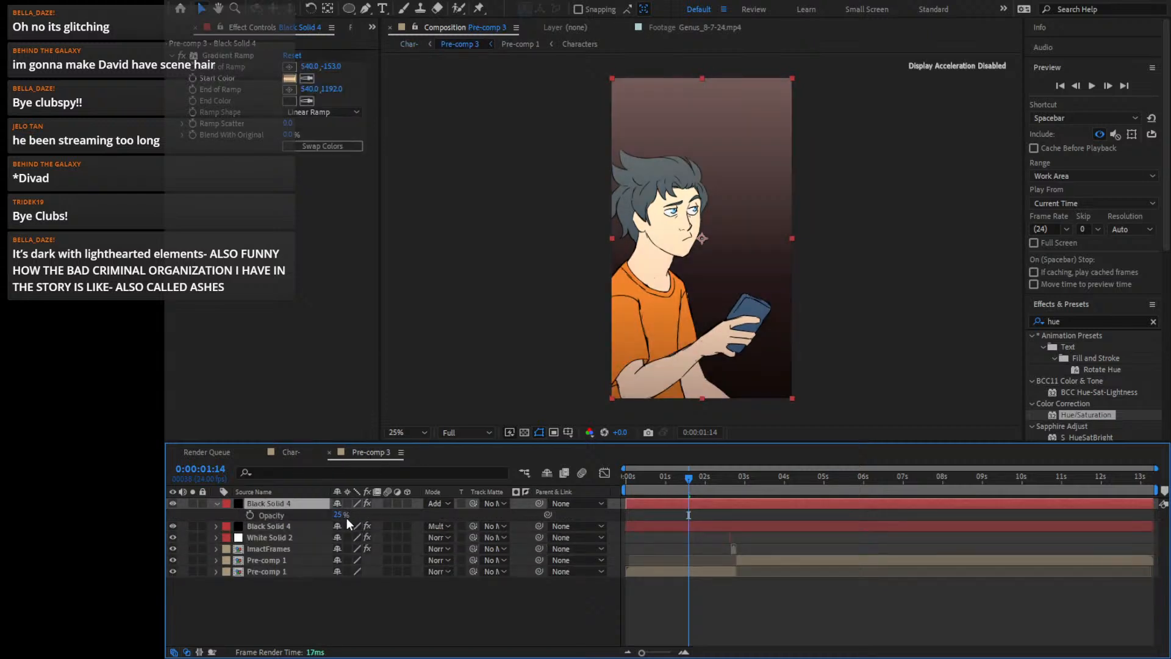
click(341, 515)
text(12)
key(Return)
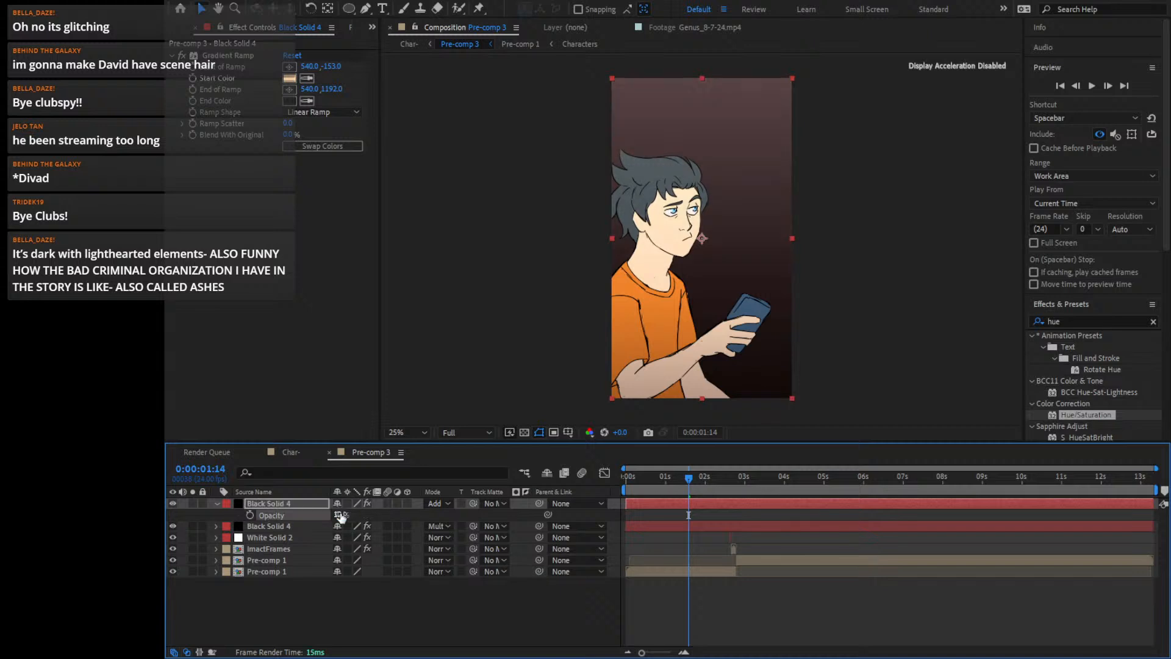
click(291, 453)
click(365, 450)
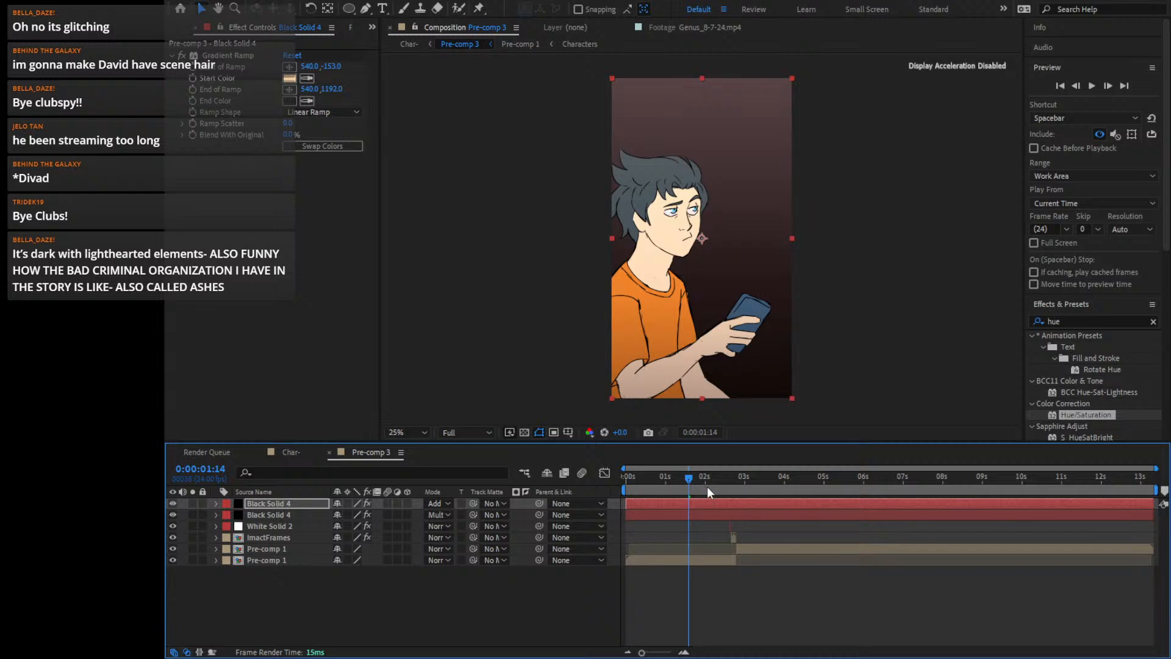
drag(708, 486, 739, 520)
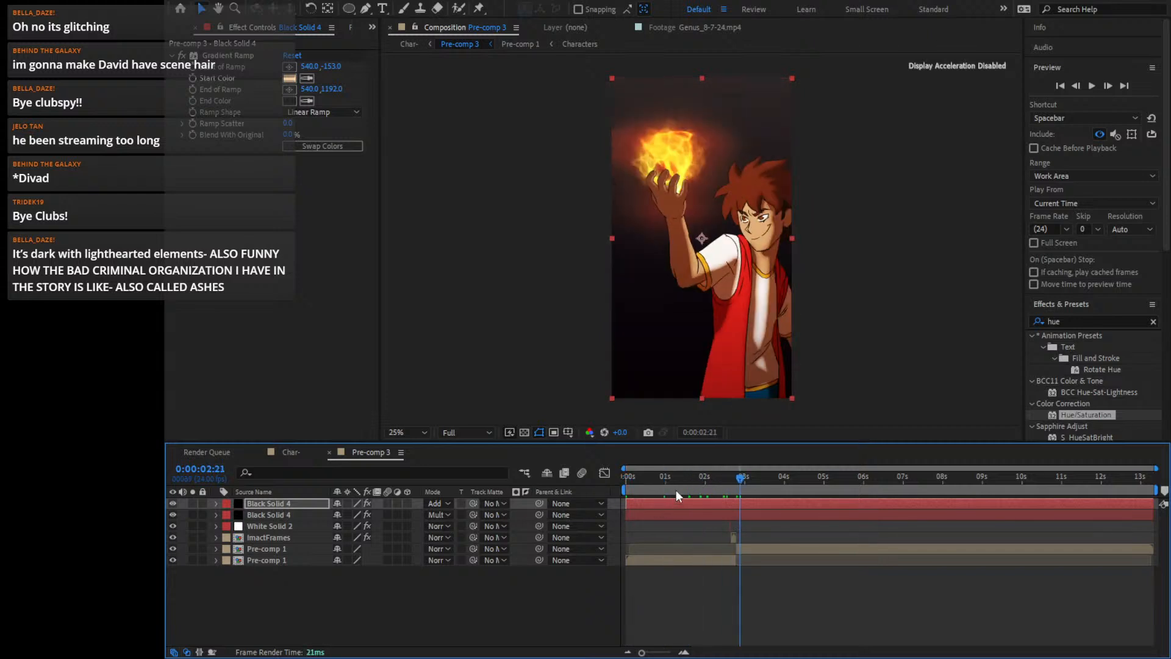
click(276, 452)
Apply Levels to the upper Pre-comp 3, lowering Input White and raising Input Black to 202 so only the brightest areas remain
click(313, 515)
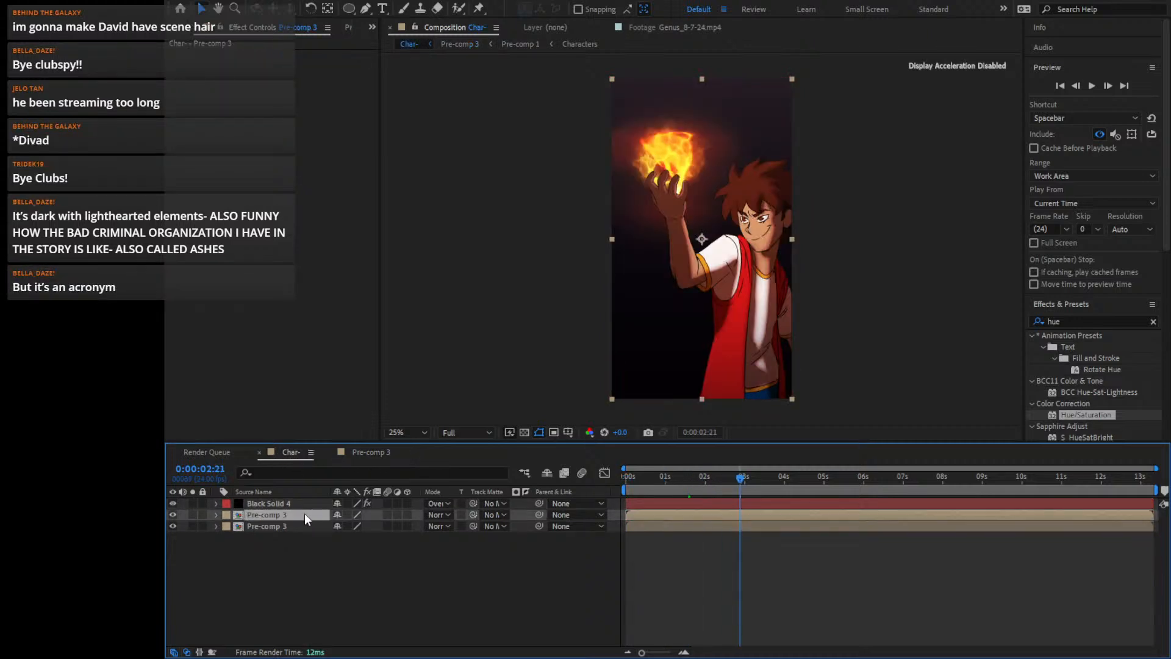
click(1067, 321)
text(level)
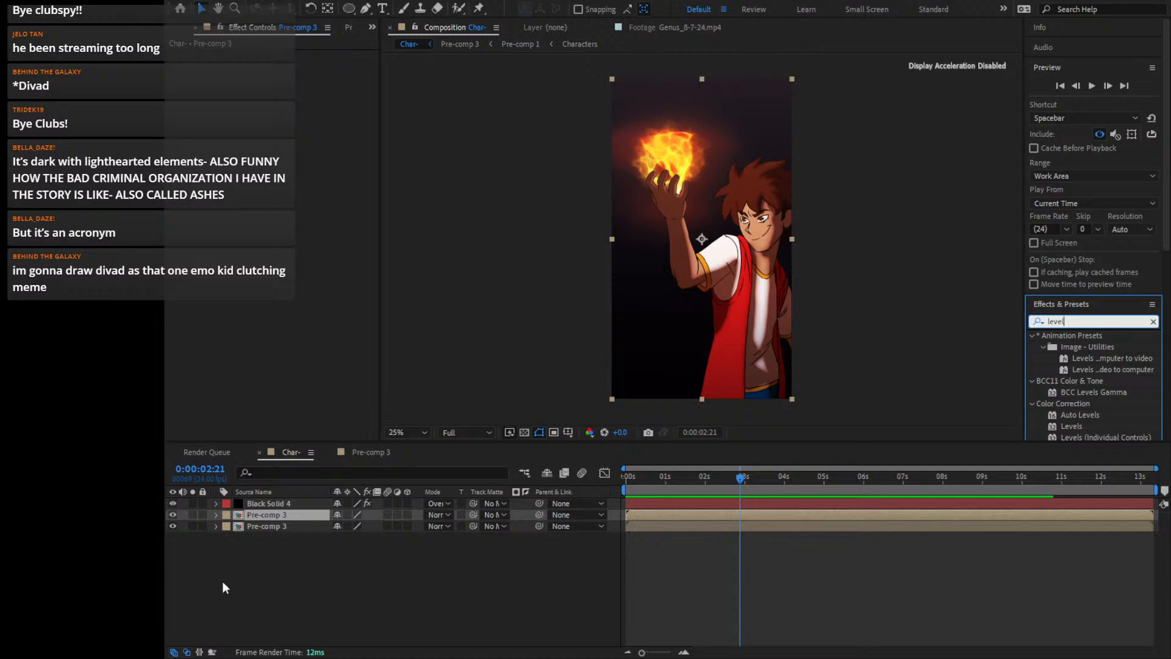
click(322, 577)
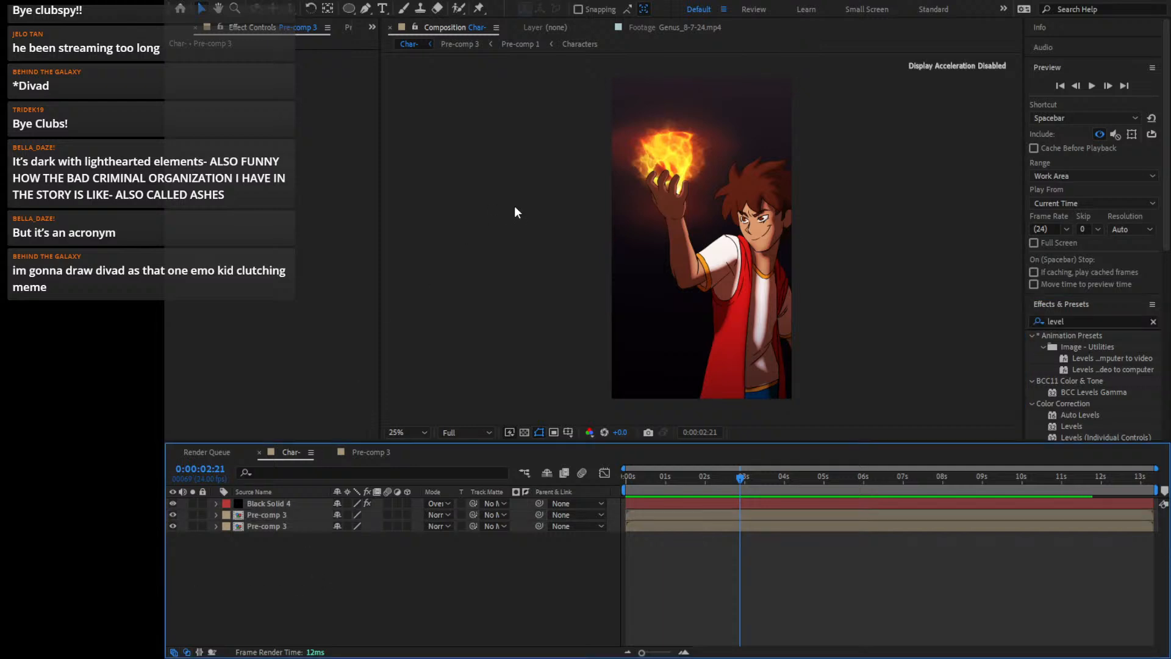
click(742, 504)
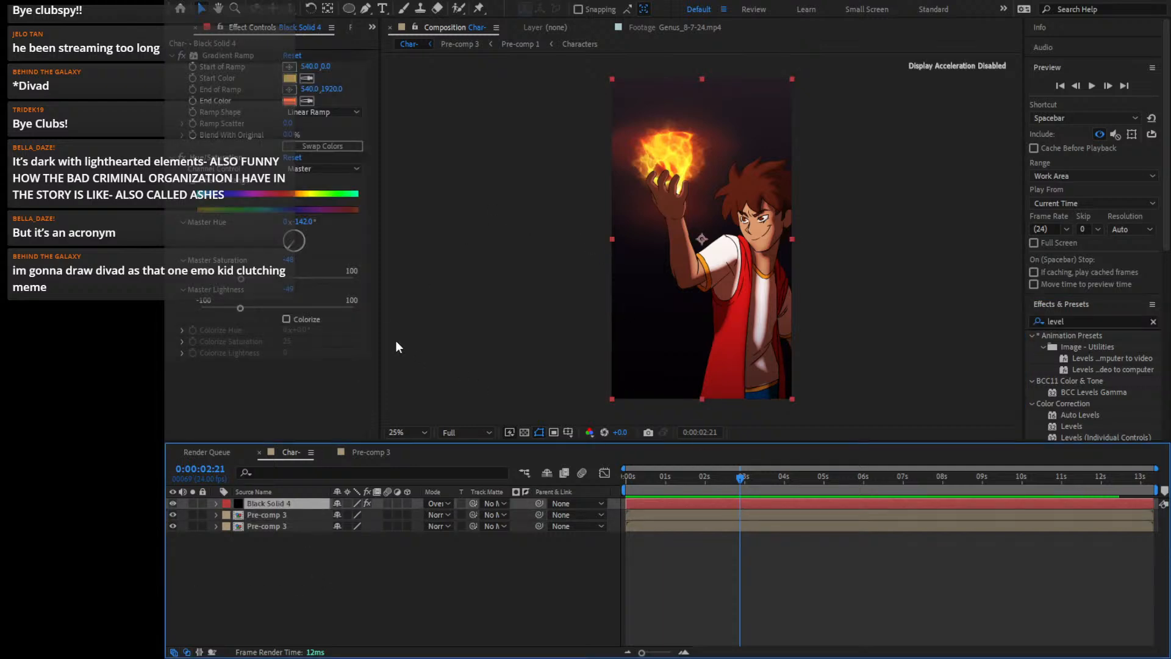
click(268, 513)
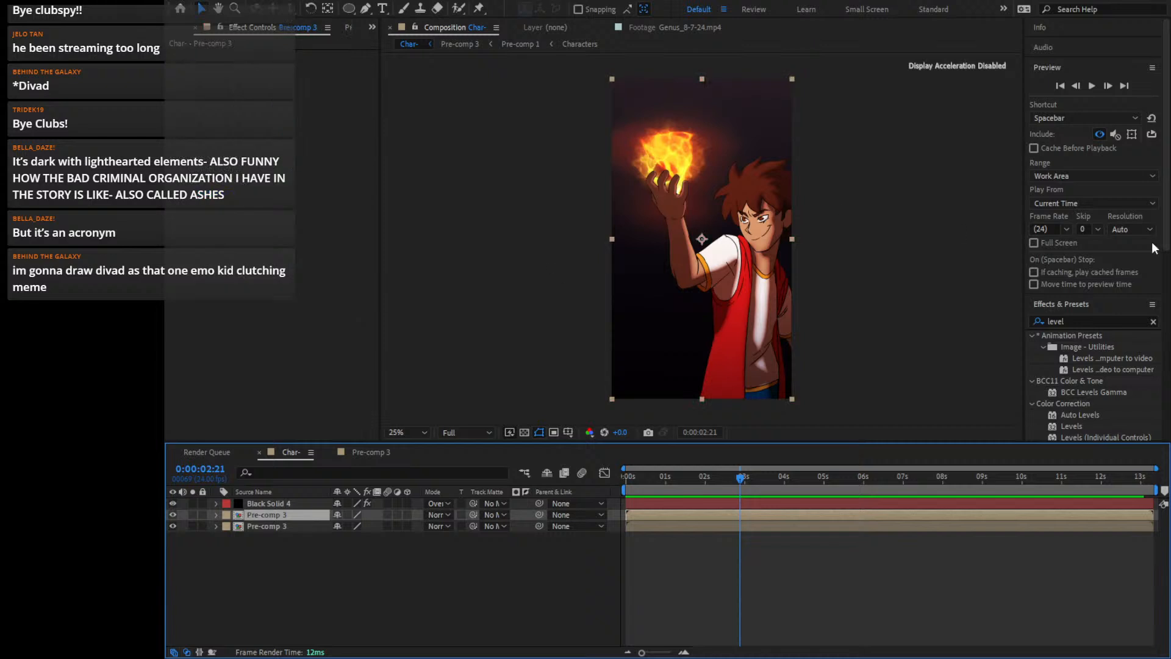
double_click(1052, 426)
mouse_move(355, 139)
mouse_down()
mouse_move(272, 134)
mouse_move(348, 140)
mouse_up()
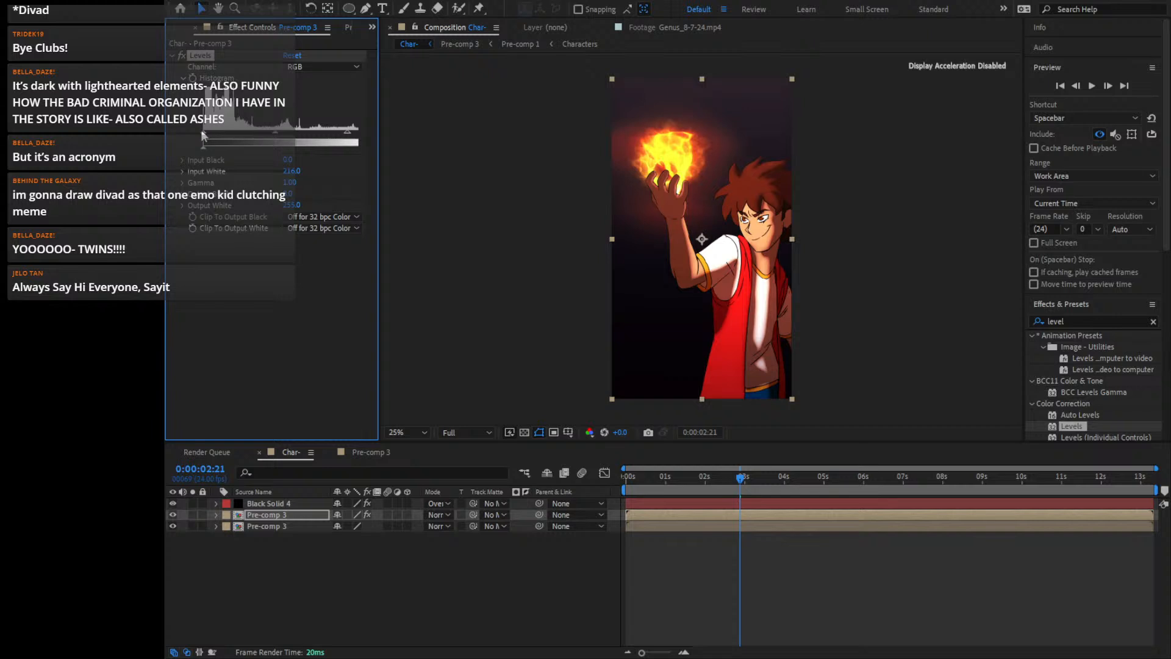
drag(203, 136, 261, 141)
Add a wide Fast Box Blur with Repeat Edge Pixels enabled to the upper Pre-comp 3
drag(1099, 322, 939, 319)
text(fas)
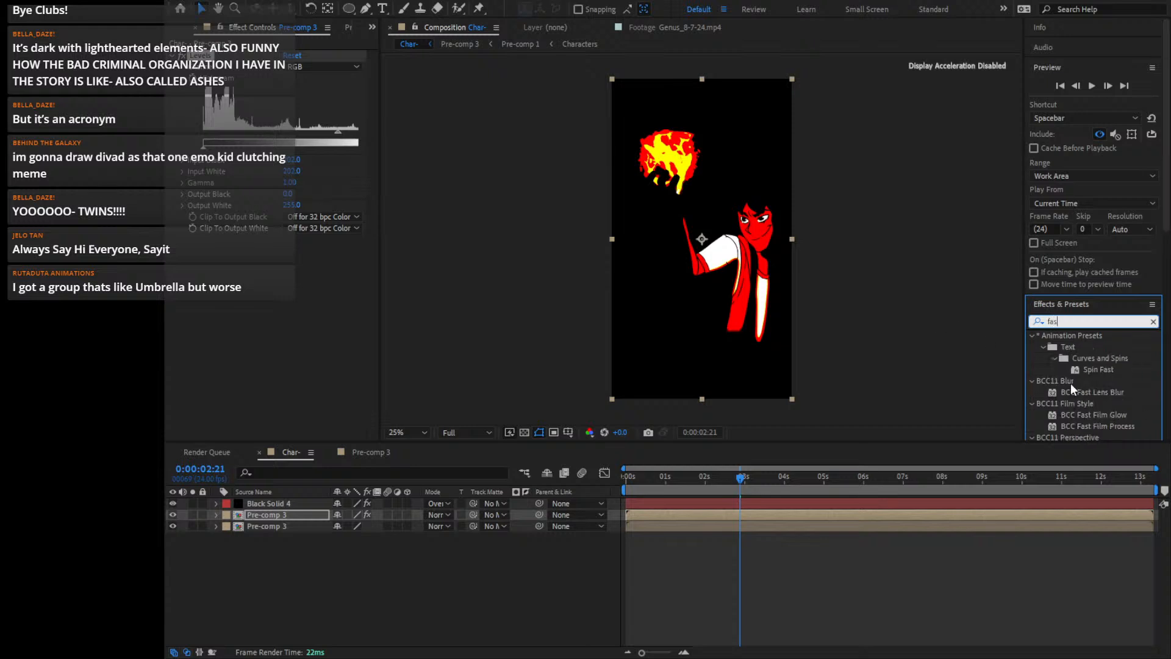
text(t b)
drag(1095, 358, 294, 323)
drag(289, 251, 359, 243)
drag(369, 240, 367, 240)
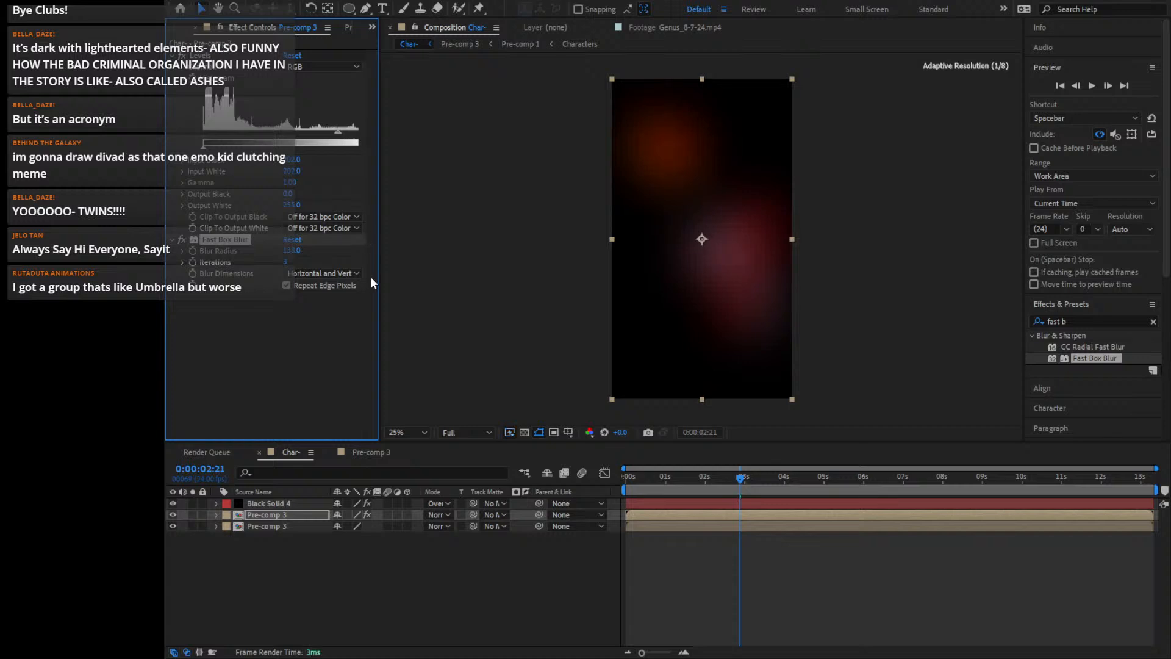
Blend the blurred Pre-comp 3 in Screen mode, compare the image with and without it, and increase its blur radius to about 162
click(447, 515)
click(489, 247)
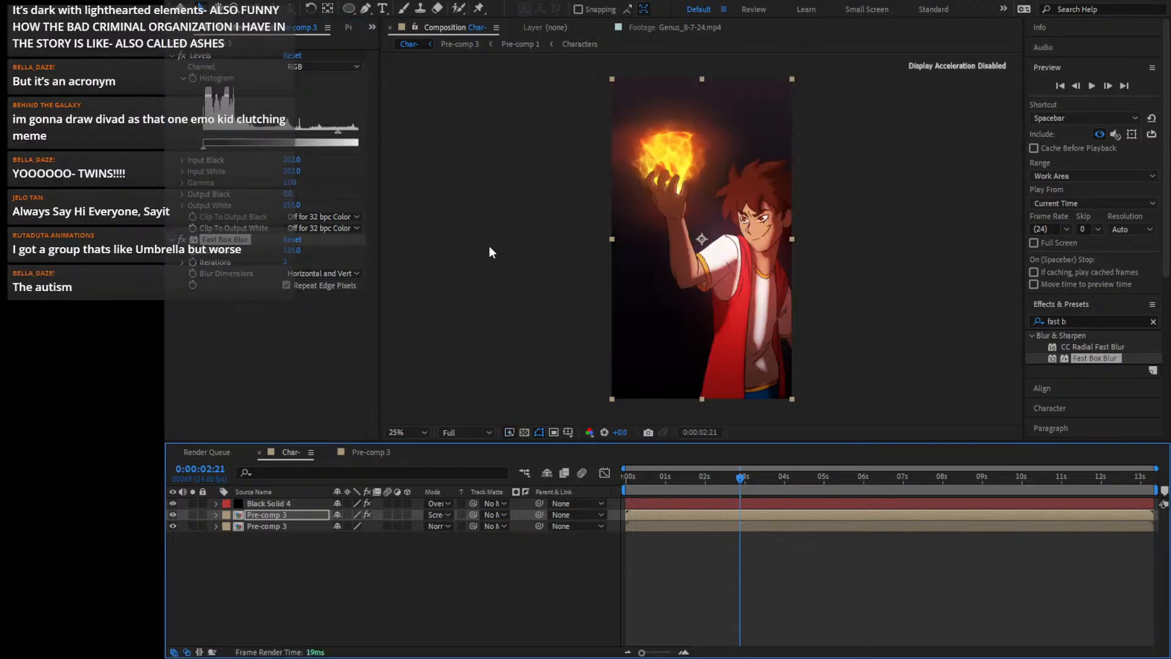
click(173, 515)
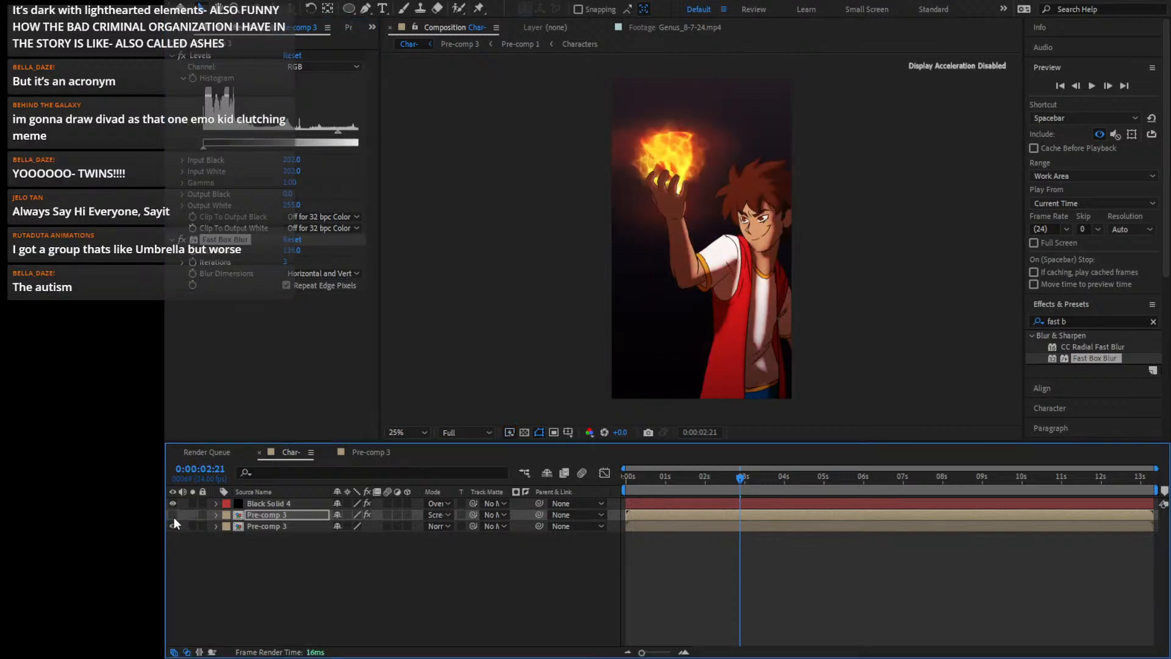
click(173, 515)
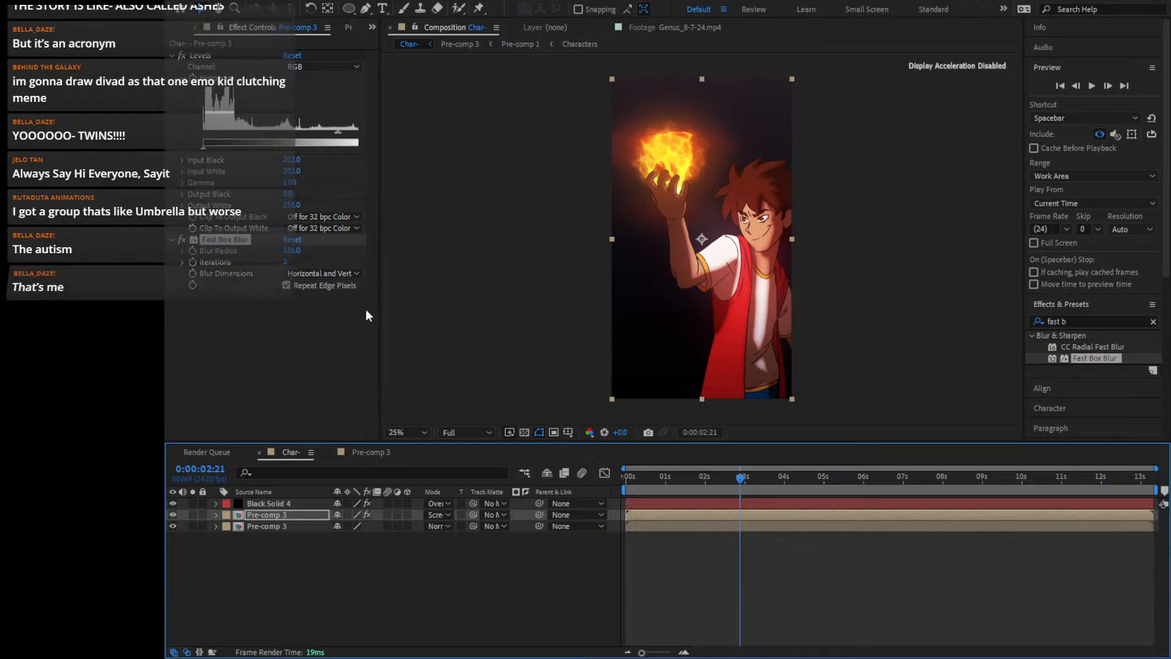
drag(293, 251, 320, 258)
Scrub through the opening shots and impact frames, checking the glow around the red fire sparks frame by frame
drag(728, 480, 550, 471)
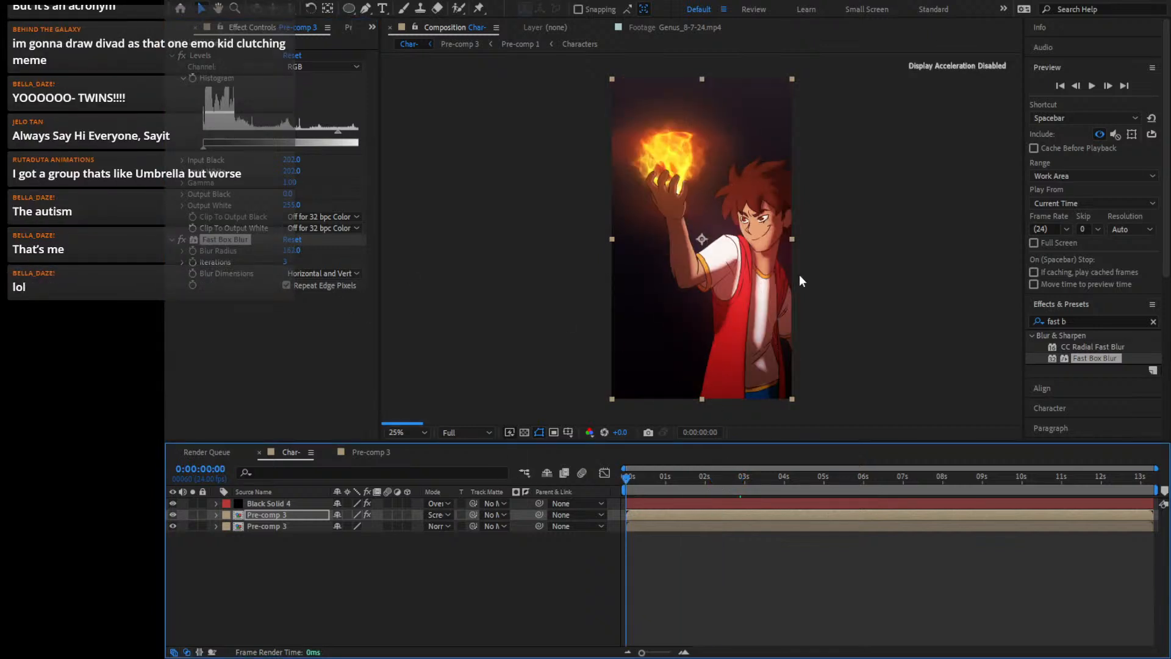
drag(626, 475, 734, 477)
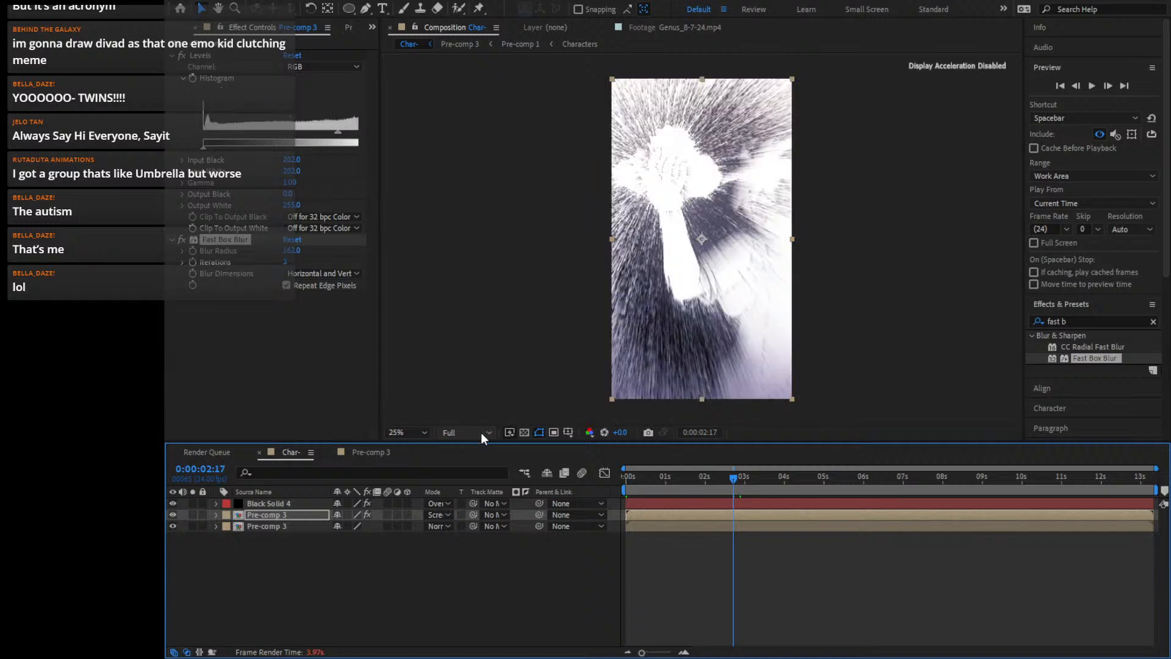
drag(737, 479, 704, 480)
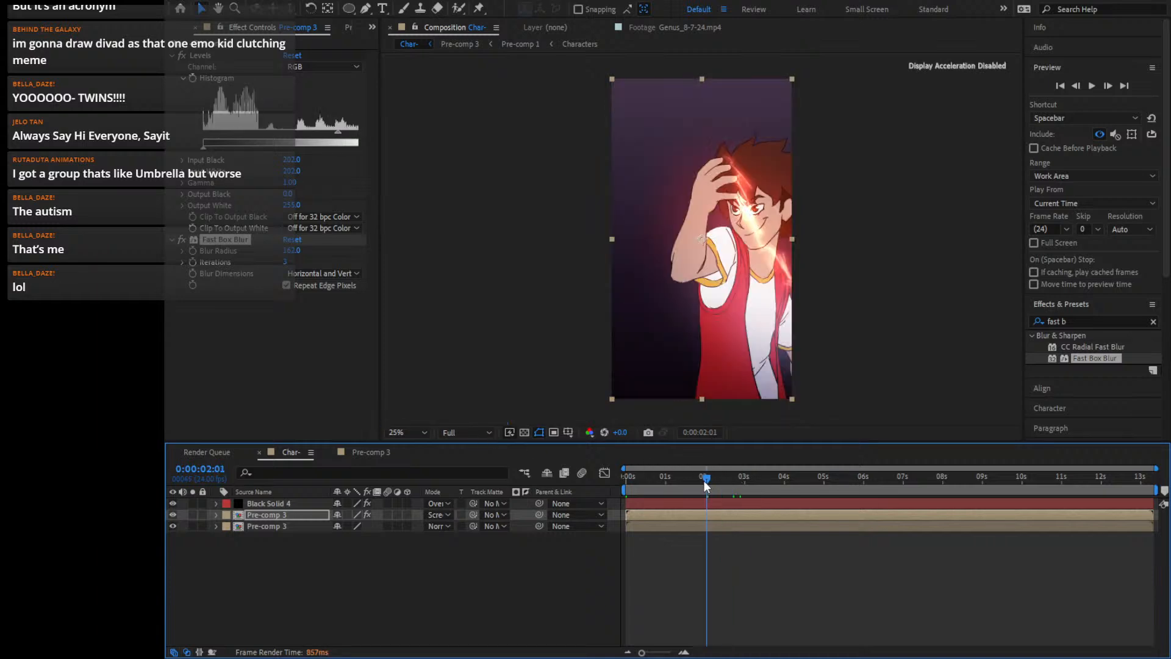
key(Page_Down)
key(Page_Down)
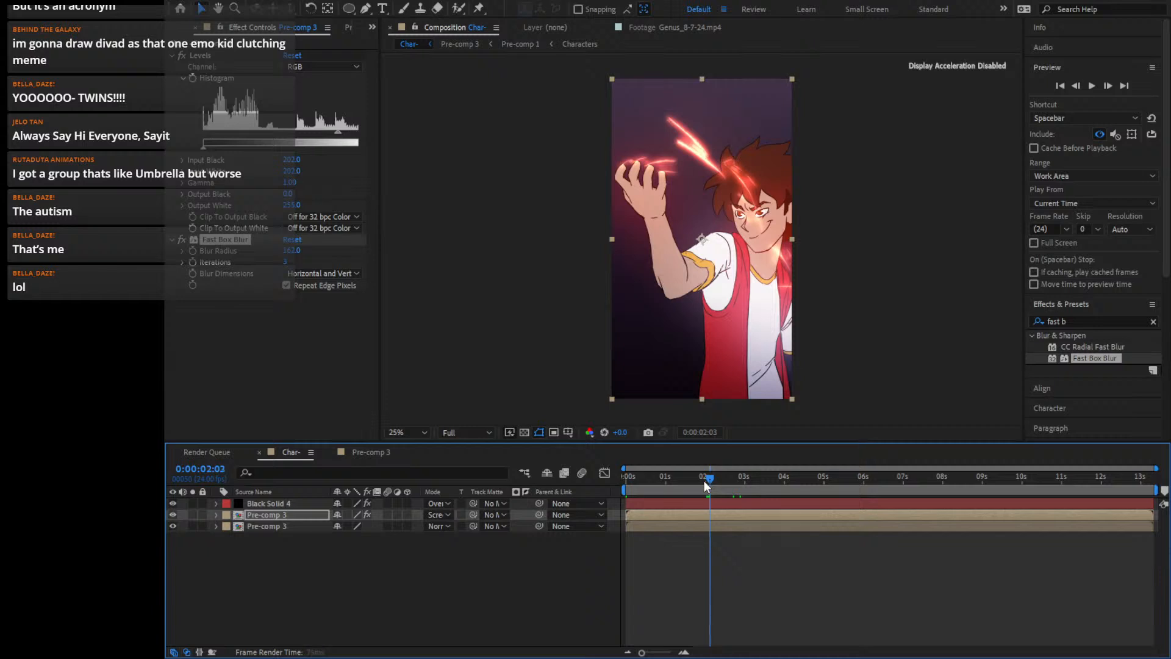
key(Page_Down)
key(Page_Down)
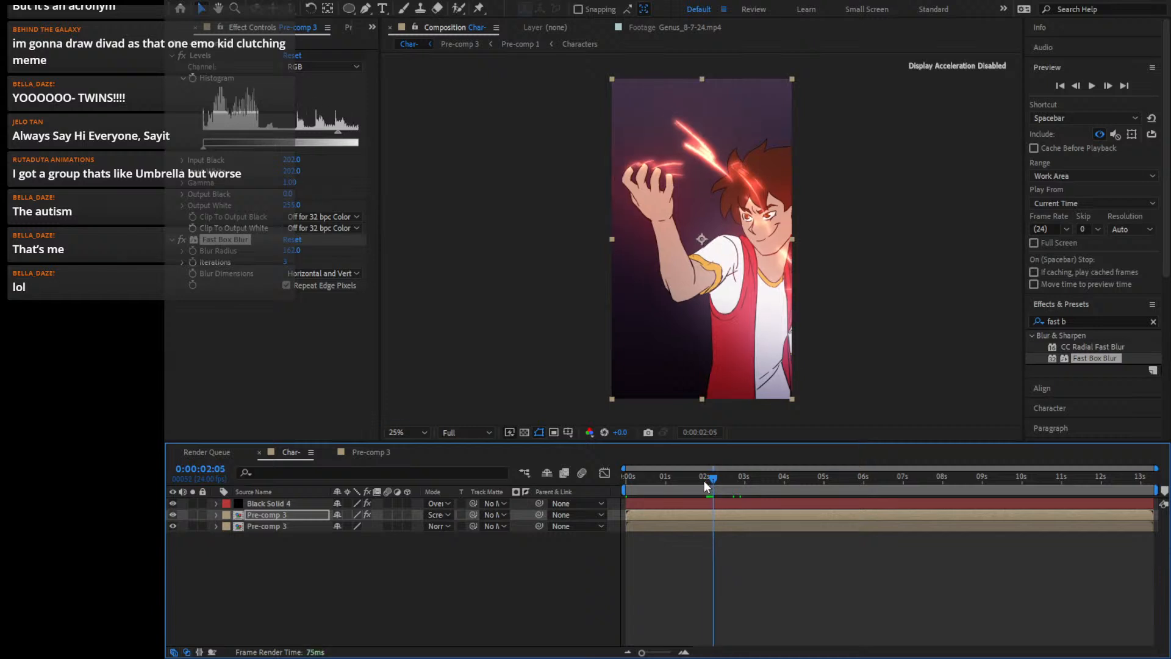
Set the preview resolution to Third and step frame by frame to the start of the impact frames at 0:00:02:15
click(486, 432)
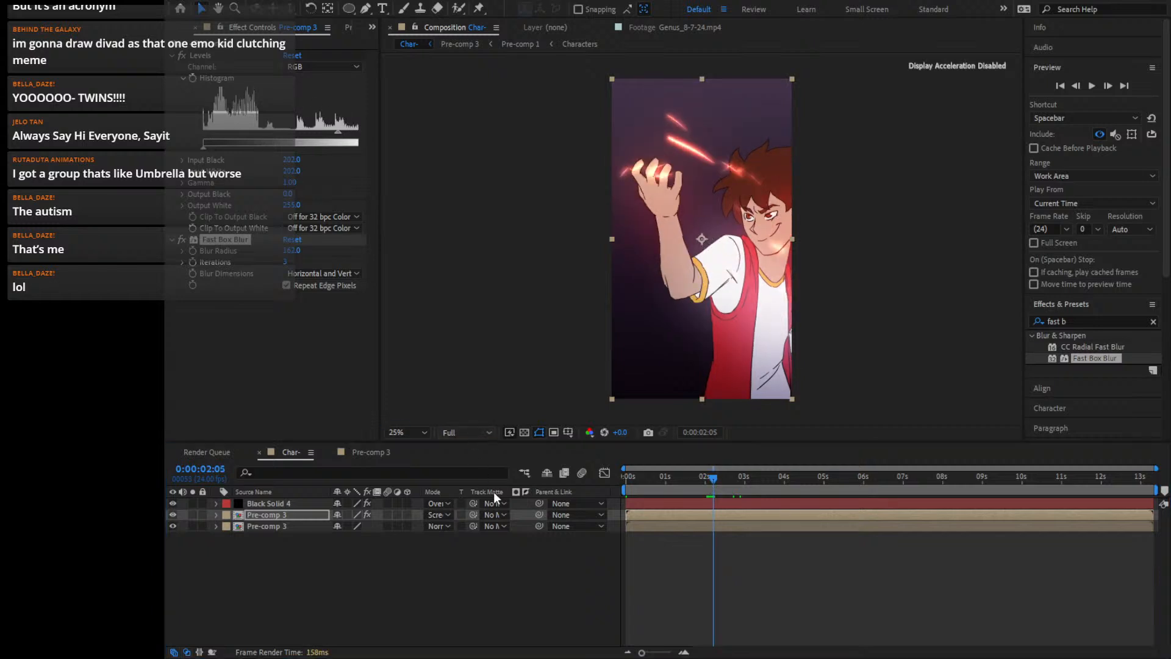
click(487, 492)
key(Page_Down)
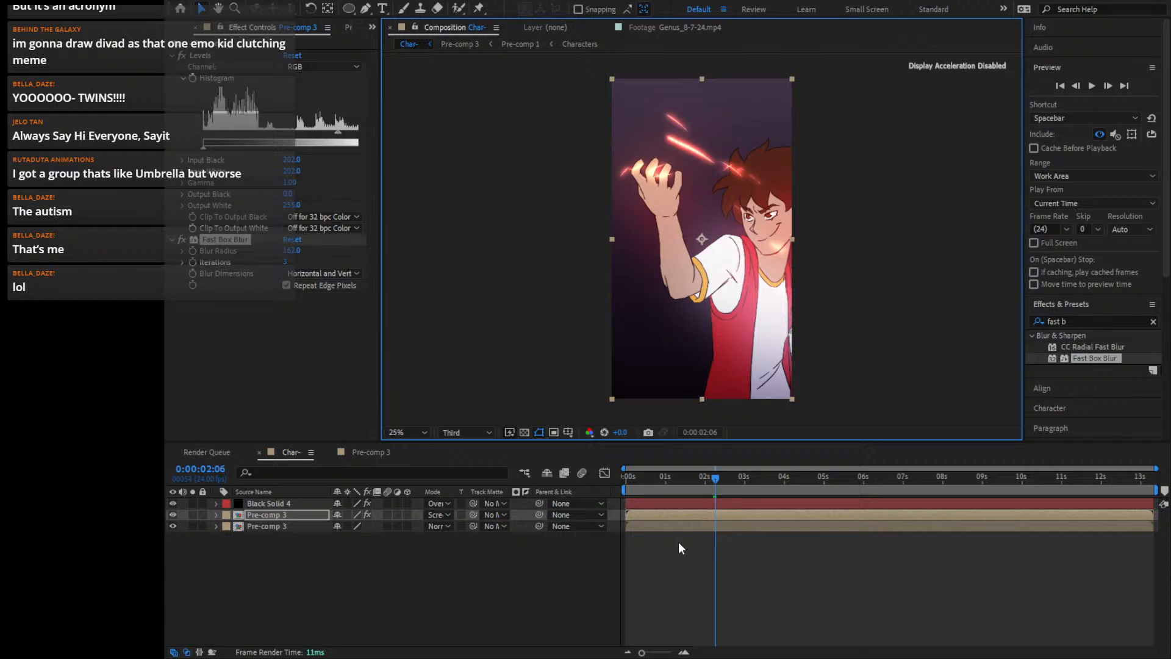
key(Page_Down)
key(Page_Down)
key(Page_Down)
key(Page_Down)
key(Page_Down)
key(Page_Down)
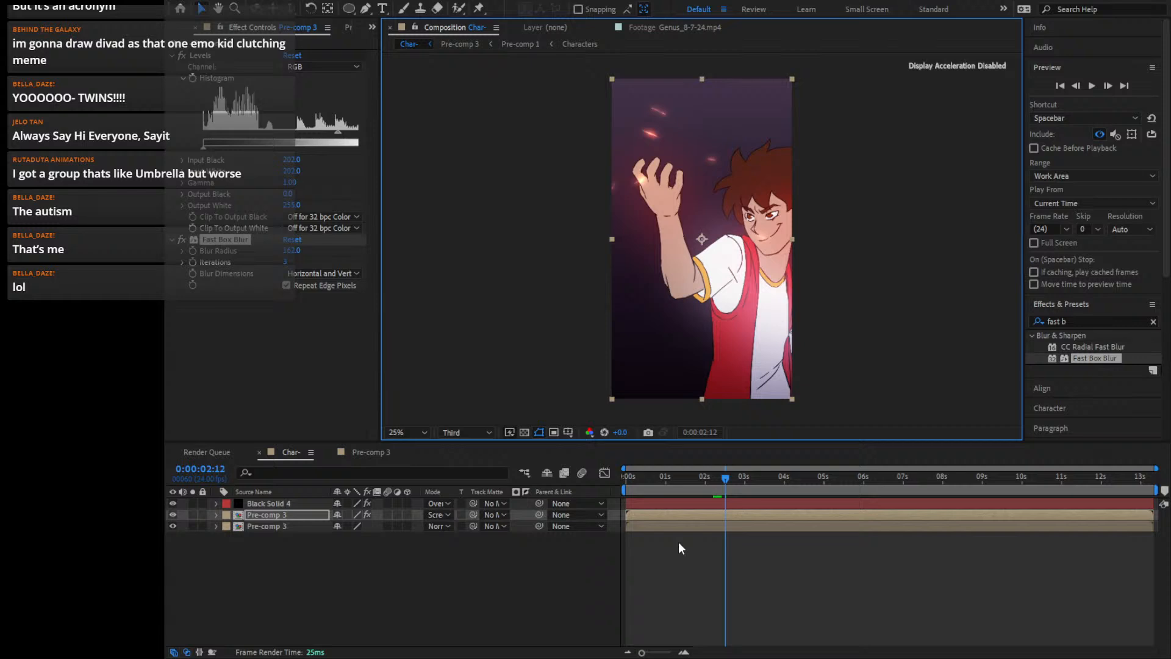
key(Page_Down)
key(Page_Down)
key(Page_Down)
key(Page_Down)
key(Page_Down)
key(Page_Up)
key(Page_Up)
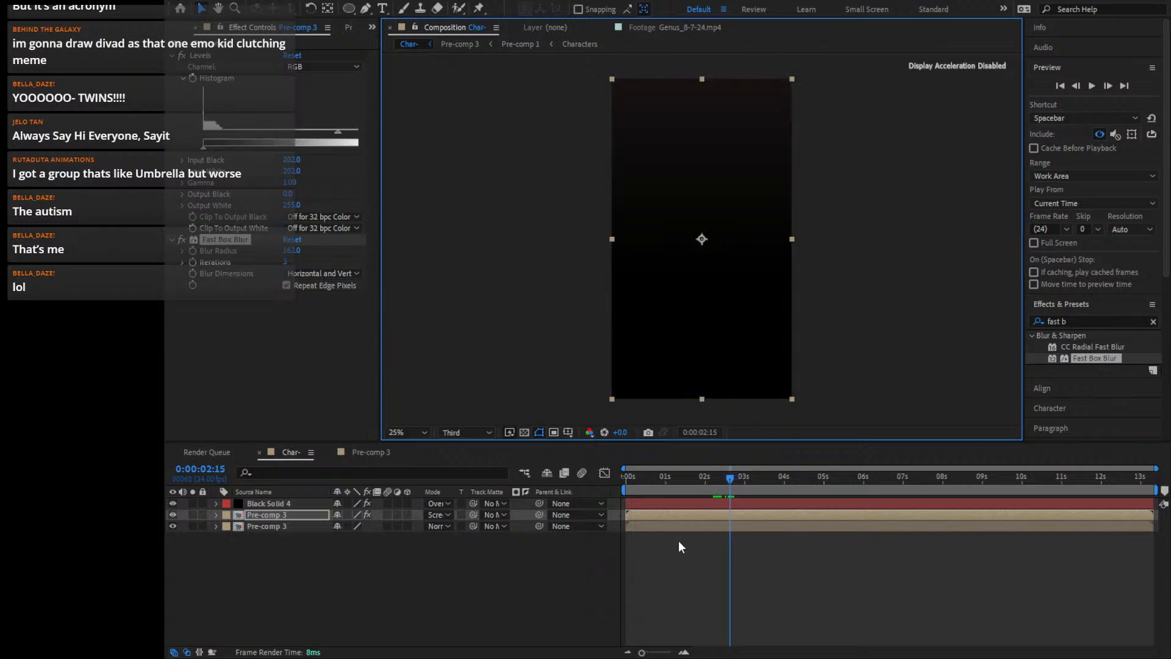
Split the blurred Screen-mode Pre-comp 3 layer at 0:00:02:15
click(278, 501)
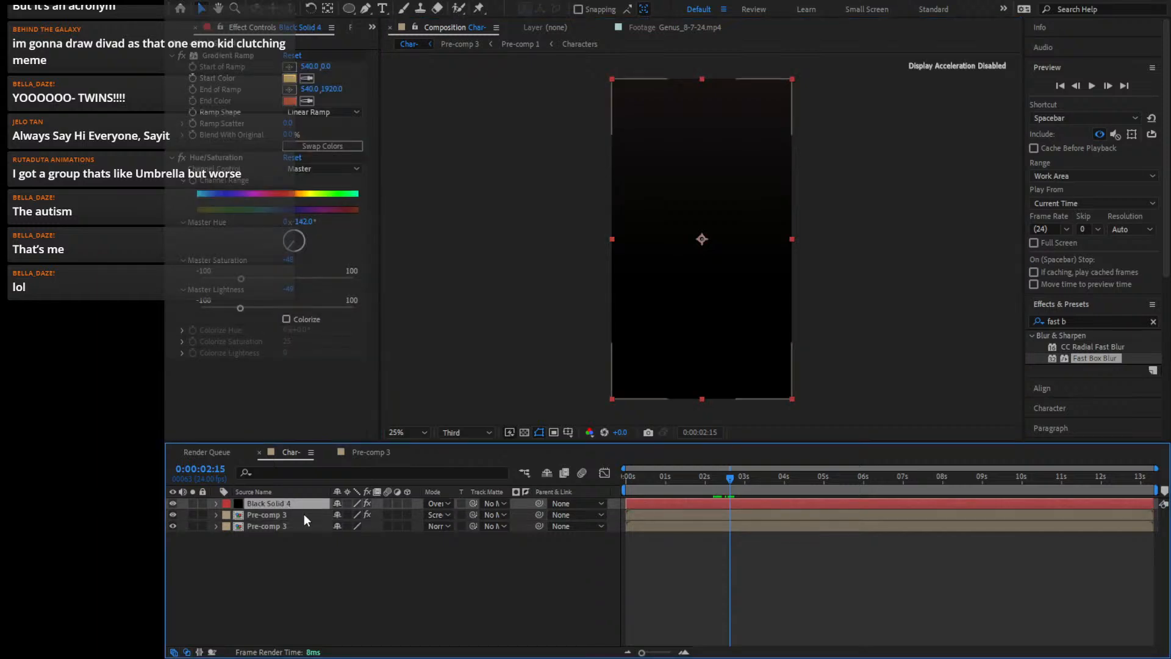
click(303, 516)
key(ctrl+d)
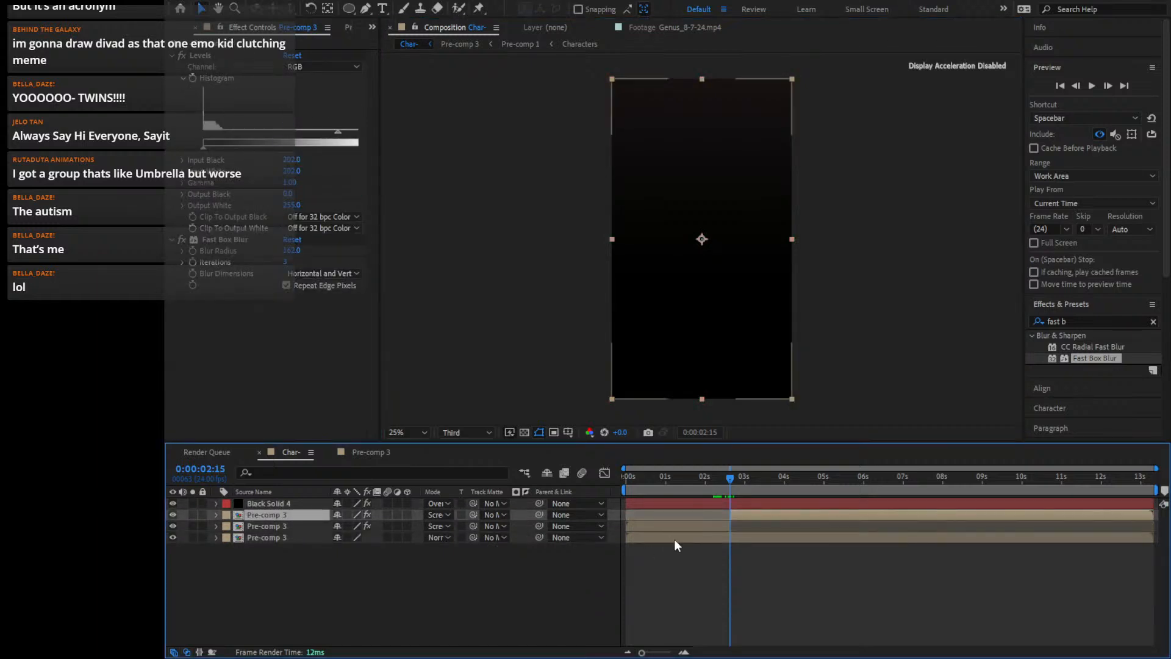
Inside Pre-comp 3, move ImactFrames and White Solid 2 above both Black Solid 4 gradient layers, and return to Char-
double_click(296, 532)
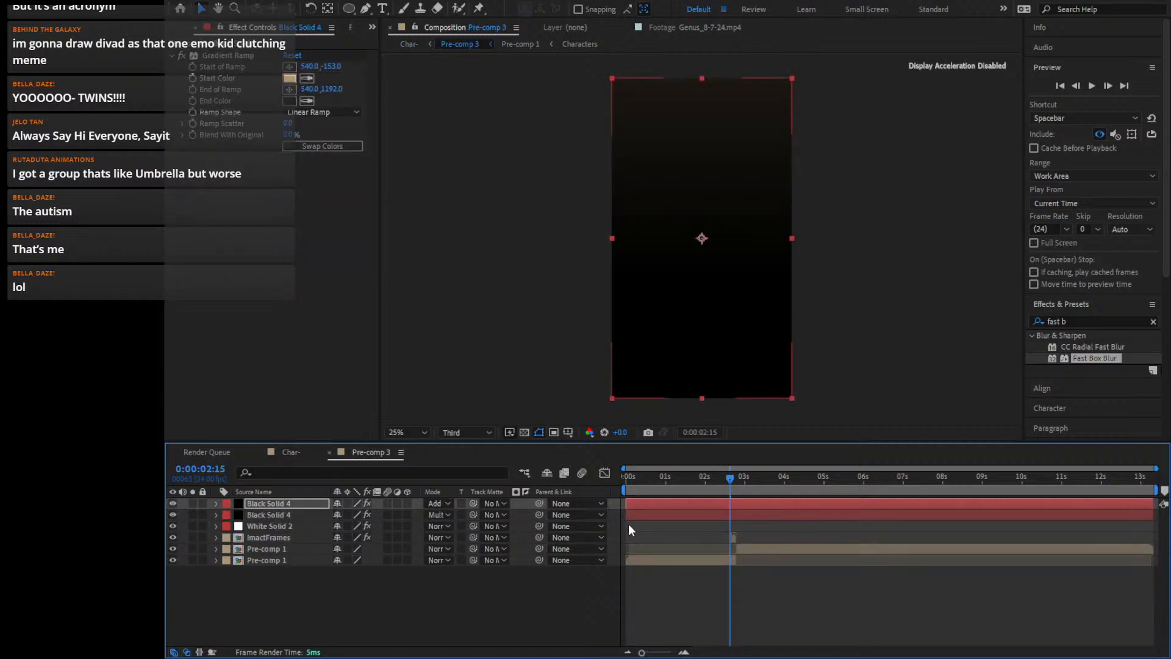
click(684, 652)
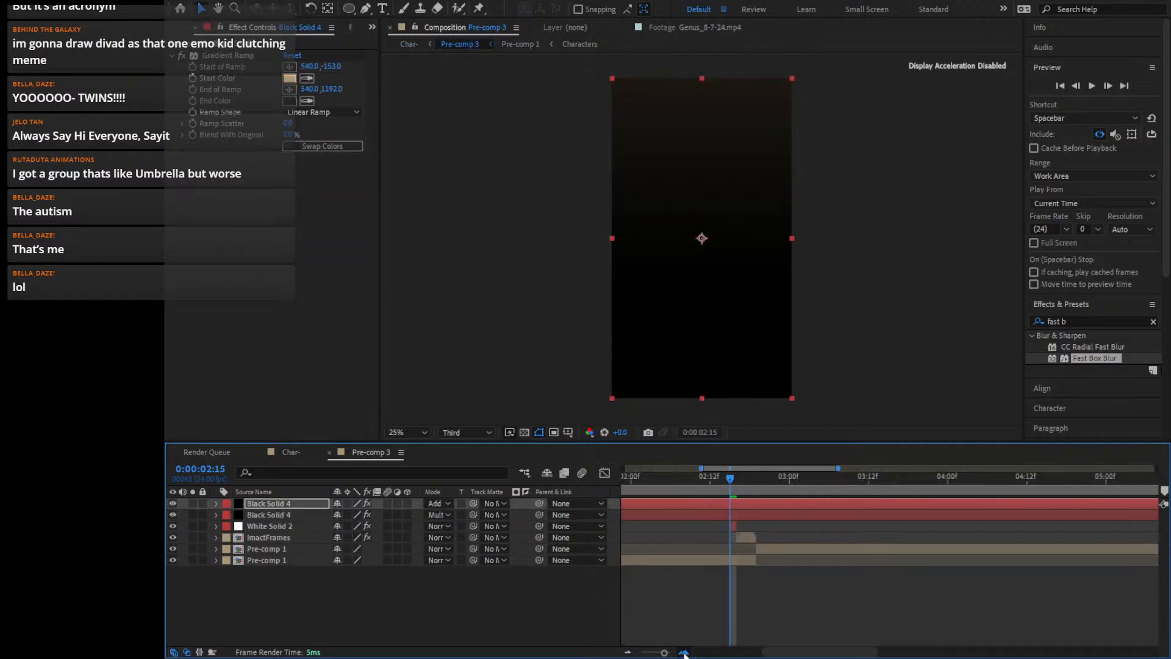
click(684, 652)
drag(288, 539, 282, 511)
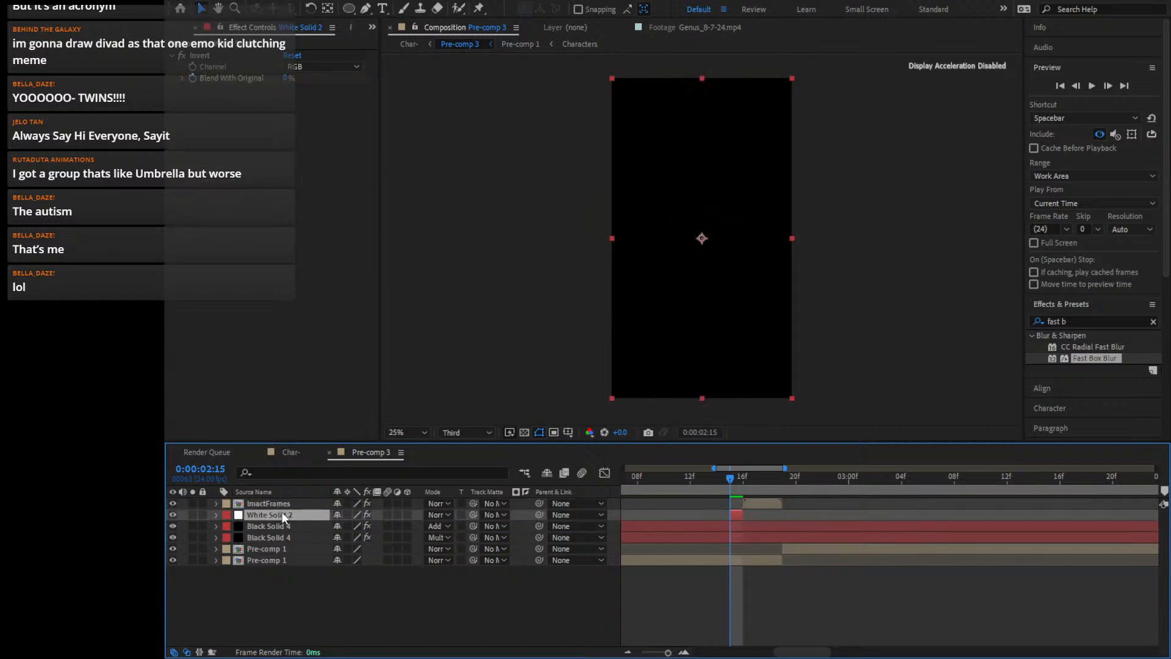
click(301, 453)
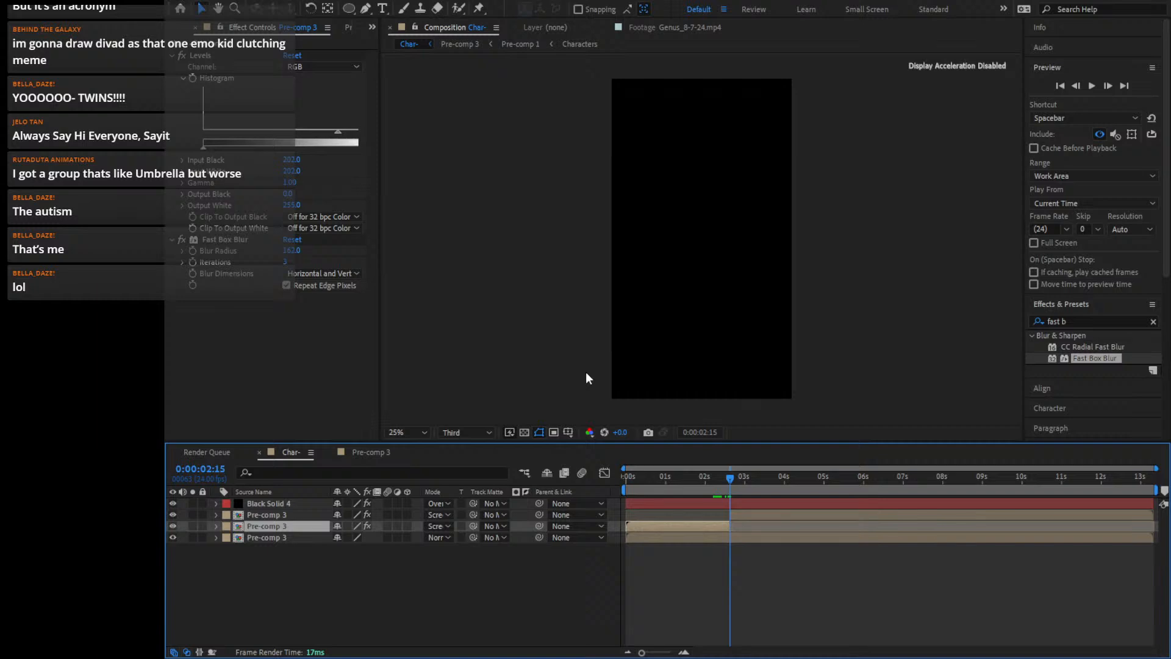
Step back and forth through the frames from 0:00:02:15 to 0:00:02:20 to examine the impact flashes and fire ignition
key(Page_Down)
key(Page_Down)
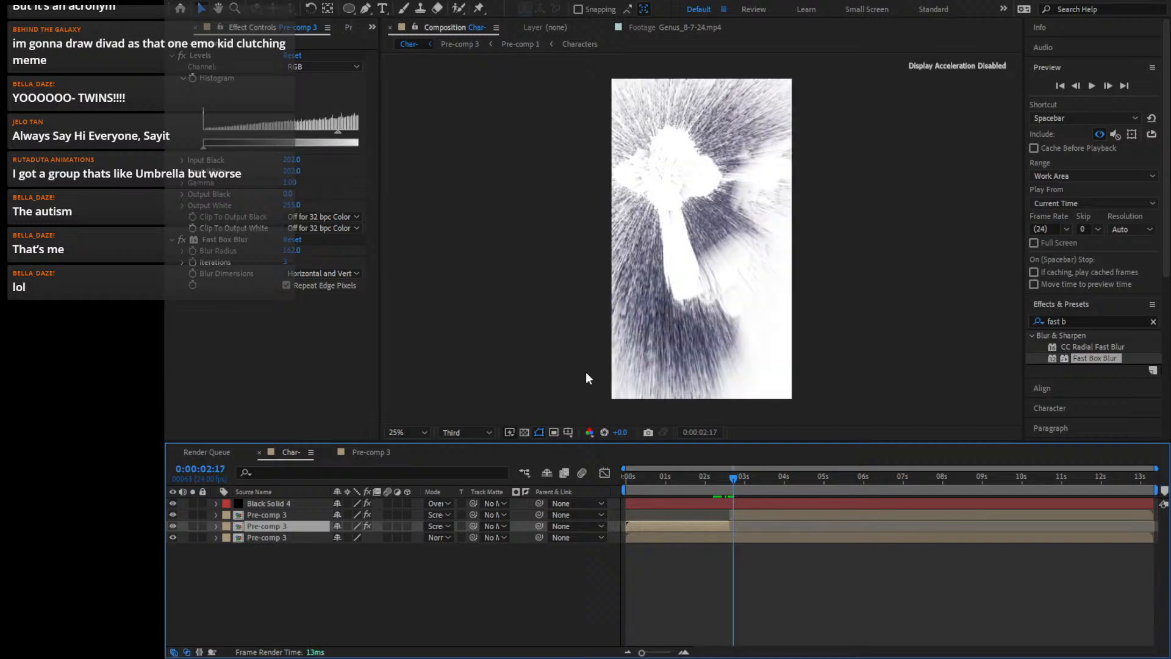
key(Page_Down)
key(Page_Down)
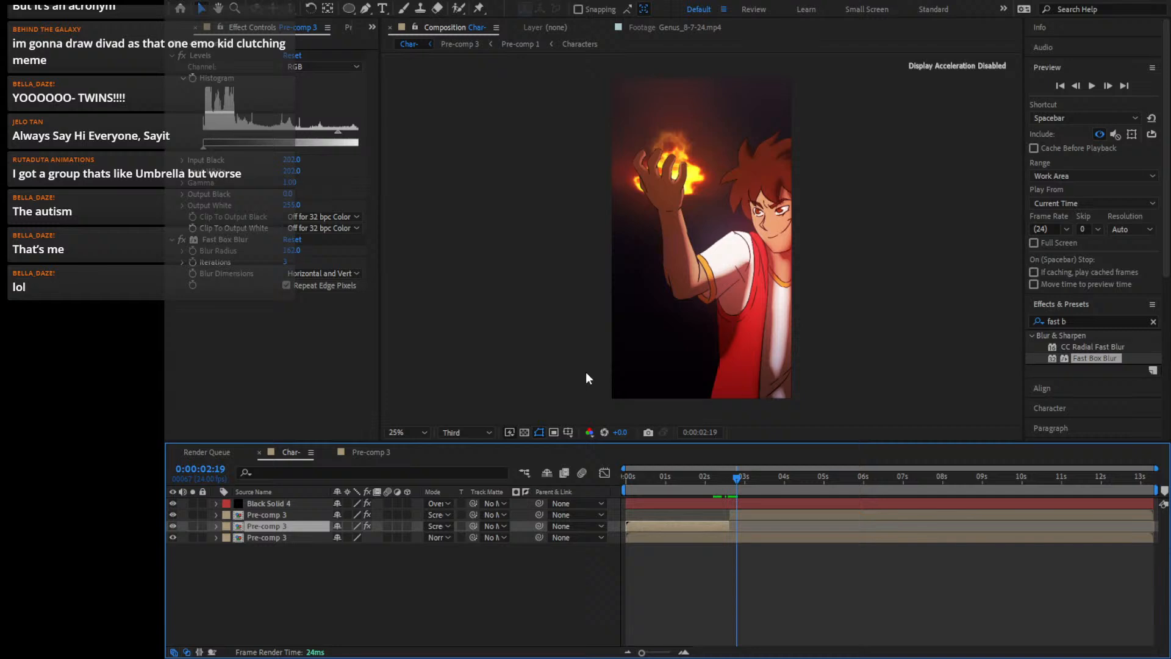
key(Page_Down)
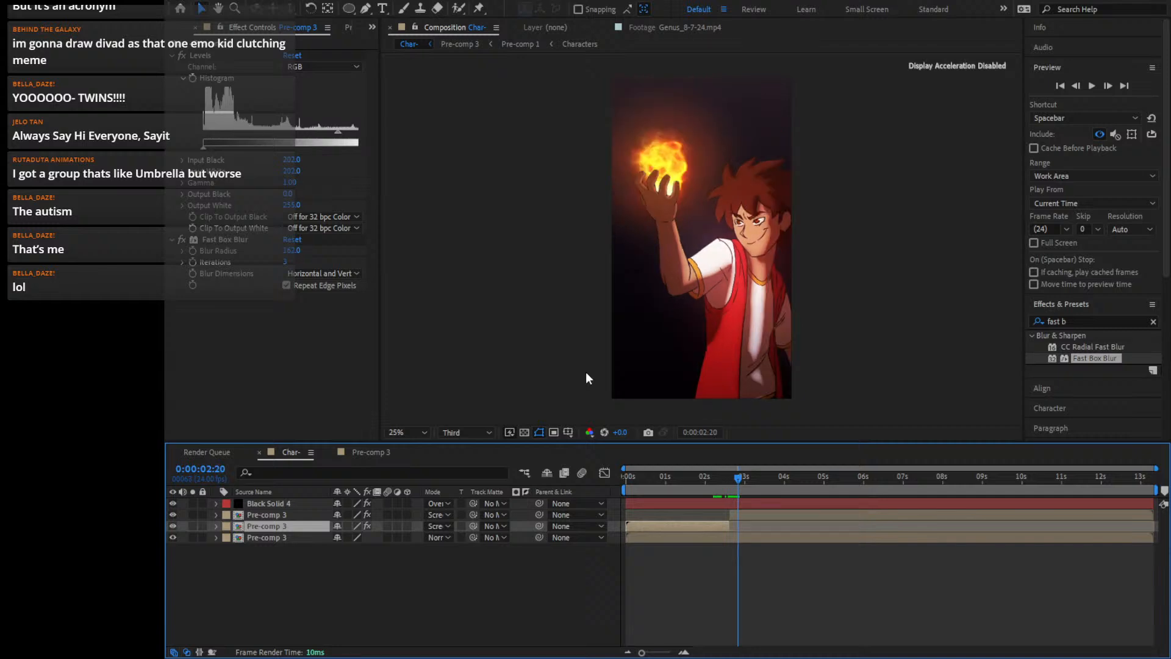
key(Page_Up)
key(Page_Up)
key(Page_Down)
key(Page_Down)
key(Page_Up)
key(Page_Up)
key(Page_Up)
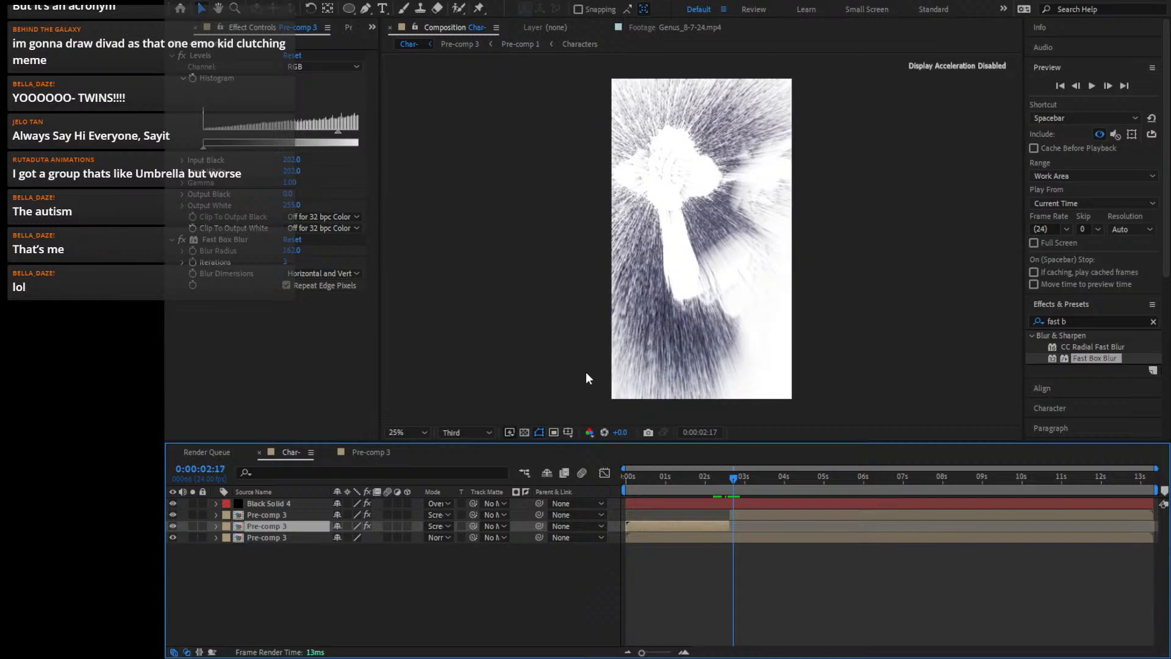
key(Page_Down)
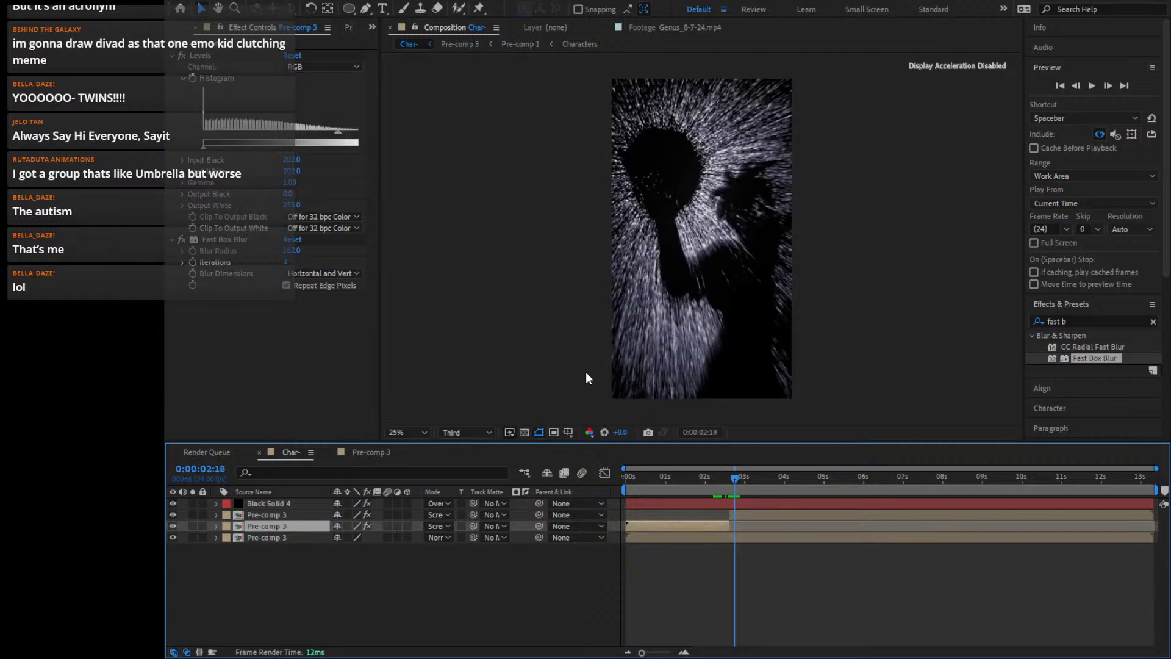
Step repeatedly through the frames around 0:00:02:14 to 0:00:03:02 to compare the glow before, during and after the impact frames
key(Page_Down)
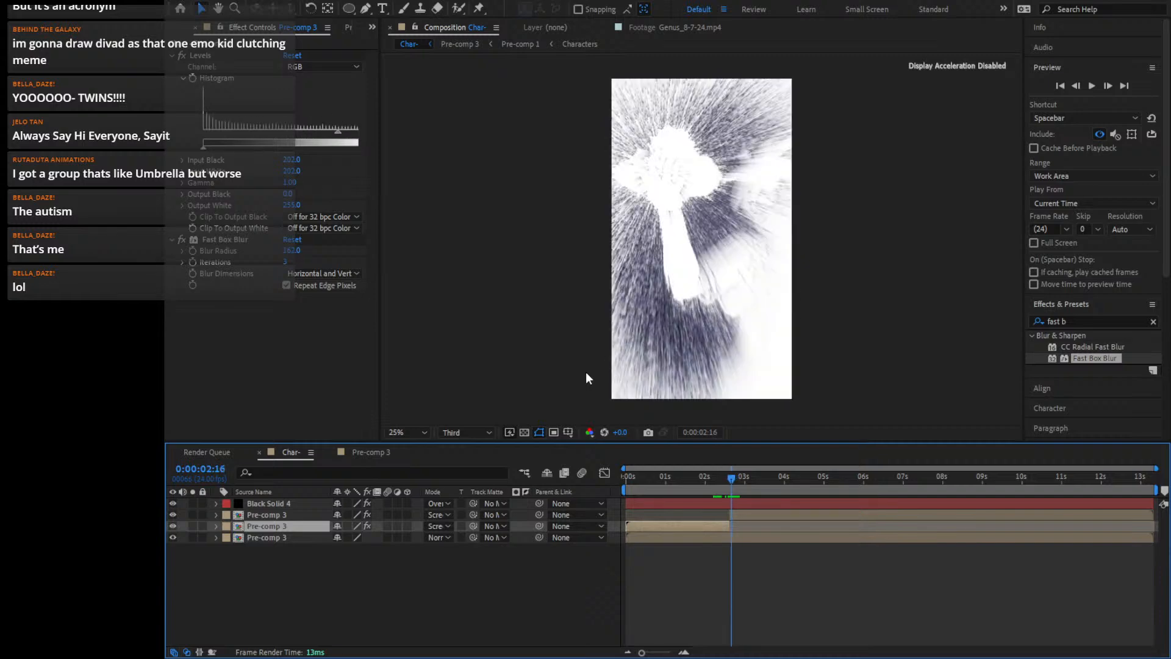
key(Page_Up)
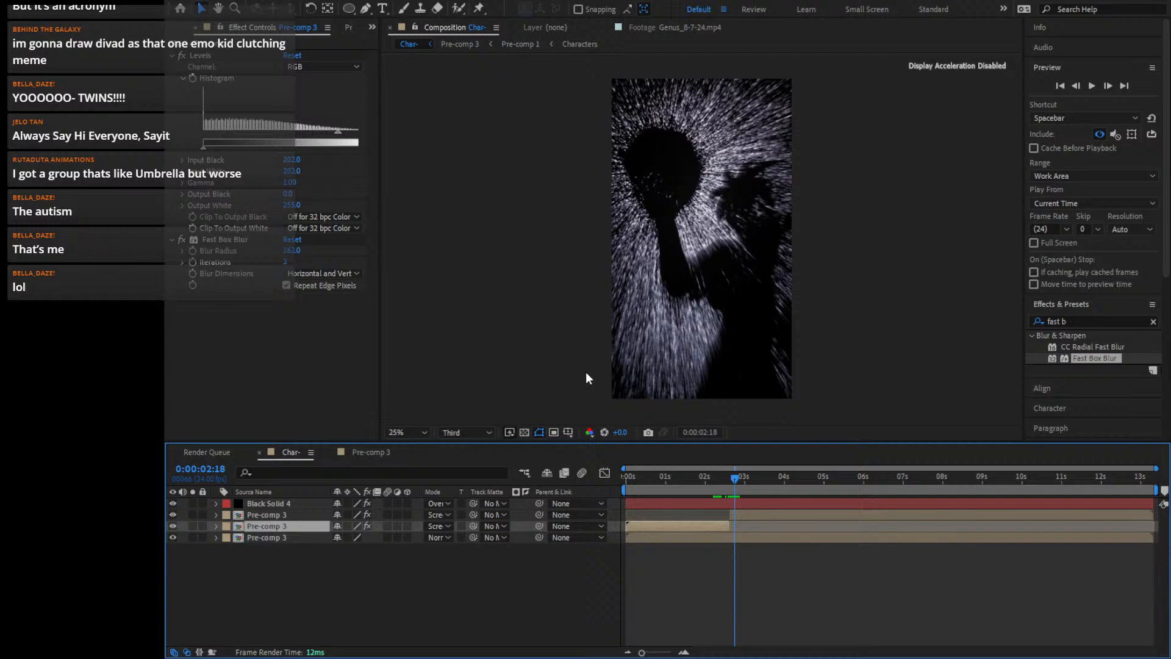
key(Page_Down)
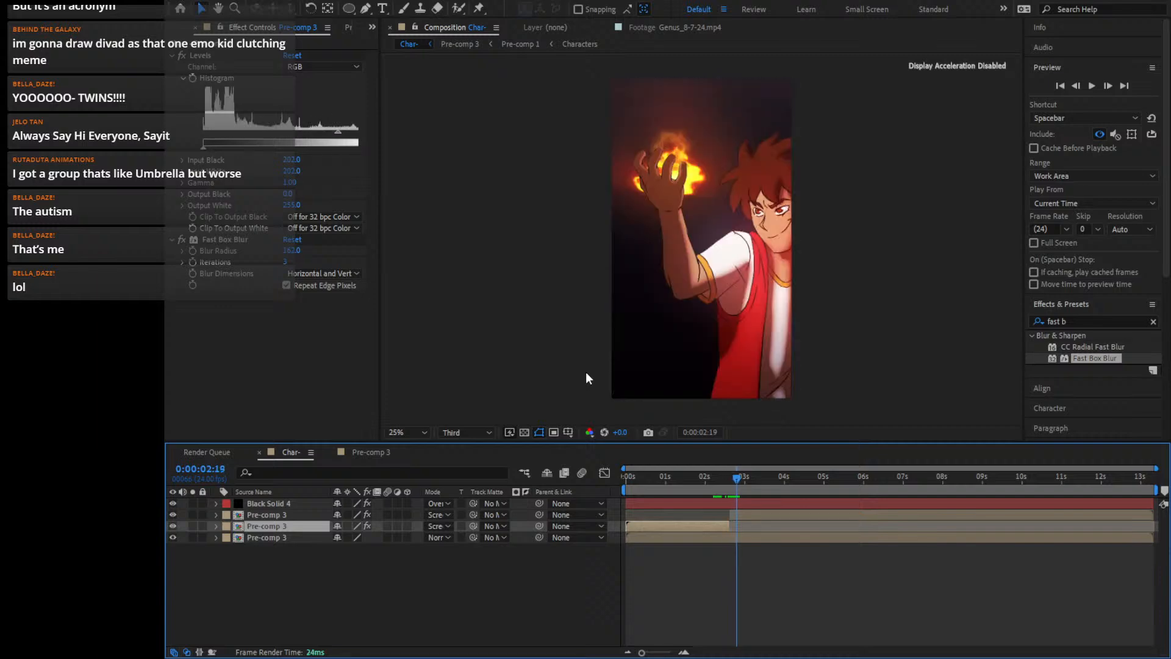
key(Page_Up)
key(Page_Down)
key(Page_Down)
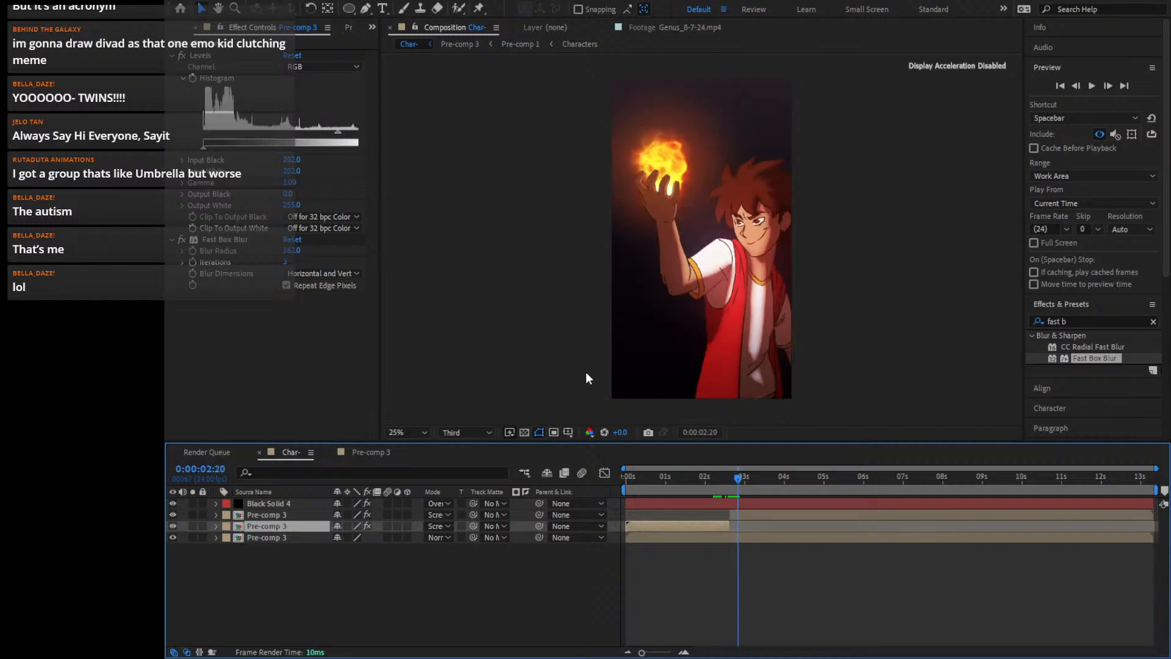
key(Page_Up)
key(Page_Up)
key(Page_Up)
key(Page_Up)
key(Page_Up)
key(Page_Up)
key(Page_Up)
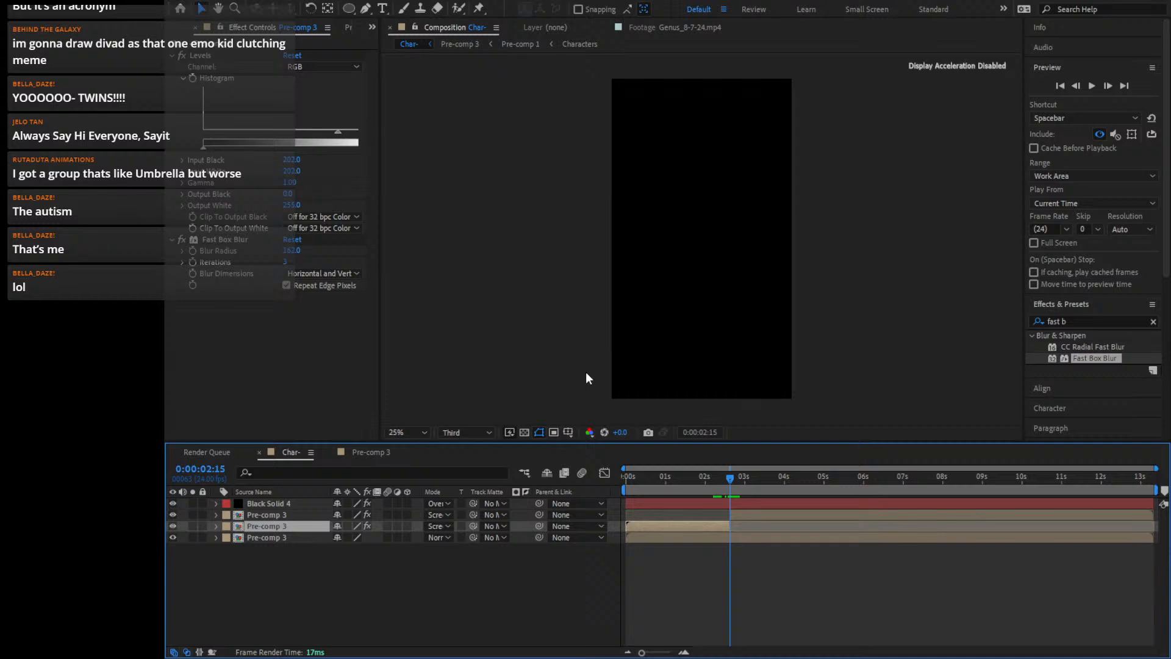
key(Page_Down)
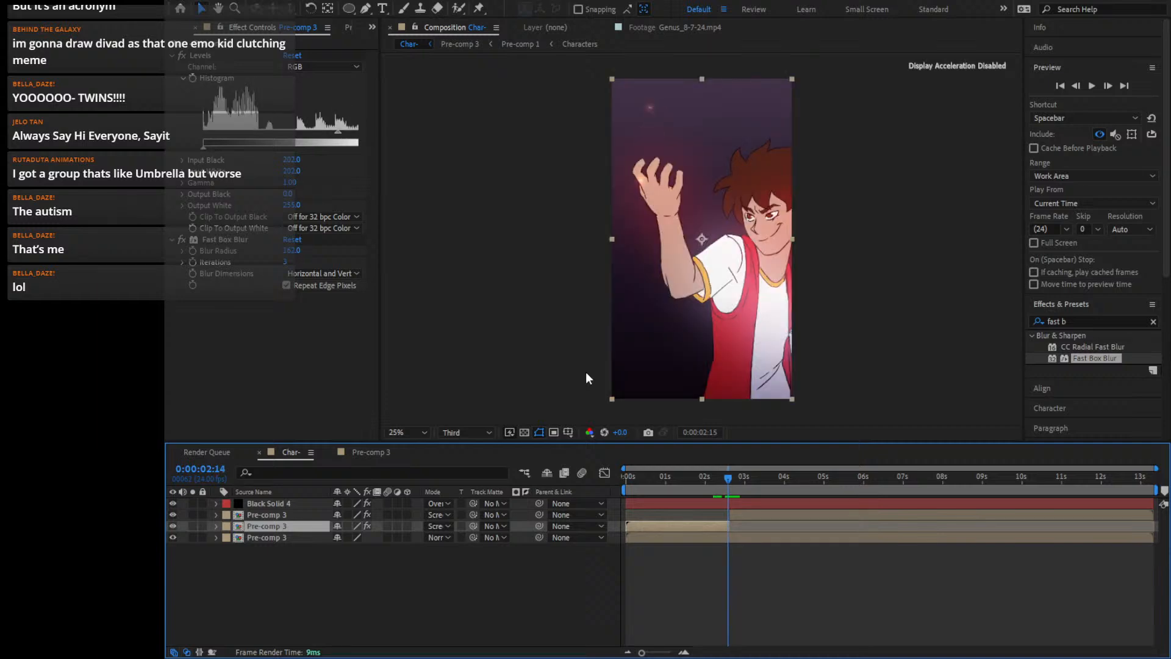
key(Page_Down)
key(Page_Down)
key(Page_Down)
key(Page_Down)
key(Page_Down)
key(Page_Down)
key(Page_Down)
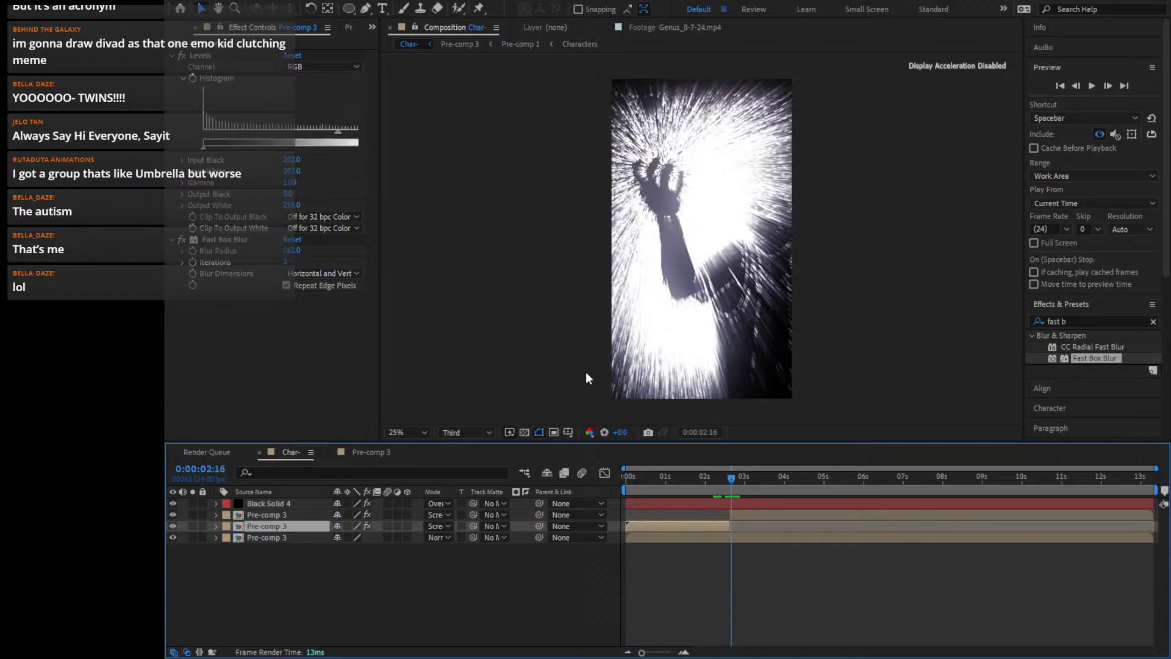
key(Page_Down)
key(Page_Down)
key(Page_Down)
key(Page_Down)
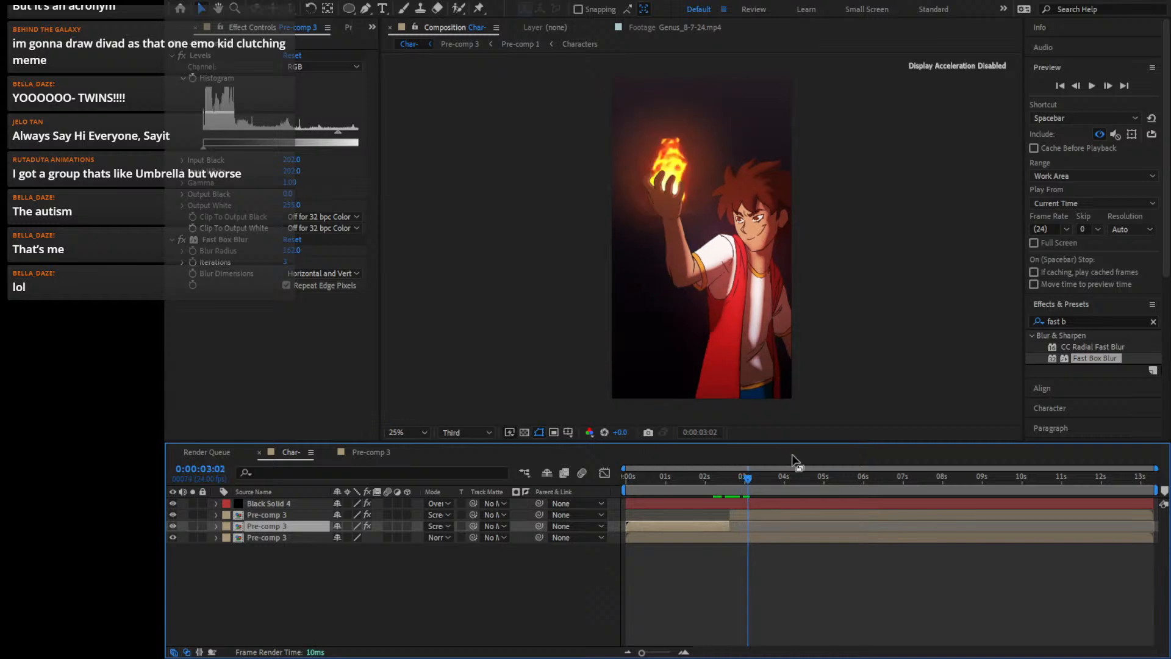
Delete the Screen-mode Pre-comp 3 glow segment that ends at 0:00:02:15
click(728, 482)
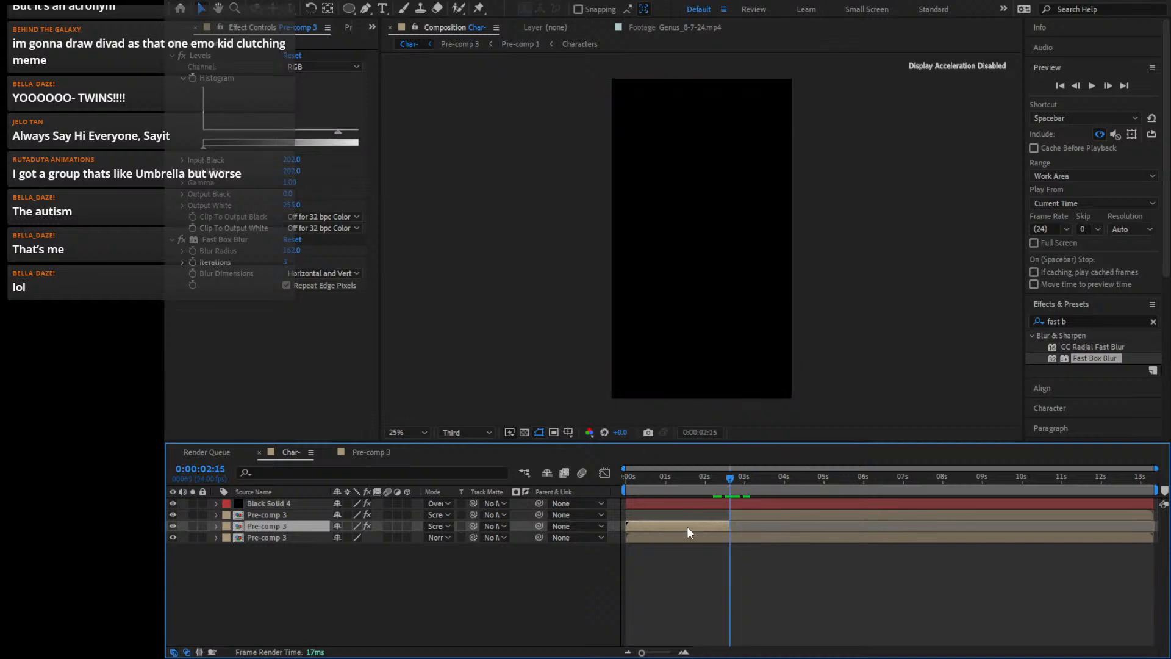
key(Delete)
Try raising Levels Input Black and Input White to 224 on the remaining Screen-mode Pre-comp 3 layer at 0:00:04:01
mouse_move(769, 485)
mouse_down()
mouse_move(797, 488)
mouse_move(767, 487)
mouse_move(786, 495)
mouse_up()
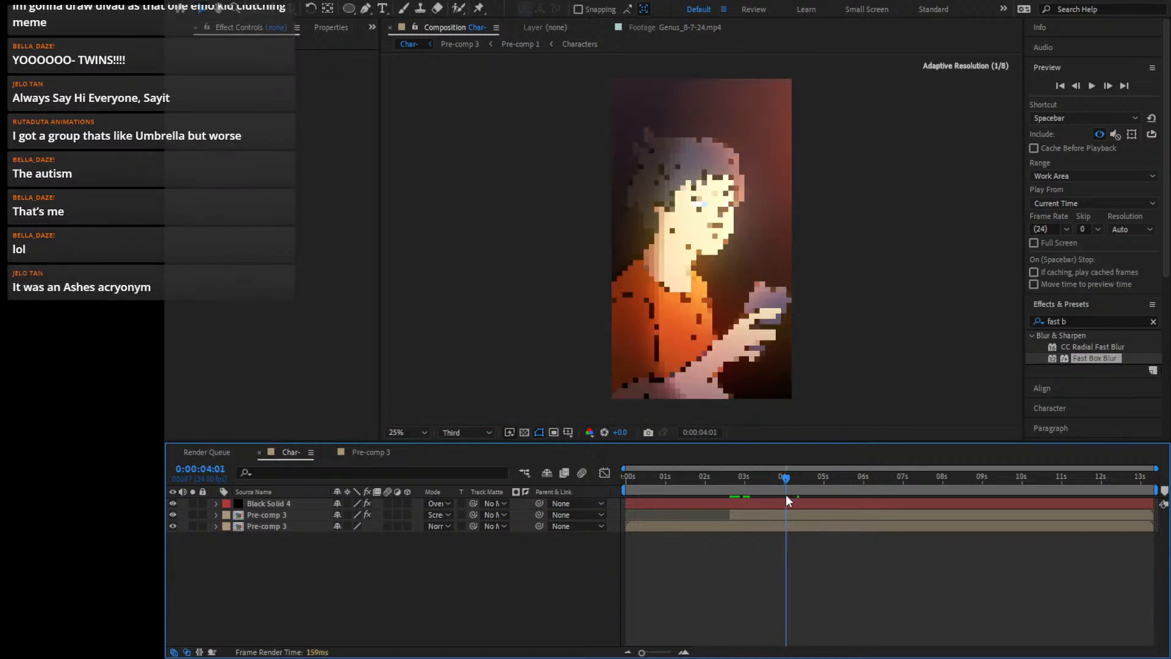
click(795, 514)
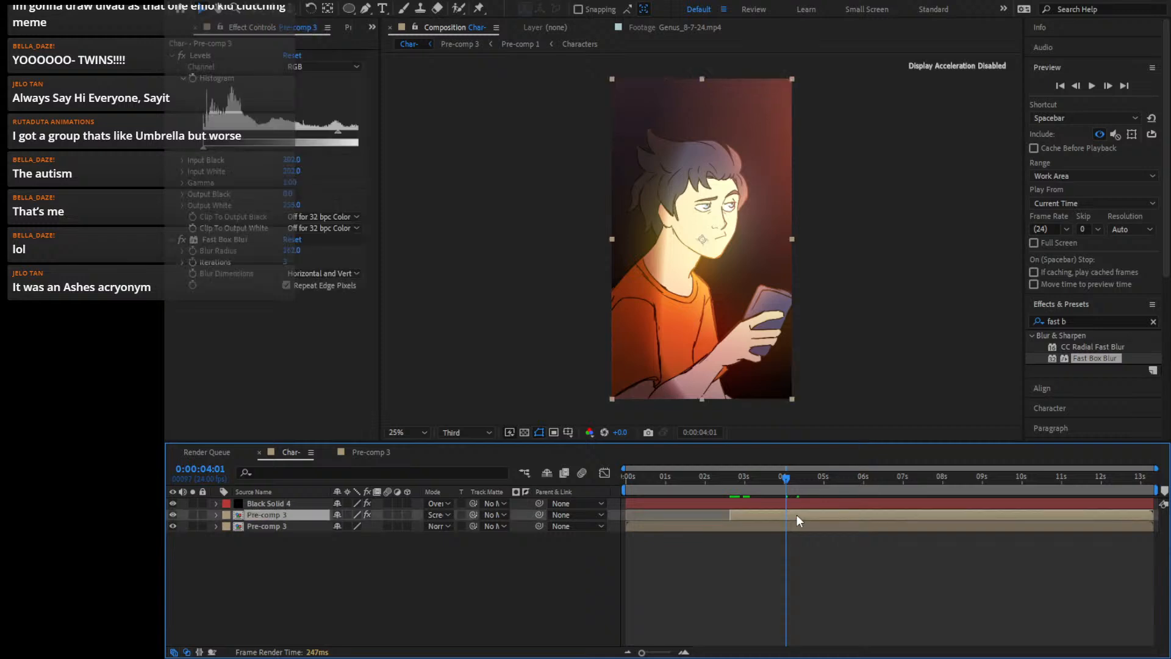
click(326, 143)
drag(326, 143, 362, 147)
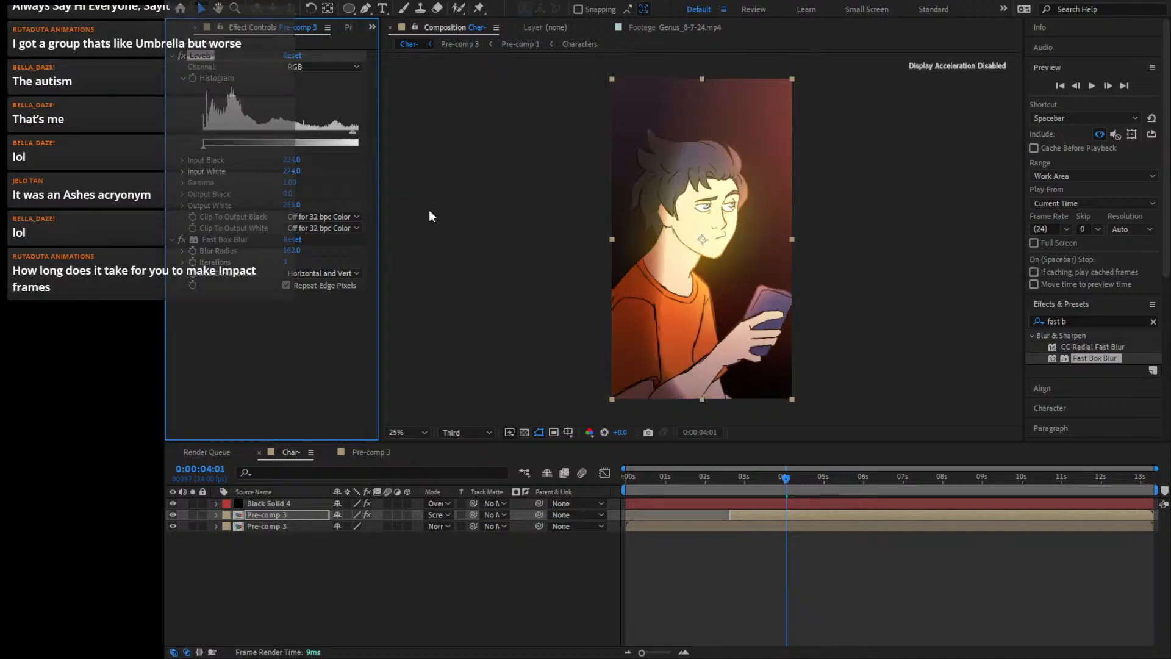
key(ctrl+z)
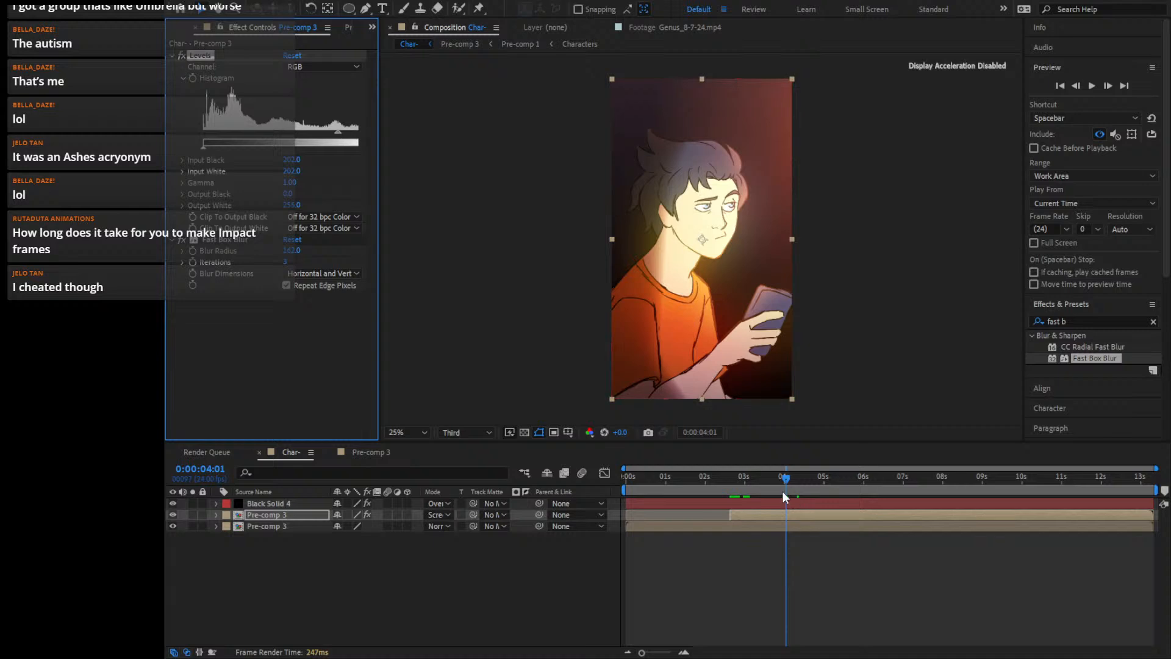
drag(784, 481, 771, 481)
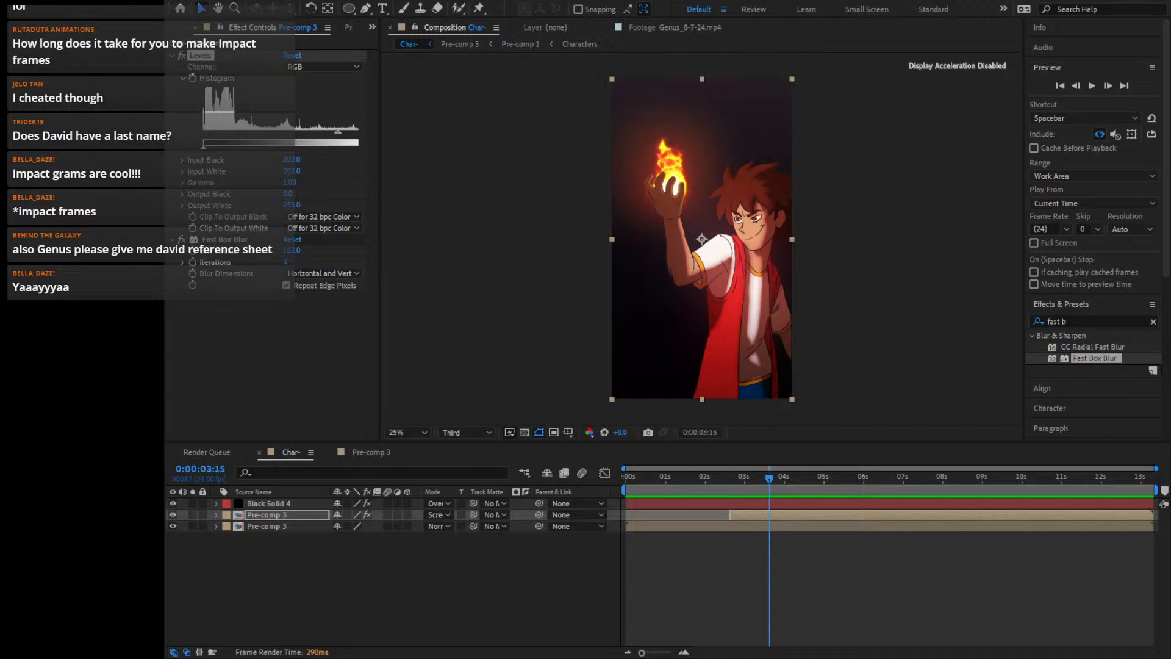
key(alt+Tab)
key(alt+Tab)
key(alt+Tab)
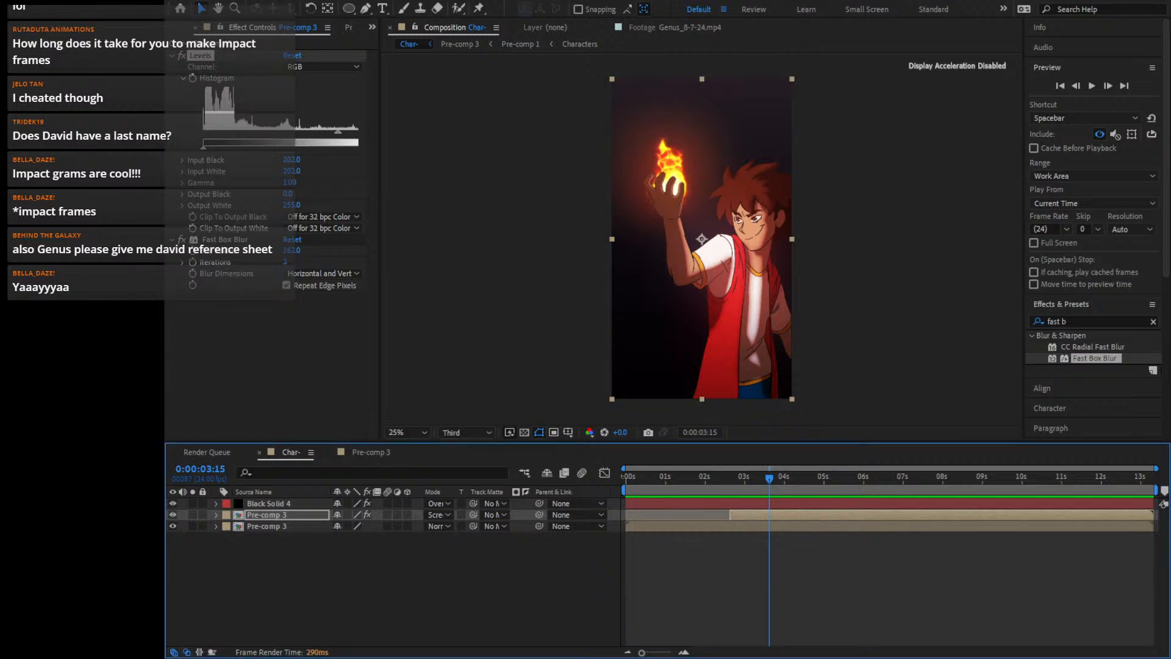
key(alt+Tab)
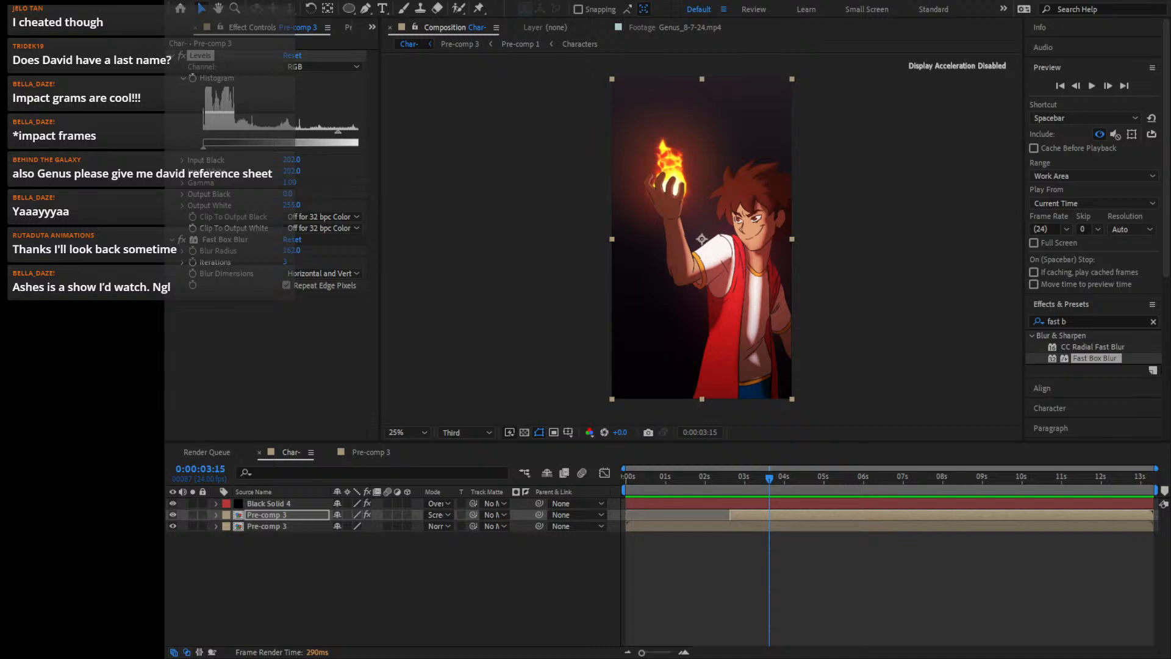
click(262, 579)
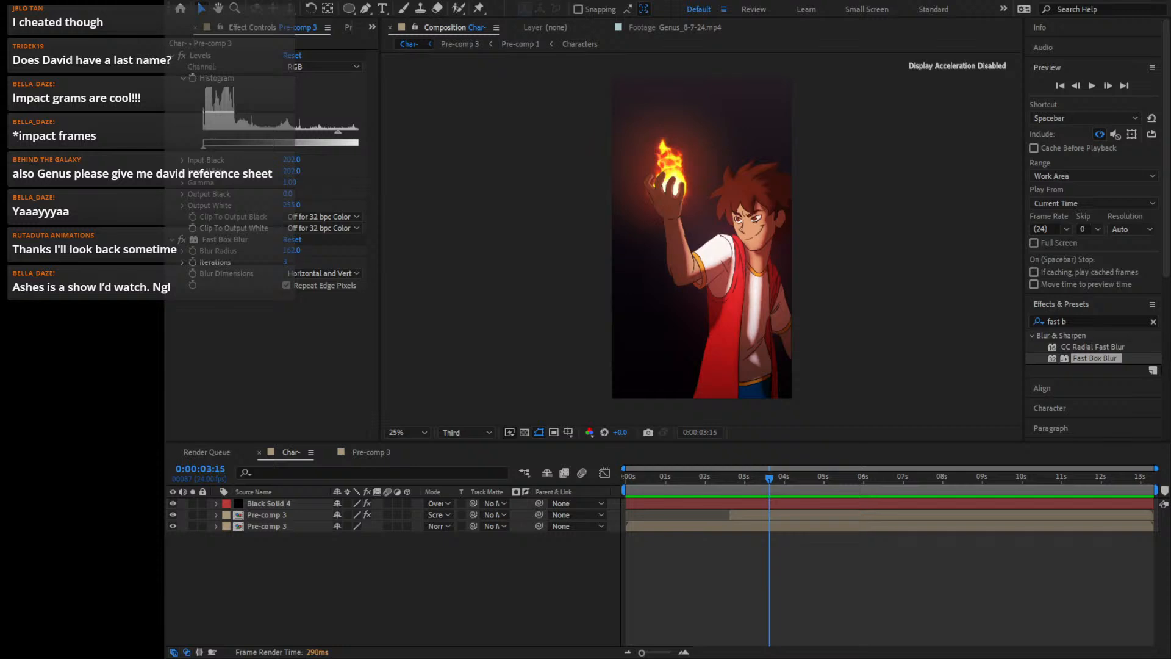
Split the Screen-mode Pre-comp 3 glow layer at 0:00:03:20, where the shot of the boy with the phone begins
drag(770, 478, 782, 479)
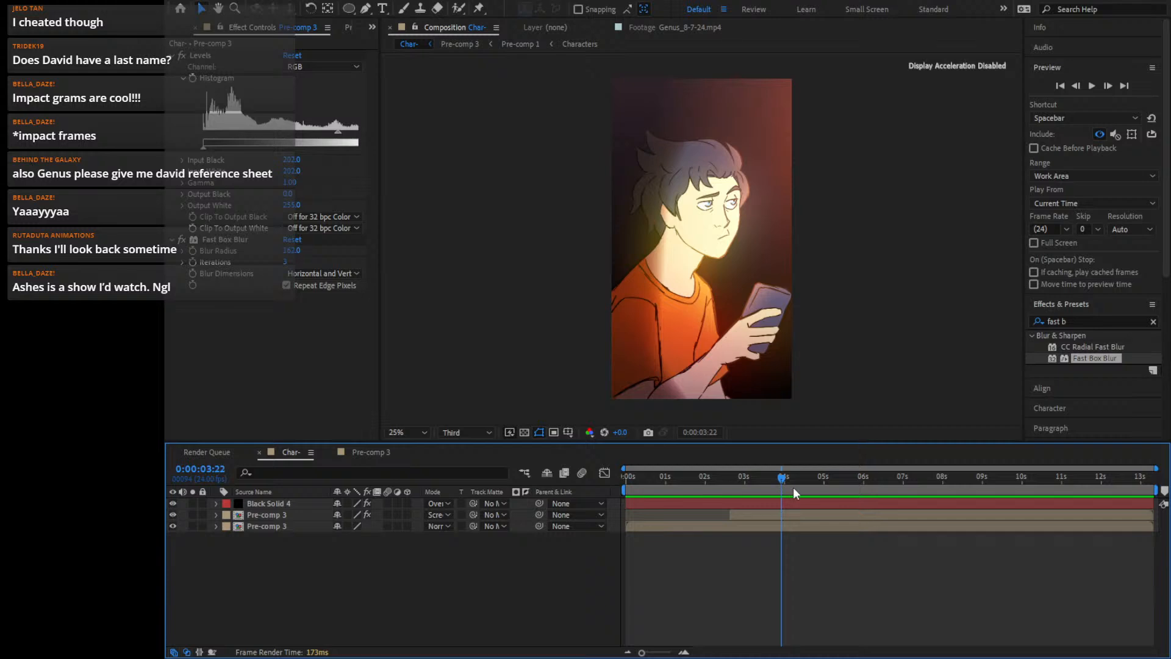
key(Page_Up)
key(Page_Up)
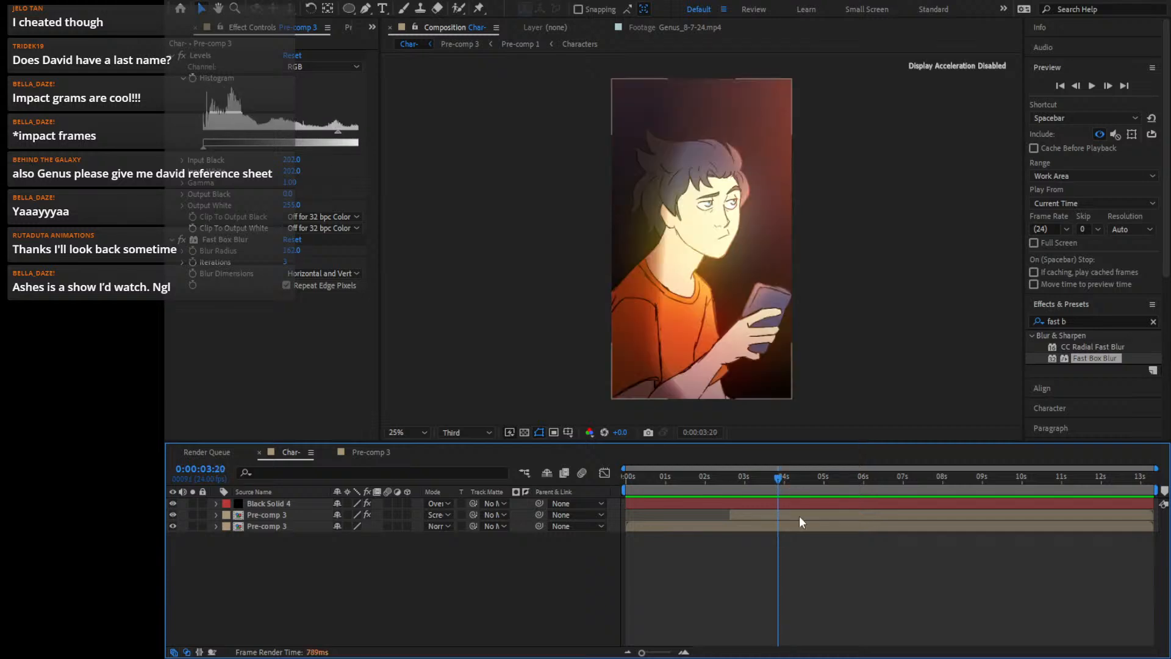
click(799, 518)
key(ctrl+shift+d)
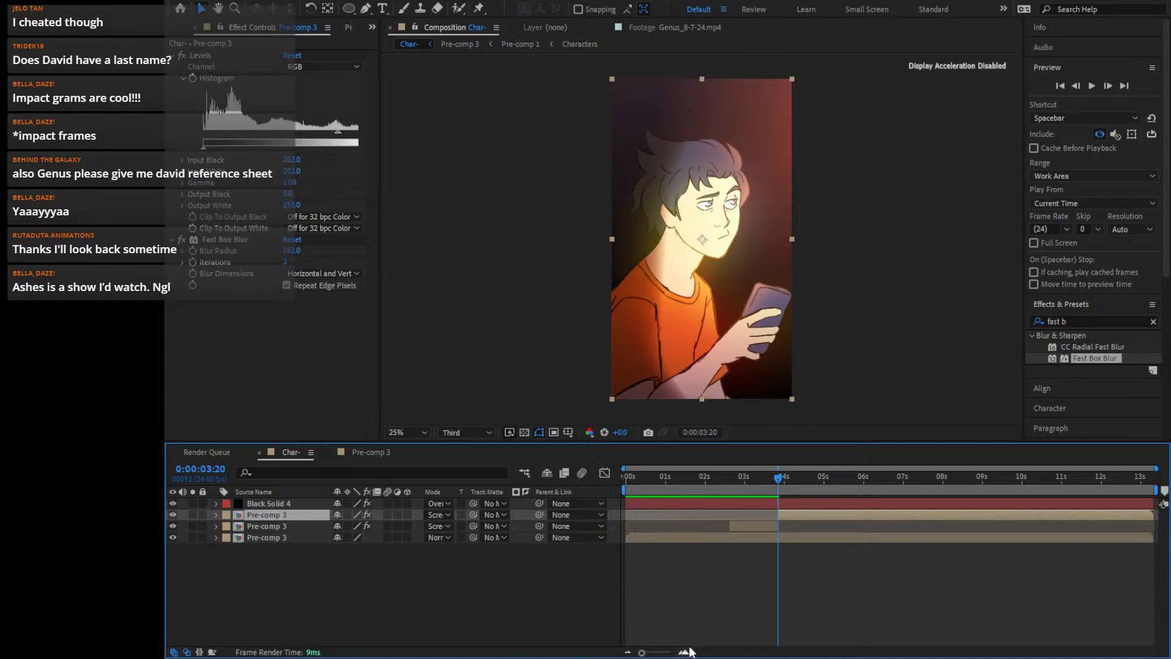
Split the later glow segment at 0:00:05:00, where the fire shot resumes, and delete the piece covering the phone shot
click(685, 651)
drag(803, 478, 959, 482)
drag(835, 652, 899, 654)
click(784, 478)
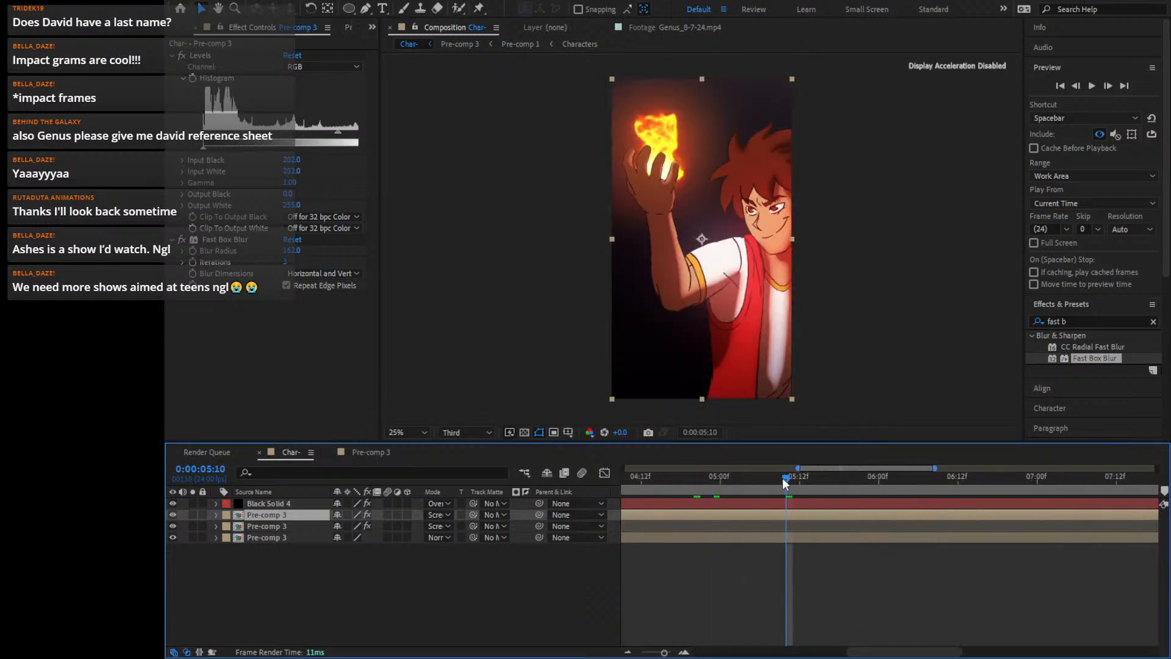
drag(784, 479, 708, 482)
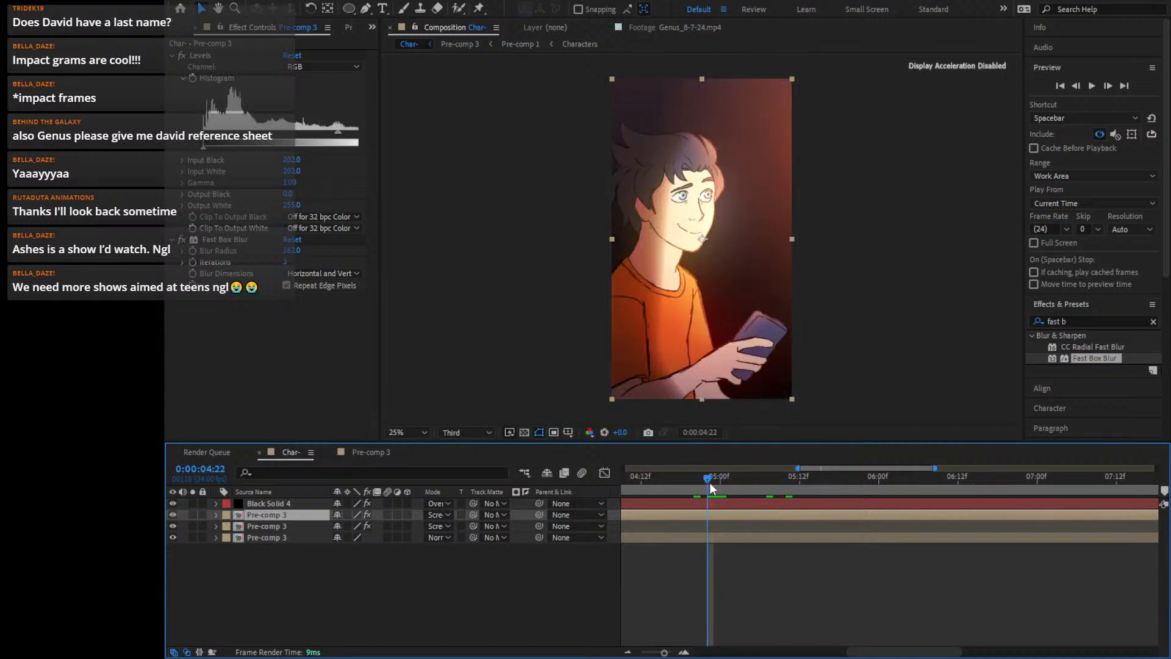
key(Page_Down)
key(Page_Down)
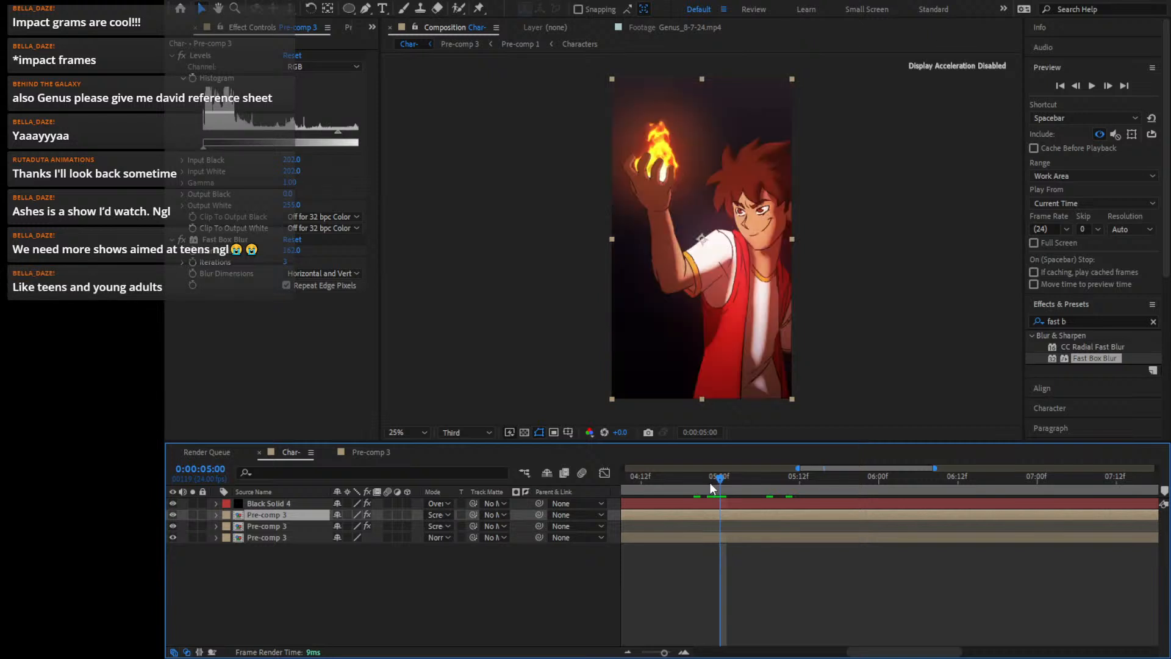
key(ctrl+shift+d)
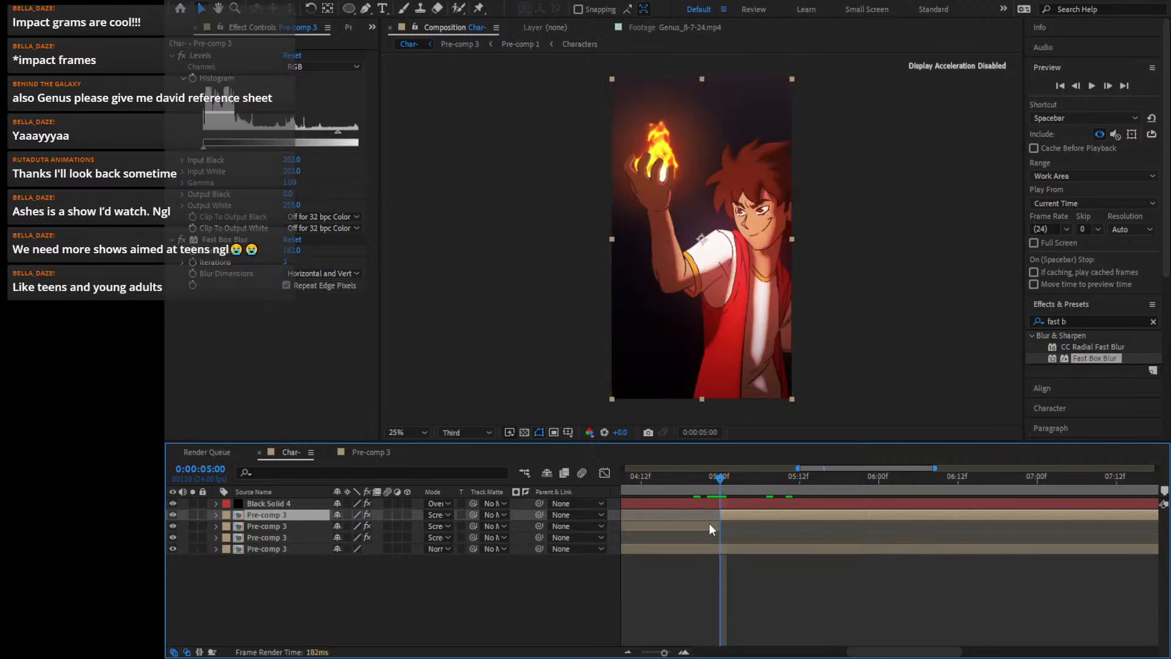
click(707, 524)
key(Delete)
Split the glow layer at 0:00:05:18, where the fist has closed, and delete the part after the cut
drag(726, 471, 836, 504)
click(839, 514)
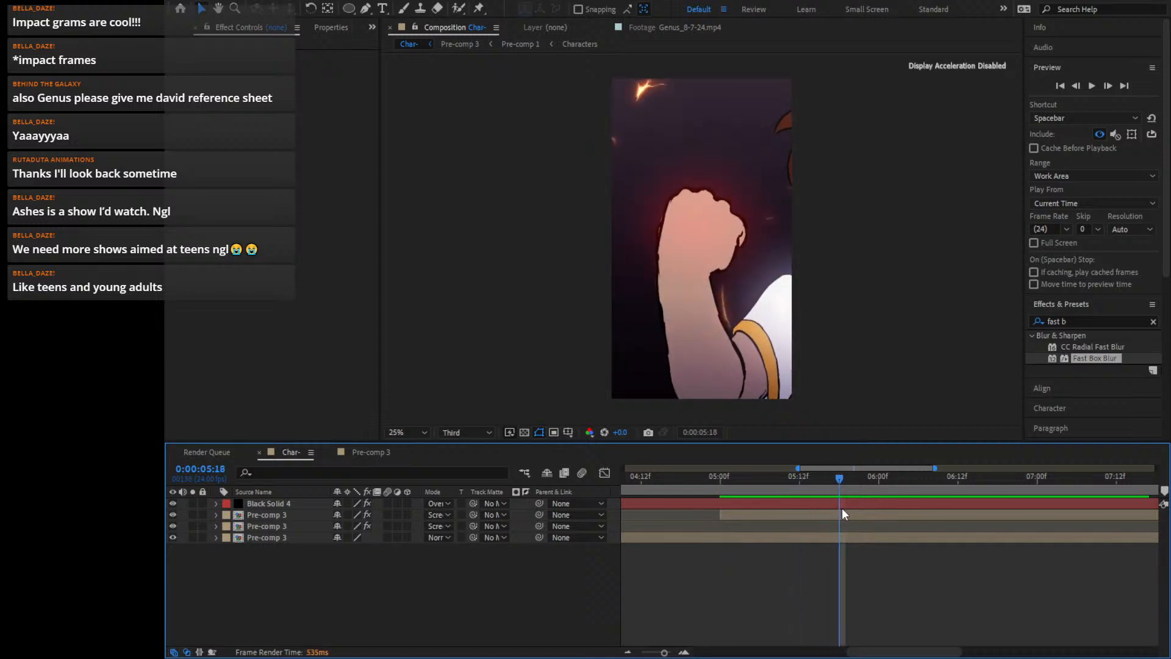
key(ctrl+shift+d)
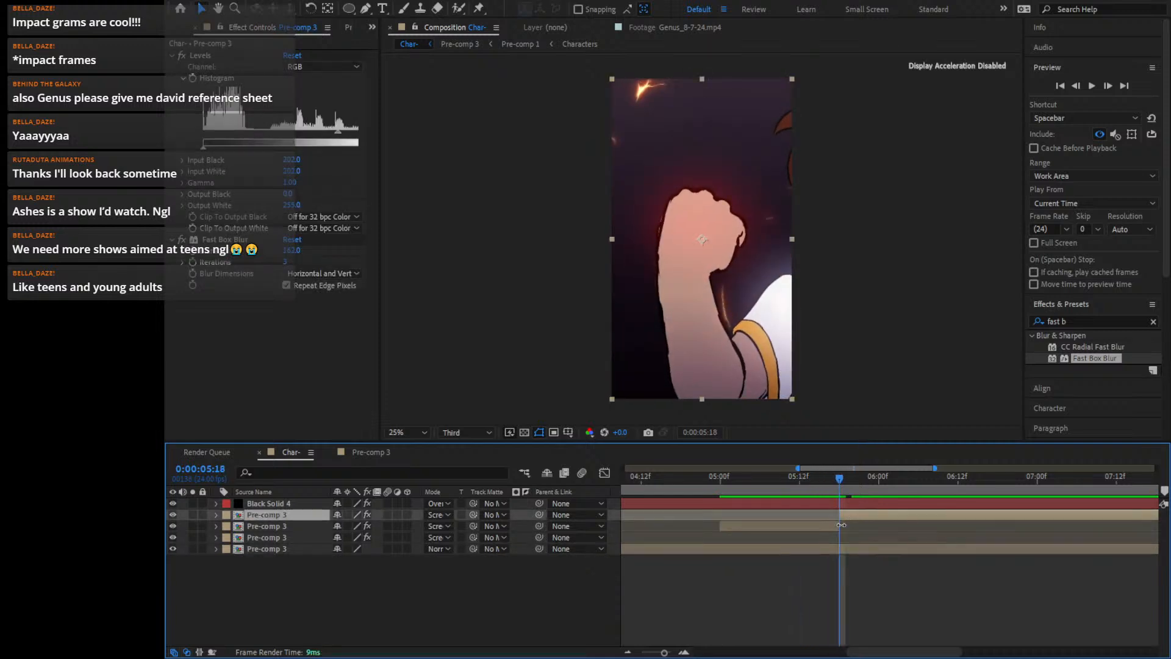
key(Delete)
Keyframe the opacity of the trimmed glow segment from 100% at 0:00:05:10 to 0% at 0:00:05:18
click(822, 512)
key(t)
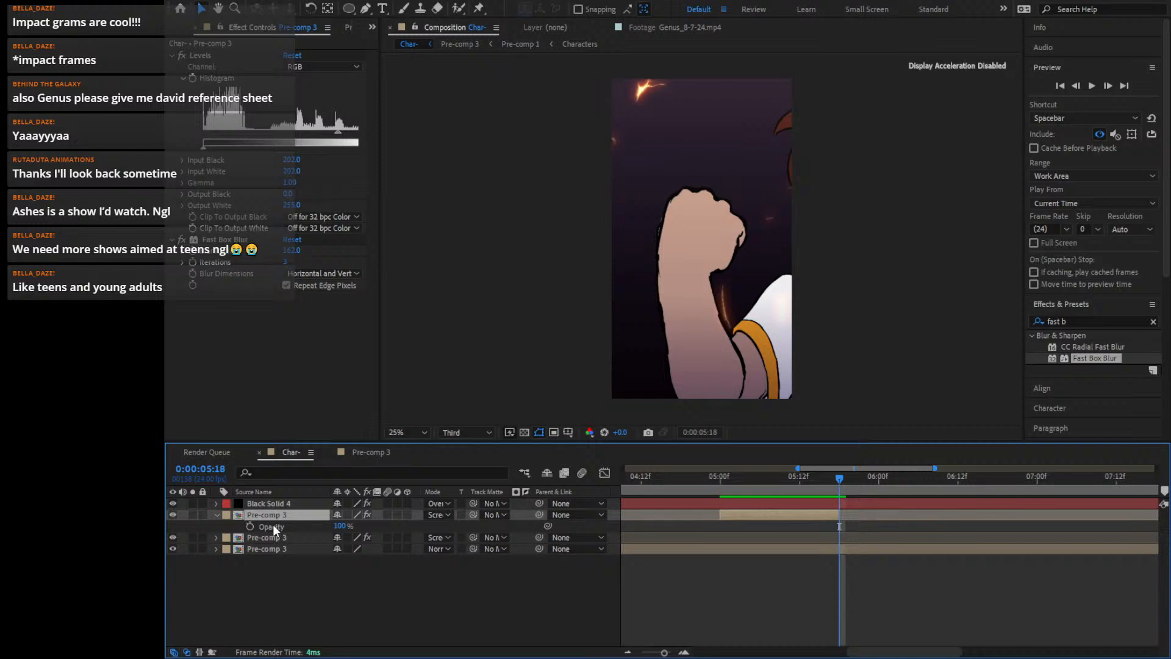
click(249, 526)
drag(849, 489, 786, 495)
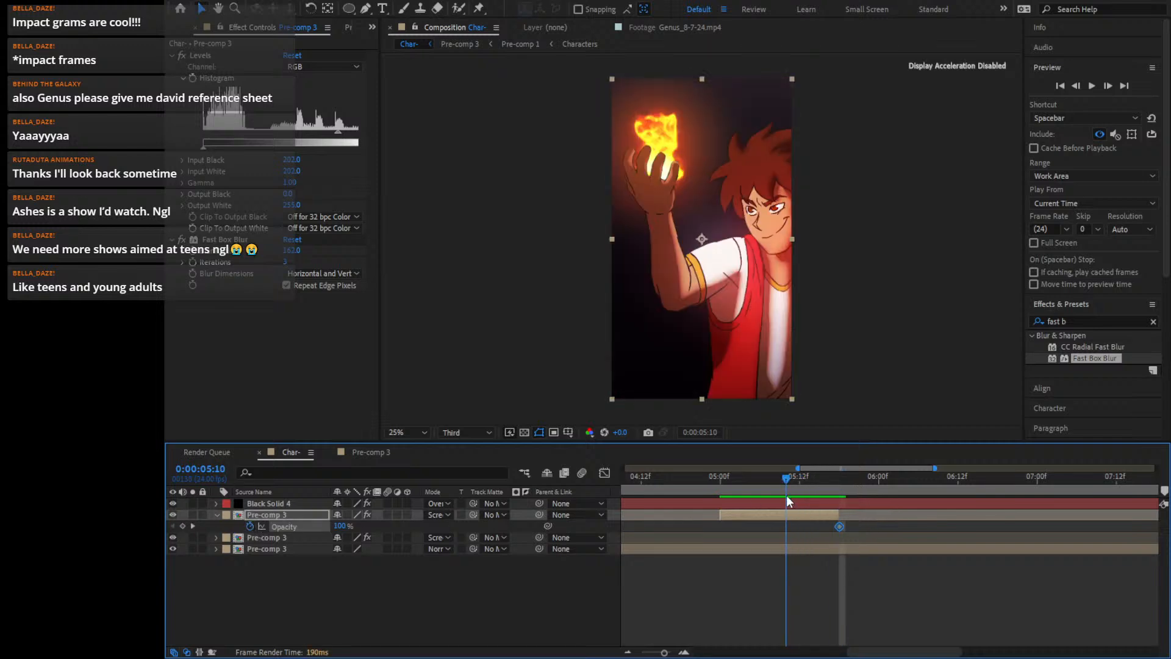
click(182, 525)
click(192, 526)
drag(337, 526, 286, 525)
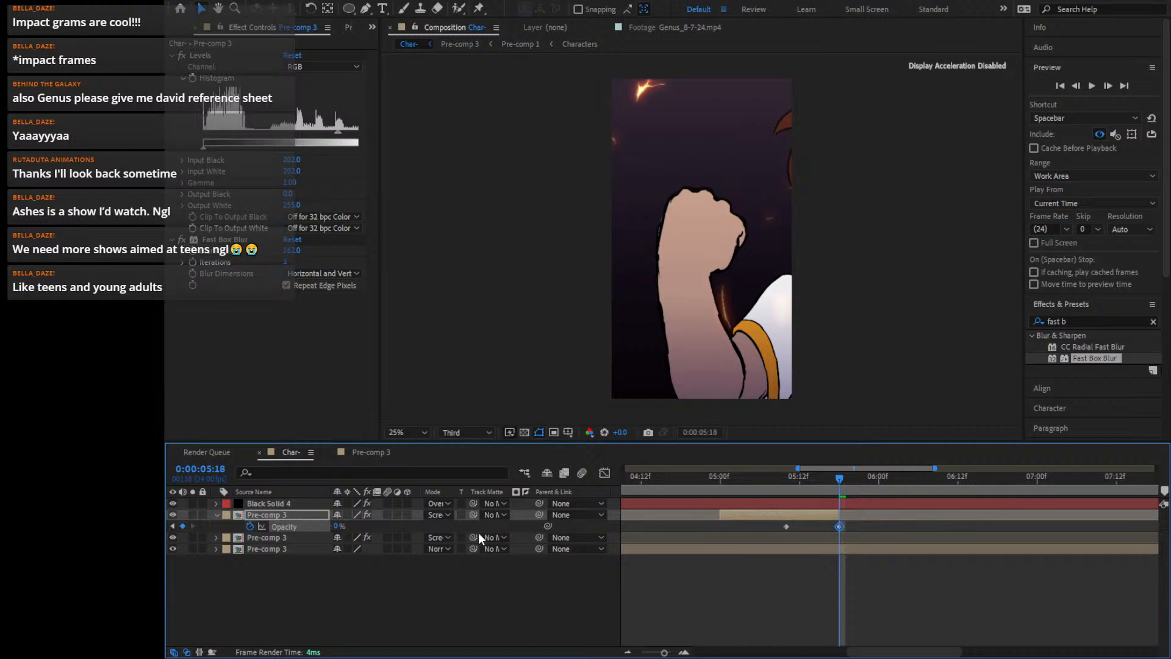
Apply Easy Ease to the opacity fade's final keyframe at 0:00:05:18 in the graph editor
click(836, 491)
click(604, 473)
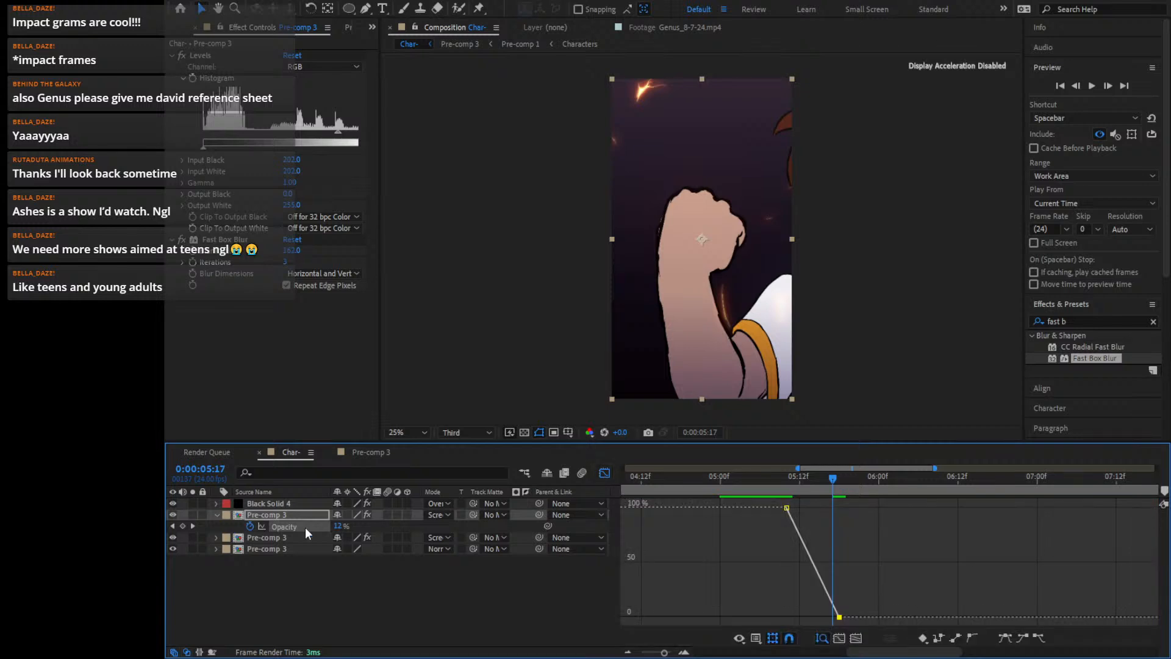
click(1005, 637)
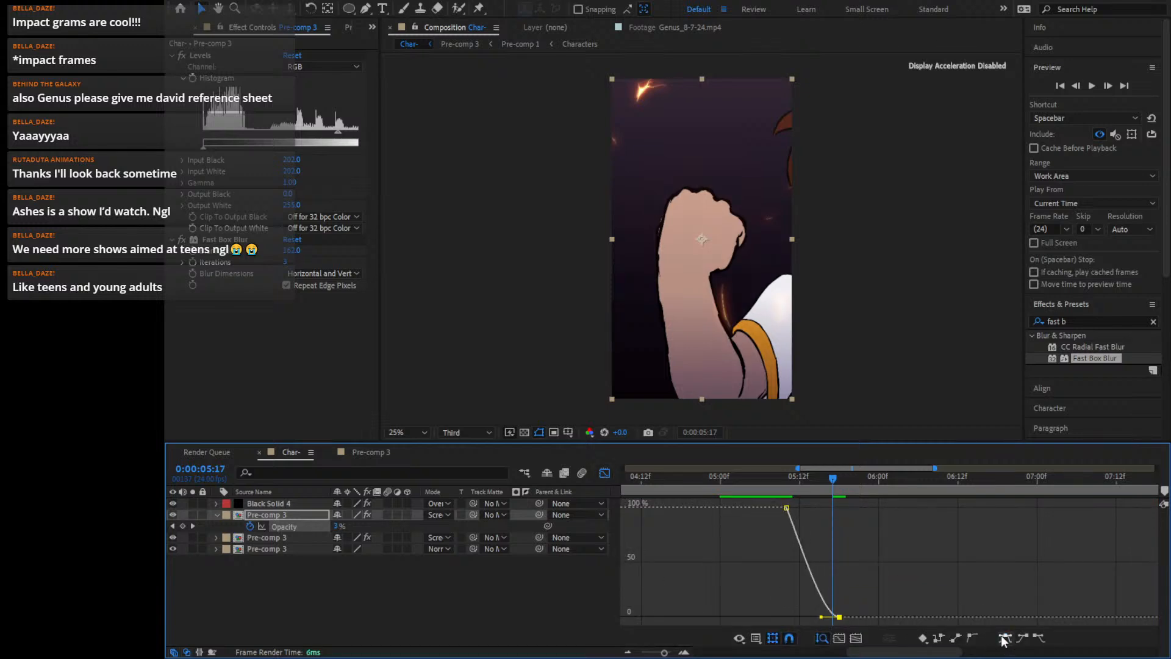
click(604, 473)
Preview the glow fade-out from 0:00:05:09 and again from 0:00:05:03
click(781, 471)
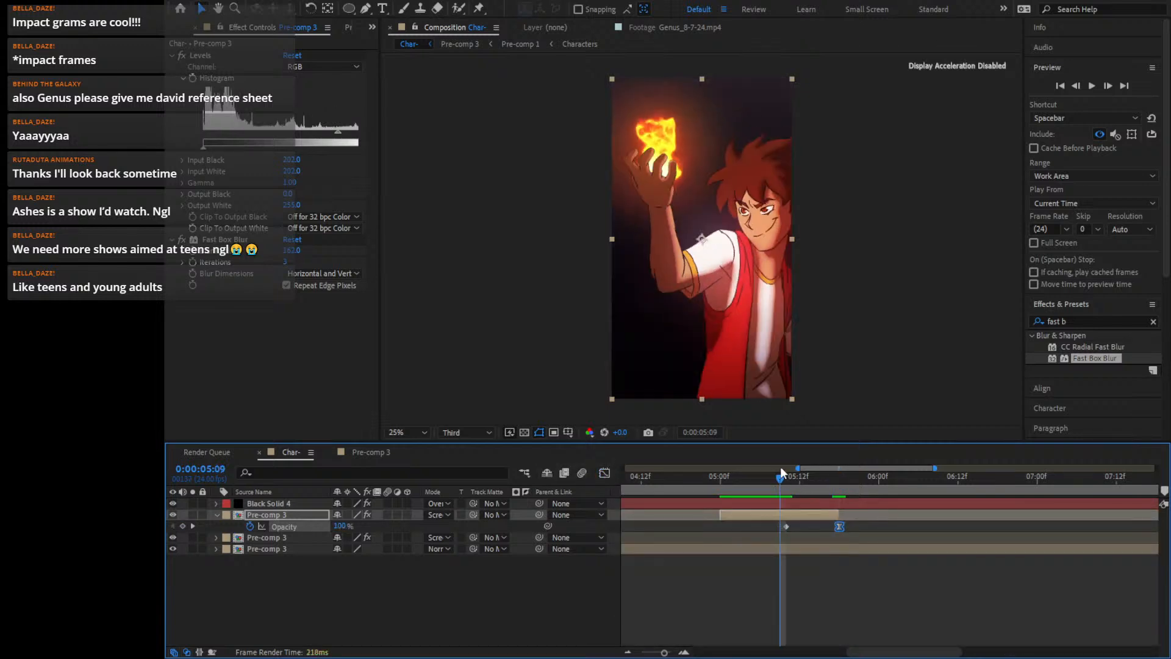
click(1089, 86)
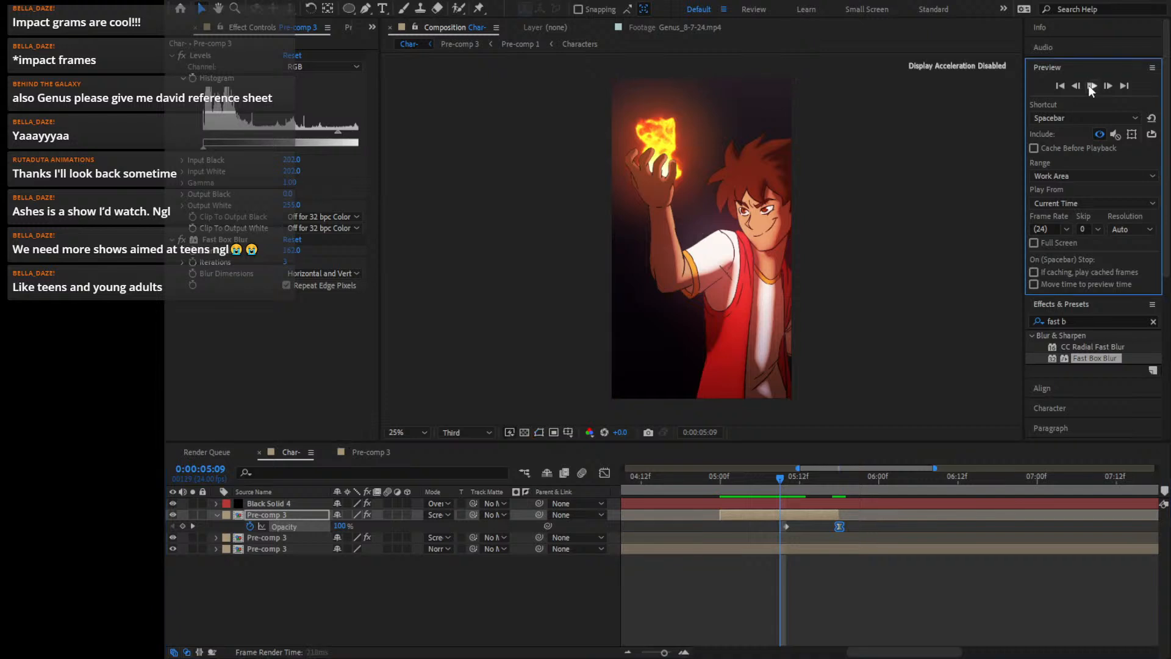
click(738, 484)
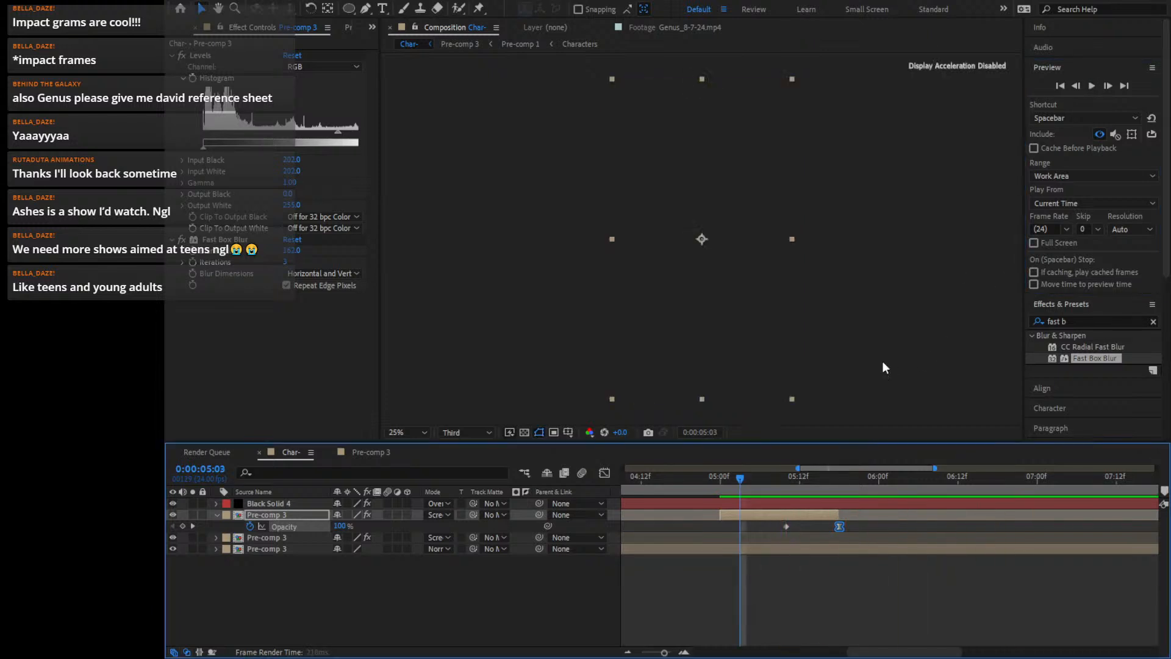
click(1088, 86)
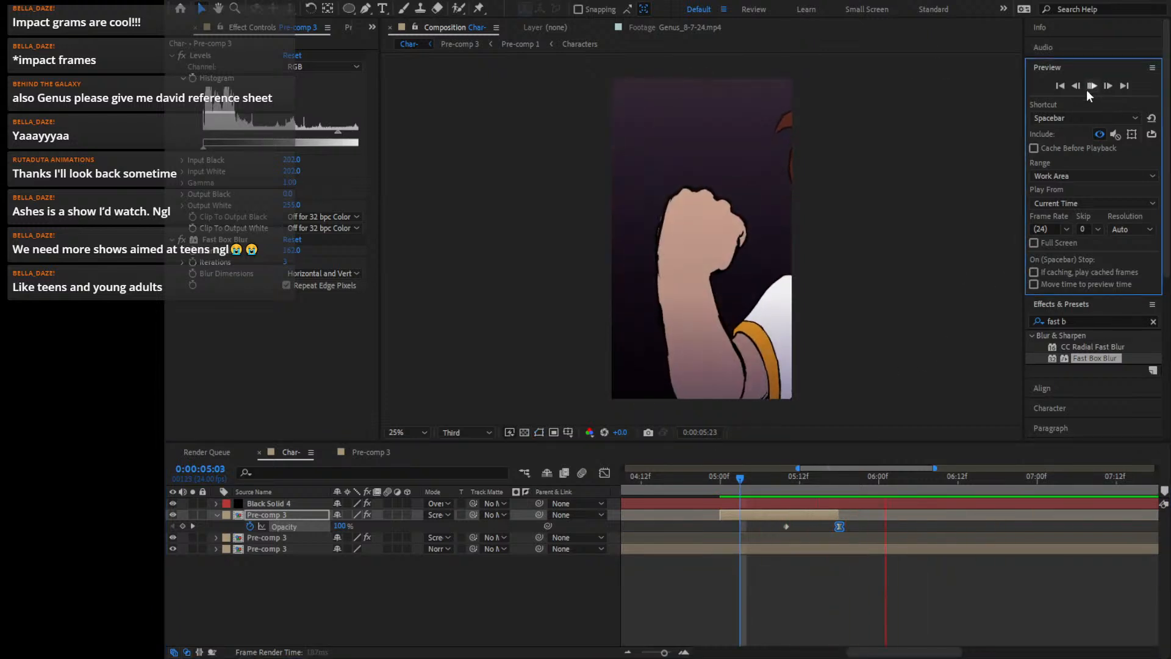
Stop the preview, collapse the opacity property of the trimmed glow segment and deselect the layer
click(1086, 89)
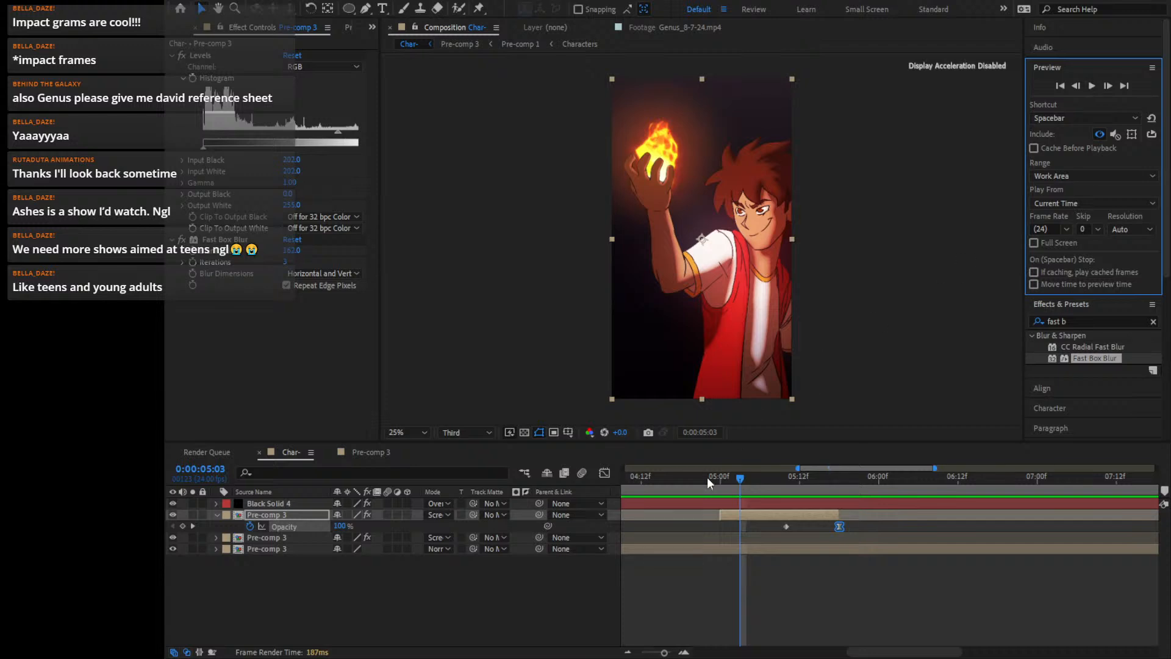
drag(664, 652, 639, 653)
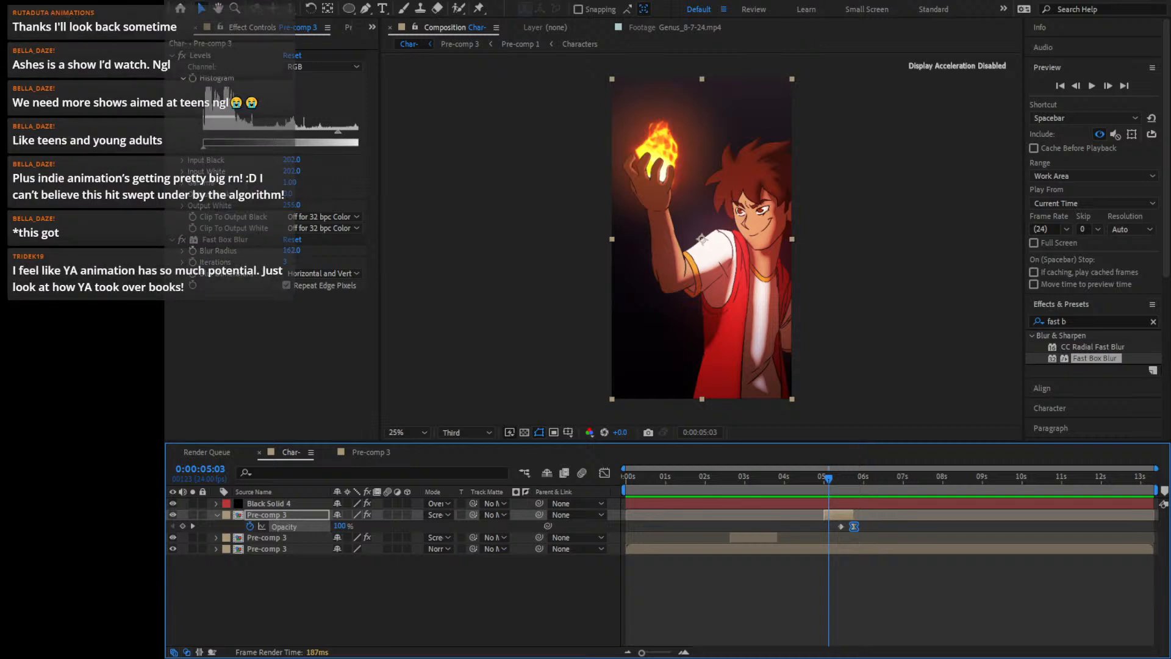
click(216, 515)
click(774, 602)
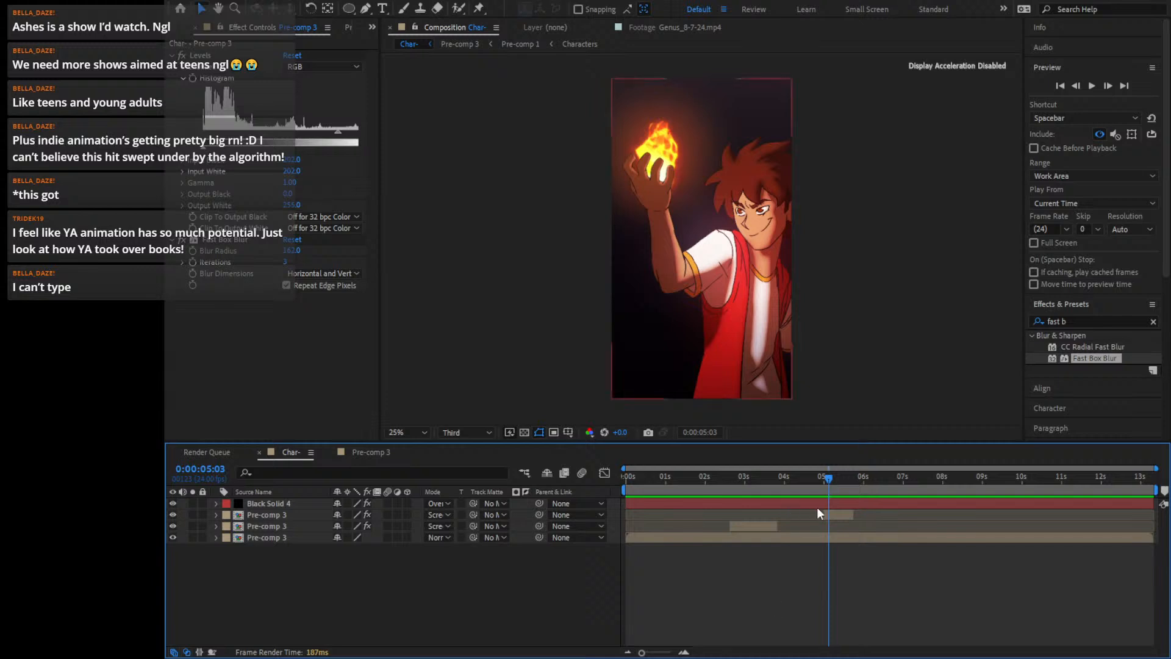
Play the composition repeatedly from 0:00:00:00 to review the grading and glow, and inspect the fire shot at 0:00:03:11
drag(825, 483, 715, 576)
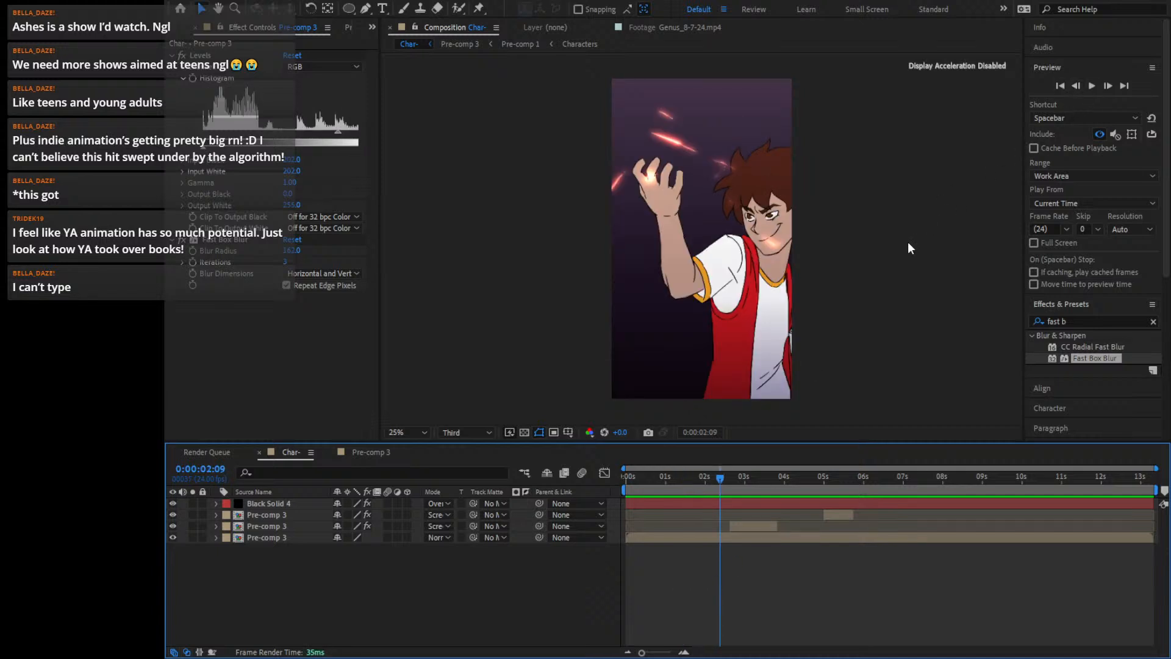
drag(715, 484, 578, 550)
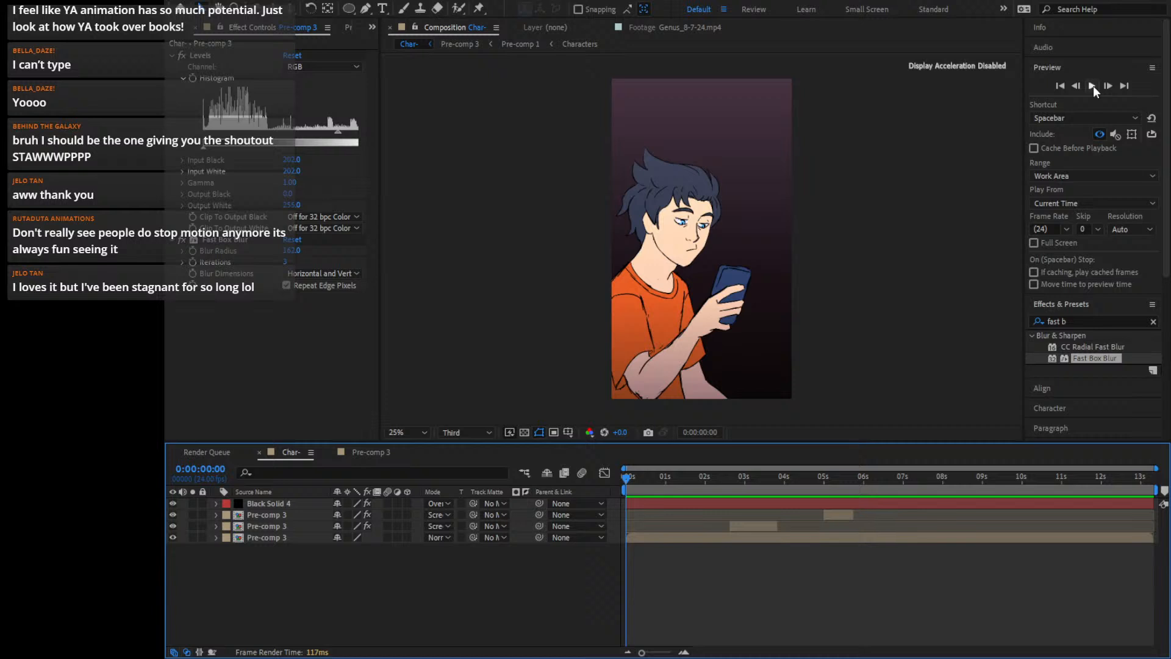
click(1058, 86)
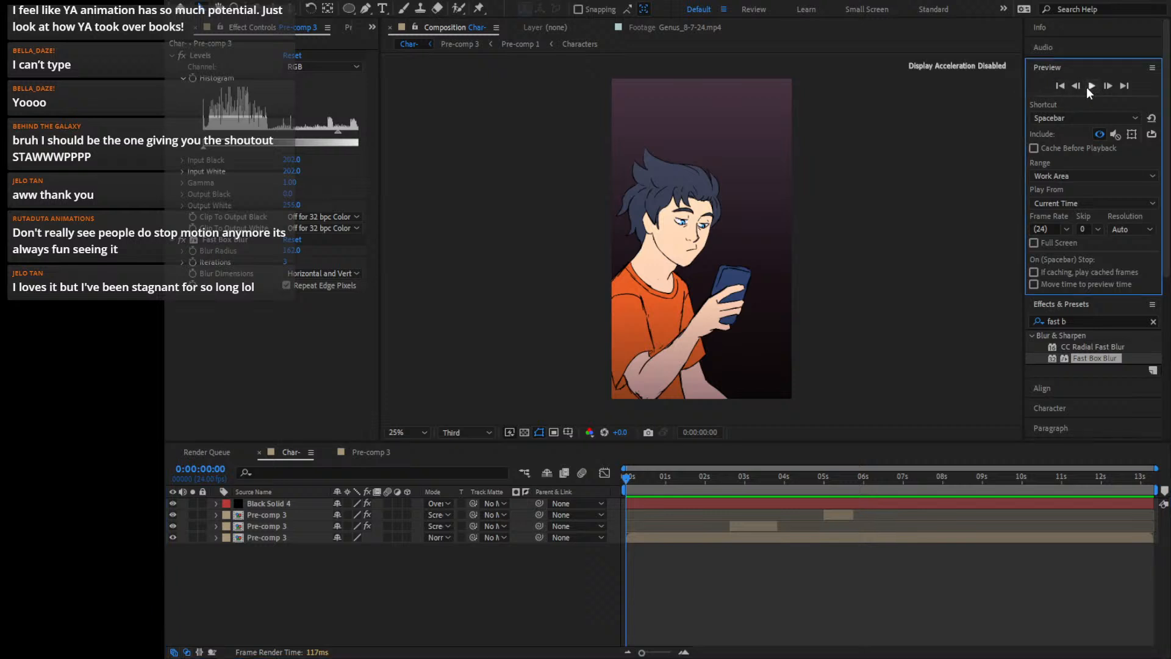
click(1086, 87)
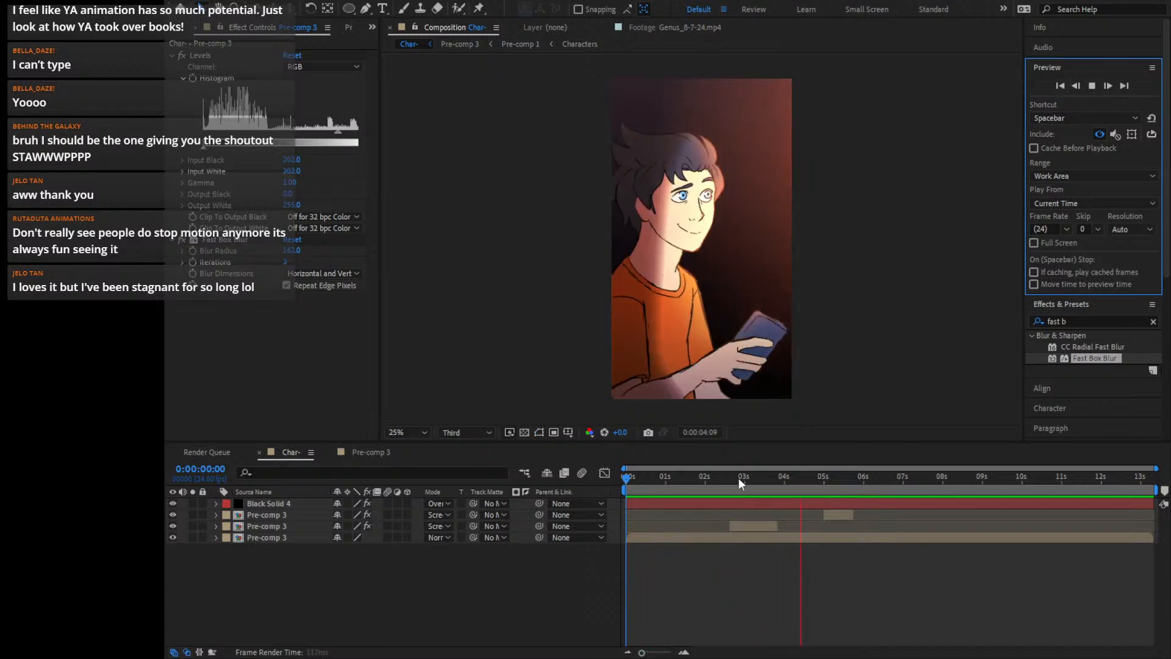
click(565, 462)
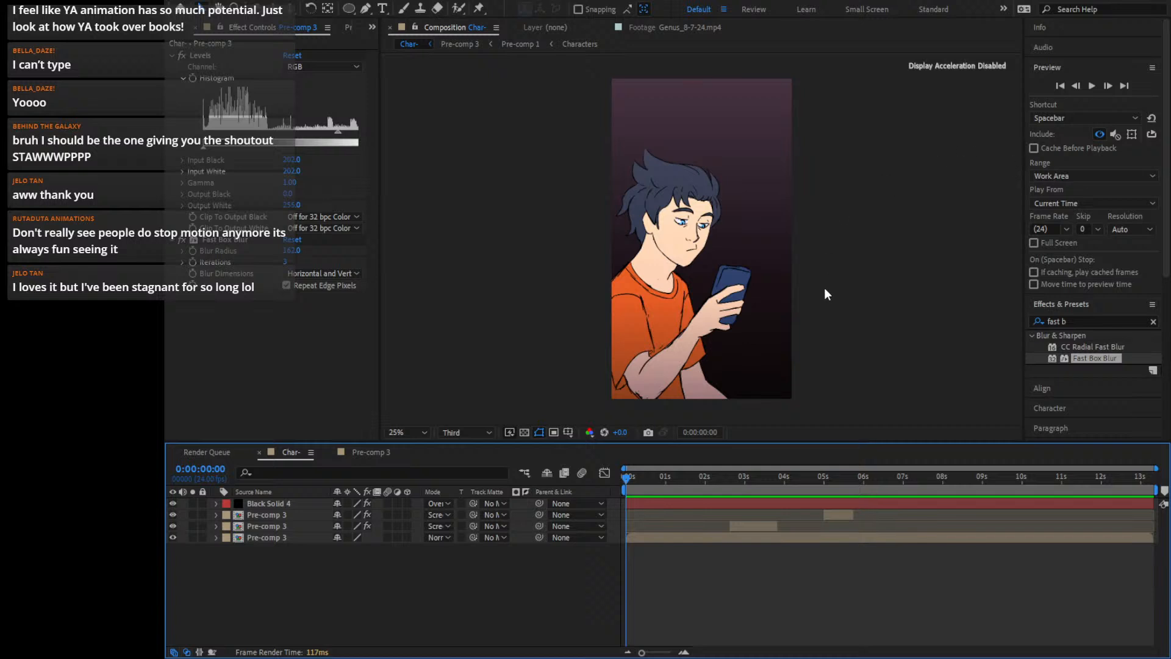
click(1091, 90)
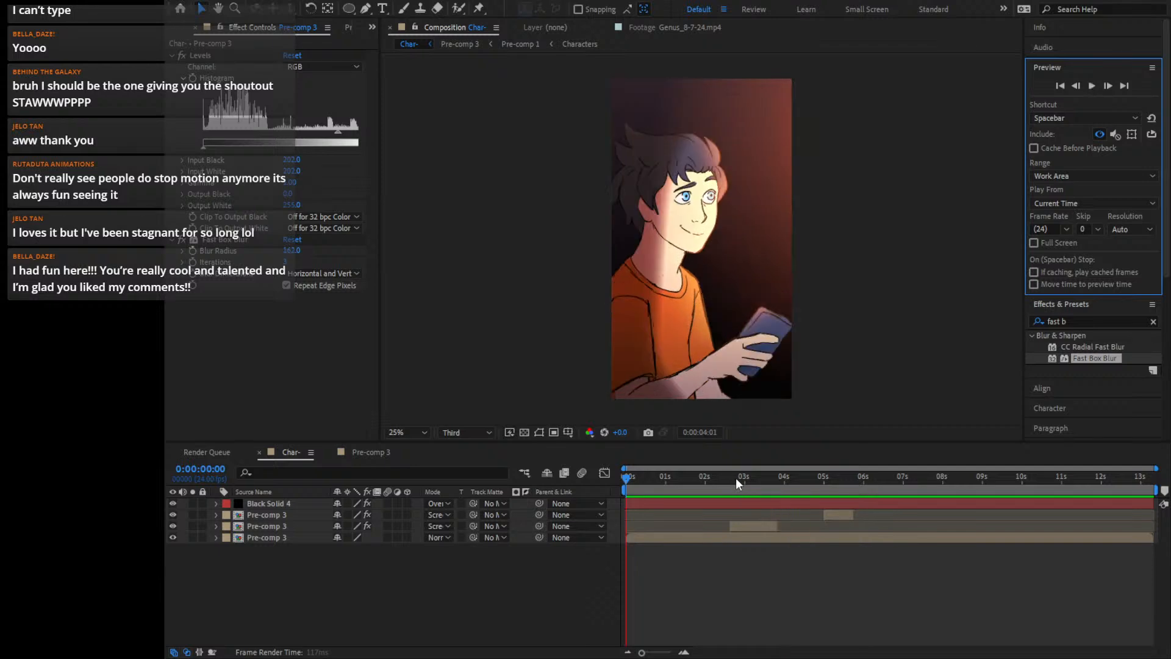
click(609, 495)
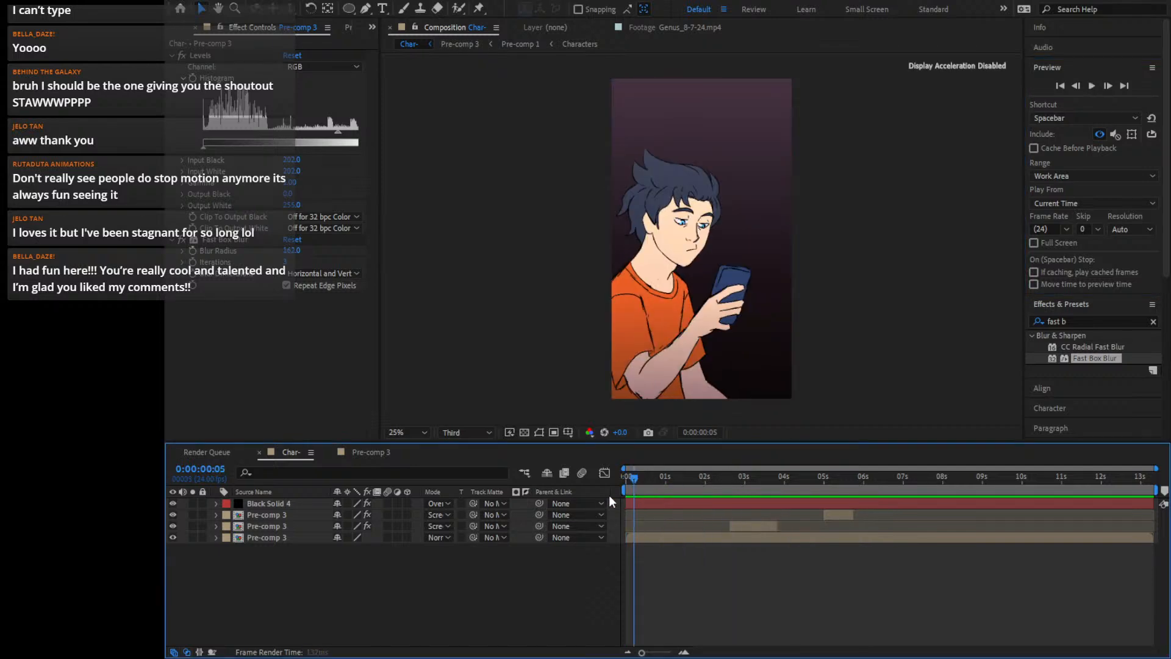
click(1091, 86)
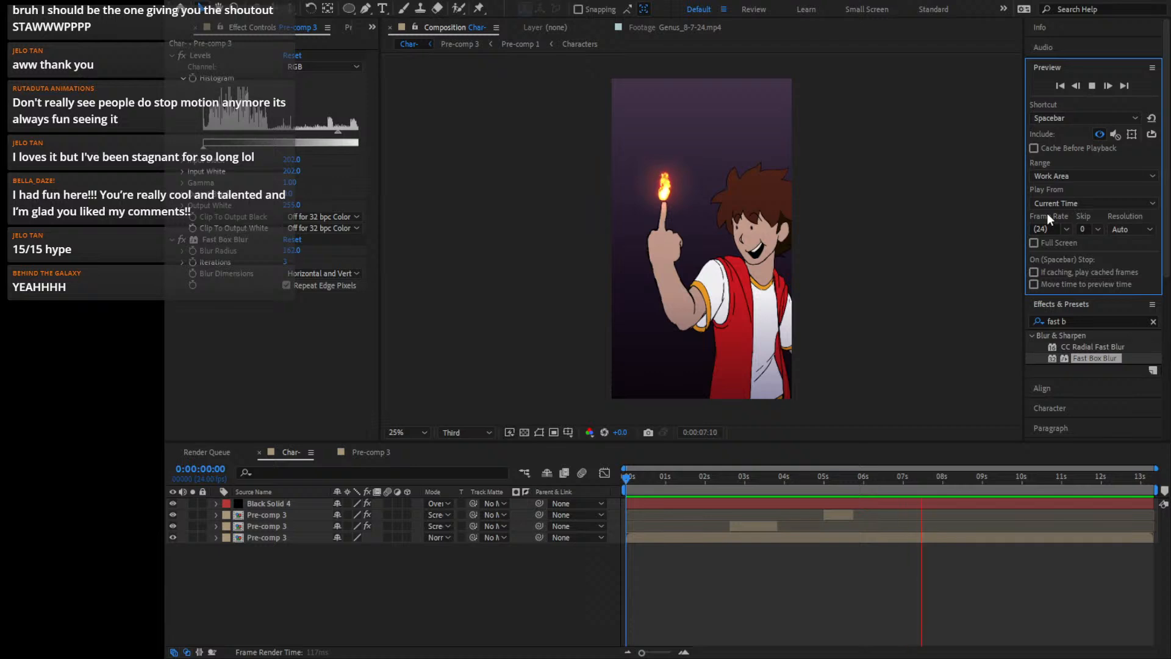
click(1091, 85)
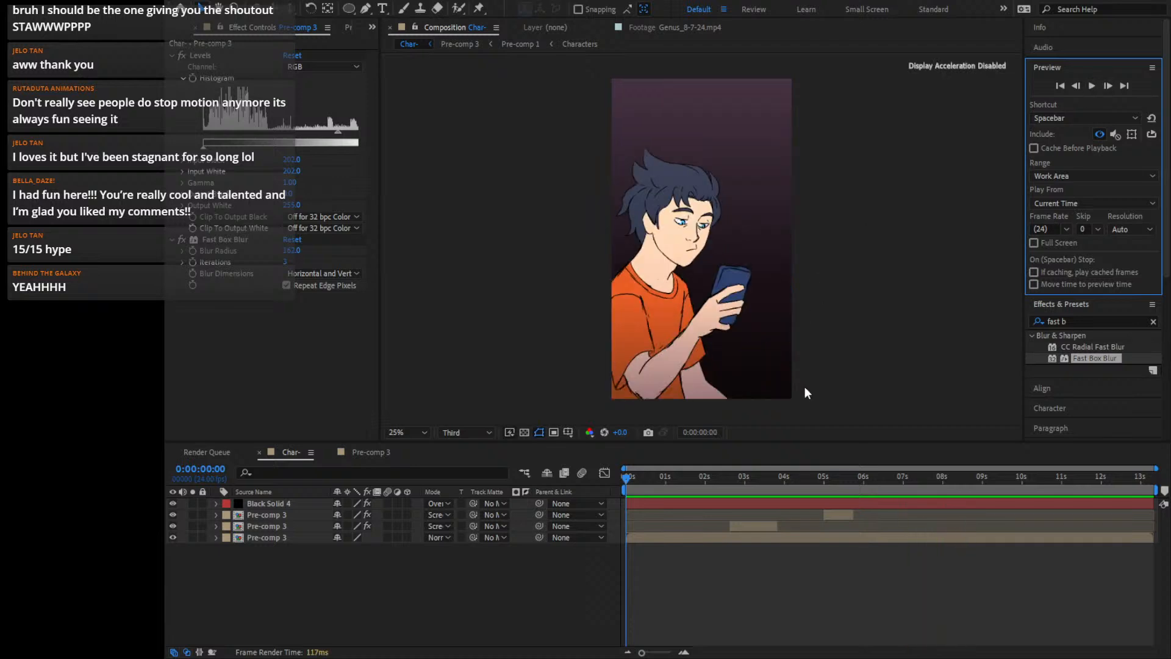
click(763, 485)
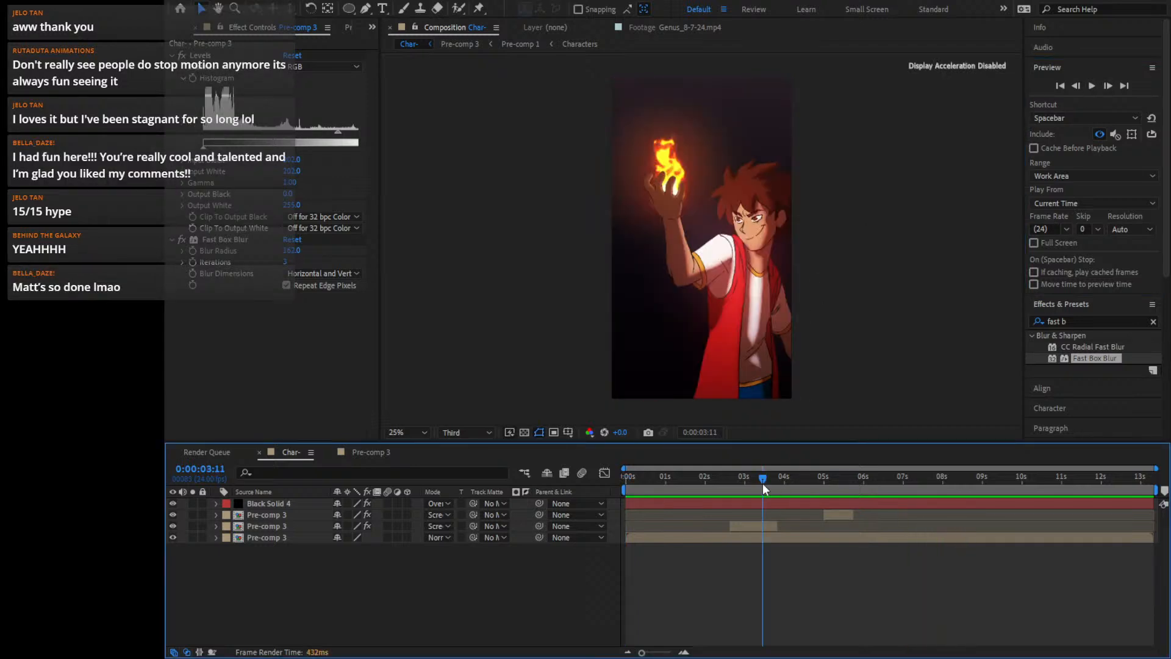